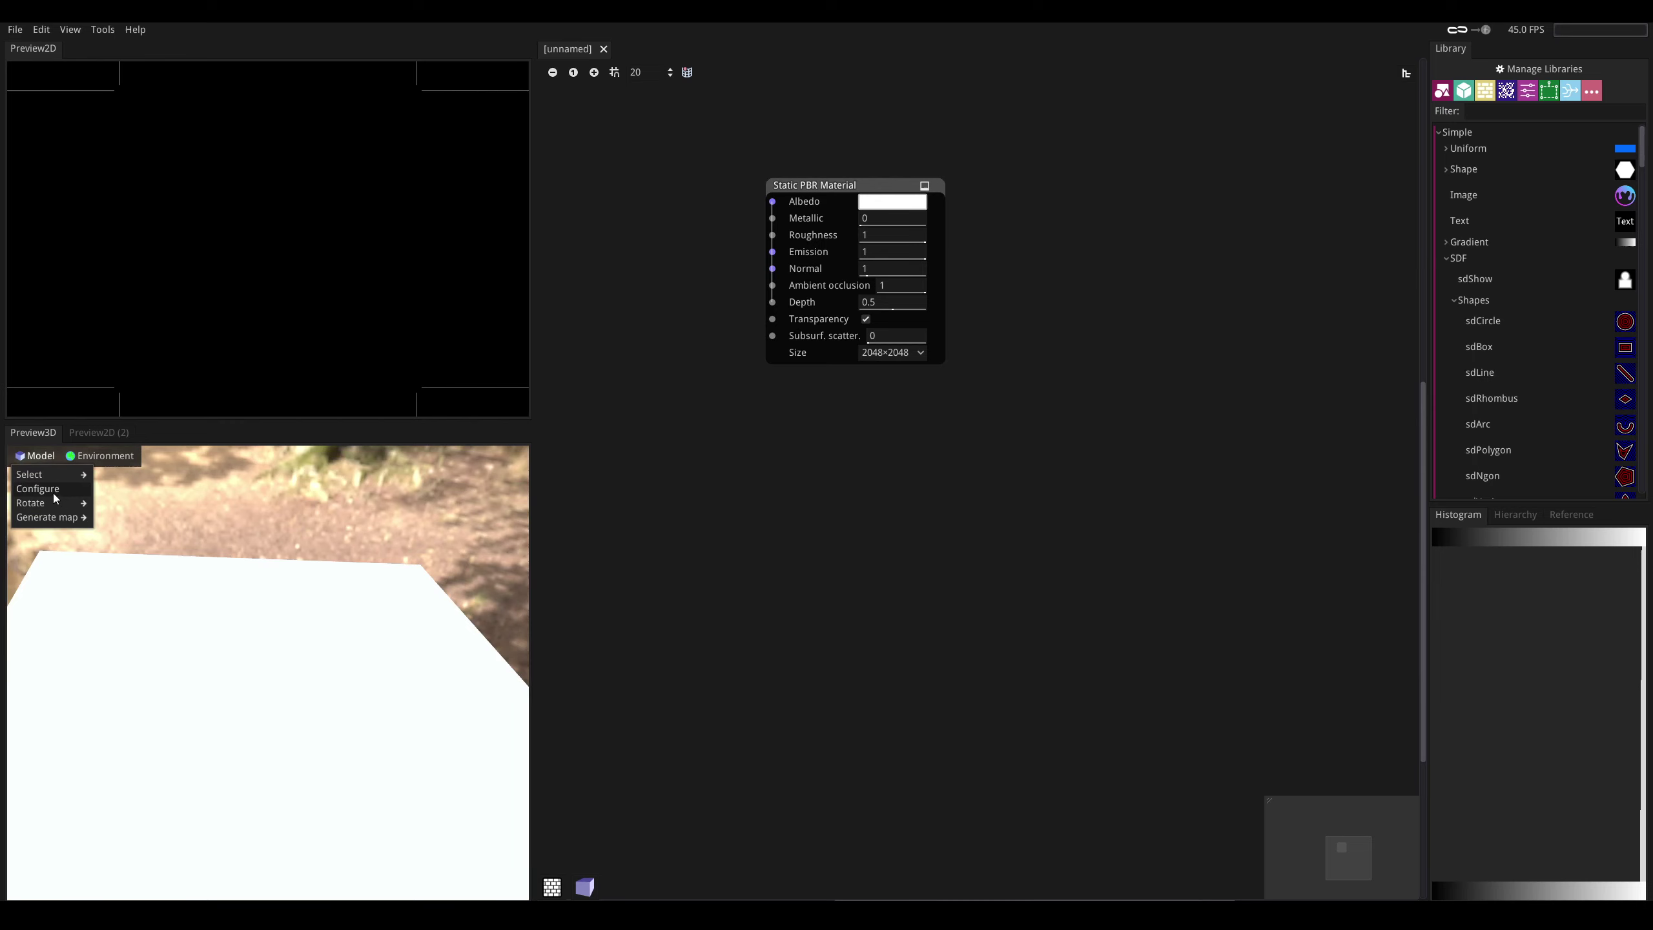
- Enable tessellation on the 3D preview model and set the preview environment to Indoor
left_click(53, 489)
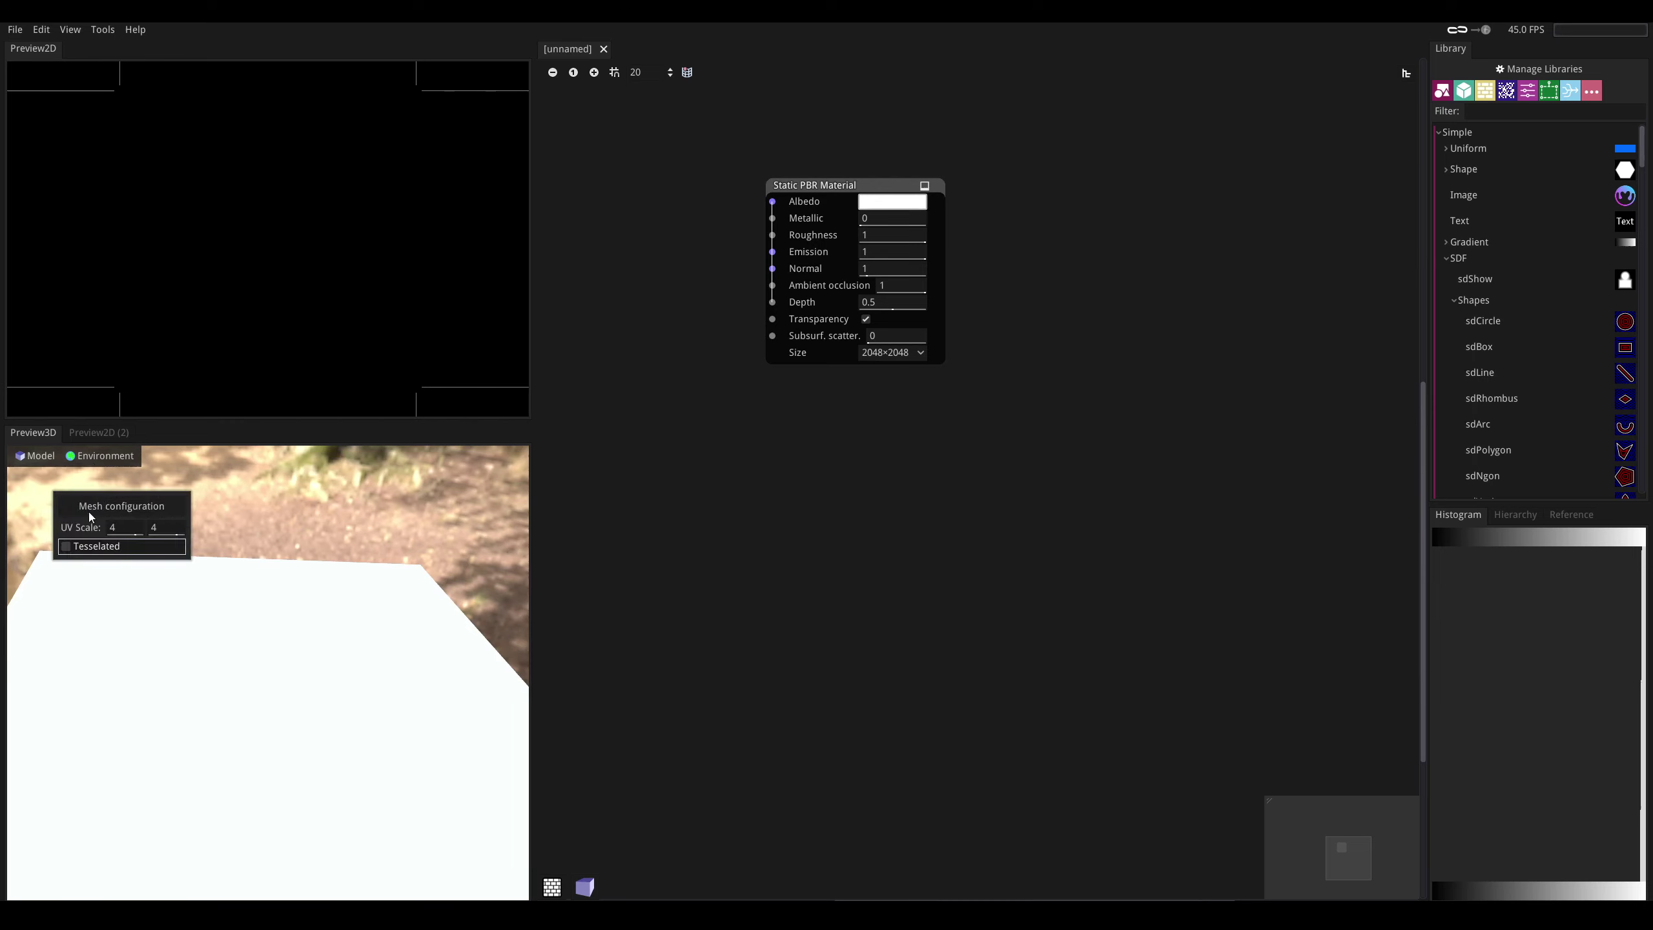
left_click(66, 546)
left_click_drag(337, 605, 558, 390)
left_click(98, 455)
mouse_move(97, 475)
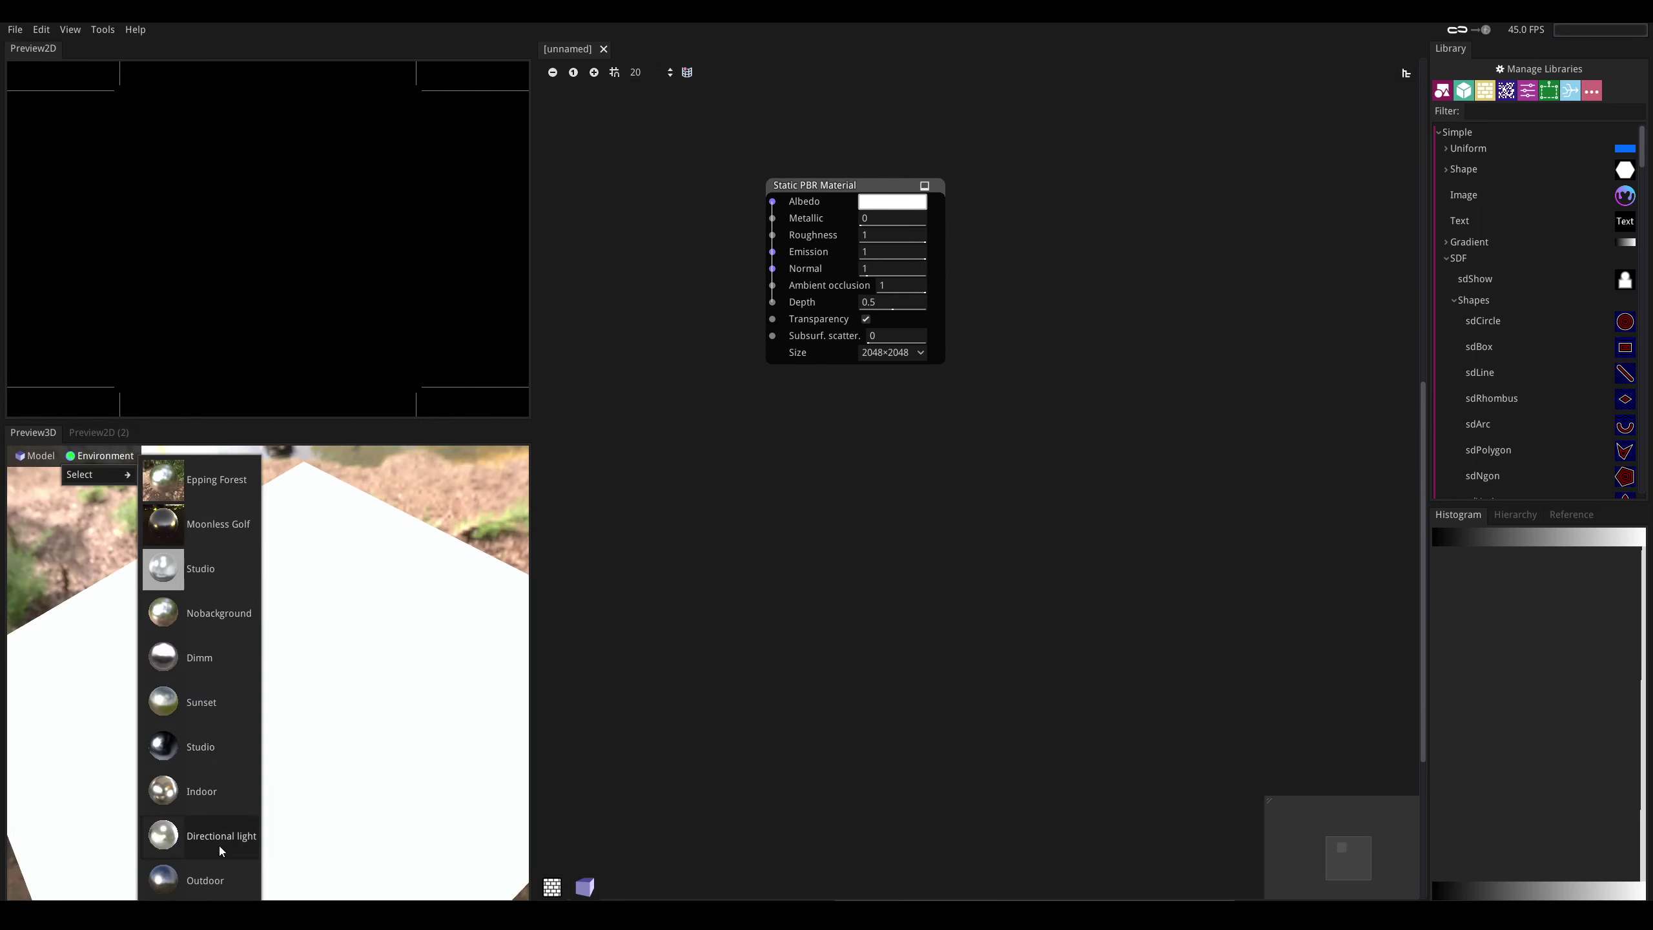
left_click(204, 790)
left_click_drag(249, 745, 130, 493)
left_click(40, 456)
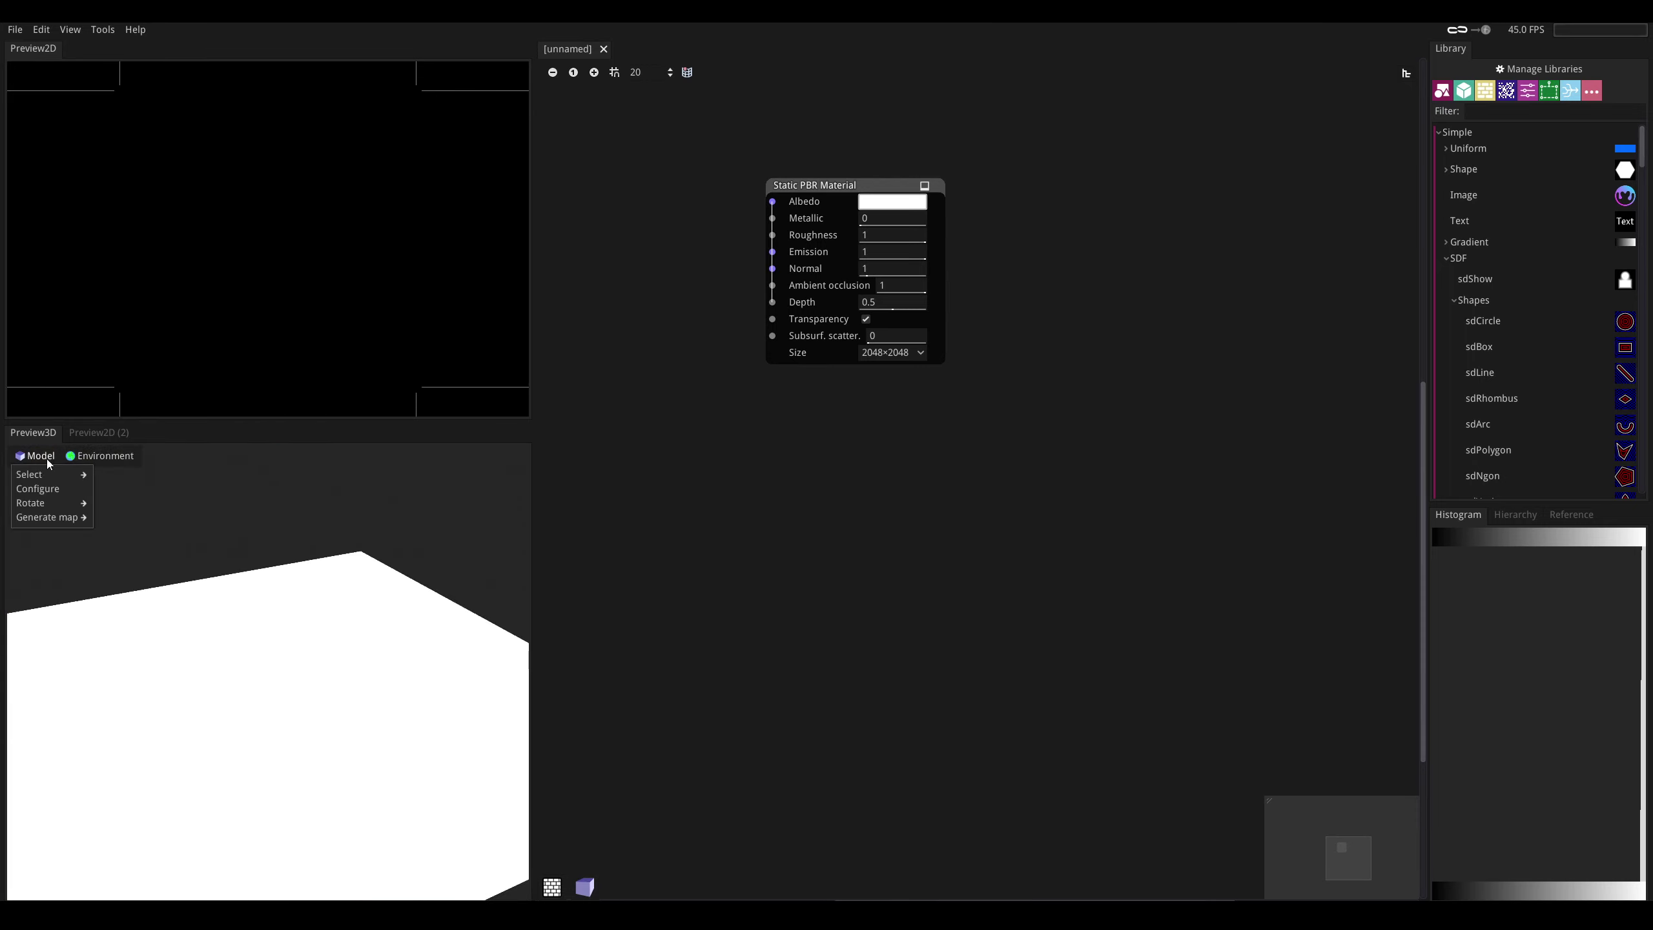
left_click(84, 454)
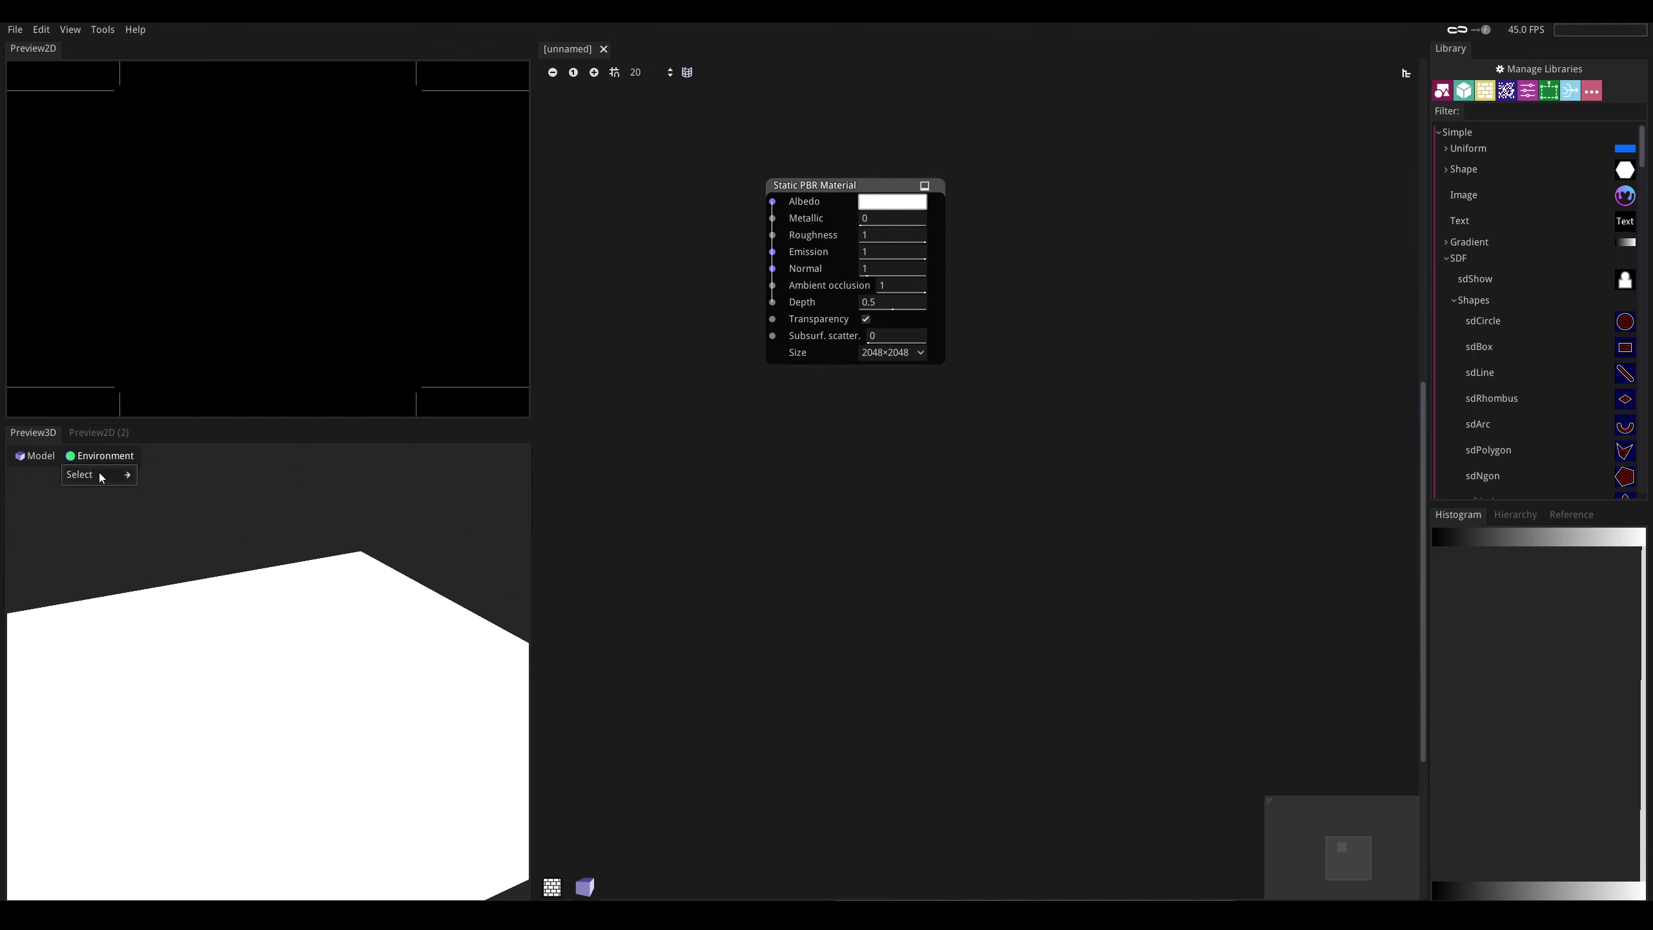
mouse_move(98, 473)
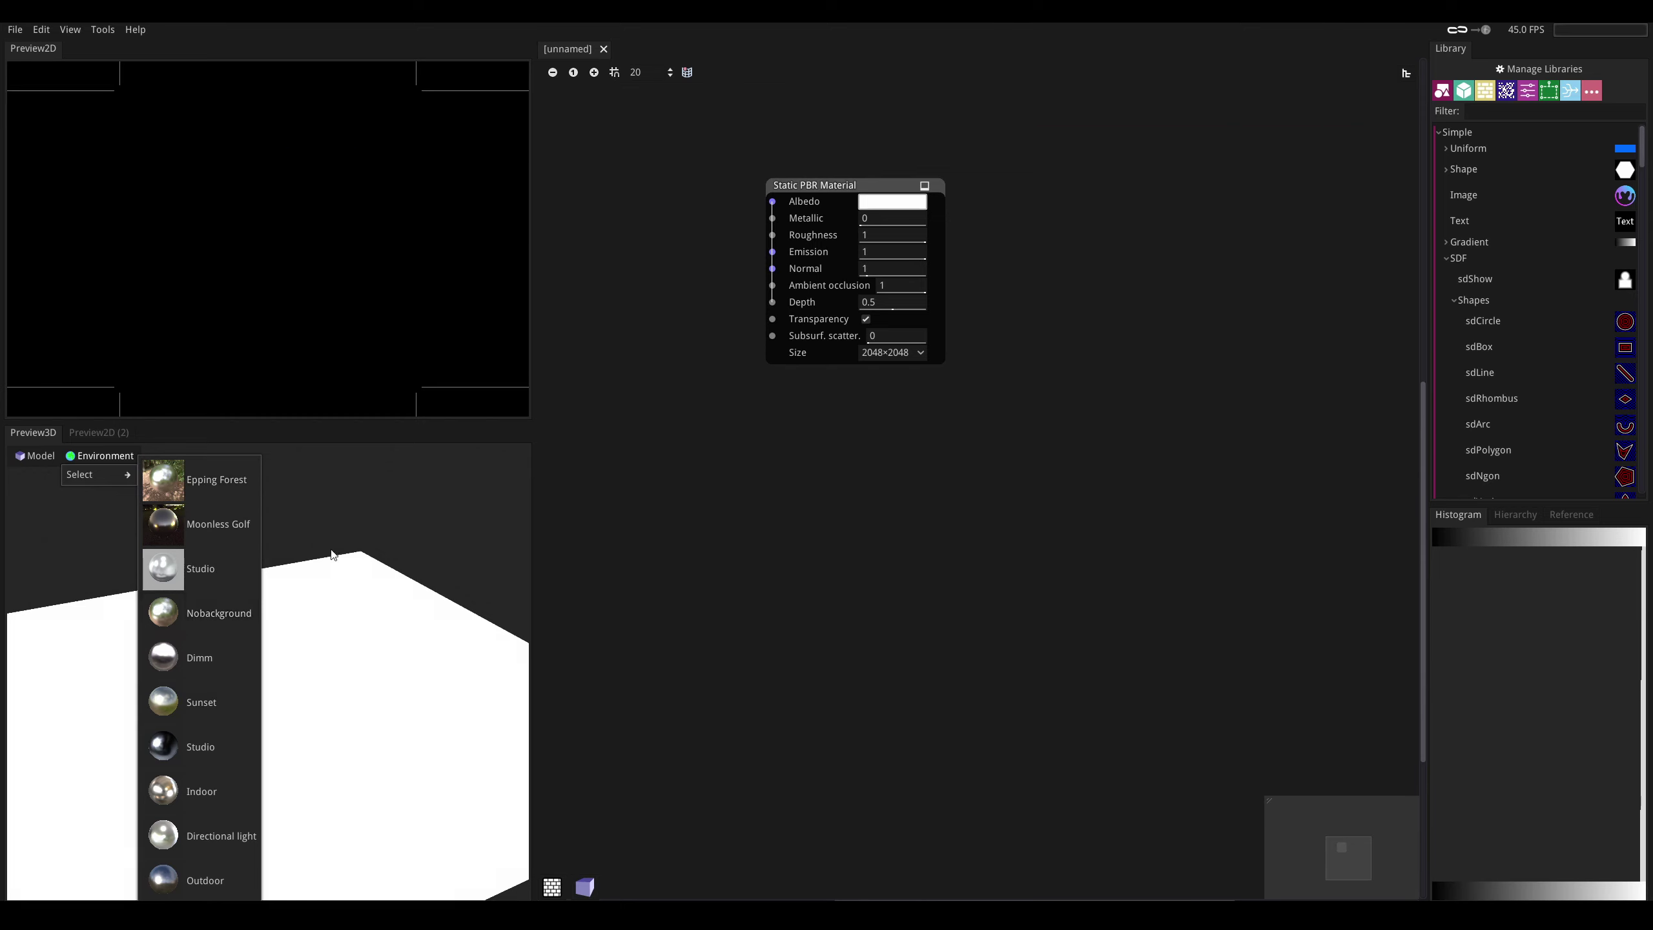
left_click(217, 495)
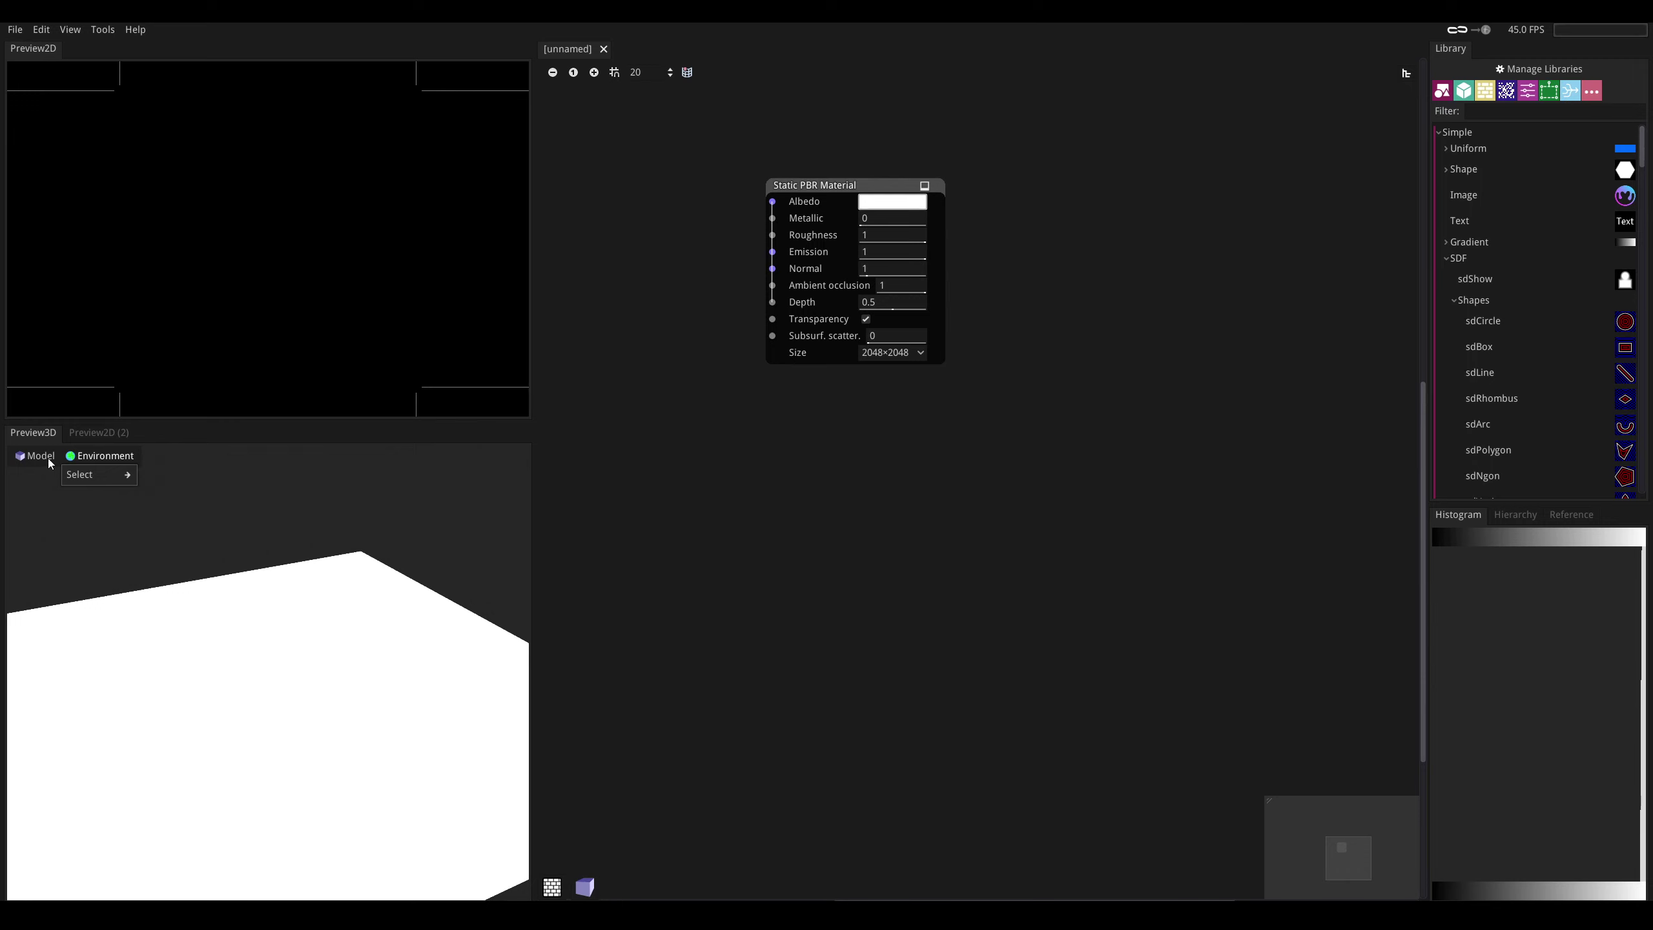
middle_click_drag(550, 244, 631, 232)
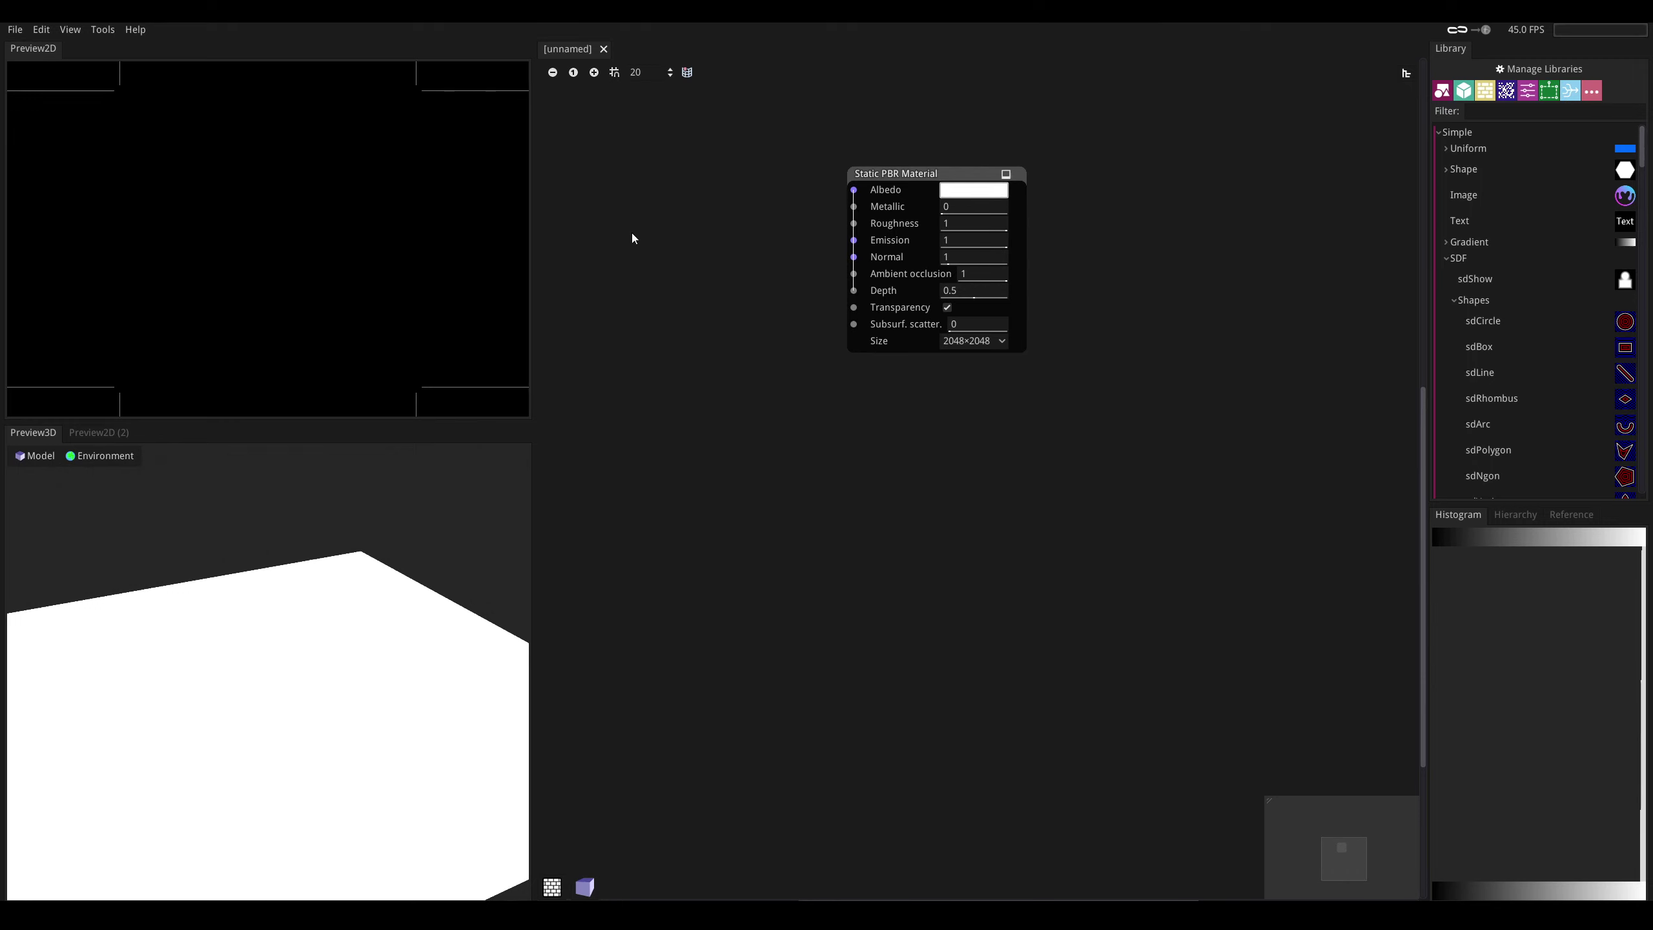
- Open the material file live_noding_02.ptex and examine its stone surface in the 3D preview, from overview to close-up
left_click(14, 30)
mouse_move(99, 108)
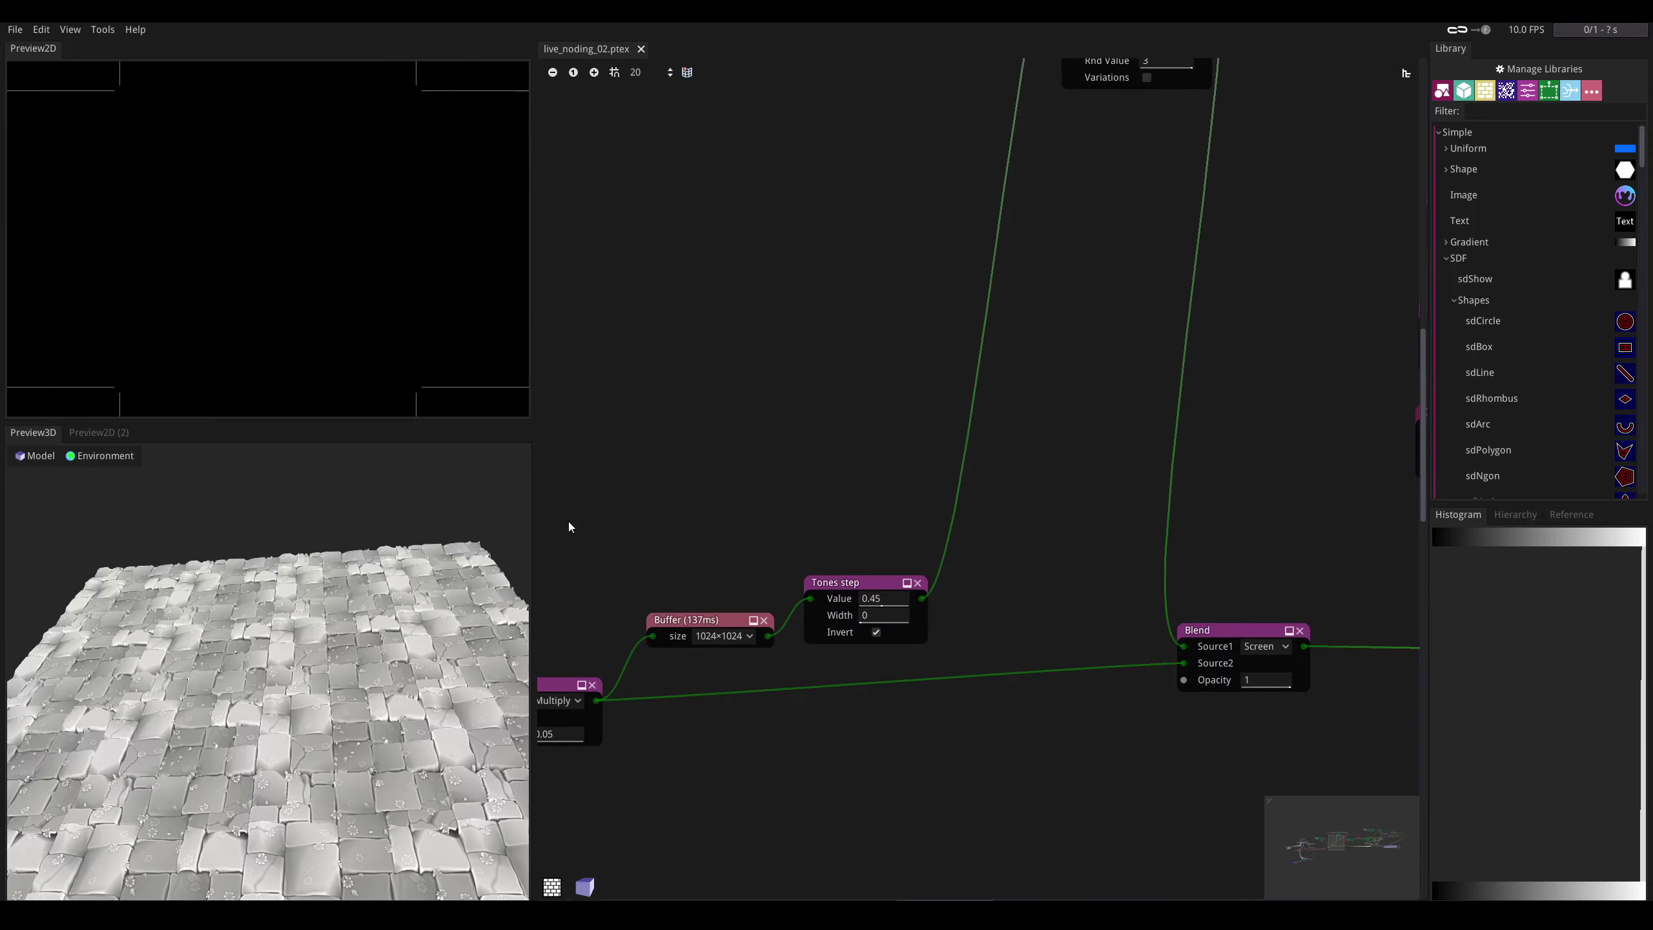
left_click_drag(355, 599, 429, 641)
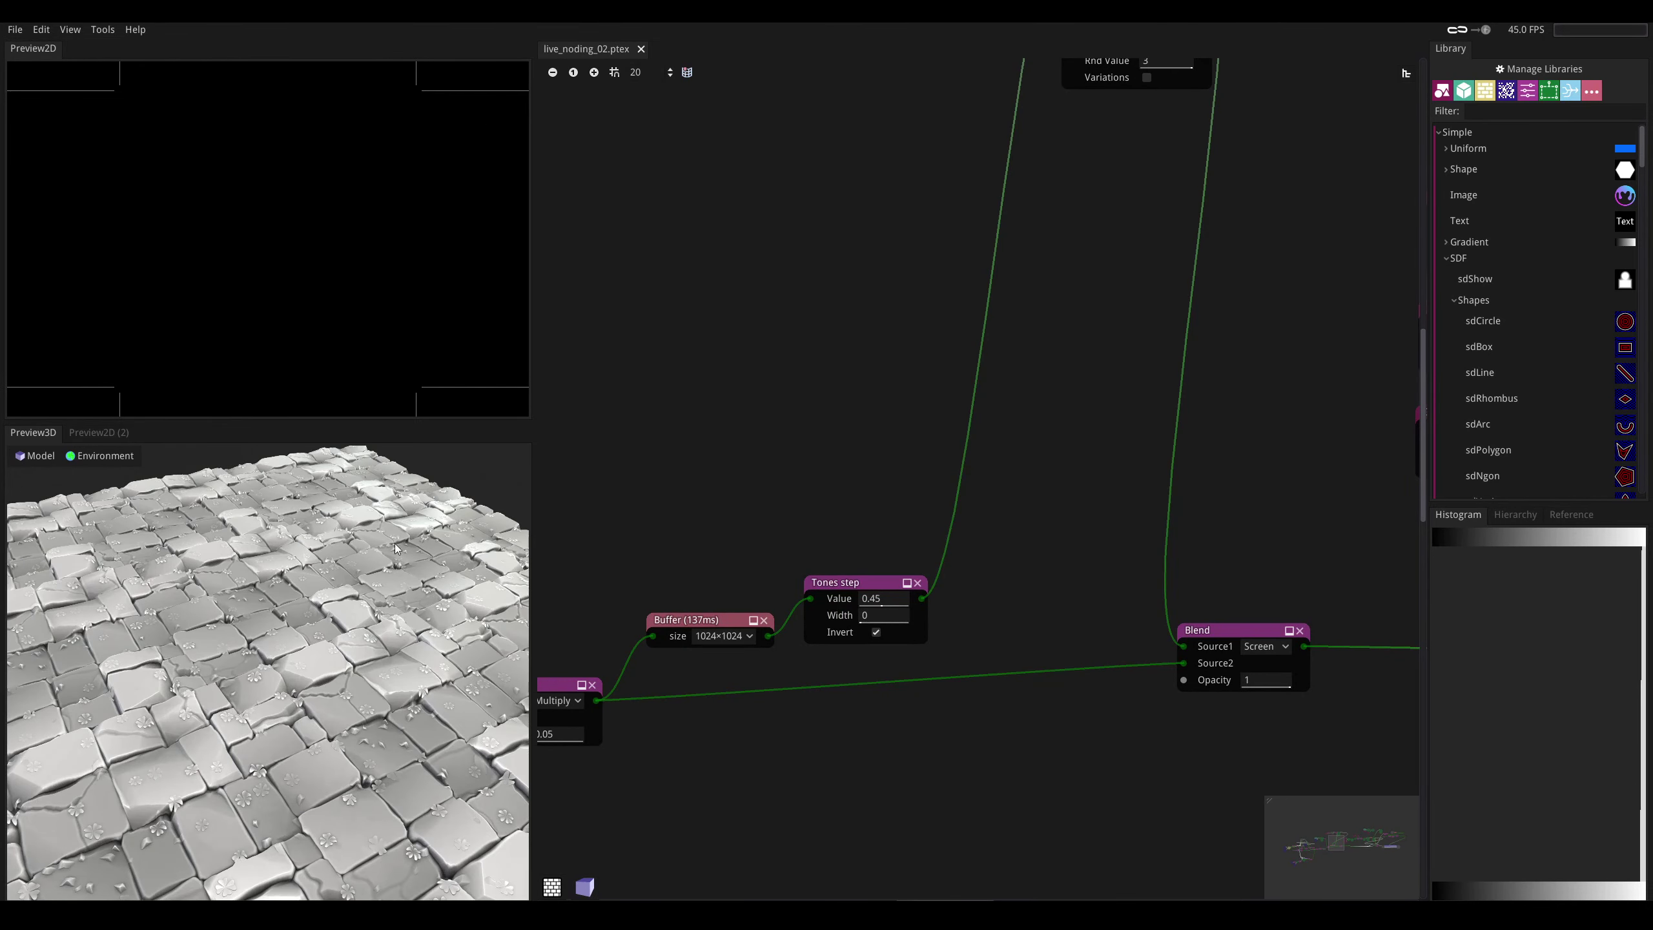
left_click_drag(393, 543, 250, 497)
scroll(293, 563, "up", 8)
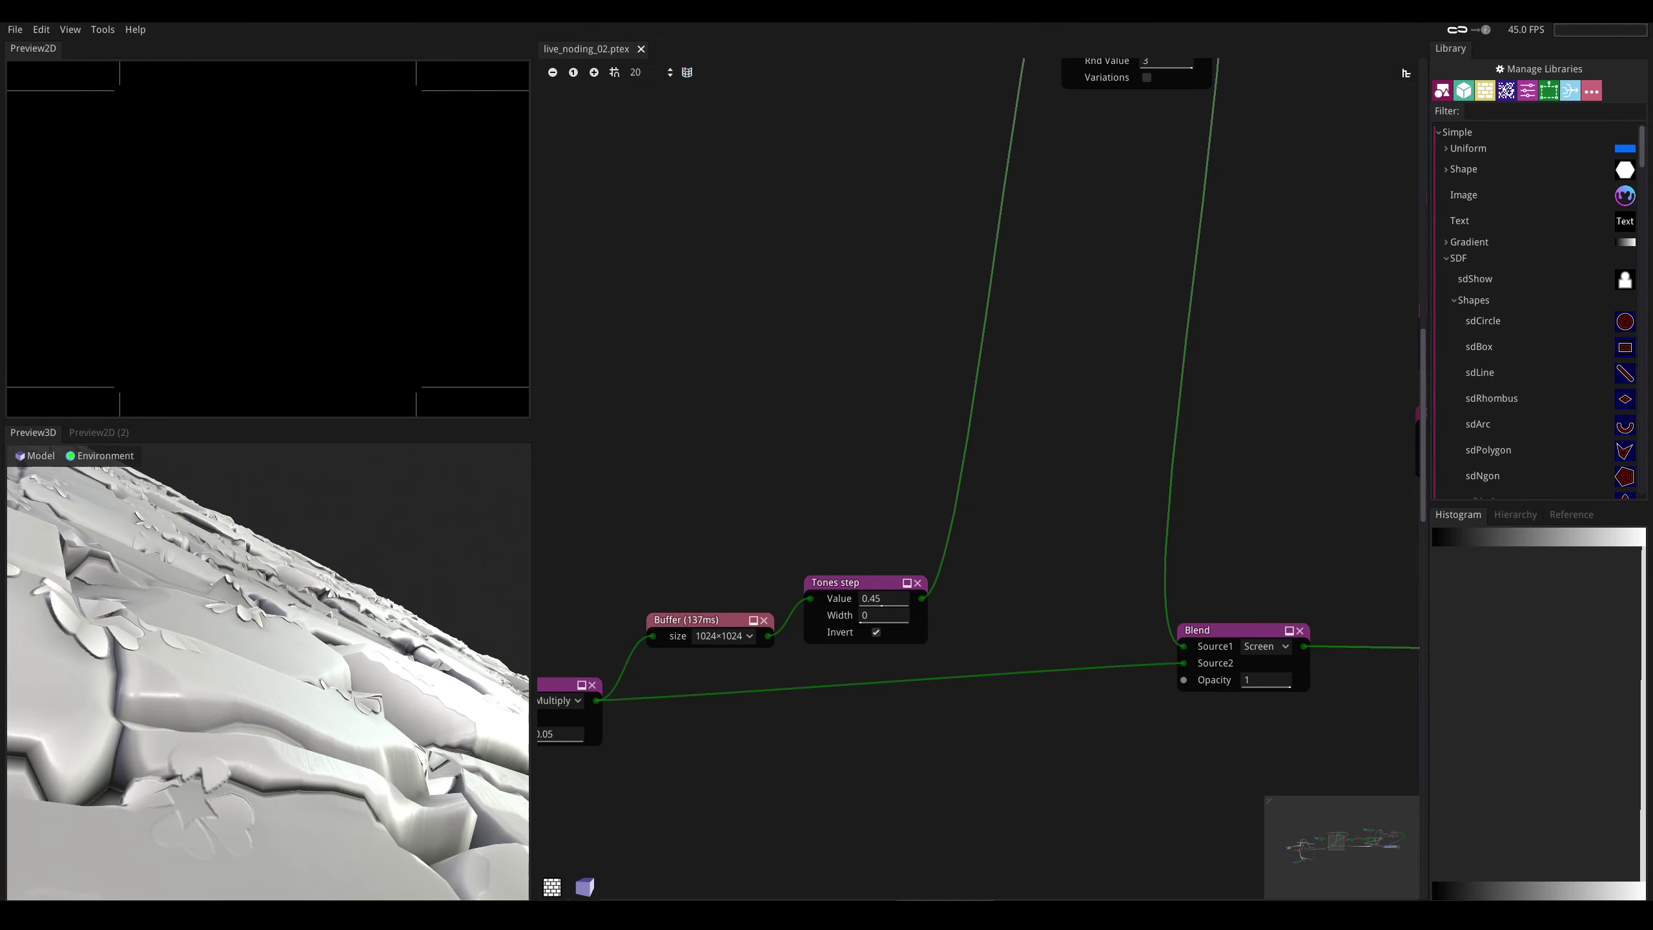
left_click_drag(233, 605, 399, 626)
scroll(385, 673, "down", 12)
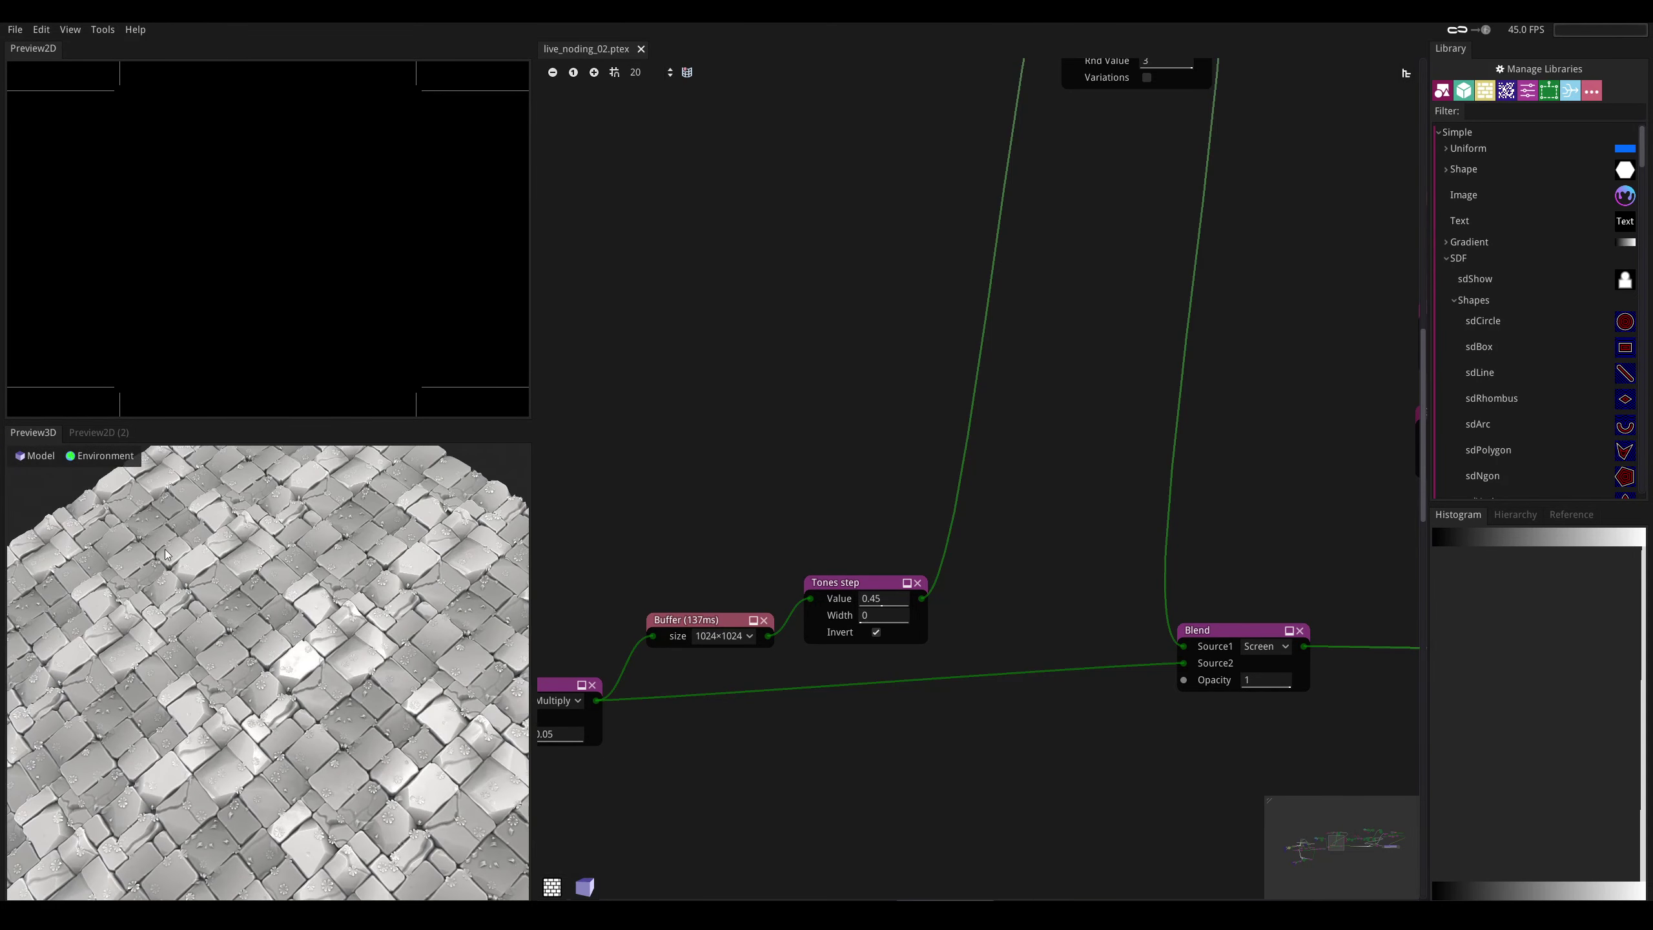
- Set the preview mesh's UV scale to 2 in both directions
left_click(35, 455)
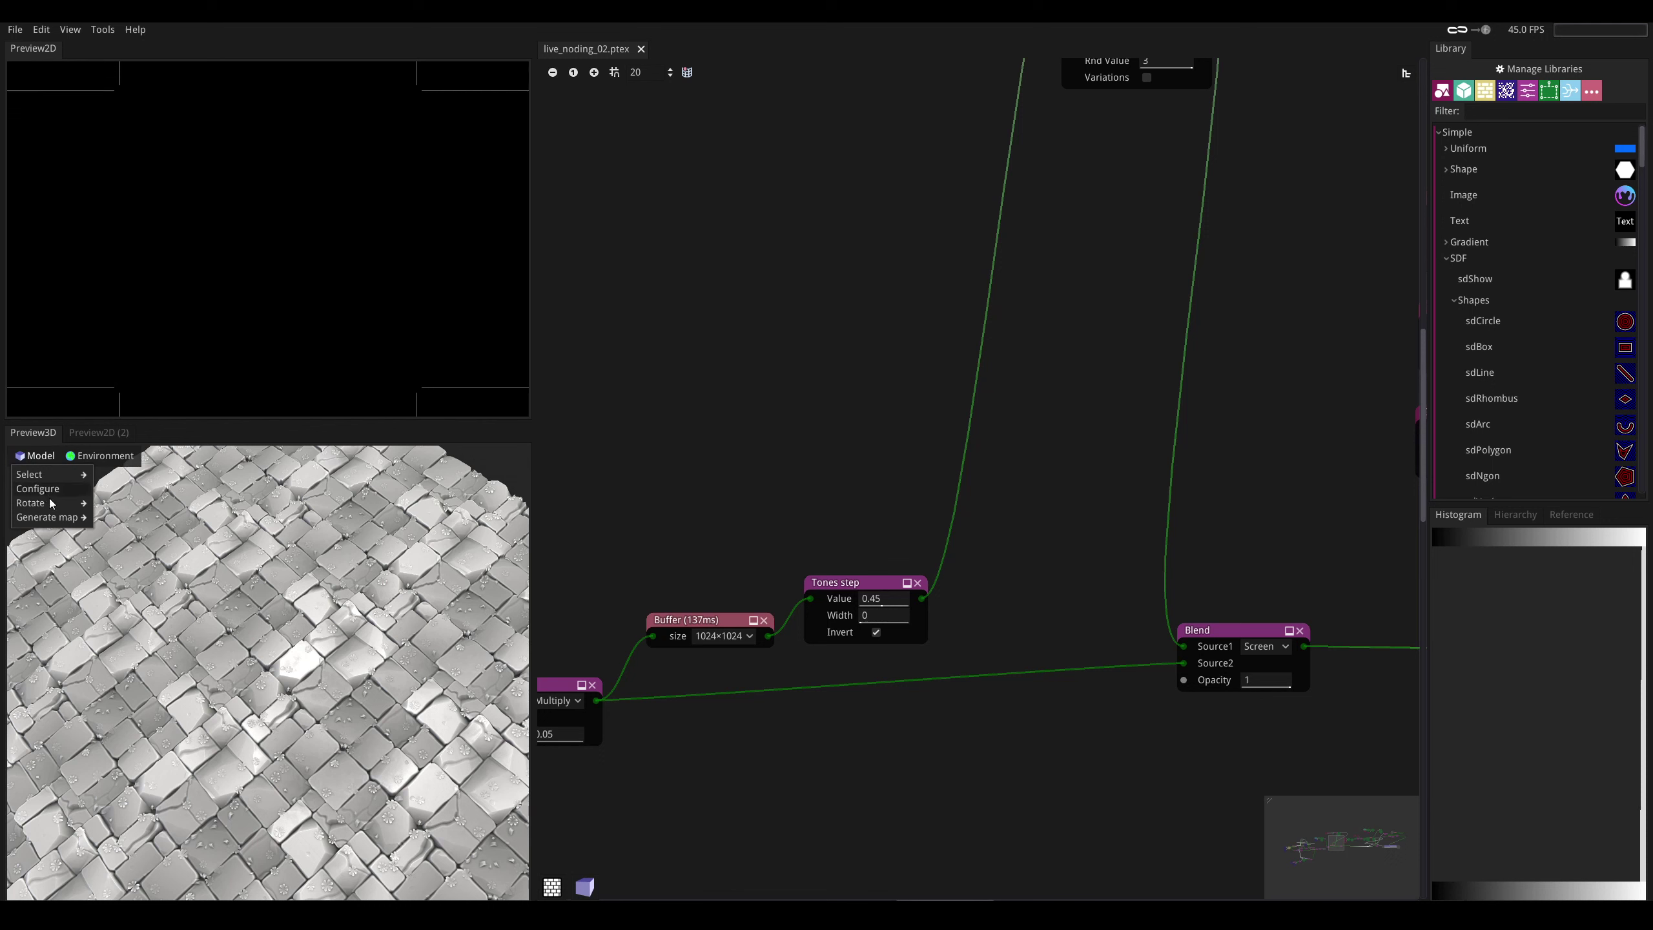
mouse_move(48, 508)
left_click(44, 489)
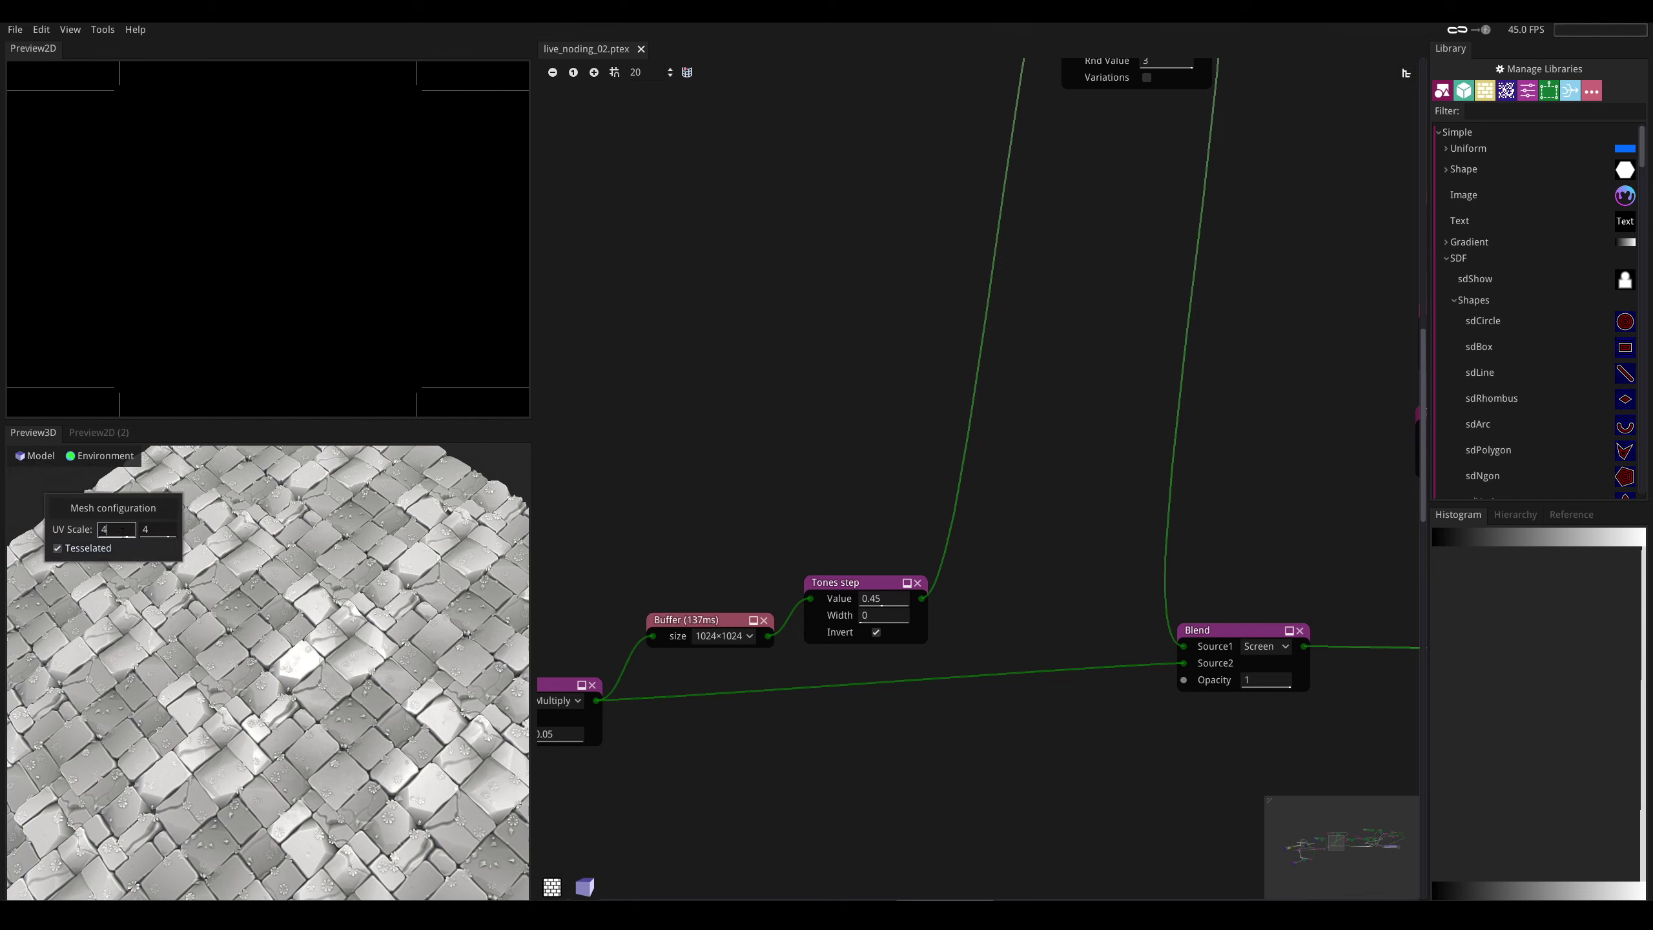
type("2")
key("Return")
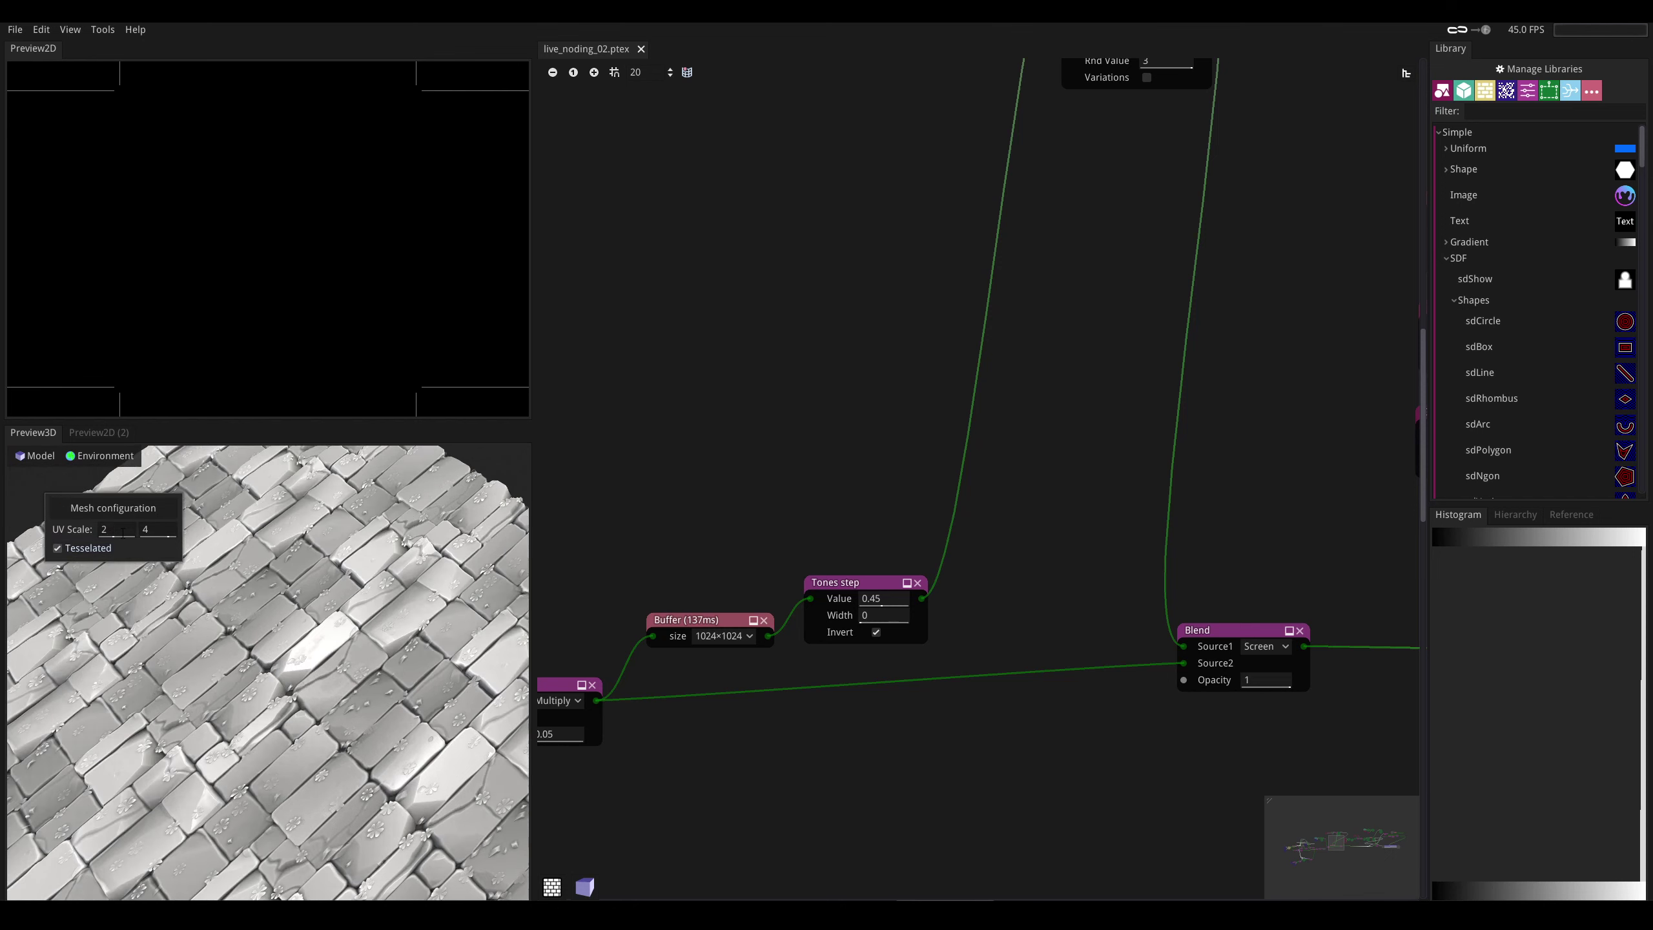
left_click(155, 531)
key("BackSpace")
type("2")
key("Return")
left_click(388, 835)
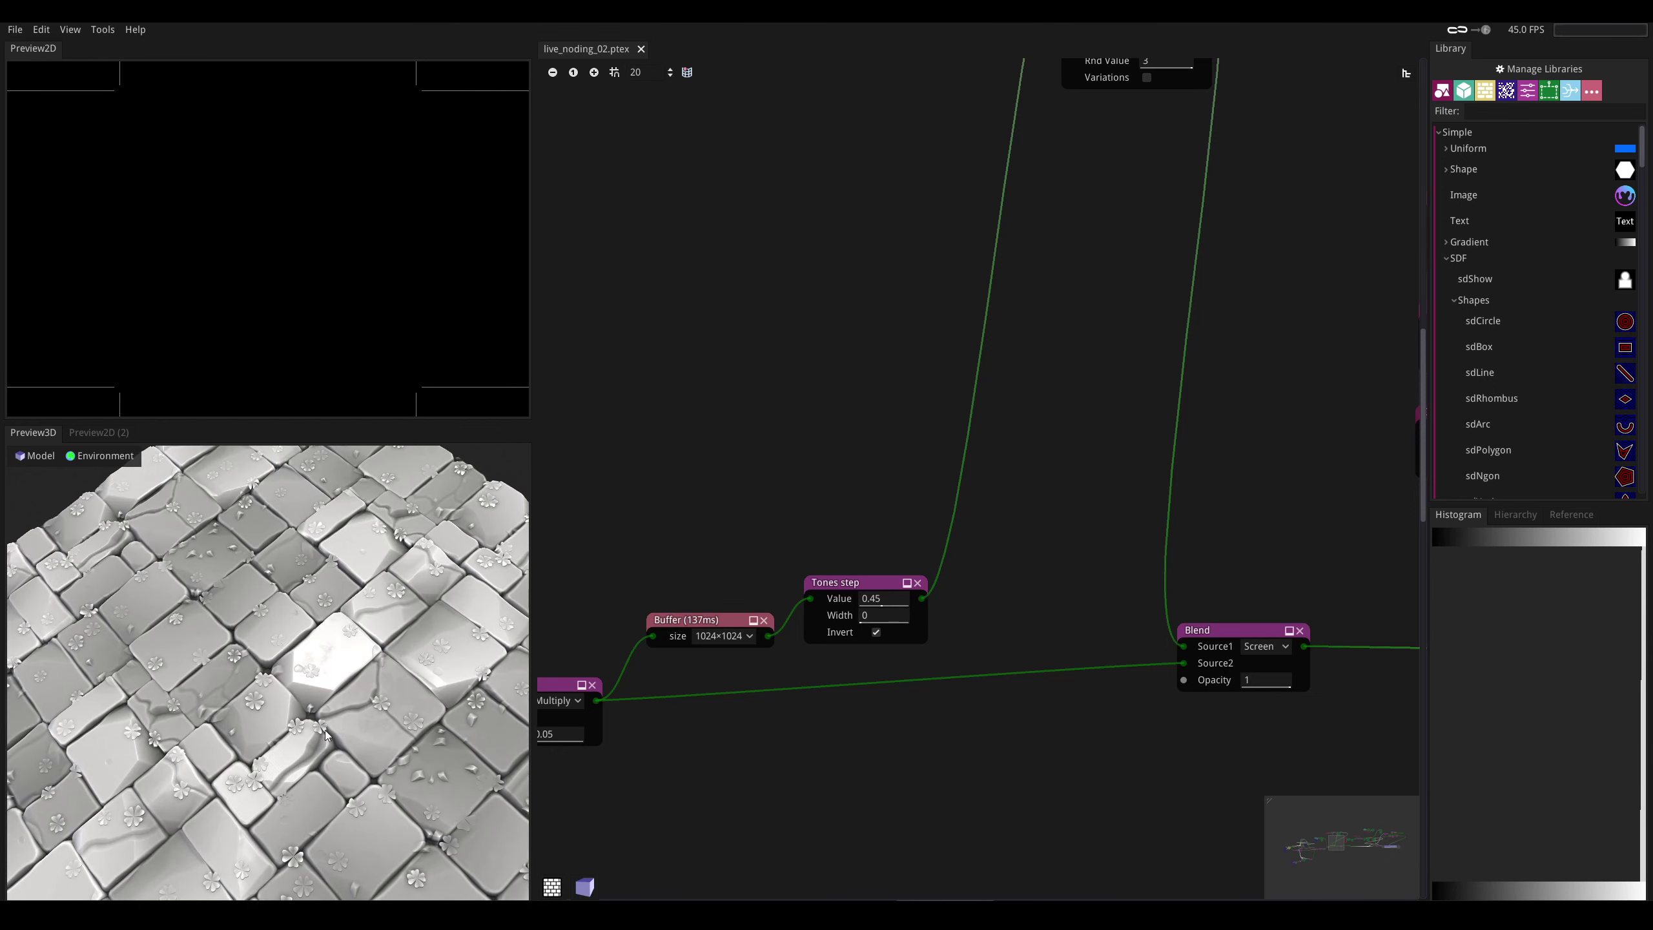
- Examine the rescaled stone surface in the 3D preview and survey the node graph through to the material output
scroll(324, 728, "down", 5)
scroll(319, 720, "down", 2)
mouse_move(242, 668)
left_mouse_down()
mouse_move(248, 644)
mouse_move(271, 650)
mouse_move(263, 695)
mouse_move(262, 668)
left_mouse_up()
scroll(265, 690, "up", 2)
scroll(278, 697, "up", 4)
middle_click_drag(726, 583, 852, 547)
scroll(849, 545, "down", 10)
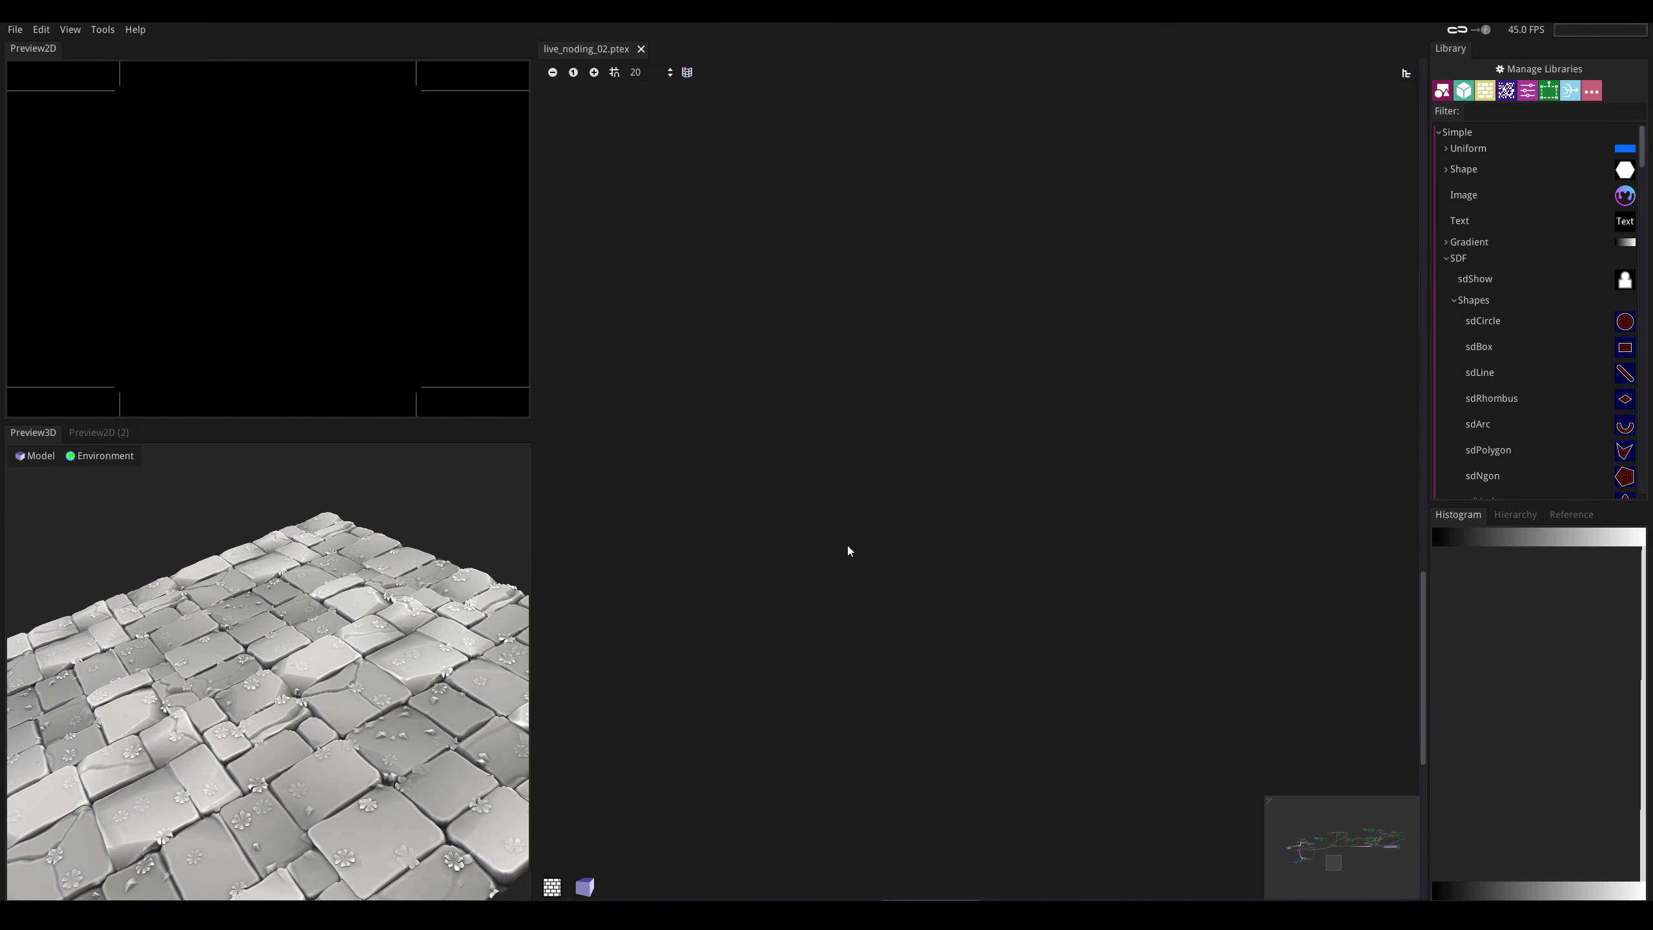
scroll(842, 461, "down", 8)
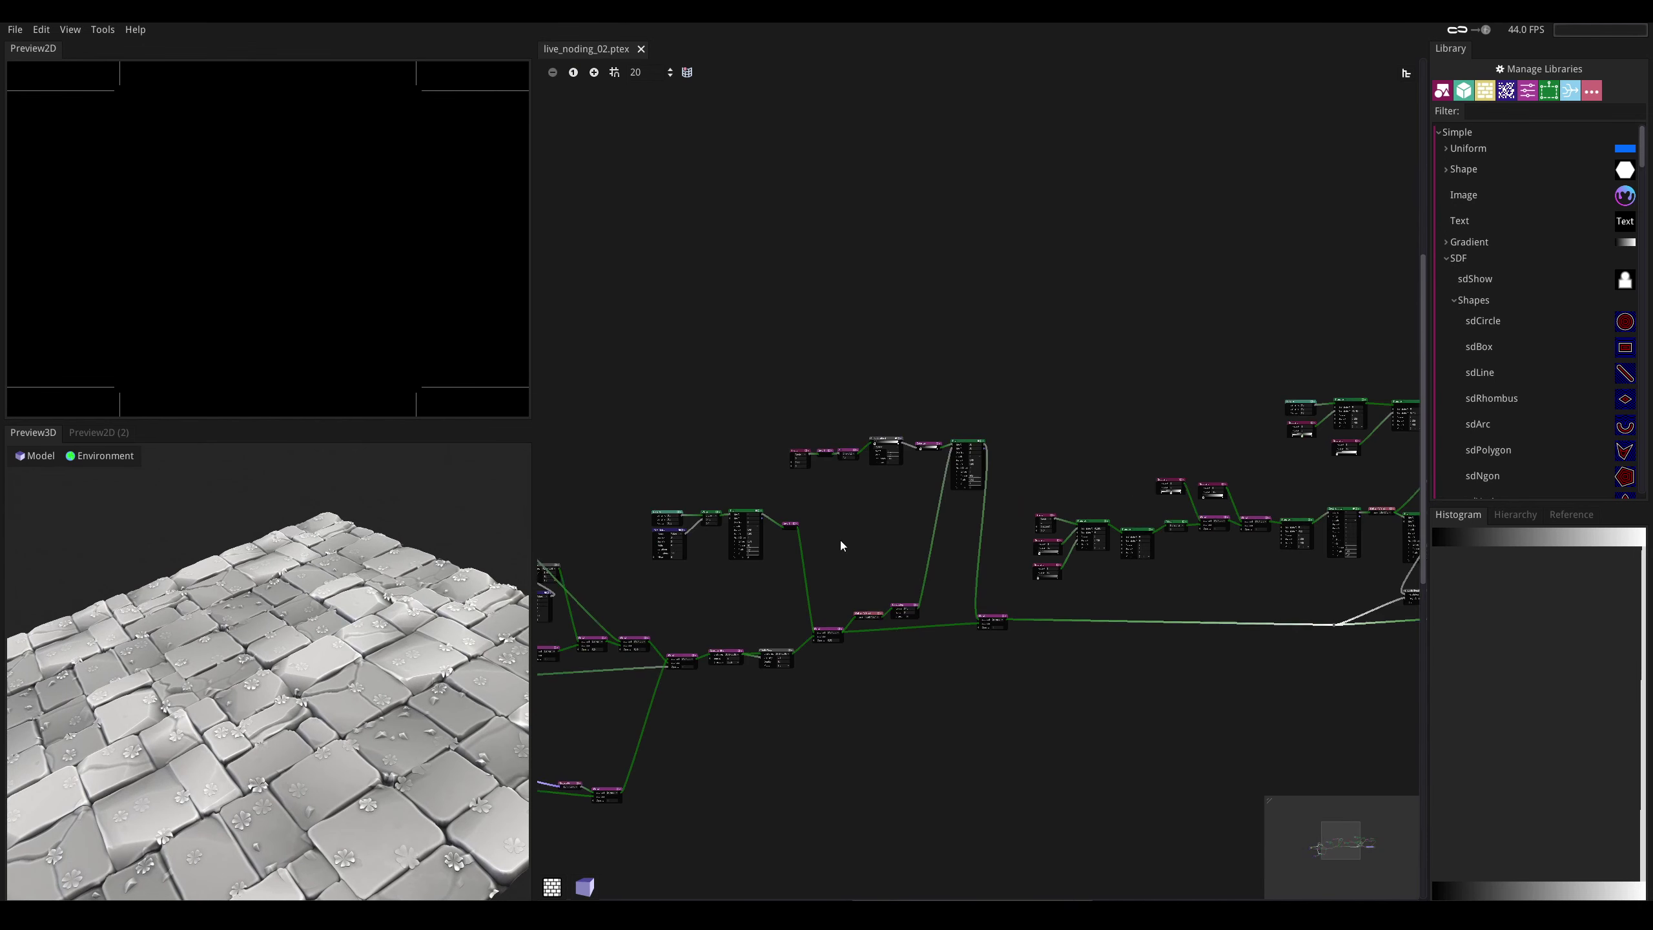
middle_click_drag(1005, 496, 776, 453)
middle_click_drag(1129, 497, 849, 546)
middle_click_drag(1096, 498, 840, 510)
scroll(1035, 498, "up", 6)
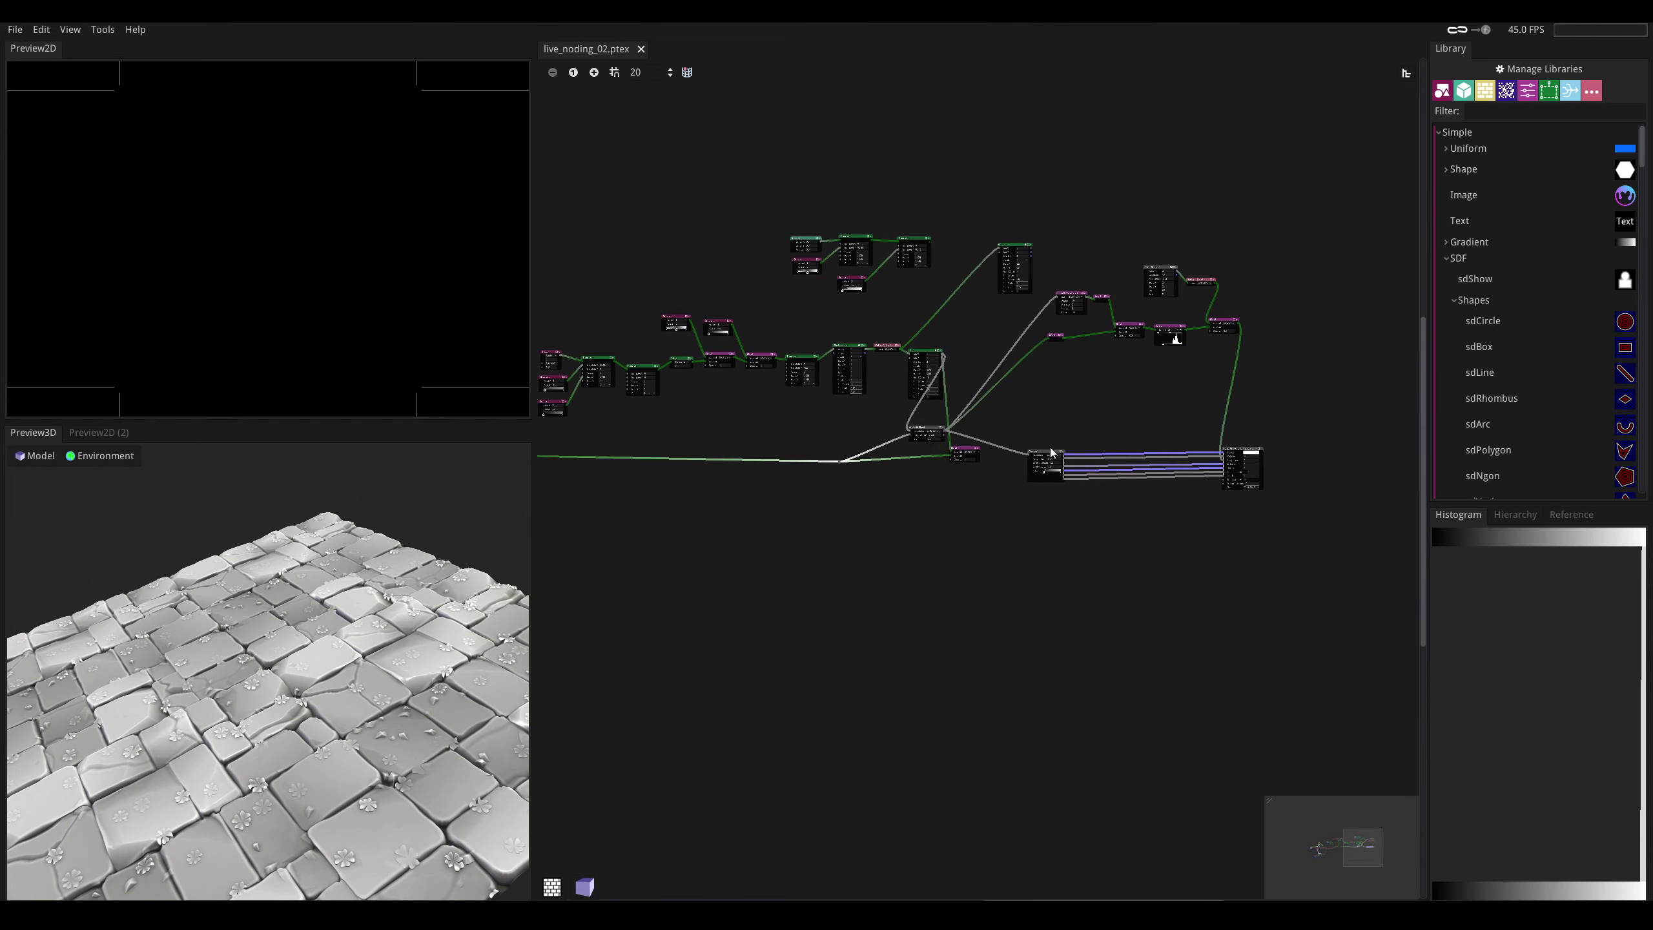
middle_click_drag(1103, 408, 876, 514)
- Open the connected Mockup node's subgraph, examine the nodes between its inputs and outputs, and return to the main graph
left_click_drag(869, 544, 949, 552)
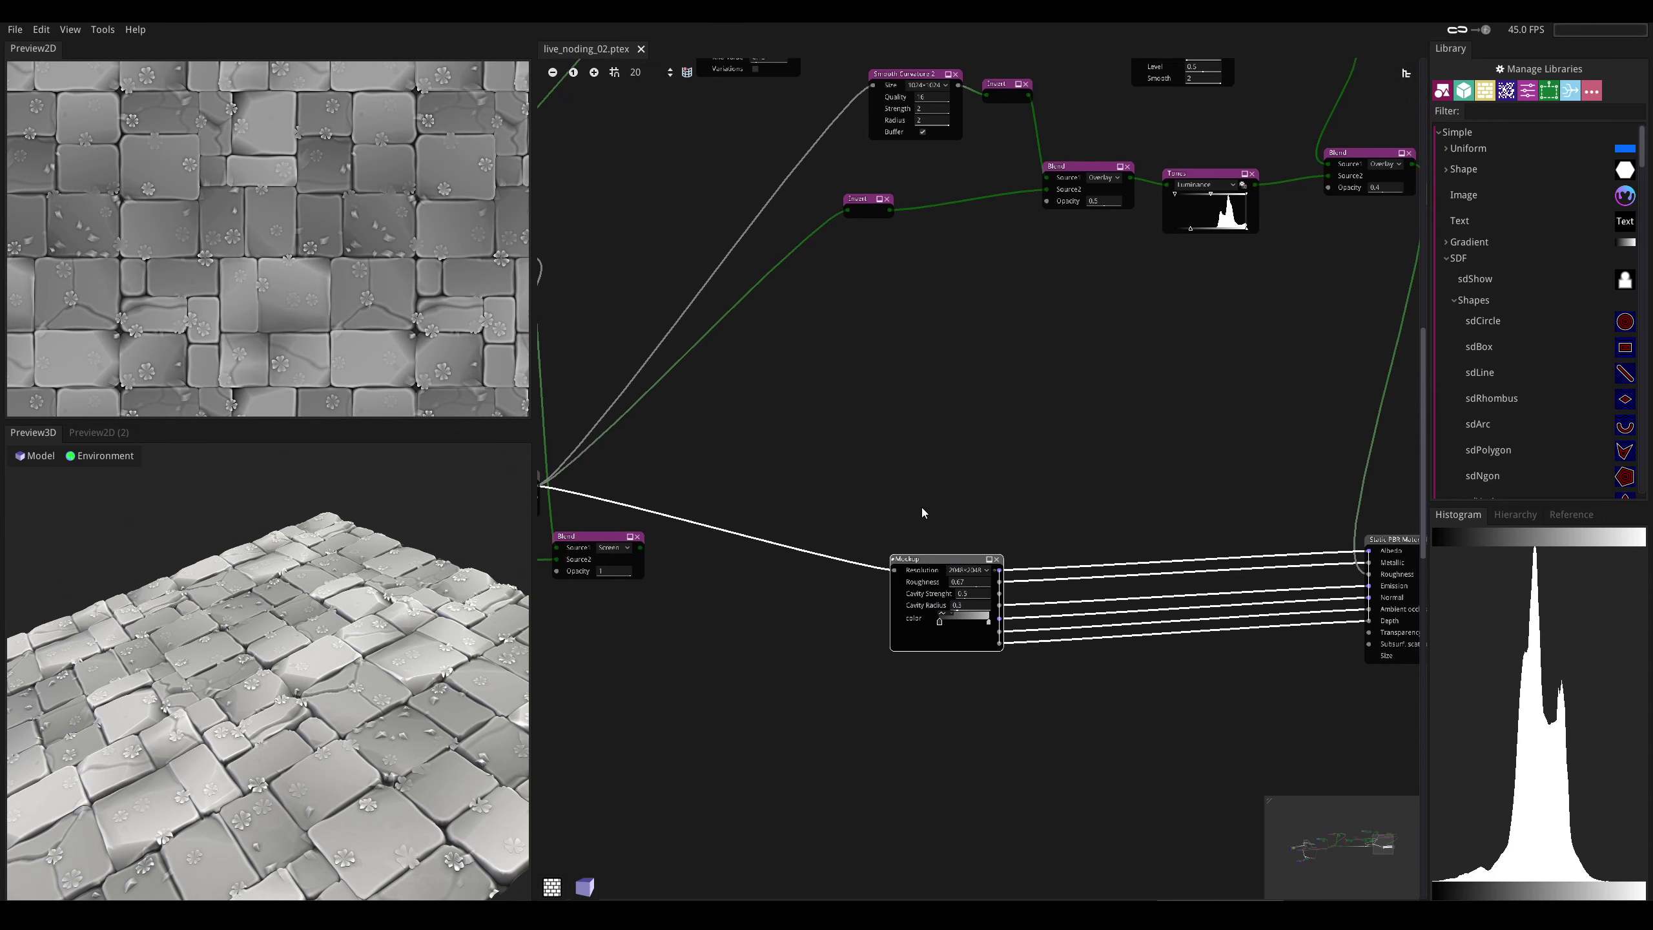
middle_click_drag(921, 507, 843, 569)
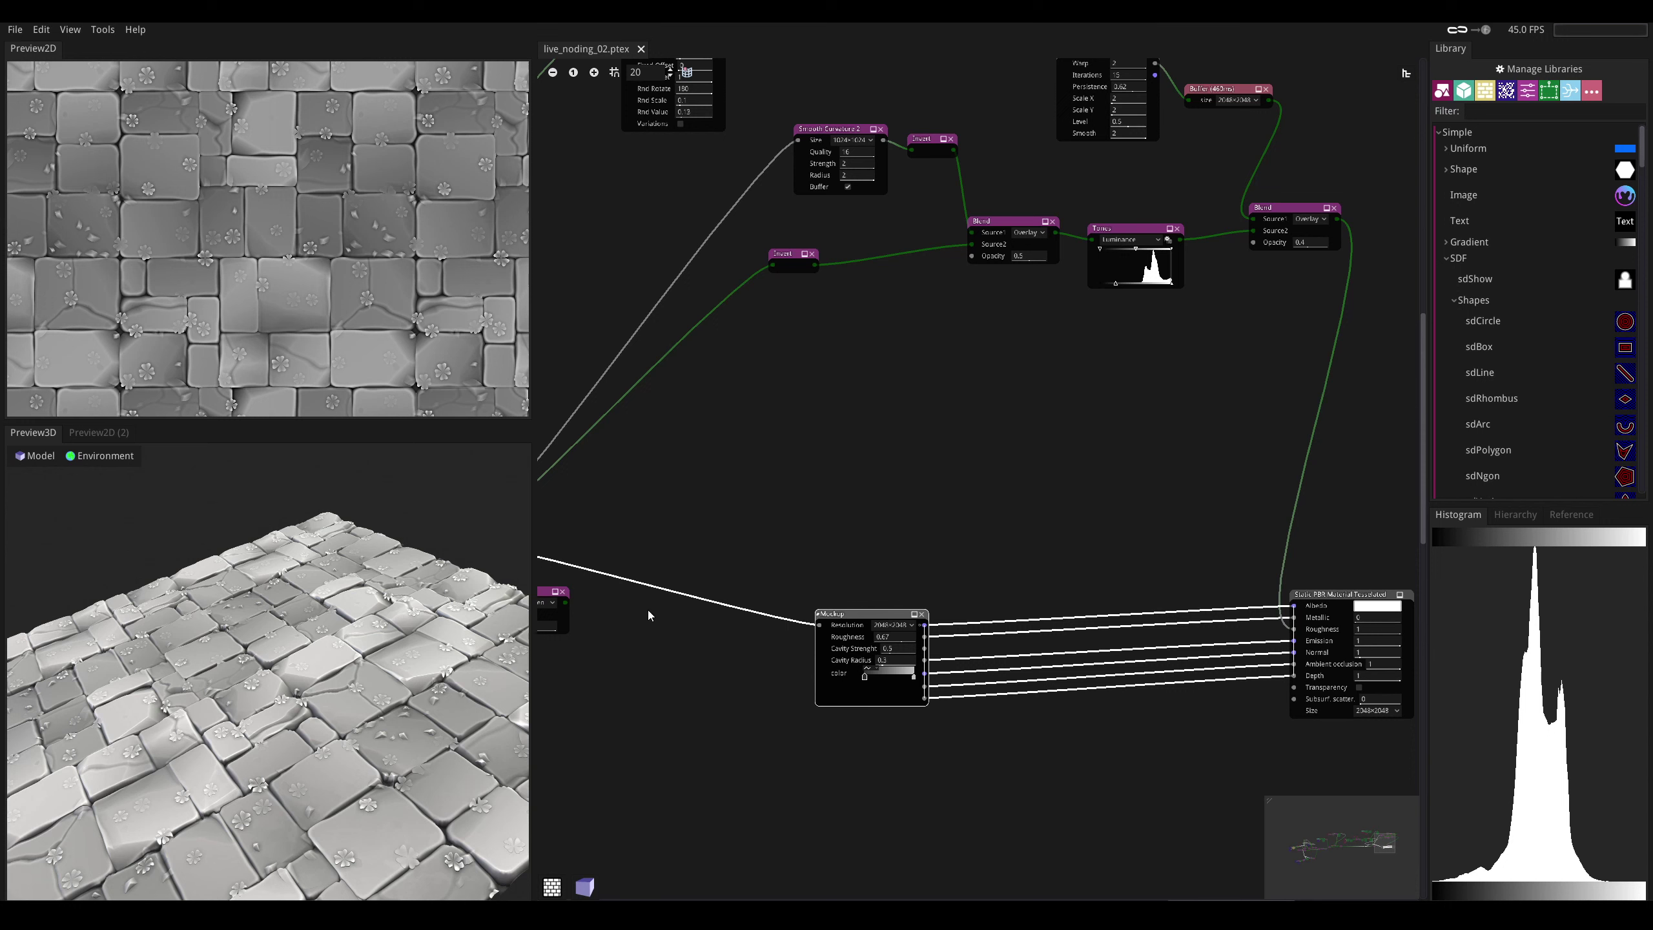
double_click(861, 619)
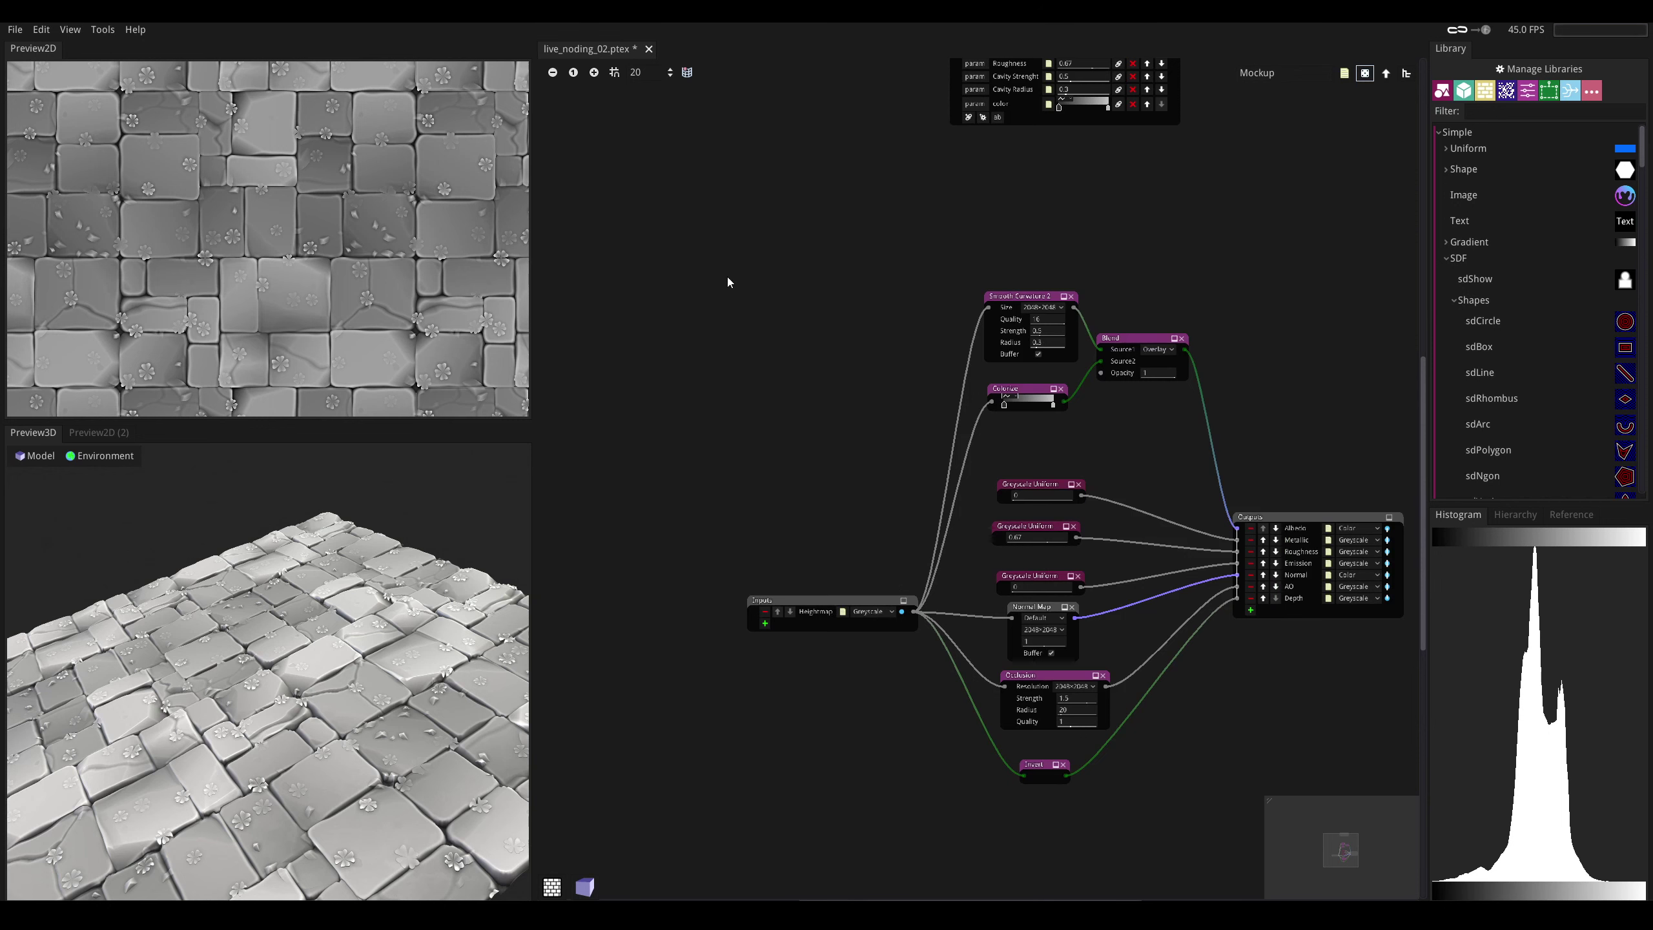
middle_click_drag(997, 320, 861, 539)
scroll(861, 540, "down", 5)
scroll(729, 512, "up", 2, "ctrl")
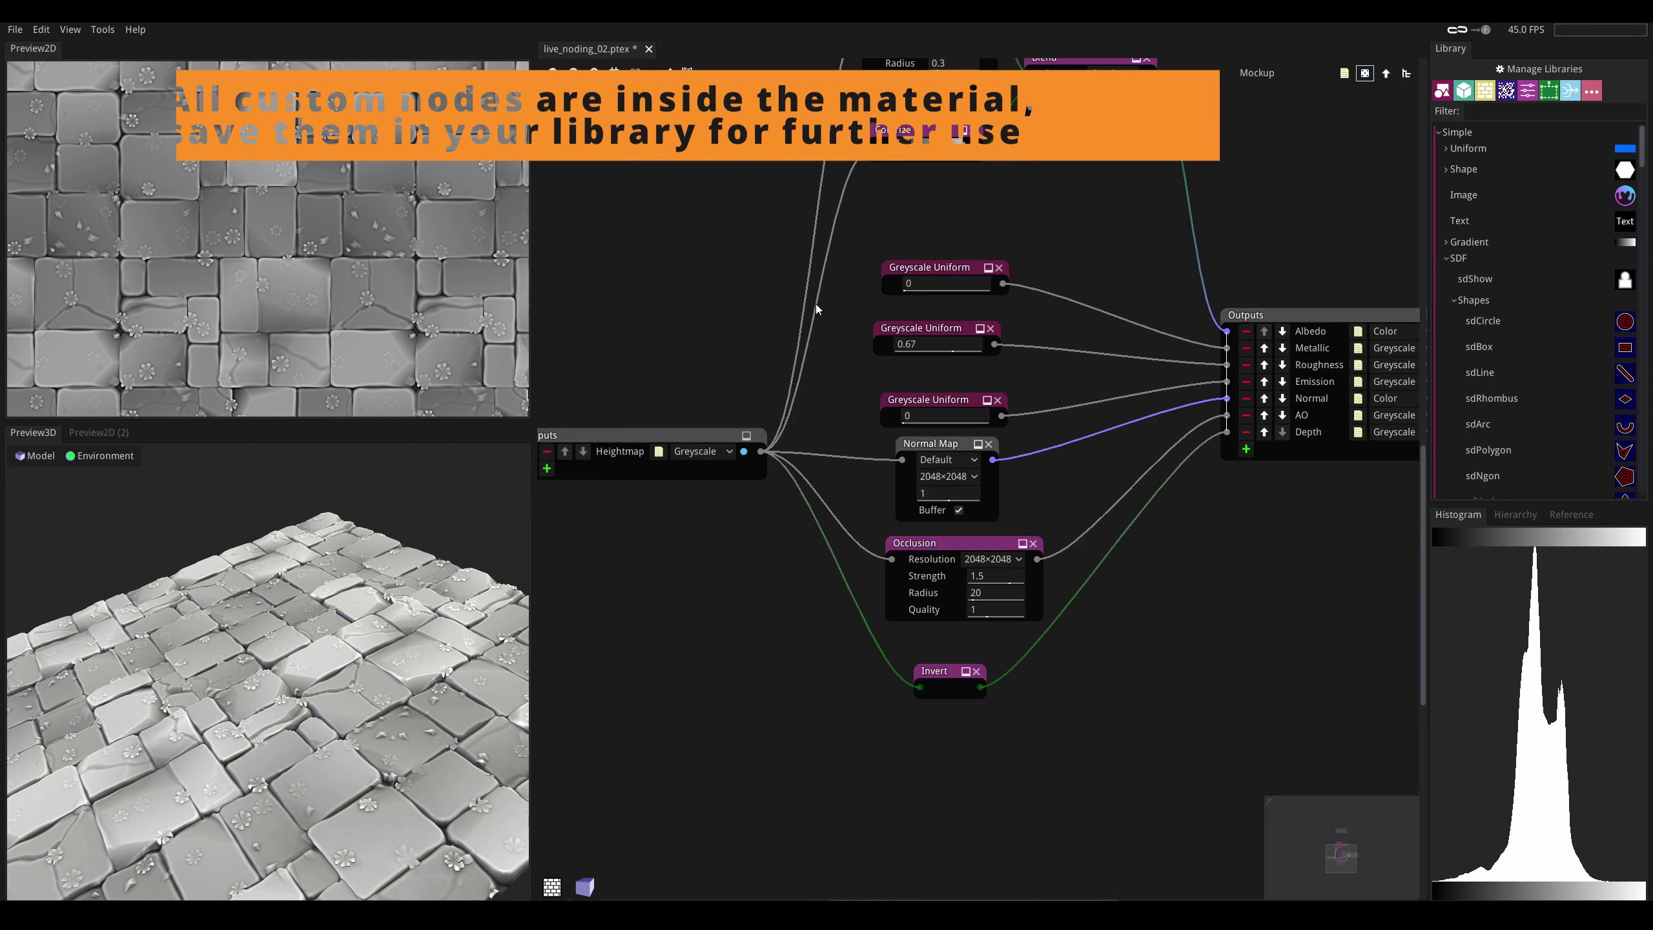
scroll(963, 278, "up", 3)
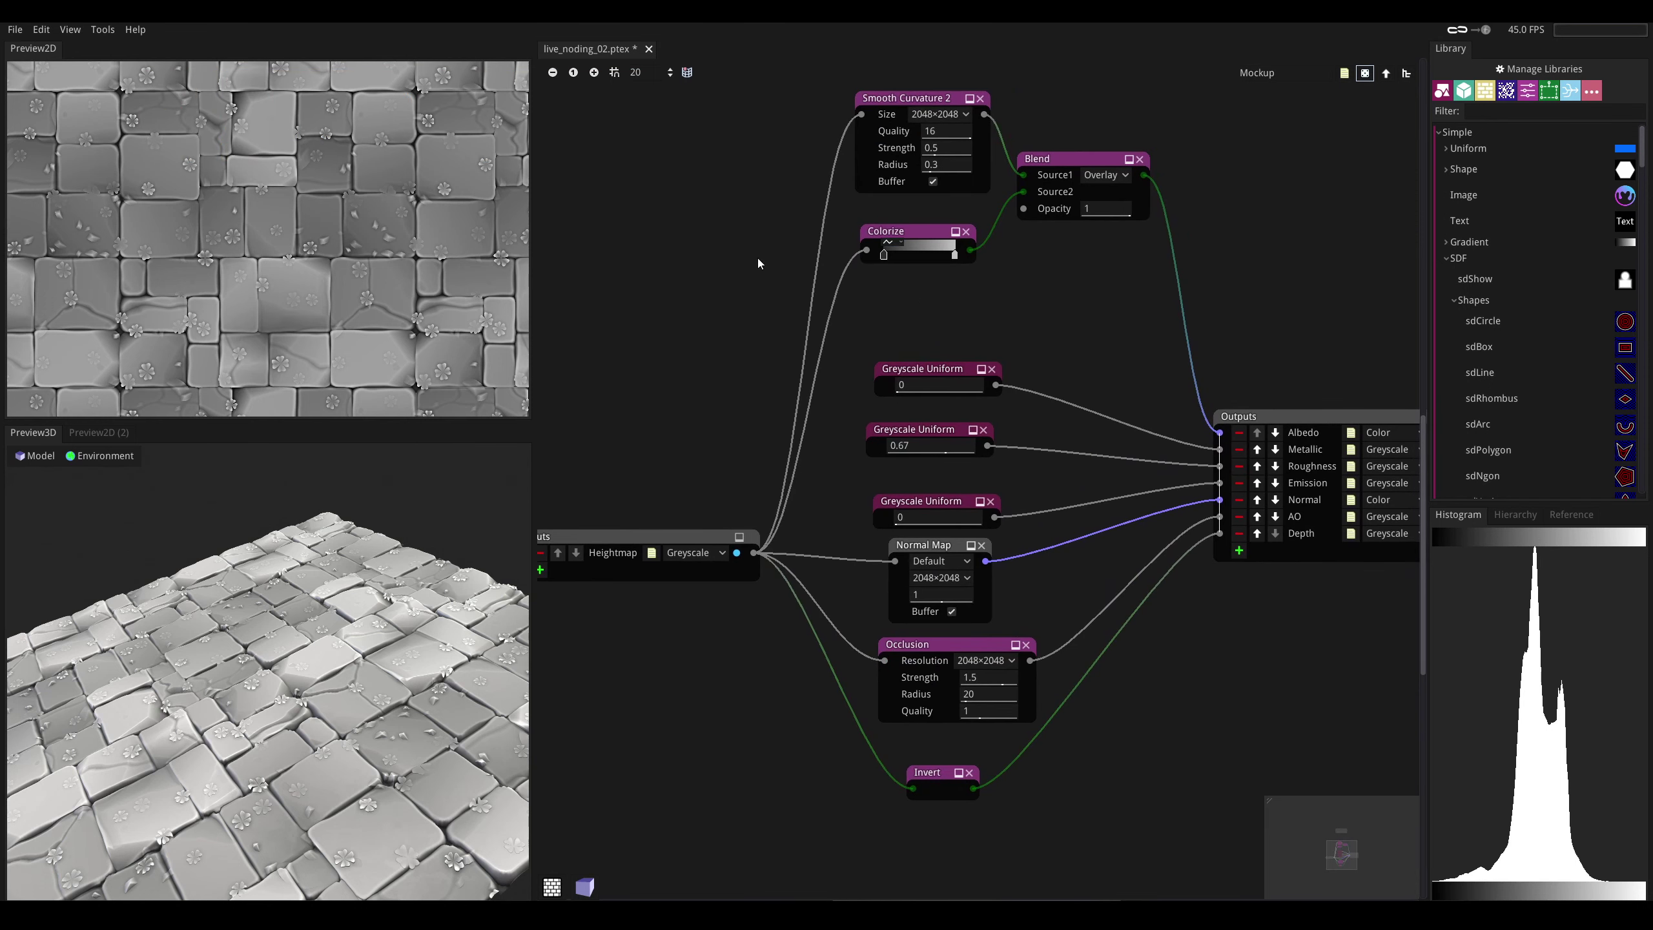
middle_click_drag(707, 205, 652, 302)
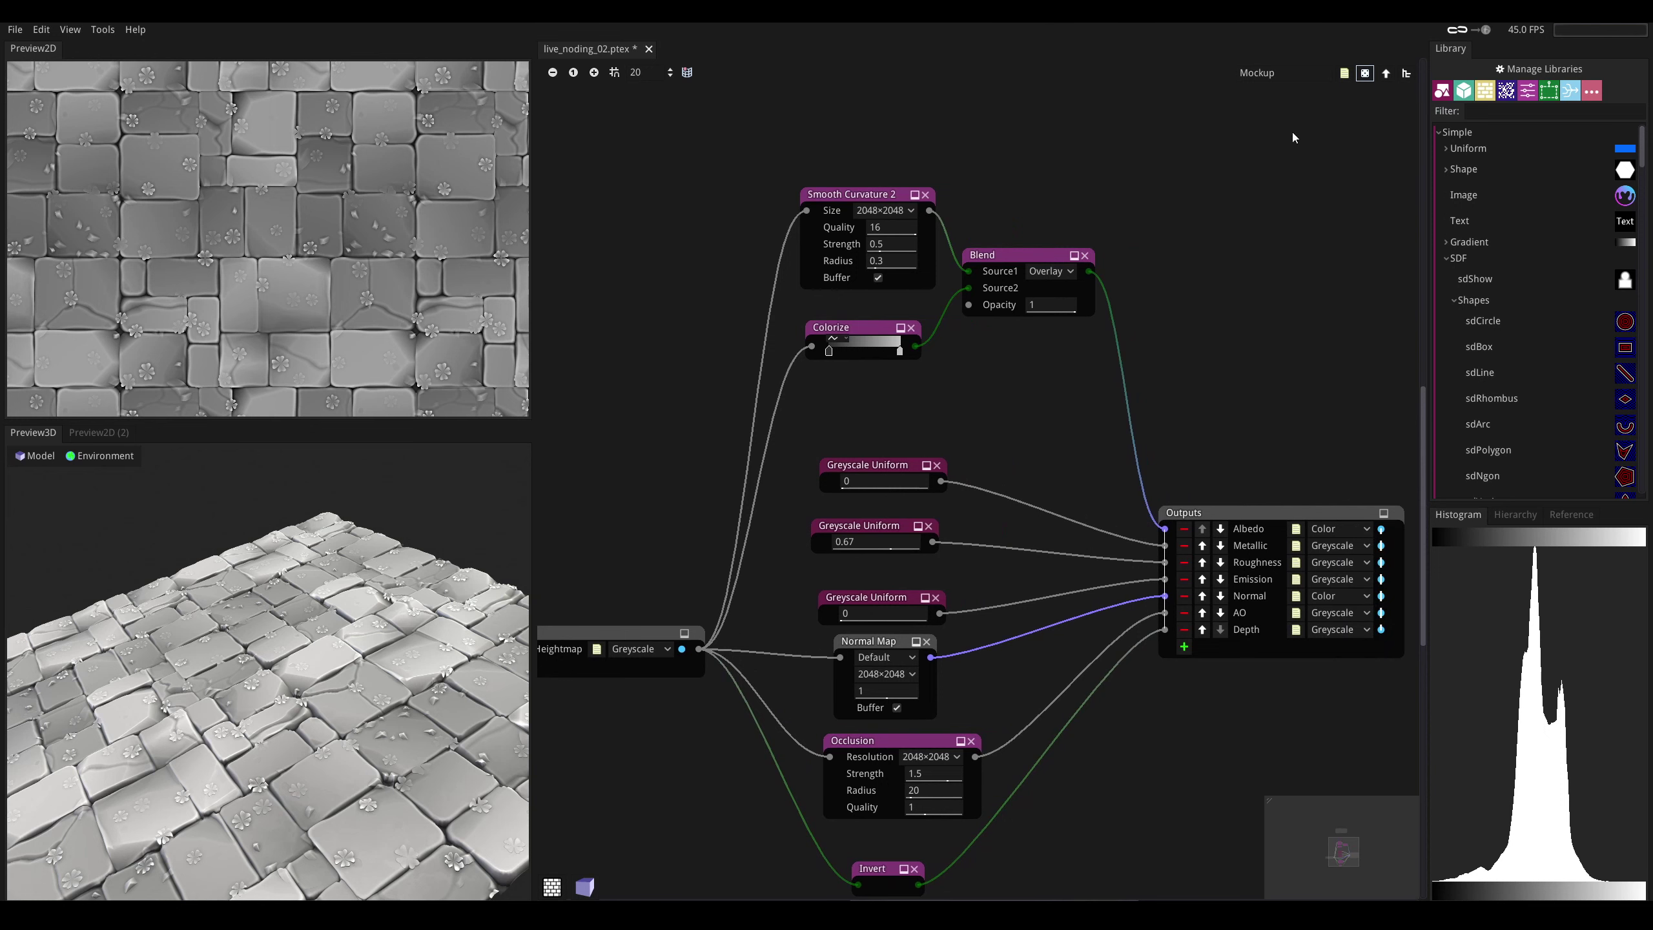
left_click(1381, 78)
left_click_drag(373, 705, 373, 759)
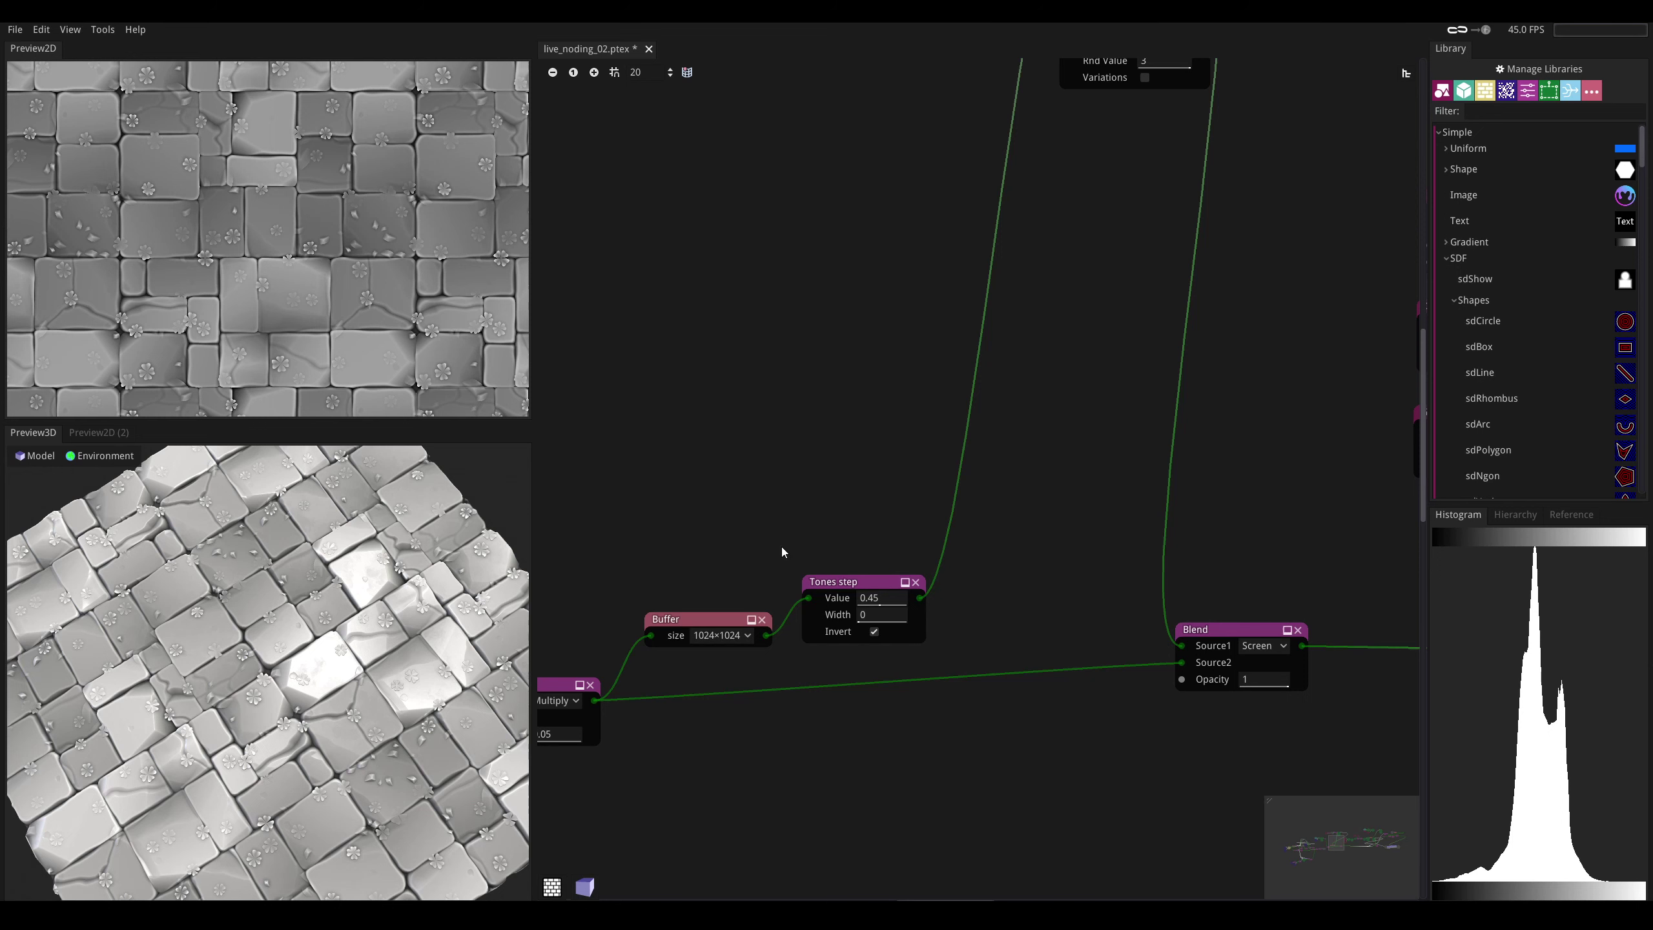
- Filter the node library for "mock" and add another Mockup node above the connected one
scroll(781, 547, "down", 2)
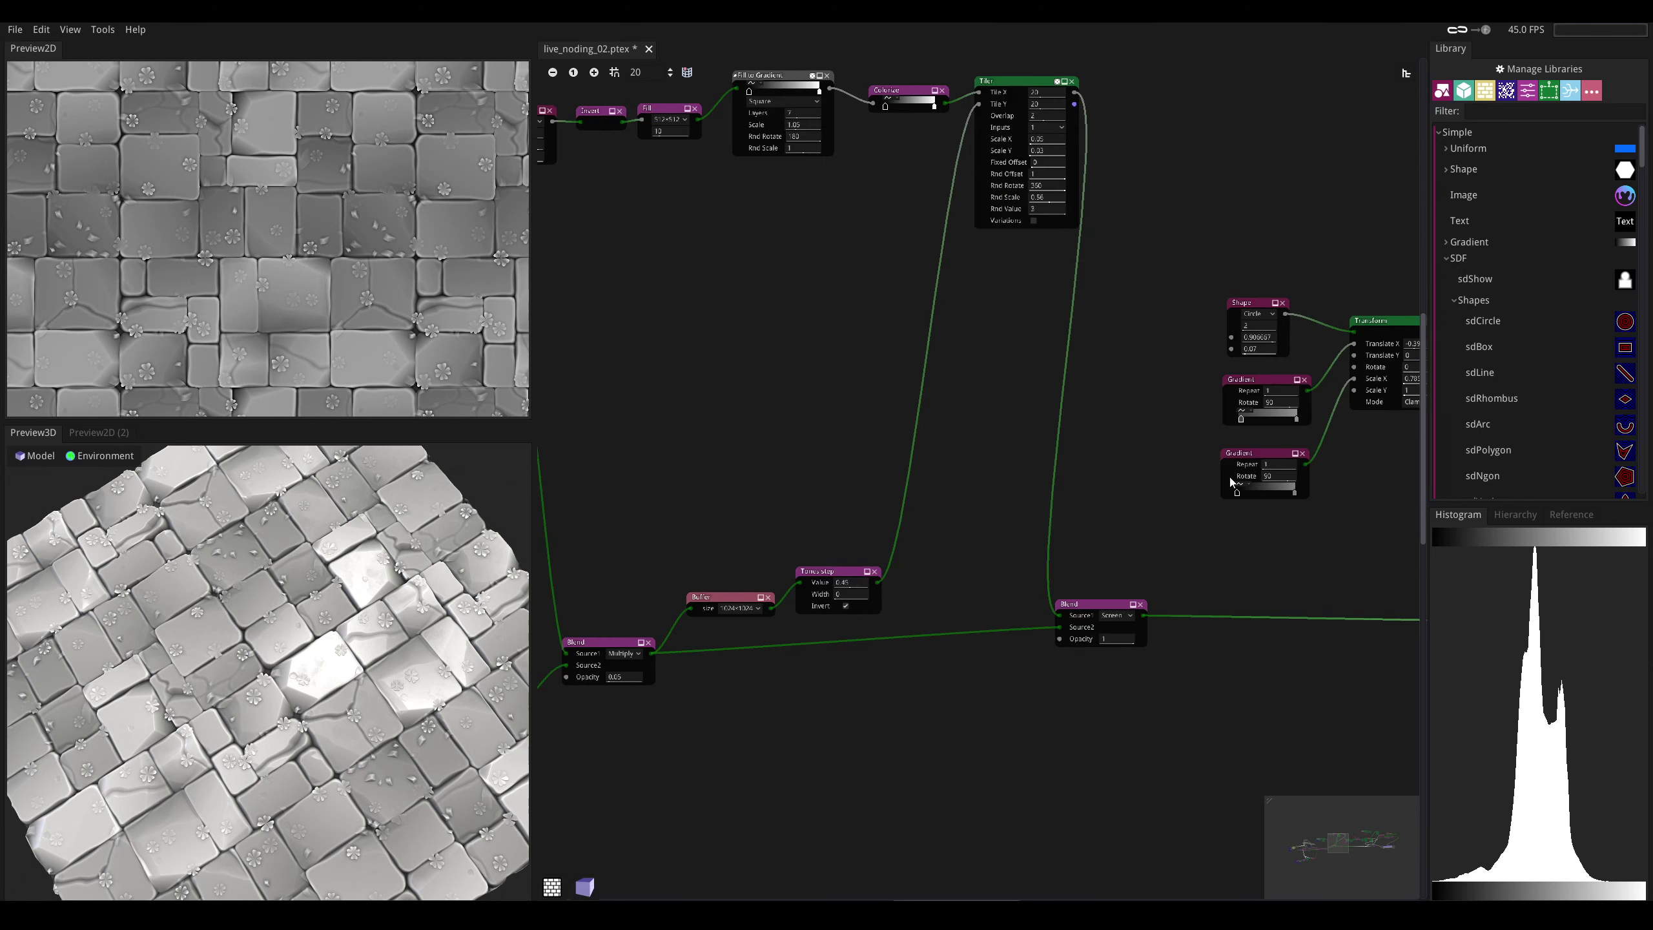
middle_click_drag(1230, 478, 1024, 492)
middle_click_drag(1240, 517, 879, 528)
left_click(1381, 845)
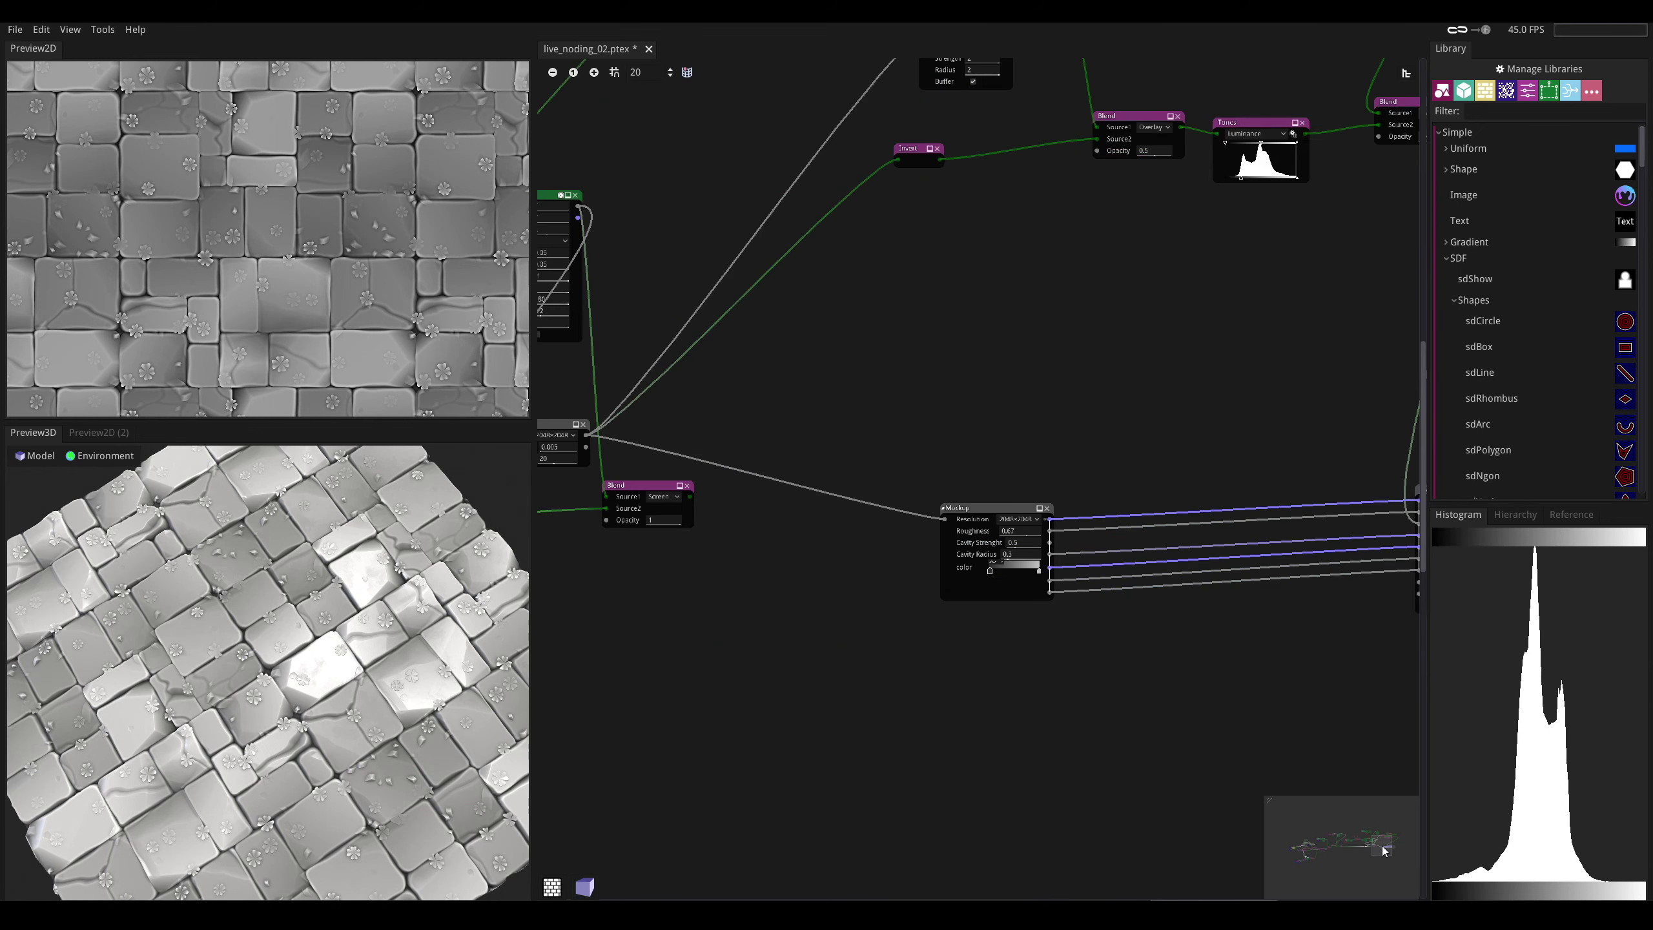
left_click_drag(1381, 845, 1374, 845)
left_click(1540, 111)
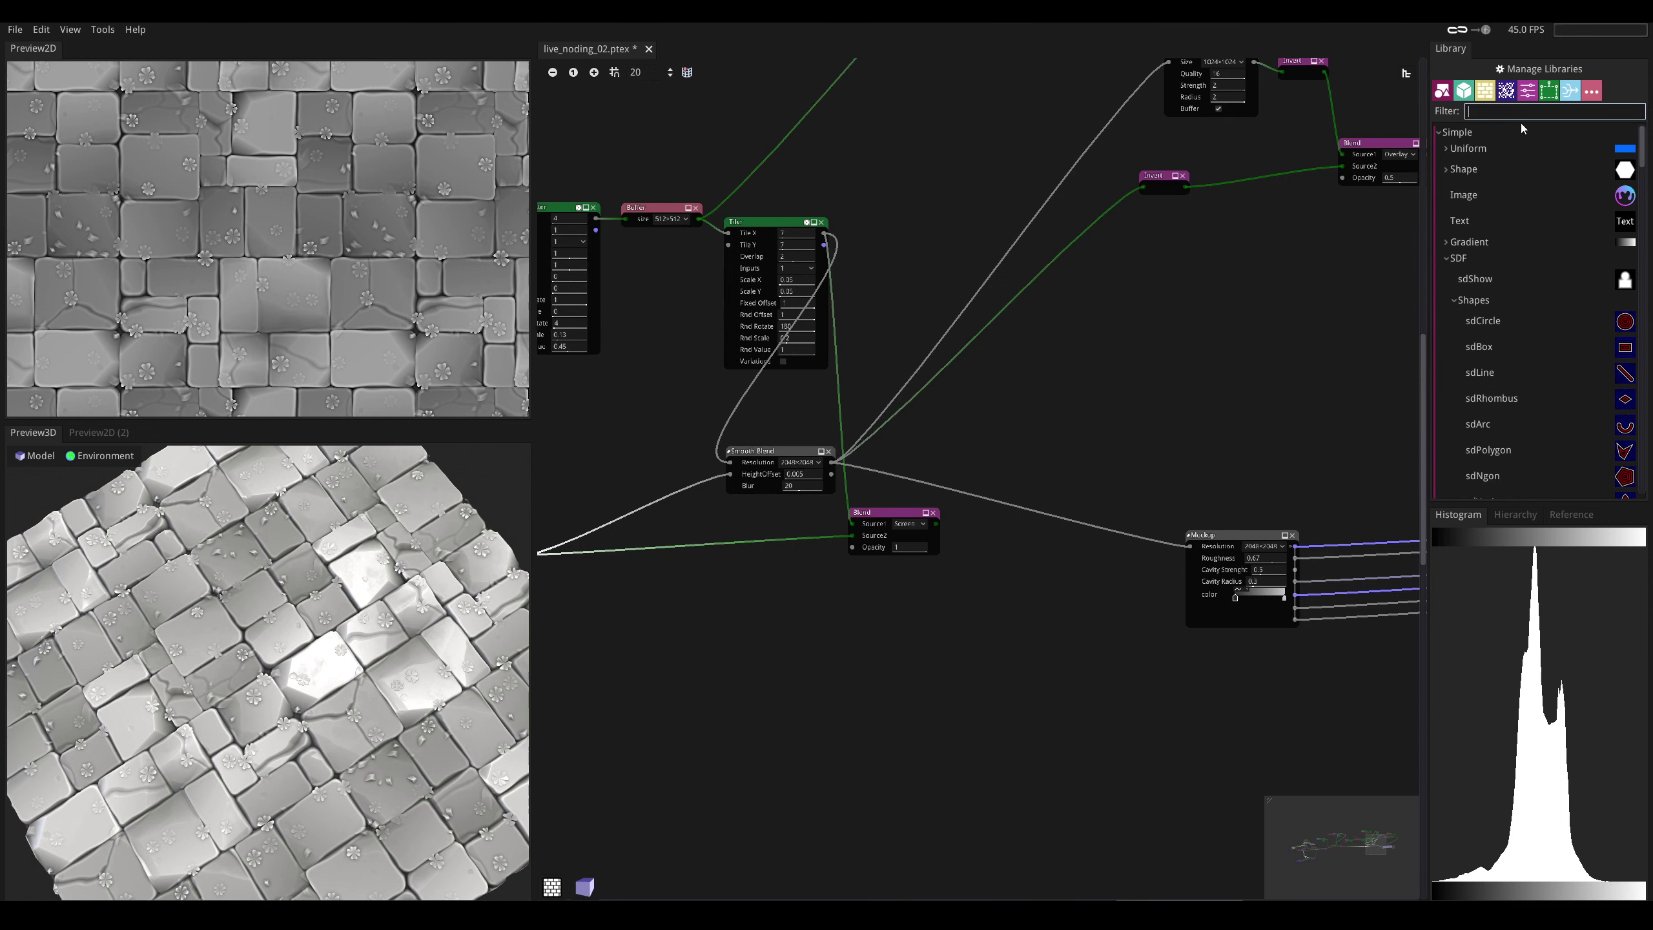
type("mock")
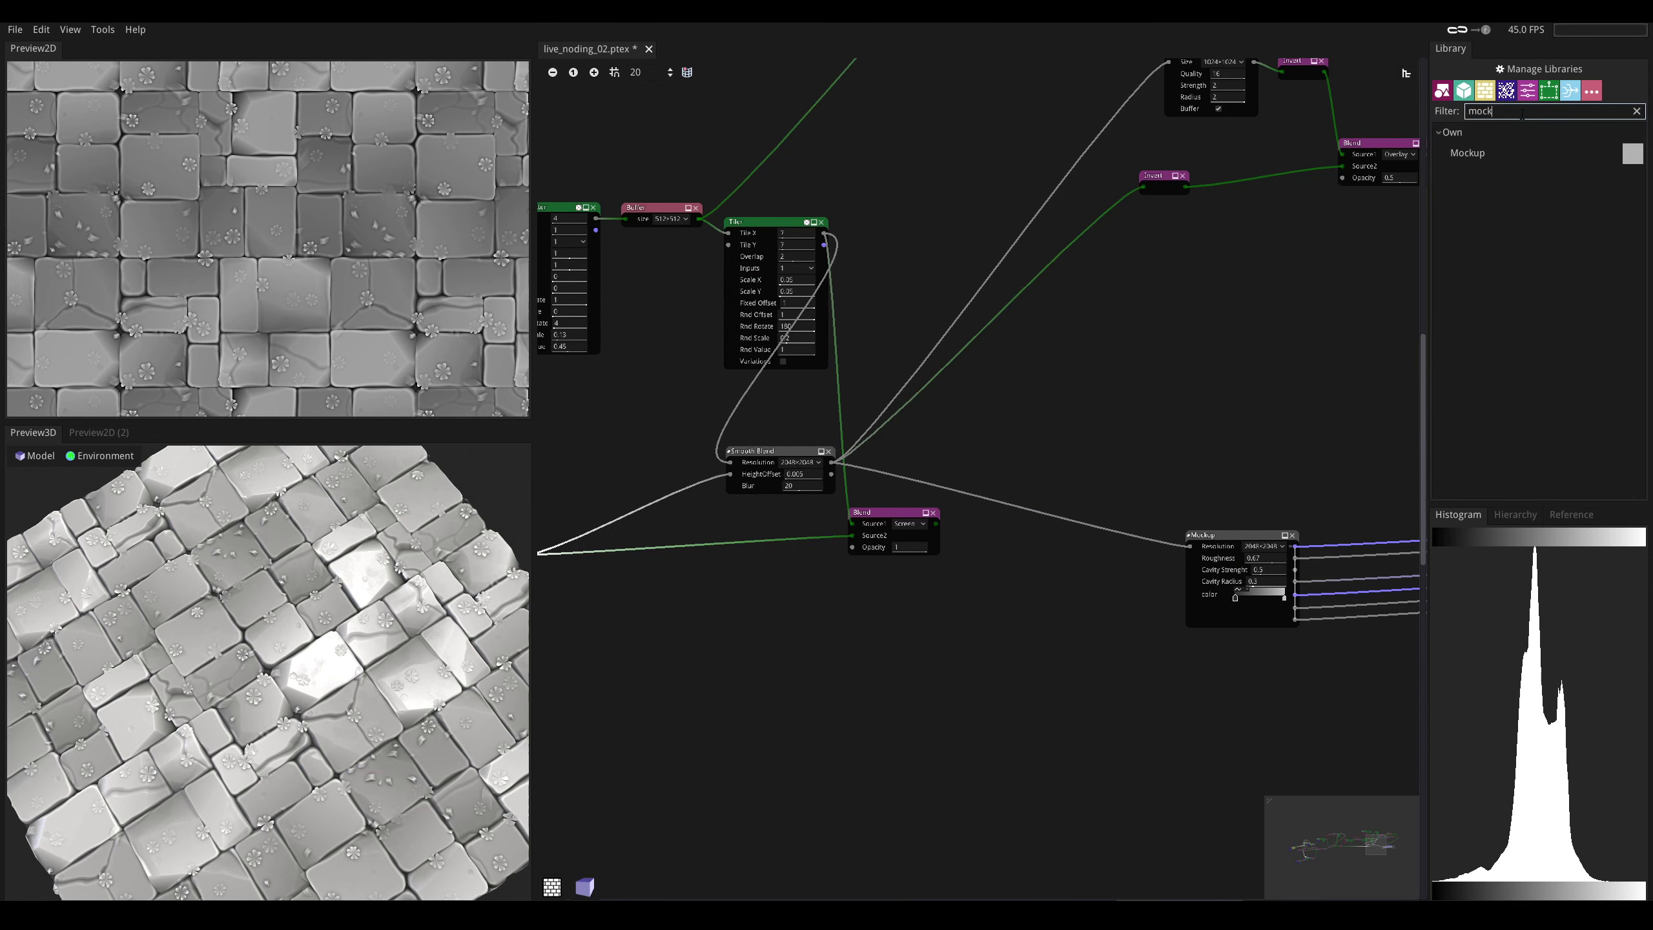
left_click_drag(1464, 159, 1229, 372)
middle_click_drag(1296, 275, 1055, 372)
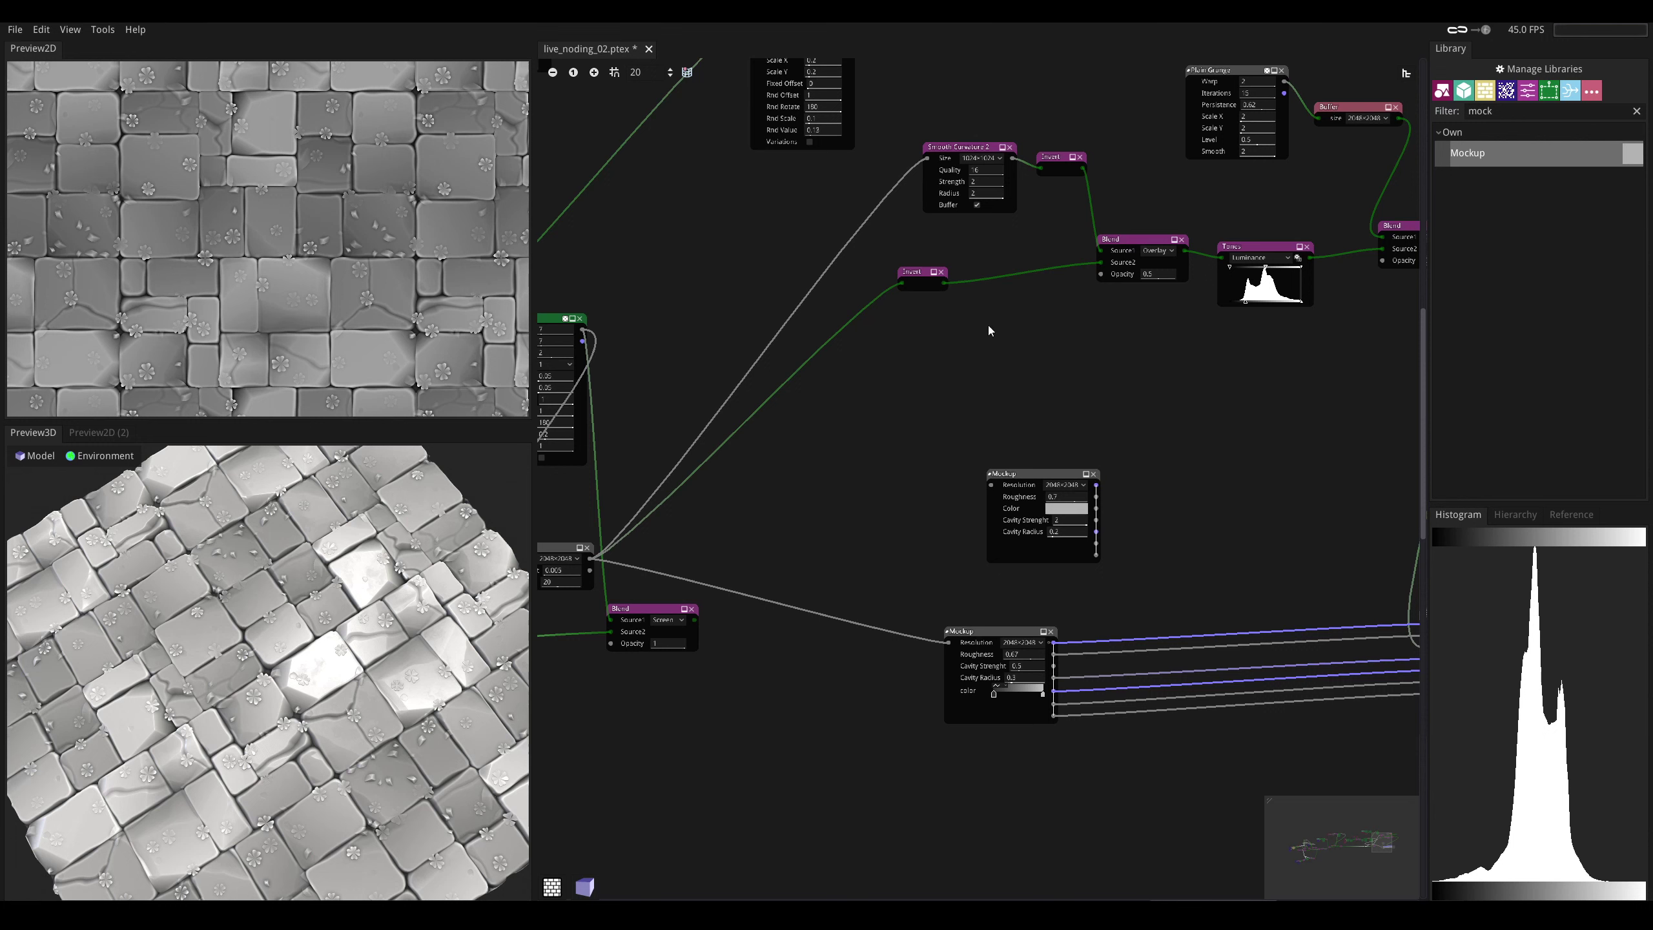
middle_click_drag(1080, 220, 1066, 240)
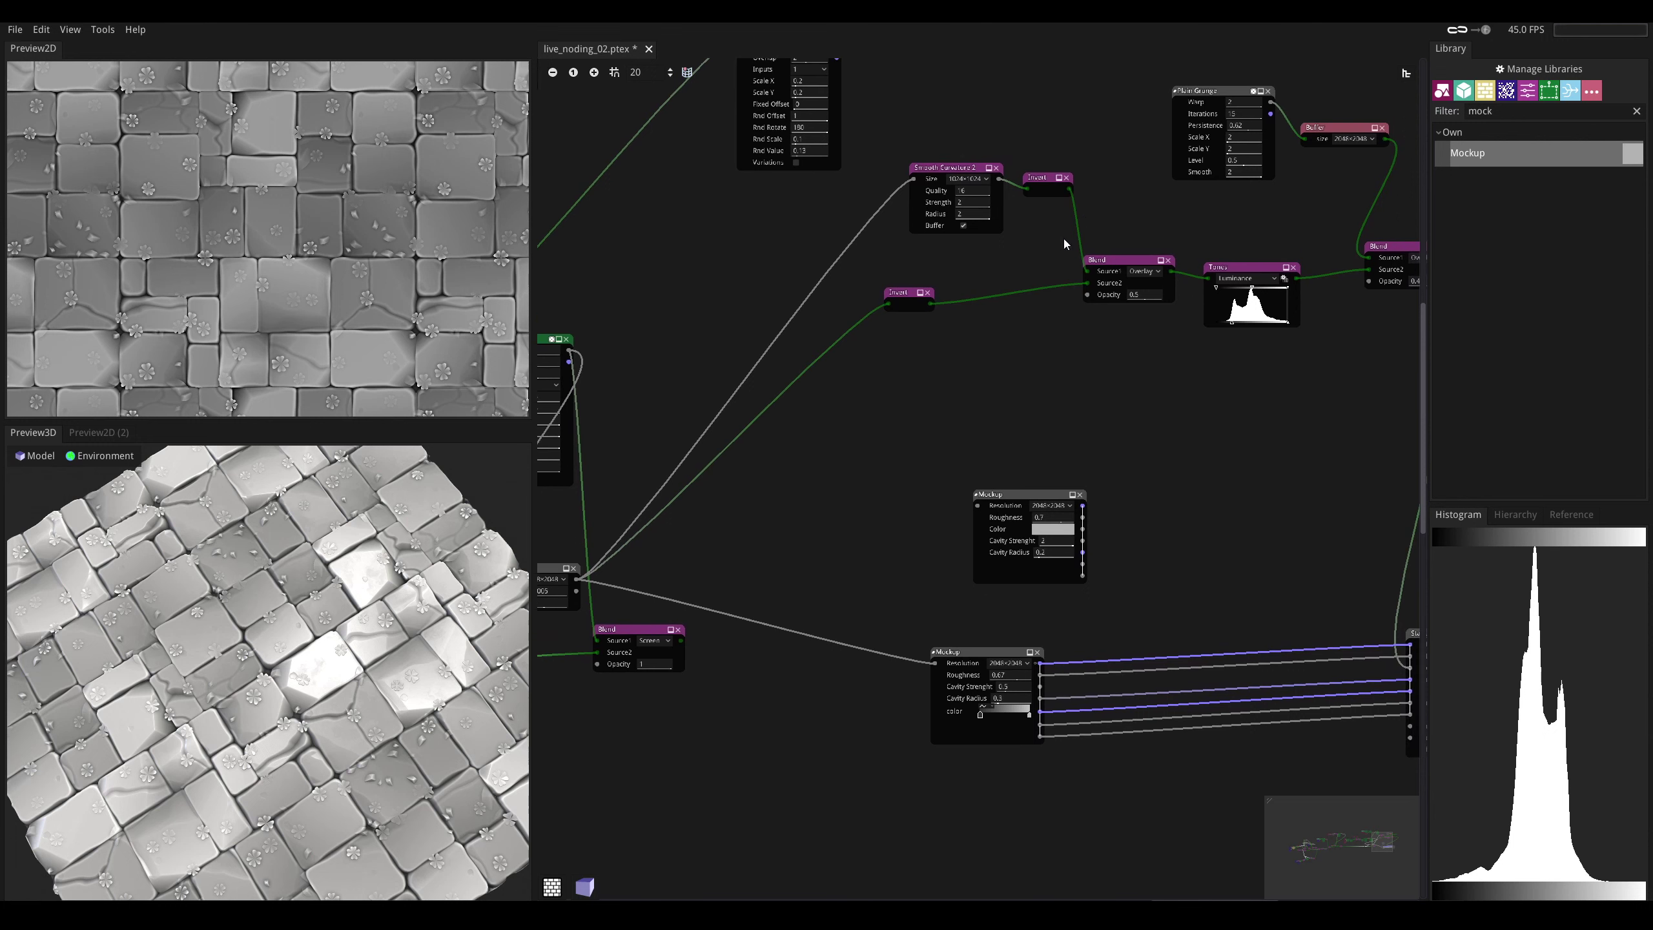
- Check the connected Mockup node's subgraph again and go back to the FBM Noise nodes at the start of the main graph
double_click(971, 656)
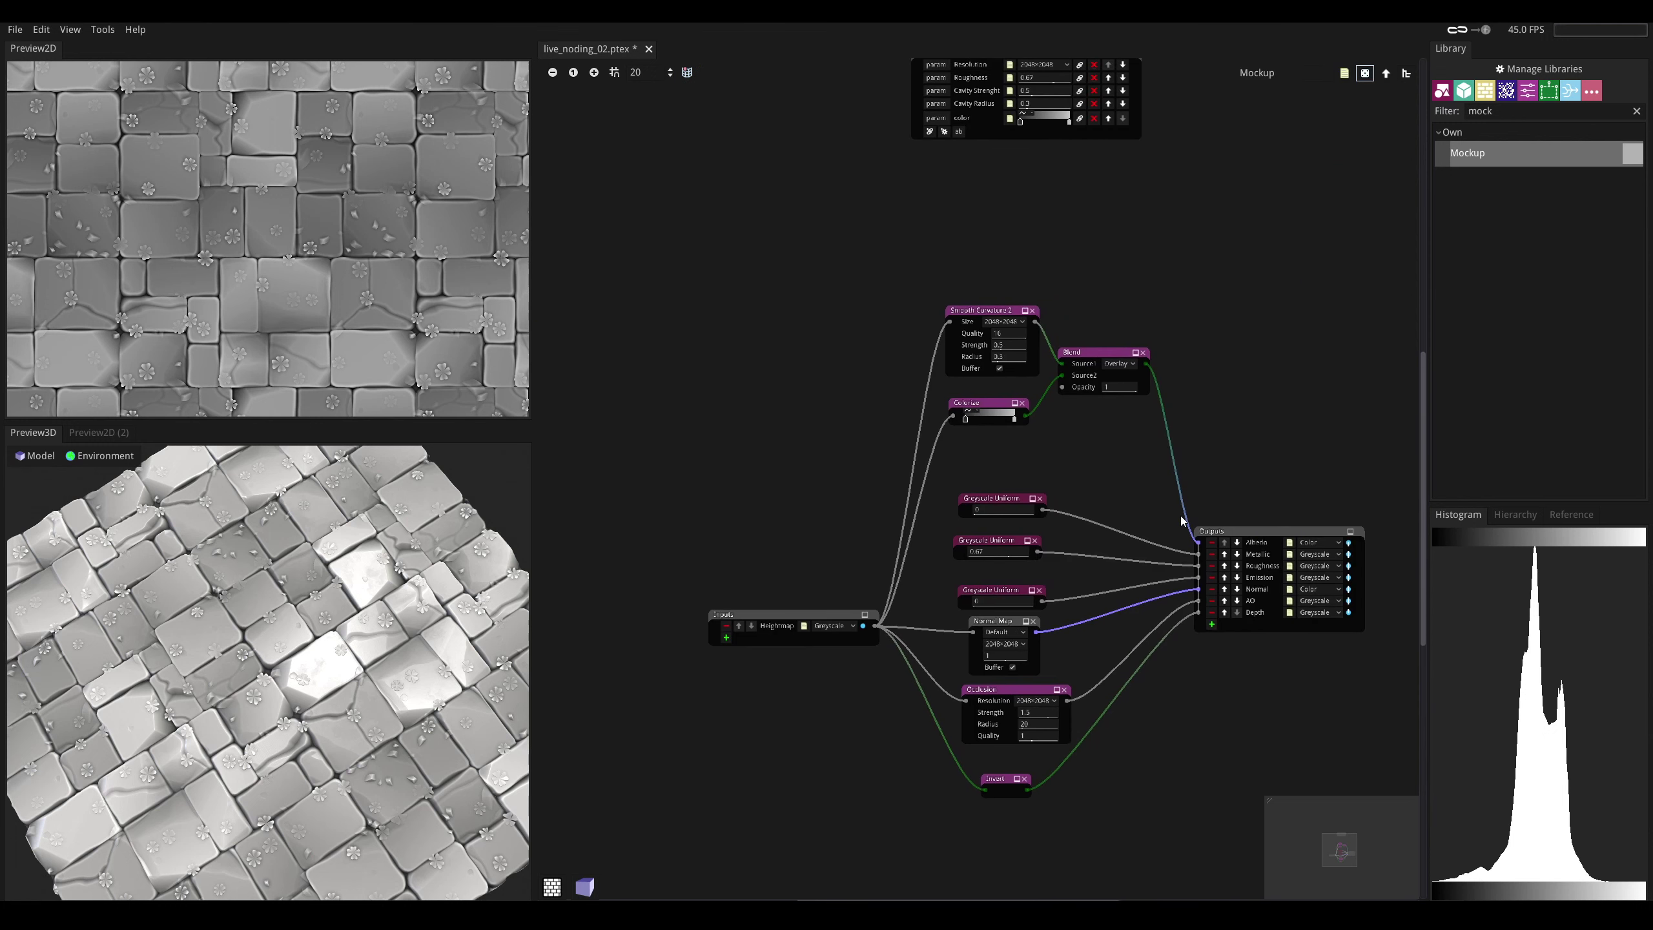
left_click(1386, 76)
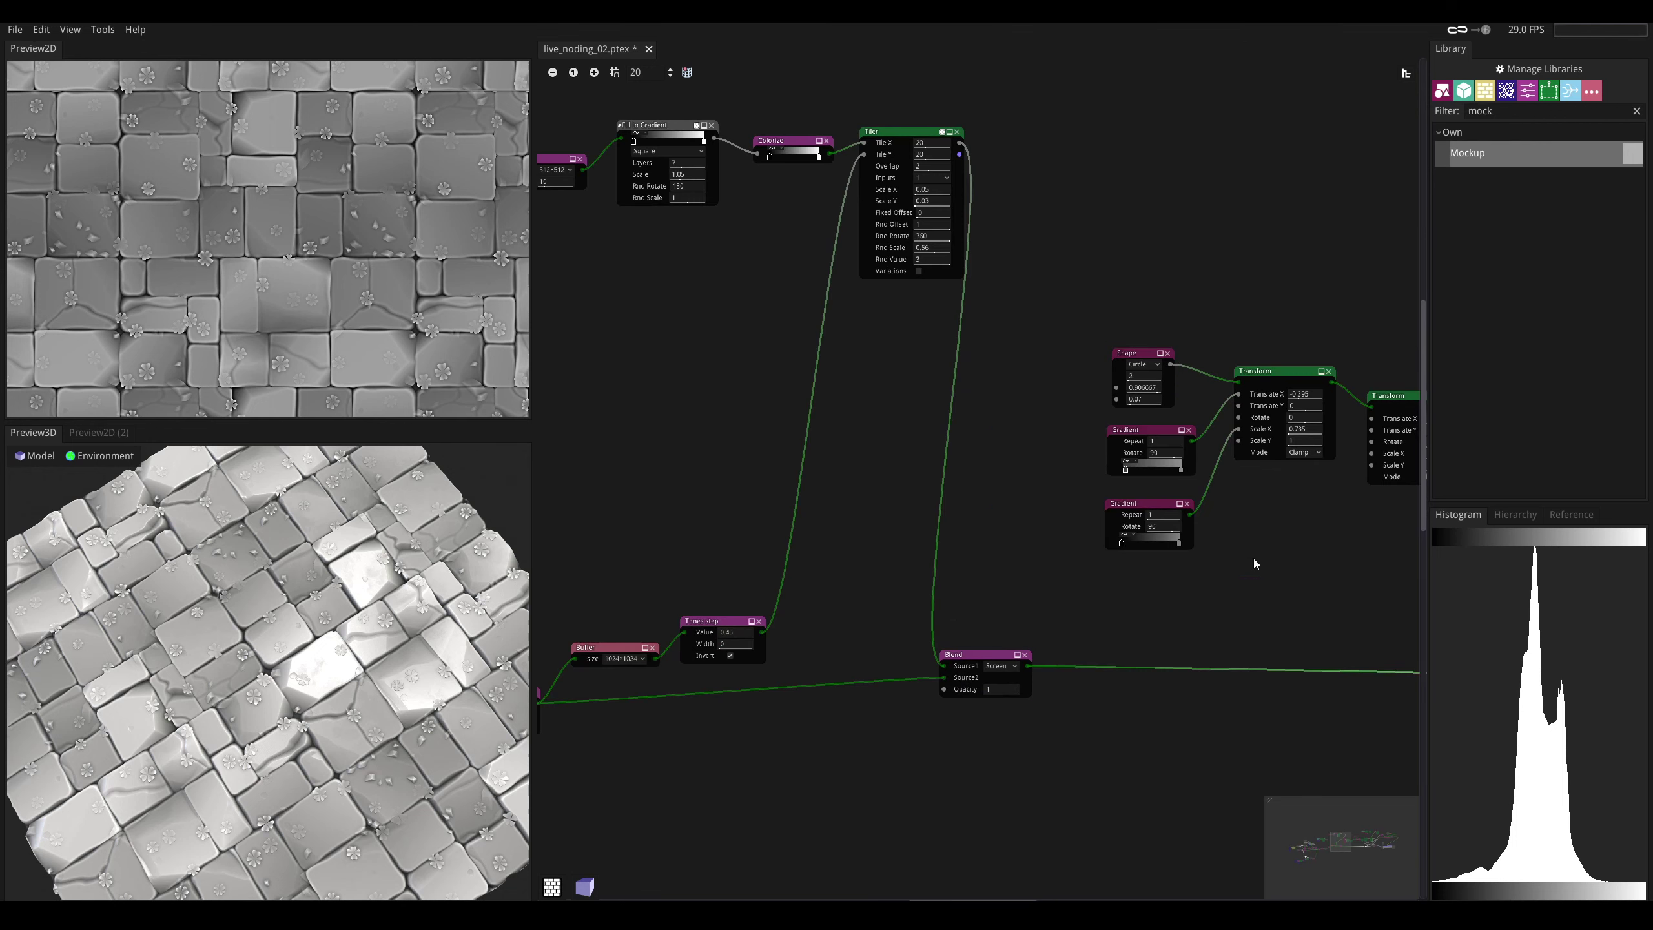
left_click(1379, 837)
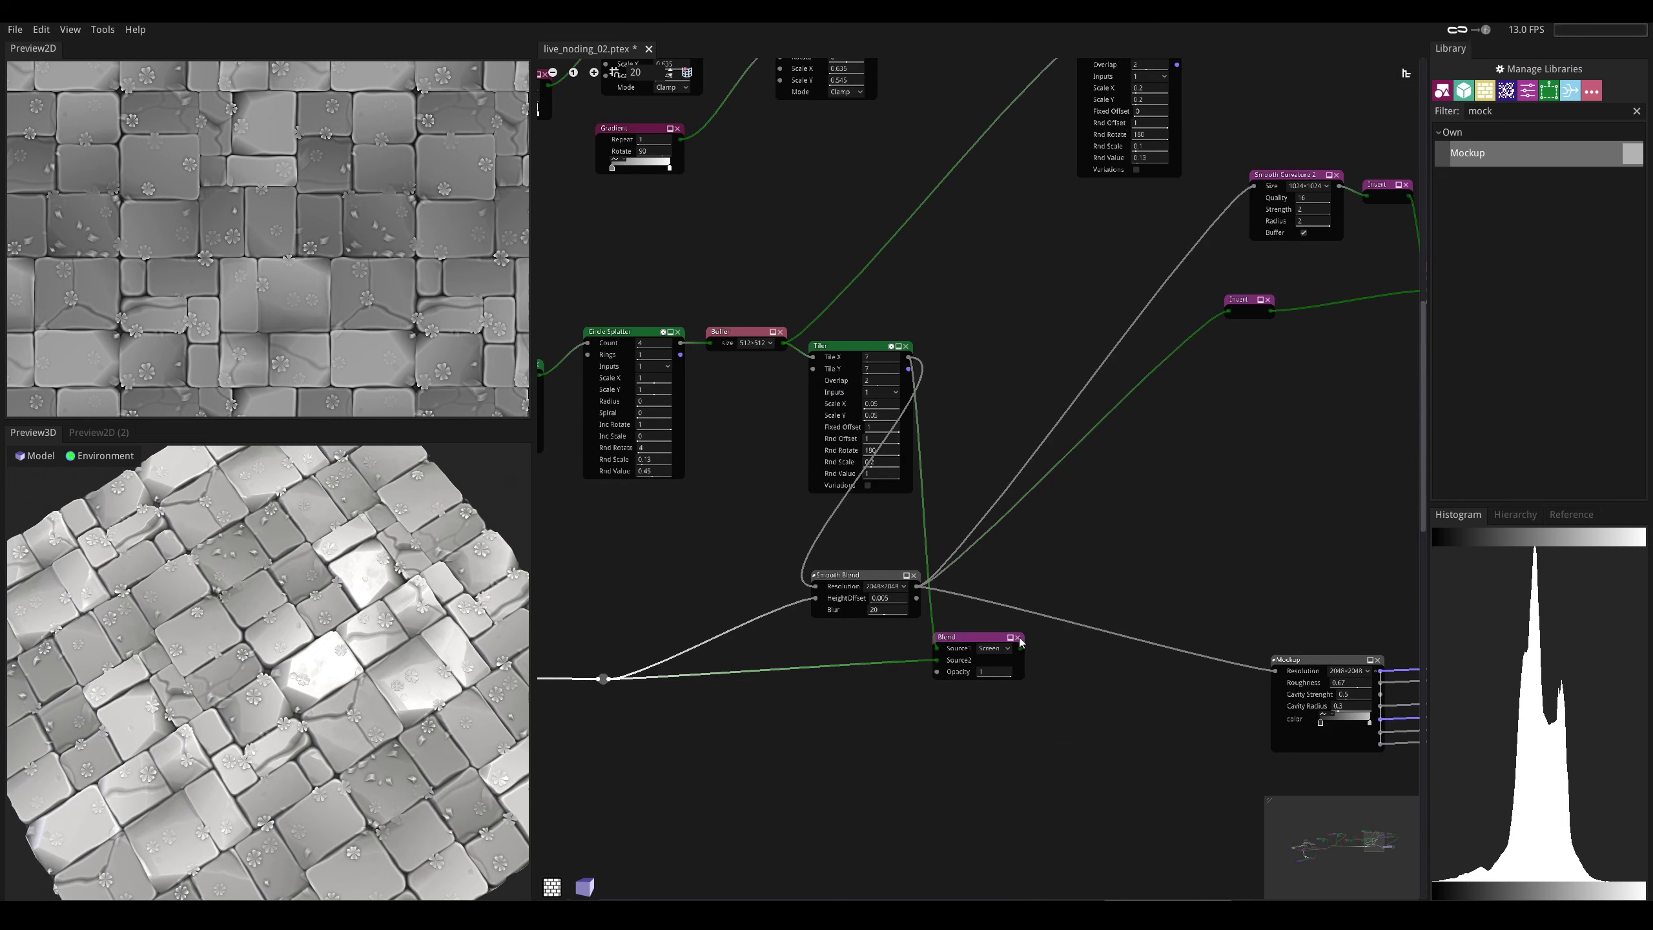
middle_click_drag(1019, 637, 1187, 598)
left_click(1301, 849)
middle_click_drag(790, 619, 1016, 636)
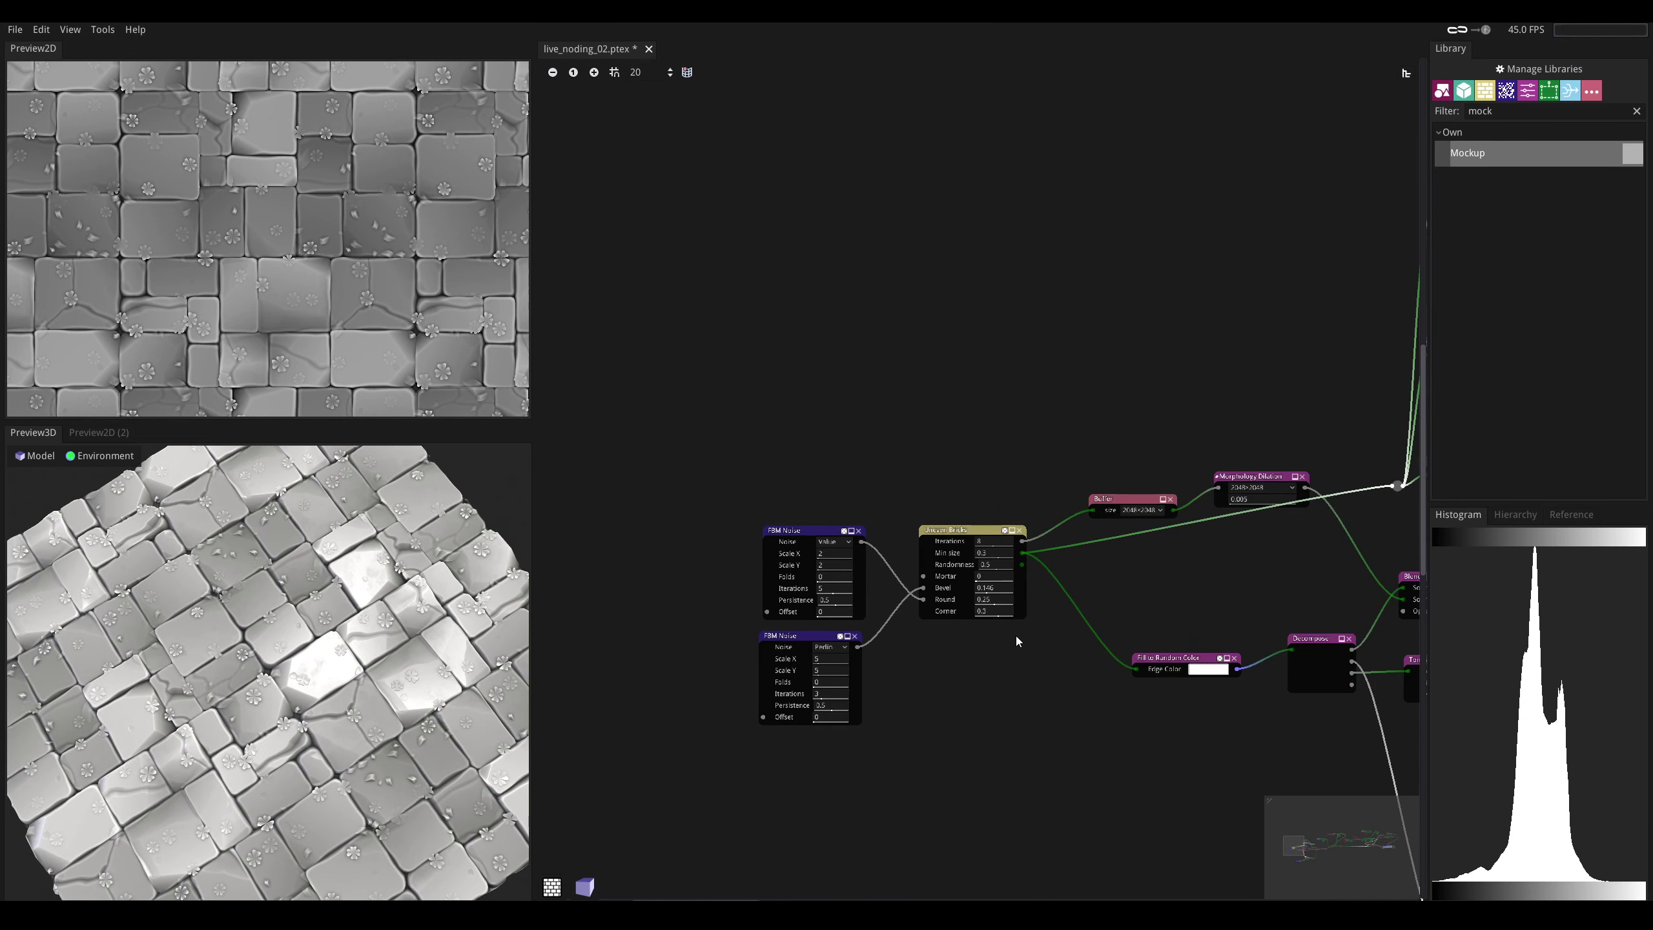
- Examine the stone surface's relief in the 3D preview from overhead and low oblique angles
left_click_drag(368, 637, 362, 618)
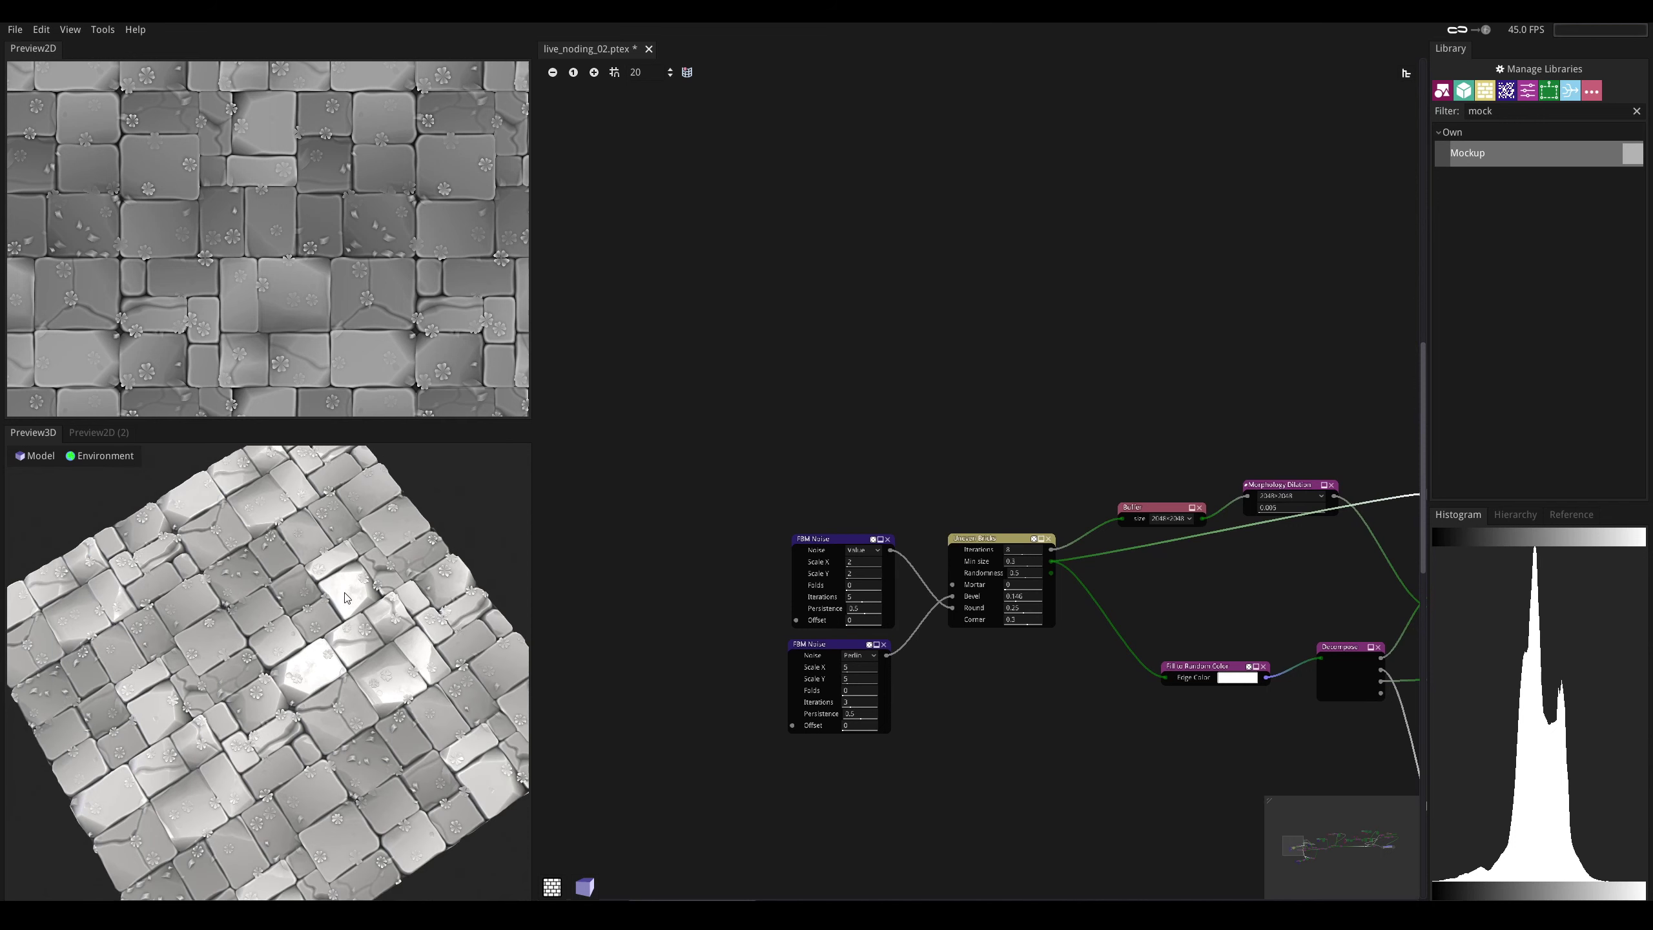
left_click_drag(346, 598, 345, 546)
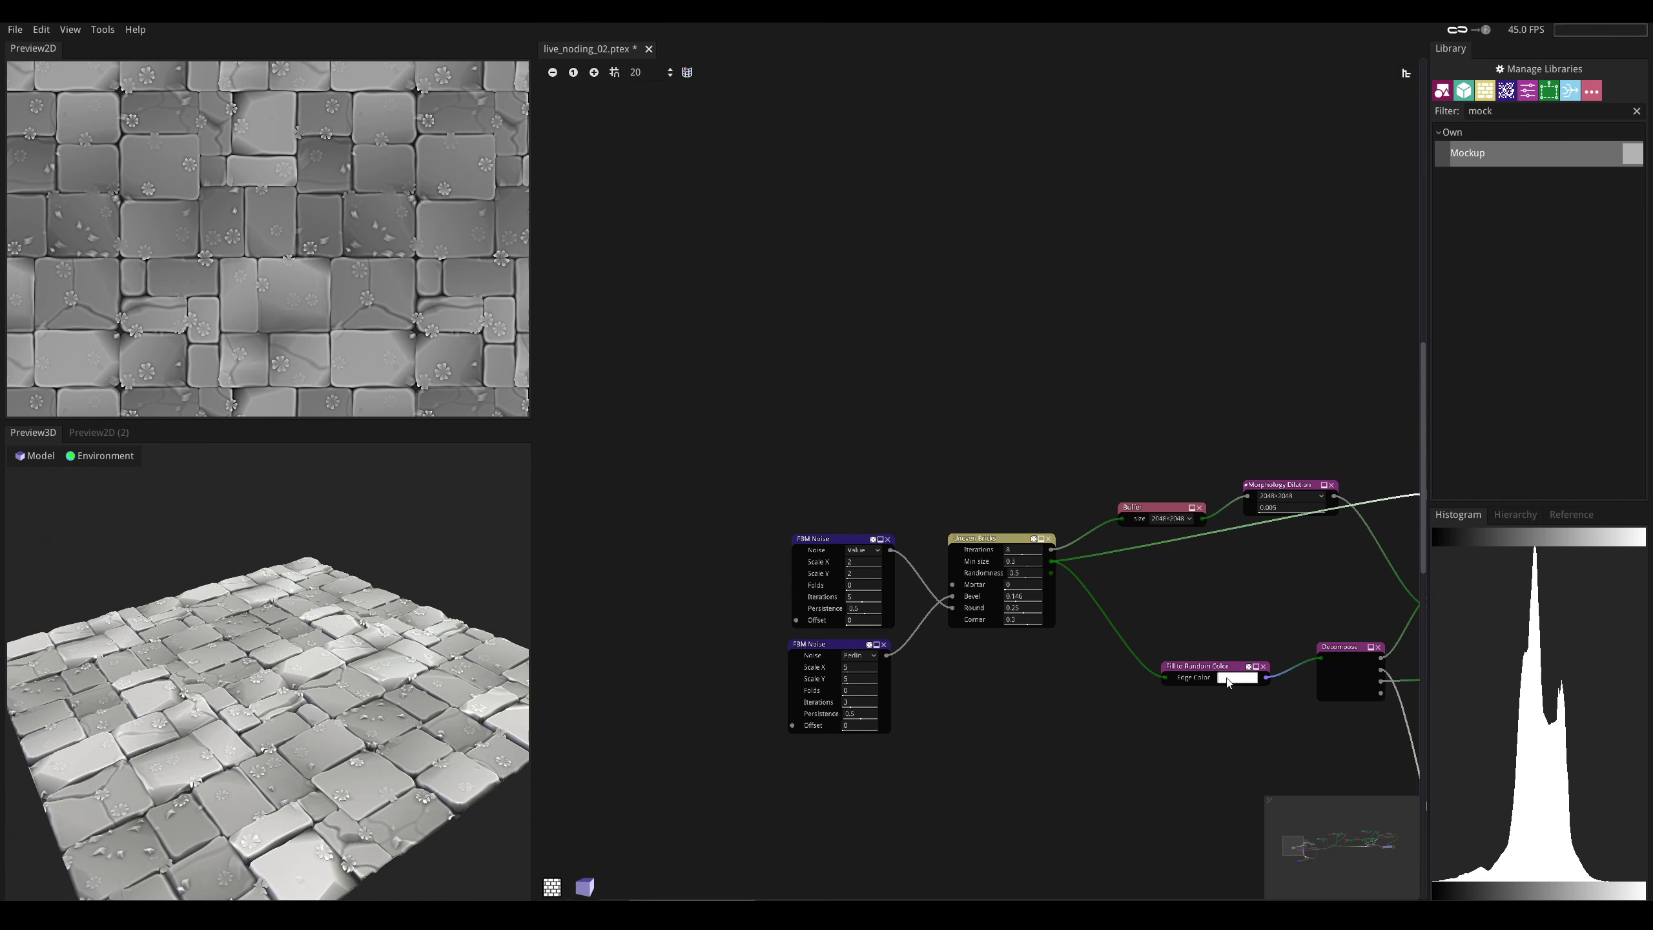
middle_click_drag(1221, 588, 1079, 592)
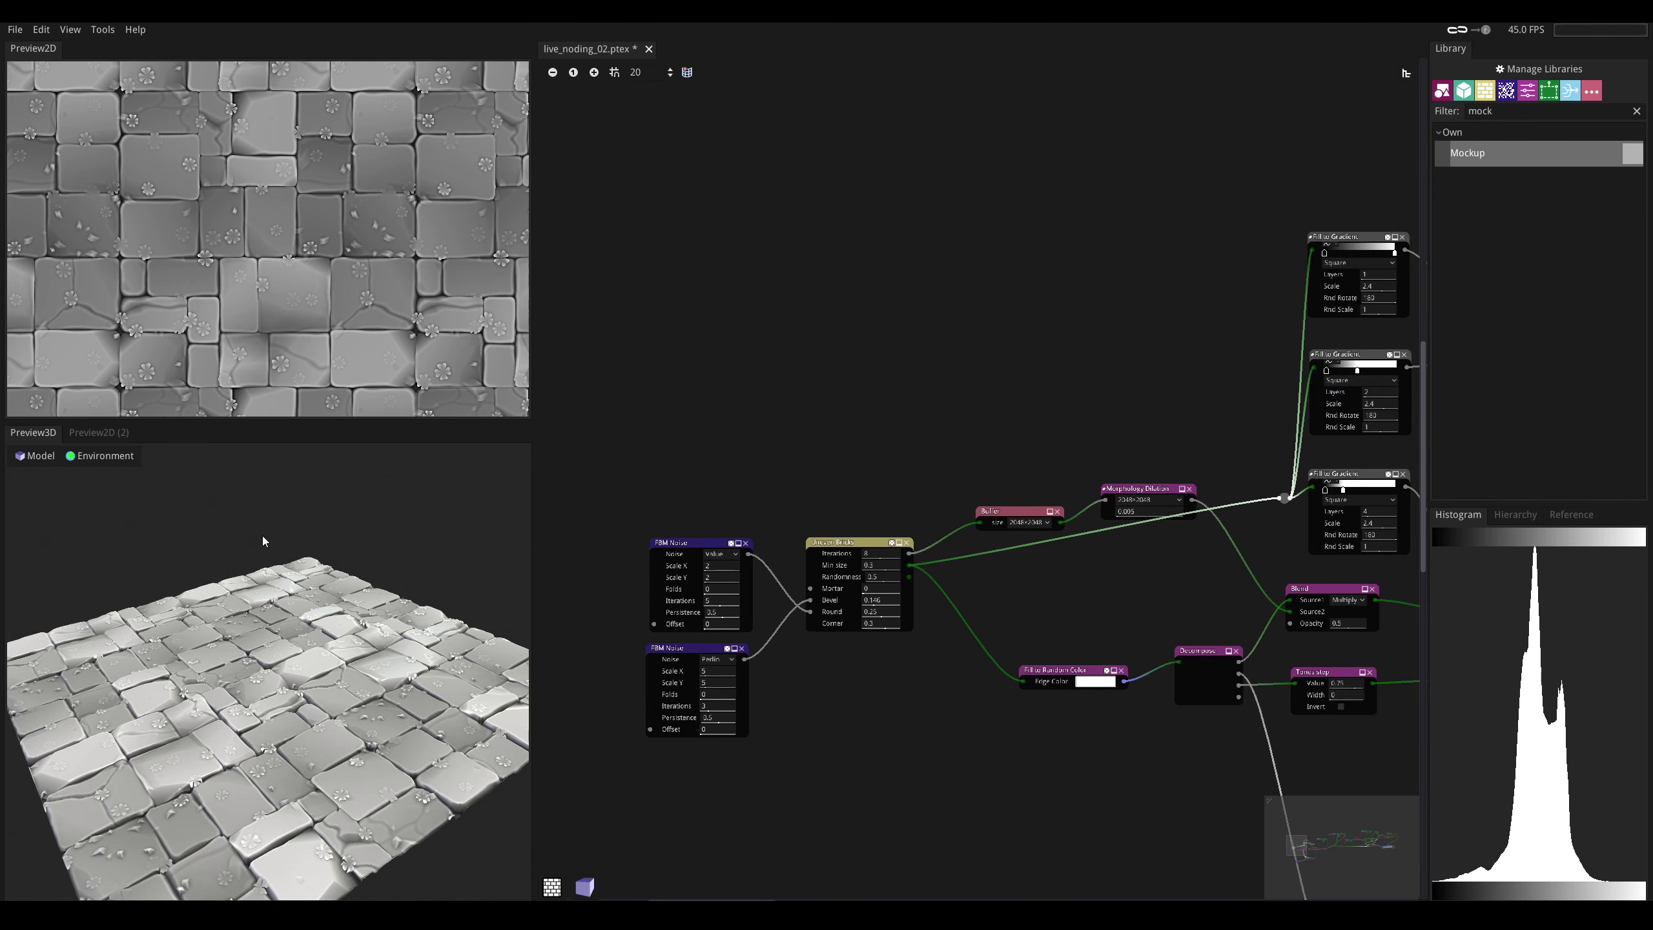
left_click_drag(261, 546, 242, 642)
- Survey the graph's upper branches, from the Gradient, Transform and Tiler nodes to the curvature and grunge Blend chain
left_click(1372, 839)
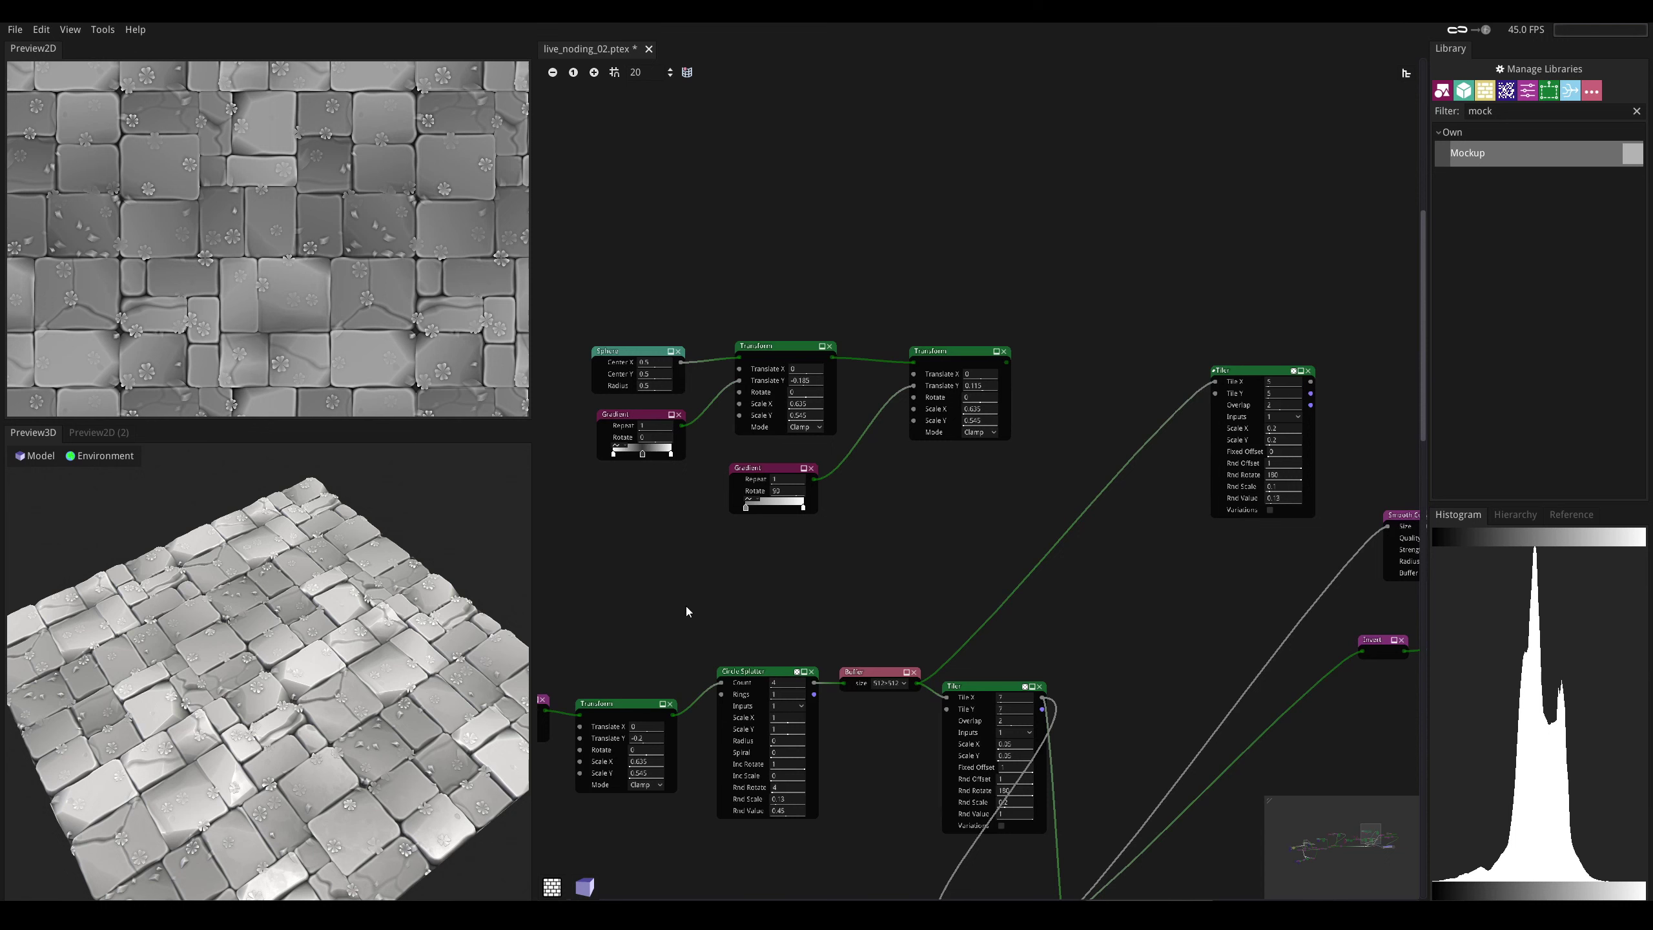
left_click(1383, 835)
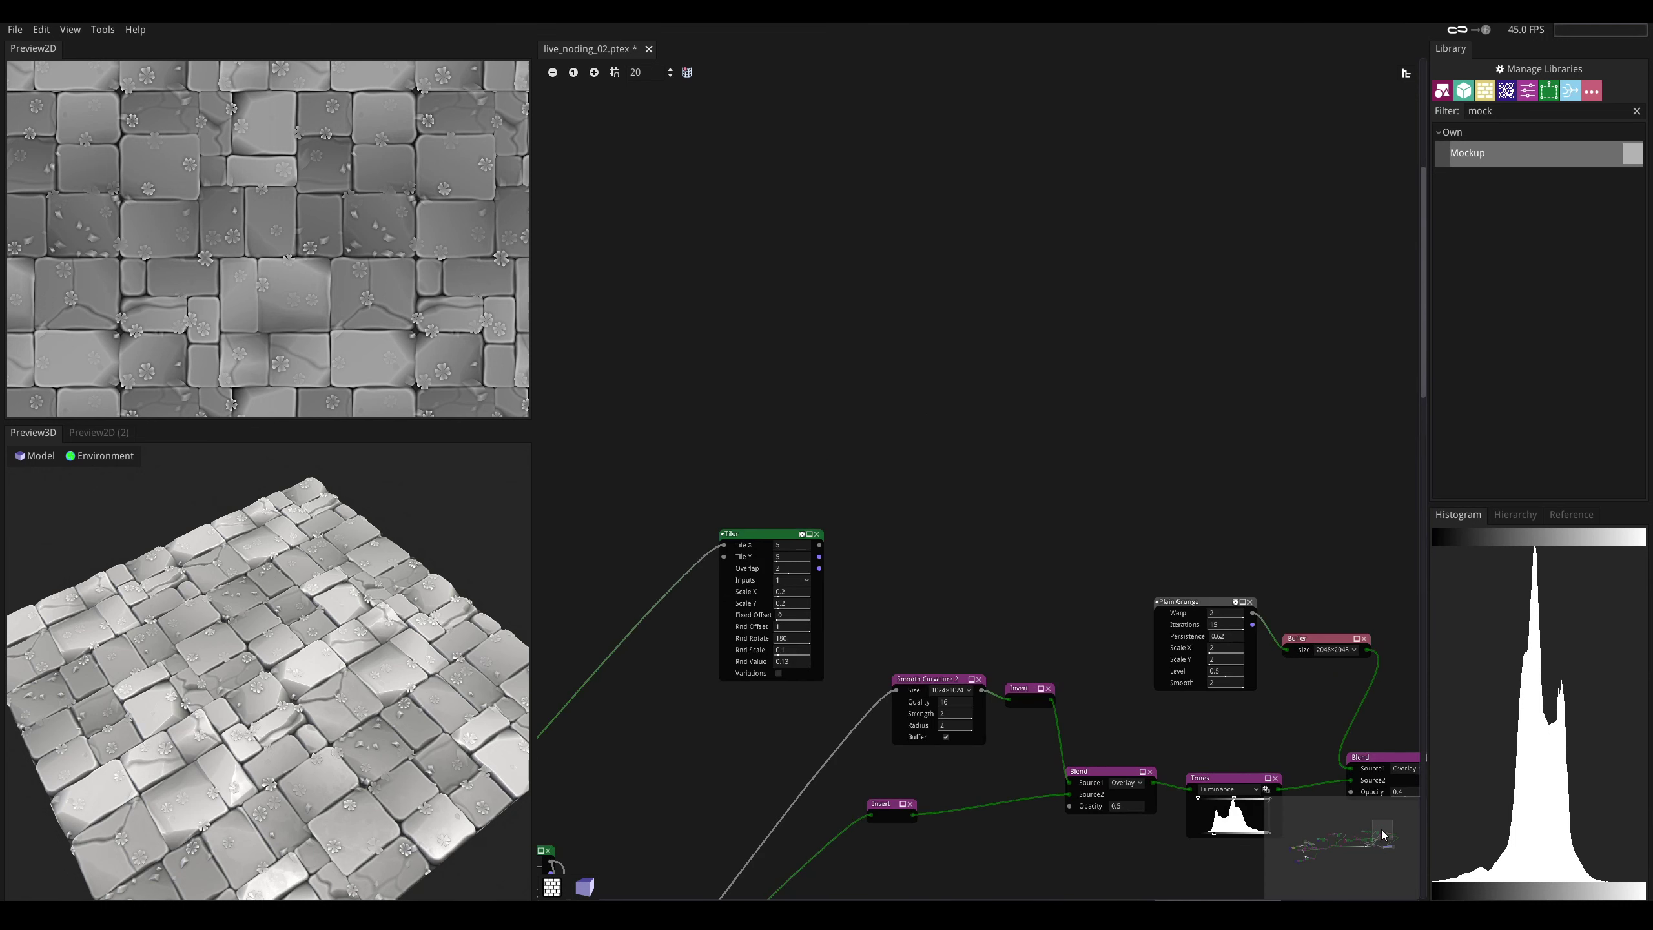
scroll(715, 563, "down", 2)
middle_click_drag(750, 572, 811, 586)
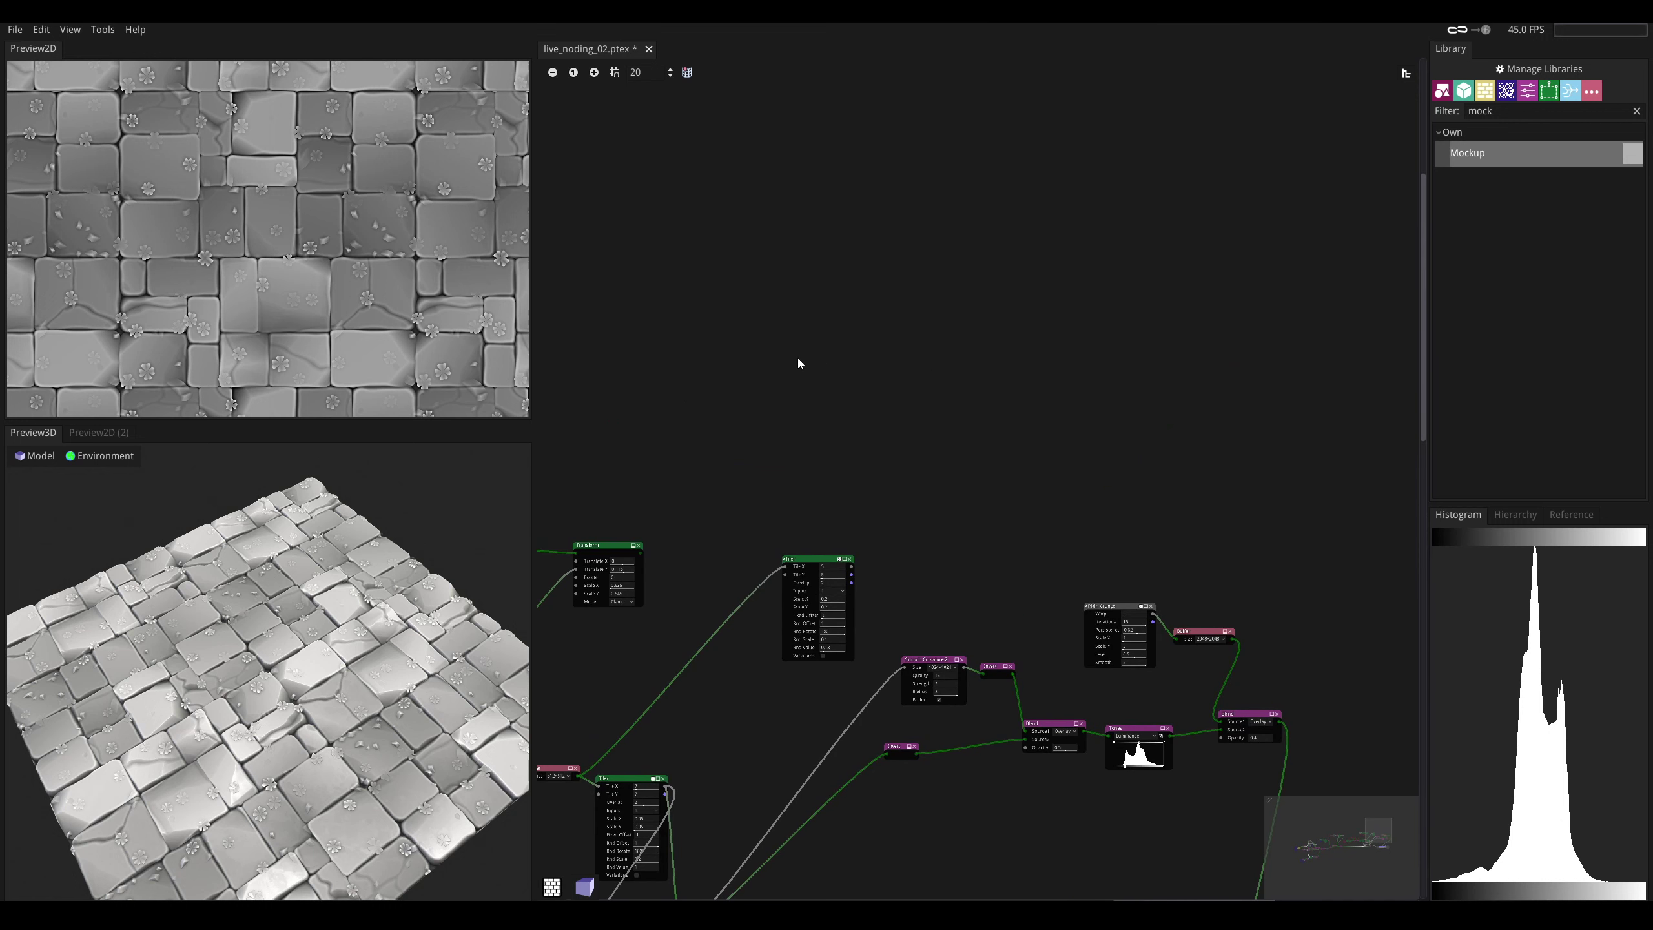
middle_click_drag(746, 398, 885, 380)
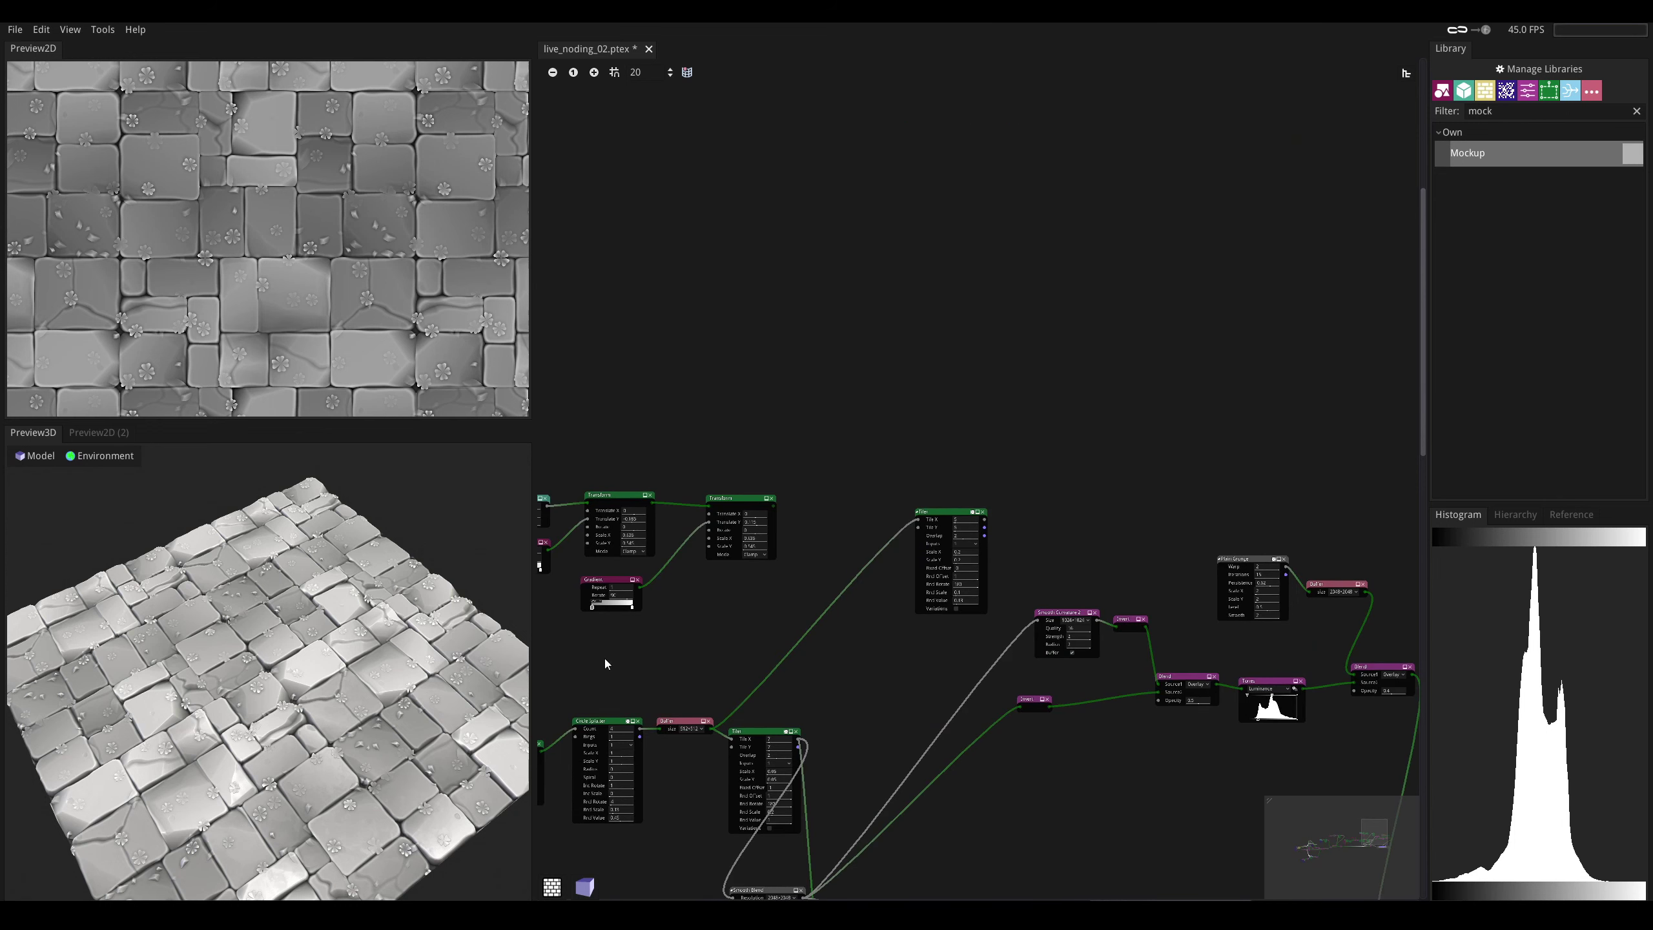
middle_click_drag(604, 659, 1072, 454)
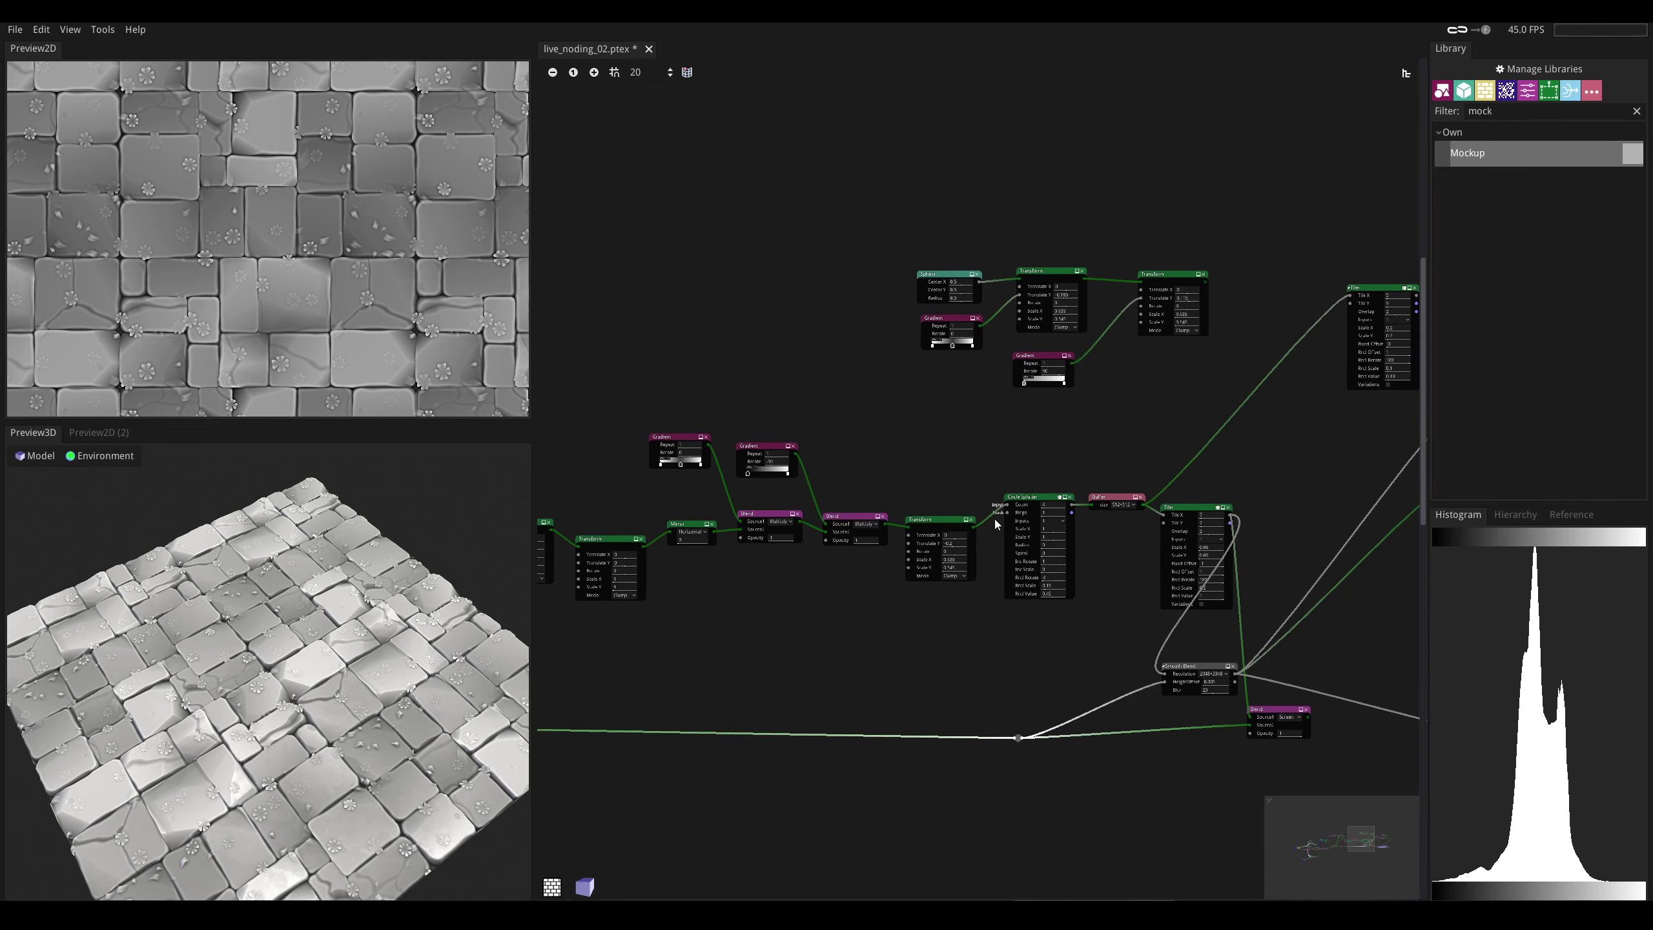
middle_click_drag(994, 503, 726, 536)
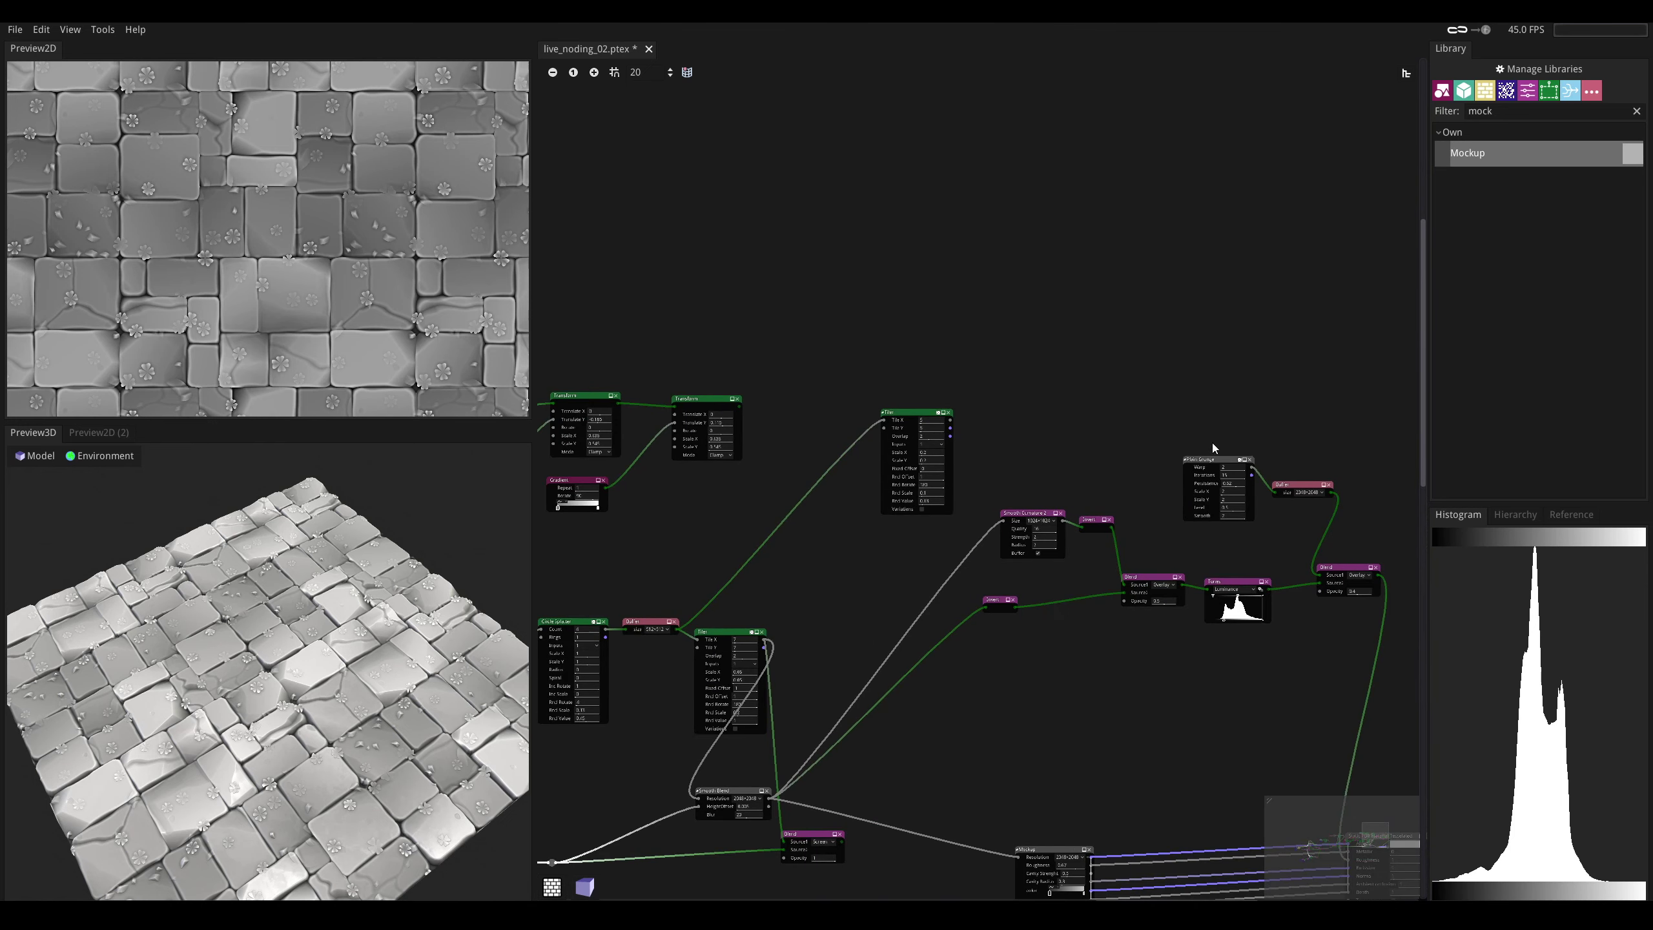
scroll(1213, 448, "up", 2)
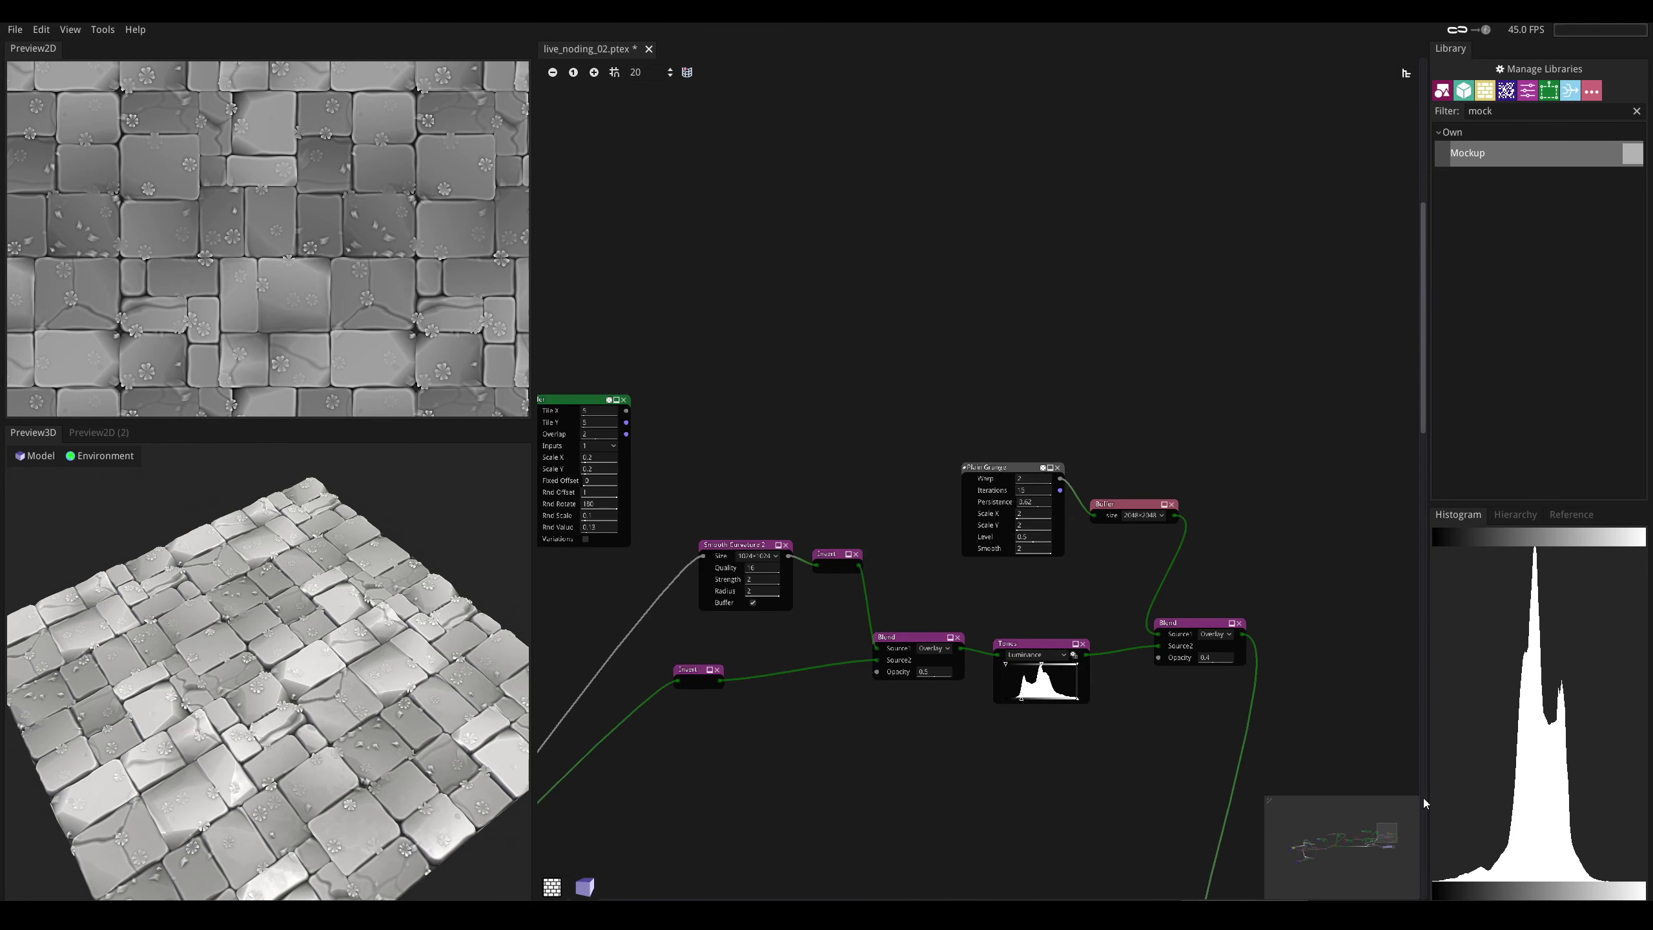
- Go back to the graph's start and preview the Uneven Bricks node and the two FBM Noise nodes feeding it, ending on Uneven Bricks
left_click(1297, 848)
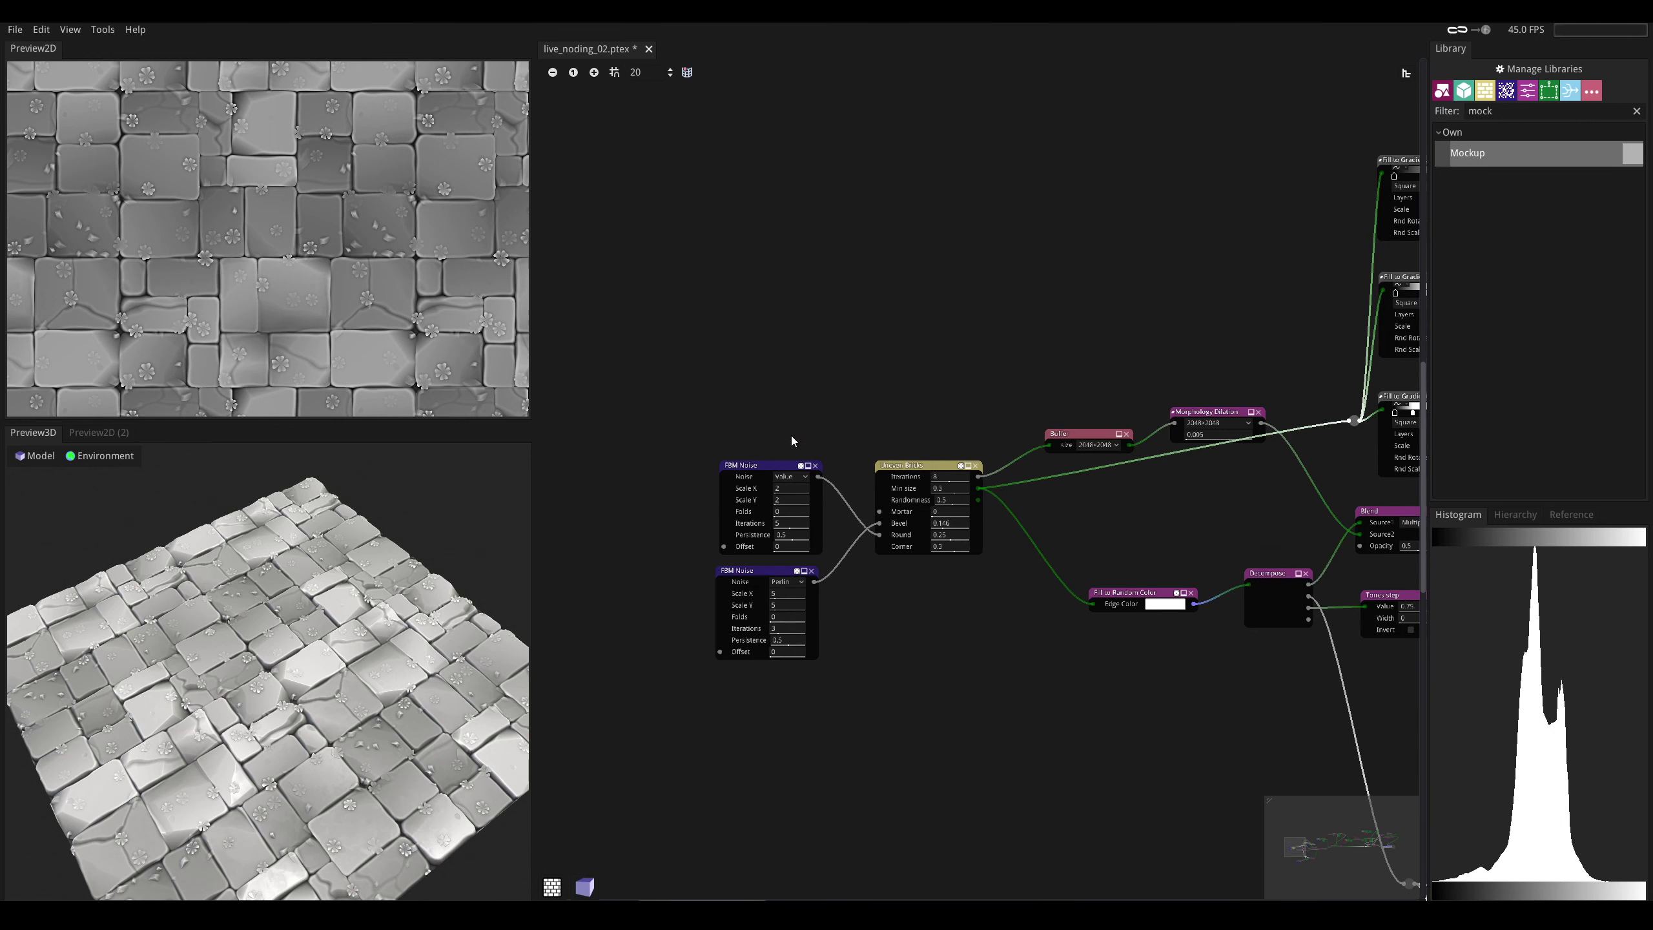
scroll(840, 410, "up", 3)
left_click(875, 502)
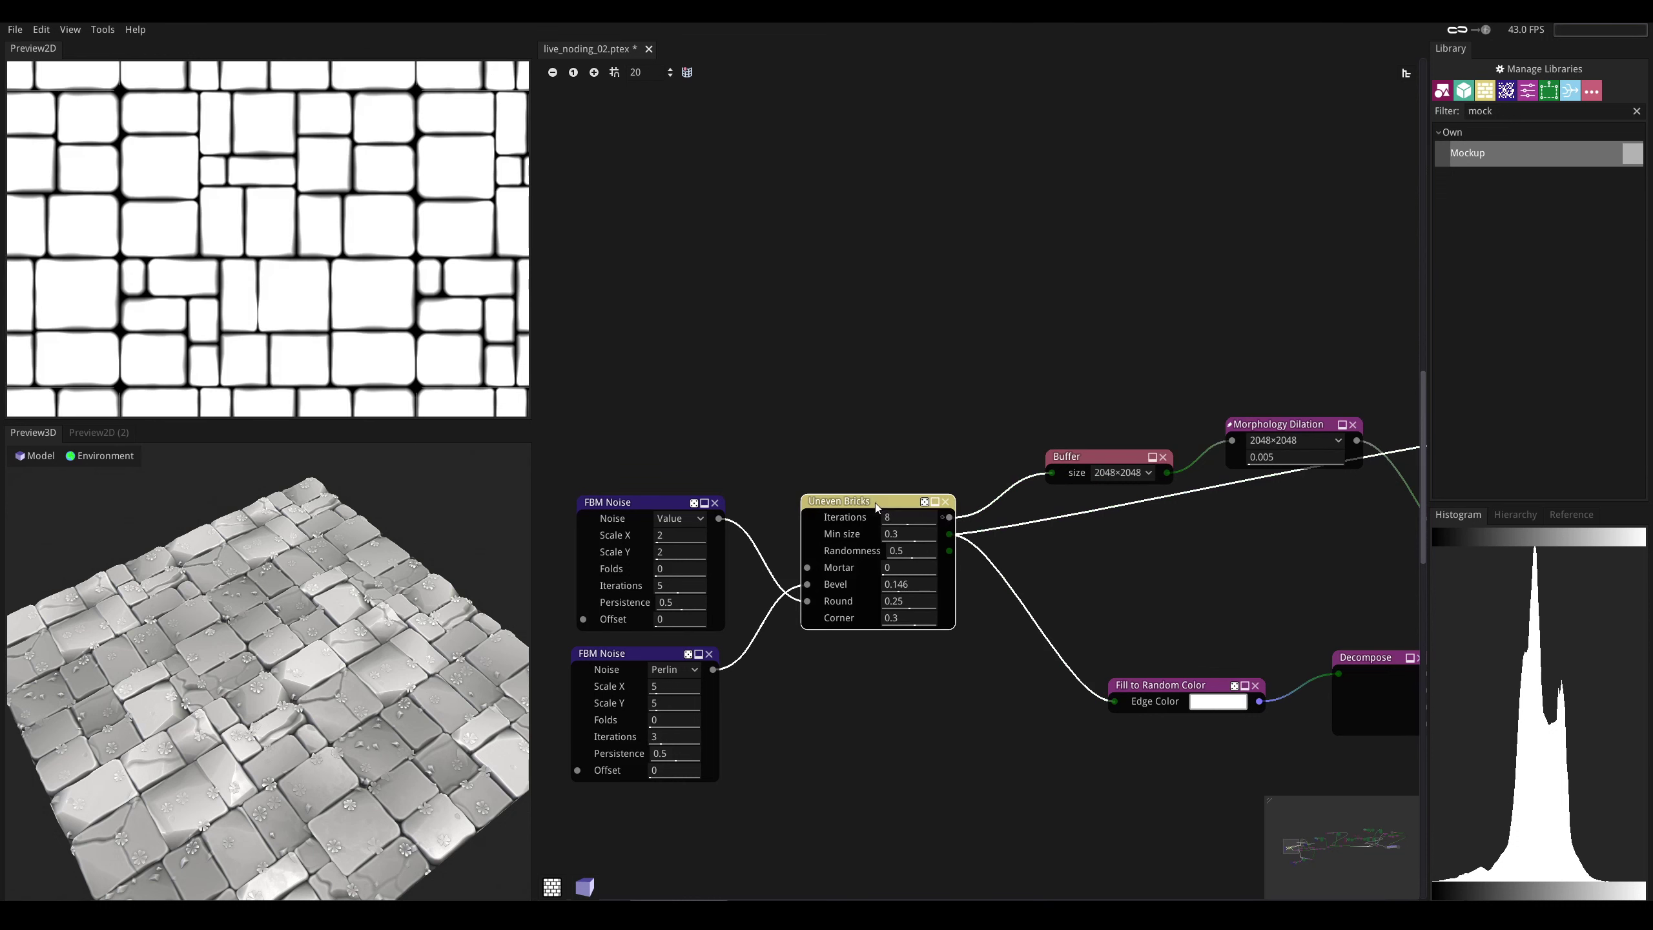
middle_click_drag(817, 317, 869, 309)
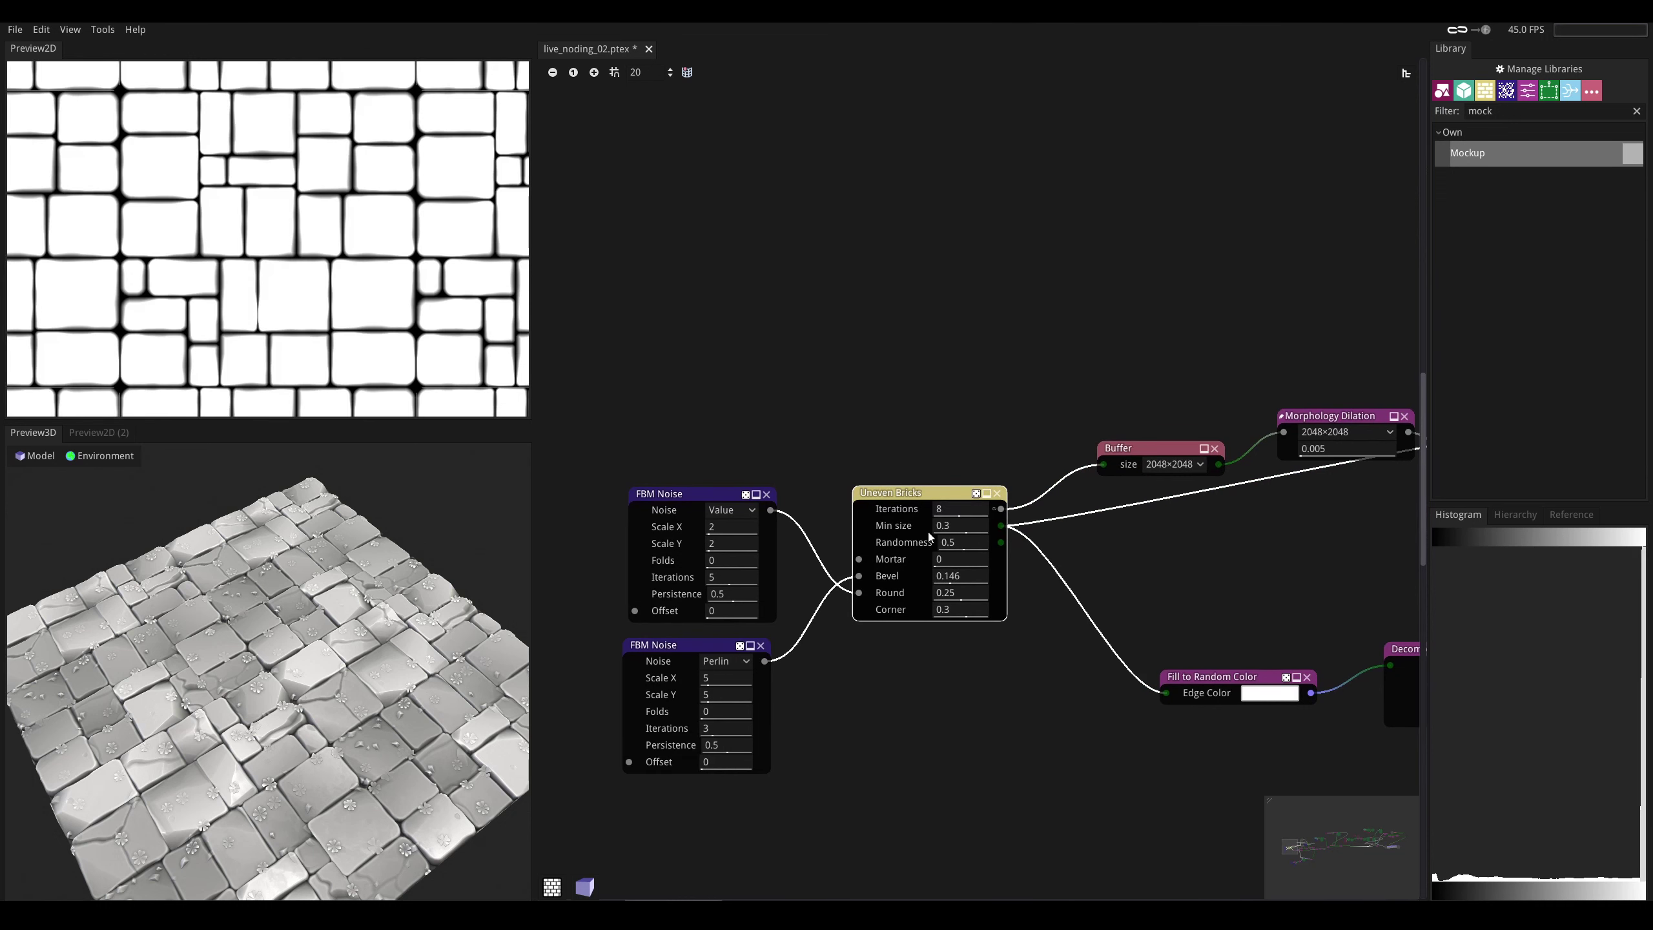
middle_click_drag(1132, 540, 1098, 531)
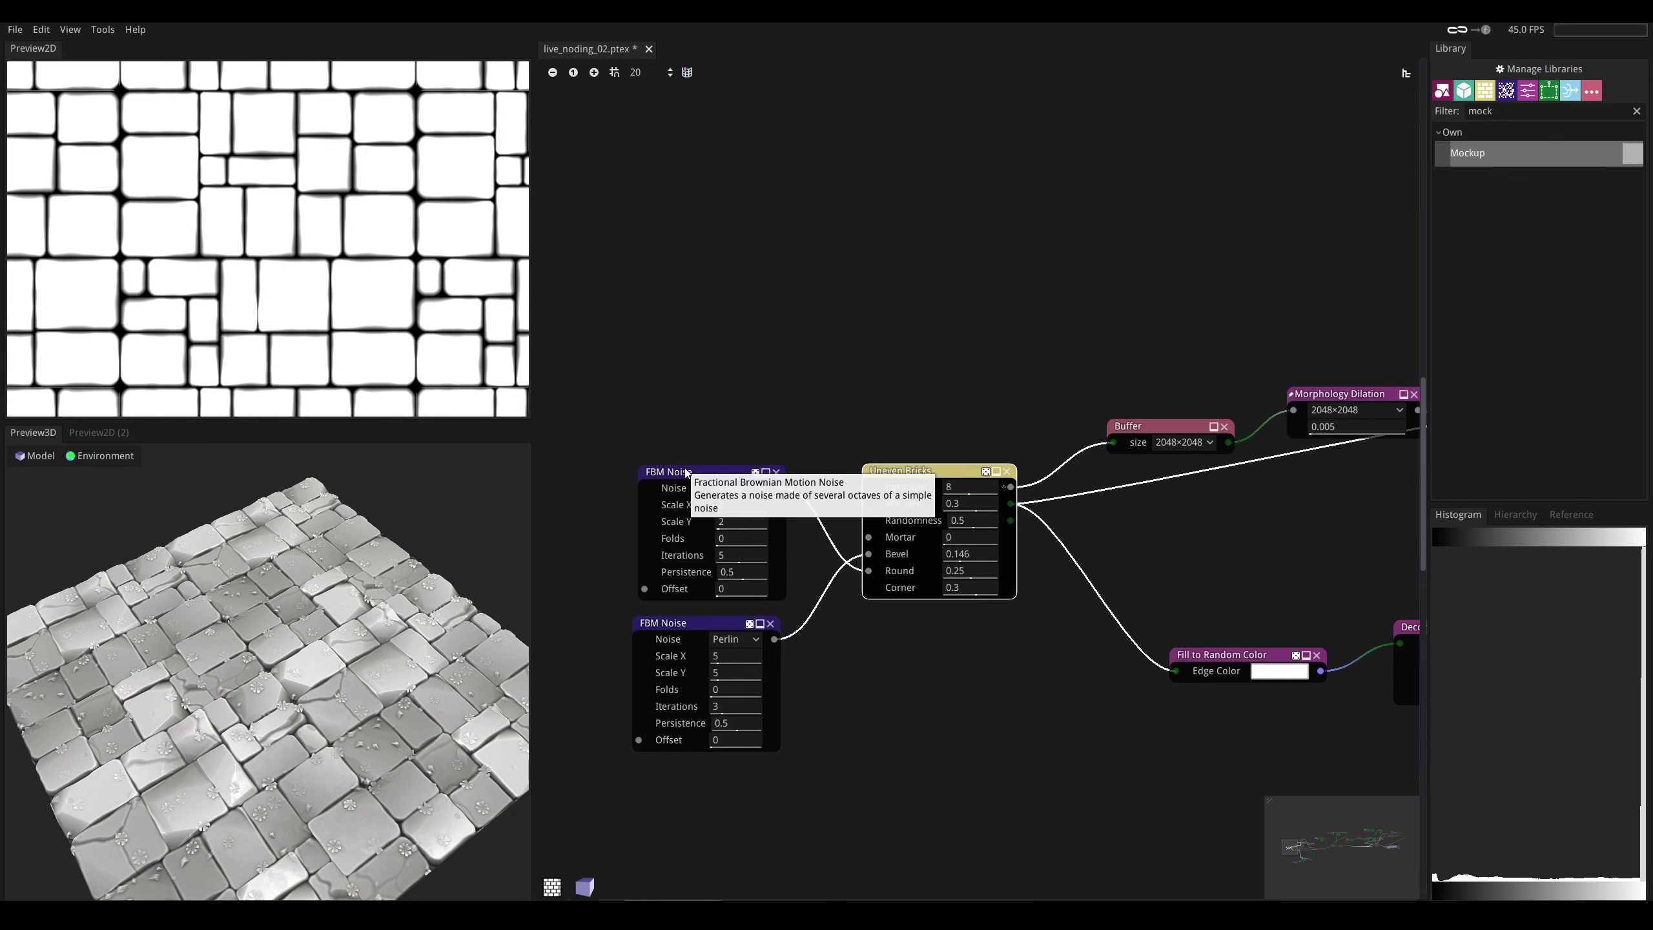
left_click(686, 471)
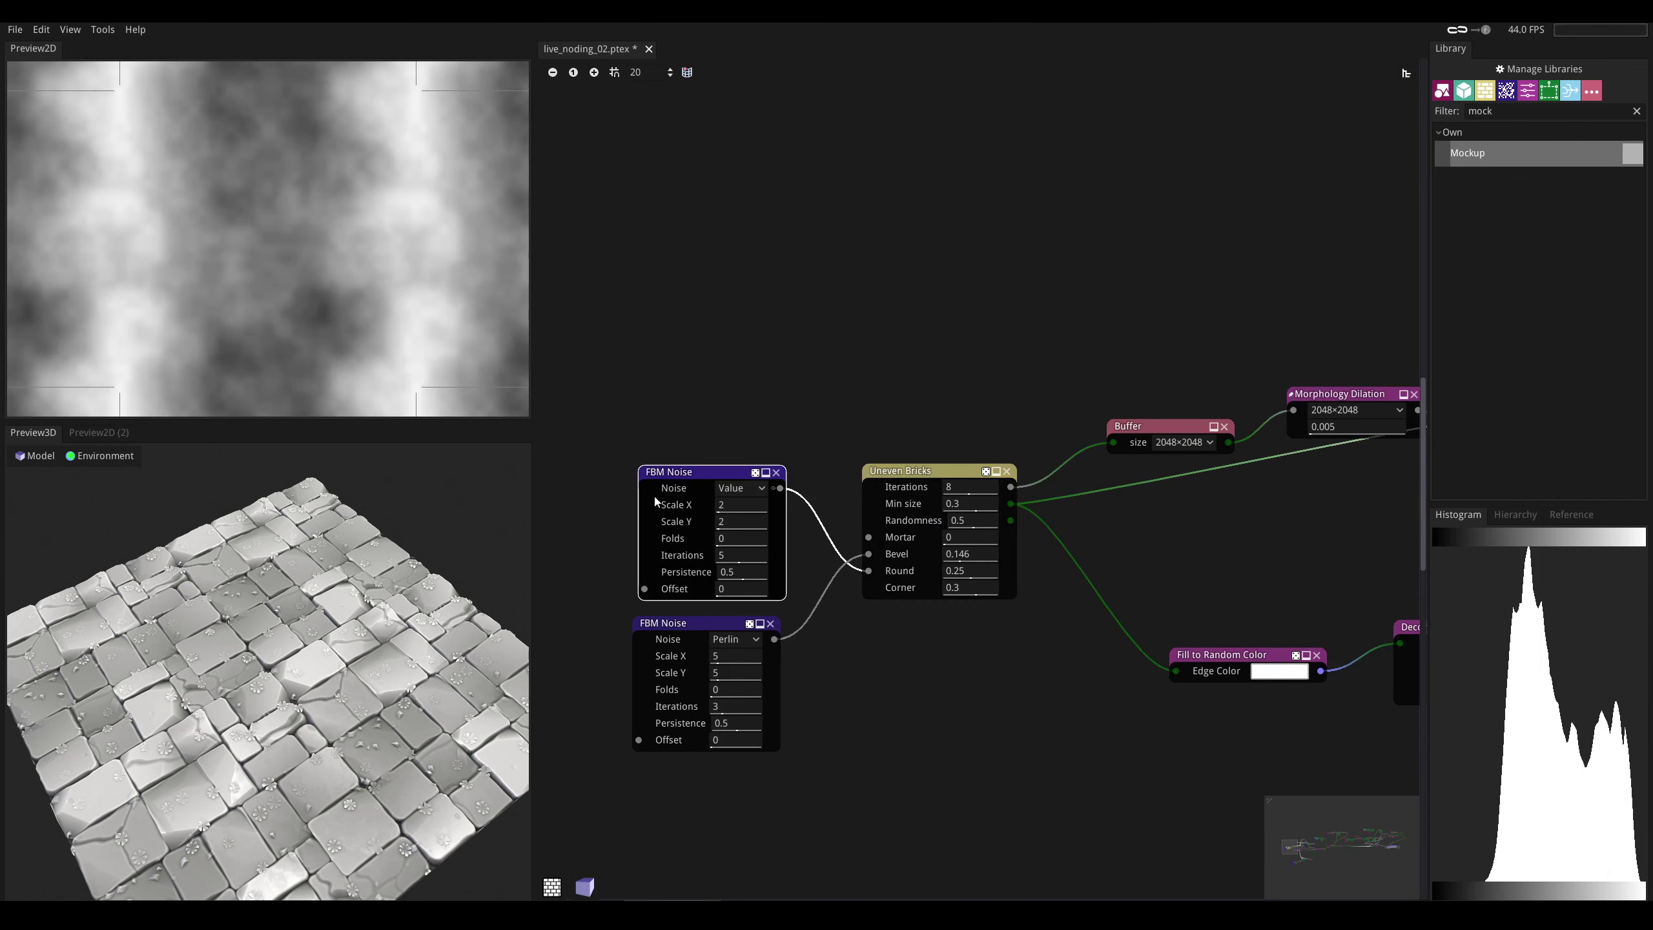
left_click(671, 629)
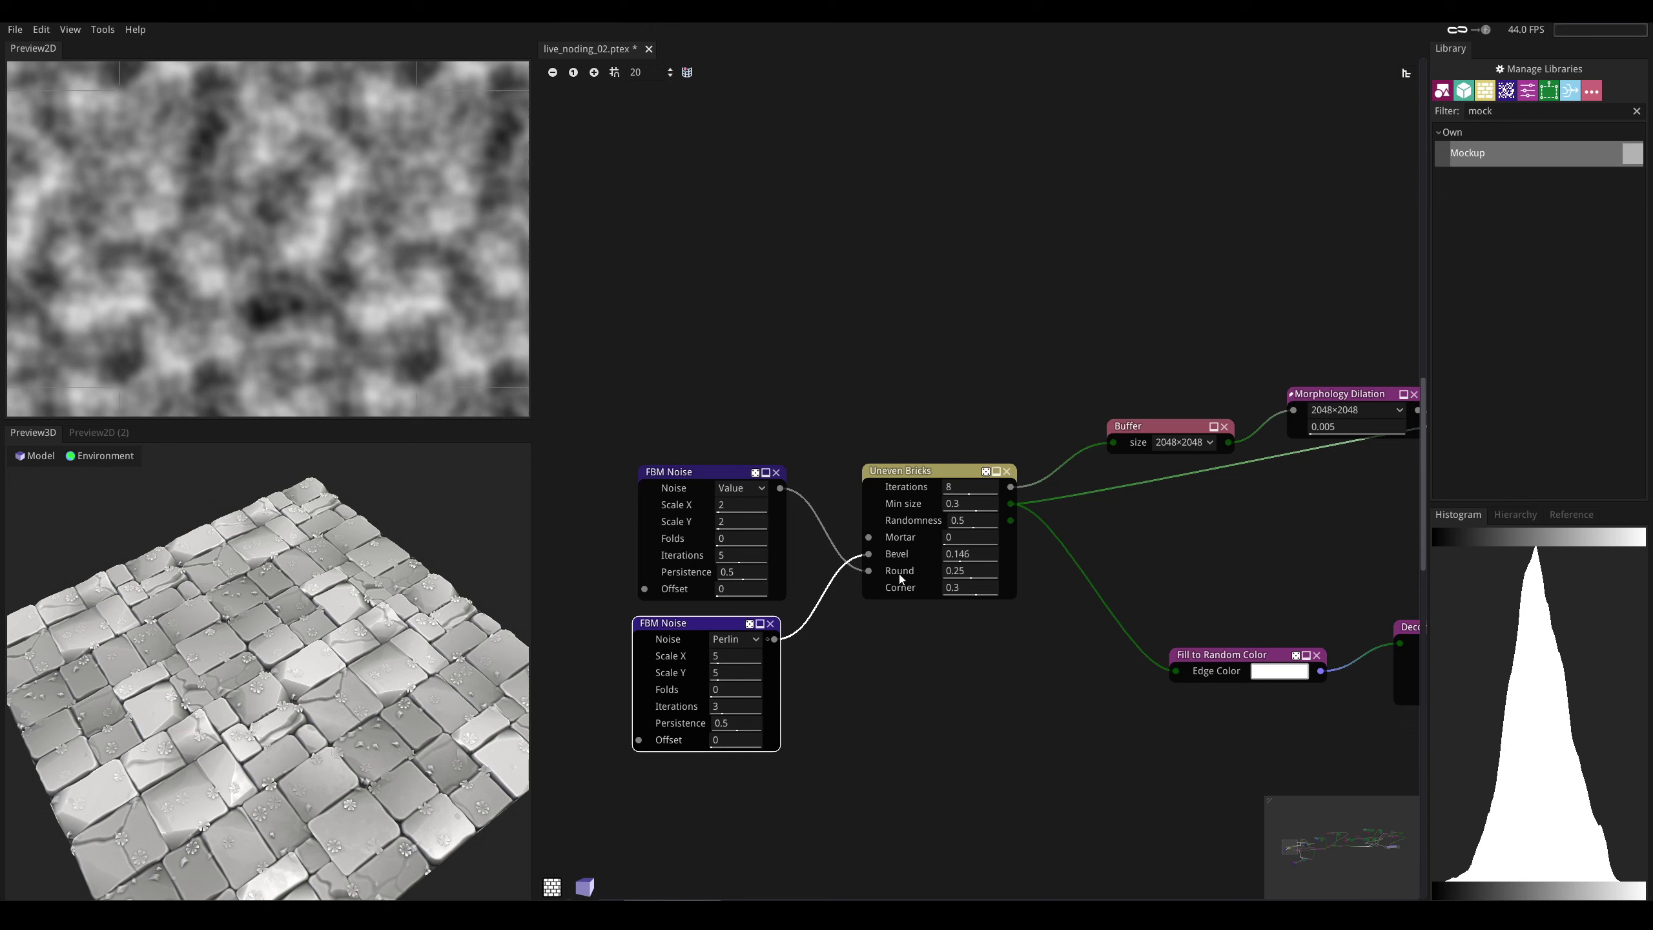
left_click(910, 474)
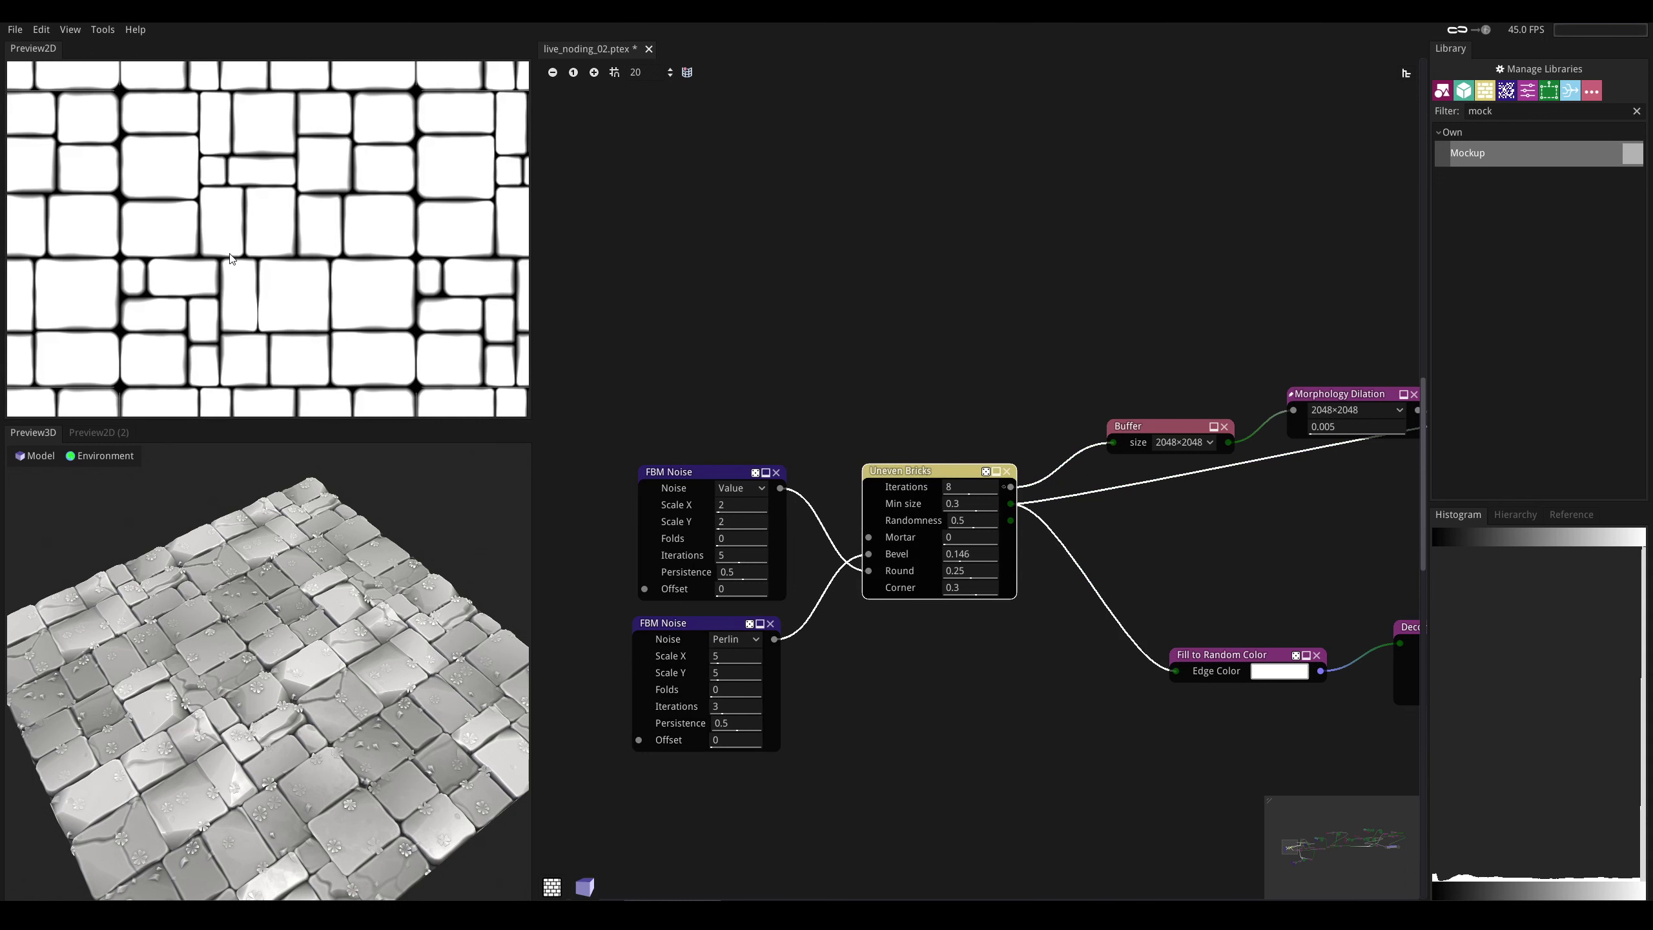
- Preview the Morphology Dilation node and the Fill to Random Color node that follow Uneven Bricks
middle_click_drag(1203, 356, 821, 450)
left_click(944, 482)
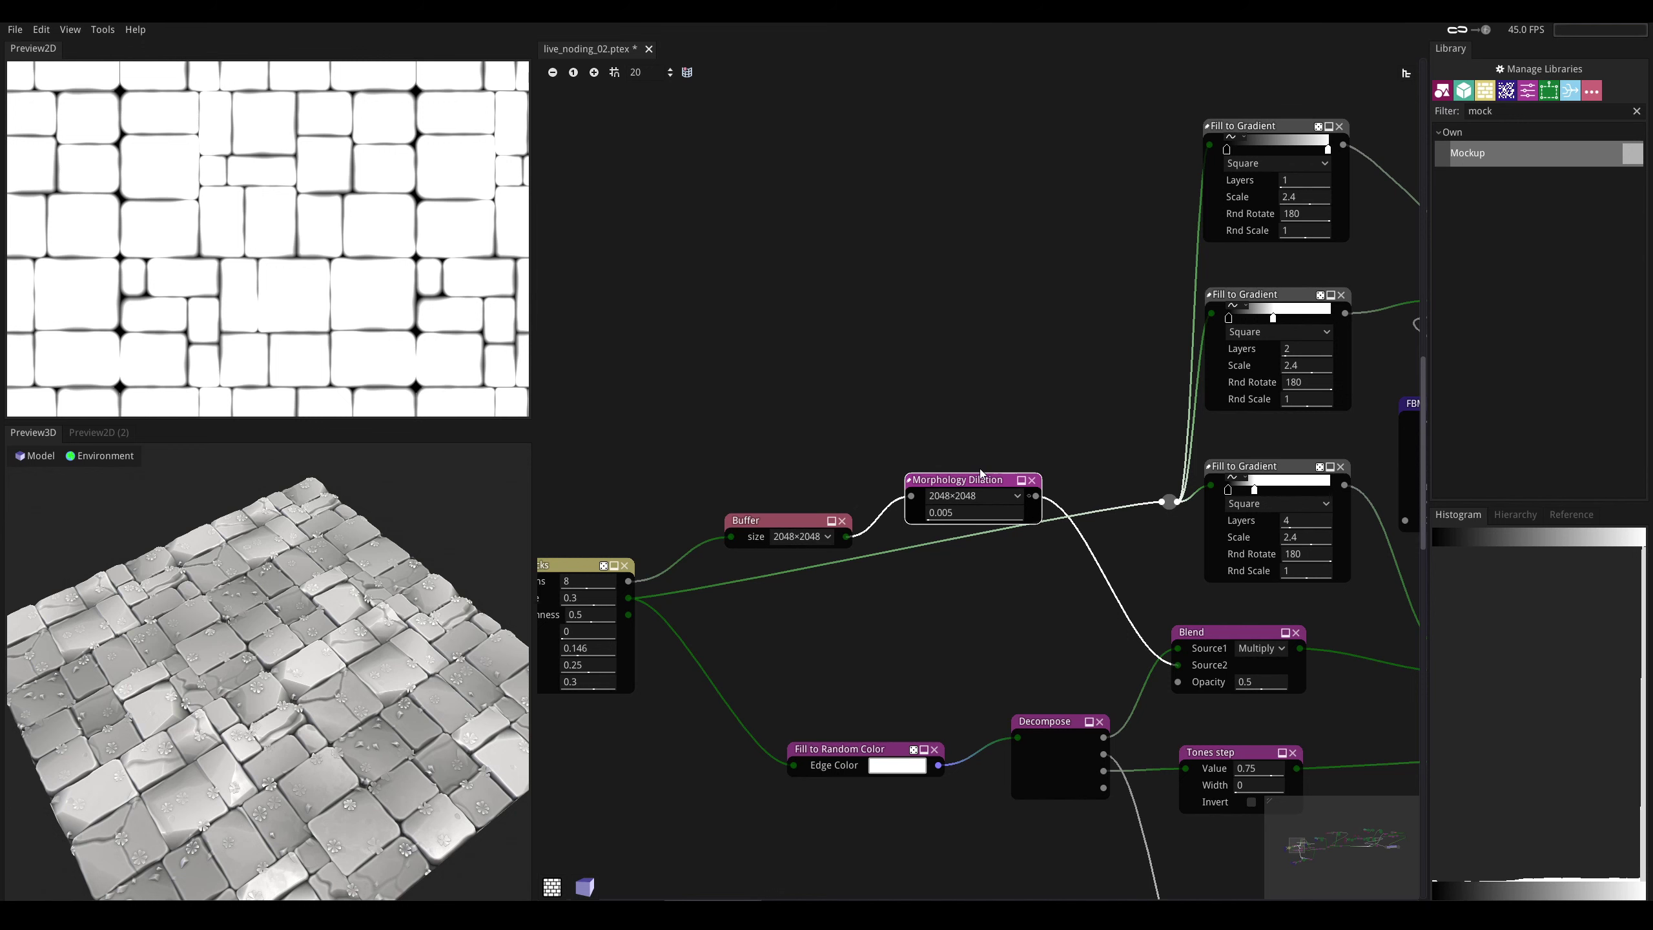
scroll(912, 458, "down", 3)
mouse_move(994, 434)
middle_mouse_down()
mouse_move(938, 461)
mouse_move(1021, 428)
middle_mouse_up()
left_click(925, 613)
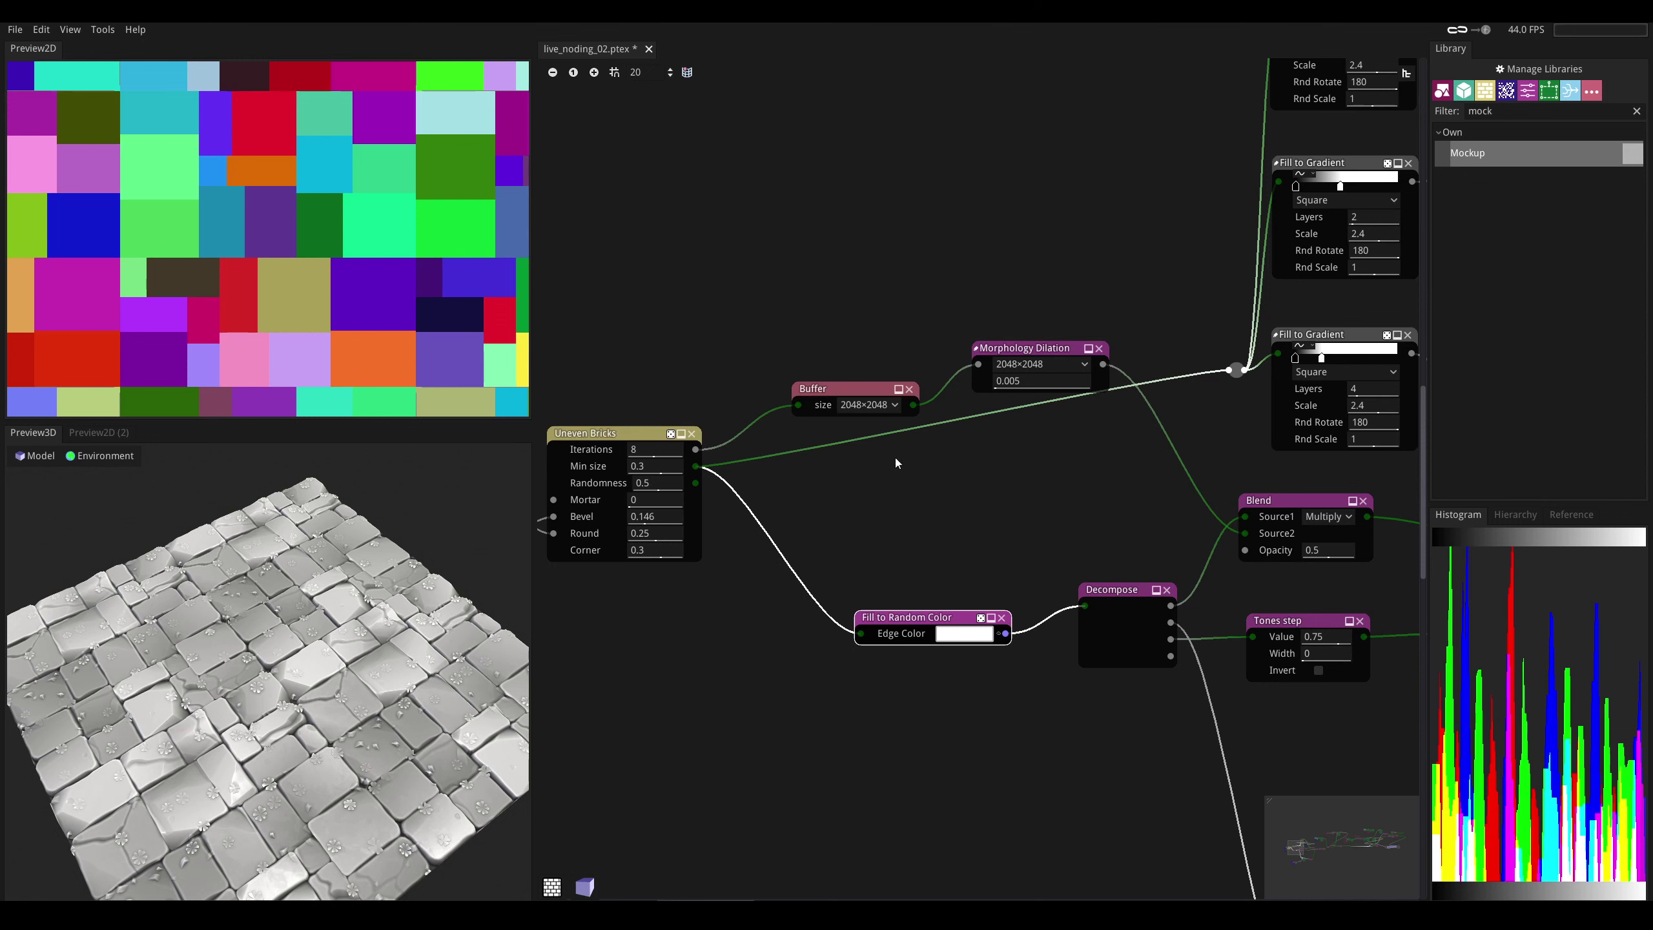
- Preview the Decompose node's four outputs one after another and return to its first output
scroll(895, 457, "right", 5)
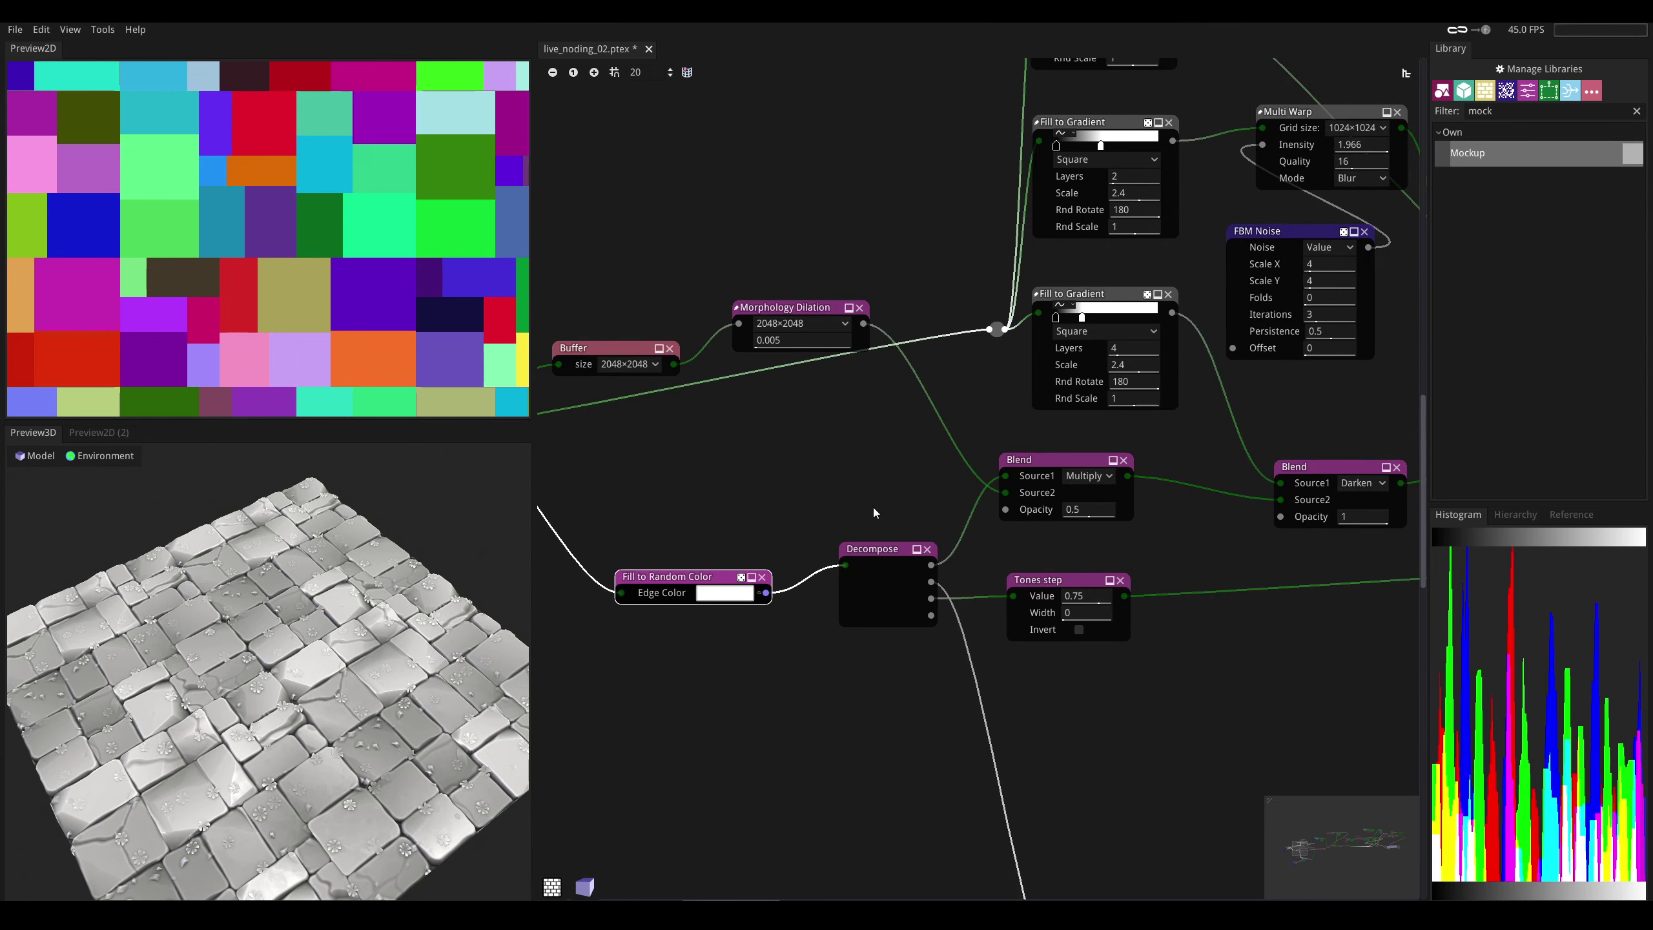
left_click(873, 550)
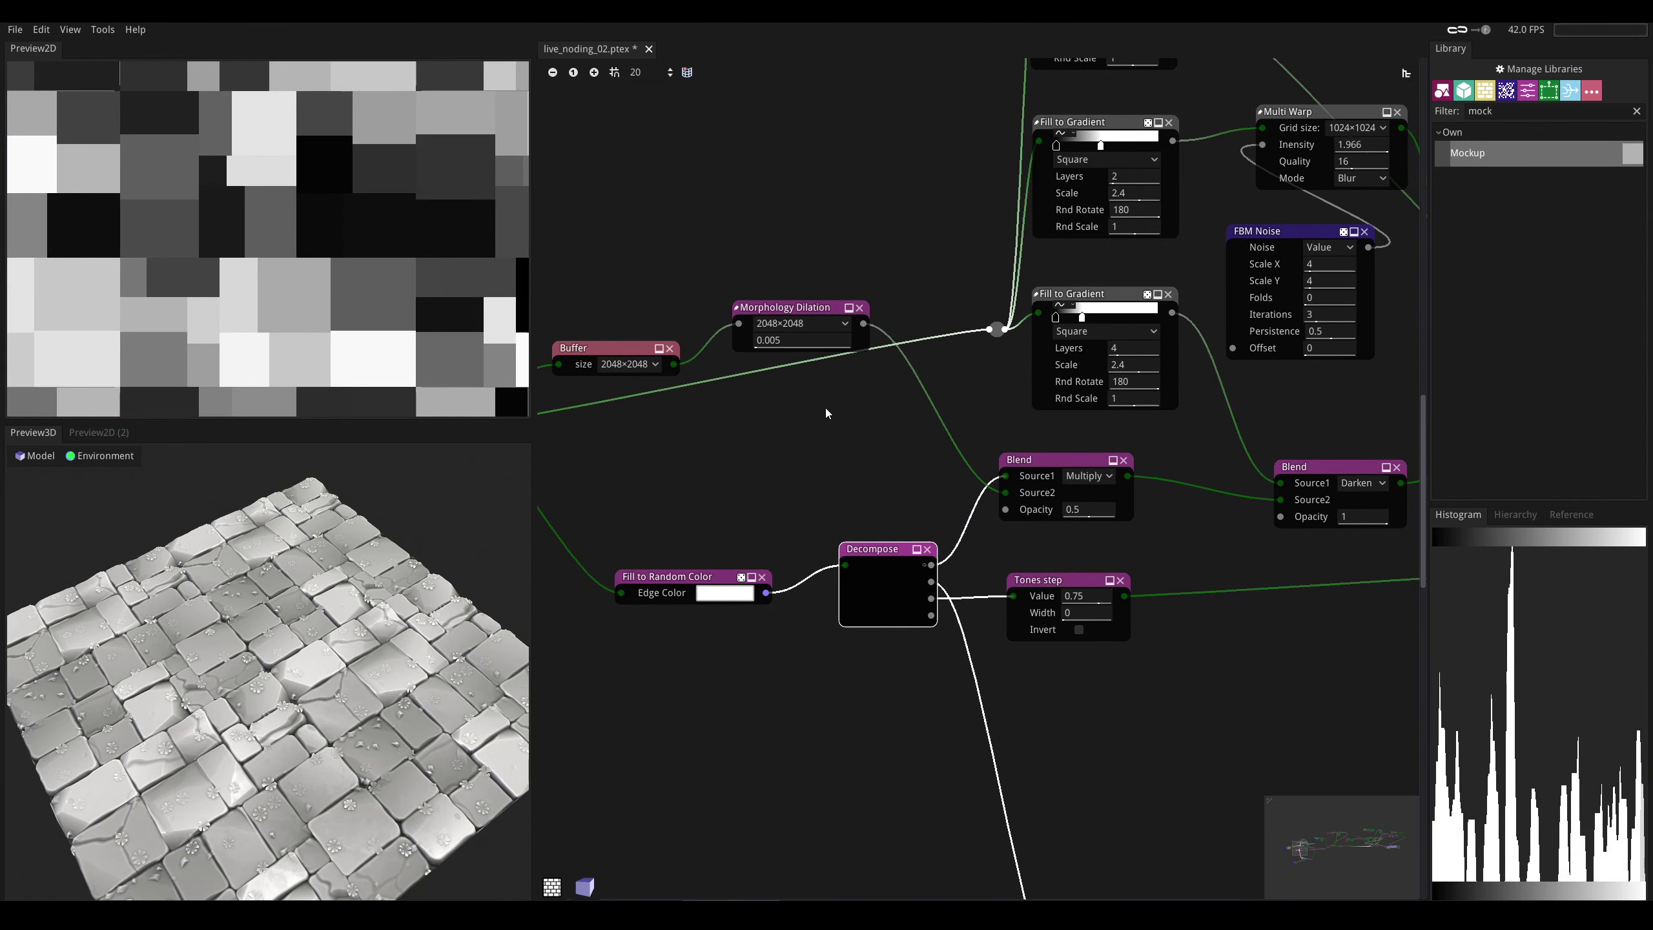
middle_click_drag(826, 409, 777, 348)
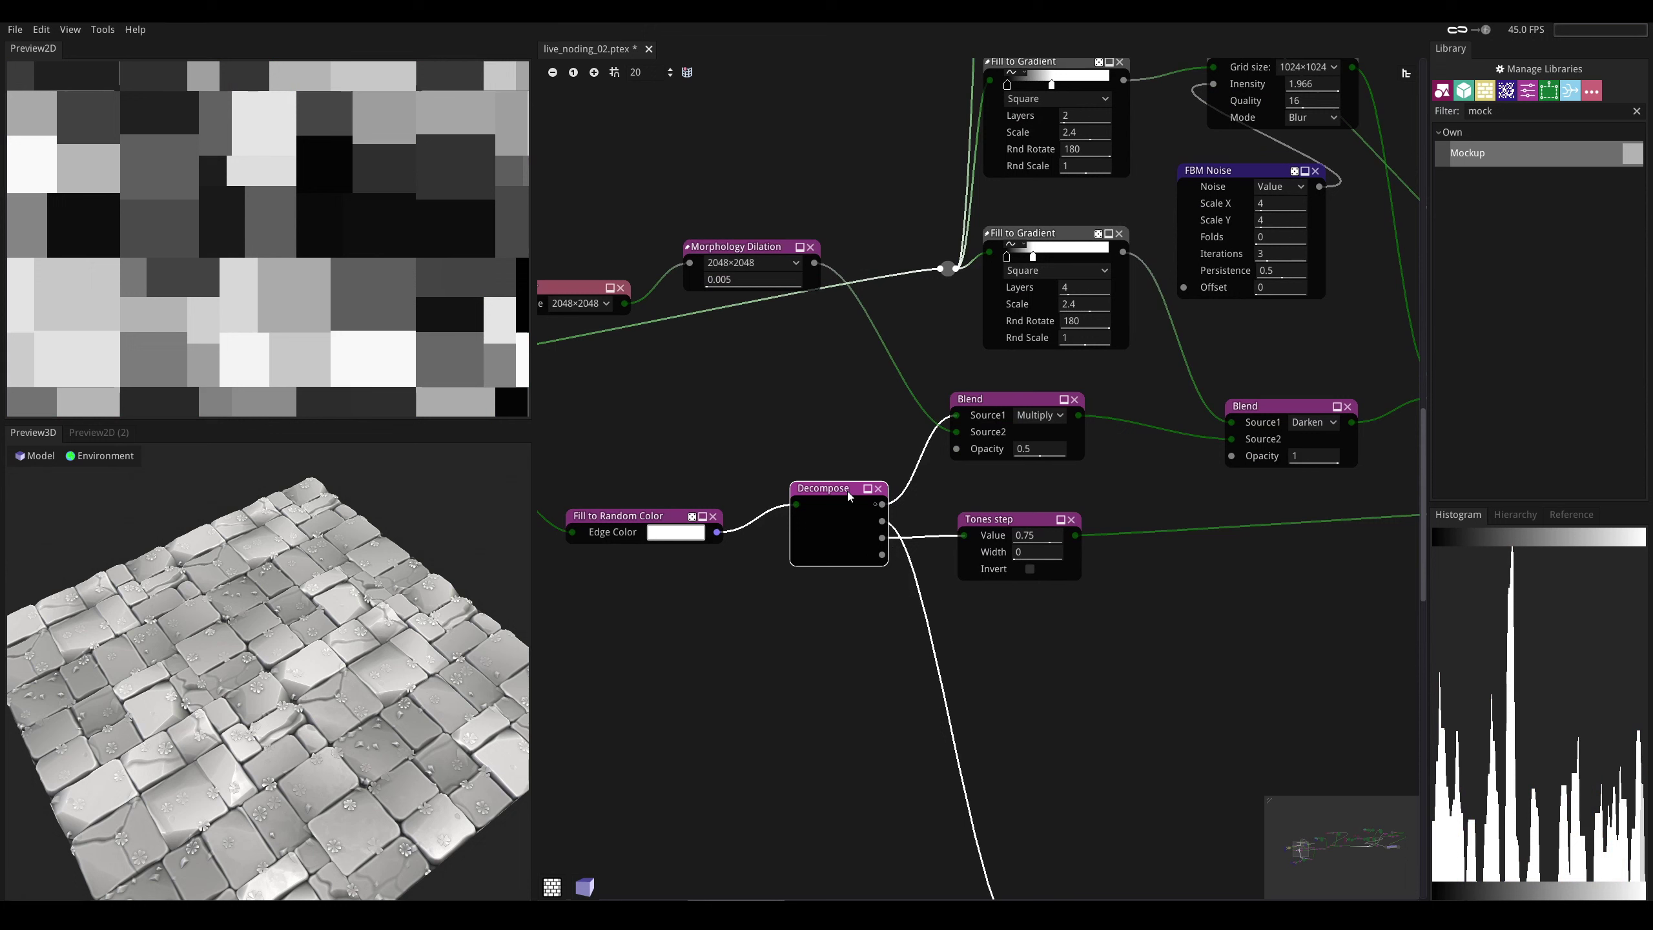
left_click(882, 520)
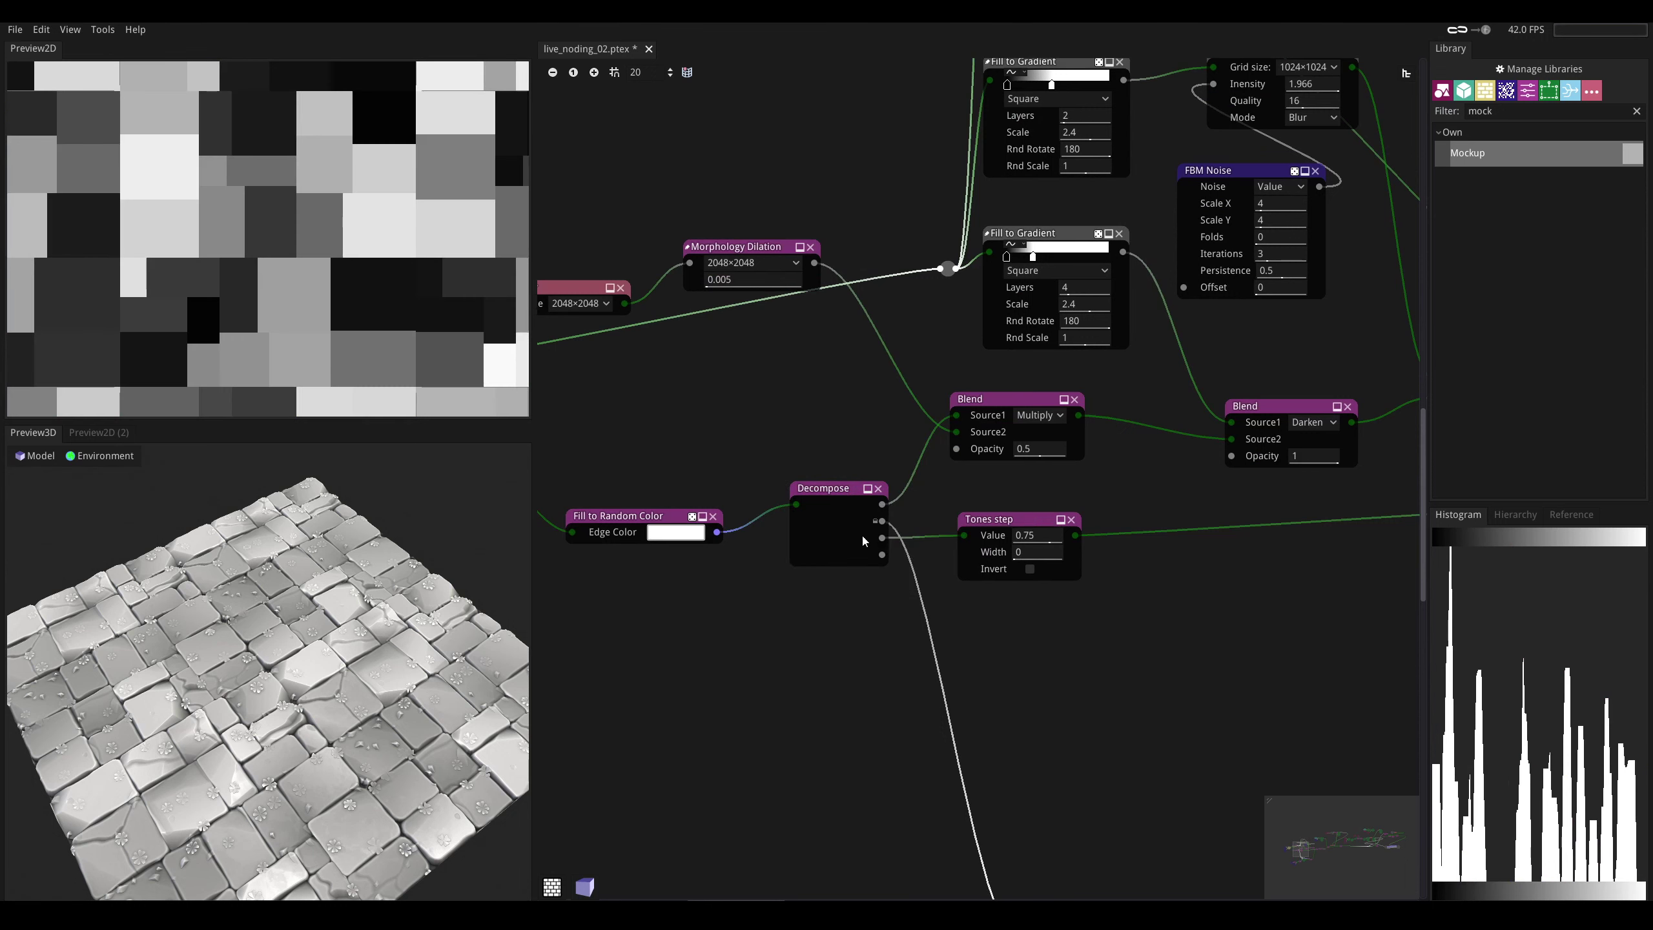
left_click(882, 537)
left_click(882, 554)
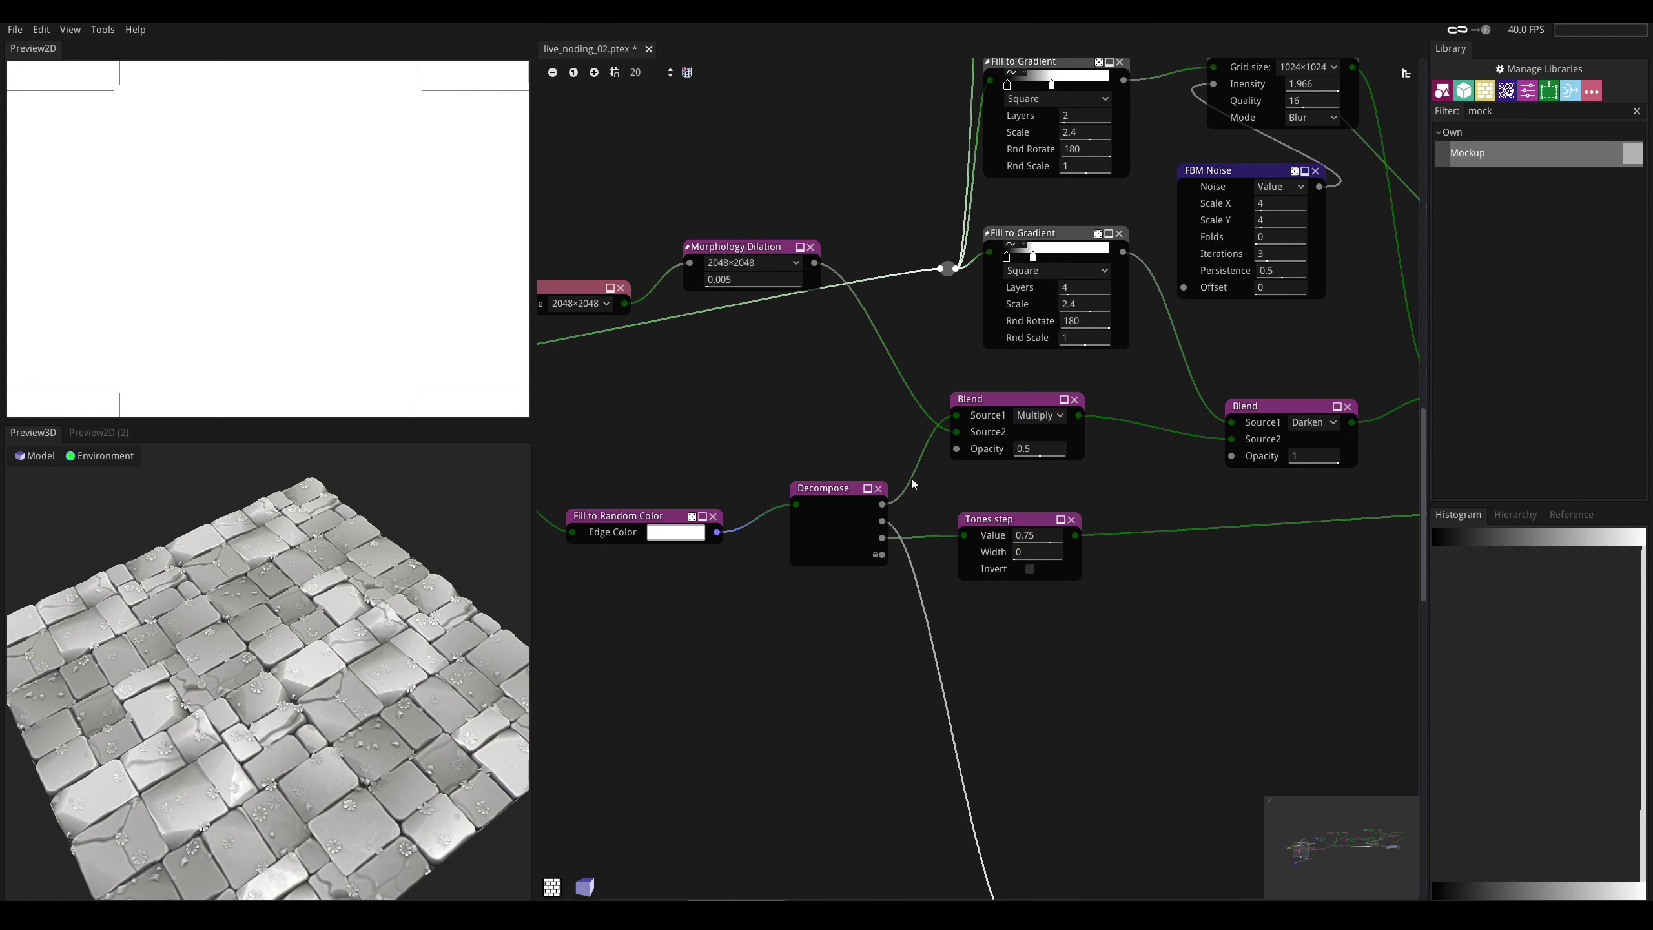
left_click(882, 504)
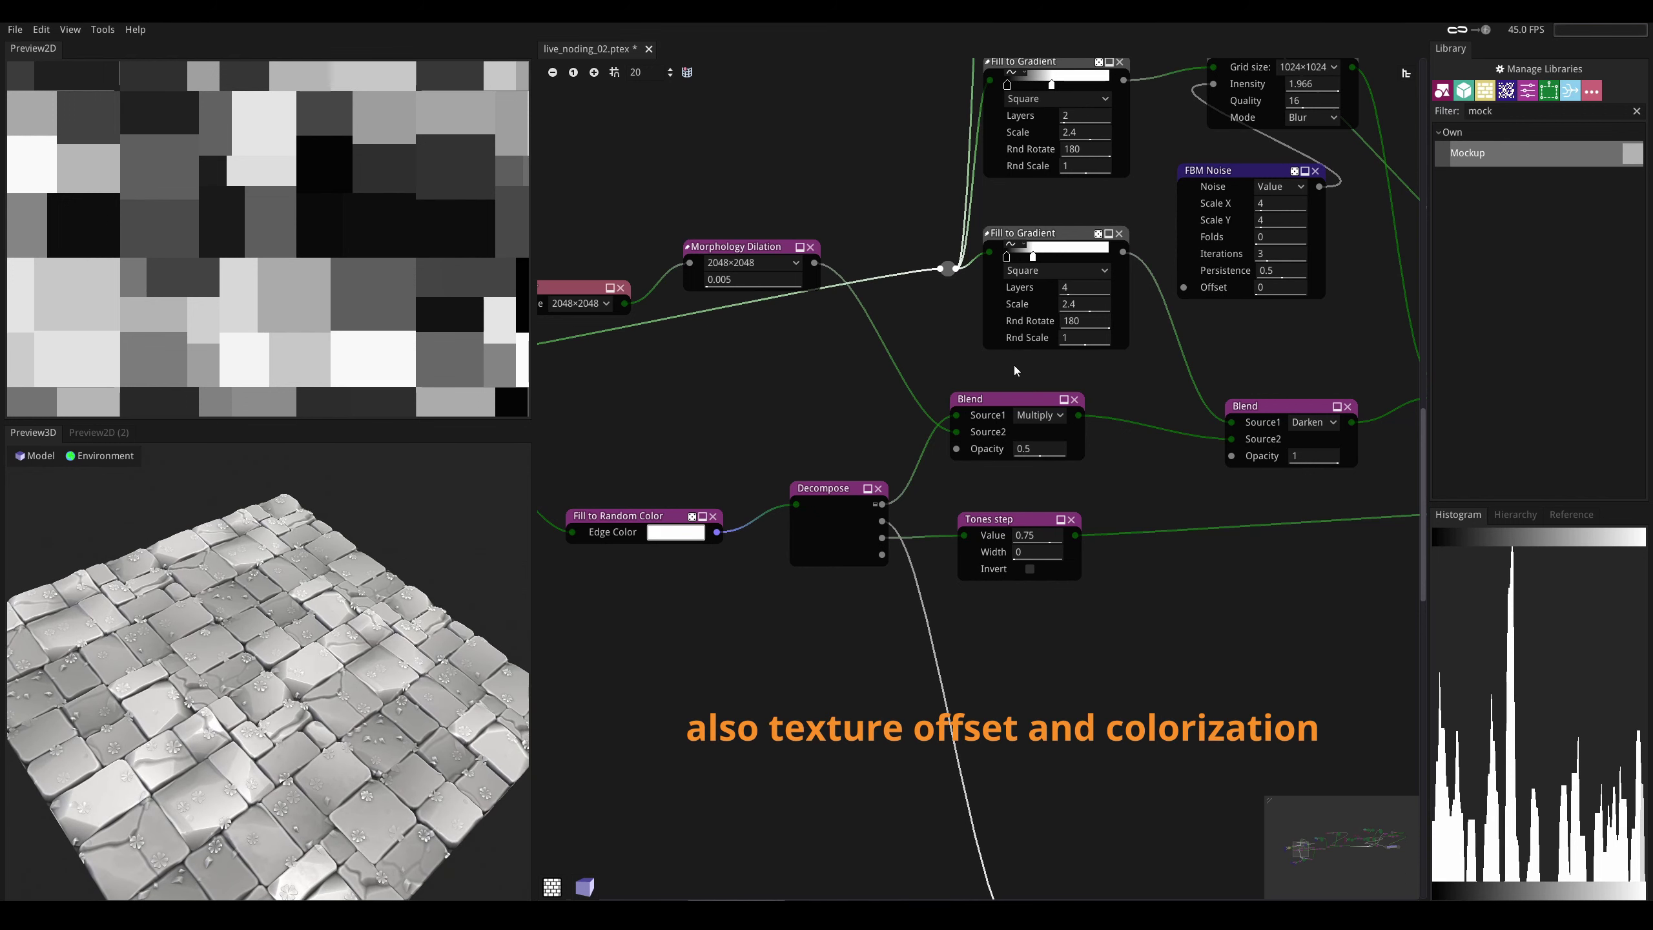
- Select the one-layer Fill to Gradient node, examine the three Fill to Gradient nodes and trace their shared input back to Uneven Bricks
middle_click_drag(1014, 365, 911, 350)
middle_click_drag(900, 88, 810, 357)
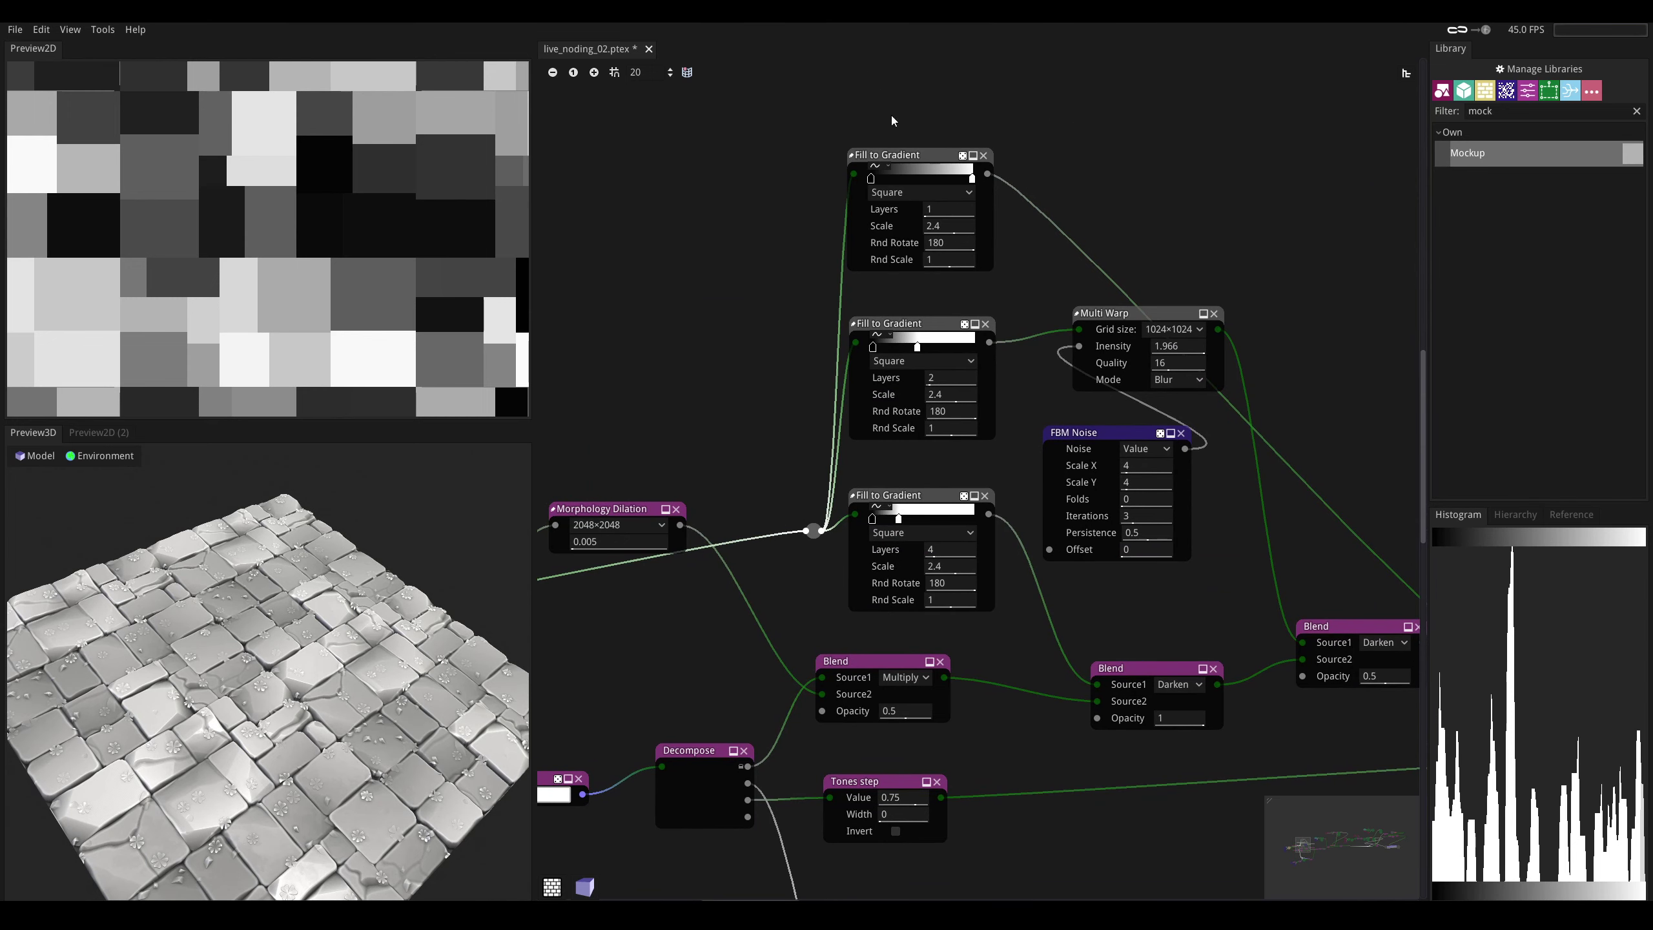
left_click(919, 154)
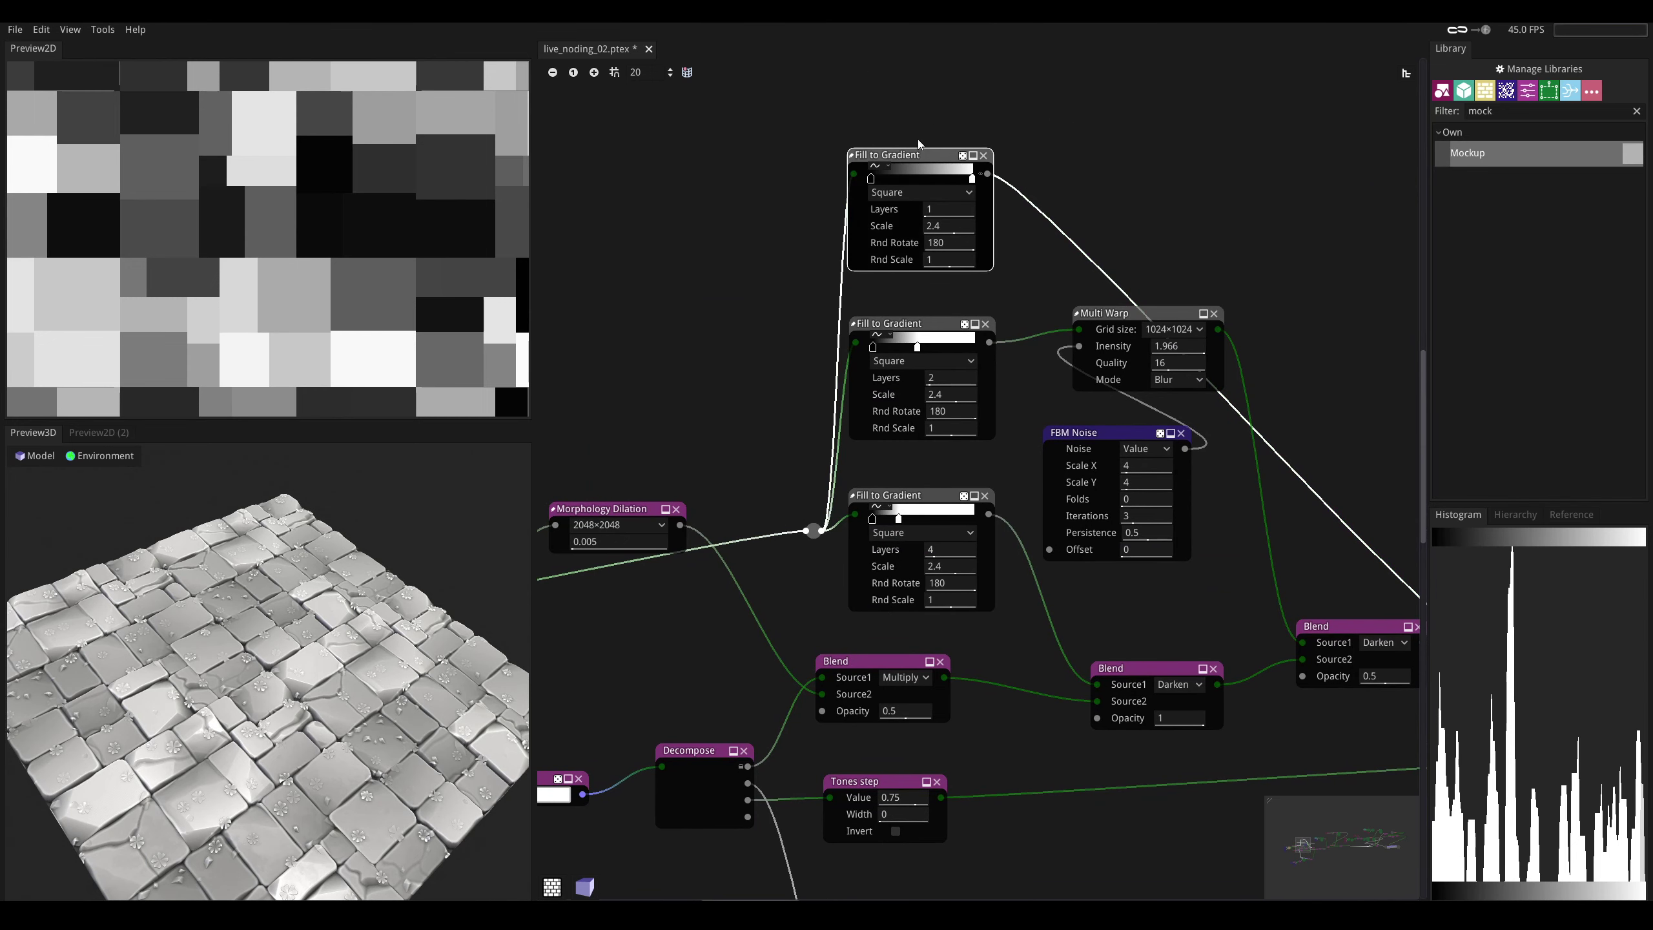
middle_click_drag(803, 186, 756, 216)
middle_click_drag(895, 147, 893, 187)
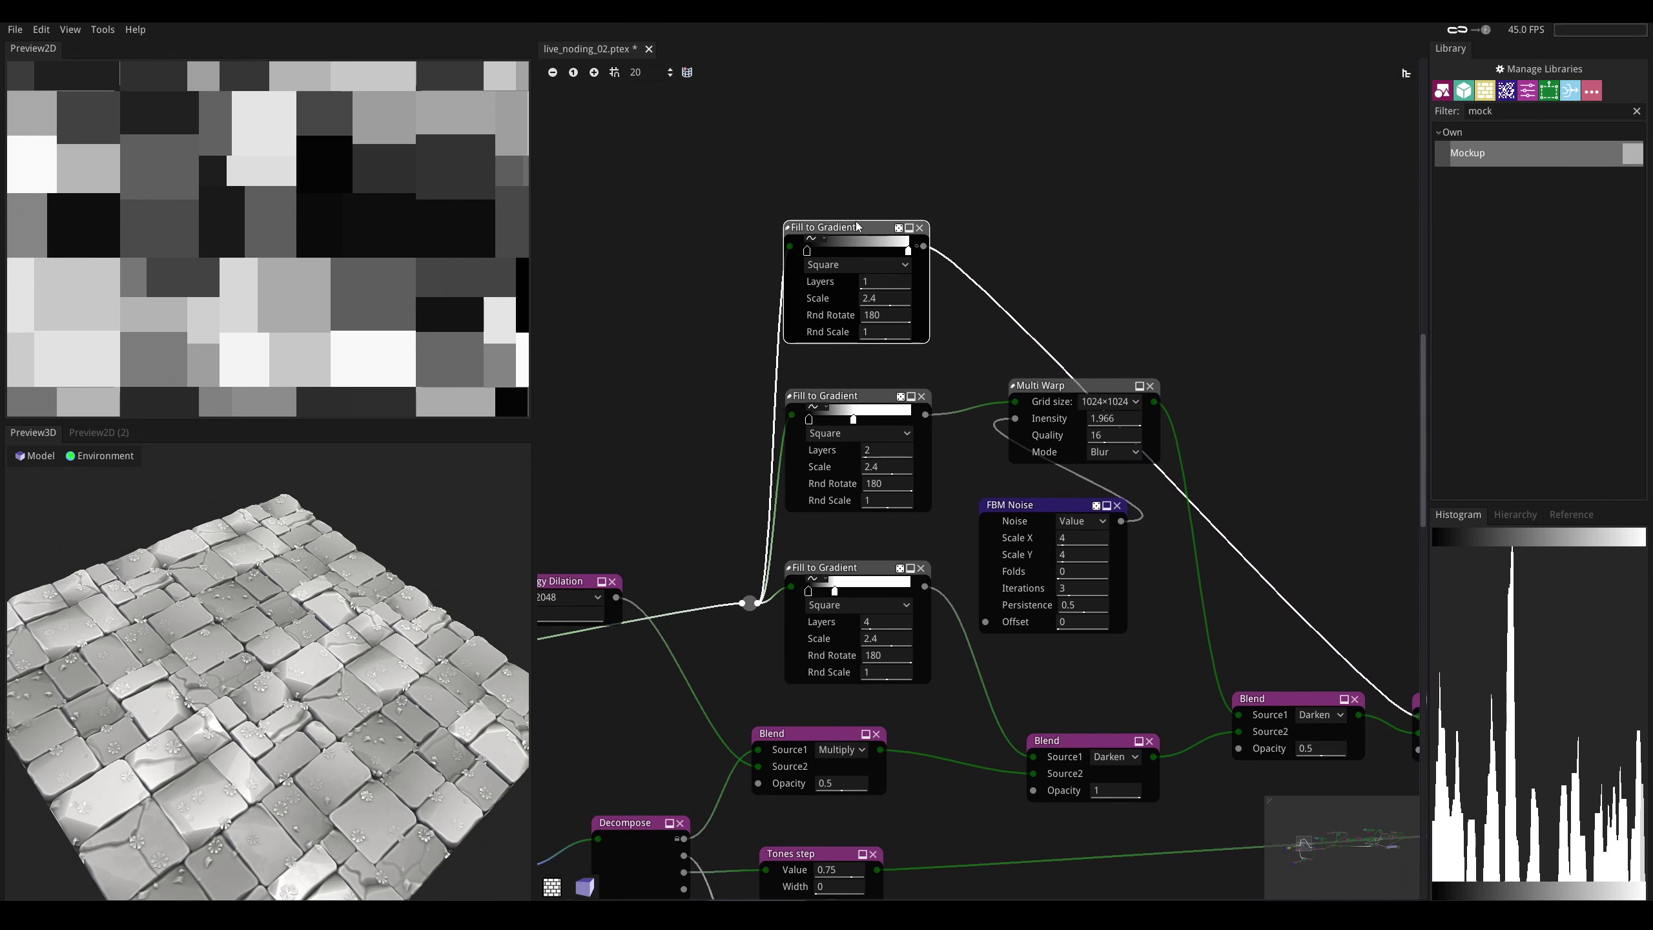
left_click_drag(250, 678, 257, 715)
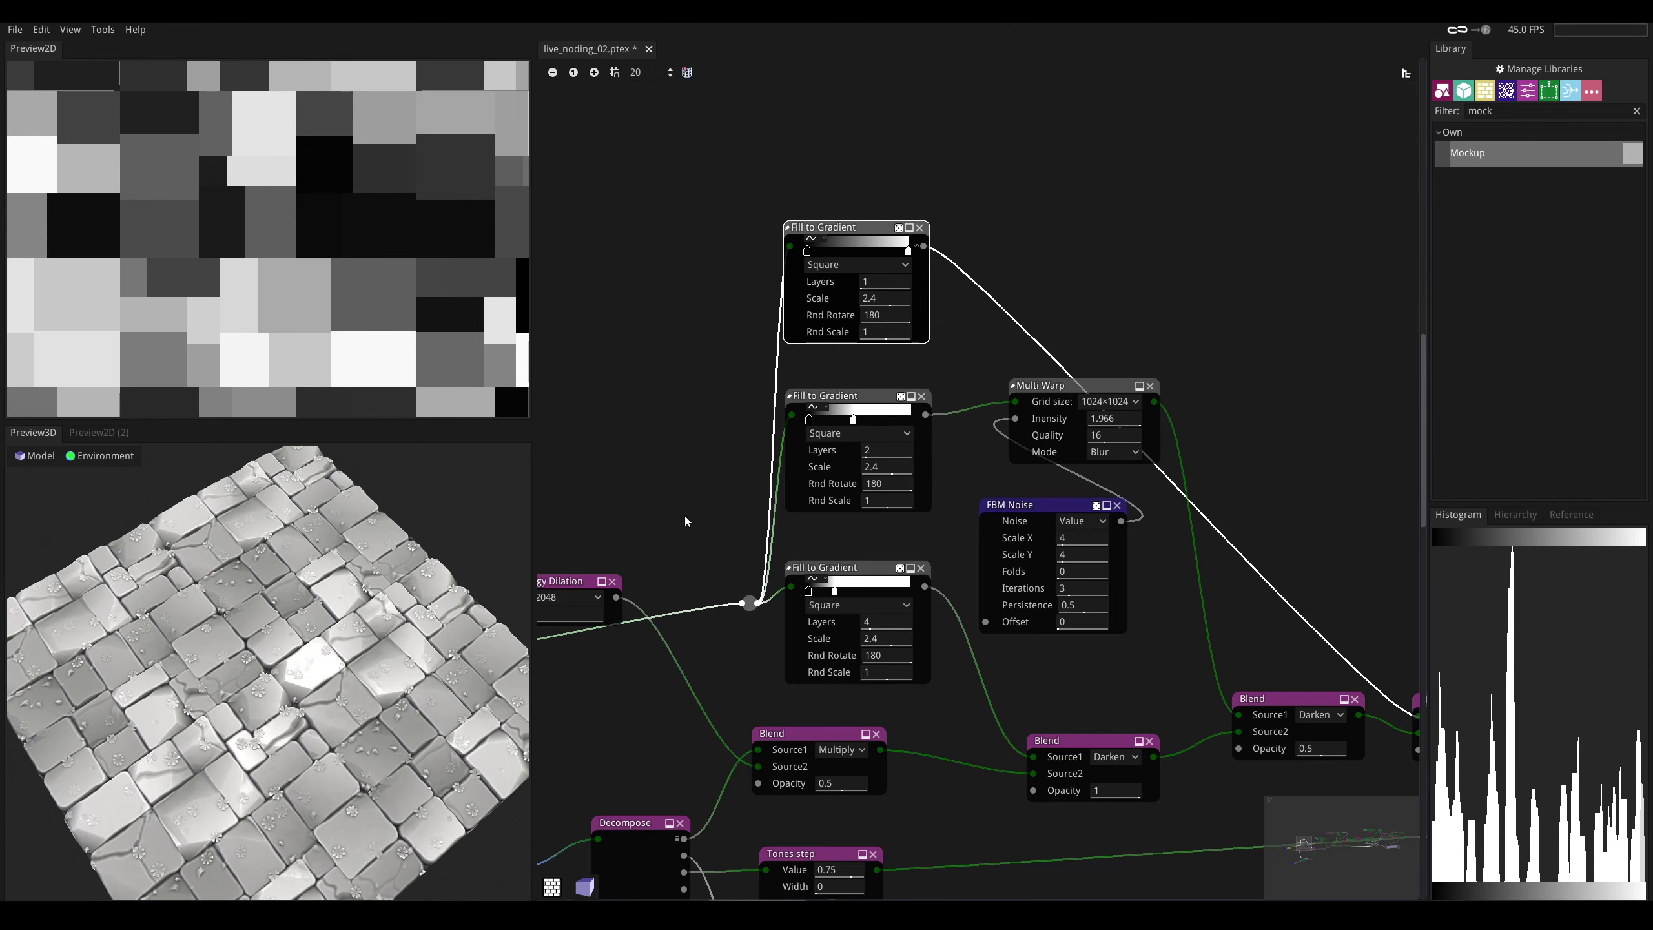
middle_click_drag(686, 520, 847, 478)
middle_click_drag(584, 635, 846, 629)
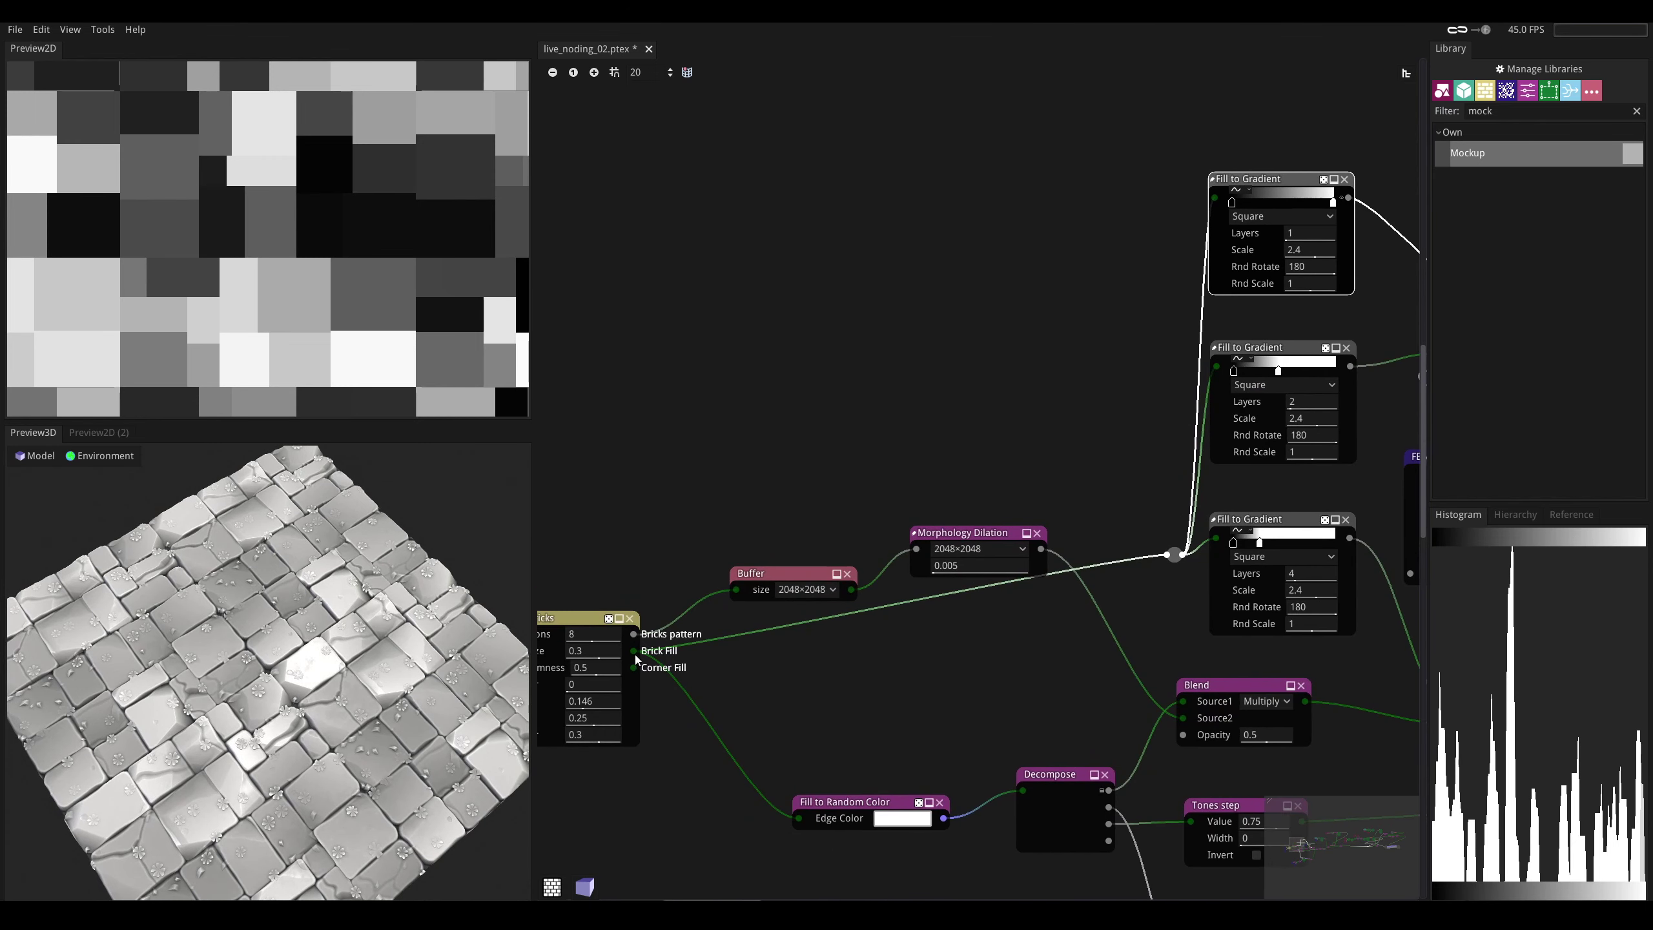
middle_click_drag(1060, 476, 682, 655)
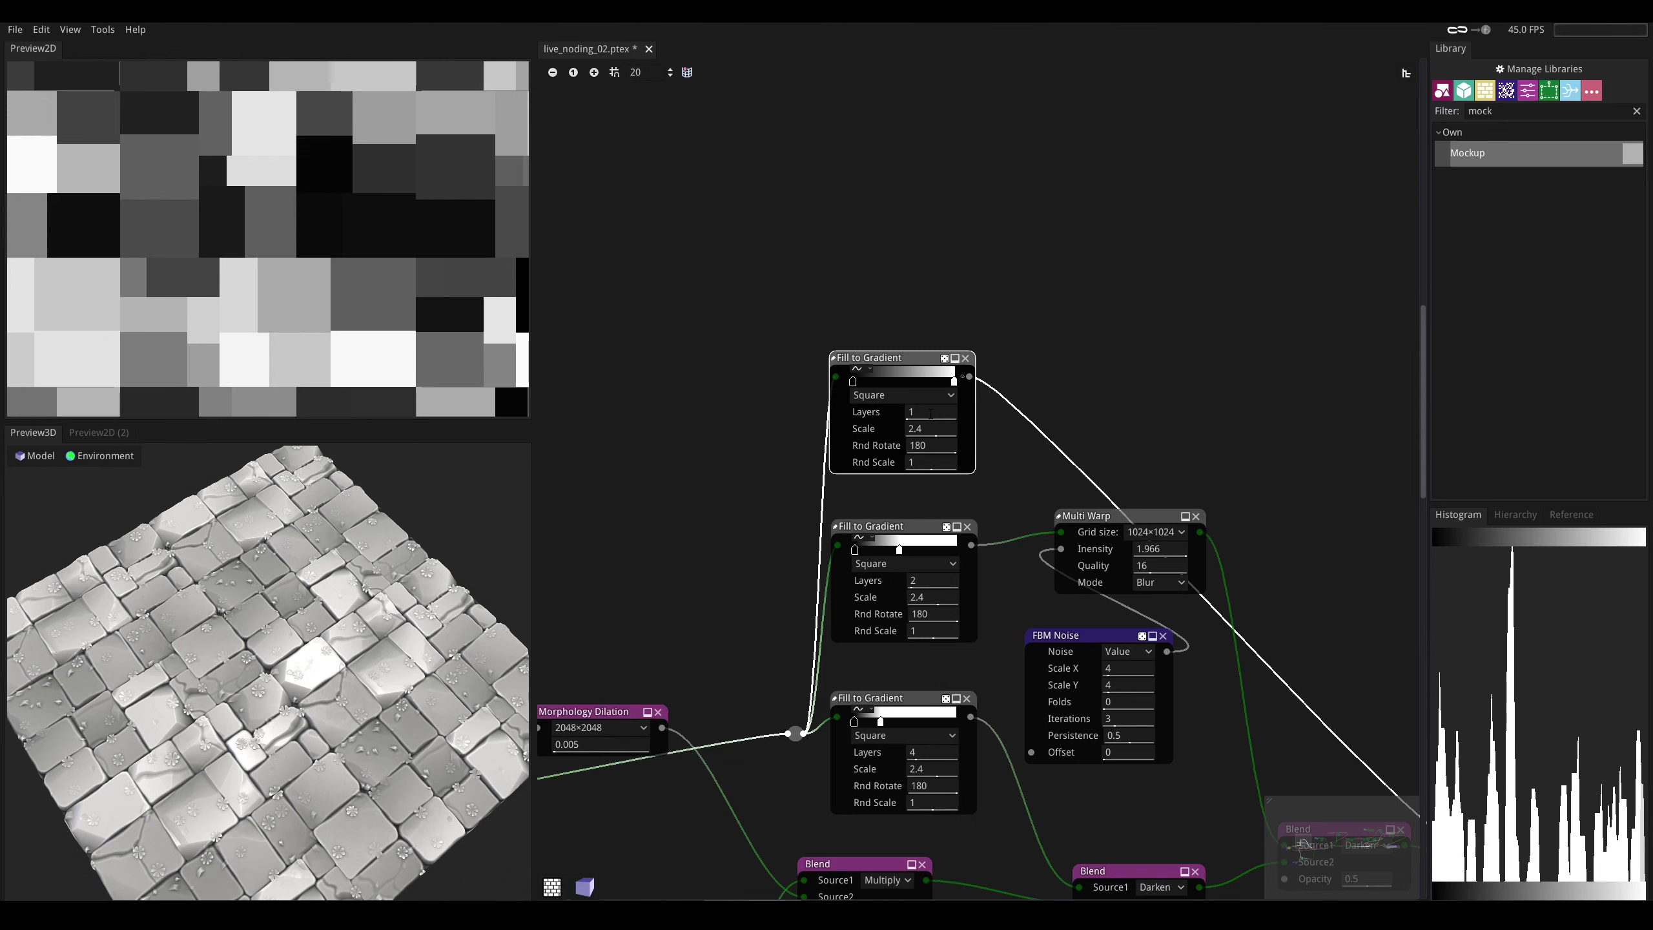
middle_click_drag(1010, 310, 942, 366)
middle_click_drag(793, 398, 771, 575)
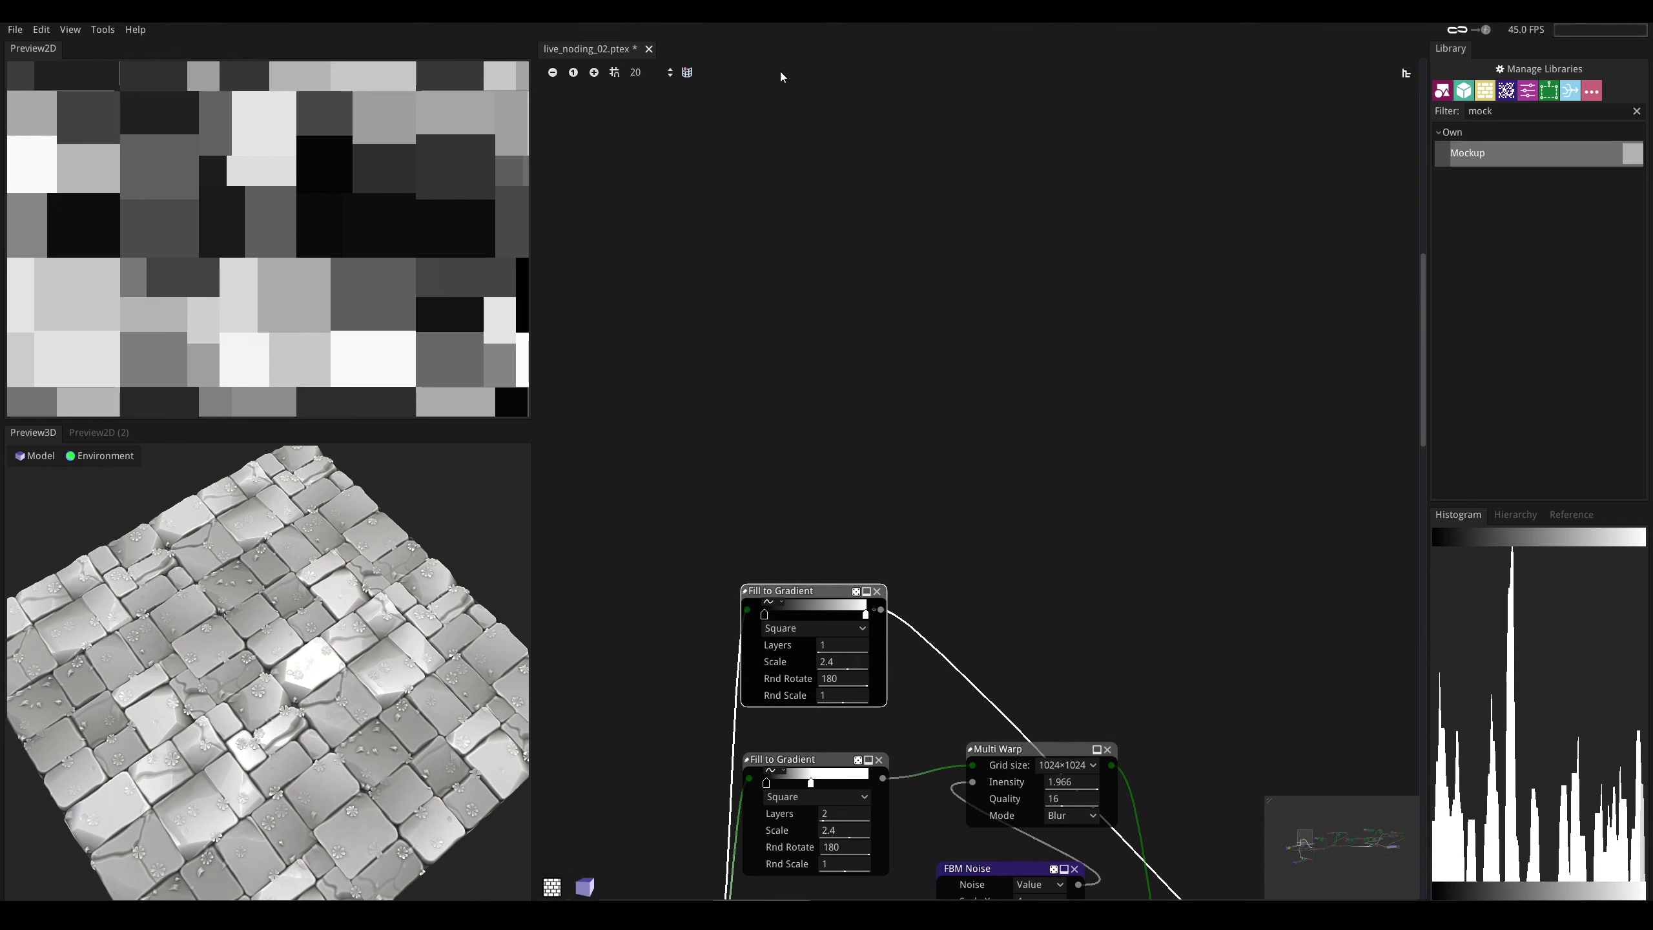
middle_click_drag(756, 517, 774, 292)
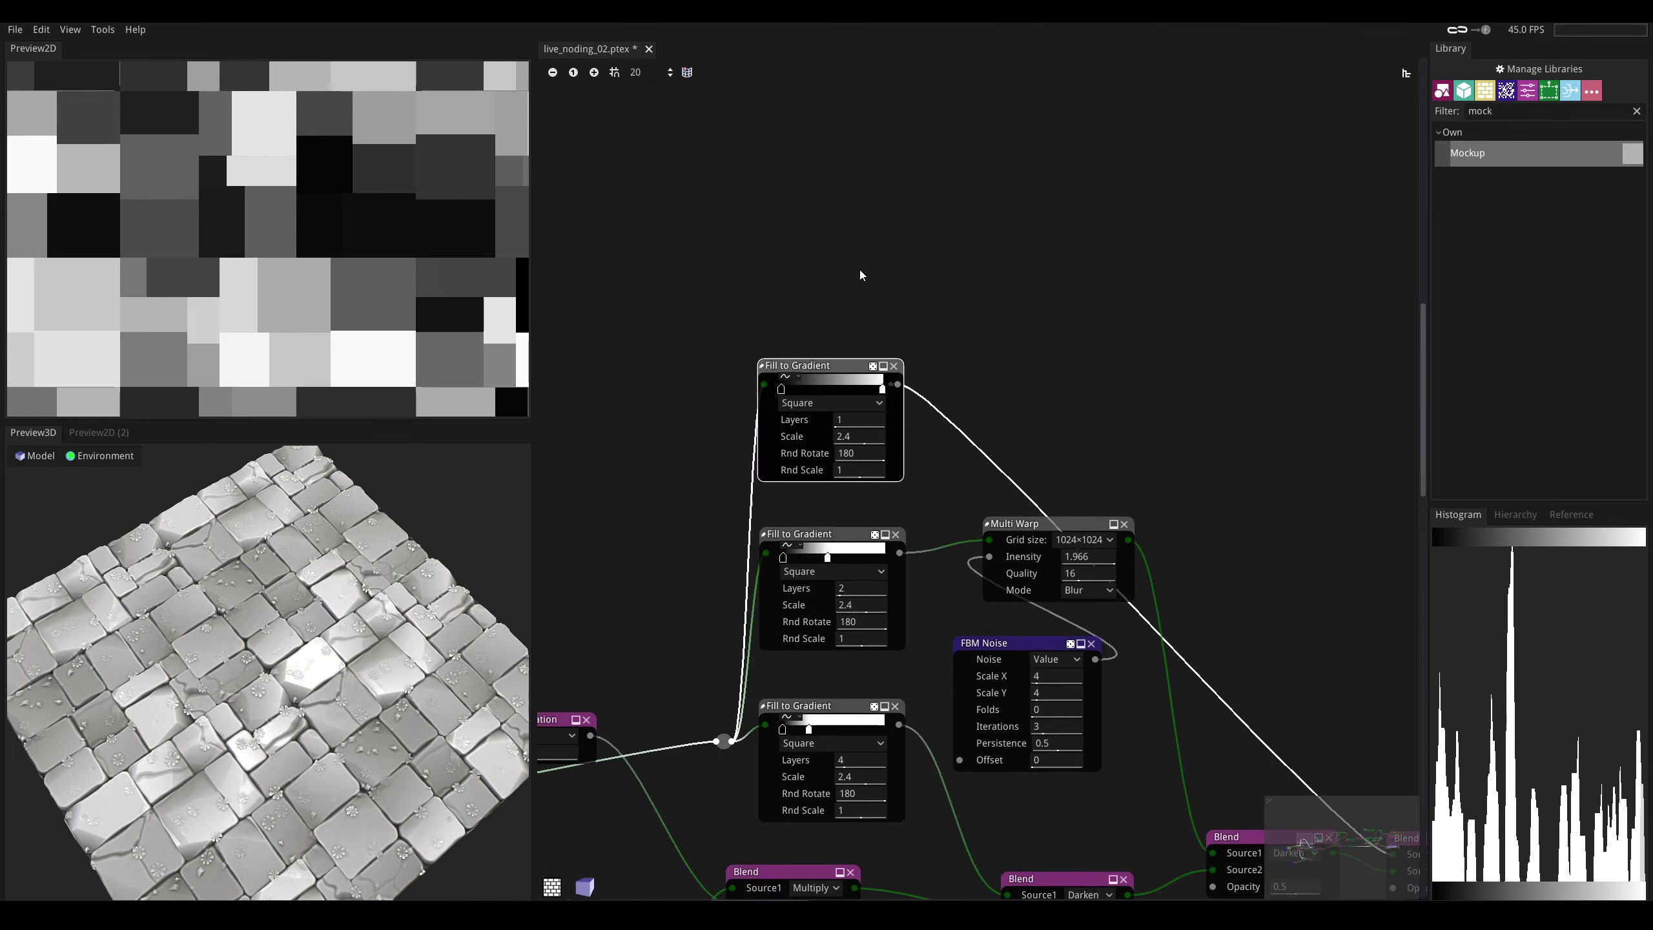
- Select the Multi Warp node connected to the two-layer Fill to Gradient and preview its output
middle_click_drag(1065, 425, 992, 312)
left_click(970, 367)
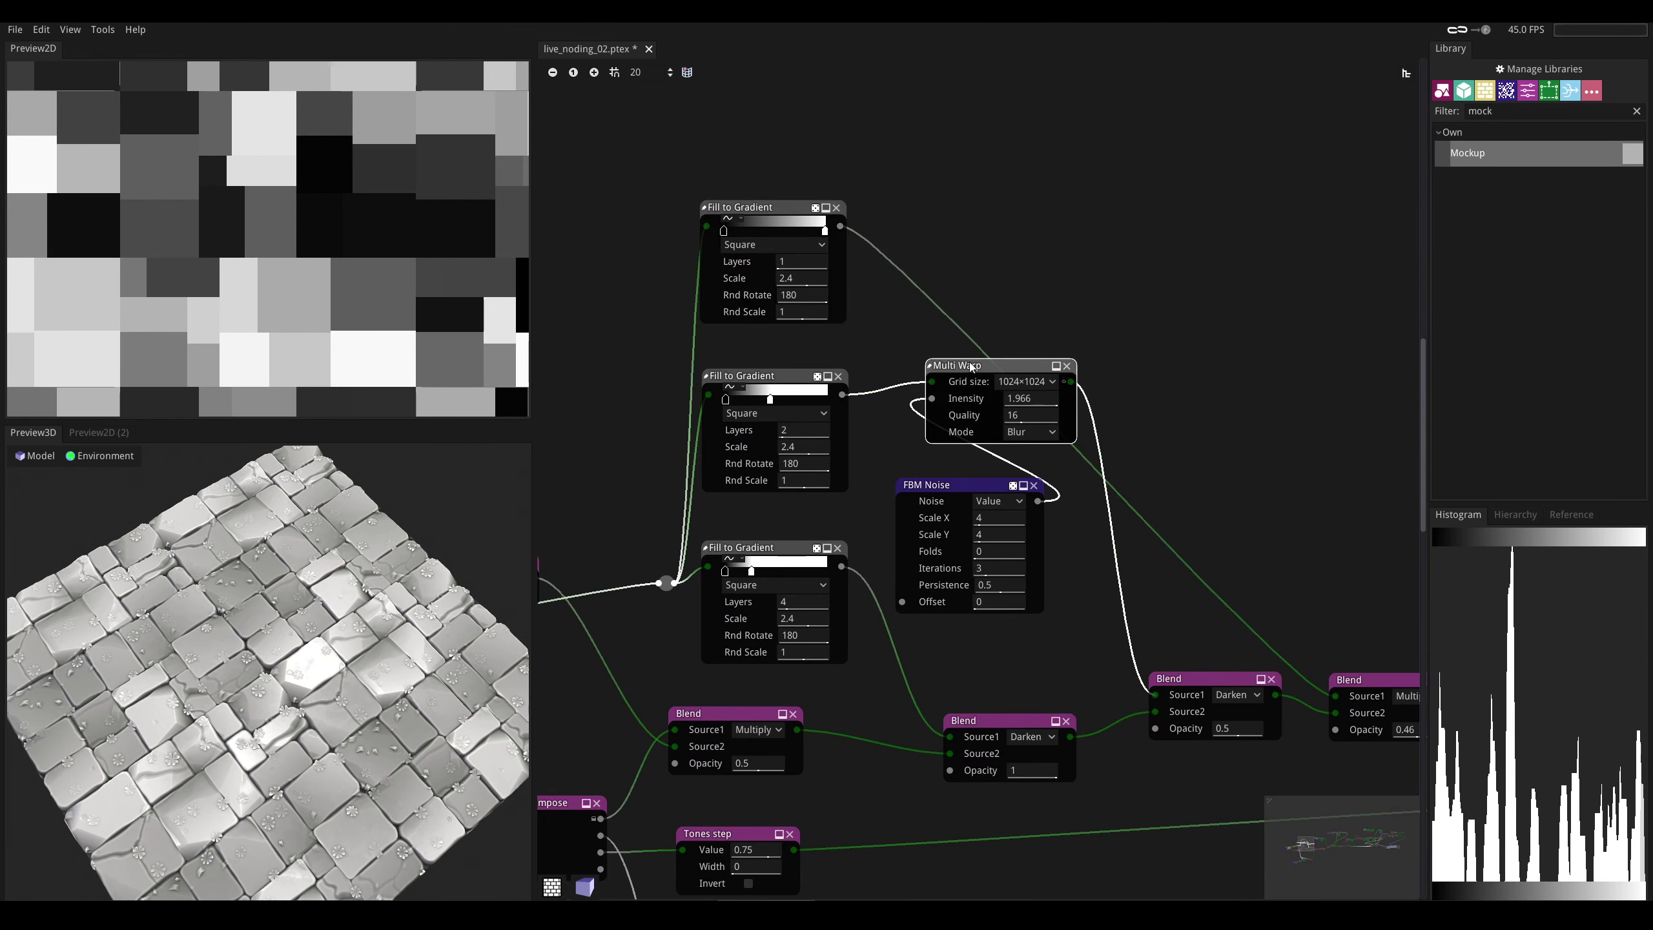
double_click(1070, 382)
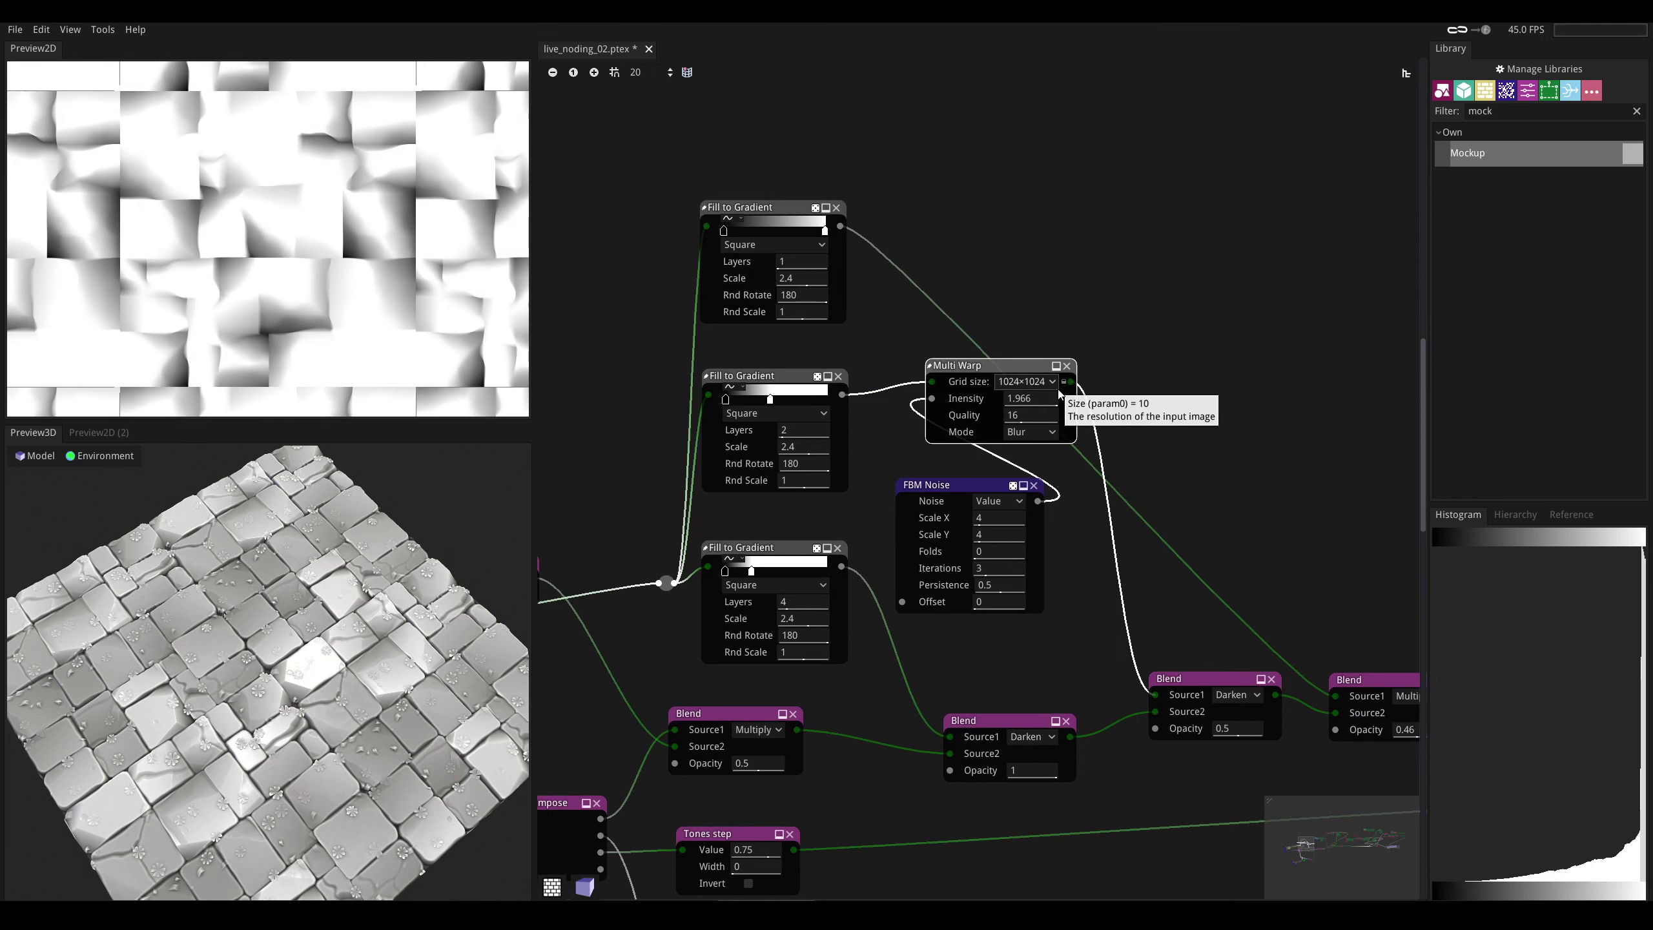
- Preview the two-layer and then the one-layer Fill to Gradient output, and inspect the stones' slopes in the 3D preview
double_click(842, 395)
left_click(837, 231)
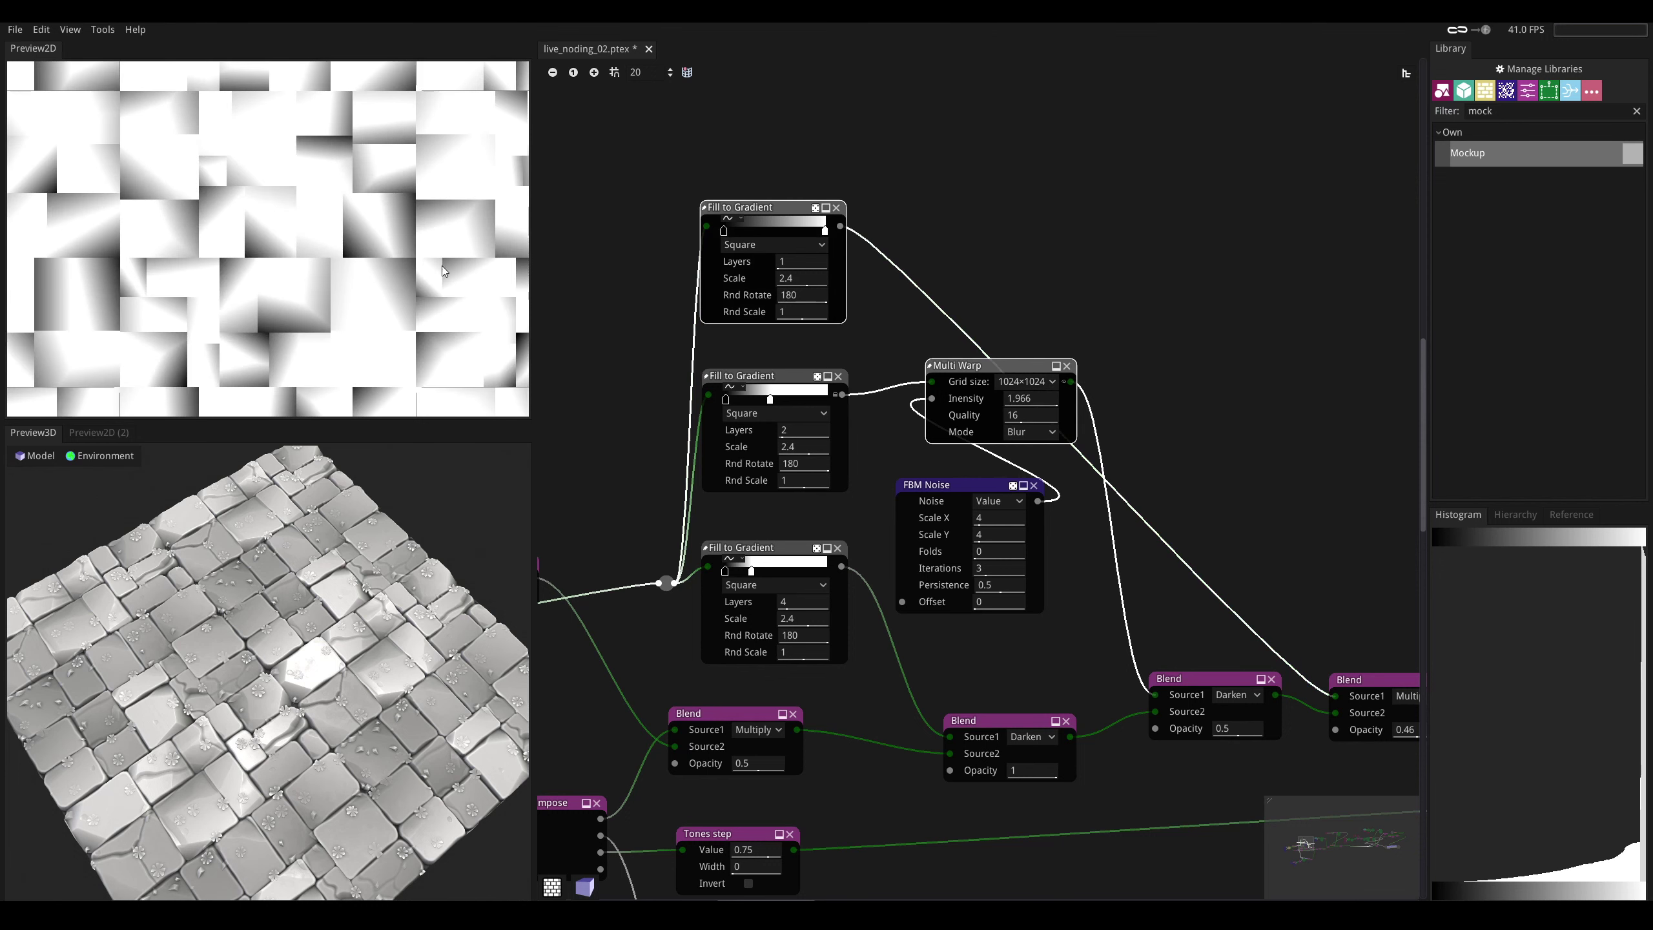
middle_click_drag(896, 136, 848, 194)
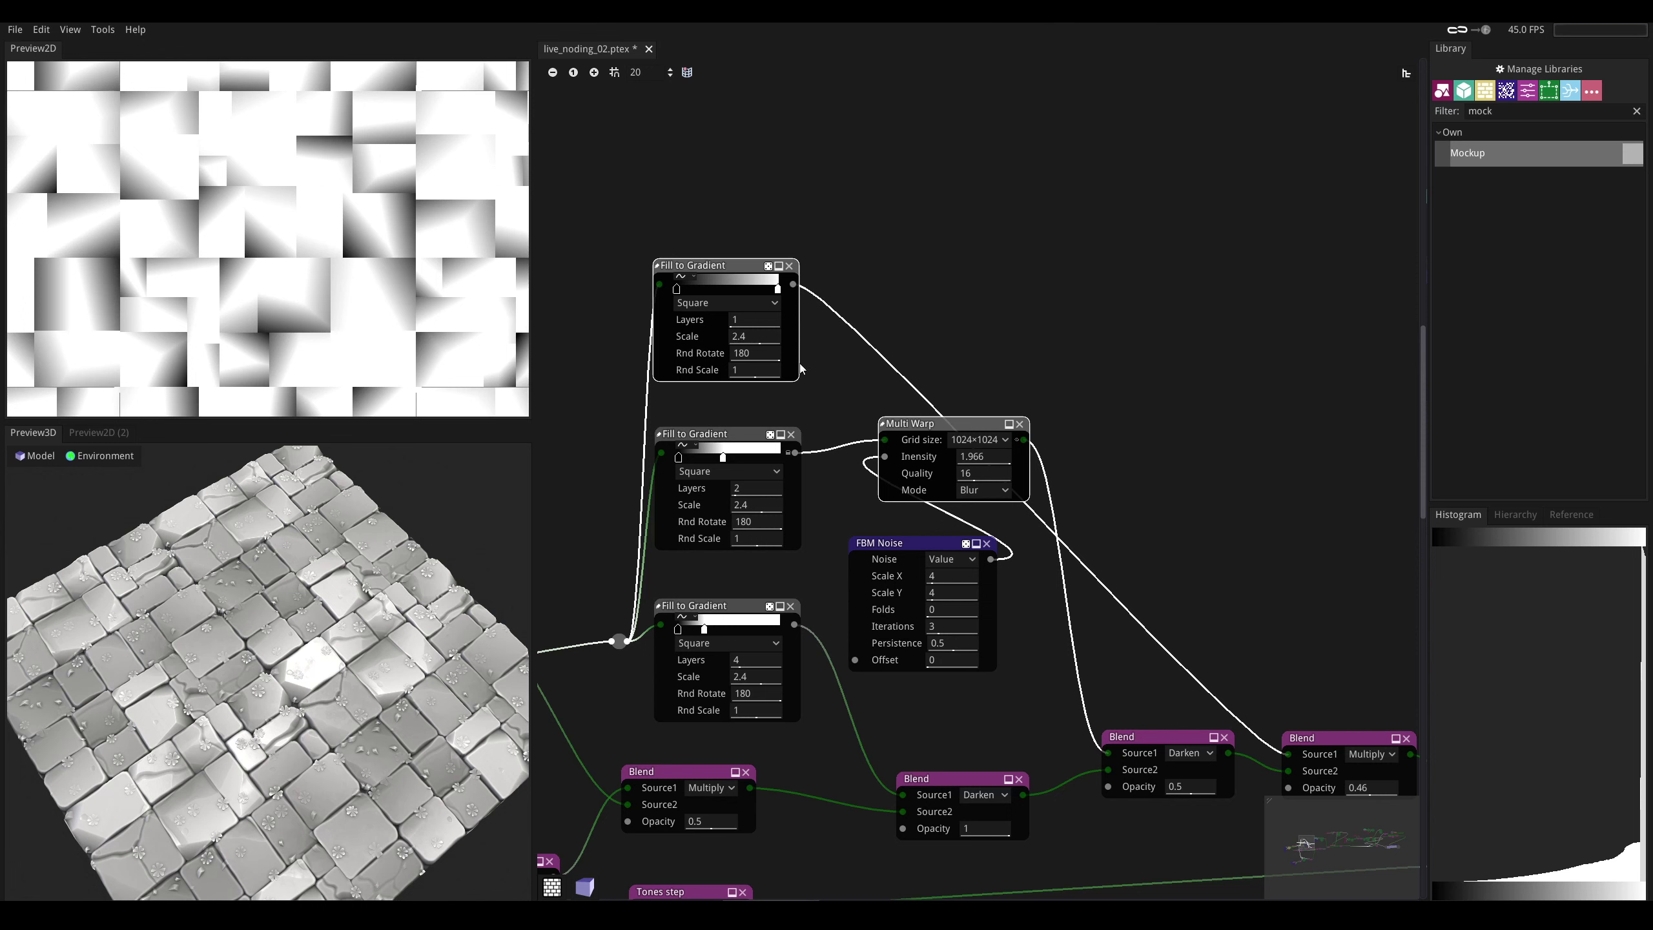
left_click(792, 285)
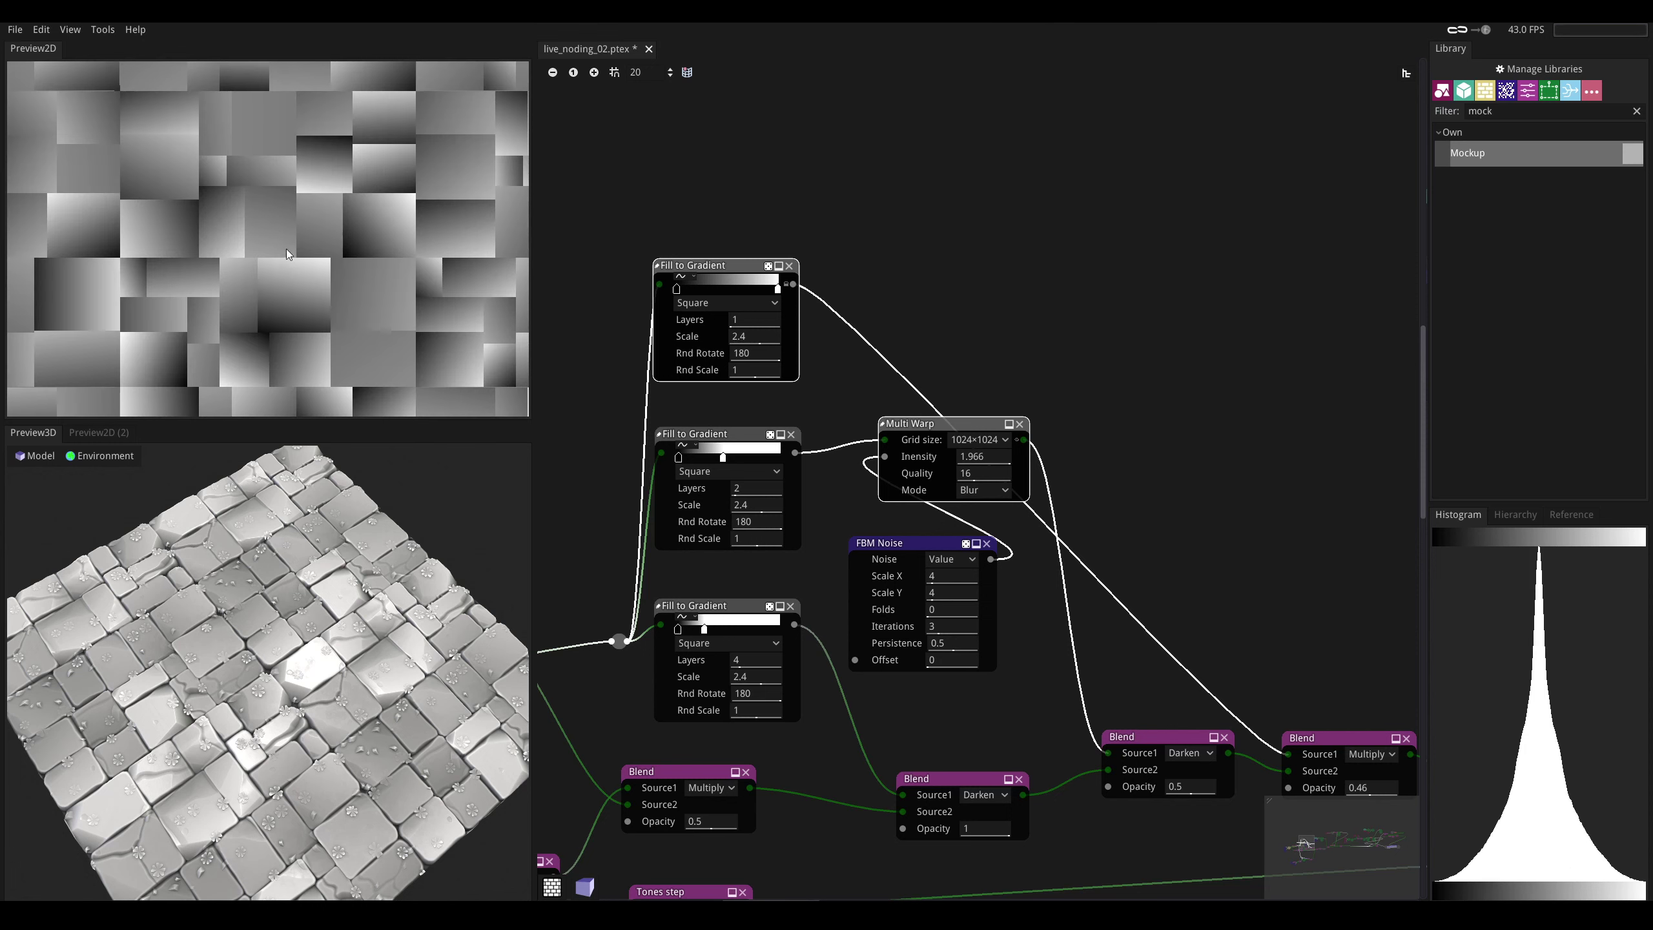
left_click_drag(307, 658, 269, 575)
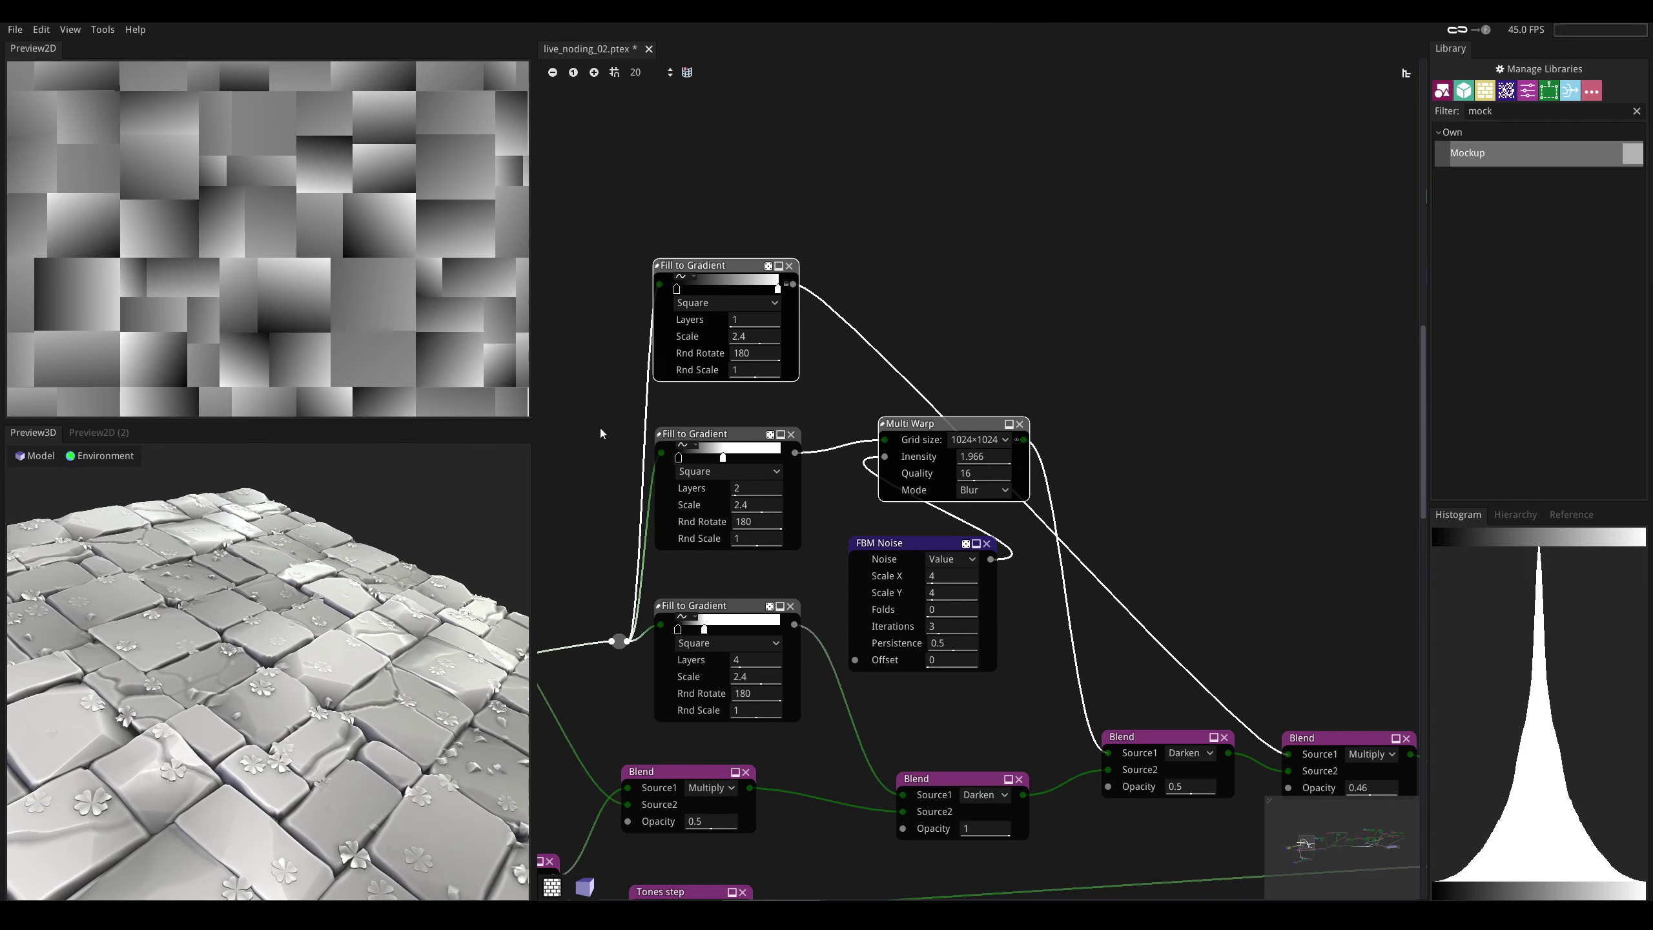
- Select the two-layer Fill to Gradient node and preview its output, followed by the four-layer Fill to Gradient output
left_click(730, 441)
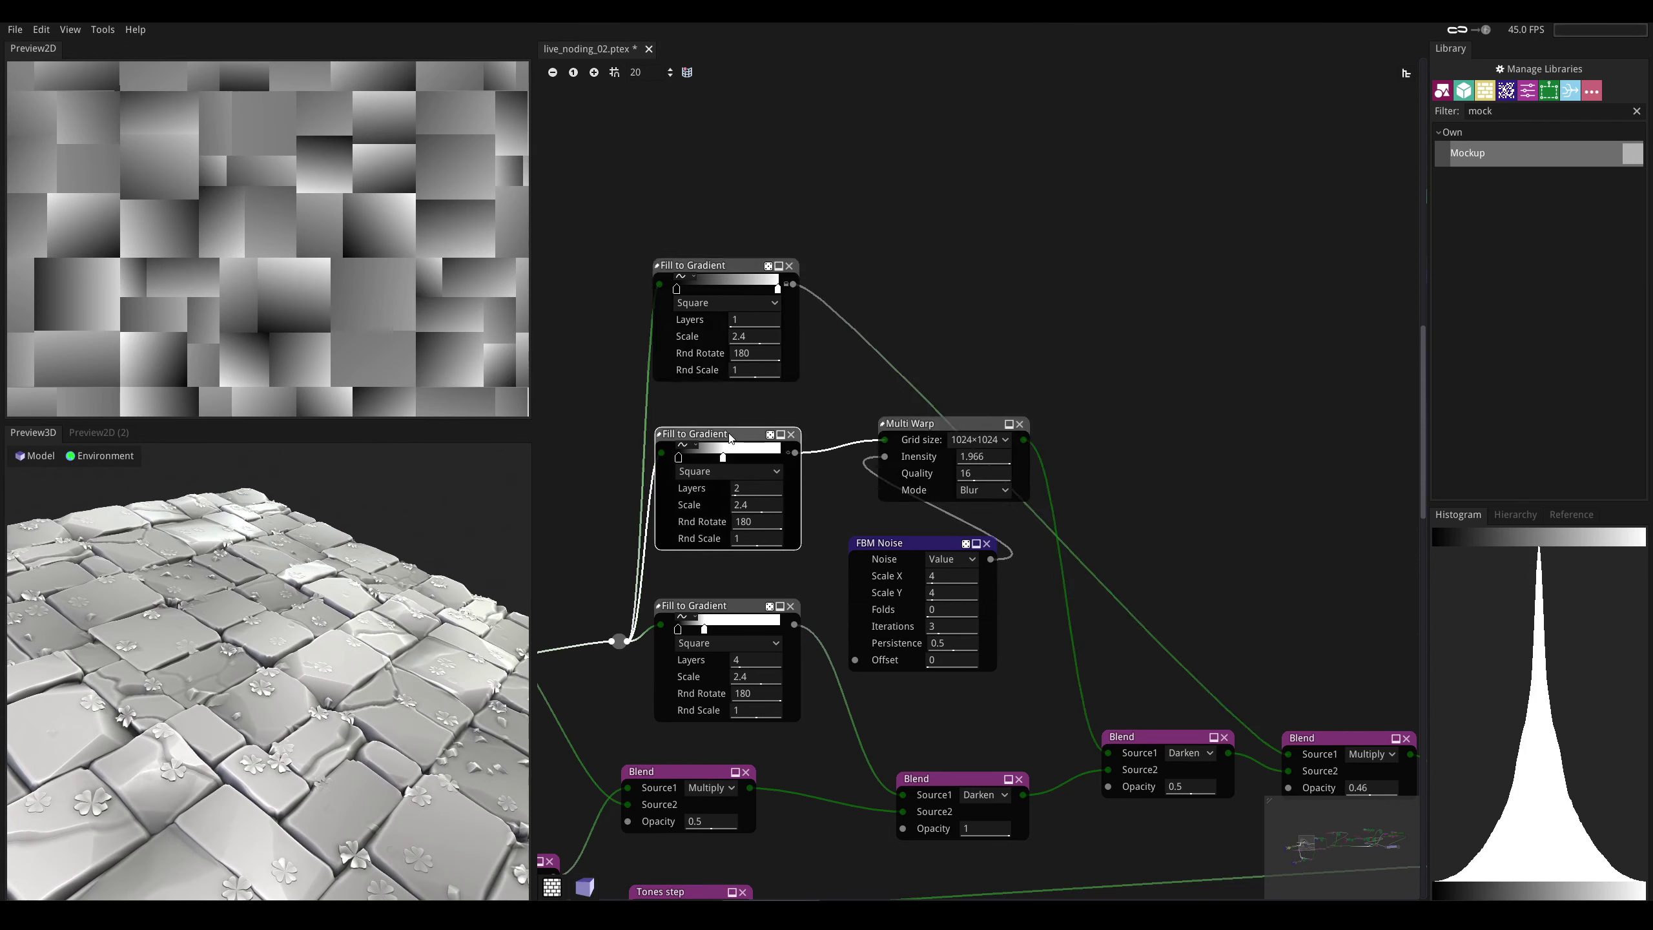
left_click(796, 452)
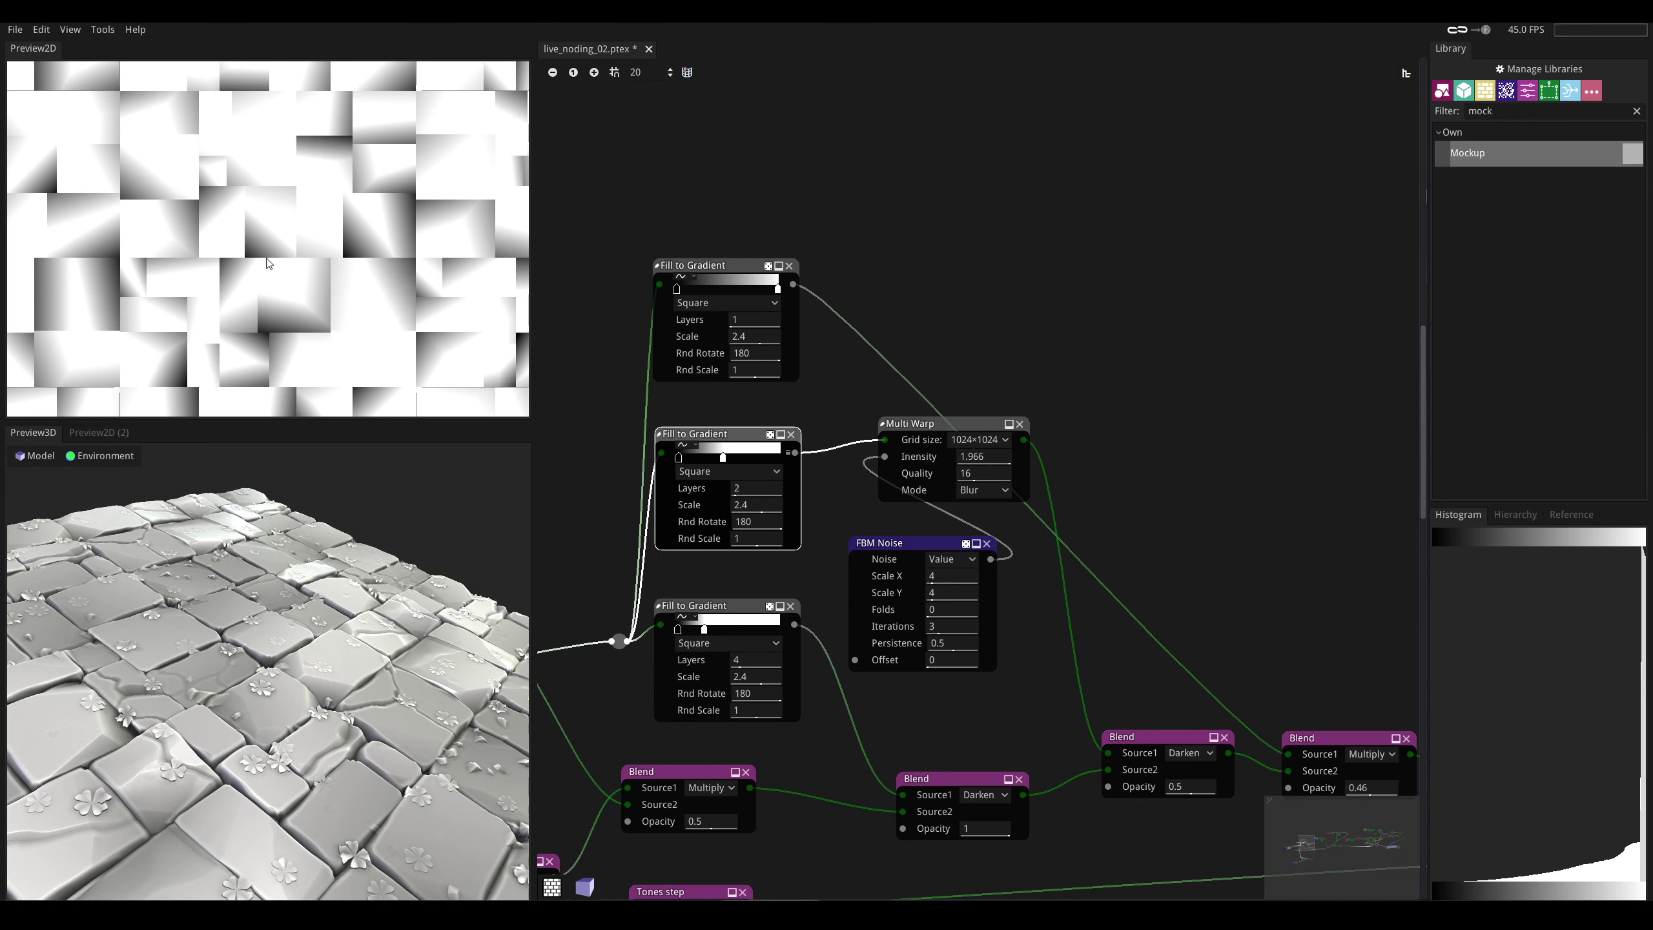
middle_click_drag(663, 548, 686, 472)
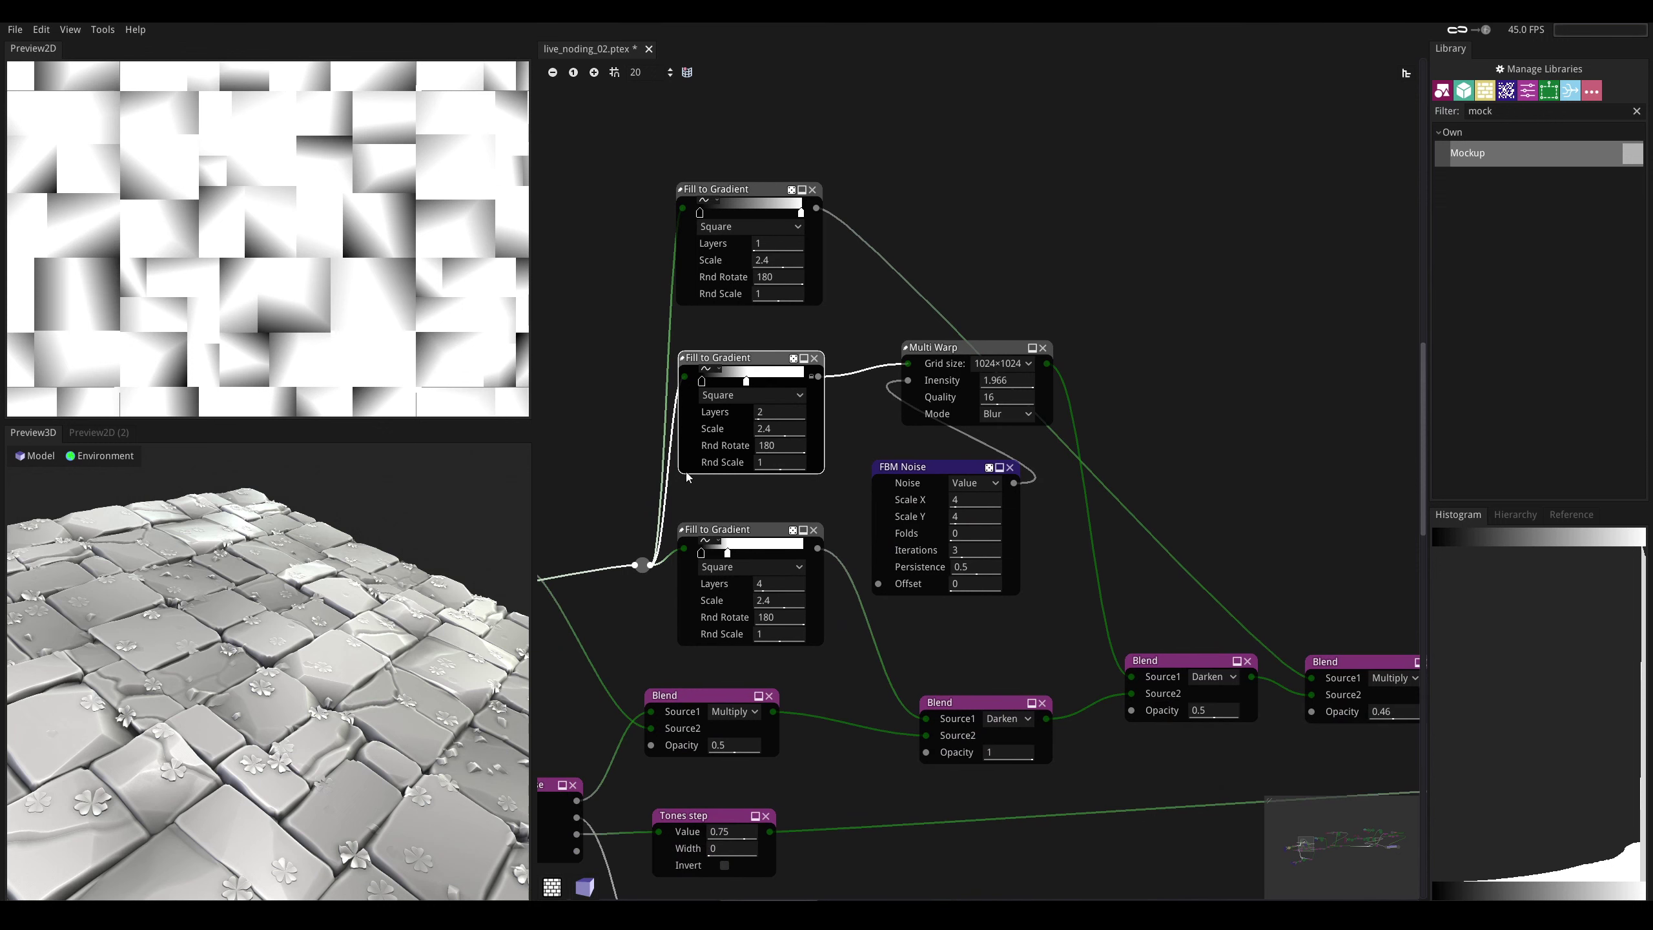
left_click(817, 549, "ctrl")
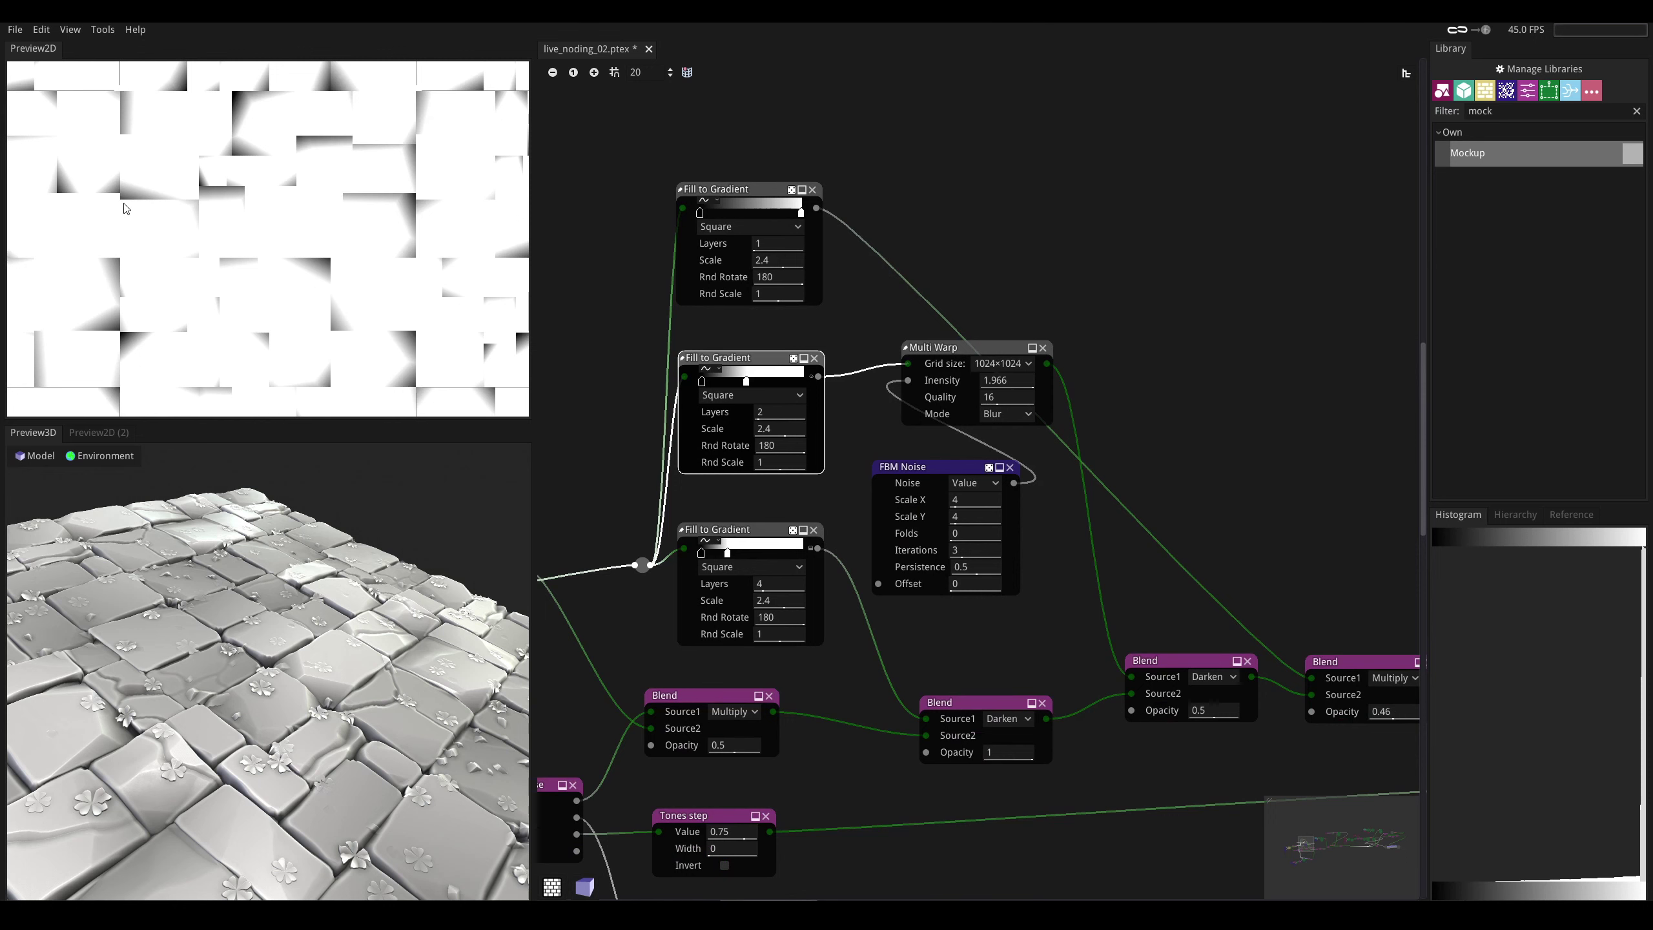
left_click_drag(325, 669, 327, 713)
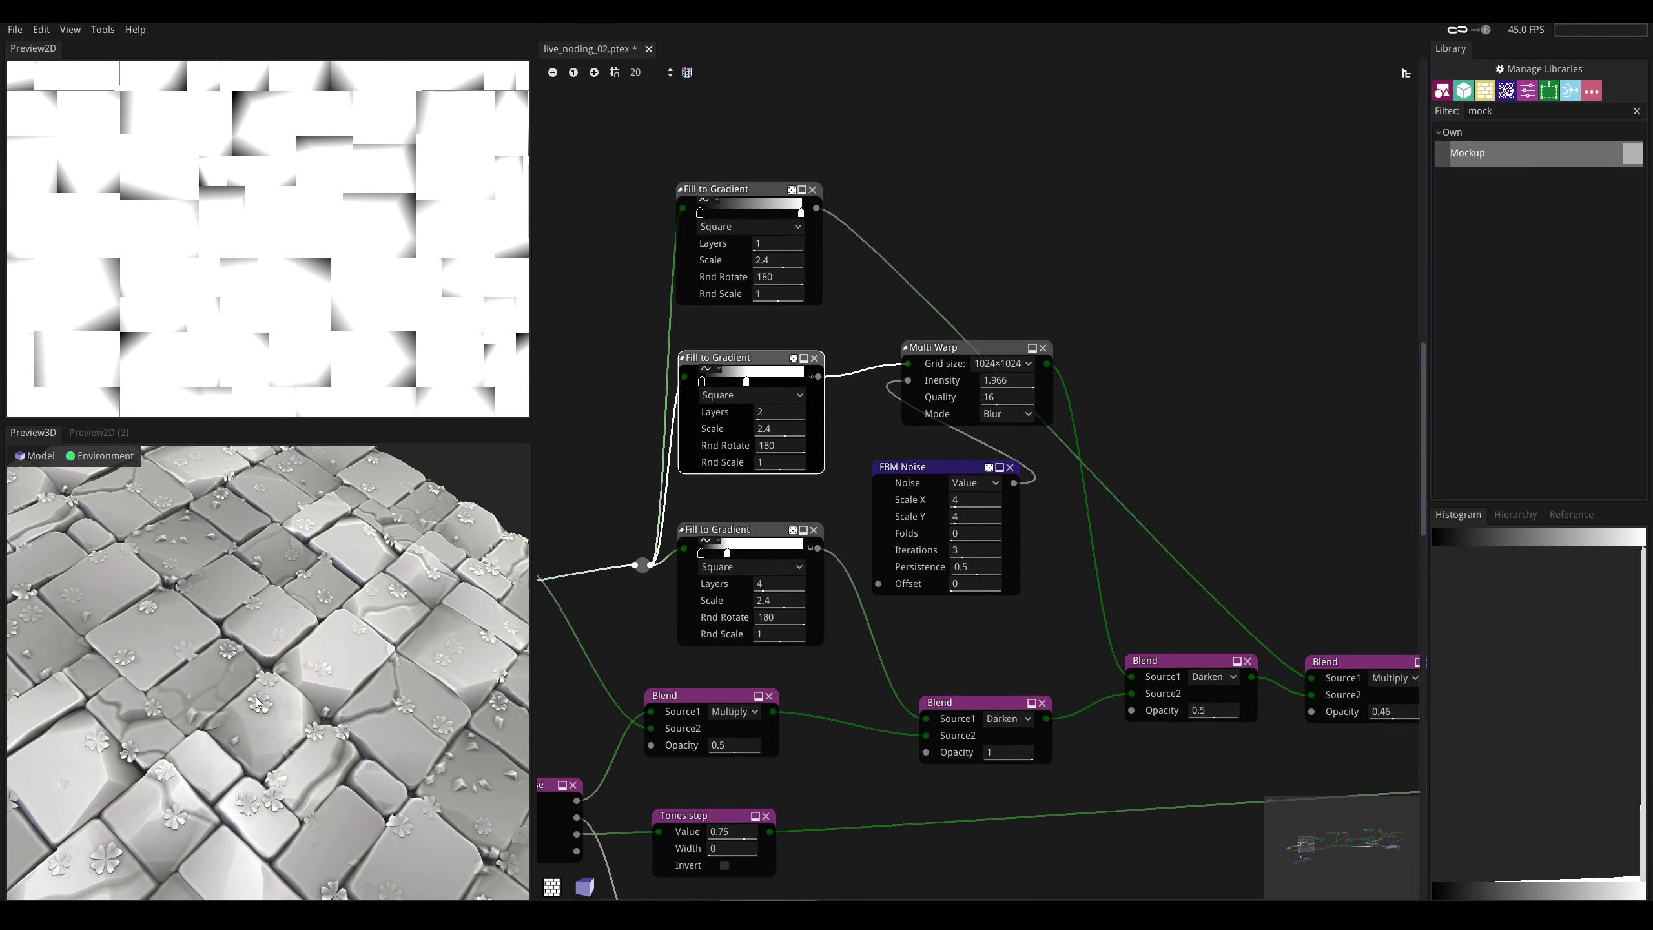
- Select the Multiply Blend node fed by Morphology Dilation and Decompose and preview its output
middle_click_drag(976, 676, 1045, 546)
left_click(813, 589)
middle_click_drag(714, 510, 753, 472)
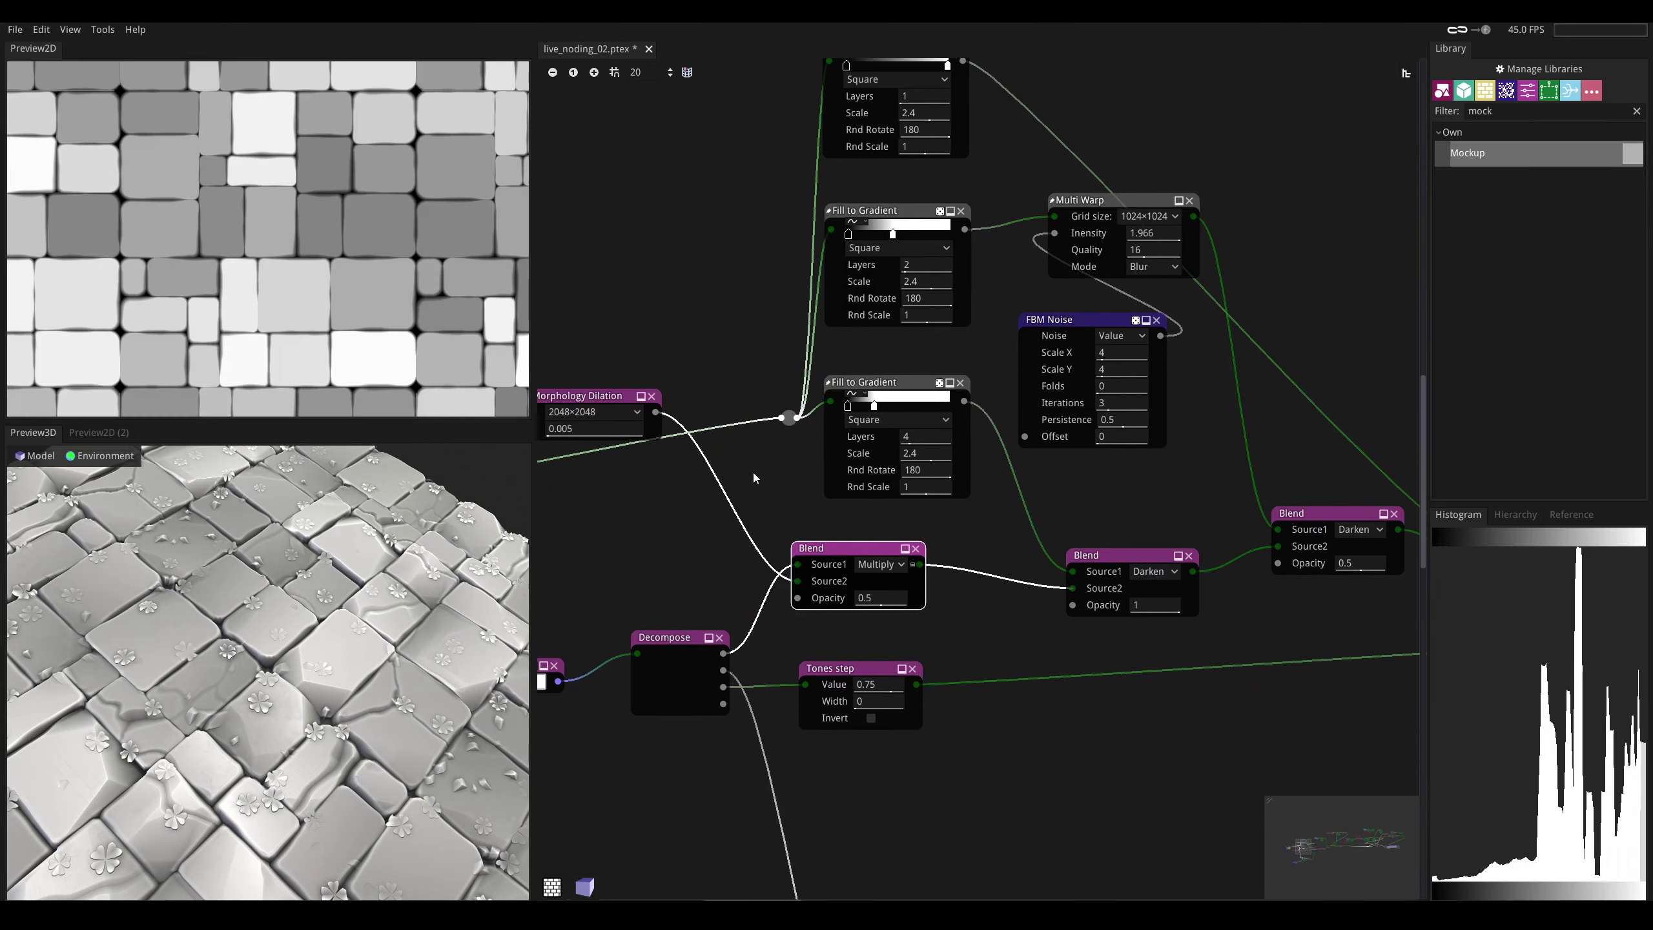
- Trace the Multiply Blend's inputs back through Morphology Dilation and Decompose to Uneven Bricks, and examine the stone heights in 3D
middle_click_drag(697, 400, 906, 391)
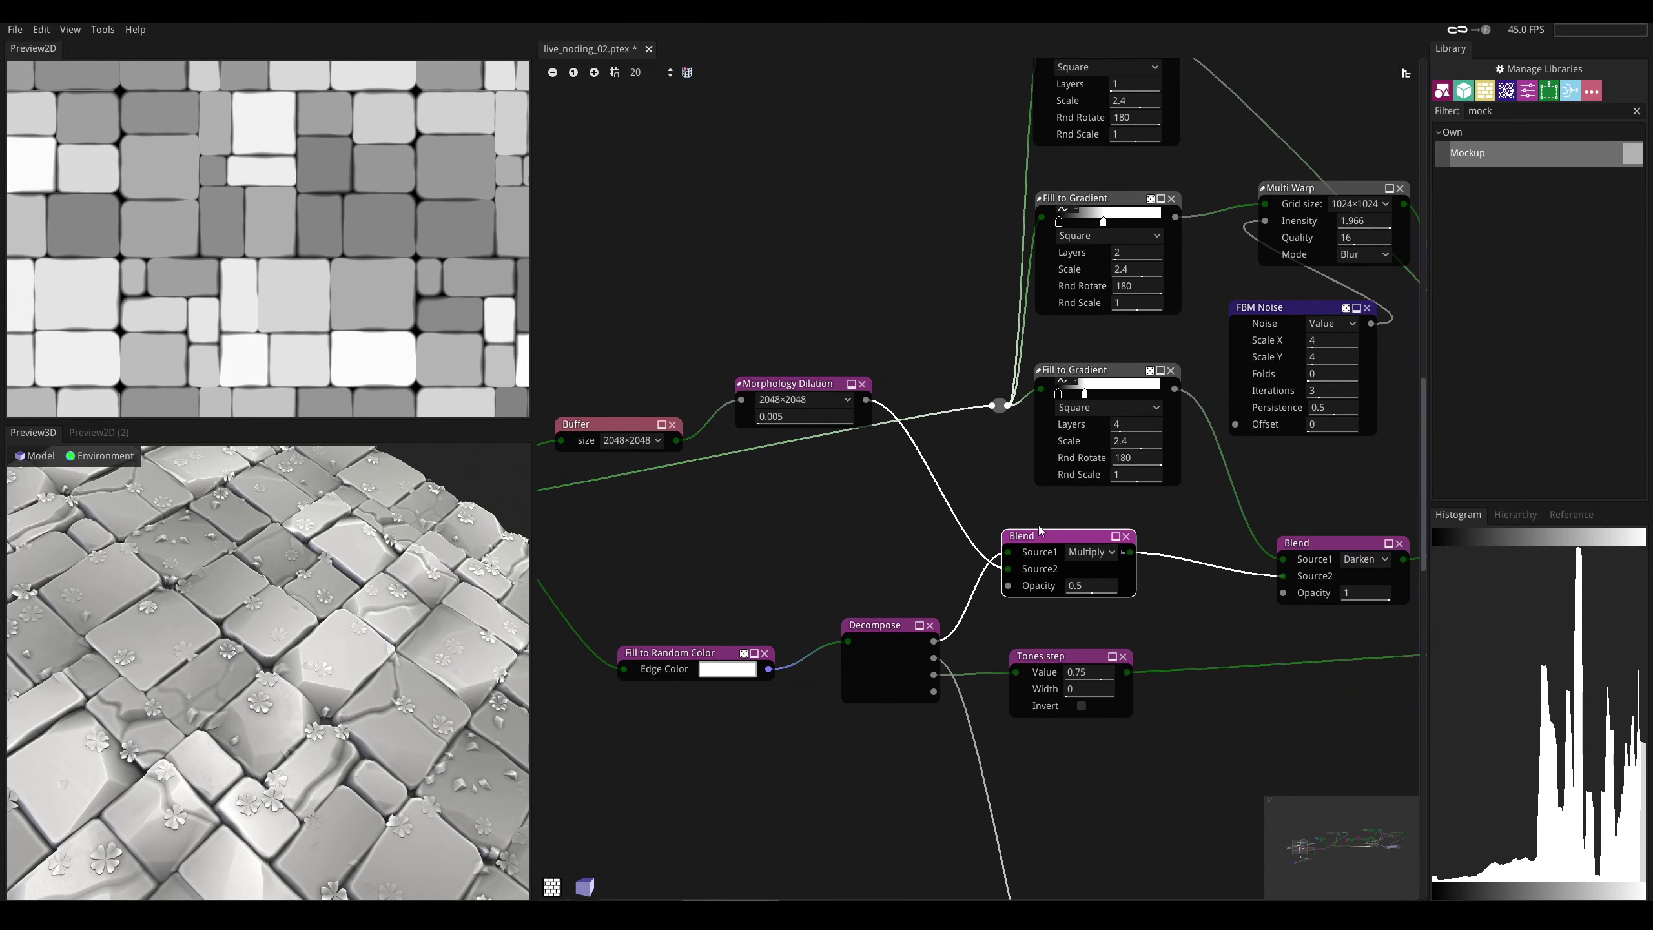
middle_click_drag(1008, 526, 1162, 534)
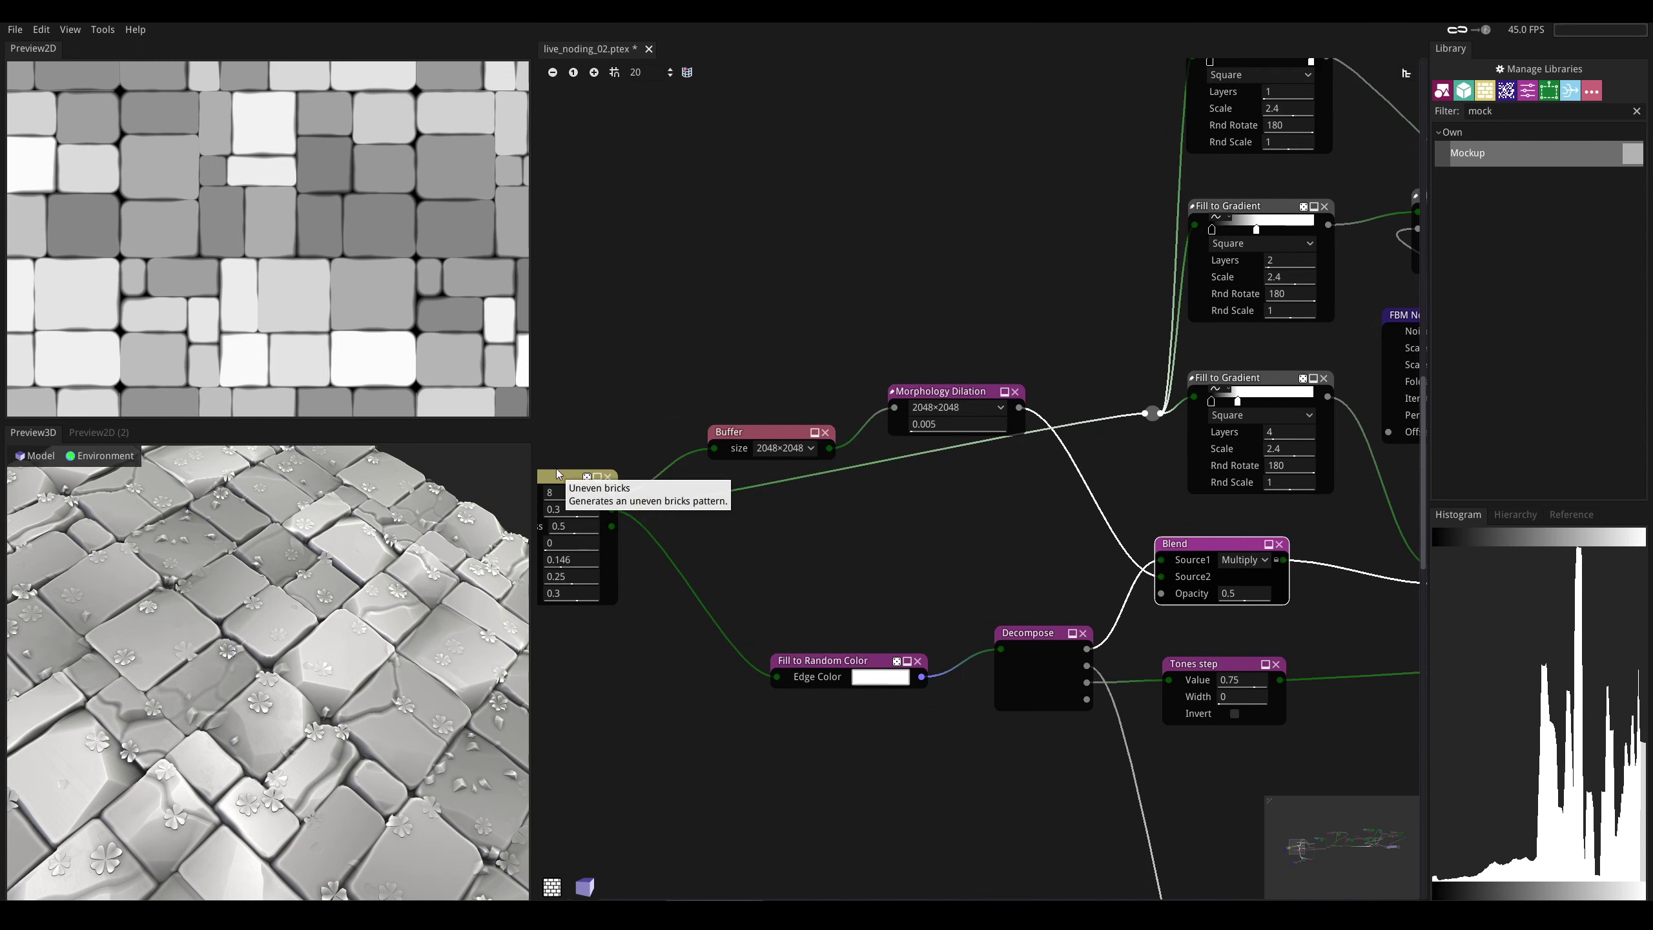
middle_click_drag(583, 433, 687, 443)
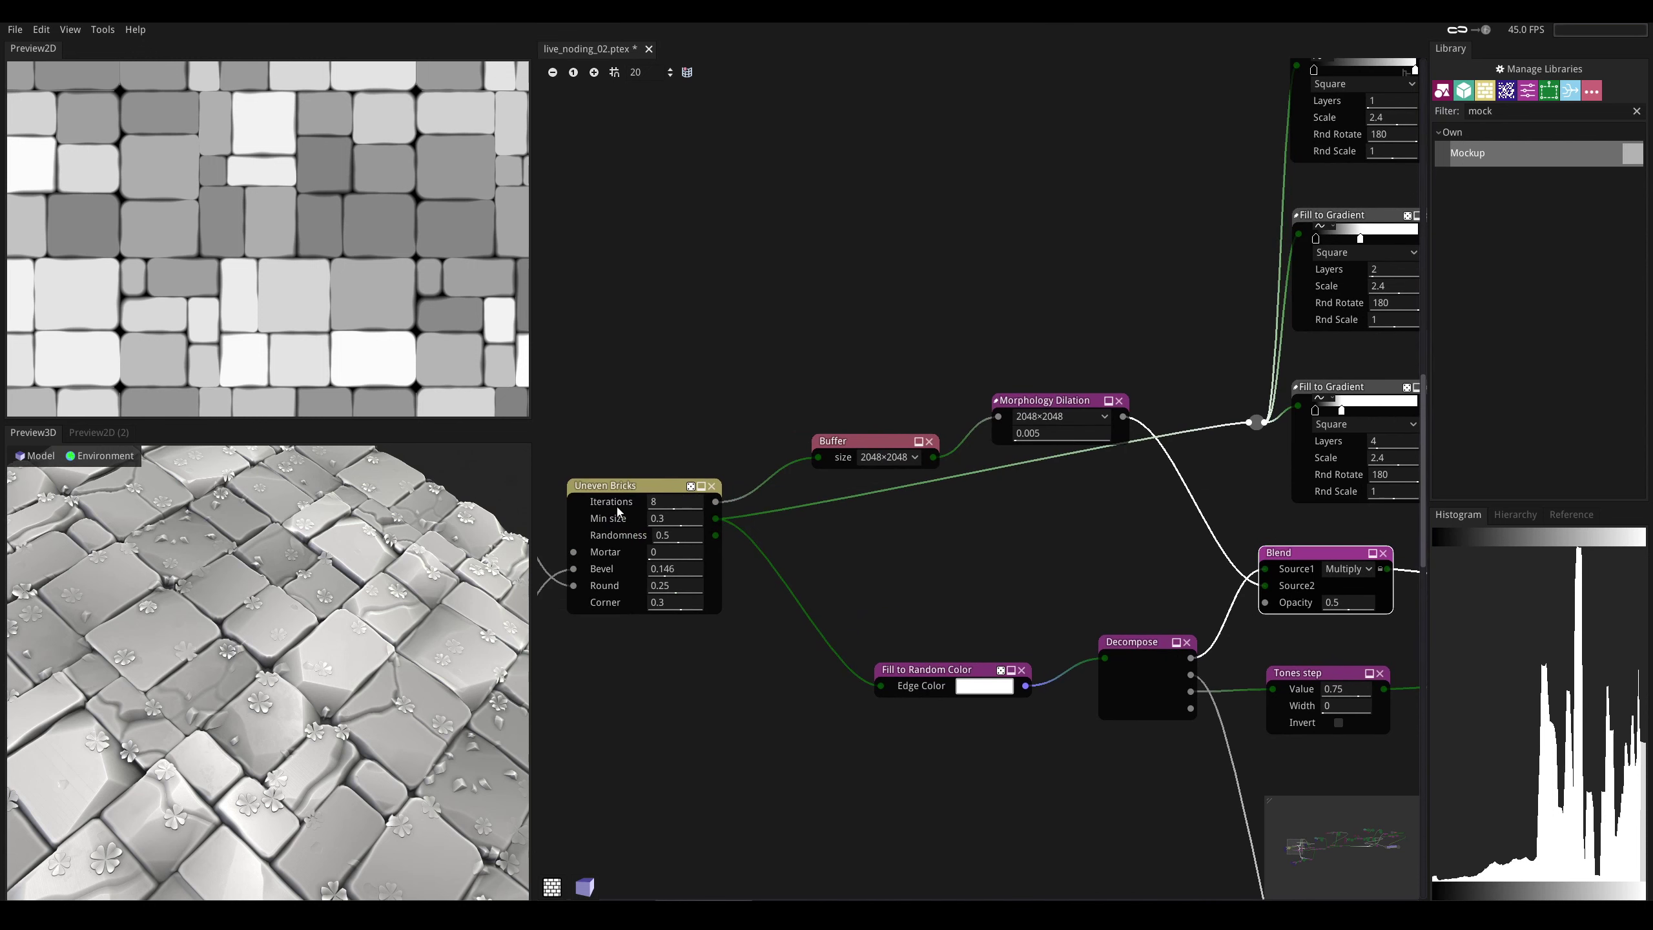
middle_click_drag(924, 482, 760, 430)
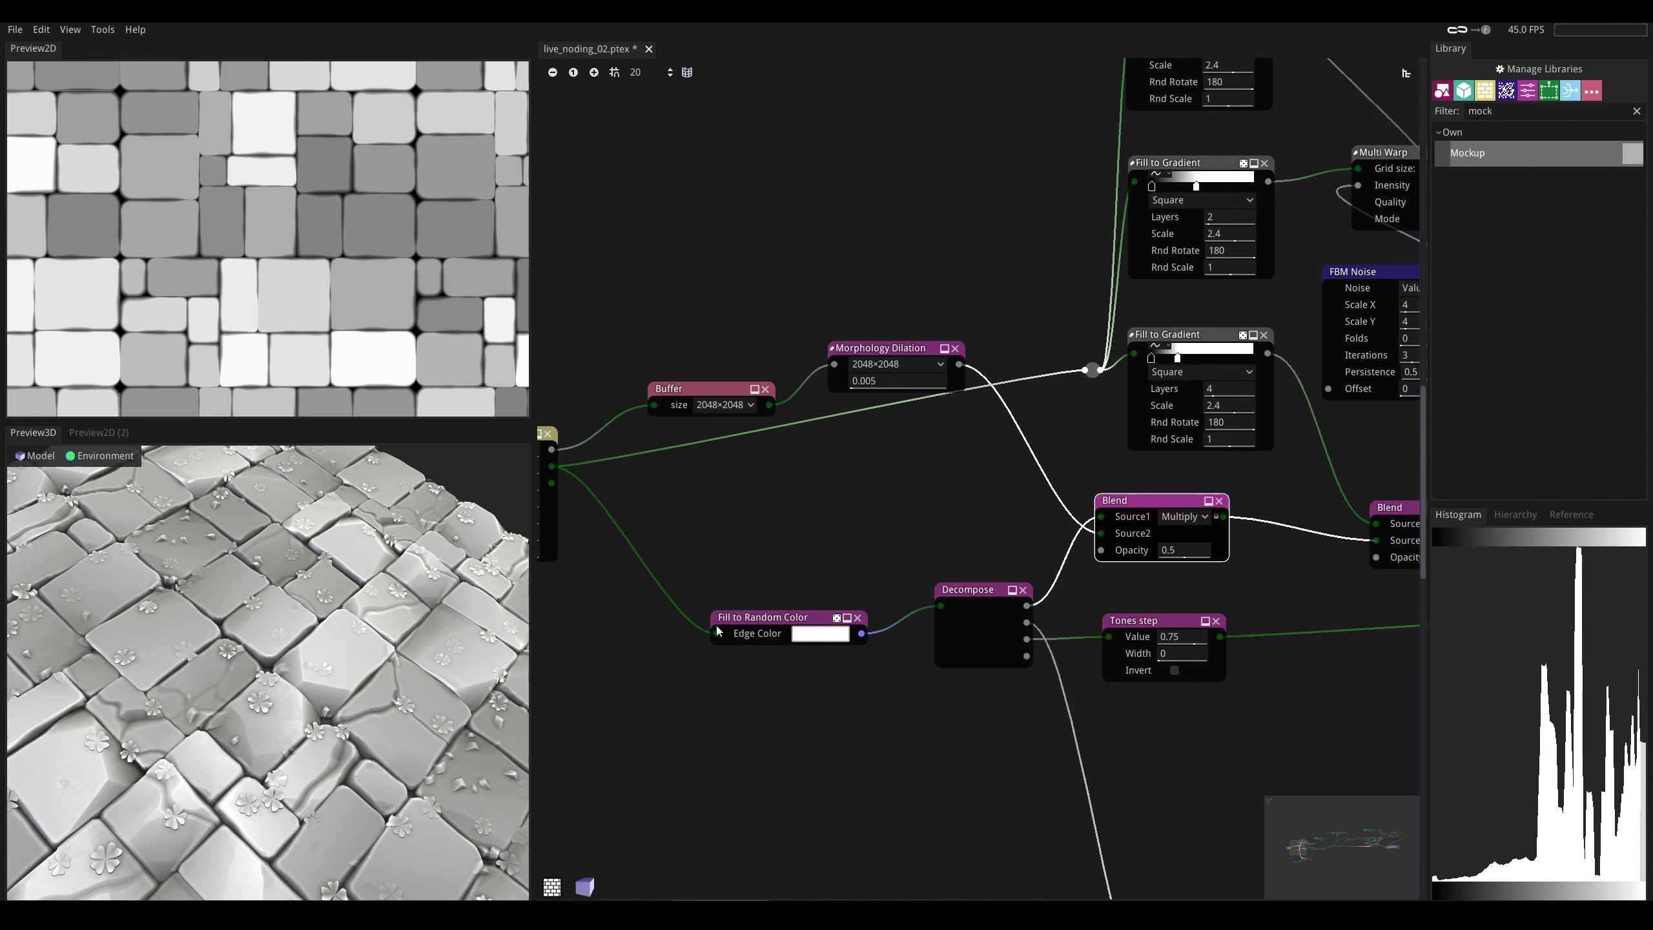
middle_click_drag(1005, 527, 818, 557)
middle_click_drag(935, 530, 708, 559)
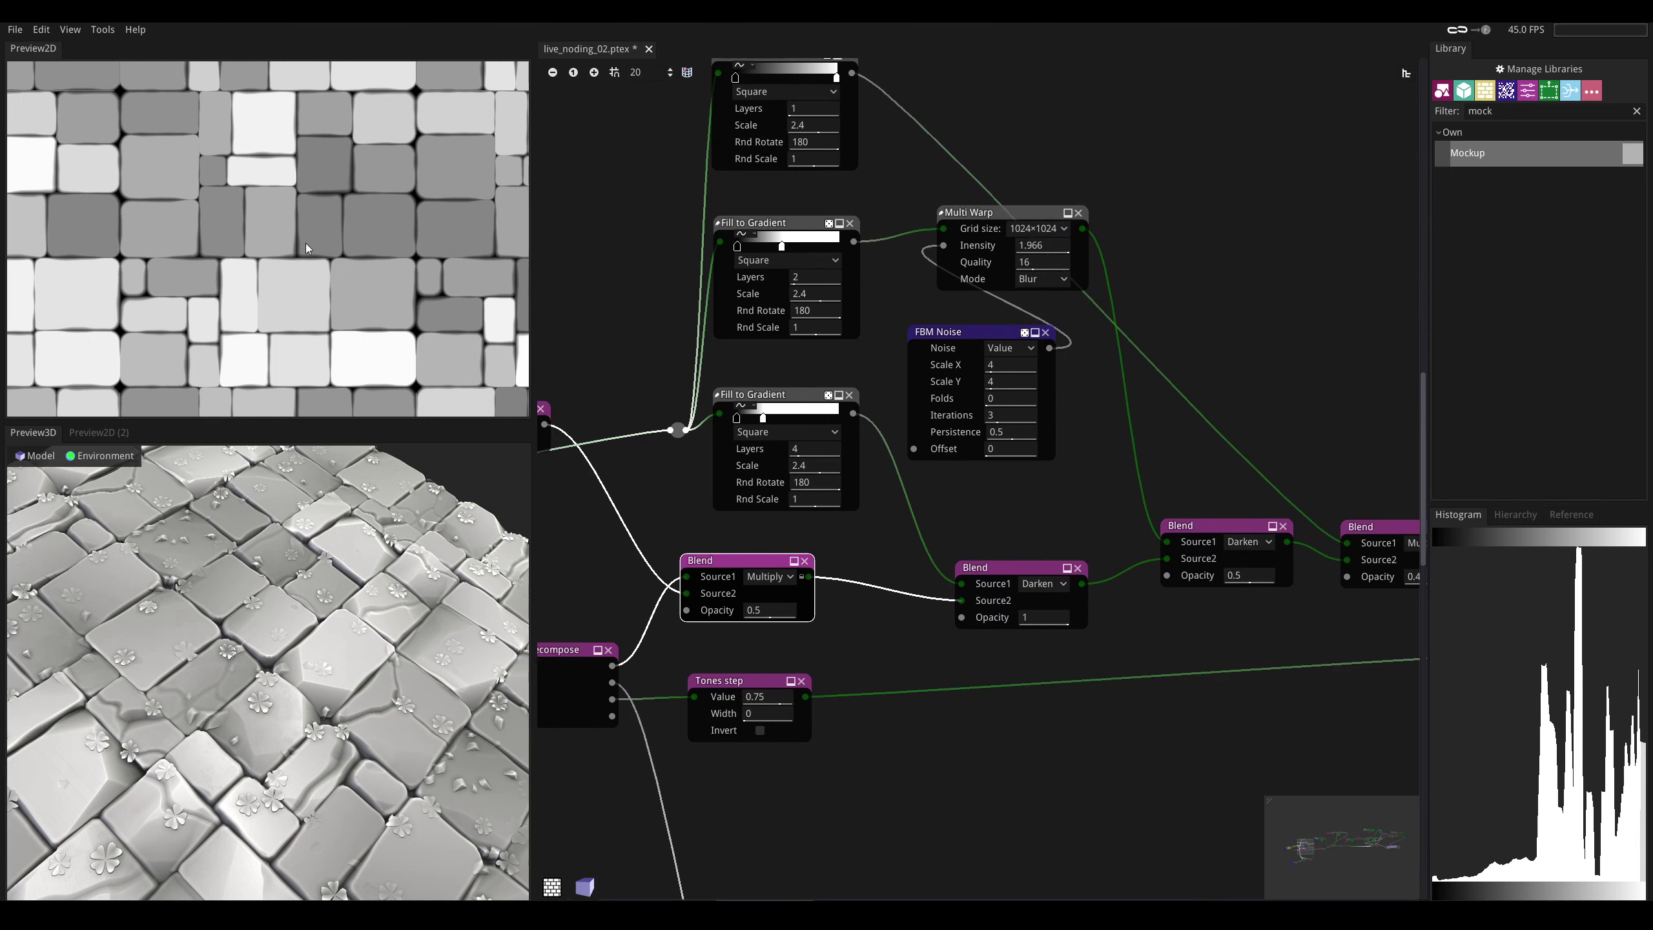
left_click_drag(334, 583, 348, 535)
left_click_drag(375, 663, 377, 690)
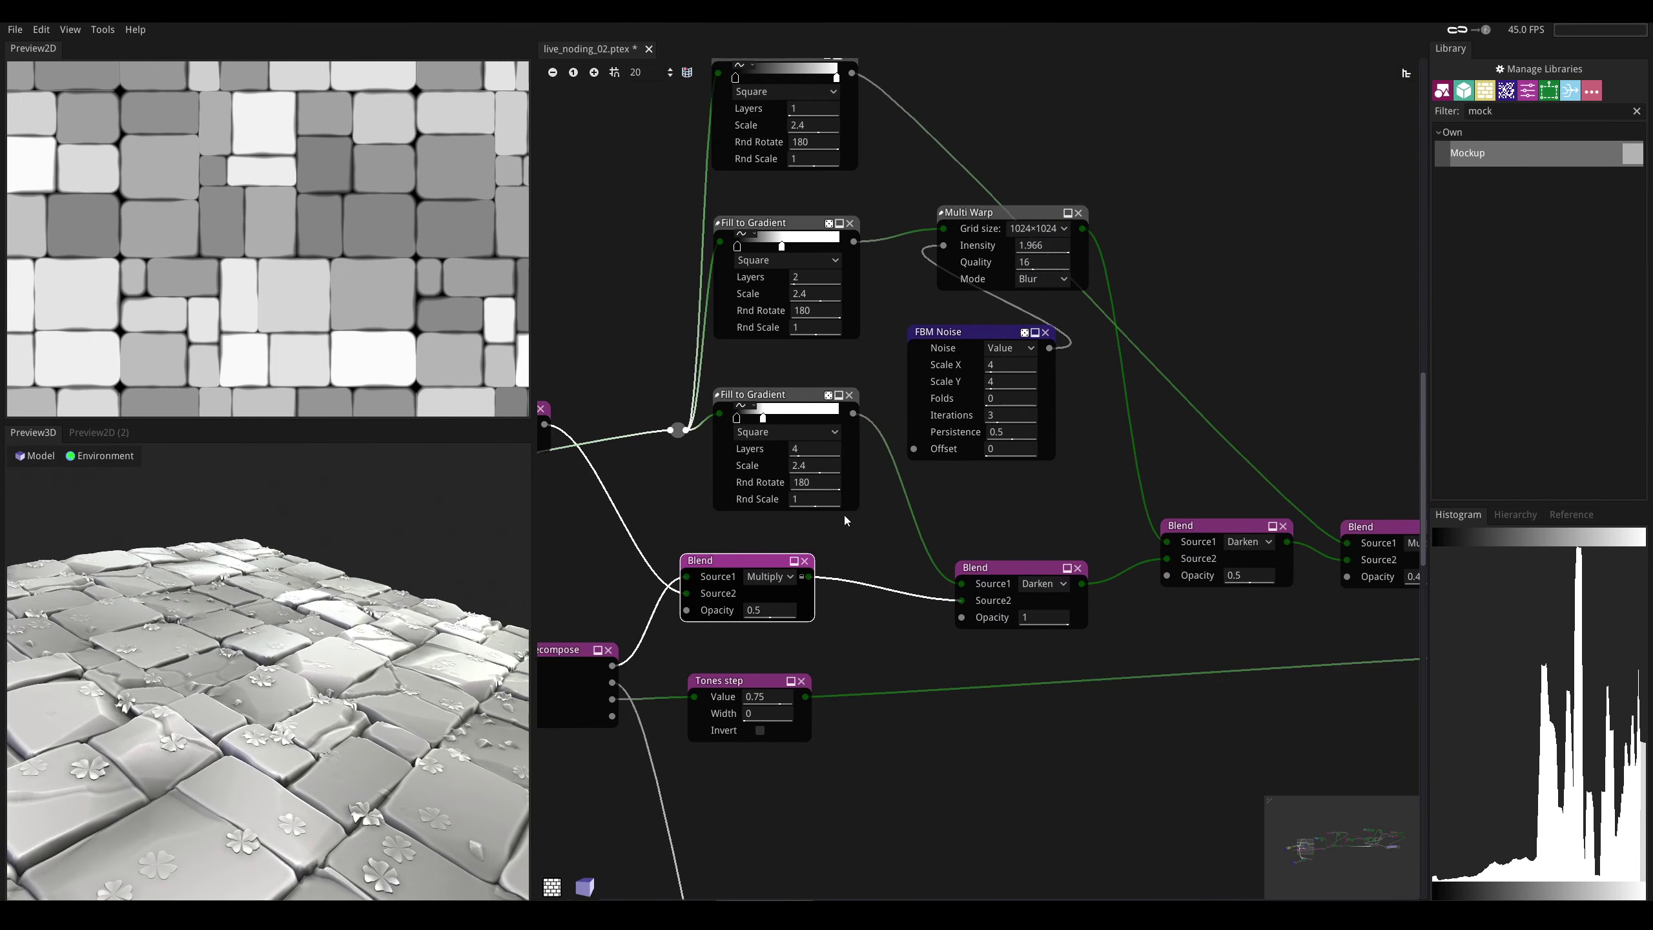
- Select the first Darken Blend node, follow the blend chain onward and preview the Multiply Blend with 0.46 opacity
middle_click_drag(780, 523, 638, 587)
left_click(877, 630)
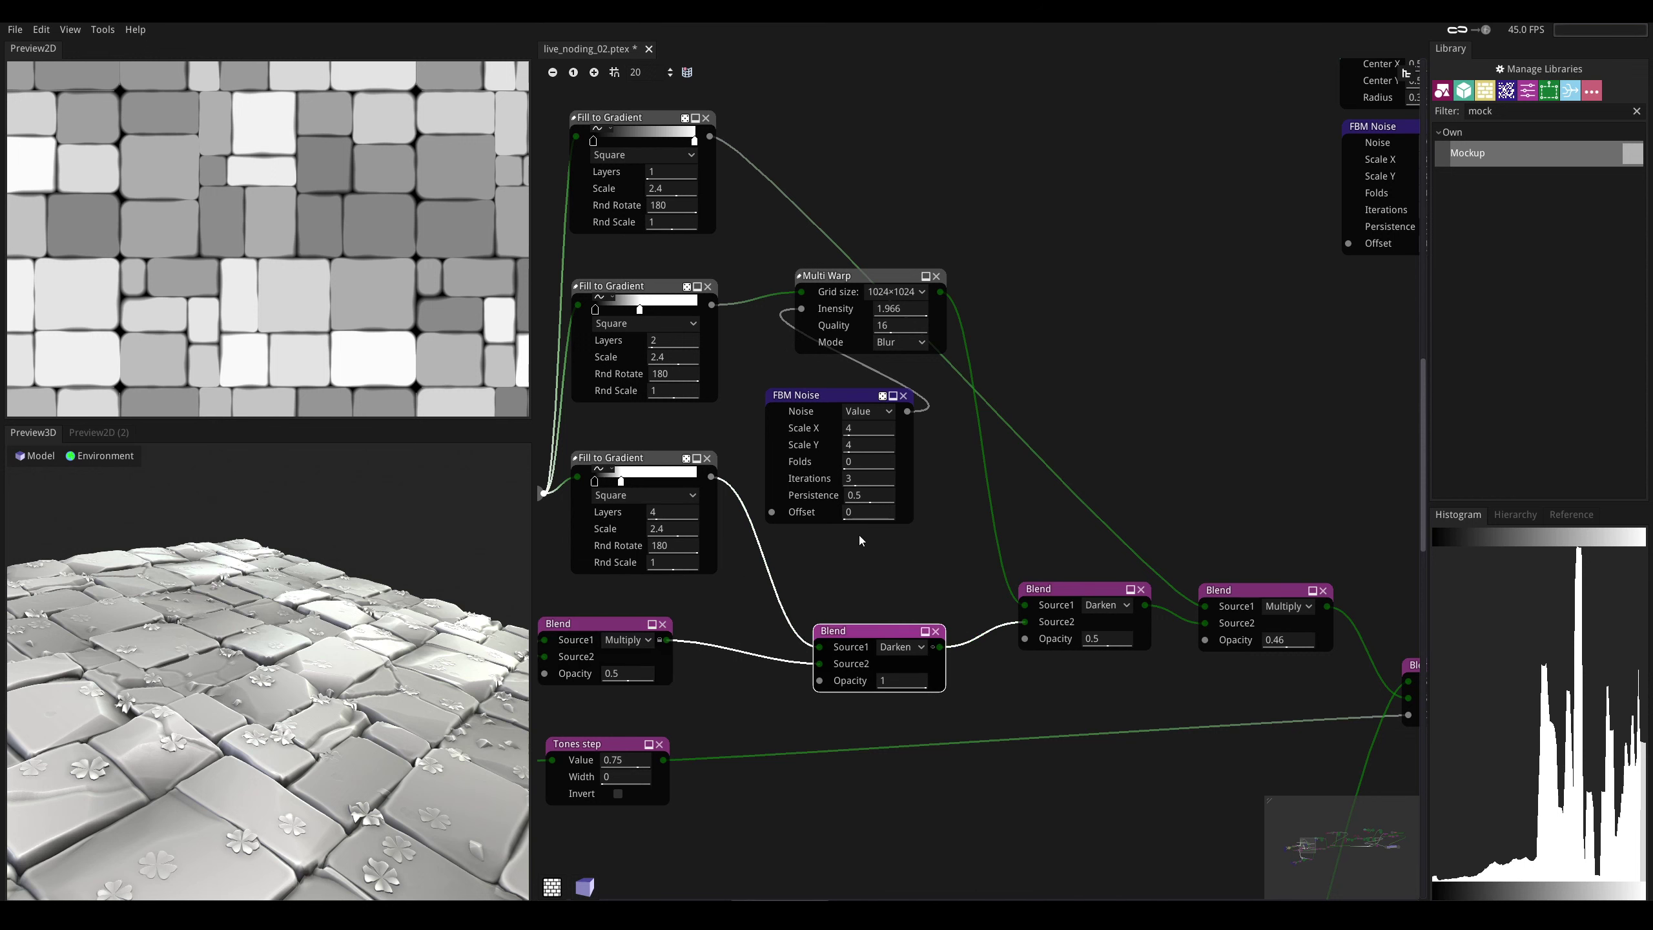
middle_click_drag(859, 535, 805, 545)
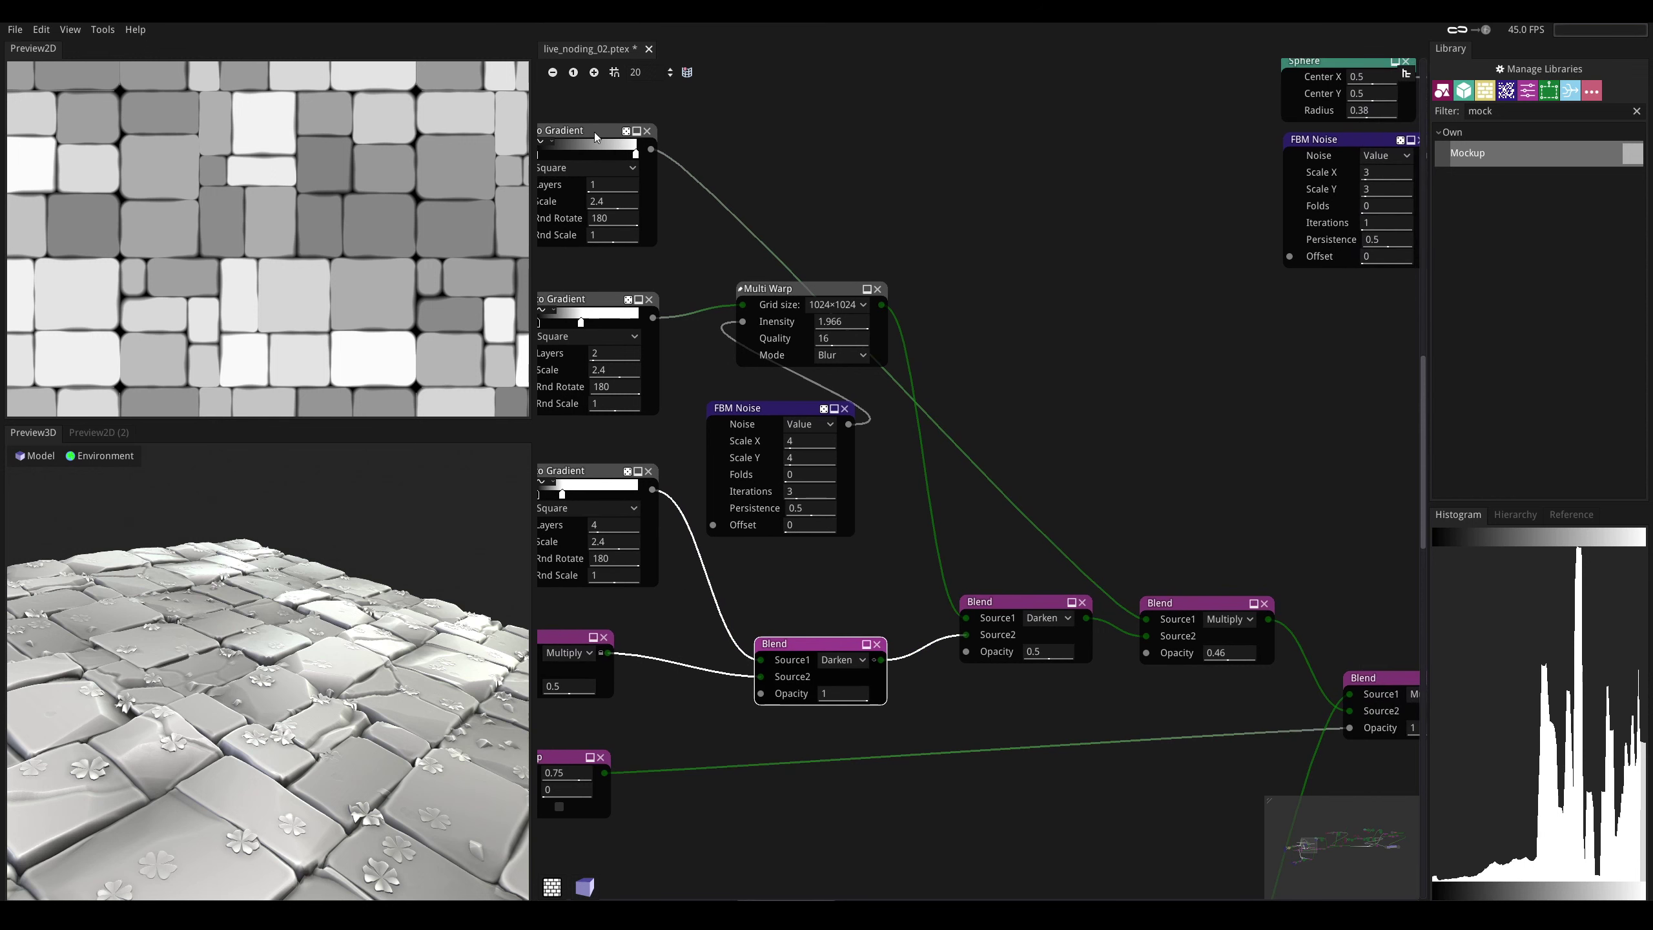
middle_click_drag(1034, 545, 937, 519)
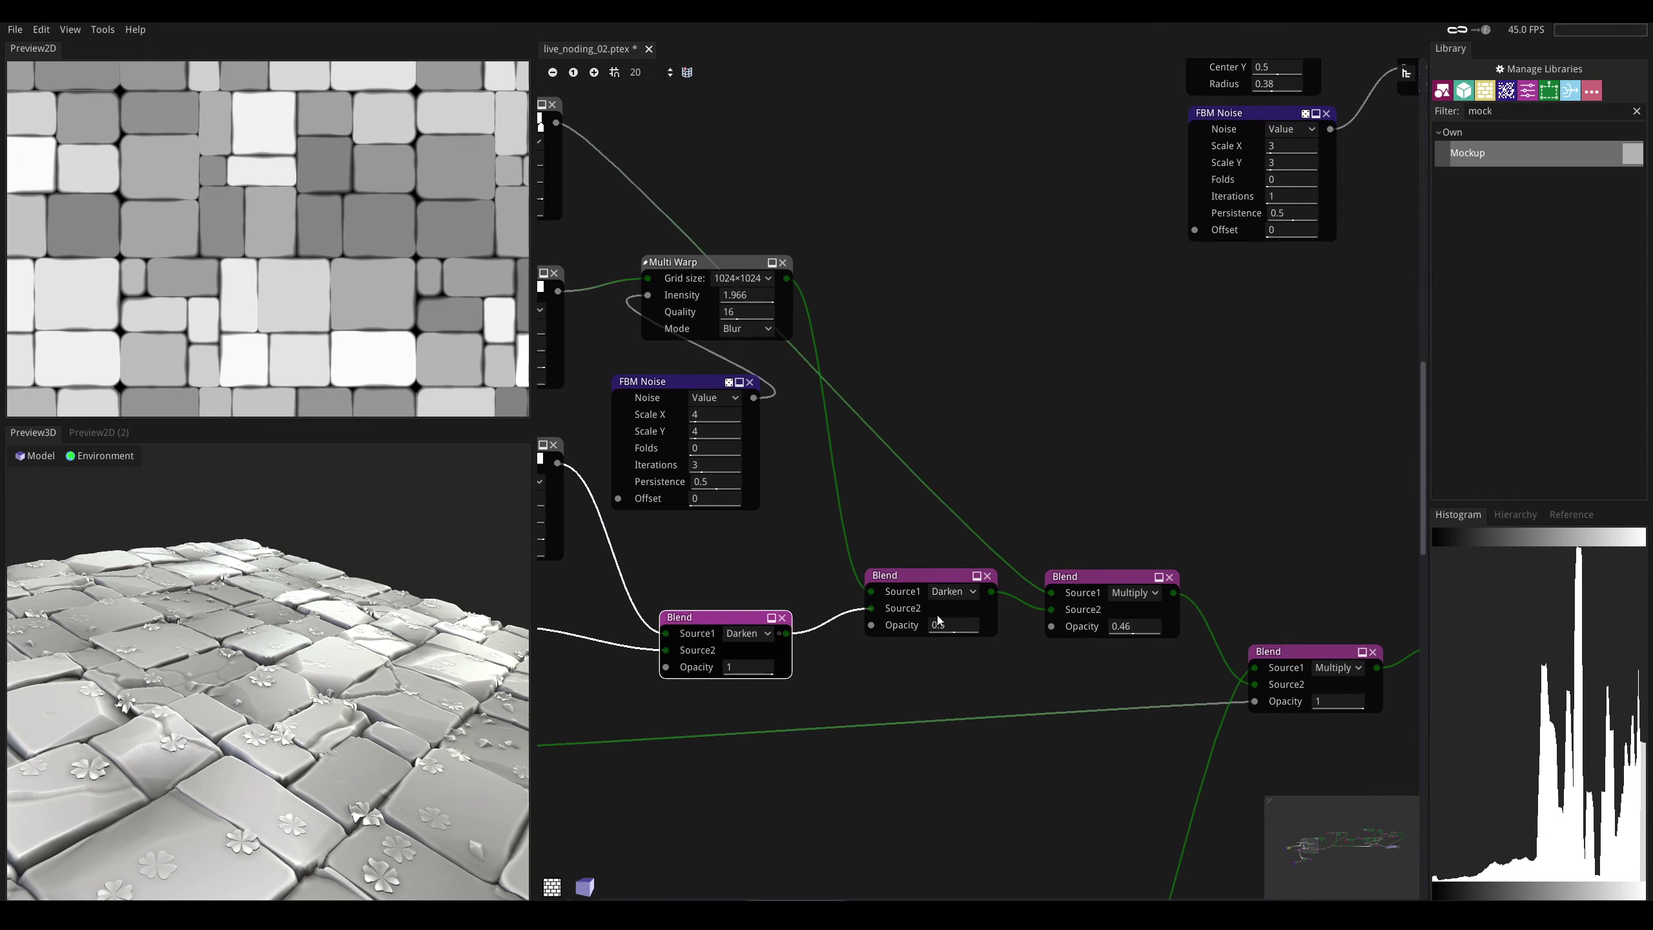
middle_click_drag(1168, 596, 1083, 579)
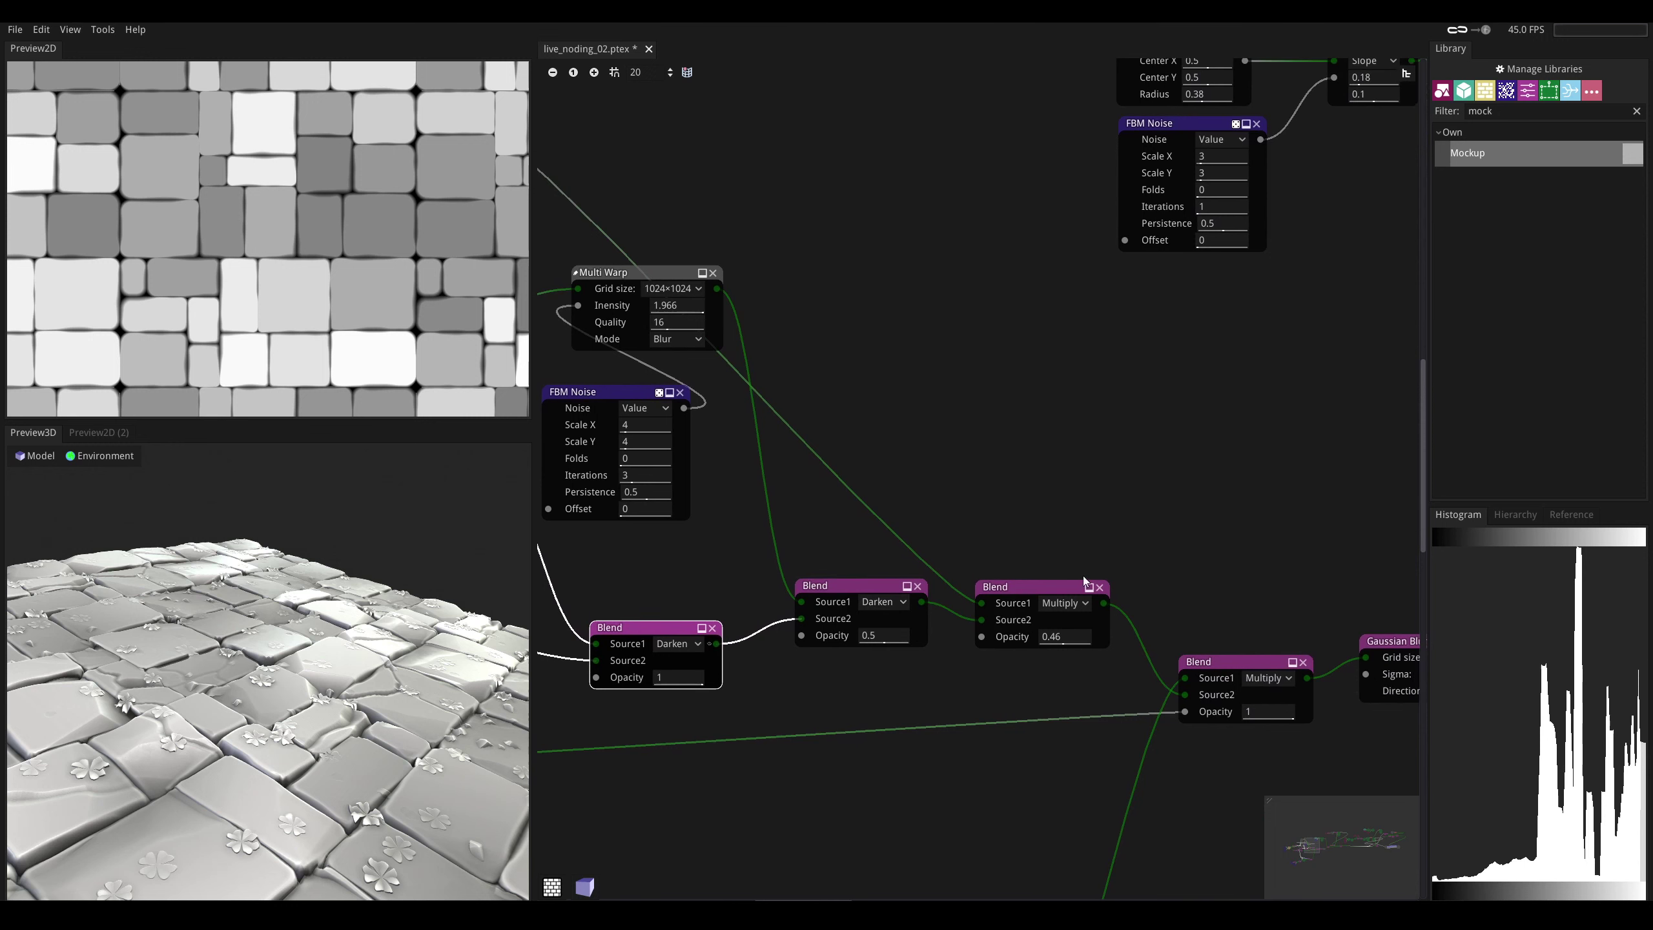
left_click(1103, 604)
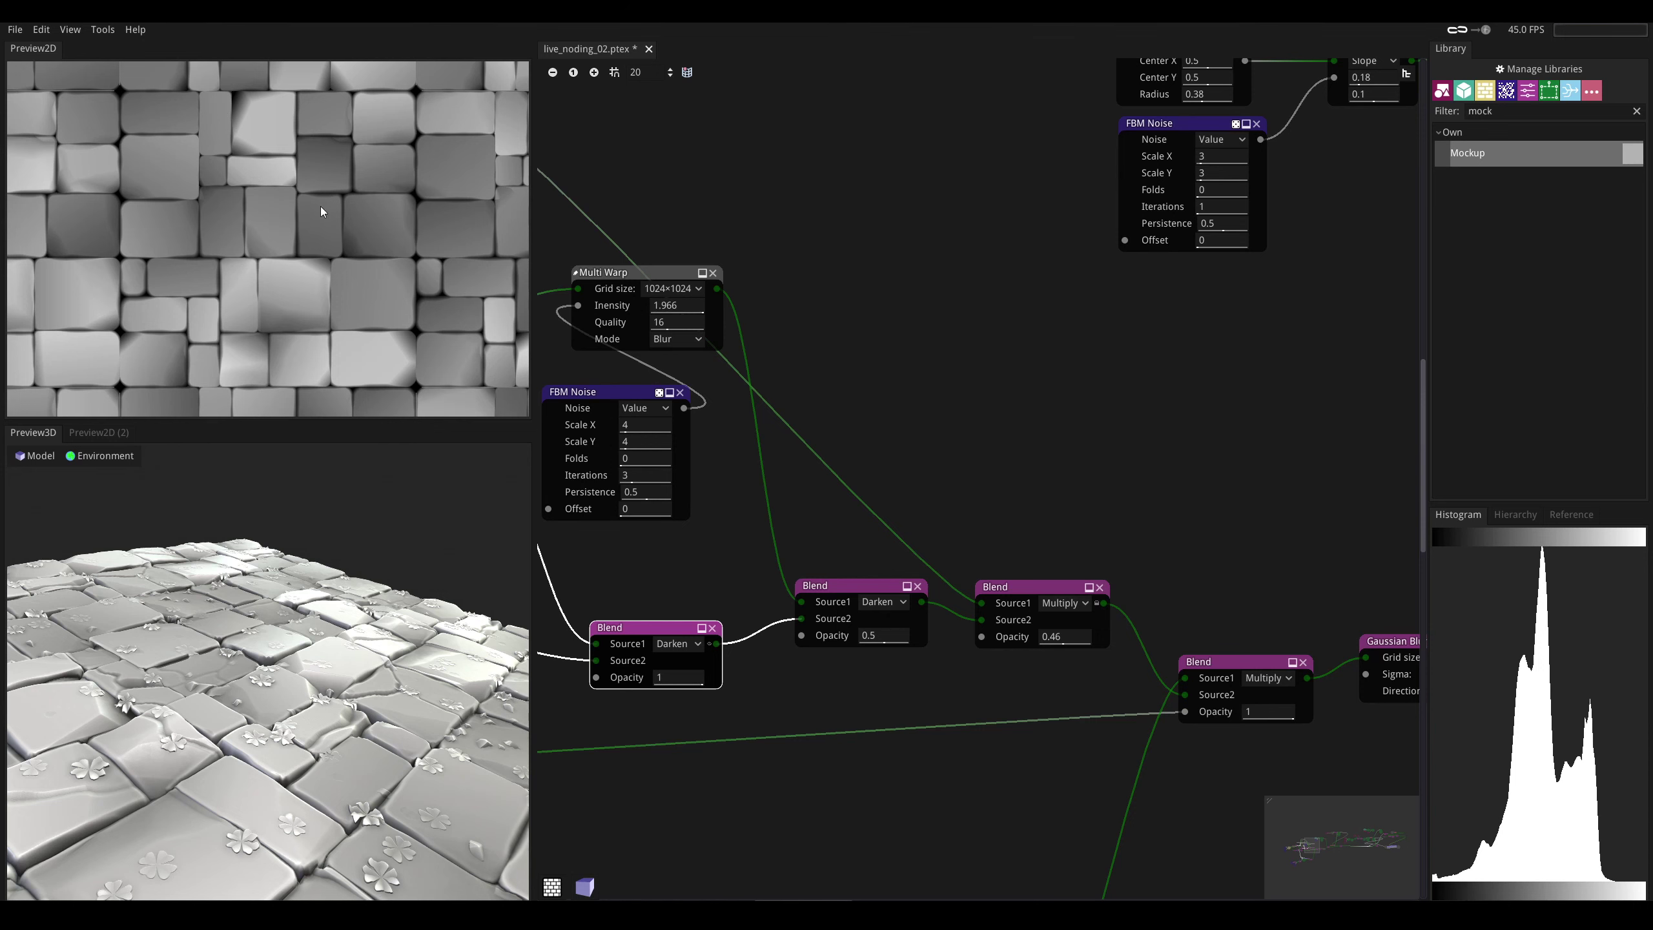
- Follow the Tones Step and Decompose connections to the crack branch and preview its Screen Blend output
middle_click_drag(750, 499, 842, 336)
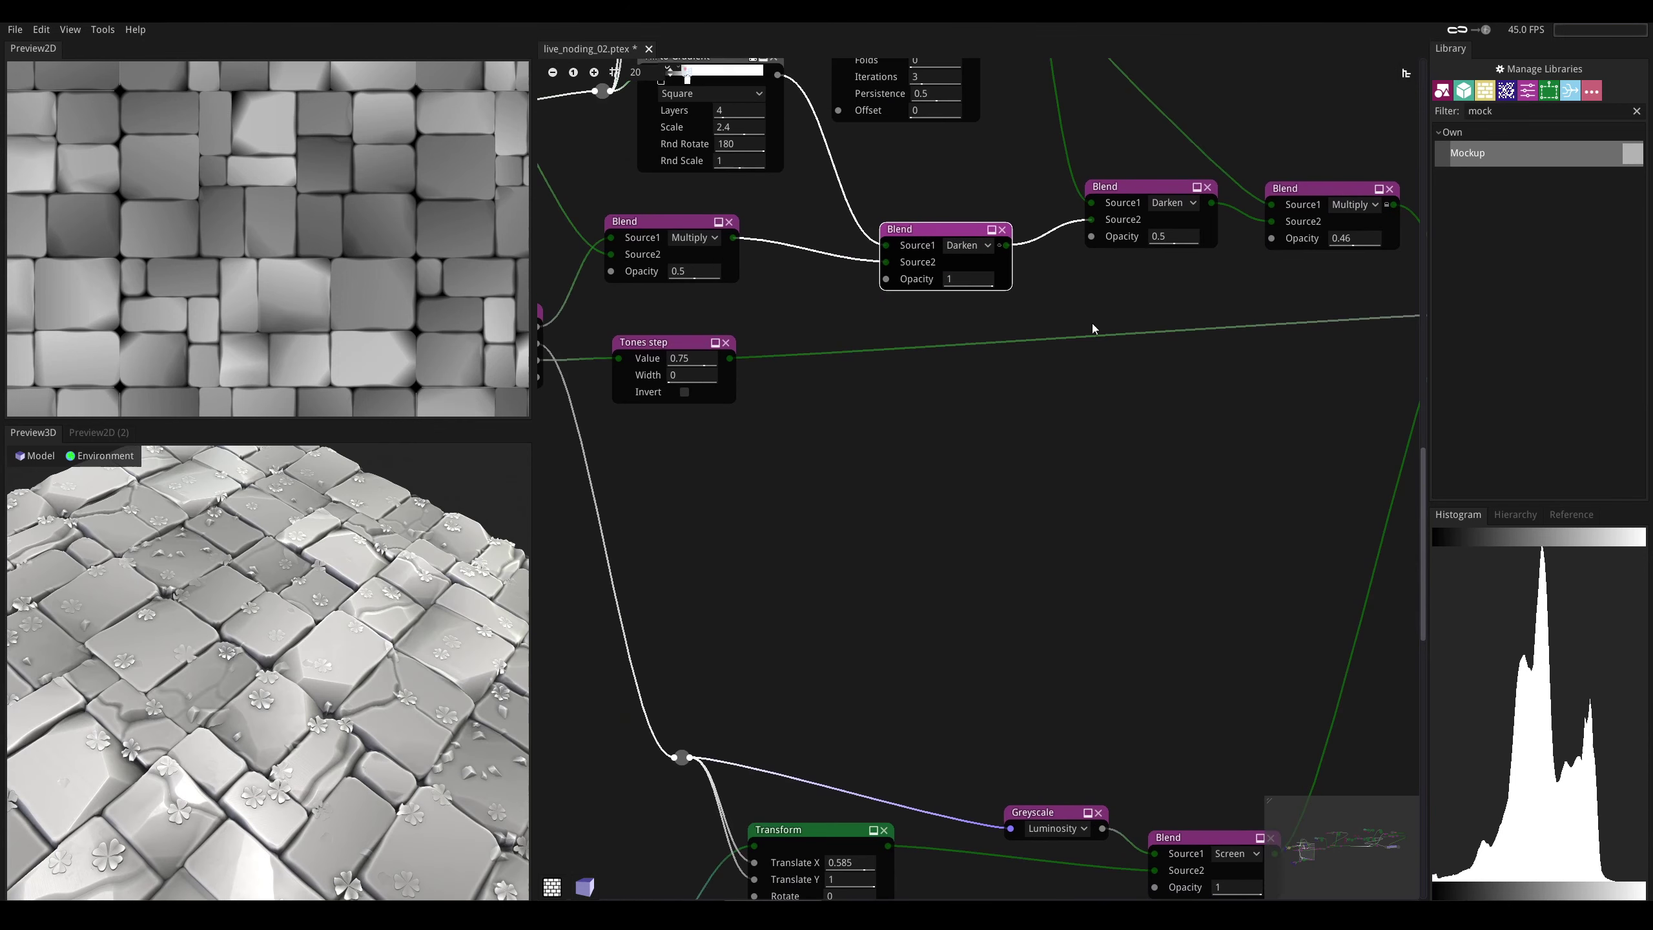
scroll(1092, 323, "down", 2)
middle_click_drag(1064, 301, 1075, 460)
left_click_drag(358, 598, 351, 599)
middle_click_drag(1117, 446, 916, 490)
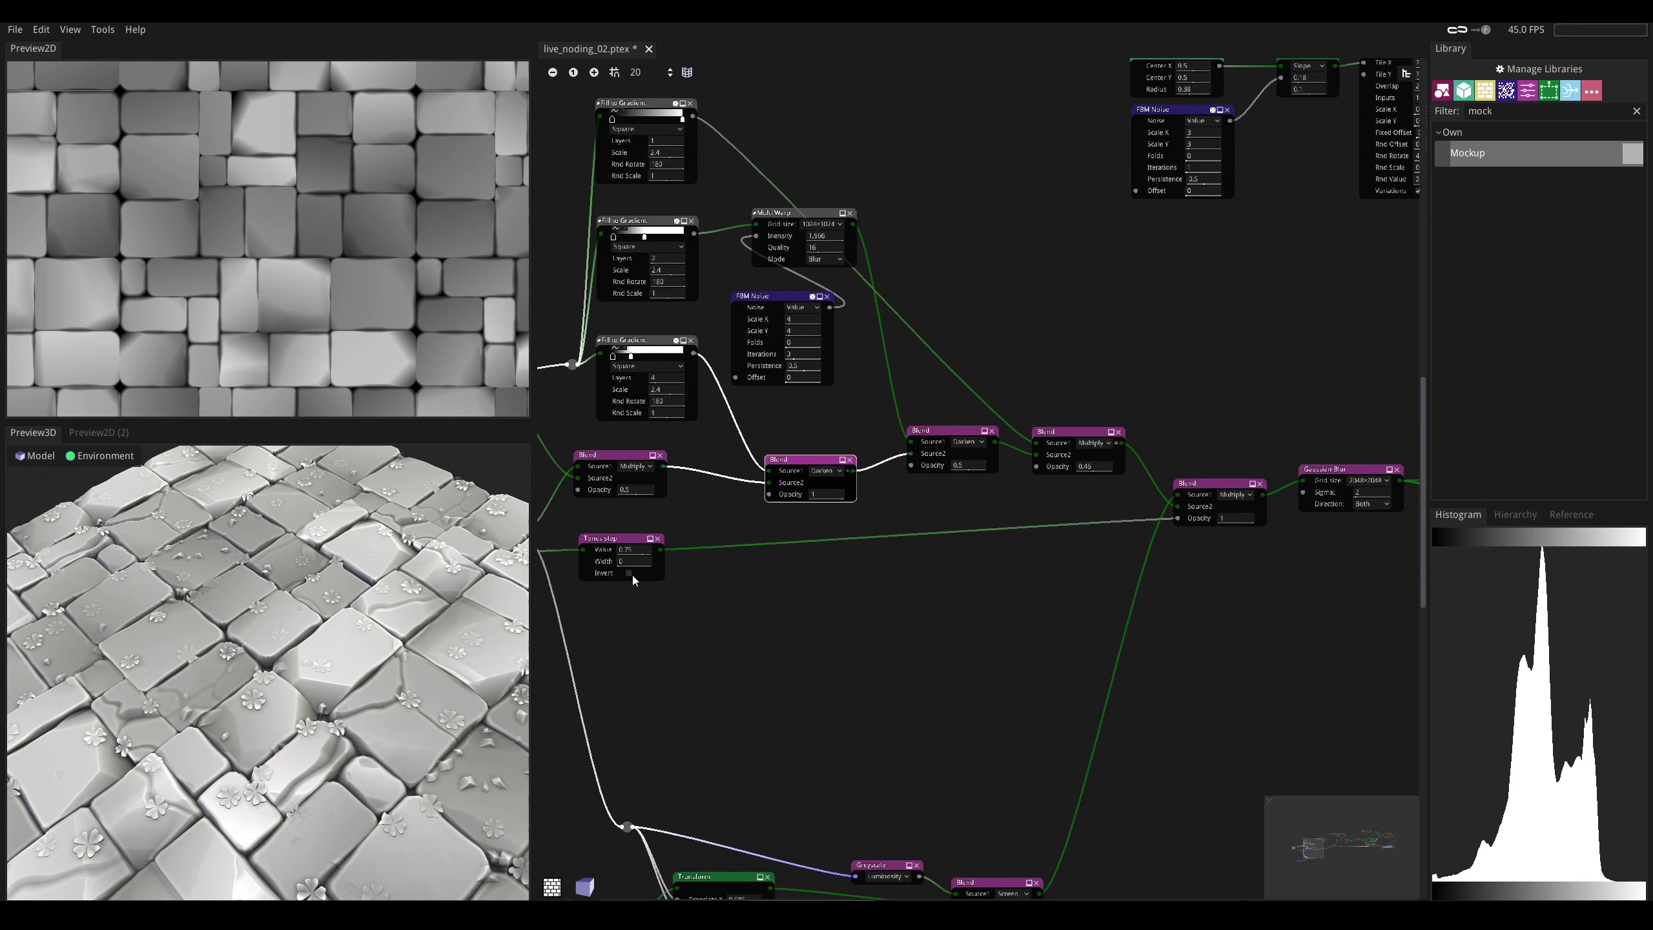
middle_click_drag(789, 473, 1091, 385)
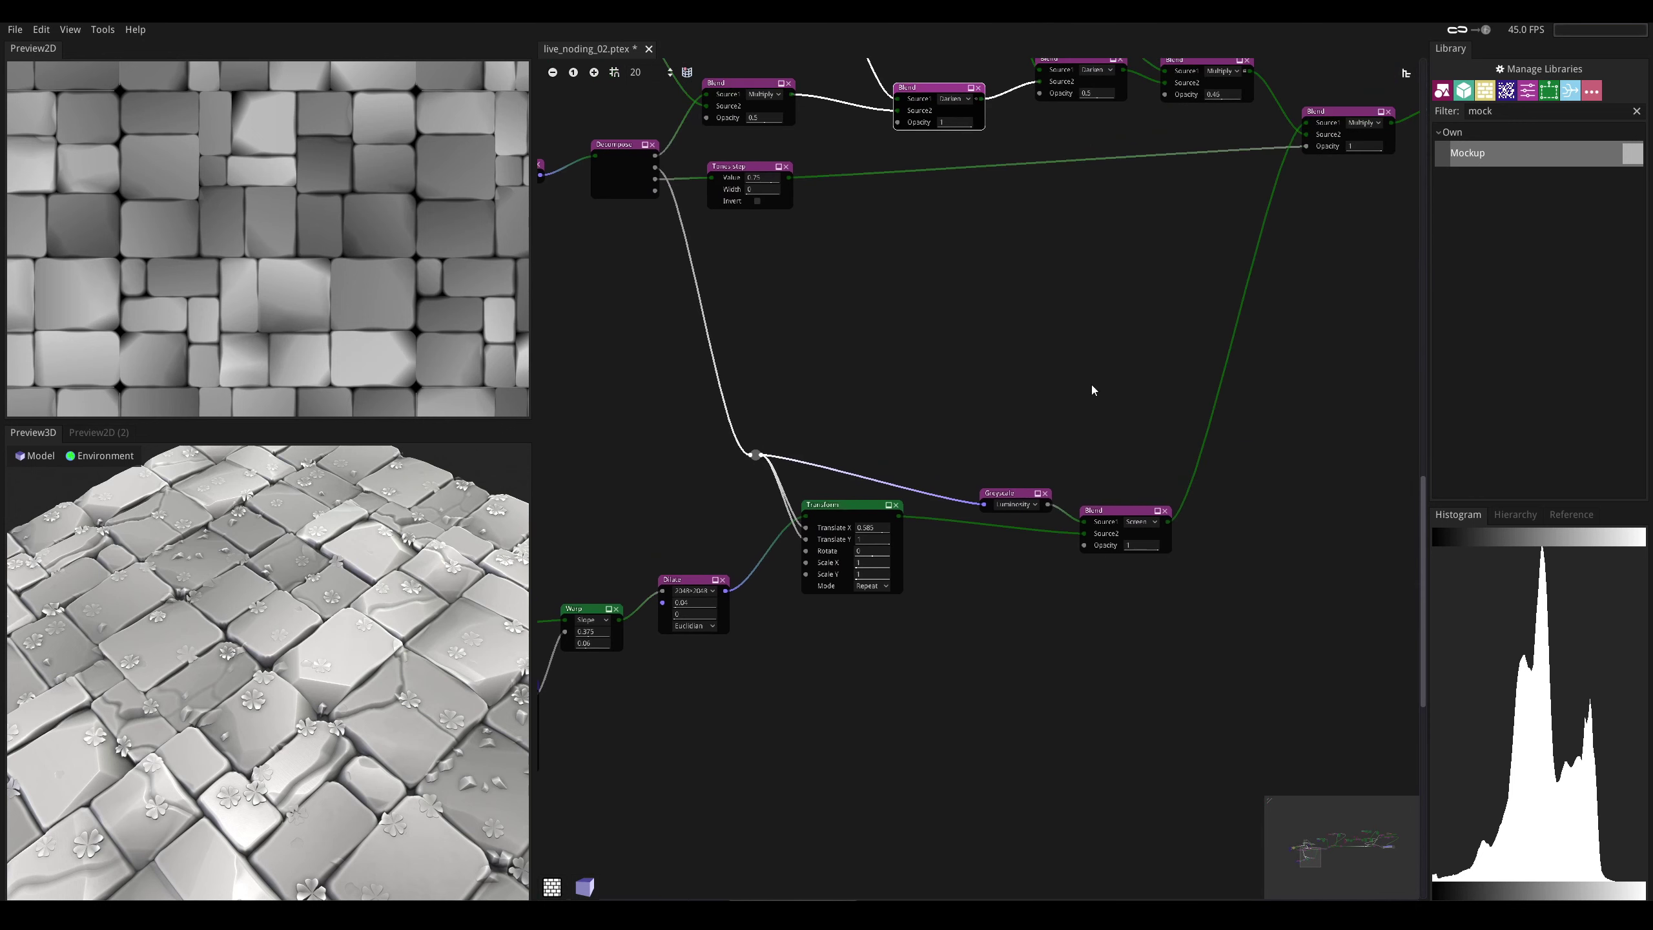
left_click(1168, 522, "ctrl")
middle_click_drag(1165, 437, 1117, 455)
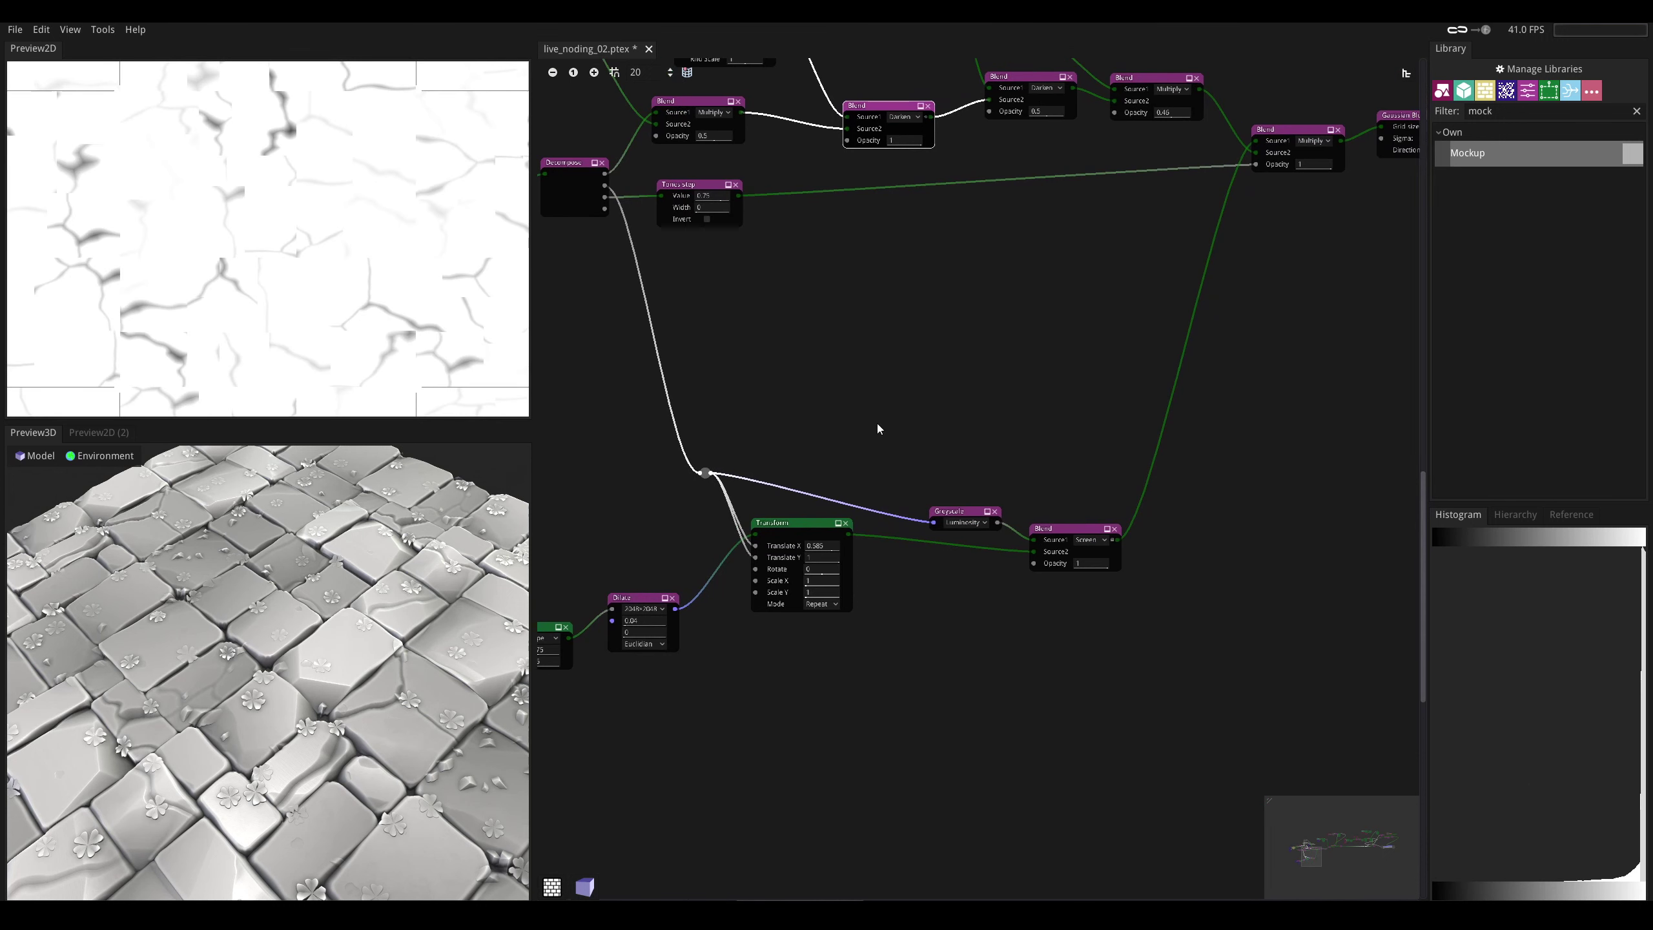
mouse_move(165, 248)
middle_mouse_down()
mouse_move(250, 185)
mouse_move(192, 257)
middle_mouse_up()
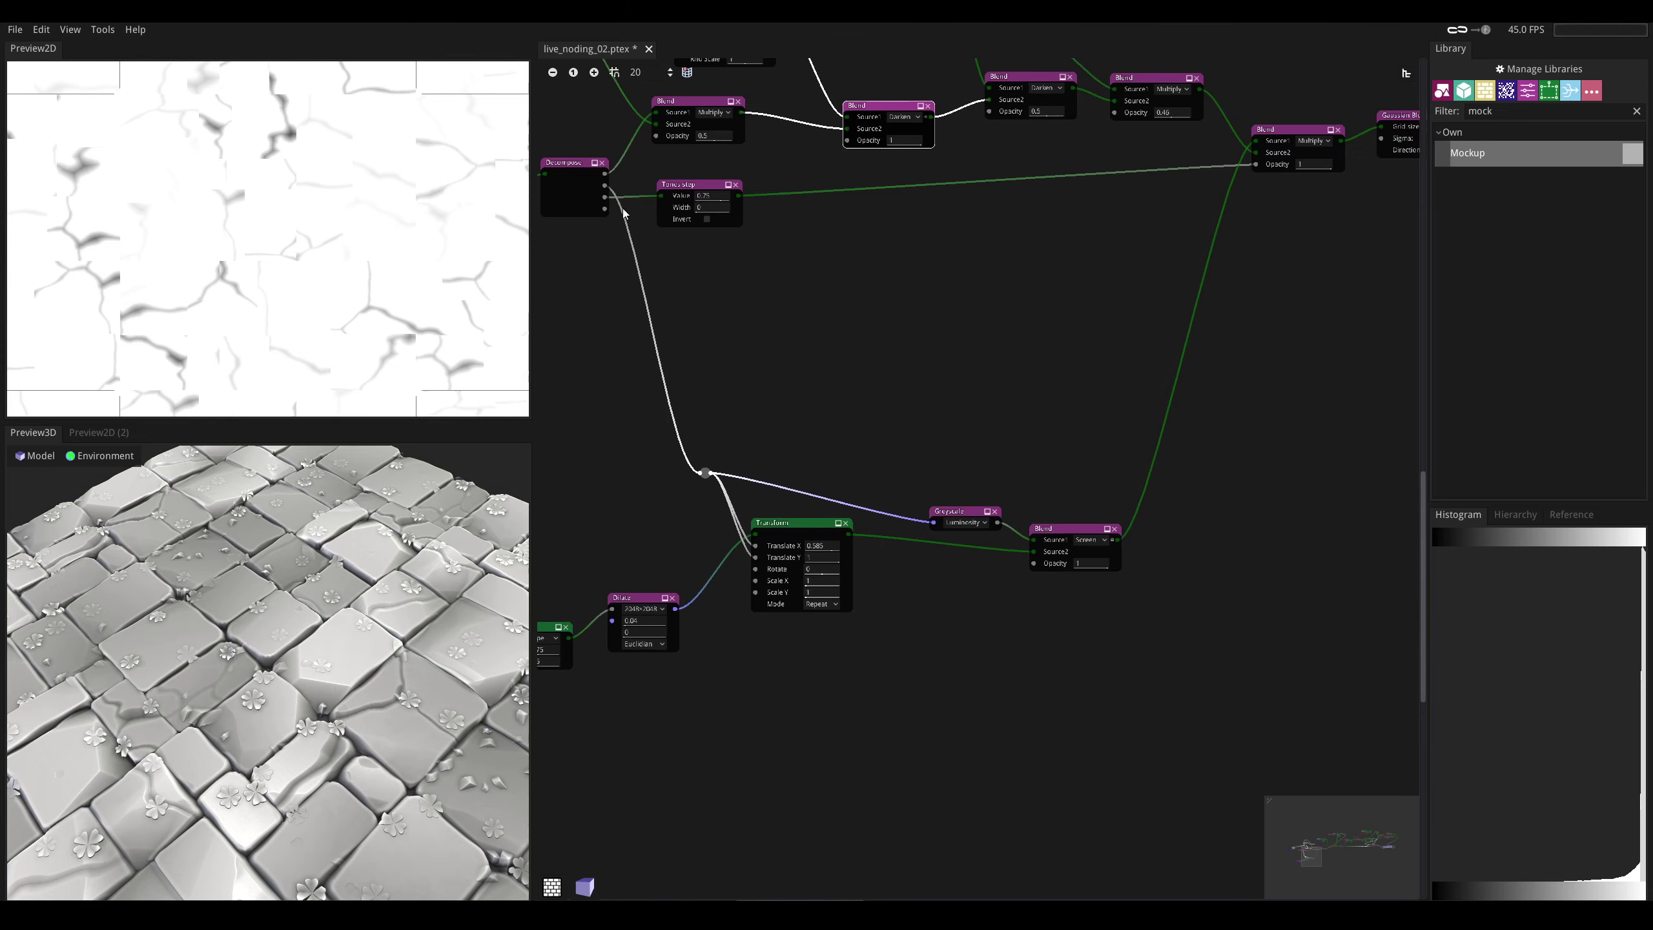
- Trace the crack branch back to its Voronoi node, inspect the cracks in 3D and preview the Voronoi output
middle_click_drag(838, 385, 1079, 302)
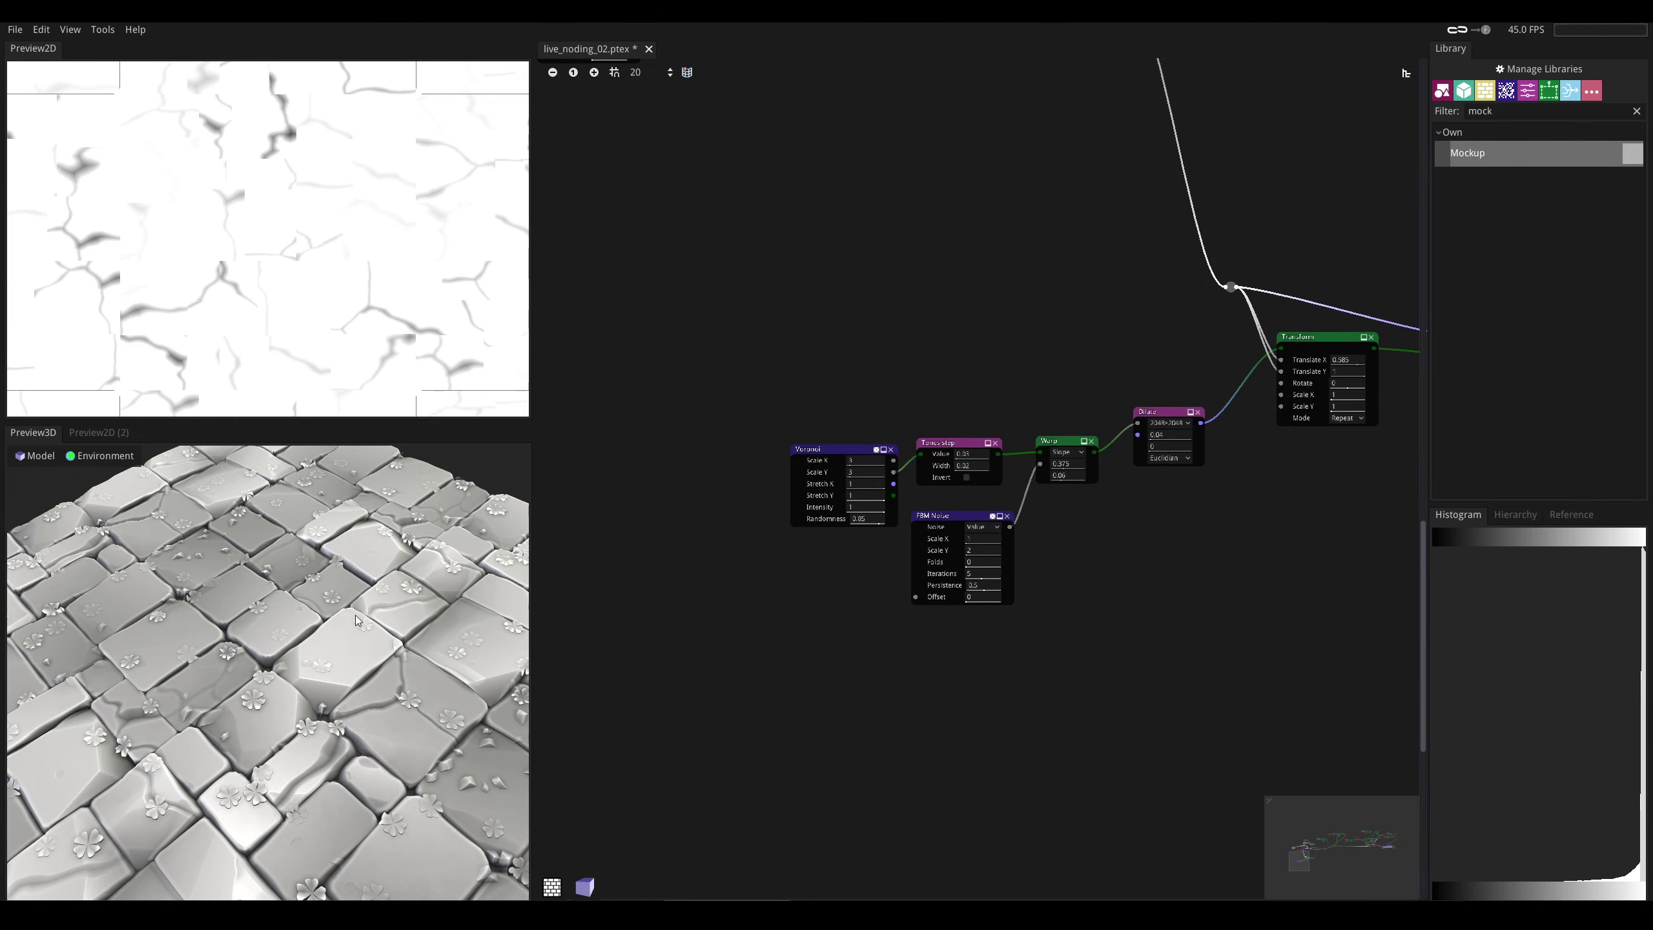
left_click_drag(356, 616, 286, 690)
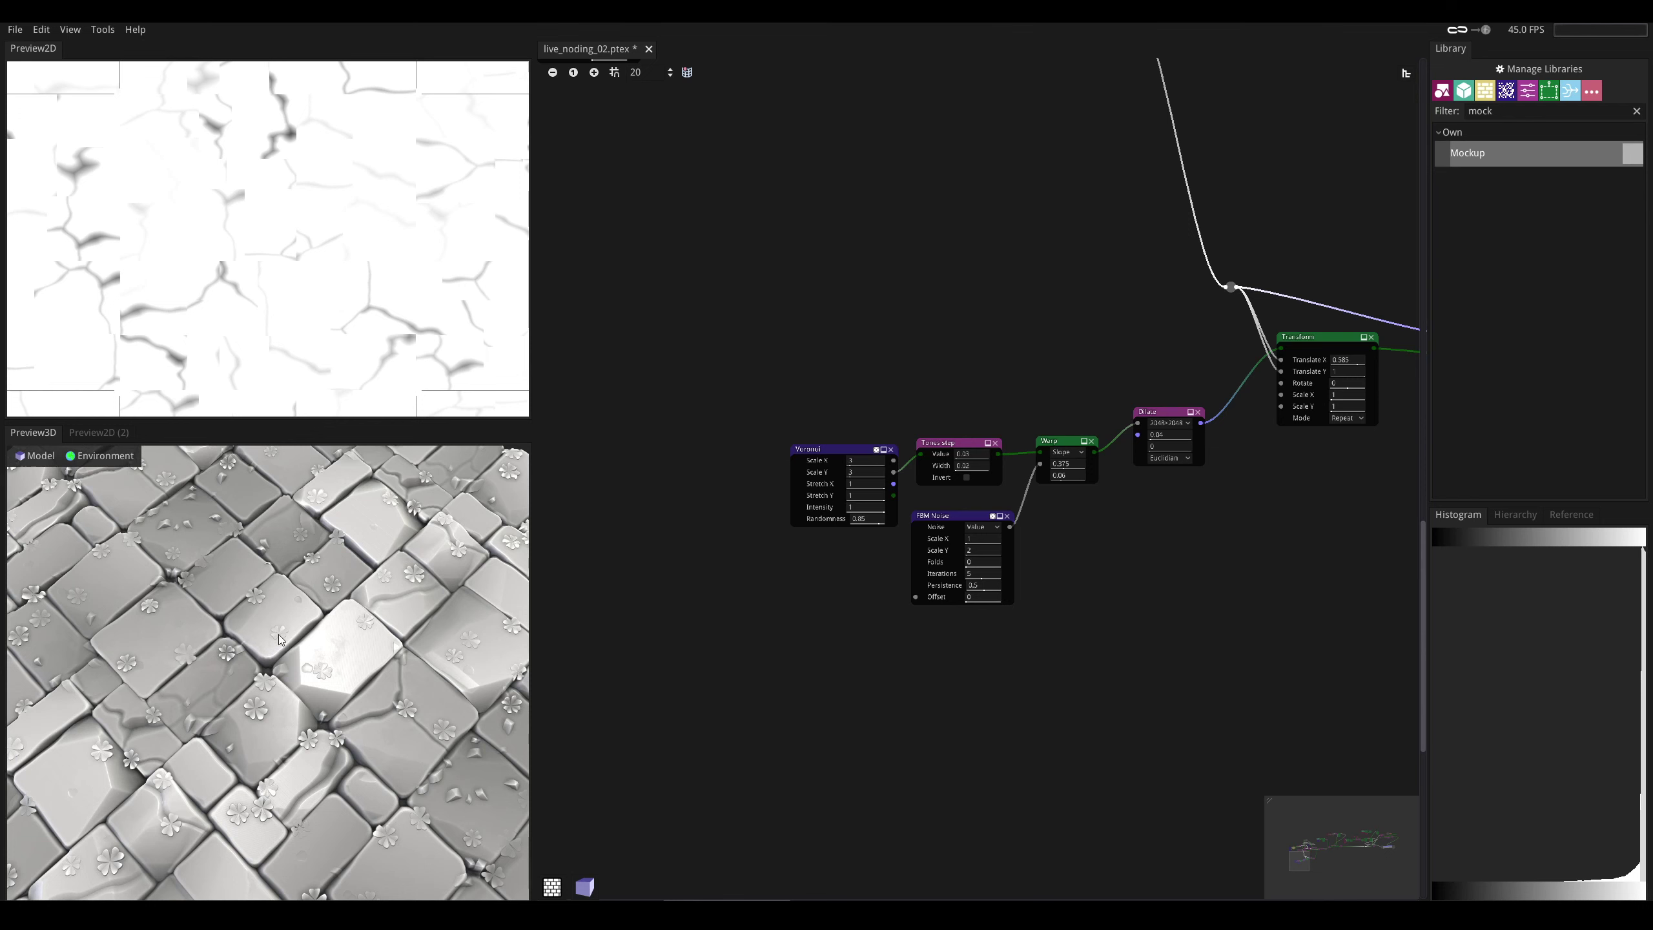
middle_click_drag(947, 314, 878, 364)
left_click_drag(778, 500, 748, 502)
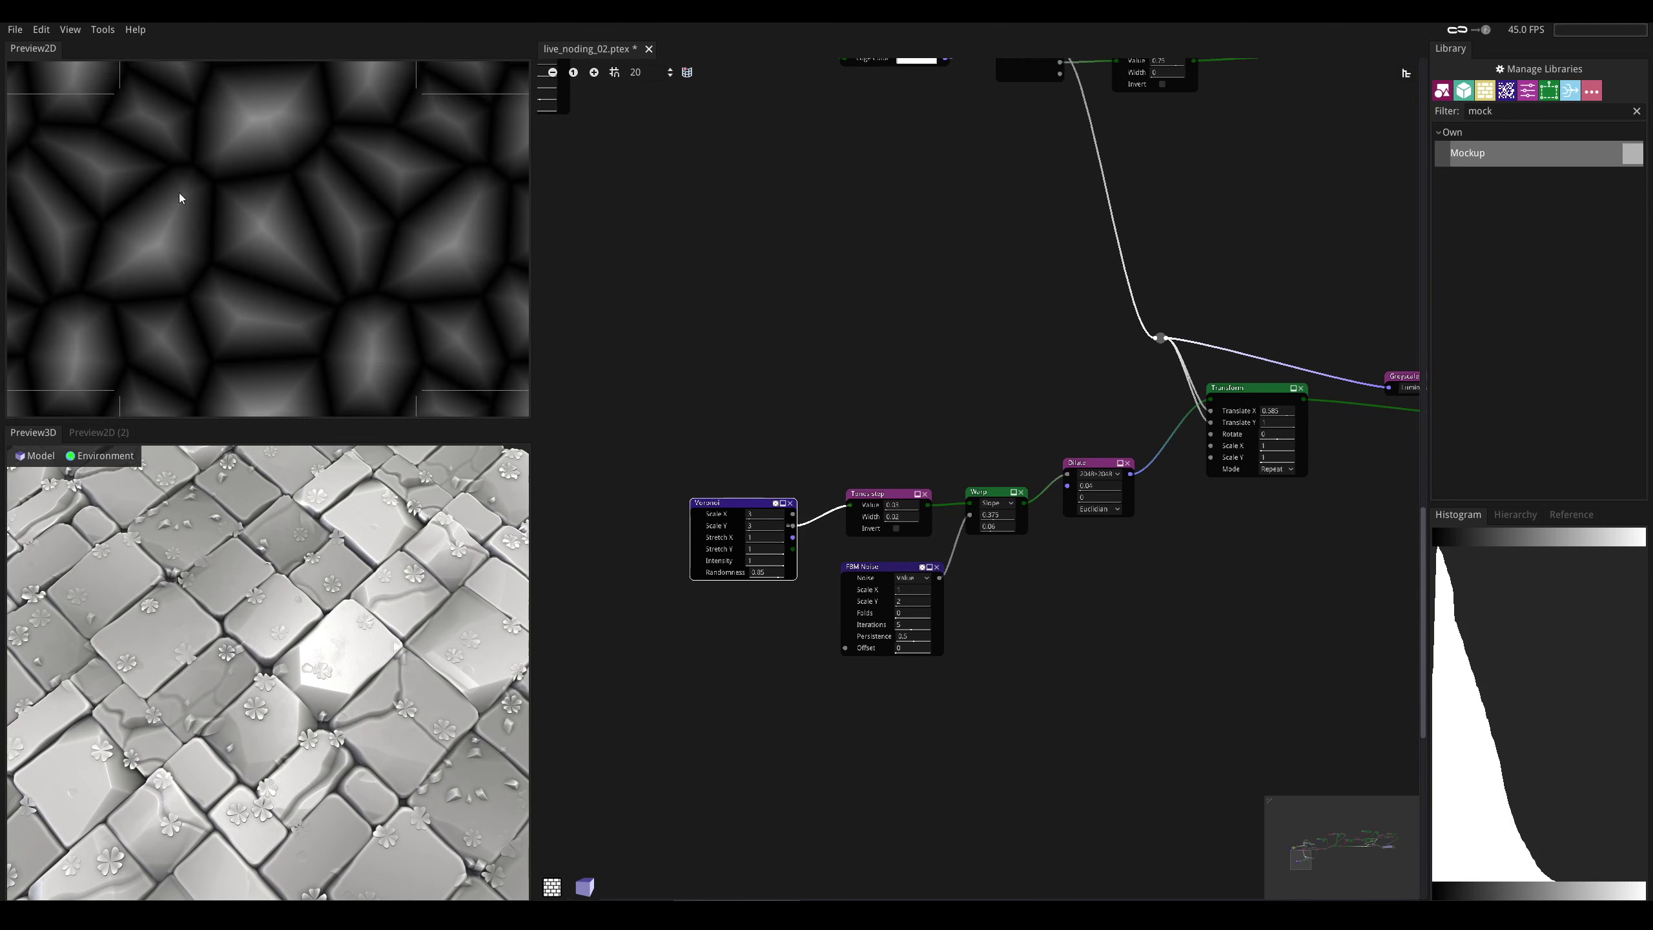
middle_click_drag(755, 339, 673, 316)
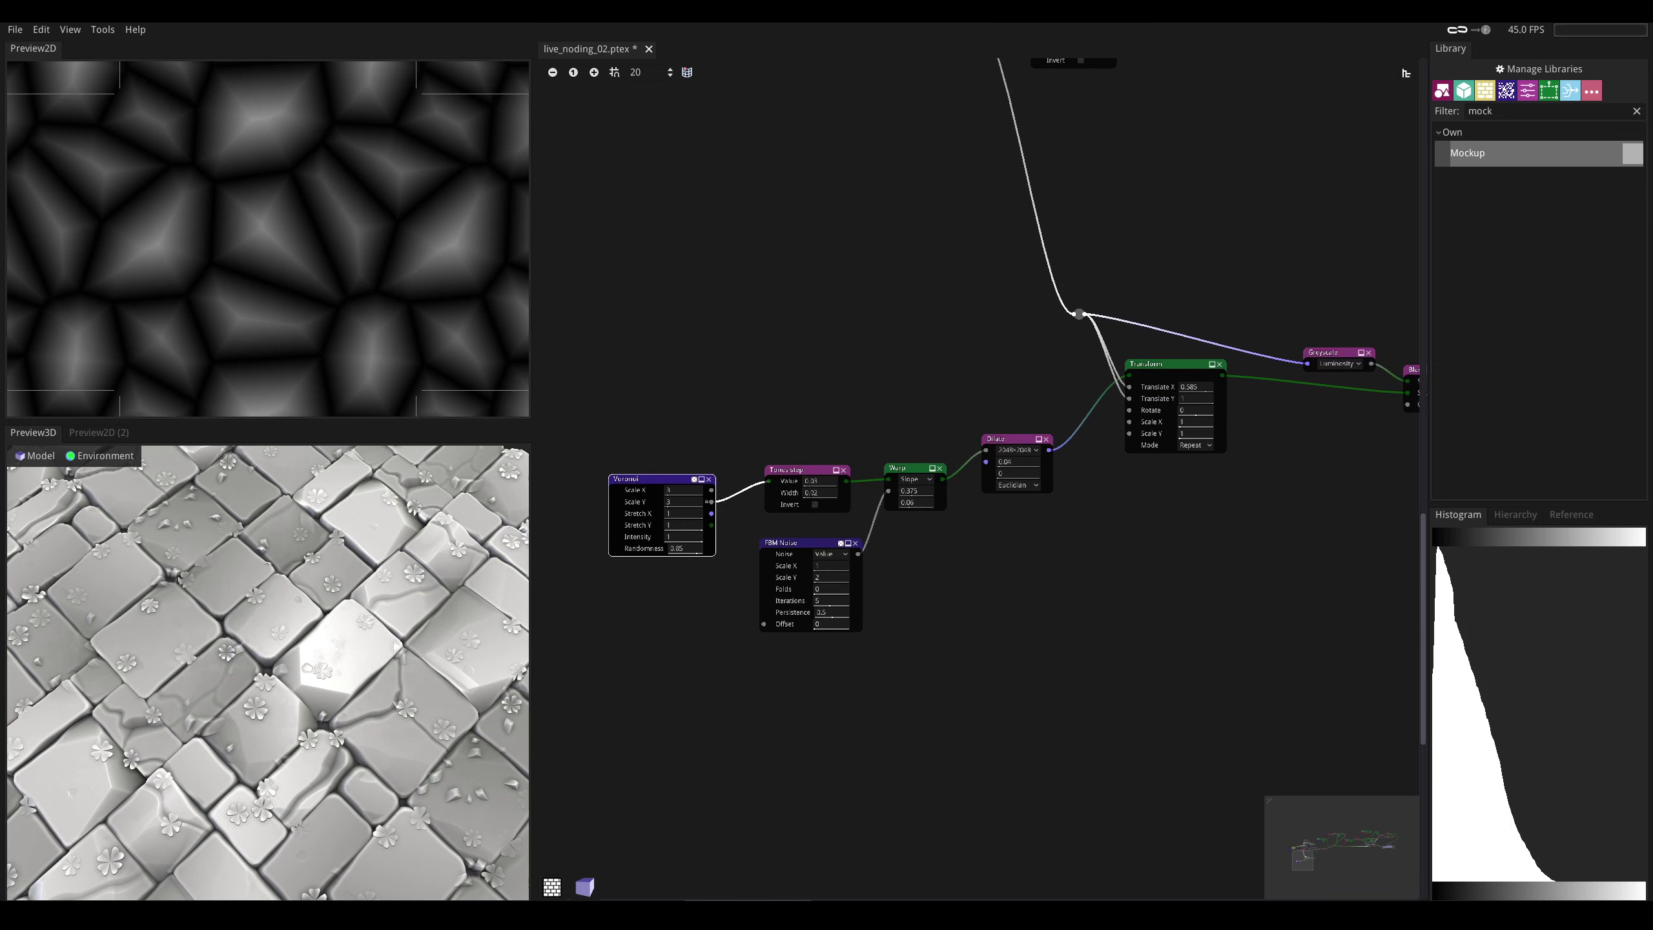
- Preview the crack branch's Tones Step, Warp and Dilate outputs in turn, and examine the Dilate result up close
left_click(847, 483, "shift")
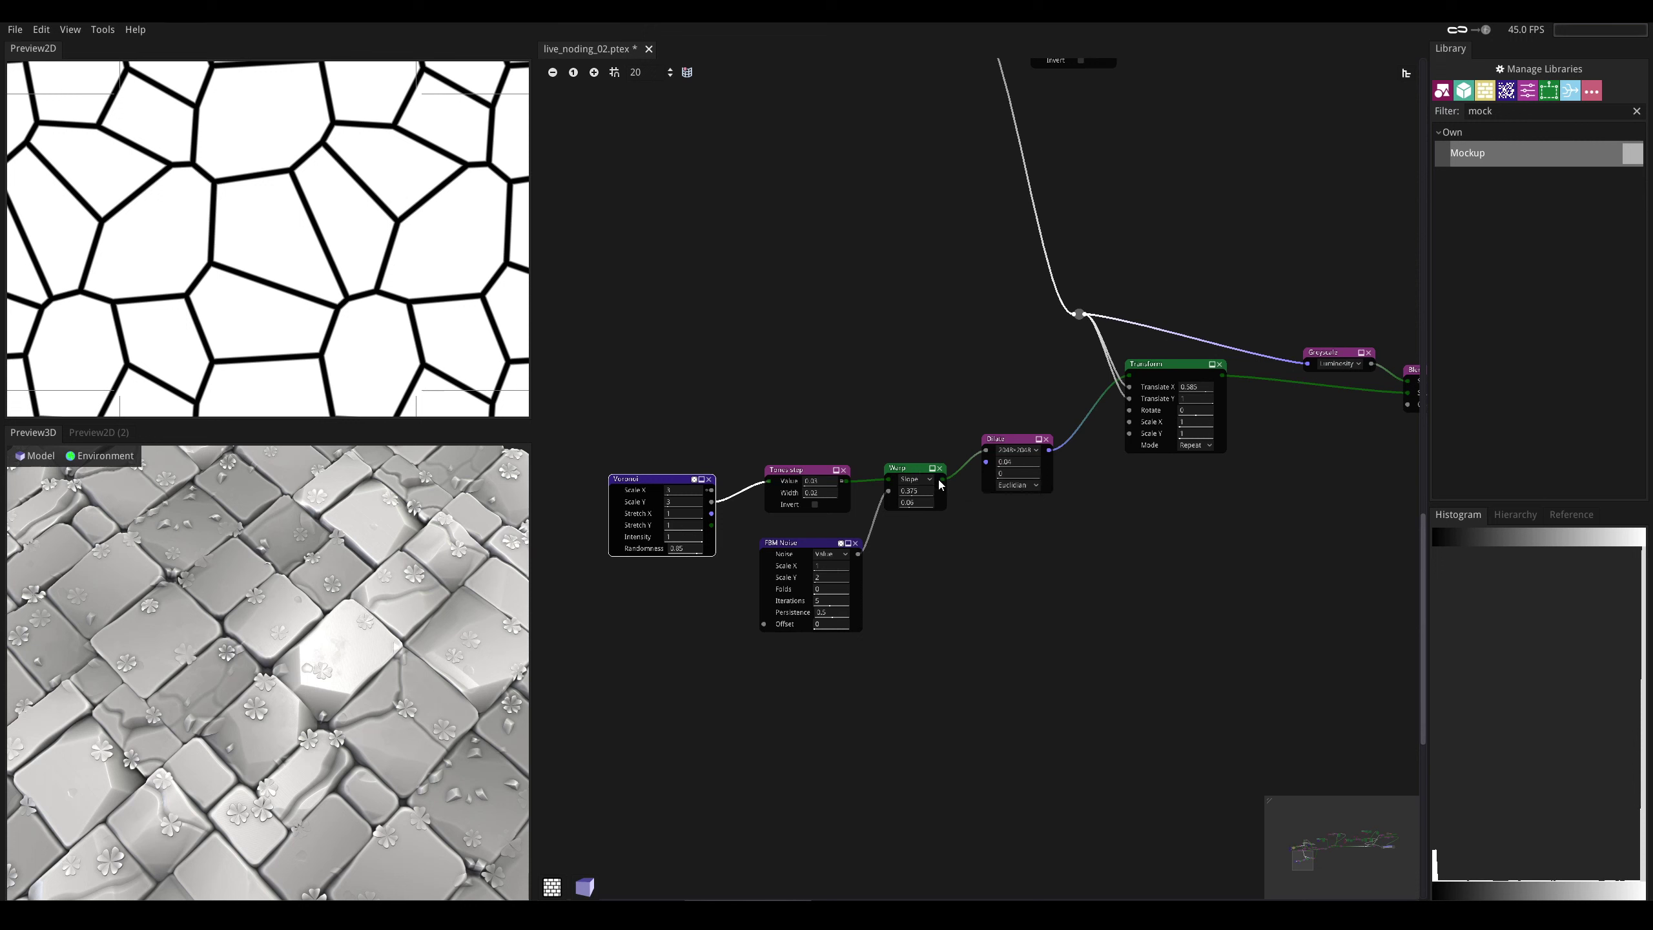
left_click(930, 498)
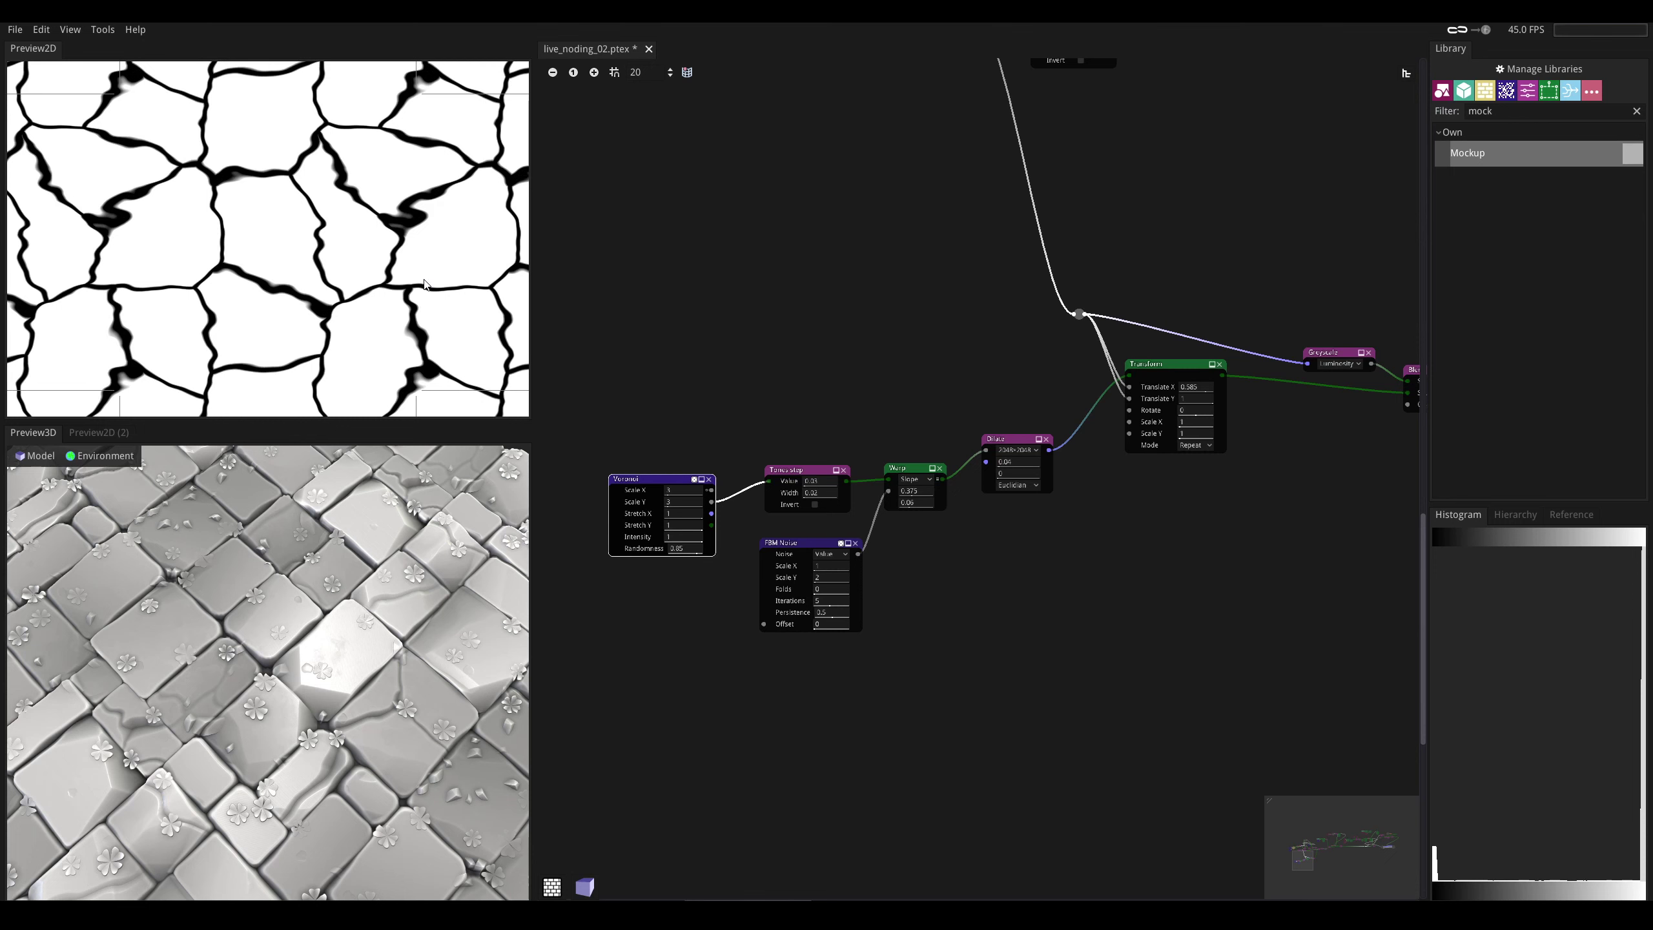
middle_click_drag(941, 342, 843, 355)
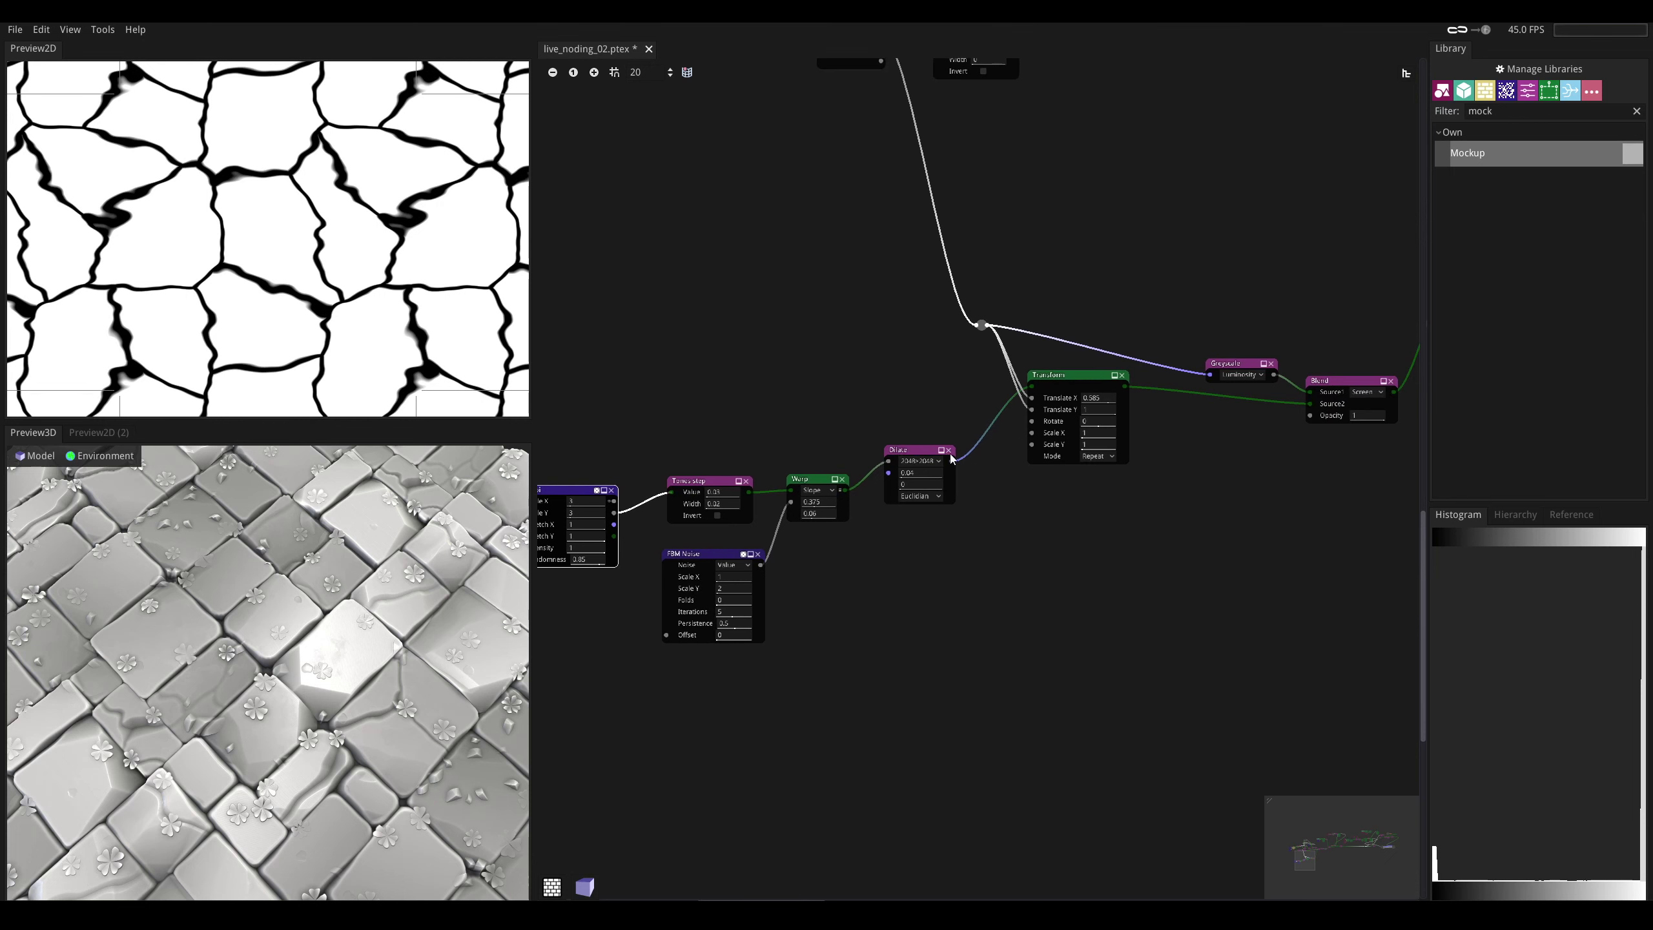
left_click(953, 463)
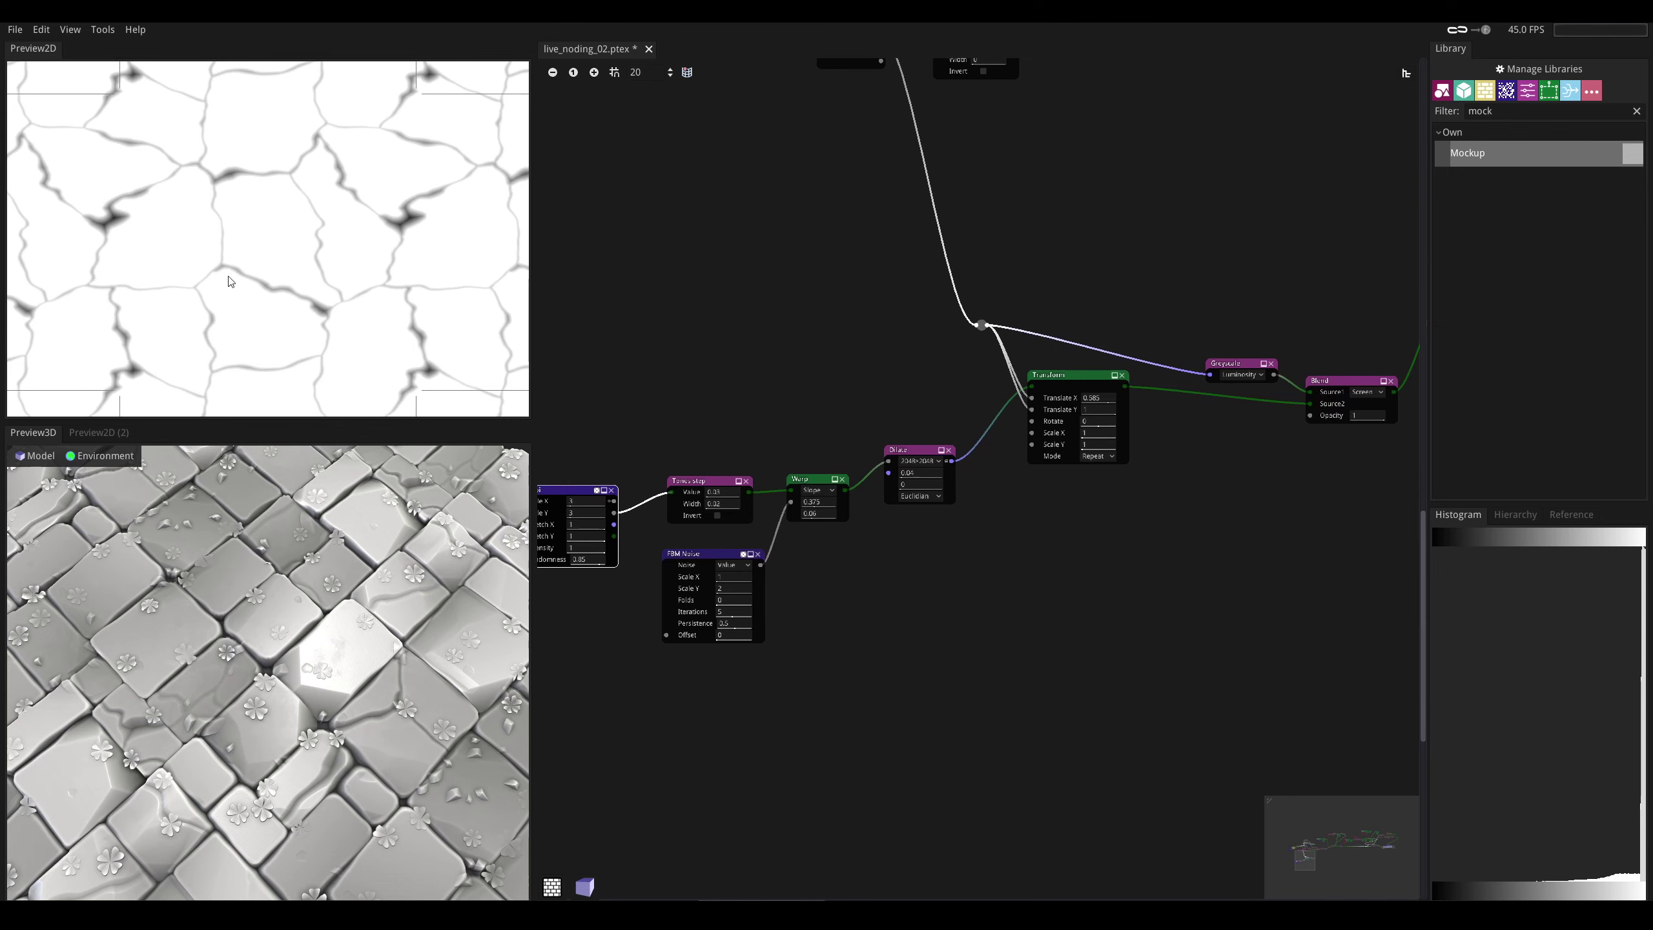
scroll(393, 257, "up", 3)
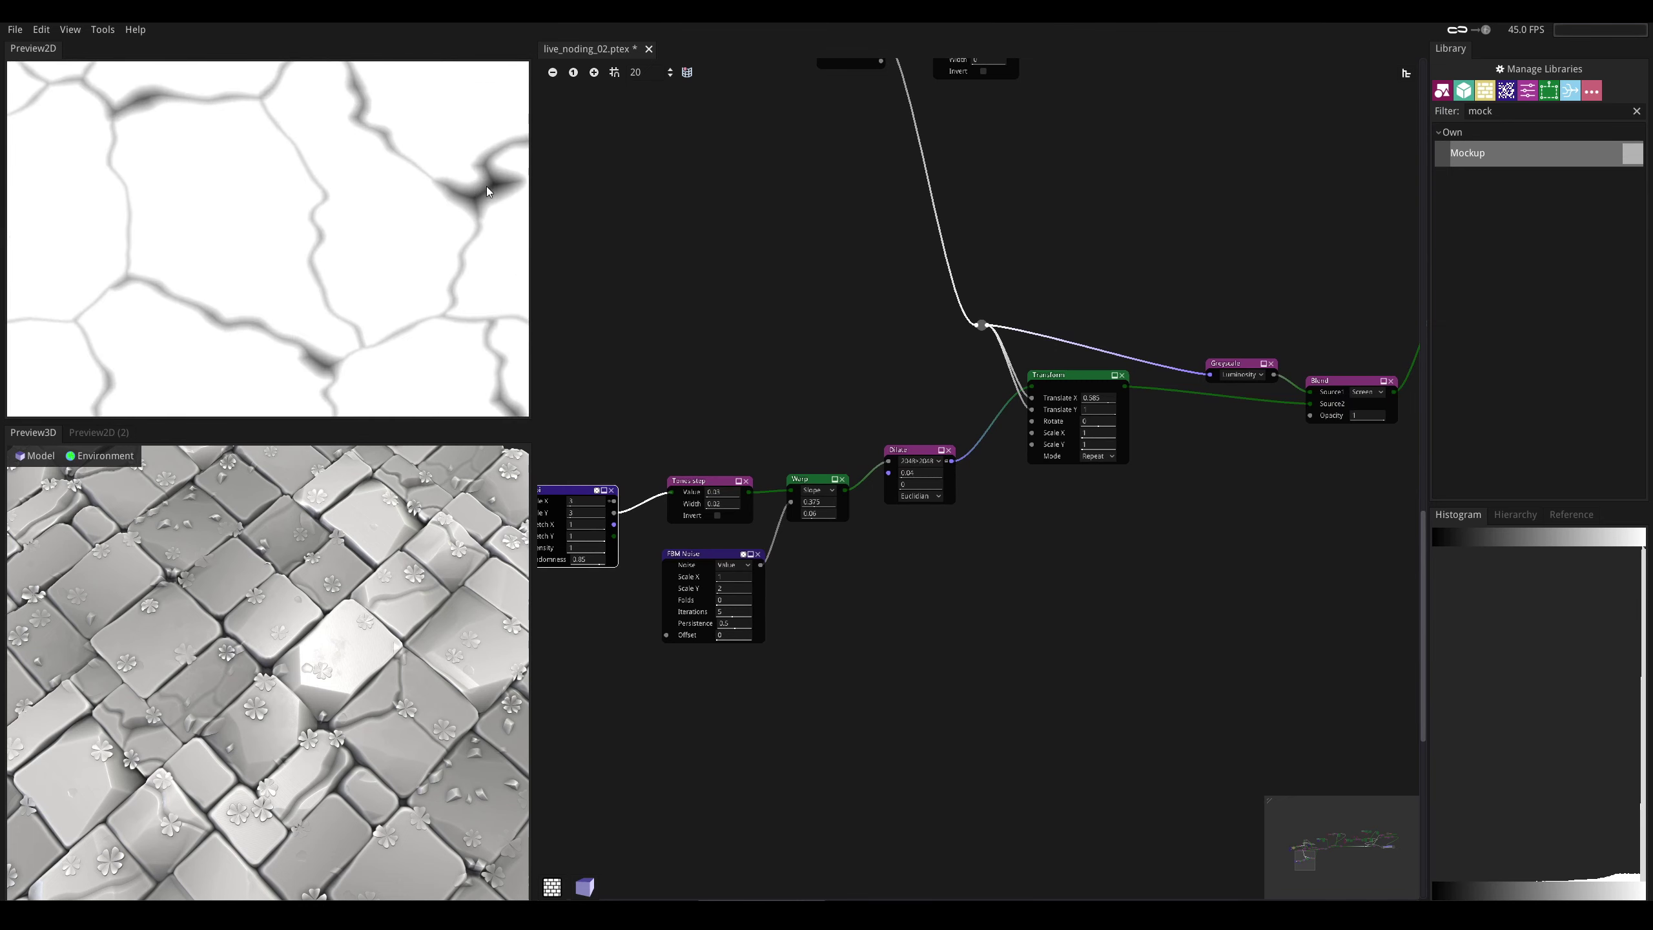
- Preview the crack branch's Transform output and trace its translate inputs back to the Decompose node
middle_click_drag(872, 389, 747, 437)
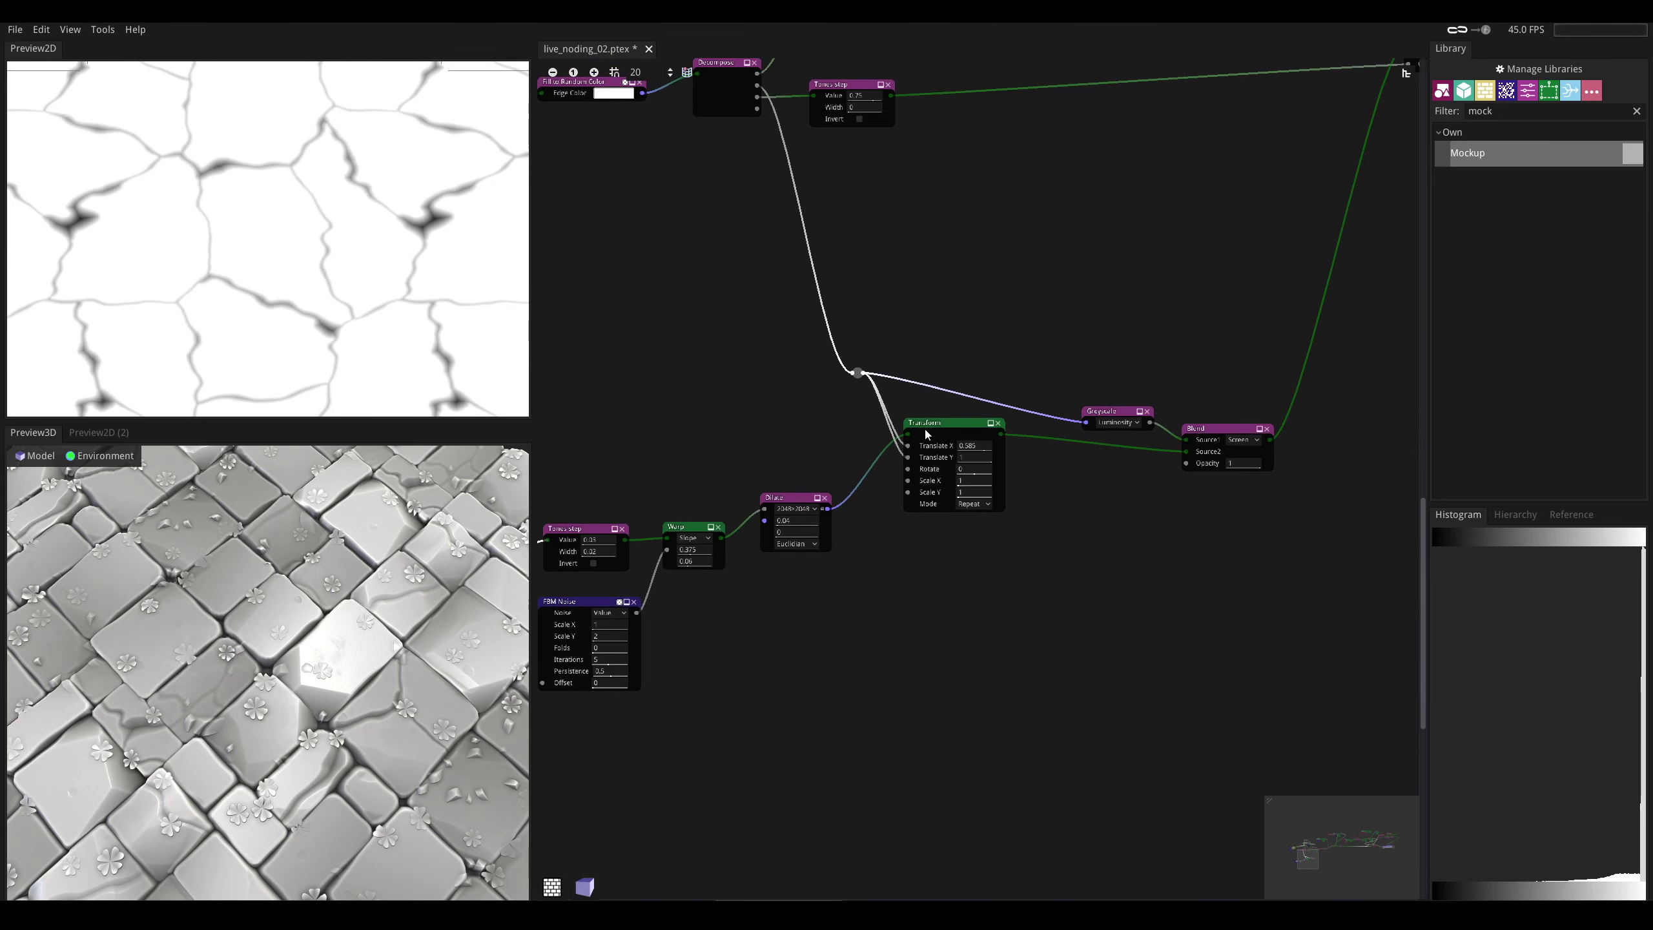
left_click(956, 430)
middle_click_drag(928, 344, 899, 425)
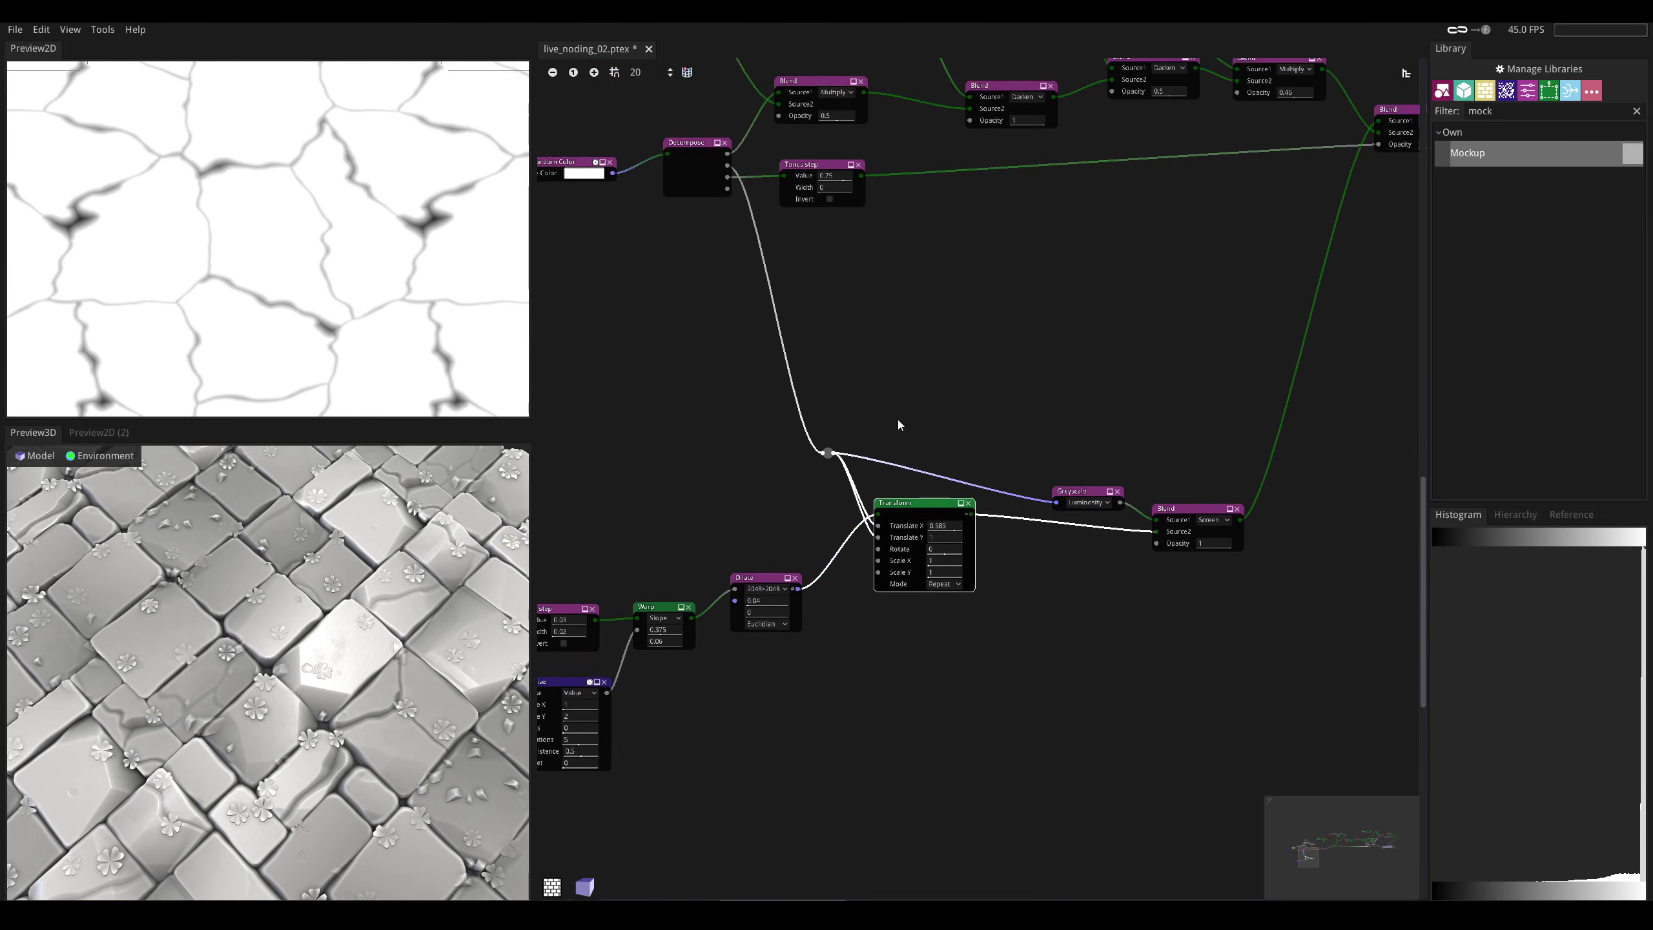
left_click(972, 515)
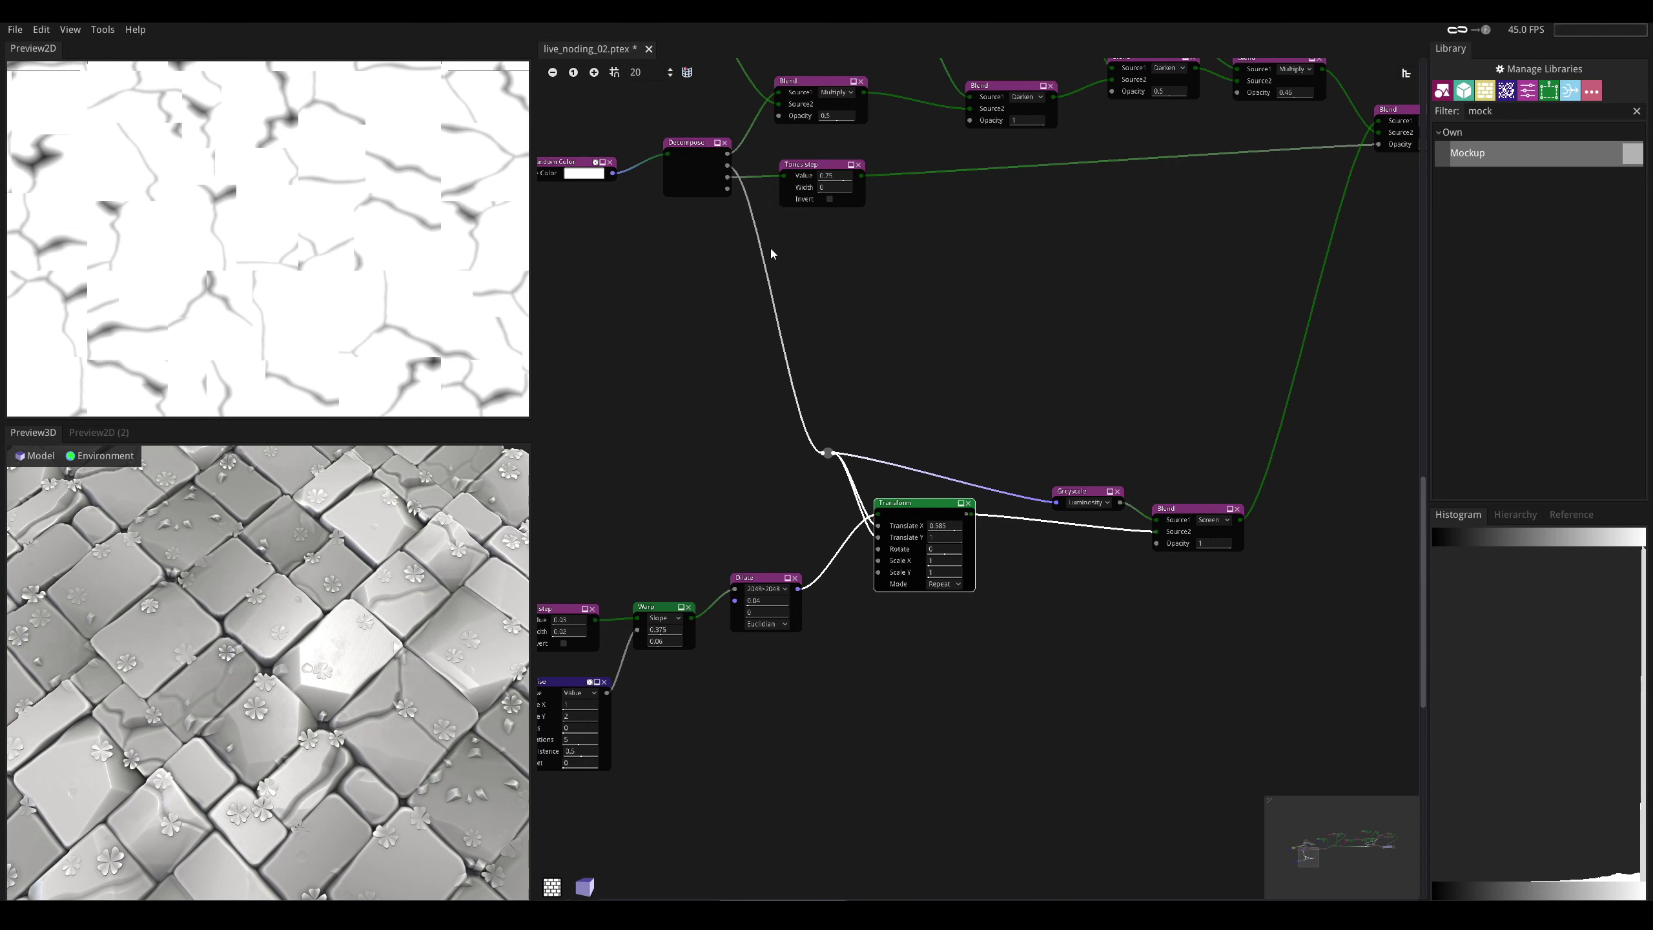
middle_click_drag(769, 248, 865, 342)
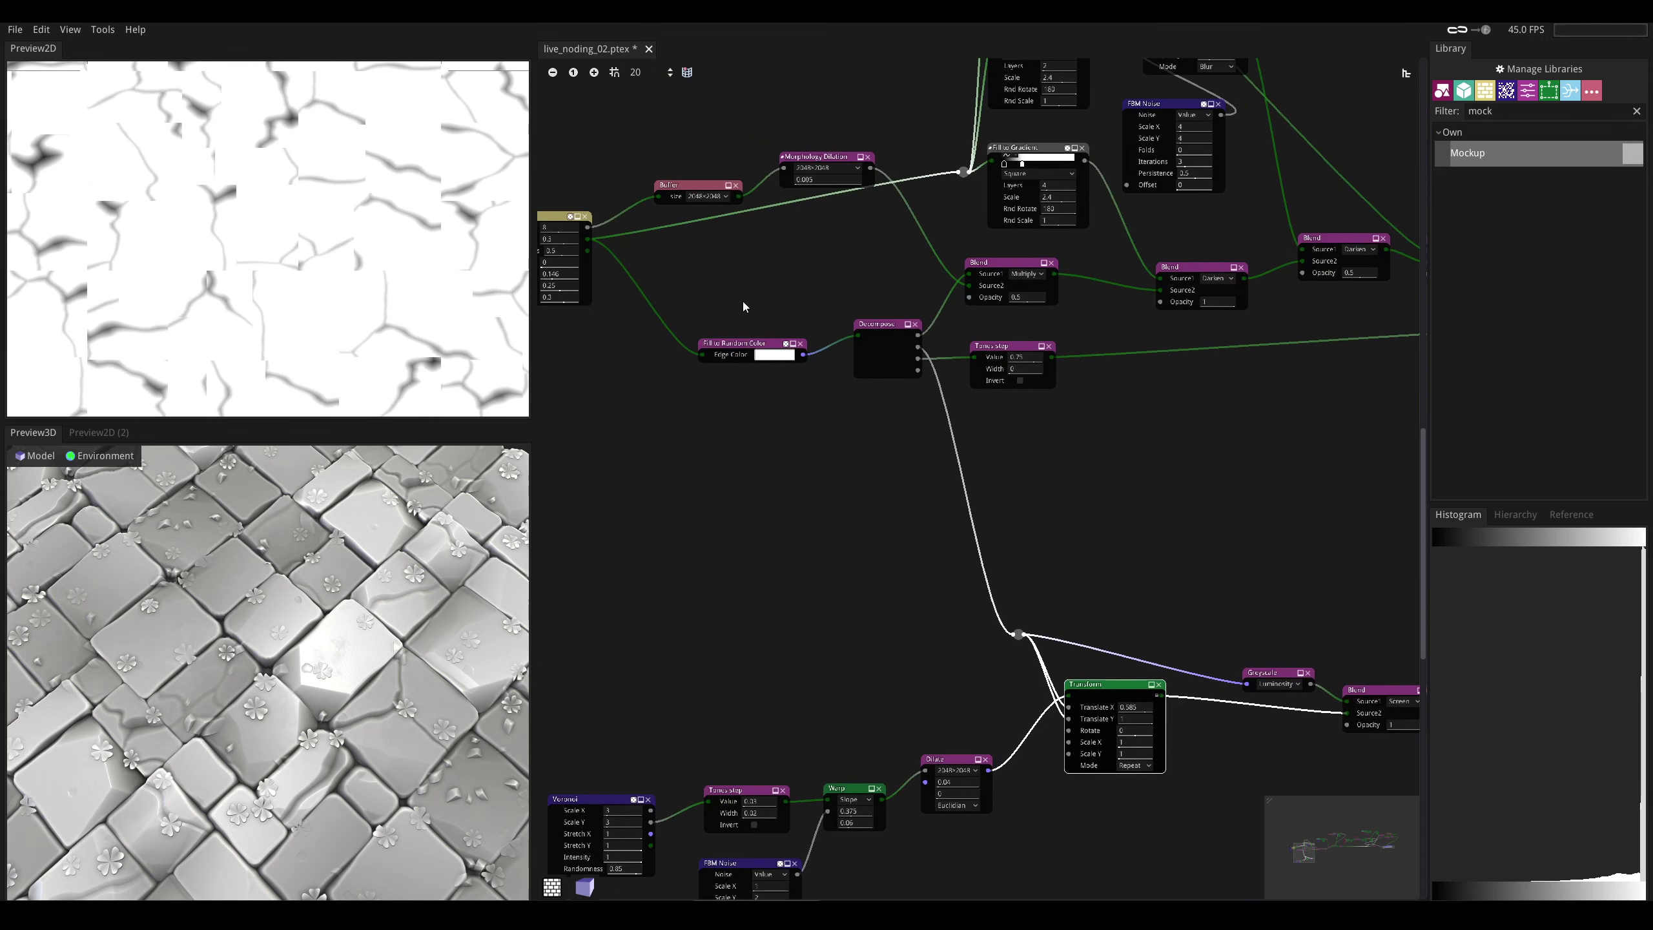
middle_click_drag(914, 432, 719, 288)
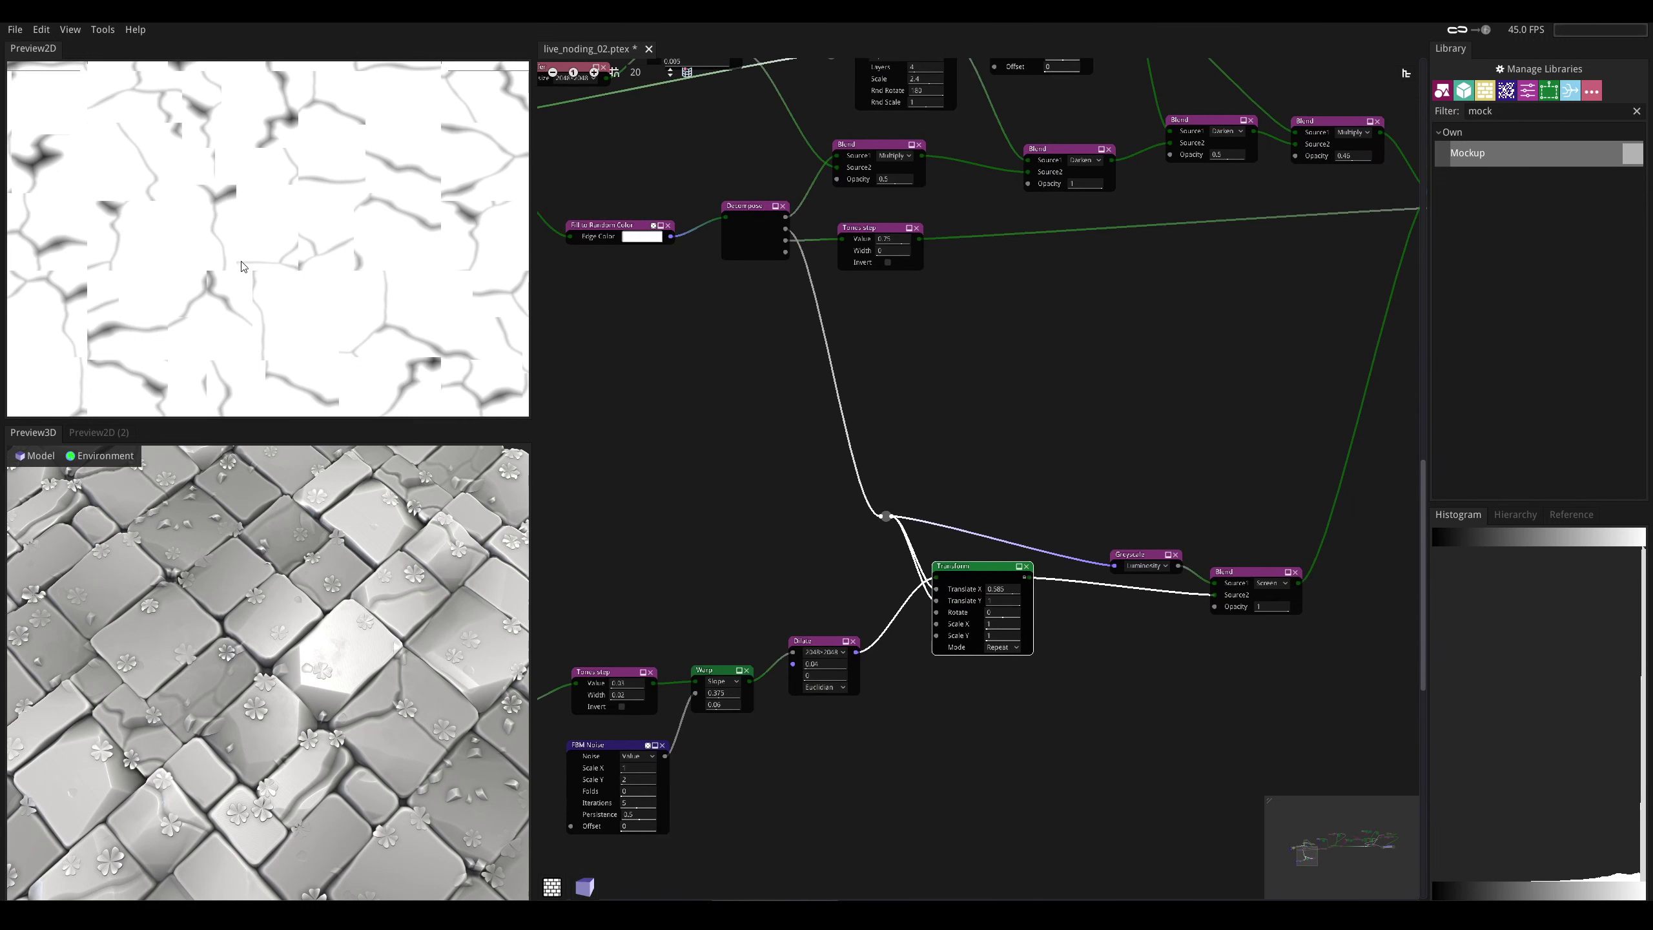
middle_click_drag(911, 384, 767, 418)
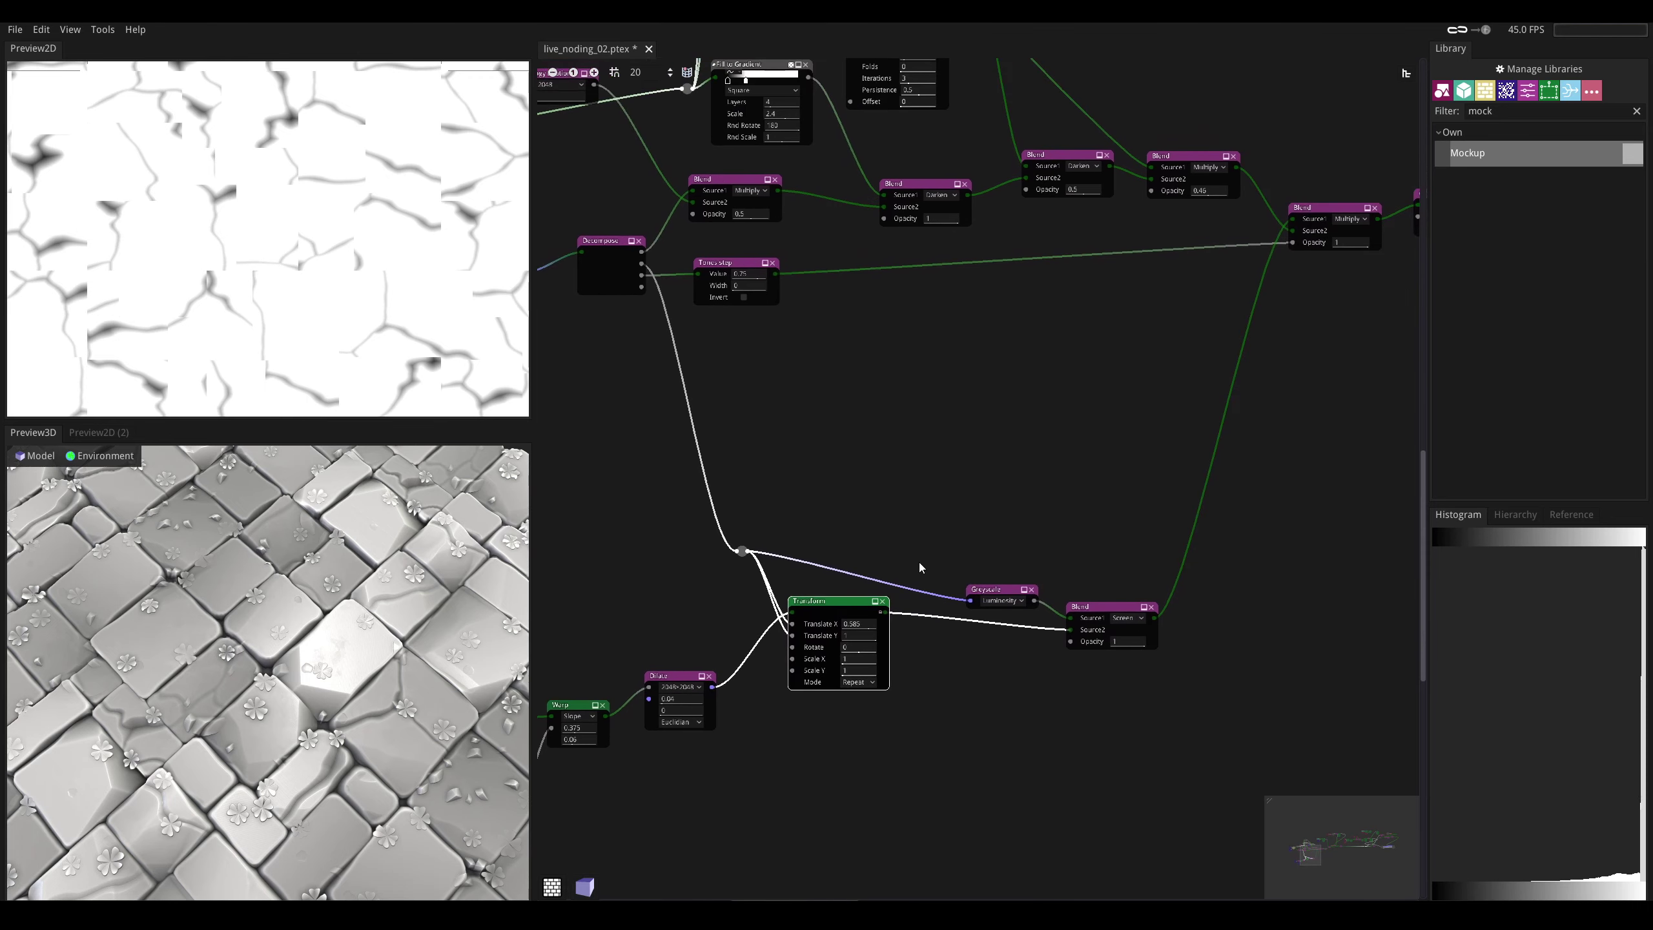
- Select the Greyscale node feeding the Screen Blend, preview its output and trace its input back to the Decompose node
left_click(1000, 590)
left_click_drag(1000, 590, 999, 580)
middle_click_drag(975, 512, 892, 481)
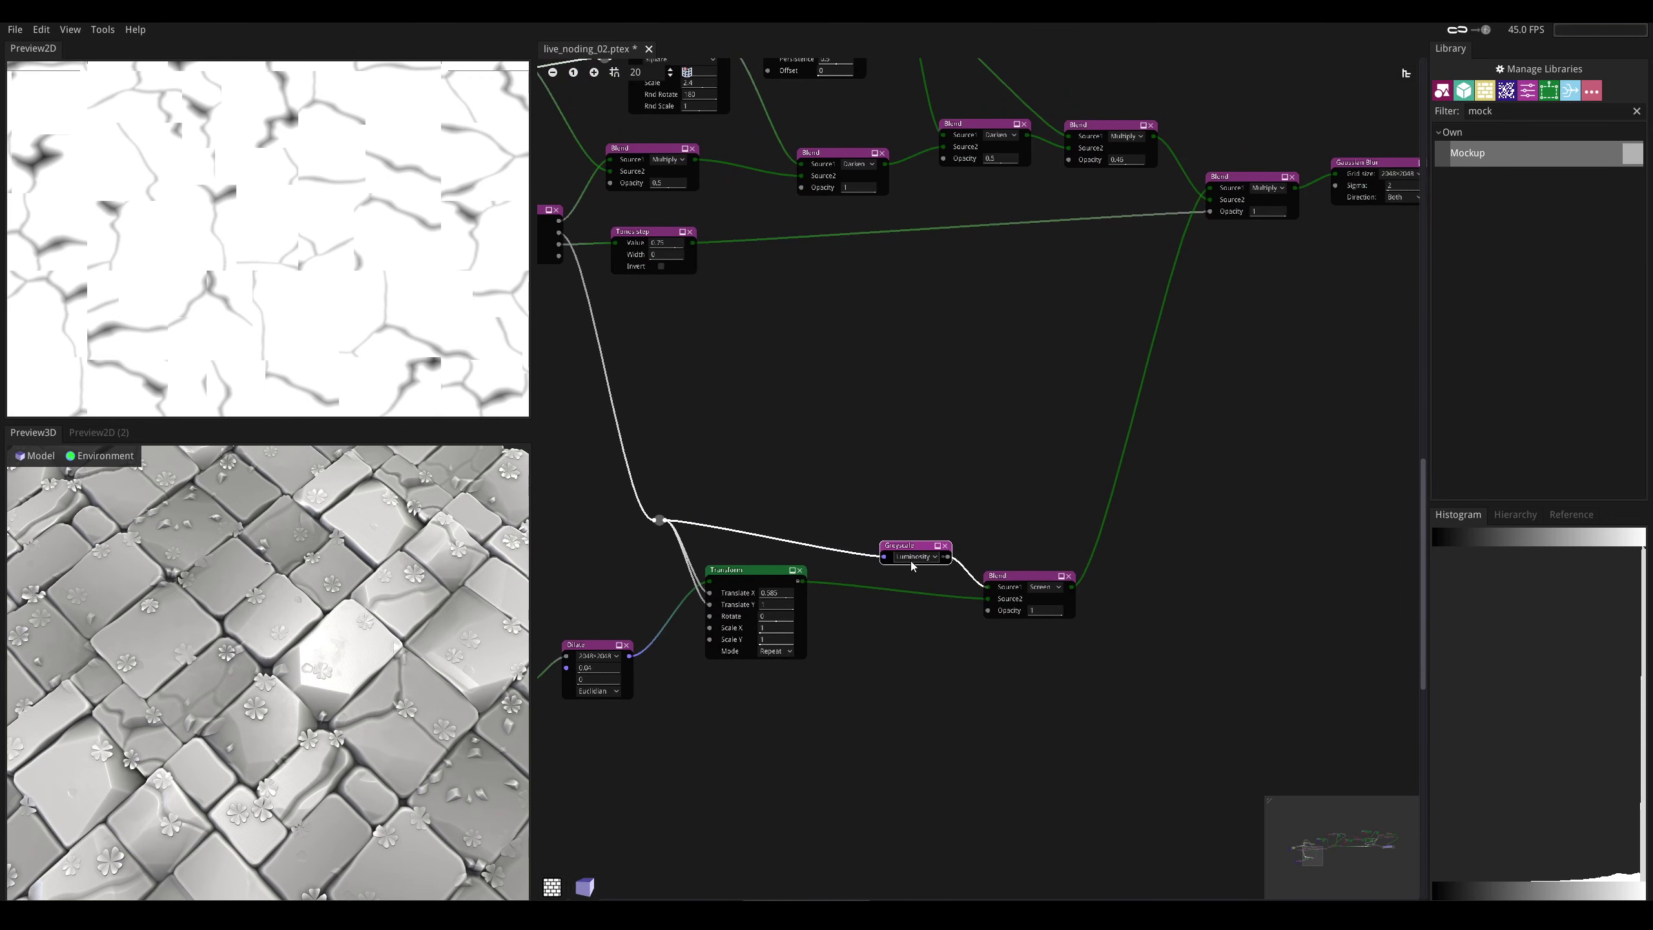
middle_click_drag(776, 497, 806, 517)
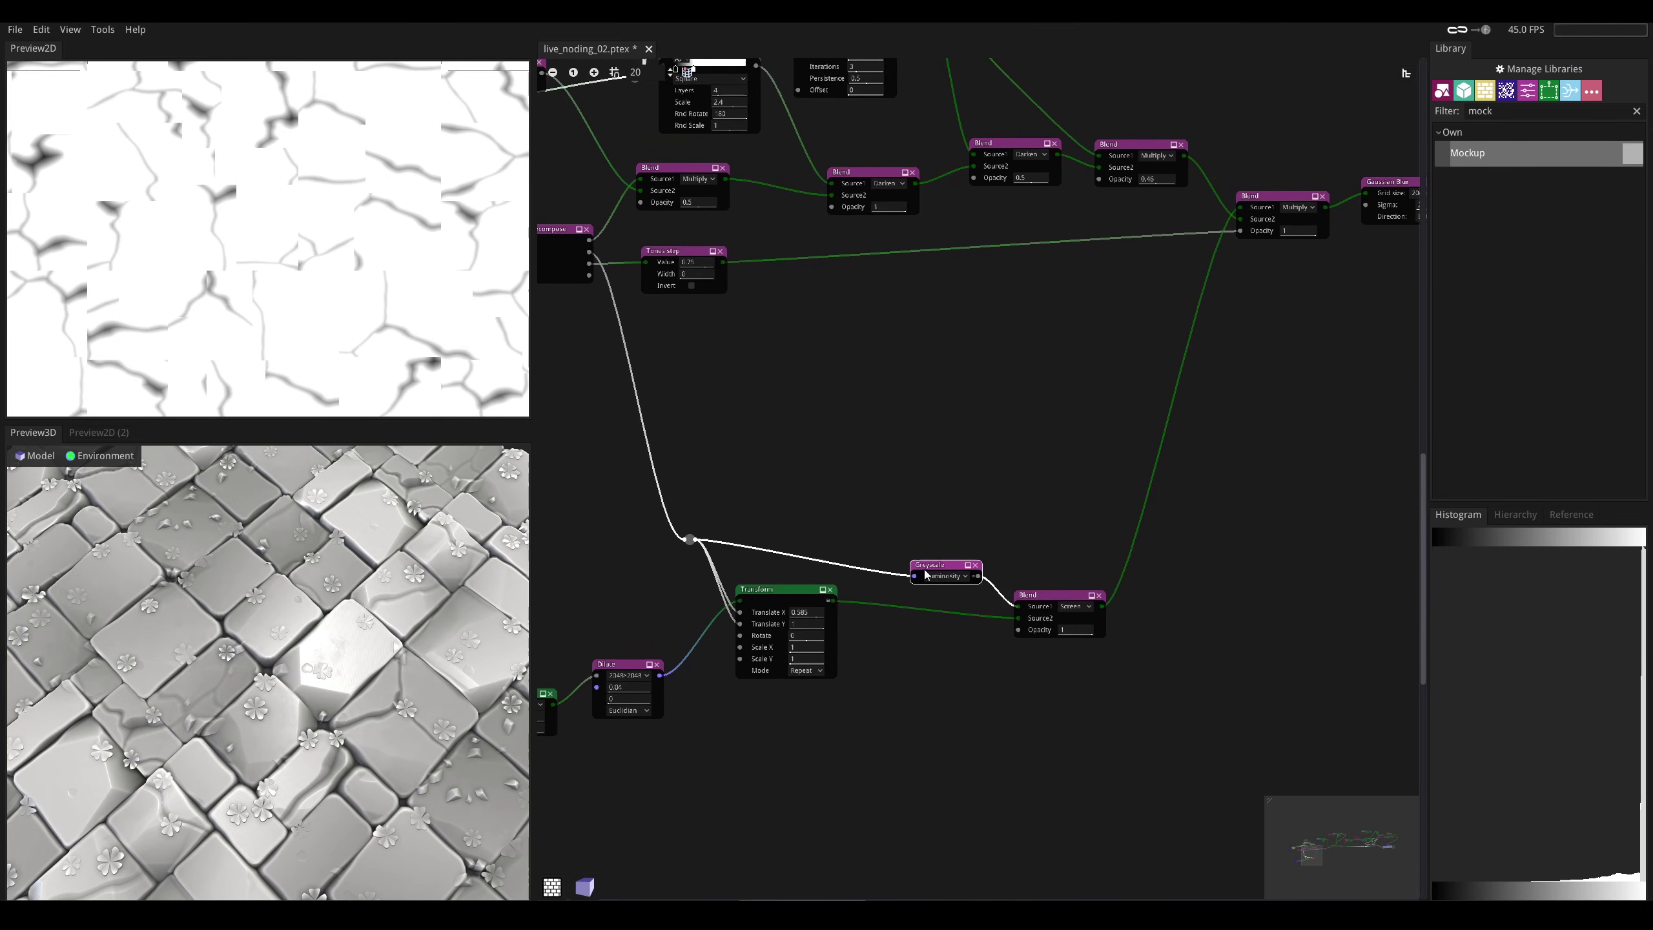
left_click(979, 577)
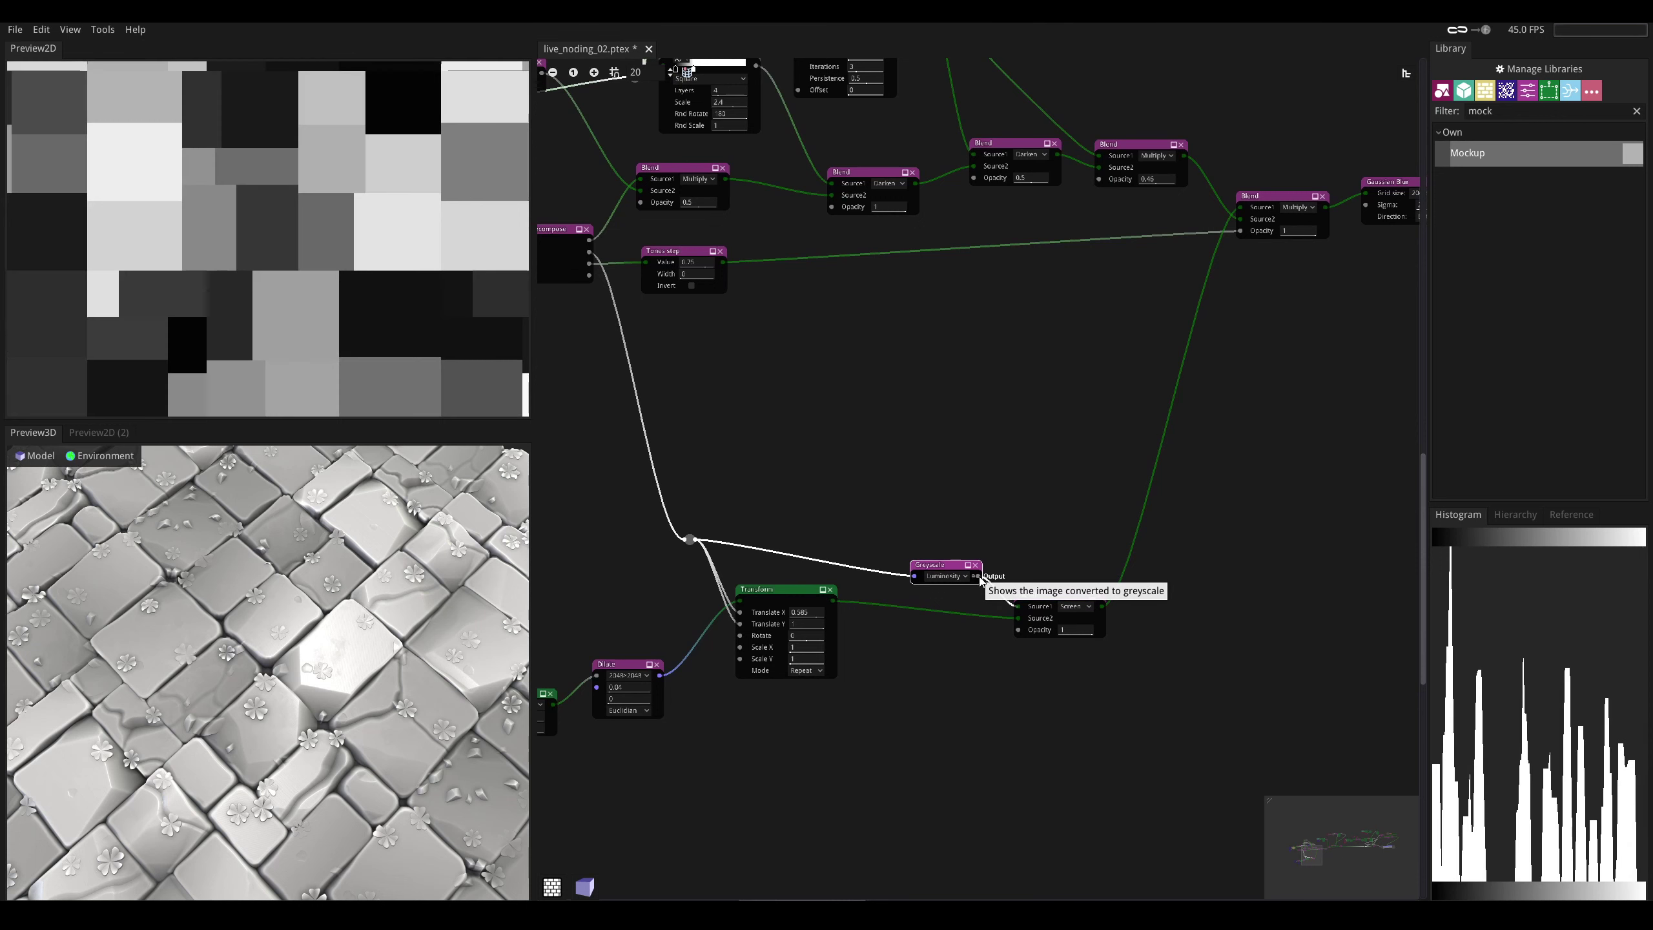
middle_click_drag(789, 459, 879, 523)
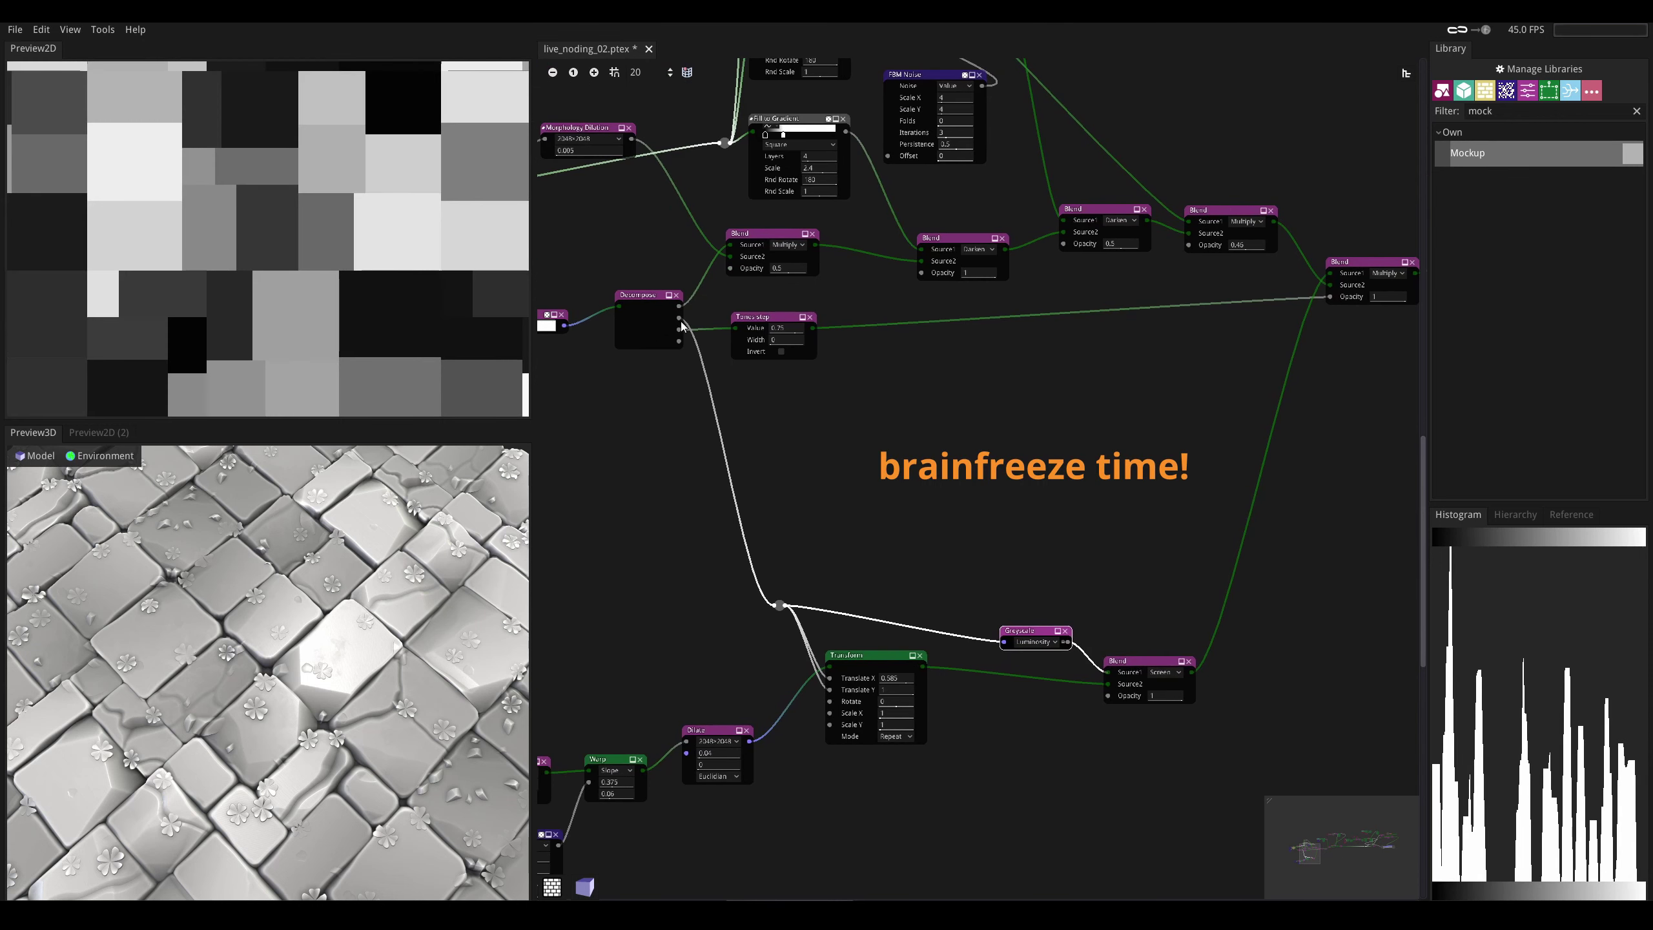
middle_click_drag(1038, 631, 926, 546)
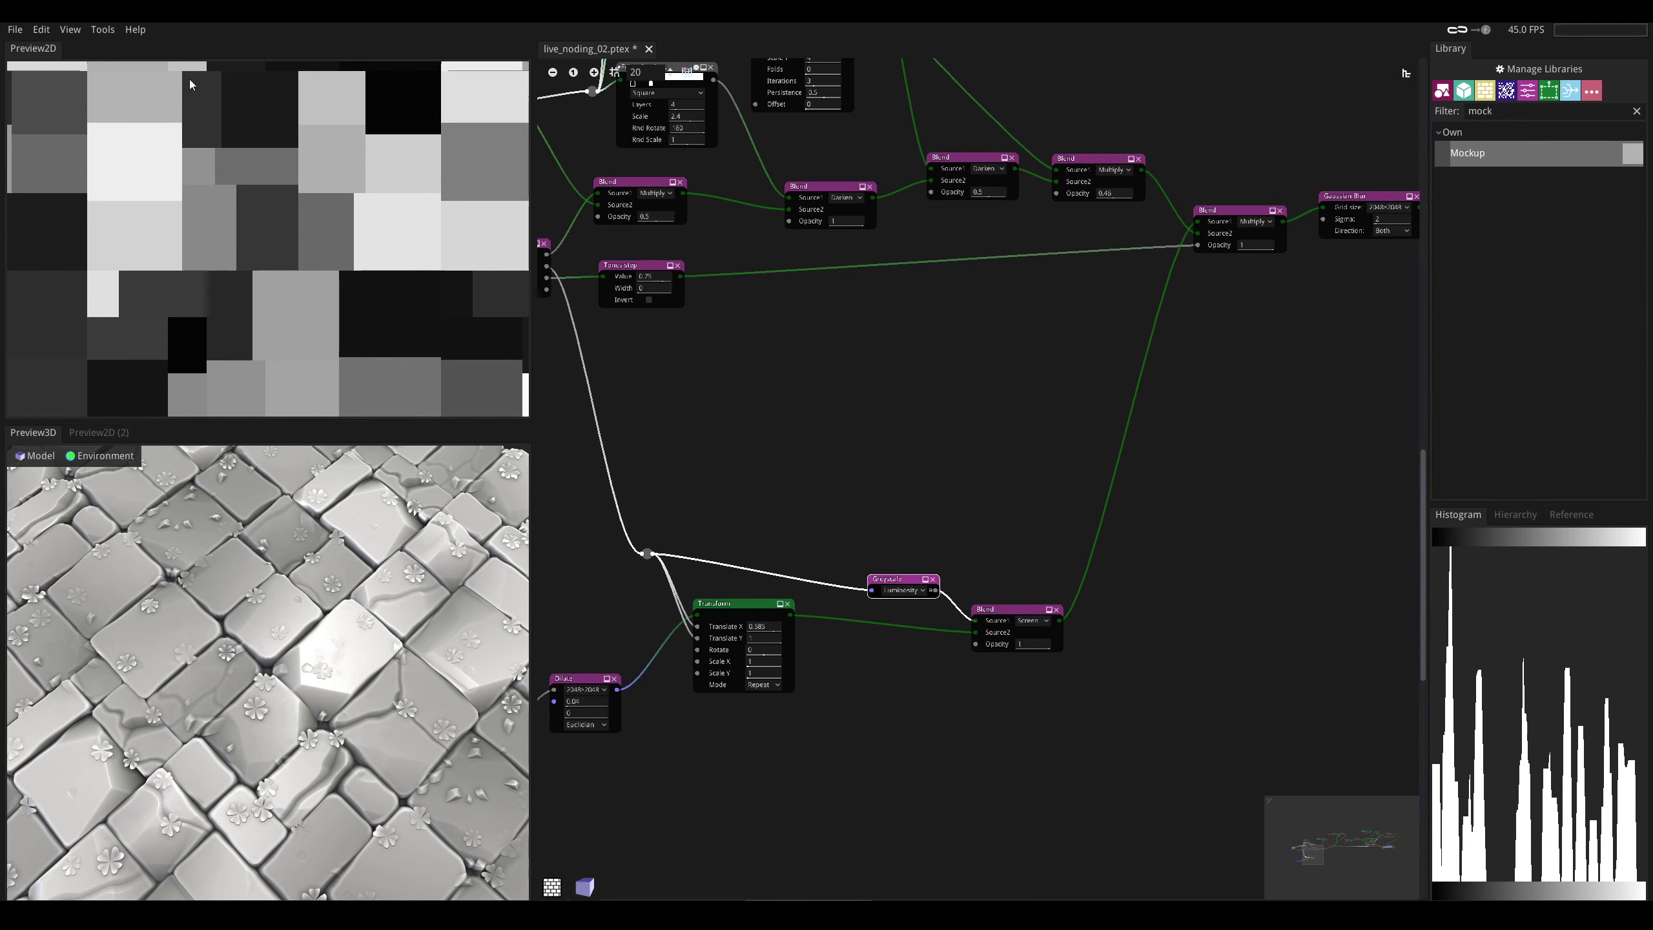
middle_click_drag(940, 535, 863, 514)
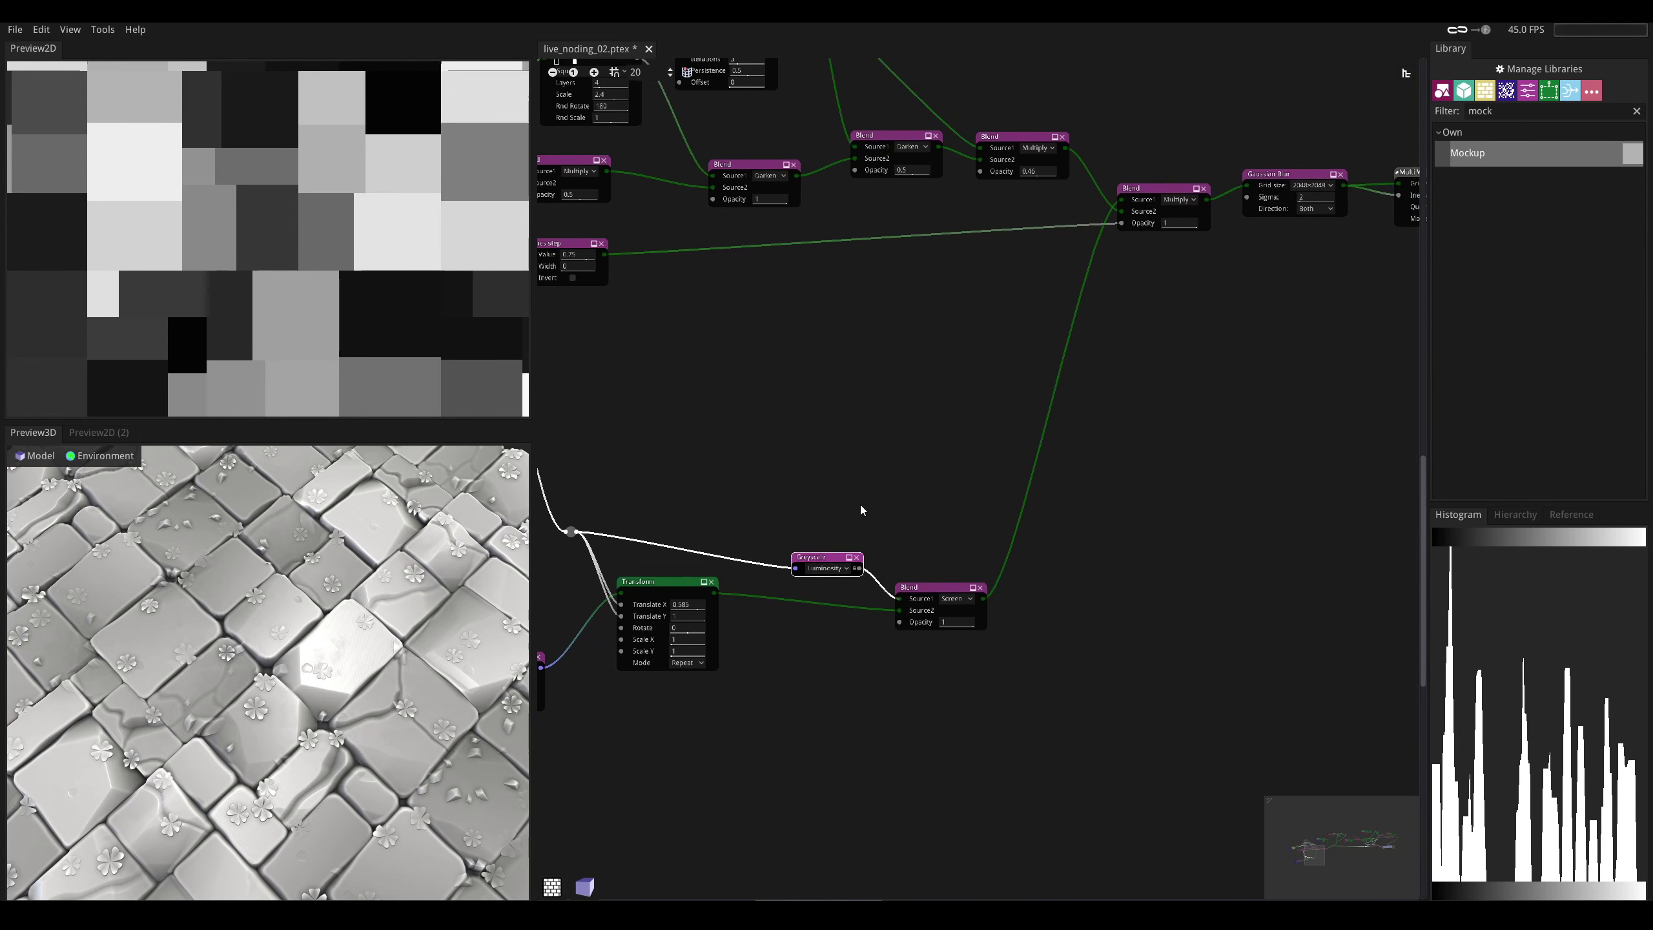
- Preview the crack branch's Screen Blend output and inspect the cracks on the 3D stones from several angles
left_click(980, 603)
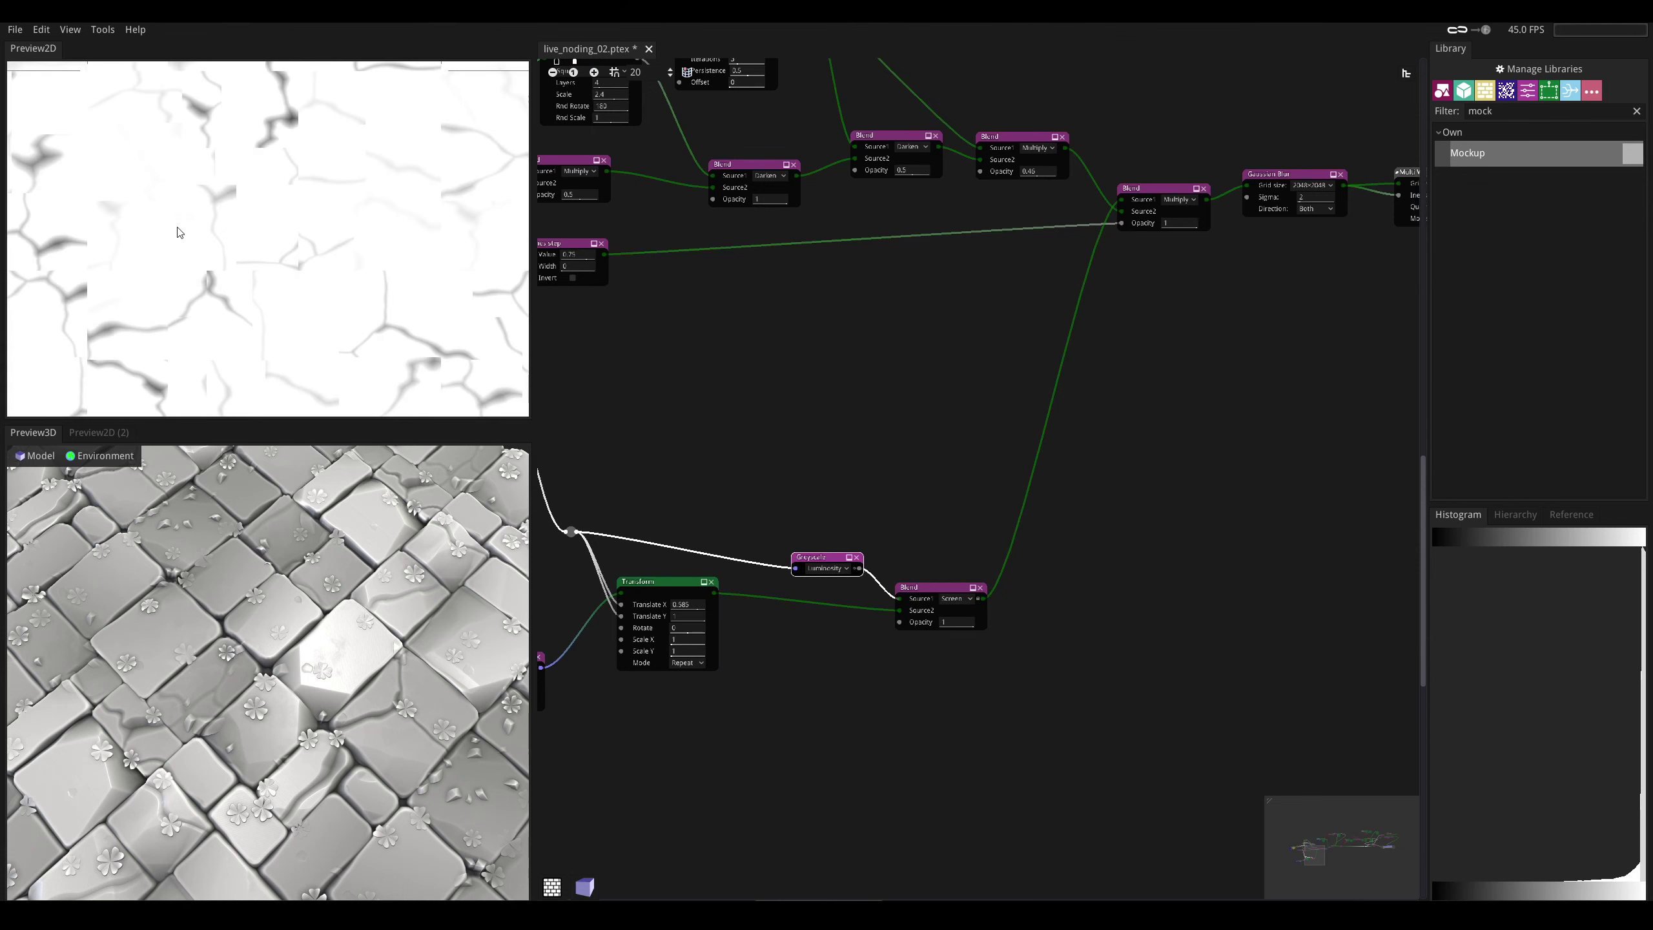
left_click_drag(281, 560, 281, 521)
left_click_drag(301, 723, 344, 641)
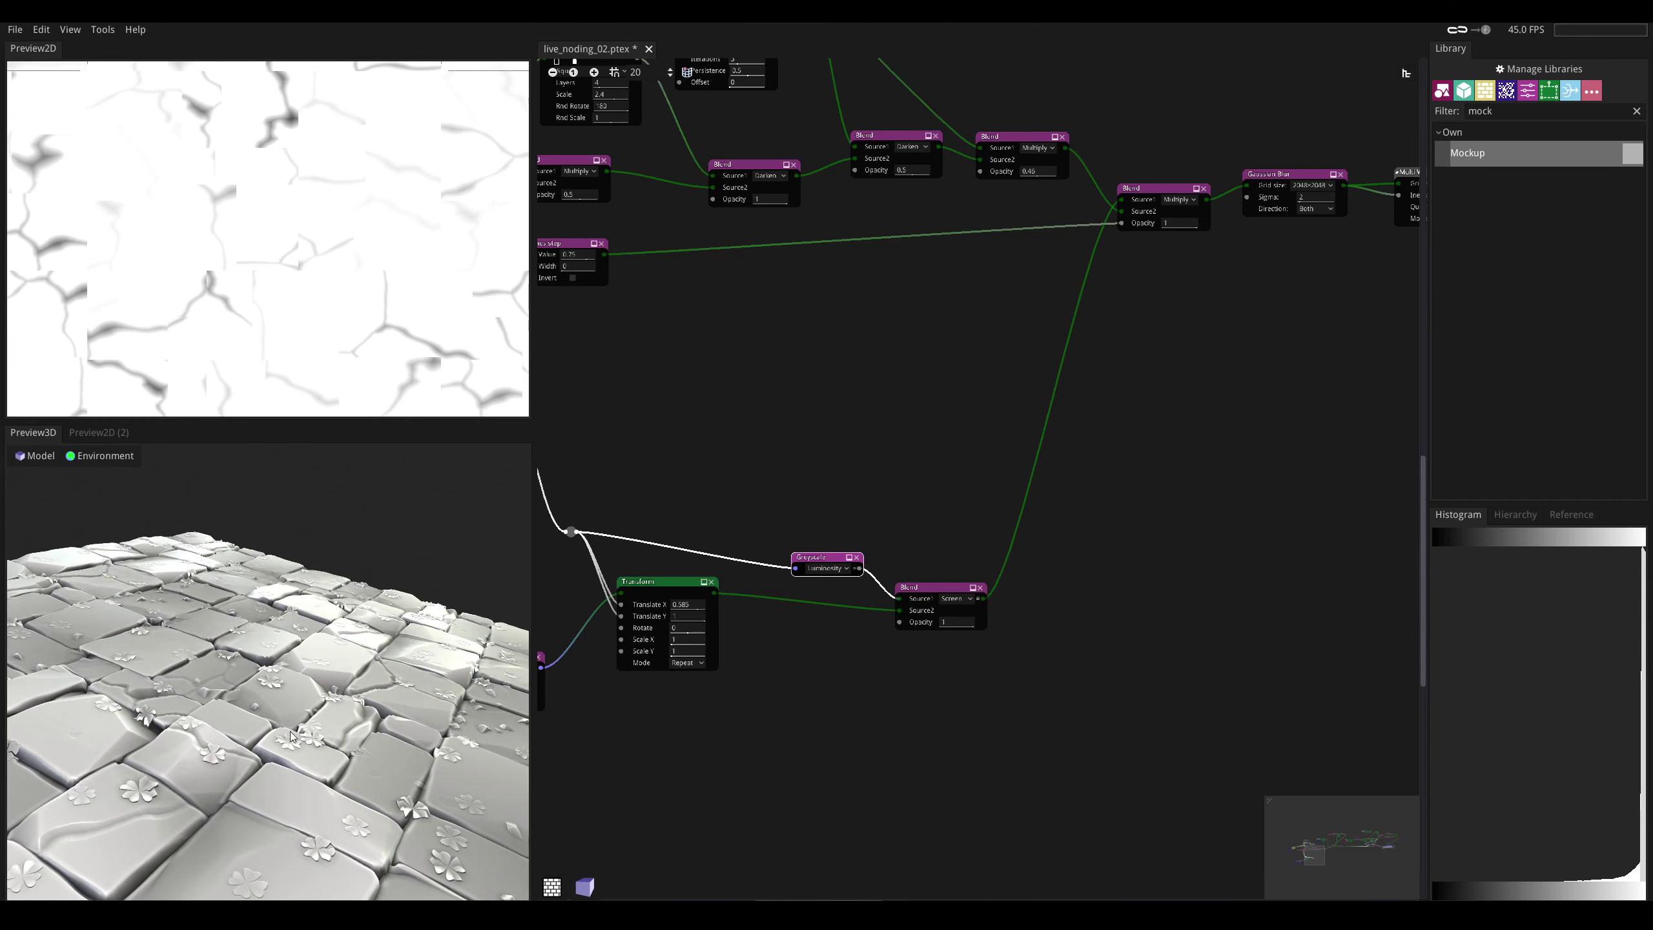
left_click_drag(336, 670, 313, 876)
- Follow the main chain to the Gaussian Blur node, preview its output and view the 3D stones from above
middle_click_drag(914, 351, 648, 589)
middle_click_drag(787, 422, 788, 501)
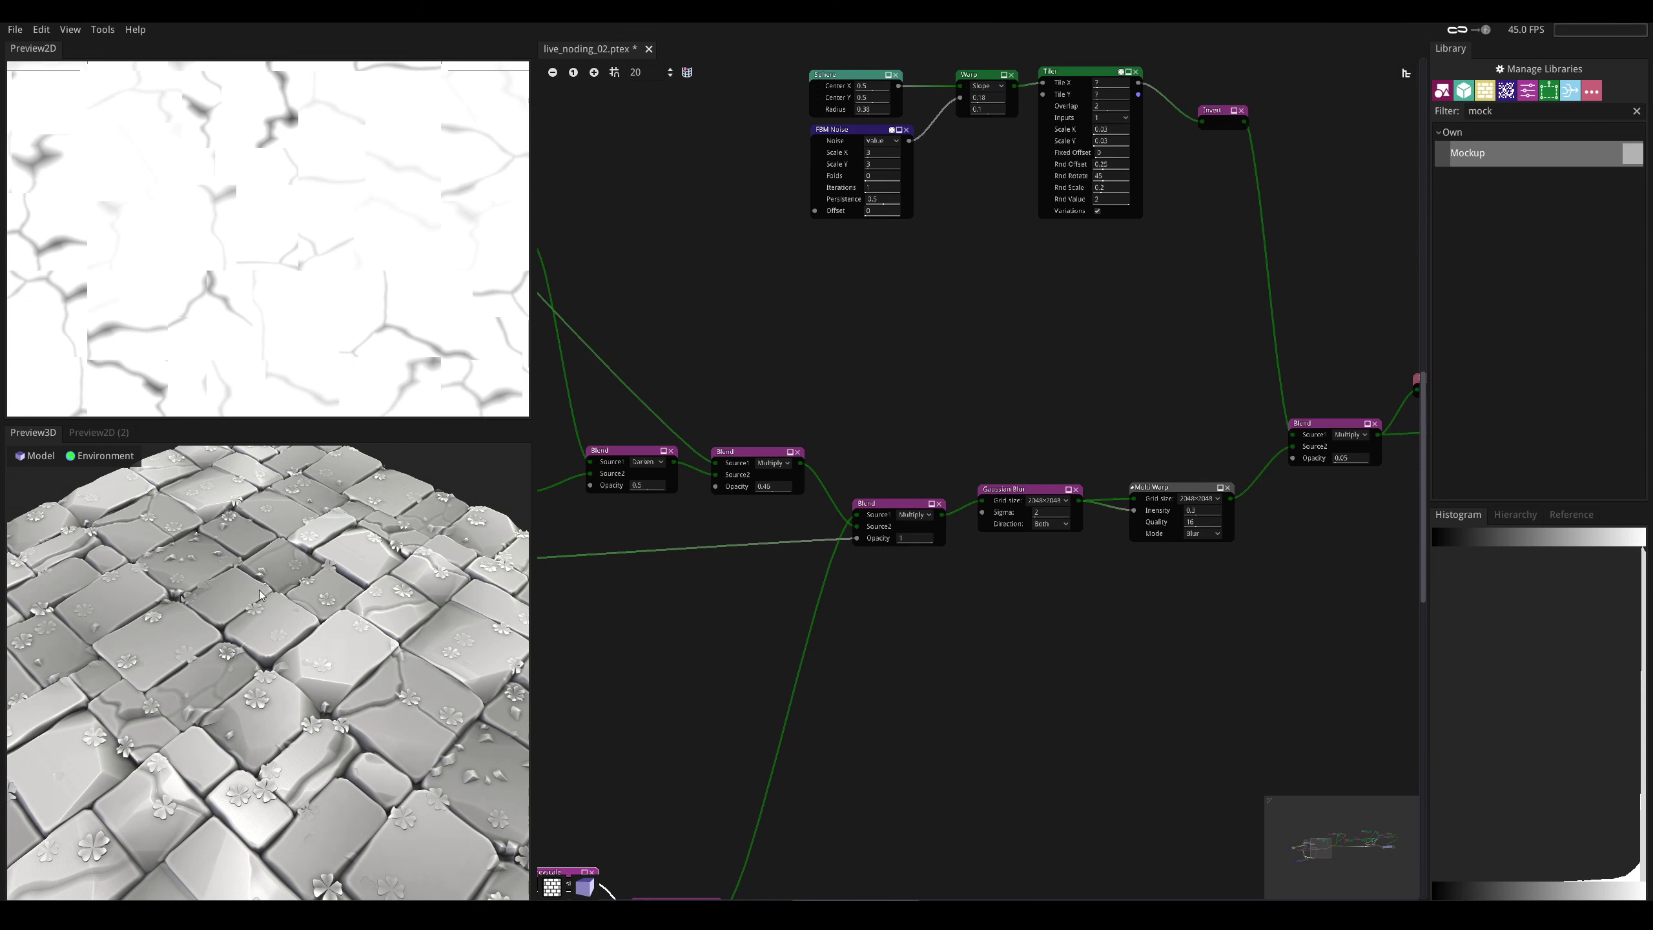
middle_click_drag(903, 399, 820, 454)
middle_click_drag(970, 498, 883, 521)
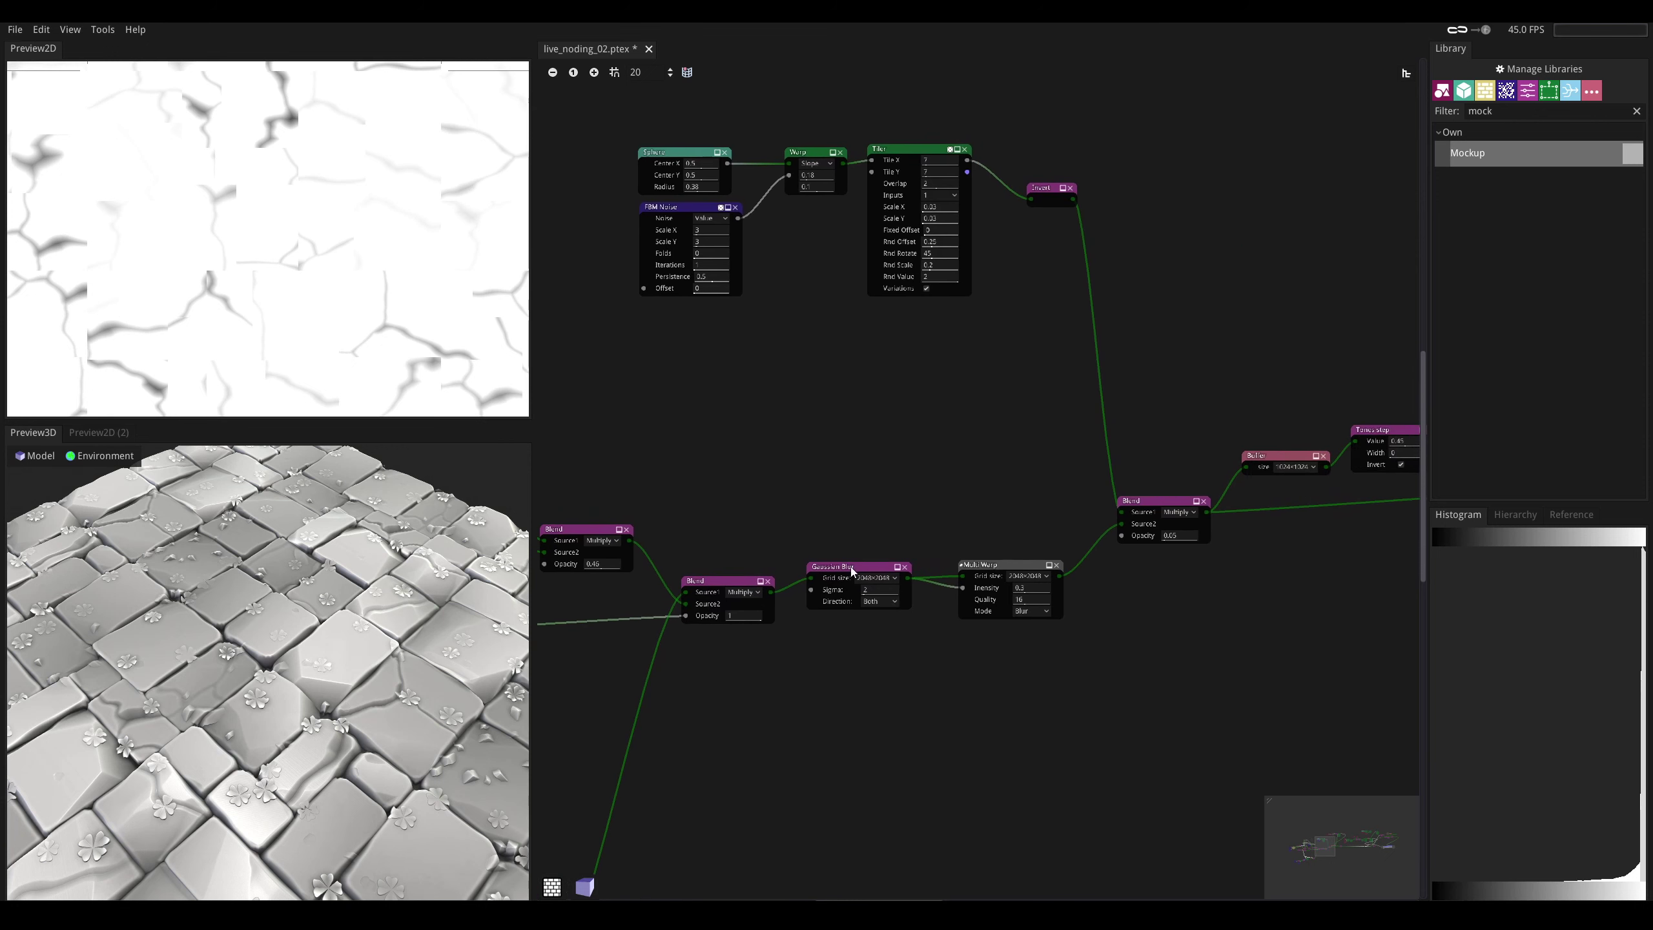
left_click(854, 573)
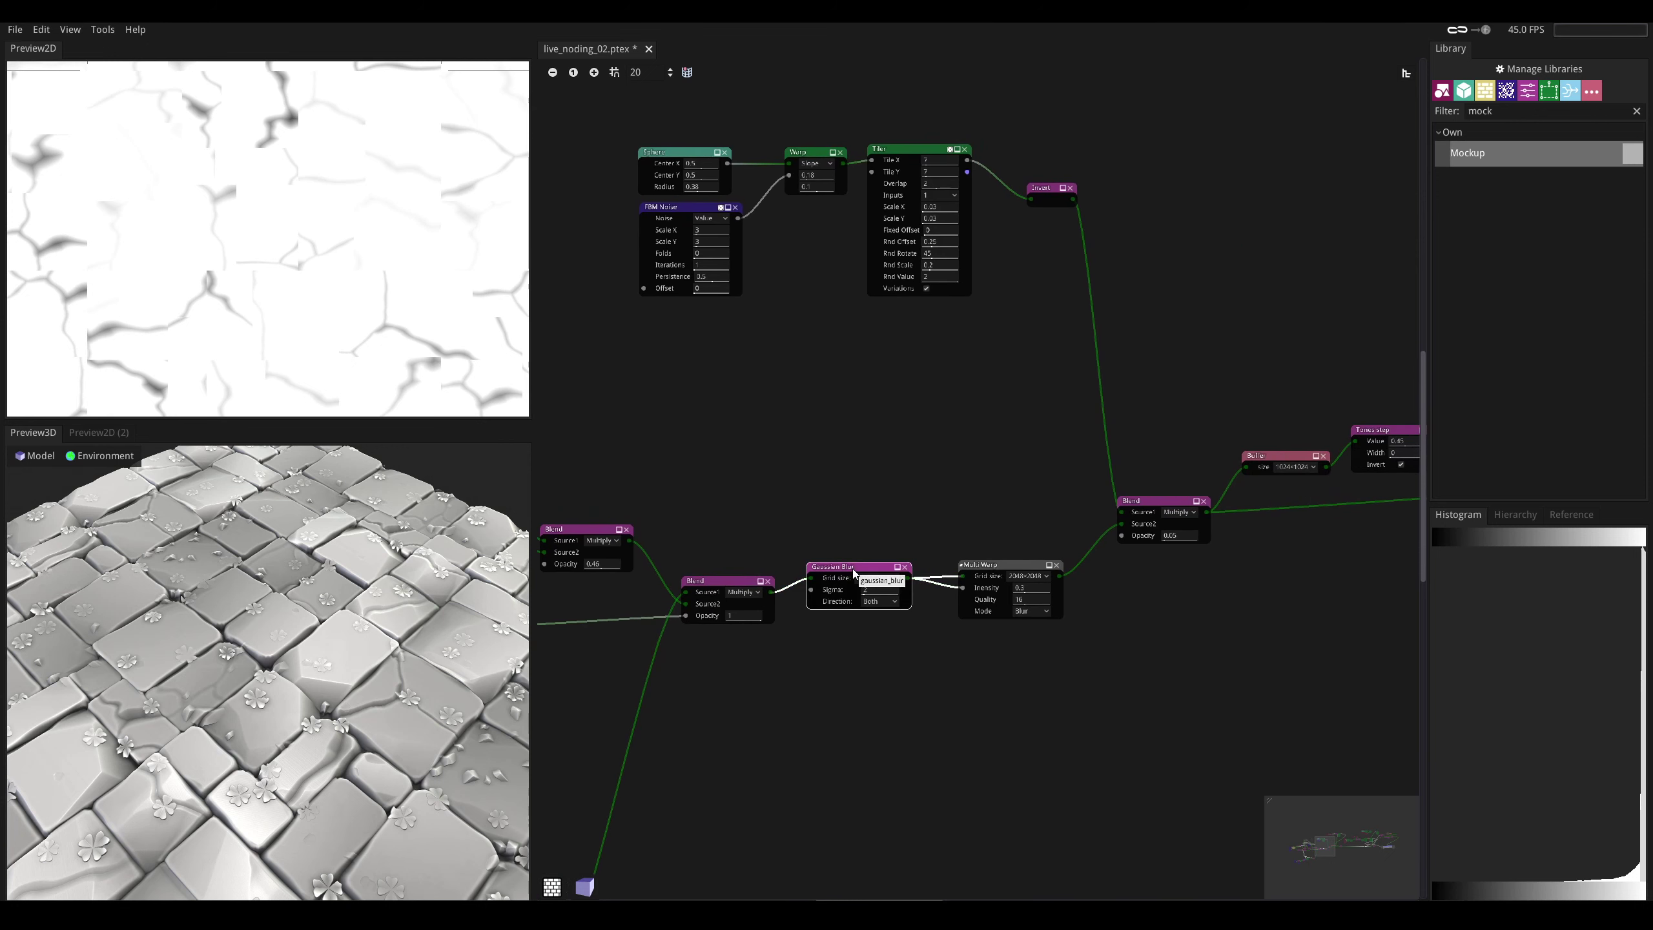
left_click(908, 581)
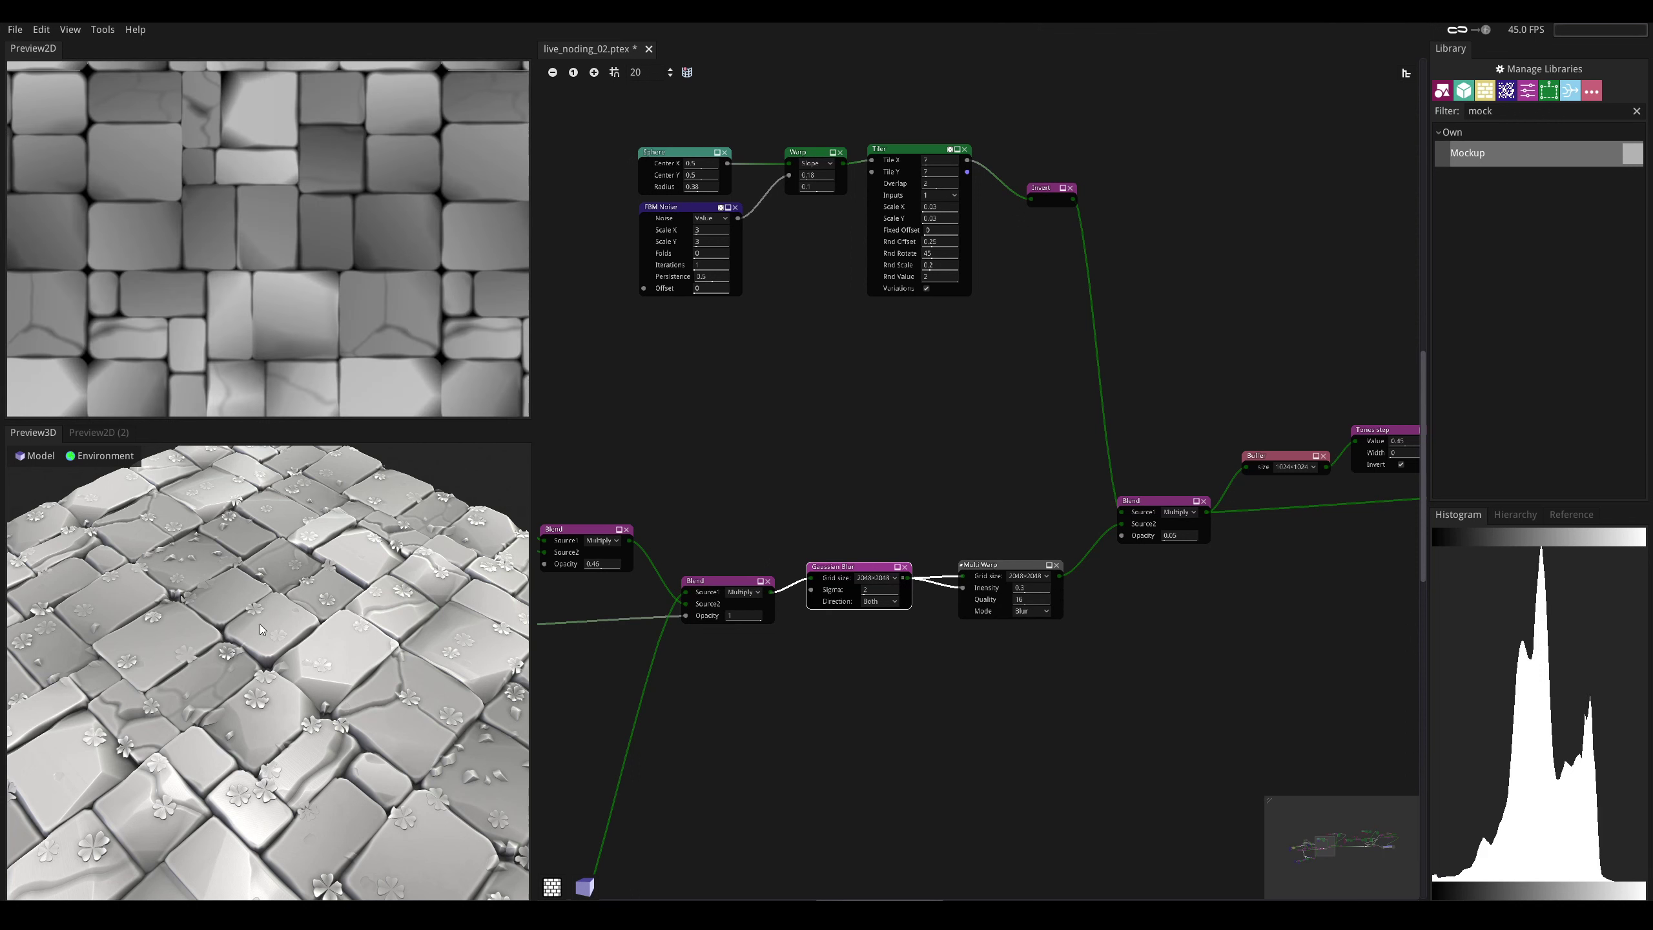
left_click_drag(302, 635, 305, 579)
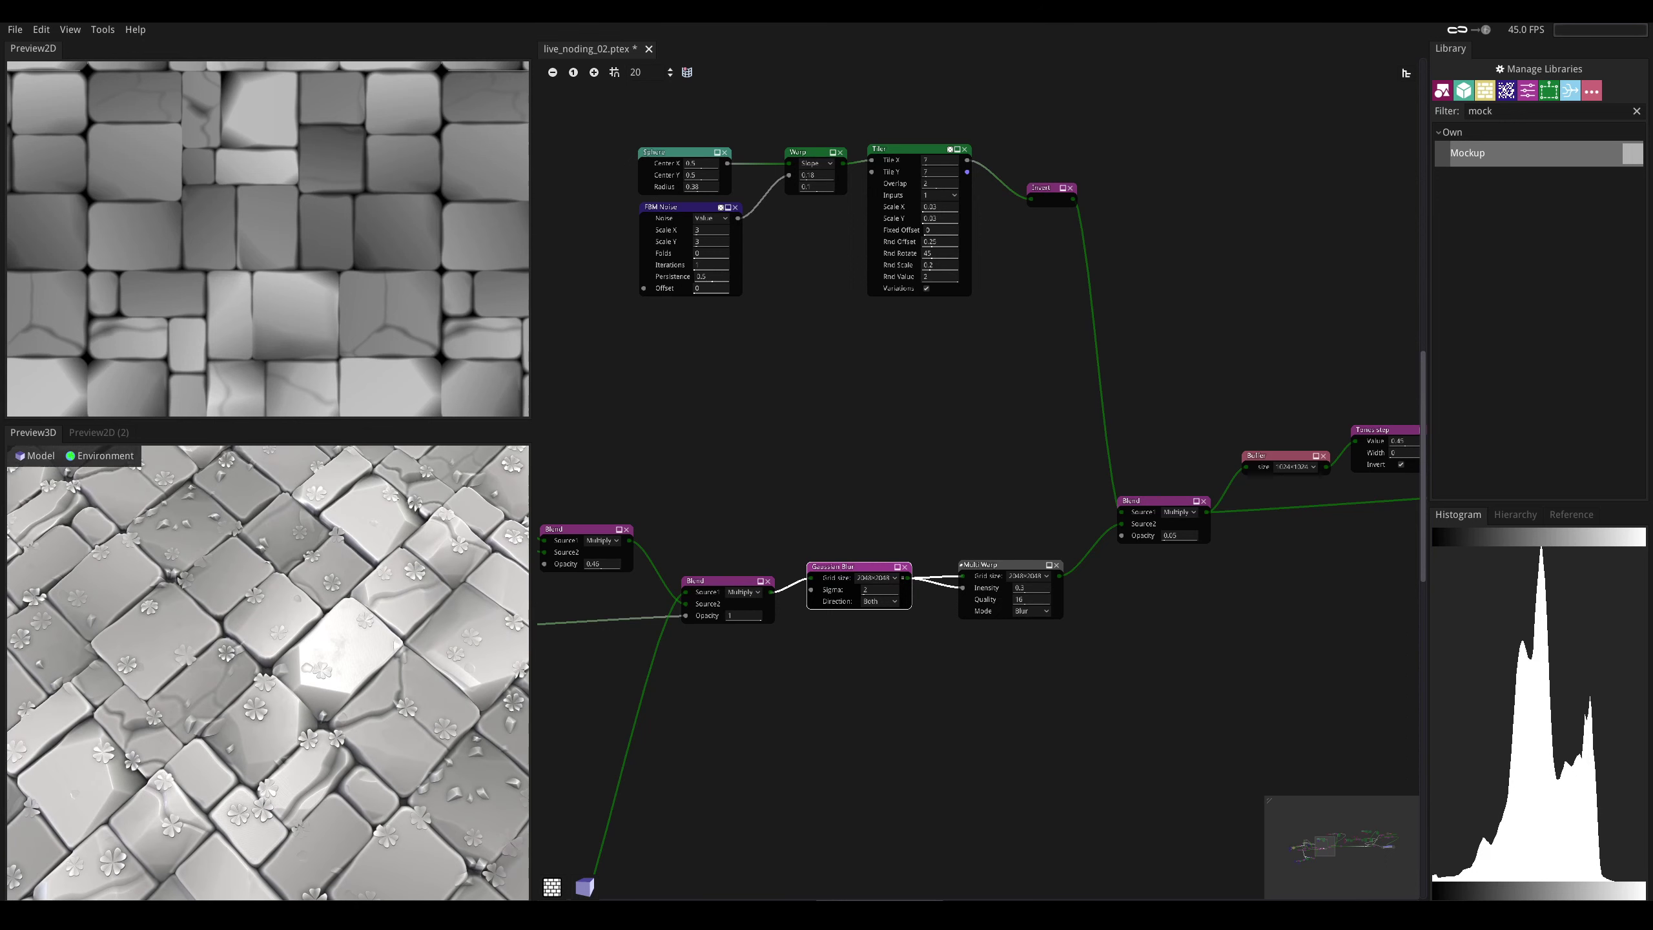
- Preview the Multi Warp output, examine its stone edges up close and compare it with the Gaussian Blur output
middle_click_drag(957, 481, 865, 515)
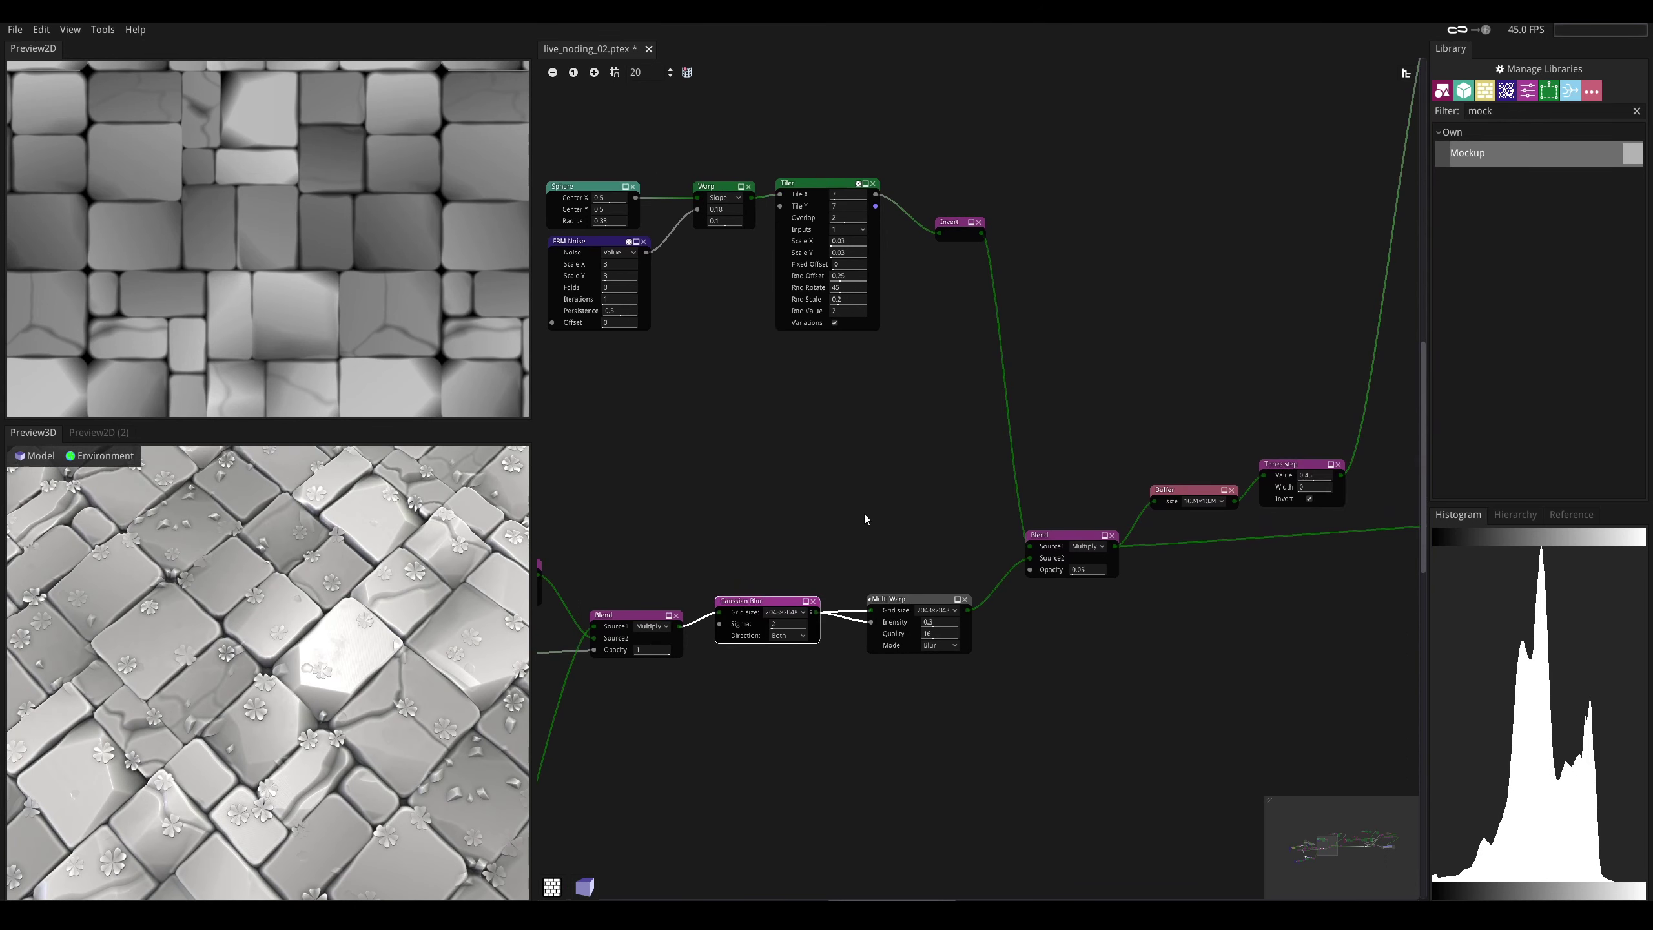
left_click(968, 610)
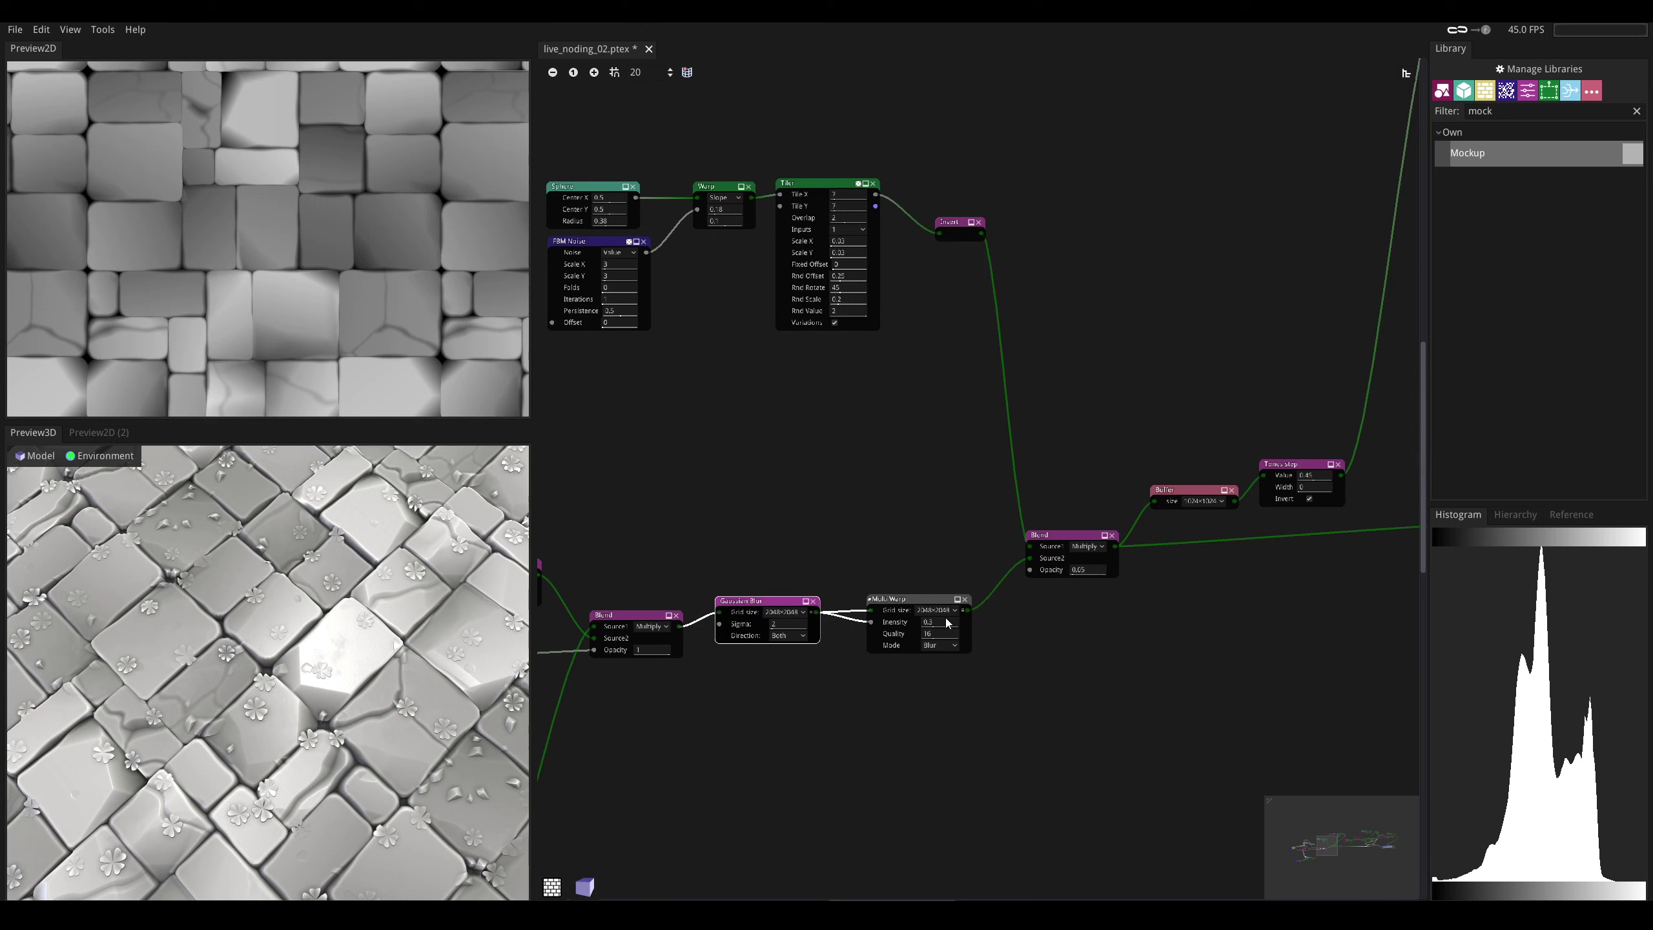
scroll(930, 631, "up", 2)
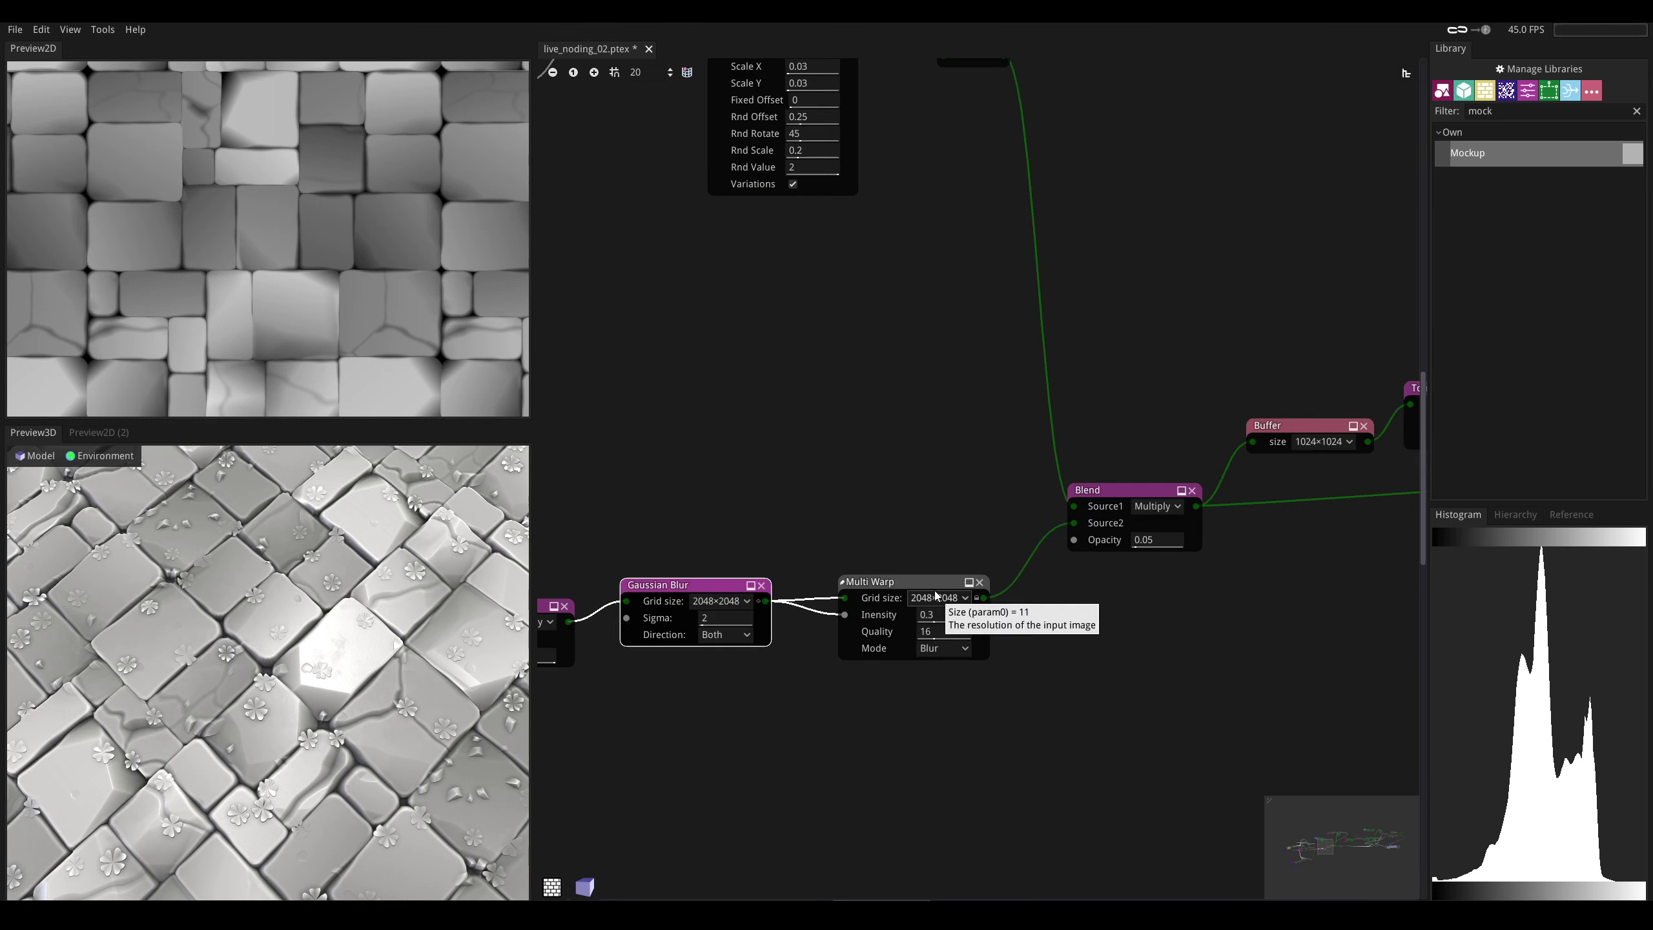
left_click_drag(929, 587, 940, 584)
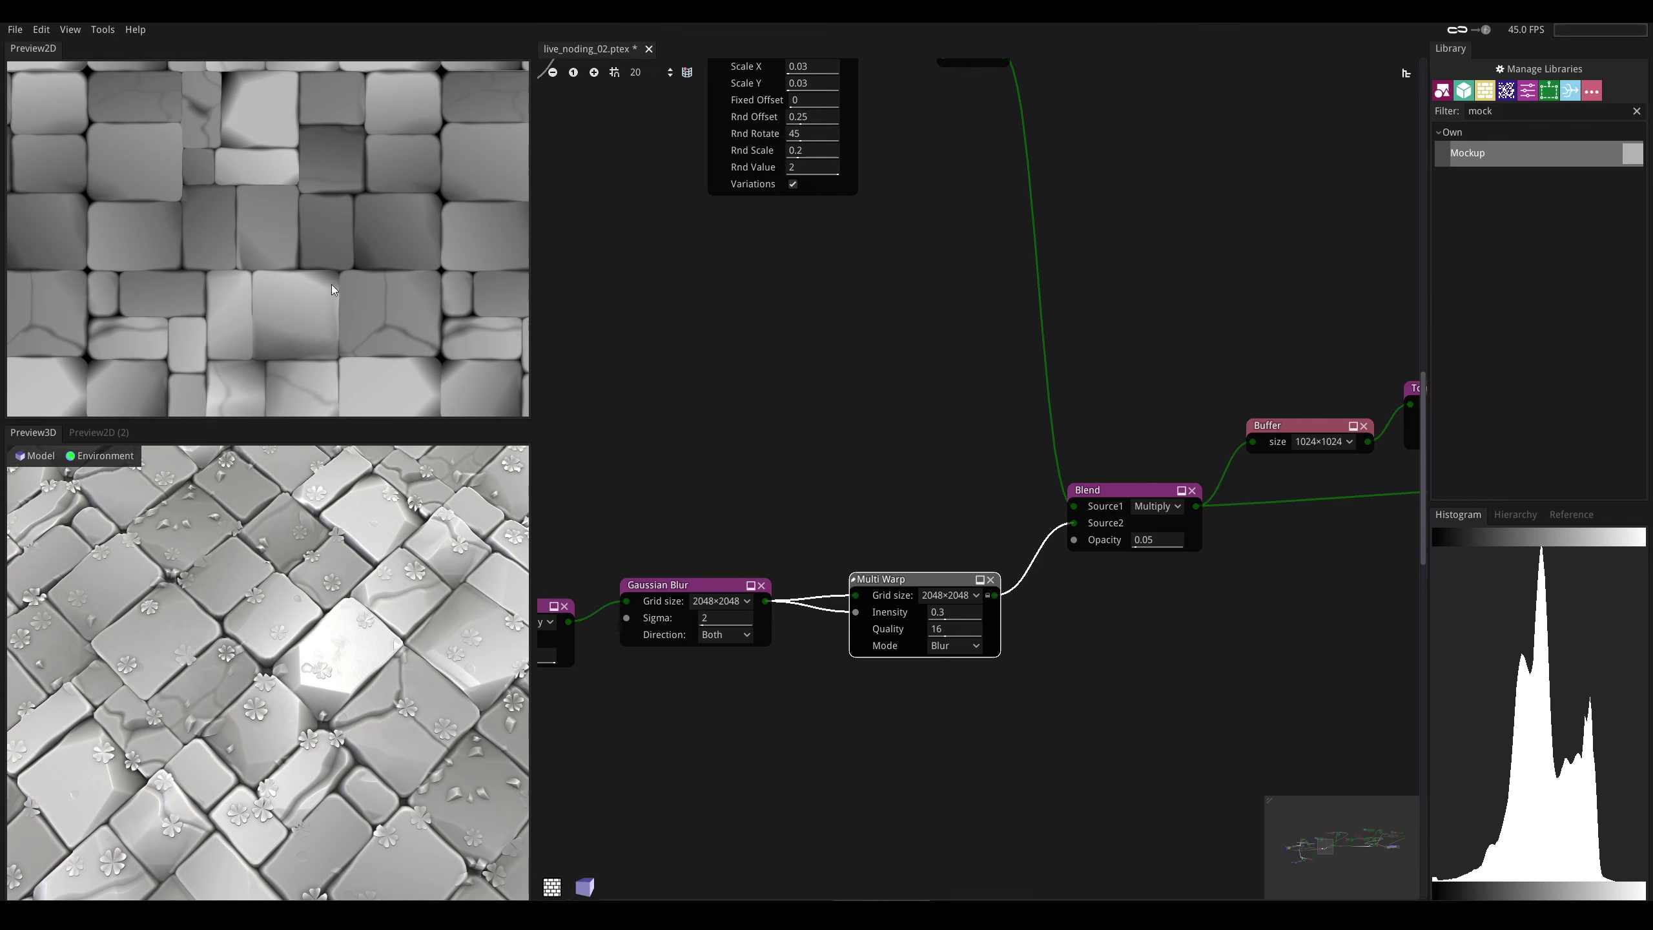
scroll(331, 284, "up", 3)
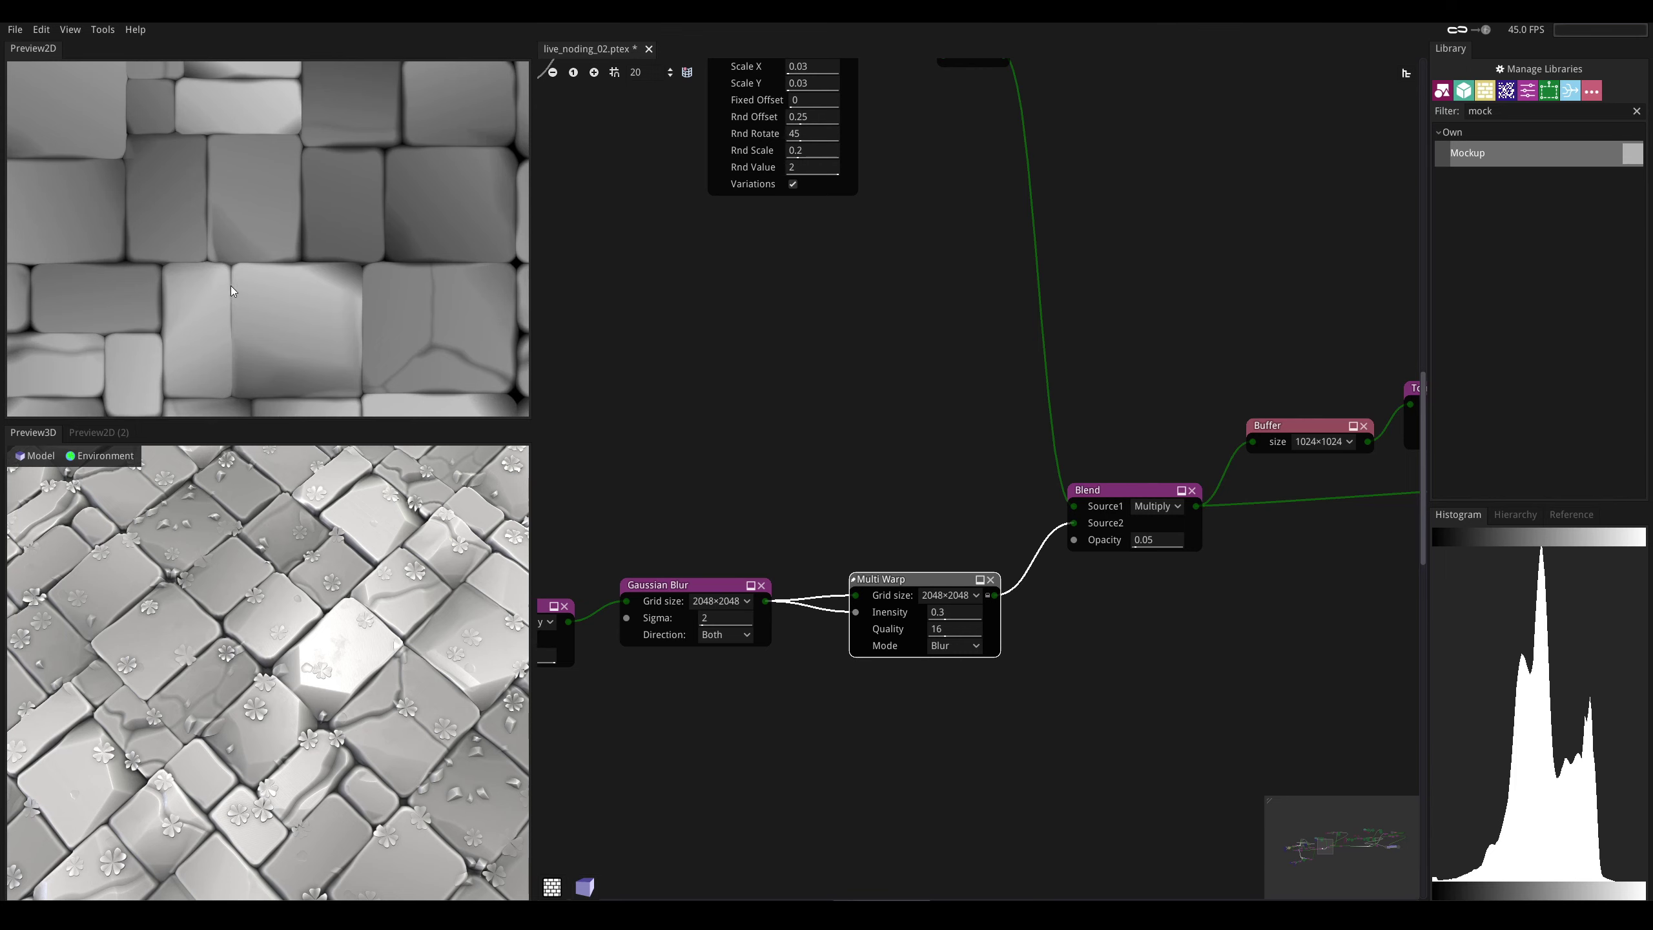
left_click(764, 601)
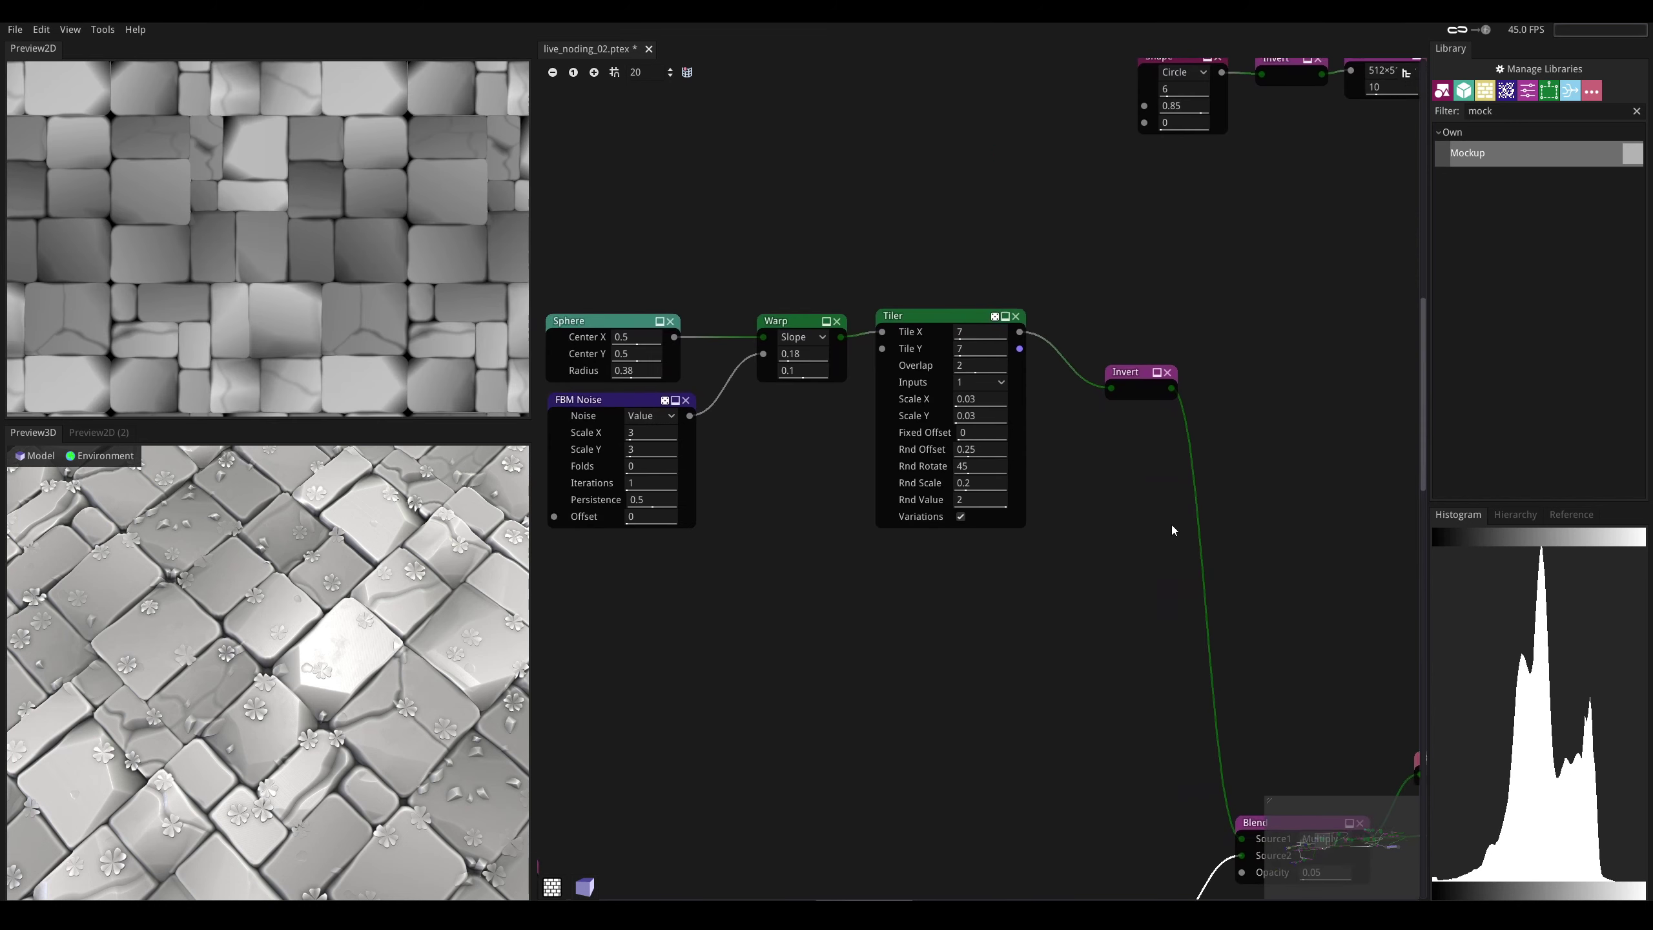
- Preview the Invert output of the Tiler branch and bring the Tiler's parameters into readable view
scroll(1173, 531, "down", 2)
left_click(1128, 263)
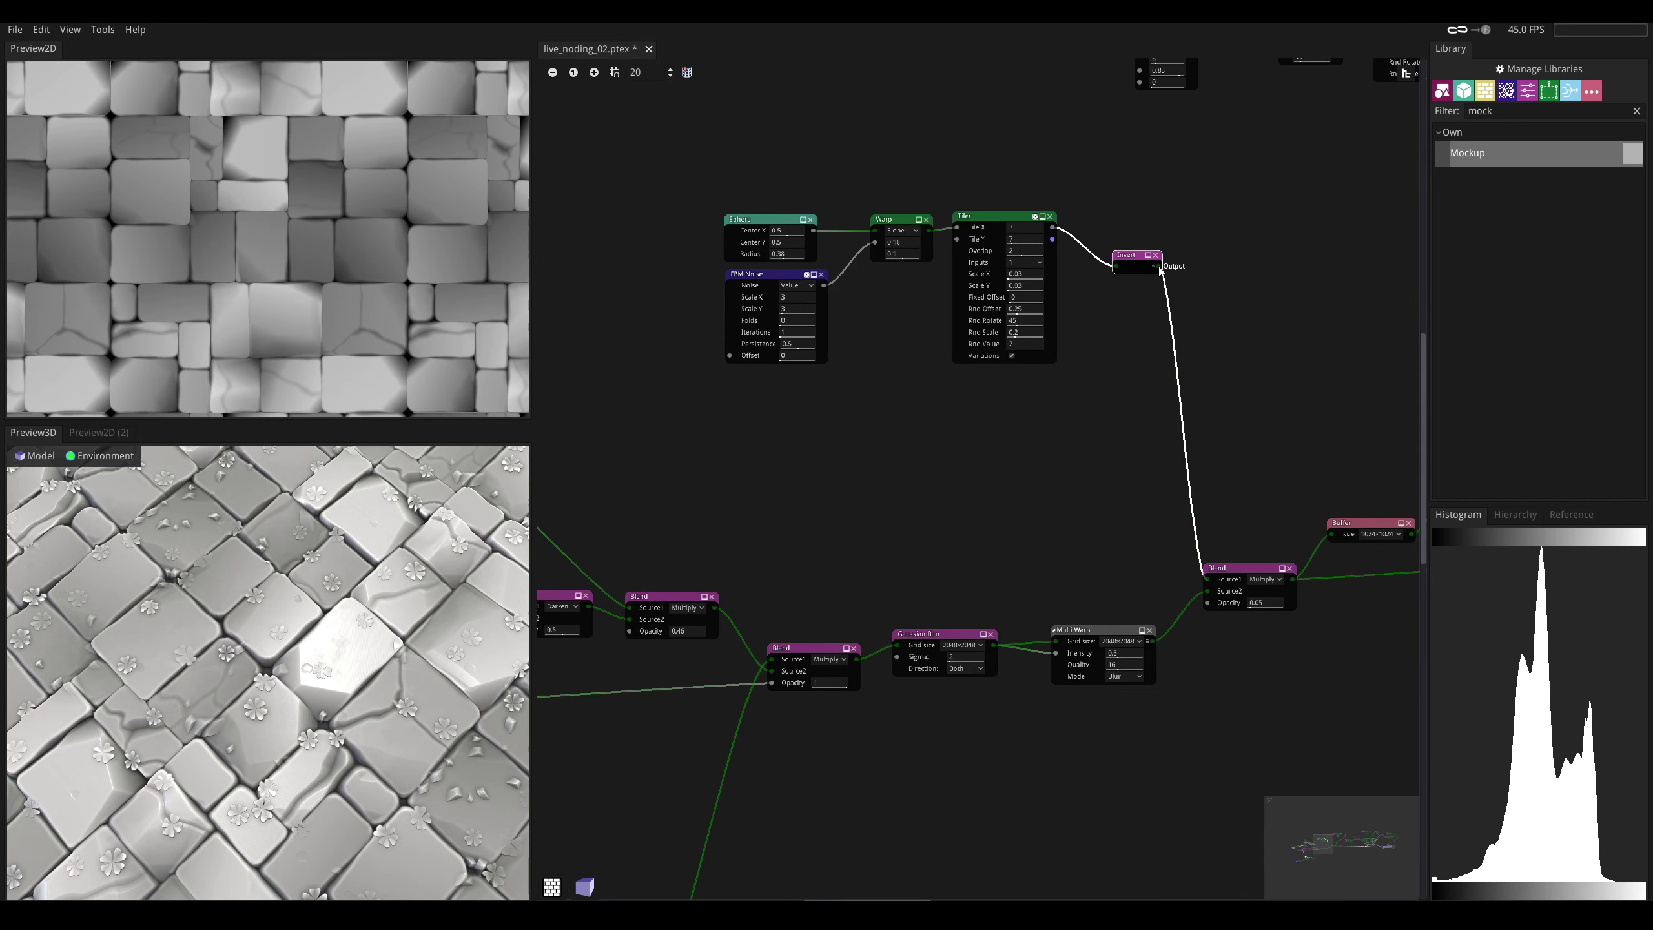
middle_click_drag(1133, 287, 1070, 454)
scroll(1046, 425, "up", 2)
scroll(1046, 425, "up", 2)
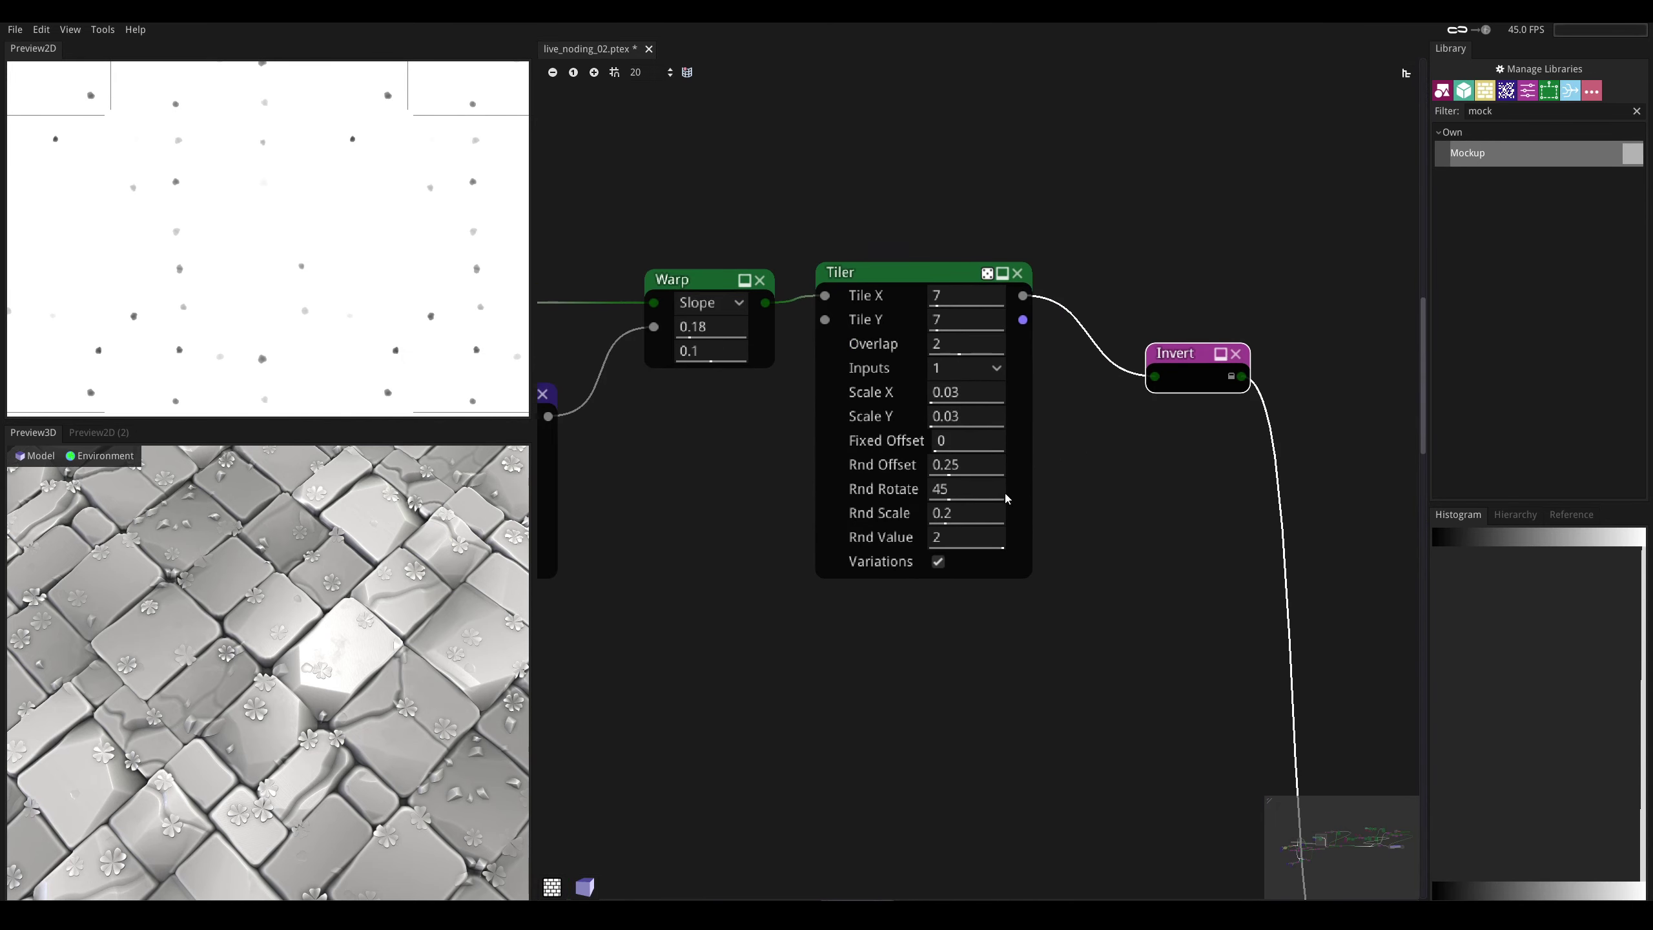
- Set the Tiler's Rnd Offset to 1 and inspect the small surface dents on the 3D stones
left_click_drag(976, 466, 994, 467)
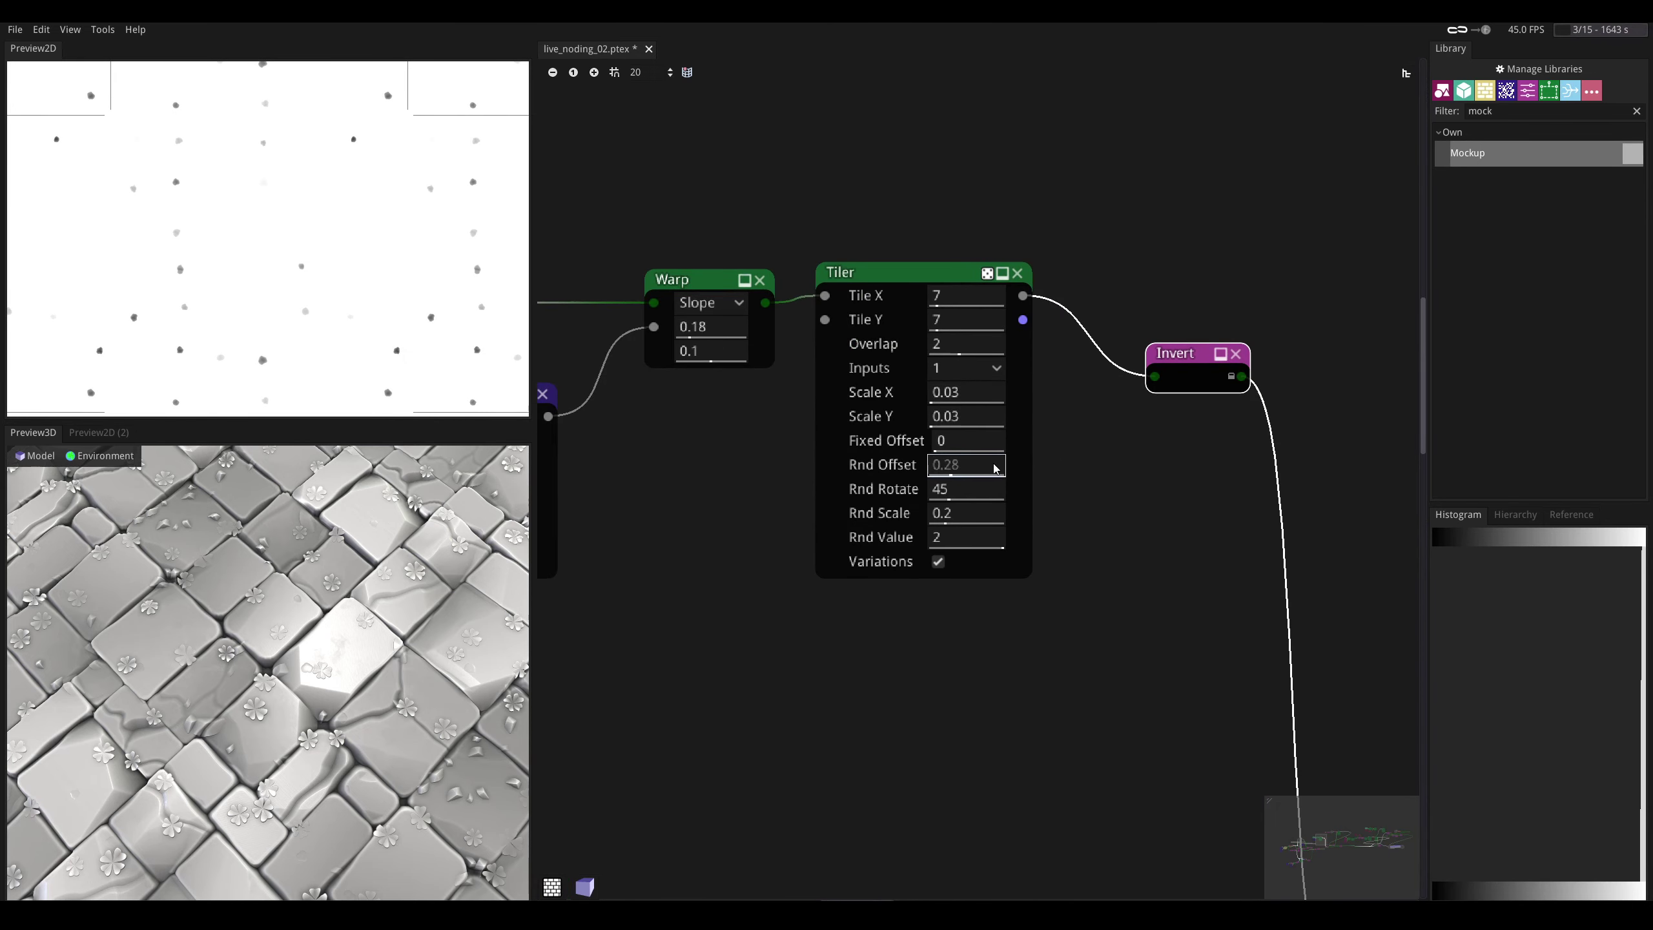
type("1")
key("Return")
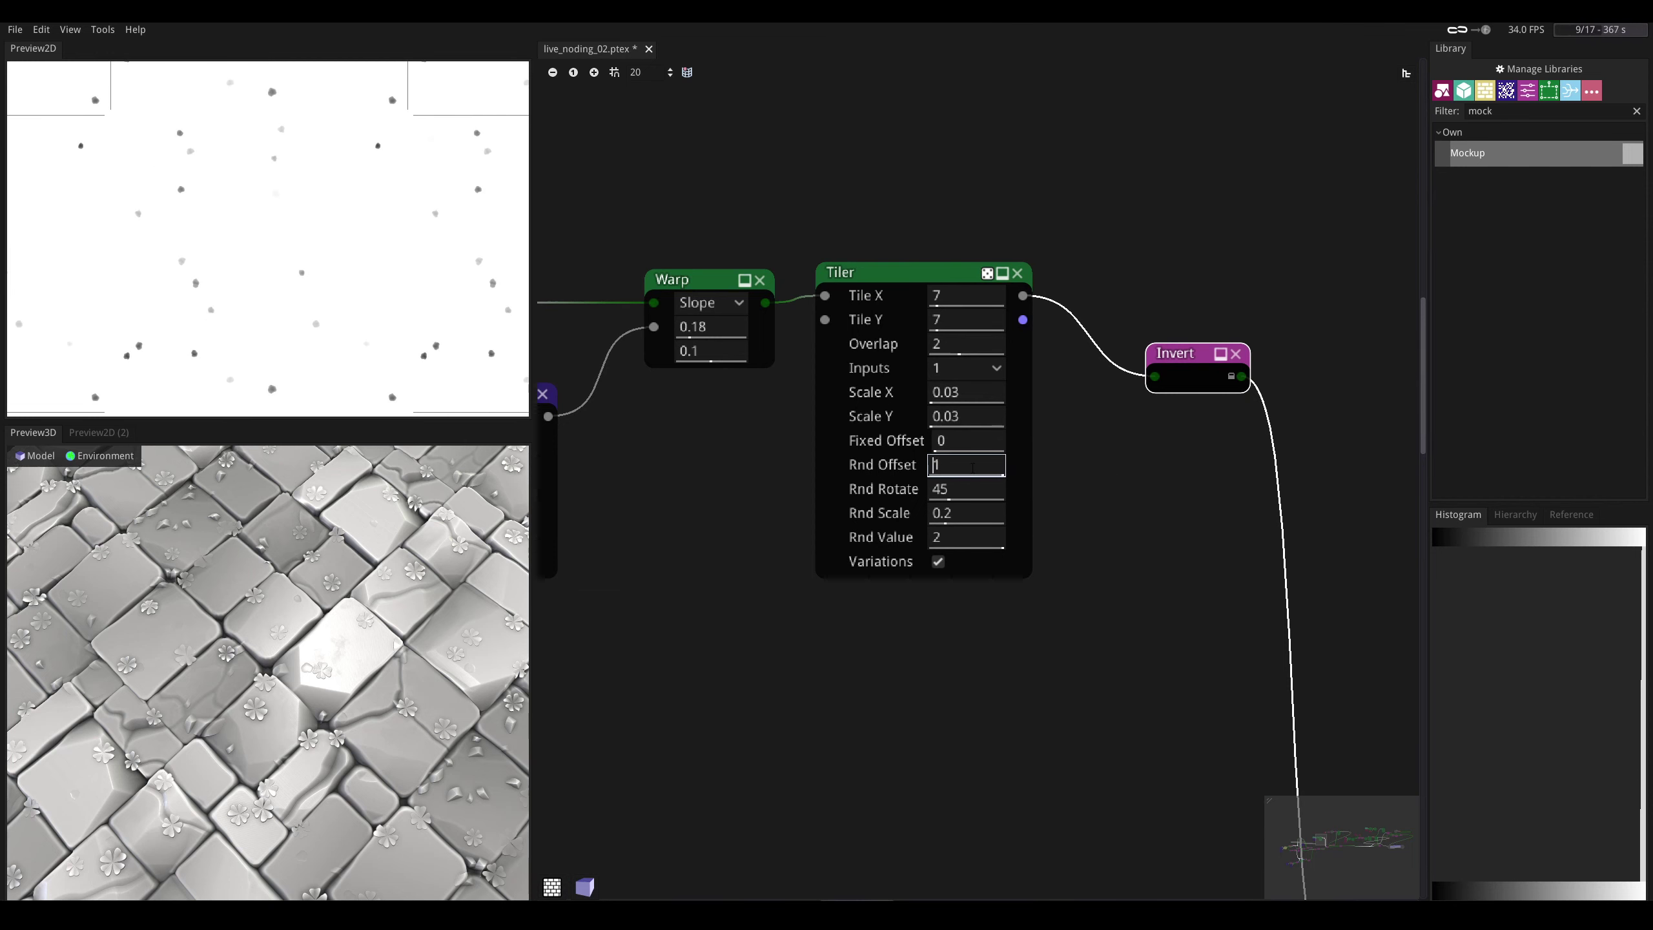
middle_click_drag(758, 446, 927, 450)
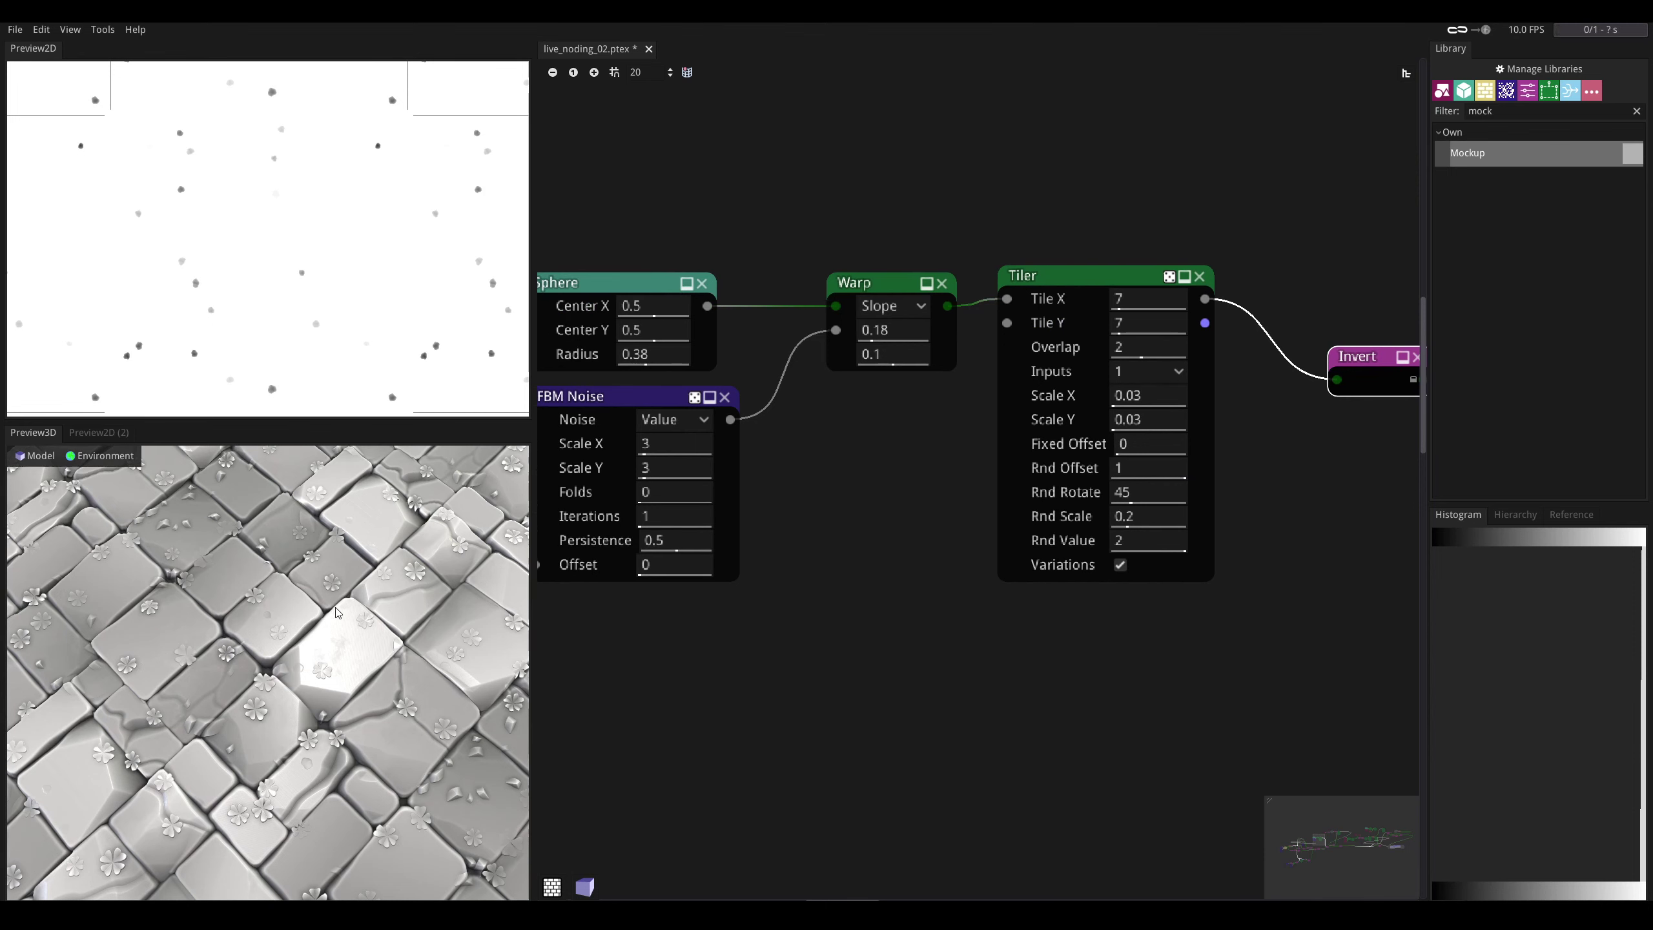
scroll(404, 571, "up", 5)
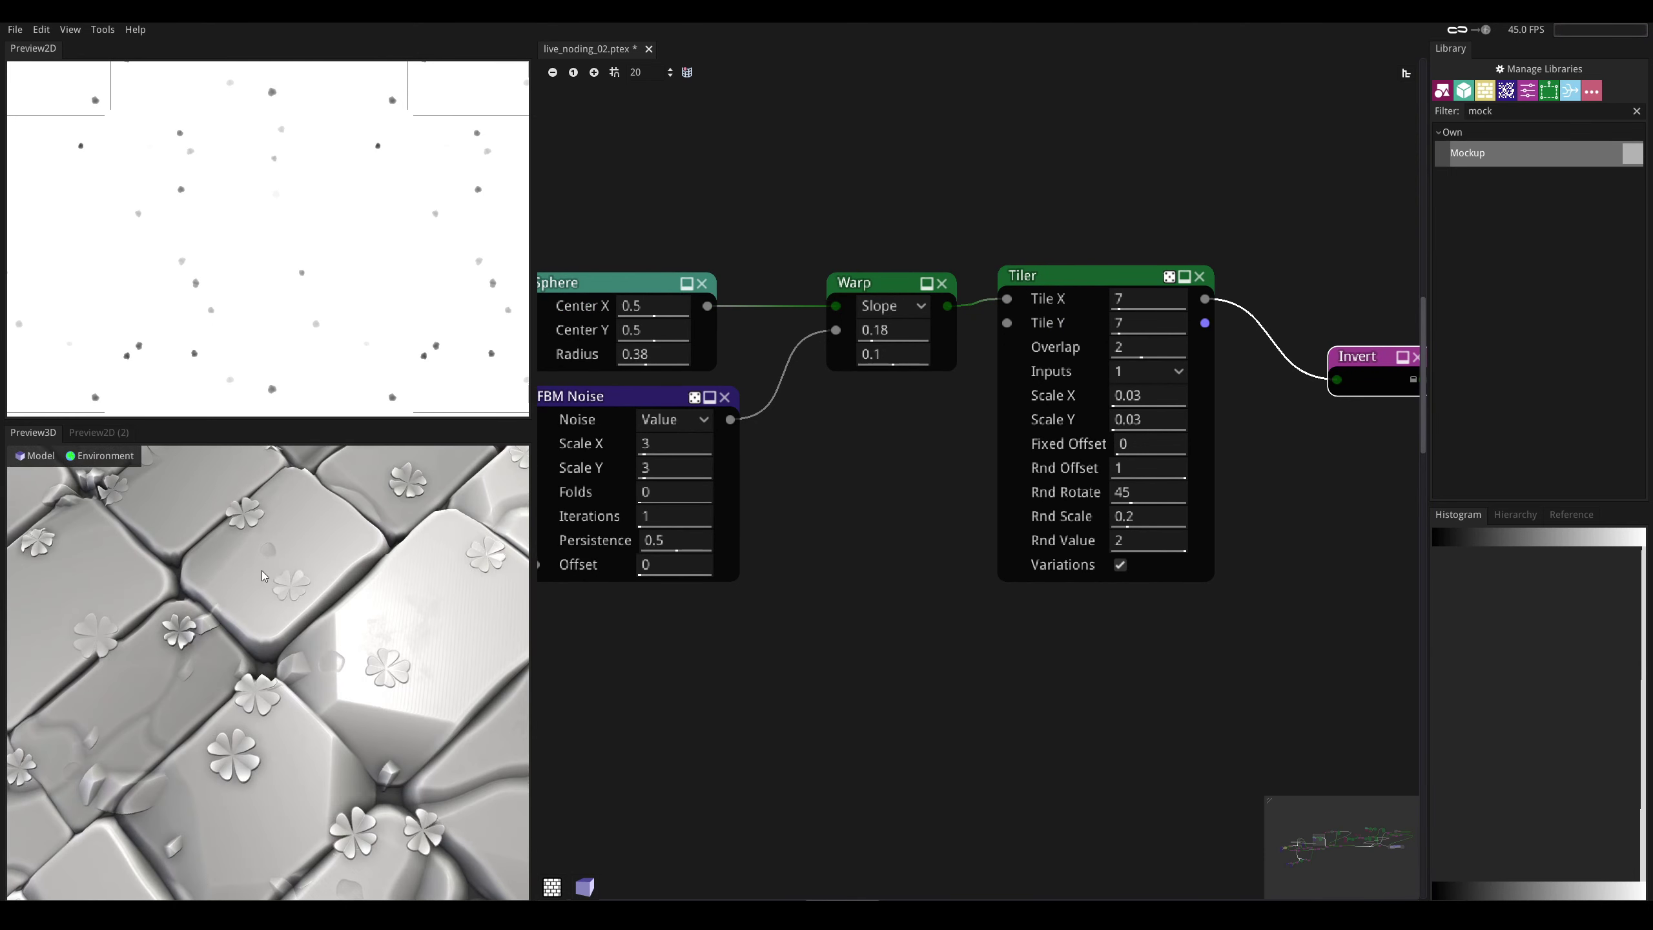
scroll(268, 571, "down", 6)
left_click_drag(268, 572, 203, 564)
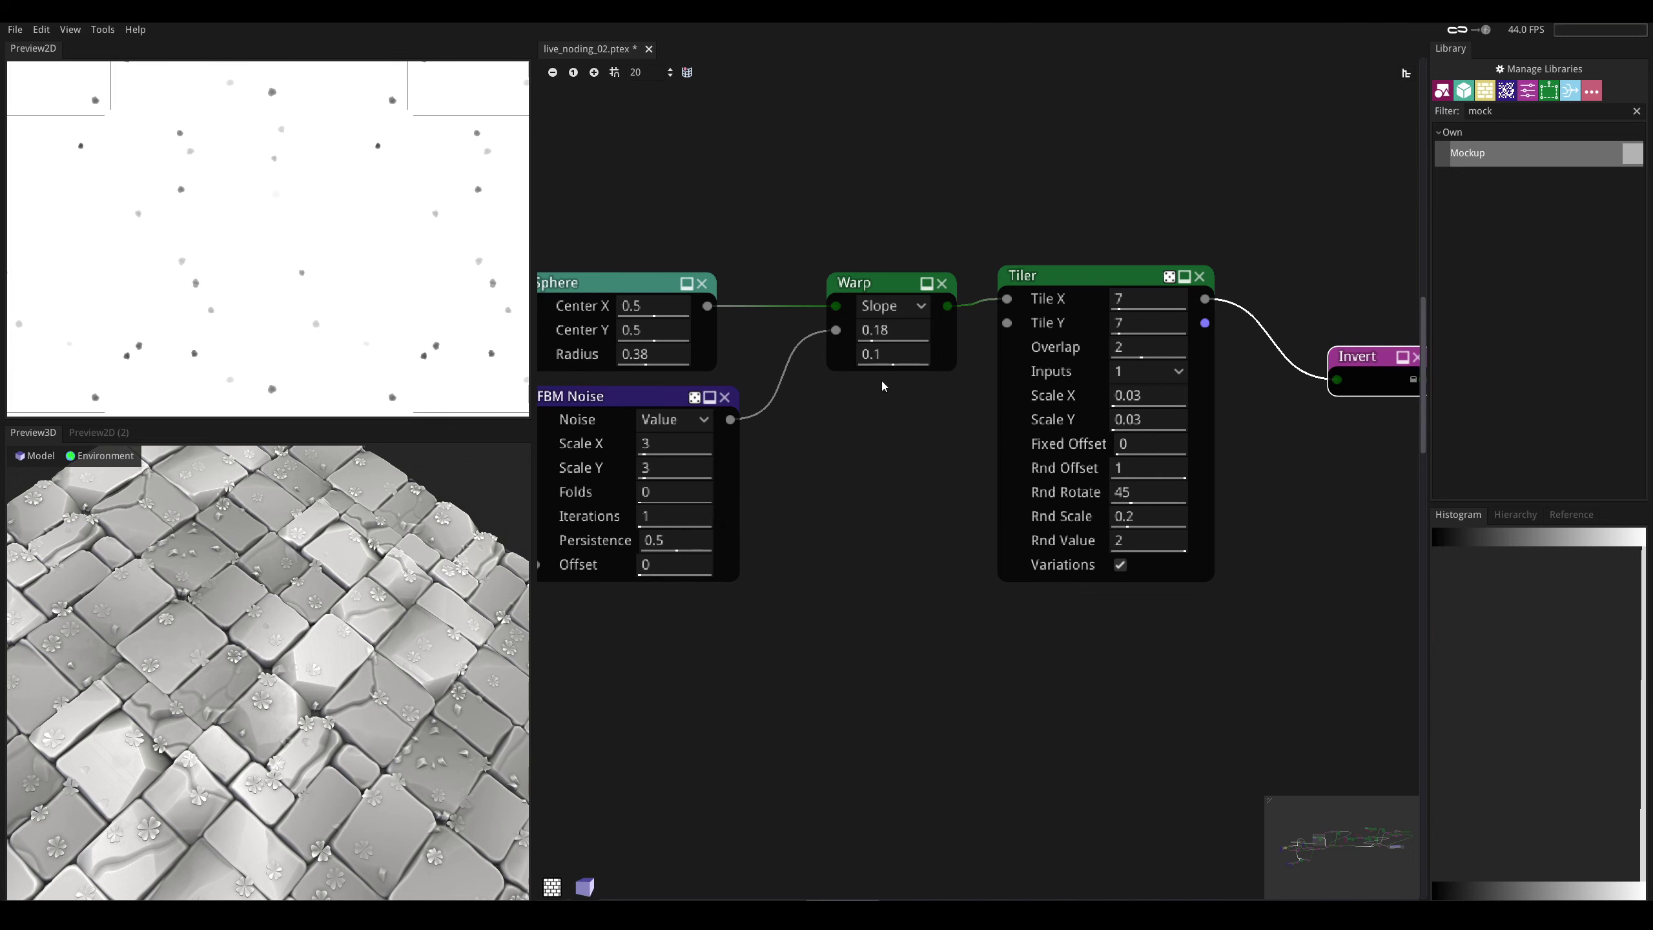
- Select the Sphere node at the start of the Tiler branch and preview its output
middle_click_drag(882, 381, 1041, 506)
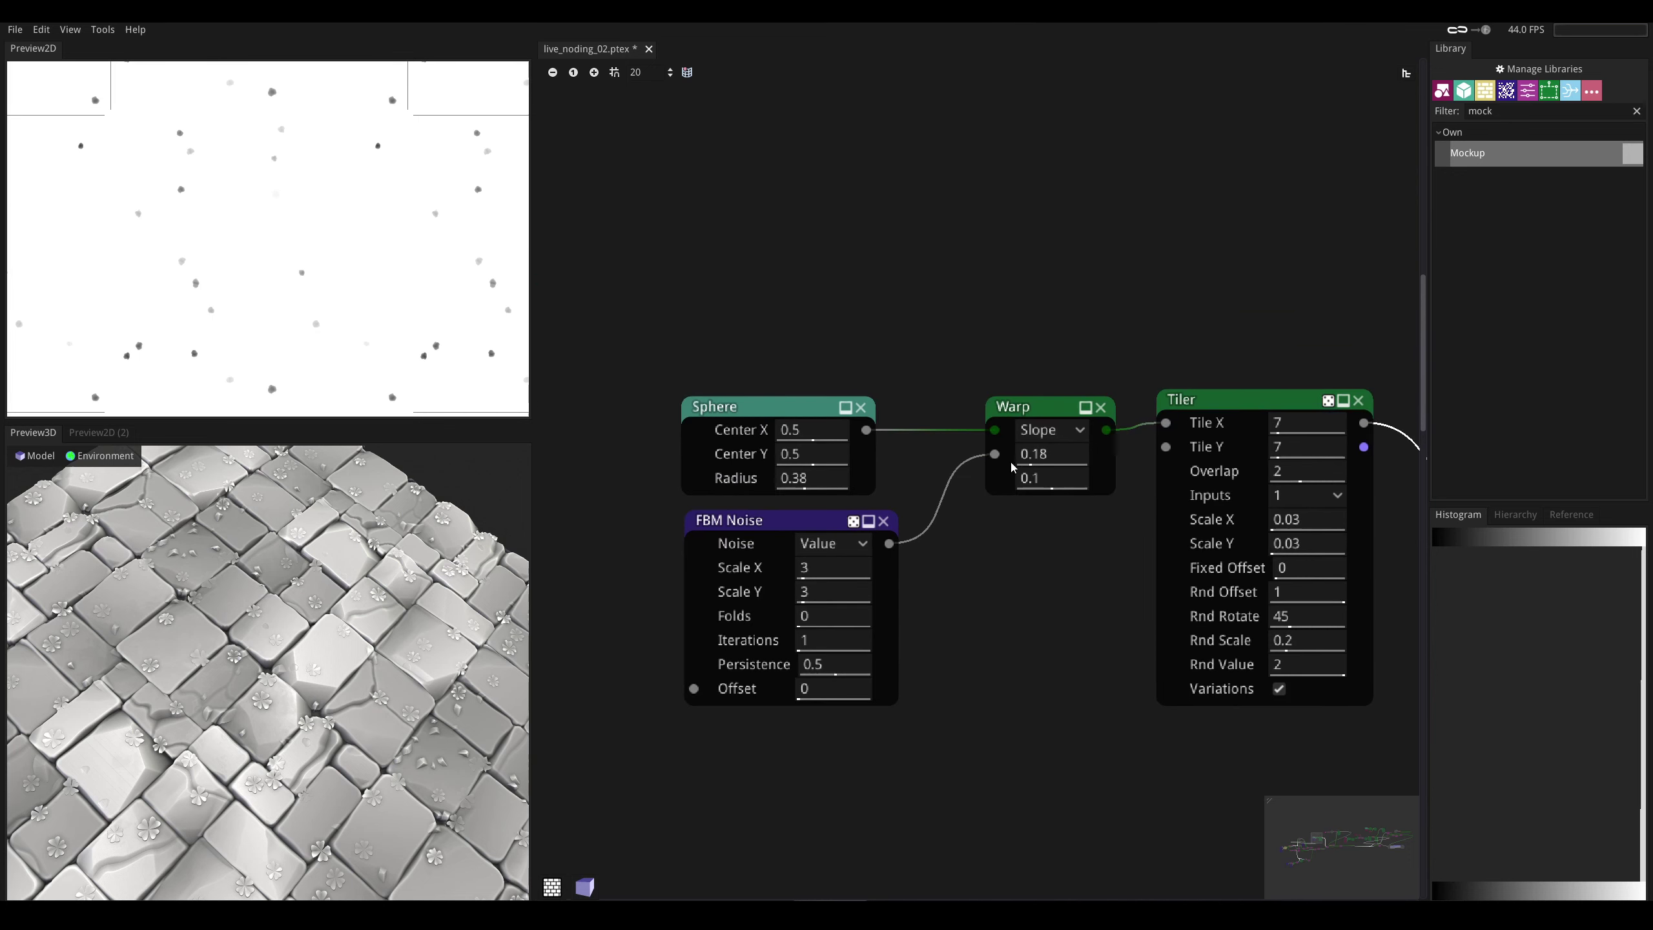
left_click(789, 405)
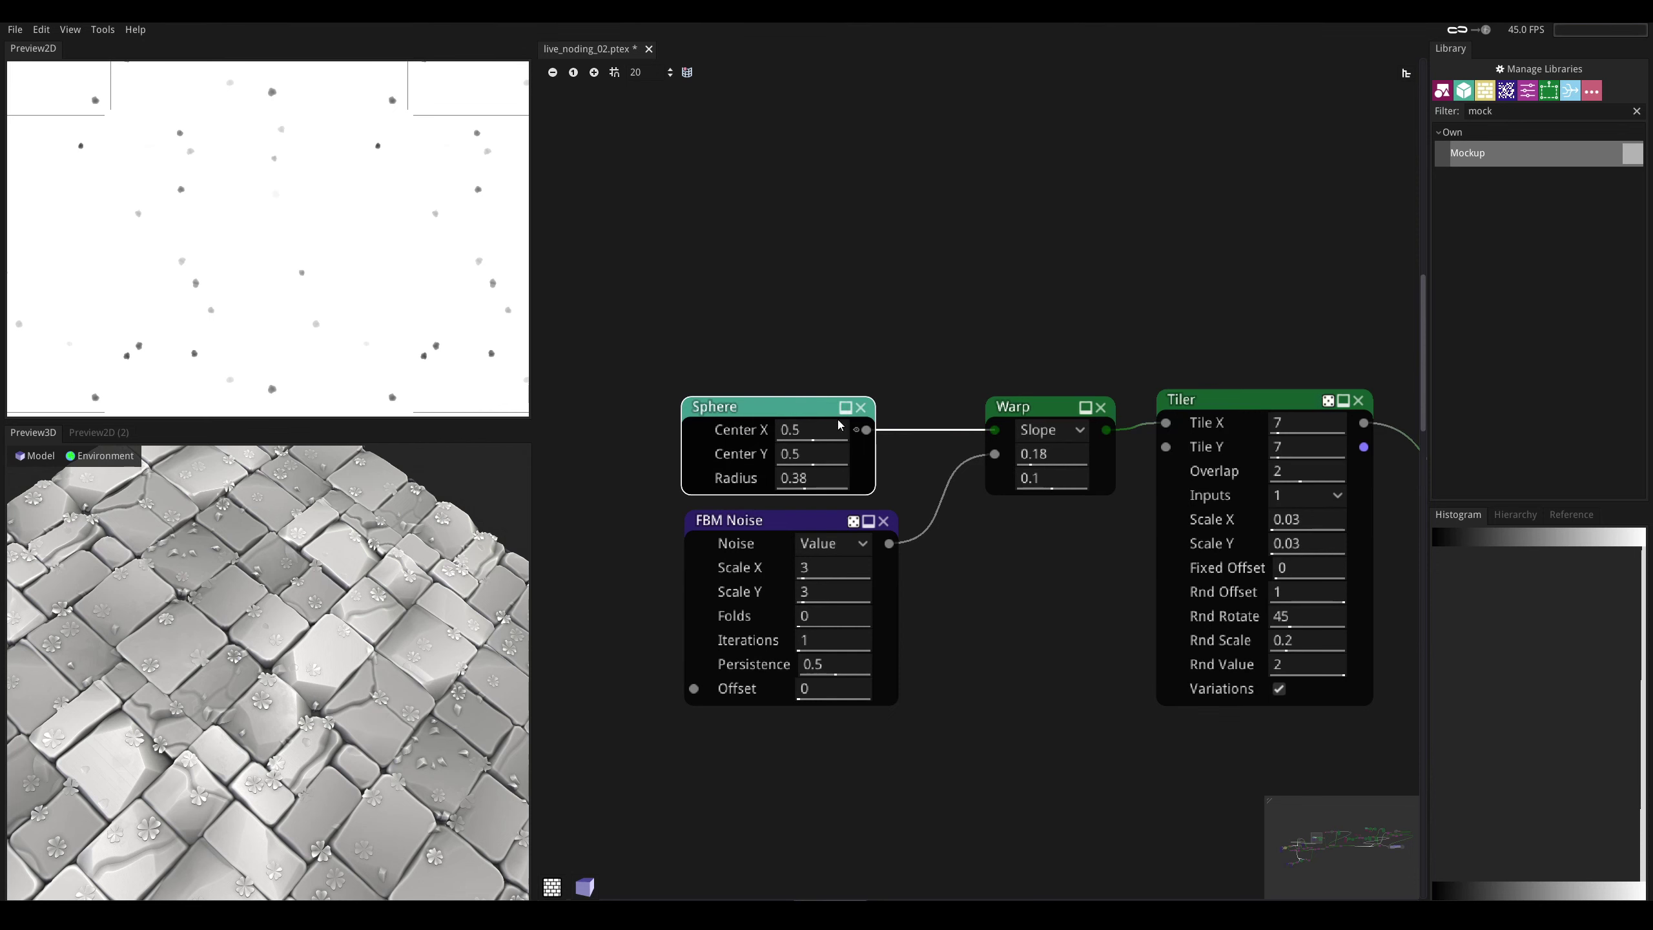
left_click(865, 433, "ctrl")
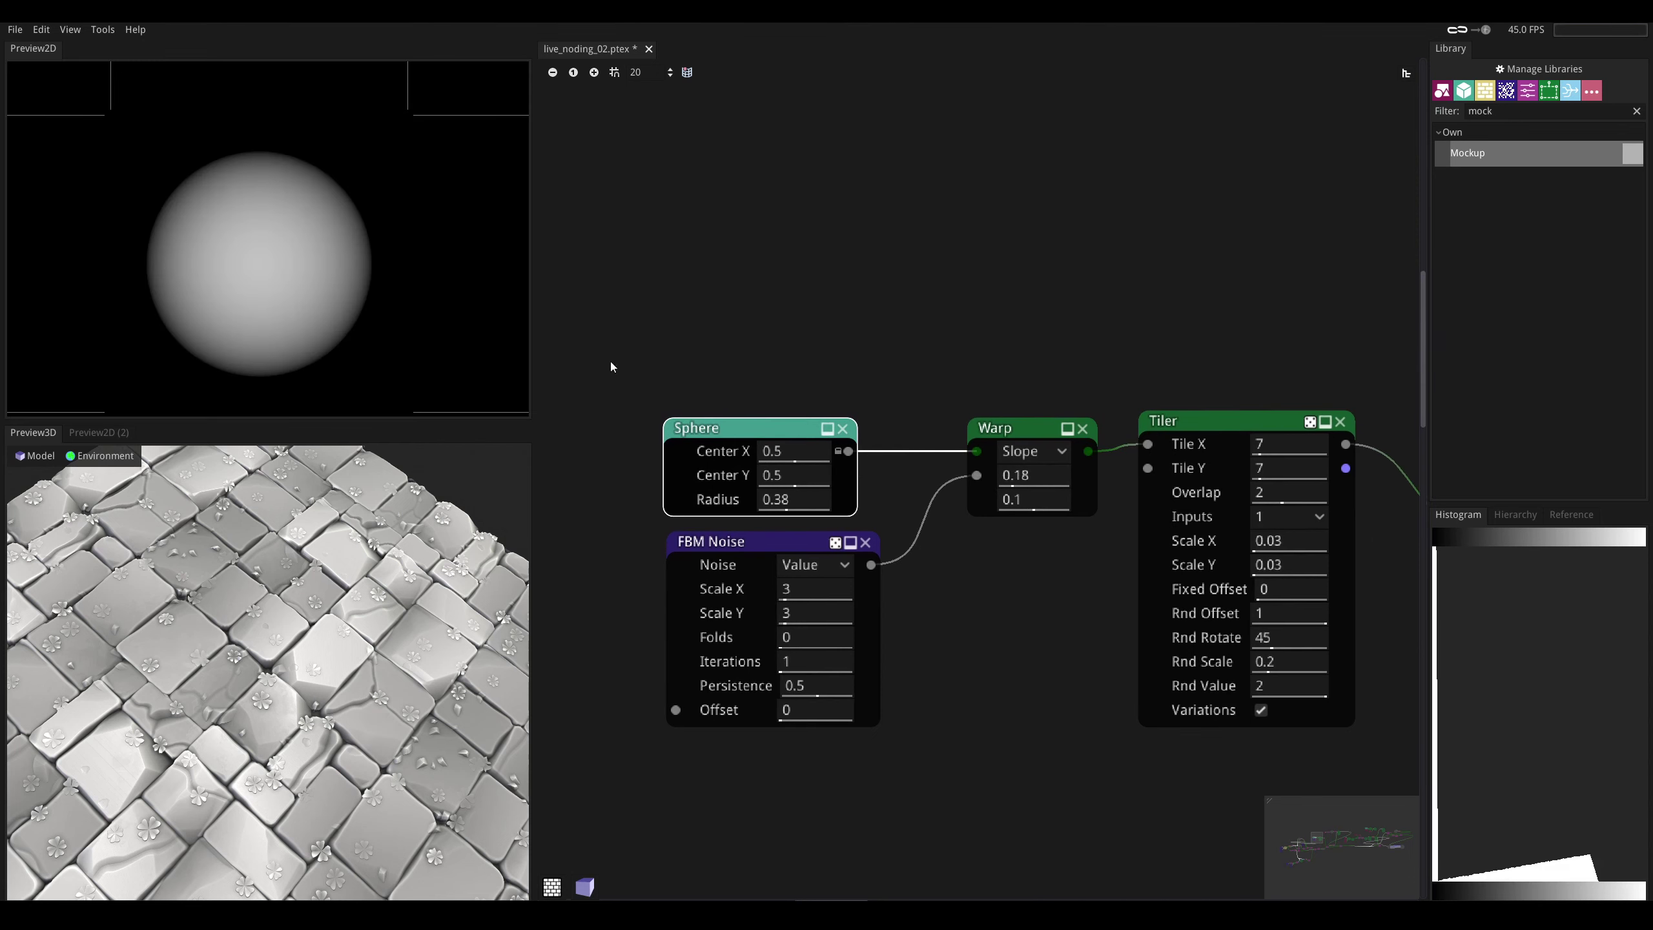
- Preview the output of the Warp node and the scattered dents from the Tiler it feeds
middle_click_drag(954, 387, 872, 414)
left_click(1001, 460, "ctrl")
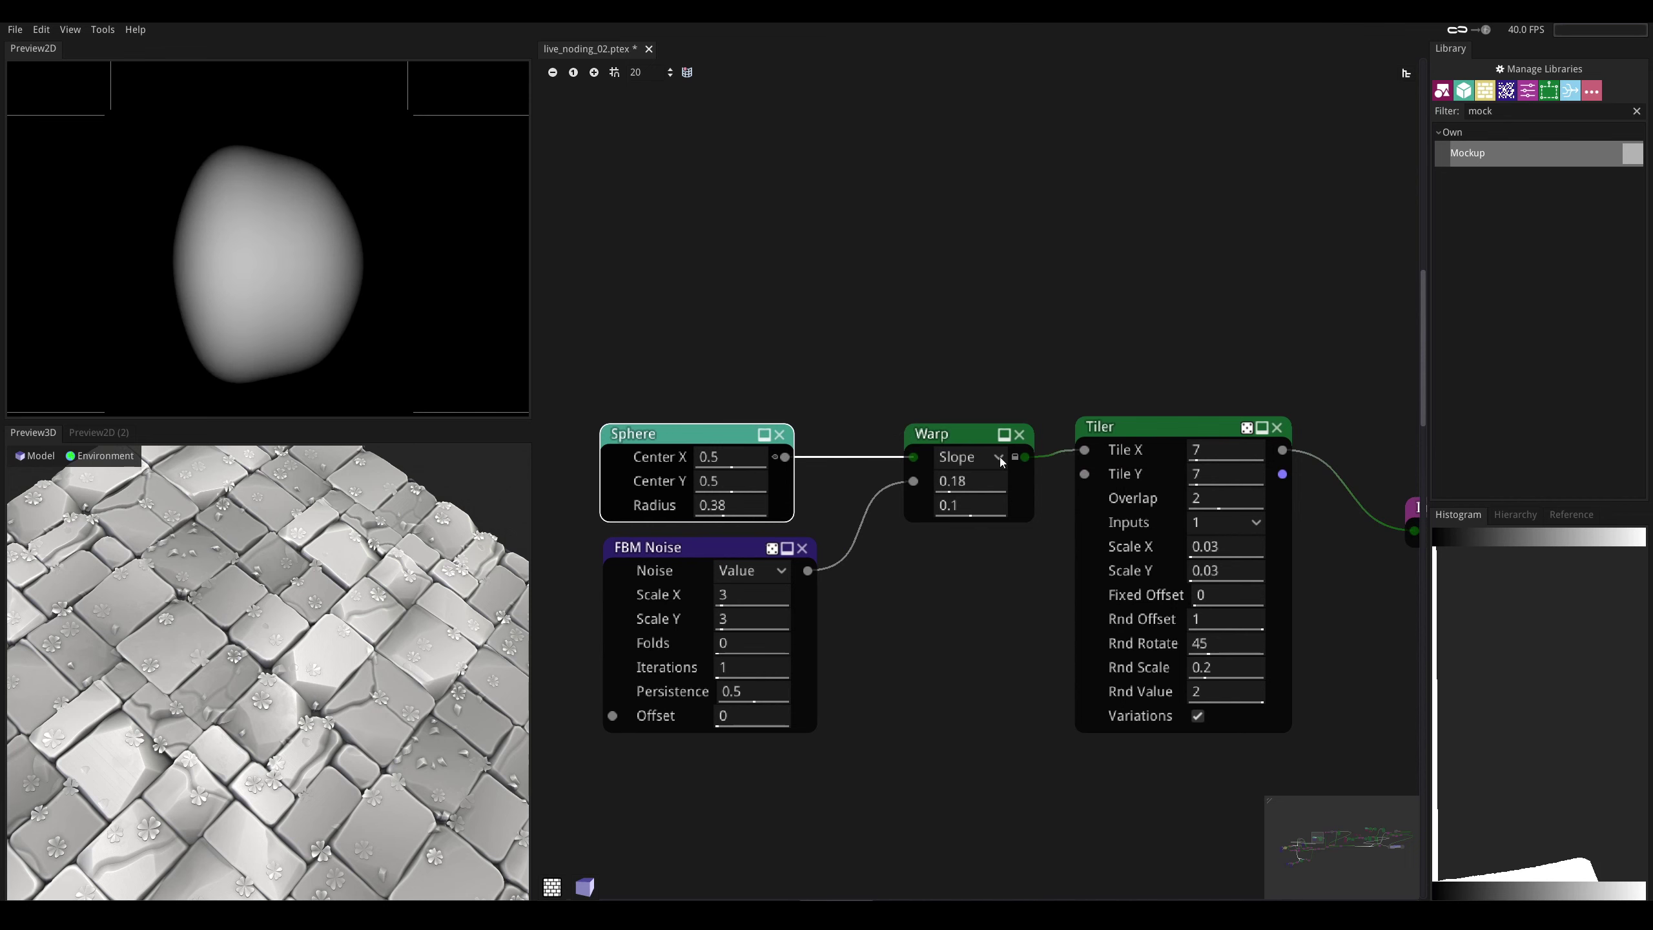
middle_click_drag(1287, 490, 1071, 484)
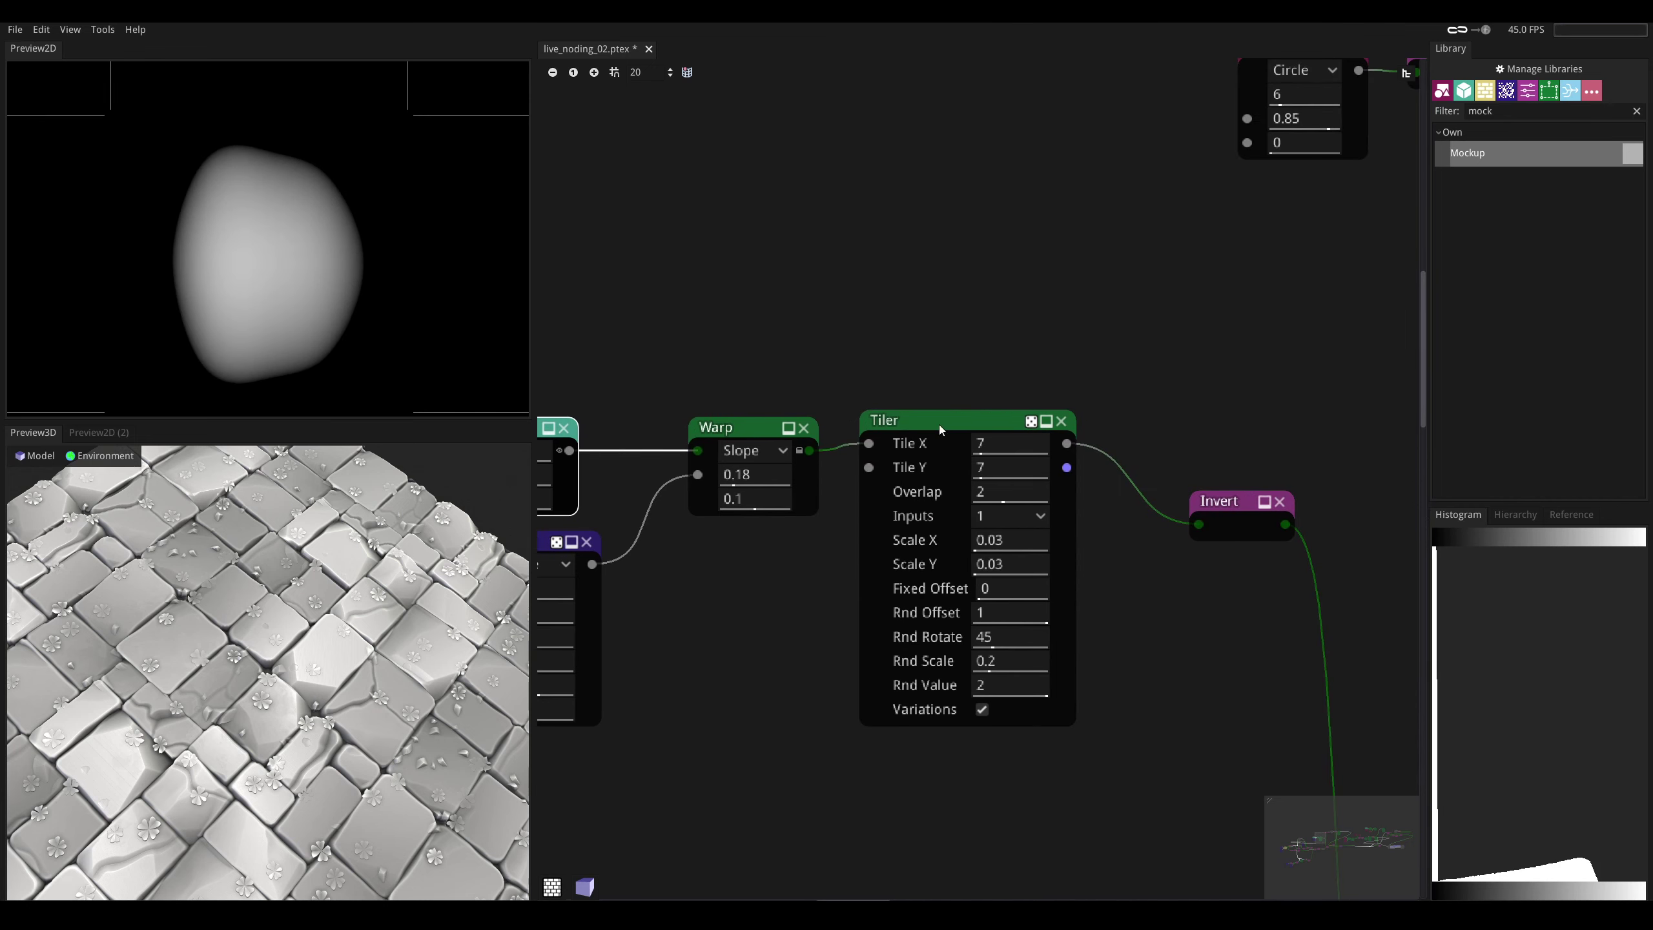
left_click(1067, 445, "ctrl")
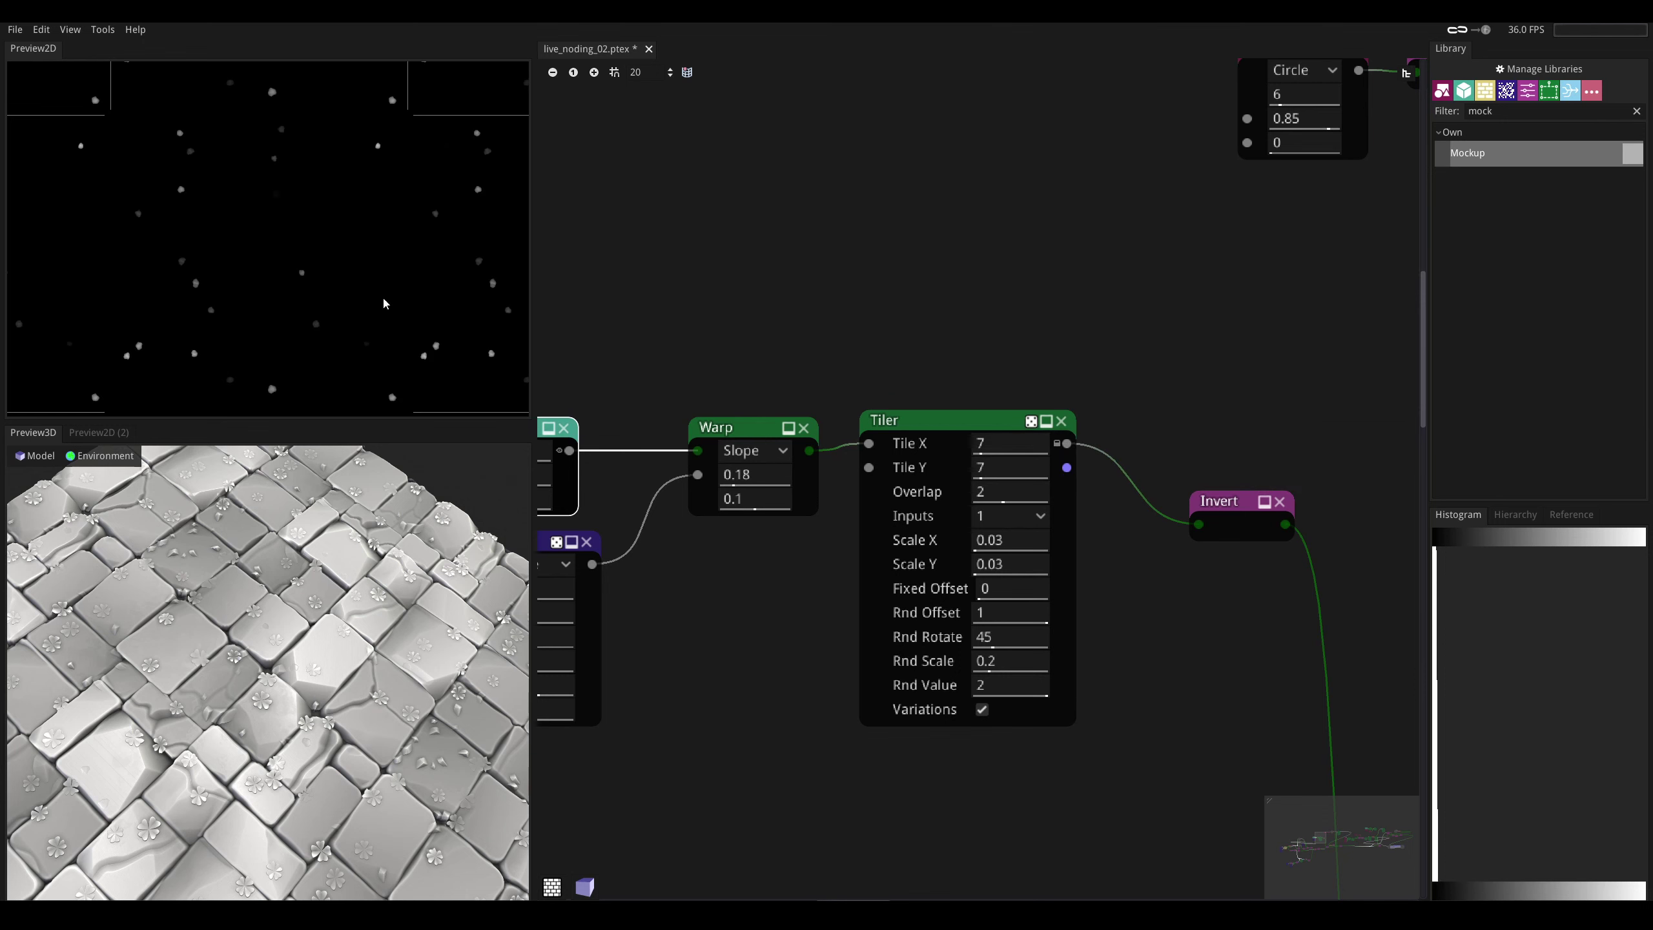
- Move the Invert node closer to the Tiler, nearly level with the Tiler's top, and preview its output
middle_click_drag(1191, 506, 1062, 468)
left_click_drag(1091, 468, 1047, 421)
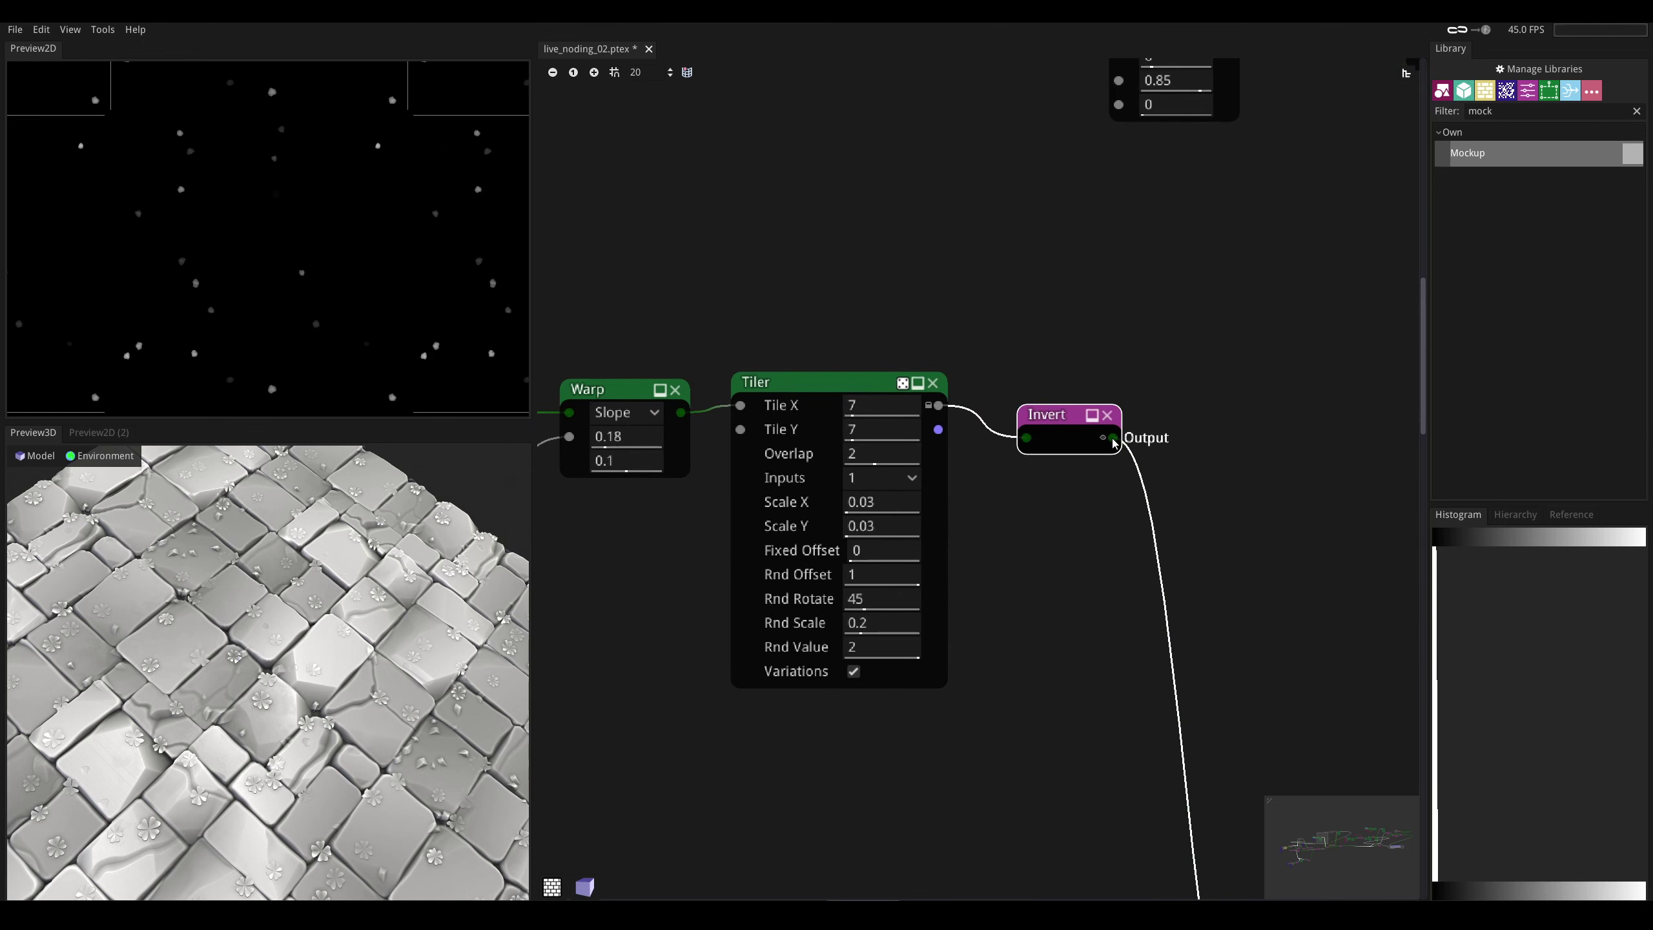
left_click(1113, 440, "ctrl")
- Return to the Sphere node at the start of the dents branch and preview its output
middle_click_drag(940, 491, 1120, 513)
middle_click_drag(654, 385, 765, 382)
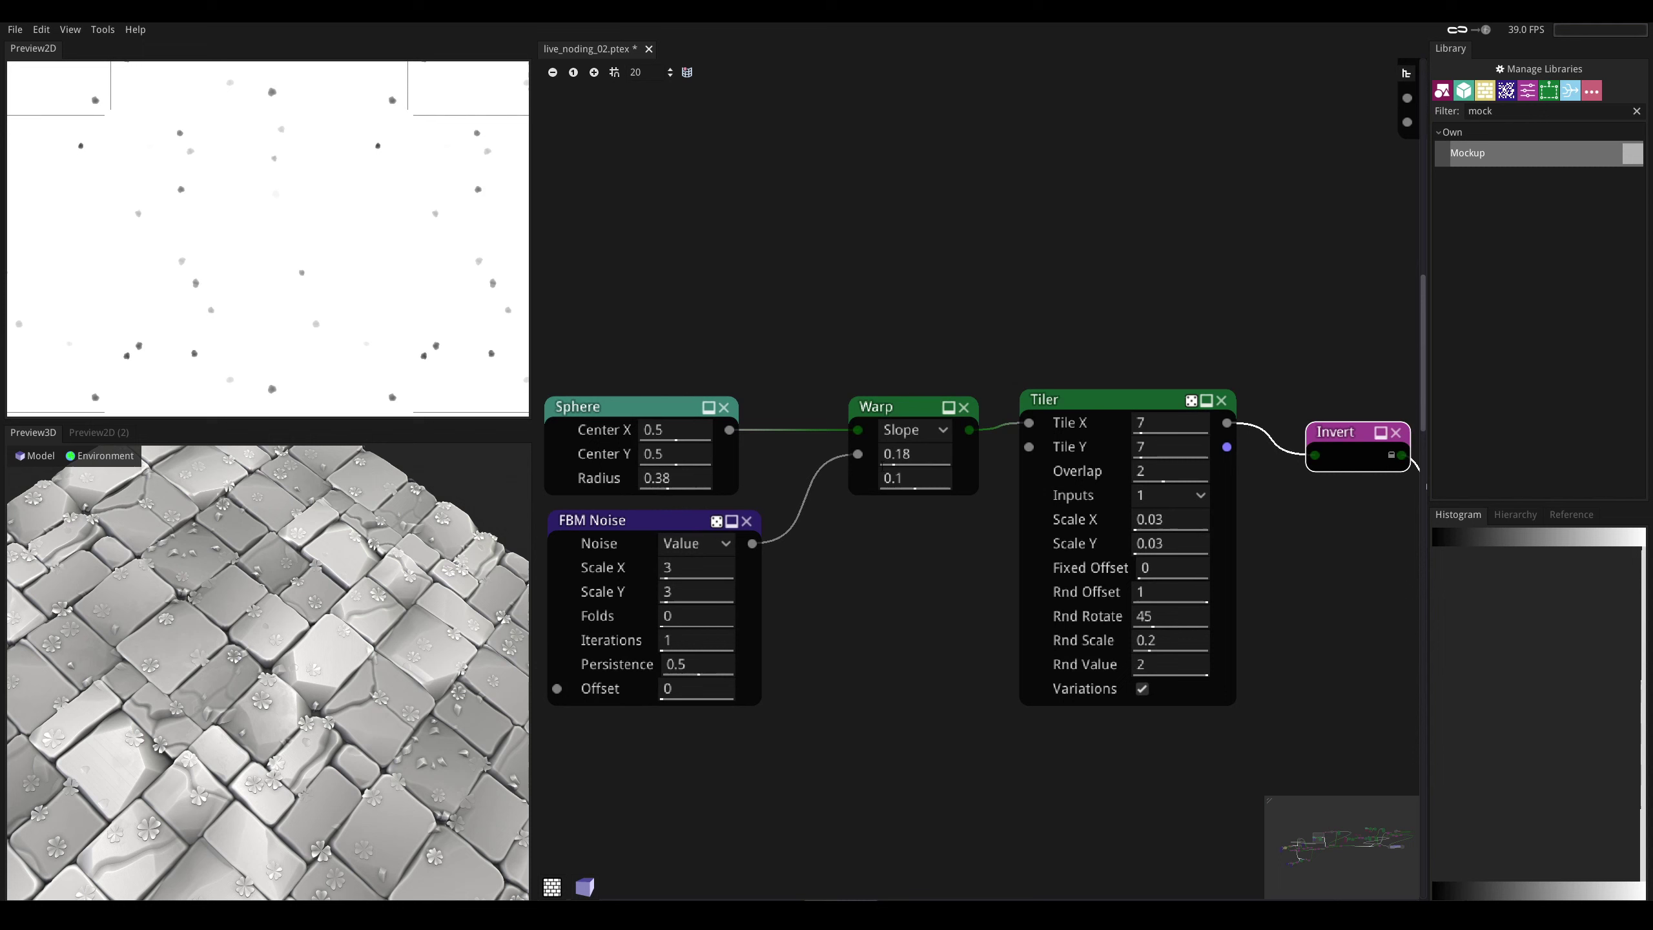
left_click(671, 420)
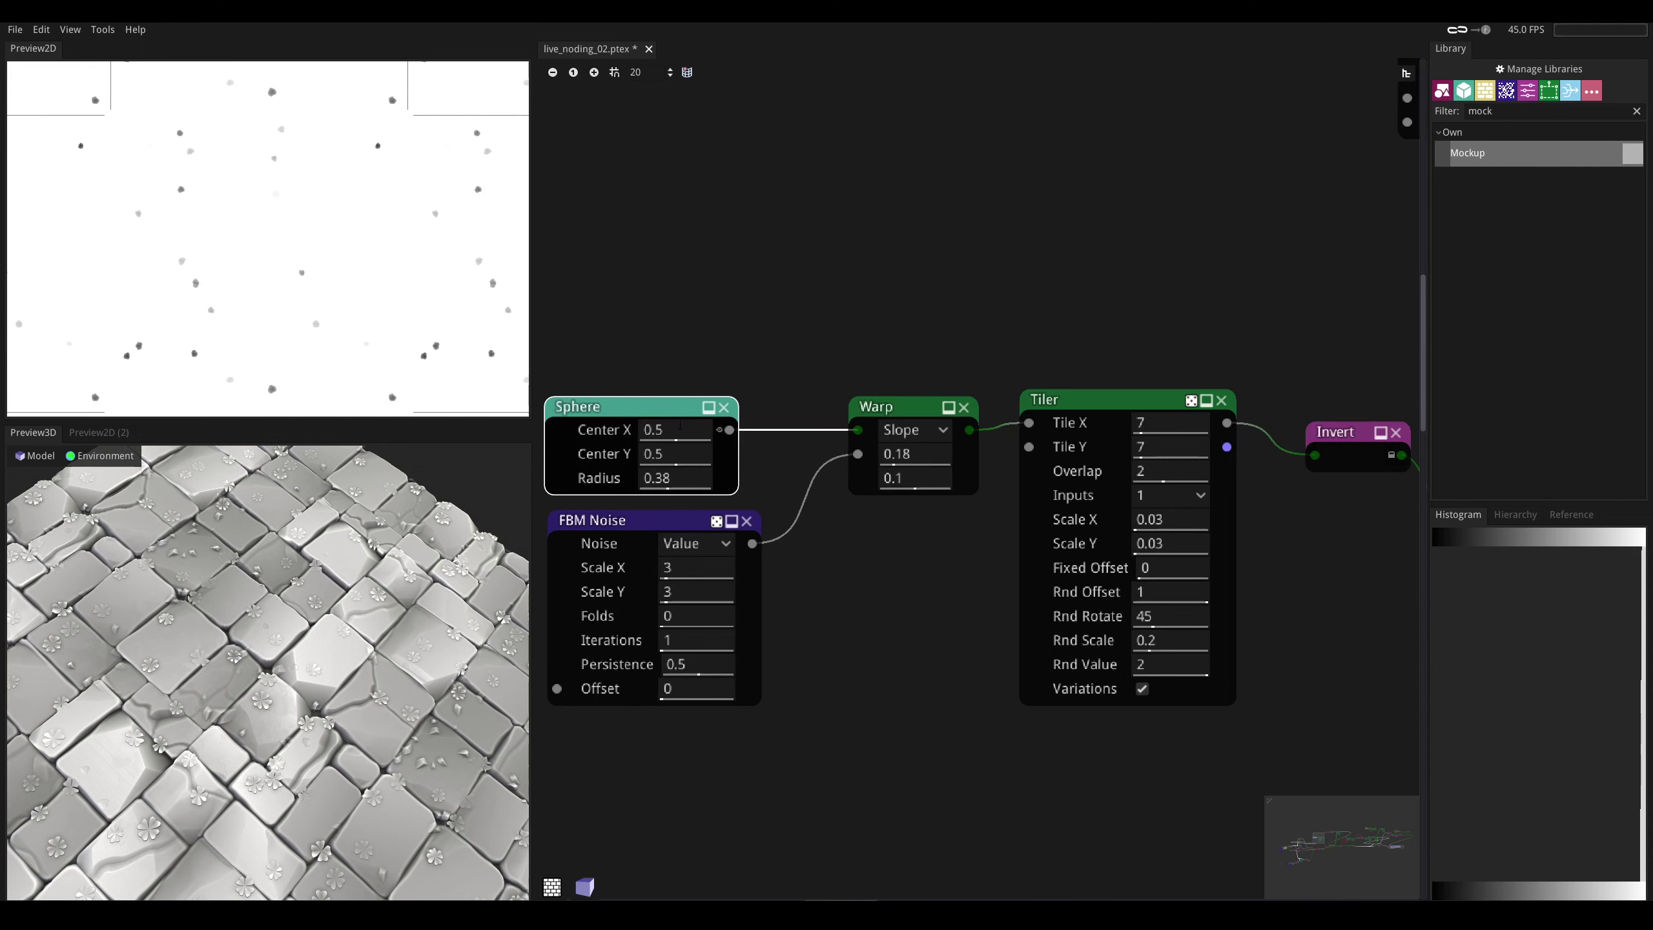
left_click(728, 430, "ctrl")
middle_click_drag(1144, 398, 929, 401)
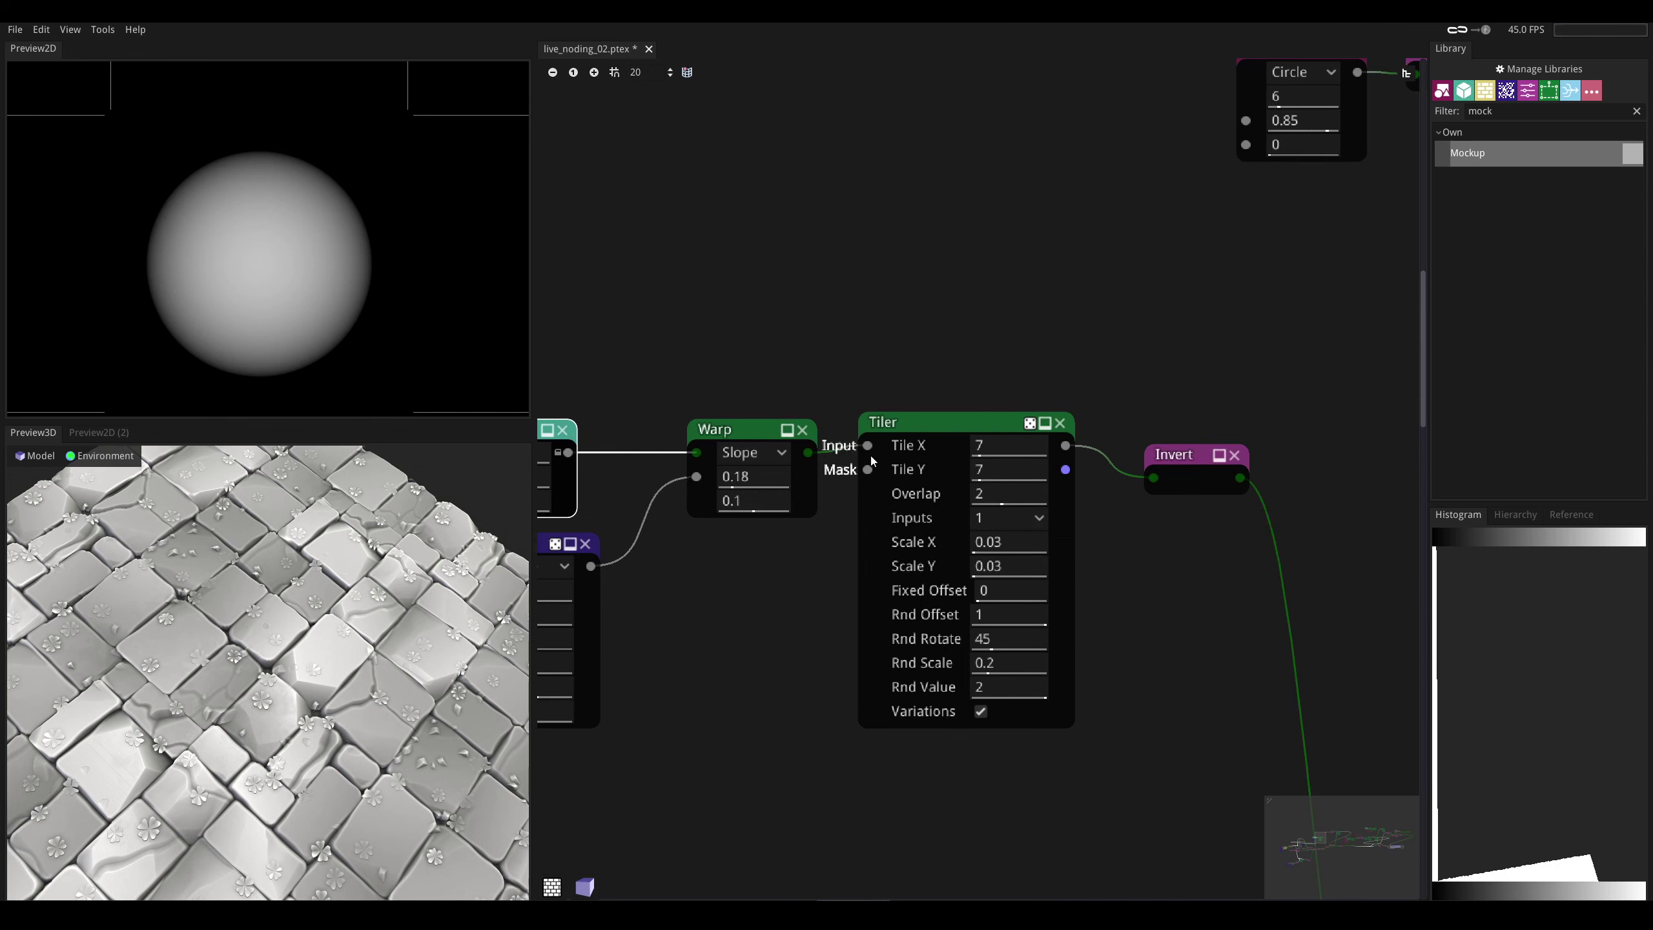
- Follow the Tiler branch from its Invert into the Multiply Blend and check the dents on the 3D stones
scroll(996, 348, "down", 5)
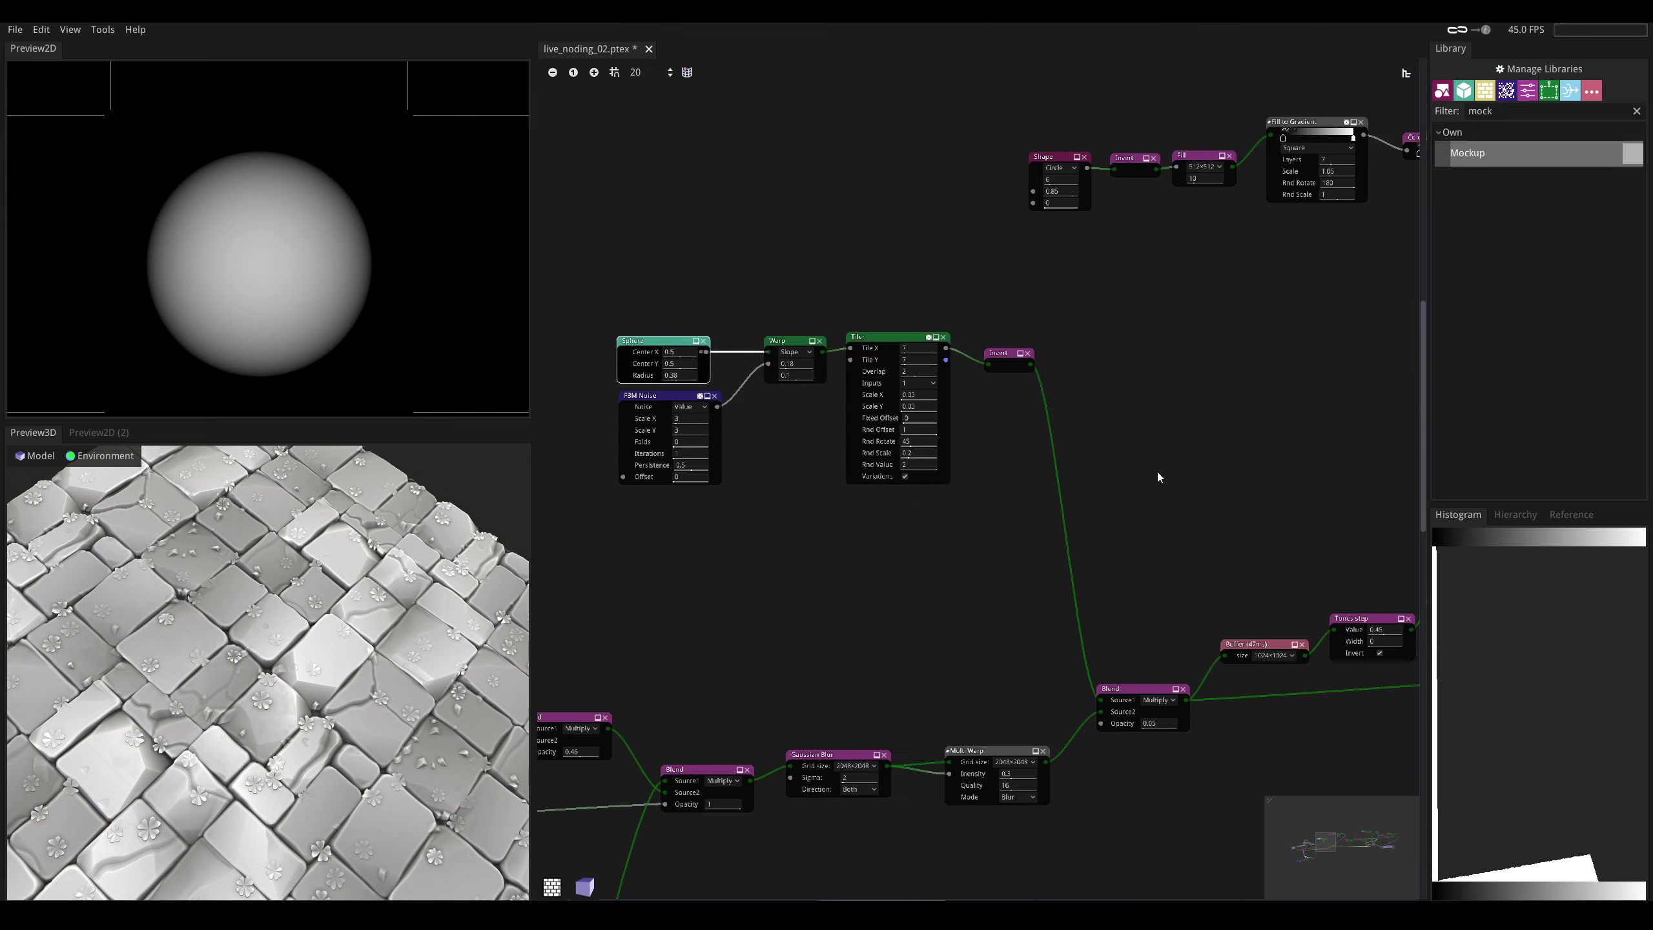
scroll(1004, 558, "up", 5)
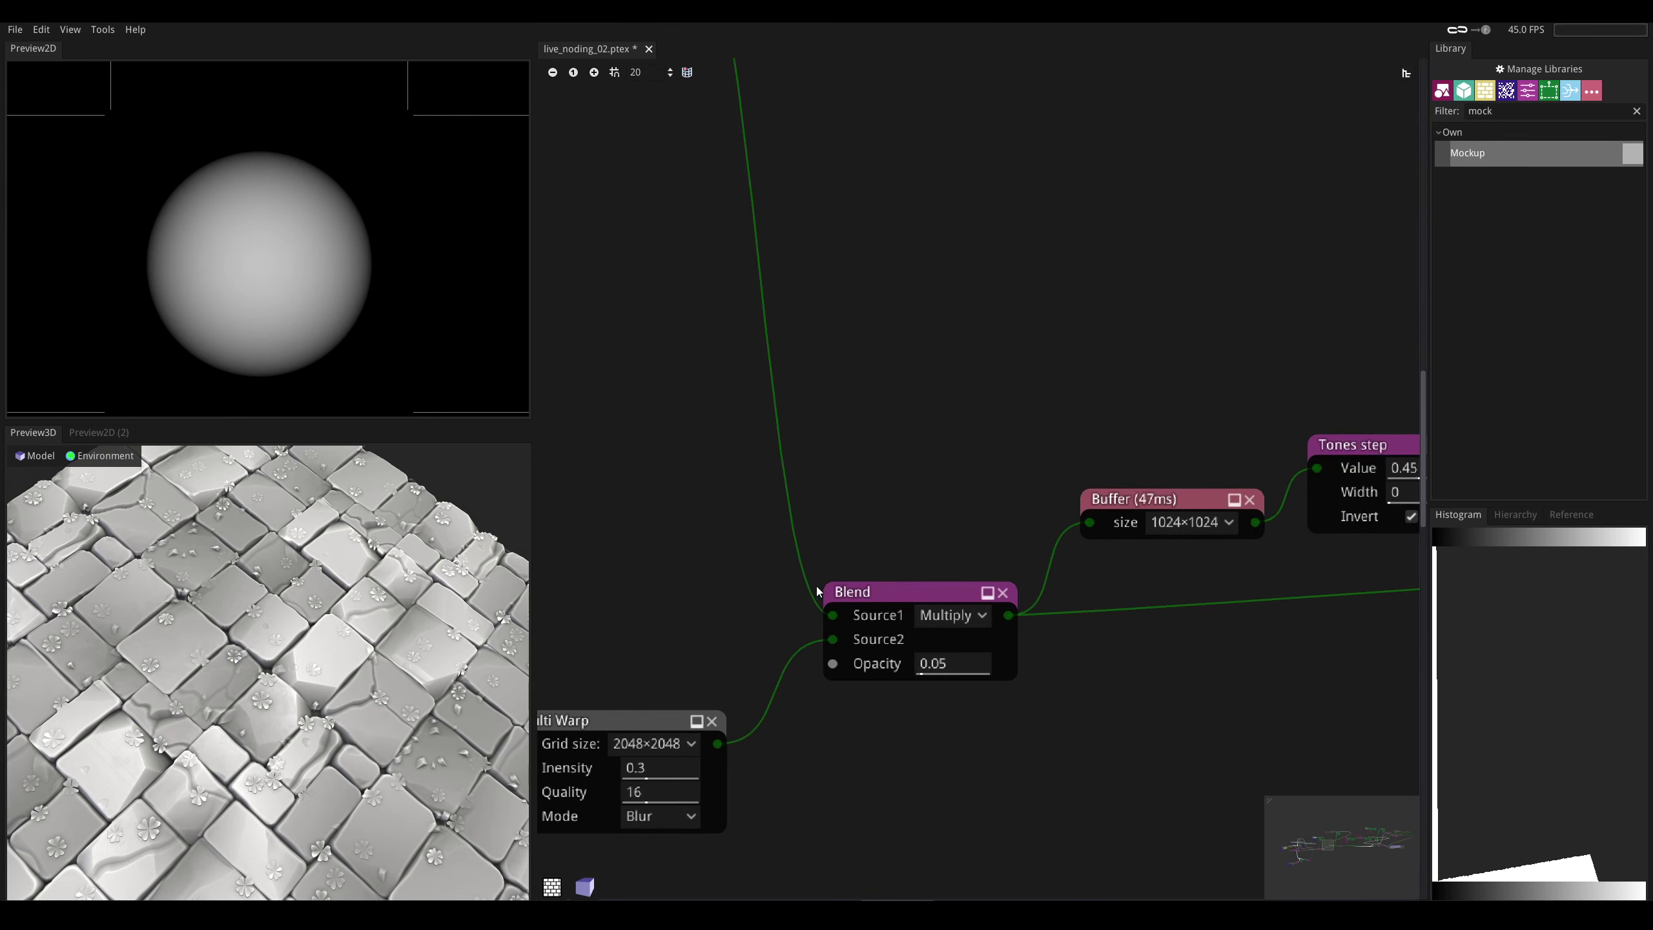
middle_click_drag(747, 548, 1086, 667)
scroll(1085, 667, "down", 4)
middle_click_drag(862, 465, 903, 491)
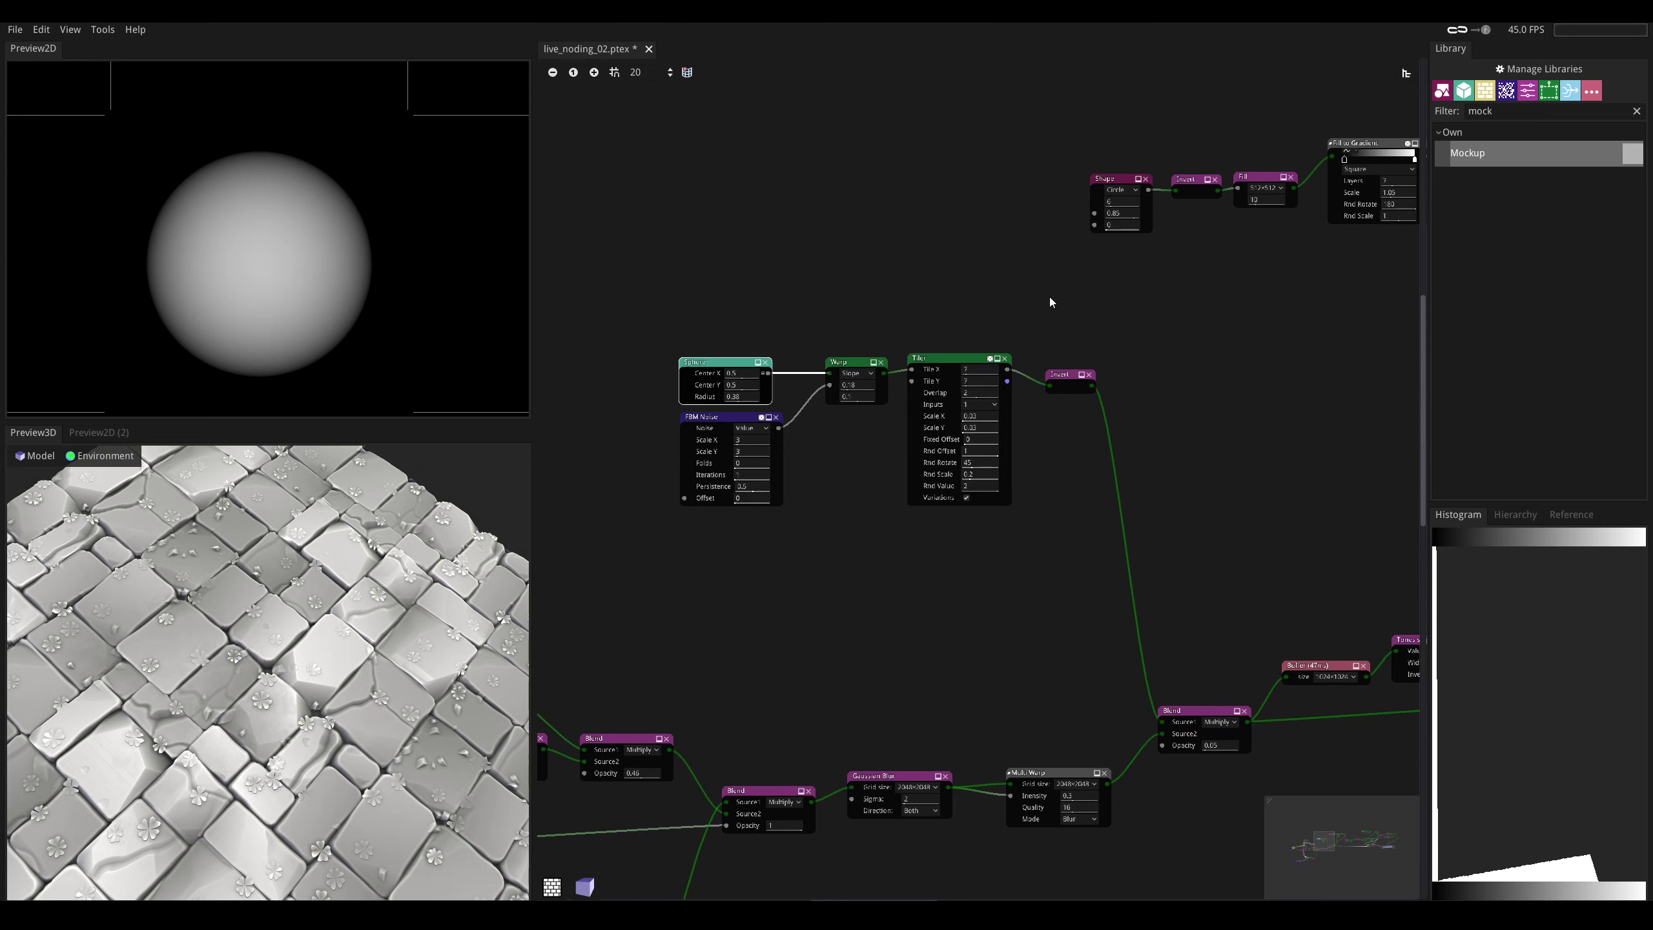
left_click_drag(429, 784, 427, 760)
middle_click_drag(967, 699, 991, 660)
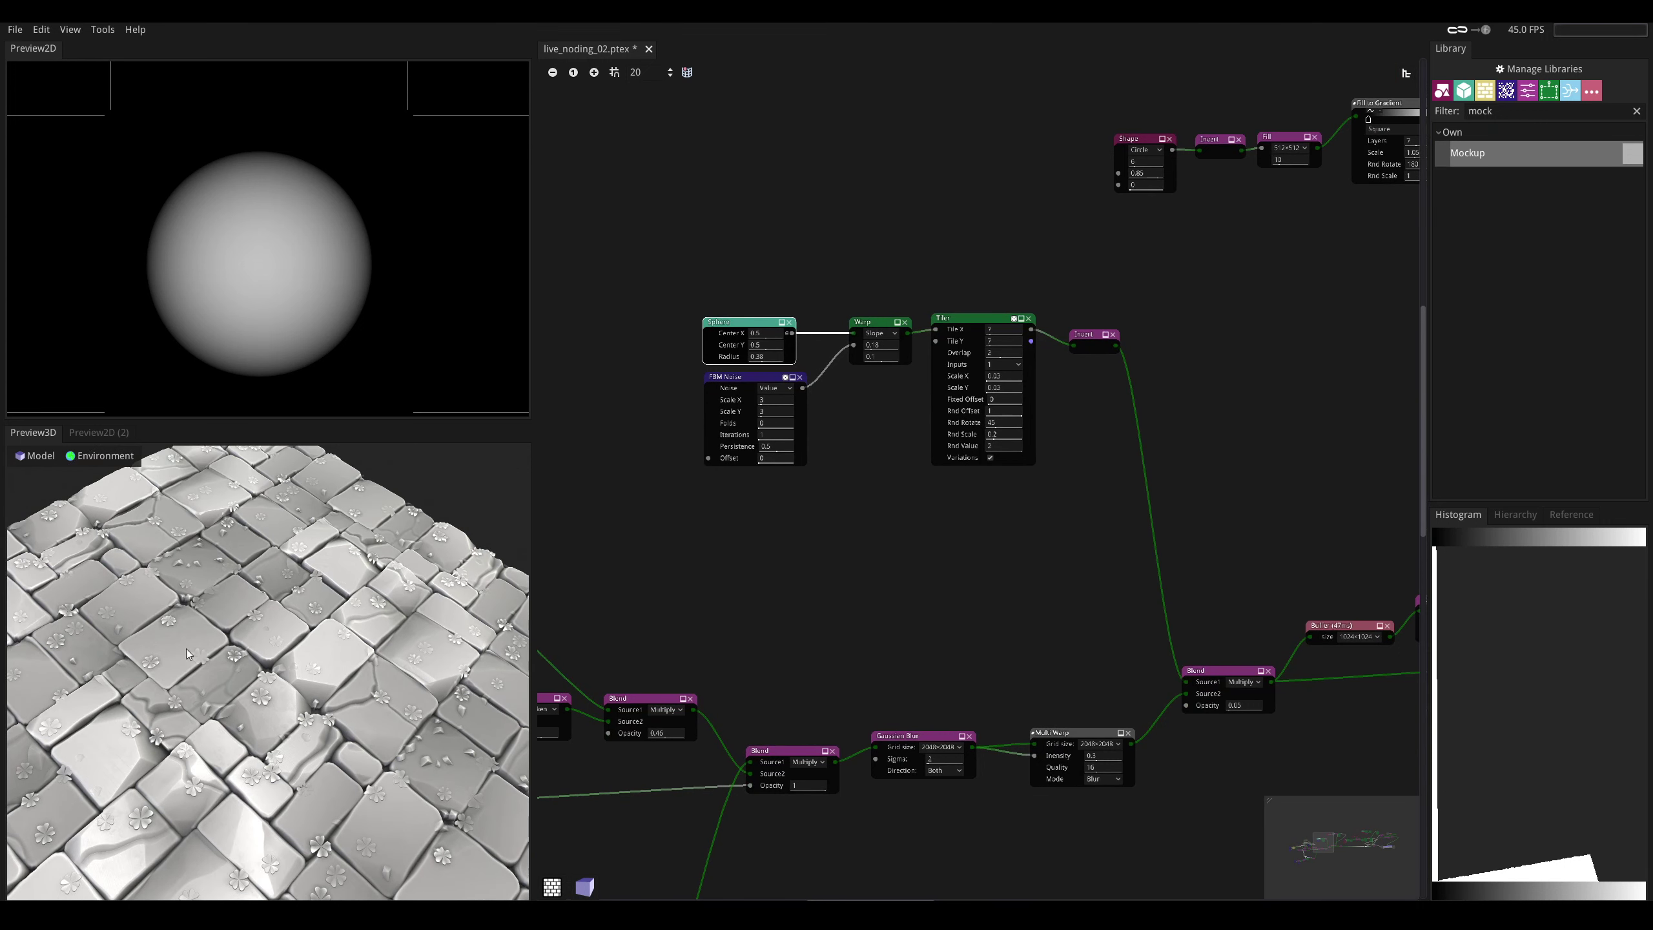
- Review the graph from the base branches through Gaussian Blur and Multi Warp to the Multiply Blend, Buffer and Tones step
middle_click_drag(1086, 627, 1081, 525)
scroll(1080, 521, "down", 2)
middle_click_drag(960, 512, 1289, 521)
middle_click_drag(696, 396, 761, 410)
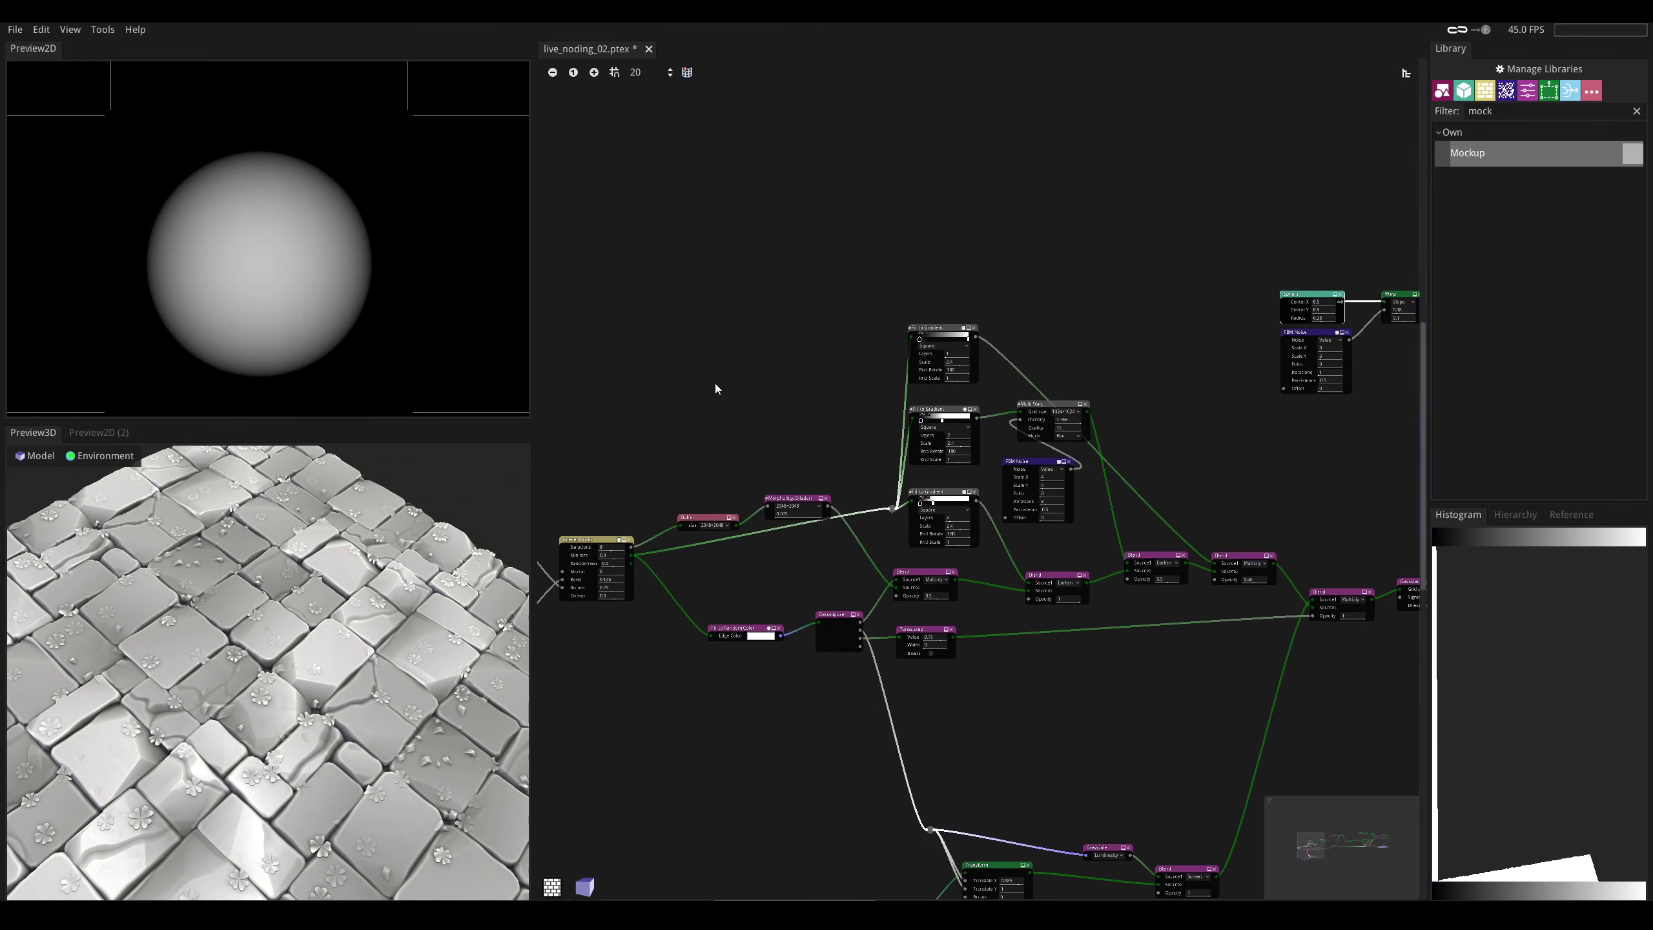
middle_click_drag(1308, 423, 1109, 433)
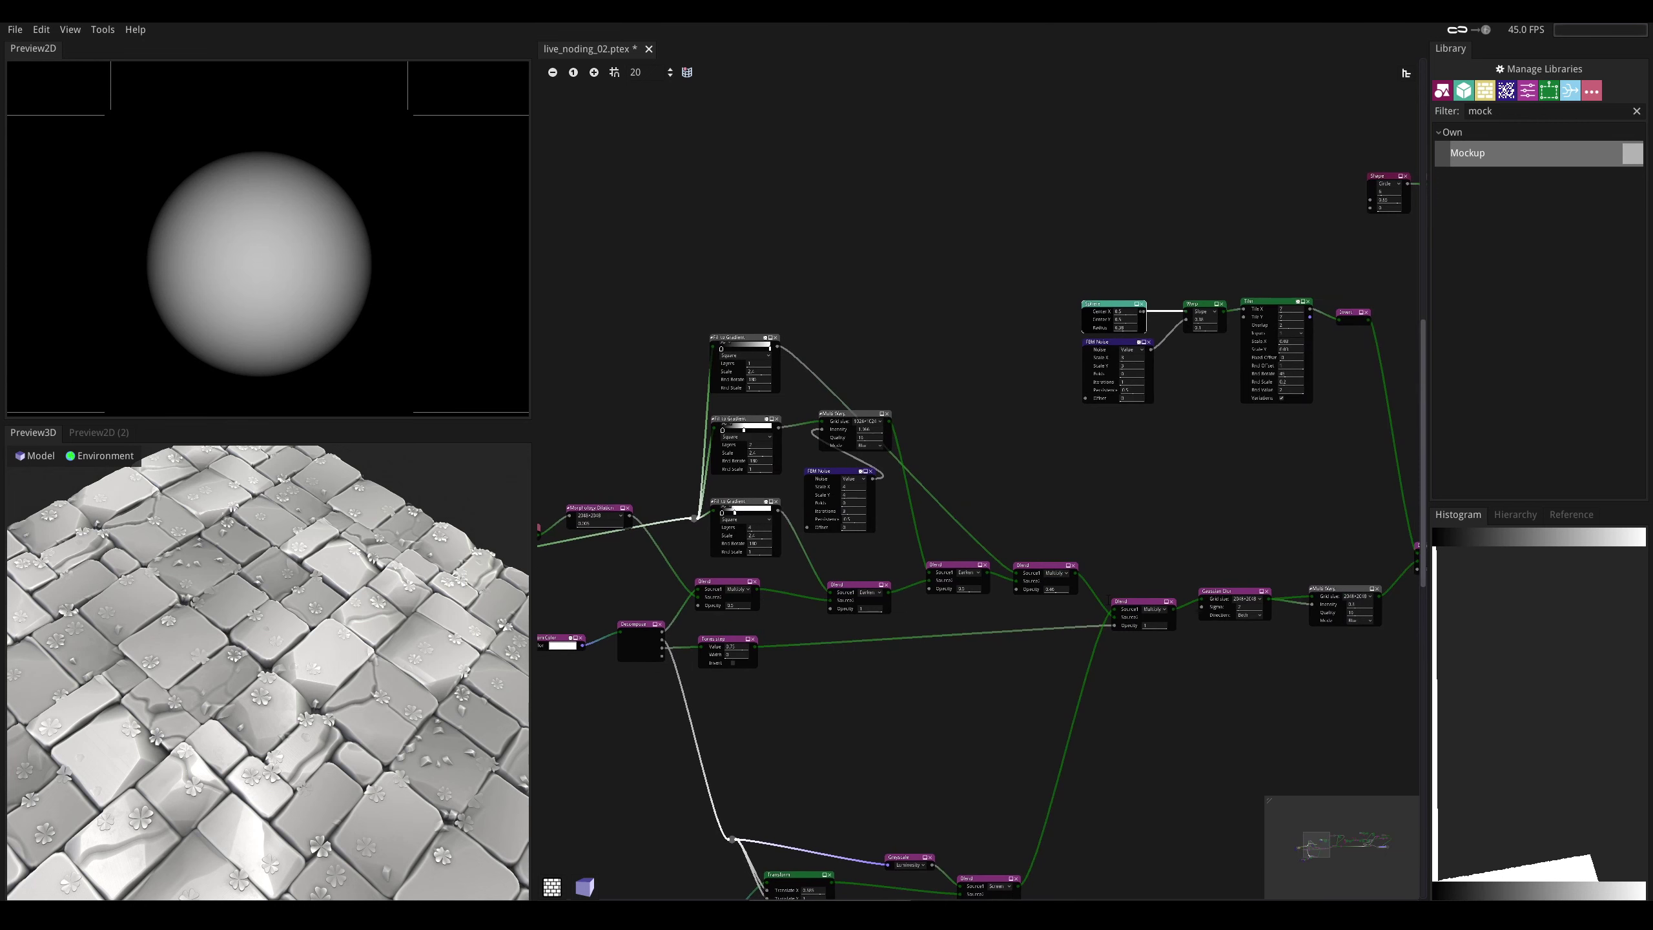
middle_click_drag(1109, 599, 851, 568)
scroll(1152, 519, "up", 4)
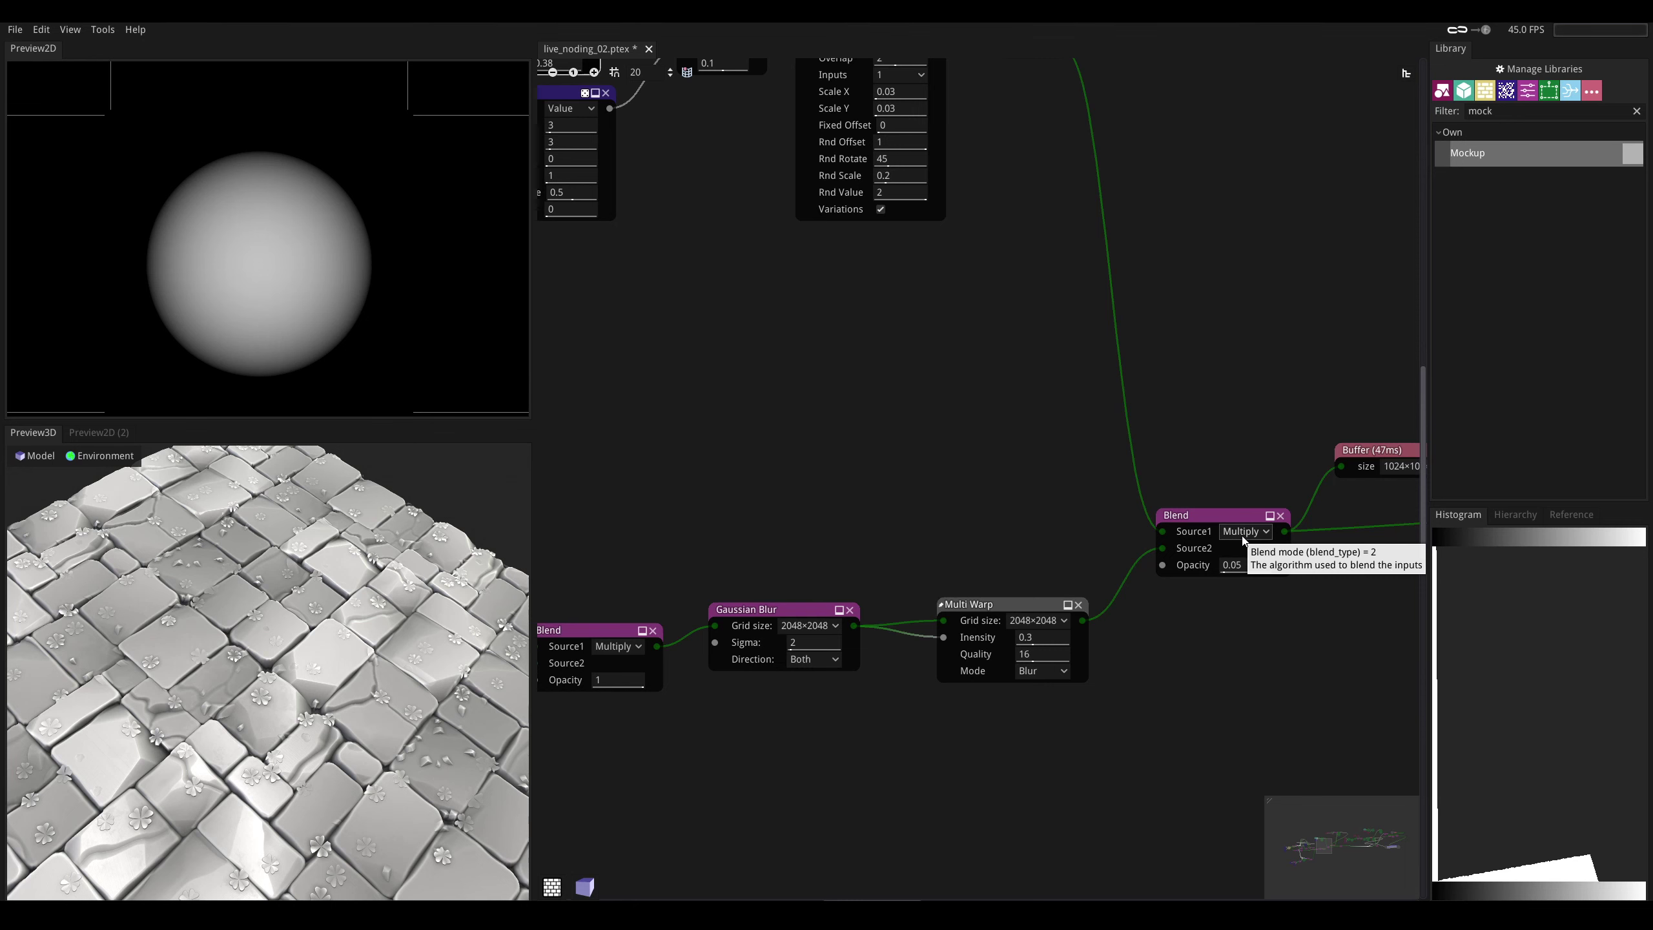
middle_click_drag(1249, 486, 1072, 535)
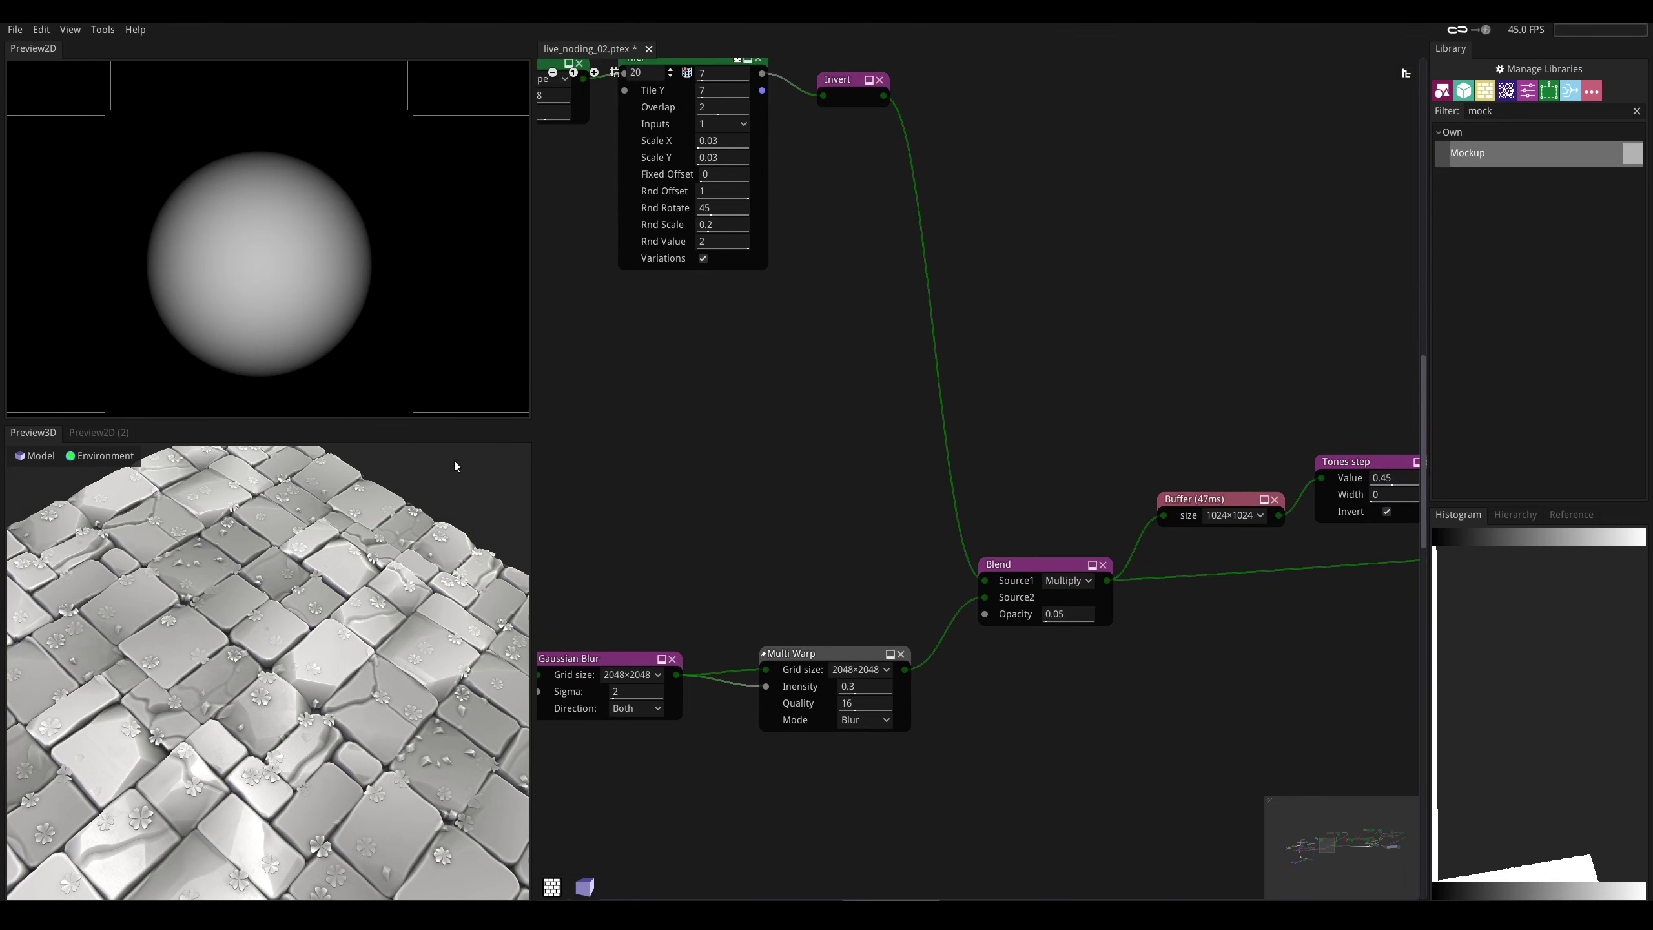
mouse_move(1093, 430)
middle_mouse_down()
mouse_move(1046, 443)
mouse_move(938, 537)
middle_mouse_up()
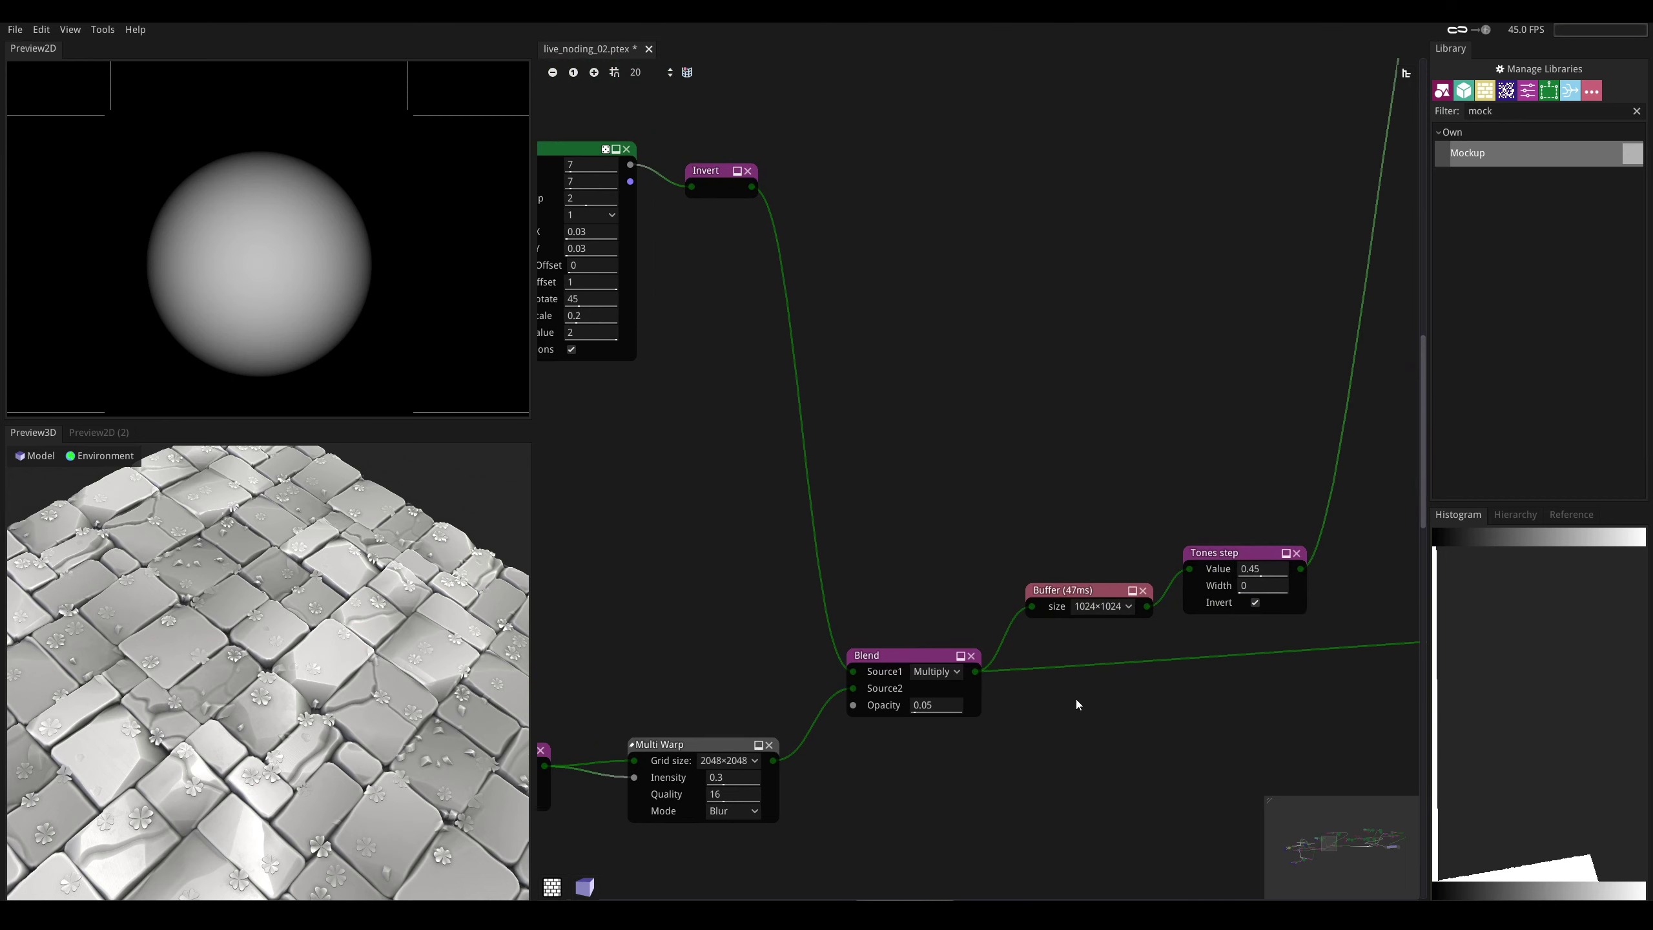
middle_click_drag(818, 626, 633, 657)
middle_click_drag(933, 535, 879, 537)
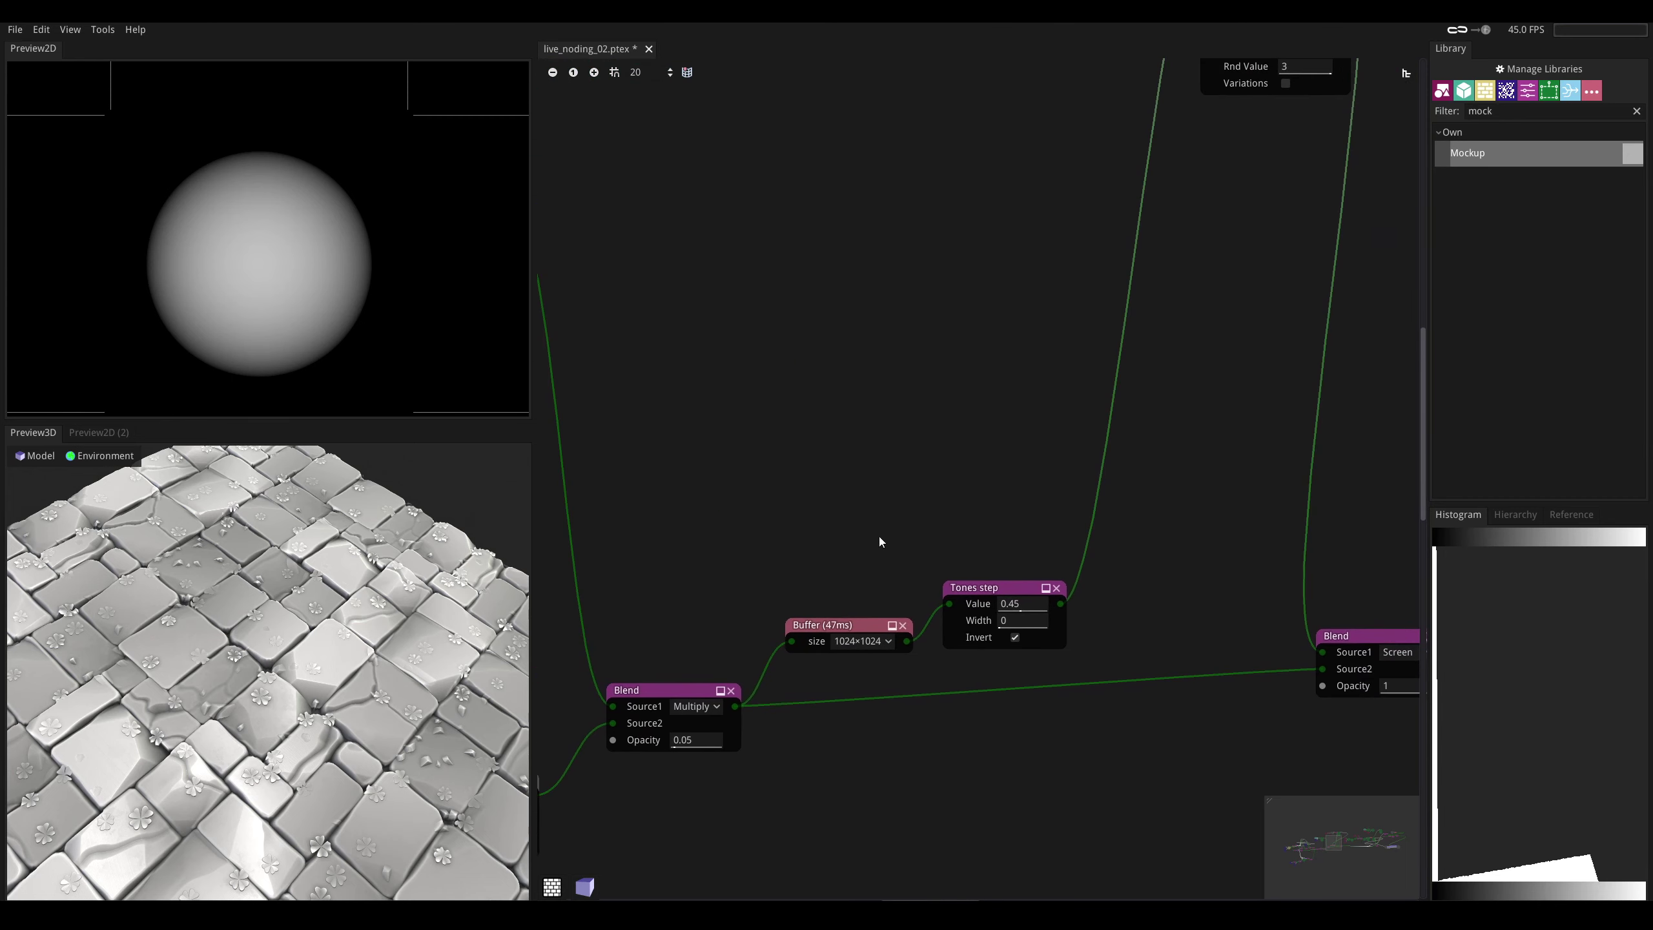
- Select the Buffer after the Multiply Blend and examine how its Tones step connects to the second Tiler and Screen Blend
left_click(858, 627)
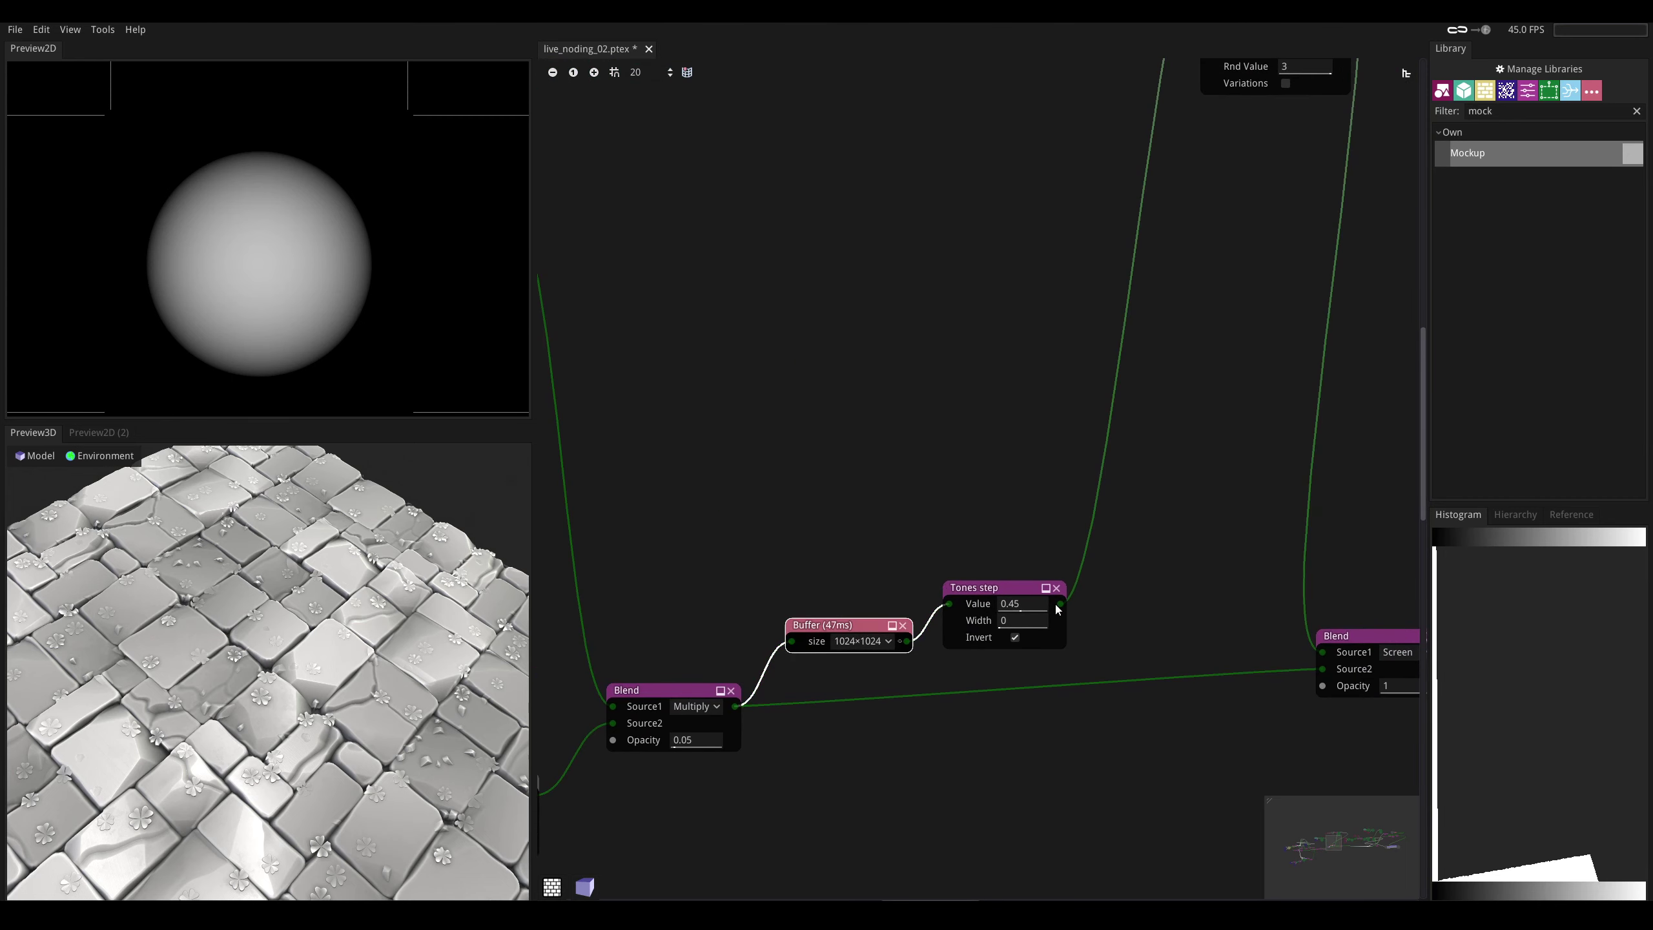
scroll(984, 583, "down", 4)
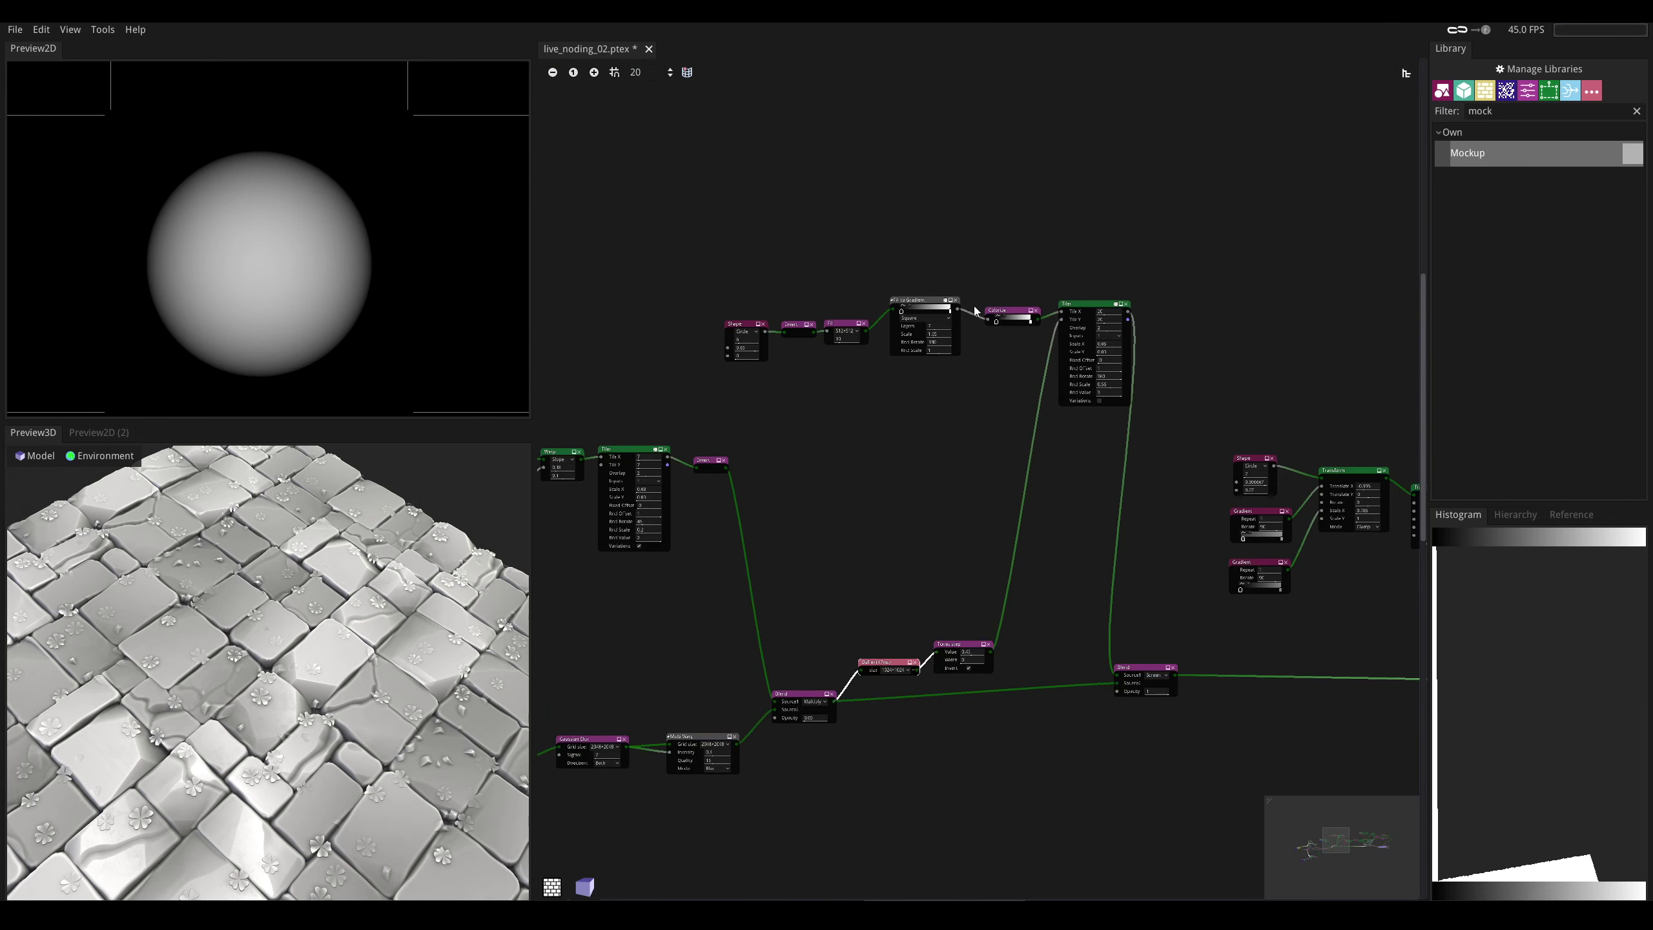
middle_click_drag(975, 311, 1004, 420)
scroll(991, 528, "up", 2)
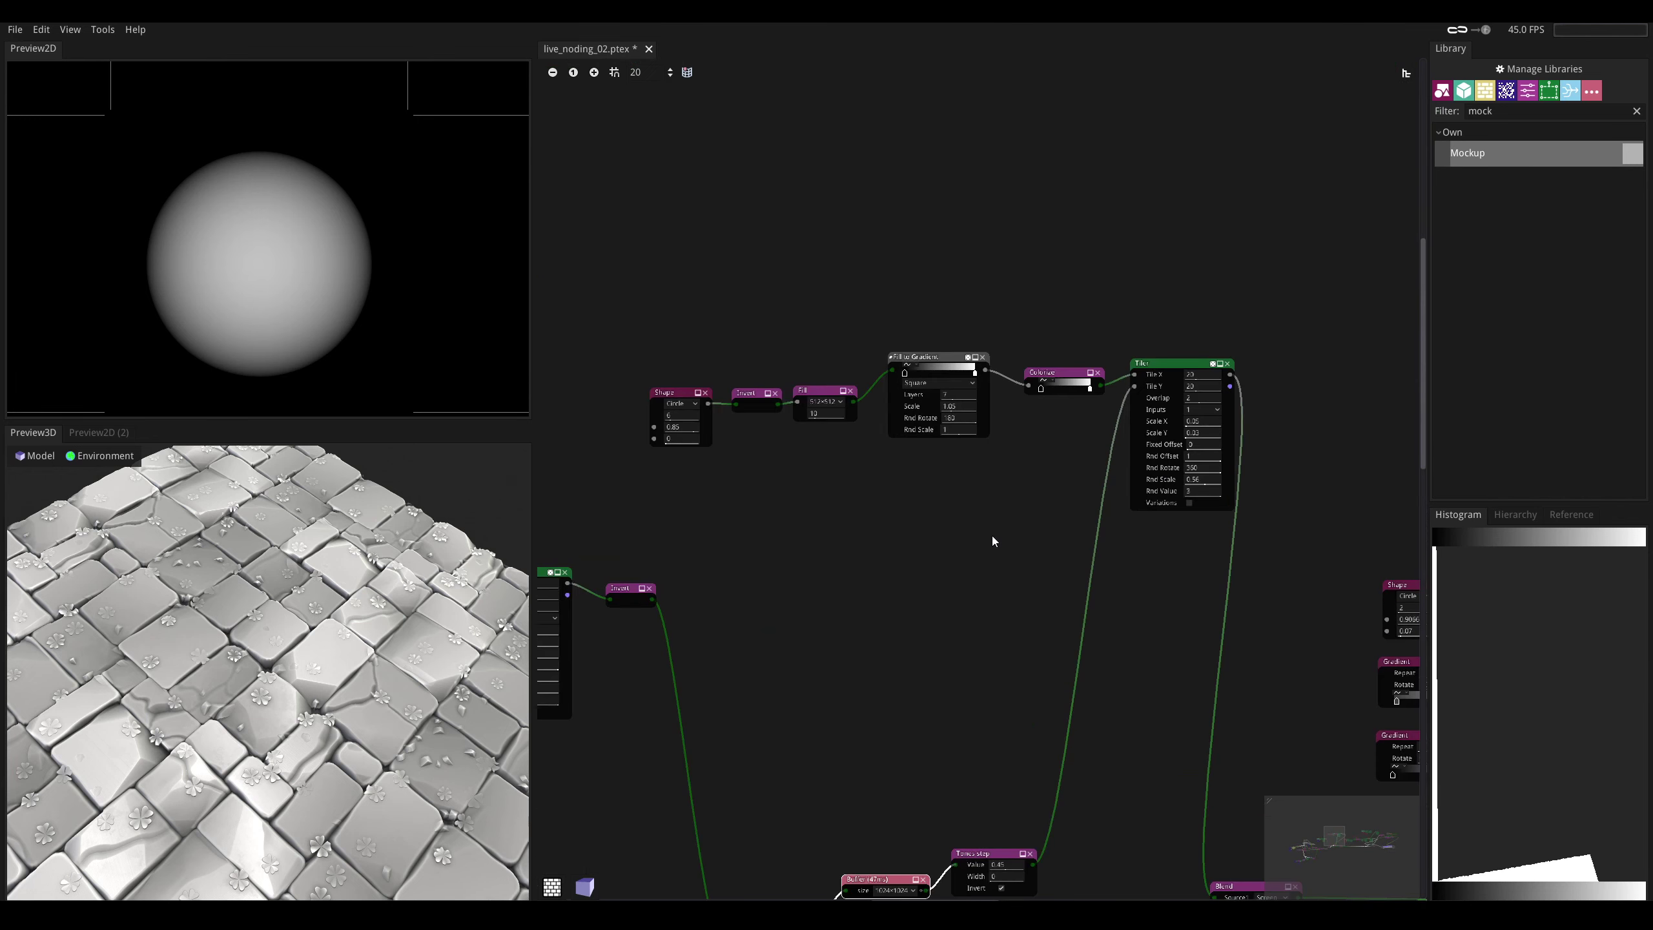
middle_click_drag(992, 535, 911, 396)
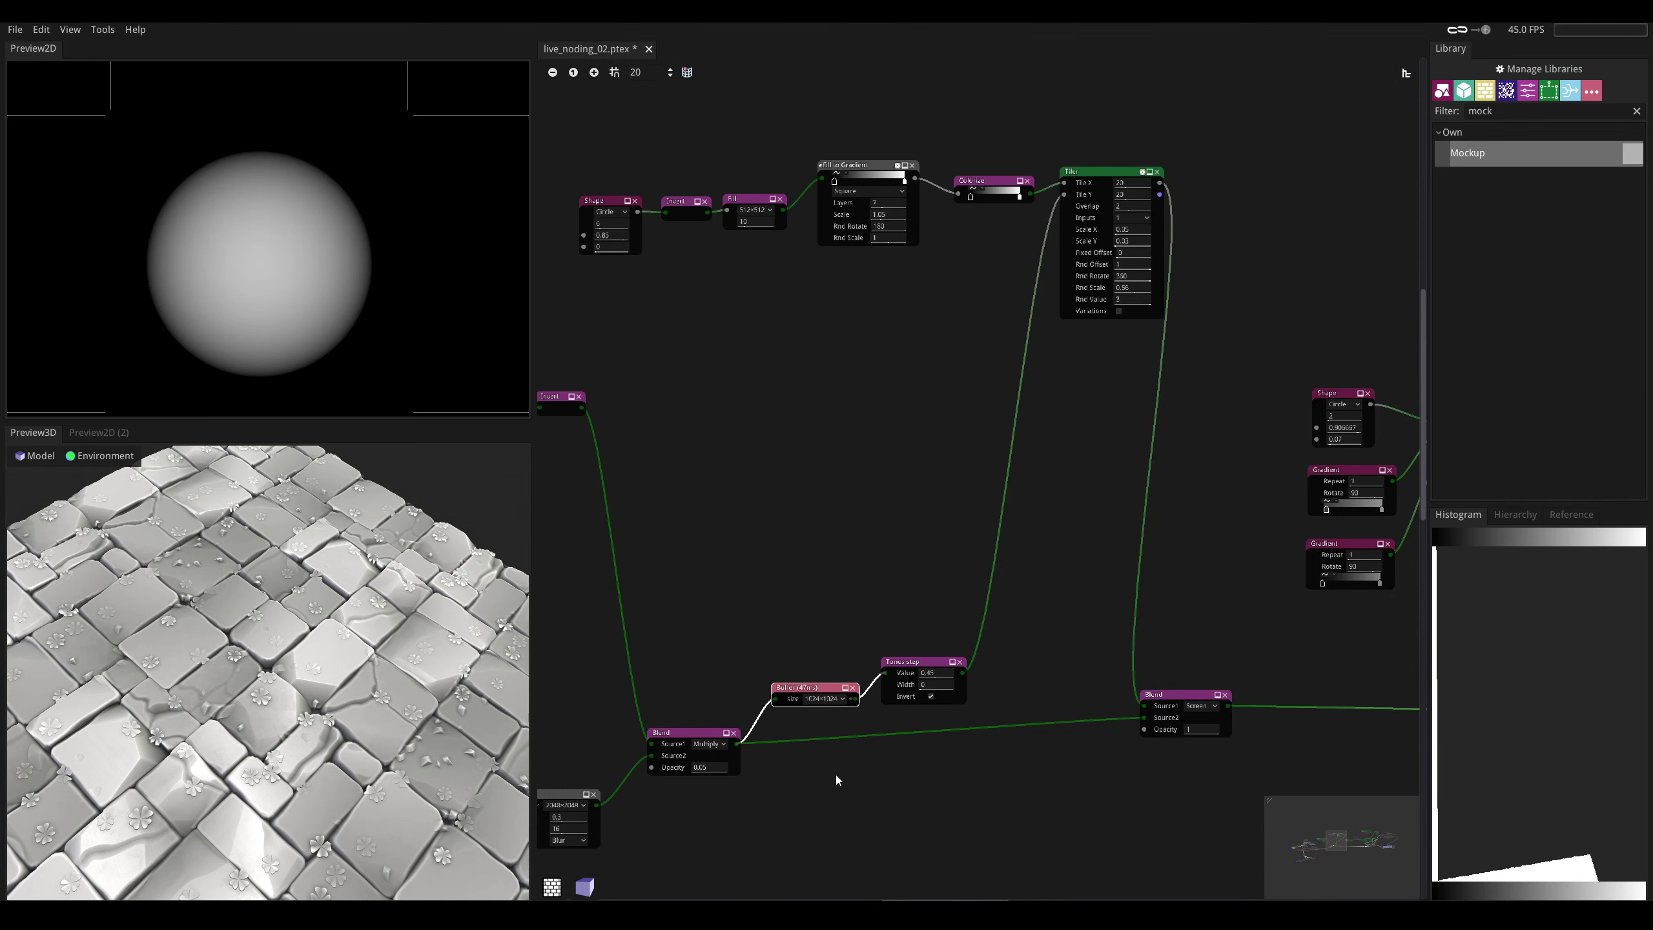
middle_click_drag(835, 724, 883, 656)
middle_click_drag(869, 417, 868, 628)
scroll(847, 735, "up", 2)
middle_click_drag(846, 734, 863, 413)
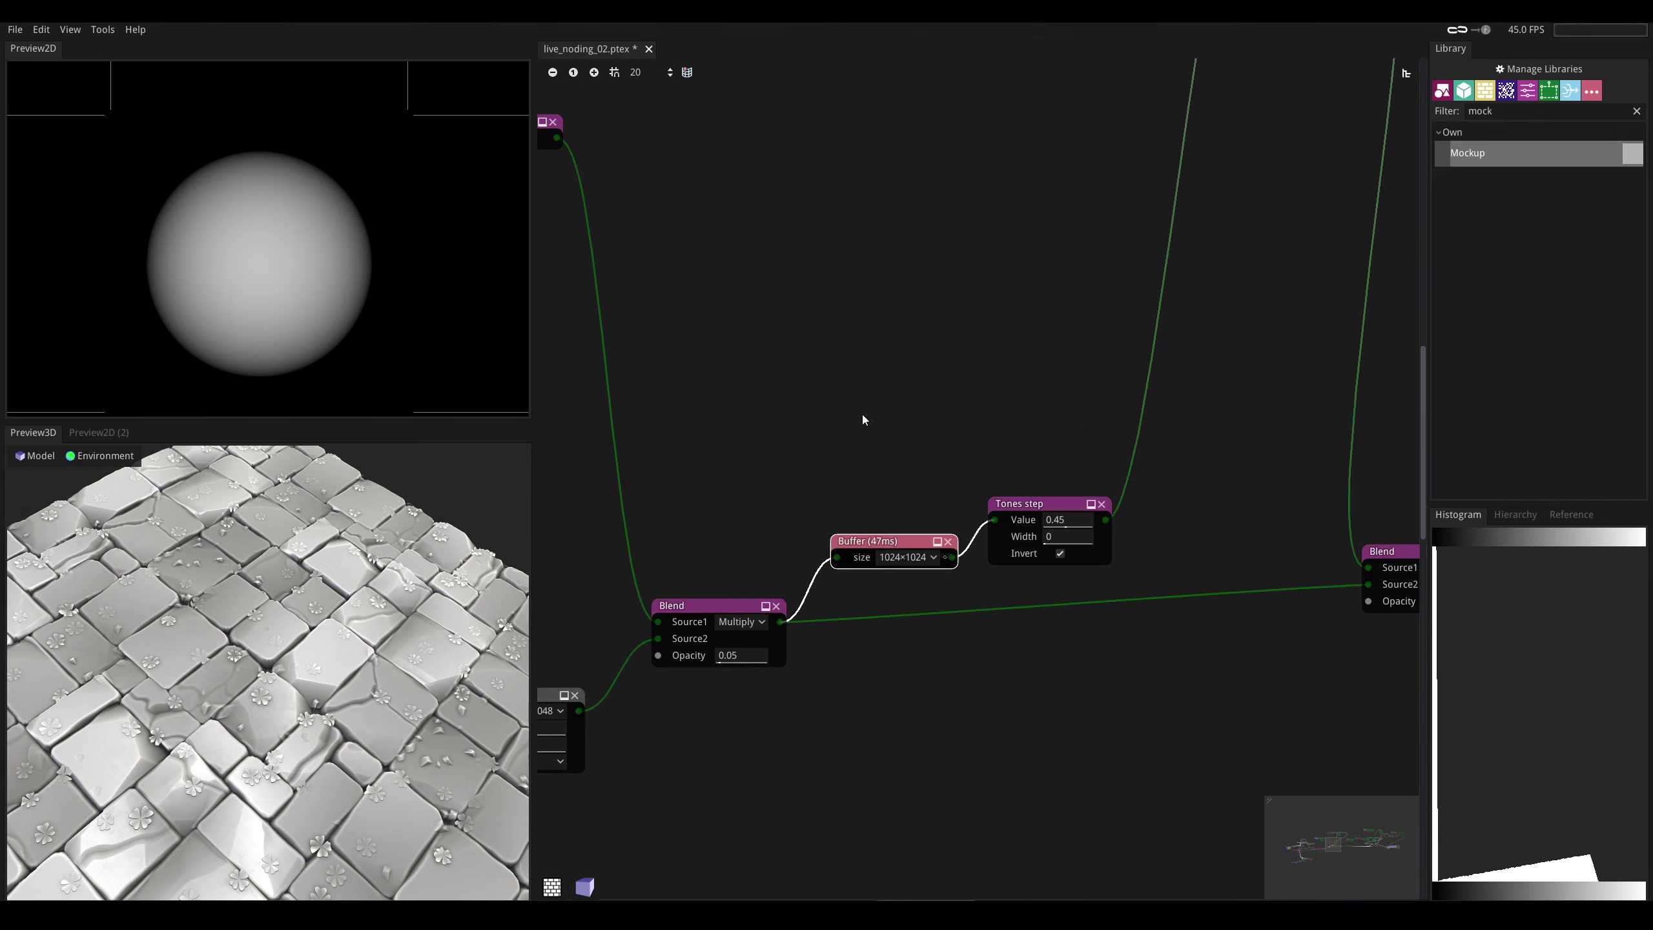
- Try routing the Multiply Blend into the Screen Blend's Source2 through a duplicate Buffer, and delete the duplicate
key("ctrl+d")
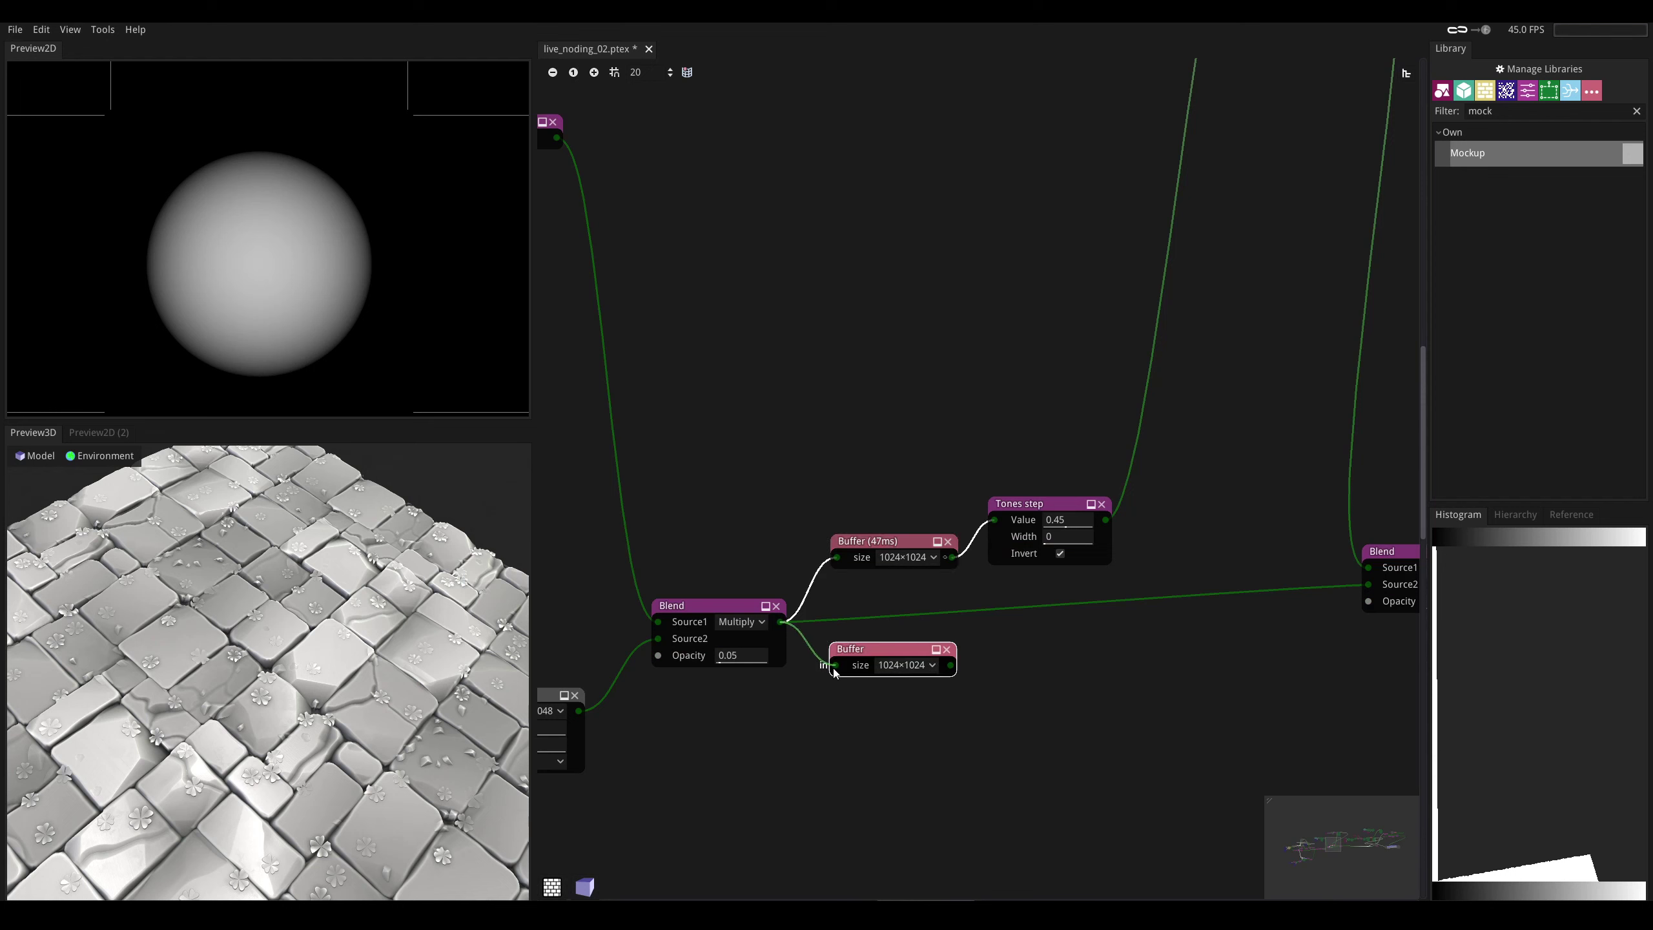
left_click_drag(833, 668, 834, 665)
left_click_drag(1362, 581, 1367, 584)
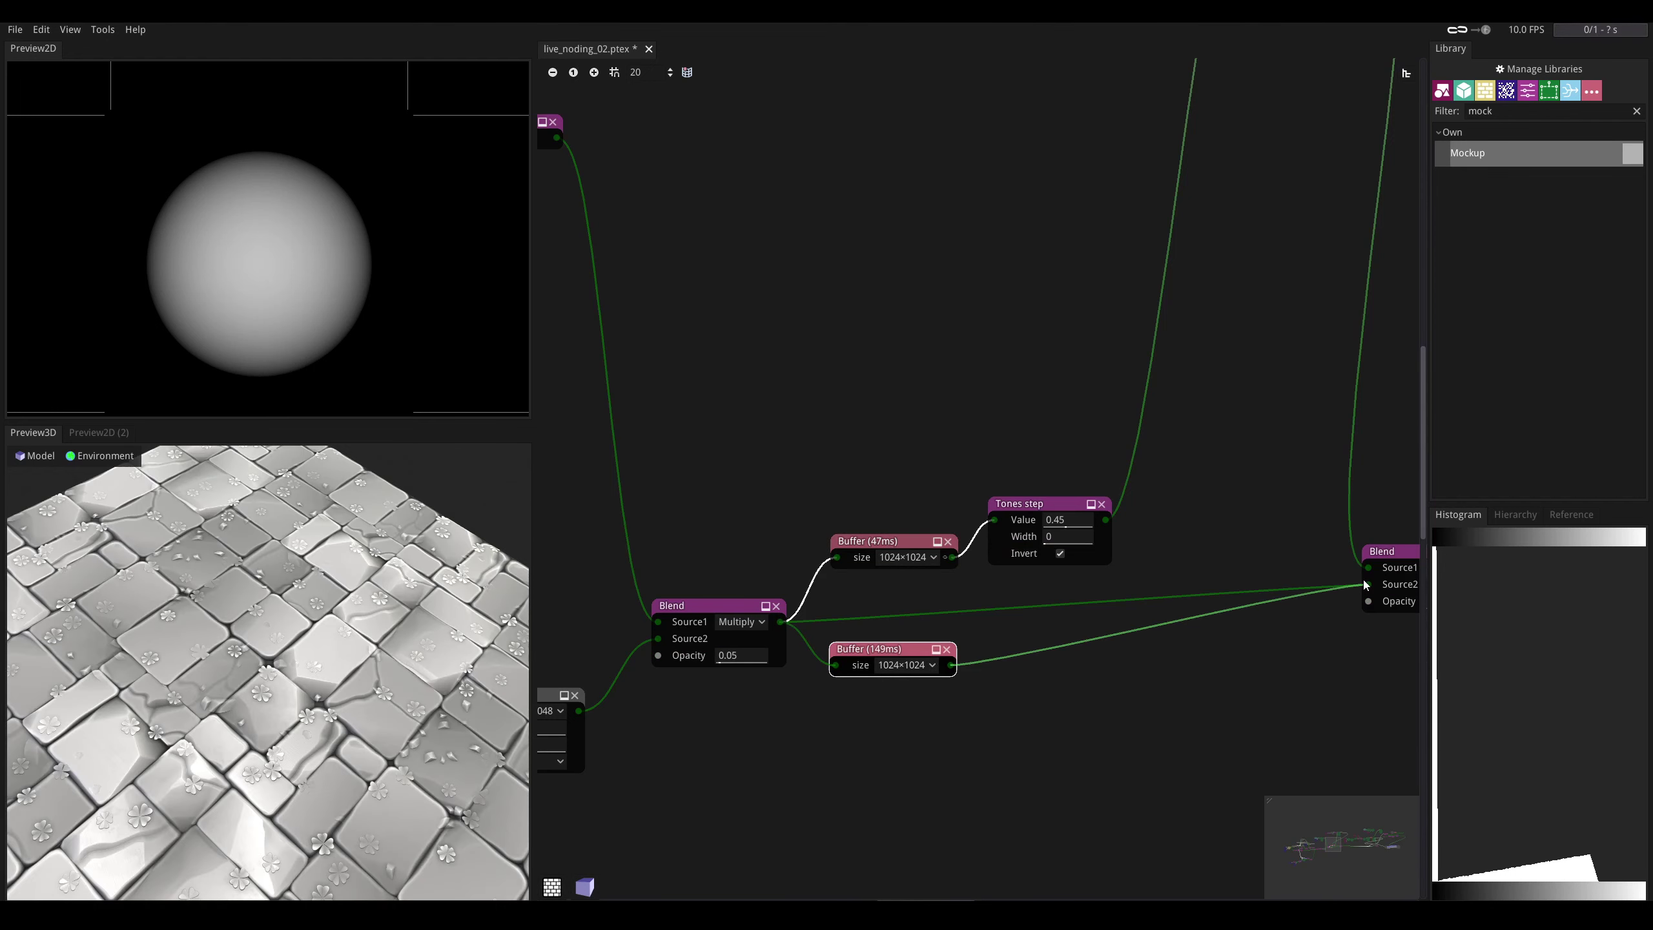
left_click(946, 649)
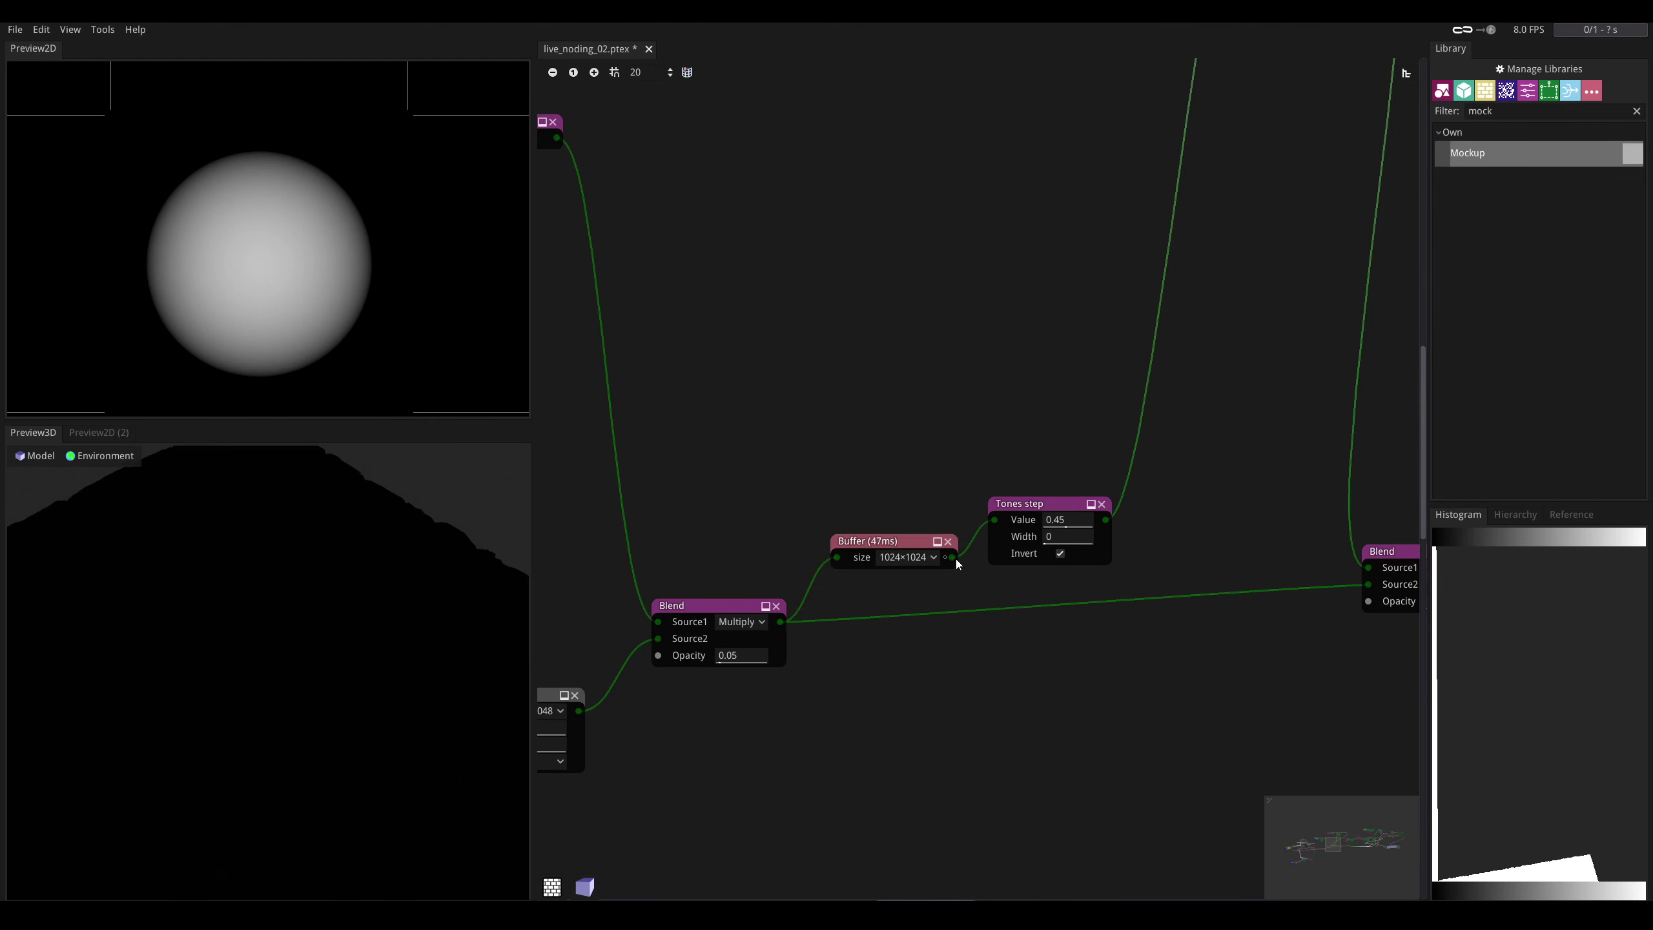
- Connect the existing Buffer's output to the Screen Blend's Source2 and move the Buffer down beside the Multiply Blend
left_click_drag(953, 557, 1367, 584)
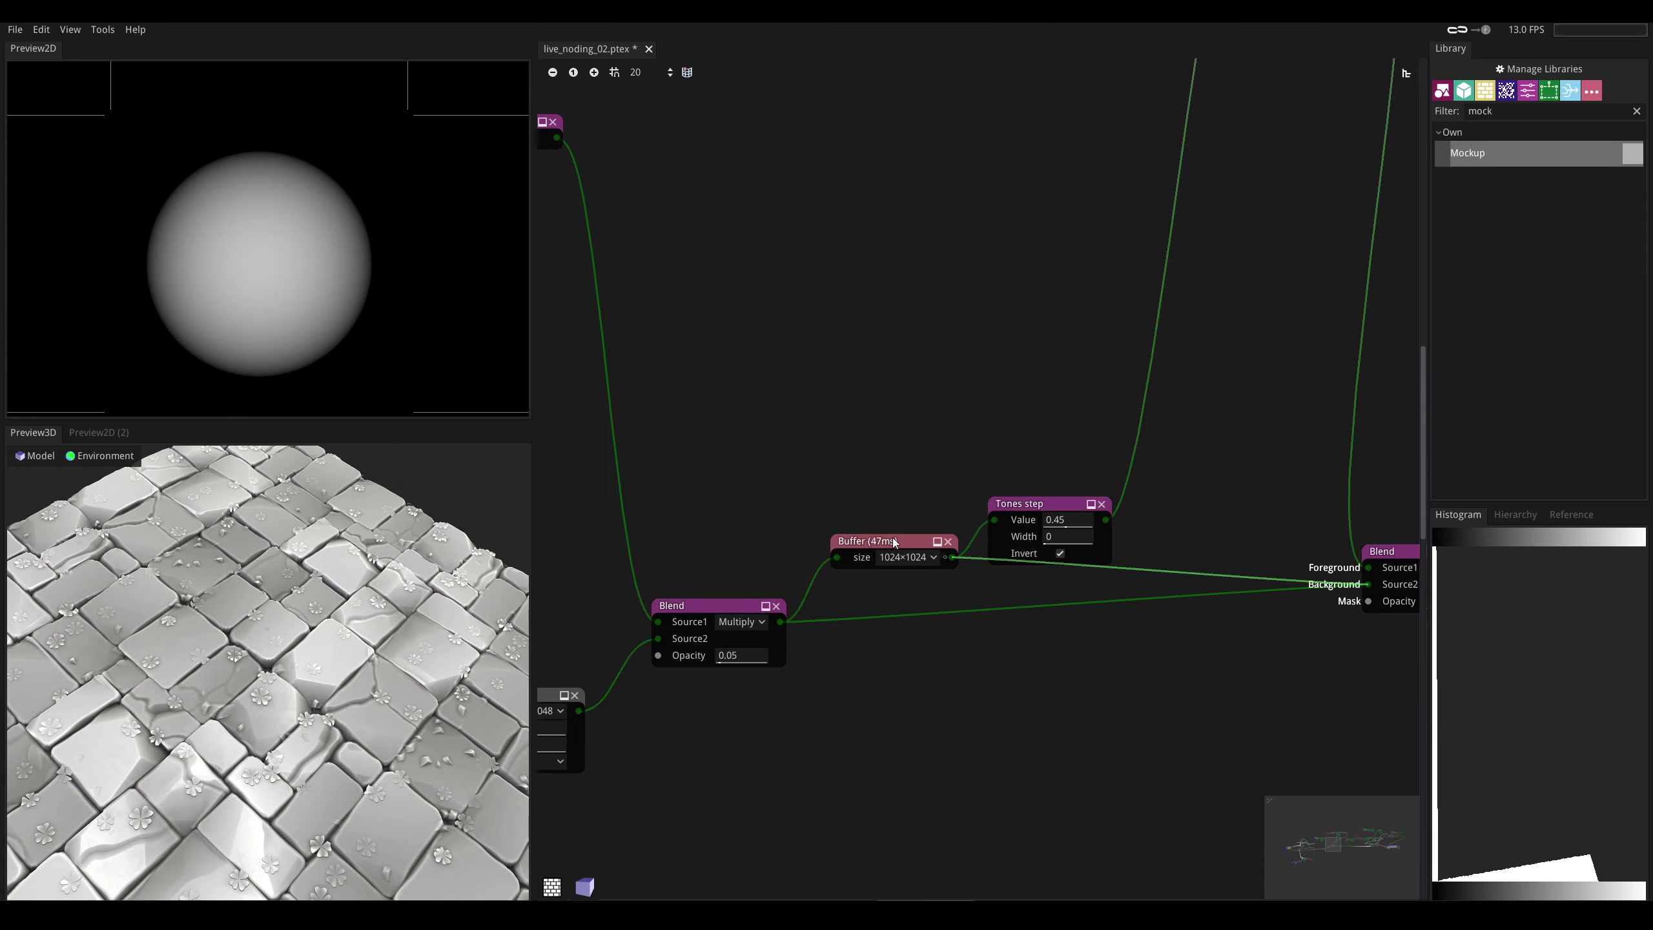
left_click_drag(892, 539, 898, 597)
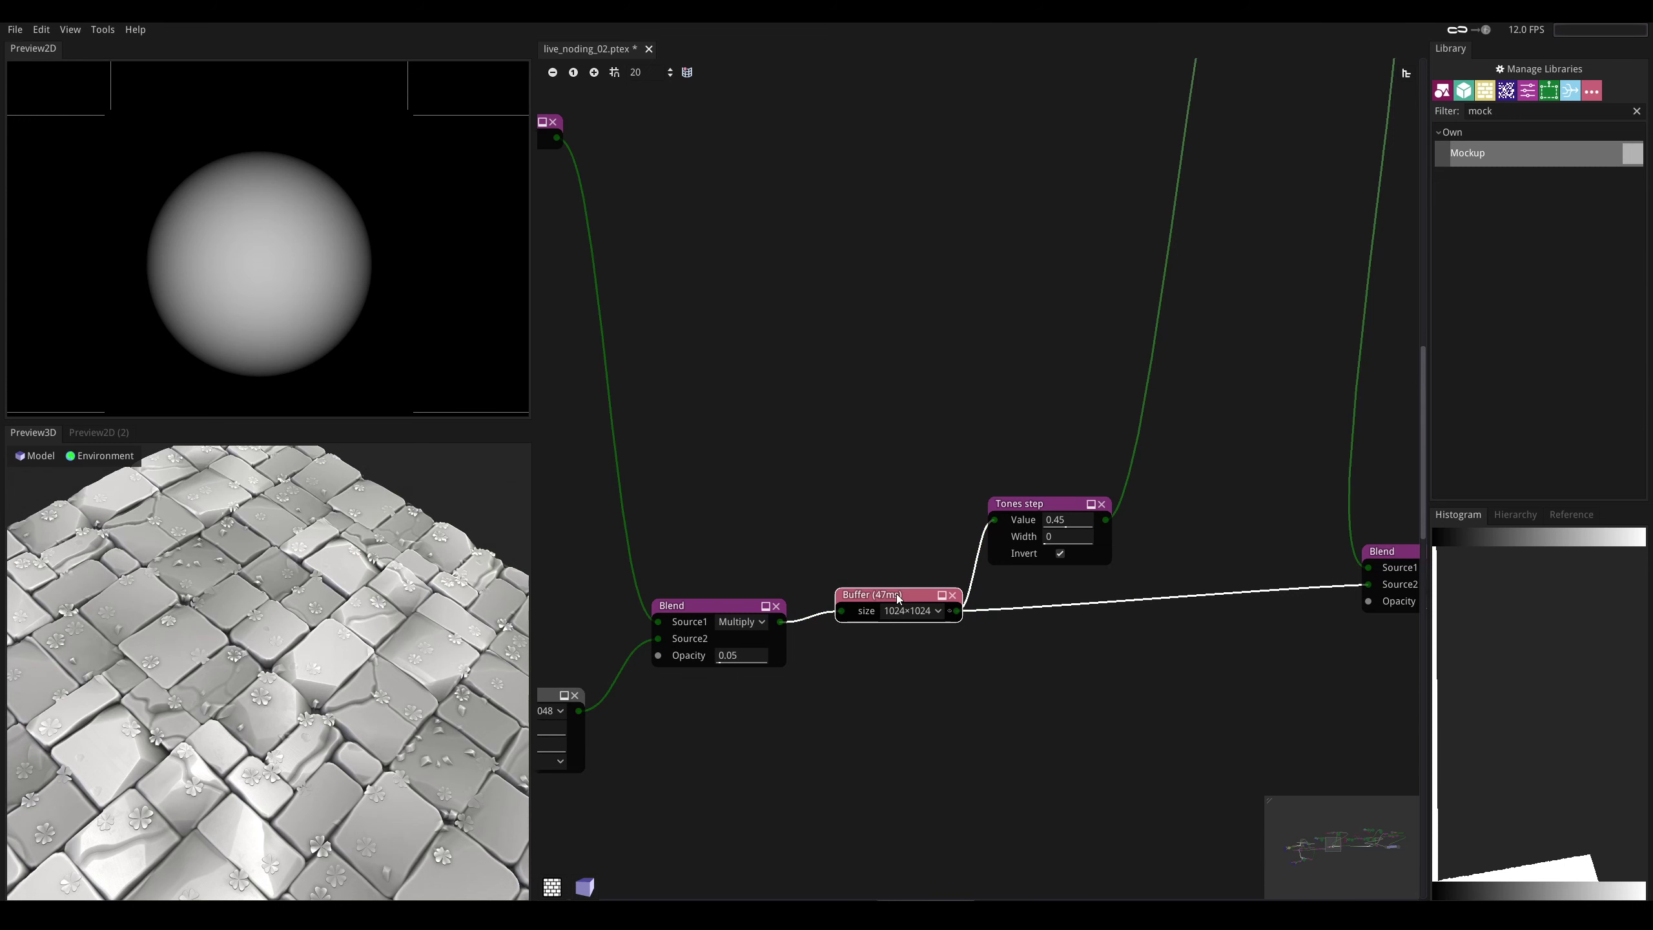
- Preview the output of the Tiler fed by Colorize and inspect the matching details up close on the 3D stones
middle_click_drag(1149, 132, 1012, 596)
middle_click_drag(1078, 478, 1229, 559)
middle_click_drag(941, 505, 914, 508)
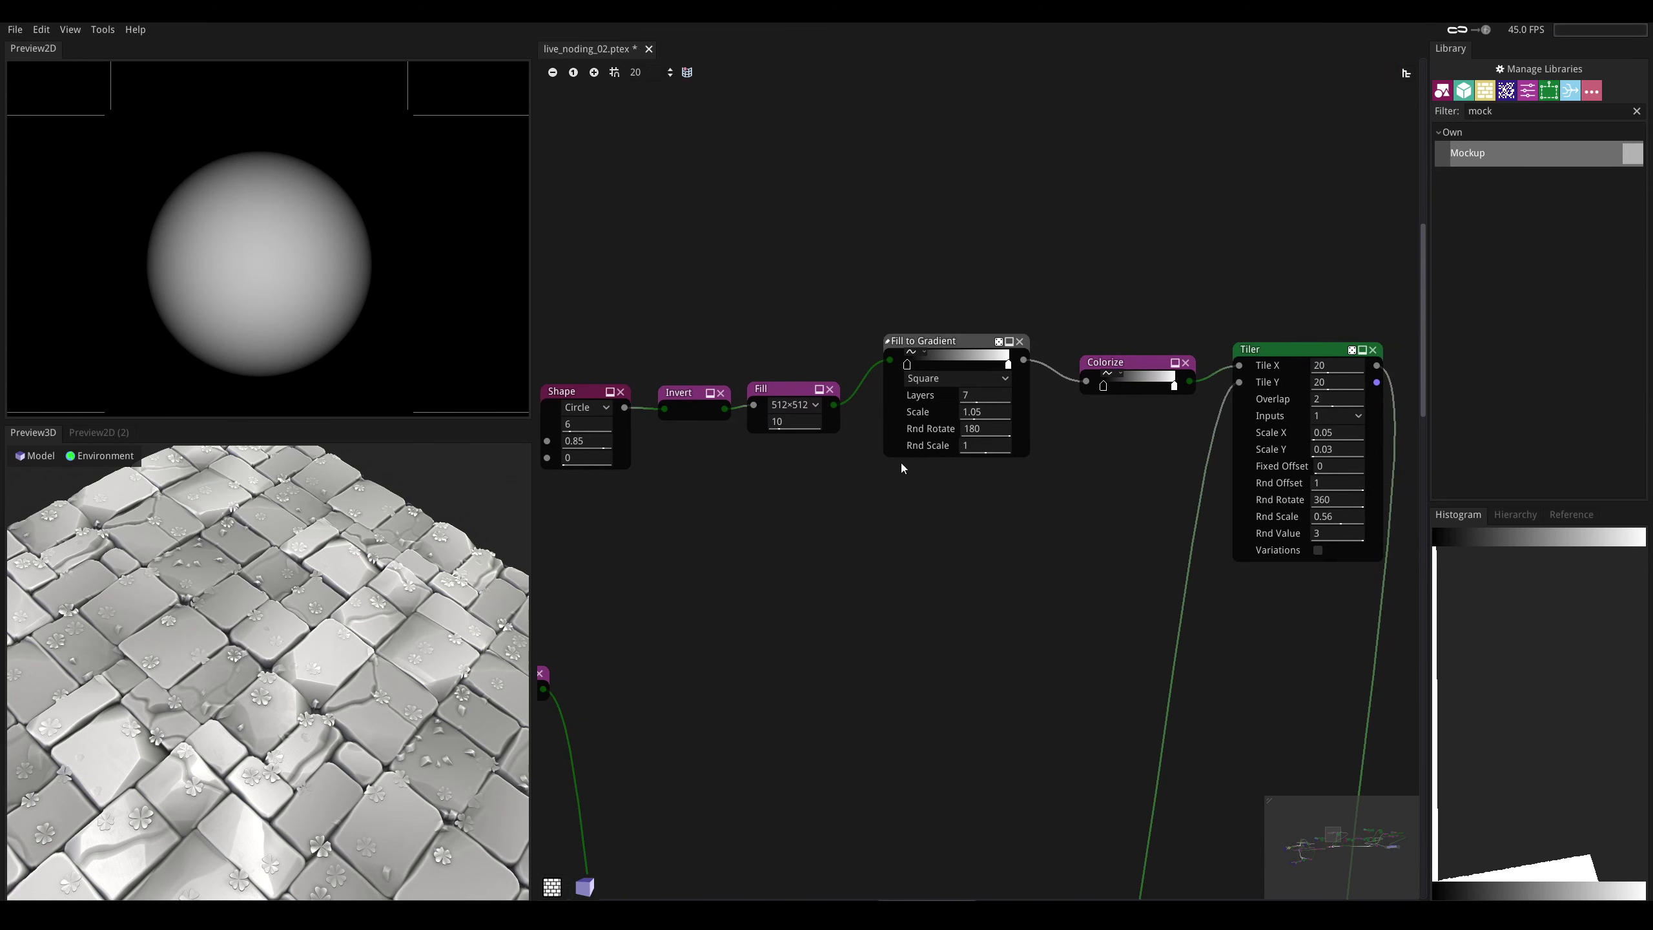
left_click(1377, 366)
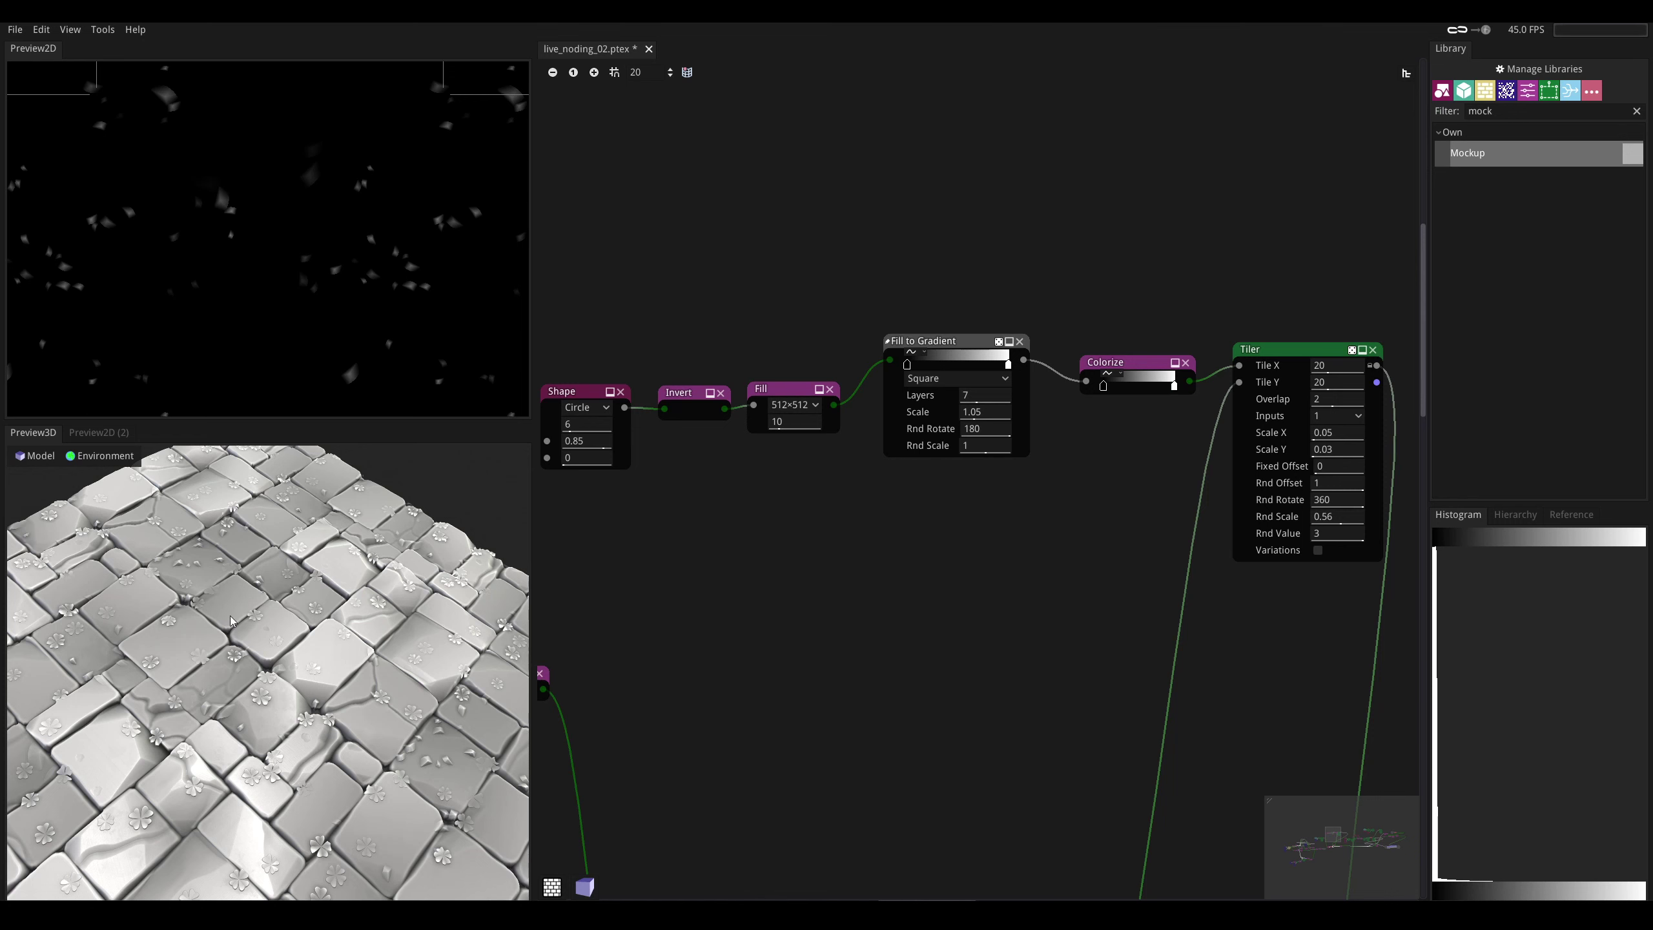
scroll(231, 616, "up", 5)
mouse_move(272, 596)
left_mouse_down()
mouse_move(345, 592)
mouse_move(292, 567)
mouse_move(300, 588)
left_mouse_up()
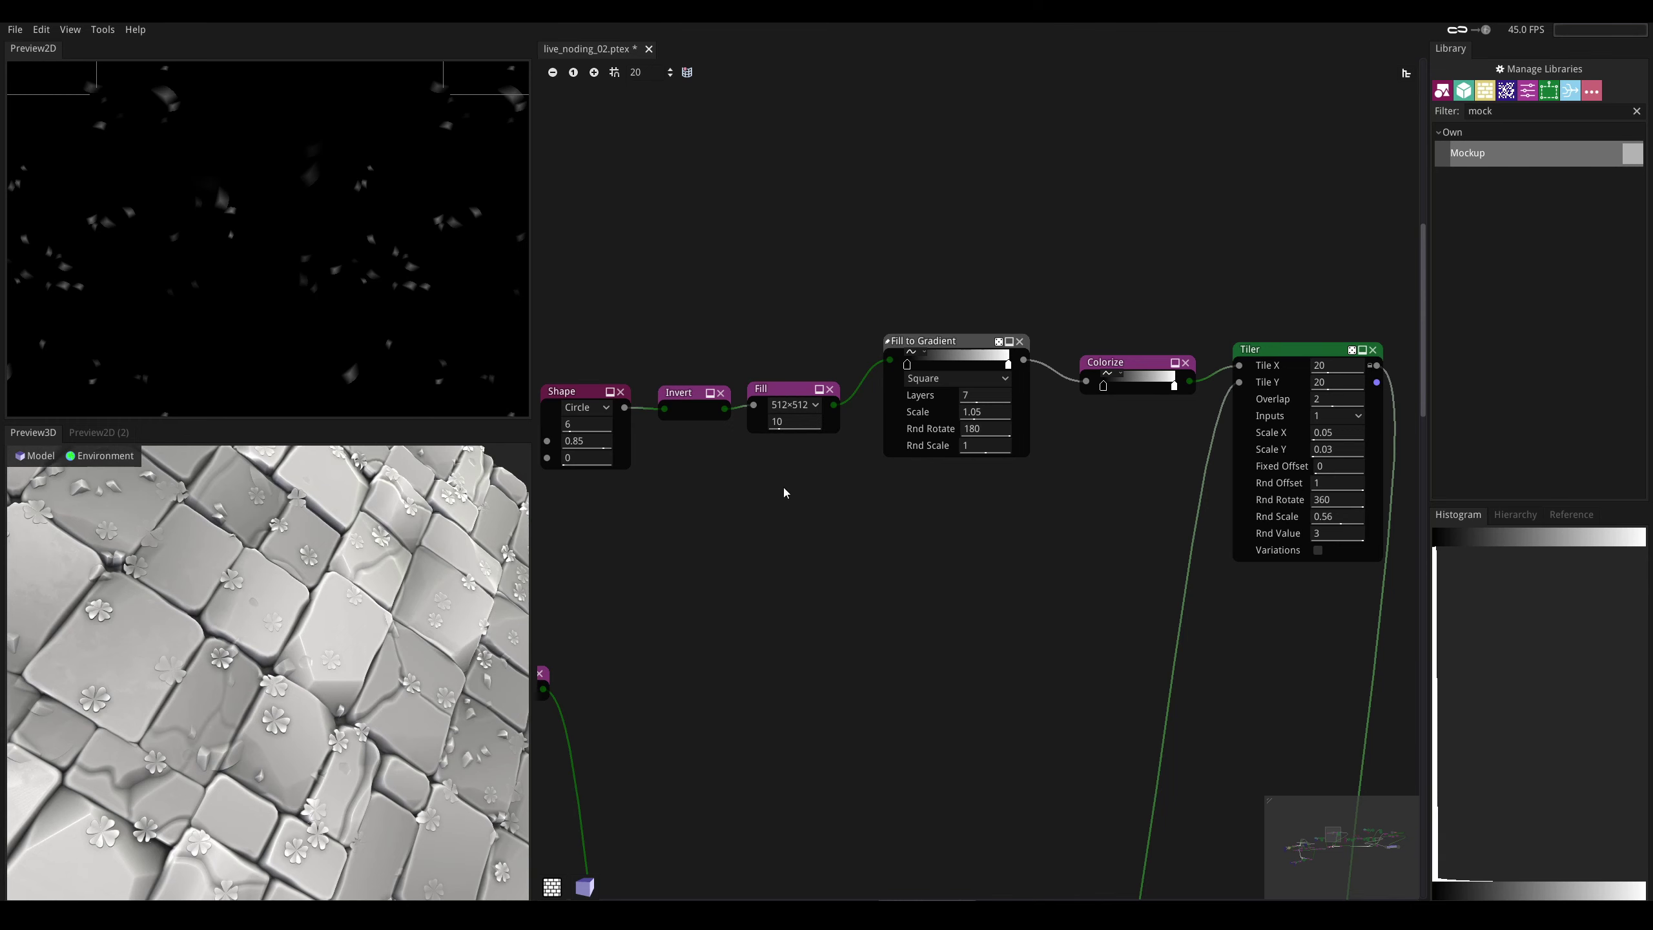
- Preview the Shape, Invert and Fill outputs at the start of the second Tiler's branch, comparing Fill with Invert
middle_click_drag(782, 487, 840, 542)
left_click(632, 432)
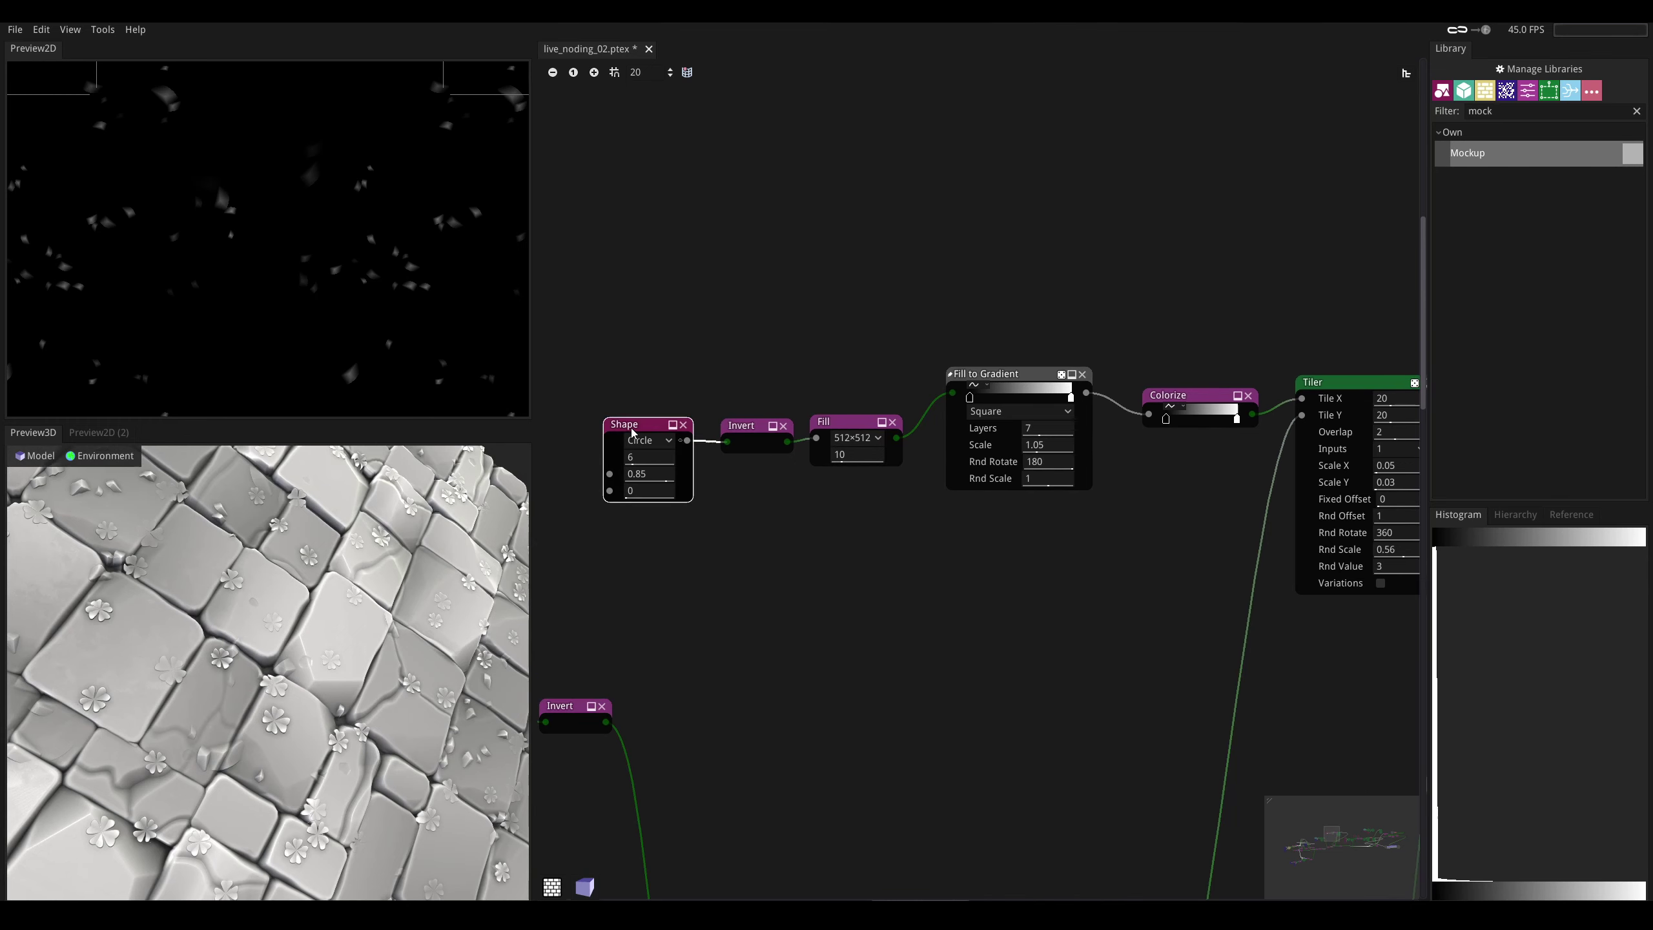
left_click(686, 441)
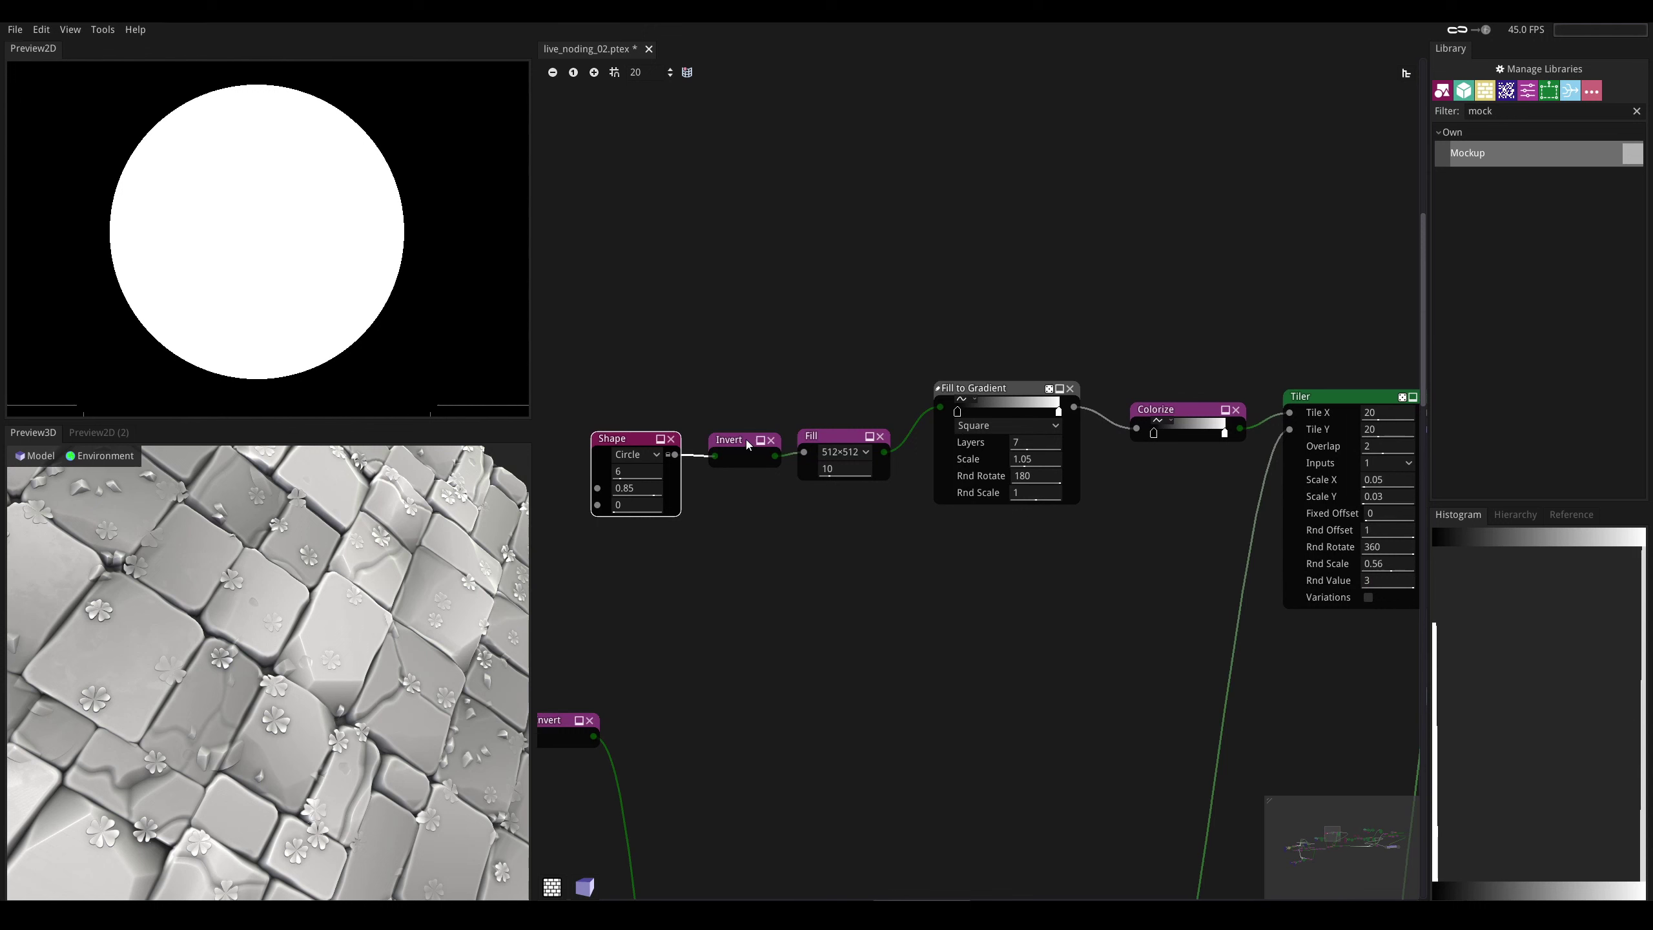
left_click(774, 456)
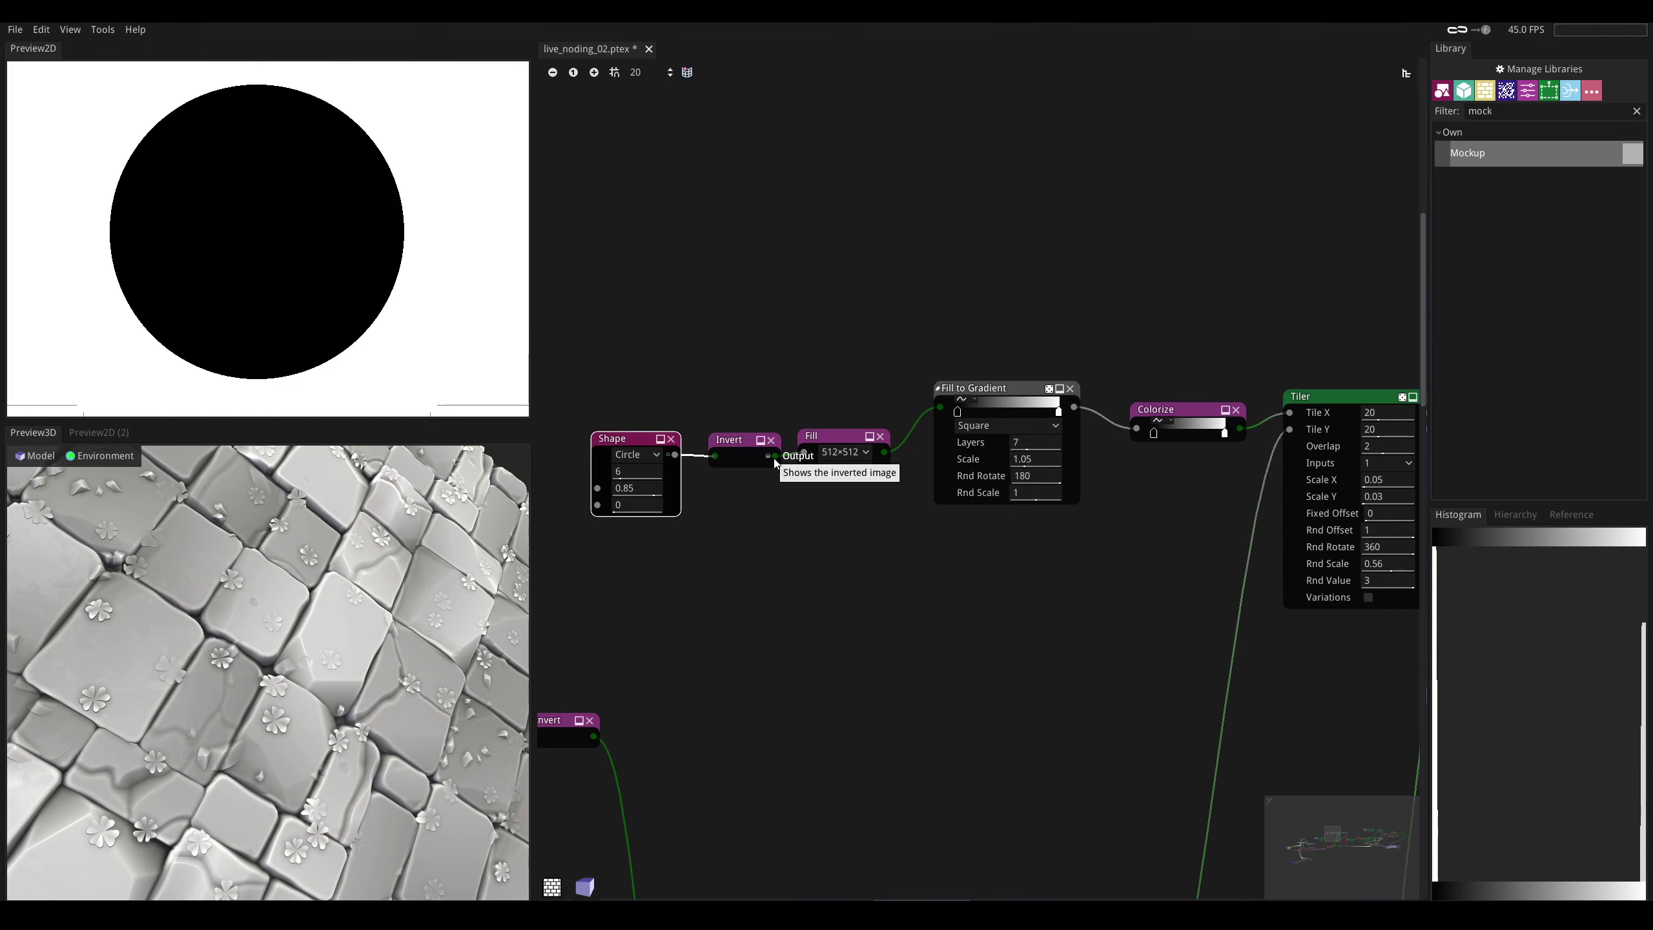
left_click(884, 451)
middle_click_drag(731, 447, 707, 473)
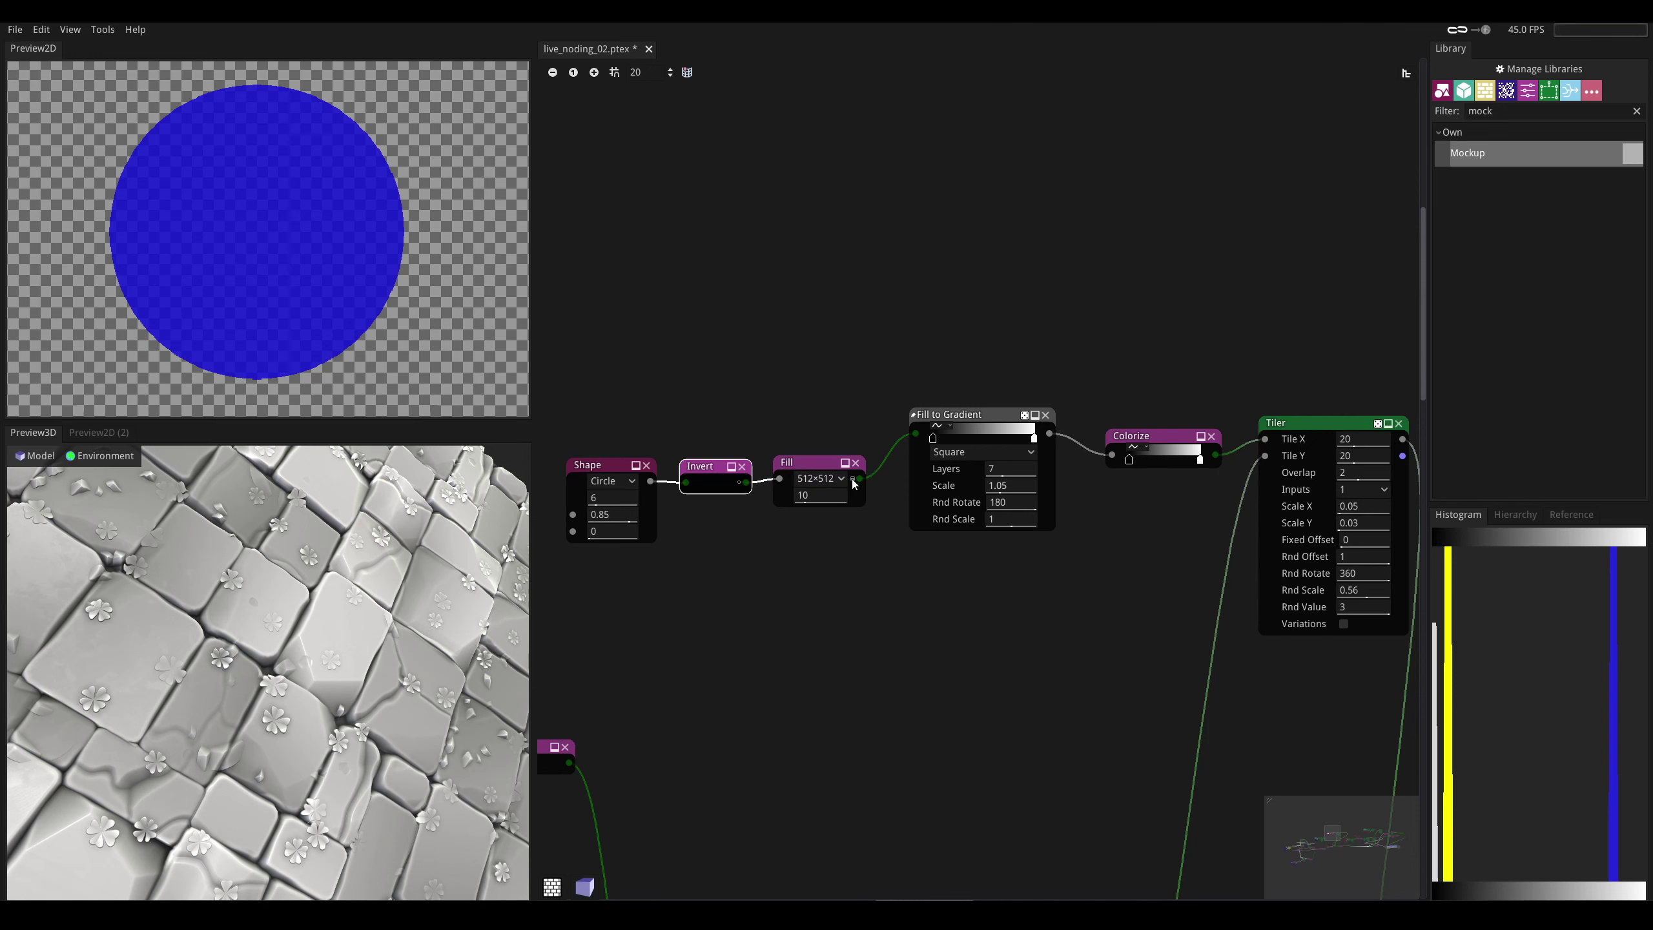
left_click(853, 480)
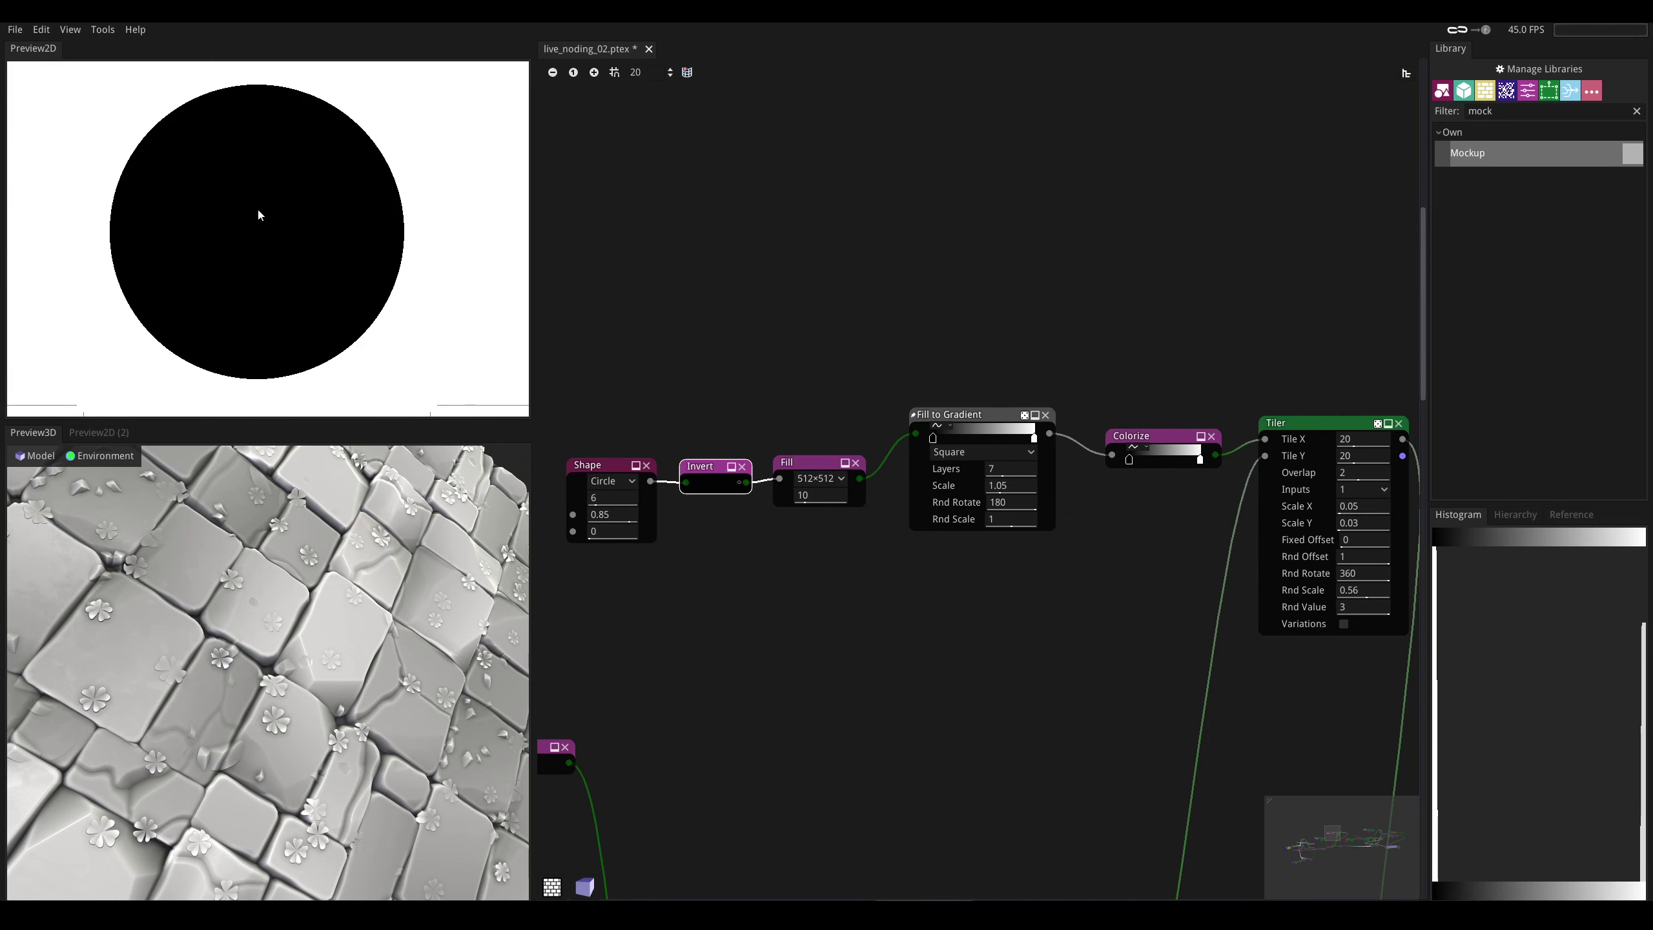
- Preview the Fill to Gradient output in the second Tiler's branch and examine the chipped stones from several angles in 3D
middle_click_drag(789, 434, 669, 503)
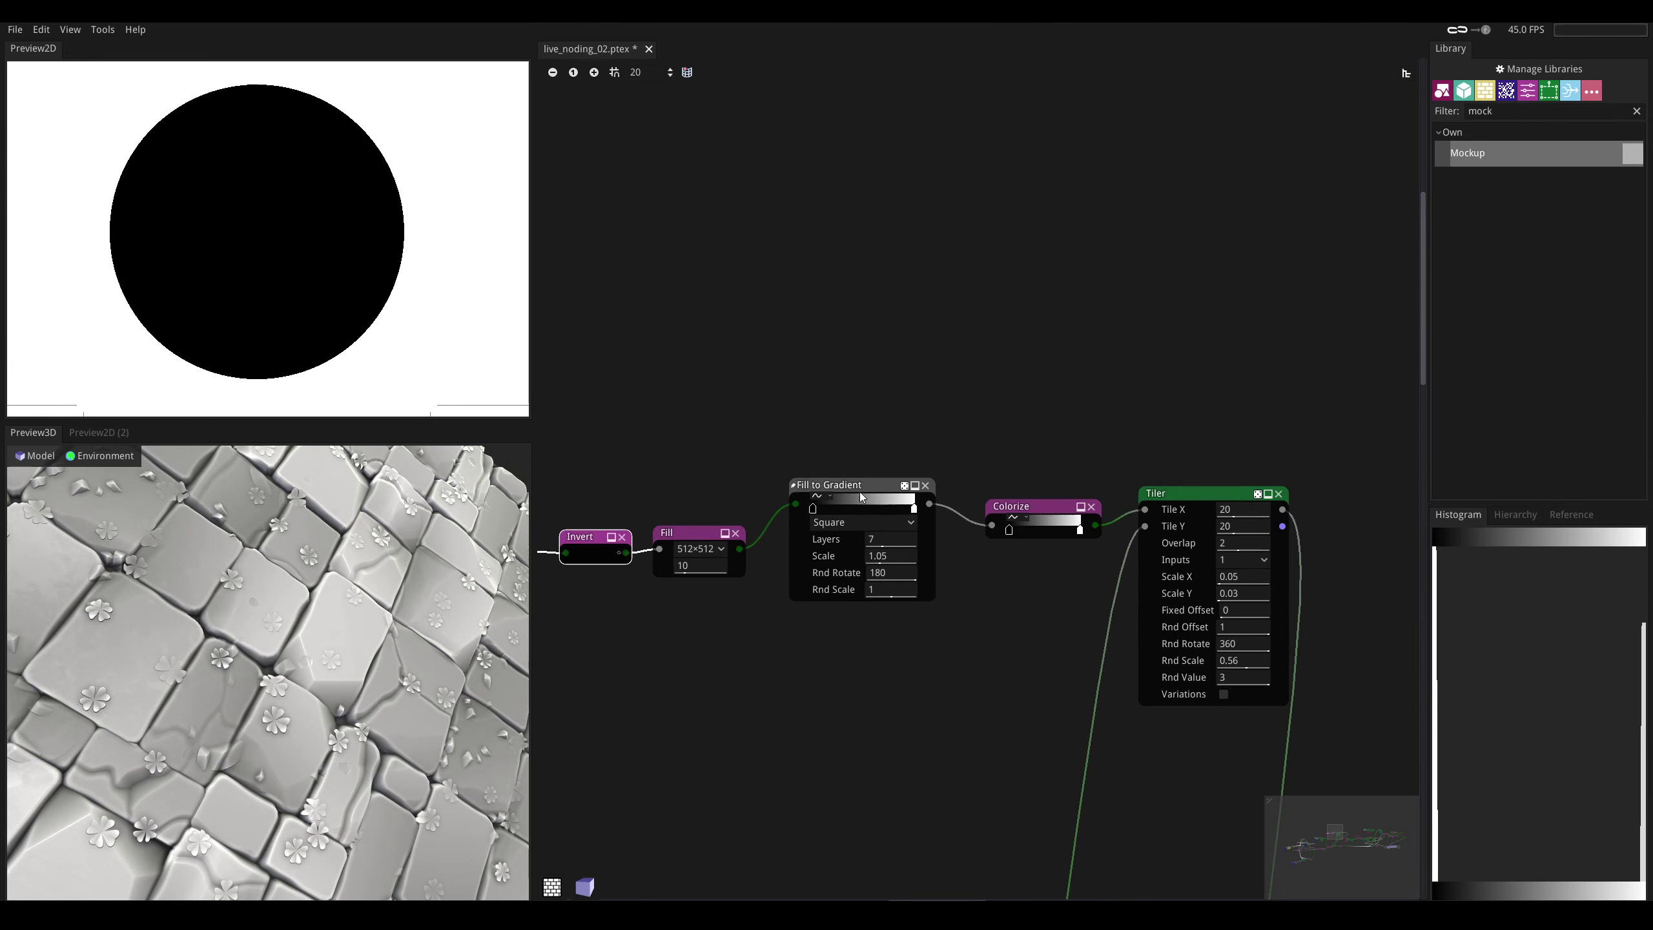
left_click_drag(860, 496, 854, 495)
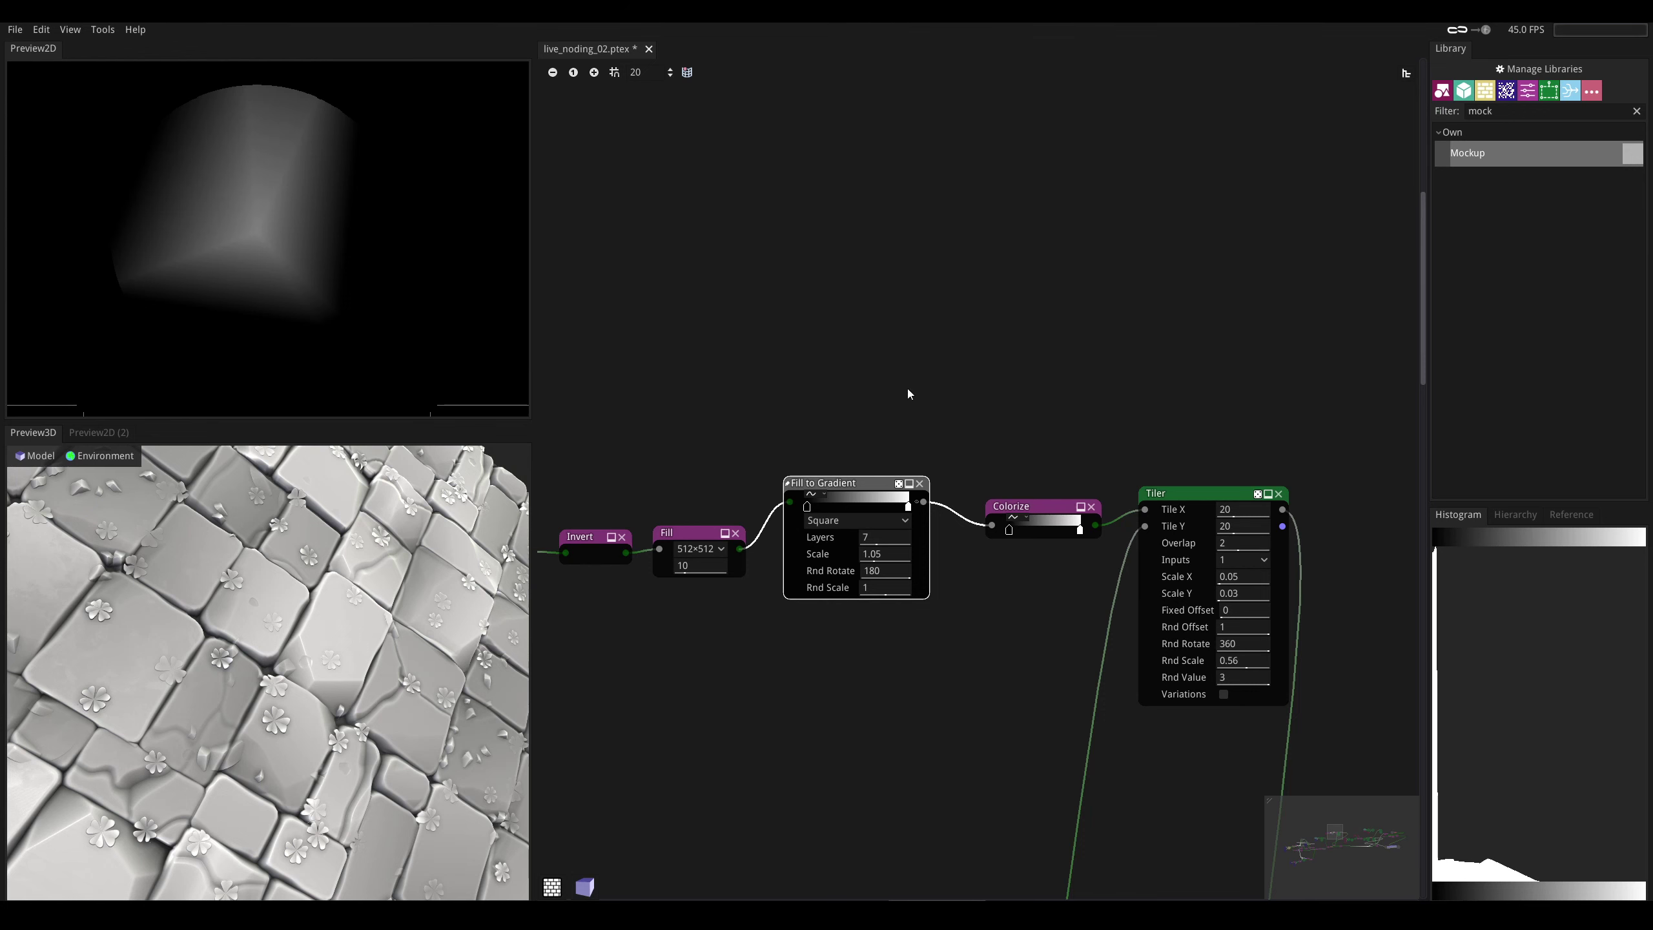
middle_click_drag(908, 392, 767, 414)
left_click_drag(325, 635, 364, 625)
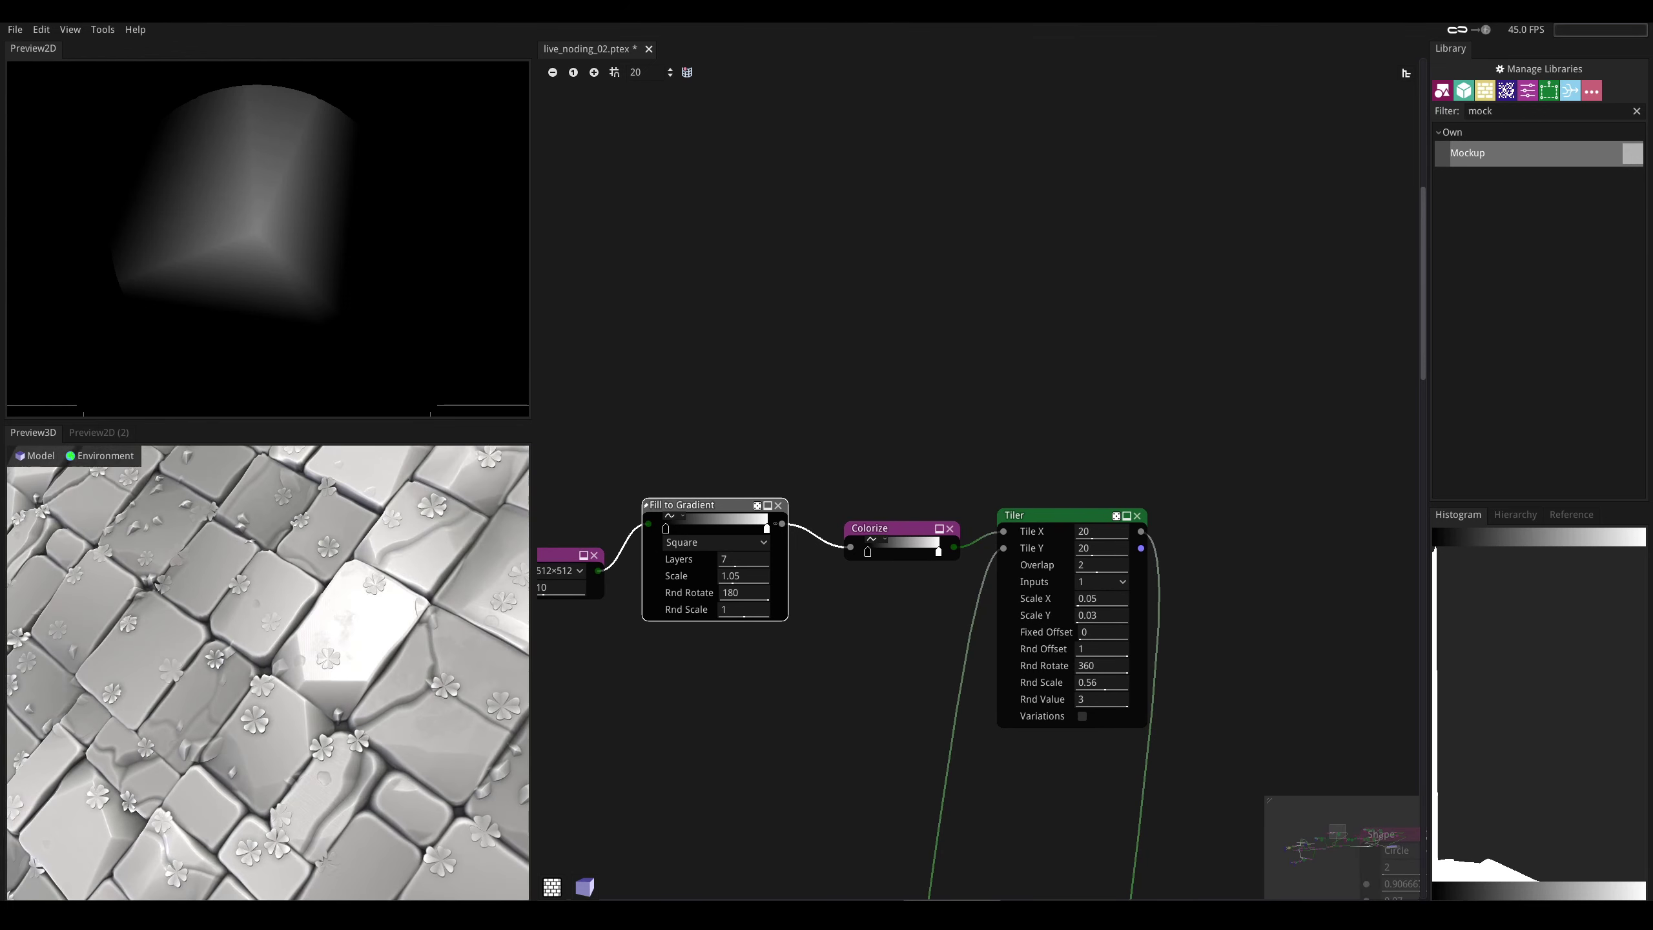
left_click_drag(202, 668, 315, 692)
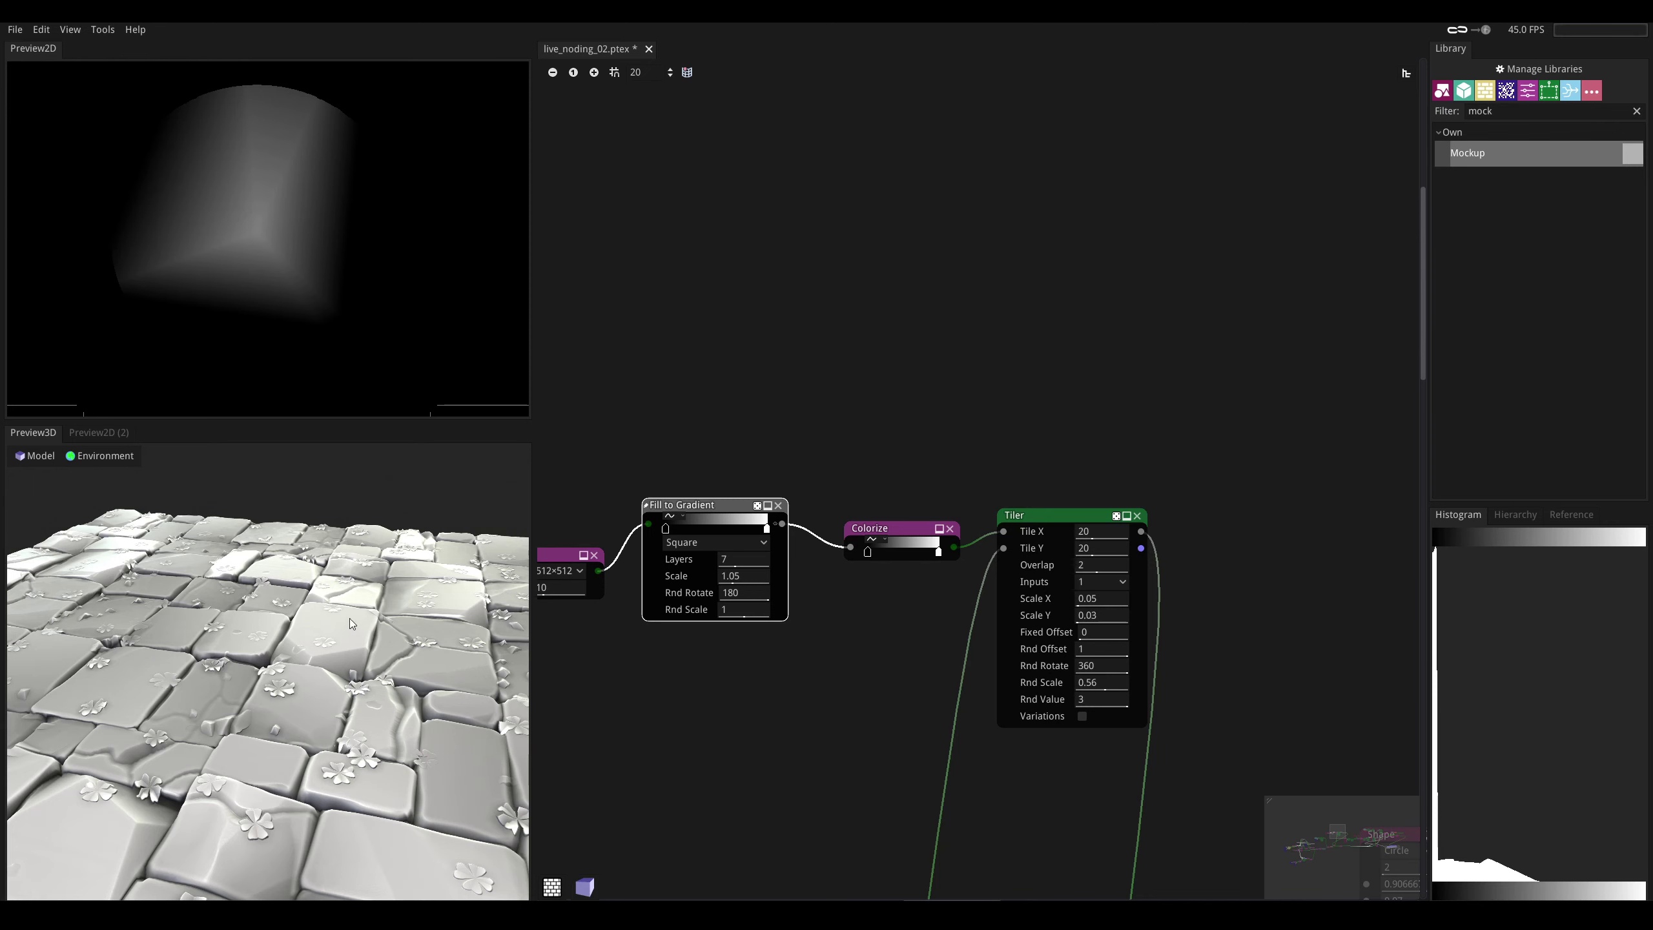
left_click_drag(349, 639, 416, 590)
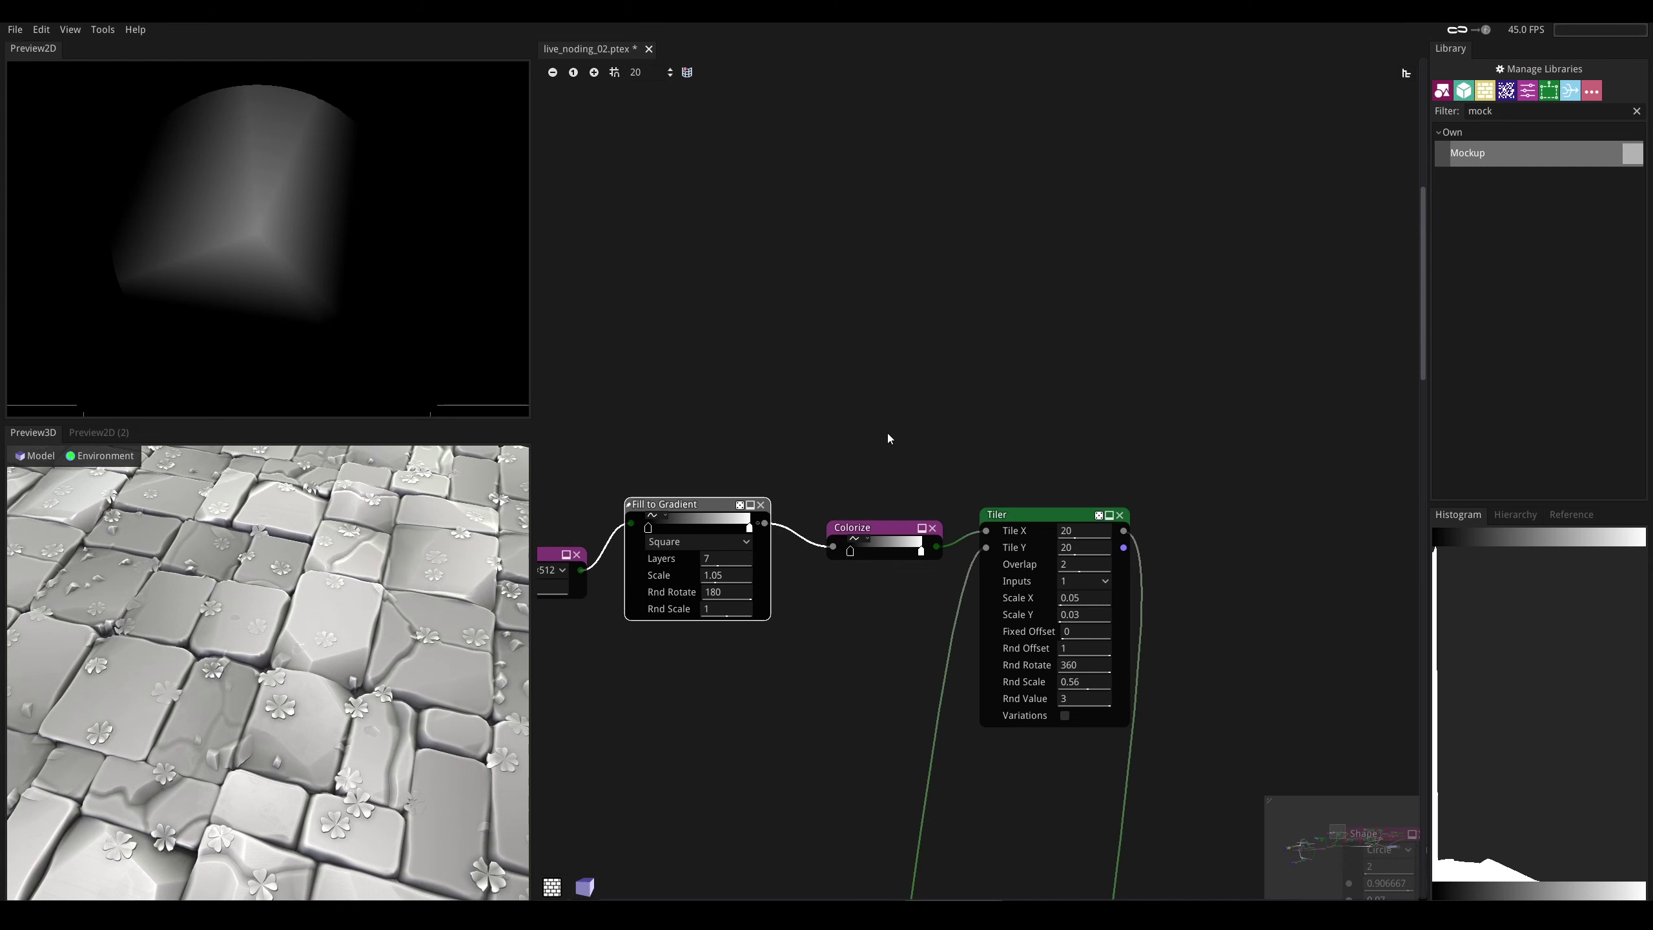
- Preview the second Tiler's output and the Screen Blend it feeds, comparing the result with the 3D stones
left_click(944, 462)
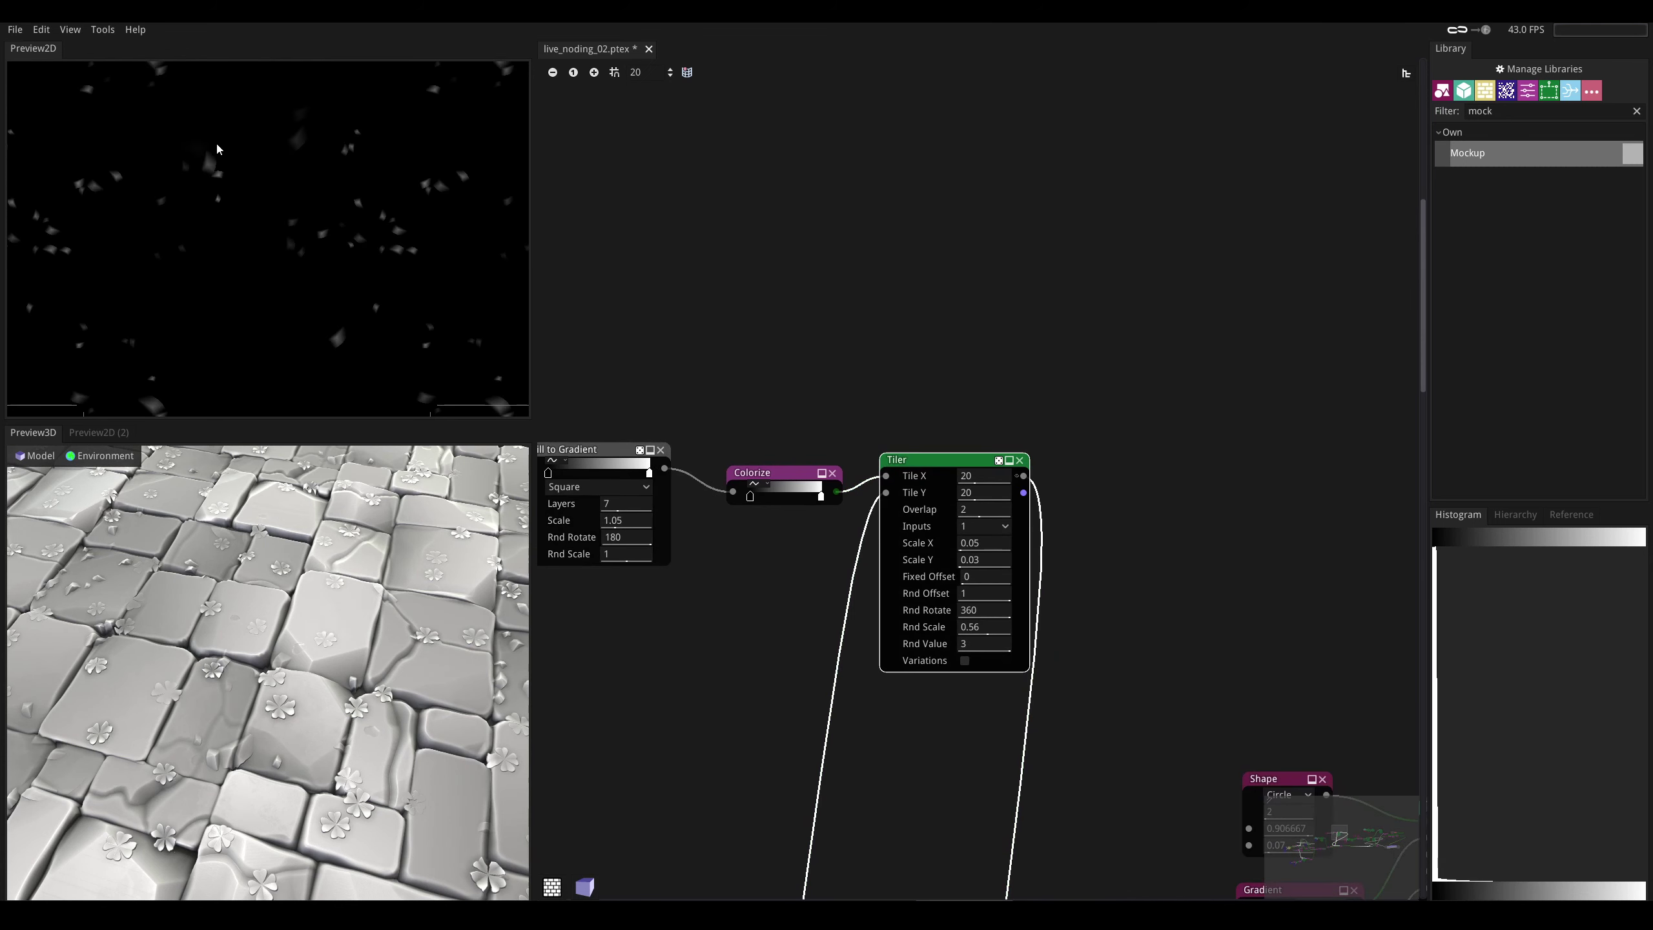
middle_click_drag(1034, 623, 926, 262)
middle_click_drag(847, 627, 848, 509)
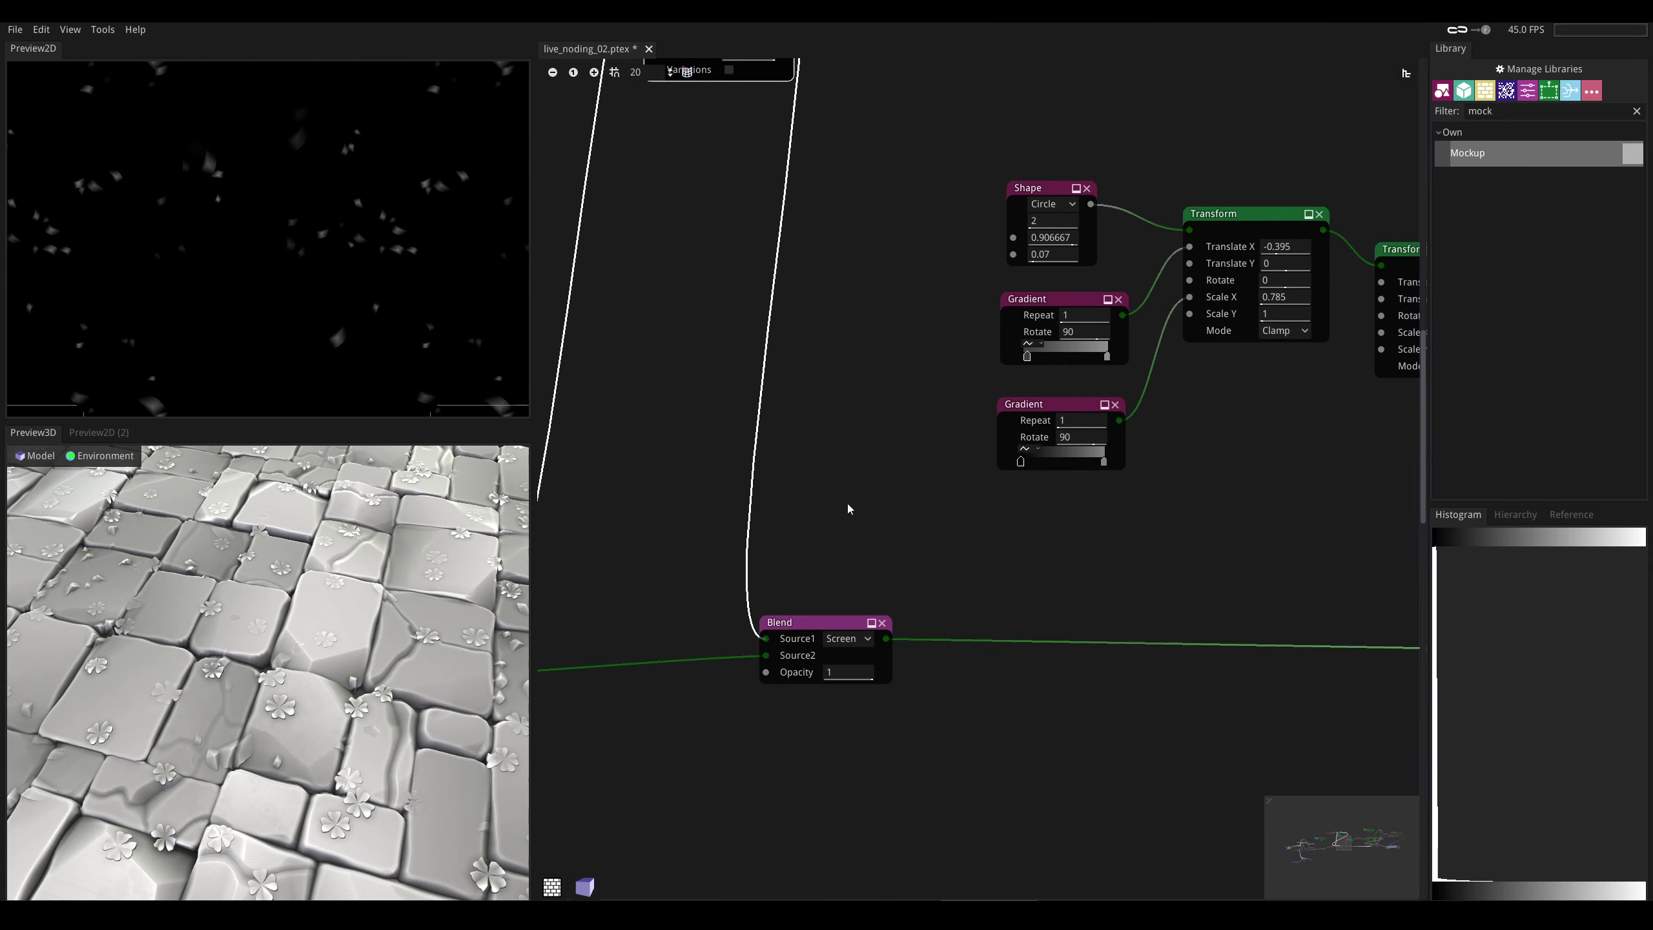
left_click_drag(832, 627, 857, 630)
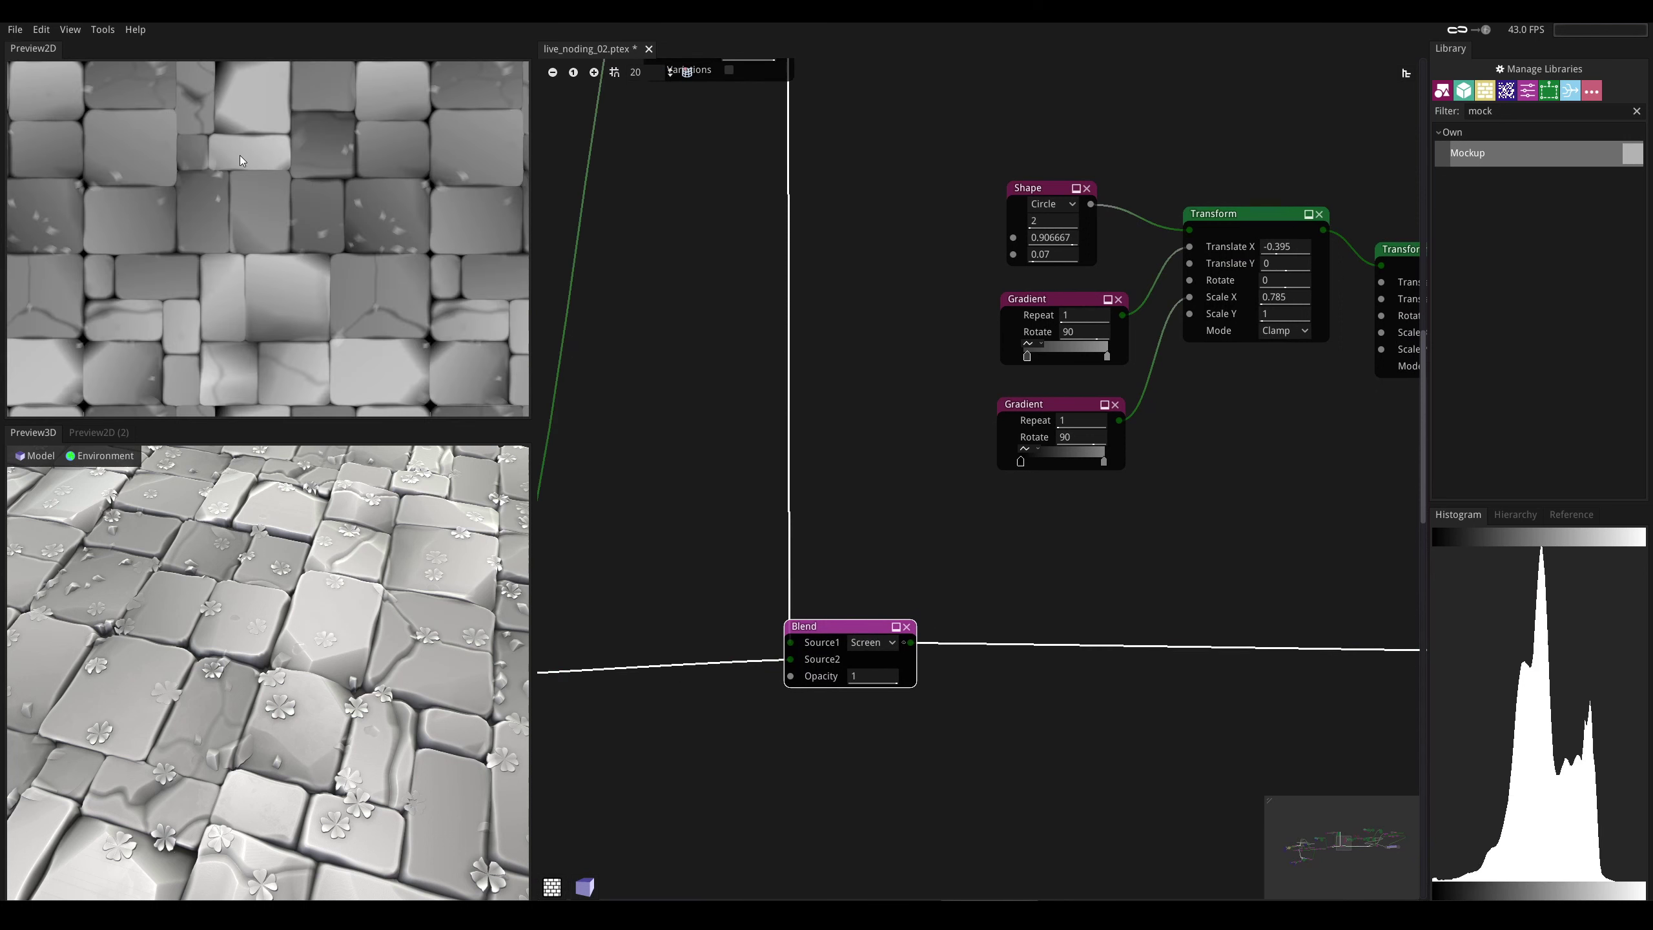
left_click_drag(280, 541, 280, 561)
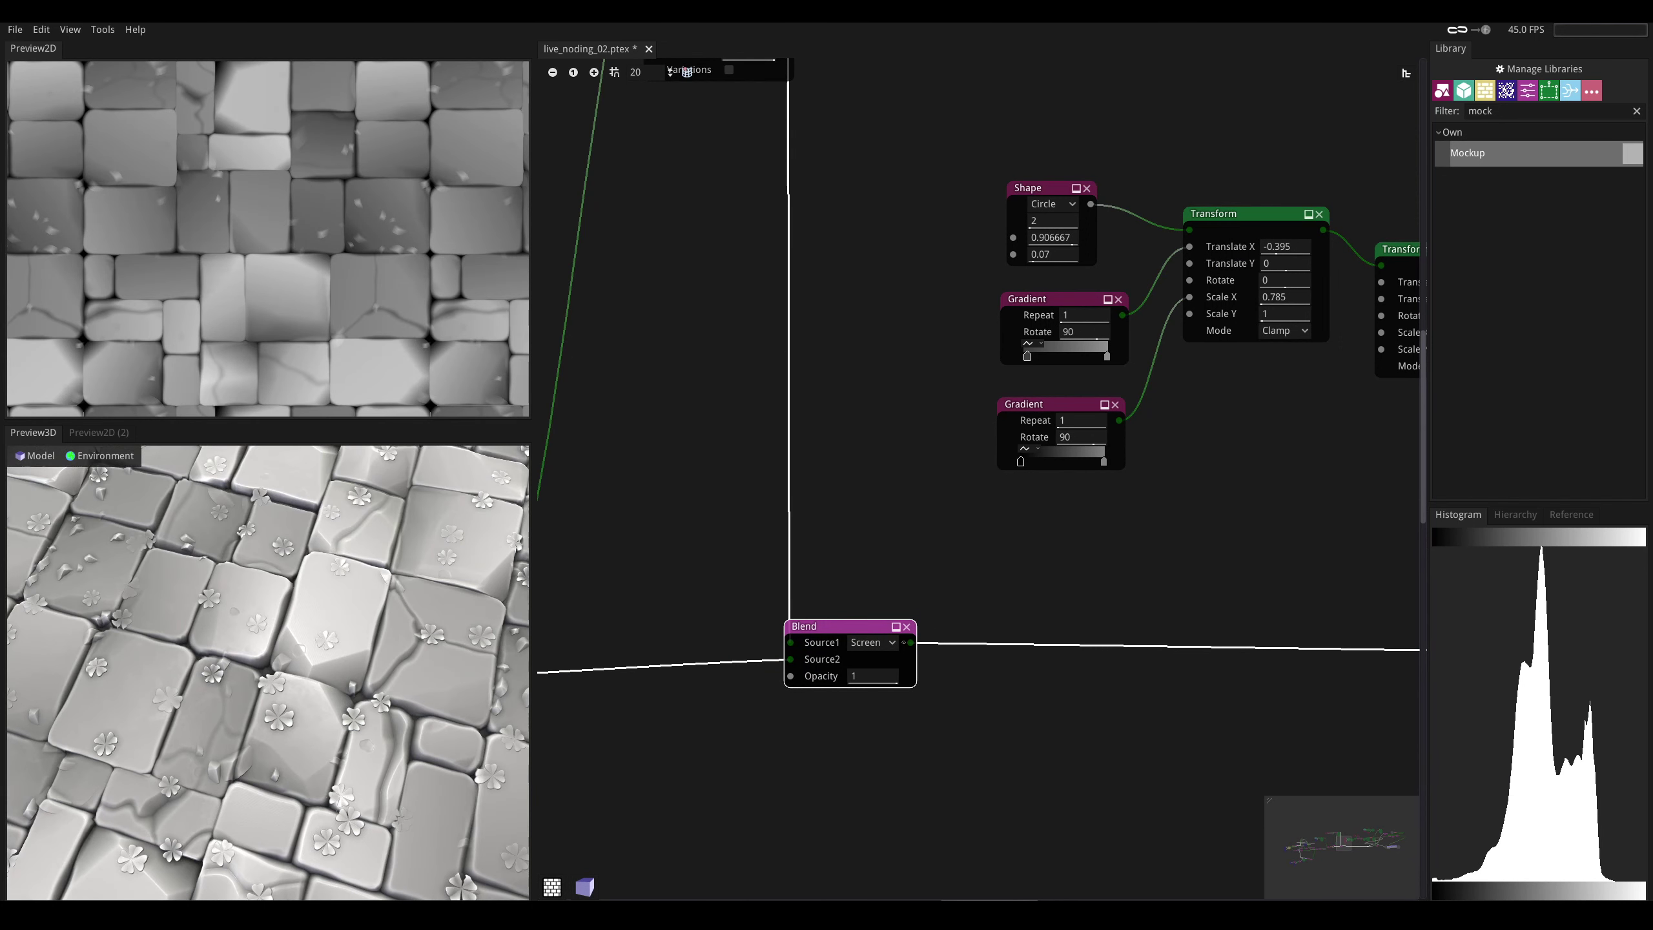
- Try the Lighten mode on the Blend fed by the second Tiler, and return it to Screen
left_click(872, 641)
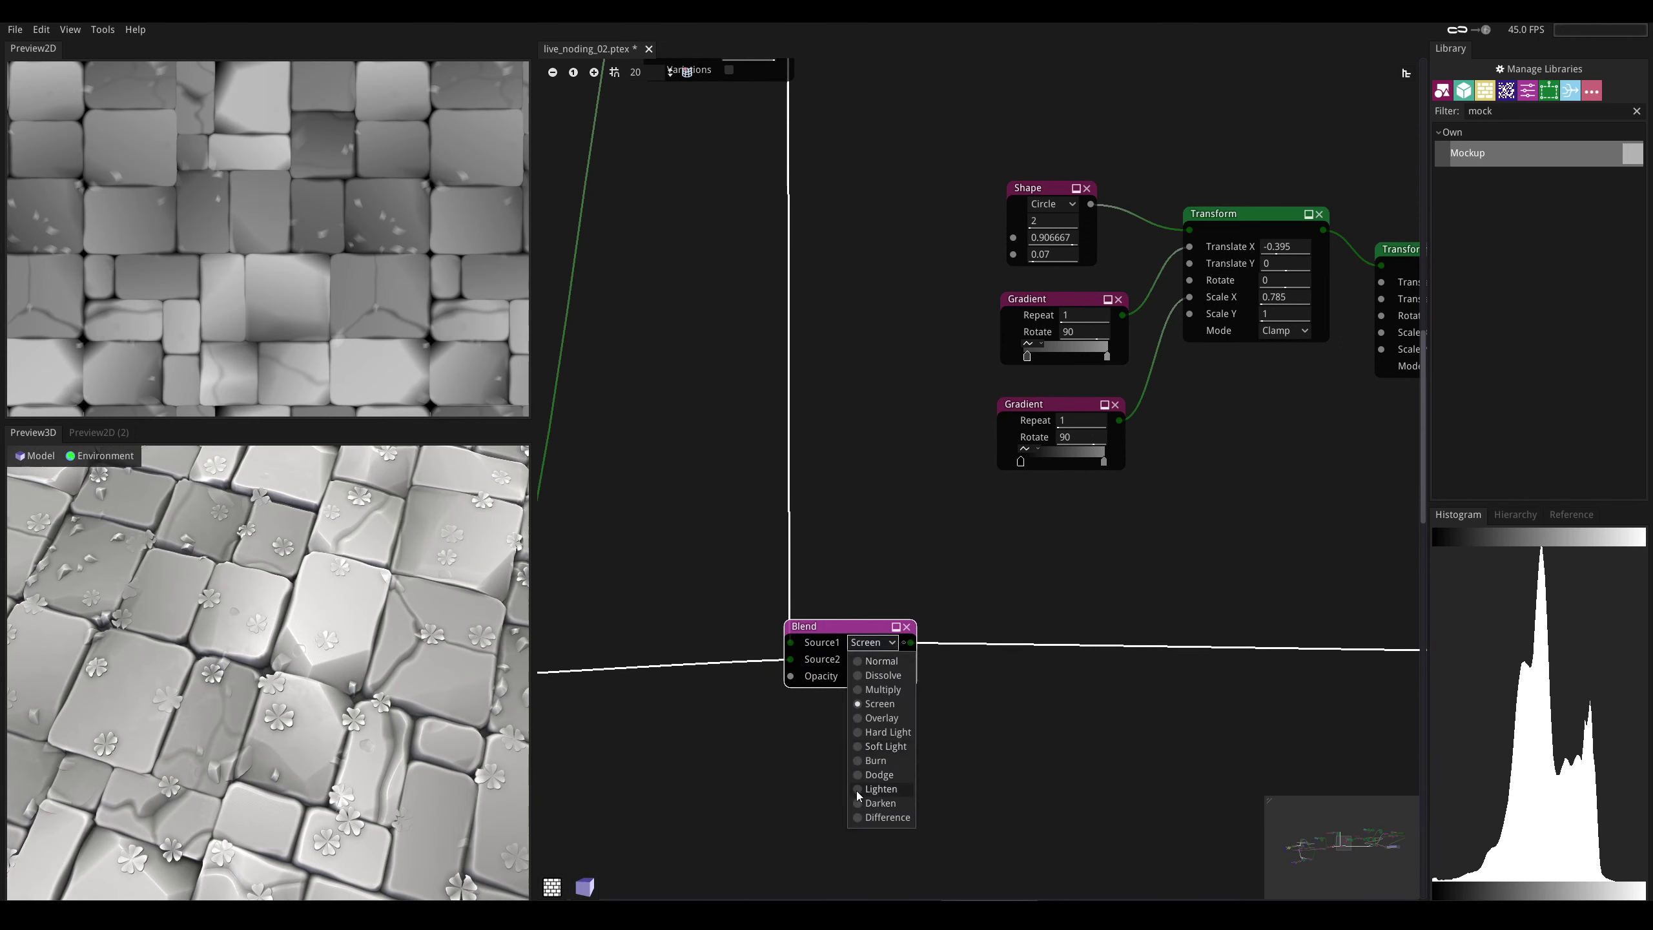
left_click(857, 789)
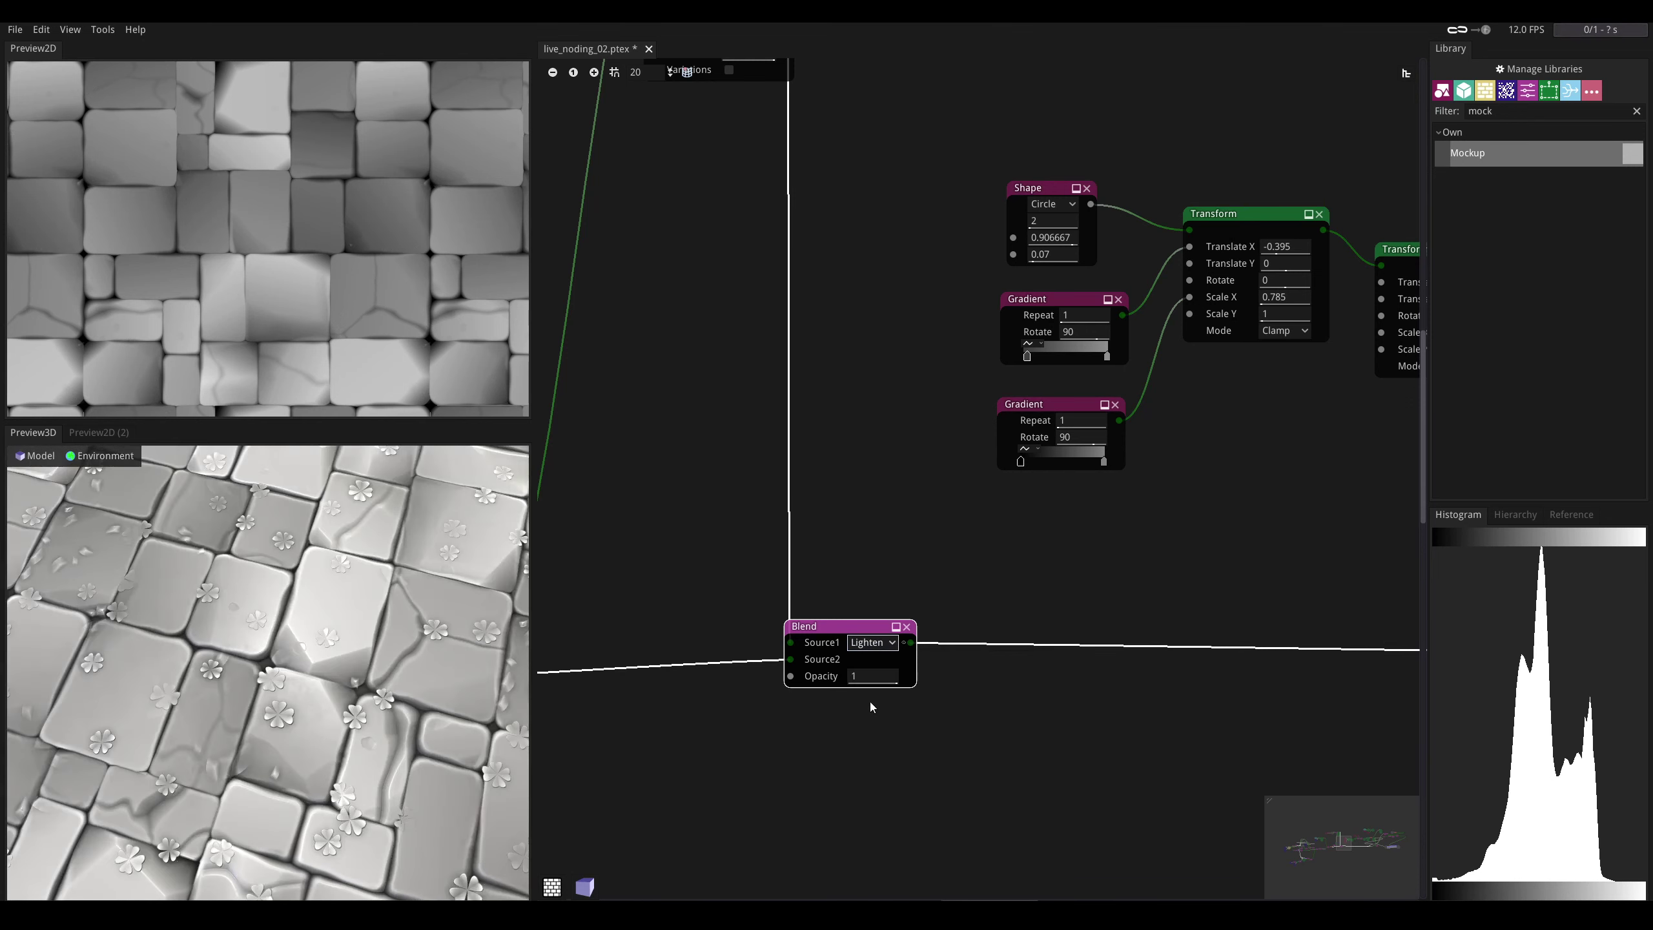
left_click(872, 641)
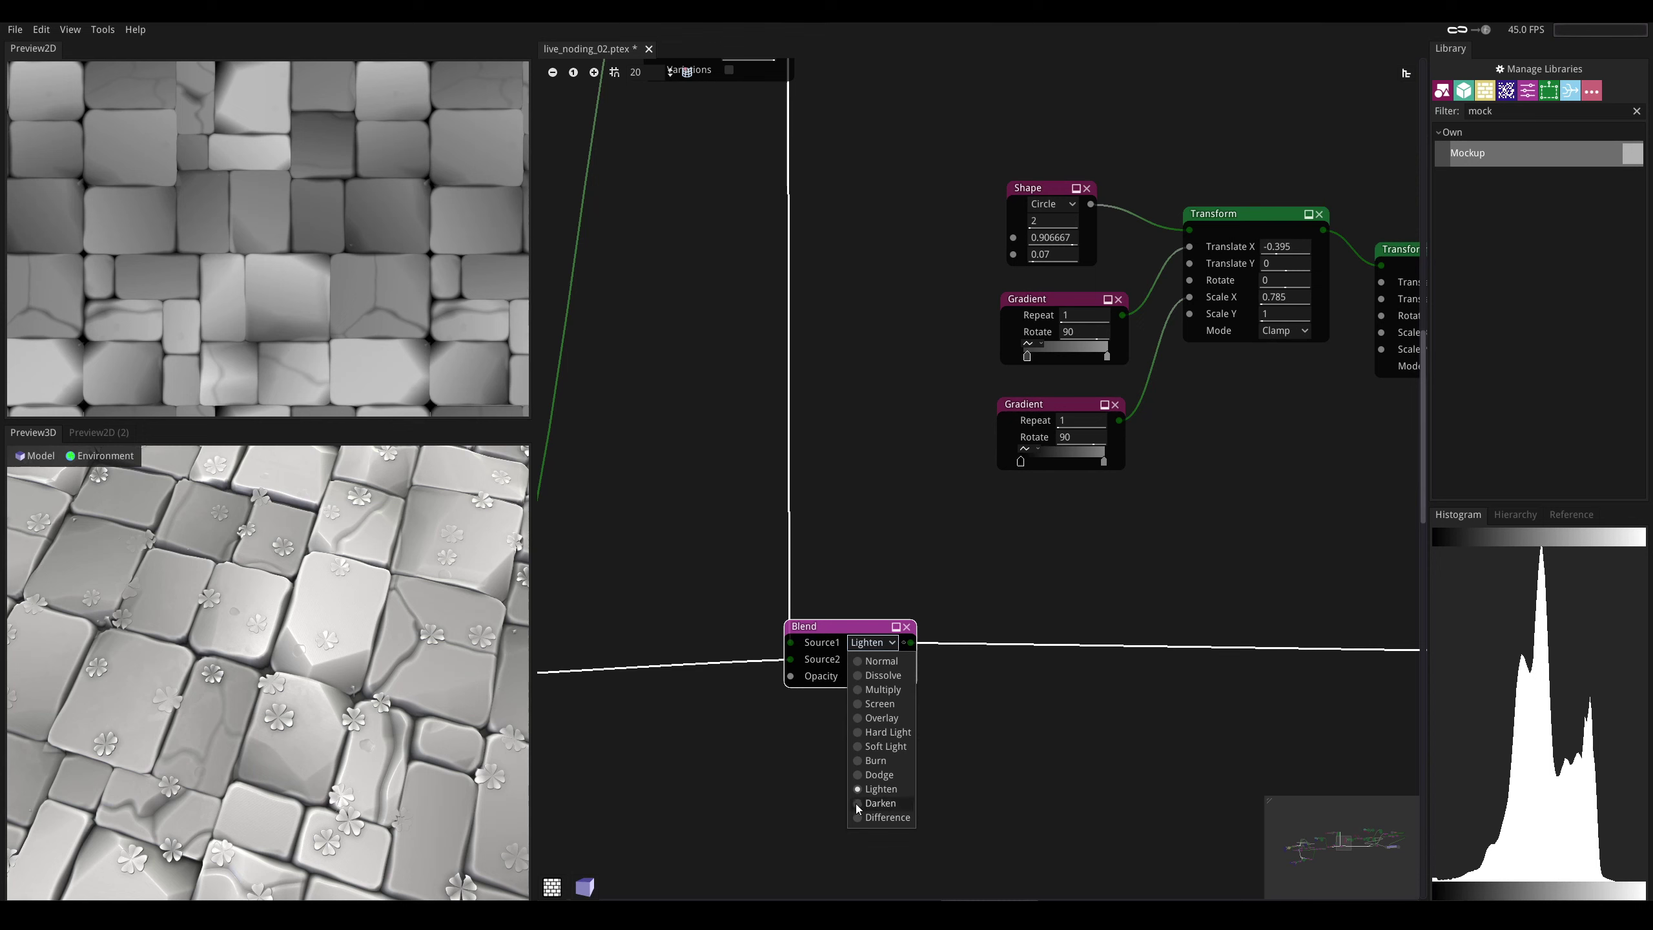
left_click(858, 707)
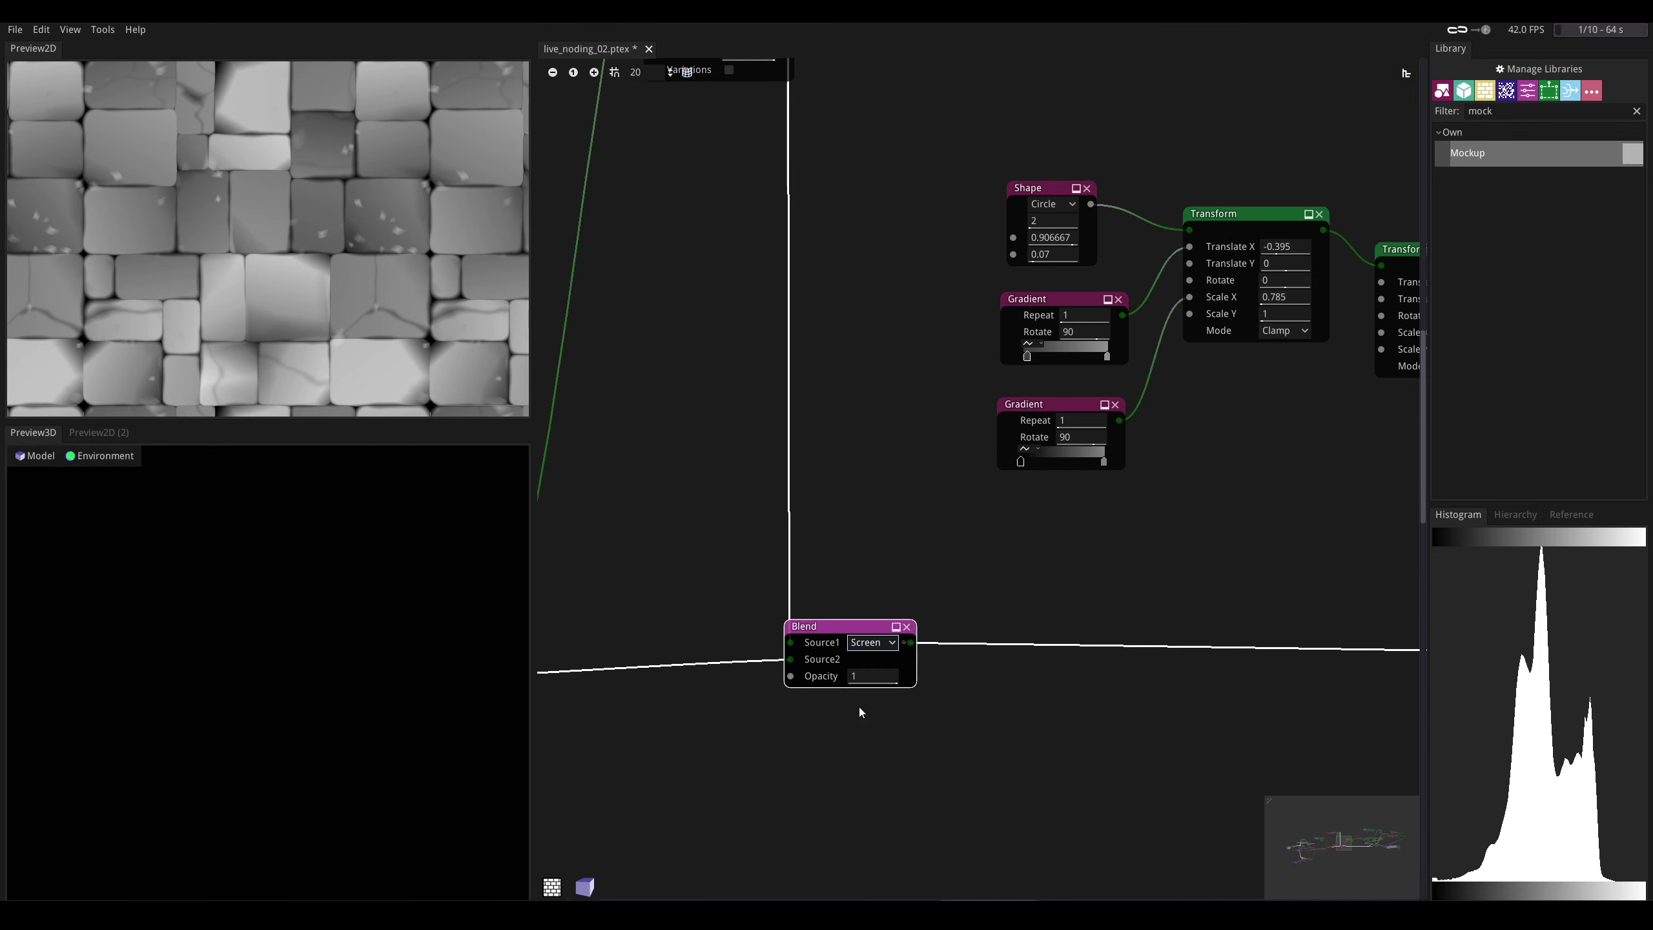
- Preview the Circle Splatter's output in the clover branch
middle_click_drag(1025, 606, 833, 611)
middle_click_drag(767, 546, 479, 552)
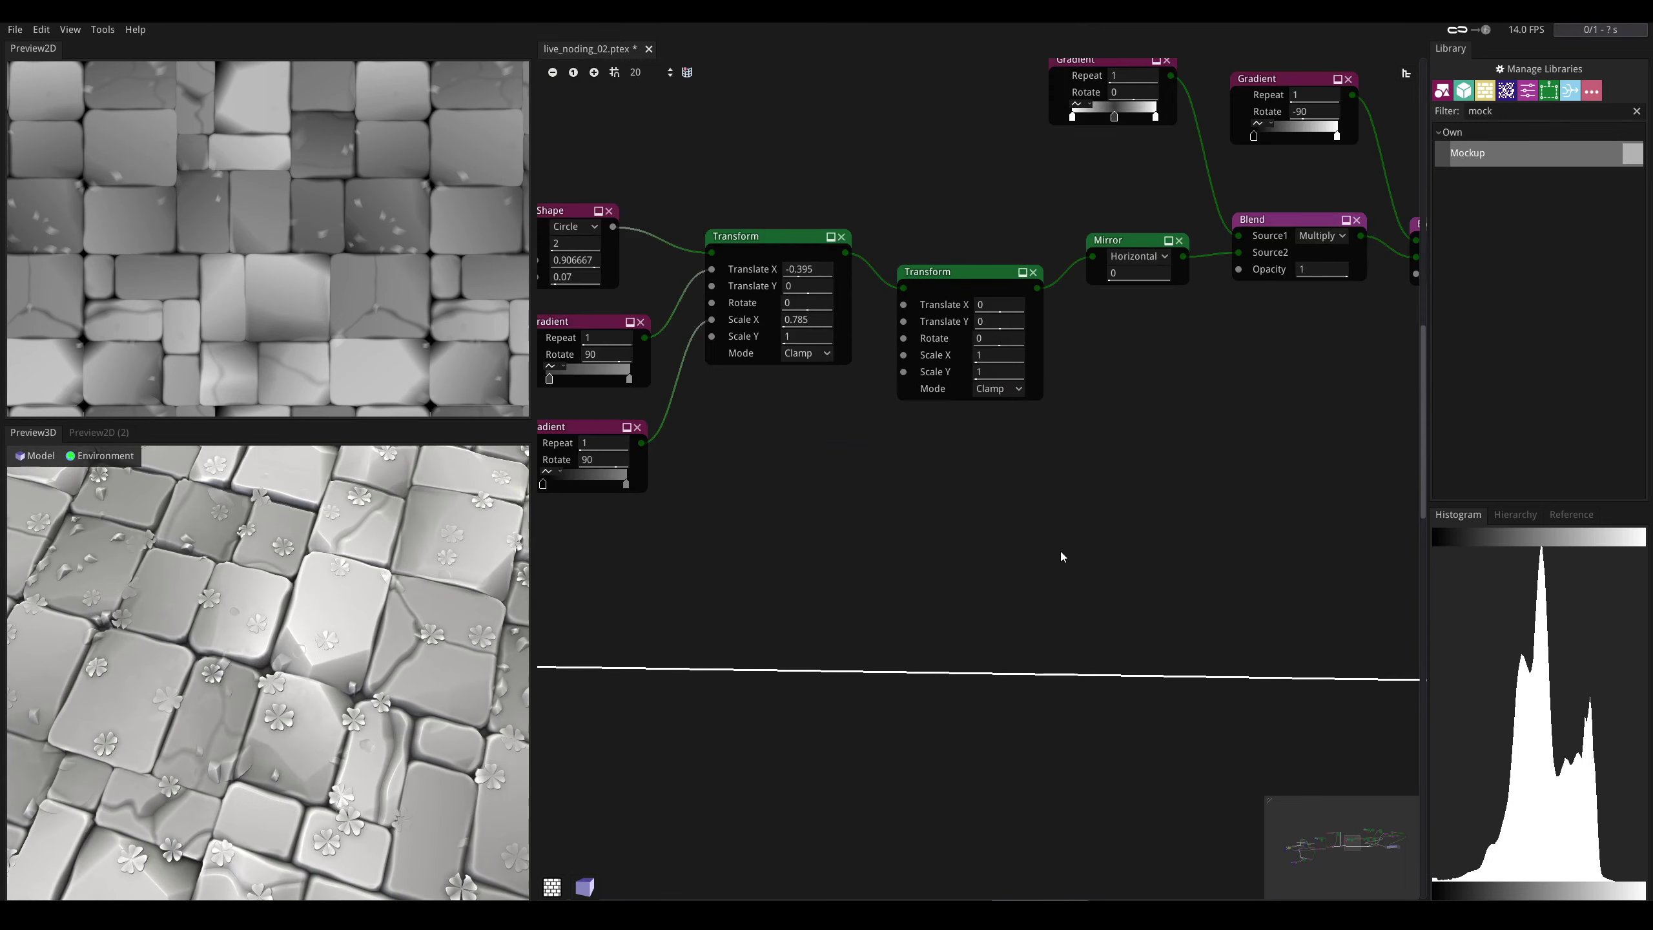
scroll(1065, 553, "down", 4)
middle_click_drag(1192, 463, 861, 526)
middle_click_drag(1182, 554, 1037, 568)
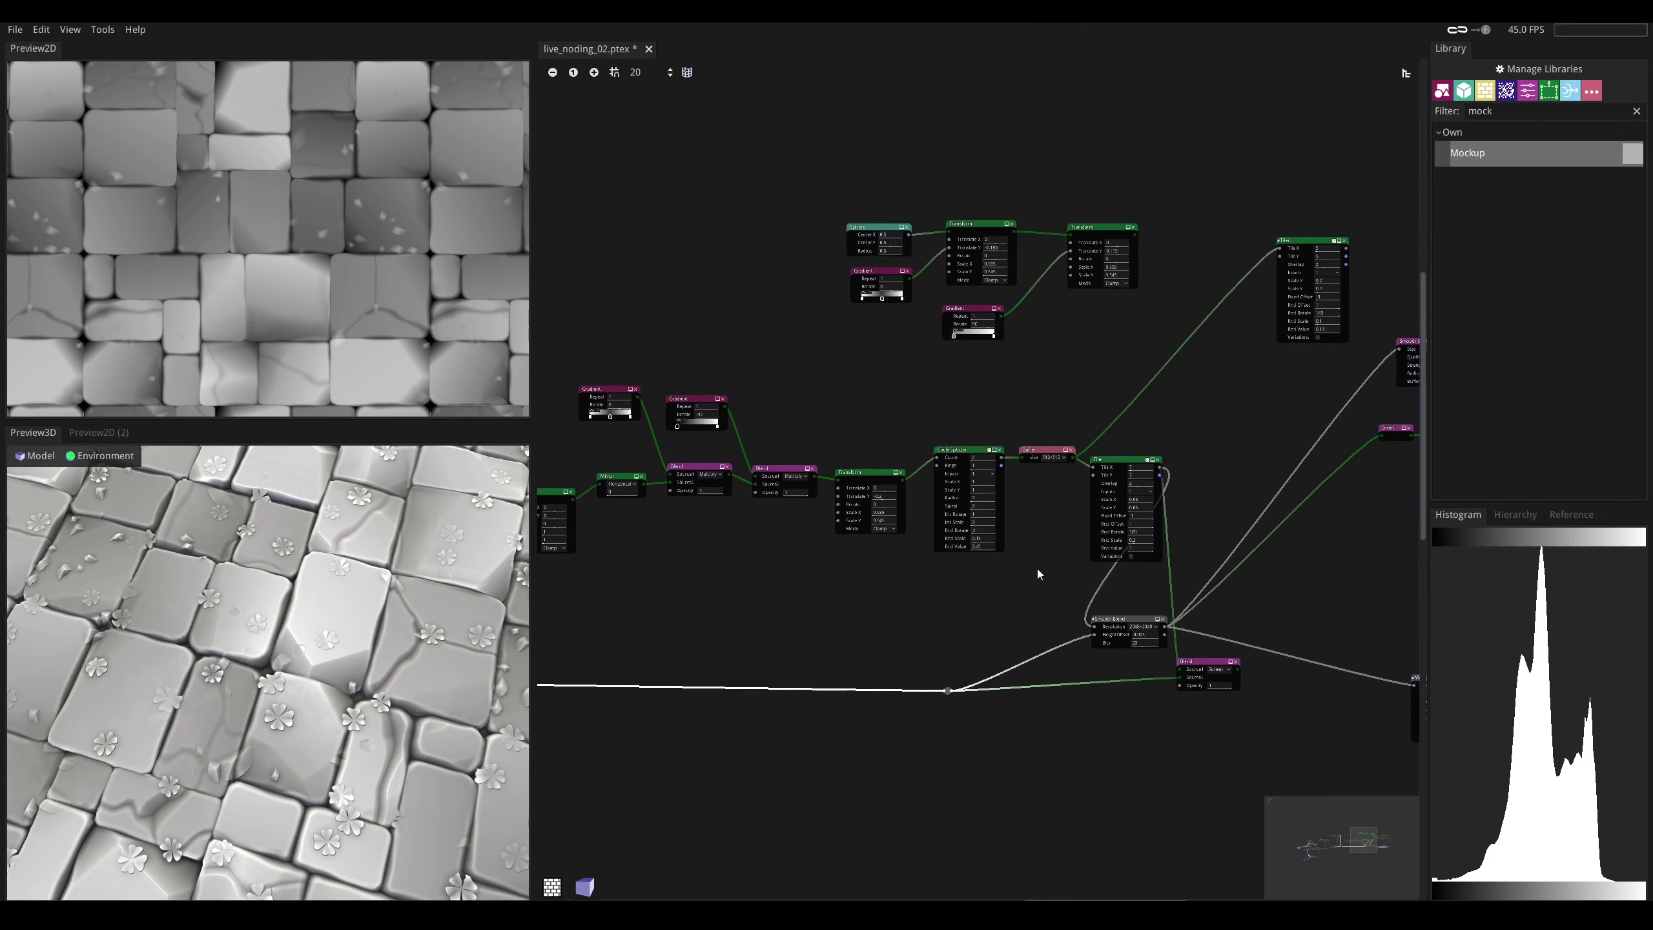
scroll(1046, 514, "up", 4)
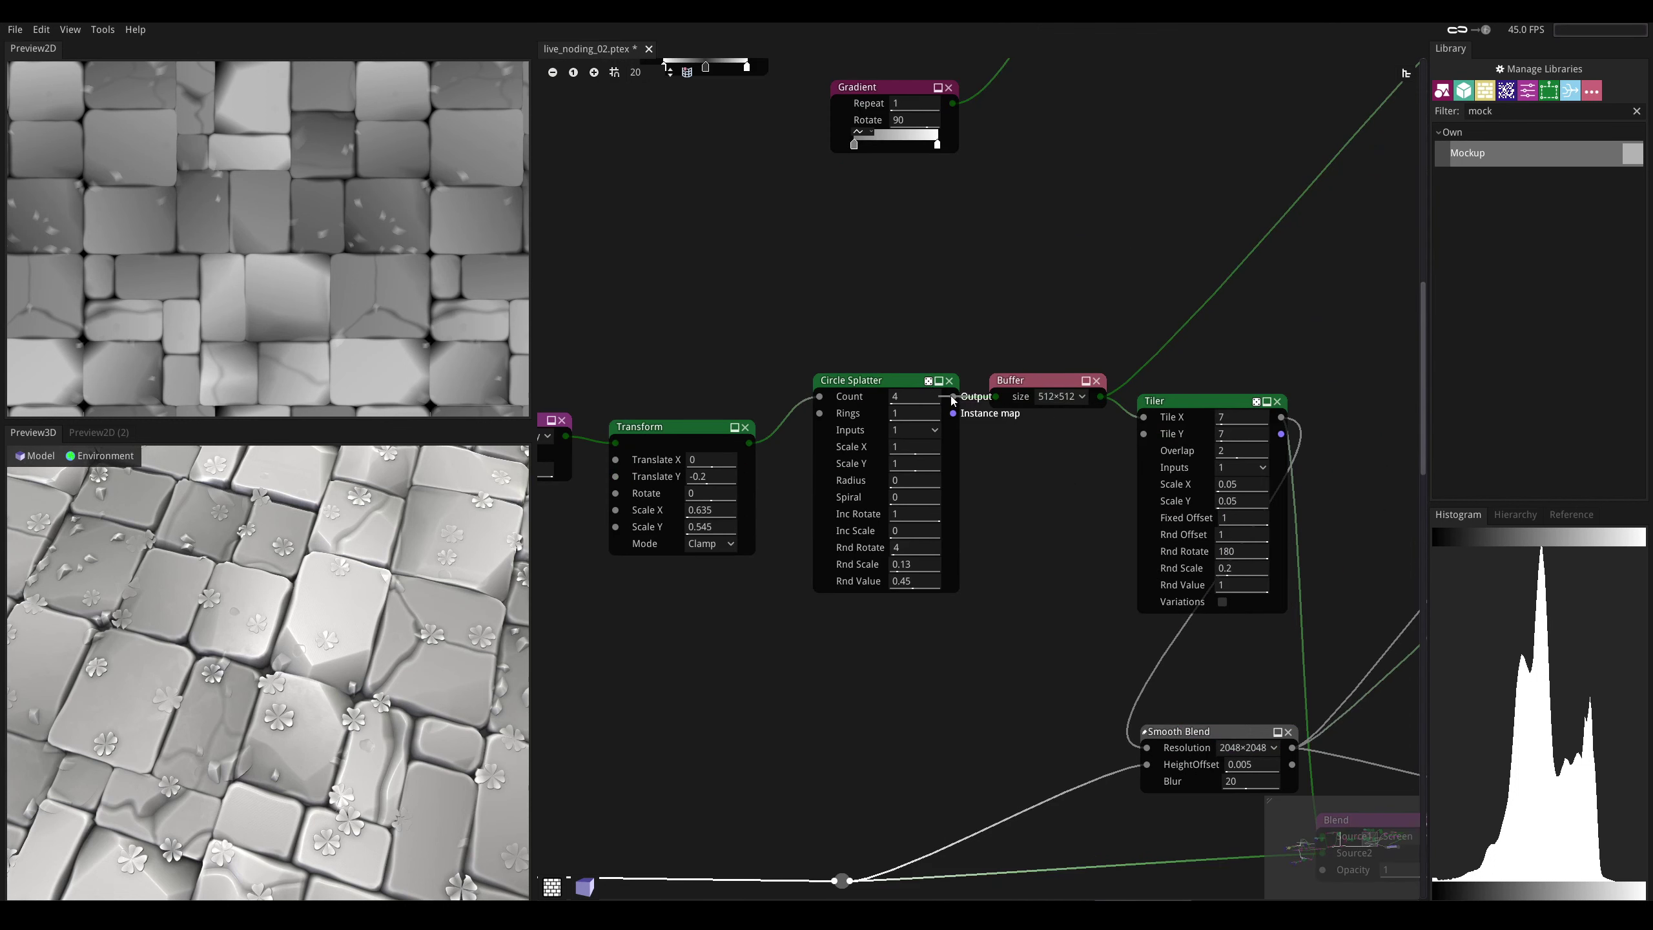
left_click(952, 398, "ctrl")
middle_click_drag(567, 333, 925, 435)
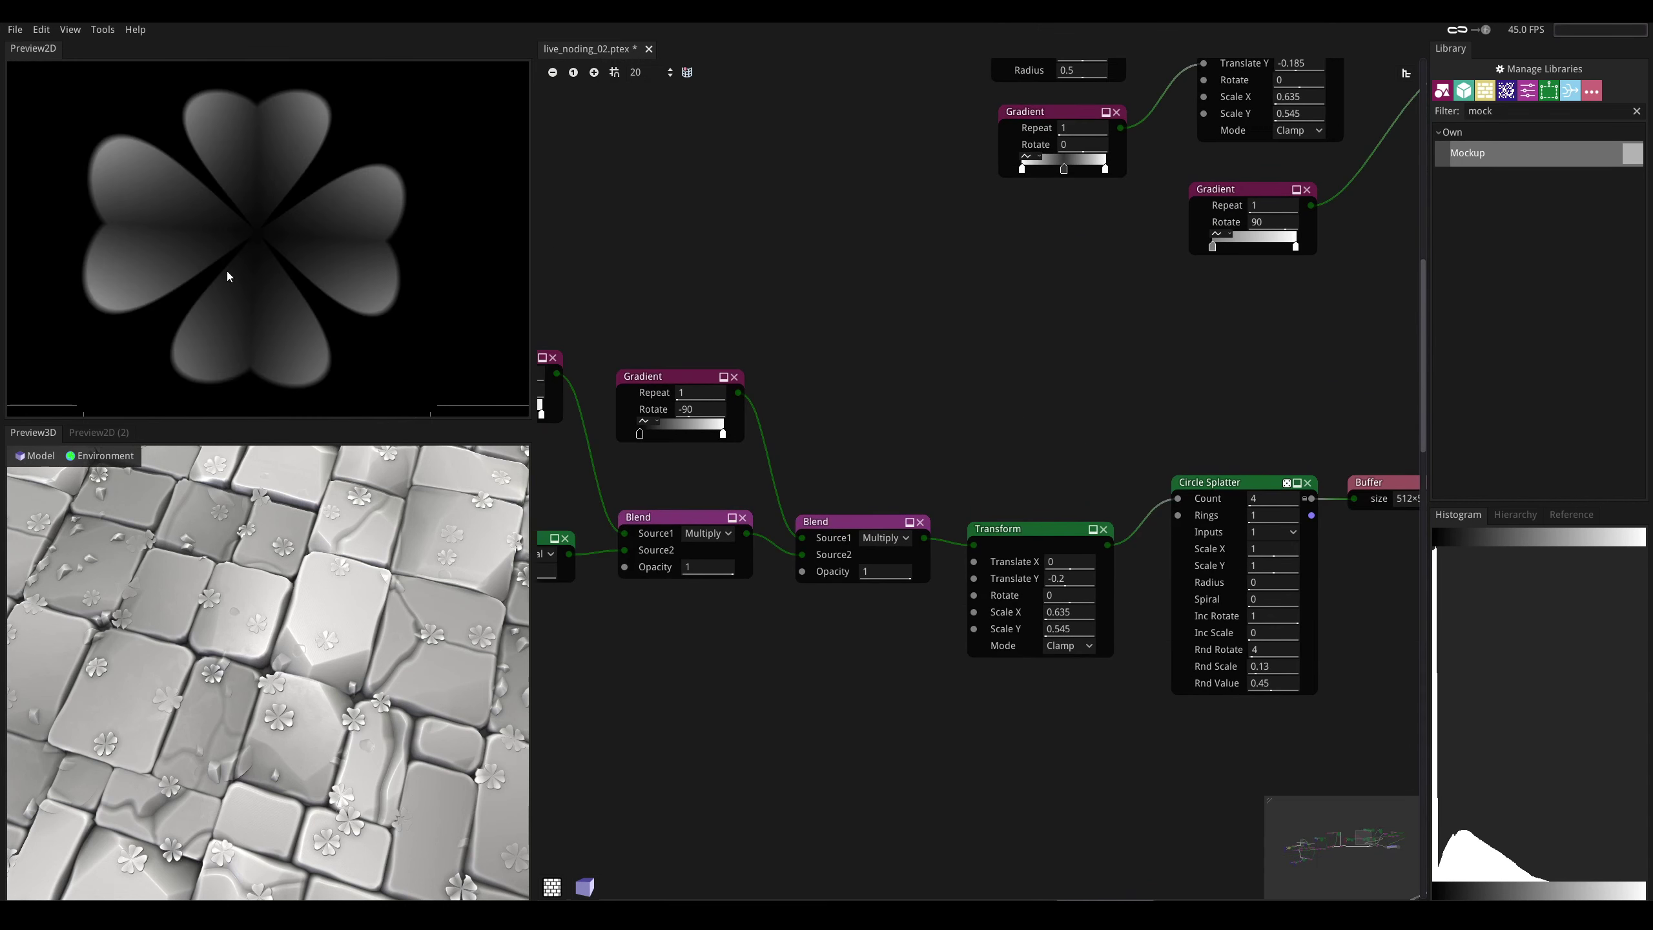
- Examine how the clovers are scattered over the whole stone surface from several angles in the 3D preview
middle_click_drag(731, 319, 939, 375)
scroll(274, 610, "down", 4)
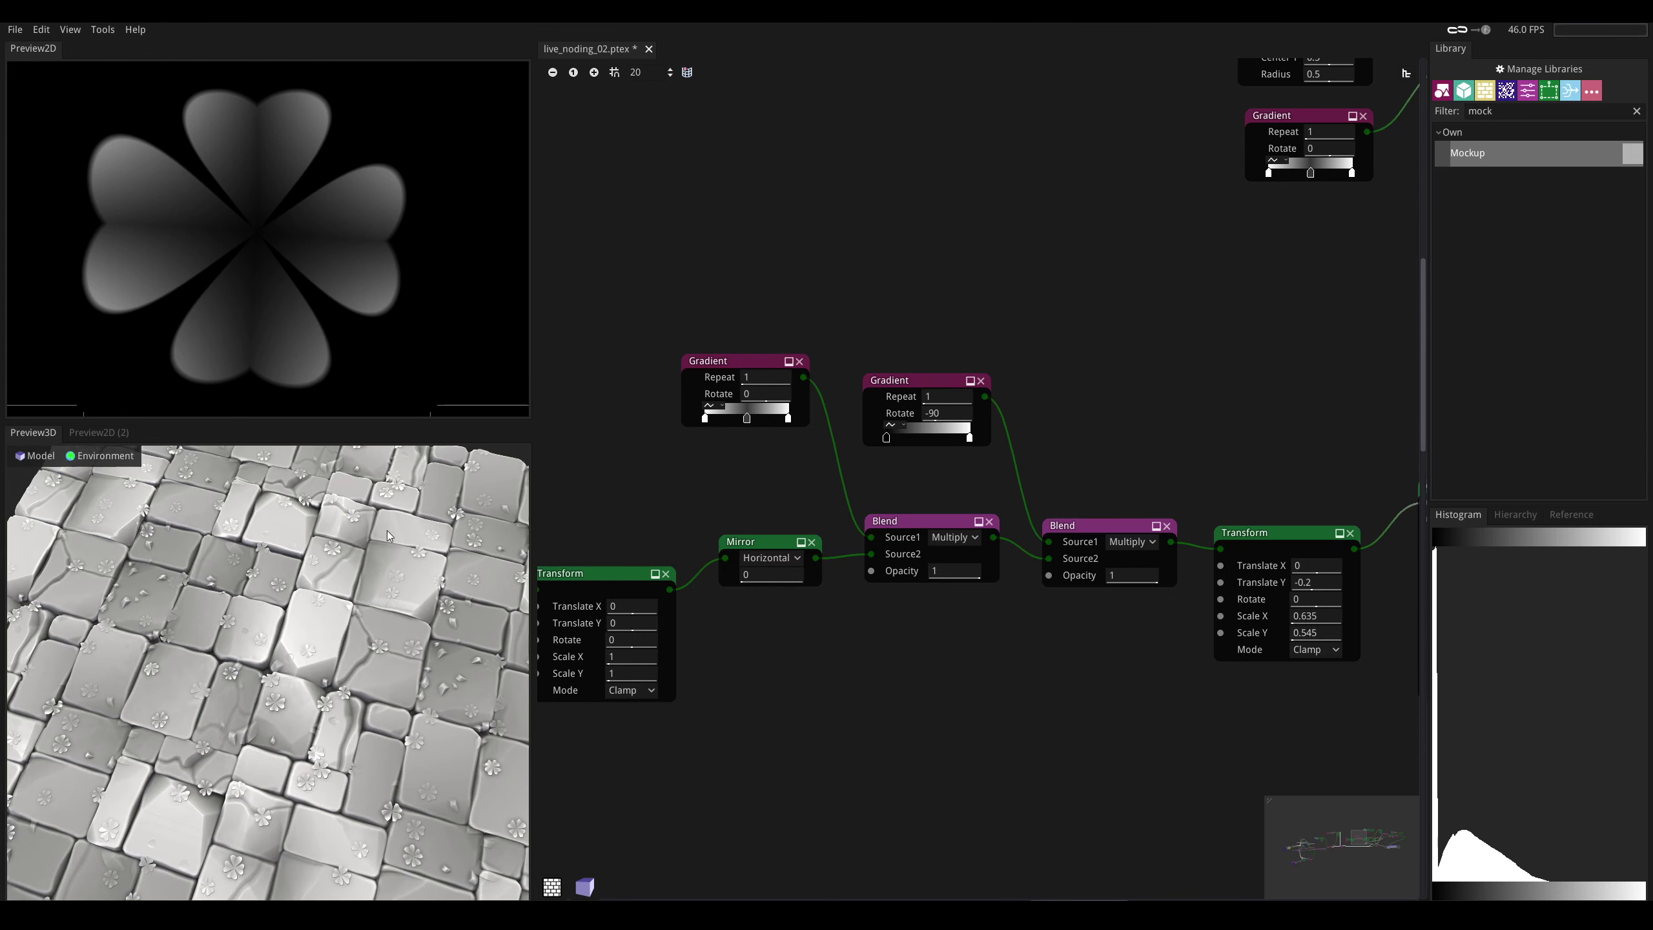
left_click_drag(274, 611, 259, 542)
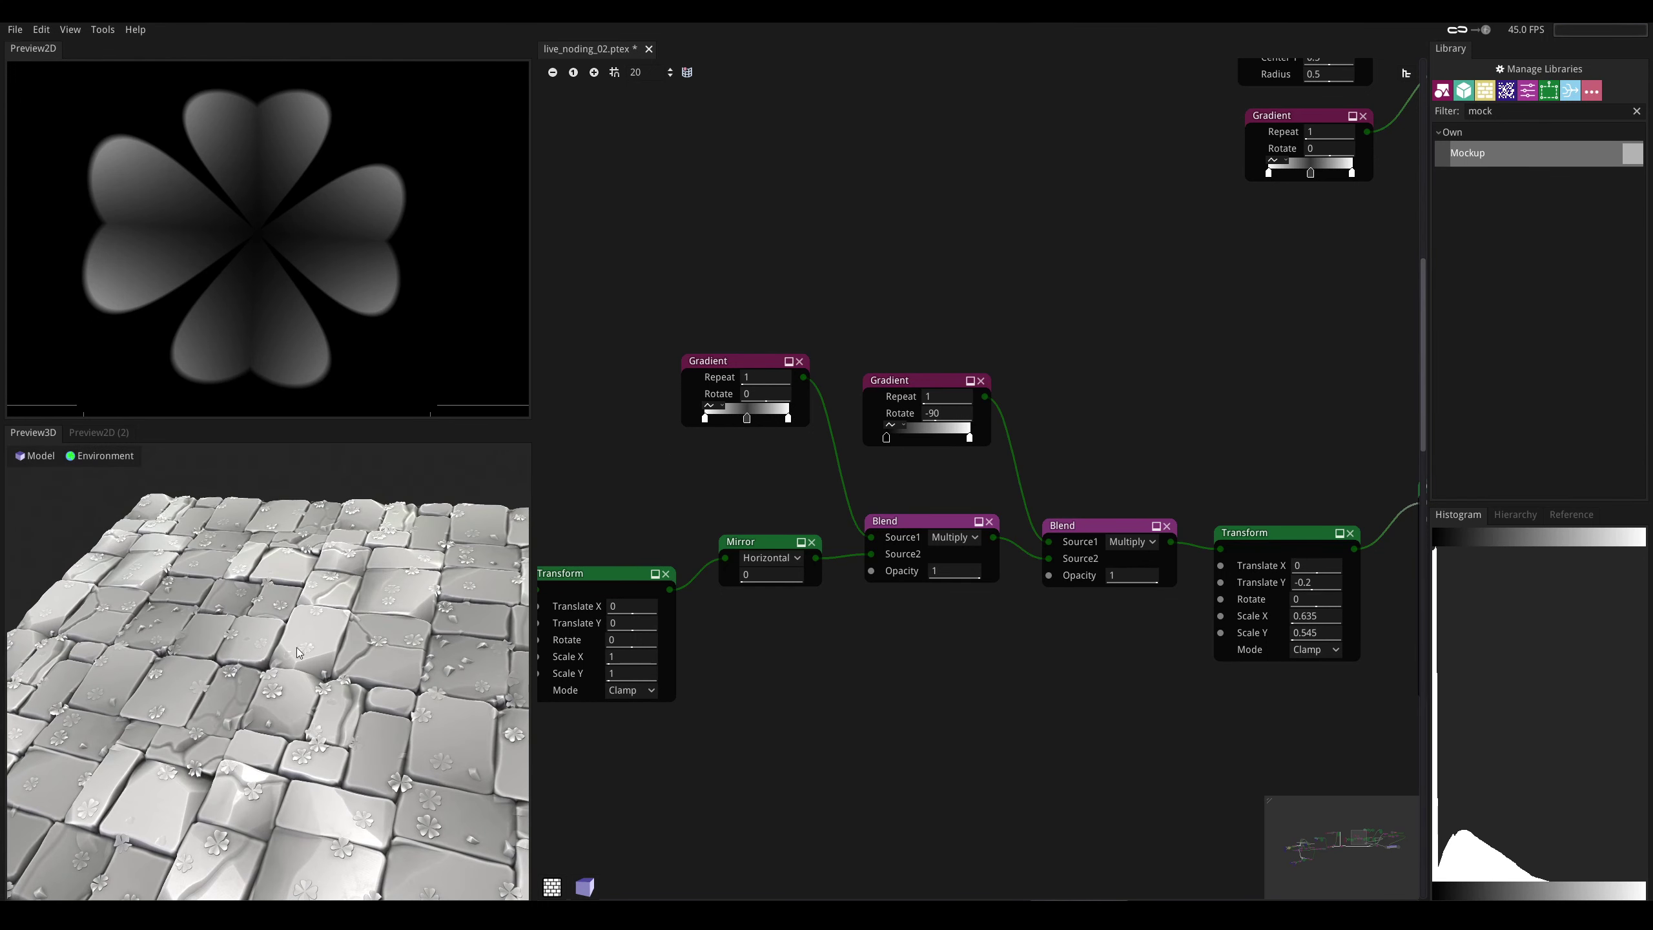
left_click_drag(298, 654, 393, 606)
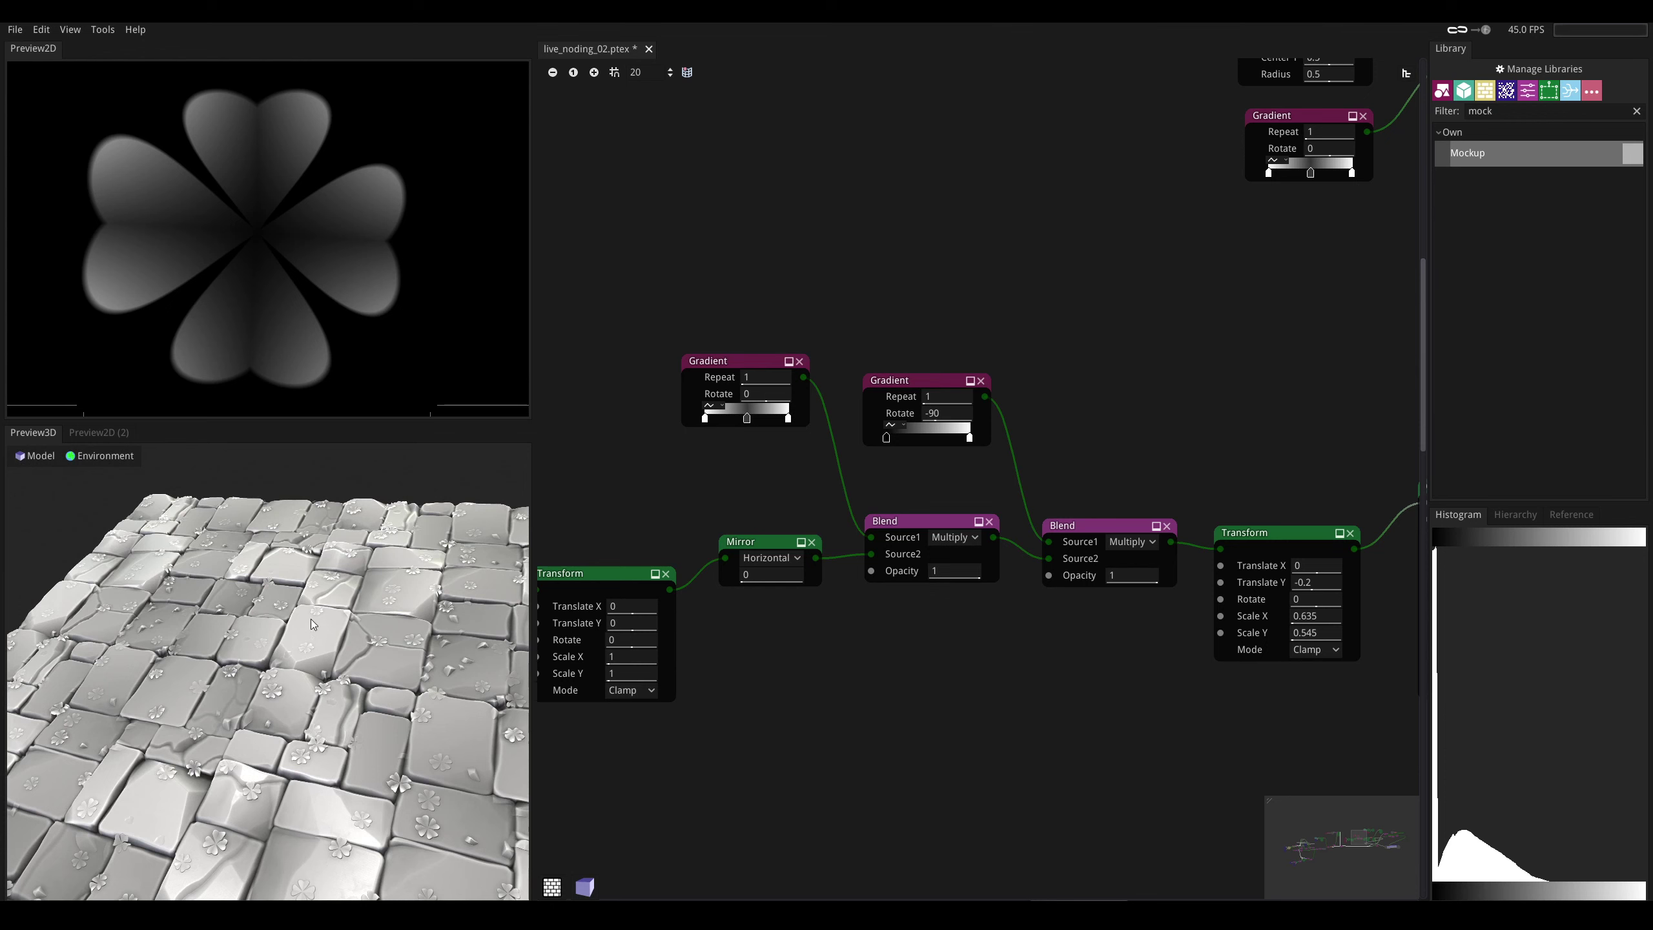
mouse_move(321, 611)
left_mouse_down()
mouse_move(306, 616)
mouse_move(325, 624)
left_mouse_up()
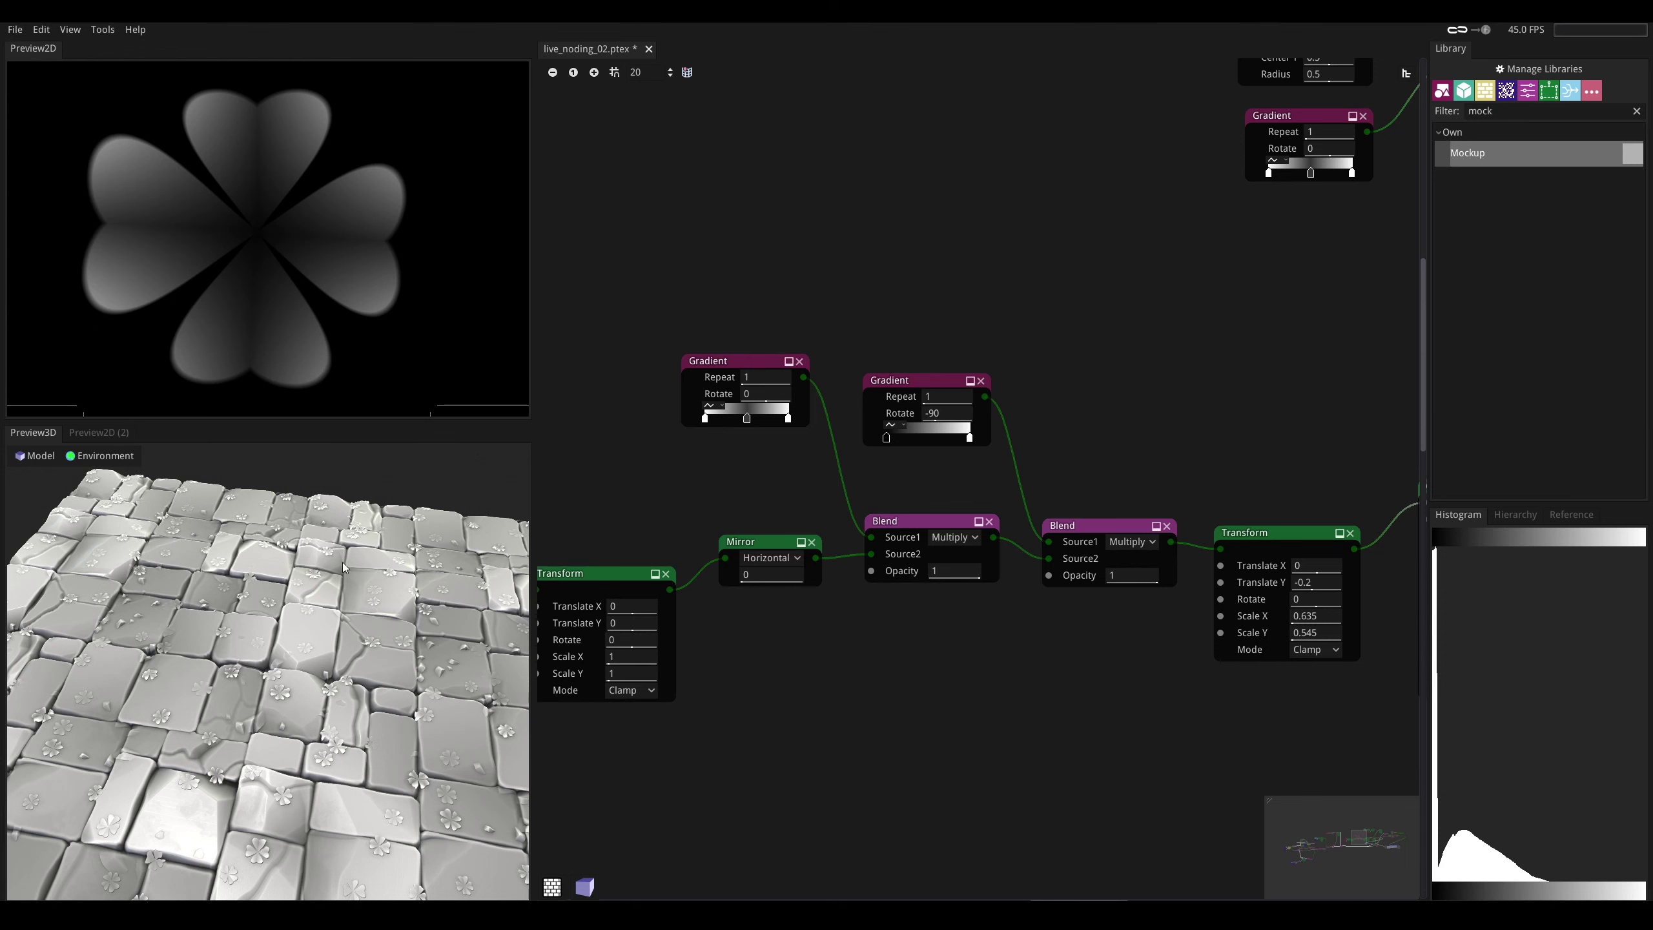
left_click_drag(343, 562, 322, 595)
- Preview the circle Shape at the start of the clover branch
middle_click_drag(705, 441, 915, 418)
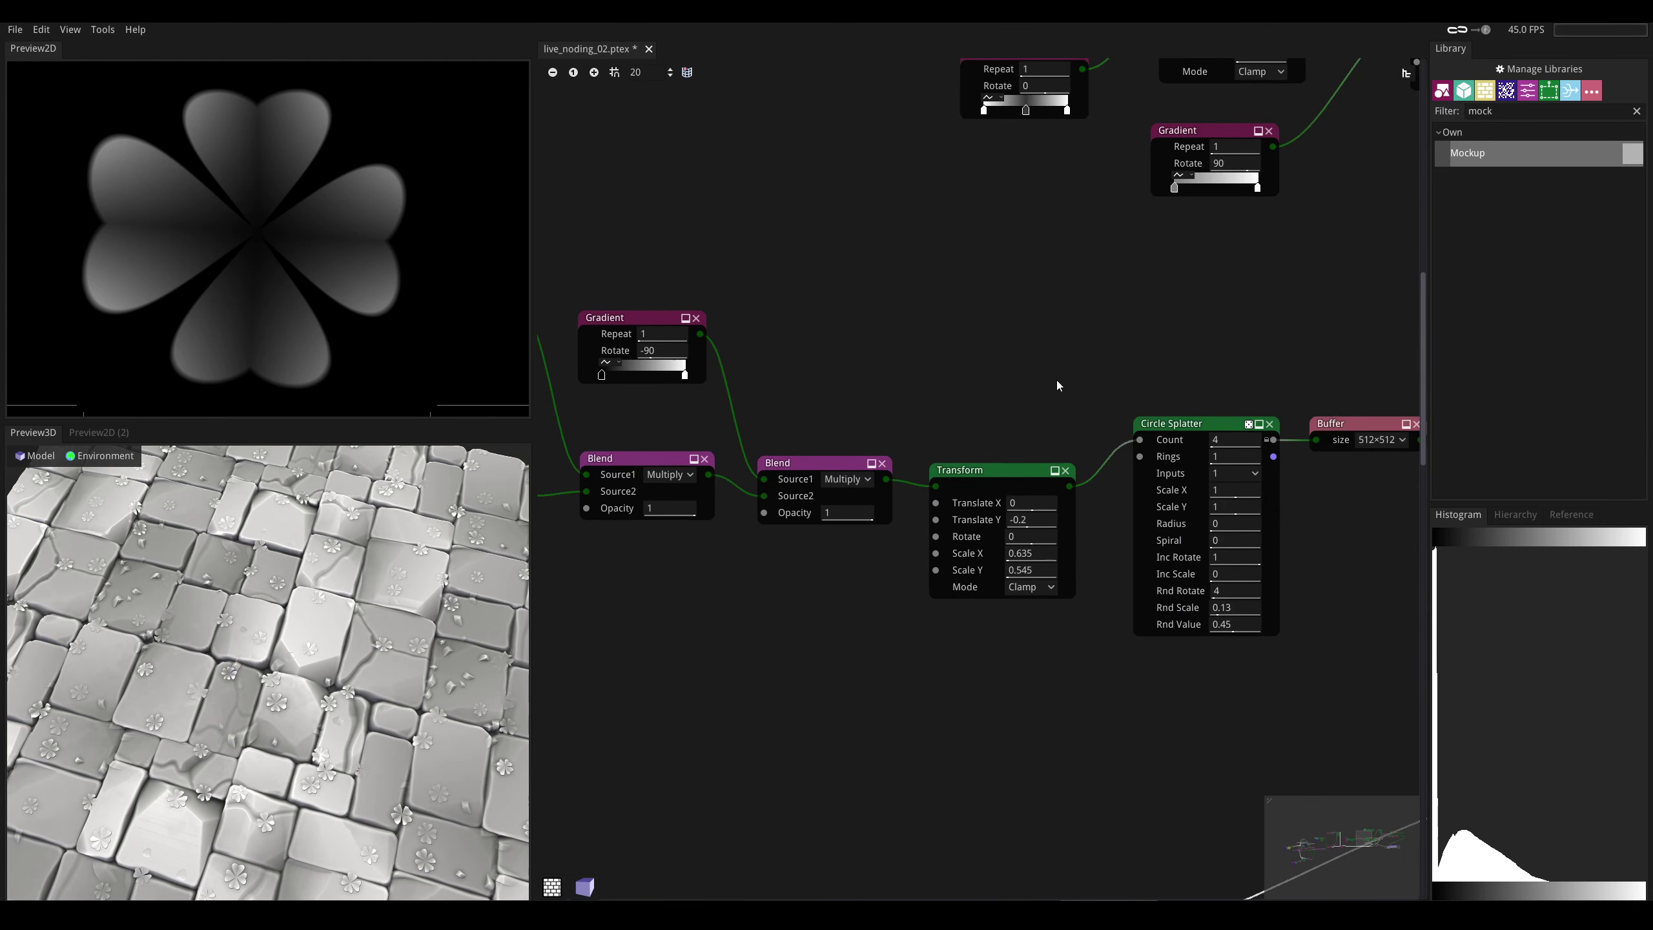
middle_click_drag(1043, 413, 1180, 417)
mouse_move(887, 415)
middle_mouse_down()
mouse_move(1300, 426)
mouse_move(1317, 362)
middle_mouse_up()
middle_click_drag(976, 360, 873, 388)
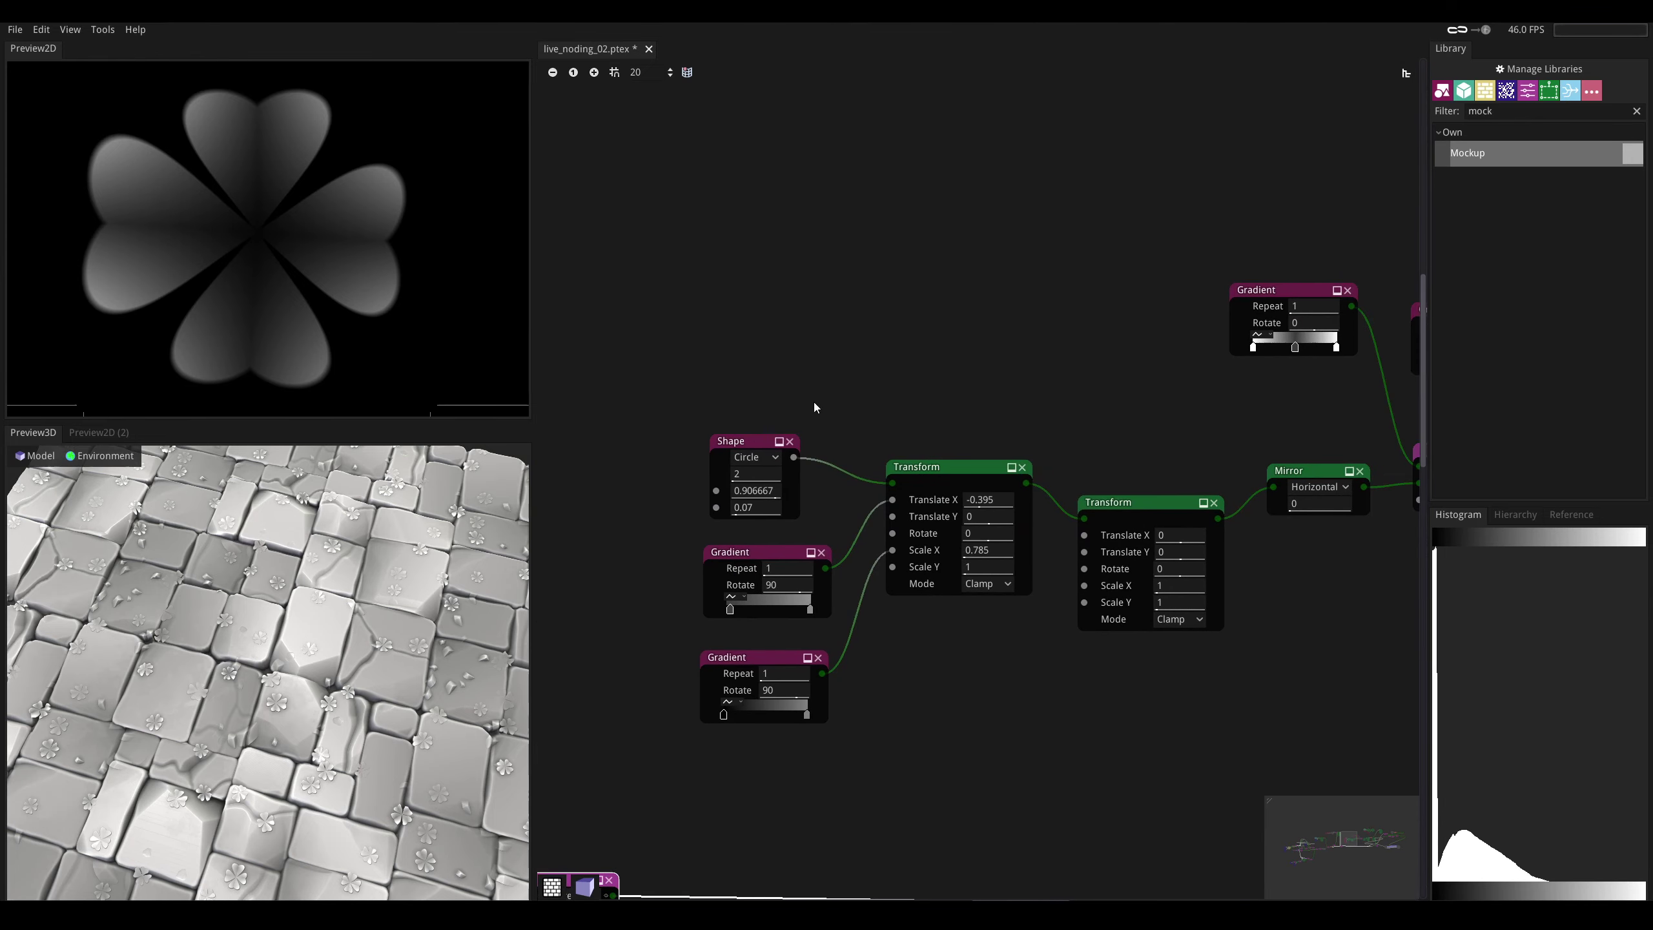
left_click(740, 443)
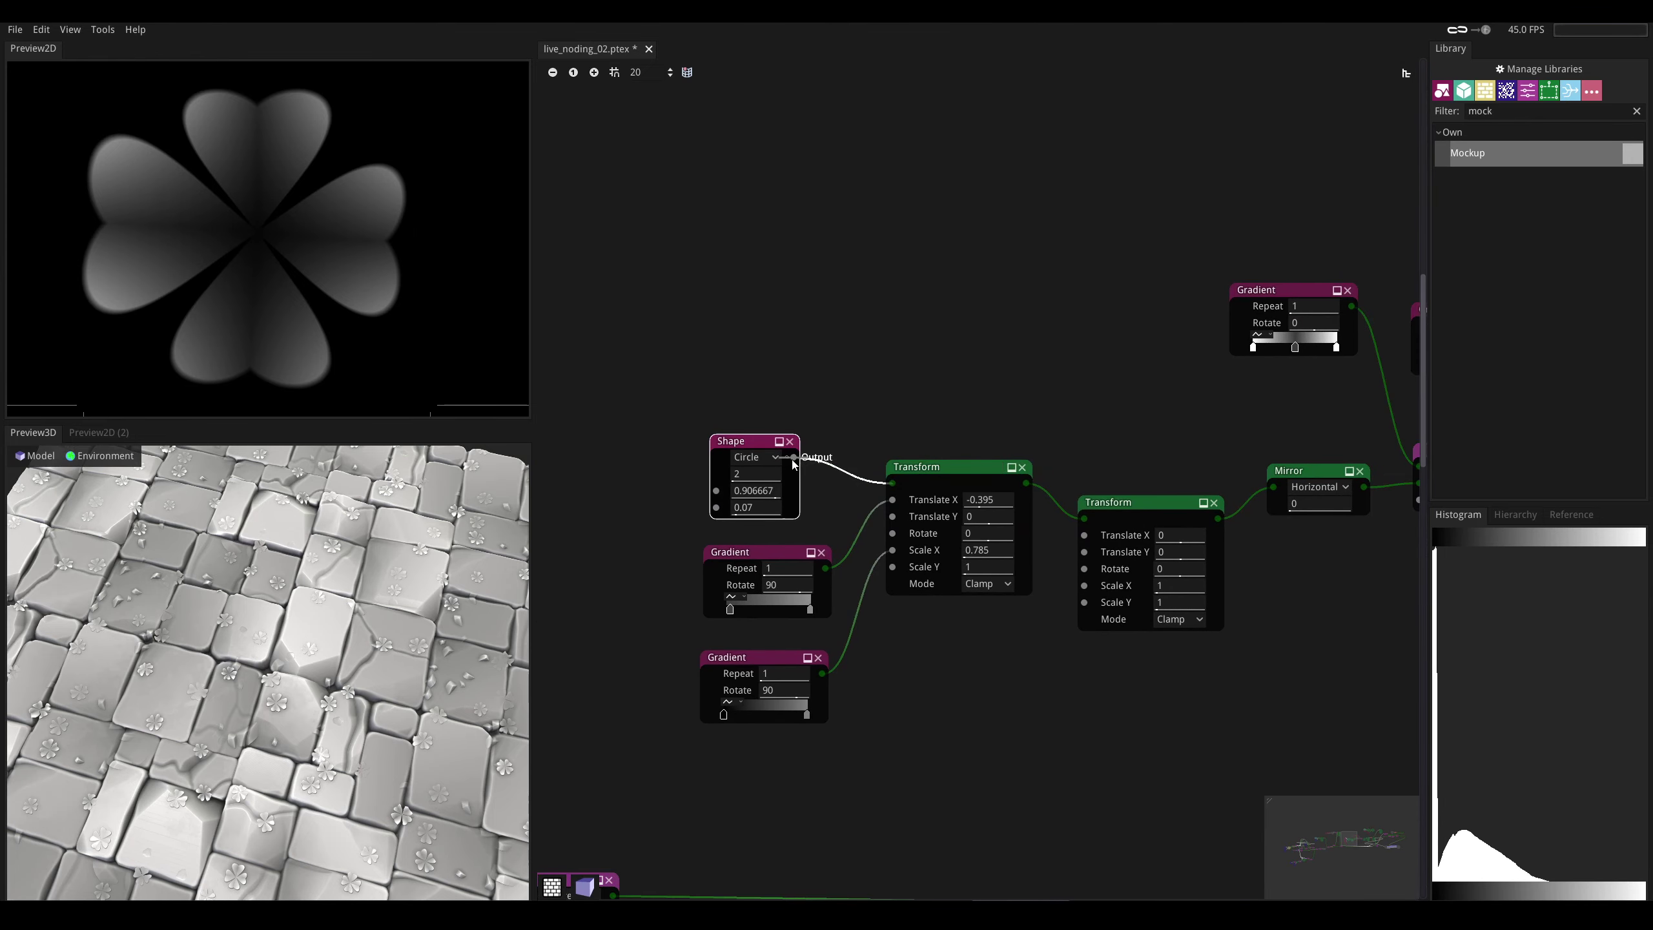
left_click(793, 457, "shift")
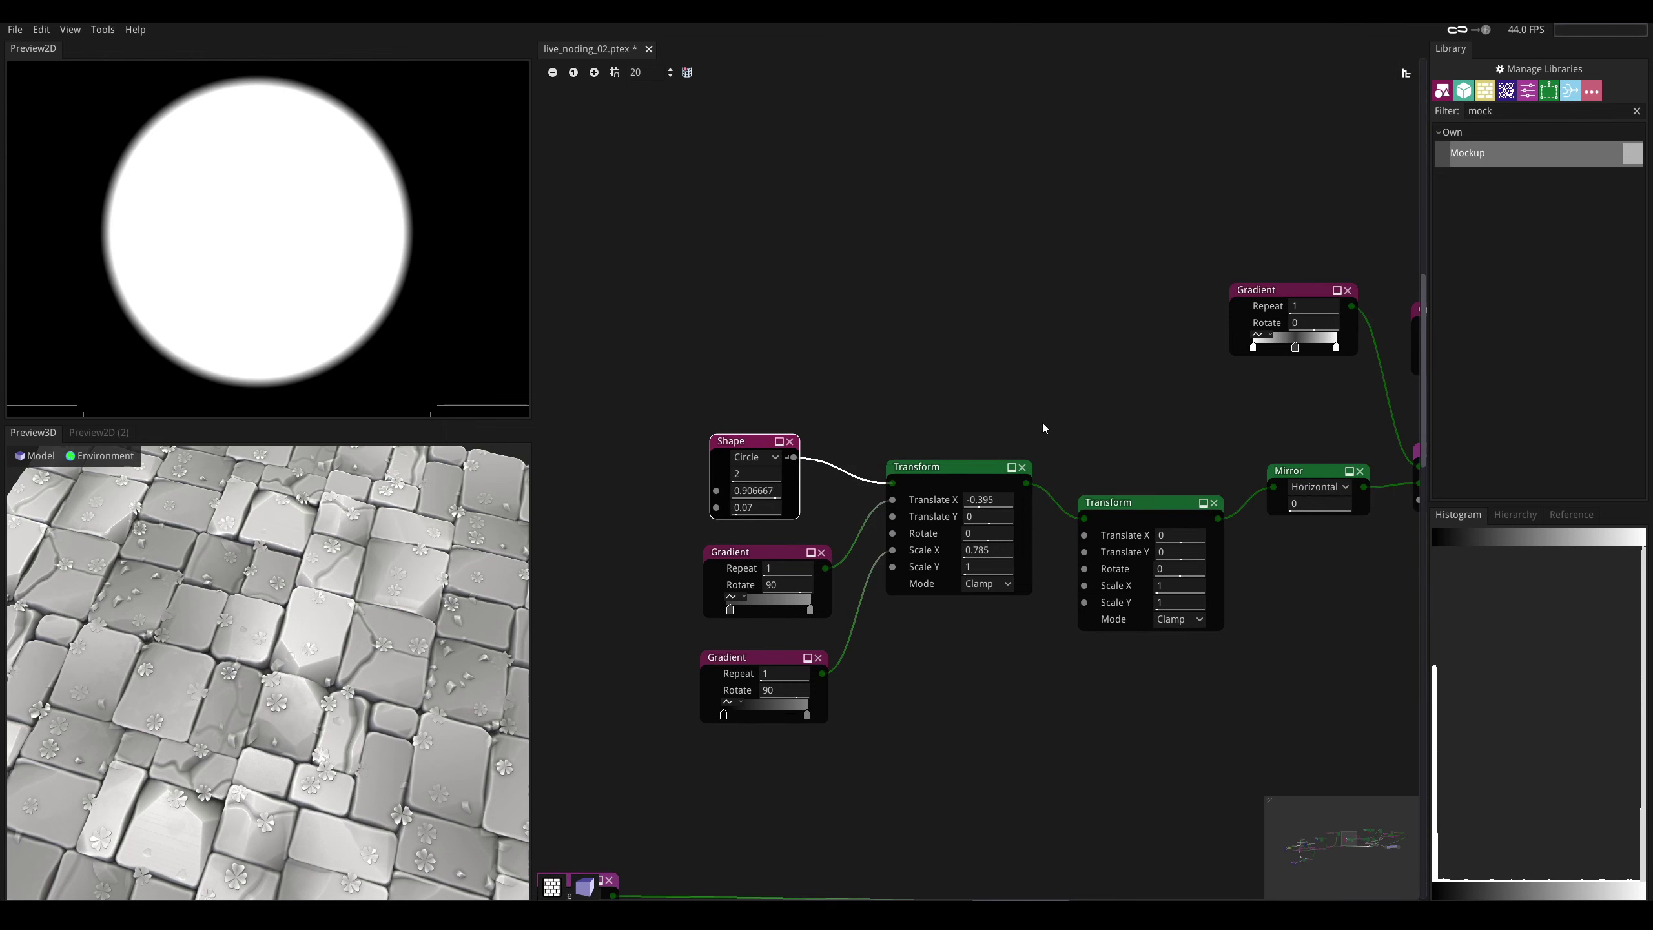
- Preview the first Transform of the clover branch and examine the Gradient feeding its Translate X
middle_click_drag(1042, 422, 865, 411)
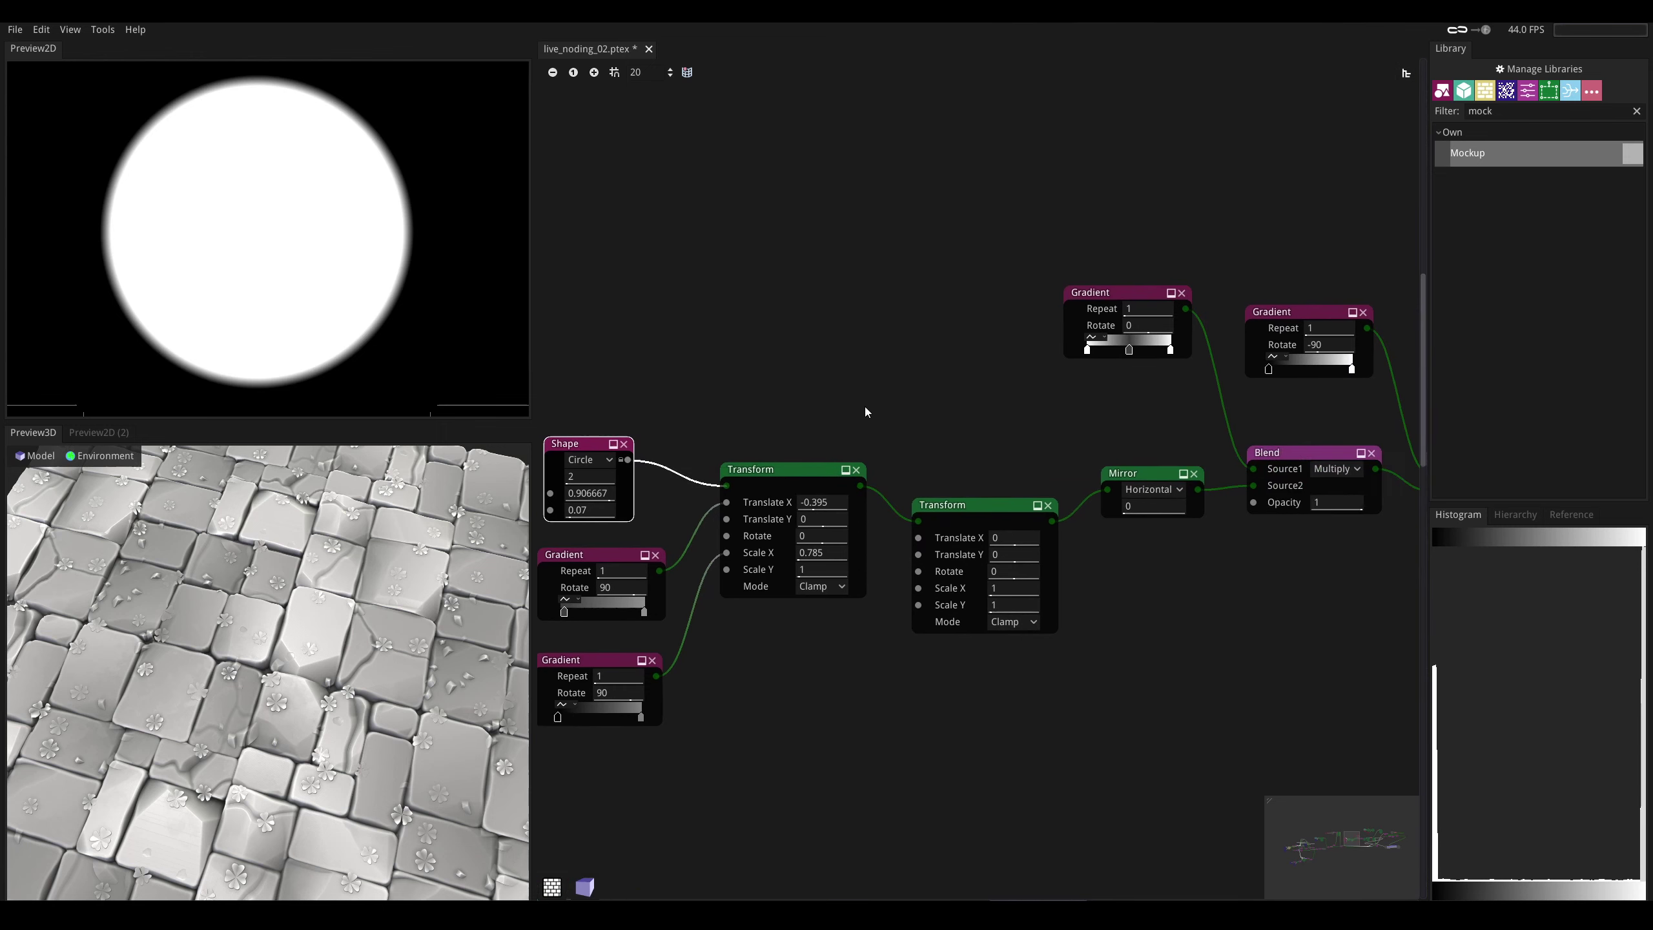
left_click(816, 475)
middle_click_drag(816, 475, 899, 461)
left_click(969, 471, "shift")
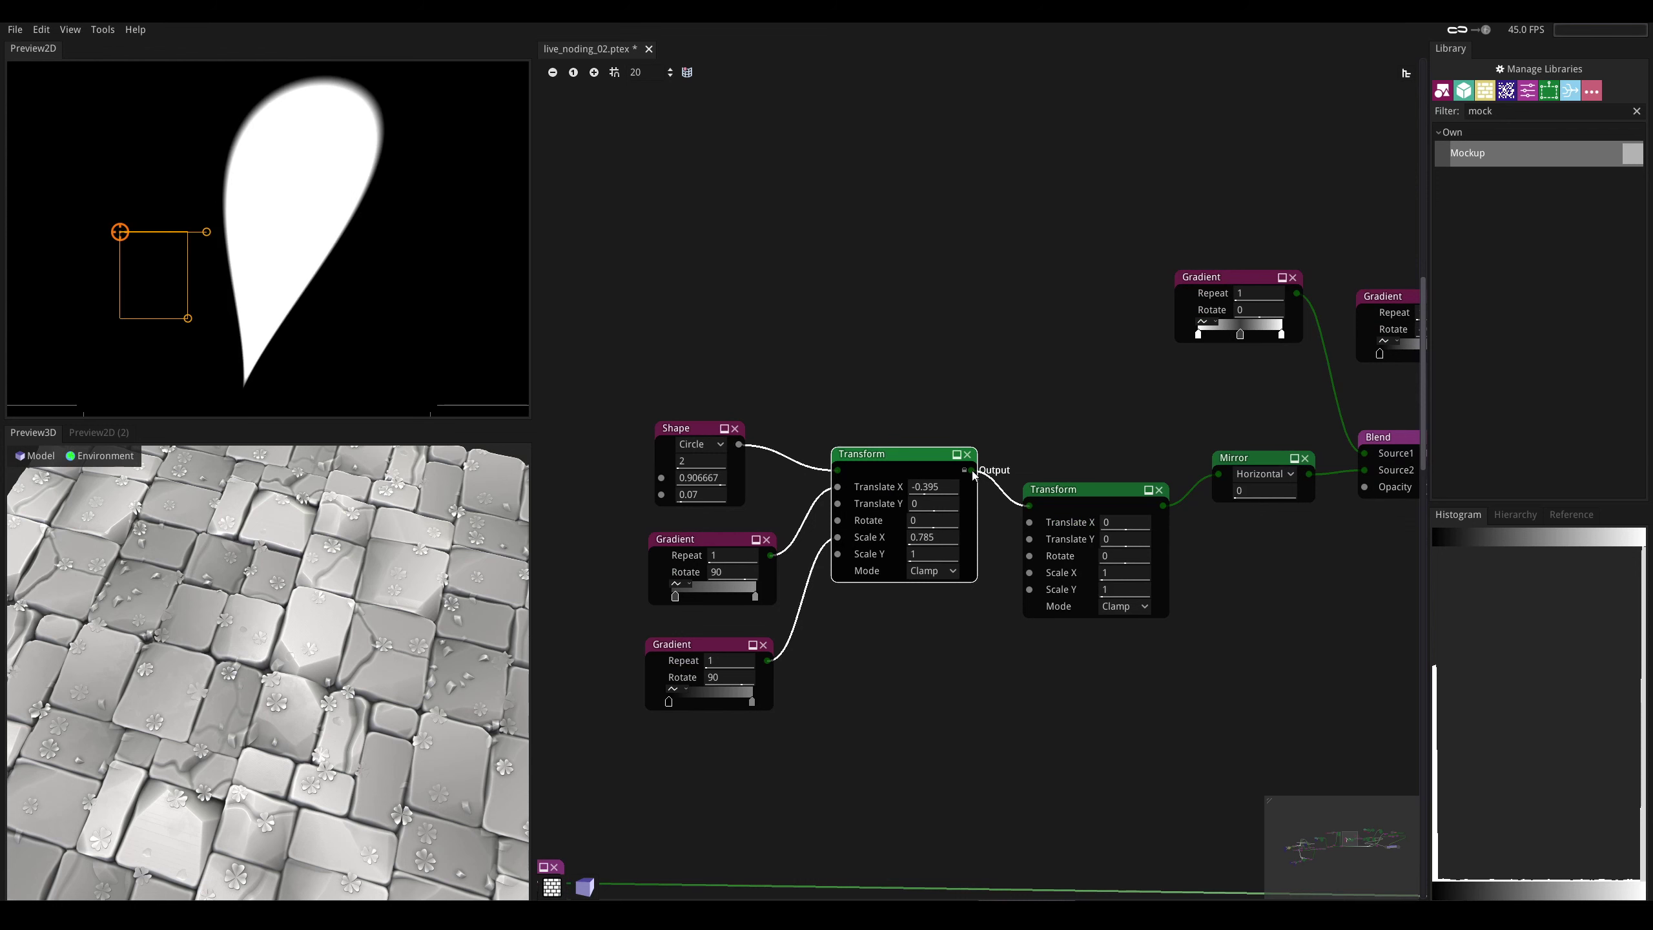
left_click_drag(682, 547, 669, 541)
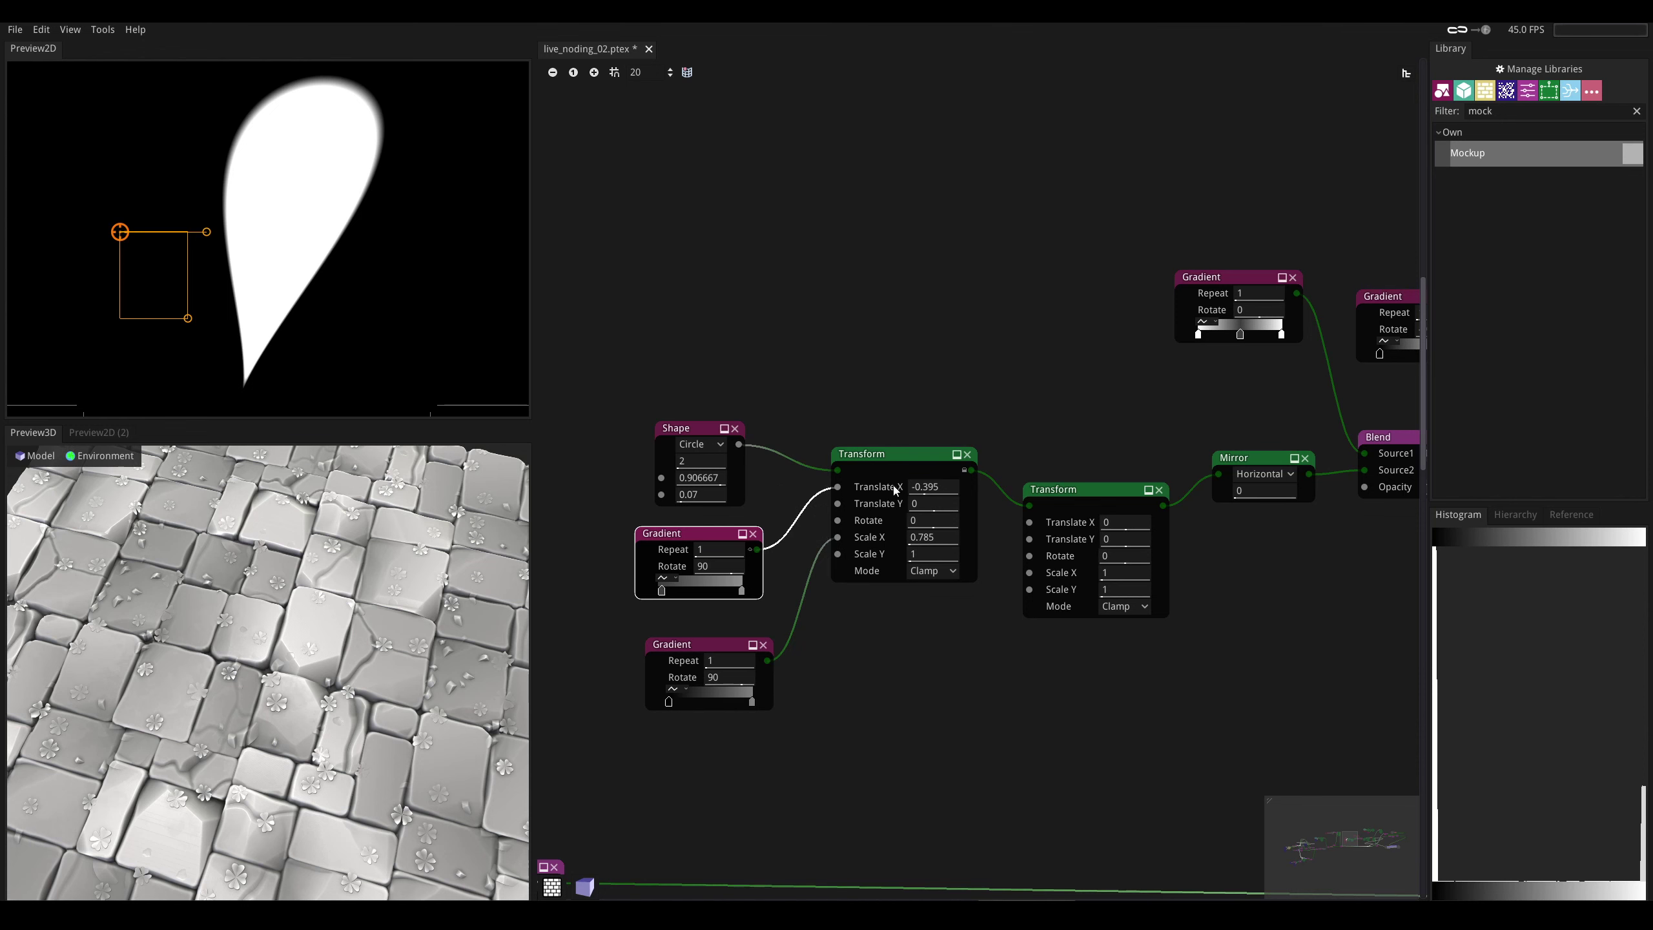
middle_click_drag(631, 372, 599, 388)
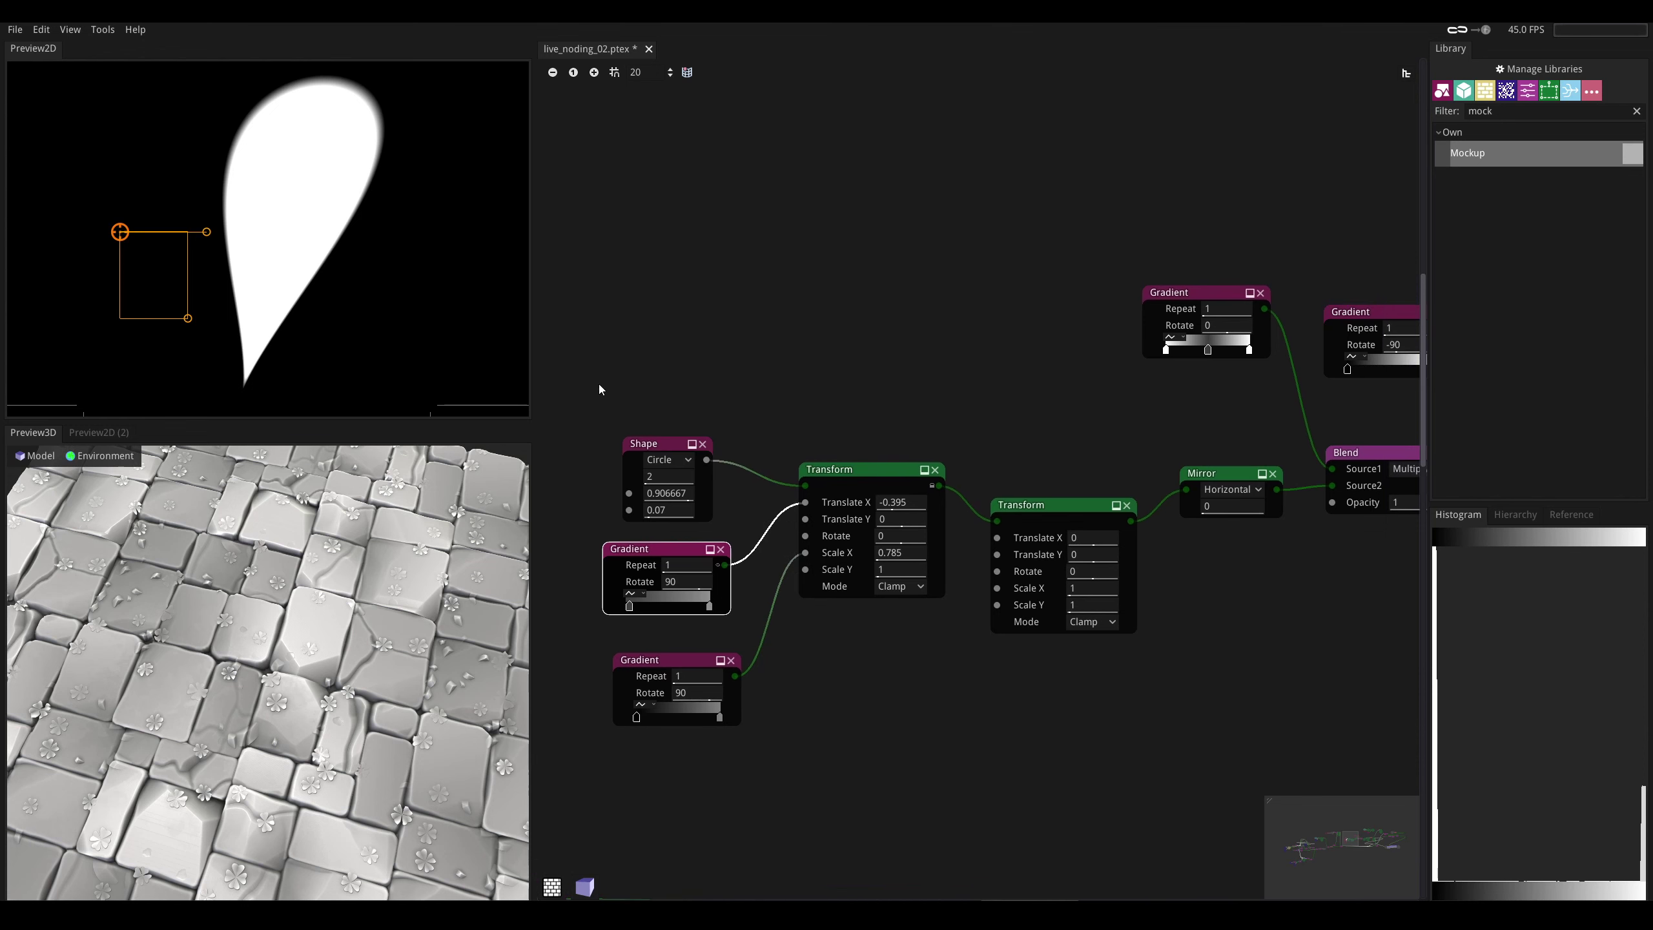
- Preview the clover branch's second Transform and the output of the Horizontal Mirror
middle_click_drag(1148, 586, 918, 577)
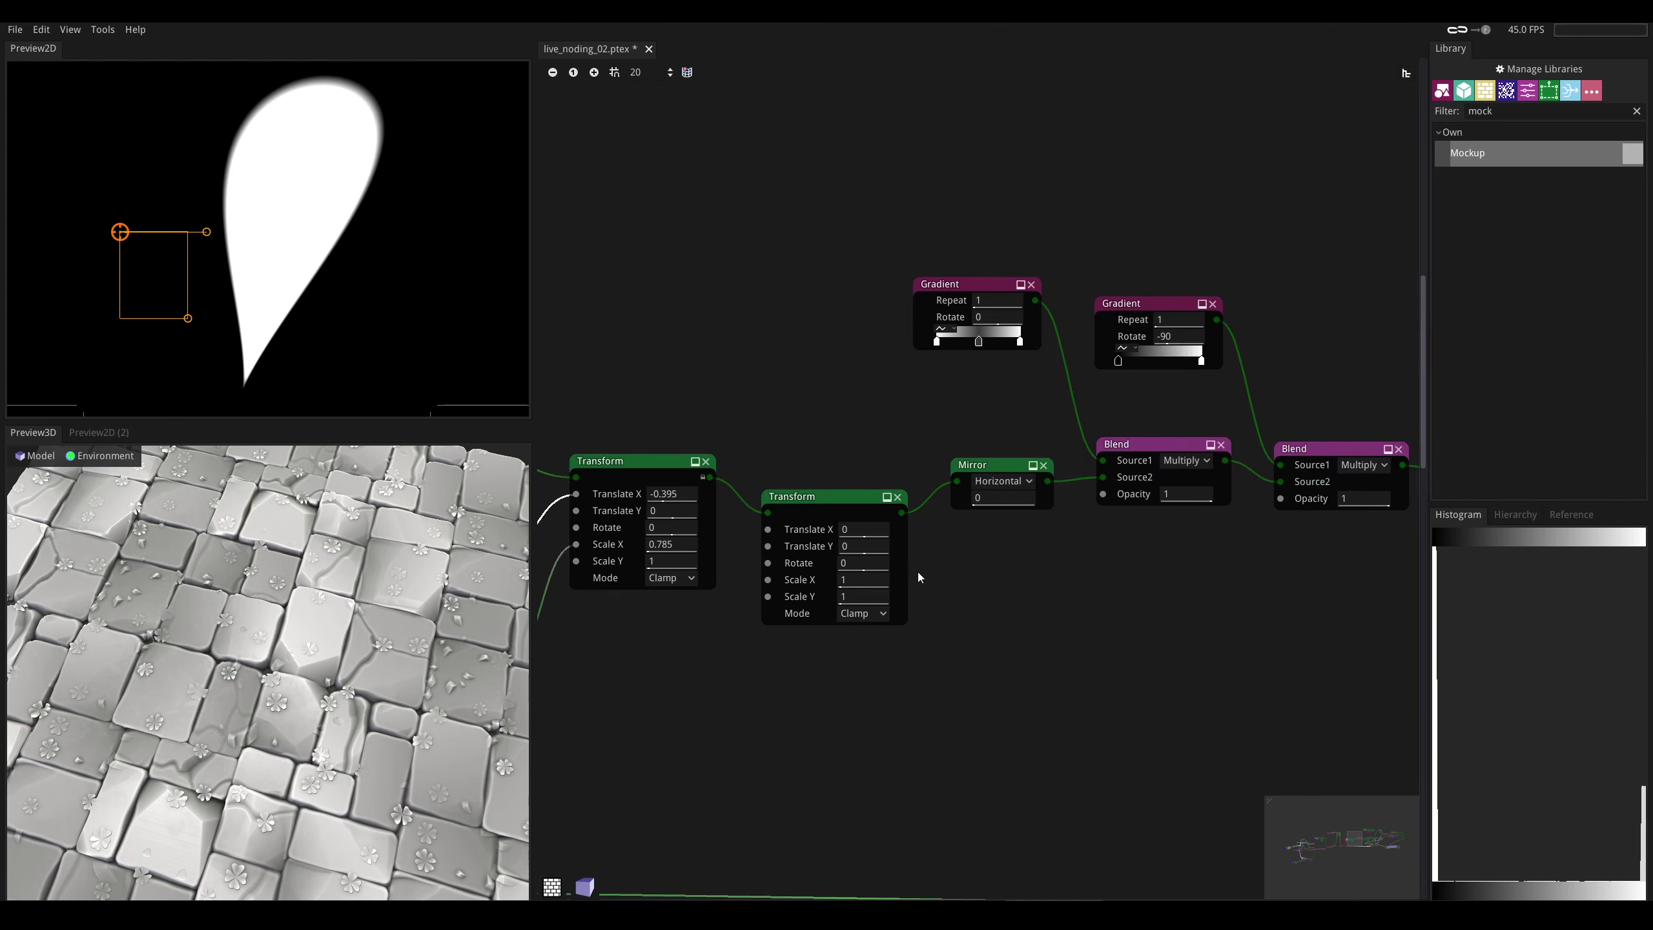
left_click(903, 515)
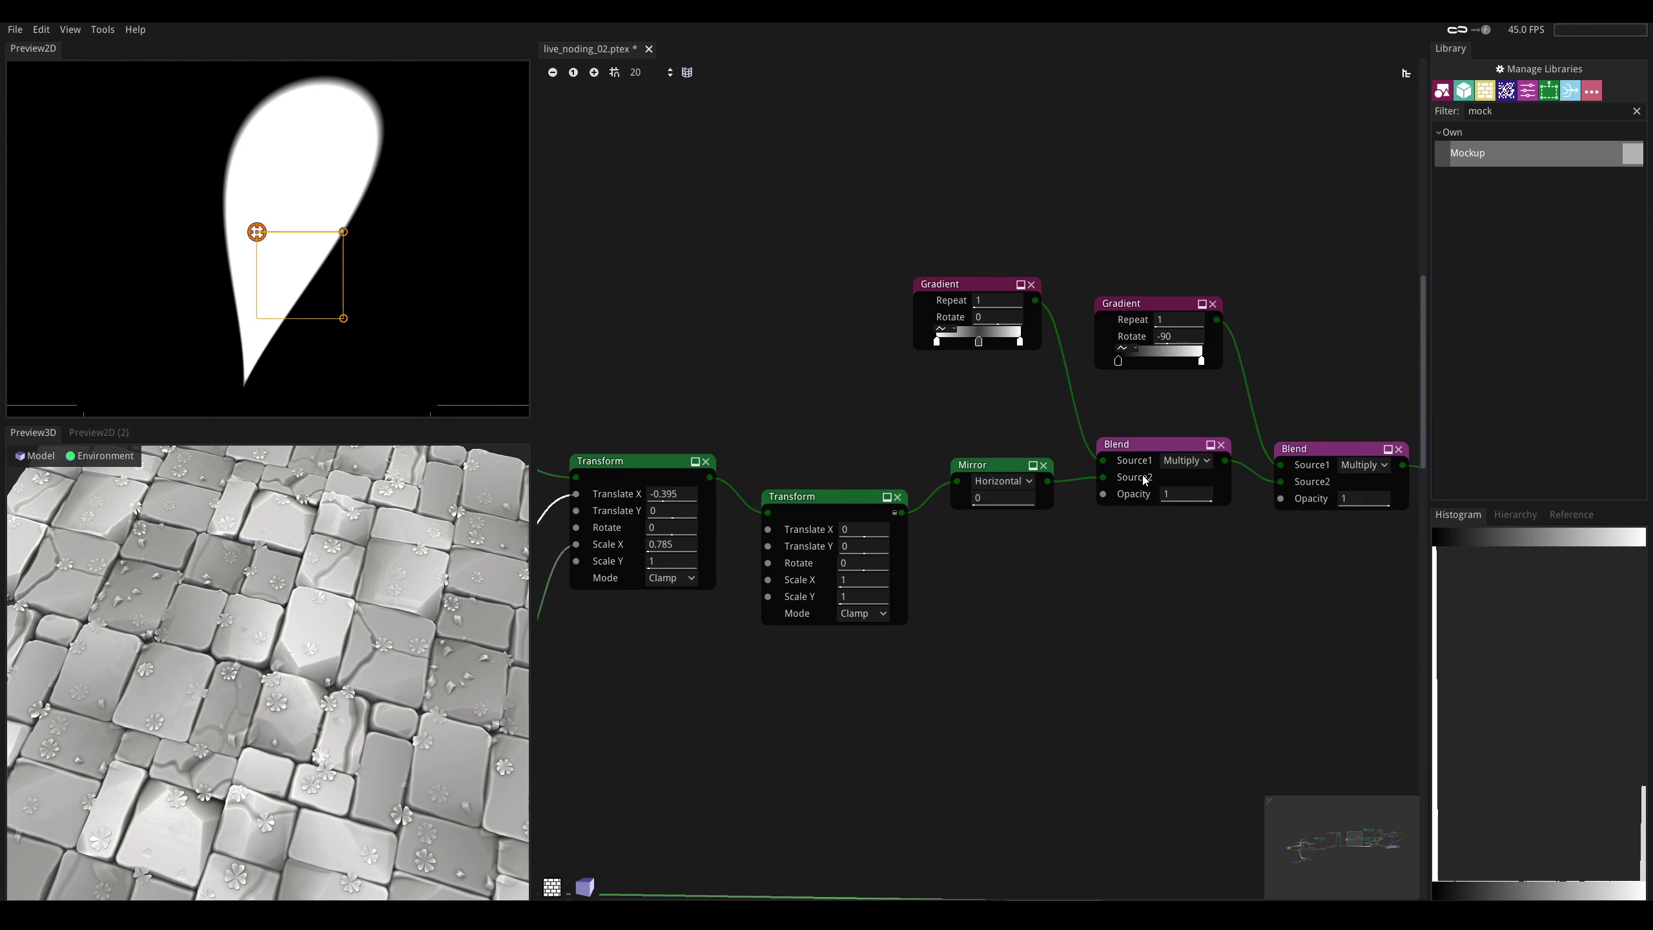
middle_click_drag(1144, 480, 1074, 519)
left_click(977, 521)
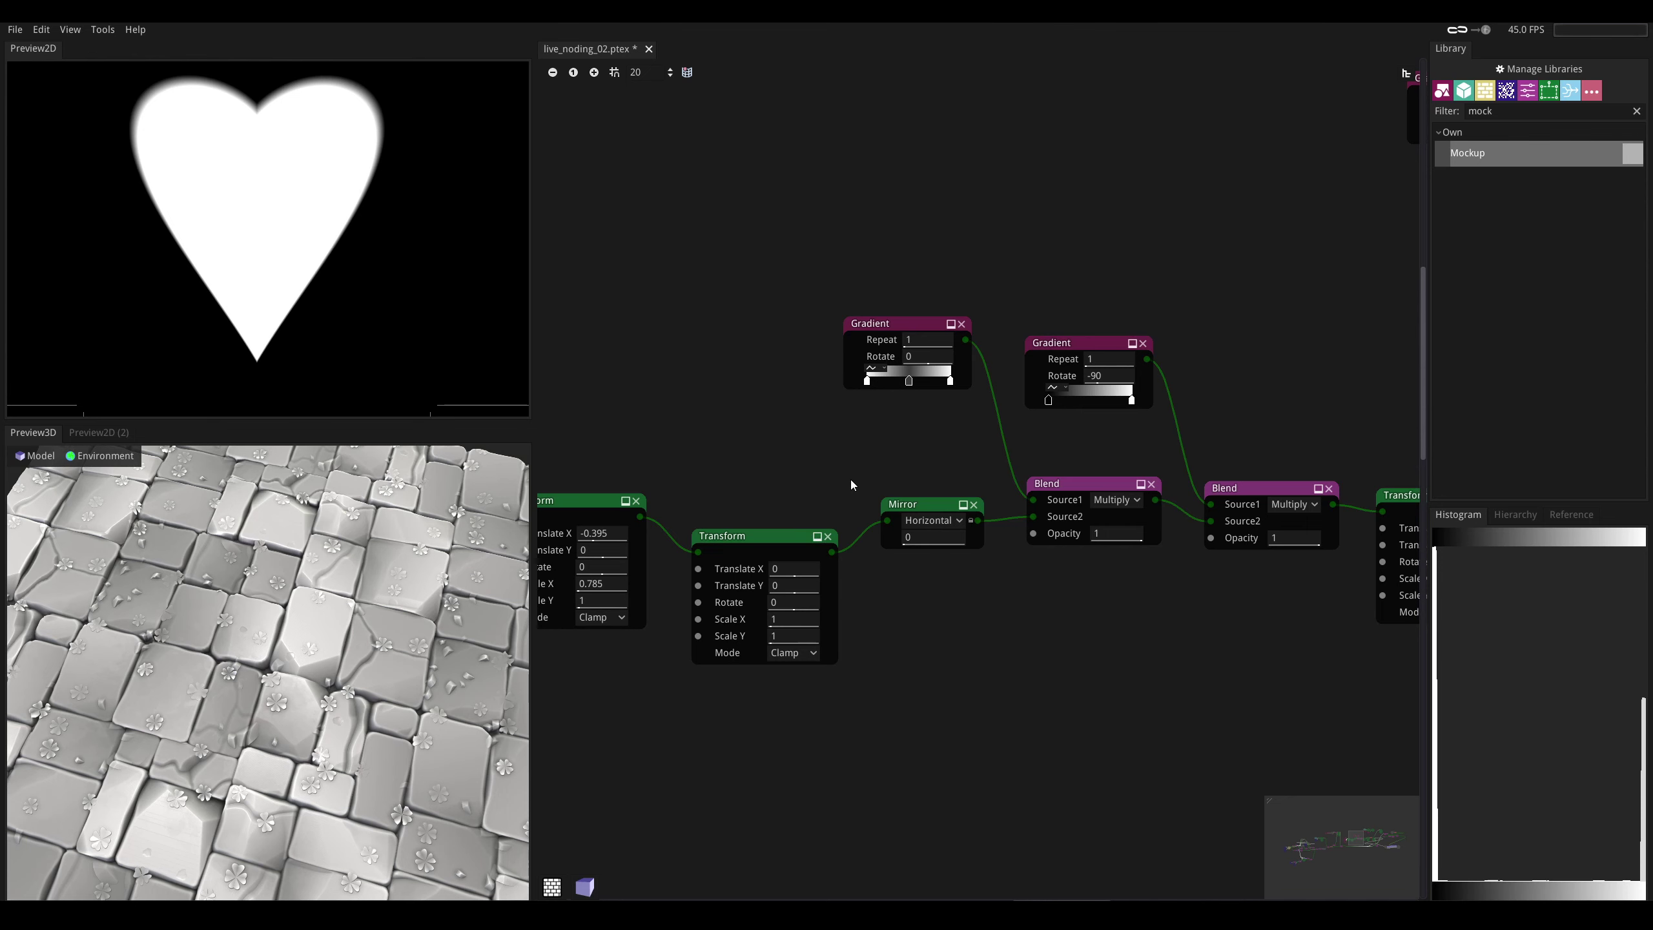
- Preview the first Multiply Blend after the Mirror and inspect the clover leaves up close on the 3D stones
middle_click_drag(1055, 437, 980, 459)
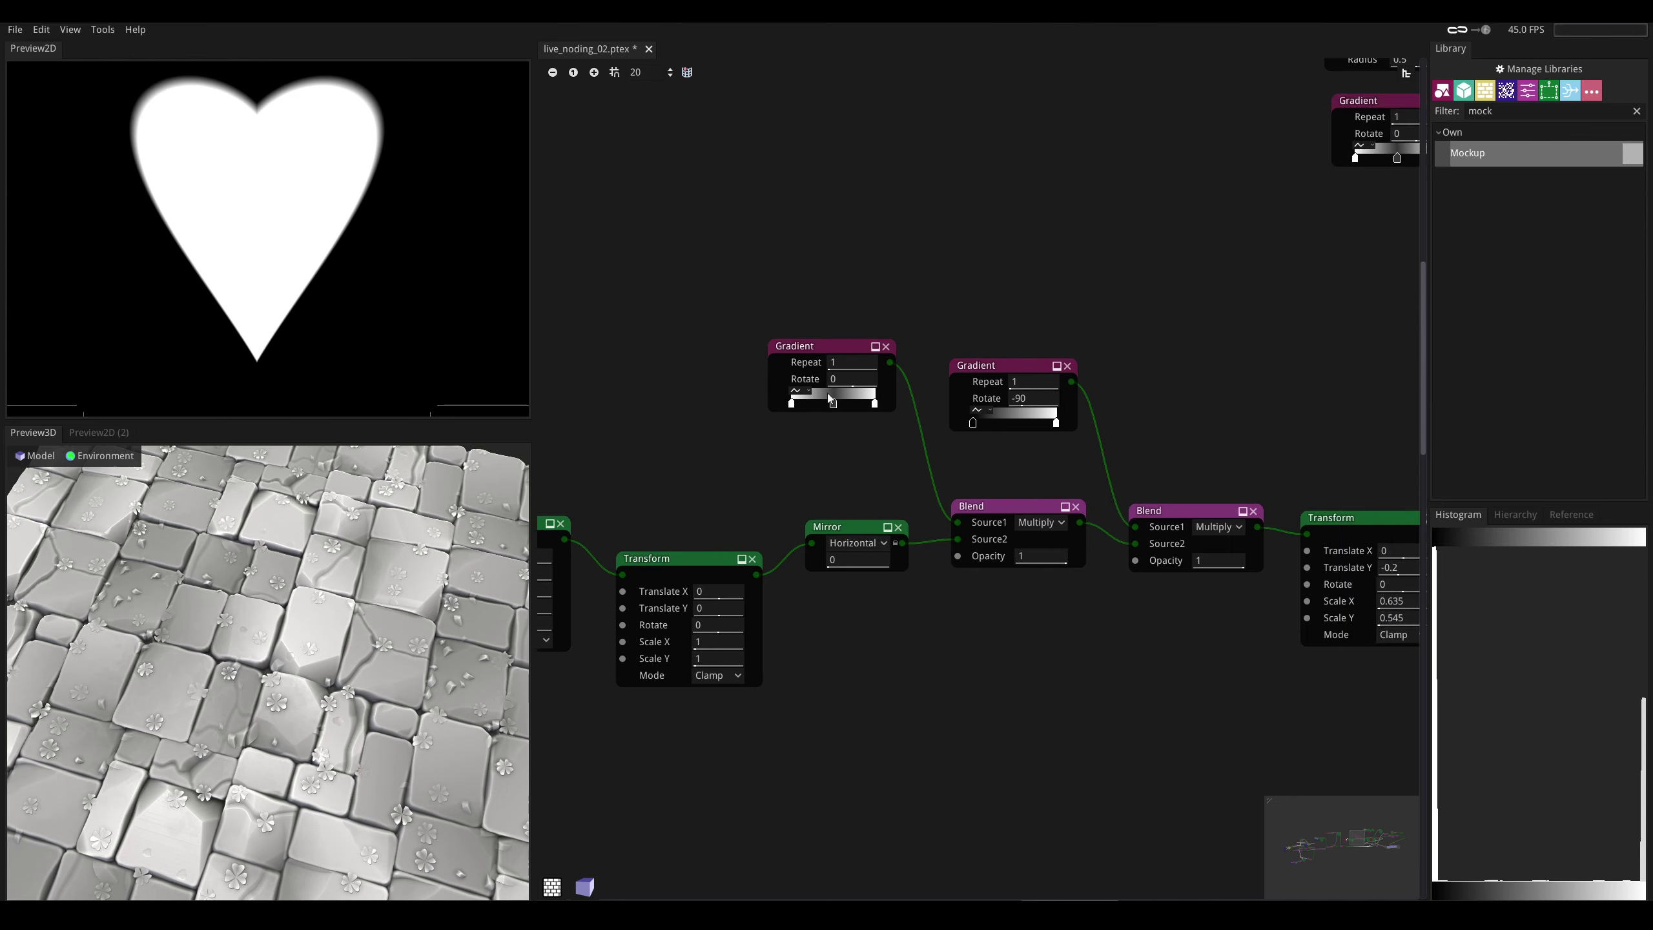
left_click(1080, 523)
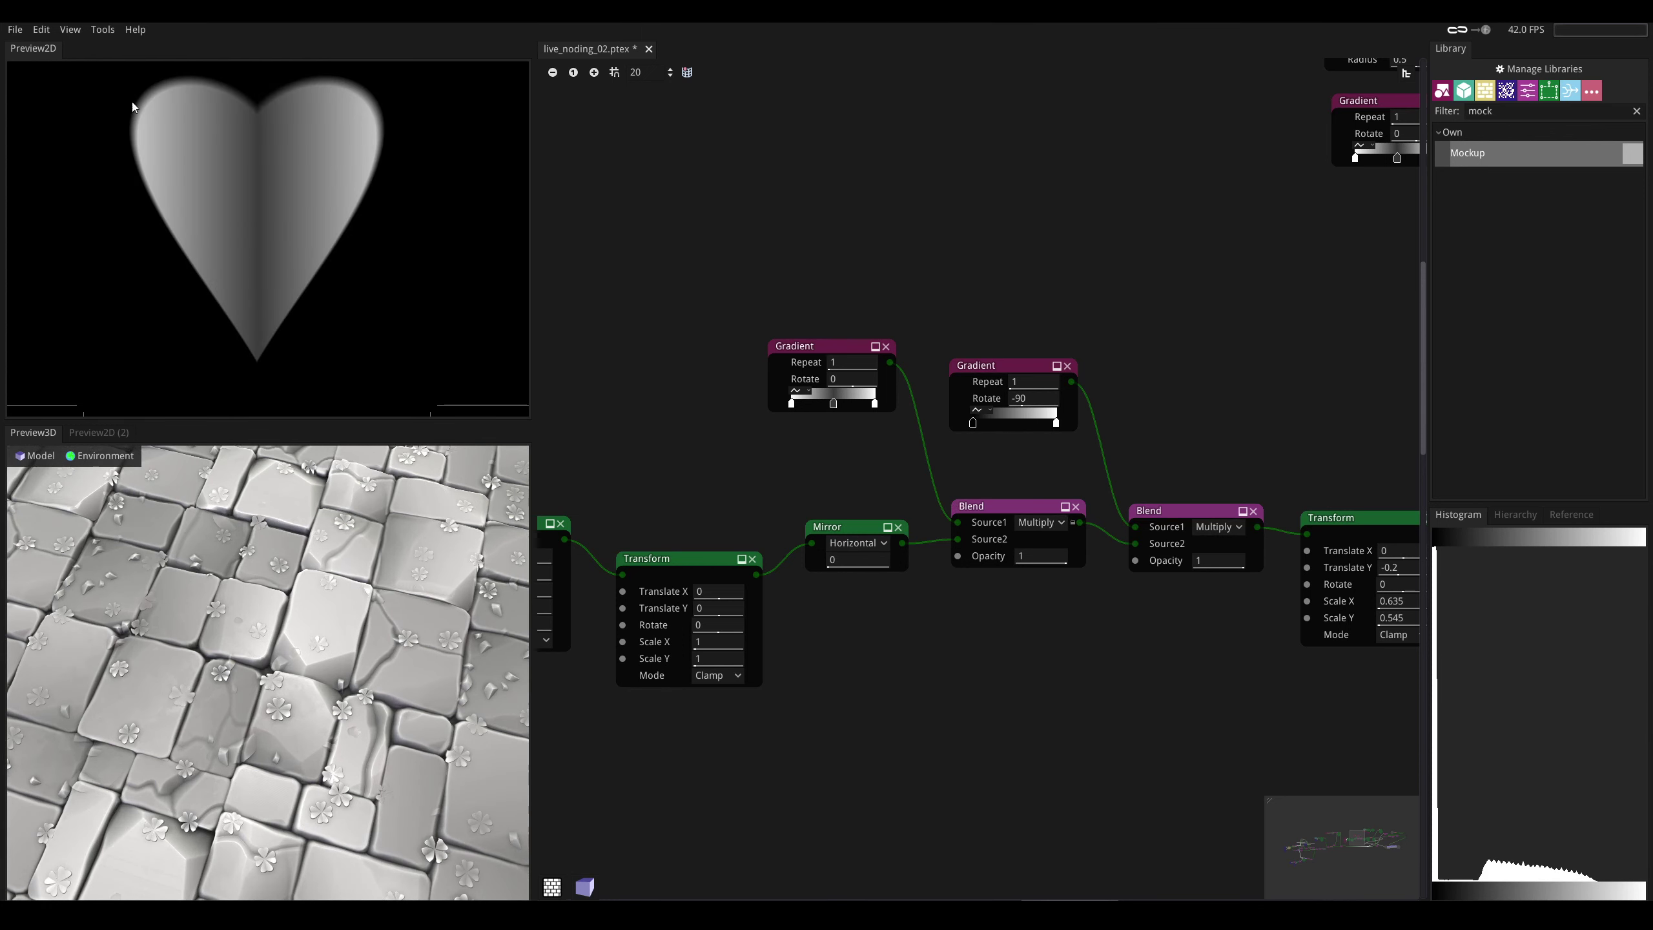
scroll(300, 625, "up", 3)
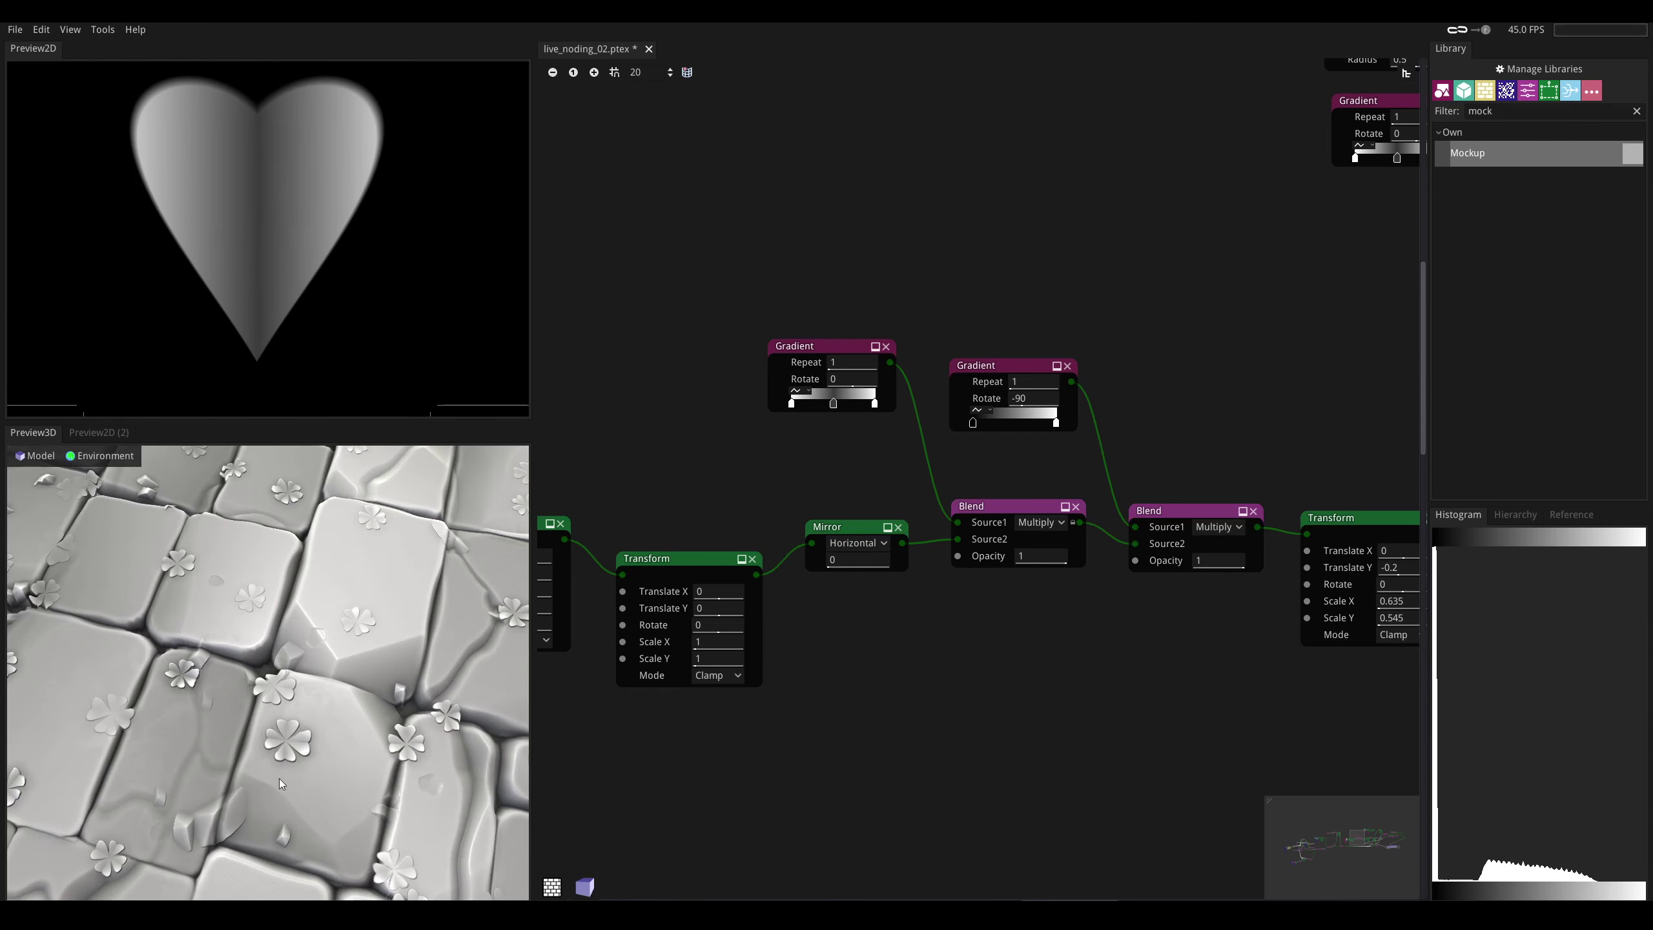
- Inspect the clovers on the 3D stones and preview the second Multiply Blend, fed by the Gradient rotated -90
left_click_drag(187, 690, 289, 694)
left_click_drag(359, 609, 300, 735)
middle_click_drag(1138, 446, 957, 492)
left_click(835, 418)
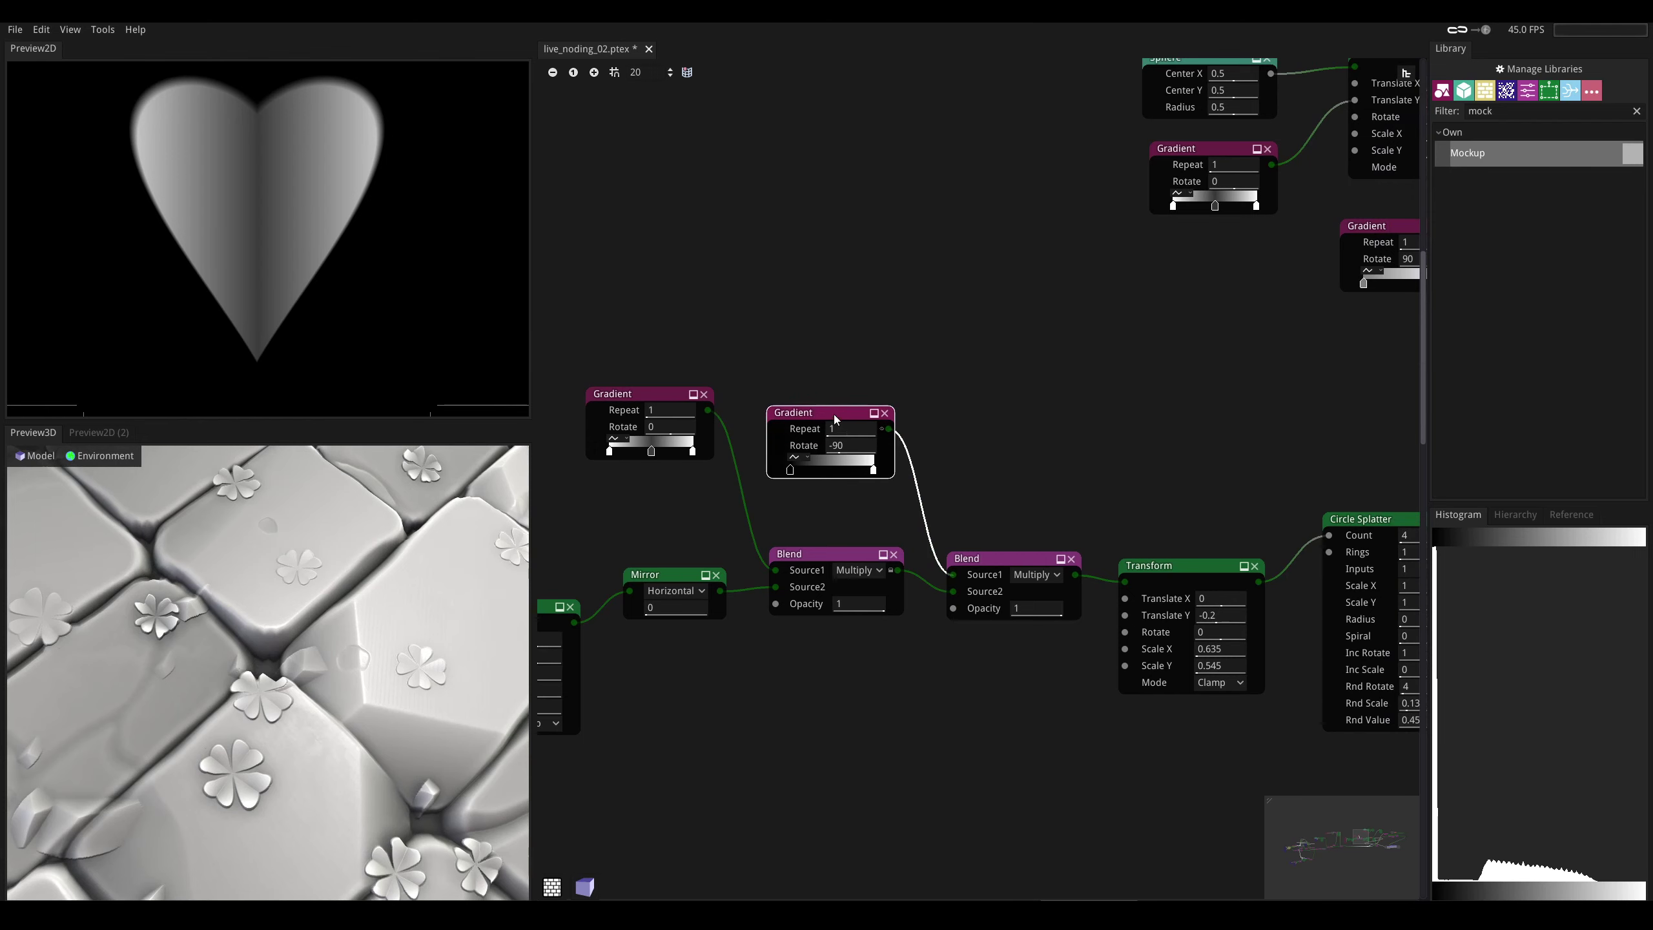
left_click(1077, 574)
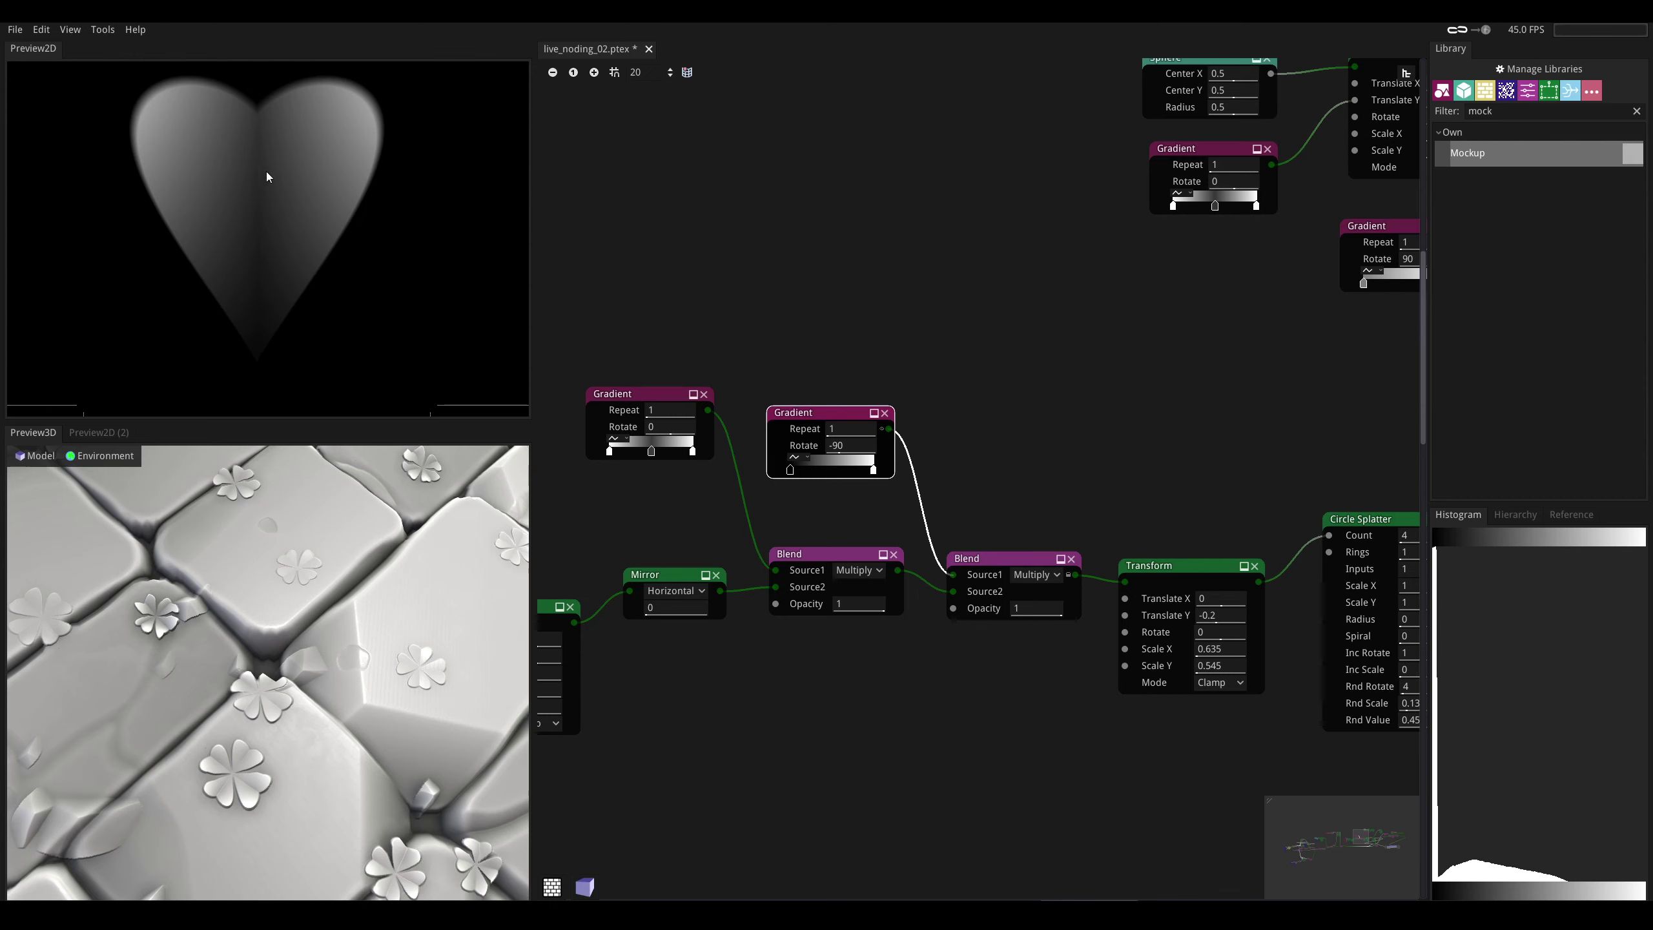
- Preview the Transform after the second Multiply Blend and the four-leaf clover in the Buffer after the Circle Splatter
middle_click_drag(1124, 471, 801, 475)
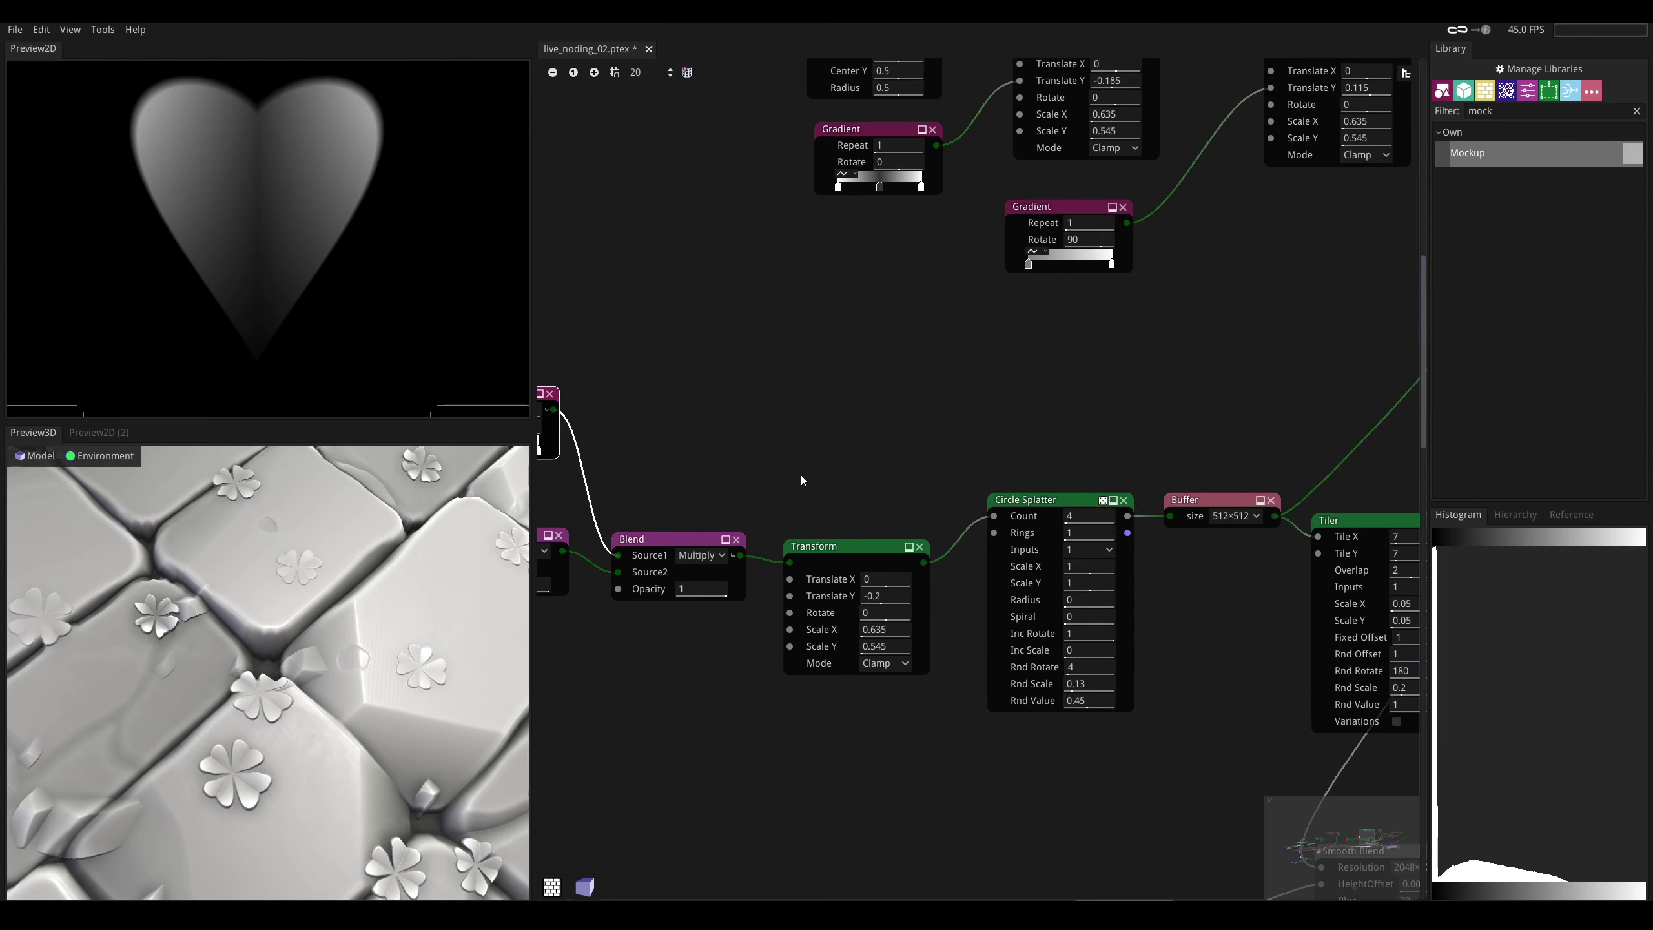
left_click(916, 561)
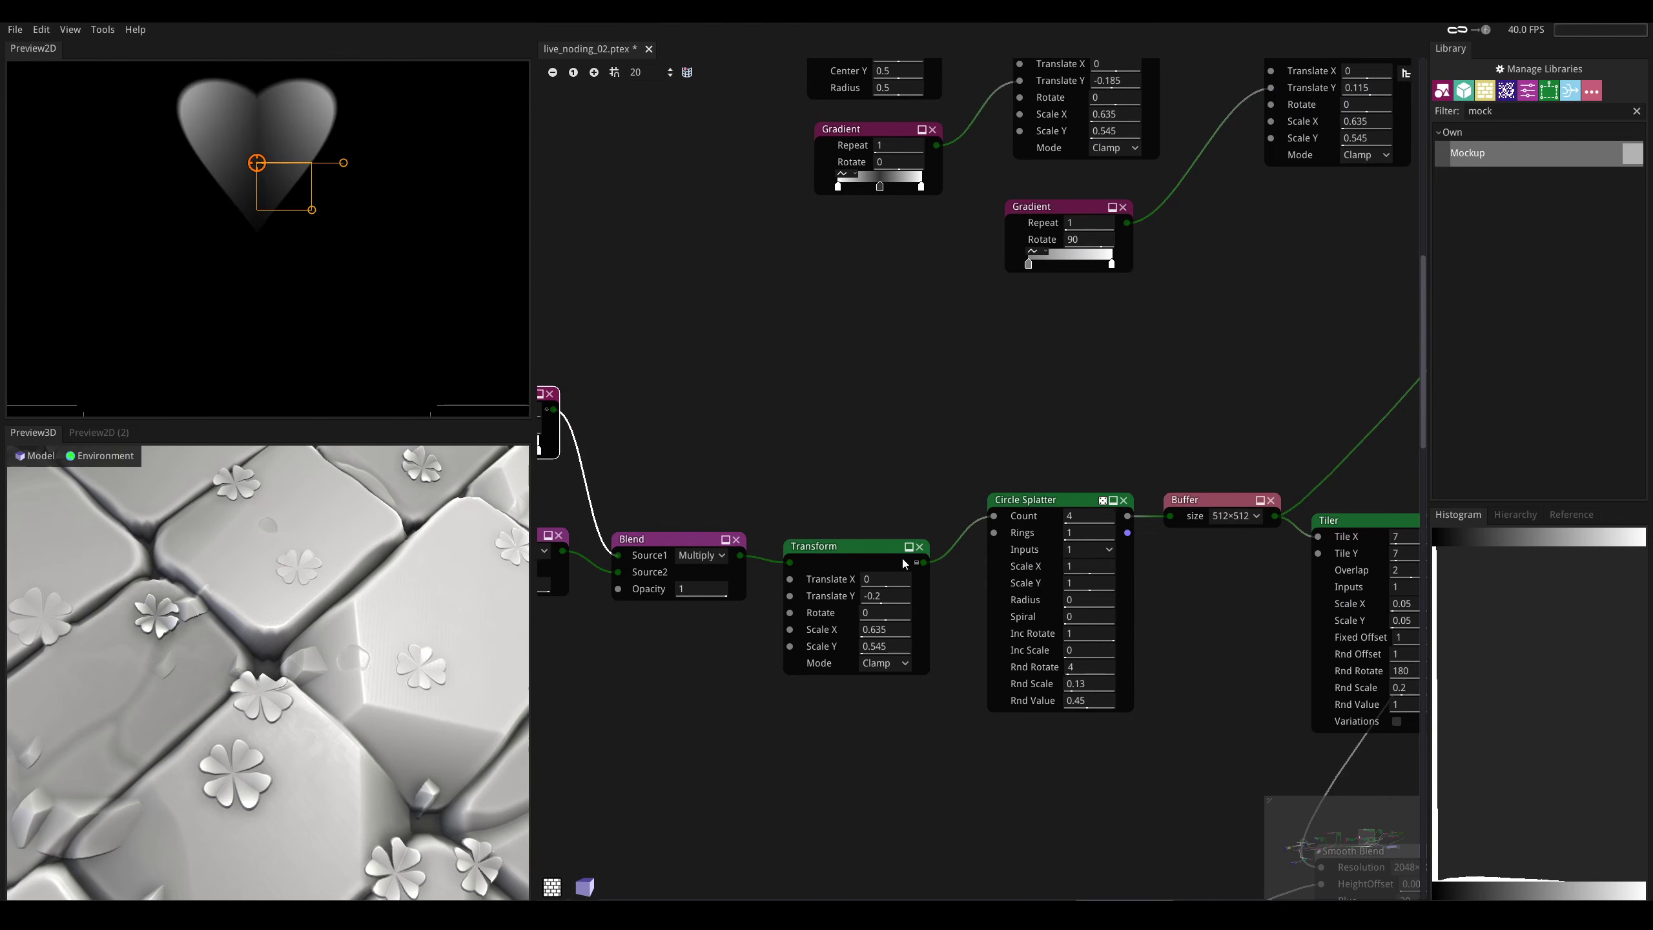
scroll(276, 276, "down", 1)
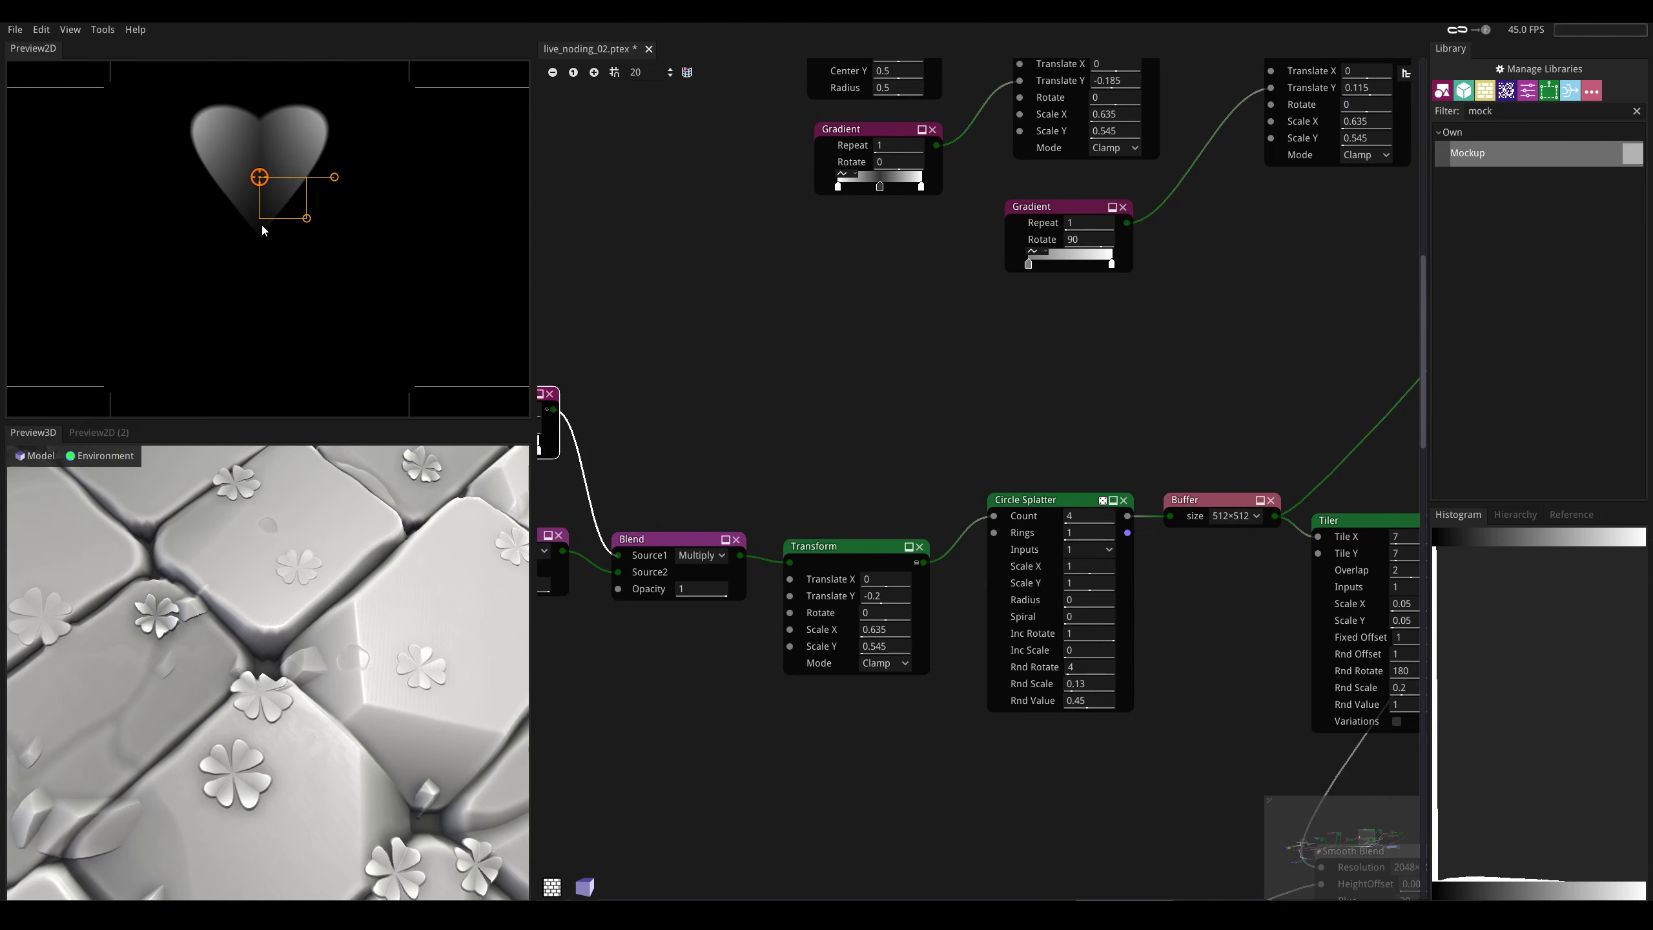
middle_click_drag(940, 418, 870, 467)
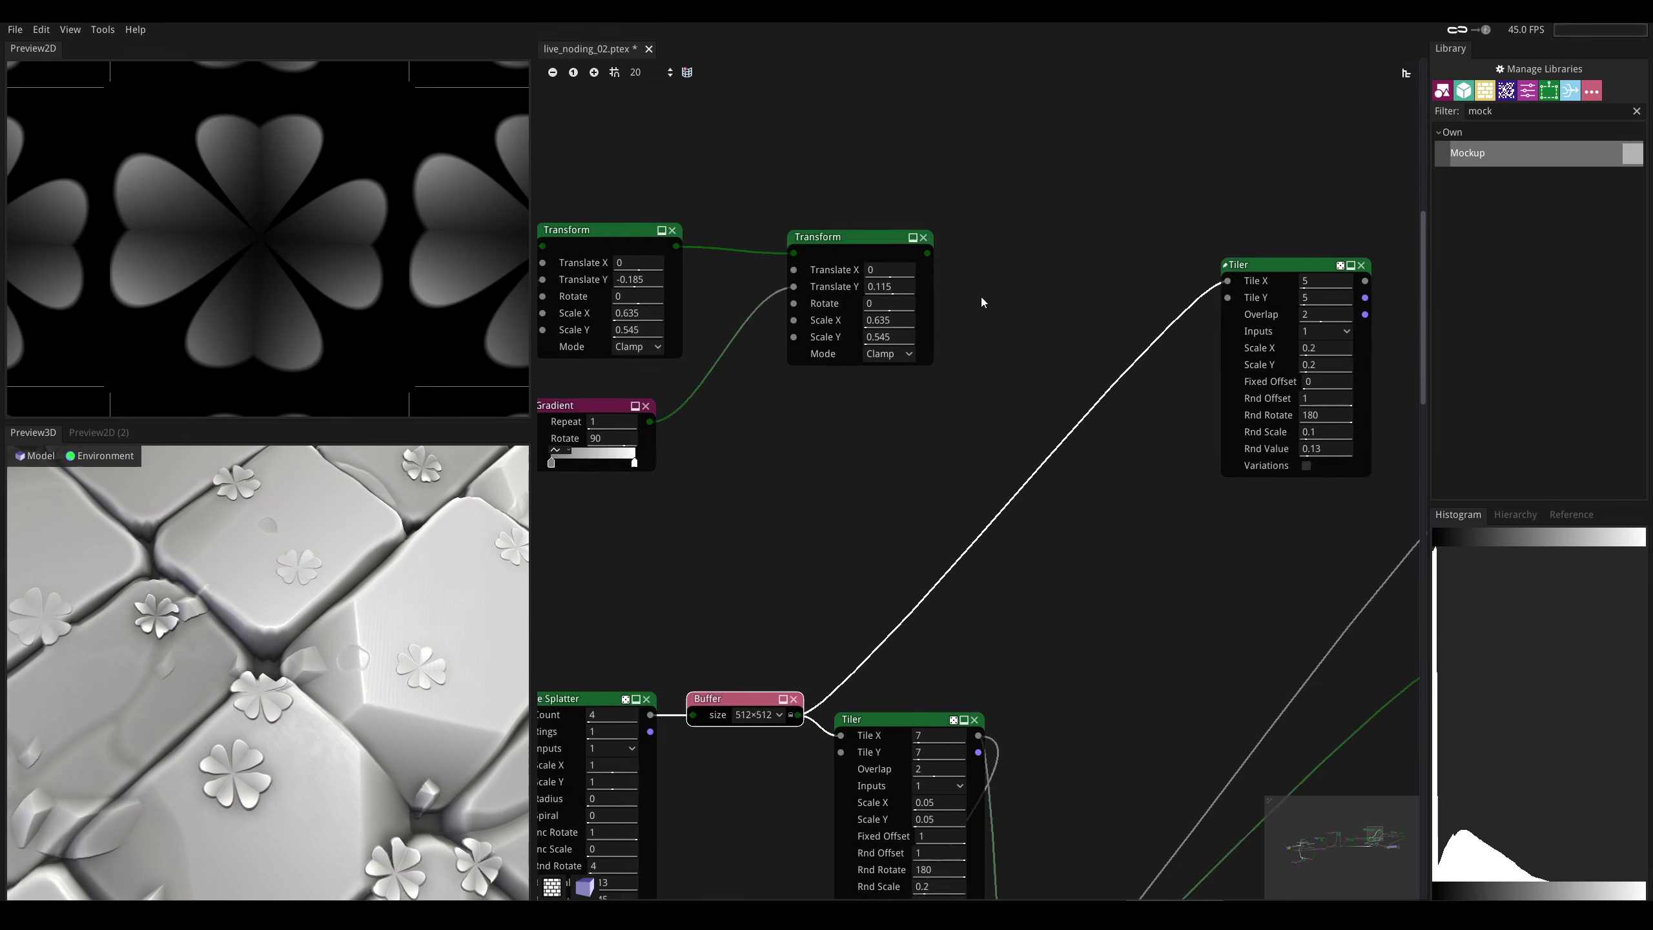
- Preview the unused heart branch above the clover branch and delete its Sphere, two Gradients and two Transforms
scroll(981, 296, "down", 3)
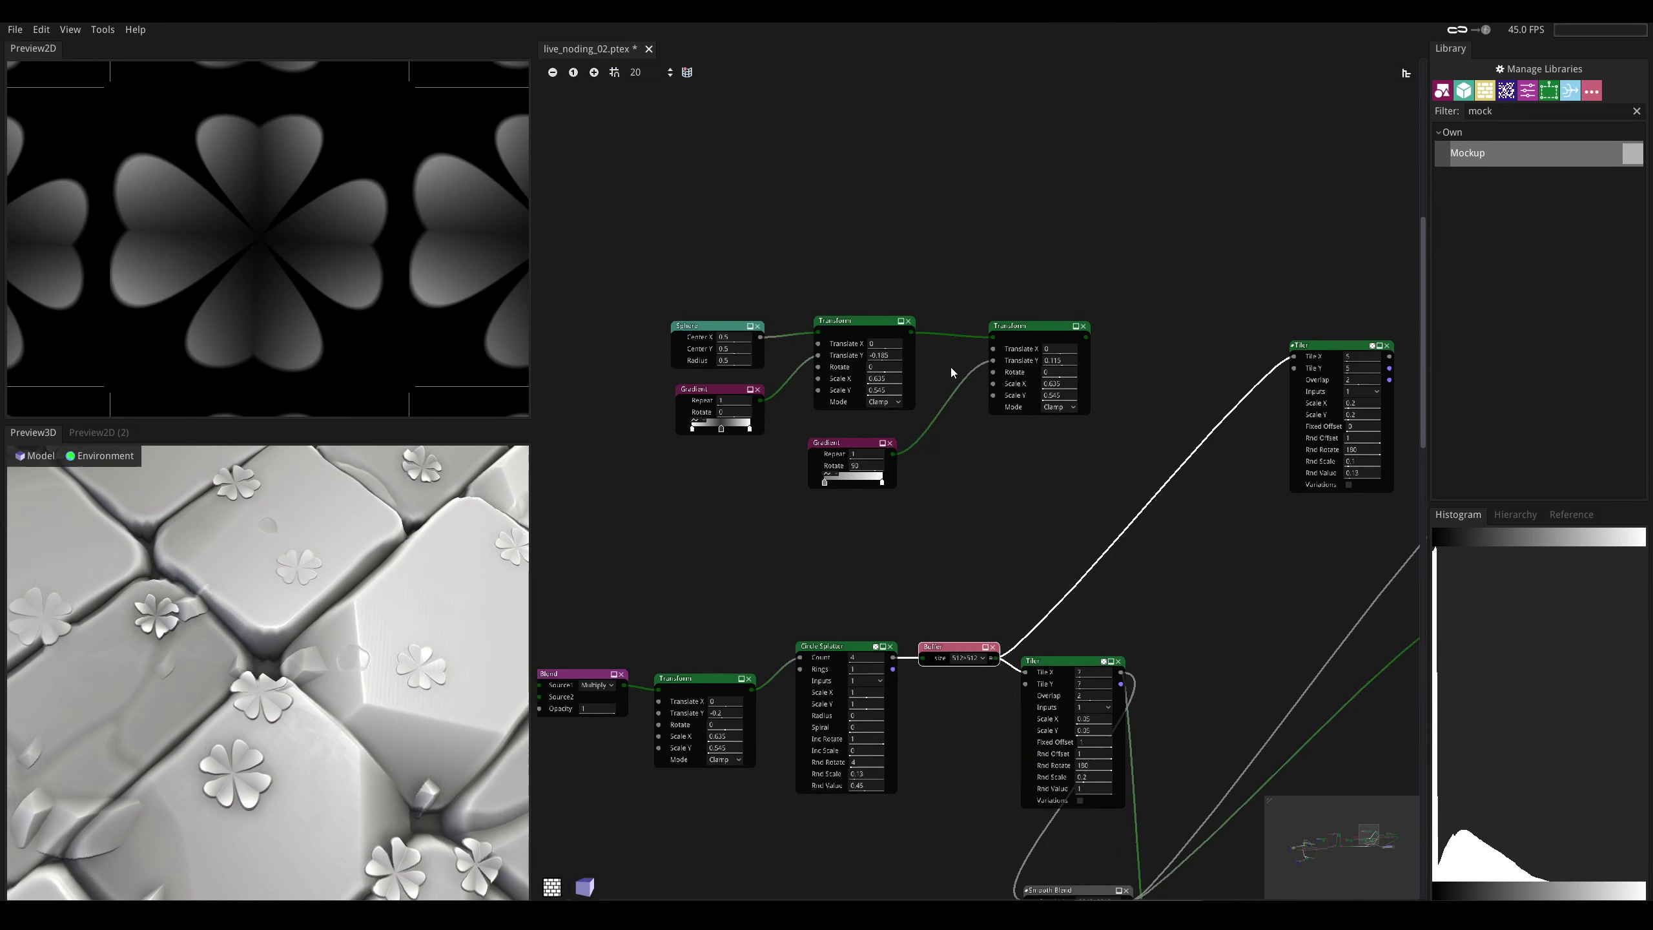
left_click(1085, 335)
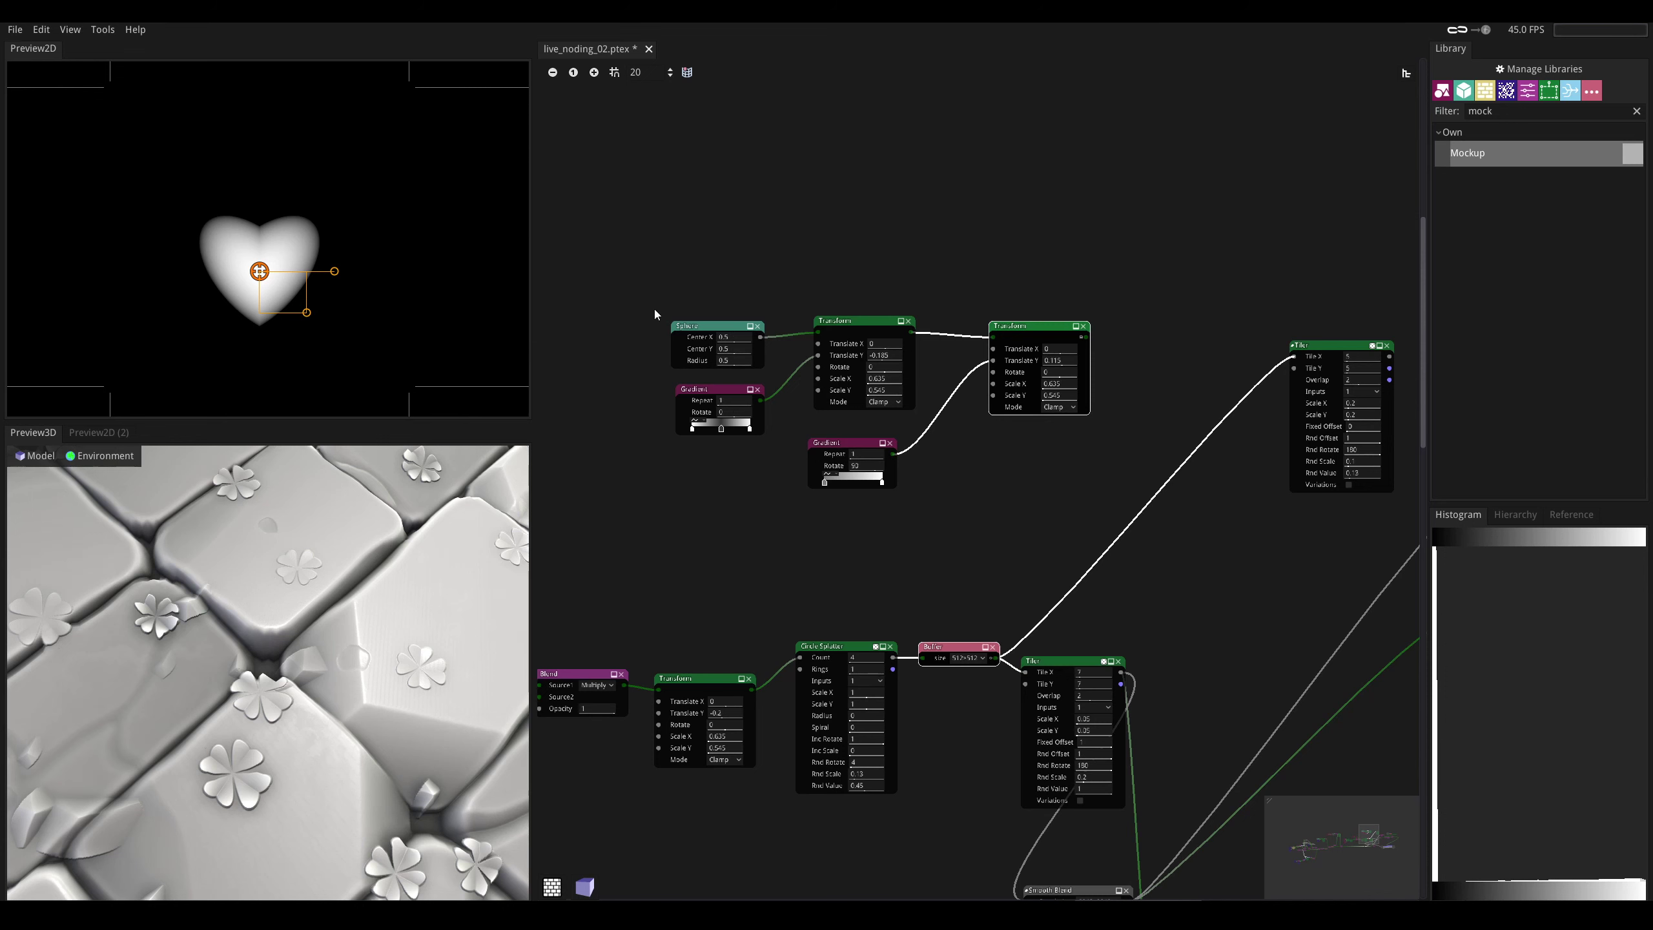
left_click_drag(636, 265, 1104, 506)
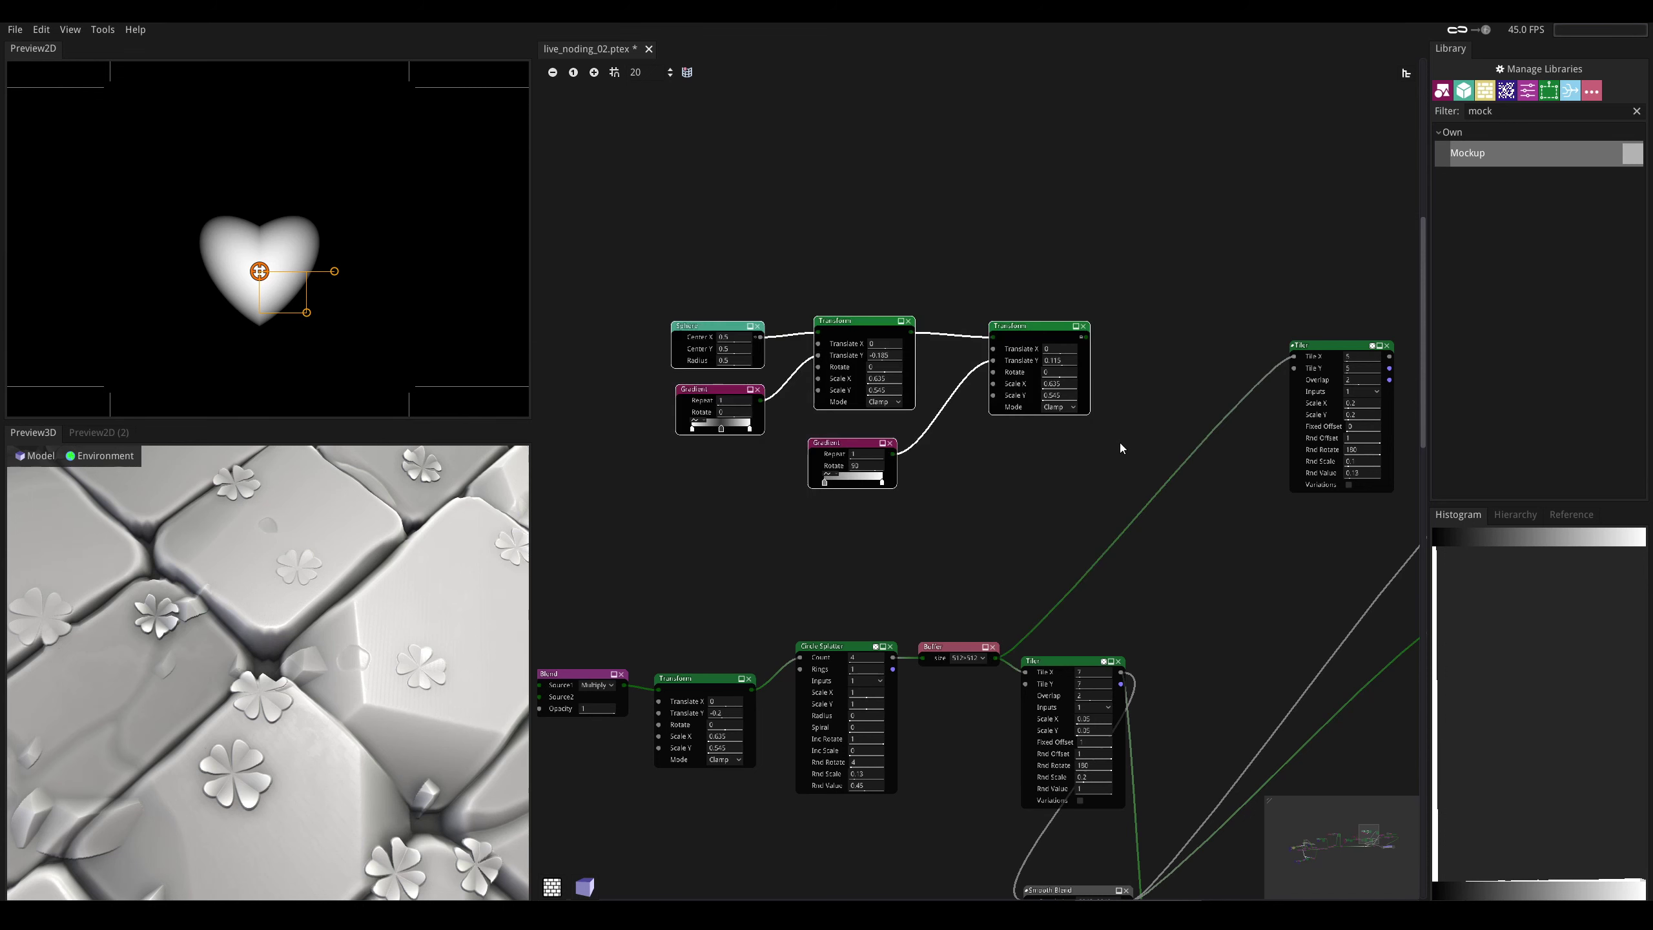
middle_click_drag(1119, 442, 1076, 447)
scroll(335, 621, "down", 3)
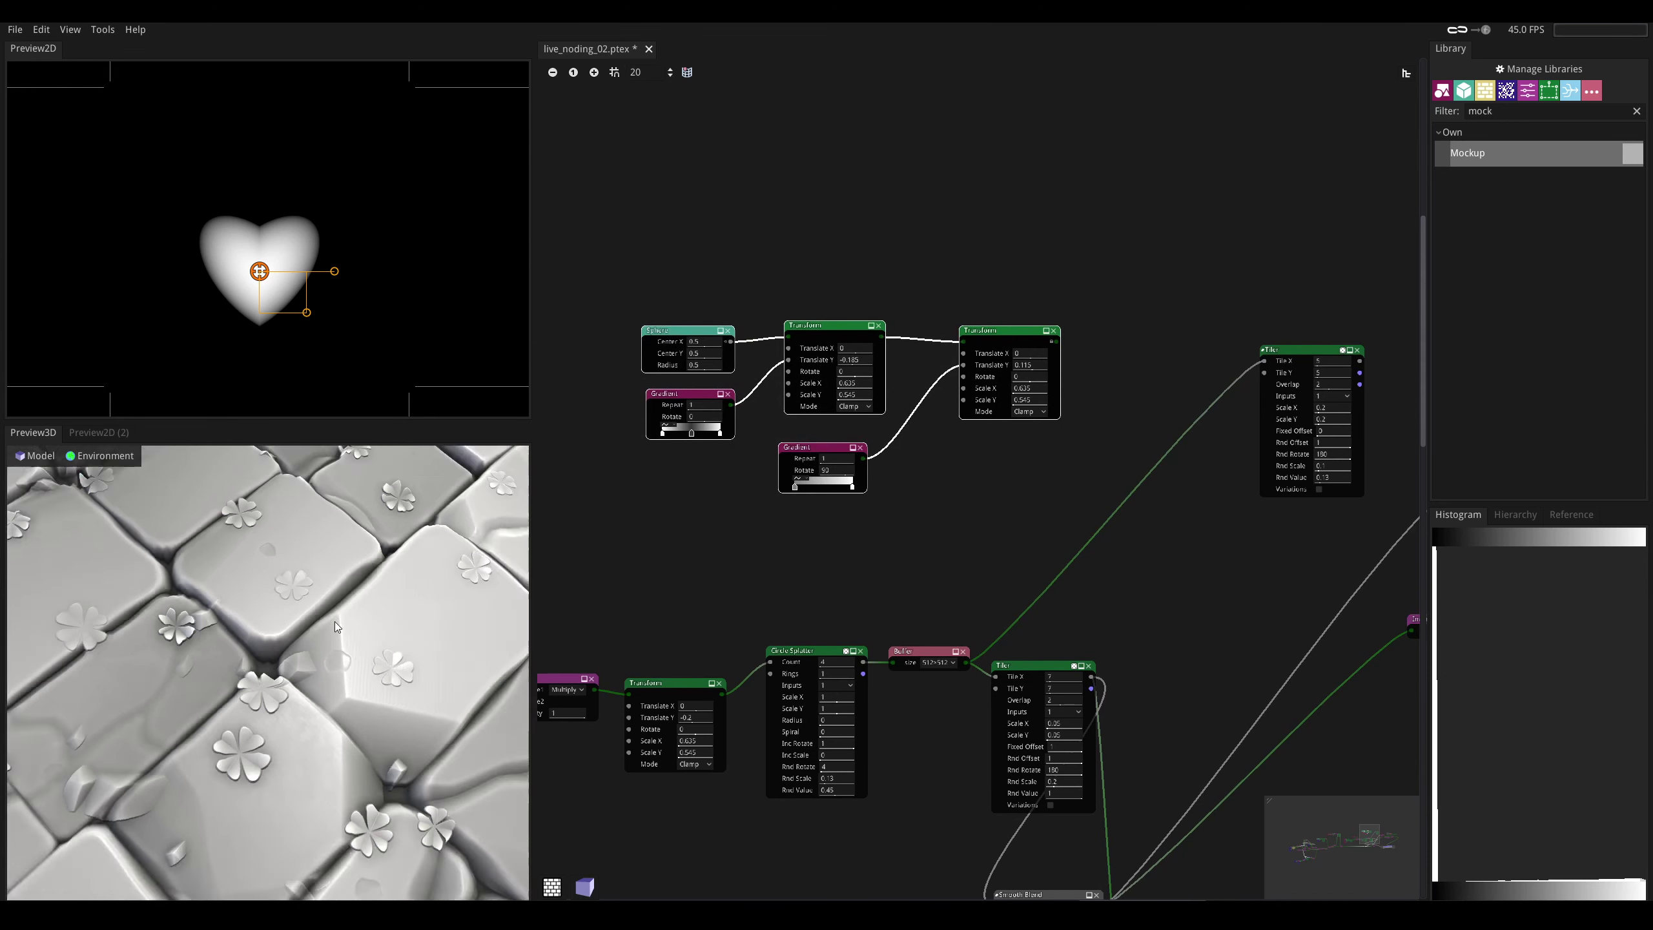
key("Delete")
- Preview the 5 × 5 Tiler and move it closer to the Buffer, and preview the 7 × 7 Tiler below it
middle_click_drag(1271, 361, 957, 400)
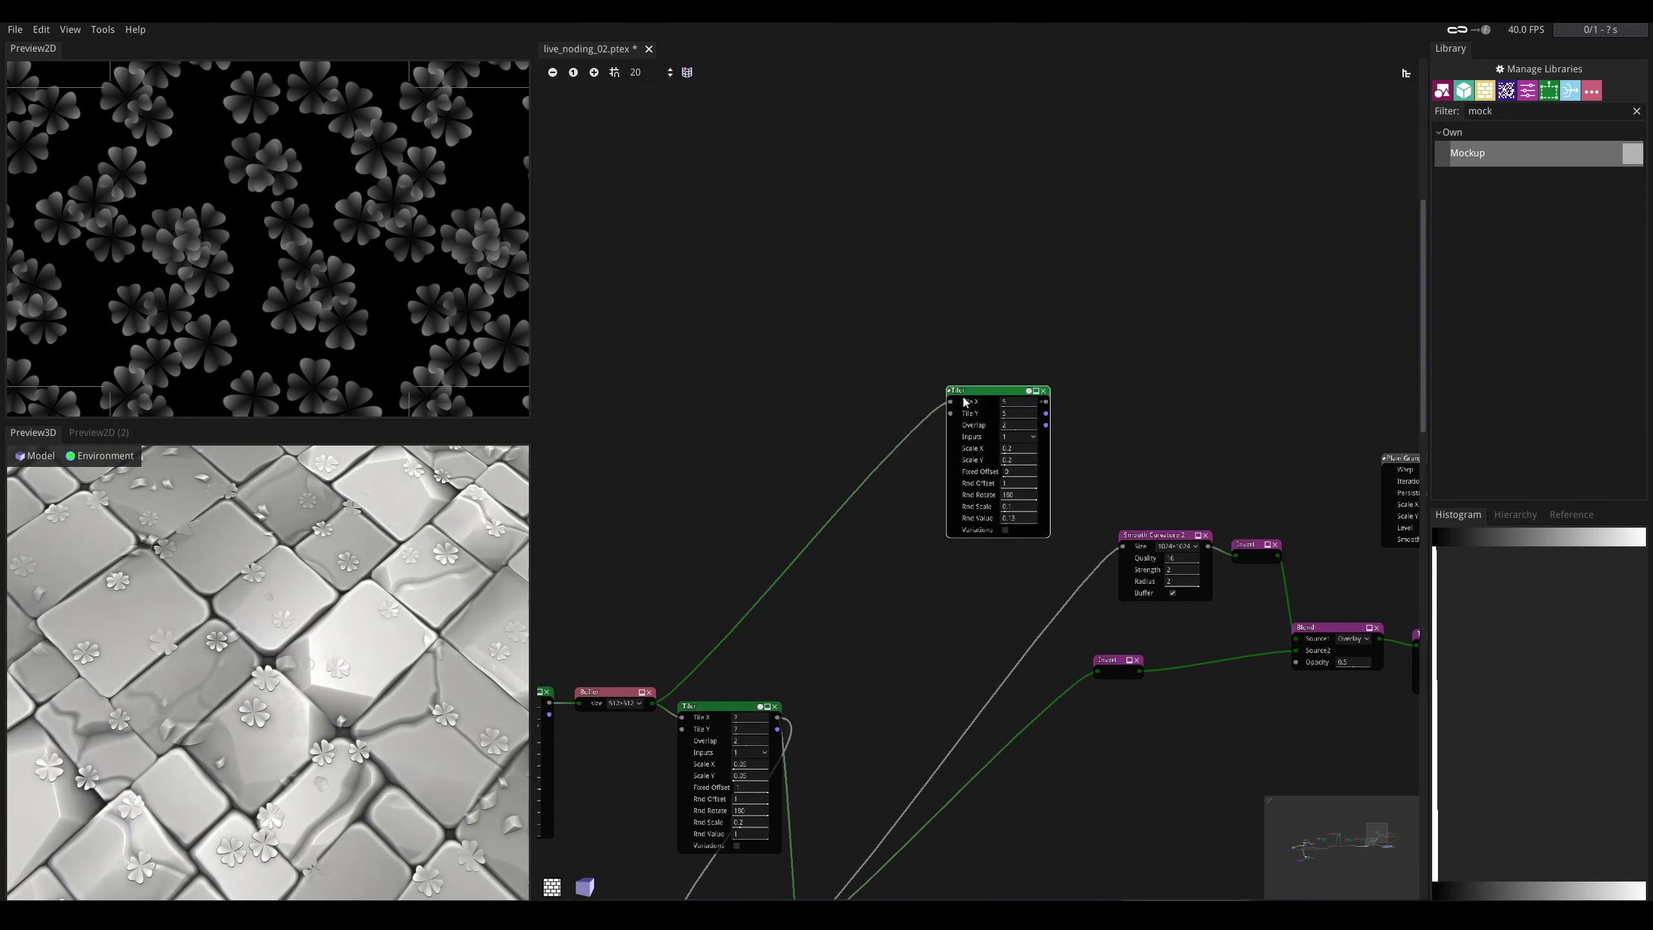
left_click_drag(963, 397, 857, 403)
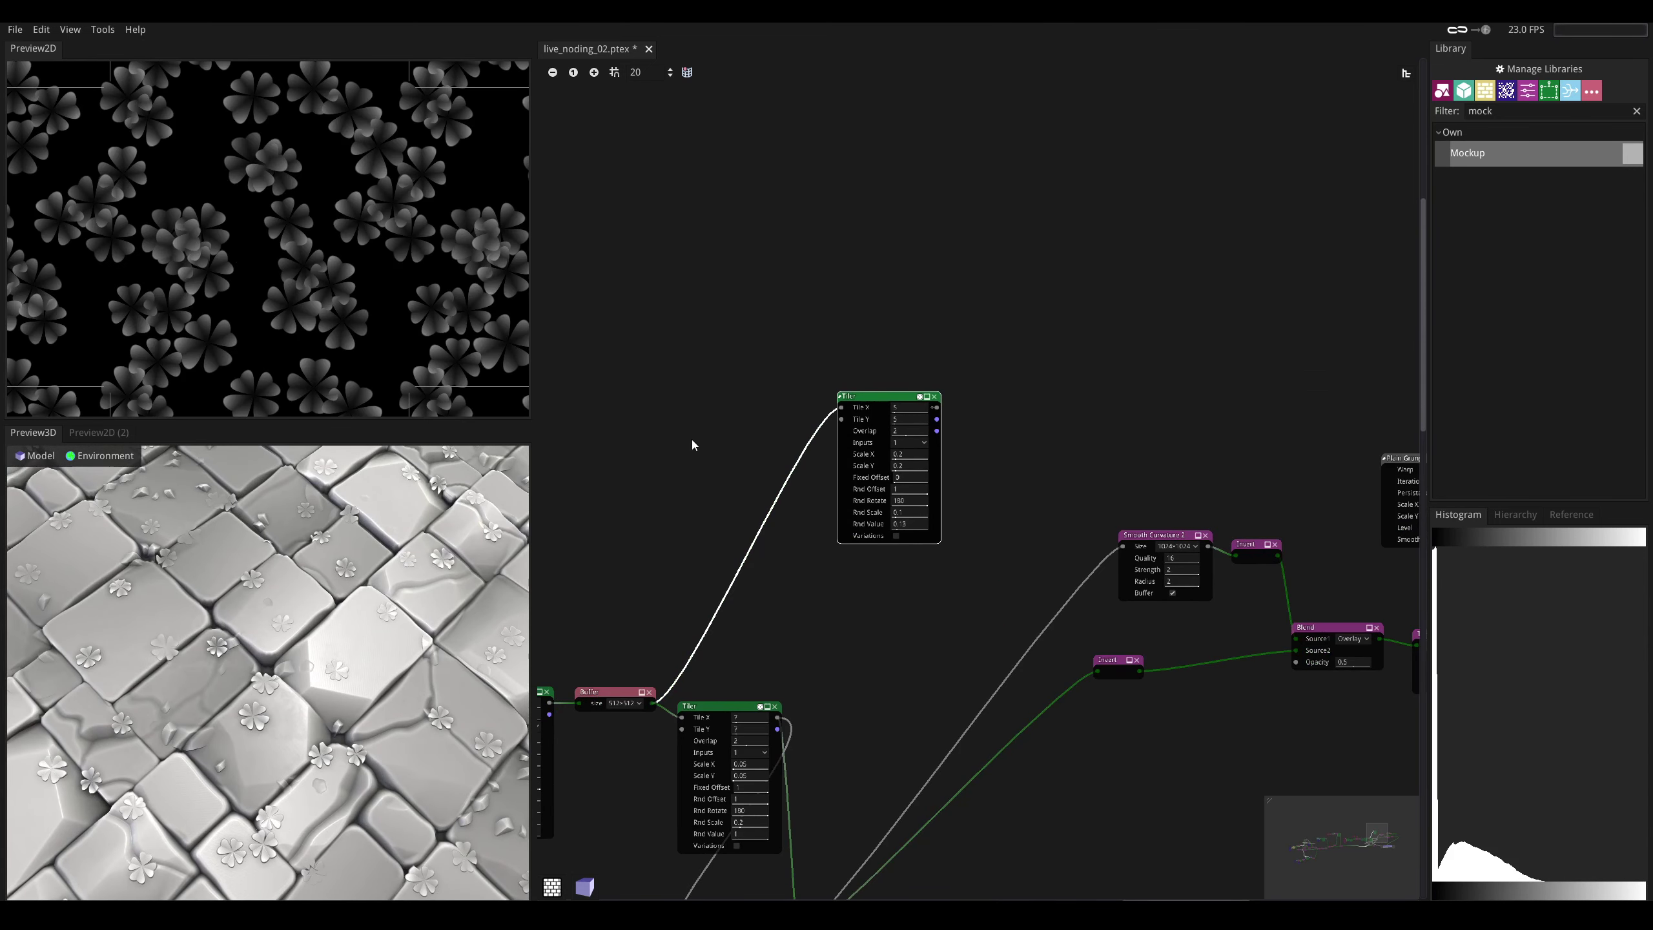
middle_click_drag(693, 447, 724, 298)
left_click(770, 558)
middle_click_drag(776, 473, 828, 450)
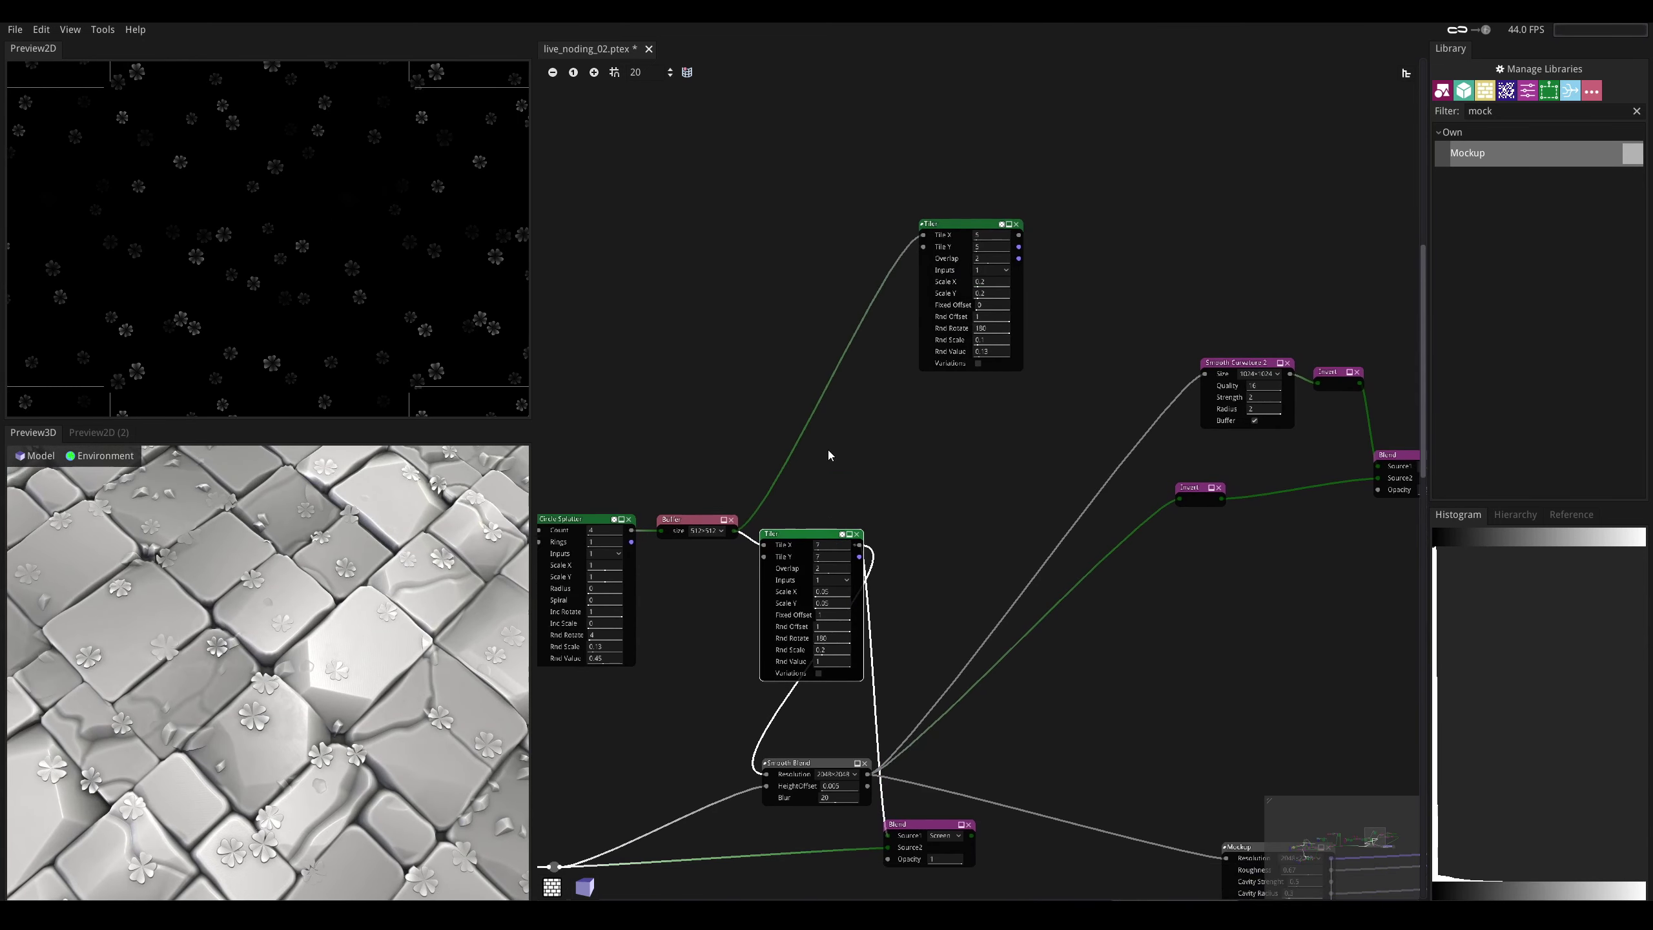
- Move the 5 × 5 Tiler down nearer the 7 × 7 Tiler and review its settings, outputs and Buffer input
scroll(868, 405, "up", 2)
scroll(885, 403, "up", 2)
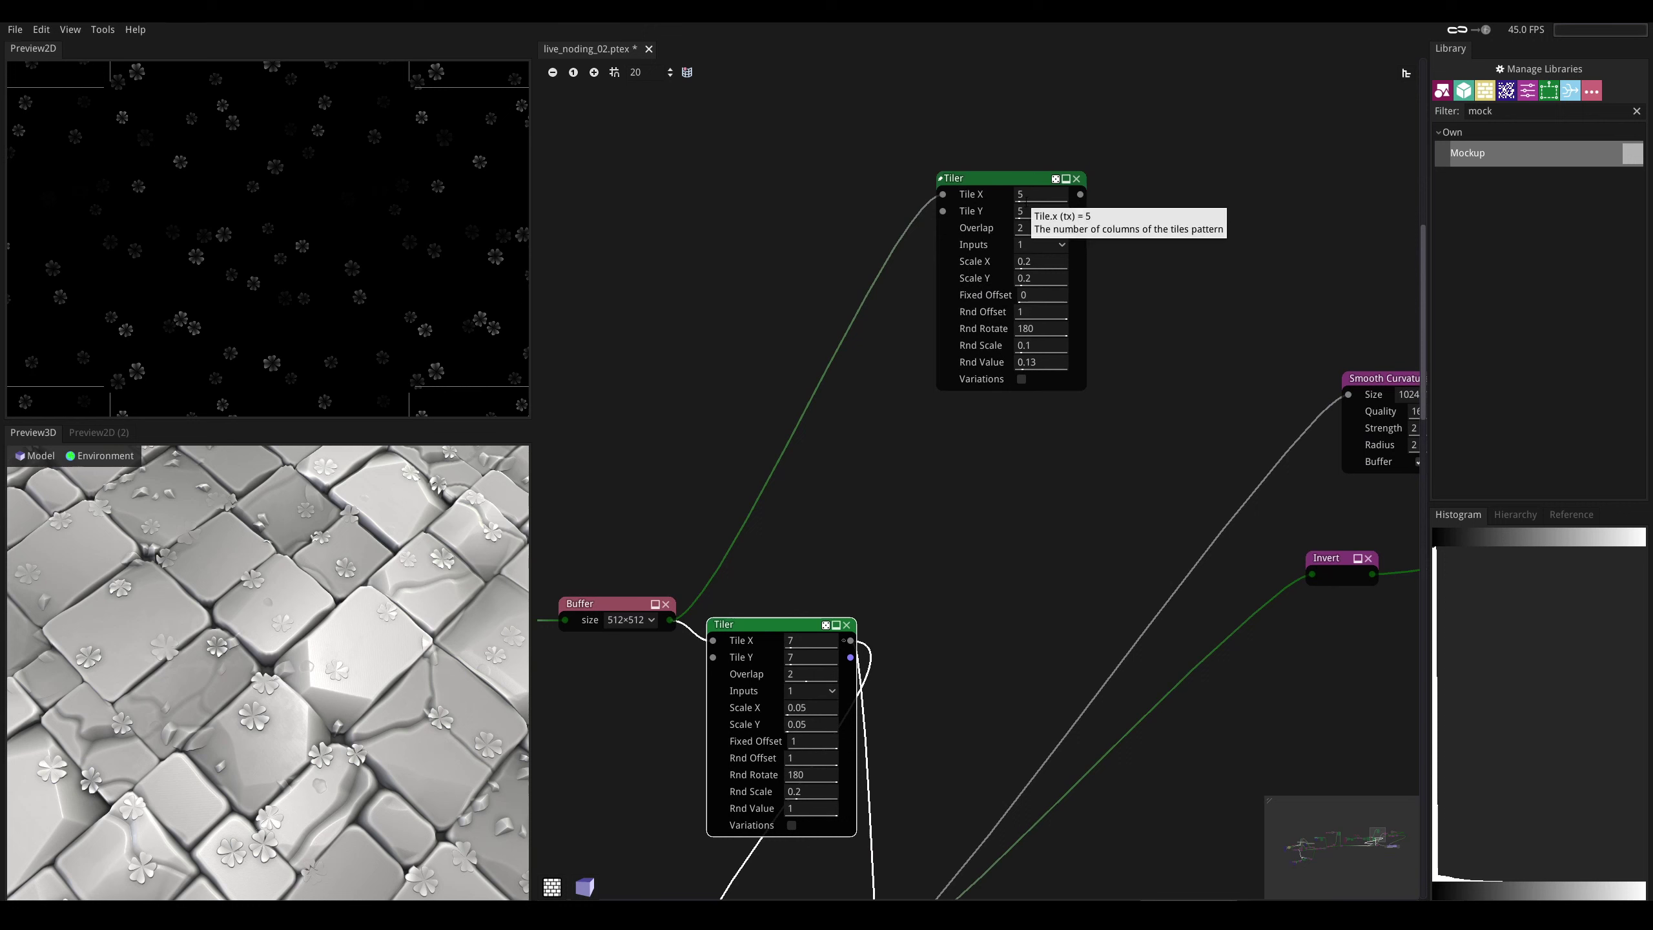
left_click_drag(994, 181, 967, 359)
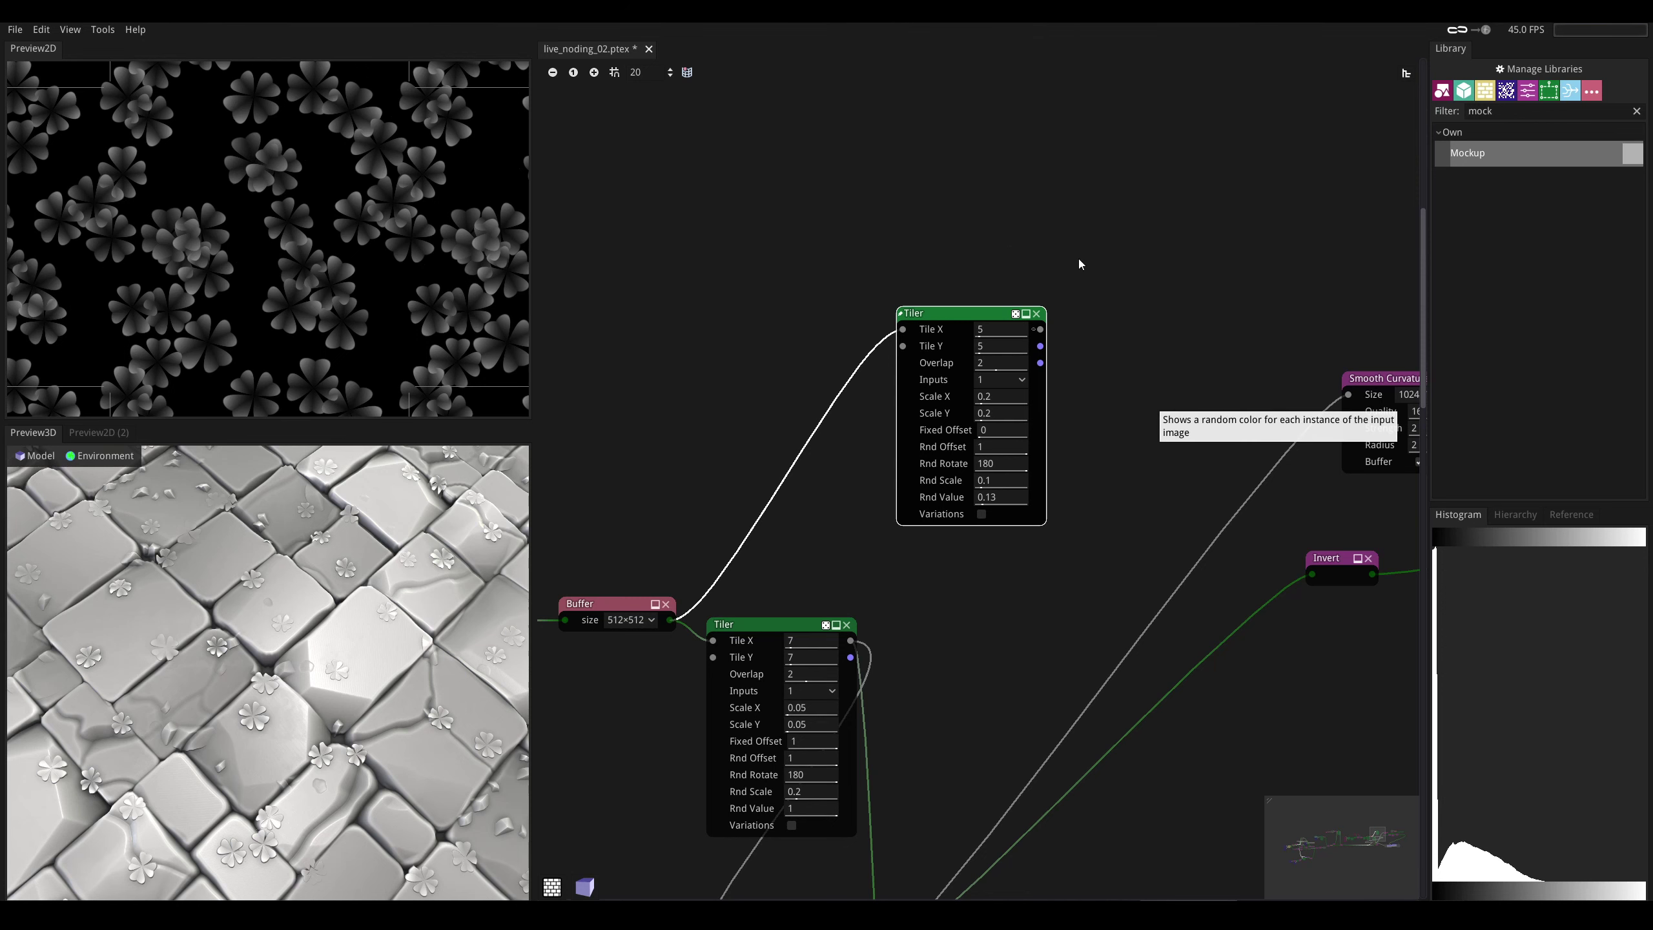
middle_click_drag(703, 329, 1095, 347)
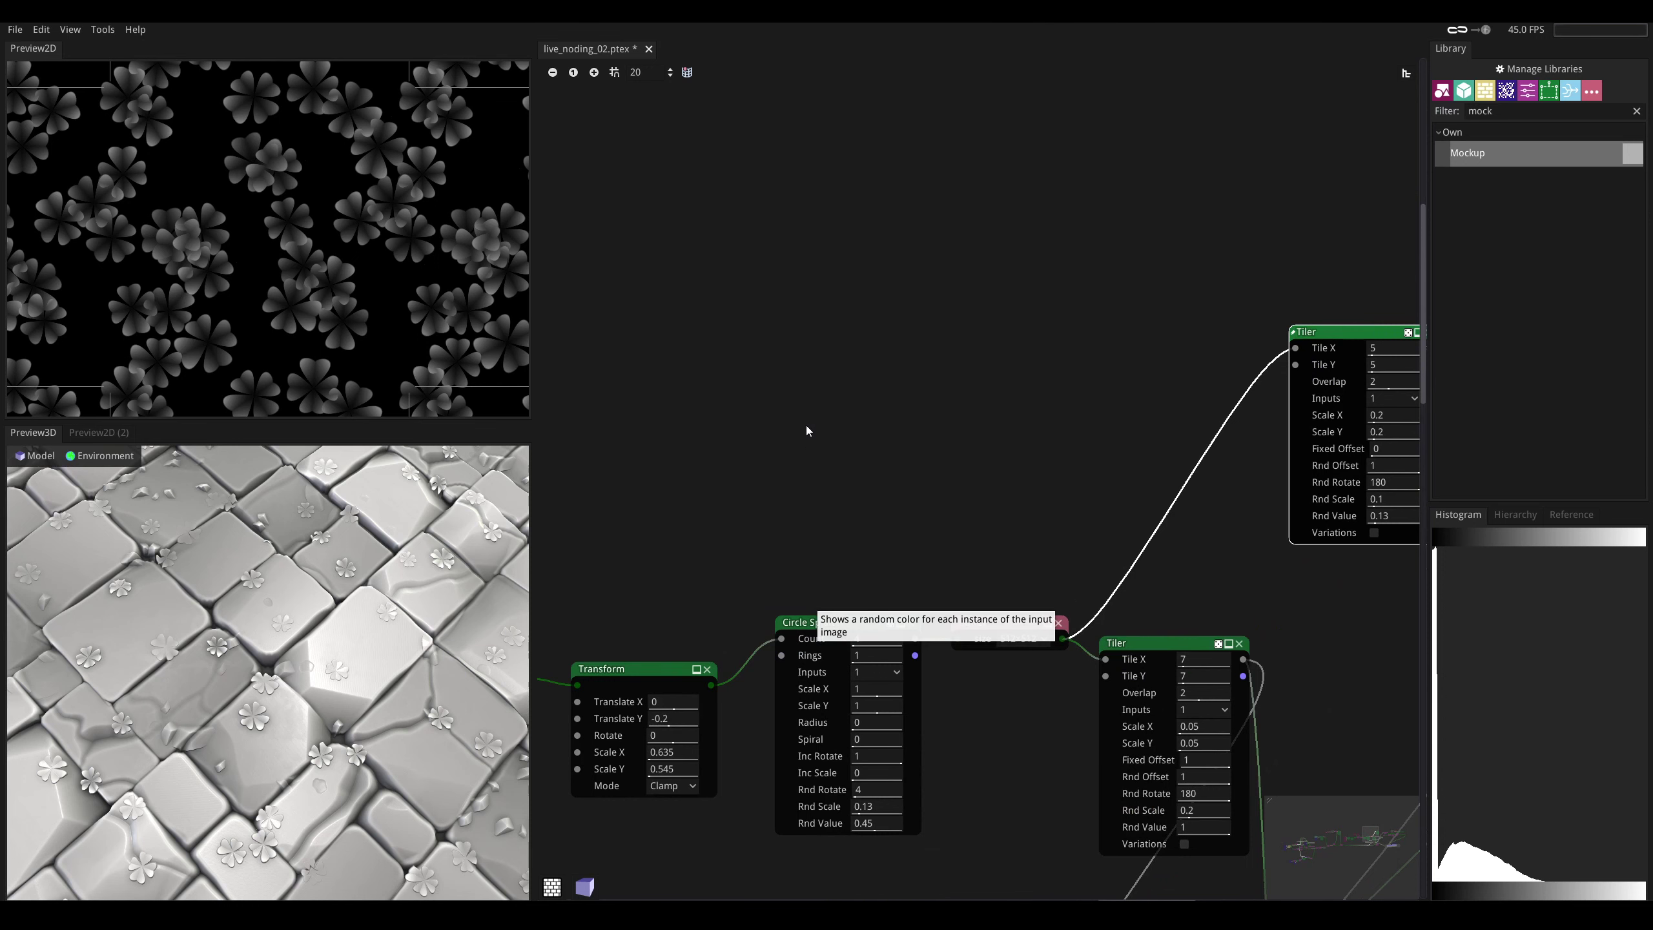
middle_click_drag(806, 424, 899, 512)
middle_click_drag(961, 459, 800, 480)
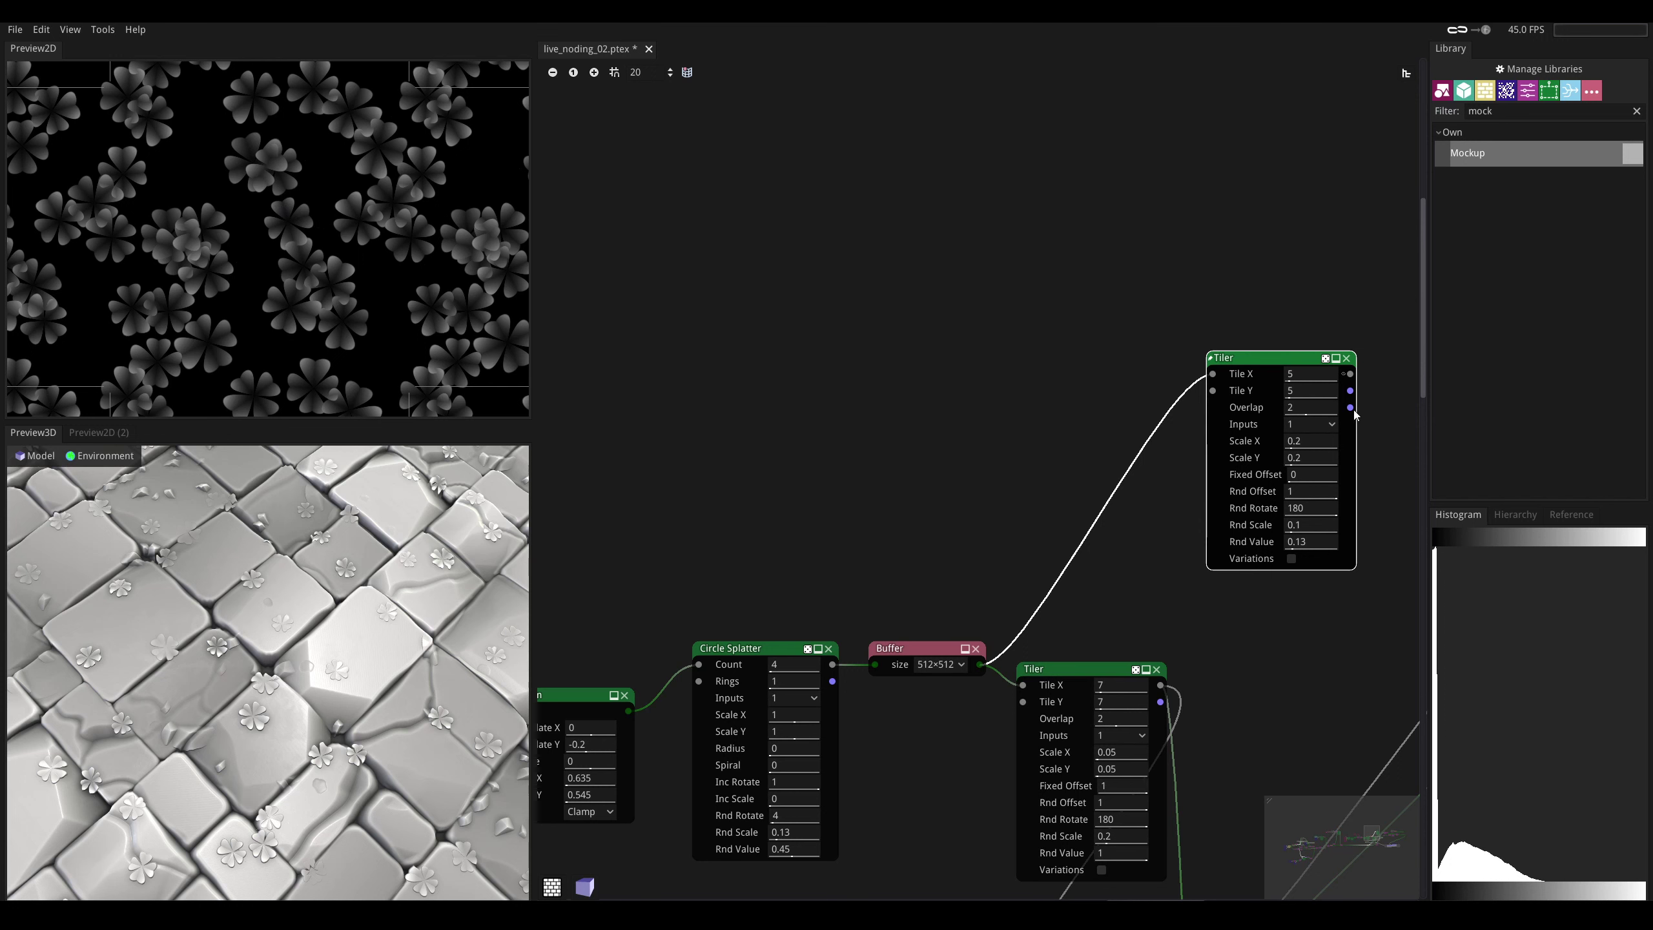
middle_click_drag(1357, 430, 1136, 343)
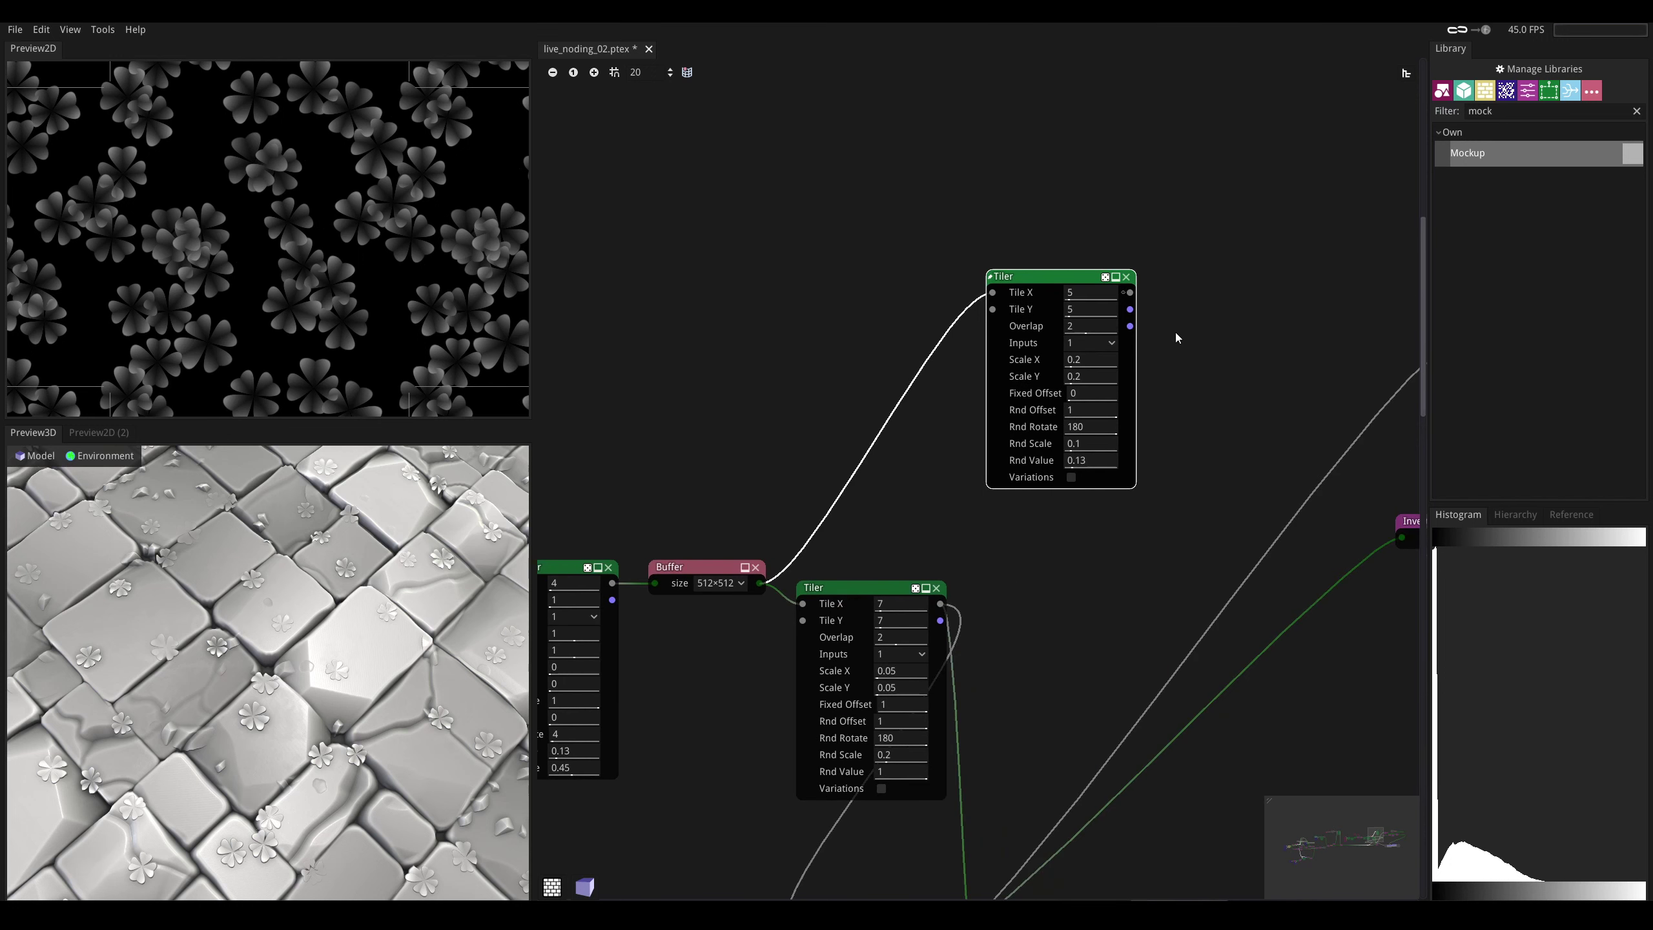
middle_click_drag(1025, 537, 966, 395)
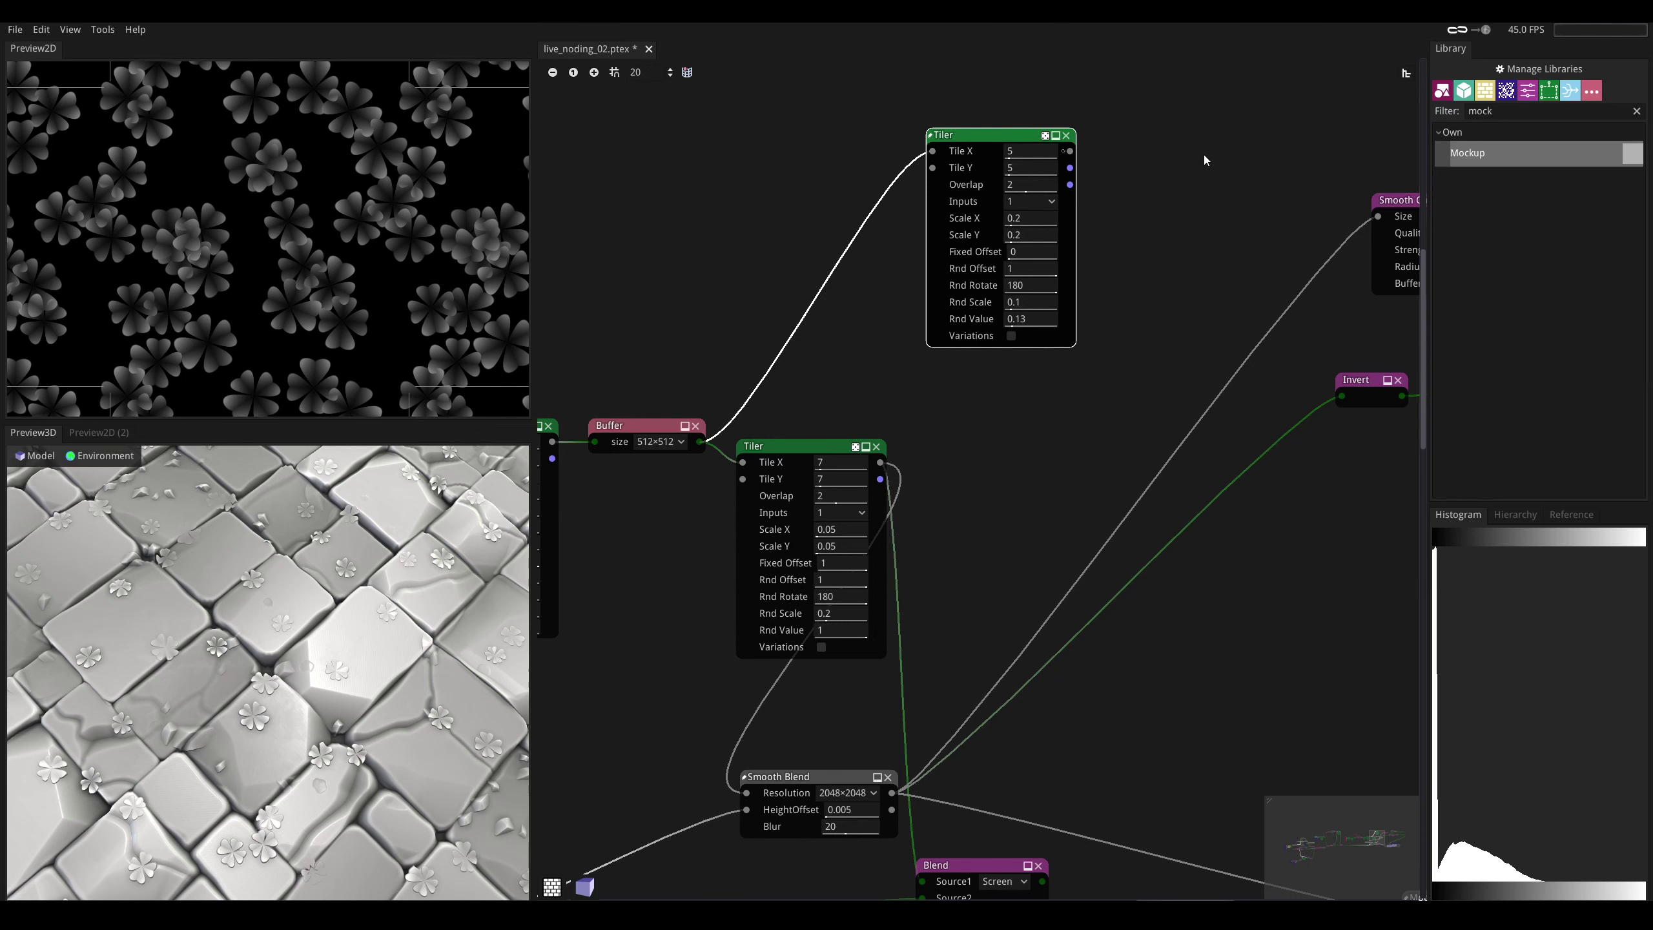
middle_click_drag(823, 405, 819, 421)
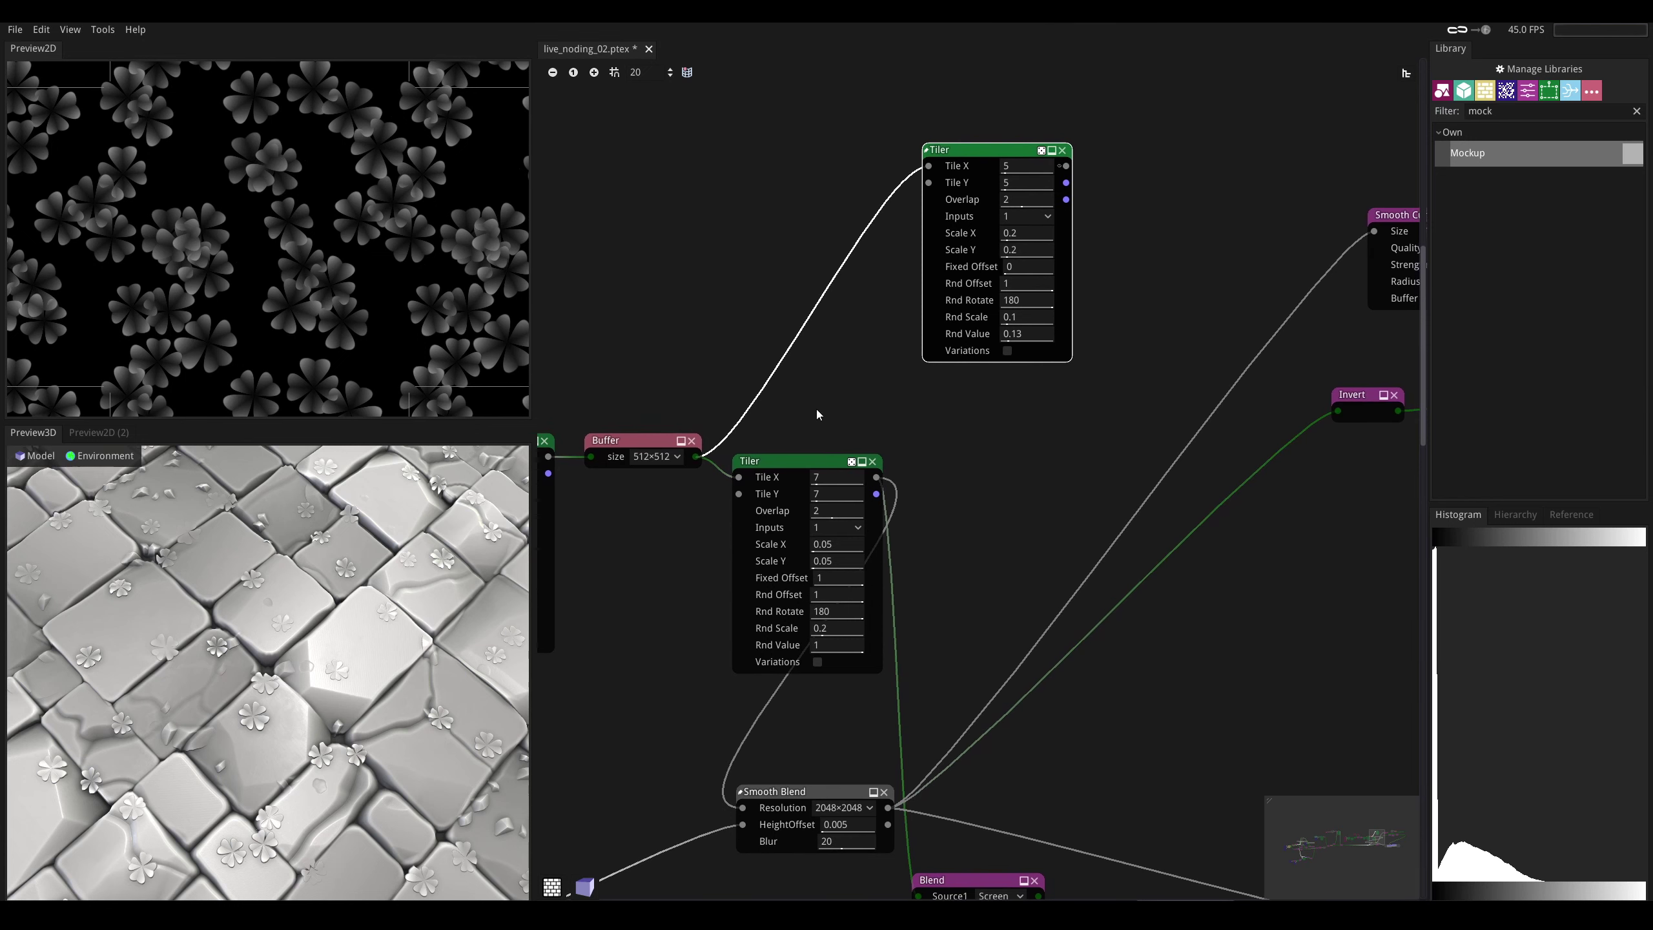
- Reposition the 7 × 7 Tiler and the Smooth Blend slightly, and delete the unused Screen Blend
left_click_drag(803, 462, 790, 459)
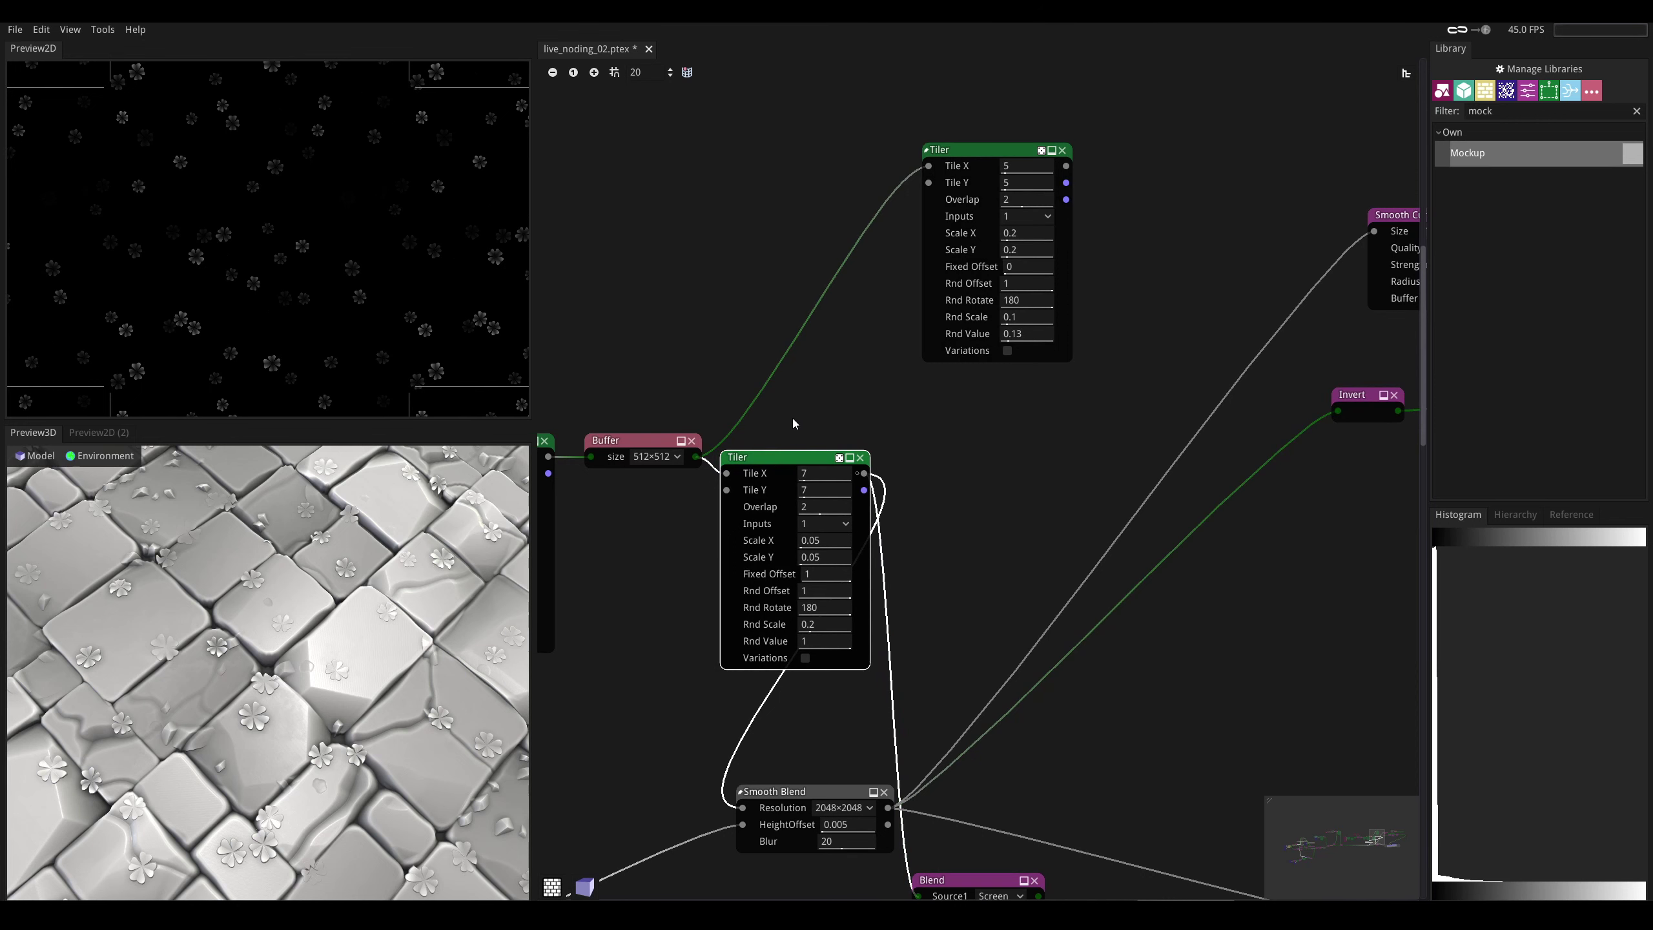
middle_click_drag(740, 729, 951, 455)
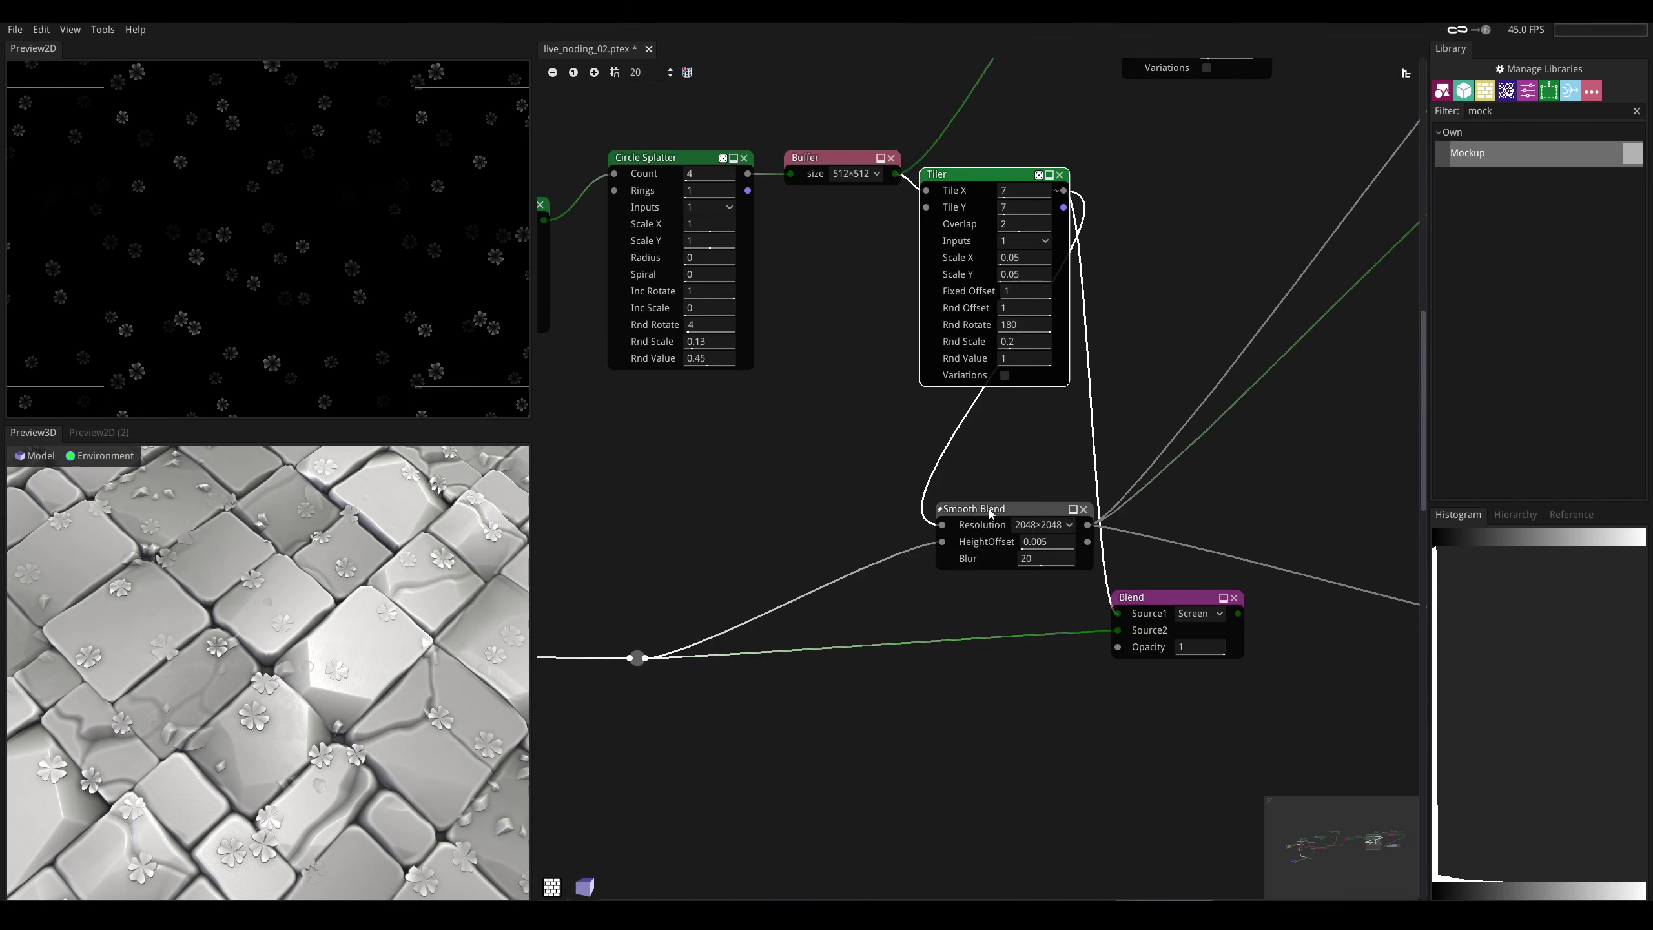
left_click_drag(982, 516, 1017, 482)
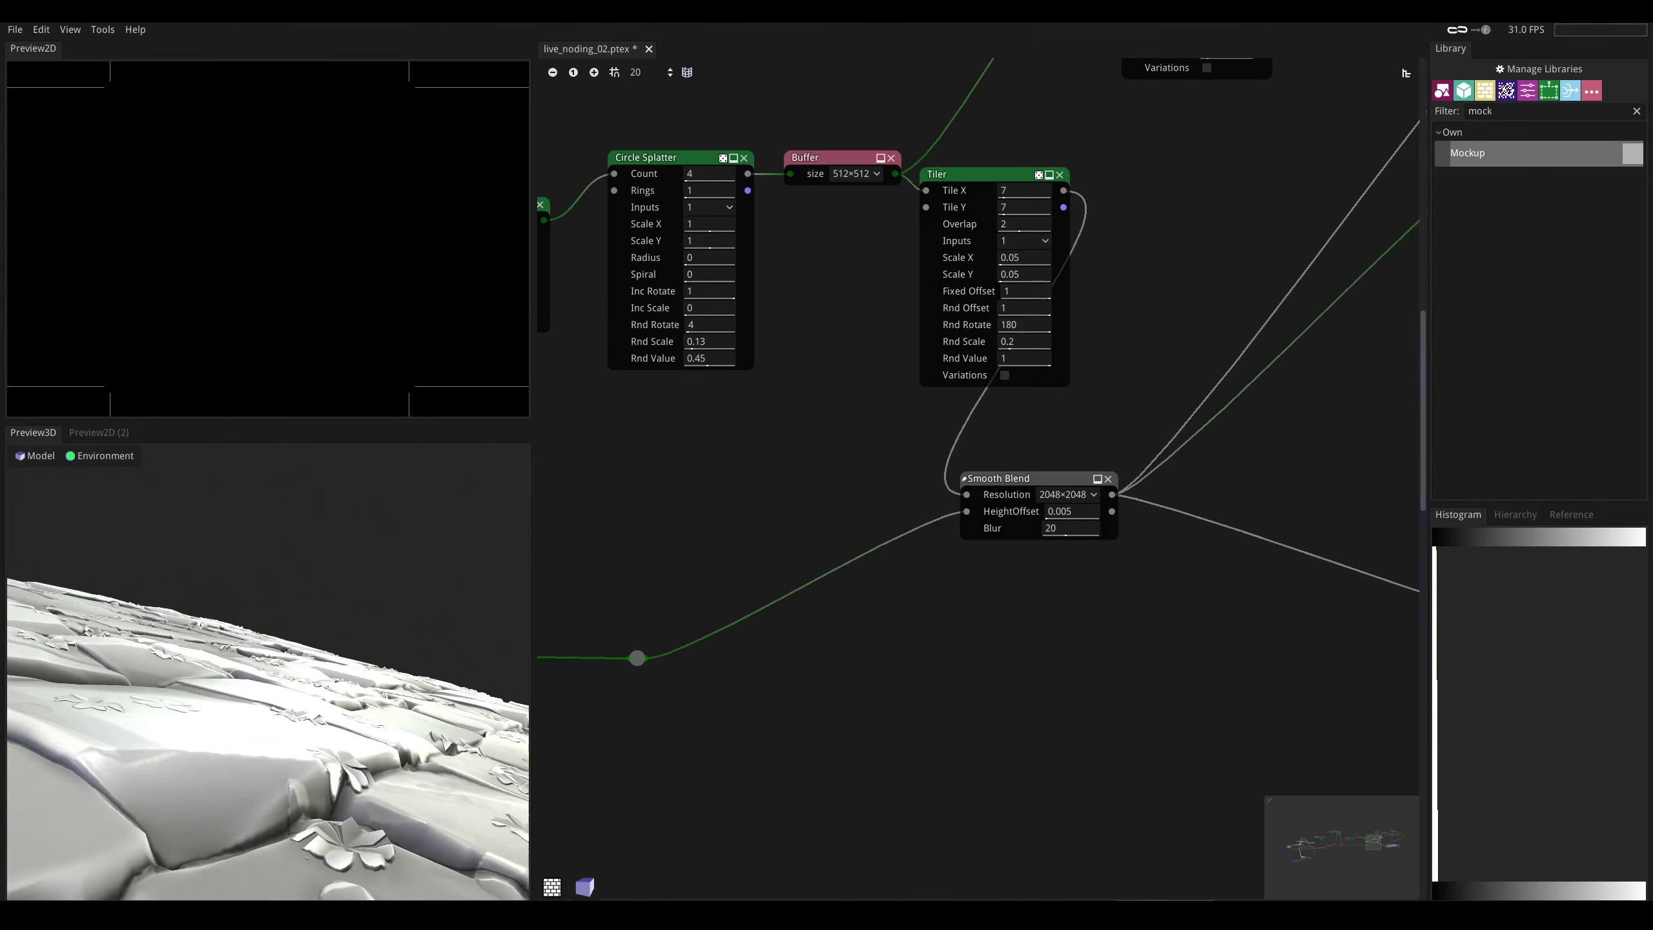
- Examine from several angles how the clovers lie on the stones in the 3D preview
left_click_drag(284, 611, 356, 691)
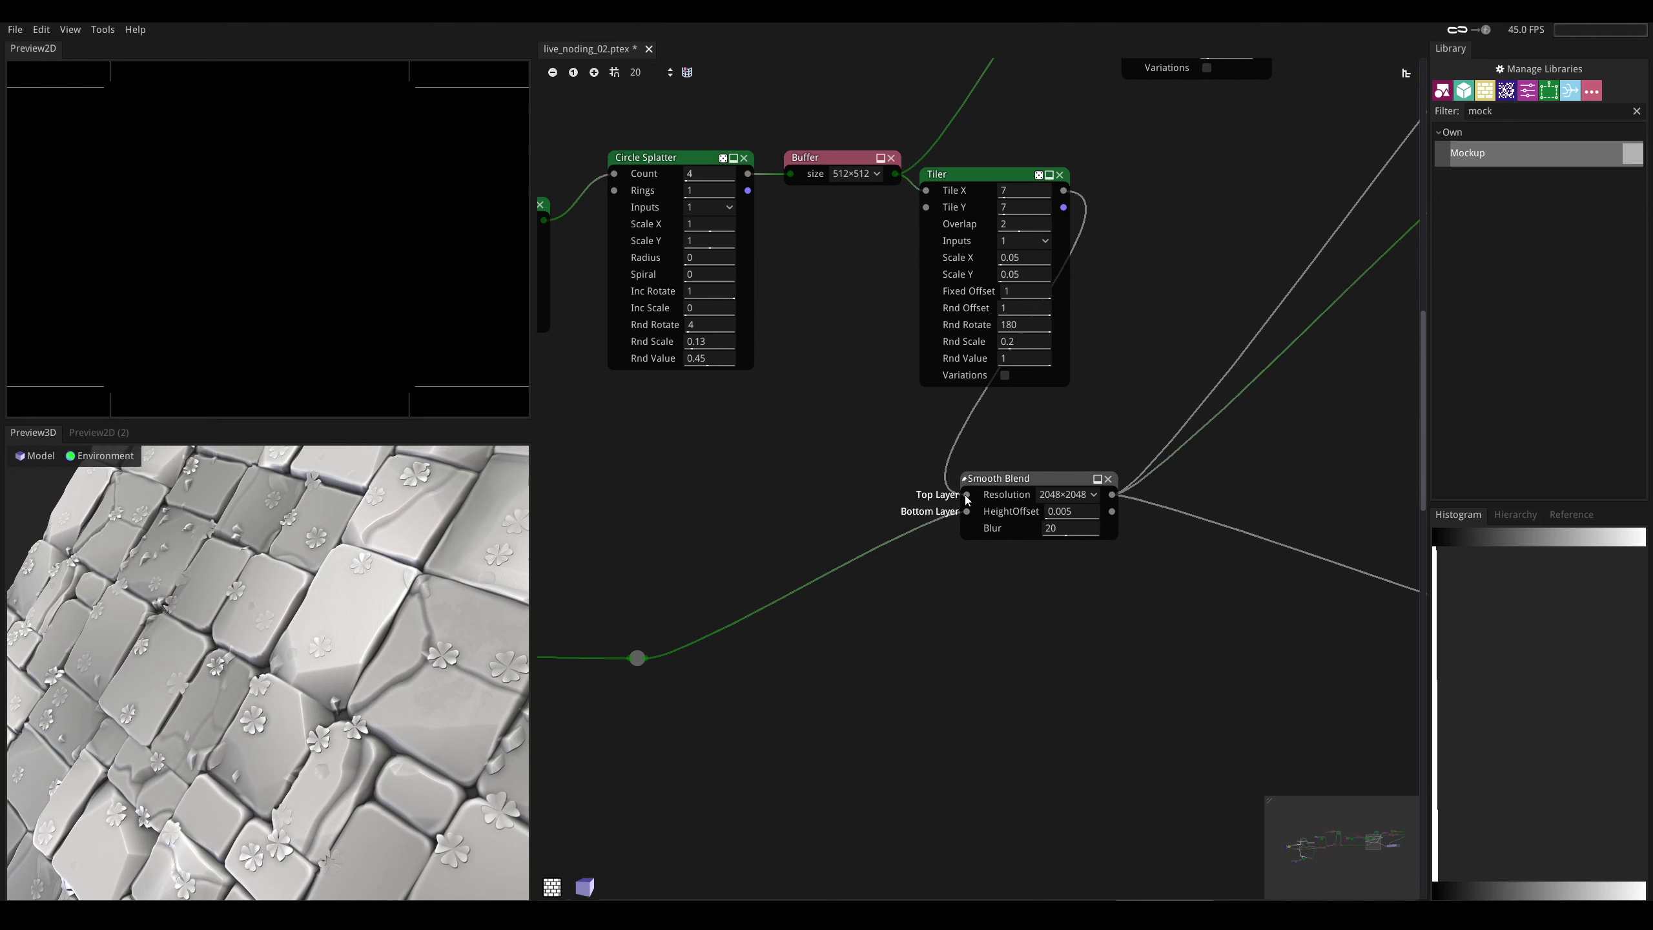
left_click_drag(209, 673, 364, 755)
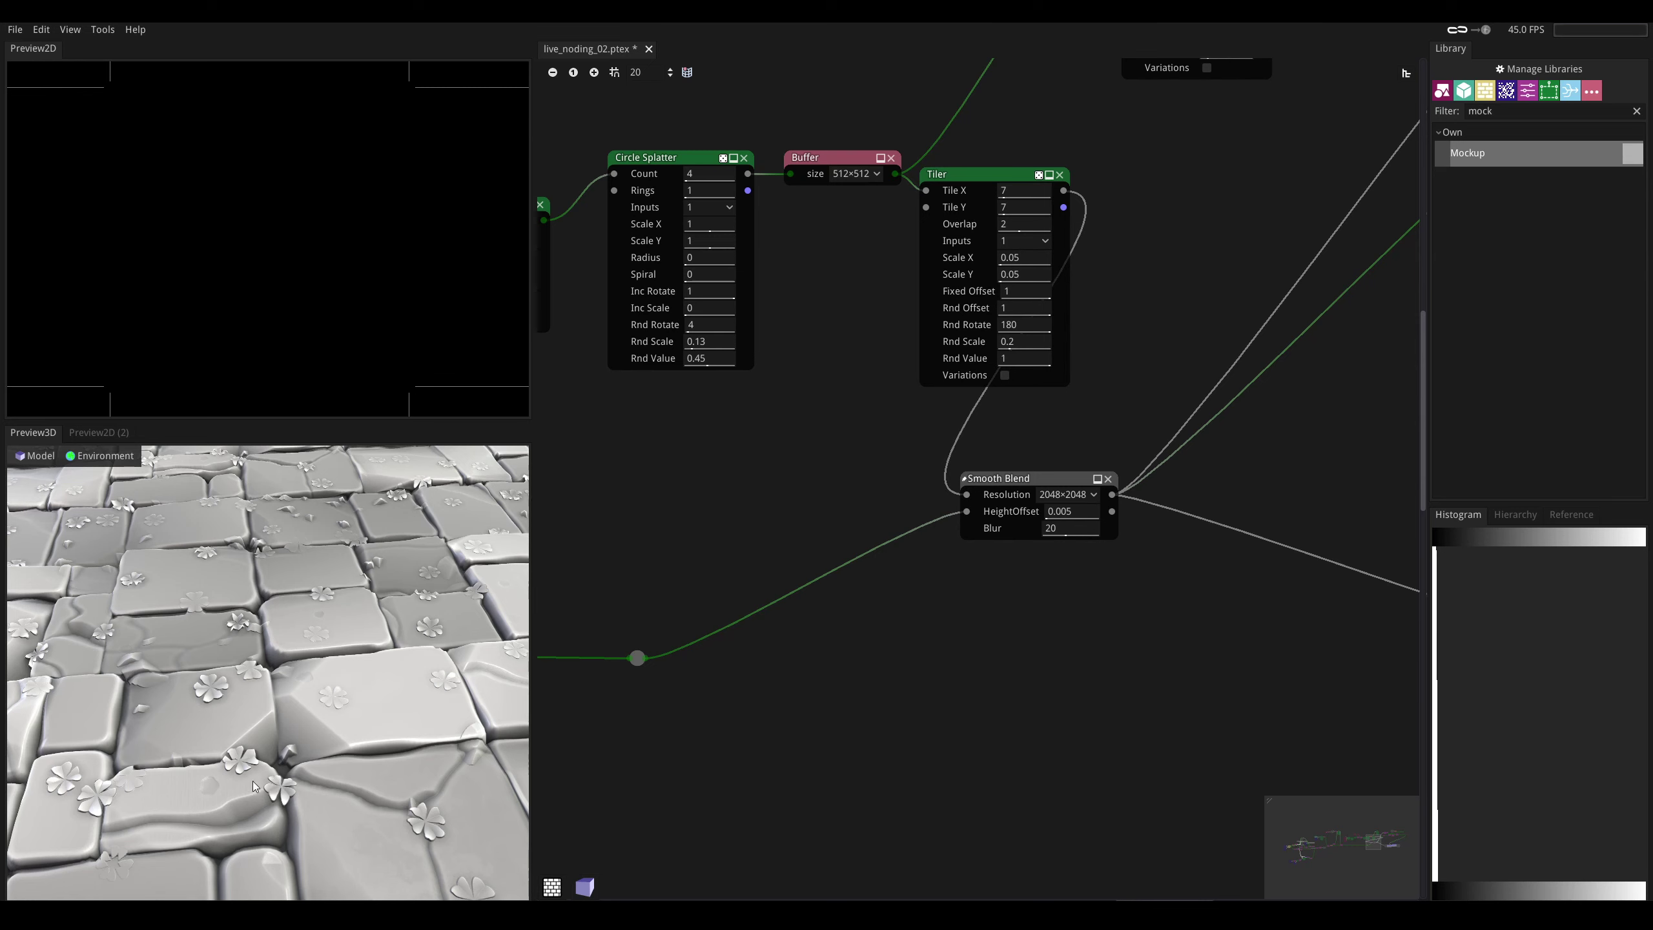
left_click_drag(259, 779, 237, 724)
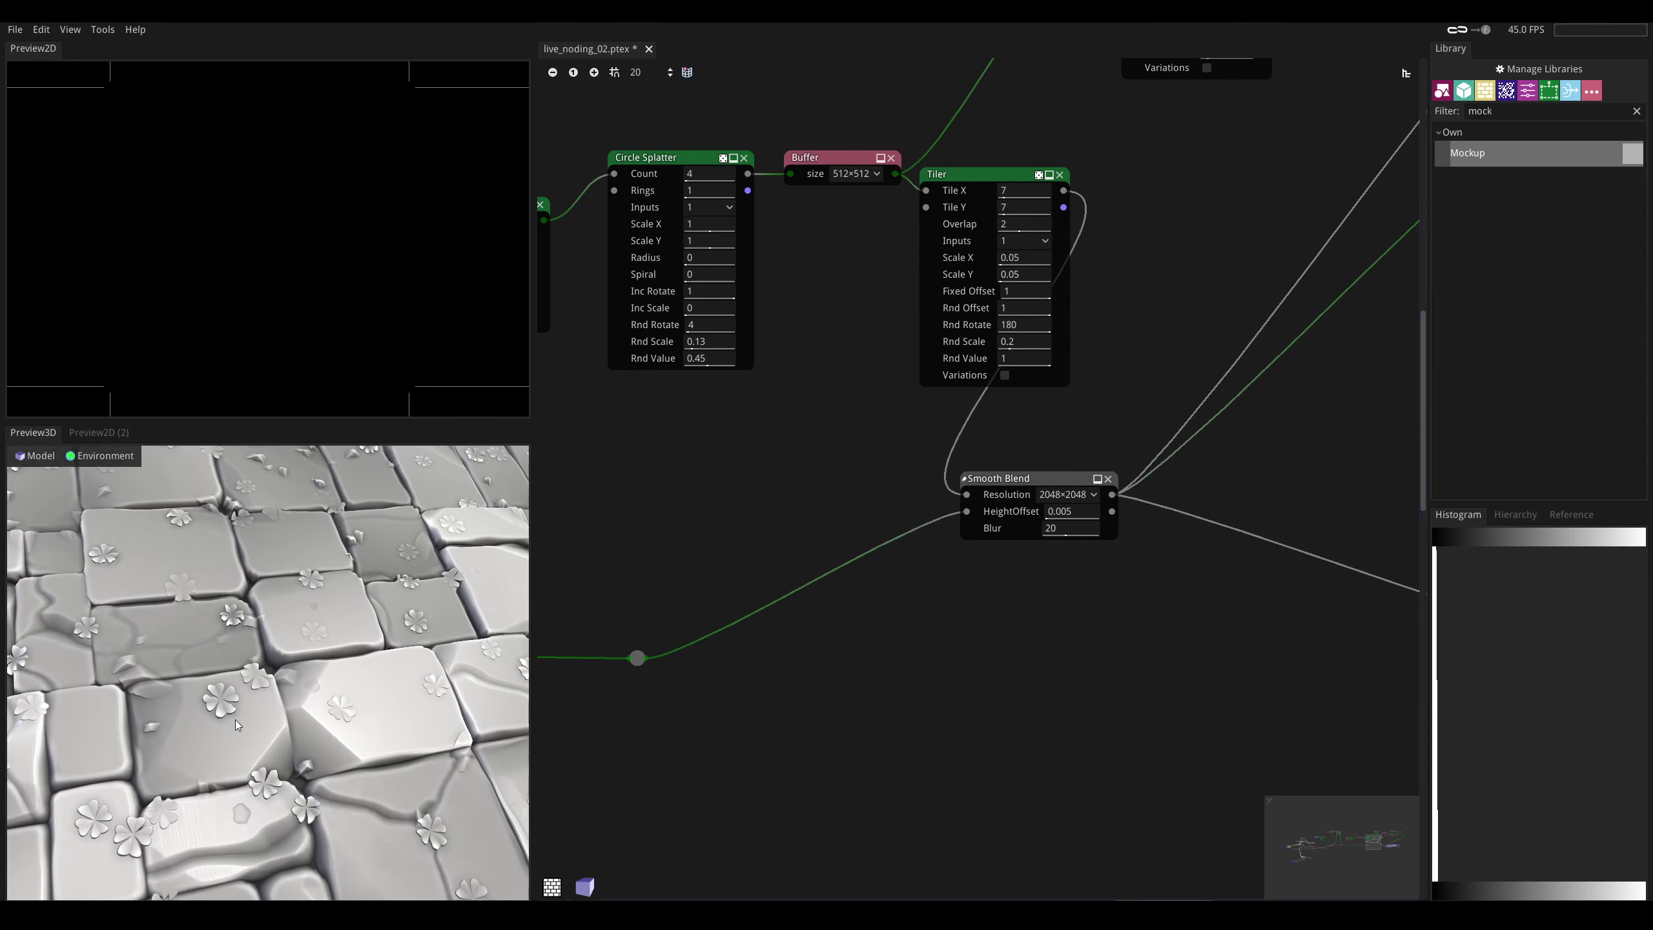
- Move the Smooth Blend further below the 7 × 7 Tiler, preview its output and compare it with the 3D stones
left_click_drag(1025, 480, 1112, 575)
middle_click_drag(1097, 523, 901, 587)
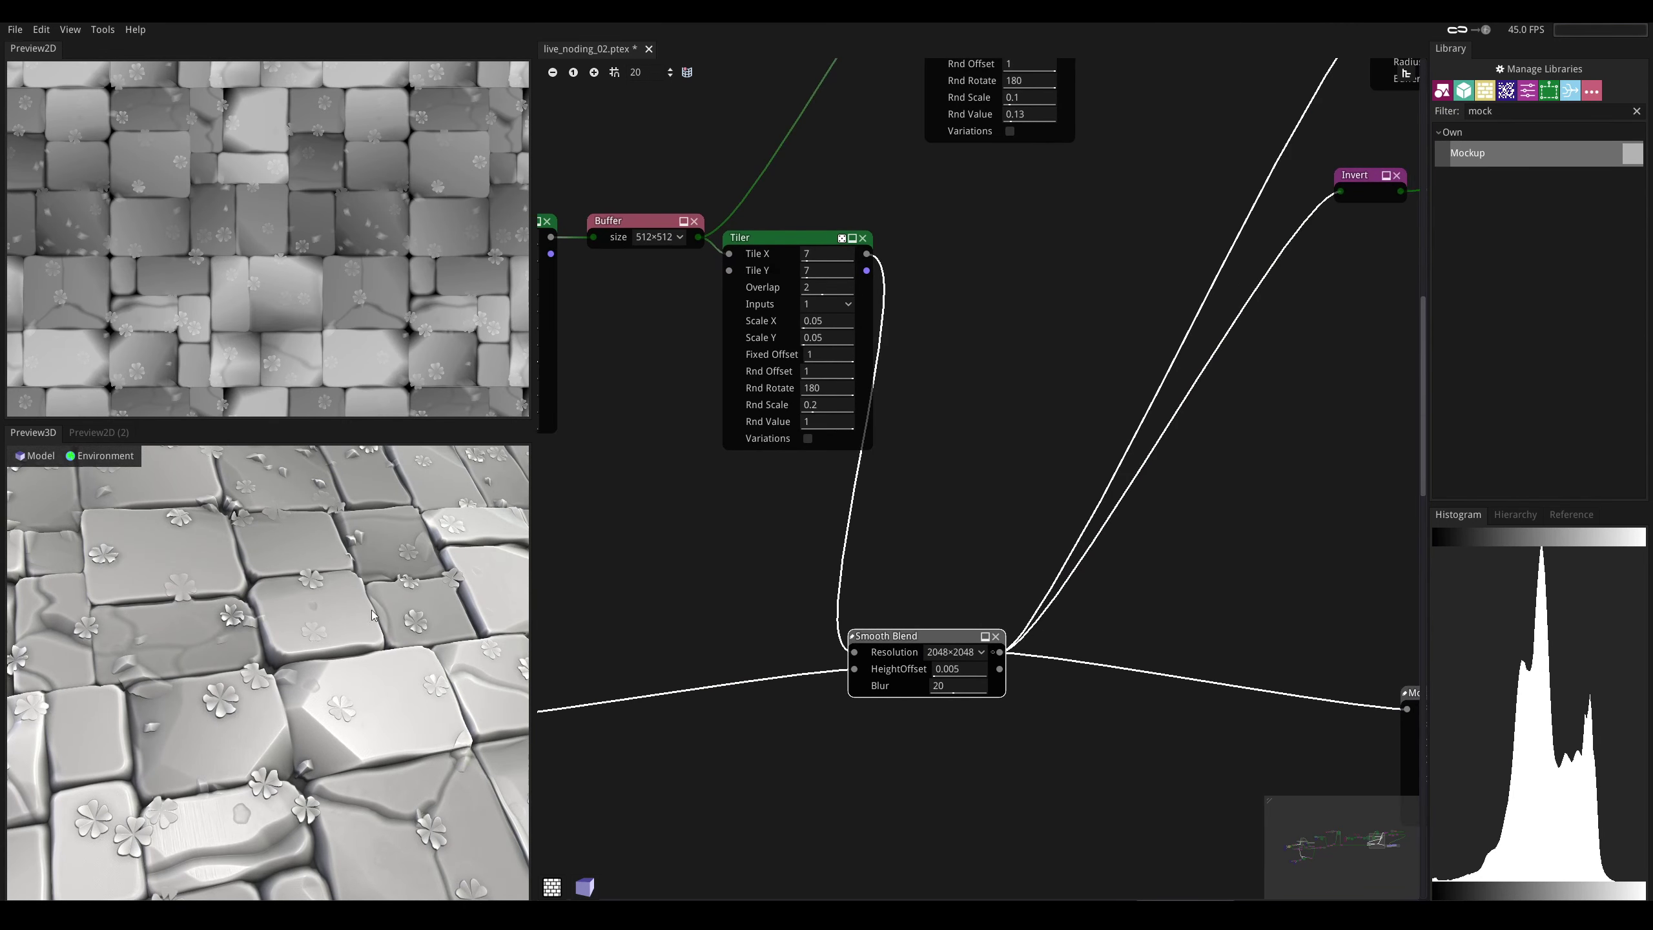
left_click_drag(375, 616, 173, 621)
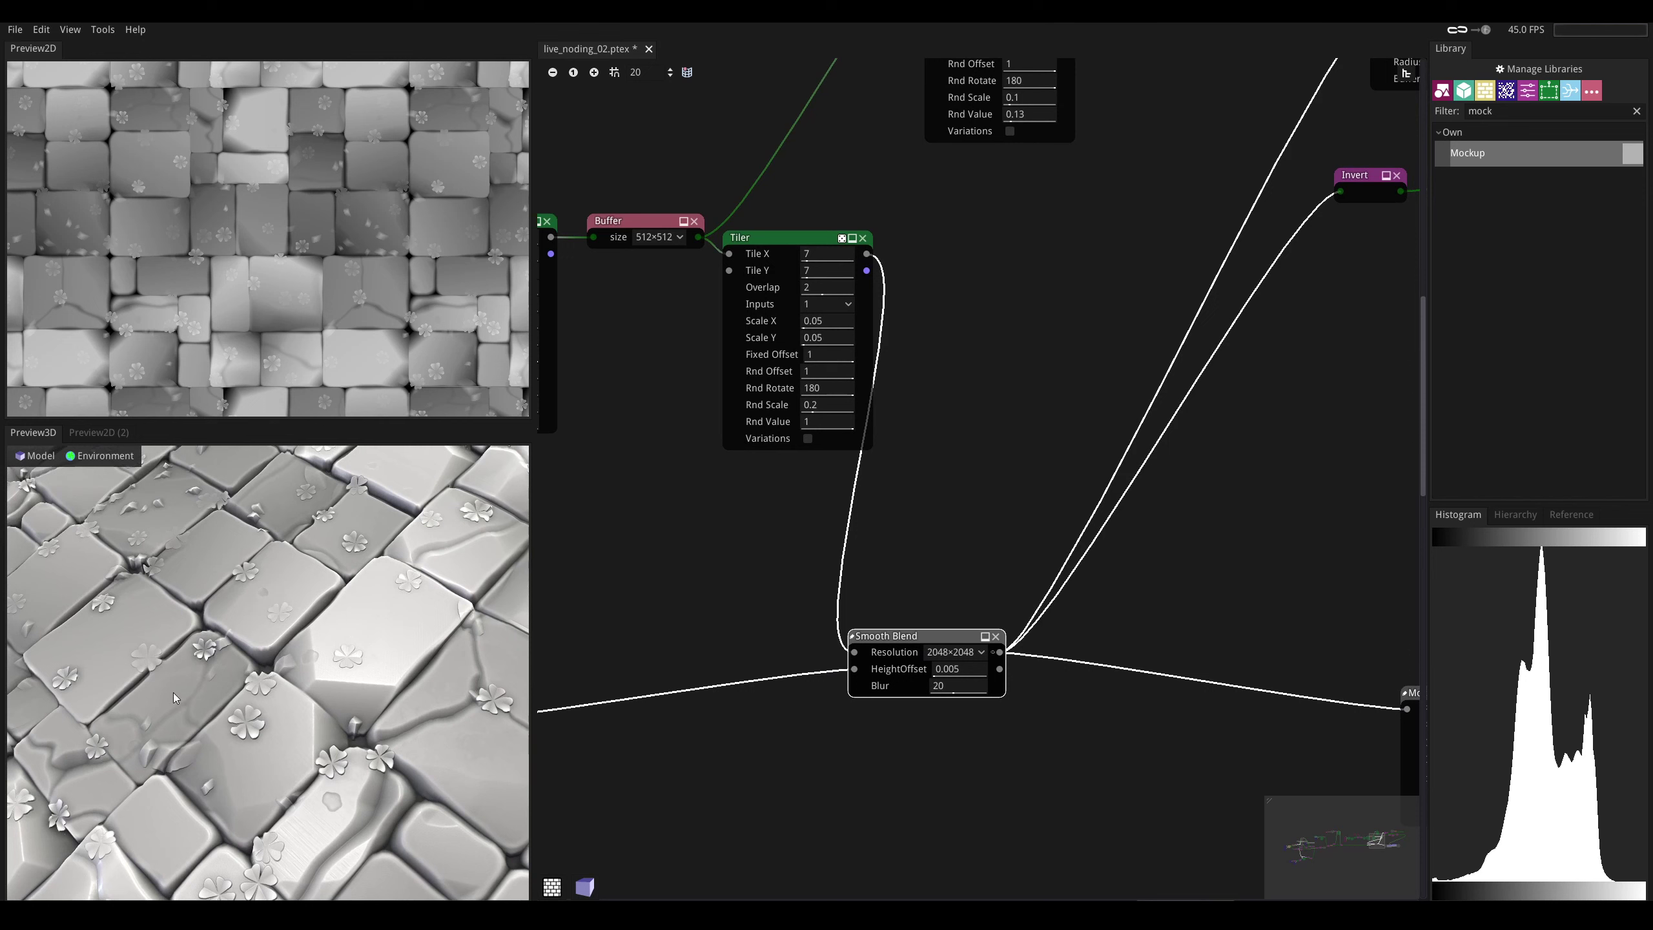
left_click_drag(173, 692, 190, 693)
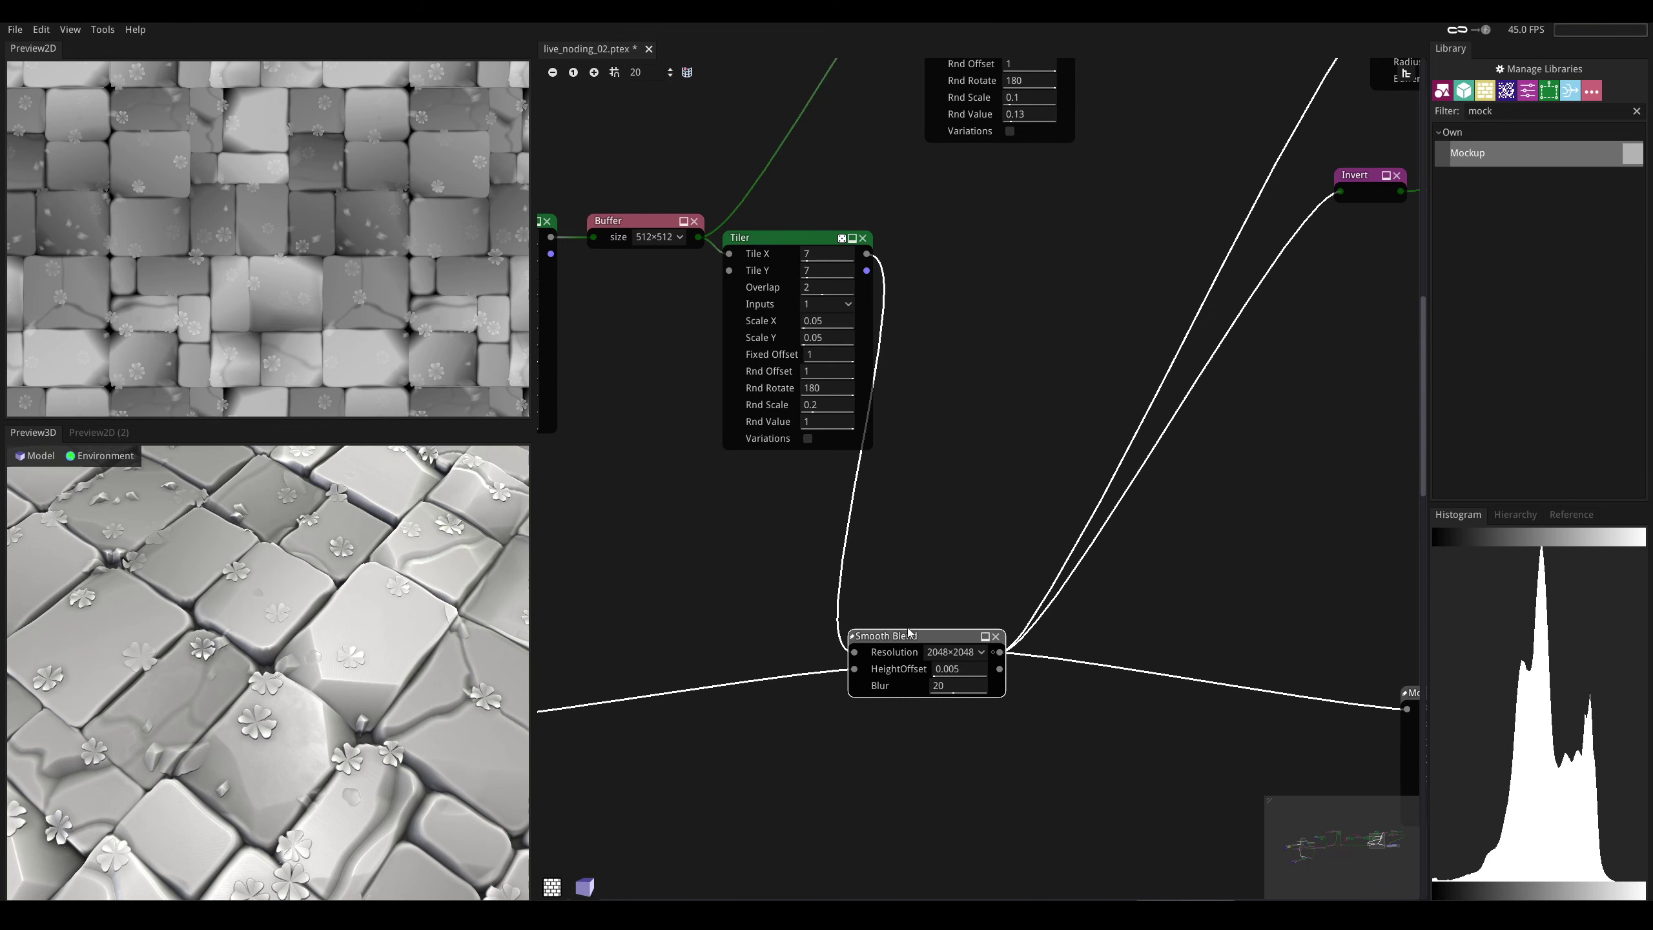
- Examine the roughness branch with Smooth Curvature 2, the Inverts, Overlay Blends, Tones and Plain Grunge leading to the material
middle_click_drag(973, 589, 754, 637)
middle_click_drag(900, 432, 776, 600)
scroll(971, 457, "down", 2)
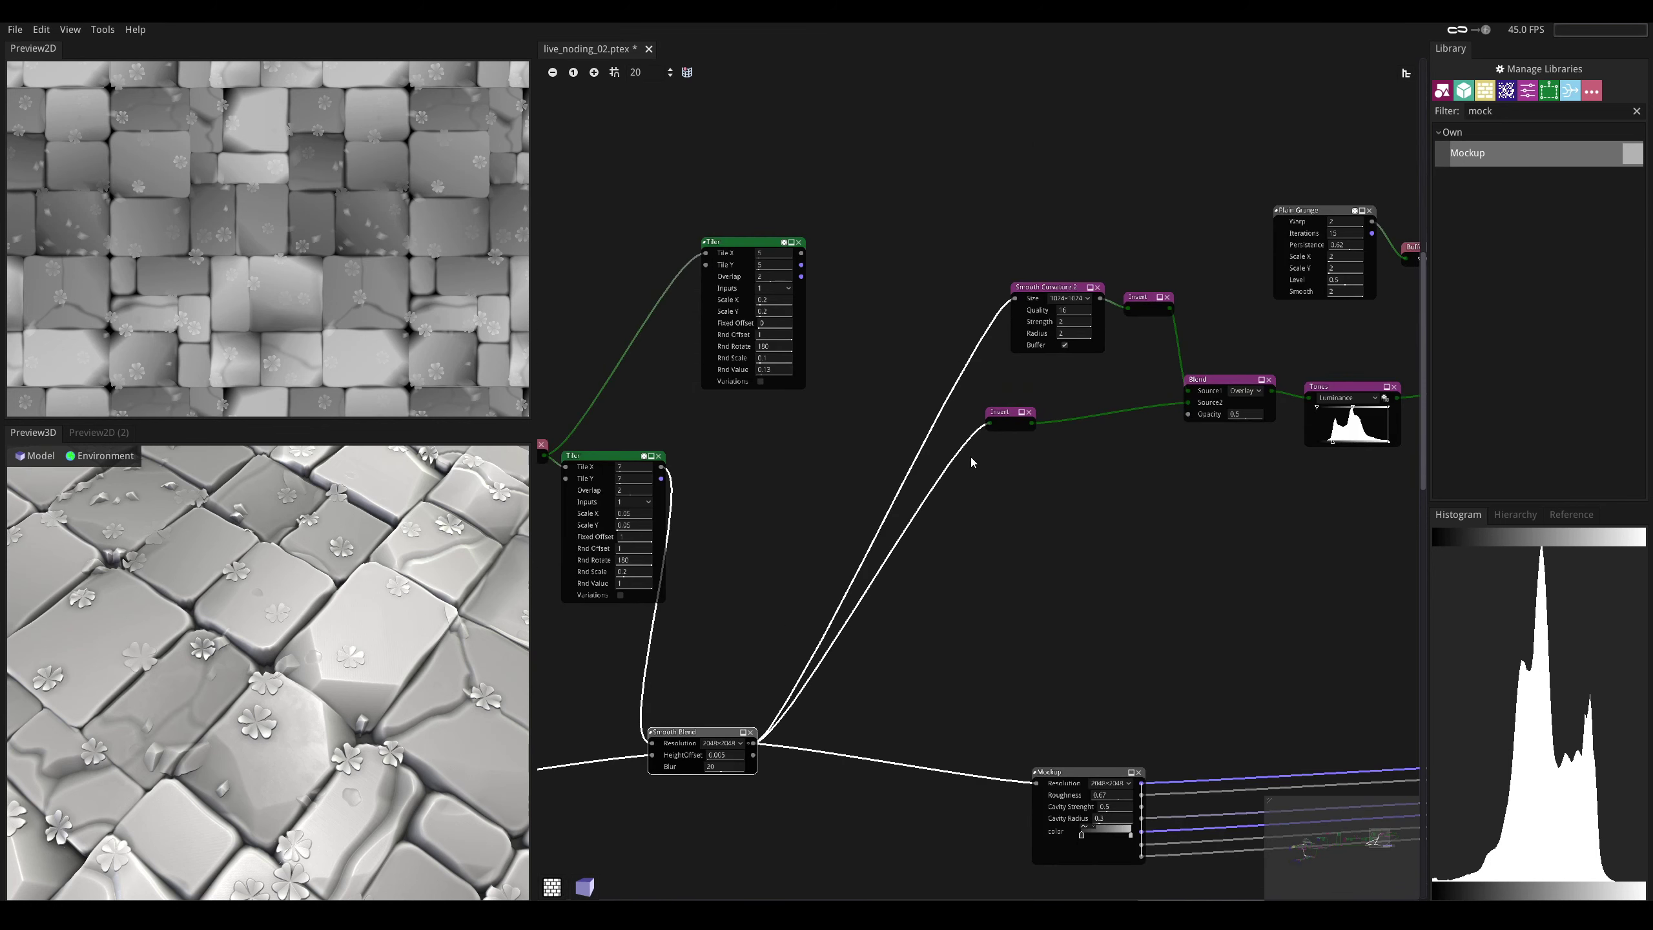
middle_click_drag(974, 555, 996, 401)
middle_click_drag(1110, 377, 792, 549)
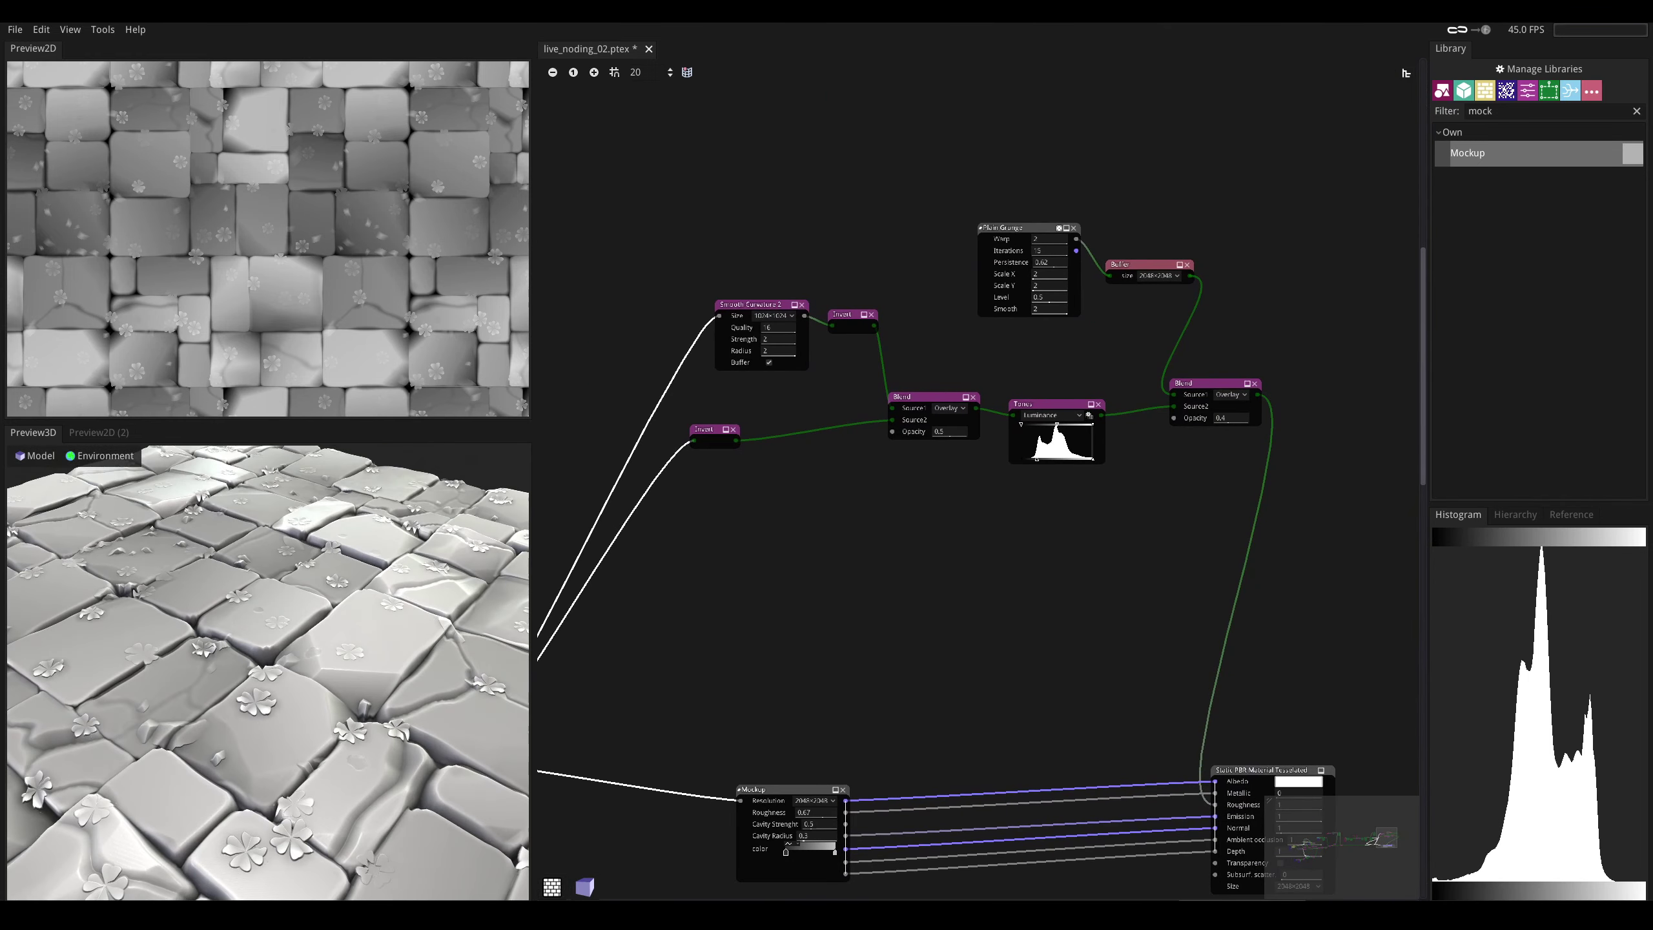
middle_click_drag(1129, 541, 1114, 536)
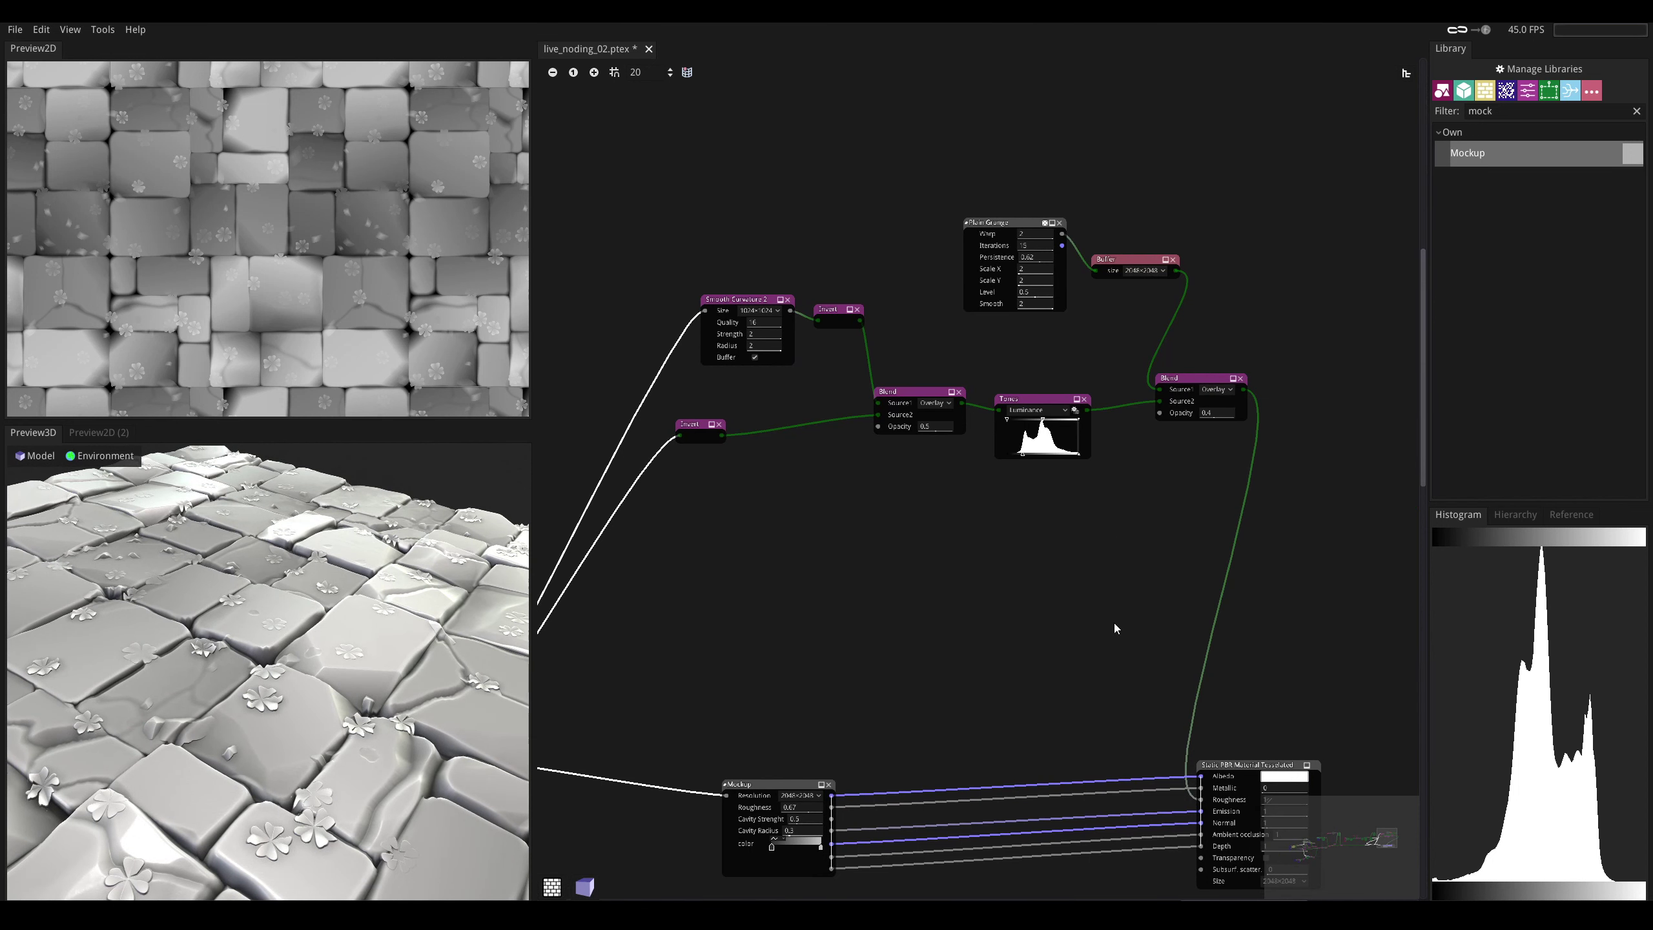
middle_click_drag(966, 358, 1008, 424)
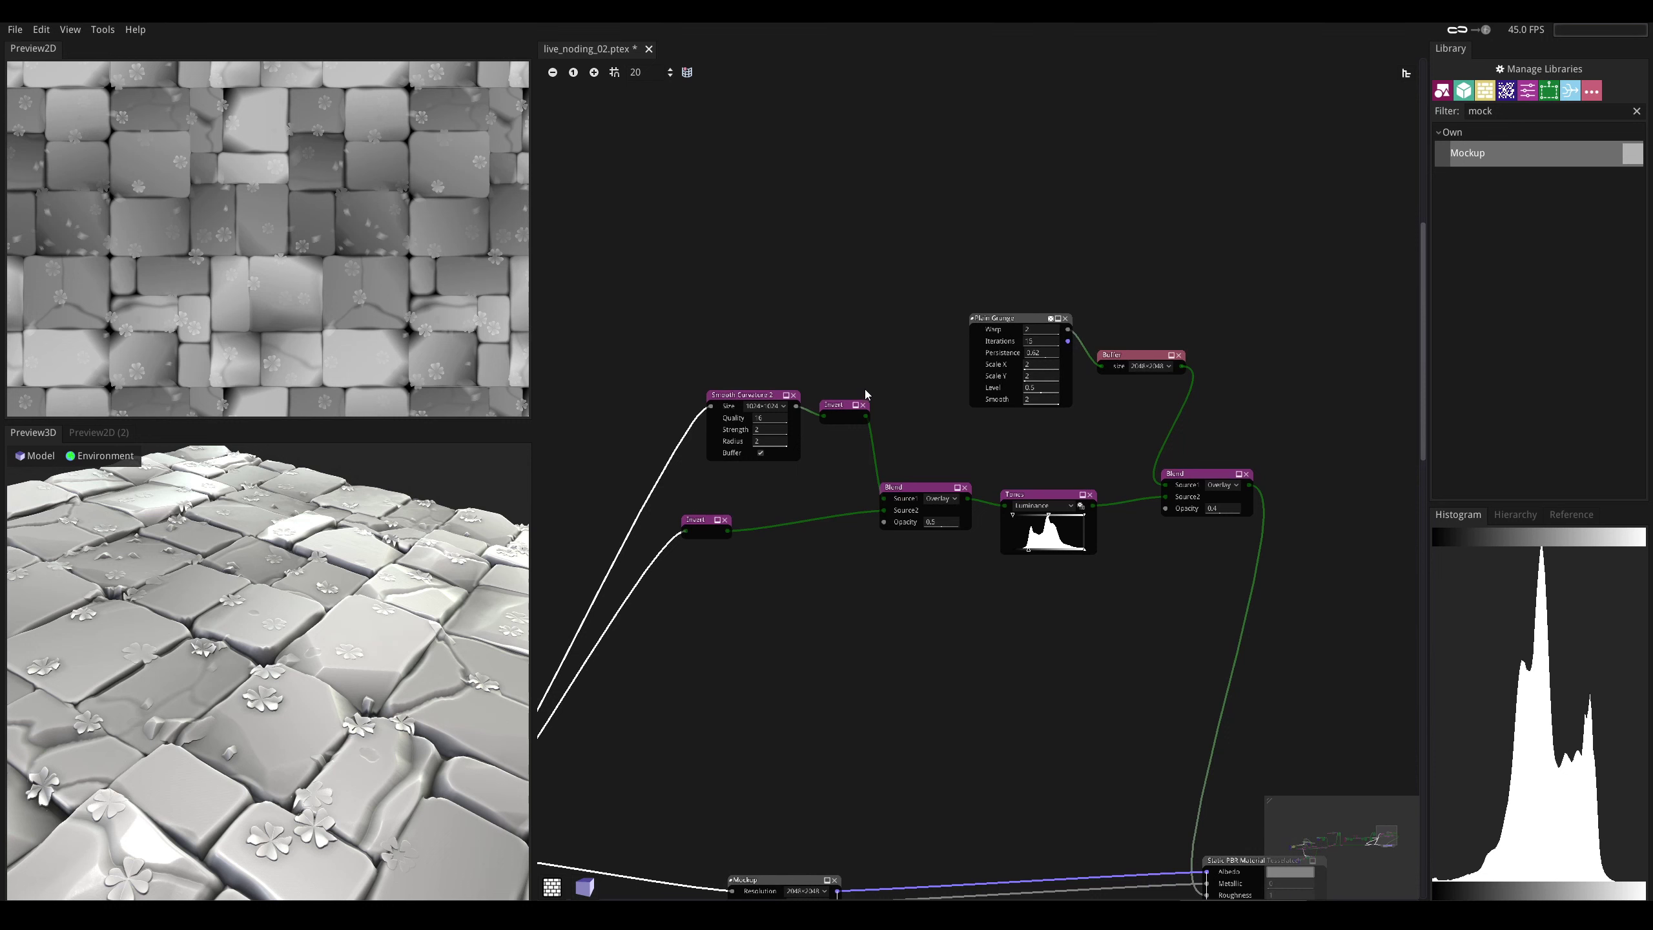
scroll(865, 399, "up", 2)
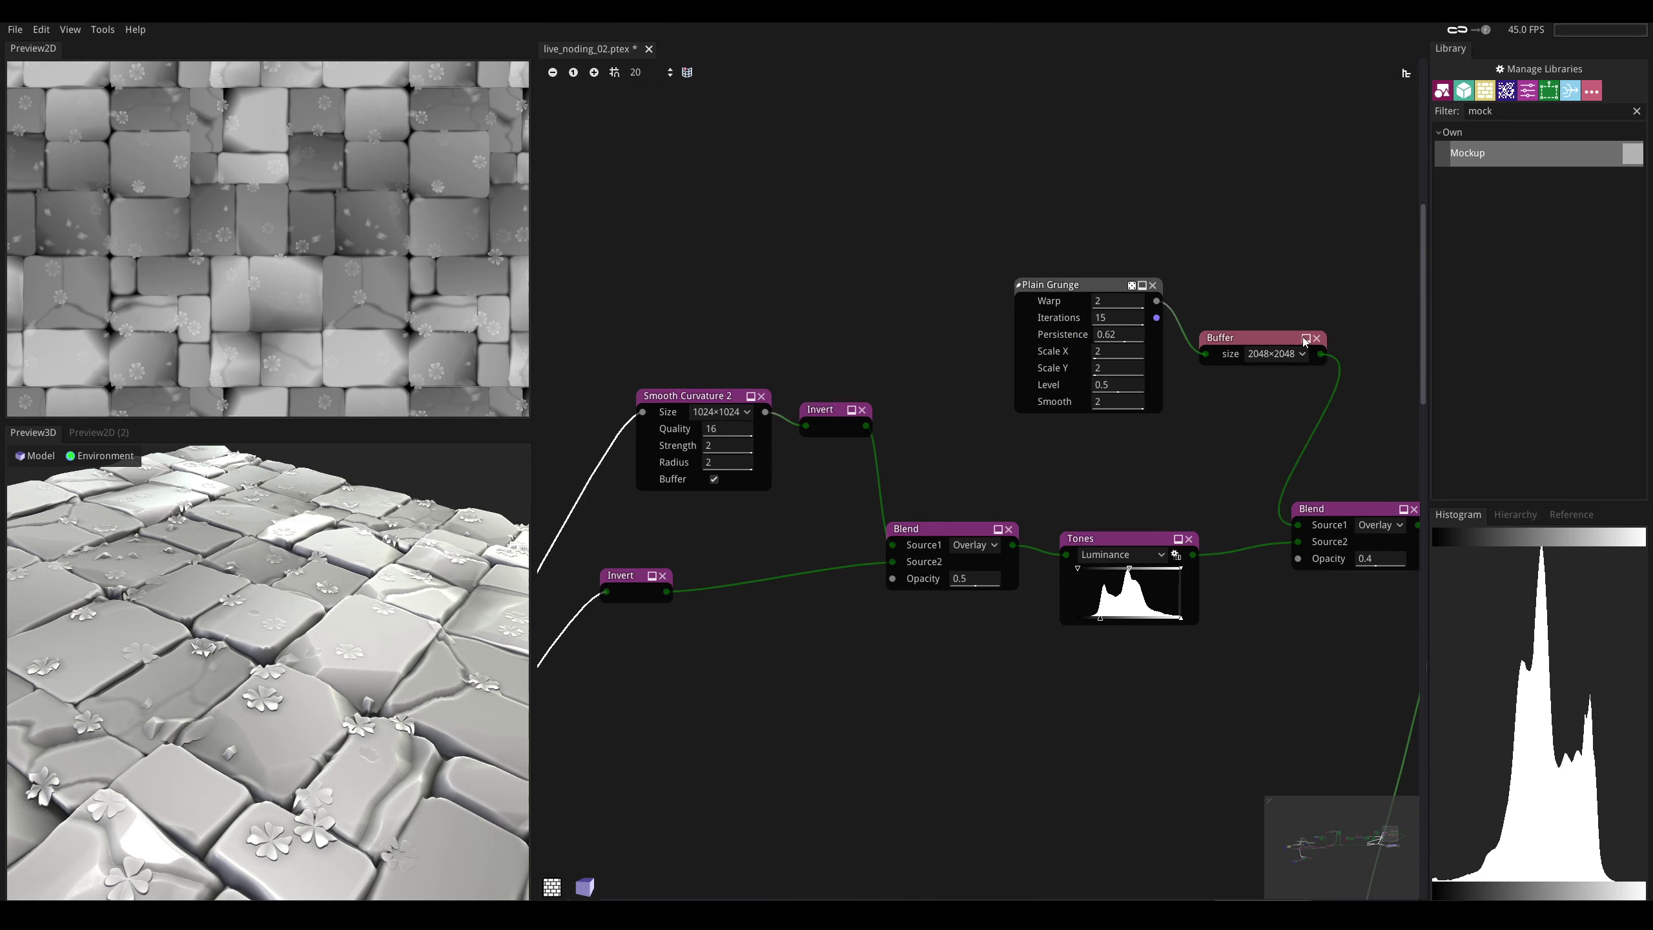
mouse_move(1189, 391)
middle_mouse_down()
mouse_move(1143, 381)
mouse_move(1170, 369)
middle_mouse_up()
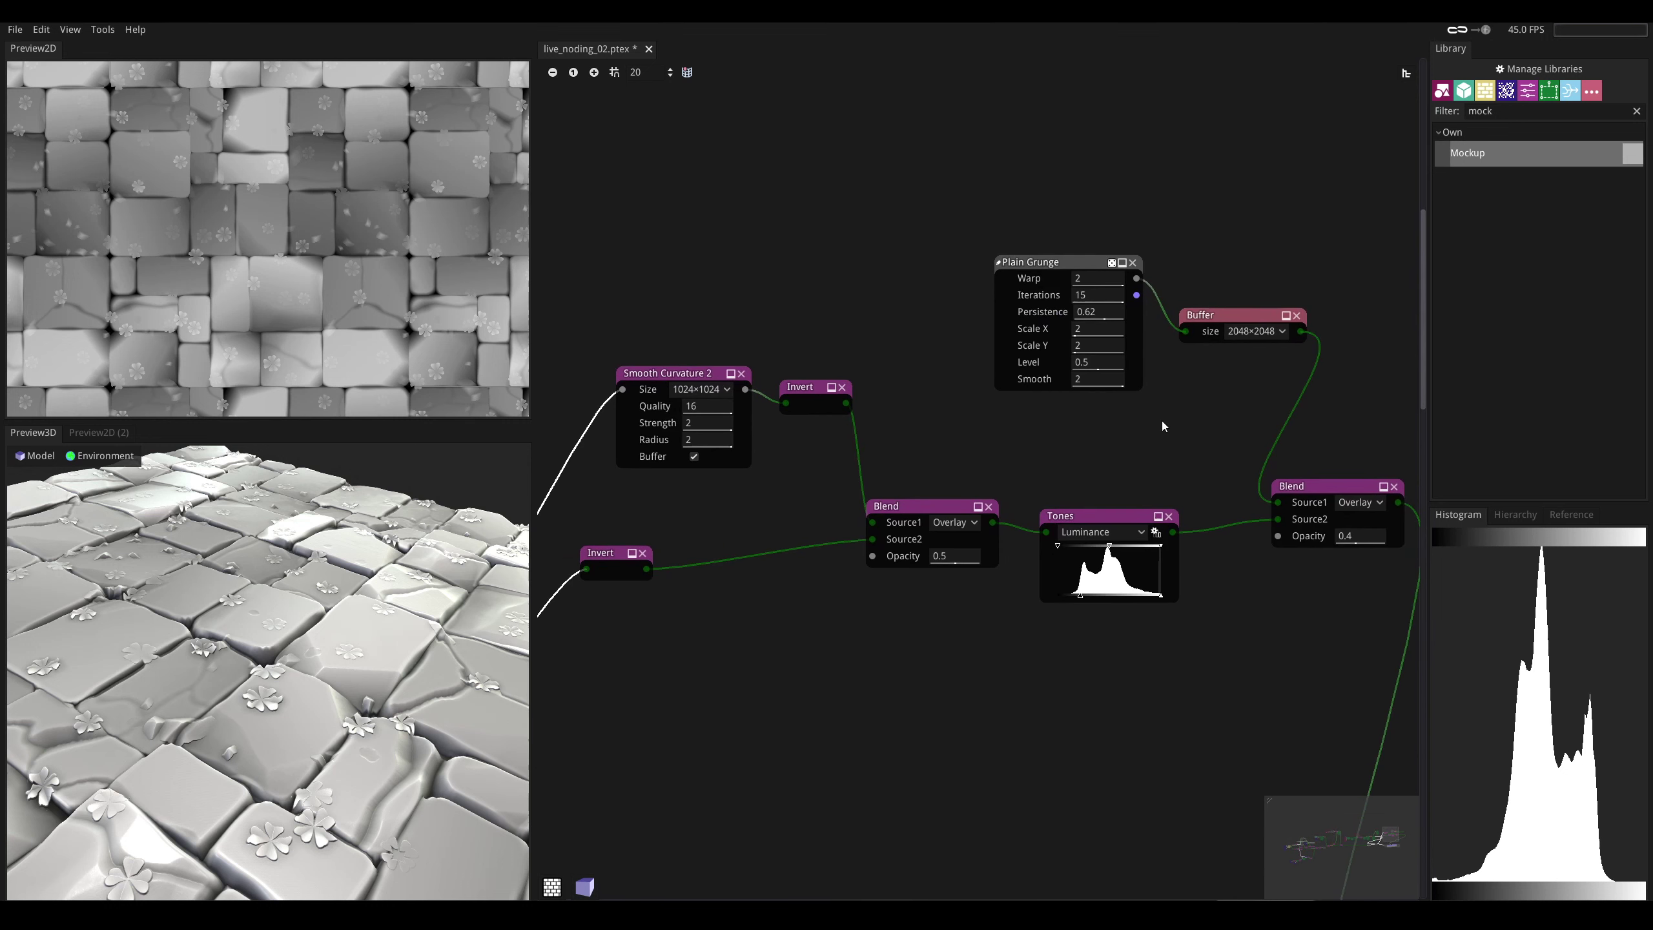
- Preview the final Overlay Blend's output, then Smooth Curvature 2, and trace the connections feeding the curvature node
left_click(1330, 485)
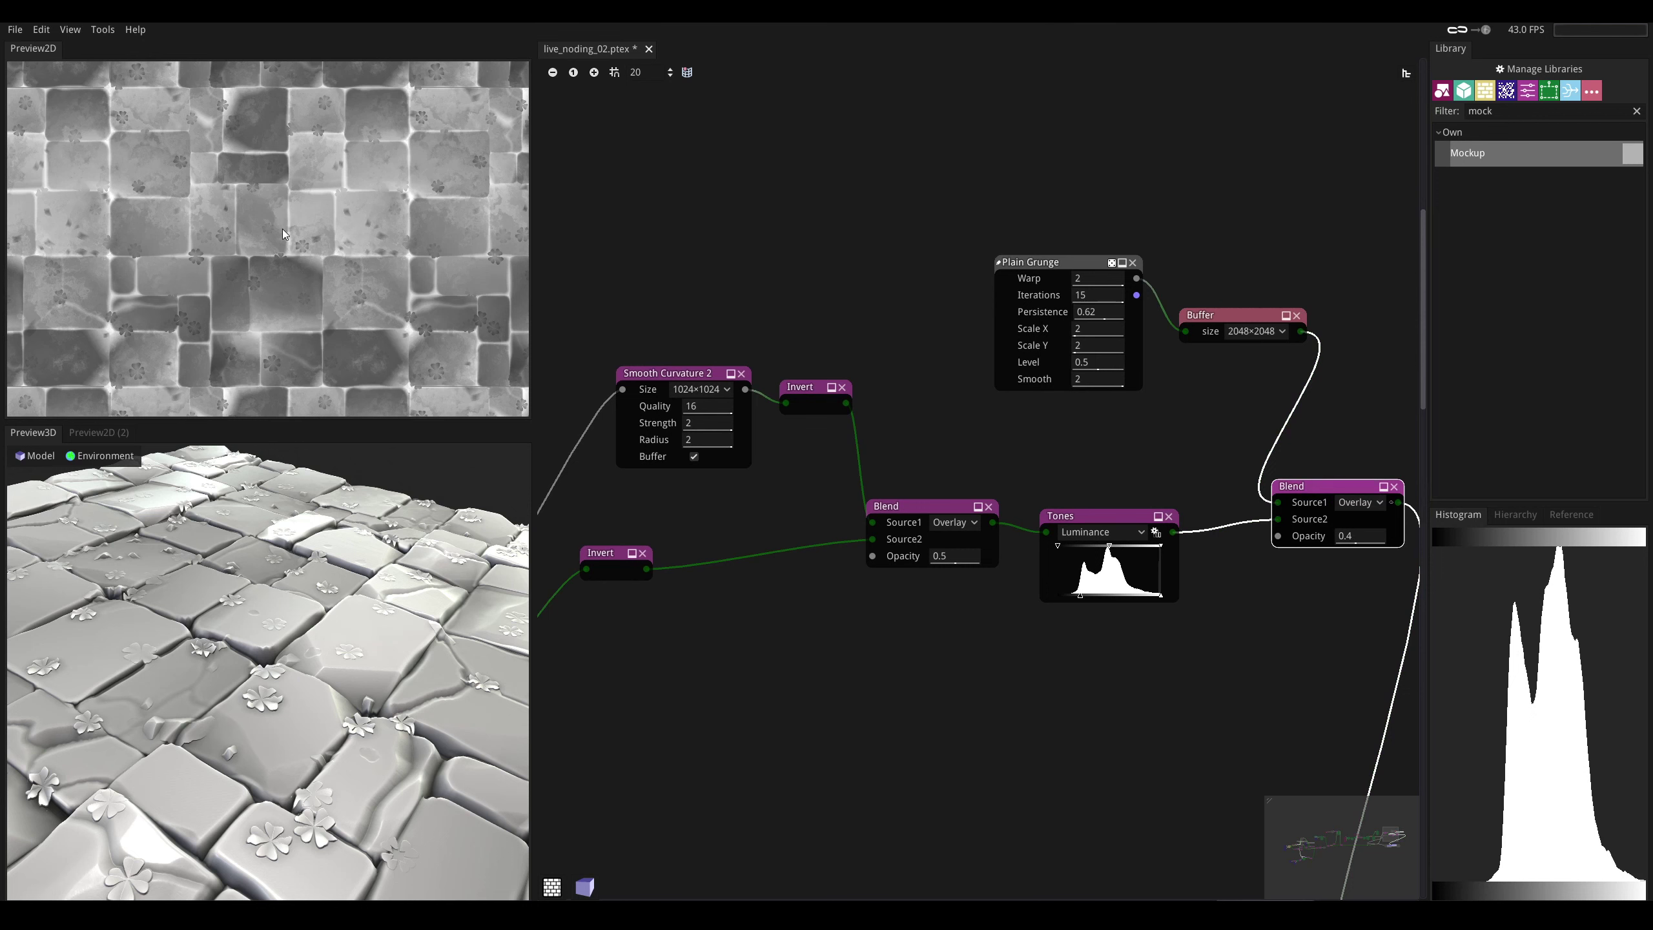
middle_click_drag(719, 291, 805, 274)
left_click(748, 360)
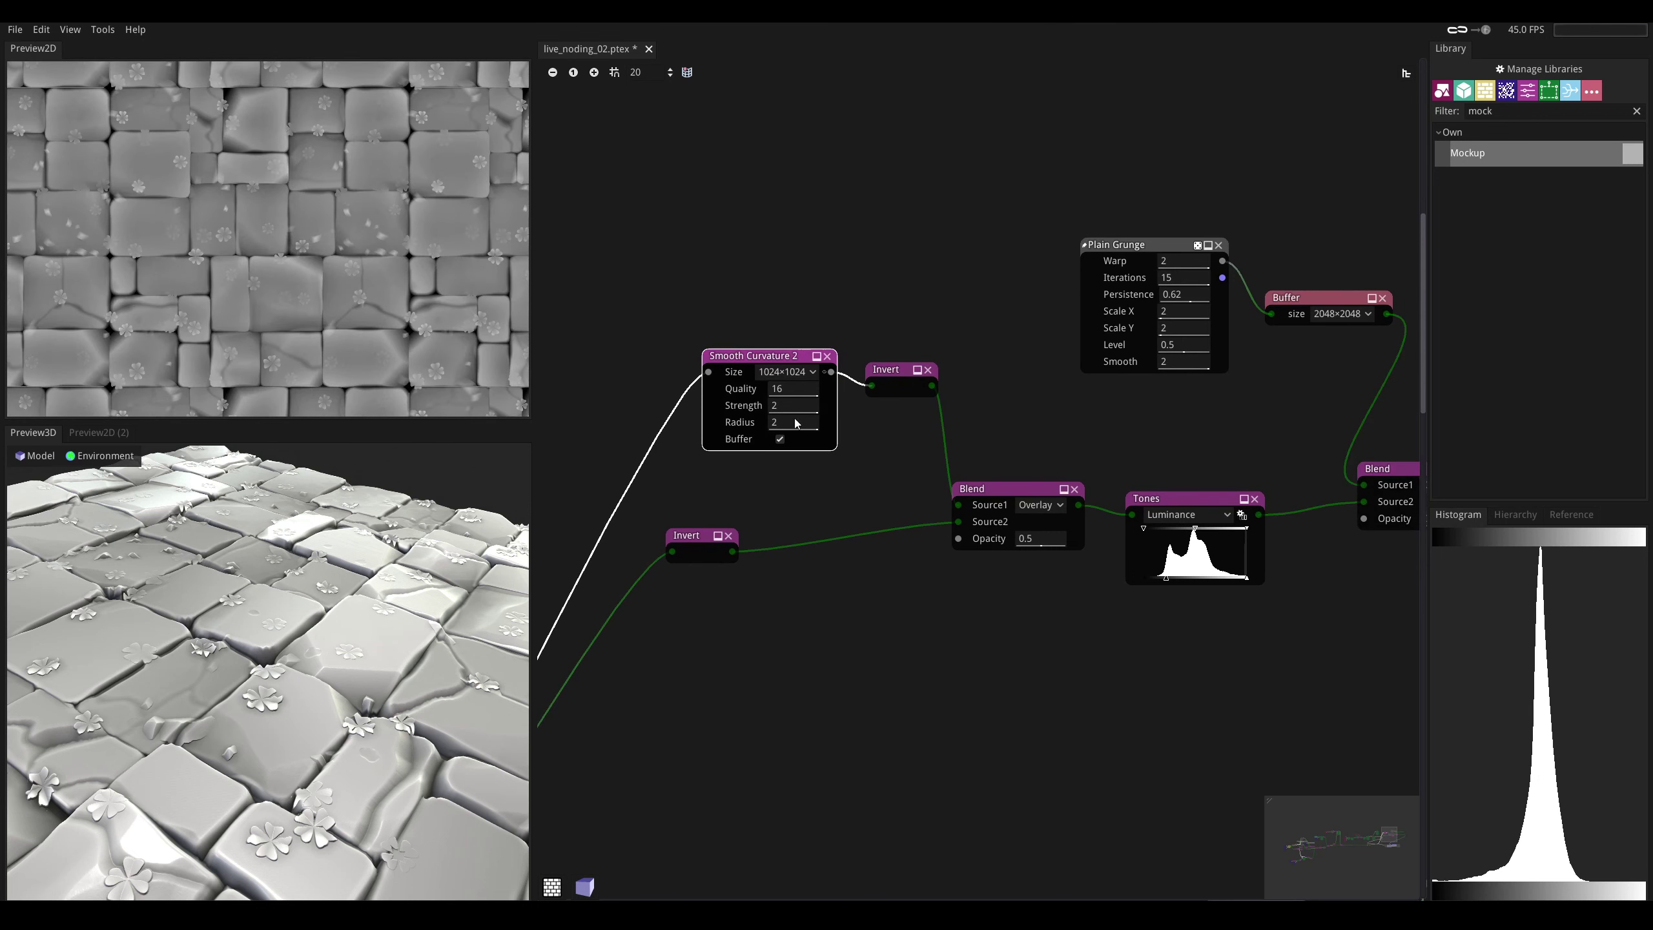
middle_click_drag(588, 521, 924, 321)
scroll(856, 316, "down", 2)
middle_click_drag(930, 481, 609, 639)
scroll(870, 400, "up", 2)
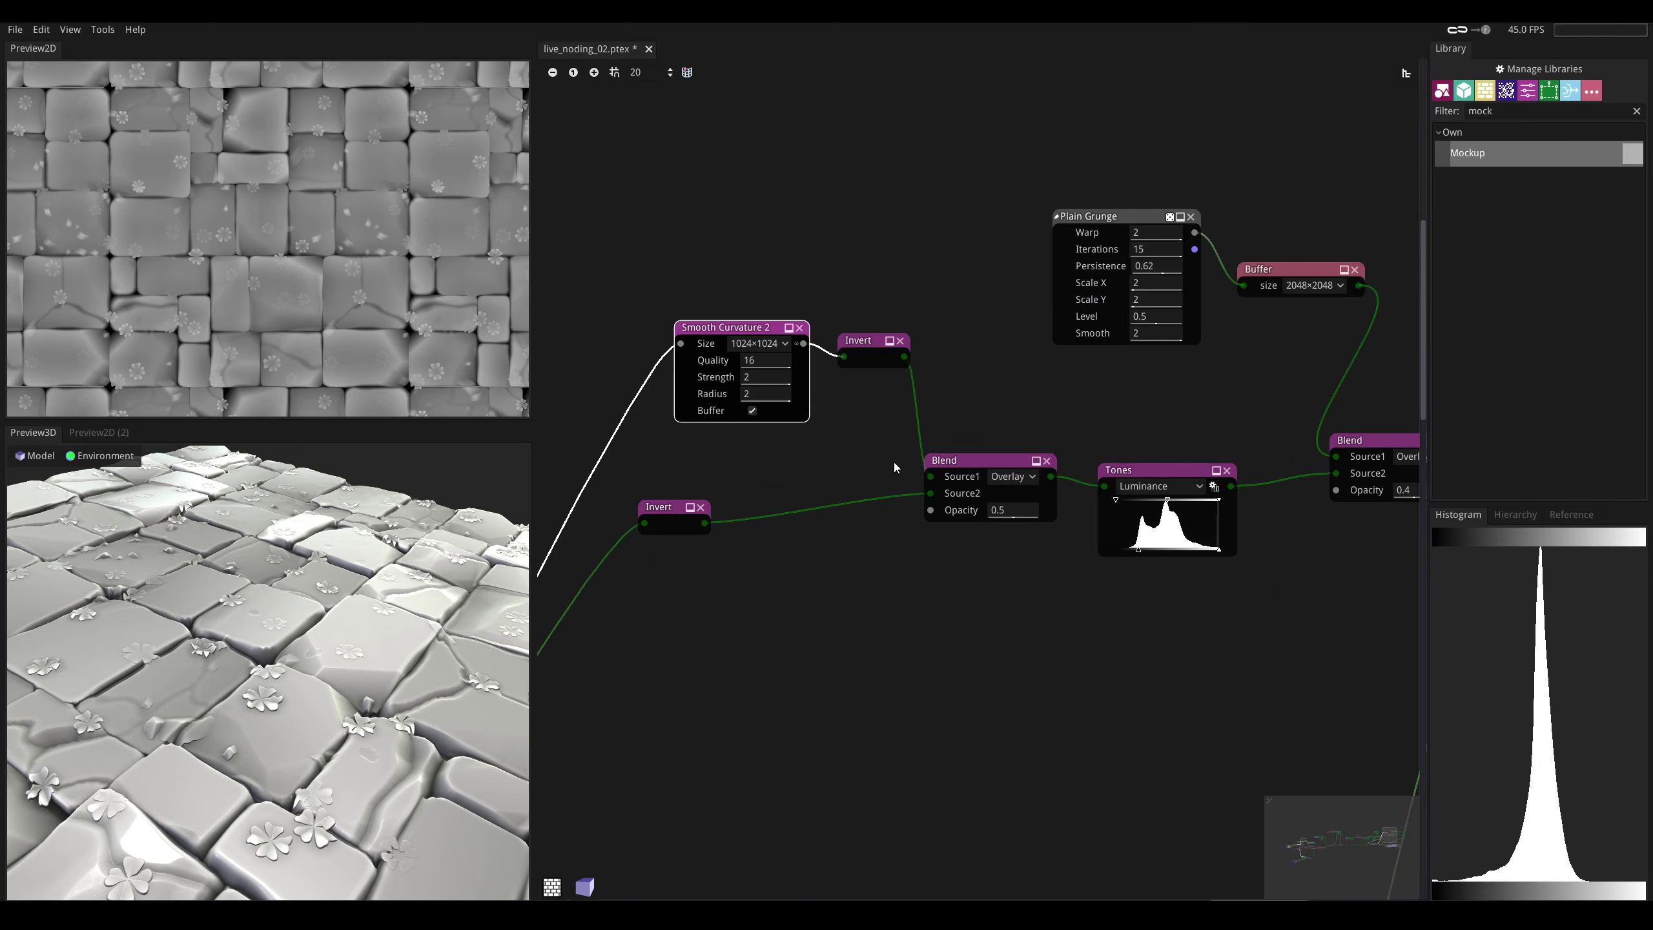
- Preview the first Overlay Blend and the lower Invert, and trace the Invert's input back to the Smooth Blend
left_click(986, 462)
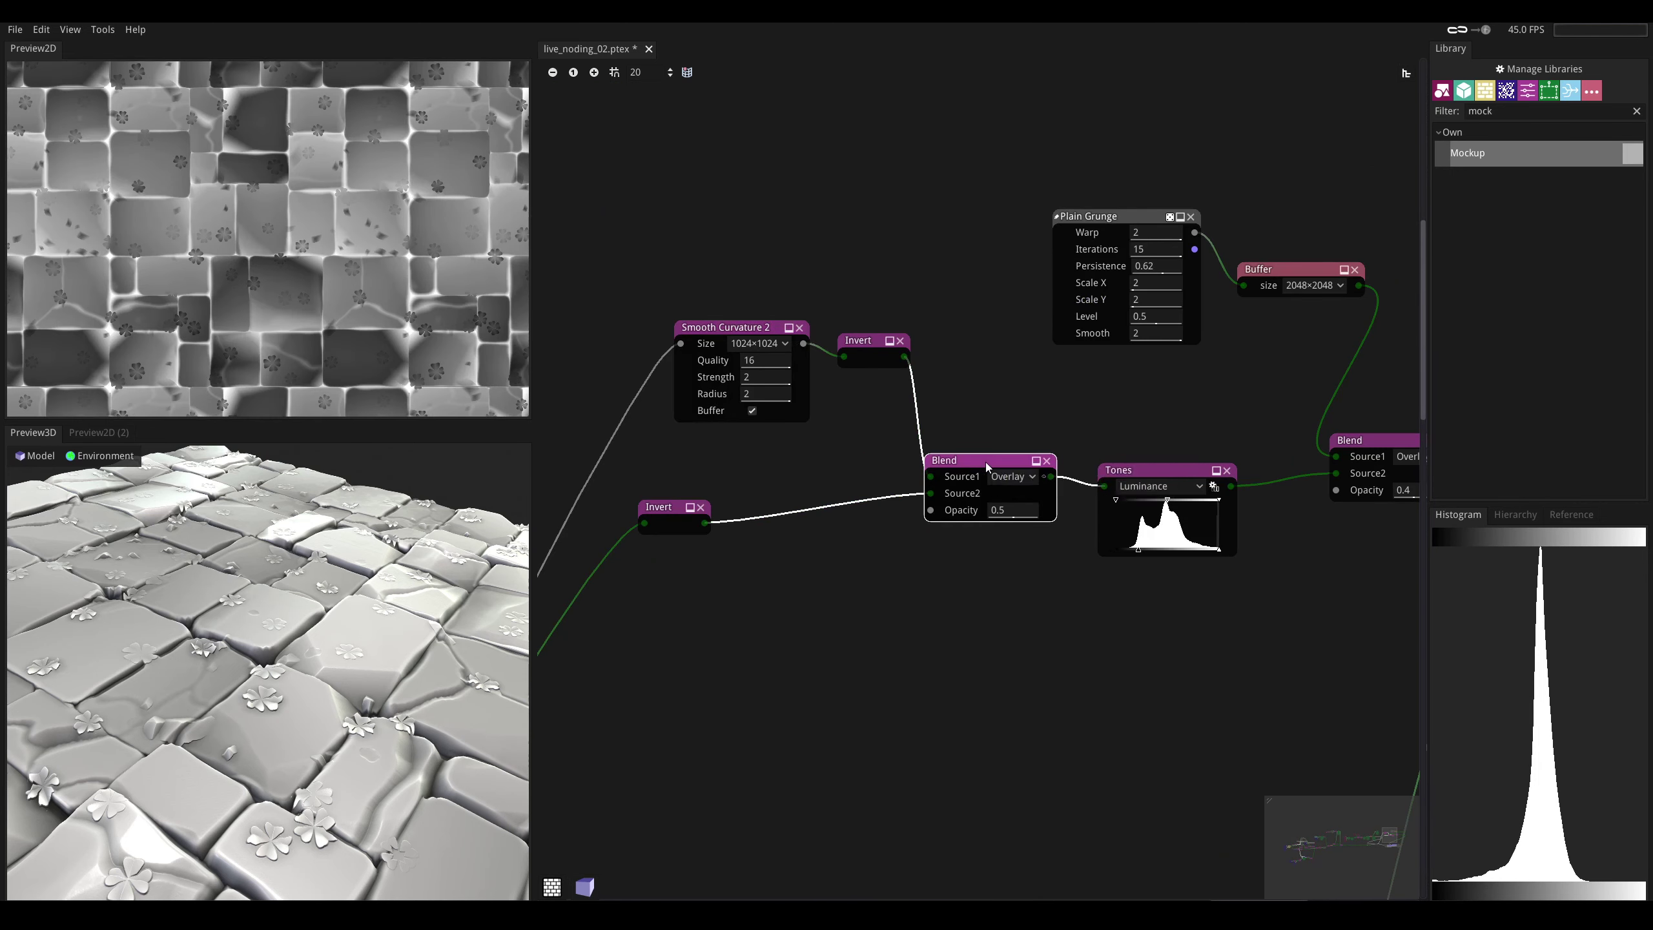
left_click(662, 506)
middle_click_drag(639, 602, 987, 359)
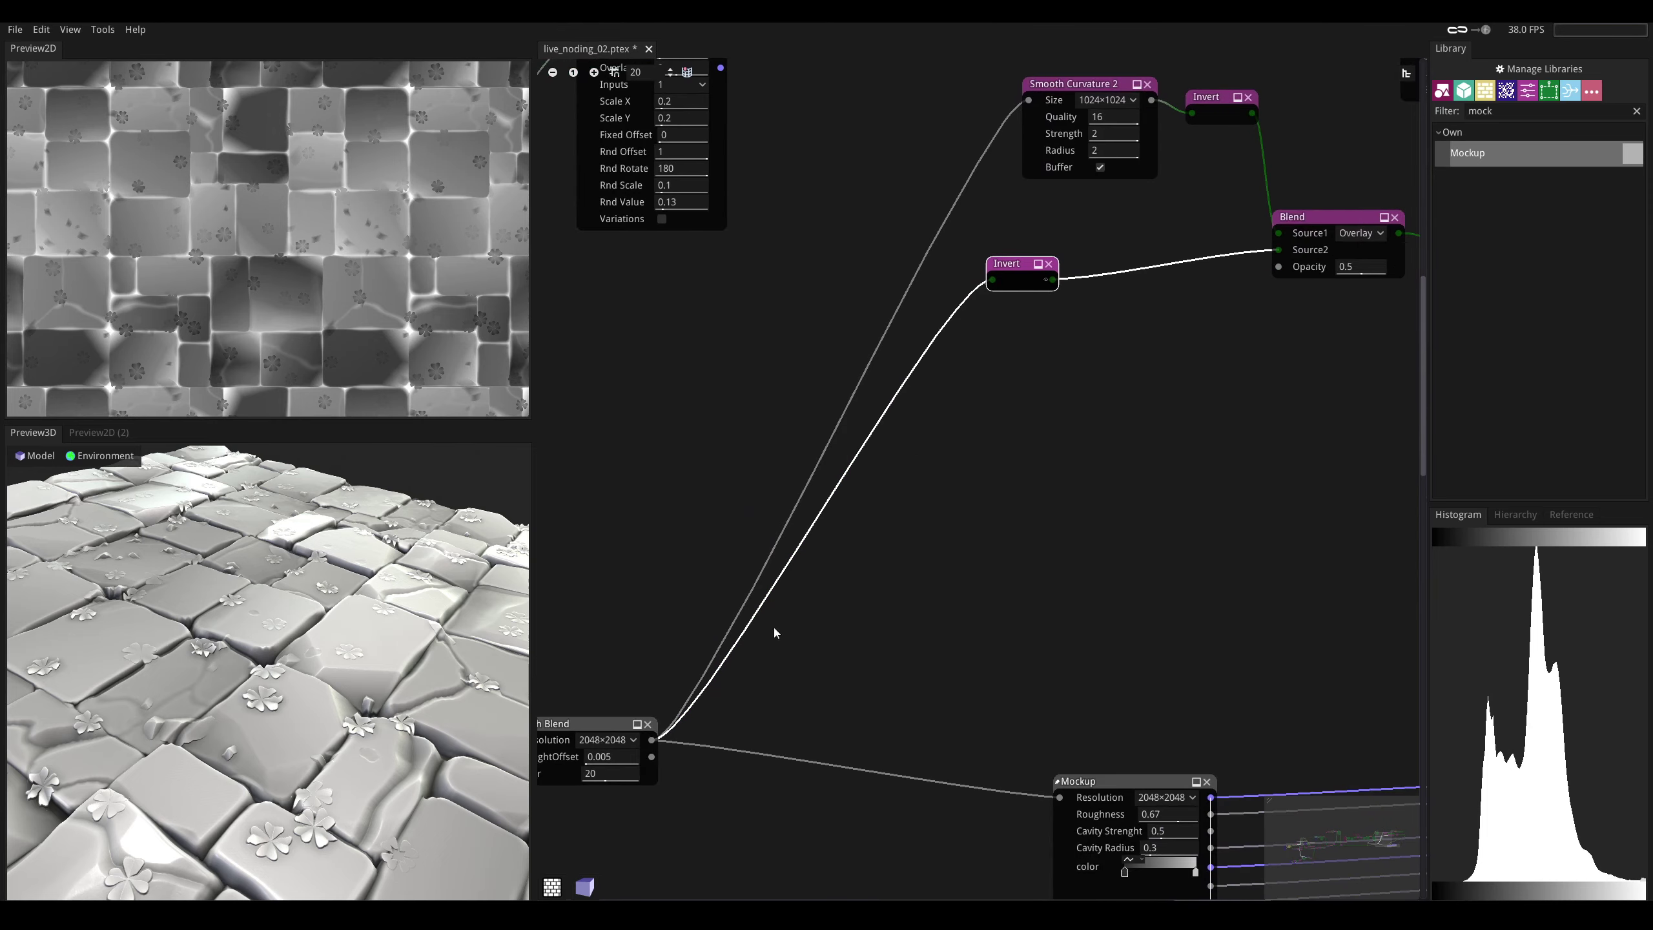
middle_click_drag(1137, 273, 1005, 414)
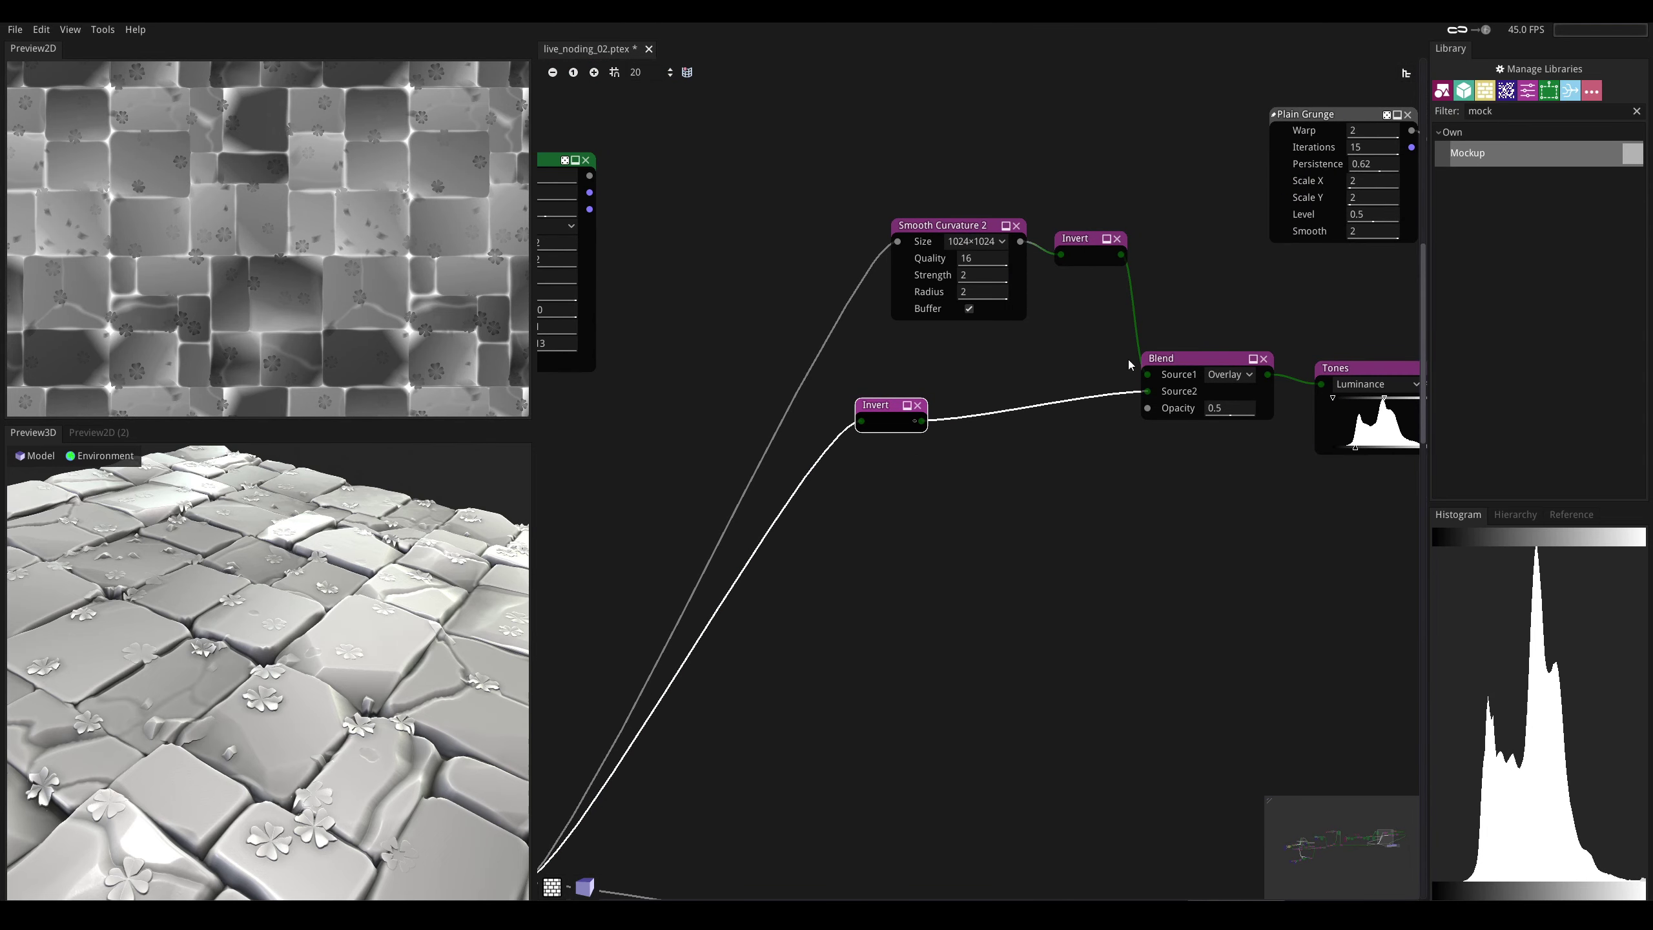
middle_click_drag(1240, 311, 1020, 395)
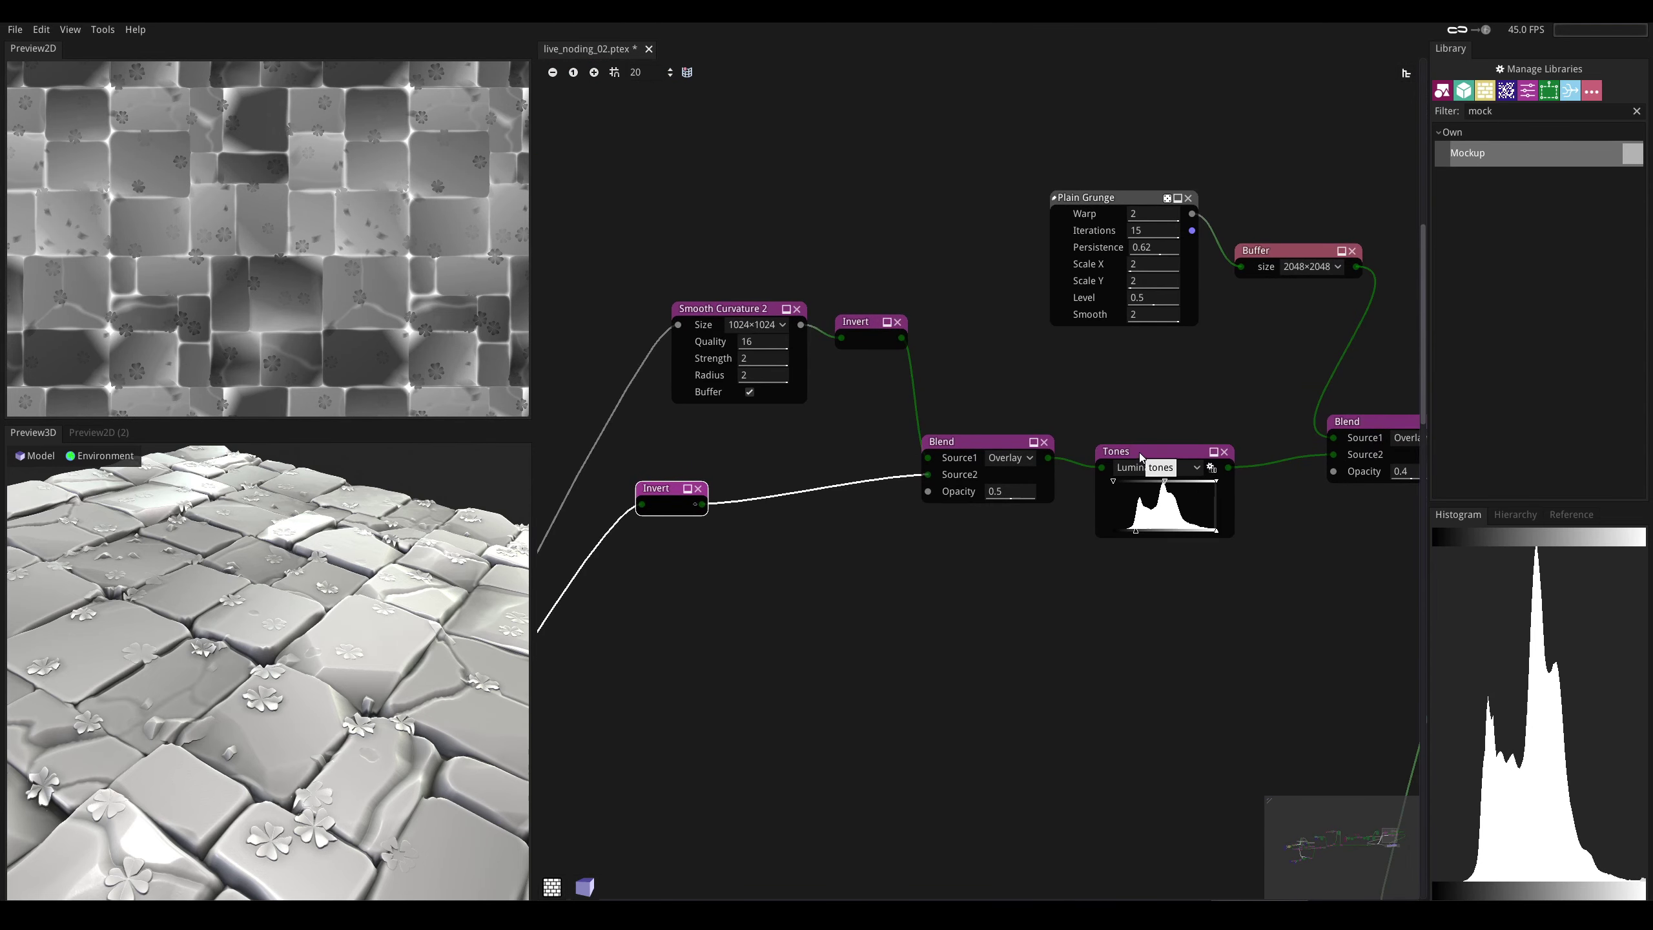
- Move Tones slightly closer to the first Overlay Blend and raise its lower output level to lighten the map, checking the 3D stones
left_click_drag(1139, 450, 1126, 437)
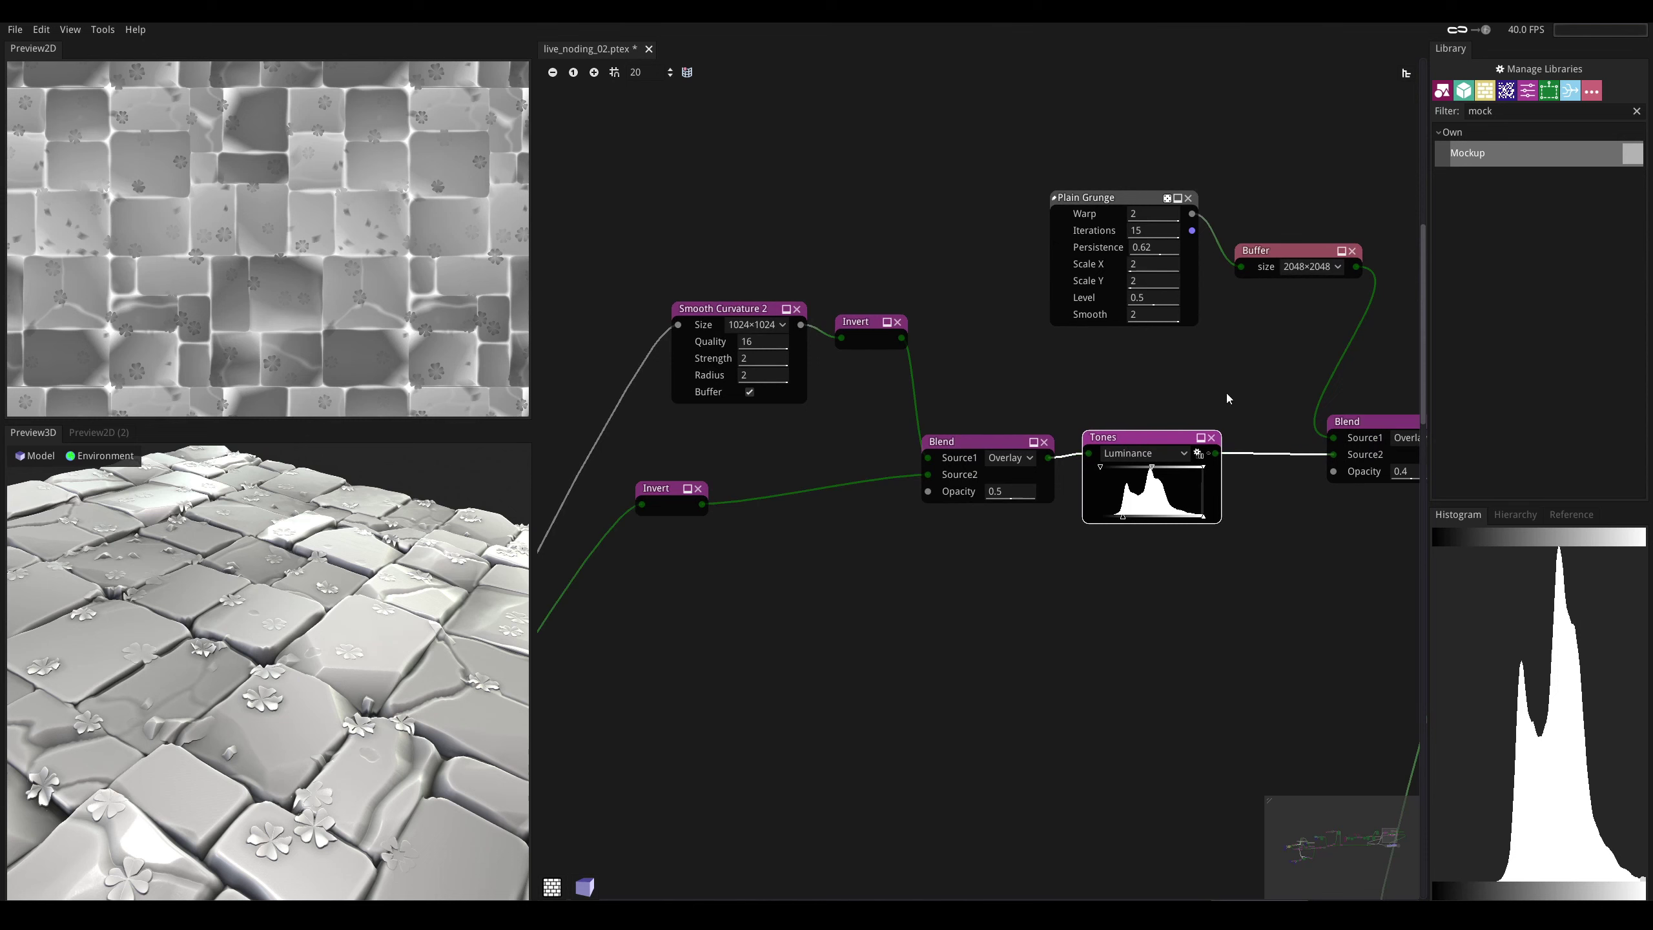
left_click_drag(274, 616, 210, 737)
left_click_drag(162, 623, 286, 594)
left_click_drag(1123, 517, 1063, 515)
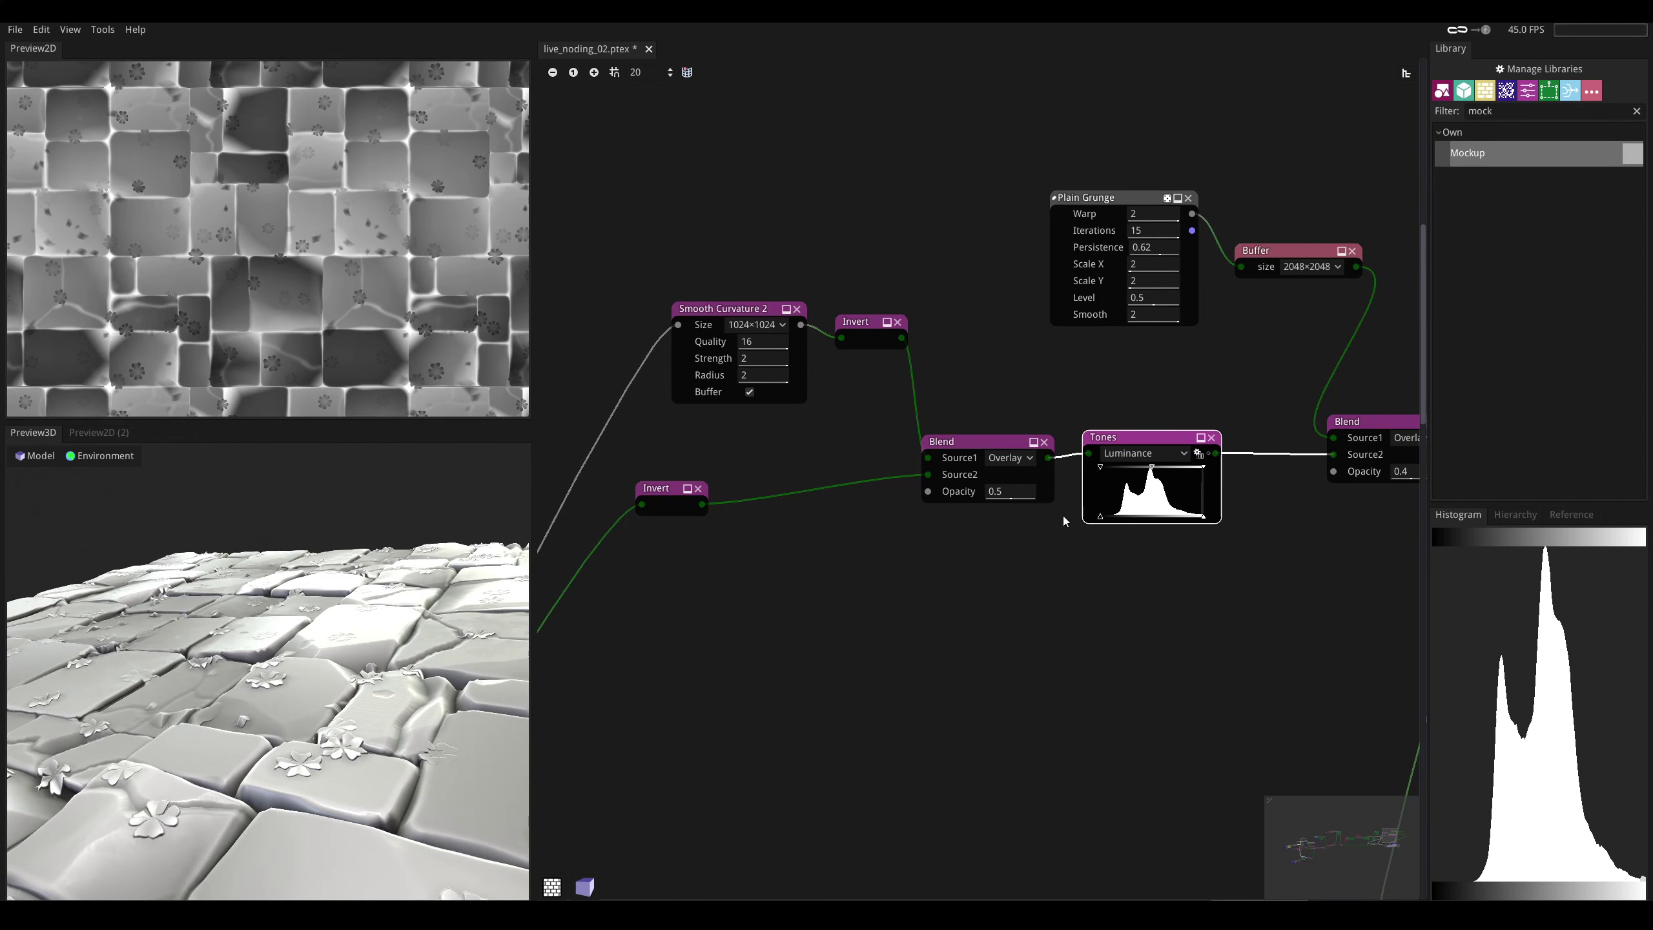
mouse_move(356, 605)
left_mouse_down()
mouse_move(338, 657)
mouse_move(345, 612)
left_mouse_up()
left_click_drag(1099, 517, 1165, 519)
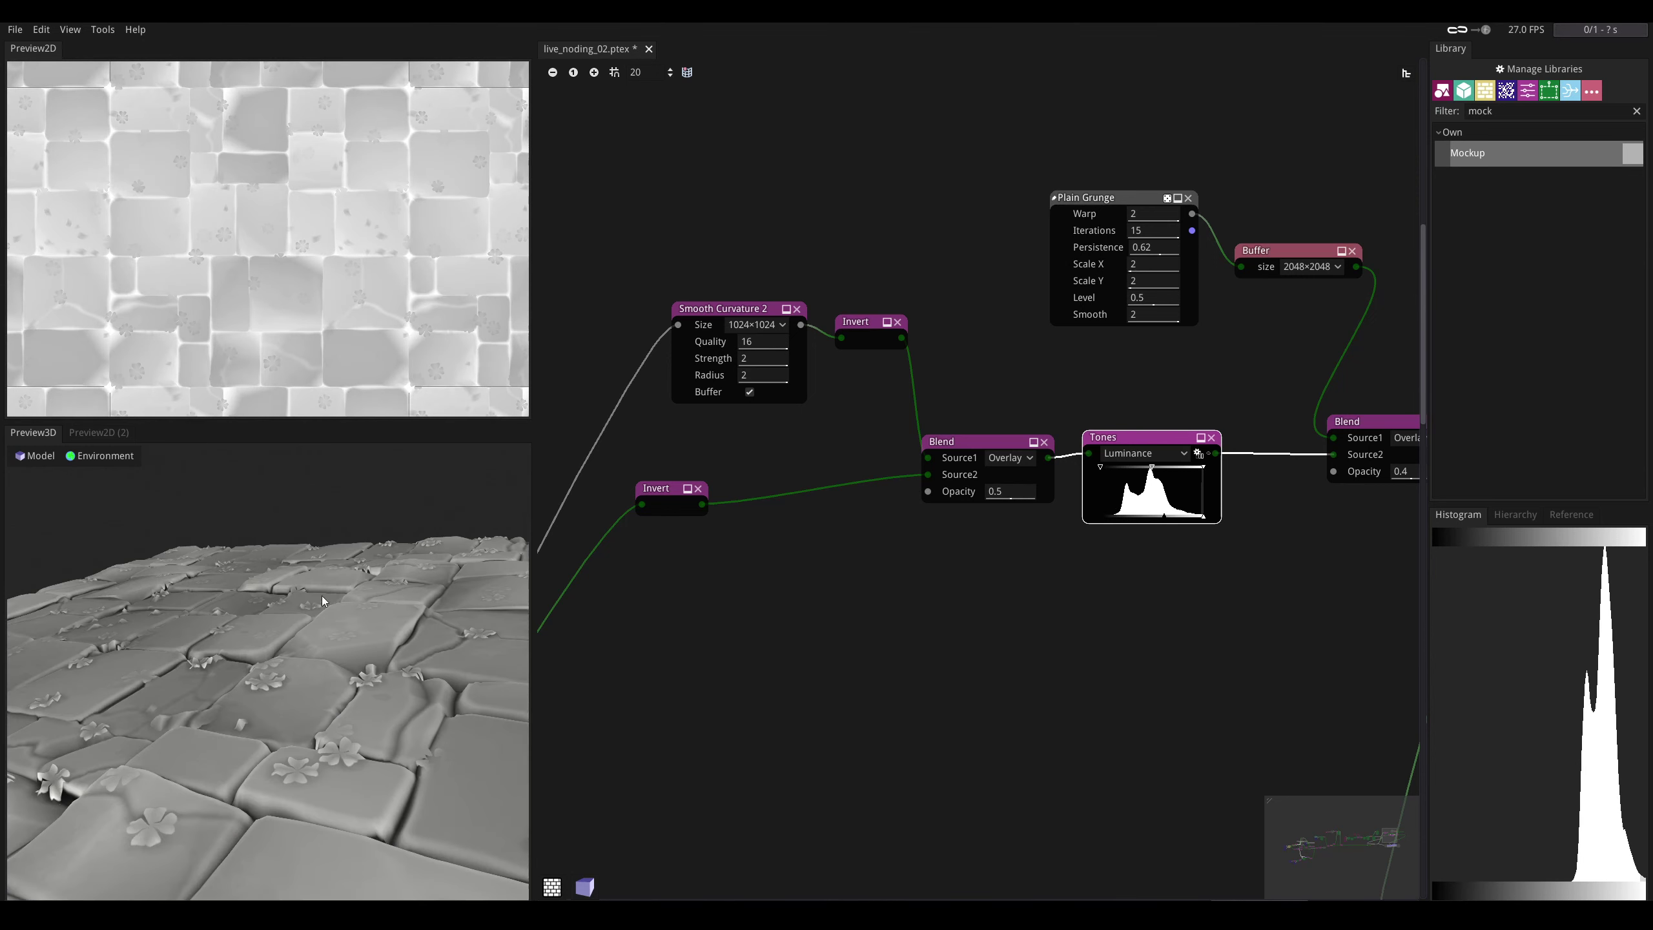
left_click_drag(328, 593, 324, 651)
- Preview the Plain Grunge texture, the Tones output and the final Overlay Blend that combines them
middle_click_drag(1107, 382, 872, 471)
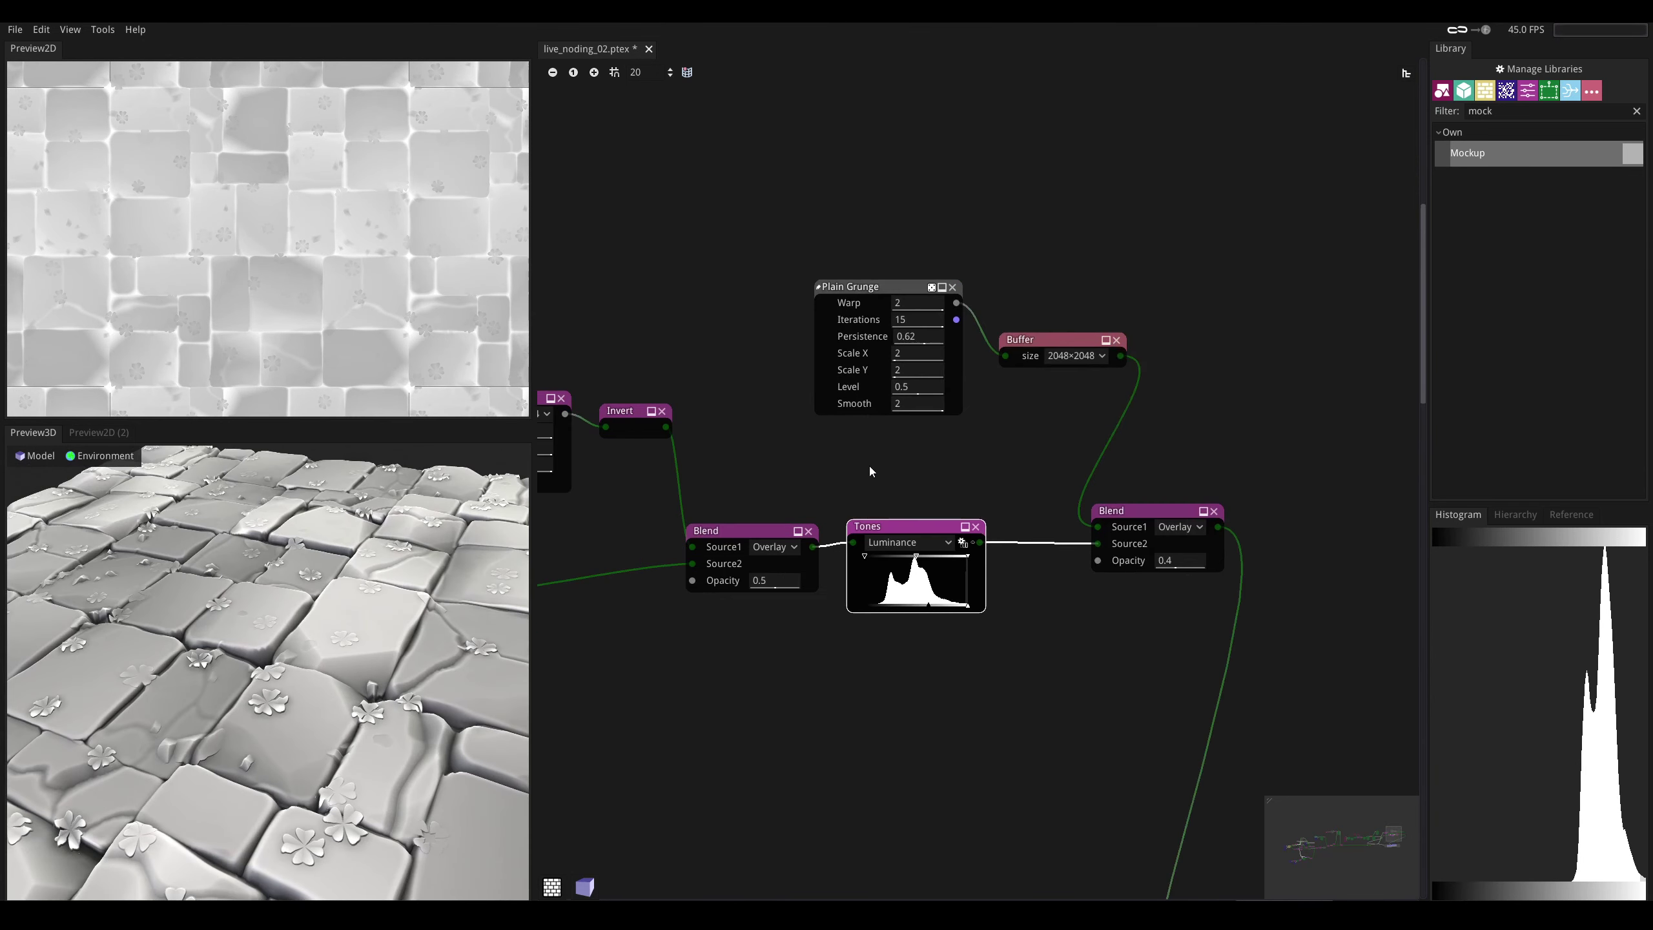
left_click(875, 287)
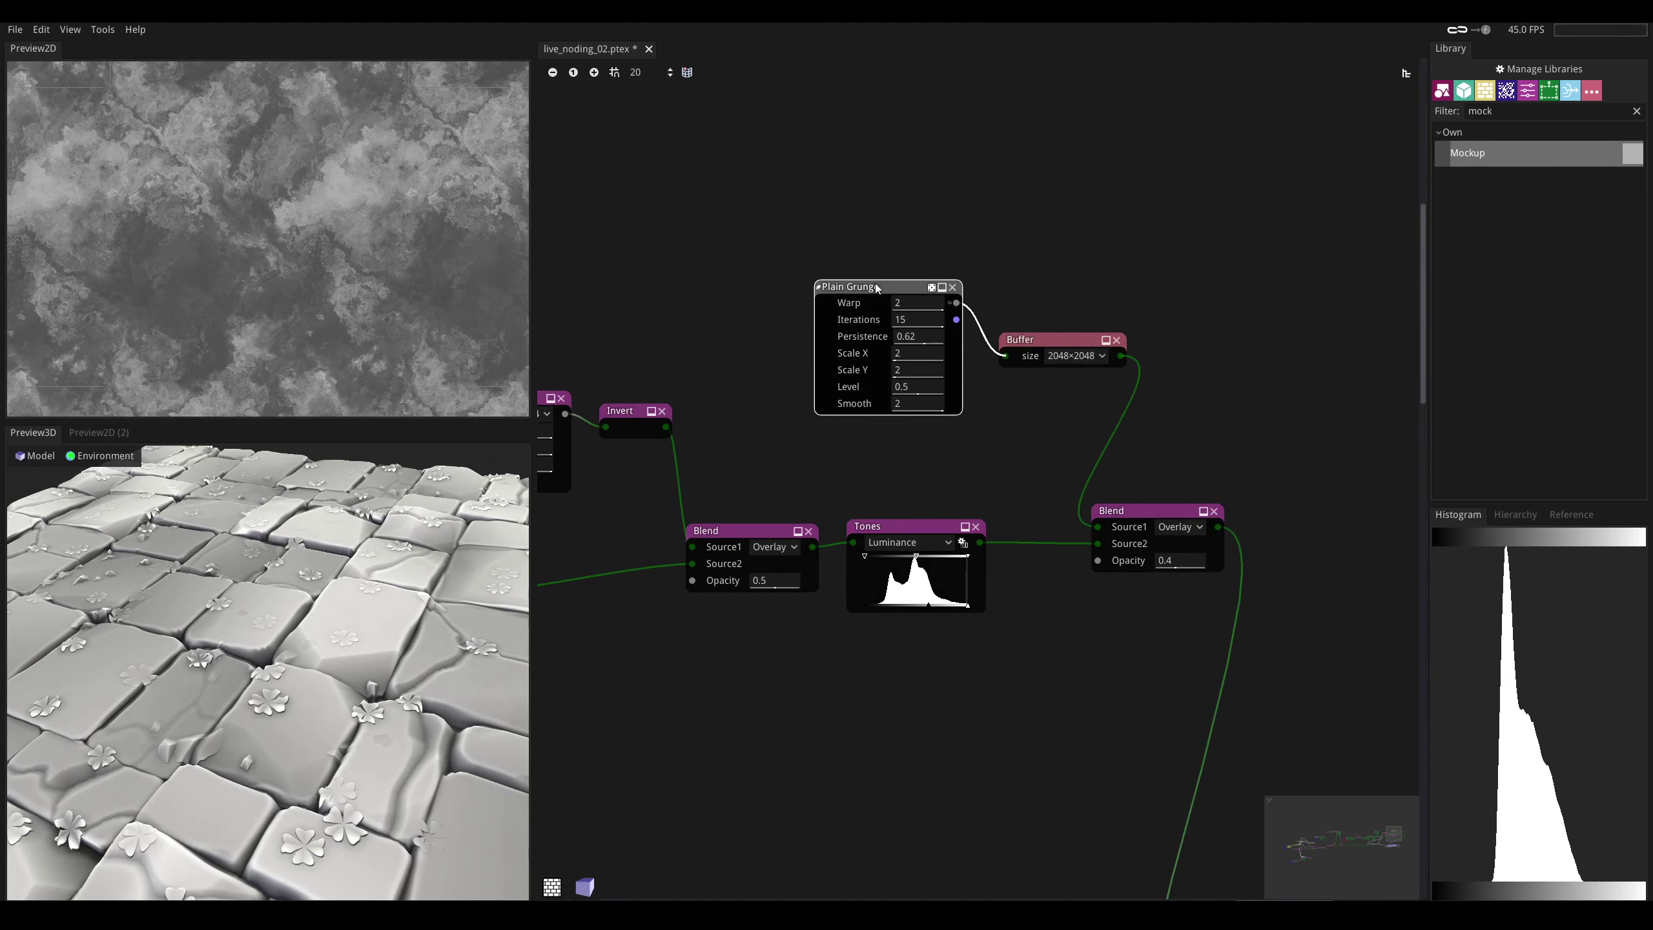
scroll(313, 195, "down", 1)
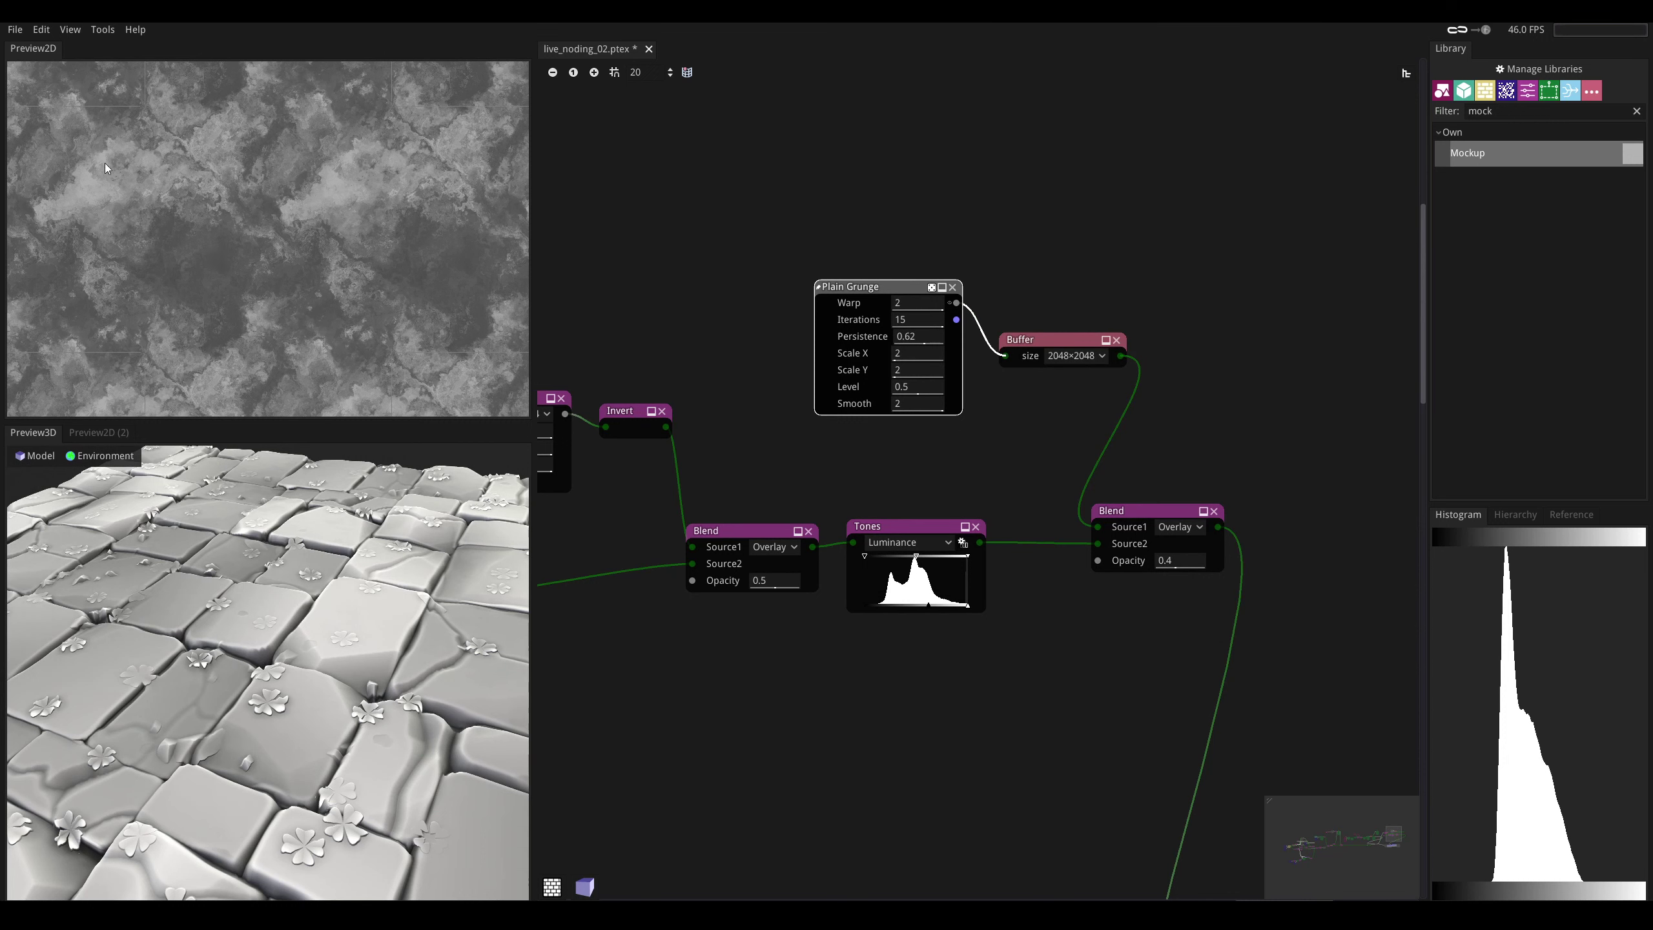
middle_click_drag(1082, 298, 1044, 298)
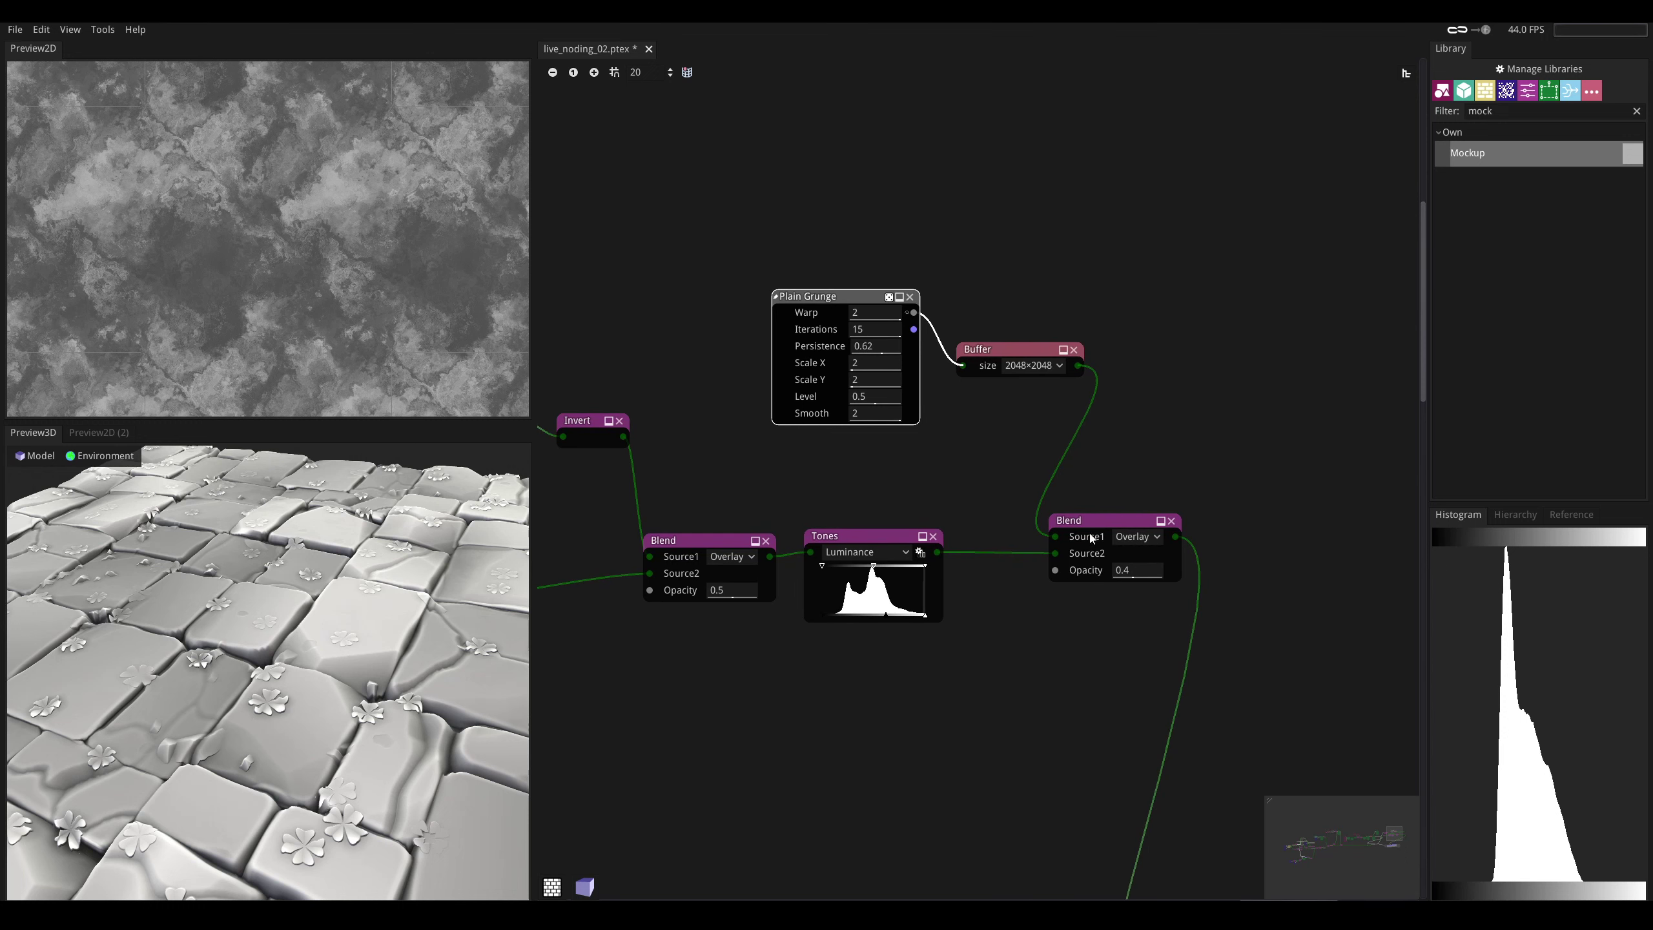
scroll(994, 577, "down", 2)
left_click(874, 465)
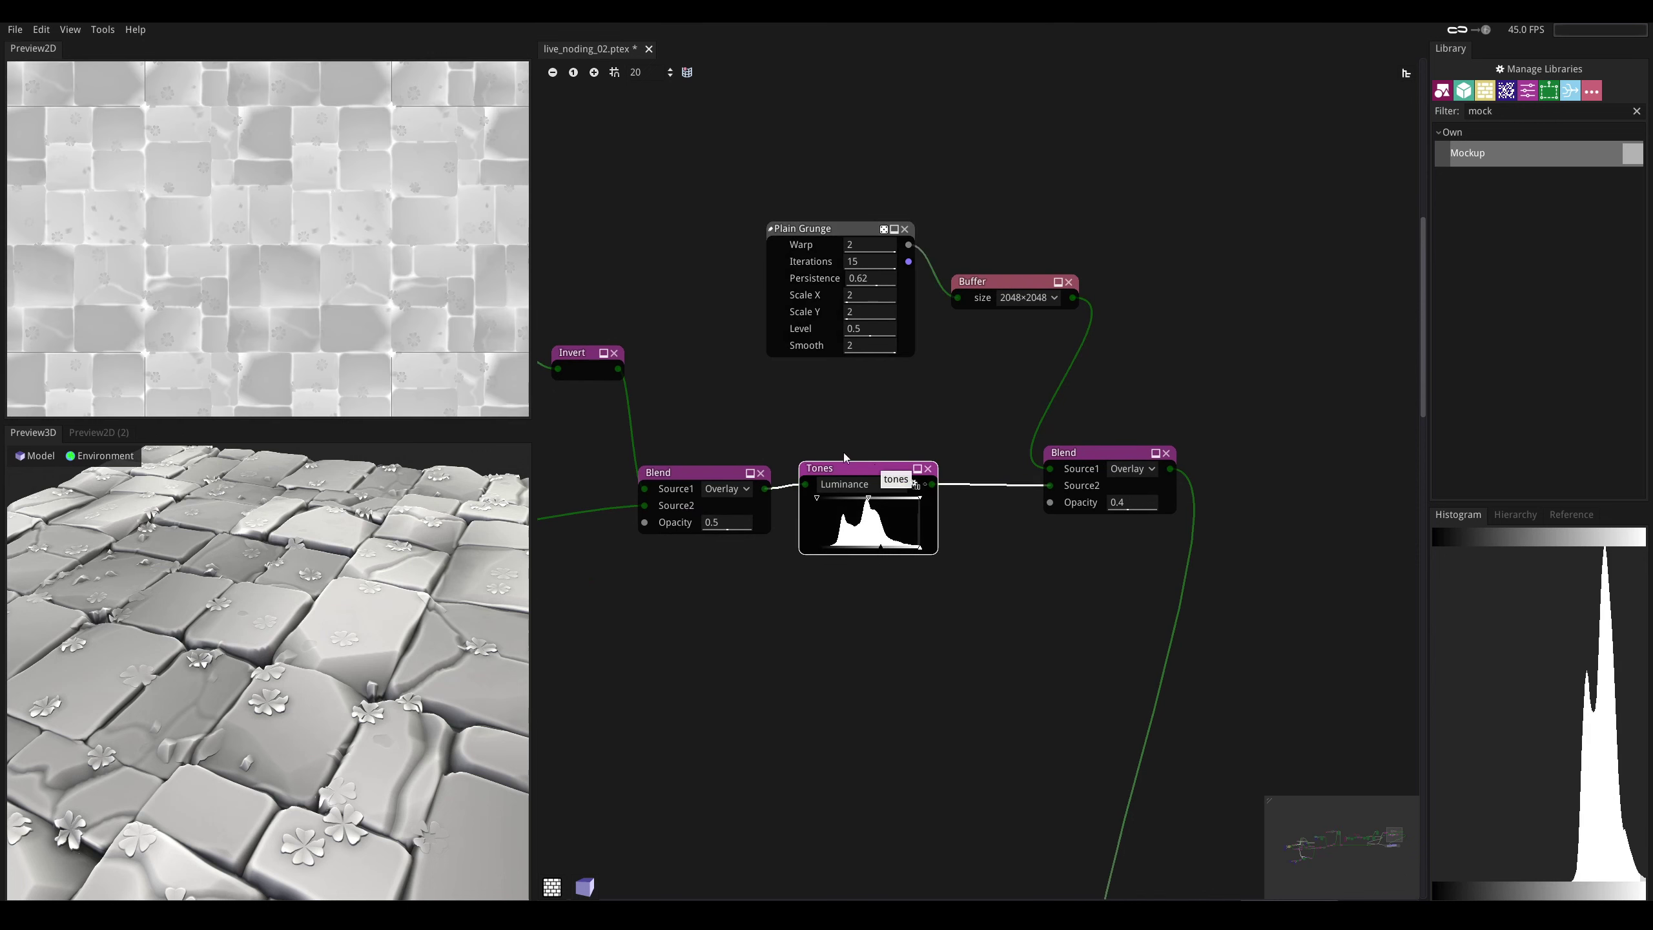
left_click(1083, 459)
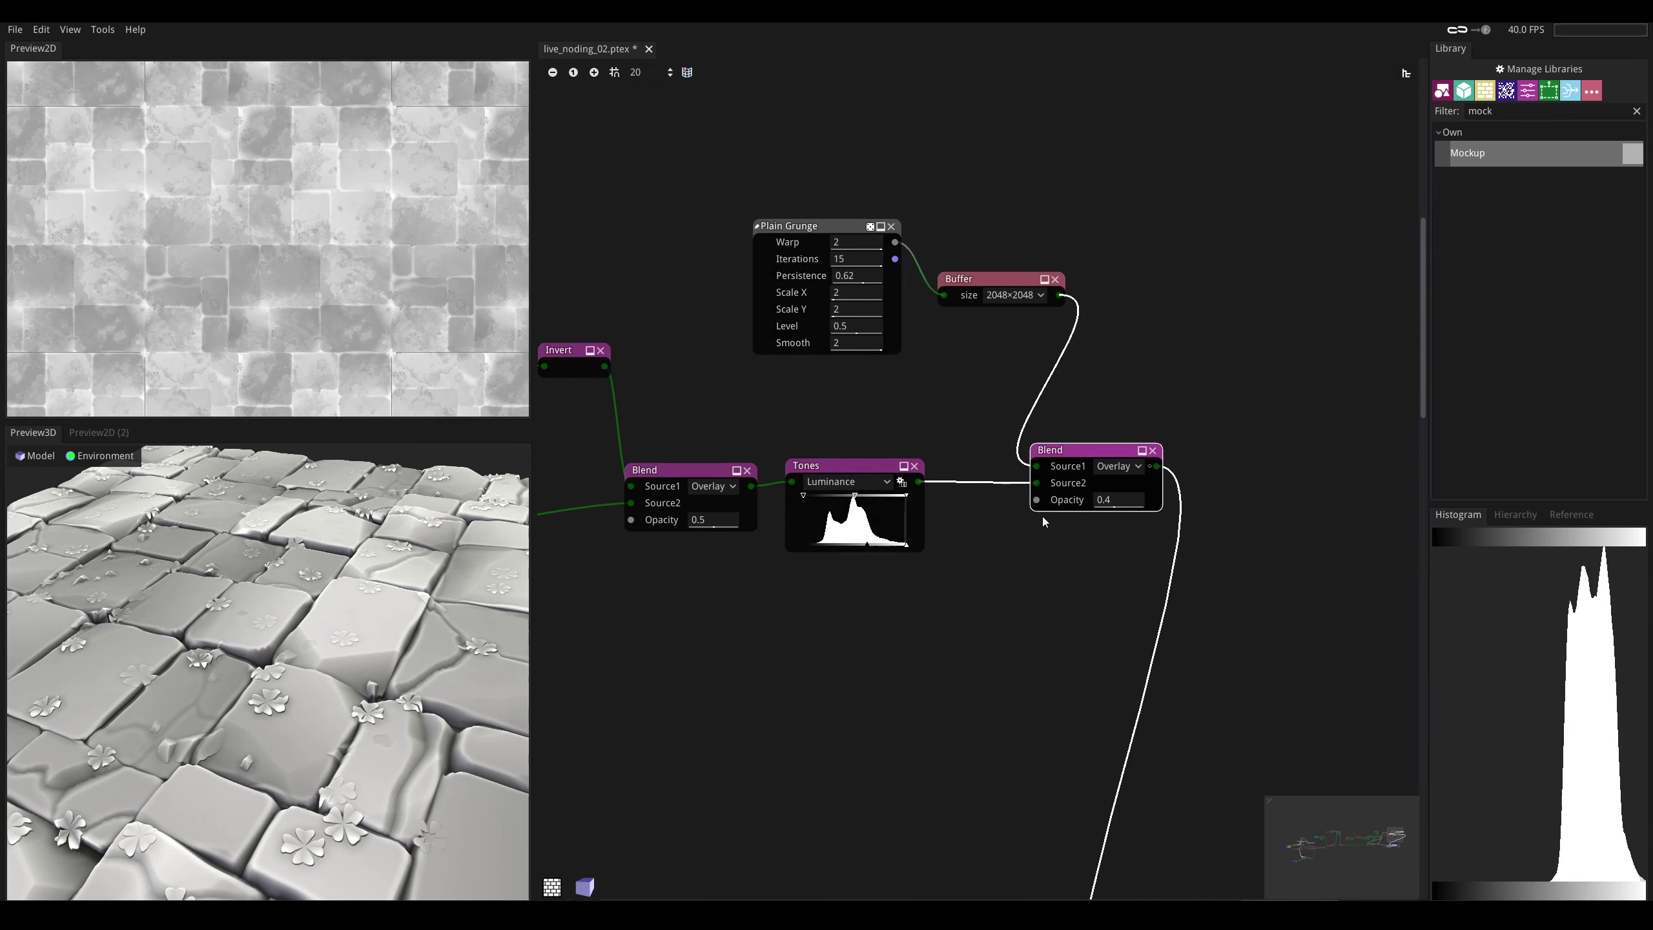
- Try the final Overlay Blend at opacity 1, compare the effect on the 3D stones, and set the opacity to 0.62
left_click_drag(305, 631, 149, 674)
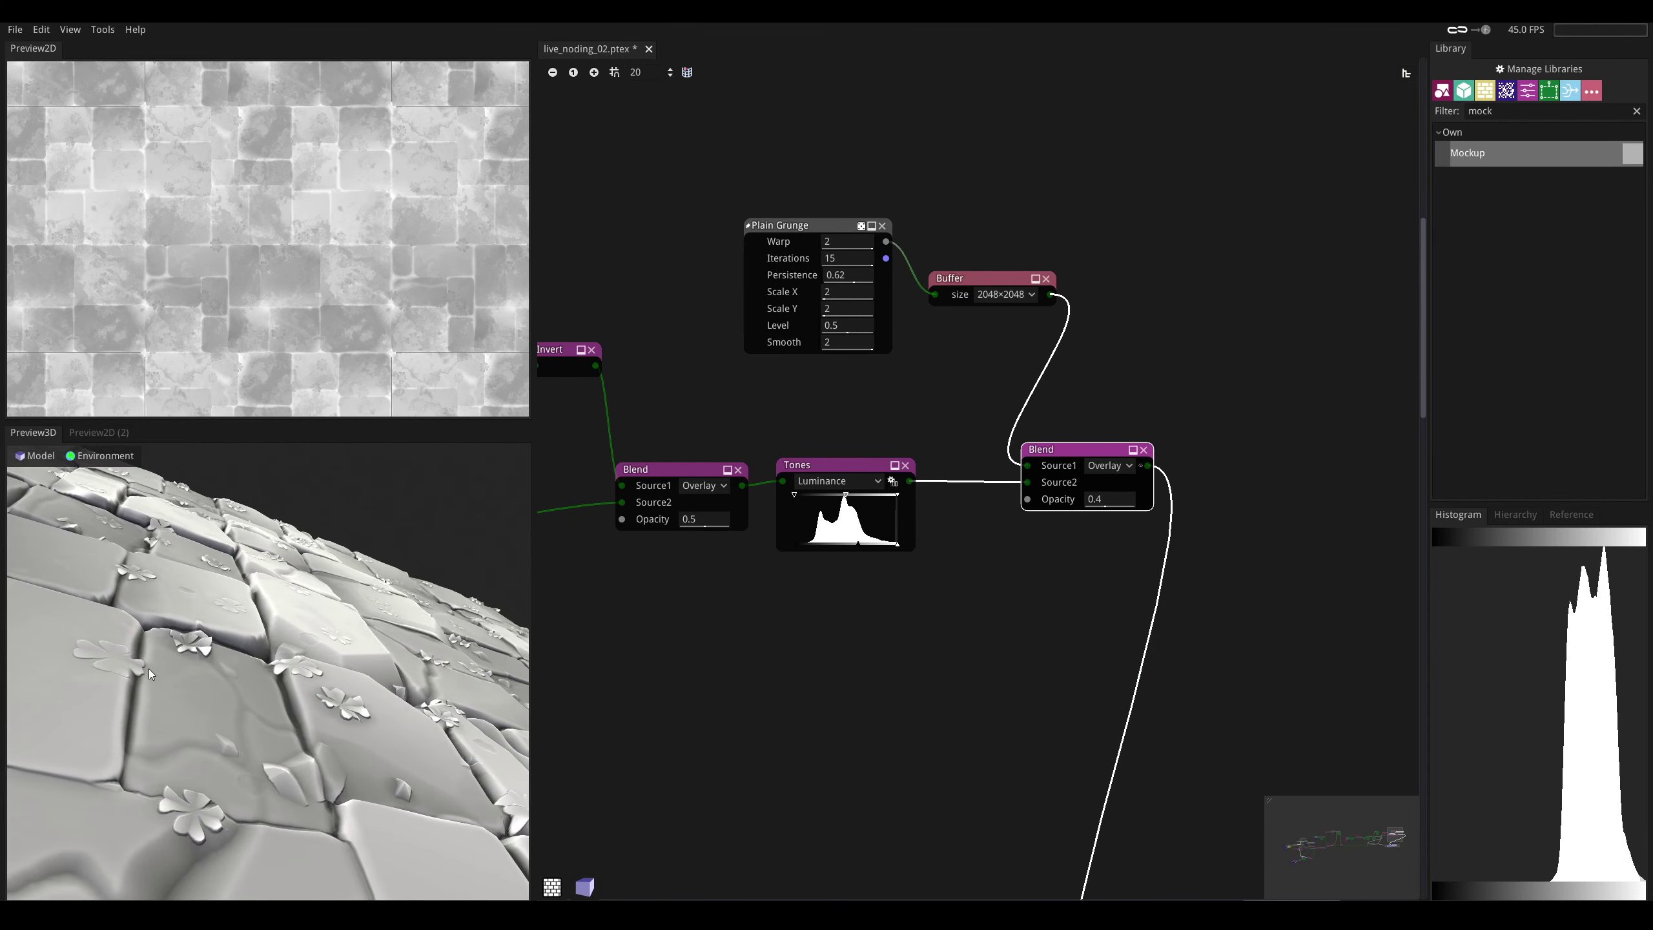
left_click_drag(1118, 500, 1214, 594)
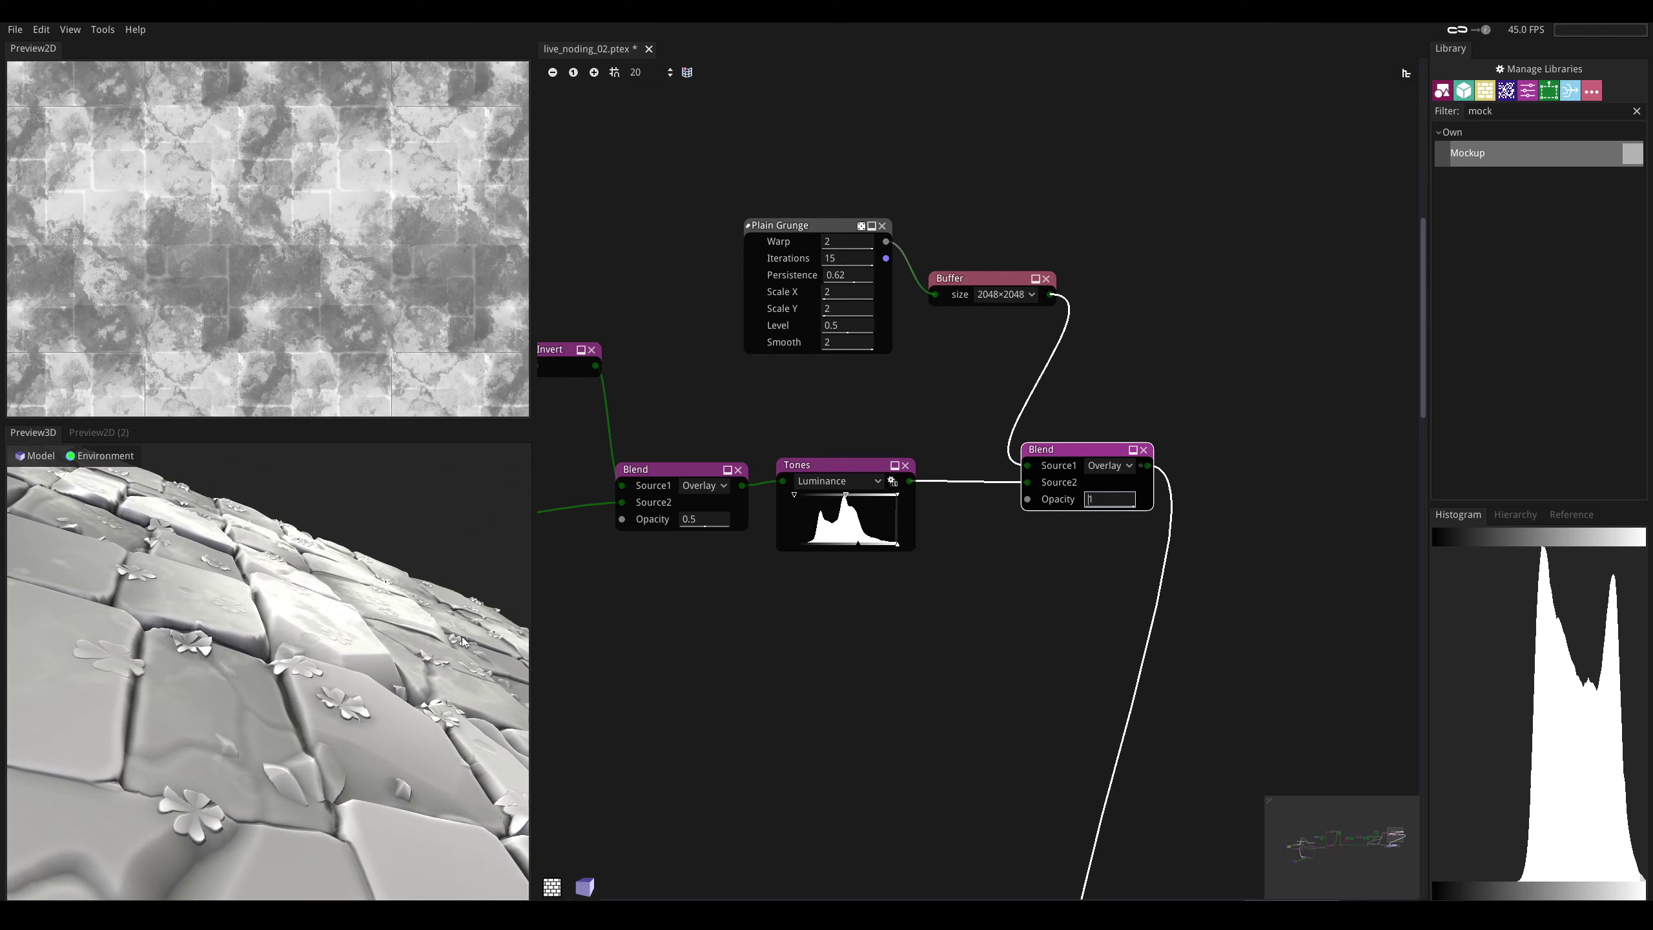
left_click_drag(460, 637, 588, 603)
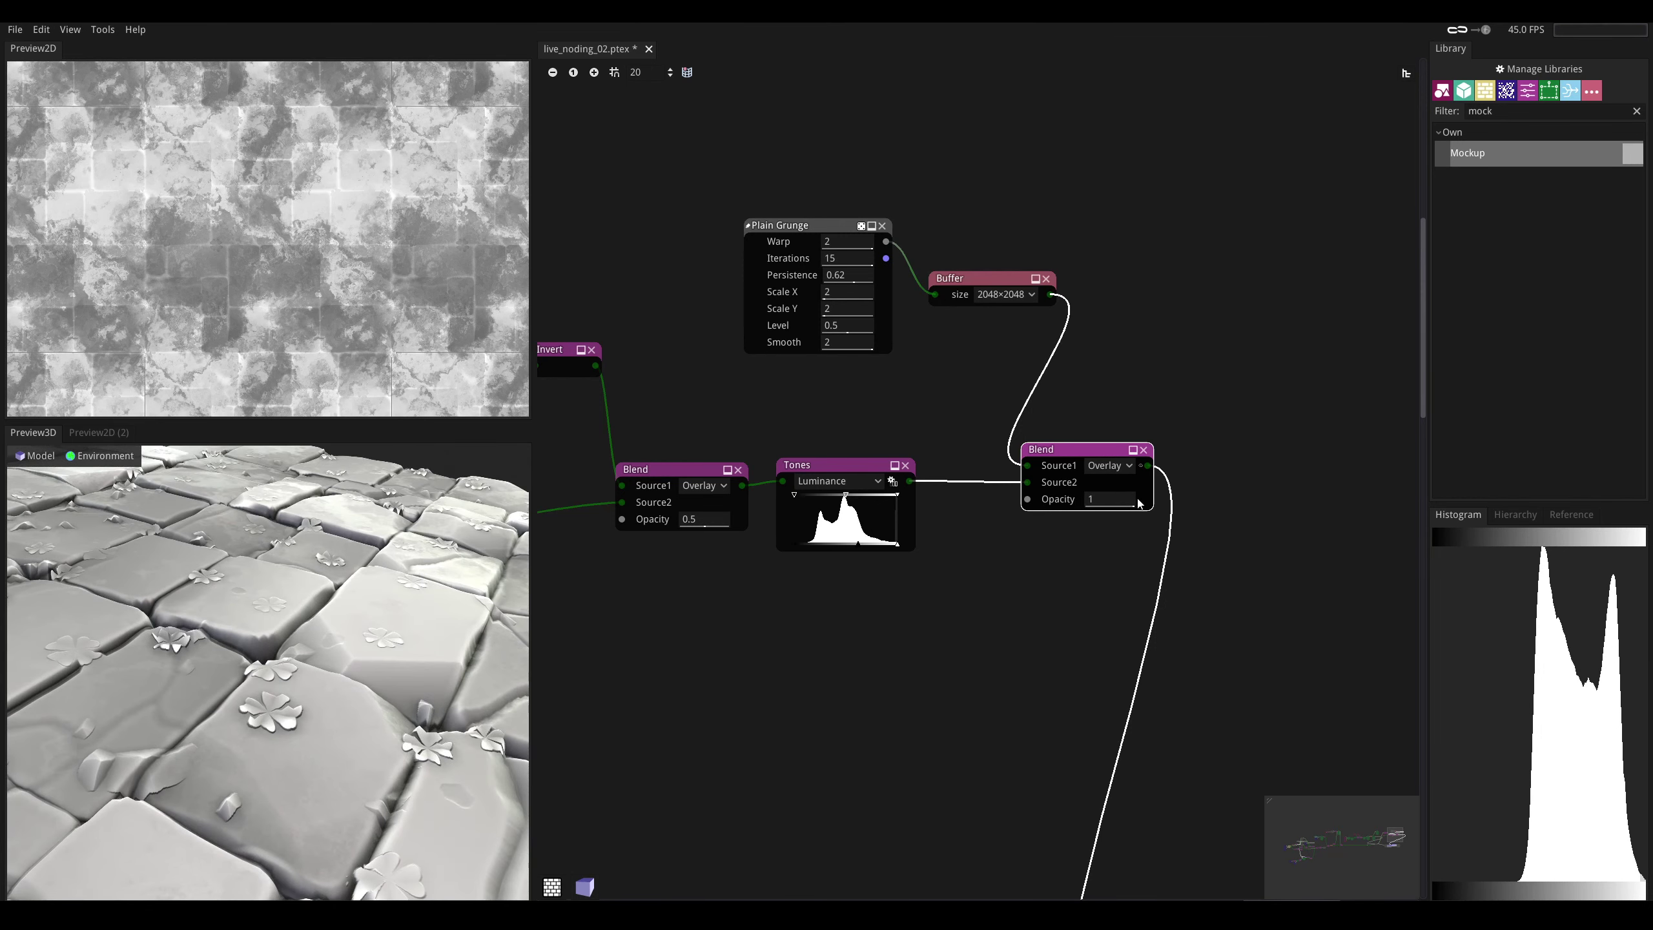
left_click_drag(1138, 503, 1049, 505)
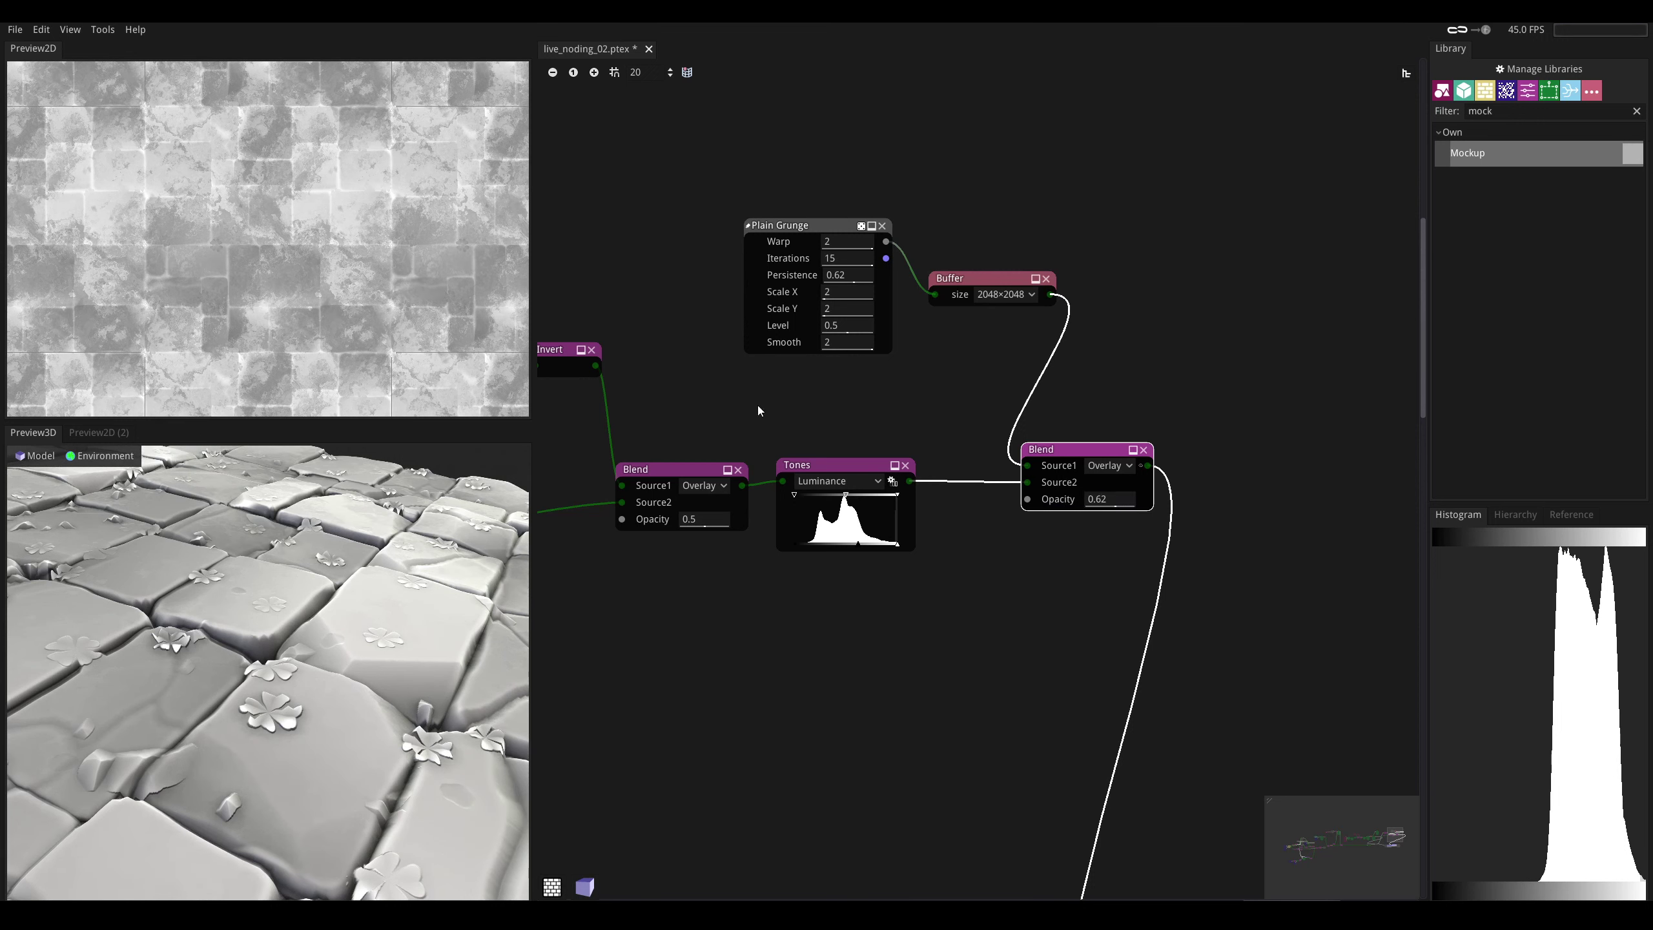
- Review the graph from the roughness branch and final material back to the earlier Tiler and Fill to Gradient section
middle_click_drag(757, 405, 927, 450)
scroll(916, 433, "down", 4)
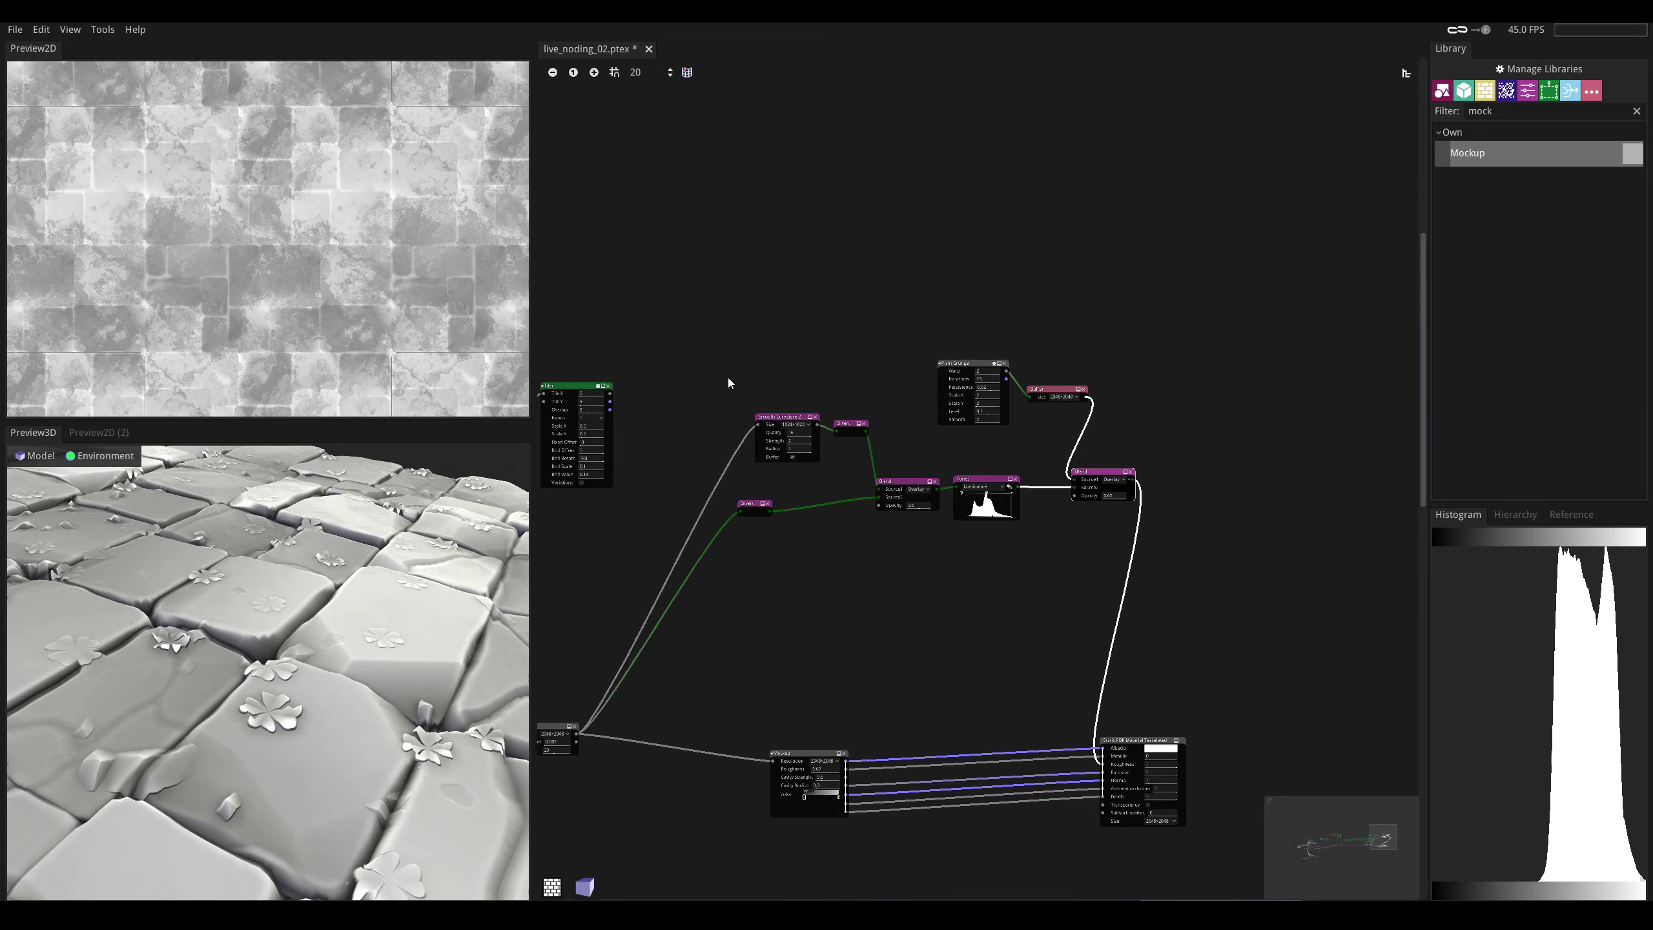
scroll(1081, 572, "down", 2)
scroll(1081, 572, "up", 3)
scroll(1073, 560, "down", 3)
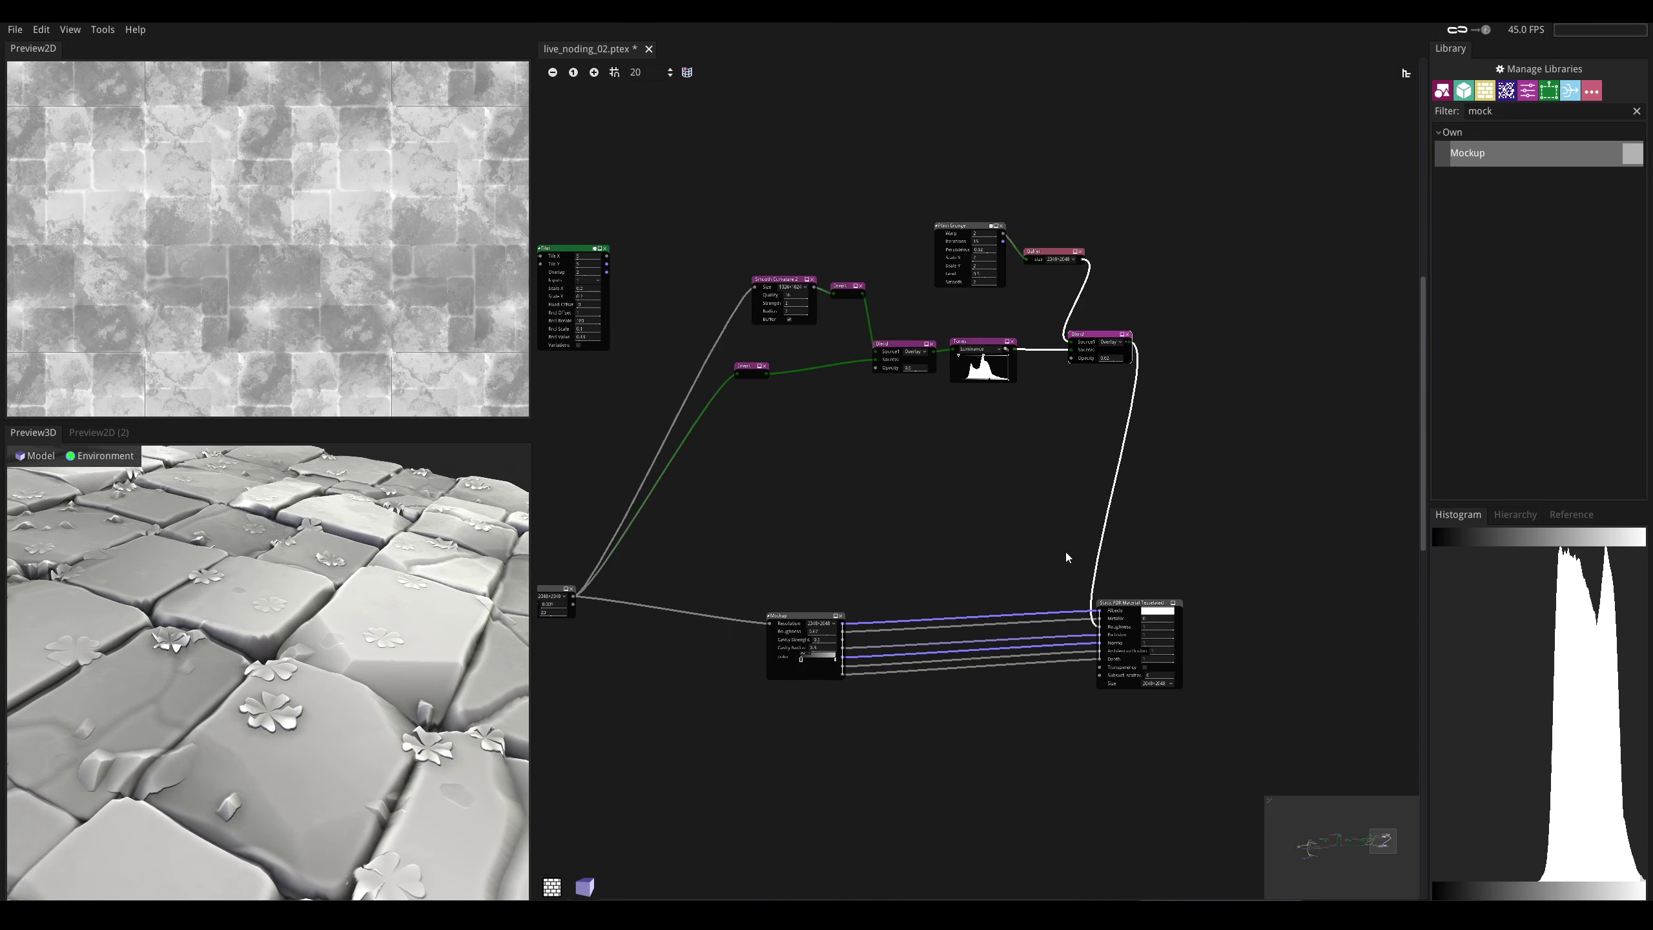
middle_click_drag(988, 526, 1045, 497)
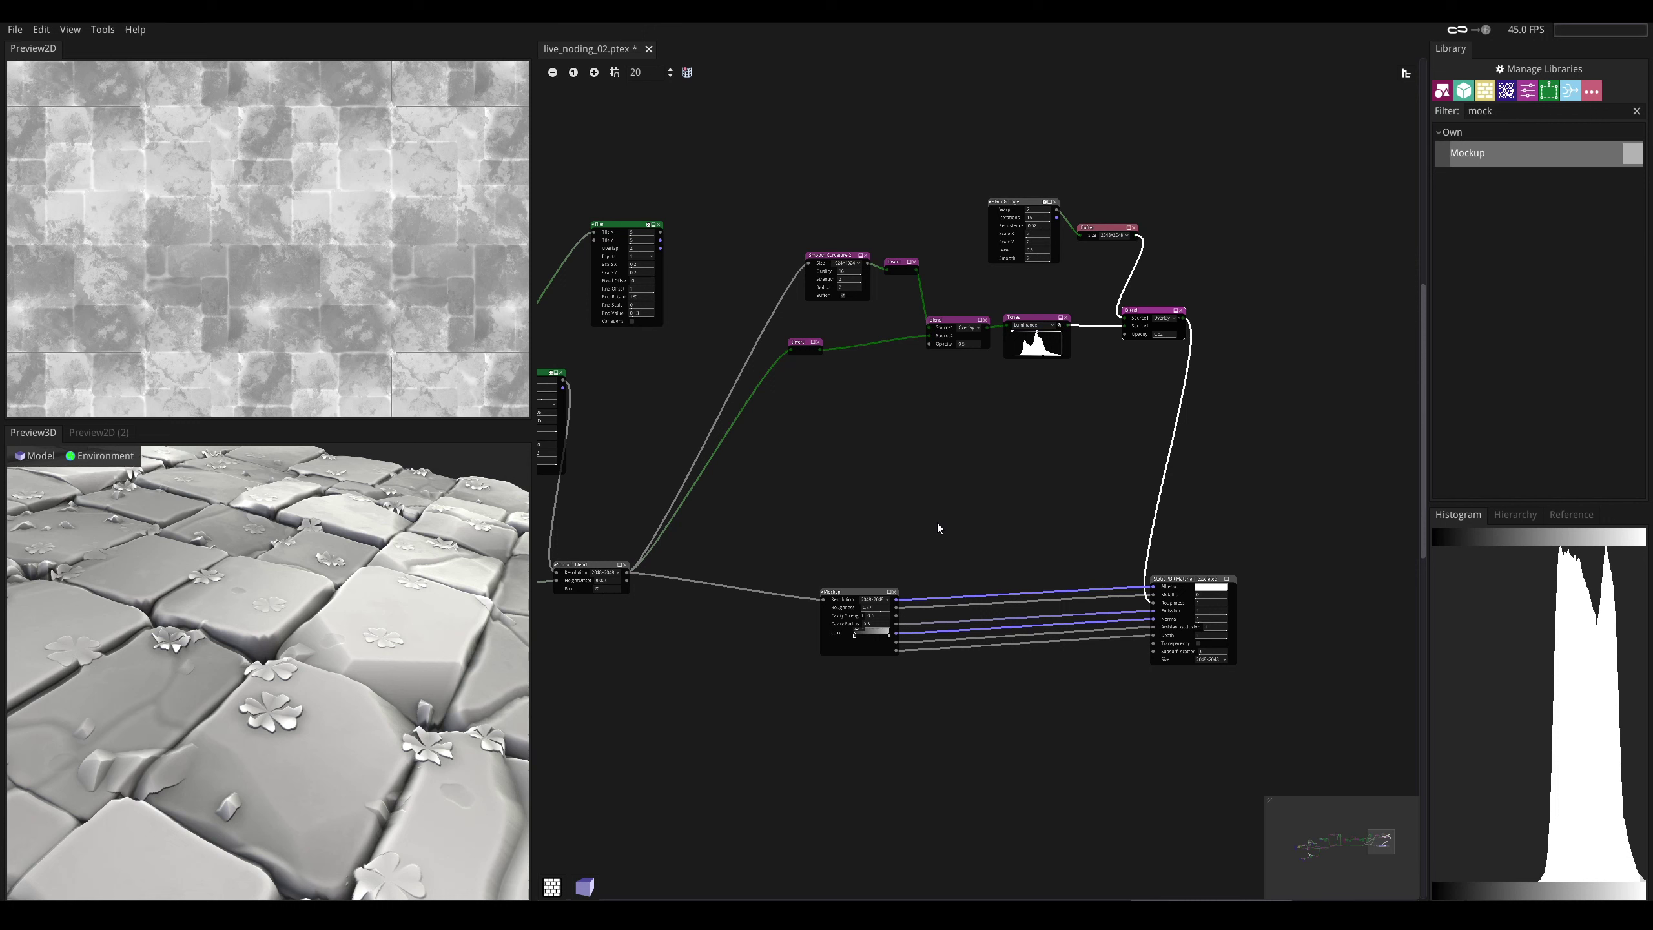
scroll(337, 686, "down", 5)
middle_click_drag(752, 568, 1164, 512)
middle_click_drag(798, 577, 1070, 530)
left_click_drag(263, 663, 263, 716)
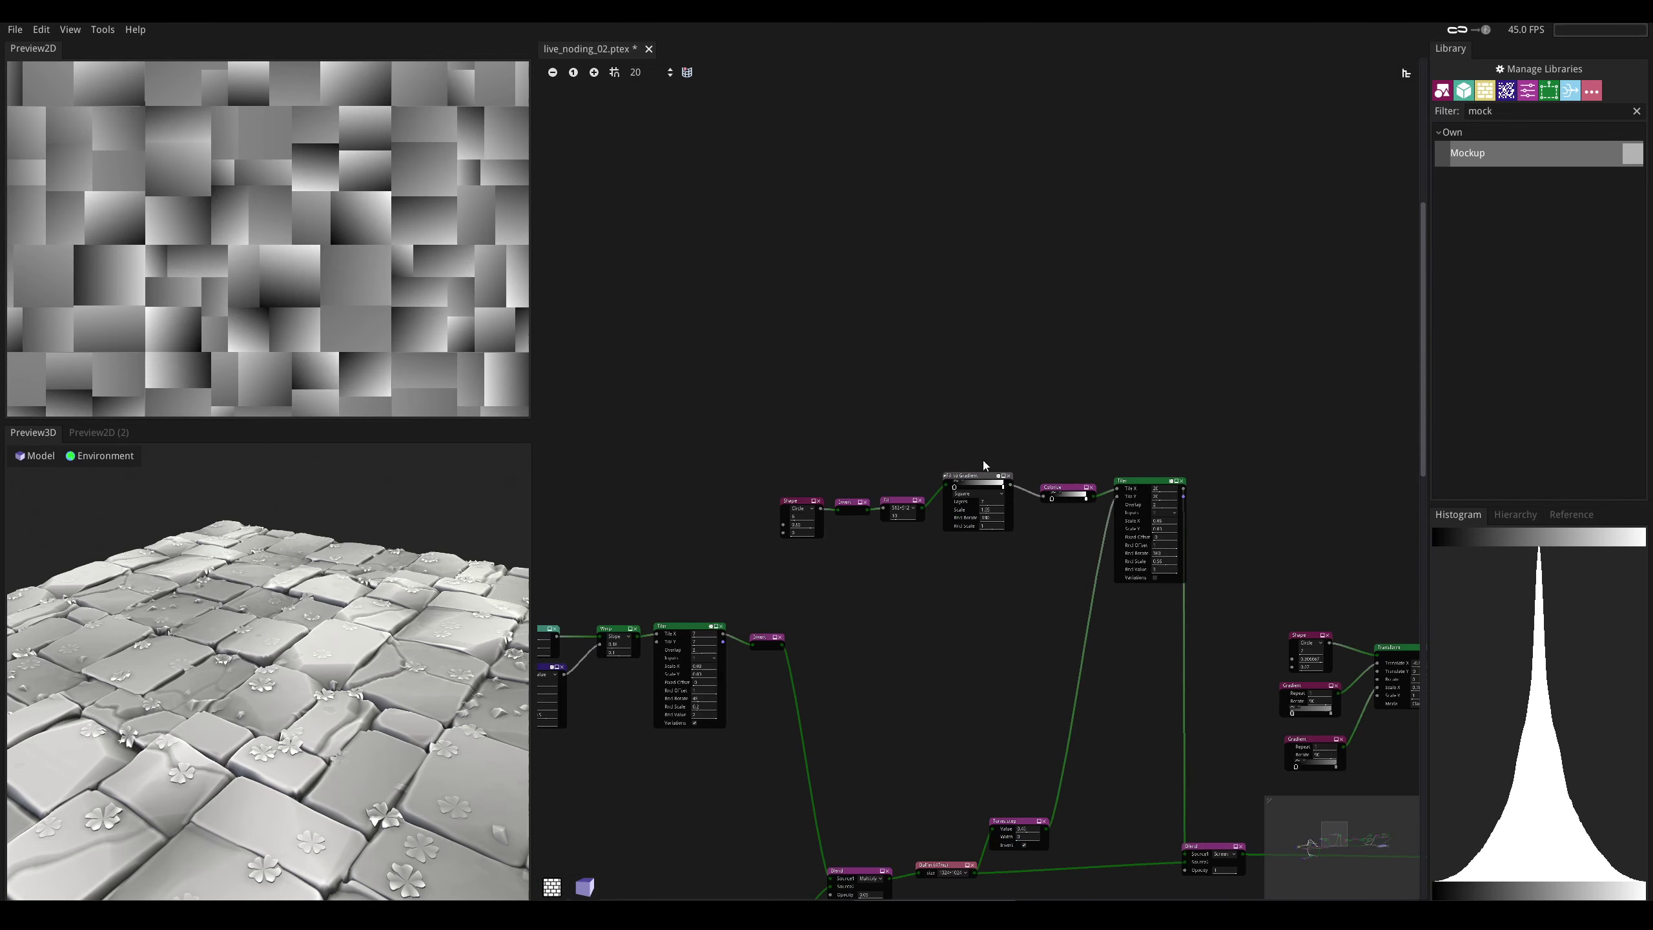
- Paste a copy of the Fill to Gradient node with Layers 1 and Scale 2.4 below the existing seven-layer Fill to Gradient
scroll(982, 459, "up", 2)
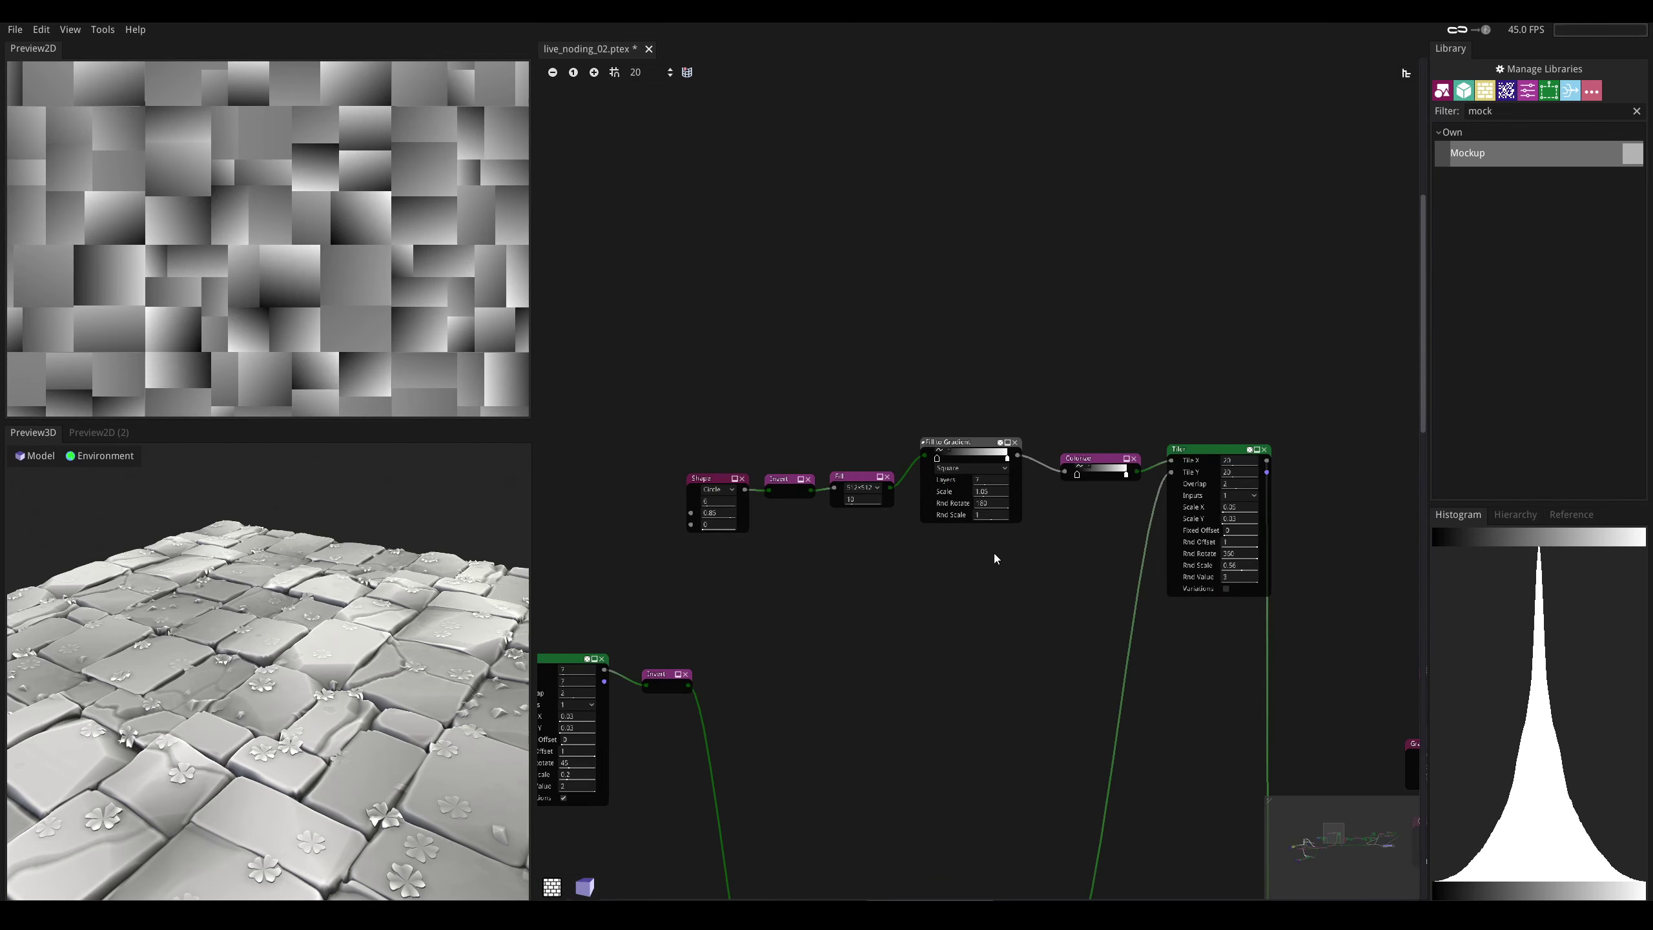
key("ctrl+v")
left_click_drag(1039, 582, 1010, 632)
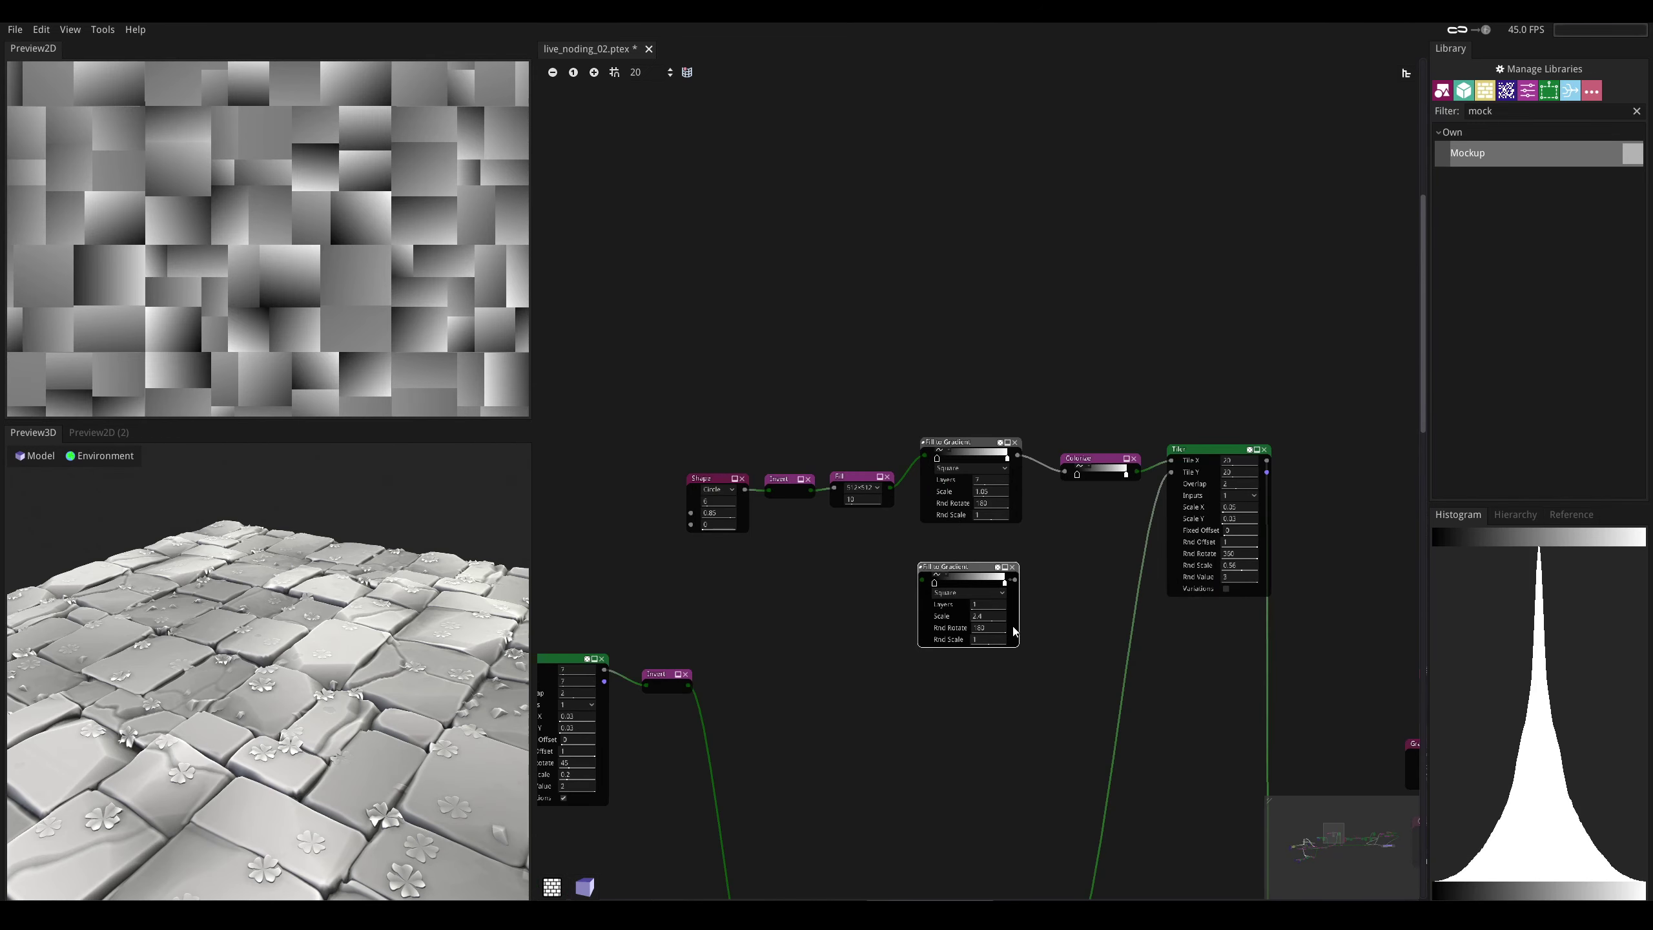
scroll(953, 554, "up", 2)
middle_click_drag(953, 554, 891, 566)
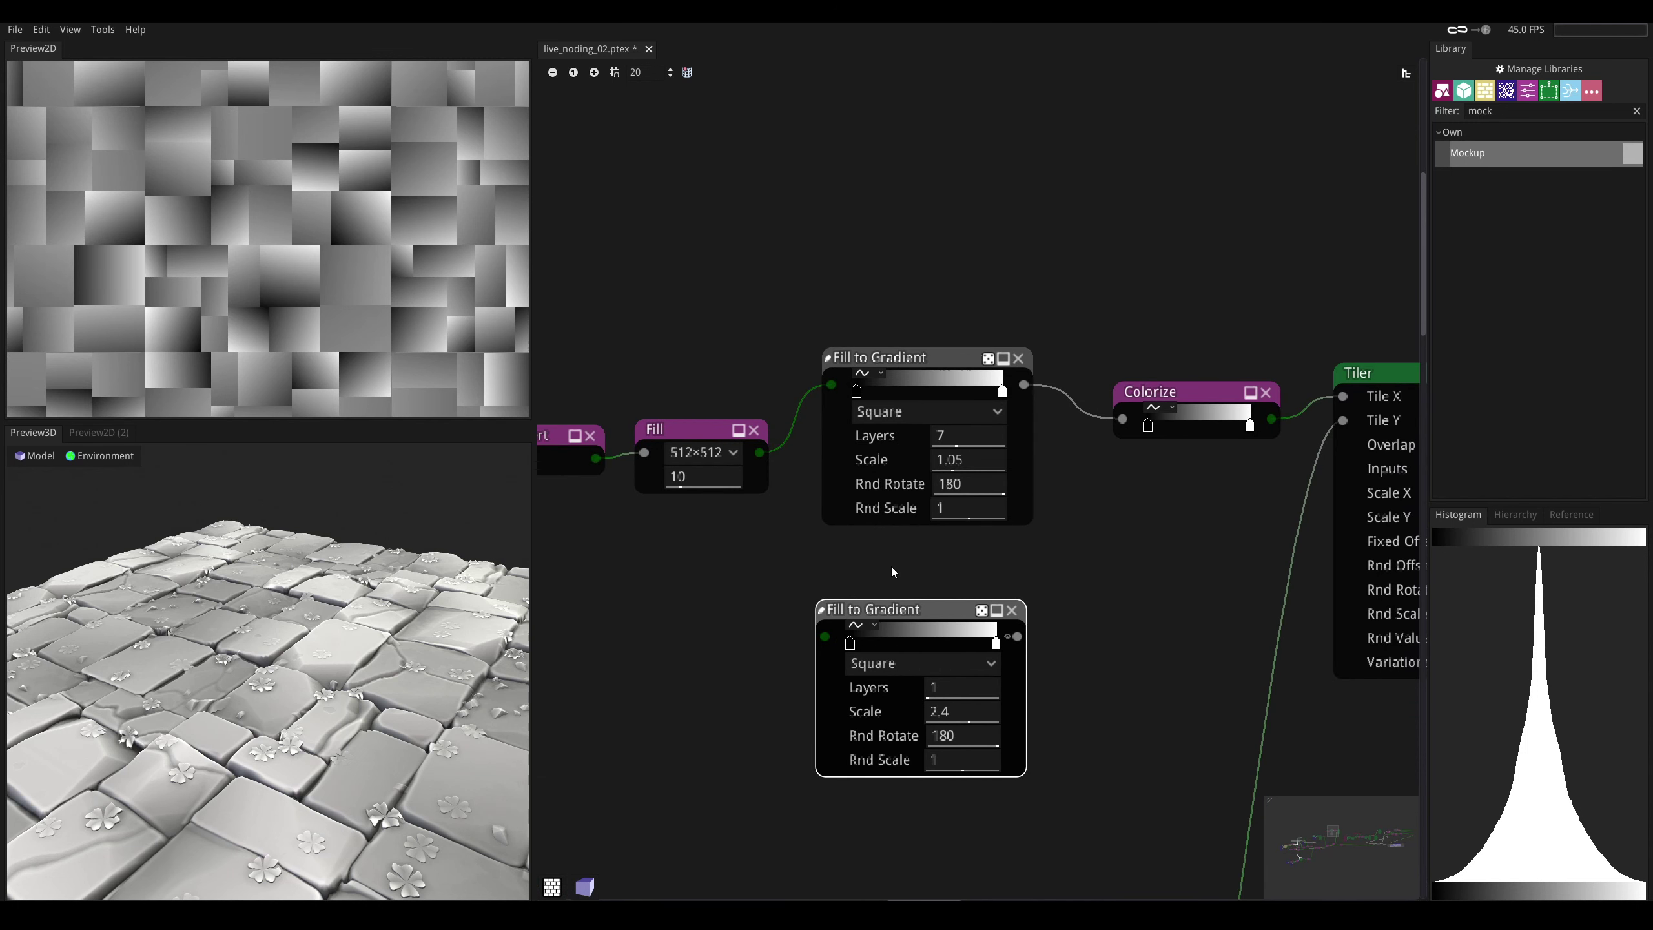
middle_click_drag(762, 570, 897, 535)
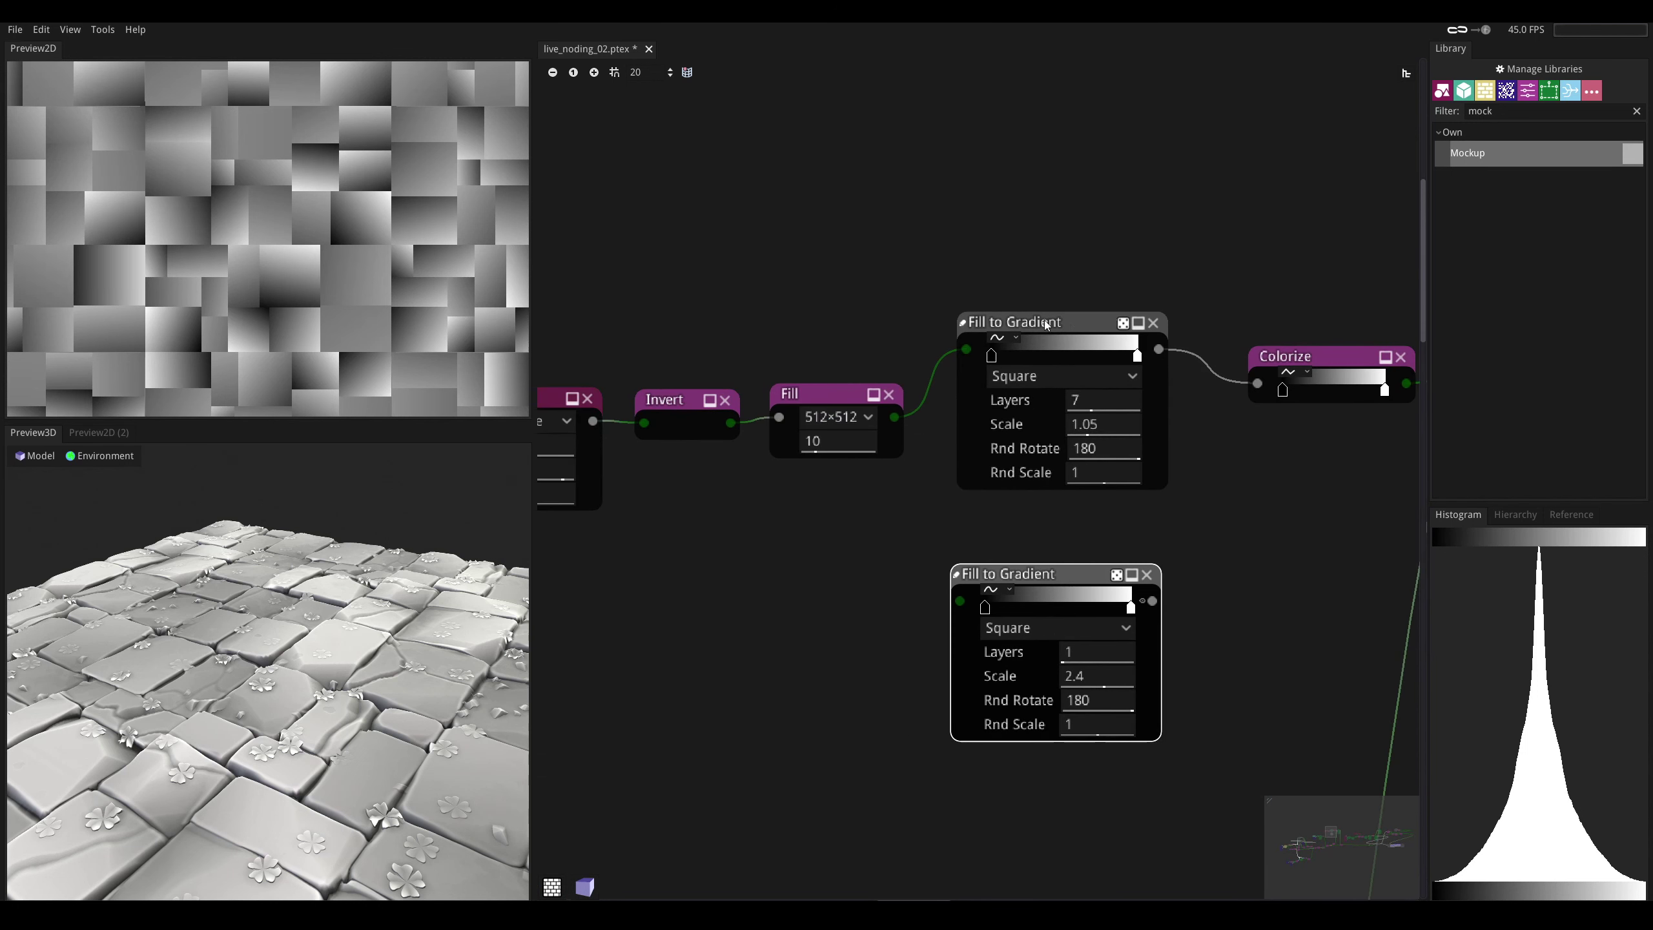
- Preview the seven-layer Fill to Gradient output and move the pasted single-layer copy above it
left_click(1158, 349, "shift")
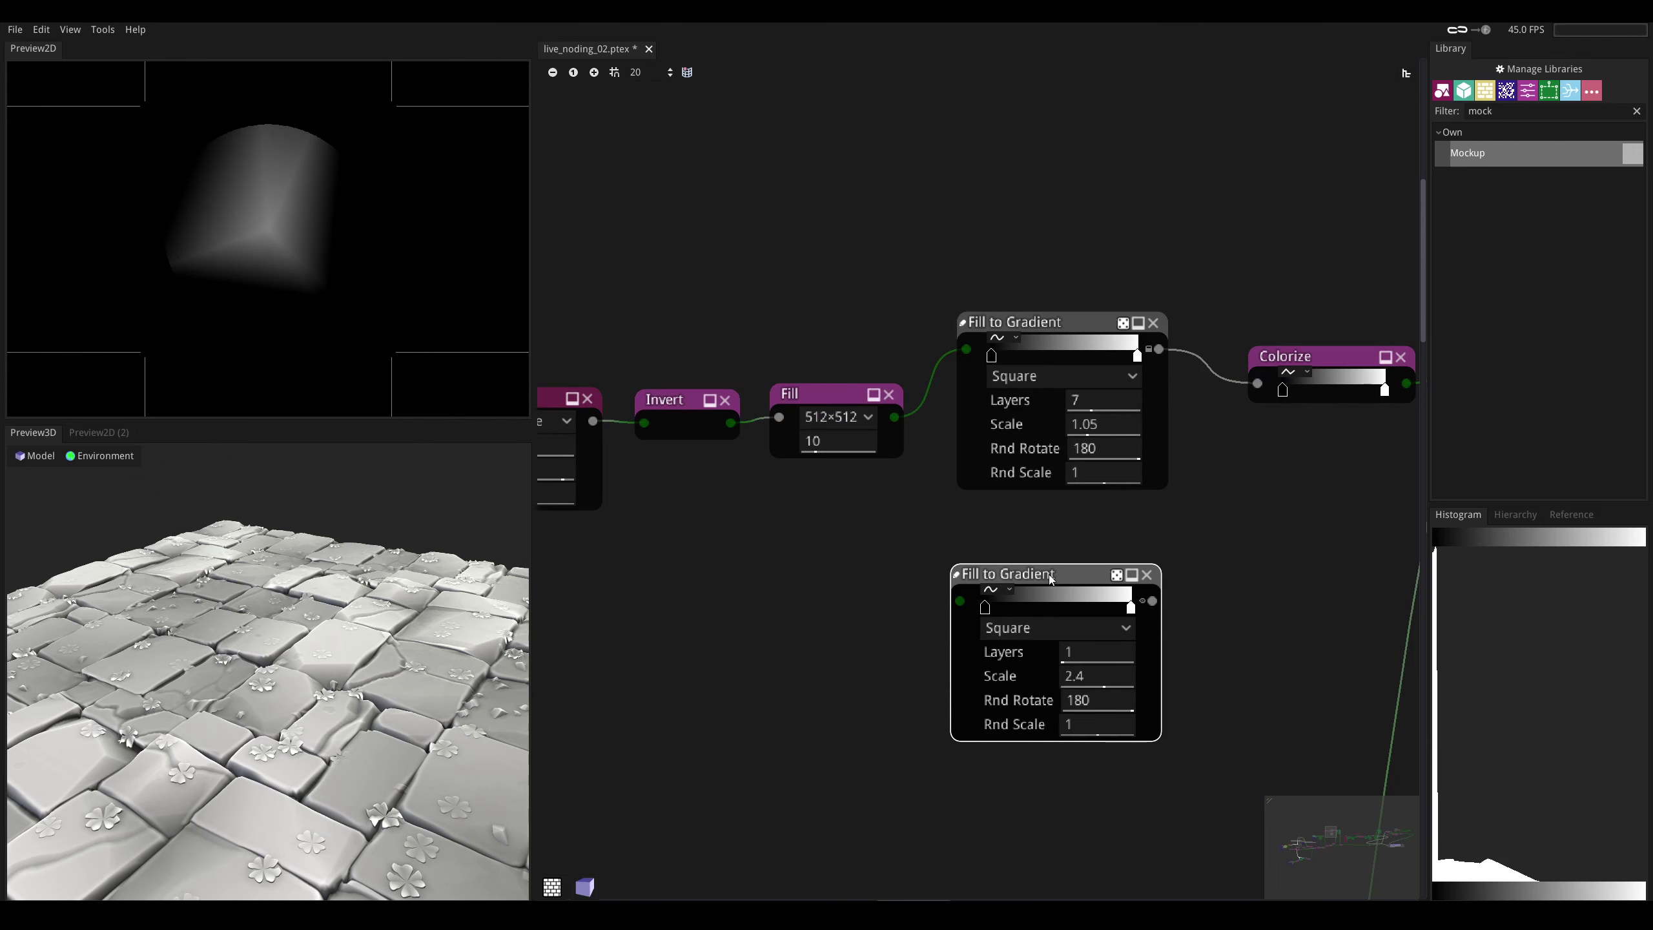
left_click_drag(1047, 574, 1048, 82)
middle_click_drag(886, 201, 865, 356)
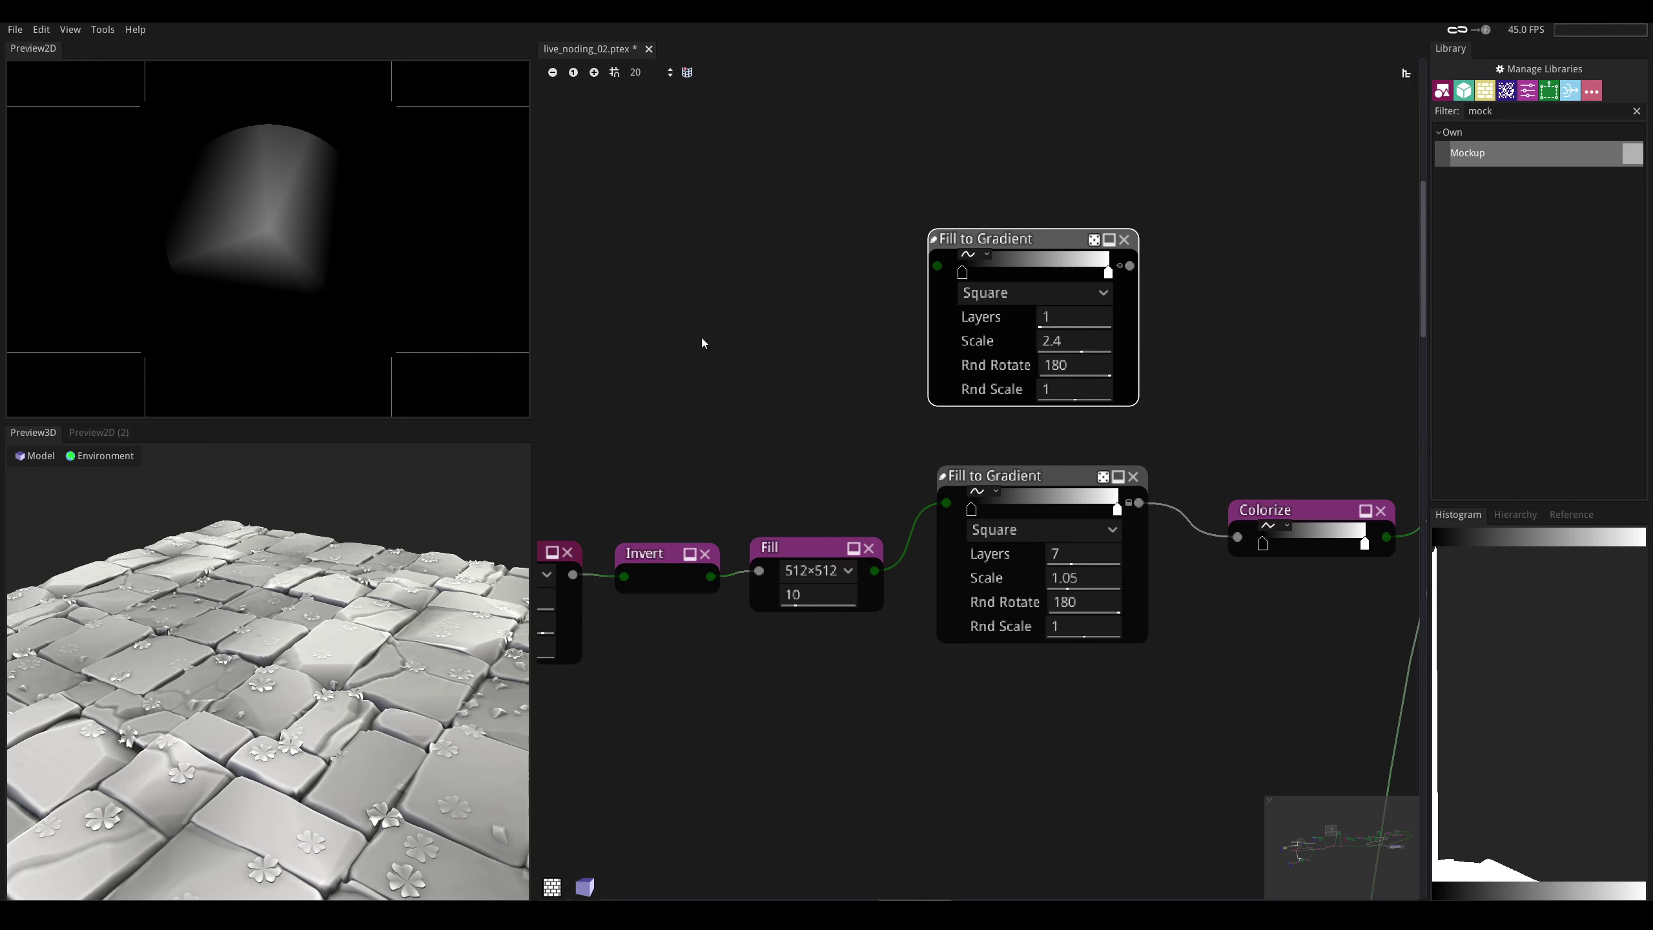
middle_click_drag(701, 337, 736, 369)
- Connect the Fill output to the single-layer Fill to Gradient, reposition that node, and preview its gradient on the circle
left_click(1106, 349)
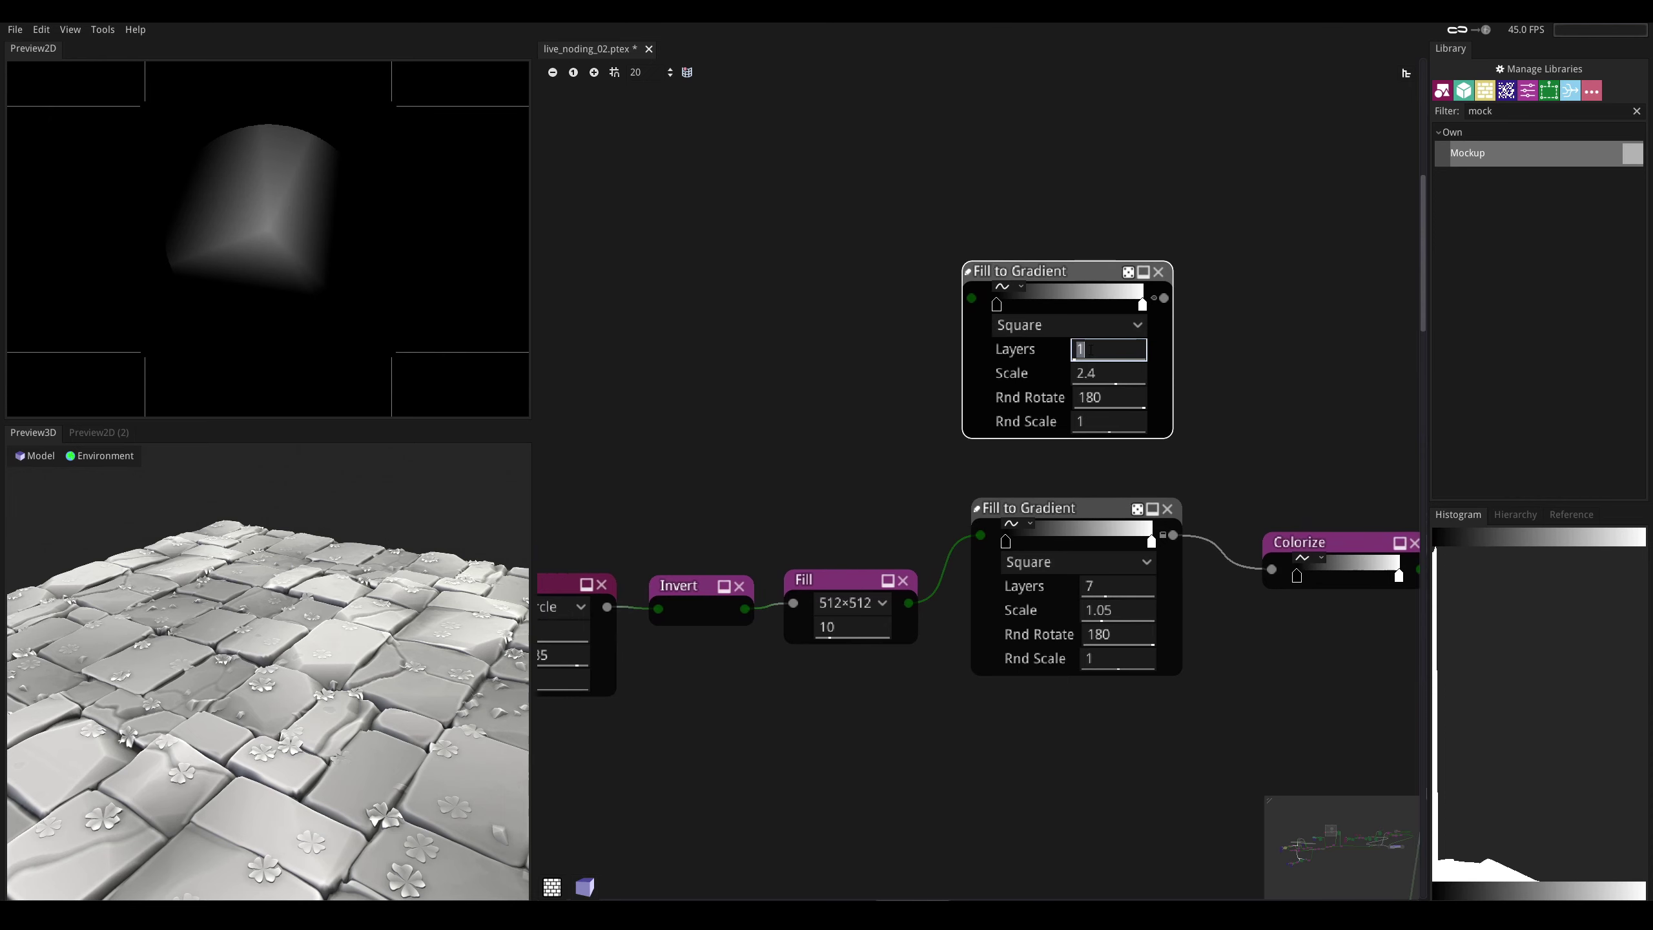
left_click(950, 264)
left_click_drag(1007, 267, 1042, 251)
middle_click_drag(998, 238, 835, 268)
left_click_drag(745, 634, 841, 312)
left_click_drag(869, 289, 810, 266)
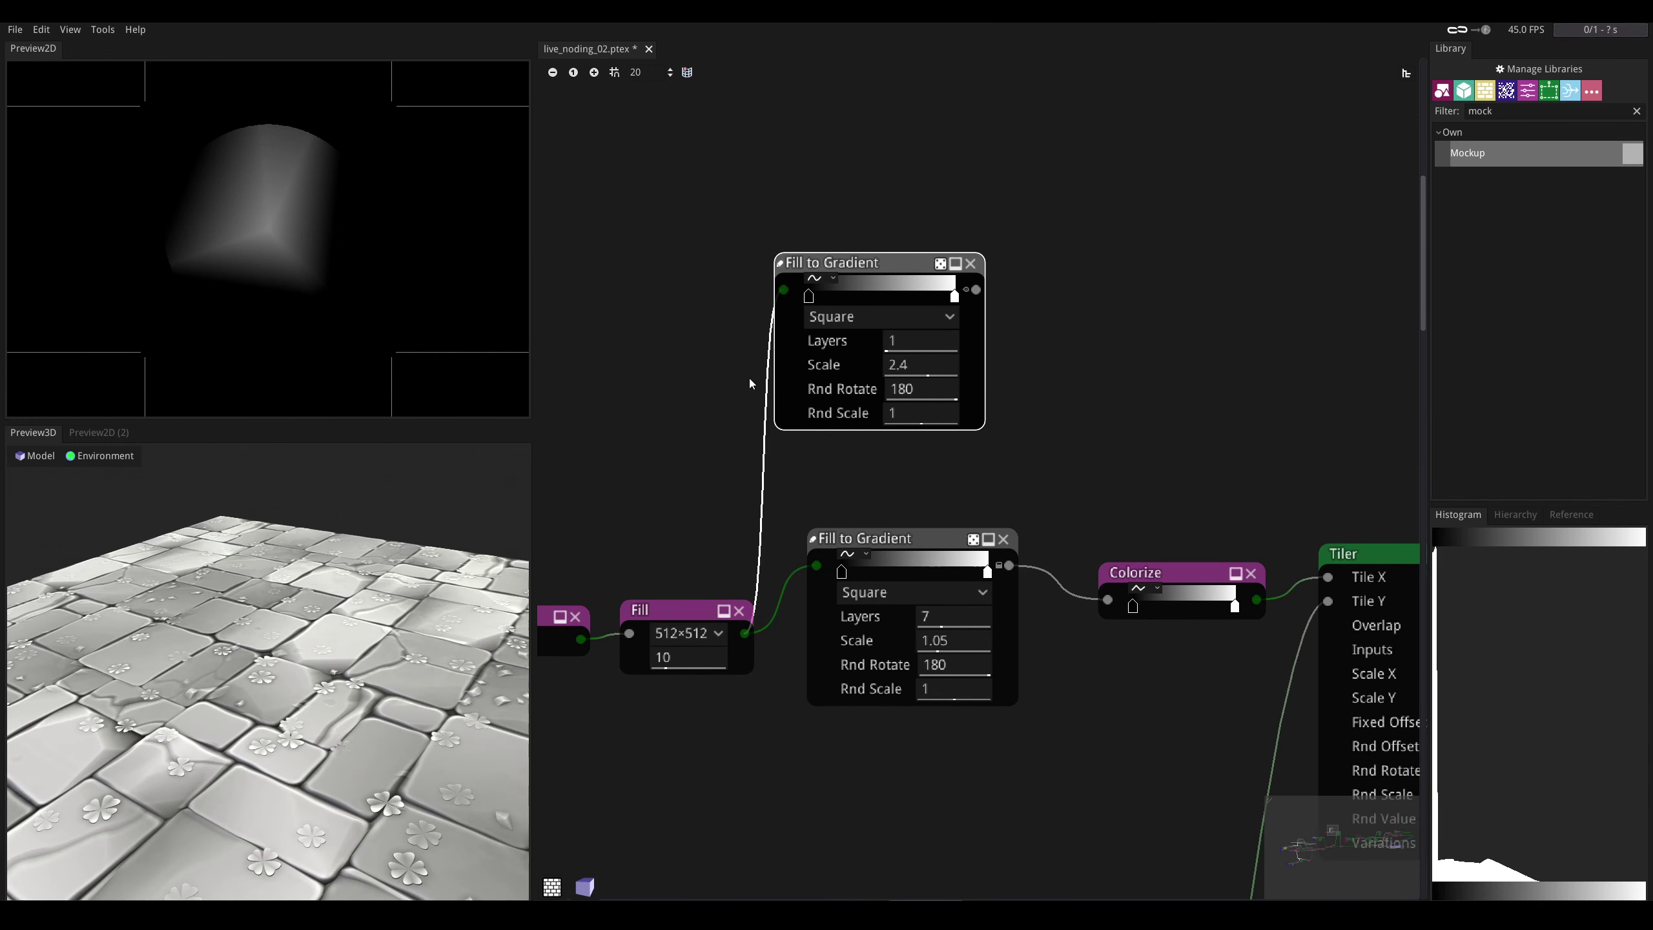
middle_click_drag(929, 296, 903, 297)
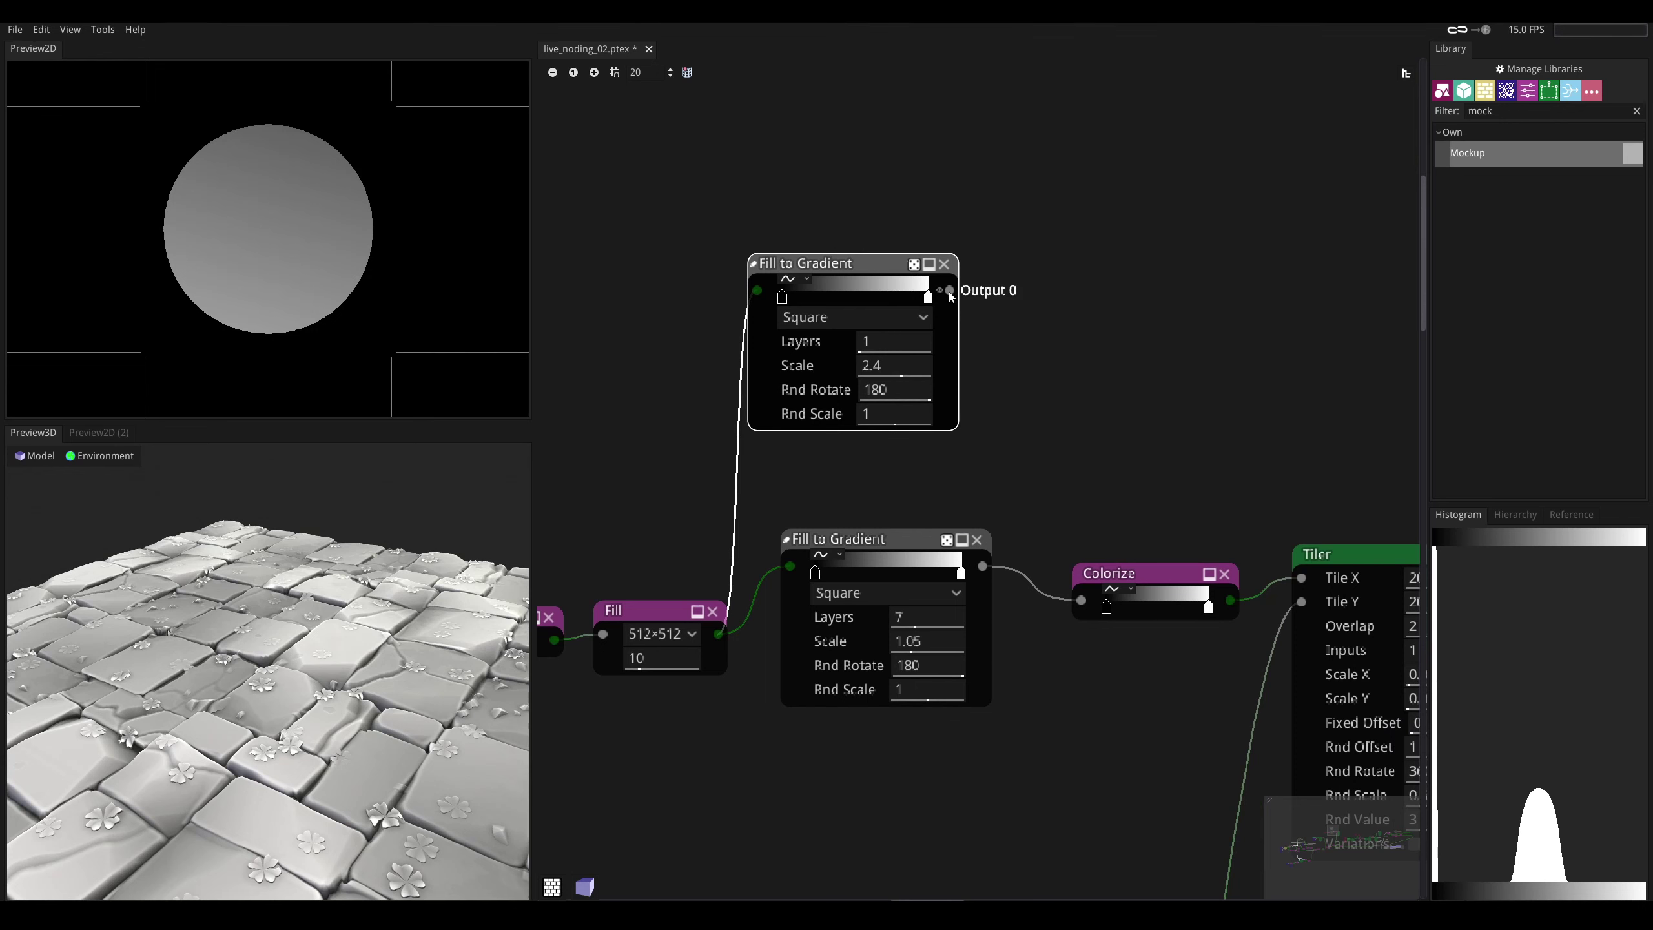
middle_click_drag(689, 209, 651, 246)
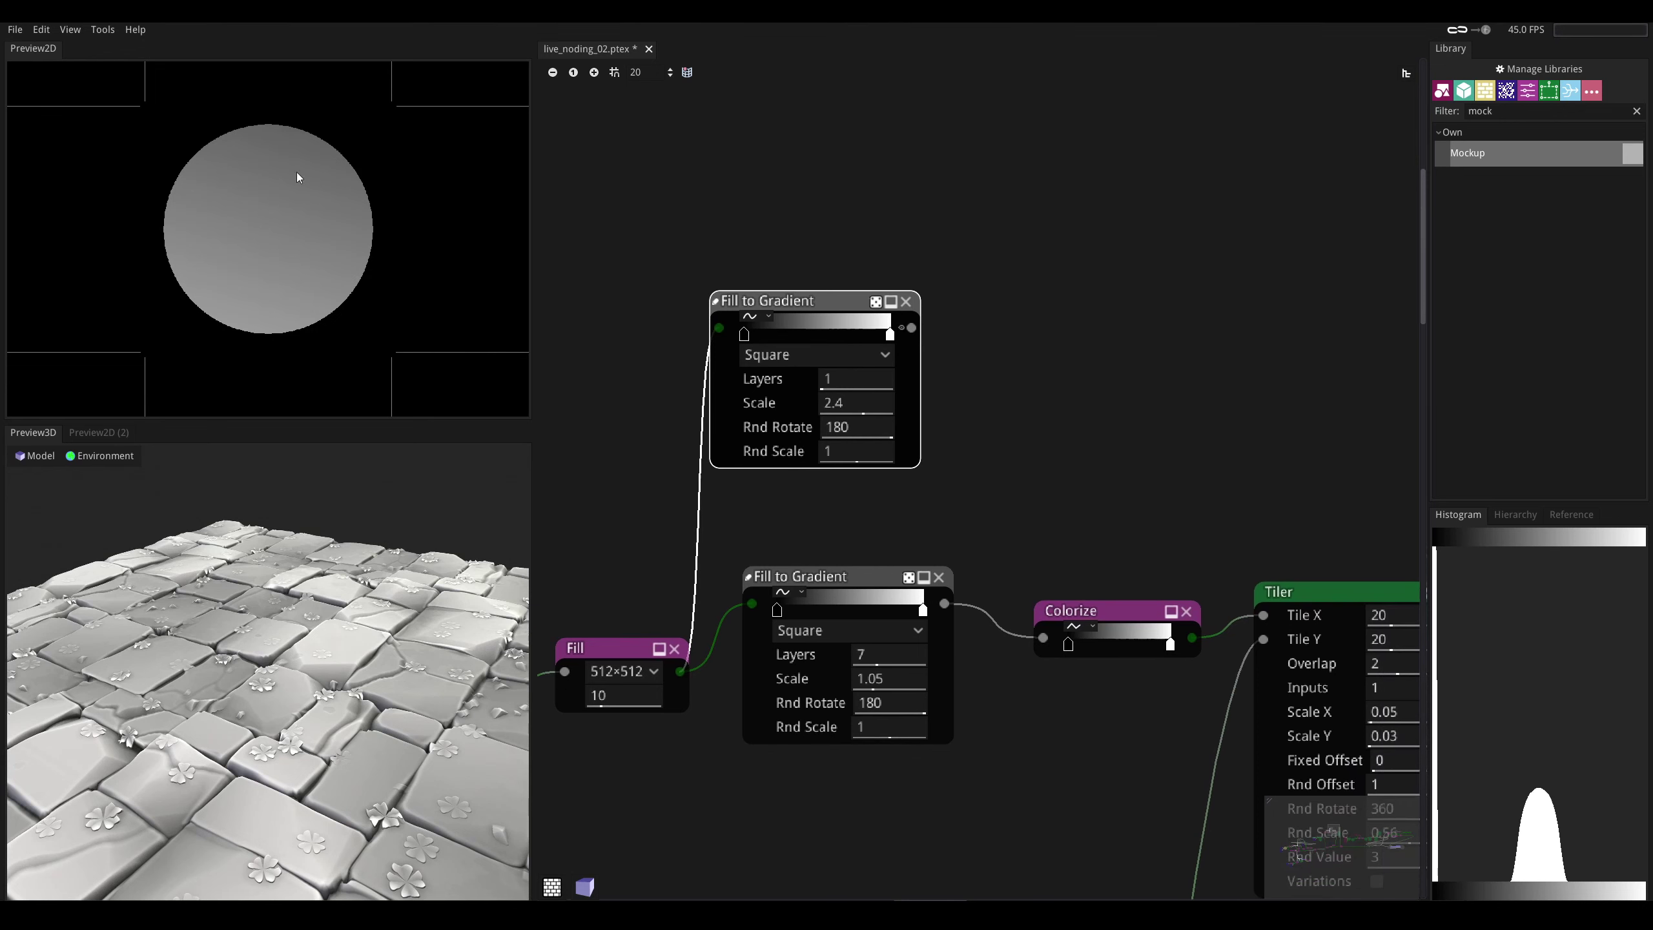
middle_click_drag(955, 425, 836, 354)
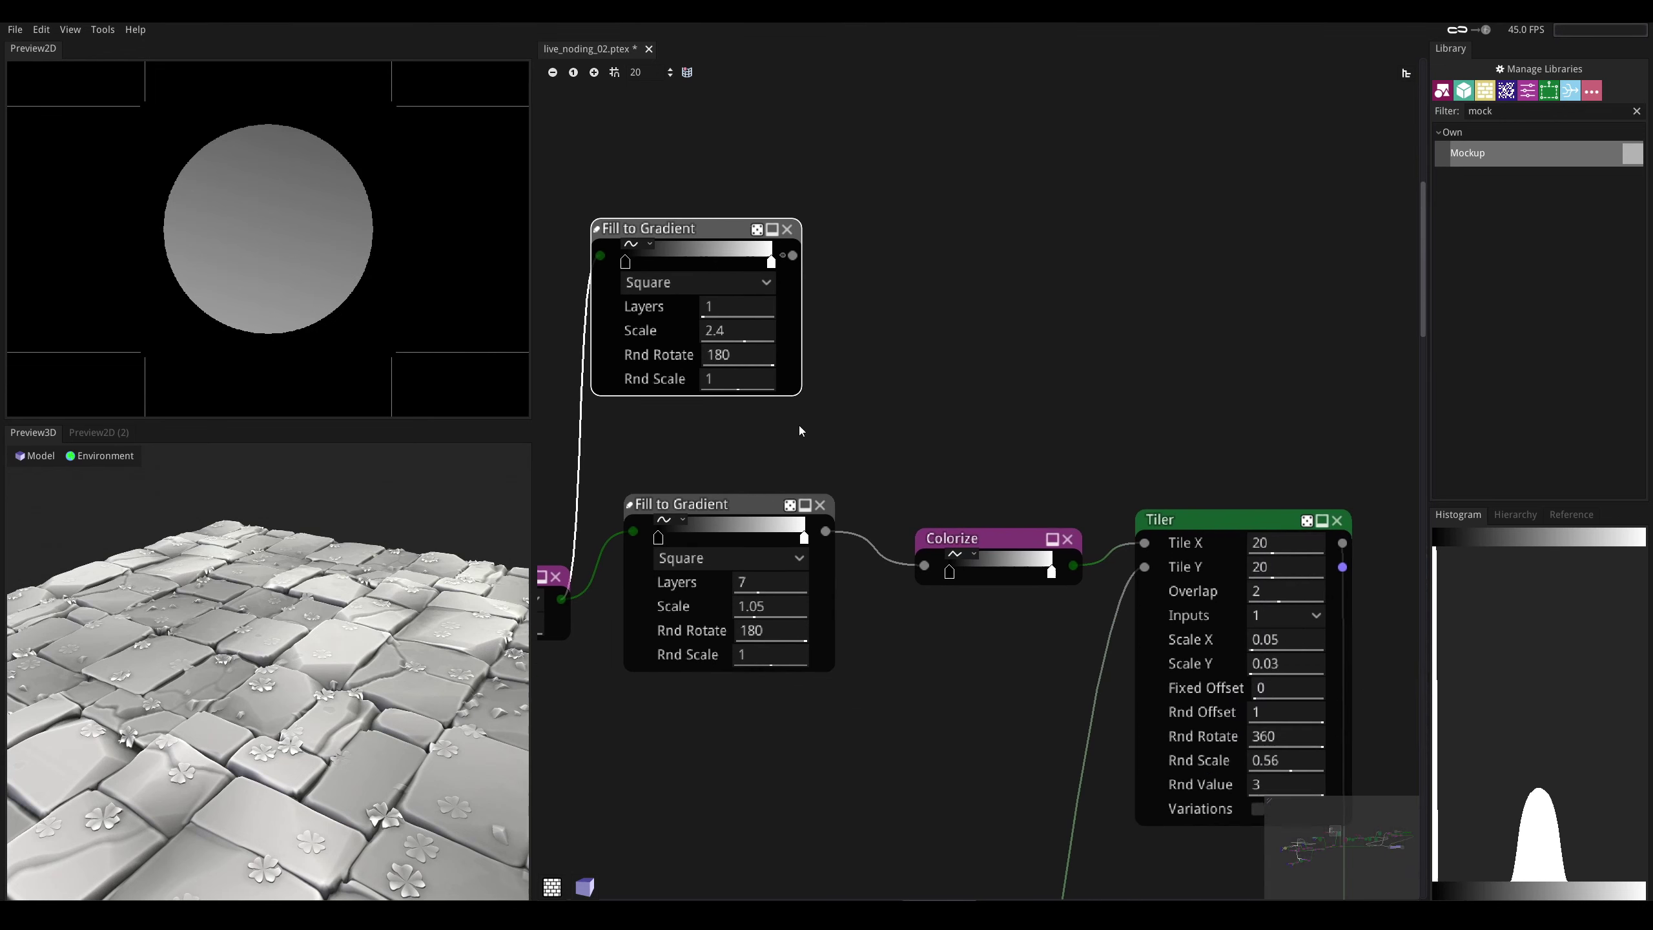
- Add a Blend filter node and place it beside the two Fill to Gradient nodes
left_click(946, 541)
right_click(924, 421)
type("ble")
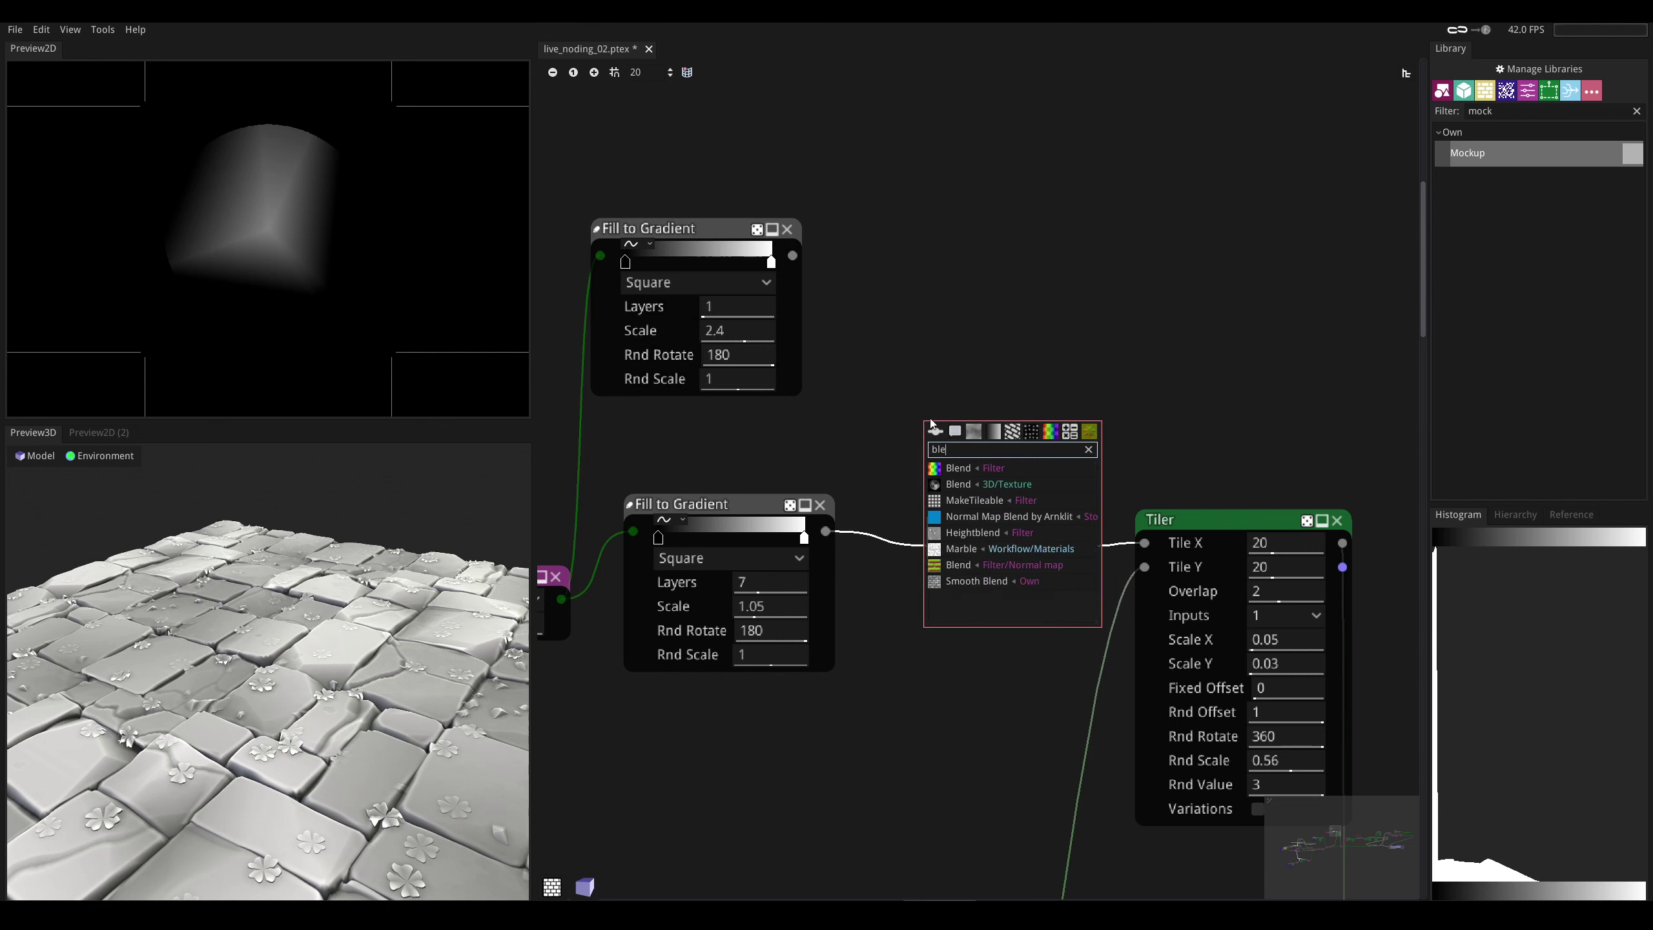
left_click(957, 467)
left_click_drag(947, 442, 887, 334)
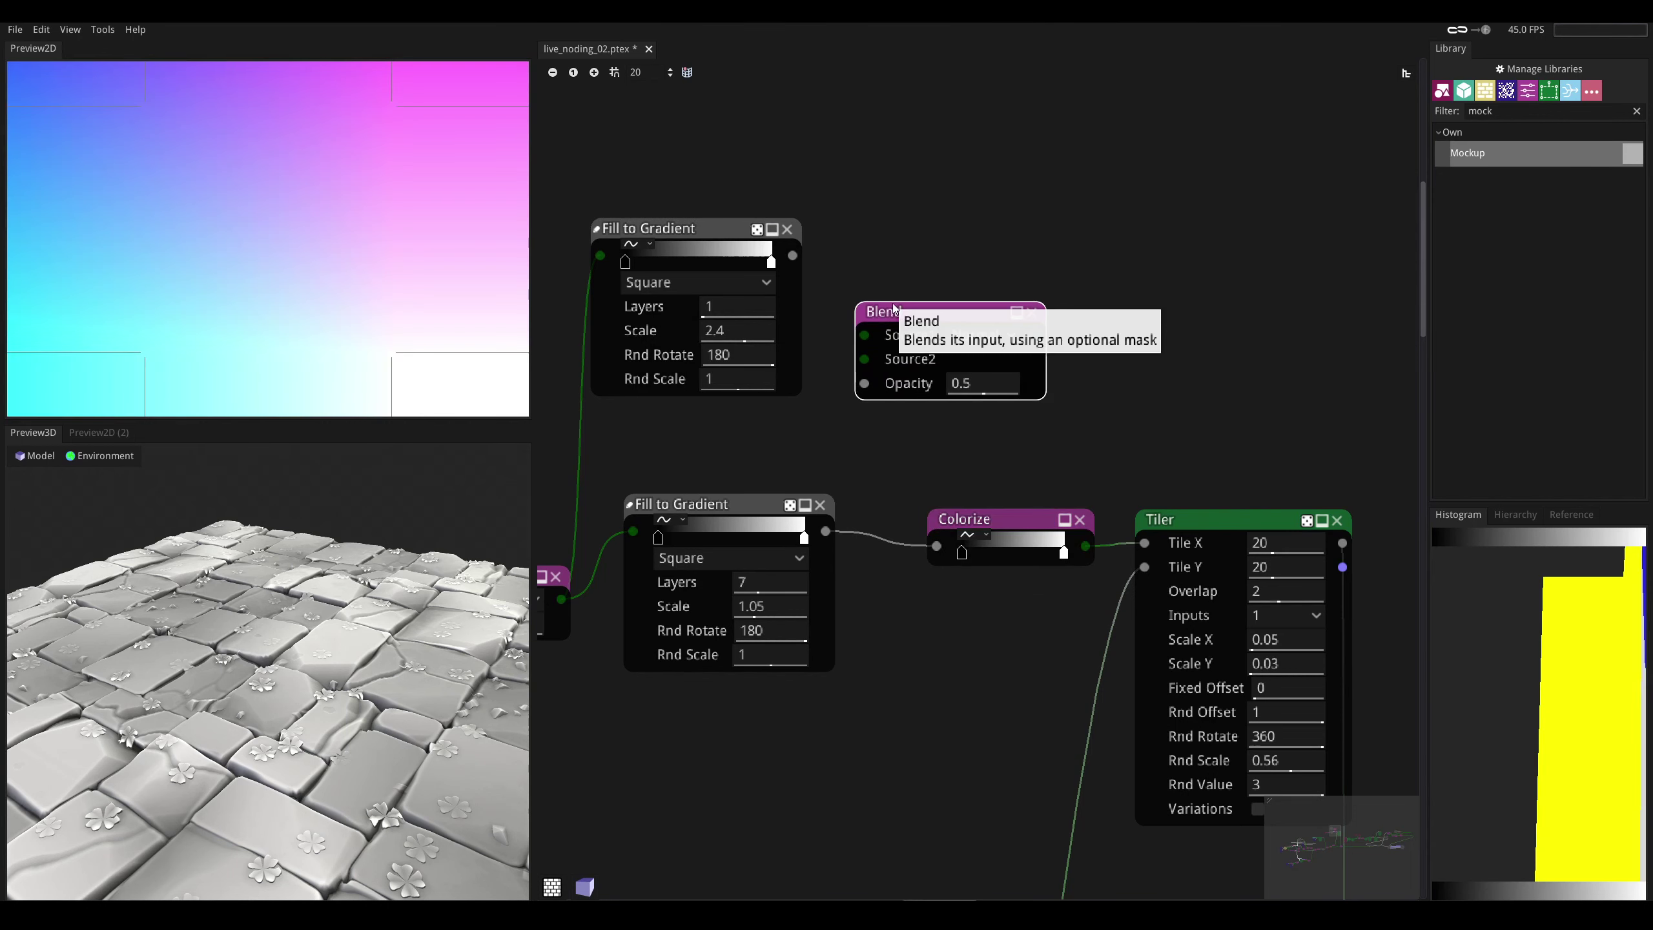
- Add a Math node above the Blend node, inspect its operations and the blend modes, and remove the Math node
right_click(1008, 234)
type("math")
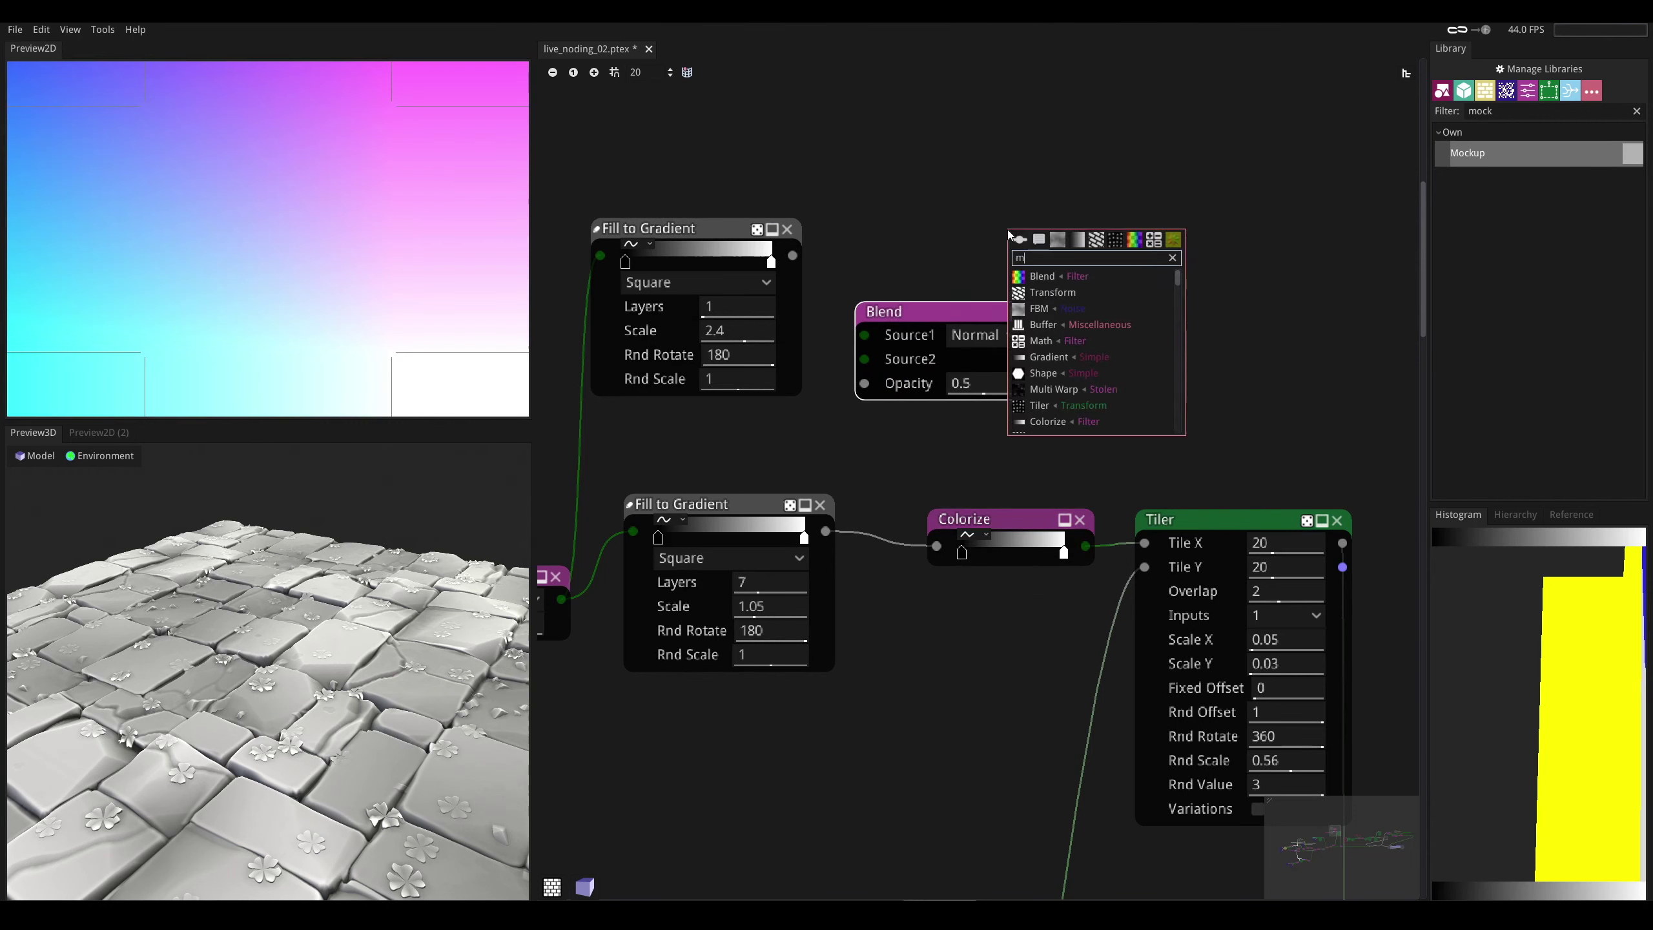
key("Return")
left_click_drag(1039, 244, 903, 172)
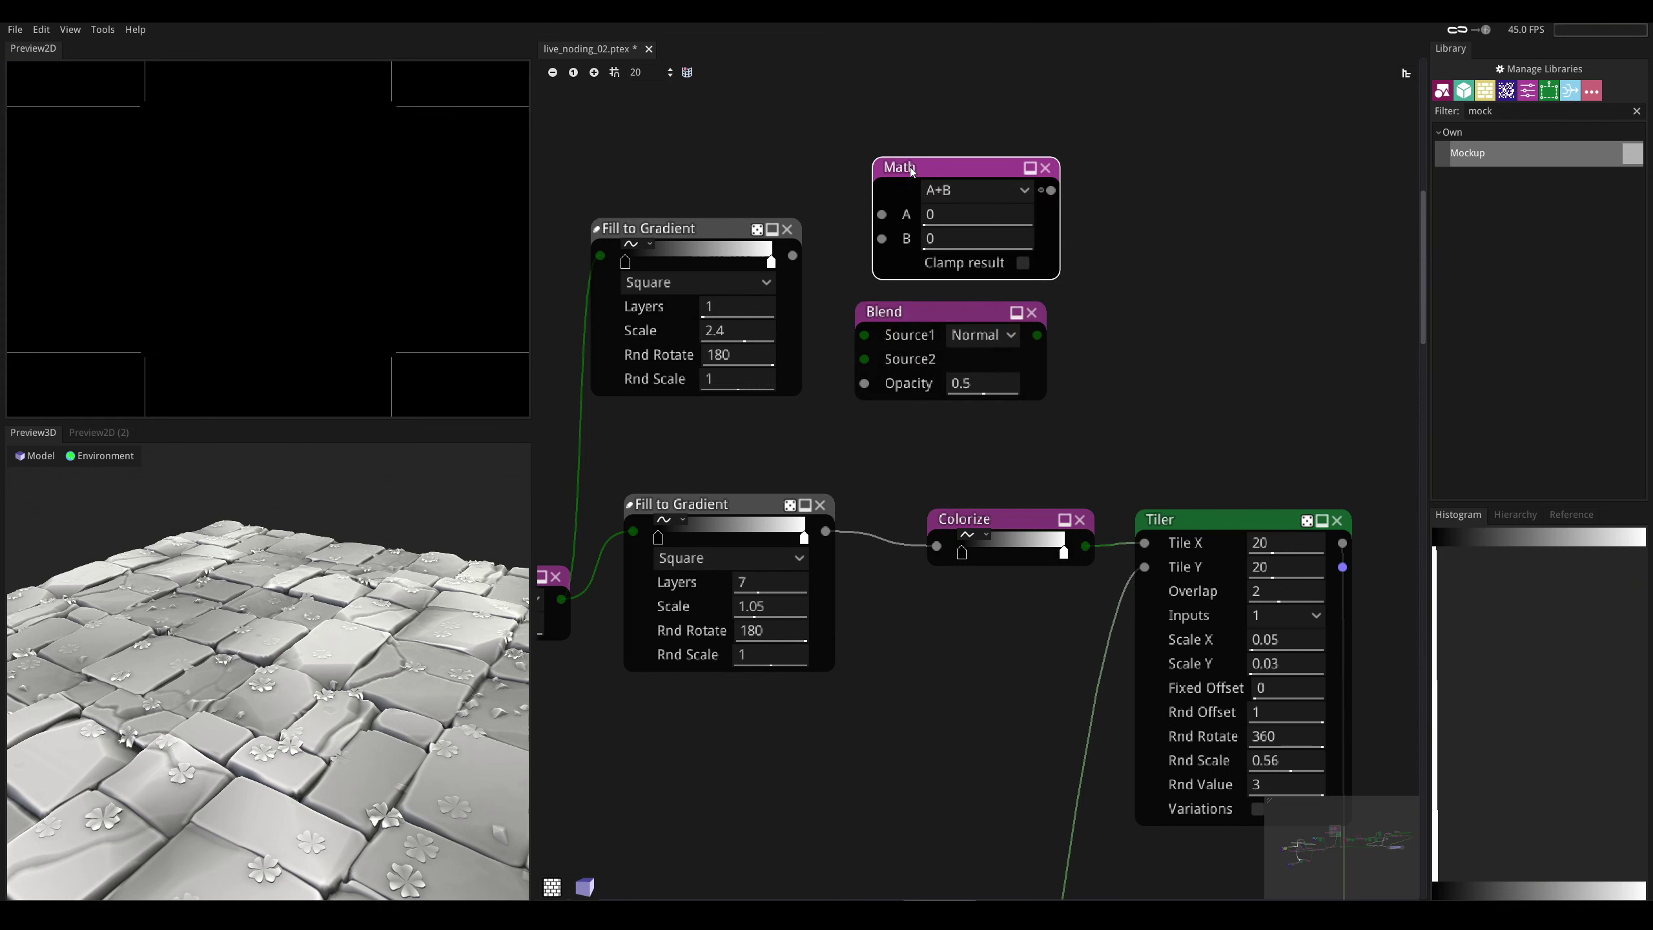
middle_click_drag(871, 262, 919, 347)
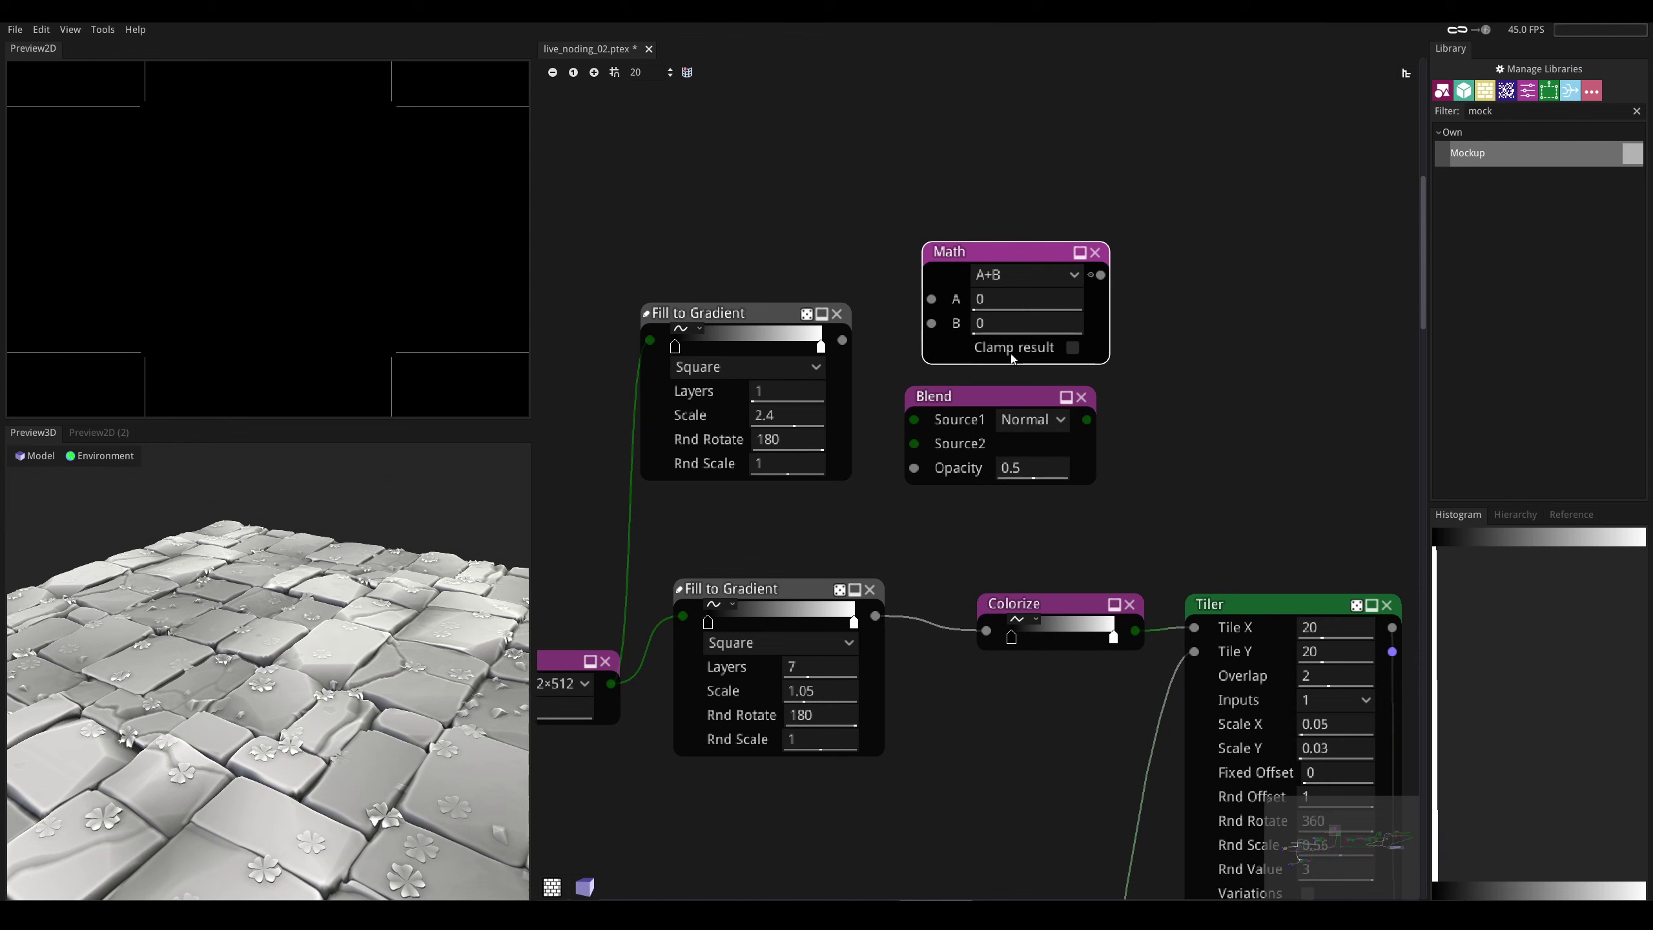
left_click(1000, 277)
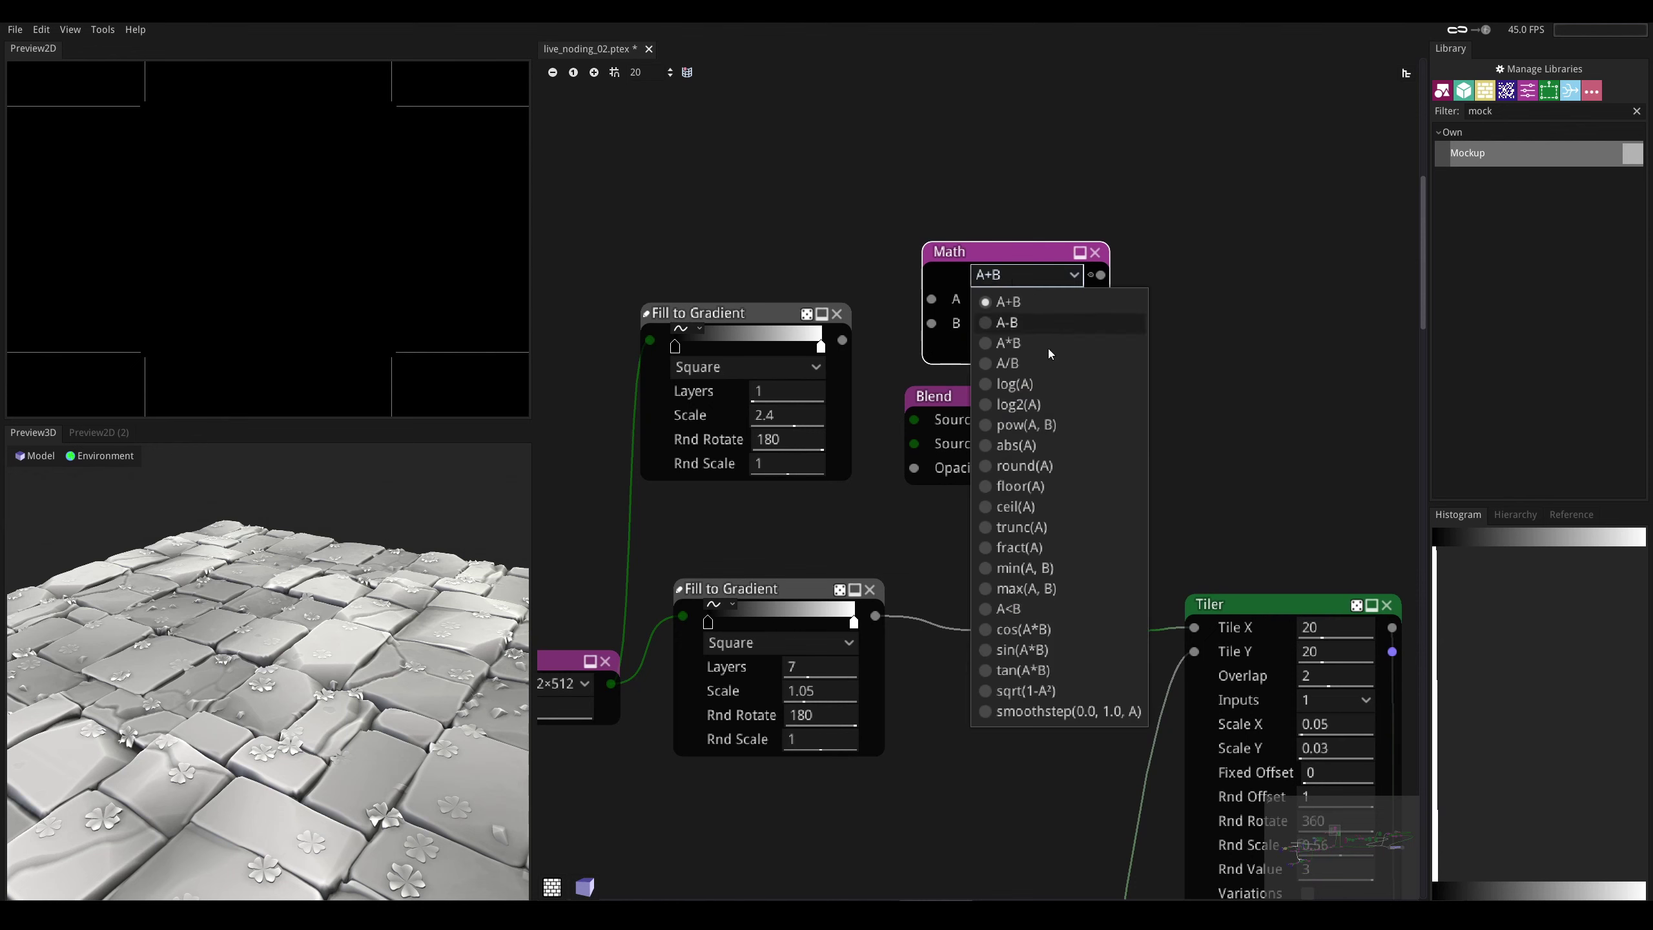
left_click(869, 378)
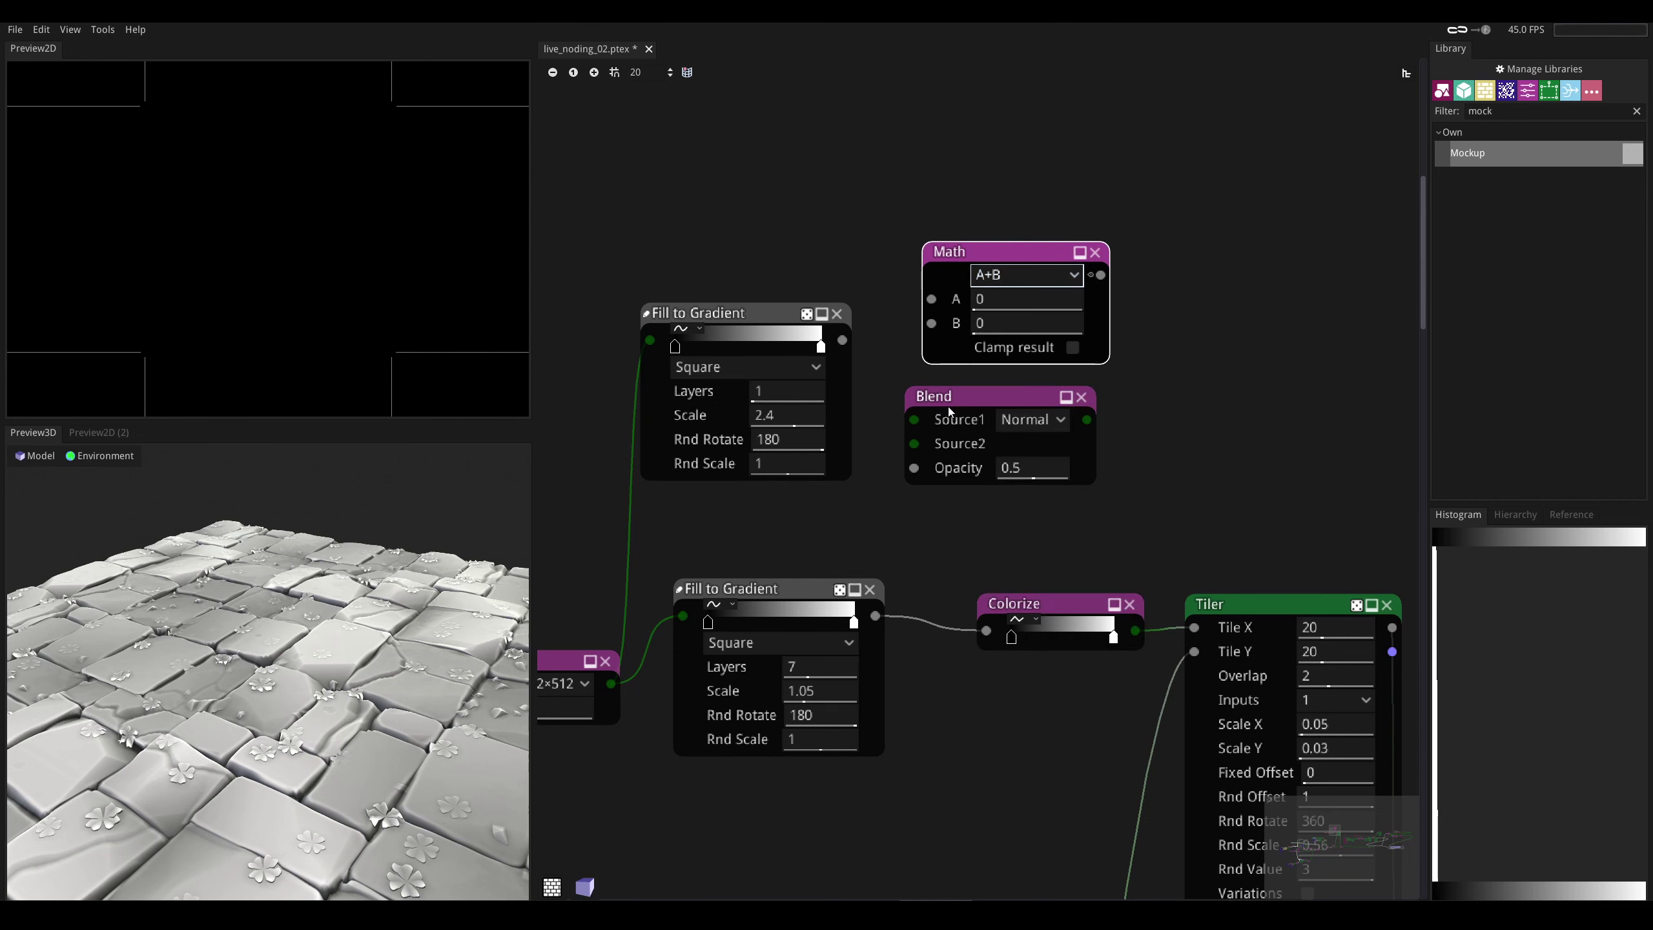
left_click(1031, 418)
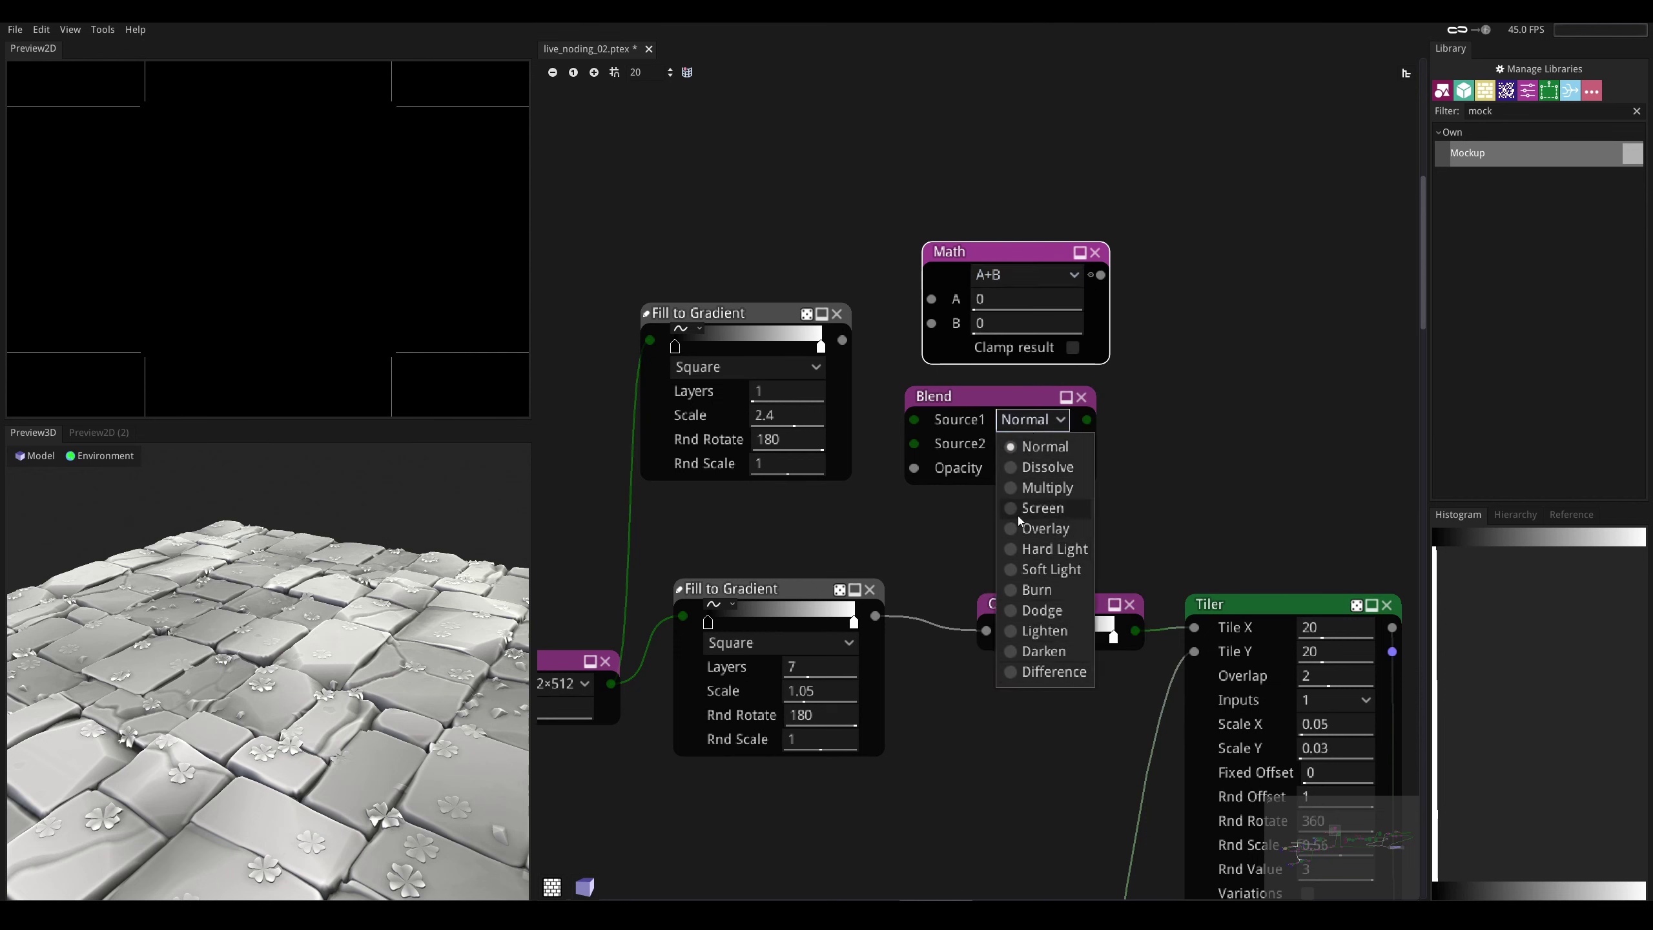
left_click(971, 387)
left_click(1094, 252)
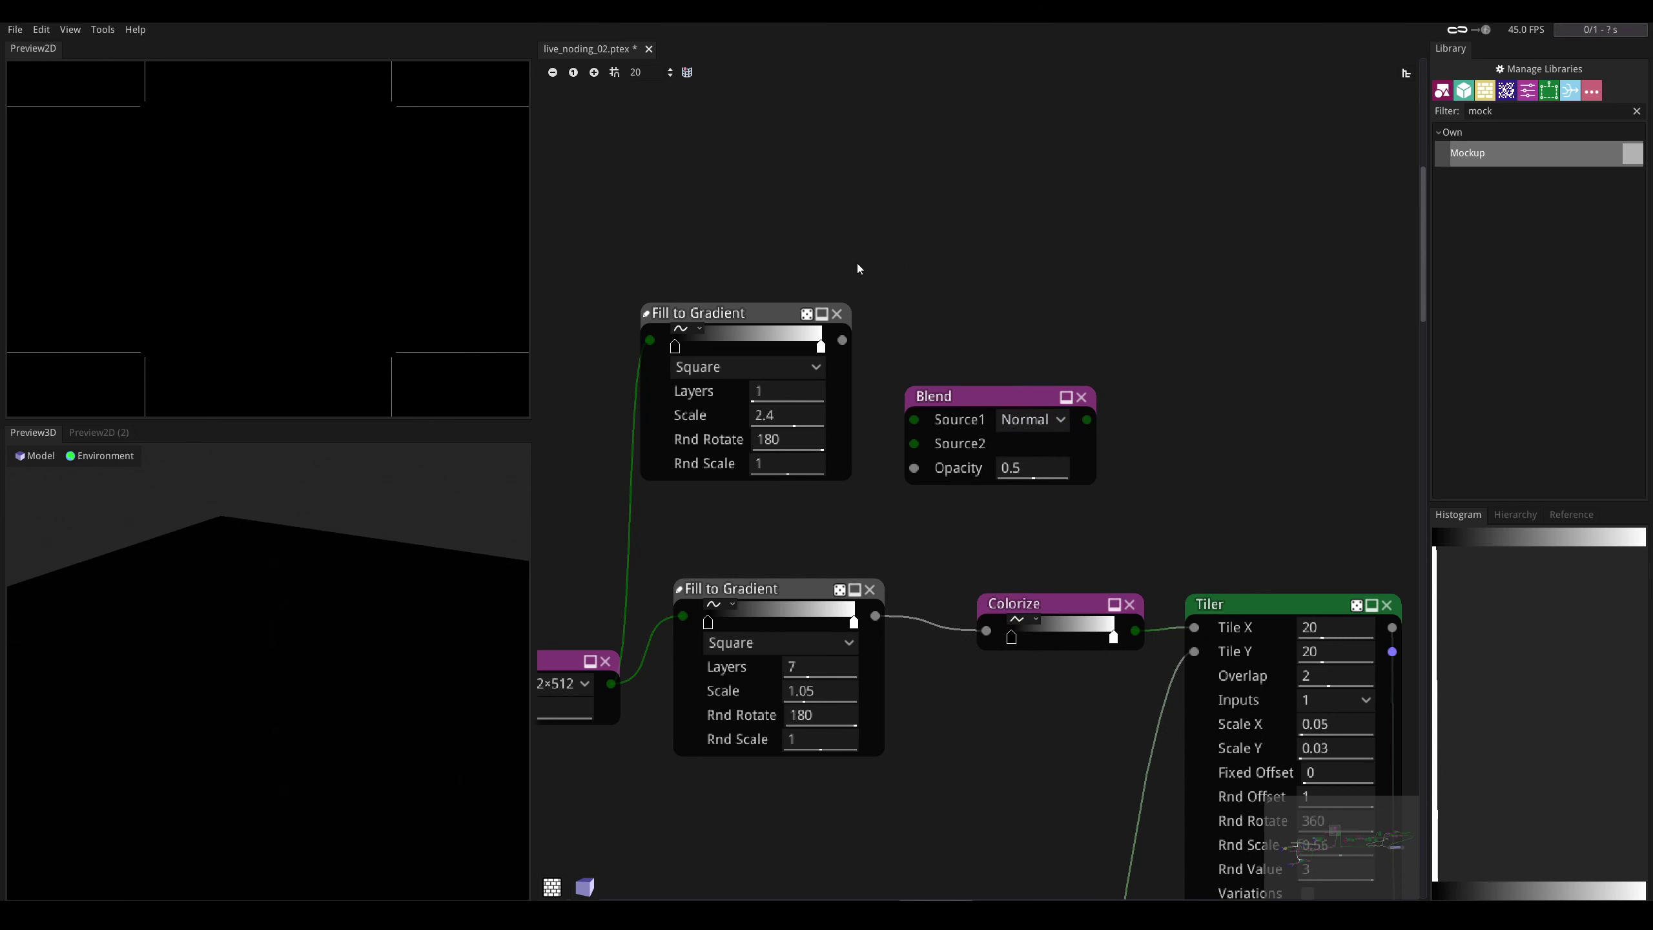
- Move the group of nodes from Shape through both Fill to Gradient nodes and Blend away from Colorize to make room
middle_click_drag(917, 380, 1013, 398)
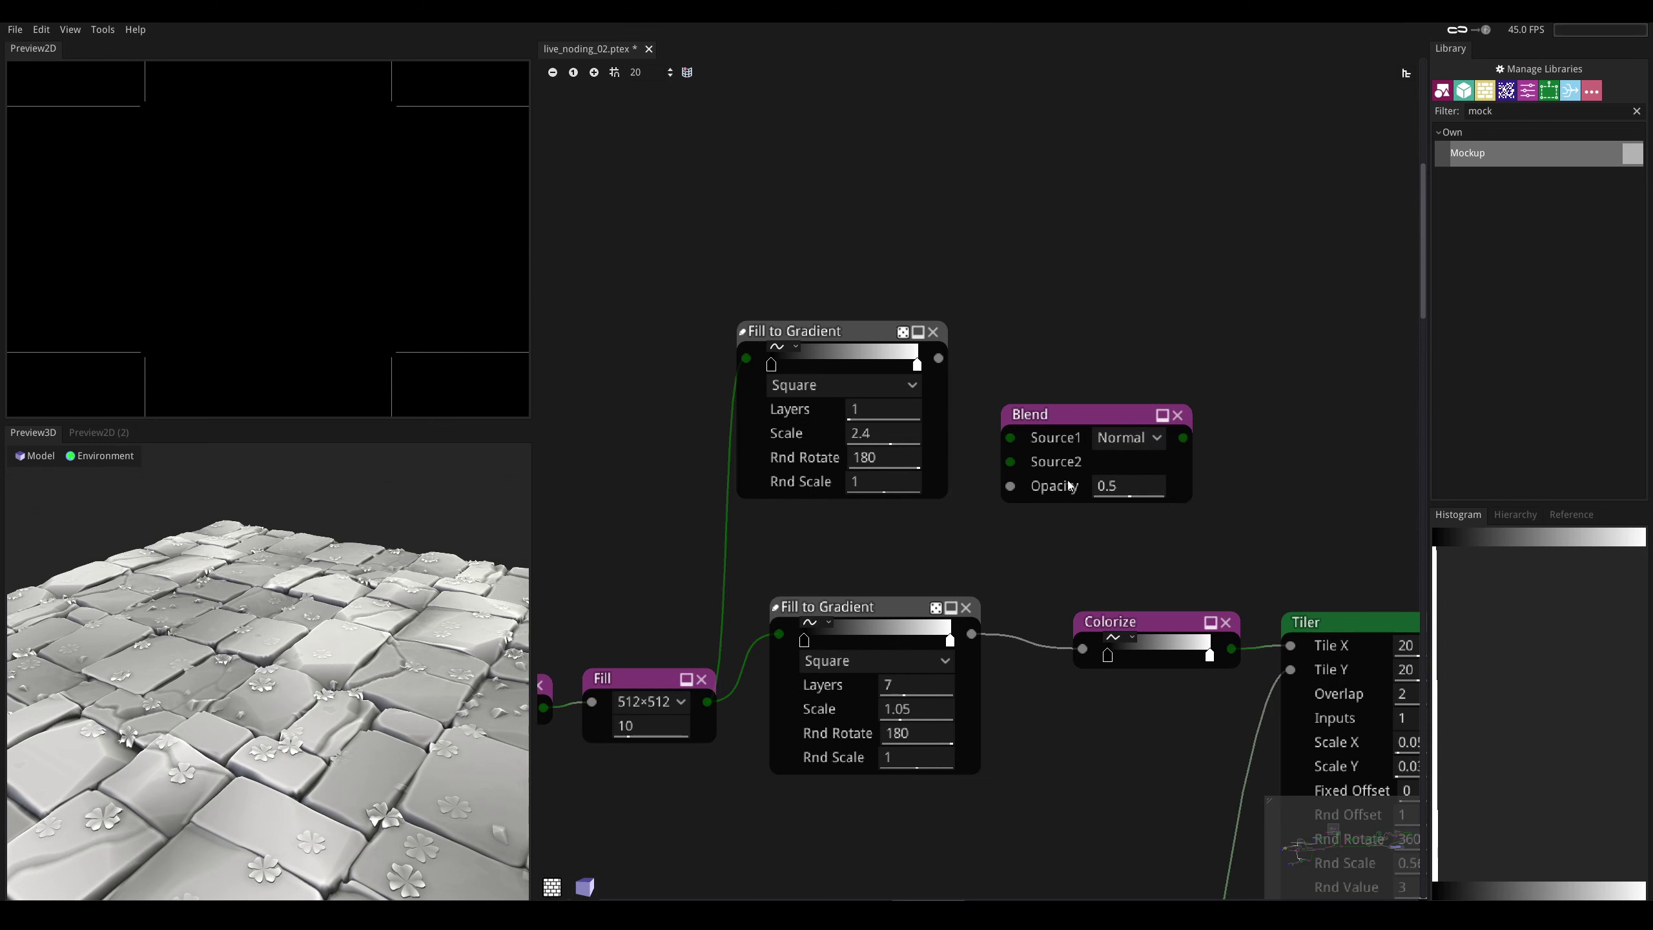
scroll(1040, 459, "down", 5)
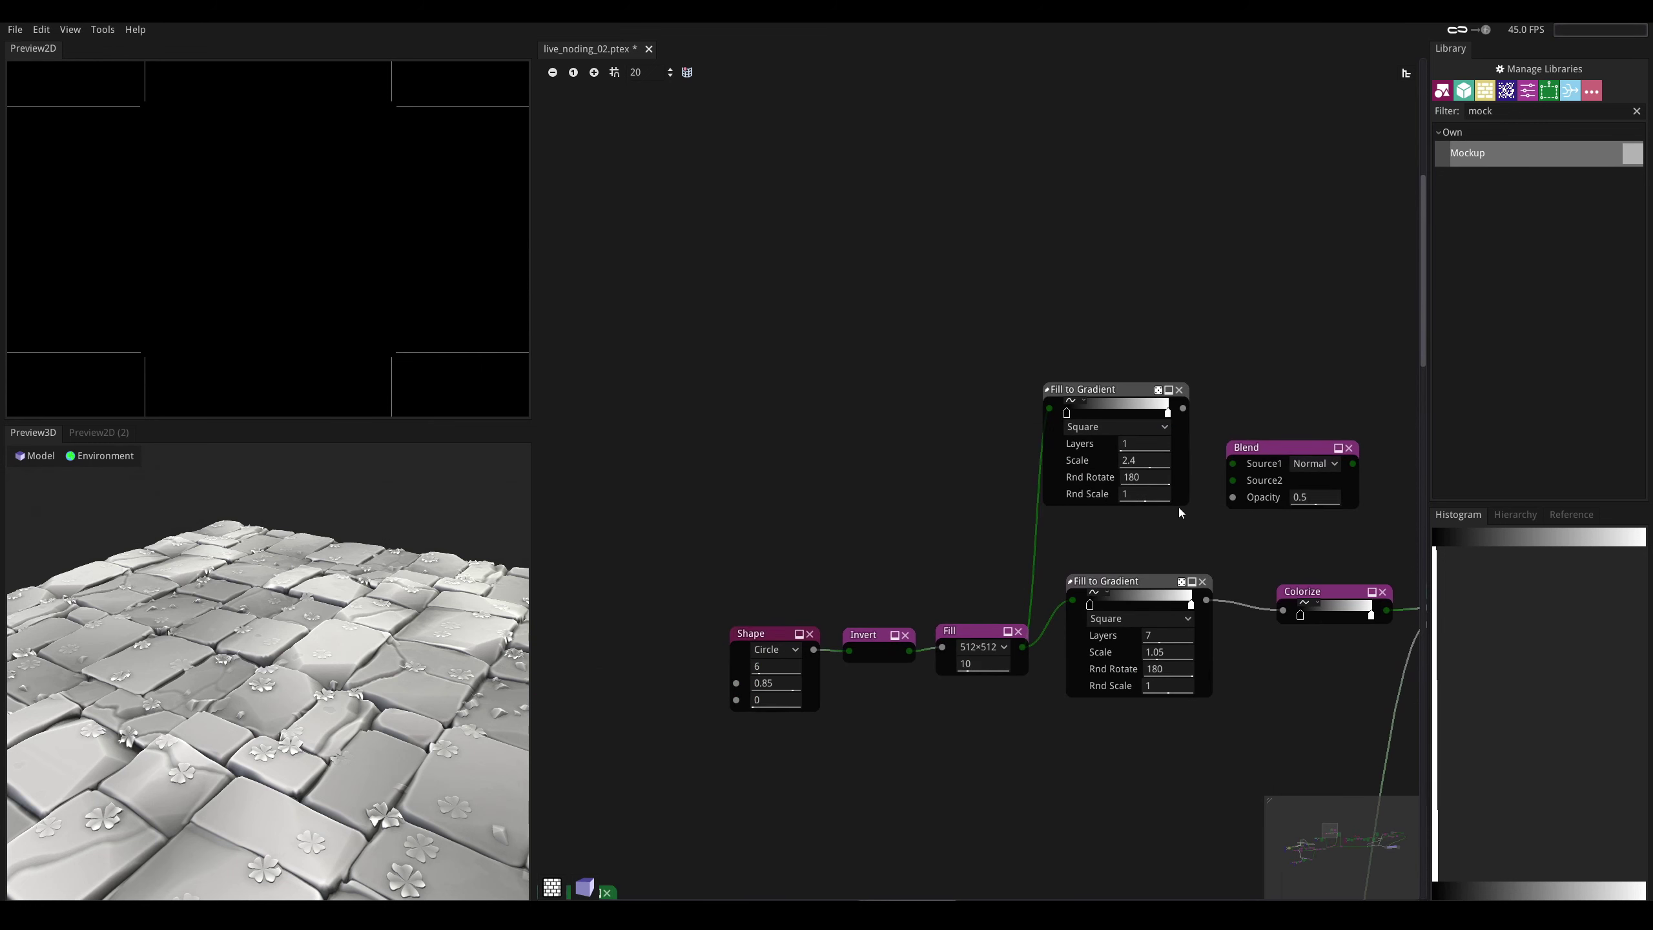
left_click_drag(664, 357, 1224, 767)
left_click_drag(1162, 493, 1073, 505)
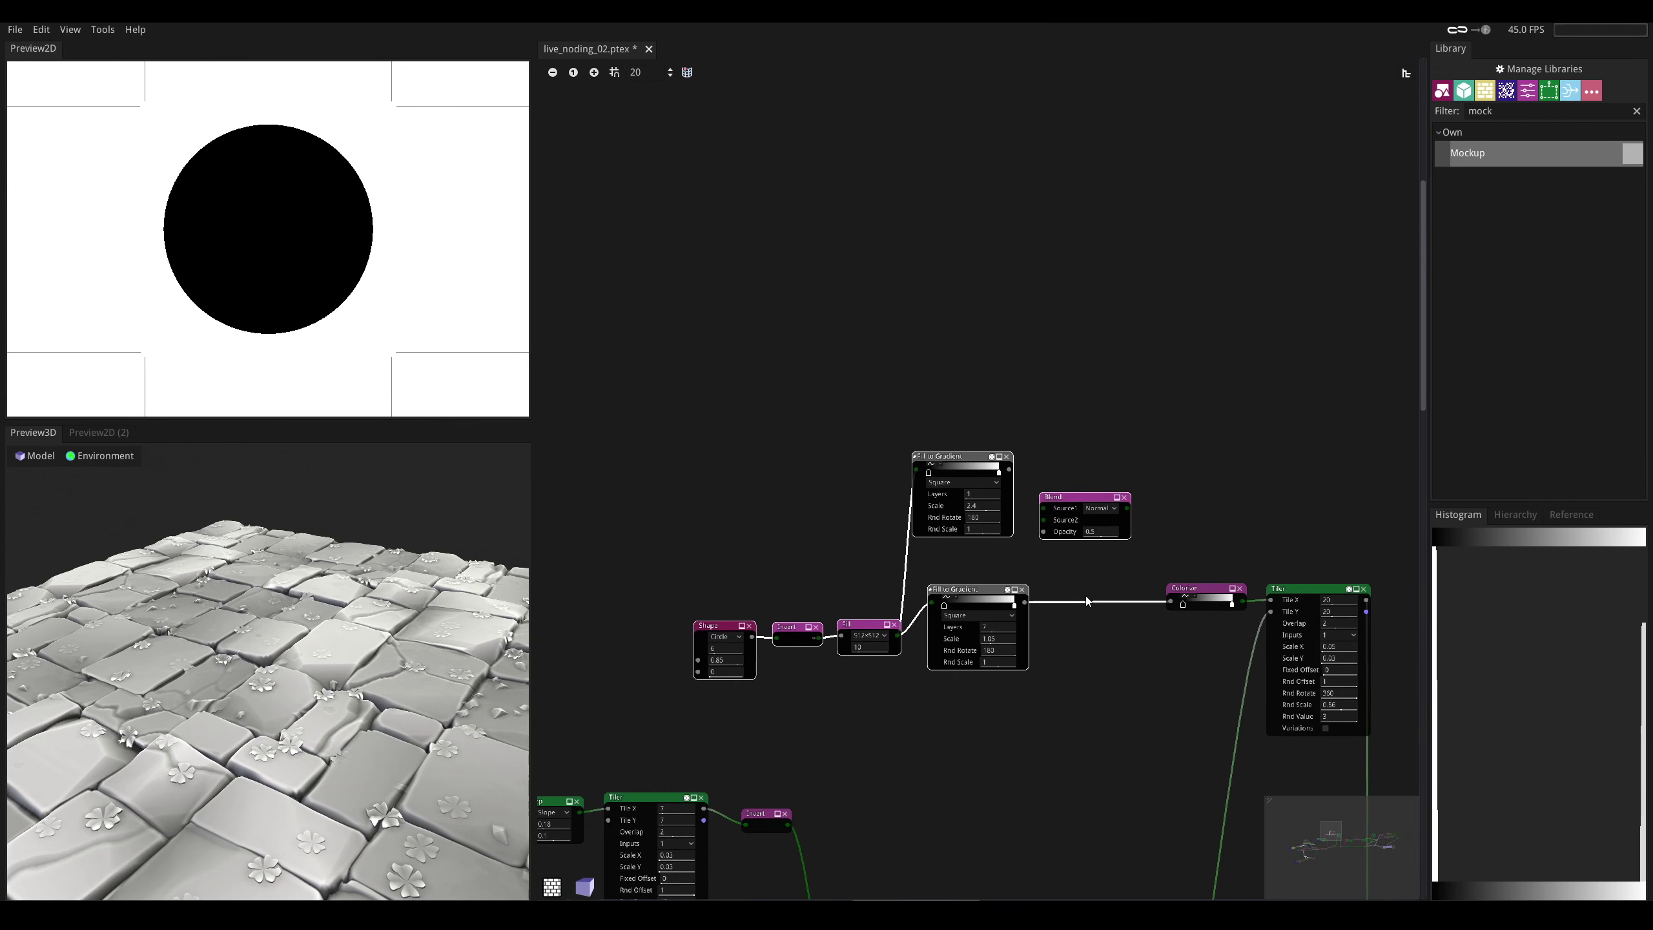
- Connect the single-layer Fill to Gradient to the Blend node's Source1 and the seven-layer one to its Source2
scroll(1073, 521, "up", 5)
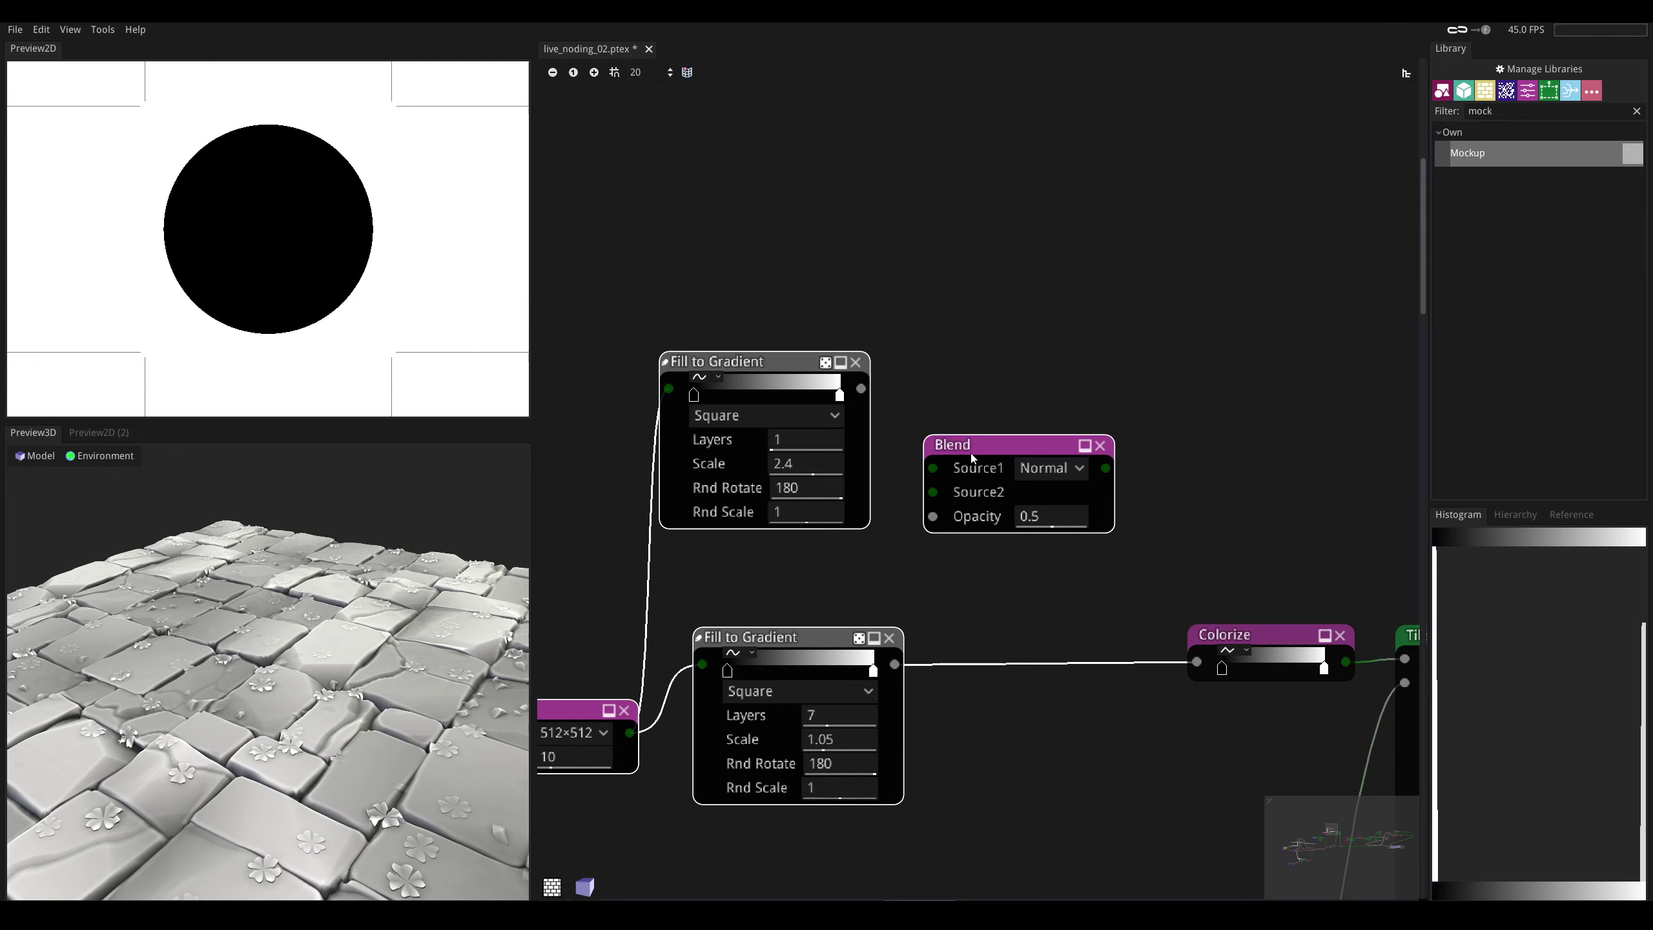
left_click_drag(954, 432, 1040, 512)
left_click(959, 395)
left_click_drag(870, 647, 977, 539)
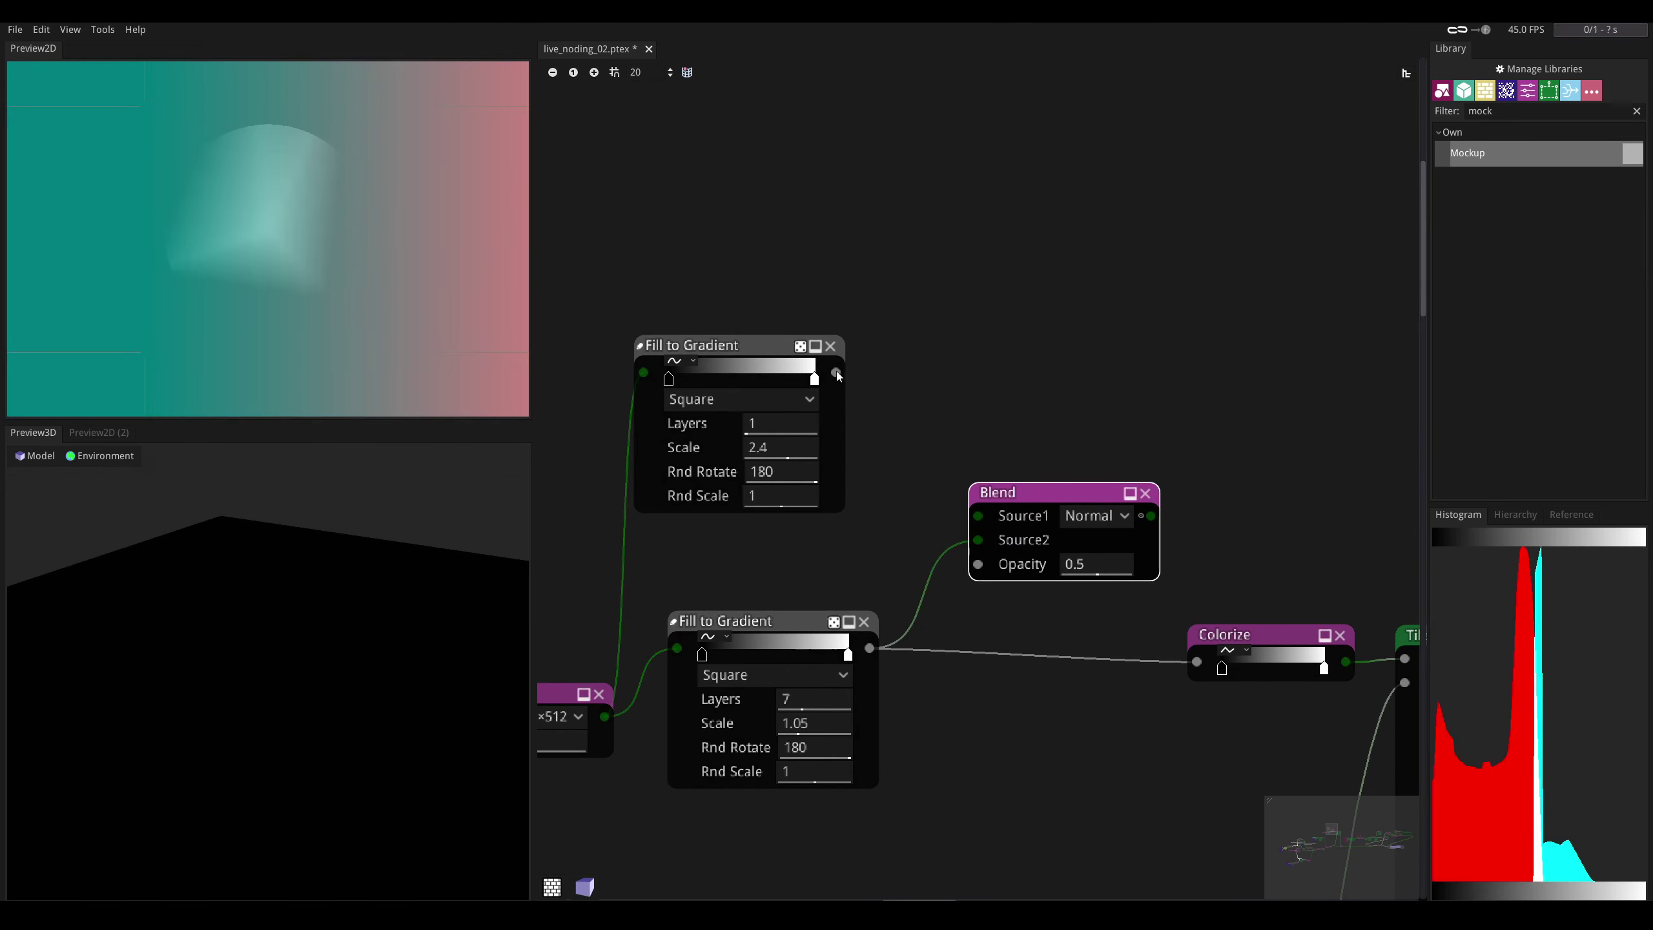
left_click_drag(836, 372, 971, 518)
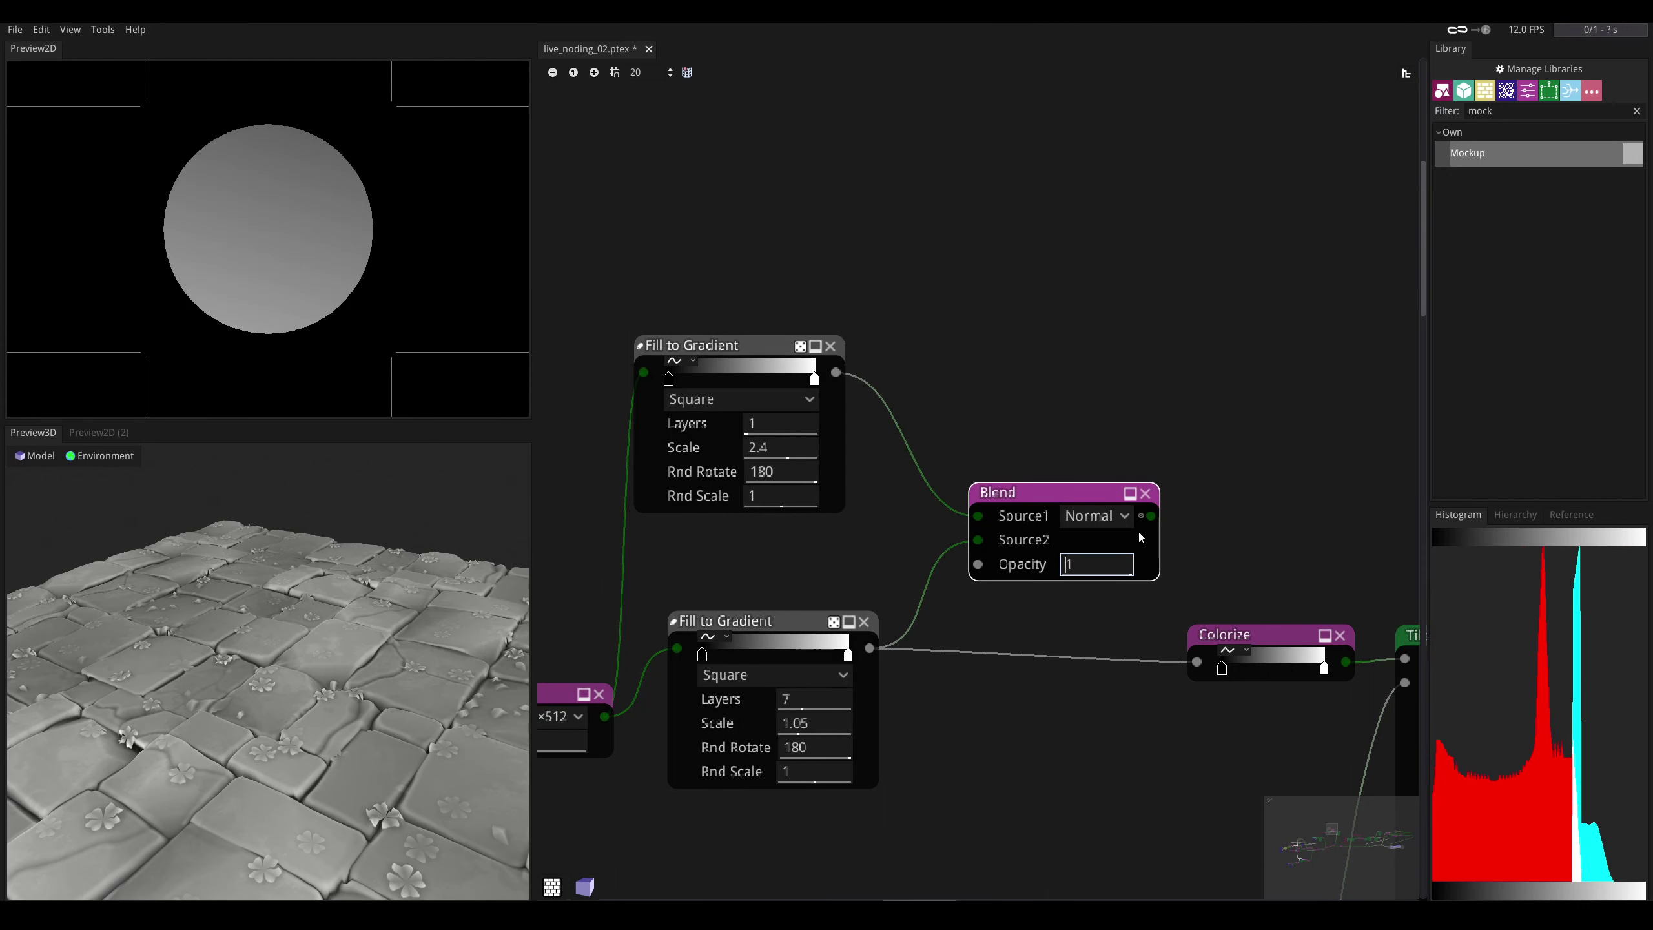
- Set the Blend node to Darken mode with Opacity 1 and nudge it toward Colorize
left_click(1105, 521)
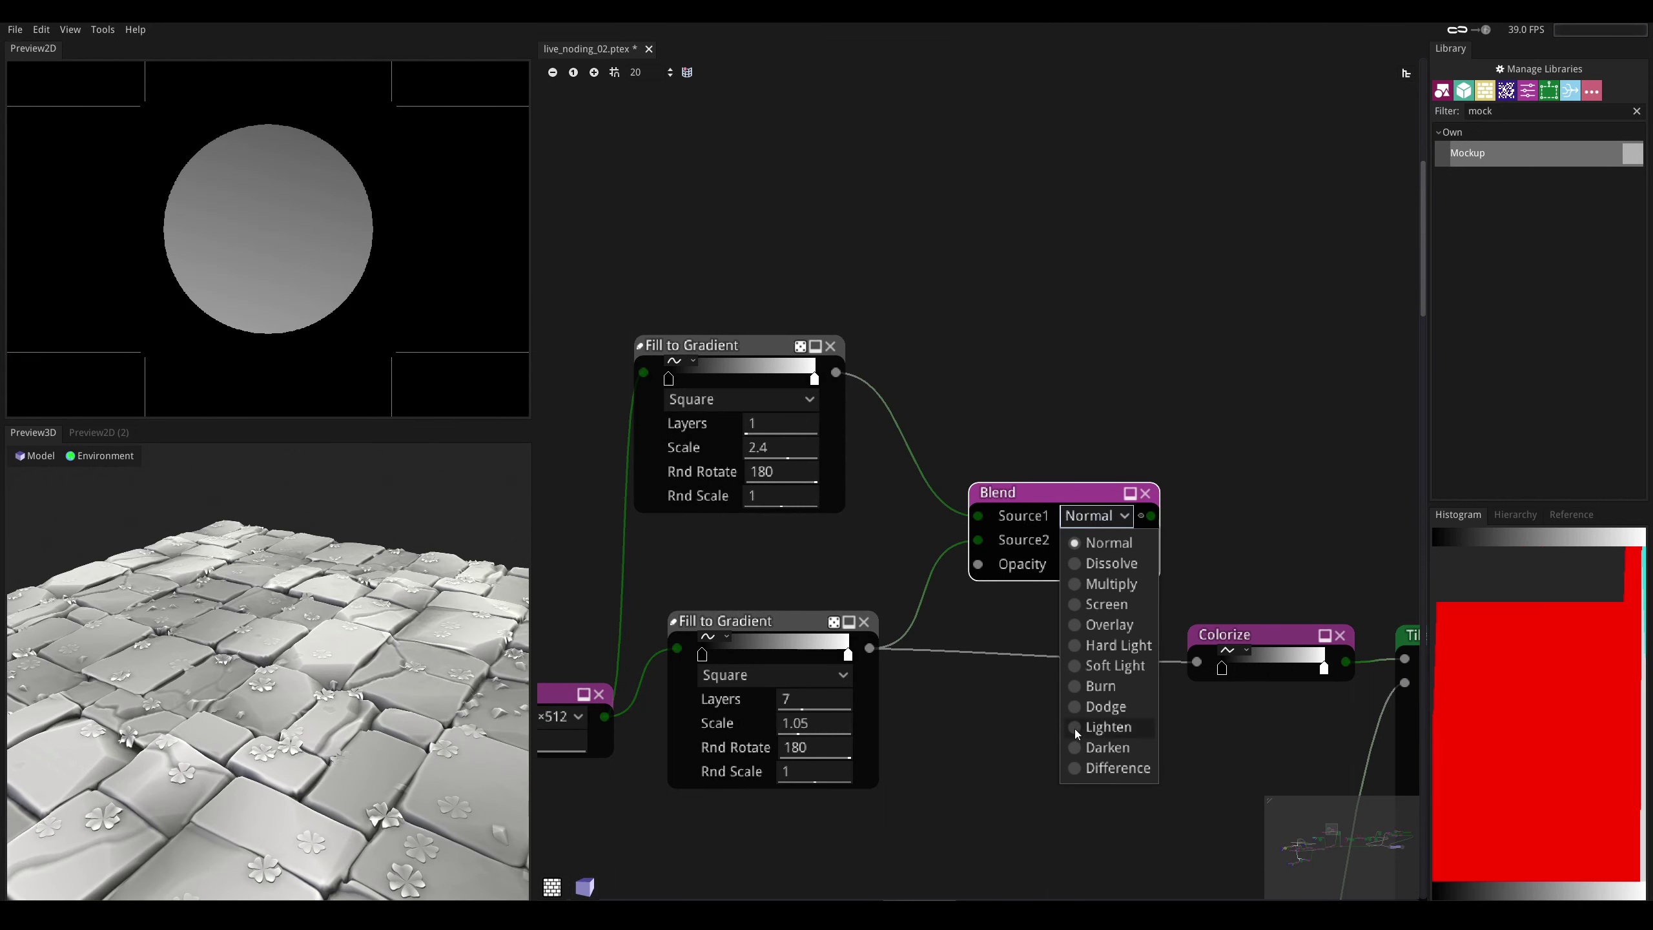
left_click(1106, 747)
left_click_drag(1003, 508, 1020, 517)
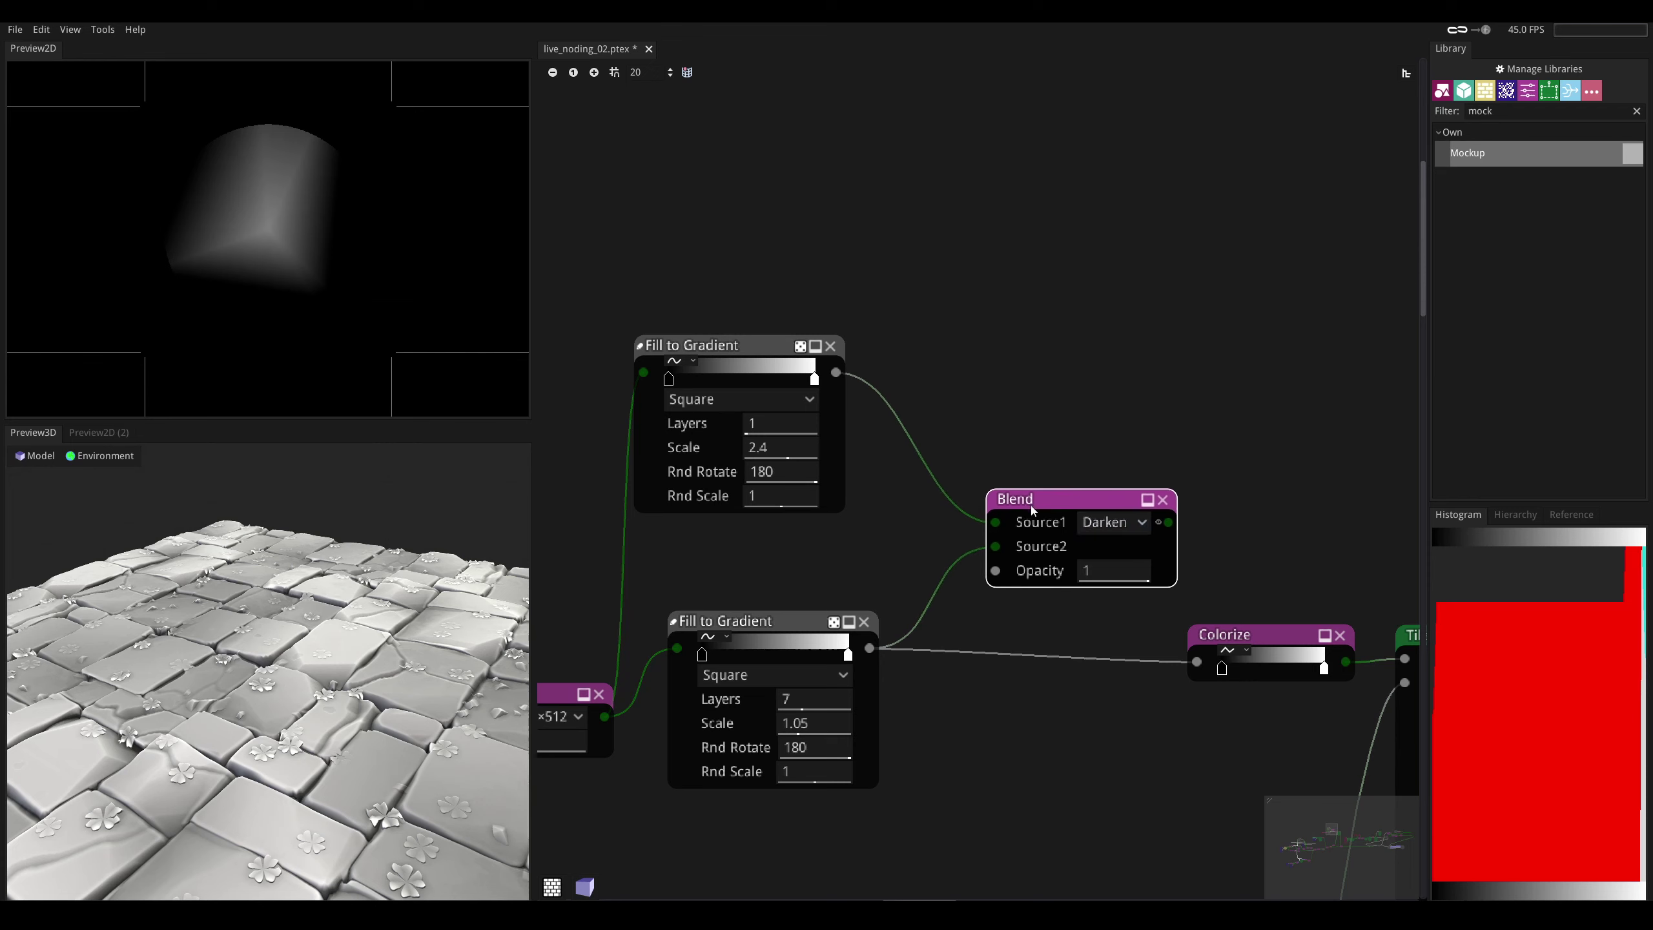
- Shift the single-layer gradient's black stop toward the white stop and connect the Blend output to Colorize in place of the direct link
mouse_move(814, 379)
left_mouse_down()
mouse_move(741, 379)
mouse_move(815, 380)
left_mouse_up()
left_click_drag(673, 380, 716, 381)
left_click_drag(1169, 524, 1204, 667)
left_click_drag(1090, 504, 1063, 553)
left_click_drag(446, 548, 491, 579)
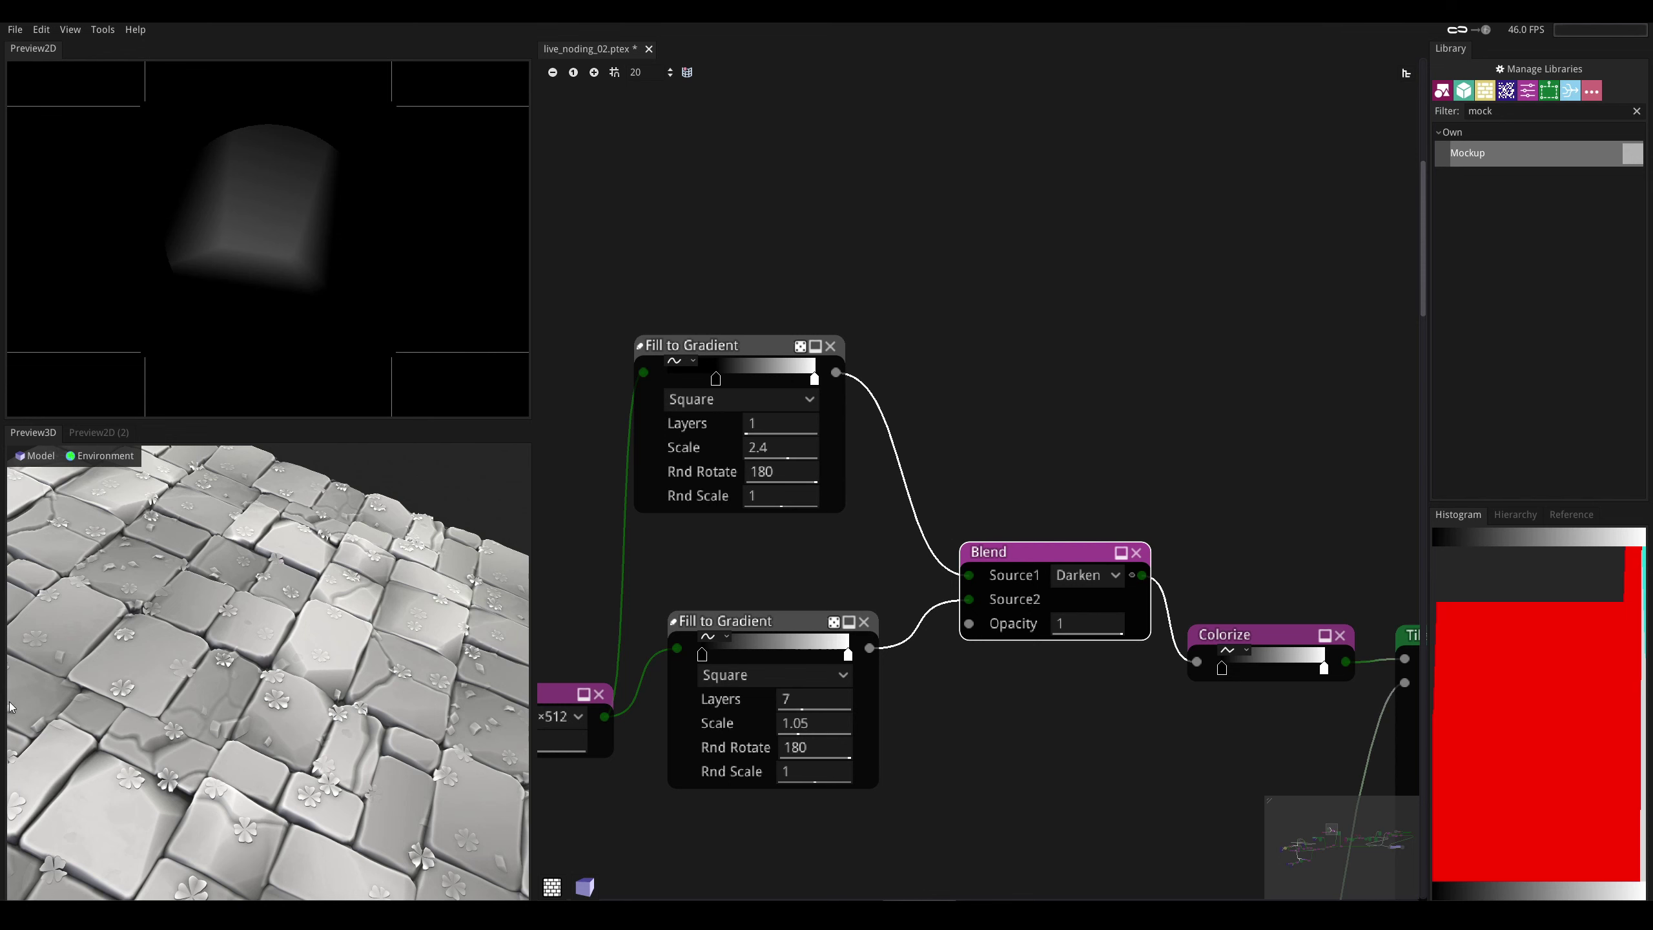
scroll(10, 707, "up", 4)
left_click_drag(10, 707, 14, 762)
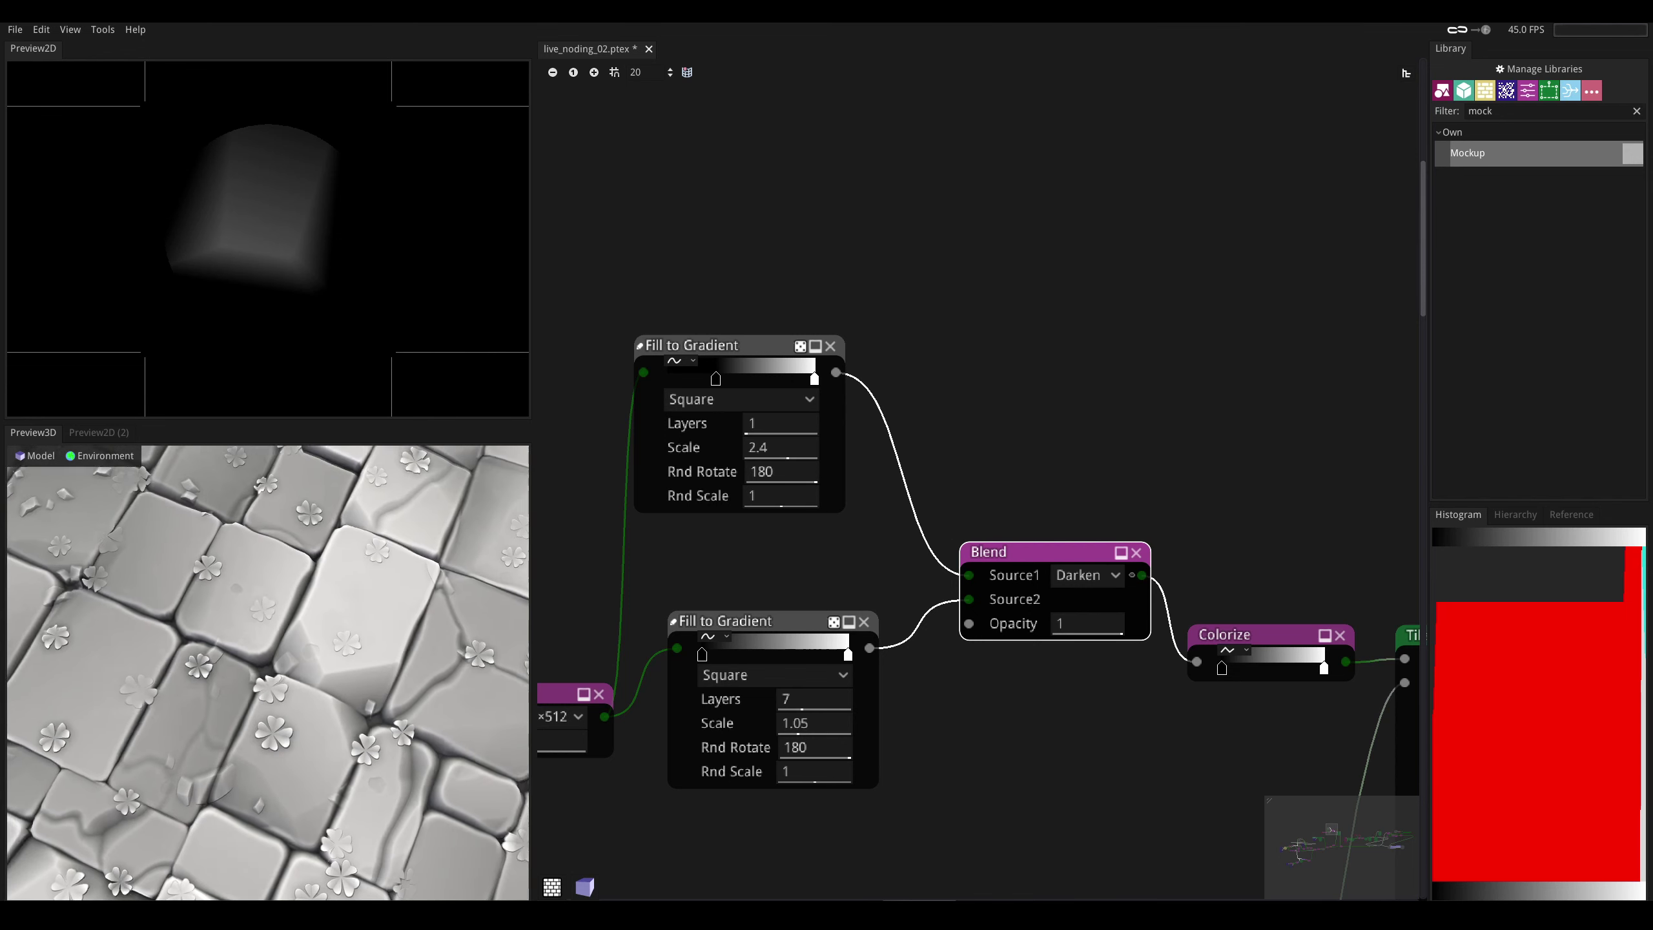
scroll(973, 610, "down", 3)
scroll(919, 622, "up", 3)
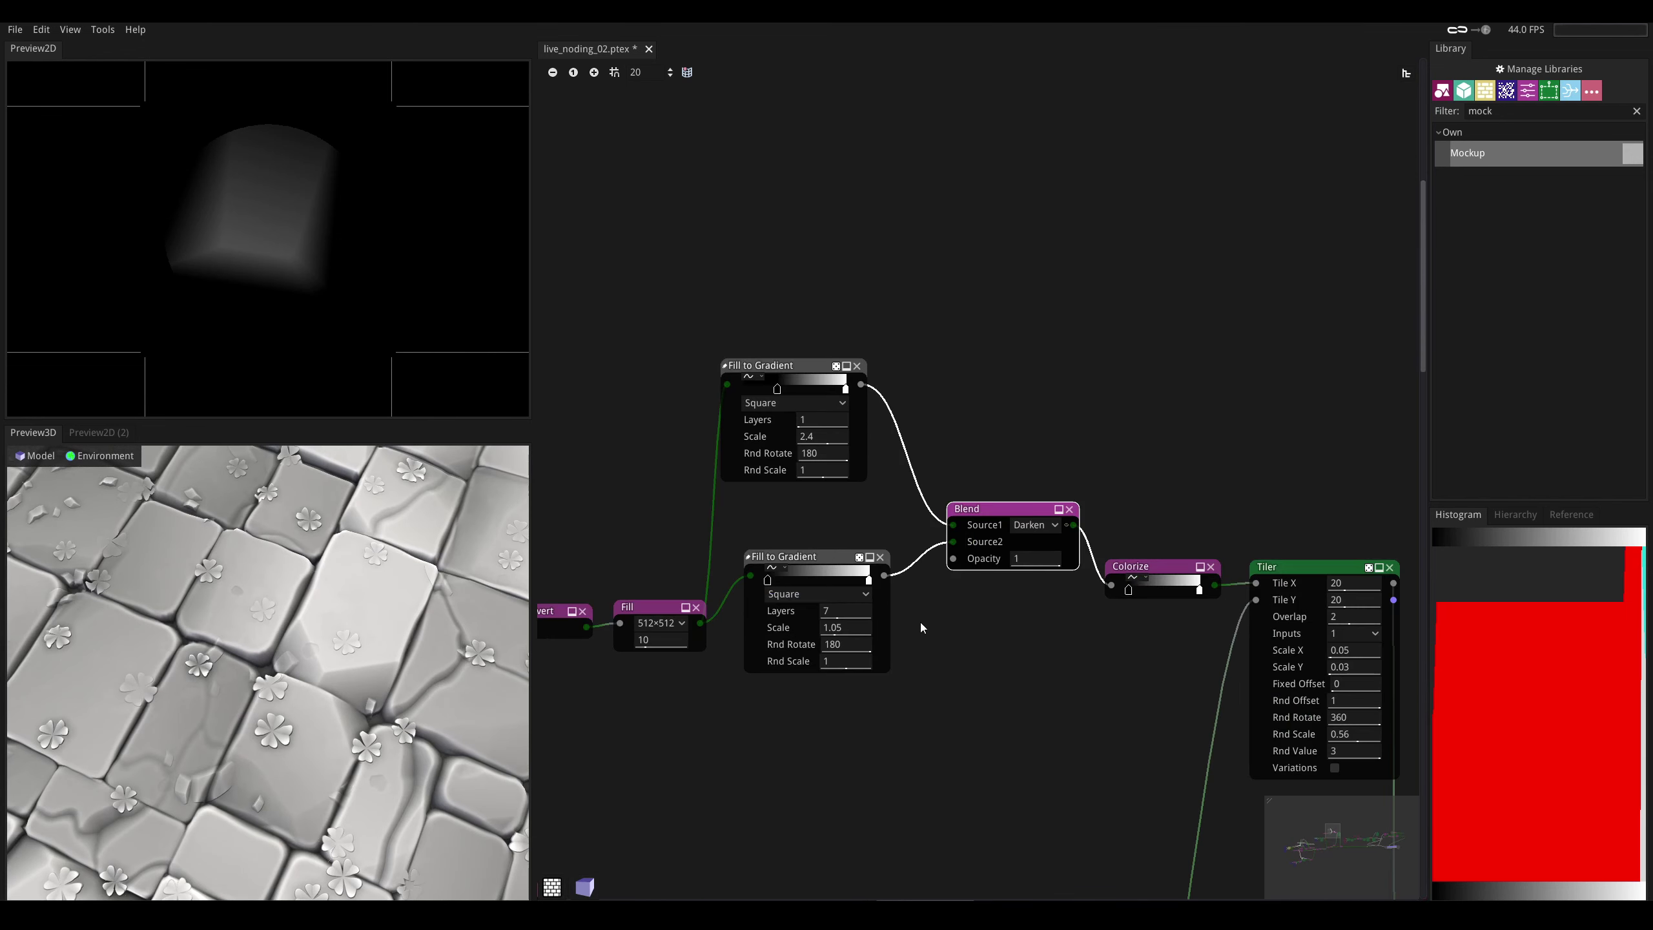
- Move the node chain ending in Colorize away from the Tiler to open space between them
scroll(1115, 596, "down", 3)
scroll(1115, 596, "up", 2)
left_click_drag(623, 362, 1193, 678)
left_click_drag(1200, 576, 1028, 558)
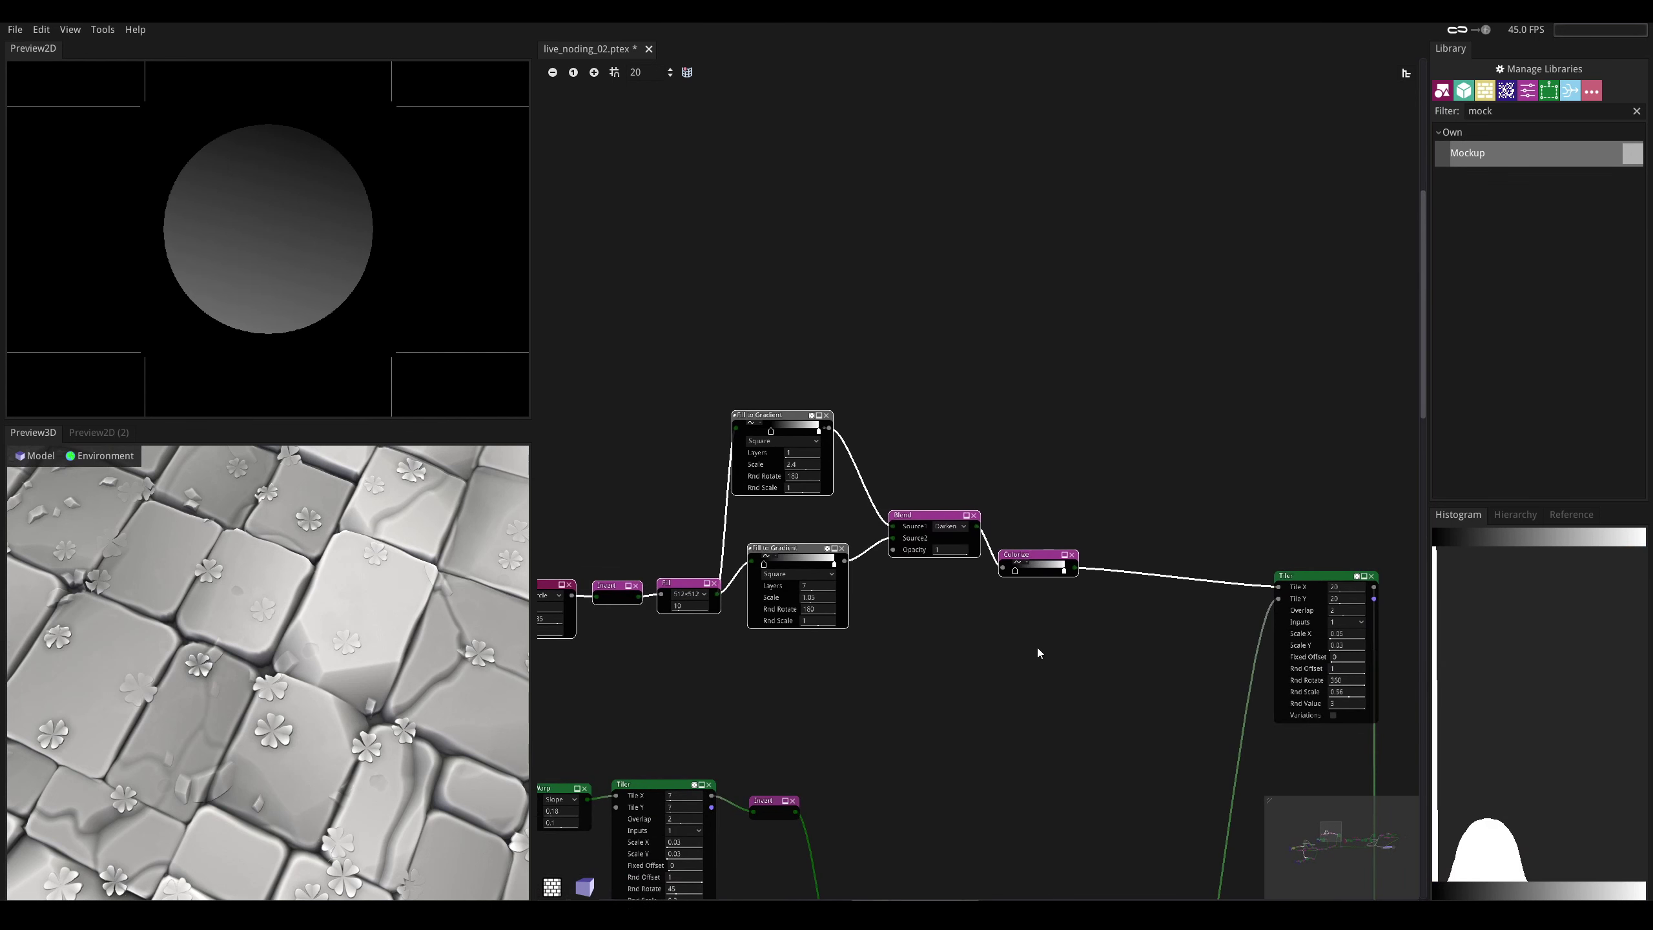
middle_click_drag(1036, 651, 981, 634)
scroll(911, 631, "up", 2)
middle_click_drag(1067, 584, 1221, 621)
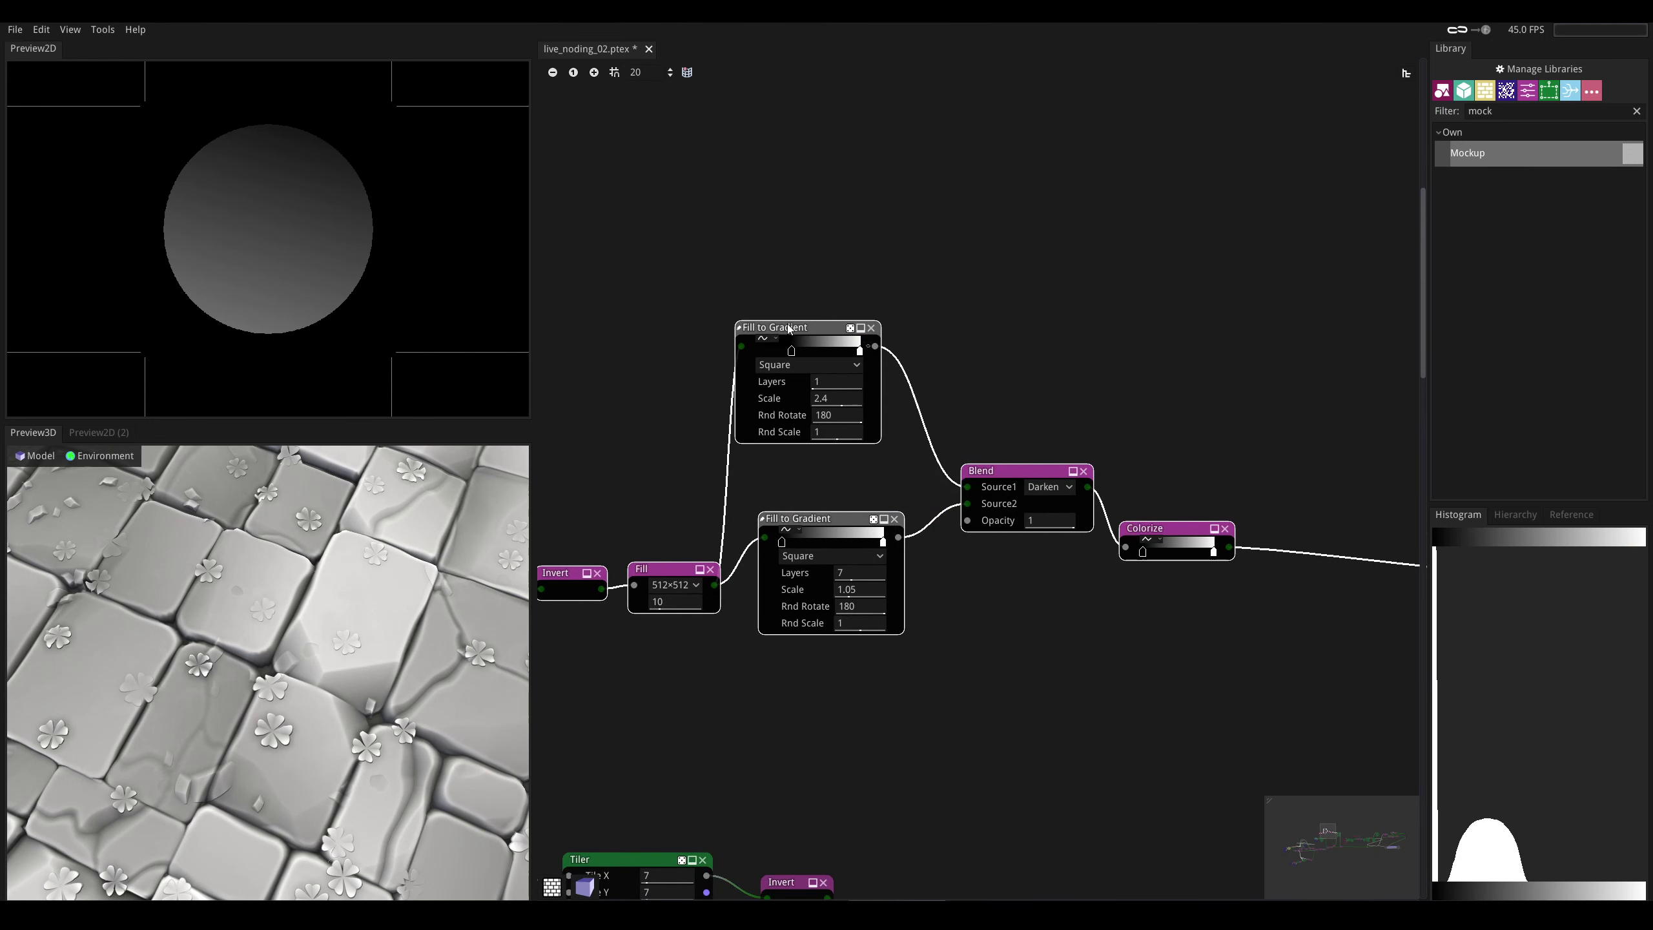
left_click(812, 327)
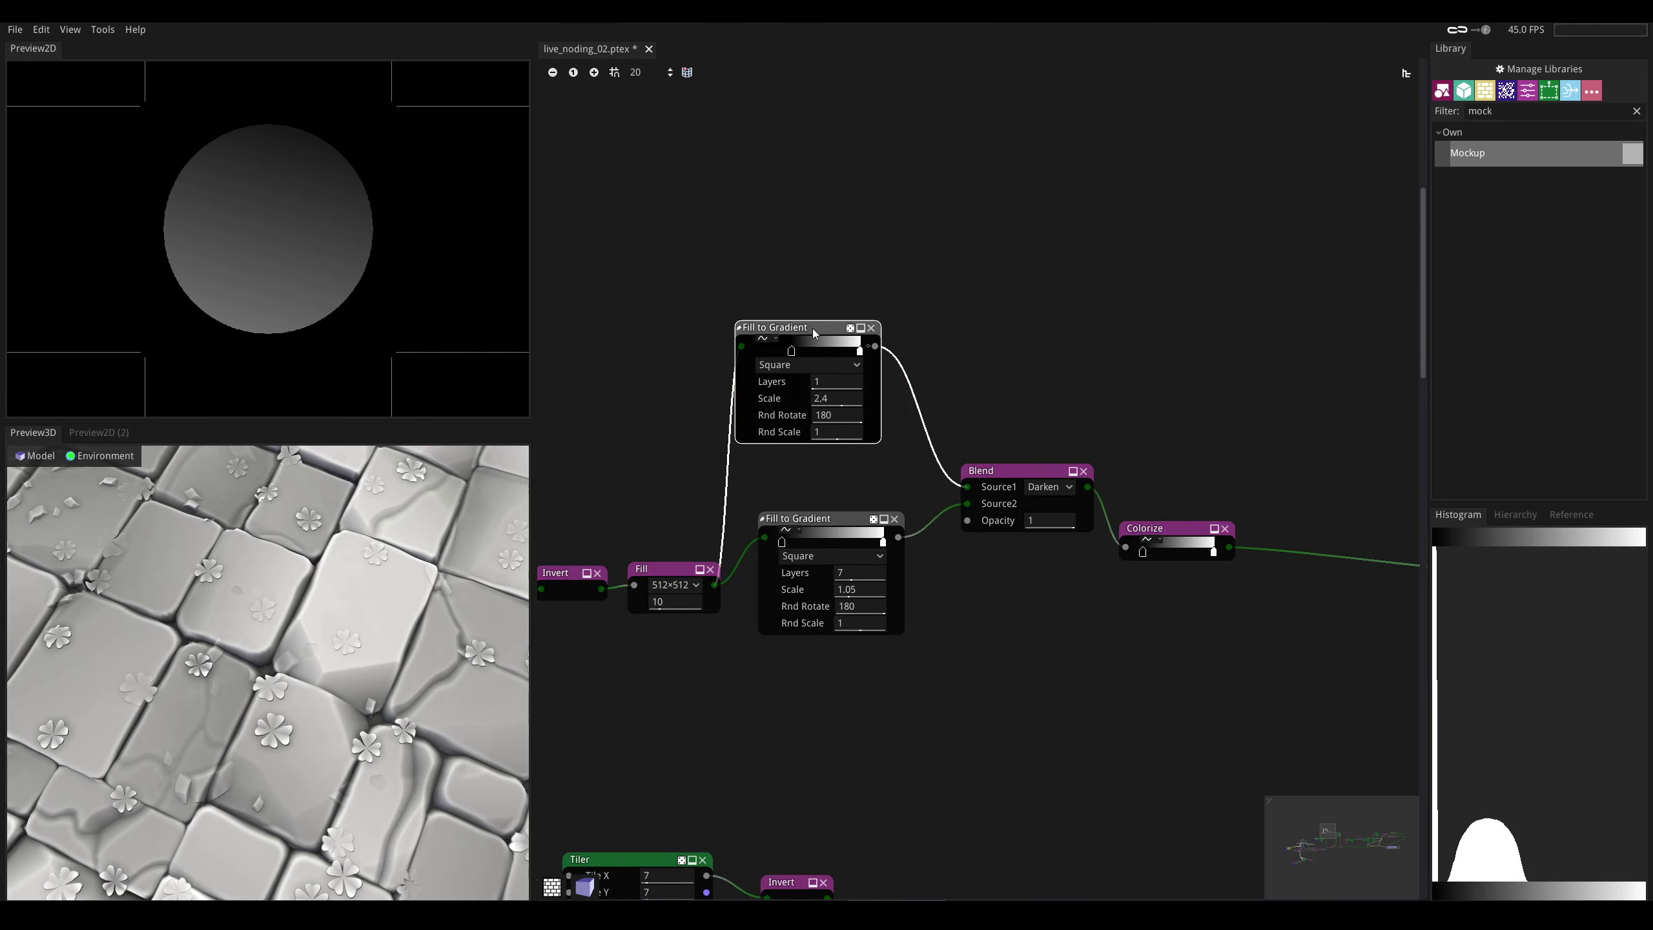
middle_click_drag(1406, 550, 1191, 550)
right_click(1216, 556)
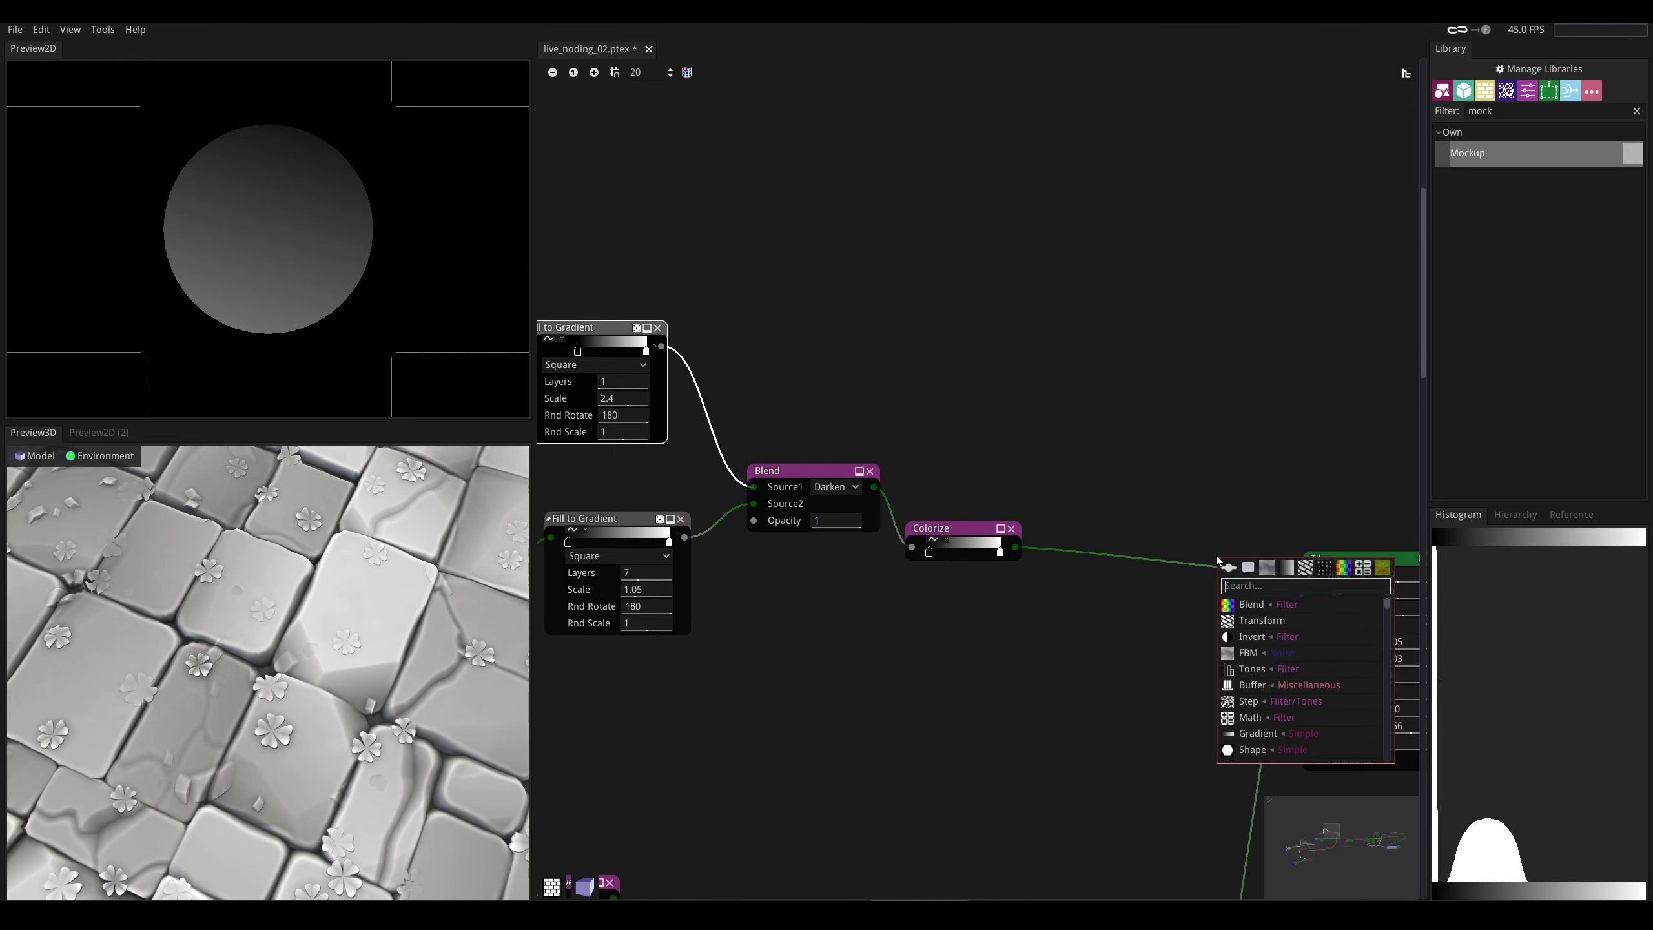
type("var")
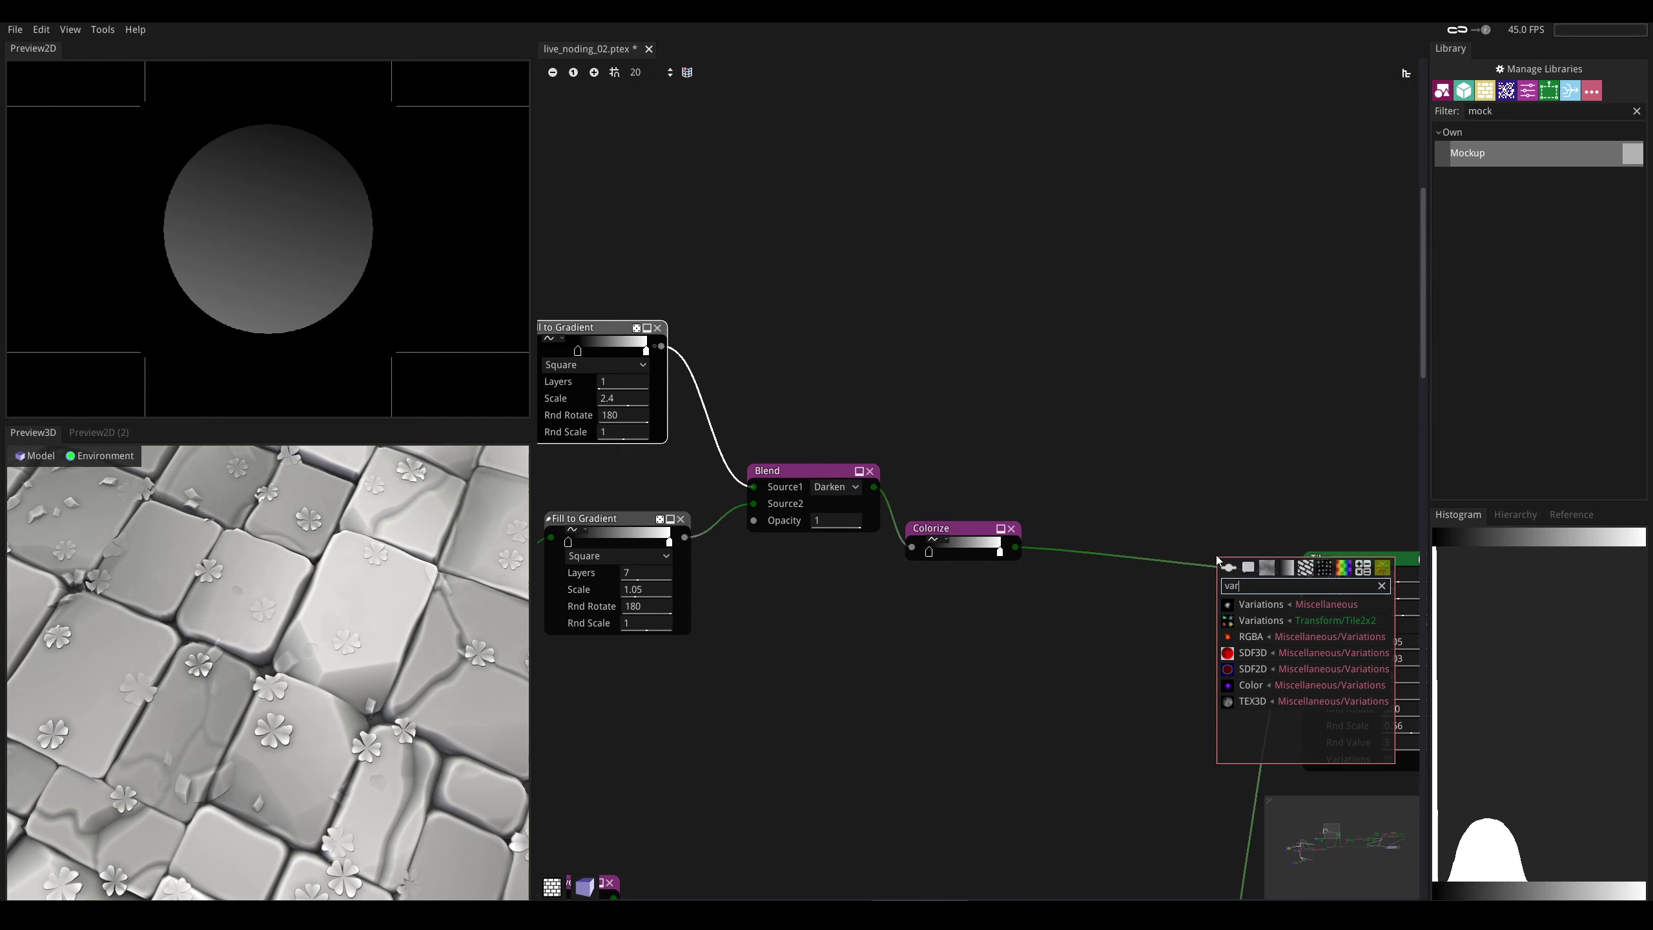
left_click(1259, 604)
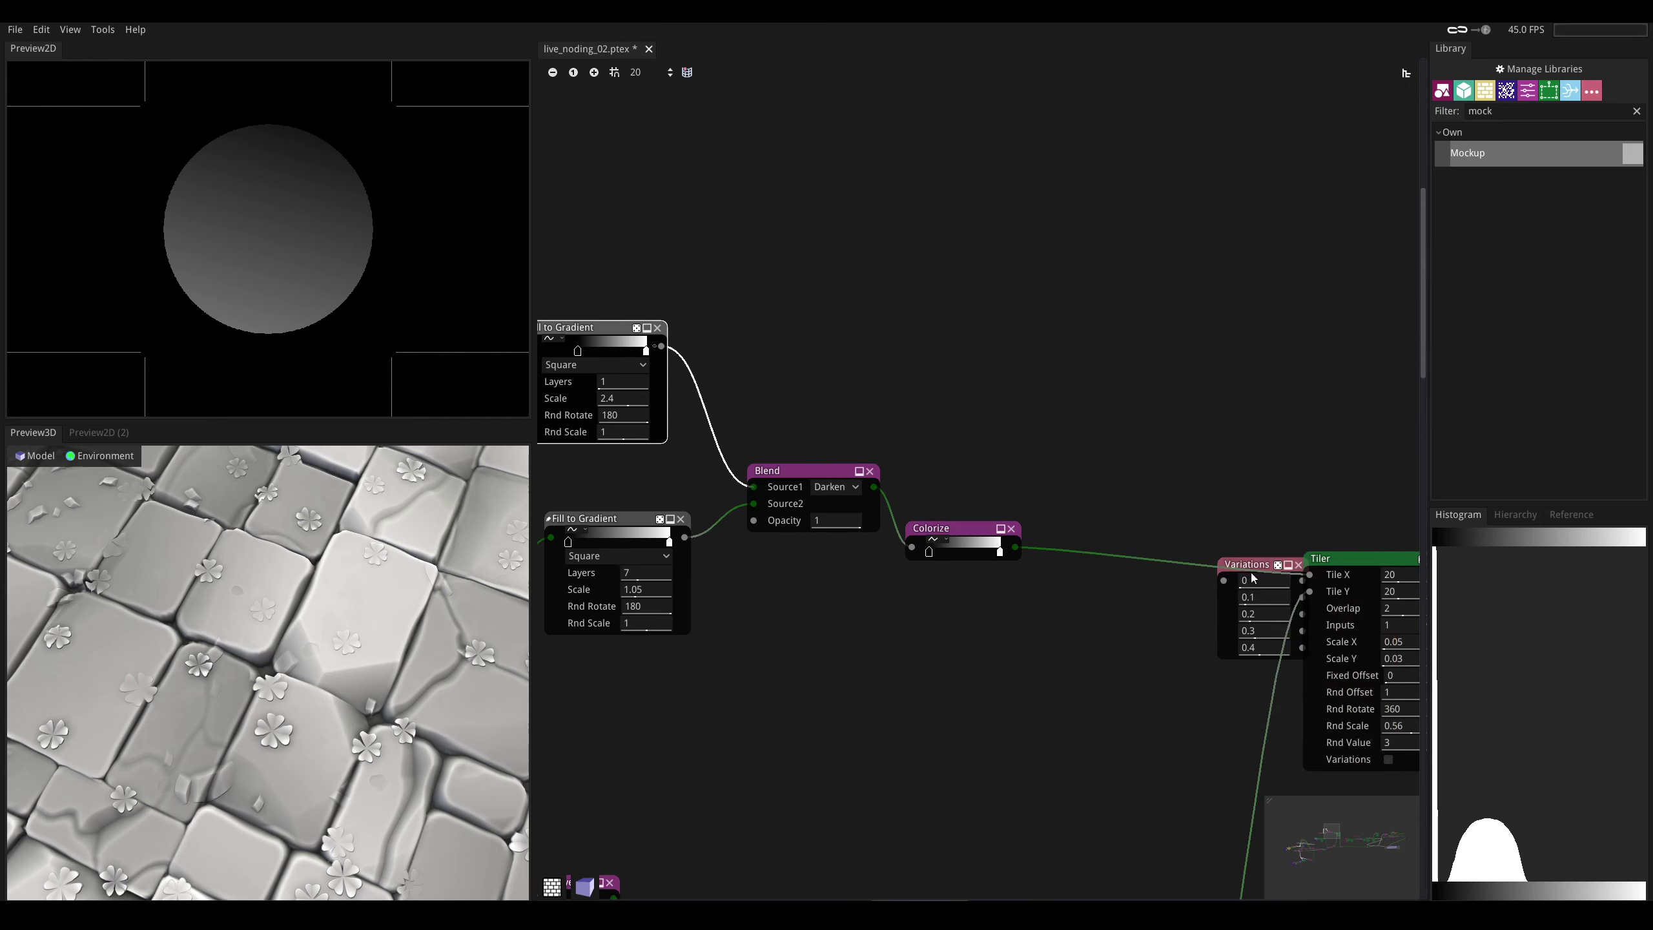
left_click_drag(1250, 564, 1152, 536)
left_click(1197, 535)
- Add a Tile2x2 Variations node between Colorize and the Tiler and connect the Colorize output to it
right_click(1197, 535)
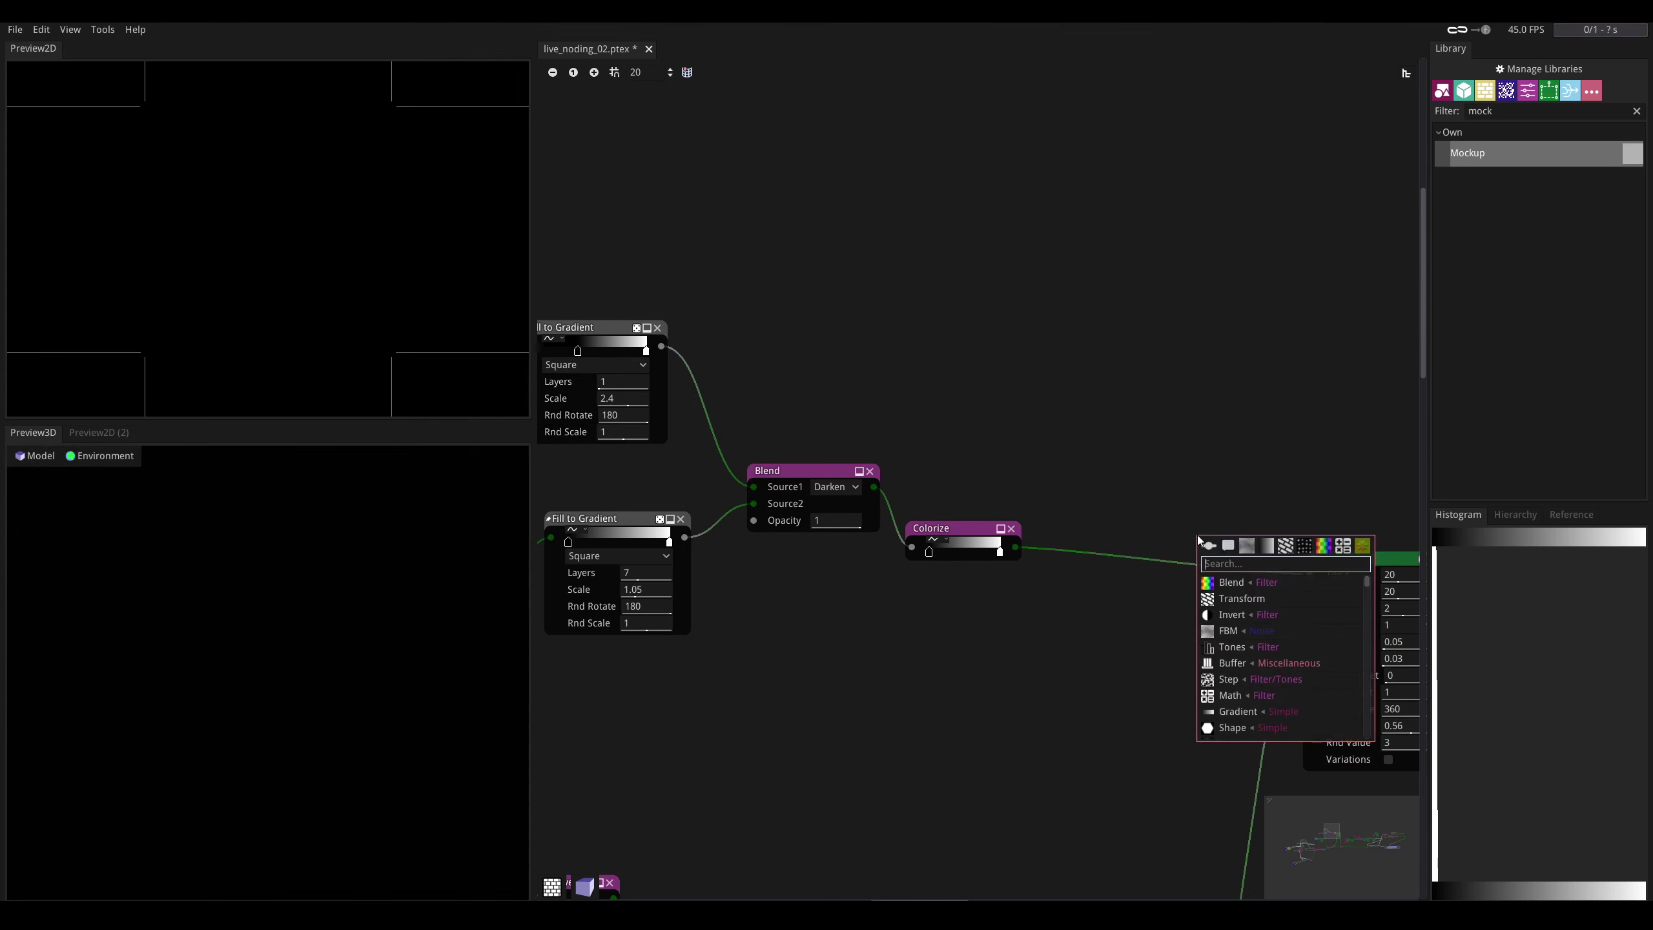
type("var")
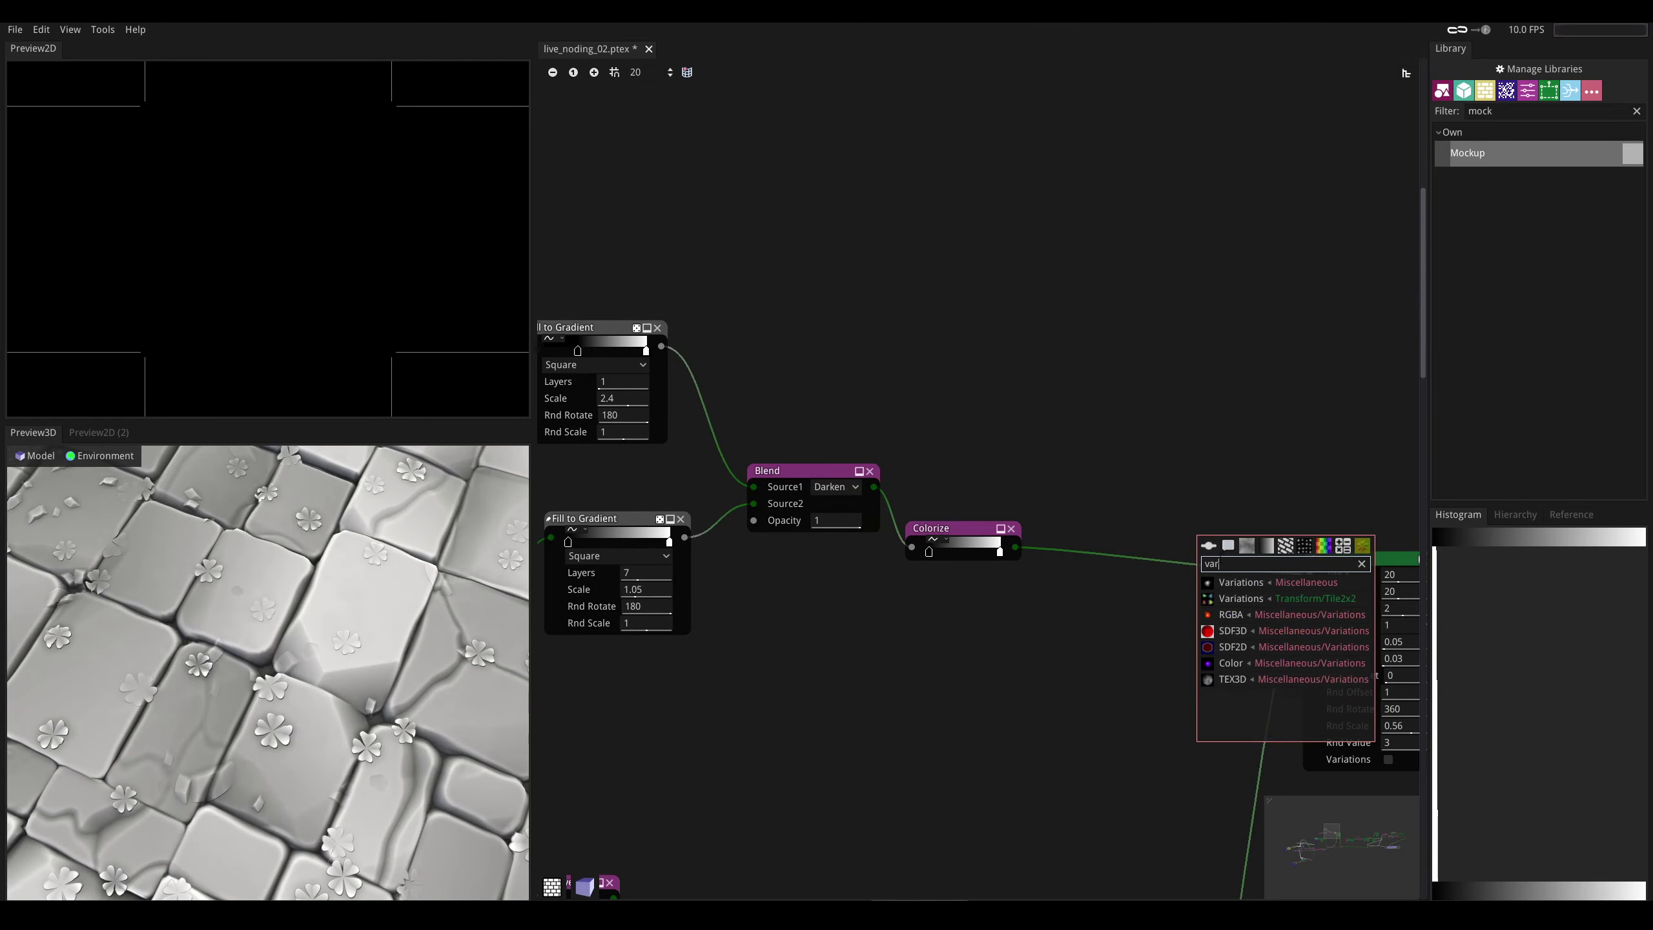
left_click(1238, 602)
left_click_drag(1244, 556, 1142, 526)
left_click_drag(1015, 547, 1102, 513)
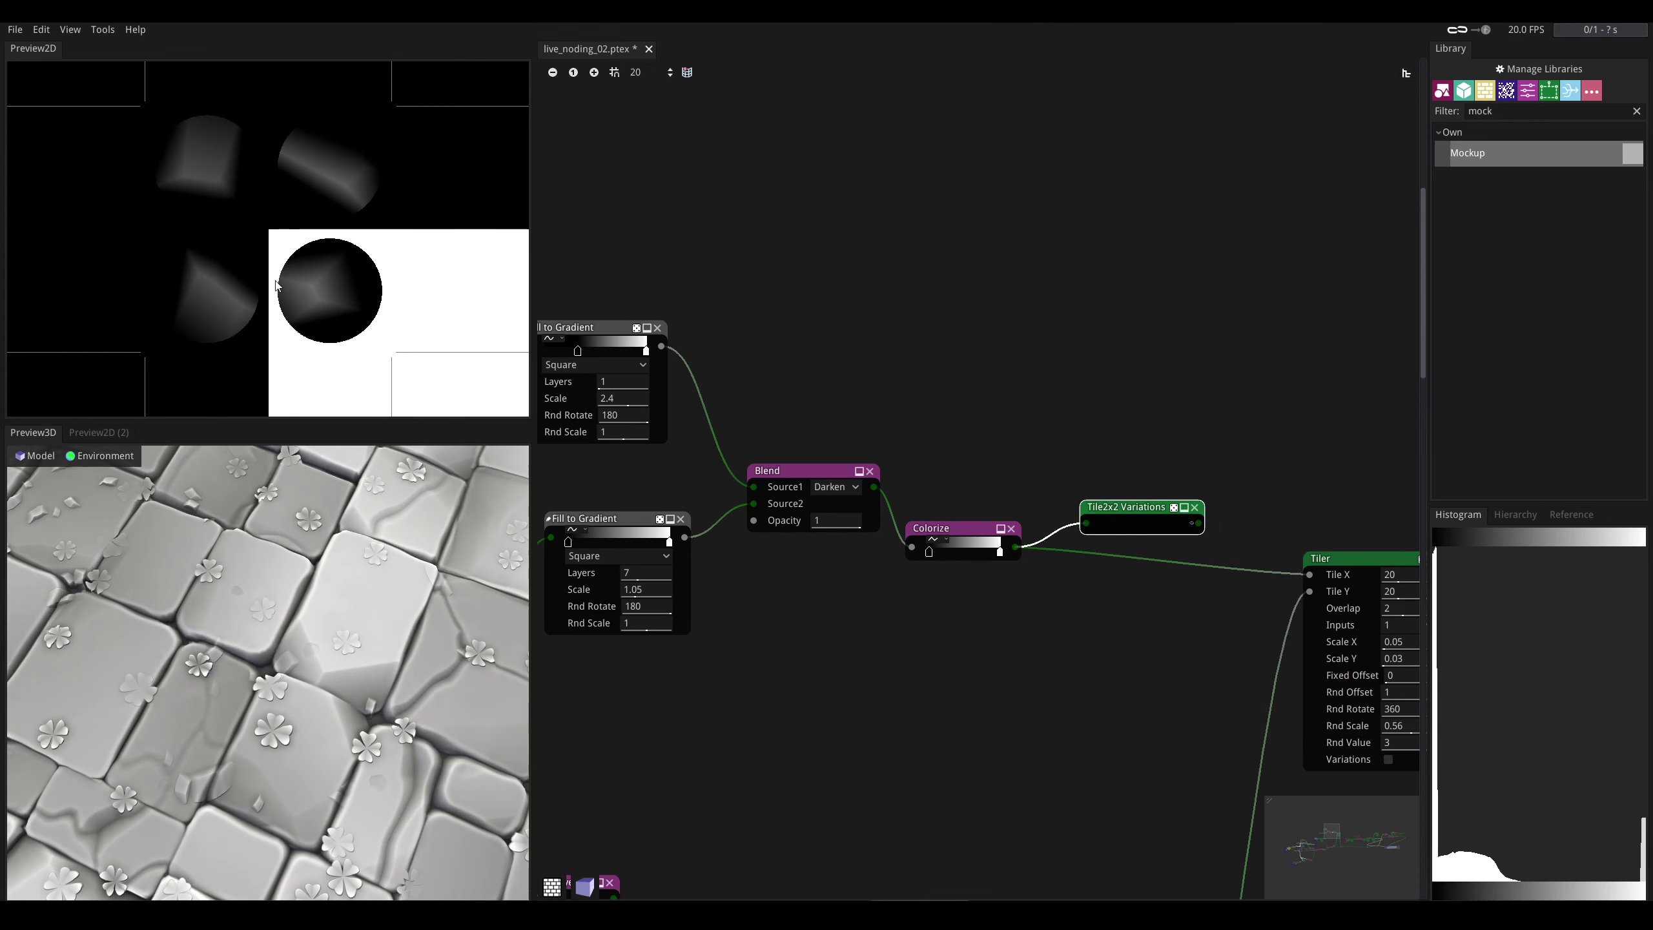
- Reposition the Tile2x2 Variations node beside Colorize and randomize its seed to generate a different set of shapes
middle_click_drag(1120, 481, 986, 447)
left_click_drag(986, 469, 977, 463)
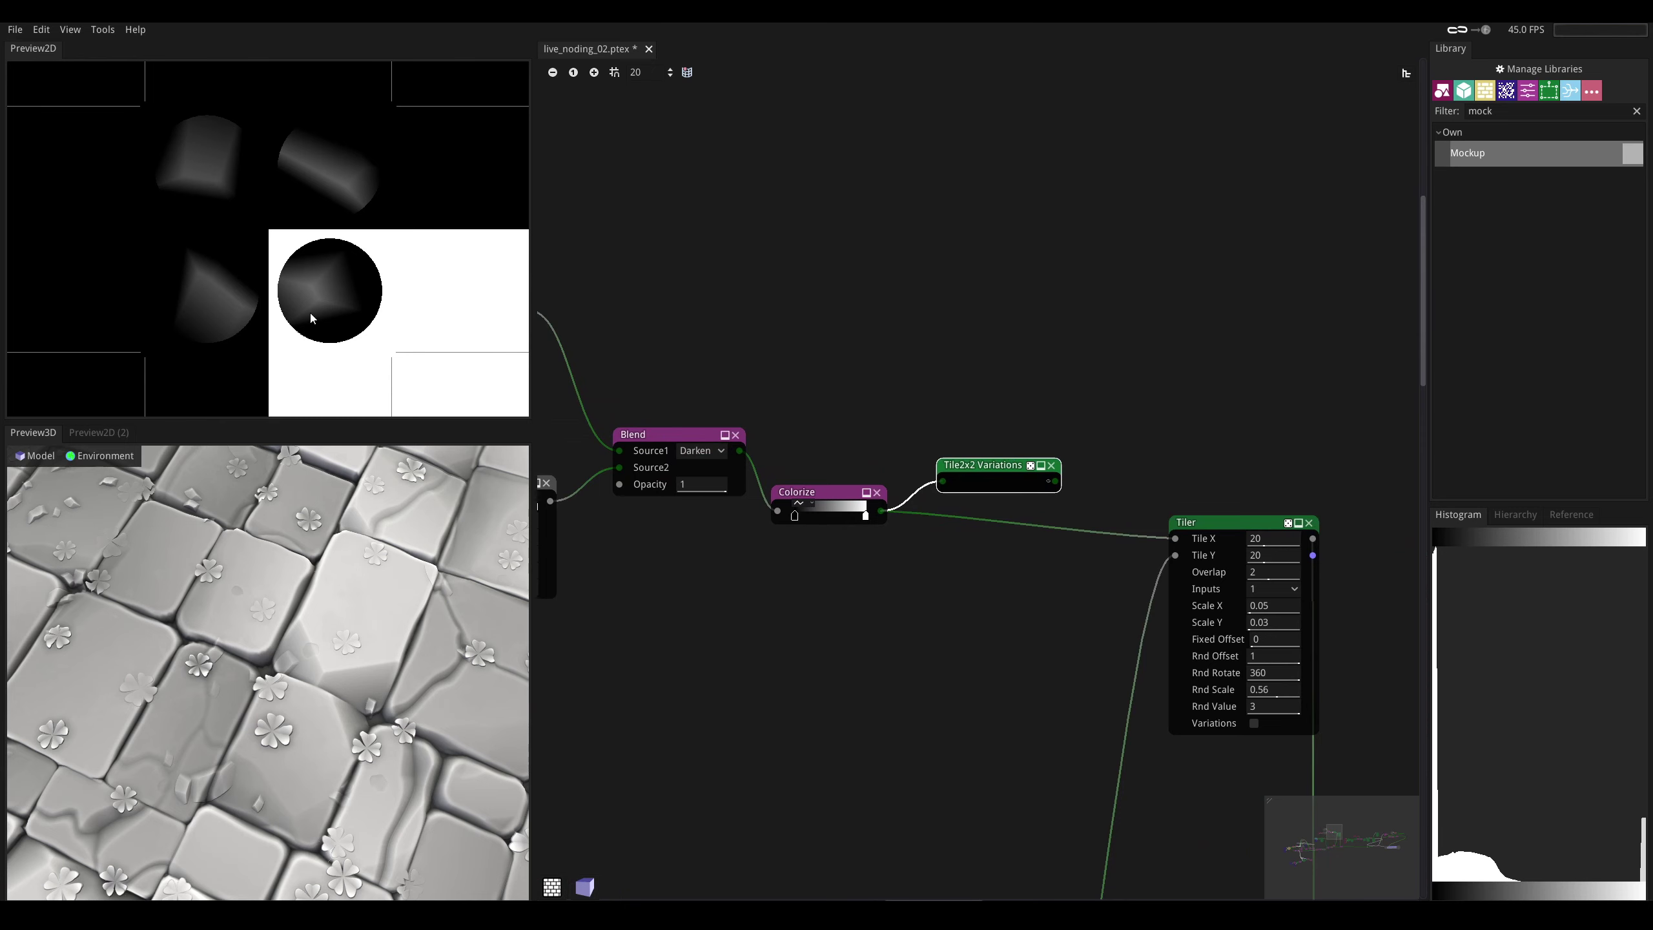
middle_click_drag(766, 379, 678, 369)
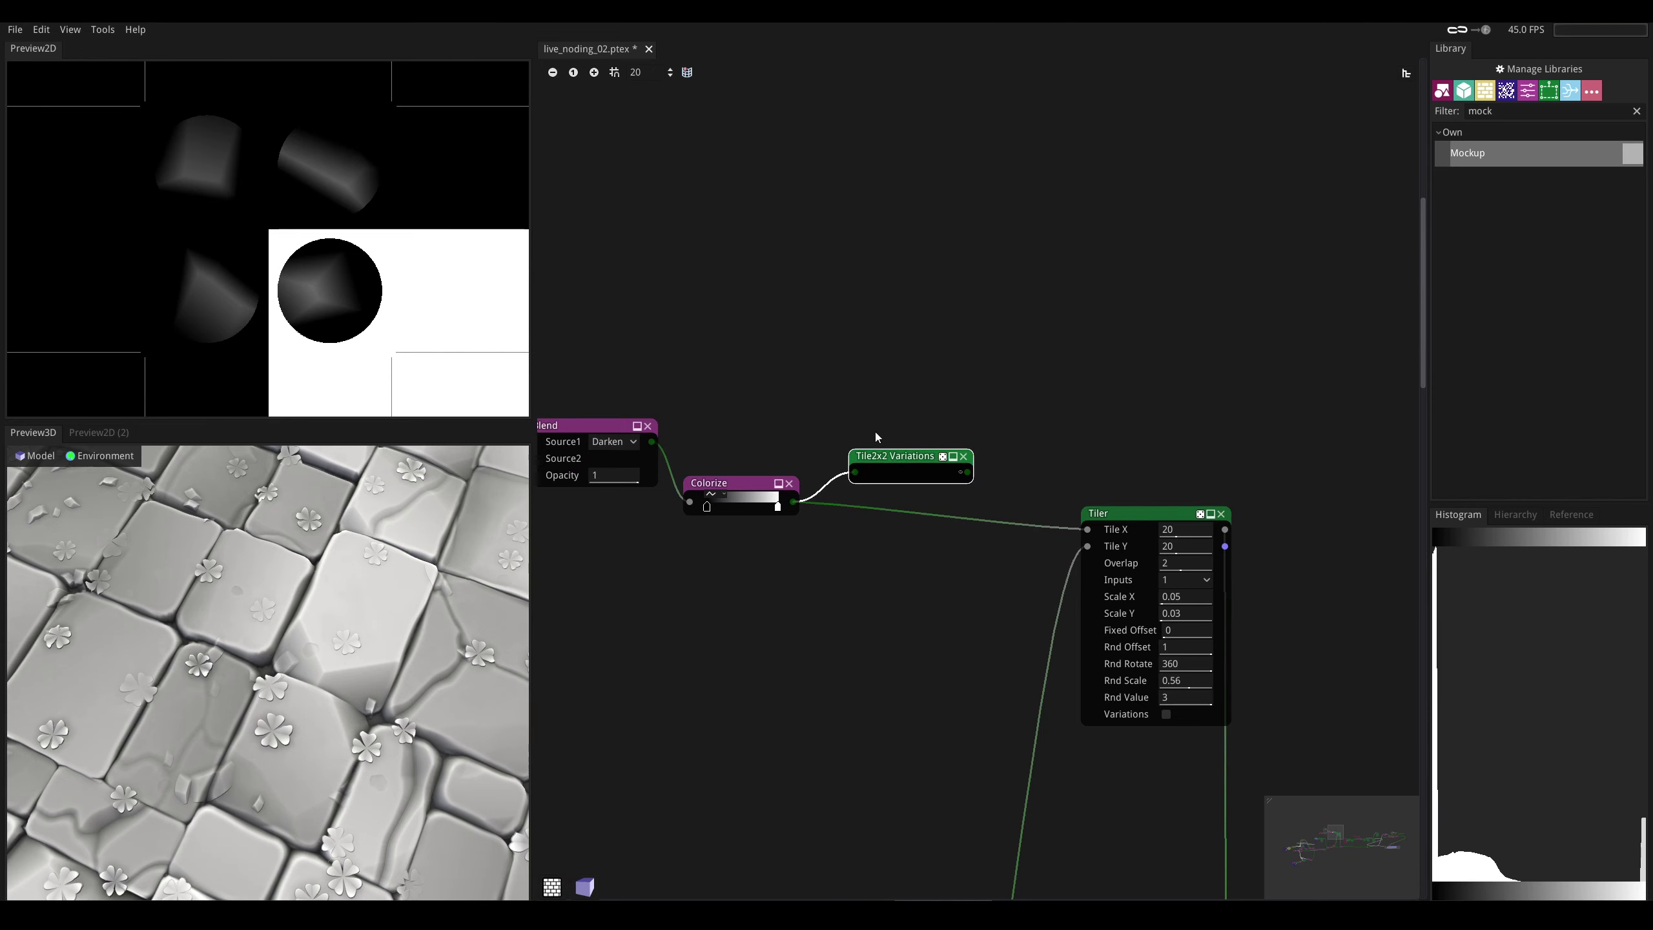
middle_click_drag(876, 437, 800, 402)
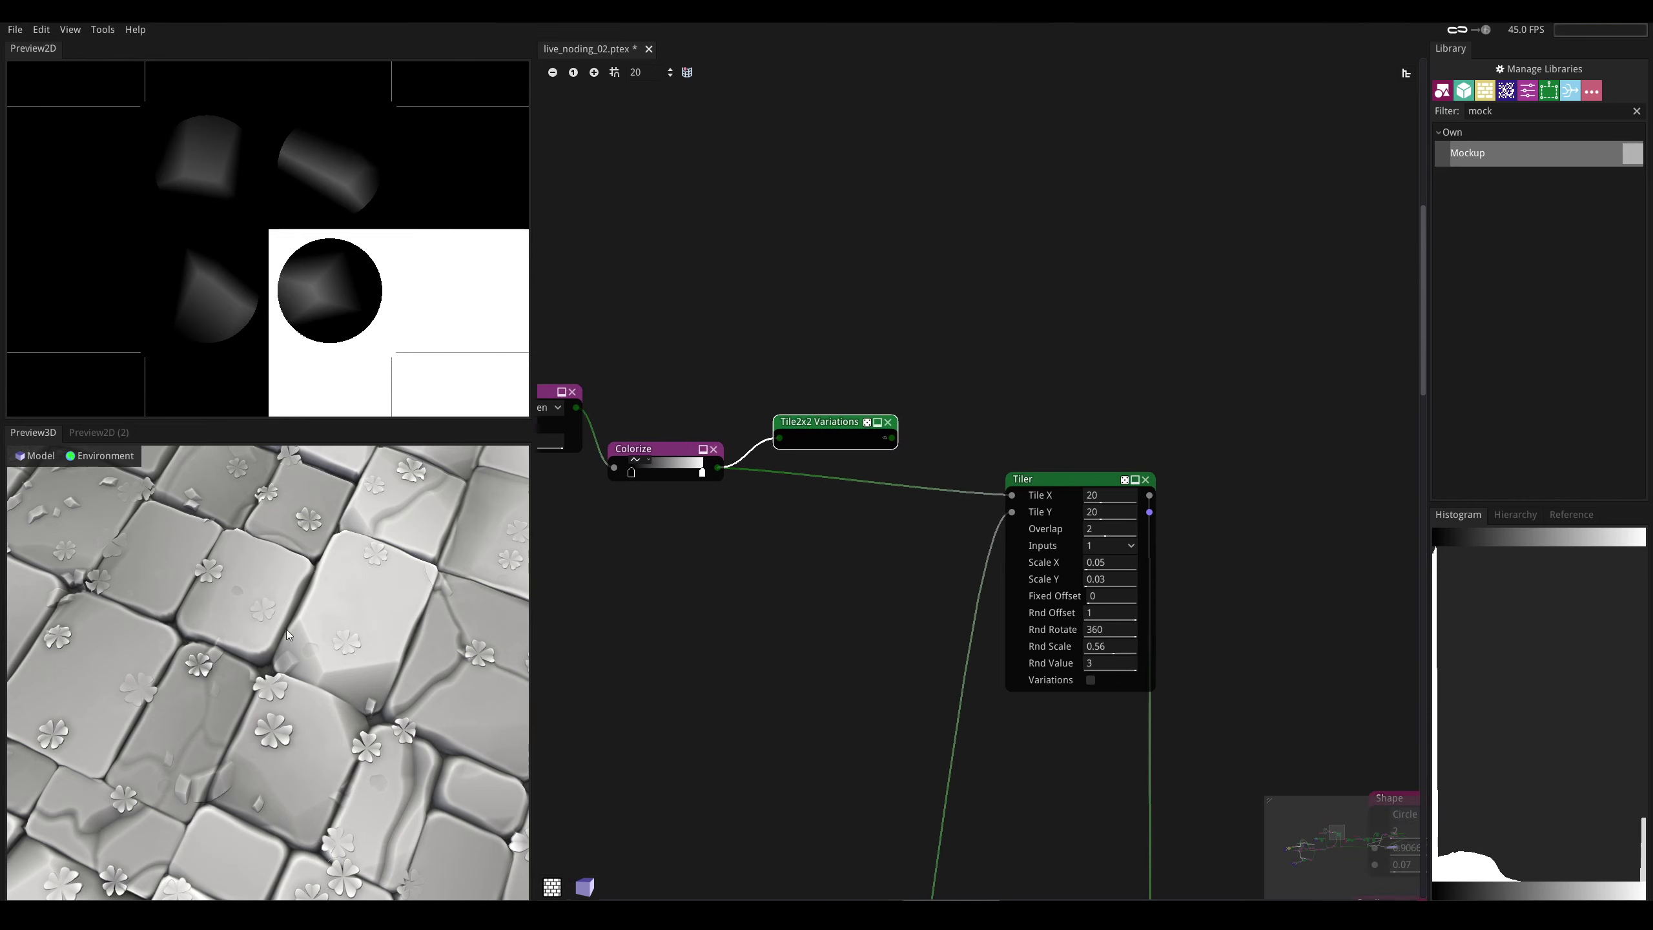
left_click_drag(833, 442, 829, 459)
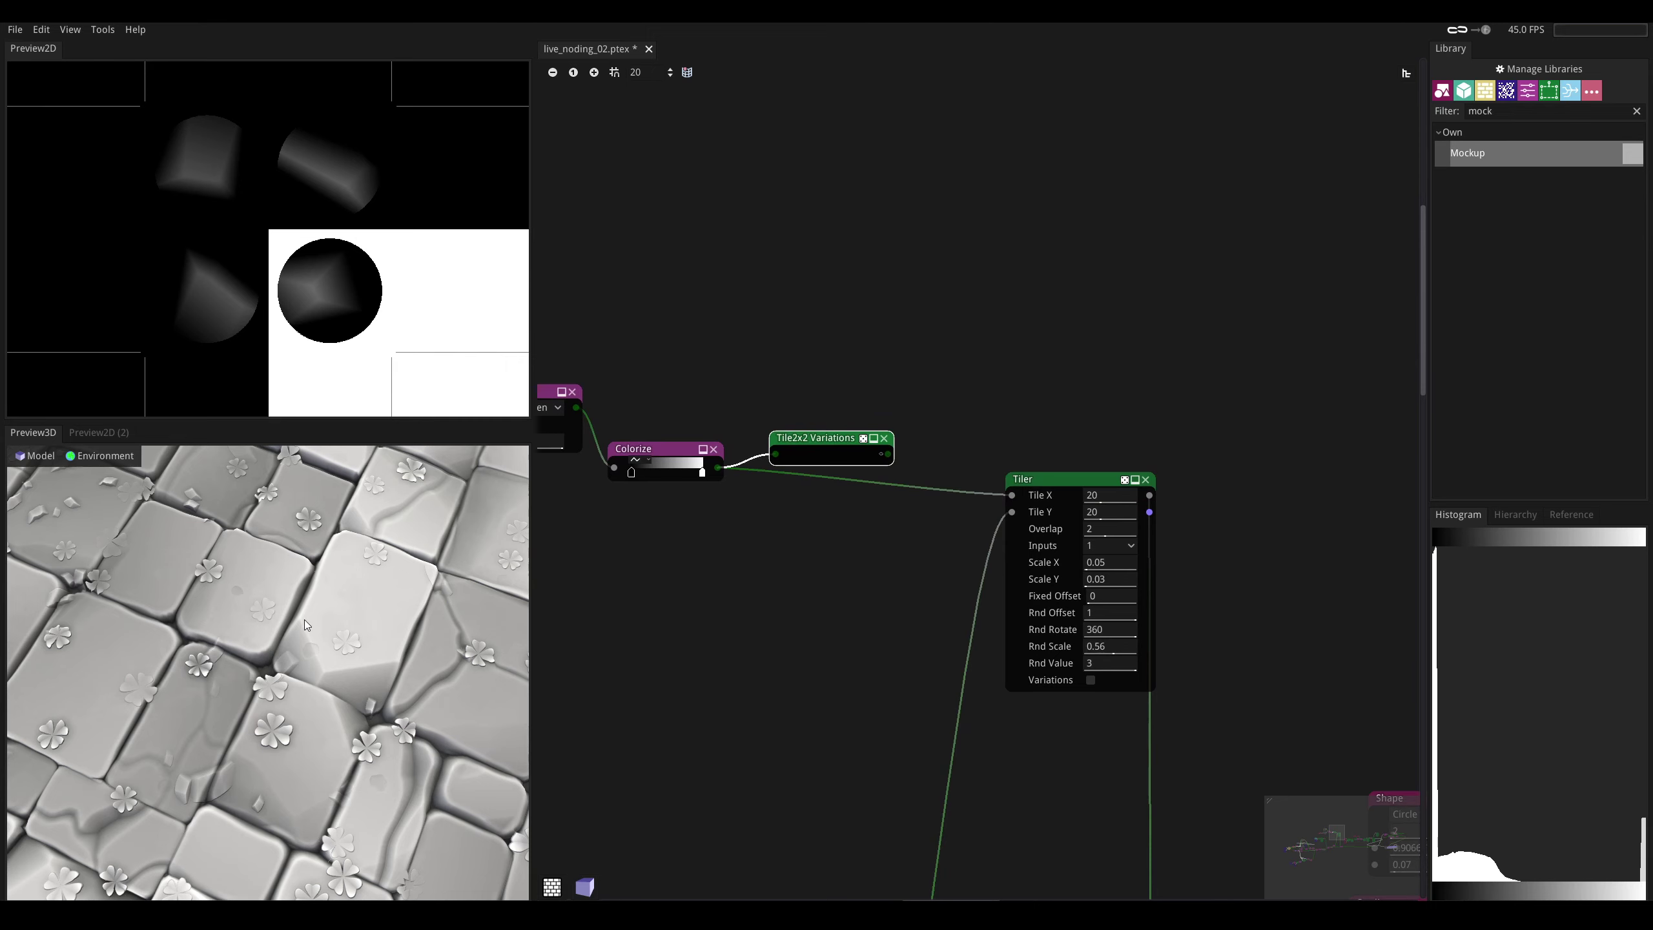
scroll(307, 625, "down", 5)
left_click_drag(300, 626, 300, 587)
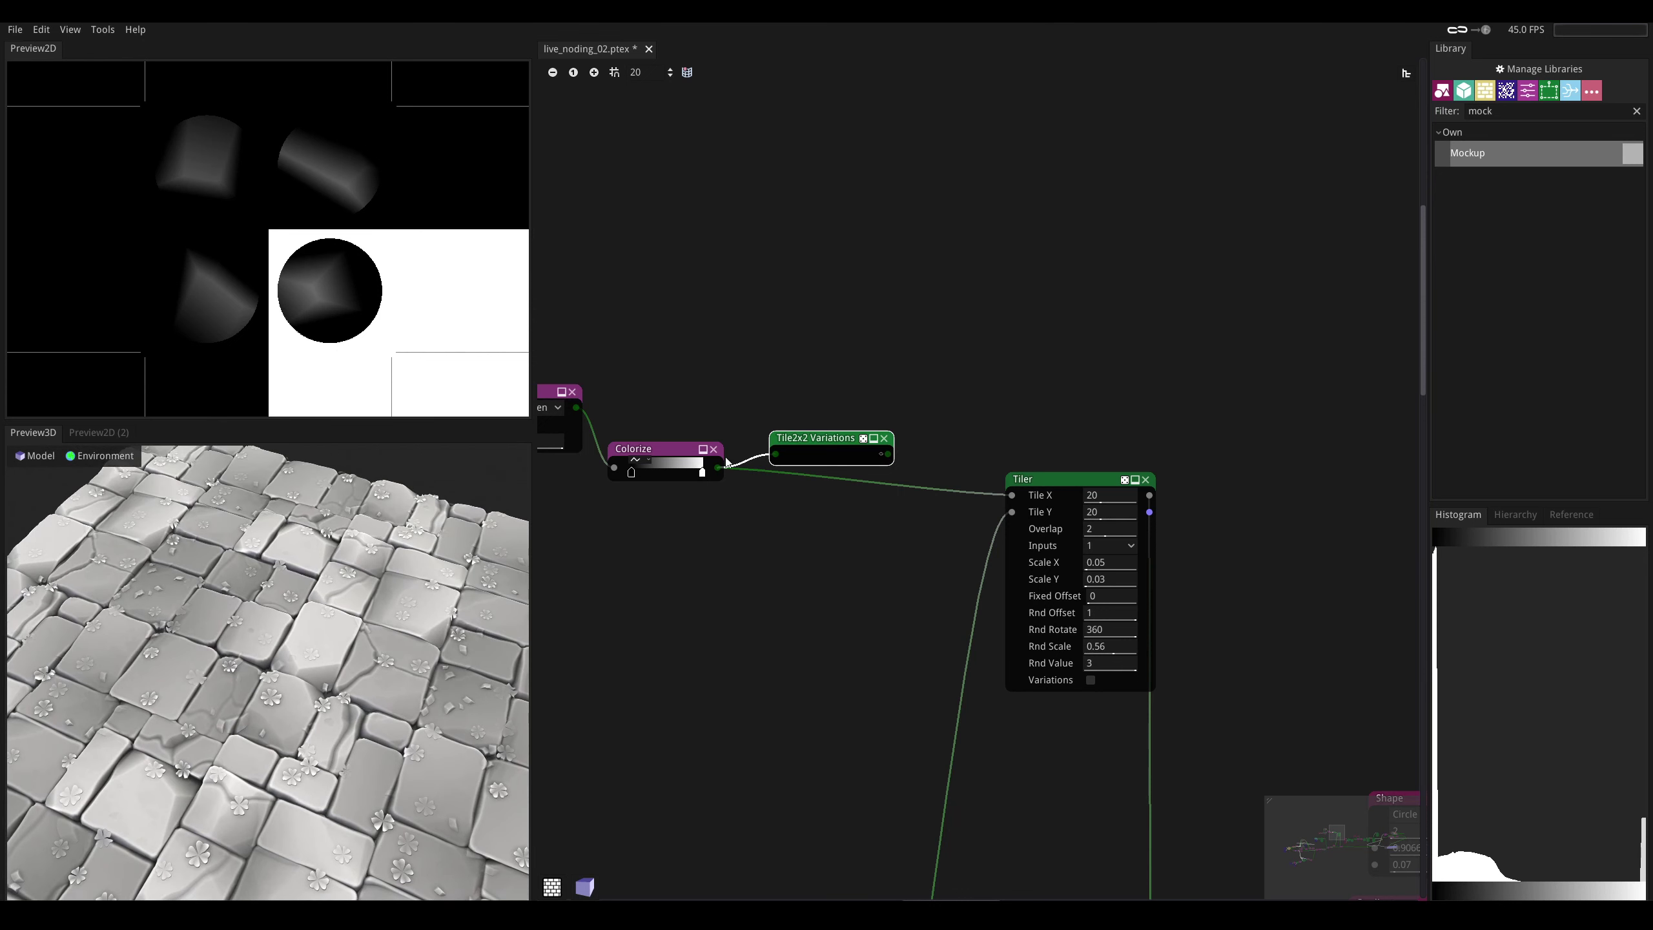
scroll(807, 428, "up", 5)
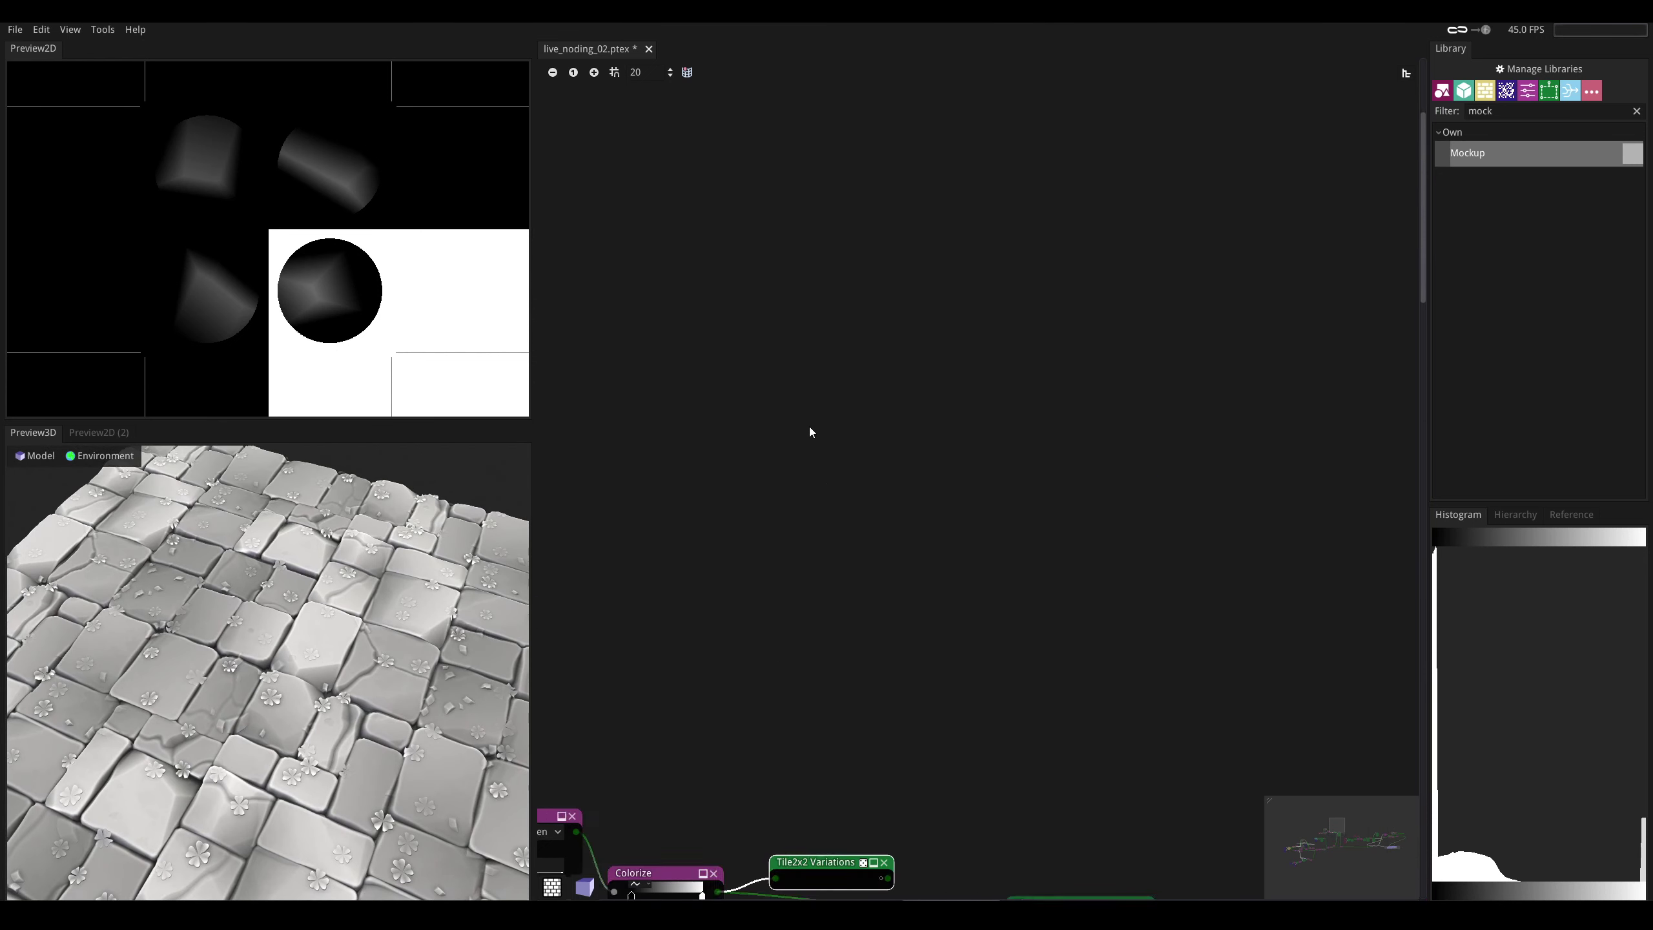
scroll(811, 432, "down", 5)
left_click(862, 439)
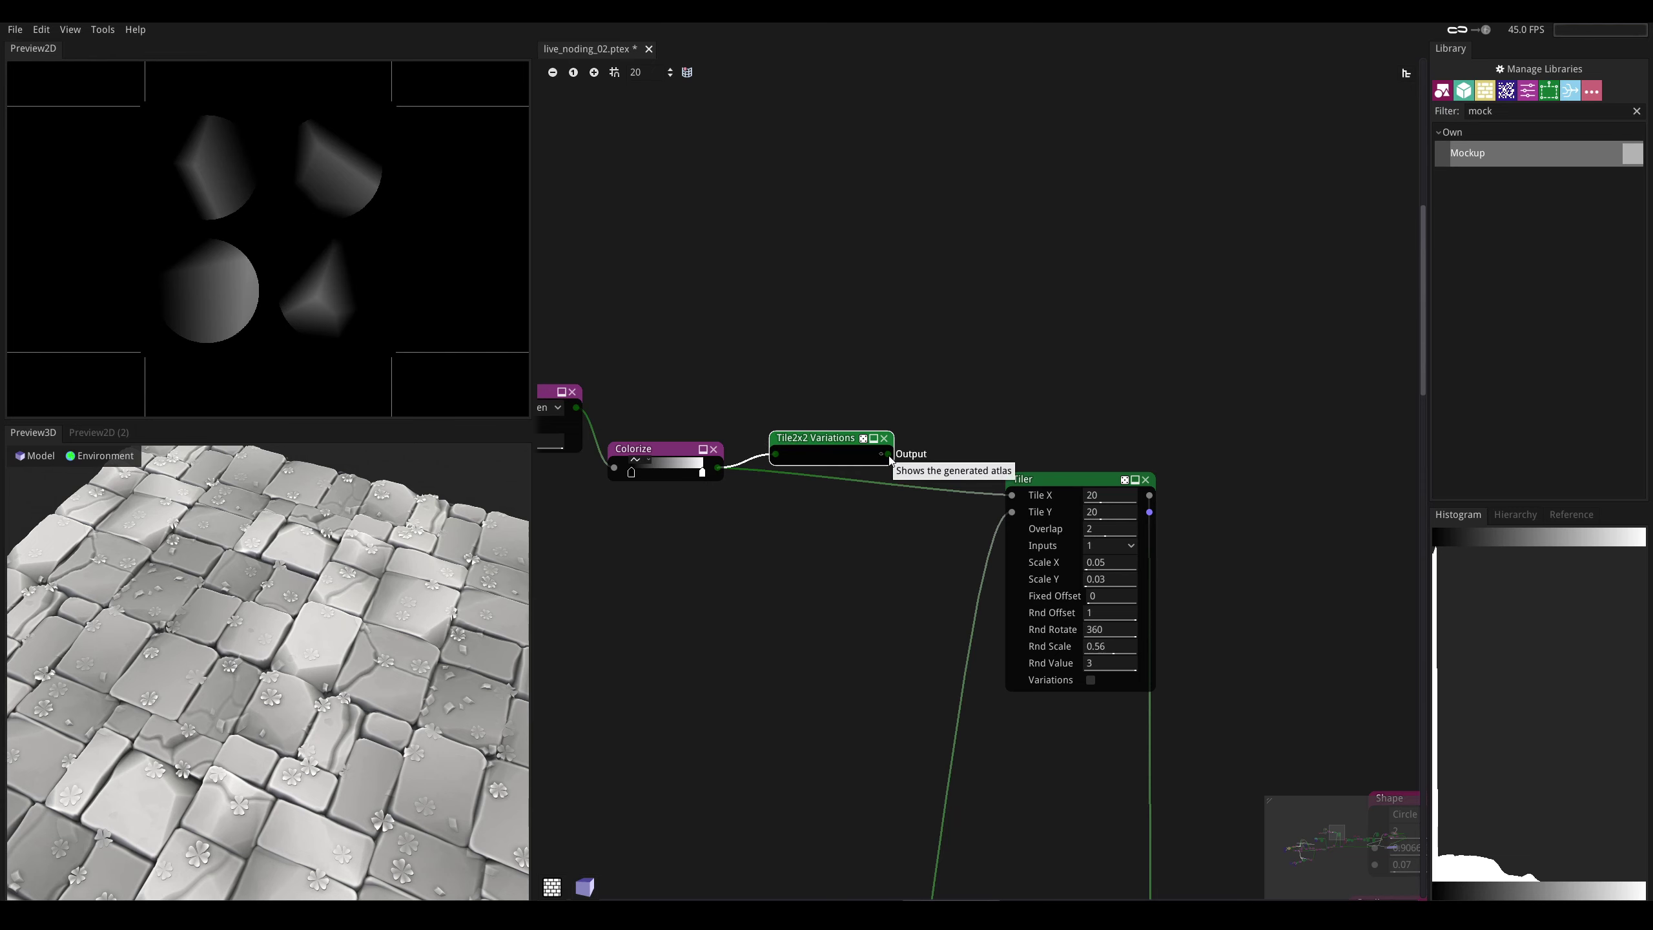
- Connect the Tile2x2 Variations output to the Tiler's Input and set the Tiler's Inputs to 4
left_click_drag(890, 457, 1010, 496)
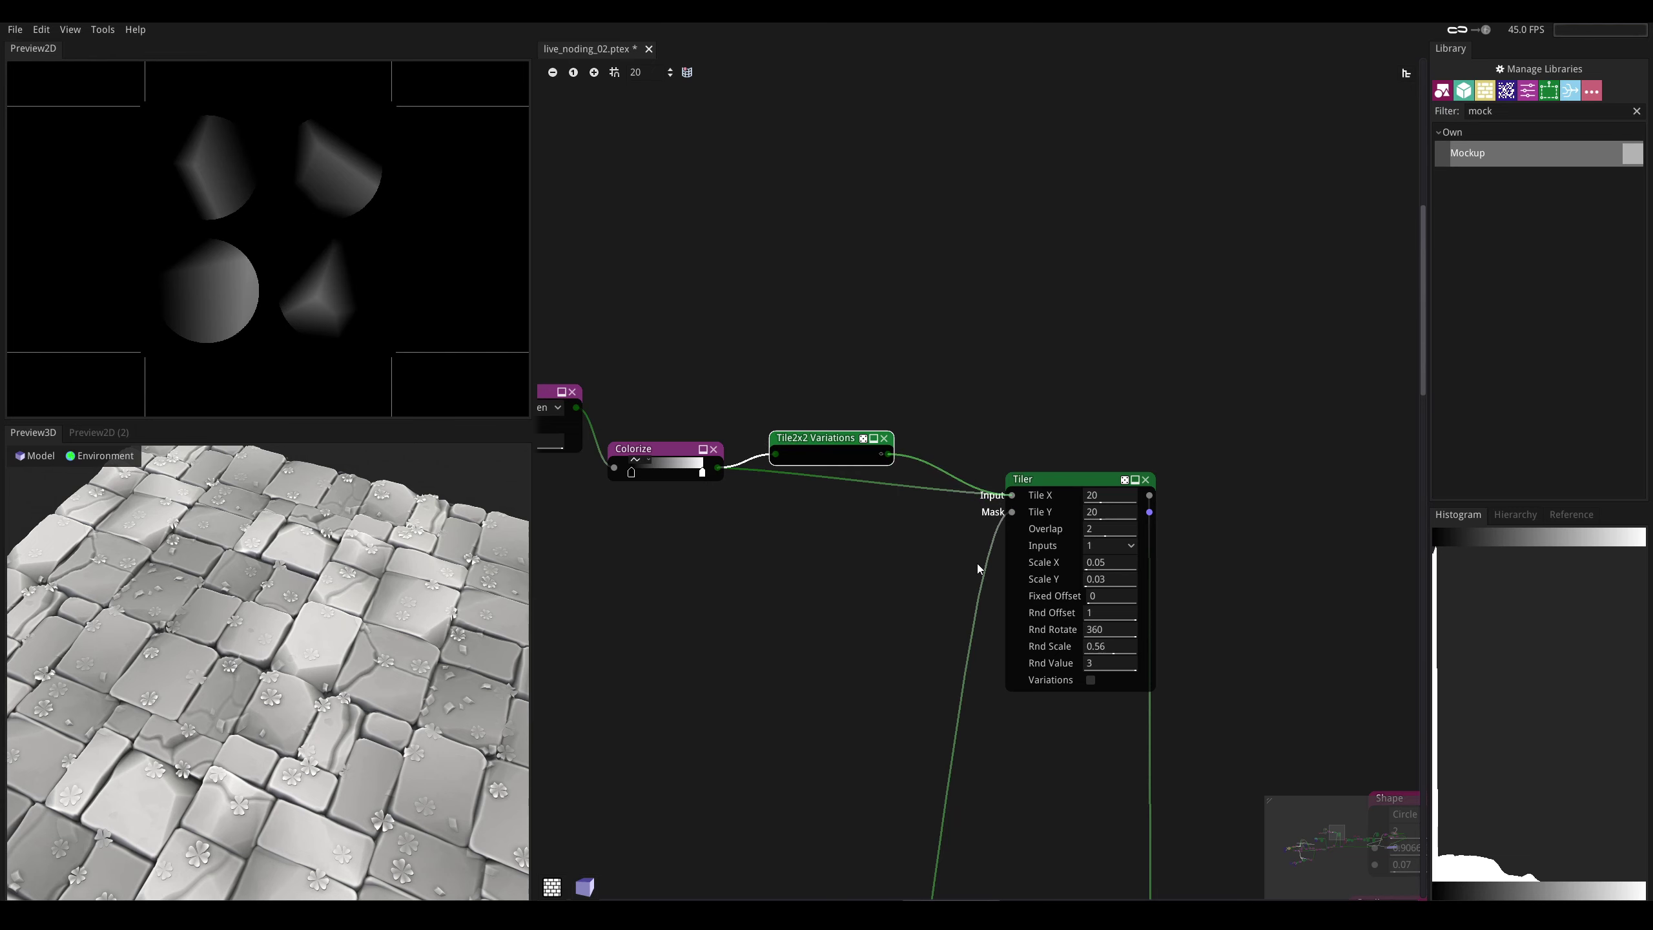
left_click(1100, 546)
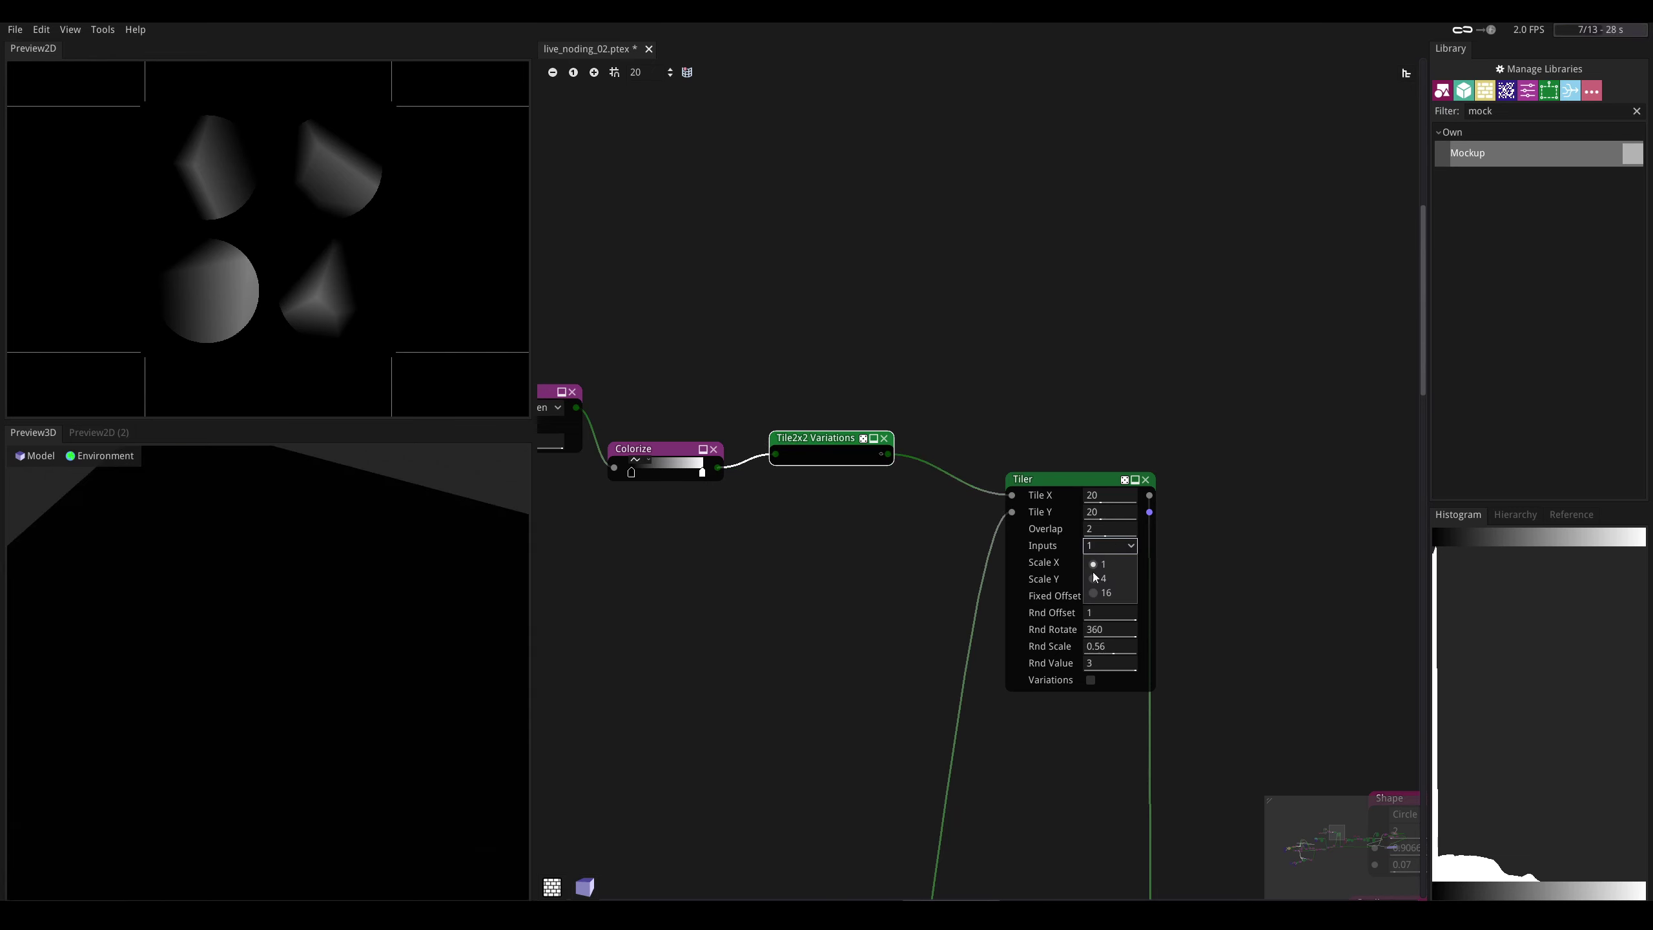
left_click(1095, 578)
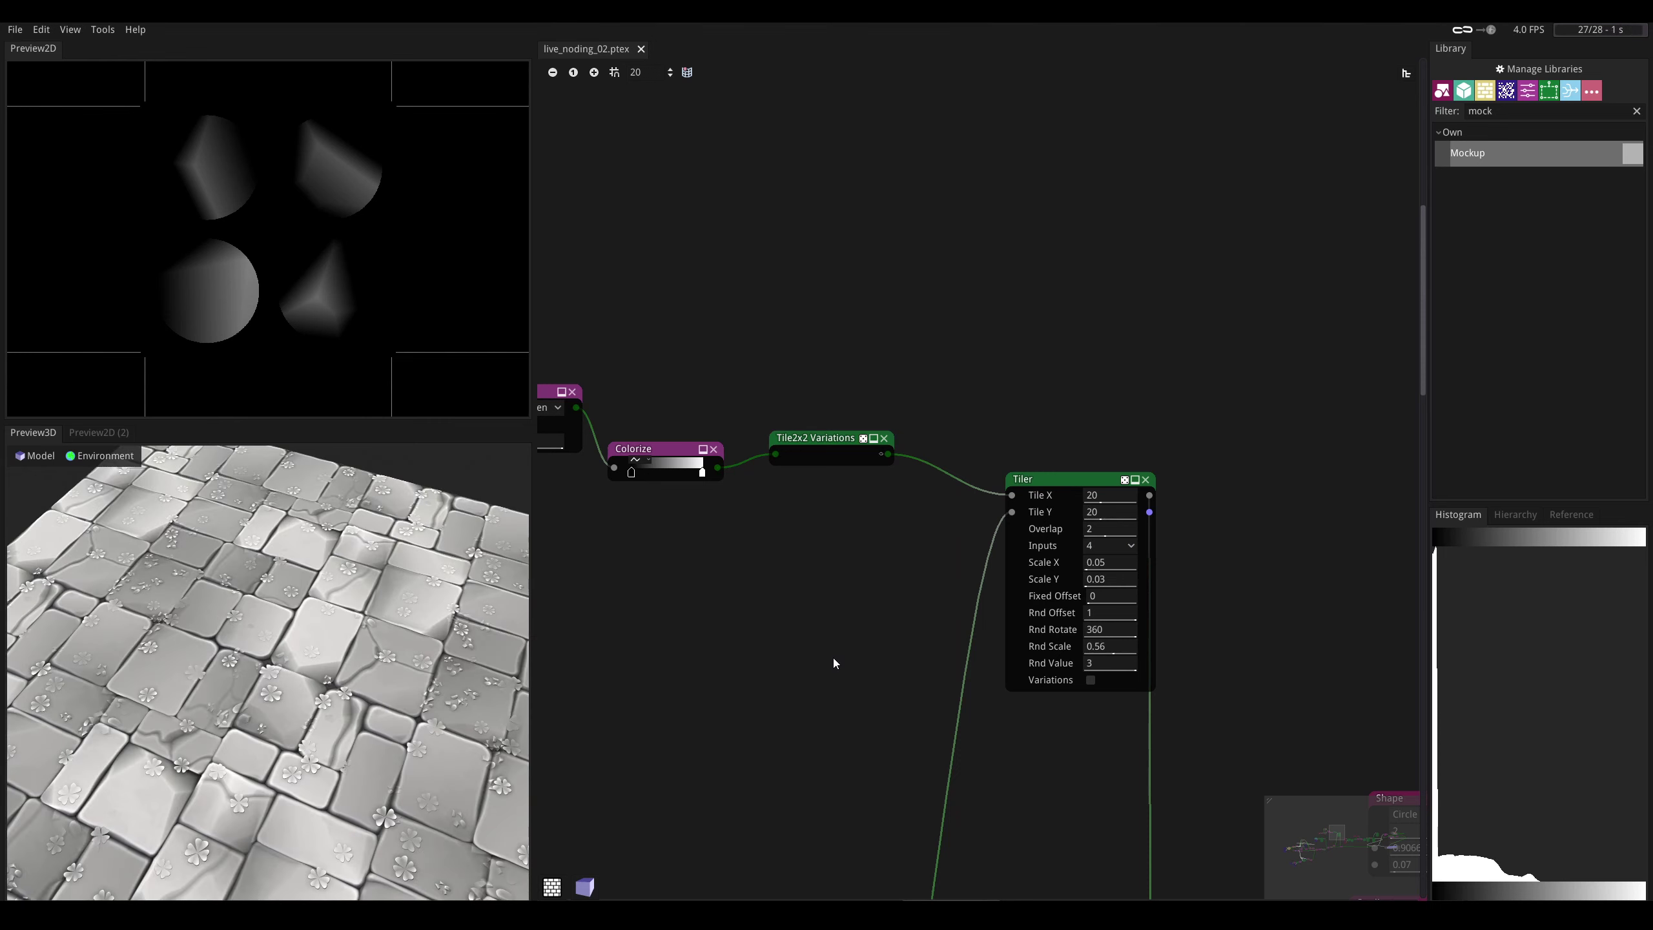
- Examine the scattered-stone chain by previewing the Blend and Tile2x2 Variations outputs alongside the paving model
middle_click_drag(834, 664, 886, 432)
middle_click_drag(810, 529, 712, 659)
scroll(327, 657, "up", 6)
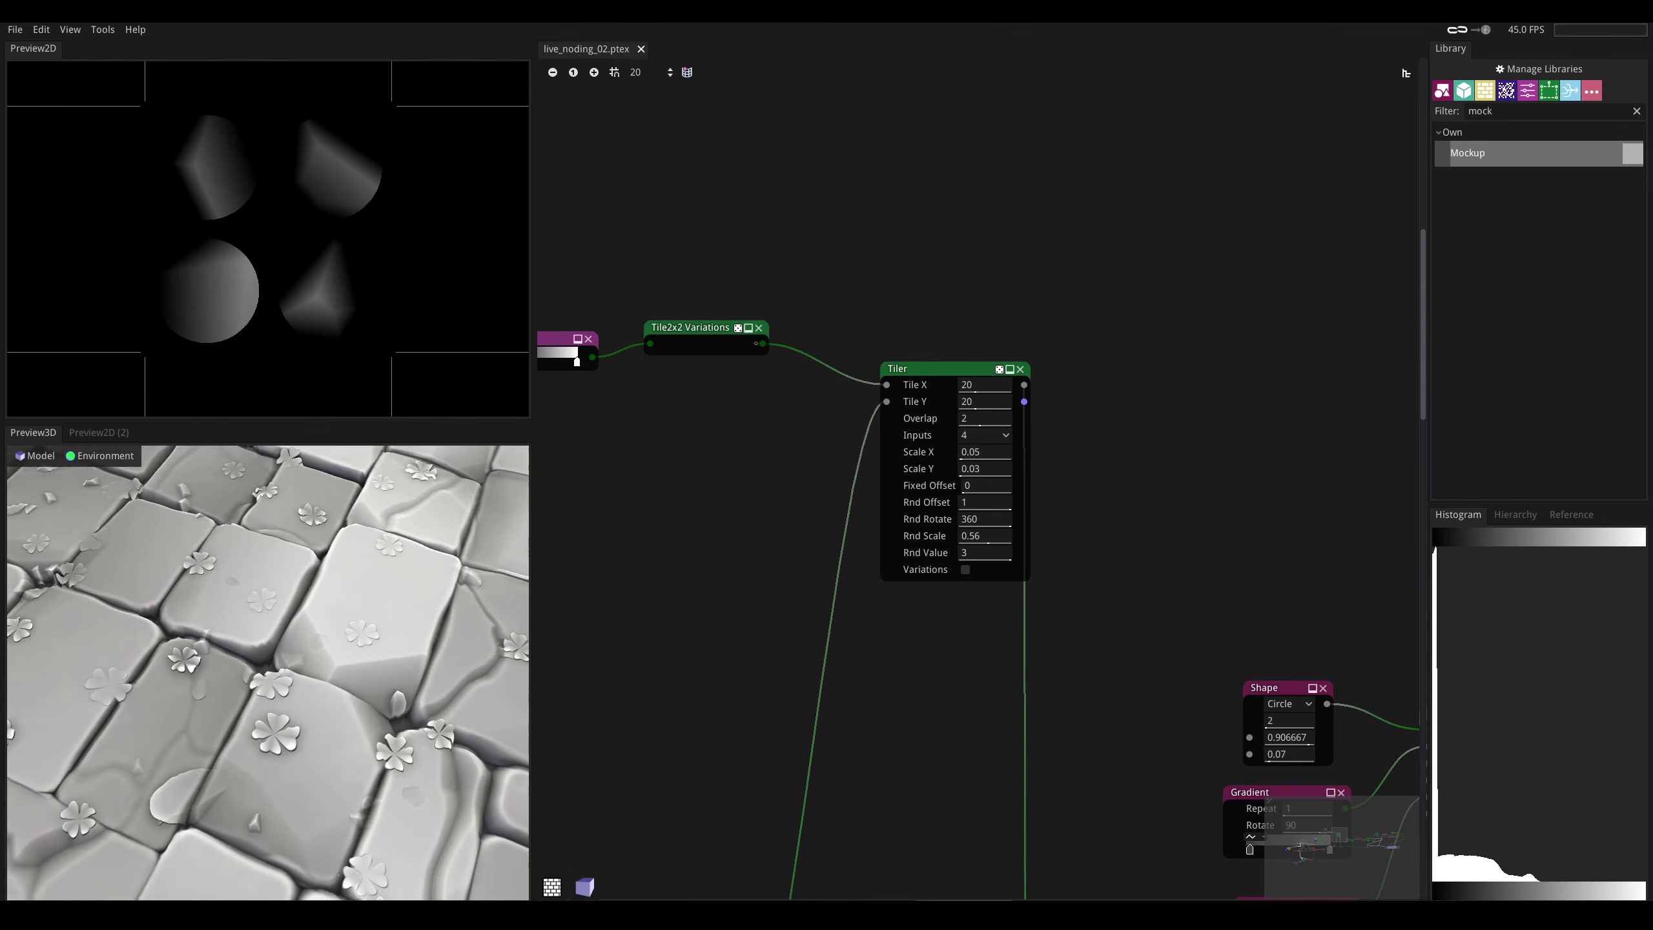
middle_click_drag(702, 571, 849, 607)
middle_click_drag(552, 352, 967, 426)
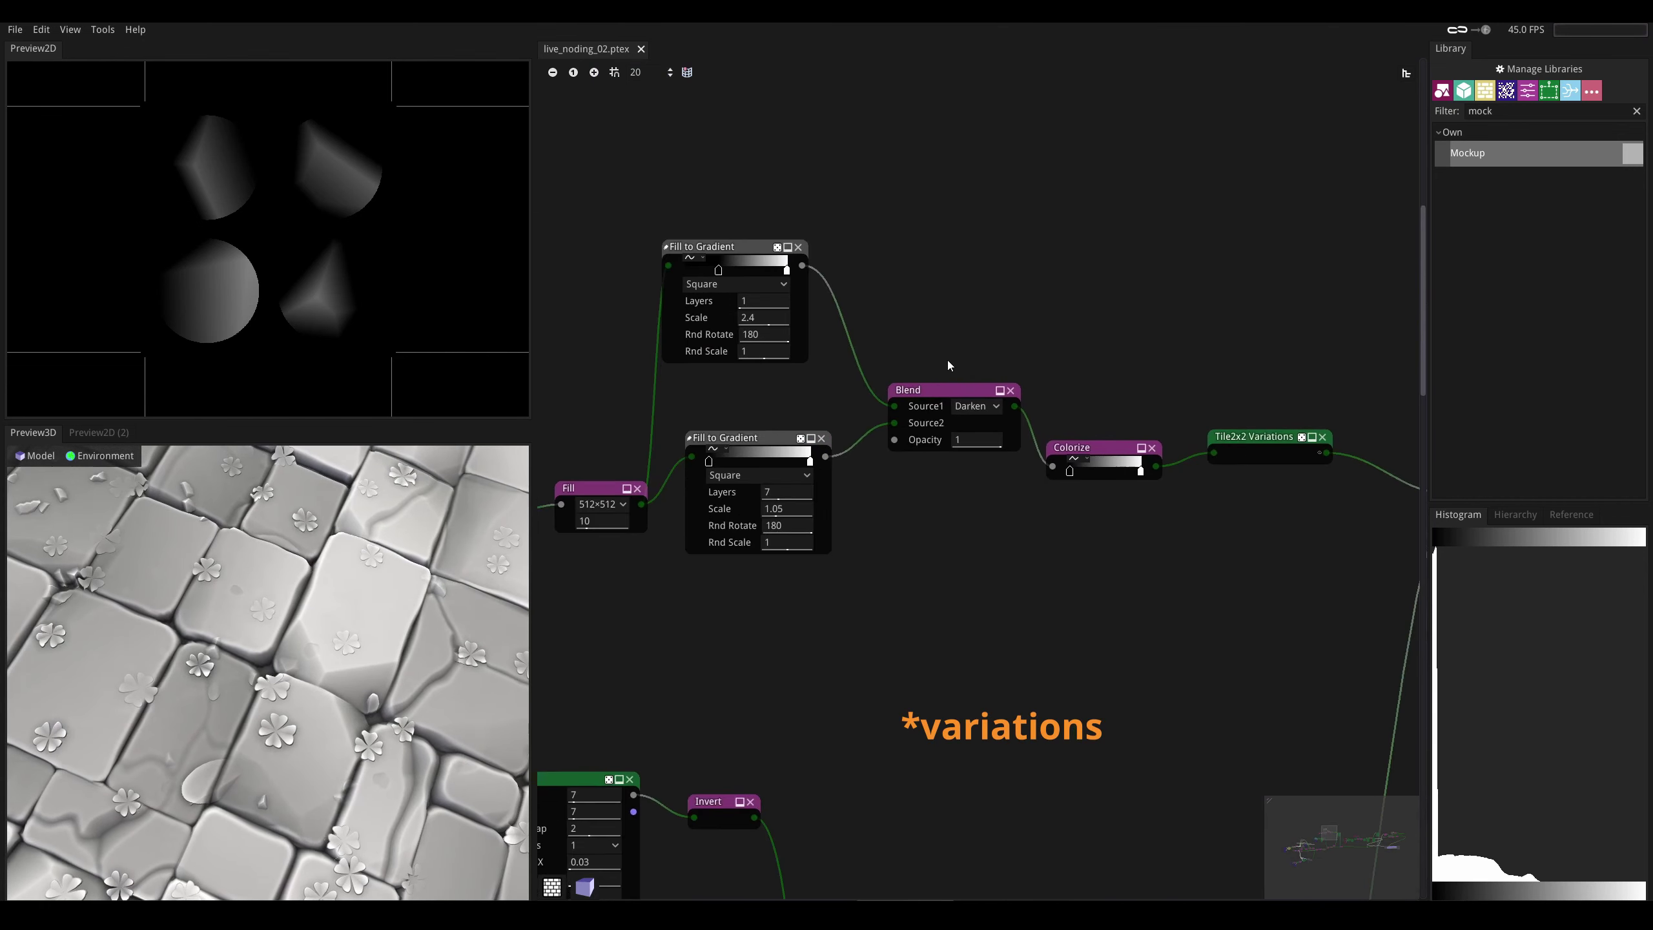
middle_click_drag(763, 386, 771, 406)
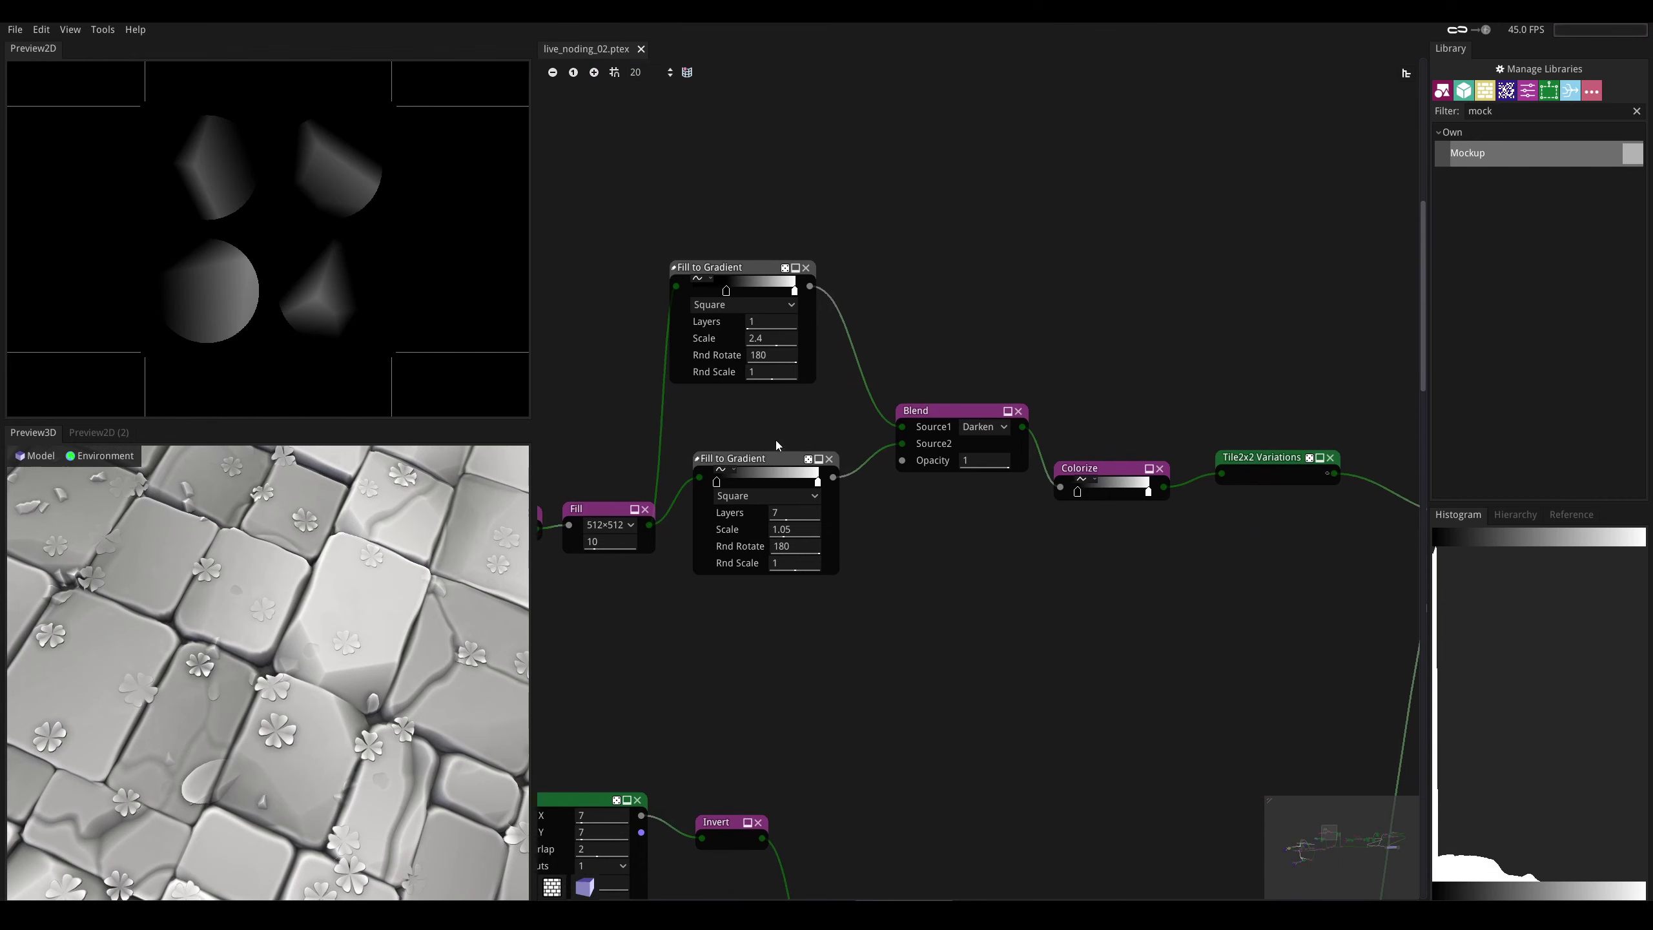
left_click(755, 273)
left_click(953, 413)
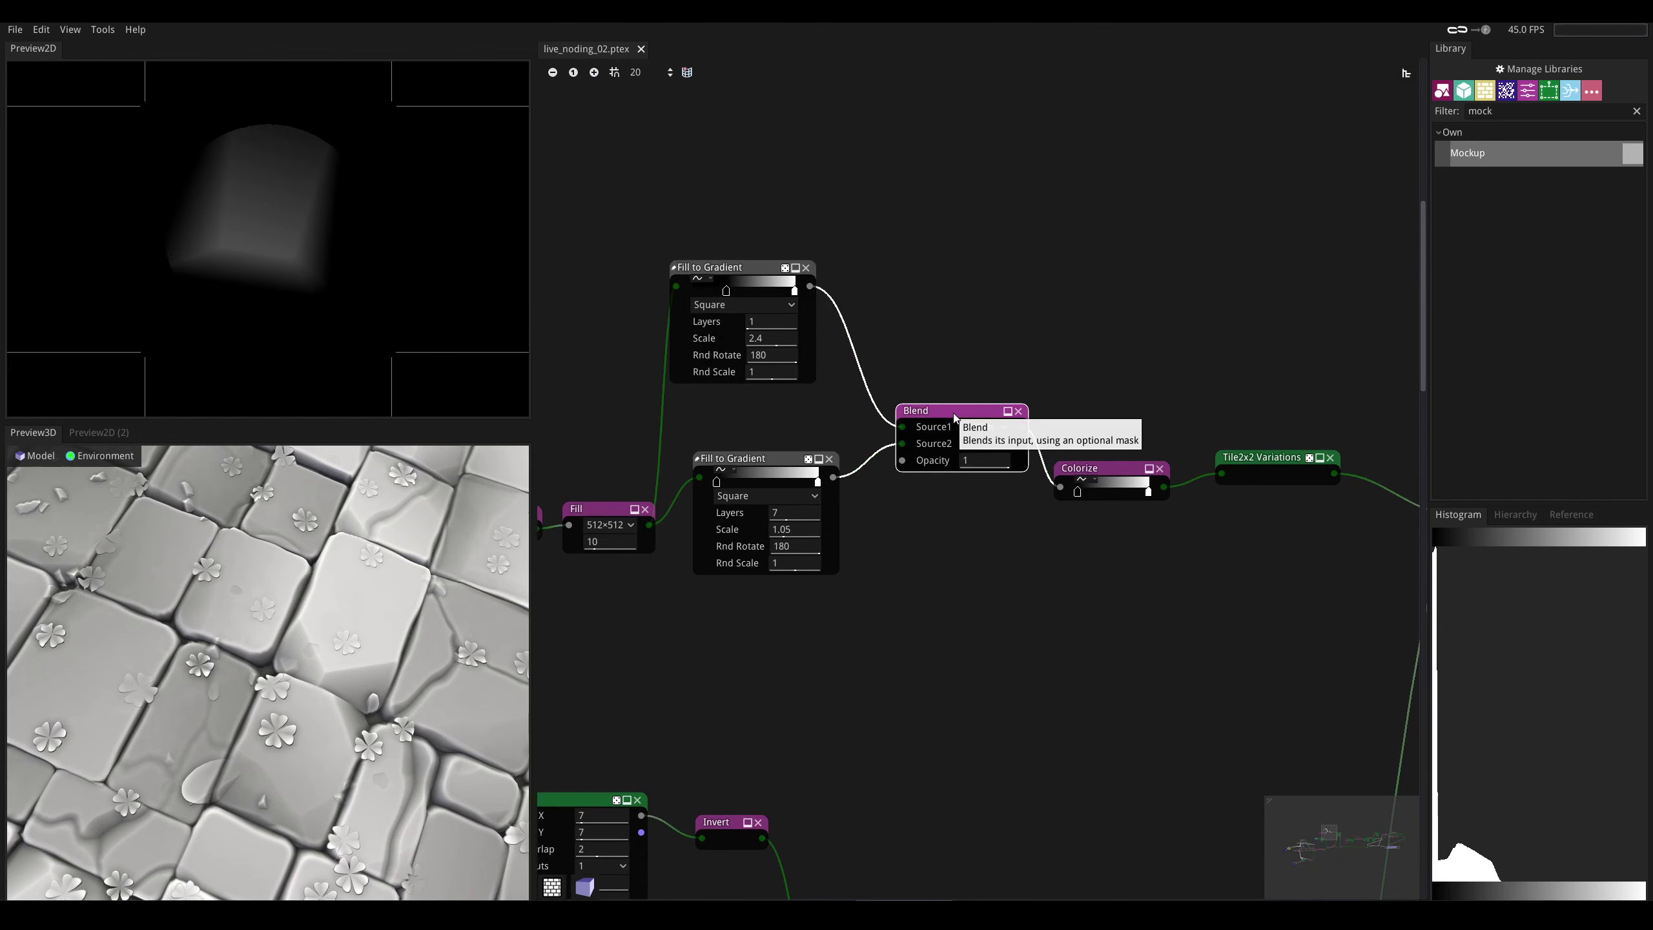
left_click(760, 467)
left_click(1008, 544)
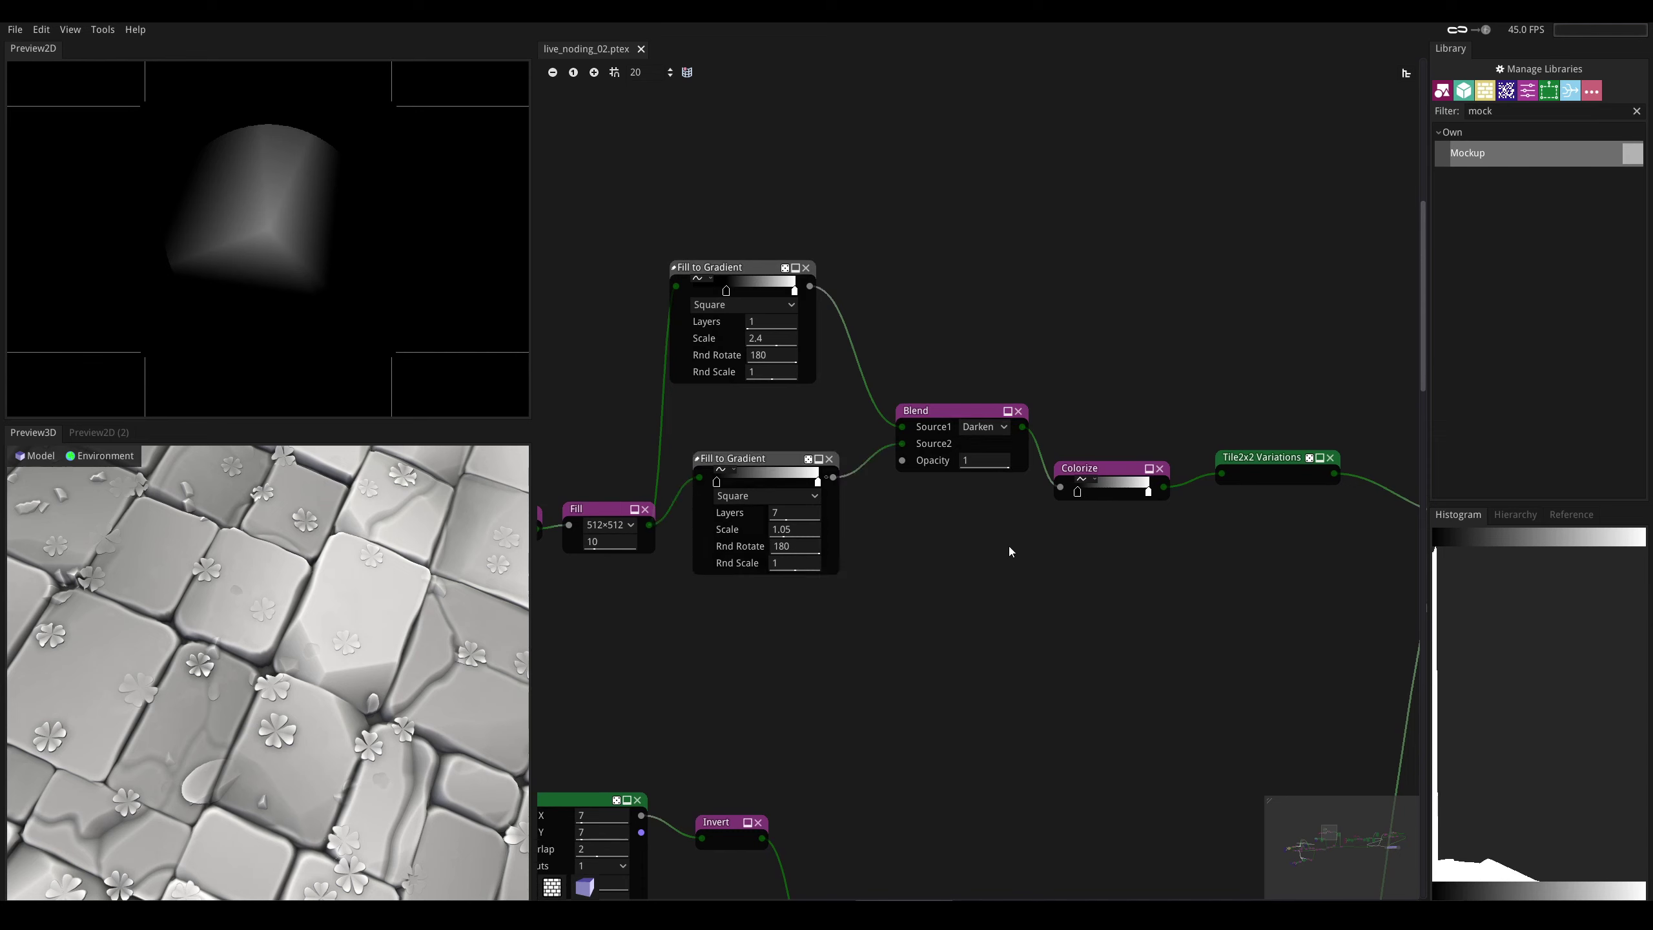
left_click(1253, 458)
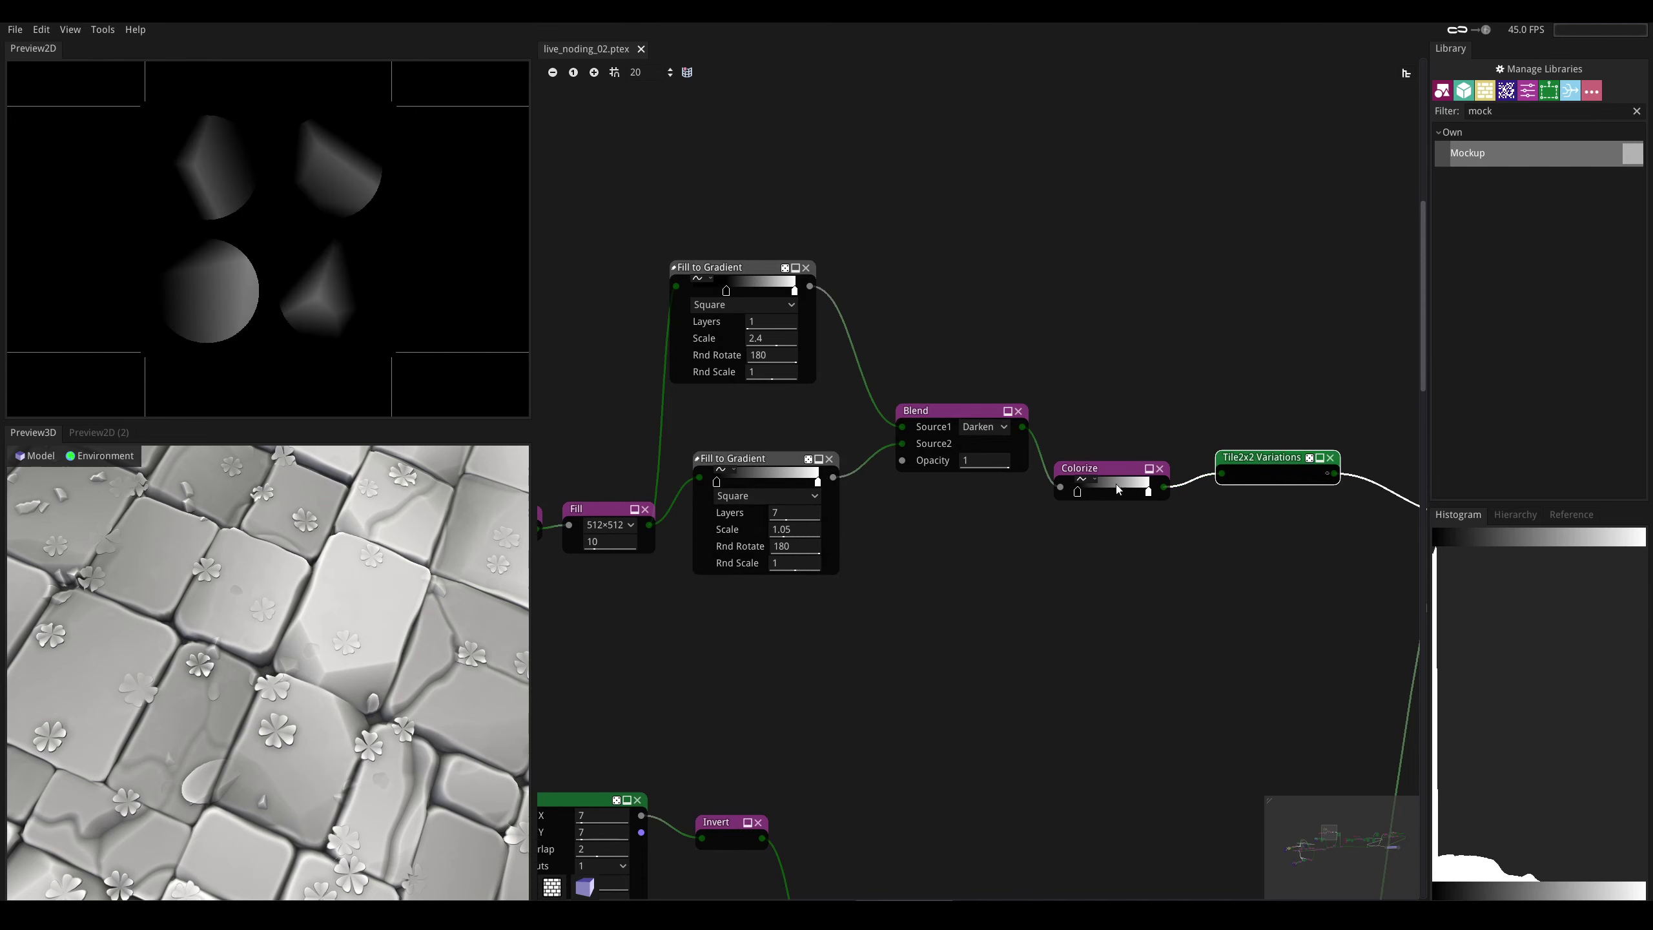
- Randomize the lower Fill to Gradient node's seed and set its Layers to 11 and Scale to 0.72
left_click(809, 460)
left_click(1268, 459)
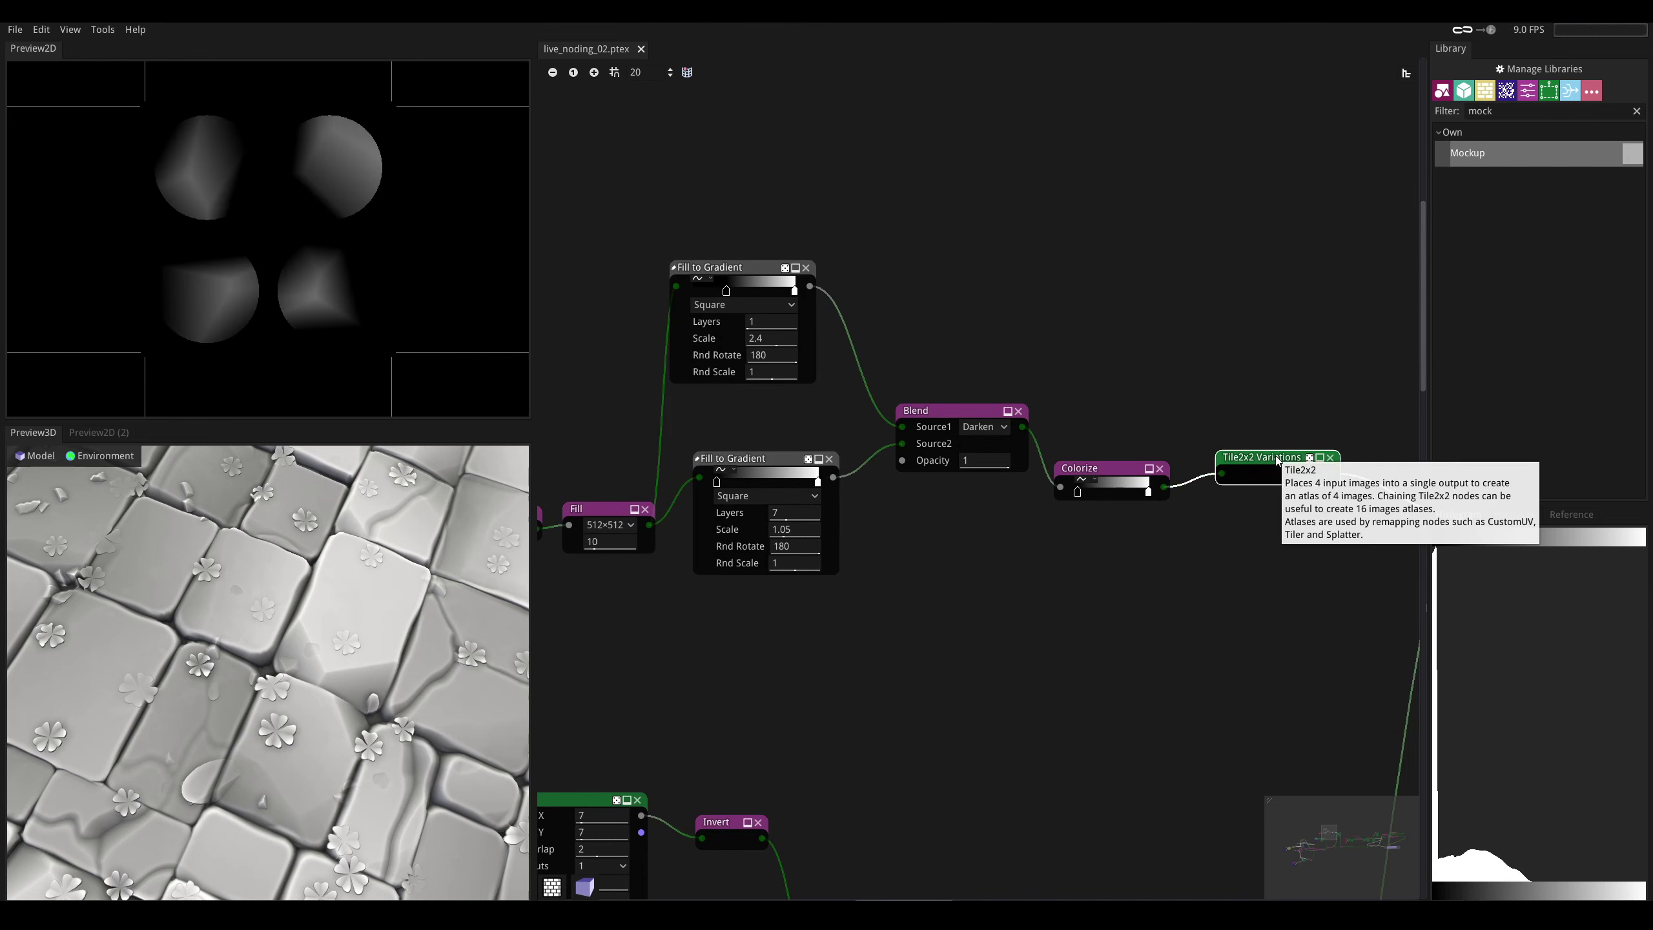
middle_click_drag(823, 463, 759, 486)
mouse_move(719, 535)
left_mouse_down()
mouse_move(733, 535)
mouse_move(693, 543)
left_mouse_up()
middle_click_drag(723, 523, 770, 510)
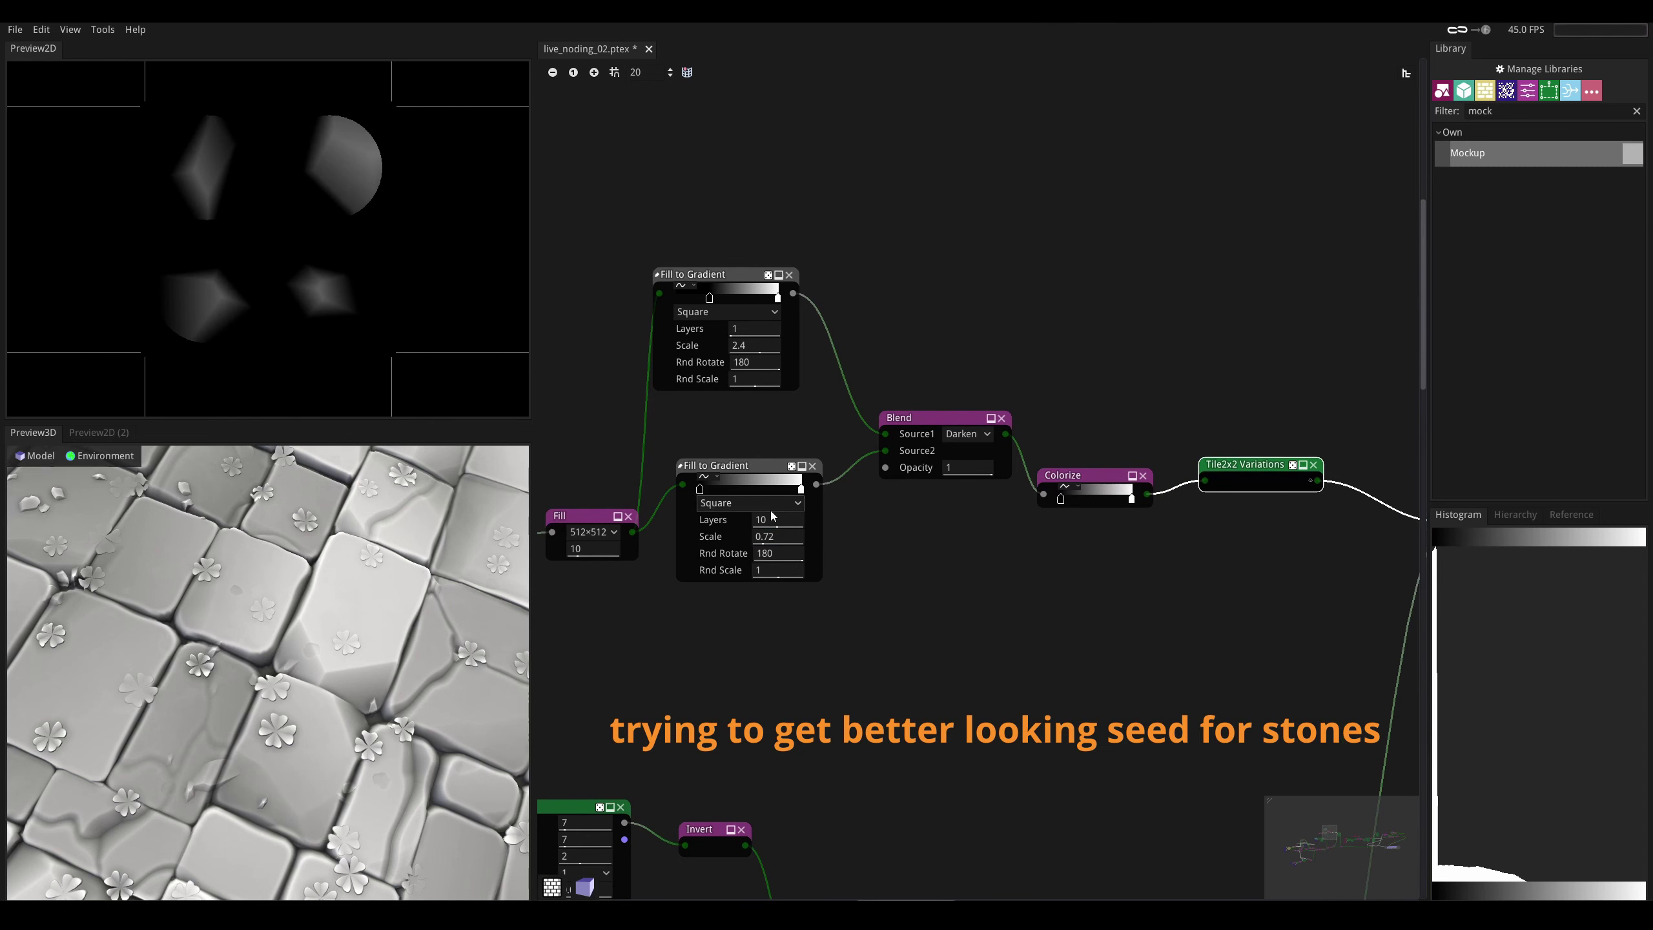
left_click_drag(770, 519, 776, 519)
middle_click_drag(881, 501, 622, 517)
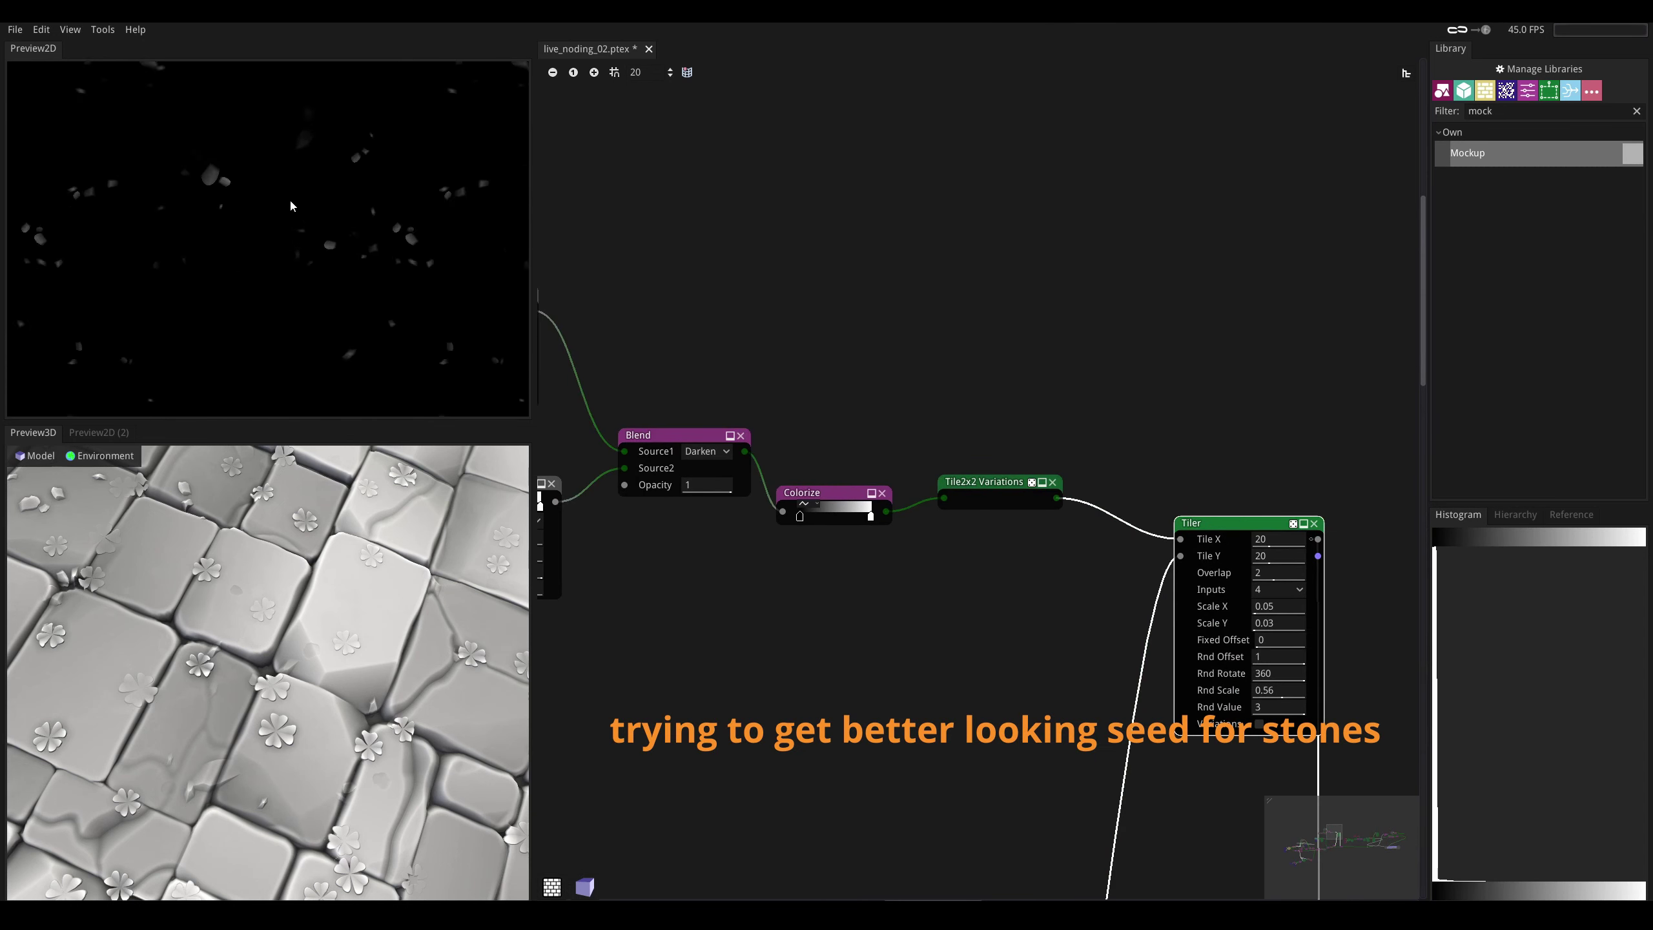
- Preview the Tile2x2 Variations output and reroll the lower Fill to Gradient node's seed several times for better stone shapes
left_click(969, 483)
middle_click_drag(862, 489, 870, 469)
left_click(870, 468)
middle_click_drag(810, 400, 1084, 369)
left_click(811, 433)
left_click(811, 434)
left_click(810, 433)
mouse_move(1275, 431)
middle_mouse_down()
mouse_move(1139, 449)
mouse_move(1271, 437)
middle_mouse_up()
left_click(1139, 450)
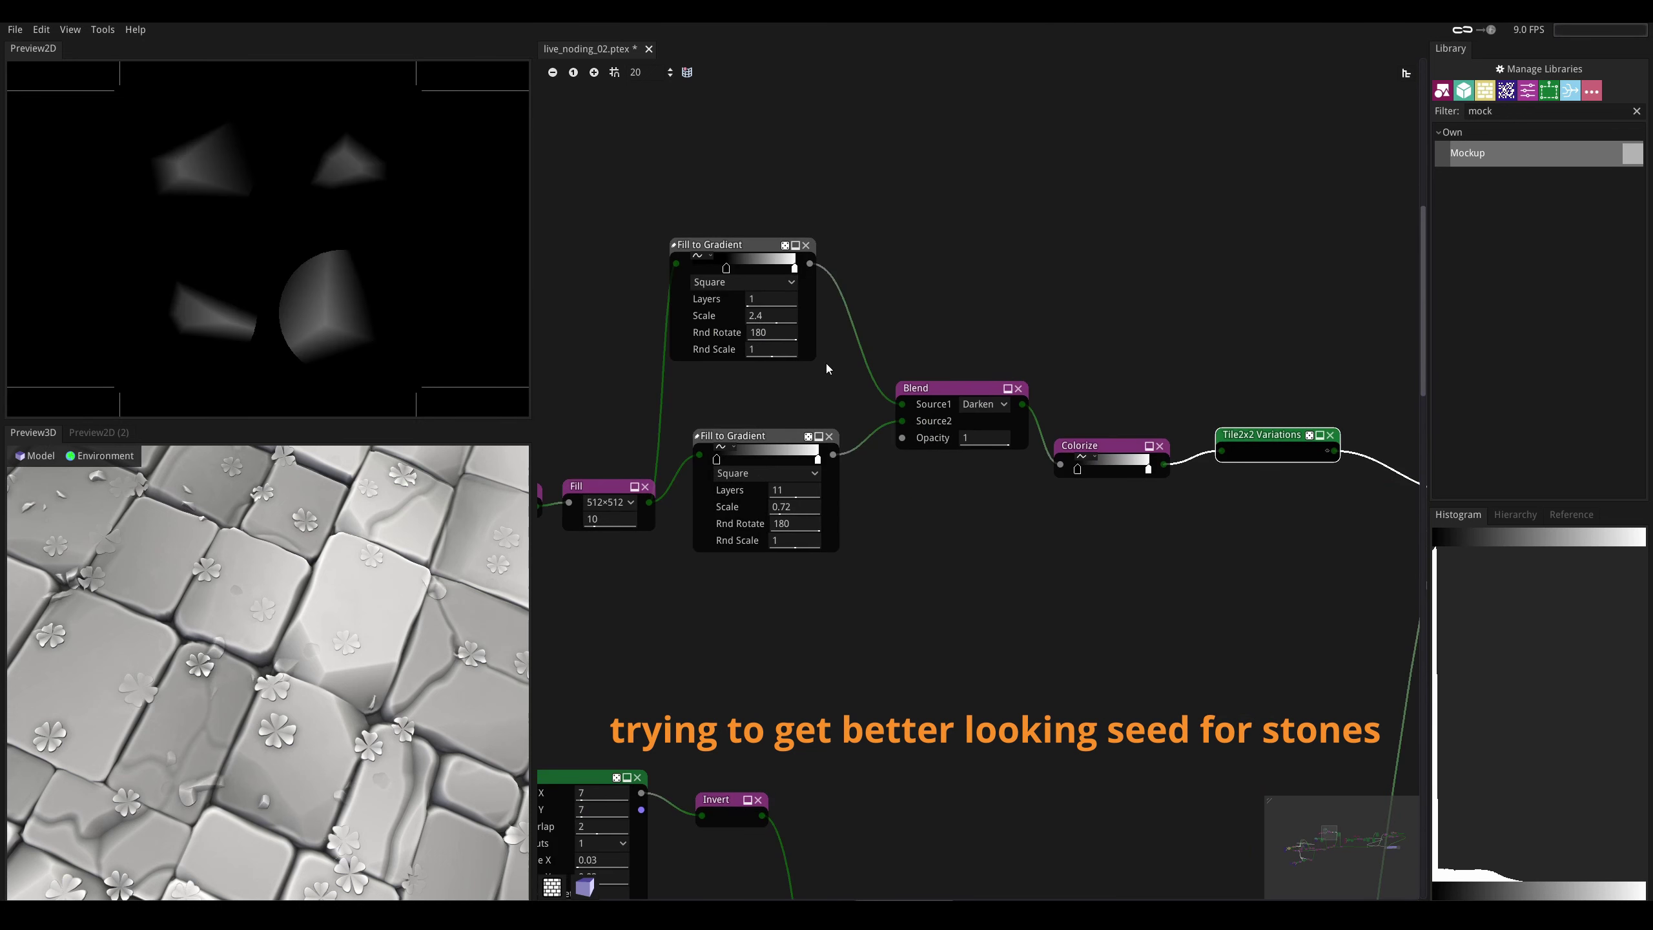
- Shift the black stops of both Fill to Gradient ramps inward, the lower one to about 0.2, and reroll the Tile2x2 Variations seed
left_click_drag(728, 268, 732, 430)
middle_click_drag(734, 433, 662, 389)
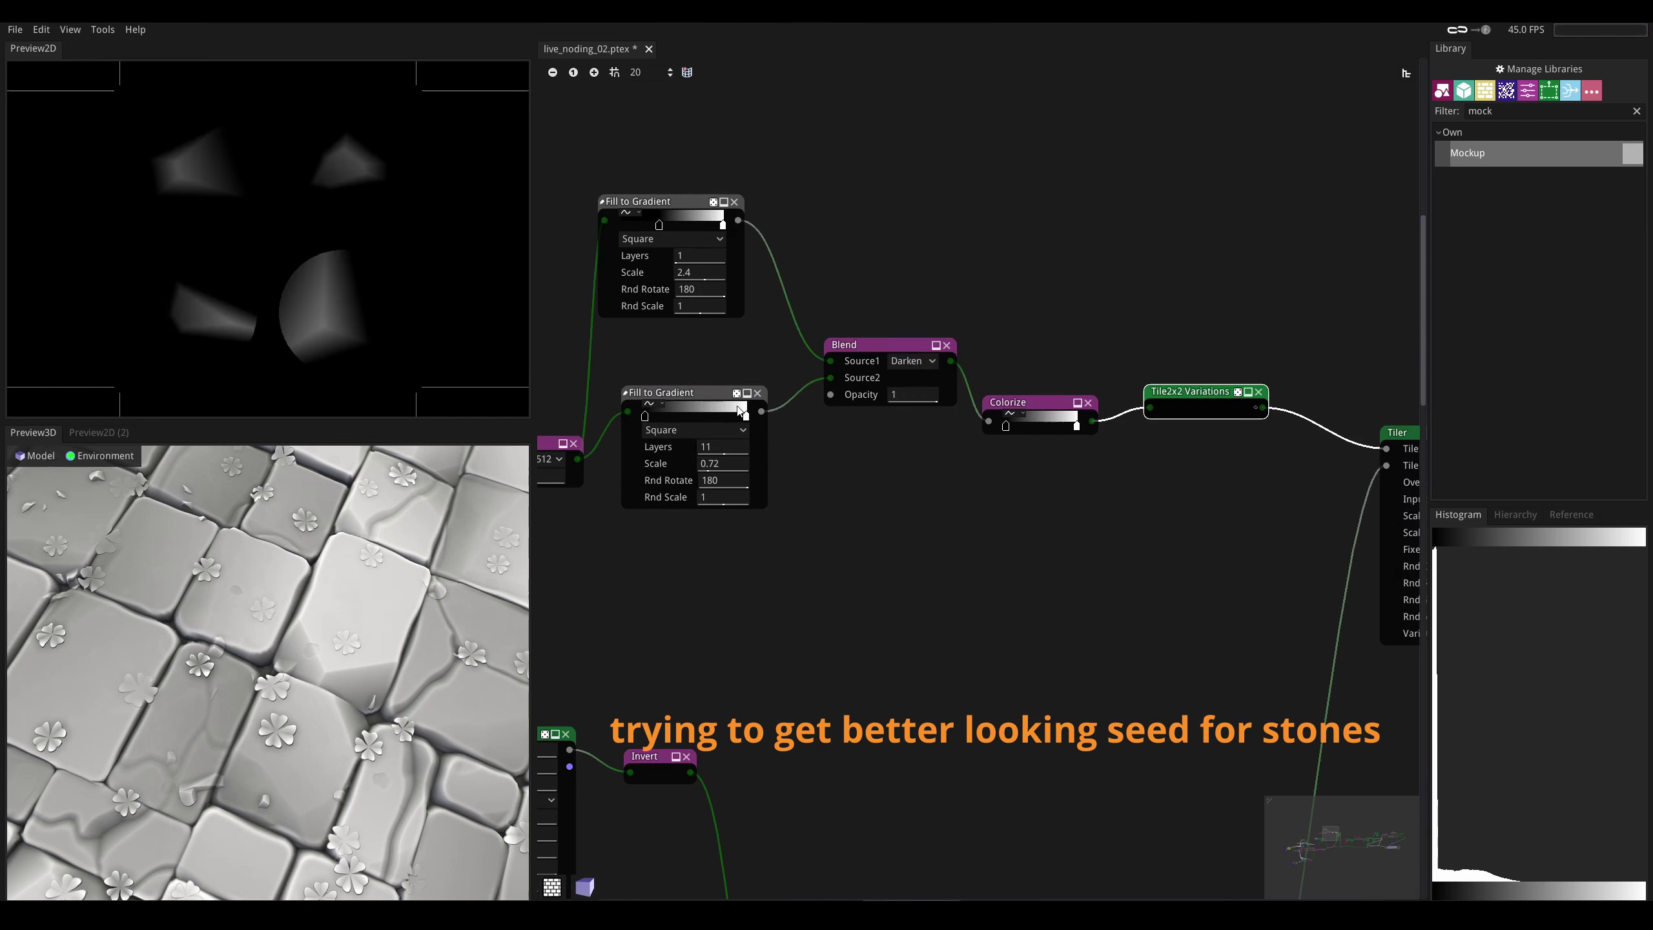
left_click_drag(645, 416, 661, 416)
middle_click_drag(660, 416, 740, 444)
left_click_drag(740, 444, 752, 444)
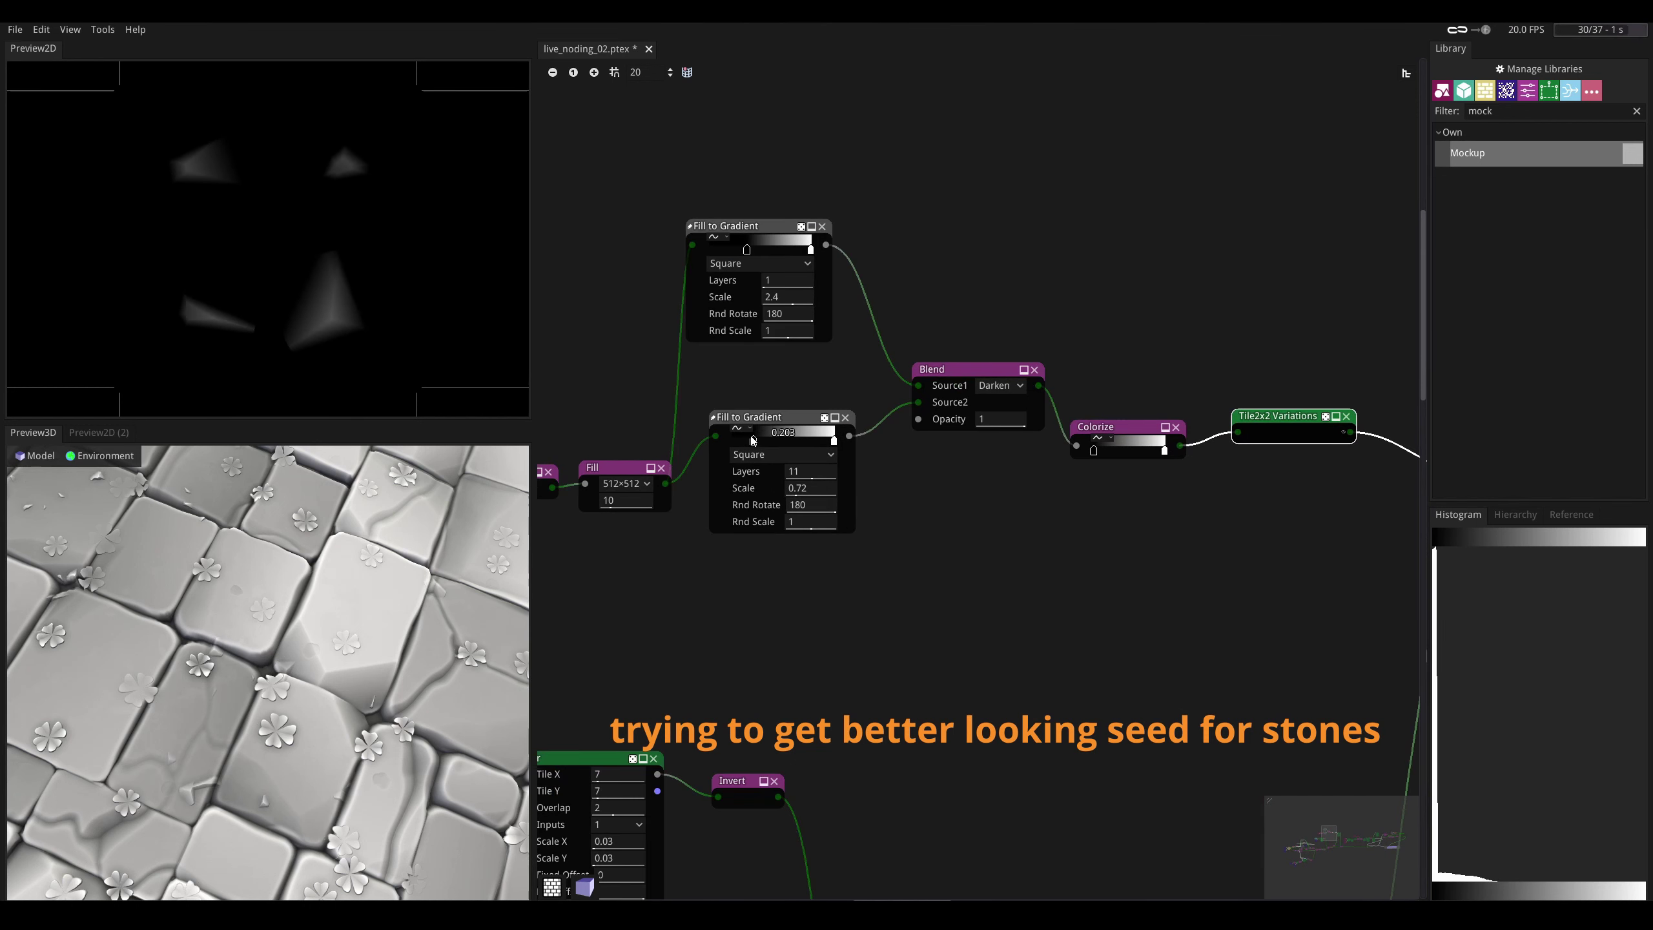
middle_click_drag(1324, 487, 824, 458)
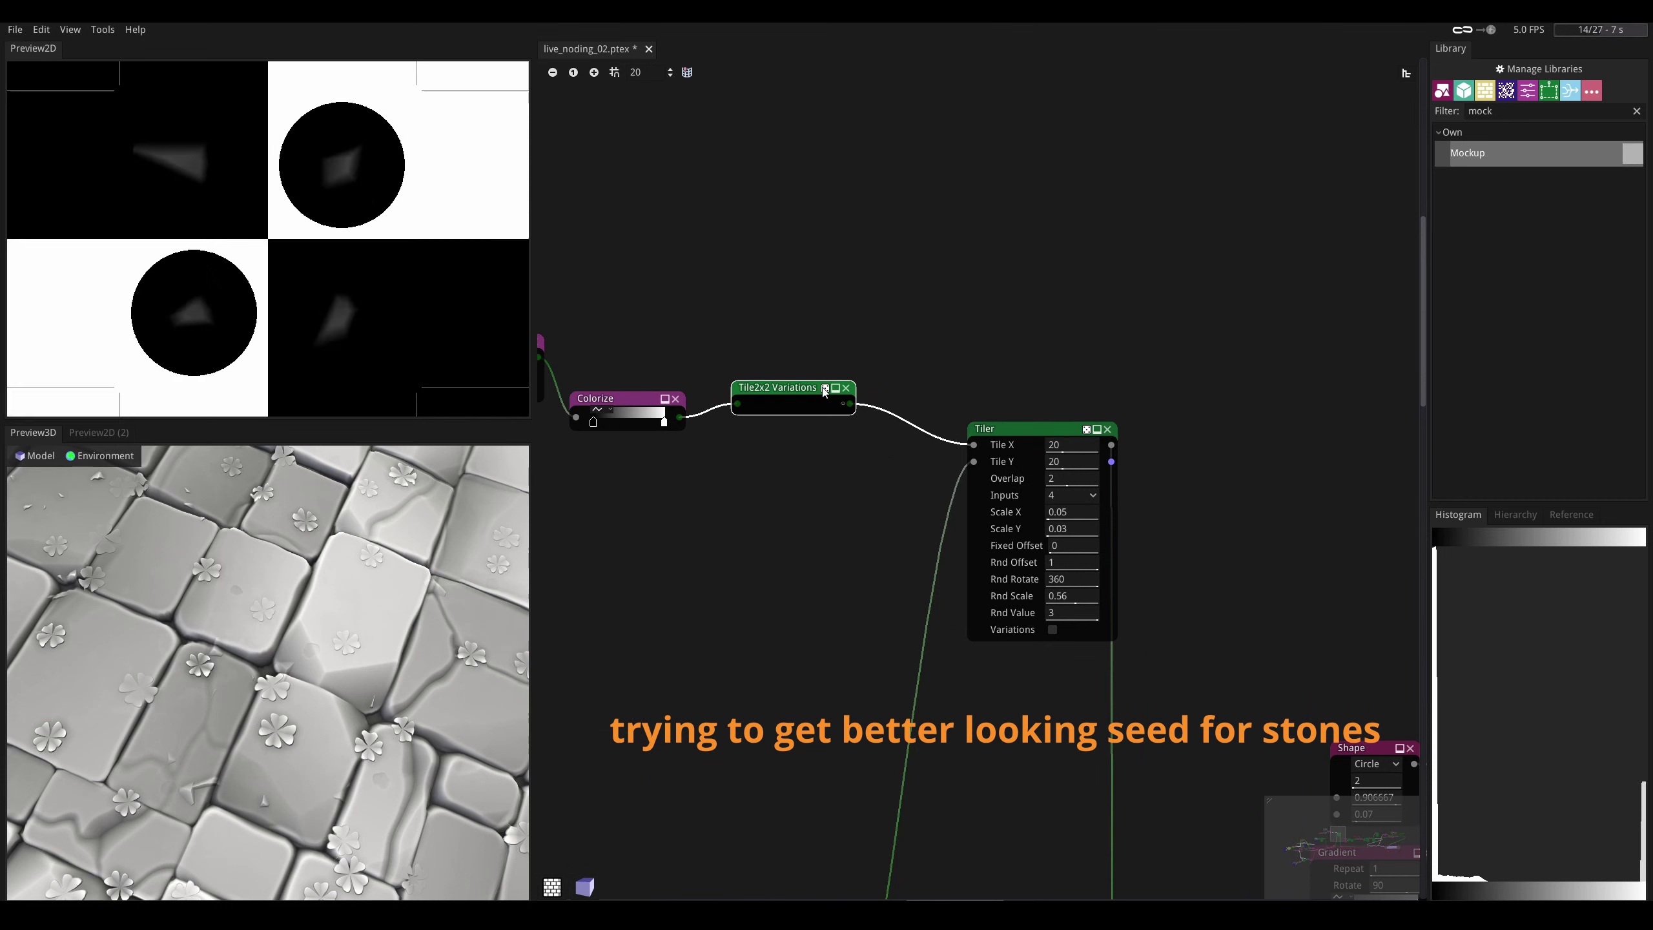
- Add a Gaussian Blur node above the gap between Tile2x2 Variations and Tiler
middle_click_drag(825, 343, 974, 366)
right_click(998, 312)
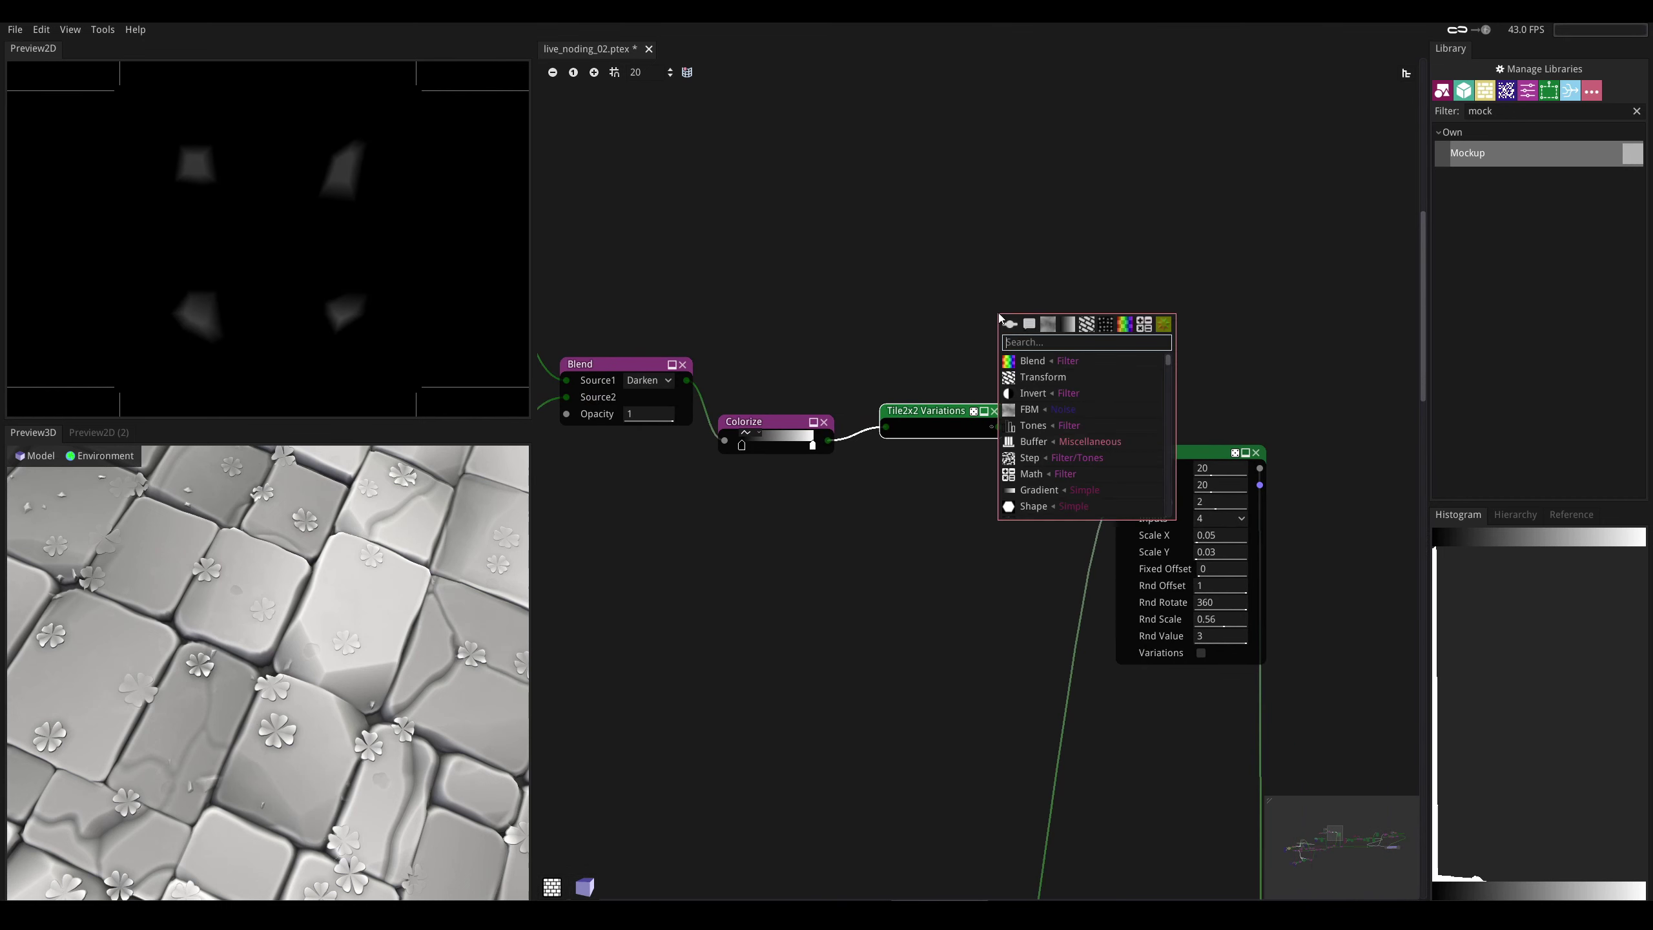
type("blu")
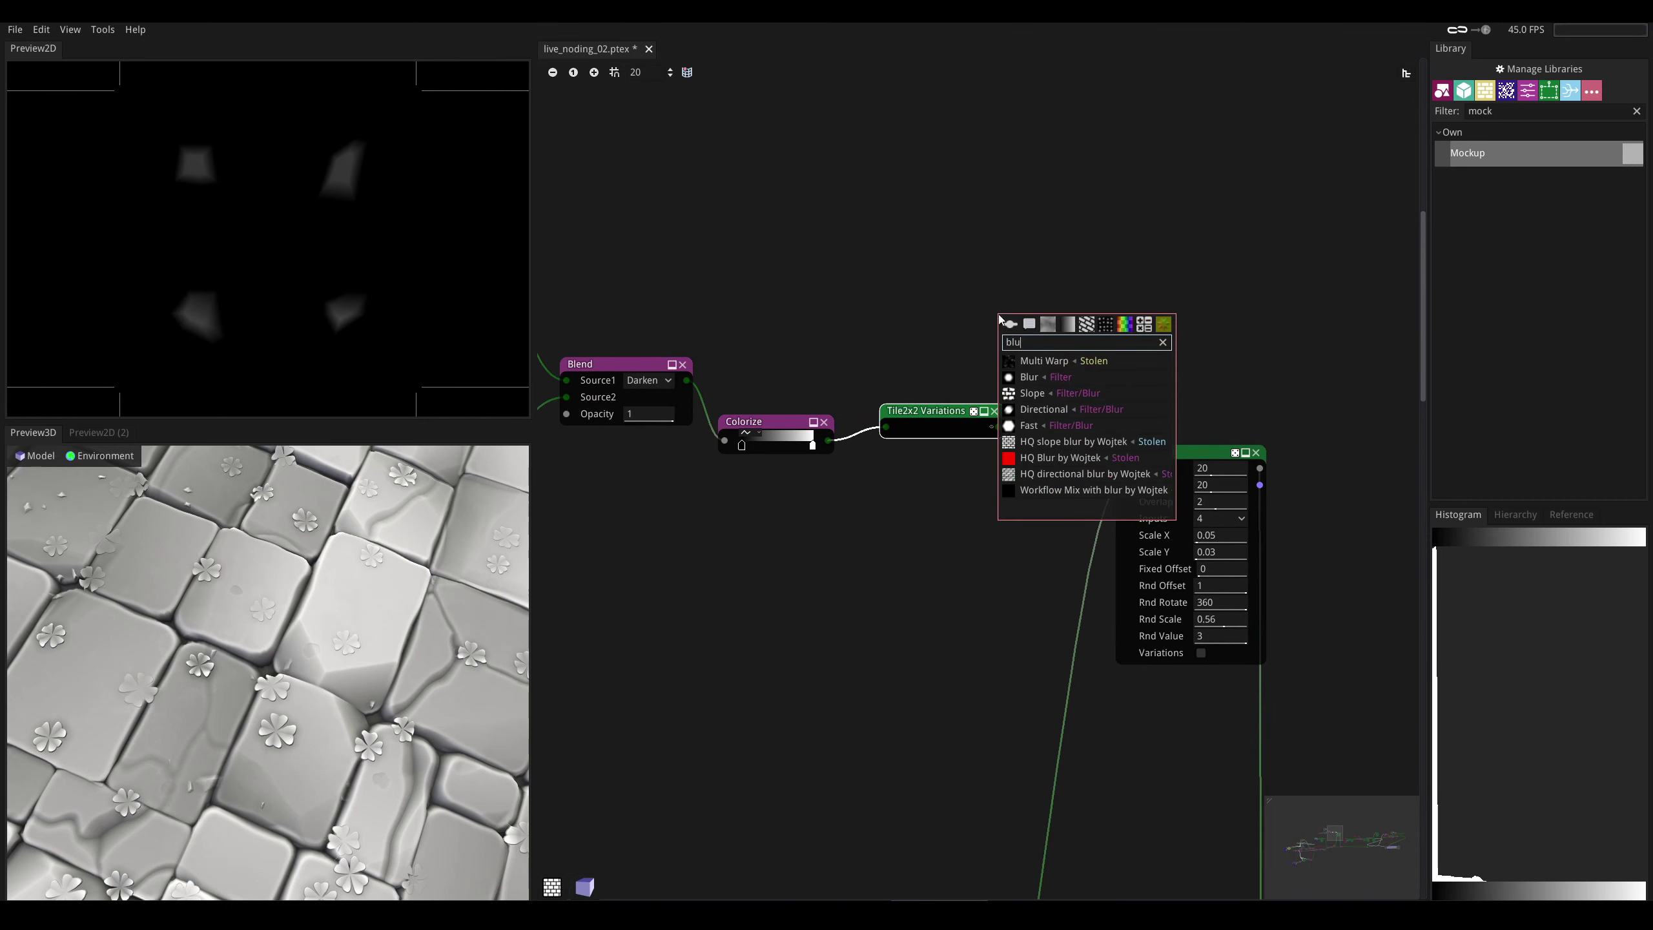
double_click(1009, 384)
- Move the whole stone-shape chain up to Tile2x2 Variations left to make room before the Tiler
scroll(918, 369, "down", 6)
middle_click_drag(765, 369, 918, 397)
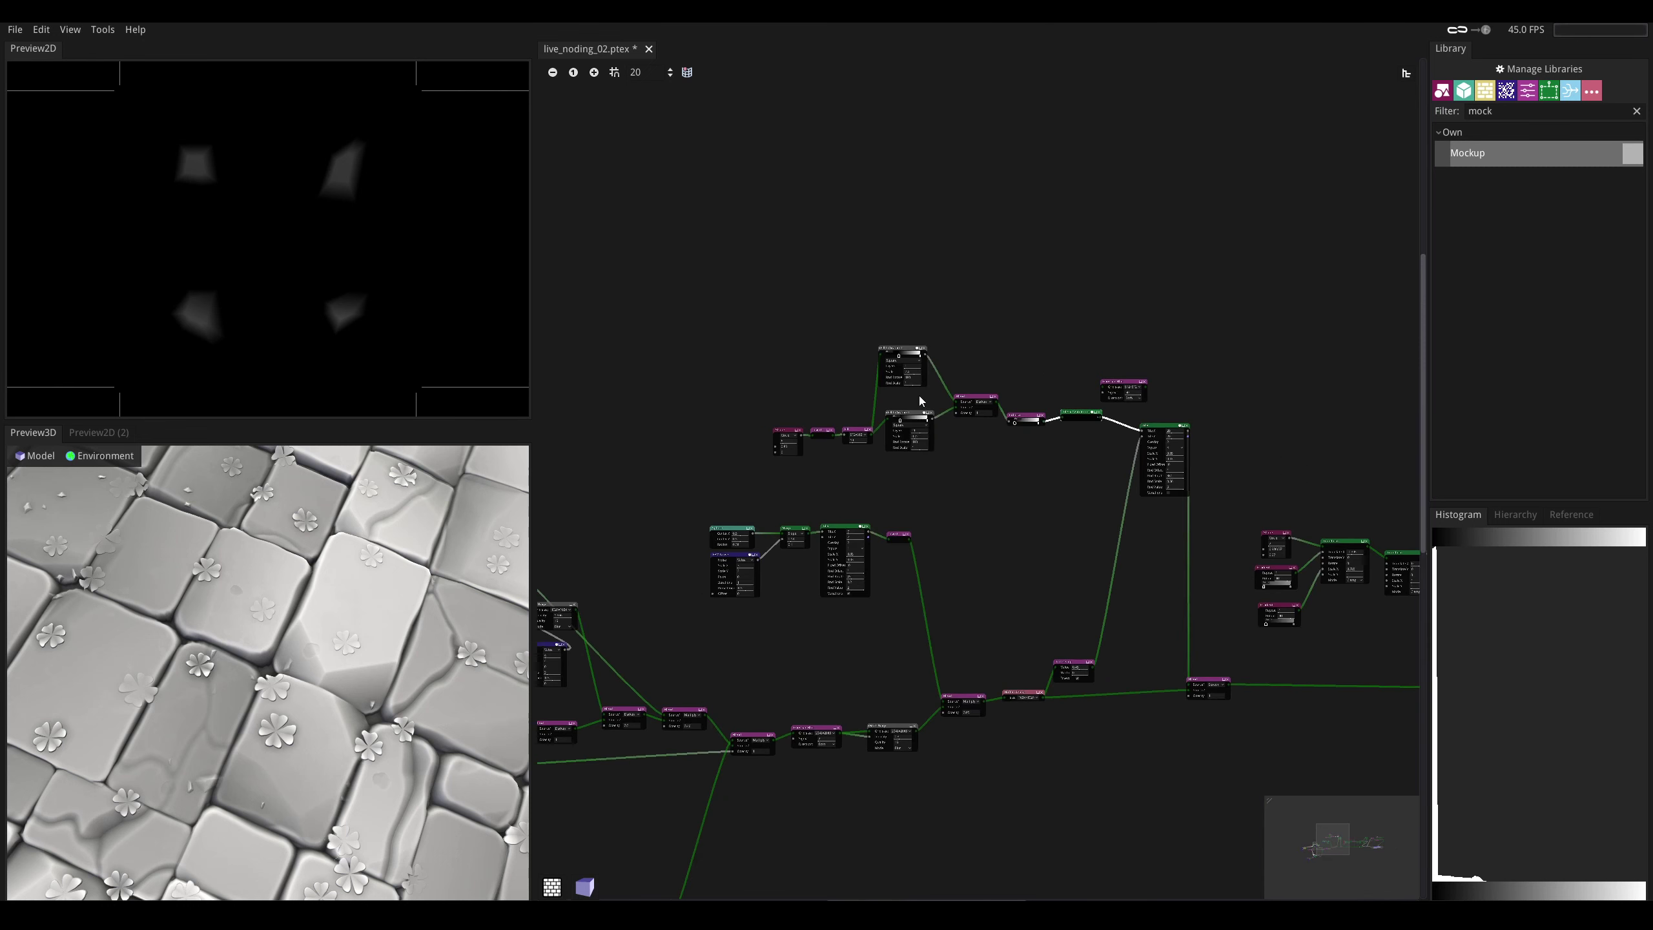
left_click_drag(696, 278, 981, 403)
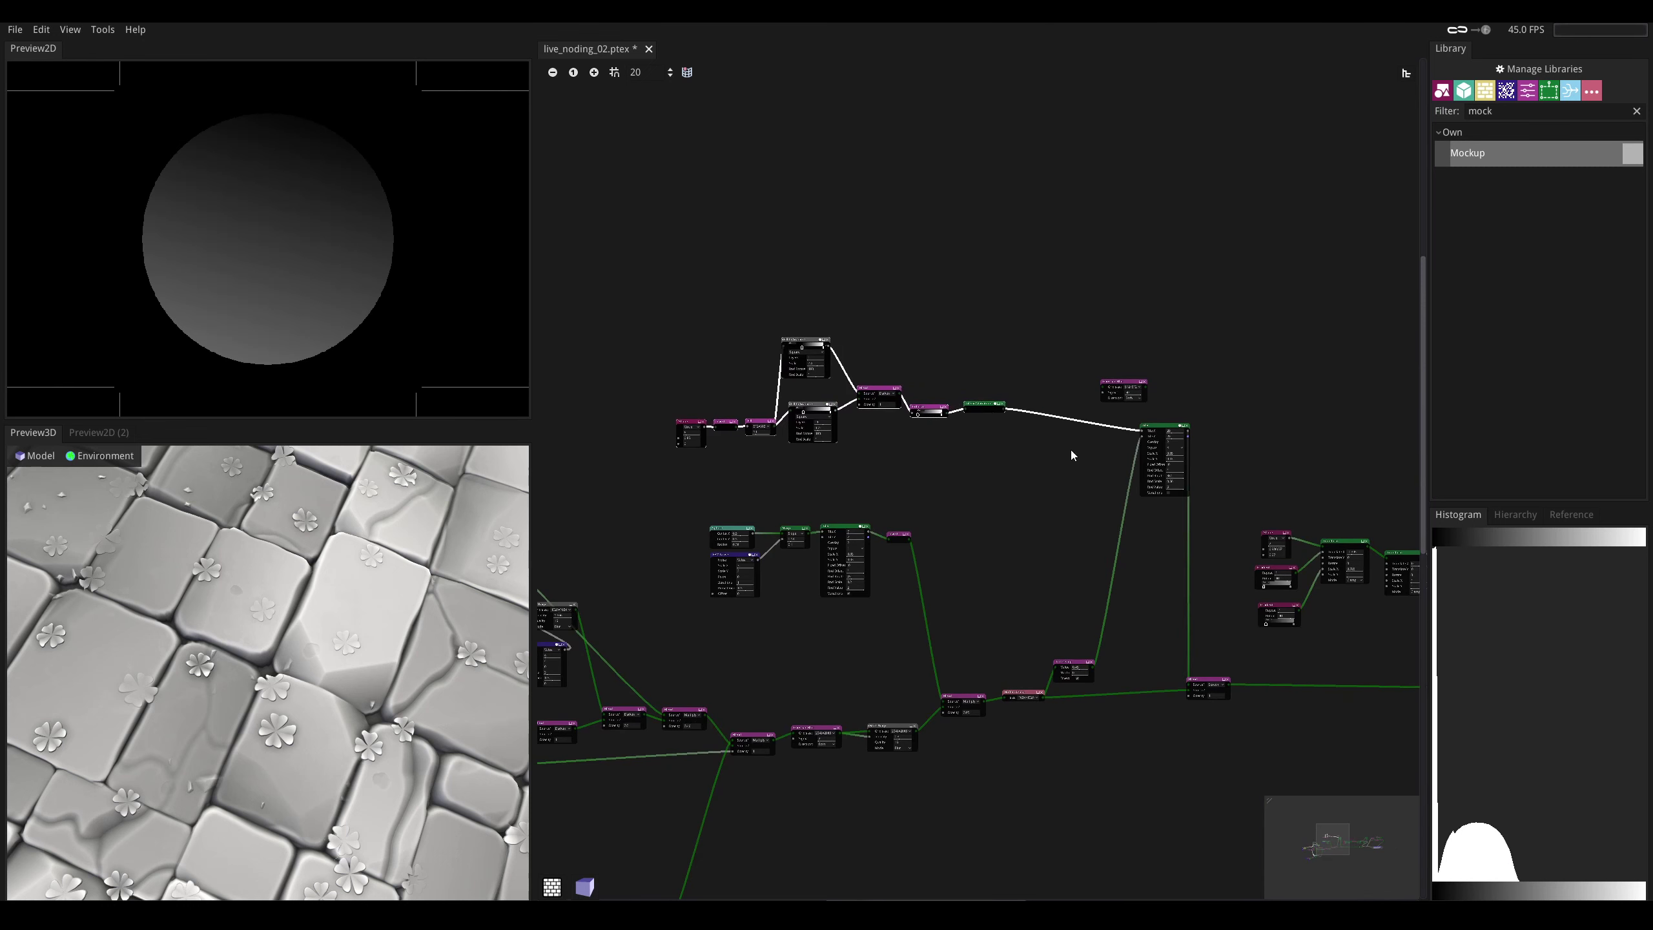
- Connect the Tile2x2 Variations output to the Gaussian Blur input and place the blur between it and the Tiler
scroll(1069, 451, "up", 2, "ctrl")
scroll(1063, 508, "up", 4)
middle_click_drag(1025, 664, 862, 509)
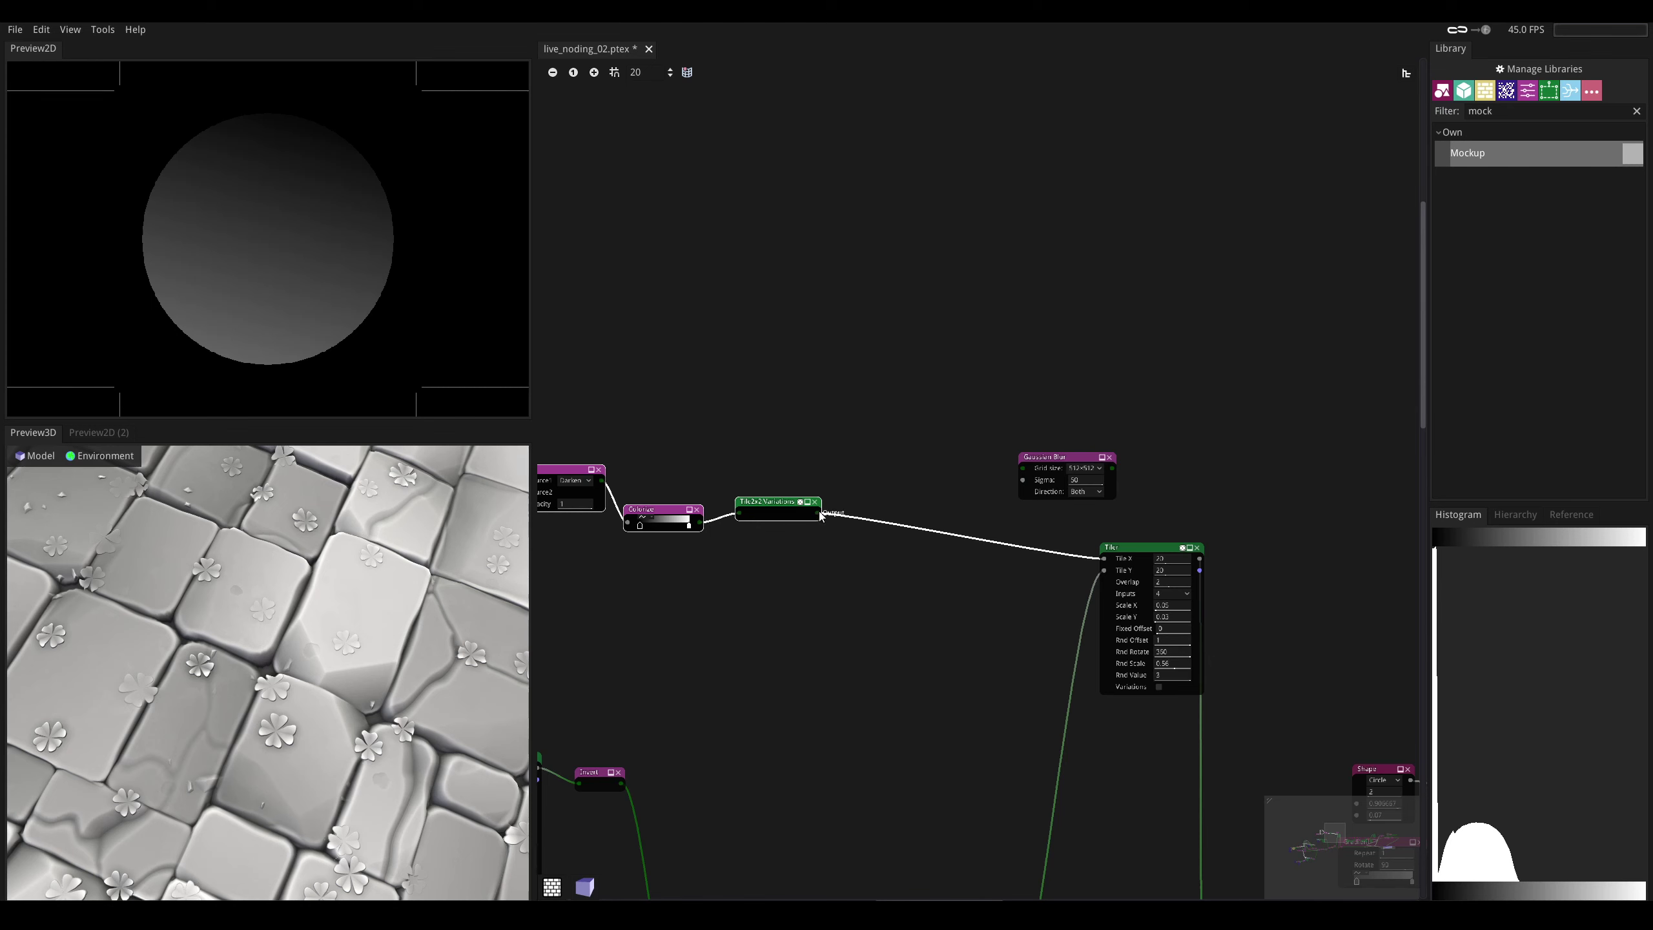
left_click_drag(819, 514, 1019, 471)
middle_click_drag(944, 504, 881, 468)
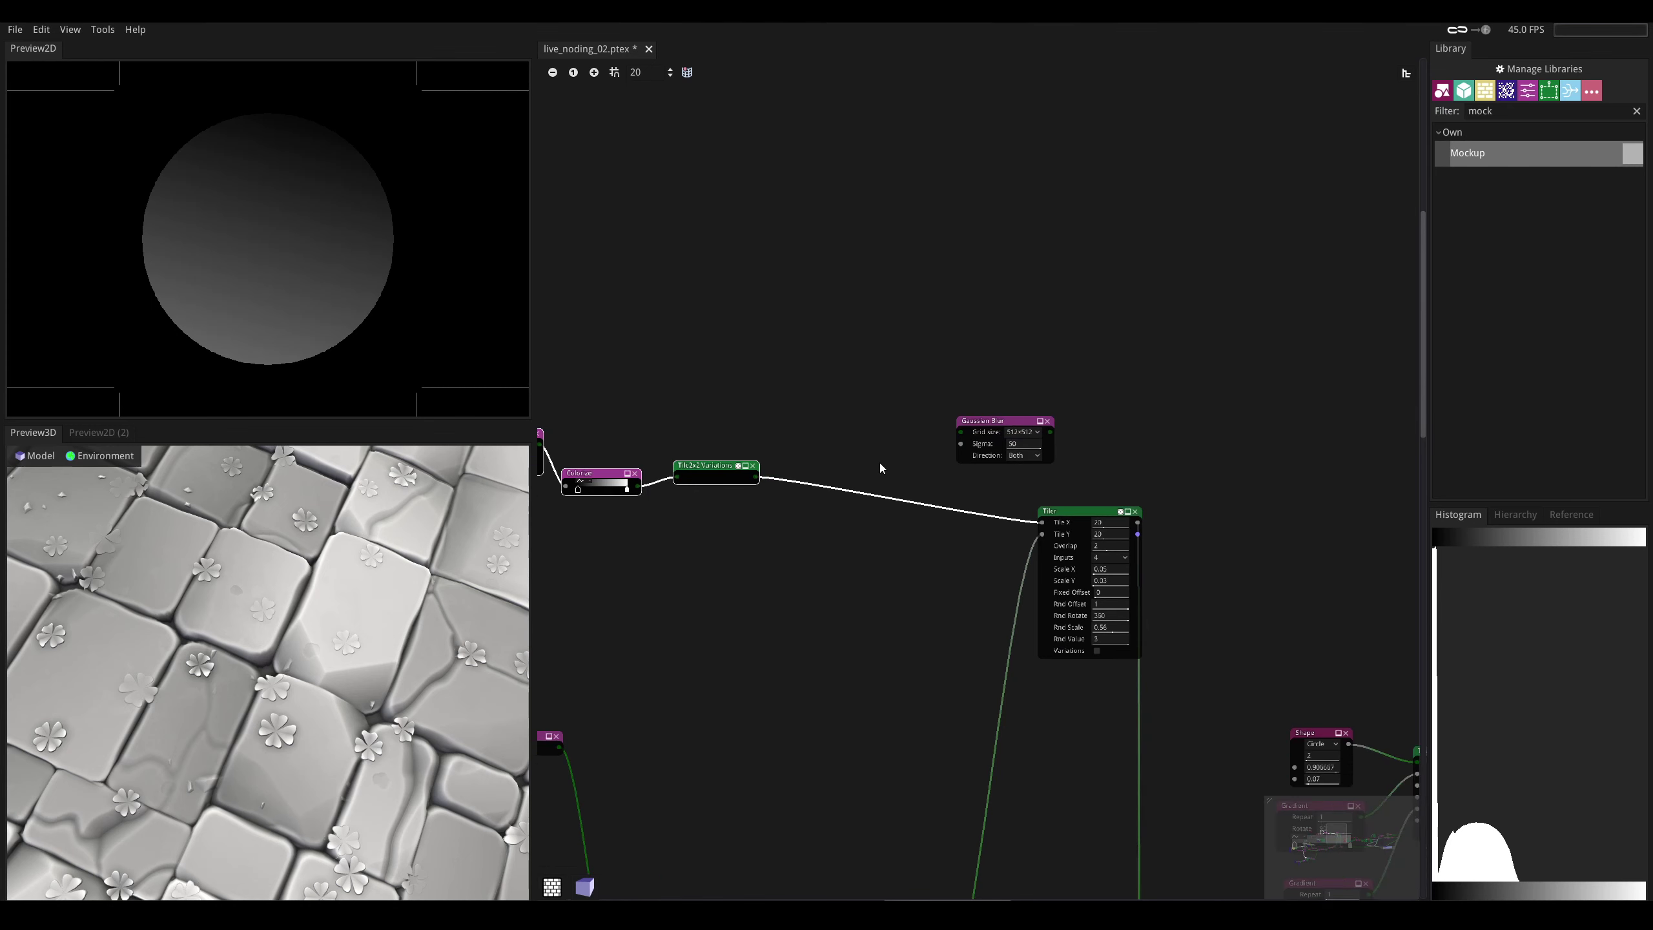
scroll(882, 466, "up", 2)
left_click_drag(701, 482, 864, 450)
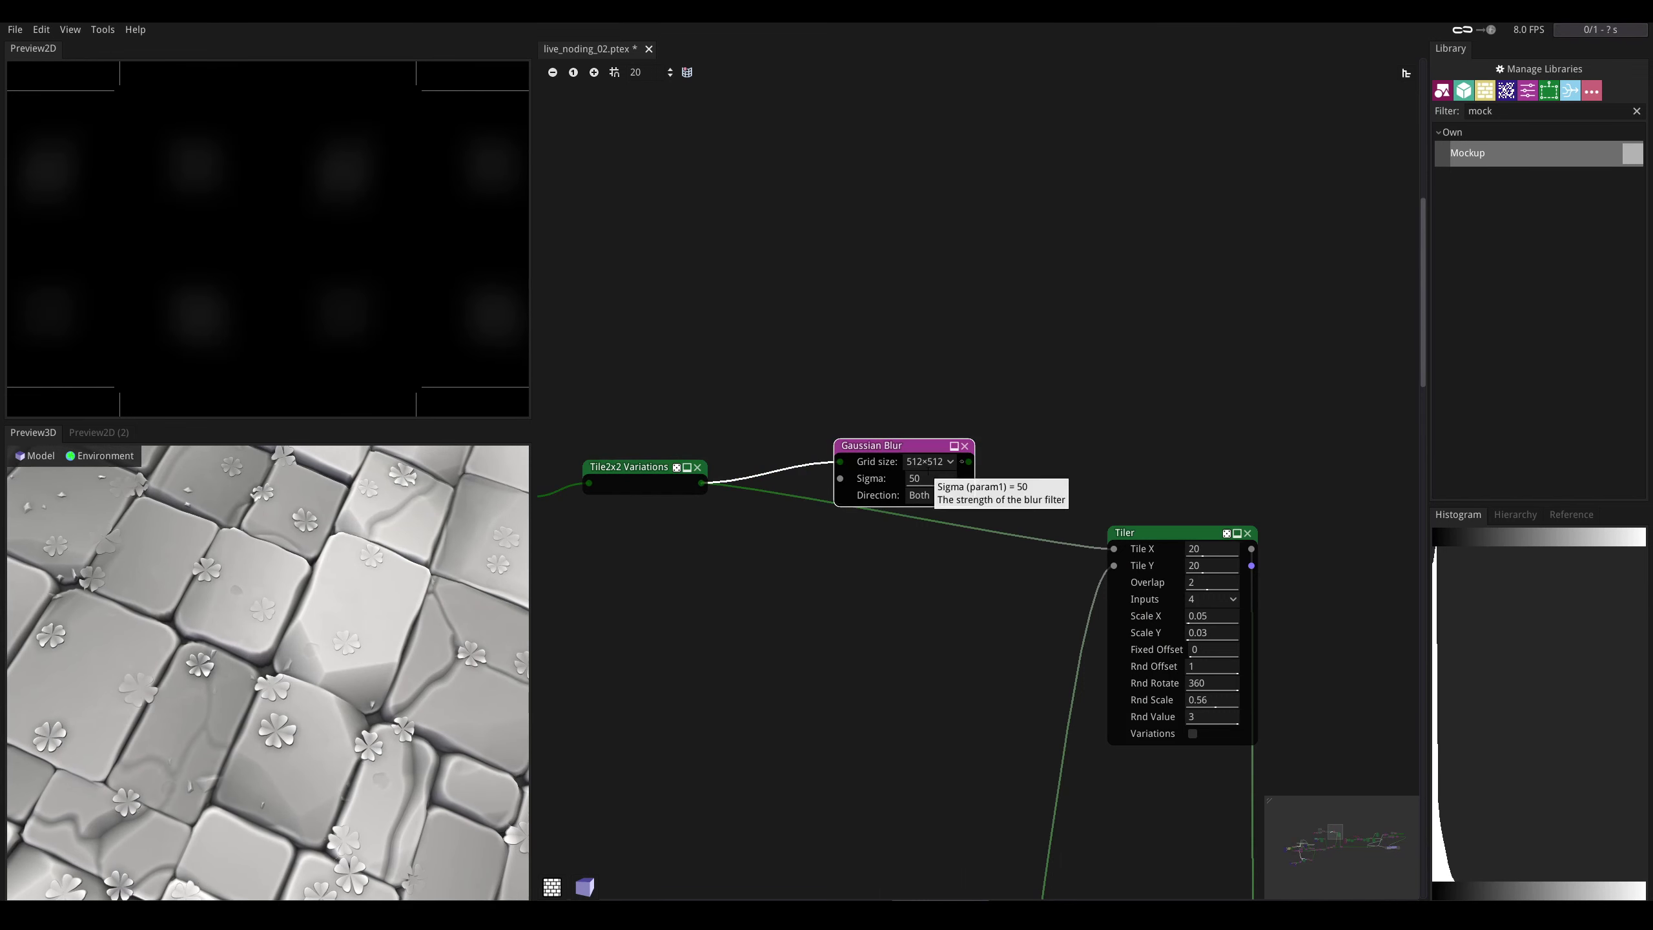
- Set the Gaussian Blur grid size to 1024×1024 and connect its output to the Tiler's first input
left_click(930, 461)
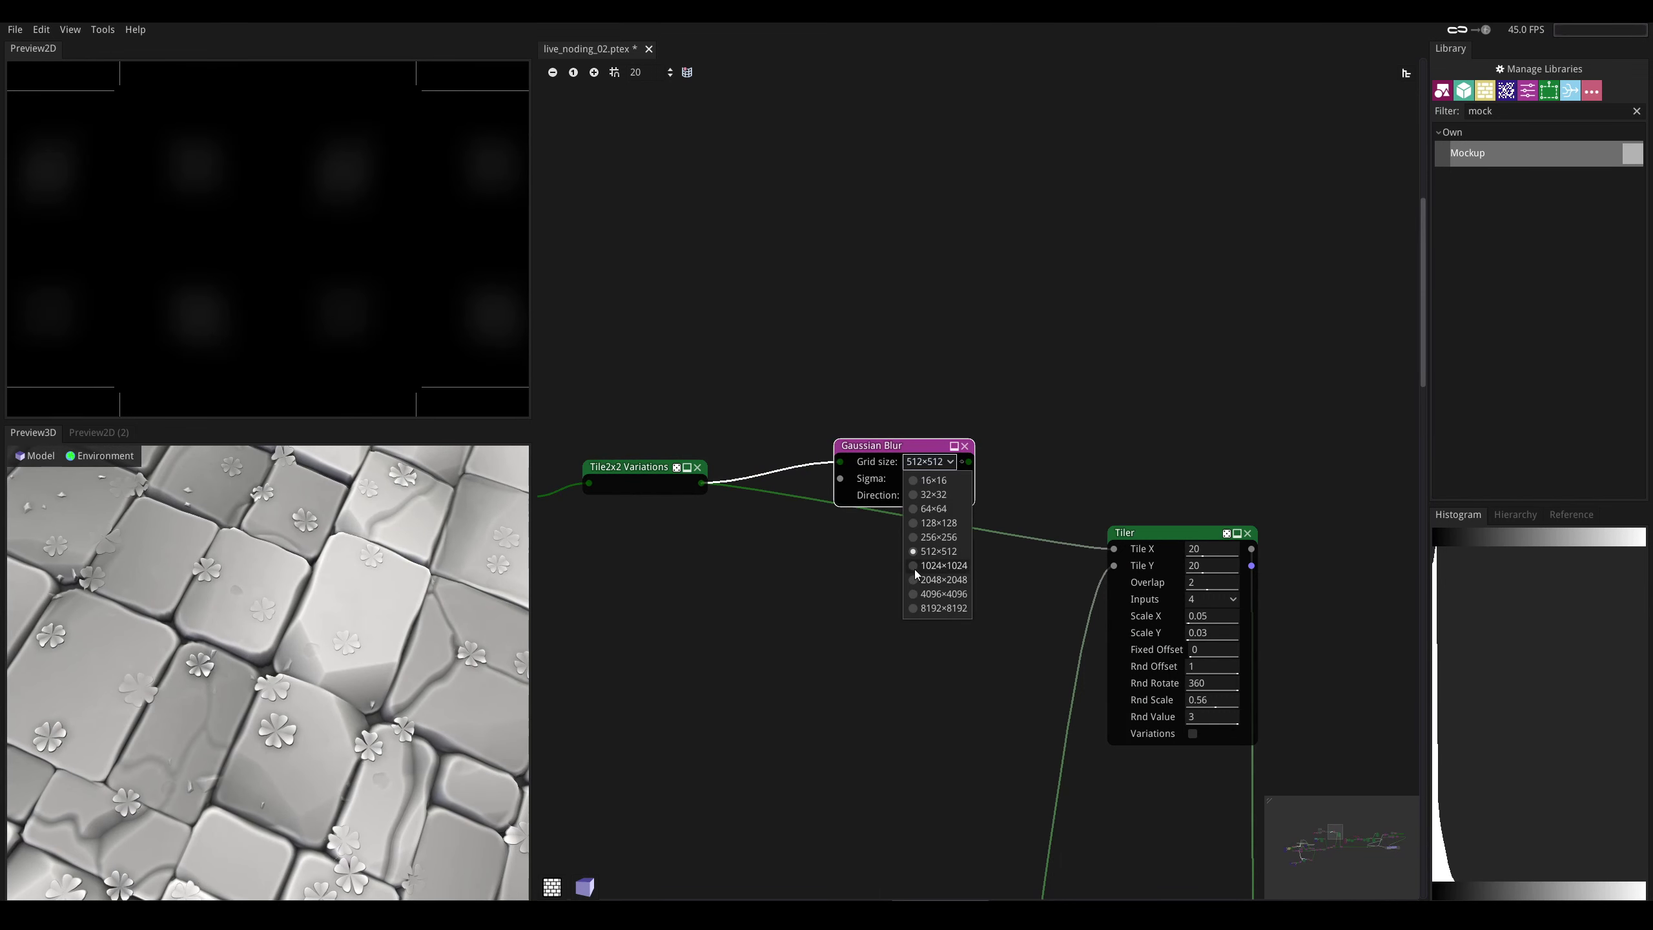
left_click(916, 569)
left_click_drag(932, 456, 1113, 549)
- Set the Gaussian Blur Sigma to 2 and check the stones on the 3D model up close
double_click(905, 488)
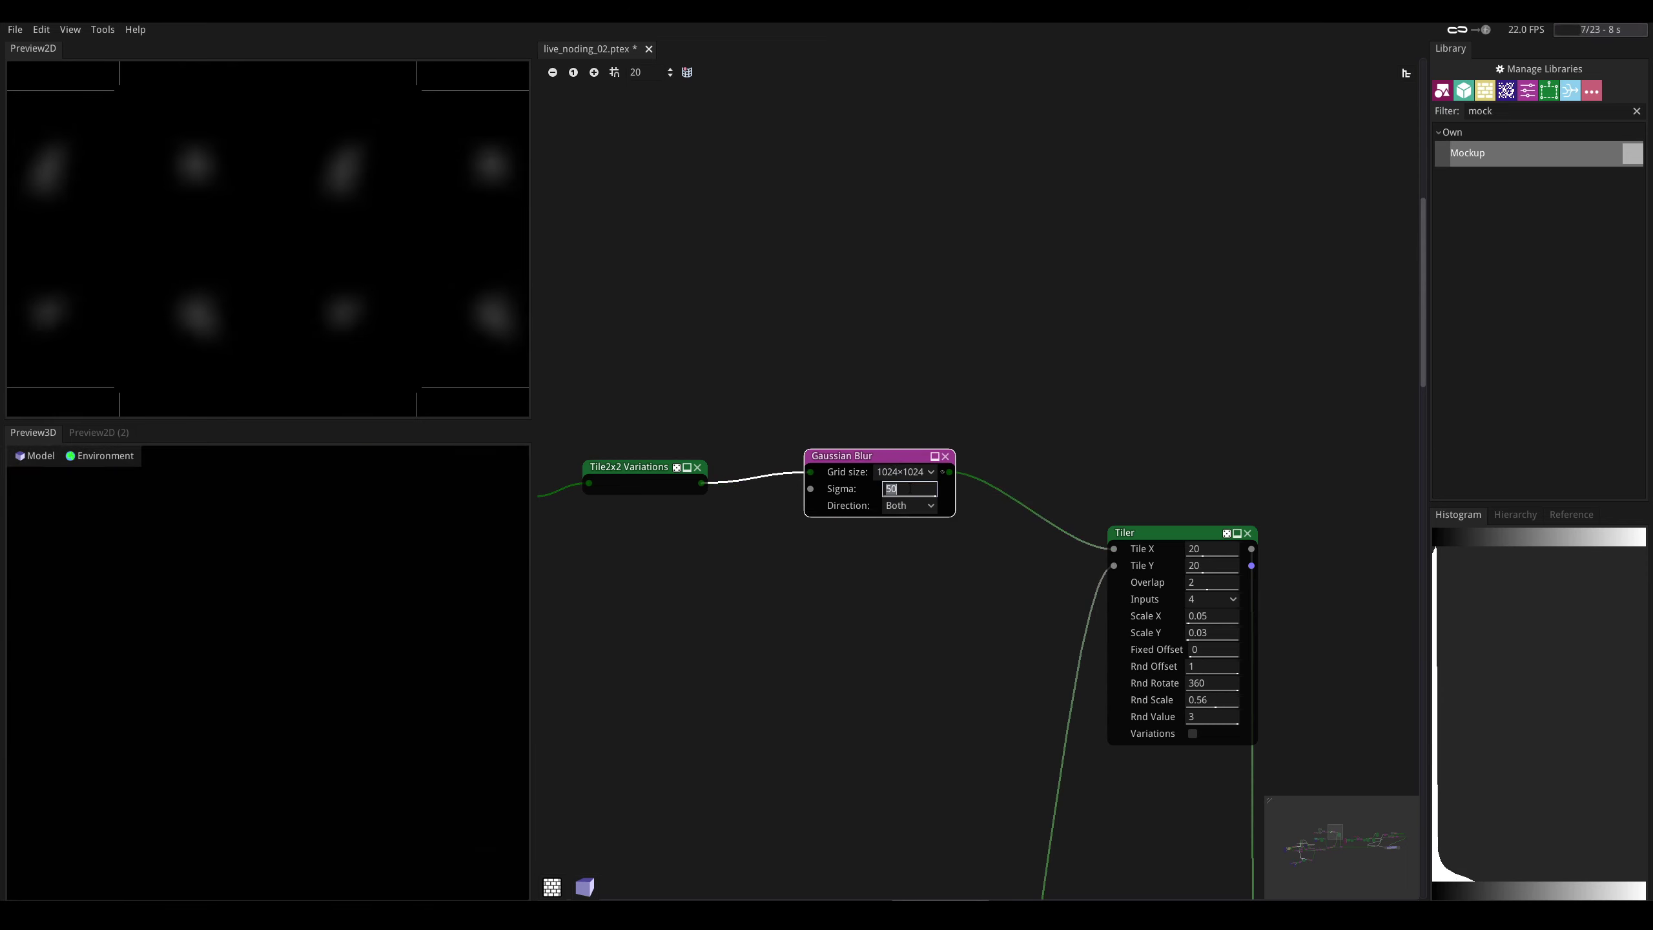
type("2")
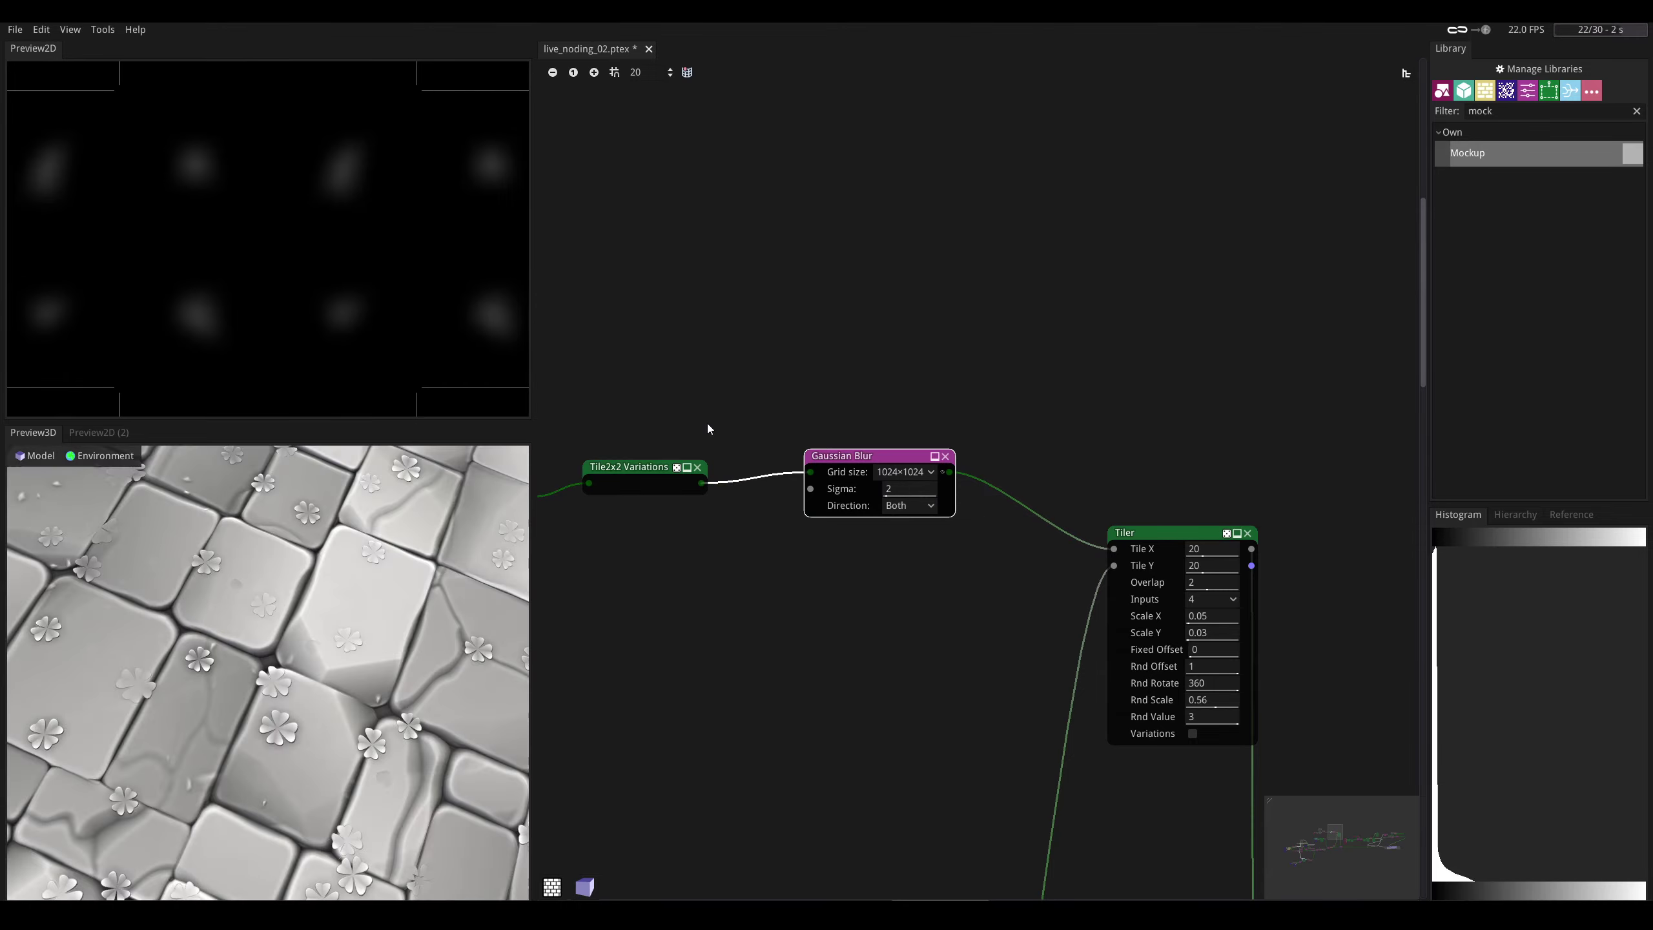
mouse_move(277, 647)
left_mouse_down()
mouse_move(289, 583)
mouse_move(298, 606)
mouse_move(280, 563)
mouse_move(262, 663)
left_mouse_up()
scroll(279, 651, "up", 5)
scroll(279, 651, "down", 3)
- Set the Gaussian Blur Sigma to 4 and review the paving in the 3D preview from farther away
middle_click_drag(935, 546, 865, 547)
left_click(852, 491)
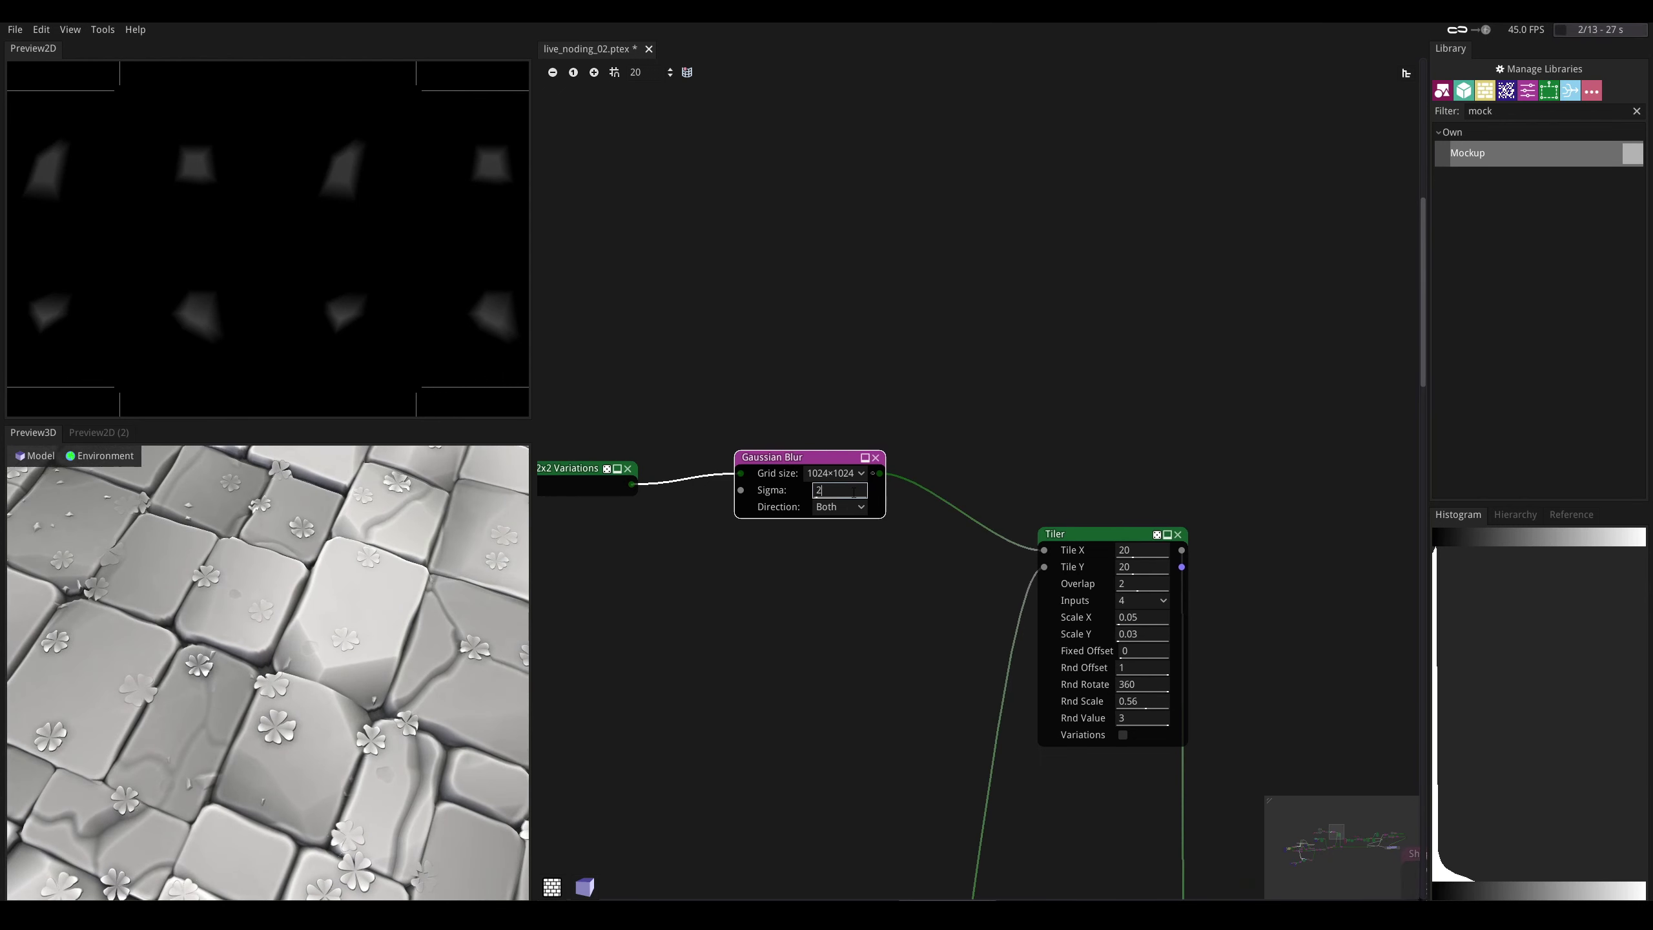
key("Return")
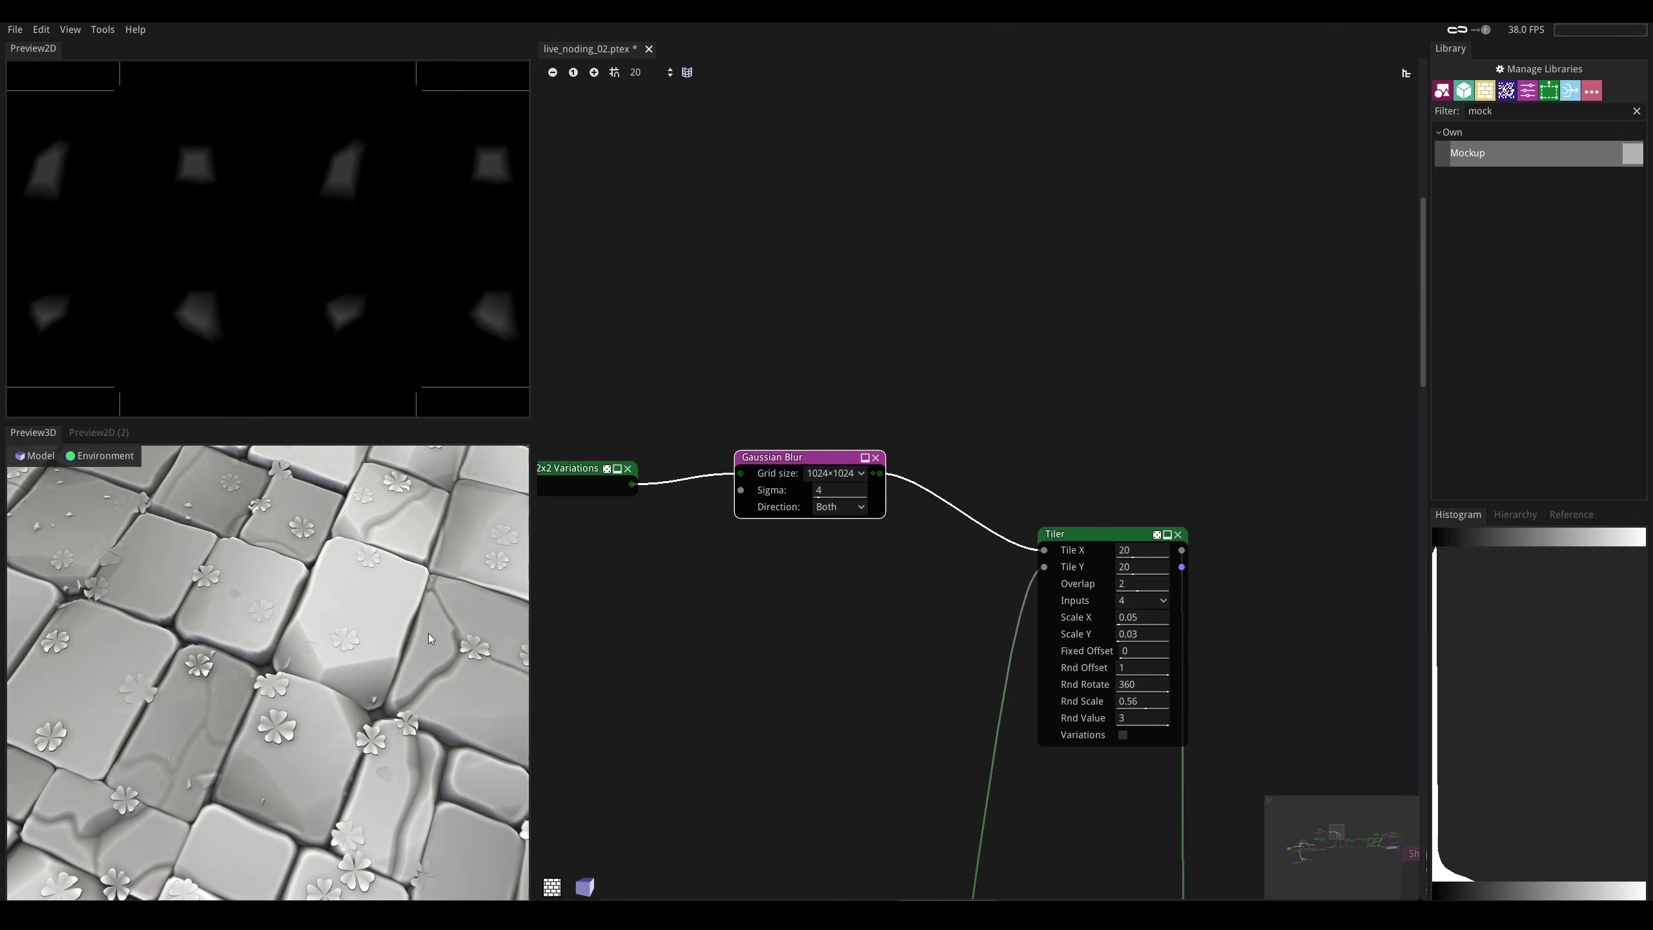
left_click_drag(429, 633, 431, 573)
scroll(268, 672, "down", 8)
left_click_drag(267, 651, 276, 703)
scroll(276, 703, "up", 4)
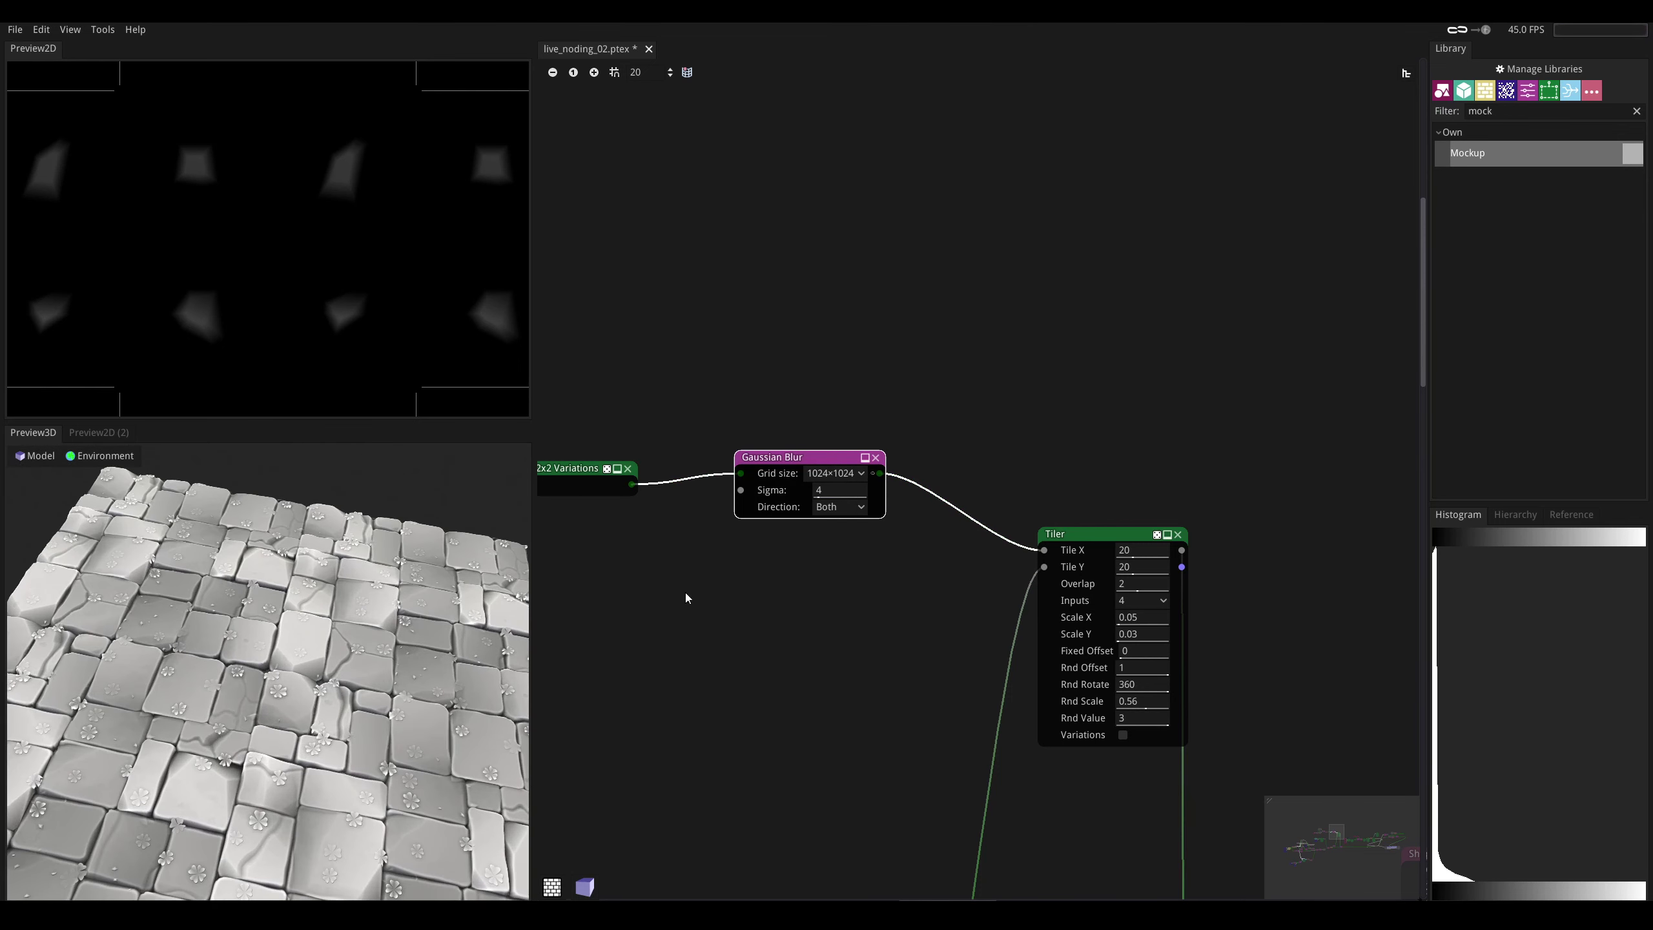
- Preview the Tiler output and move the Tiler node closer to the Gaussian Blur
middle_click_drag(987, 575, 886, 548)
left_click(981, 508)
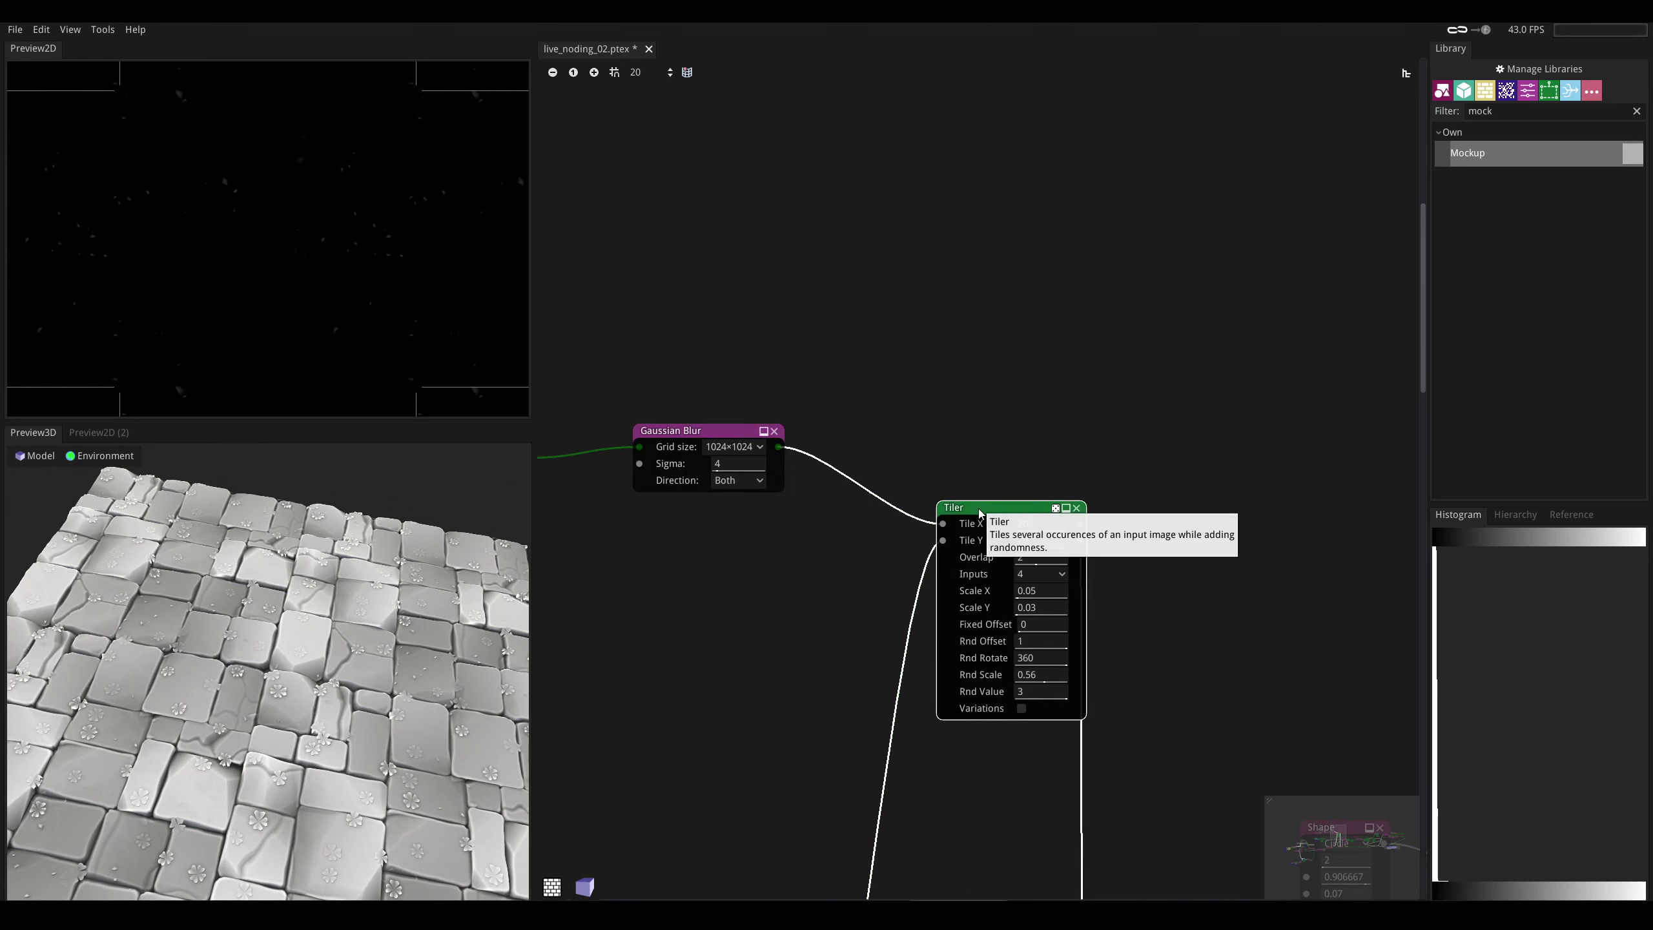
middle_click_drag(809, 639, 709, 432)
middle_click_drag(843, 606, 725, 359)
middle_click_drag(819, 394, 982, 612)
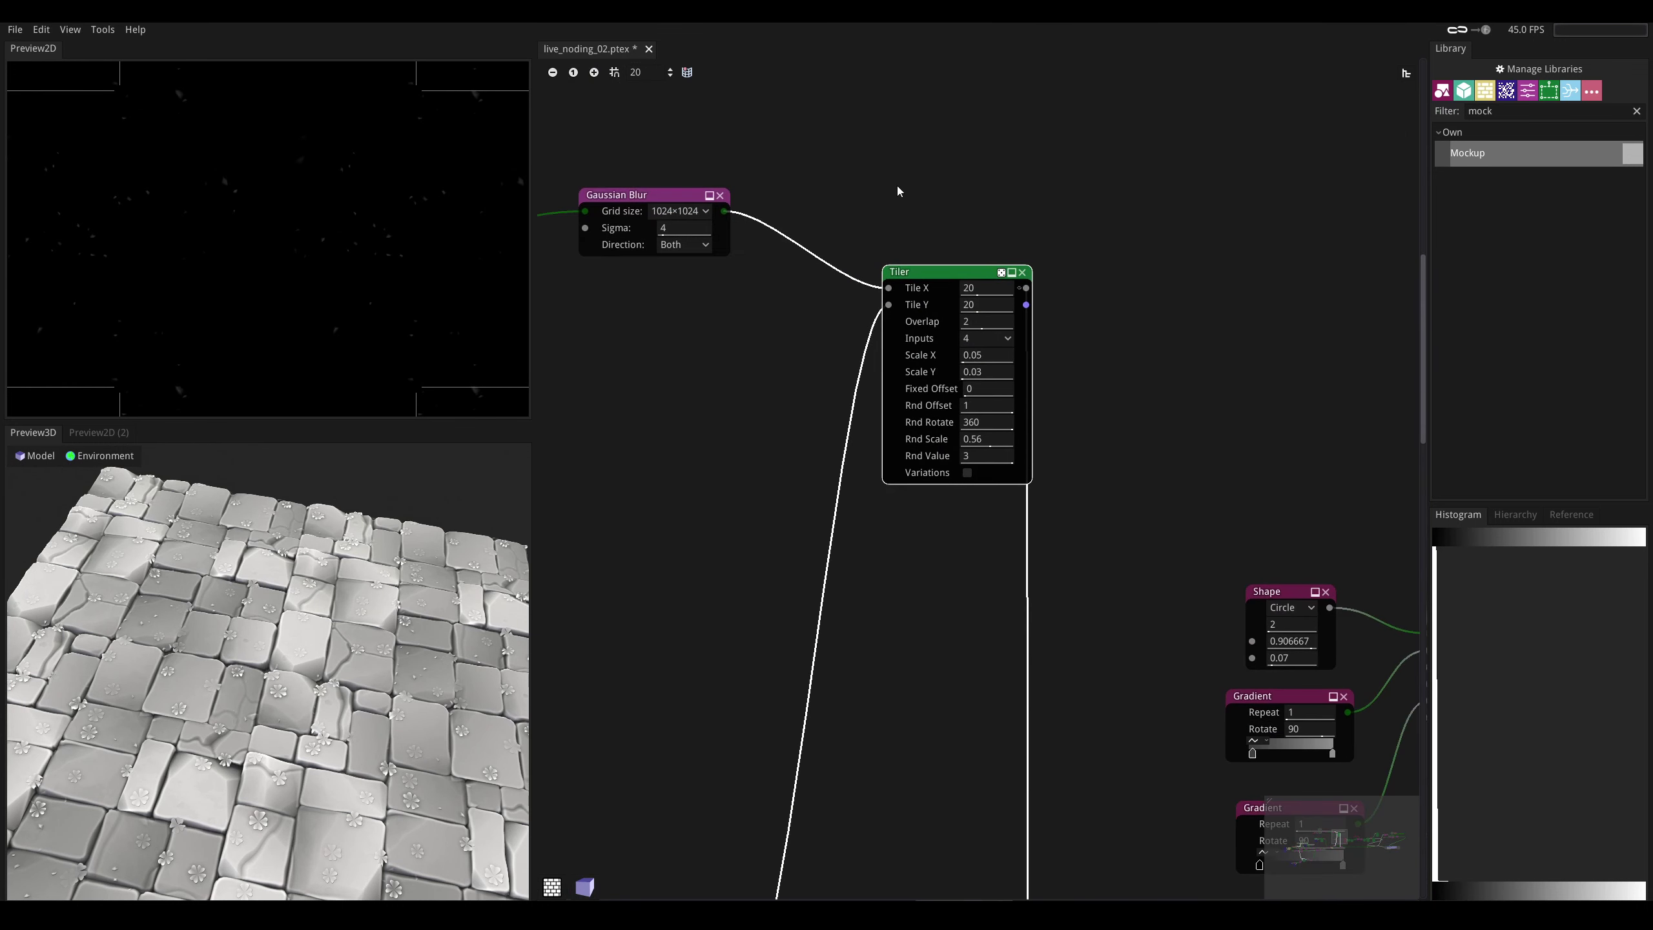
left_click_drag(947, 277, 879, 266)
middle_click_drag(880, 265, 840, 330)
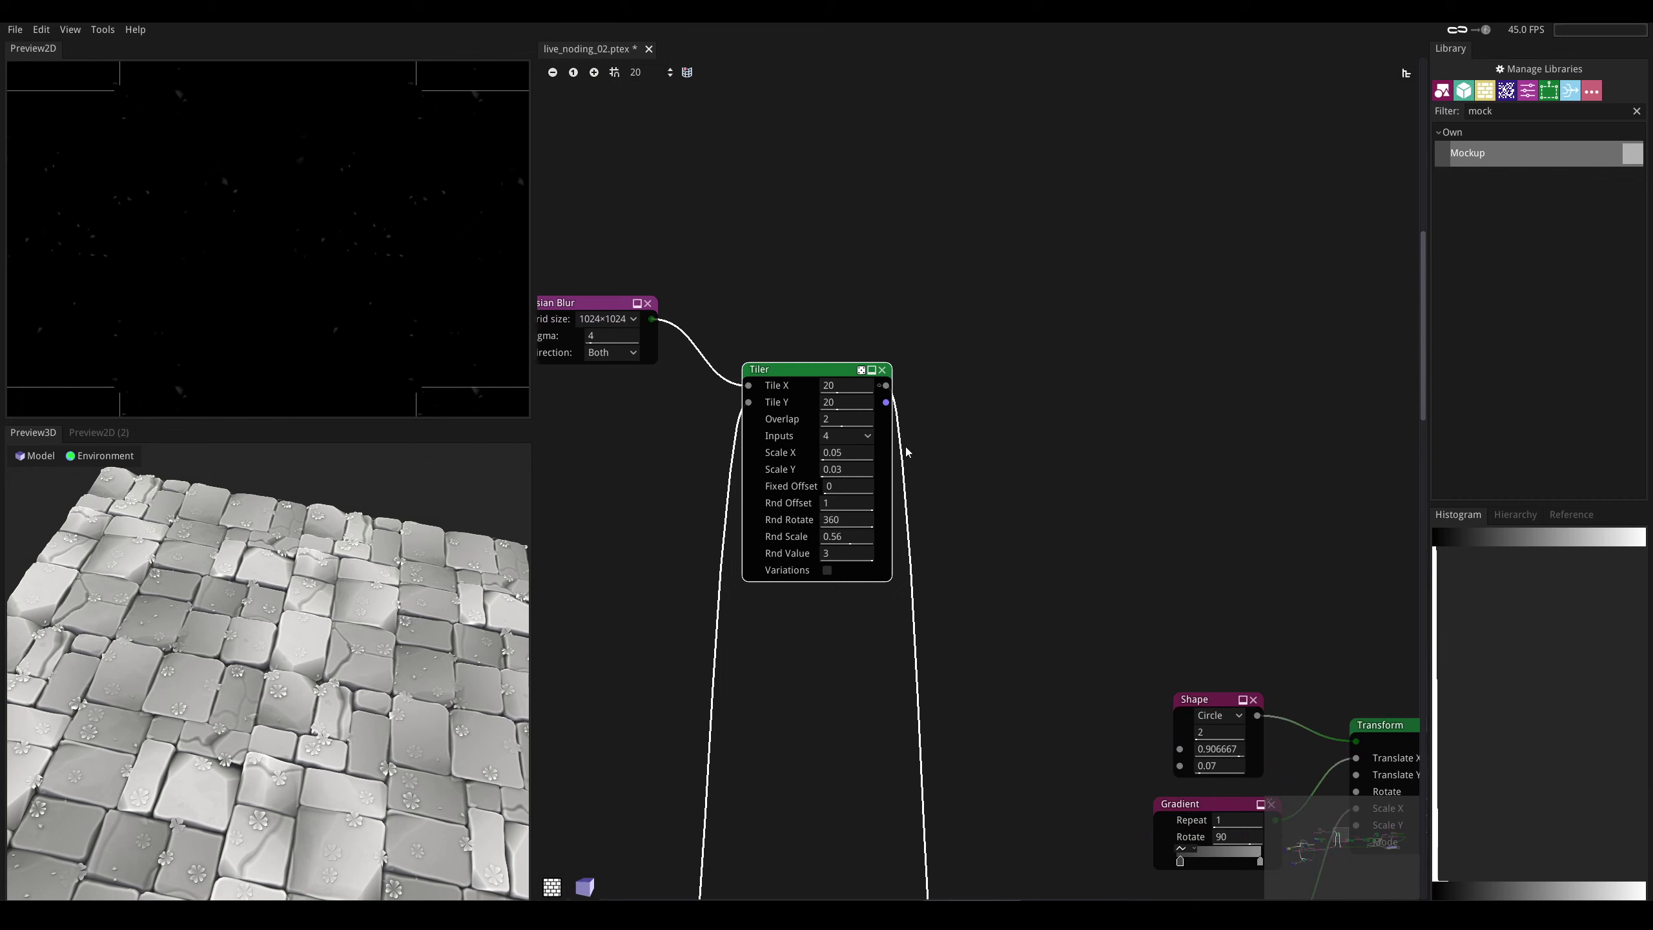
- Add a Tones node beside the Tiler and feed the Tiler output into it
right_click(941, 406)
type("tones")
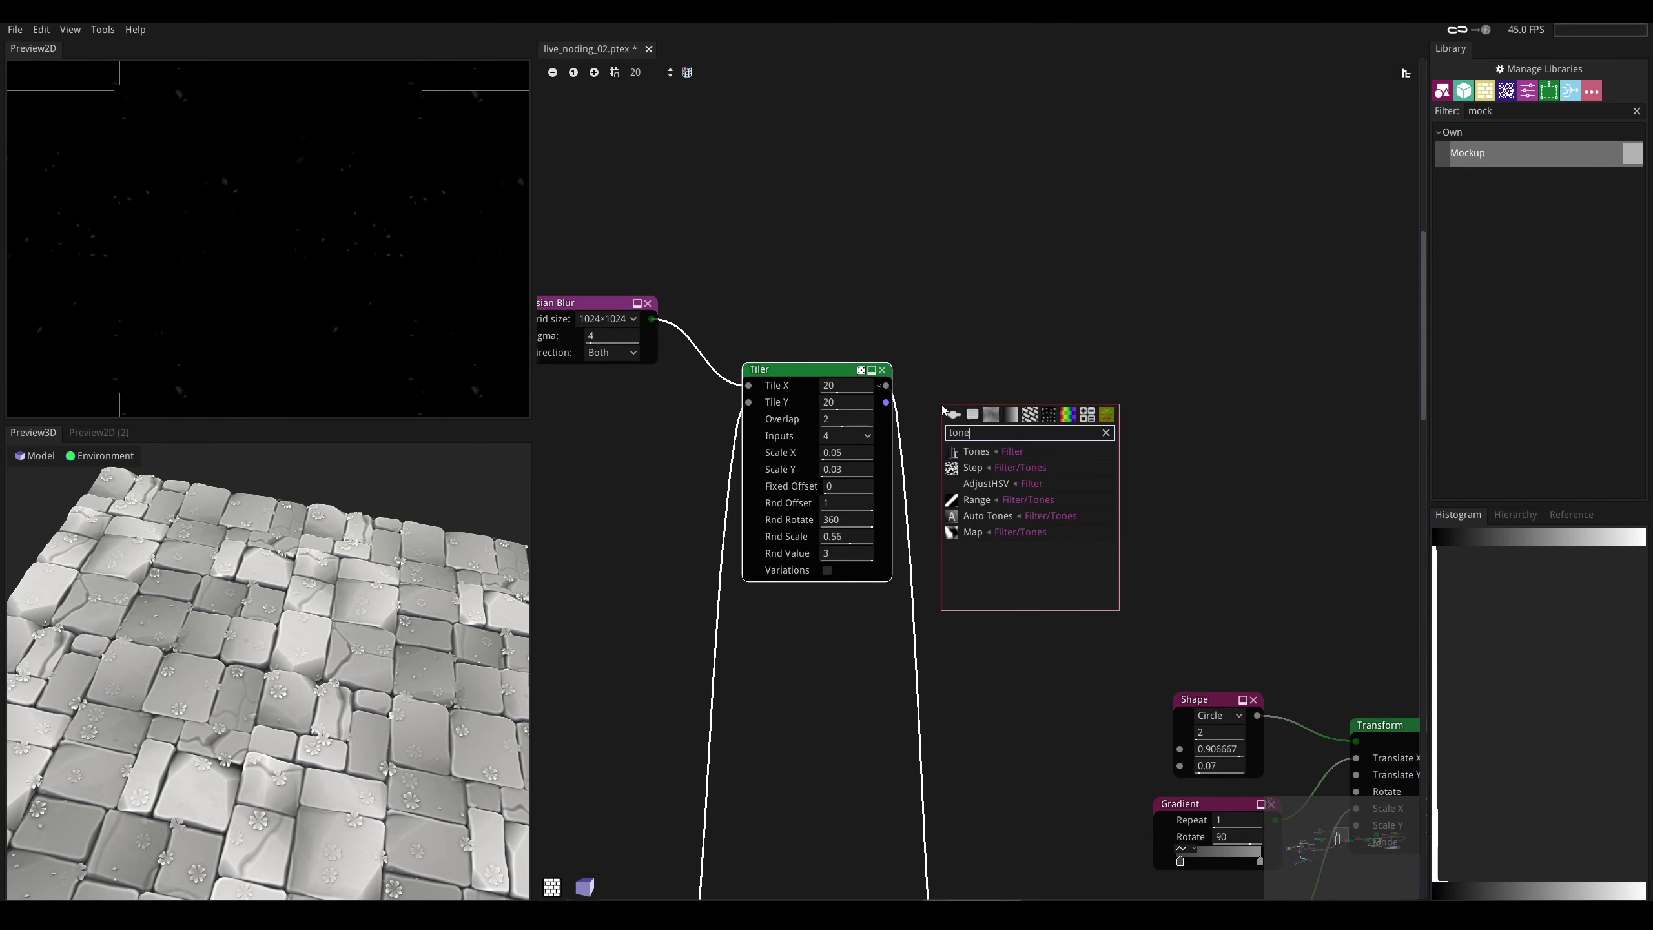
left_click(955, 452)
left_click_drag(872, 376, 826, 370)
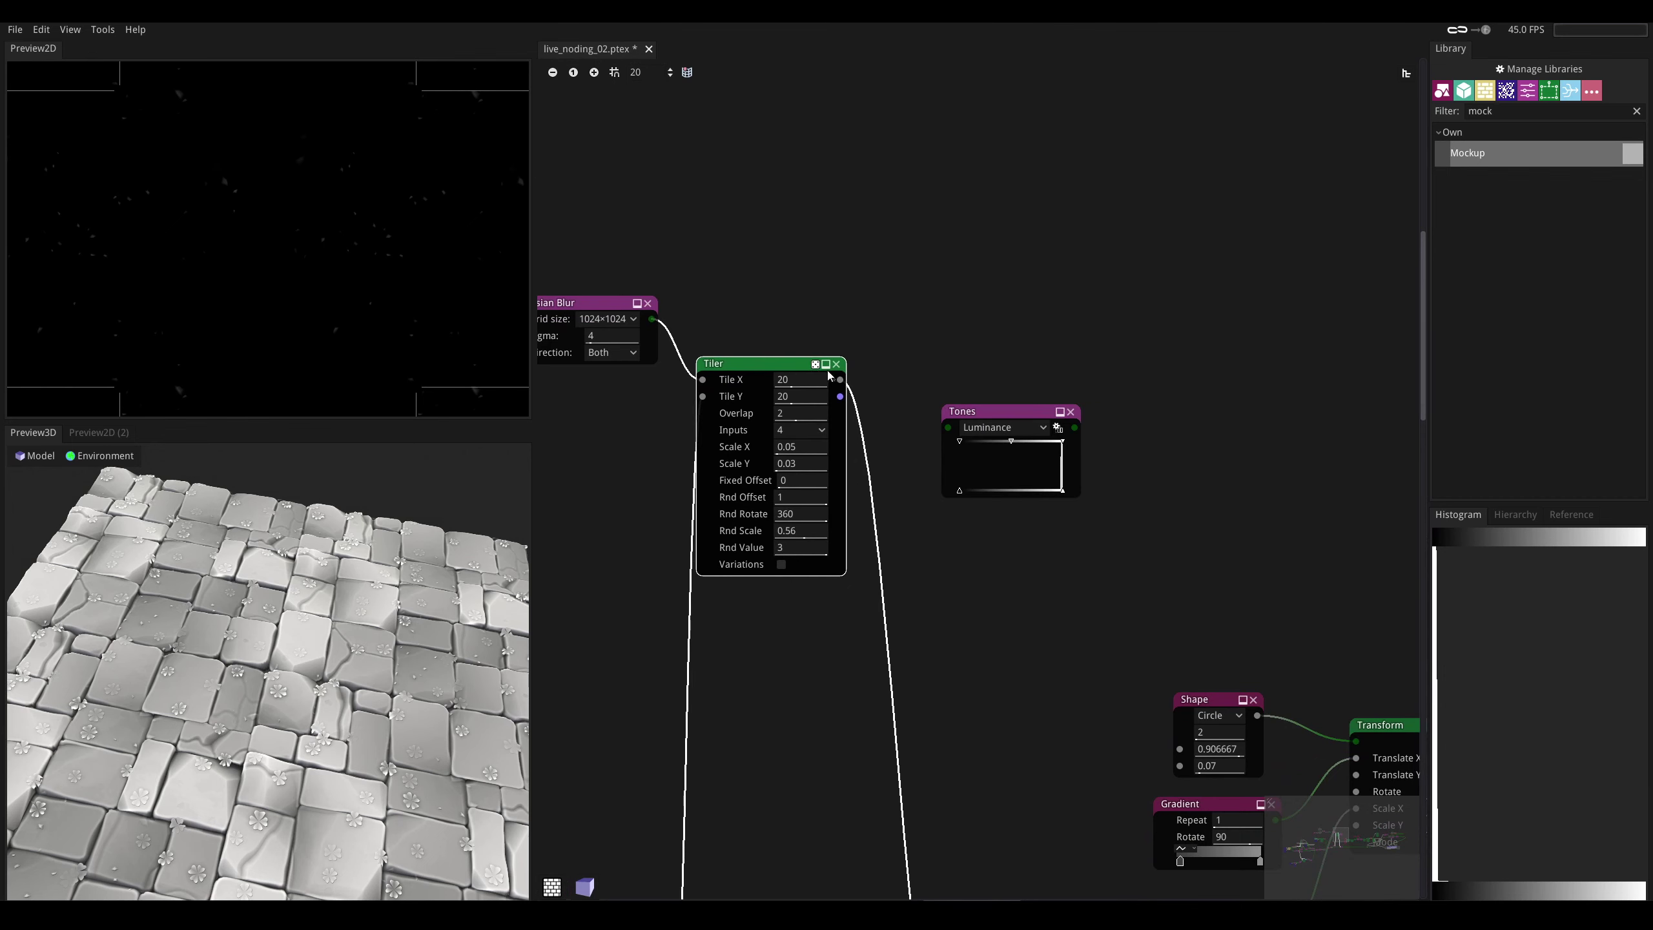
left_click_drag(945, 431, 916, 432)
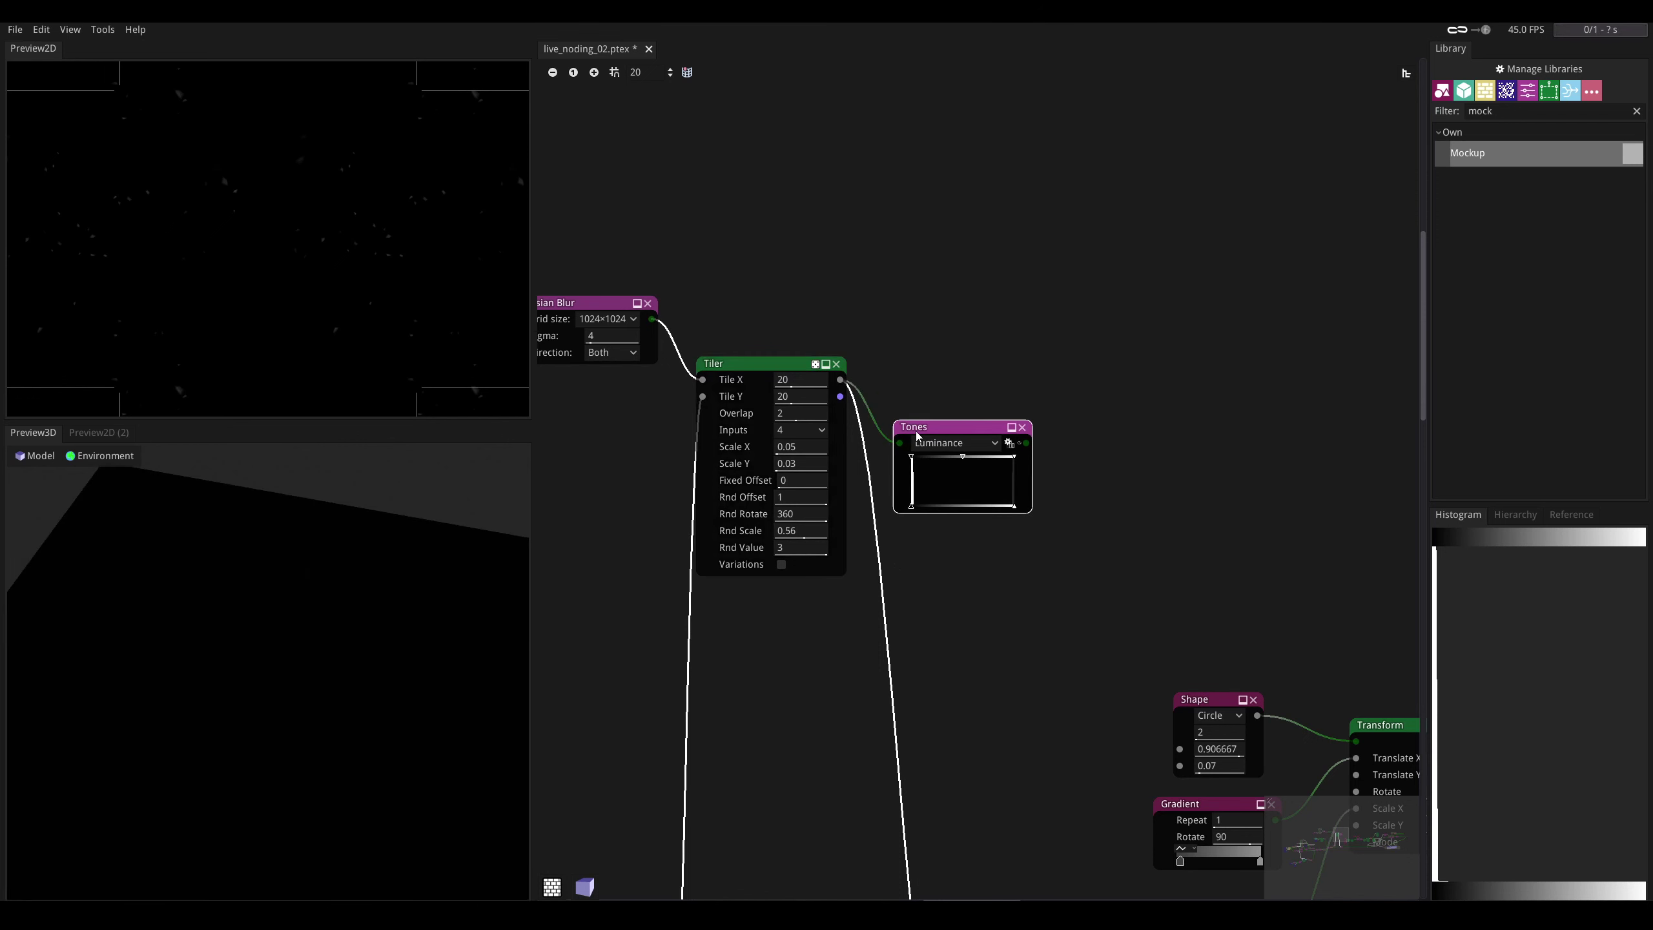
- Connect the Tones output to the foreground input of the Screen Blend node, replacing the direct Tiler link
middle_click_drag(902, 553, 700, 333)
left_click_drag(825, 223, 829, 659)
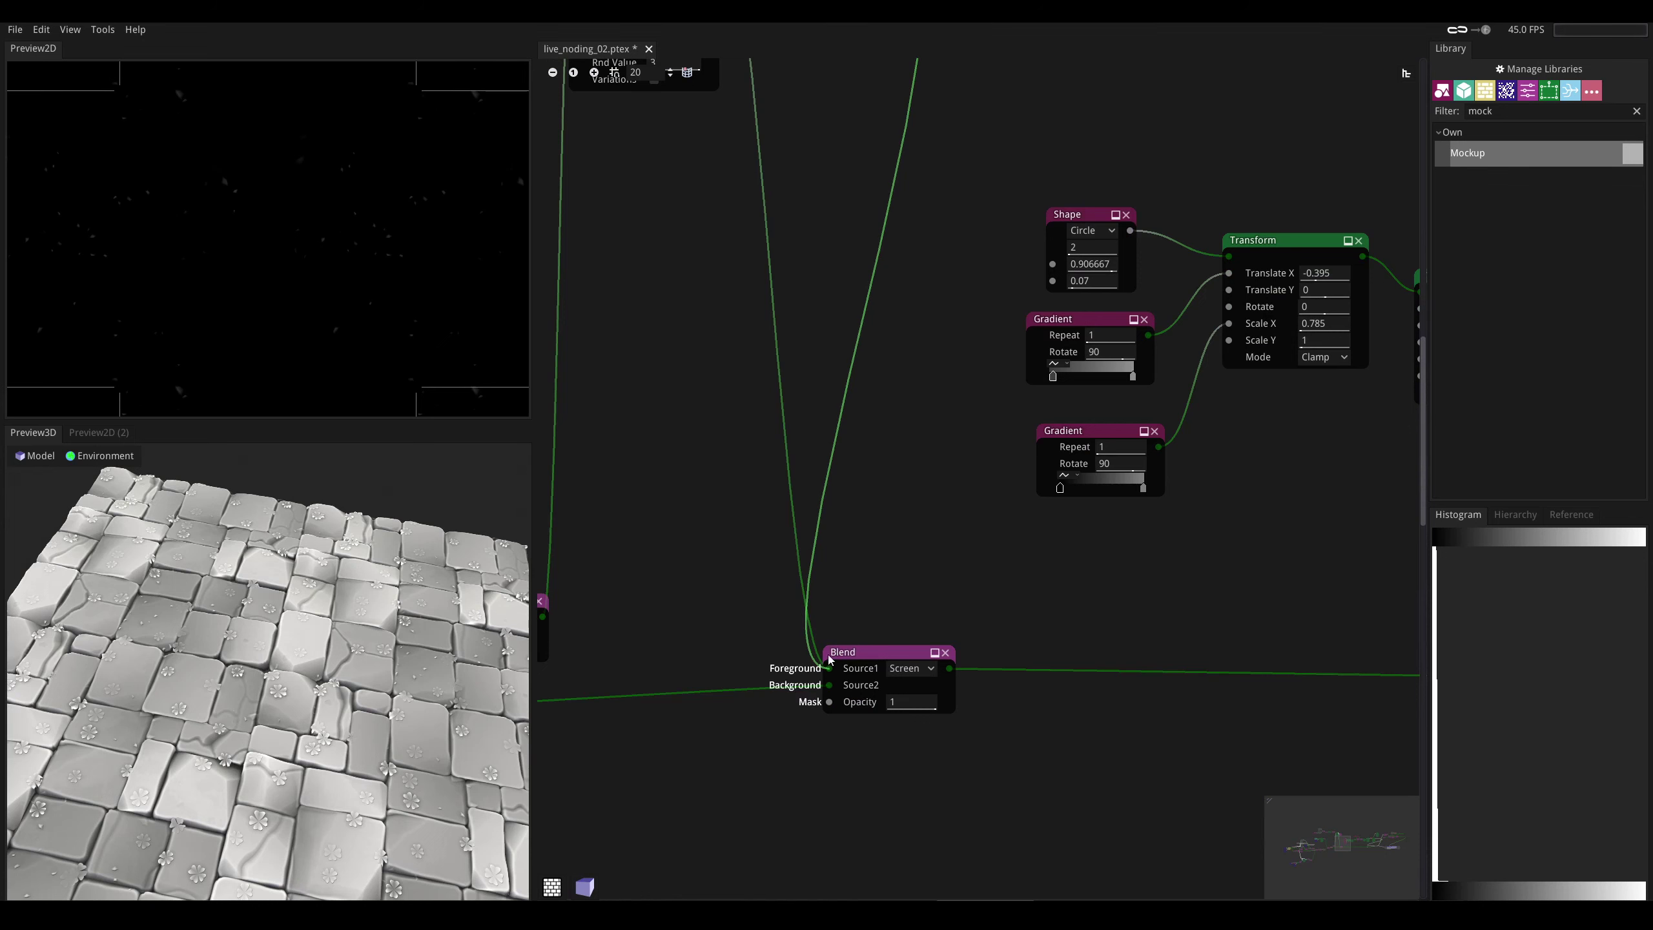
middle_click_drag(804, 236, 818, 597)
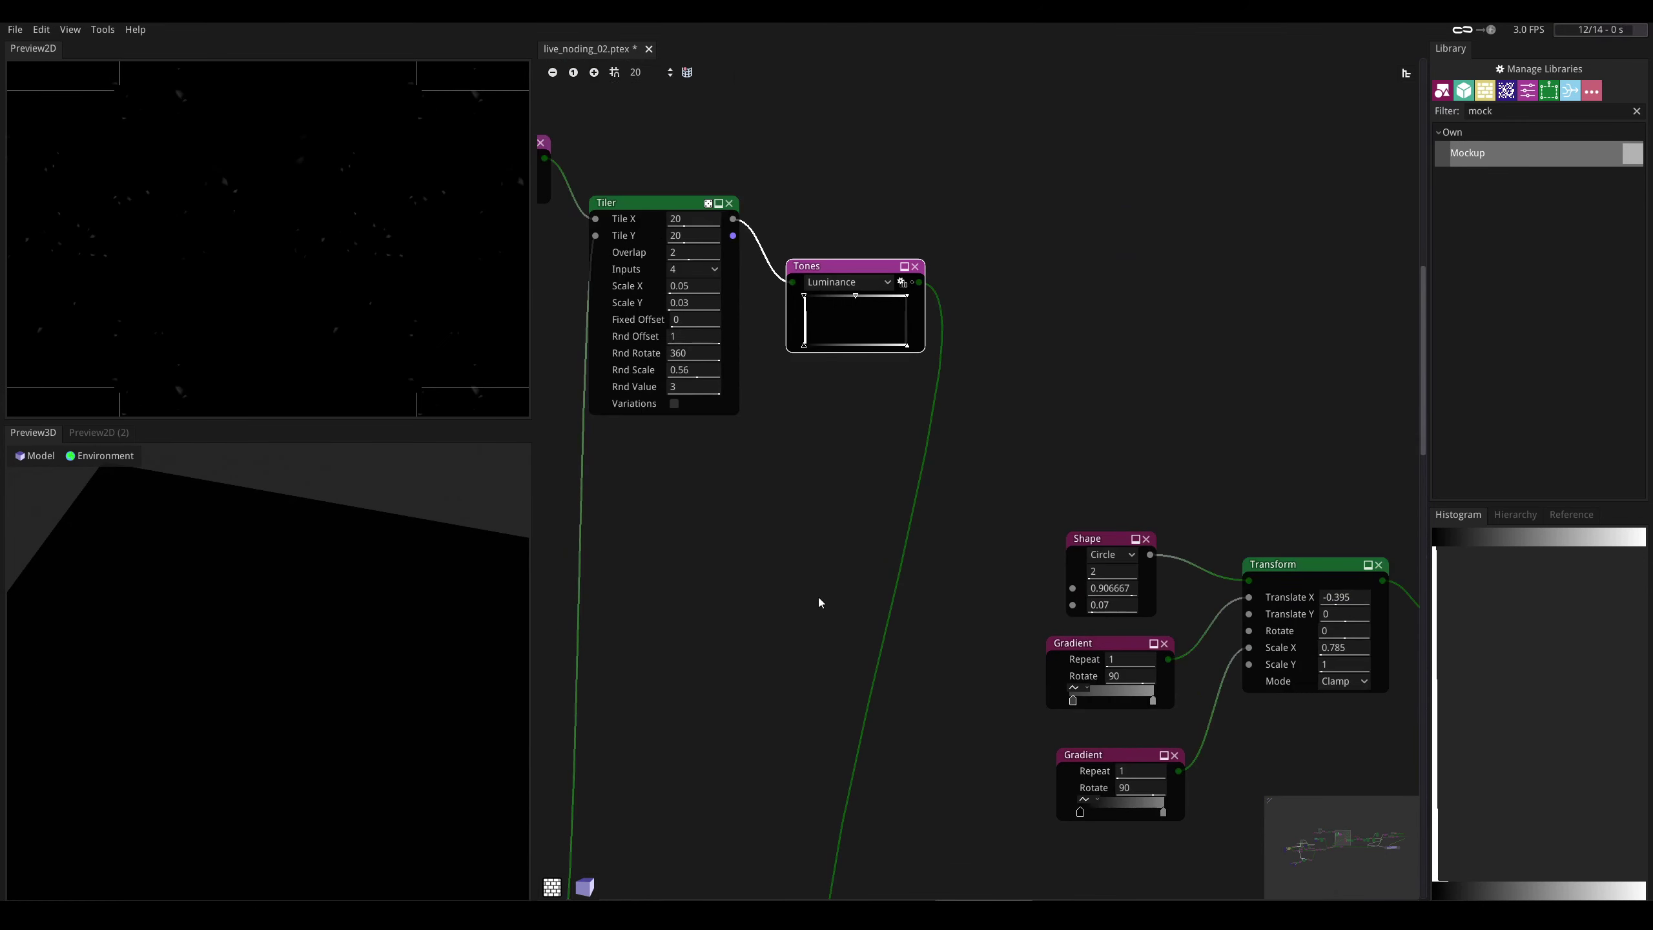
middle_click_drag(738, 548, 823, 749)
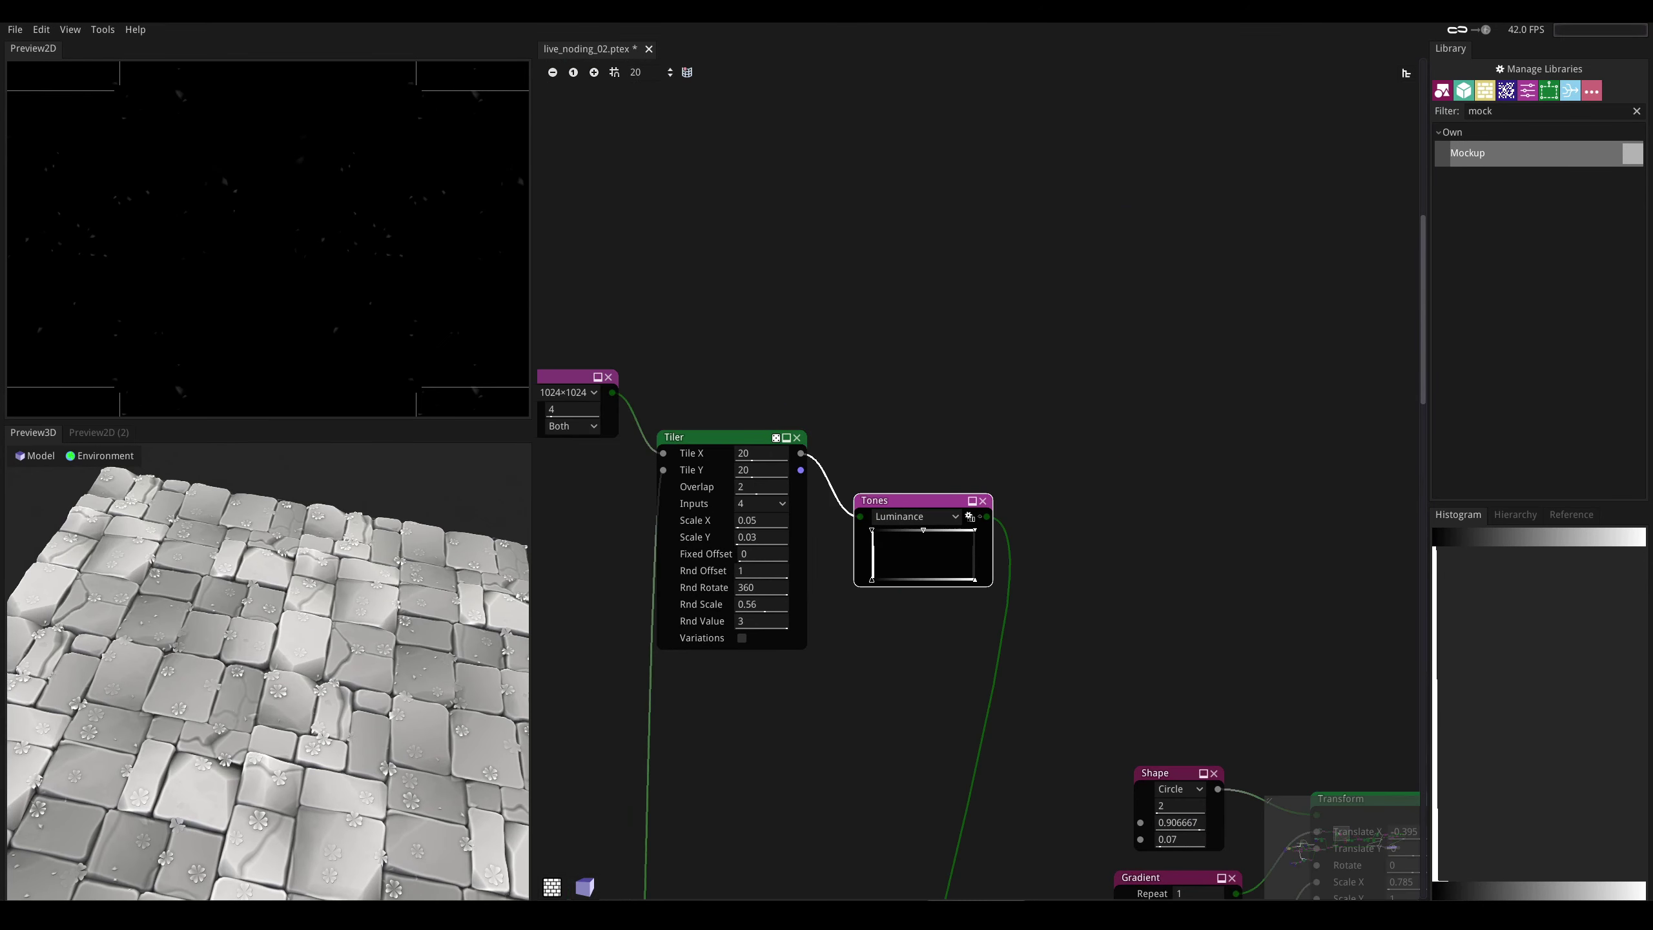
- Shift the Tiler node nearer to the Tones node and set its Scale X and Scale Y to 0.09
middle_click_drag(911, 553, 949, 552)
left_click_drag(778, 440, 793, 437)
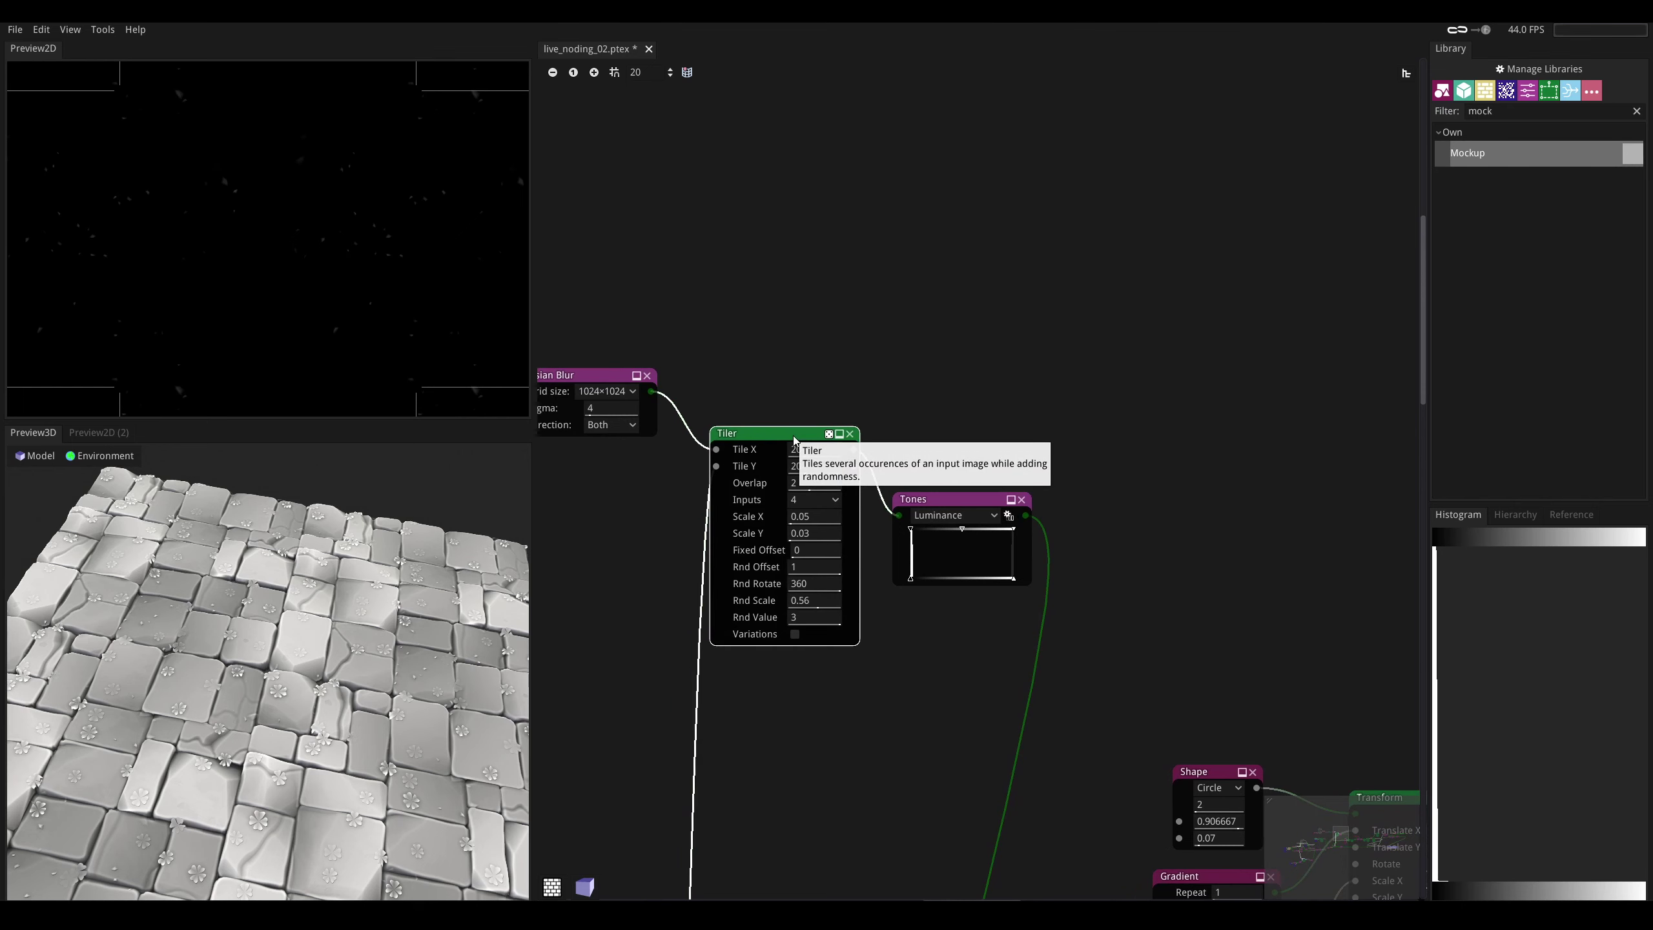
left_click(829, 516)
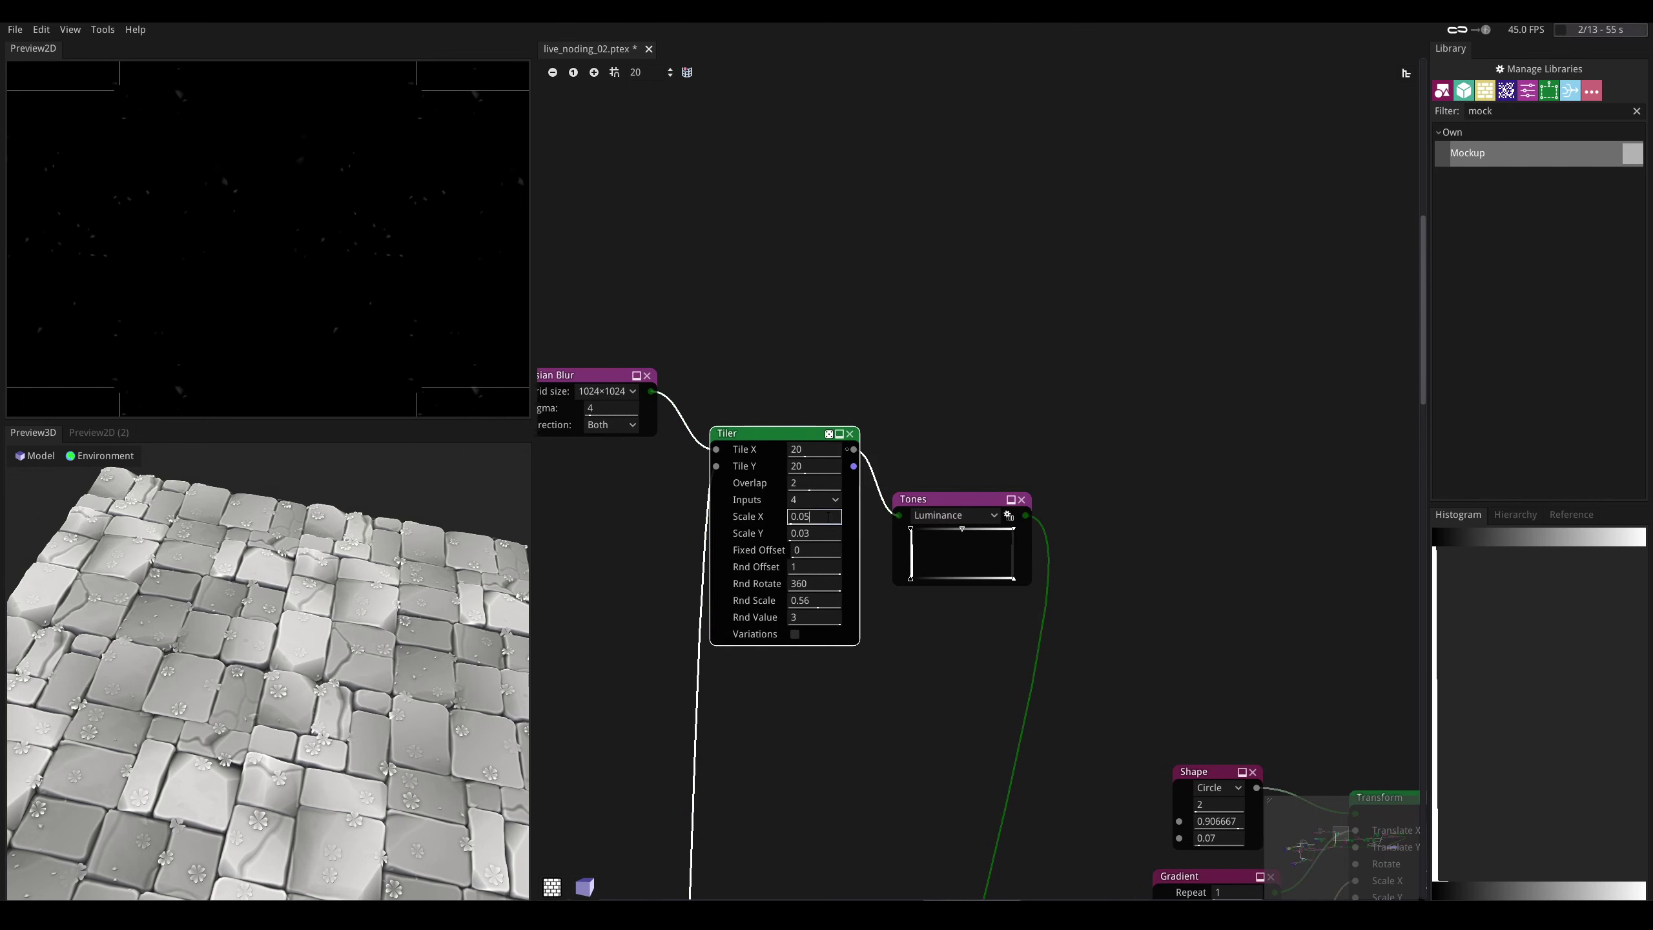
key("Return")
left_click_drag(834, 519, 839, 540)
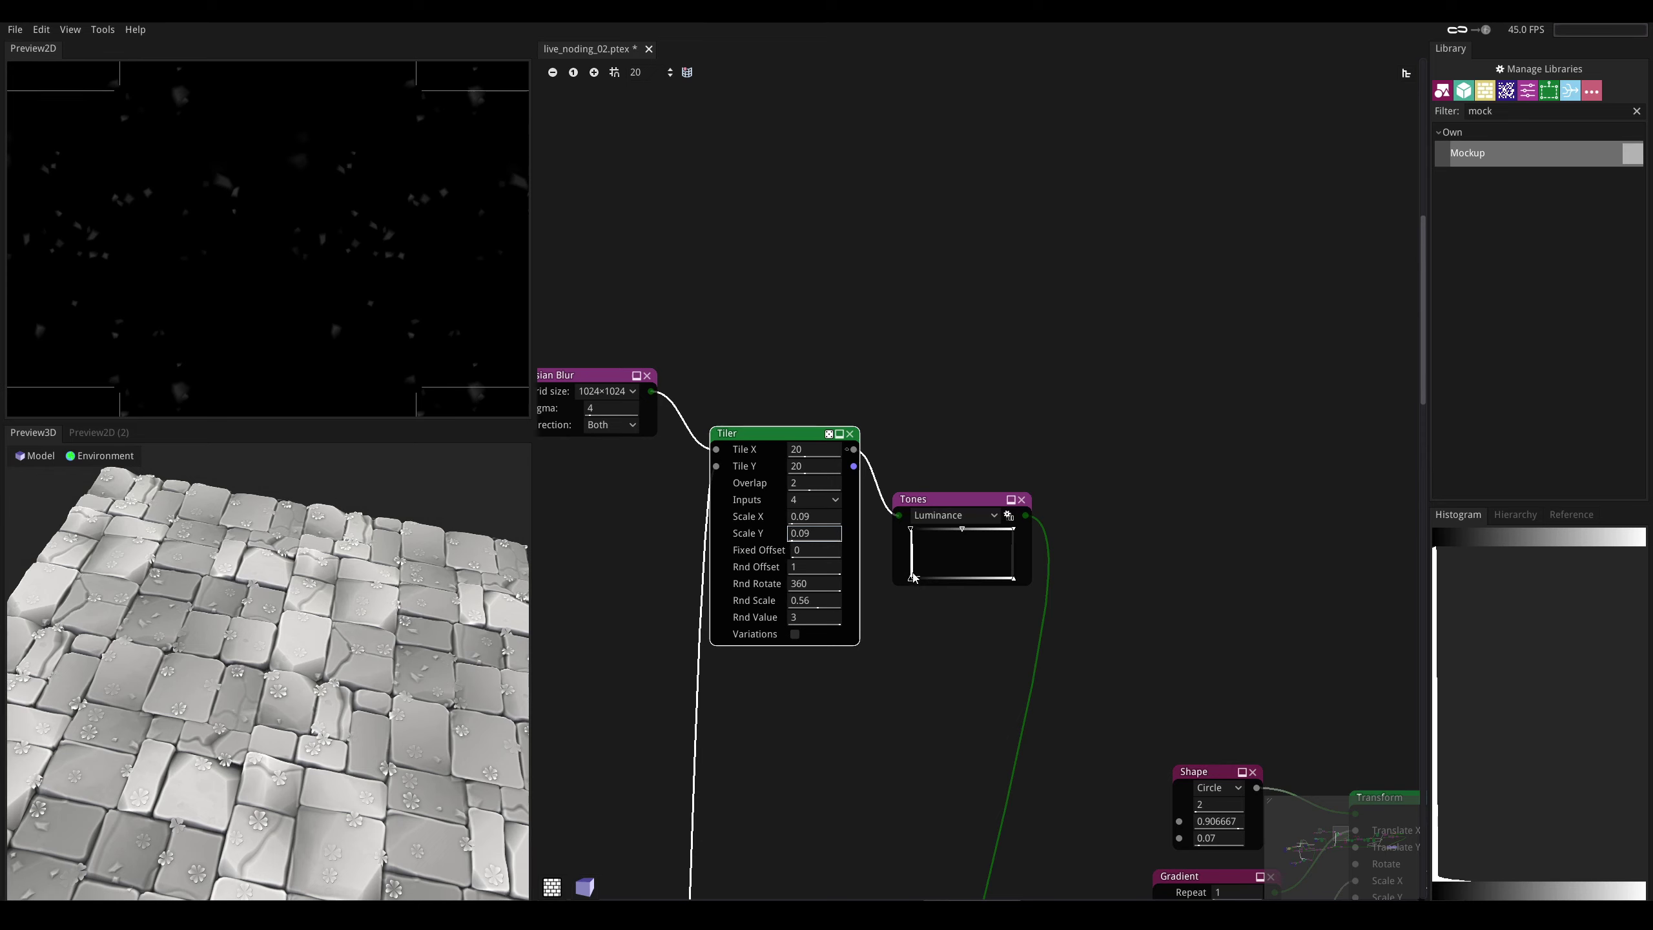
- Lower the midtone and white input levels of the Tones node to brighten the stones, and check the paving up close in 3D
left_click_drag(955, 536, 939, 532)
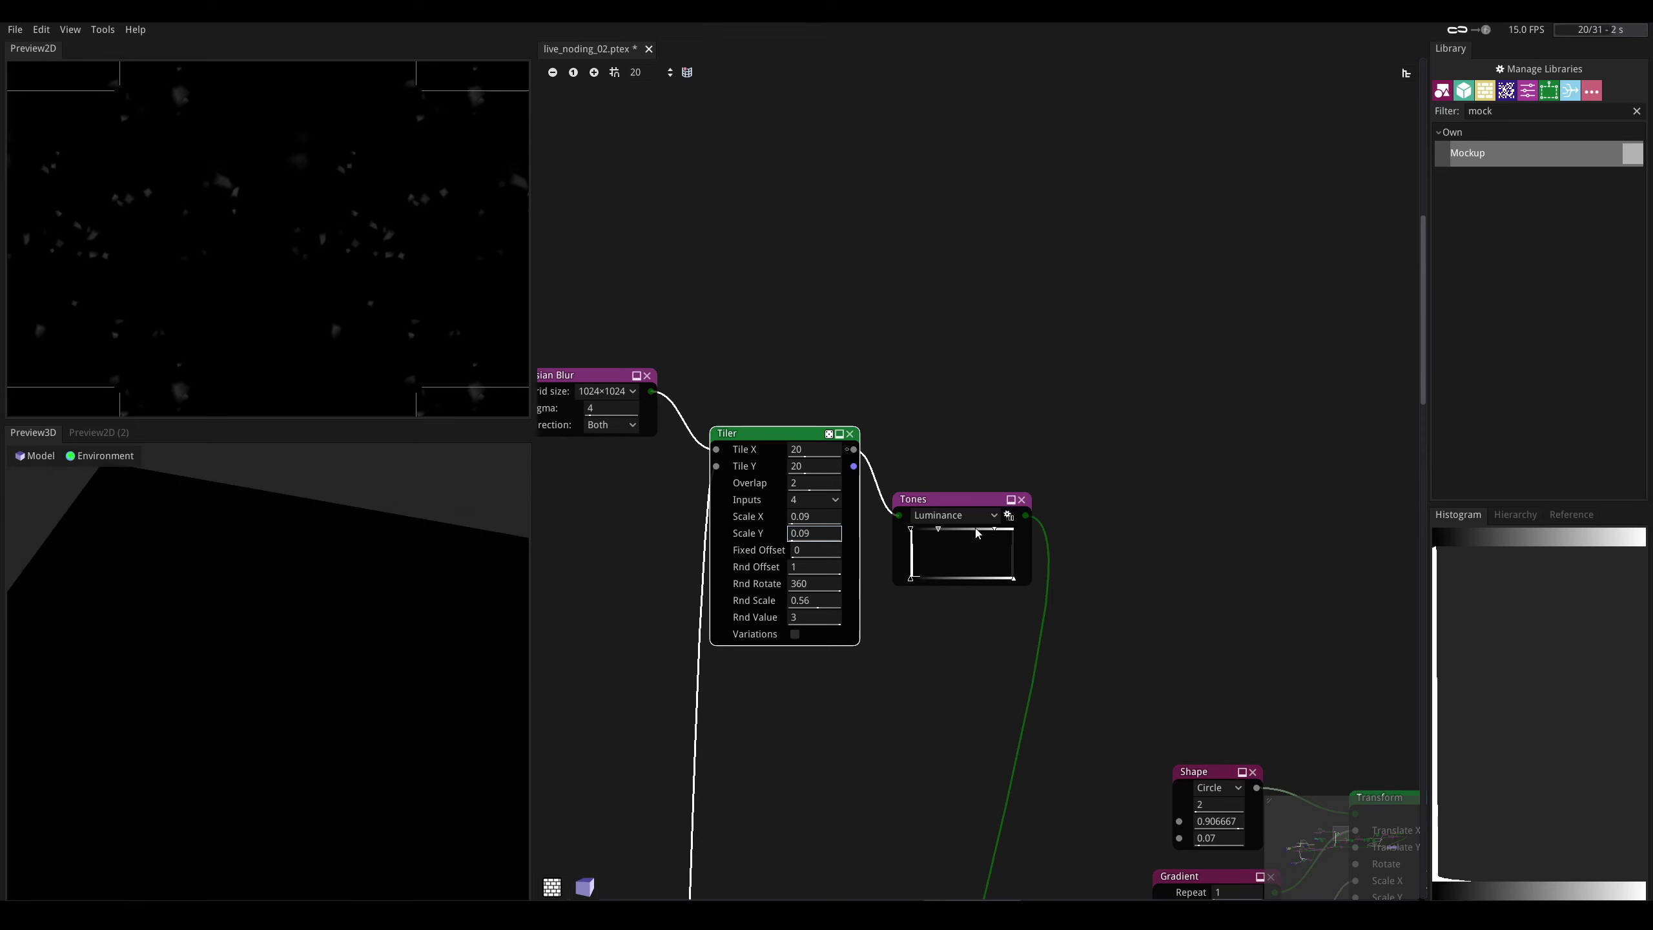
left_click_drag(972, 532, 960, 531)
left_click(959, 498)
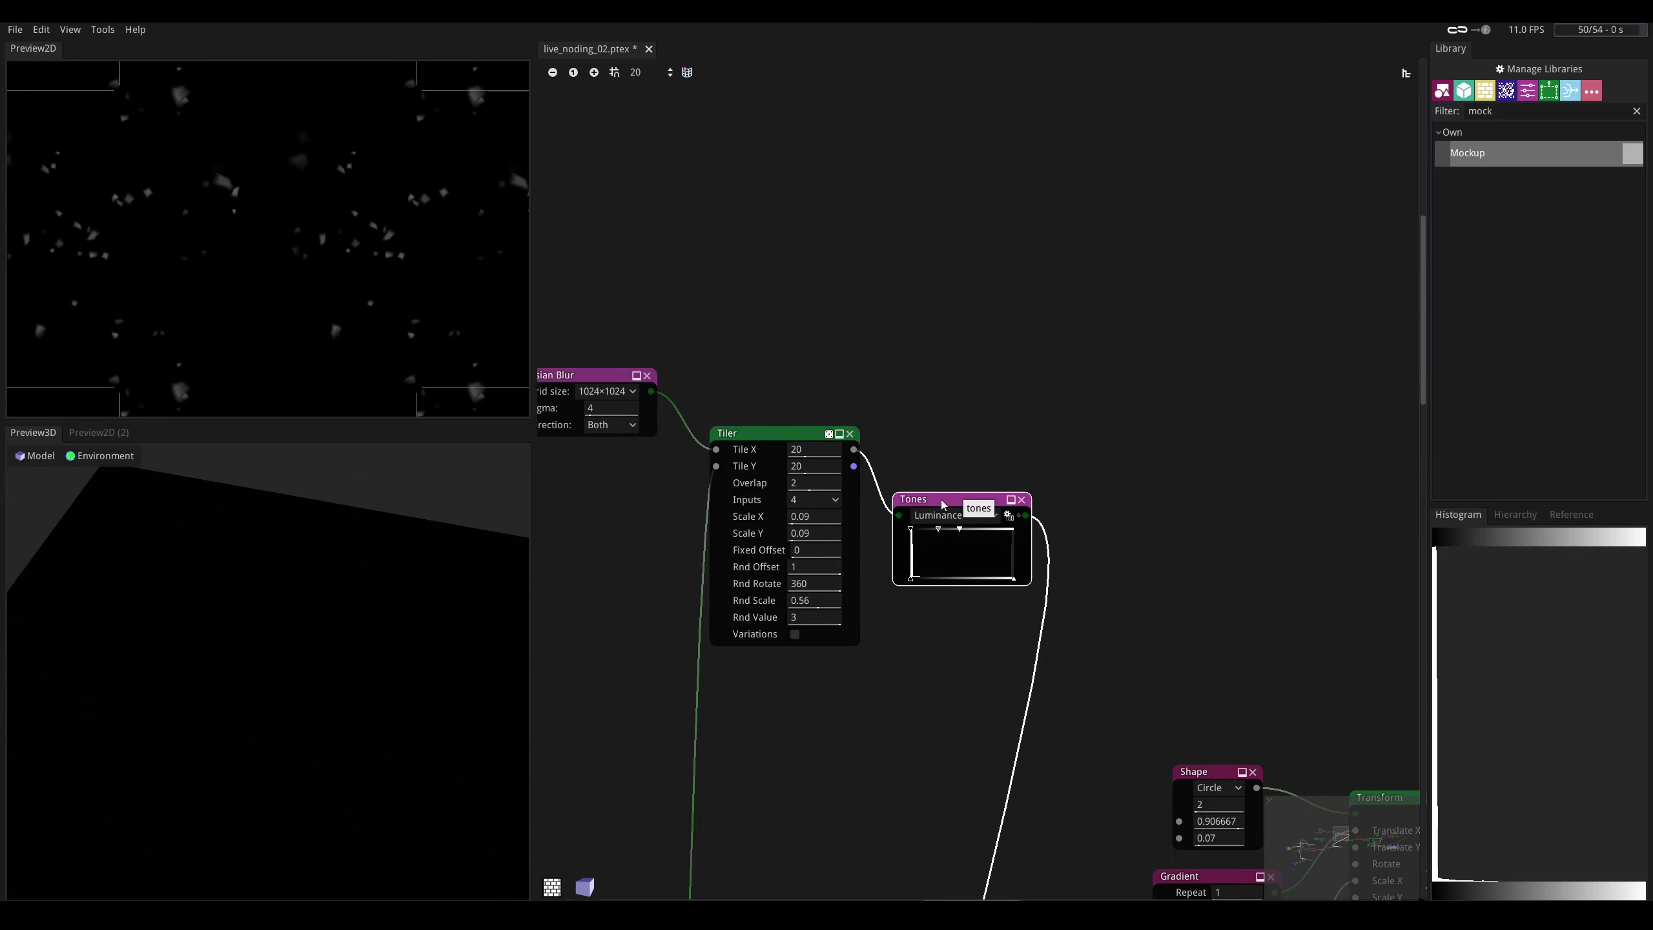
left_click_drag(348, 567, 348, 608)
scroll(351, 596, "up", 5)
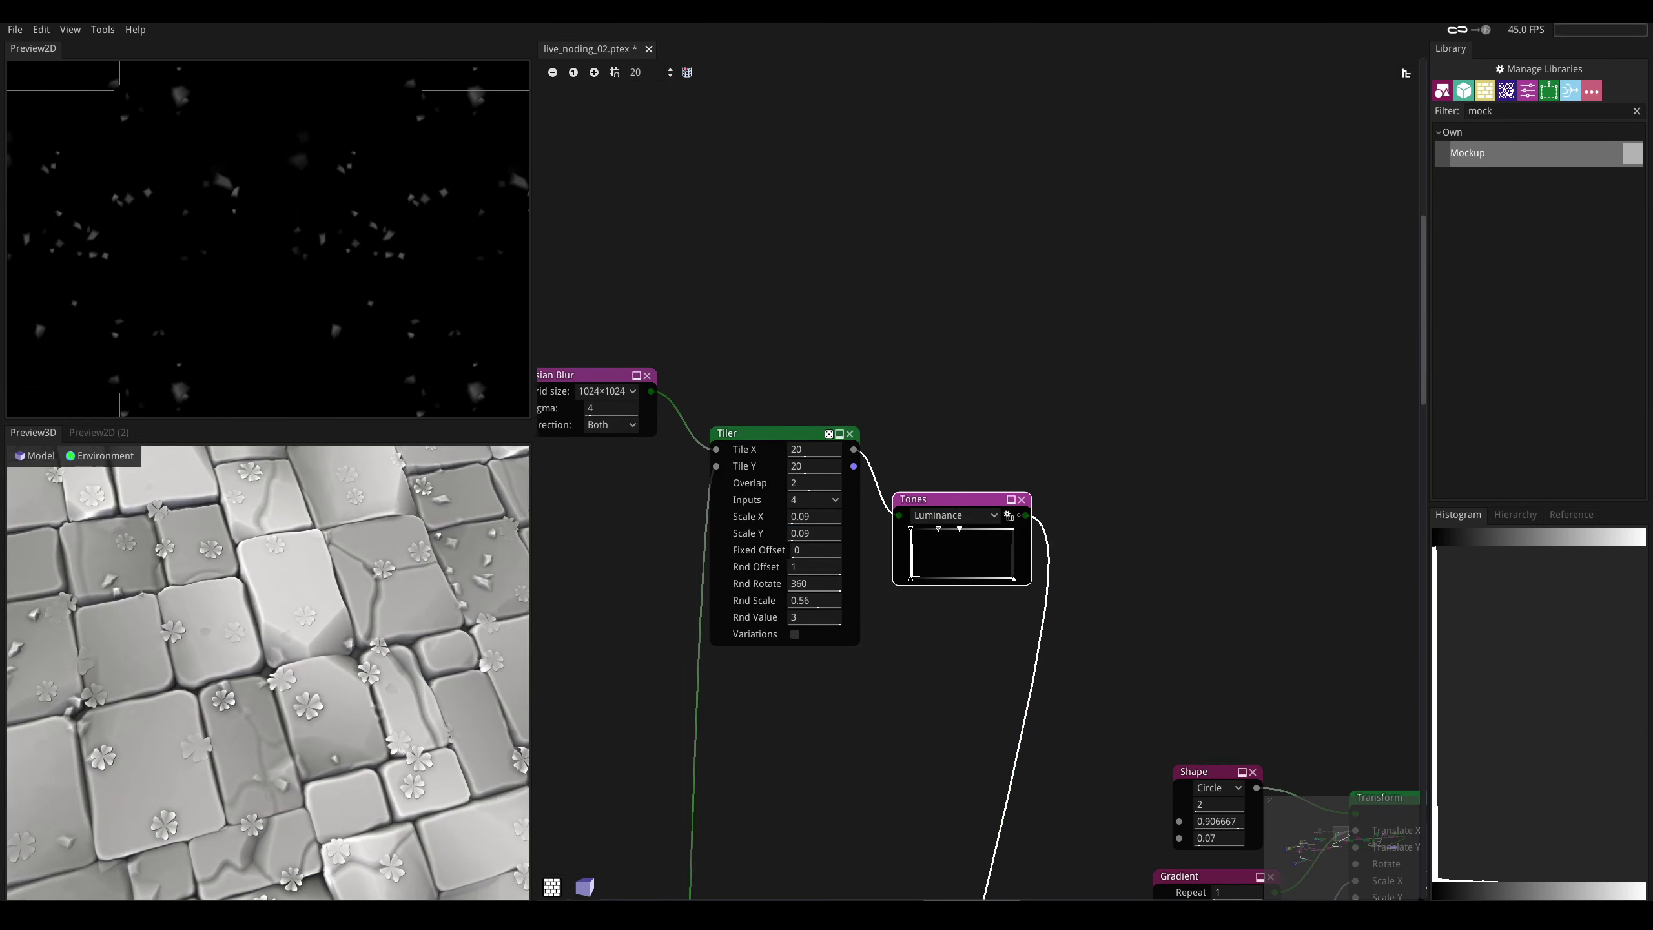
left_click_drag(376, 486, 378, 482)
- Preview the Tile2x2 Variations output and set the Gaussian Blur Sigma to 8
middle_click_drag(646, 527, 922, 587)
left_click(839, 523)
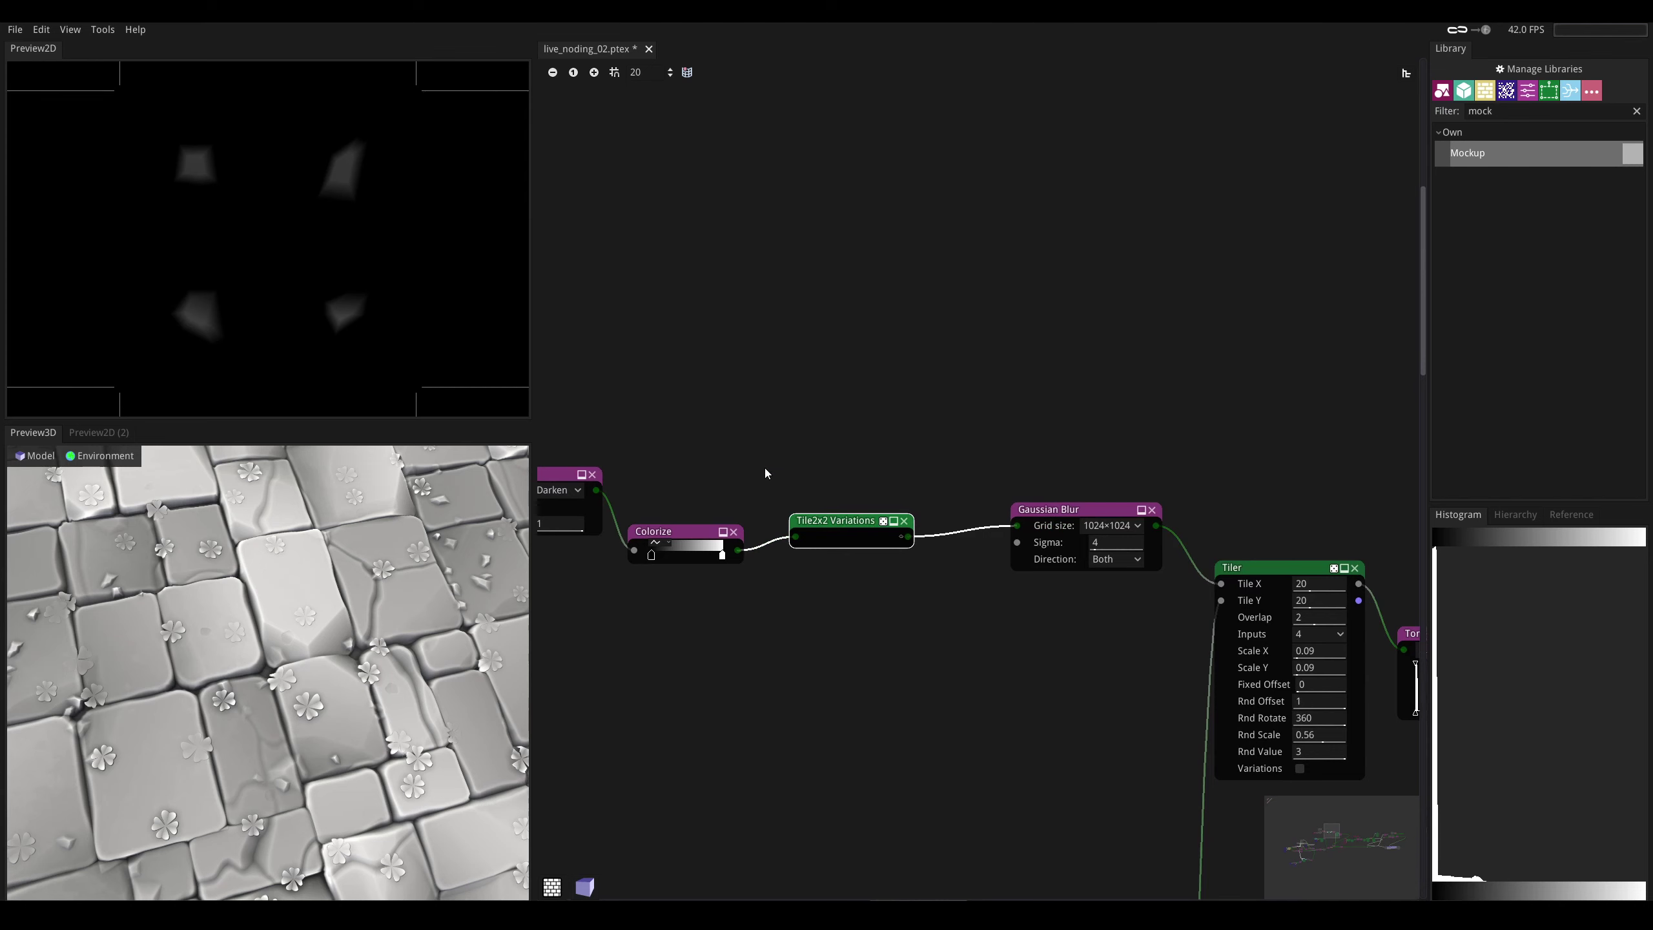
middle_click_drag(821, 469, 653, 401)
left_click(1104, 486)
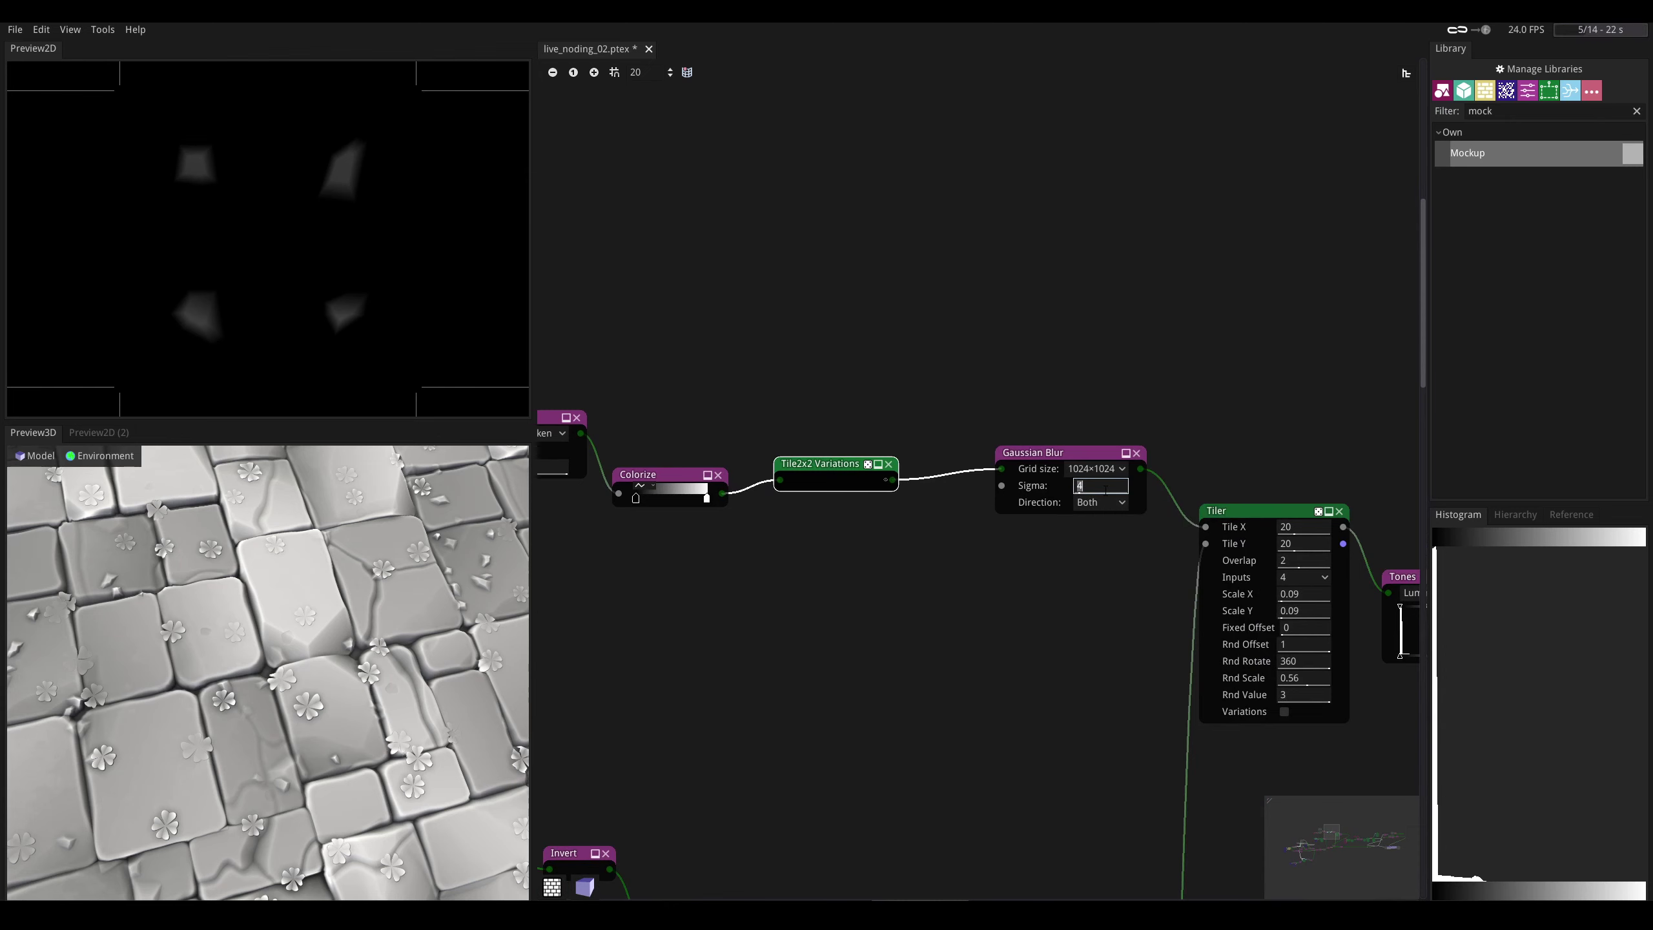
type("8")
key("Return")
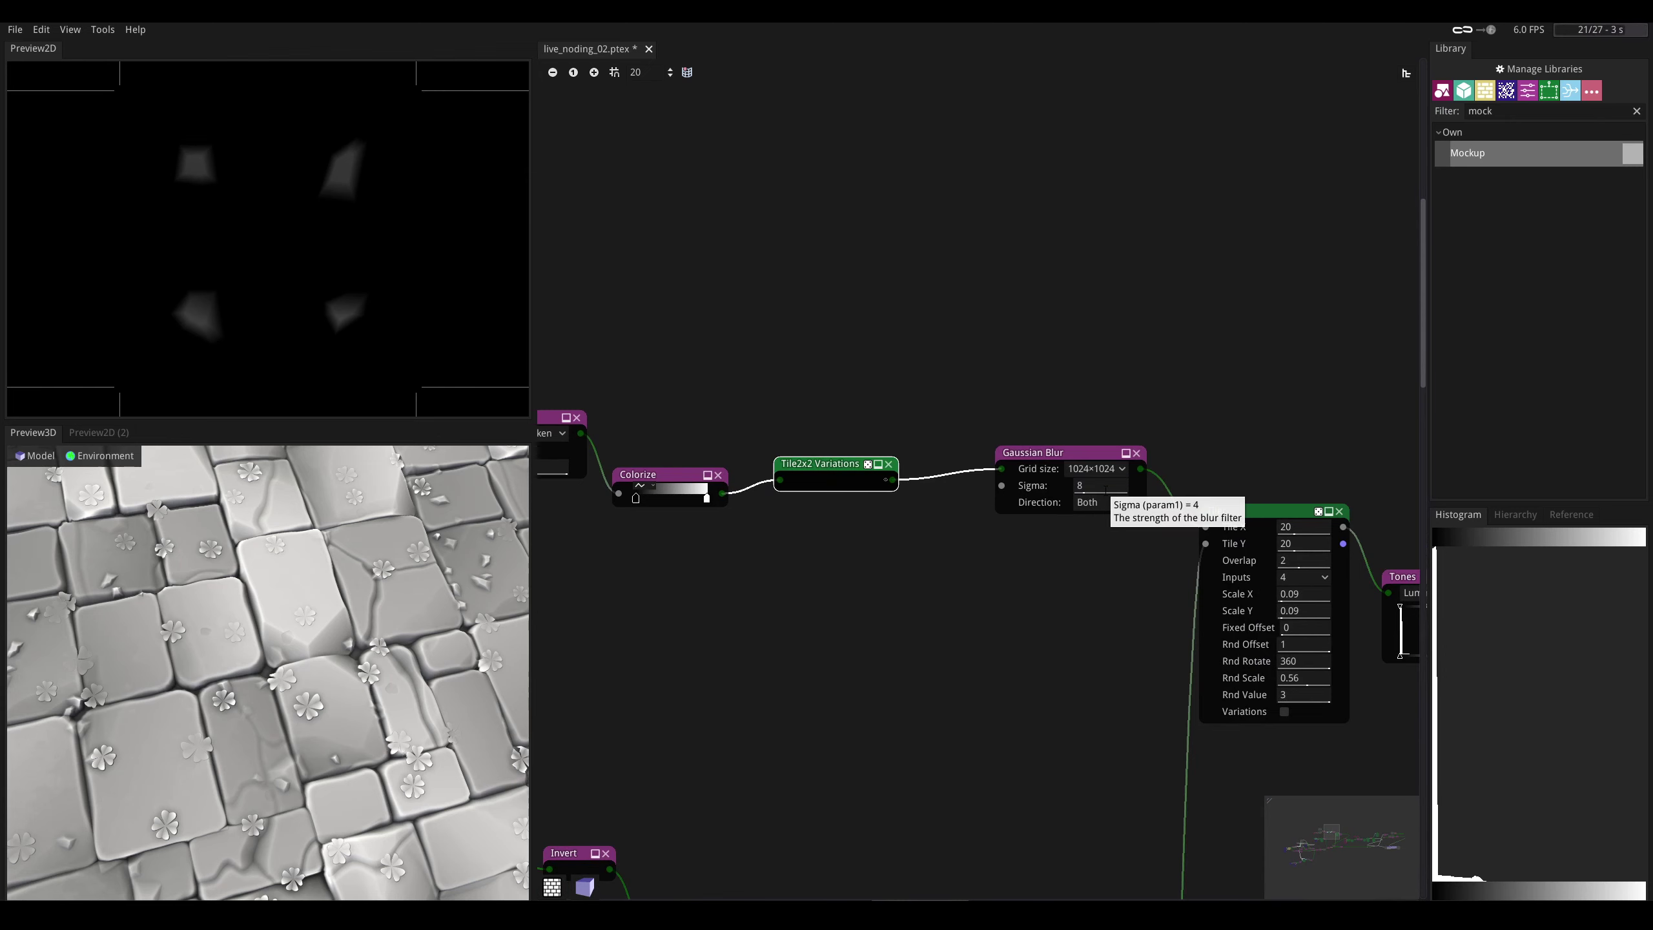
- Shift the dark gradient stop of the upper Fill to Gradient slightly toward white while previewing the Darken Blend output
middle_click_drag(846, 401, 1195, 424)
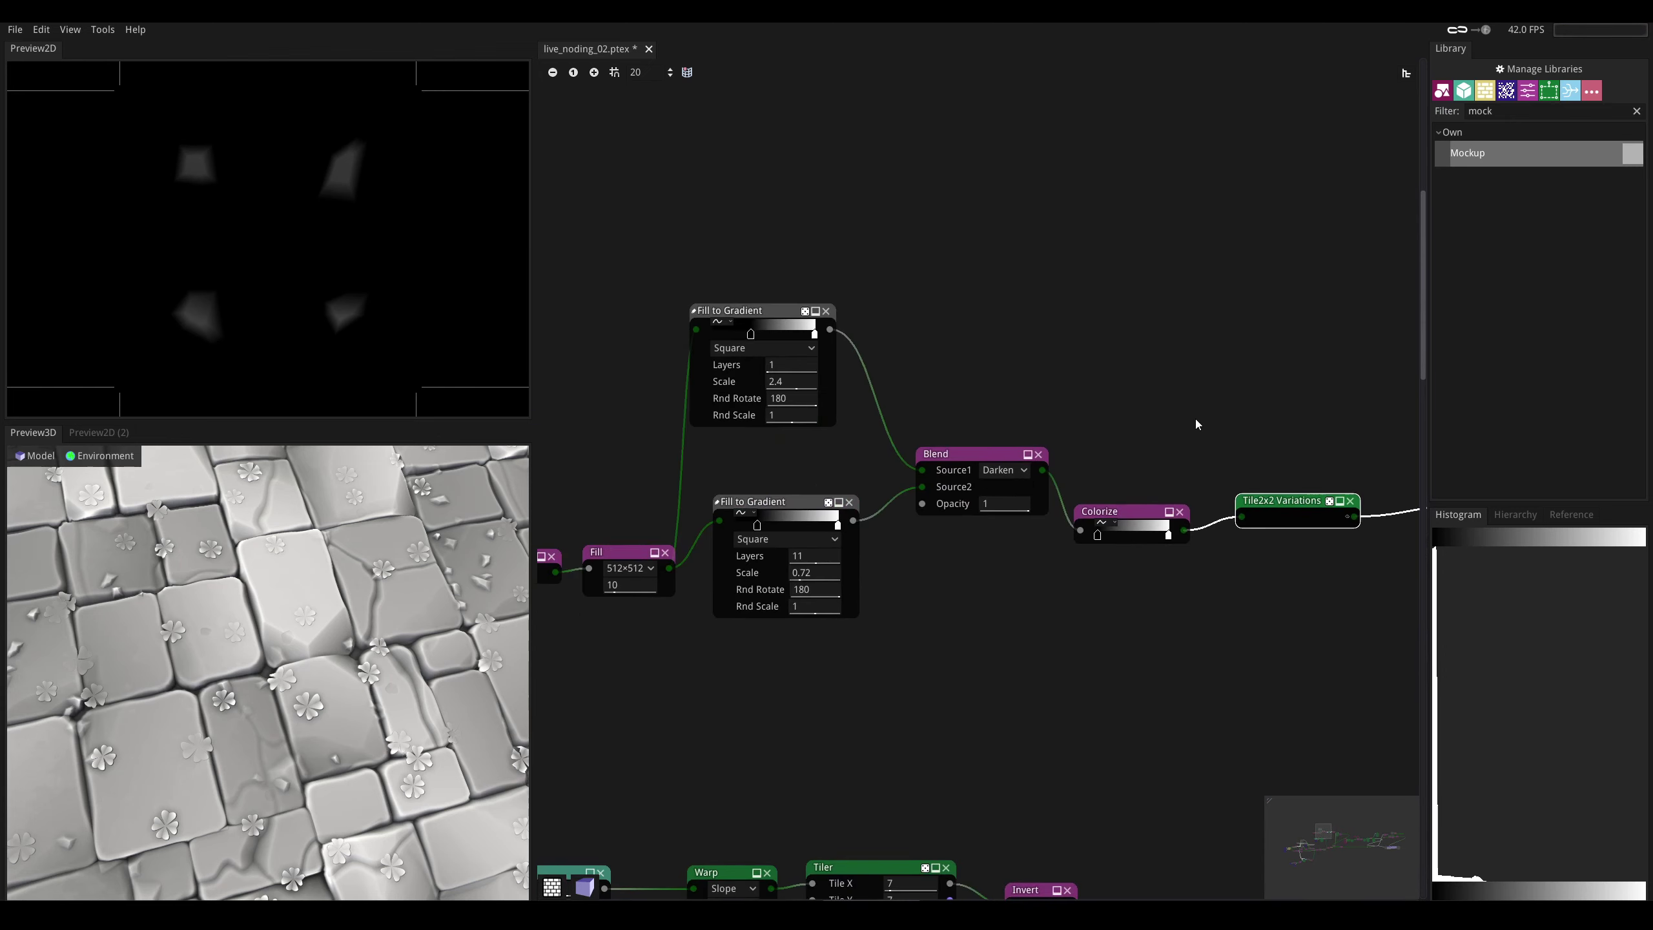
left_click(759, 309)
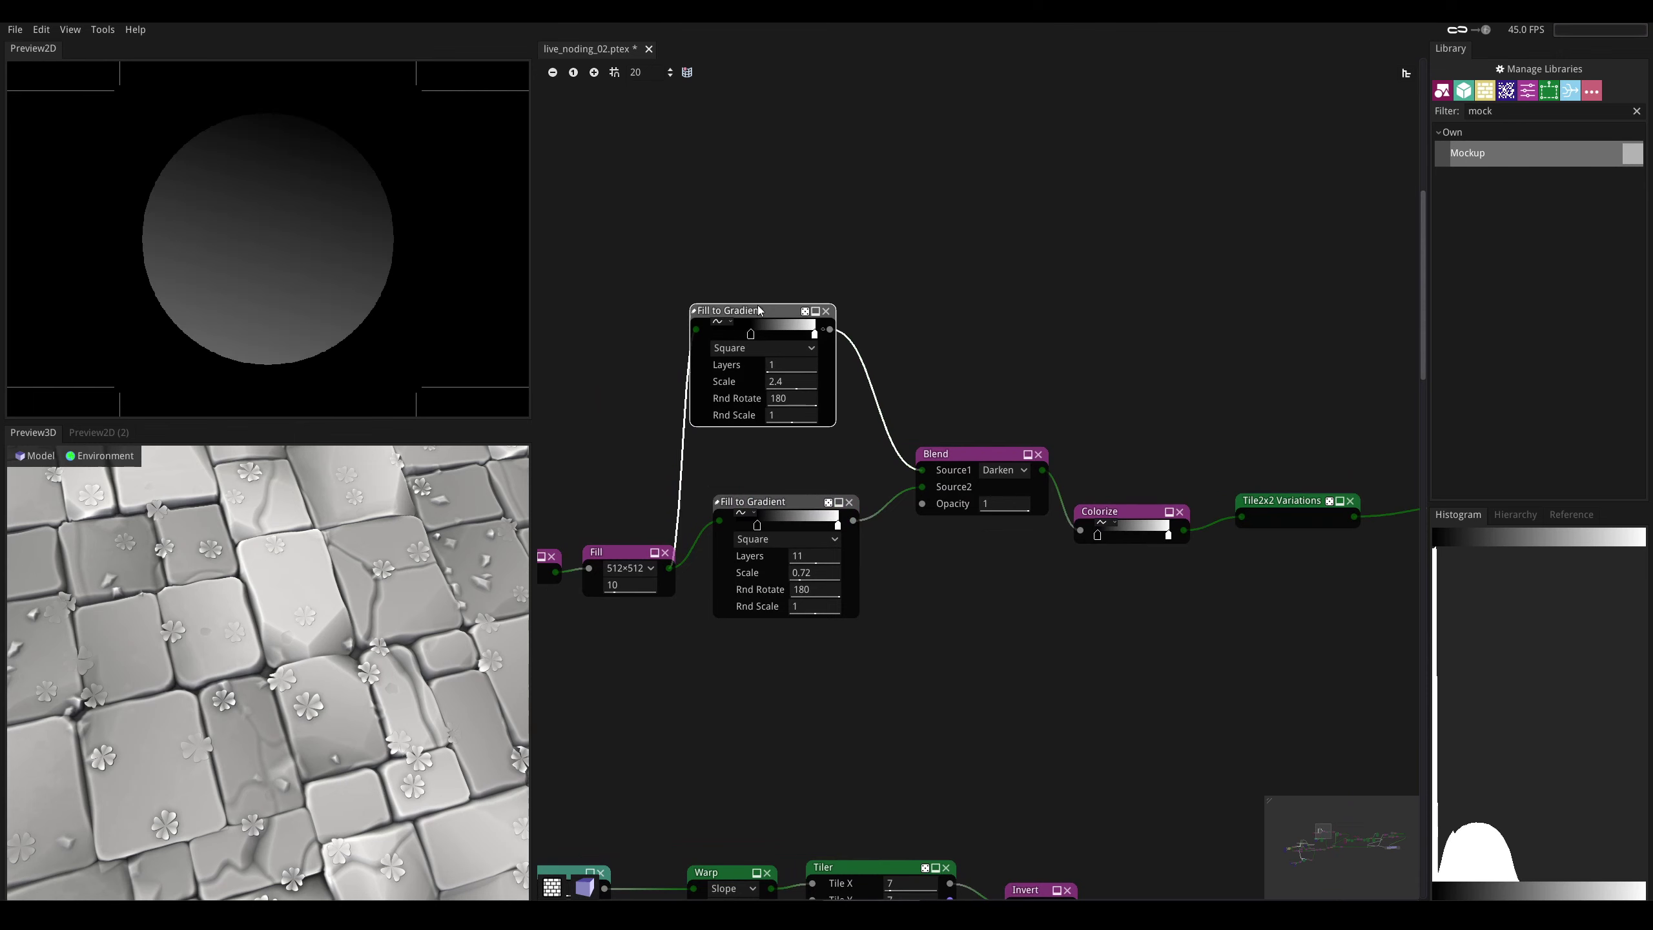
left_click(981, 461)
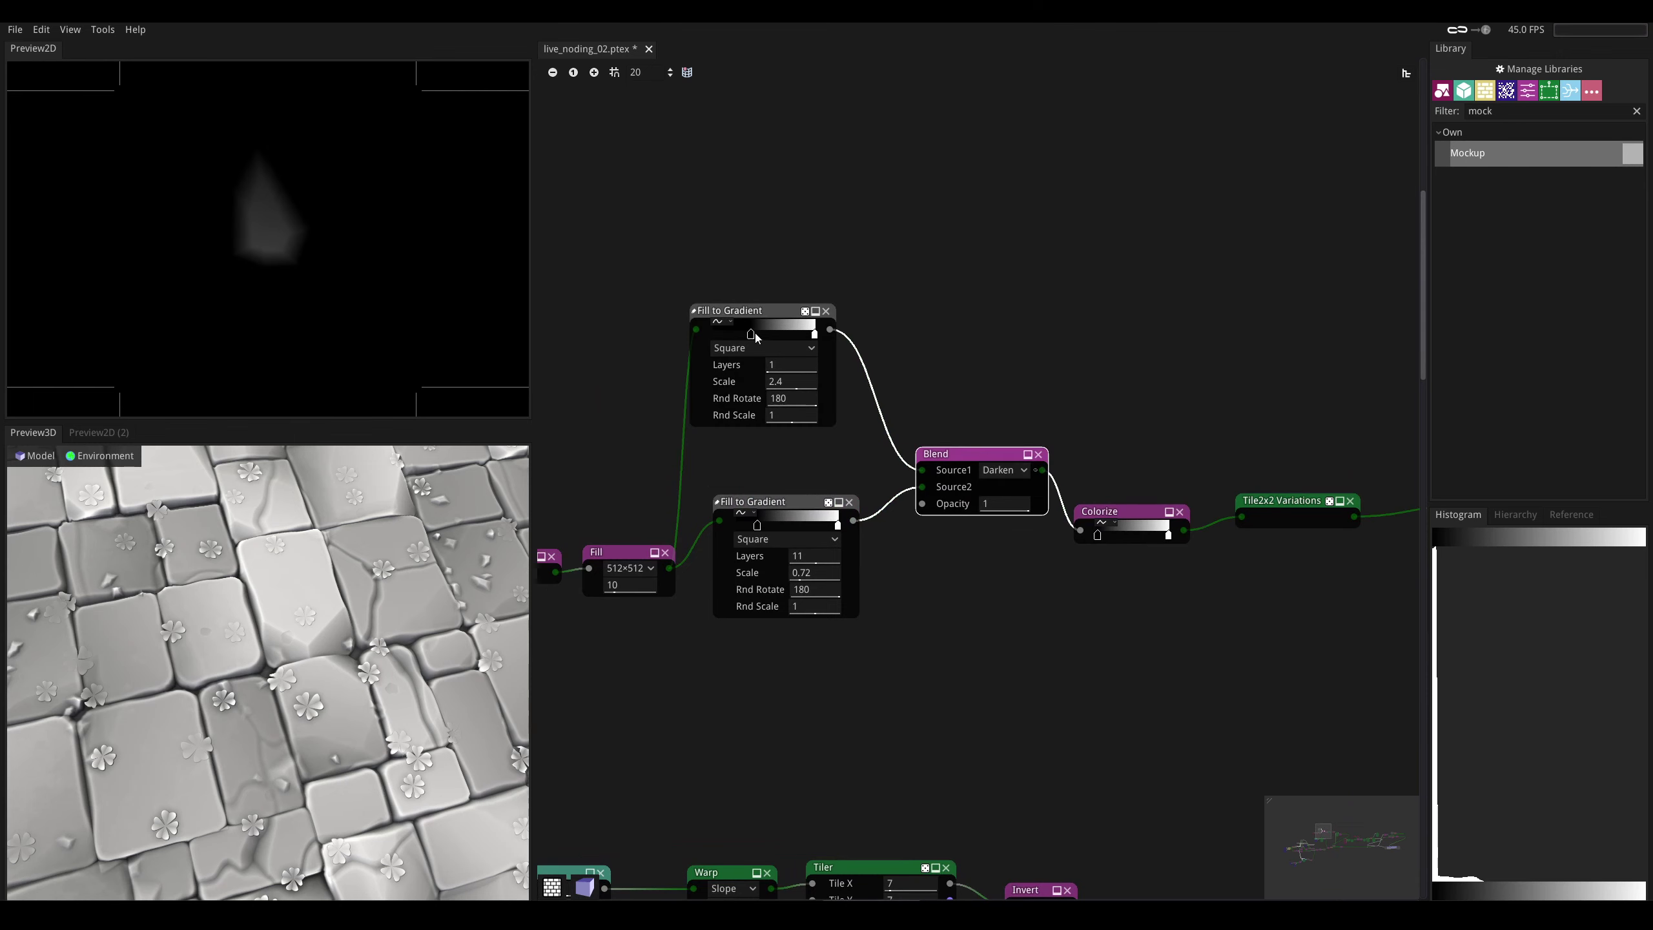
left_click_drag(757, 335, 757, 334)
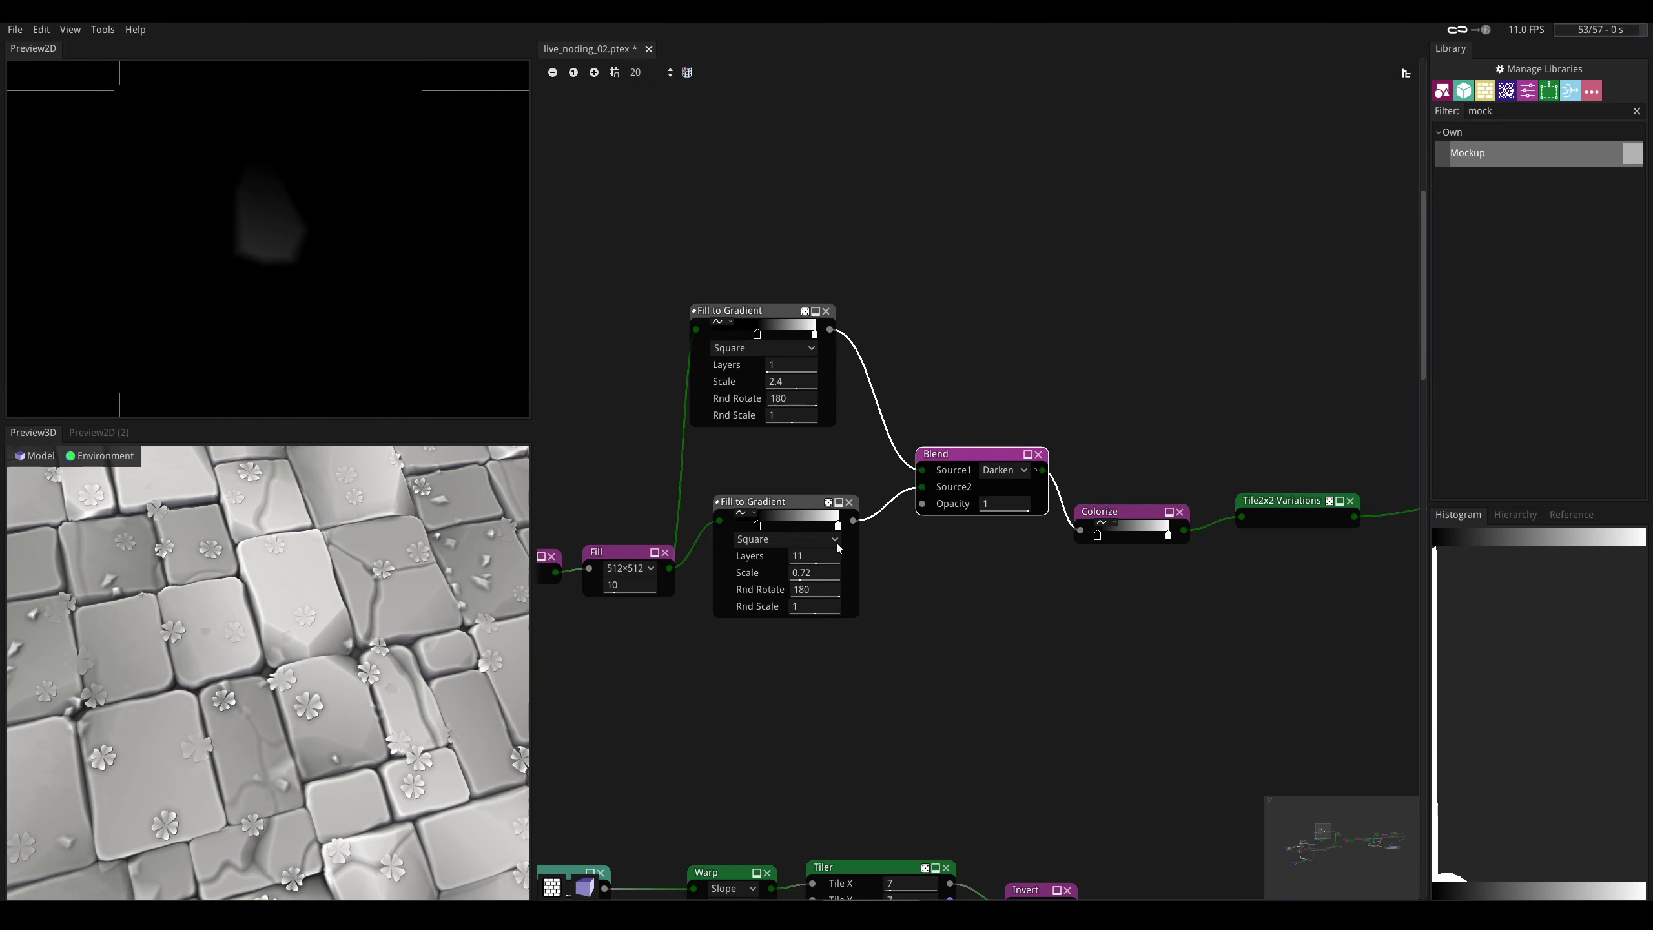
- Preview the Tile2x2 Variations output and move the upper Fill to Gradient's dark stop back slightly toward black
middle_click_drag(981, 599, 709, 598)
left_click(1023, 499)
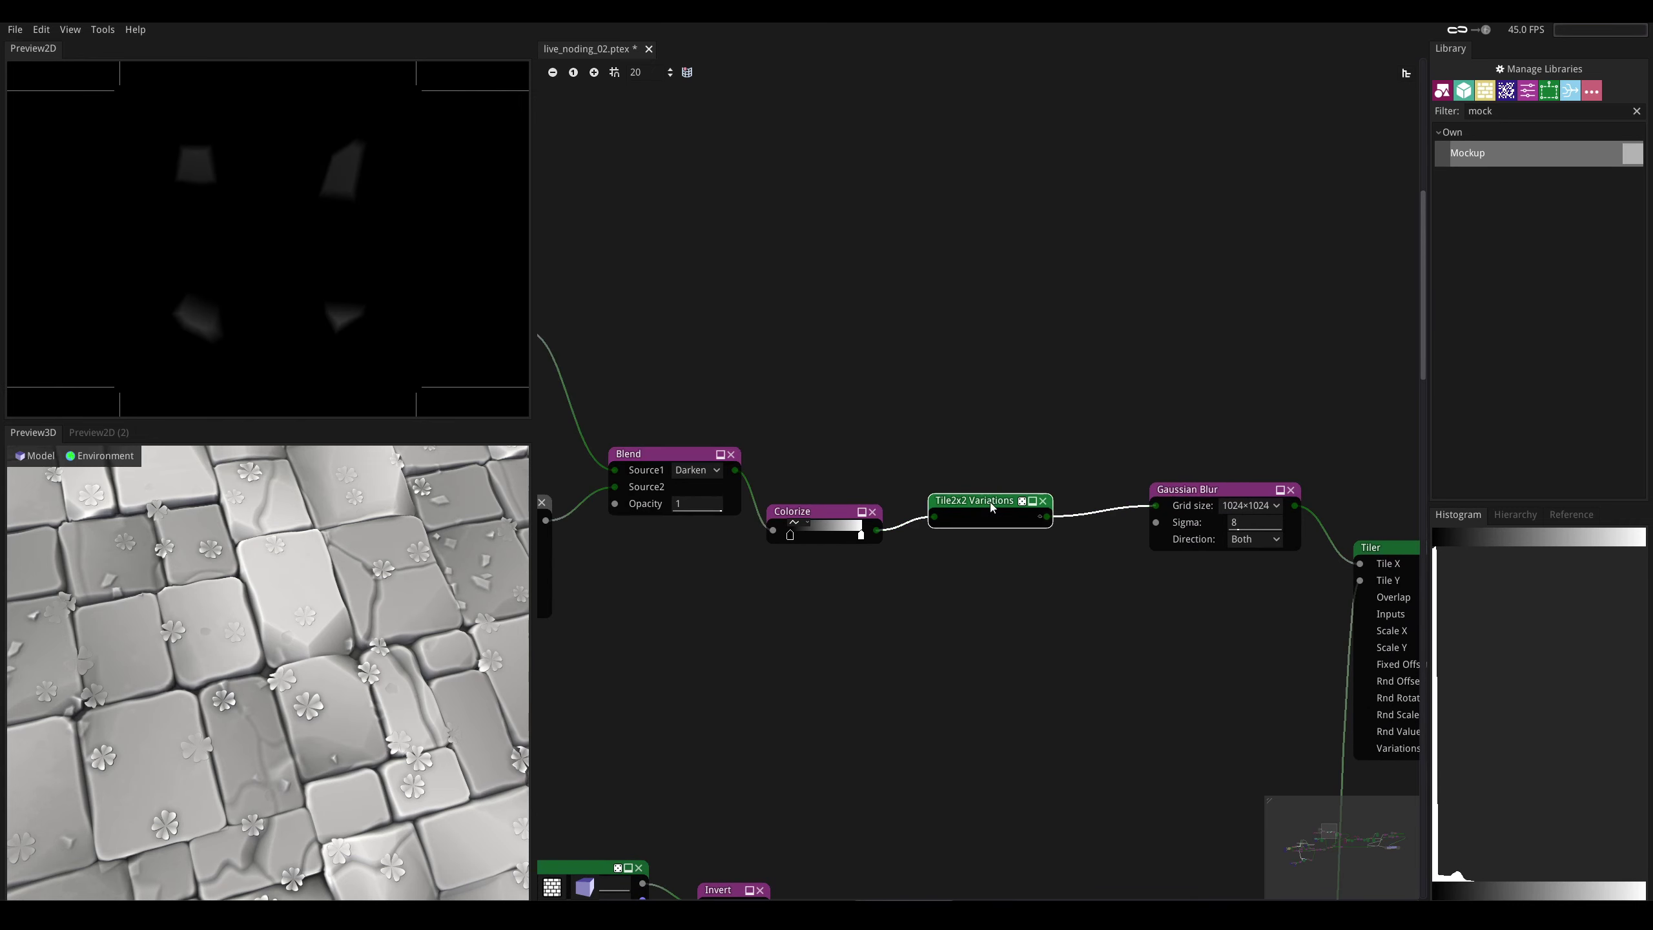
middle_click_drag(800, 443, 1015, 487)
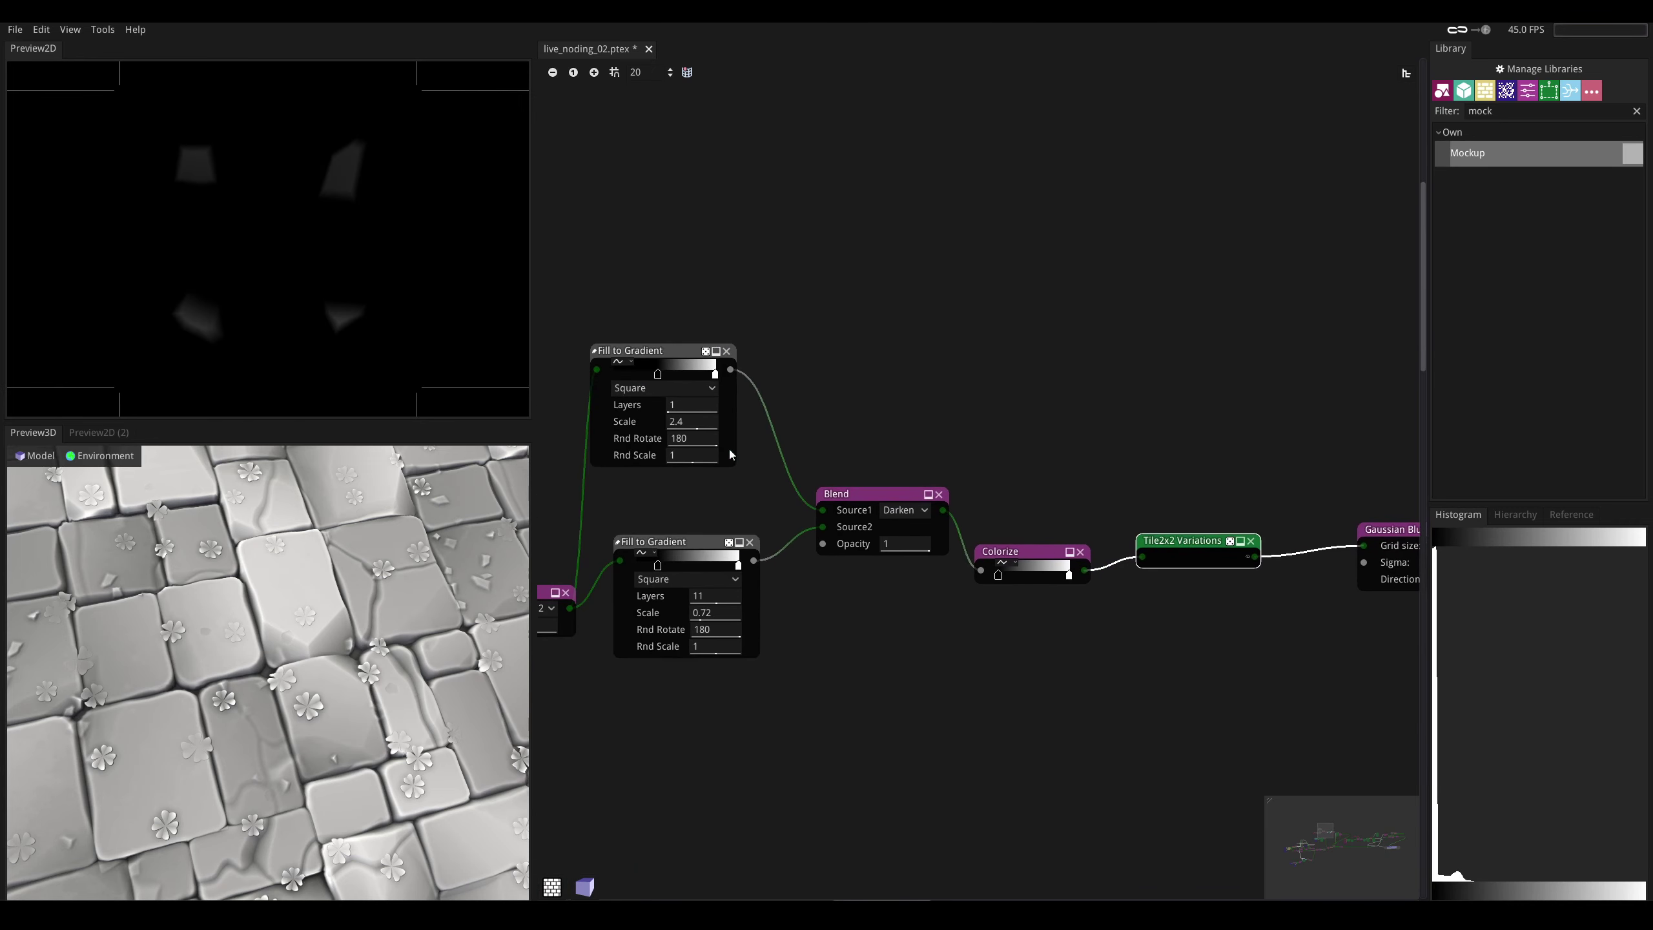
left_click(656, 375)
left_click_drag(650, 379, 651, 378)
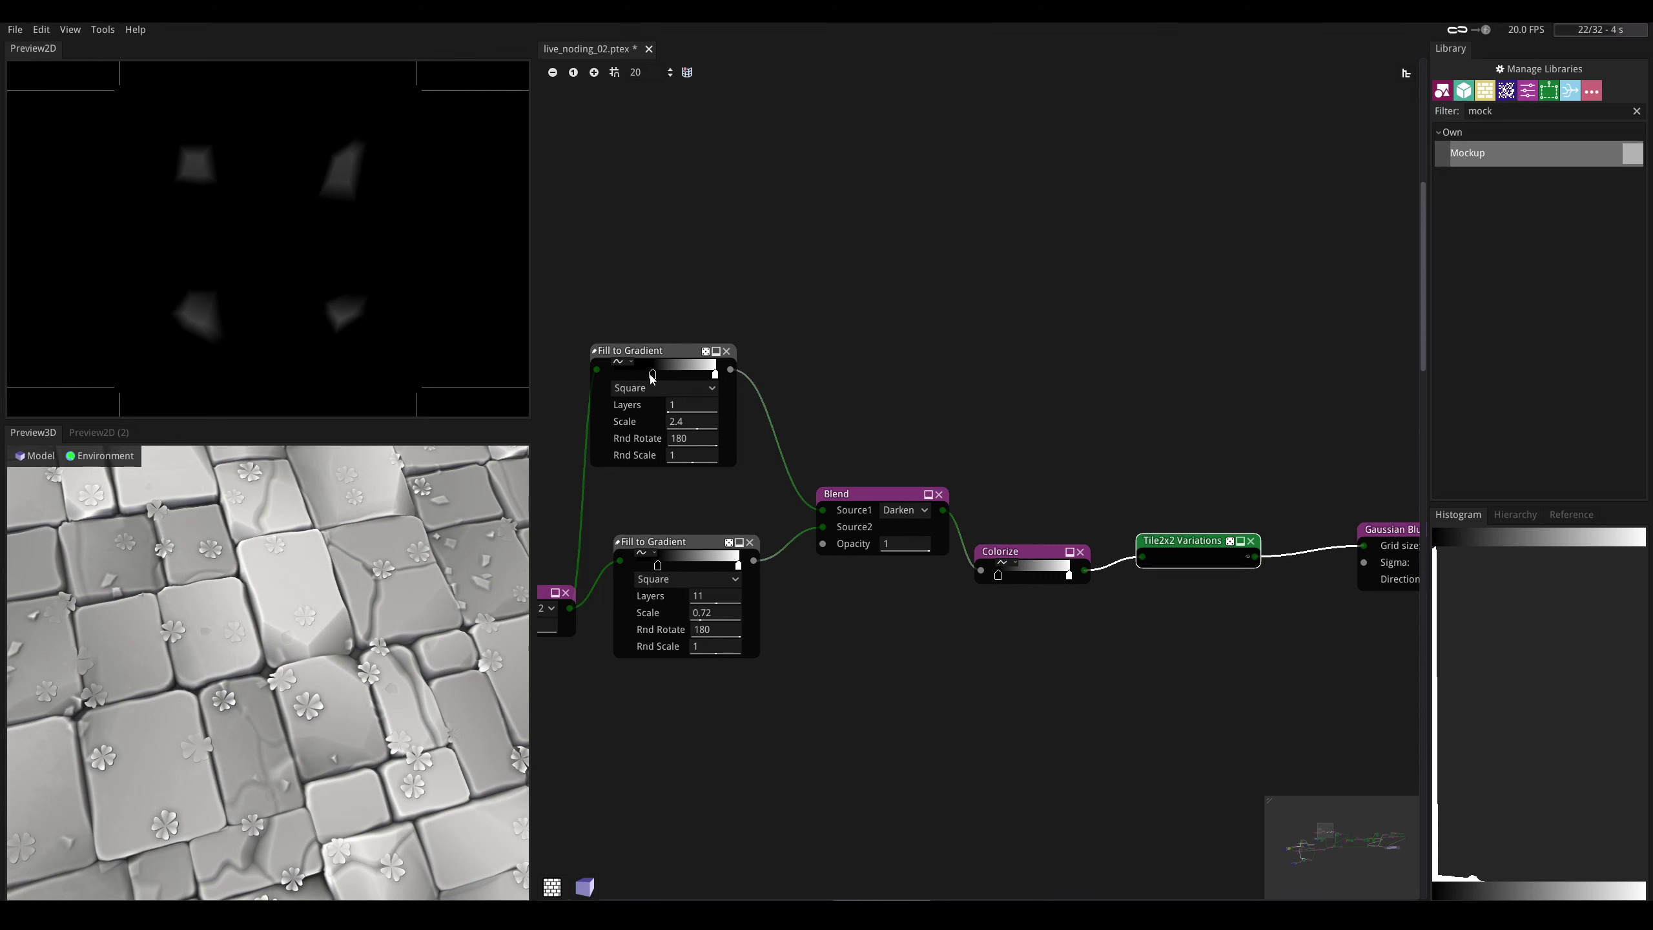
- Set the Gaussian Blur Sigma to 6 and review the scattered stones in the 3D preview from several angles
middle_click_drag(1317, 476, 756, 355)
left_click_drag(312, 631, 273, 594)
middle_click_drag(1051, 642, 909, 616)
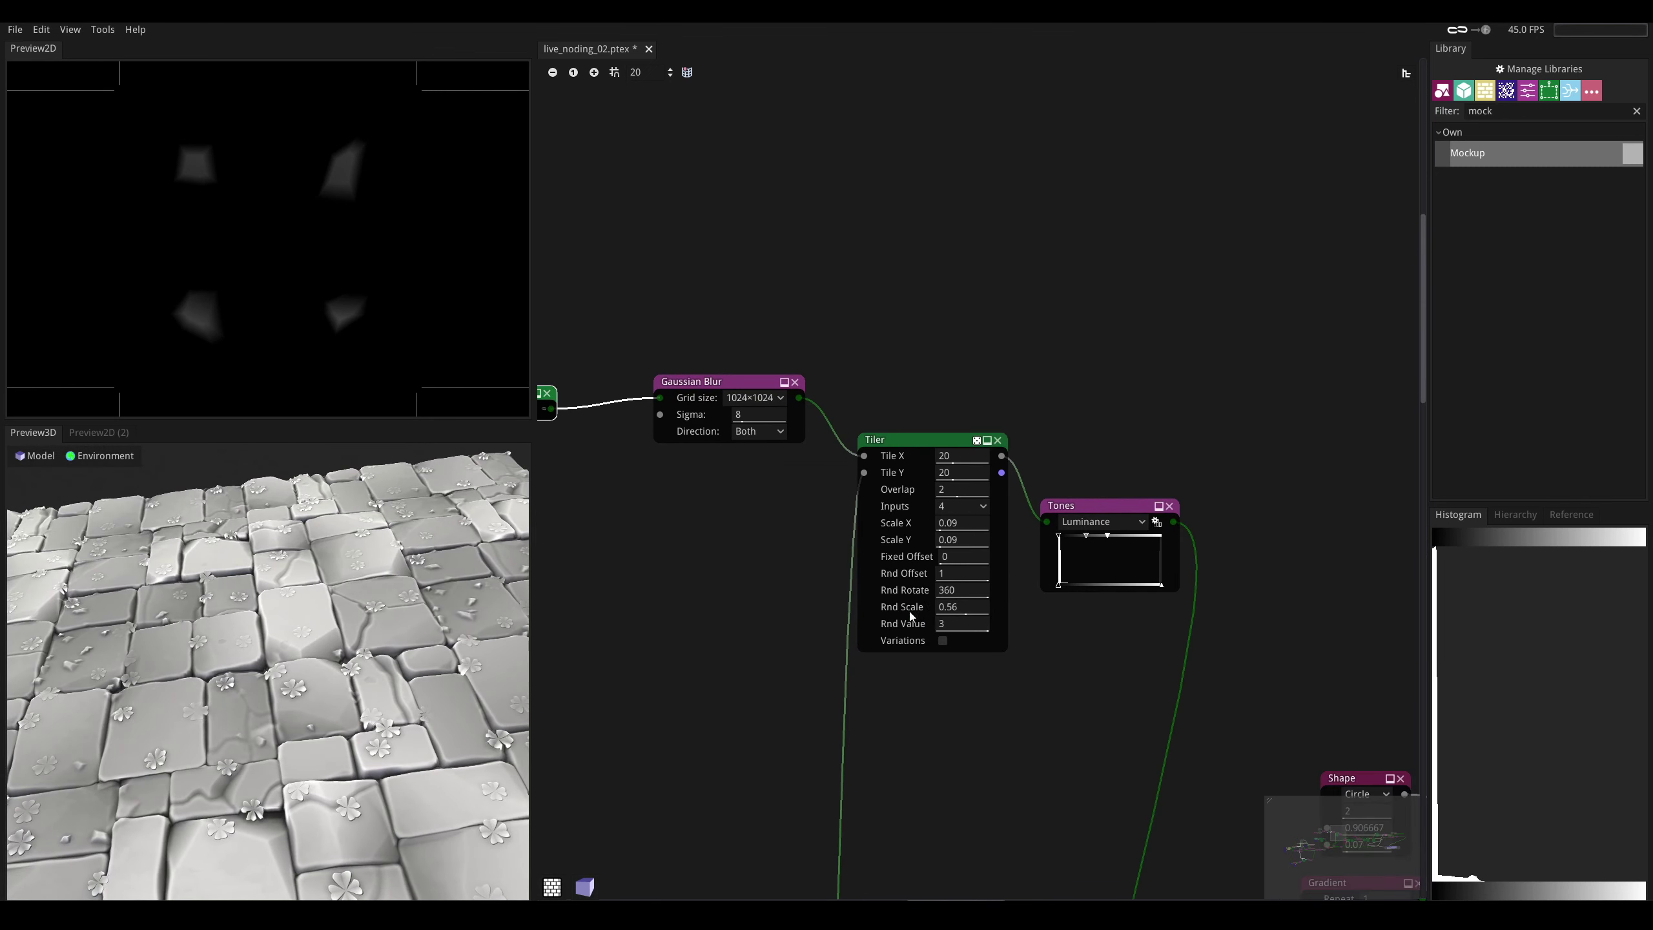
left_click(765, 416)
type("6")
key("Return")
mouse_move(249, 609)
left_mouse_down()
mouse_move(251, 640)
mouse_move(272, 637)
mouse_move(275, 583)
mouse_move(259, 623)
left_mouse_up()
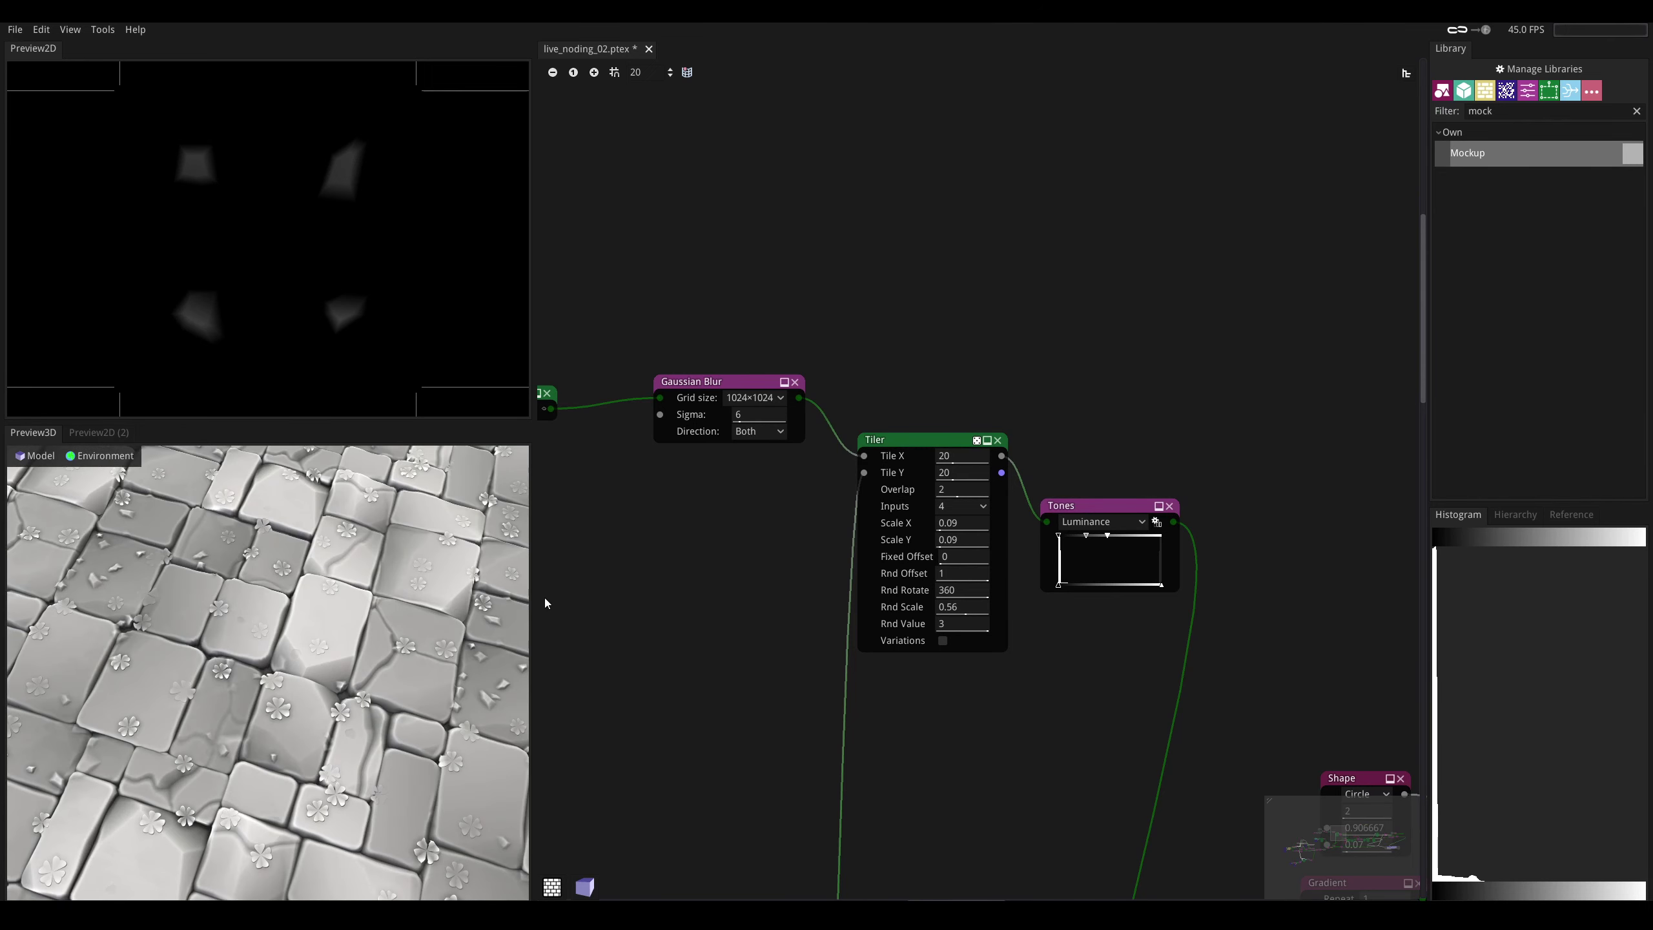
middle_click_drag(545, 603, 781, 638)
left_click_drag(436, 664, 428, 664)
middle_click_drag(727, 455, 875, 559)
left_click_drag(399, 583, 400, 521)
left_click_drag(162, 677, 160, 764)
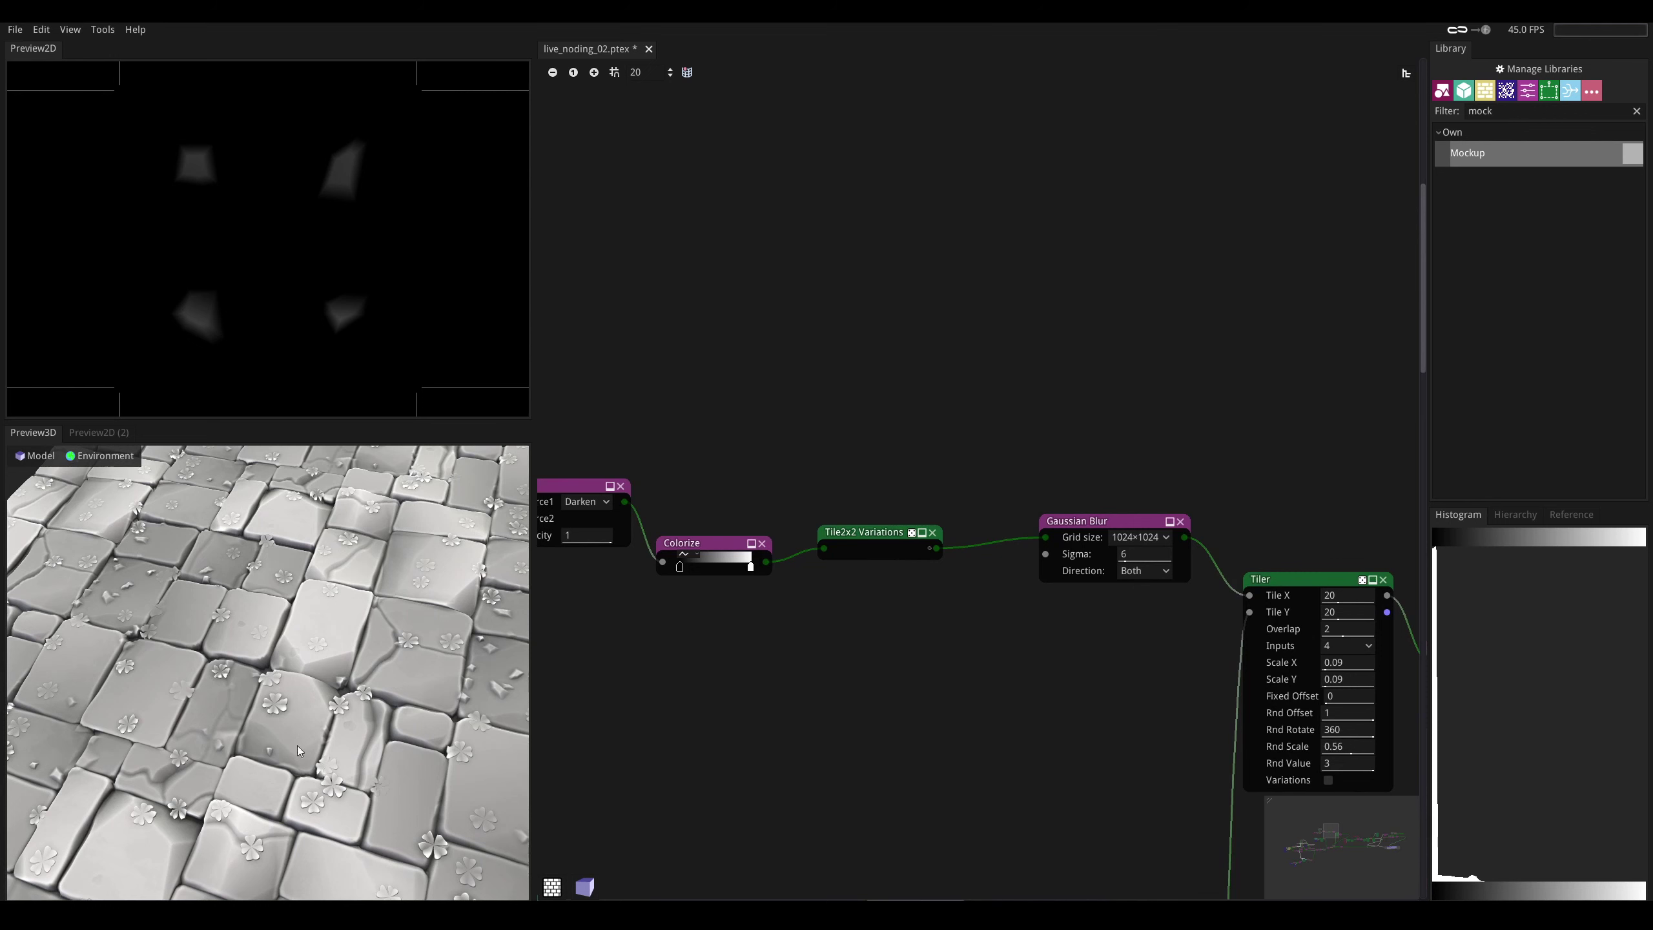
- Set the lower Fill to Gradient's Layers to 10 and preview the resulting stone shape at the Blend and Colorize nodes
mouse_move(741, 478)
middle_mouse_down()
mouse_move(1061, 473)
mouse_move(876, 461)
middle_mouse_up()
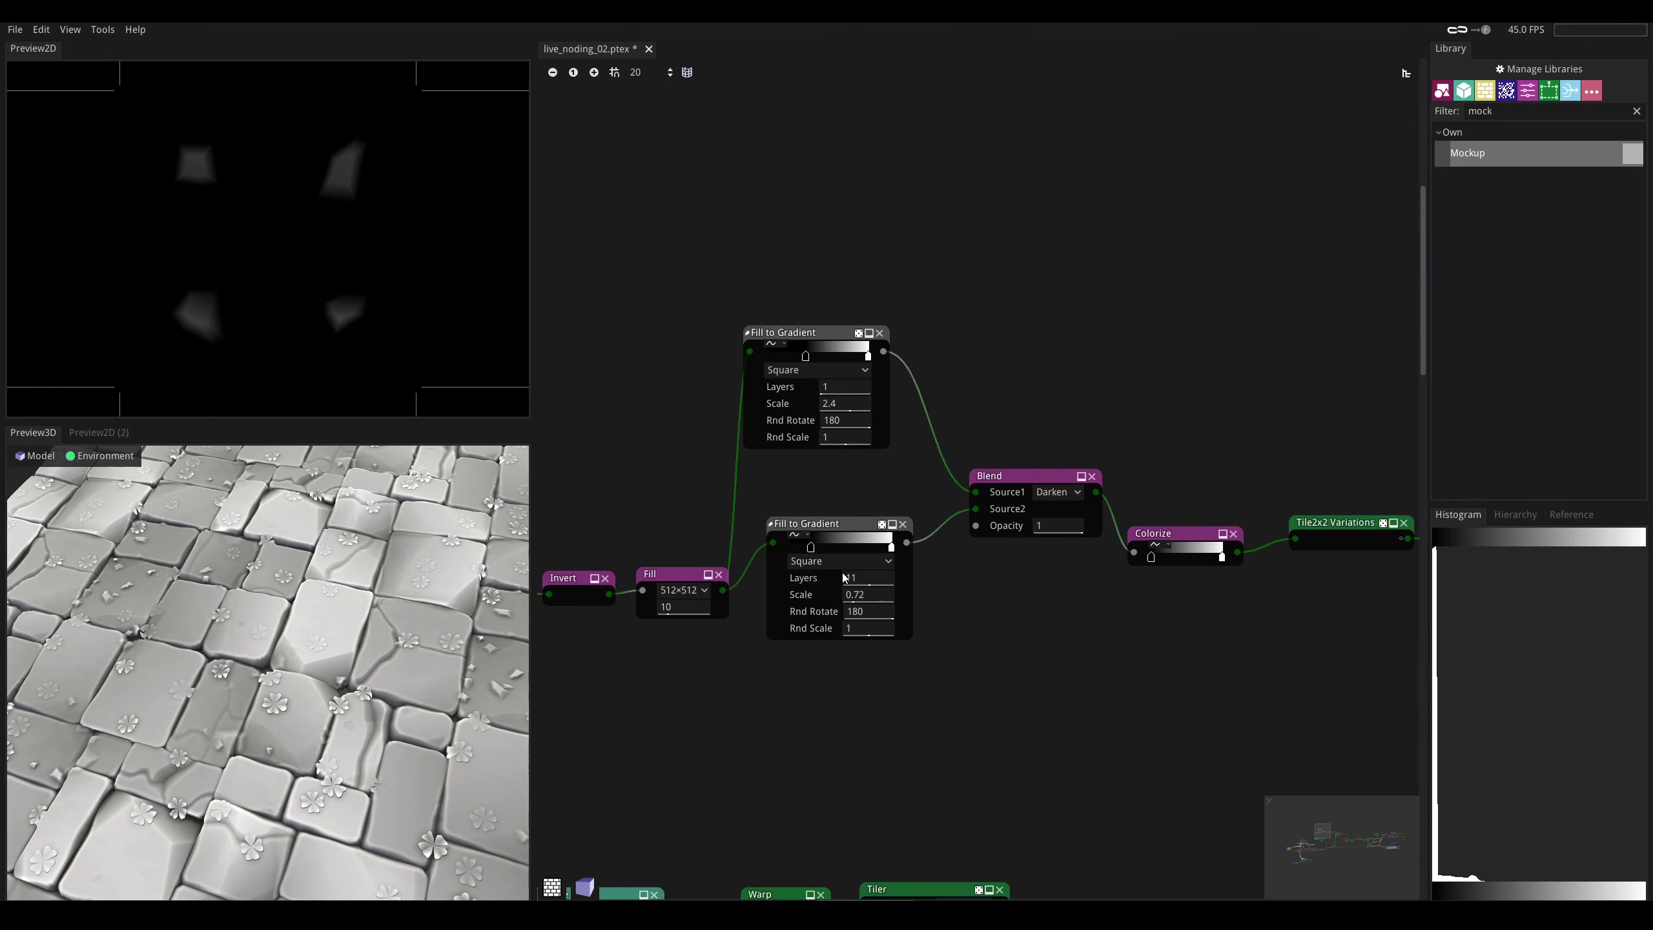
left_click(852, 538)
left_click(851, 577)
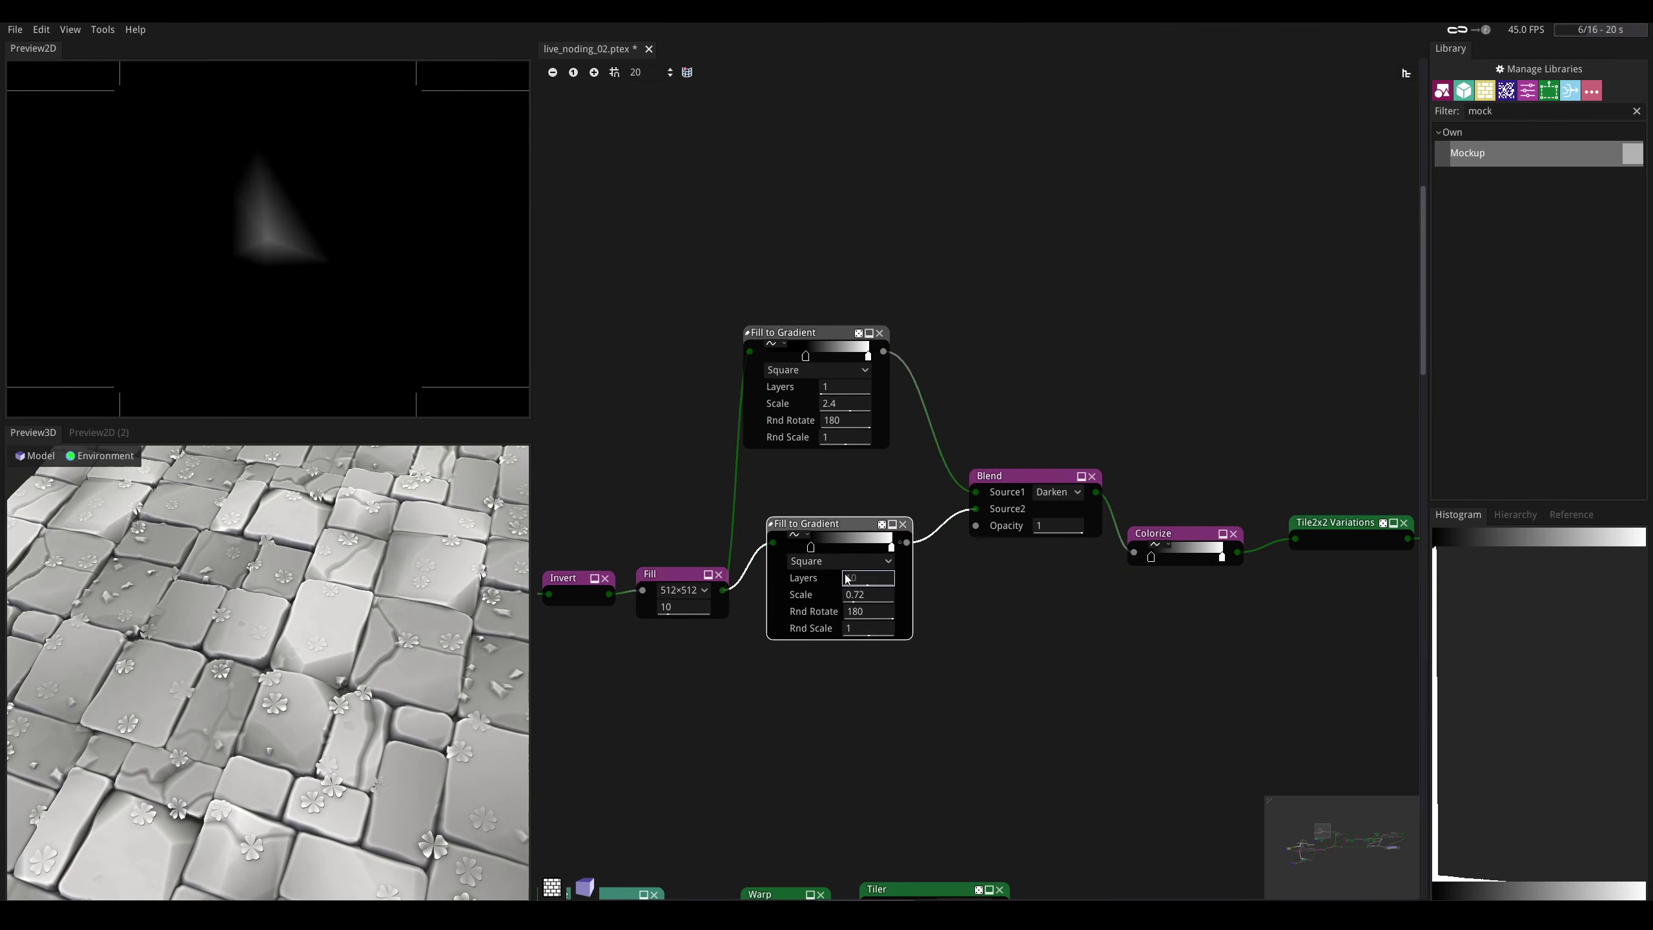
left_click(1023, 479)
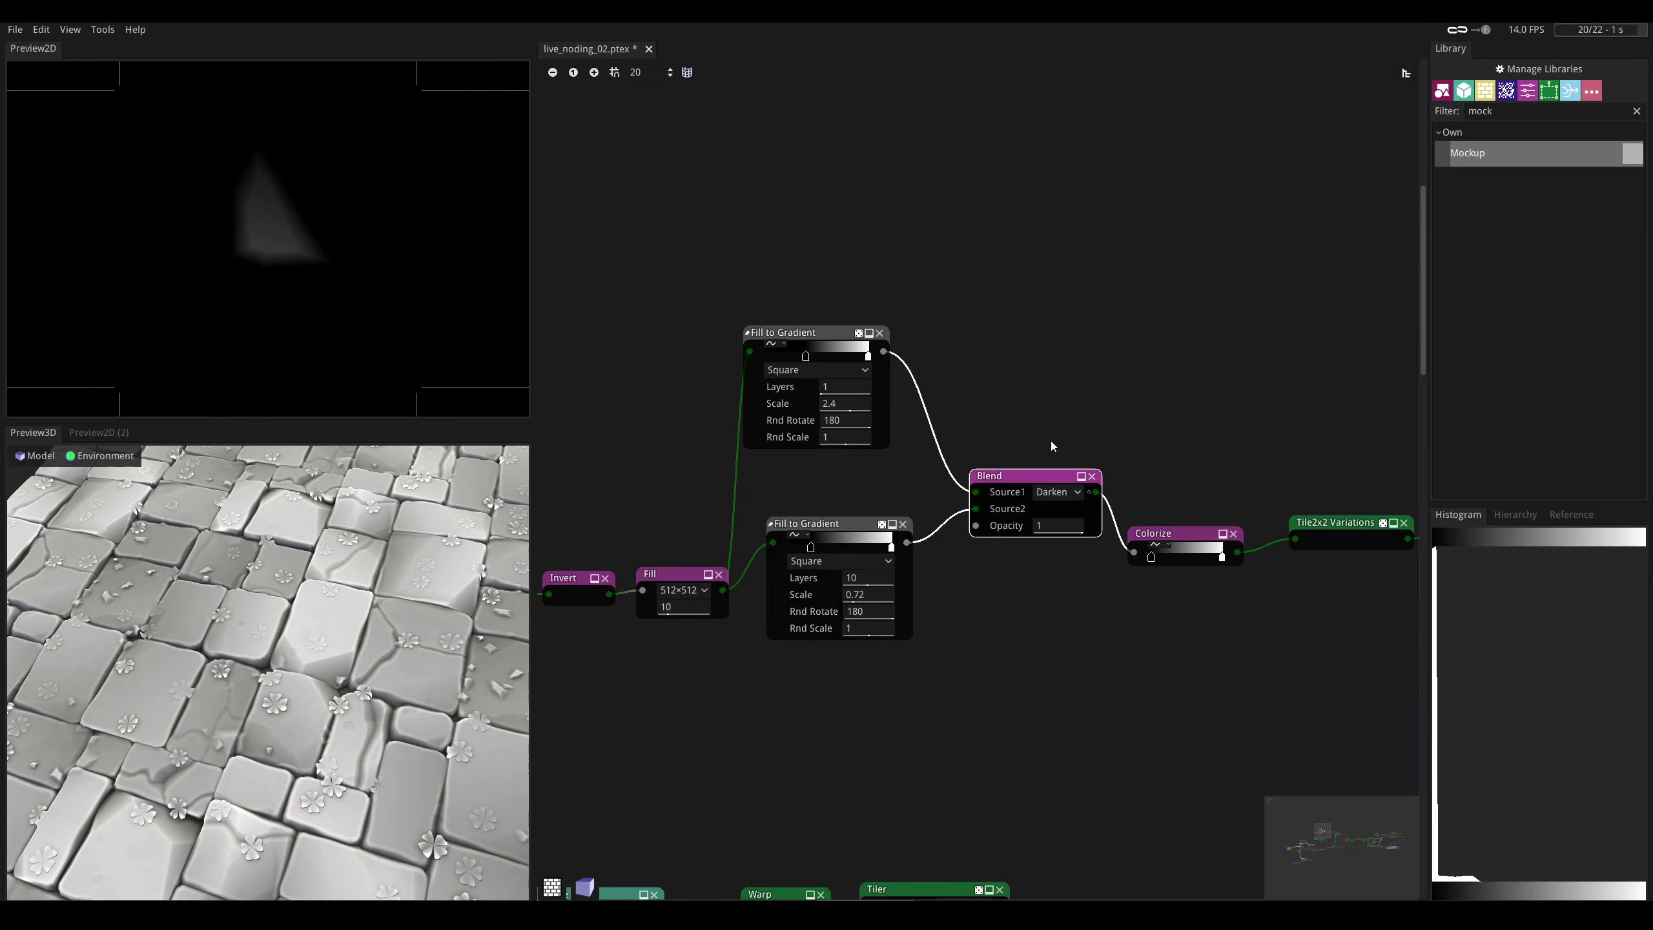
middle_click_drag(1051, 440, 951, 440)
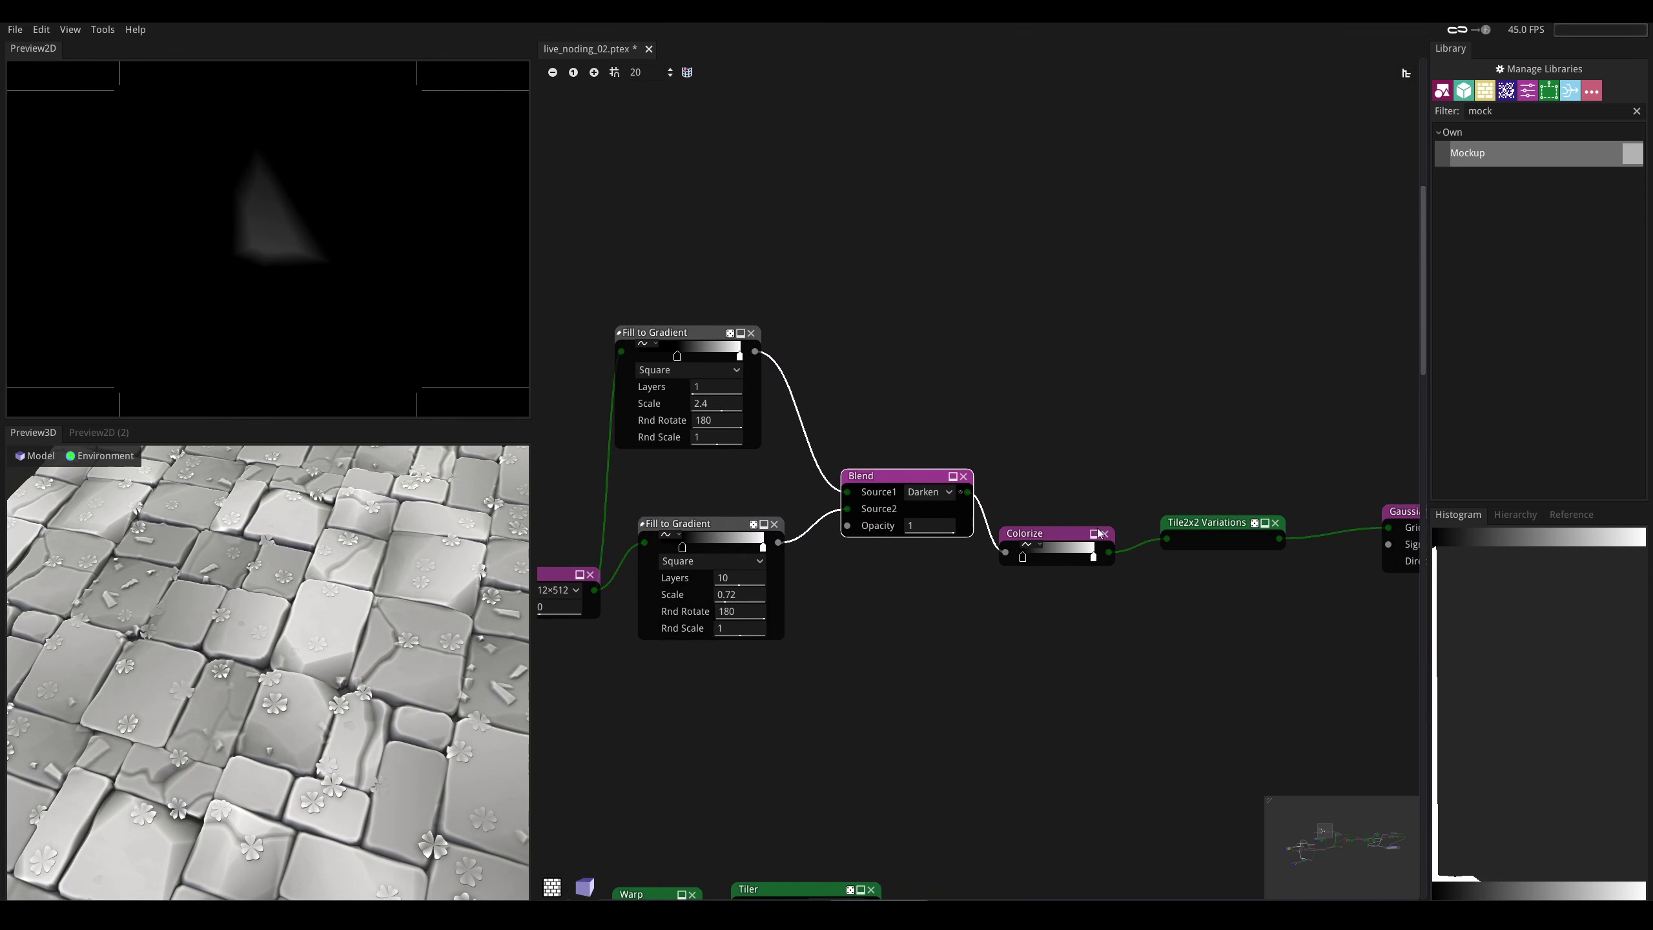
left_click(1066, 534)
- Move the stone-shape nodes up to Colorize together, away from Tile2x2 Variations, to open a gap in the chain
middle_click_drag(866, 454, 1061, 420)
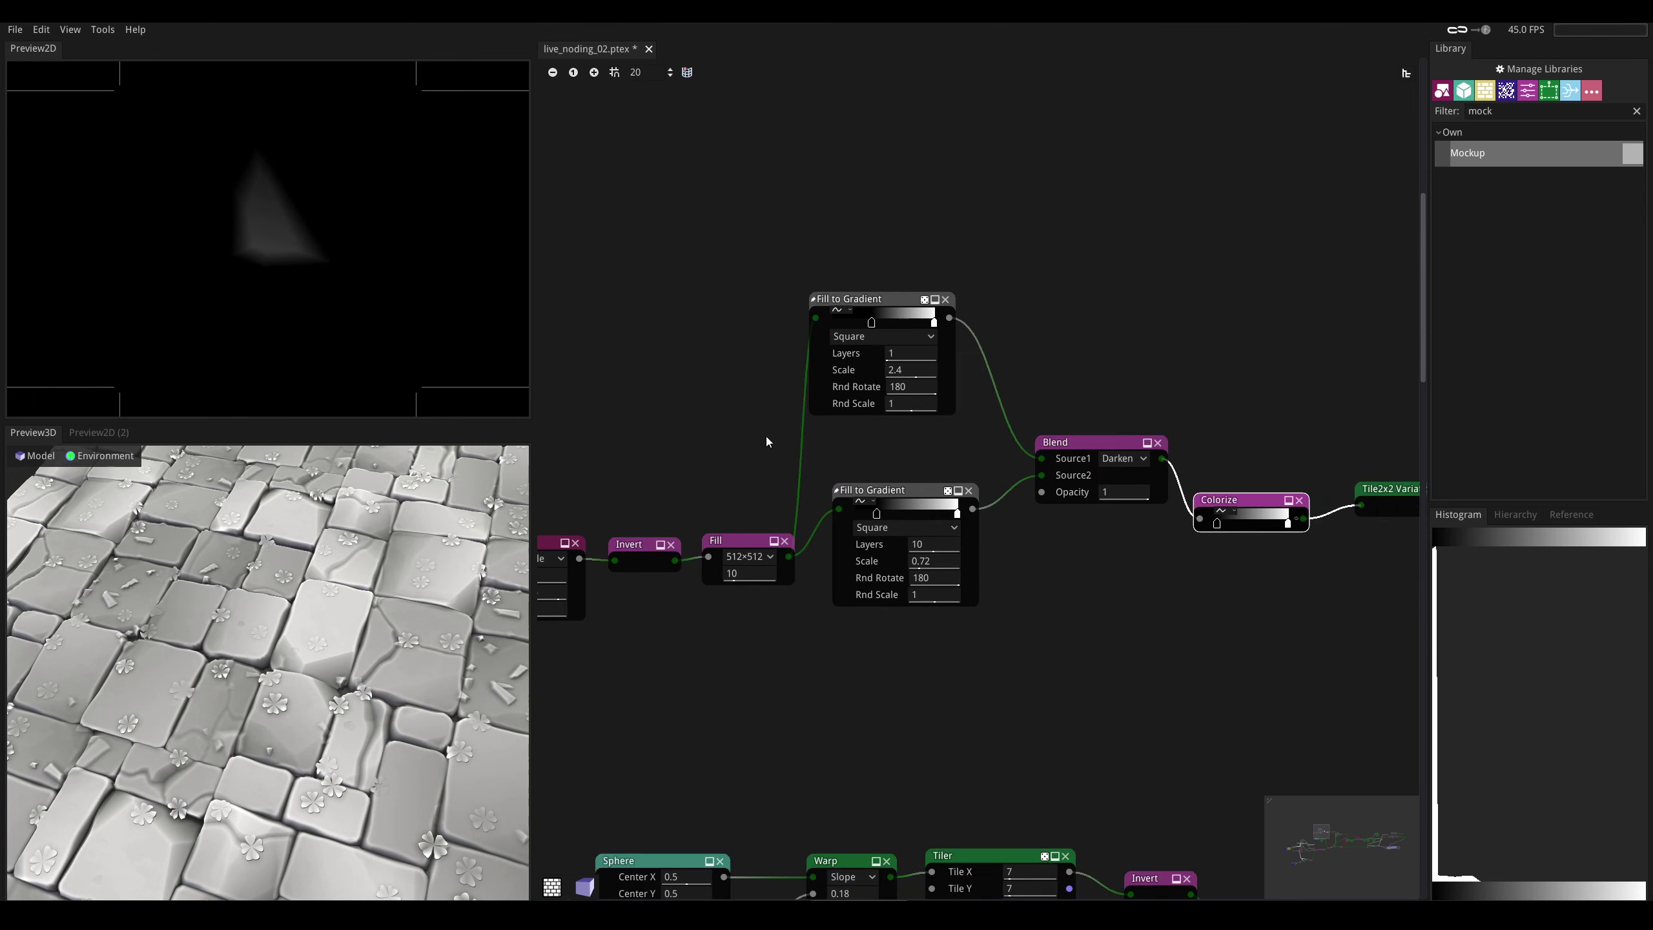
middle_click_drag(766, 442, 1119, 430)
scroll(1112, 424, "down", 1)
left_click_drag(641, 258, 1183, 564)
left_click_drag(1191, 471, 1074, 451)
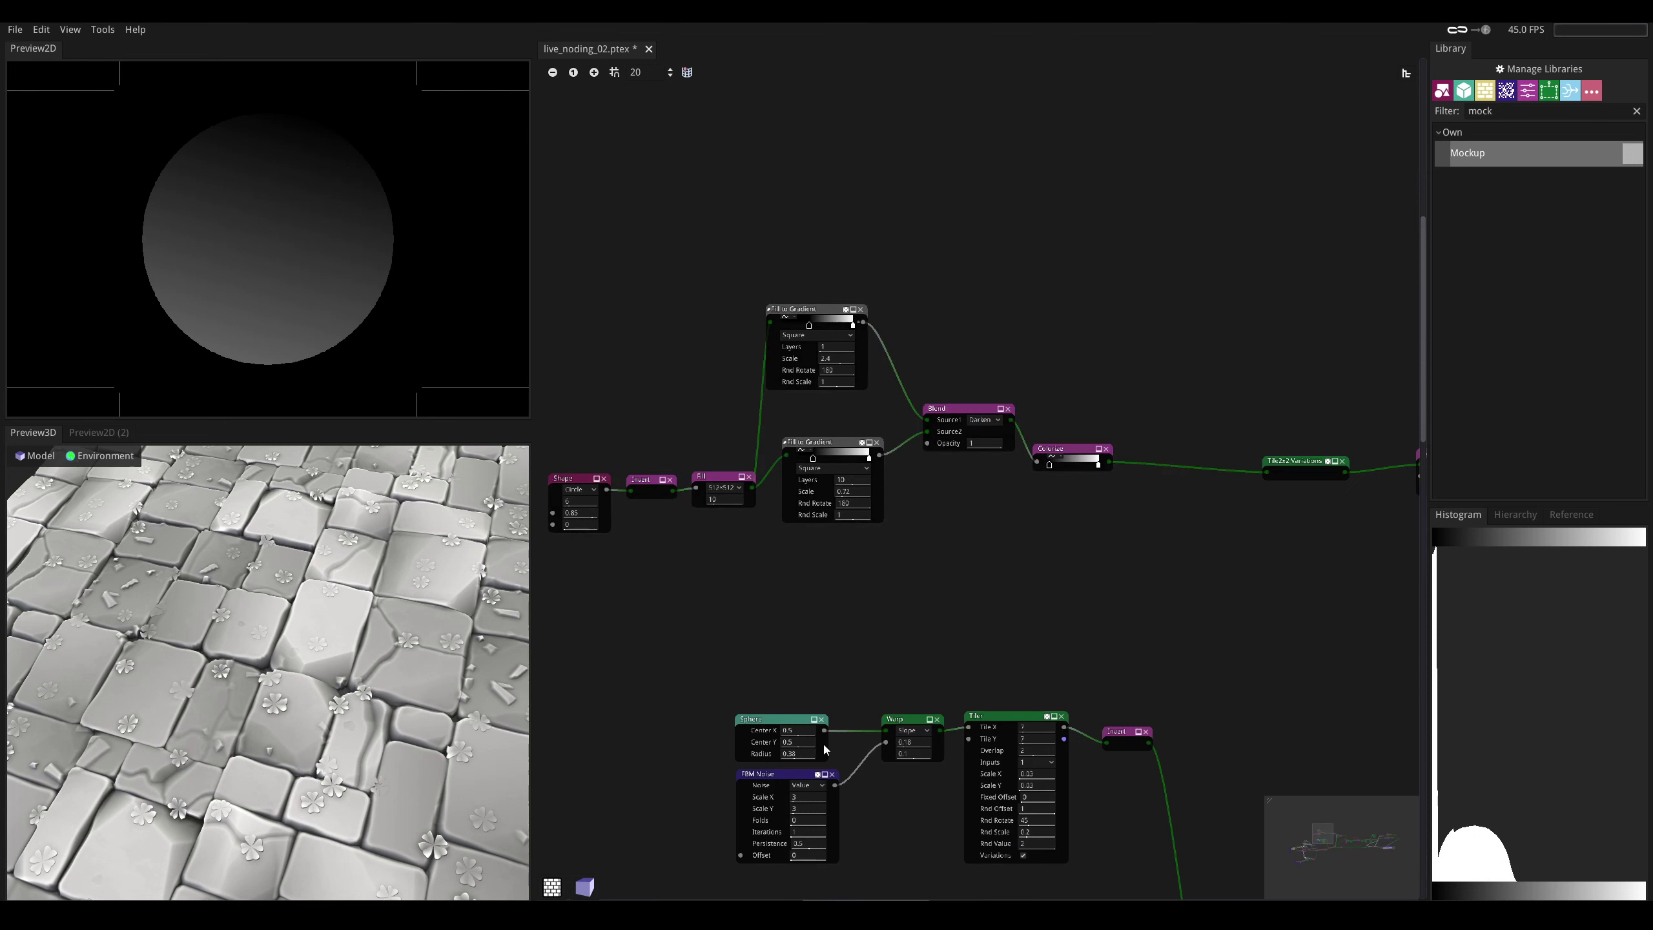
- Duplicate the FBM Noise node from the lower Sphere chain and place the copy beneath the Colorize node
left_click(799, 775)
key("ctrl+c")
key("ctrl+v")
middle_click_drag(1070, 520, 866, 505)
scroll(975, 485, "up", 2)
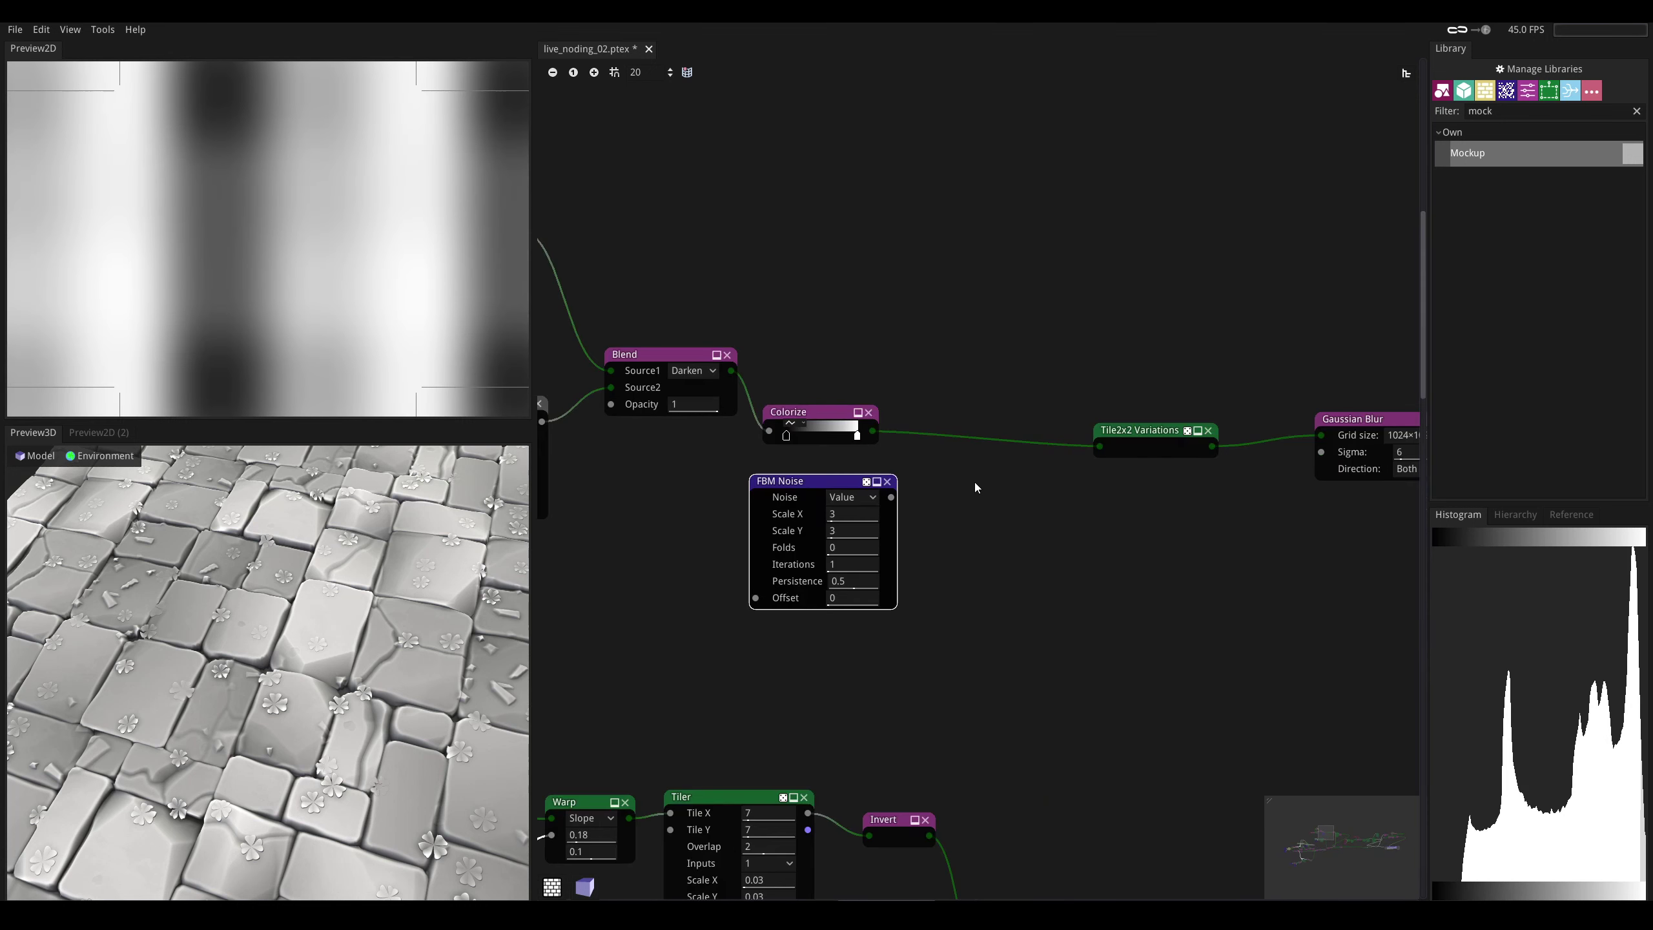
- Add a Warp transform node beside the copied FBM Noise and feed the Colorize output into it
right_click(975, 487)
type("war")
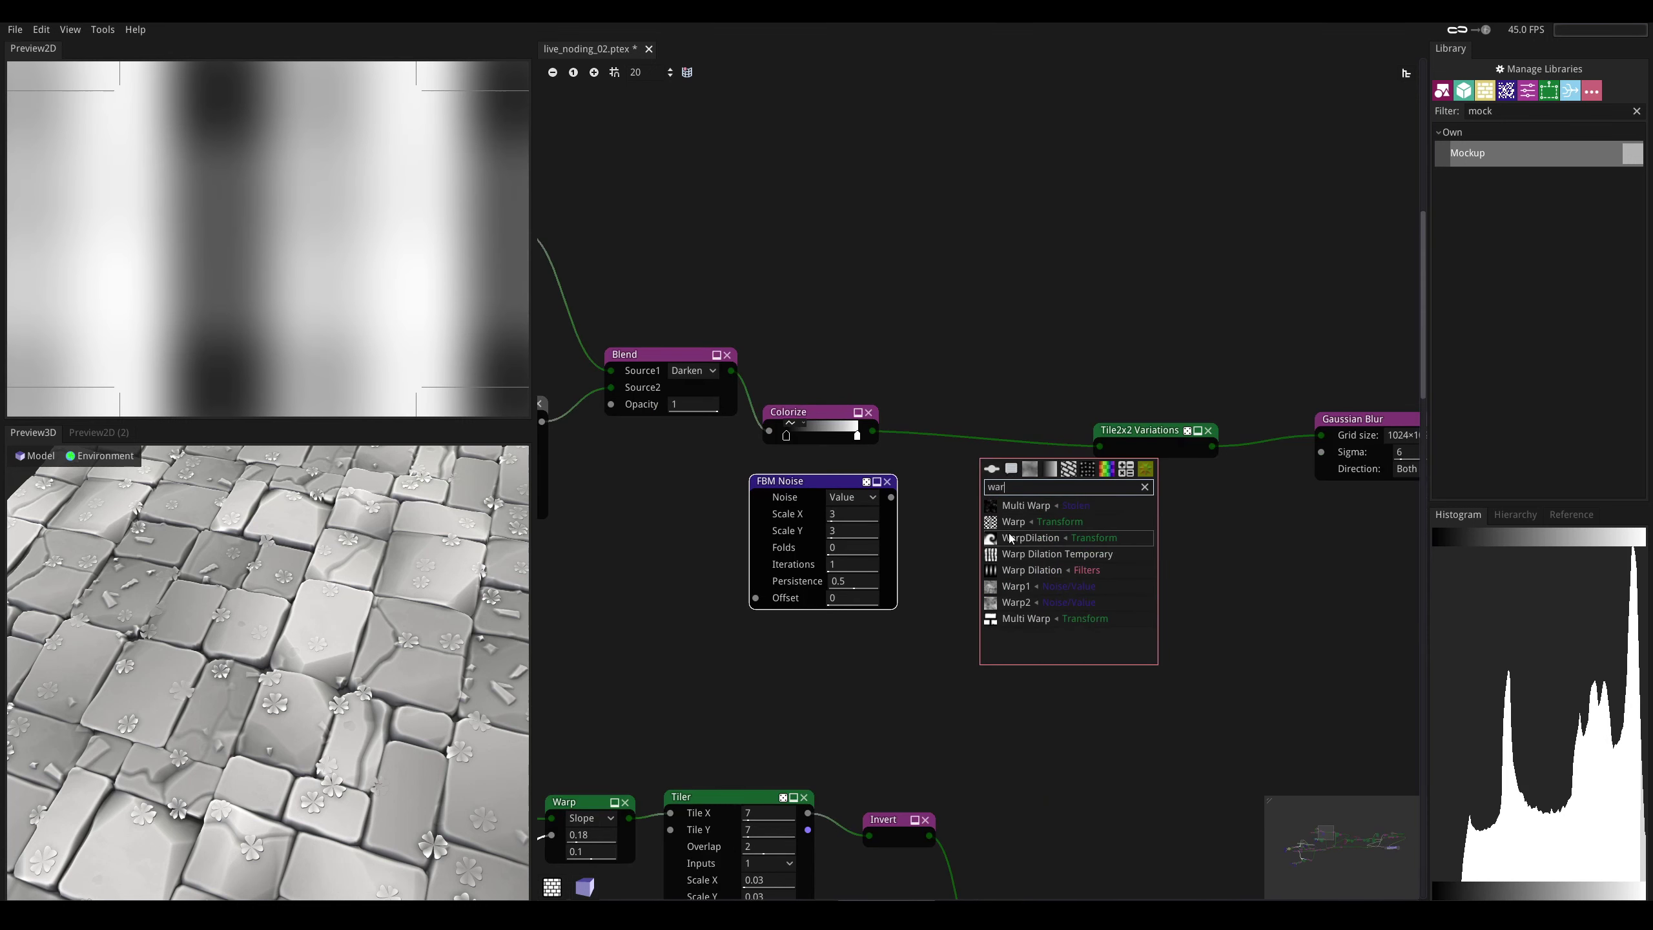
left_click(1010, 521)
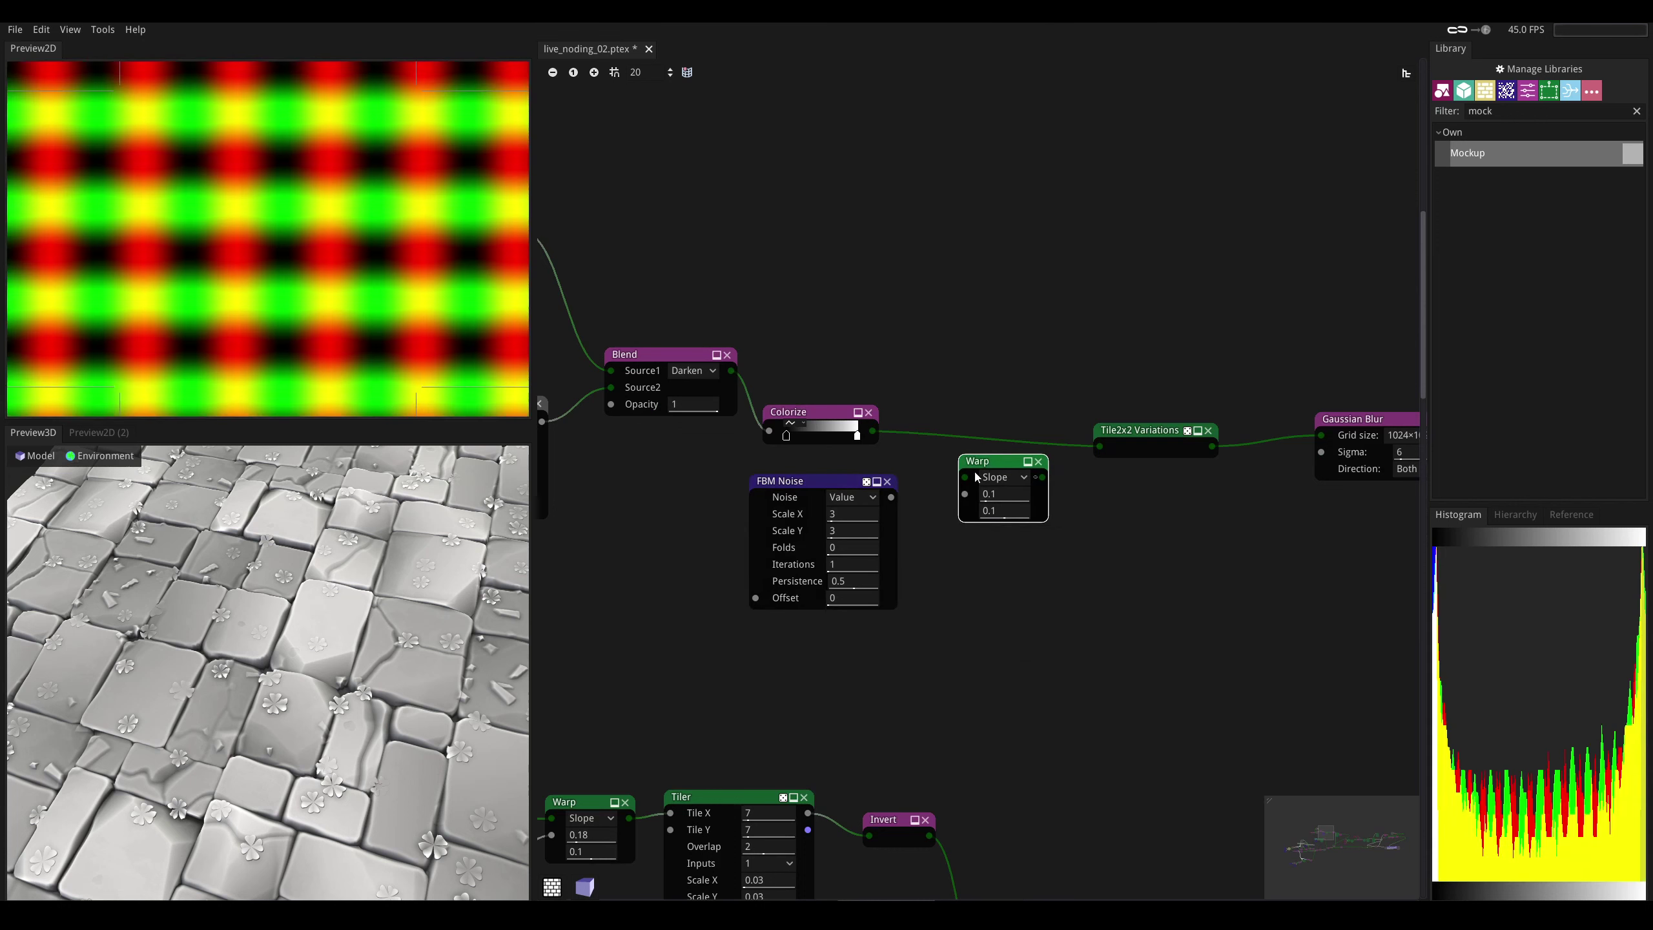
left_click_drag(872, 432, 964, 477)
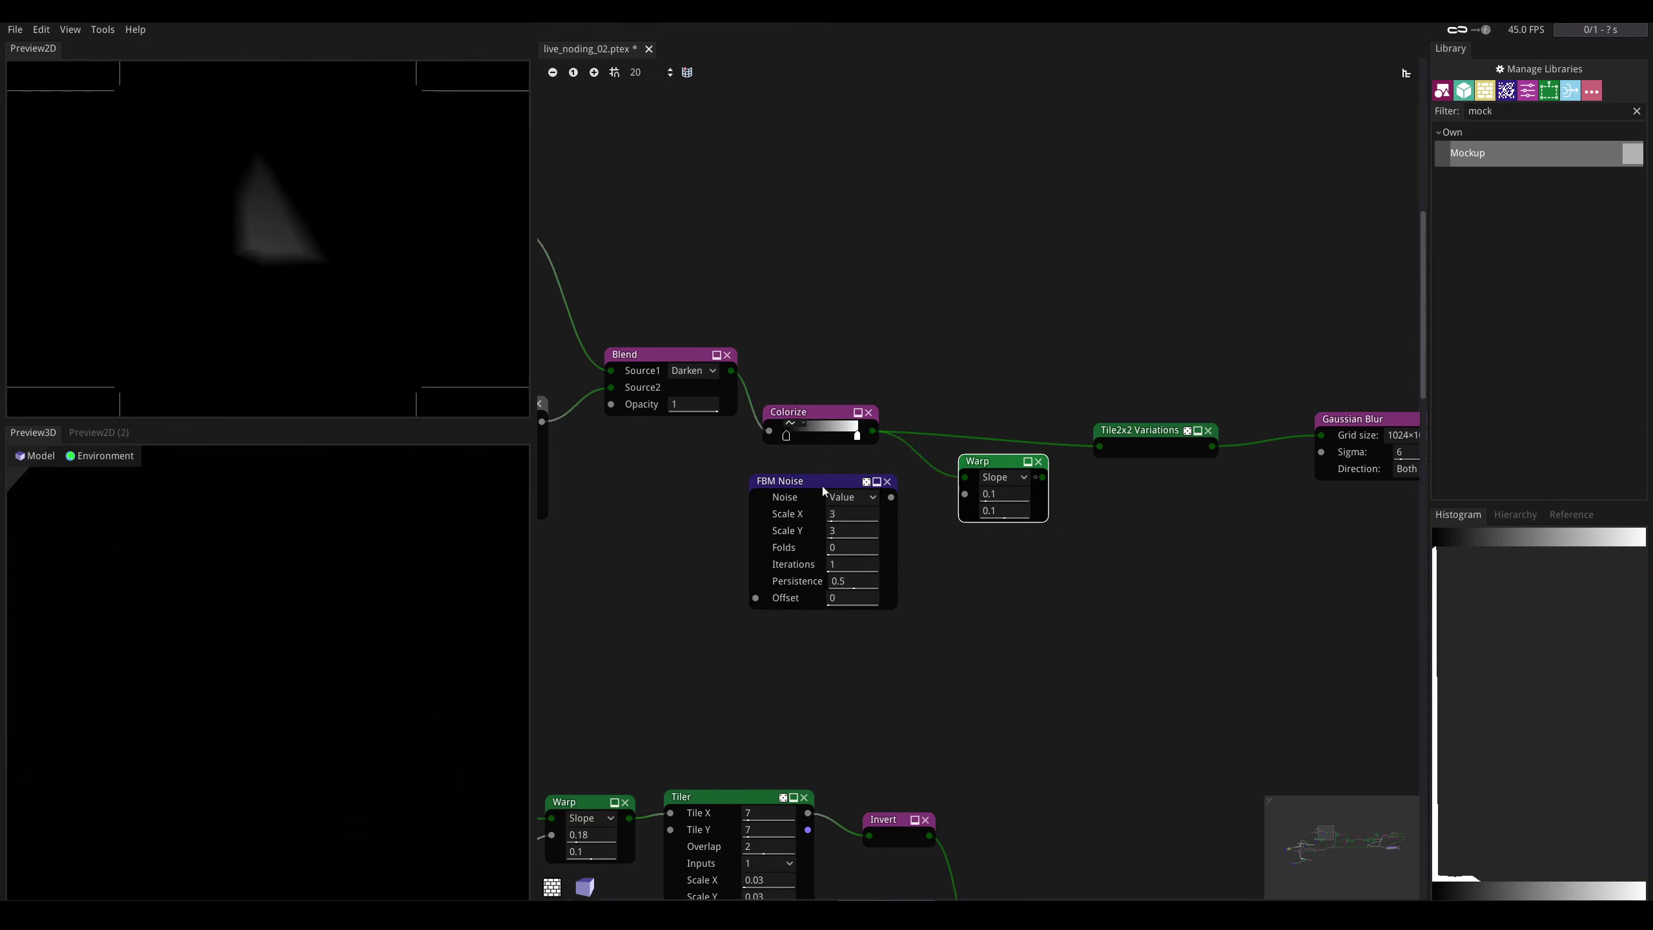
- Connect the copied FBM Noise to the Warp's second input and the Warp output to Tile2x2 Variations, and tidy the node positions
left_click_drag(821, 486, 934, 452)
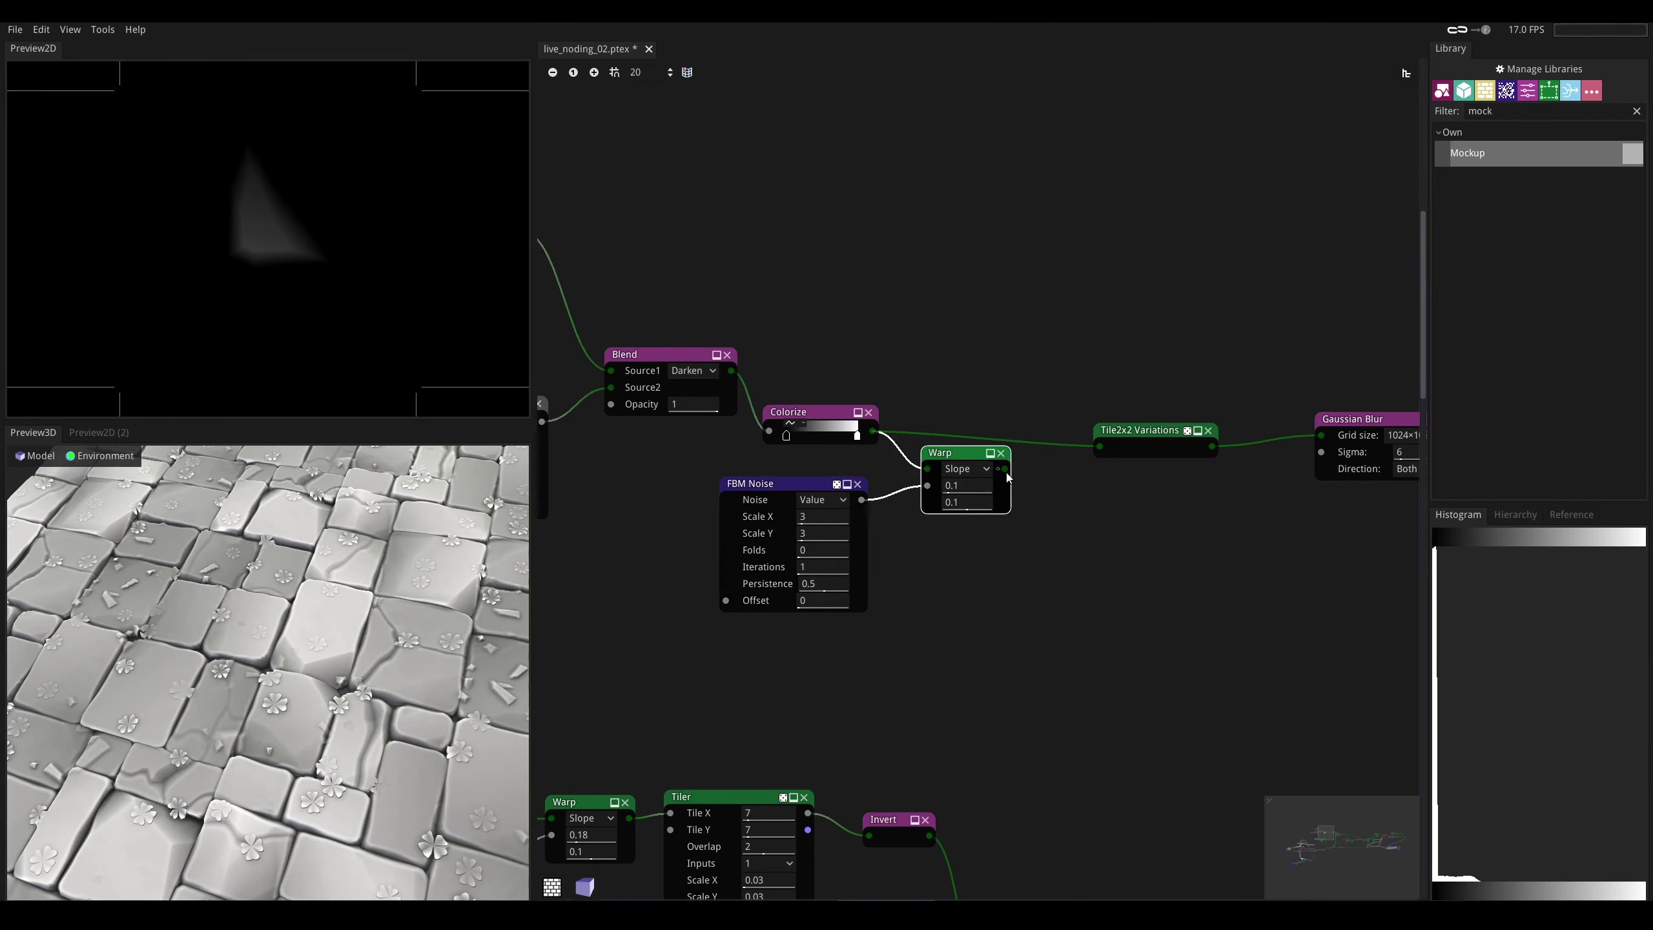
left_click_drag(1102, 446, 1100, 447)
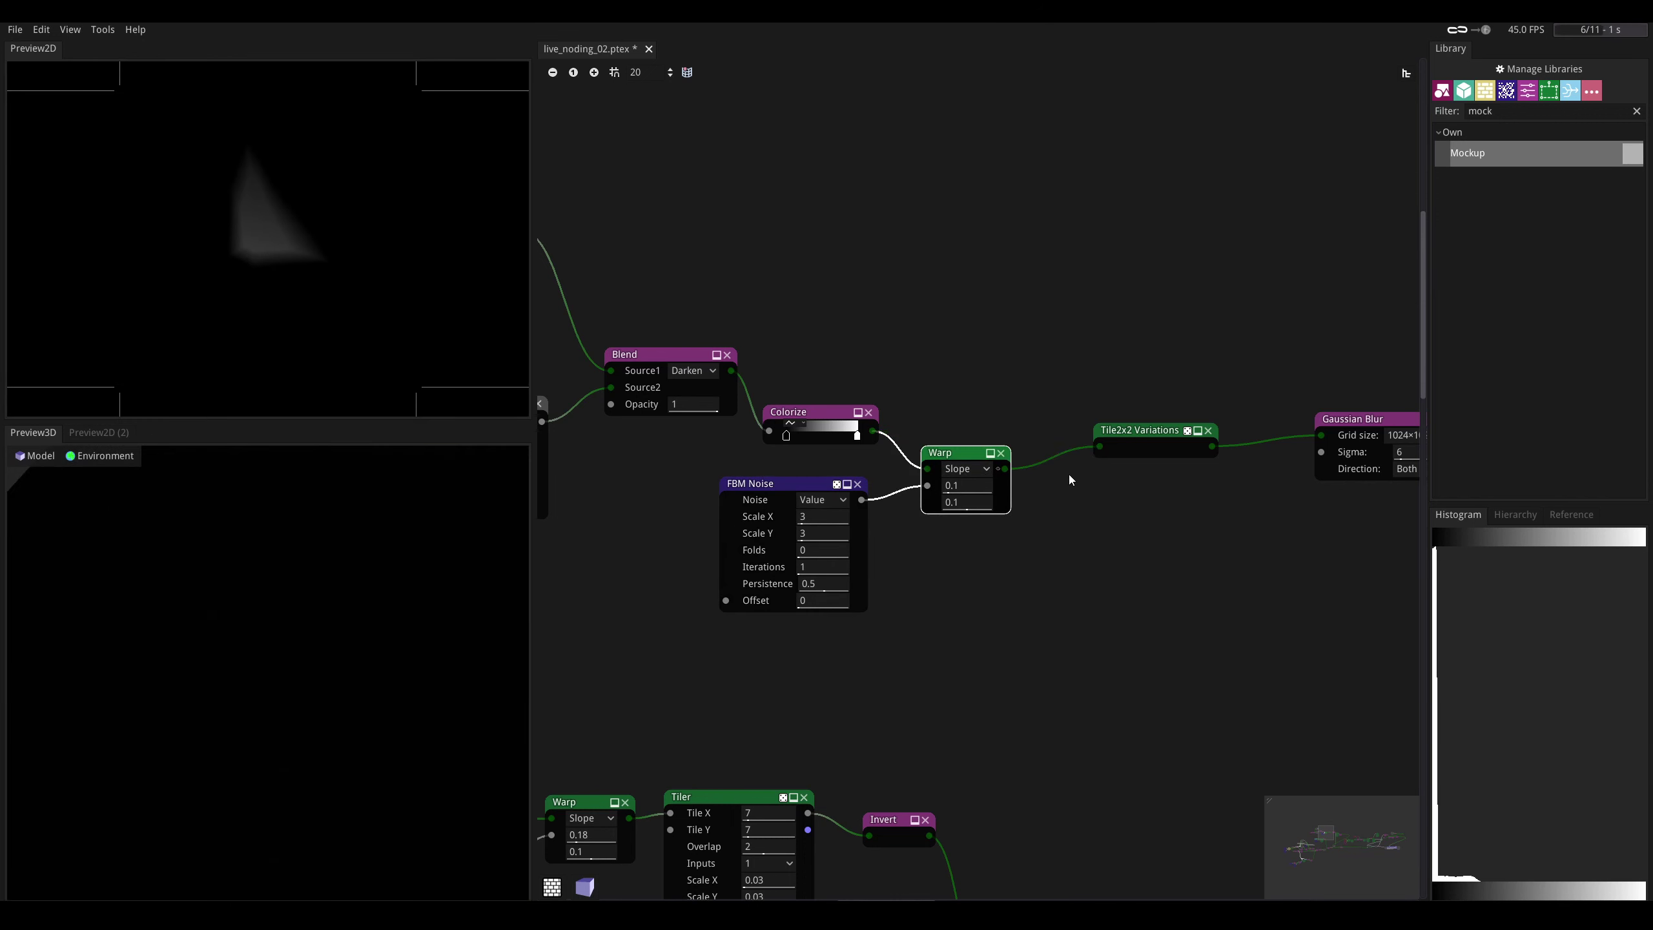
middle_click_drag(953, 401, 930, 404)
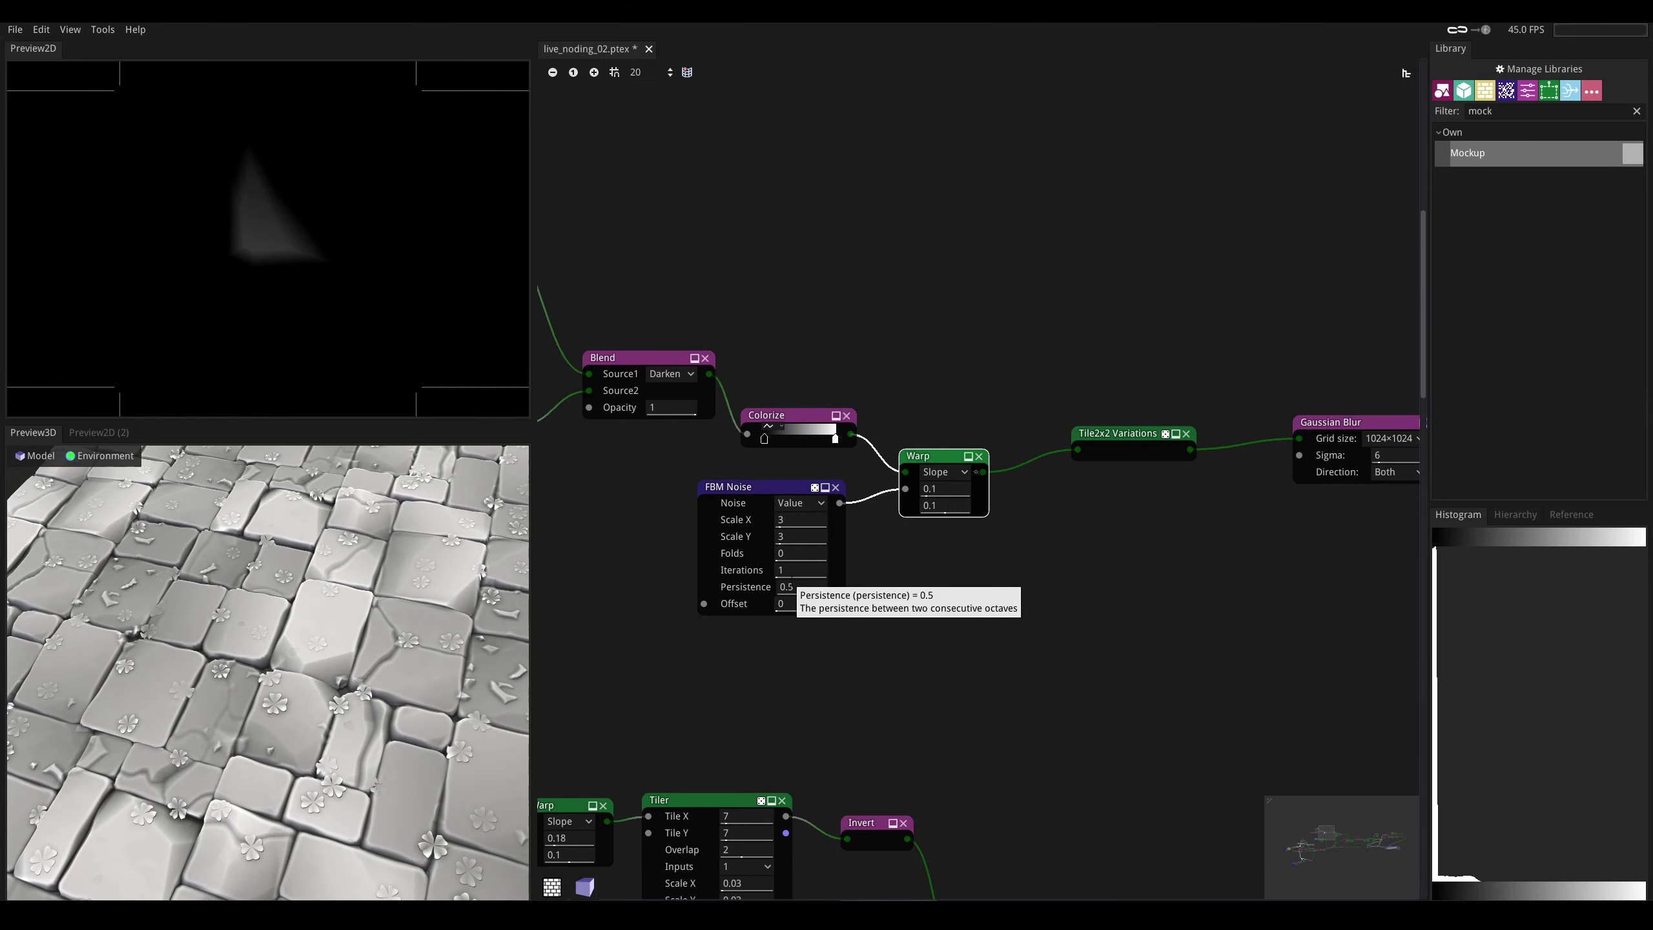
left_click_drag(940, 457, 938, 444)
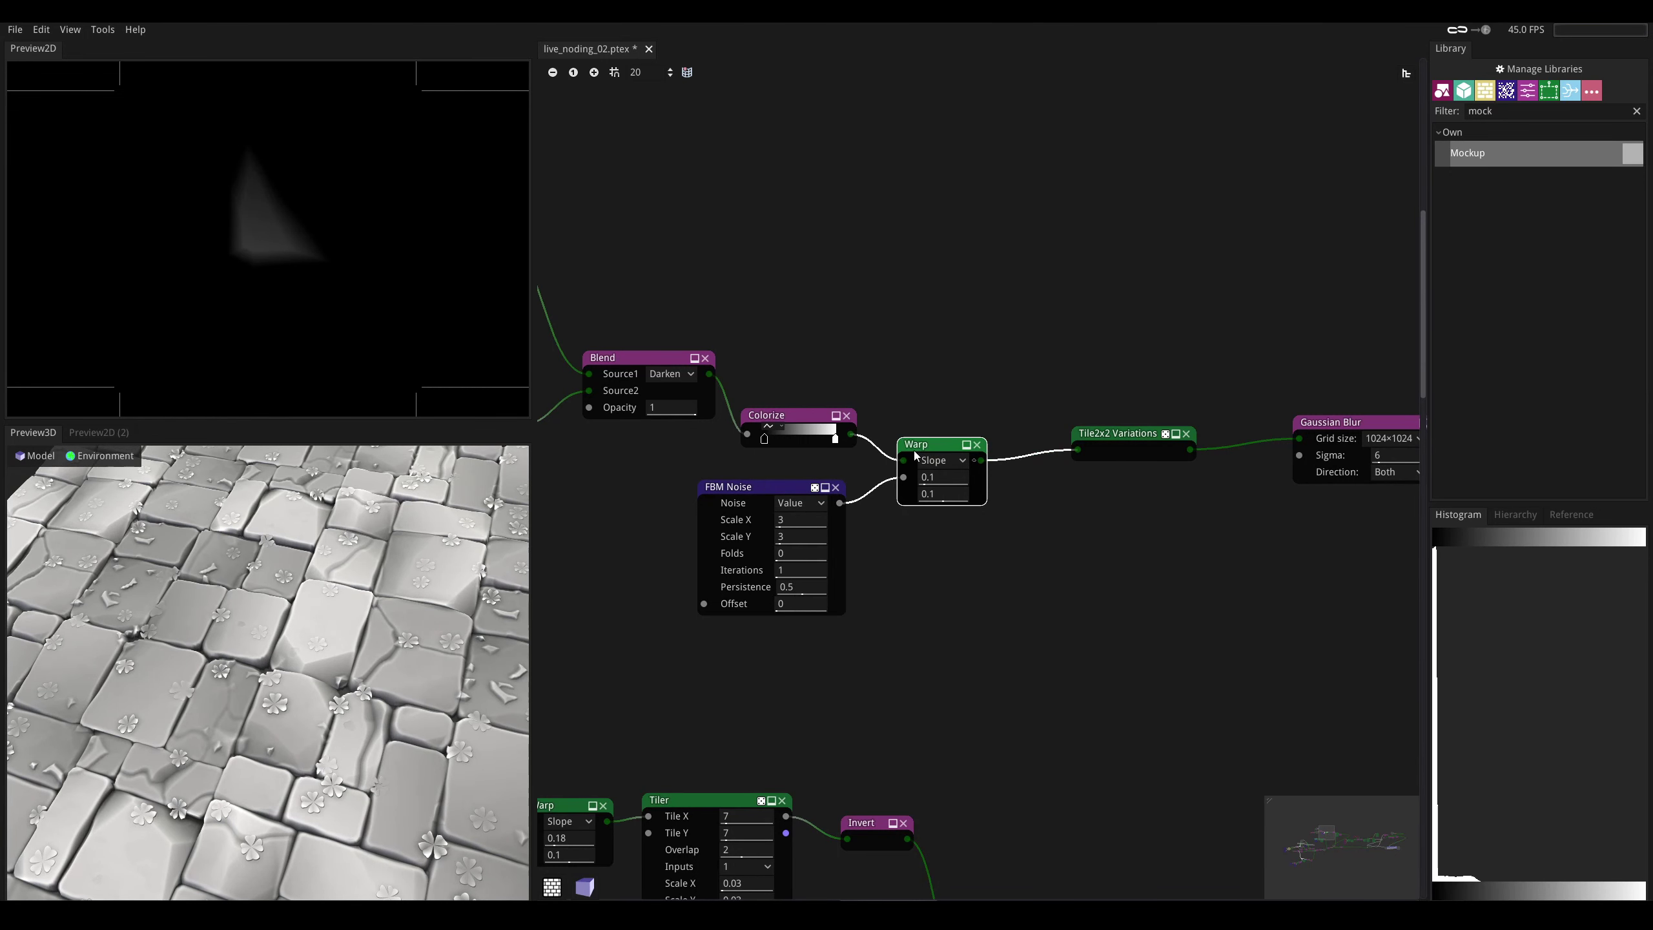
- Move the lower Fill to Gradient's dark gradient stop toward black to enlarge the stone shape
middle_click_drag(879, 370, 1135, 456)
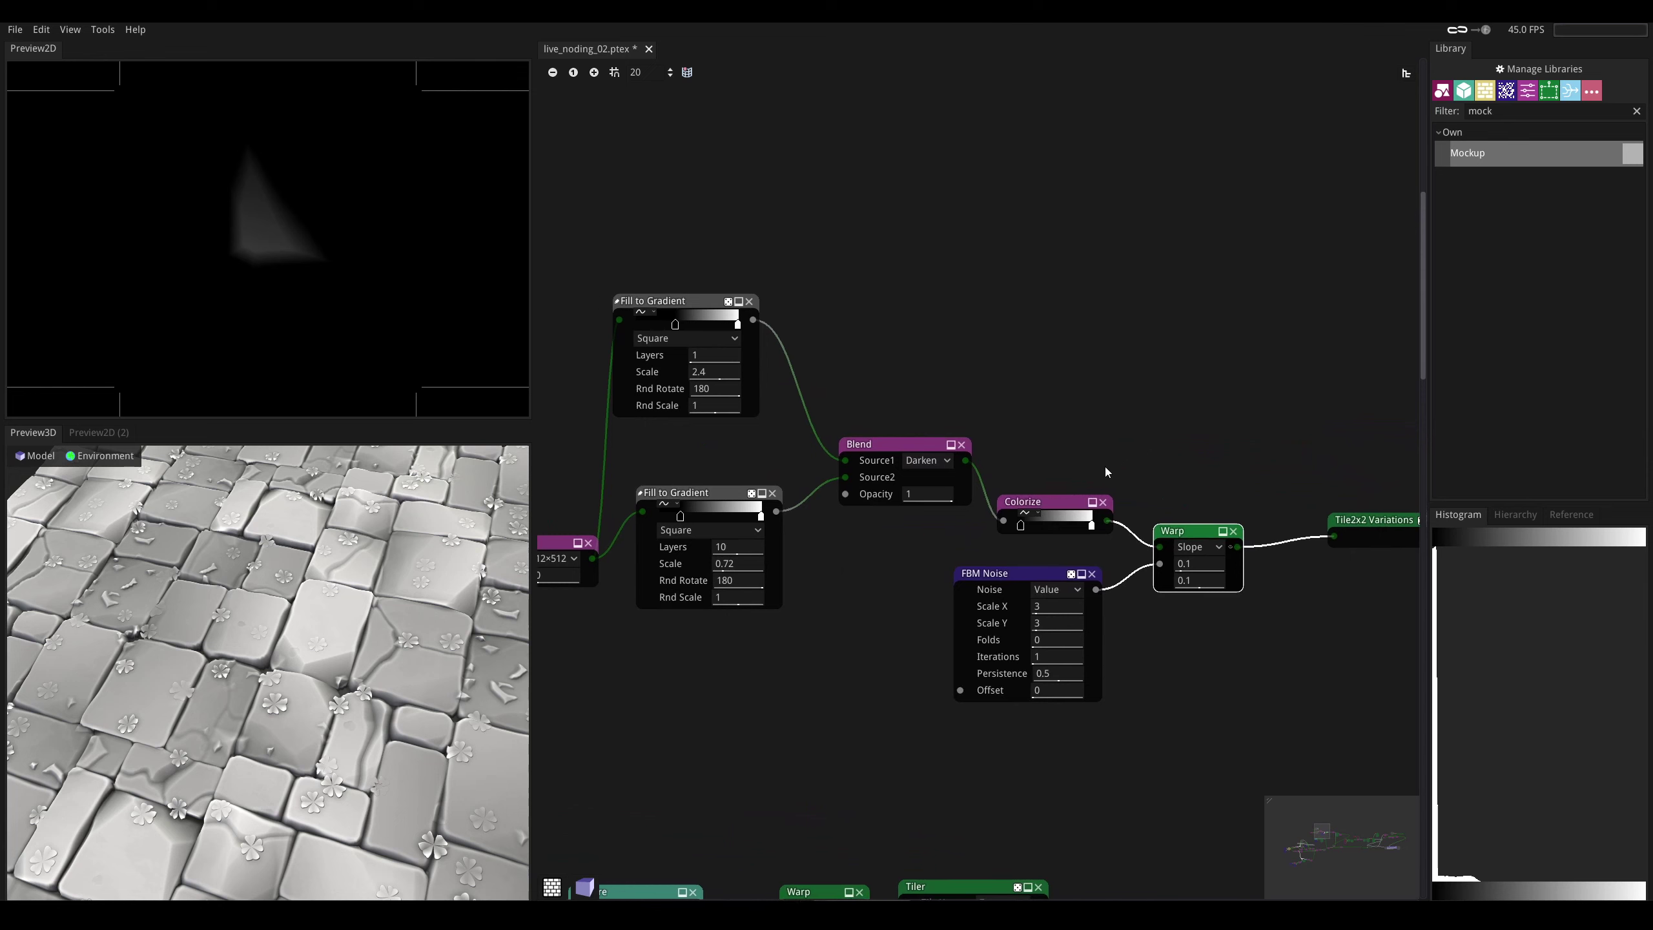
left_click(706, 501)
left_click_drag(680, 518, 659, 523)
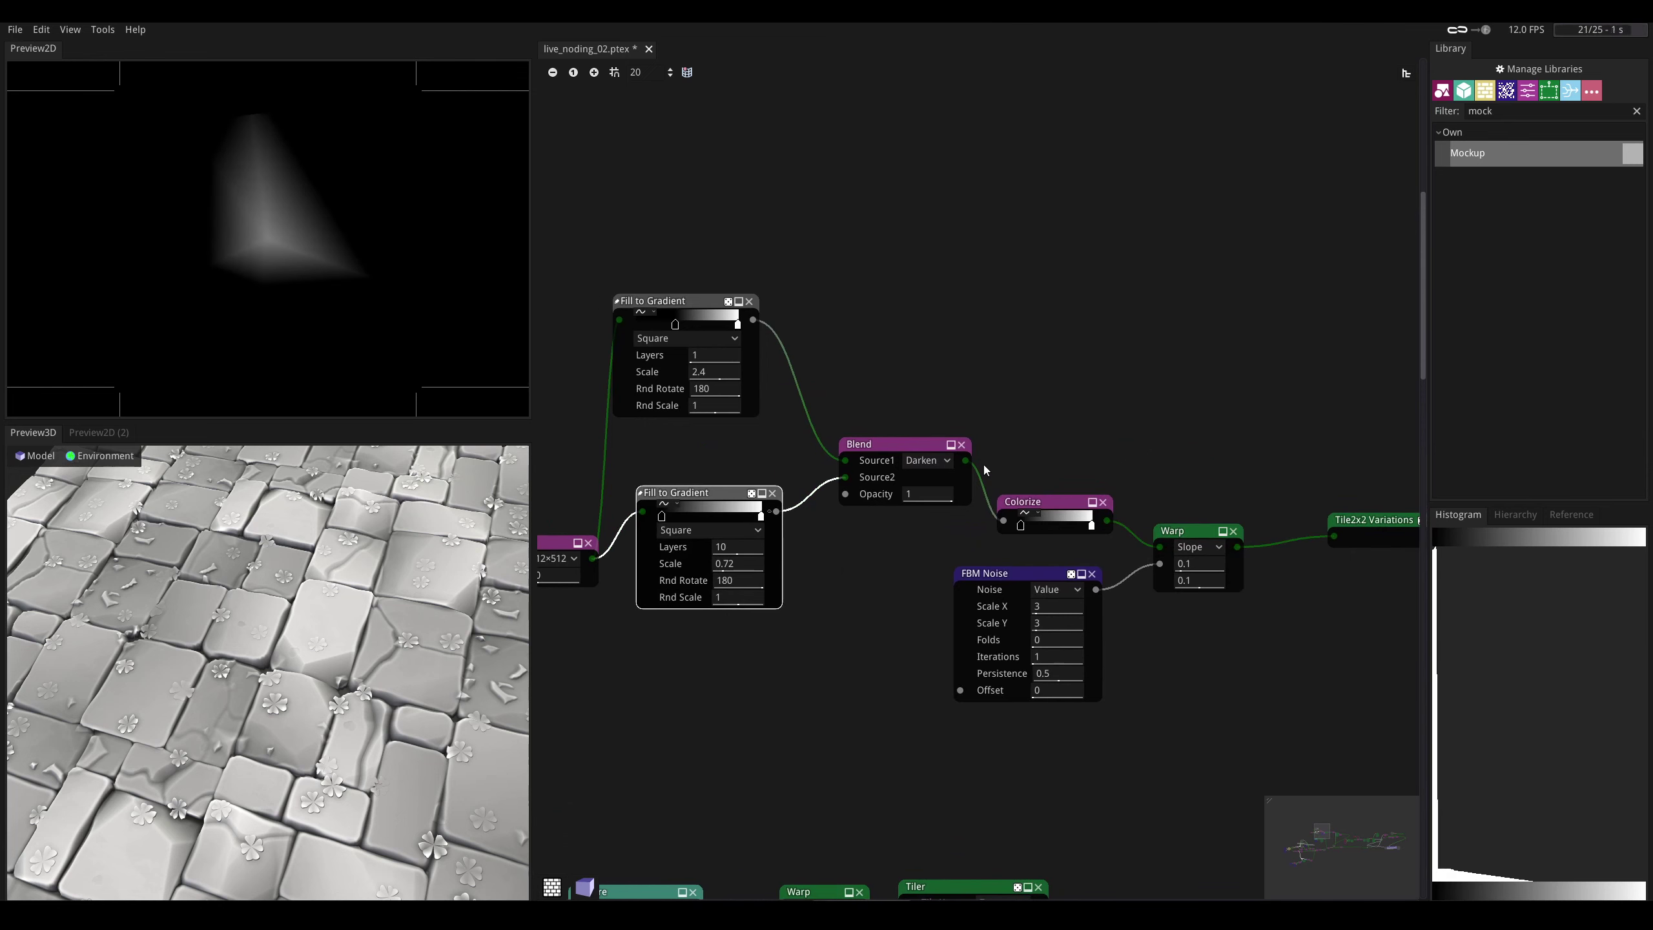
- Preview the Tile2x2 Variations output and set the copied FBM Noise's Scale X and Scale Y to 2
middle_click_drag(959, 477, 804, 477)
middle_click_drag(1249, 517, 1029, 541)
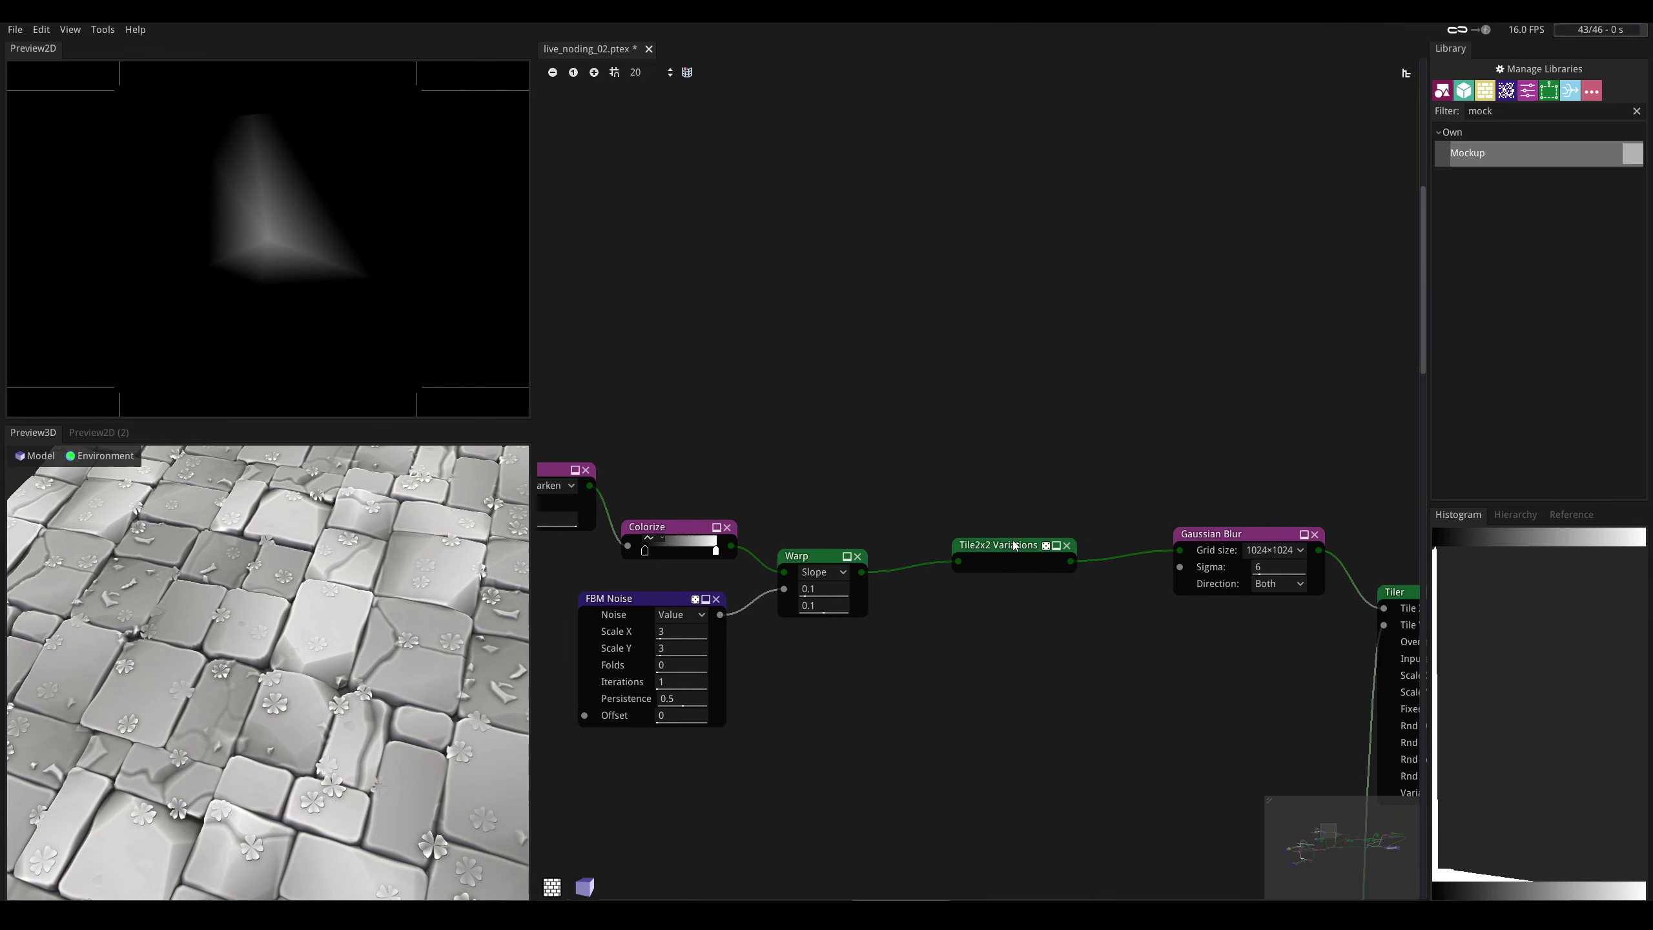
left_click(1013, 545)
middle_click_drag(889, 521, 1001, 488)
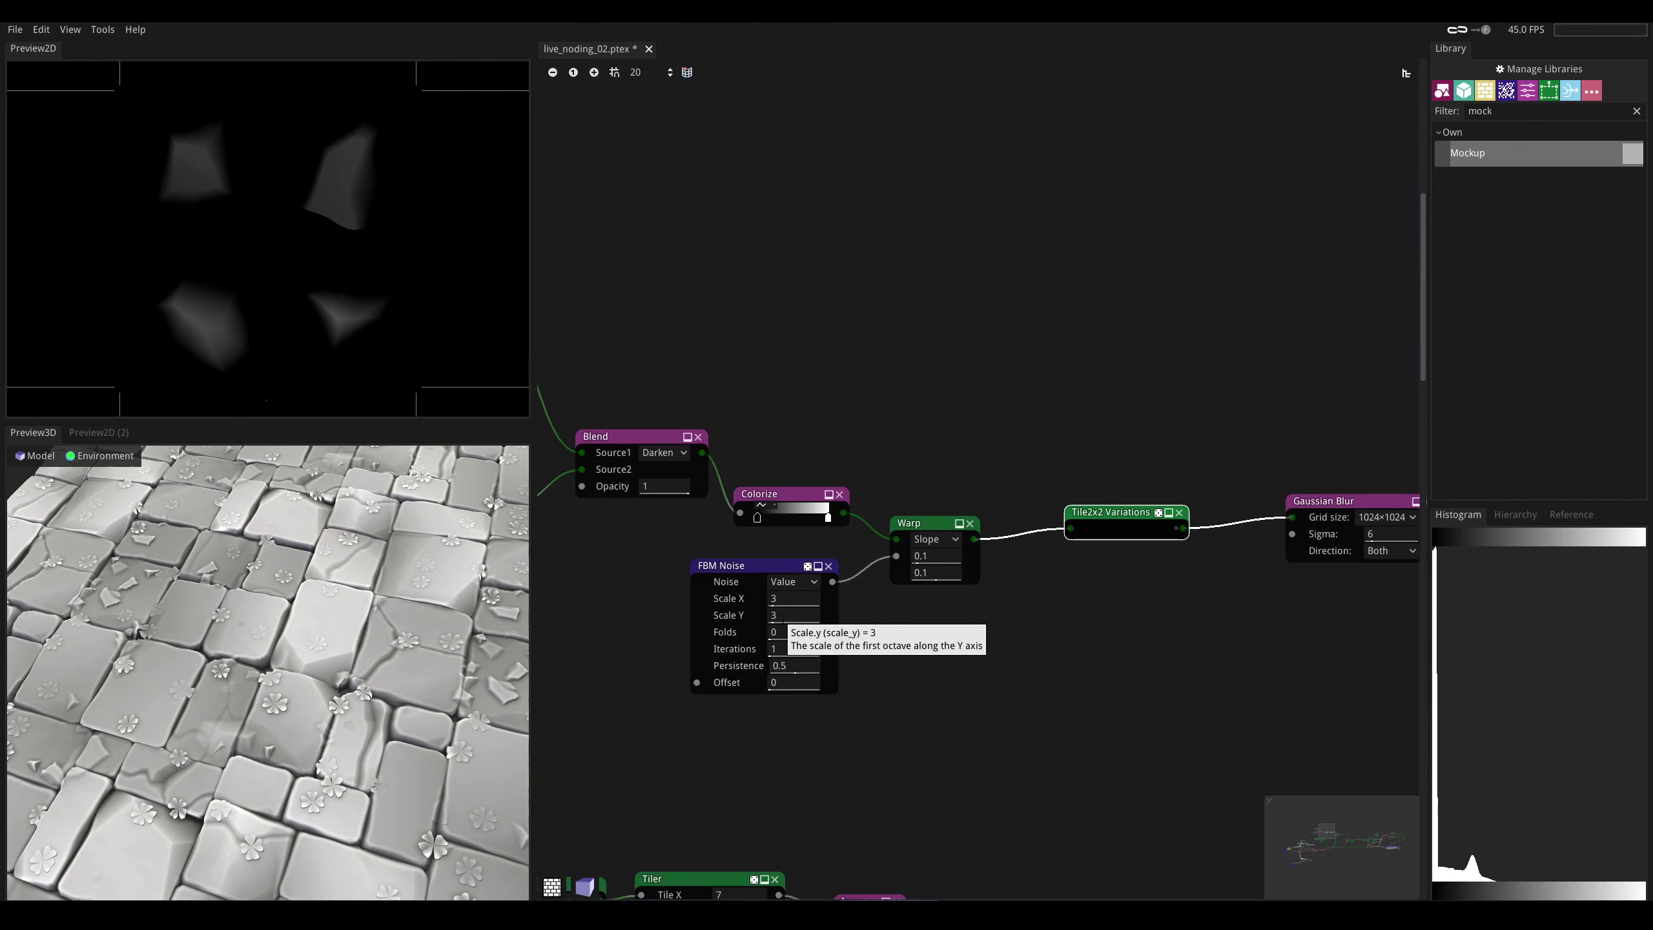
left_click_drag(778, 615, 771, 599)
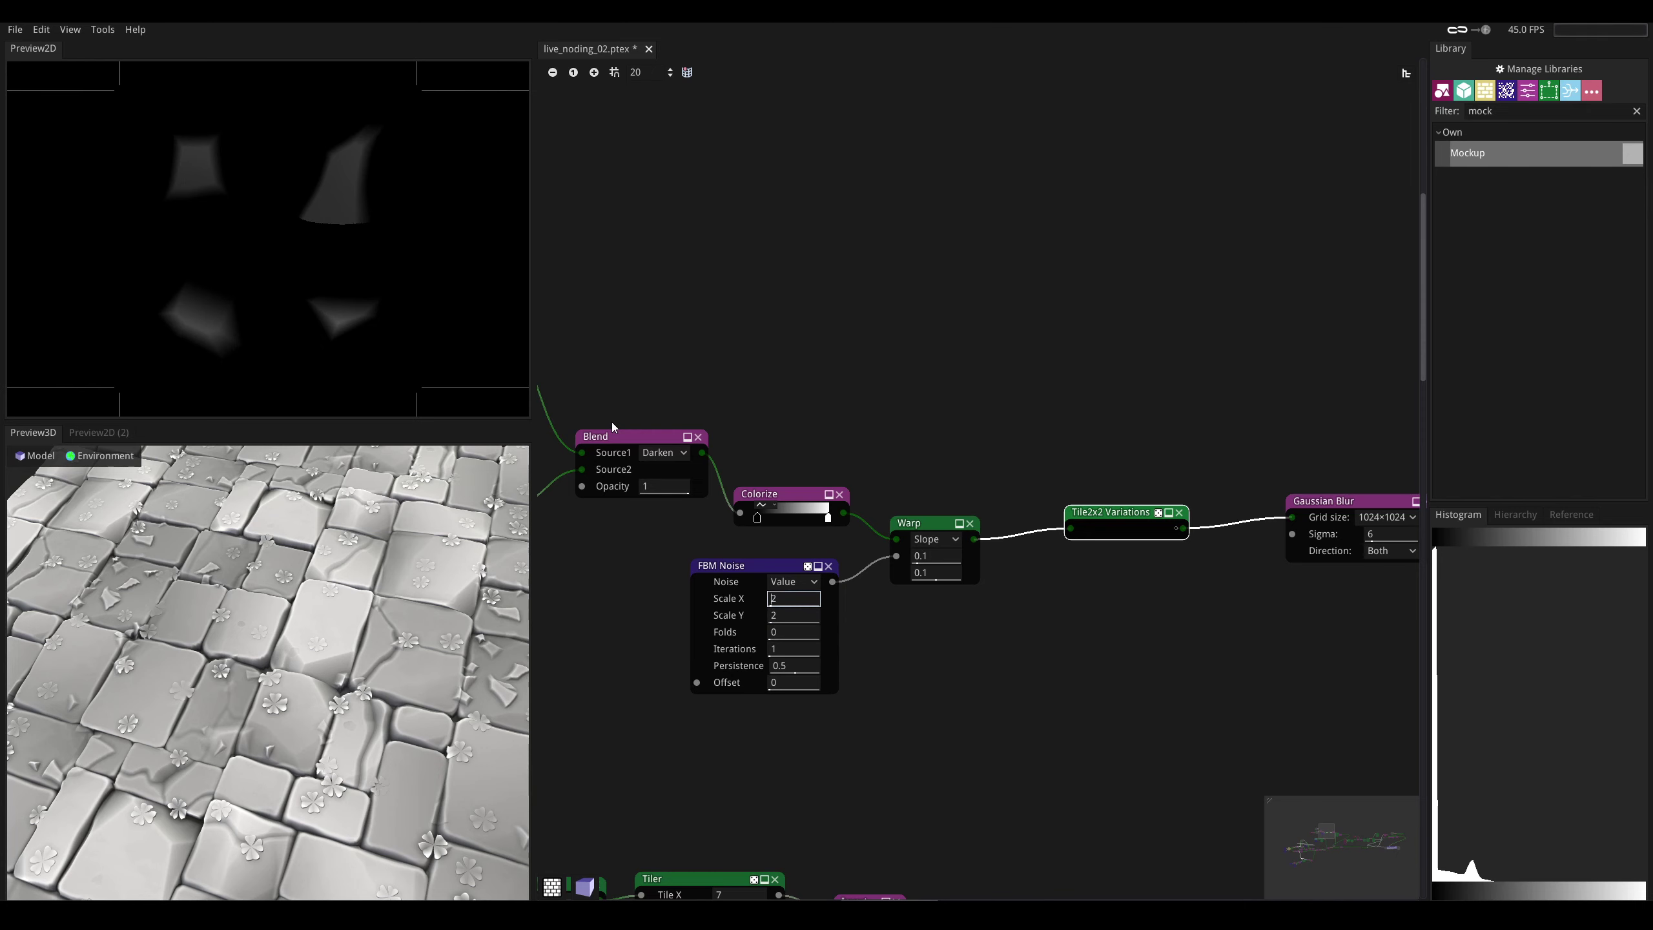
left_click(1069, 566)
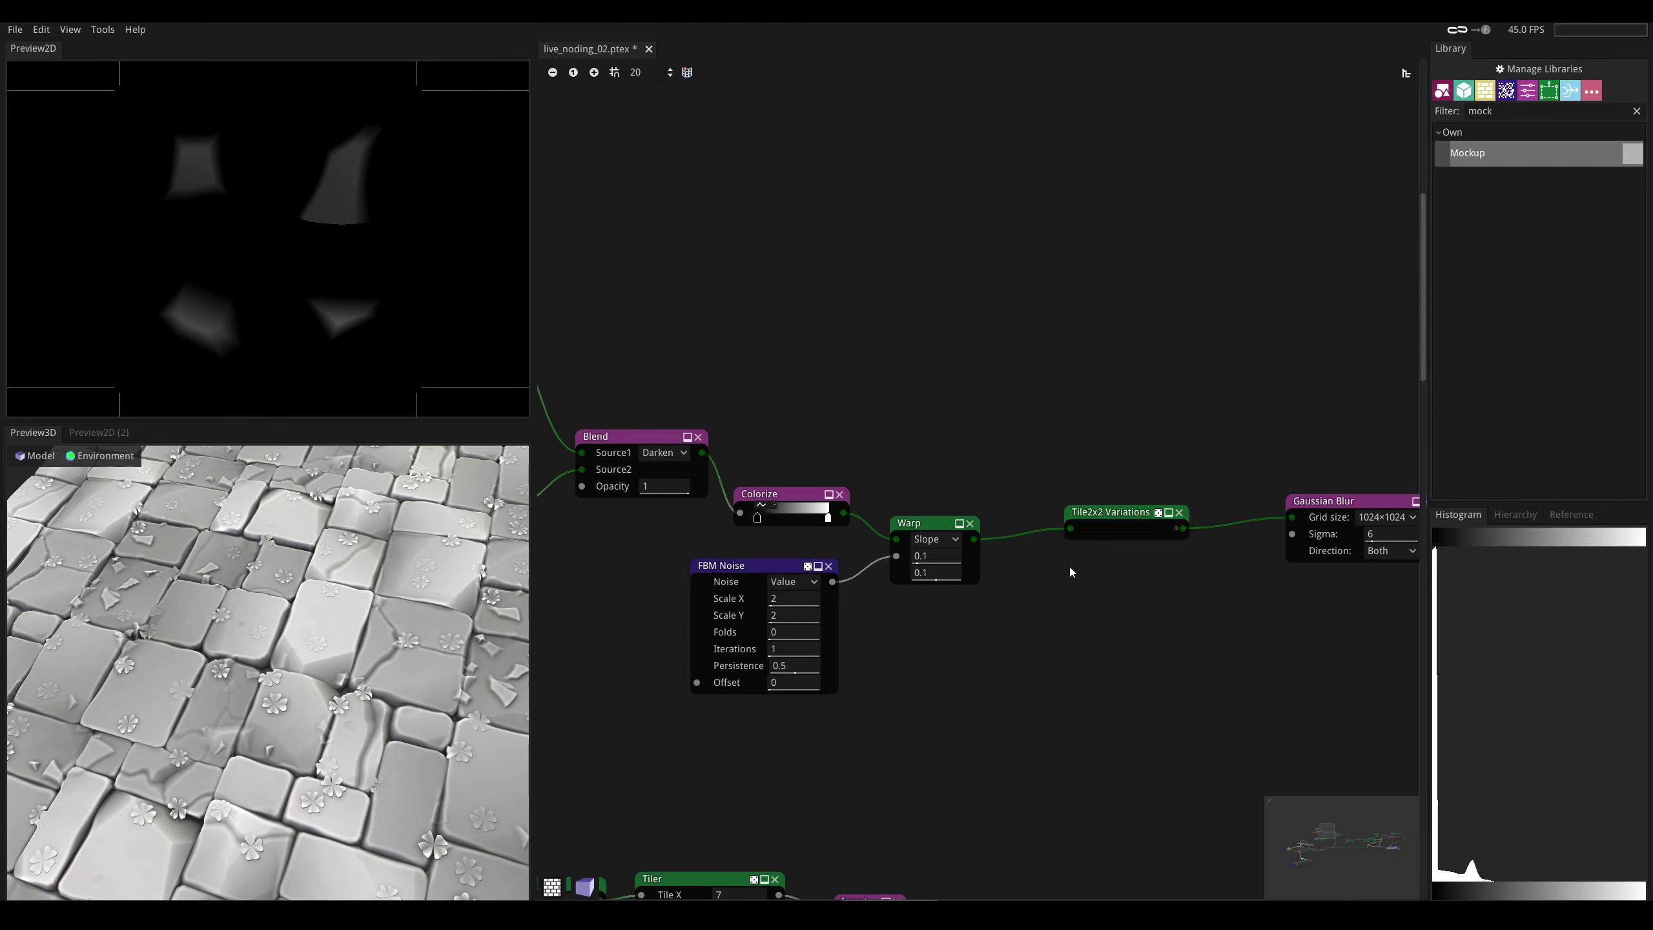
left_click(1105, 507)
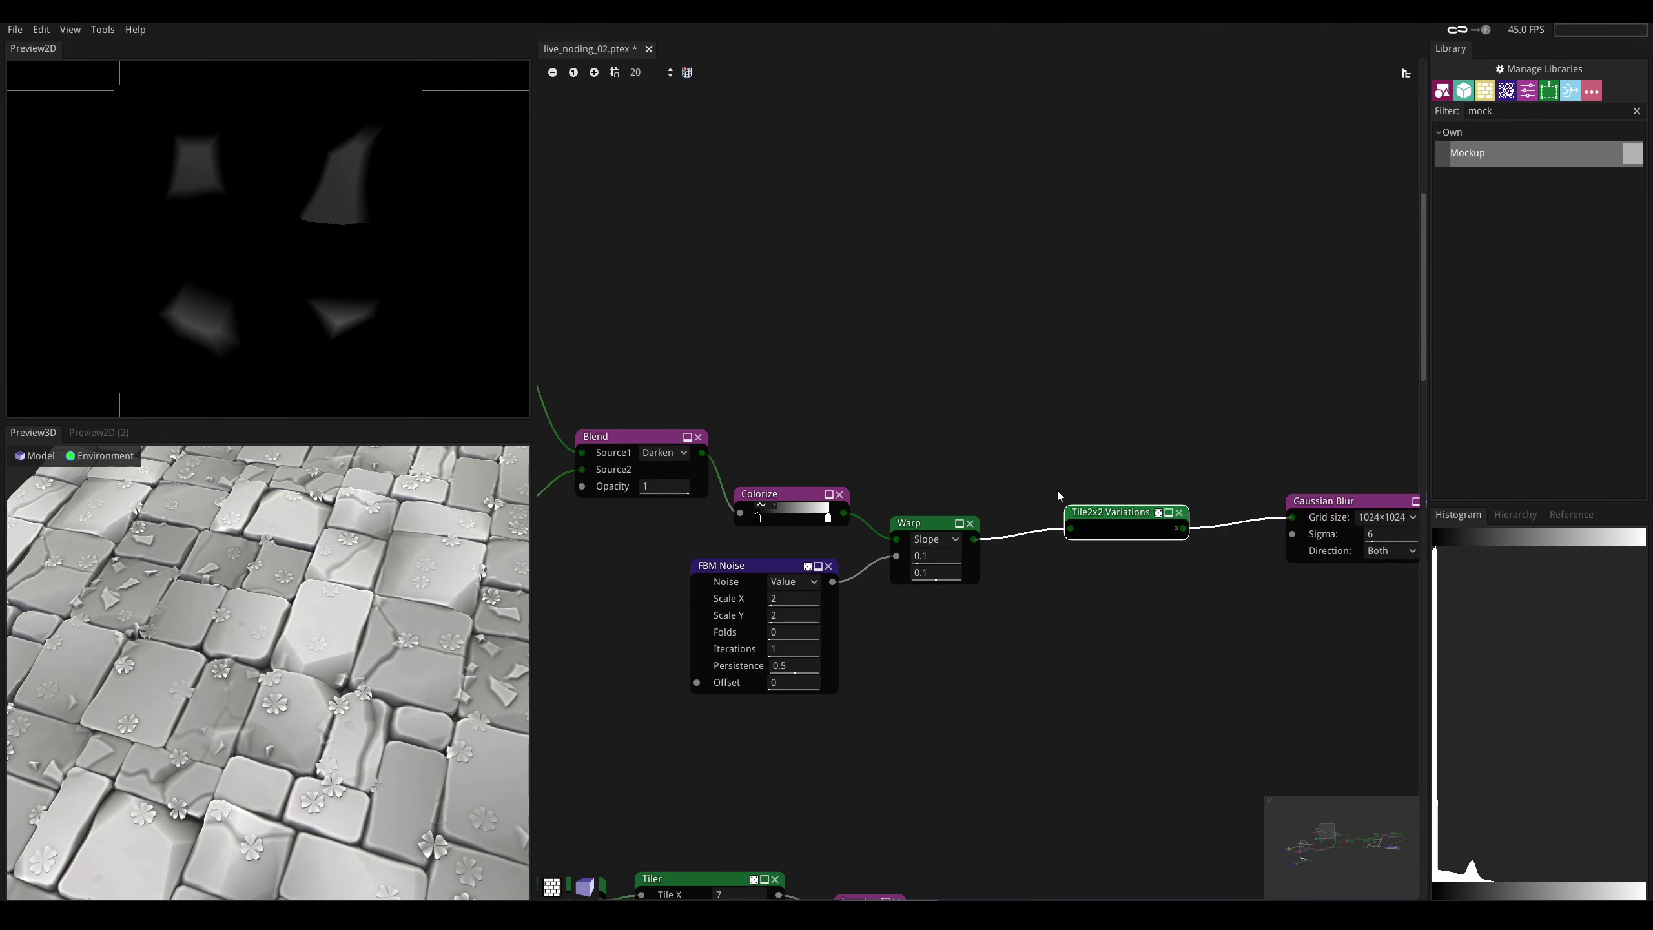
left_click(748, 570)
left_click(1101, 511)
left_click_drag(1101, 511, 1096, 514)
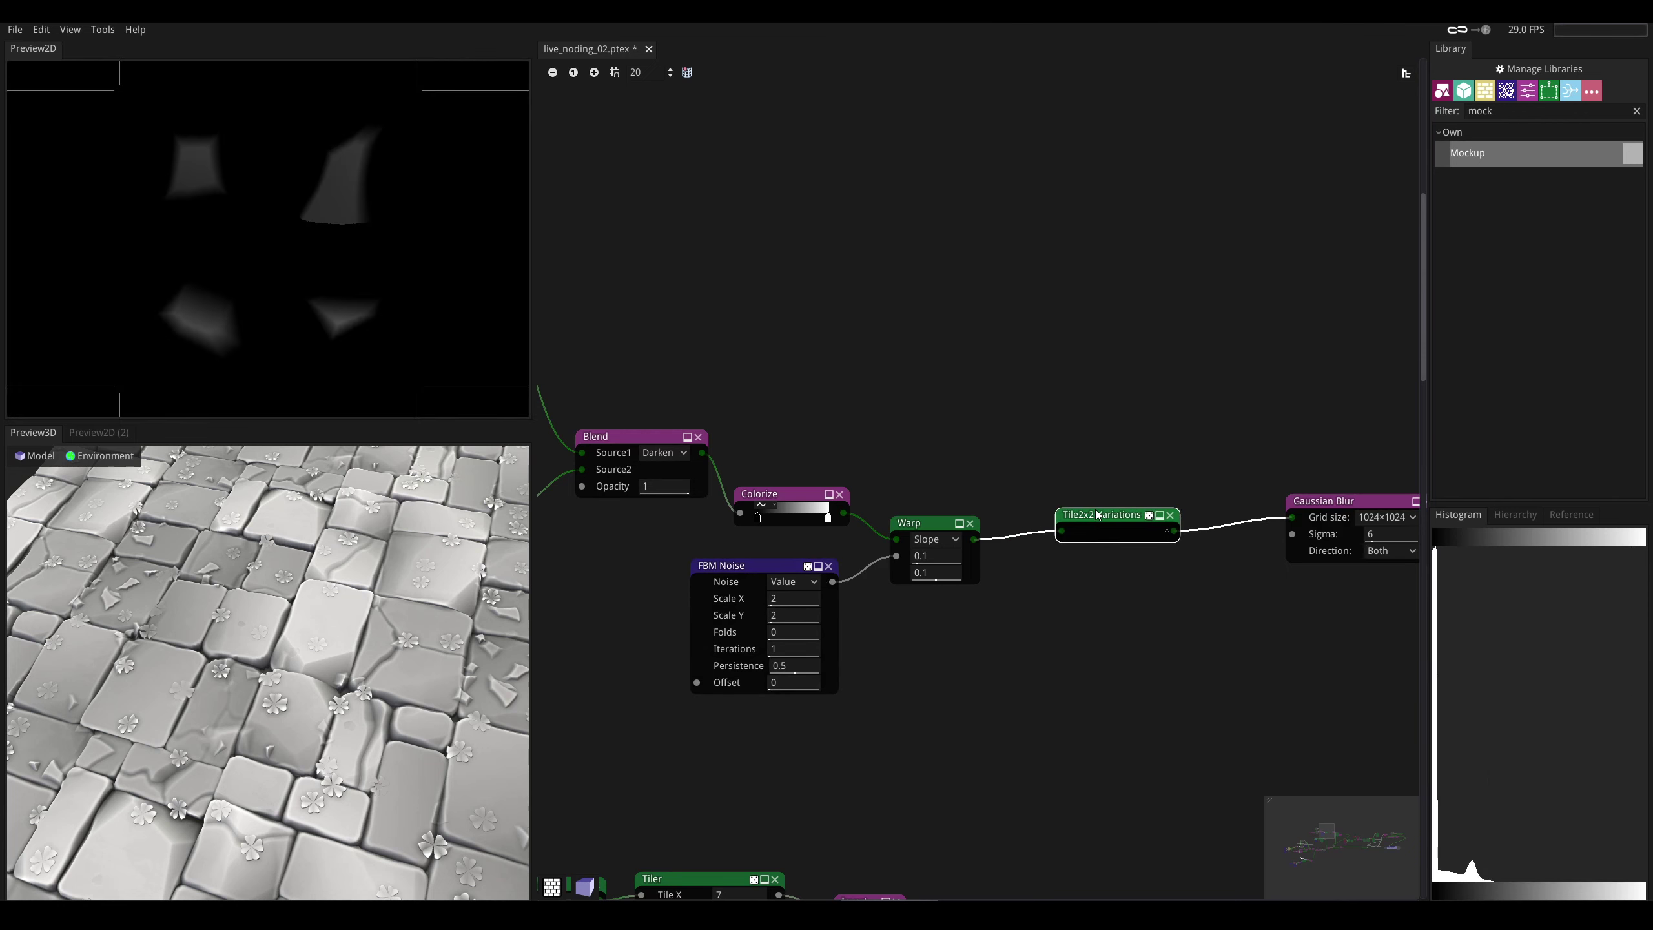
middle_click_drag(981, 435, 932, 461)
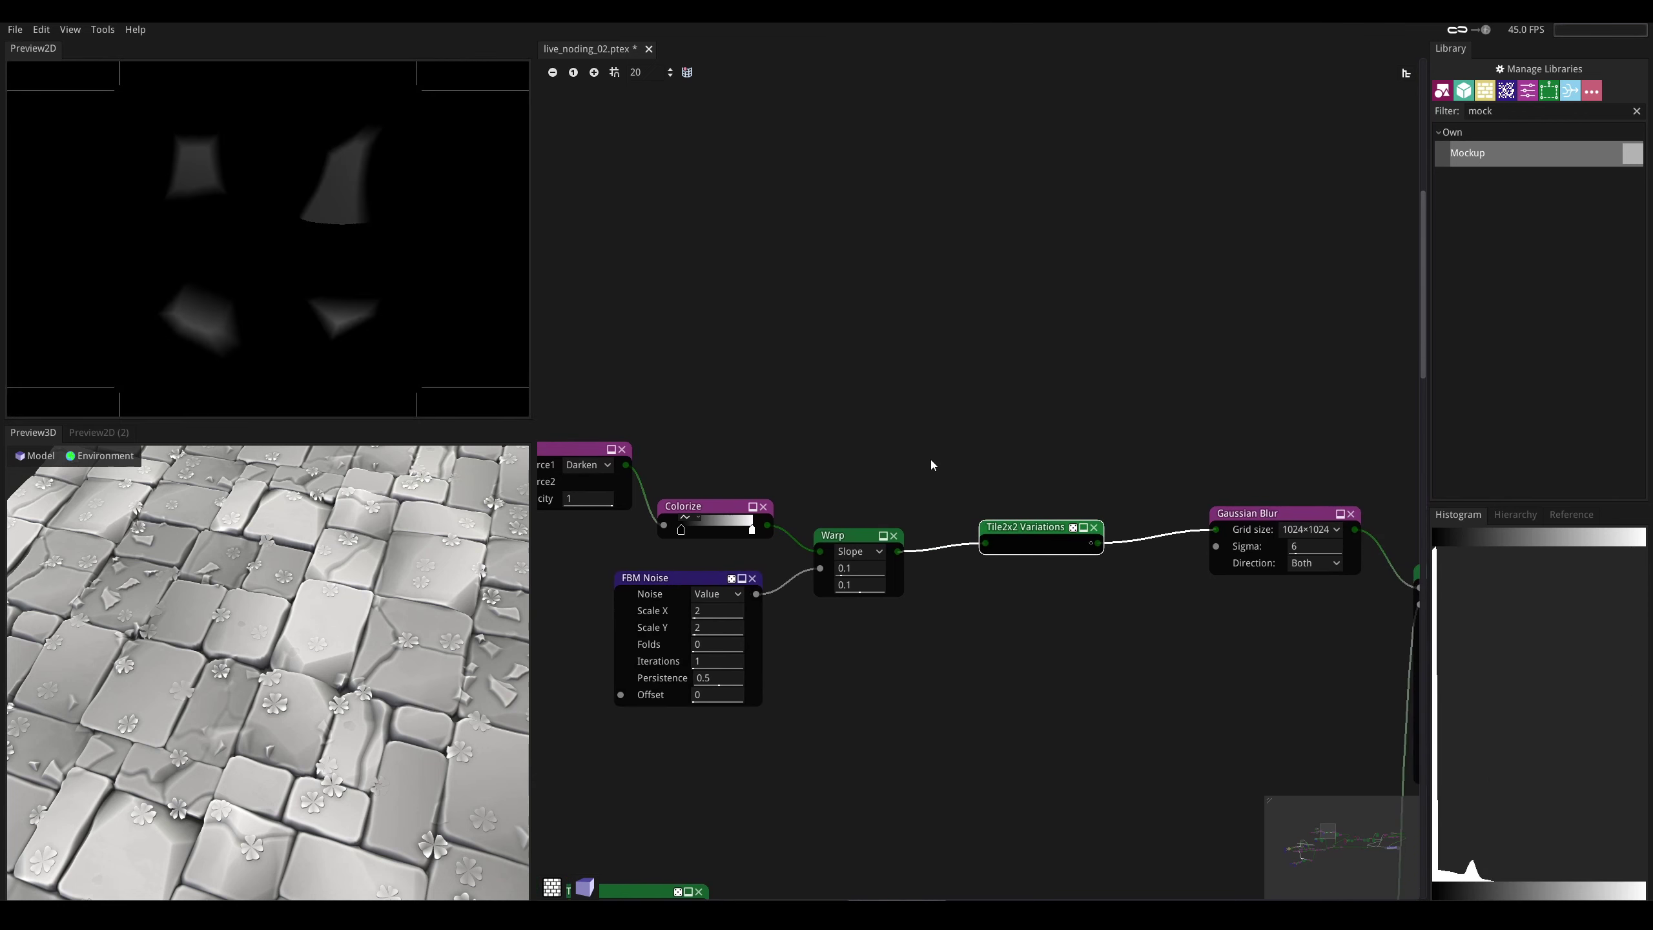
- Rewire the chain so Colorize feeds Tile2x2 Variations, which passes through Warp into Gaussian Blur, and move FBM Noise closer to Warp
left_click(840, 539)
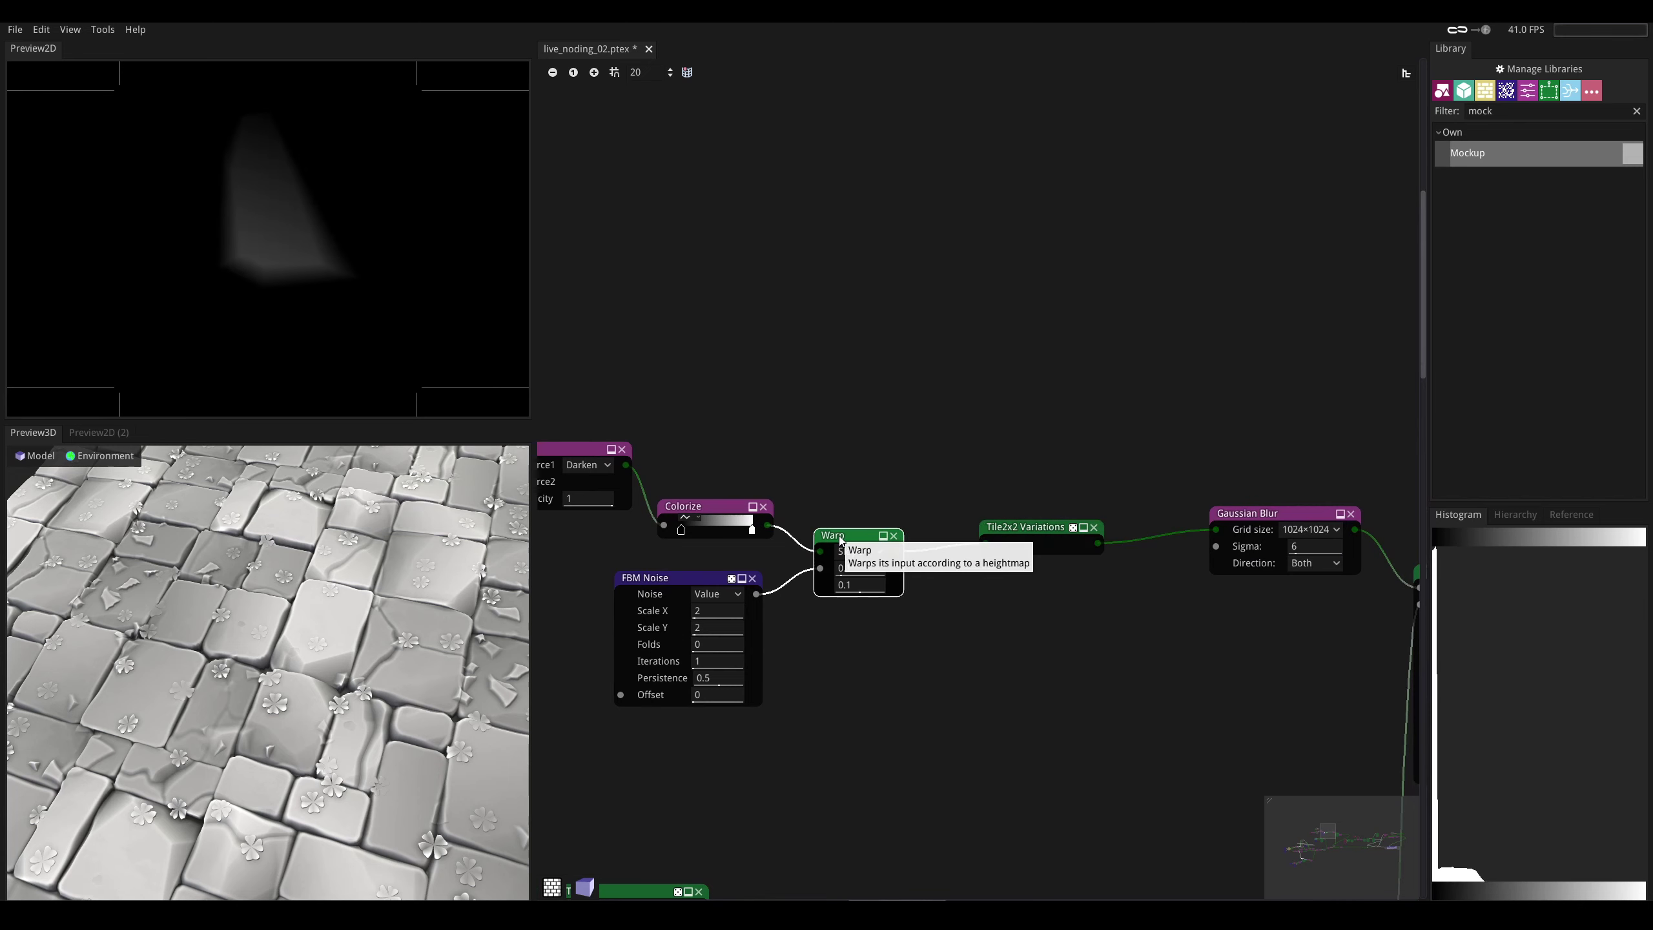
left_click_drag(841, 539, 903, 598)
left_click_drag(1024, 529, 892, 496)
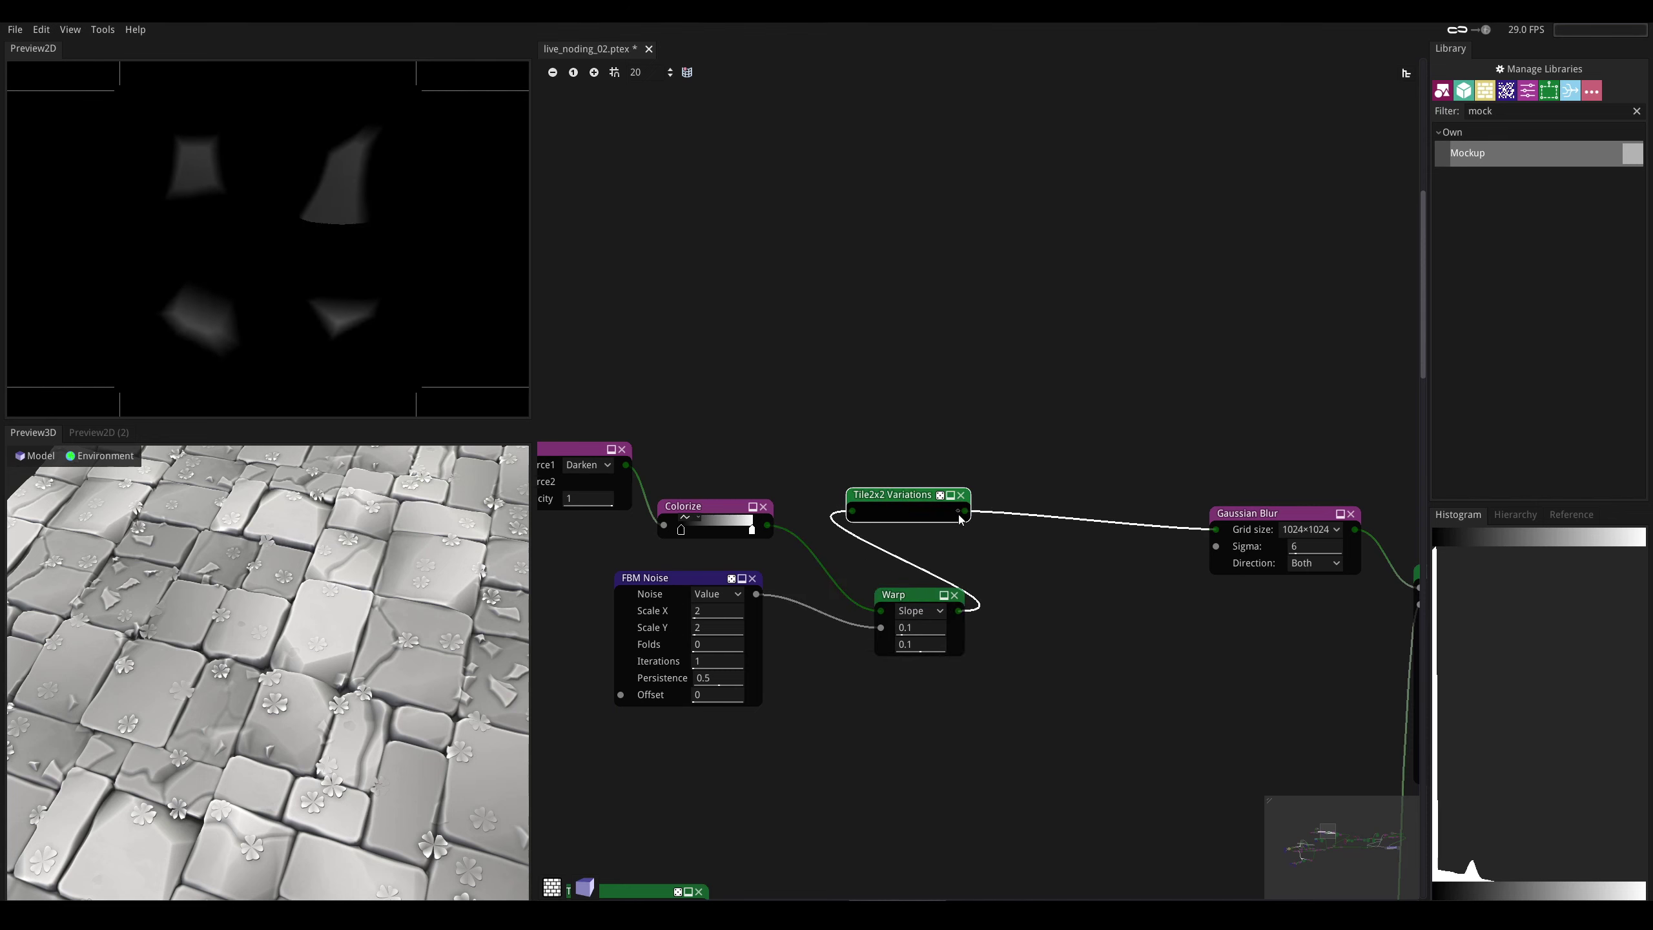
left_click_drag(797, 525, 852, 513)
left_click_drag(882, 497, 865, 511)
left_click_drag(885, 597, 989, 576)
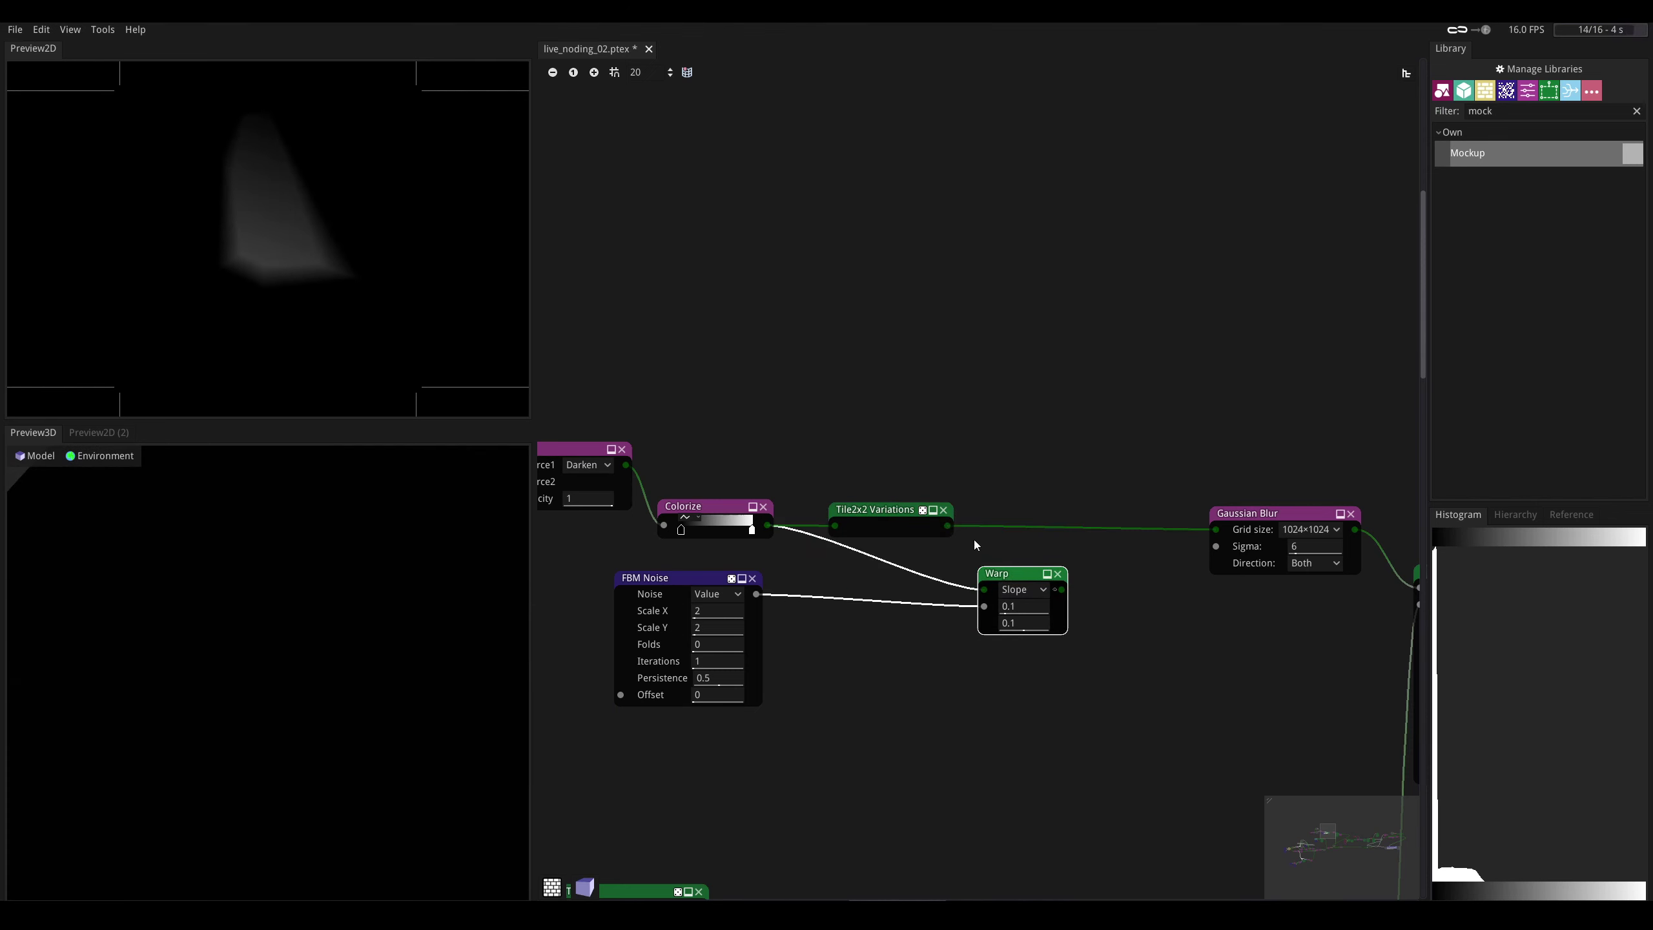
left_click_drag(935, 512, 1215, 529)
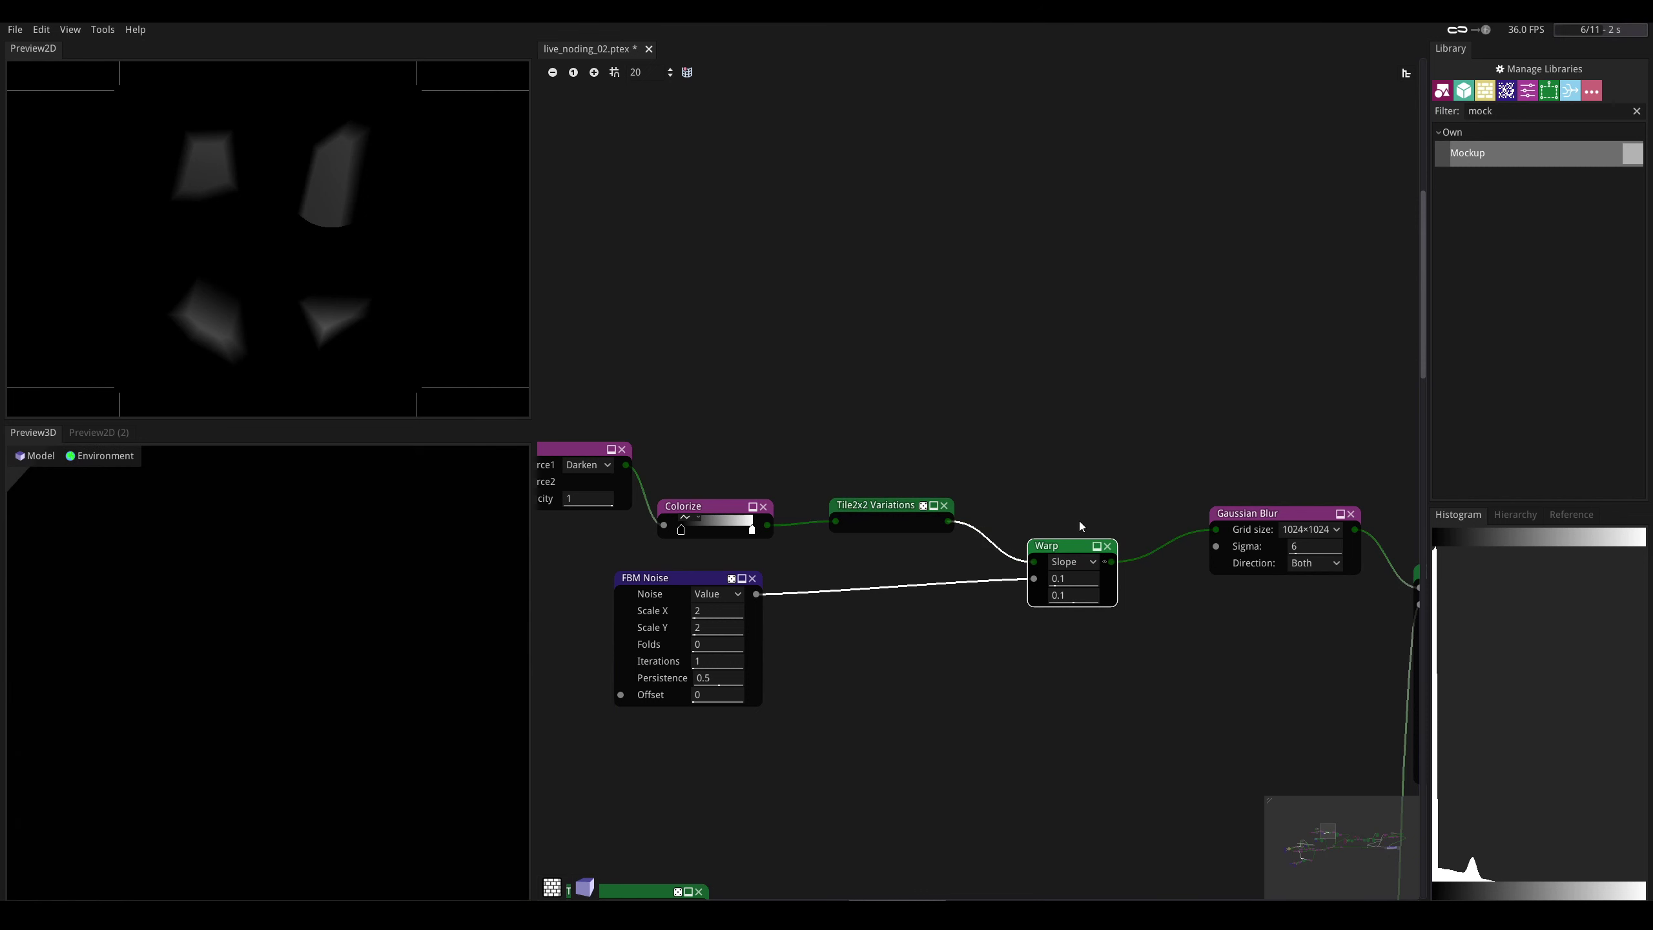
left_click_drag(1081, 545, 1089, 522)
left_click_drag(705, 583, 907, 581)
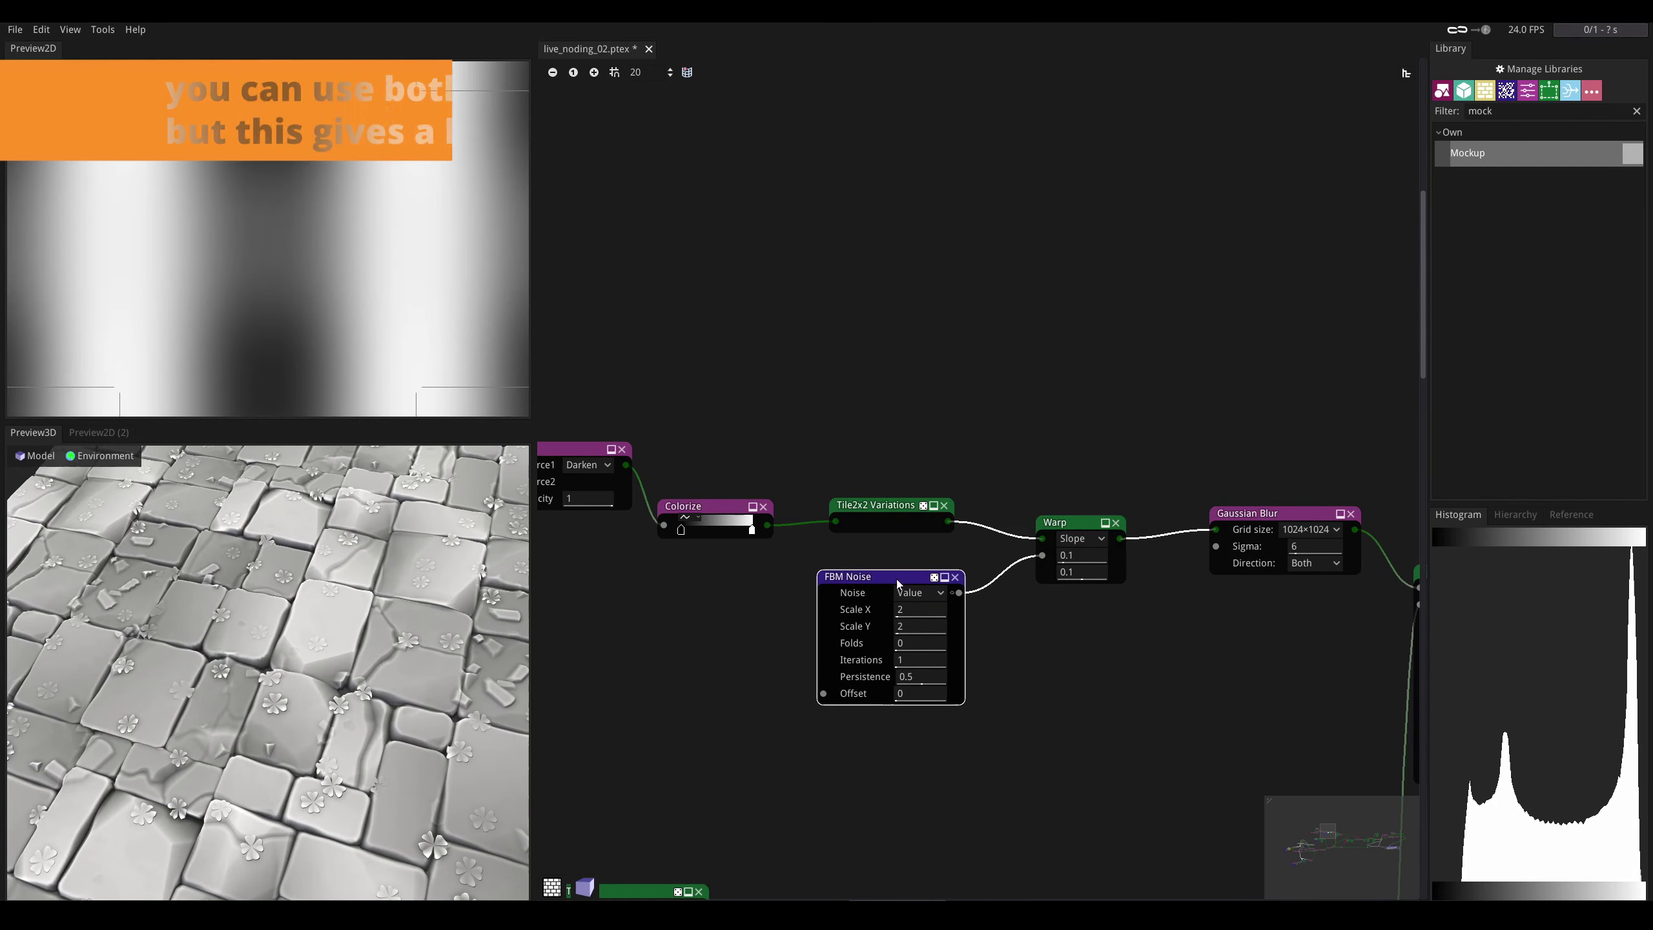
- Set the Warp amount to 0.125 and the copied FBM Noise's Scale X and Scale Y to 3
left_click(1082, 522)
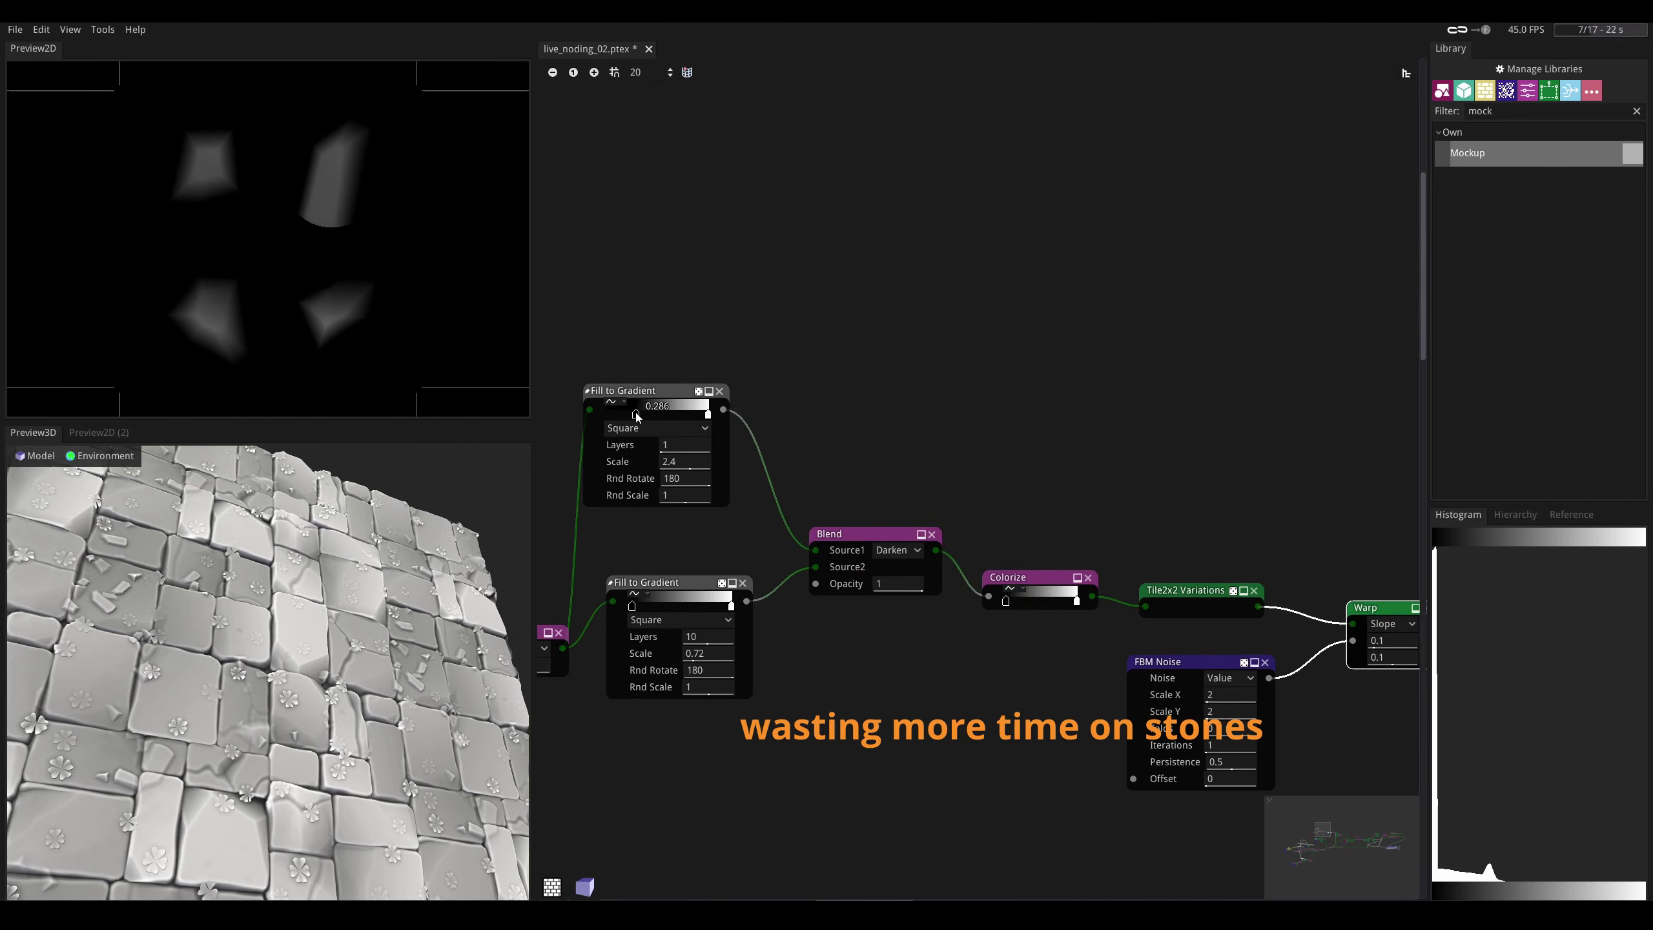
mouse_move(251, 650)
left_mouse_down()
mouse_move(260, 664)
mouse_move(253, 586)
mouse_move(257, 667)
mouse_move(260, 644)
left_mouse_up()
middle_click_drag(1373, 626, 934, 570)
left_click_drag(952, 586, 1009, 594)
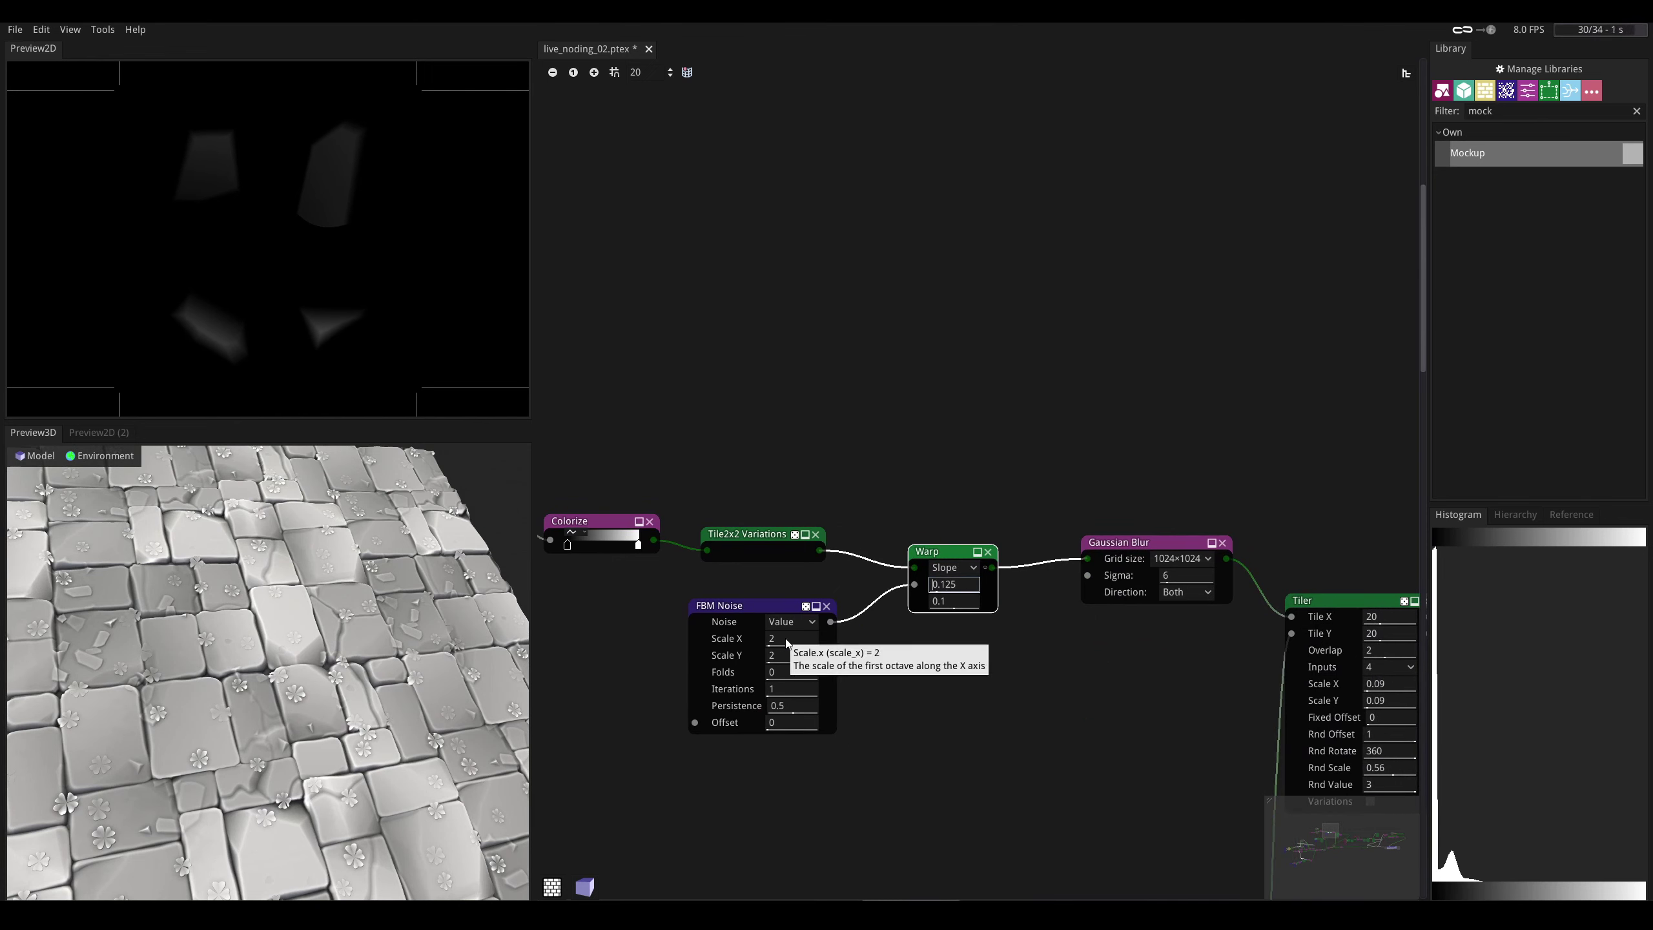
left_click_drag(777, 638, 819, 653)
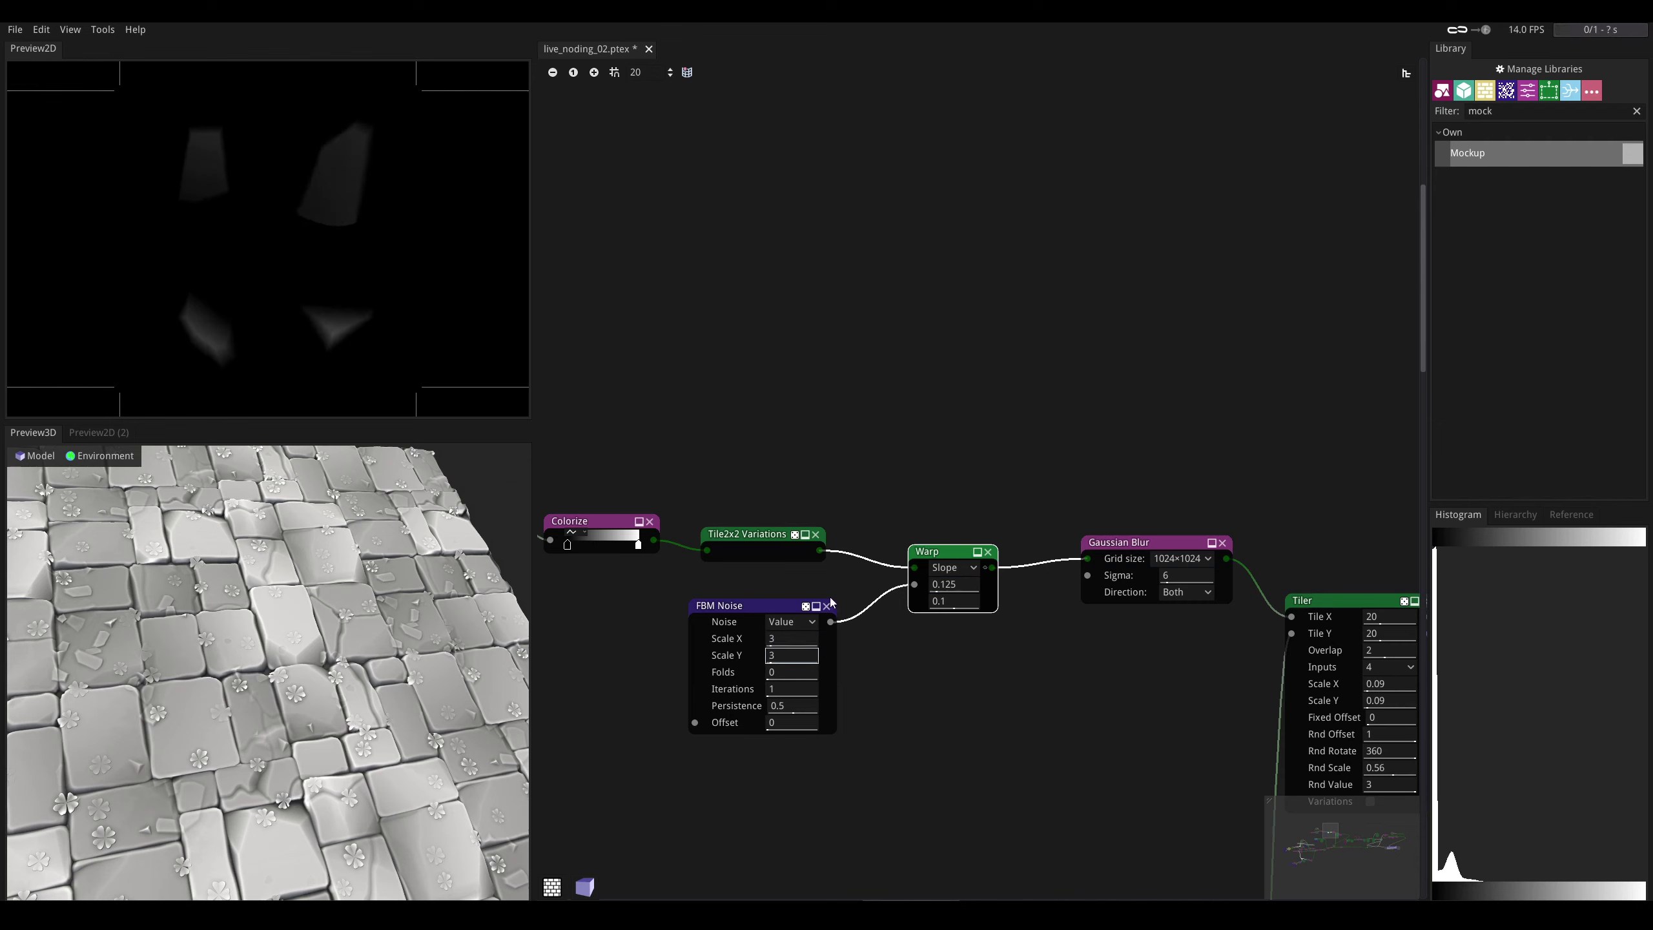
- Change the FBM Noise seed twice, previewing the Warp output after each change
left_click(806, 612)
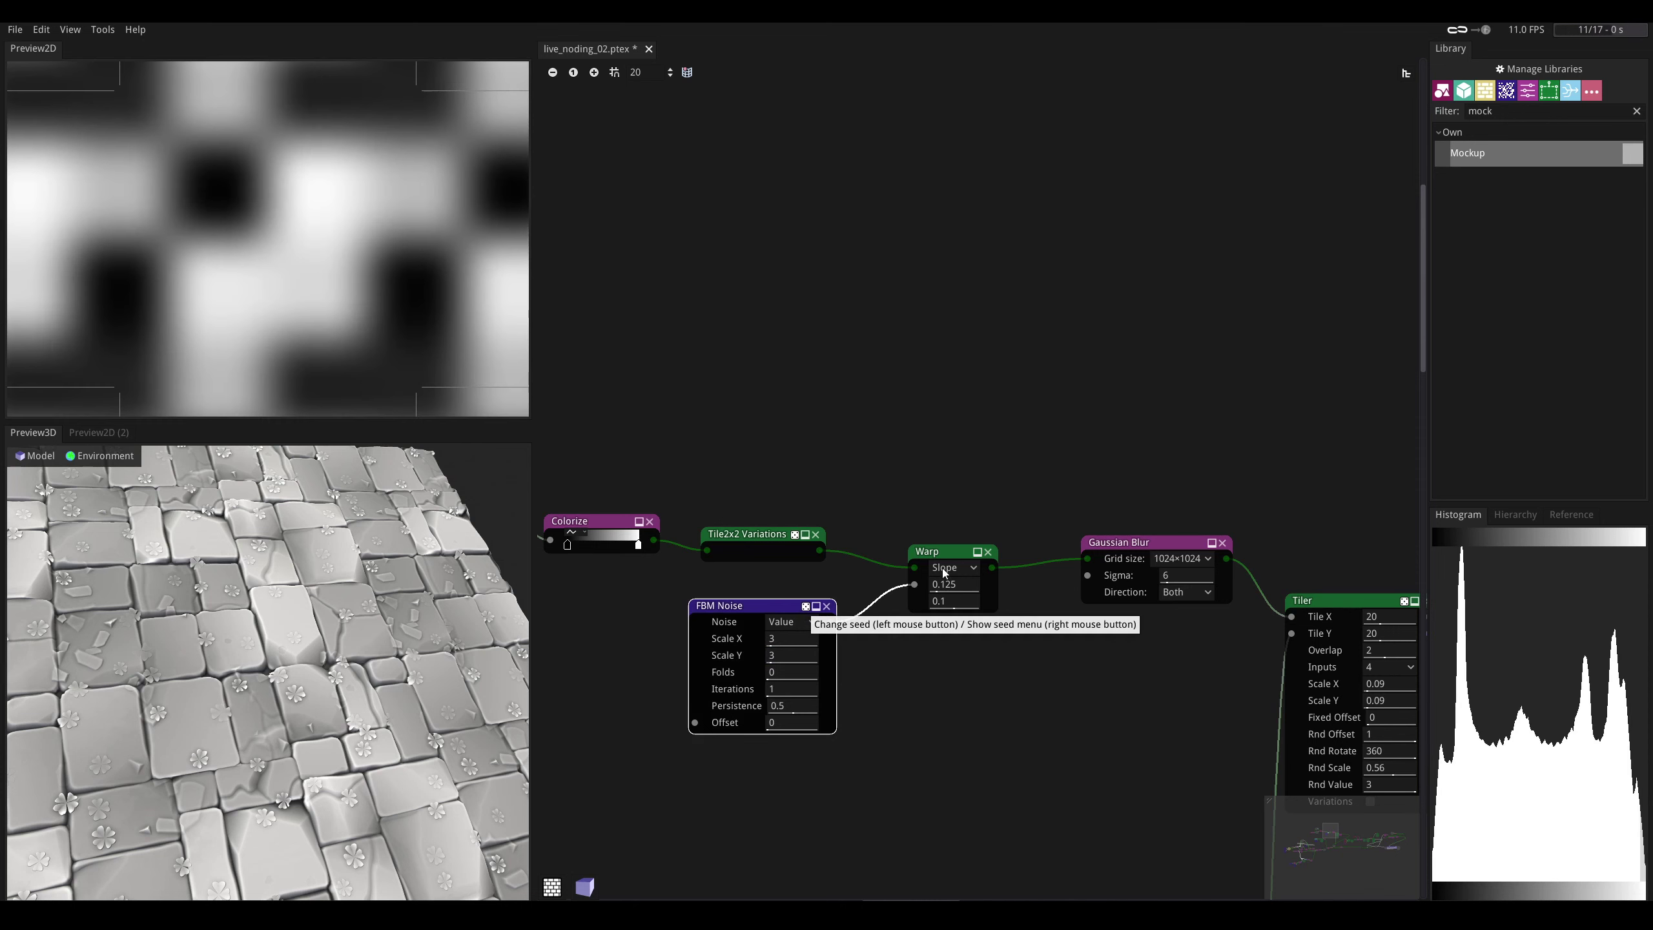
left_click(954, 555)
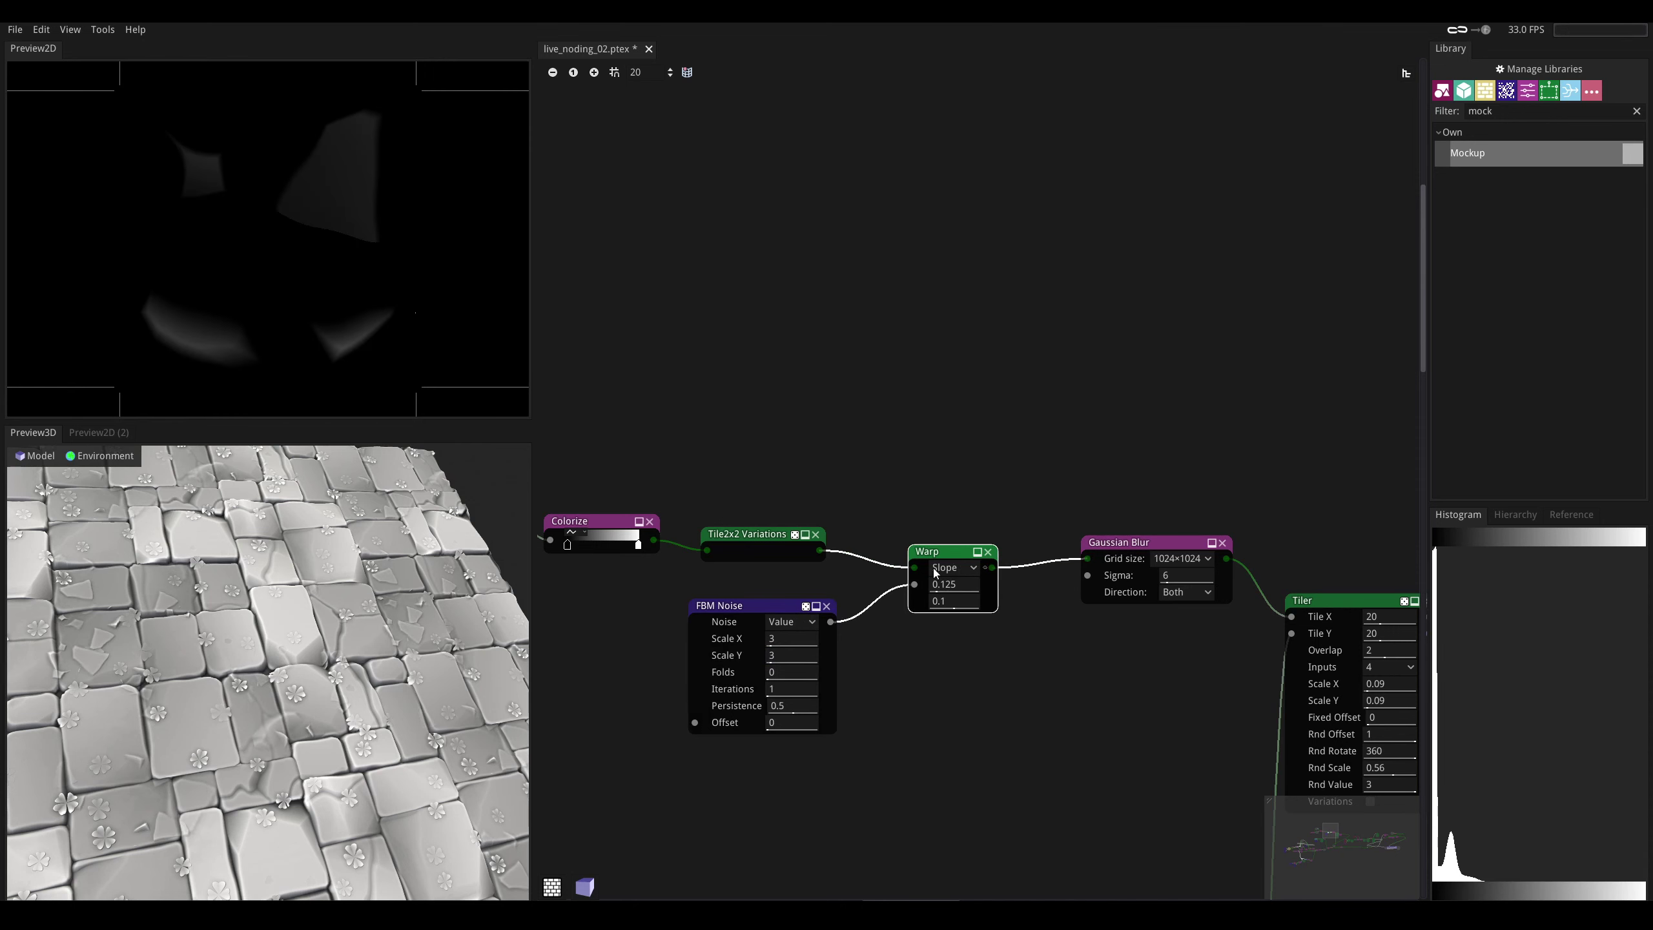
left_click(809, 615)
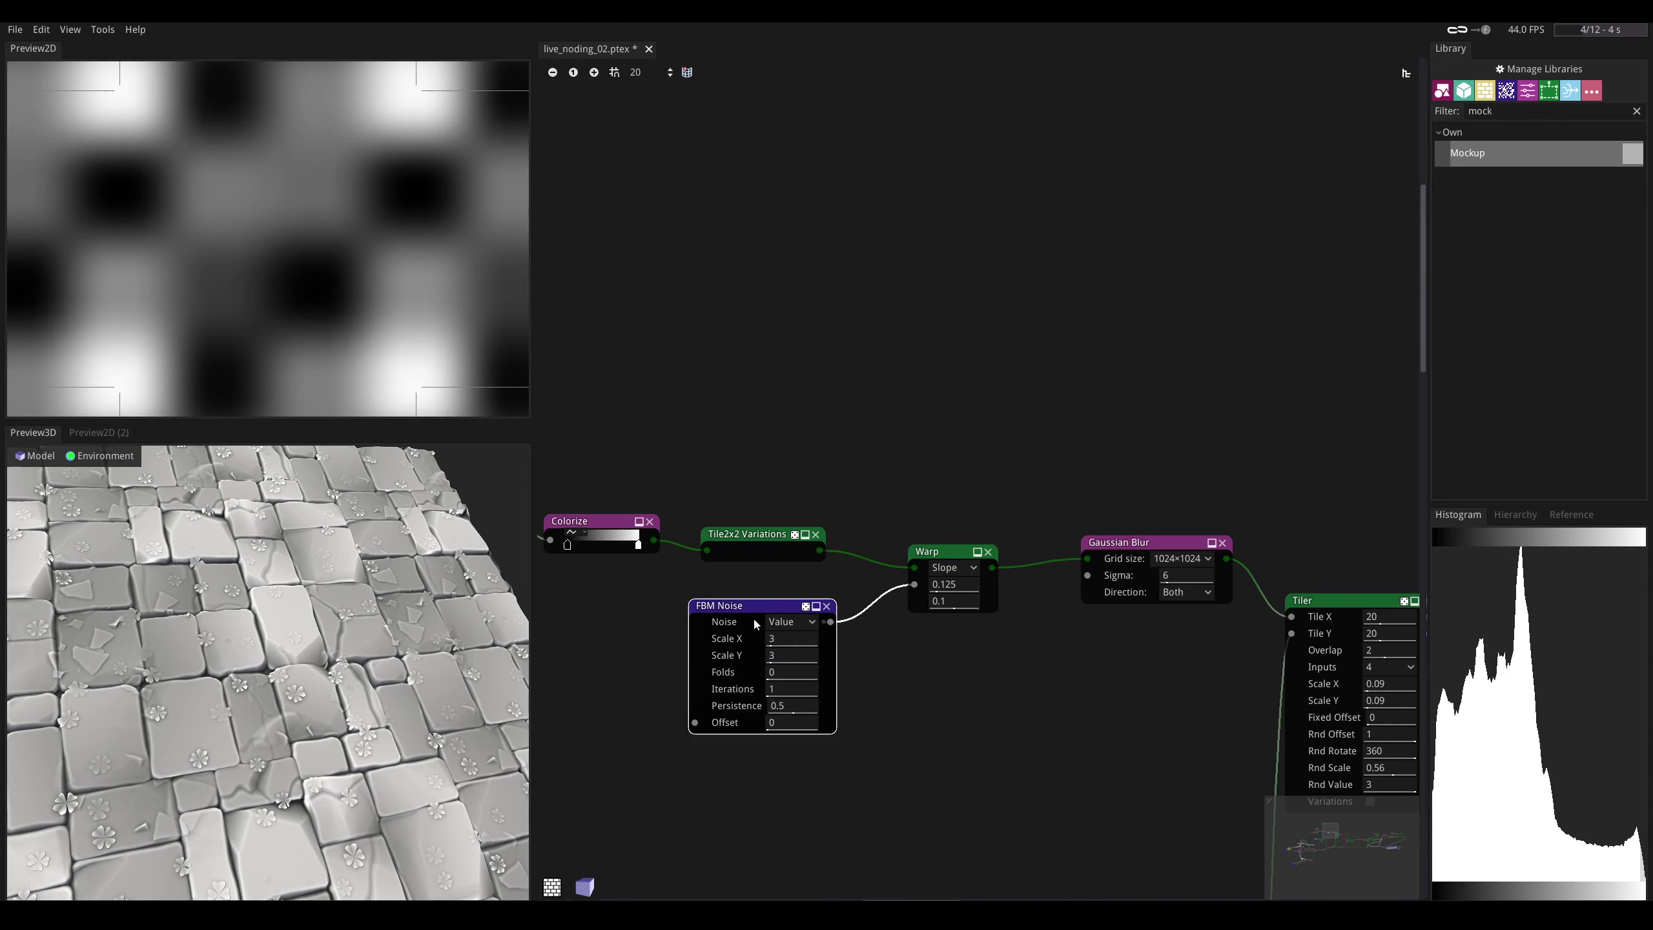
left_click(927, 558)
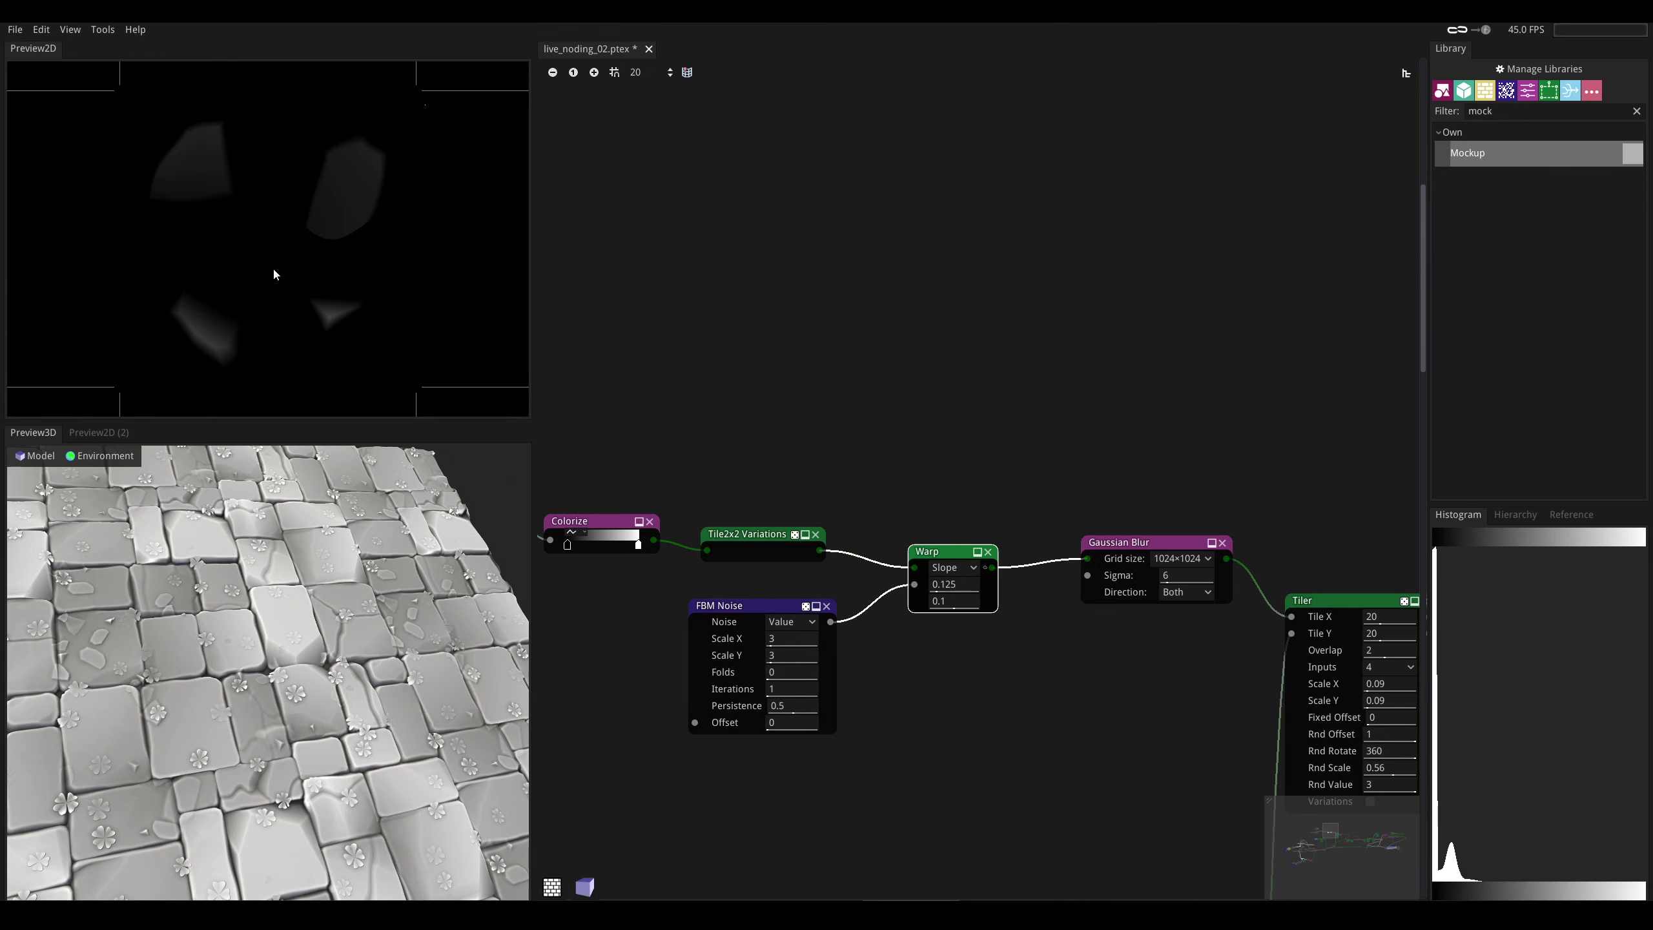
left_click_drag(311, 535, 353, 525)
- Set the Scale X and Scale Y of the Tiler after the Gaussian Blur to 0.06
middle_click_drag(1019, 596, 770, 489)
left_click(1142, 577)
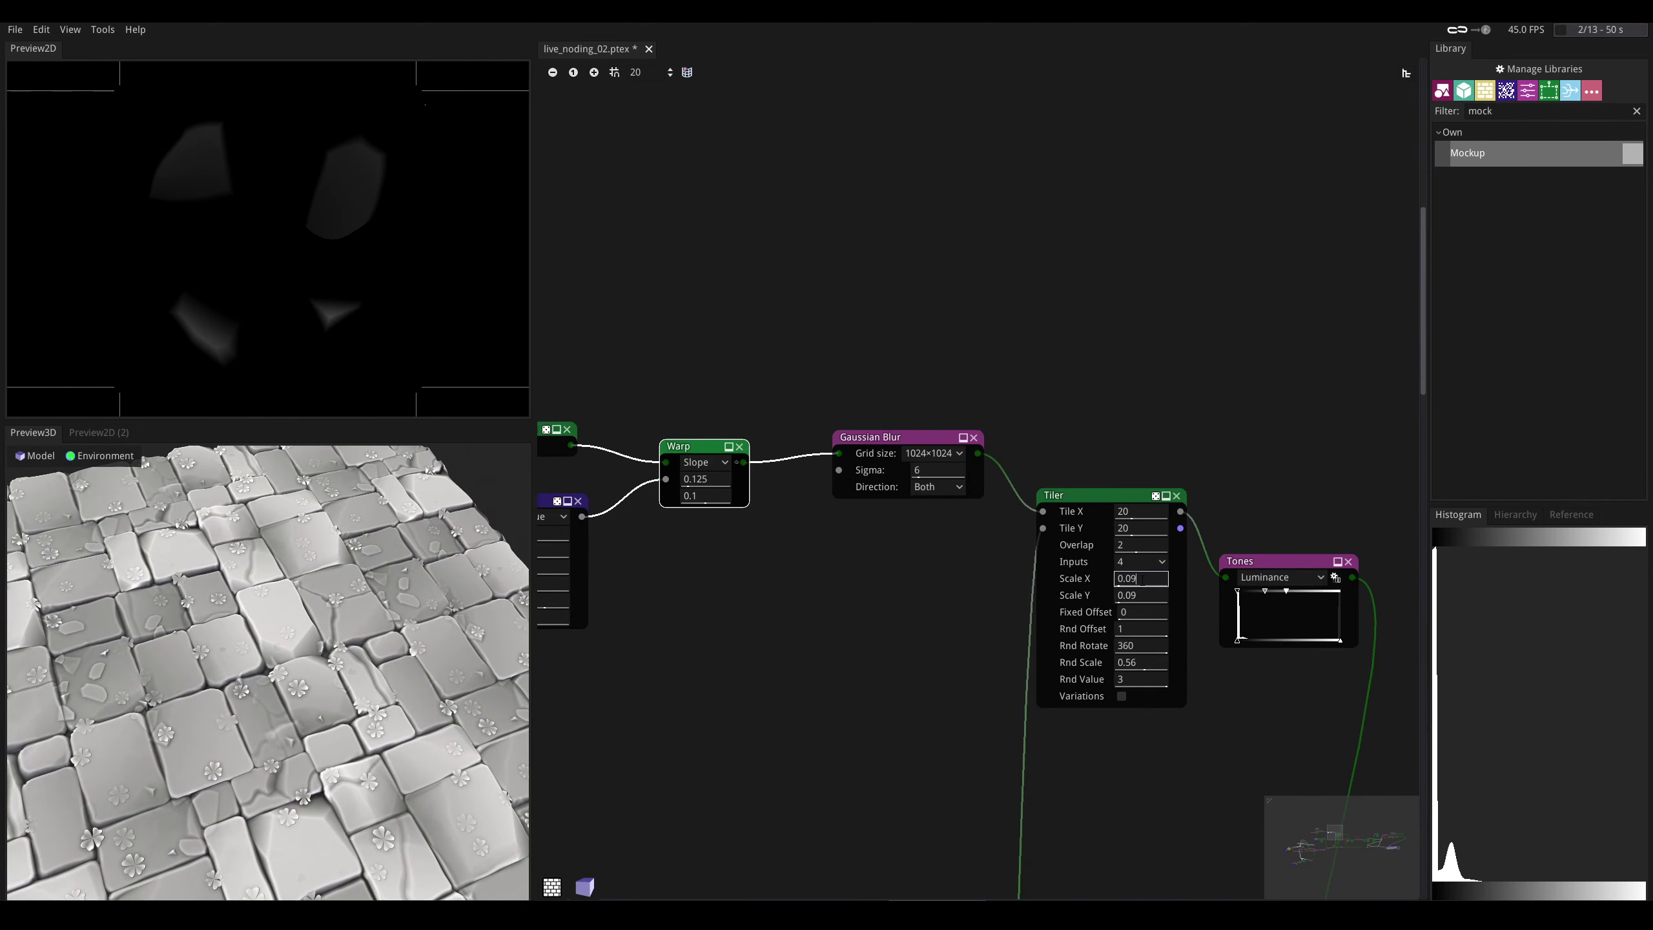
key("BackSpace")
type("6")
left_click(1143, 595)
key("BackSpace")
type("6")
key("Return")
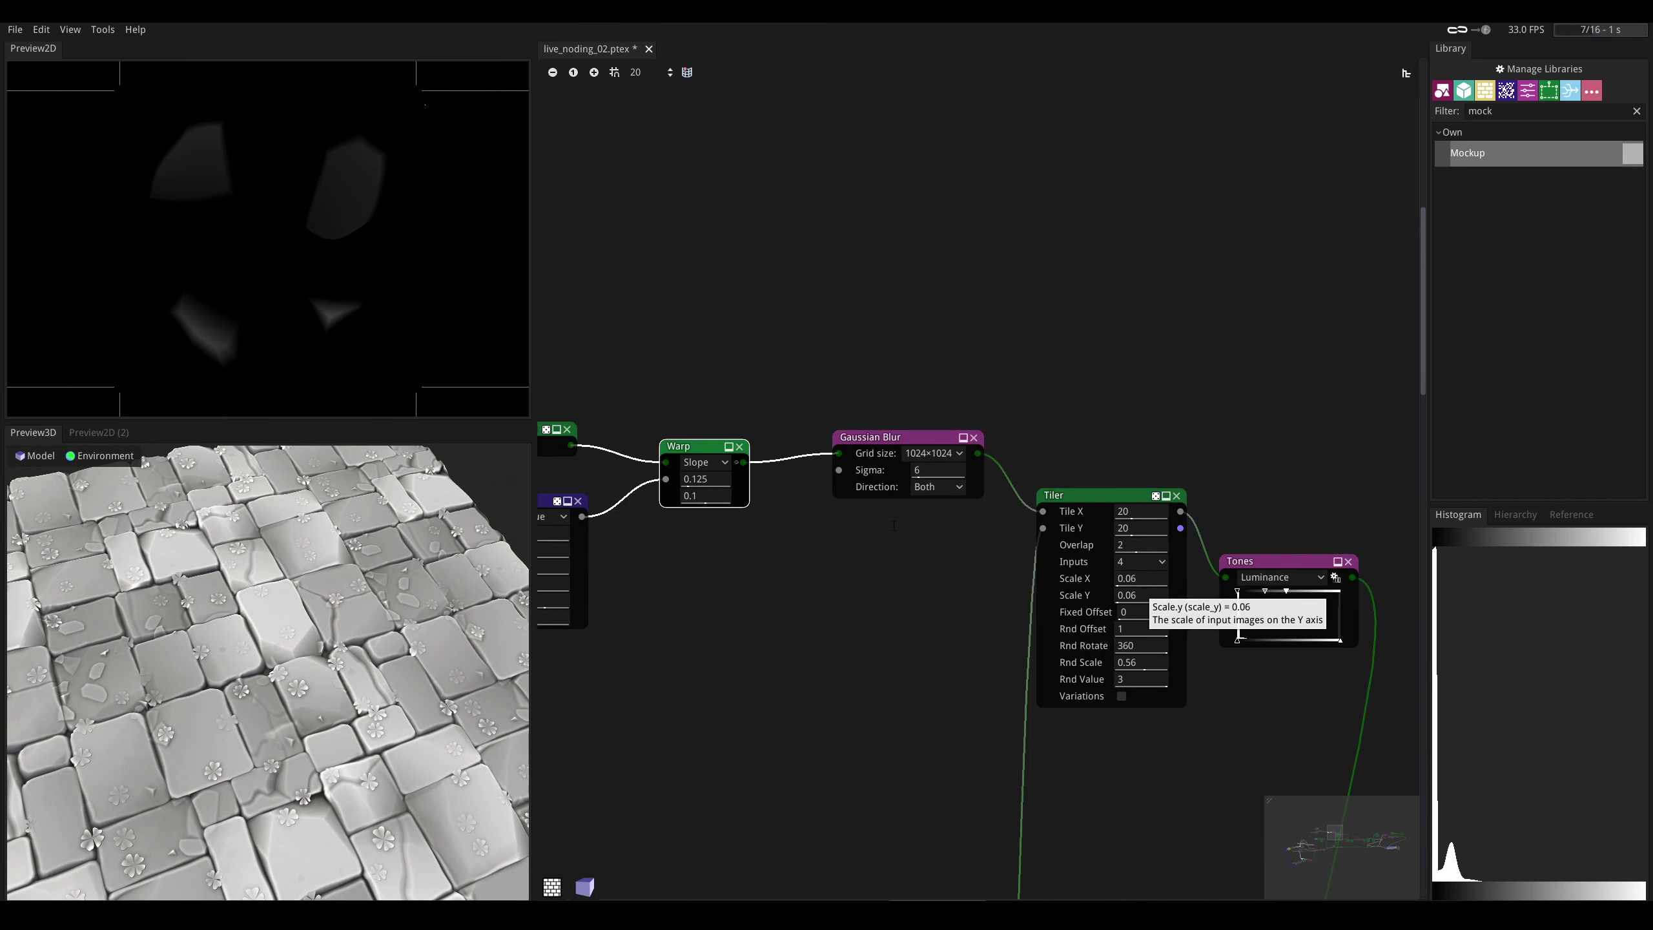
left_click(818, 538)
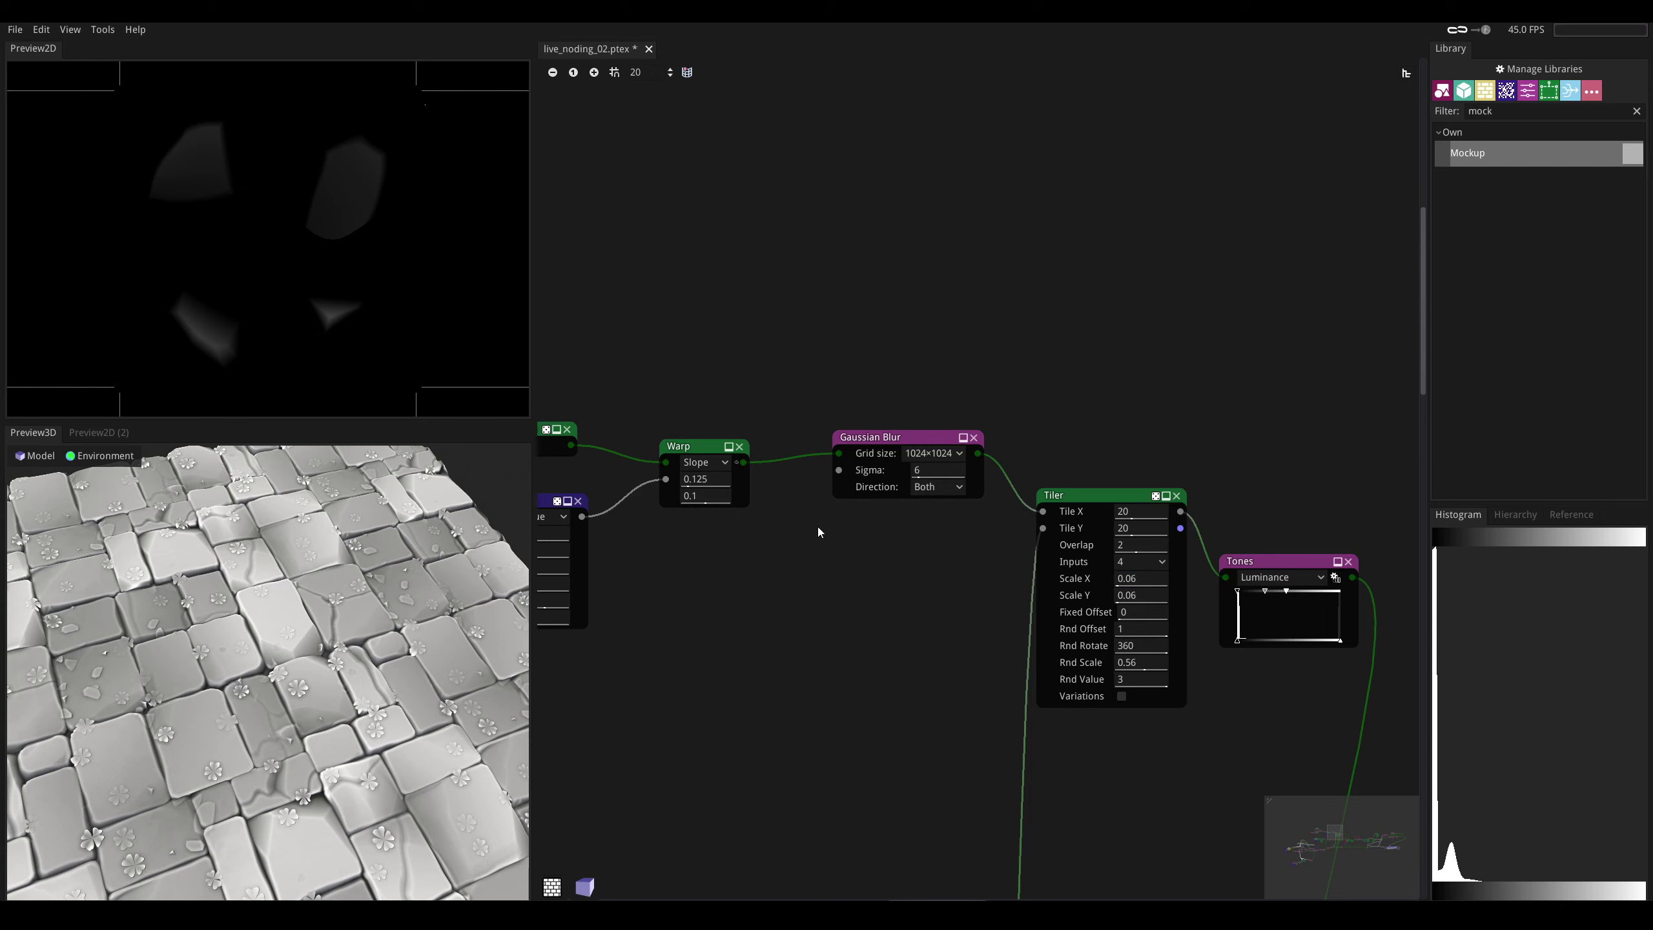
- Compare the 2D previews of FBM Noise, Warp and Tile2x2 Variations
middle_click_drag(797, 526, 741, 514)
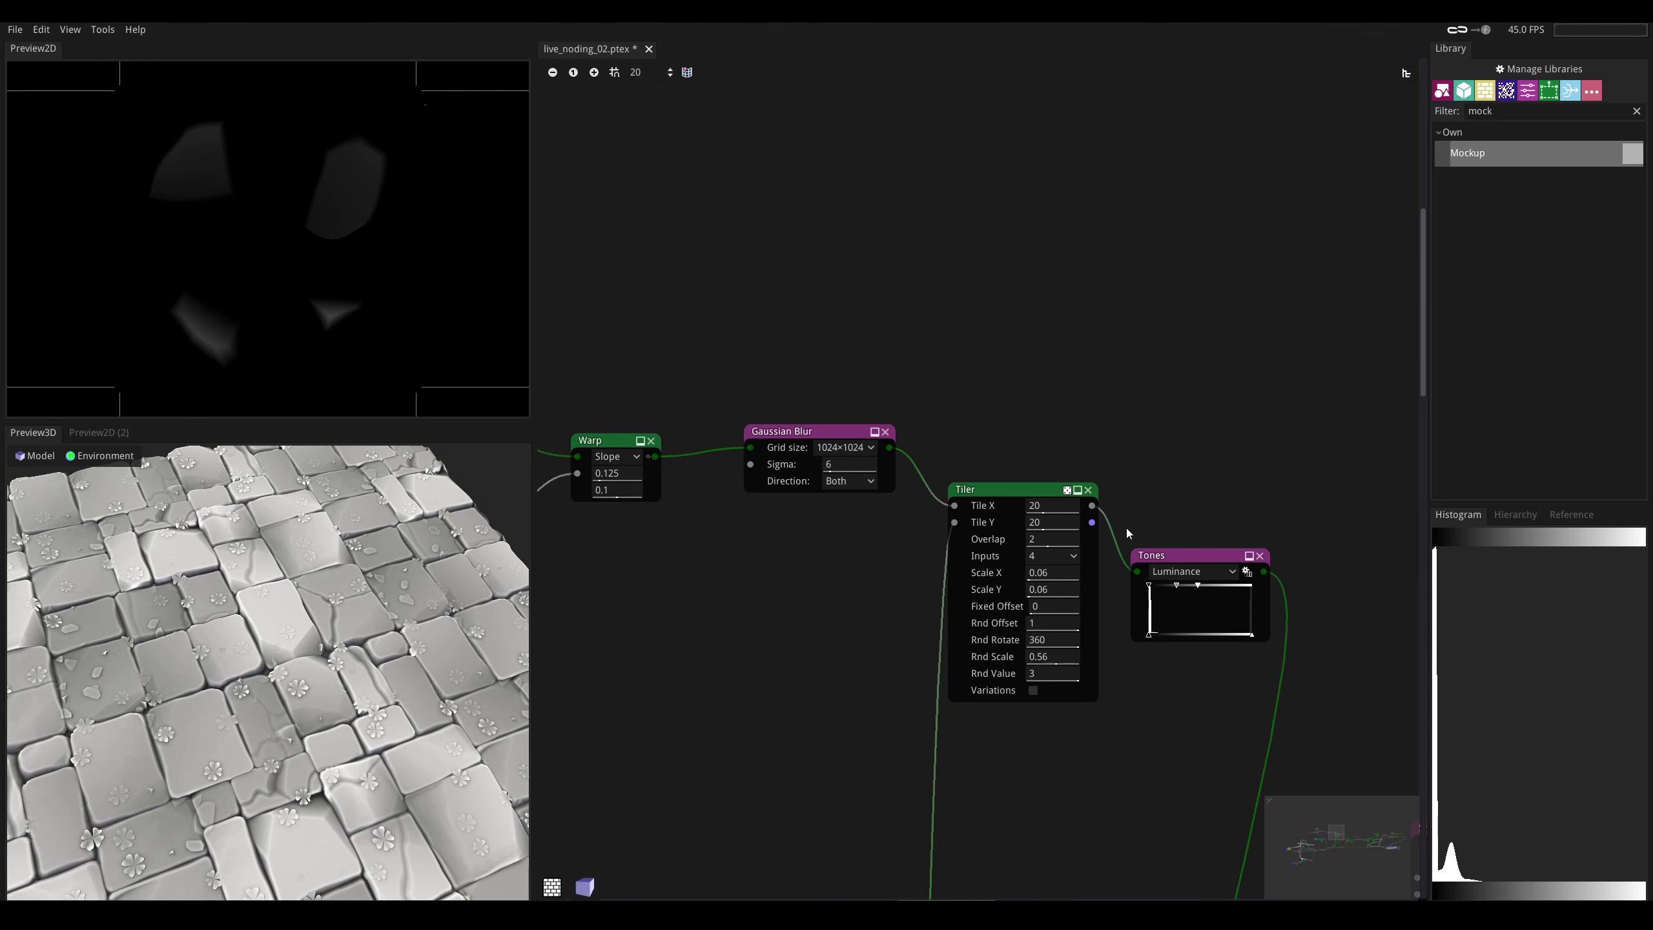
middle_click_drag(943, 530, 1145, 578)
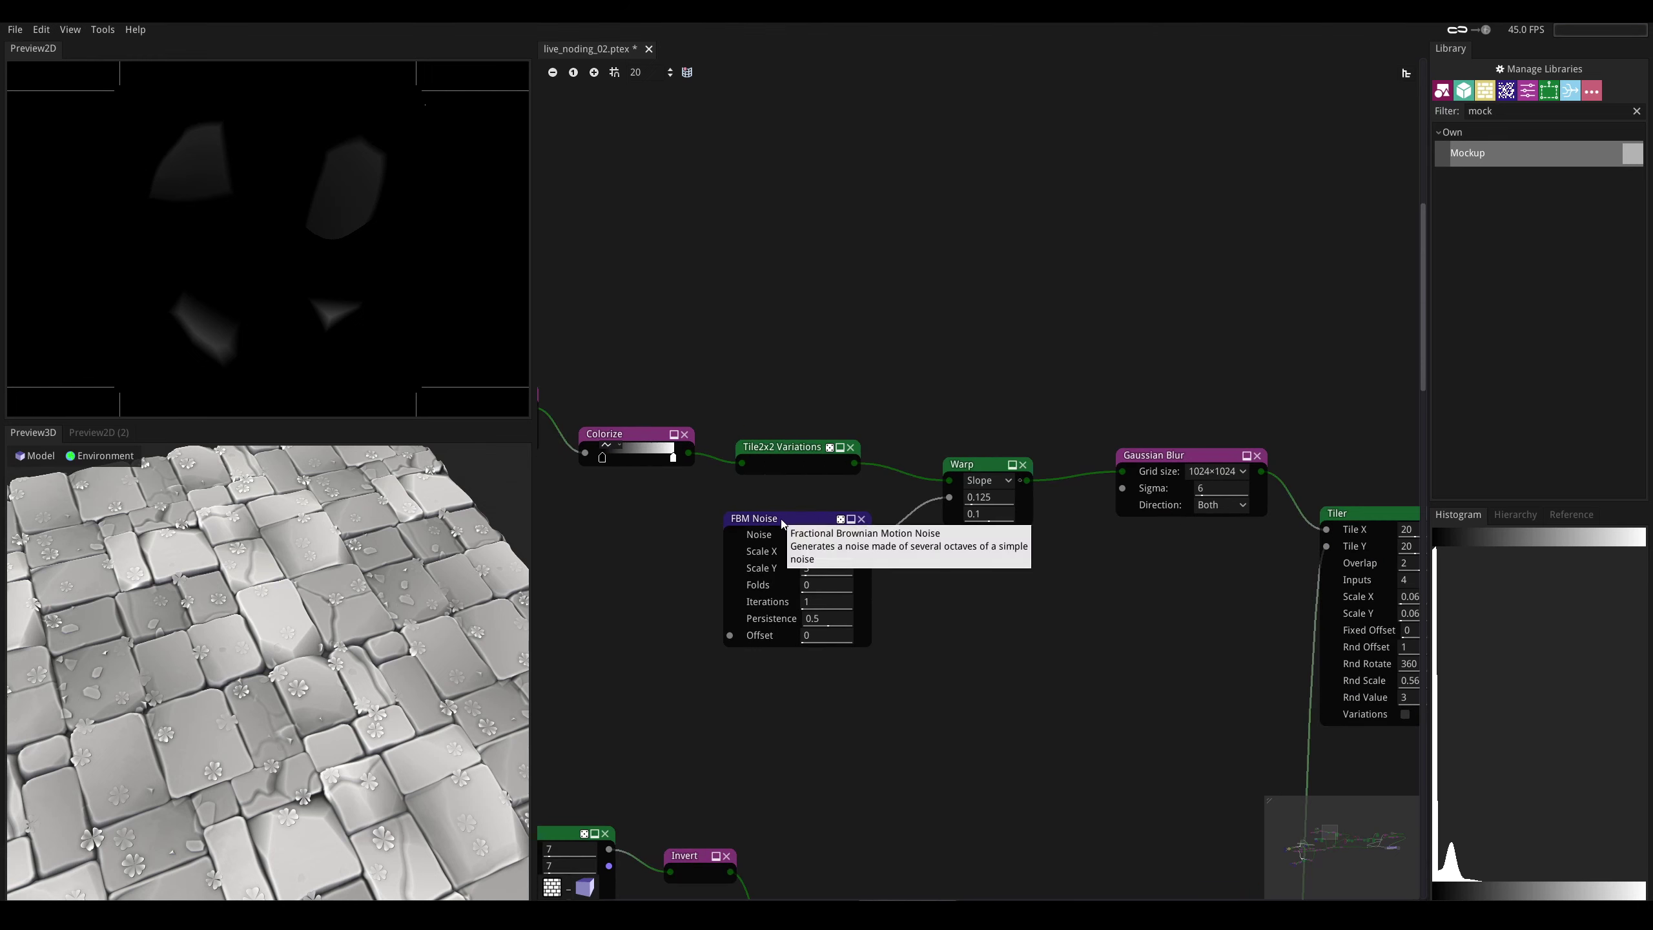
left_click(807, 514)
left_click(979, 470)
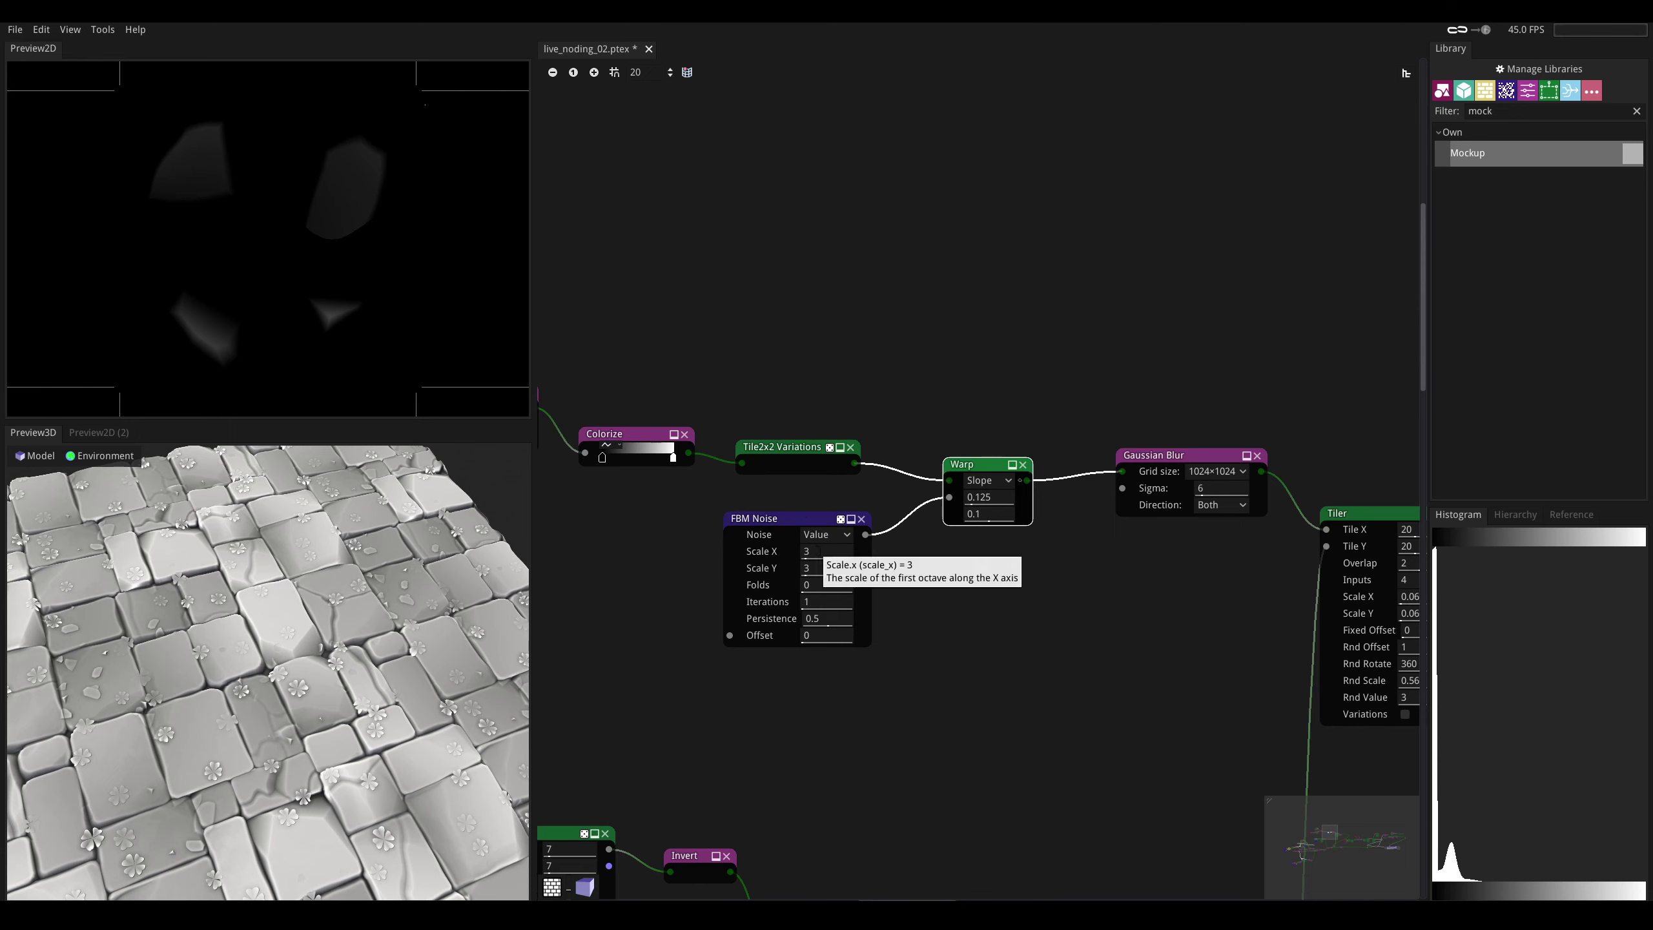
mouse_move(824, 552)
left_mouse_down()
mouse_move(876, 550)
mouse_move(845, 569)
mouse_move(868, 572)
mouse_move(812, 572)
mouse_move(808, 555)
mouse_move(848, 574)
mouse_move(800, 554)
left_mouse_up()
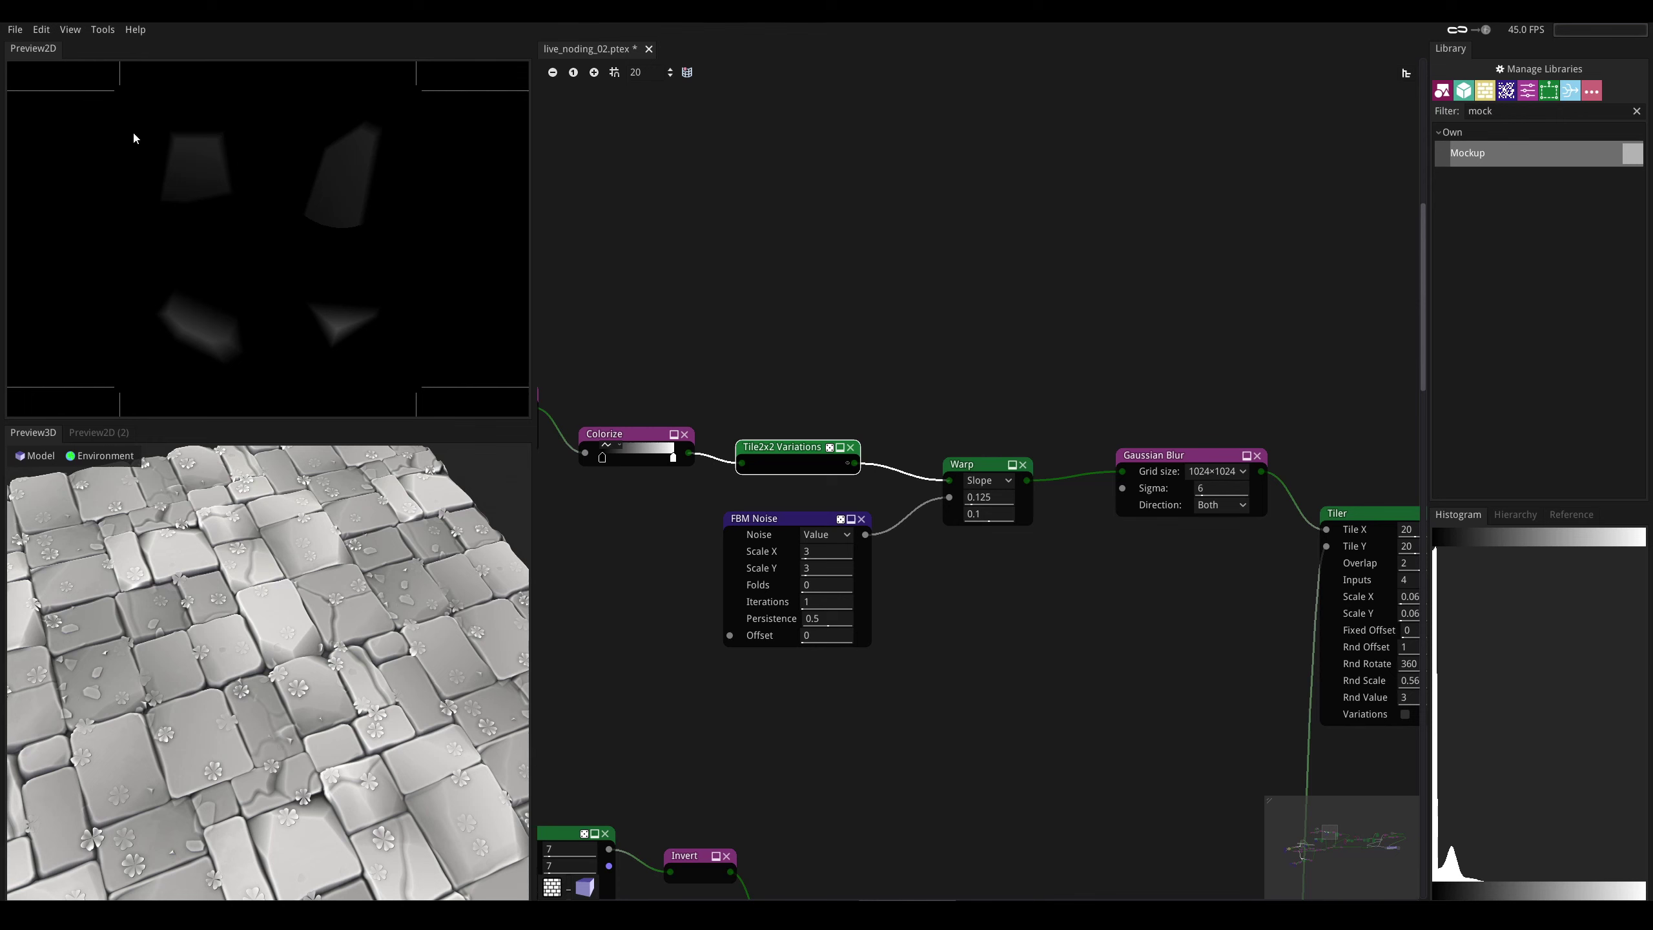
- Set the Warp amount to 0.075 and examine the warped stone shapes up close
left_click(978, 466)
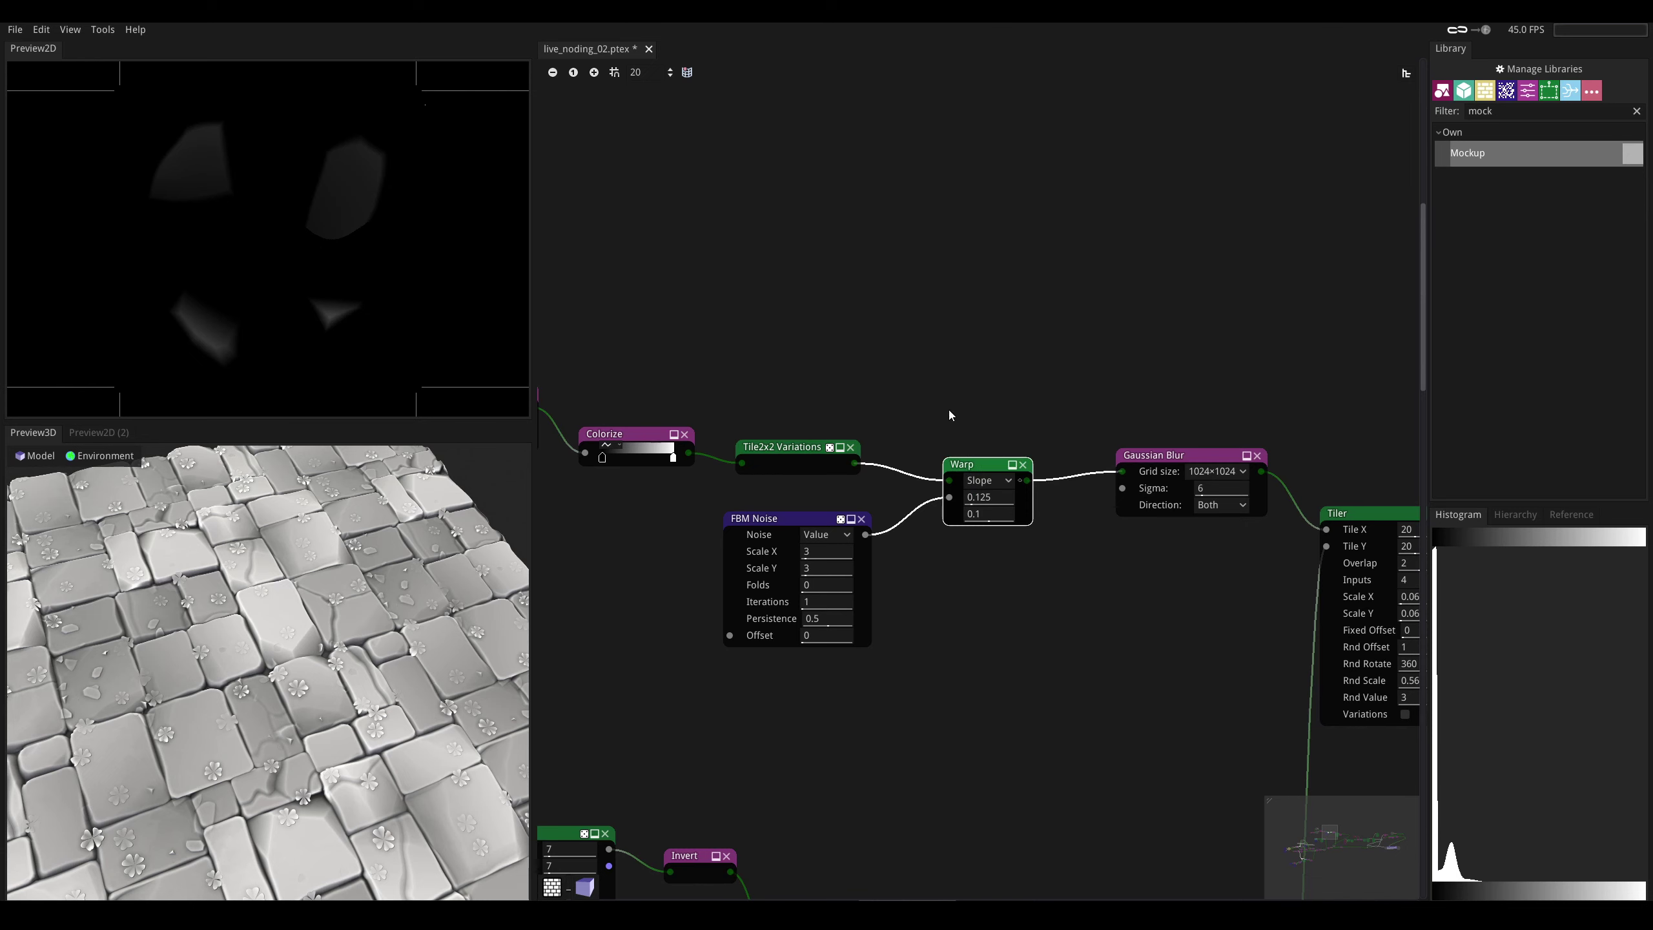
left_click_drag(989, 497, 958, 493)
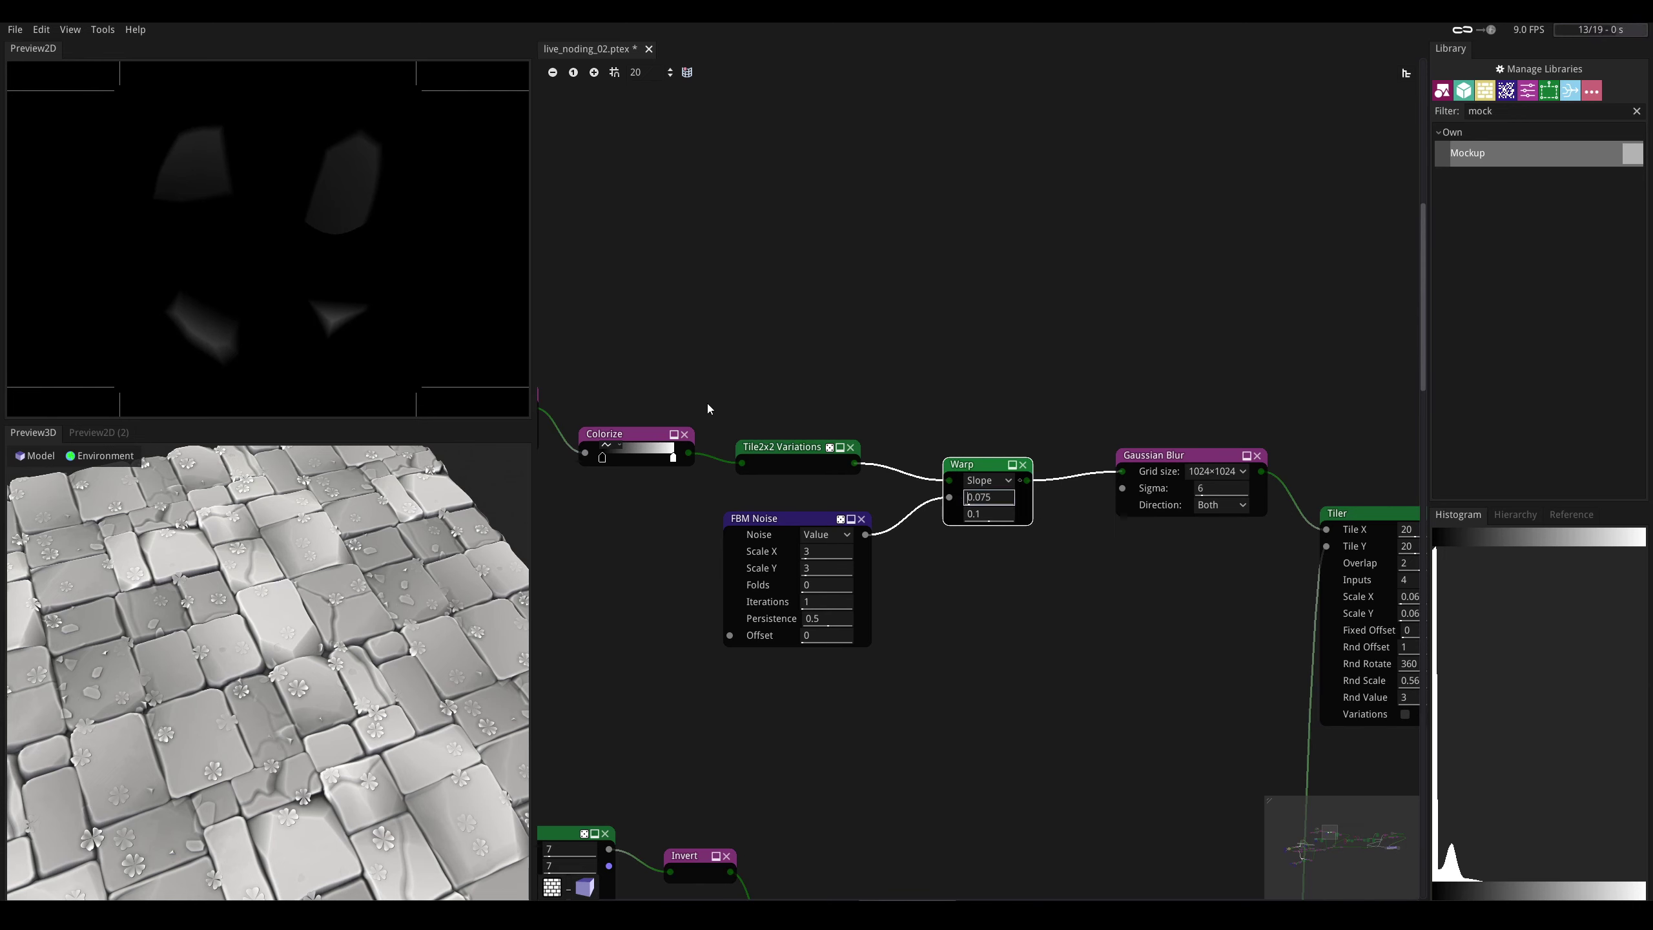
middle_click_drag(707, 402, 808, 379)
mouse_move(410, 570)
left_mouse_down()
mouse_move(426, 514)
mouse_move(434, 561)
left_mouse_up()
scroll(332, 323, "up", 1)
scroll(331, 323, "up", 1)
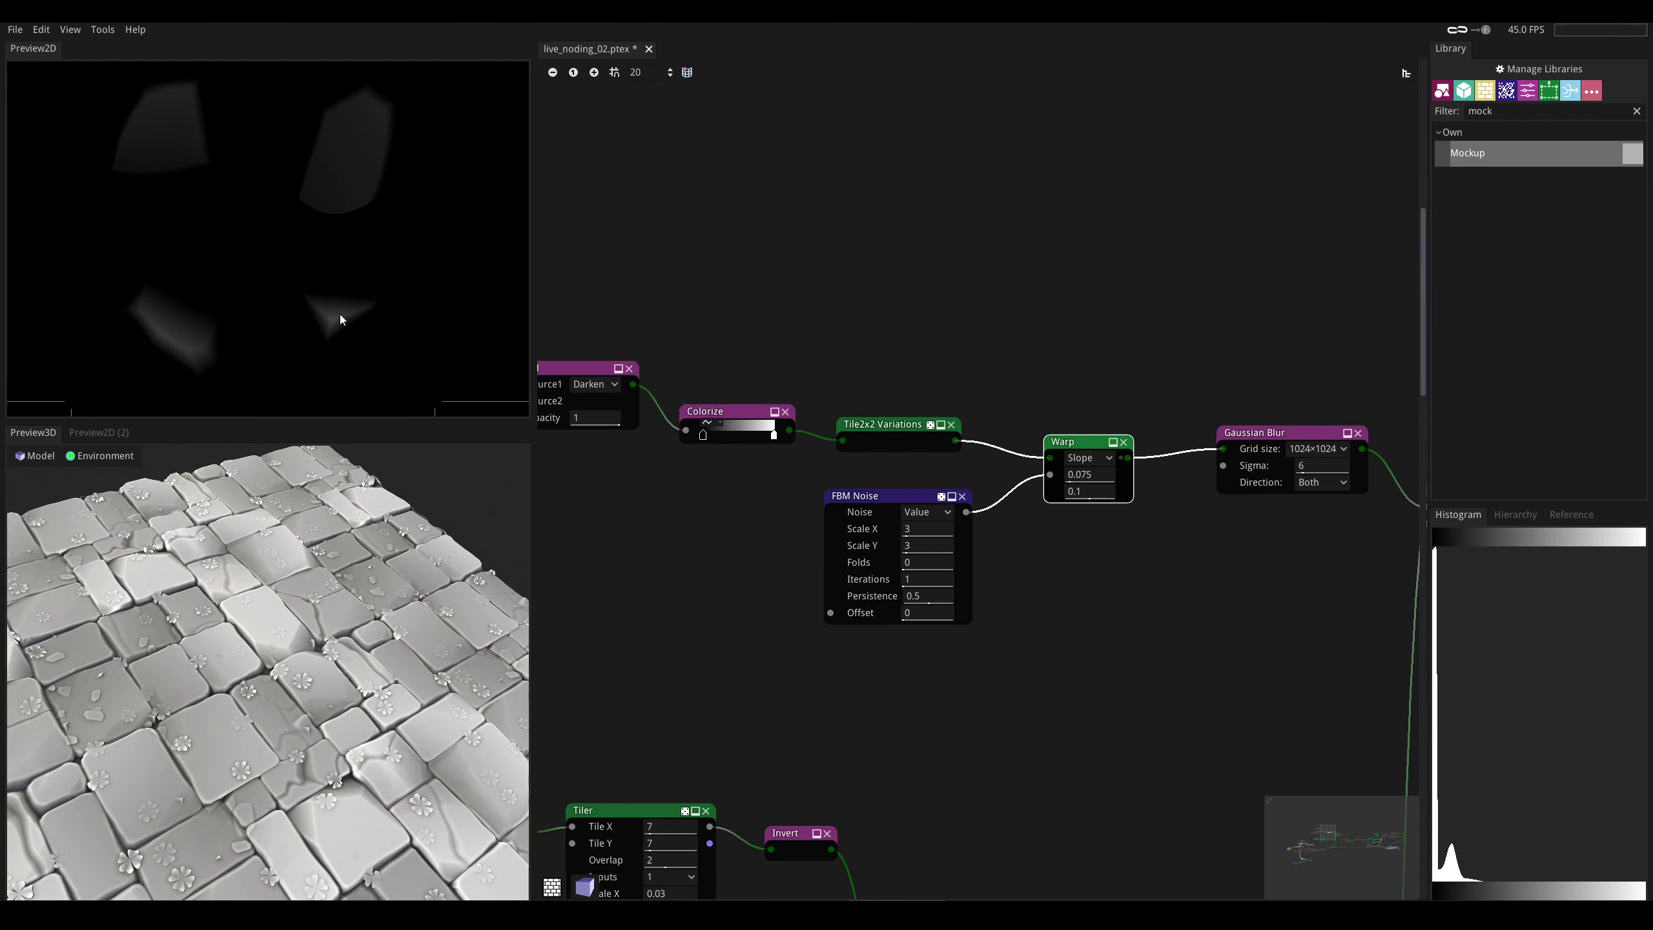
- Change the Tile2x2 Variations seed twice to vary the stone shapes and inspect the scattered stones on the paving
middle_click_drag(1166, 353, 1154, 434)
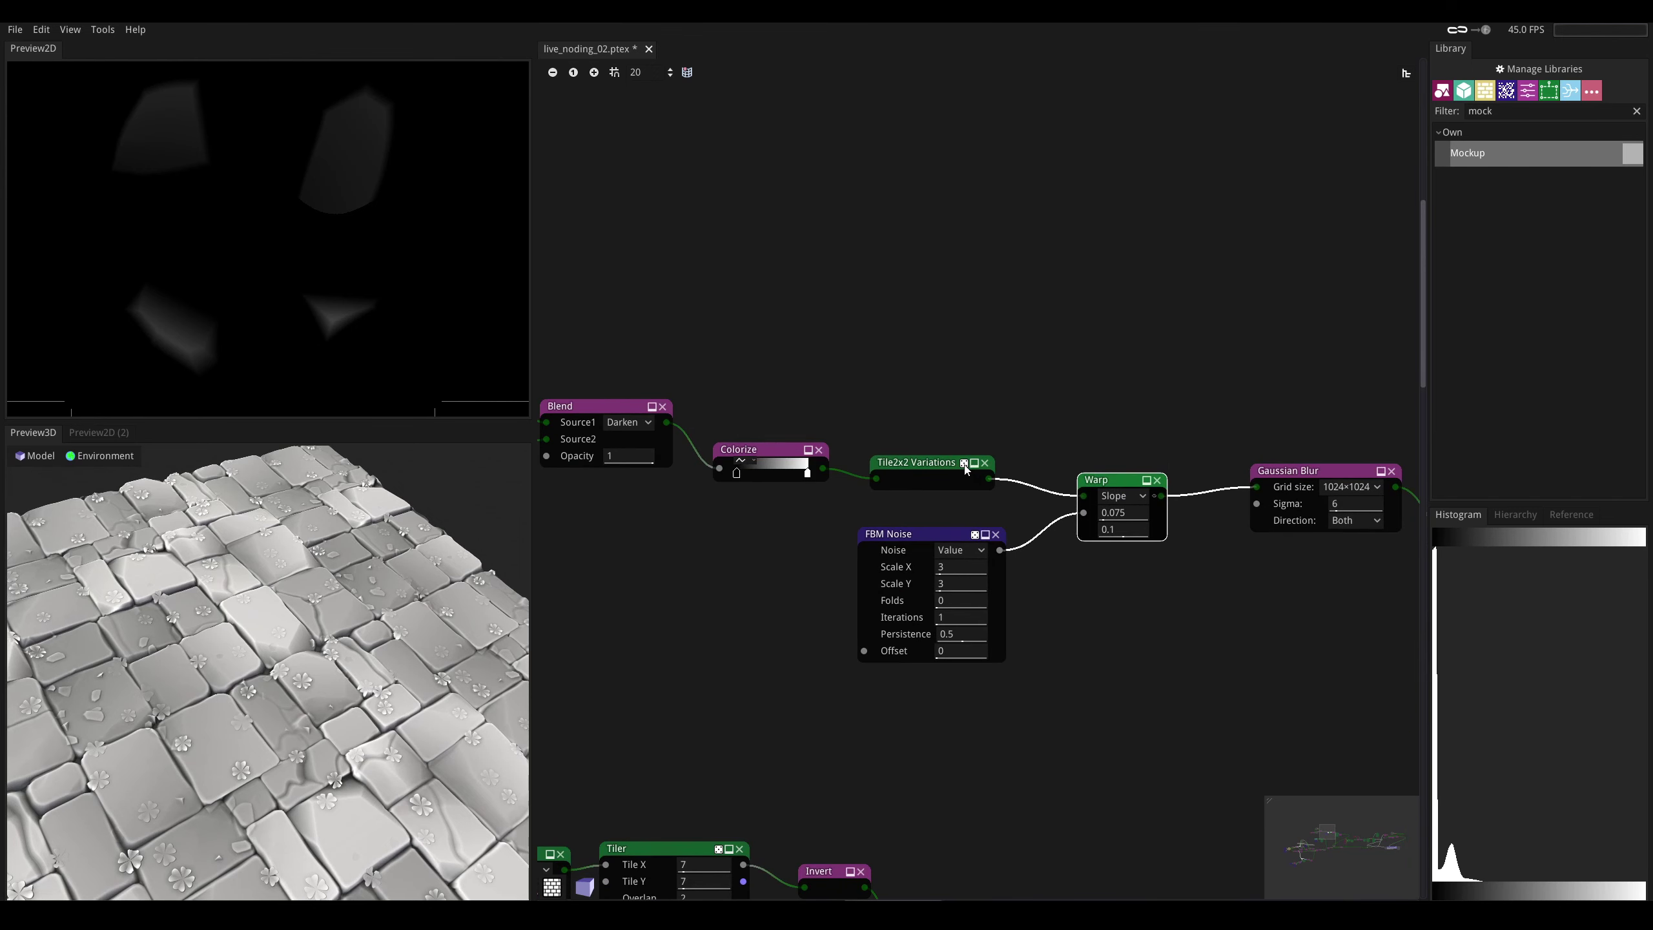
left_click(963, 463)
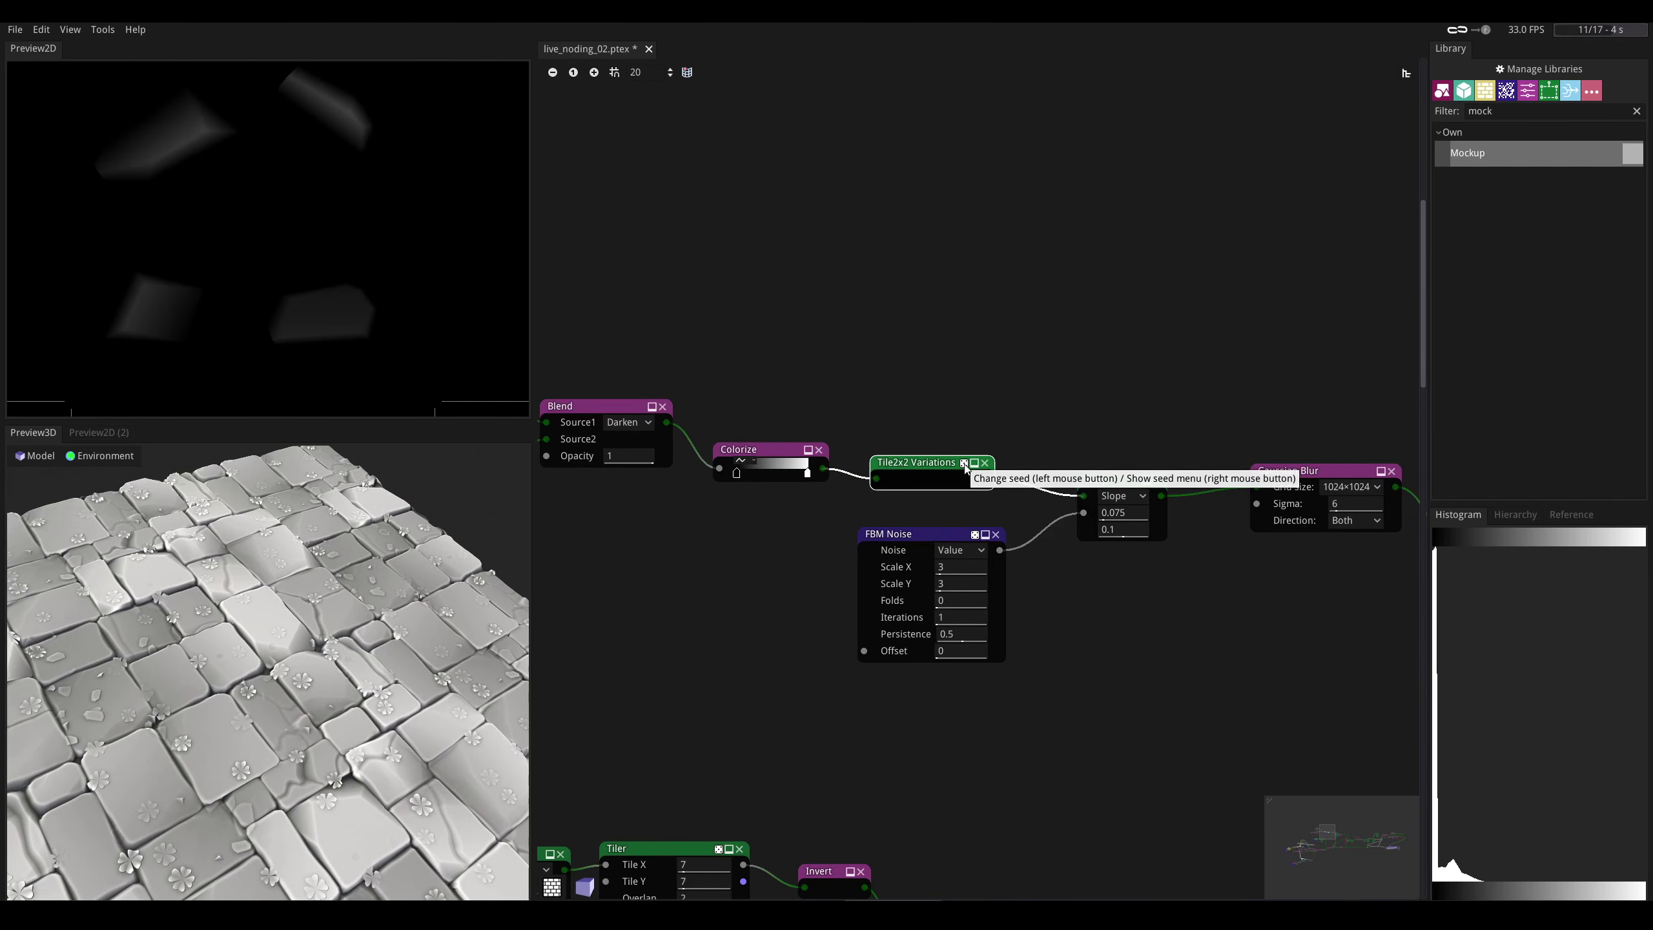
left_click(964, 463)
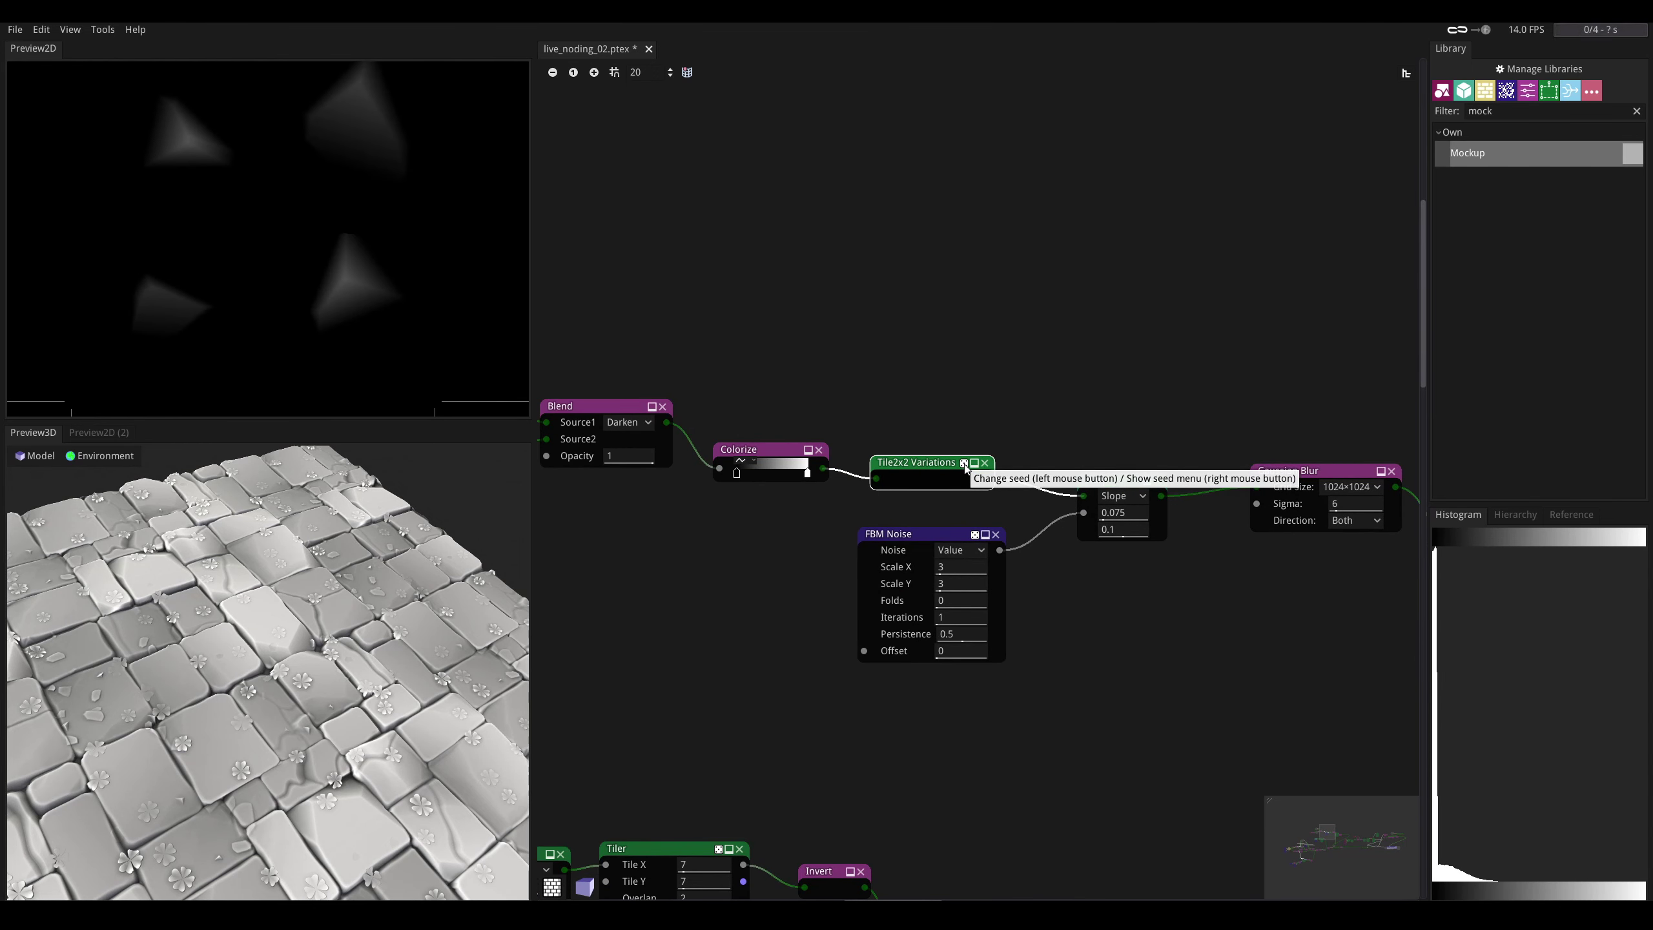
scroll(308, 228, "down", 1)
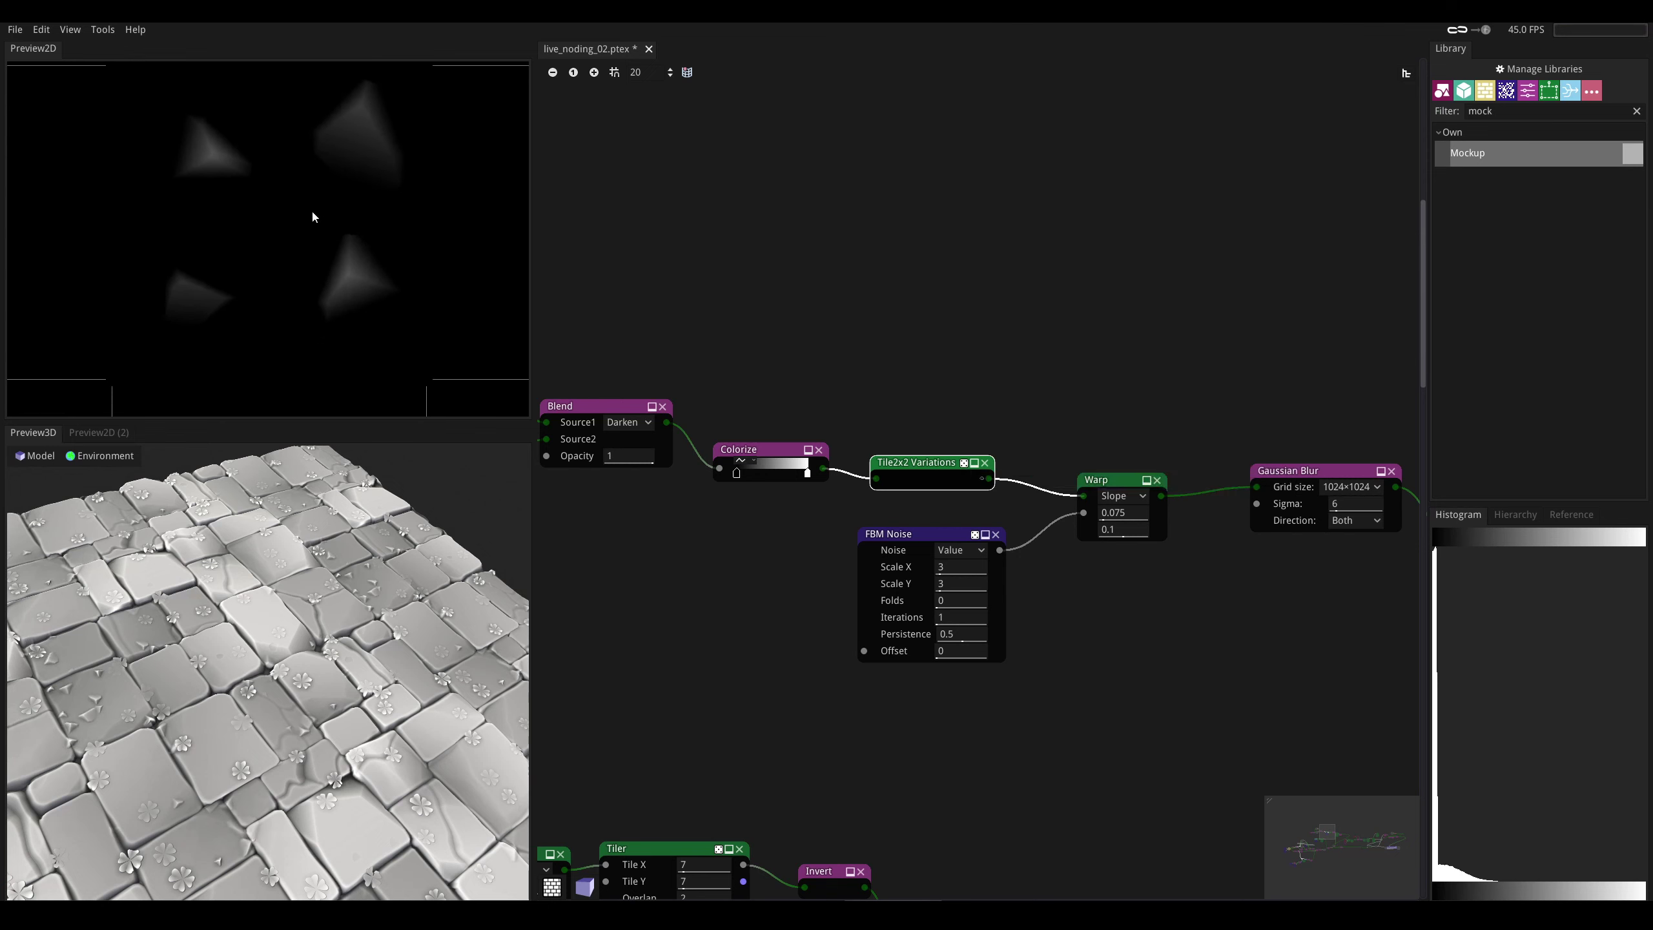
left_click_drag(331, 579, 325, 573)
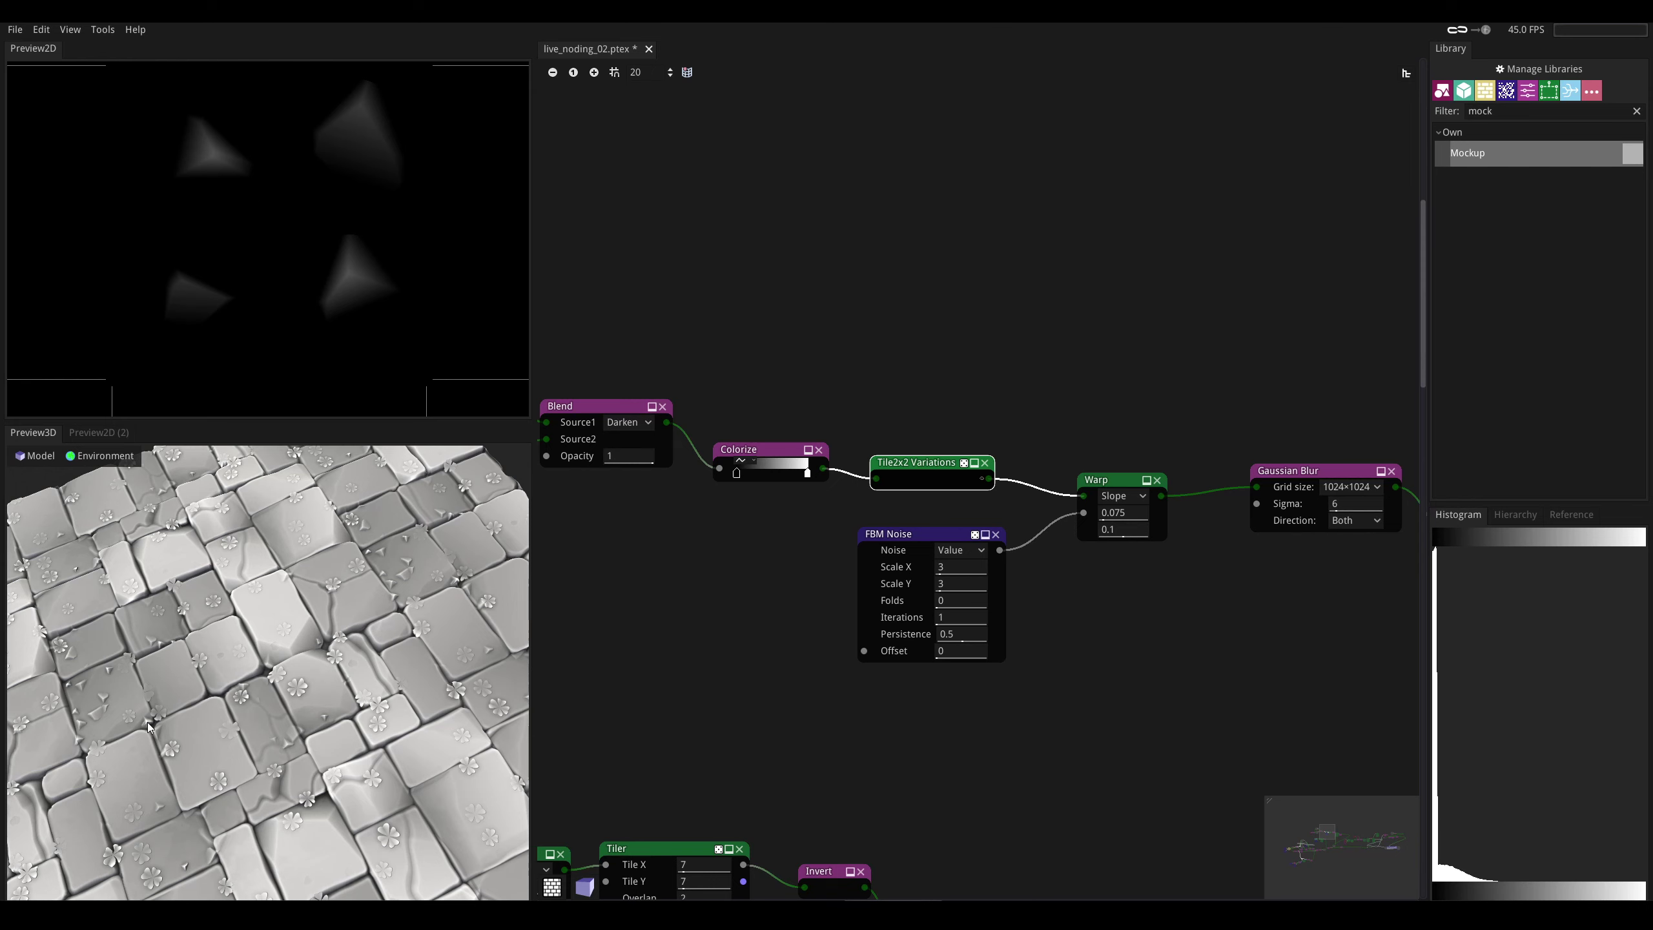
left_click_drag(115, 710, 122, 825)
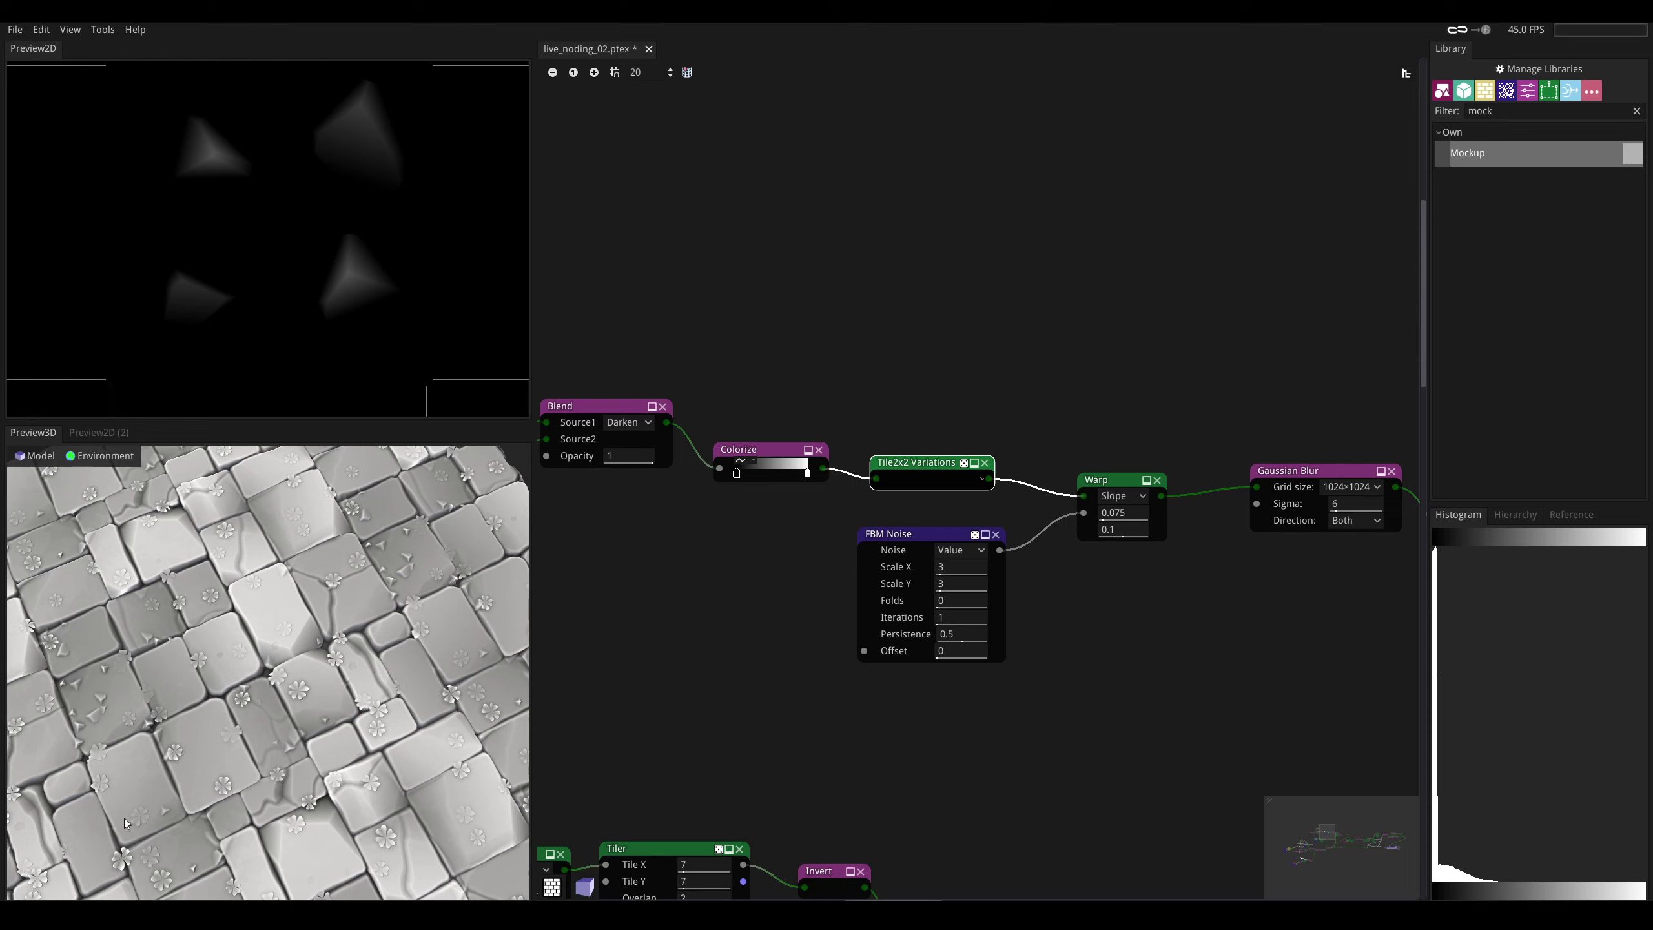
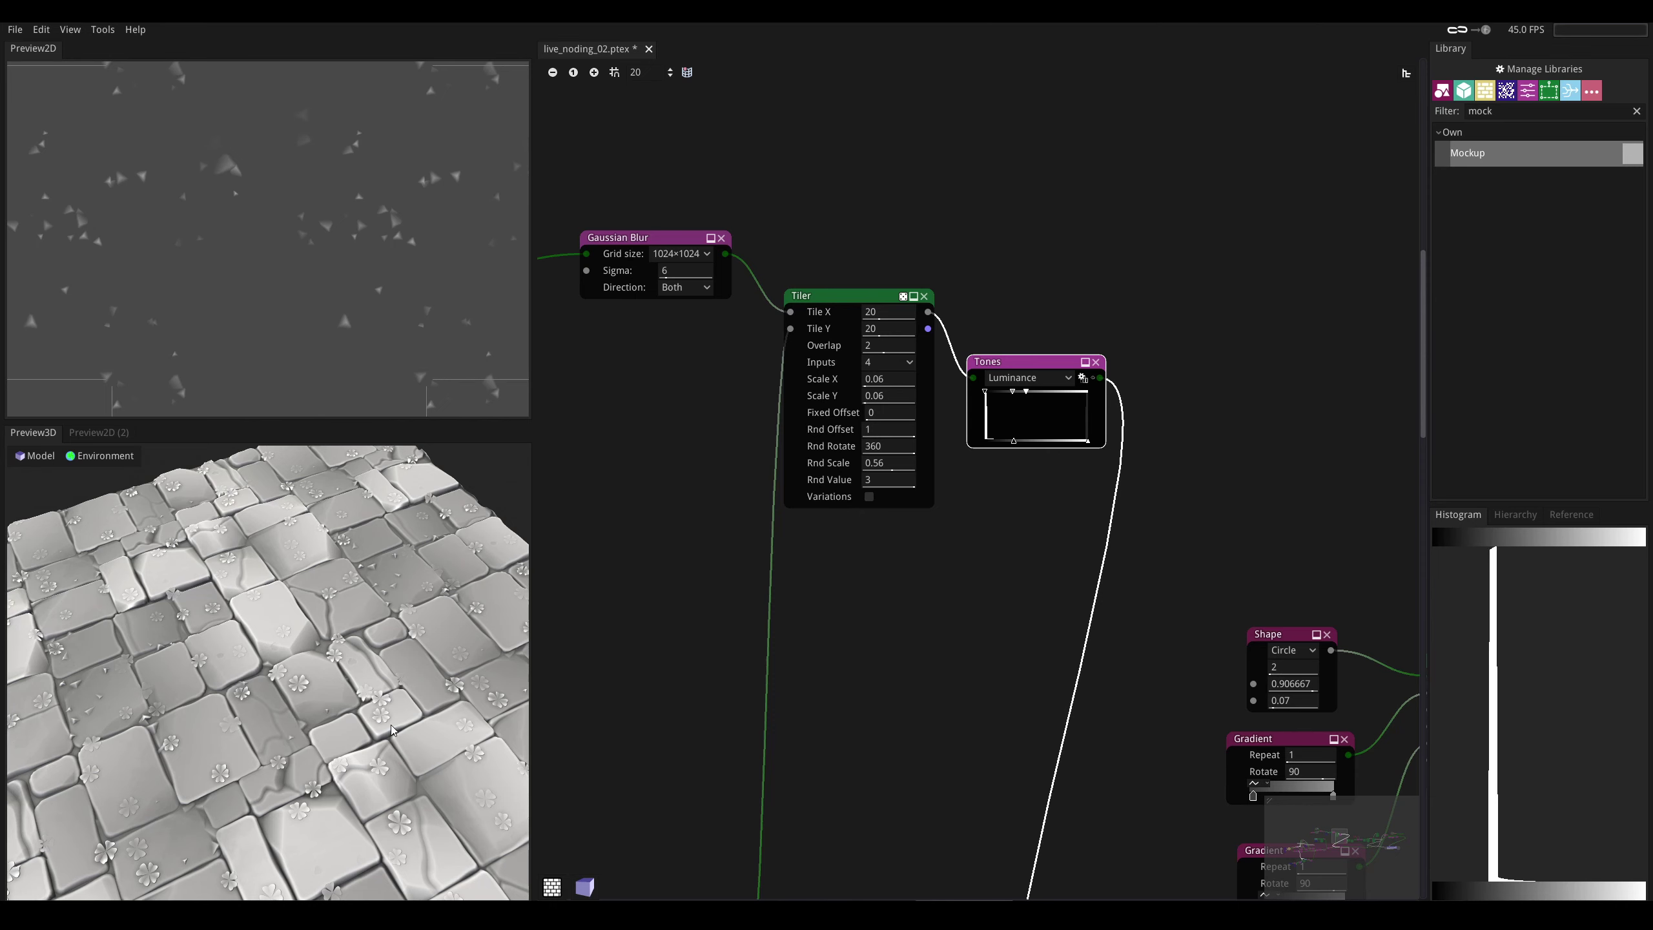
- Lower the output black level of the Tones node after the Tiler in small increments and check the stones on the paving
middle_click_drag(711, 548, 773, 531)
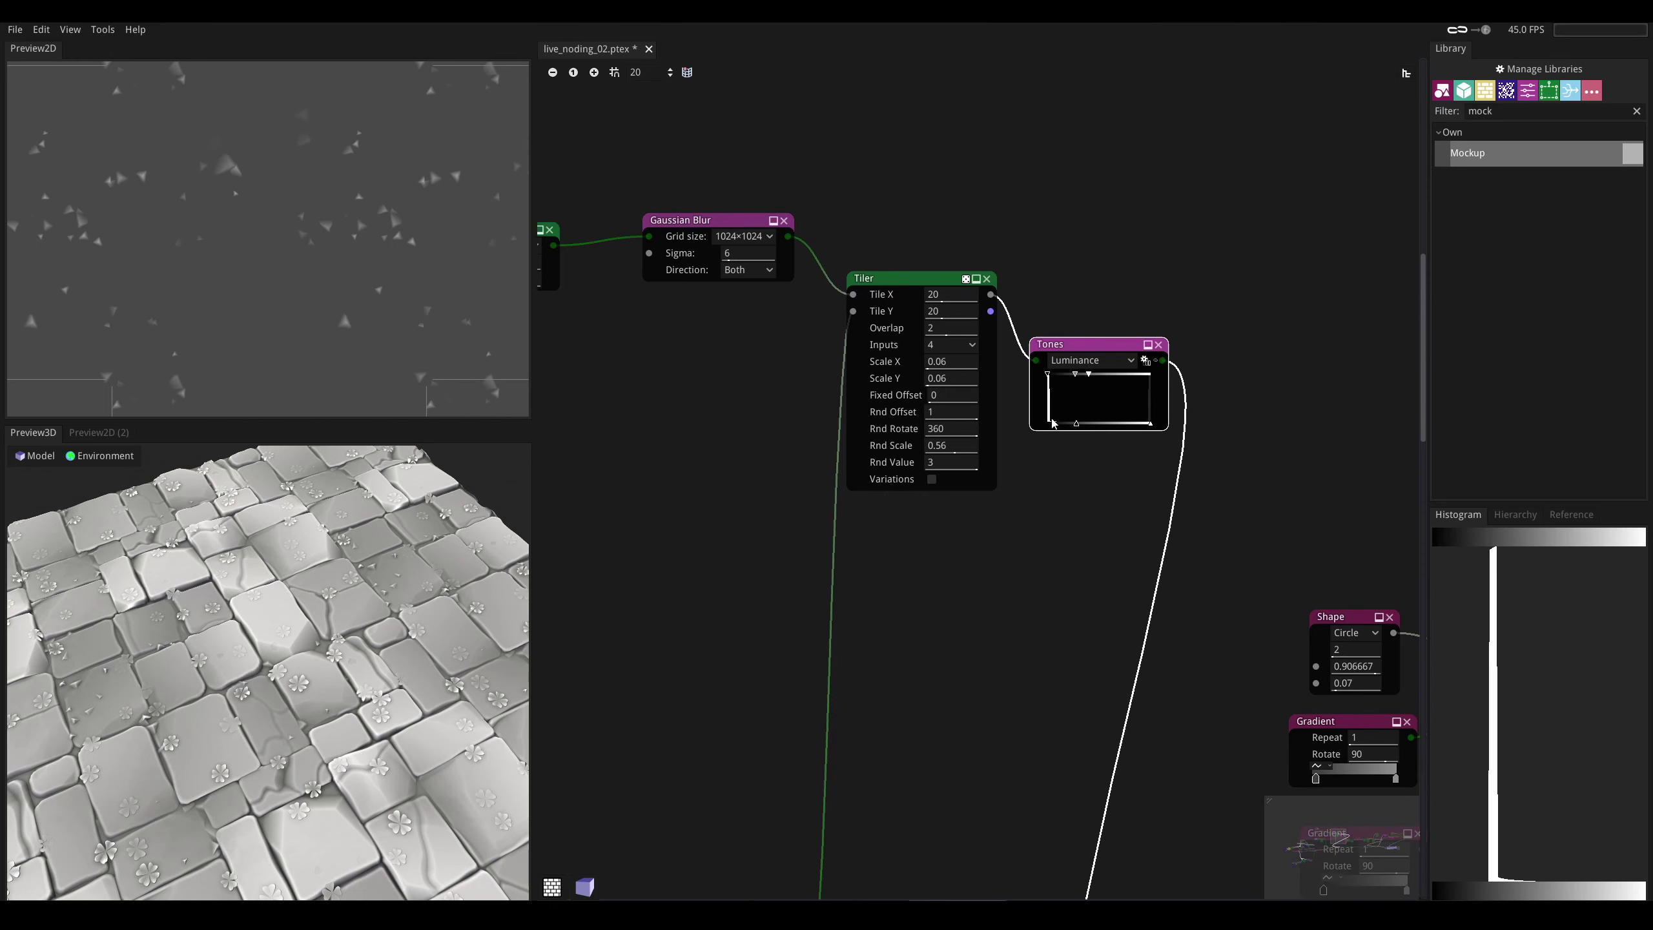
left_click_drag(1077, 426, 1069, 425)
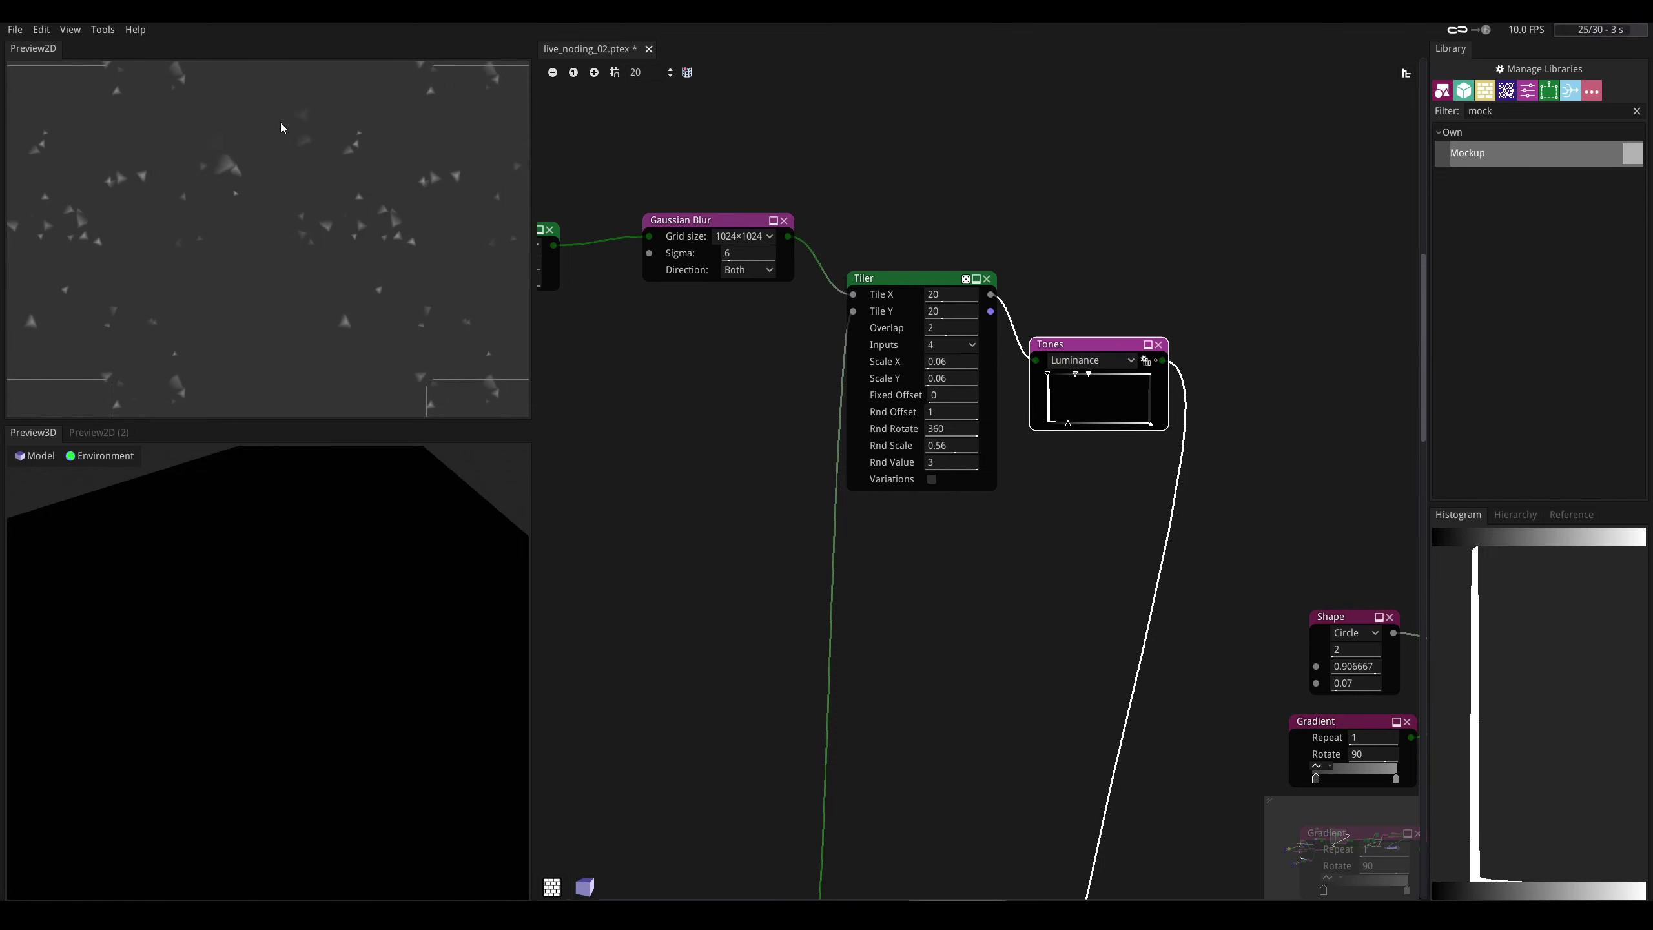
left_click_drag(338, 706, 309, 765)
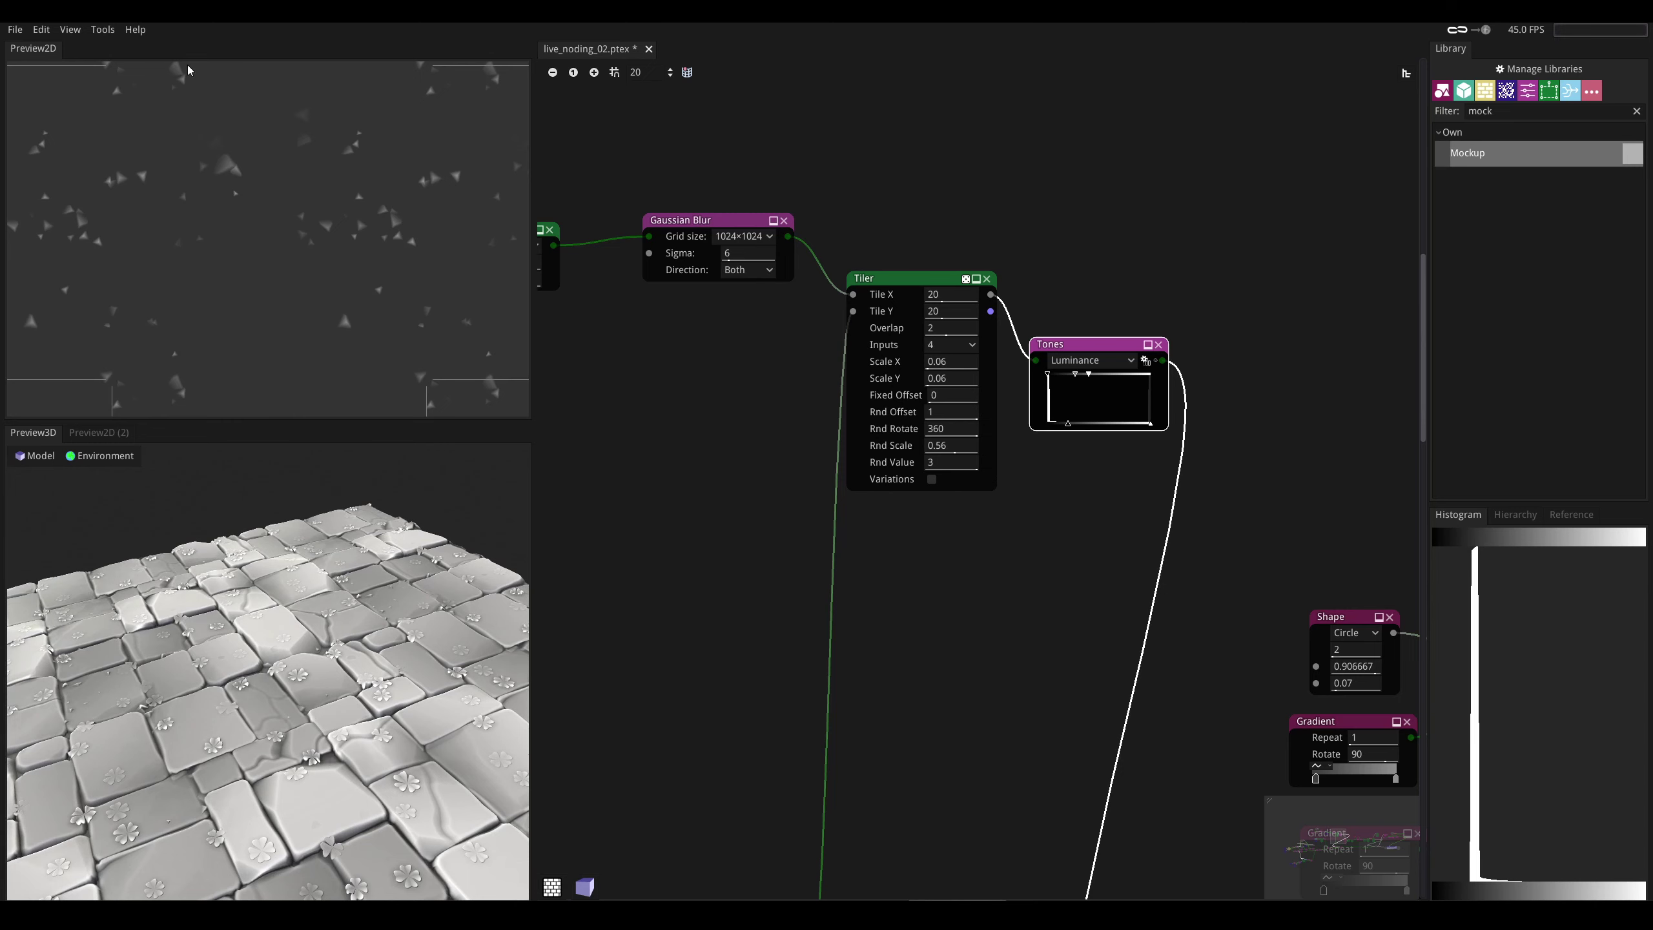
left_click_drag(416, 769, 310, 599)
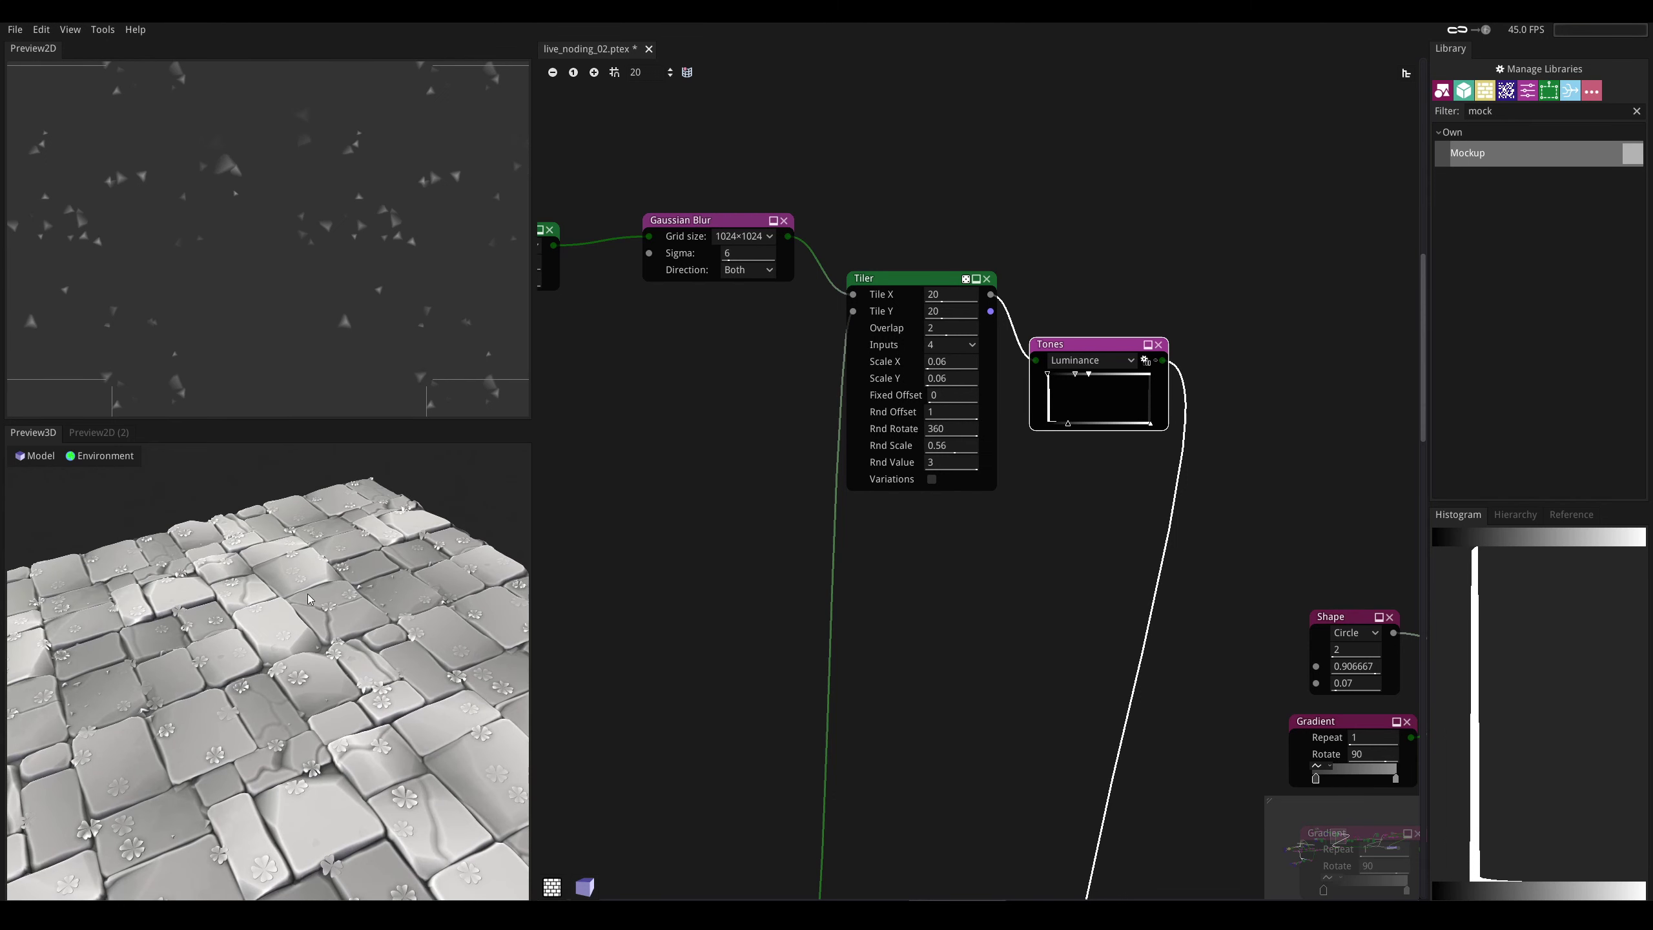
left_click_drag(1068, 424, 1064, 424)
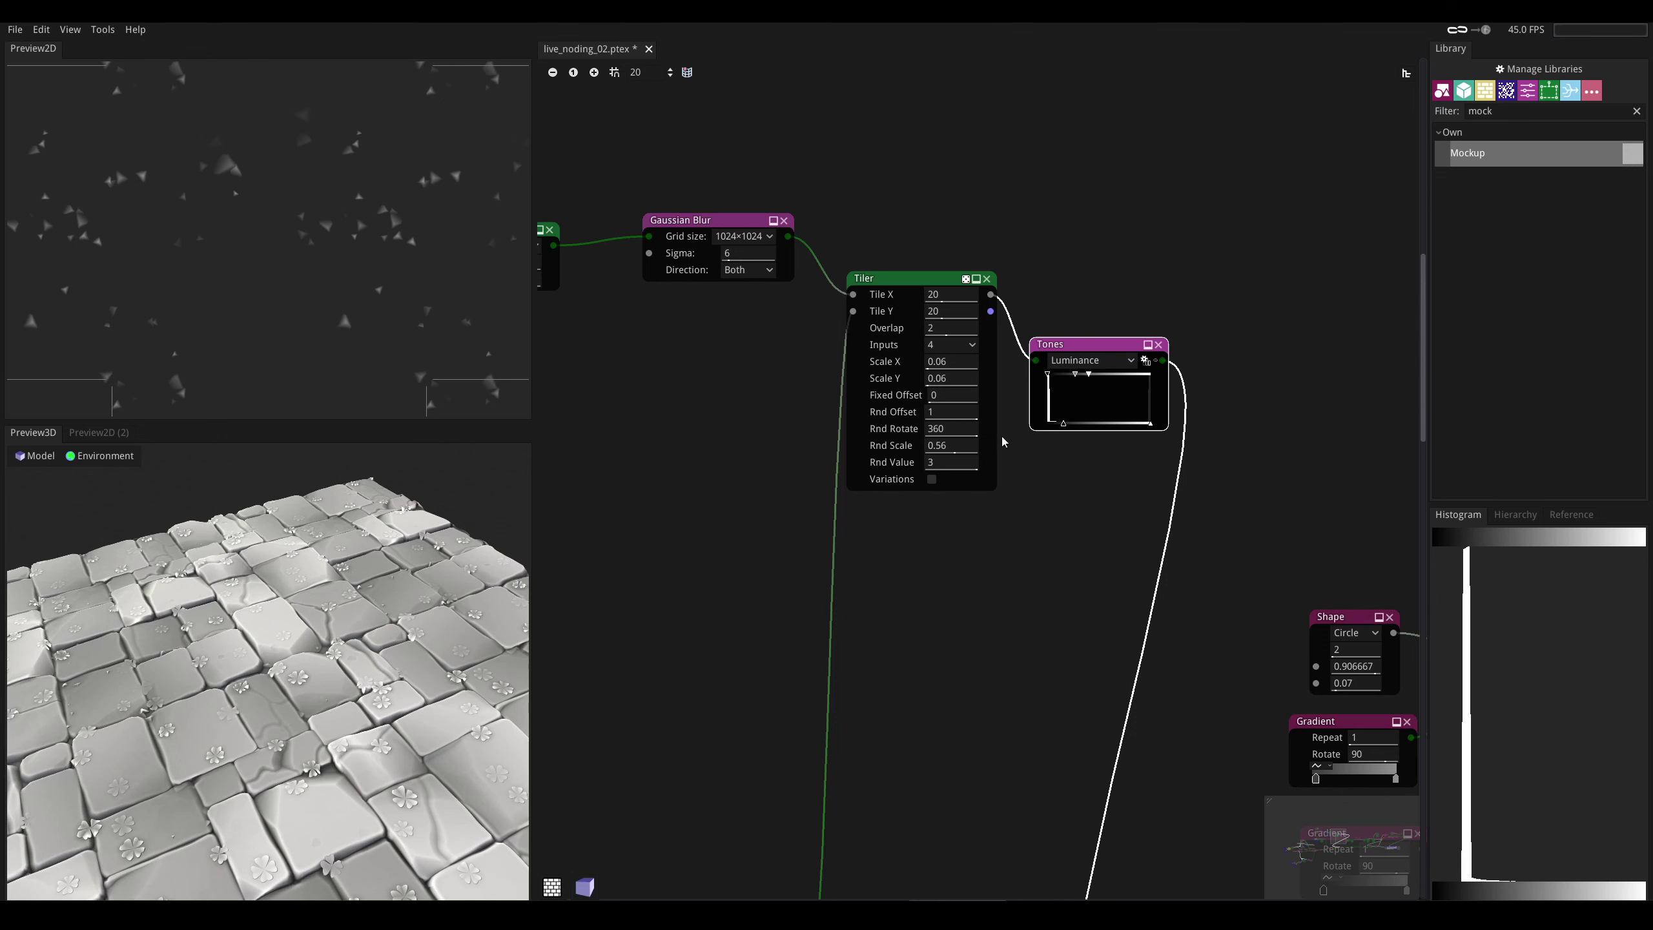
- Drop the Tones output black level to zero, lower its input white point, and inspect the scattered stones in 3D
middle_click_drag(810, 641, 821, 416)
middle_click_drag(749, 547, 763, 475)
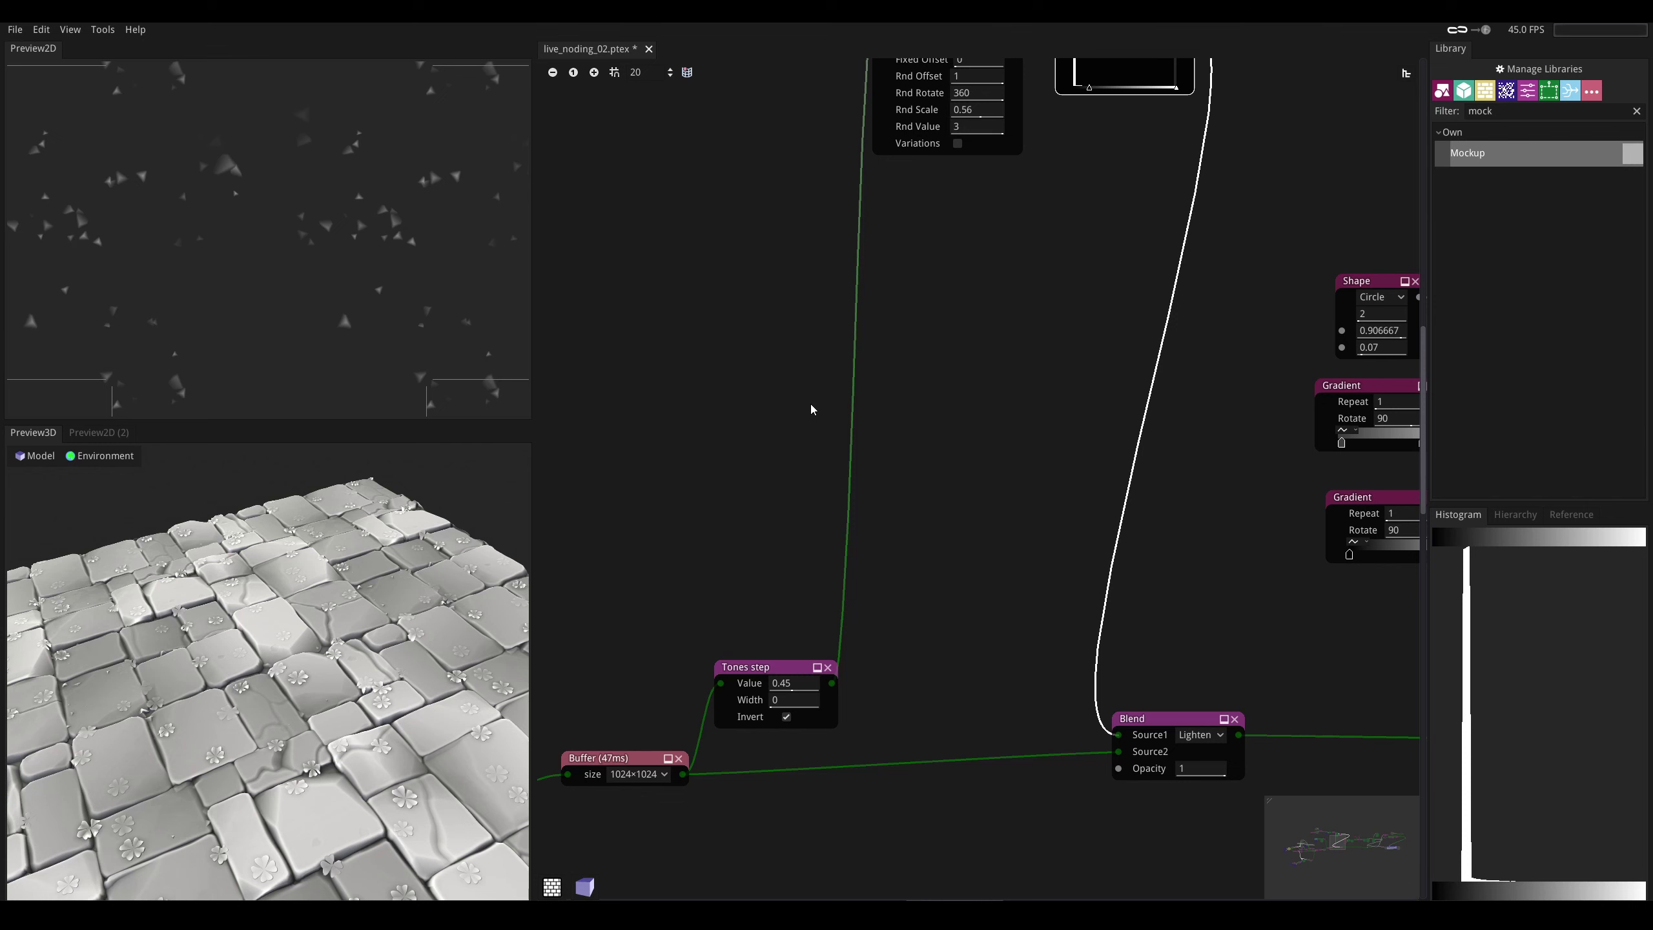
middle_click_drag(910, 299, 818, 496)
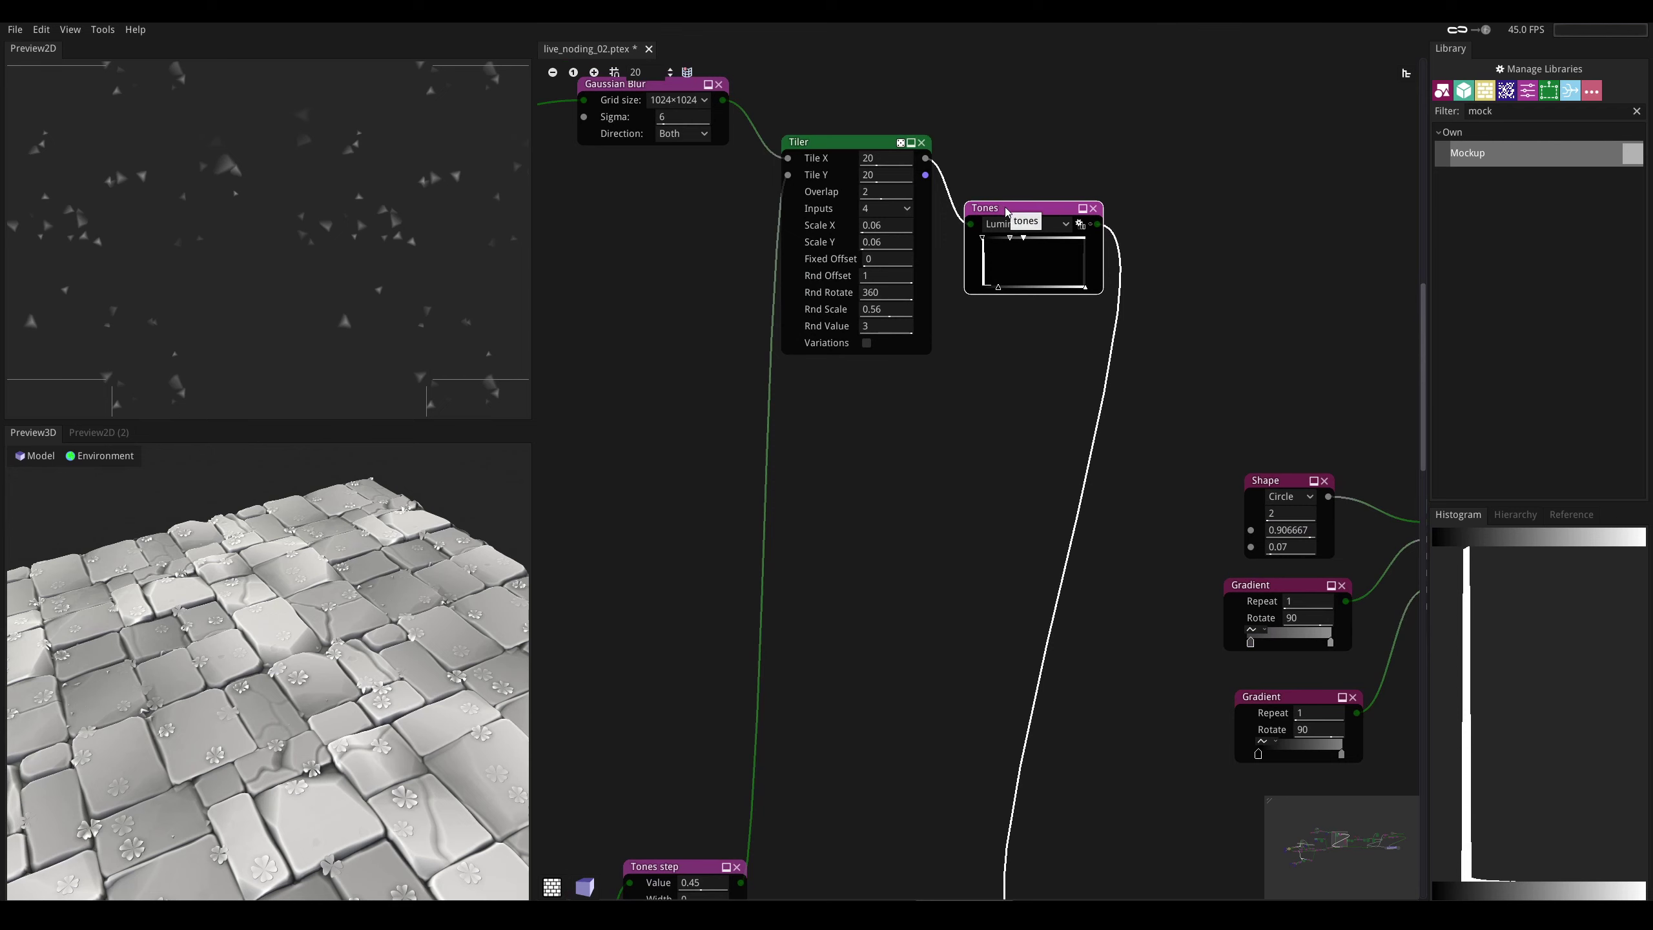
left_click_drag(998, 290, 964, 291)
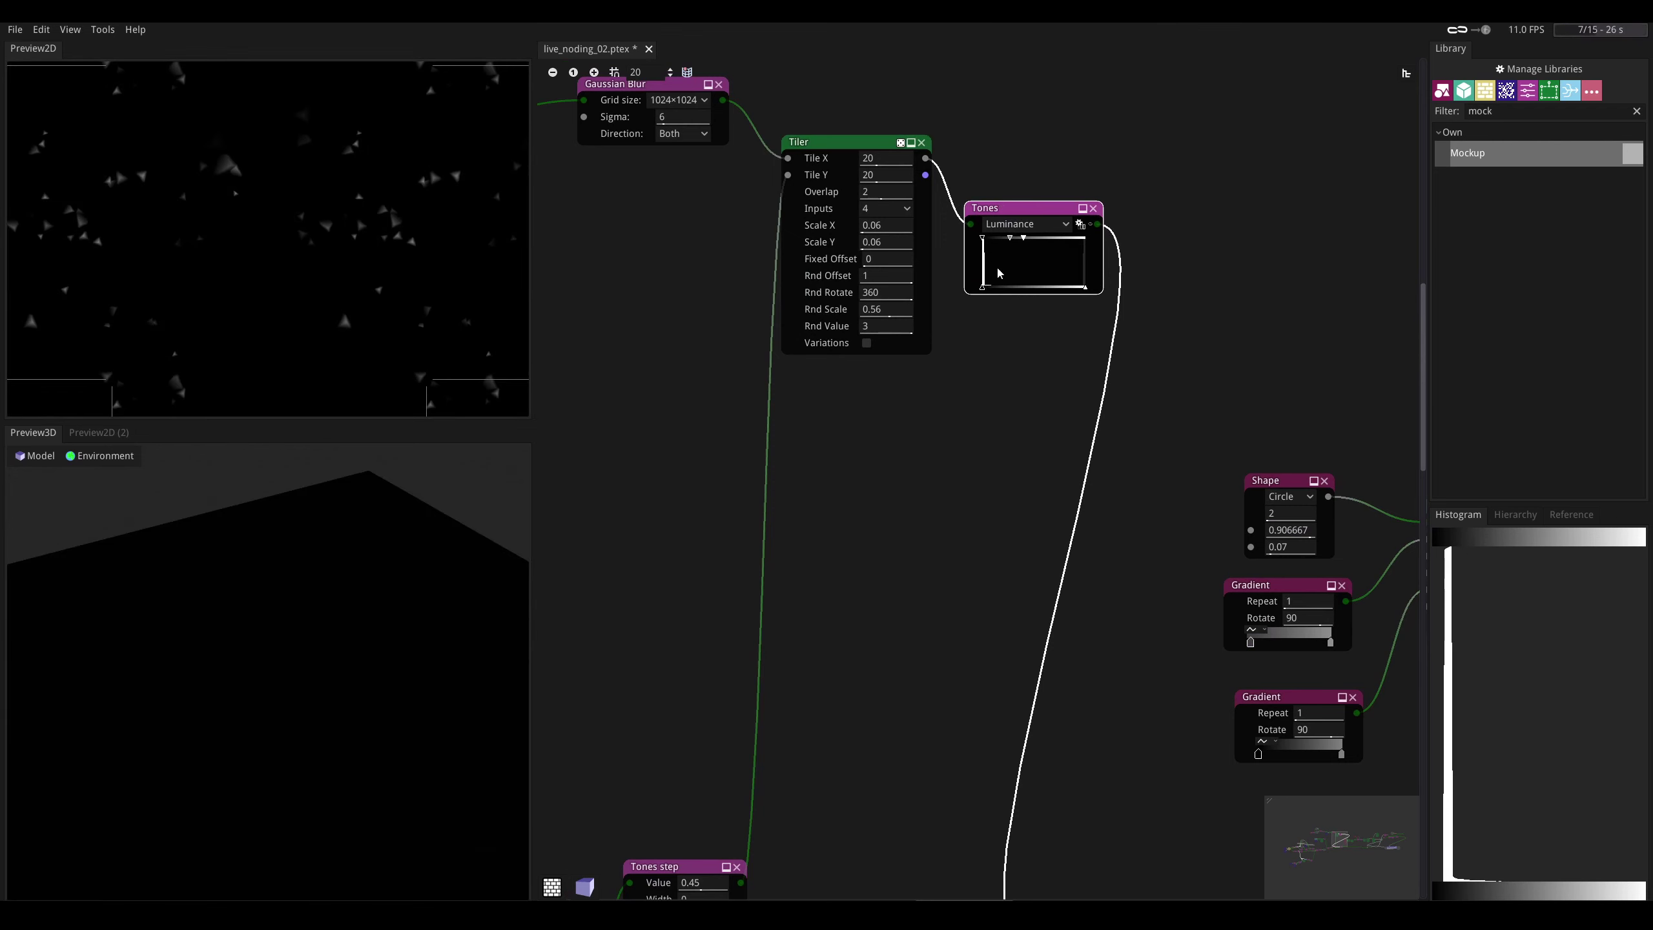
left_click_drag(1007, 239, 1009, 238)
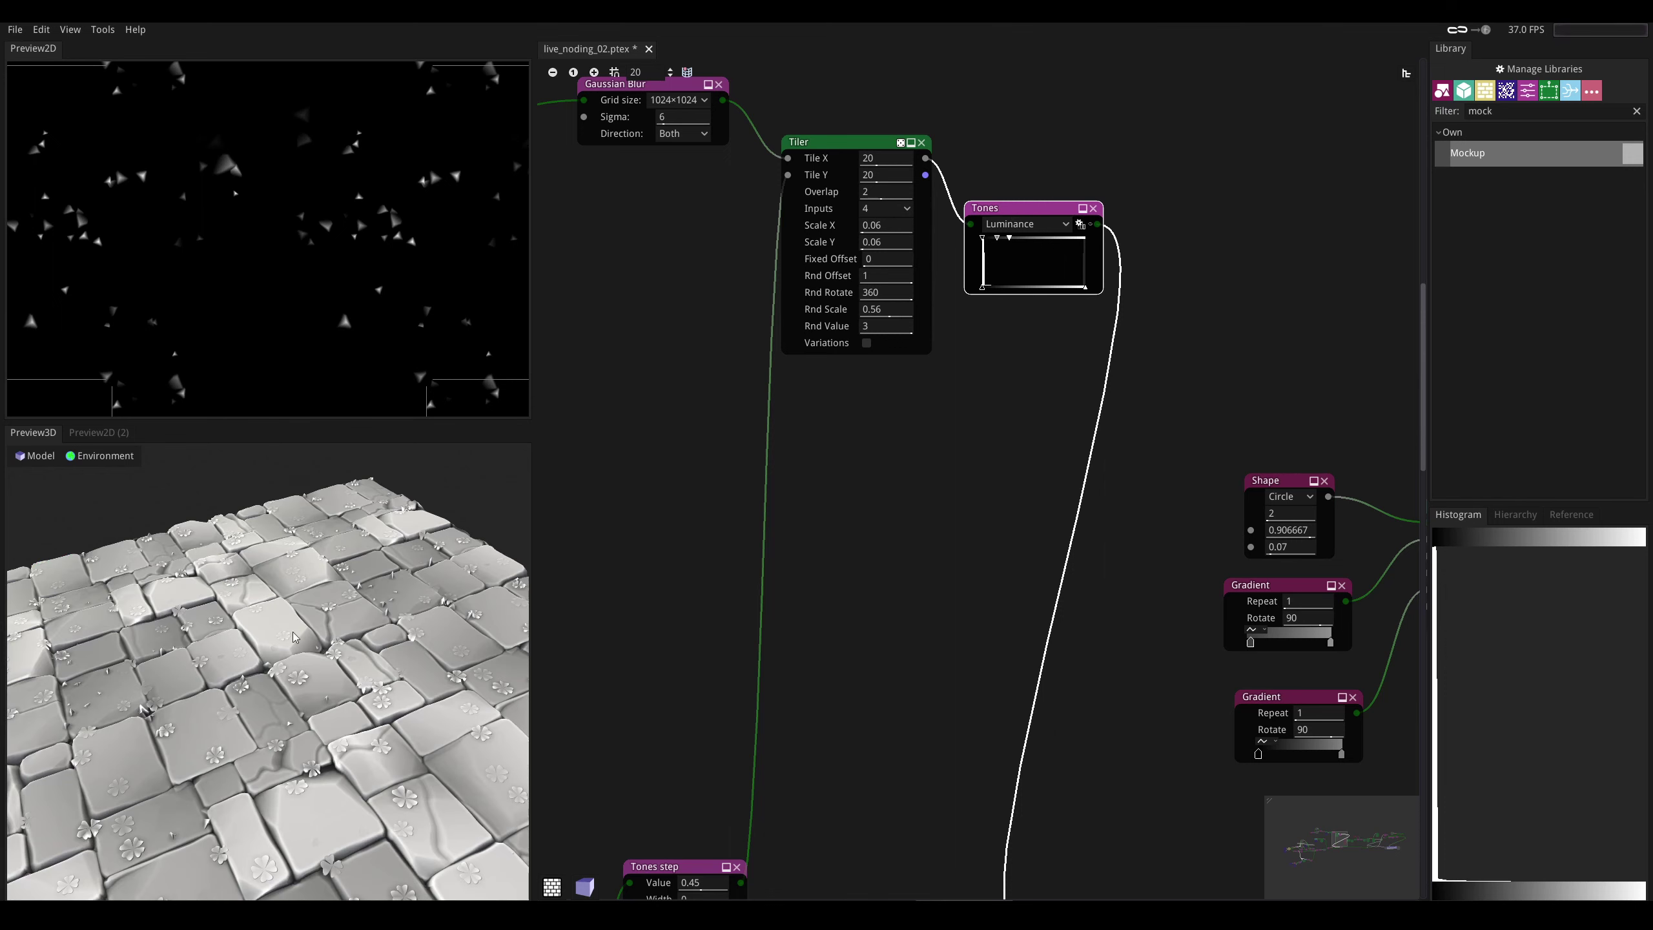
left_click_drag(293, 632, 355, 658)
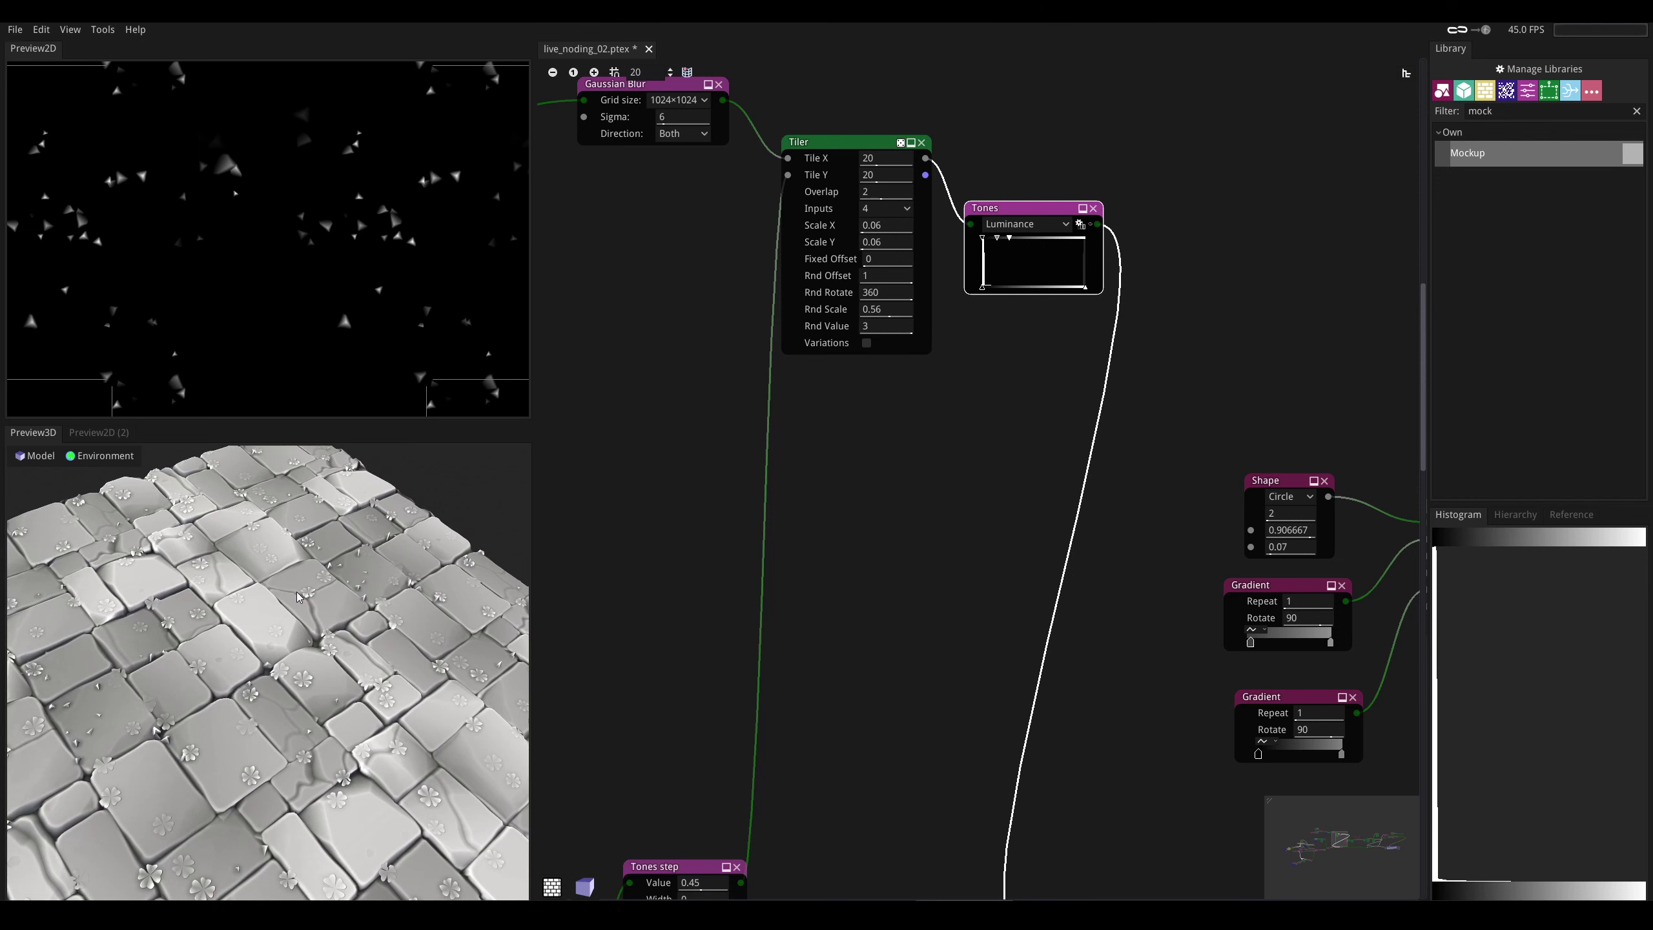
- Preview the outputs of the Tones step mask and the Buffer node in 2D
middle_click_drag(803, 643, 926, 352)
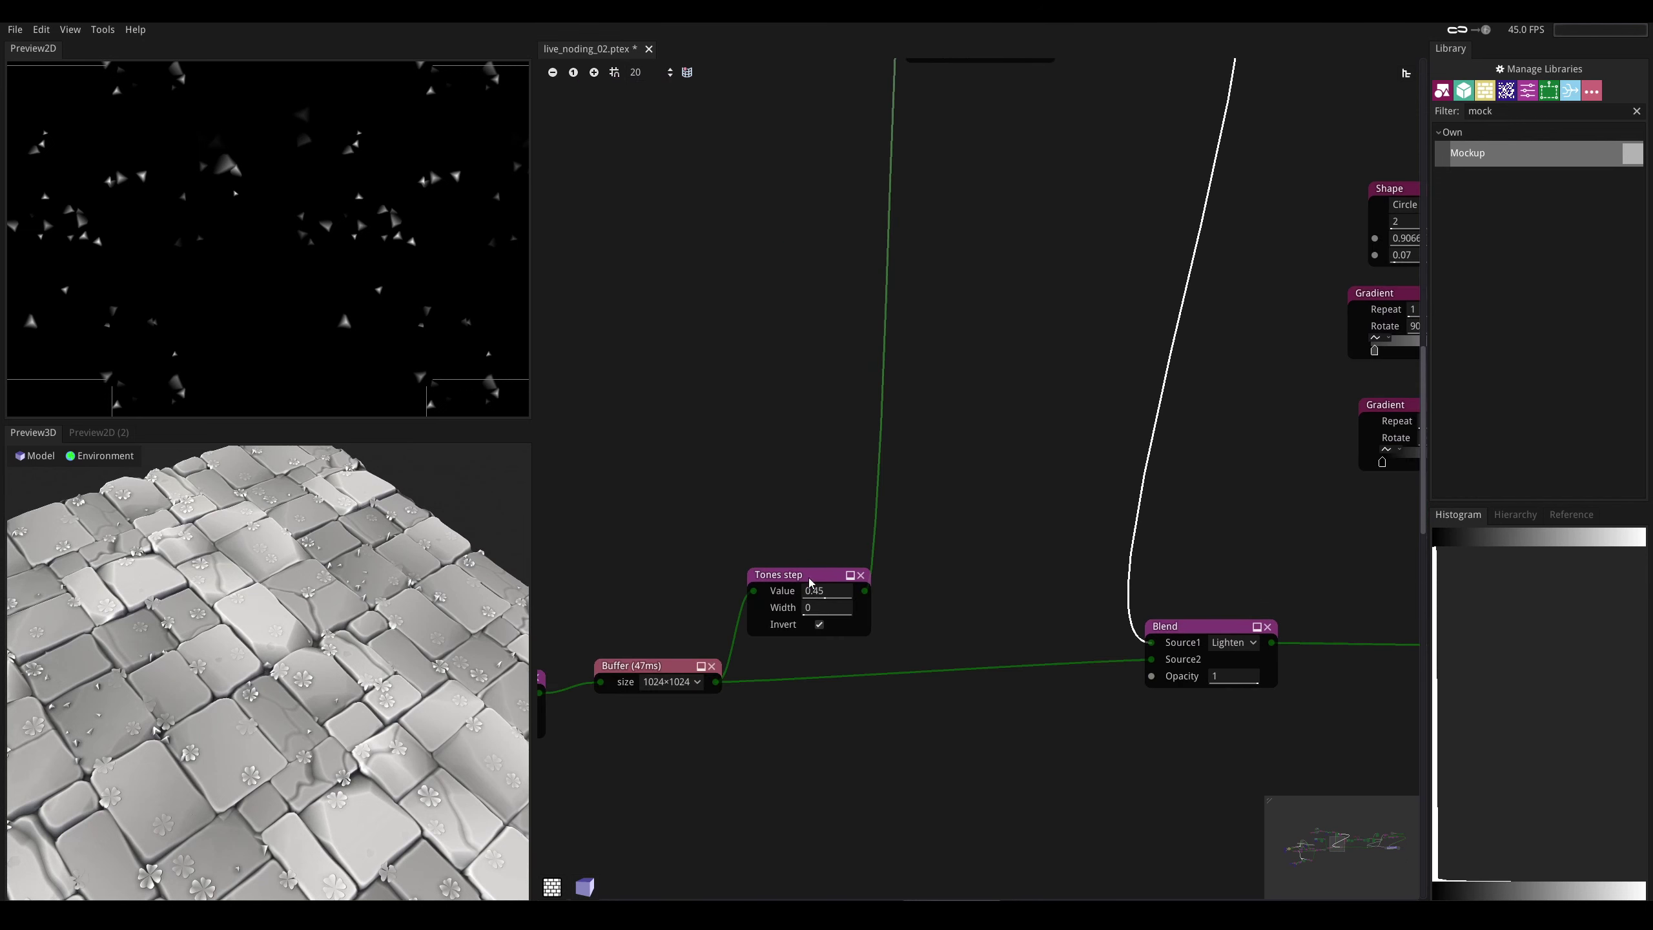
left_click_drag(788, 585, 785, 574)
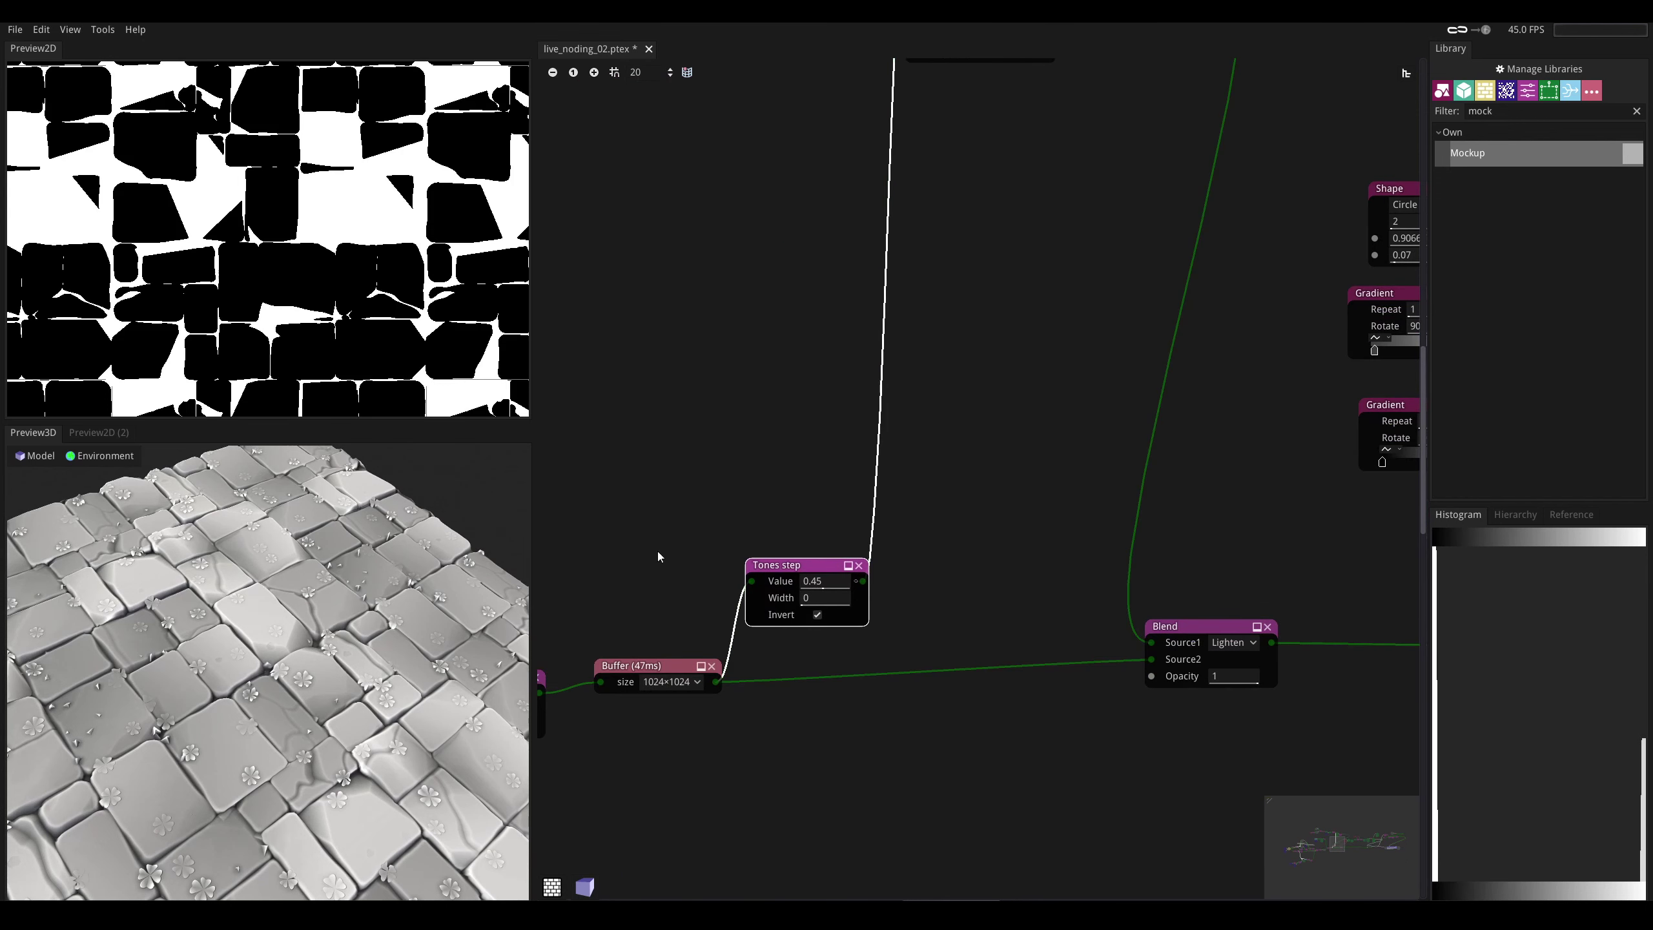
left_click(637, 669)
middle_click_drag(857, 381, 844, 406)
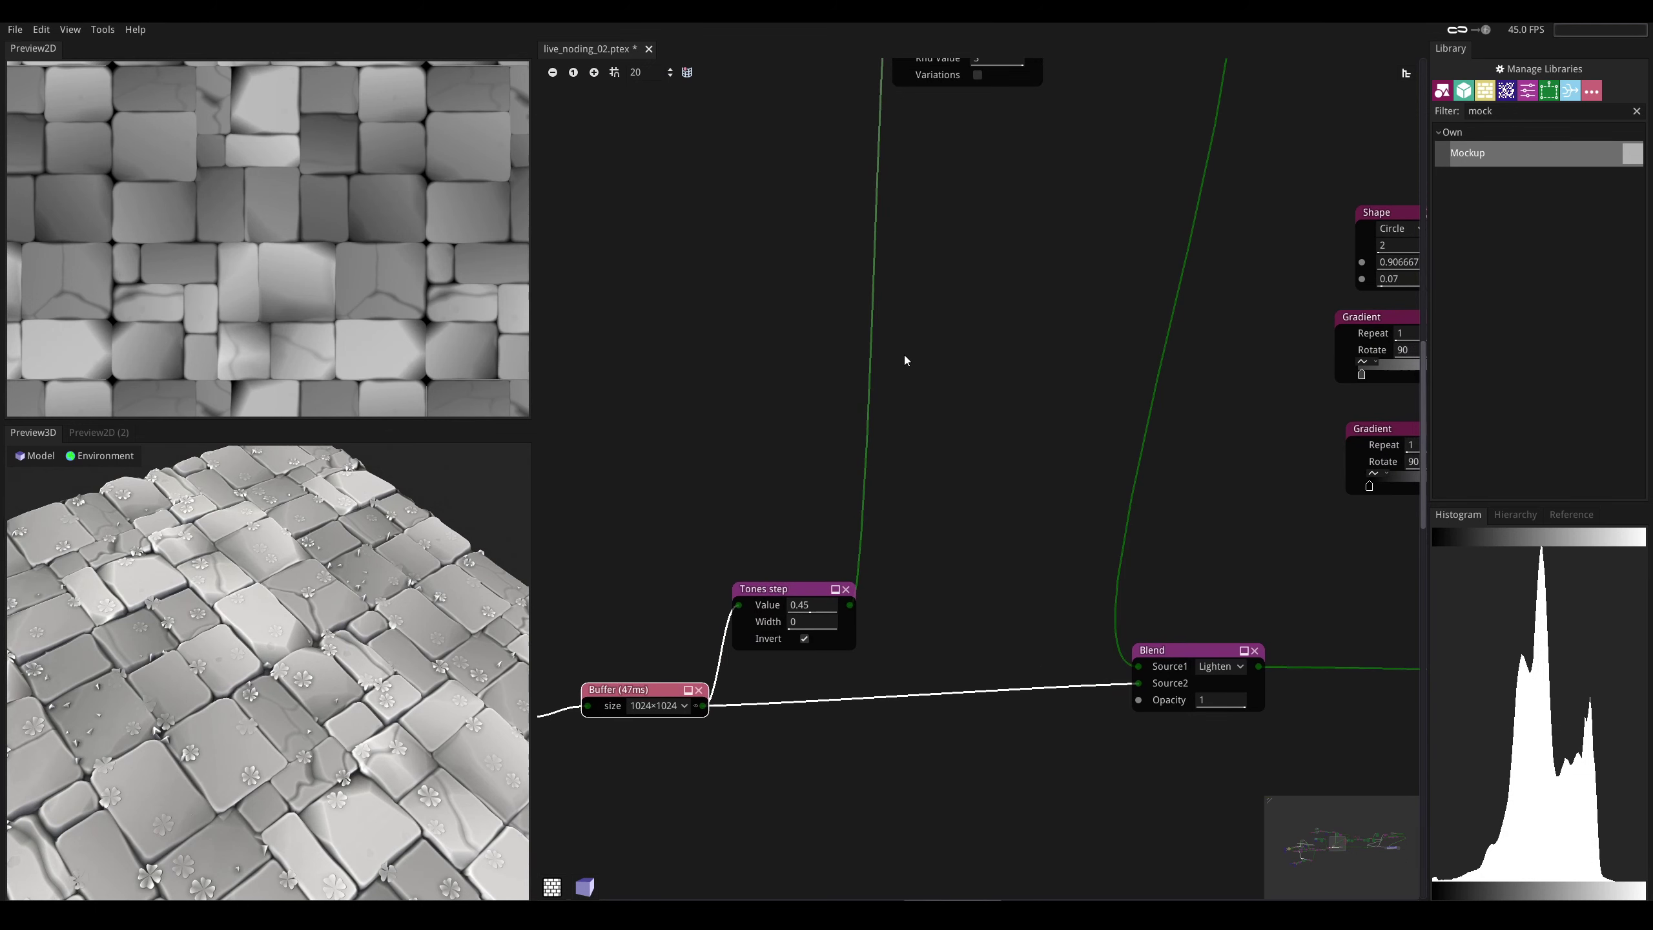
mouse_move(904, 359)
middle_mouse_down()
mouse_move(863, 486)
mouse_move(878, 464)
middle_mouse_up()
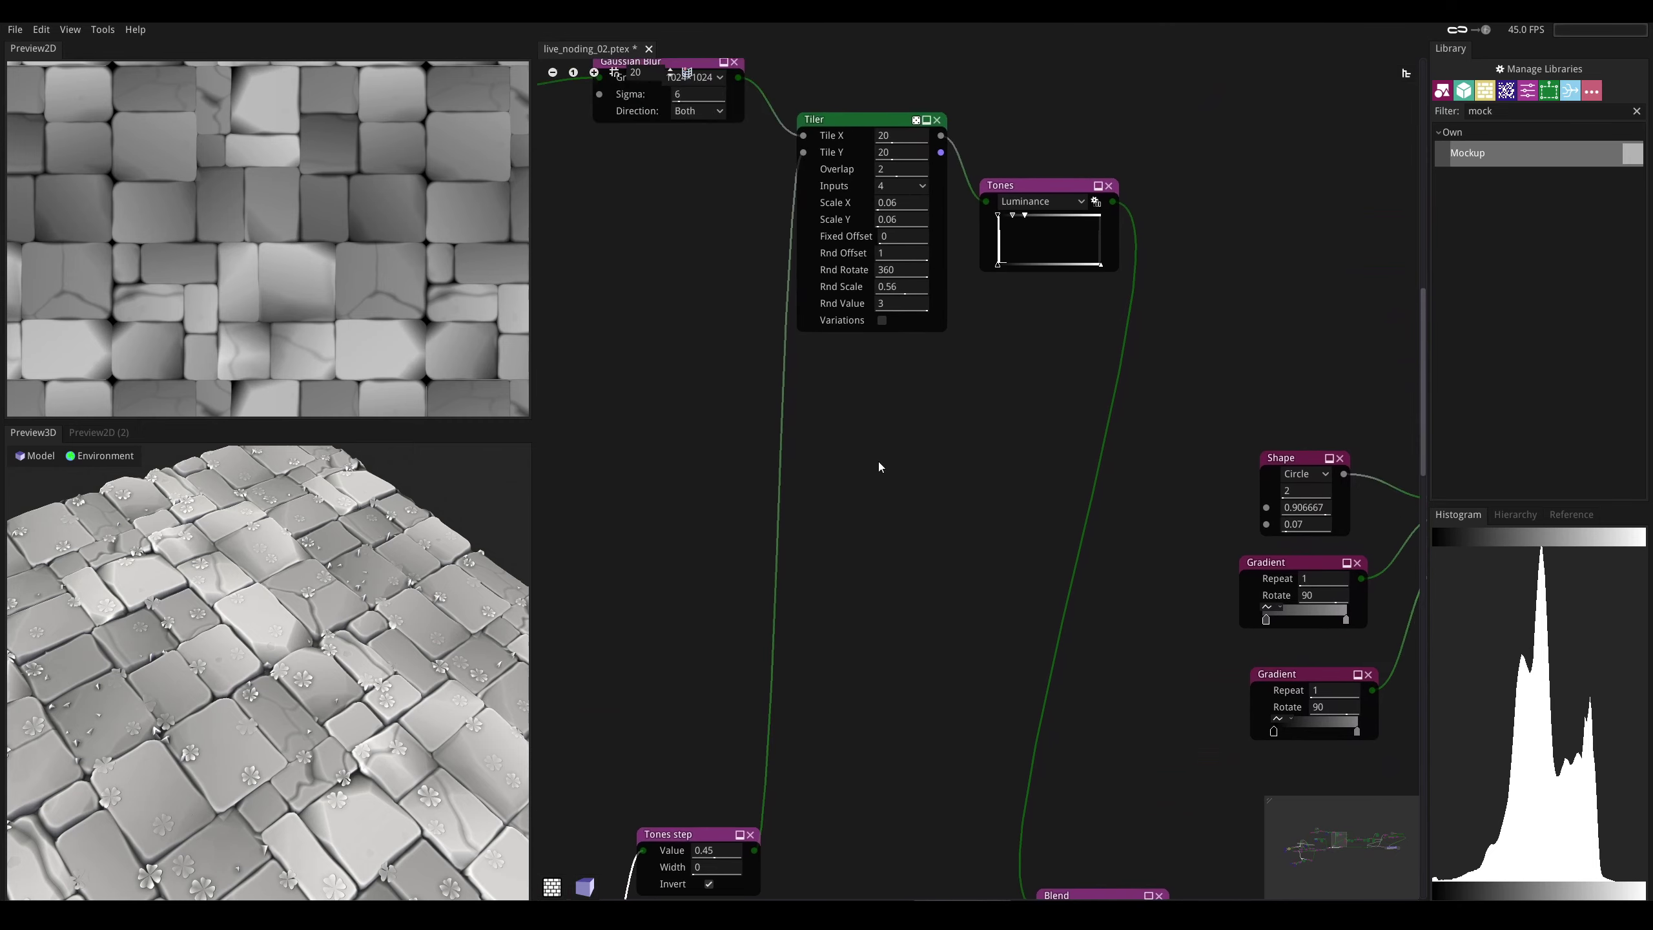
middle_click_drag(999, 250, 957, 357)
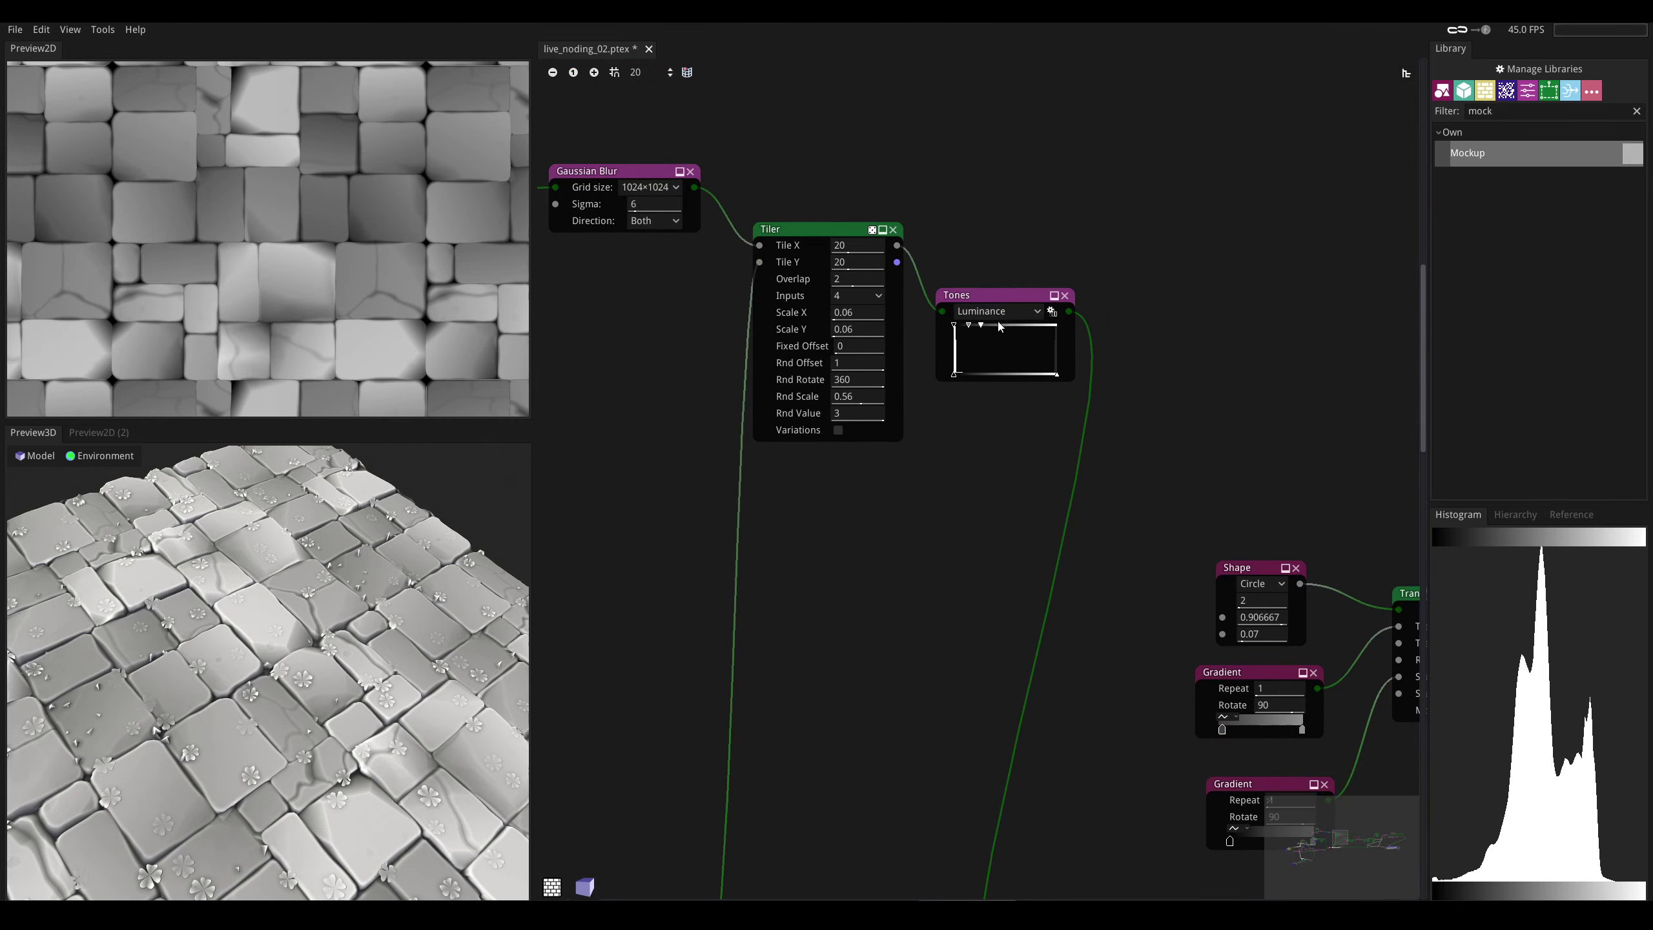
- Raise the input white point and the output black level of the Tones node that follows the scattered-stone Tiler
mouse_move(981, 324)
left_mouse_down()
mouse_move(998, 324)
mouse_move(980, 324)
mouse_move(978, 375)
left_mouse_up()
left_click(986, 375)
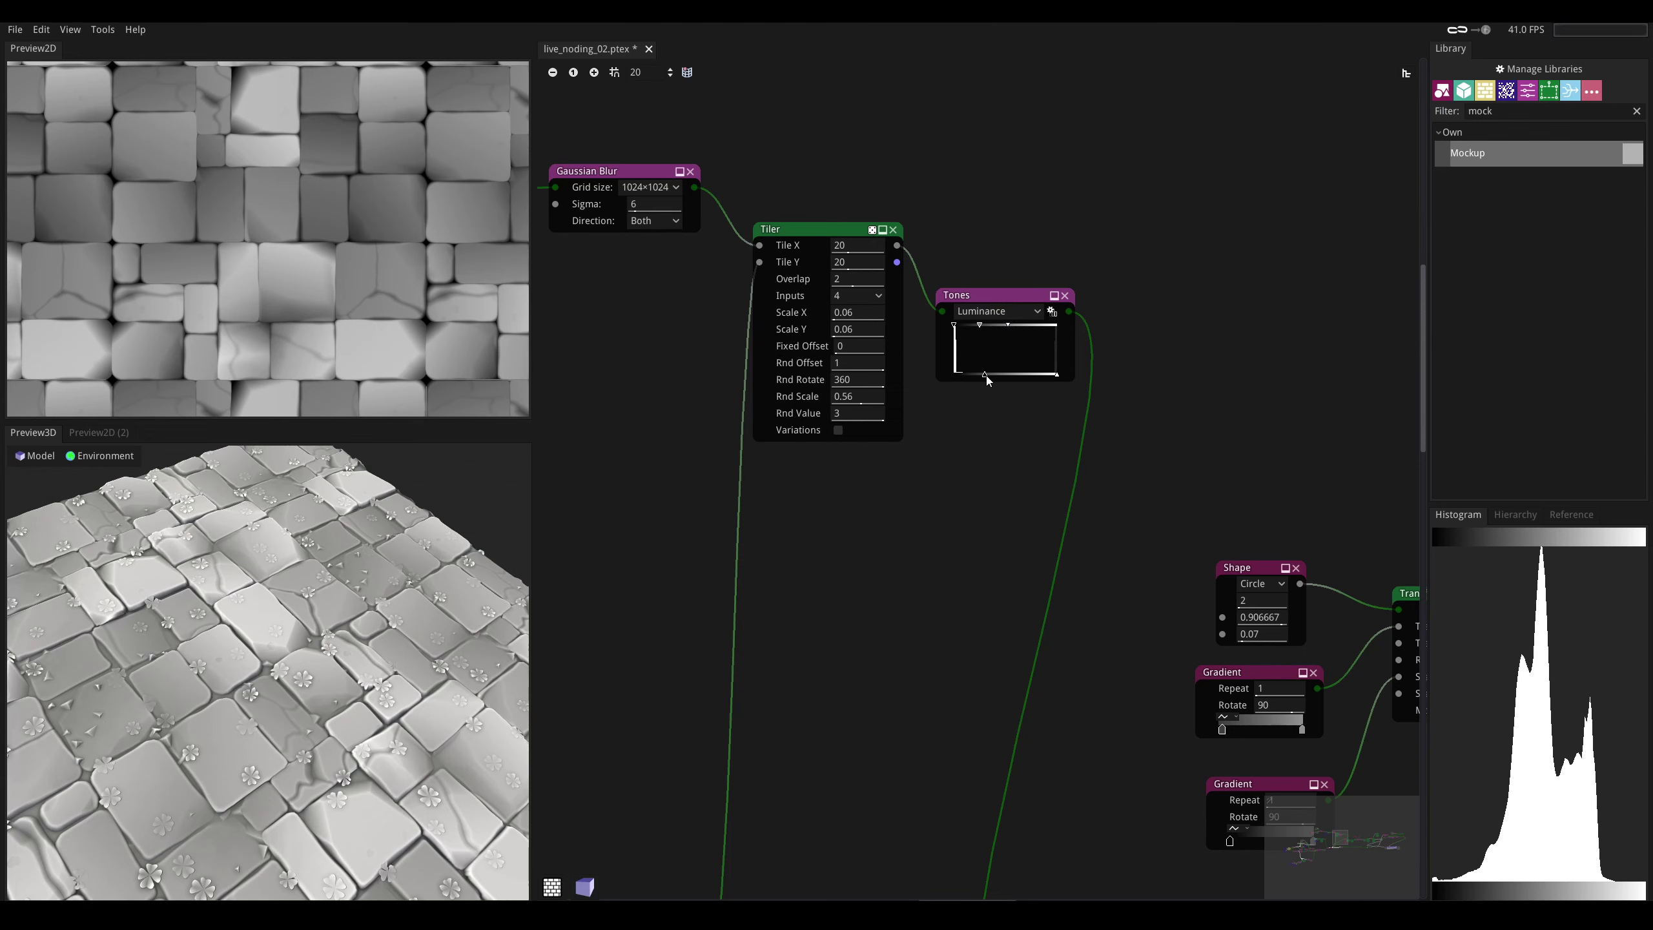
left_click_drag(987, 377, 983, 376)
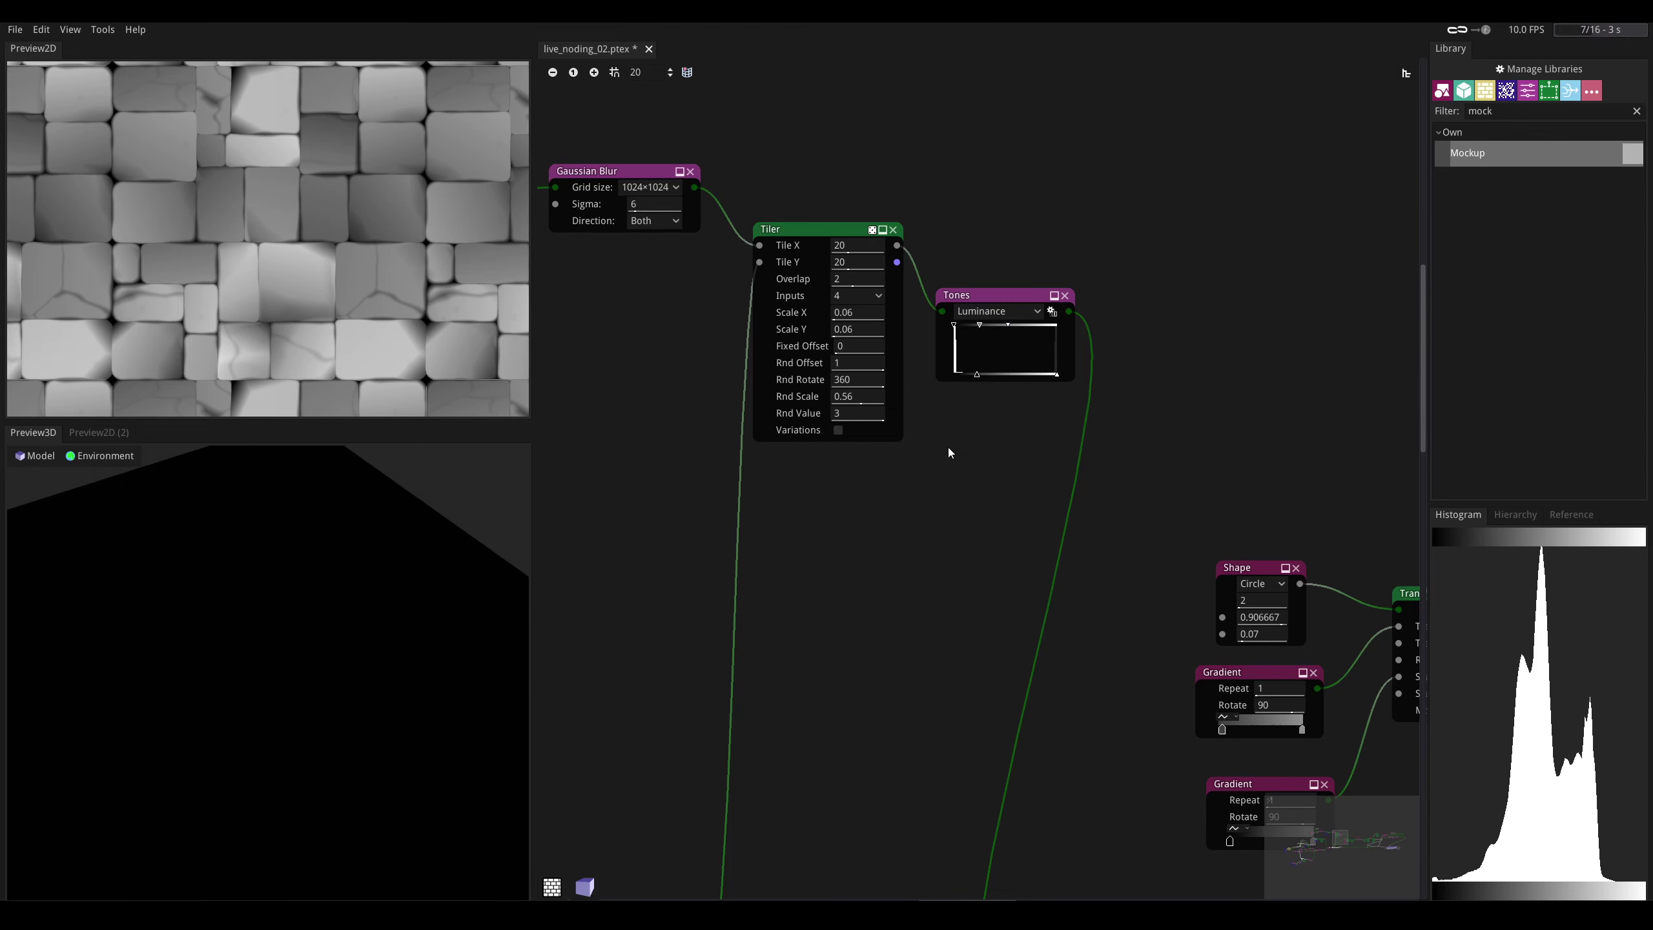
- Examine how the Tiler, Tones, Tones step and Buffer nodes connect to the Lighten Blend of the scattered stones
middle_click_drag(820, 635, 898, 476)
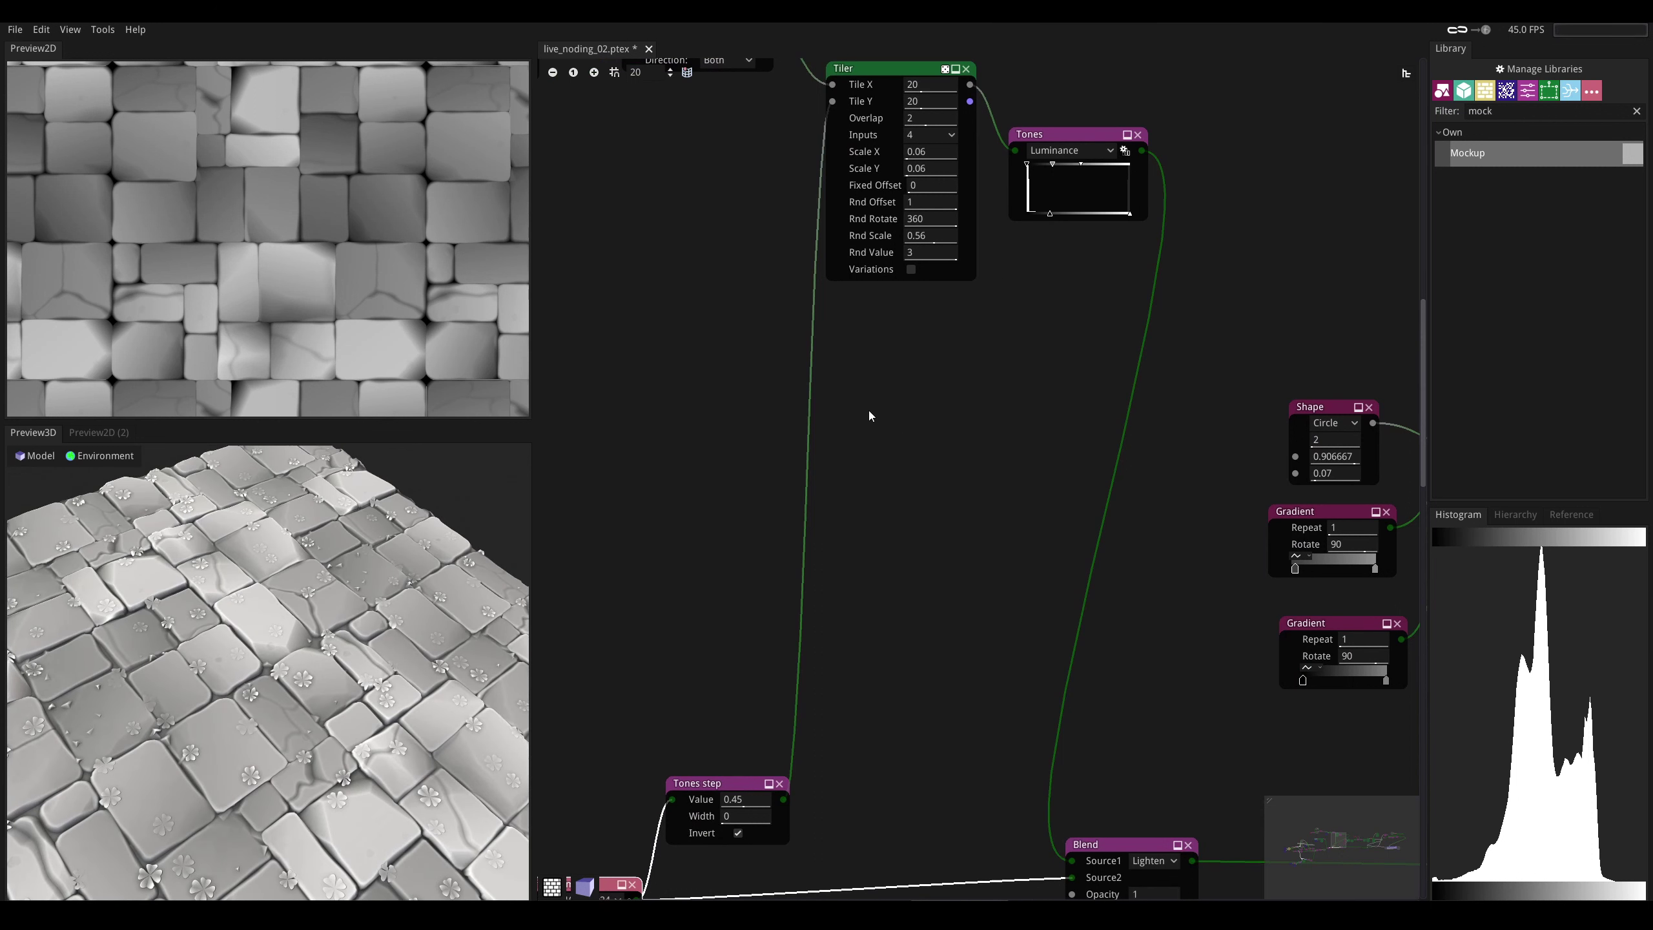
middle_click_drag(869, 412, 813, 501)
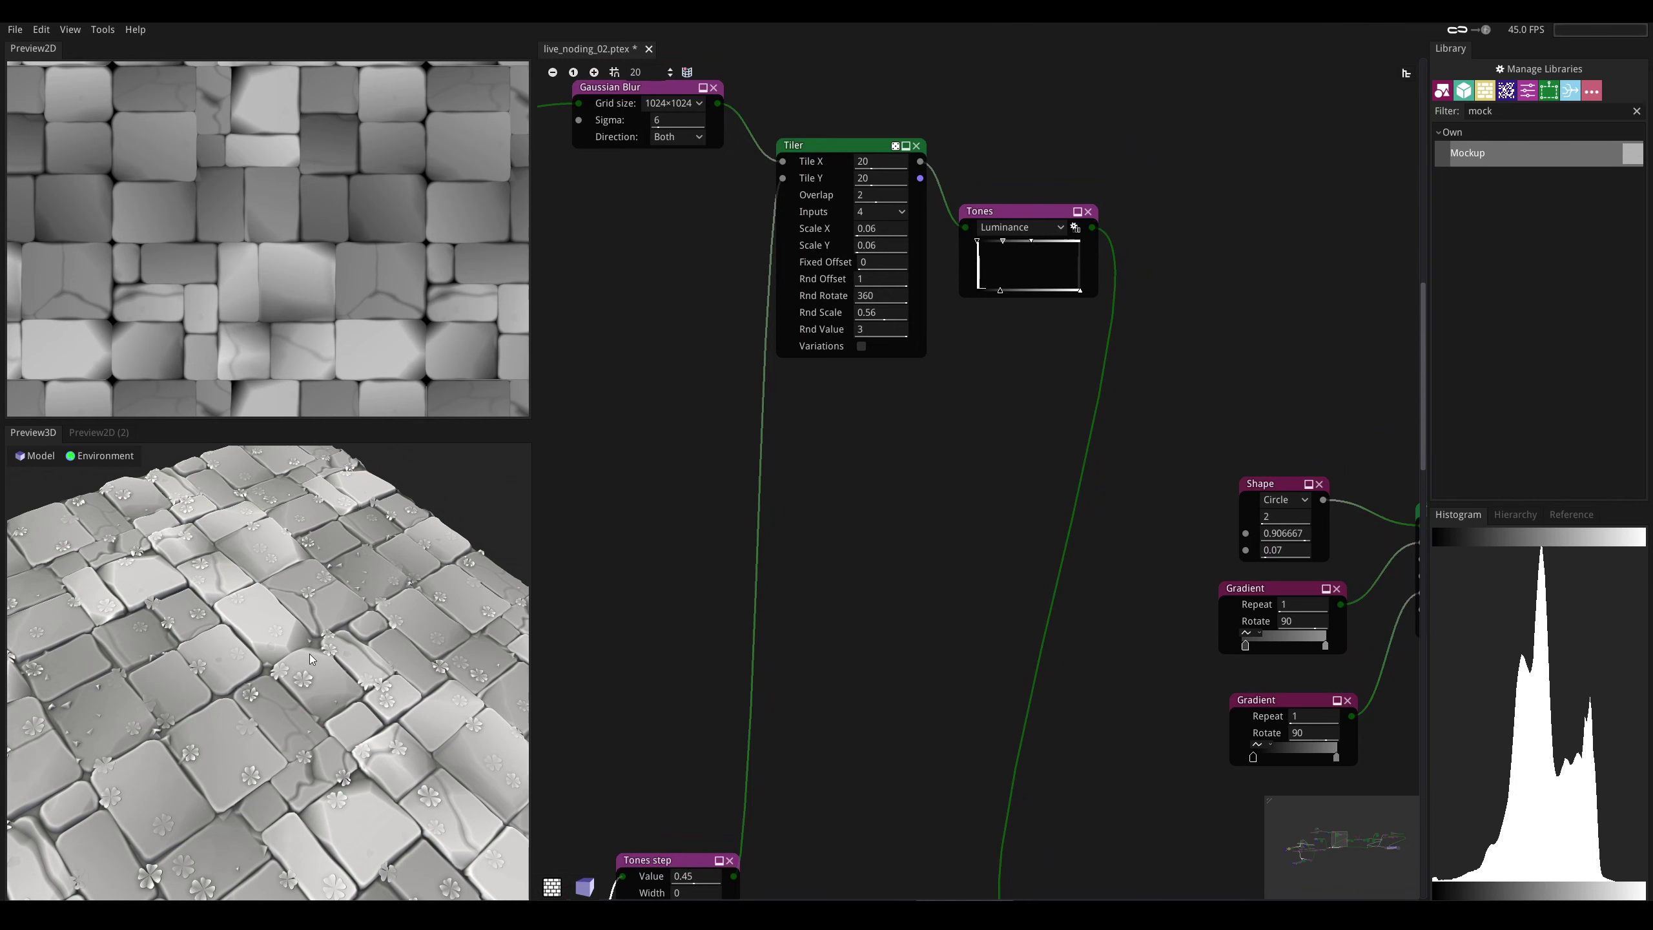
middle_click_drag(824, 761, 901, 550)
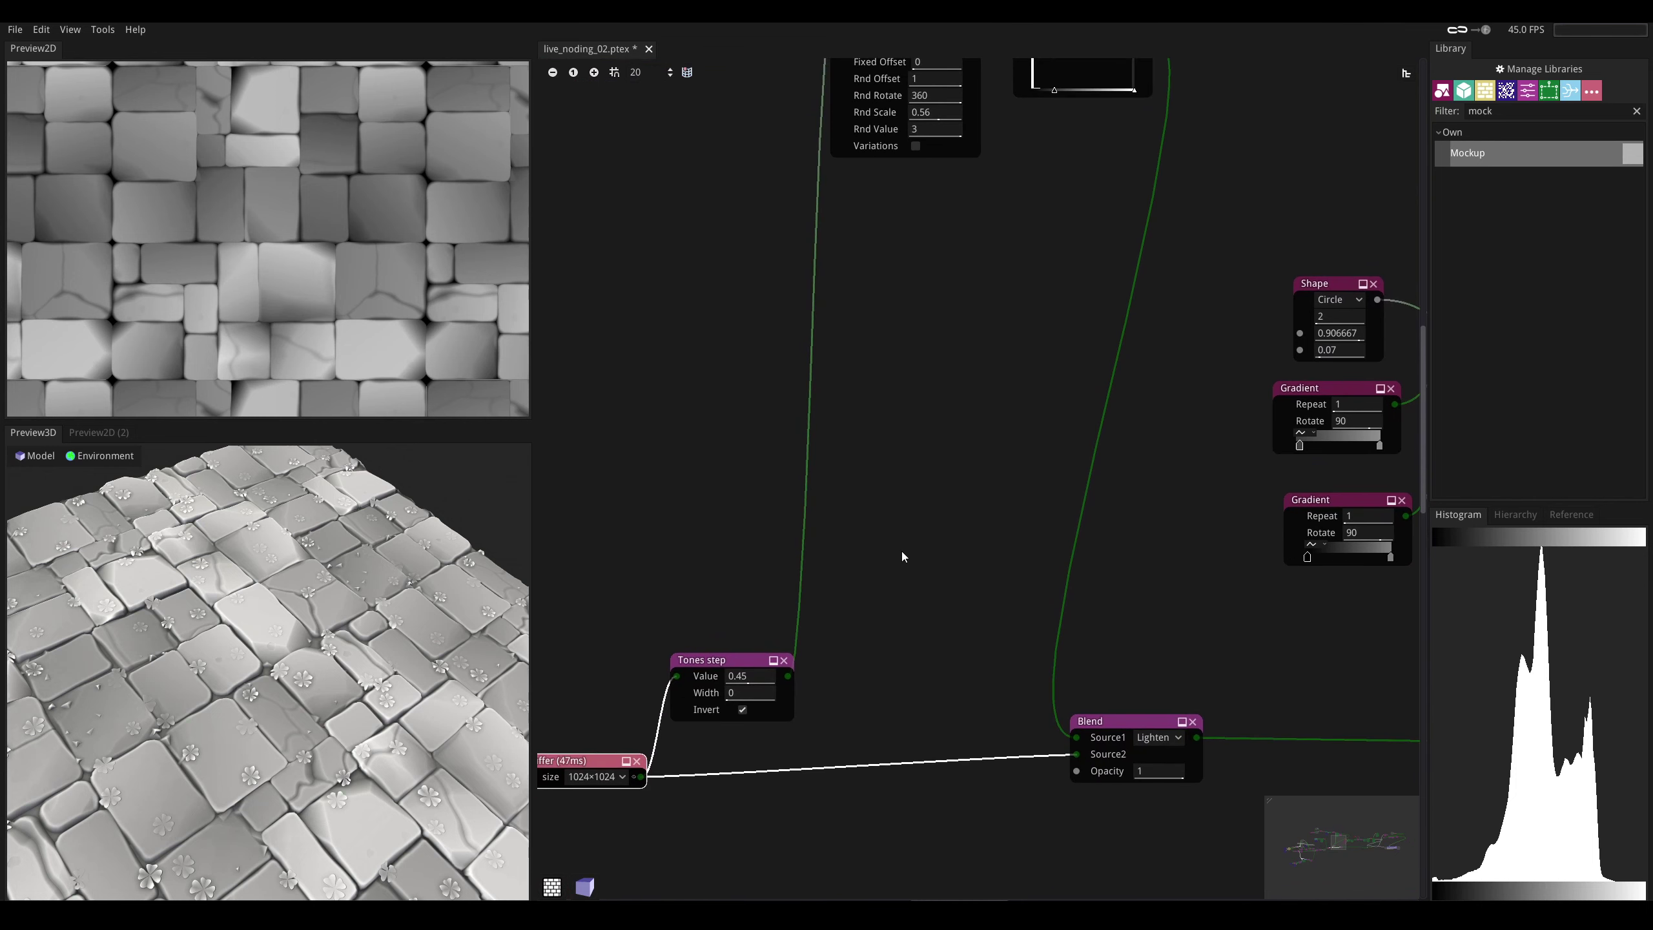
middle_click_drag(962, 327, 887, 641)
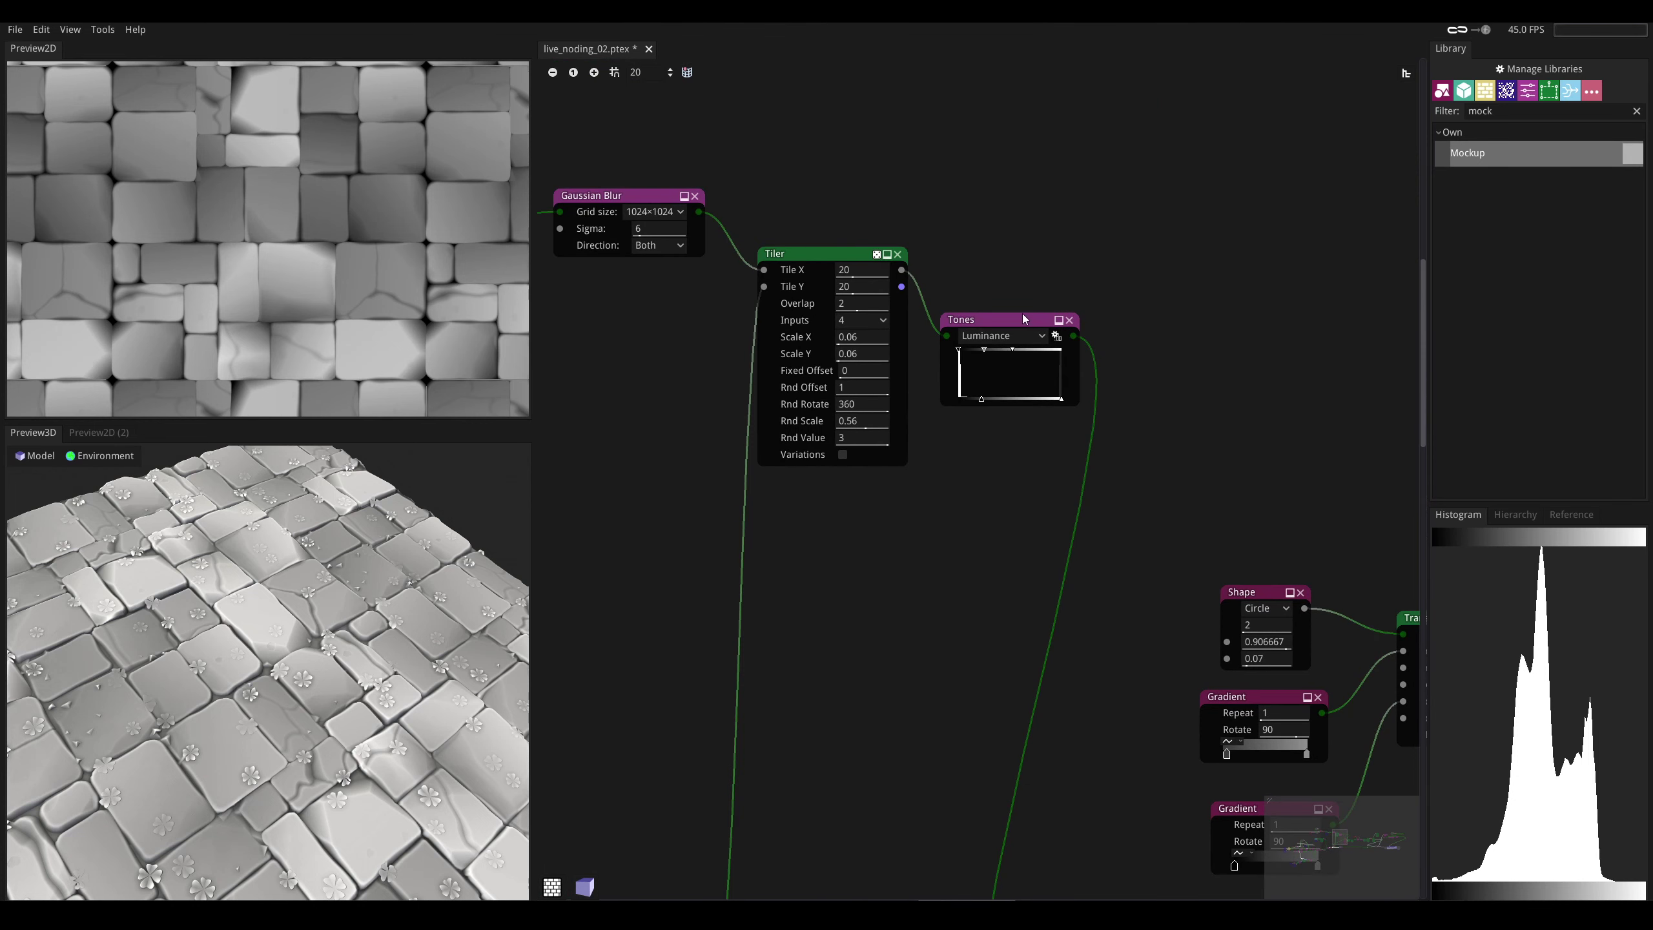
middle_click_drag(644, 661, 781, 464)
middle_click_drag(744, 590, 770, 448)
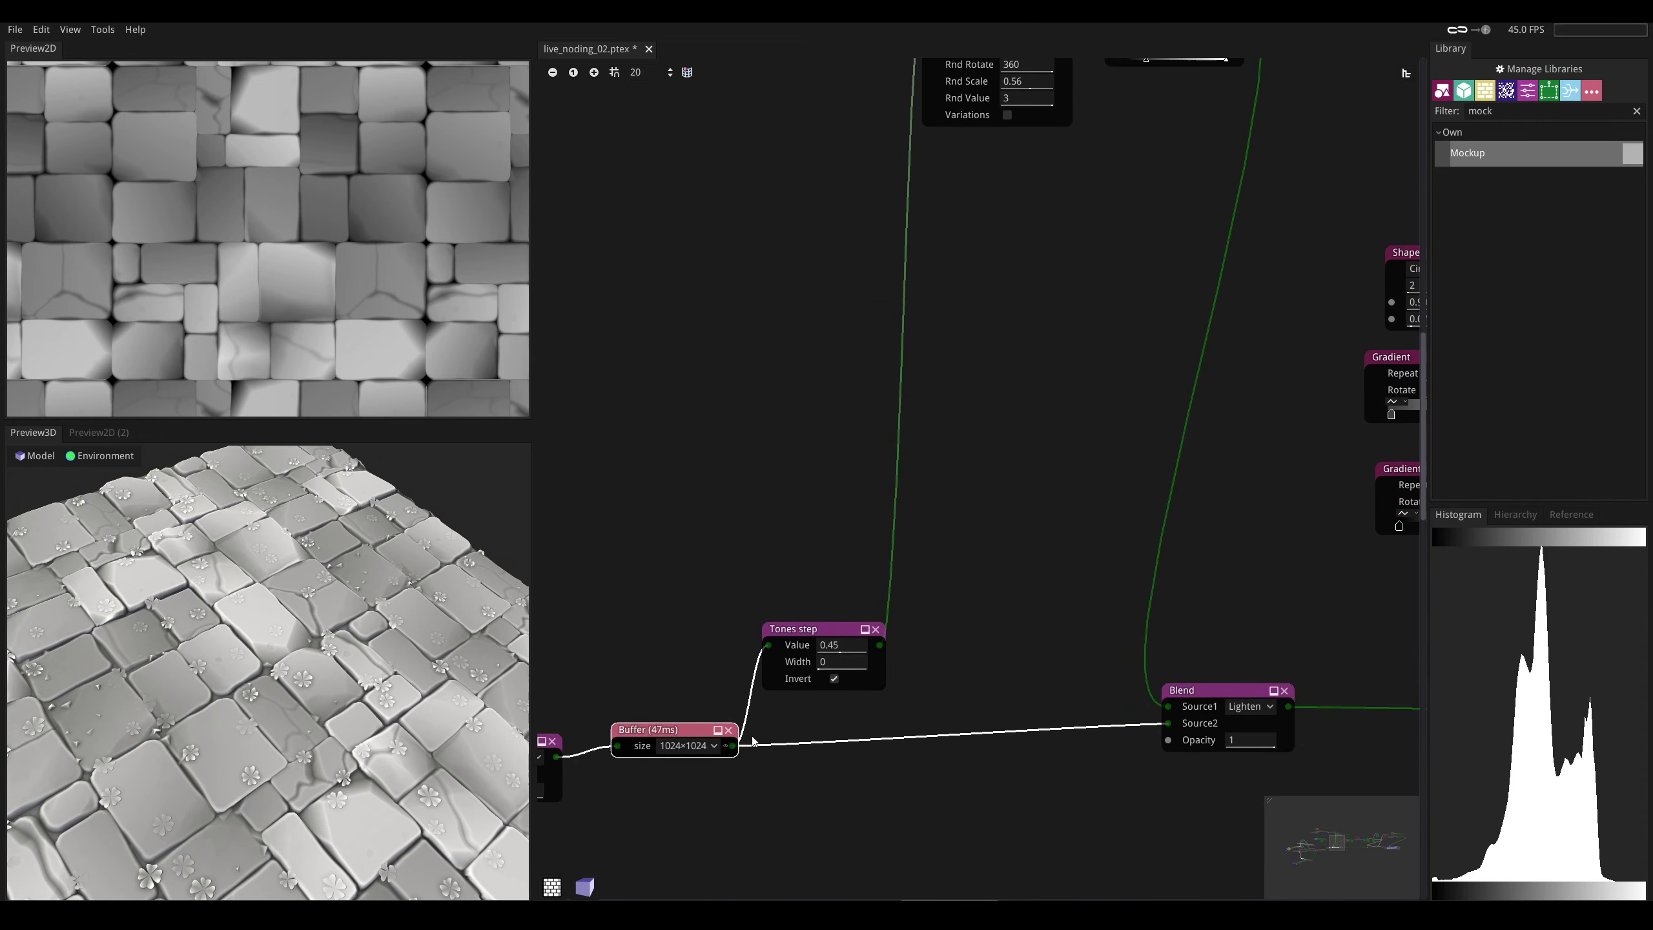
middle_click_drag(729, 359, 743, 620)
middle_click_drag(907, 353, 854, 518)
middle_click_drag(872, 384, 884, 411)
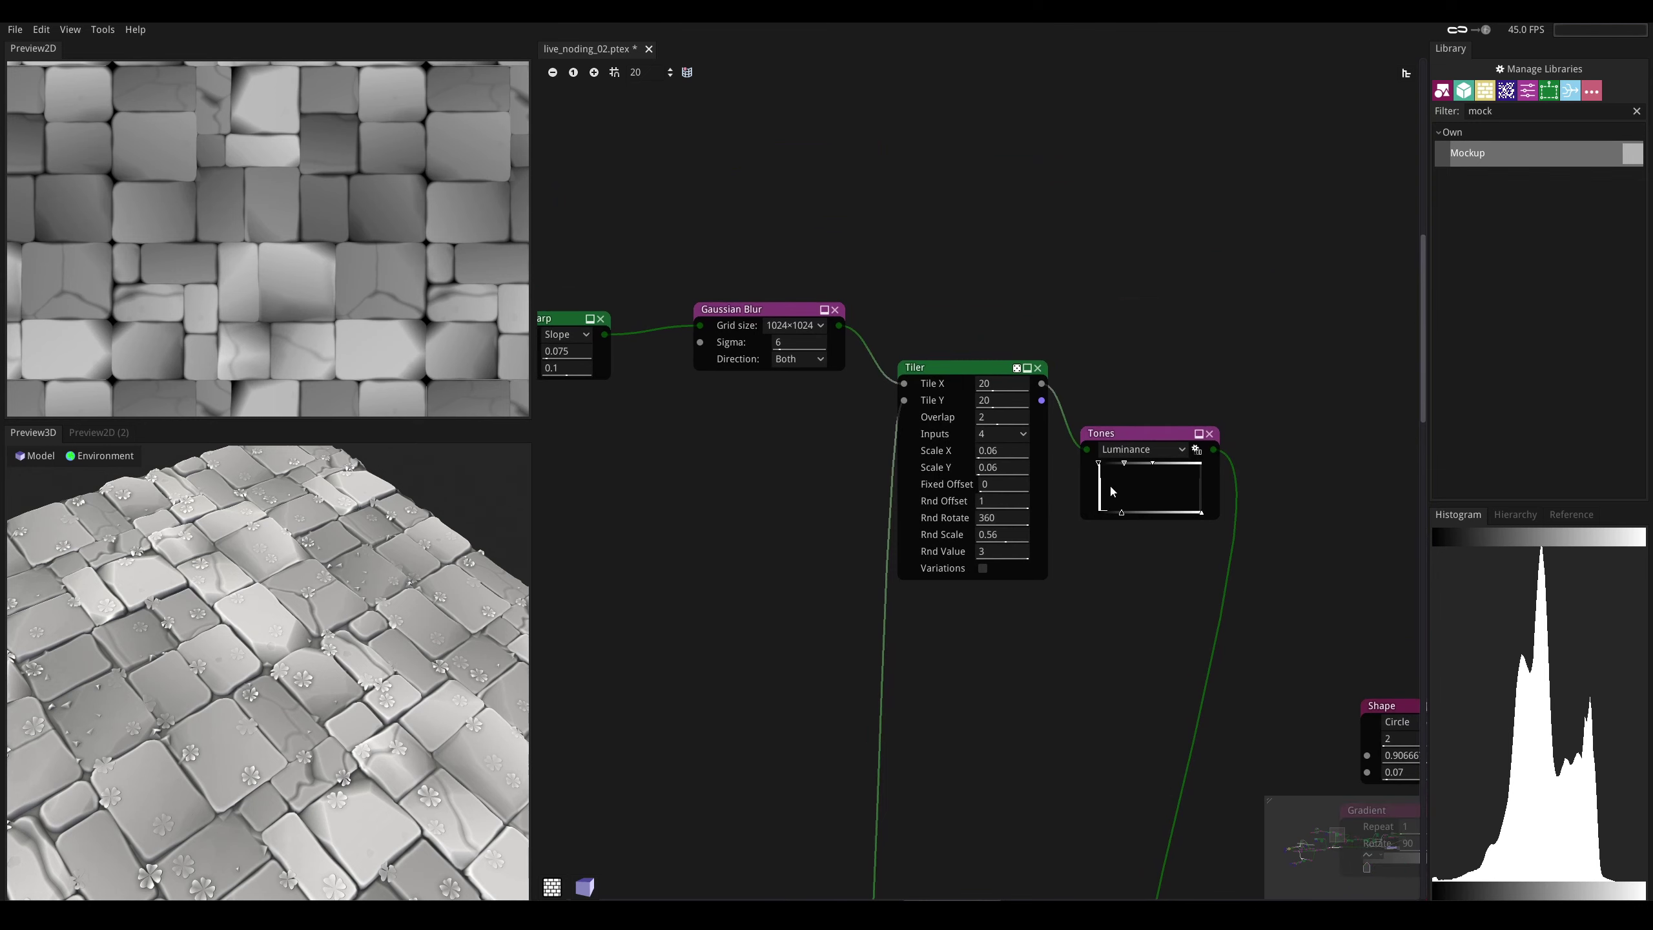
- Raise the input midtone of the scattered stones' Tones node and review the Blend it feeds
left_click_drag(1129, 463, 1143, 464)
scroll(1004, 439, "down", 10)
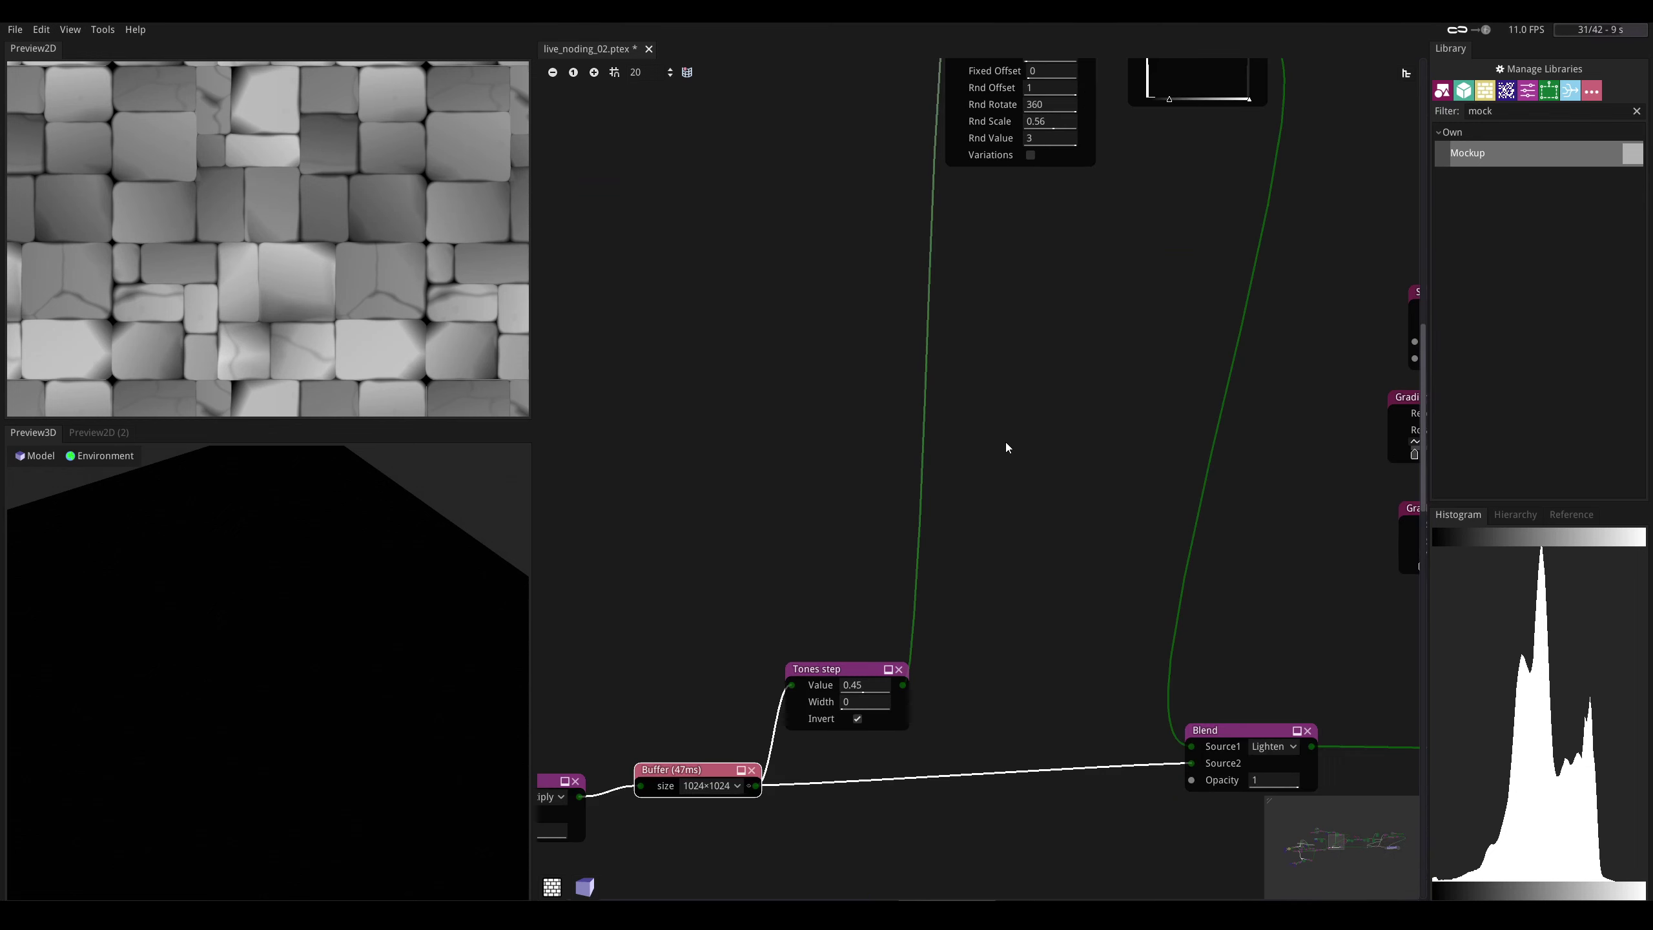
scroll(1041, 430, "down", 5)
scroll(1201, 413, "up", 15)
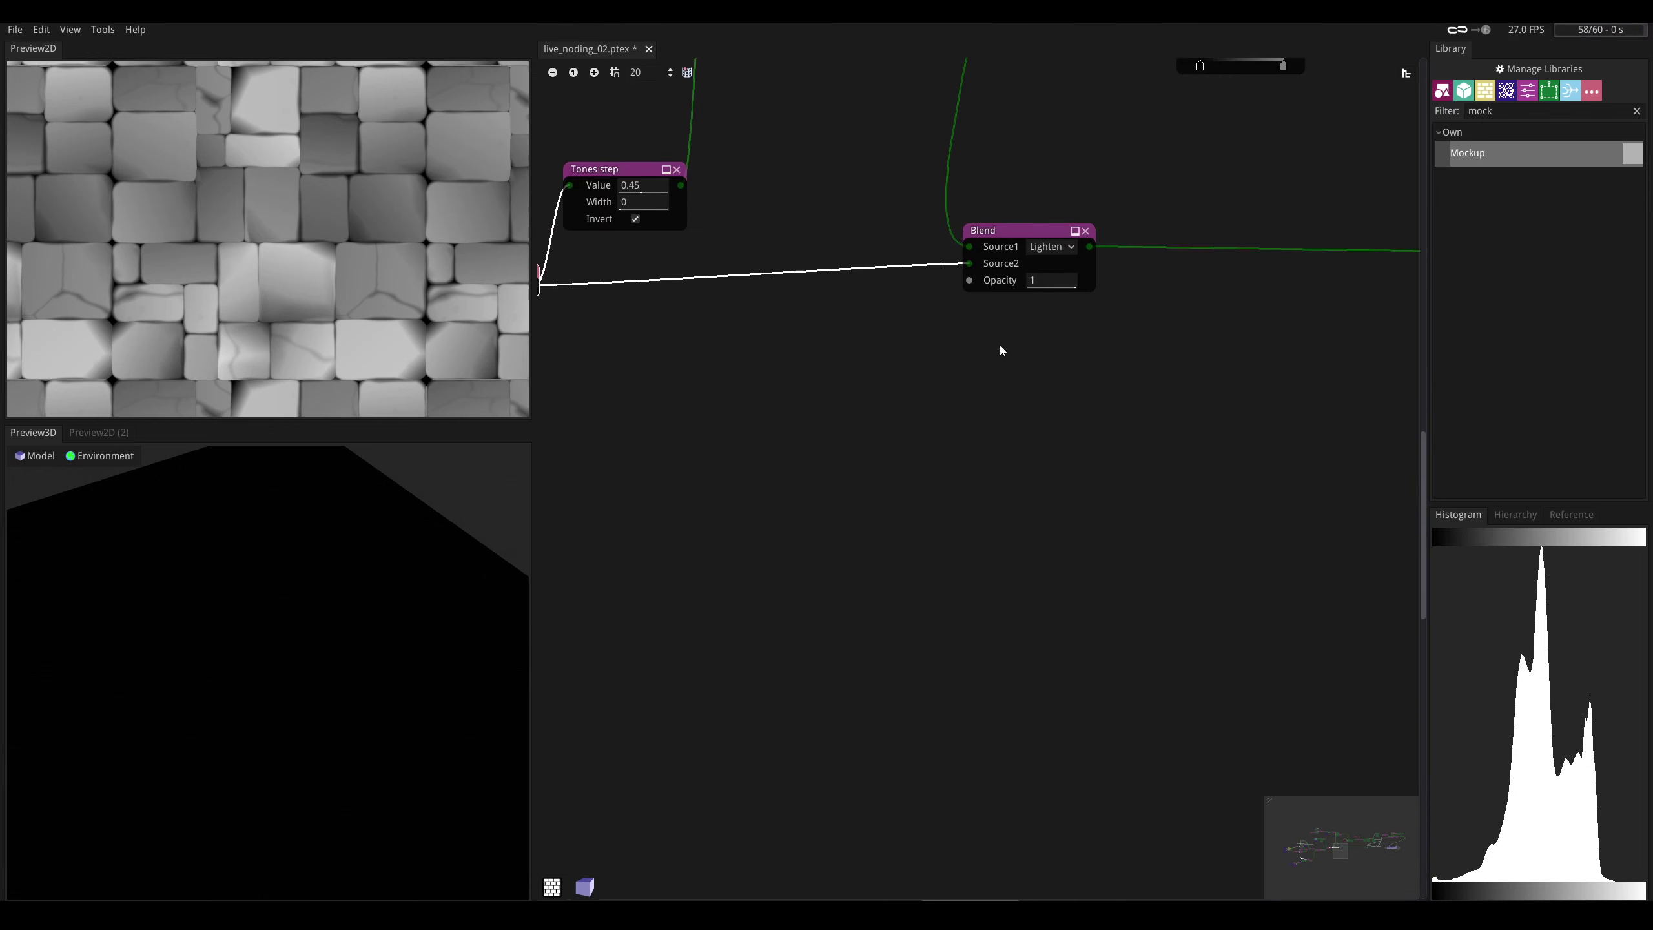
- Preview the Warp output, then change the Tile2x2 Variations seed three times to try other stone shapes
middle_click_drag(795, 375, 917, 655)
middle_click_drag(842, 531, 908, 526)
left_click(917, 450)
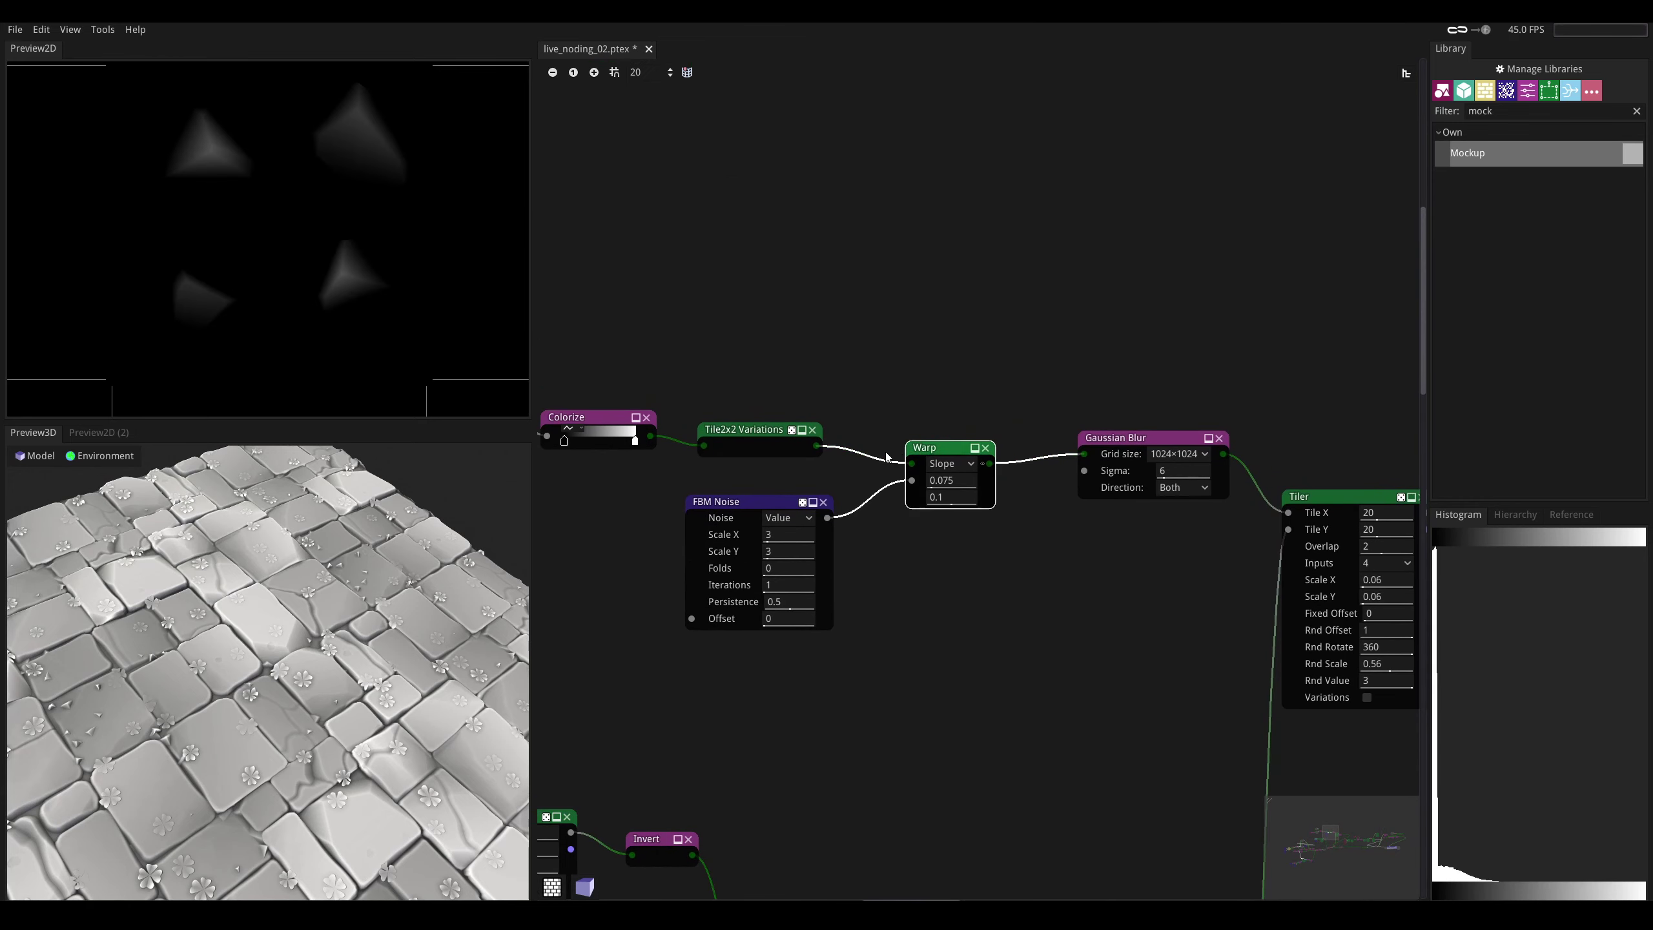
middle_click_drag(786, 407, 1048, 387)
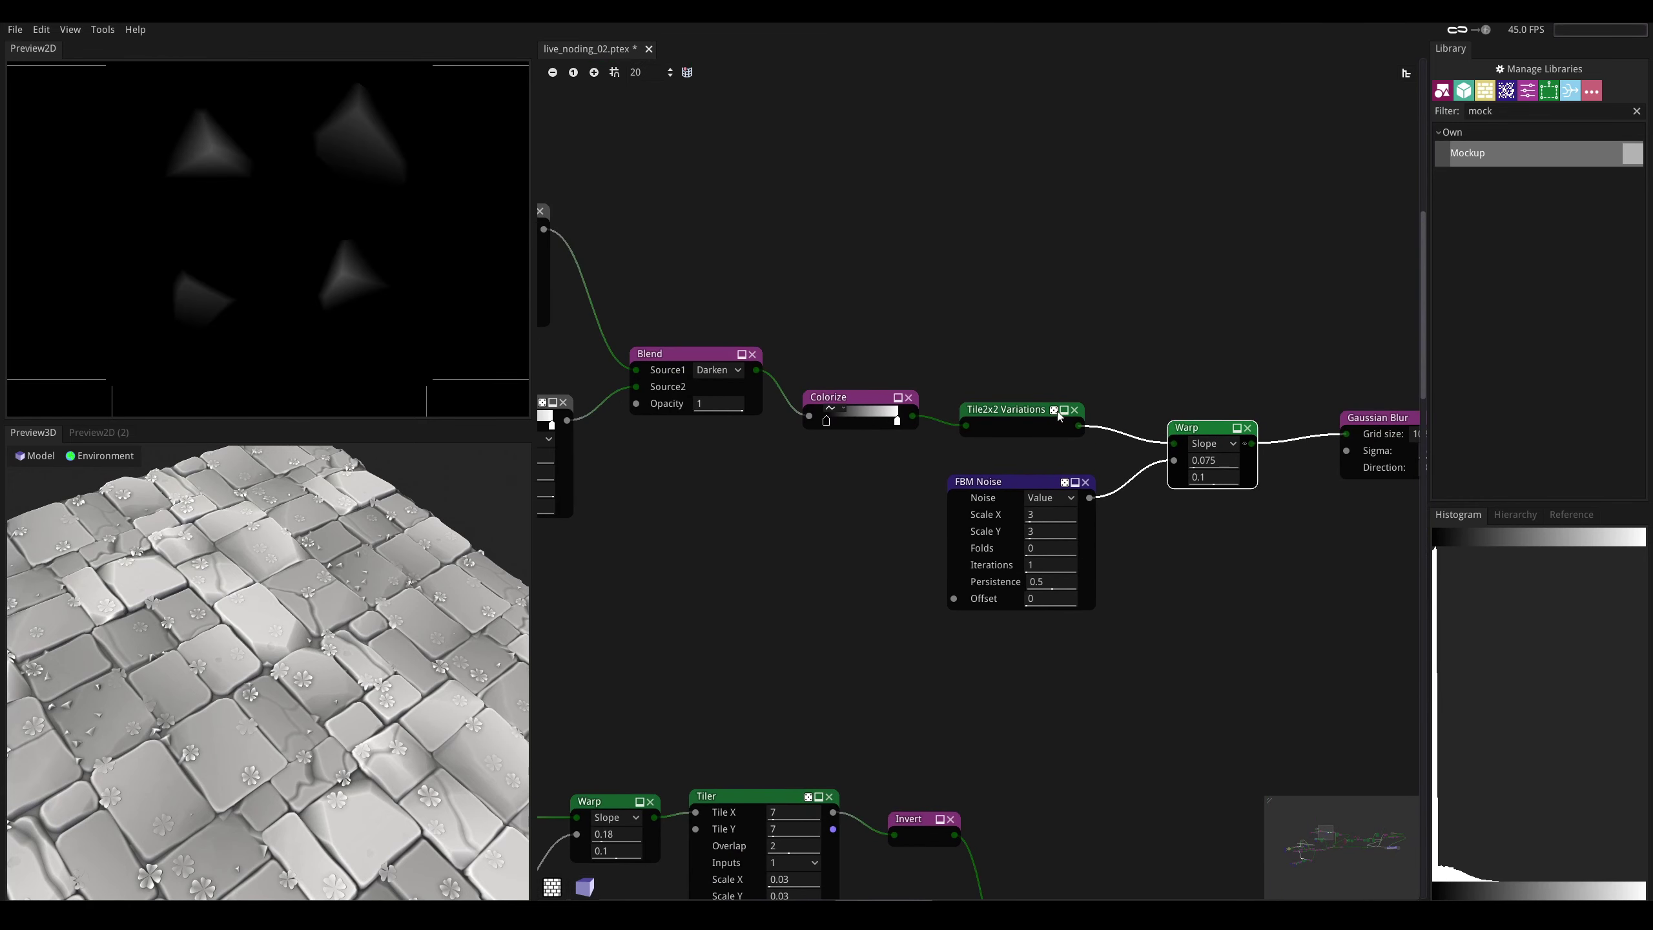
left_click(1057, 416)
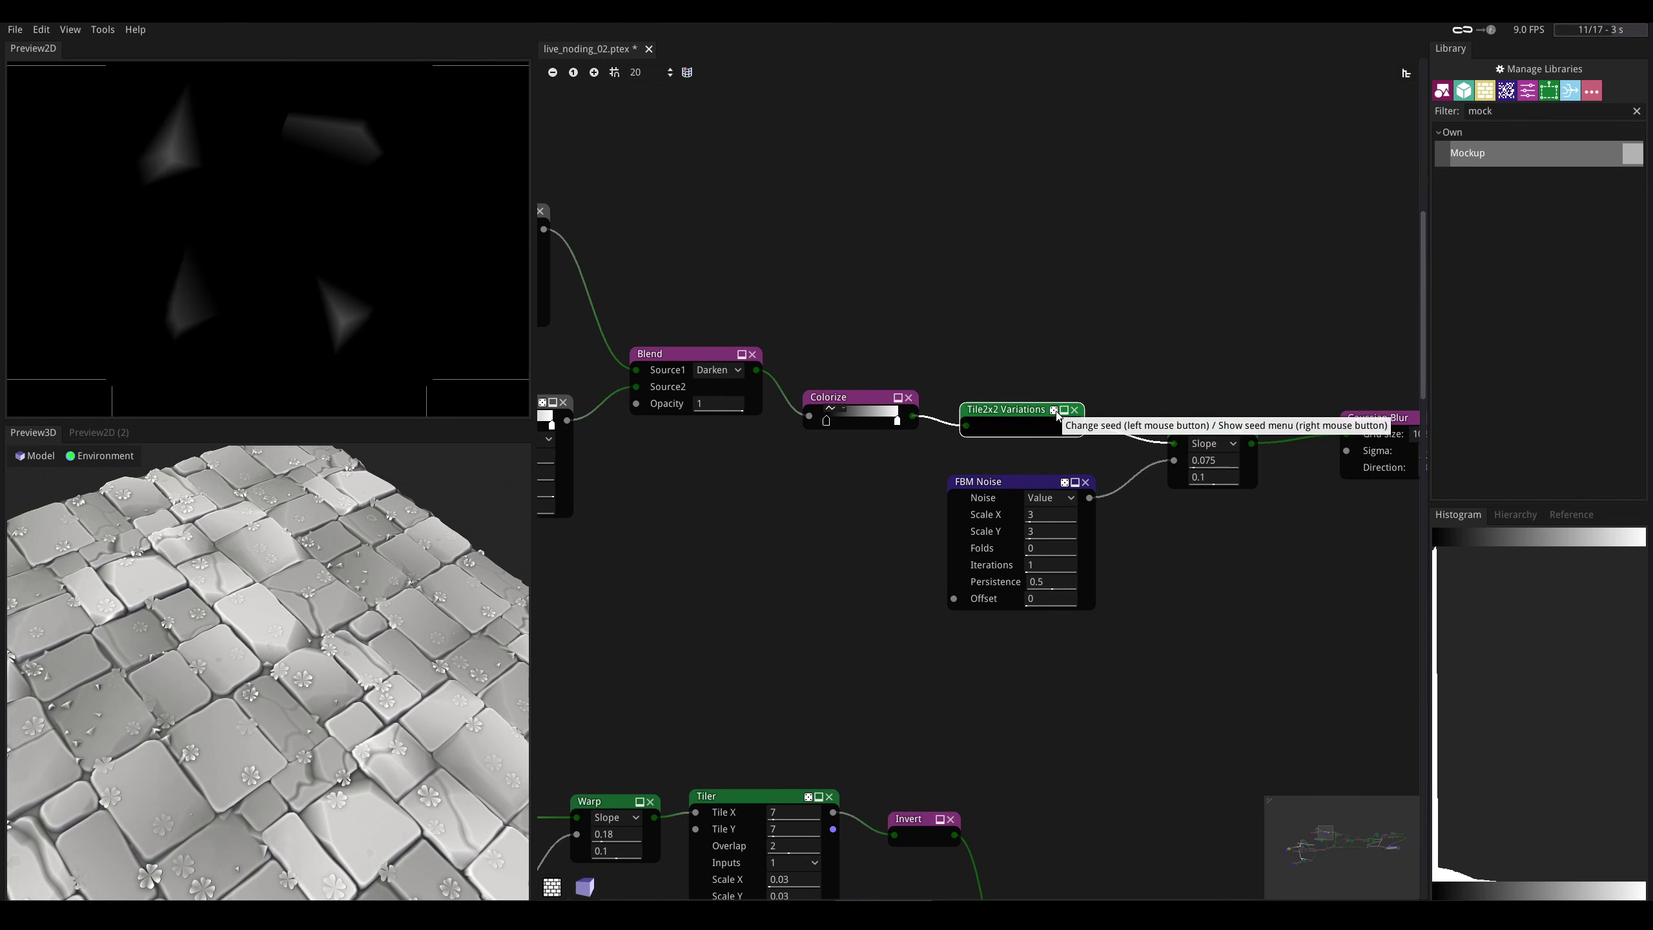
left_click(1055, 412)
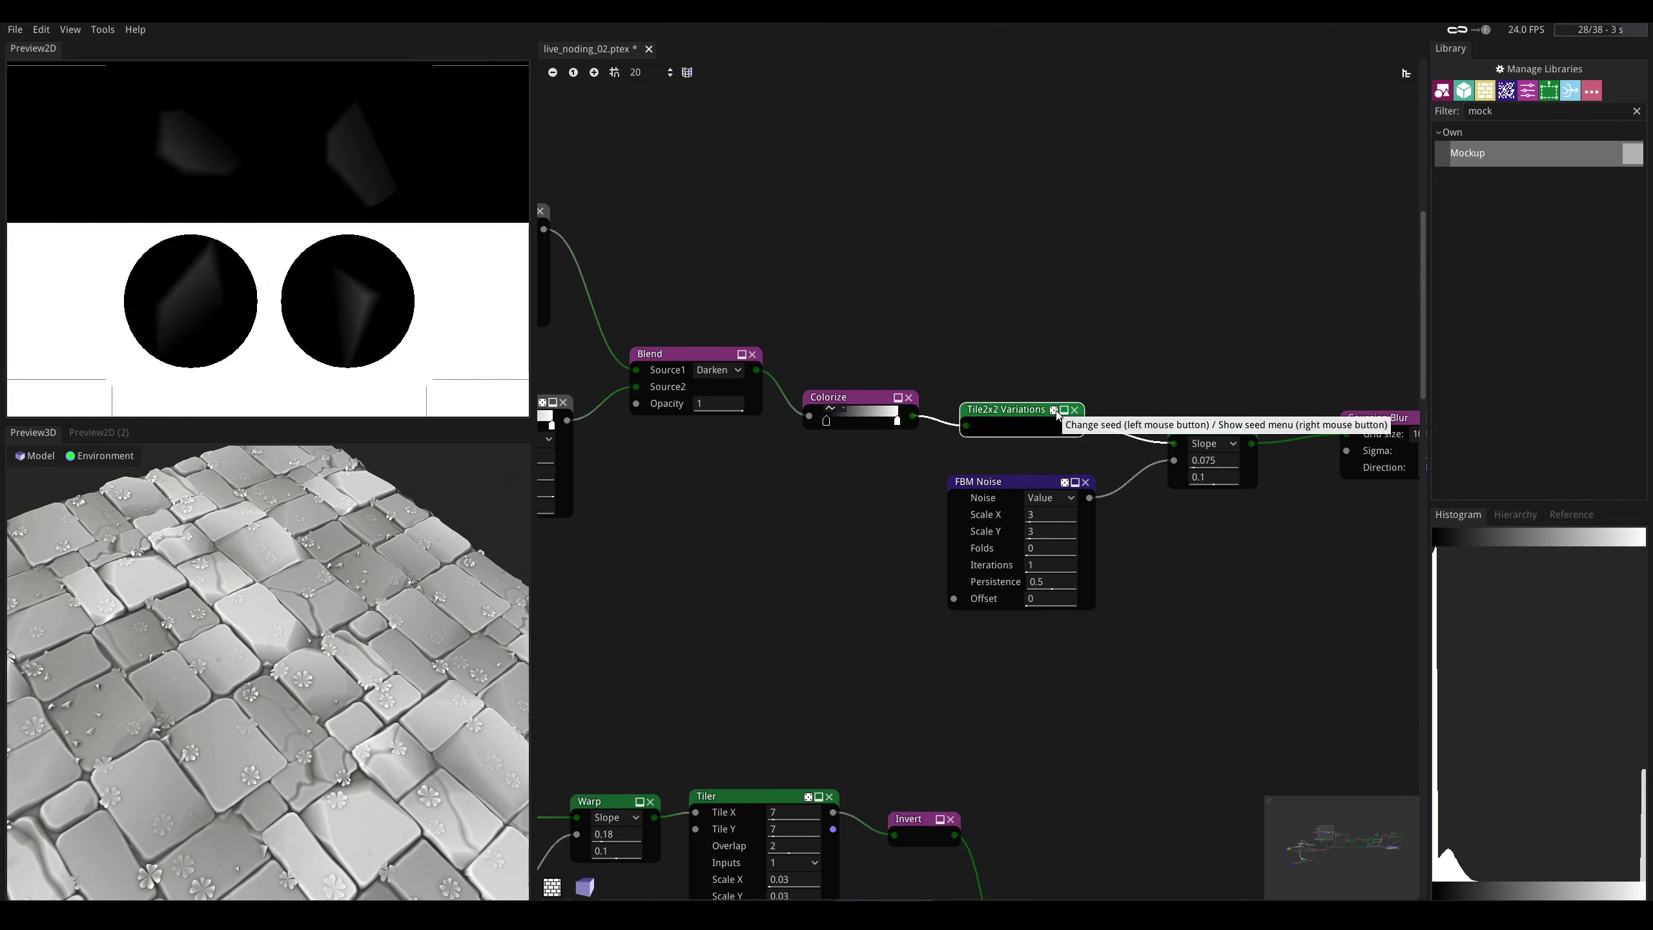
left_click(1055, 412)
- Set Layers to 2 on the Fill to Gradient node with Scale 2.4 that feeds the Blend's first source
middle_click_drag(560, 286, 918, 332)
left_click(955, 321)
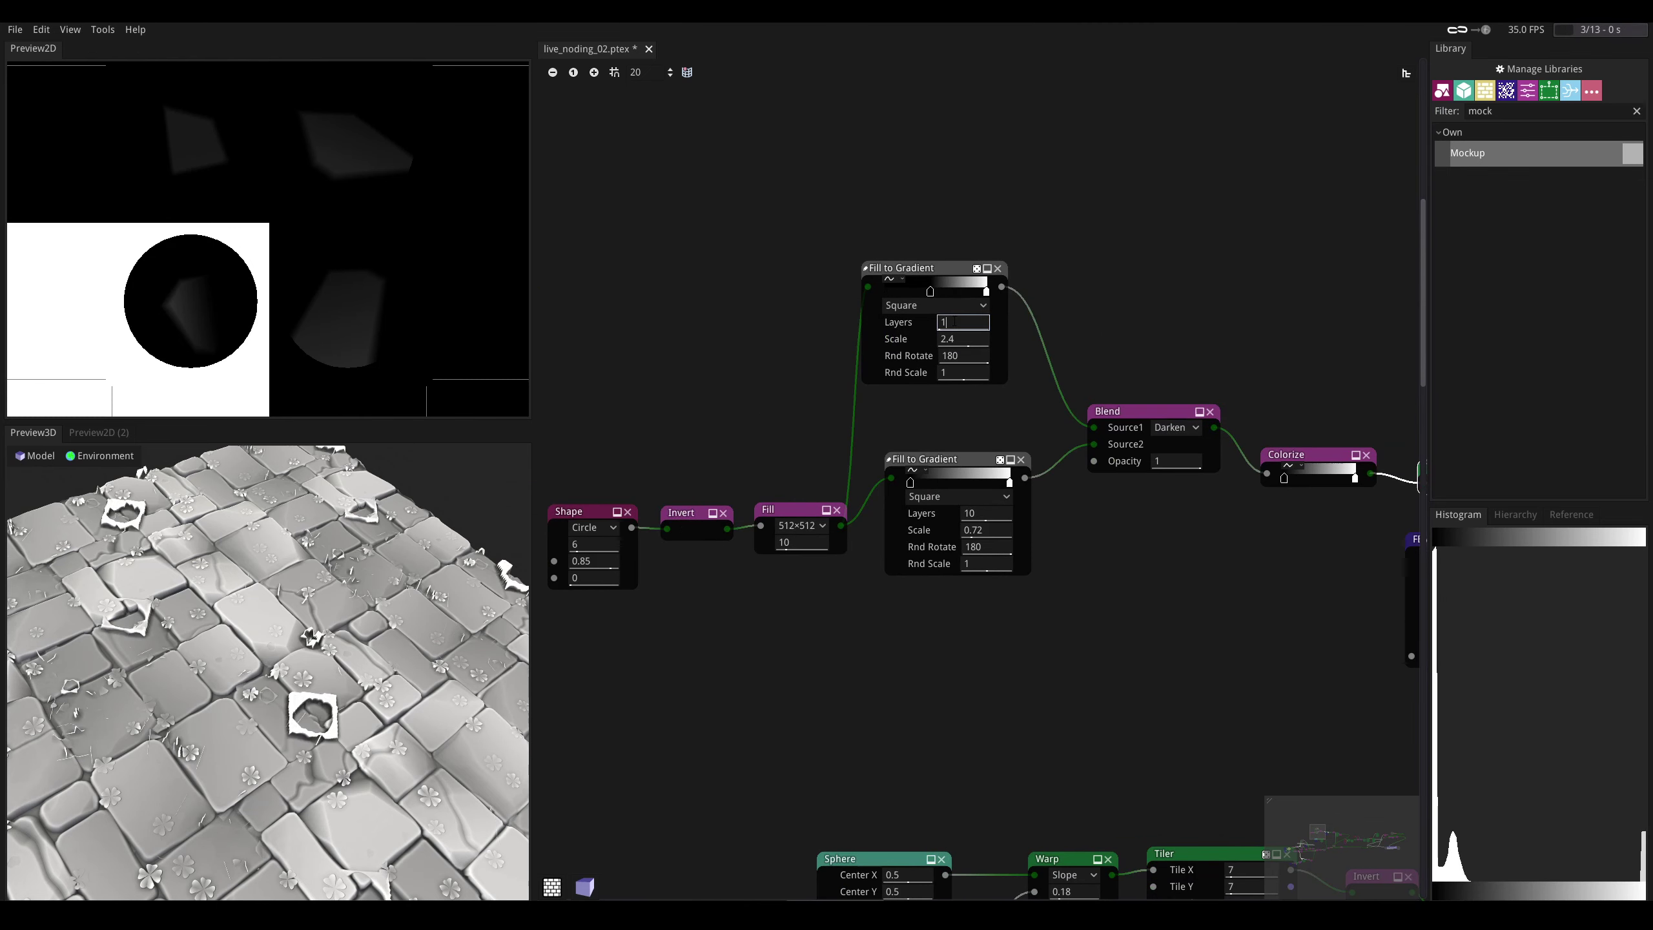
type("2")
key("Return")
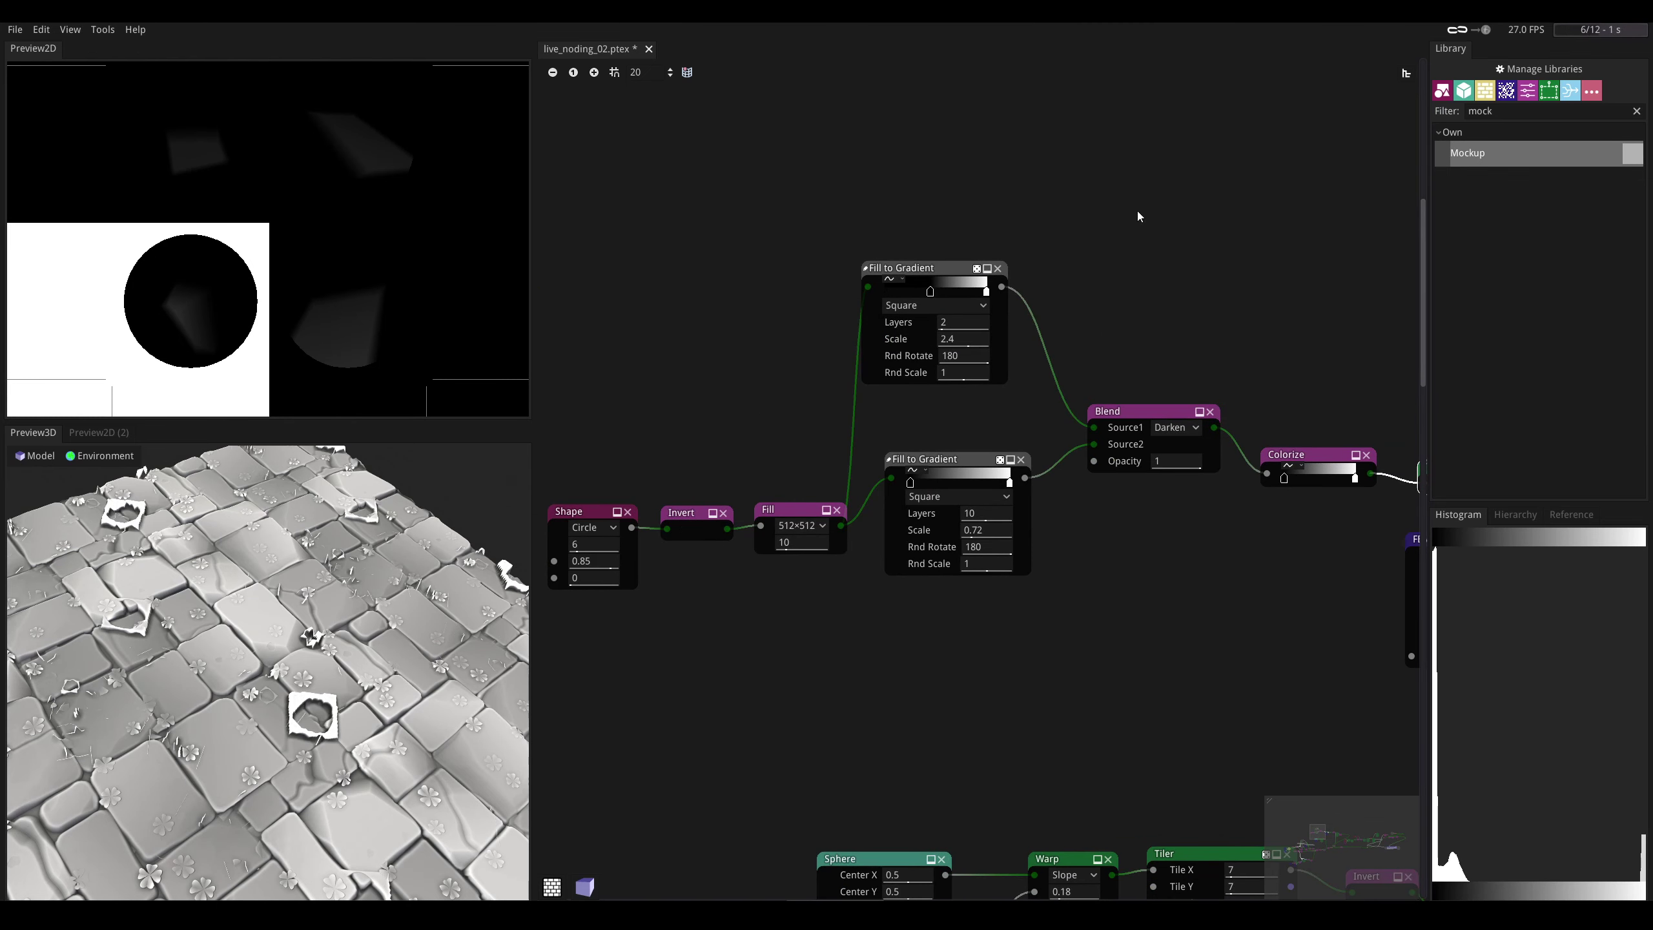
- Change the Tile2x2 Variations seed again and inspect the new stone shapes on the paving in 3D
middle_click_drag(1207, 345, 989, 384)
left_click(1293, 507)
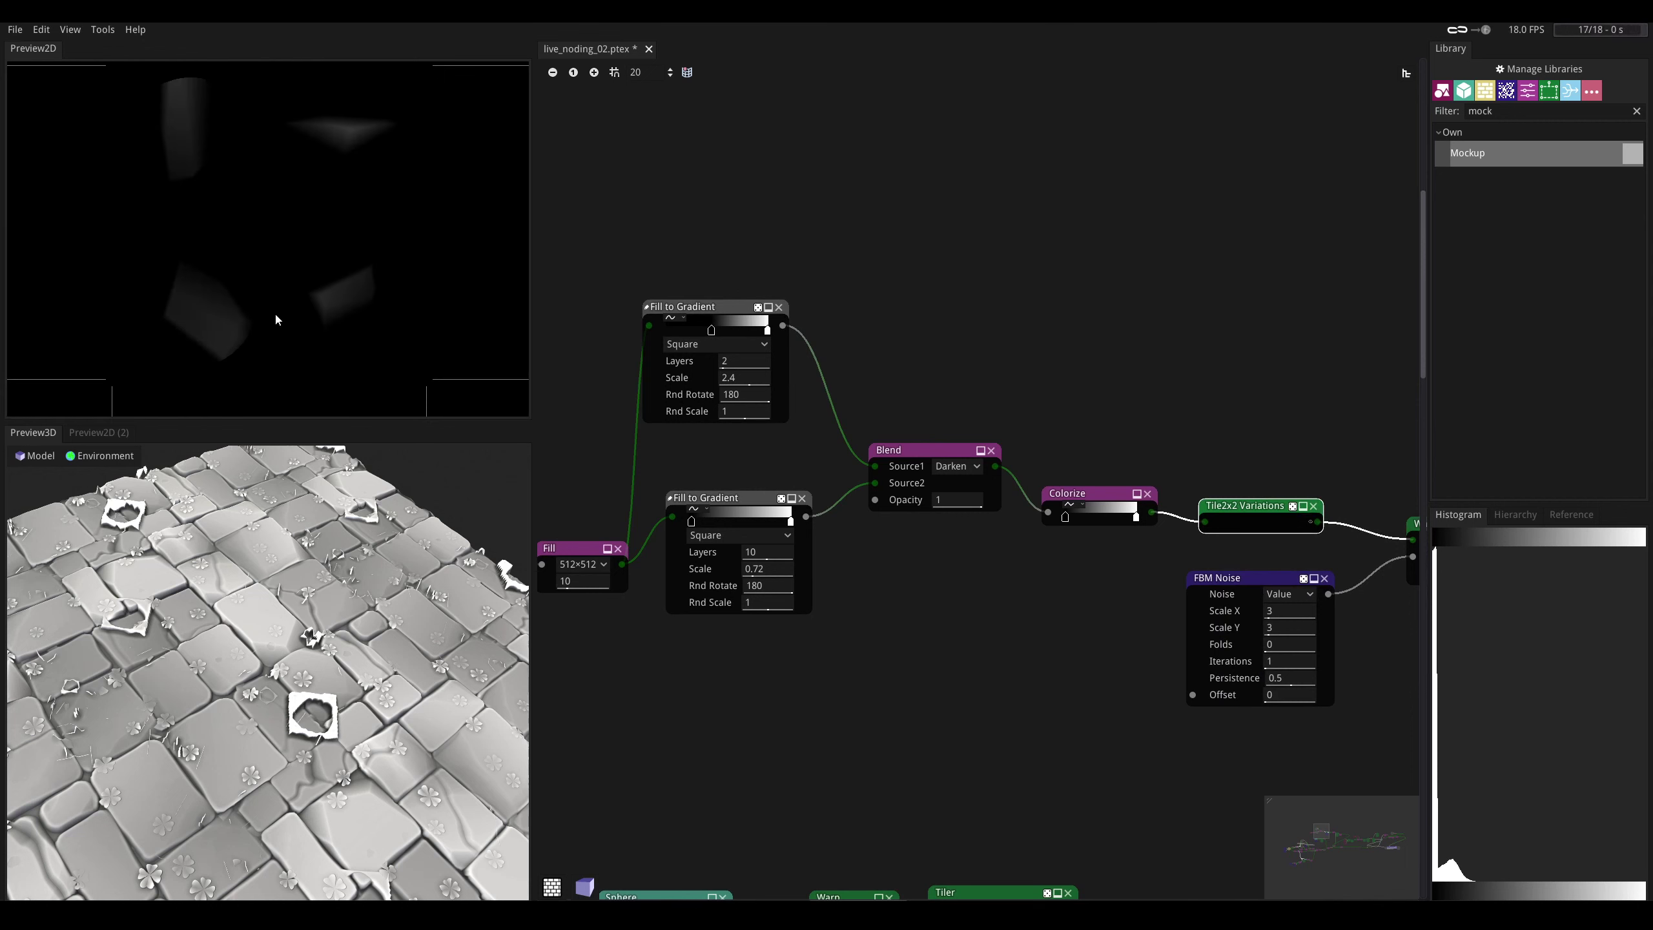
left_click_drag(217, 651, 218, 709)
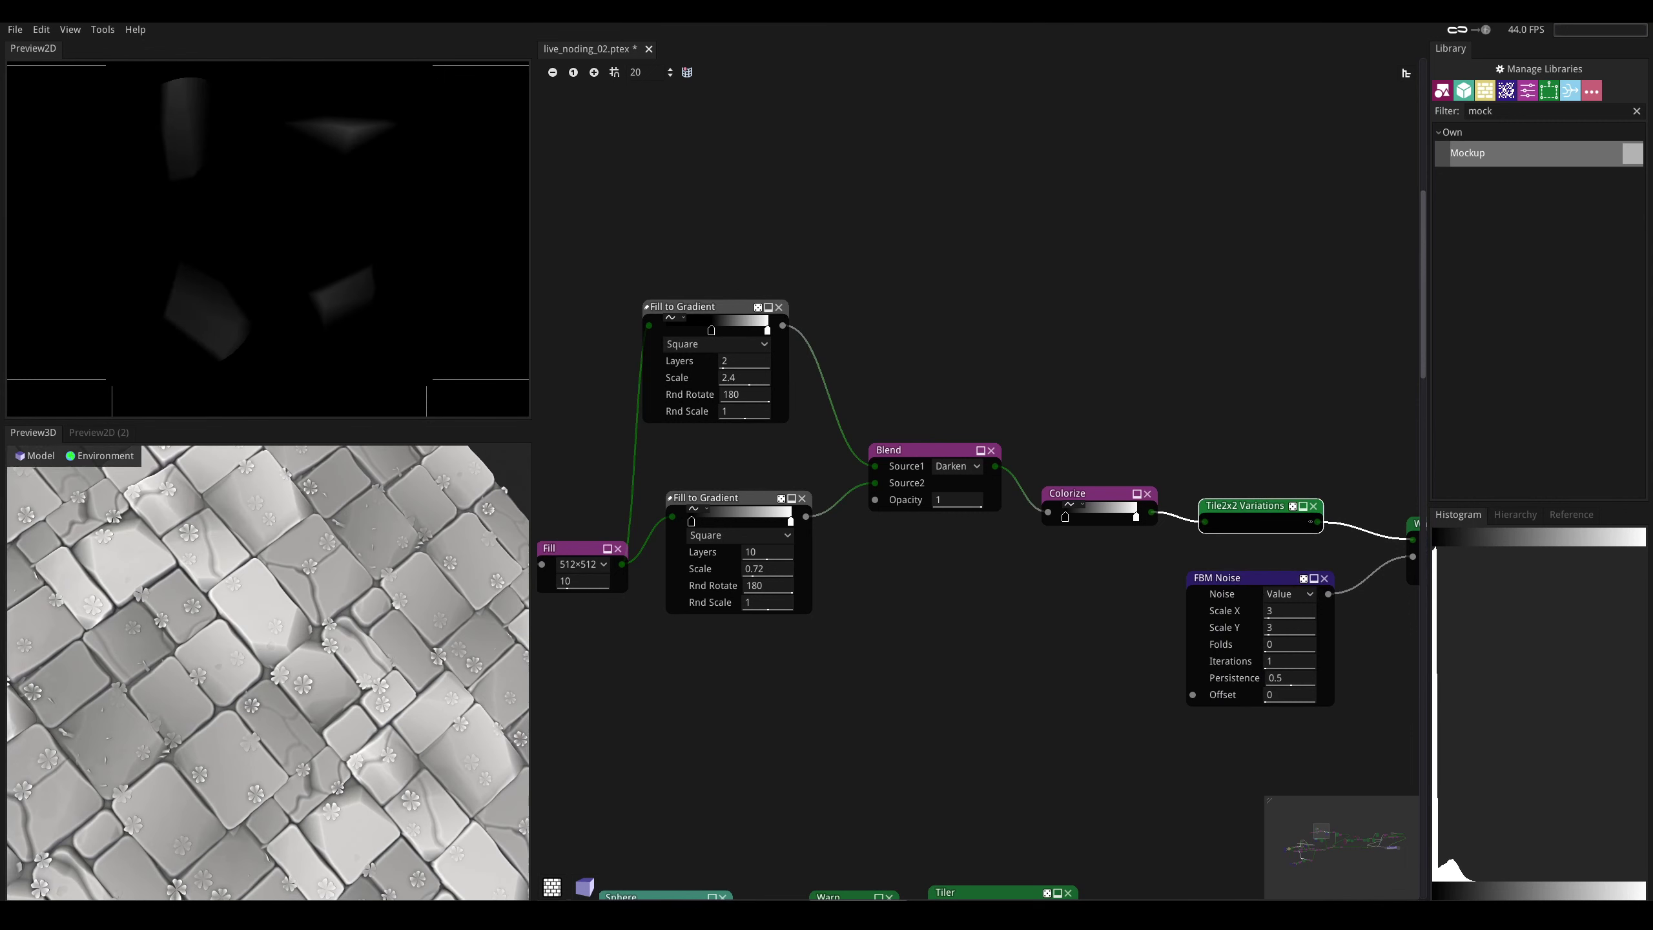
left_click_drag(233, 623, 230, 574)
middle_click_drag(902, 482, 794, 473)
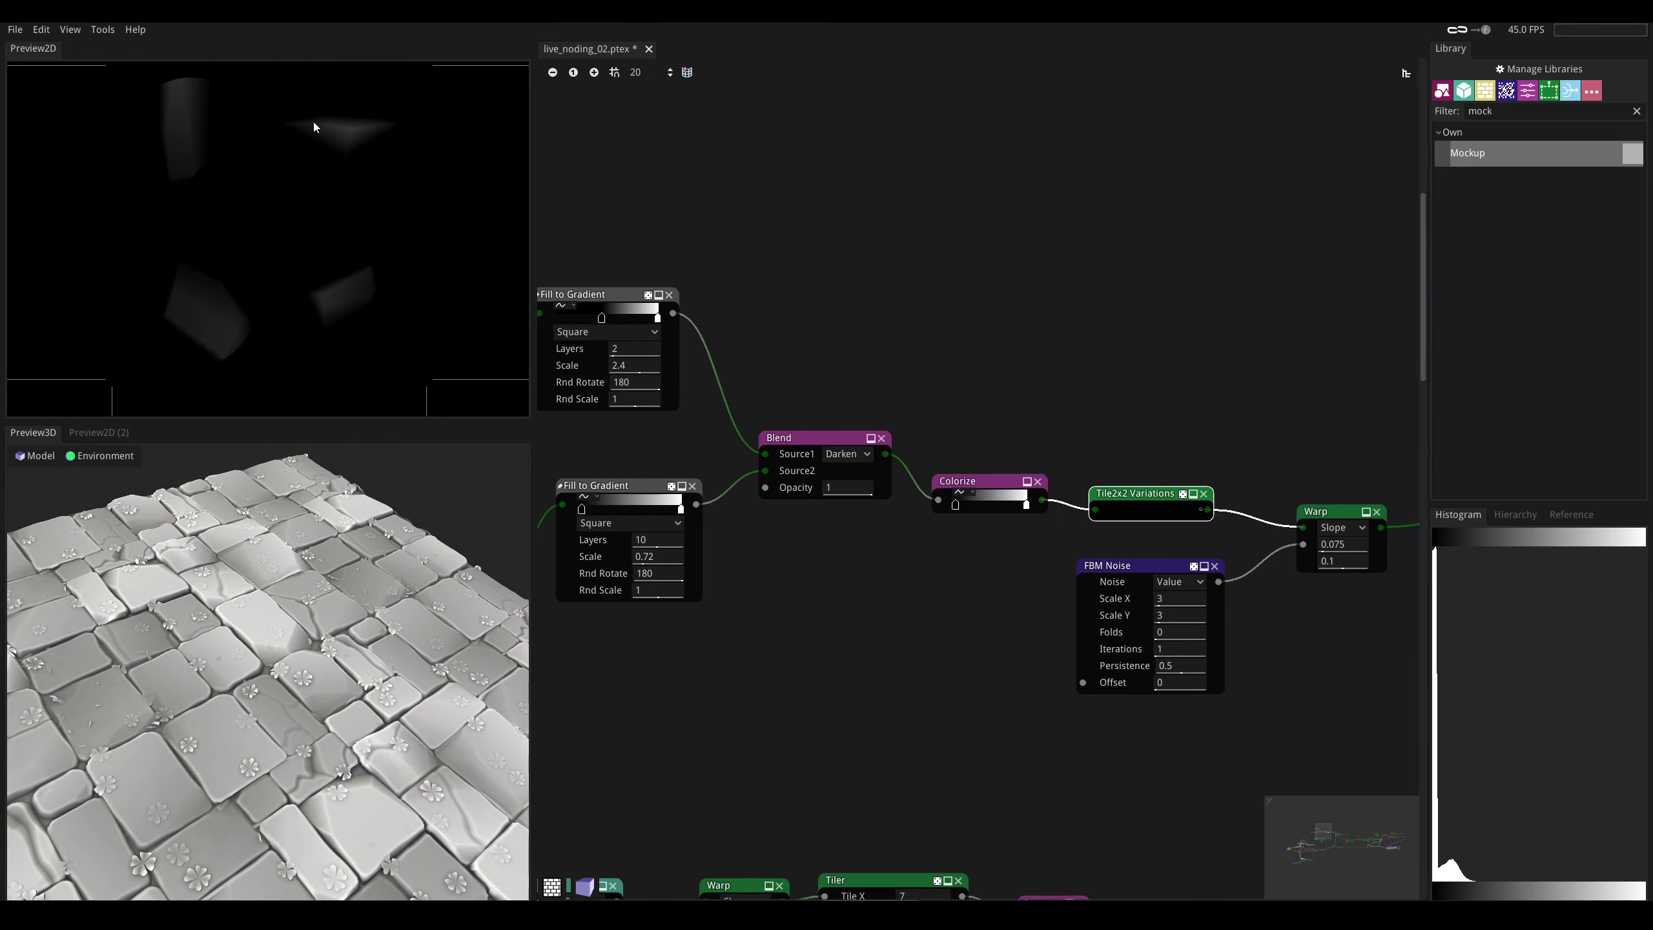
- Re-roll the Tile2x2 Variations seed three more times and check the paving in the 3D preview
left_click(1182, 493)
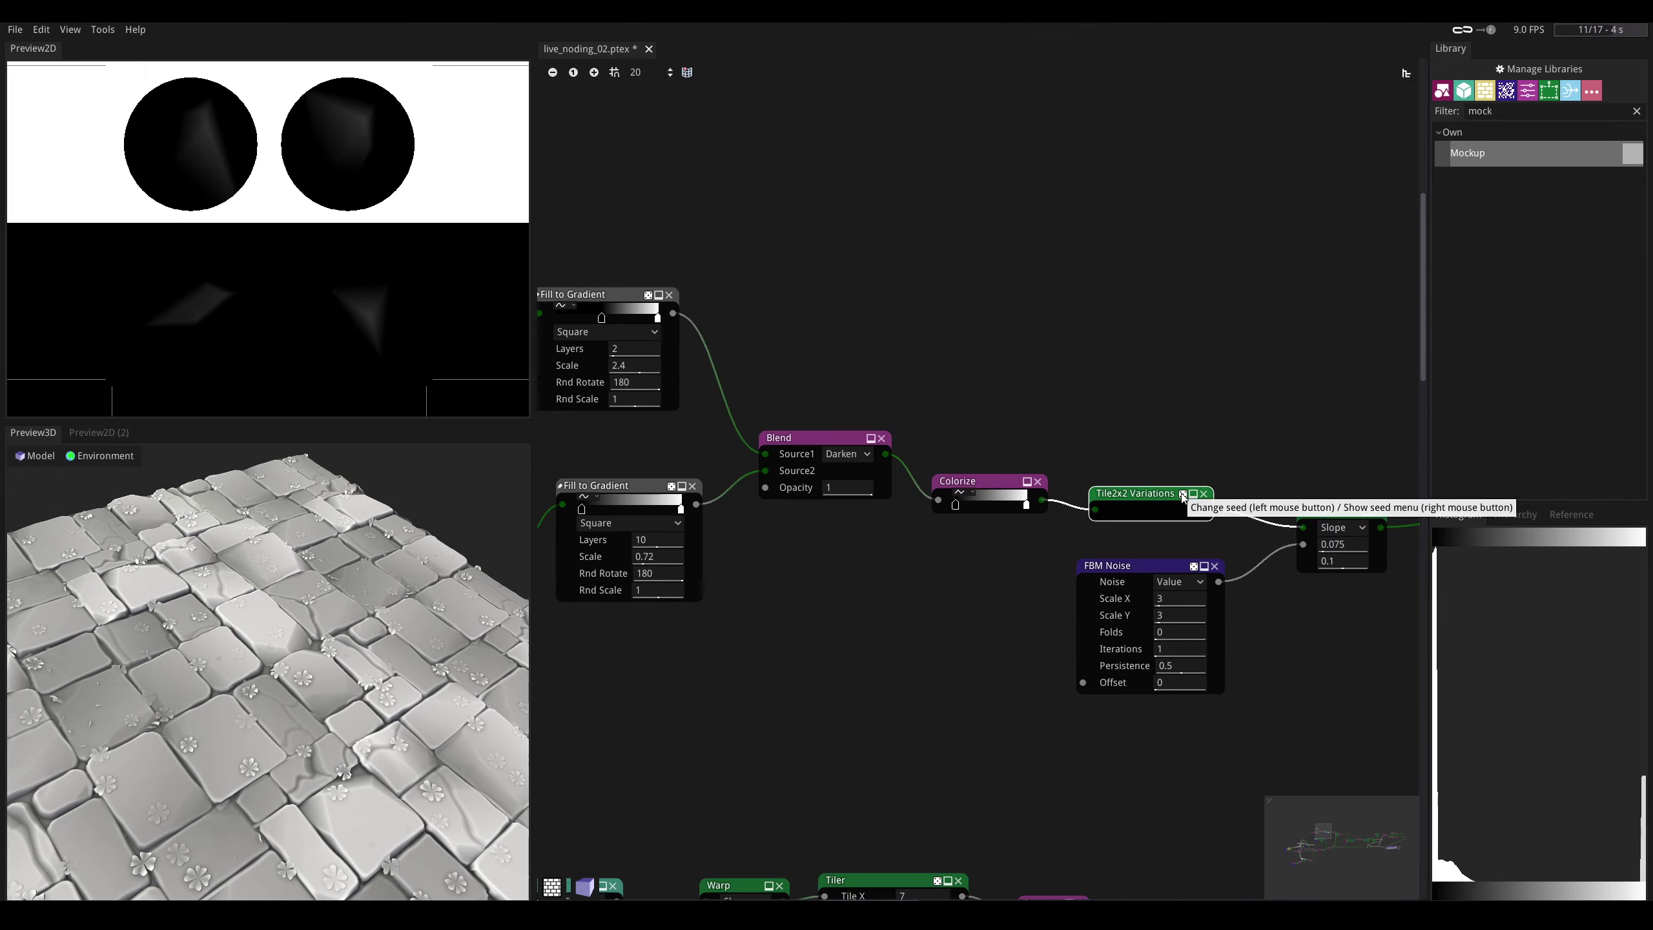
left_click(1182, 493)
left_click(1182, 493)
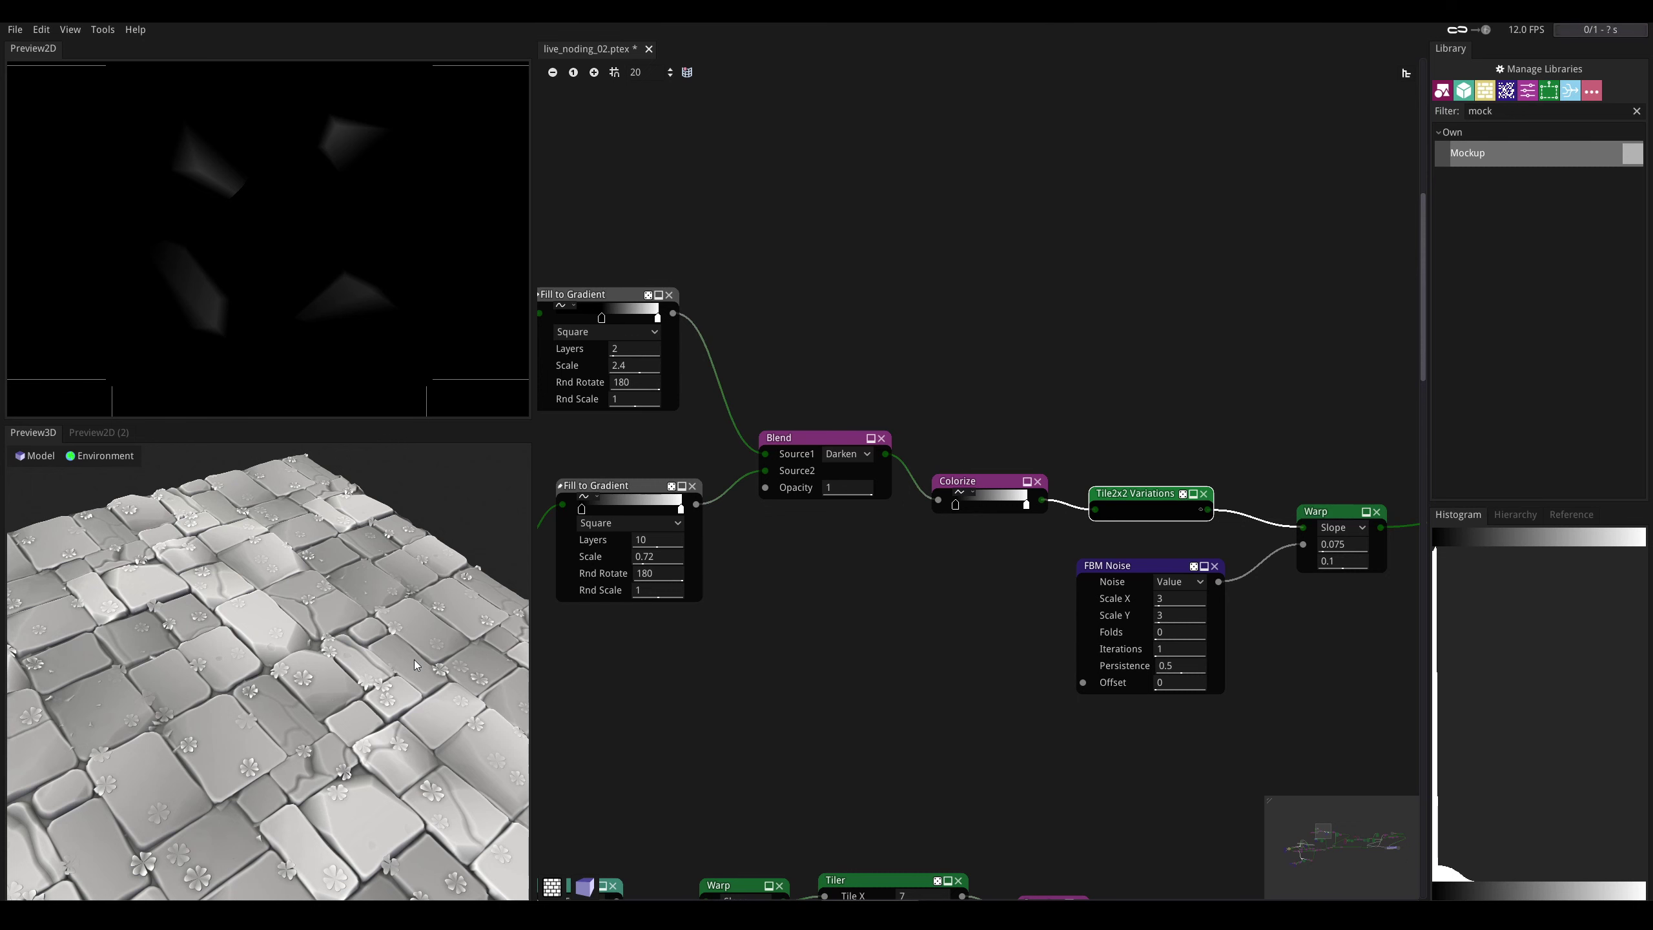
left_click_drag(389, 631, 391, 668)
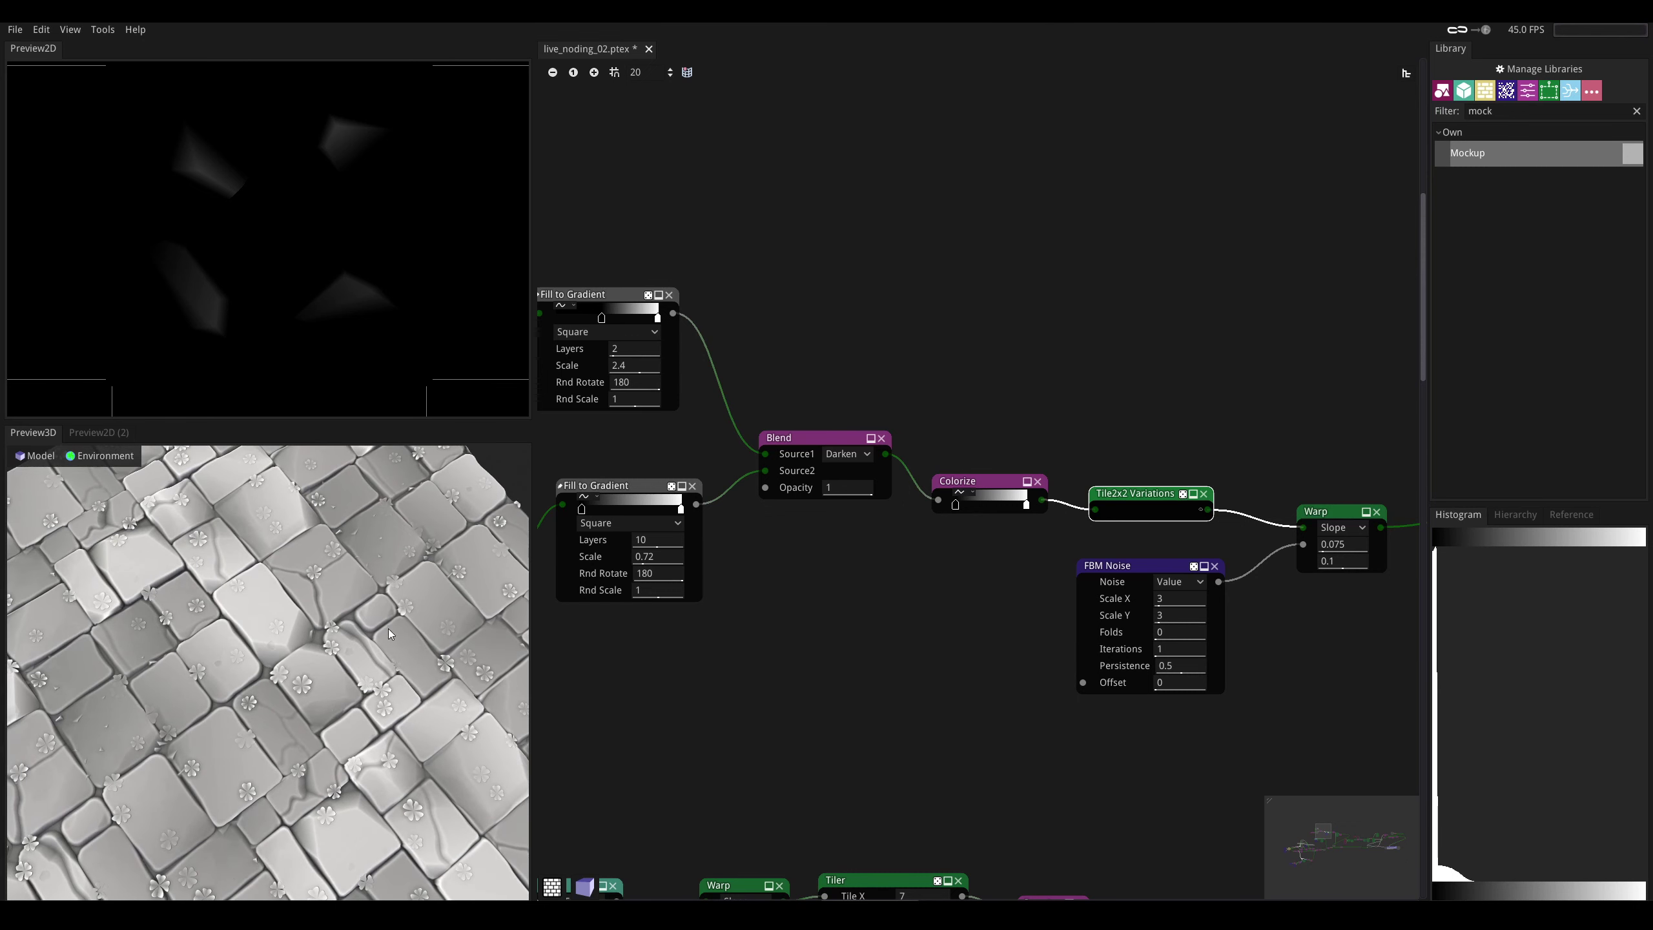
- Lower the input midtone and white point of the Tones node following the stone Tiler, checking the stones in 3D
middle_click_drag(891, 593, 500, 311)
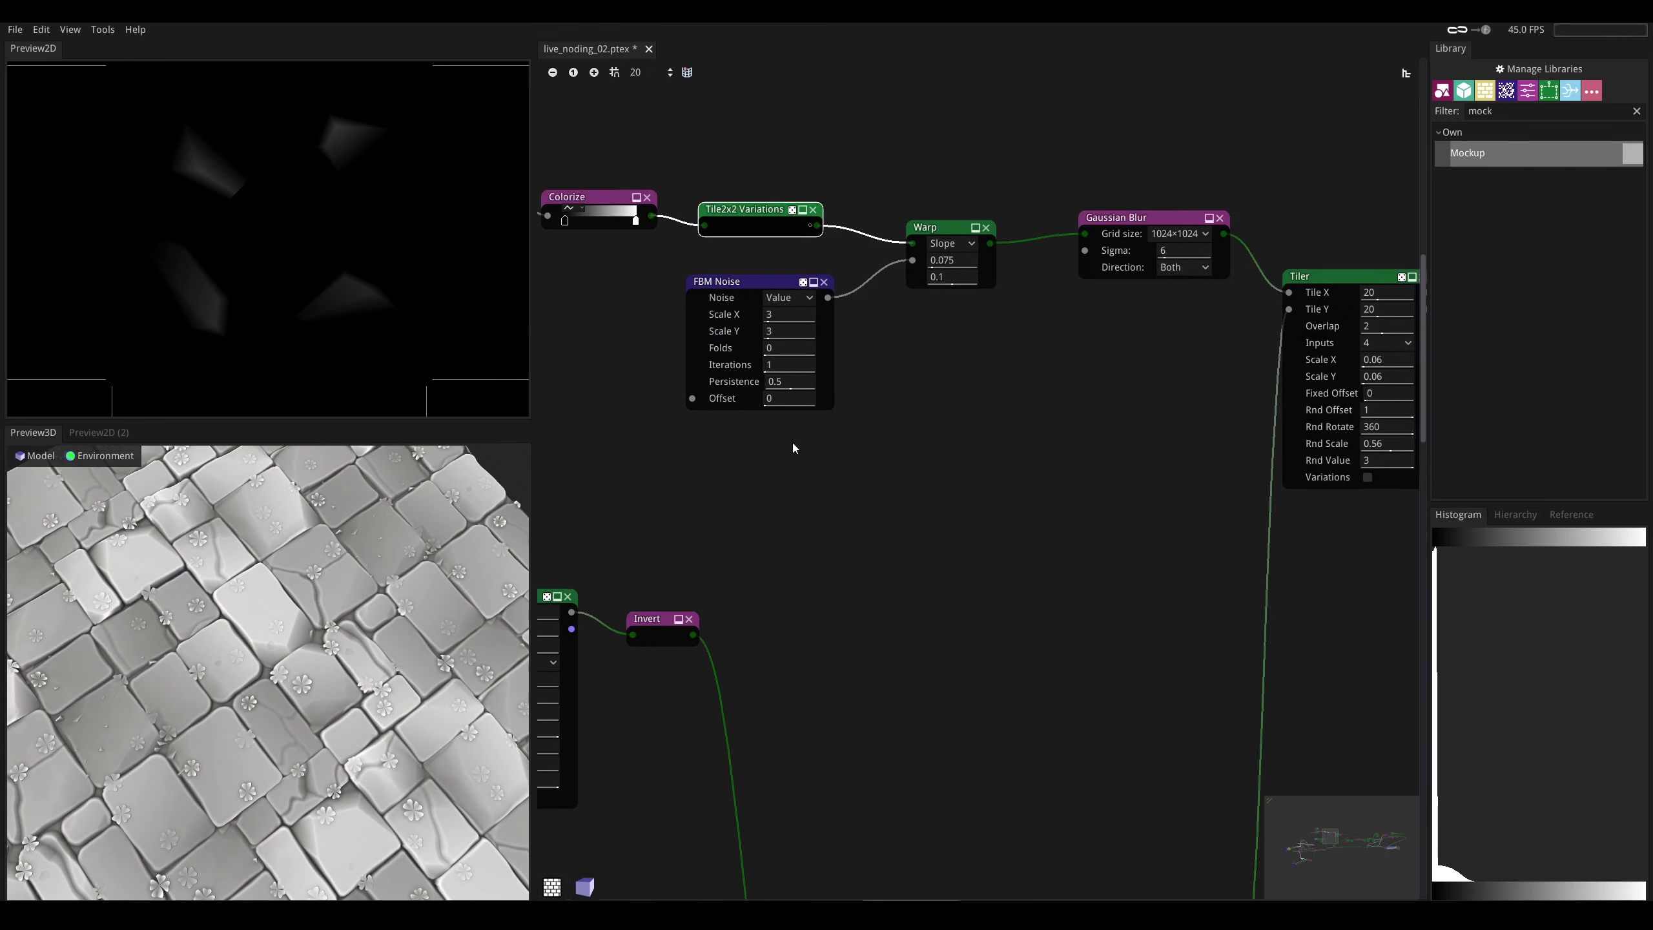
middle_click_drag(806, 461, 571, 250)
middle_click_drag(969, 408, 679, 638)
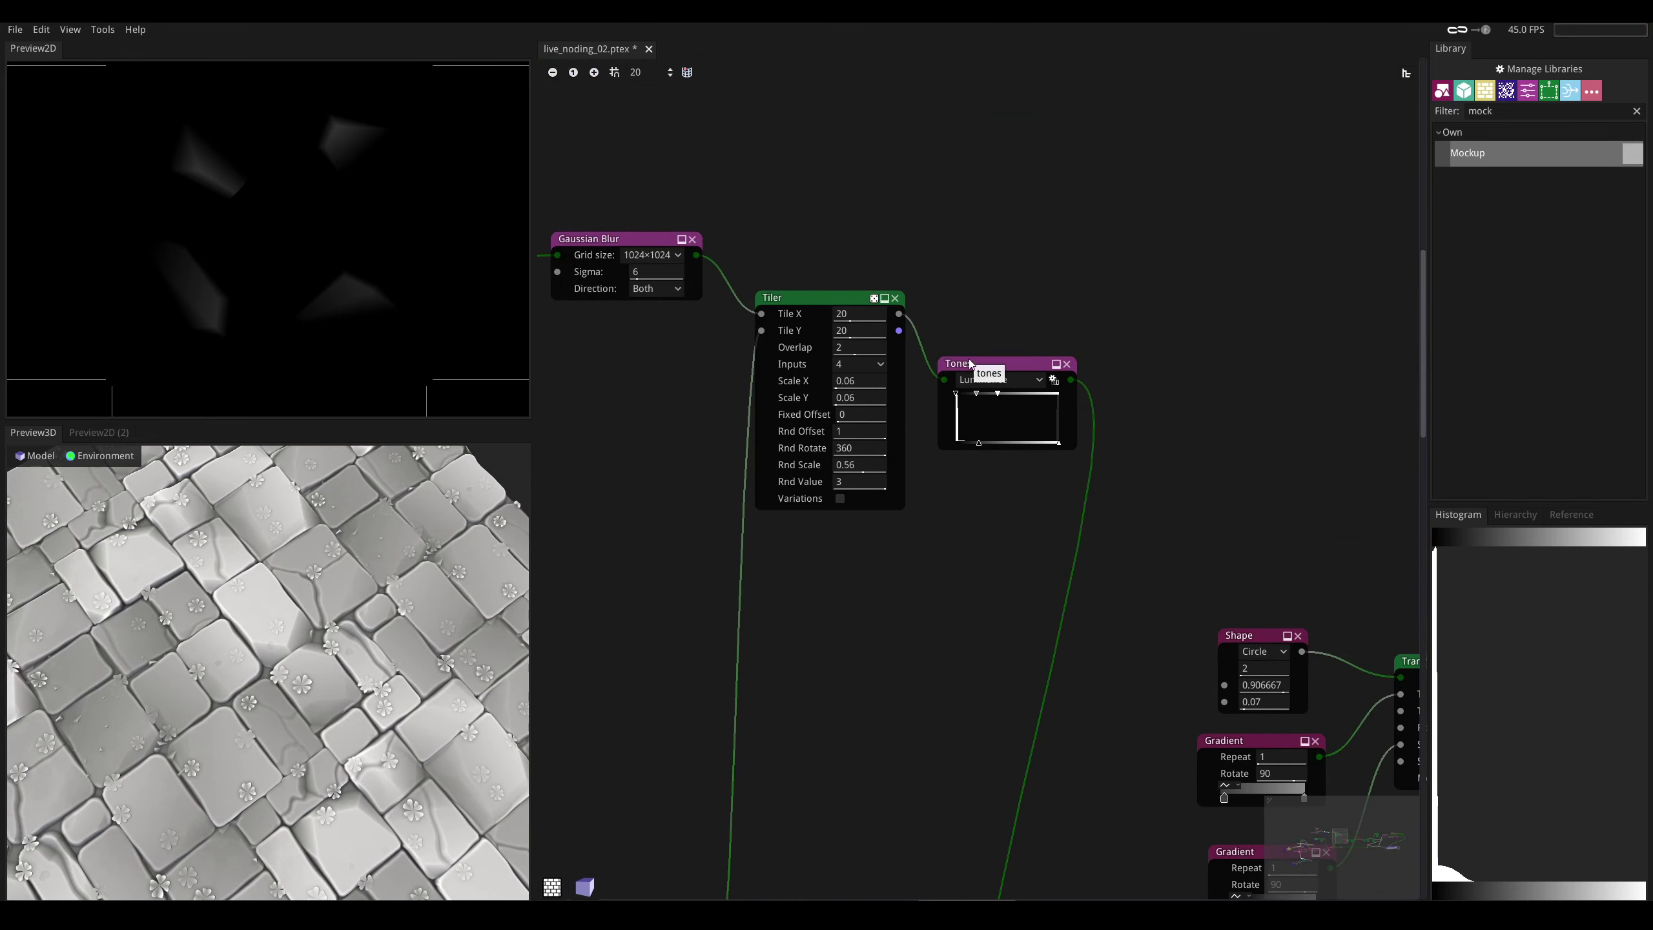
left_click(979, 362)
left_click_drag(976, 394, 983, 391)
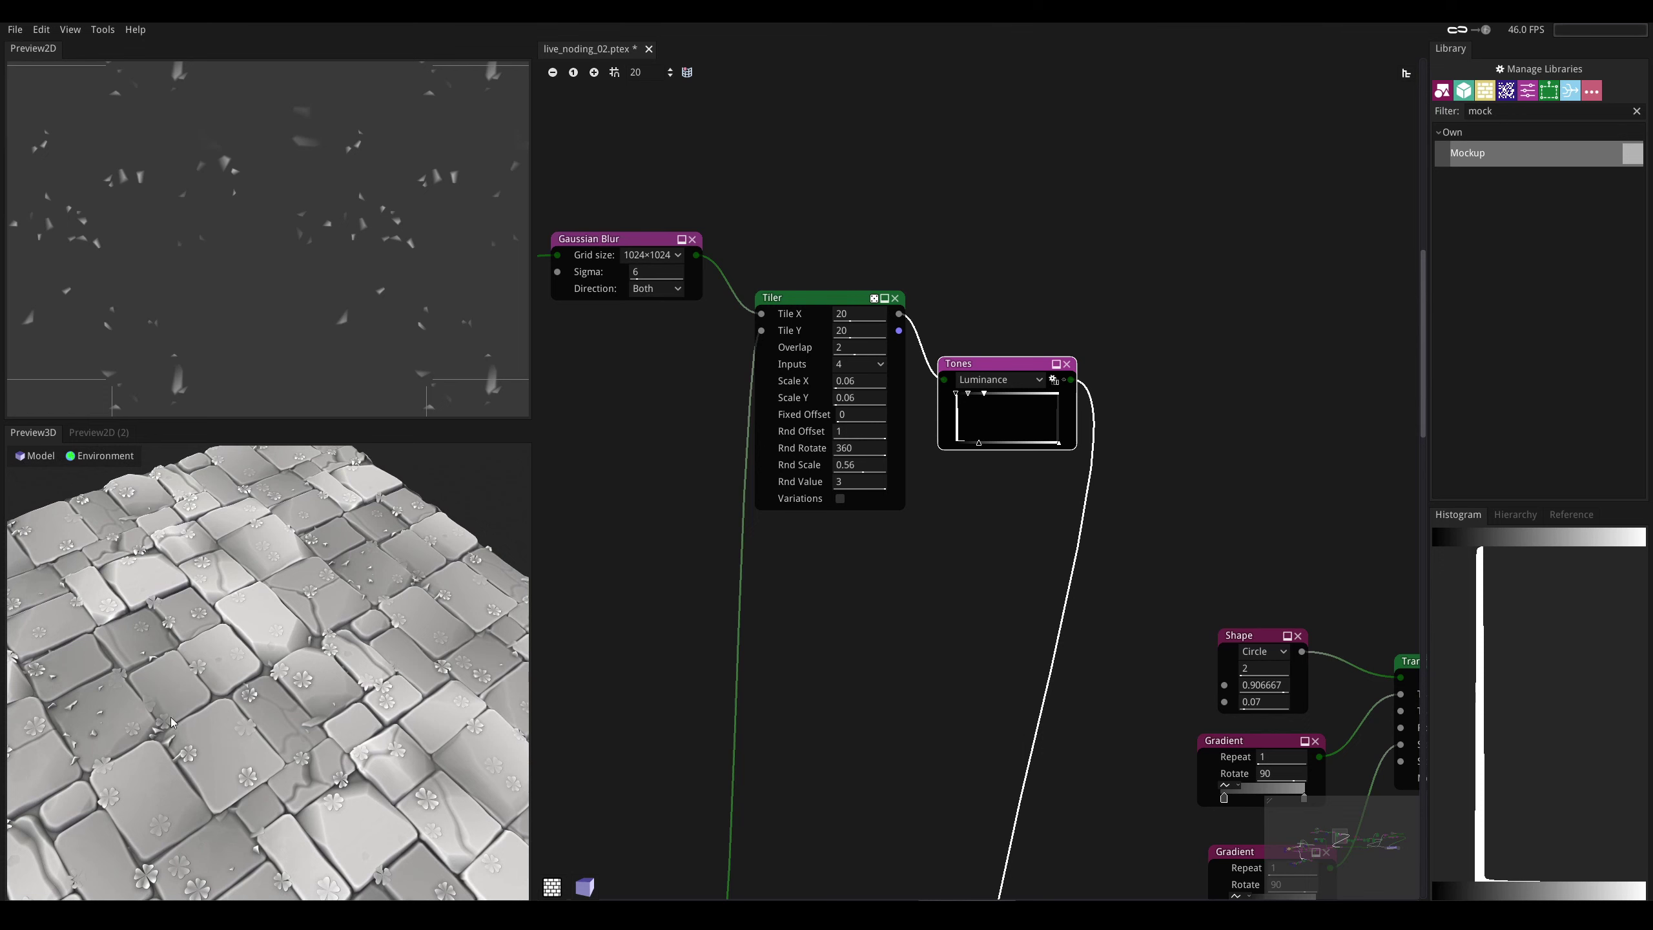
middle_click_drag(692, 669, 715, 472)
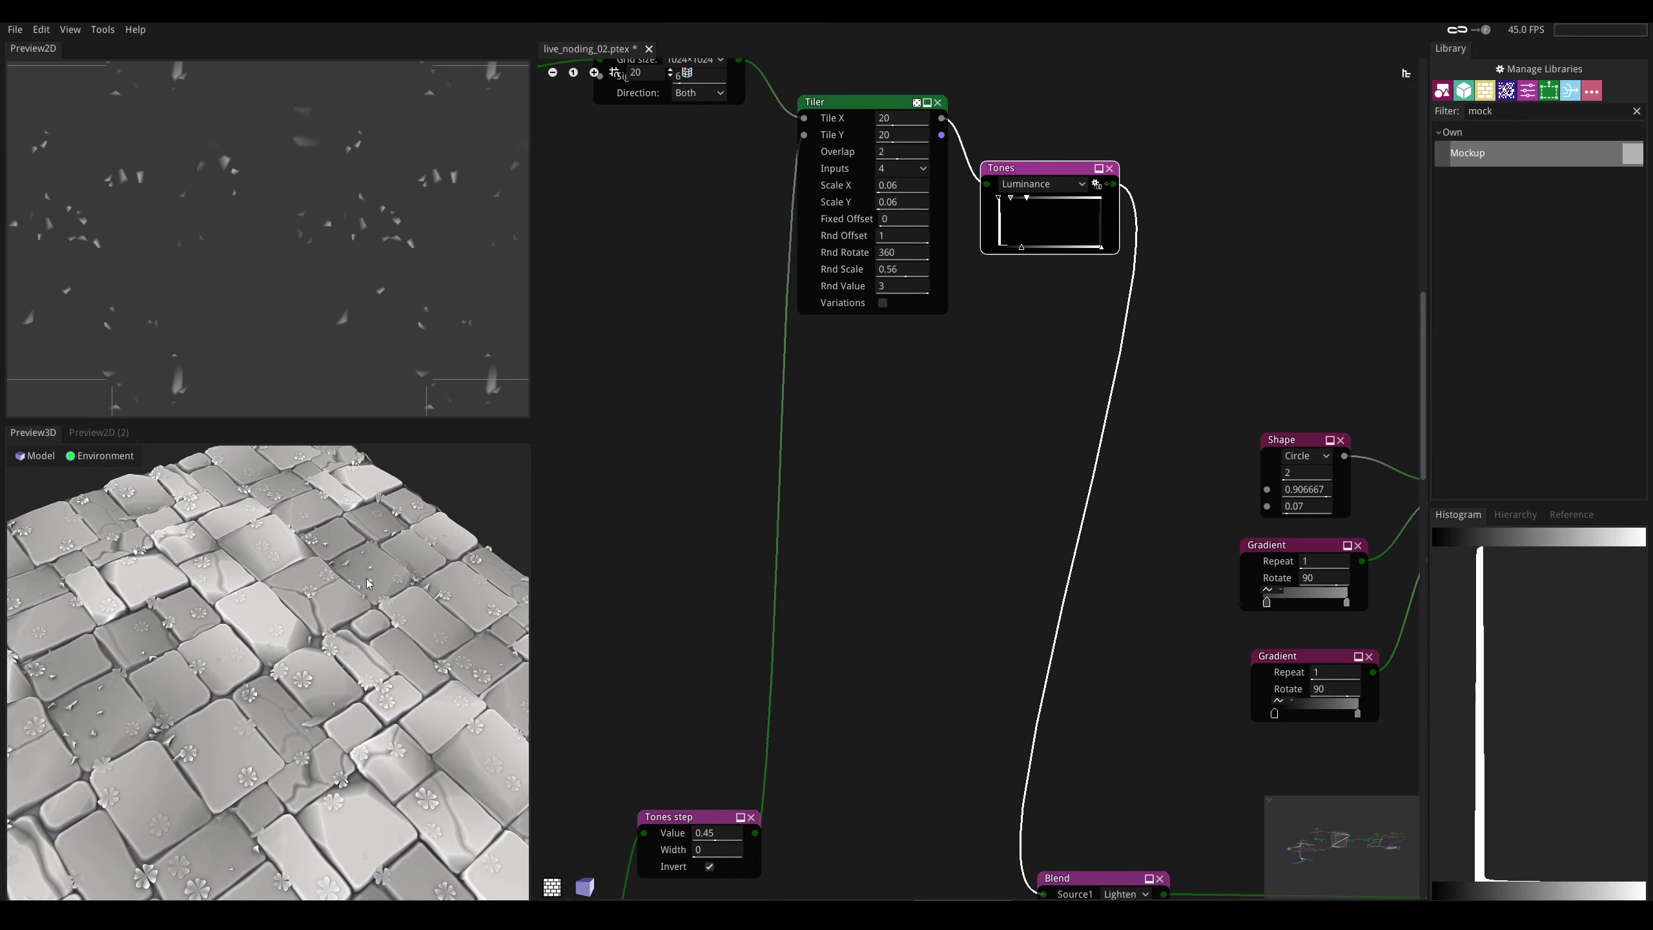
left_click_drag(368, 583, 386, 699)
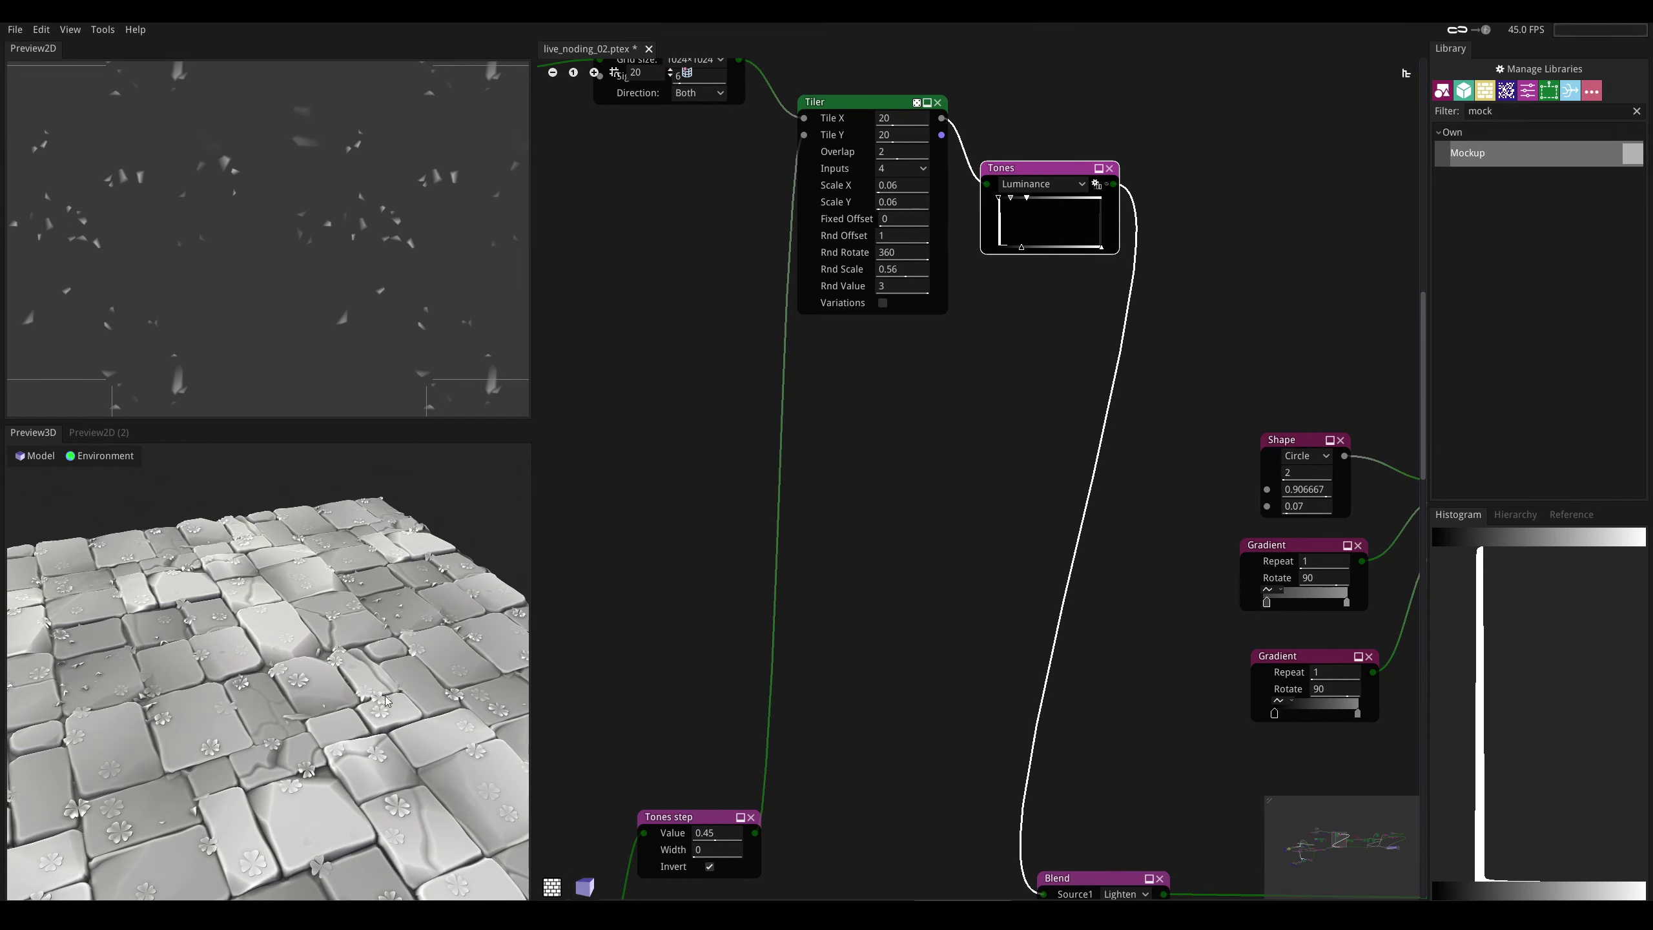
left_click_drag(359, 637, 364, 534)
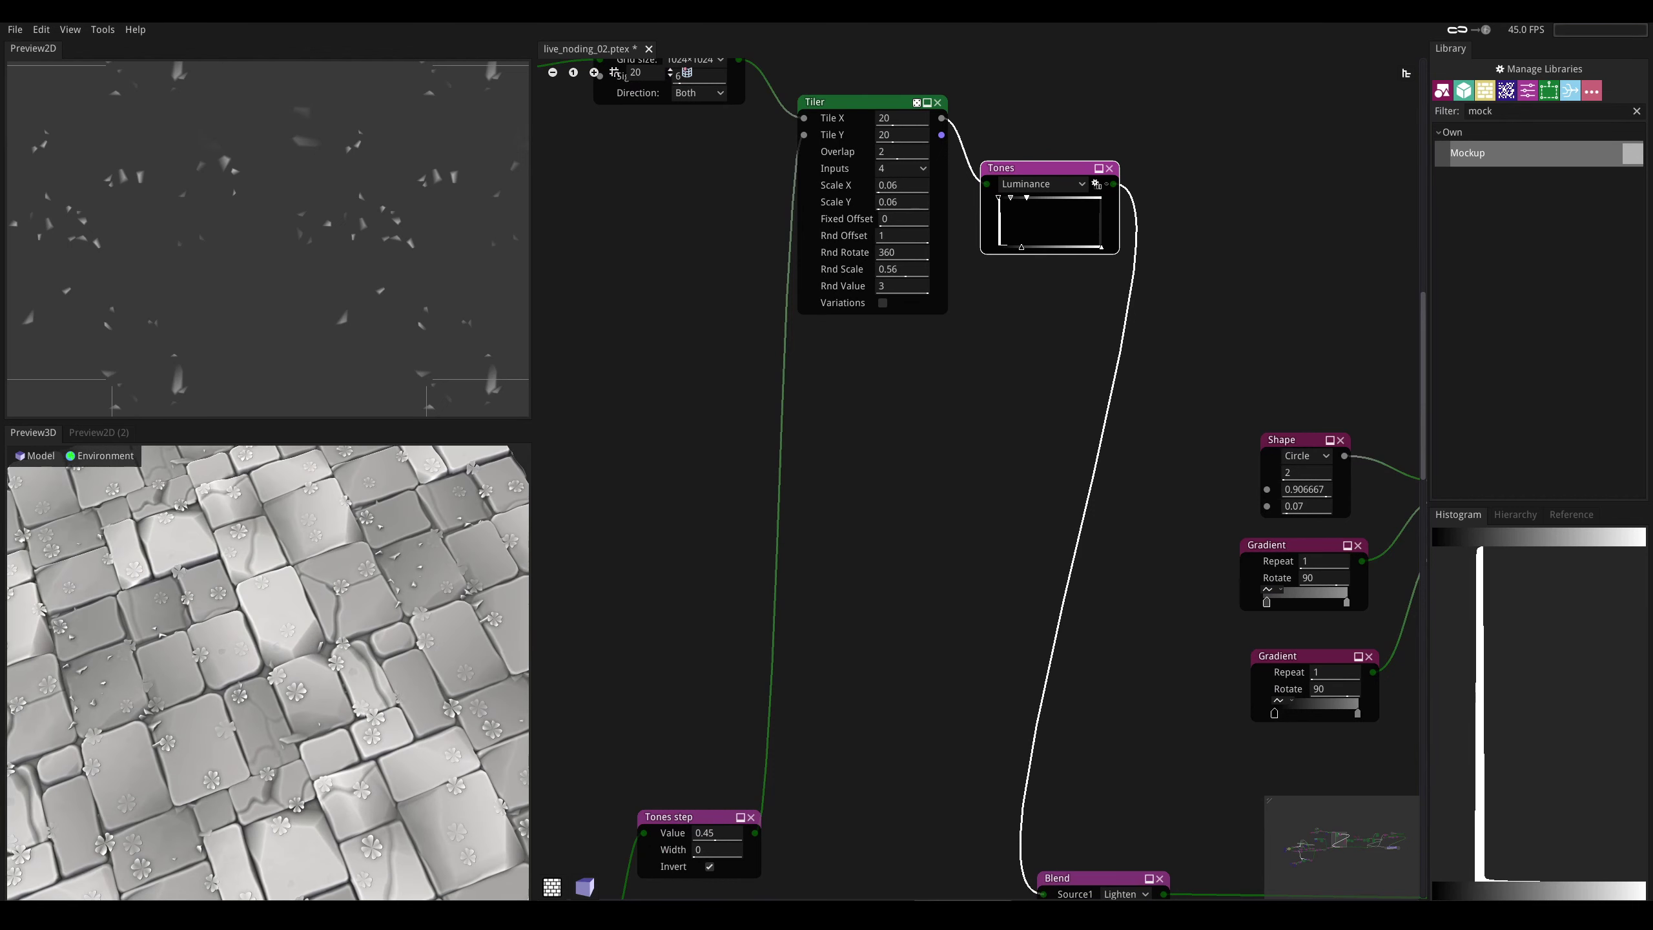
- Check the Lighten Blend and preview the Tones step mask that feeds the stone Tiler
middle_click_drag(876, 512, 838, 362)
left_click(1083, 703)
left_click(648, 637)
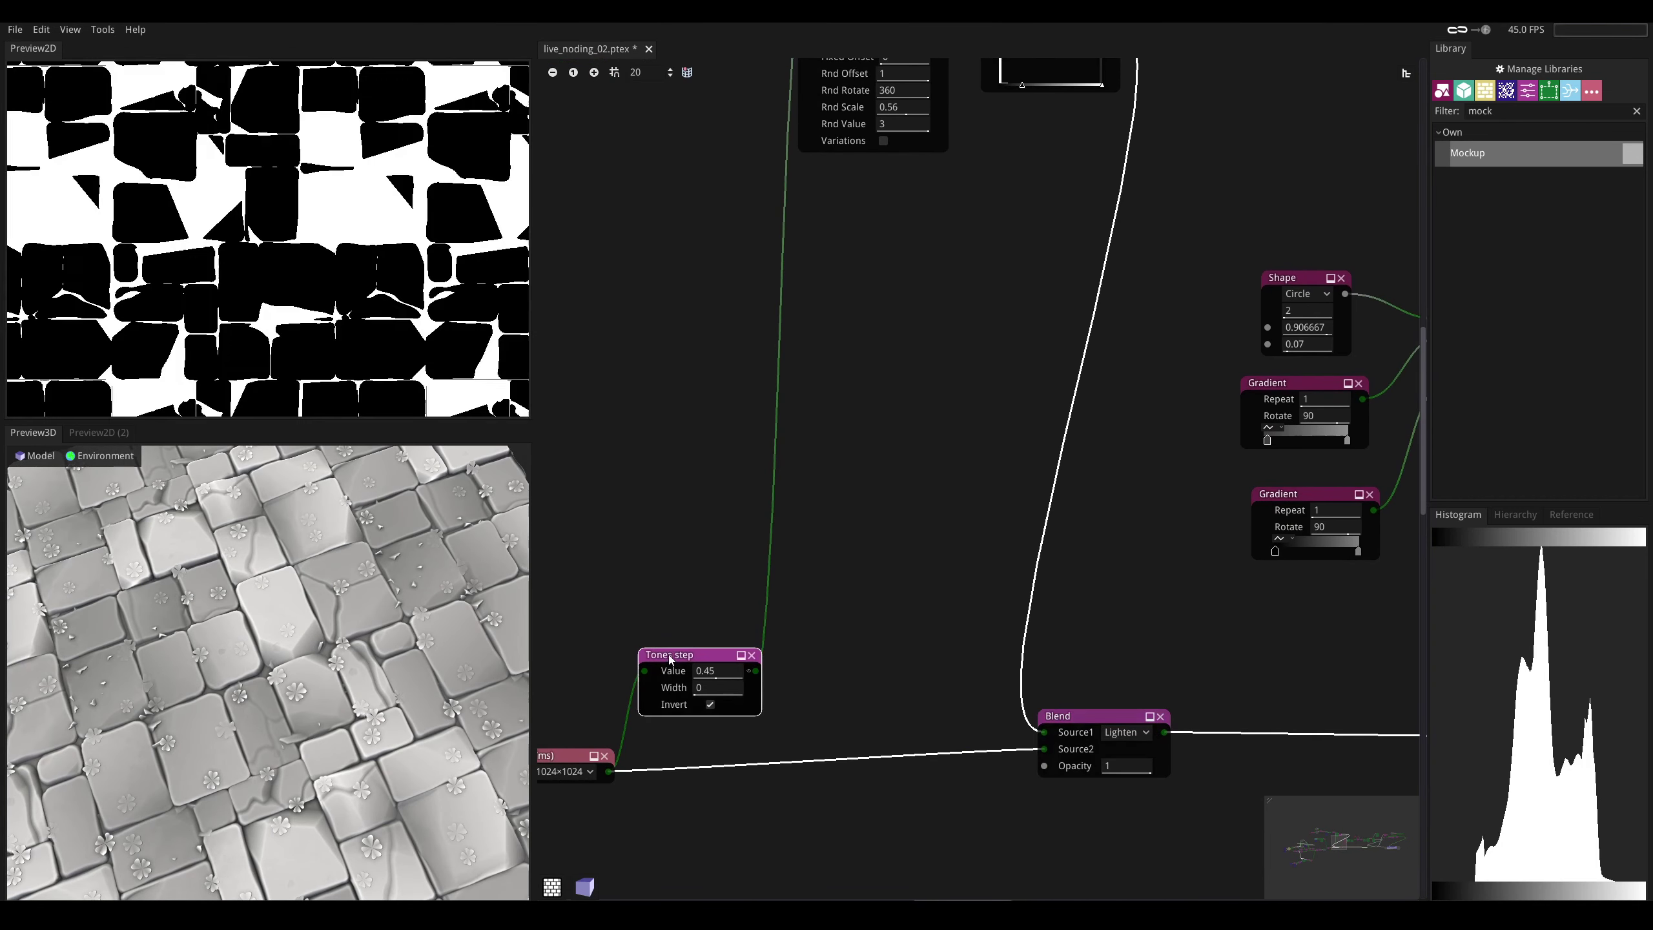
left_click_drag(670, 657, 665, 651)
right_click(869, 481)
type("s")
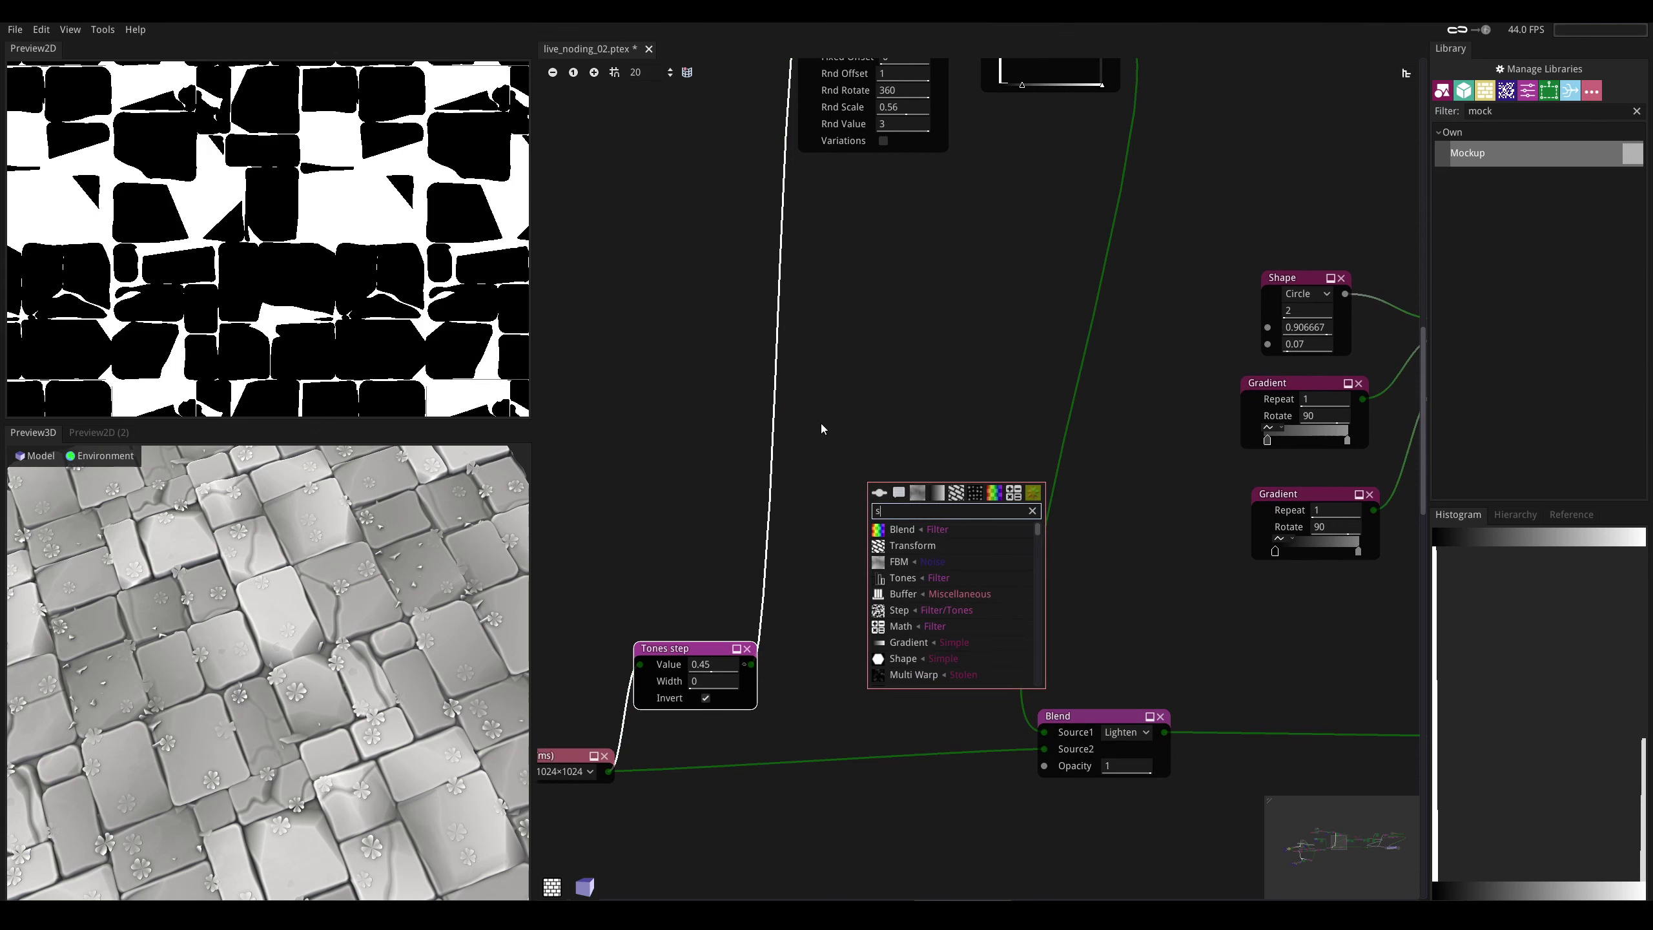
left_click(807, 388)
- Set Tile X to 40 on the Tiler that scatters the small stones
middle_click_drag(659, 359, 721, 416)
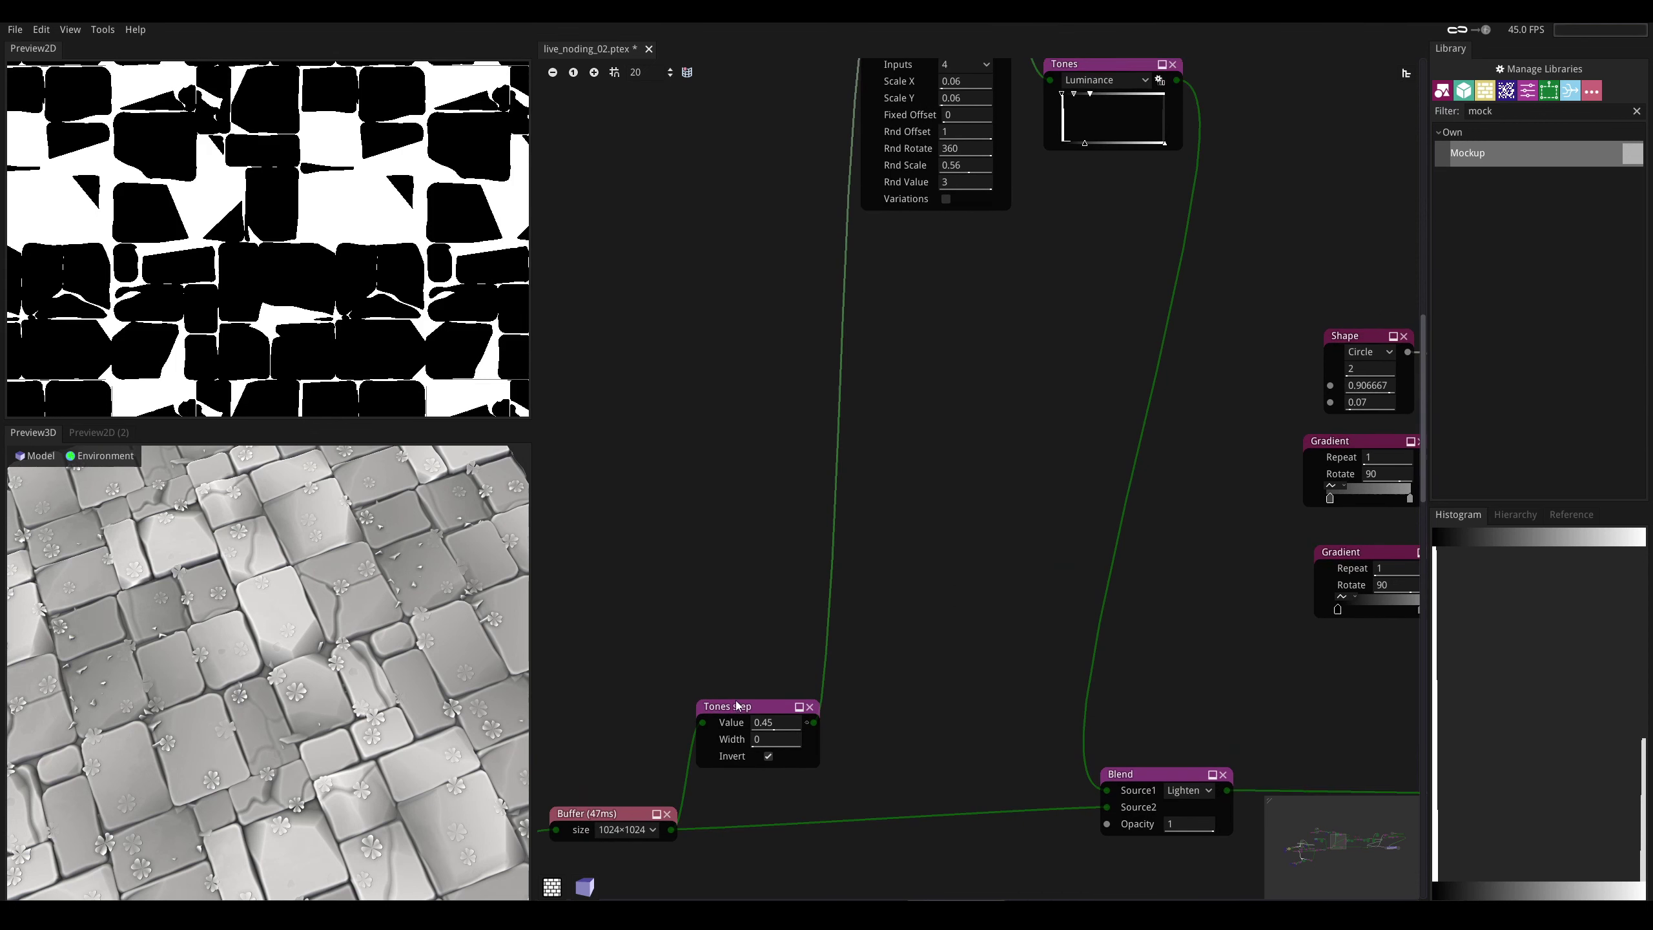
middle_click_drag(860, 536, 836, 725)
middle_click_drag(812, 560, 804, 658)
left_click(939, 304)
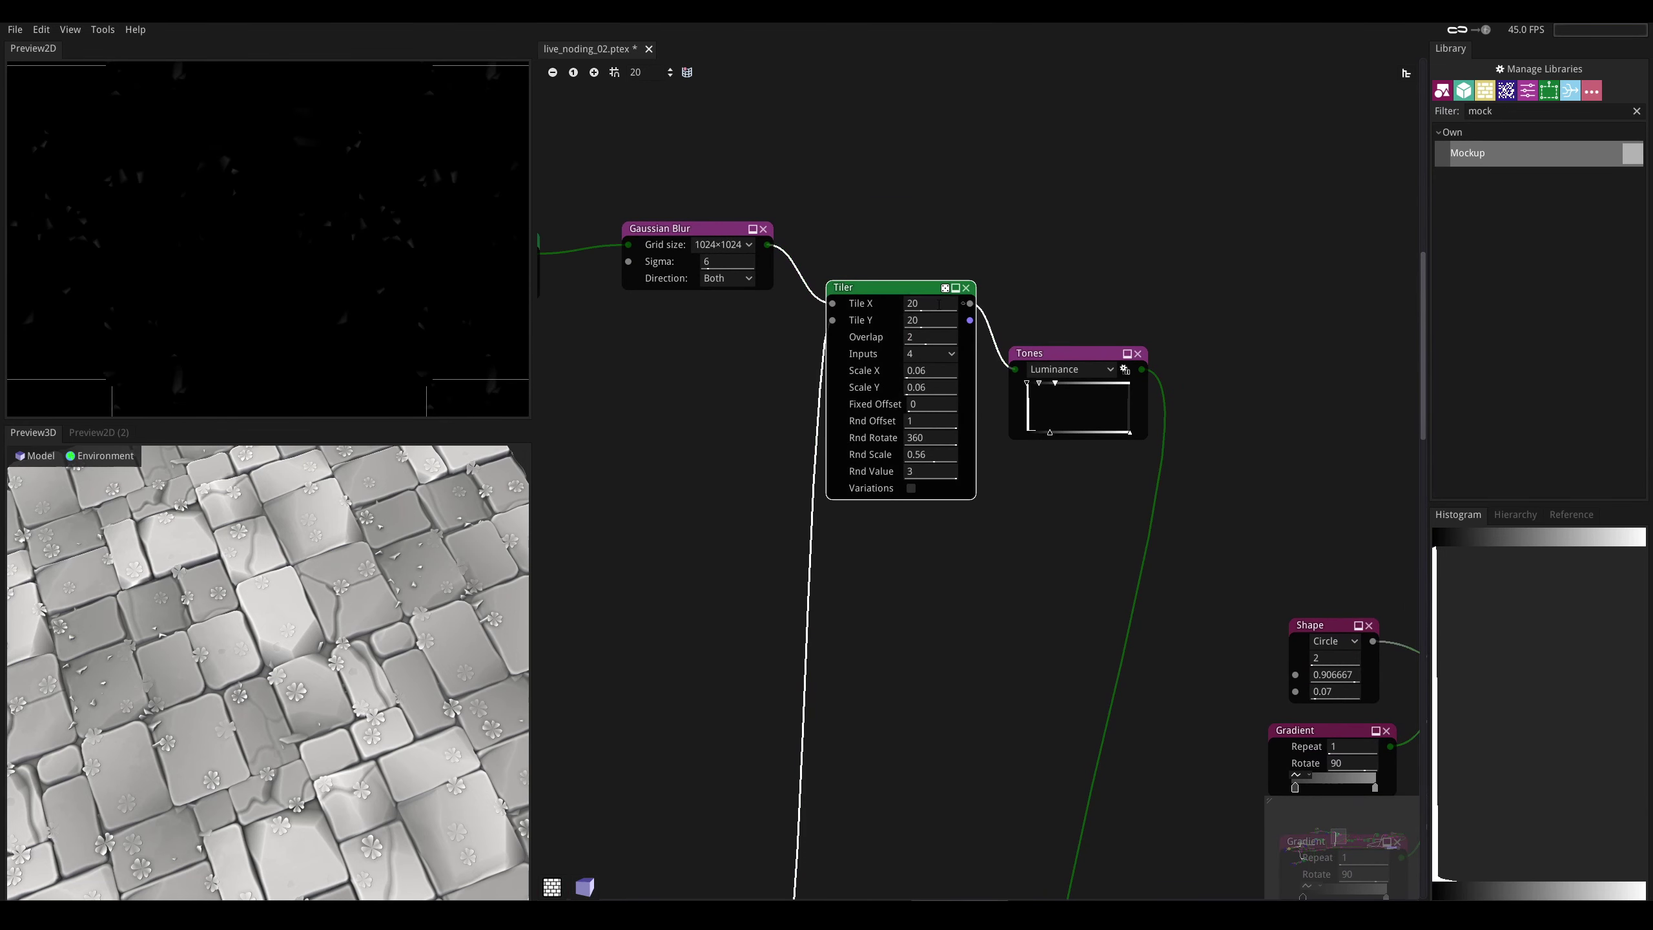
left_click(938, 304)
key("ctrl+a")
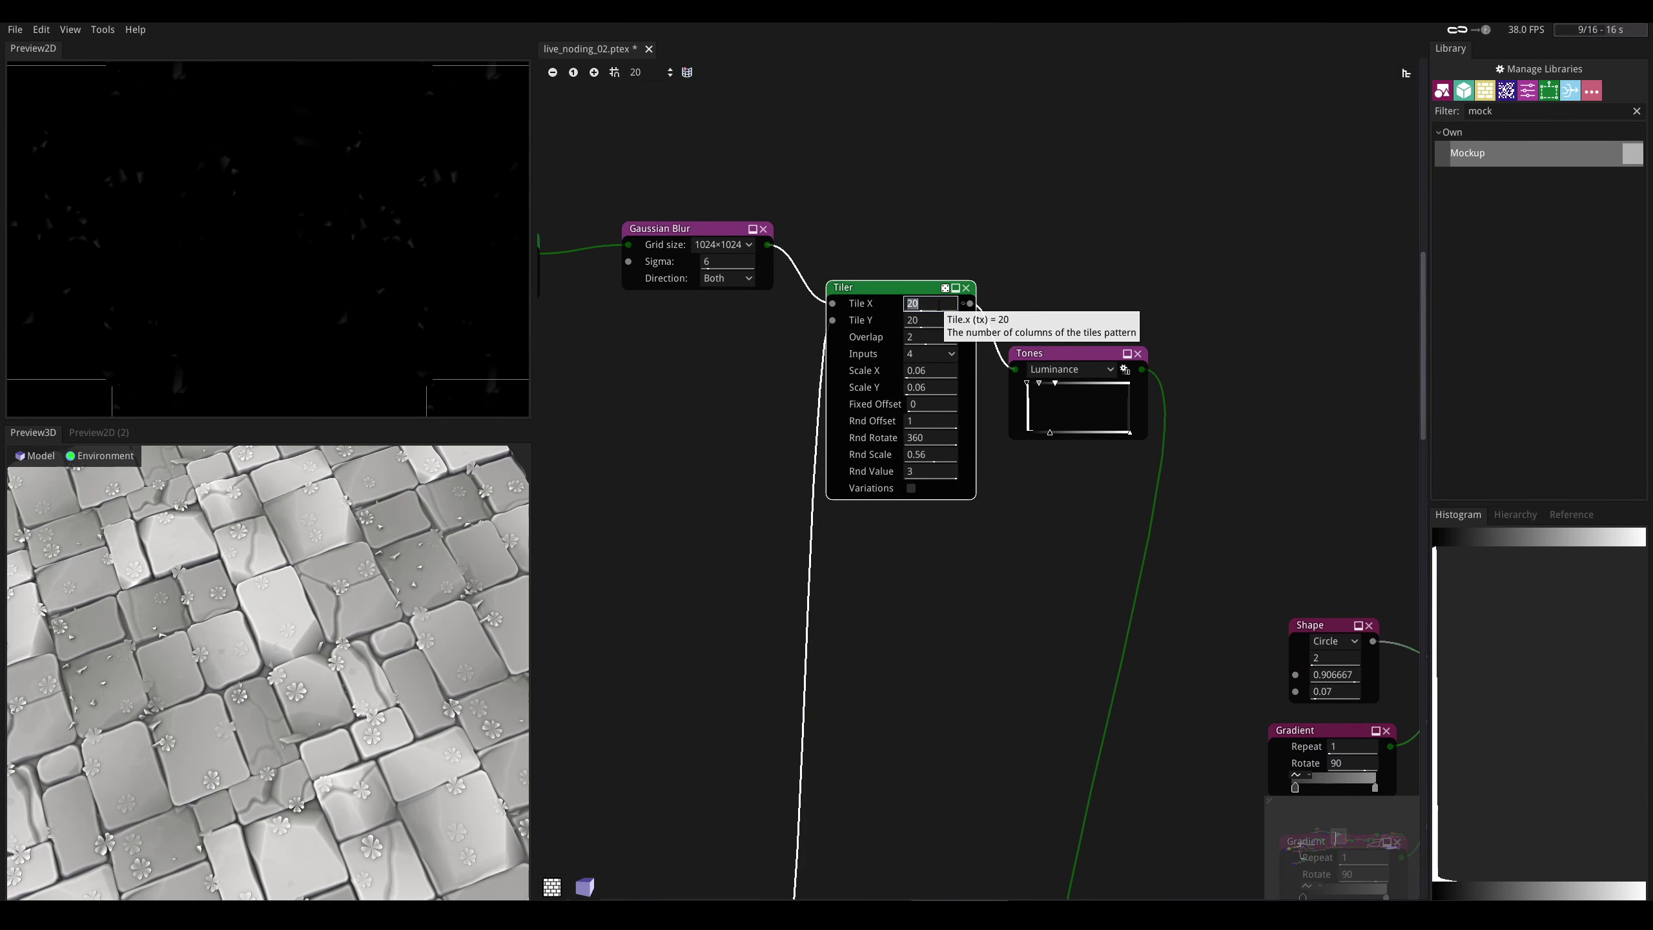
type("40")
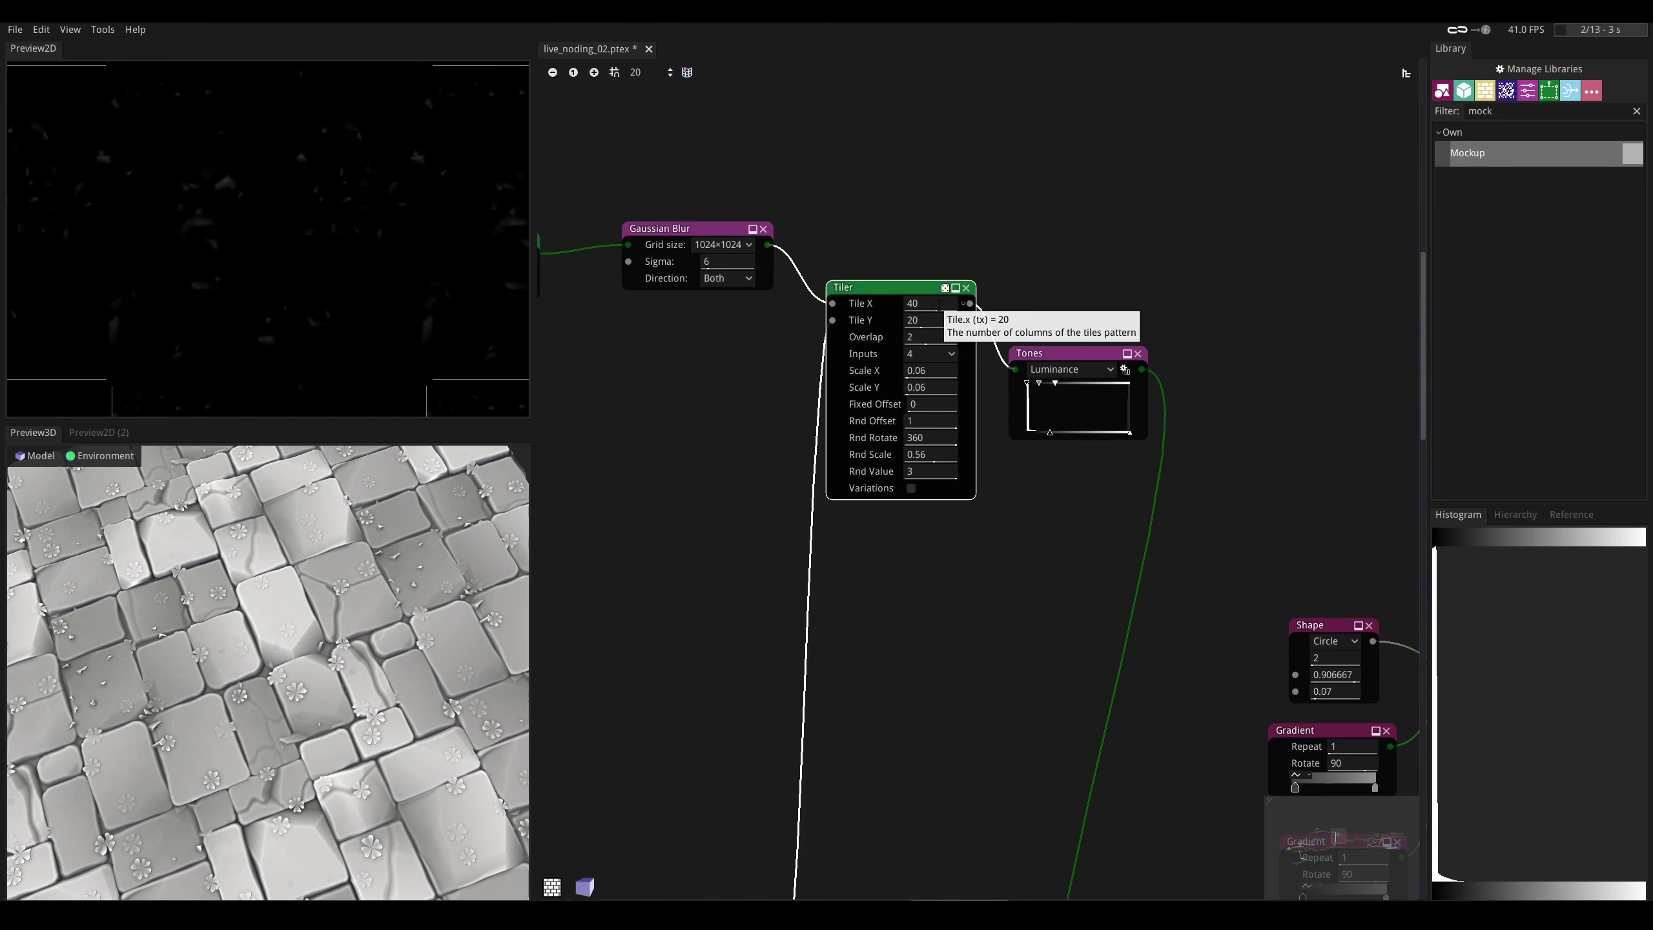
- Set the stone Tiler's Tile Y to 40 and inspect the scattered stones in the 3D preview
left_click(941, 321)
key("ctrl+a")
type("40")
key("Return")
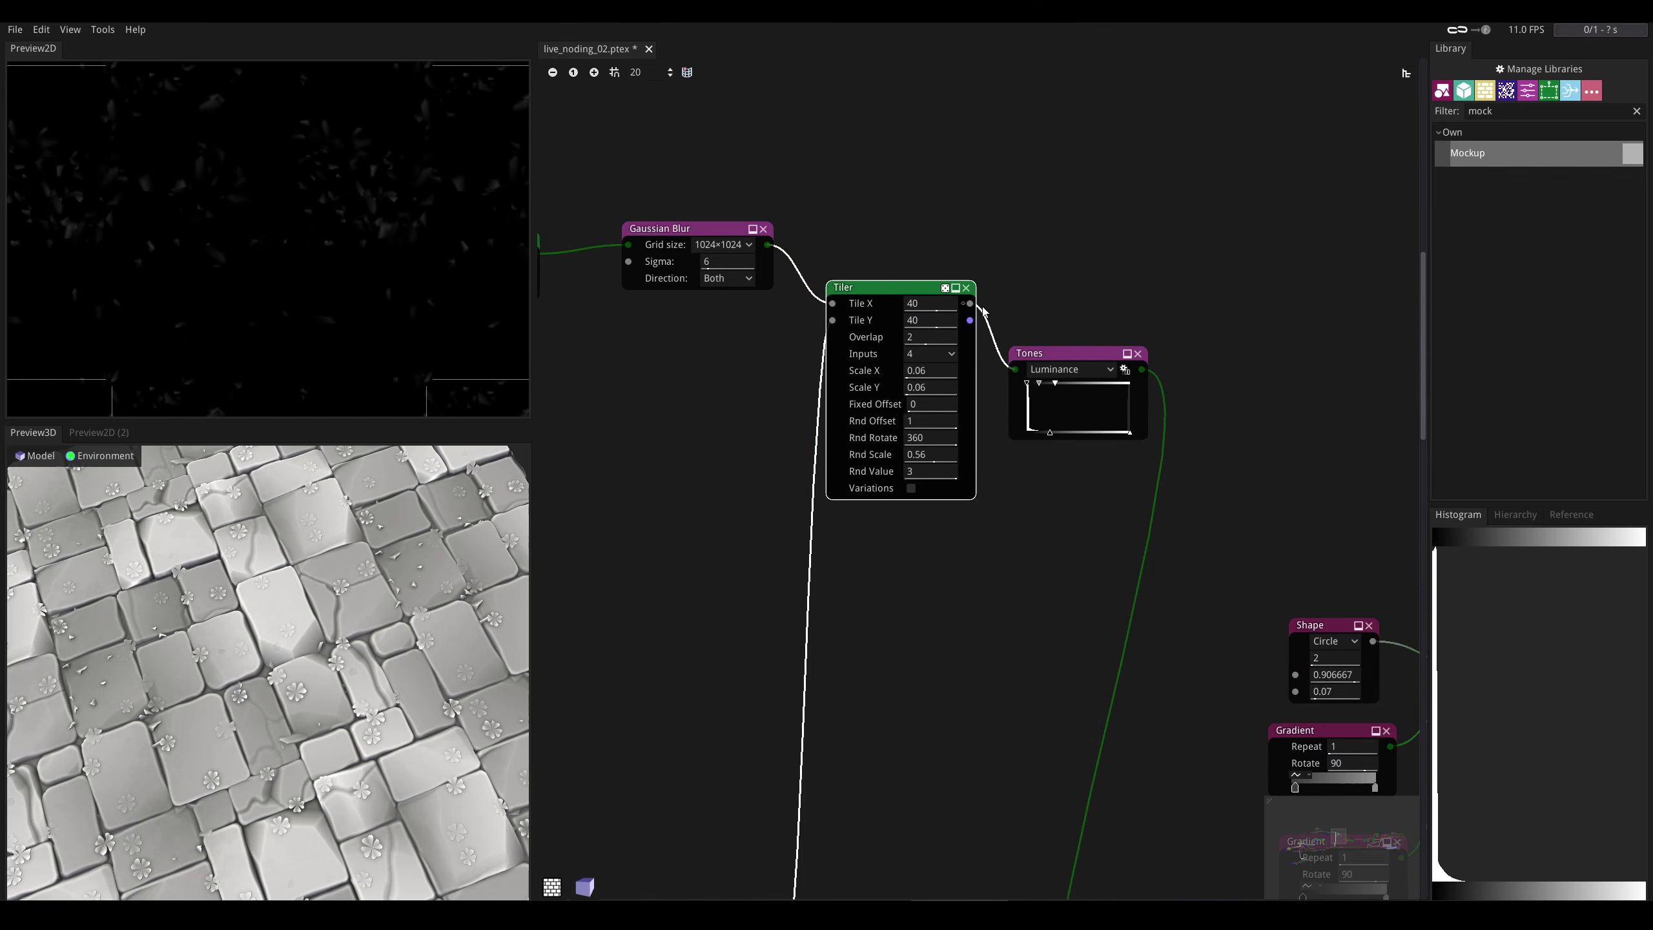
scroll(95, 597, "down", 5)
mouse_move(95, 597)
left_mouse_down()
mouse_move(101, 558)
mouse_move(111, 600)
left_mouse_up()
scroll(112, 600, "up", 3)
scroll(112, 600, "up", 2)
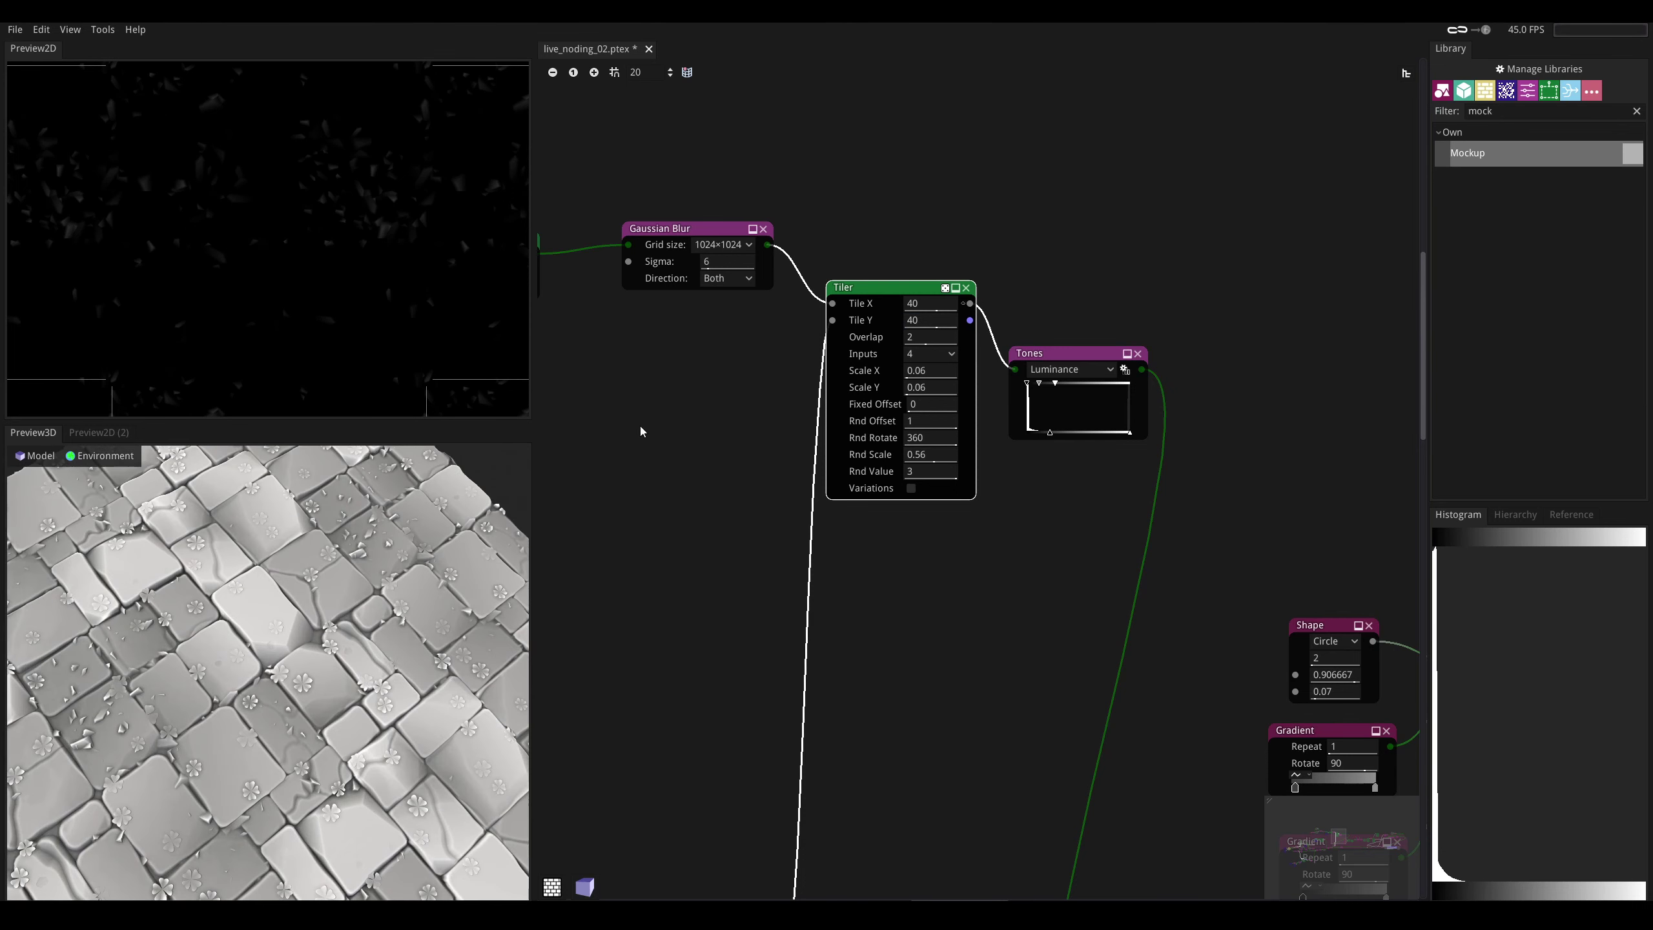
- Set the Tones step Value to 0.41 for the stone mask and inspect the paving from a low angle
scroll(771, 491, "down", 6)
left_click(807, 558)
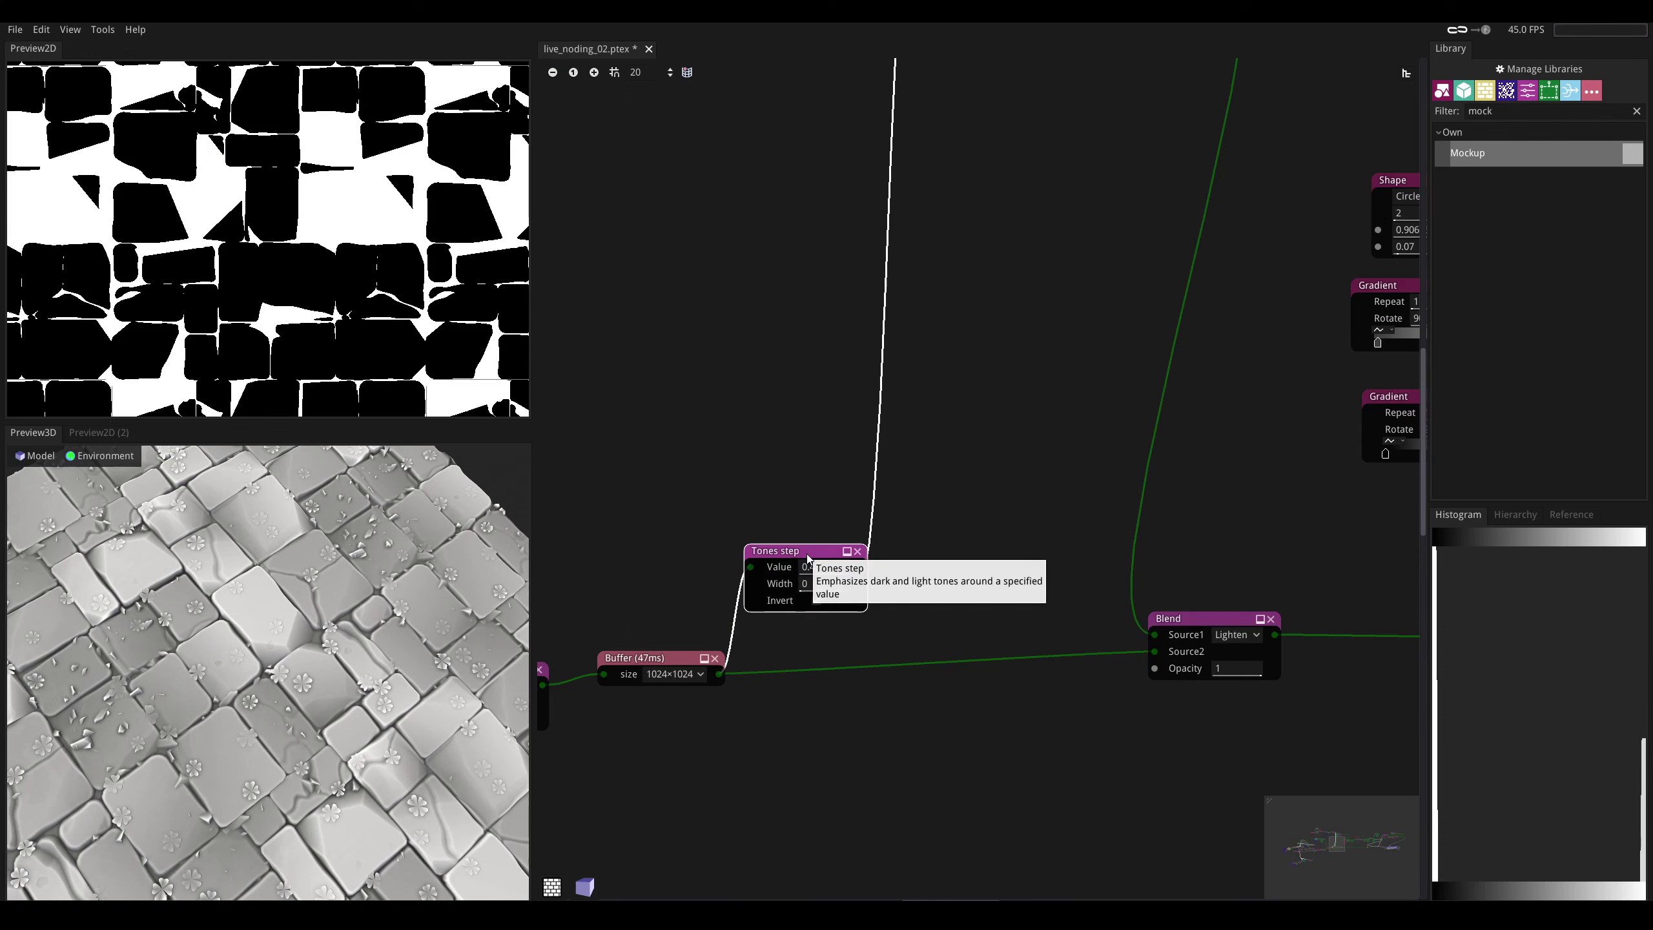
scroll(810, 570, "down", 1)
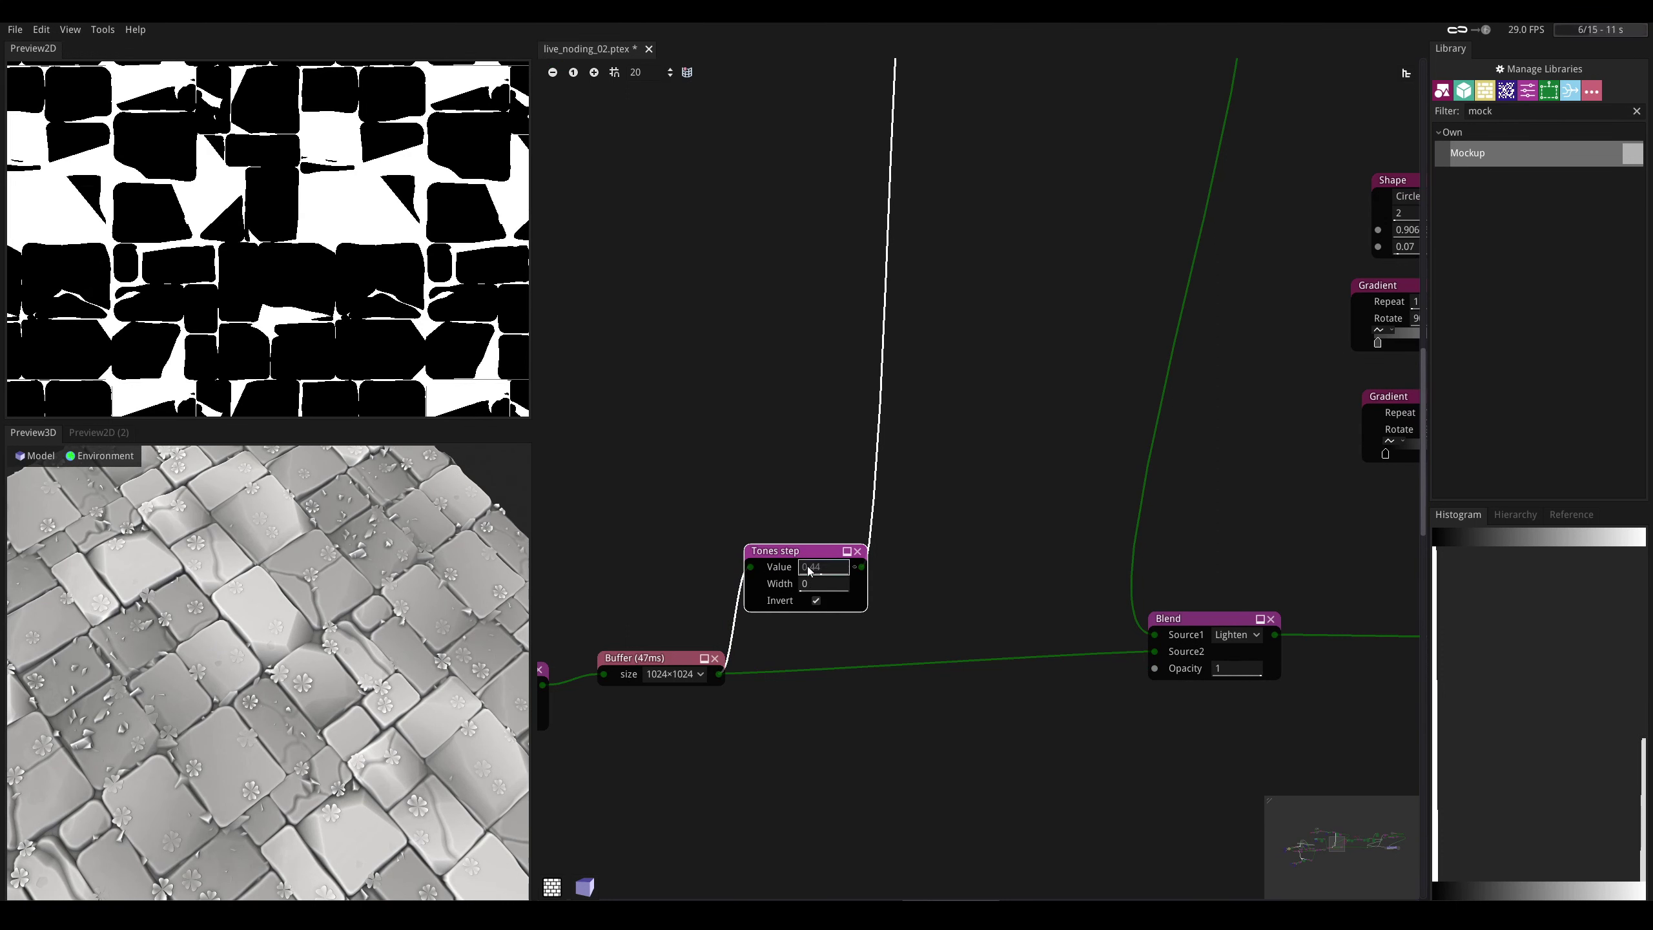
scroll(793, 566, "down", 3)
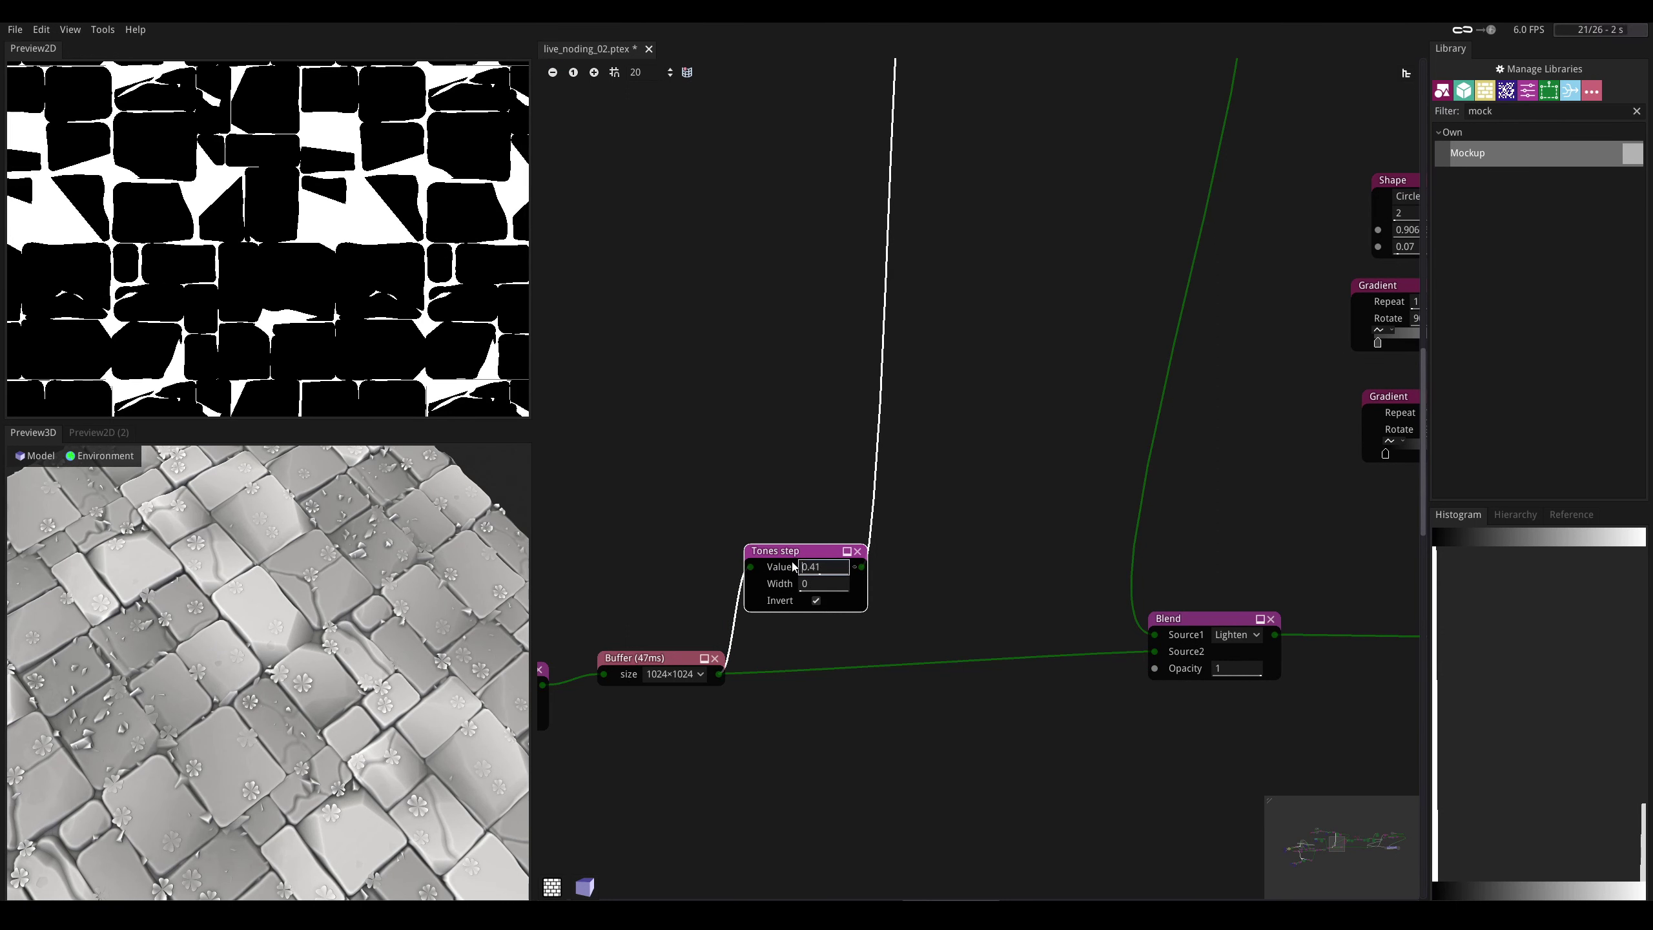
left_click_drag(435, 592, 306, 531)
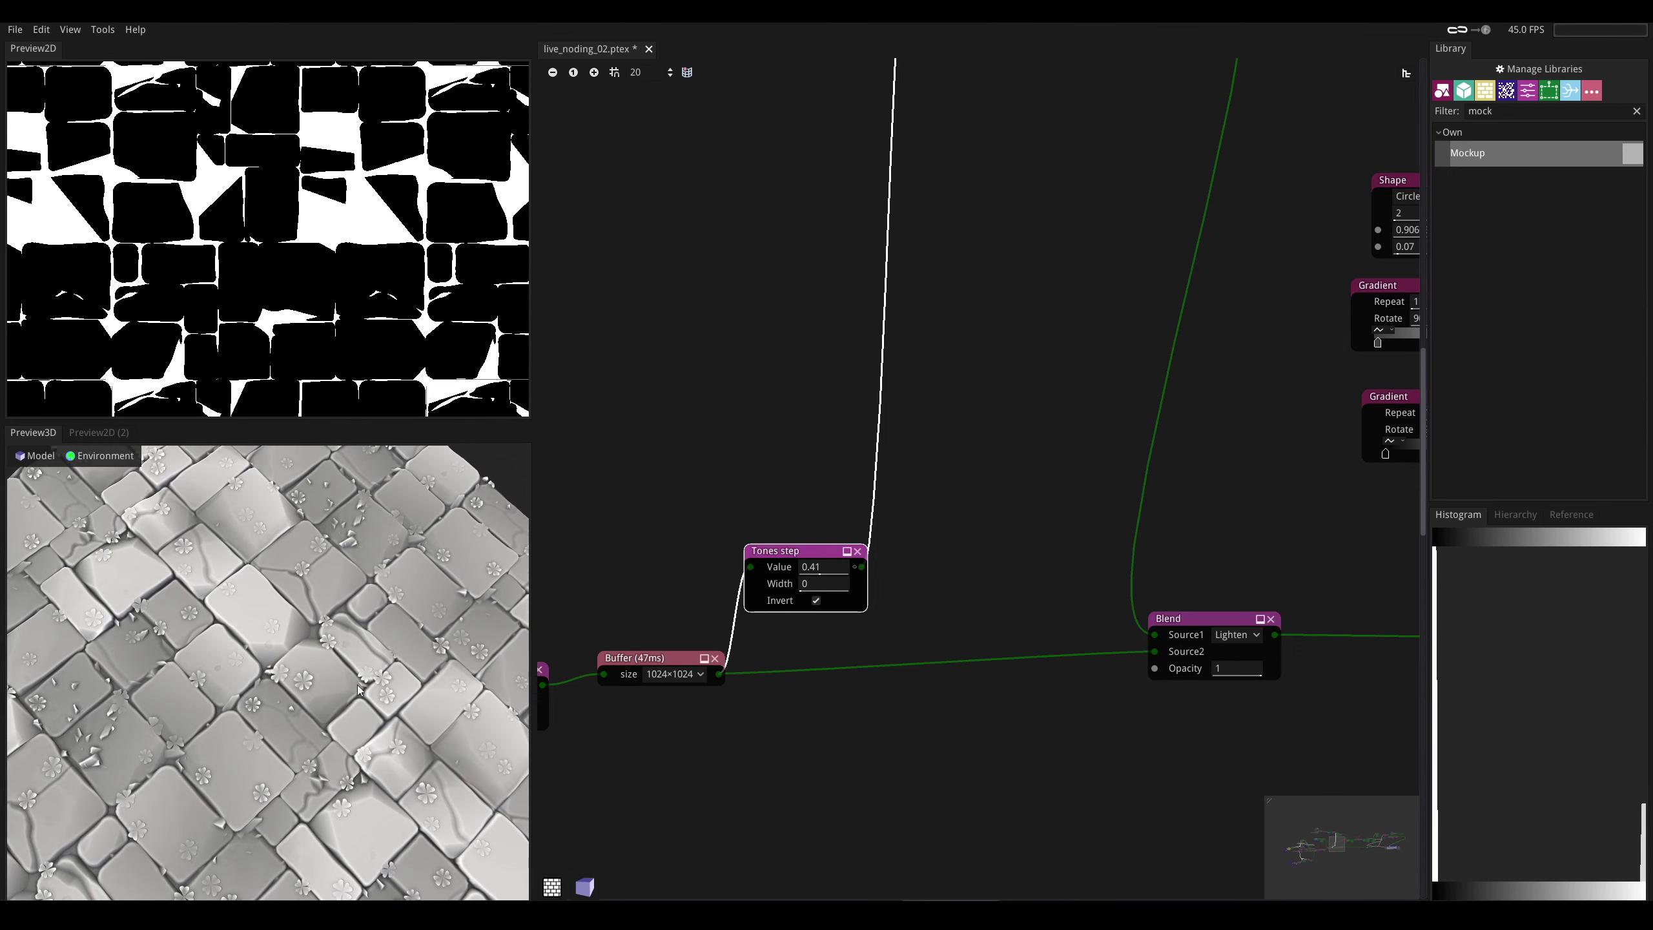
left_click_drag(259, 702, 280, 621)
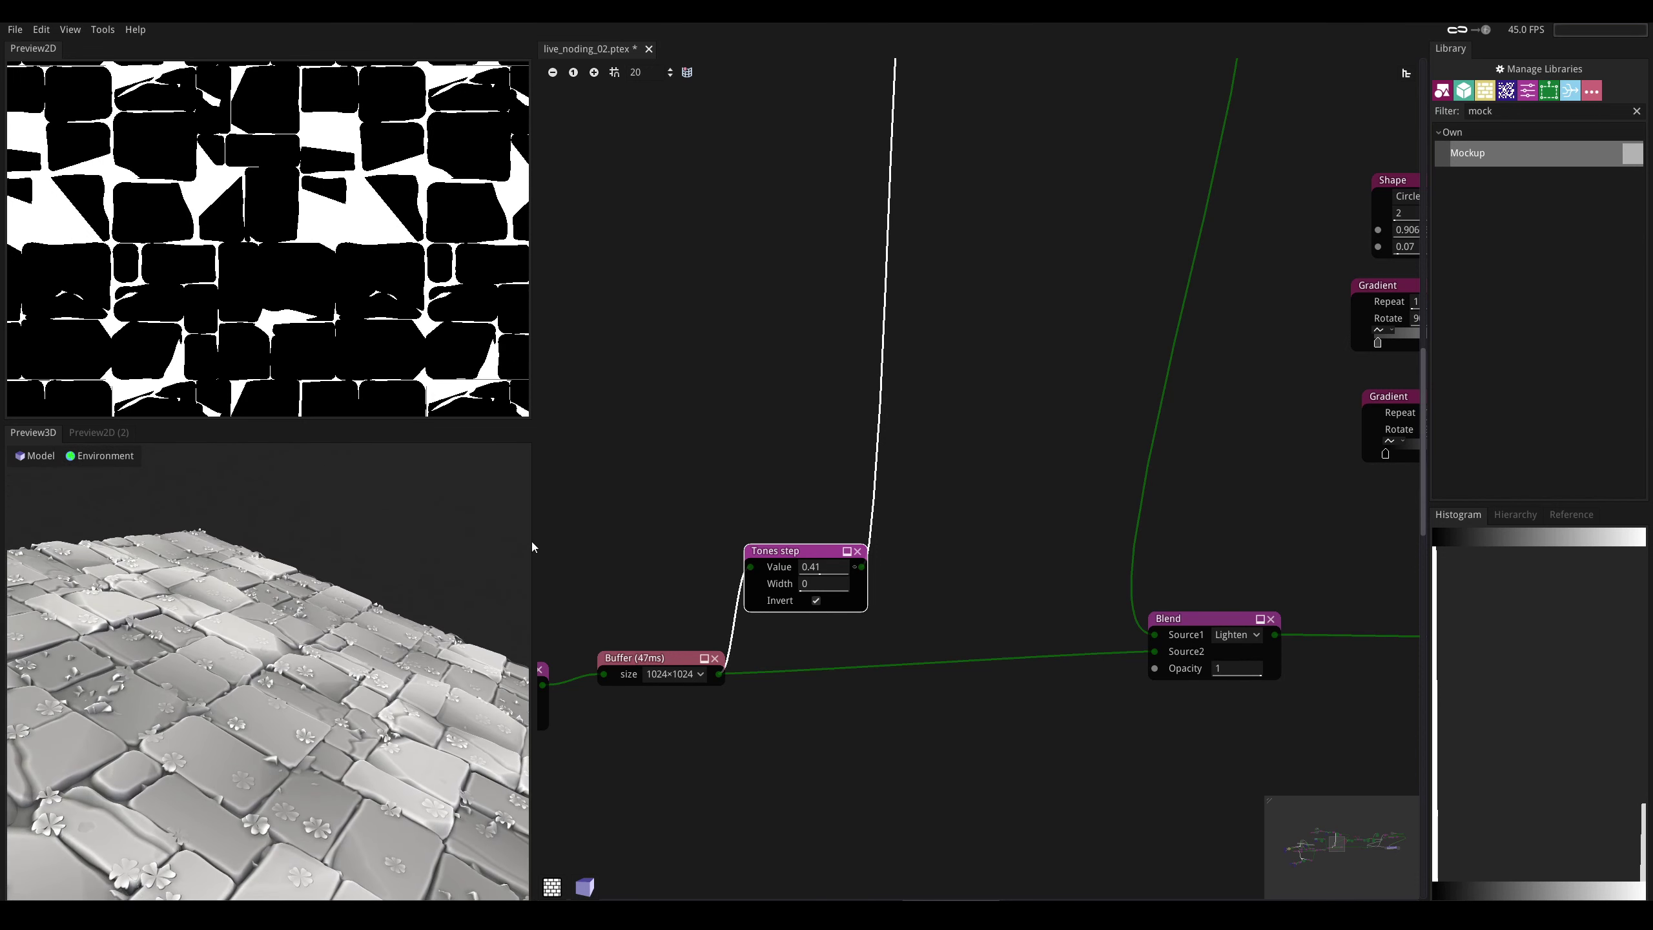
- Set the Gaussian Blur Sigma to 8 before the stone Tiler and review the stones in 3D
middle_click_drag(940, 190, 913, 622)
left_click(791, 249)
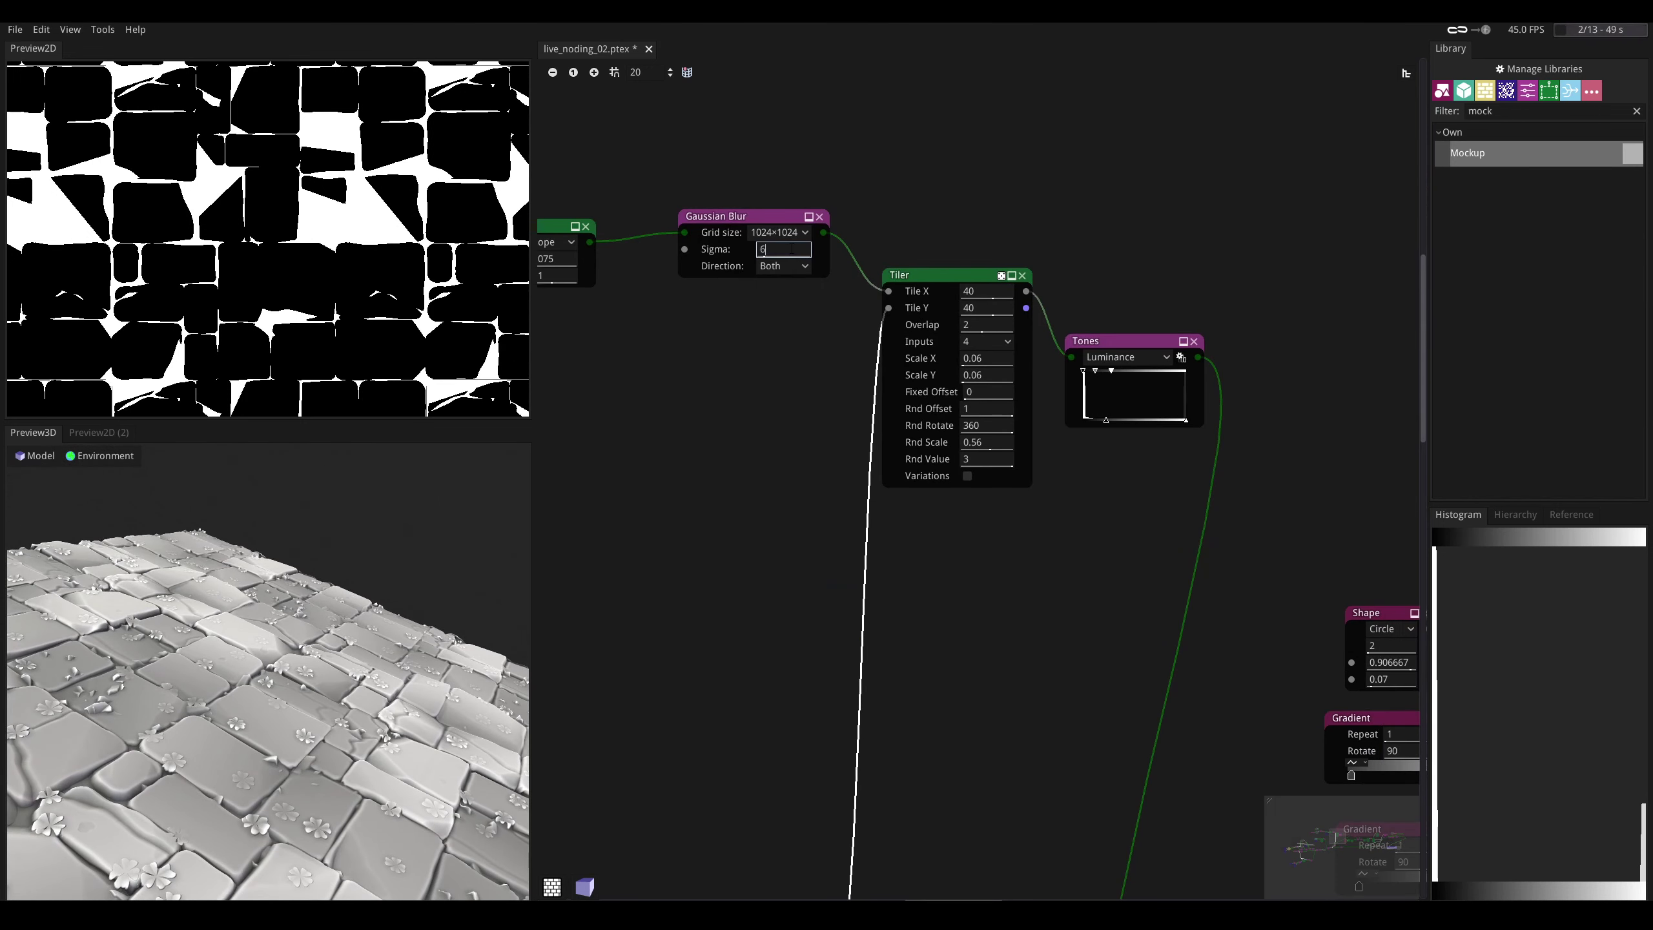
type("8")
key("Return")
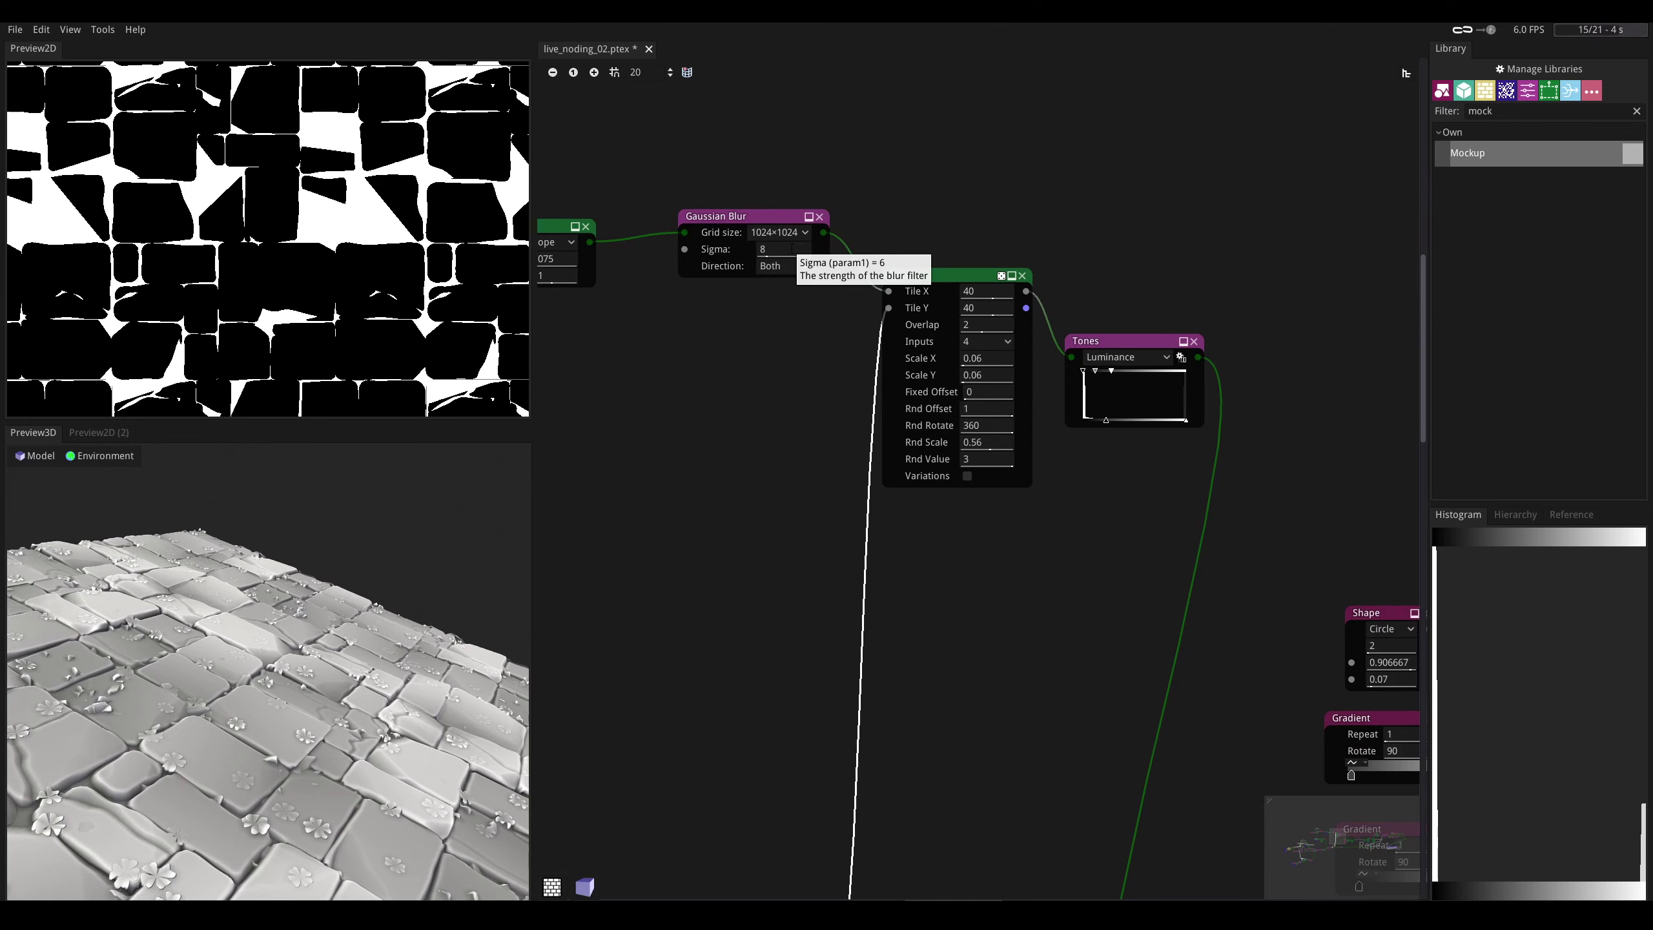
mouse_move(313, 606)
left_mouse_down()
mouse_move(303, 729)
mouse_move(306, 631)
left_mouse_up()
scroll(303, 690, "down", 5)
scroll(303, 690, "up", 6)
left_click_drag(341, 729, 345, 759)
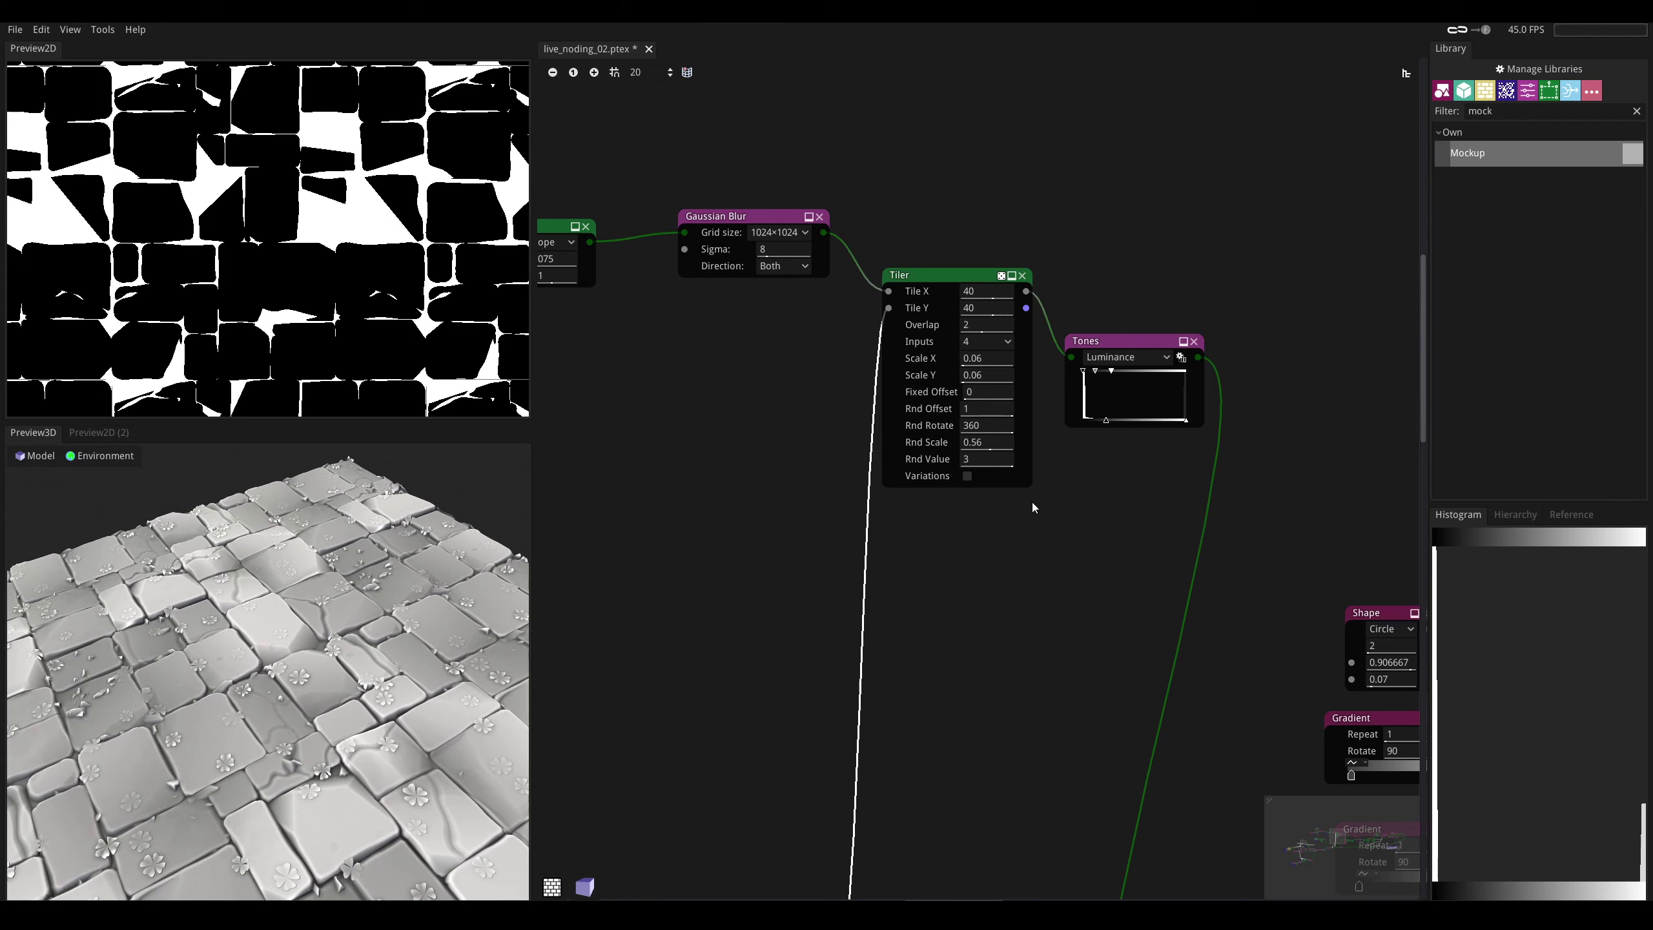
- Save the material file and look over the whole paving in the 3D preview
middle_click_drag(1031, 504, 799, 466)
middle_click_drag(1065, 477, 830, 314)
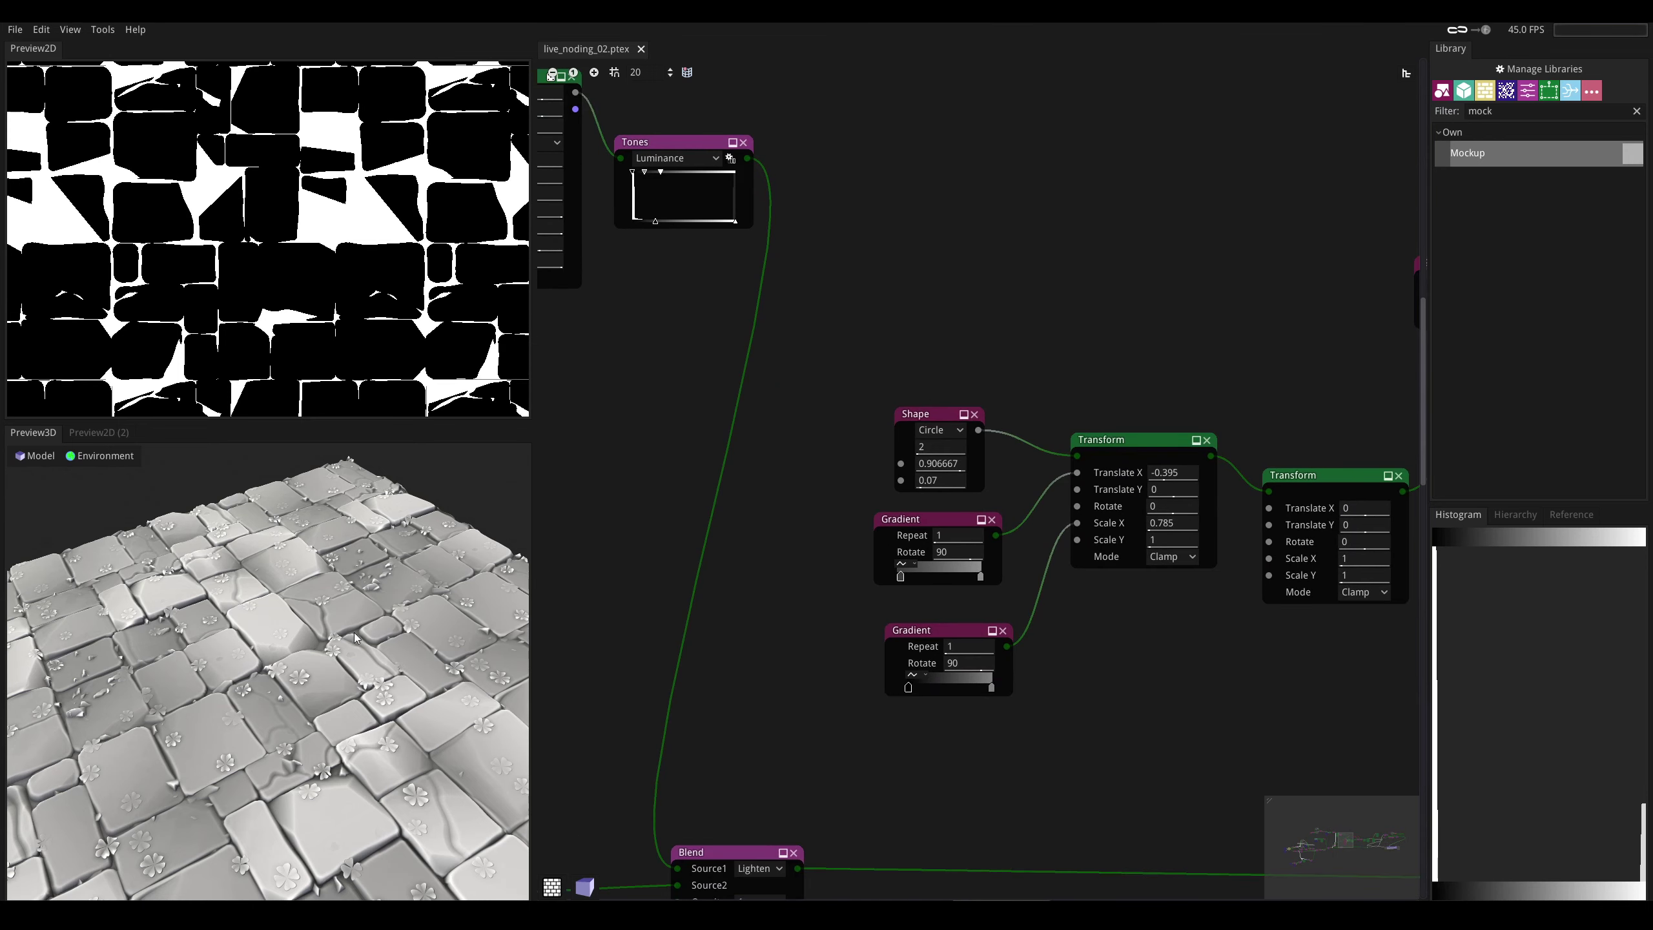
left_click_drag(356, 636, 420, 731)
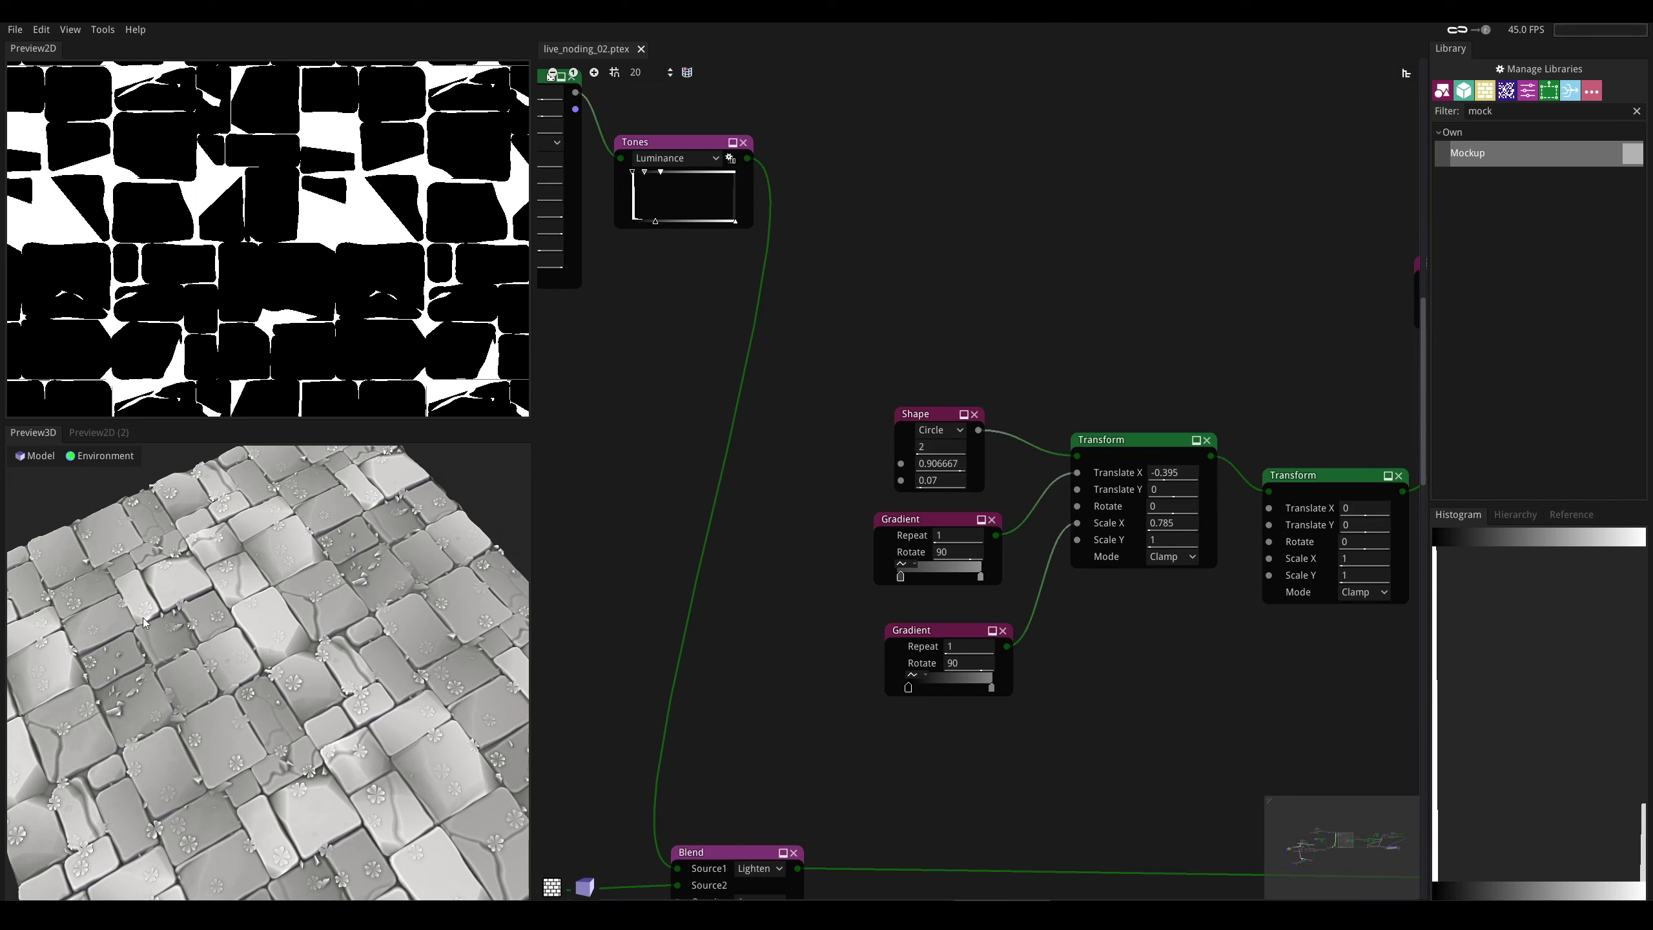
- Move the spare clover Tiler closer to the connected one and set its Tile X and Tile Y to 7
scroll(811, 609, "right", 10)
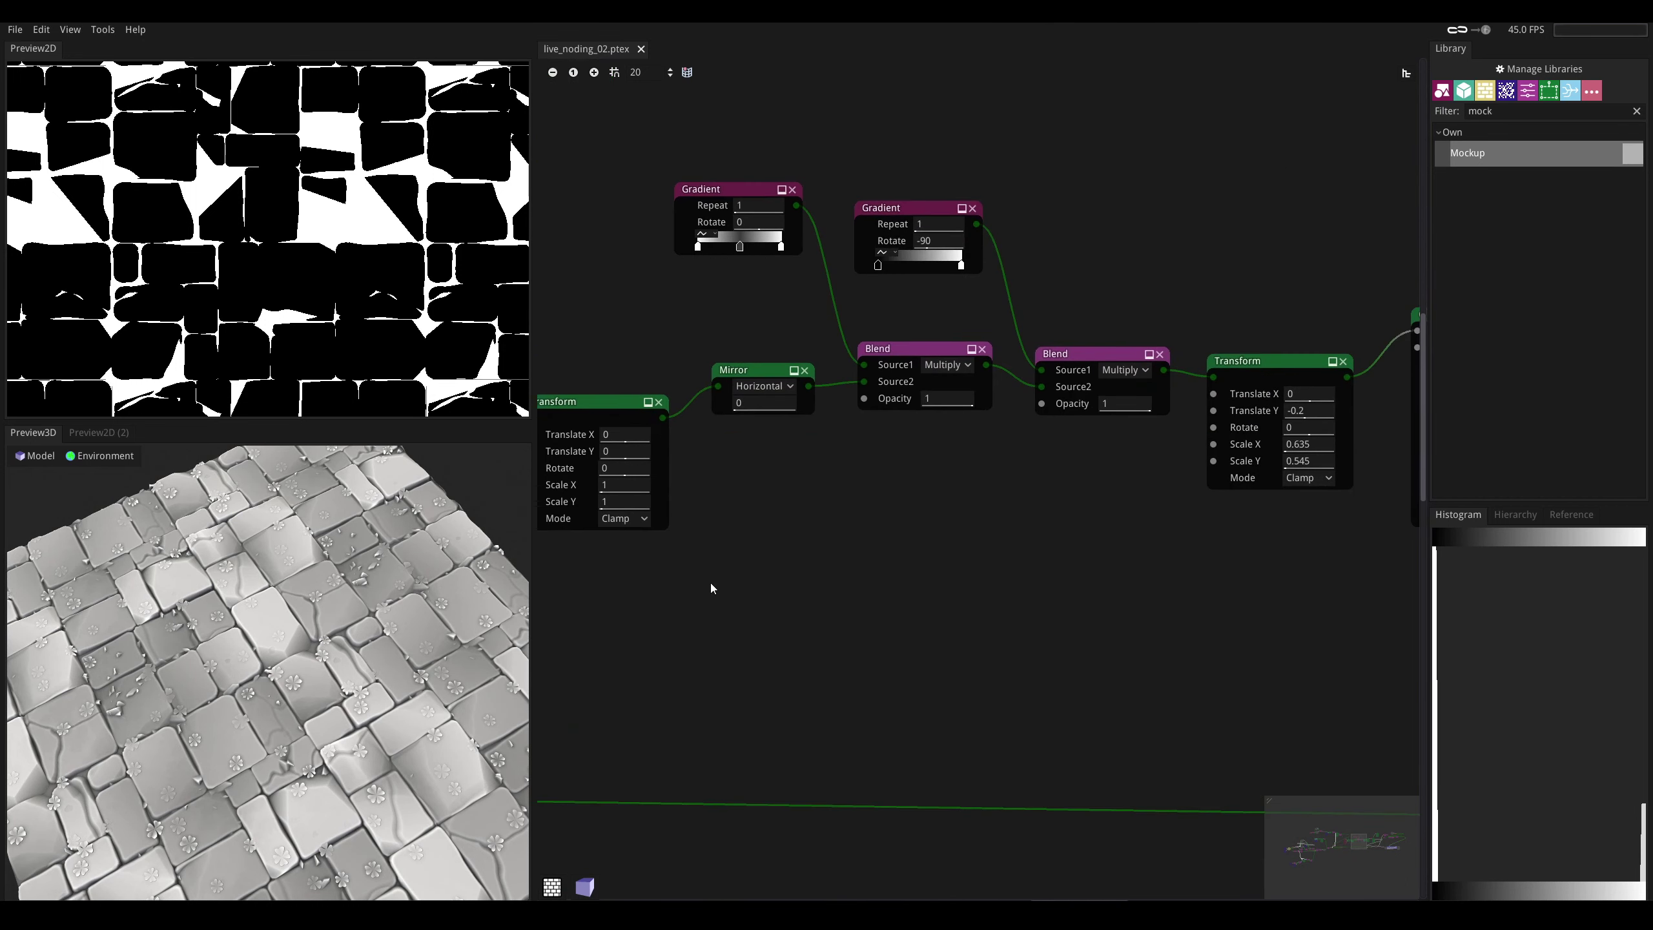
scroll(1018, 502, "right", 10)
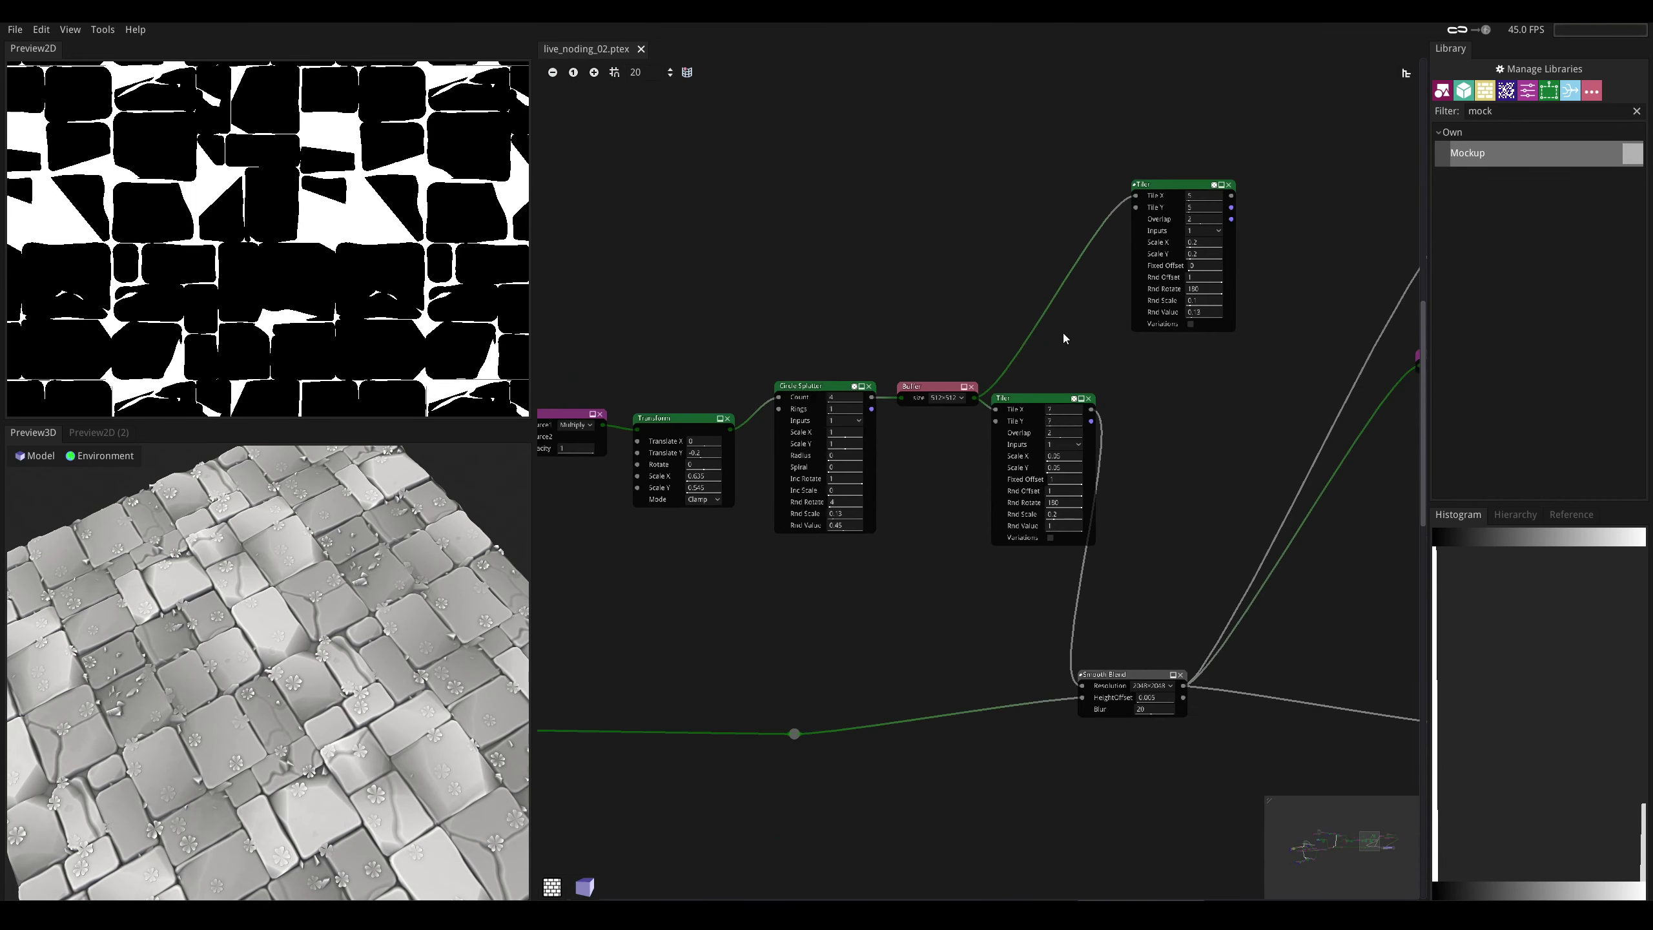
scroll(909, 466, "up", 2)
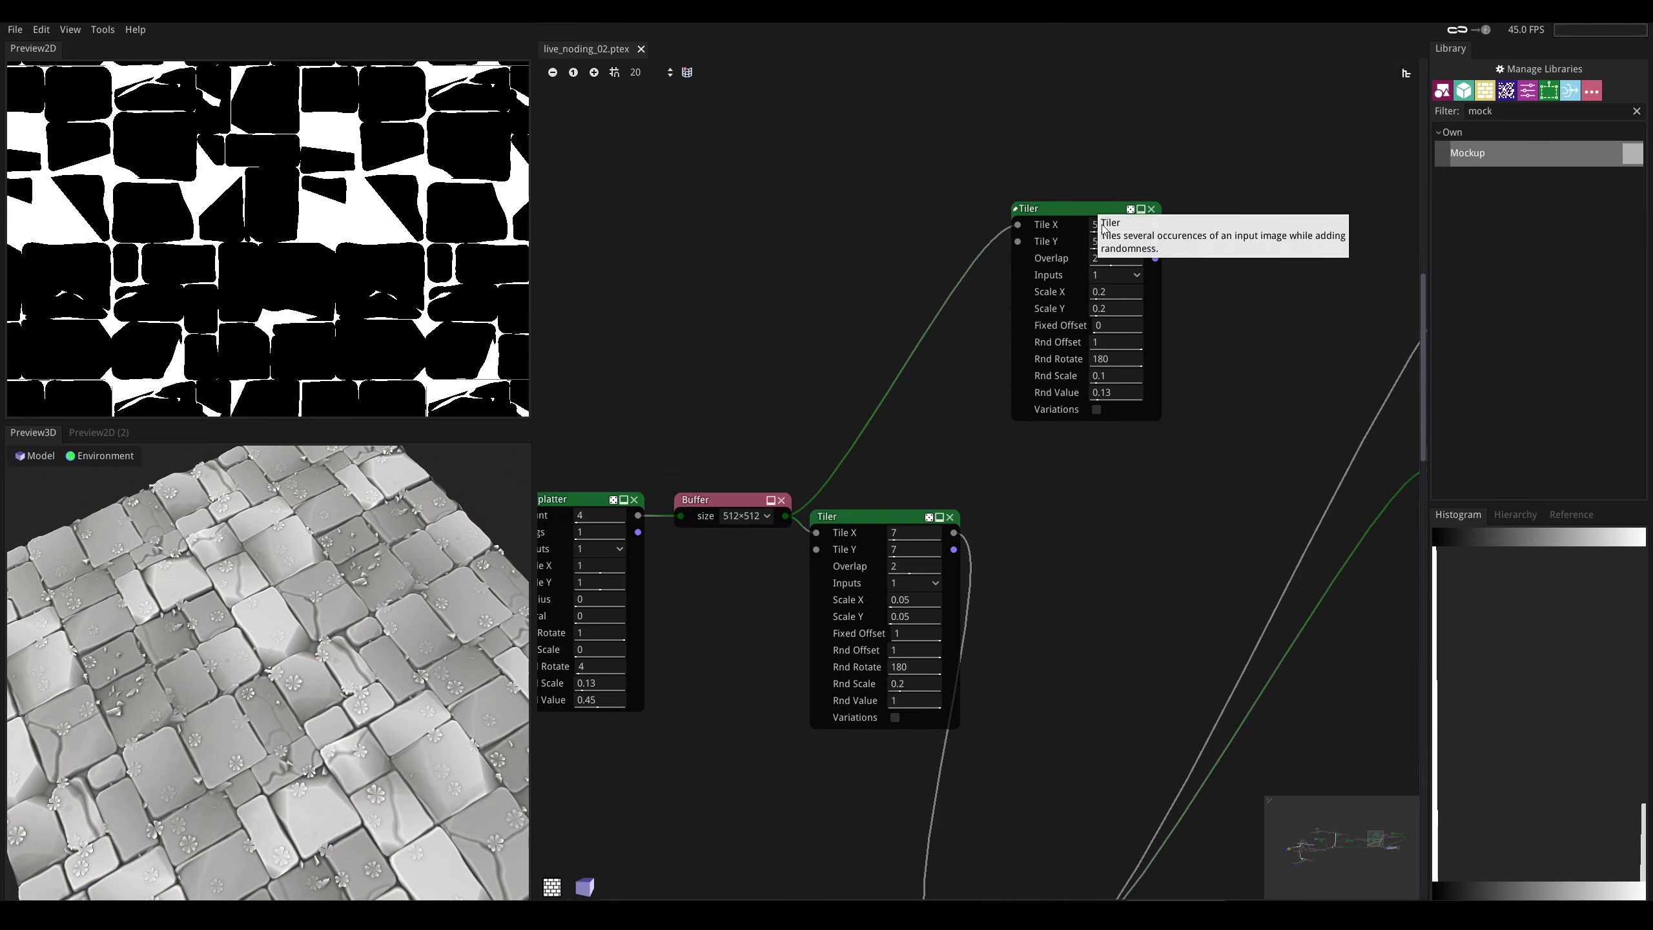
left_click_drag(1113, 227, 1149, 339)
left_click(1149, 338)
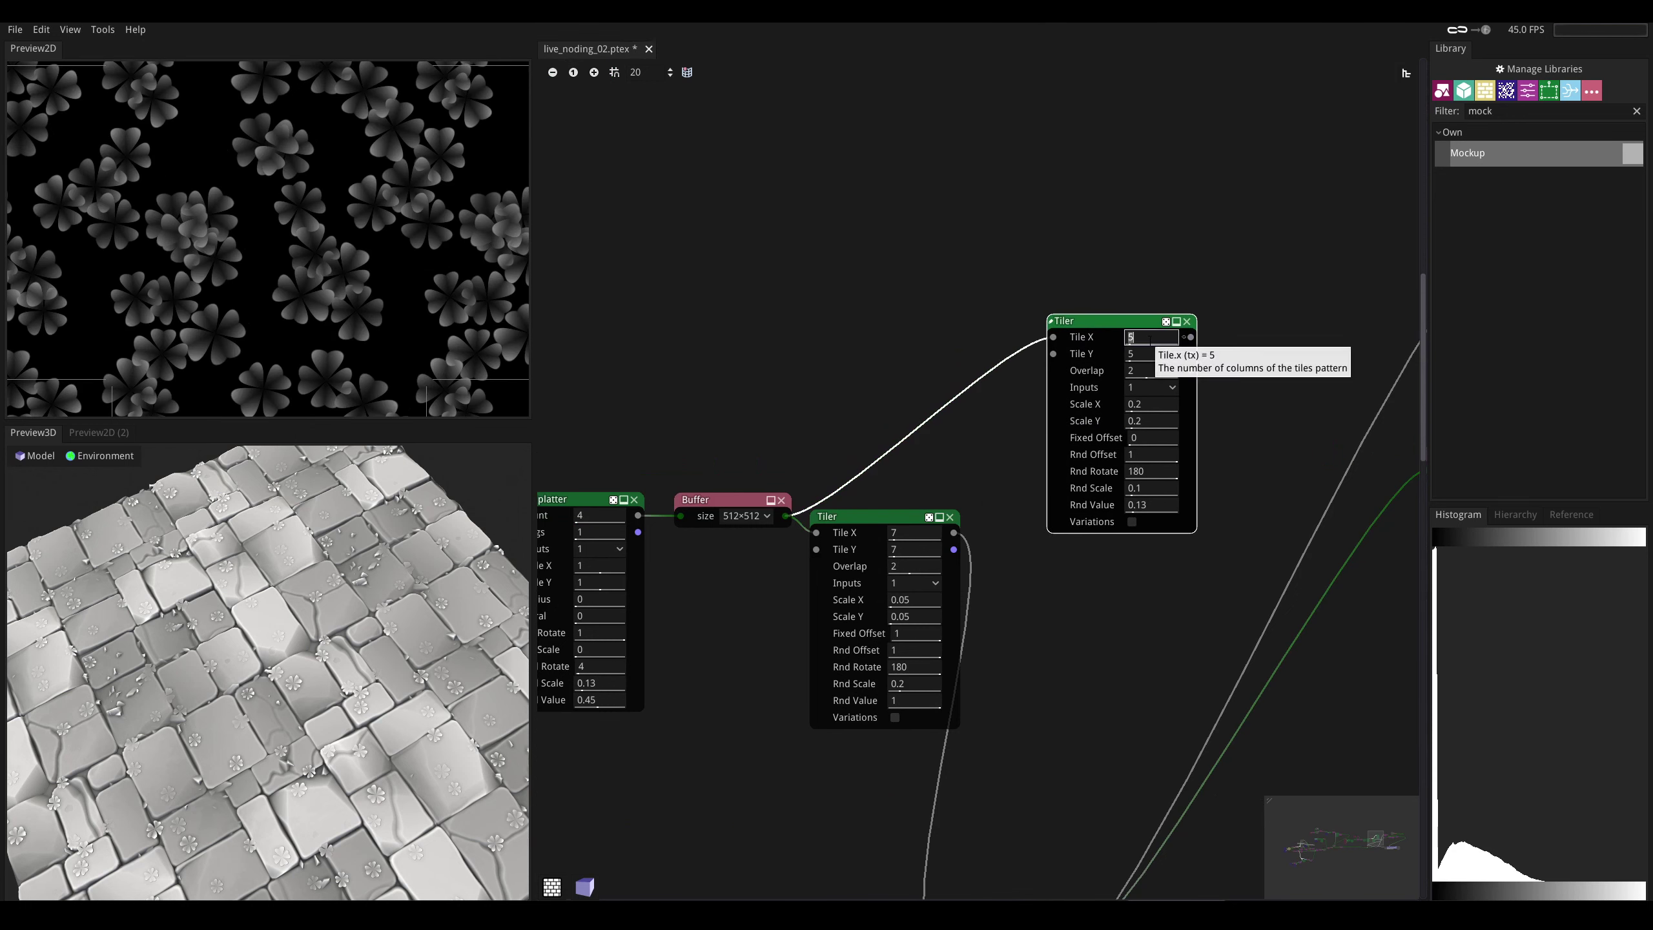
type("7")
key("Return")
left_click(1149, 354)
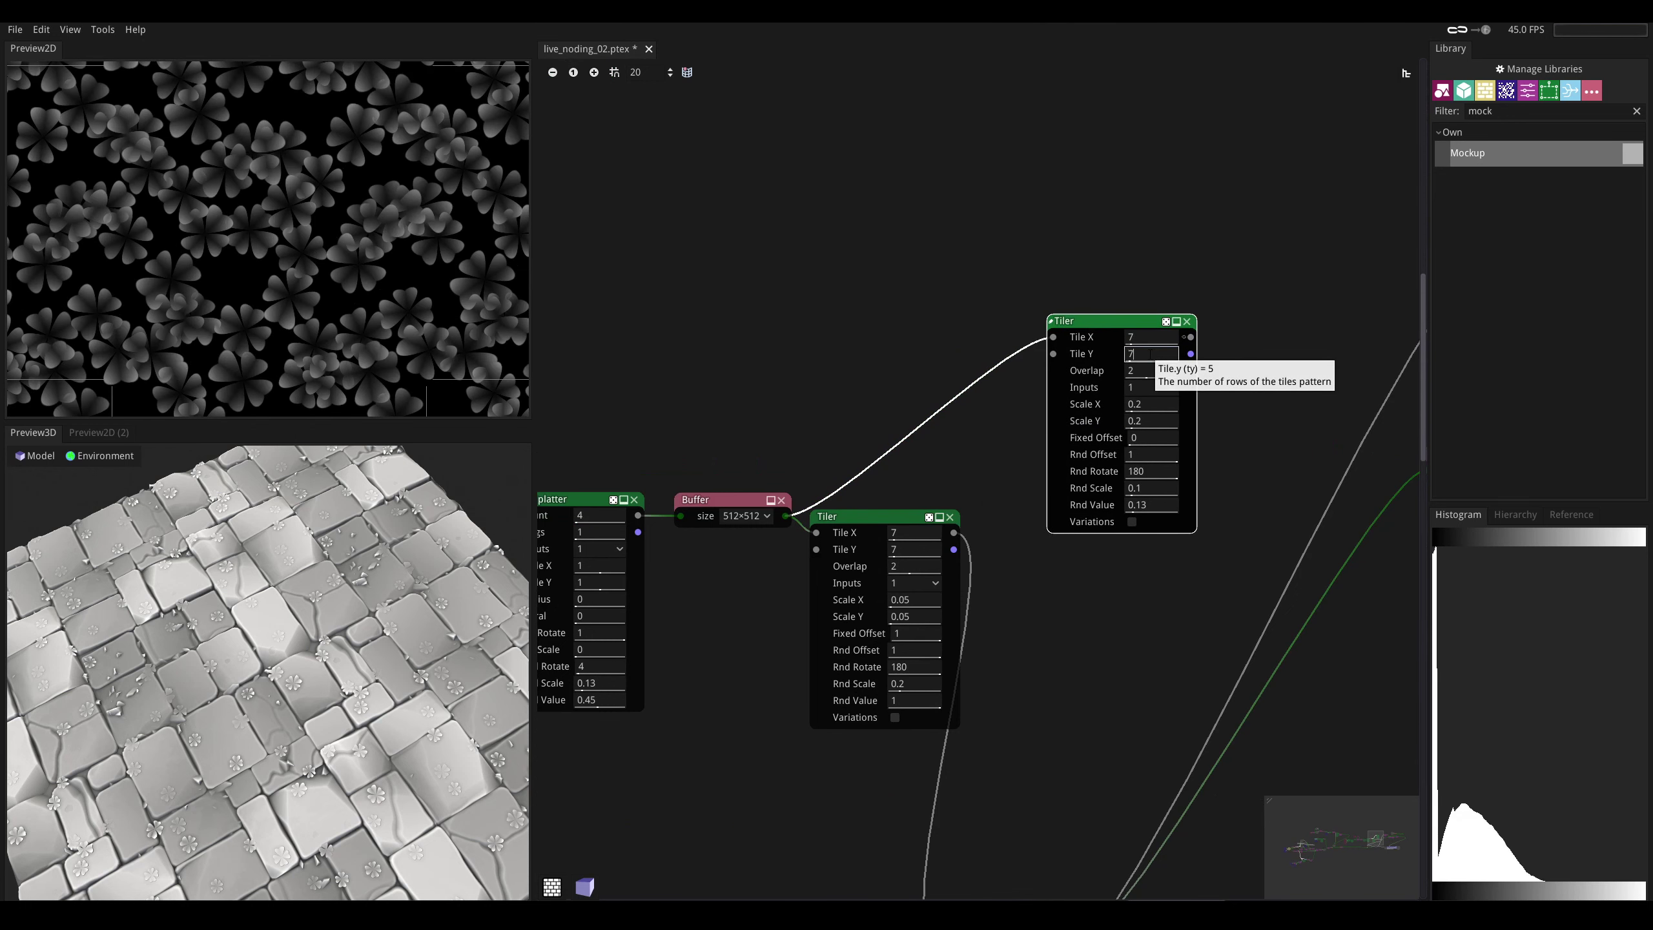
type("7")
key("Return")
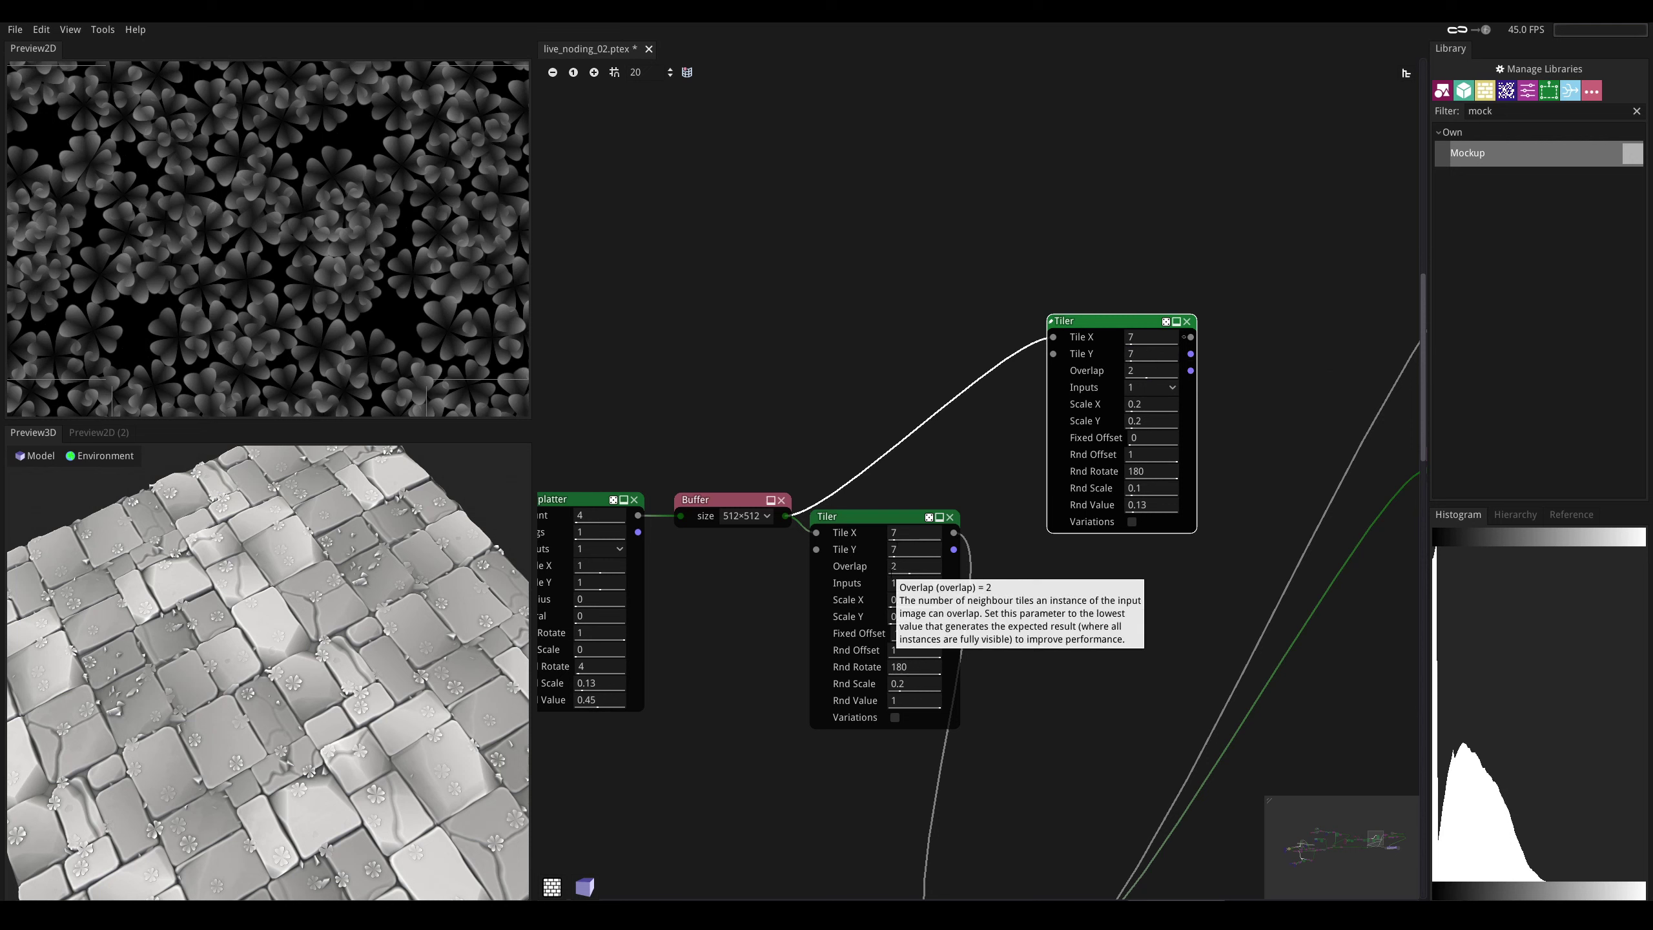
- Set Scale X and Scale Y to 0.05 on the spare clover Tiler, matching the connected Tiler
left_click(1147, 407)
type("0.05")
left_click(1153, 421)
type("0.05")
key("Return")
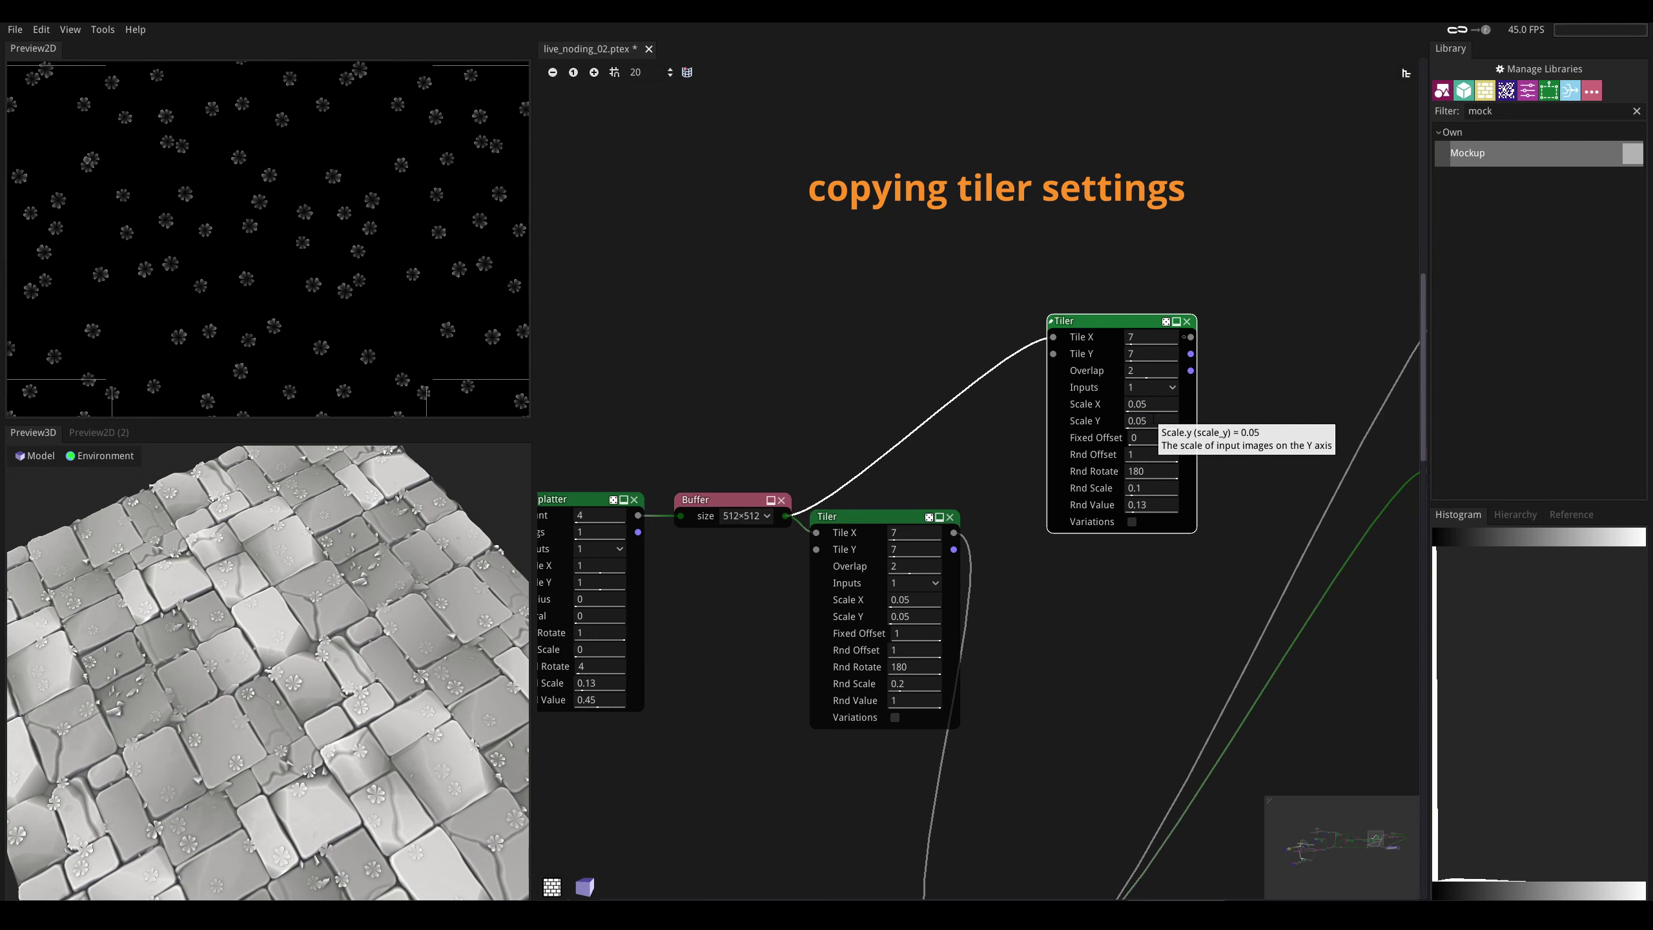
- Set Rnd Scale to 0.2 and Rnd Value to 0.5 on the spare clover Tiler
left_click(1159, 488)
type("0.2")
key("Return")
left_click(1151, 505)
type("0.")
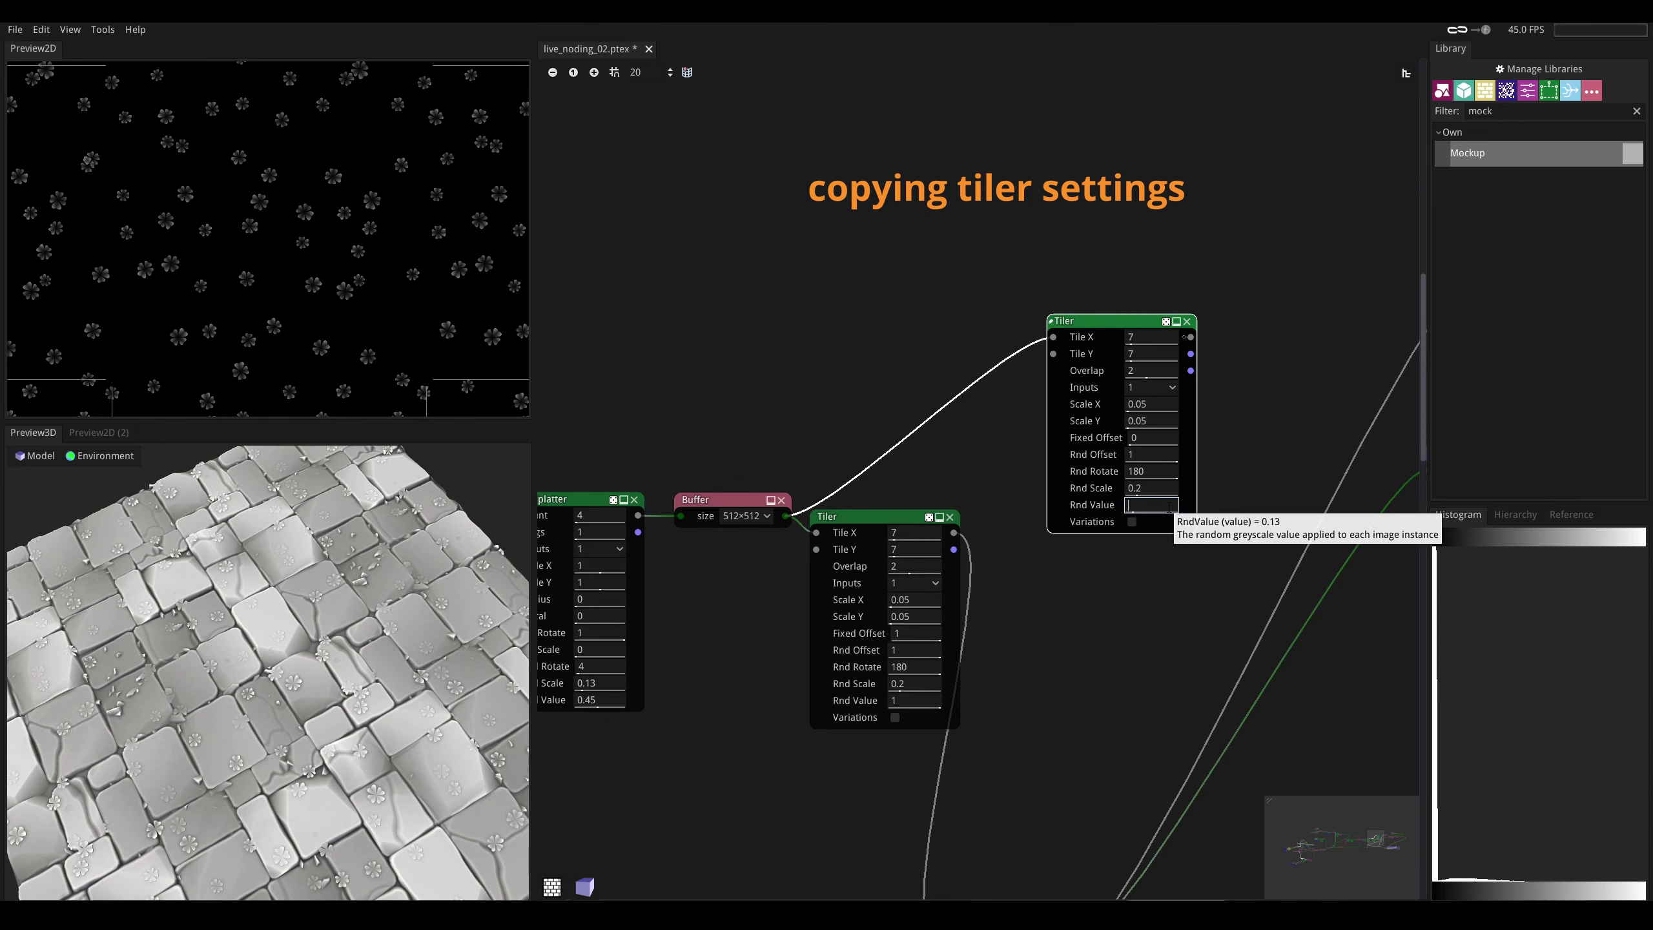
type("0.5")
key("Return")
- Move the spare clover Tiler down beside the connected one
left_click_drag(1099, 323, 1069, 430)
middle_click_drag(1008, 572, 969, 366)
left_click(910, 369)
left_click(981, 361)
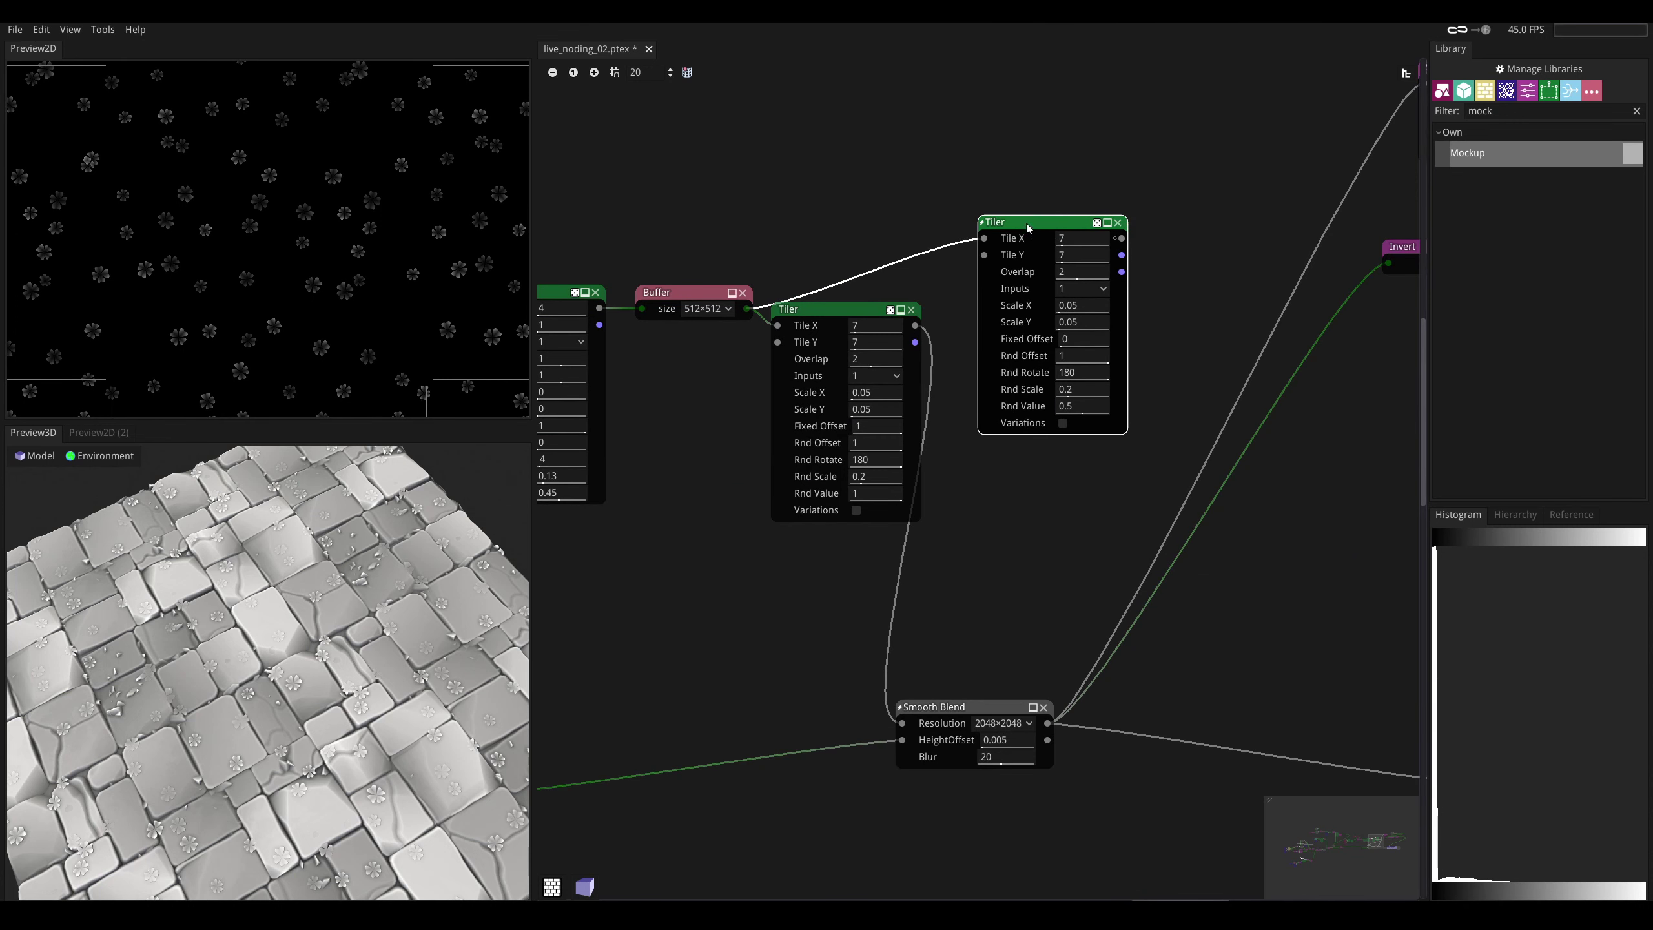
left_click_drag(1026, 226, 1006, 273)
- Copy the random seed of the connected clover Tiler and paste it onto the spare Tiler
left_click(888, 310)
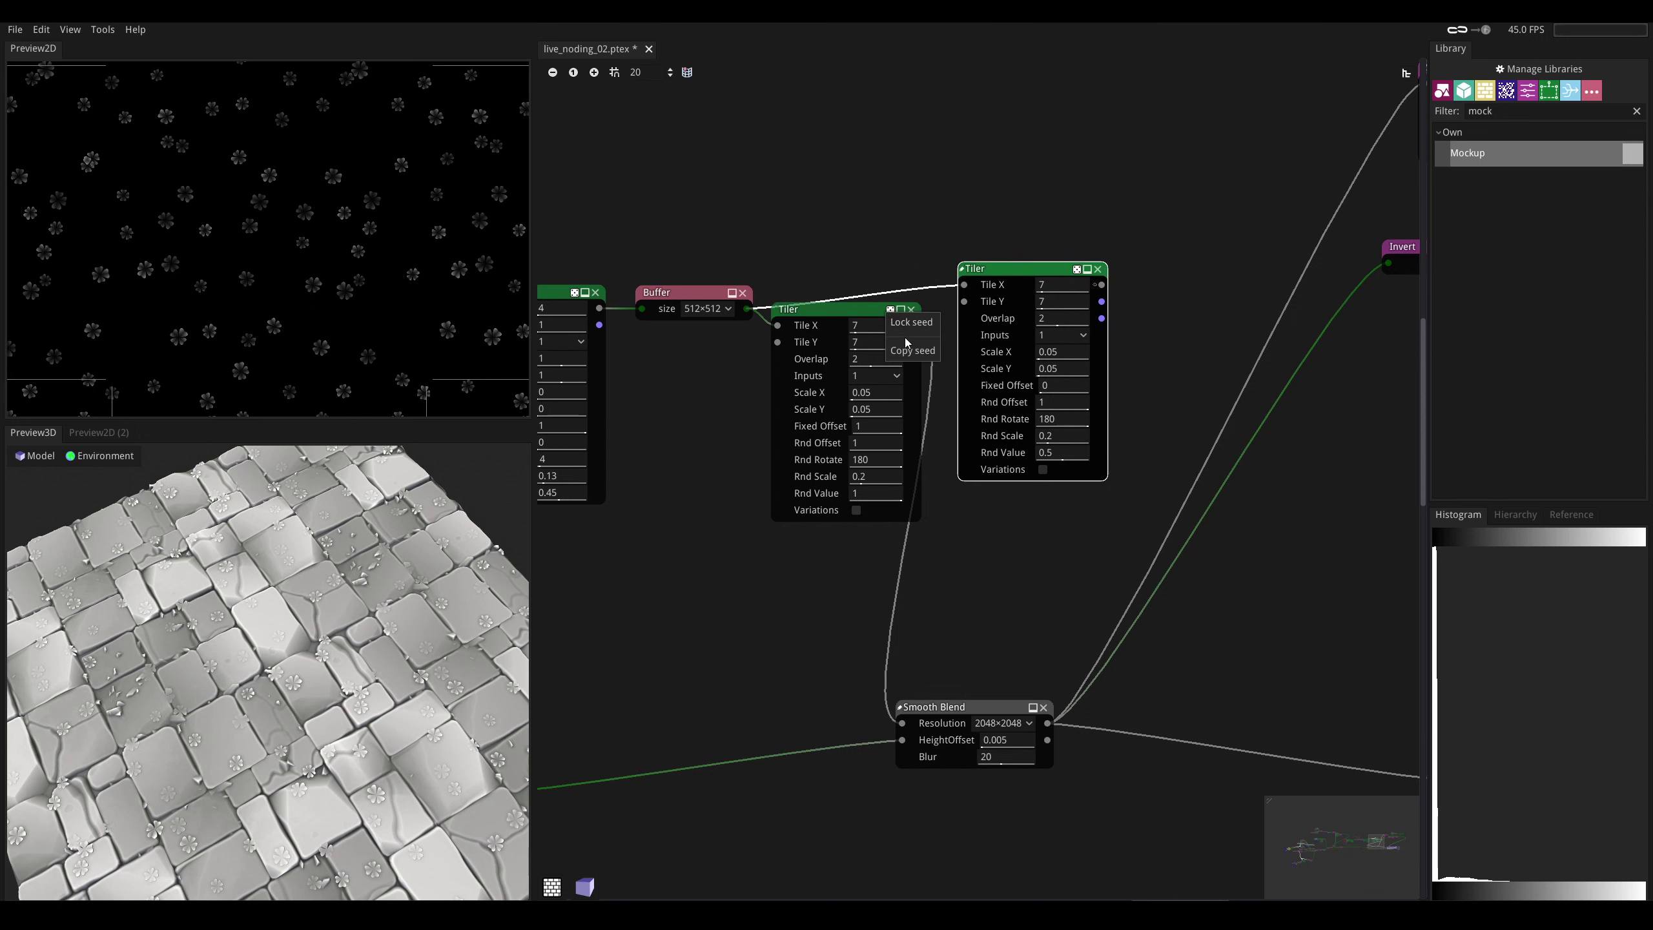
left_click_drag(855, 319, 845, 323)
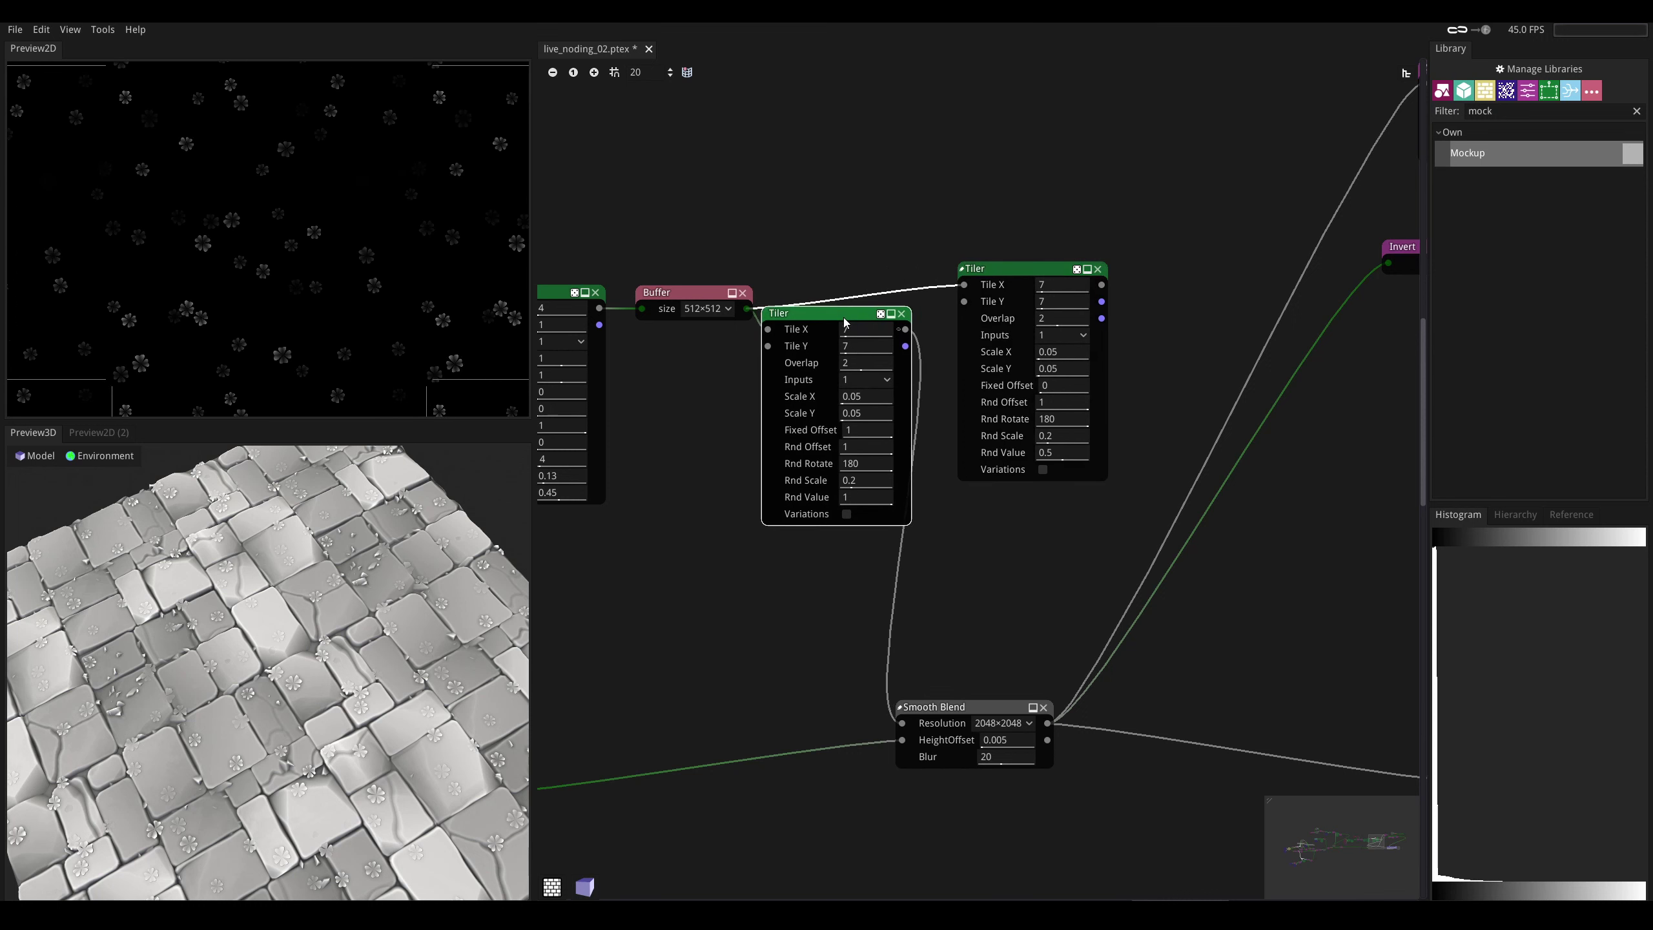
right_click(882, 315)
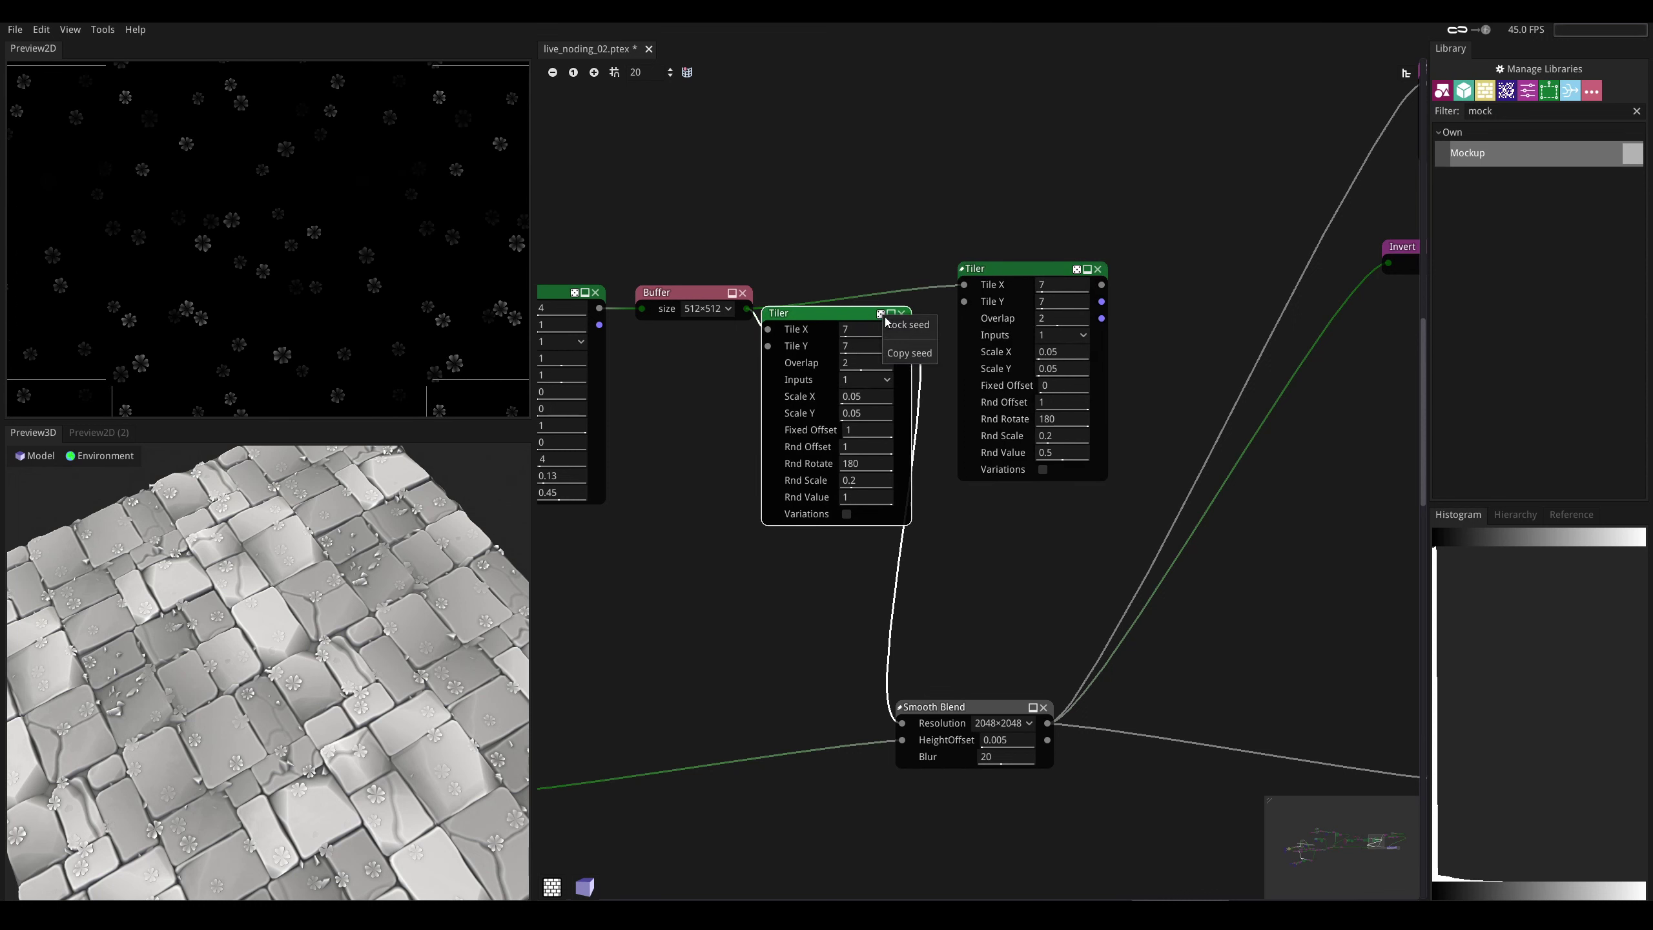
left_click(908, 354)
left_click(1076, 268)
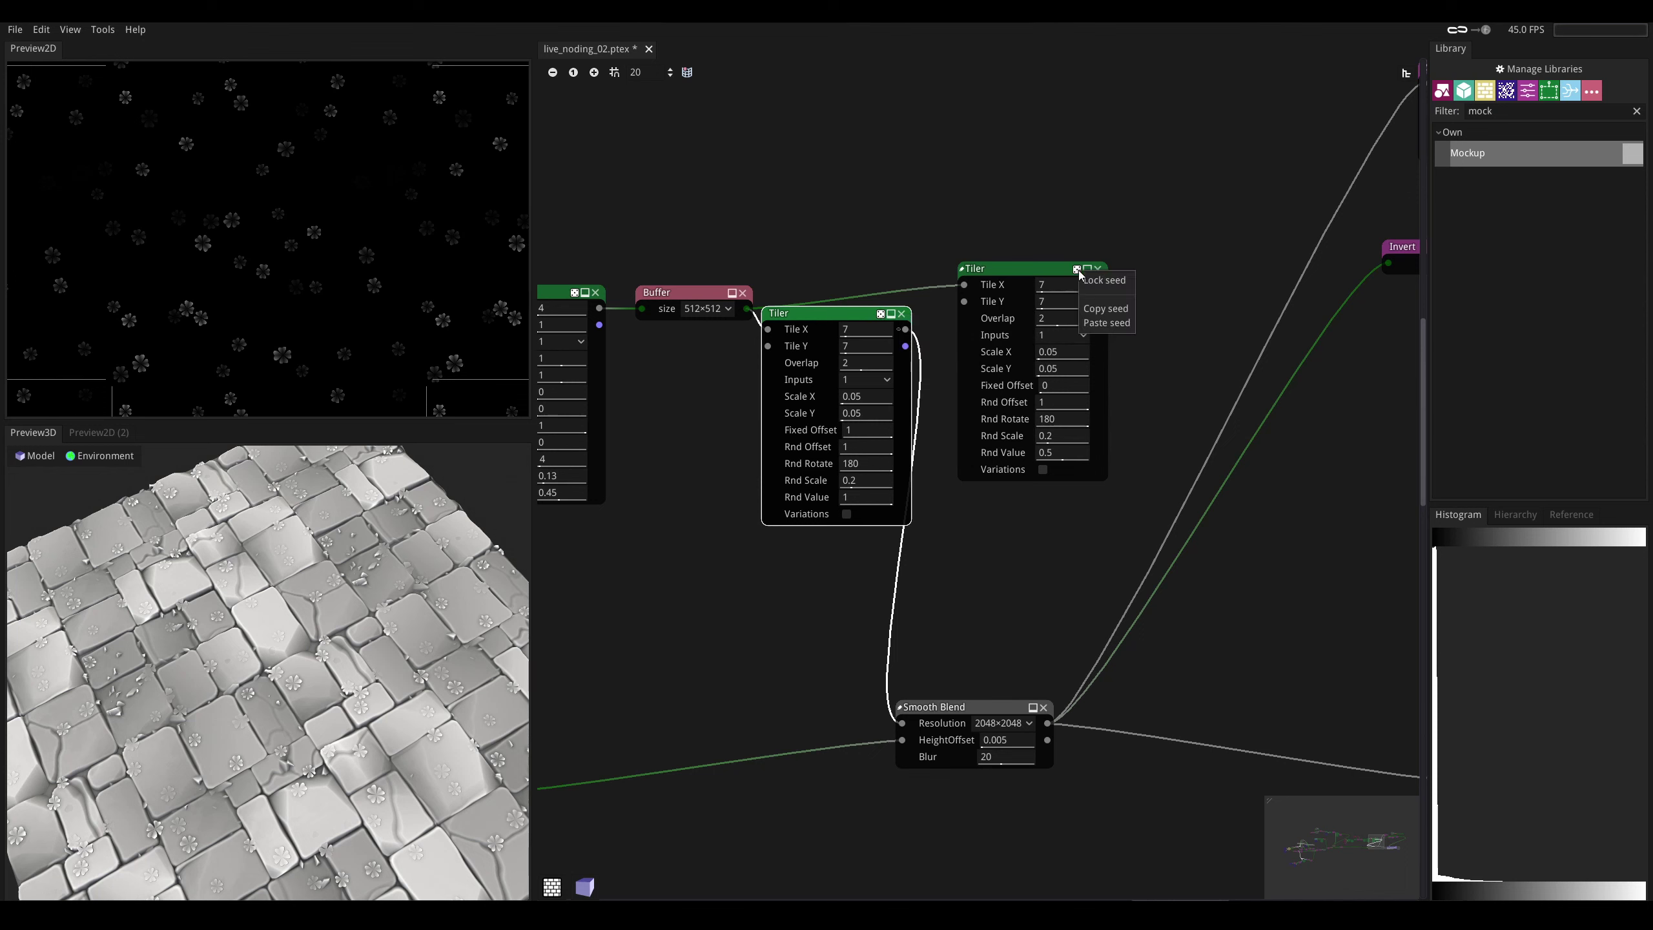
left_click(1097, 323)
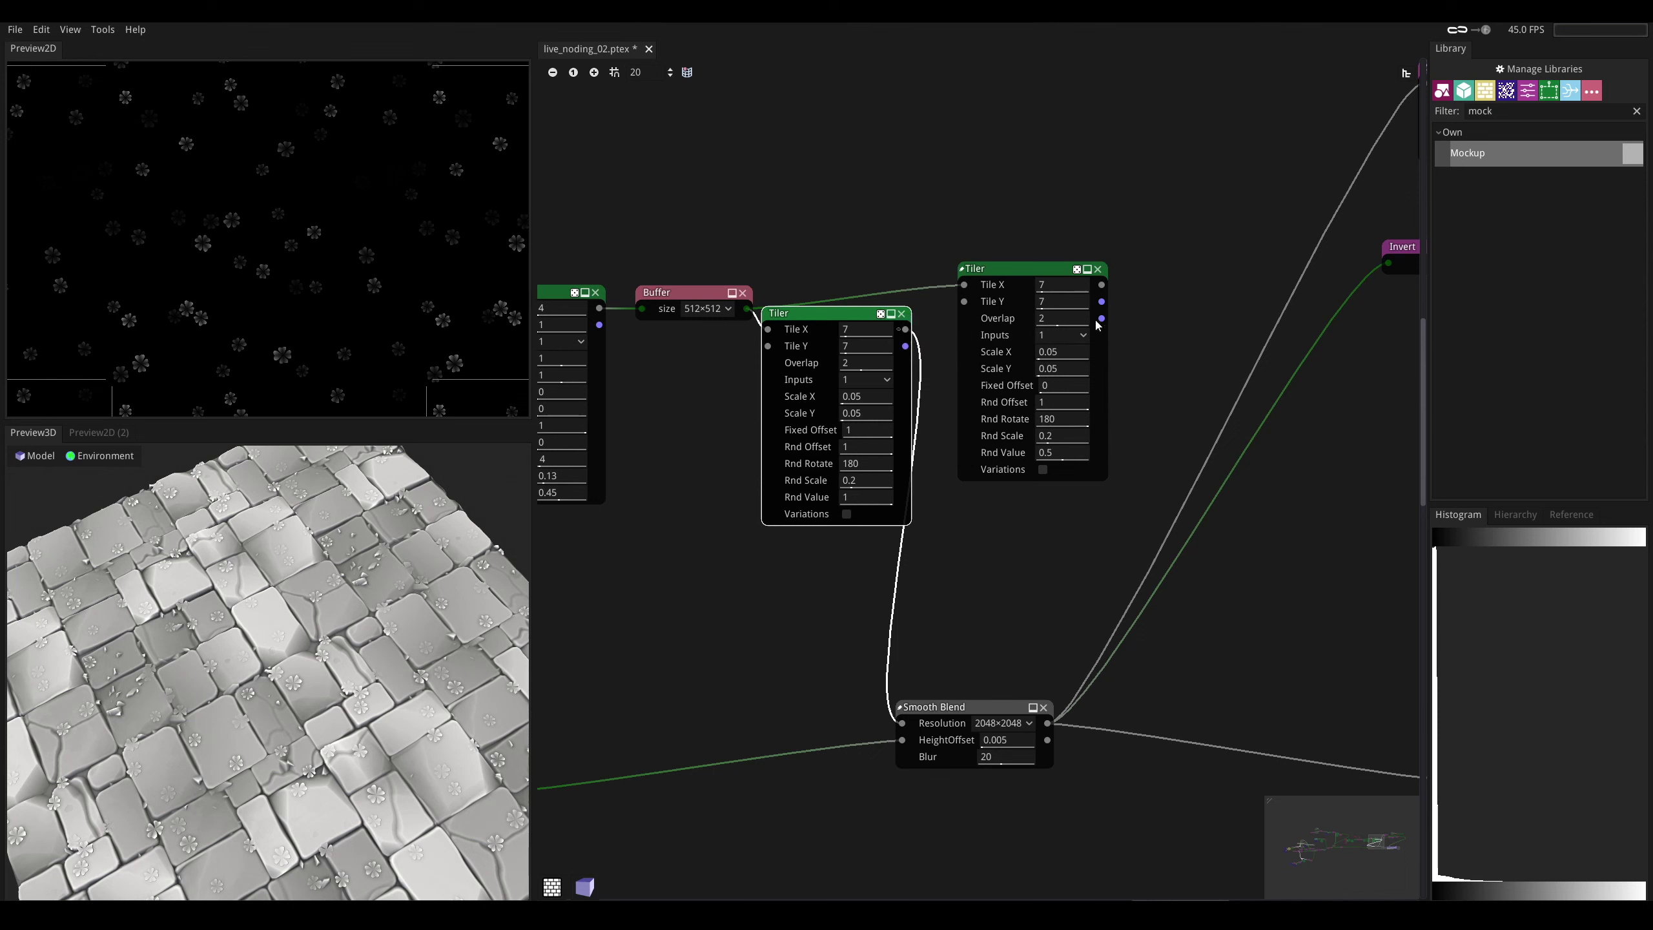
- Delete the old clover Tiler, connect the spare Tiler's output to the Smooth Blend, and move it into the freed place
left_click_drag(1053, 268, 1047, 302)
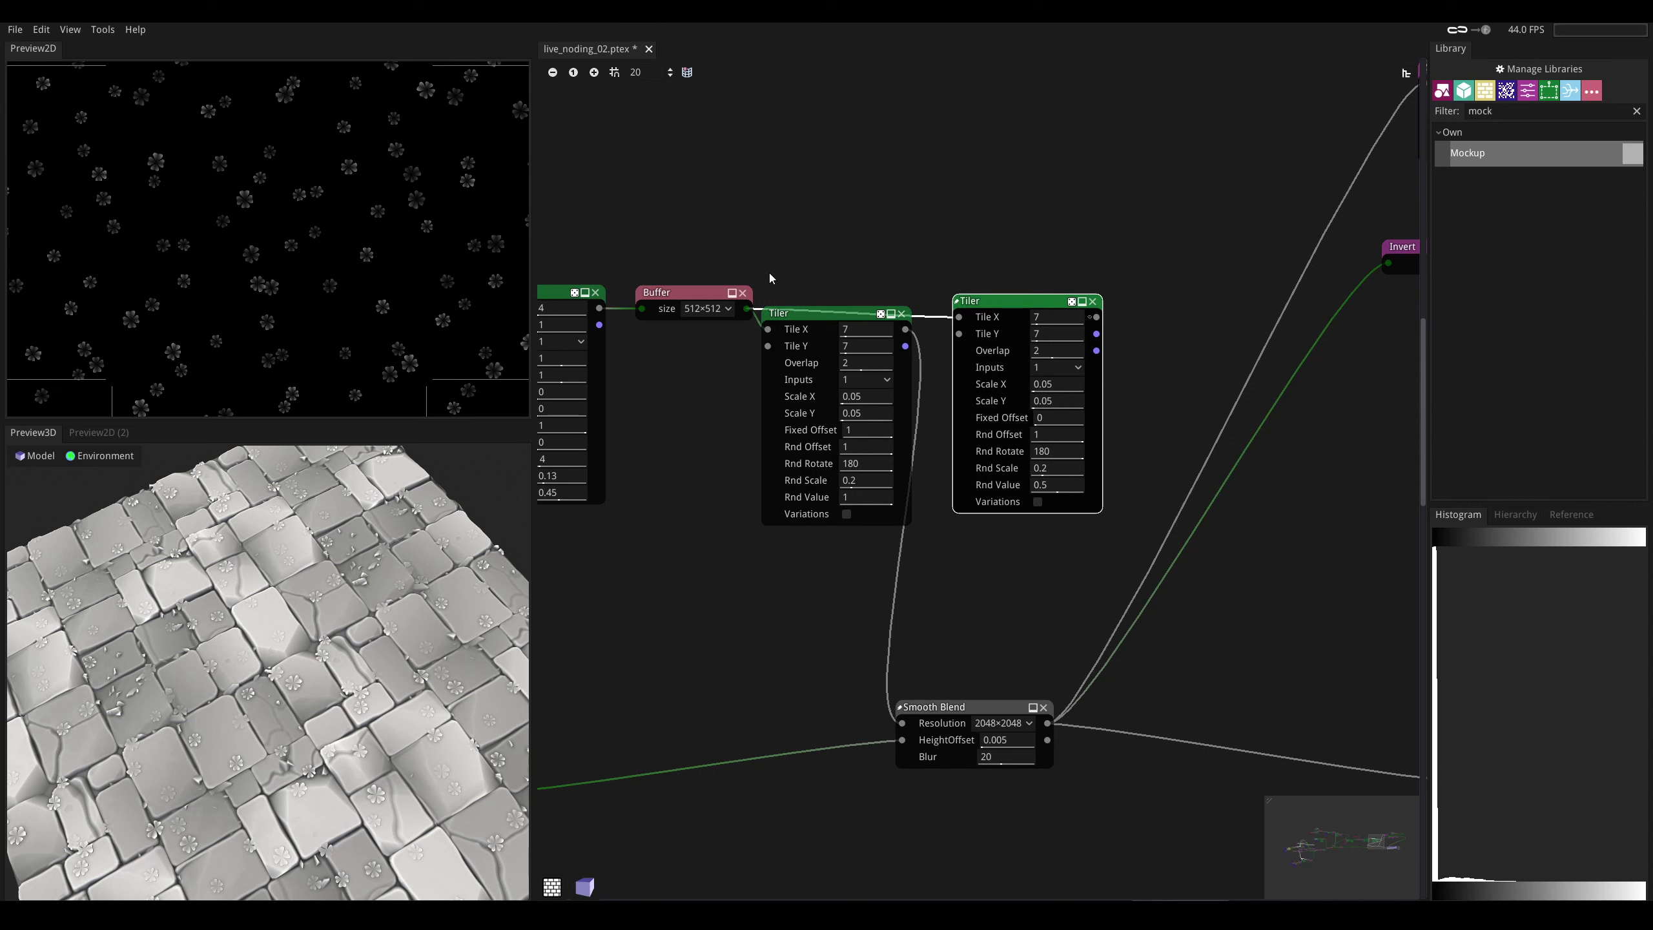
left_click(832, 317)
left_click(1013, 309)
left_click(901, 313)
left_click_drag(1076, 339, 908, 729)
left_click_drag(863, 362, 847, 318)
- Insert a Buffer node on the link after the Lighten Blend that combines the stones
middle_click_drag(675, 526, 1107, 298)
mouse_move(644, 511)
middle_mouse_down()
mouse_move(1021, 407)
mouse_move(1292, 389)
middle_mouse_up()
middle_click_drag(651, 448, 1367, 464)
middle_click_drag(994, 399, 893, 466)
right_click(968, 470)
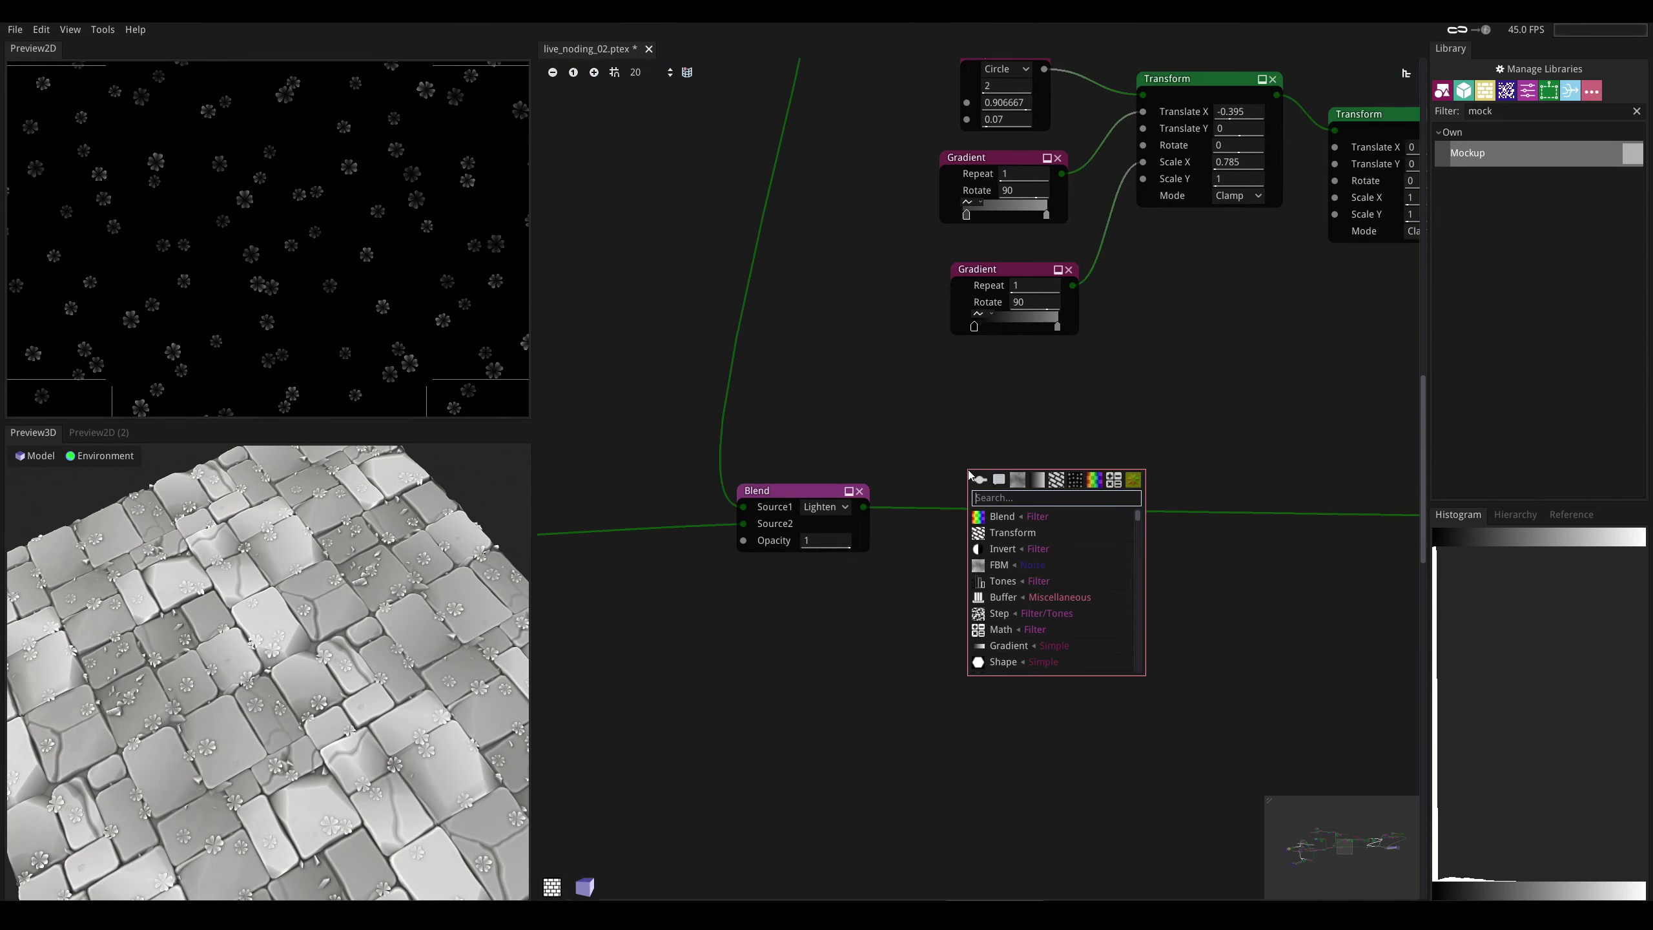
type("buf")
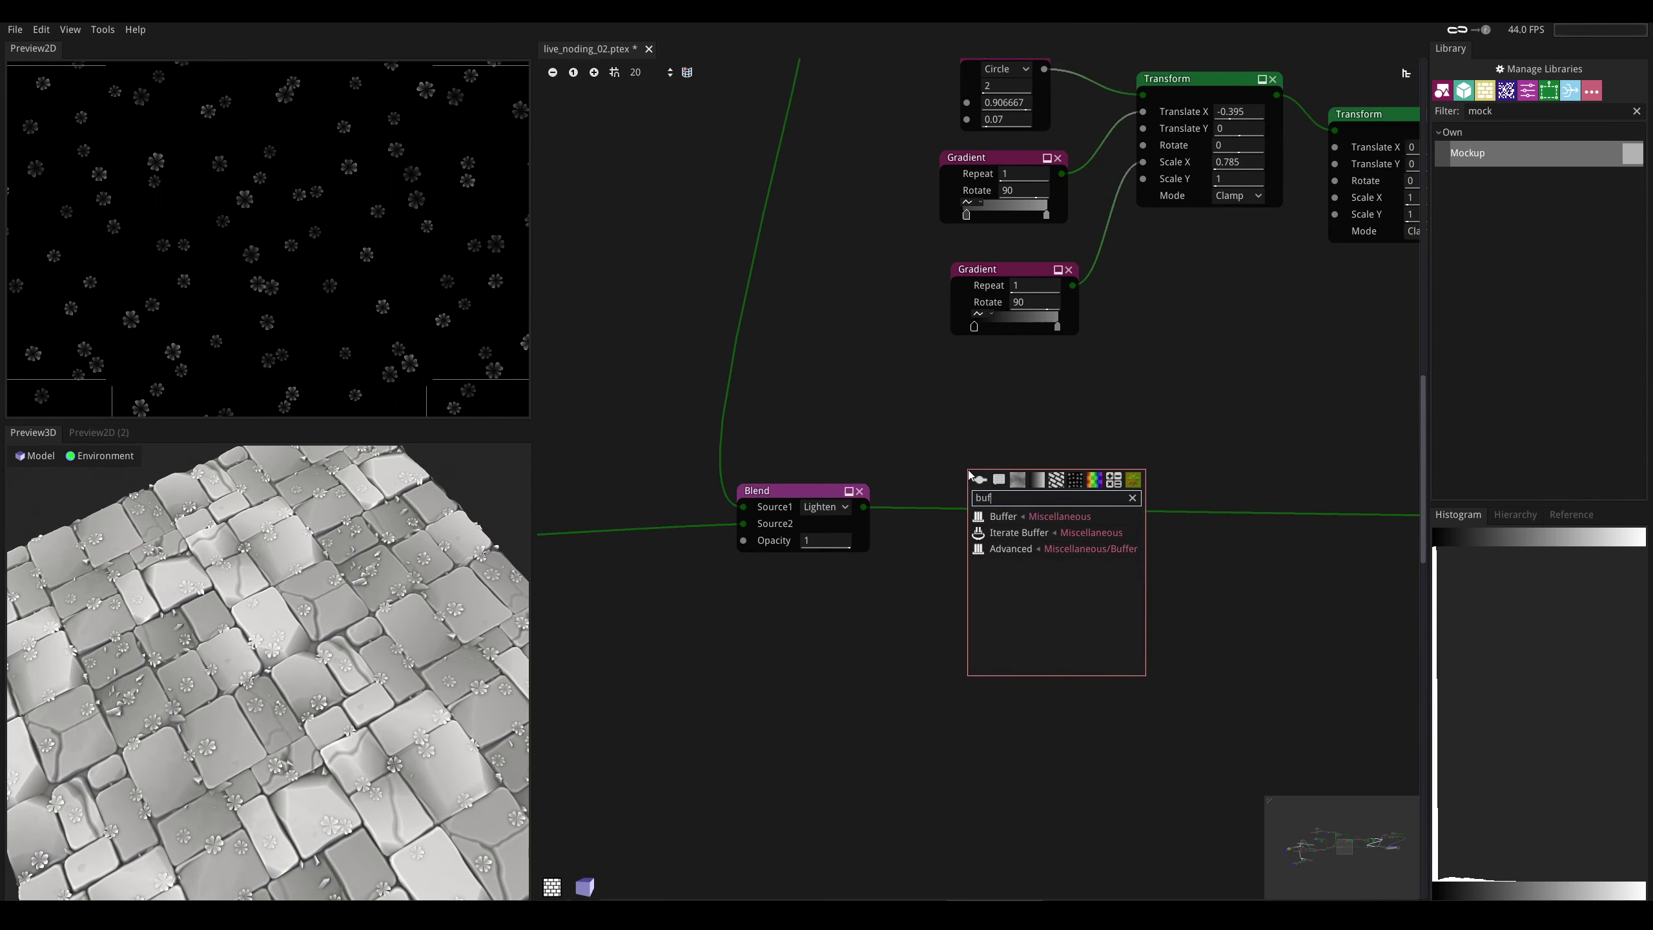
left_click(1005, 517)
left_click_drag(973, 487, 1006, 486)
- Reposition the reroute point on the link from the new Buffer to the Smooth Blend and check the paving in 3D
middle_click_drag(1049, 441, 1213, 542)
scroll(836, 466, "down", 2)
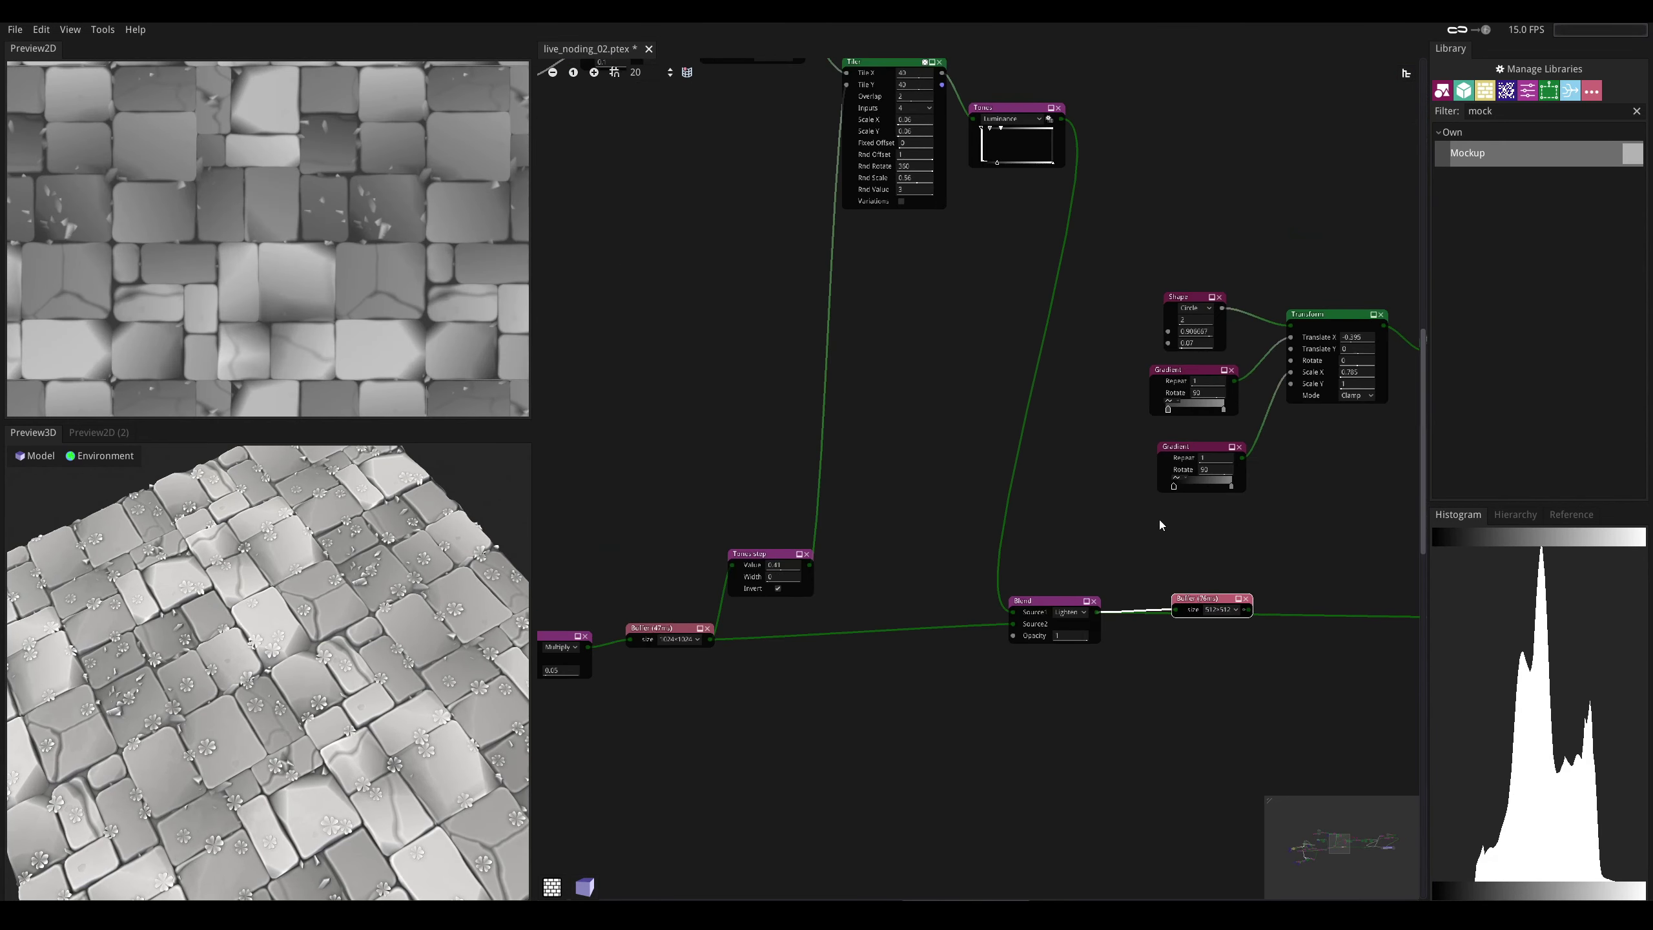
middle_click_drag(767, 267, 1144, 448)
middle_click_drag(641, 301, 1053, 268)
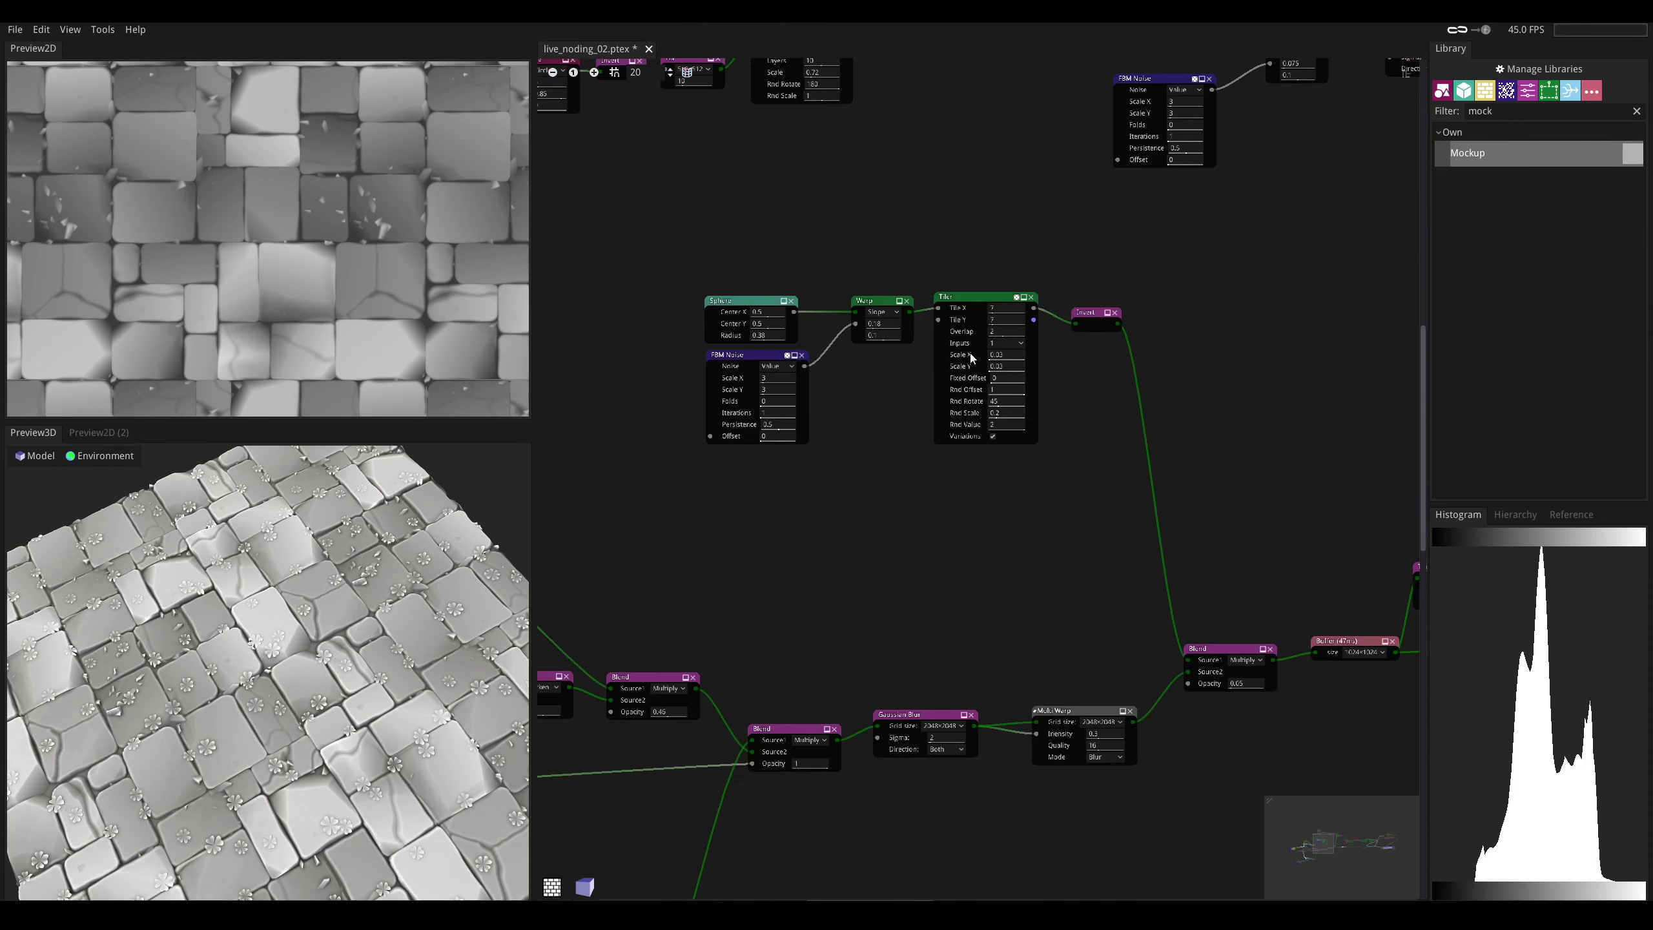
middle_click_drag(1131, 450, 624, 403)
middle_click_drag(1190, 586, 739, 533)
middle_click_drag(916, 505, 580, 537)
left_click_drag(816, 564, 1092, 515)
middle_click_drag(1237, 513, 1093, 515)
left_click_drag(1093, 515, 1102, 581)
middle_click_drag(1092, 514, 995, 520)
left_click_drag(1102, 581, 1133, 568)
middle_click_drag(1162, 456, 1046, 474)
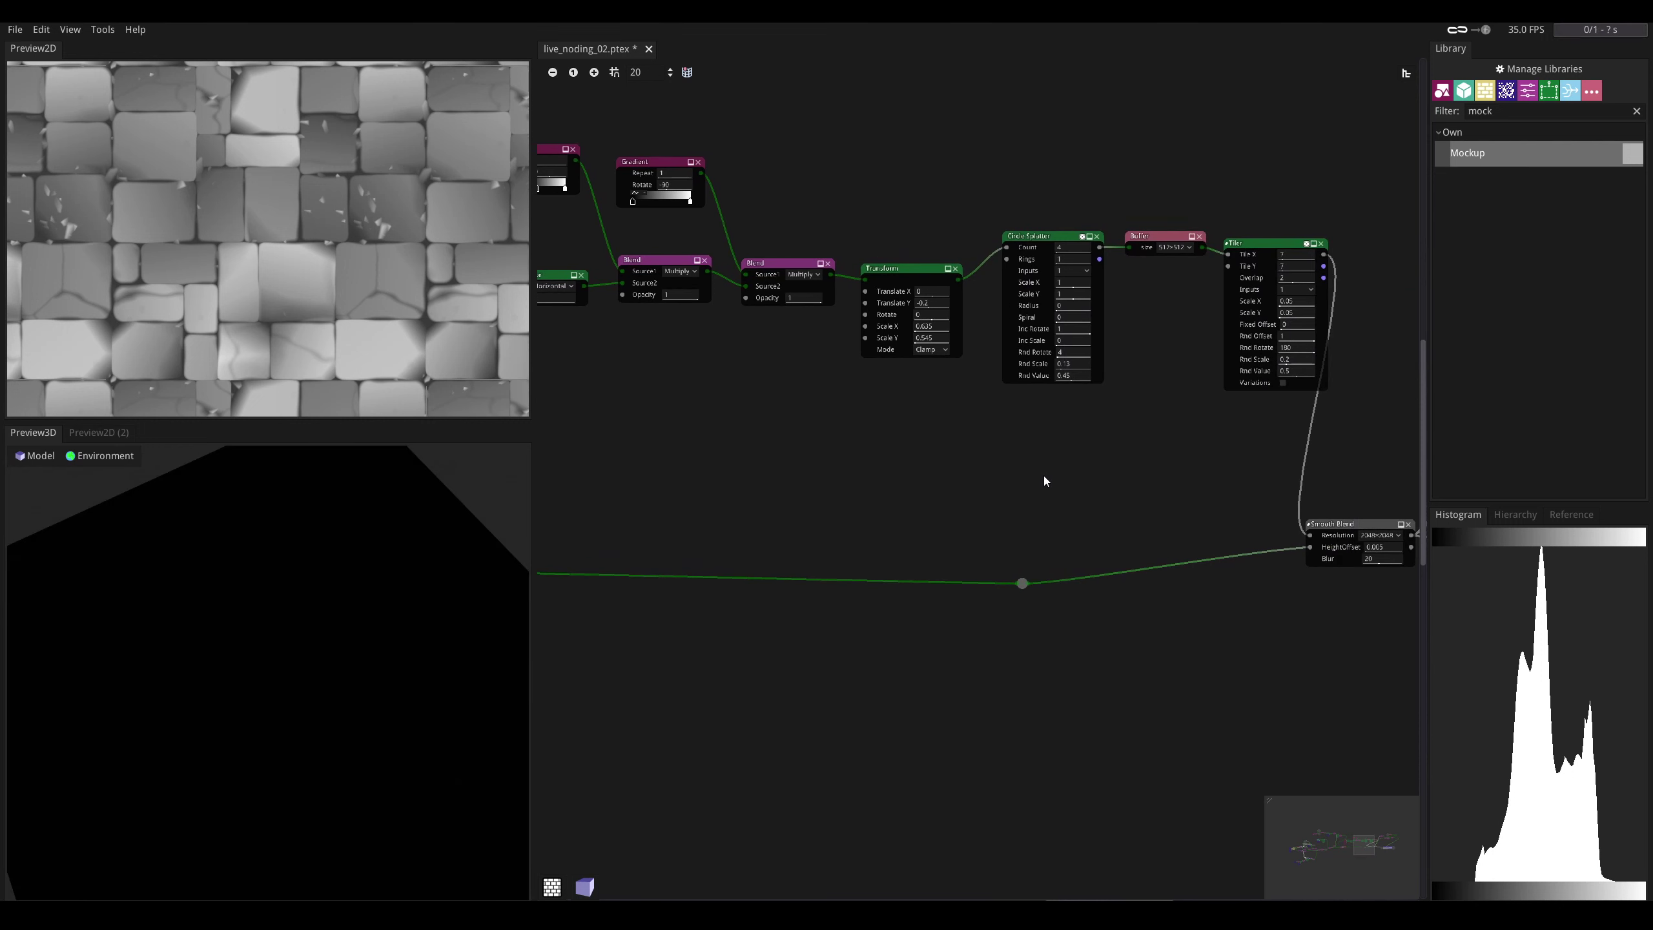
middle_click_drag(1167, 435, 1030, 539)
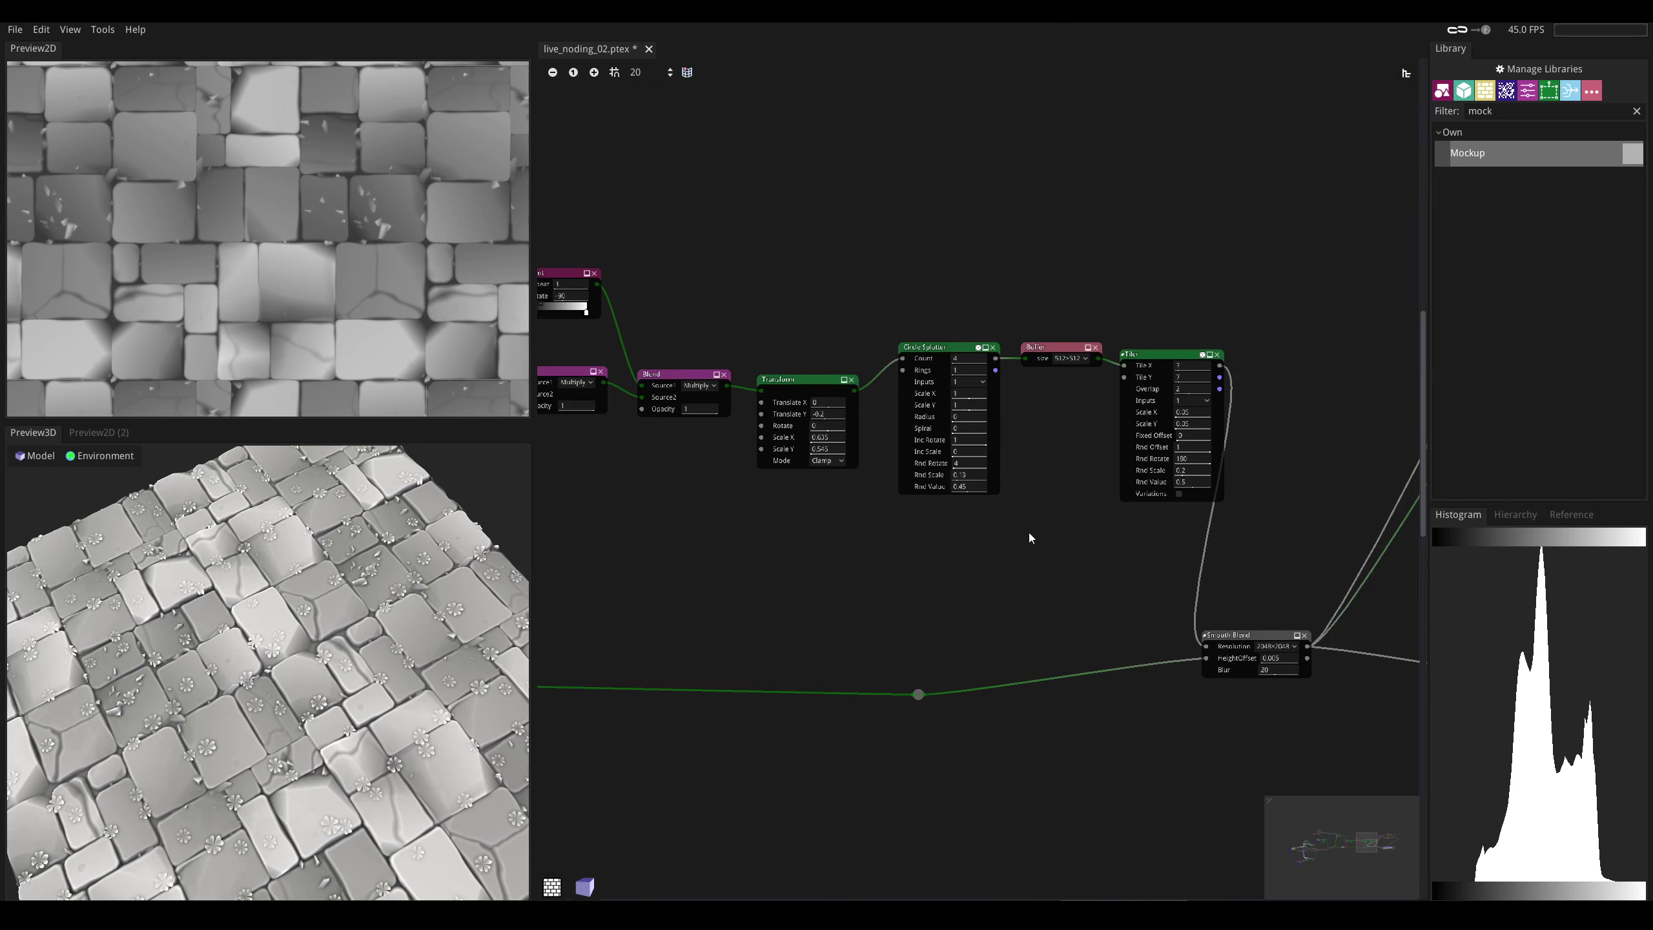
left_click_drag(300, 597, 180, 708)
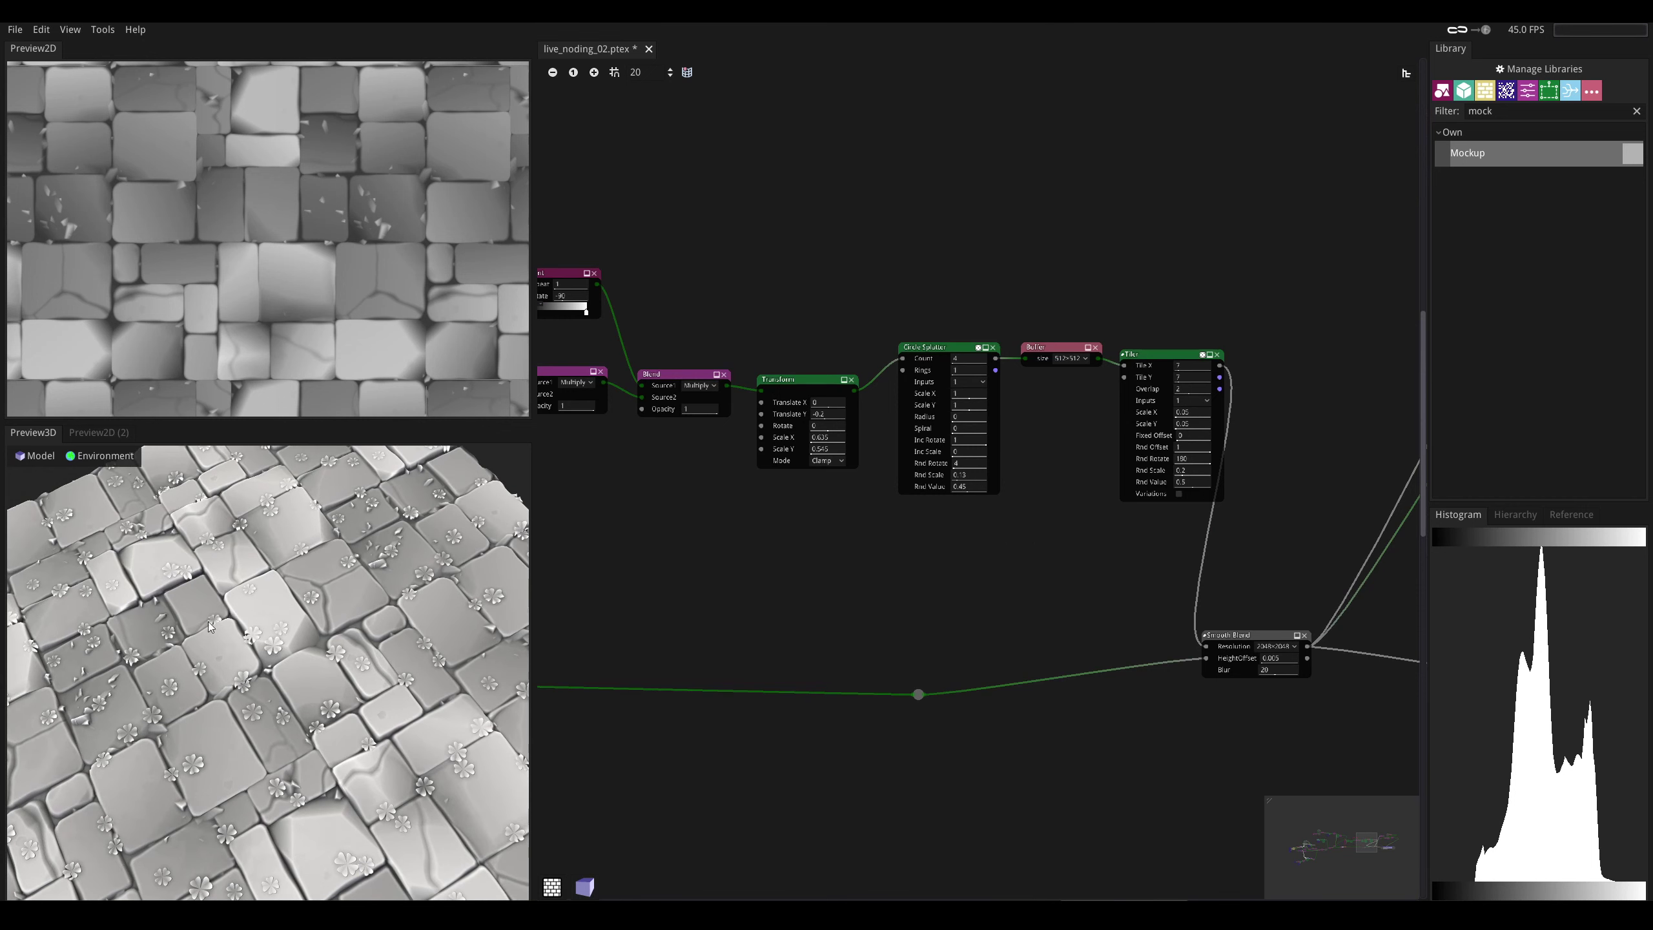
- Duplicate the Tones step node that masks the scattered stones
middle_click_drag(555, 627, 1062, 535)
scroll(931, 539, "down", 2)
middle_click_drag(690, 553, 1058, 535)
middle_click_drag(793, 542, 1000, 522)
scroll(924, 480, "up", 2)
left_click(919, 475)
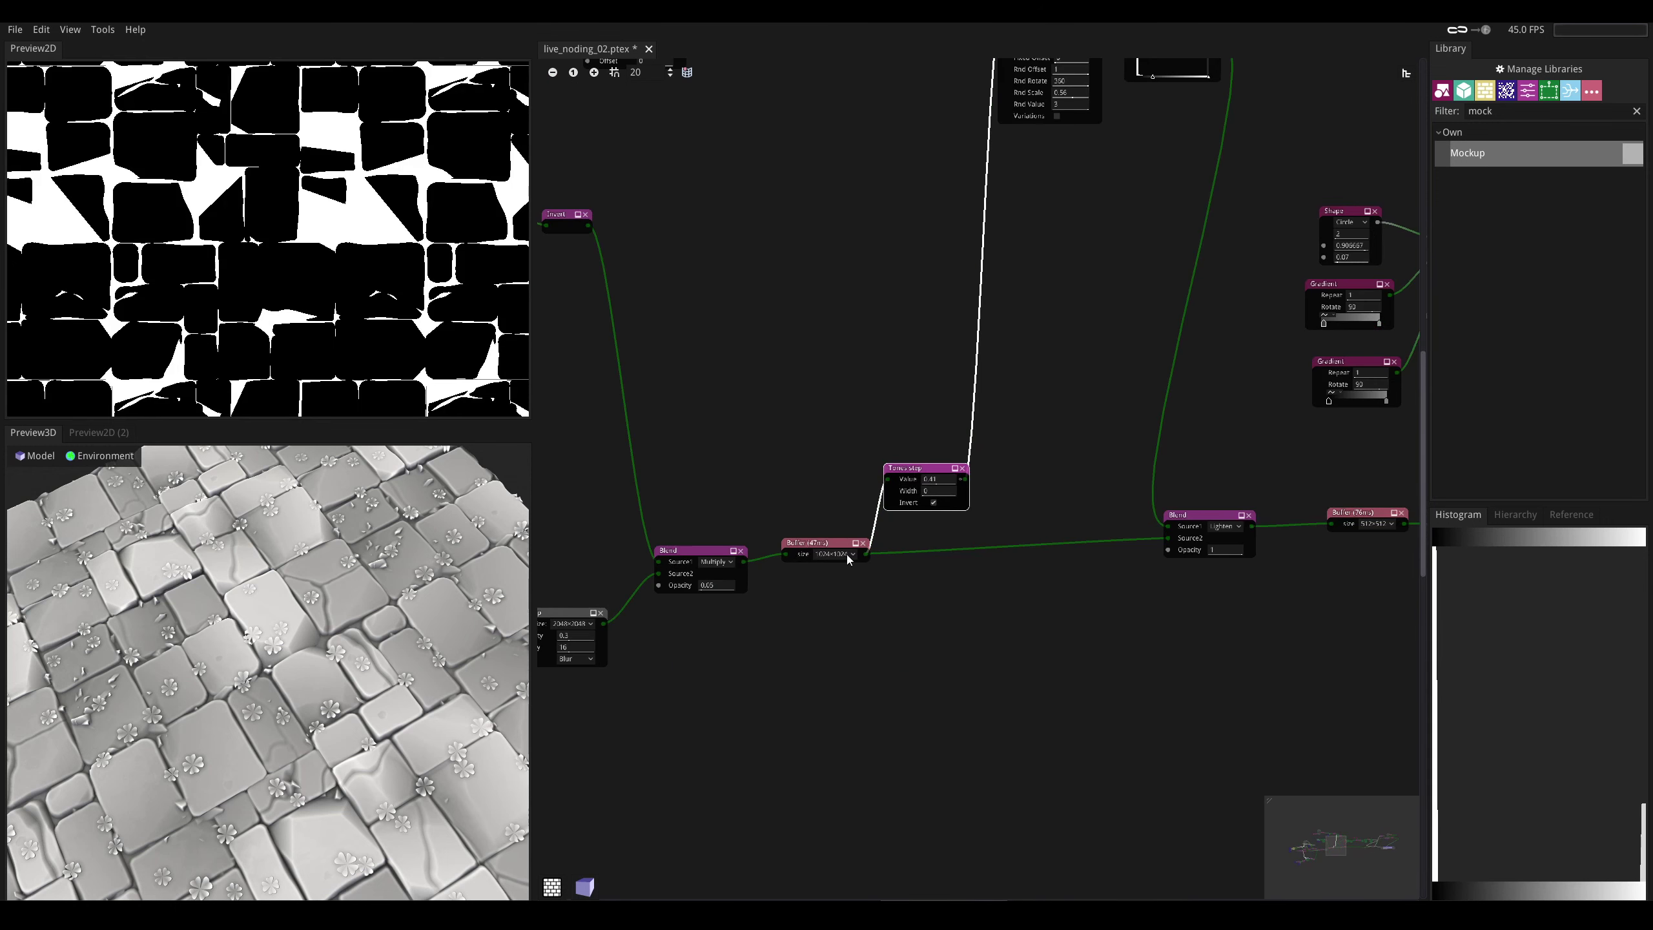
middle_click_drag(1019, 475, 780, 590)
middle_click_drag(1398, 521, 1133, 627)
middle_click_drag(675, 388, 579, 404)
middle_click_drag(1398, 606, 872, 462)
middle_click_drag(1193, 557, 1059, 500)
middle_click_drag(1000, 550, 1299, 495)
middle_click_drag(672, 566, 1398, 475)
middle_click_drag(747, 479, 893, 462)
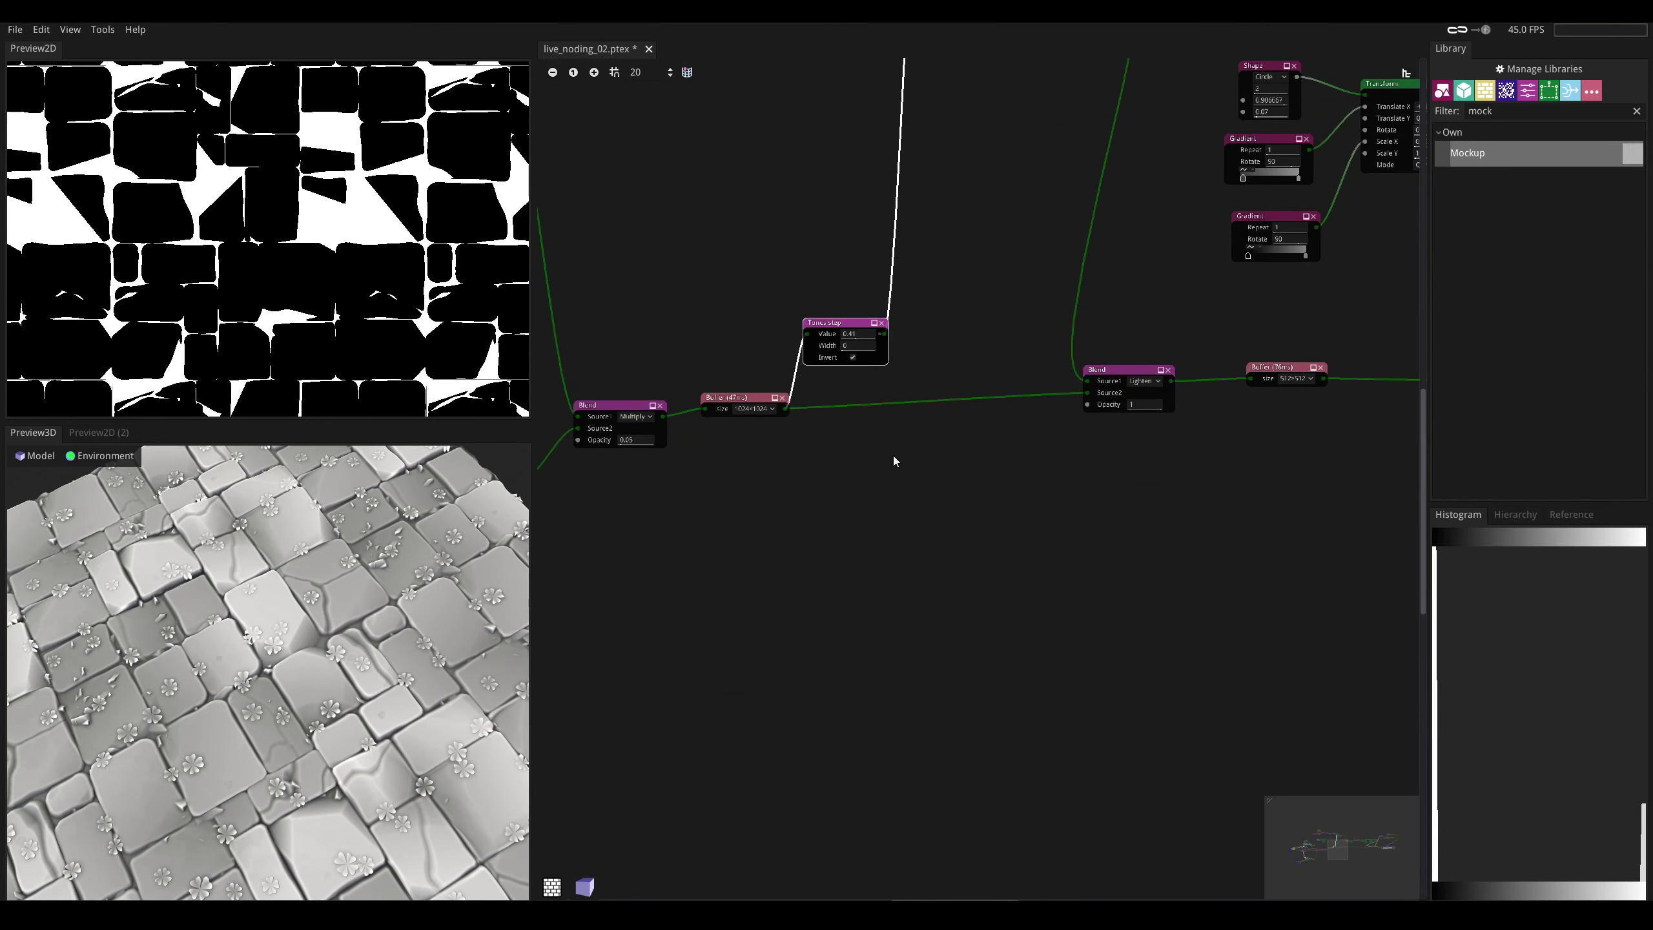
key("ctrl+d")
- Connect the duplicated Tones step, fed by the paving Buffer, to the clover Tiler's second input as a mask
left_click_drag(789, 409, 1238, 504)
middle_click_drag(1238, 504, 681, 554)
left_click_drag(681, 555, 1373, 519)
middle_click_drag(1373, 519, 917, 539)
left_click_drag(917, 539, 1282, 535)
middle_click_drag(1268, 535, 922, 597)
left_click_drag(922, 597, 986, 217)
middle_click_drag(960, 471, 1342, 366)
scroll(1038, 453, "down", 2)
middle_click_drag(770, 453, 1032, 449)
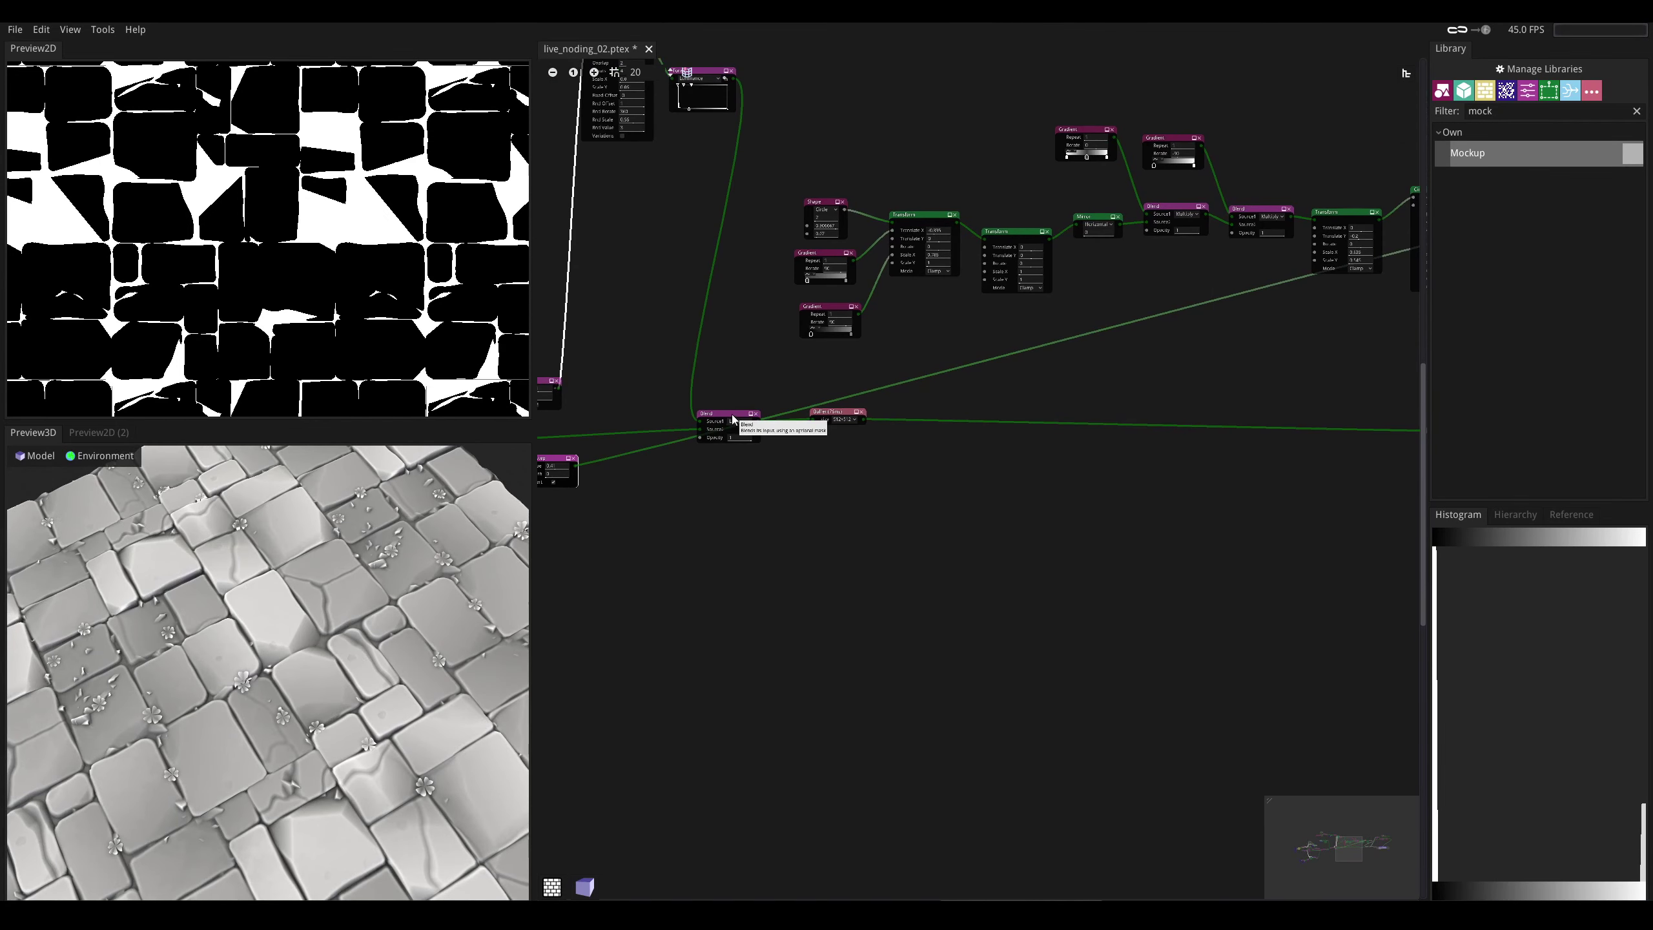
- Move the duplicated Tones step close to the clover Tiler and look over the masked clovers in 3D
middle_click_drag(603, 488, 863, 471)
left_click_drag(801, 445, 1339, 492)
middle_click_drag(1339, 493, 1266, 500)
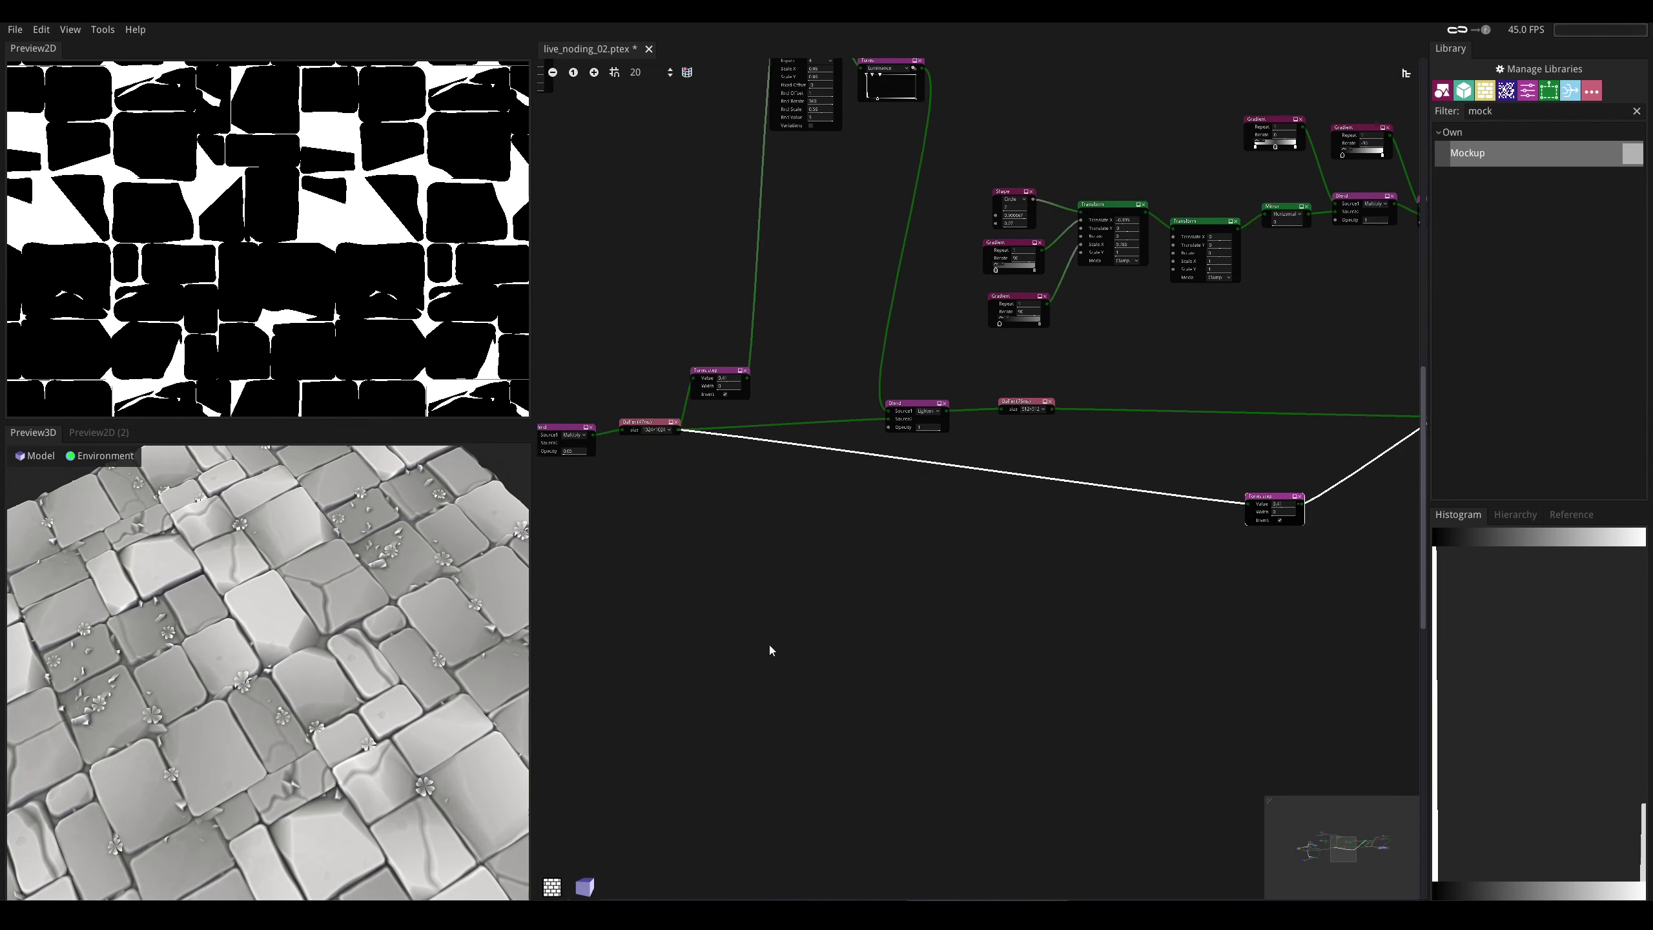
middle_click_drag(919, 575, 572, 690)
middle_click_drag(794, 680, 638, 643)
scroll(283, 683, "down", 3)
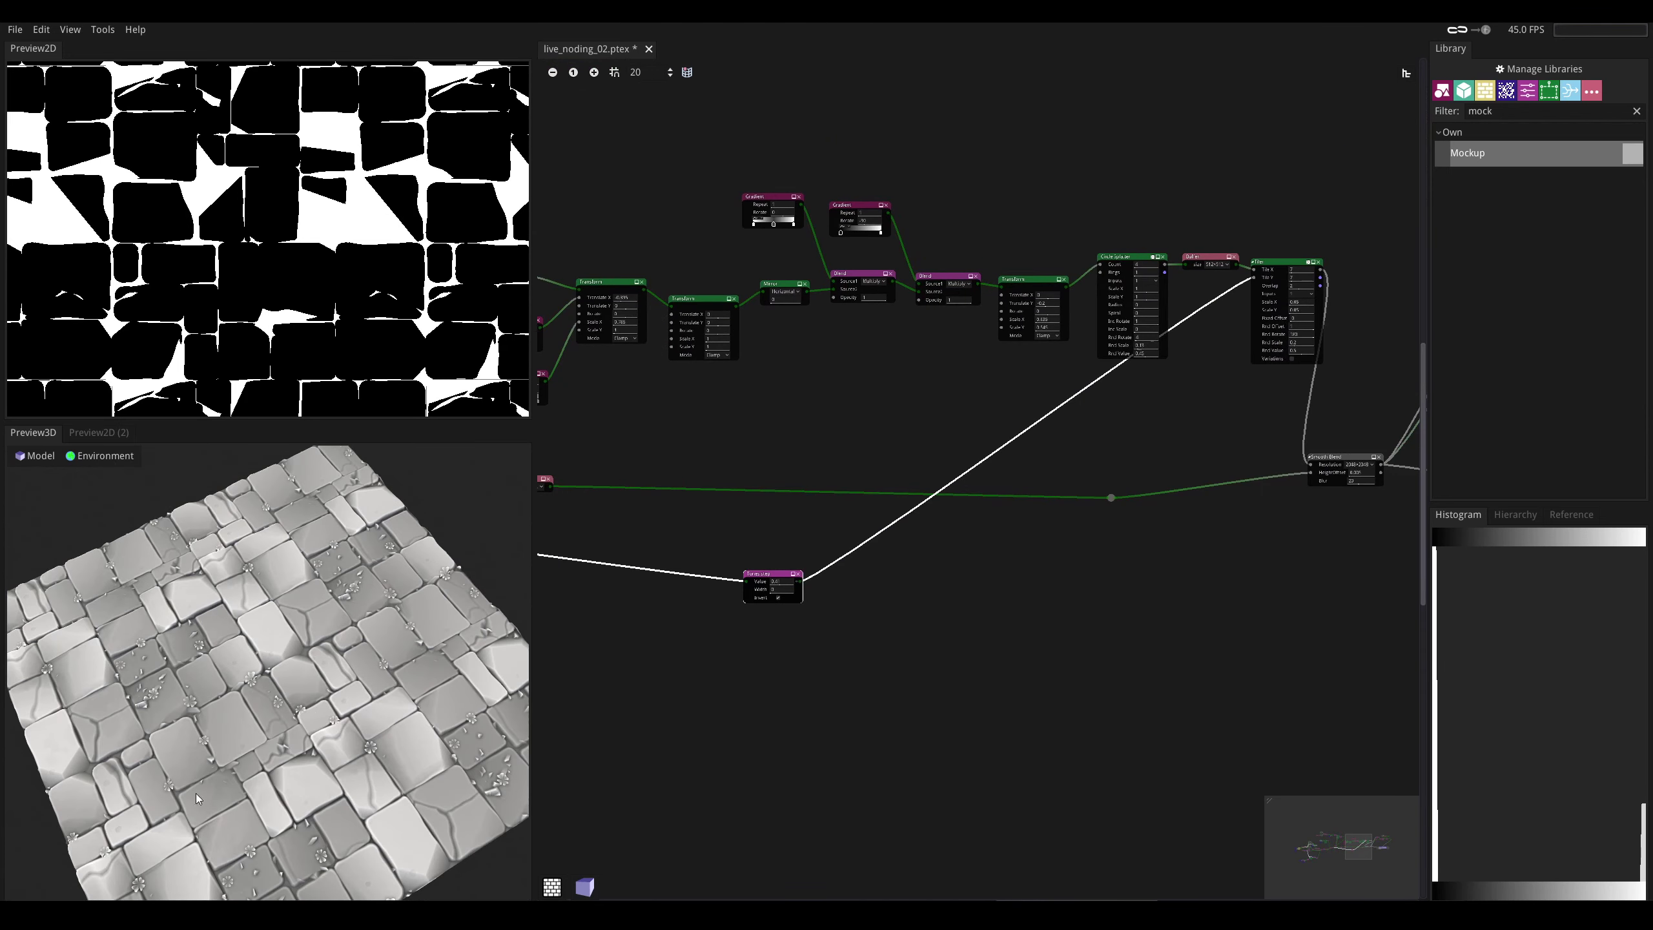
left_click_drag(199, 798, 509, 726)
left_click_drag(765, 577, 1154, 401)
middle_click_drag(1071, 442, 988, 483)
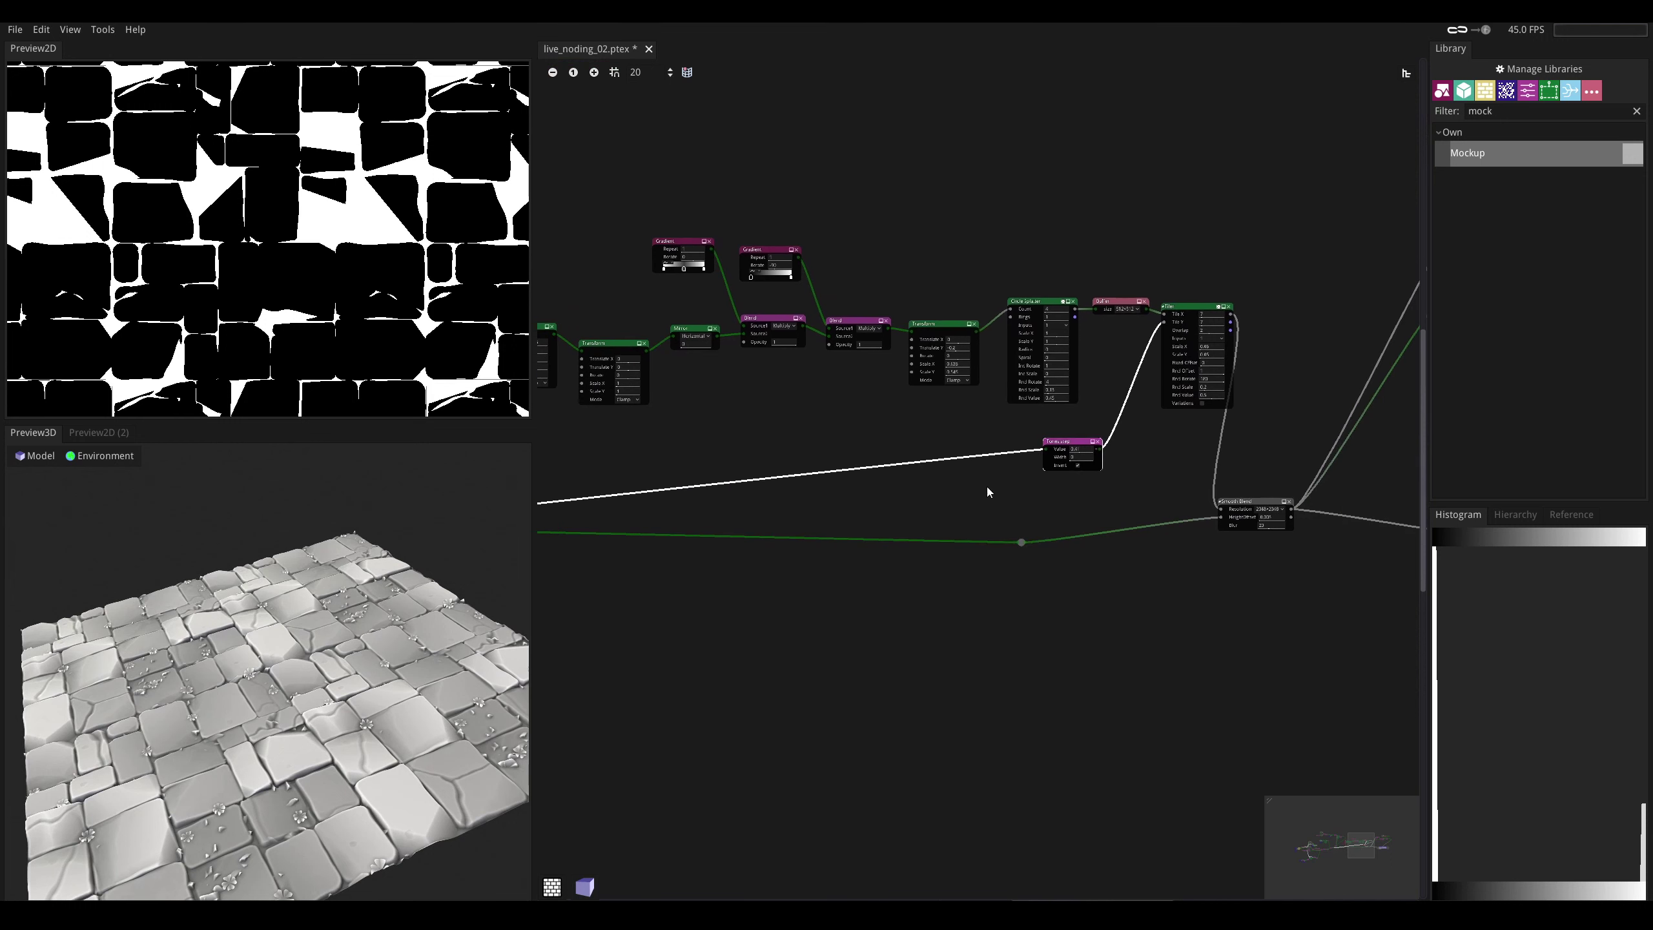
- Set Tile X and Tile Y to 14 on the clover Tiler
scroll(989, 484, "up", 8)
middle_click_drag(1081, 340, 1027, 379)
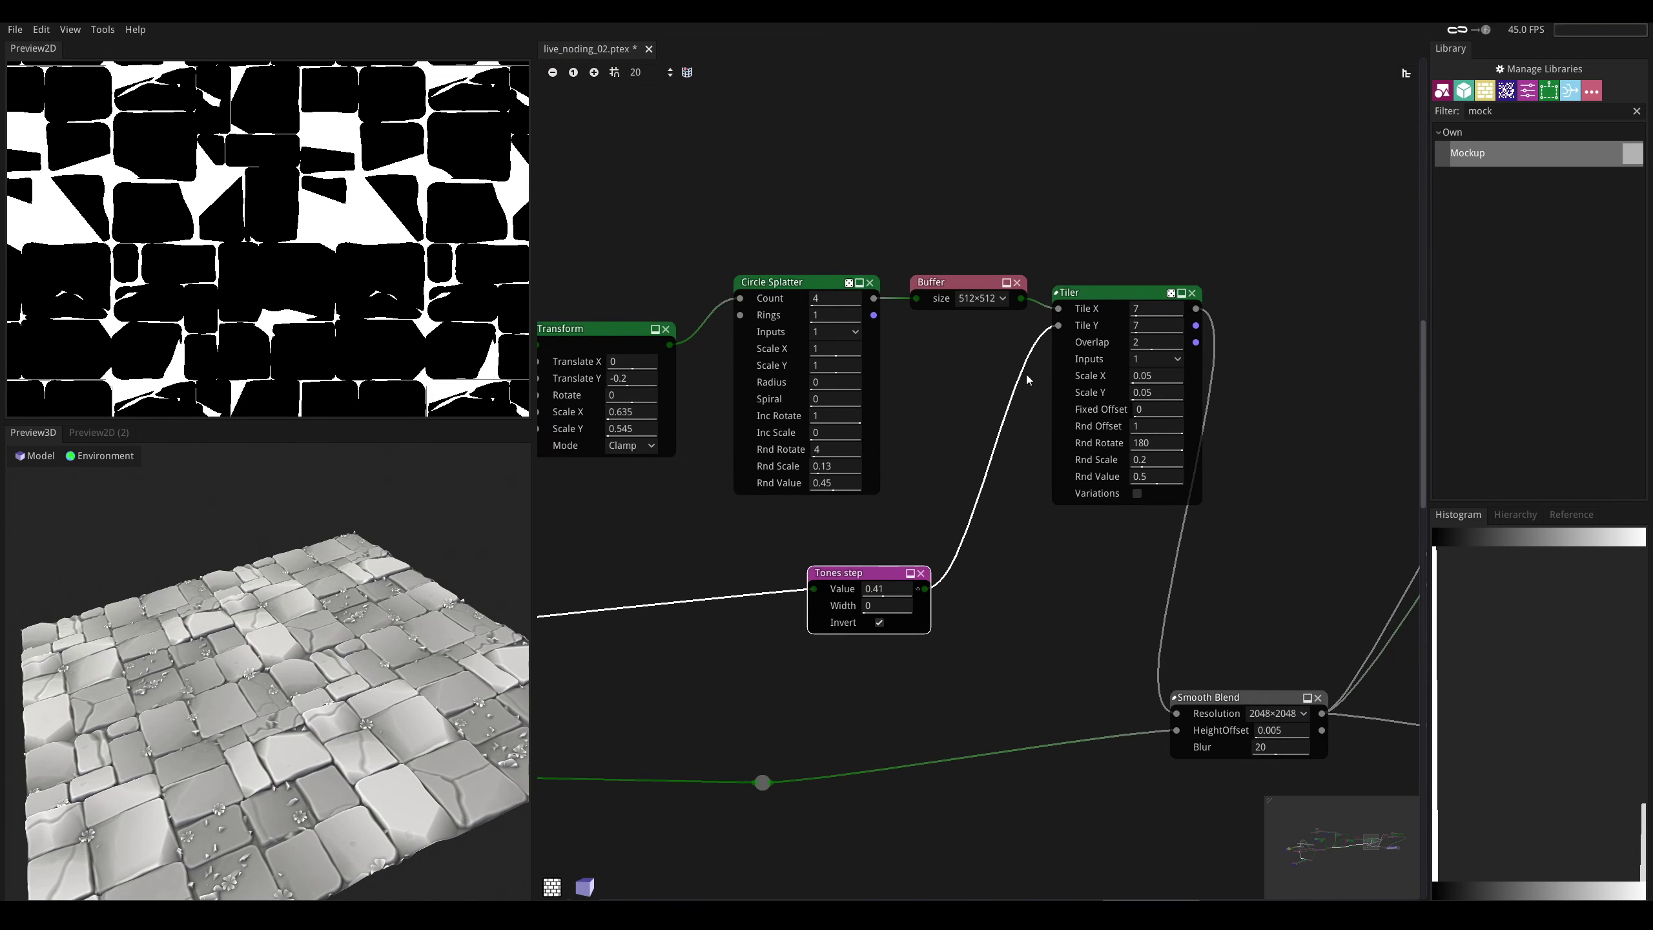
left_click(1139, 308)
type("14")
key("Return")
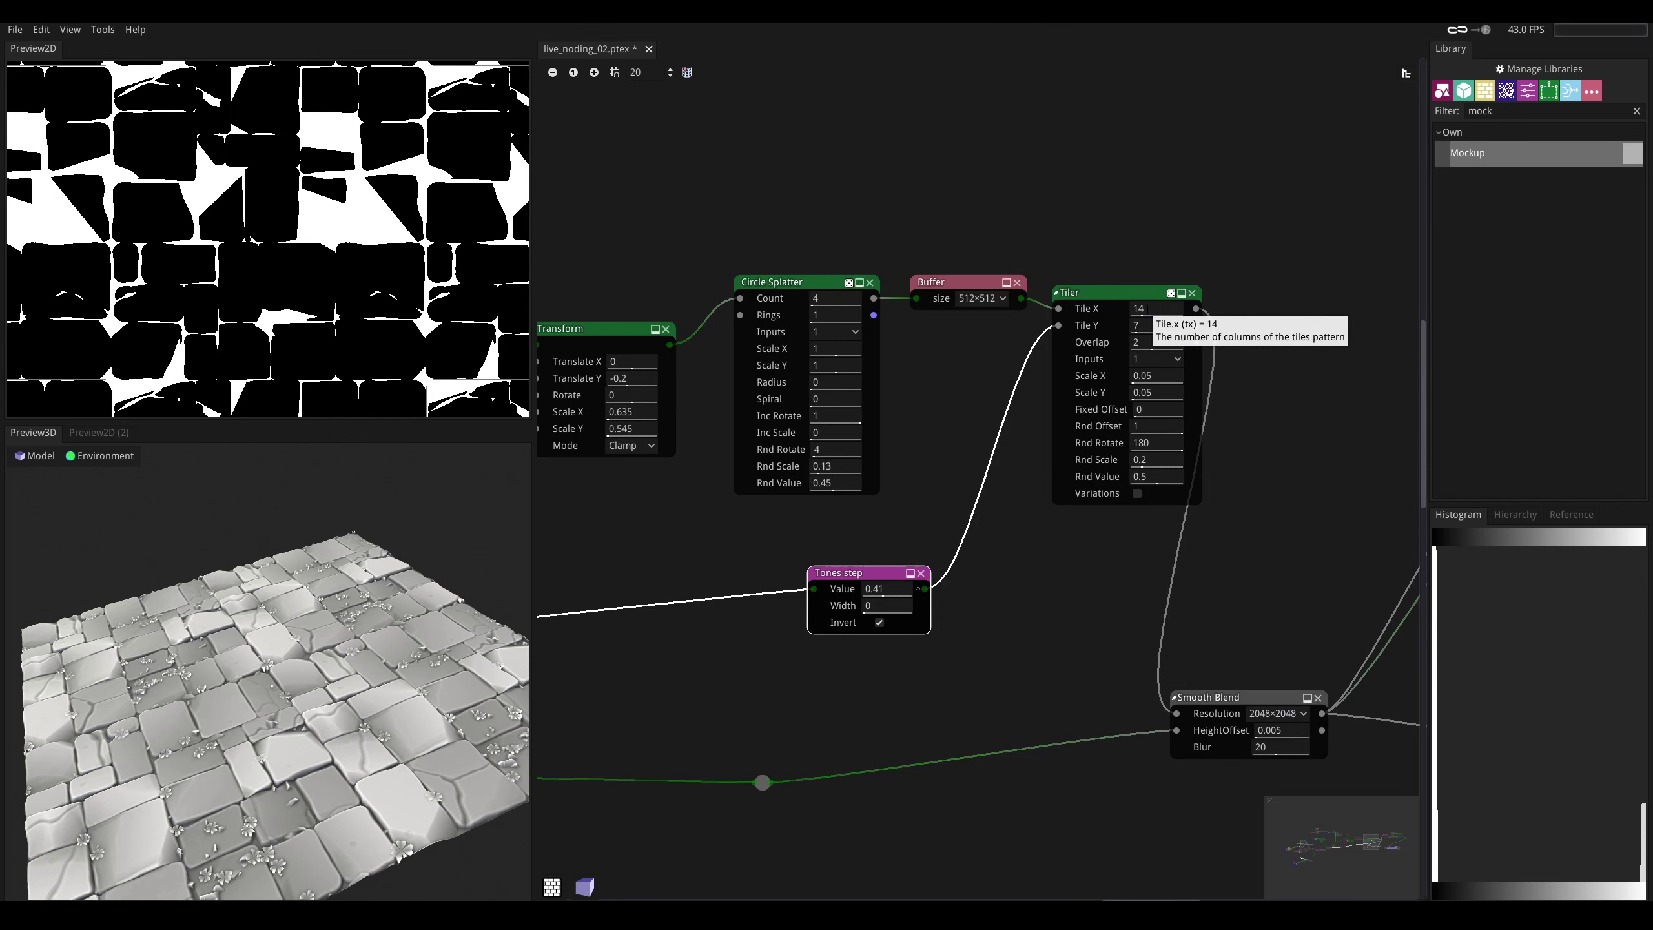
left_click(1141, 325)
type("14")
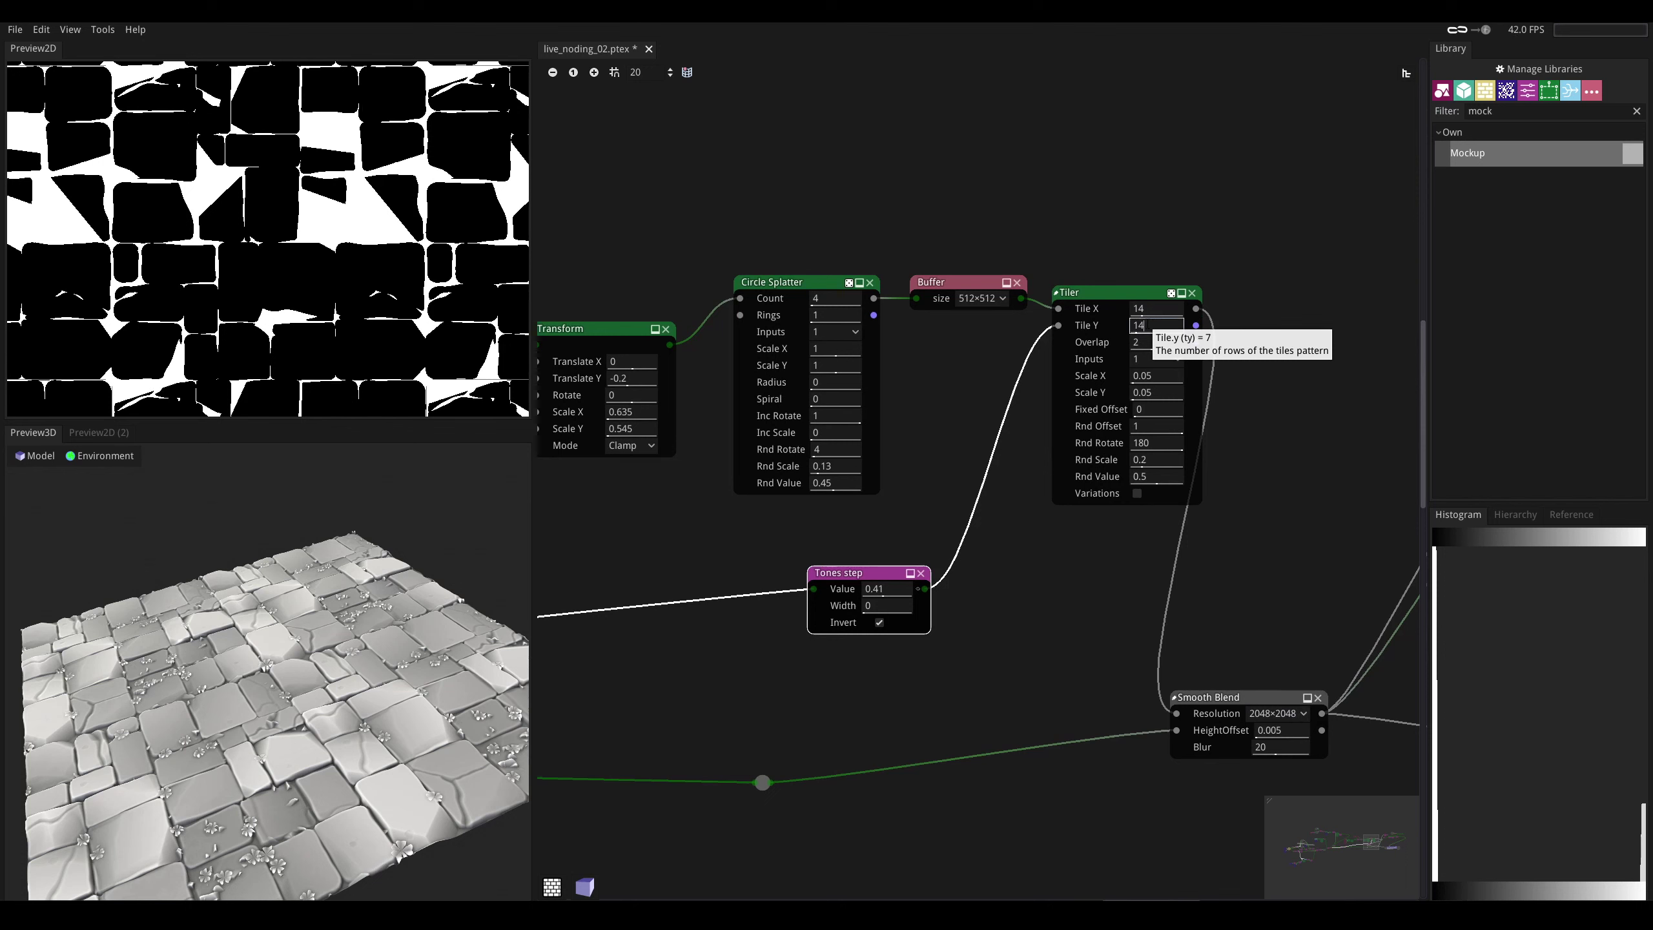
key("Return")
- Set the Value of the clover mask's Tones step to 0.38 and inspect the clovers in 3D
mouse_move(273, 657)
left_mouse_down()
mouse_move(270, 722)
mouse_move(270, 625)
left_mouse_up()
scroll(279, 684, "down", 5)
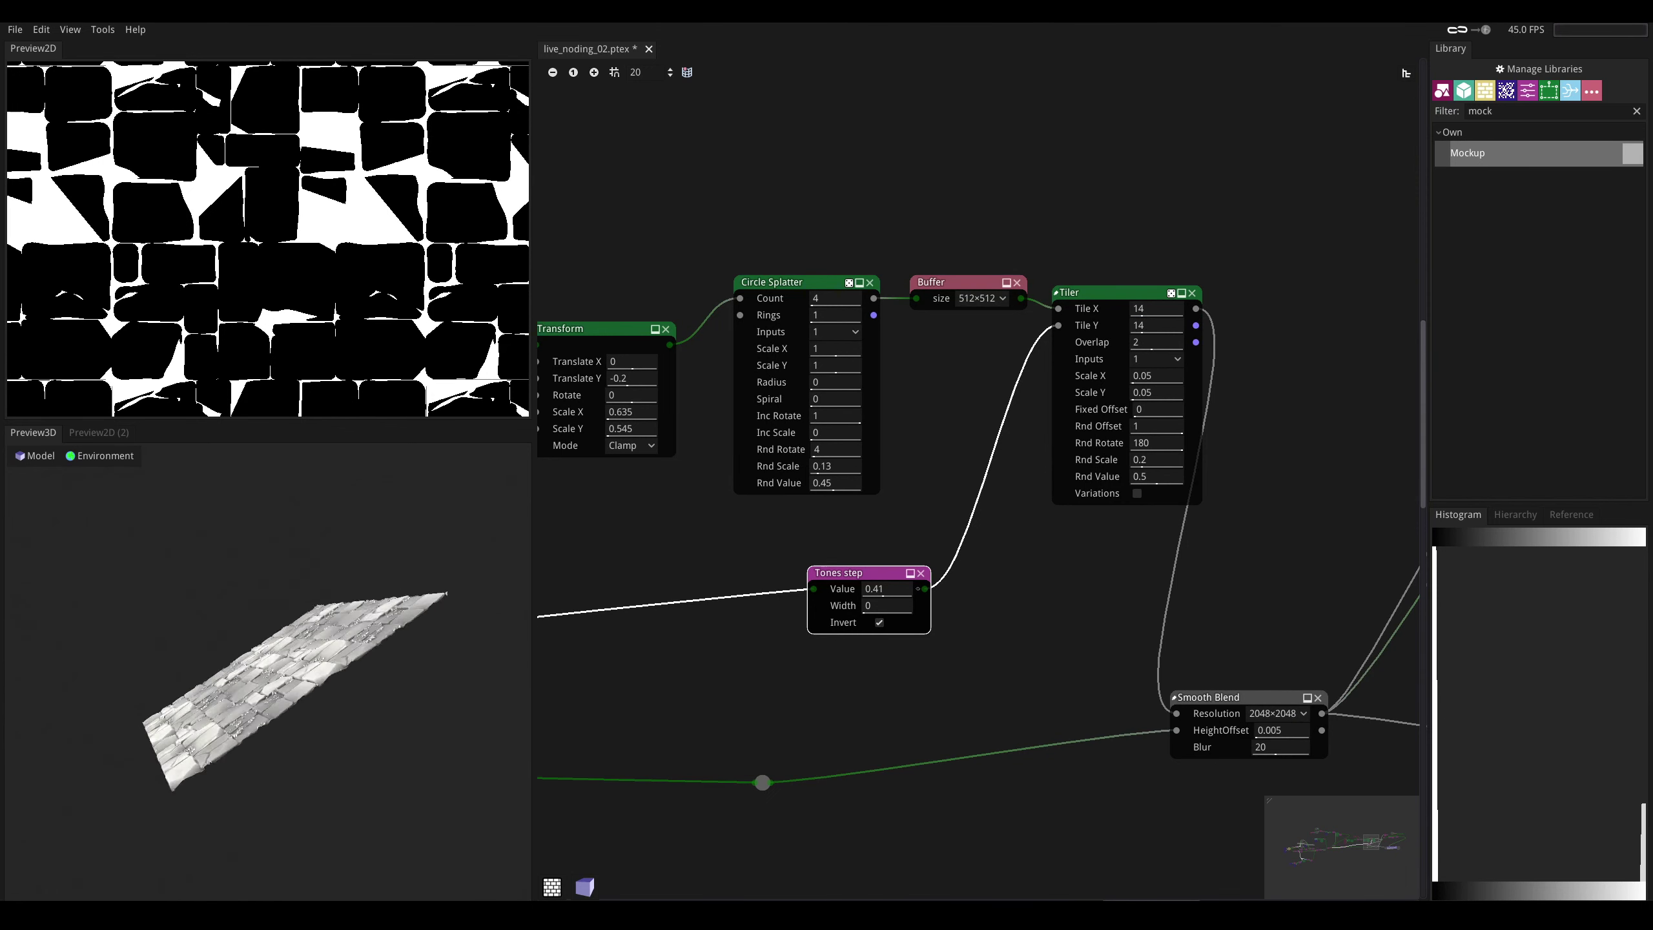
scroll(270, 625, "up", 6)
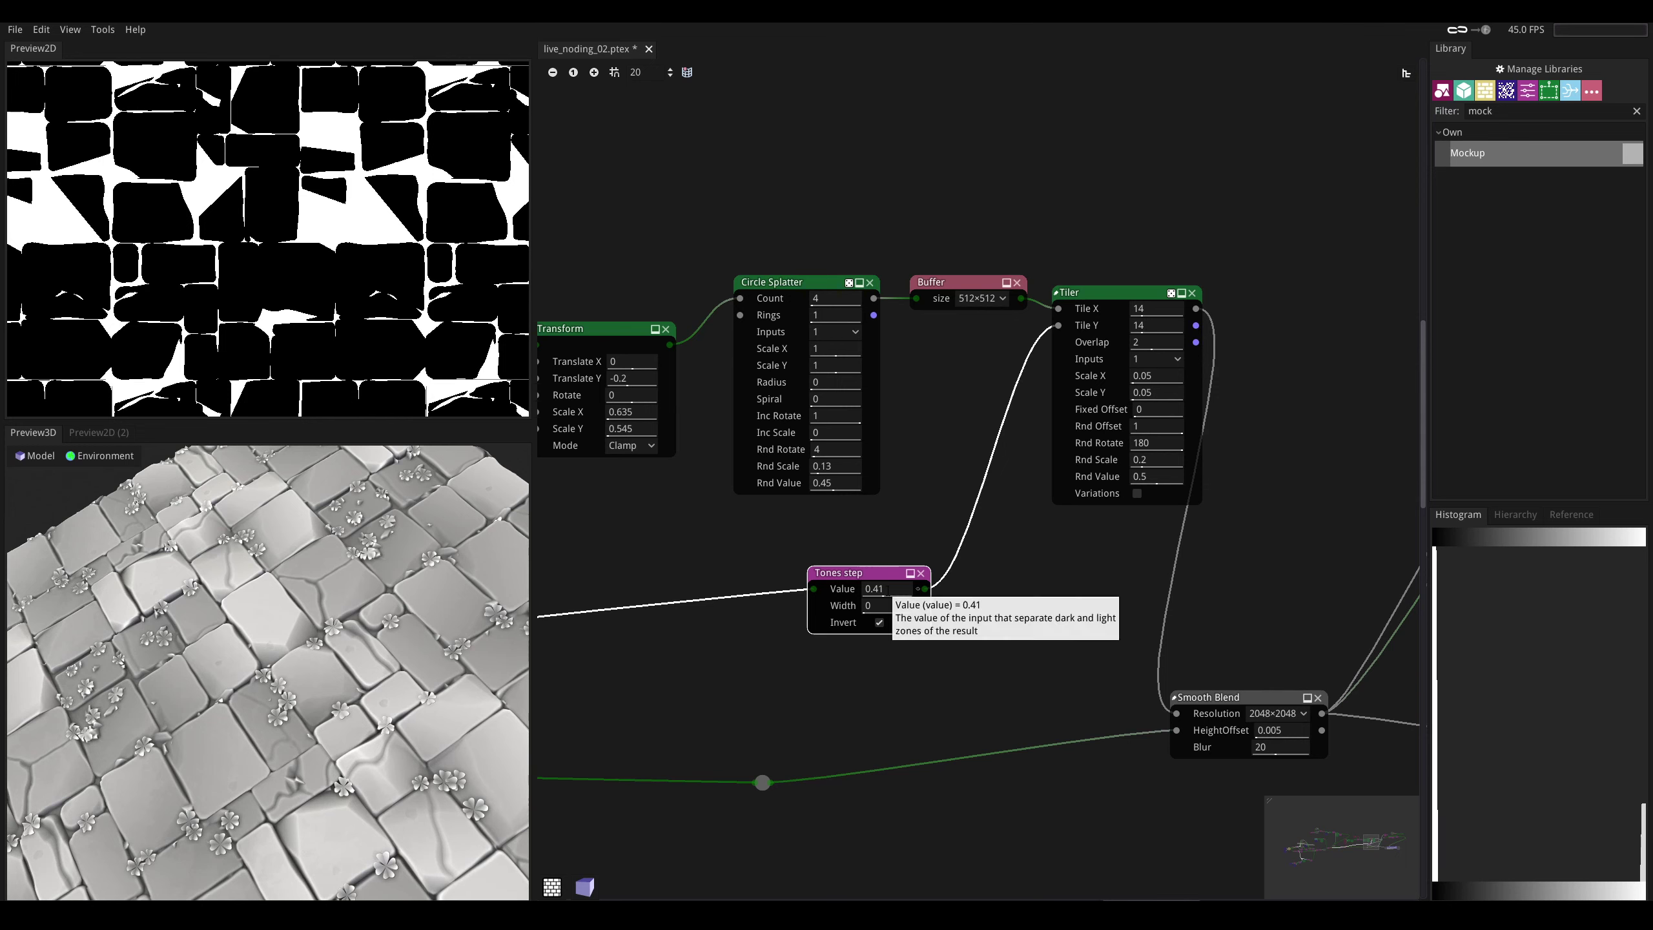
left_click_drag(868, 589, 862, 596)
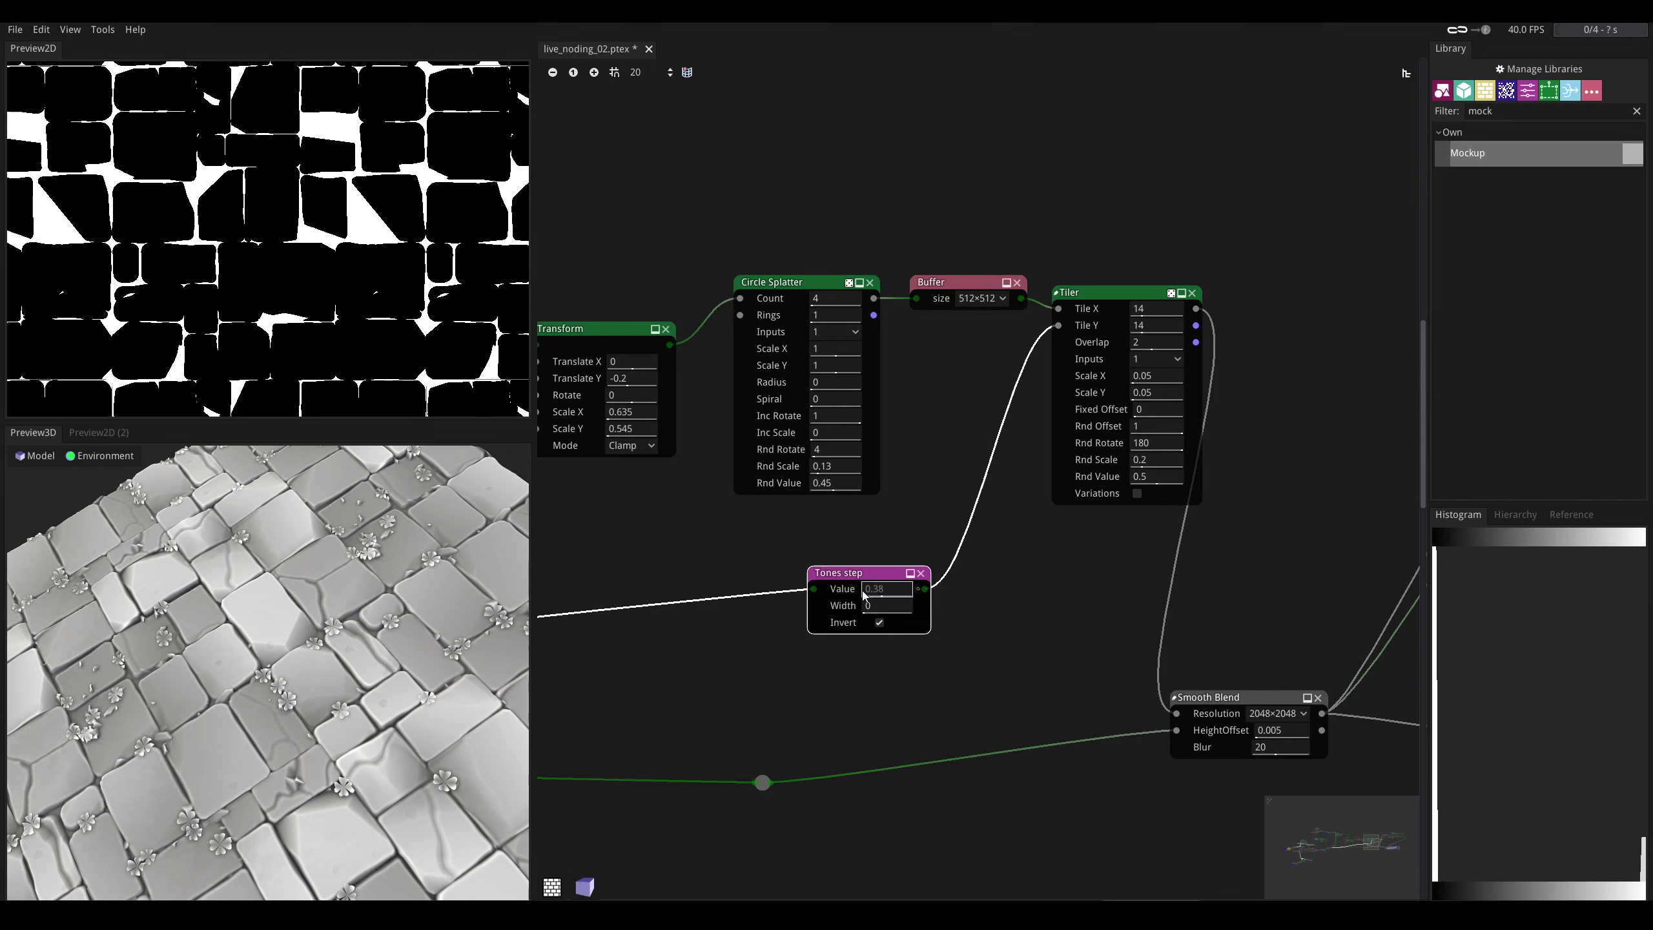
left_click_drag(409, 609, 376, 630)
scroll(416, 606, "down", 4)
scroll(433, 666, "up", 6)
scroll(426, 619, "up", 5)
- Add a Gaussian Blur node above the clover's Circle Splatter and Buffer
middle_click_drag(757, 244, 1056, 370)
scroll(1056, 370, "down", 4)
middle_click_drag(904, 333, 1056, 373)
left_click_drag(622, 291, 1216, 364)
middle_click_drag(1216, 365, 925, 361)
scroll(1001, 413, "up", 2)
scroll(1000, 418, "up", 2)
right_click(1005, 423)
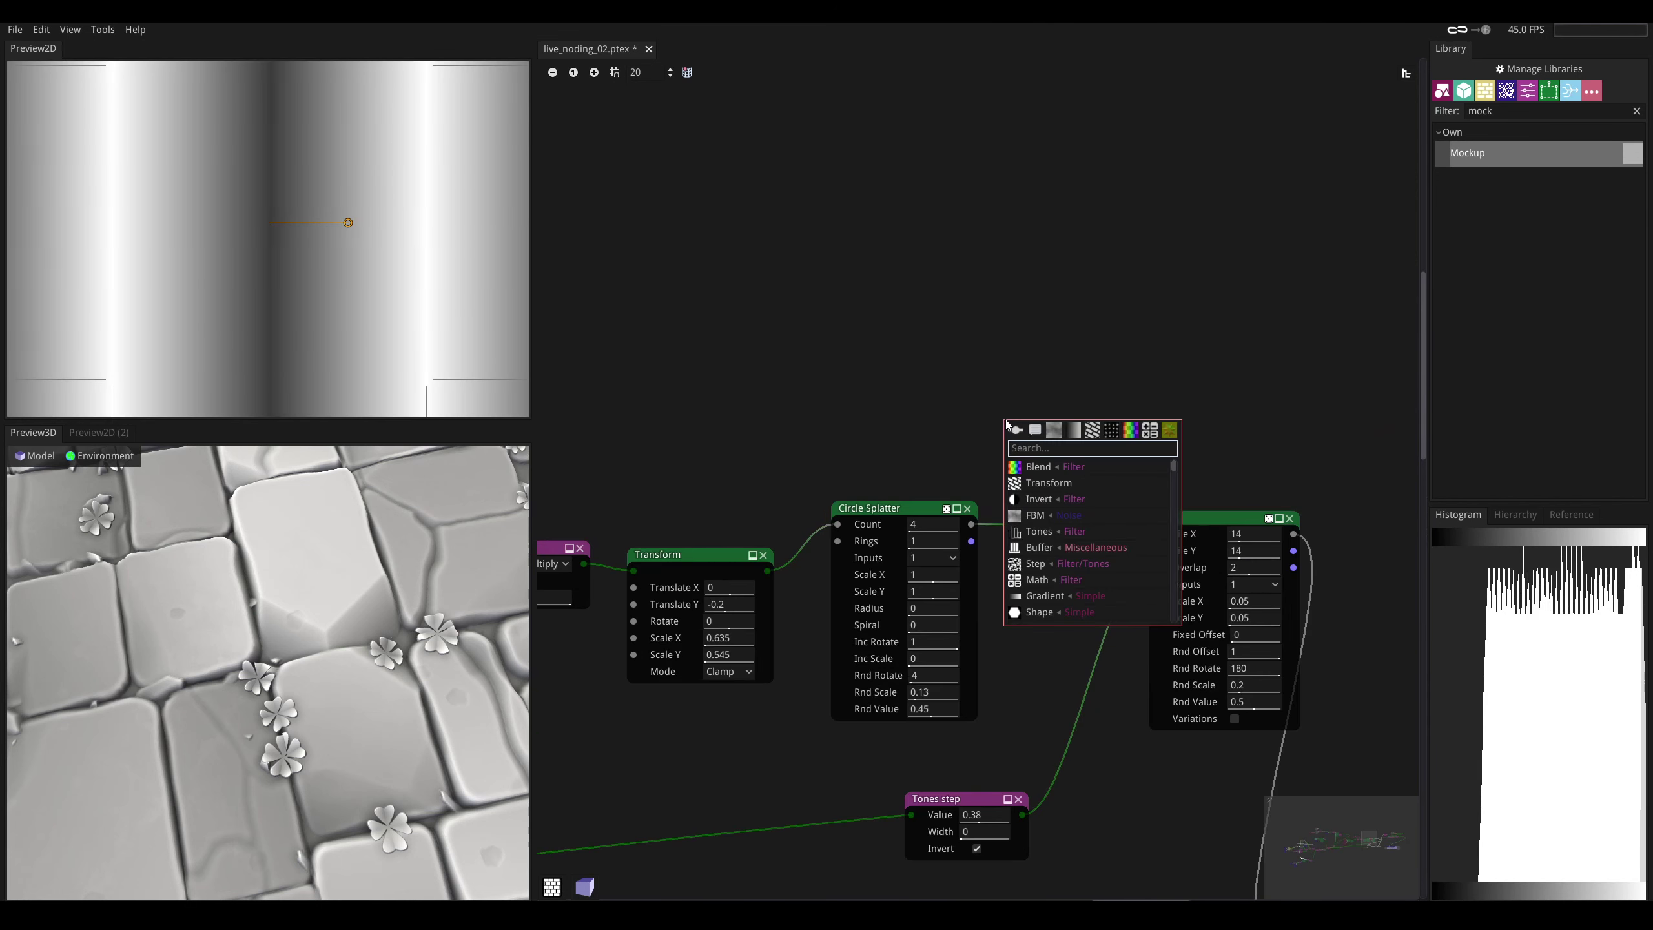
type("blur")
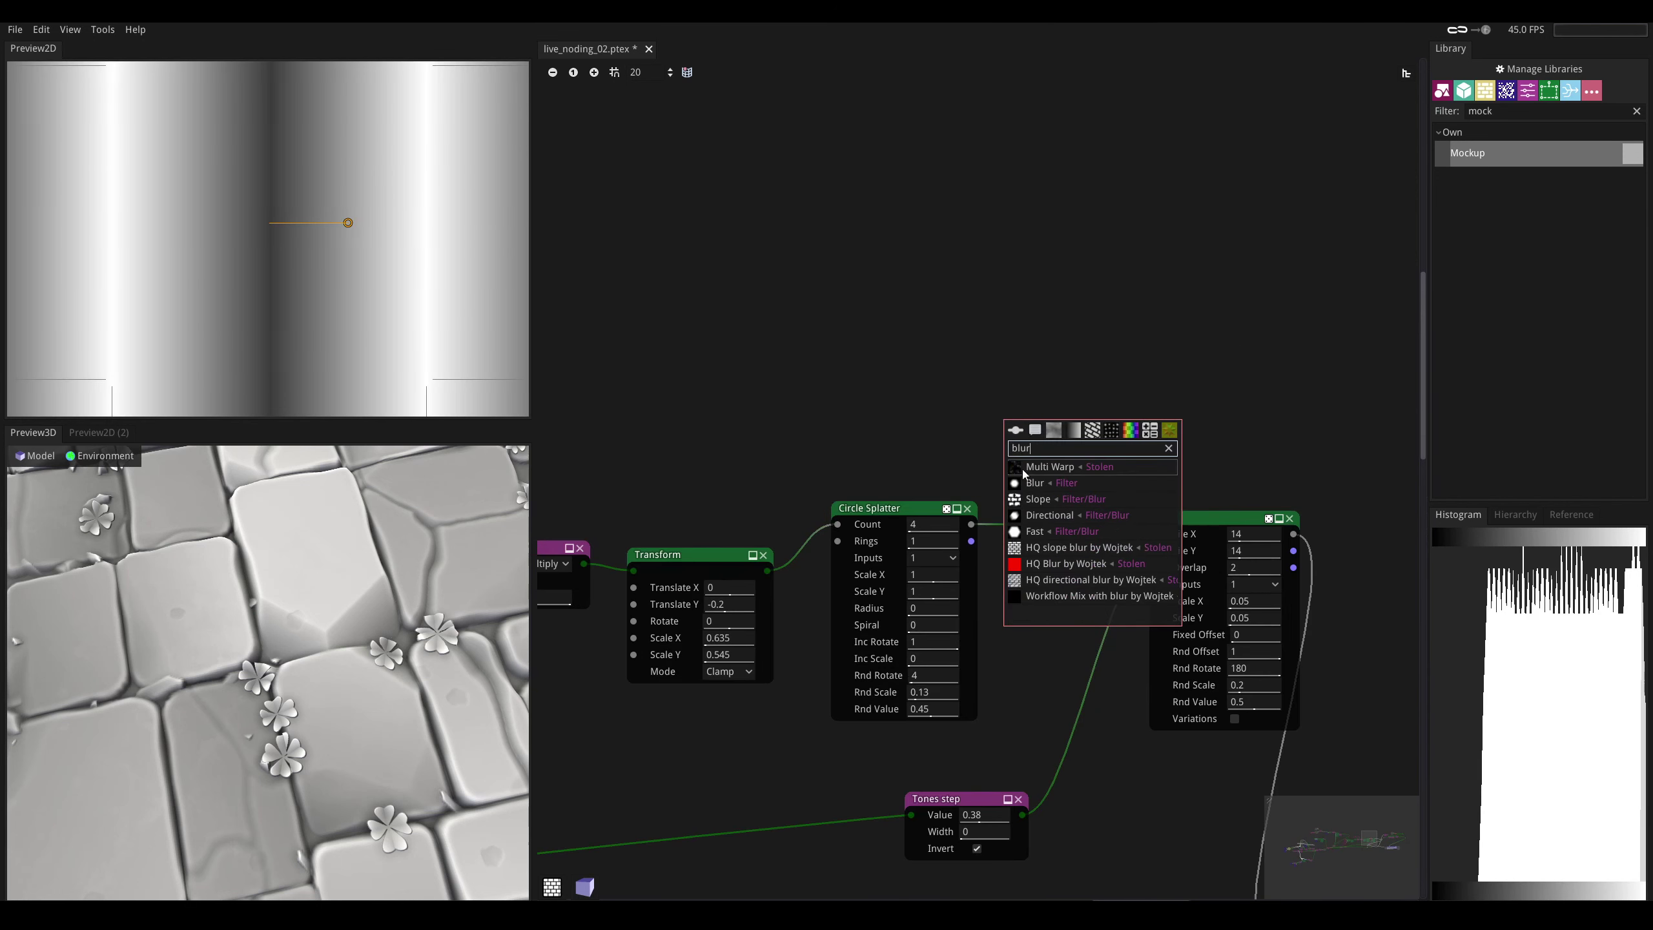
left_click(1035, 464)
scroll(1005, 341, "down", 6)
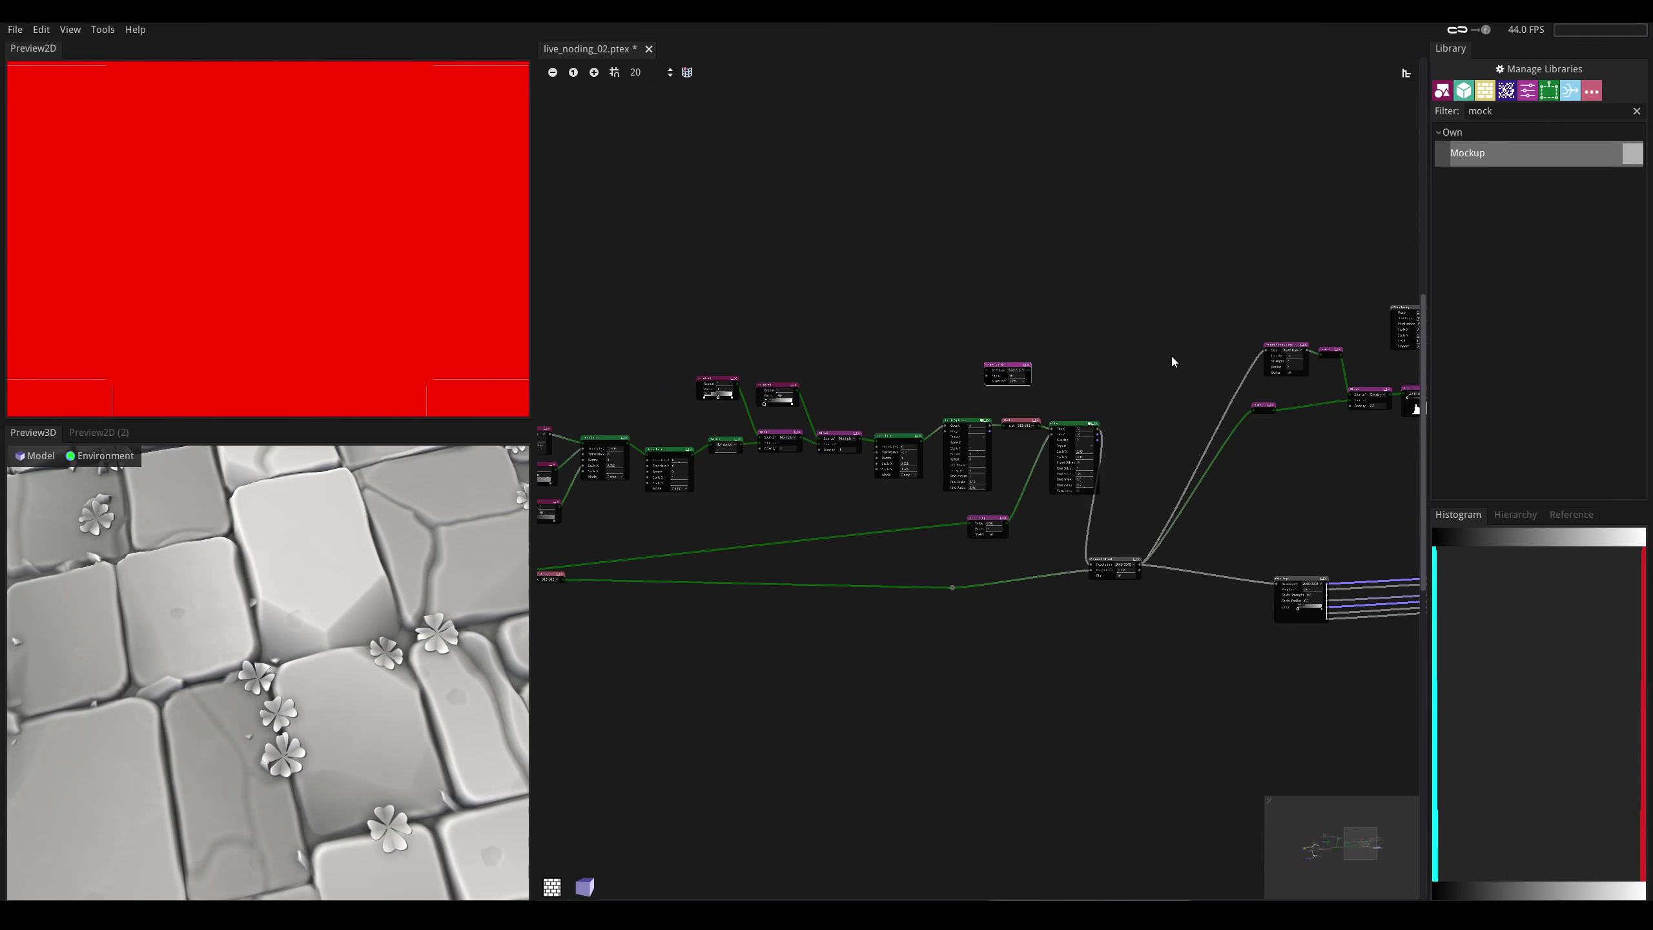
left_click_drag(1203, 459, 639, 203)
middle_click_drag(616, 369, 966, 399)
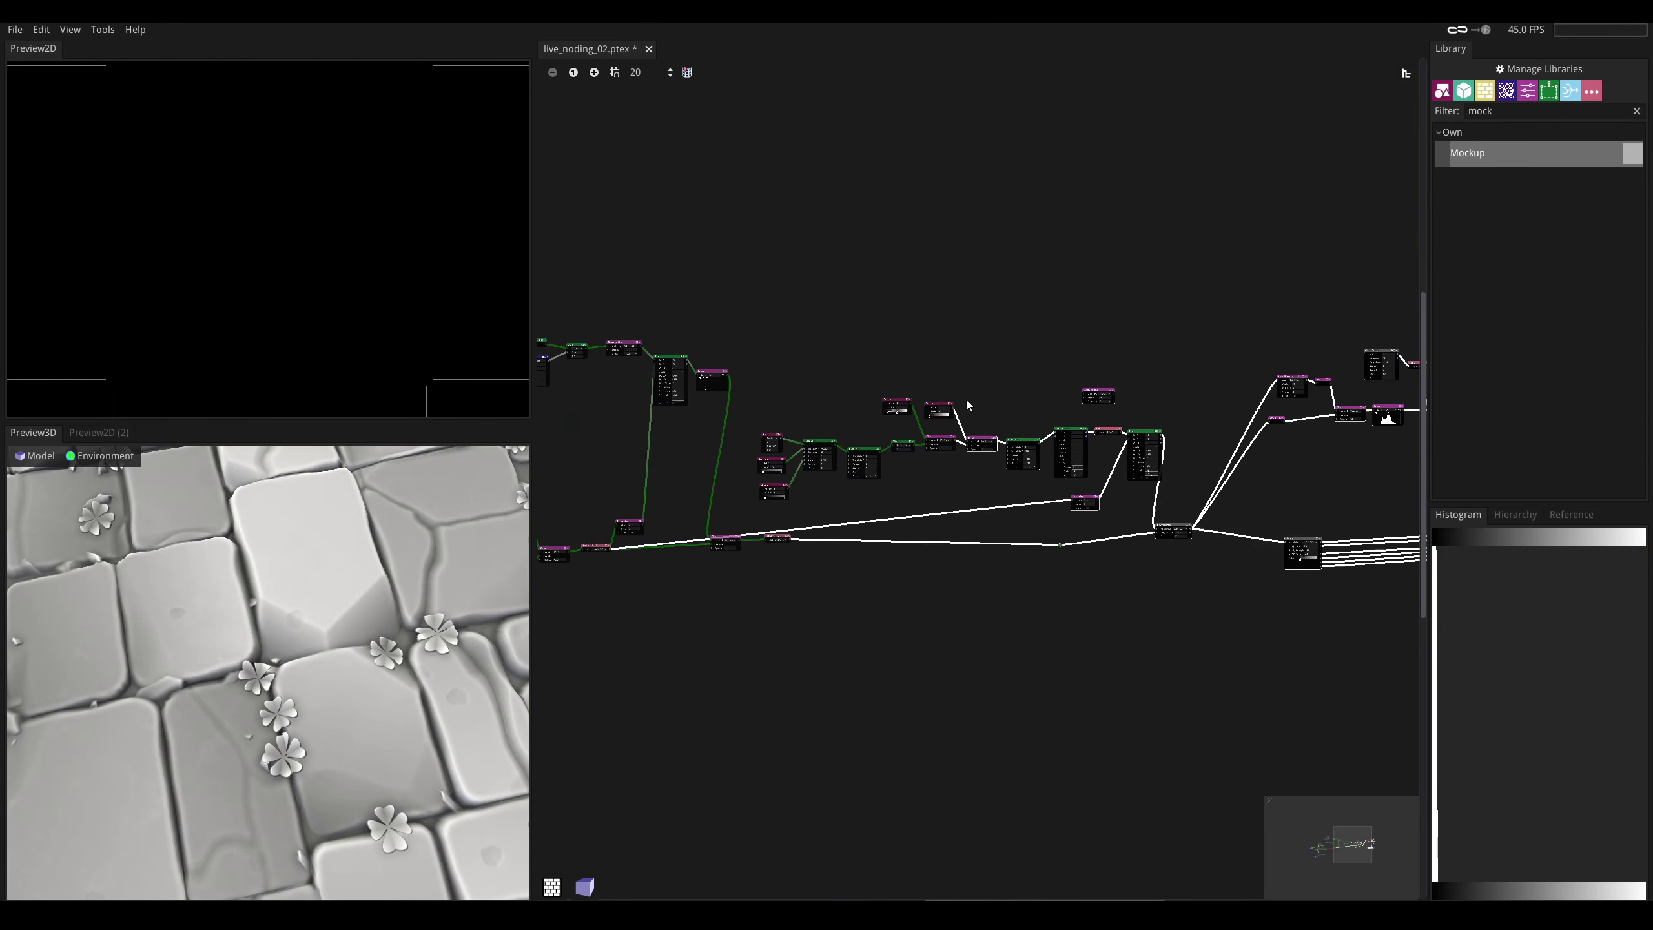
left_click_drag(806, 377, 1058, 504)
middle_click_drag(1156, 502, 969, 493)
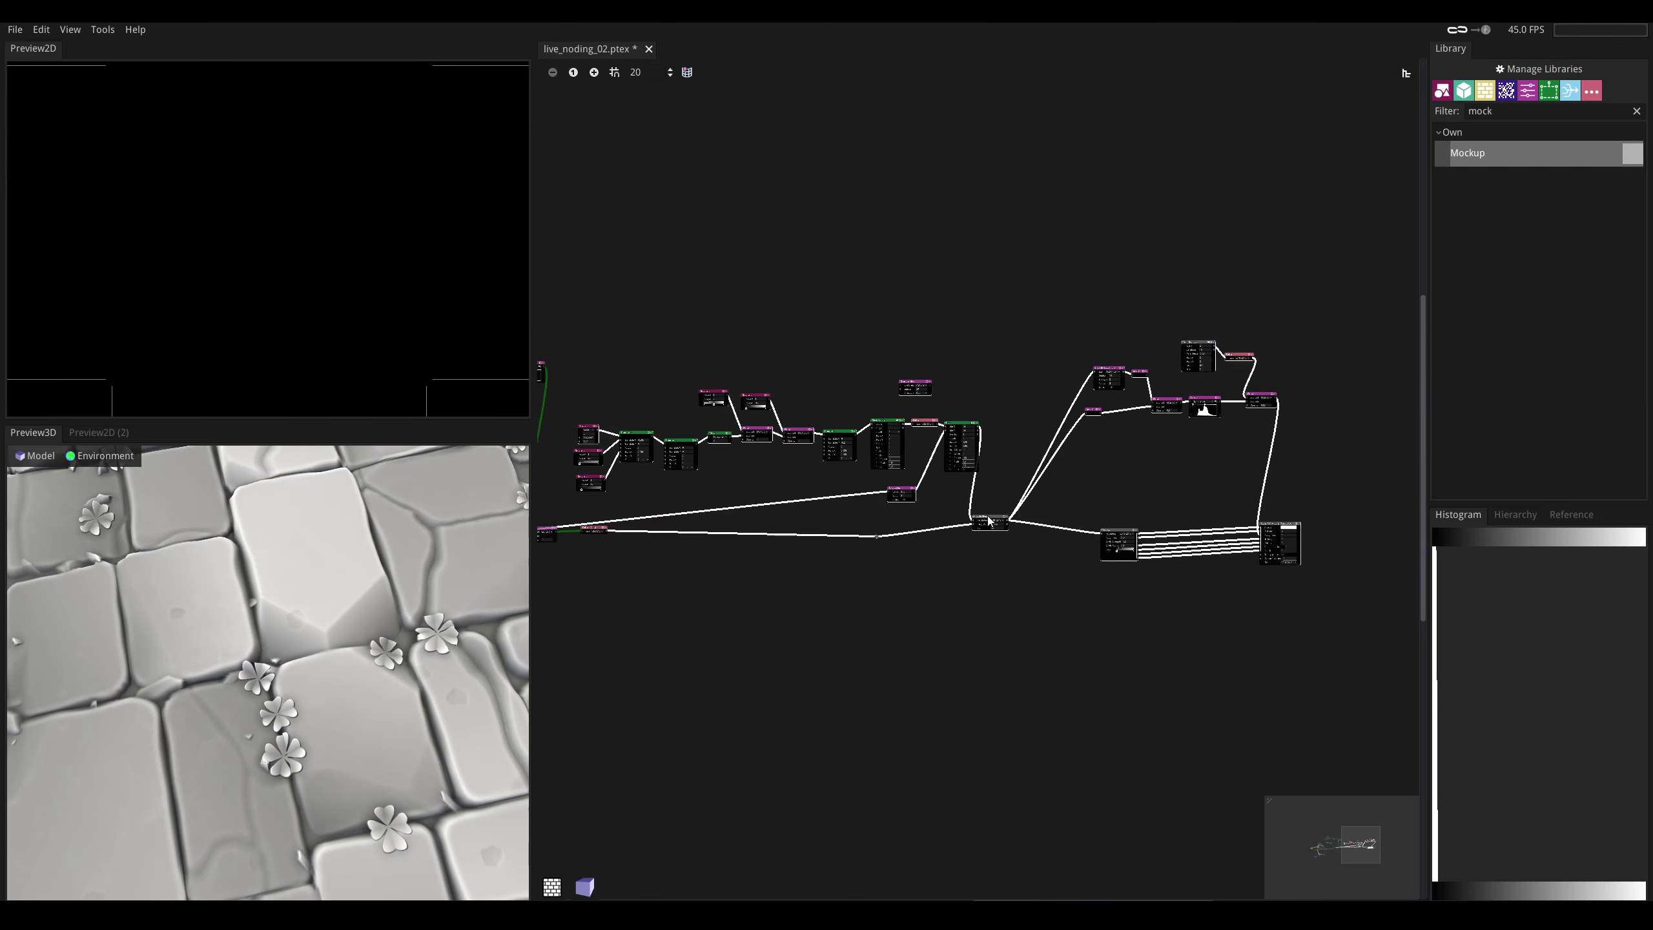
scroll(989, 521, "up", 5)
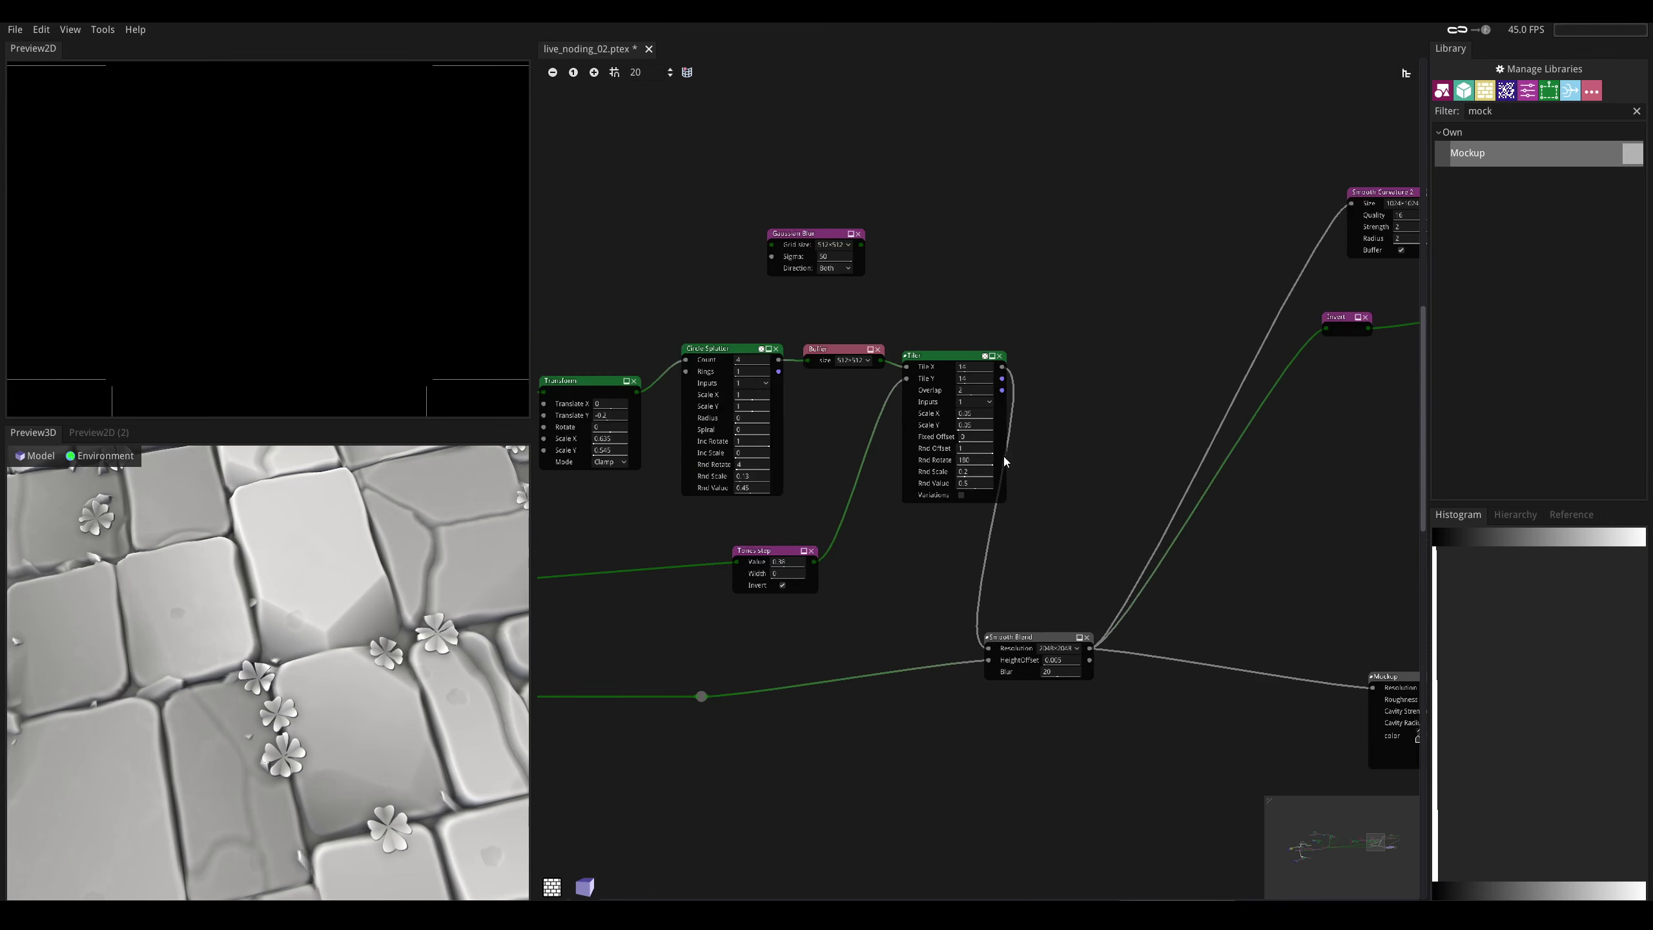
- Move the clover-building nodes up to the Circle Splatter left to make room before the Buffer
middle_click_drag(886, 434, 1072, 434)
scroll(1058, 430, "down", 4)
middle_click_drag(947, 368, 1147, 377)
left_click_drag(741, 317, 1263, 498)
left_click_drag(1271, 418, 1187, 422)
- Insert the Gaussian Blur between the Circle Splatter and the Buffer, moving the Buffer aside for space
scroll(1123, 401, "up", 4)
left_click_drag(1174, 261, 947, 483)
left_click_drag(1095, 498, 1203, 528)
middle_click_drag(1145, 579, 1074, 574)
- Try Sigma values of 1, 2 and 3 on the clover's Gaussian Blur
left_click(974, 521)
type("1")
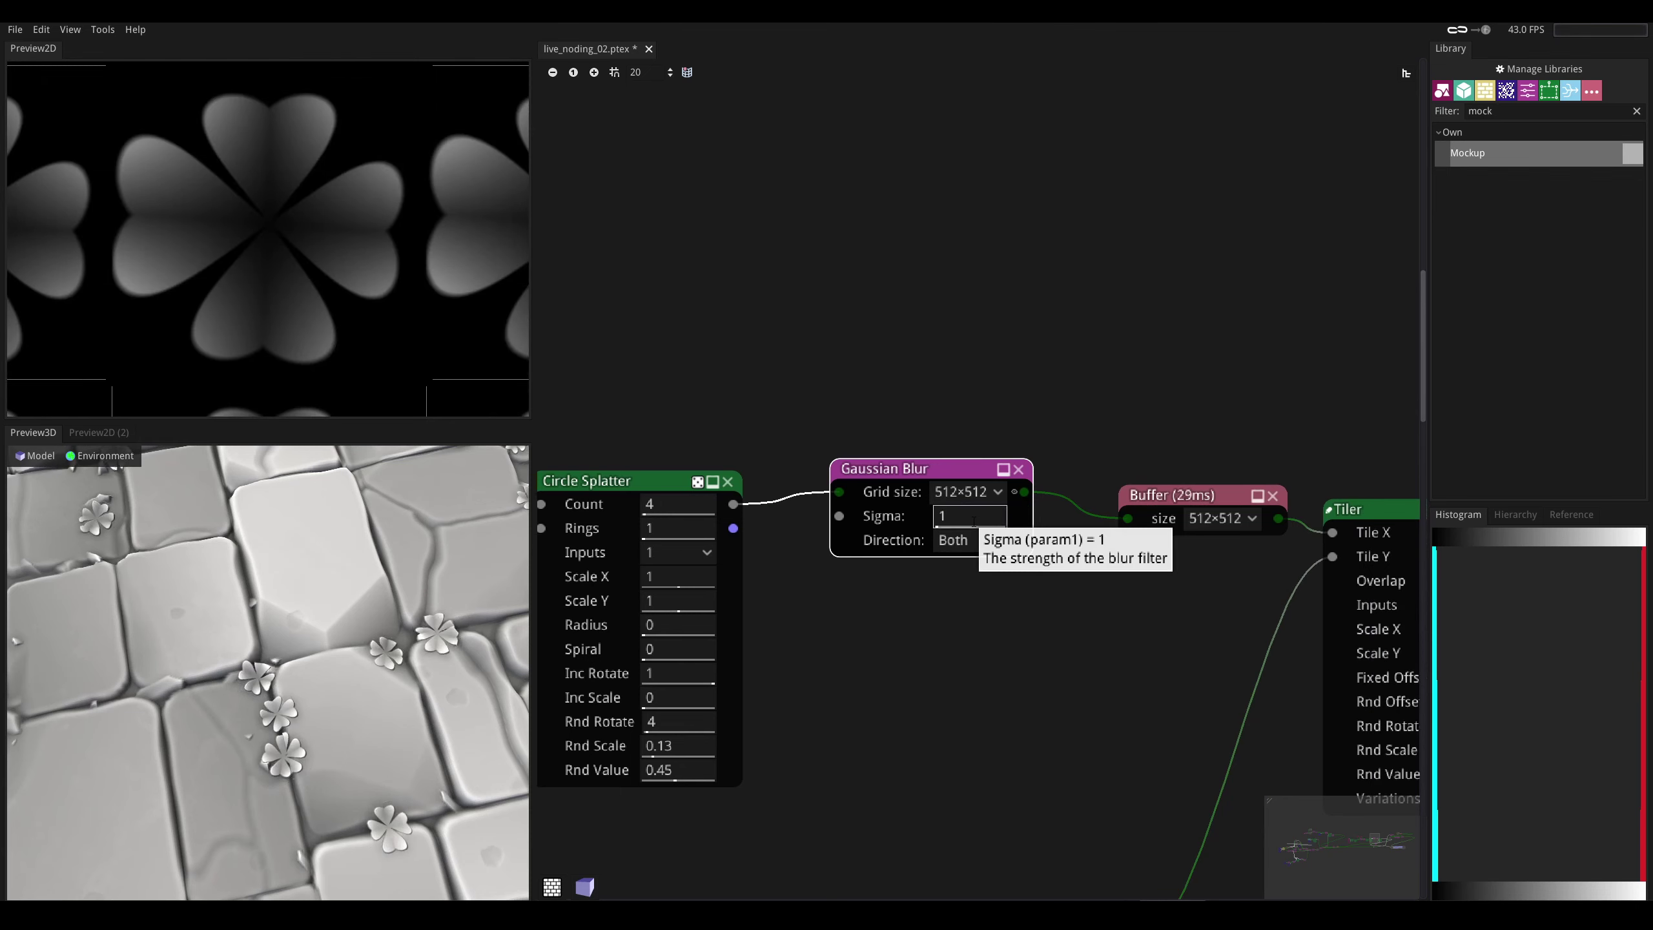
key("BackSpace")
type("2")
left_click(964, 521)
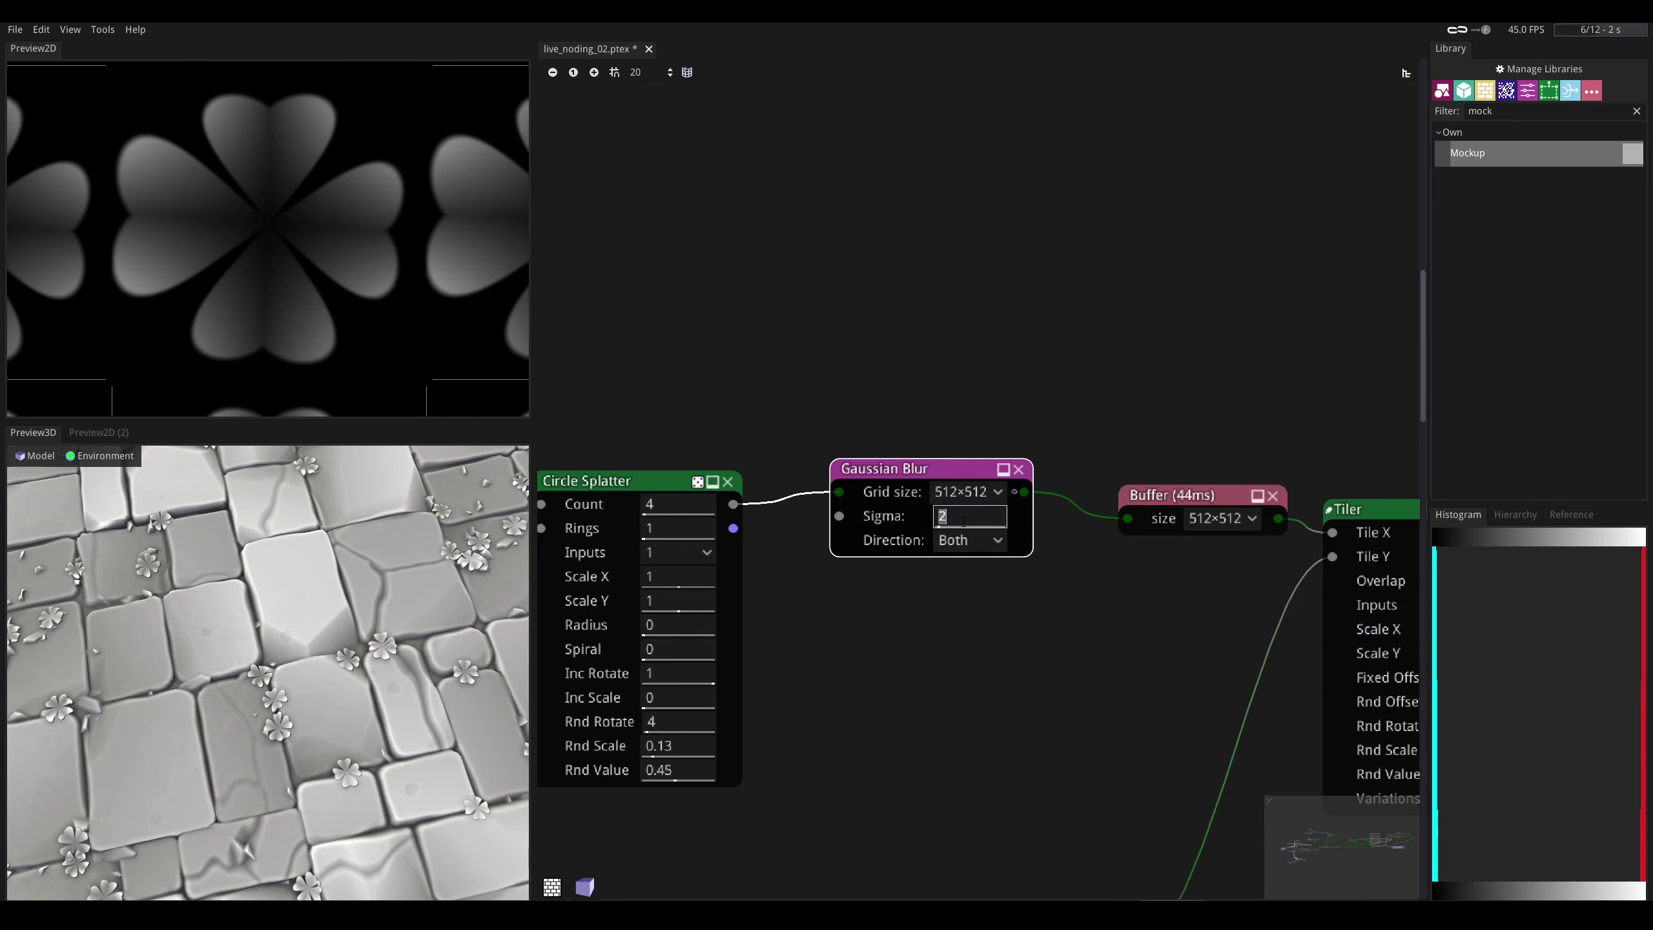
type("3")
key("Return")
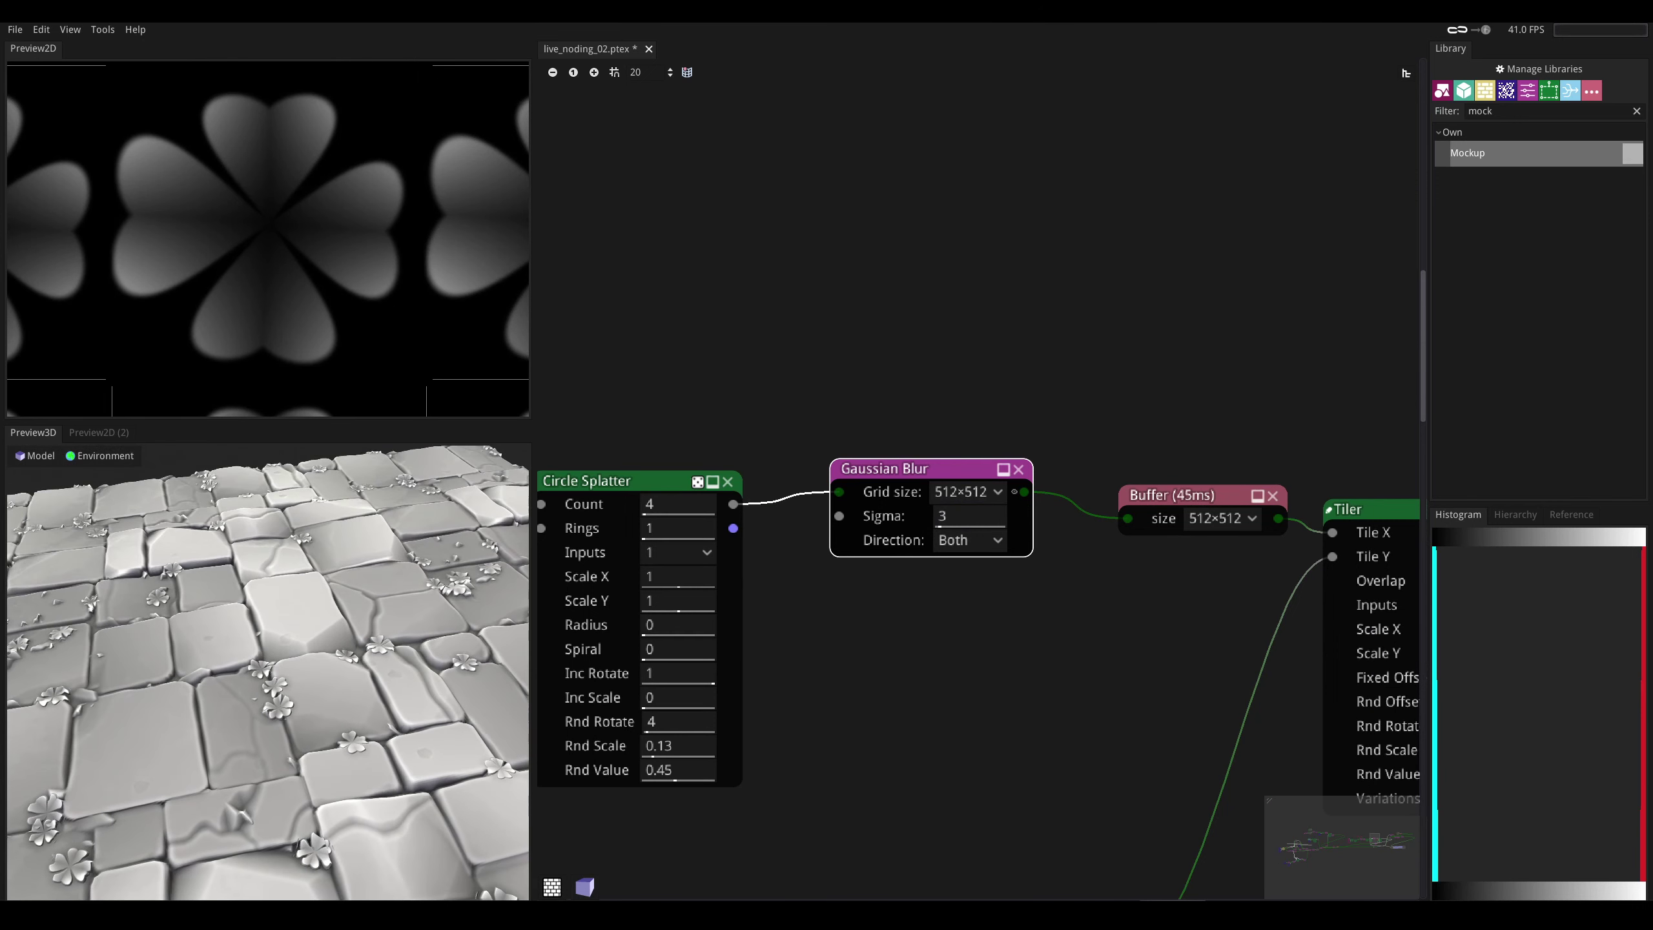
- Set the Gaussian Blur's Sigma to 4, check the clovers on the 3D paving, and save the project
left_click(958, 523)
type("4")
key("Return")
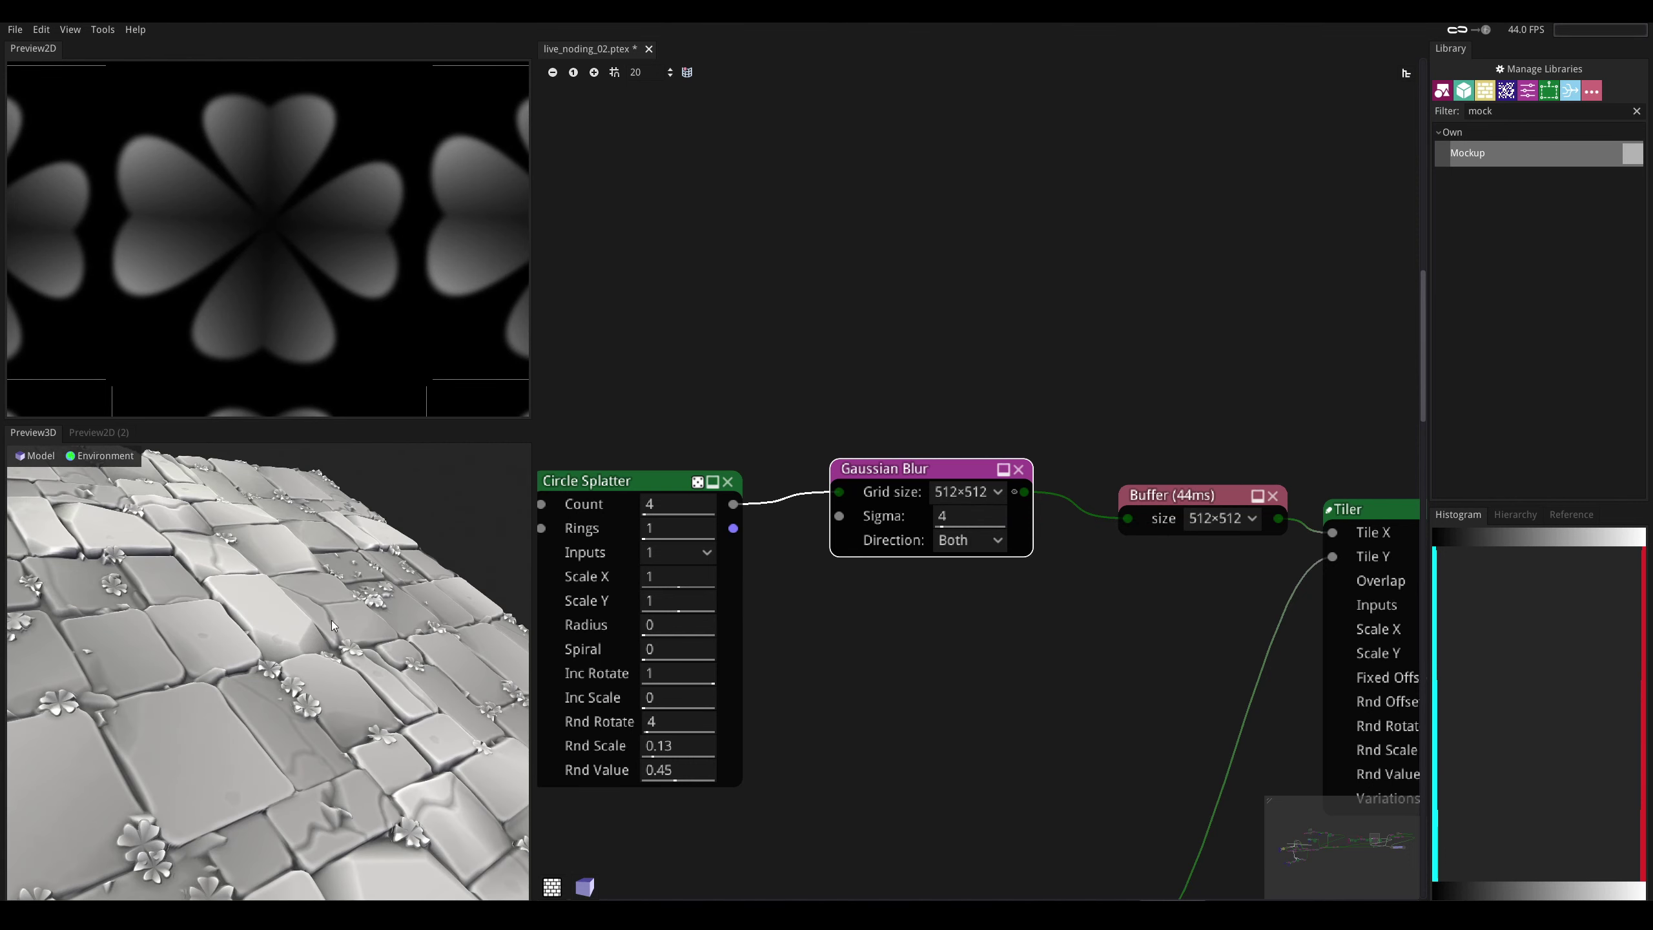
left_click_drag(332, 625, 392, 574)
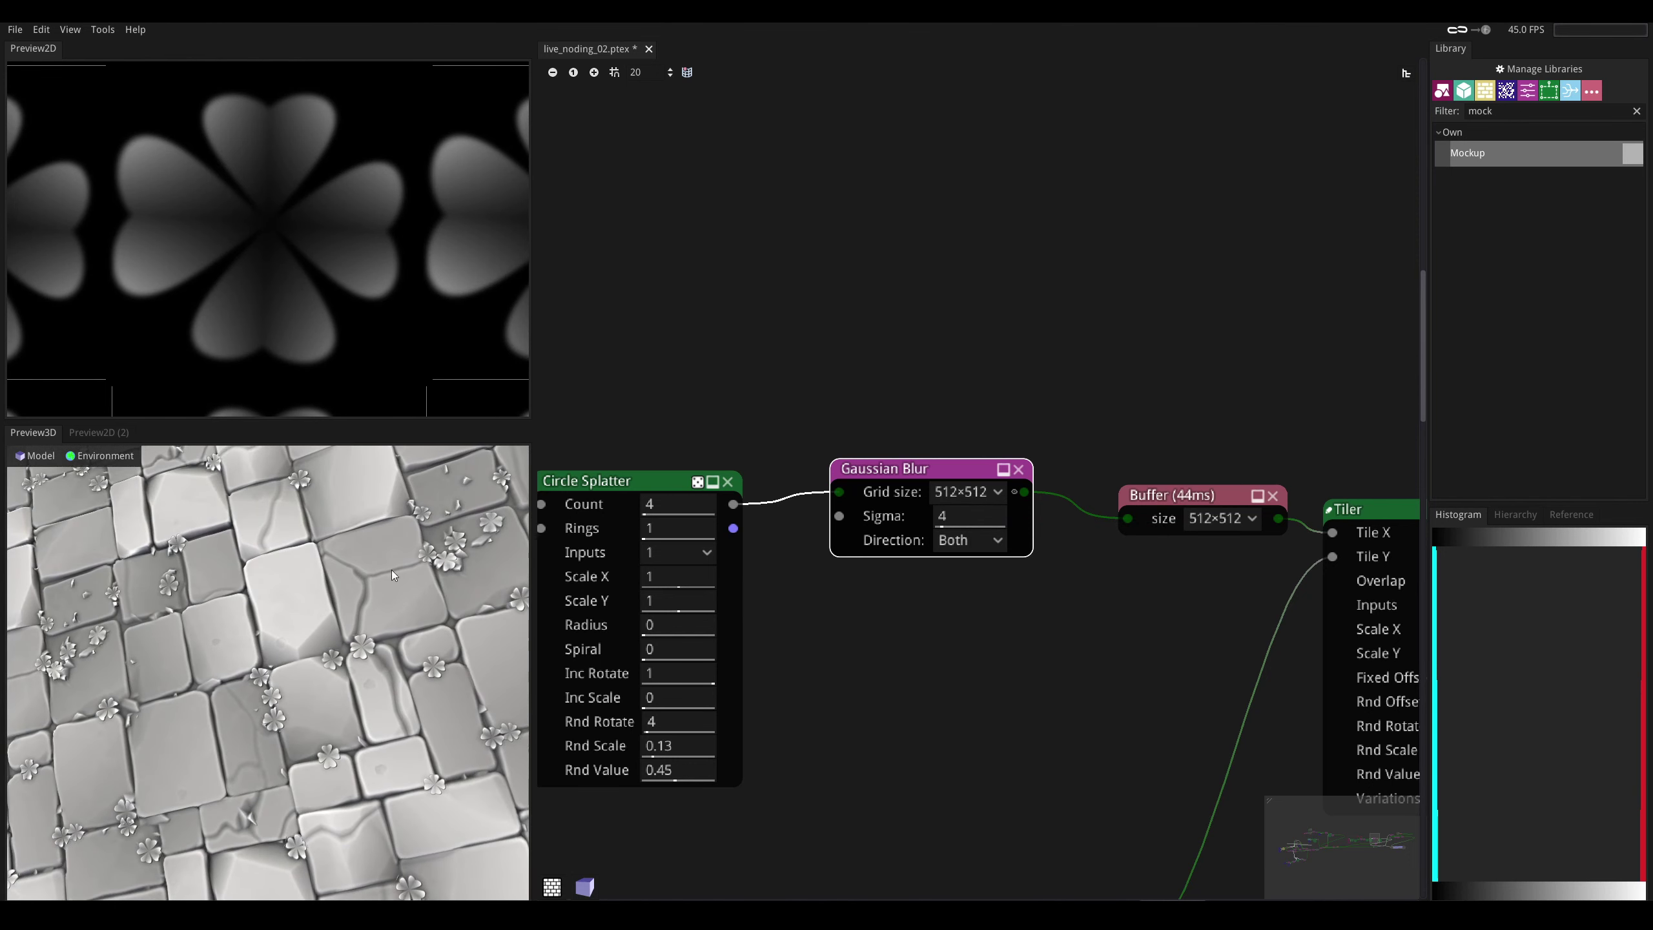
left_click_drag(419, 499, 411, 514)
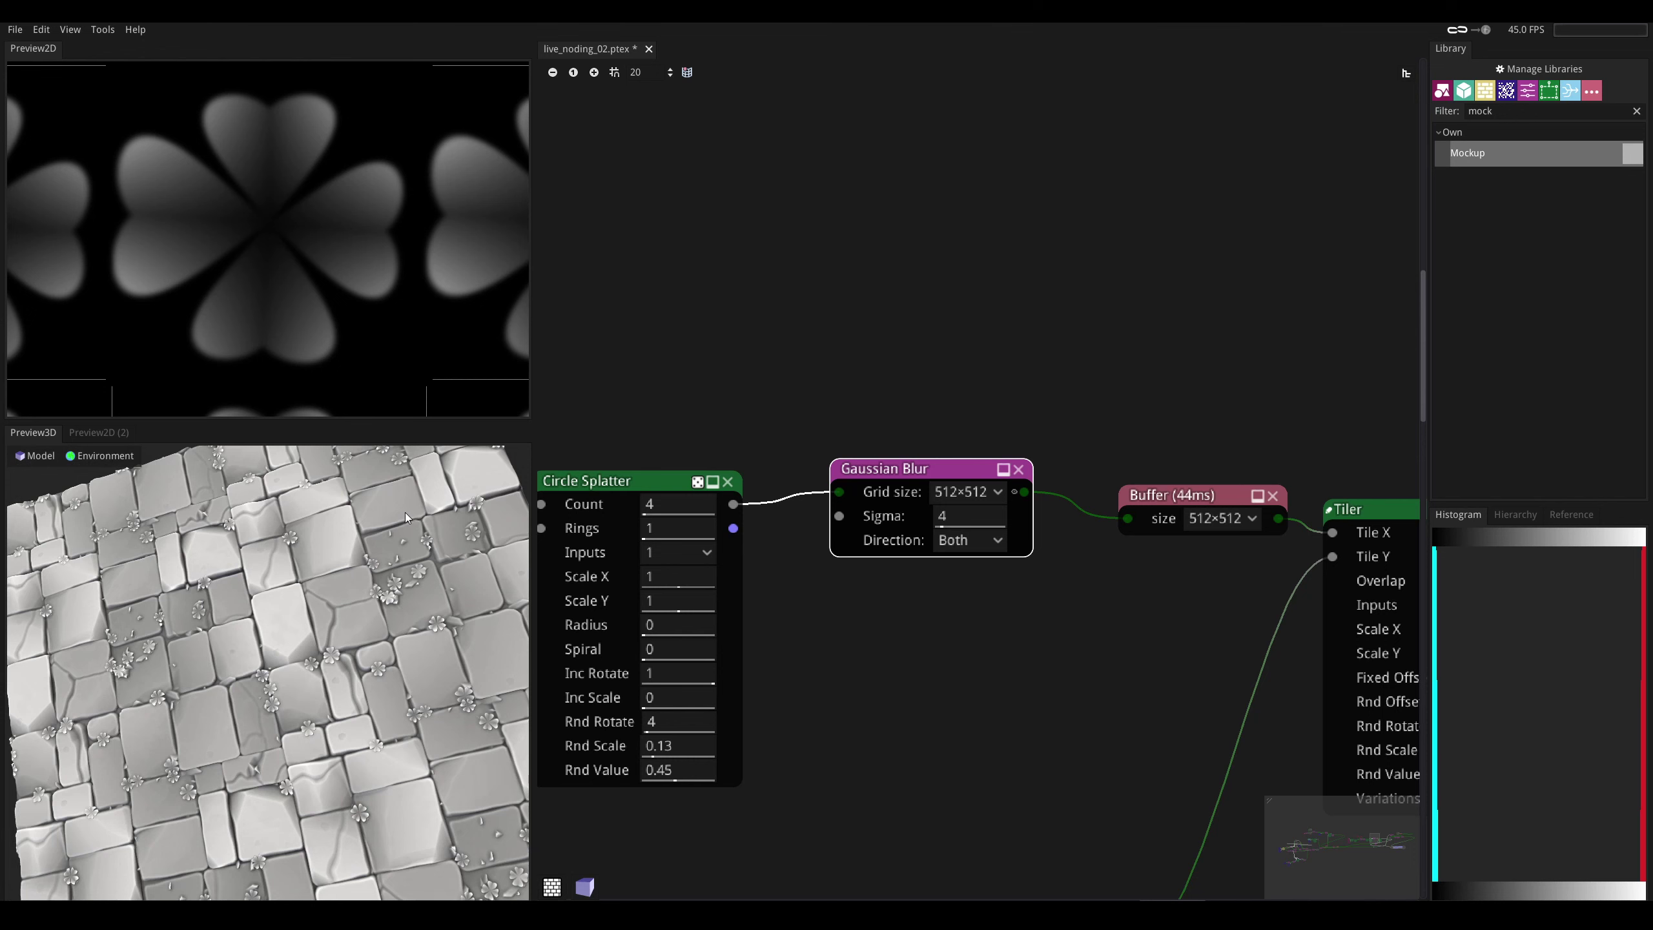
left_click_drag(300, 598, 91, 725)
mouse_move(308, 602)
left_mouse_down()
mouse_move(261, 883)
mouse_move(303, 603)
left_mouse_up()
key("ctrl+s")
scroll(303, 603, "down", 2)
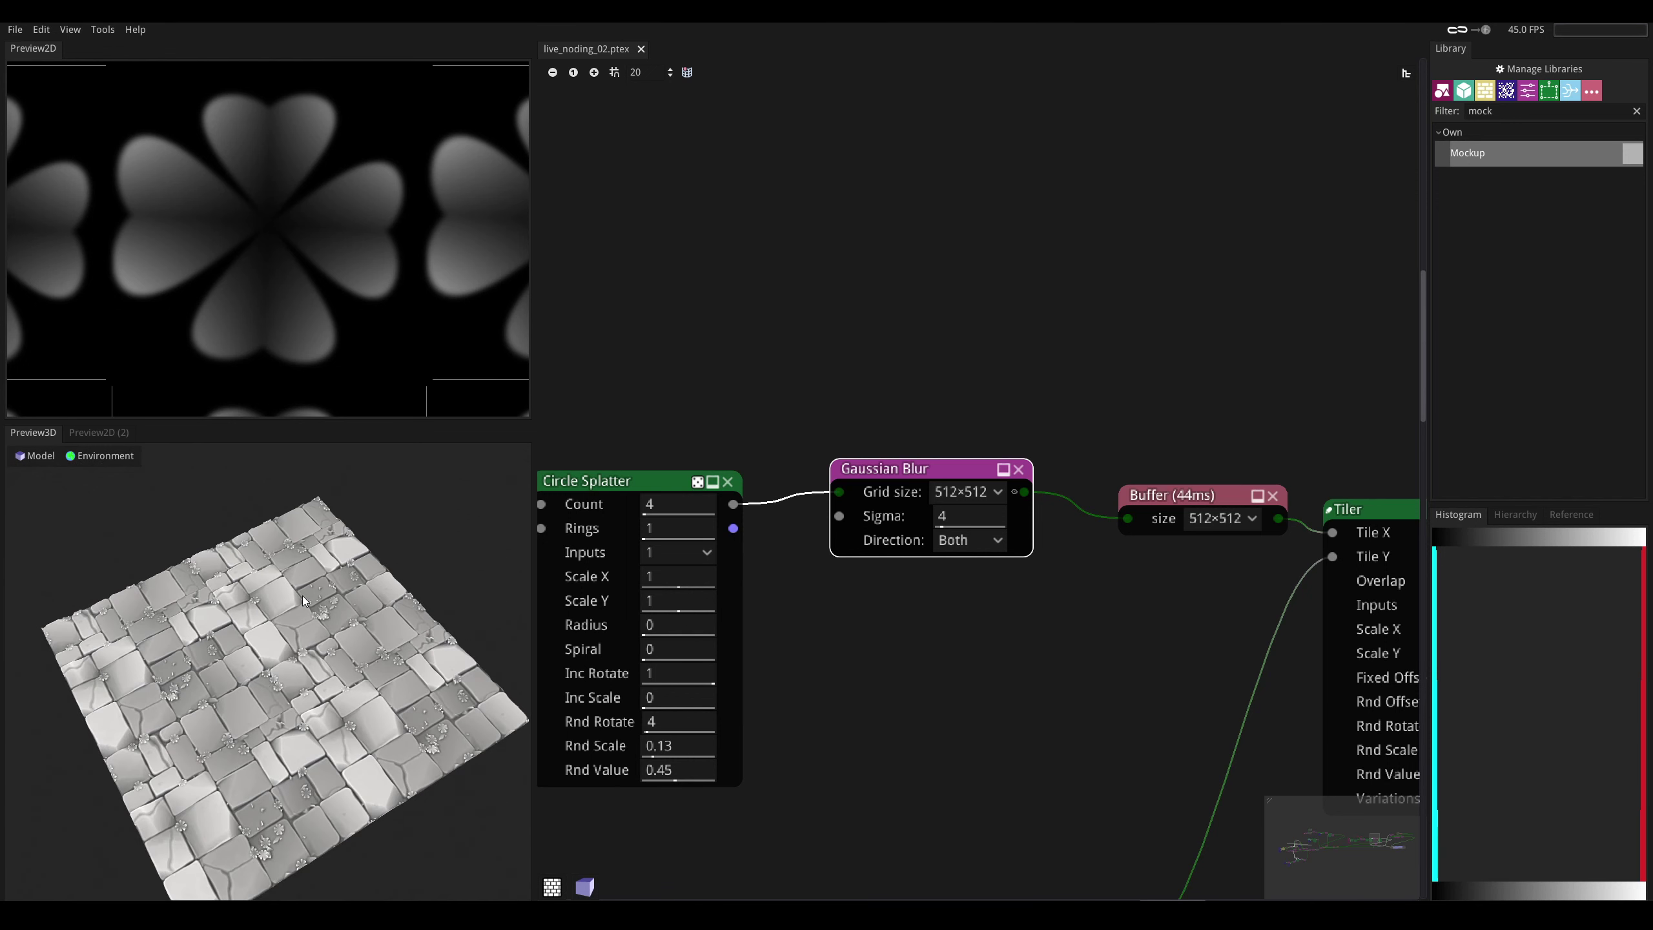
- Move the Smooth Curvature, Invert, Blend, Tones, Plain Grunge and Buffer nodes together to a lower spot in the graph
middle_click_drag(1118, 428, 749, 428)
scroll(943, 436, "down", 4)
middle_click_drag(1167, 485, 675, 527)
middle_click_drag(1097, 402, 1009, 404)
left_click_drag(744, 199, 1335, 527)
left_click_drag(1292, 419, 1240, 489)
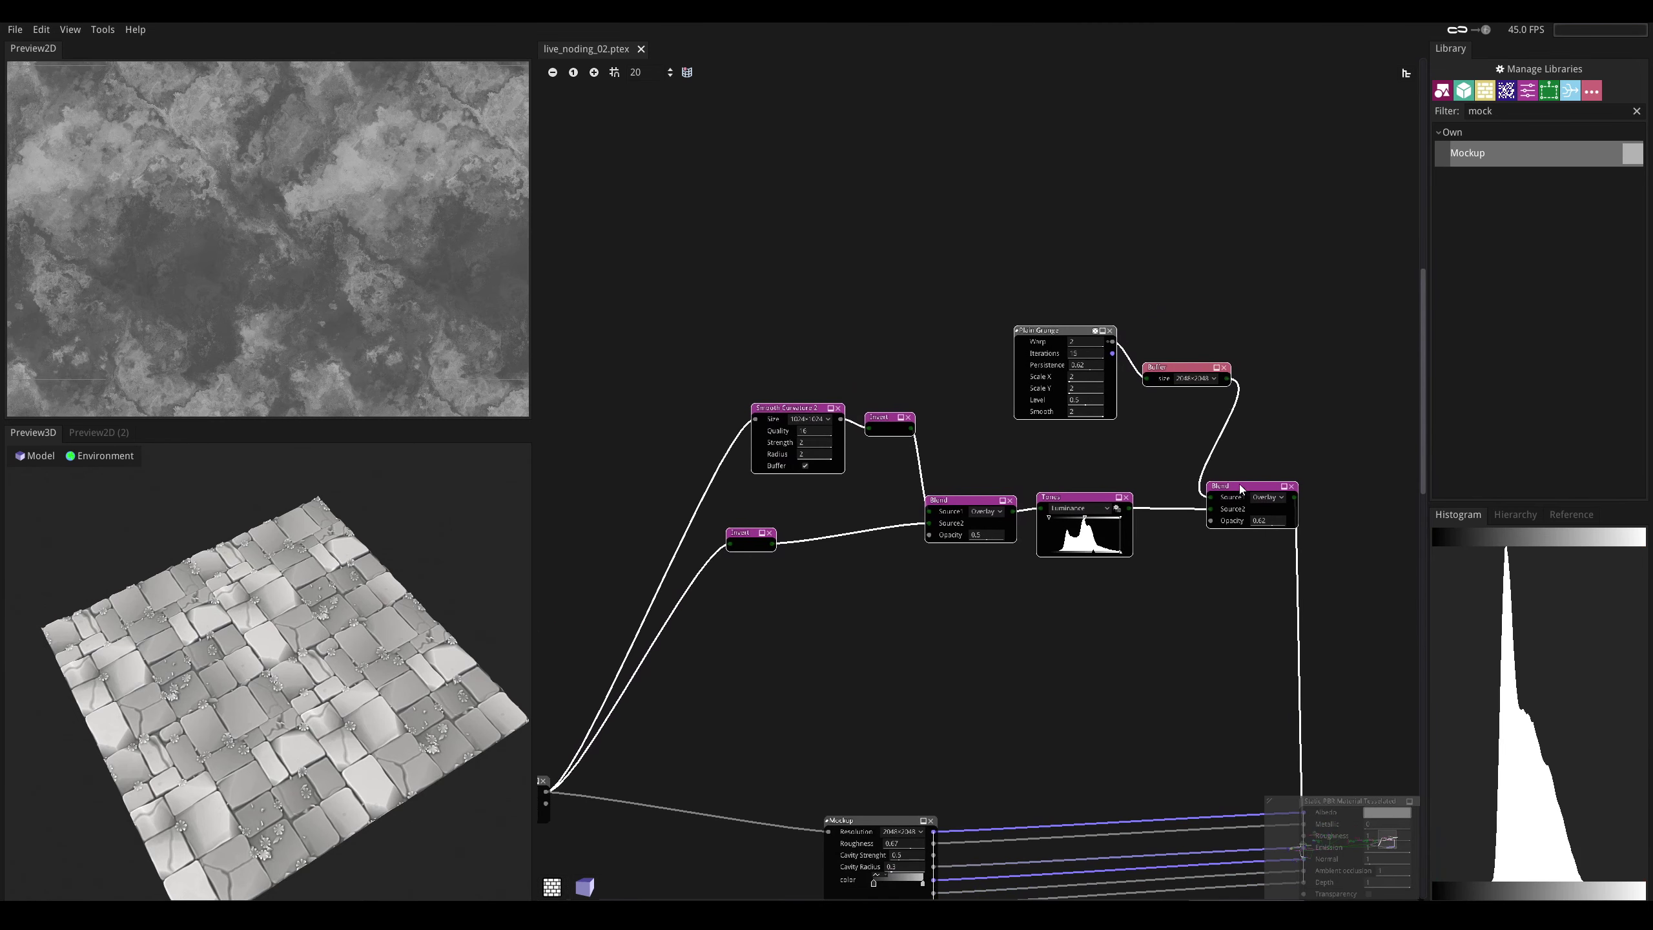
- Add a comment node and enlarge it to frame the whole group from Smooth Curvature to the final Blend
right_click(951, 279)
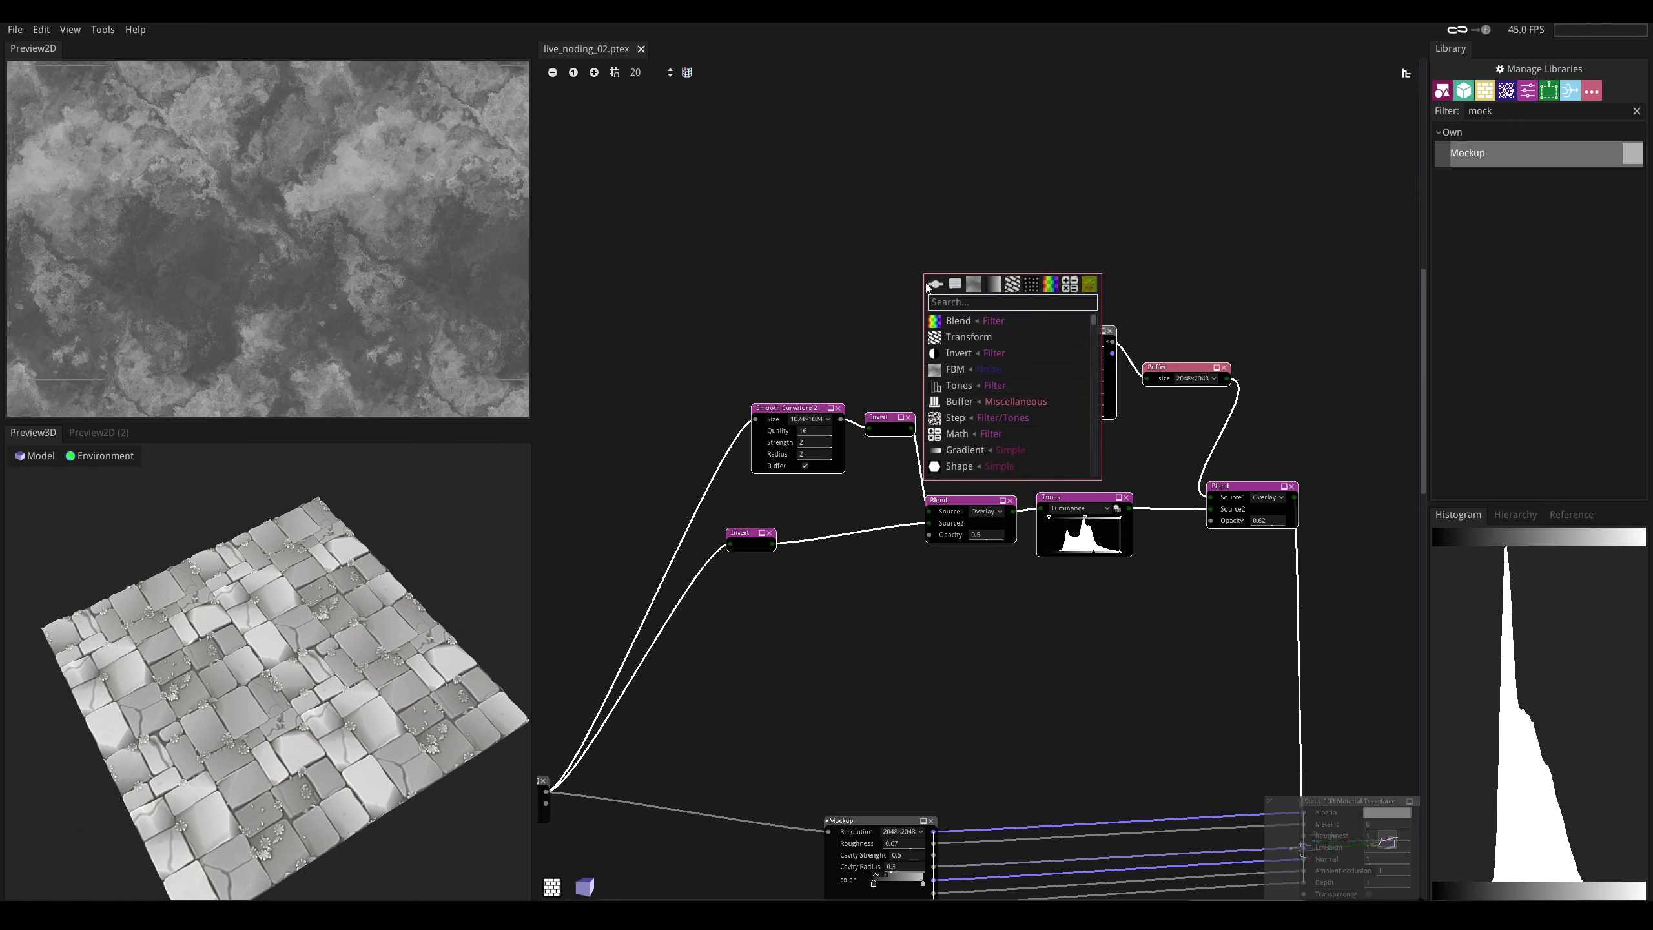
left_click(955, 285)
left_click_drag(955, 284, 685, 279)
left_click(772, 273)
left_click(782, 328)
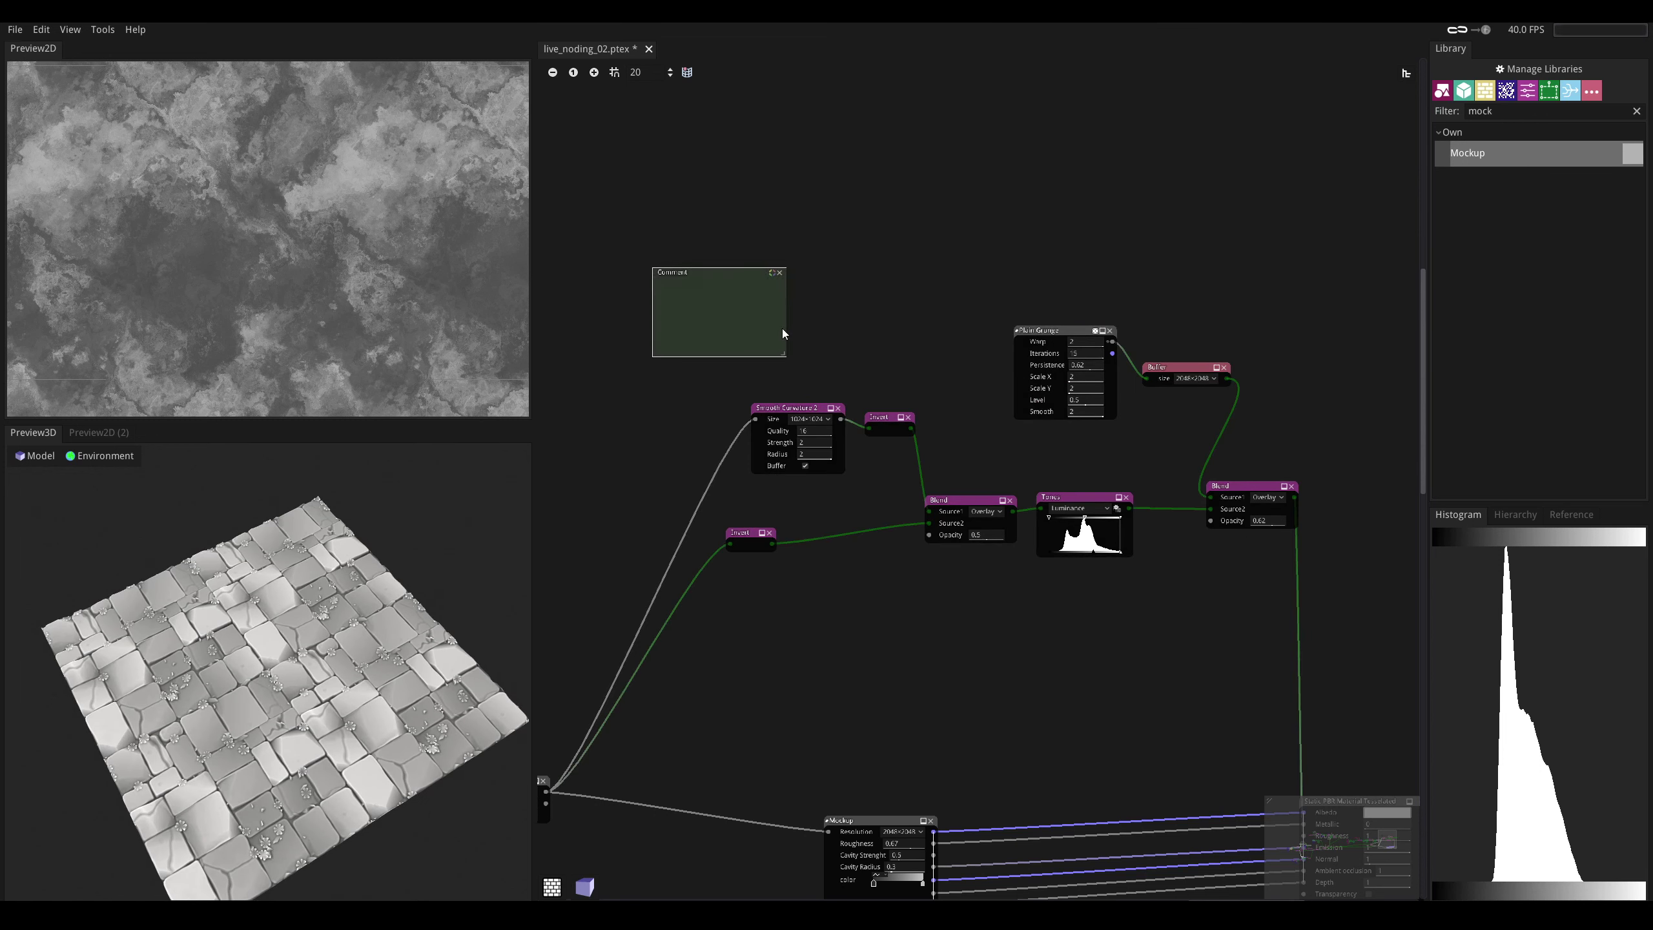
left_click_drag(784, 355, 1332, 609)
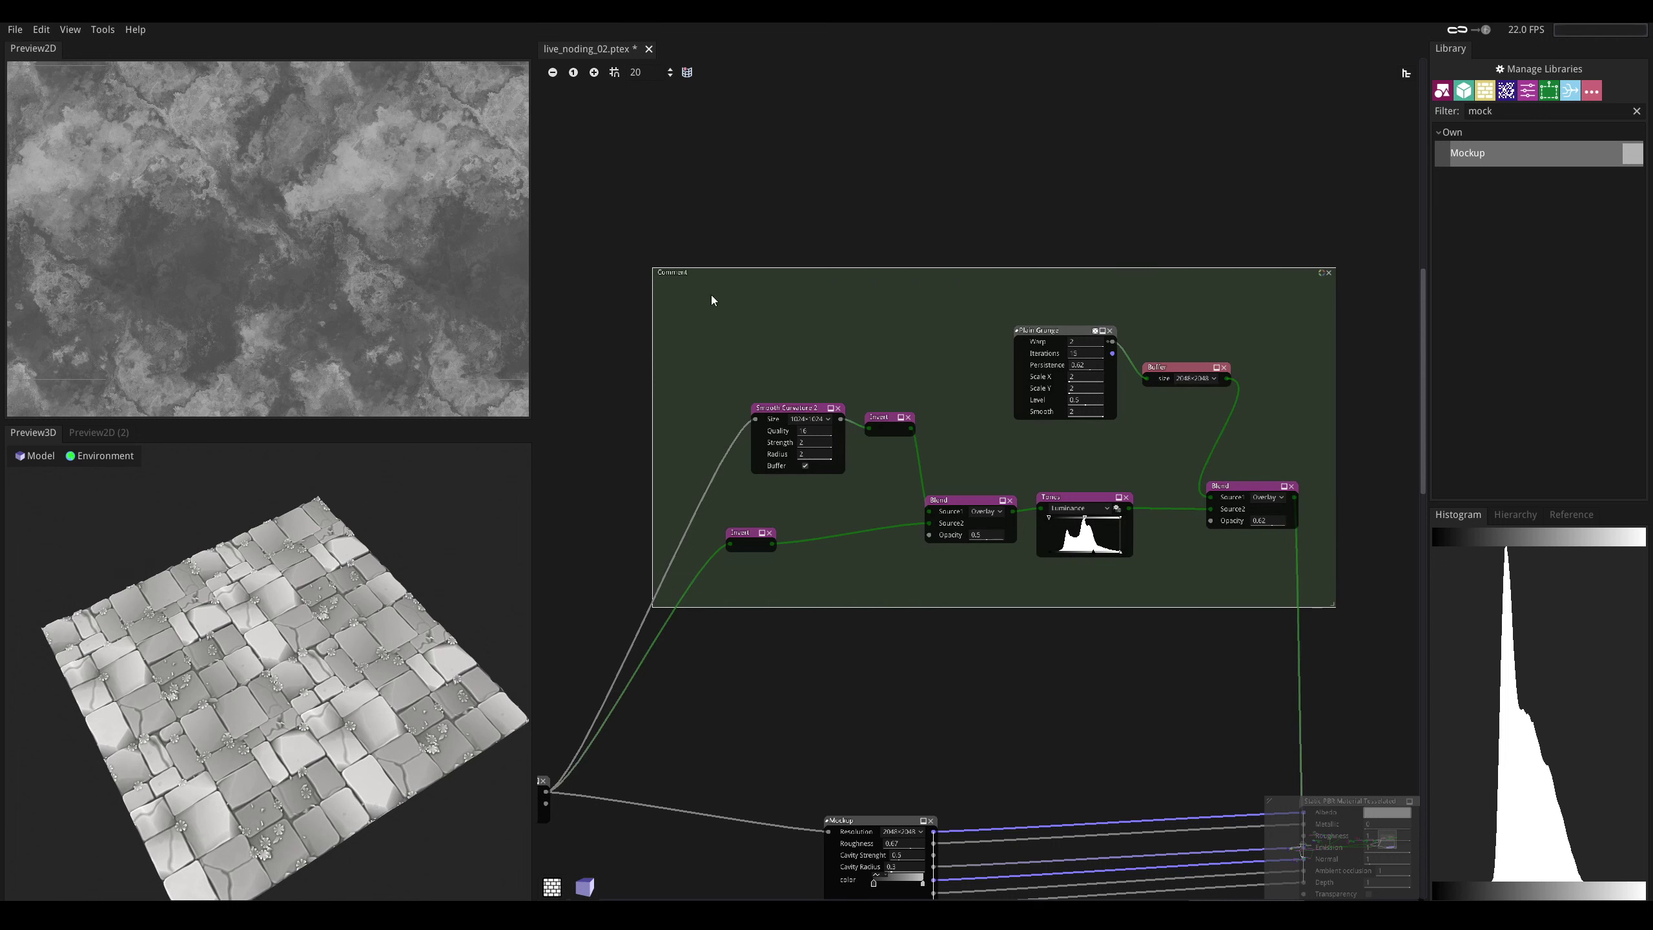
- Move the comment group down closer to the Mockup node and shift the Material node further away from the Mockup
left_click_drag(684, 285, 689, 389)
scroll(846, 430, "down", 3)
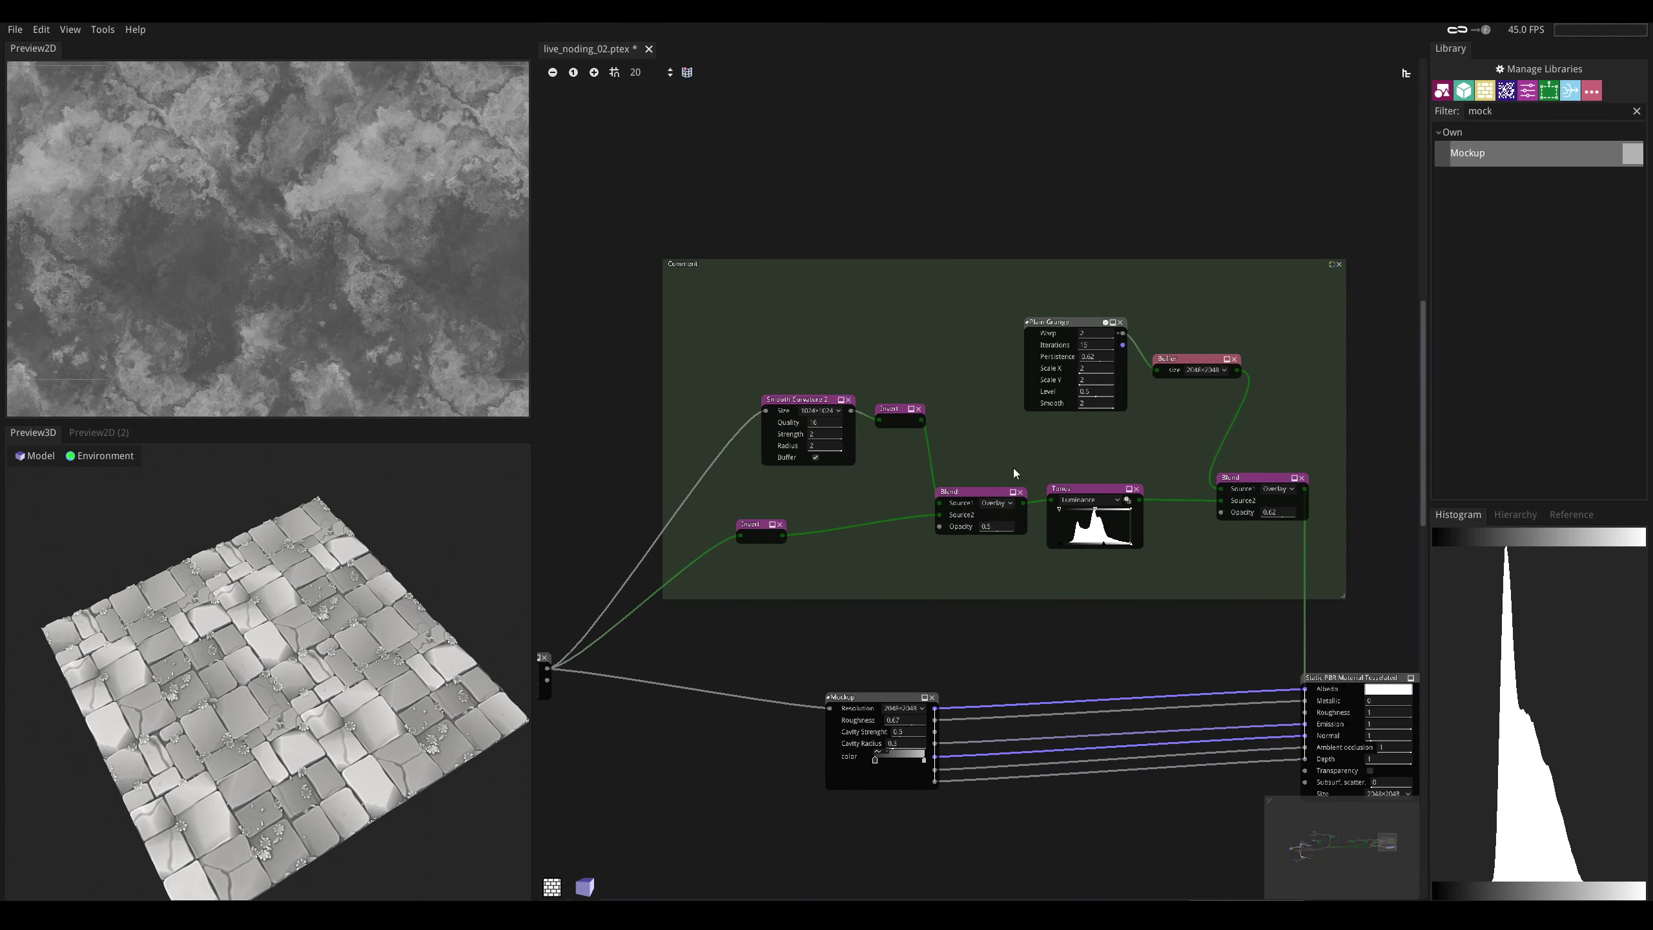
scroll(1042, 508, "right", 4)
left_click_drag(1163, 662, 1267, 662)
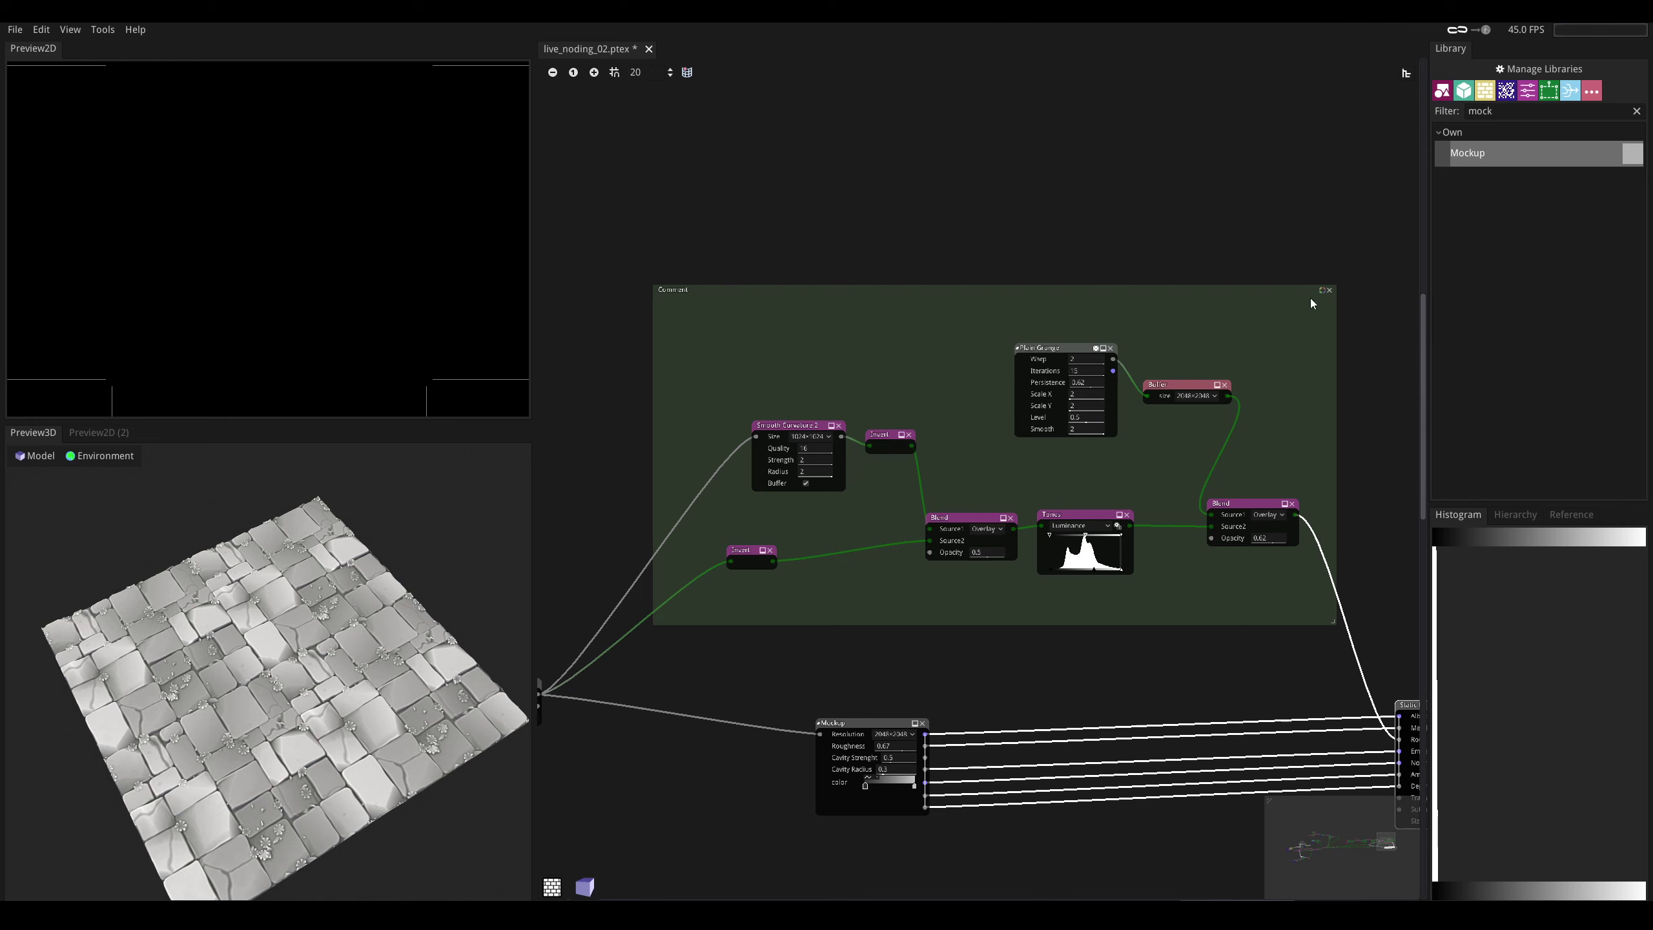
- Rename the comment around the curvature and grunge nodes to "roughness"
mouse_move(1298, 324)
middle_mouse_down()
mouse_move(1113, 373)
mouse_move(1352, 410)
middle_mouse_up()
scroll(1188, 335, "up", 2)
middle_click_drag(727, 374, 961, 326)
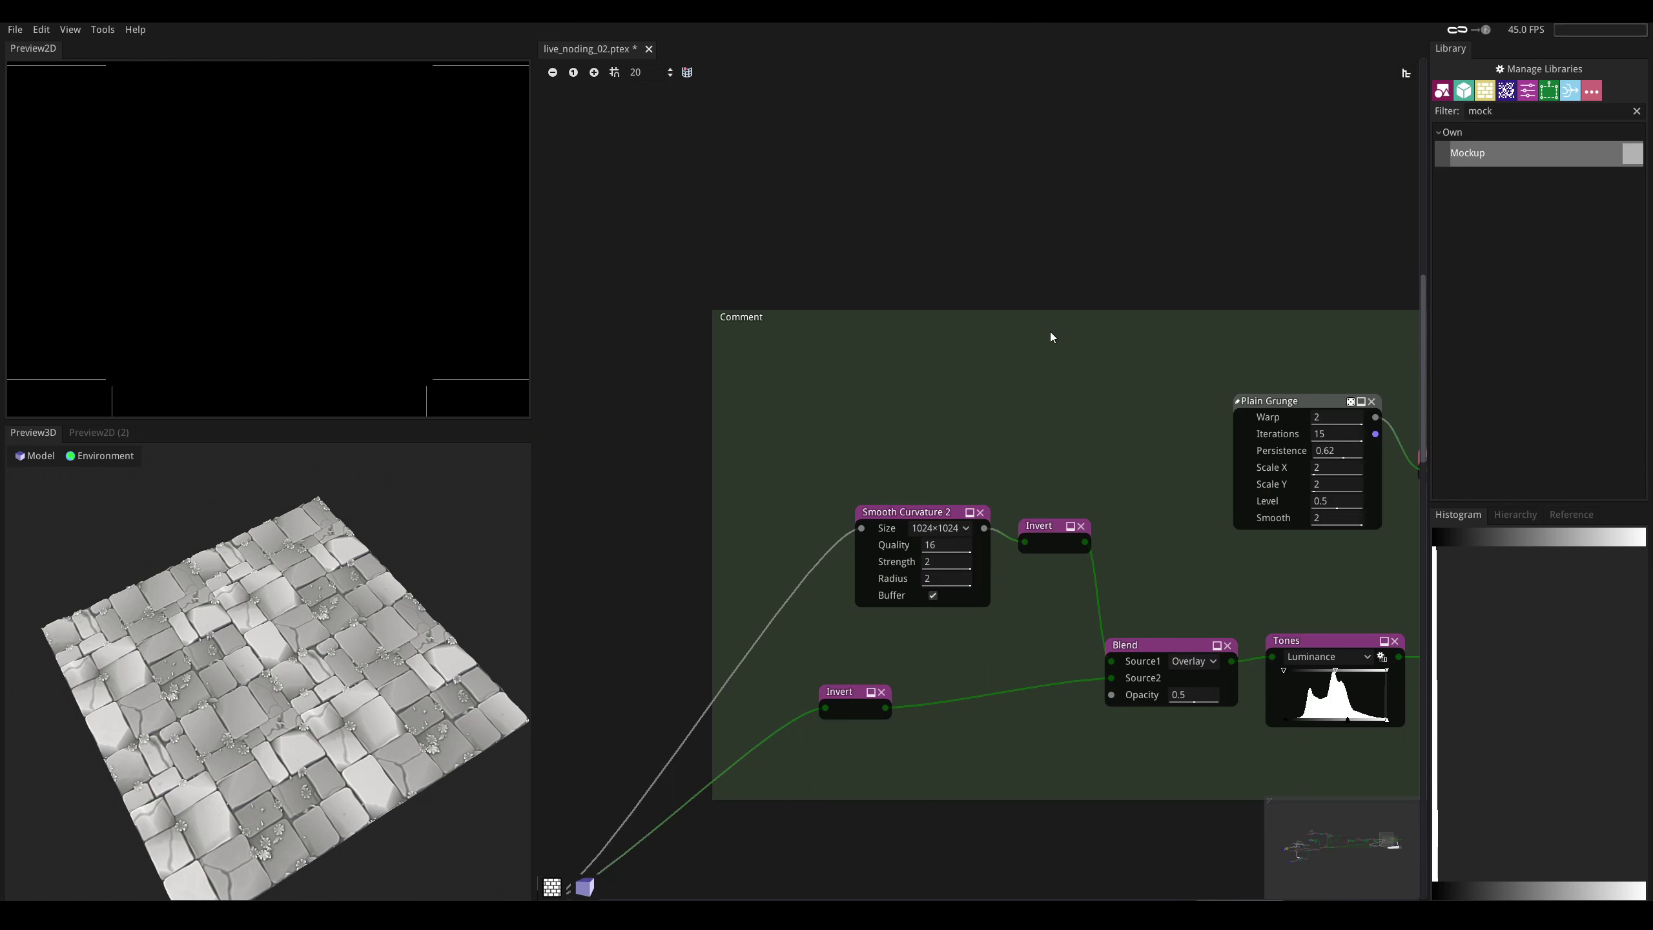
scroll(1044, 334, "down", 2)
middle_click_drag(1079, 380, 927, 367)
left_click(1017, 408)
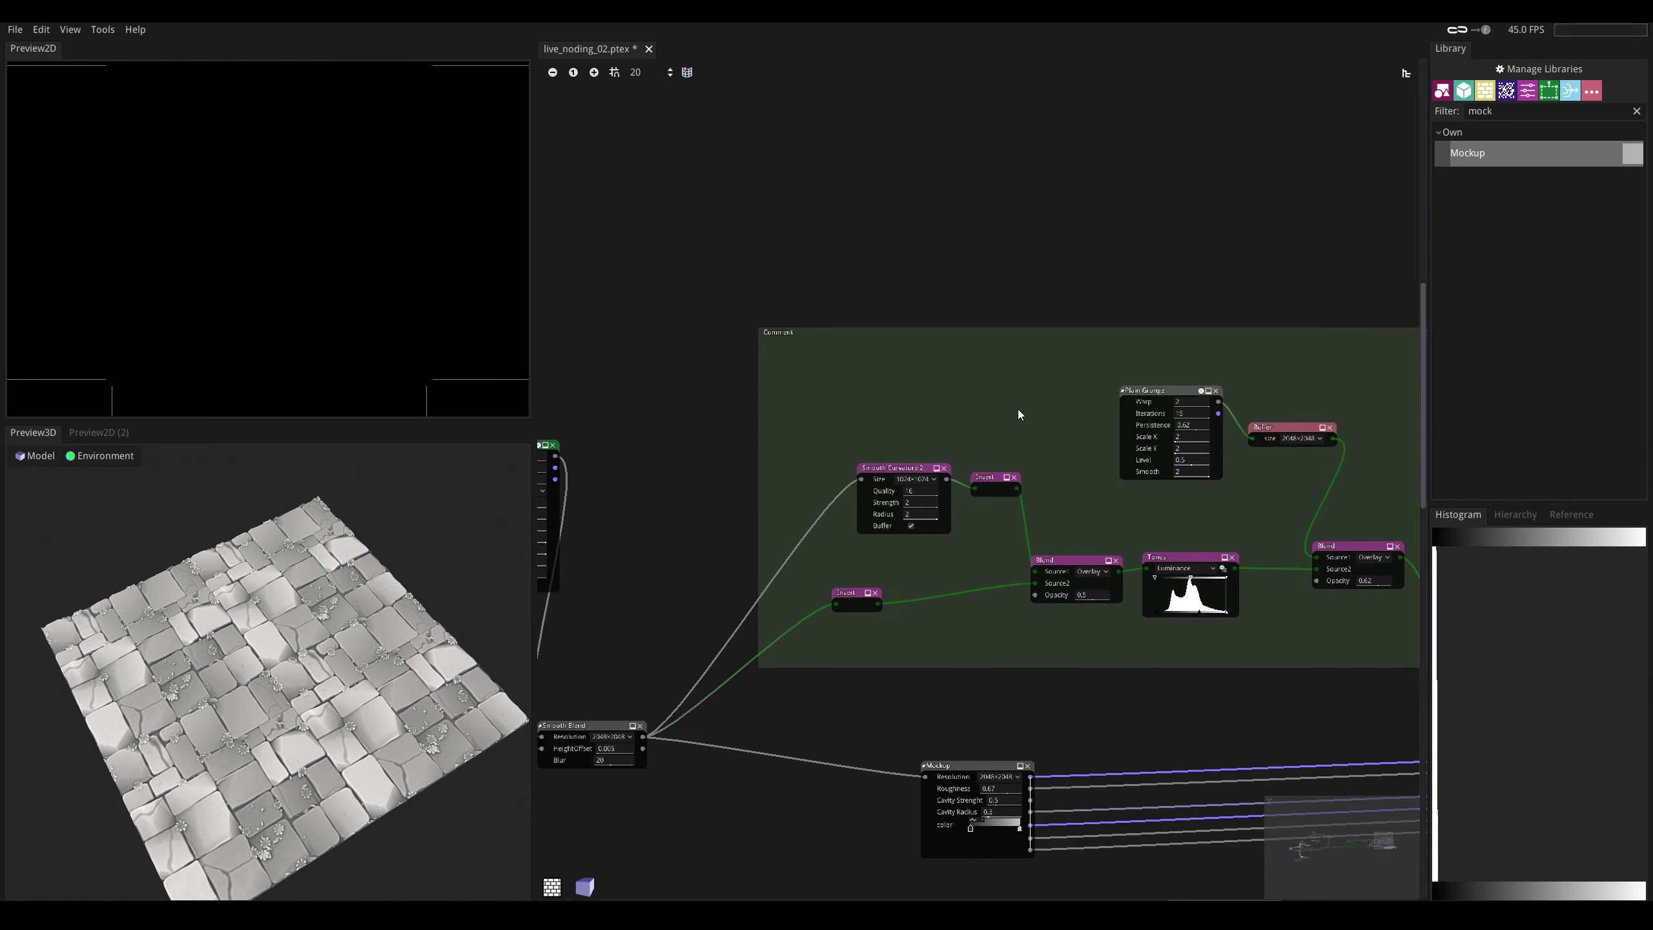
middle_click_drag(1004, 402, 986, 407)
double_click(772, 334)
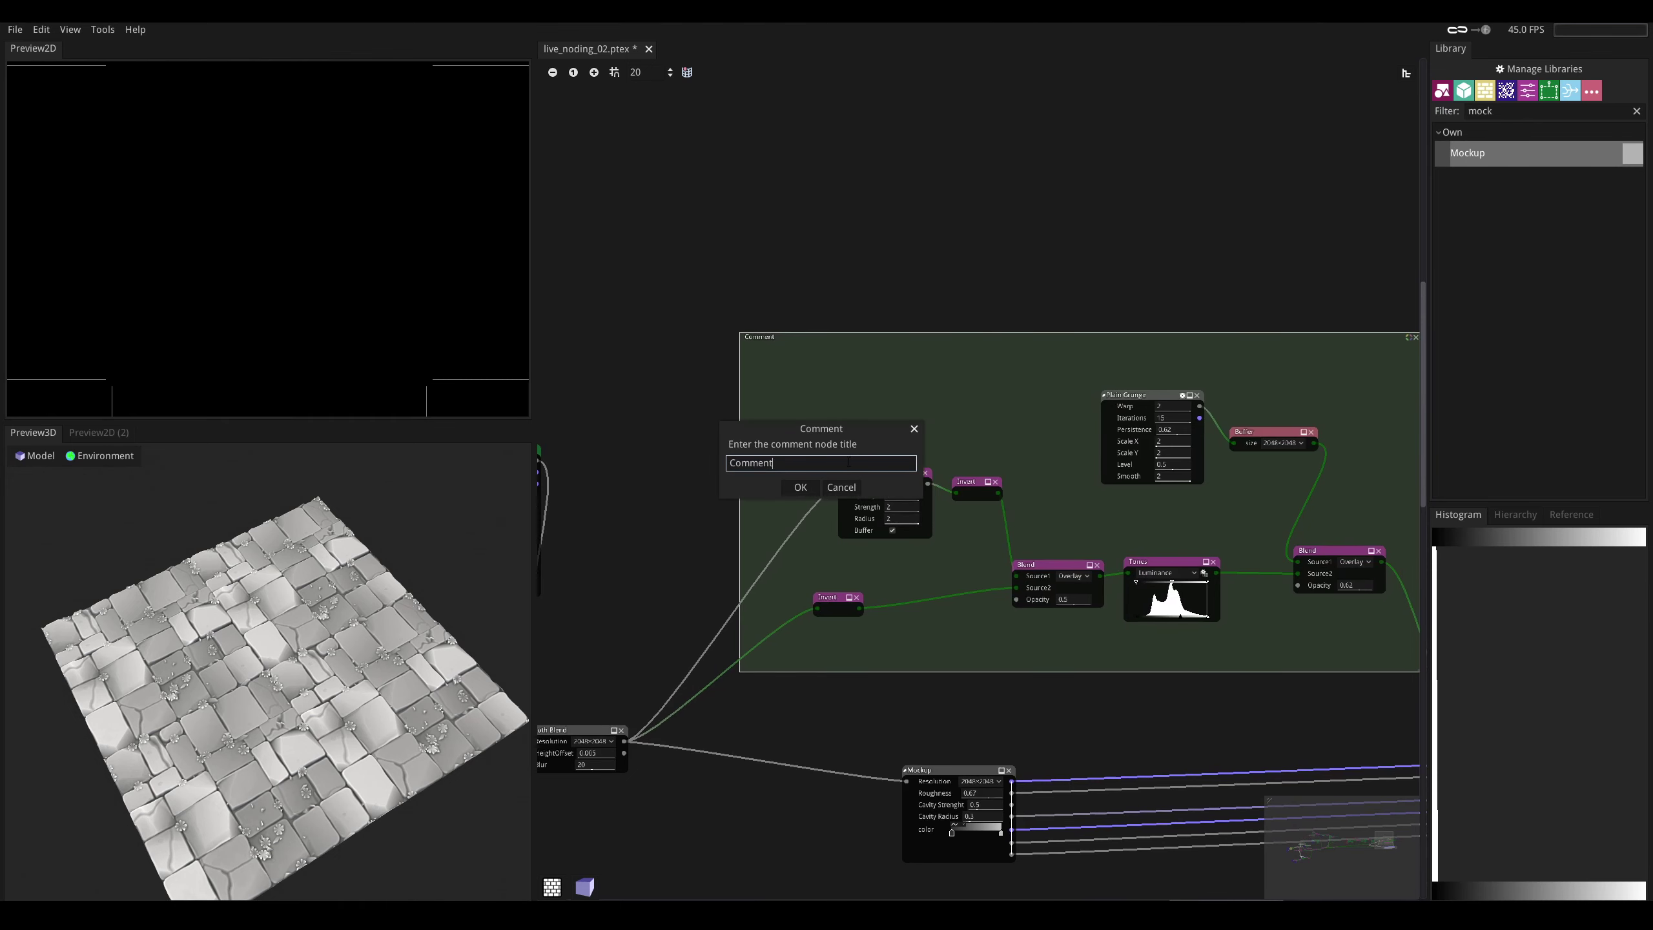
key("BackSpace")
key("BackSpace")
key("BackSpace")
key("BackSpace")
key("BackSpace")
key("BackSpace")
type("rag")
type("ess")
key("Return")
- Add a Buffer fed by the Smooth Blend output and set its size to 2048×2048
middle_click_drag(871, 432, 973, 432)
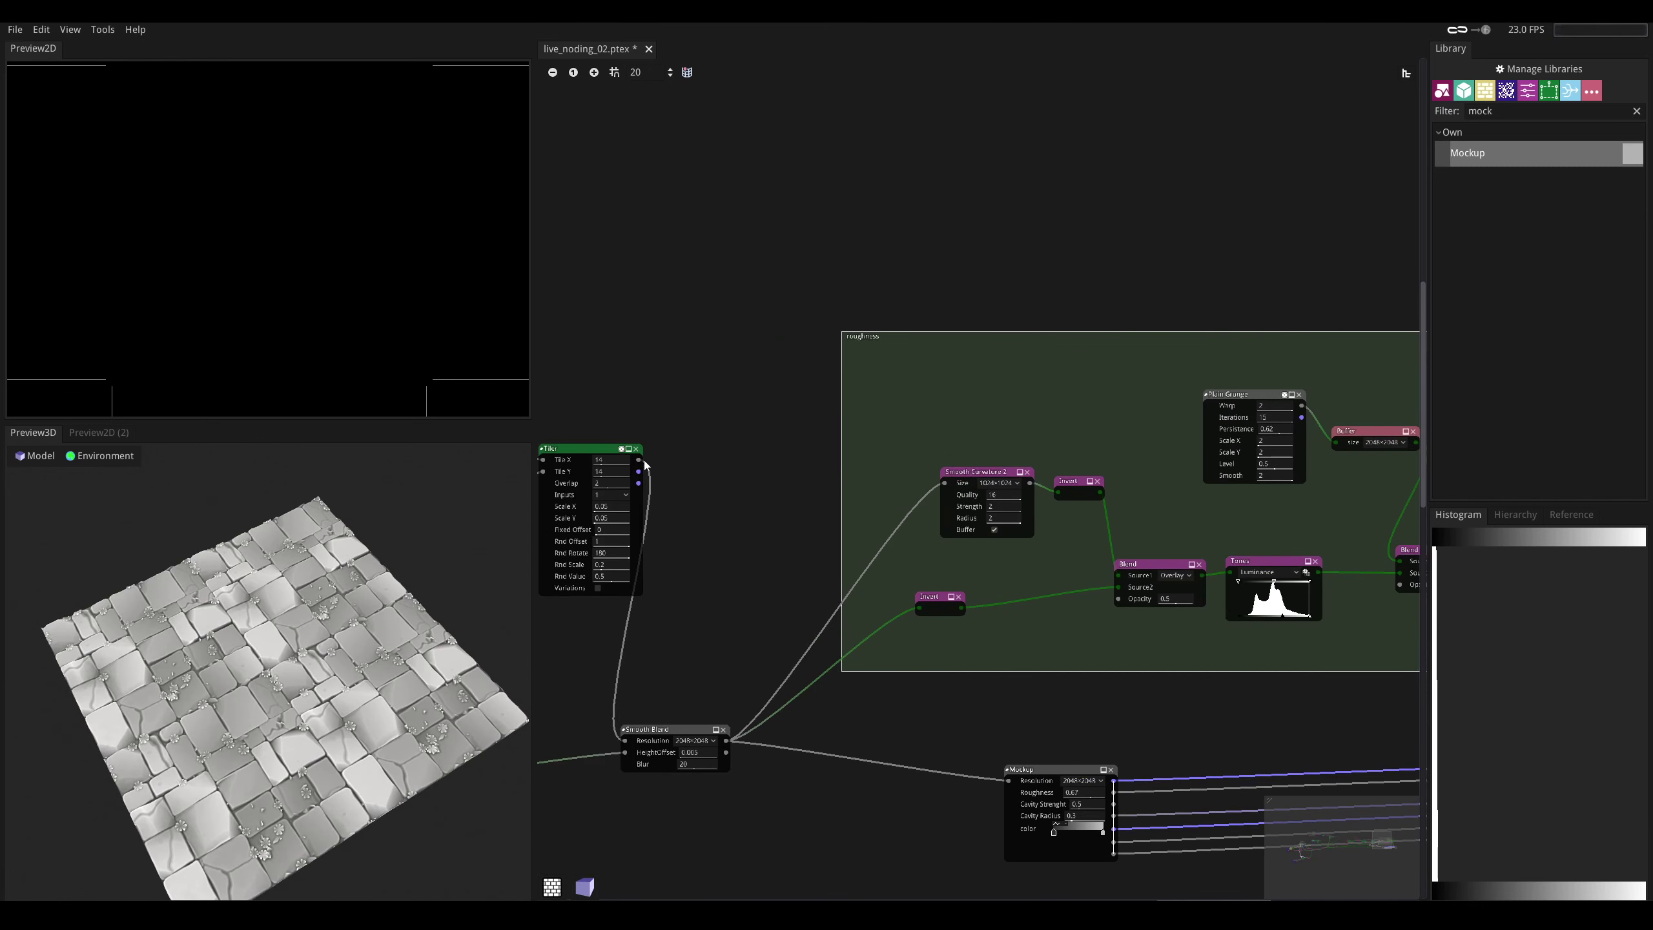
middle_click_drag(644, 479, 637, 489)
middle_click_drag(726, 735, 870, 599)
right_click(870, 598)
type("buf")
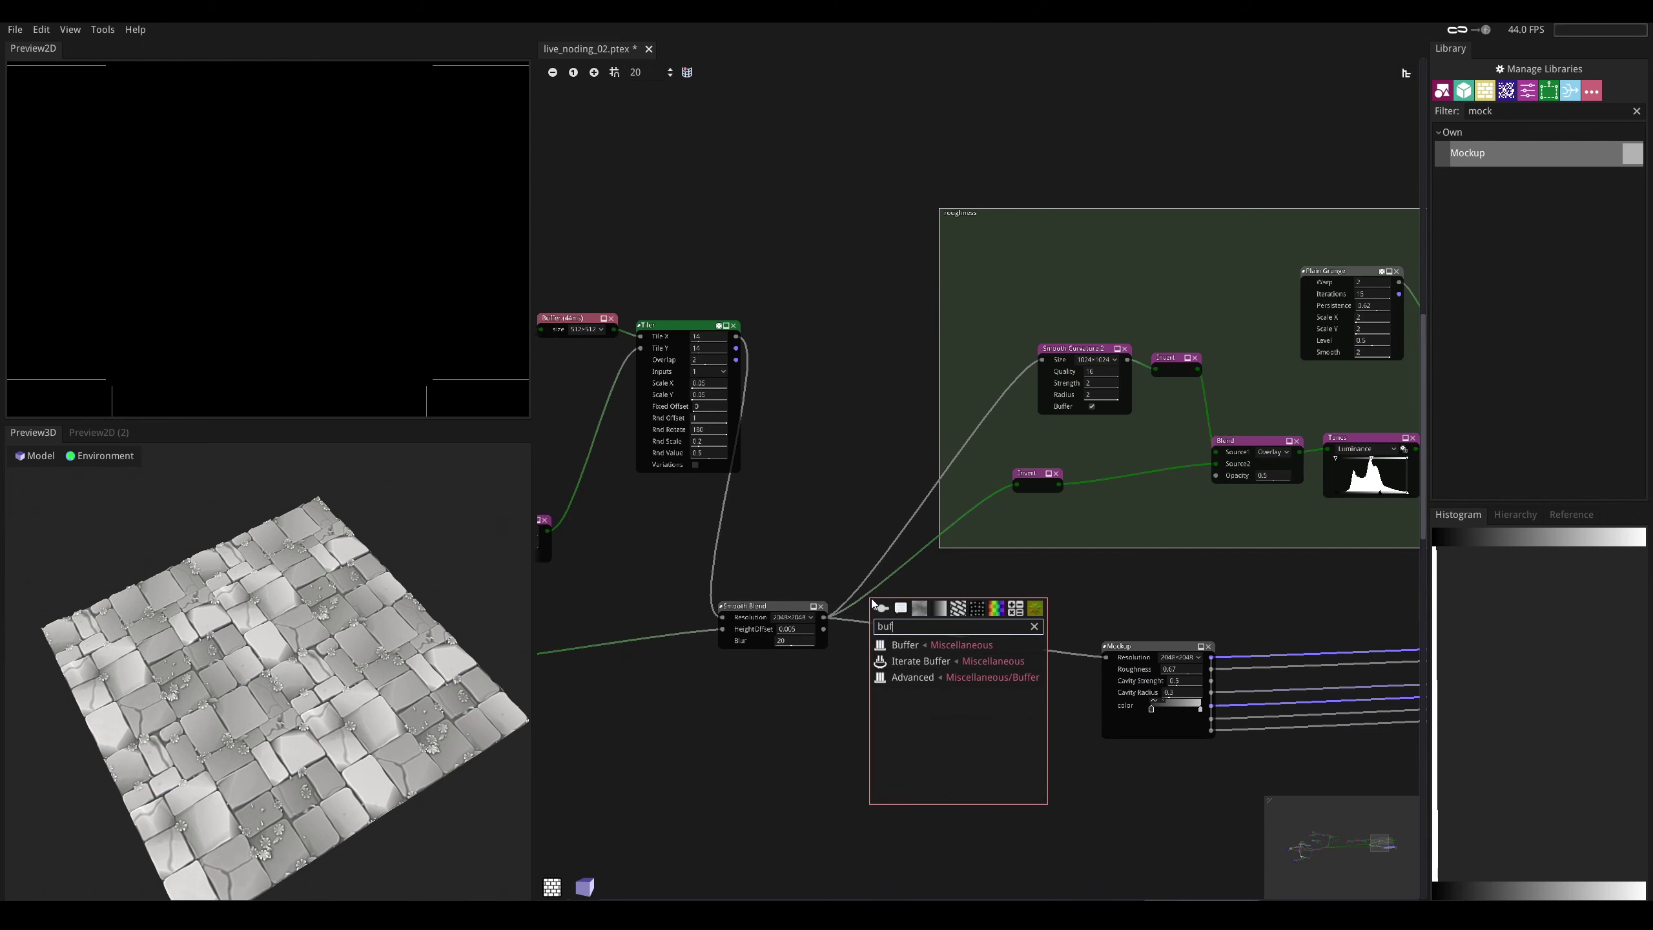
left_click(905, 650)
scroll(903, 647, "up", 2)
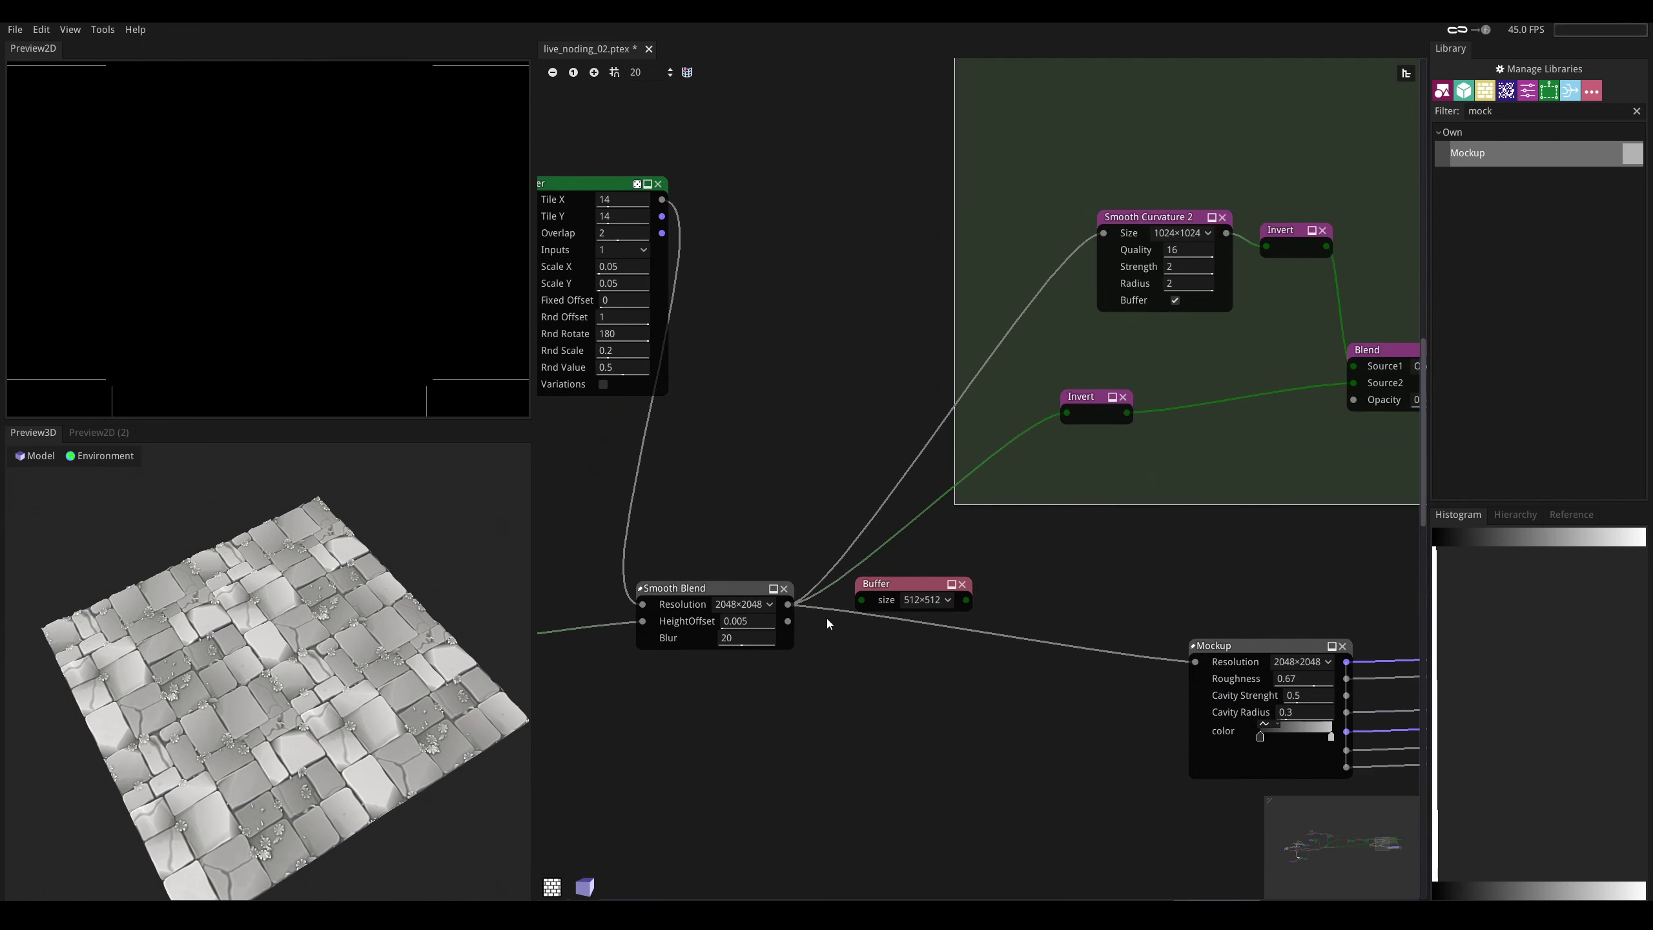
left_click_drag(790, 605, 861, 600)
left_click(925, 600)
left_click(914, 718)
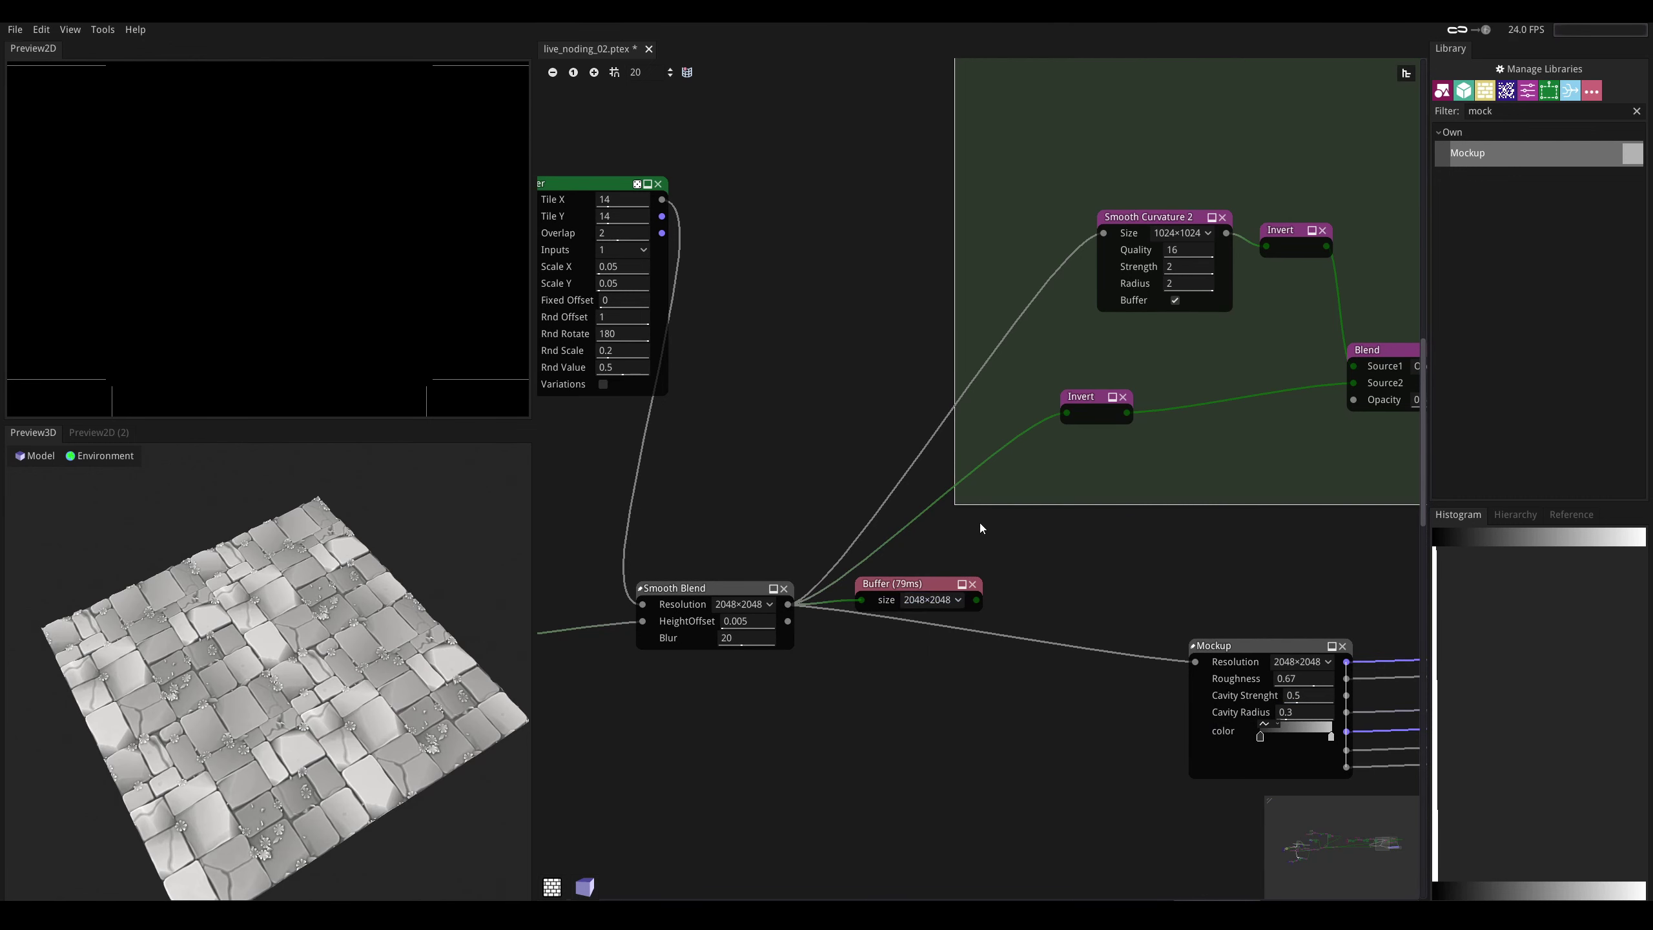
- Reroute the Mockup, Smooth Curvature 2 and Invert inputs to the new Buffer's output, and place the Buffer beside the Smooth Blend
middle_click_drag(979, 523, 831, 607)
left_click_drag(828, 685, 1047, 745)
left_click_drag(832, 685, 950, 317)
left_click_drag(776, 682, 737, 689)
middle_click_drag(719, 661, 1158, 637)
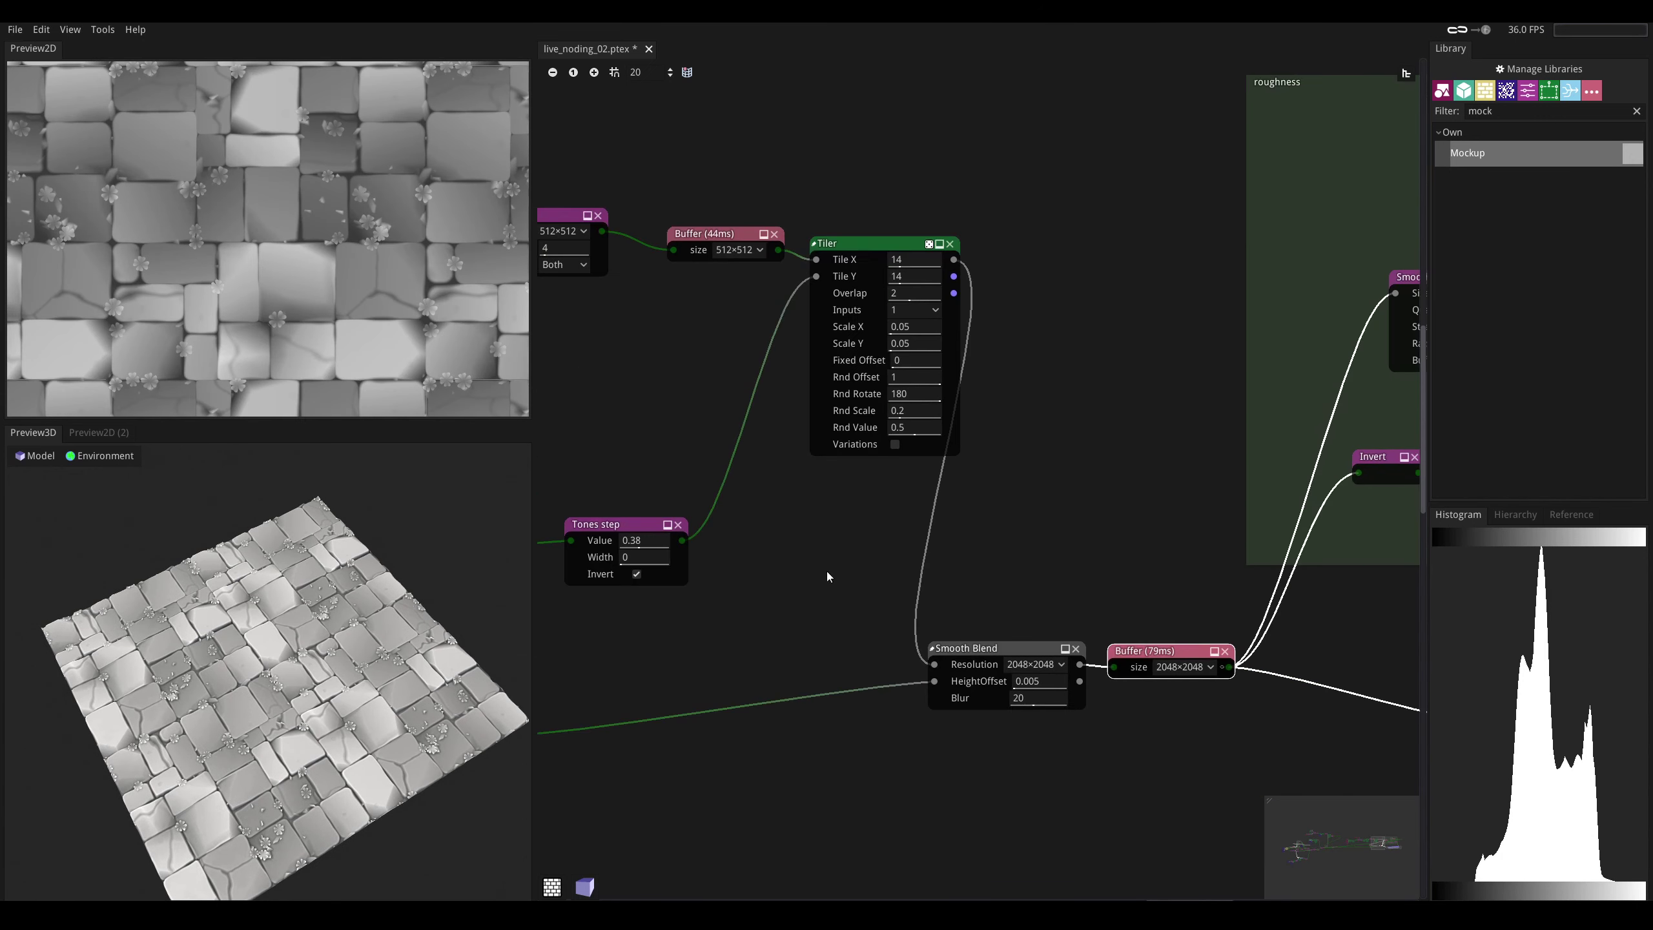
middle_click_drag(1130, 564, 823, 628)
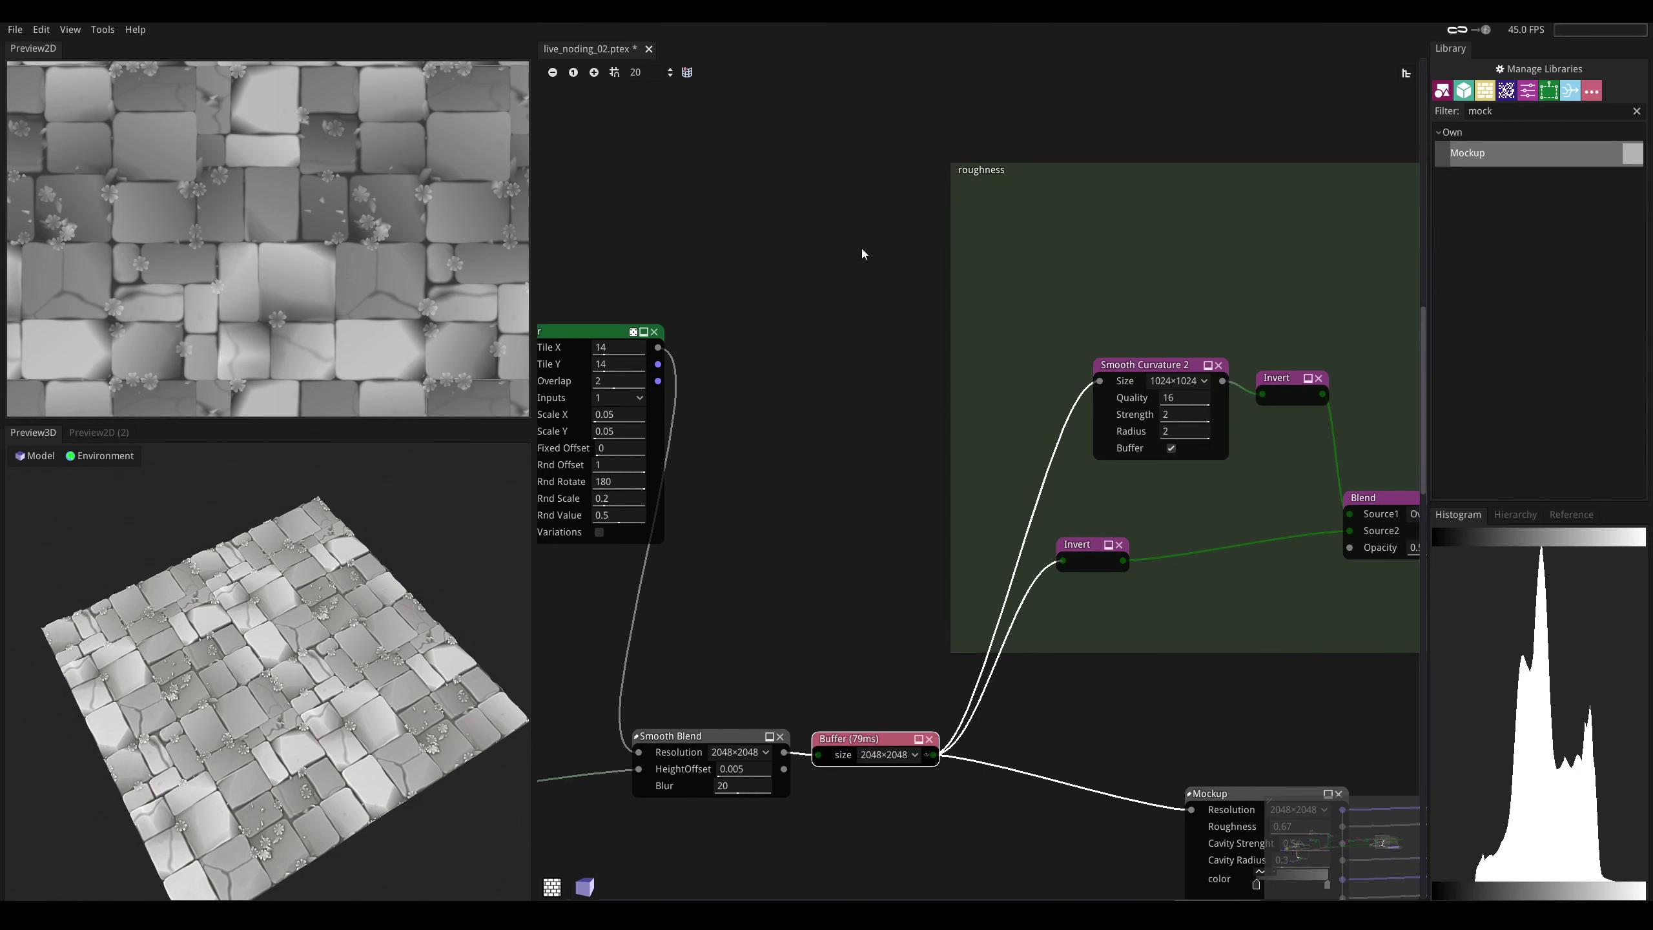
middle_click_drag(861, 253, 753, 424)
scroll(784, 360, "down", 4)
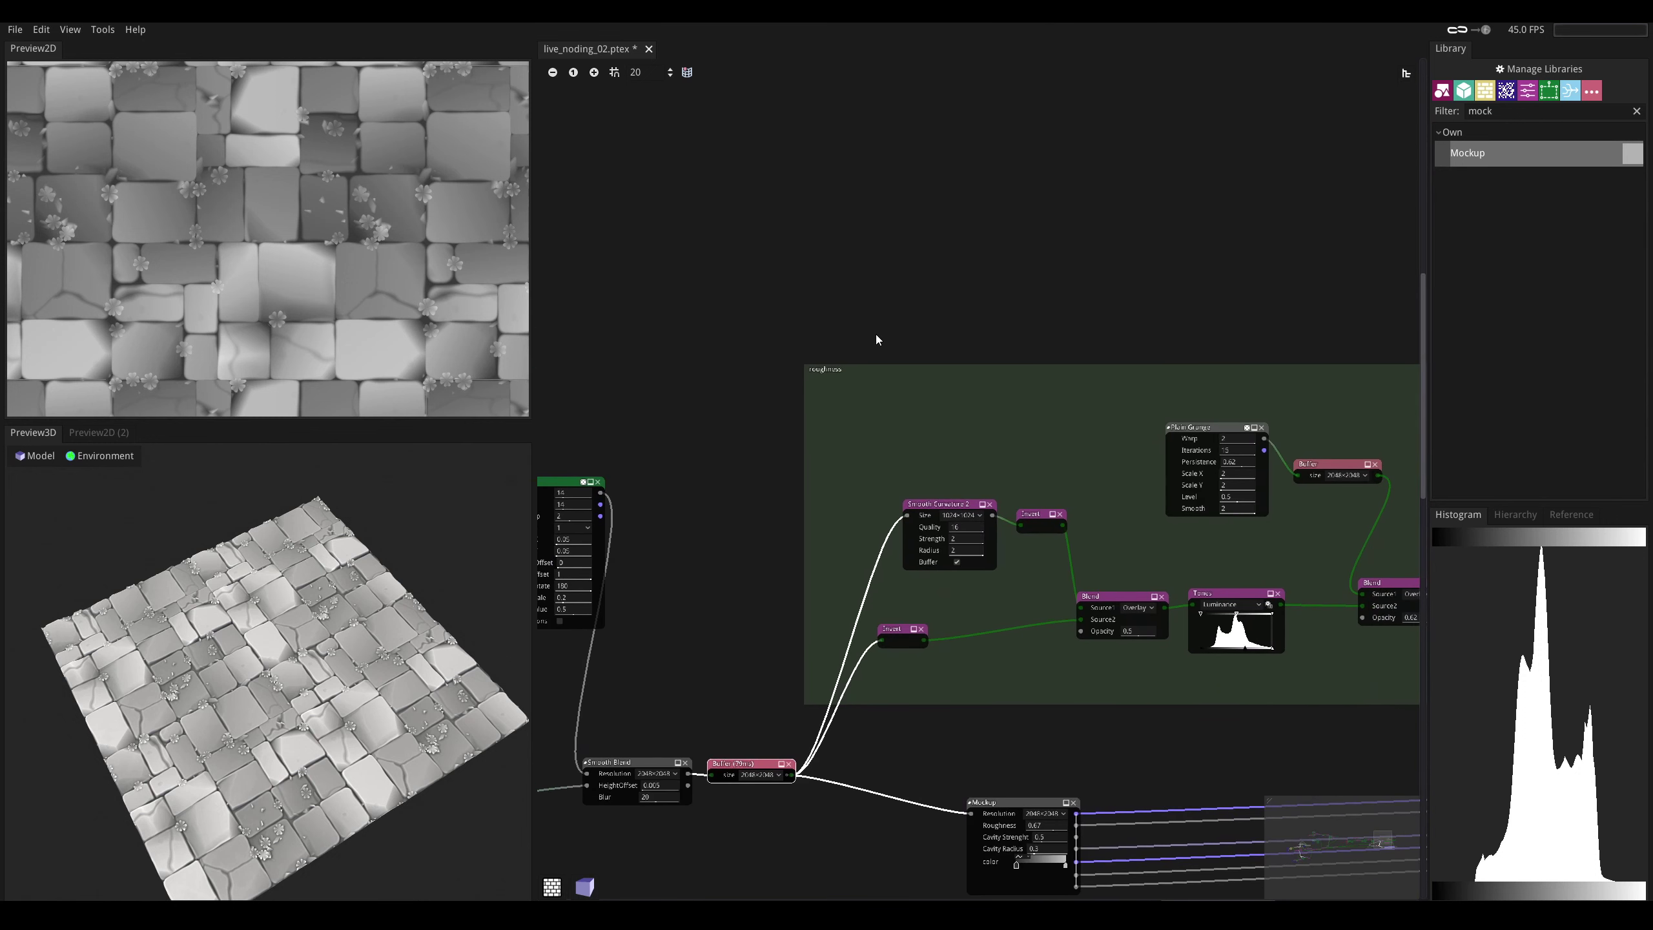
middle_click_drag(876, 339, 807, 423)
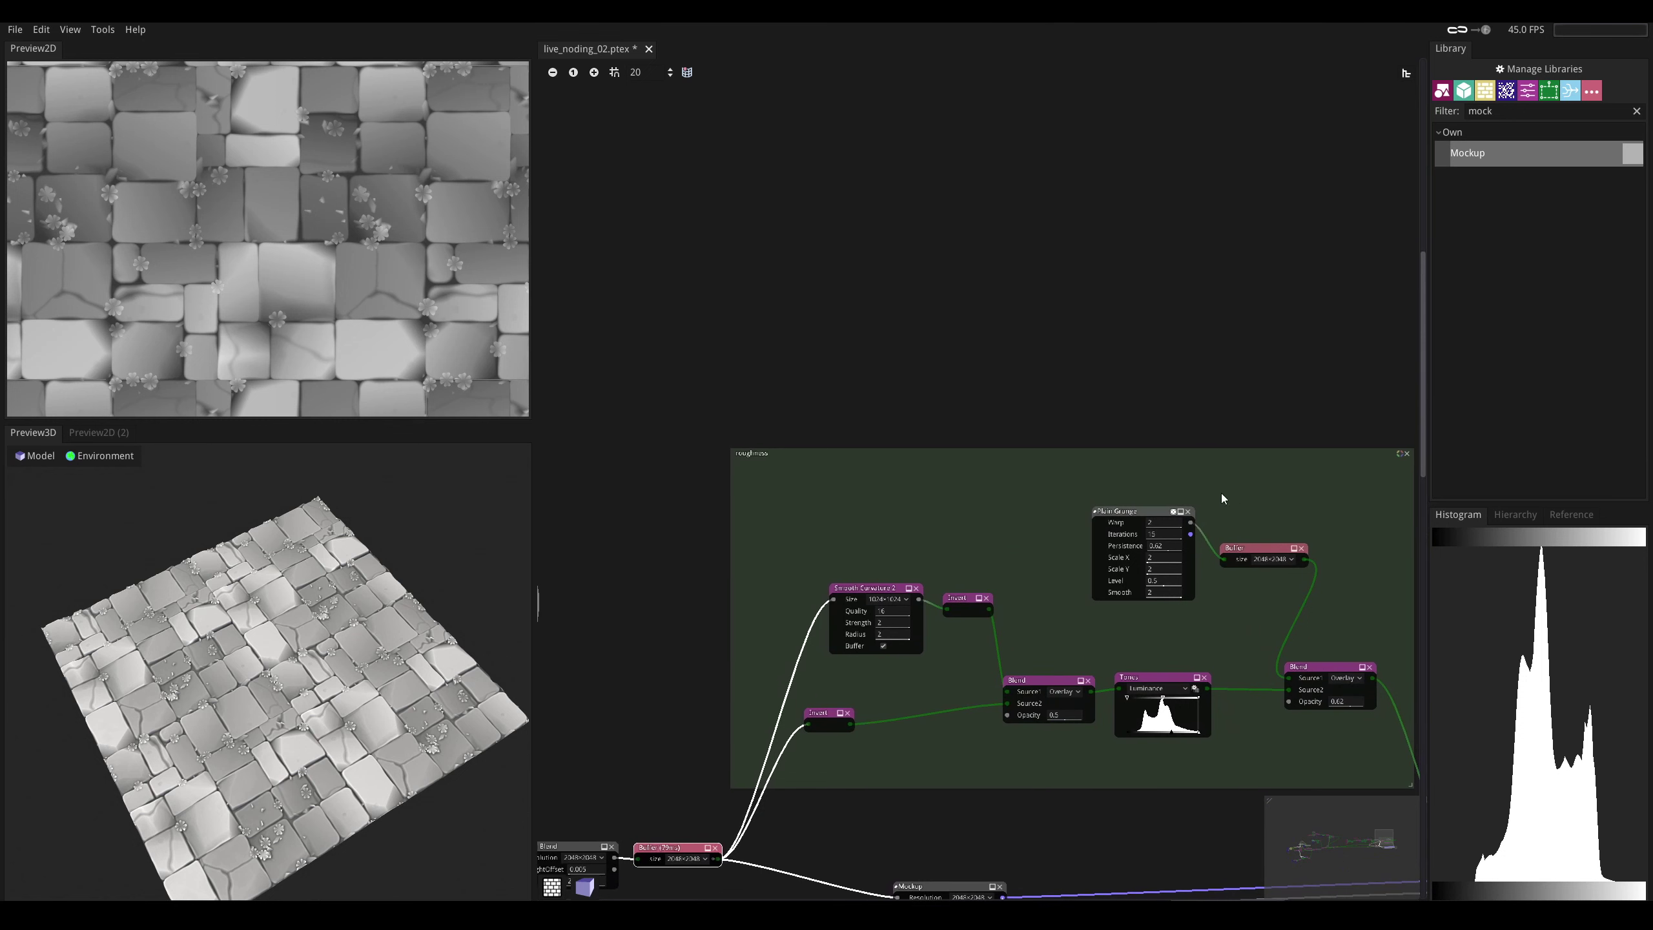
middle_click_drag(1232, 493, 1281, 442)
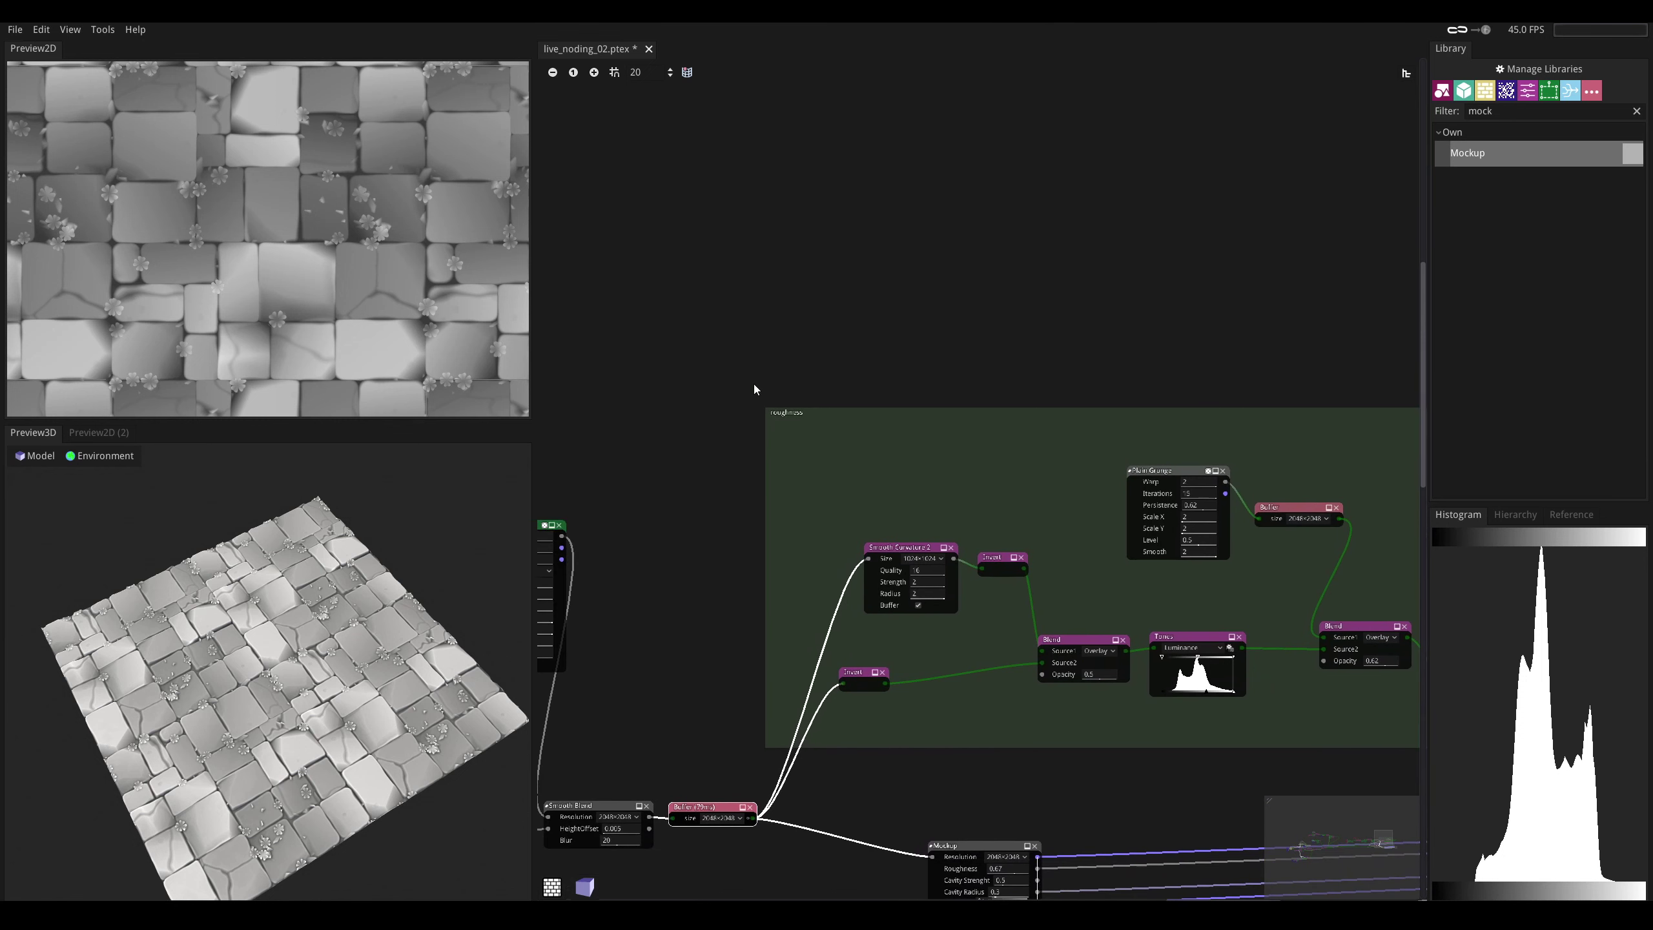
middle_click_drag(754, 383, 774, 423)
right_click(932, 308)
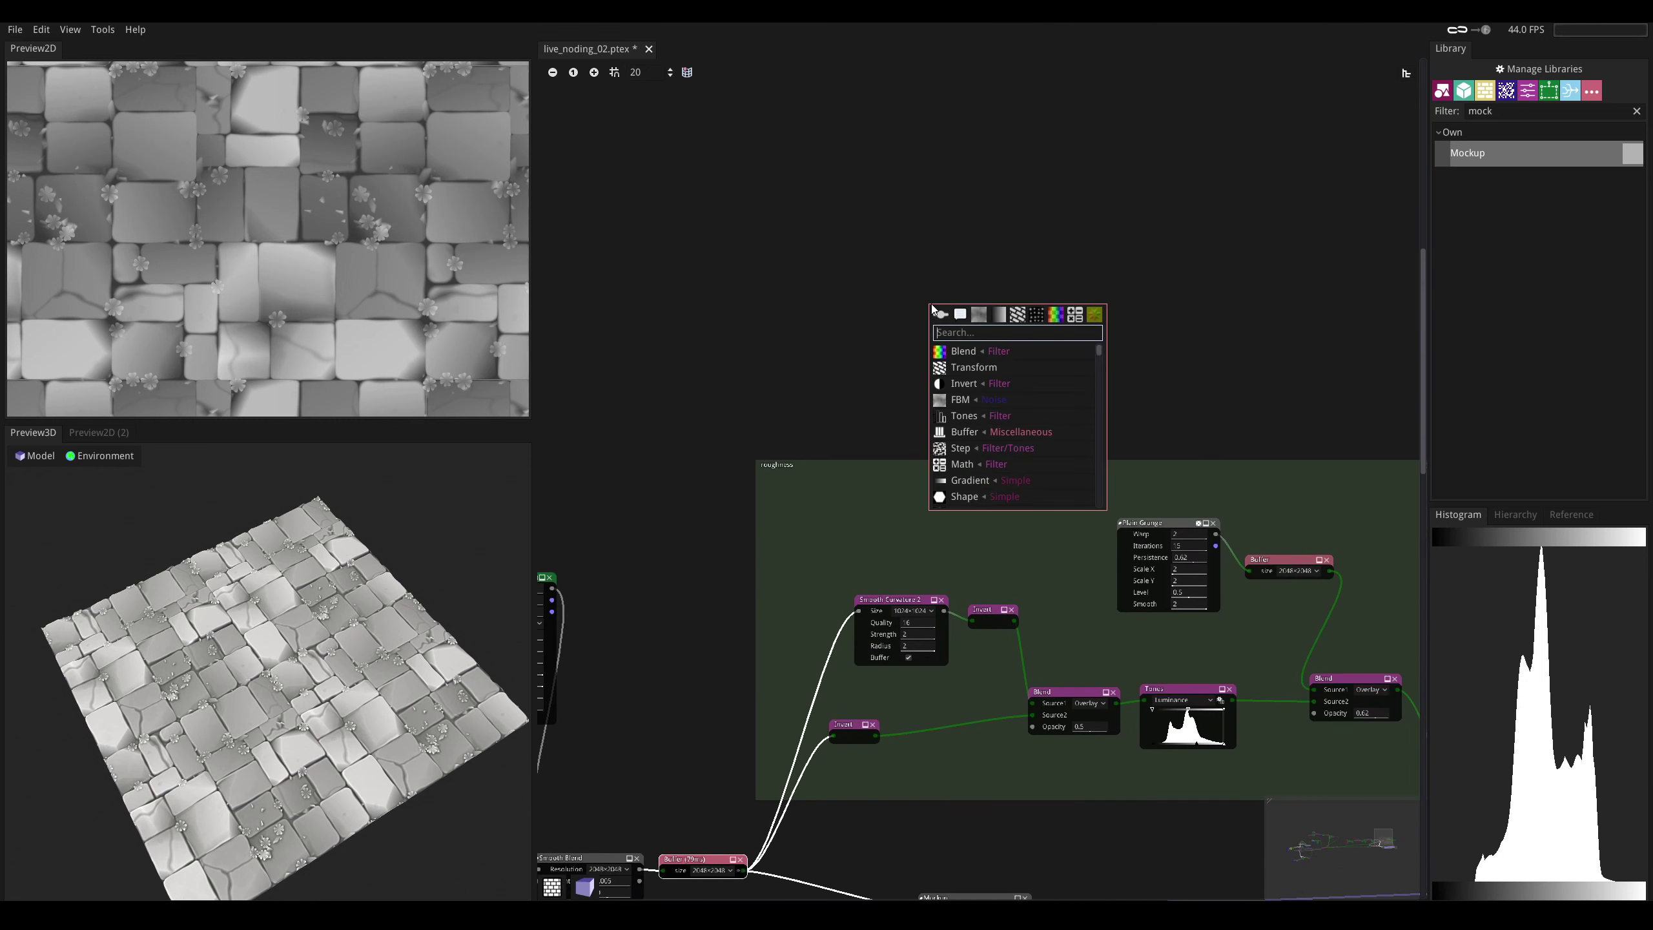
left_click(893, 312)
- Locate the Decompose node in the stone-generating part of the graph and preview its output in 2D
scroll(836, 346, "down", 4)
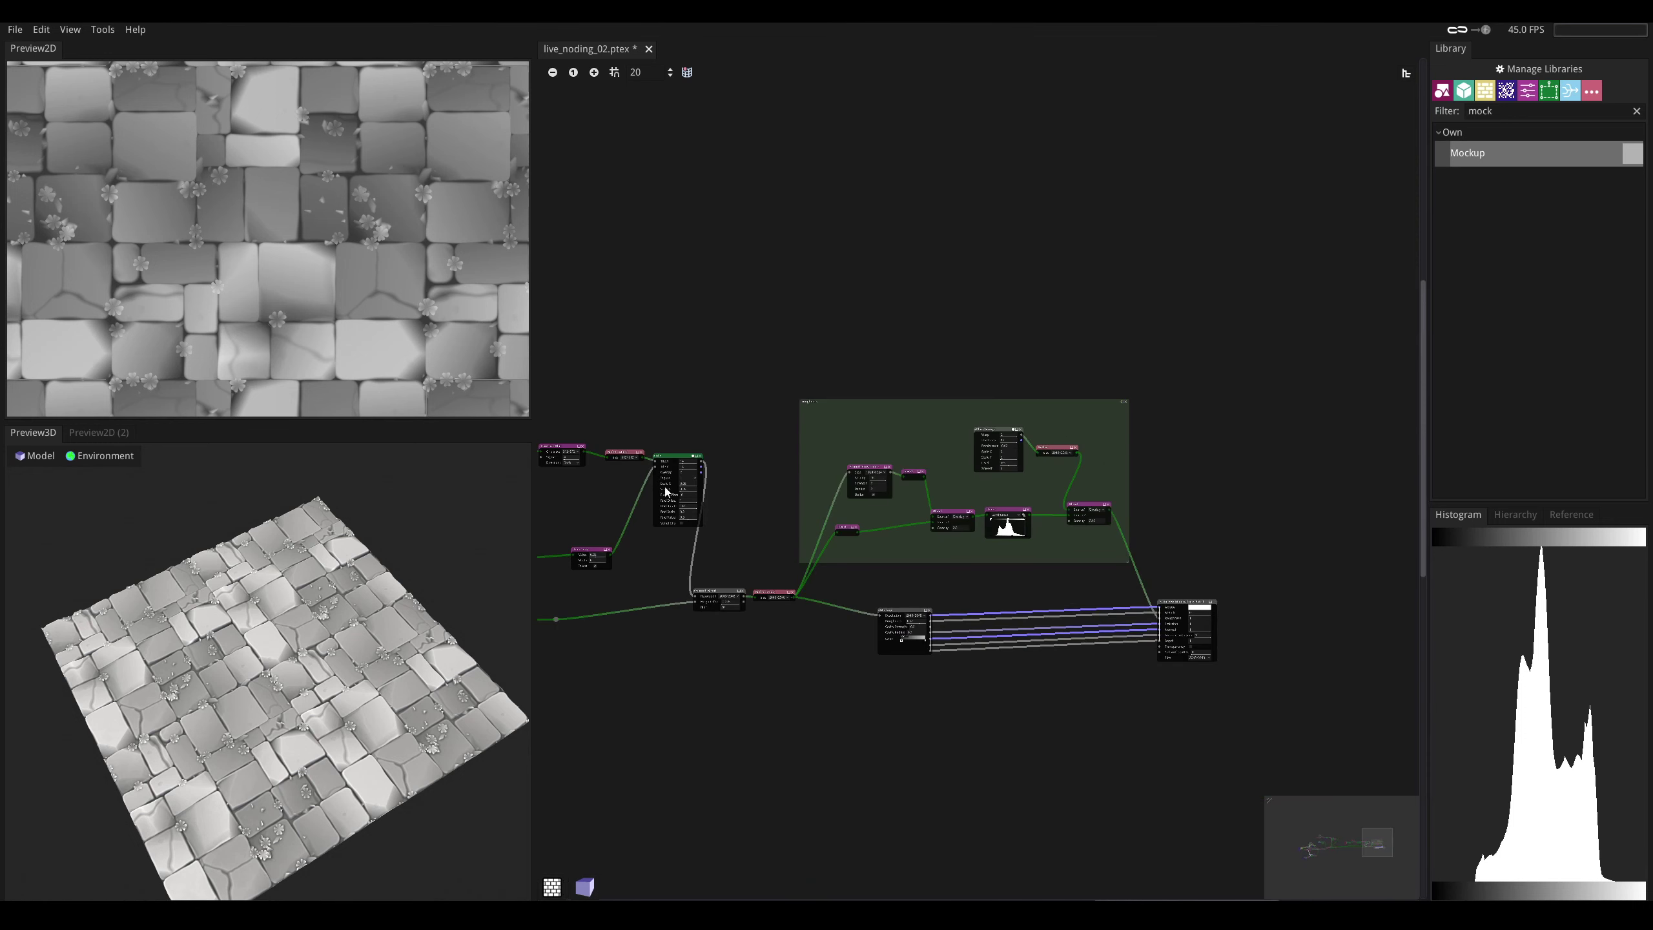
mouse_move(561, 561)
middle_mouse_down()
mouse_move(901, 464)
mouse_move(1179, 432)
middle_mouse_up()
middle_click_drag(814, 520, 950, 545)
middle_click_drag(676, 555, 810, 531)
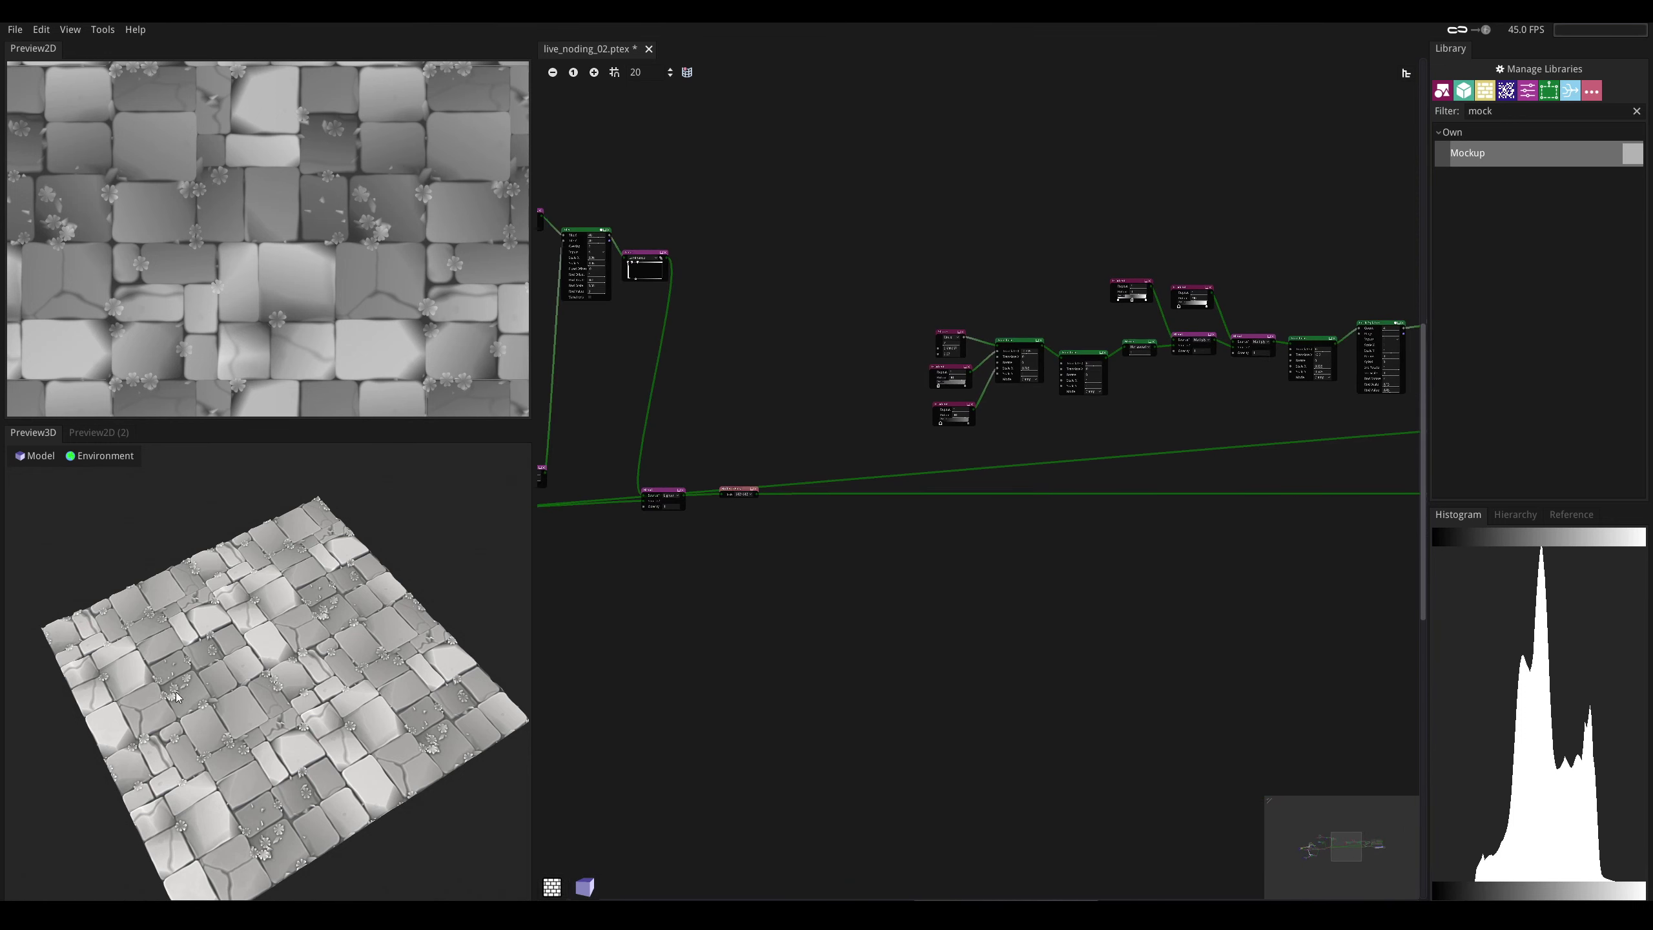
middle_click_drag(645, 609, 1249, 625)
mouse_move(605, 697)
middle_mouse_down()
mouse_move(1110, 535)
mouse_move(1077, 549)
middle_mouse_up()
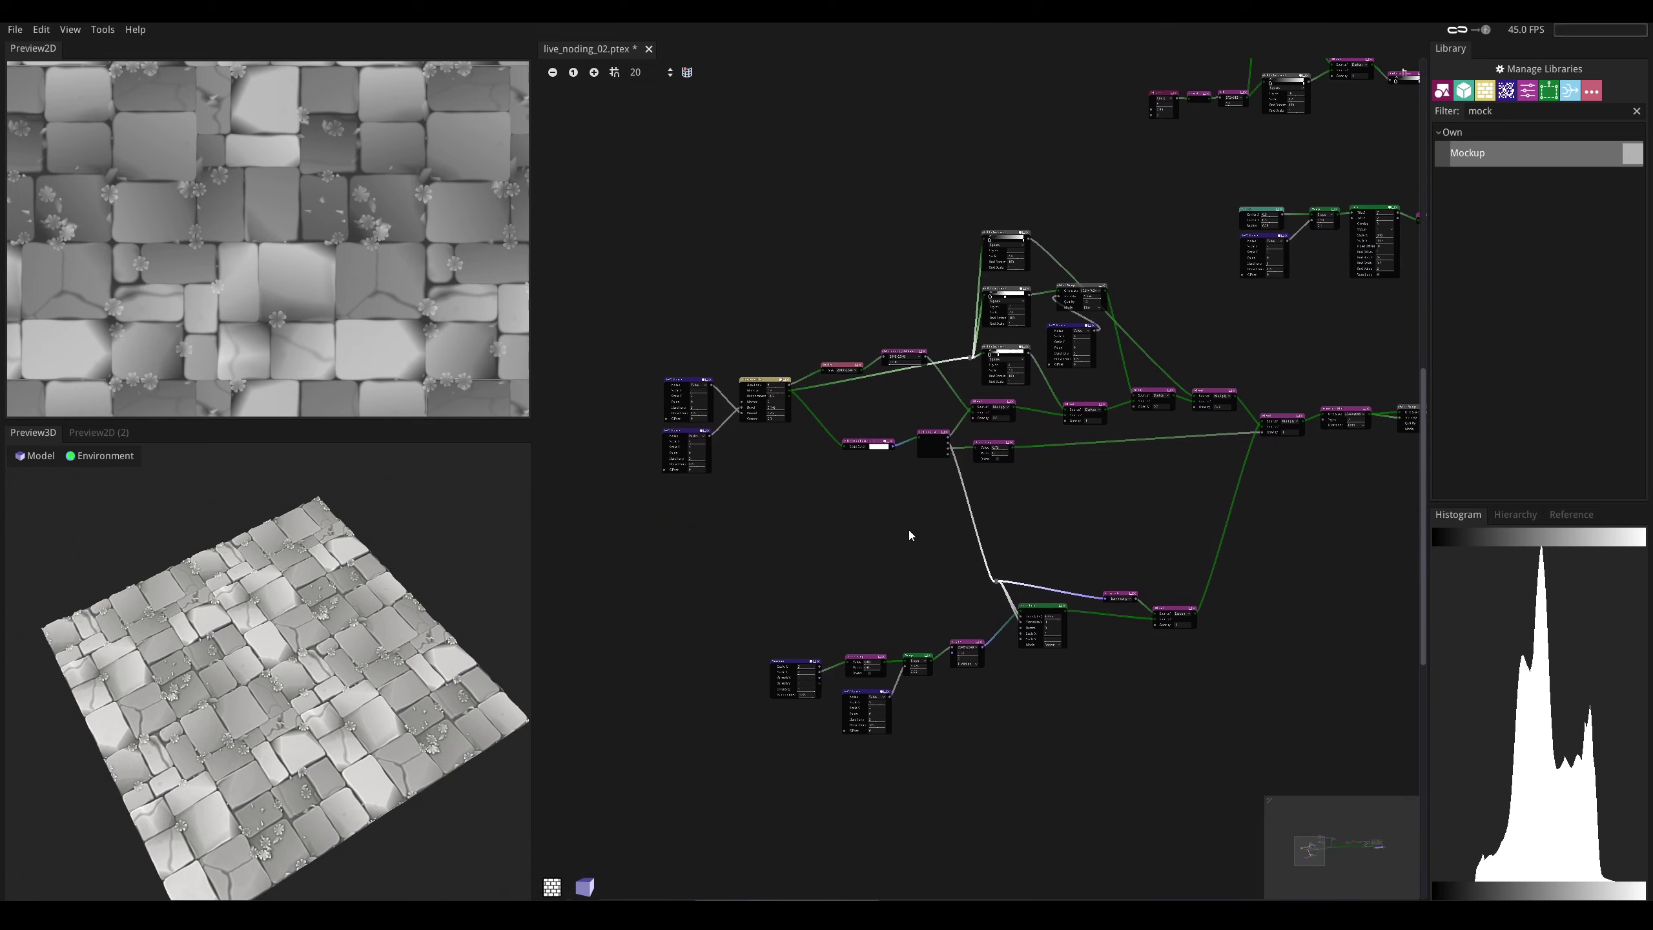
scroll(914, 525, "up", 2)
left_click(949, 392)
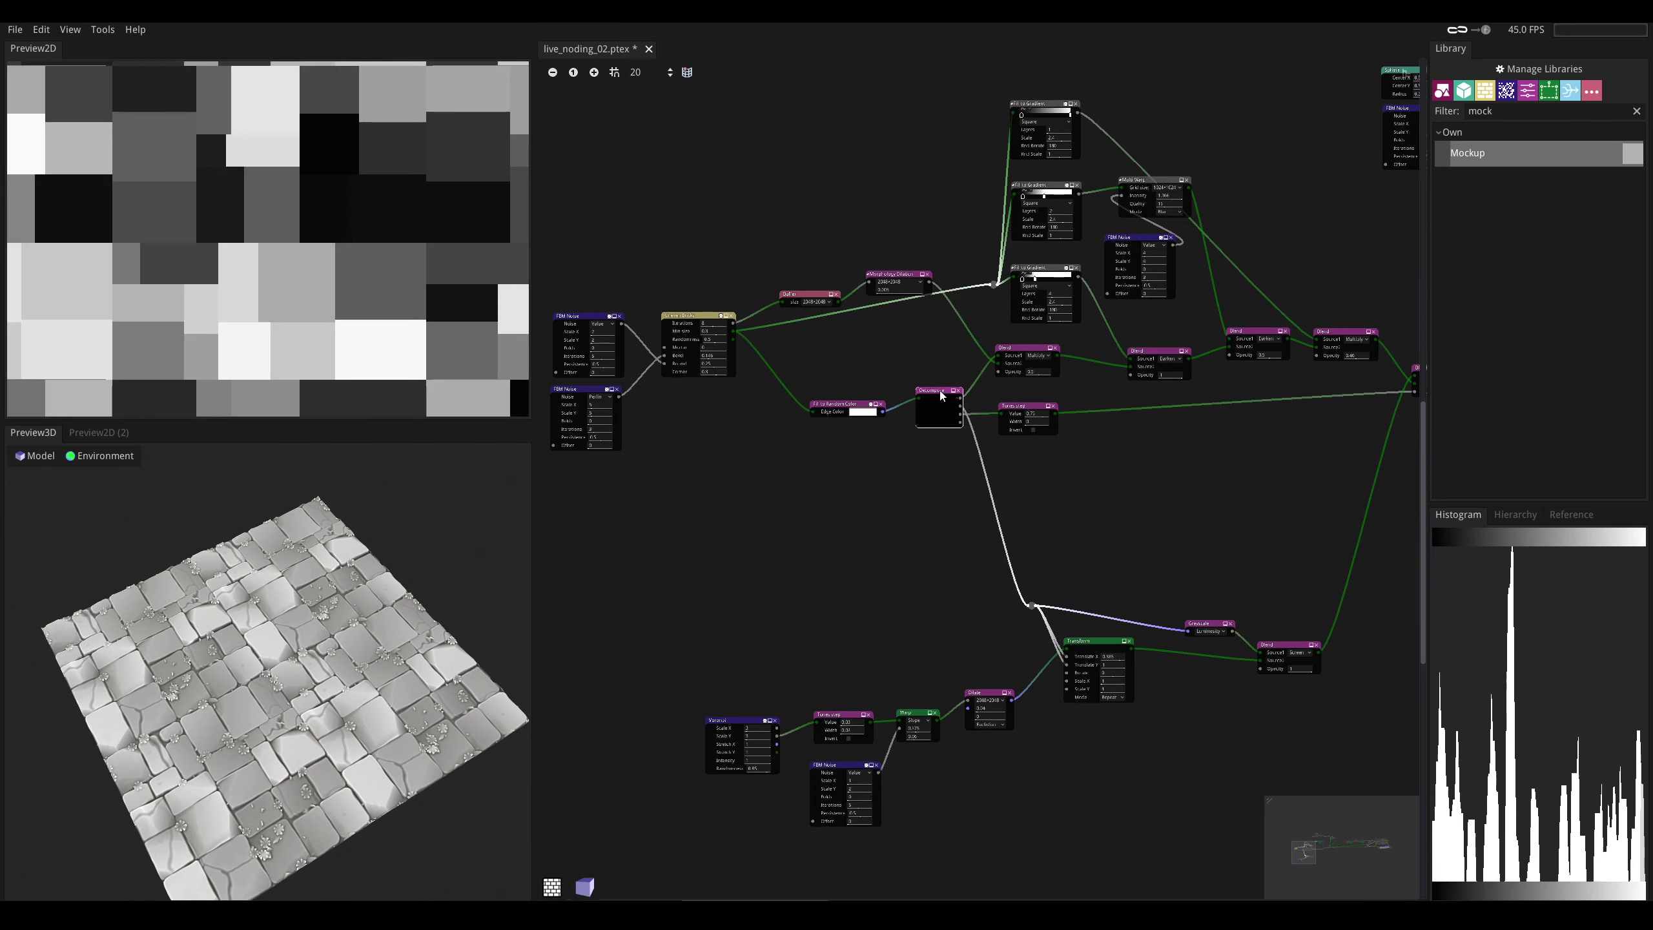
- Add a Colorize node connected to the Decompose node's output and place it below the Multi Warp after the Gaussian Blur
middle_click_drag(973, 415, 843, 483)
left_click_drag(835, 472, 1344, 602)
left_click(1182, 568)
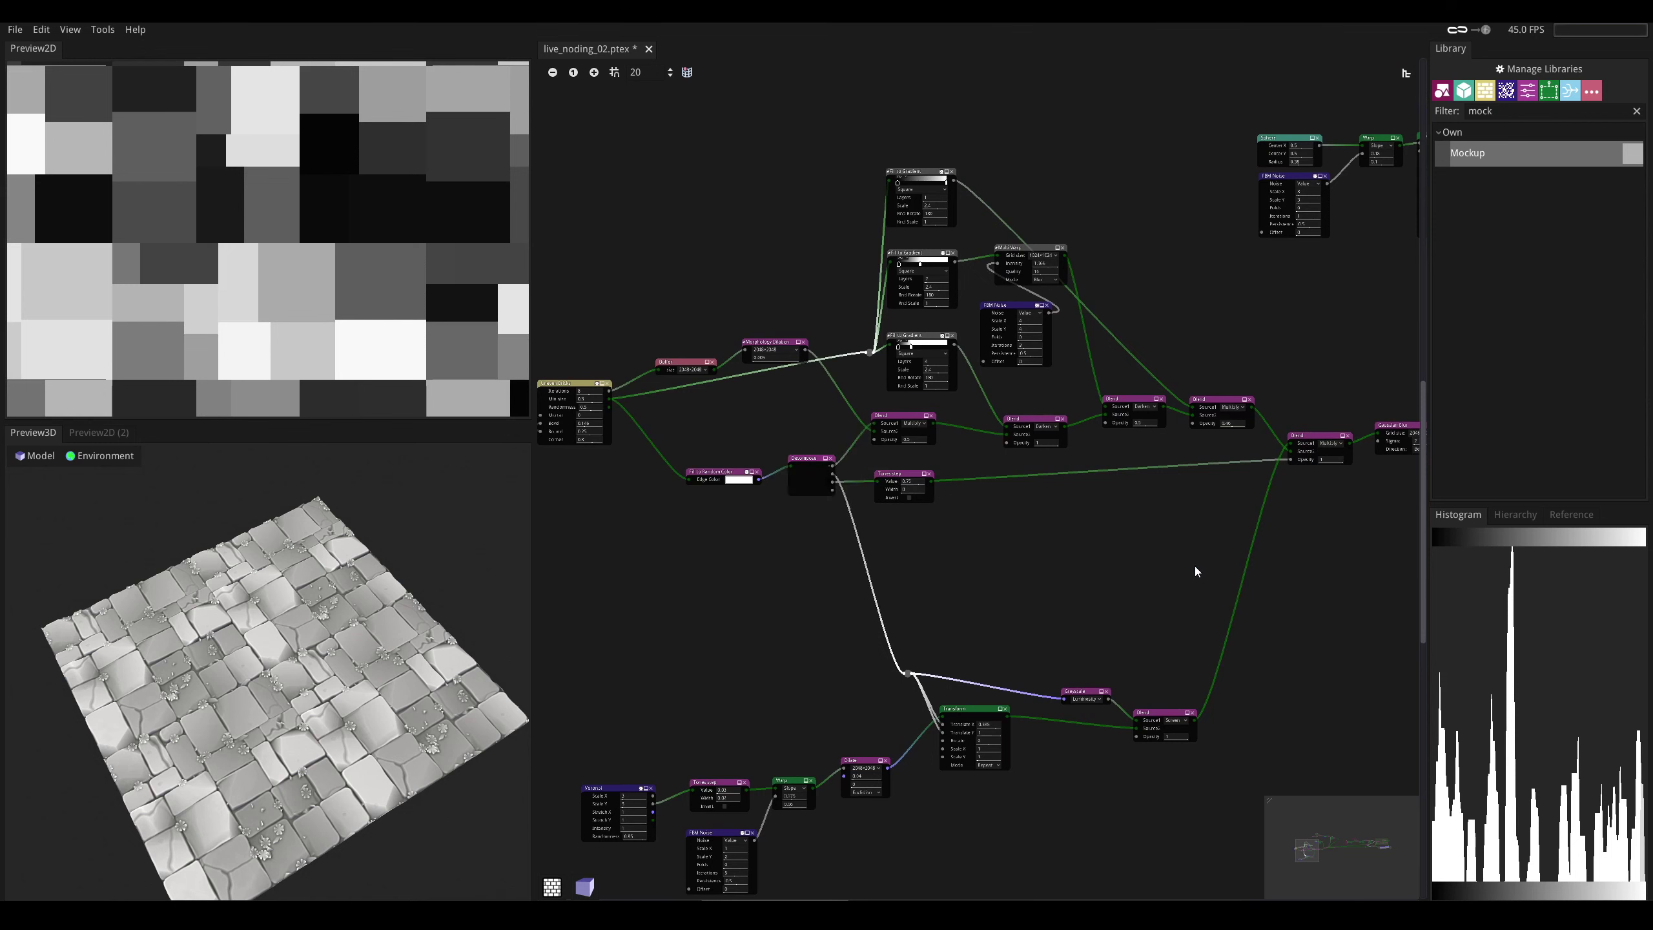
left_click_drag(829, 467, 1298, 627)
type("colo")
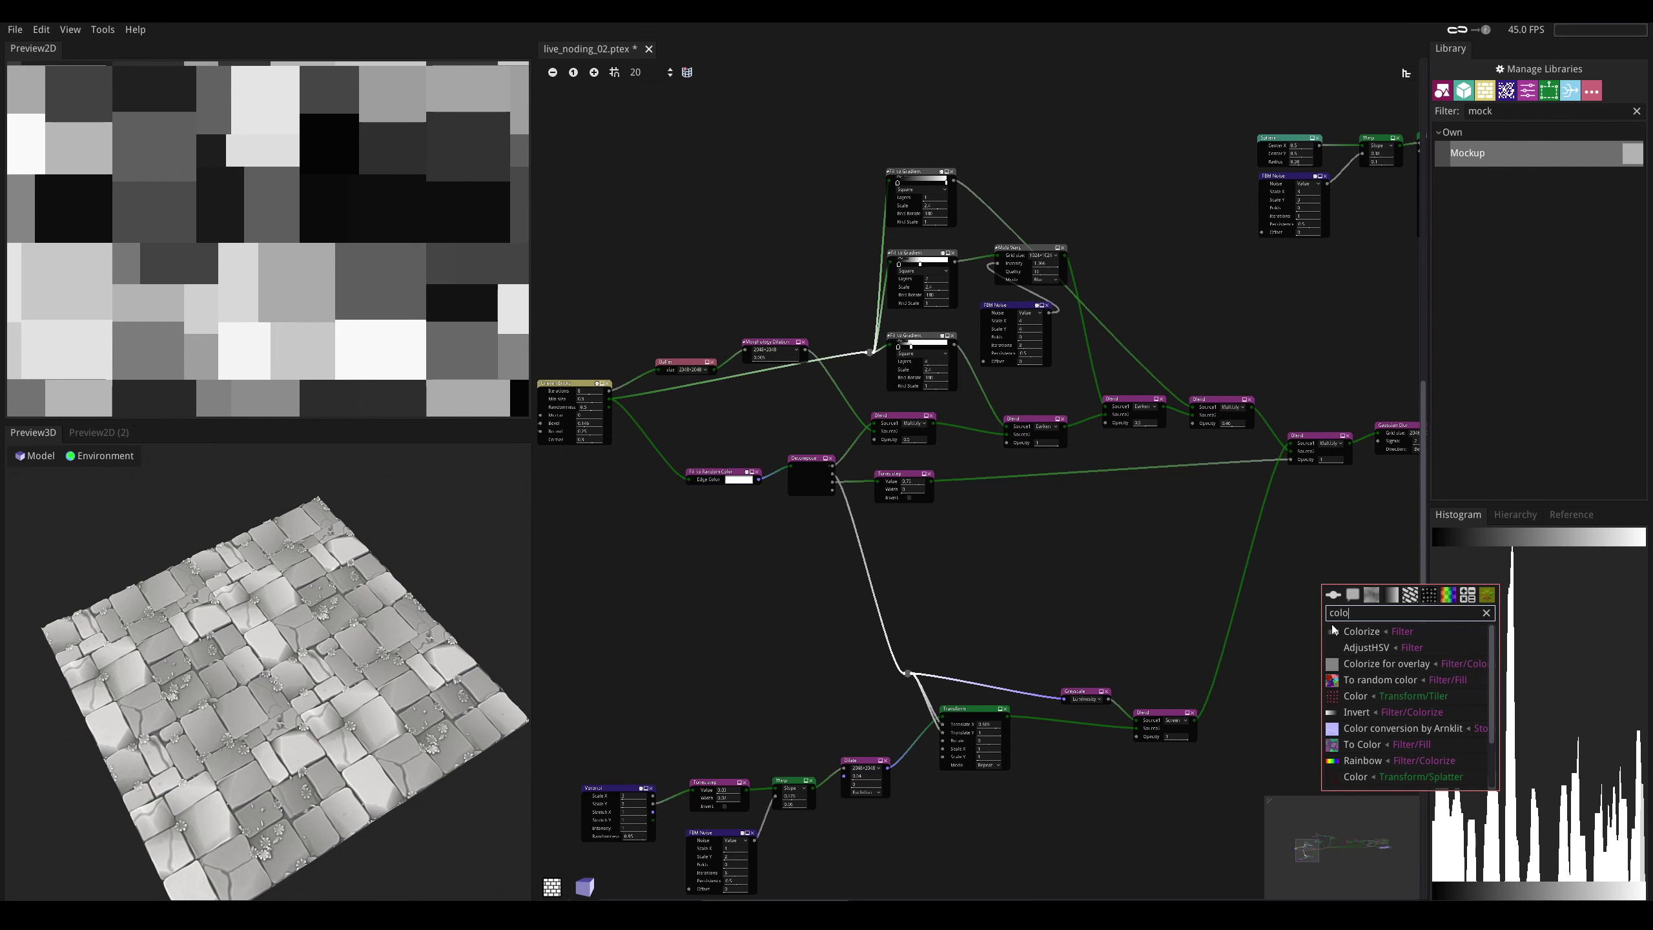
left_click(1399, 631)
middle_click_drag(1335, 545, 1089, 594)
left_click_drag(1123, 622, 1298, 579)
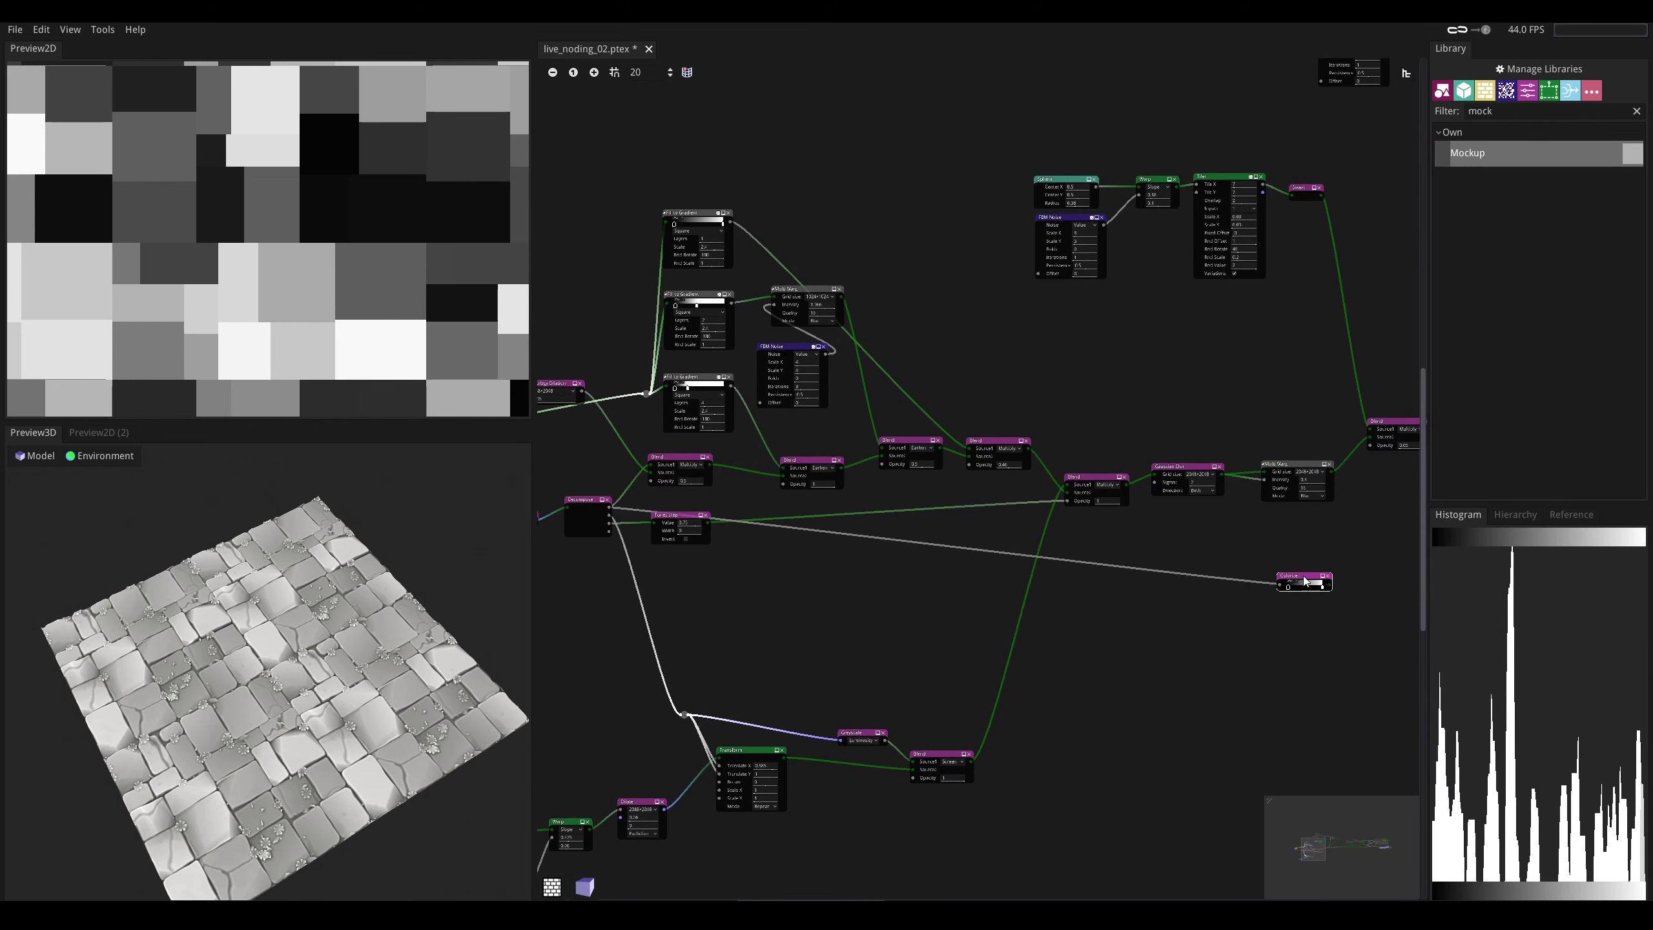
- Insert a reroute point on the Decompose output that feeds the Multiply Blend and the Colorize
middle_click_drag(760, 571, 926, 584)
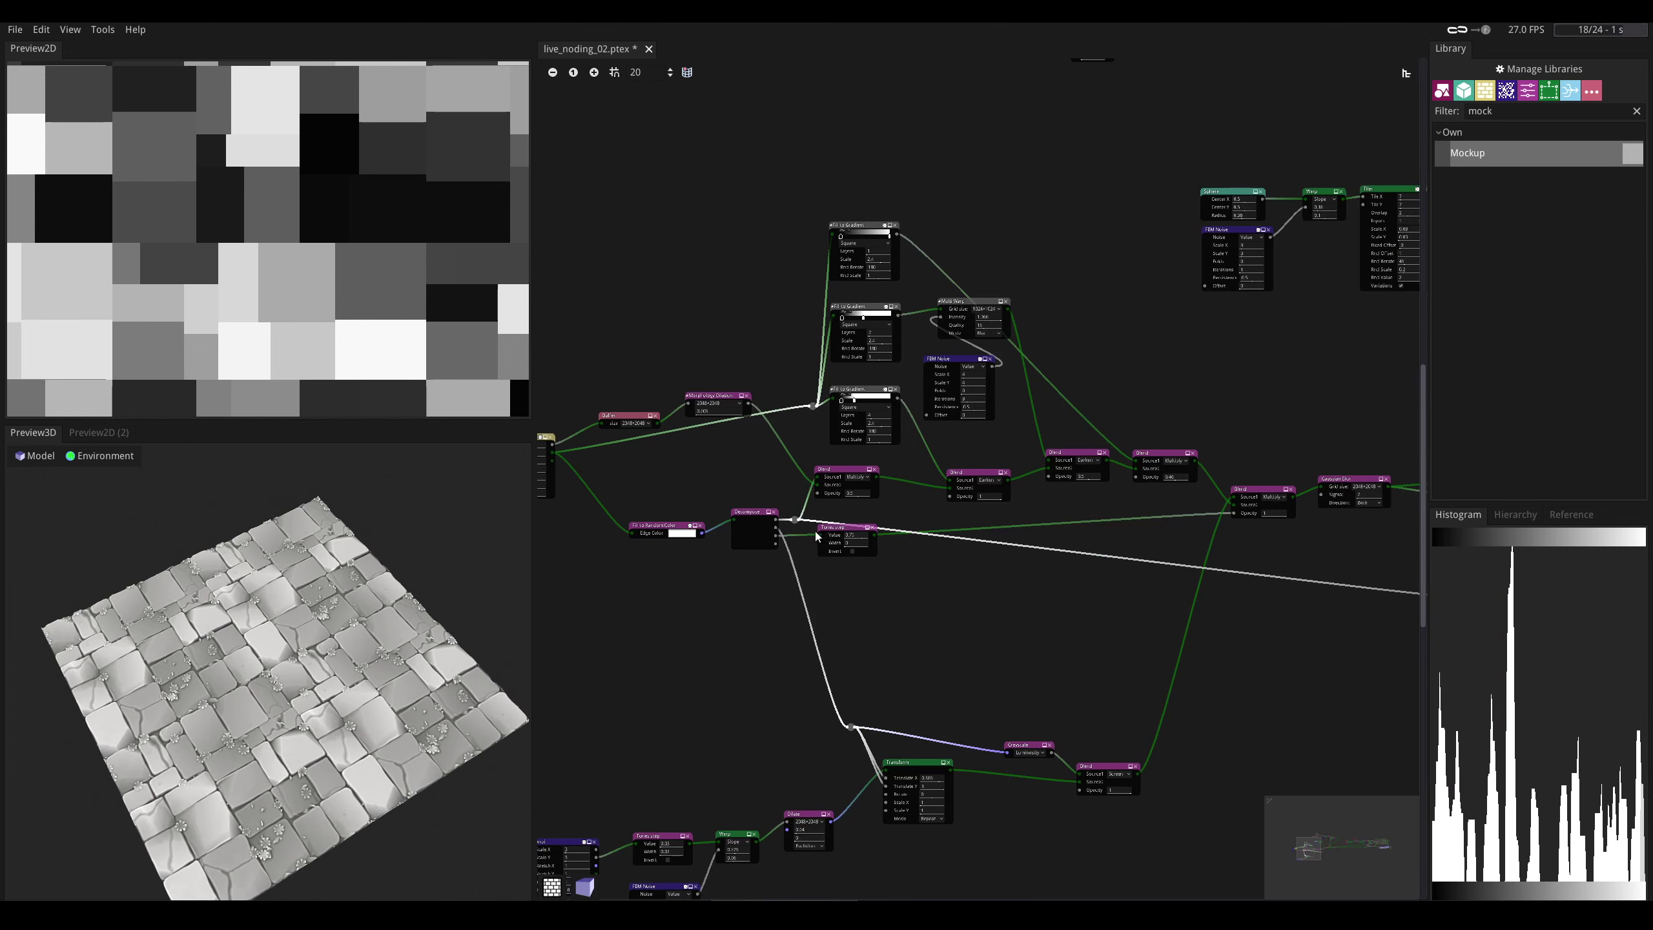
scroll(751, 682, "up", 4)
scroll(751, 683, "up", 5)
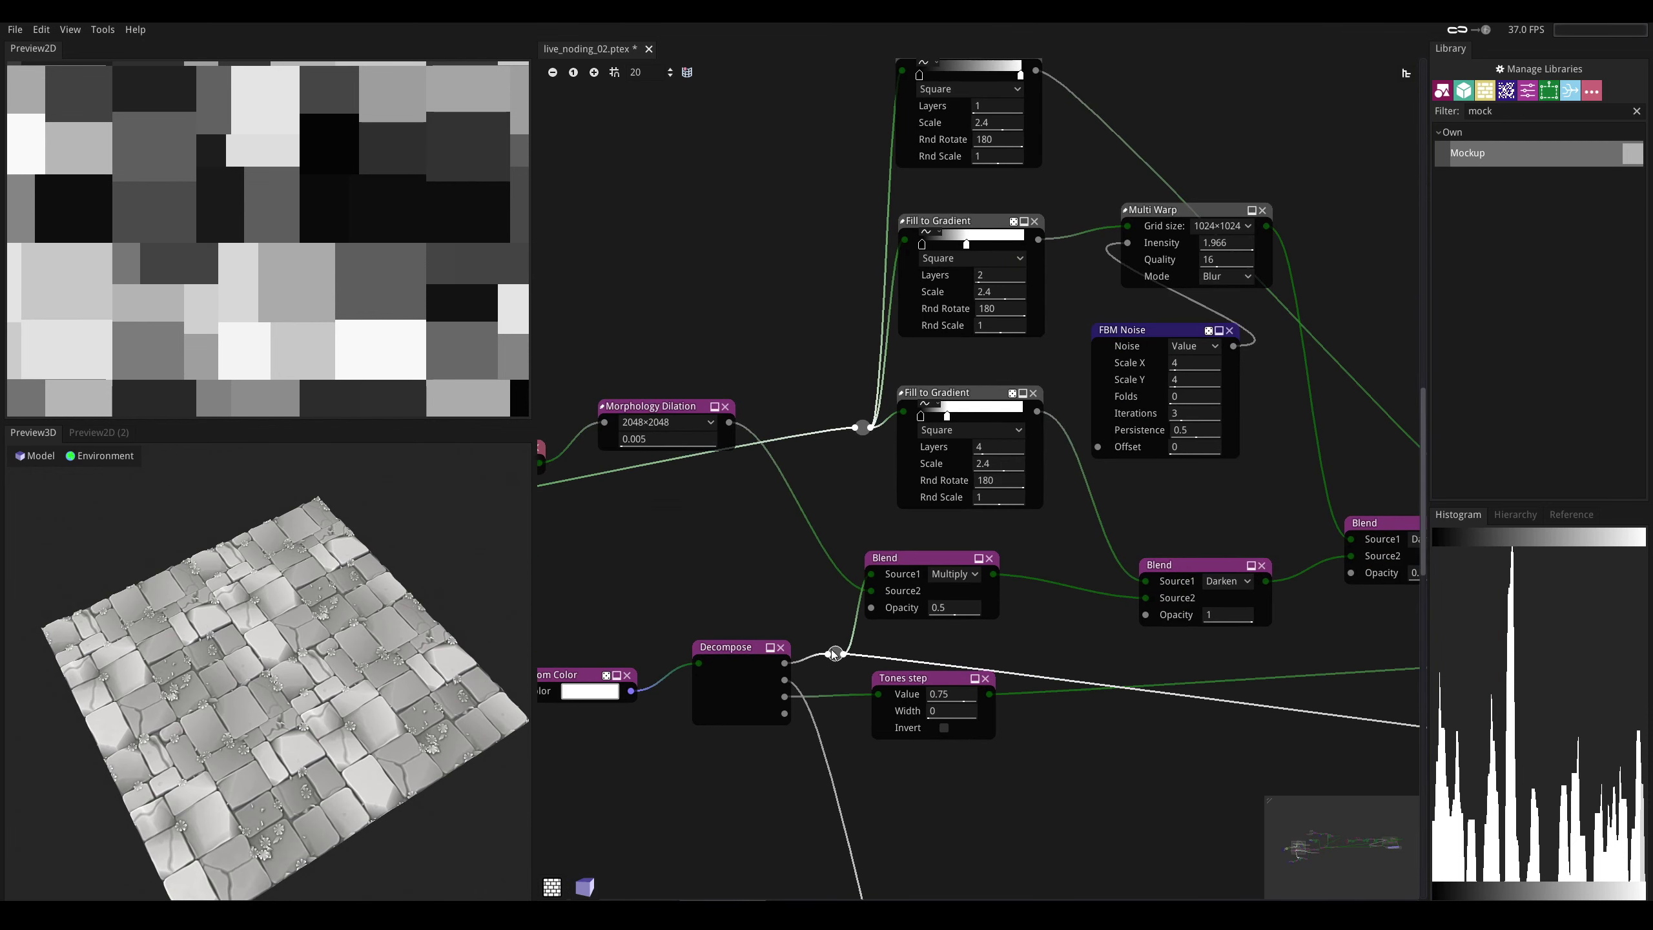
- Connect the Decompose output directly to the Multiply Blend's Source1, bypassing the reroute point
left_click_drag(847, 647, 837, 657)
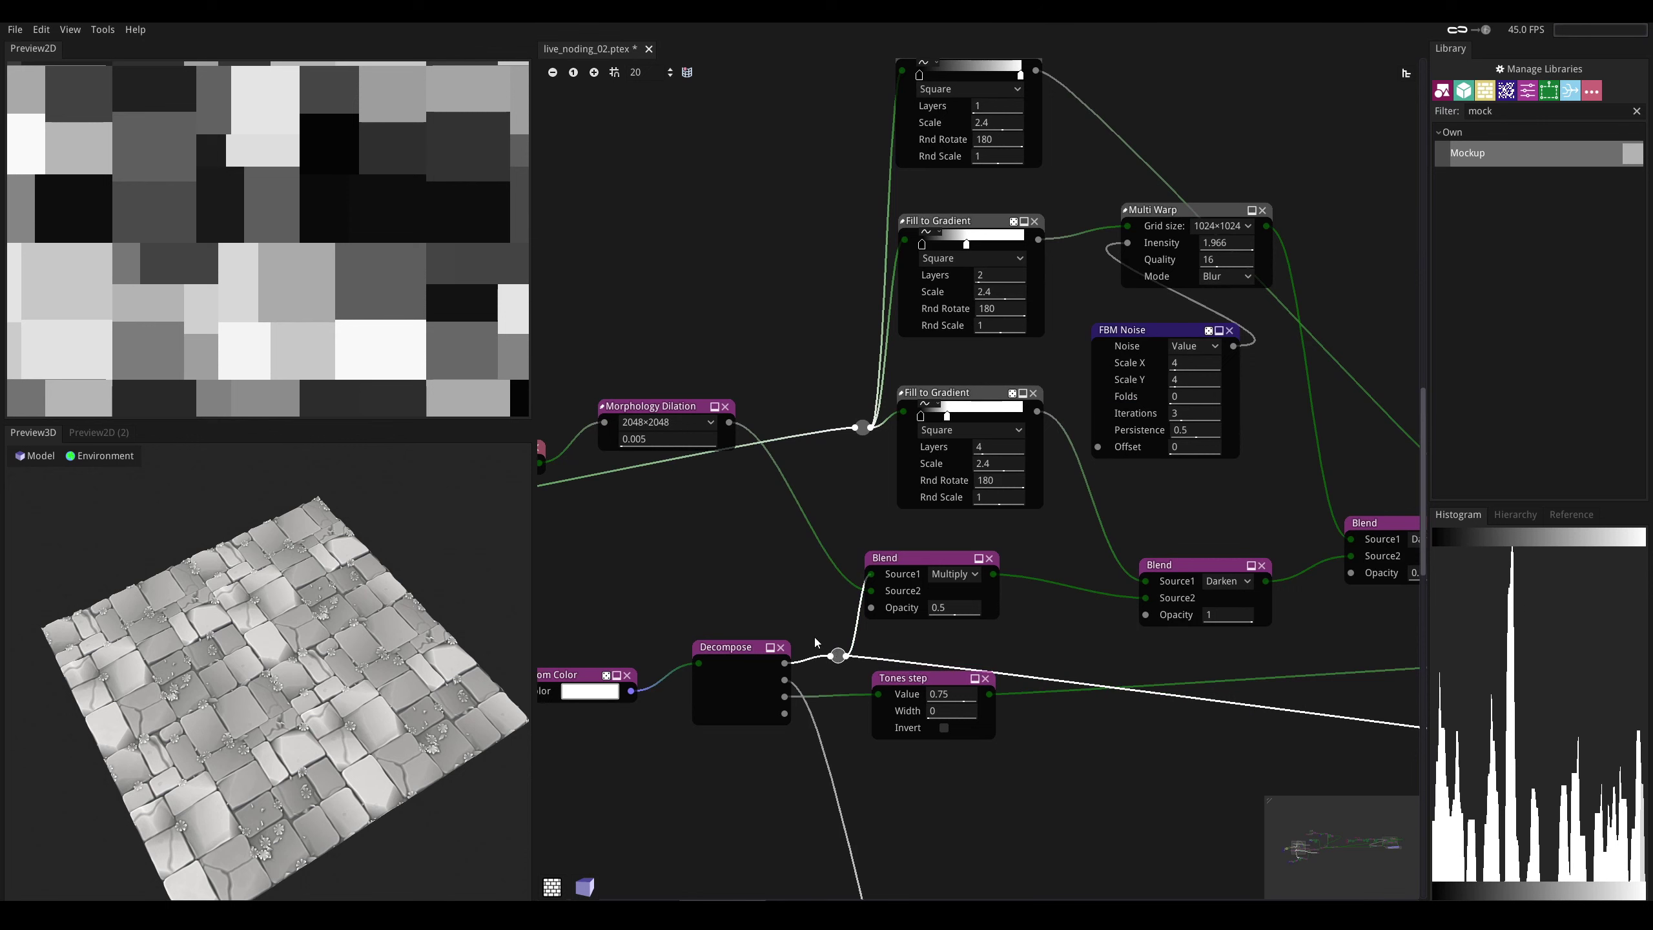
right_click(842, 545)
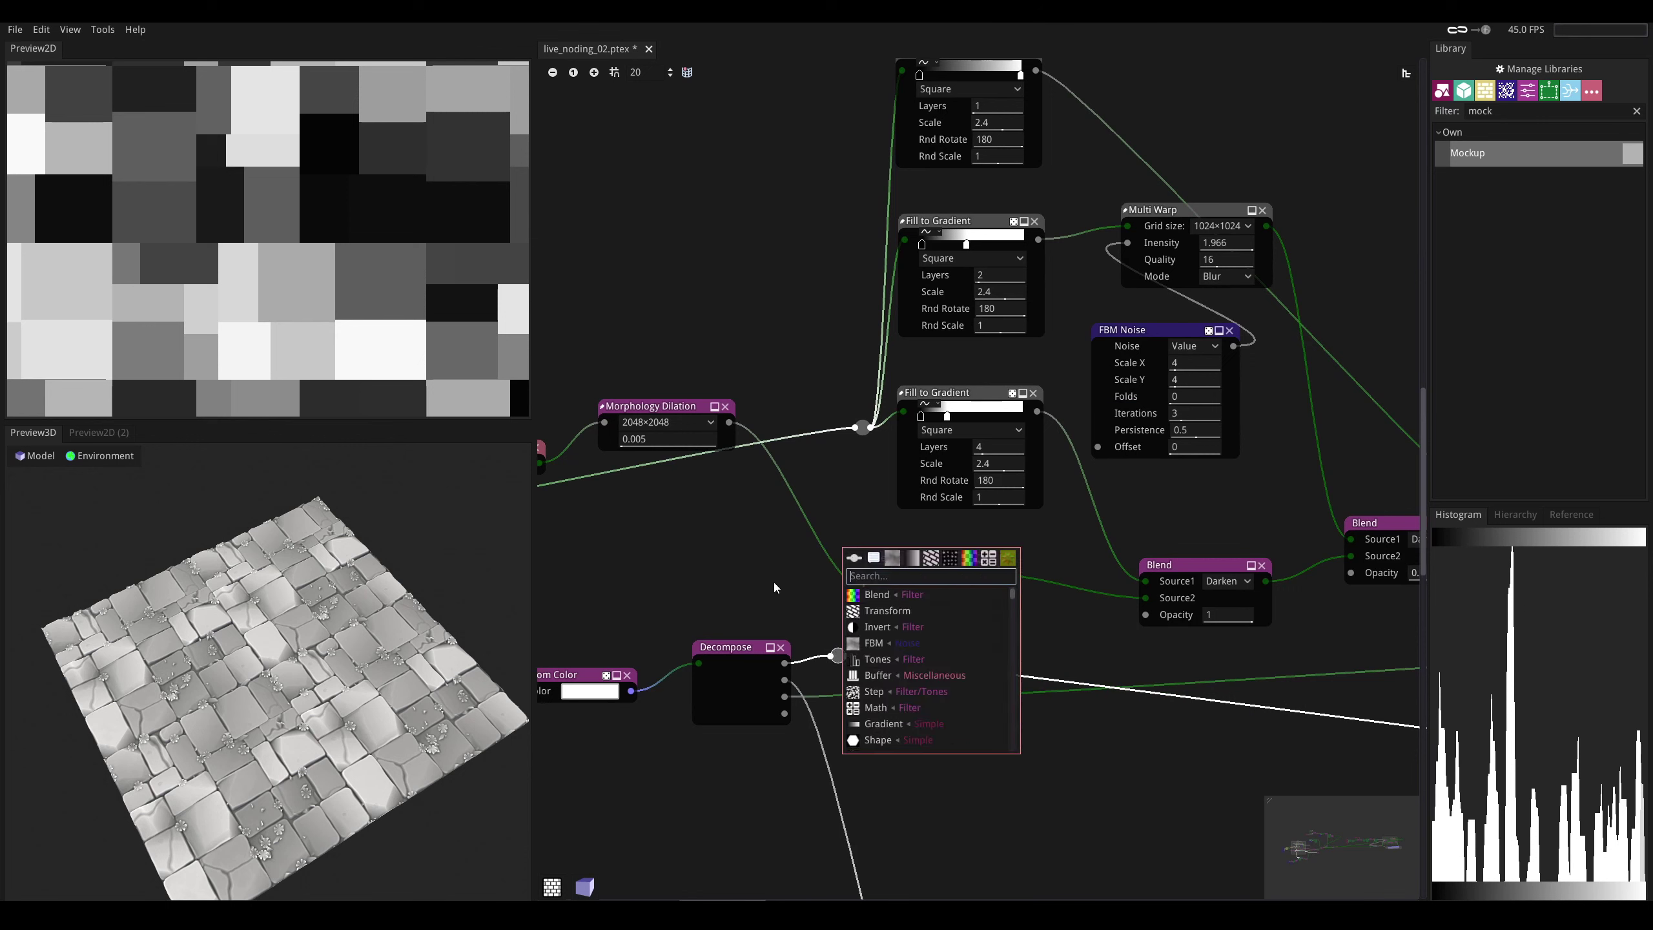
middle_click_drag(774, 582, 700, 563)
left_click_drag(714, 632, 800, 547)
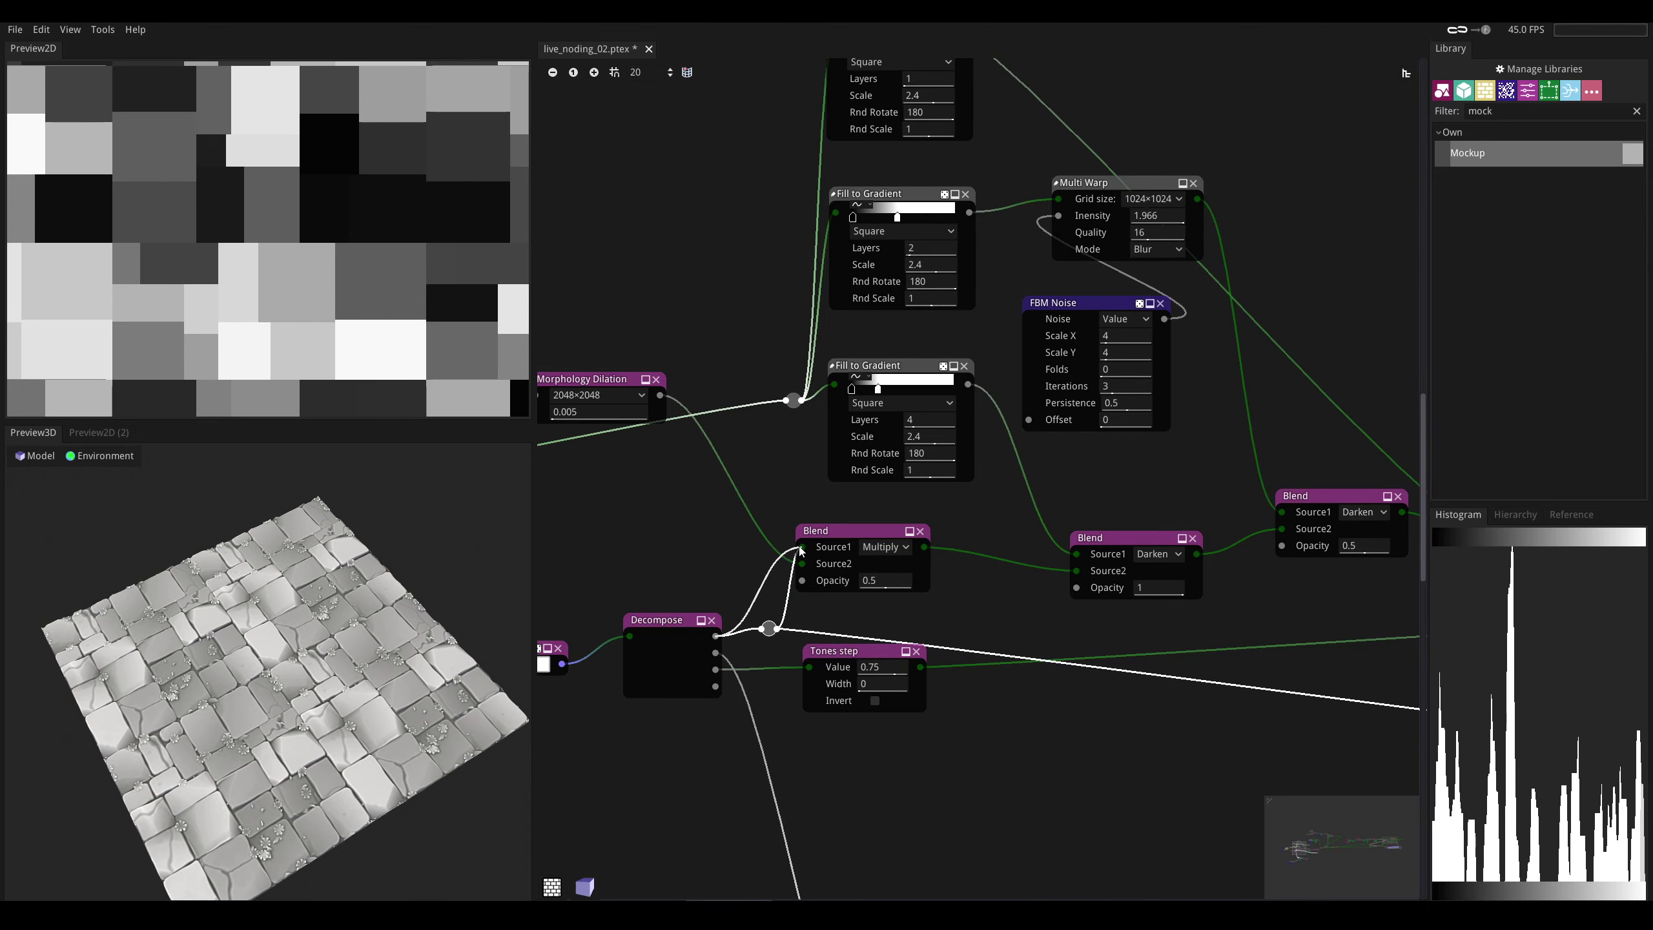
- Move the reroute point on the Decompose-to-Colorize link up, clear of the stone-generating nodes
left_click_drag(770, 627, 889, 76)
scroll(718, 583, "down", 5)
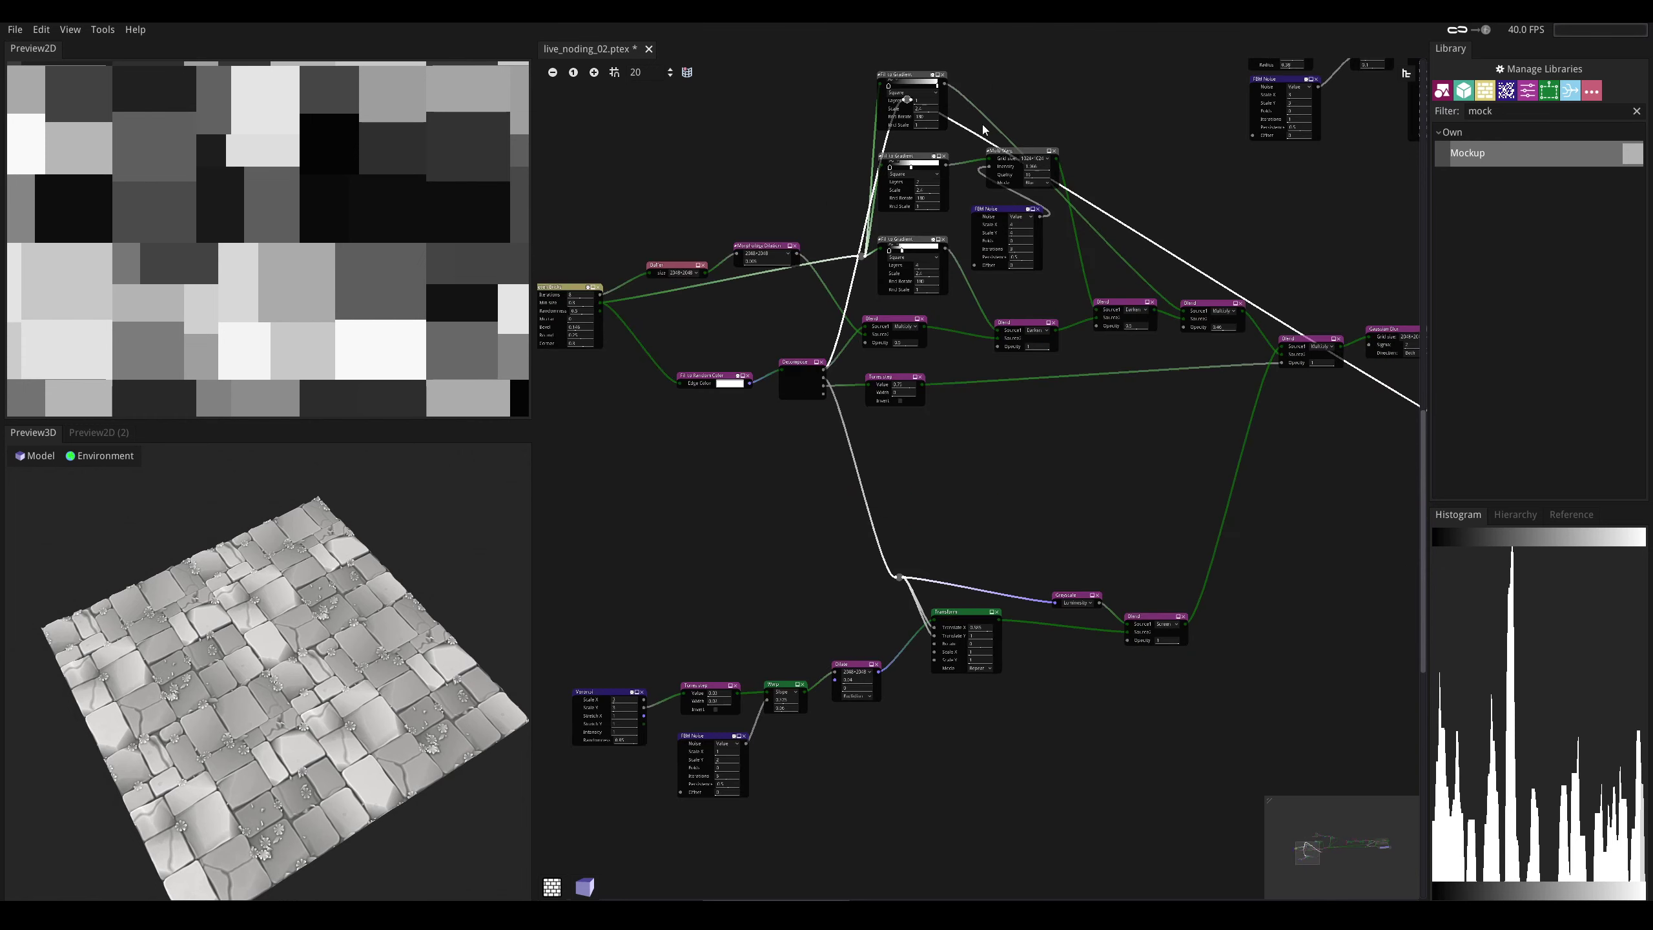
left_click_drag(803, 337, 833, 12)
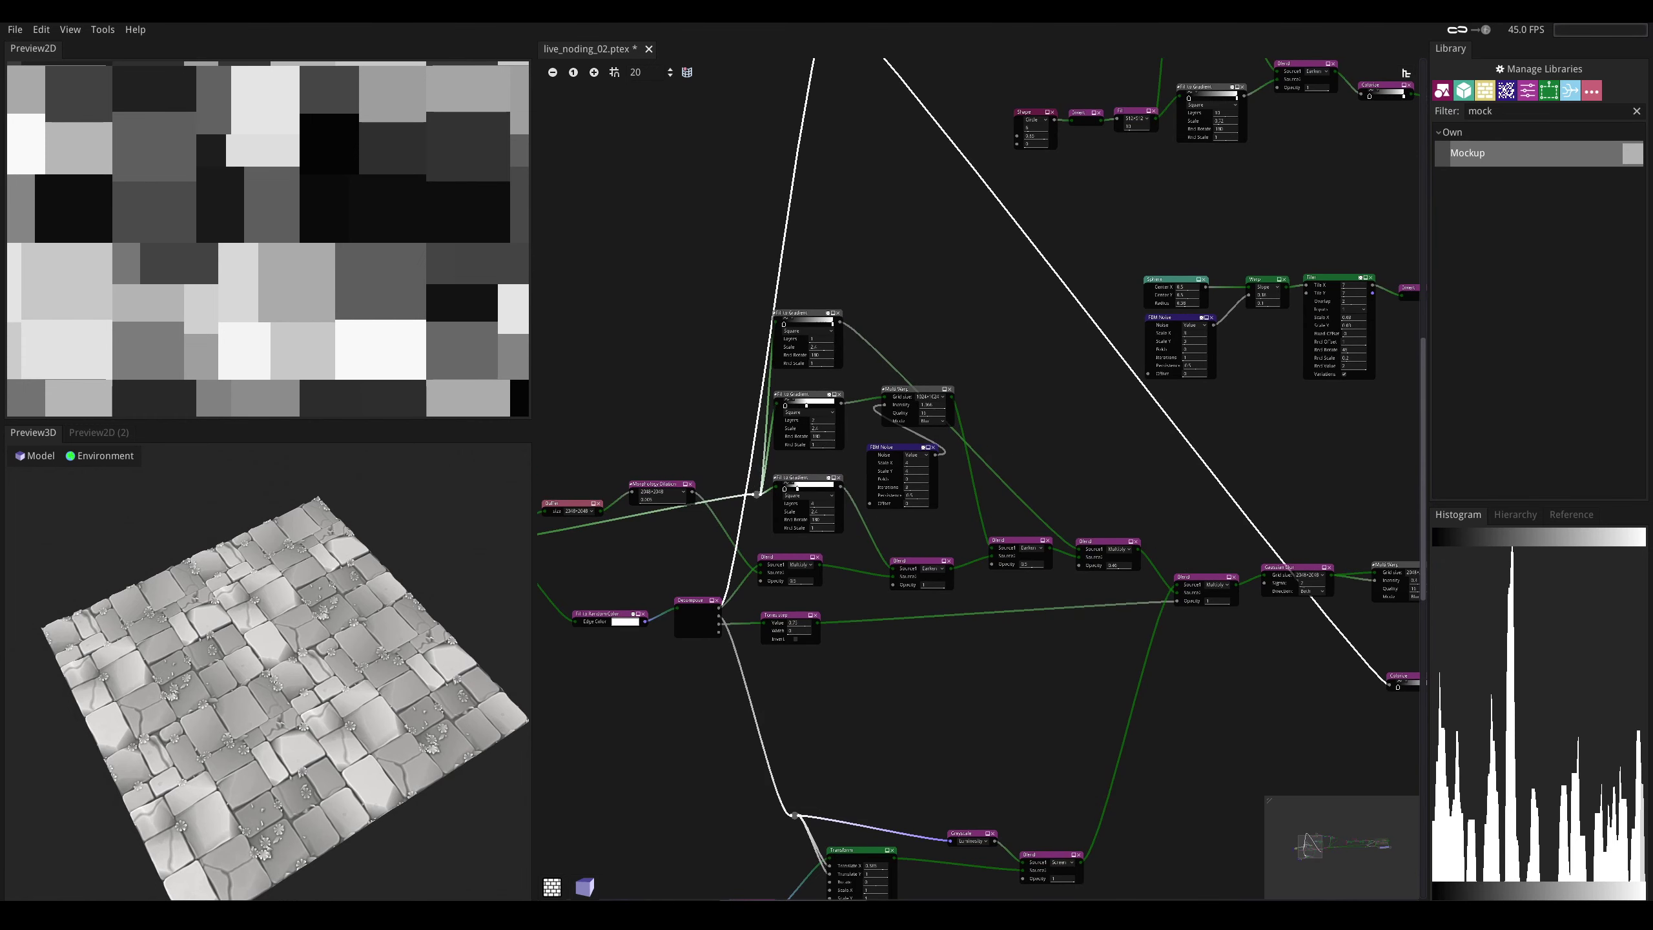
middle_click_drag(873, 165, 874, 506)
left_click_drag(833, 351, 775, 296)
scroll(777, 300, "down", 4)
middle_click_drag(1103, 592, 979, 553)
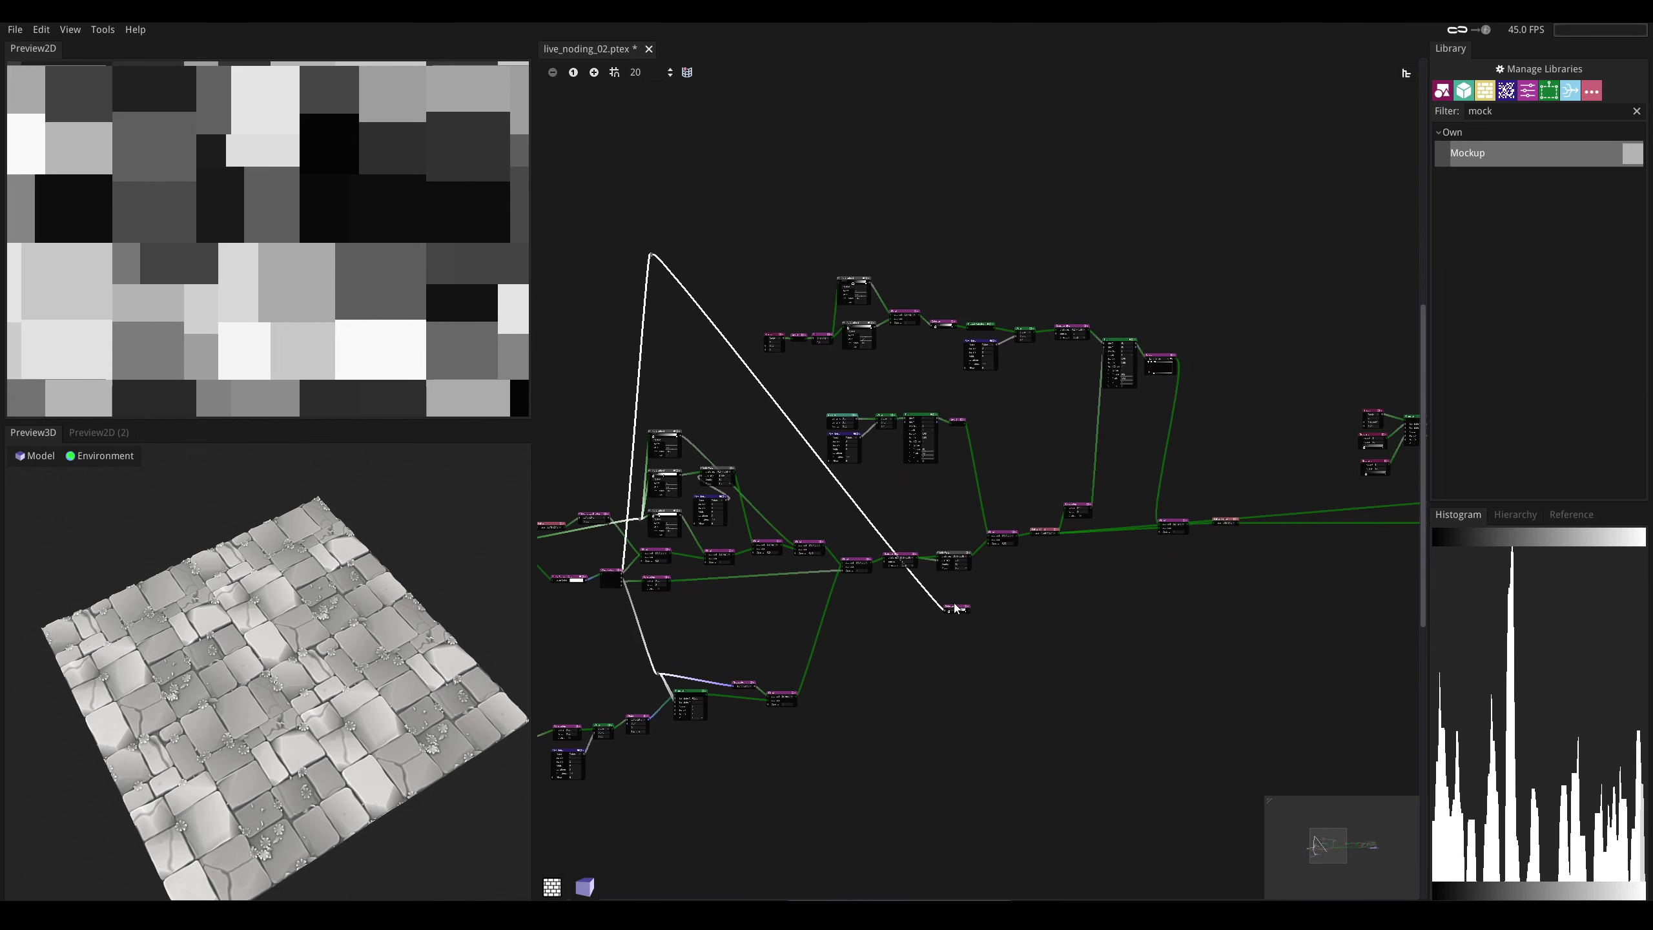
- Move the Colorize node out of the height graph to the empty area above the roughness group
left_click_drag(1004, 587, 1026, 543)
left_click_drag(957, 610, 1424, 249)
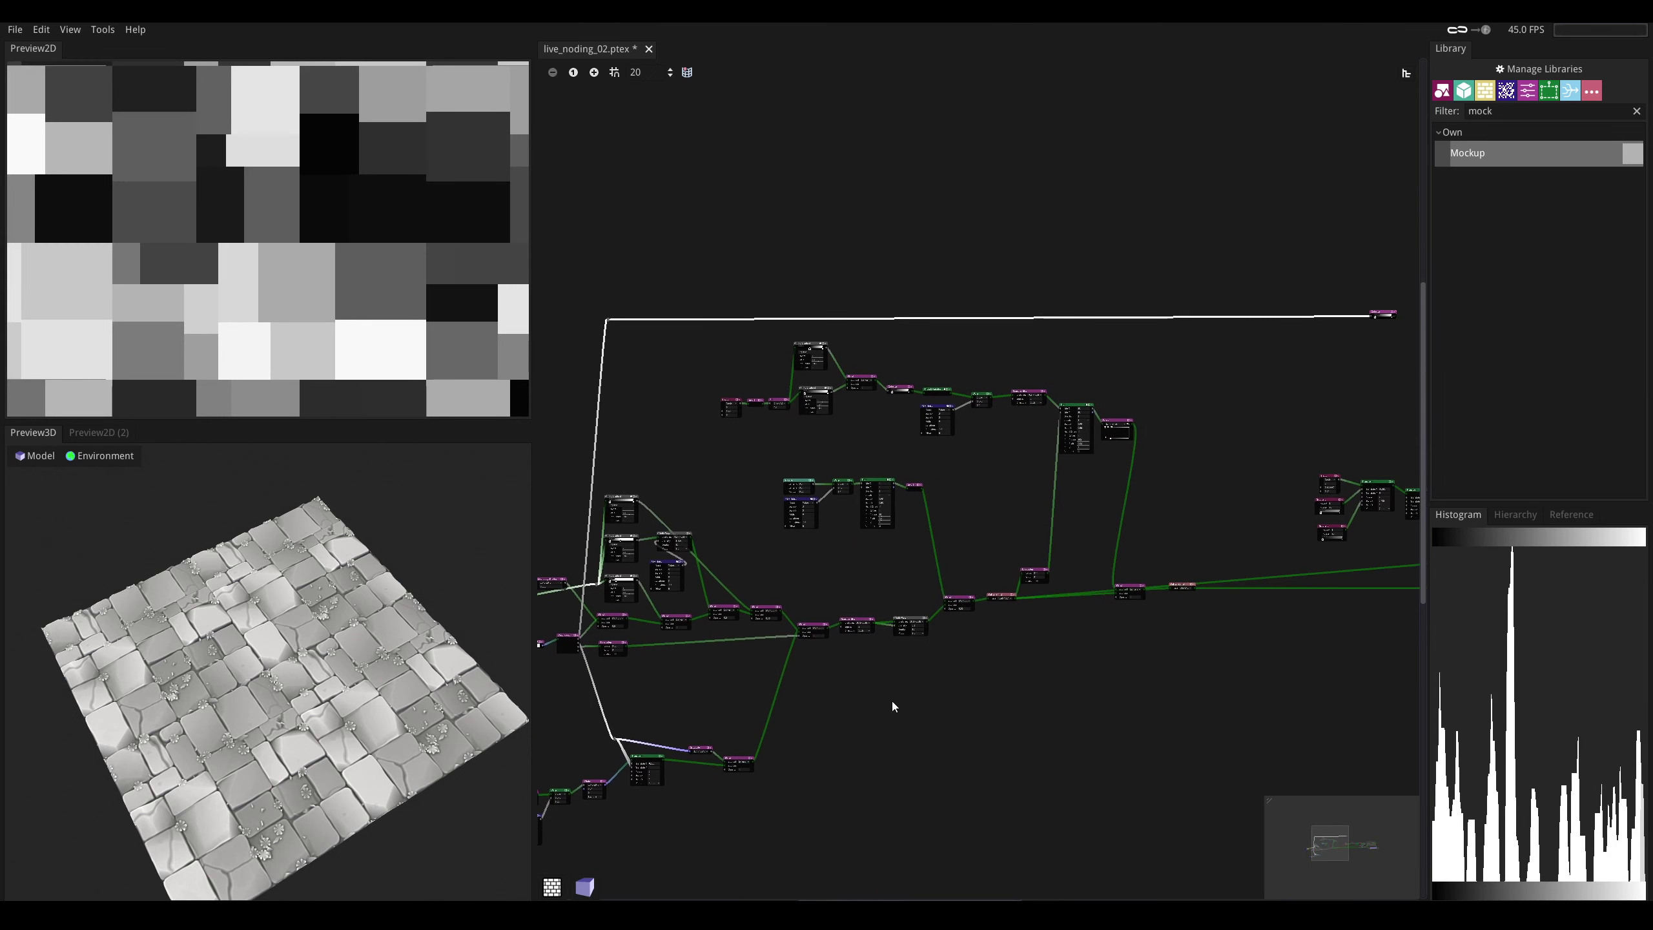
mouse_move(1198, 499)
middle_mouse_down()
mouse_move(1180, 528)
mouse_move(825, 661)
middle_mouse_up()
middle_click_drag(1227, 597, 1028, 583)
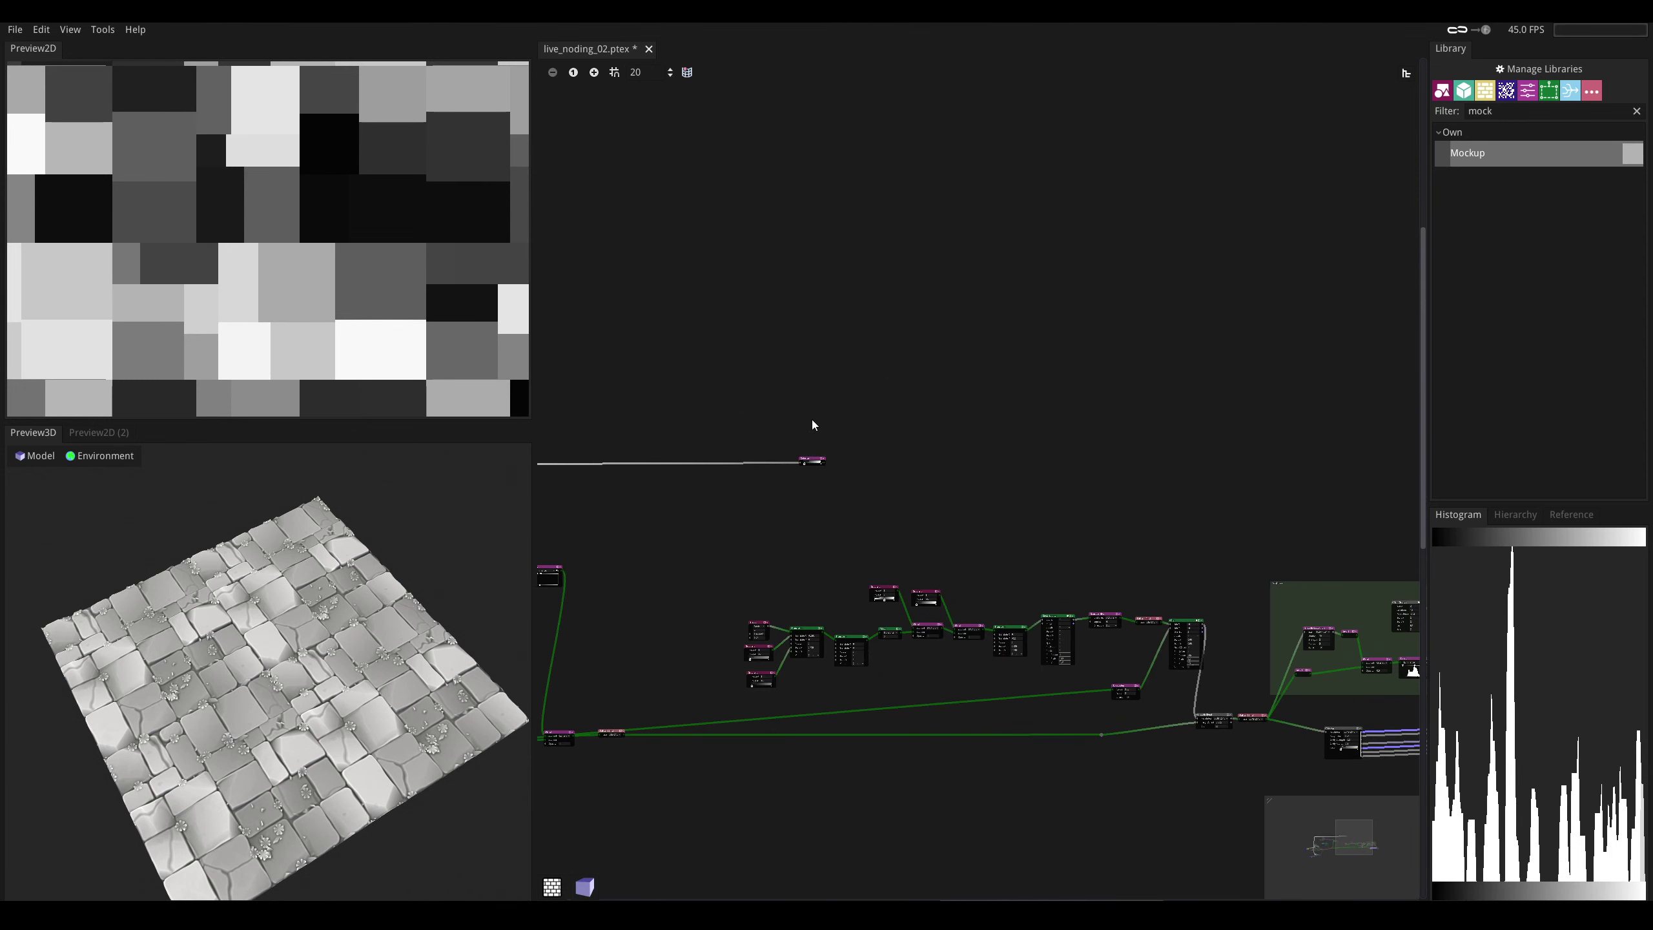
left_click_drag(812, 460, 1315, 470)
middle_click_drag(1318, 488, 920, 454)
scroll(962, 472, "up", 6)
middle_click_drag(856, 584, 812, 371)
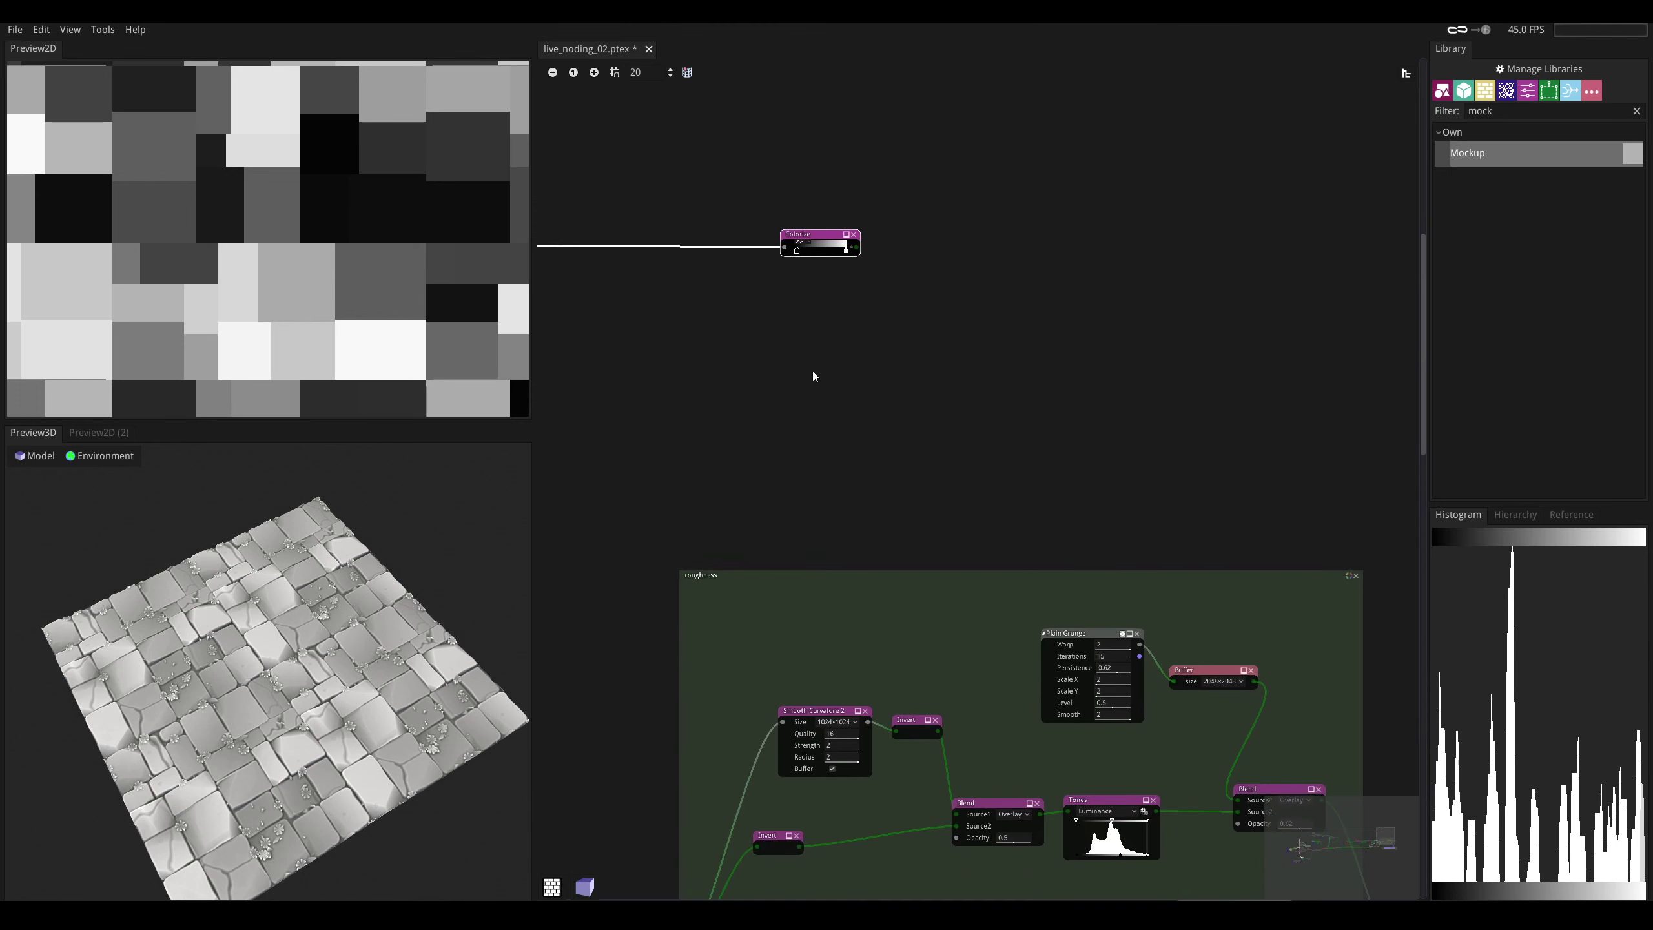
left_click_drag(805, 236, 814, 236)
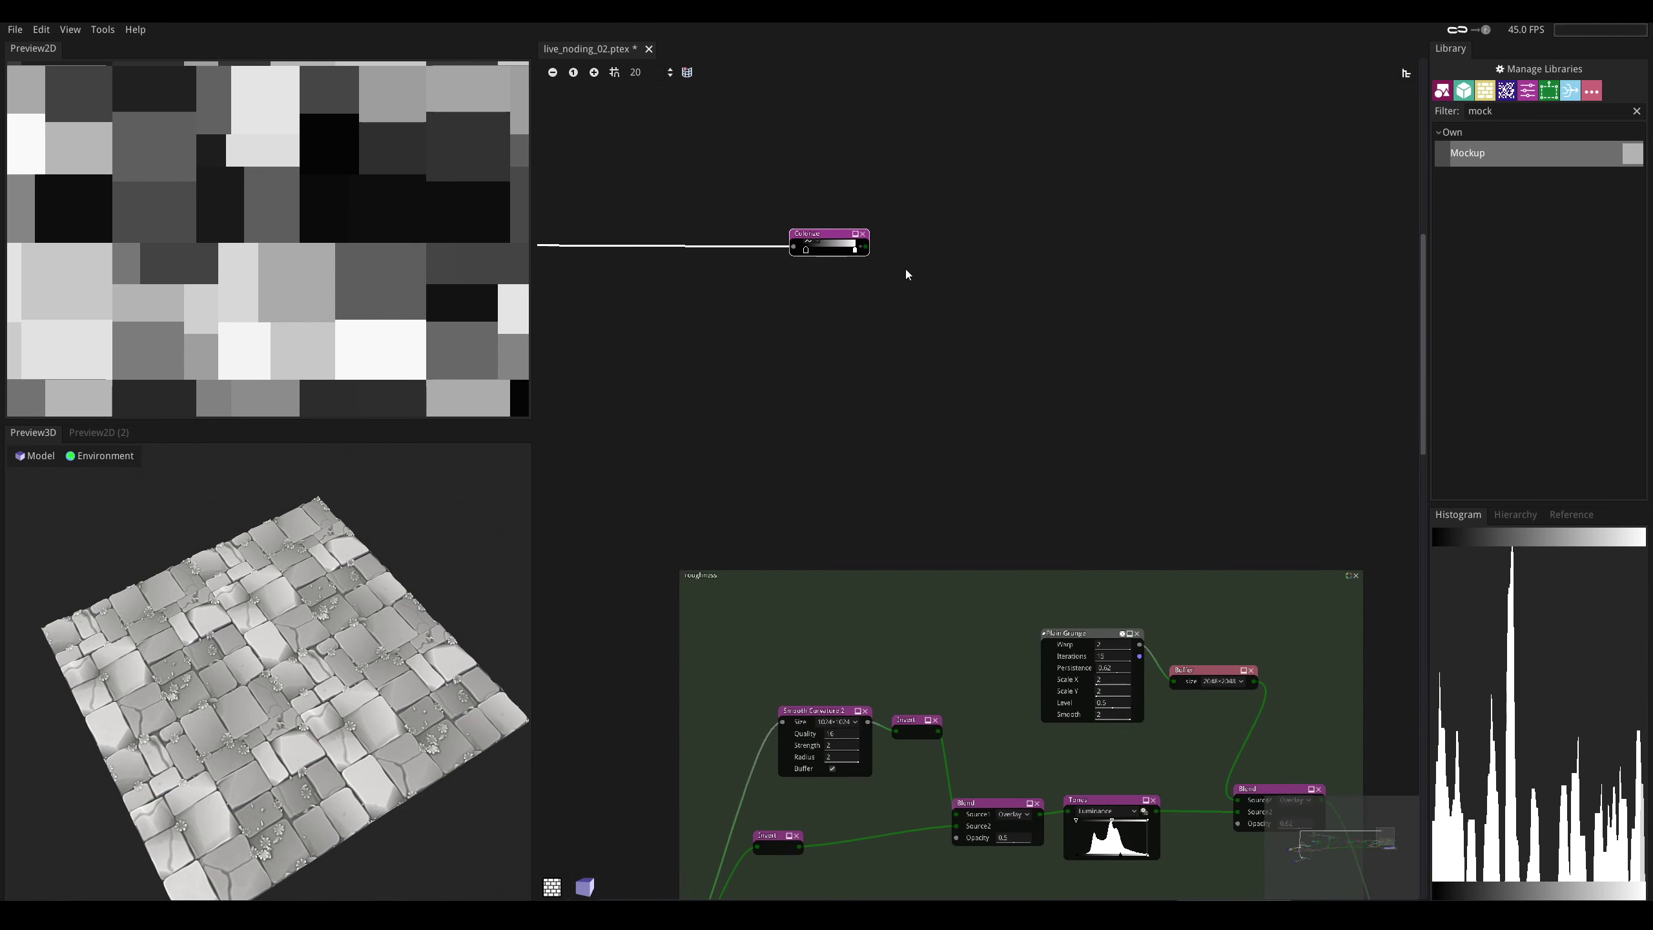
- Recolor the Colorize gradient's black start stop to a medium orange-brown
double_click(805, 248)
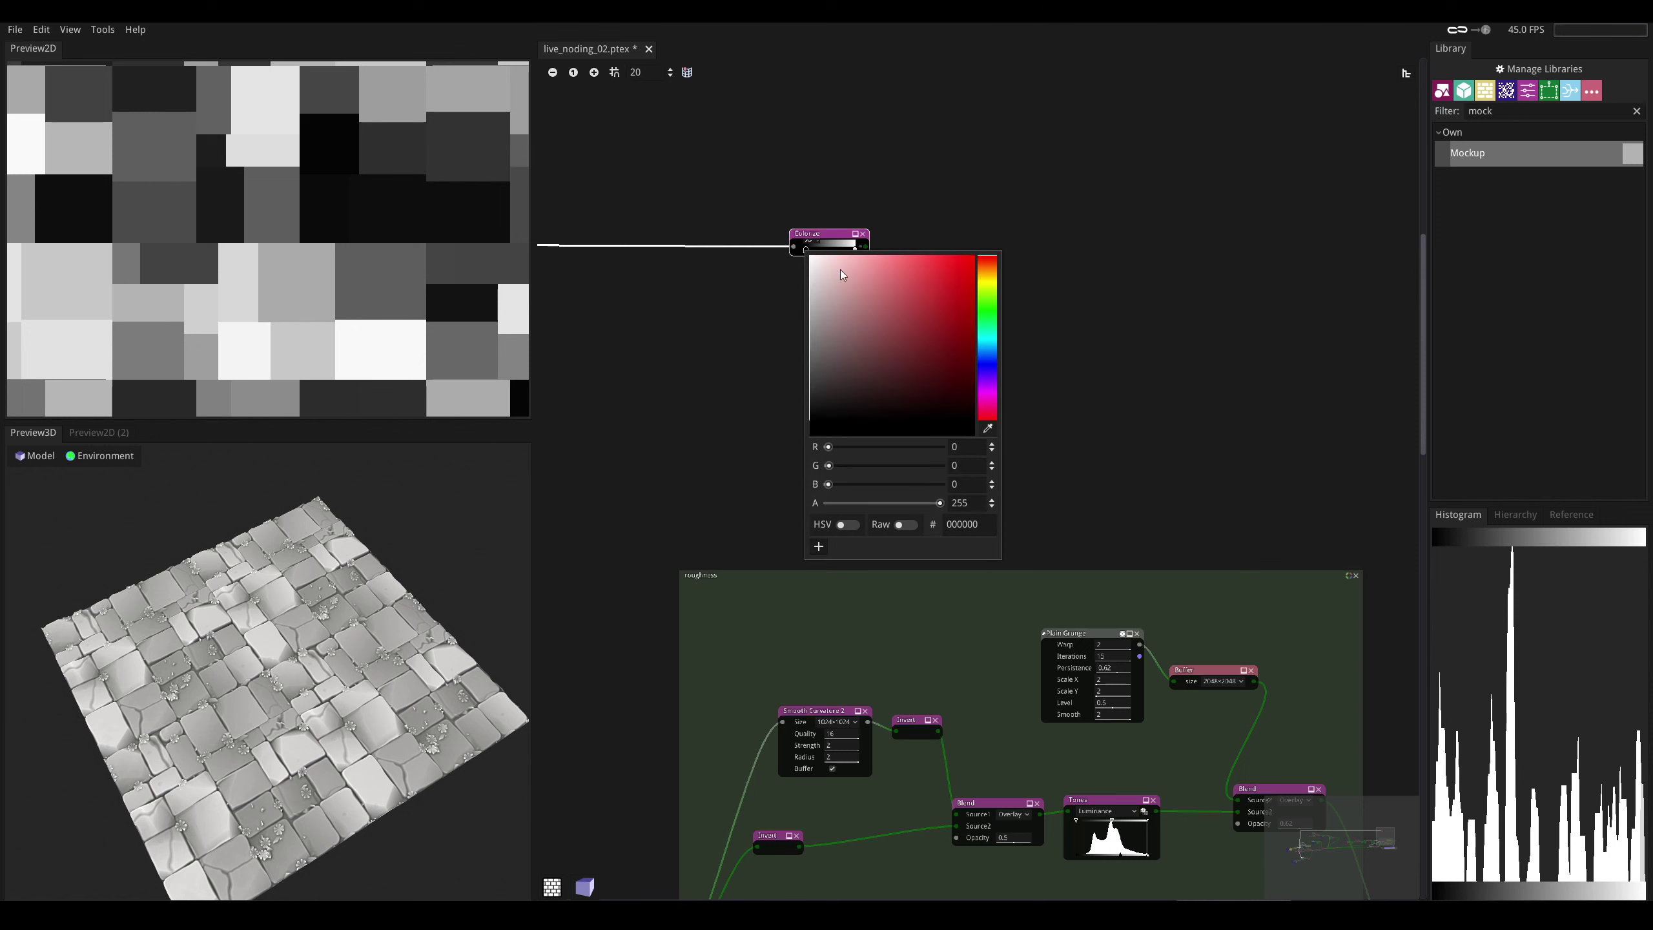
left_click(987, 269)
left_click(920, 300)
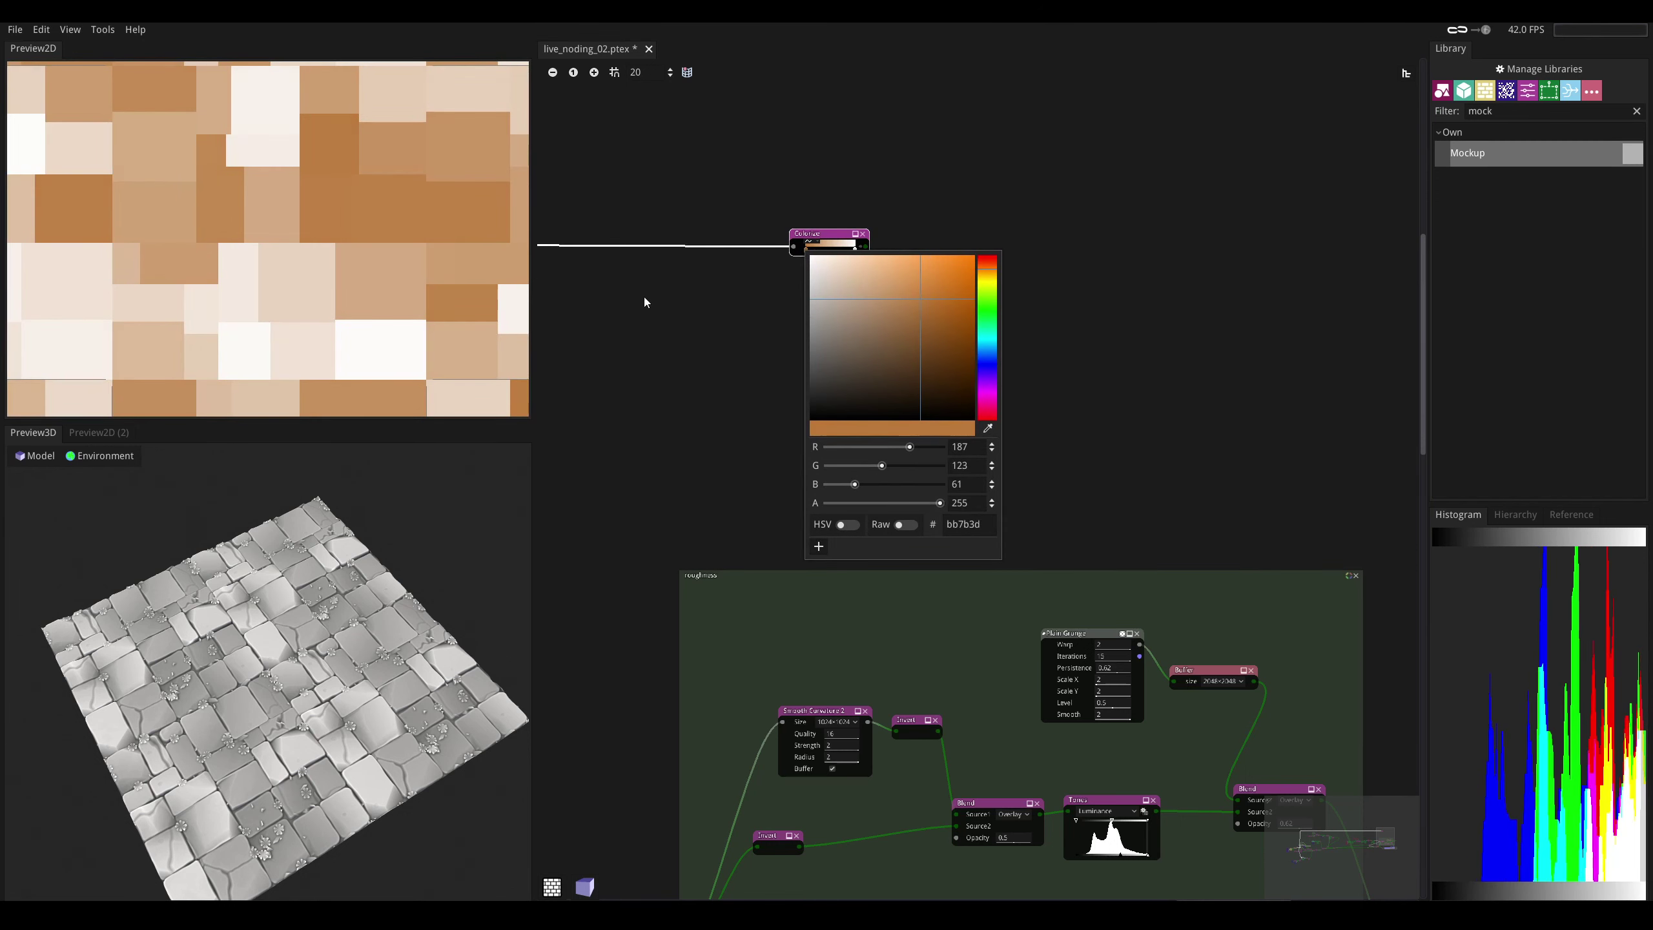
middle_click_drag(676, 298, 655, 408)
scroll(736, 373, "up", 2)
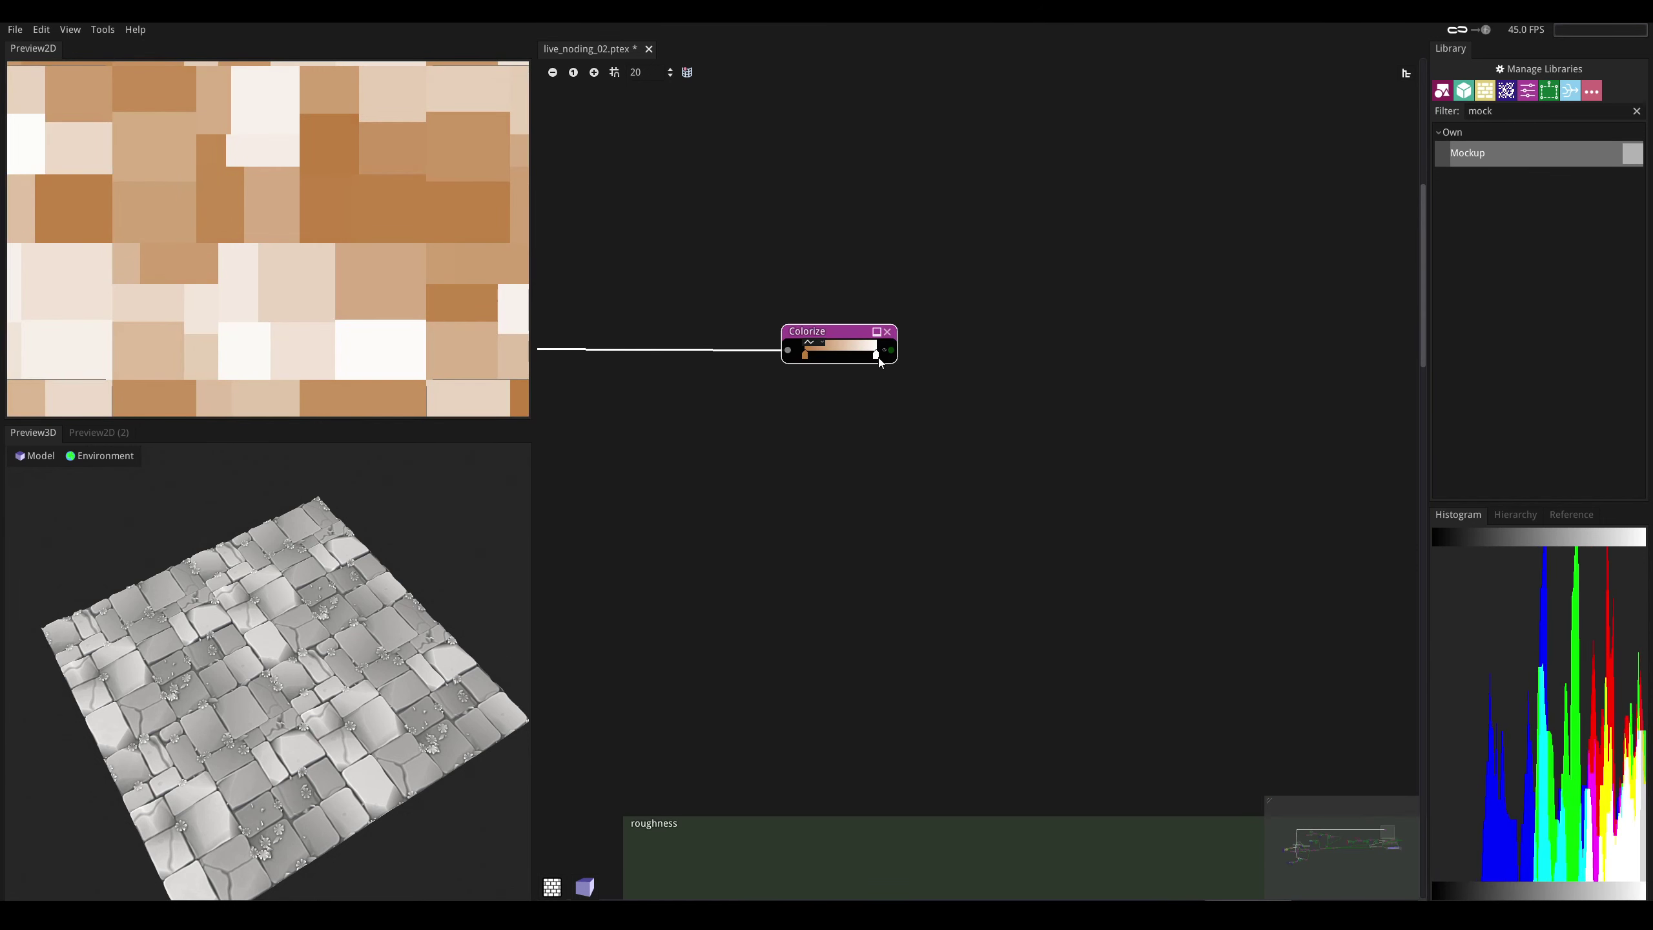
double_click(806, 354)
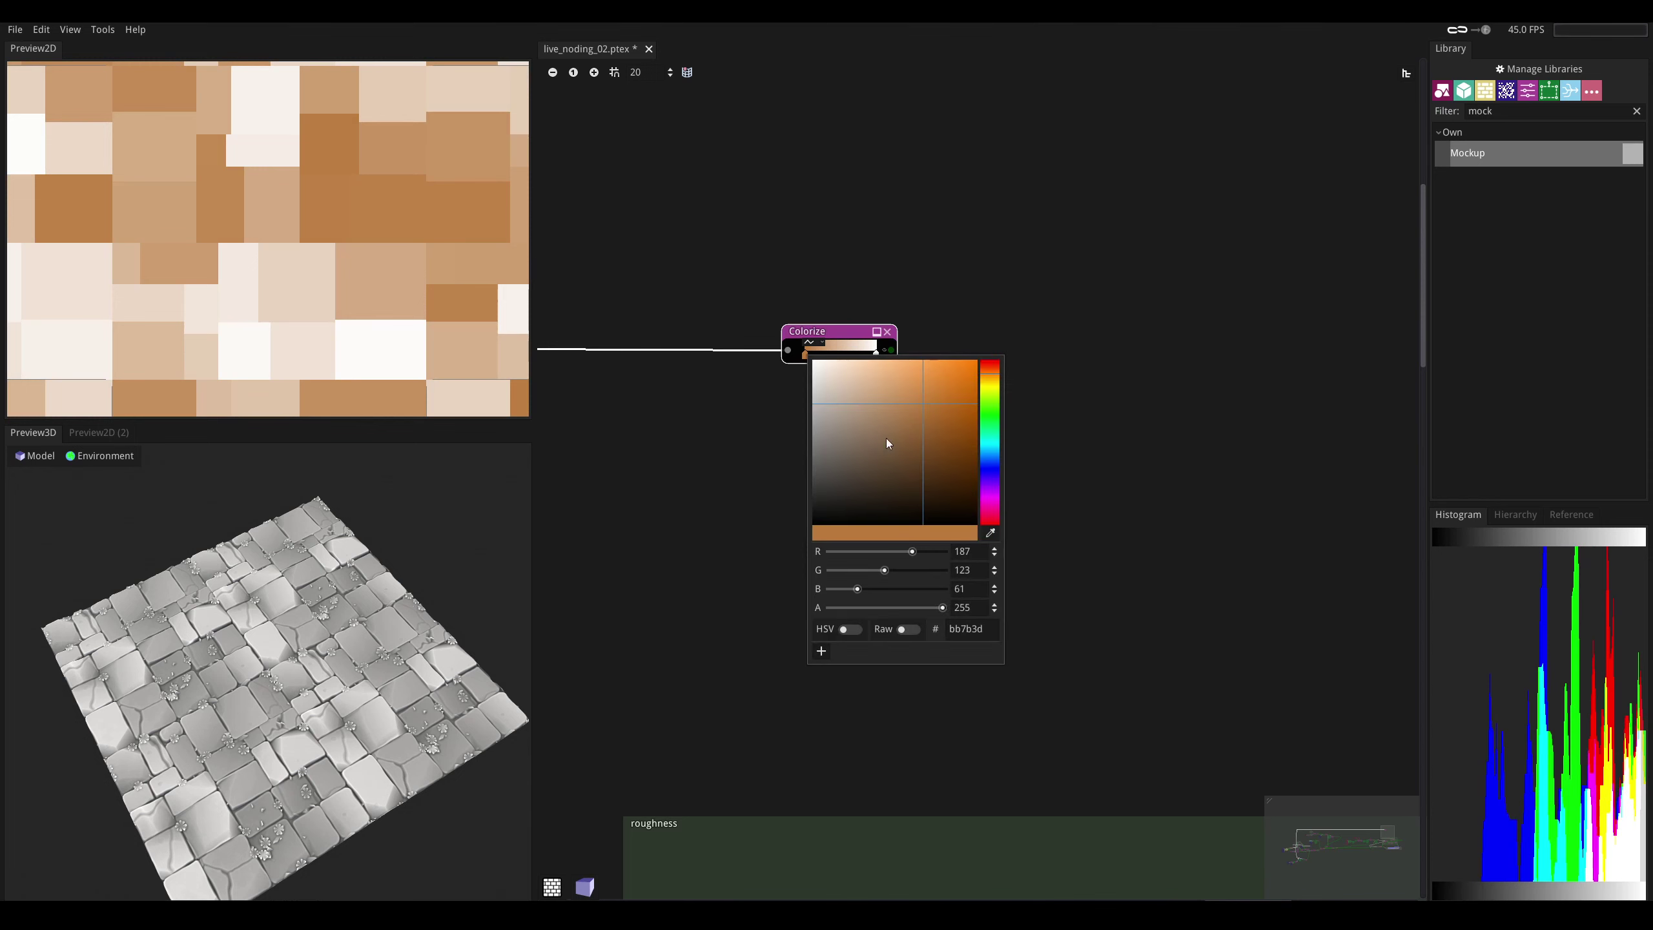
left_click(928, 419)
left_click(844, 342)
- Set the Colorize gradient's white end stop to dark brown 775121 and move the node slightly closer to the roughness group
double_click(875, 354)
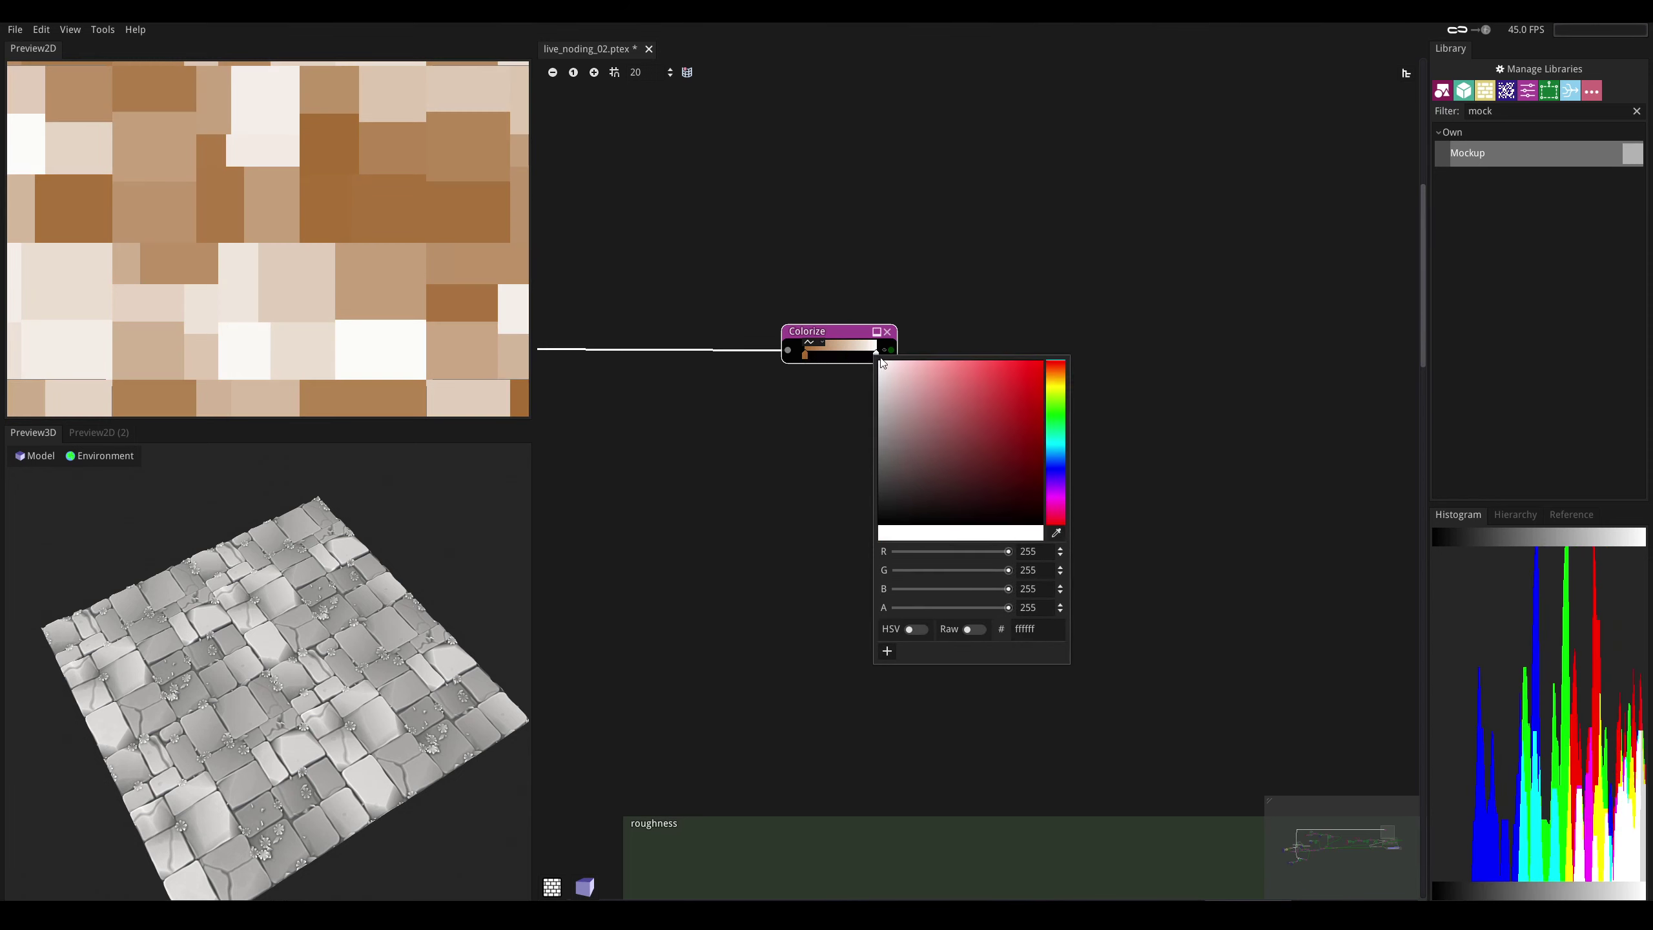
left_click_drag(1055, 392, 1055, 378)
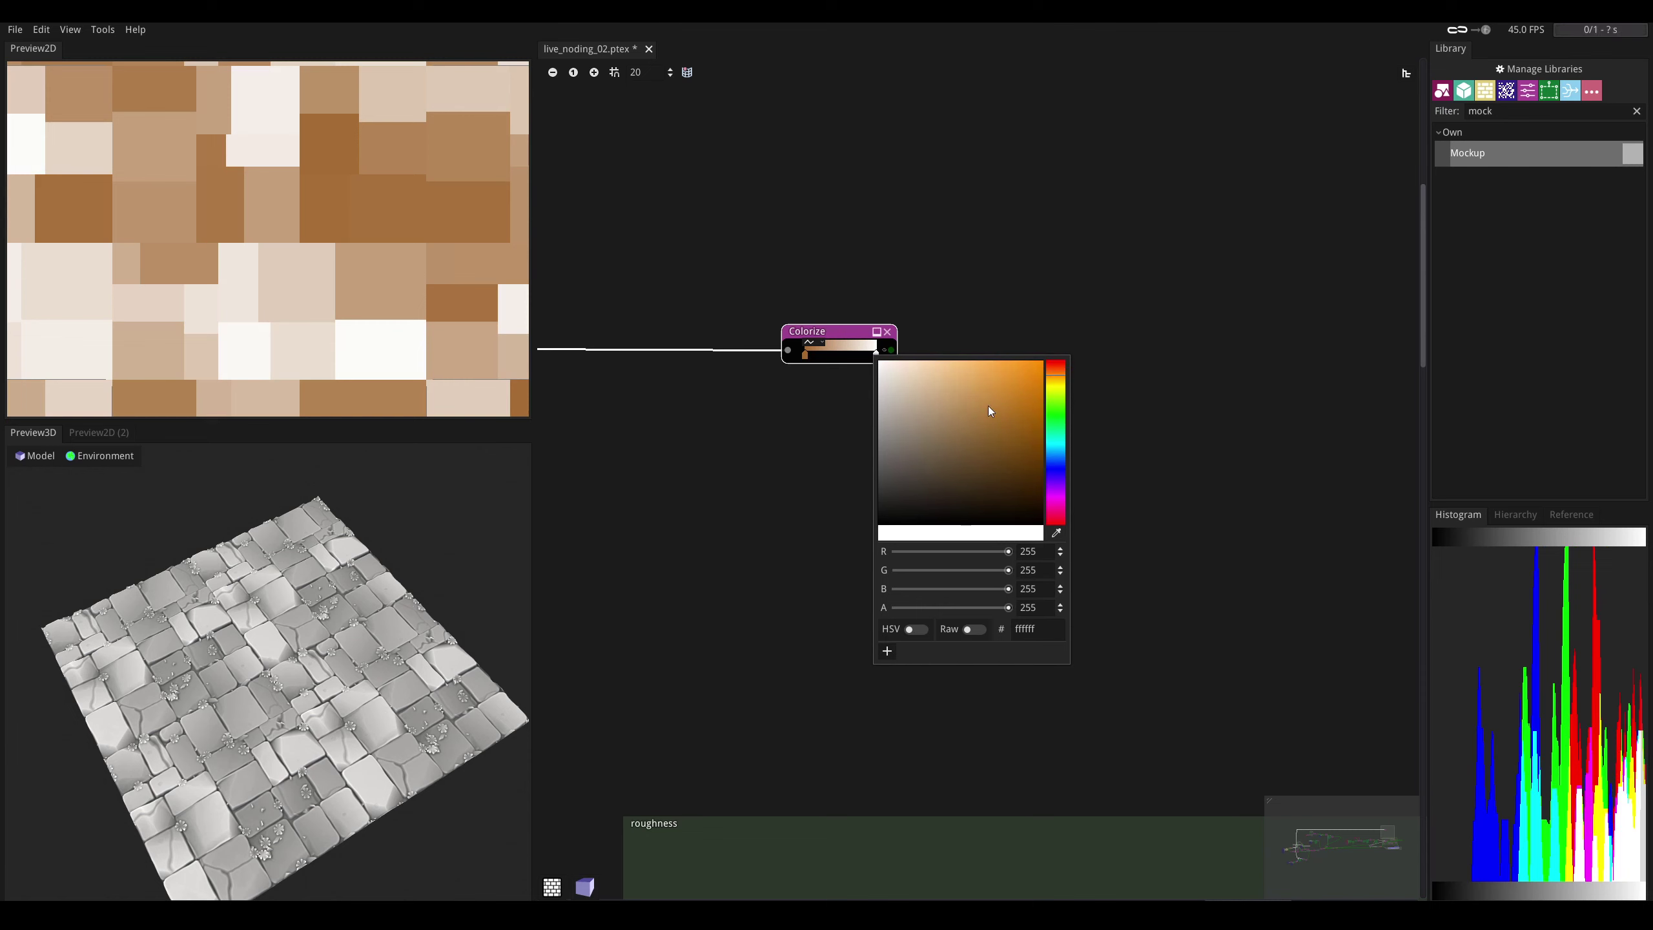
left_click(996, 434)
left_click(997, 448)
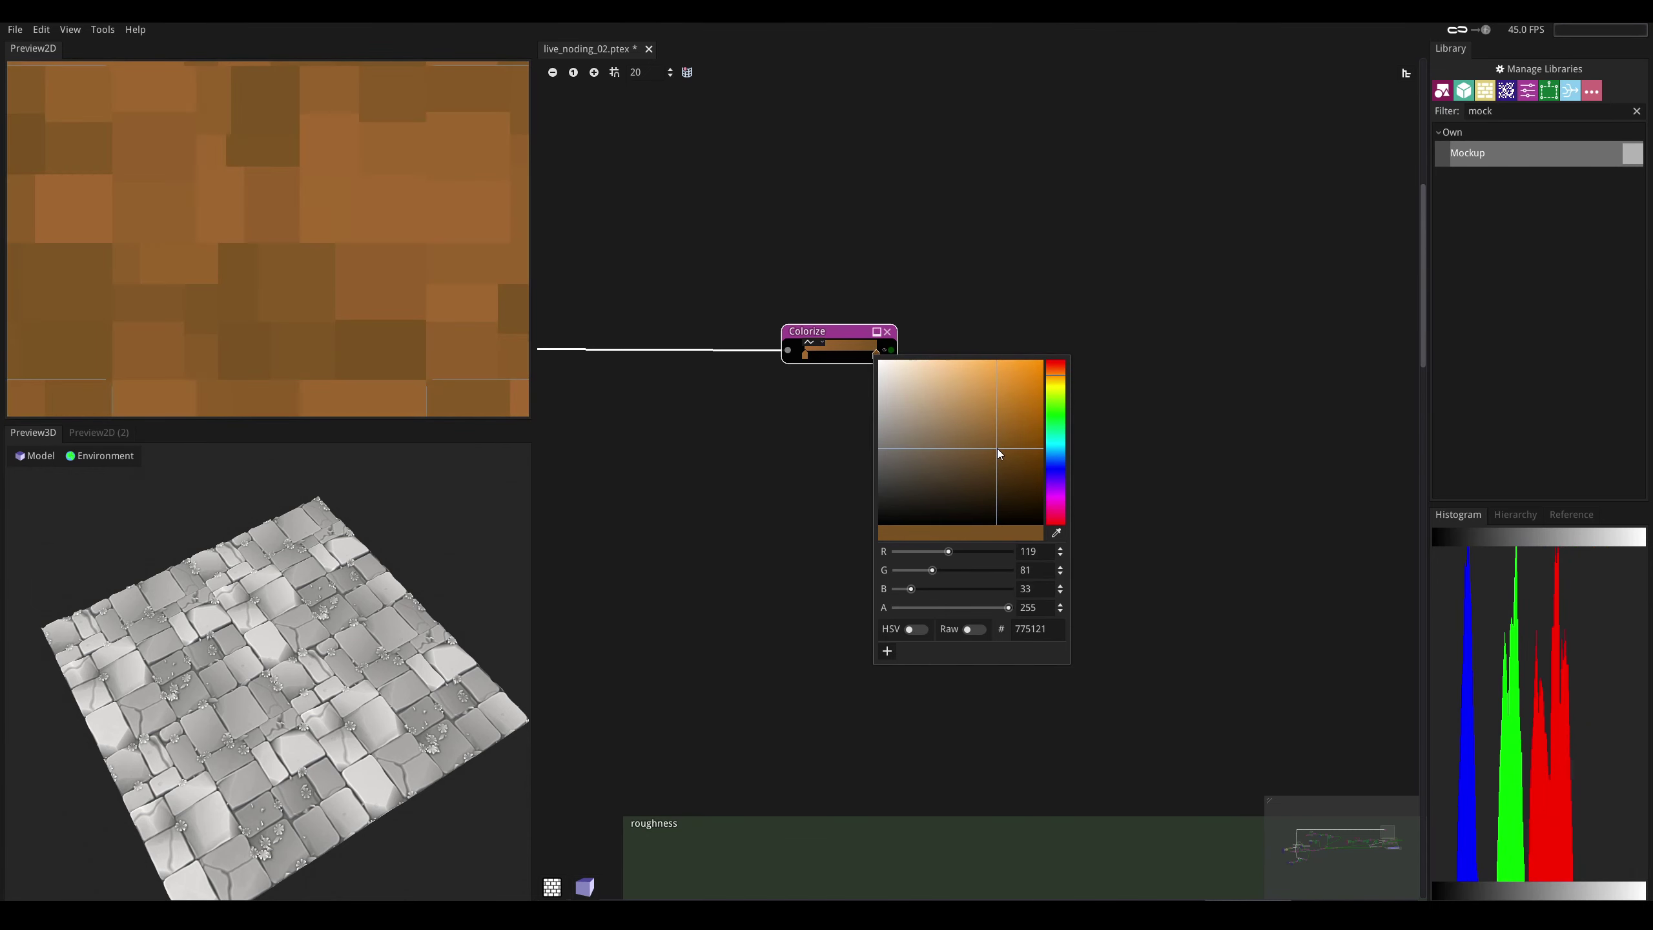
left_click_drag(822, 341, 834, 423)
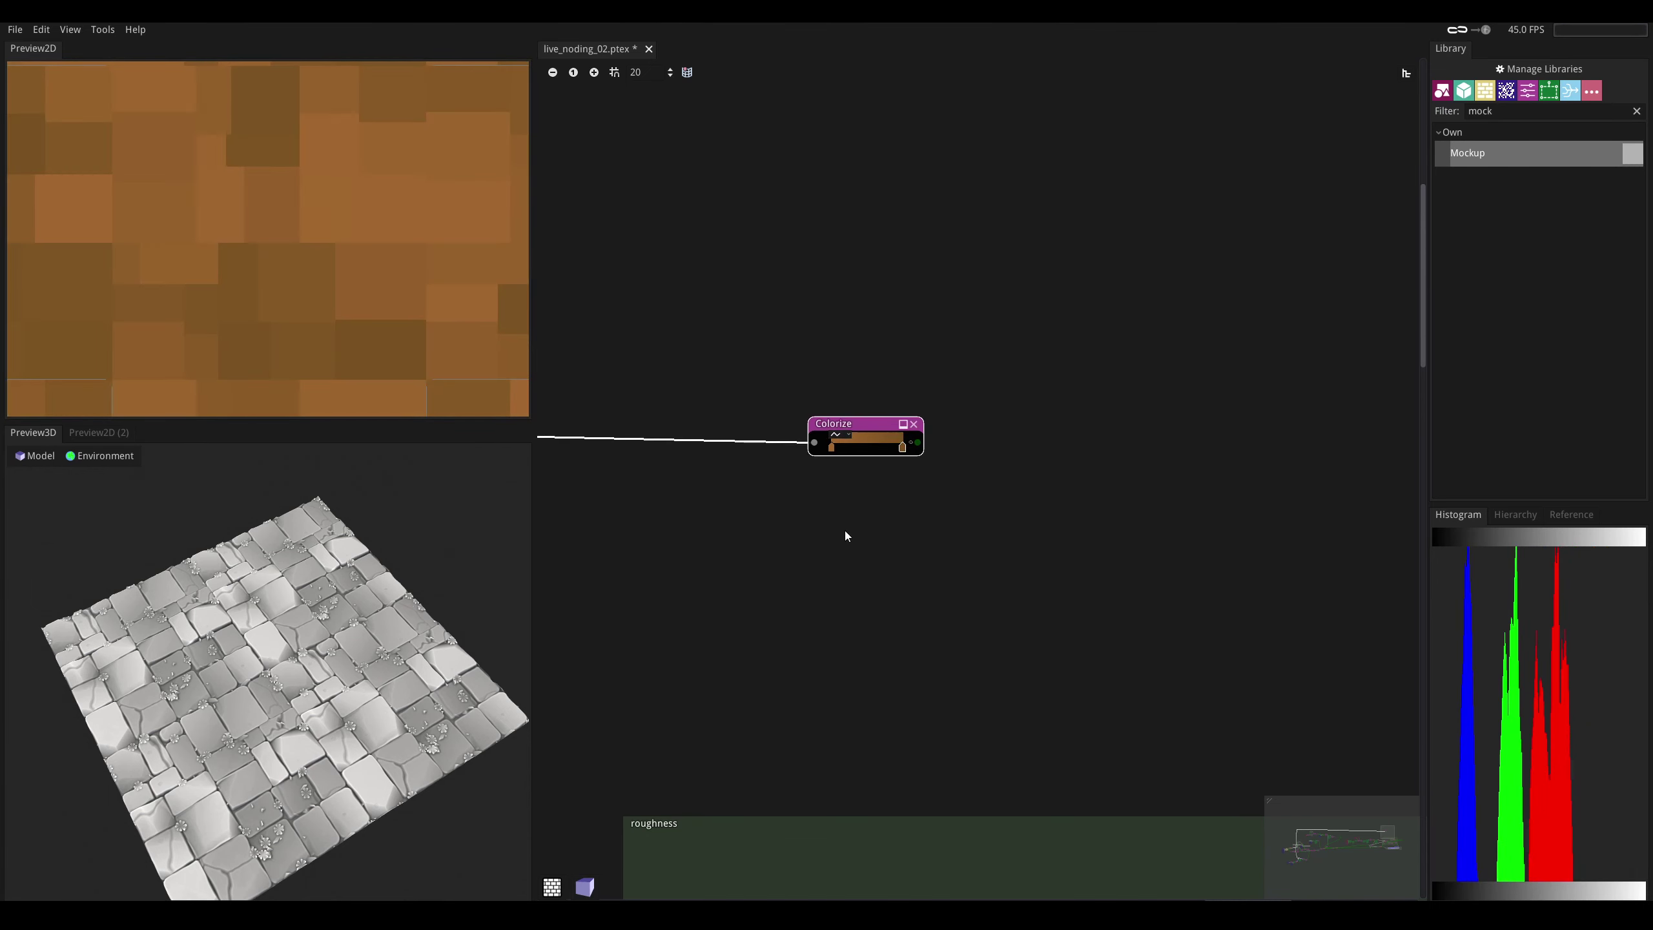
- Disconnect the Mockup node's color output from the Material's Albedo input
scroll(844, 530, "down", 3)
middle_click_drag(851, 549, 775, 406)
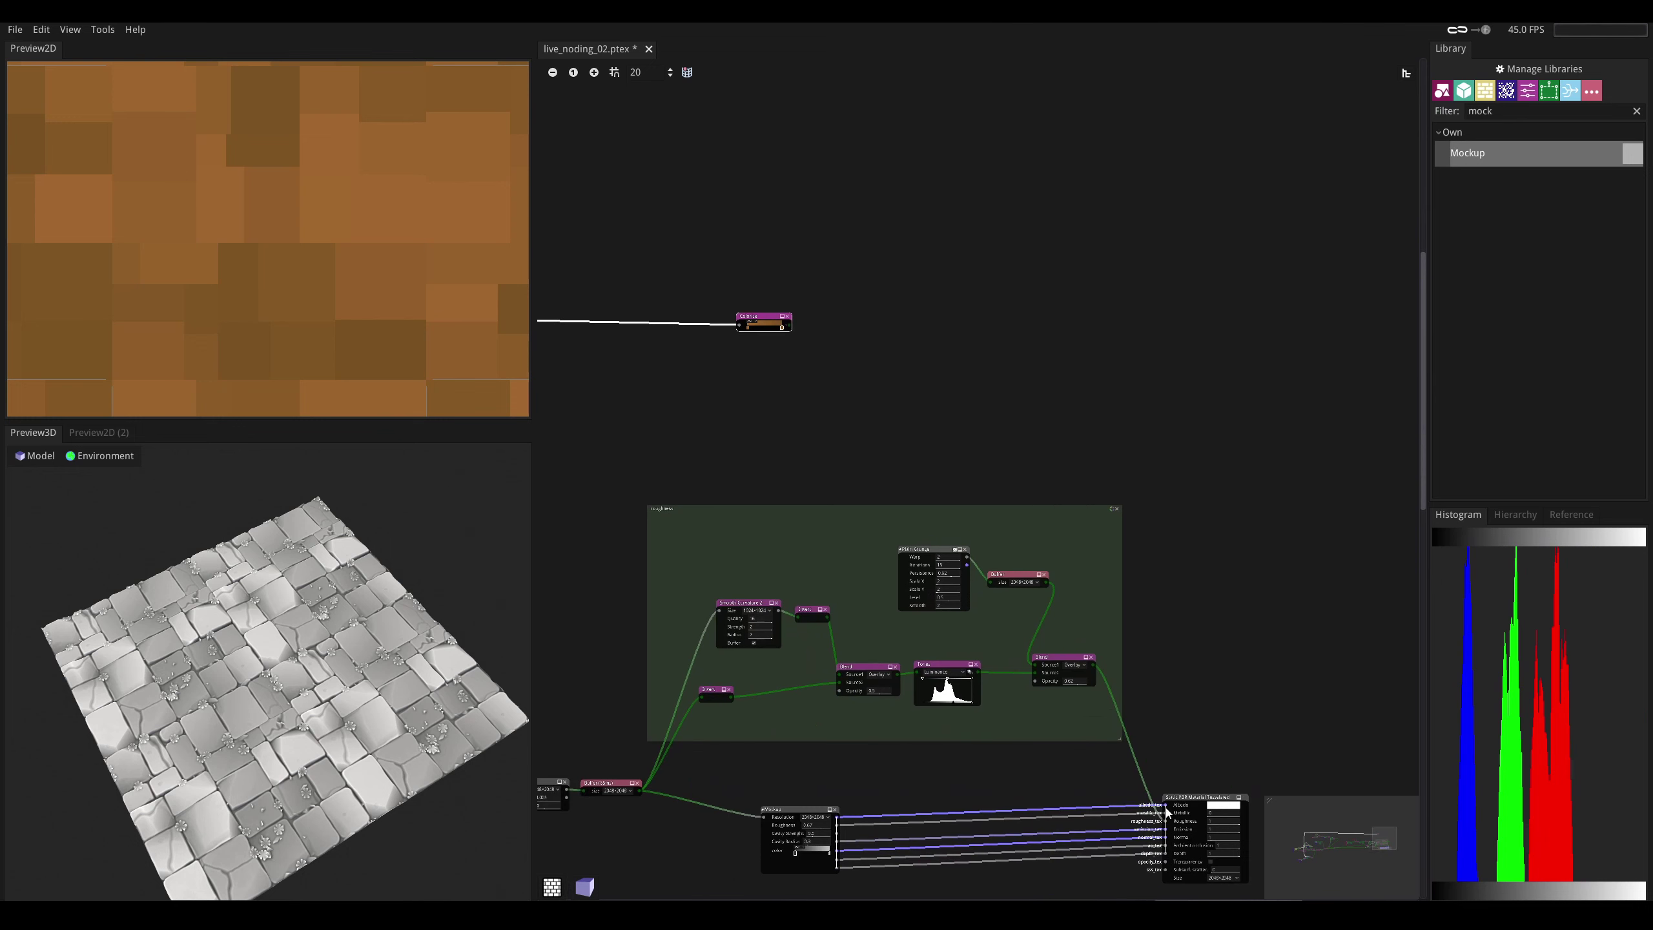
left_click_drag(1165, 805, 1059, 793)
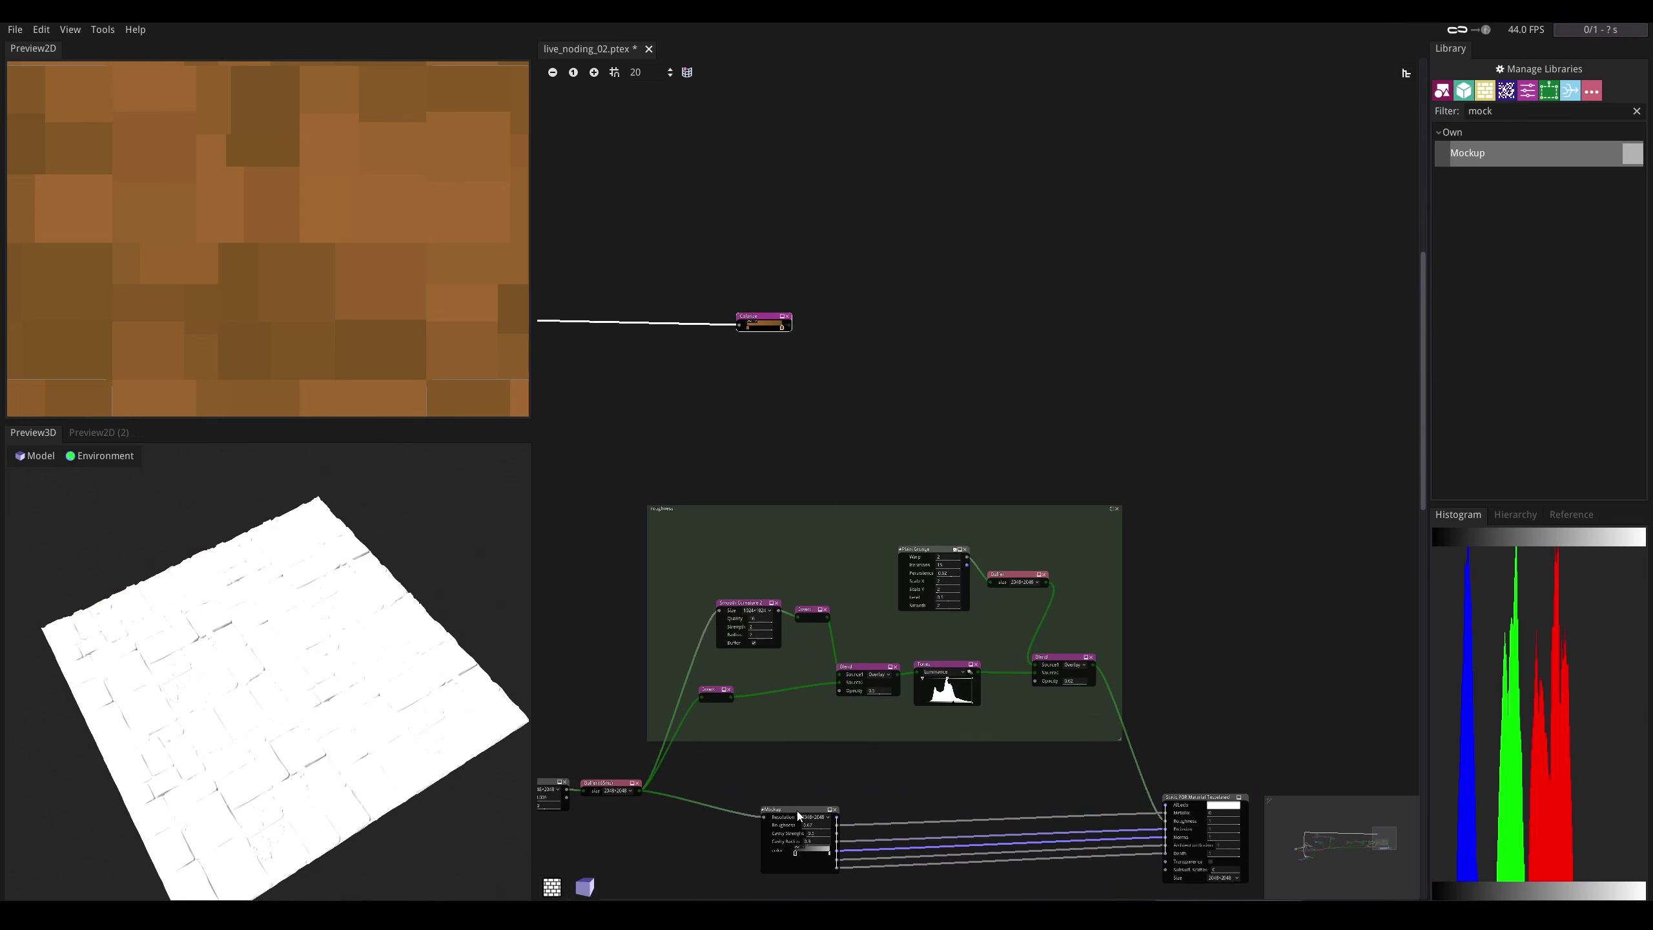
middle_click_drag(801, 802, 844, 585)
scroll(769, 653, "up", 2)
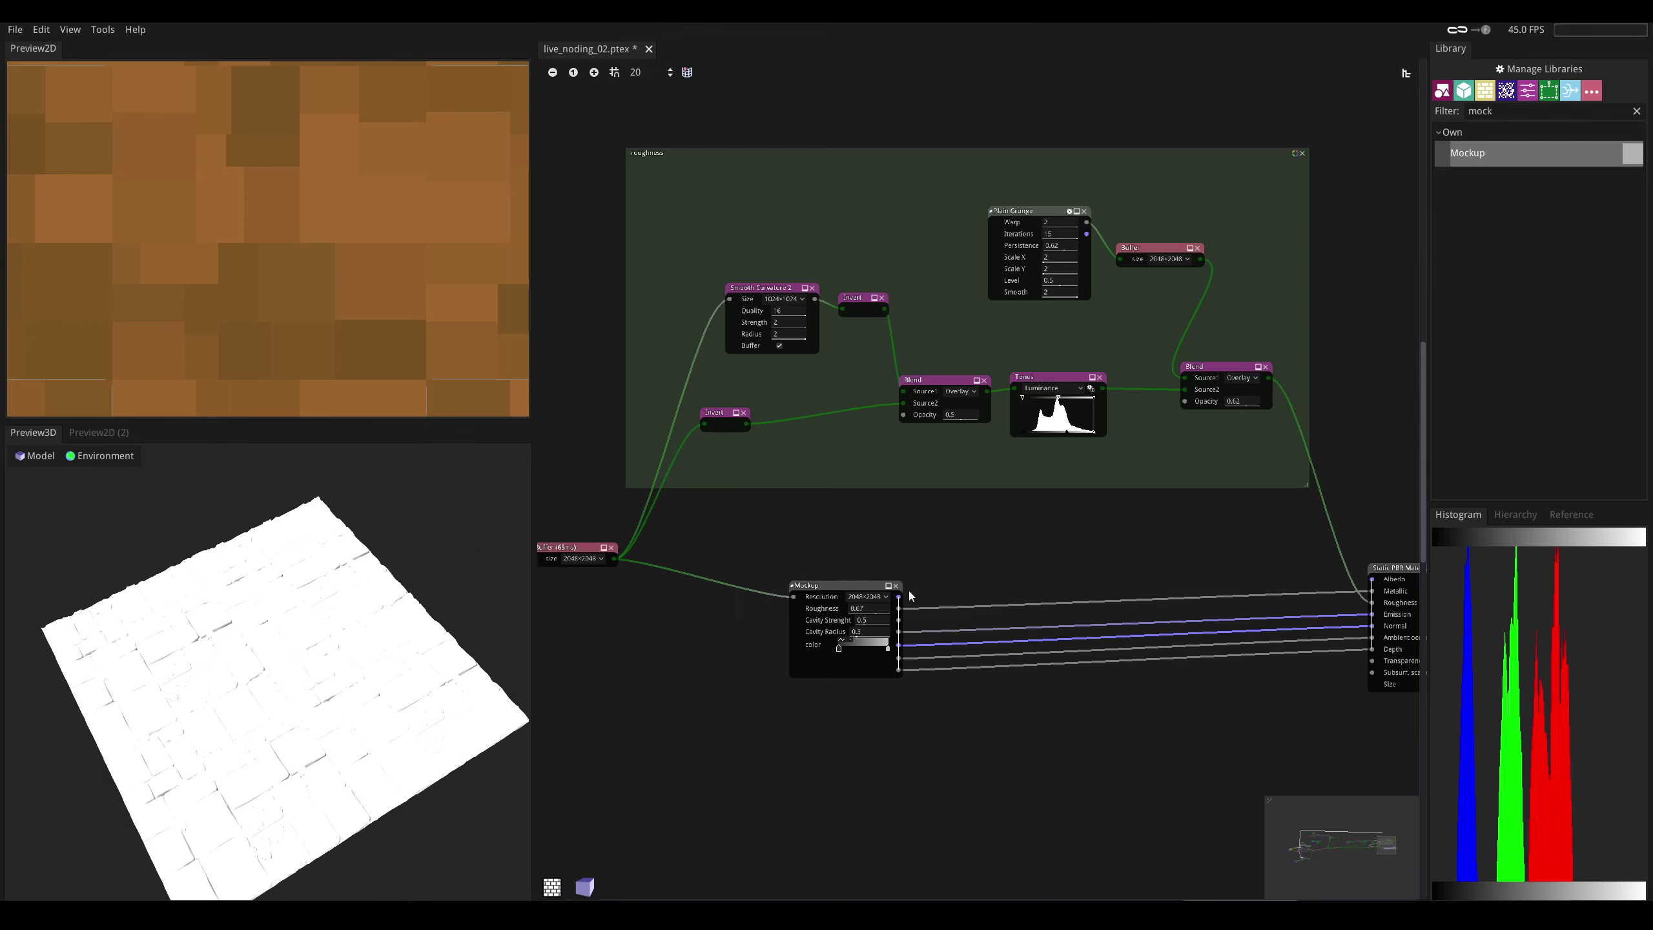
middle_click_drag(909, 591, 860, 627)
middle_click_drag(895, 569, 921, 635)
- Add a Smooth Curvature 2 node below the brown Colorize, above the roughness group
middle_click_drag(836, 482, 965, 794)
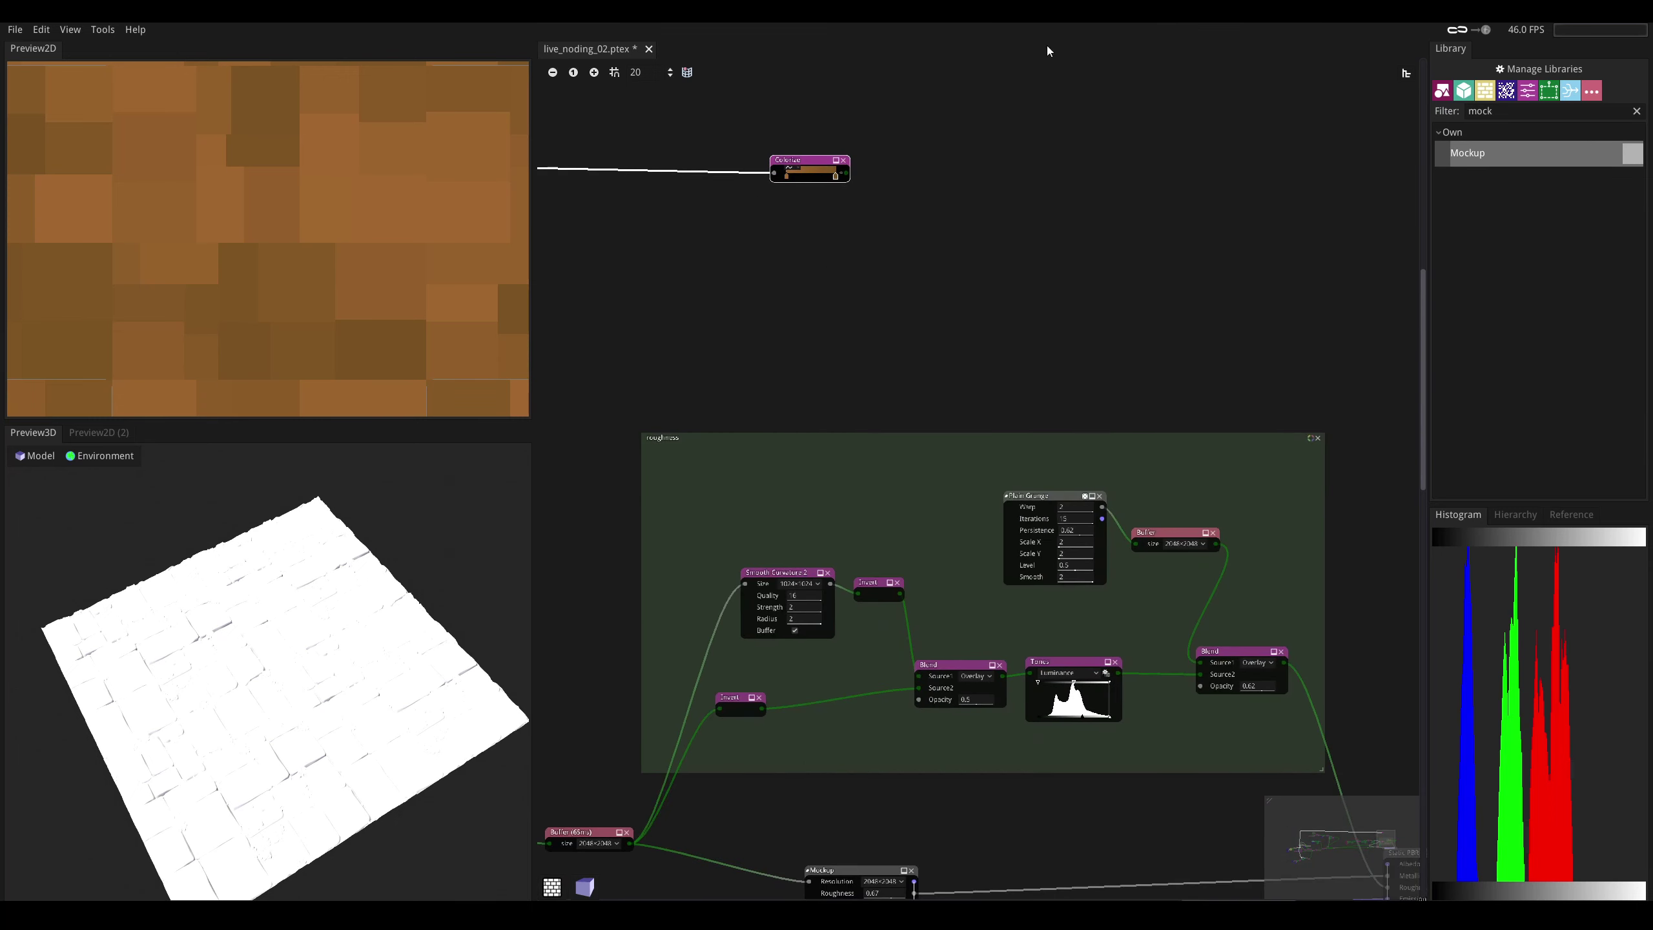
middle_click_drag(896, 265, 988, 267)
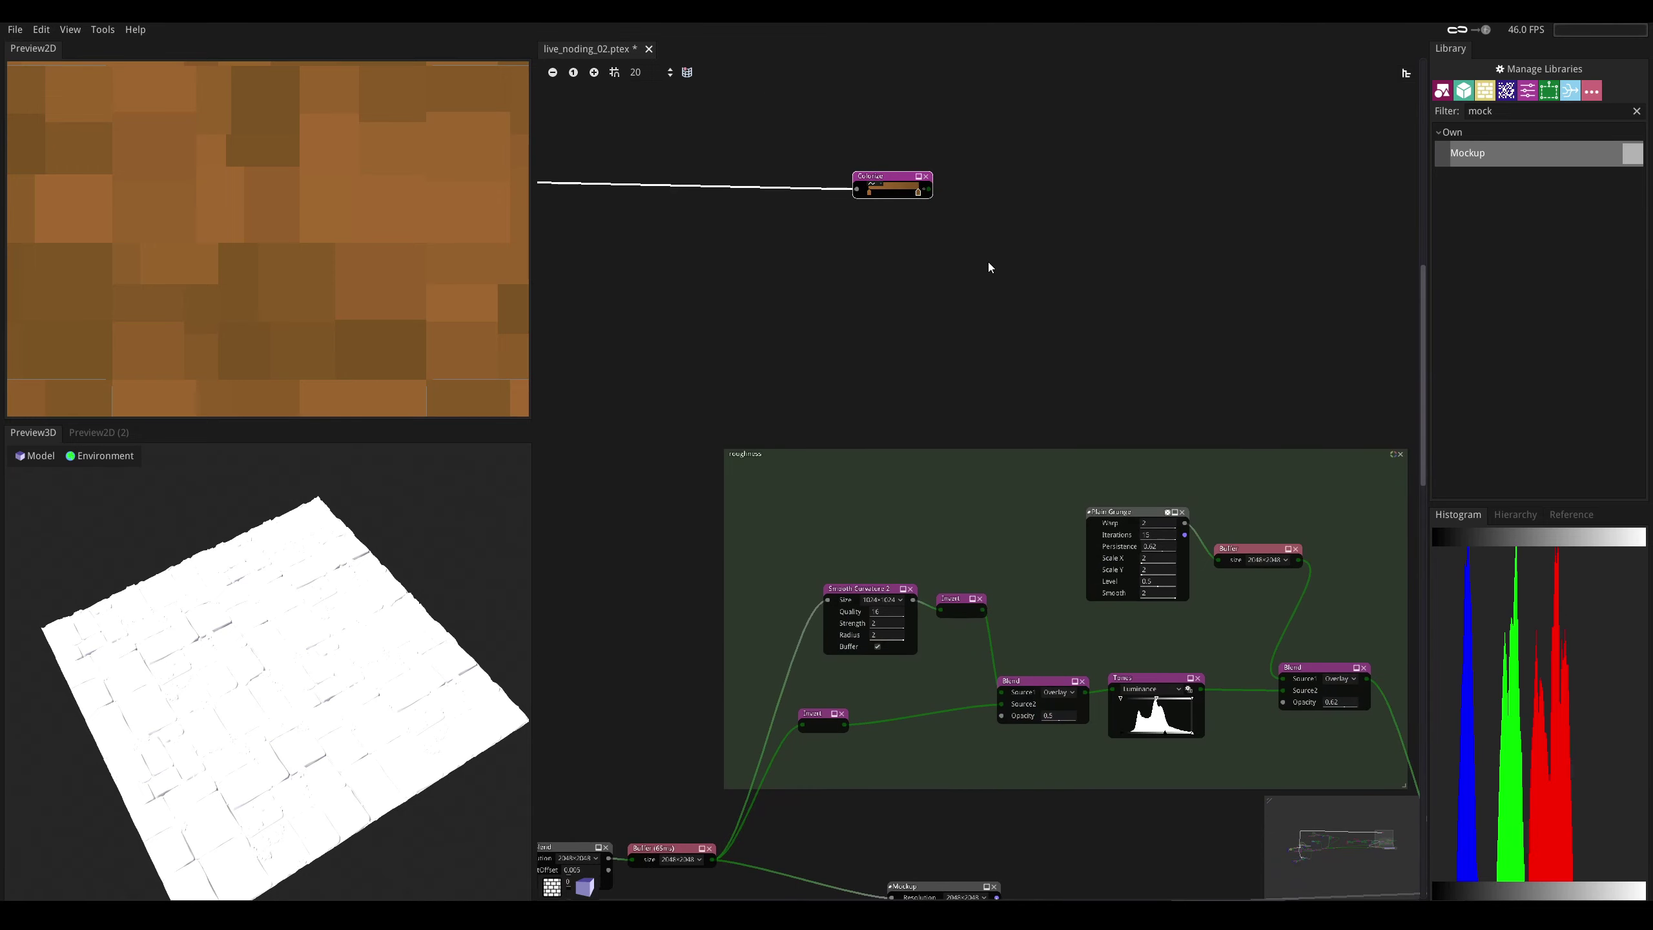
right_click(989, 266)
type("smo")
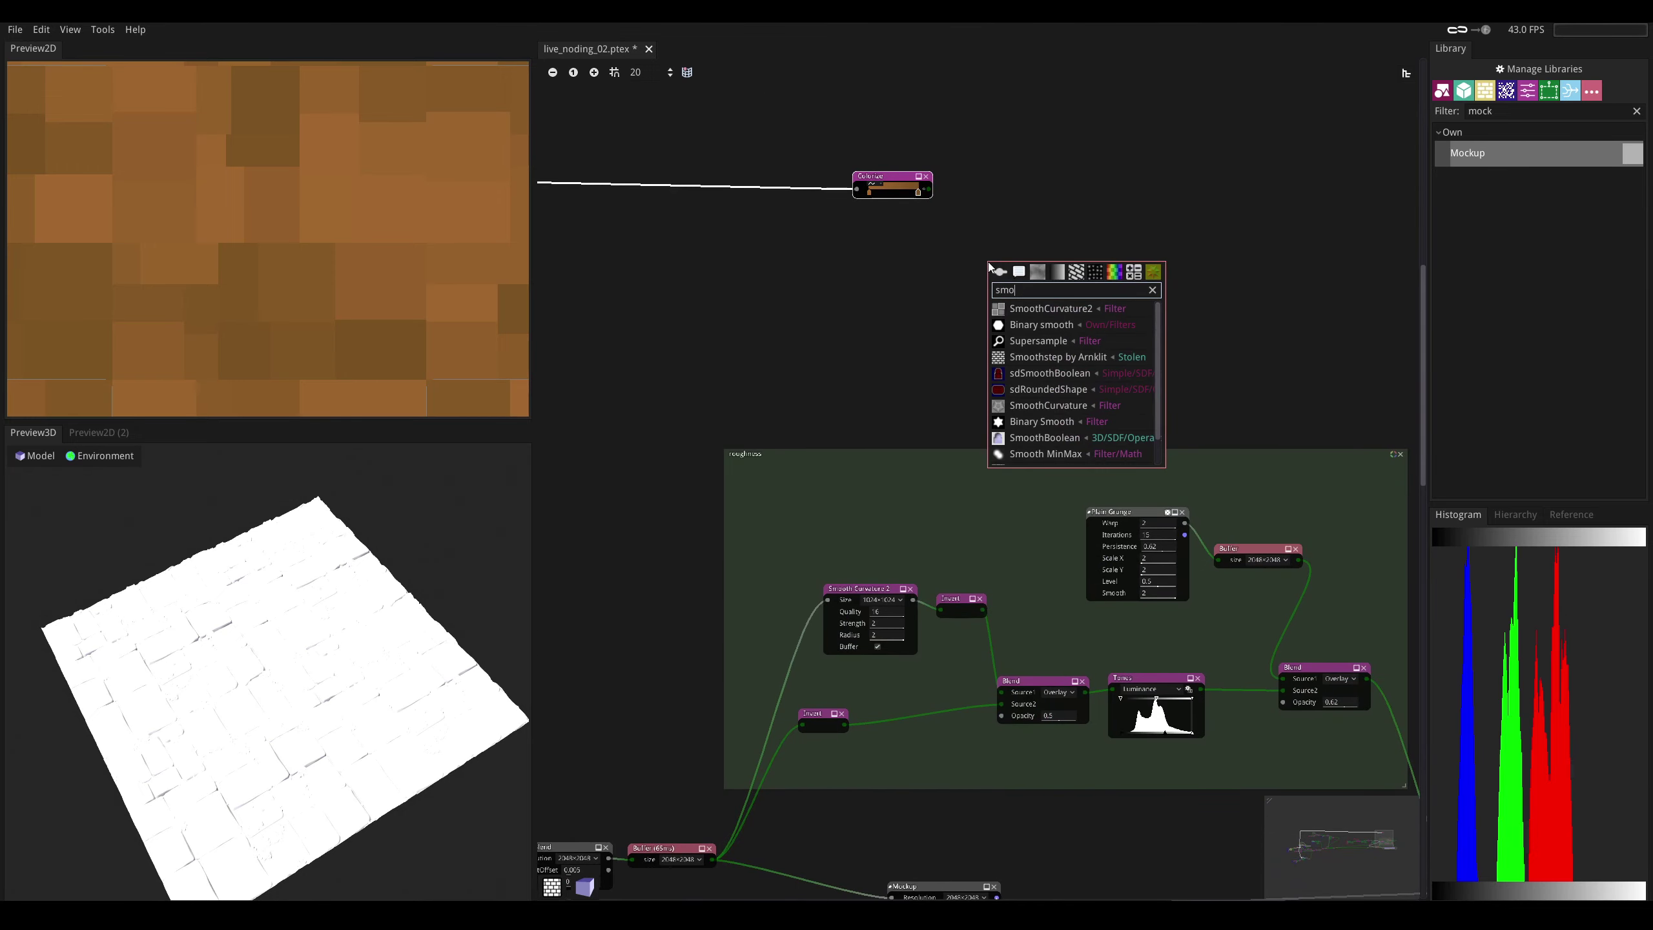
type("o")
key("Return")
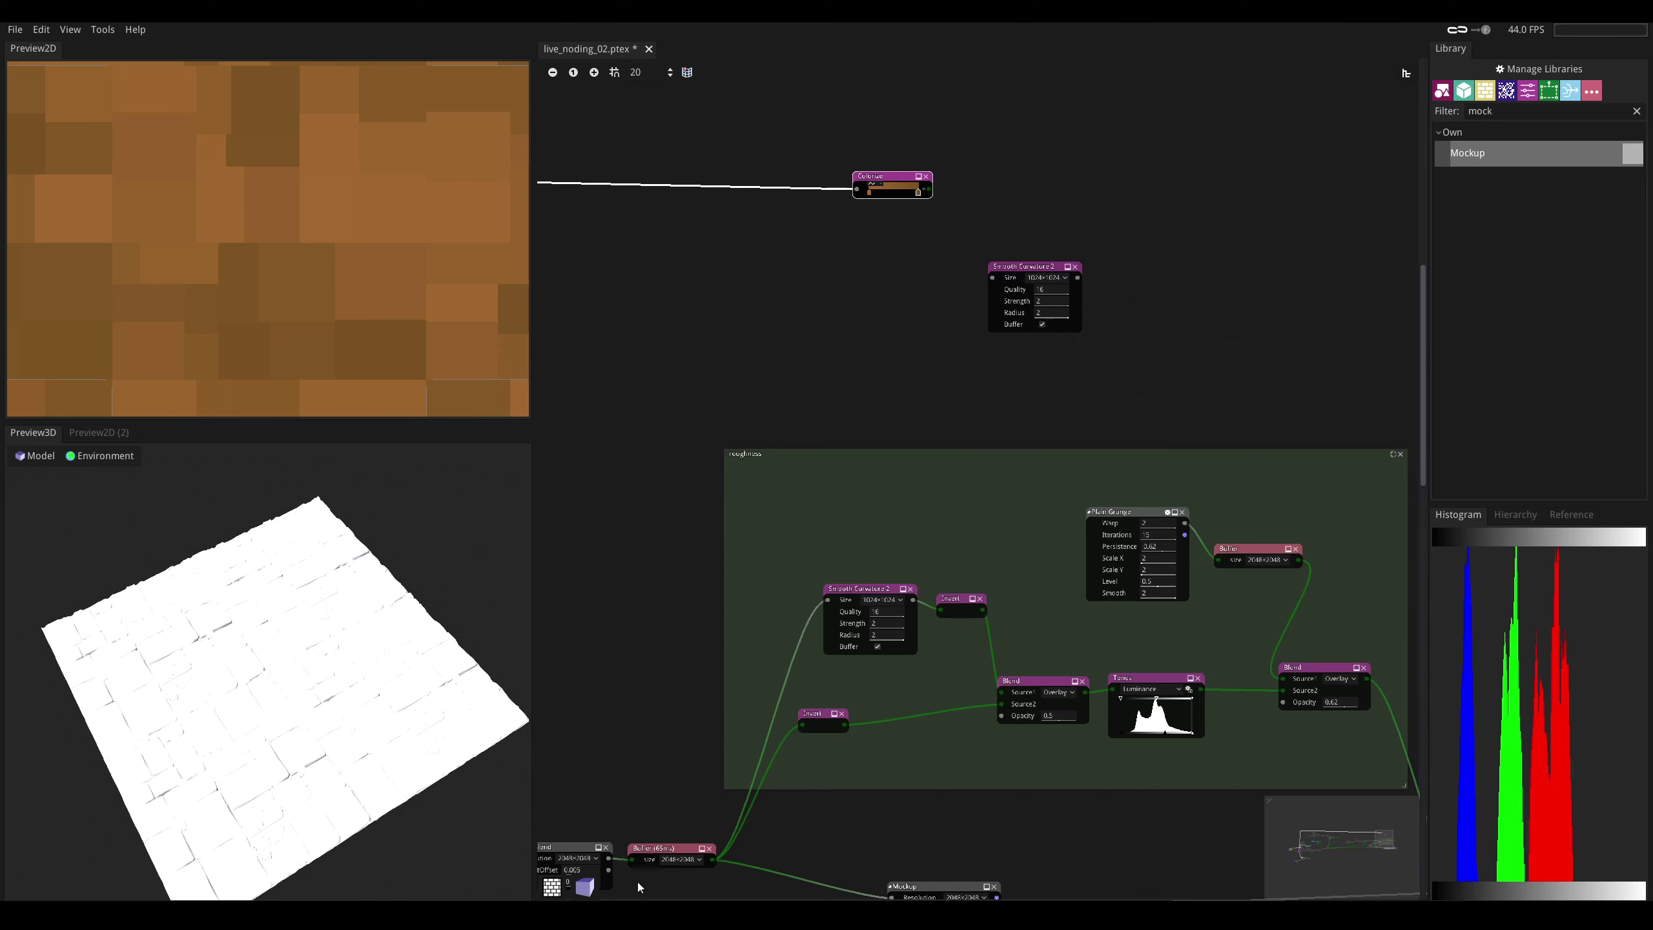
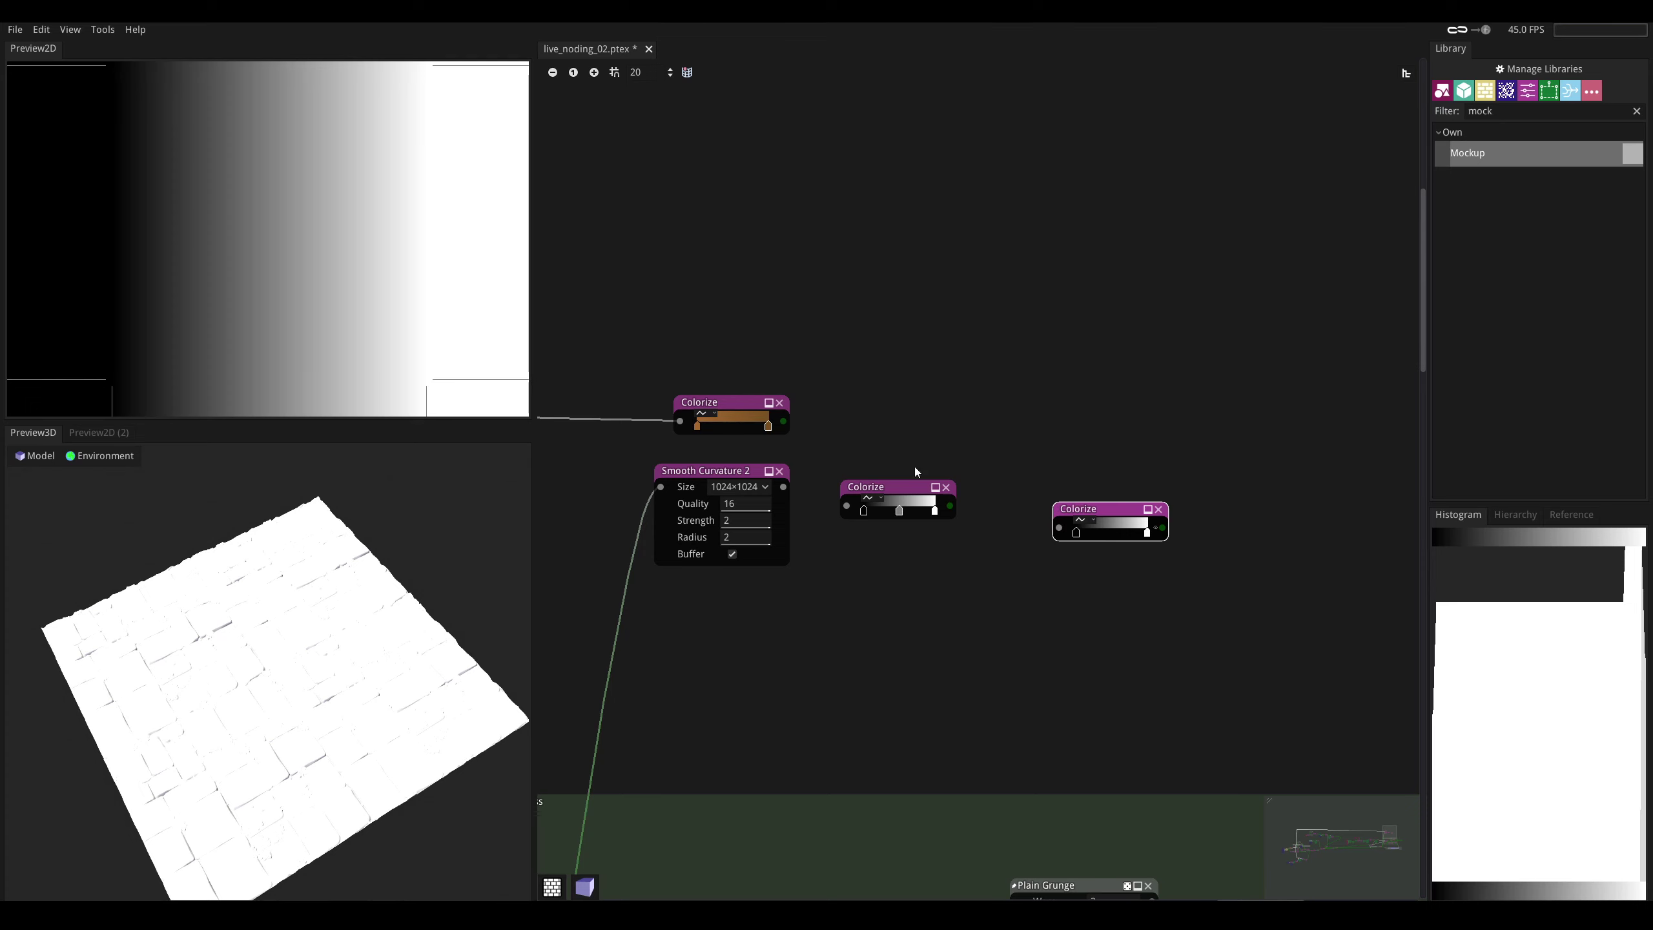
- Delete the extra two-stop Colorize, connect Smooth Curvature 2 to the remaining three-stop Colorize, and preview that Colorize
key("Delete")
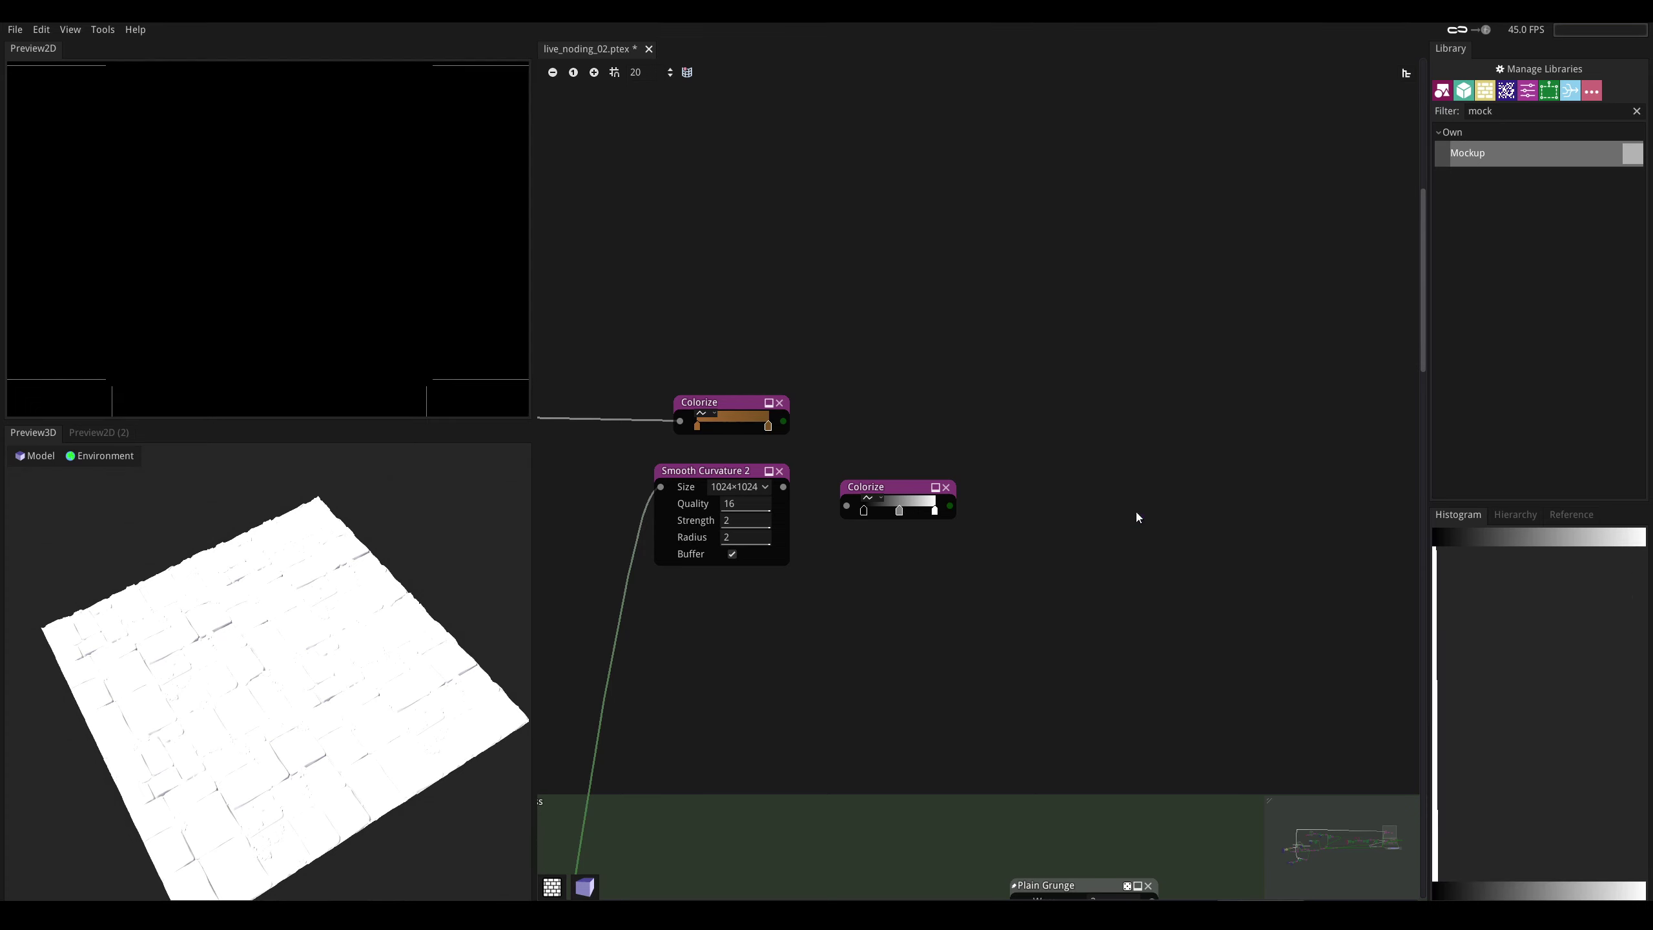
left_click_drag(805, 536, 865, 554)
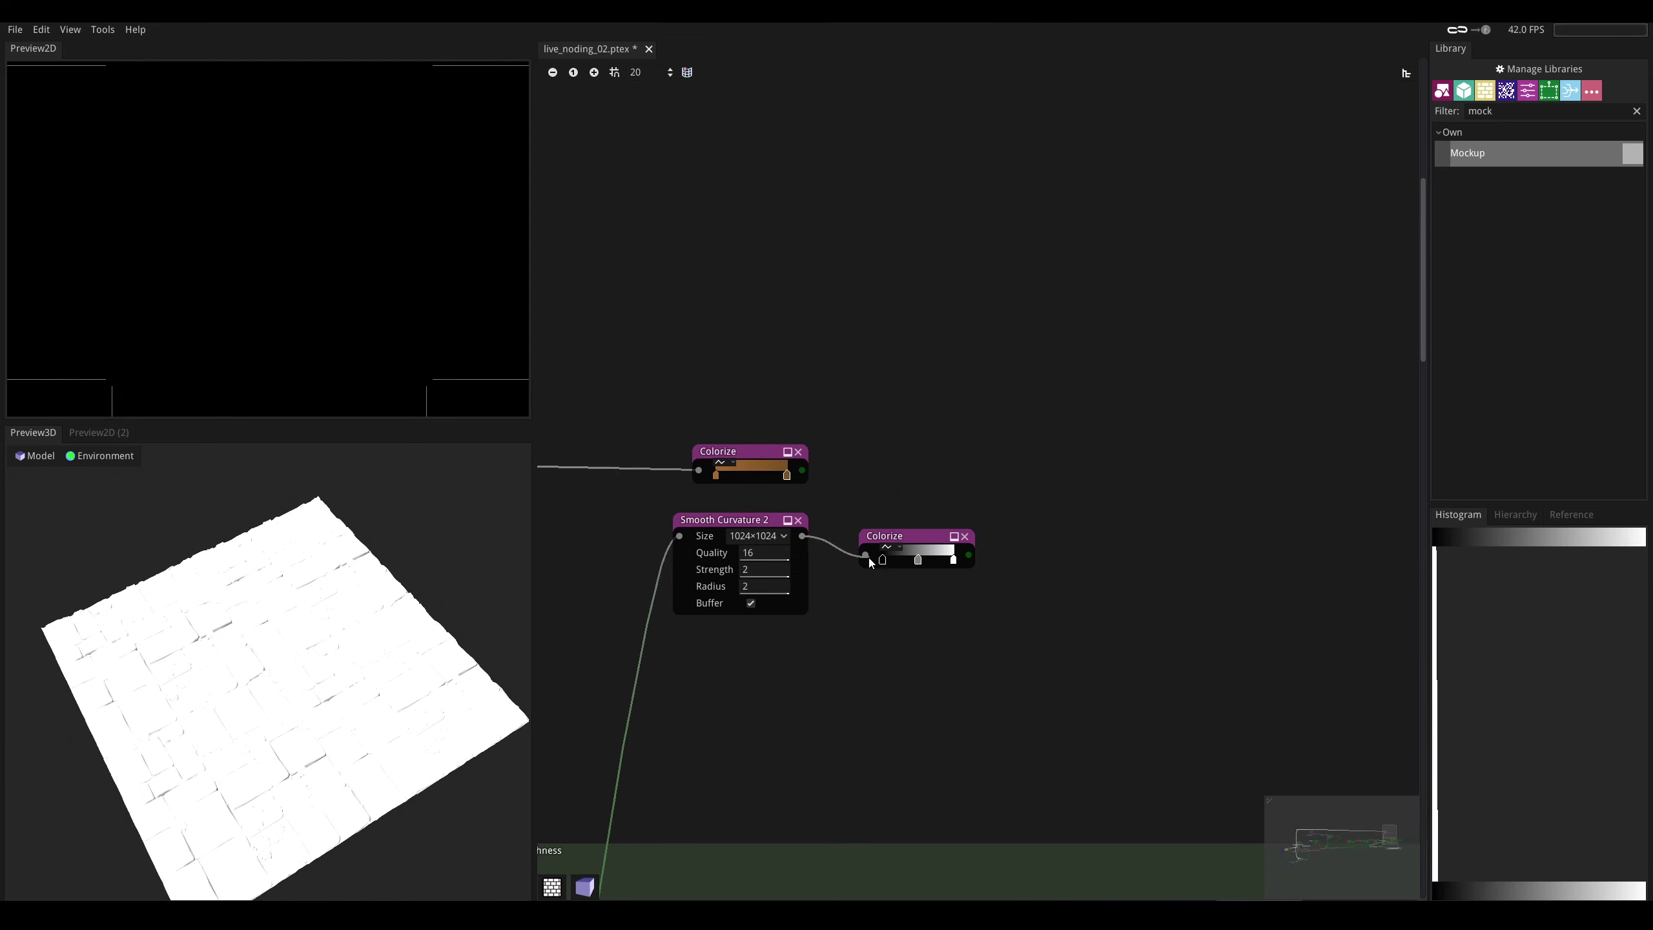
left_click(920, 560)
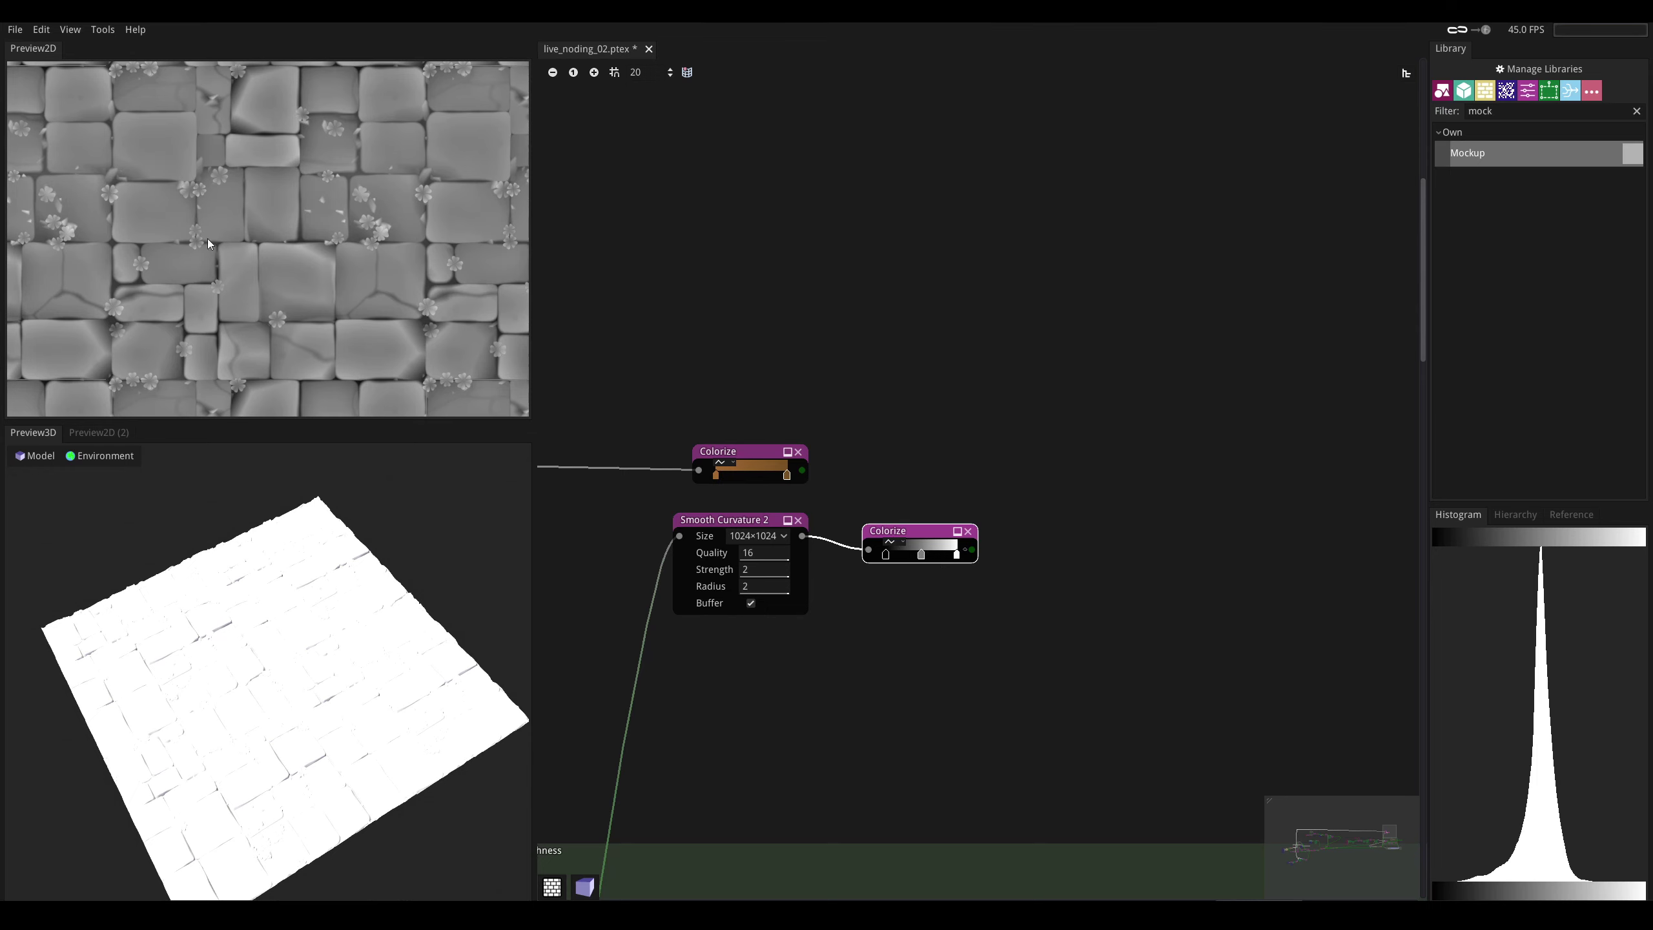
- Add a Blend node with the curvature Colorize as Source1 and the brown Colorize as Source2
middle_click_drag(764, 439, 733, 461)
left_click_drag(734, 461, 903, 445)
left_click_drag(930, 575, 1022, 493)
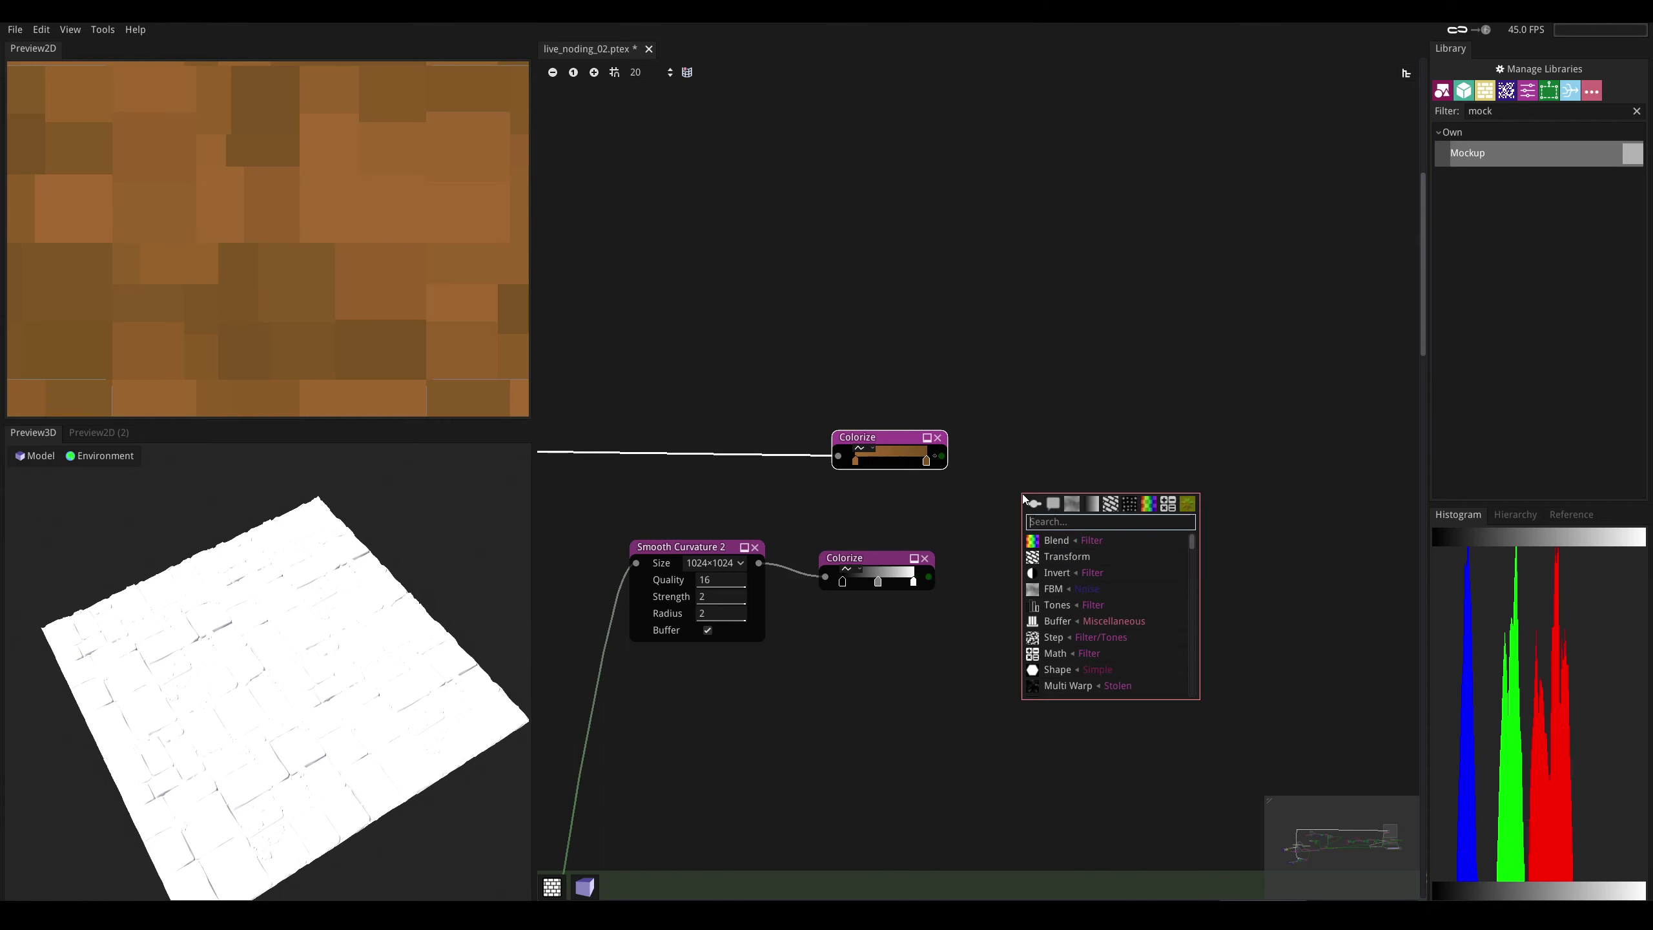
type("blend")
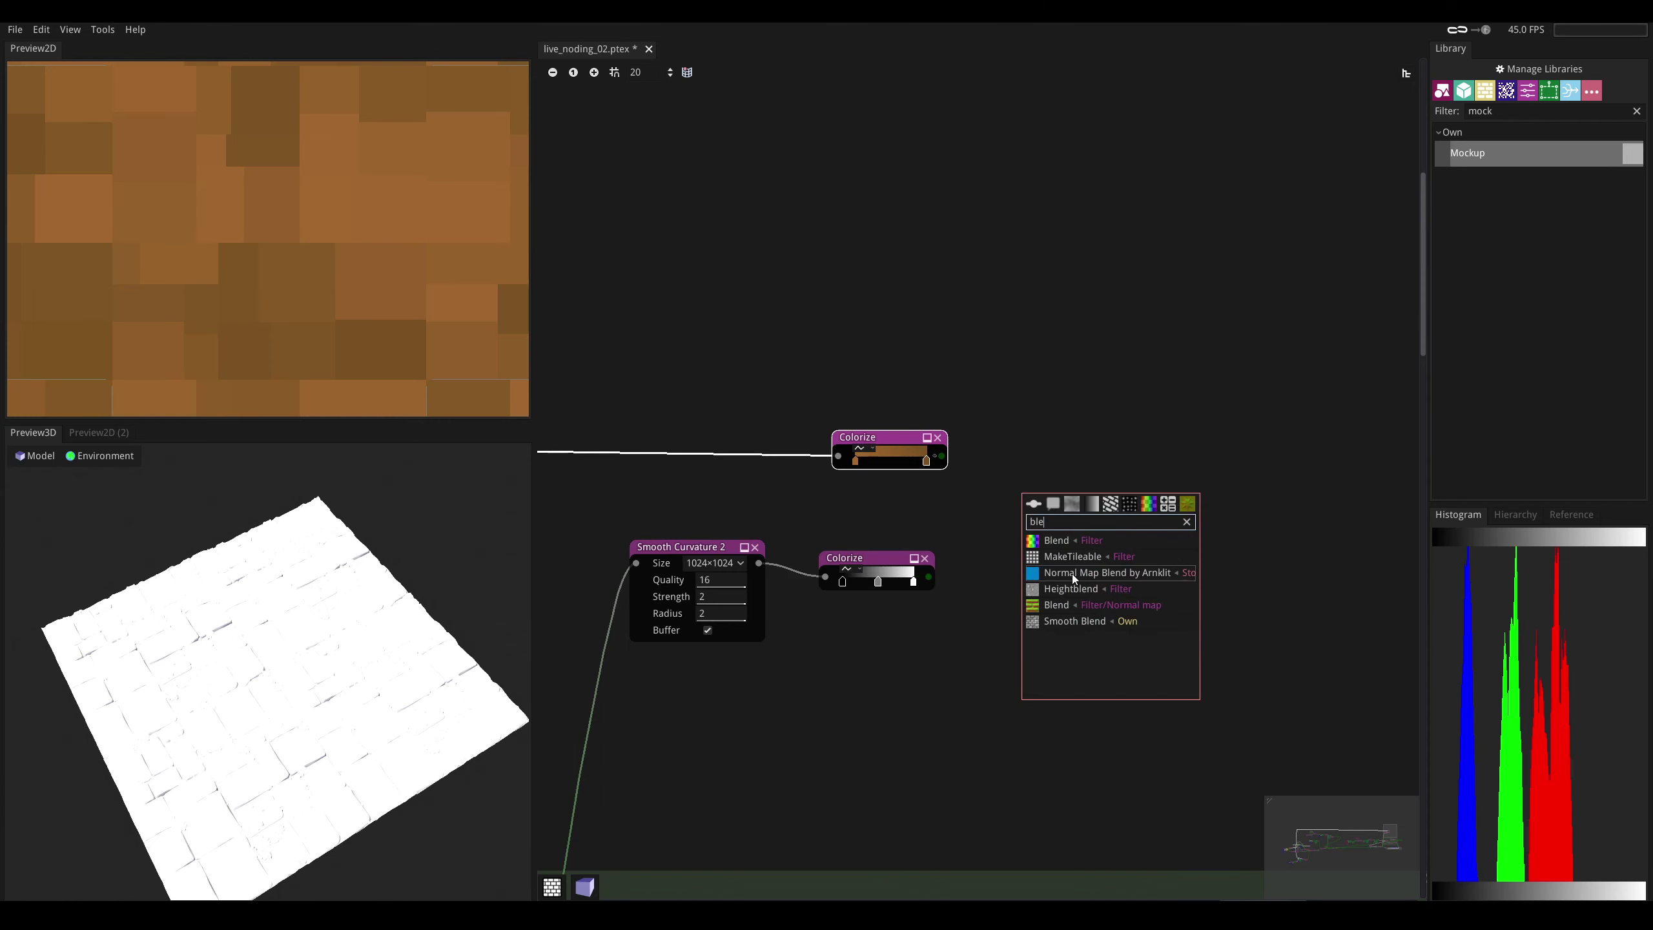
left_click(1061, 542)
left_click_drag(941, 456, 1022, 510)
- Set the new Blend node's mode to Overlay
left_click(1104, 492)
left_click(1105, 568)
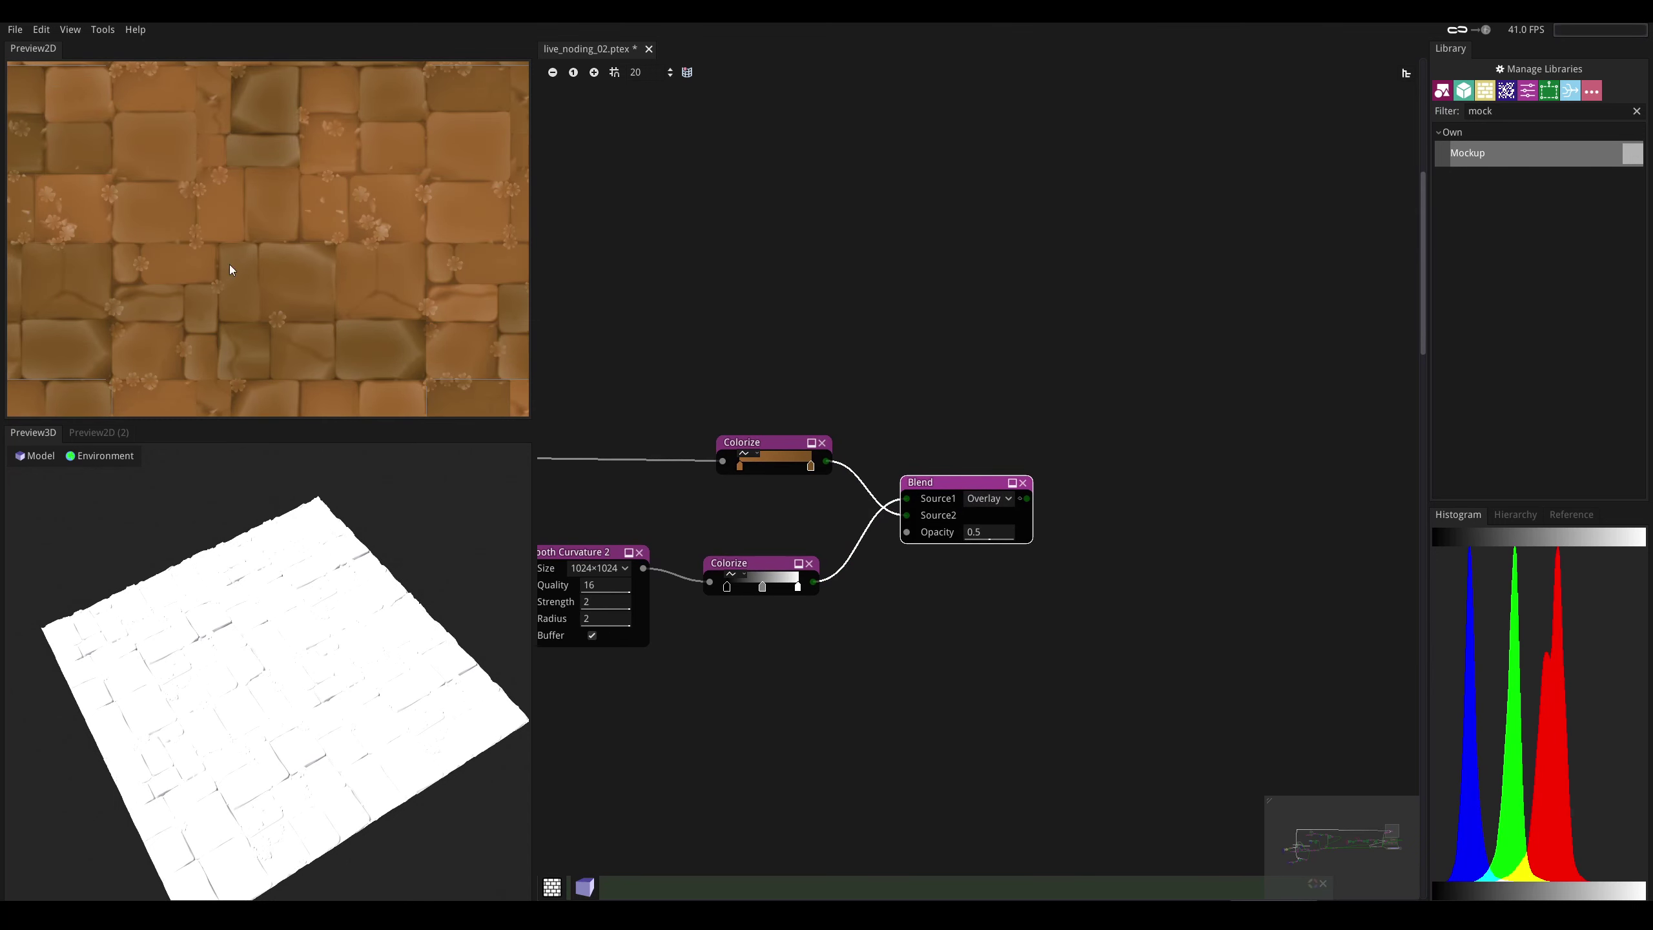
scroll(886, 553, "down", 3)
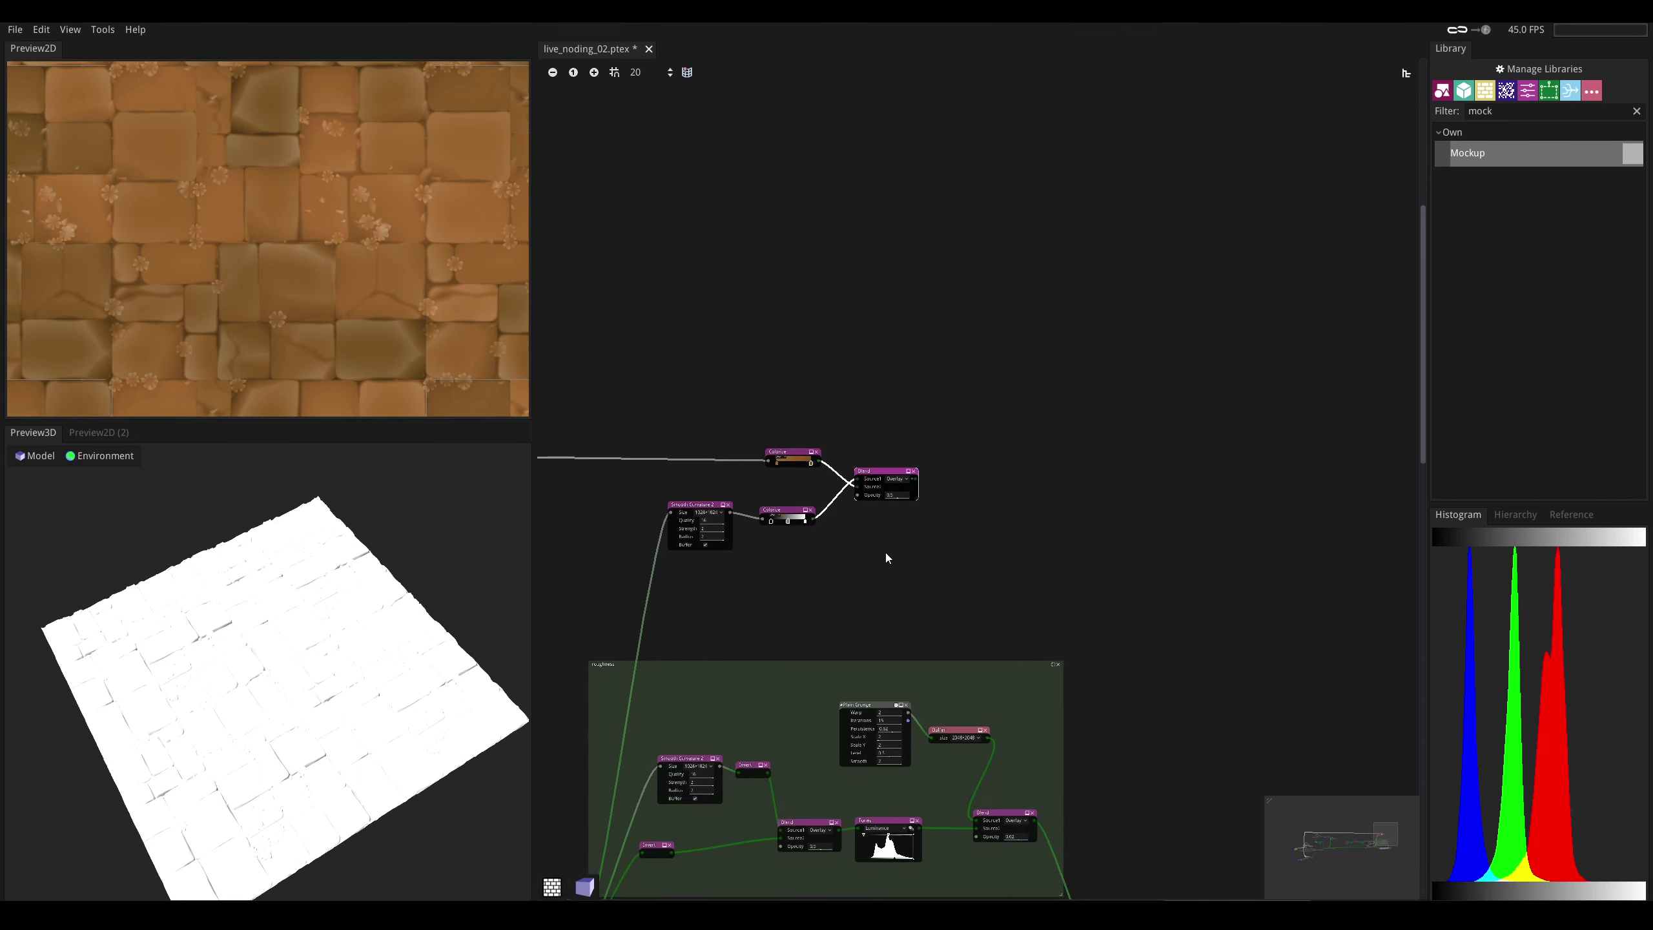
scroll(898, 526, "up", 3)
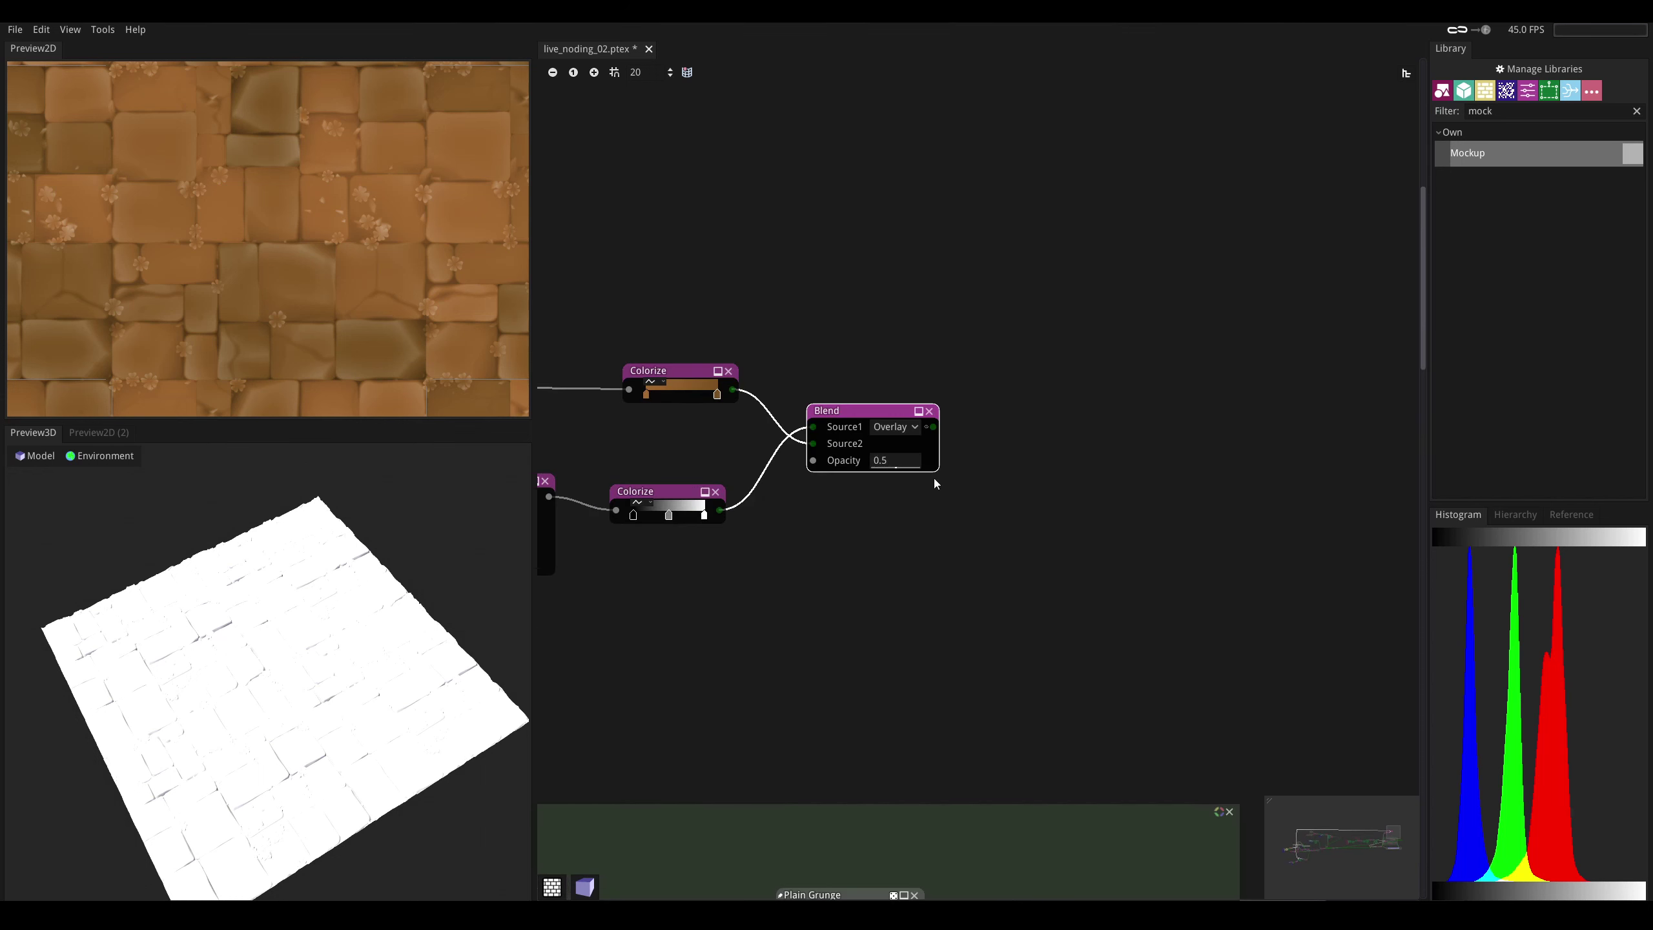
scroll(809, 483, "down", 4)
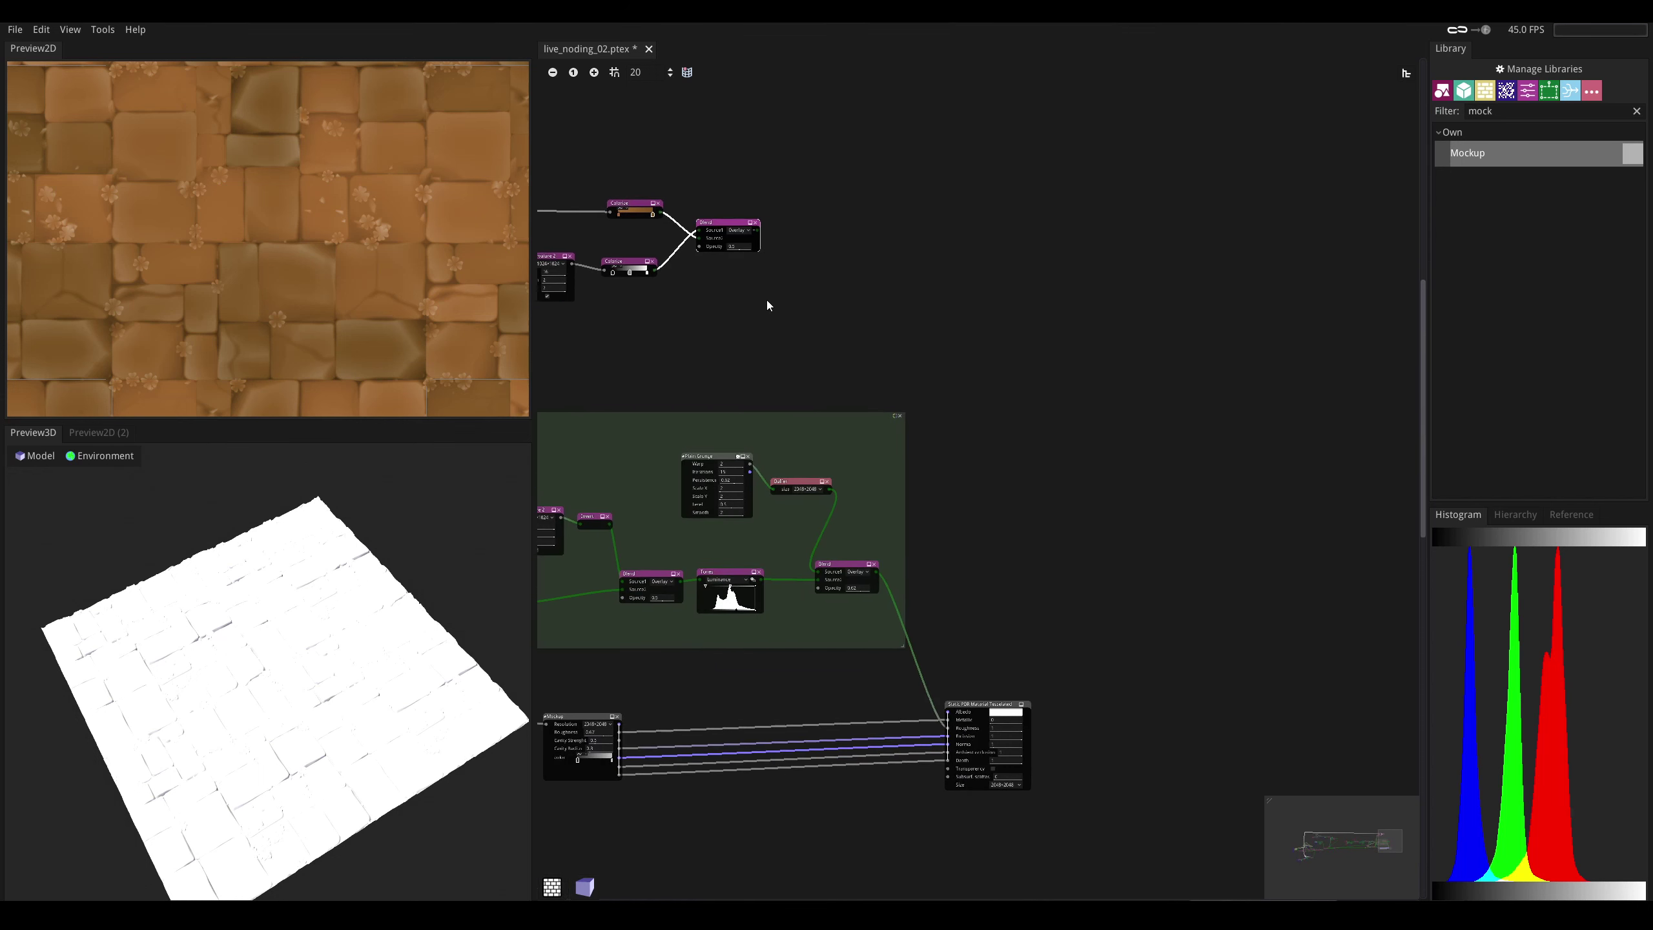
- Connect the Overlay Blend's output to the material's Albedo input and inspect the paving in the 3D preview
left_click_drag(758, 233, 947, 716)
middle_click_drag(796, 304, 937, 422)
mouse_move(286, 690)
left_mouse_down()
mouse_move(306, 650)
mouse_move(286, 709)
left_mouse_up()
scroll(280, 683, "up", 6)
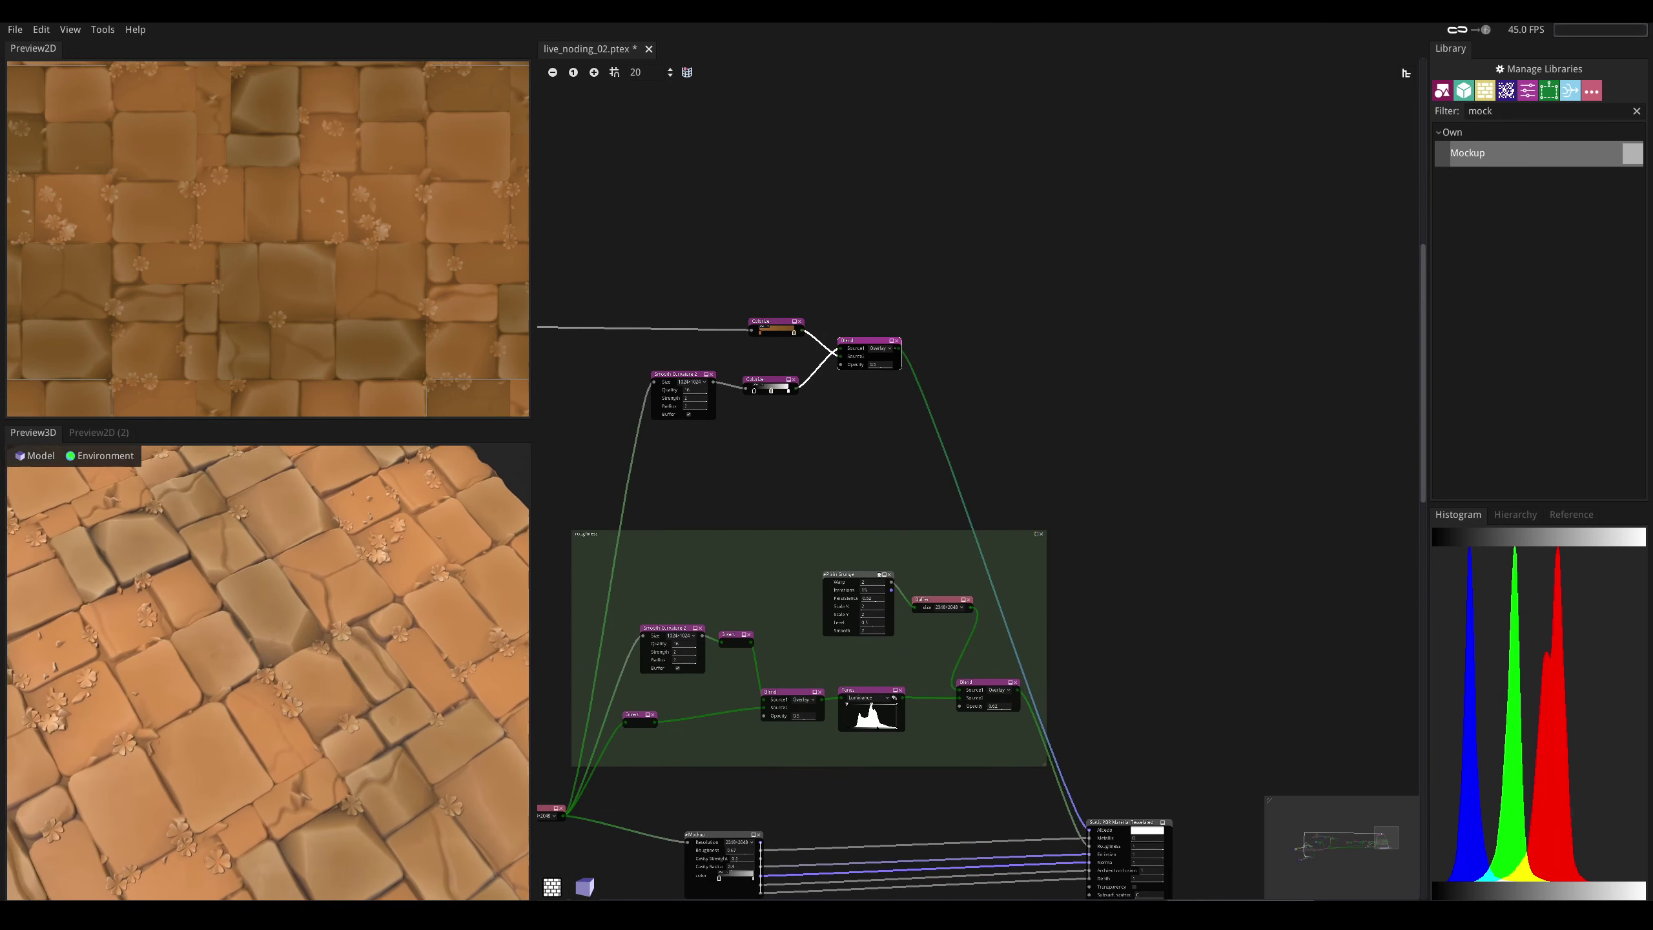
- Recolor the black stop of the curvature Colorize to a dark orange-brown, 351a07
middle_click_drag(794, 364, 901, 534)
scroll(883, 700, "up", 6)
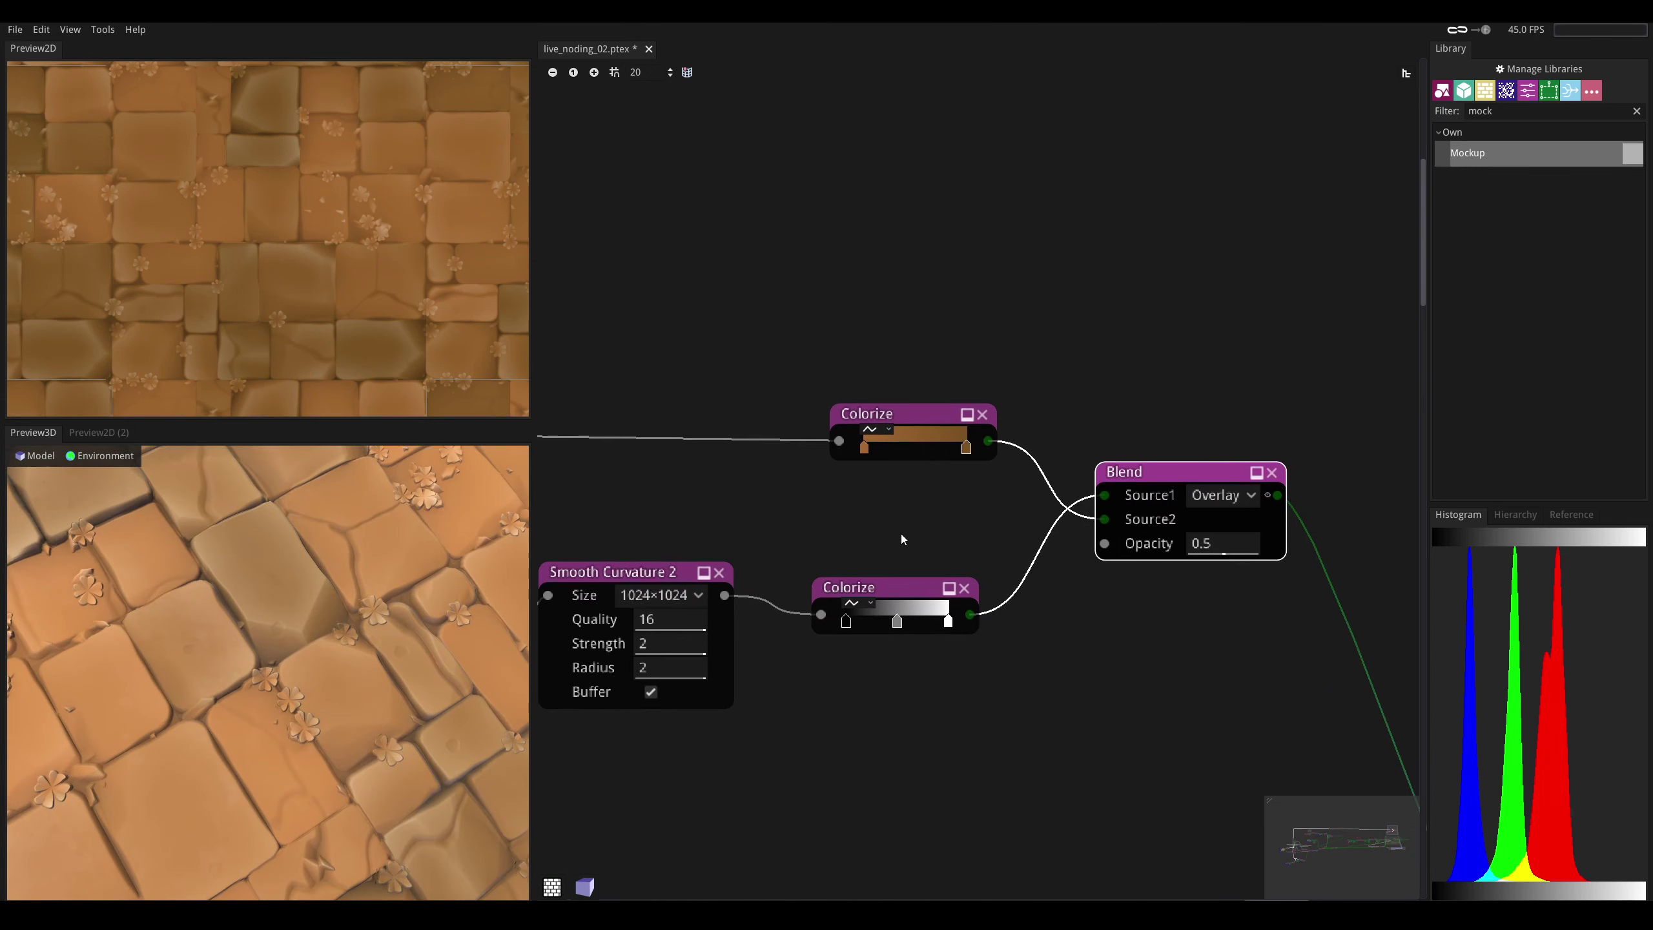
double_click(846, 623)
left_click_drag(1025, 621, 999, 736)
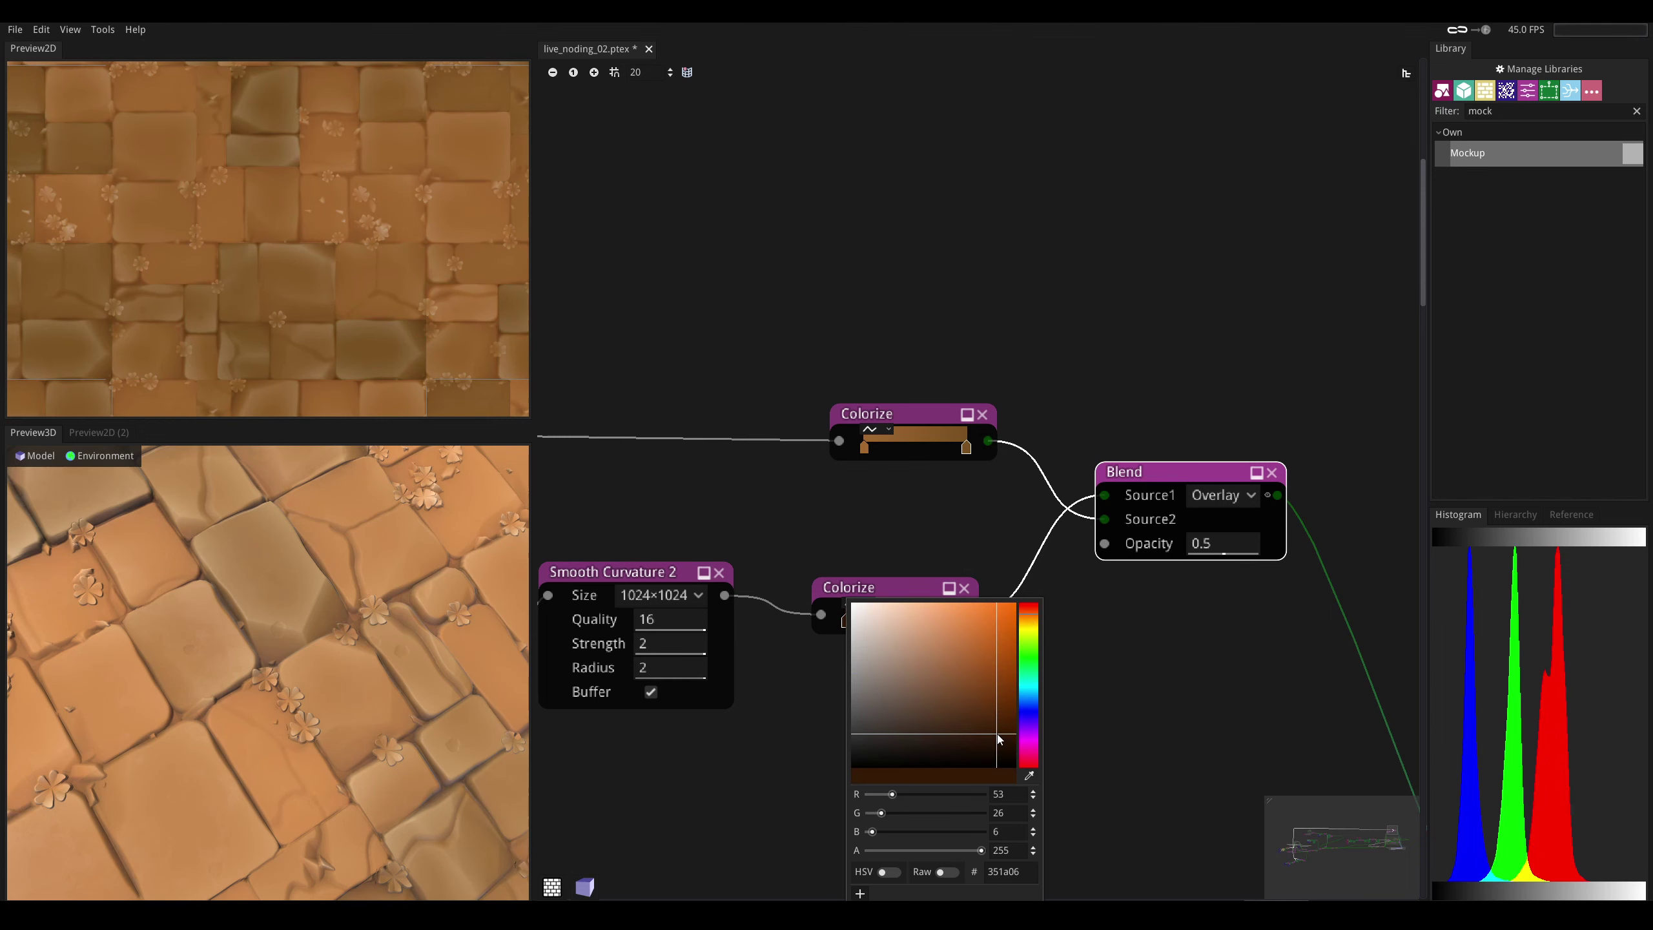
middle_click_drag(1024, 517, 991, 520)
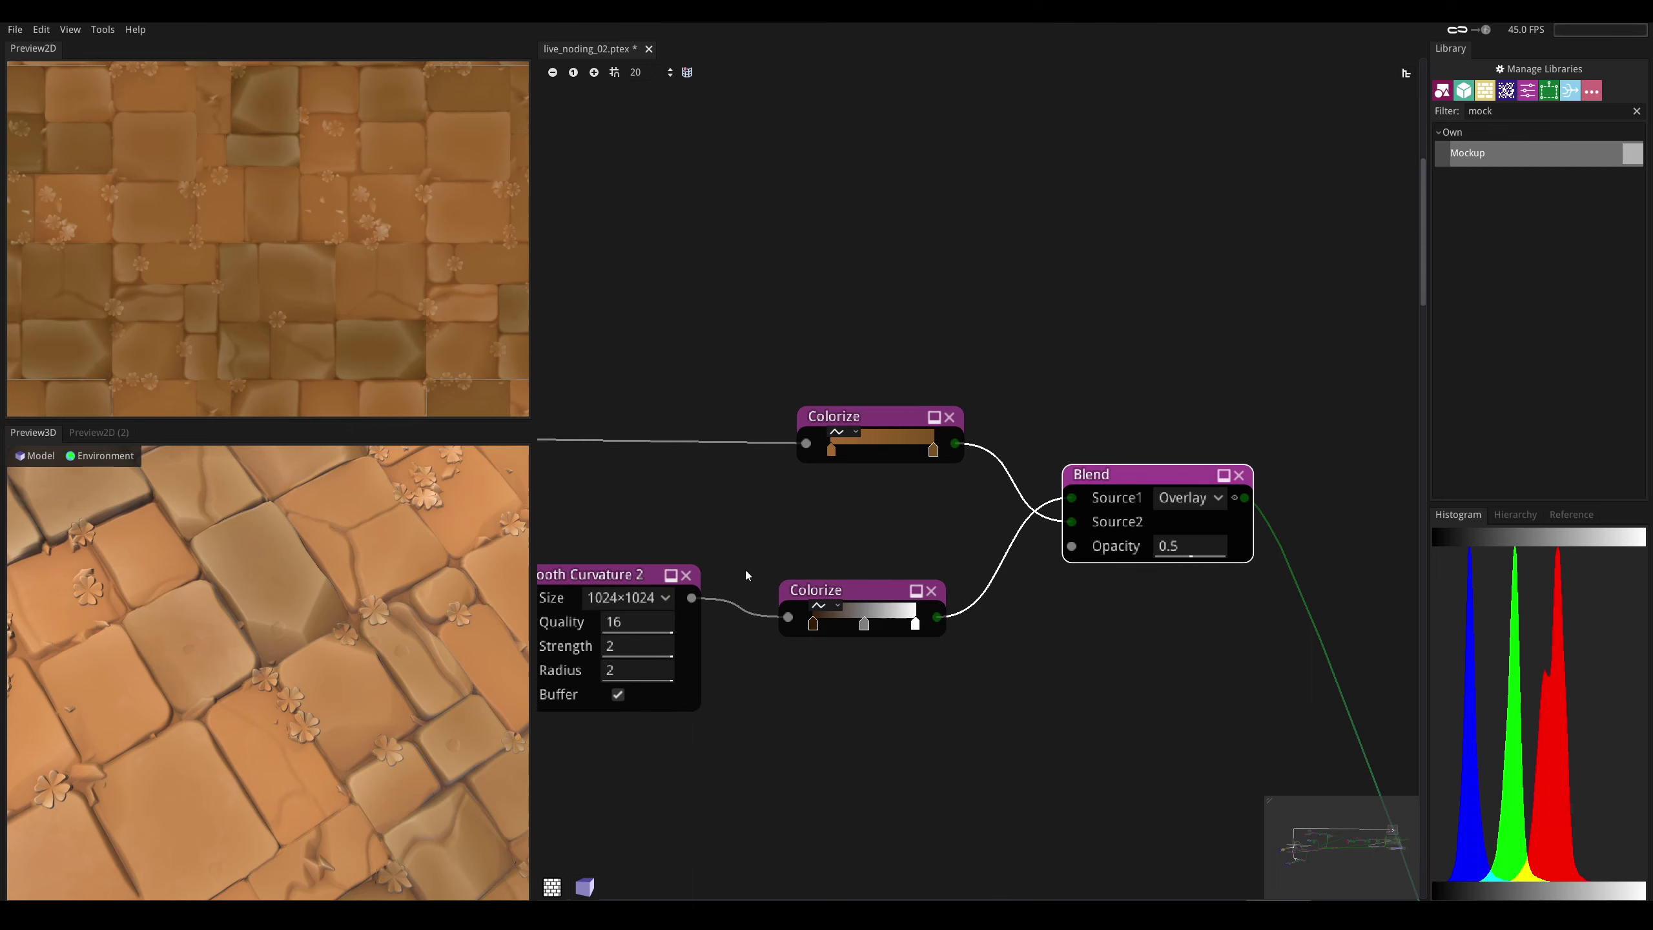
- Try other hues such as blue 0c65ff on the curvature Colorize's darkest stop and return it to a dark orange-brown
double_click(813, 626)
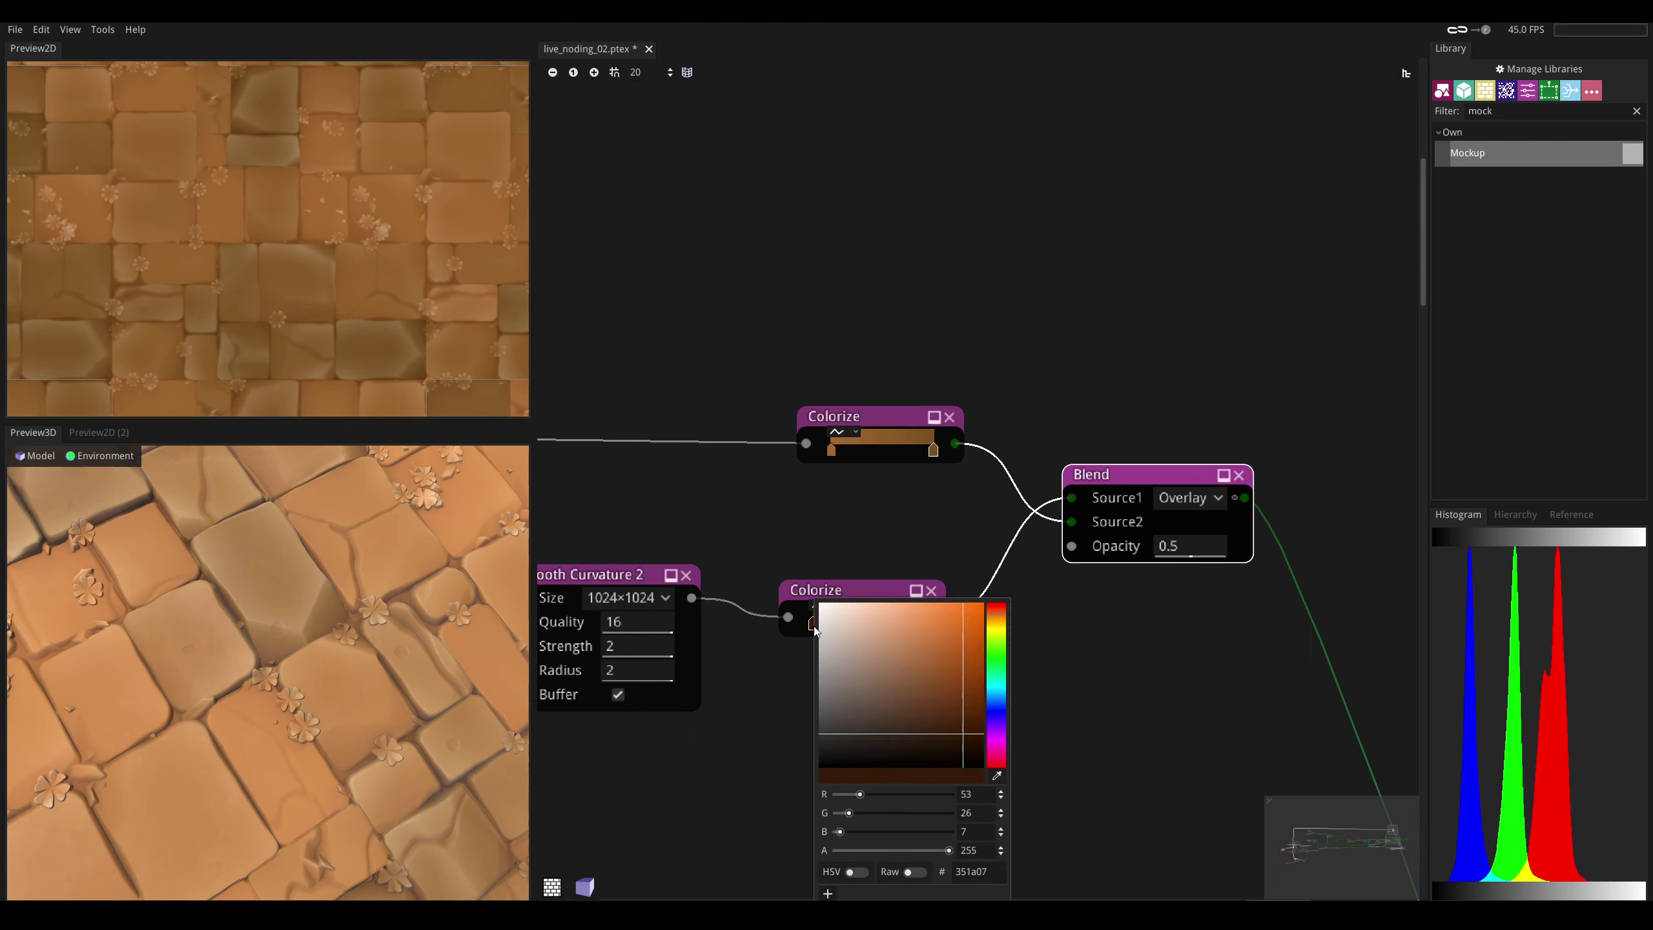
left_click_drag(993, 647, 993, 702)
left_click_drag(973, 645, 975, 598)
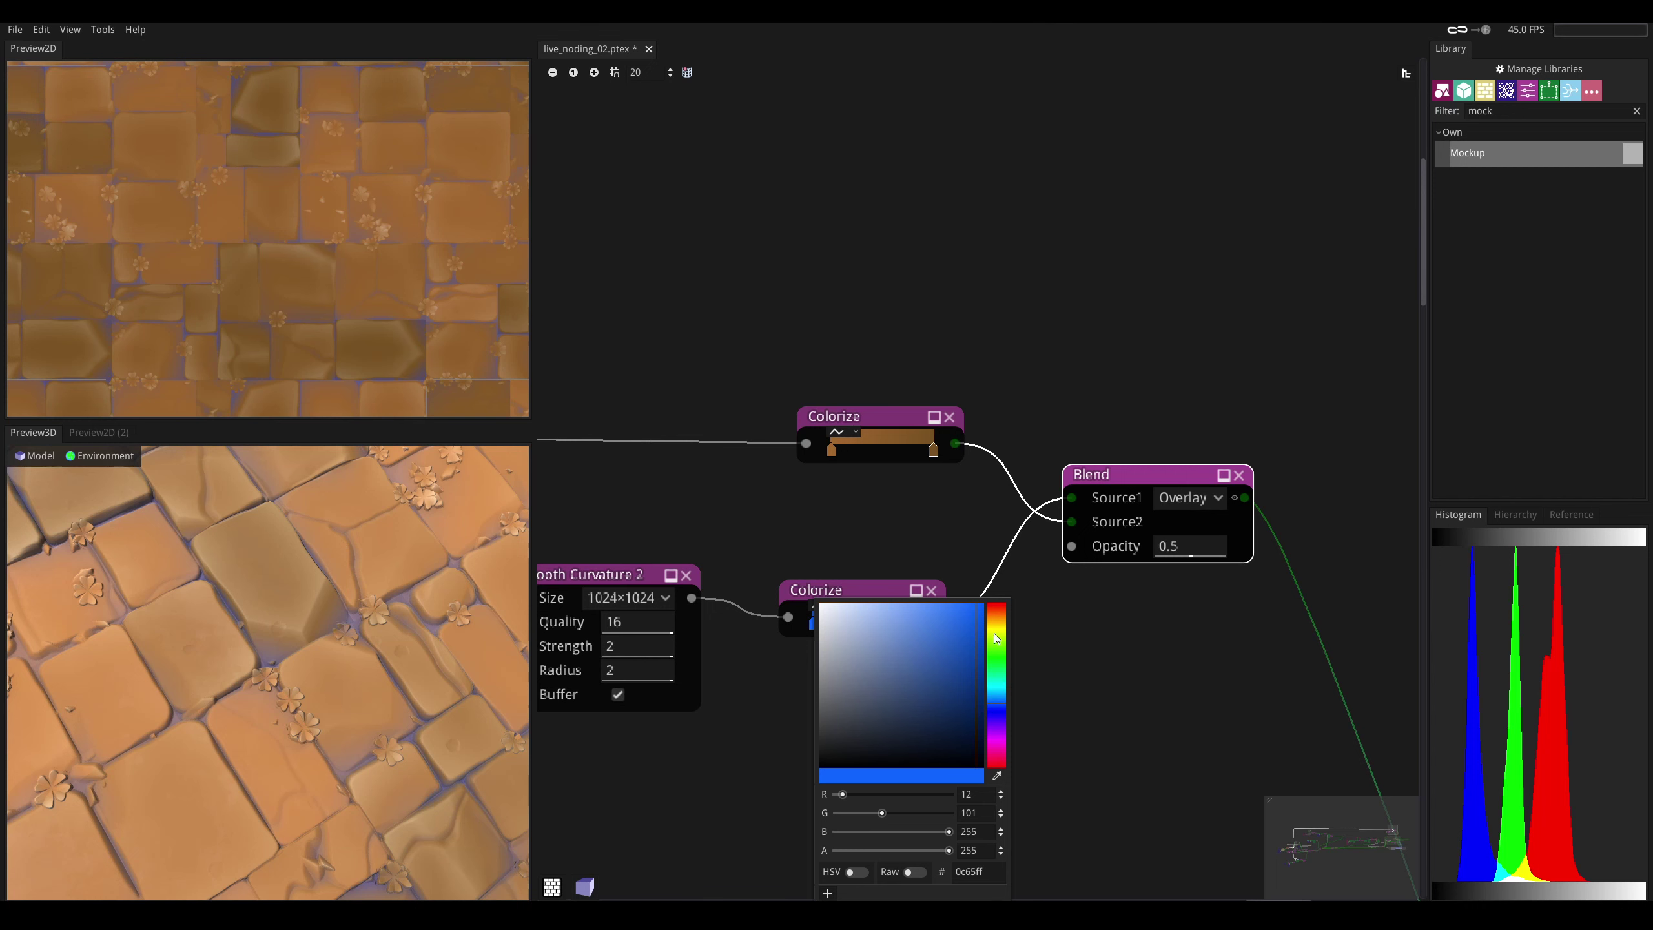
left_click_drag(994, 631, 994, 613)
left_click_drag(953, 739, 959, 741)
middle_click_drag(926, 550, 862, 525)
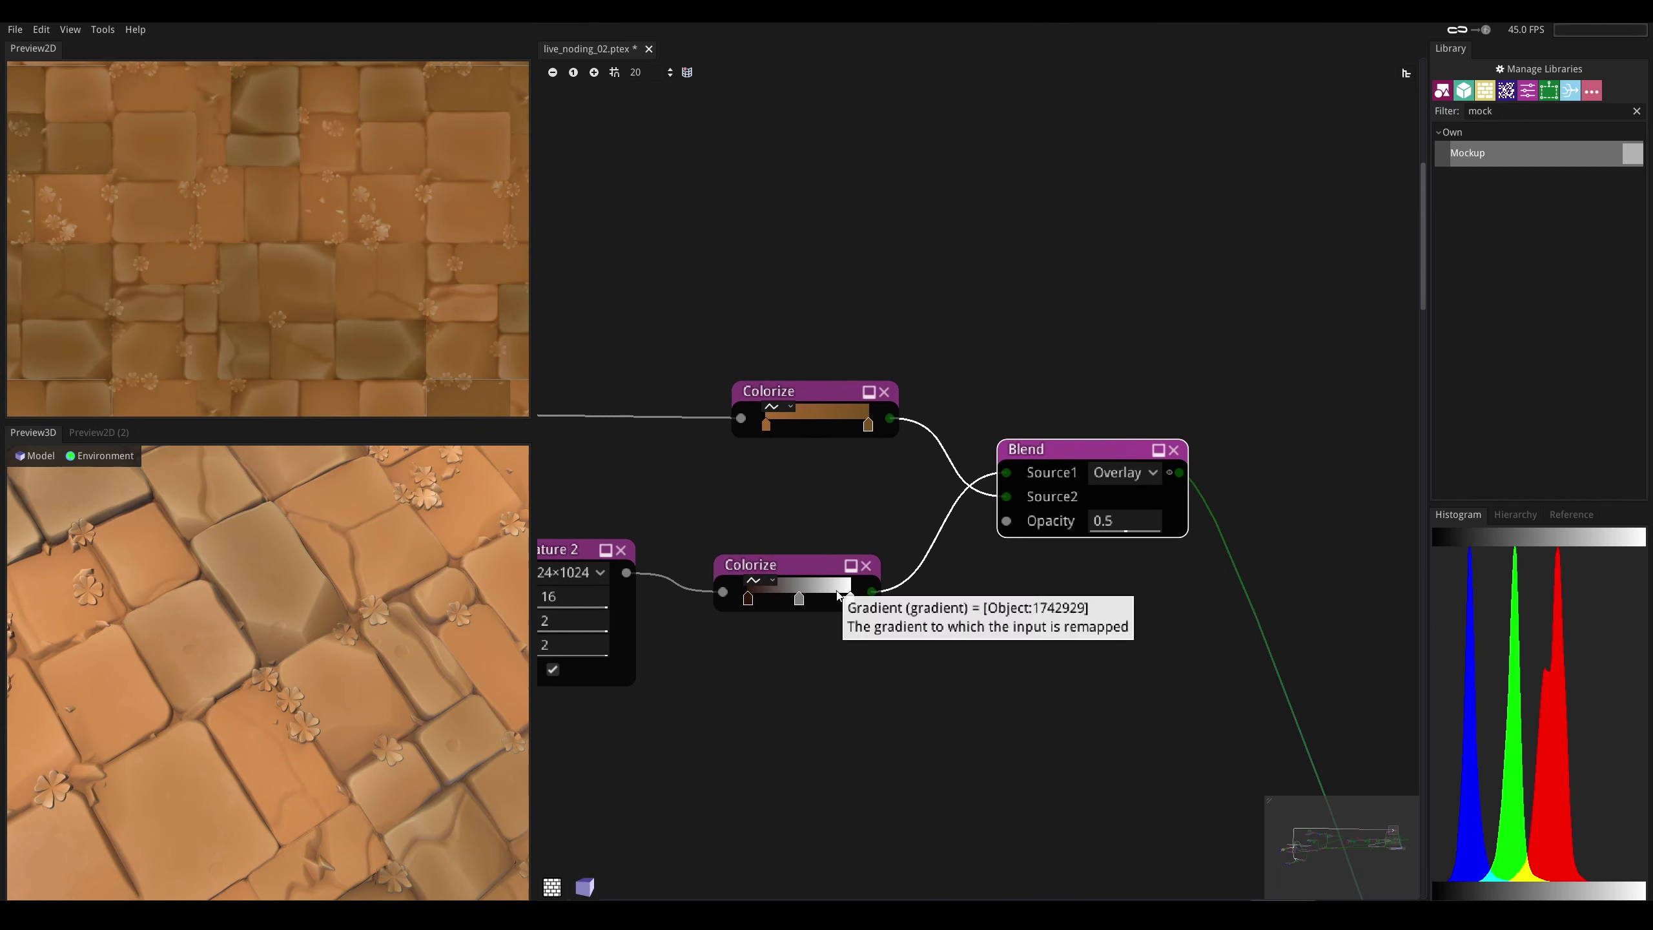
- Tint the white stop of the curvature Colorize to a very pale, warm yellowish cream
left_click(850, 599)
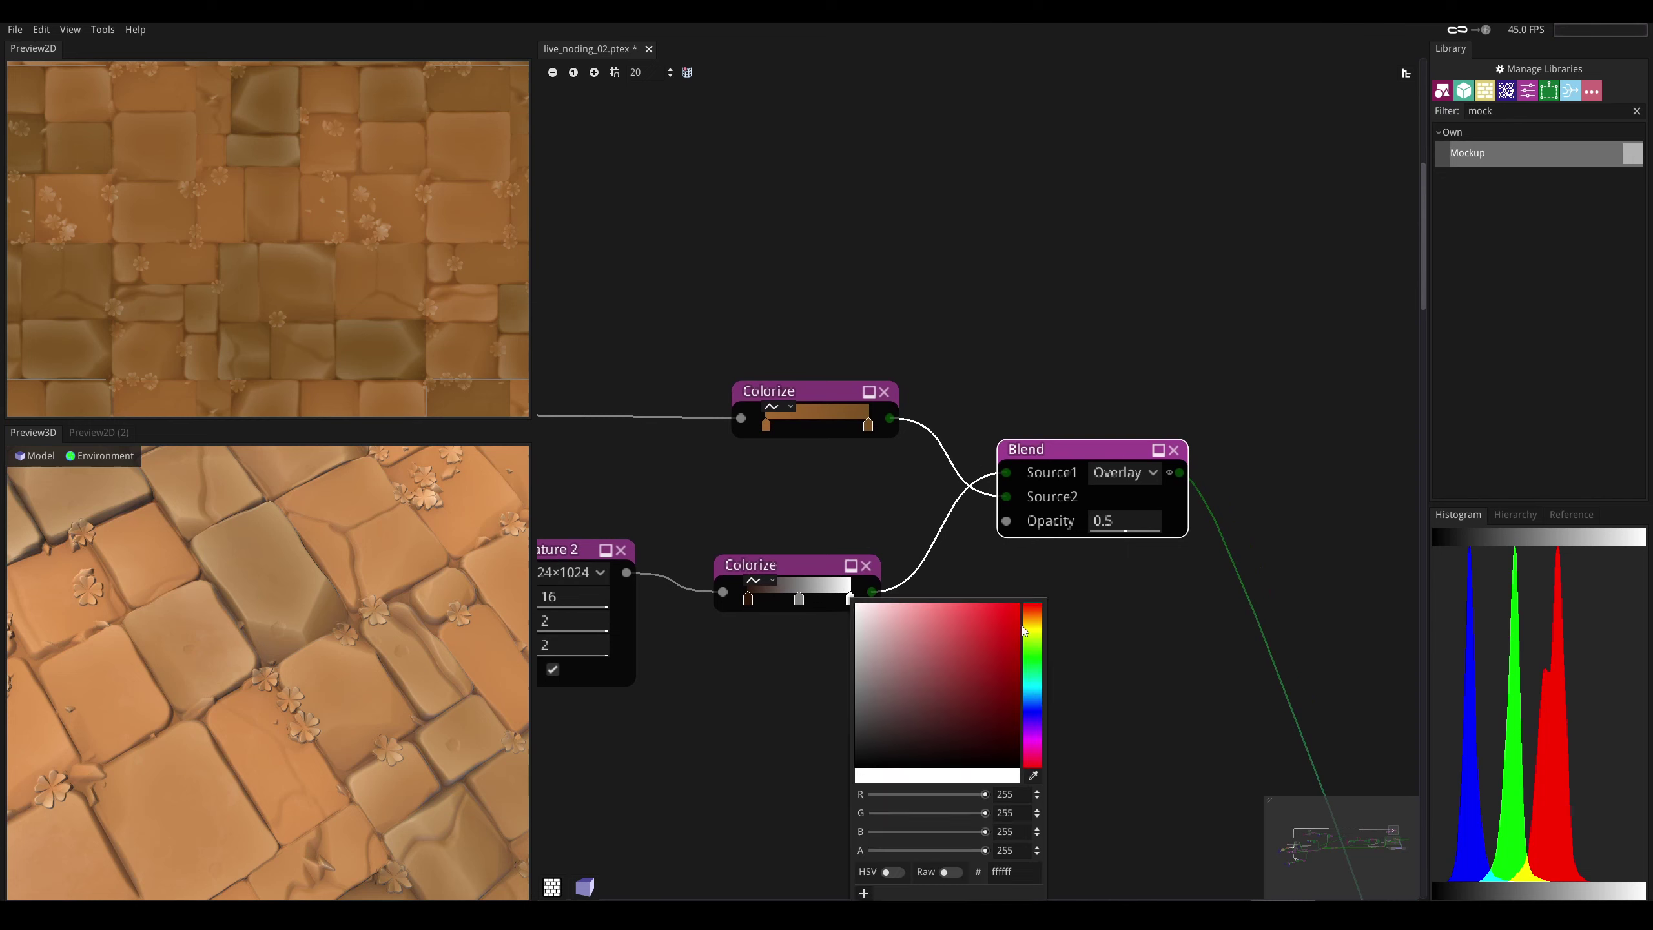
left_click_drag(1024, 631, 1019, 612)
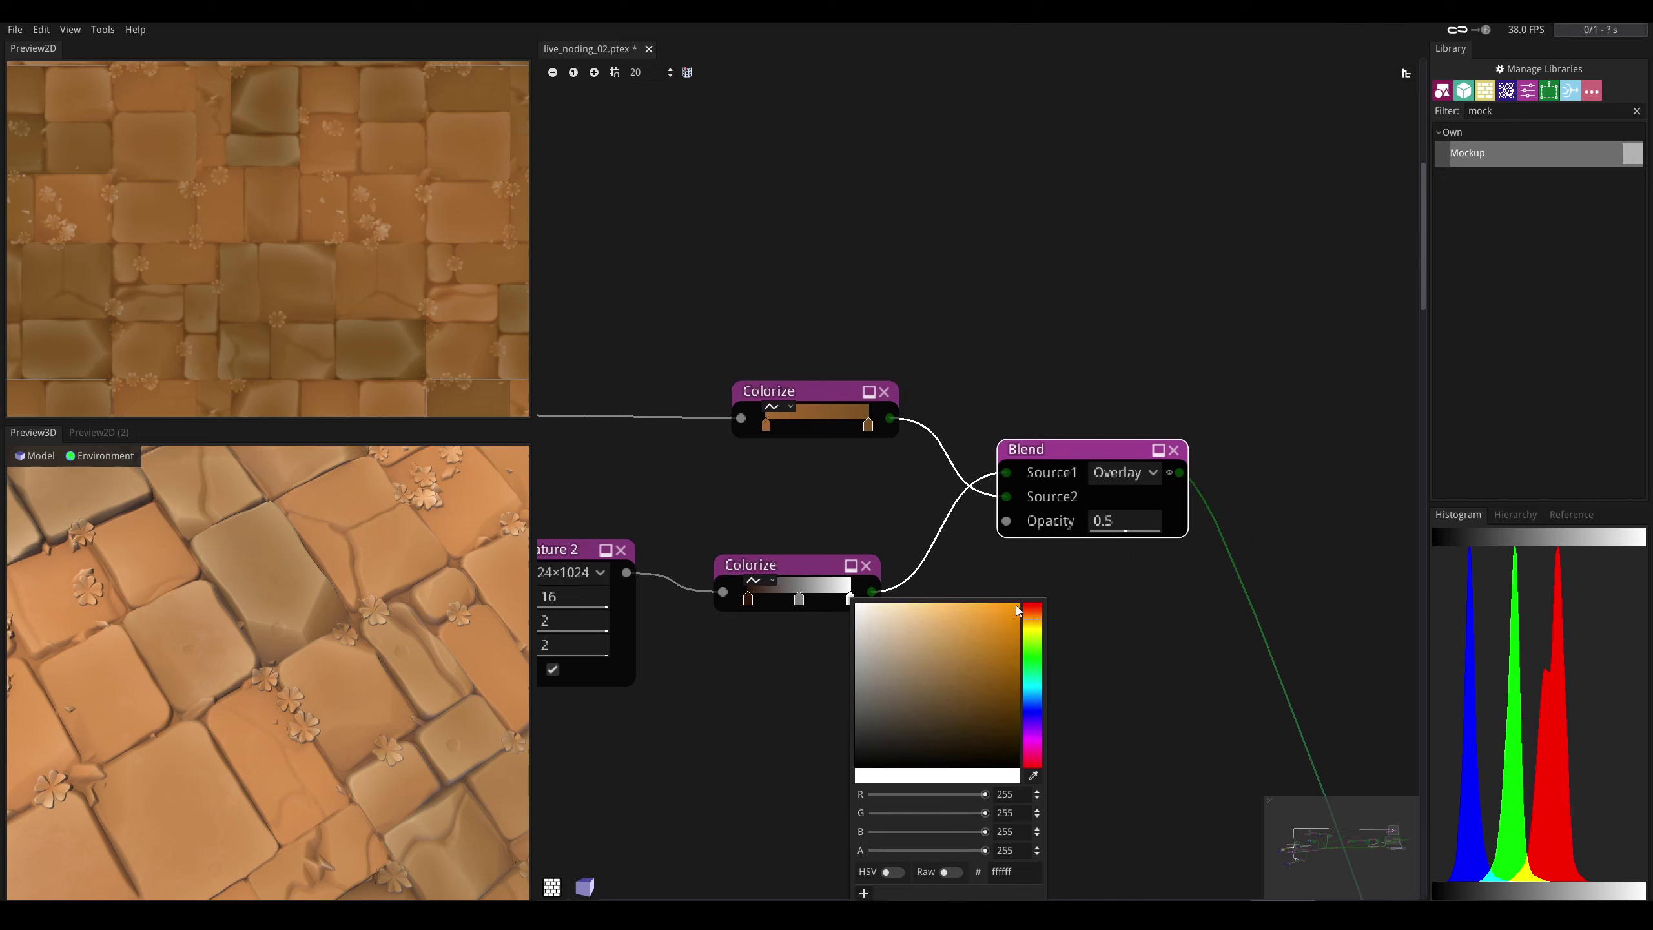
left_click(896, 612)
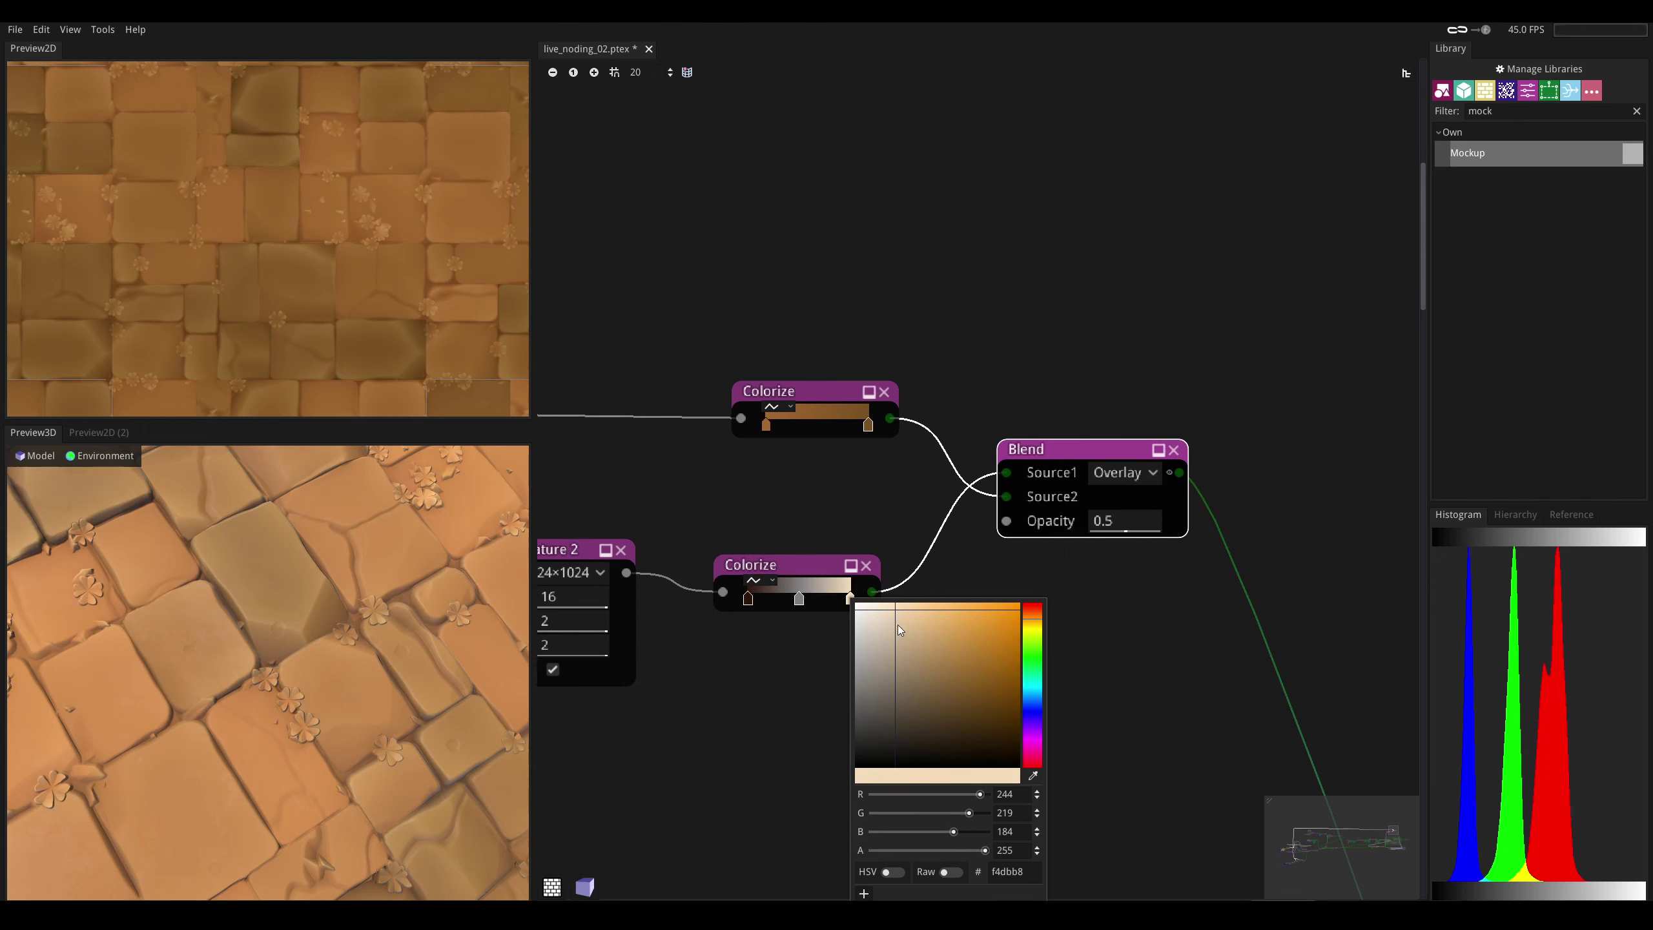
left_click_drag(899, 628, 891, 613)
left_click(1034, 626)
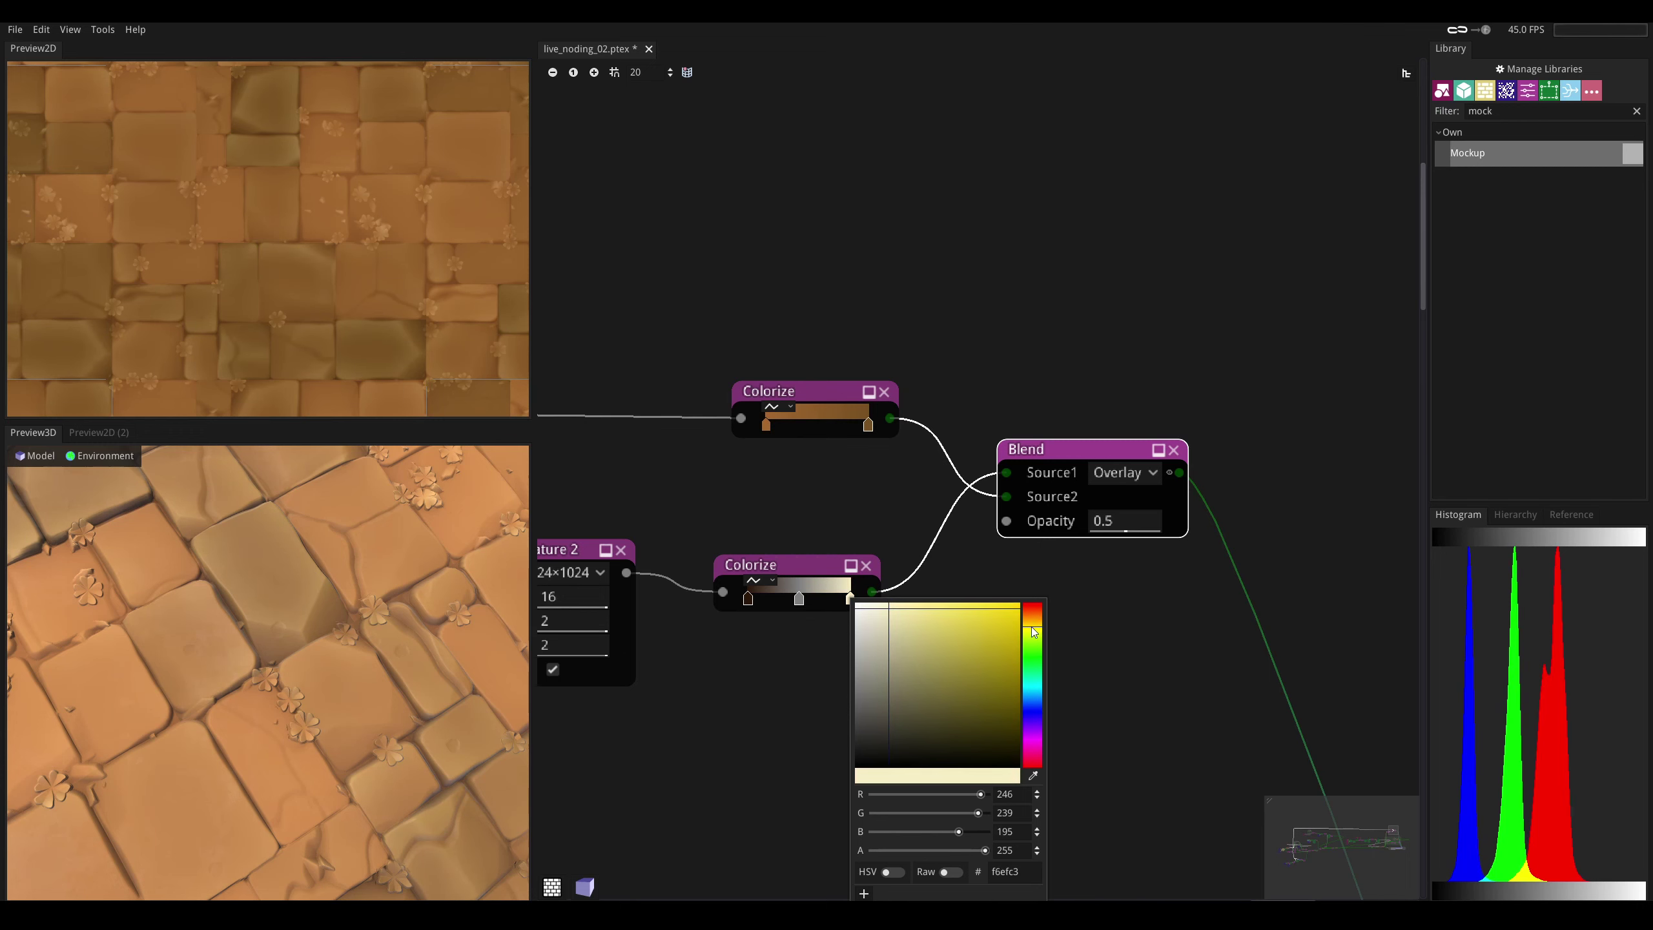
left_click(1031, 623)
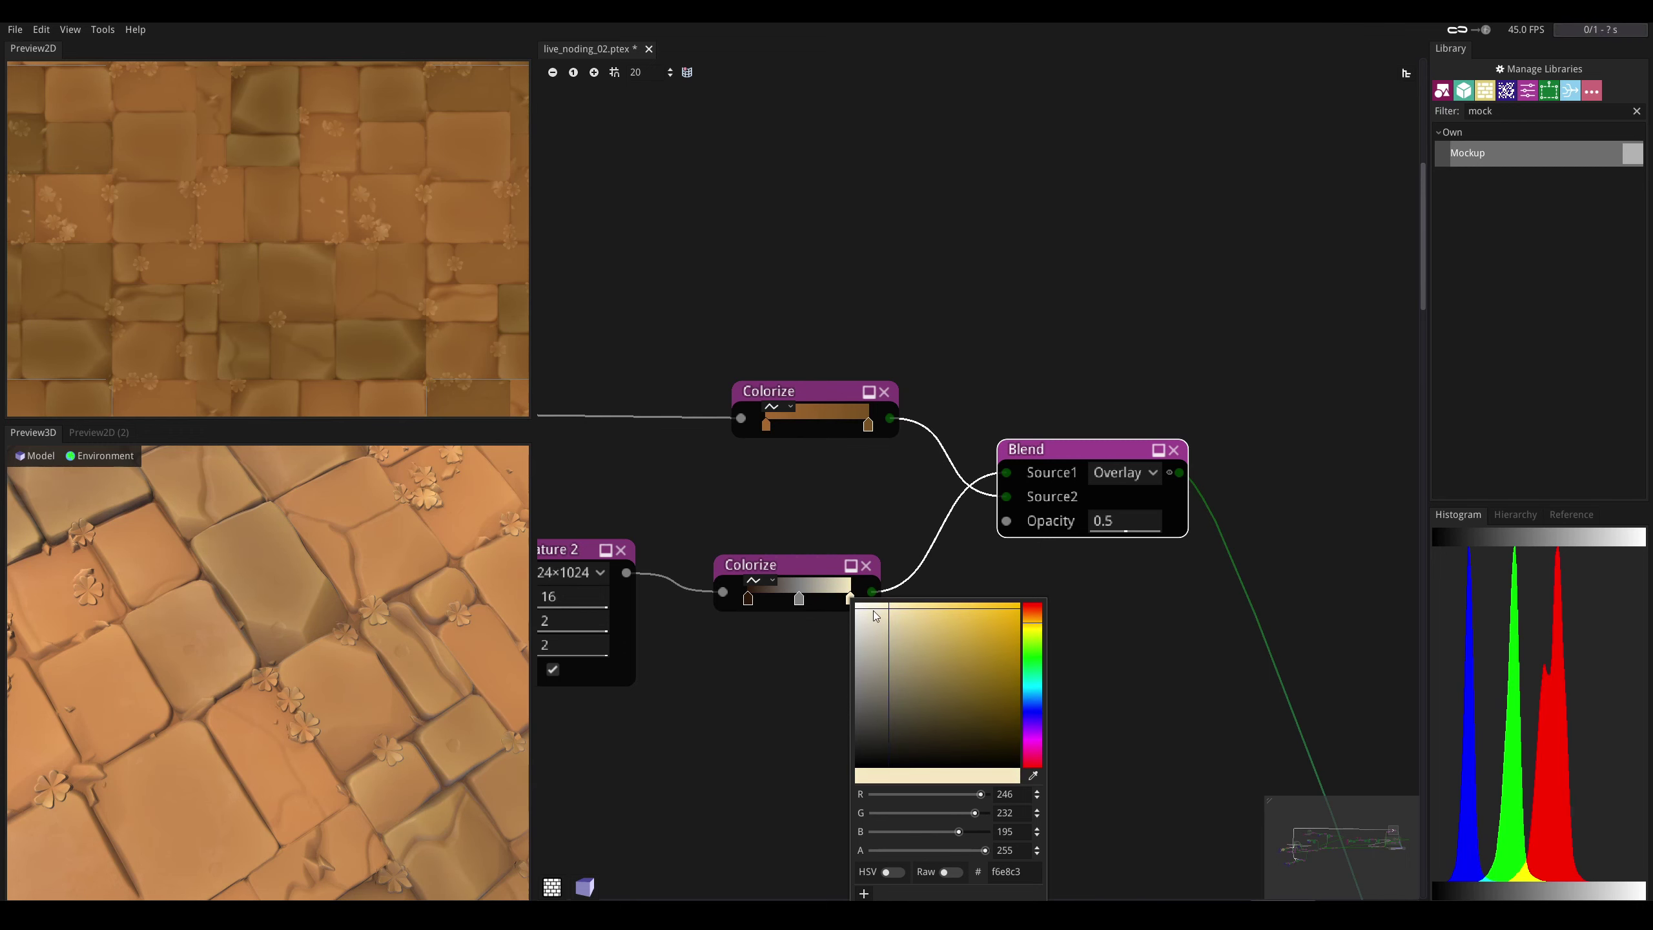
left_click_drag(875, 610, 867, 617)
middle_click_drag(802, 476, 861, 490)
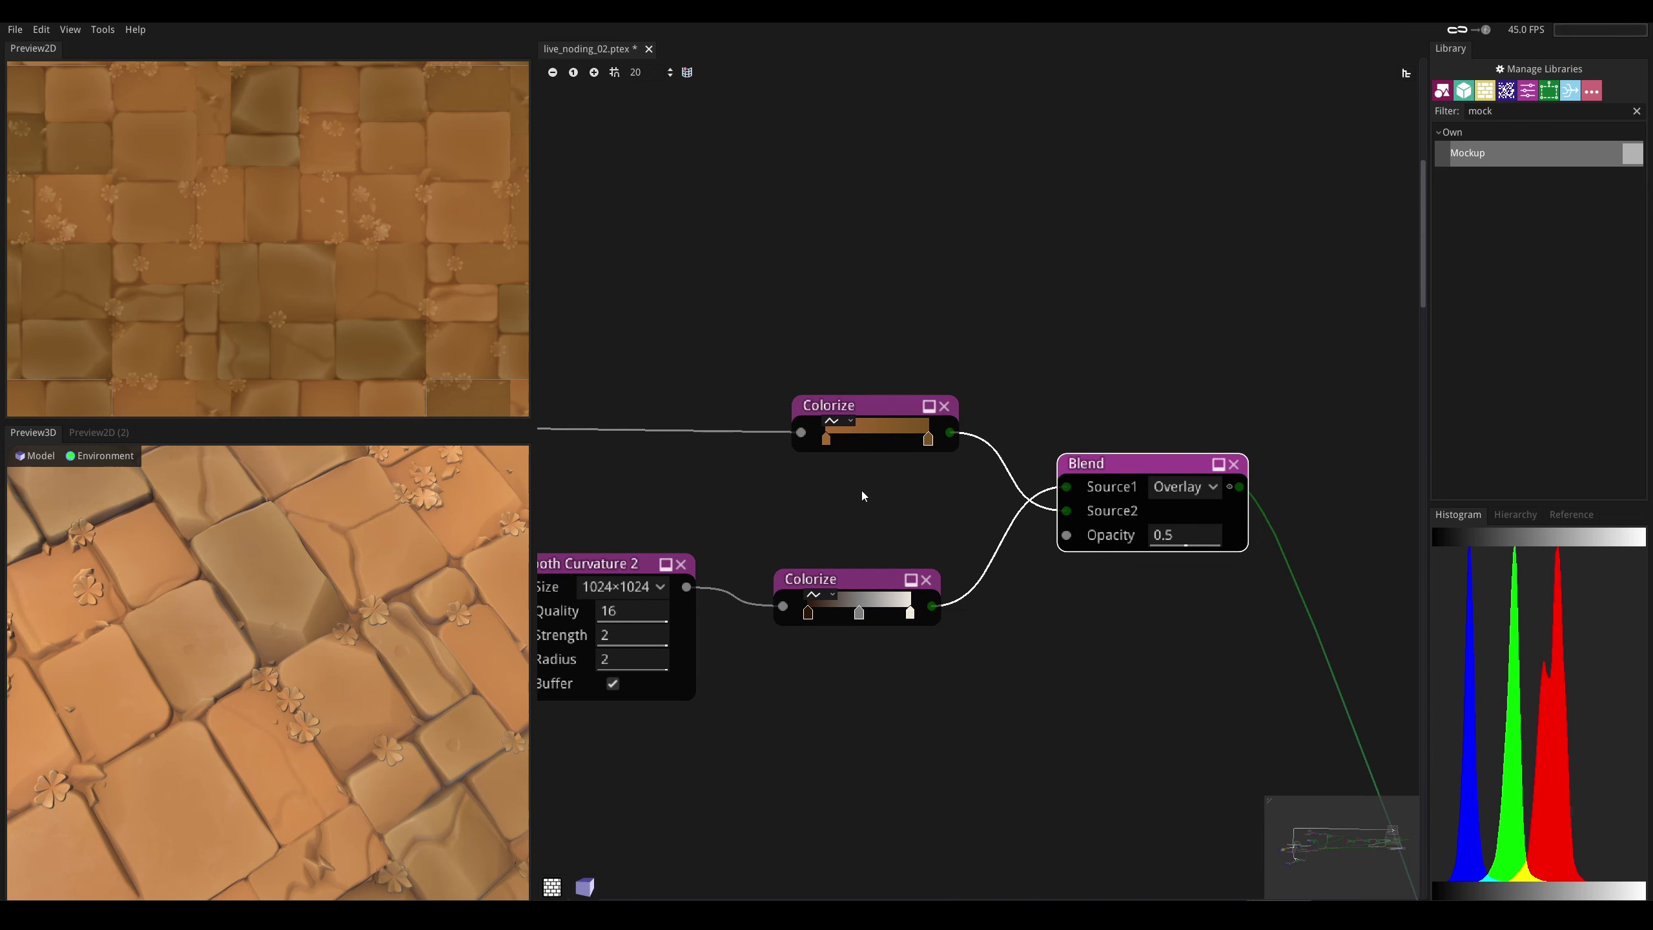
- Add a middle stop to the brown Colorize, color it reddish brown 8f4829, and view the whole paving in 3D
left_click(872, 442)
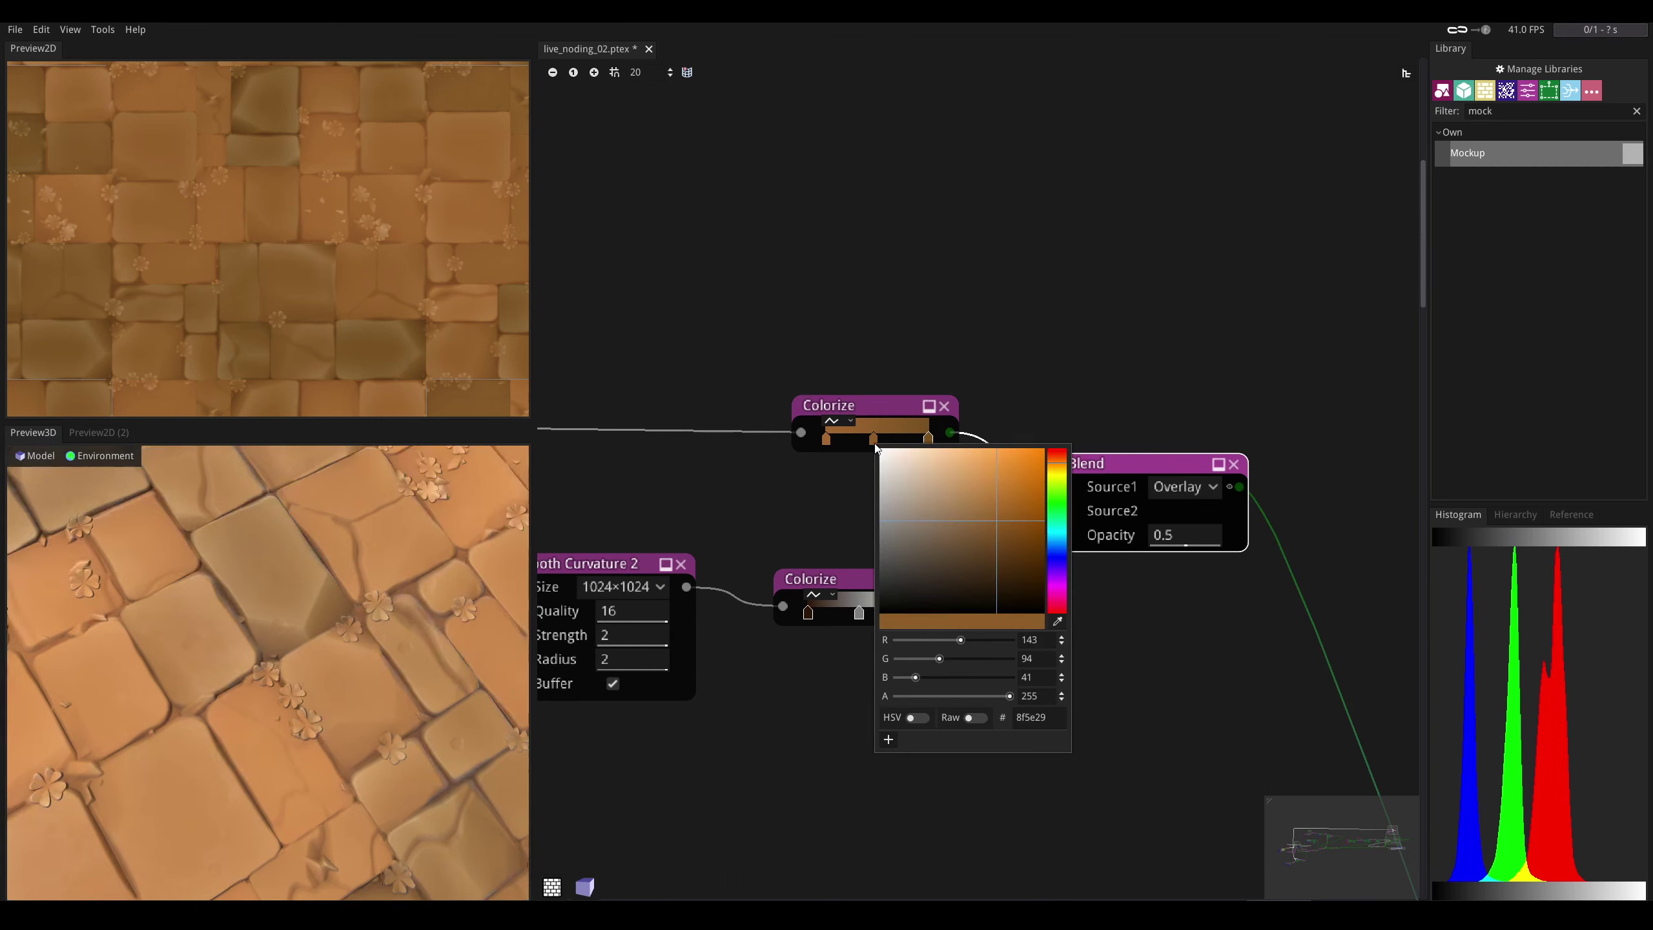
left_click(1057, 463)
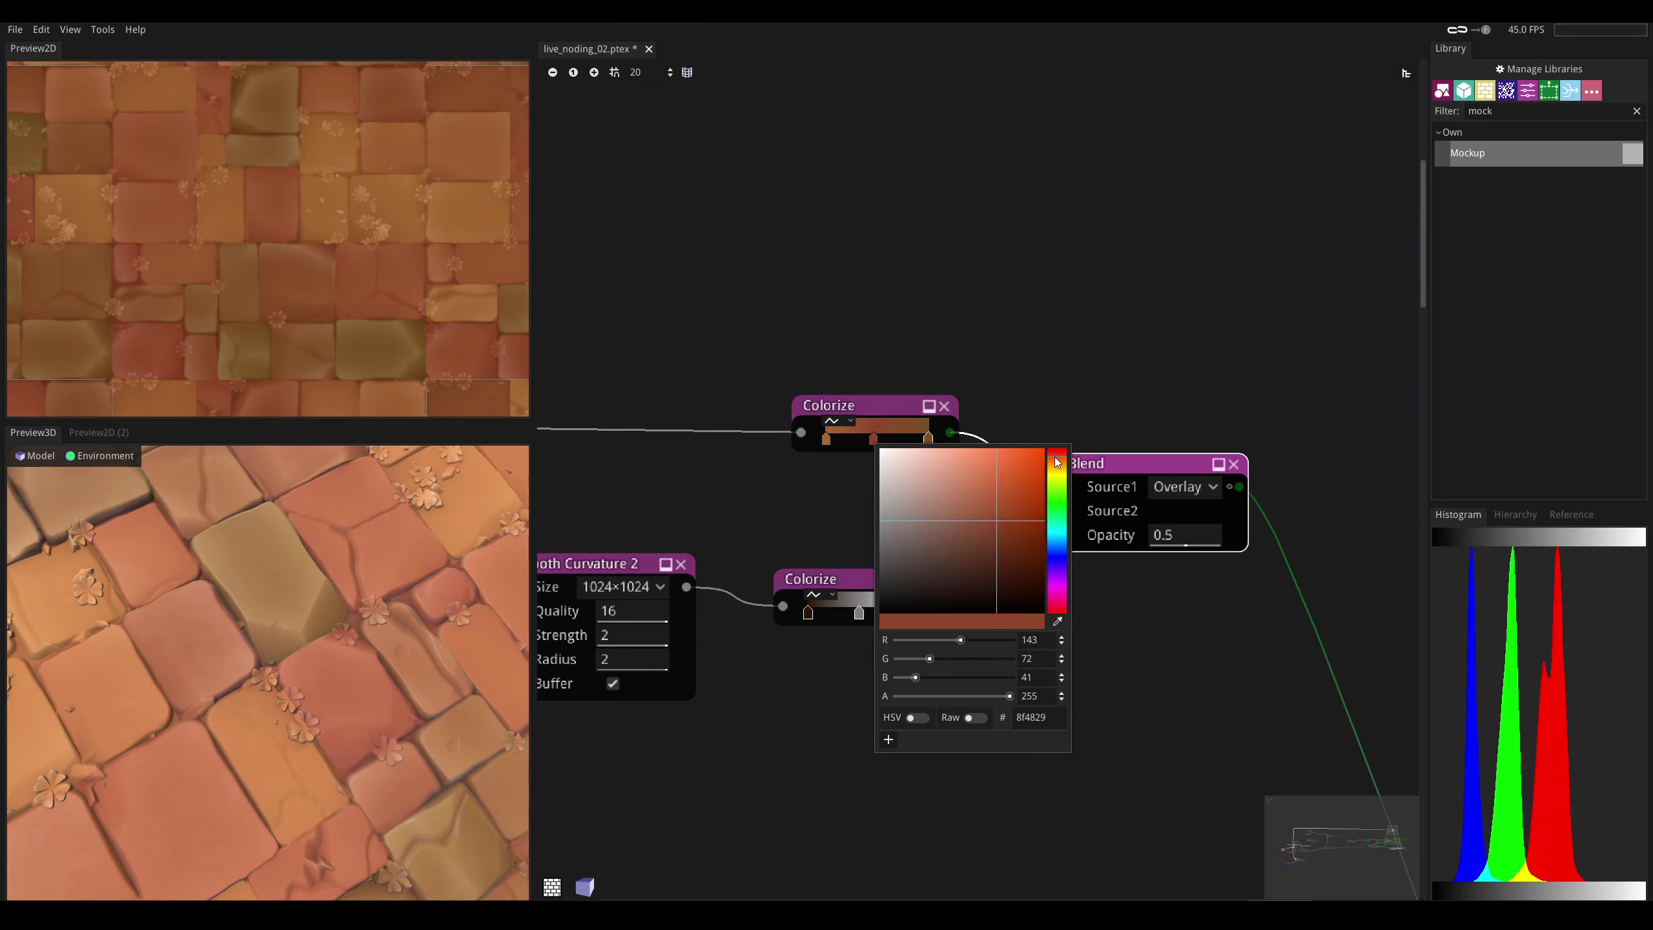
left_click(312, 660)
scroll(312, 661, "down", 5)
mouse_move(313, 660)
left_mouse_down()
mouse_move(311, 606)
mouse_move(326, 641)
mouse_move(313, 628)
left_mouse_up()
scroll(312, 660, "up", 3)
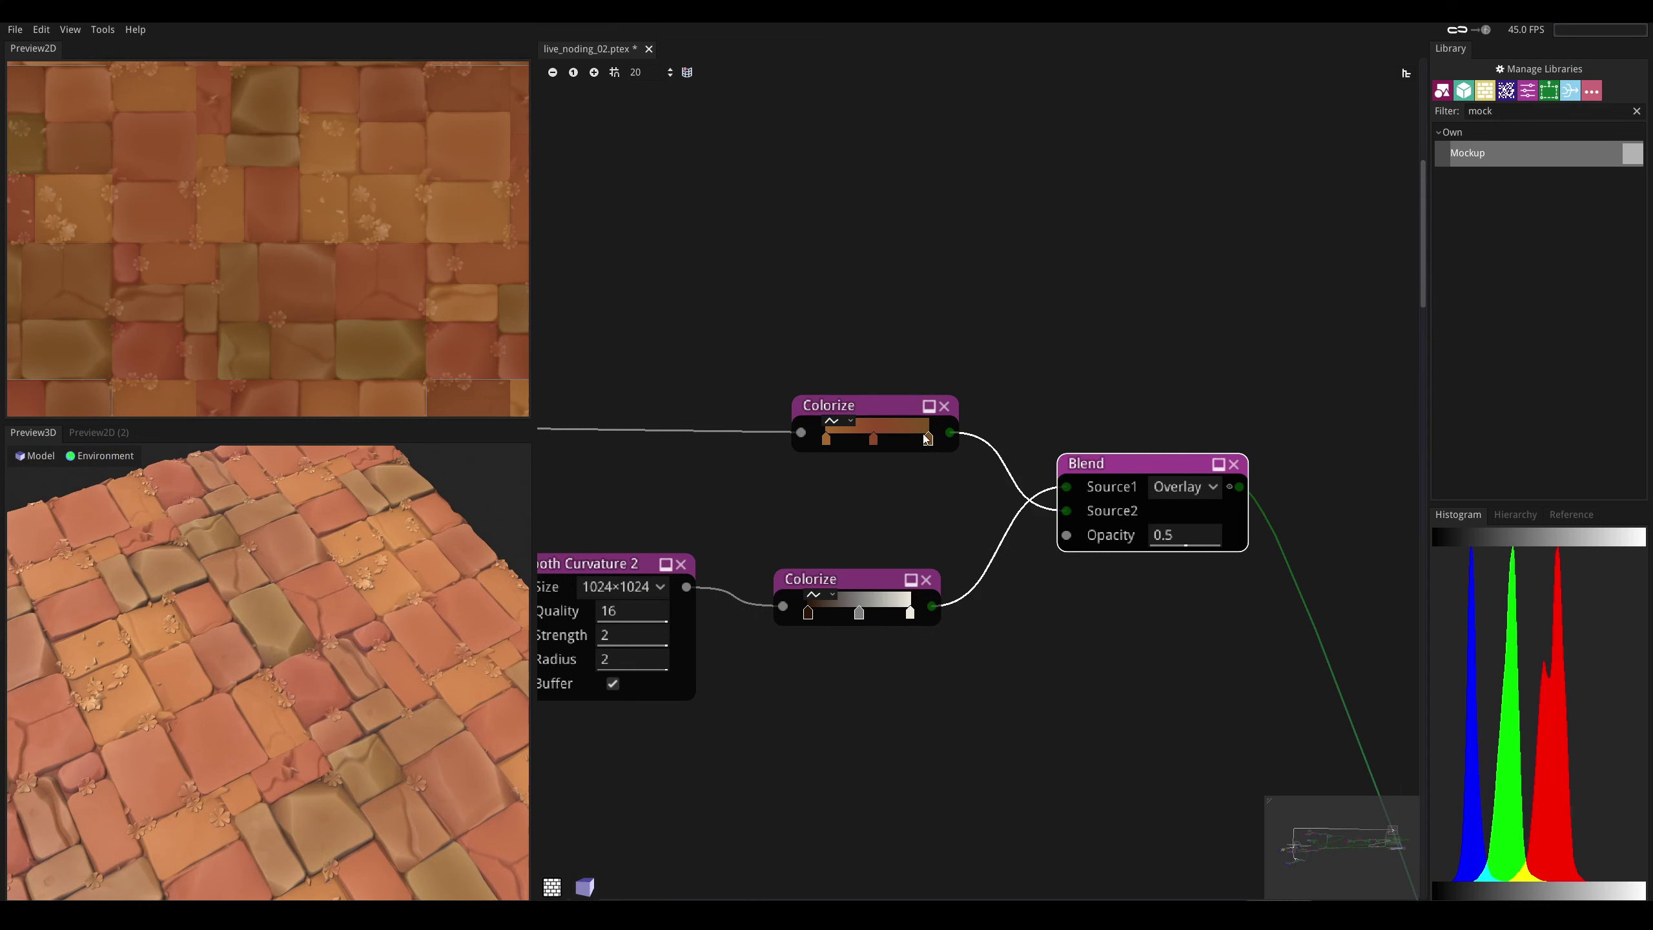
- Mute and darken the brown Colorize's middle stop to 654435
left_click(878, 441)
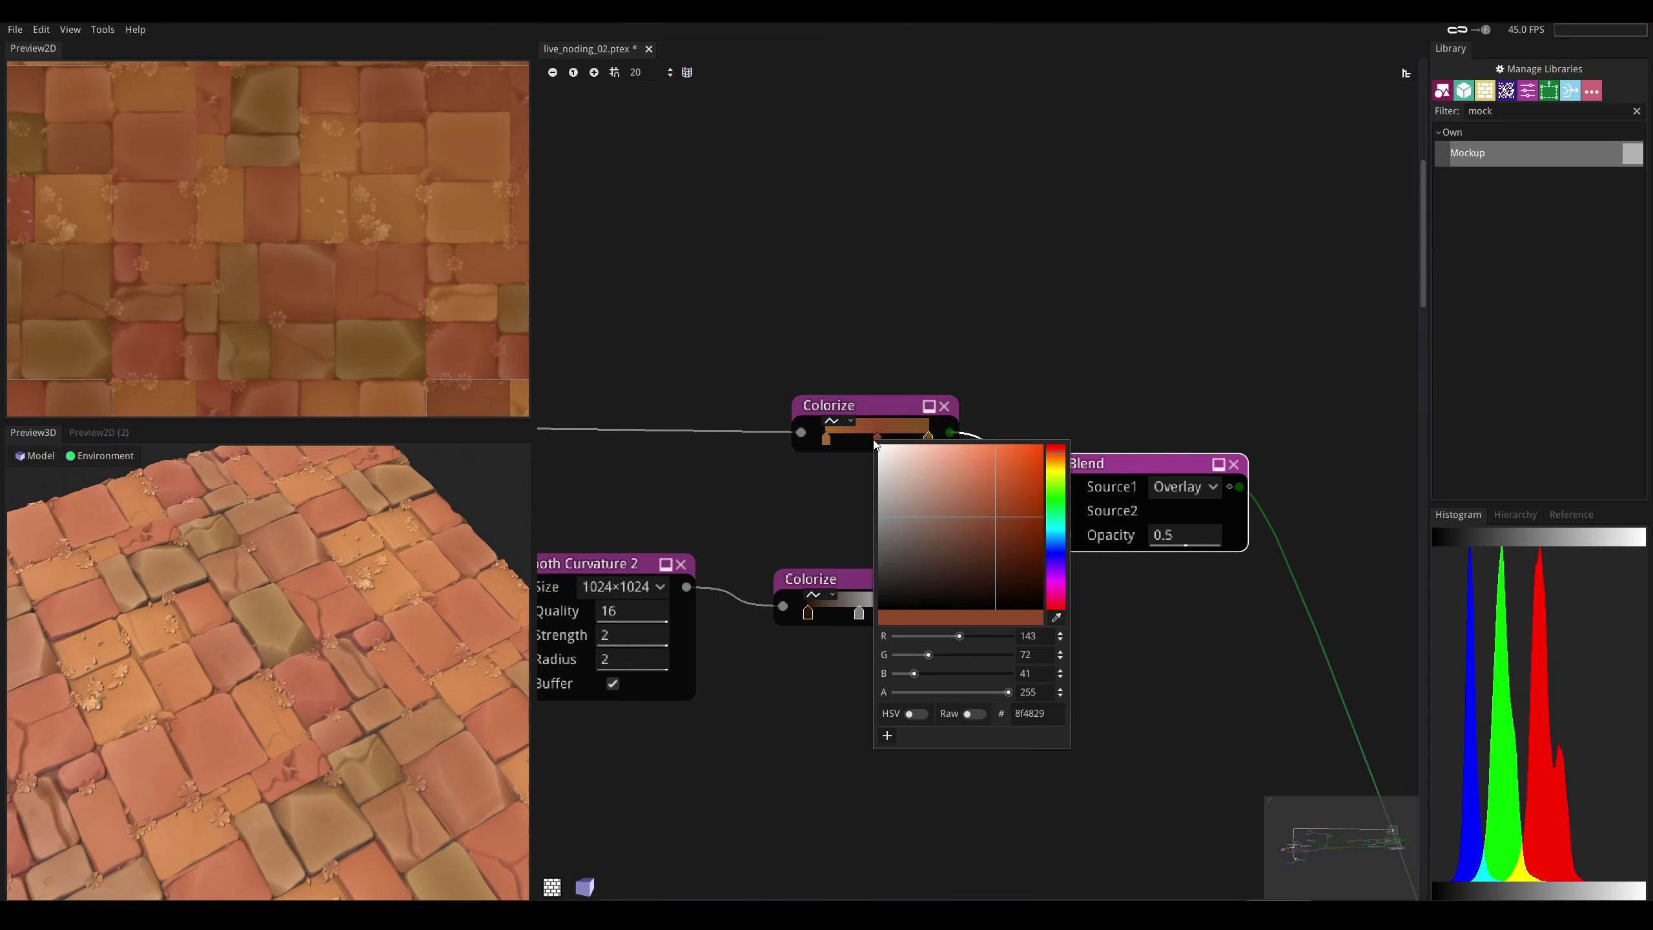
left_click(1056, 470)
mouse_move(1056, 470)
left_mouse_down()
mouse_move(1058, 612)
mouse_move(1059, 458)
left_mouse_up()
left_click(952, 537)
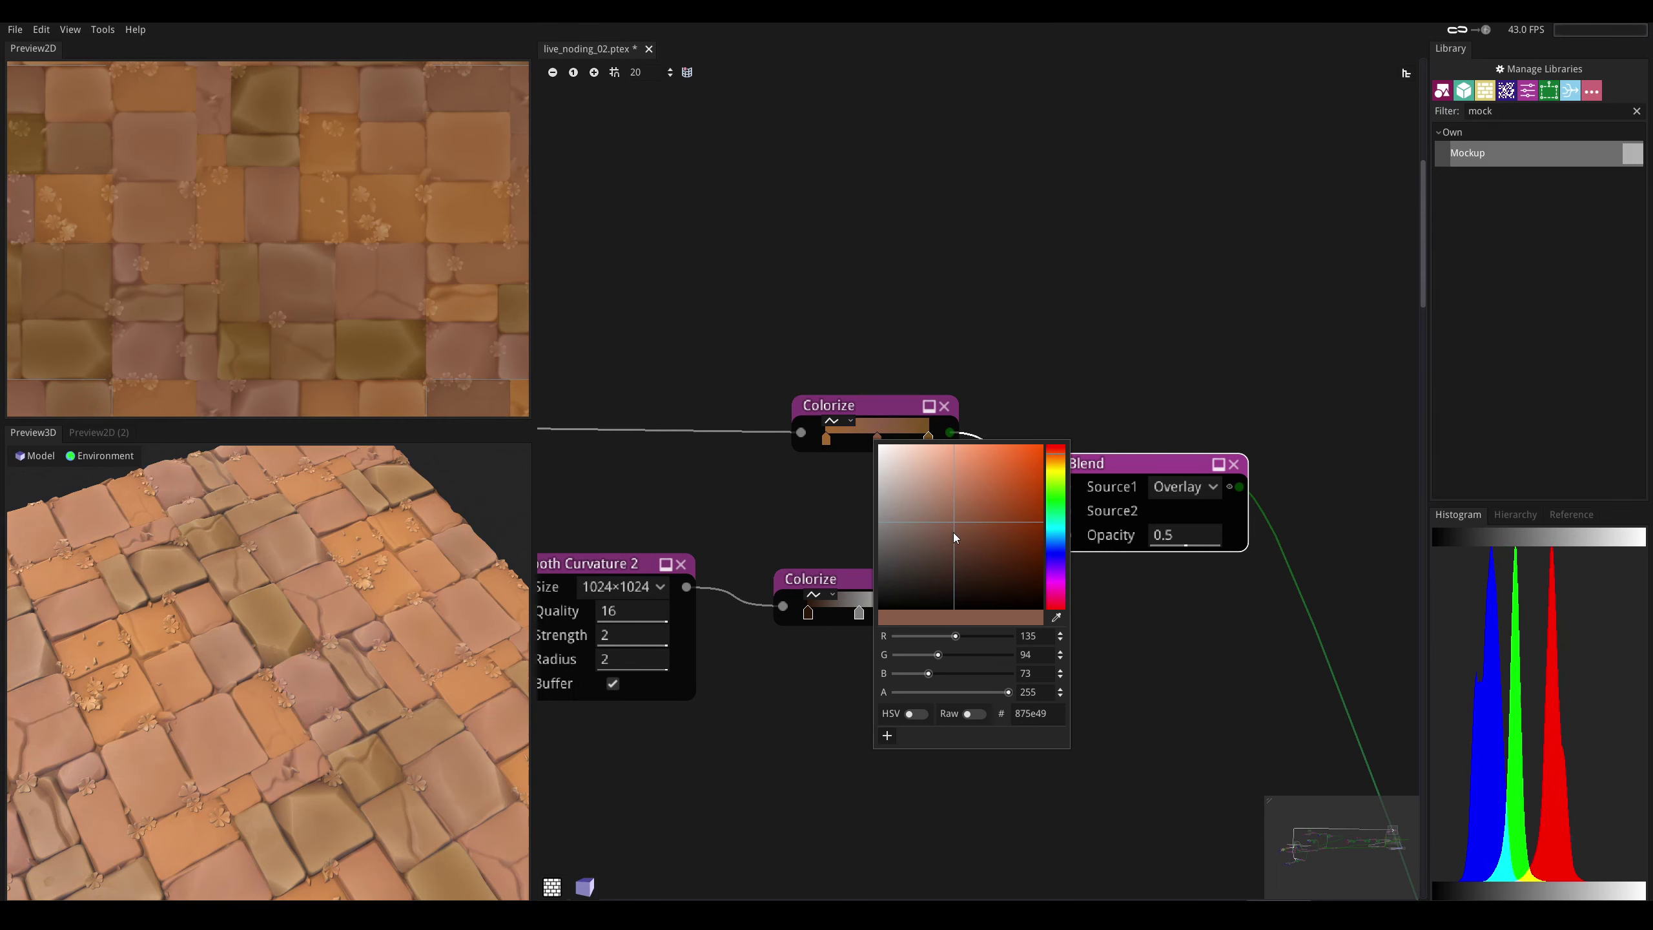
left_click_drag(955, 533, 953, 554)
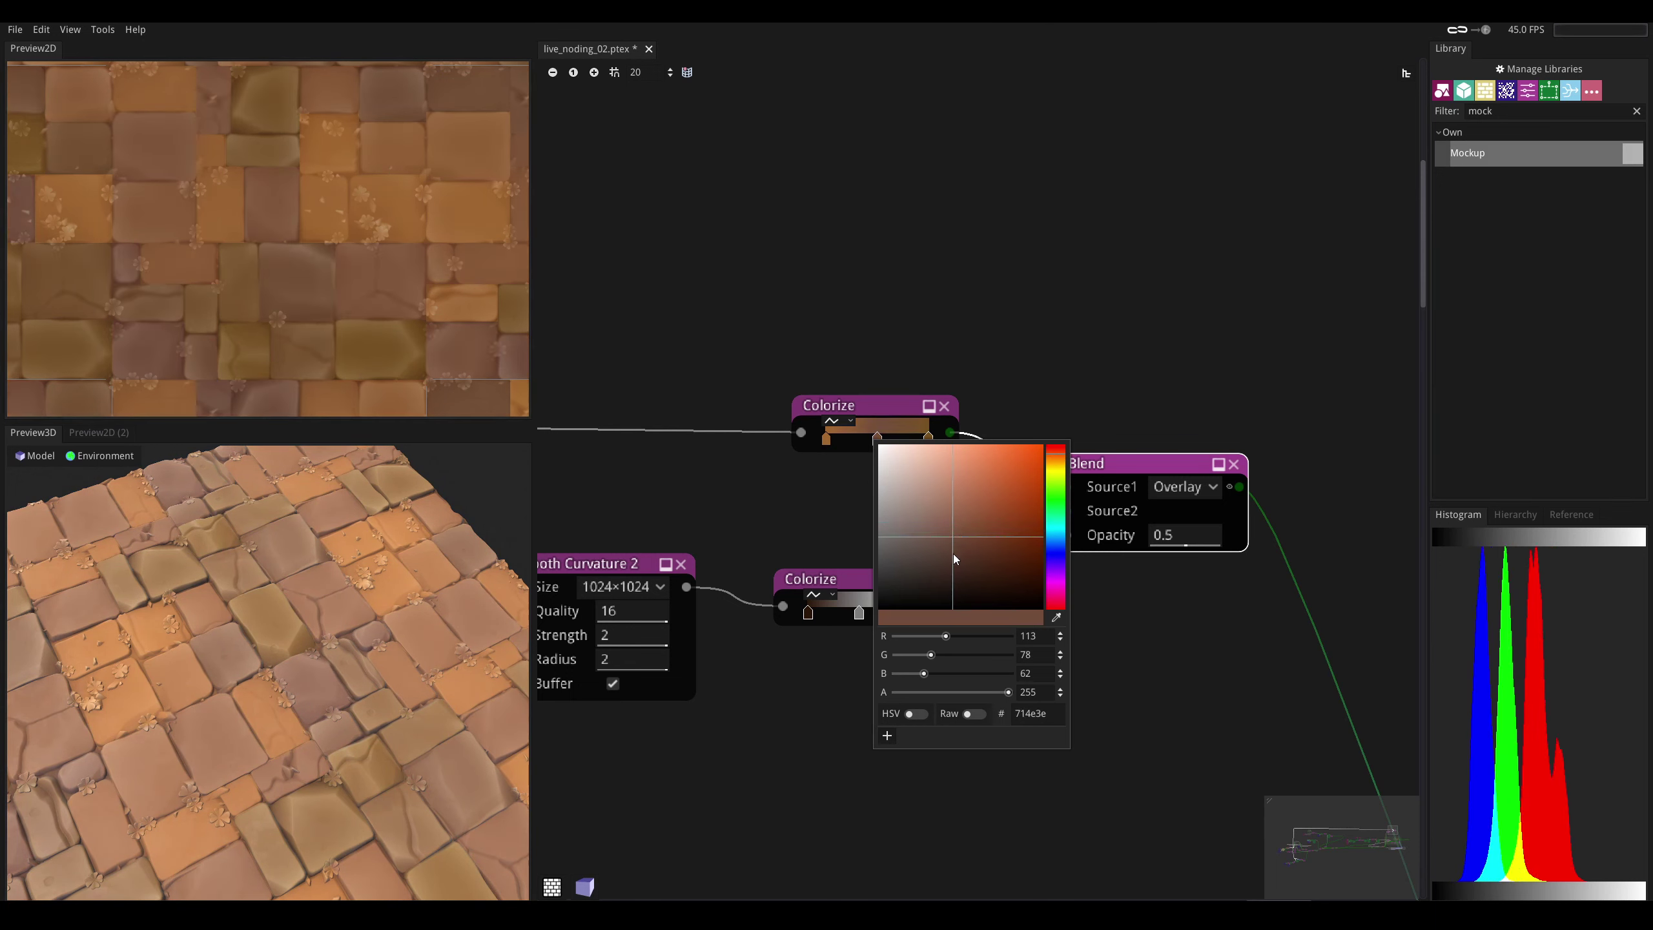
left_click(957, 545)
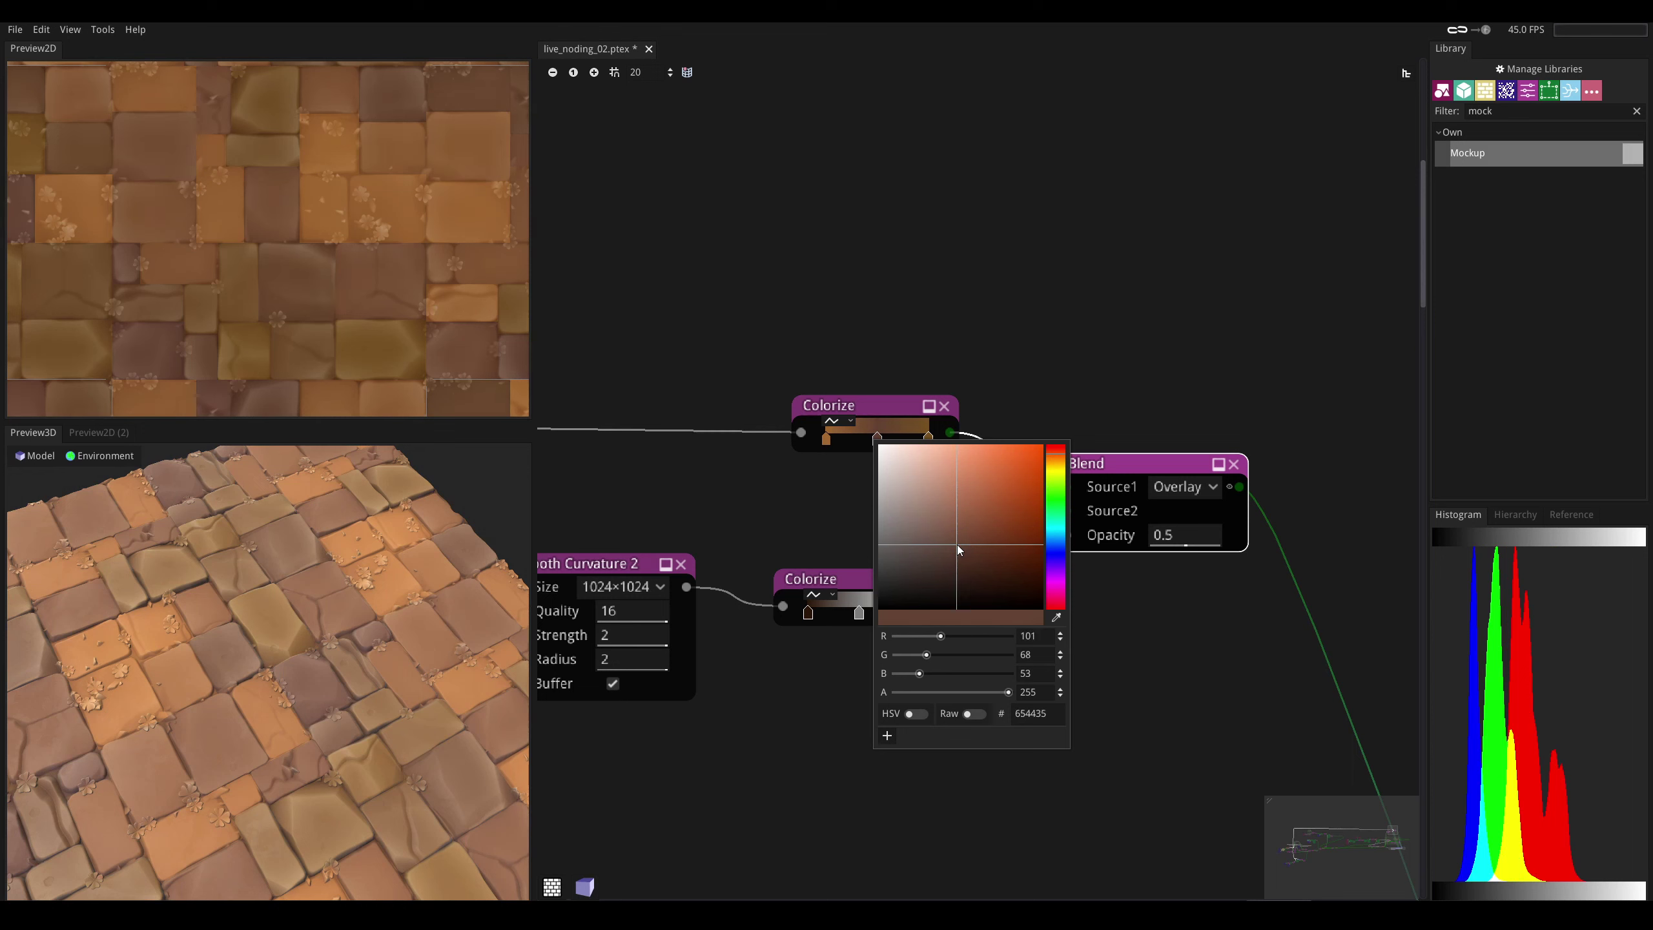
- Preview the brown Colorize and darken its first stop to 6b4623
left_click(857, 435)
double_click(825, 442)
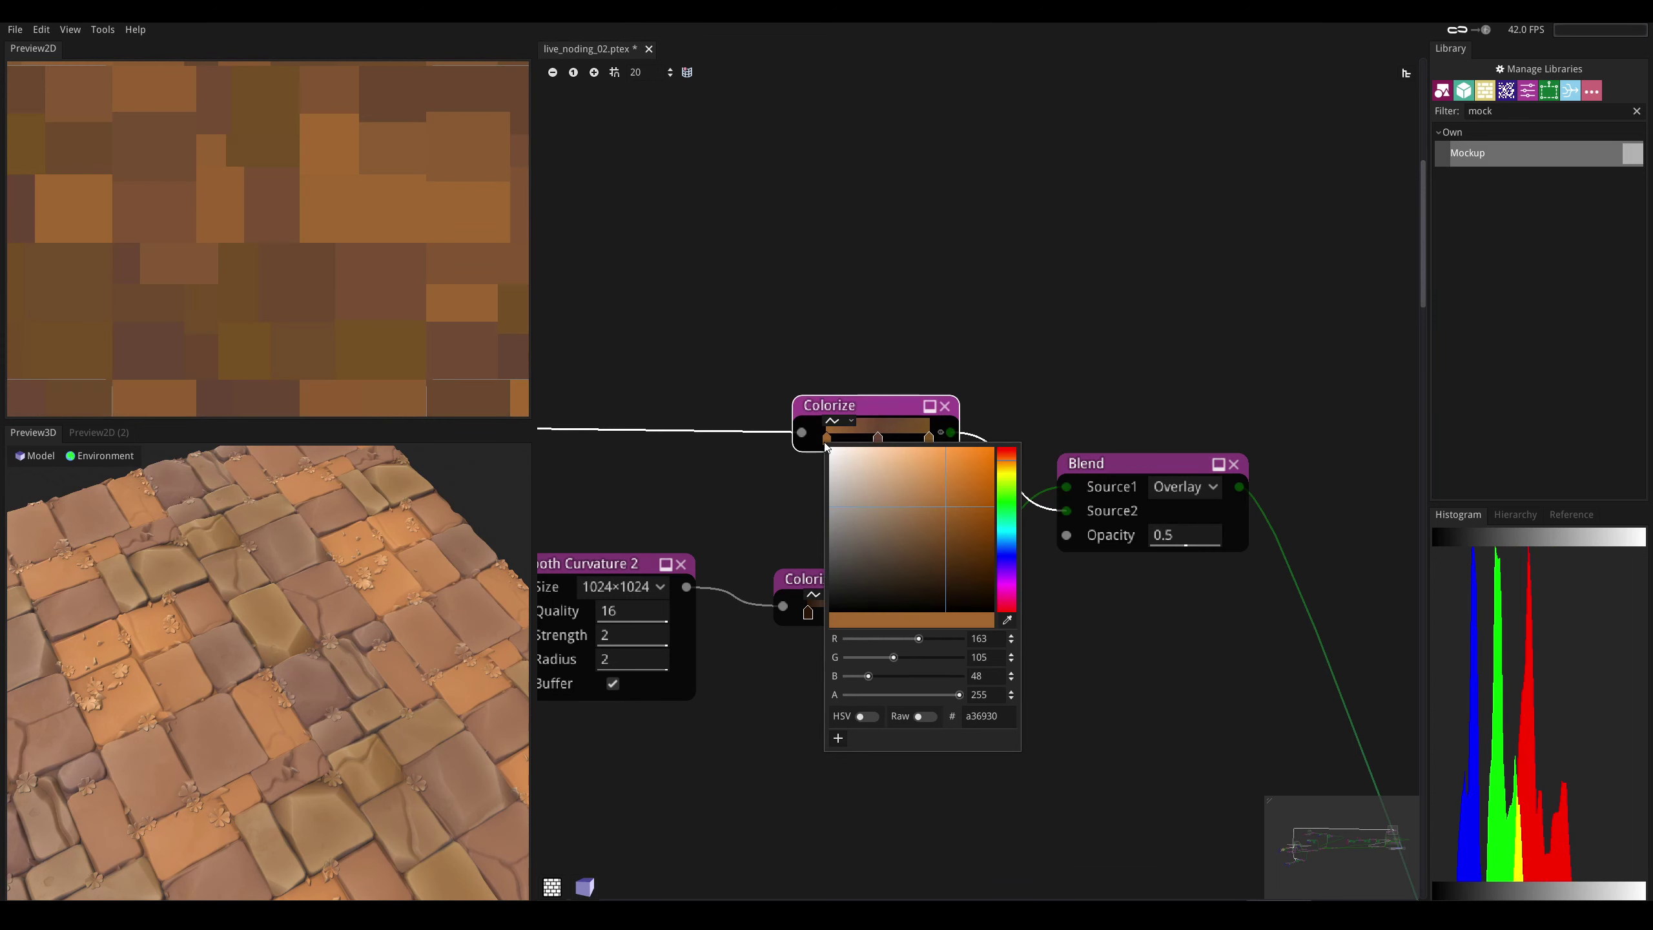
left_click(937, 528)
left_click(940, 543)
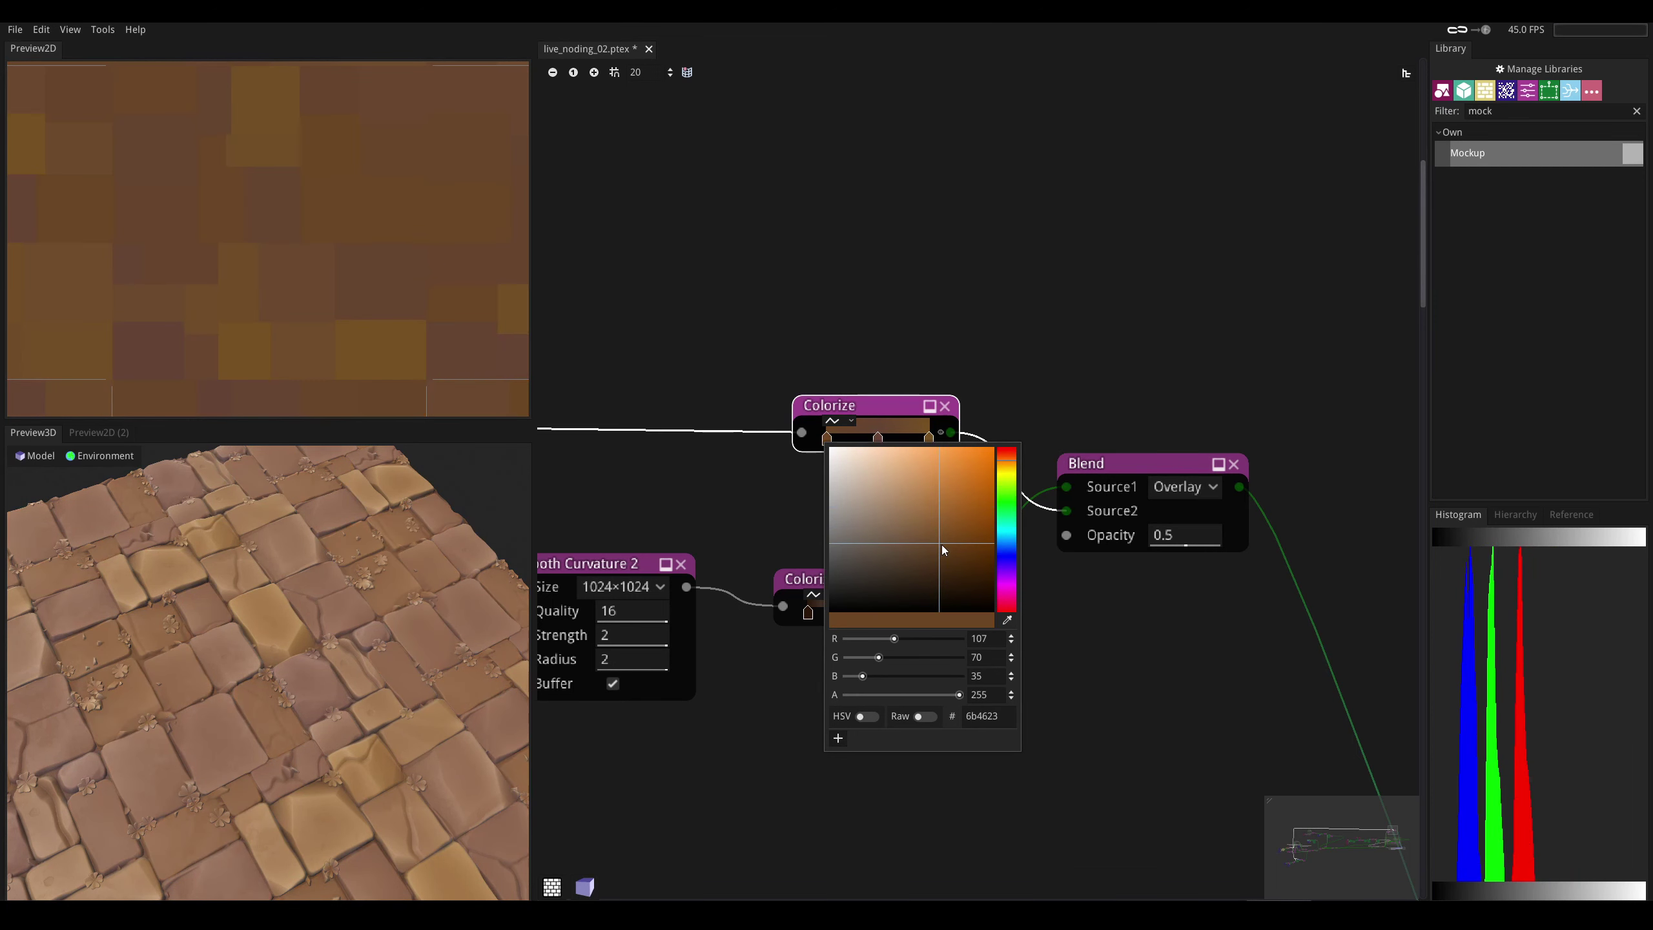
- Shift the hue of the brown Colorize's middle stop toward a yellower brown and check the stones in 3D
left_click(878, 437)
double_click(878, 438)
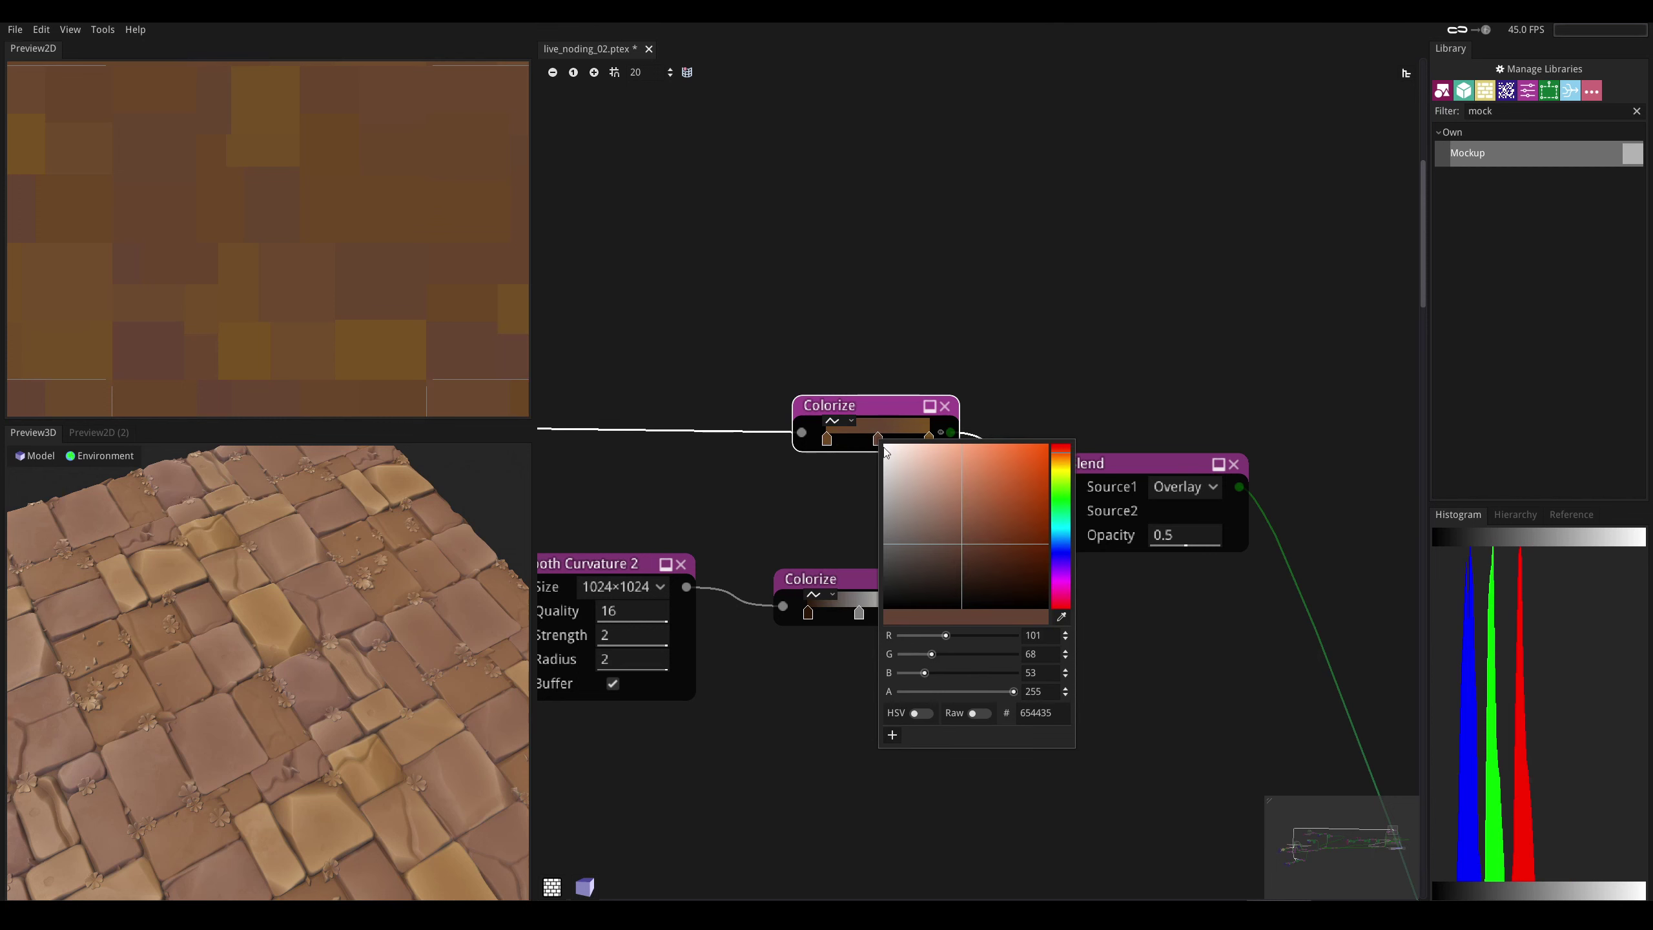
left_click_drag(1058, 472, 1060, 457)
left_click_drag(364, 657, 322, 680)
scroll(286, 657, "down", 10)
scroll(322, 680, "up", 10)
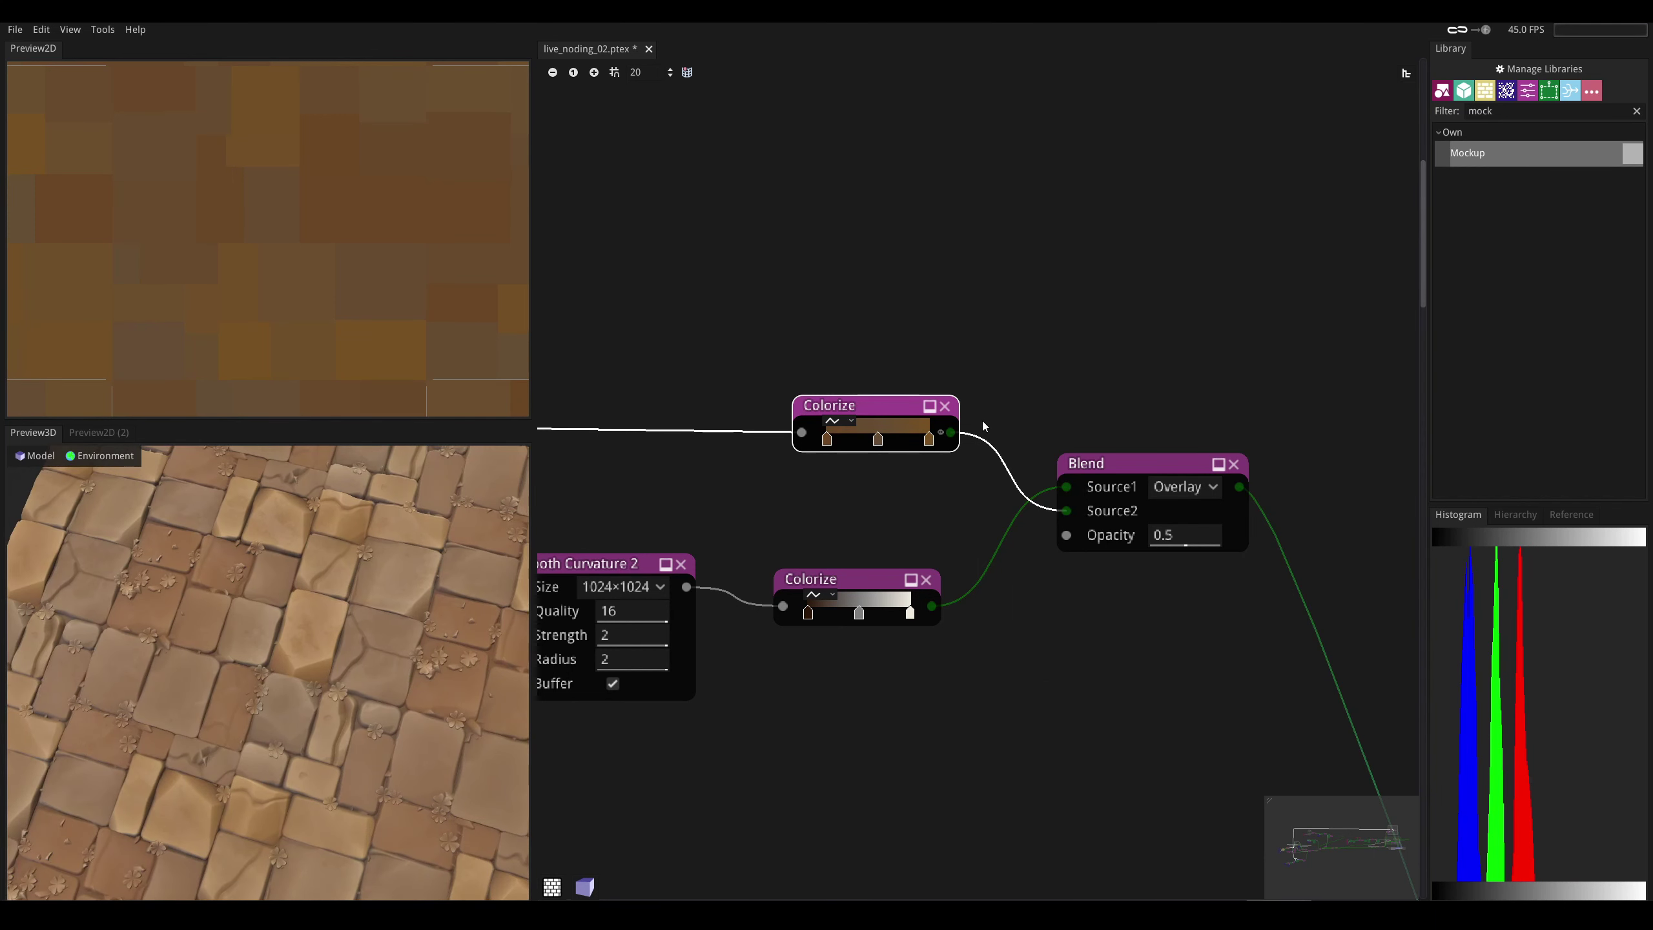
- Slightly lower the saturation of the brown Colorize's last stop with HSV values
double_click(928, 439)
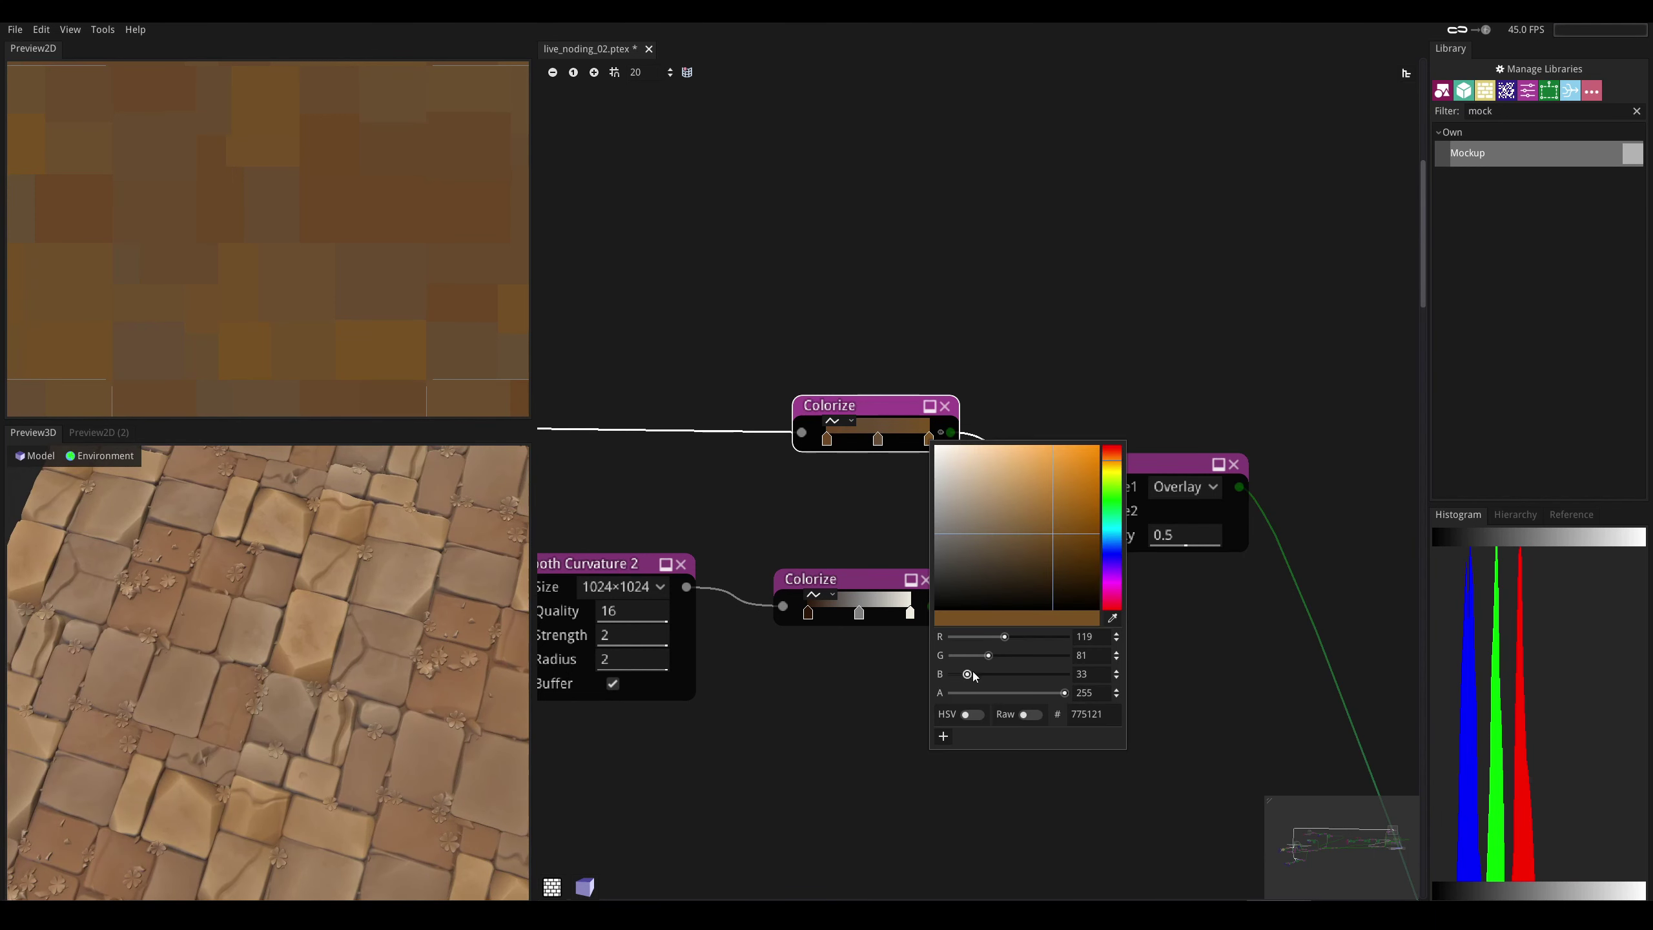
left_click(972, 714)
left_click_drag(1035, 655, 1025, 657)
left_click_drag(325, 657, 435, 688)
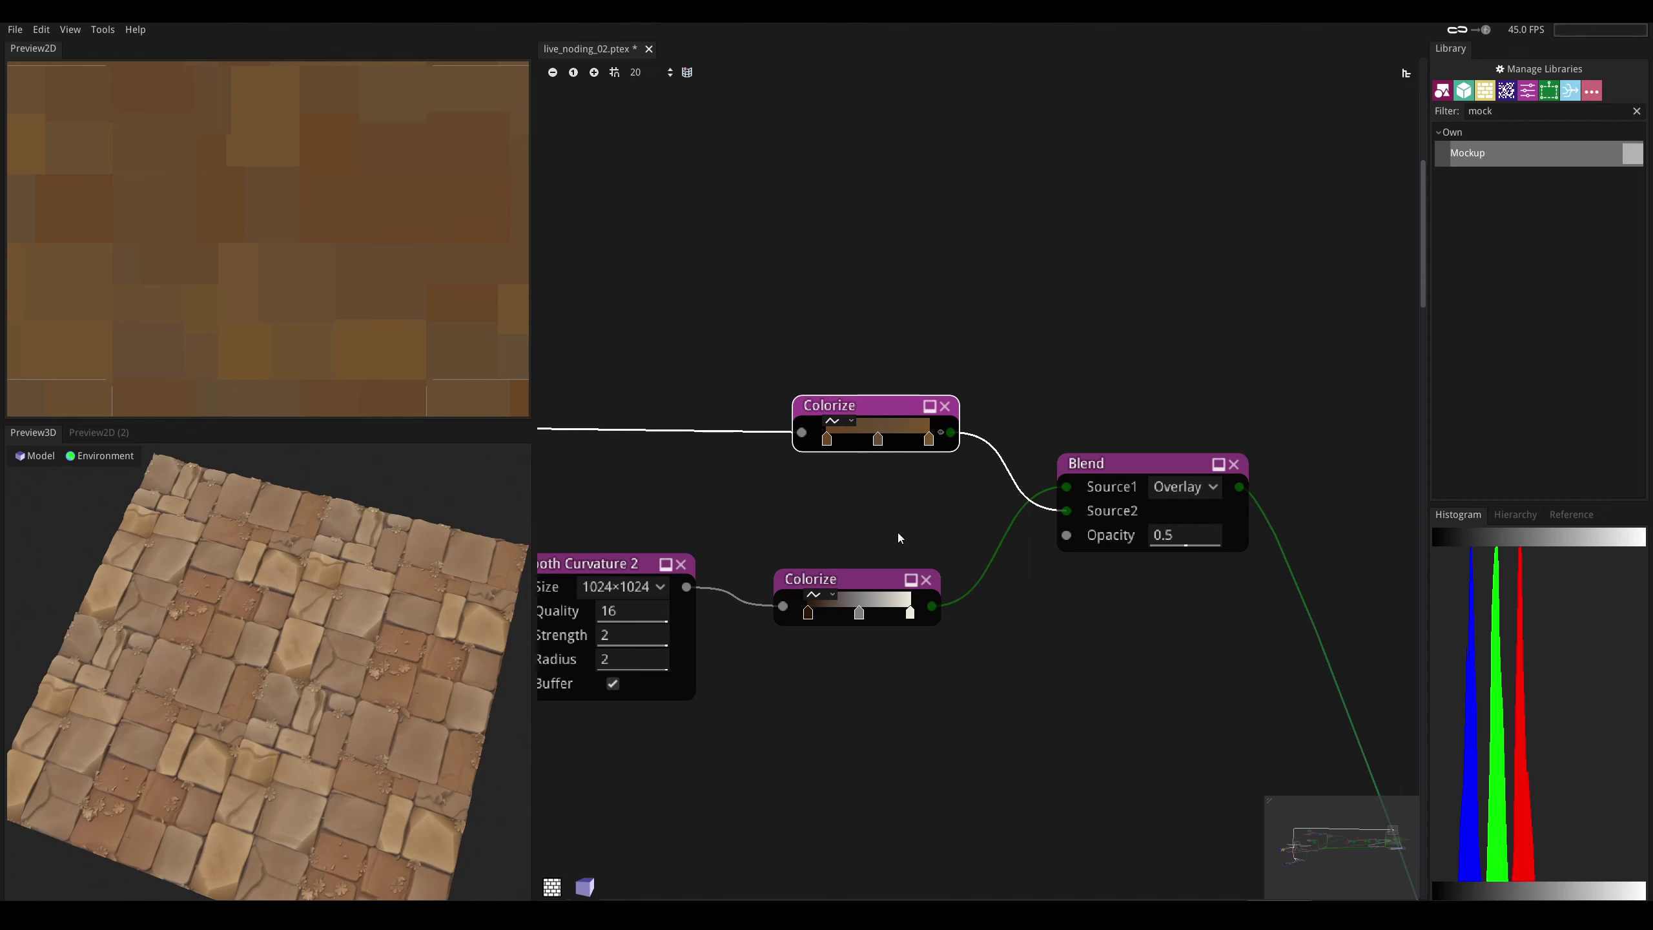
- Set the Radius of the Smooth Curvature 2 node feeding the albedo to 1 and check the paving in 3D
middle_click_drag(926, 489, 919, 468)
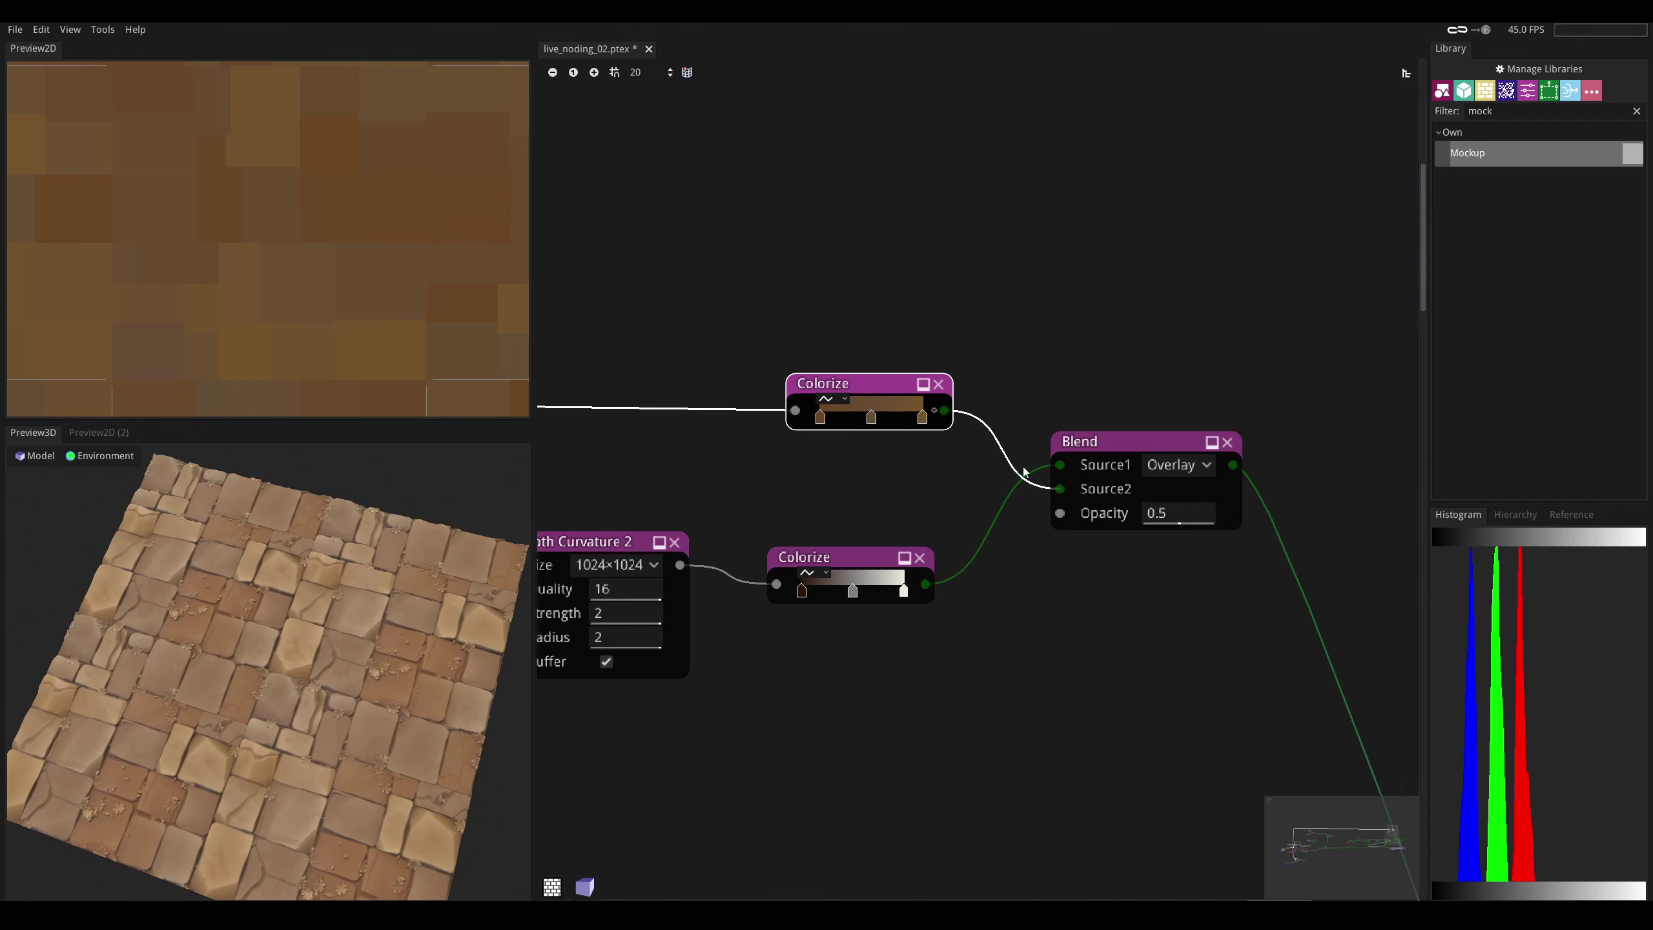
scroll(267, 671, "up", 6)
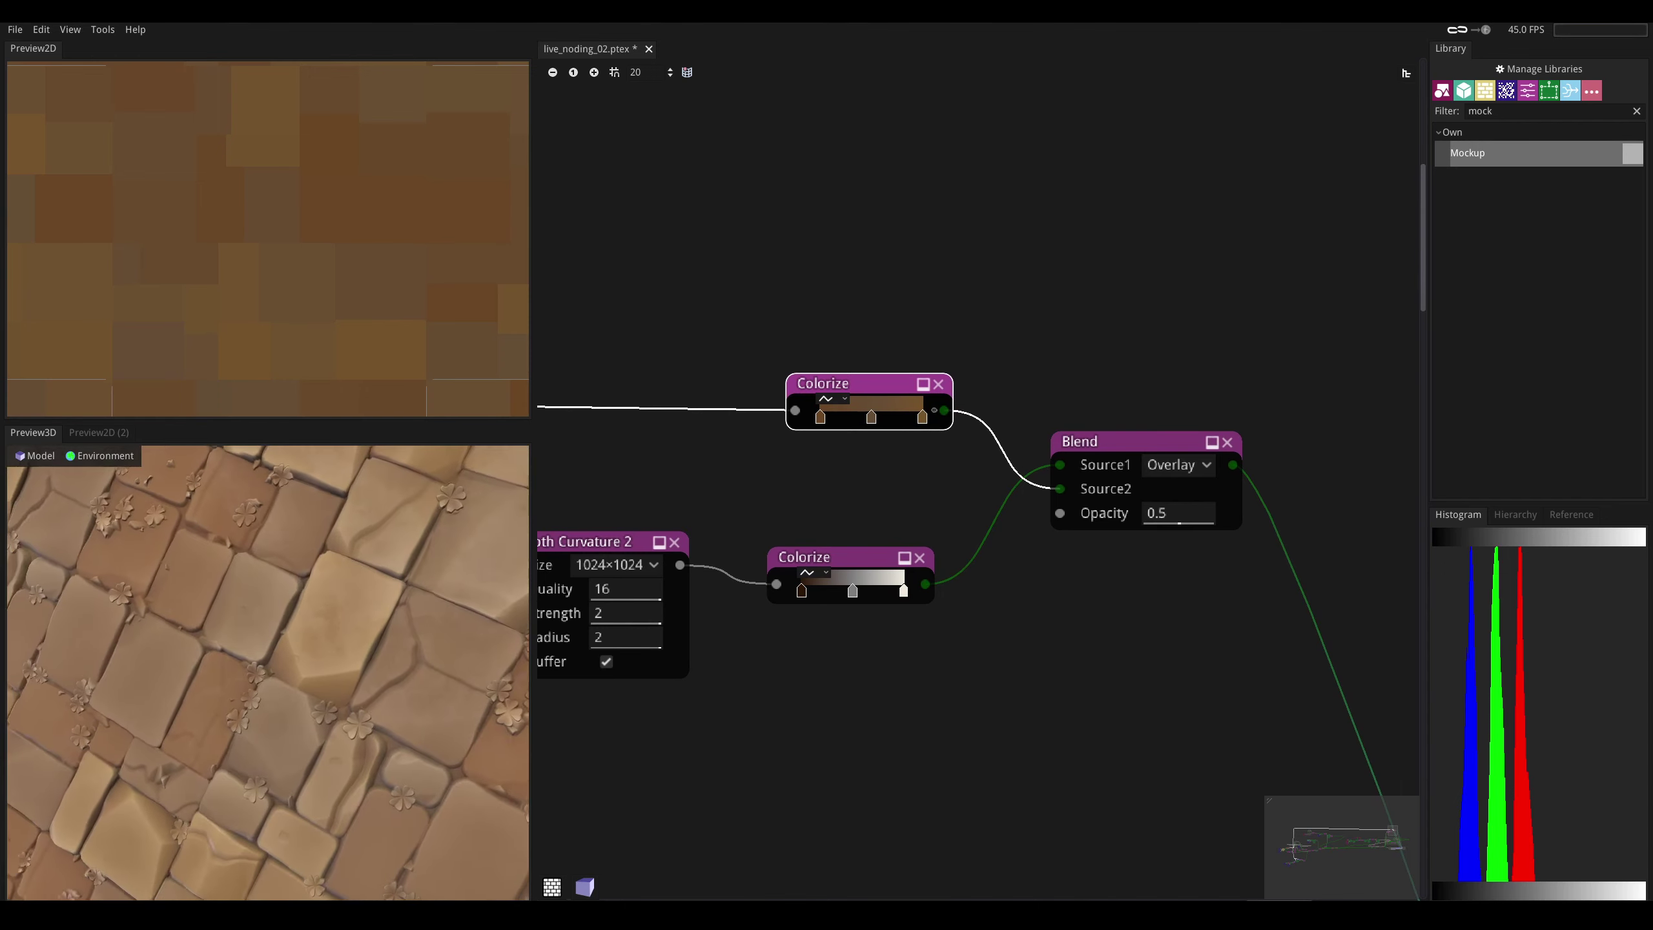
middle_click_drag(586, 547, 740, 528)
left_click(739, 528)
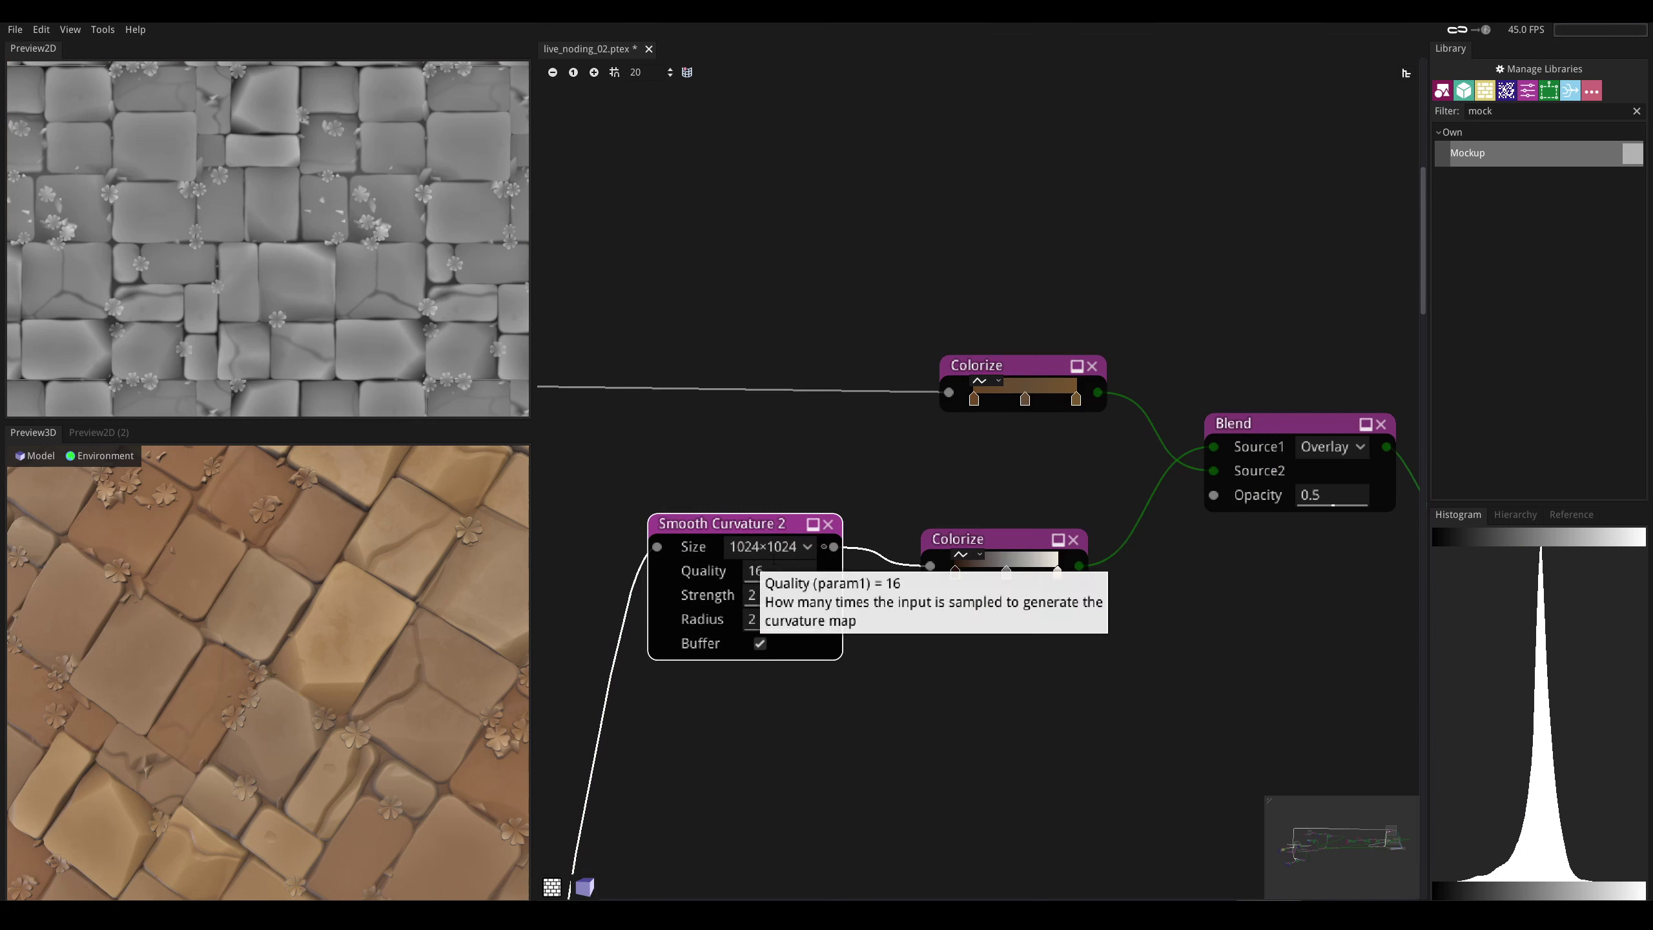
left_click(774, 594)
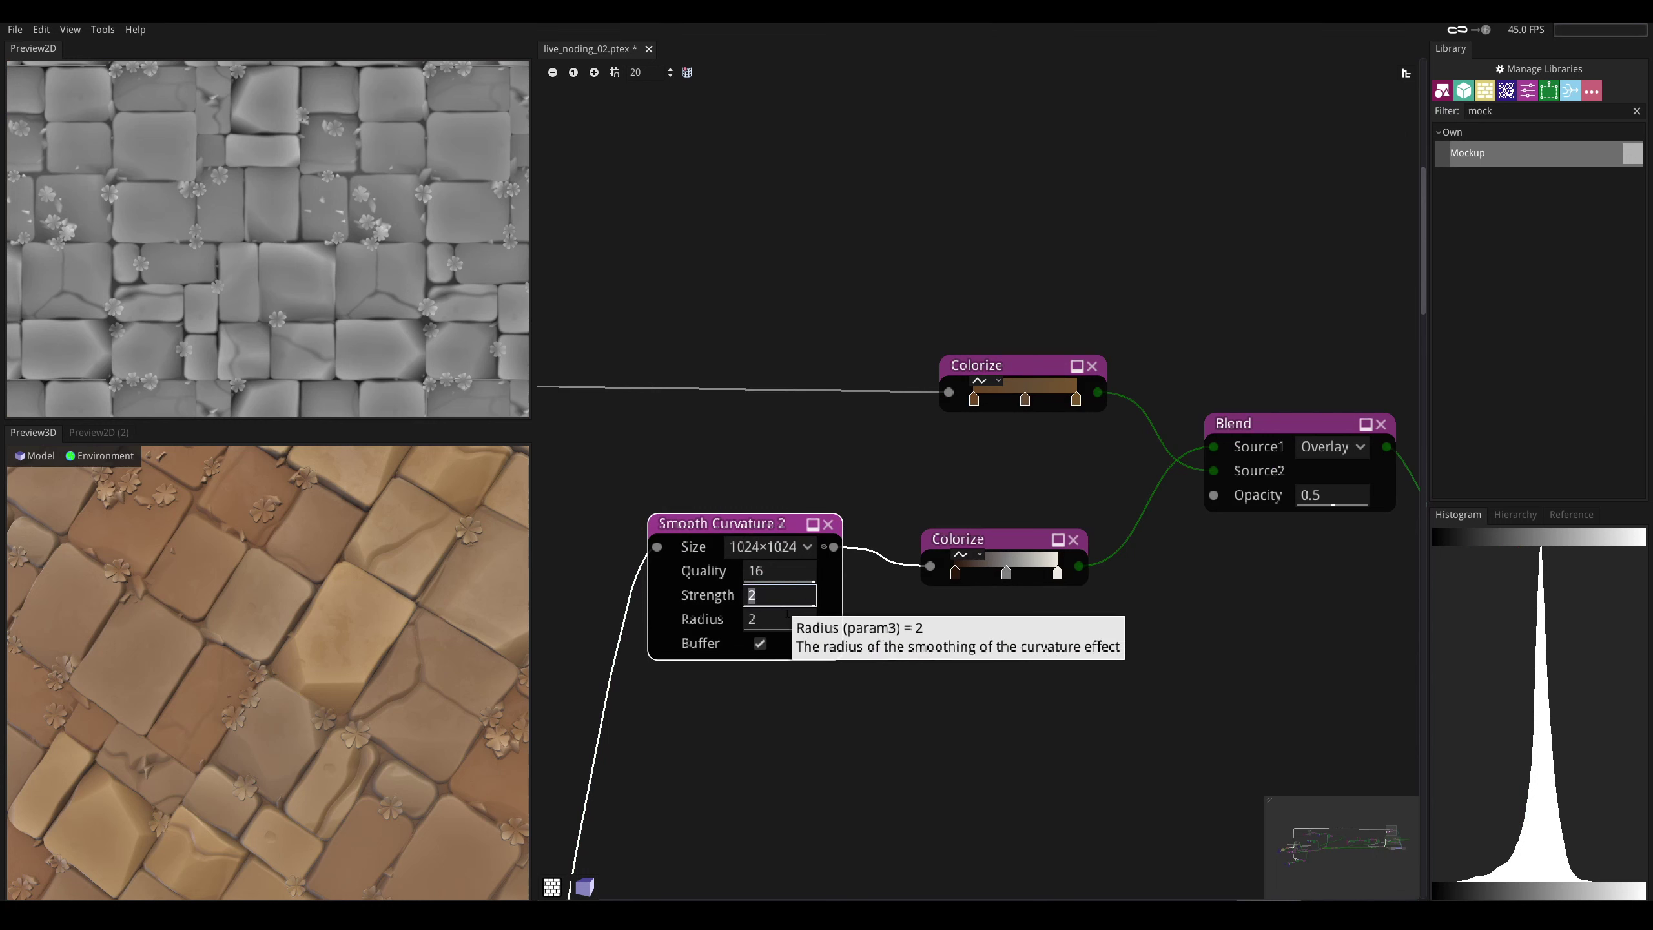
left_click(787, 616)
key("Return")
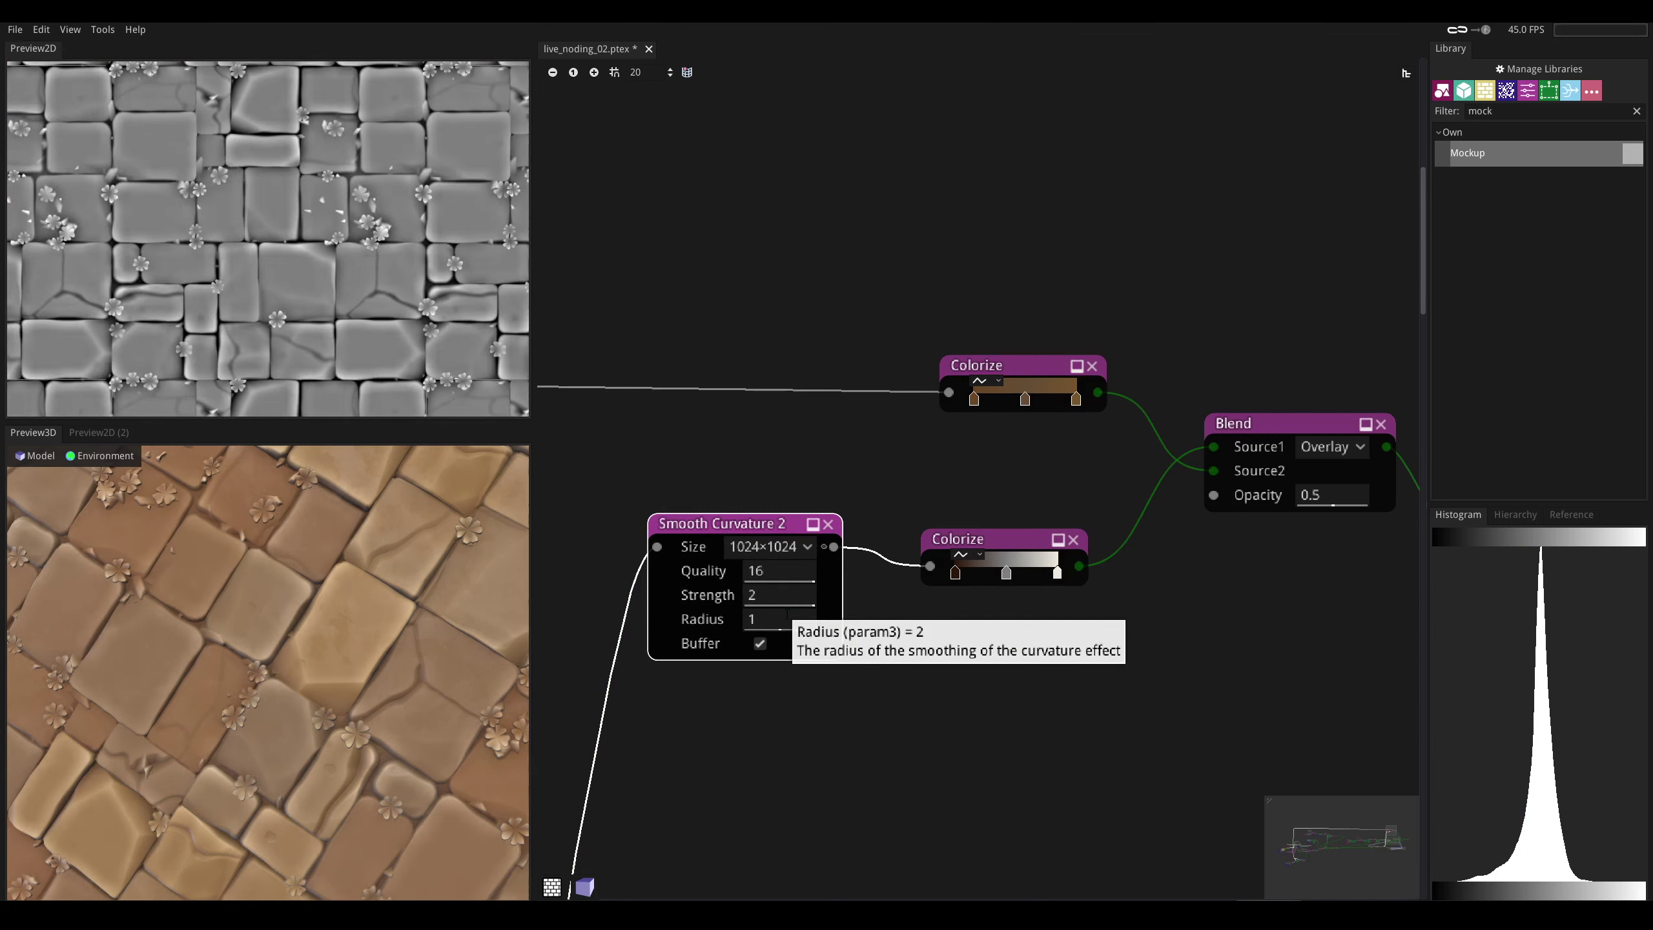
scroll(273, 671, "down", 5)
left_click_drag(273, 671, 286, 619)
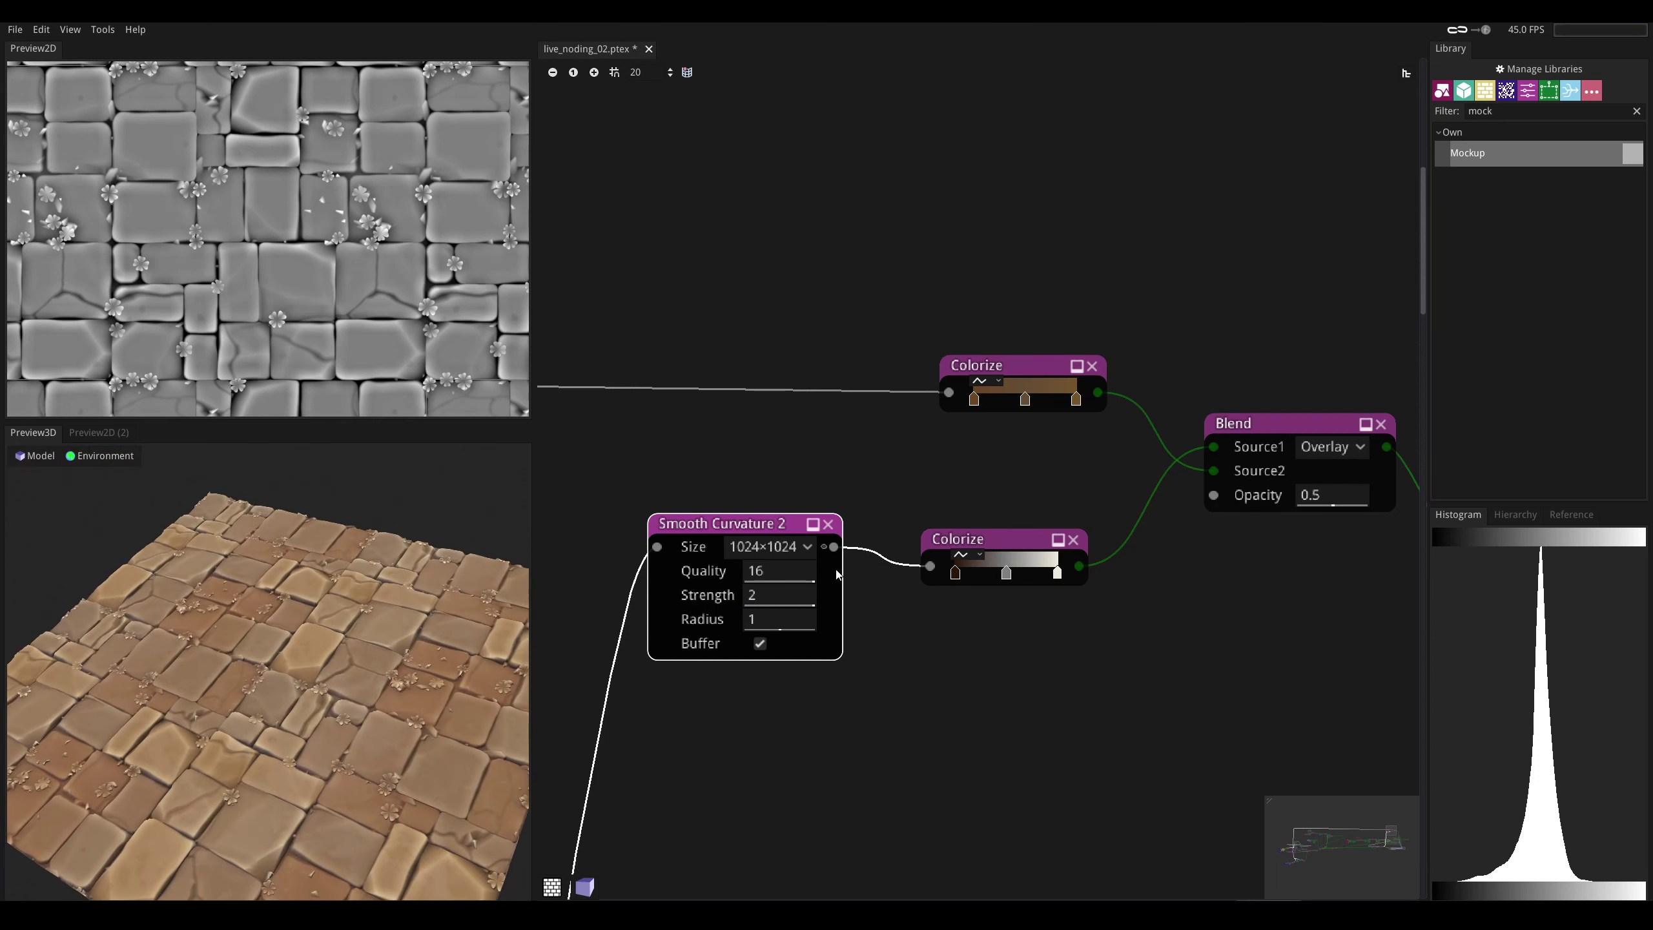
- Set the same Smooth Curvature 2 node's Strength to 1 and examine the softened edges on the 3D paving
left_click(784, 594)
type("1")
key("Return")
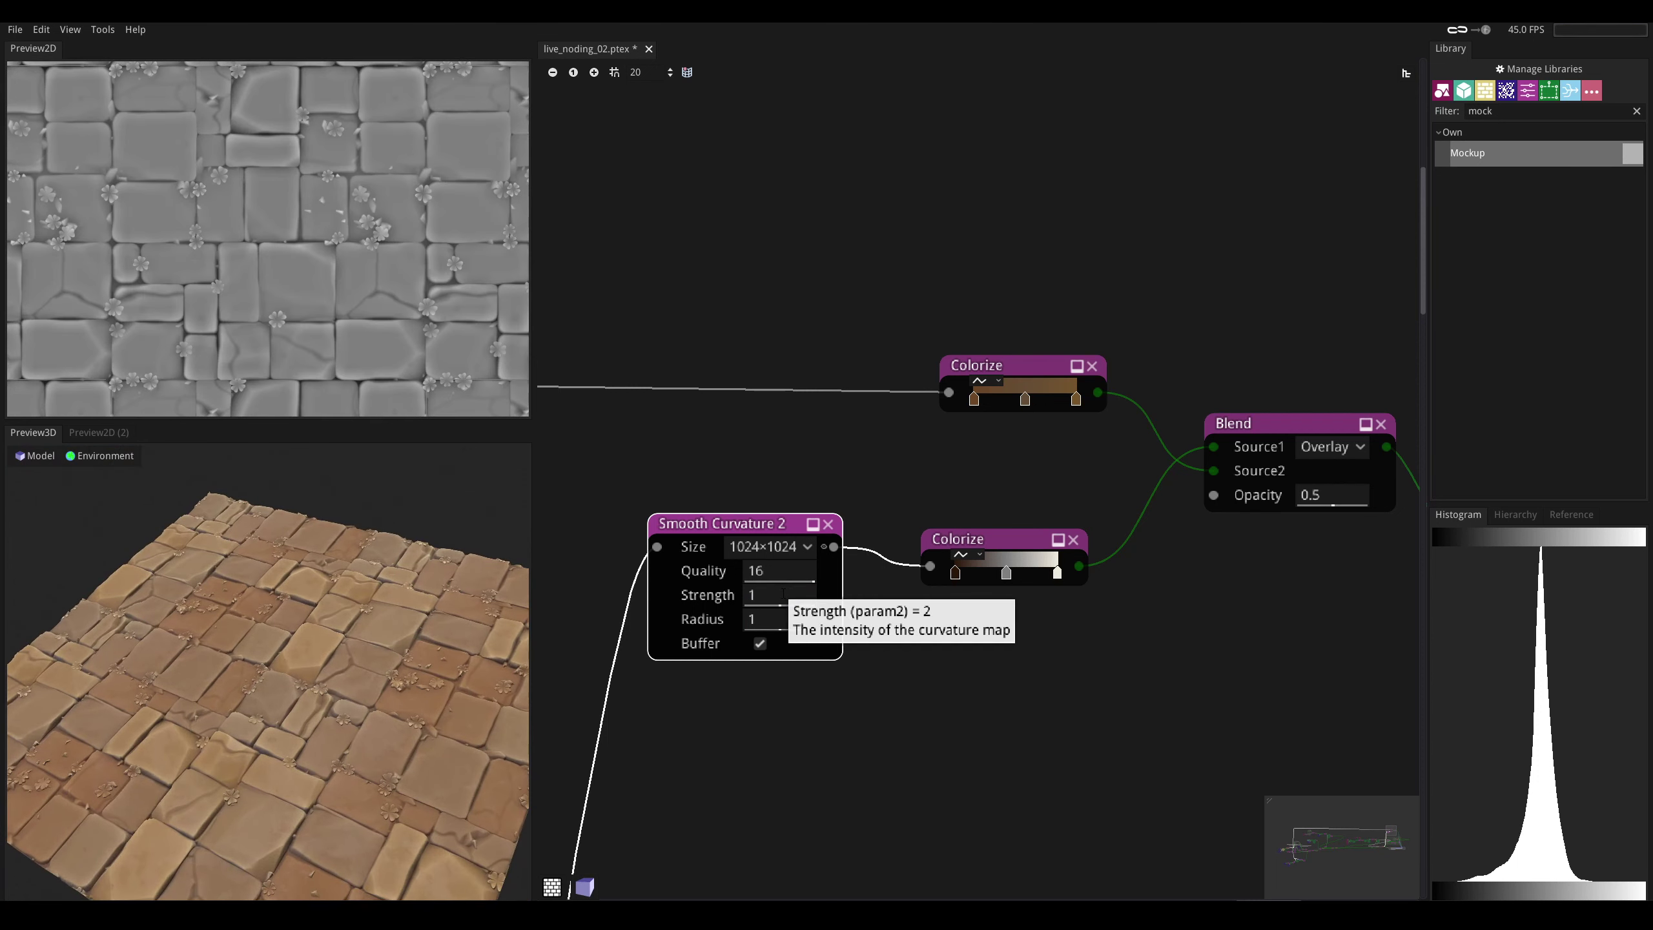
left_click_drag(362, 625, 423, 674)
scroll(339, 628, "up", 4)
left_click_drag(340, 628, 380, 635)
scroll(314, 656, "down", 4)
- Preview the output of the albedo's Overlay Blend node
middle_click_drag(1147, 477, 929, 521)
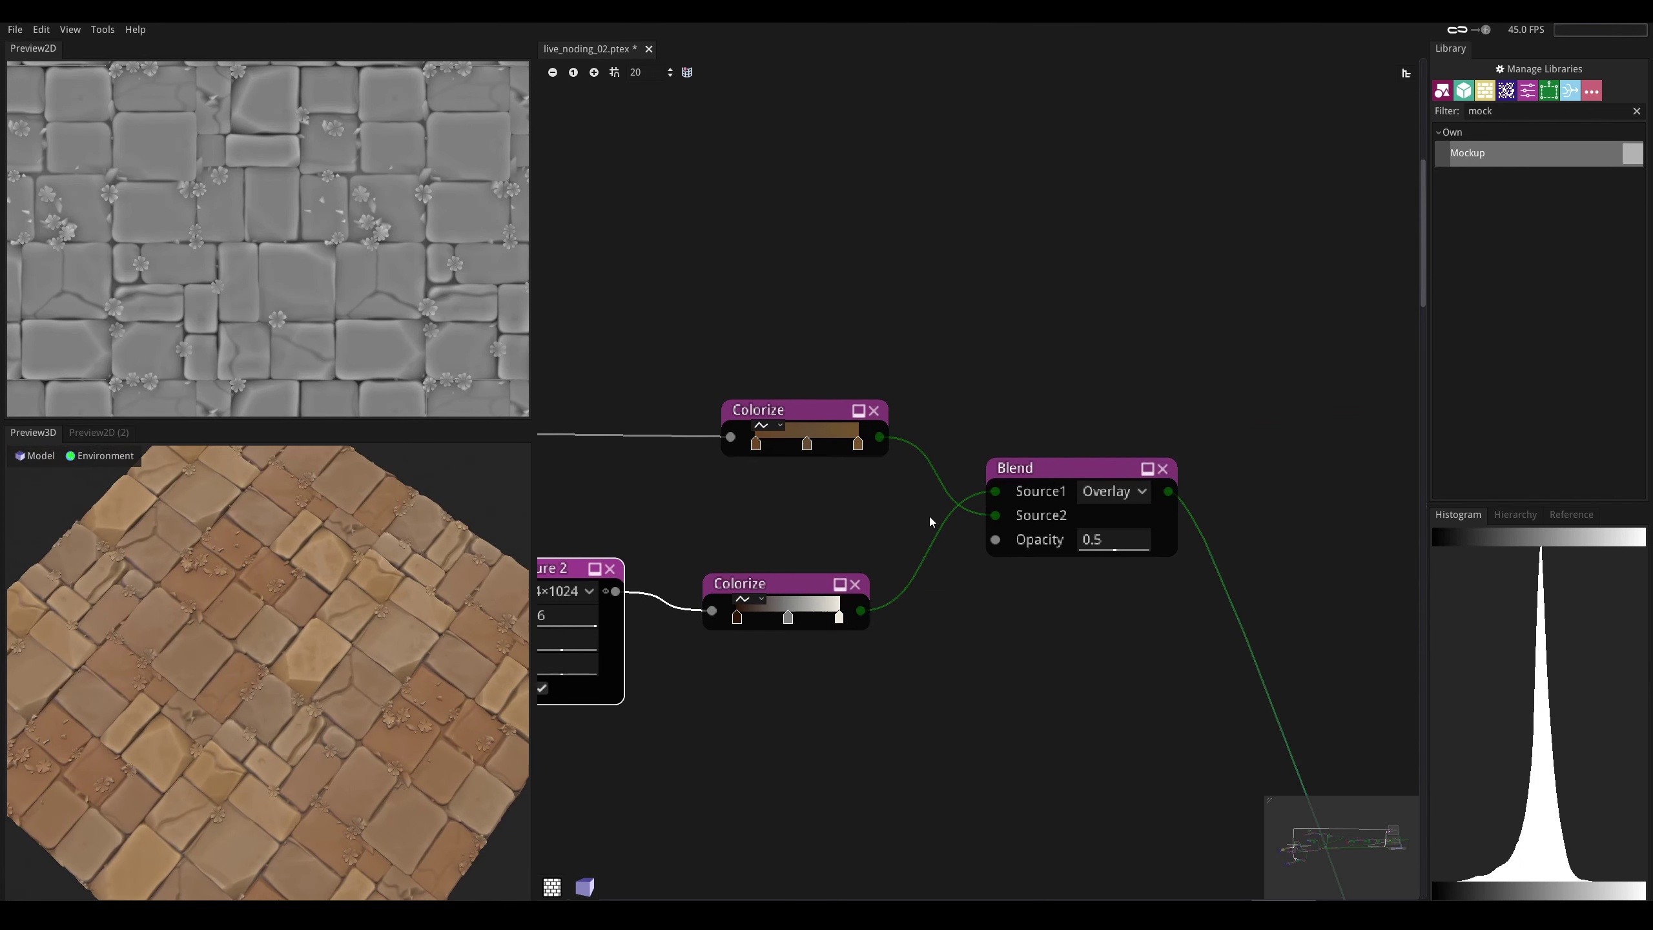
left_click(1055, 477)
middle_click_drag(1010, 594, 871, 539)
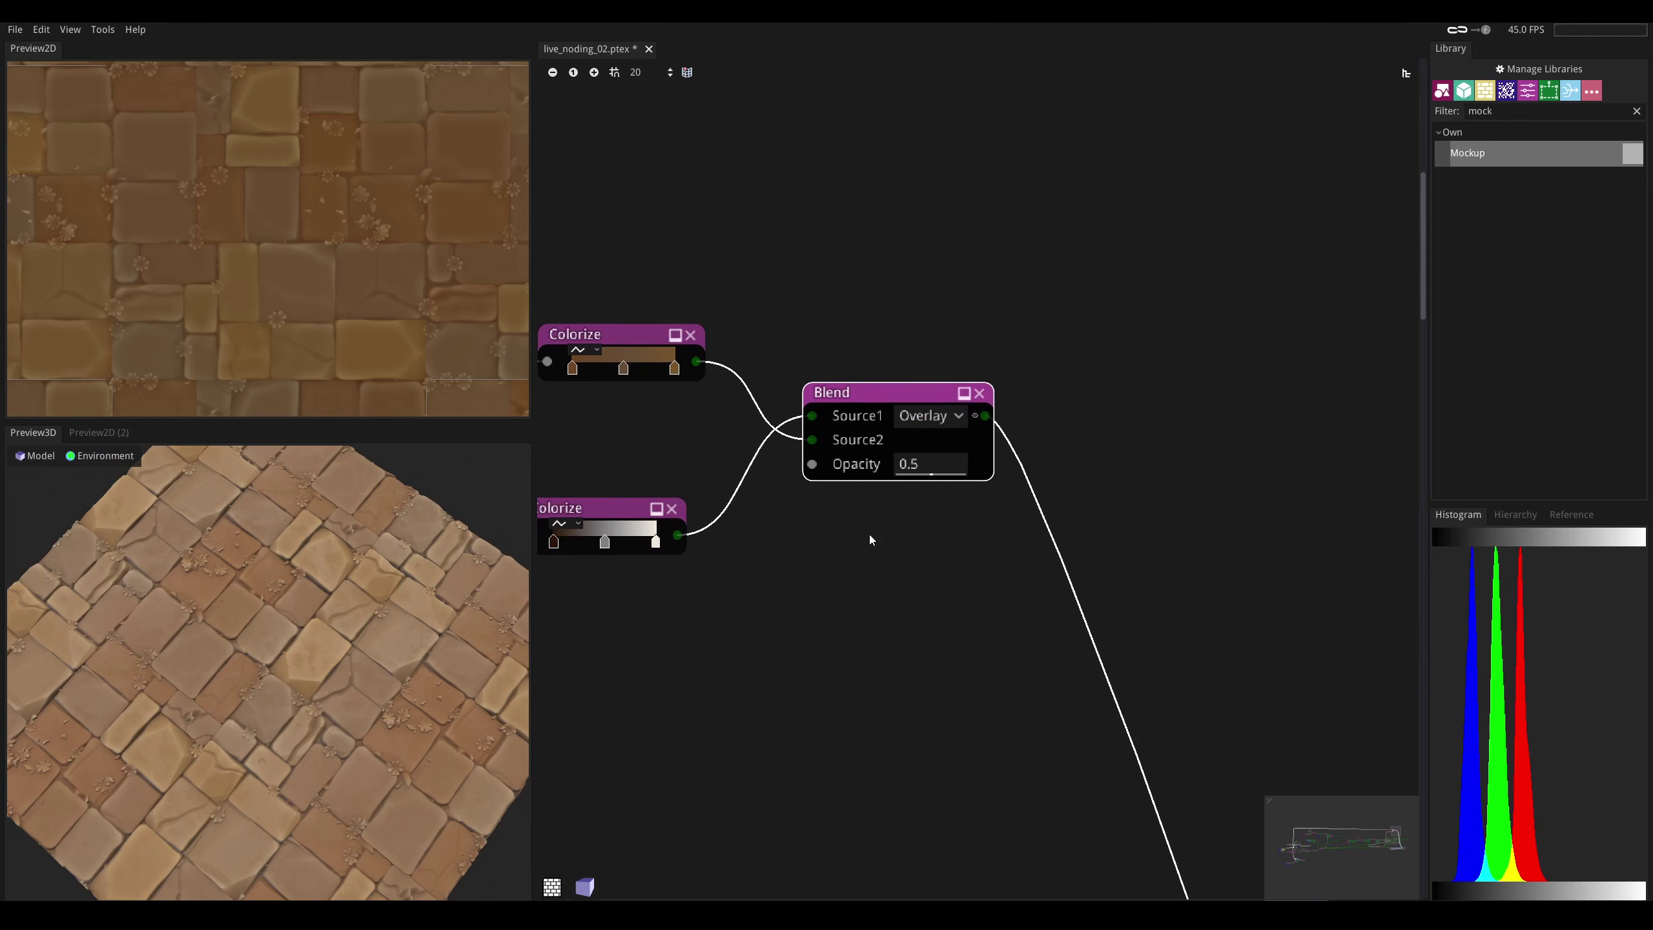
- Duplicate the brown Colorize node that feeds the albedo's Overlay Blend
scroll(287, 623, "up", 3)
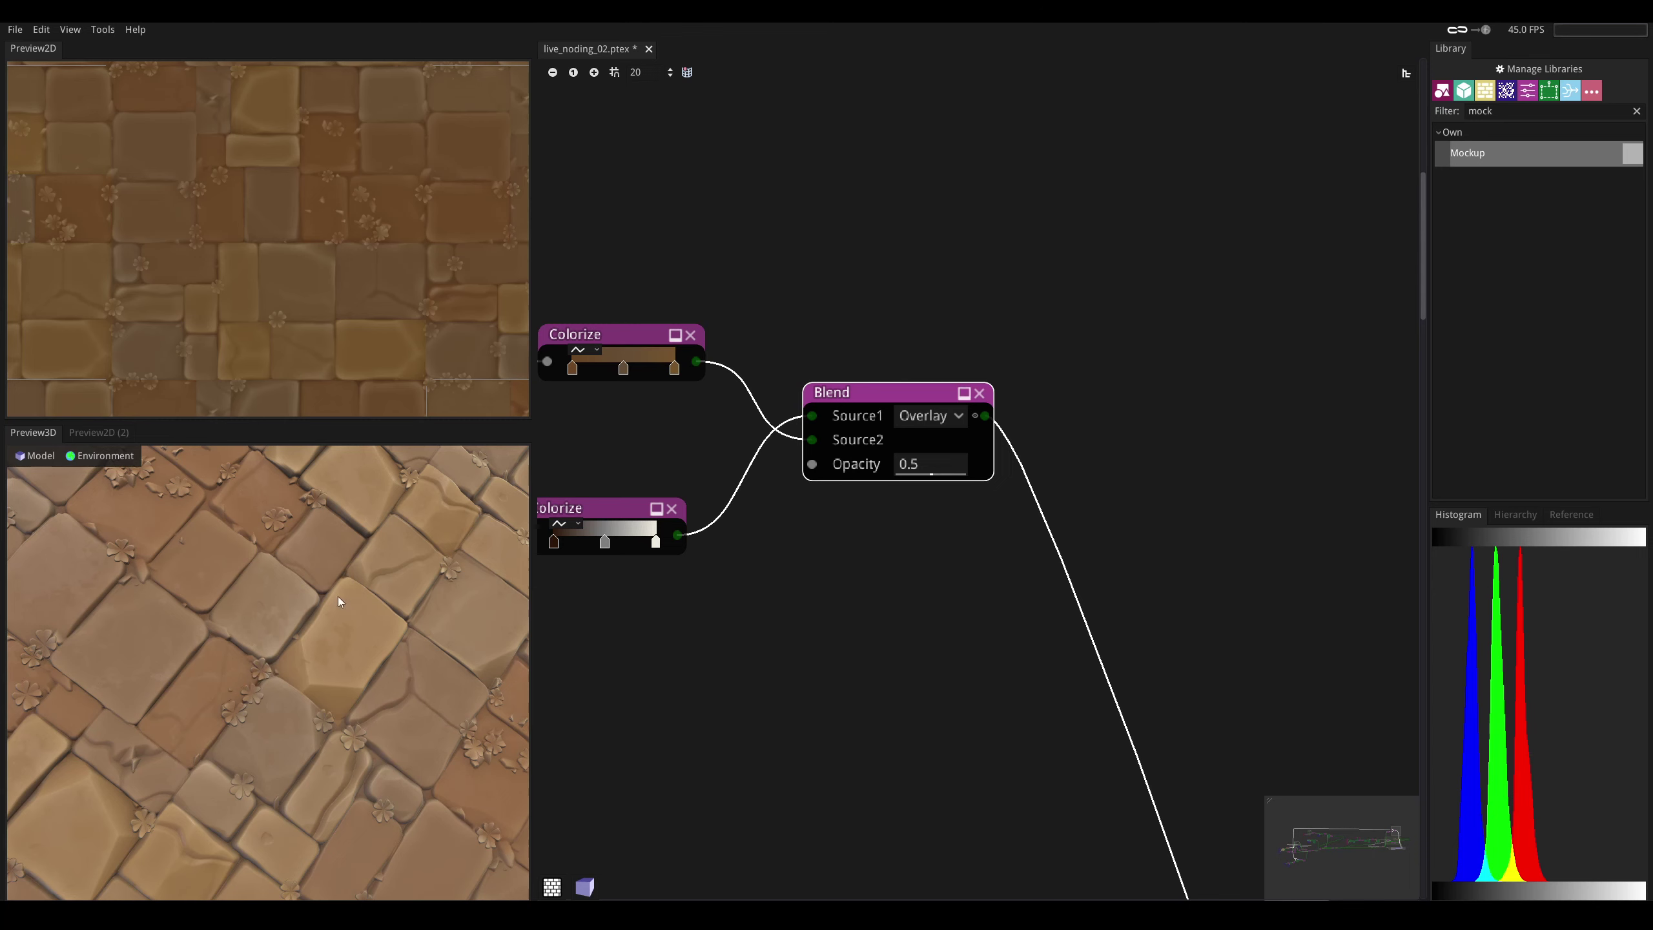
middle_click_drag(740, 558, 884, 555)
scroll(710, 566, "down", 2)
middle_click_drag(882, 422, 976, 453)
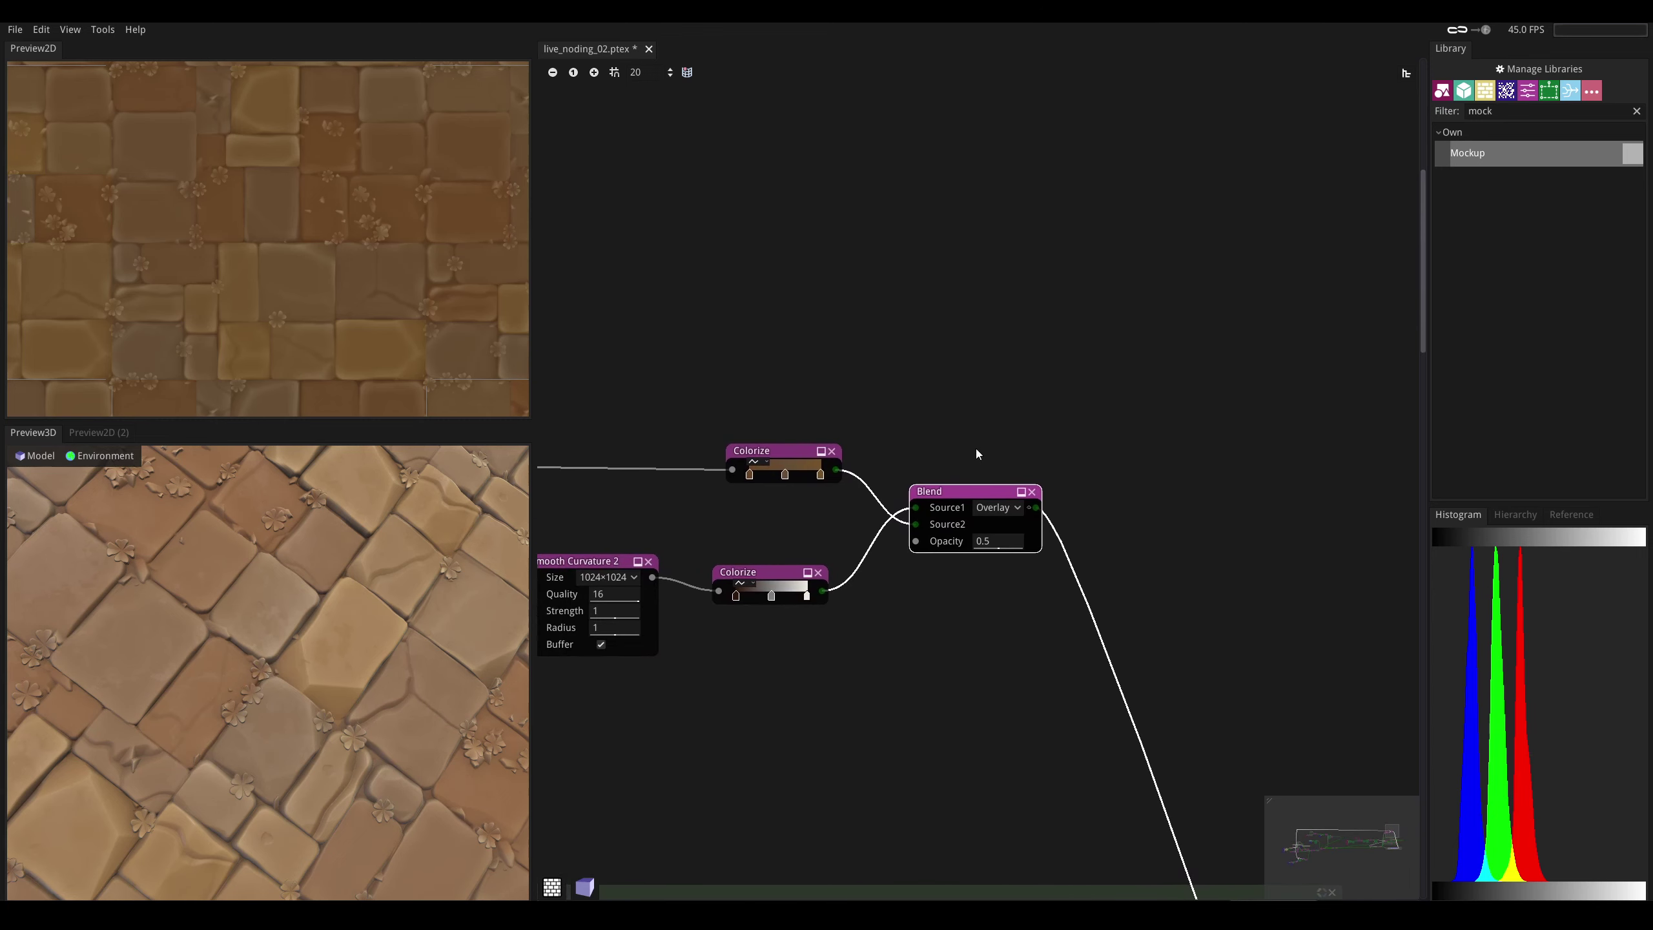
left_click(761, 451)
key("ctrl+d")
- Connect the second output of the small-flower Tiler to the duplicated brown Colorize and place that node just above the original
middle_click_drag(1025, 397, 1149, 437)
scroll(937, 449, "down", 8)
middle_click_drag(640, 562, 945, 532)
scroll(1084, 637, "up", 4)
middle_click_drag(1065, 482, 805, 626)
left_click(785, 627)
middle_click_drag(813, 565, 731, 630)
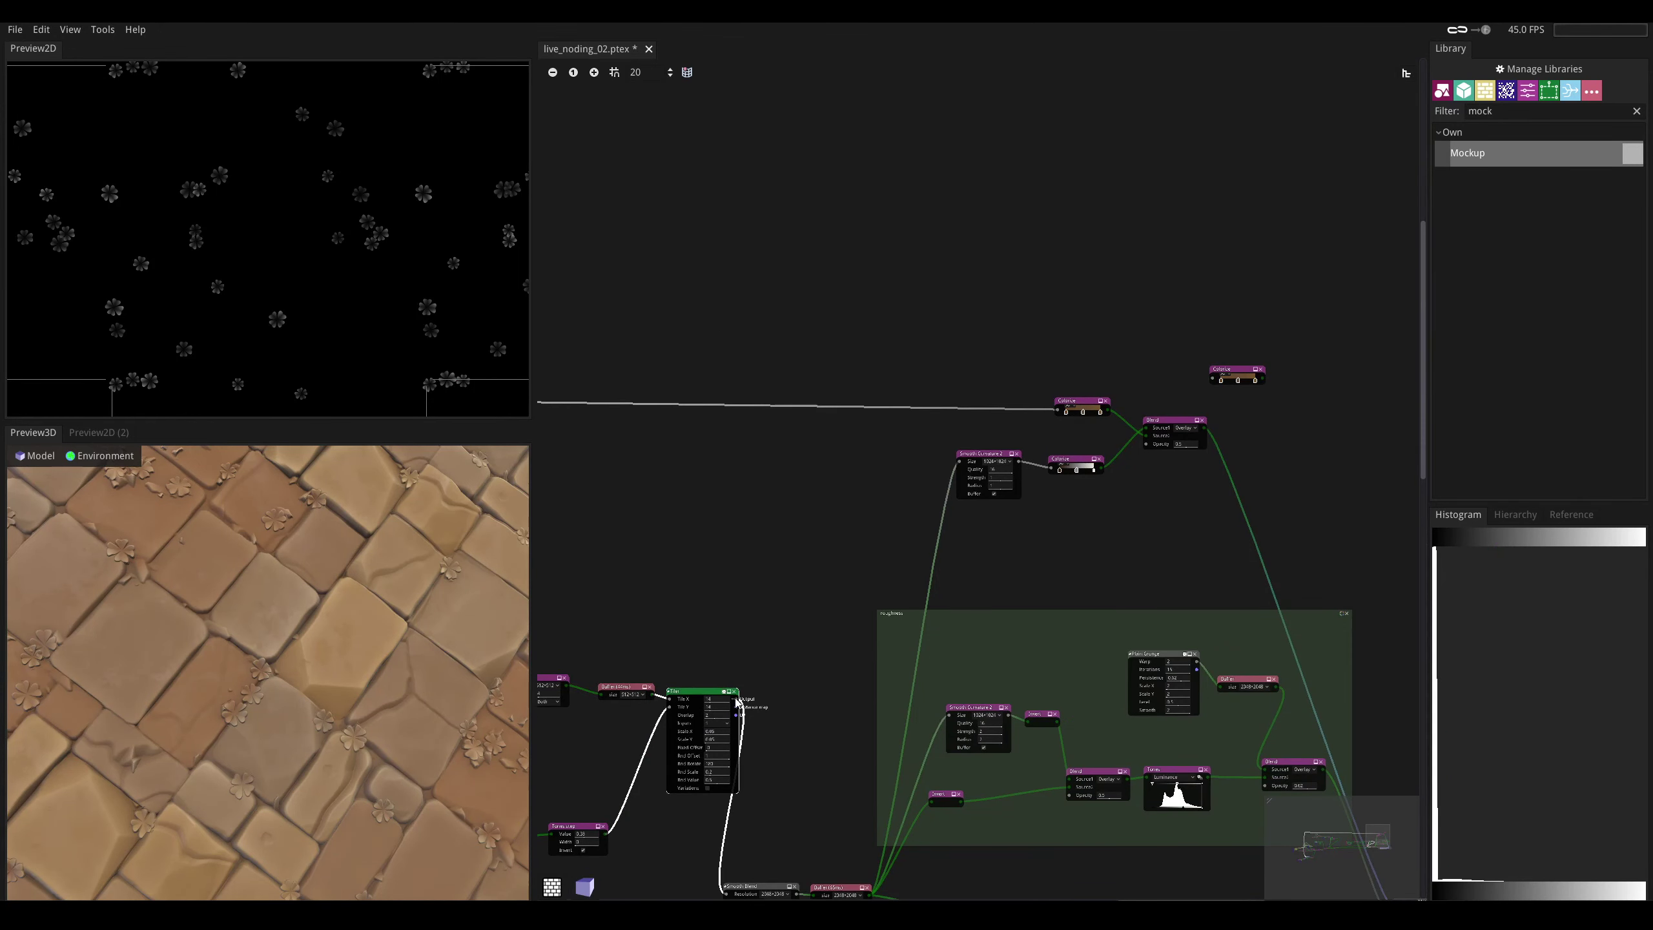
scroll(736, 710, "up", 4)
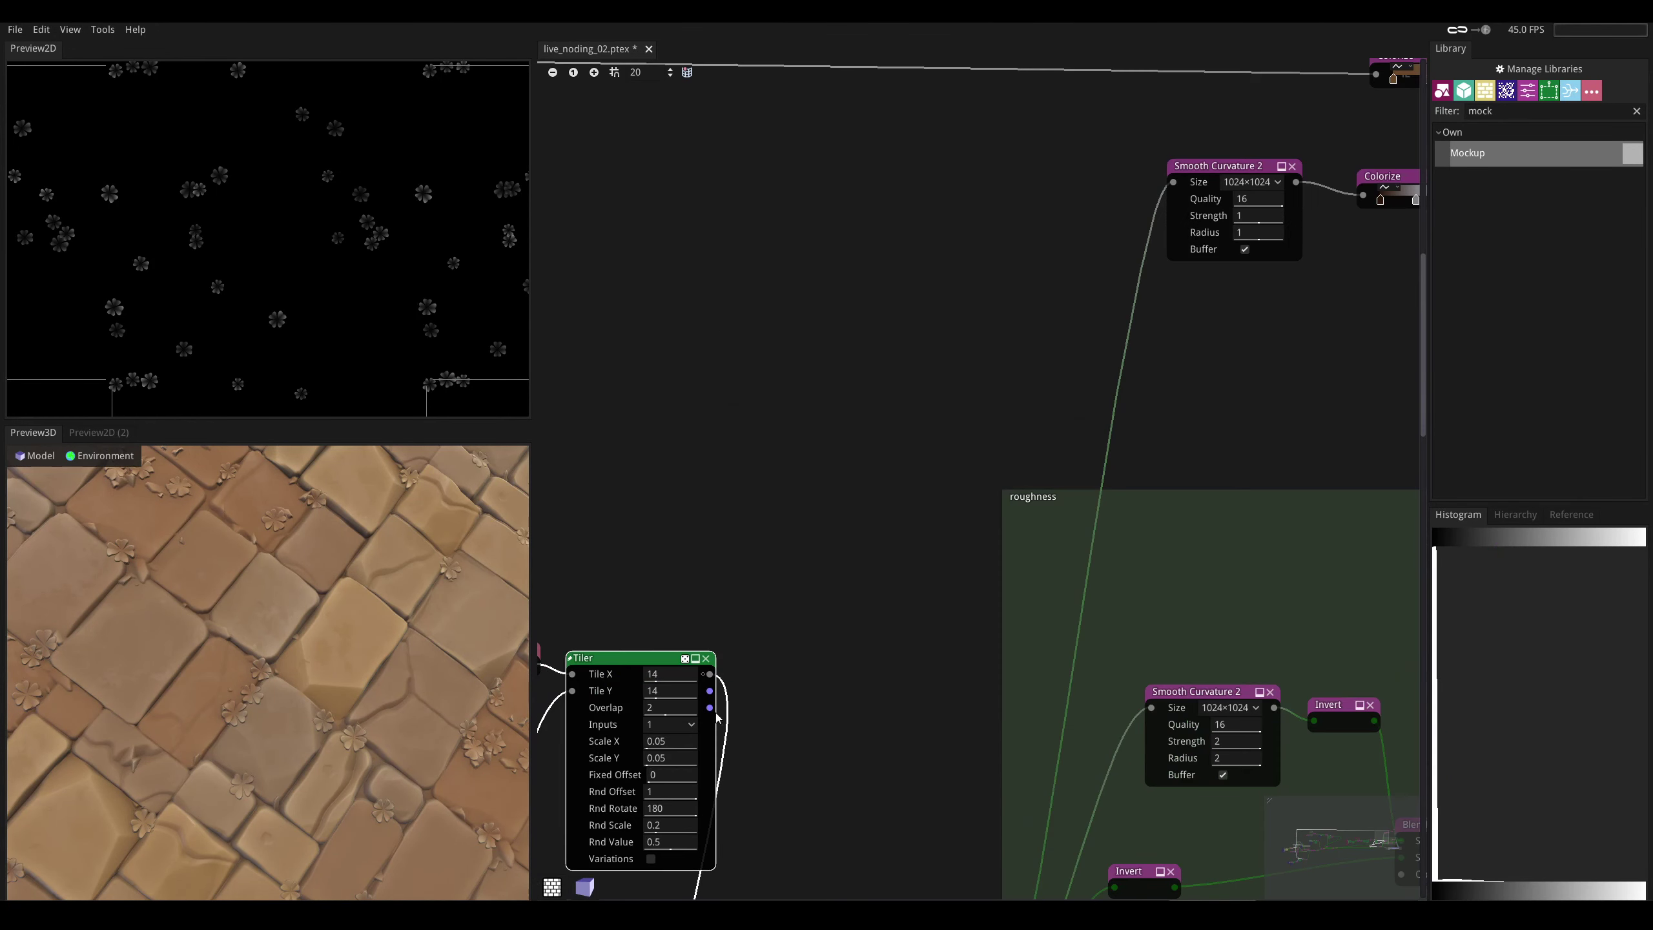
left_click_drag(710, 691, 1349, 98)
middle_click_drag(1355, 96, 1350, 99)
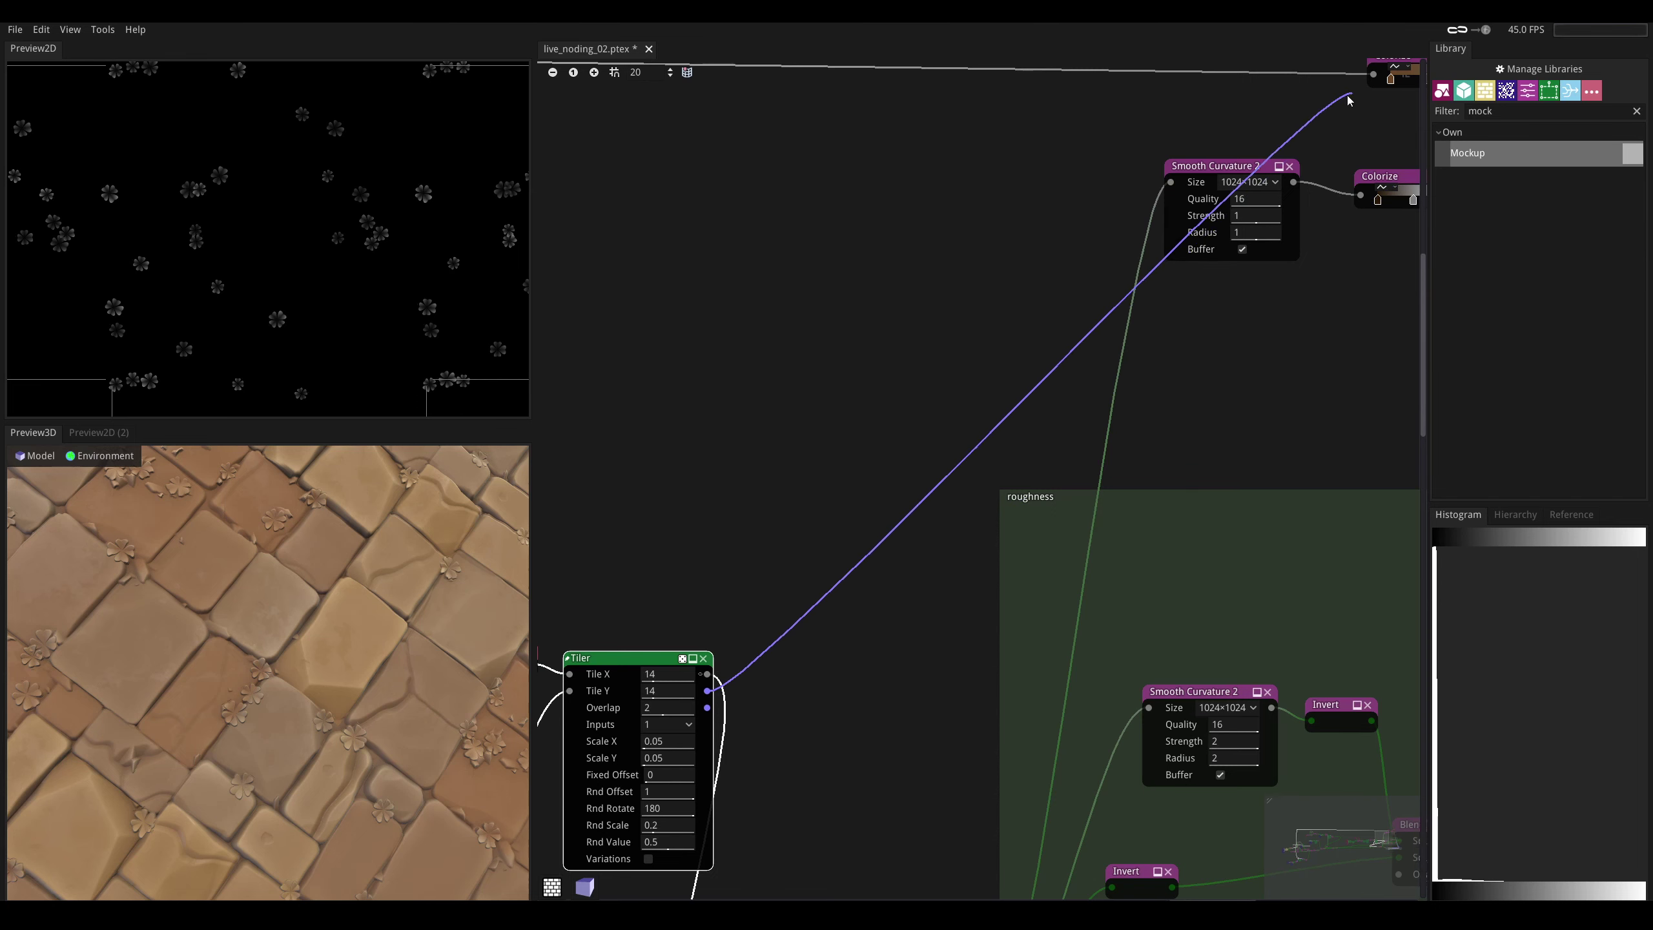
left_click_drag(1350, 99, 910, 422)
middle_click_drag(1350, 98, 825, 441)
left_click_drag(910, 422, 1152, 360)
left_click_drag(1168, 356, 935, 301)
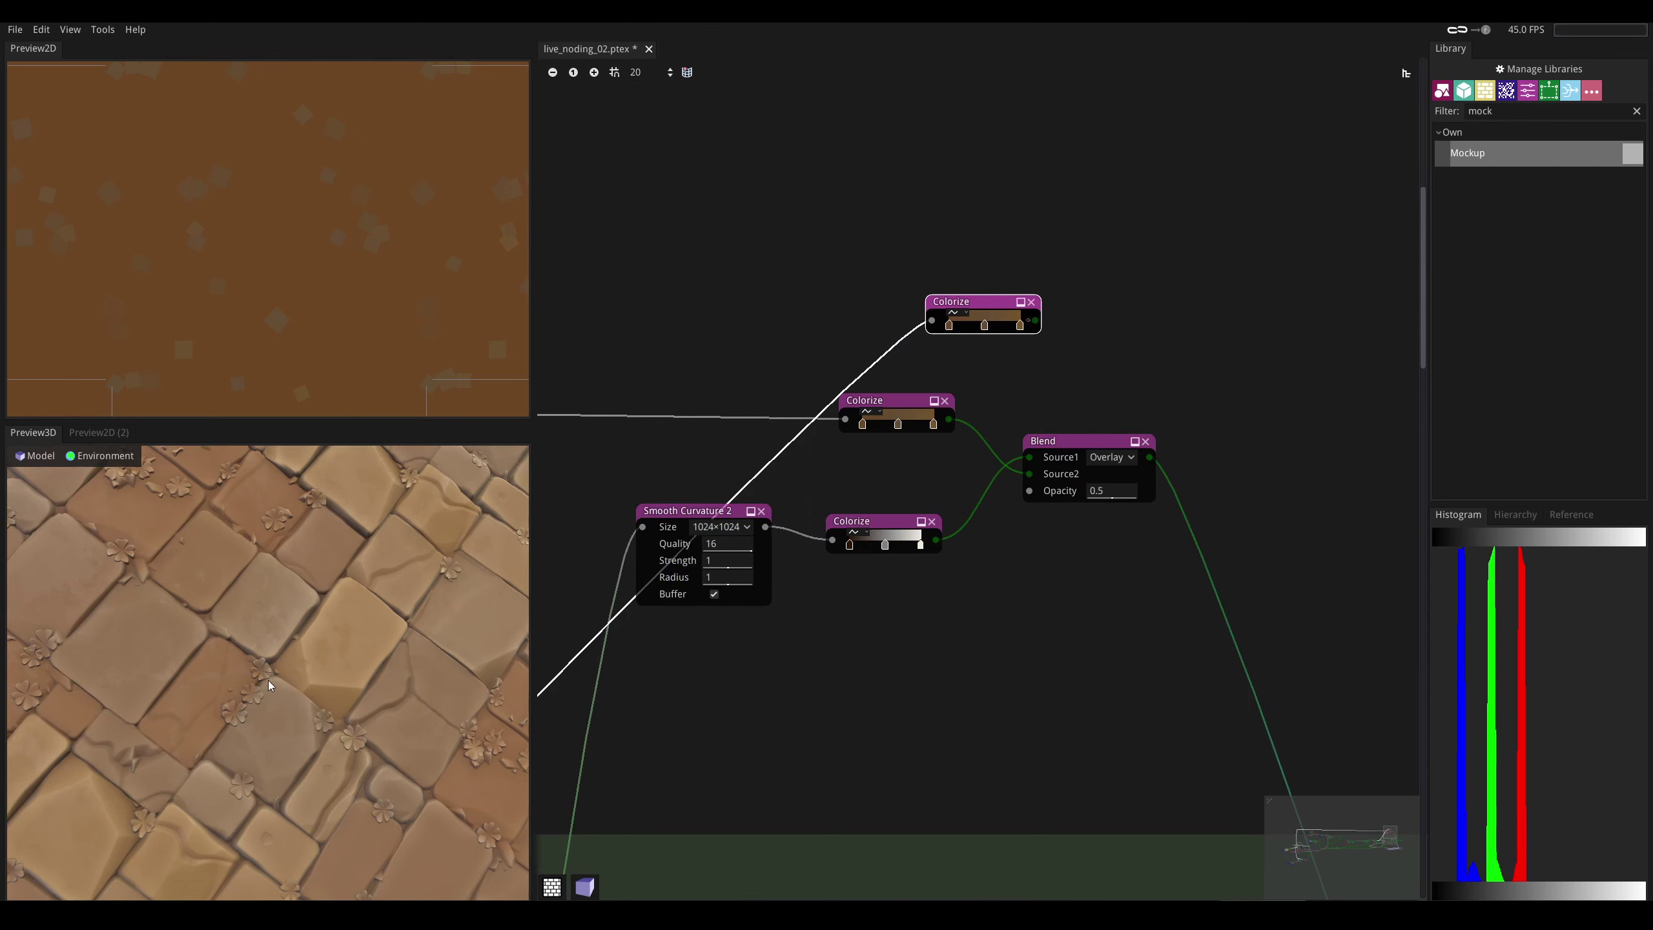
middle_click_drag(969, 332, 865, 390)
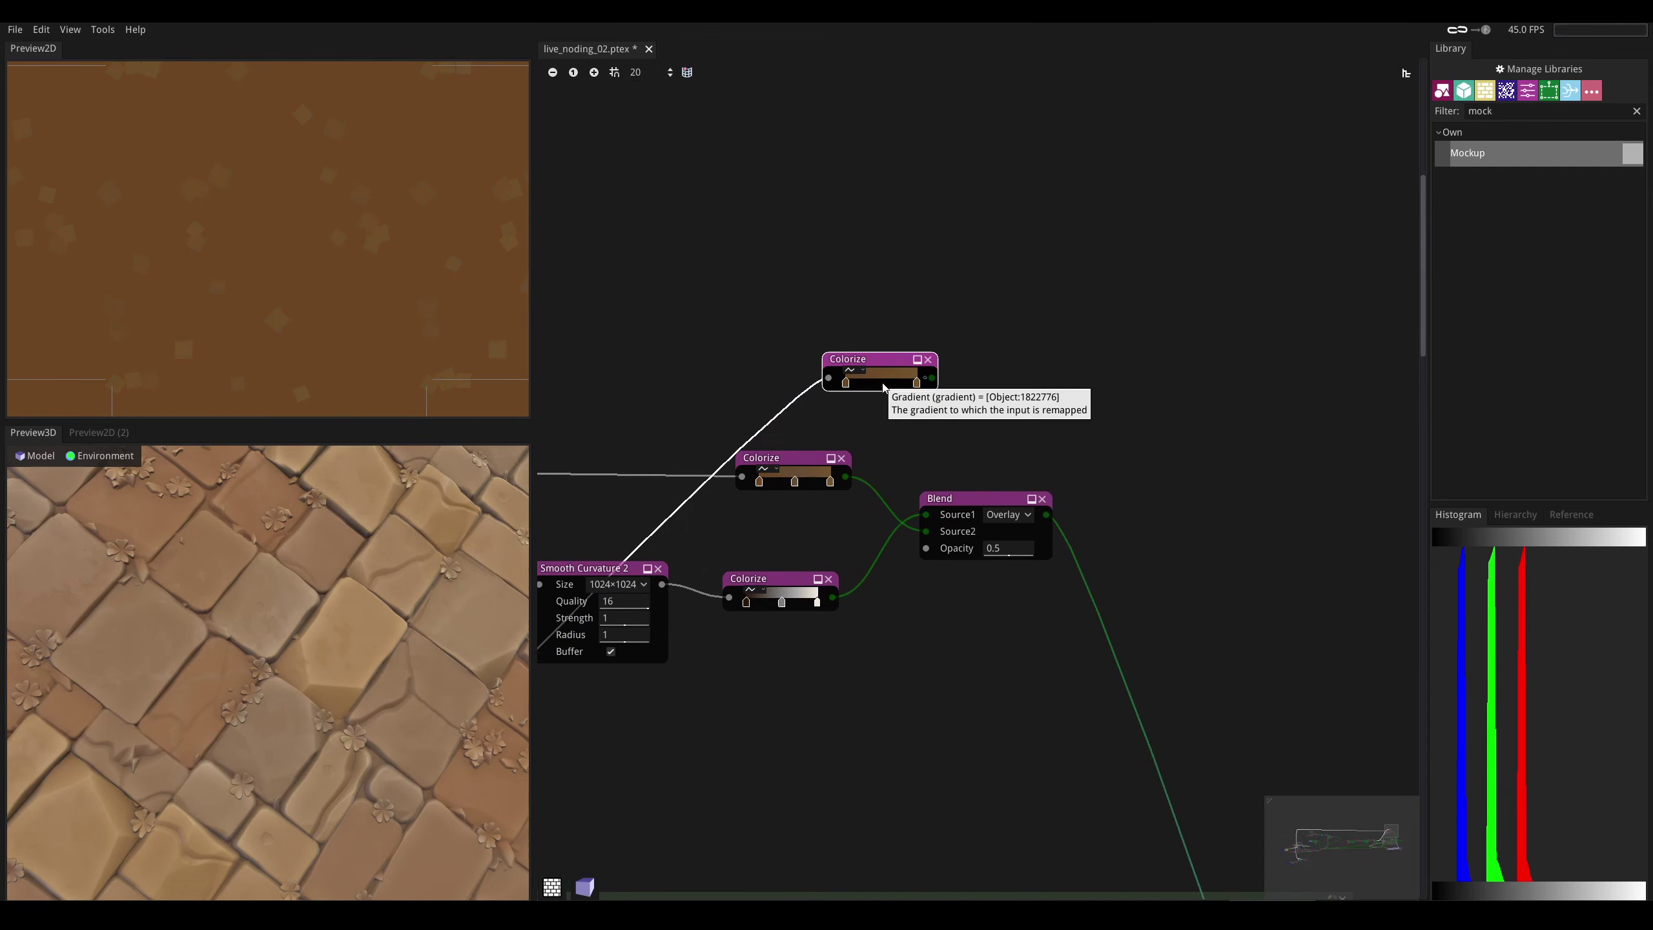
- Set the first gradient stop of the uppermost Colorize node to a saturated leaf green
double_click(845, 382)
left_click(960, 484)
left_click(1034, 427)
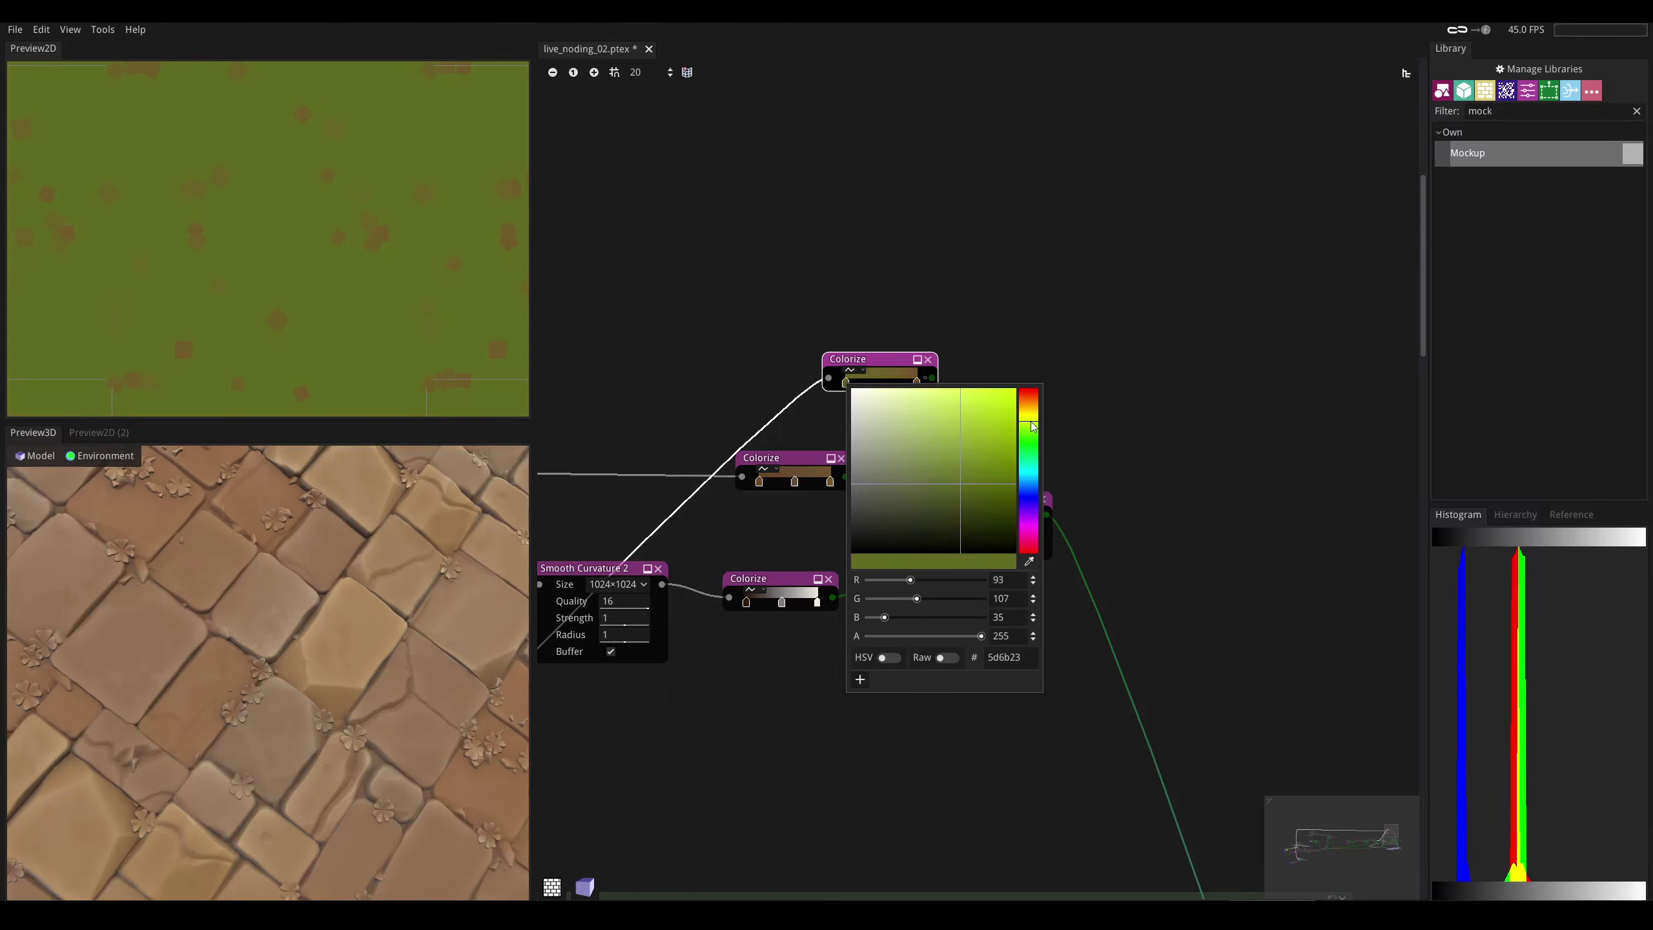
left_click(965, 480)
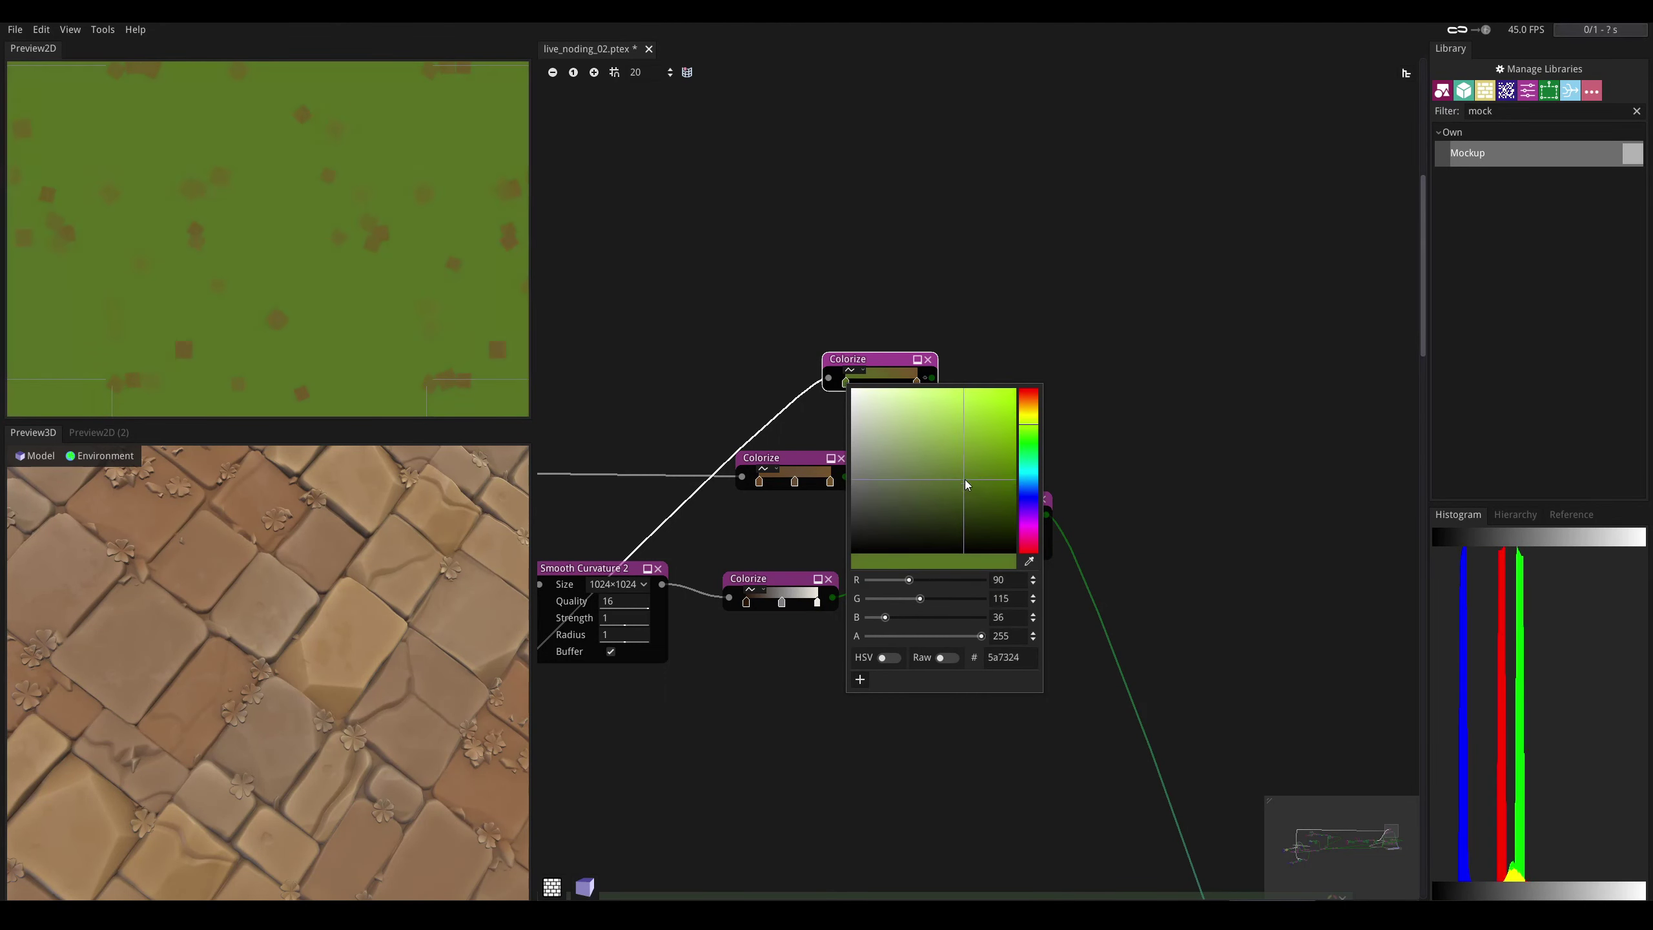
left_click_drag(966, 480, 975, 470)
left_click(874, 368)
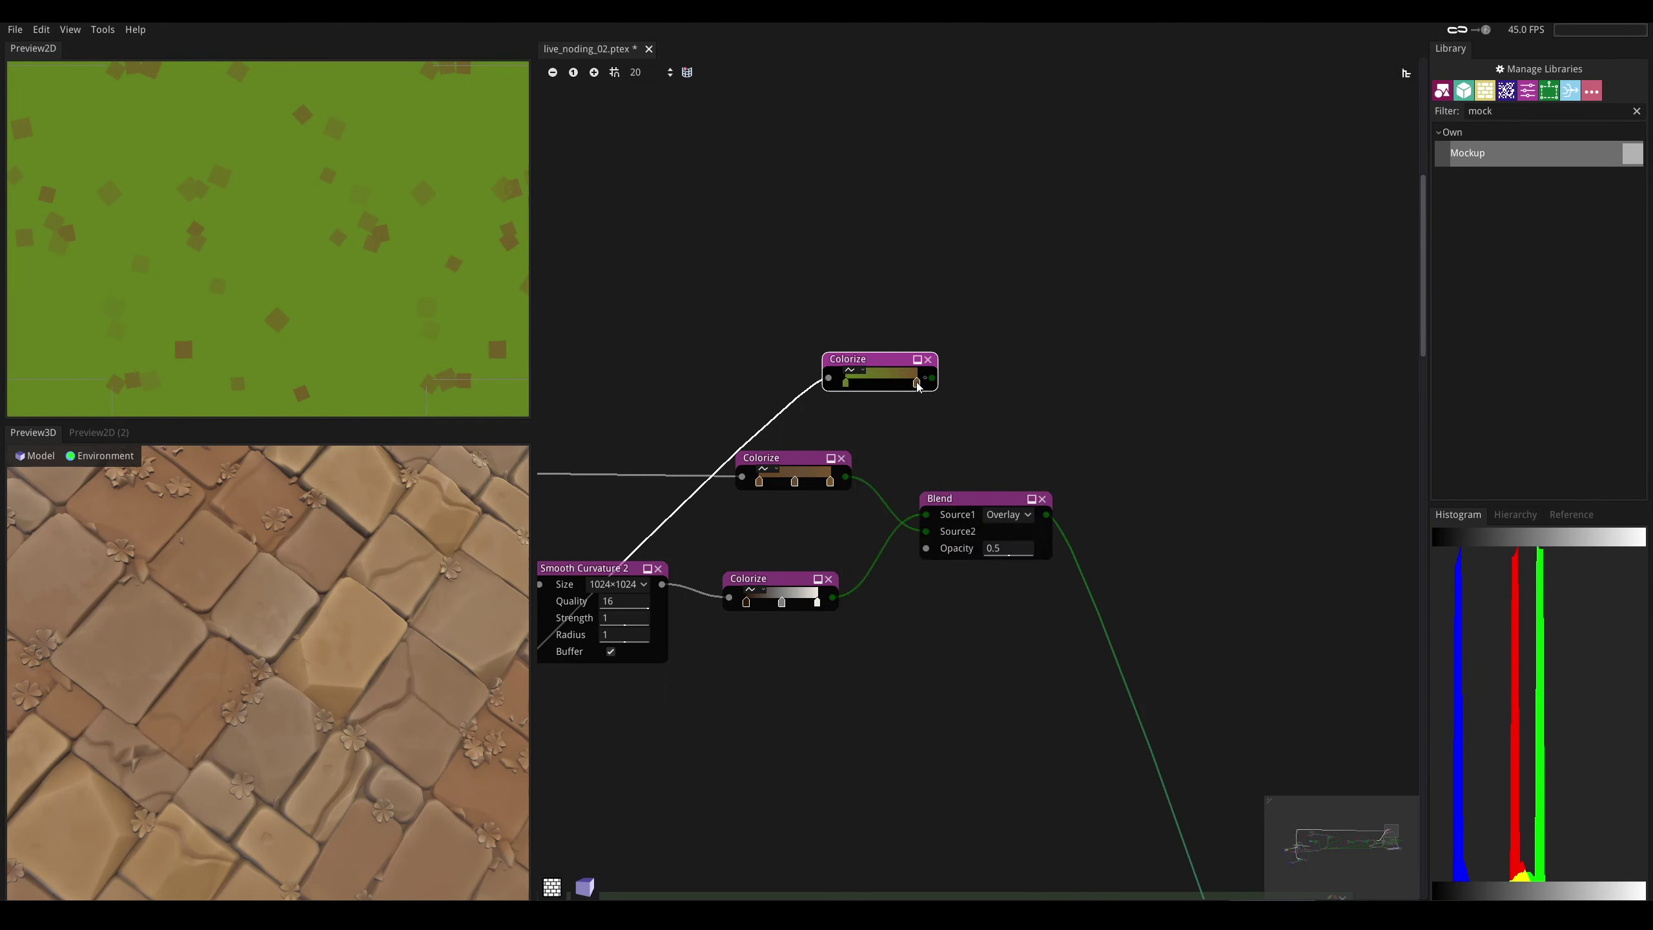
- Recolor the last gradient stop of the uppermost Colorize node to a darker green
double_click(917, 383)
left_click(1098, 426)
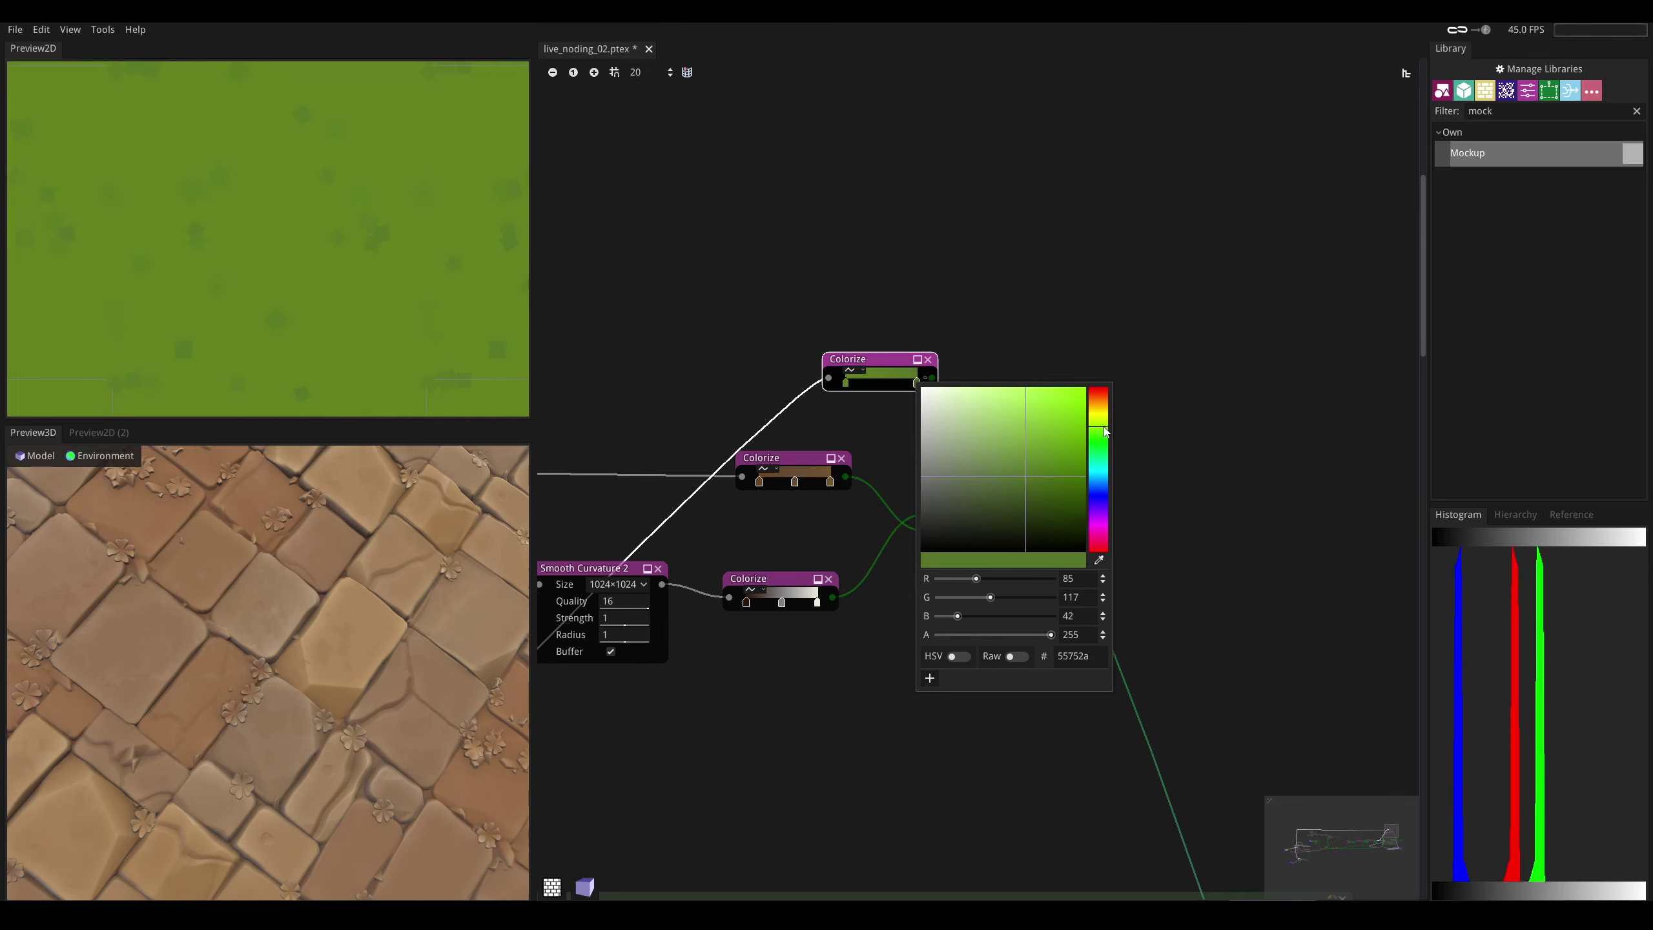
left_click(1061, 486)
left_click(1014, 351)
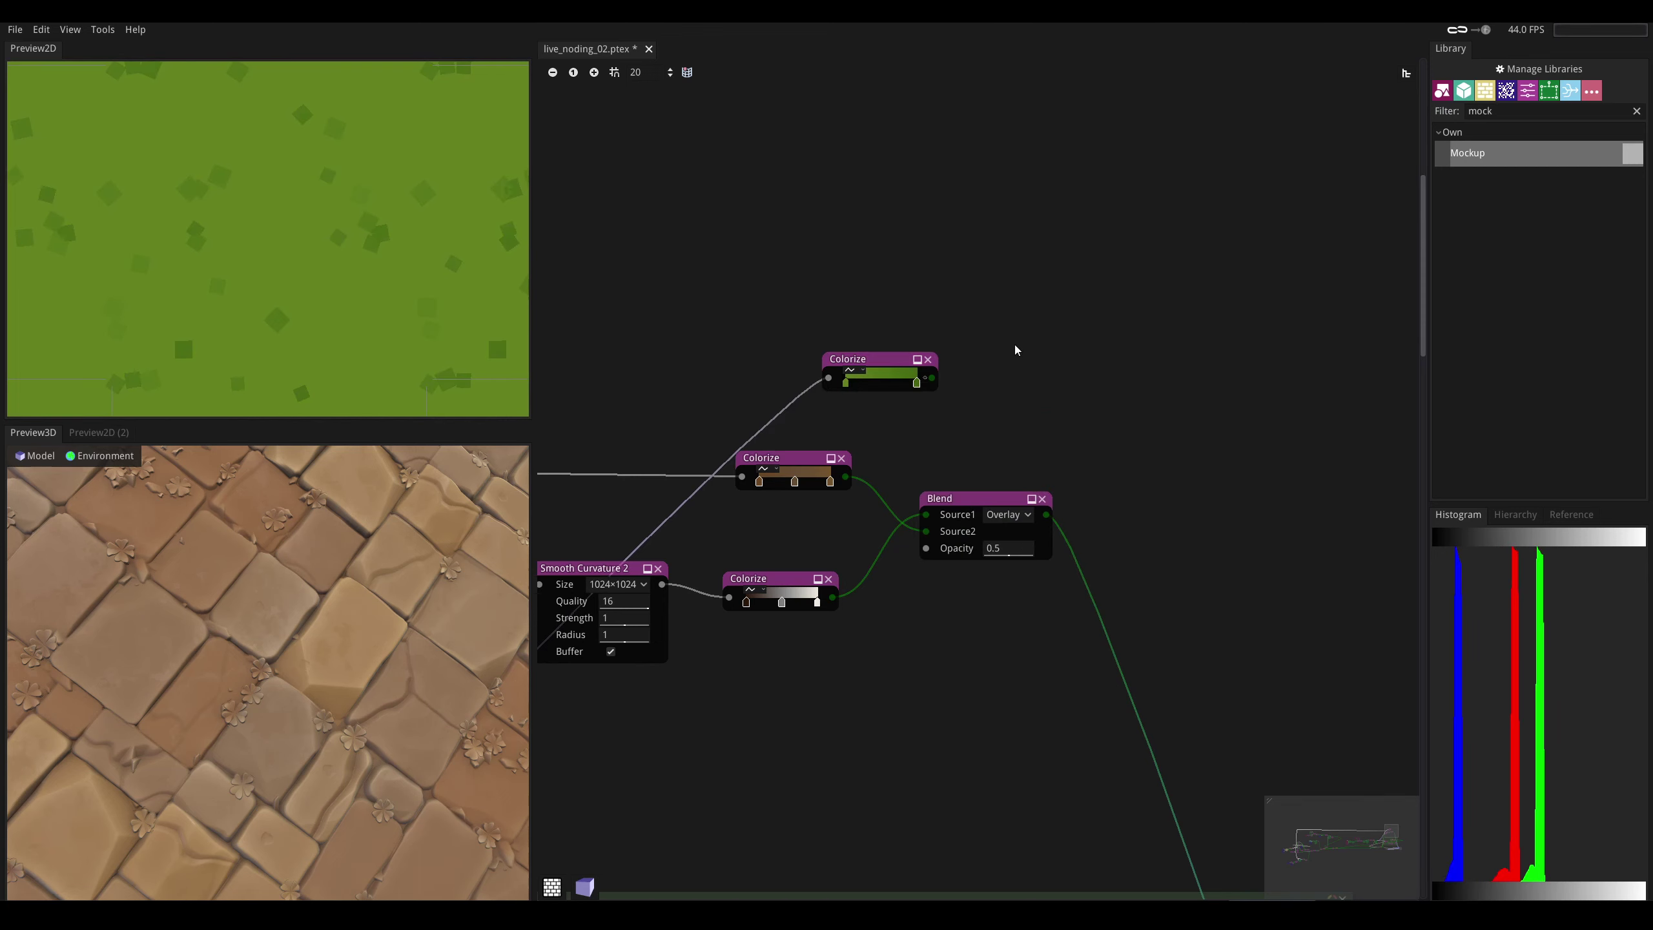
- Reposition the green Colorize node above the Overlay Blend node
middle_click_drag(965, 494, 900, 482)
left_click_drag(807, 351, 939, 371)
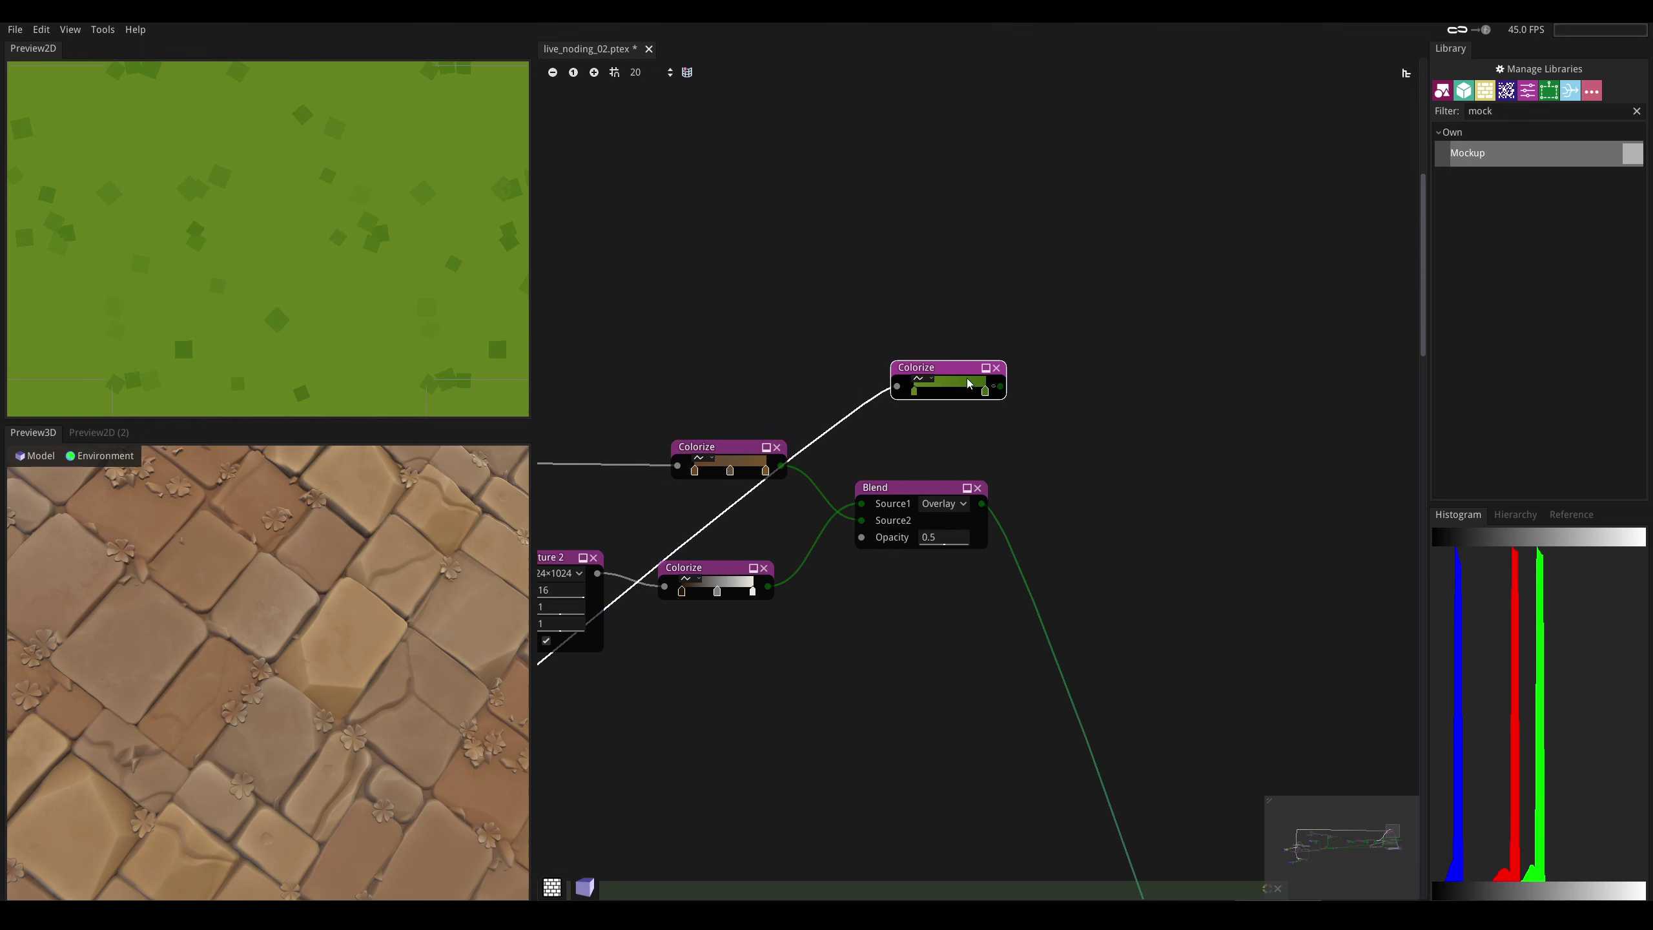
middle_click_drag(969, 384, 841, 365)
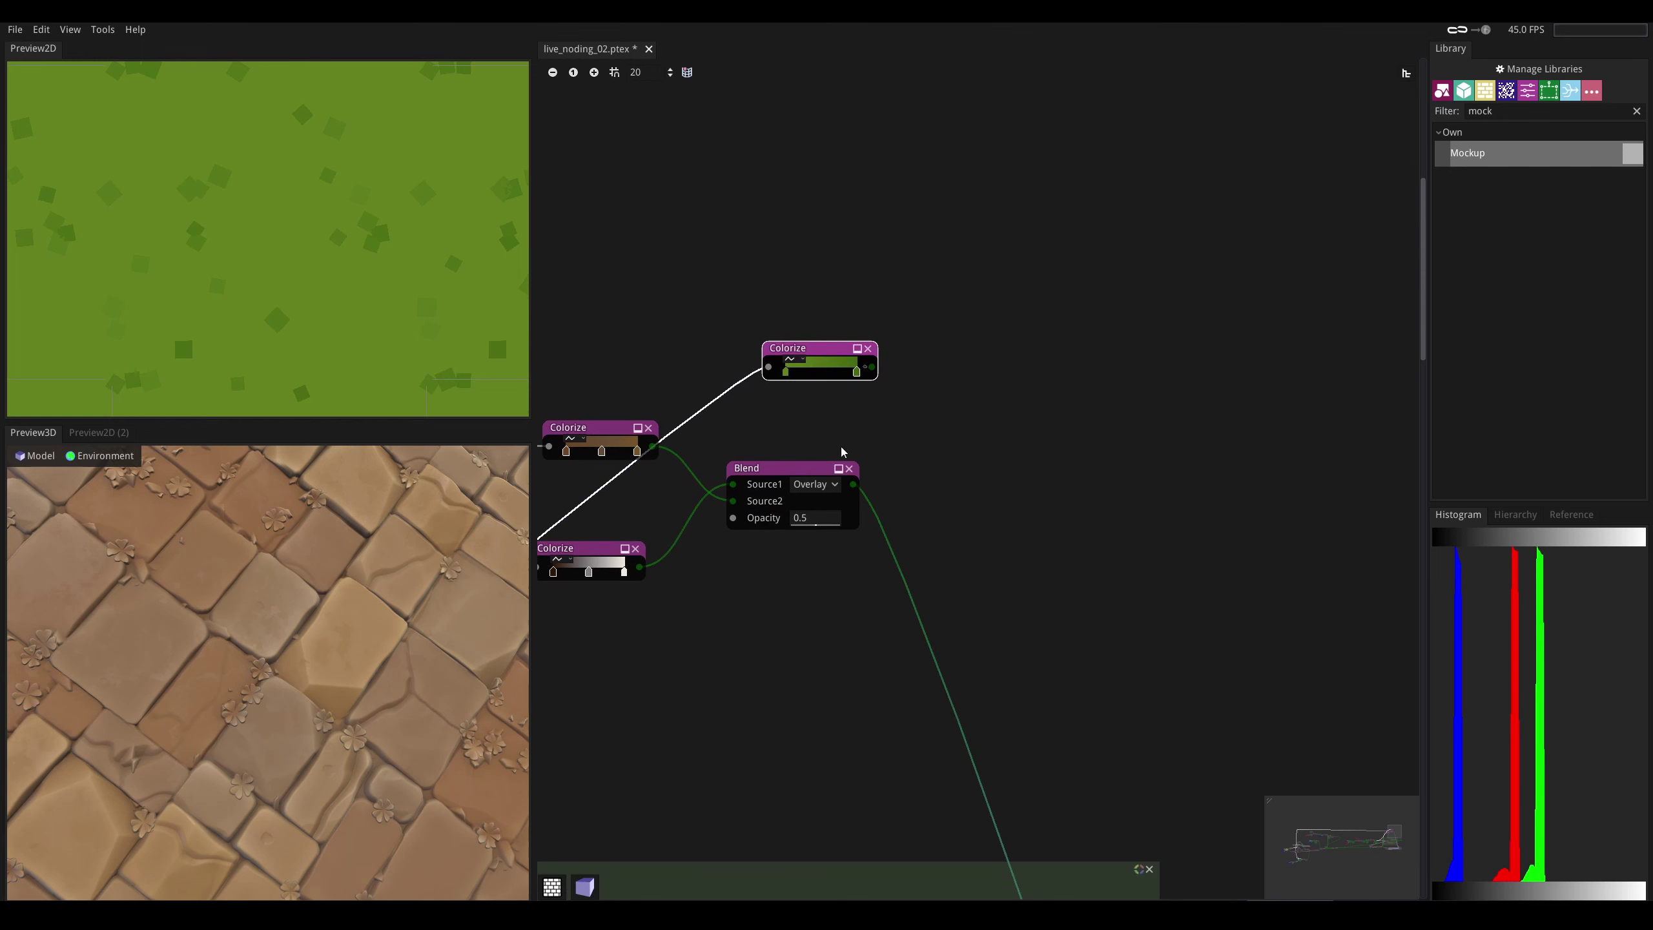
- Duplicate the Overlay Blend node and connect the original's output to the copy's Source2 input
left_click(784, 468)
key("ctrl+c")
key("ctrl+v")
left_click_drag(852, 484, 977, 466)
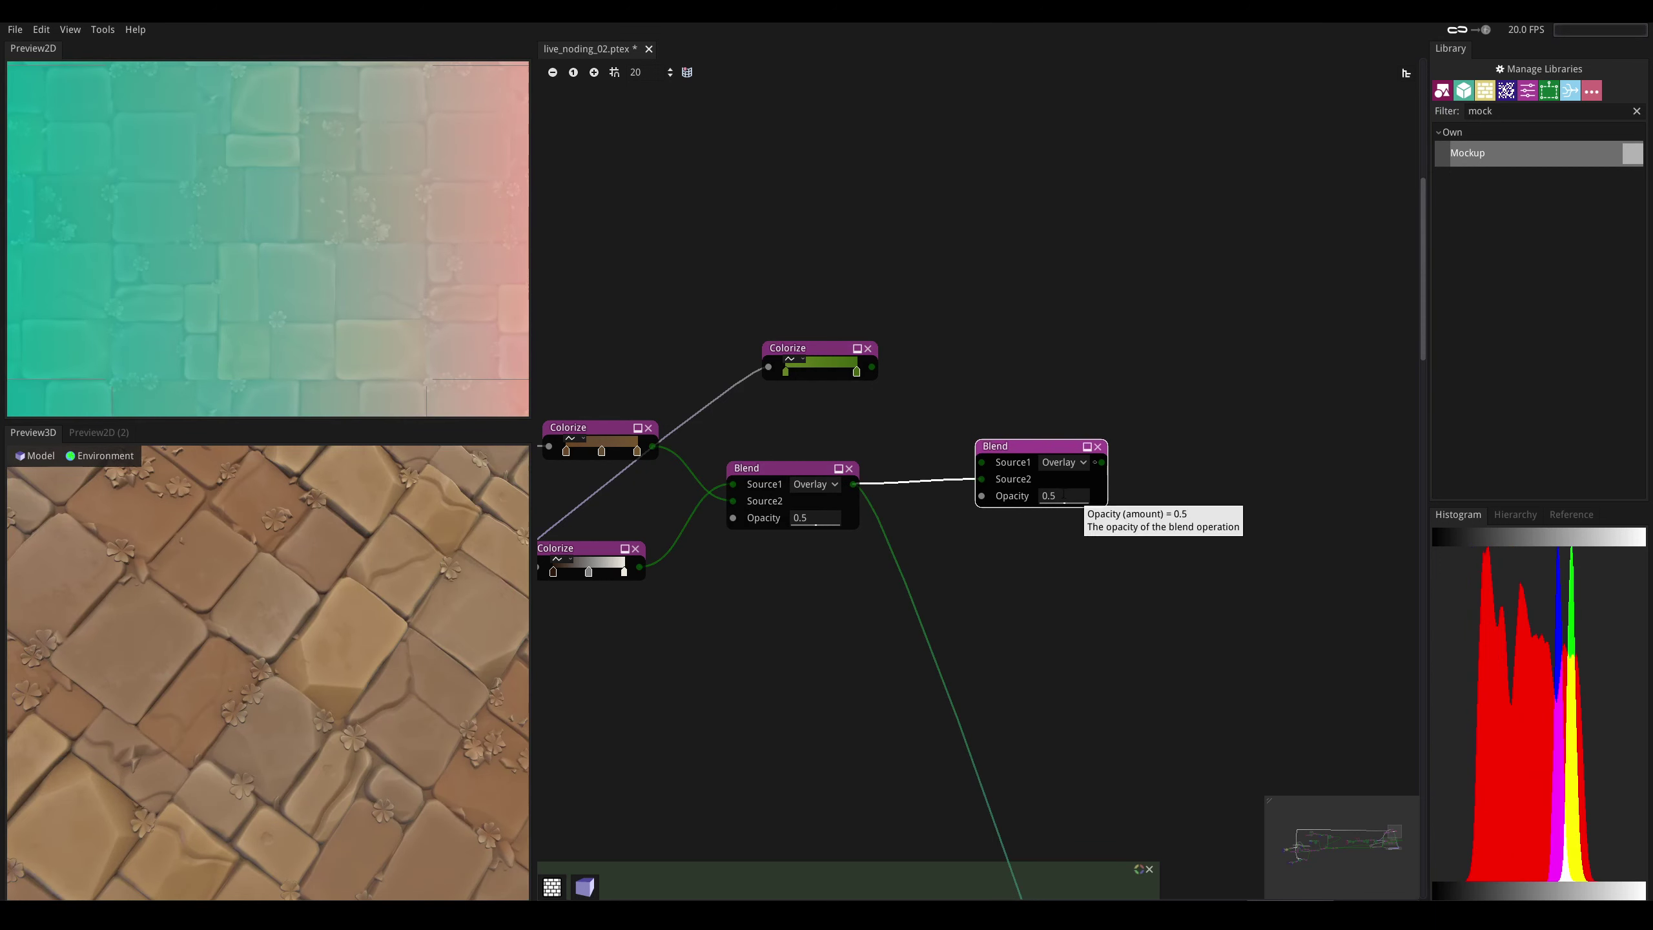
- Set the copied Blend node's mode to Normal and its opacity to 1
left_click(1062, 463)
left_click(1047, 481)
left_click_drag(1049, 496, 1276, 531)
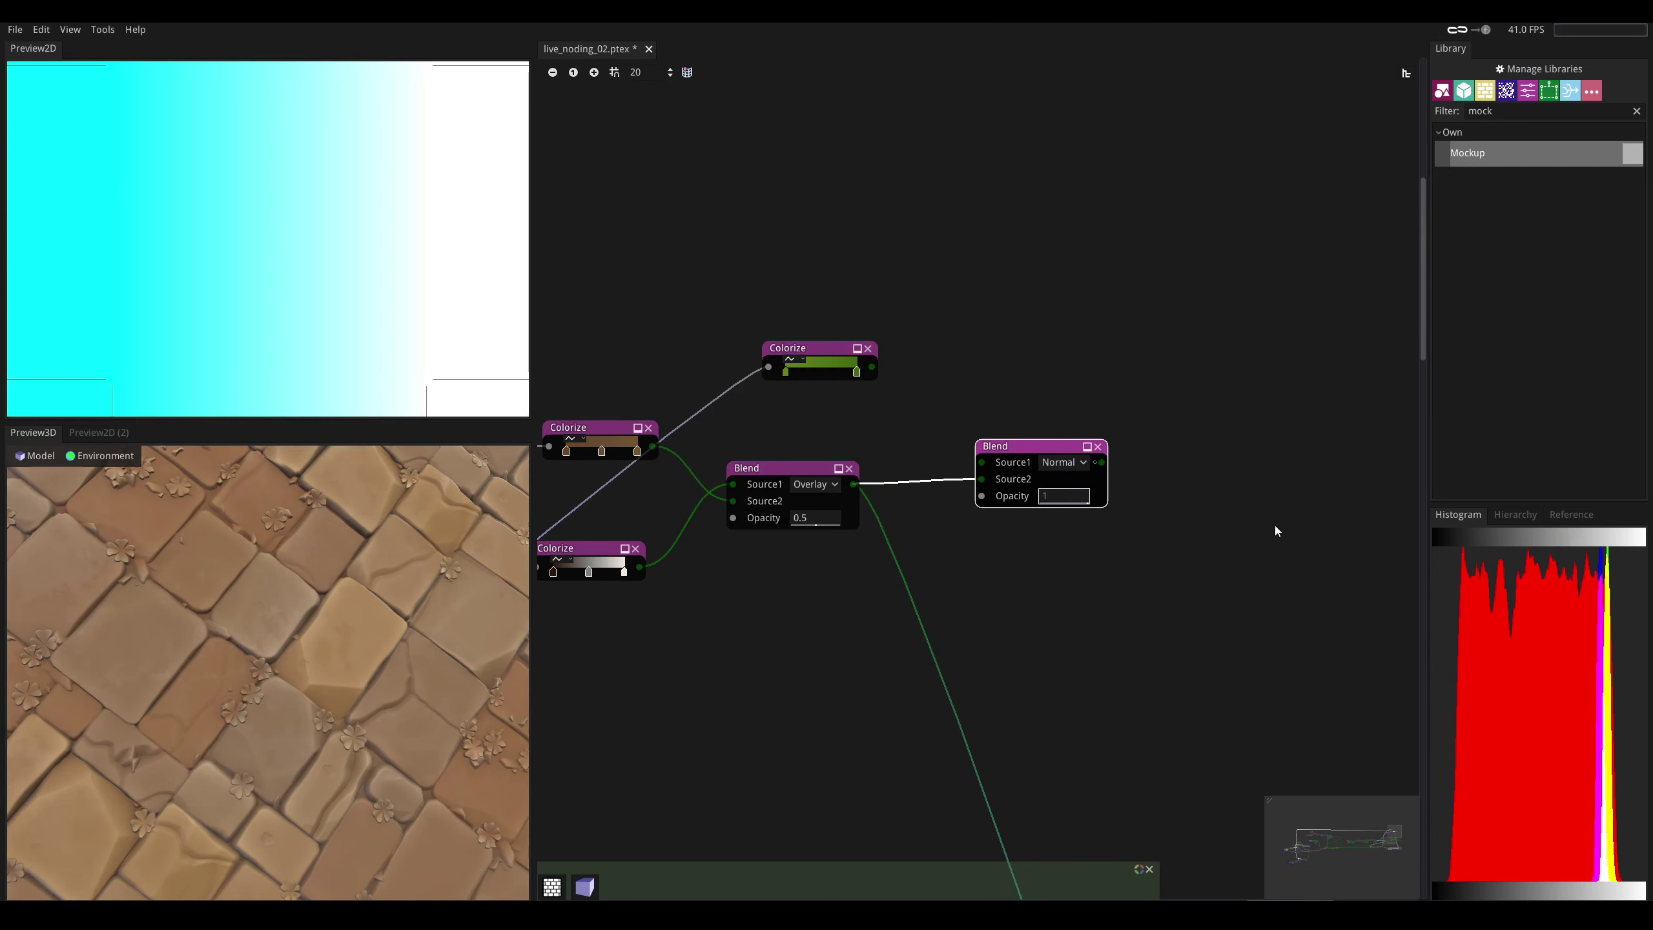
- Move the green Colorize node closer to the Normal Blend and connect its output to that Blend's Source1
left_click_drag(820, 354, 867, 363)
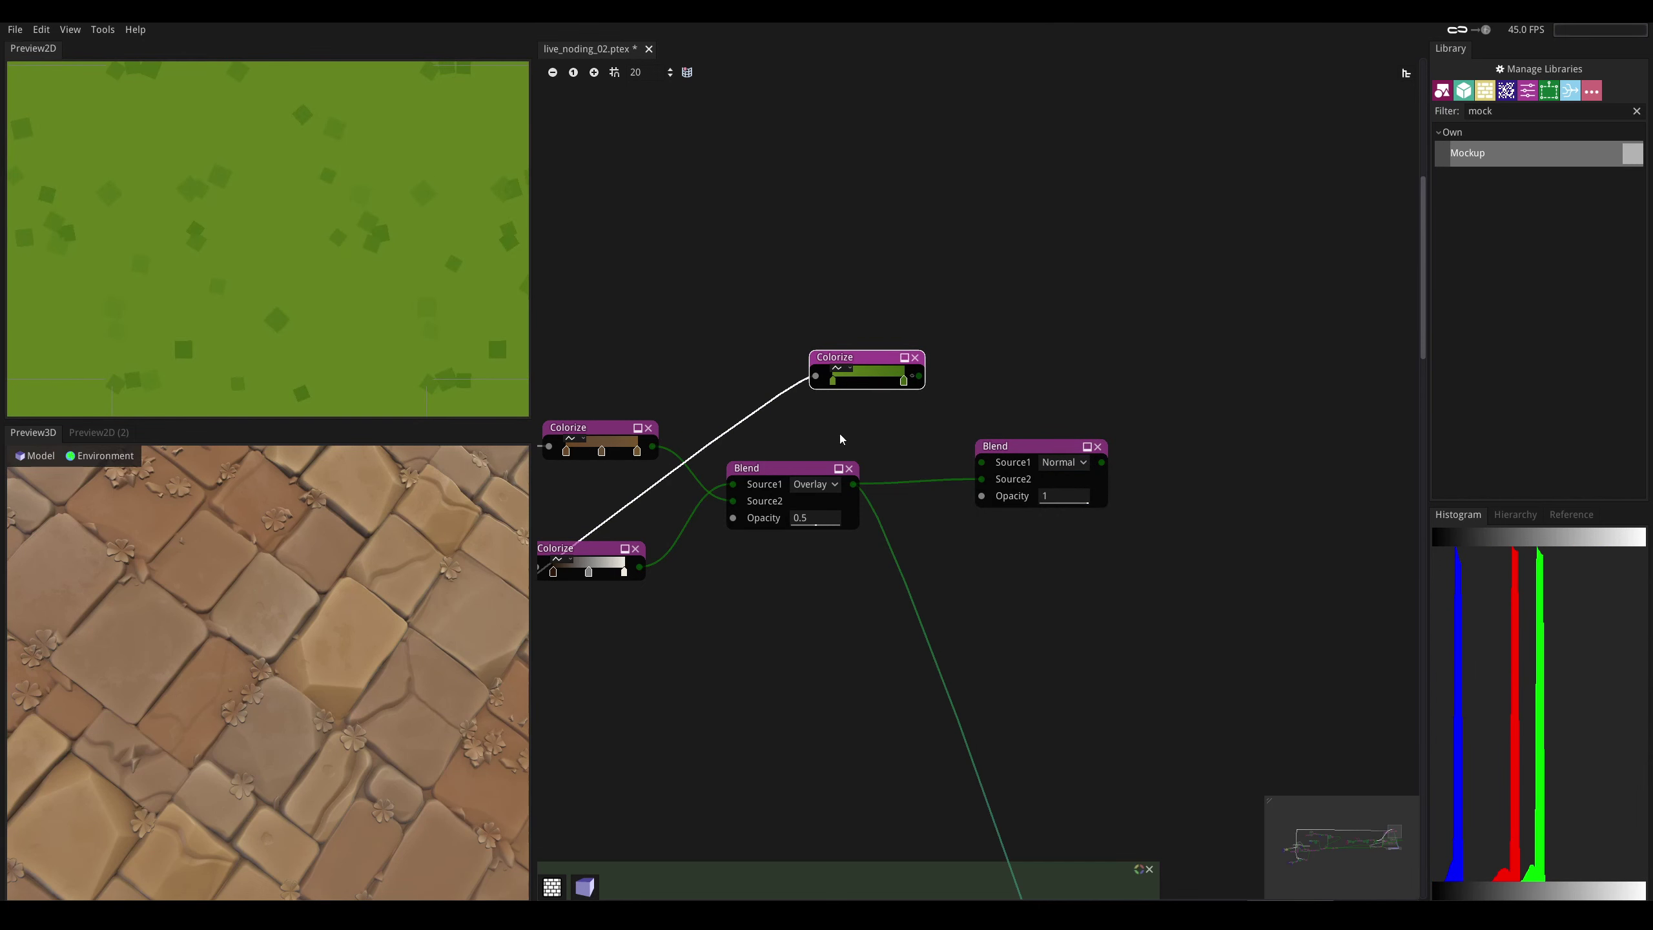
left_click_drag(918, 375, 981, 462)
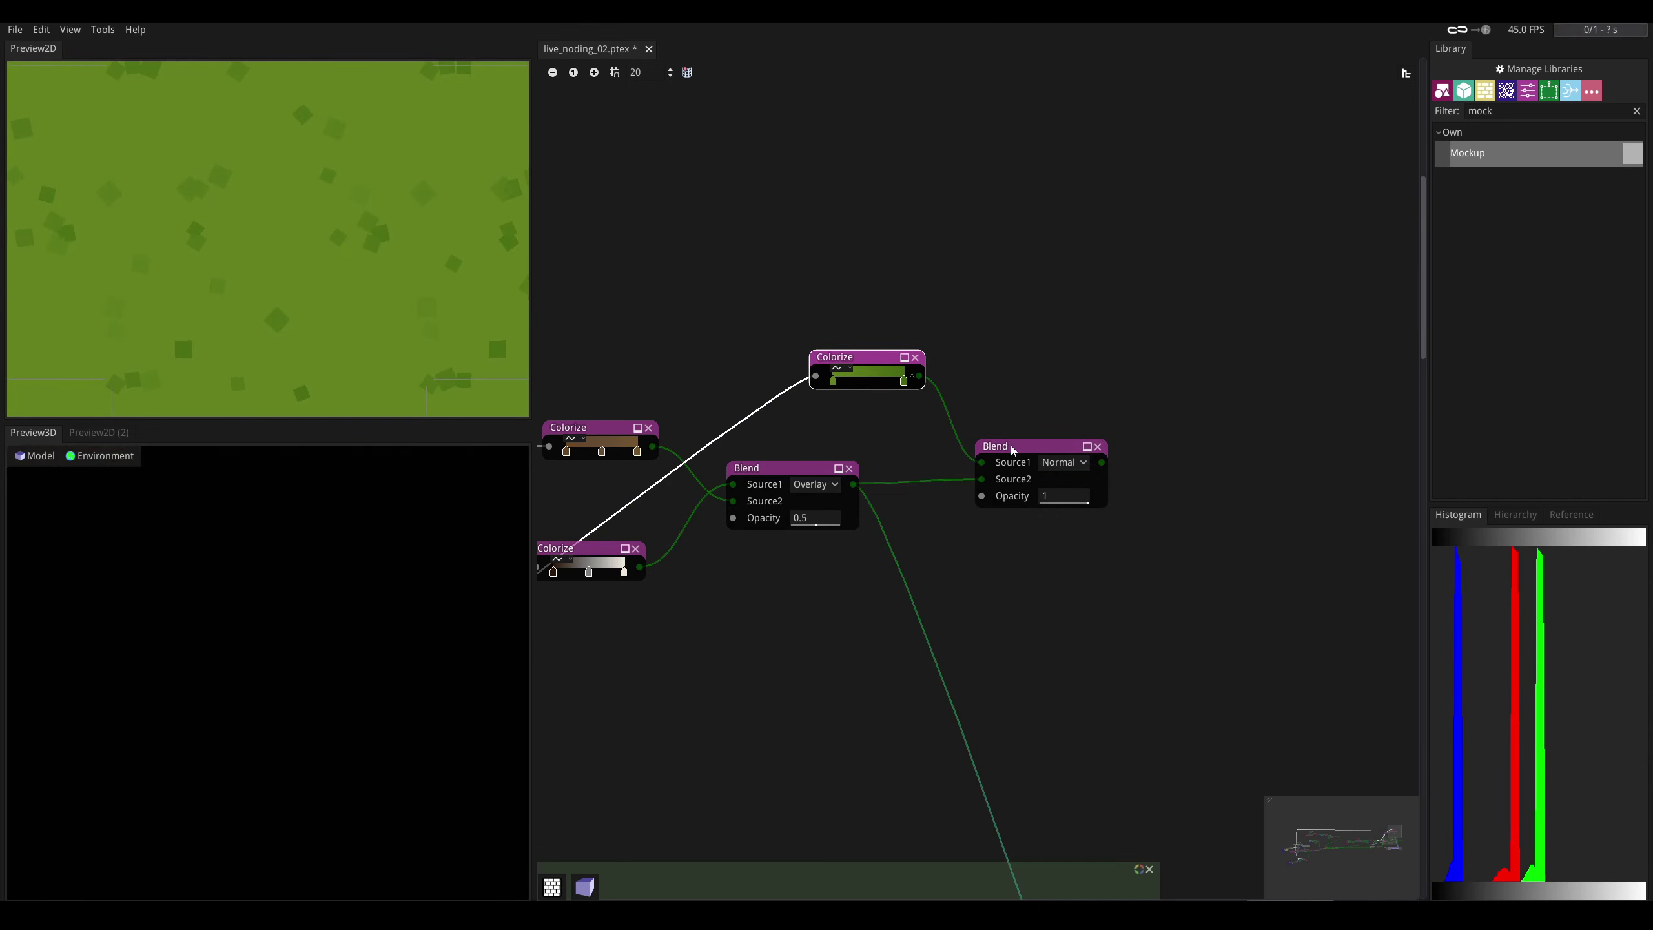
left_click(1011, 450)
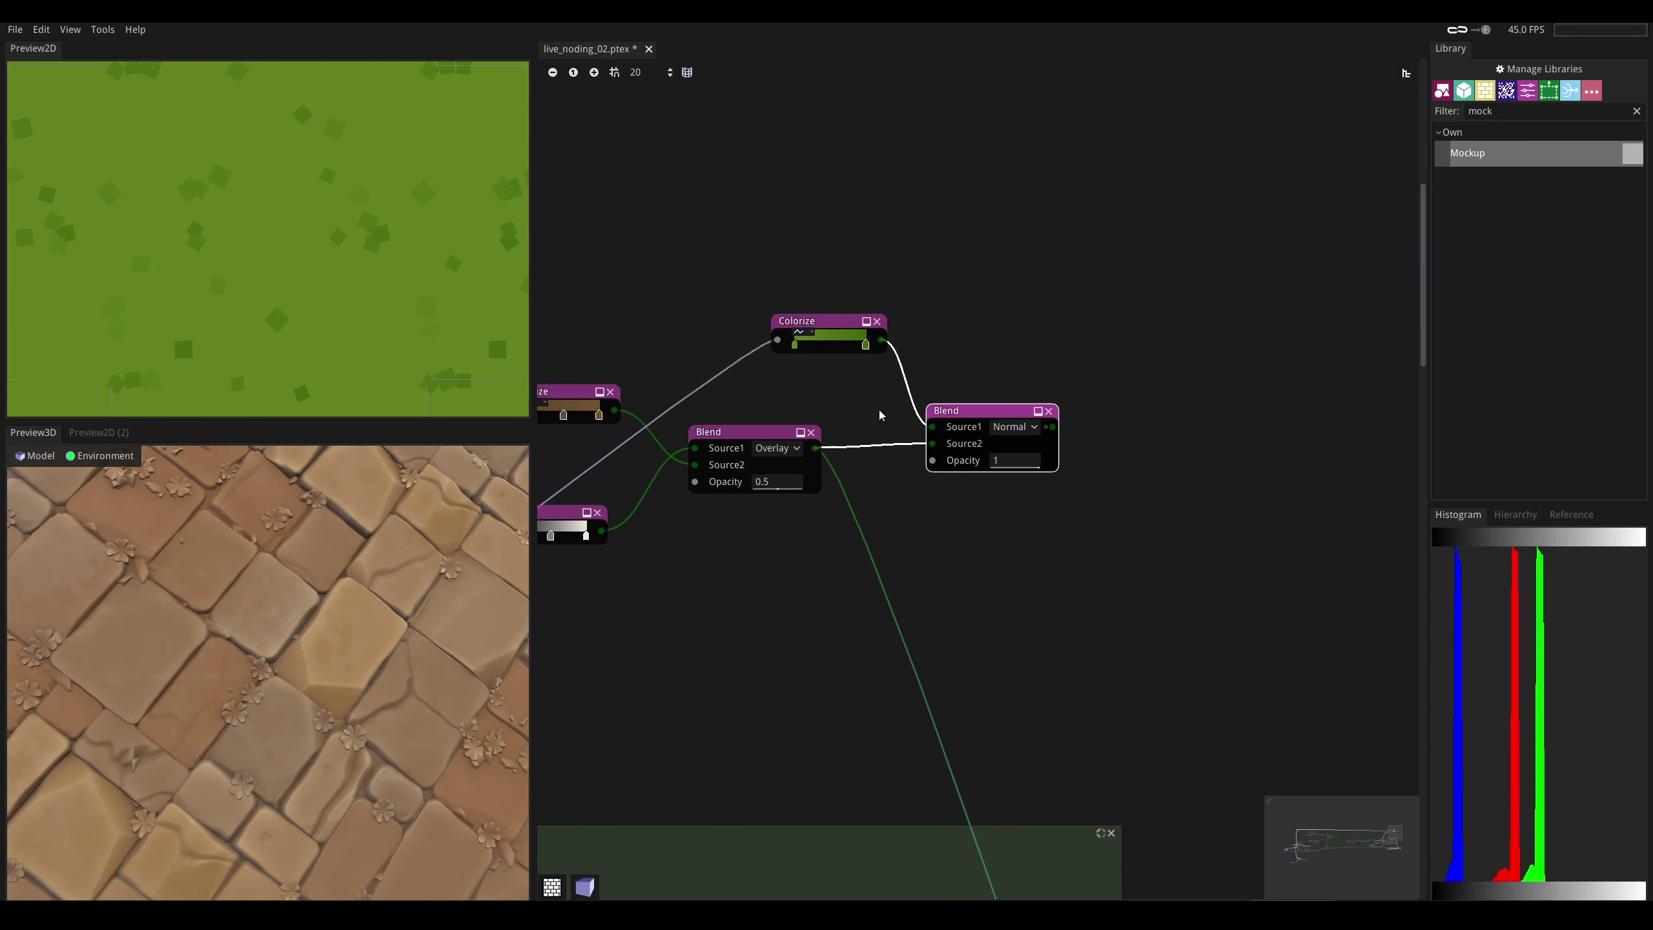
- Add a Math node between the Tiler and Smooth Blend nodes and set its operation to A<B
scroll(878, 409, "down", 2)
middle_click_drag(618, 594, 1284, 282)
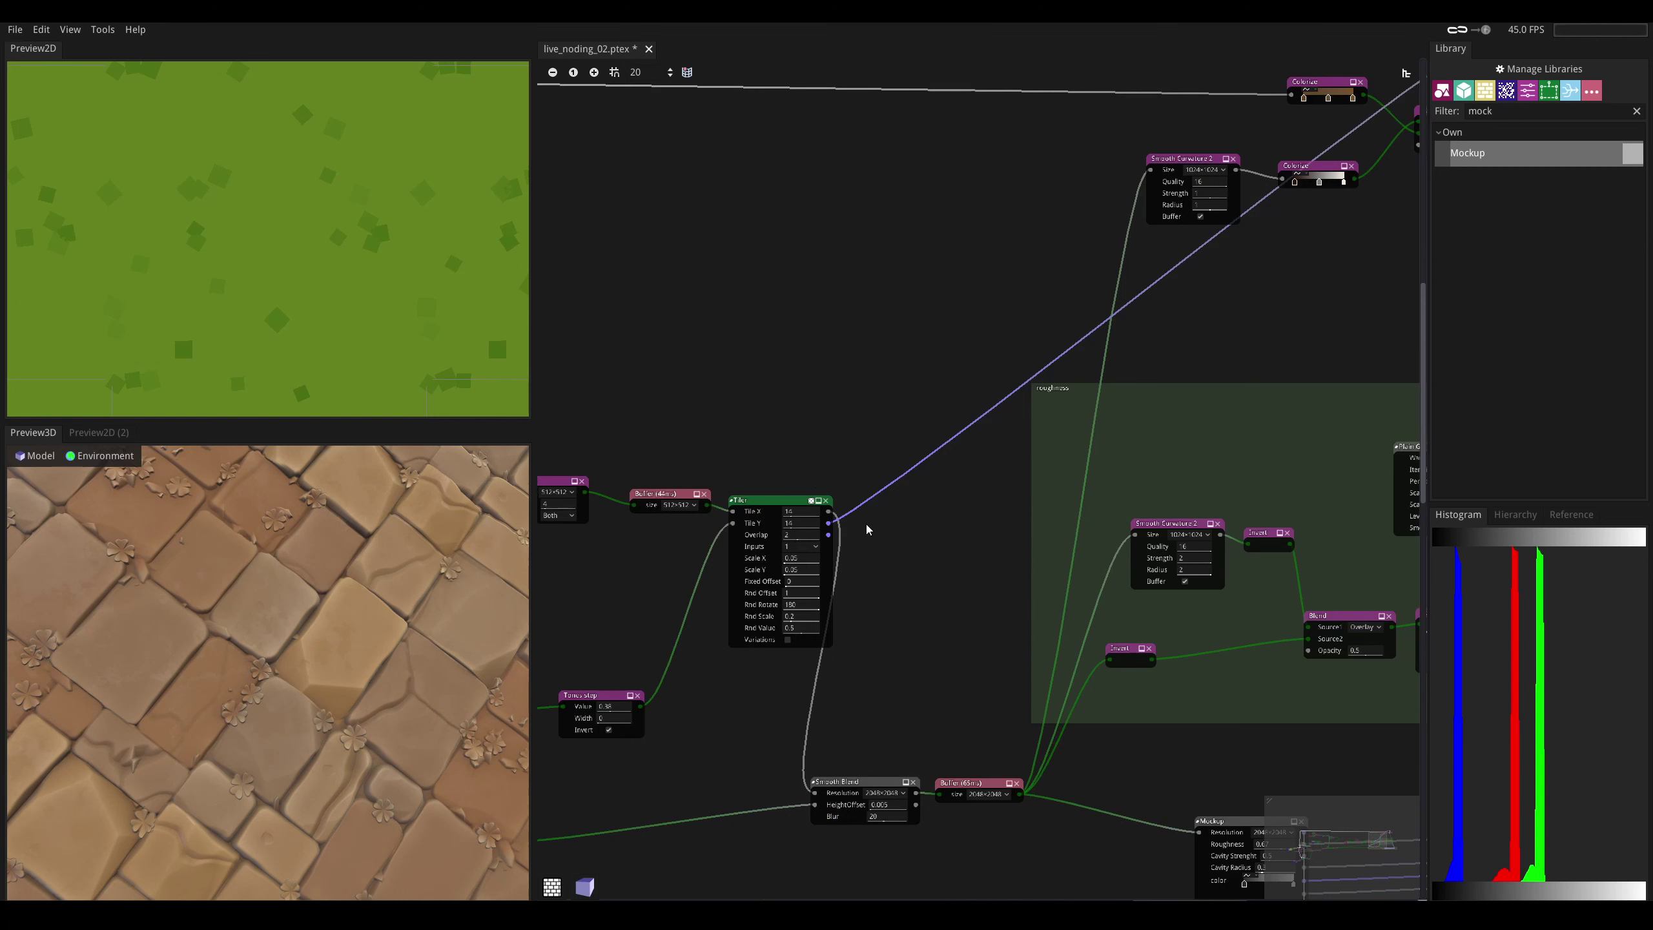
middle_click_drag(878, 647, 883, 617)
right_click(890, 626)
type("math")
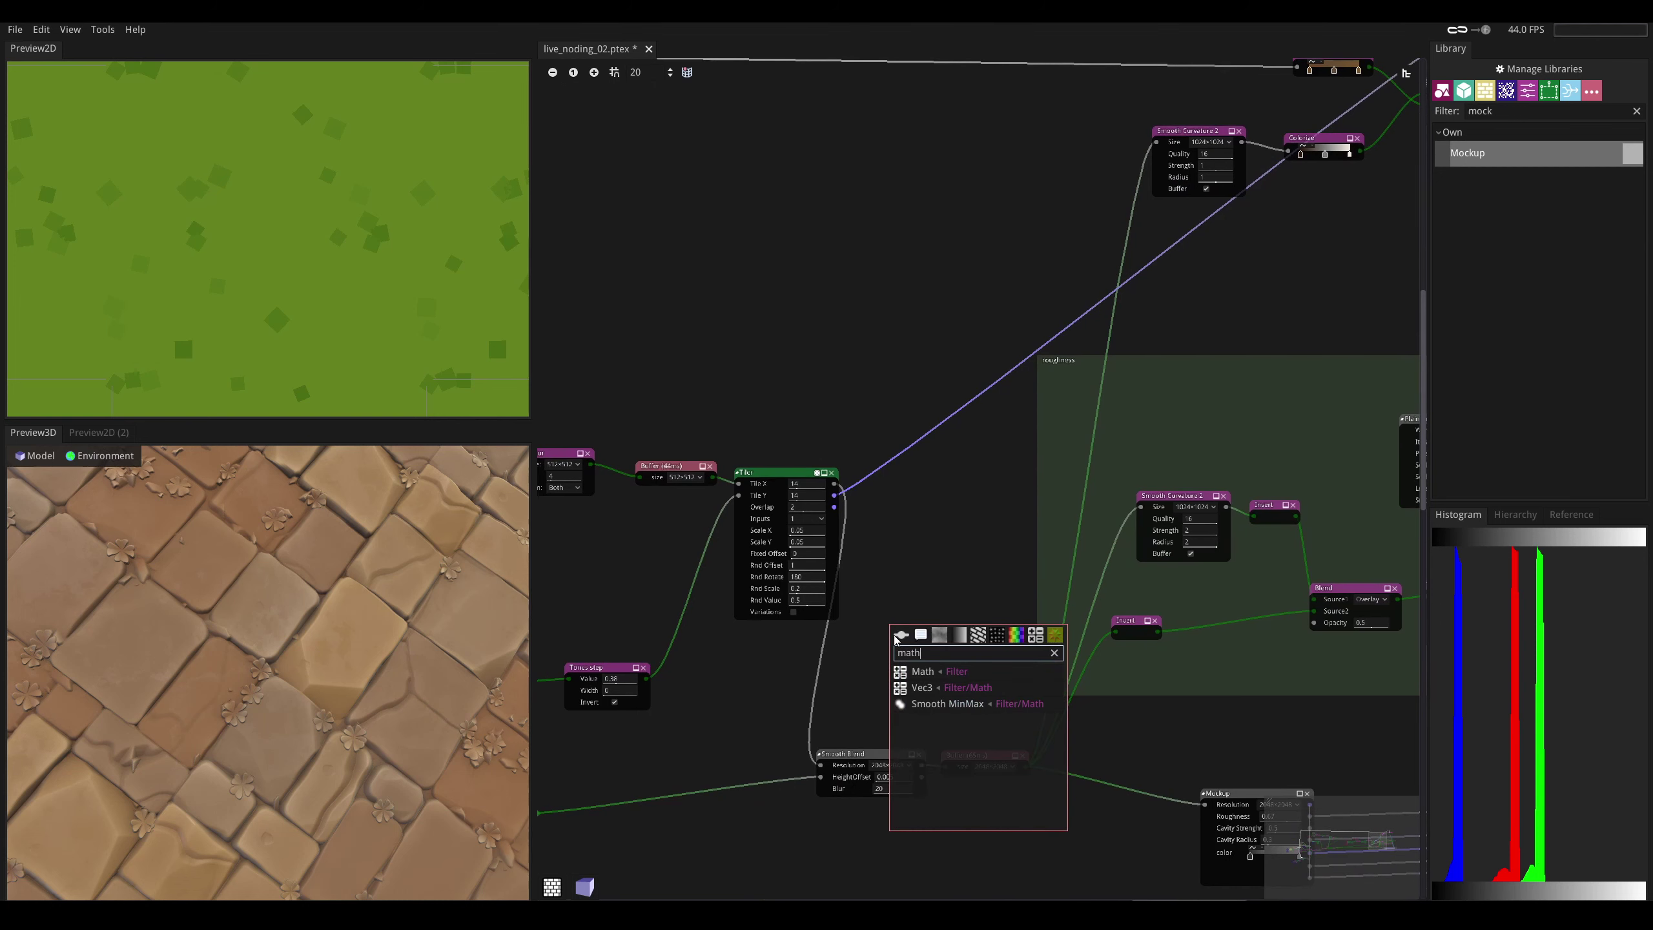
left_click(901, 671)
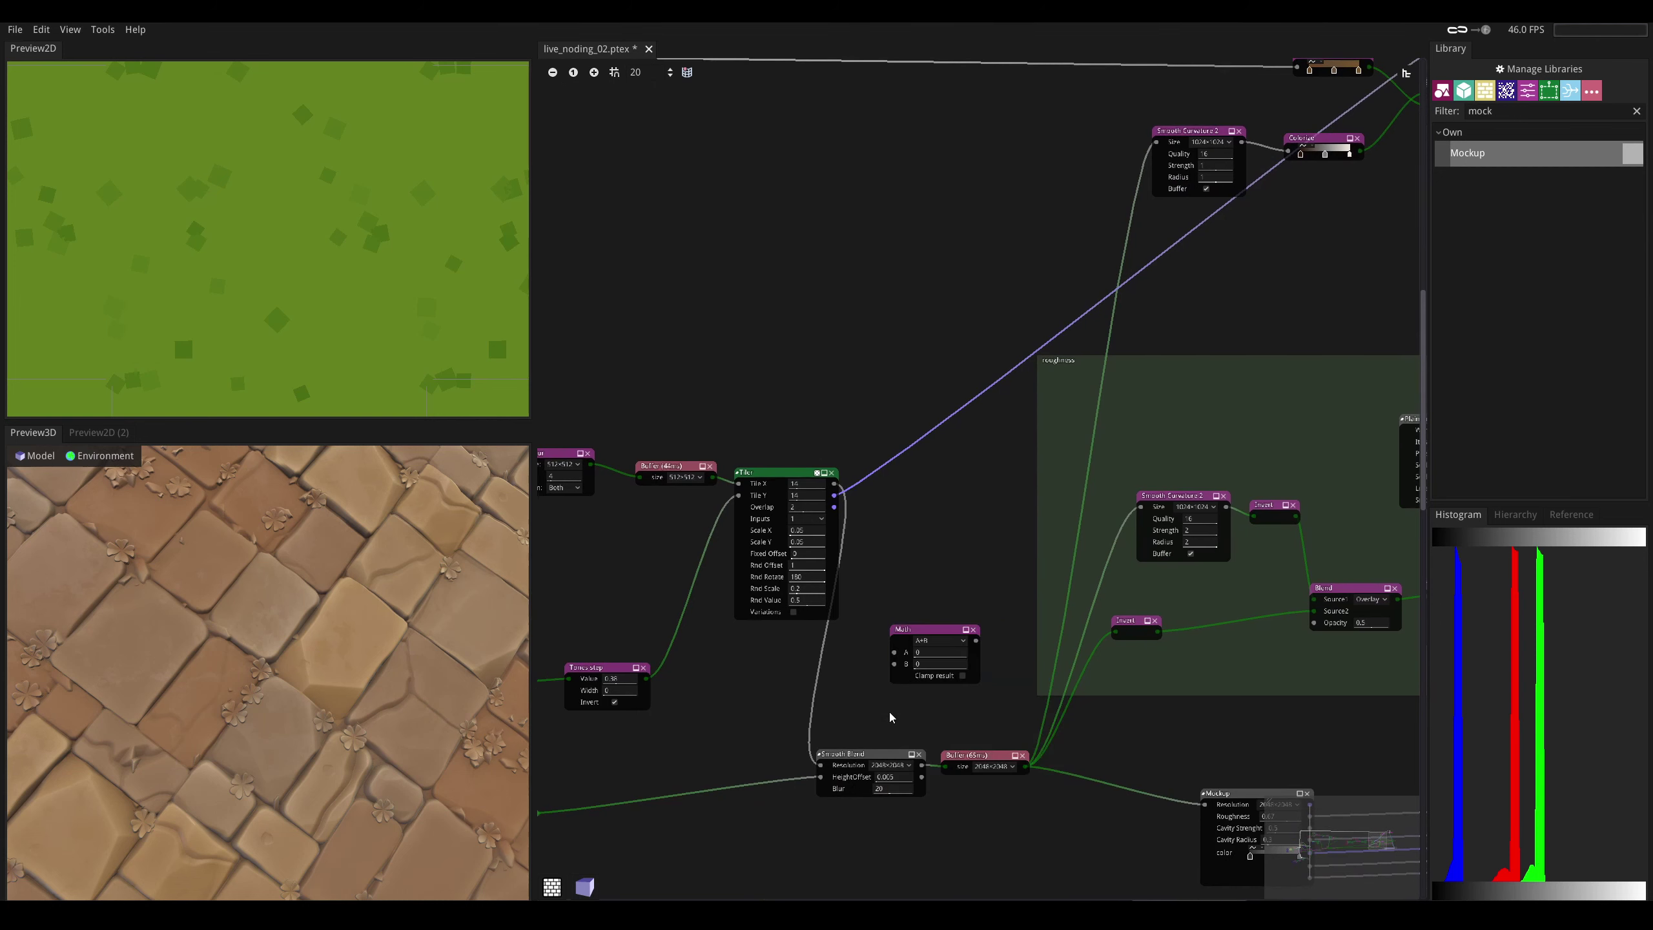
left_click(939, 640)
left_click(930, 802)
scroll(873, 633, "down", 1)
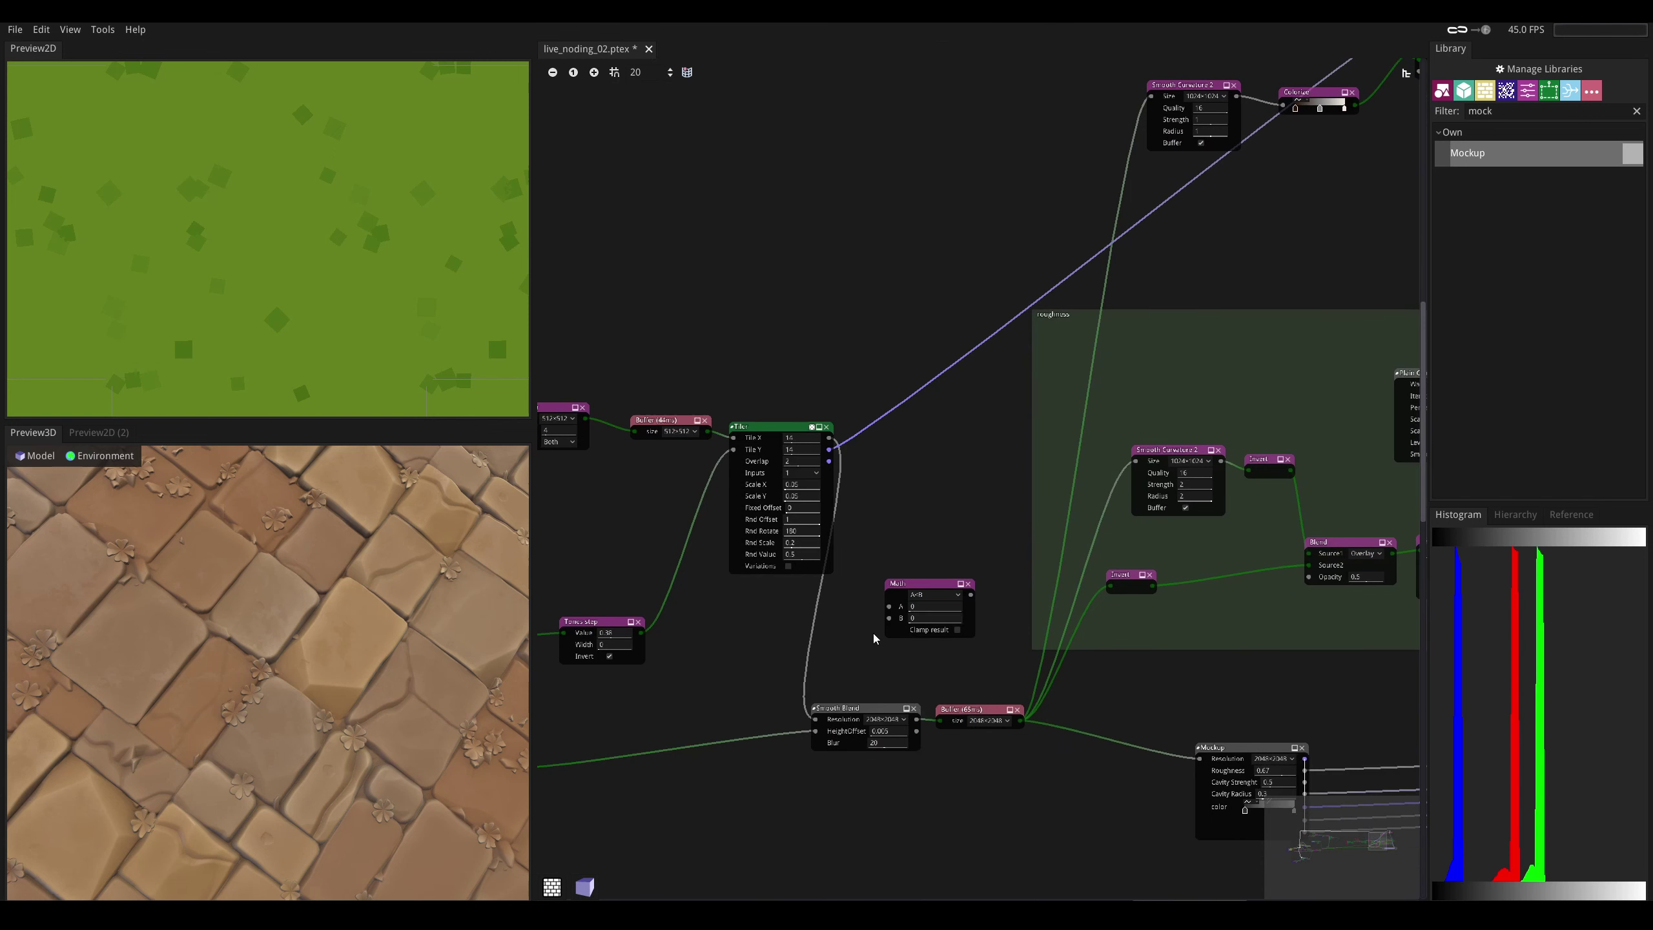
- Connect the Smooth Blend node's Heightmap output to input B of the A<B Math node
scroll(872, 633, "up", 3)
left_click_drag(873, 791, 868, 792)
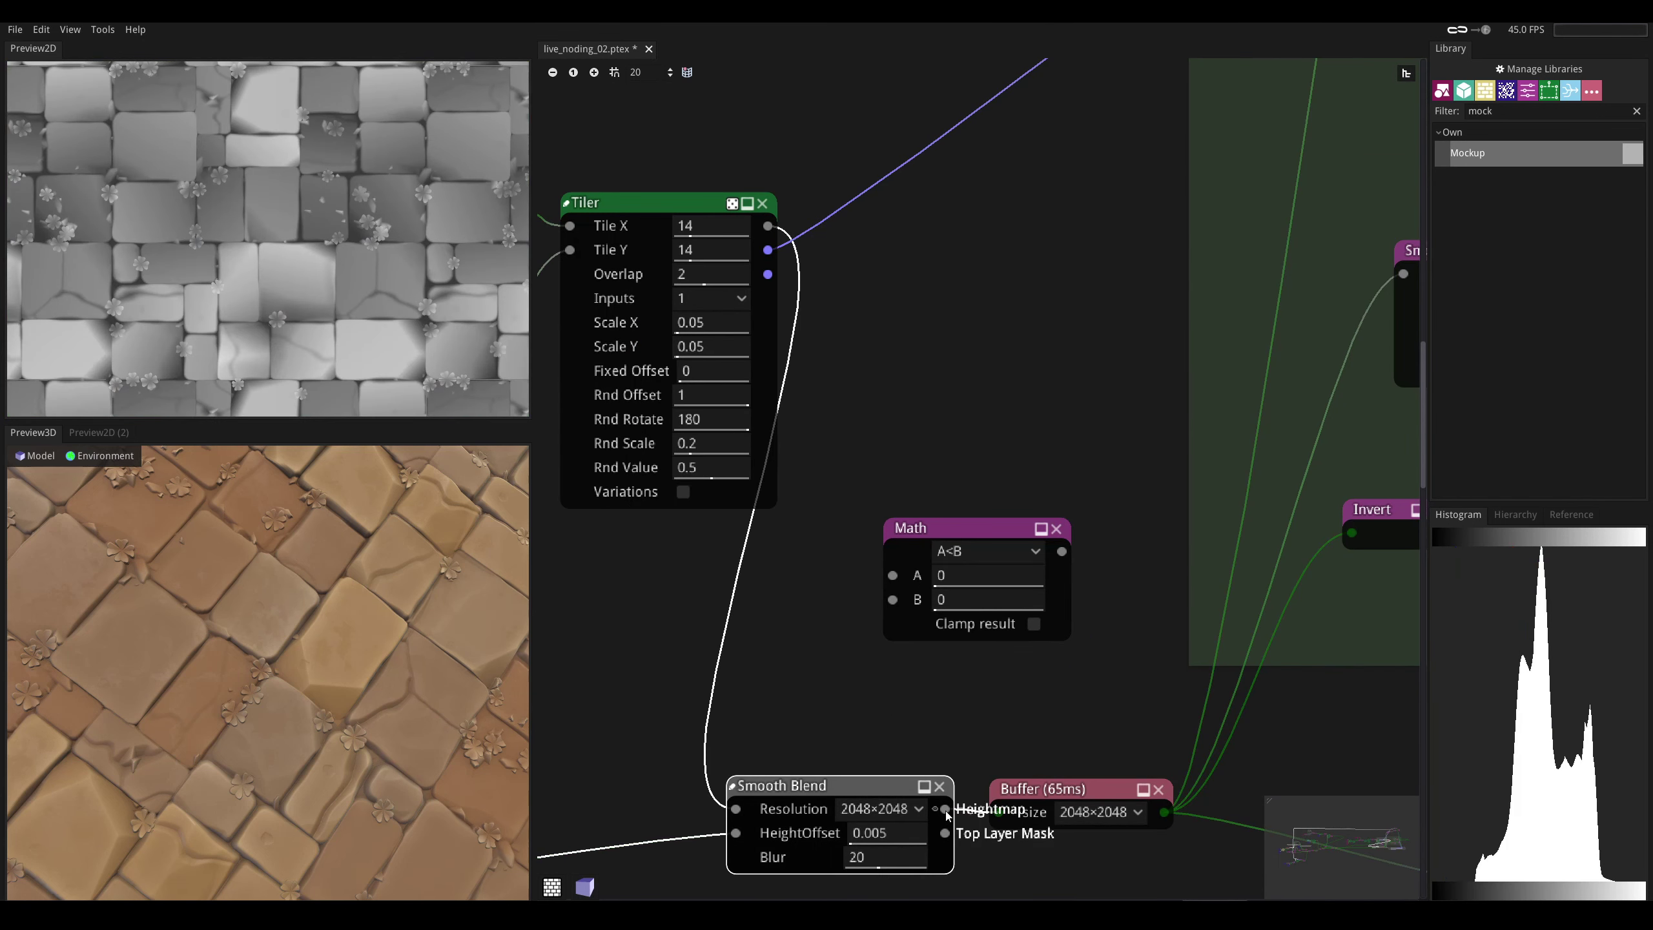
middle_click_drag(771, 711, 986, 694)
scroll(986, 694, "down", 2)
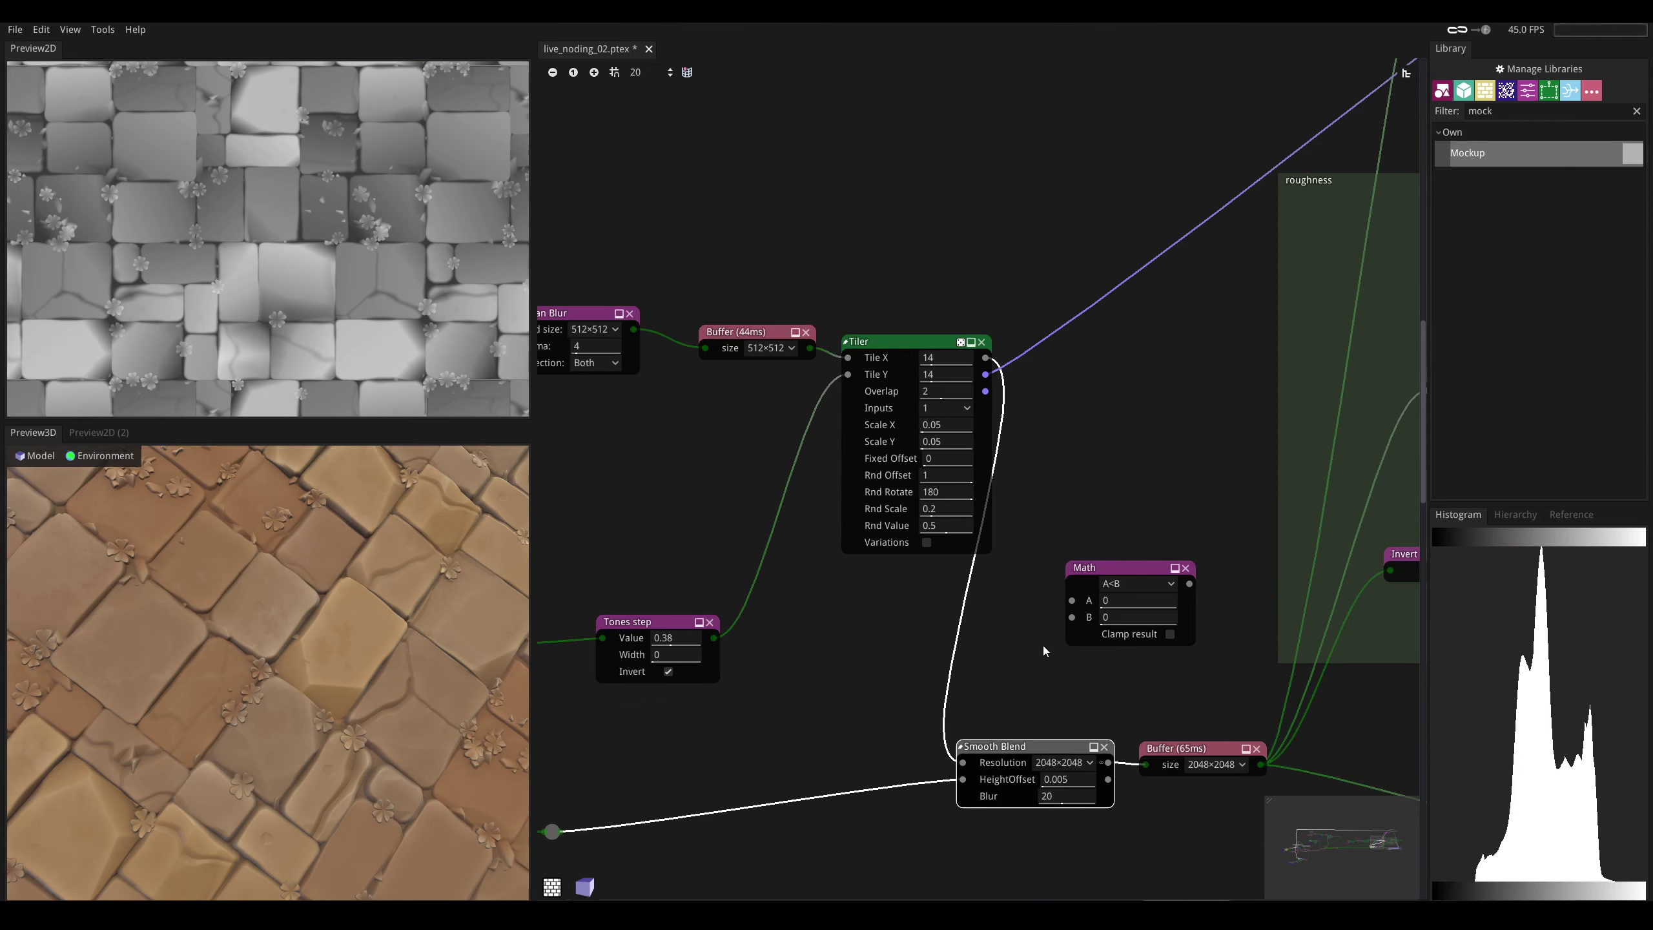
middle_click_drag(1043, 646, 932, 688)
left_click_drag(996, 803, 1028, 584)
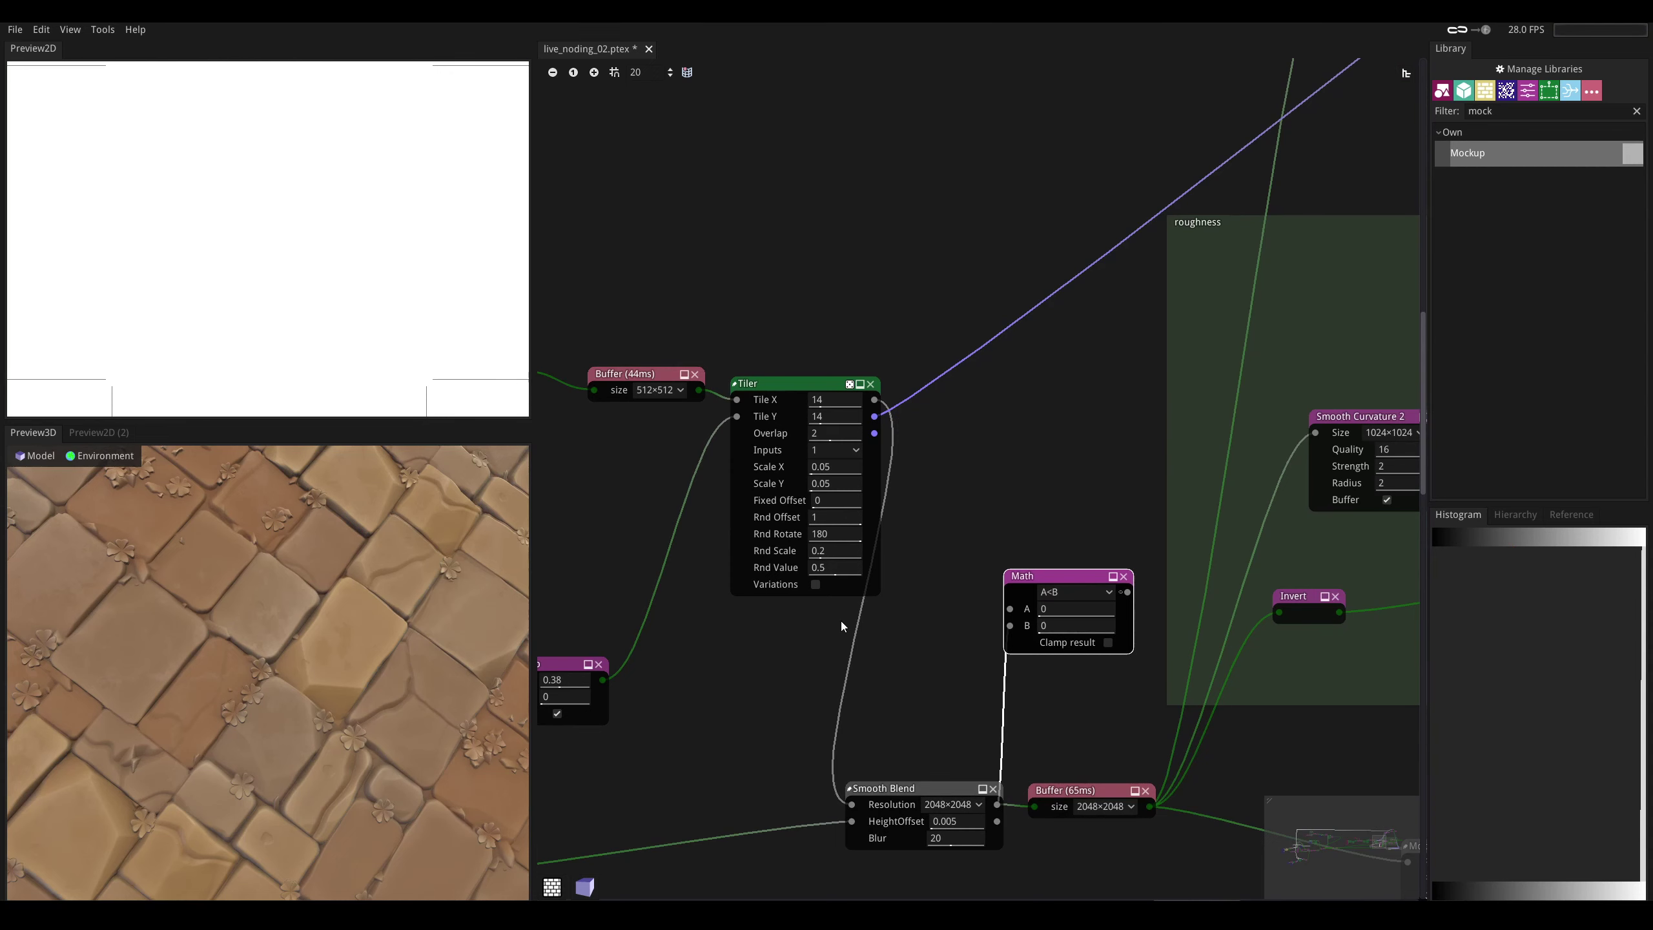
- Connect the reroute point feeding Smooth Blend to the Math node's input A and reposition the Math node
scroll(865, 615, "down", 2)
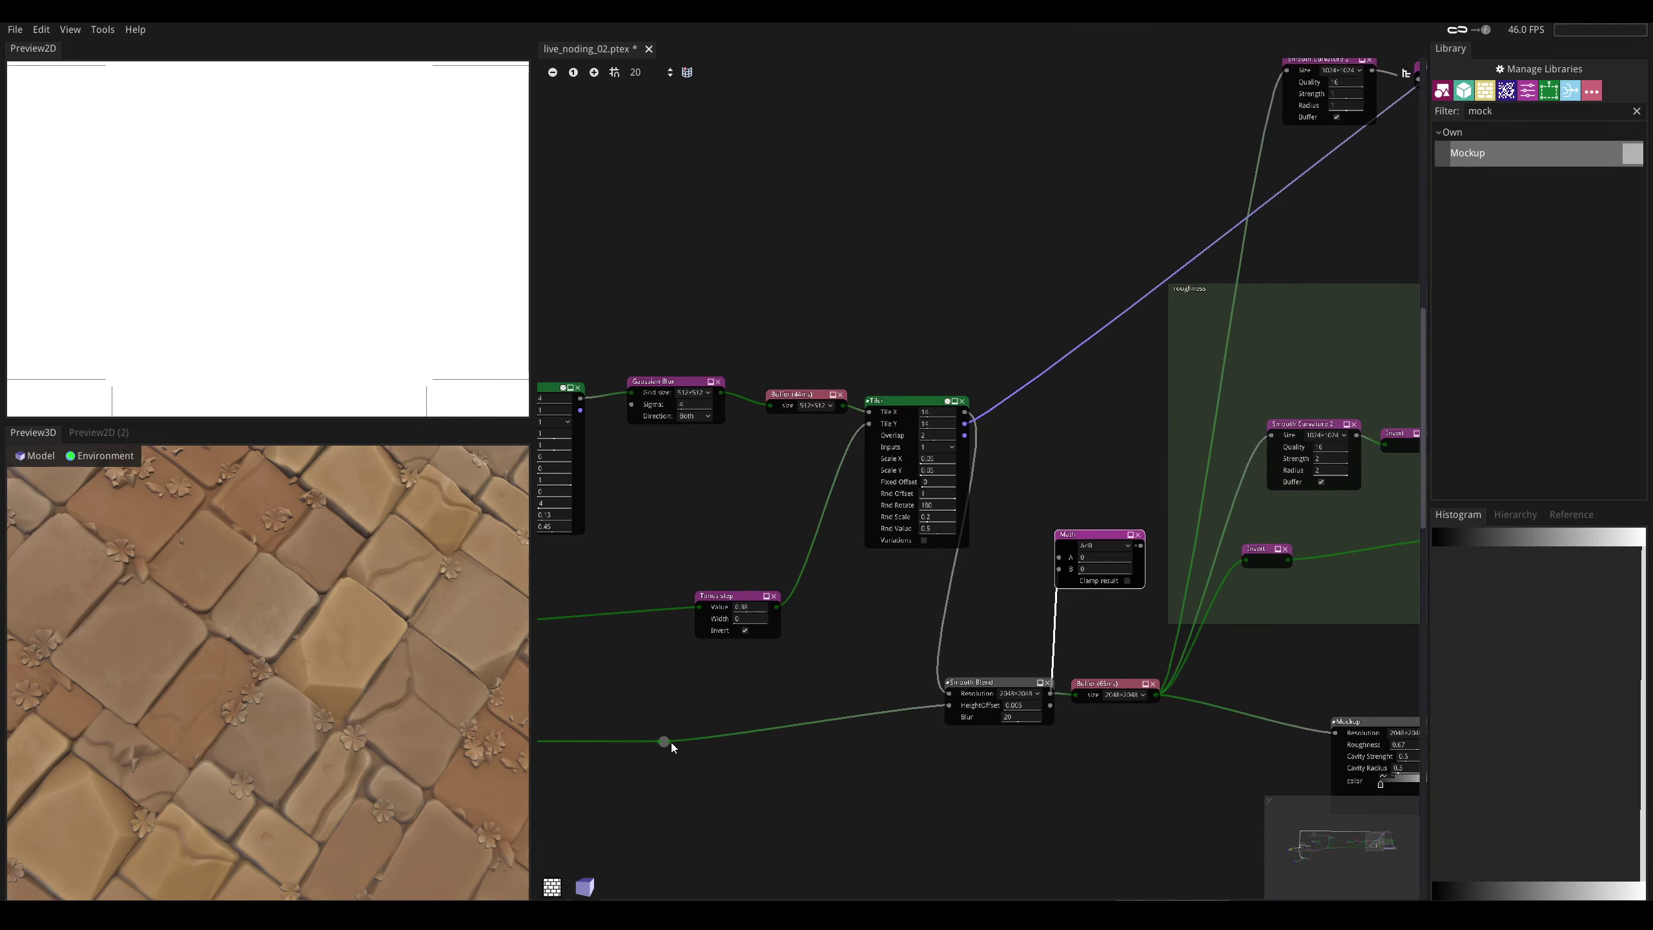
left_click_drag(671, 742, 1058, 560)
middle_click_drag(1073, 471, 833, 533)
scroll(945, 525, "up", 2)
left_click_drag(873, 617, 815, 655)
scroll(228, 234, "up", 3)
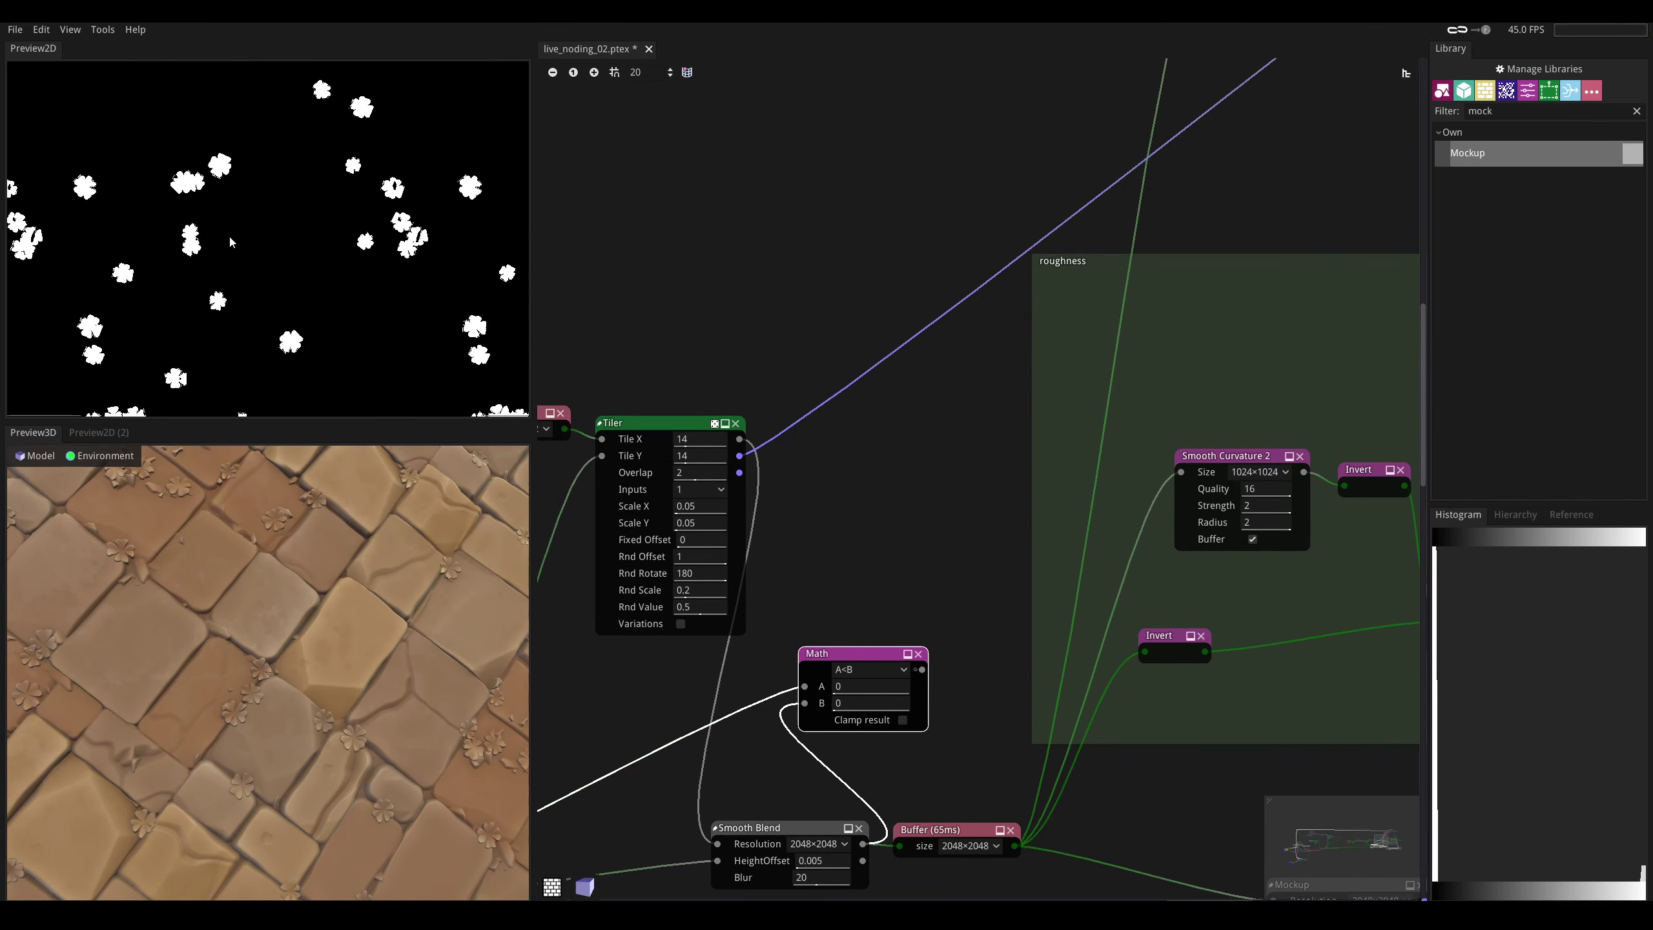
- Connect the A<B Math node's output to the Opacity input of the Normal Blend node
middle_click_drag(848, 585, 789, 674)
scroll(774, 596, "down", 5)
left_click_drag(844, 605, 1054, 427)
middle_click_drag(999, 476, 922, 516)
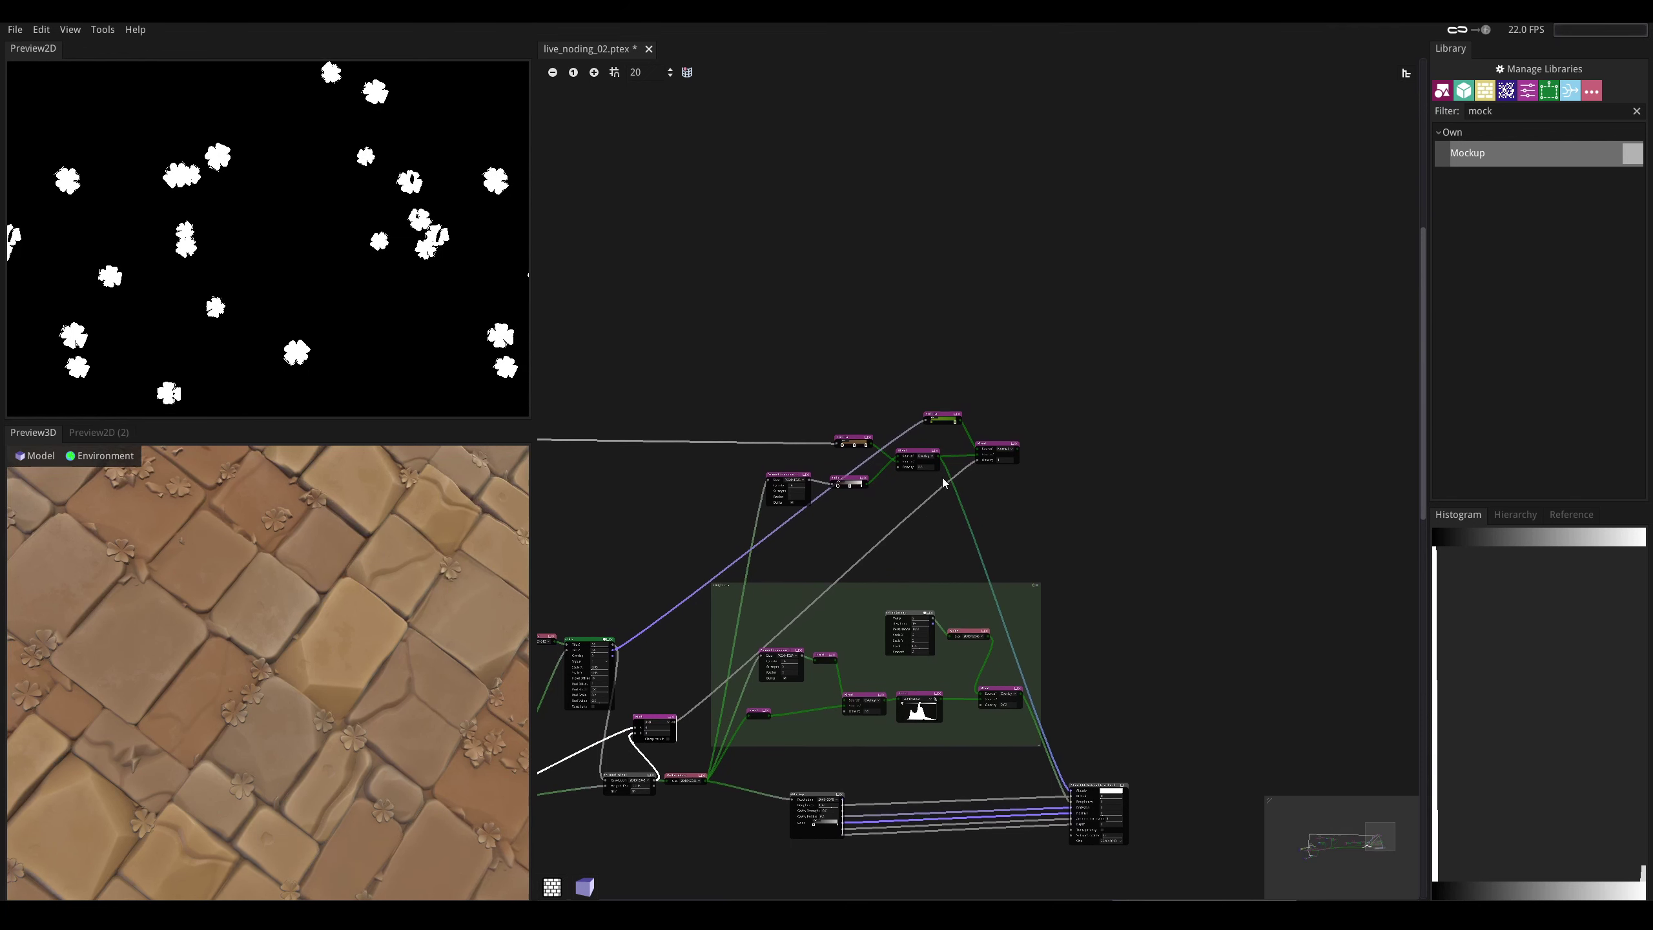
- Connect the Normal Blend's output to the material node's color input in place of the Overlay Blend
left_click_drag(1017, 450, 1070, 793)
middle_click_drag(1087, 758, 1011, 674)
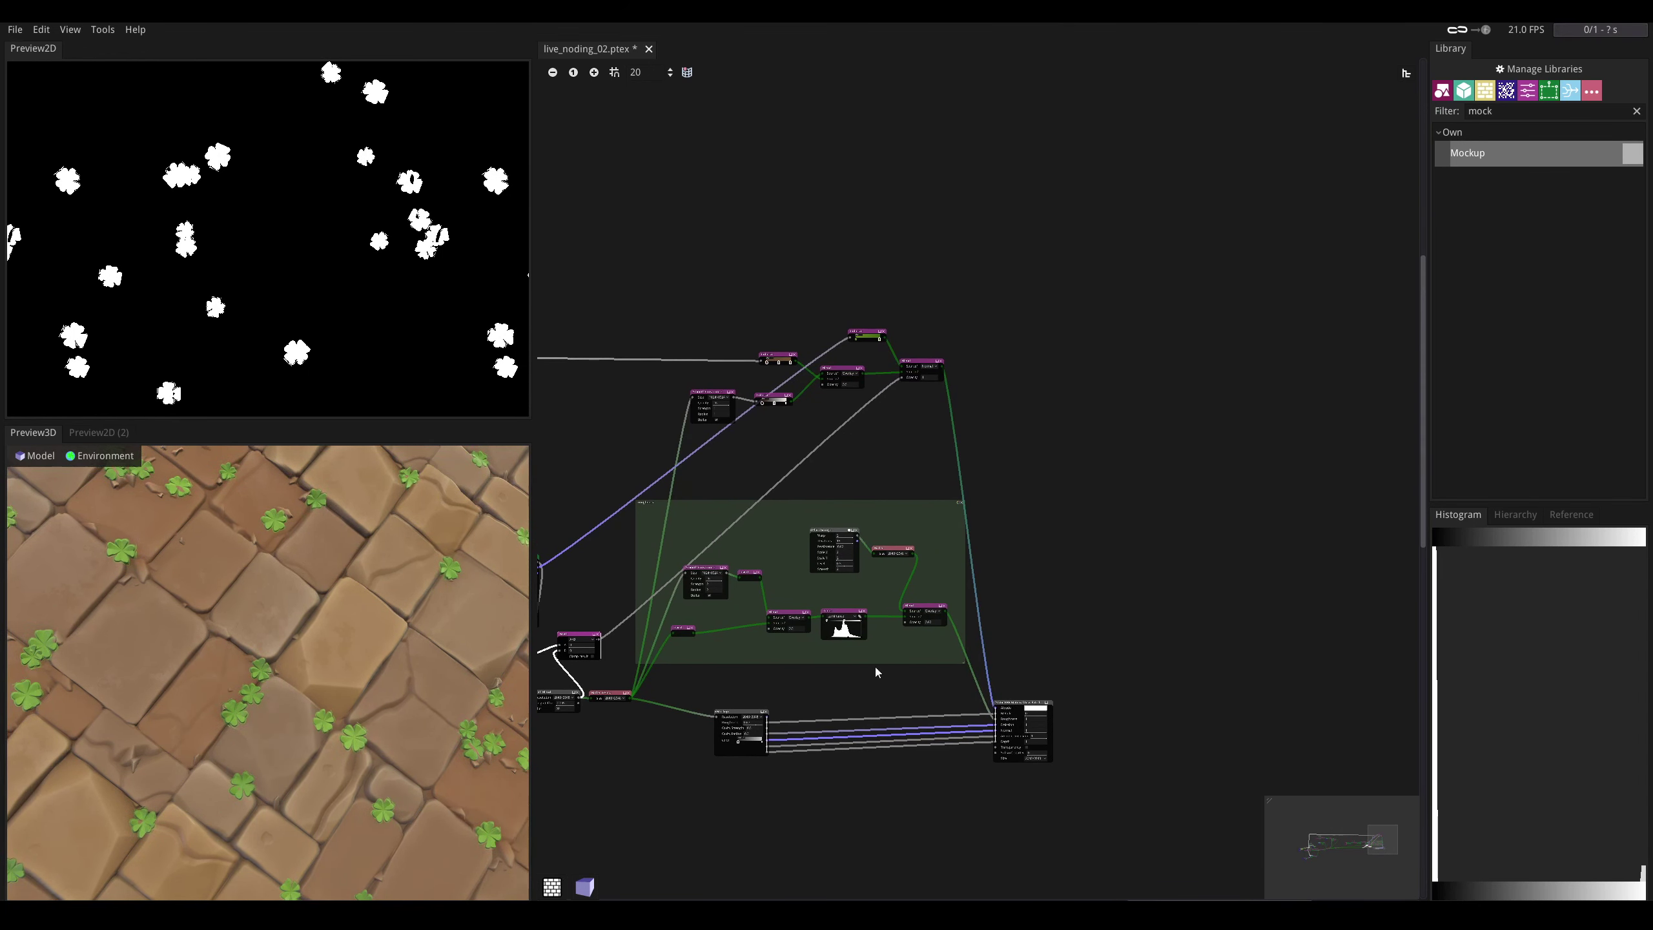
scroll(341, 637, "up", 5)
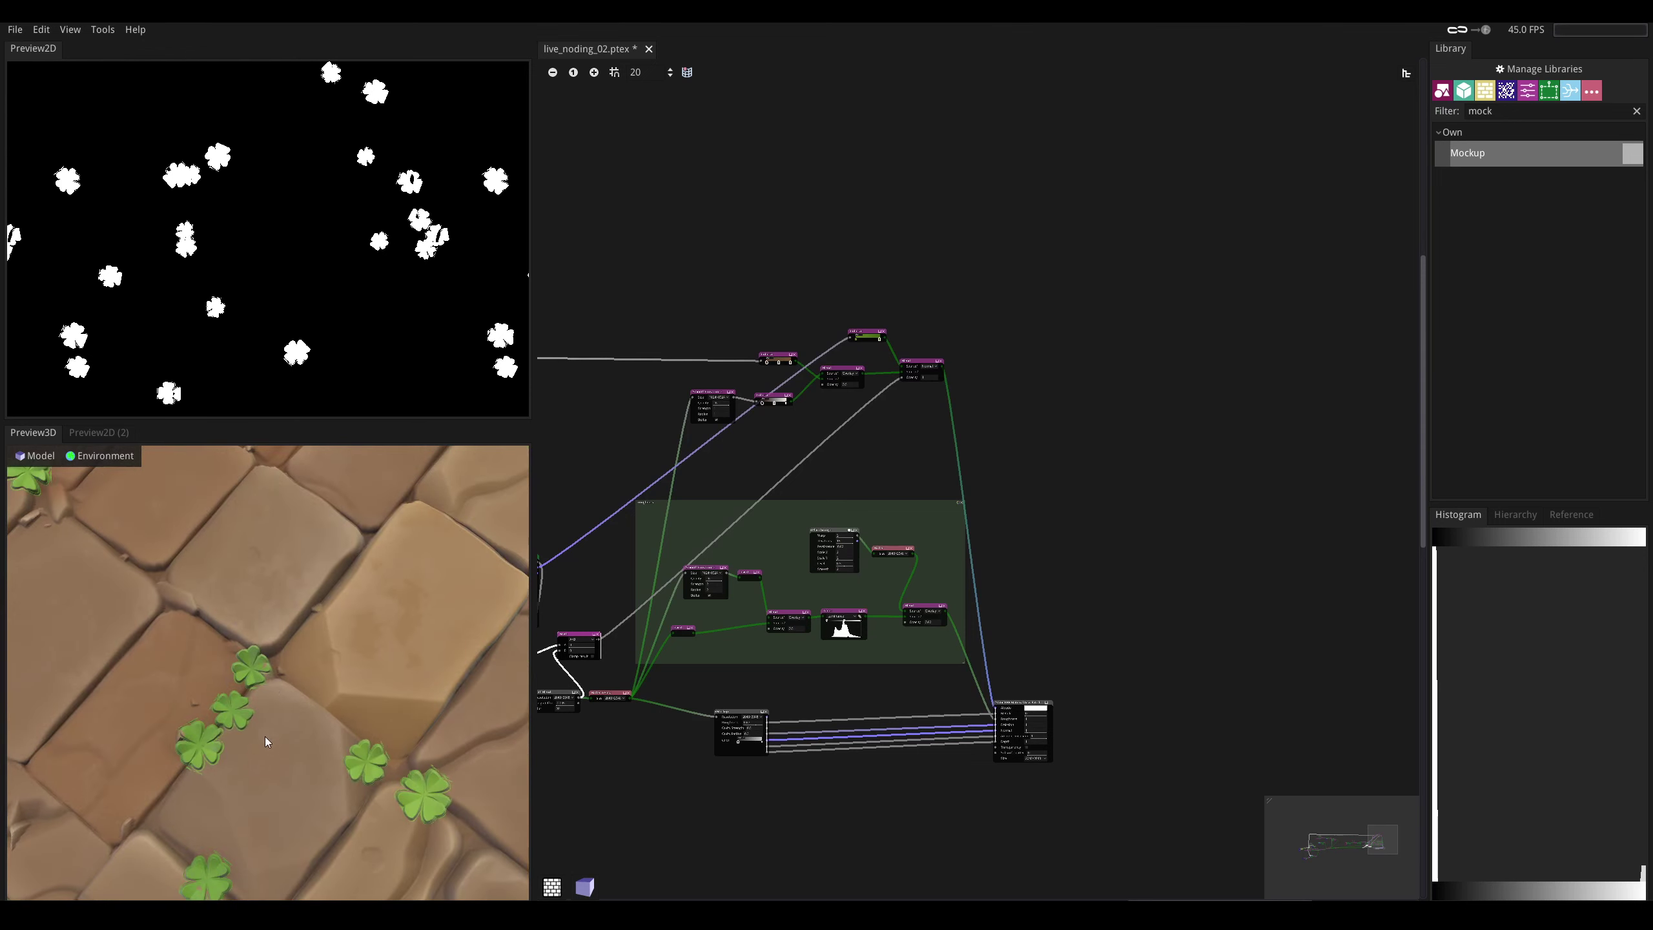
scroll(260, 746, "up", 5)
left_click_drag(253, 759, 286, 760)
scroll(286, 761, "up", 4)
- Spread the Smooth Blend and A<B Math nodes apart to make room between them
middle_click_drag(729, 651, 961, 510)
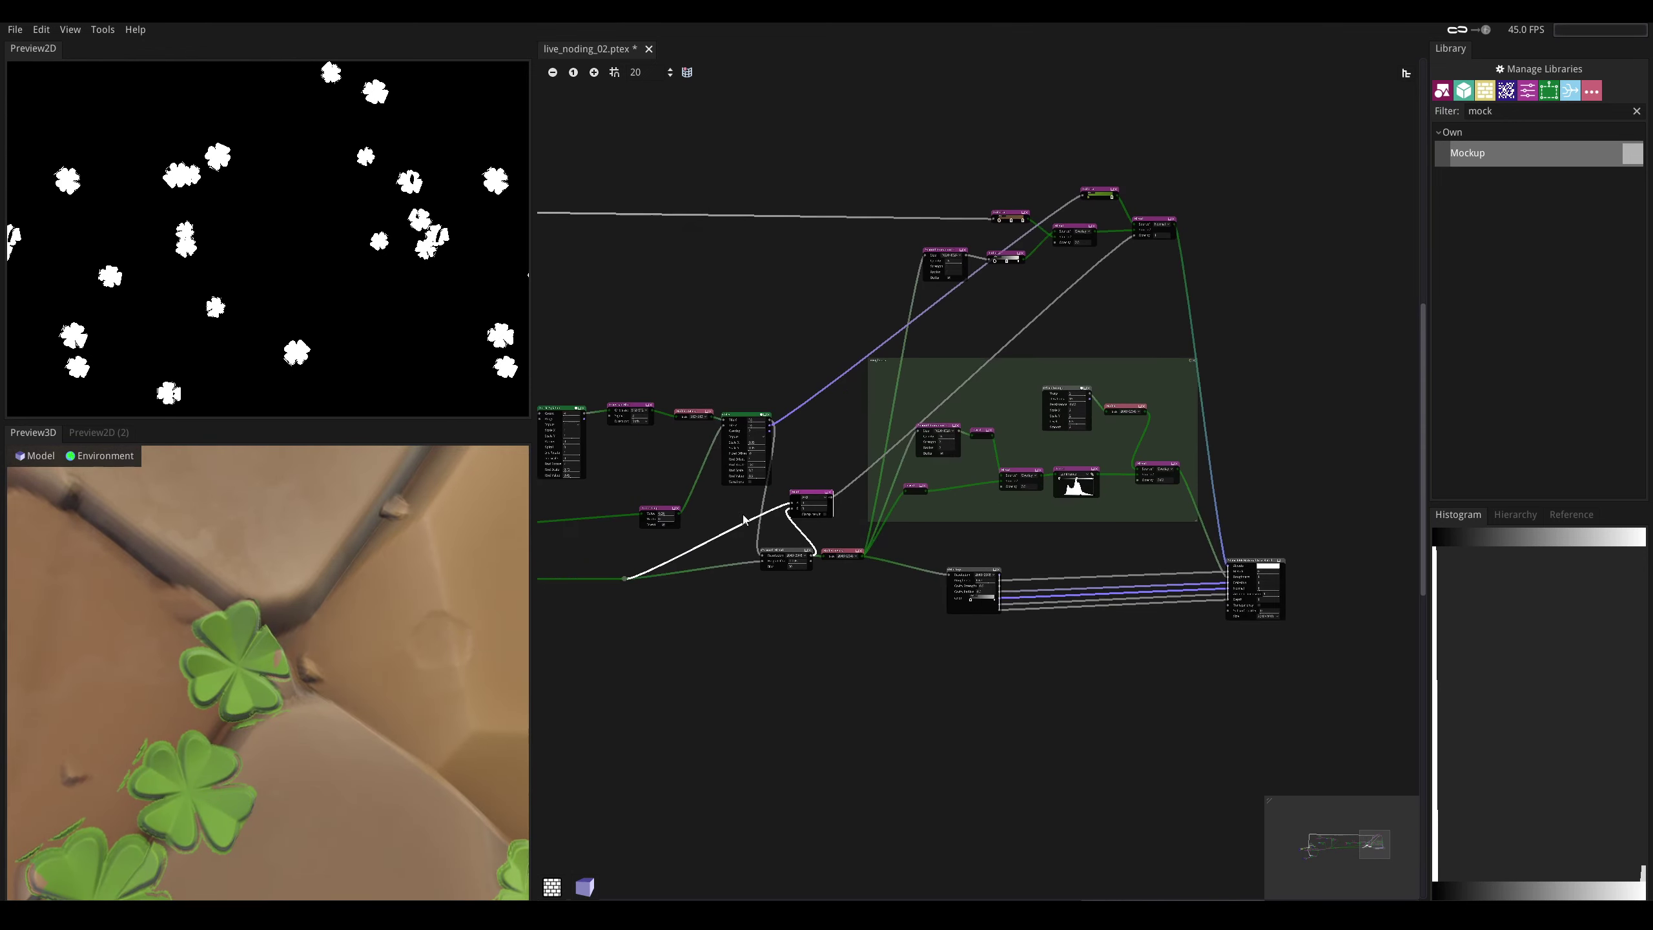
scroll(743, 519, "up", 5)
middle_click_drag(893, 427, 850, 469)
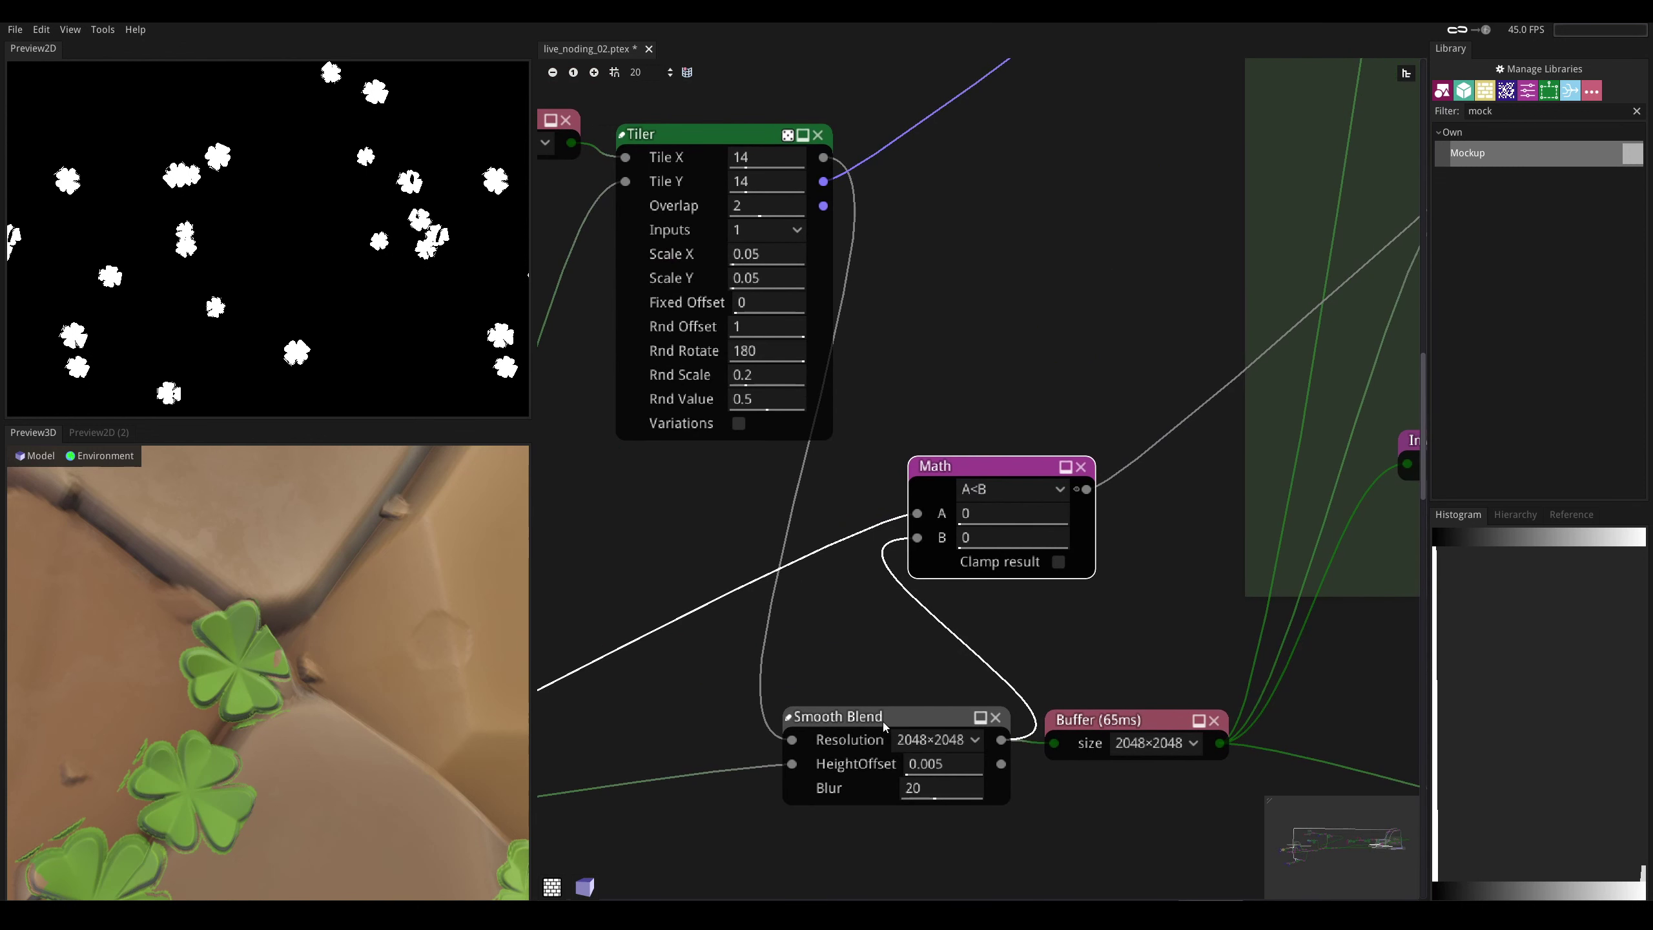
left_click_drag(883, 720, 803, 732)
middle_click_drag(813, 472, 751, 513)
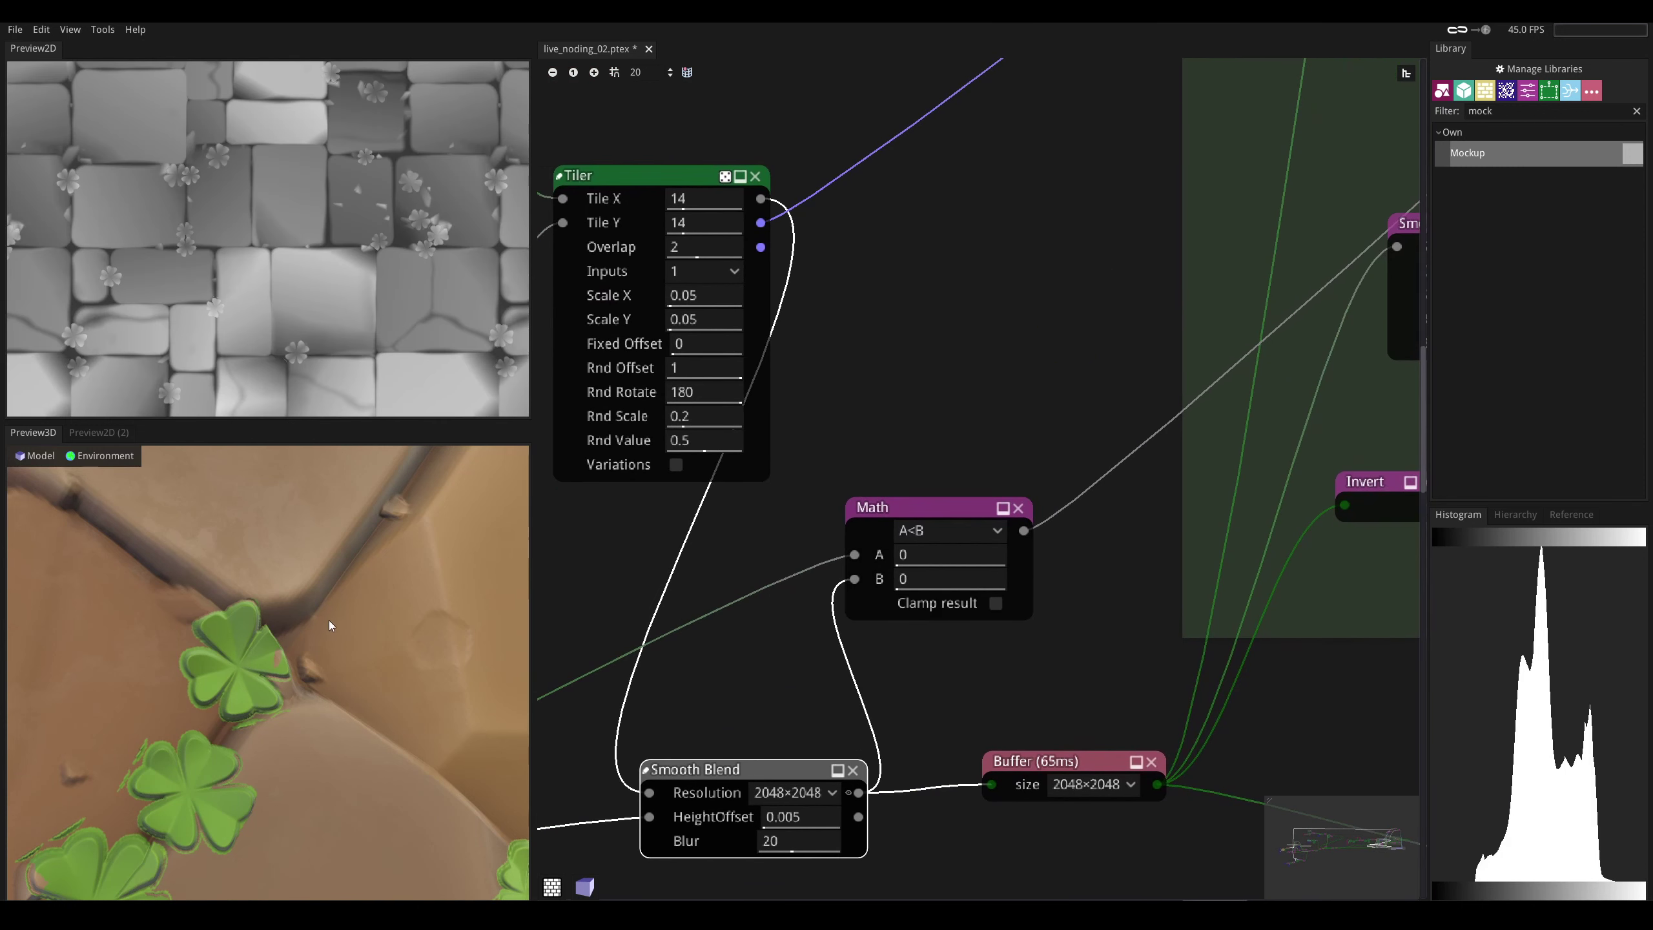
middle_click_drag(655, 472, 625, 540)
left_click_drag(891, 571, 968, 497)
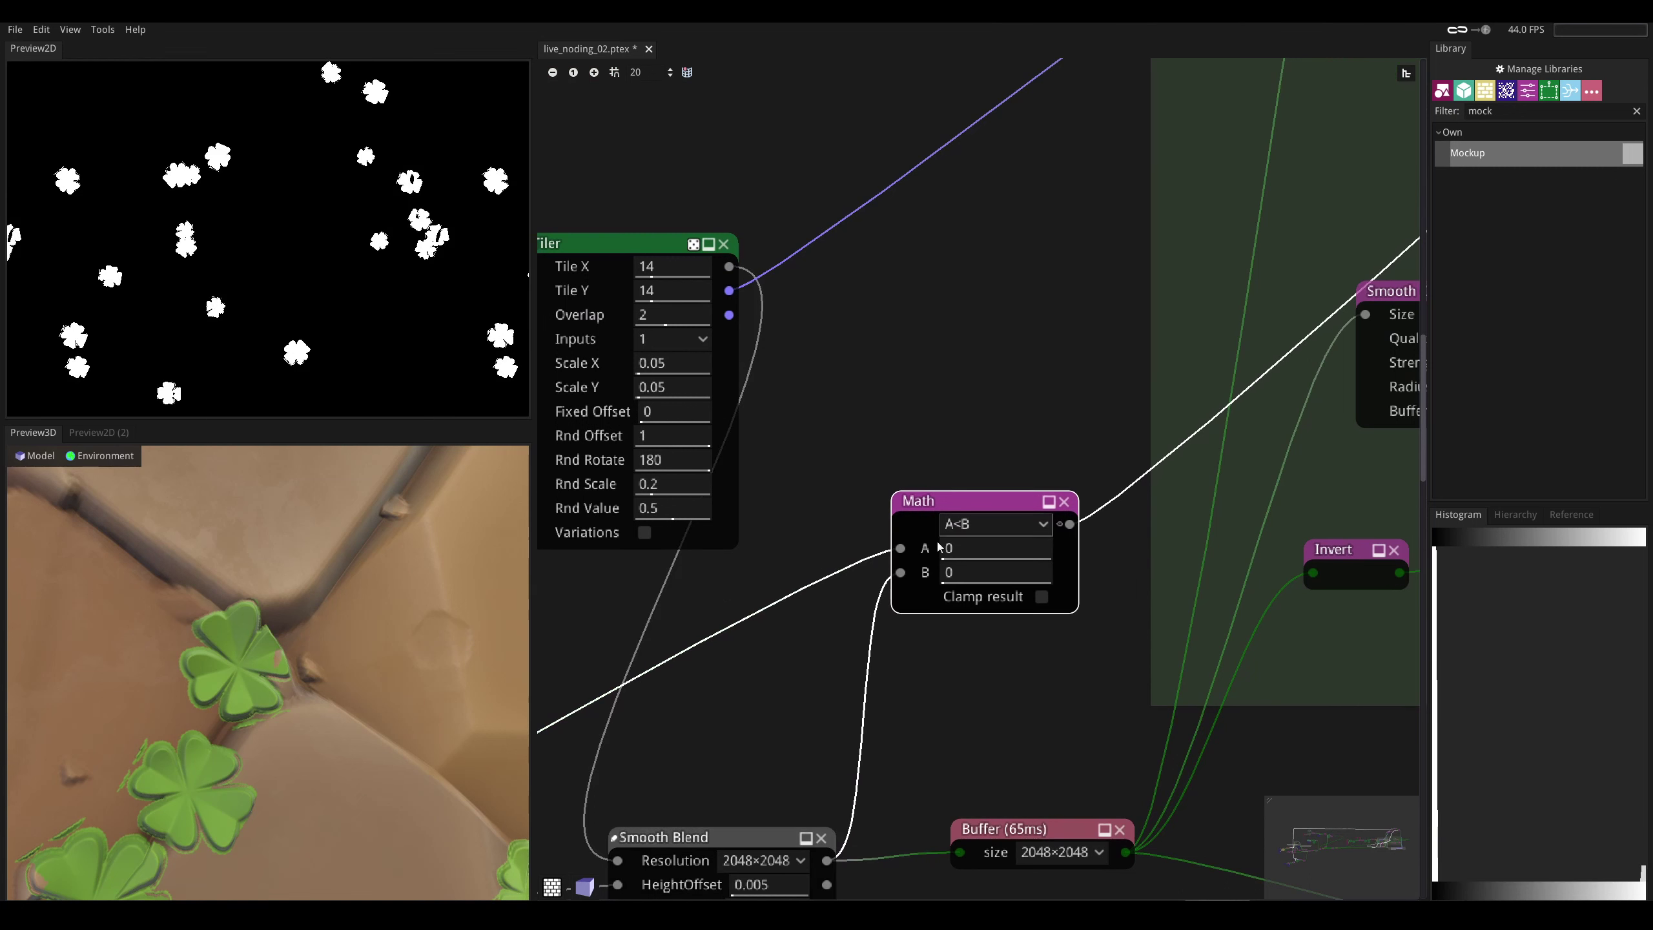
- Duplicate the Math node and insert the copy between Smooth Blend's Heightmap output and the original's input B
key("ctrl+d")
left_click_drag(826, 860, 777, 696)
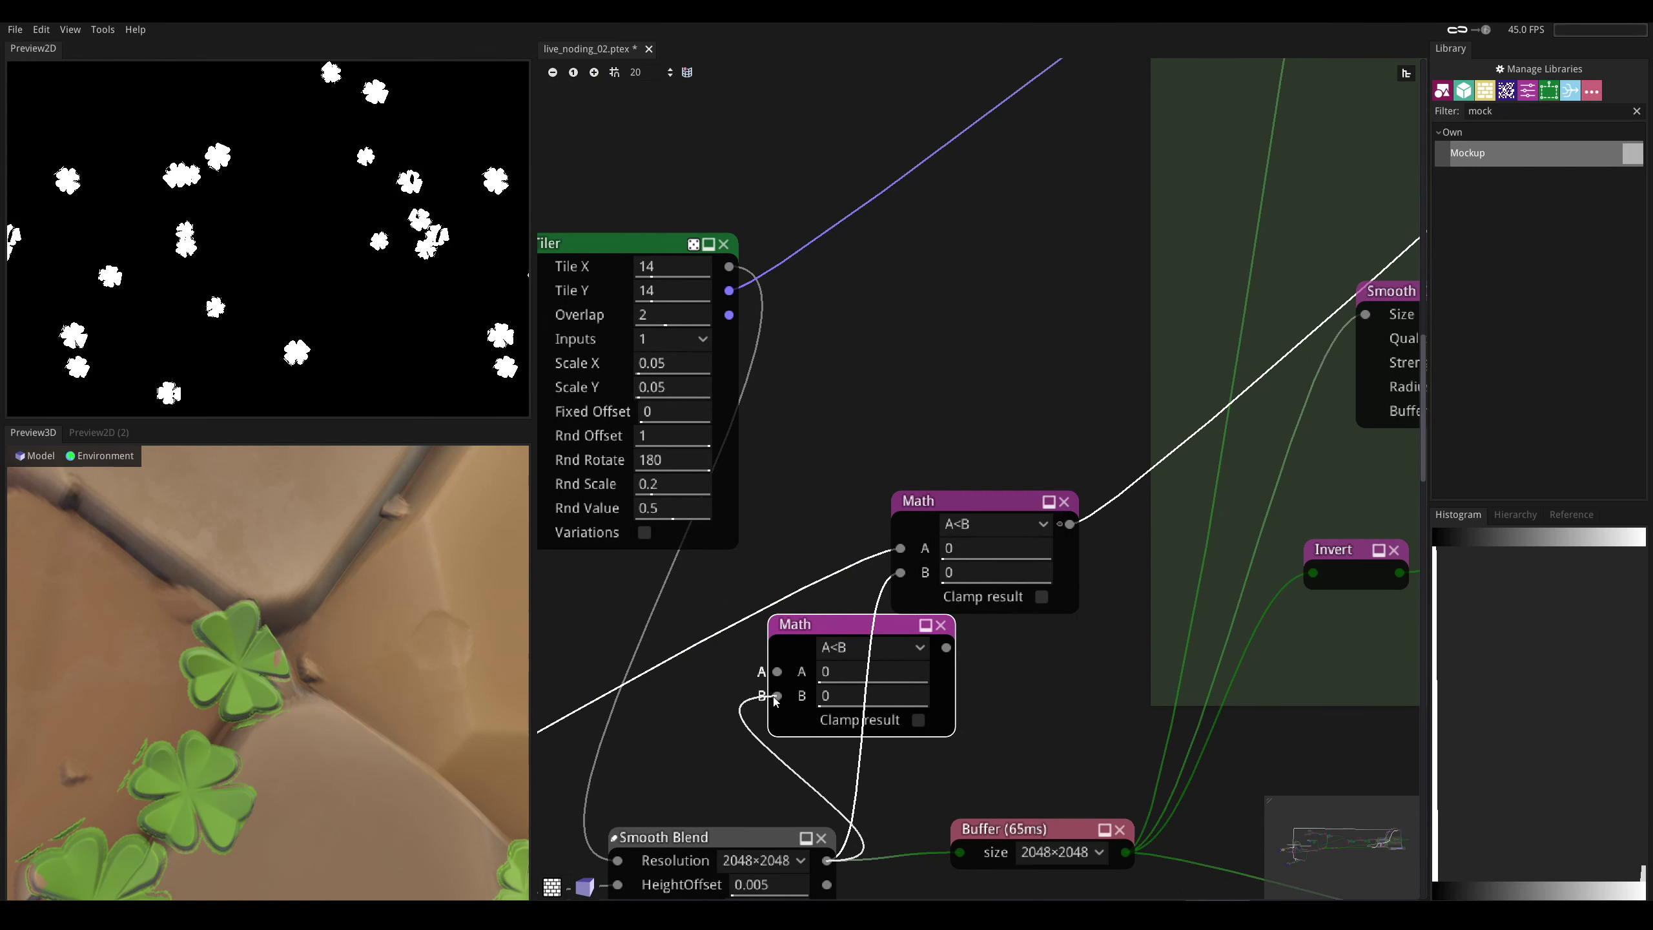
left_click_drag(823, 624, 784, 669)
left_click_drag(908, 690, 898, 573)
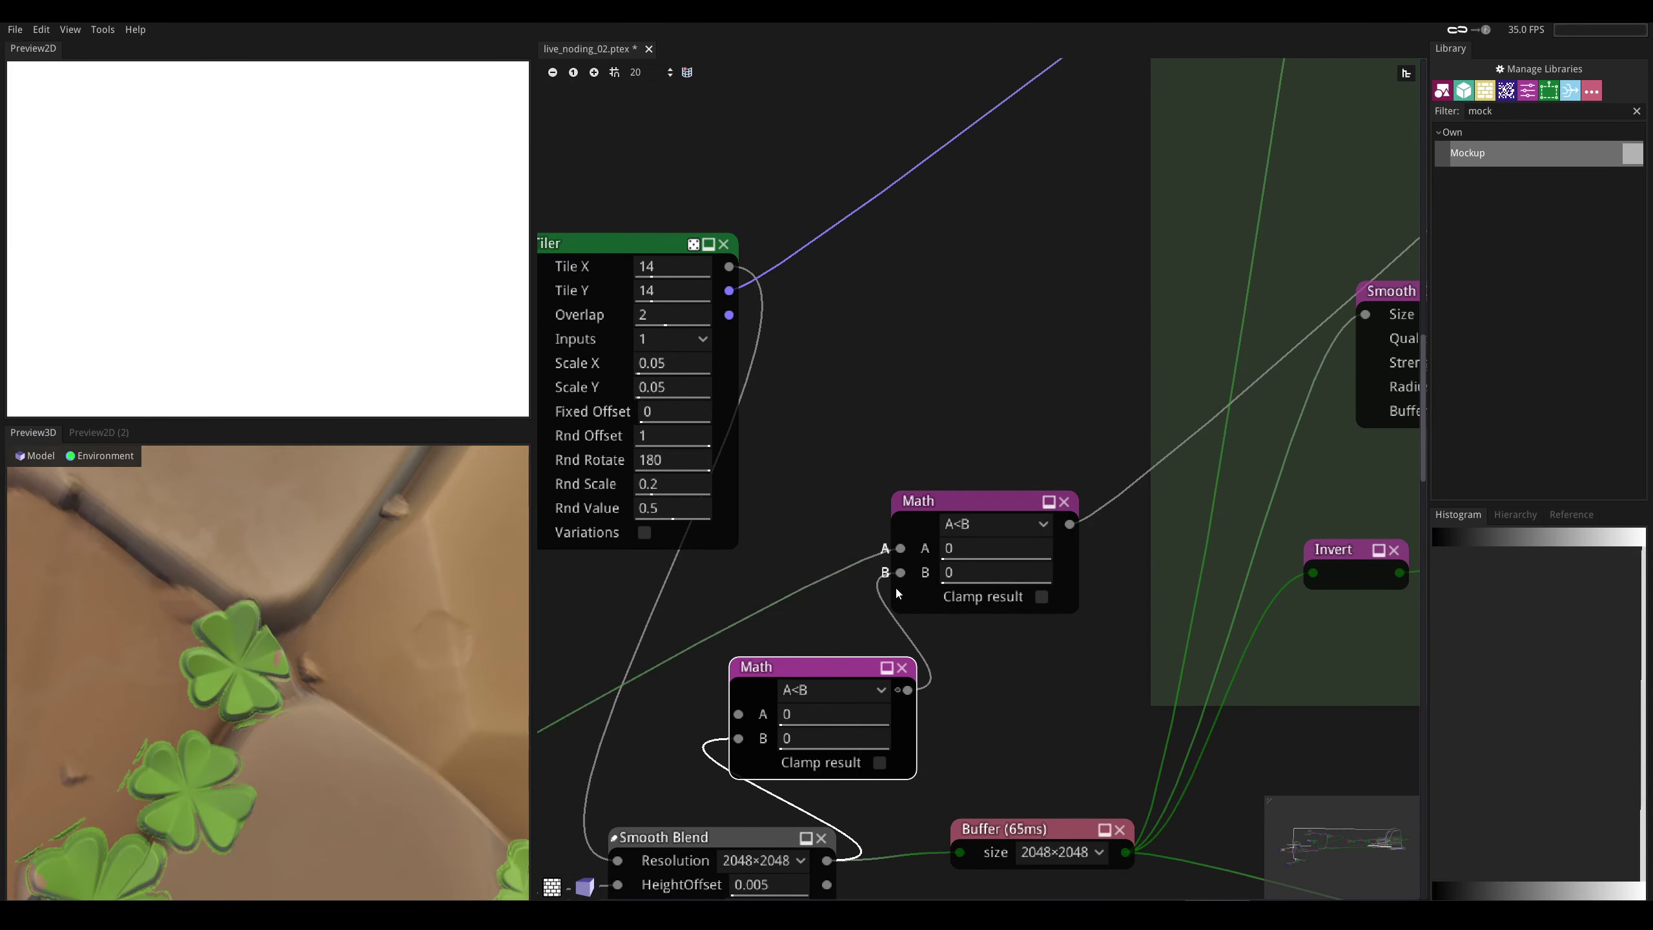
- Set the inserted Math node's operation to A+B and its default A value to 0.001
left_click(813, 716)
left_click(833, 690)
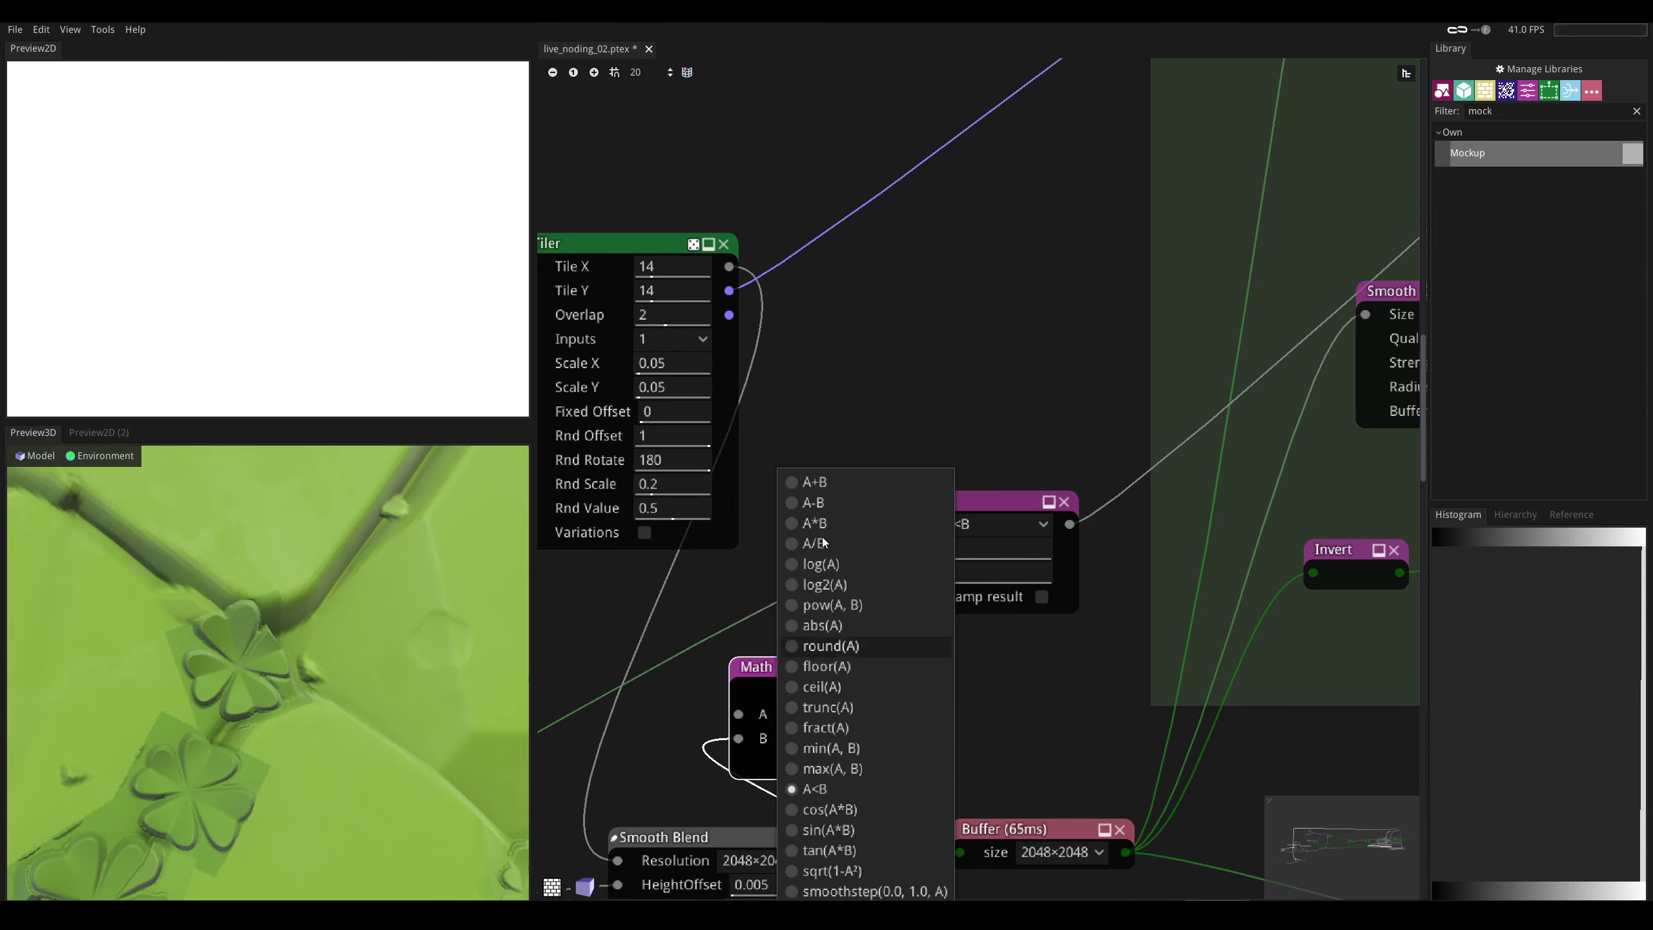
left_click(845, 485)
left_click(798, 714)
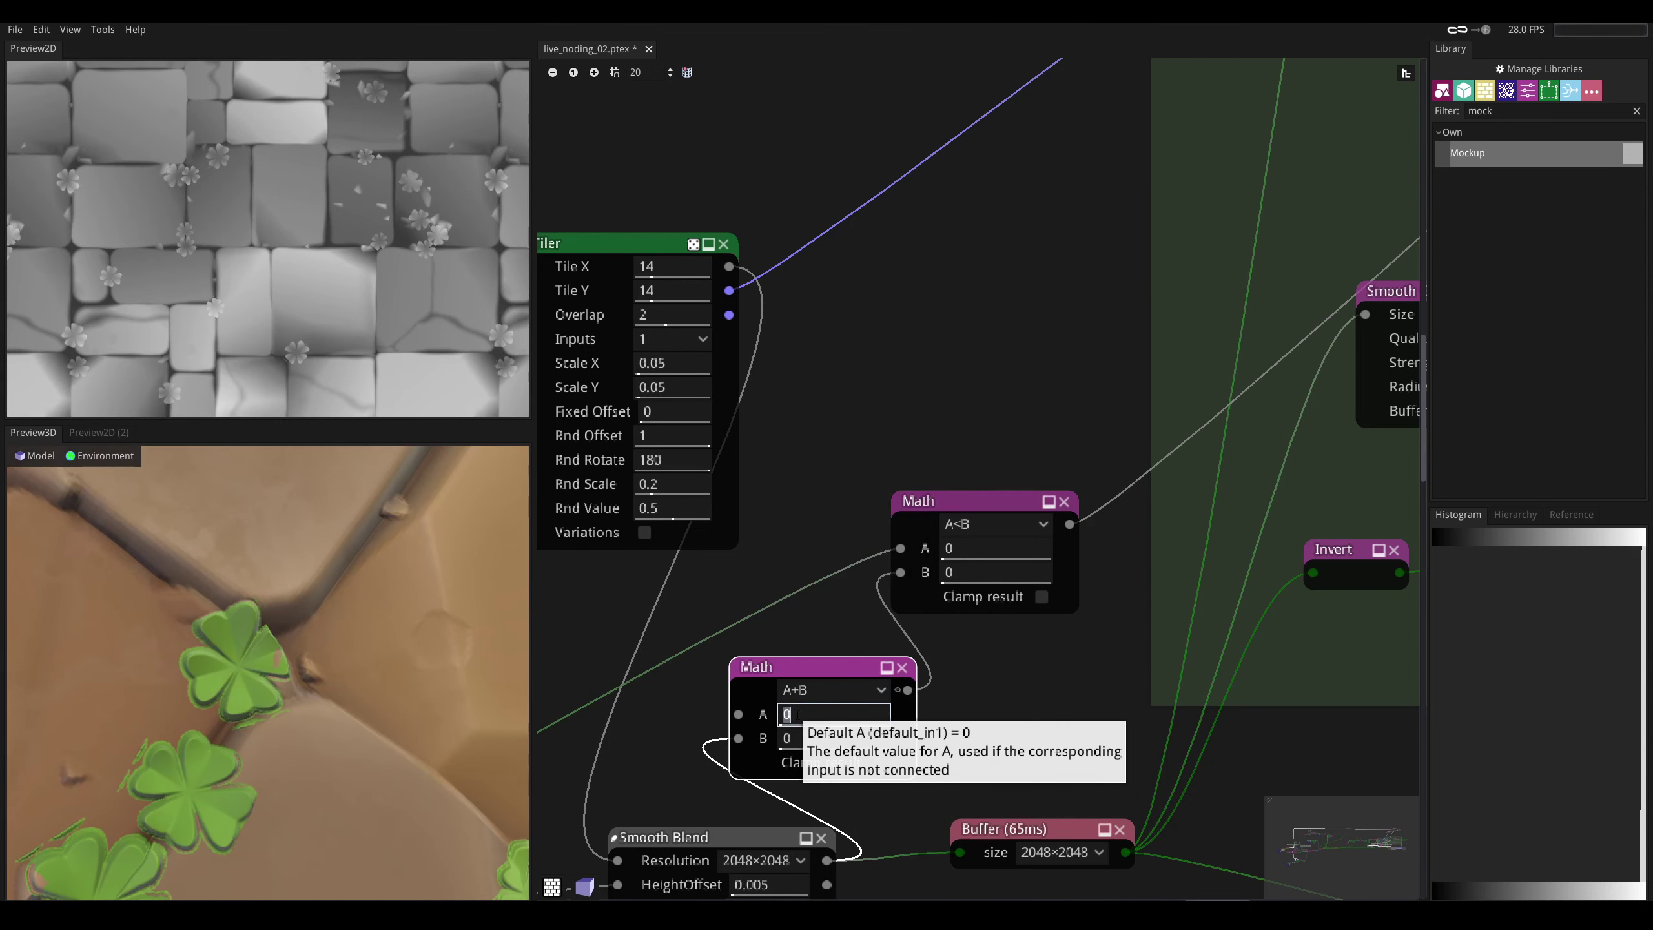
type("0.001")
key("Return")
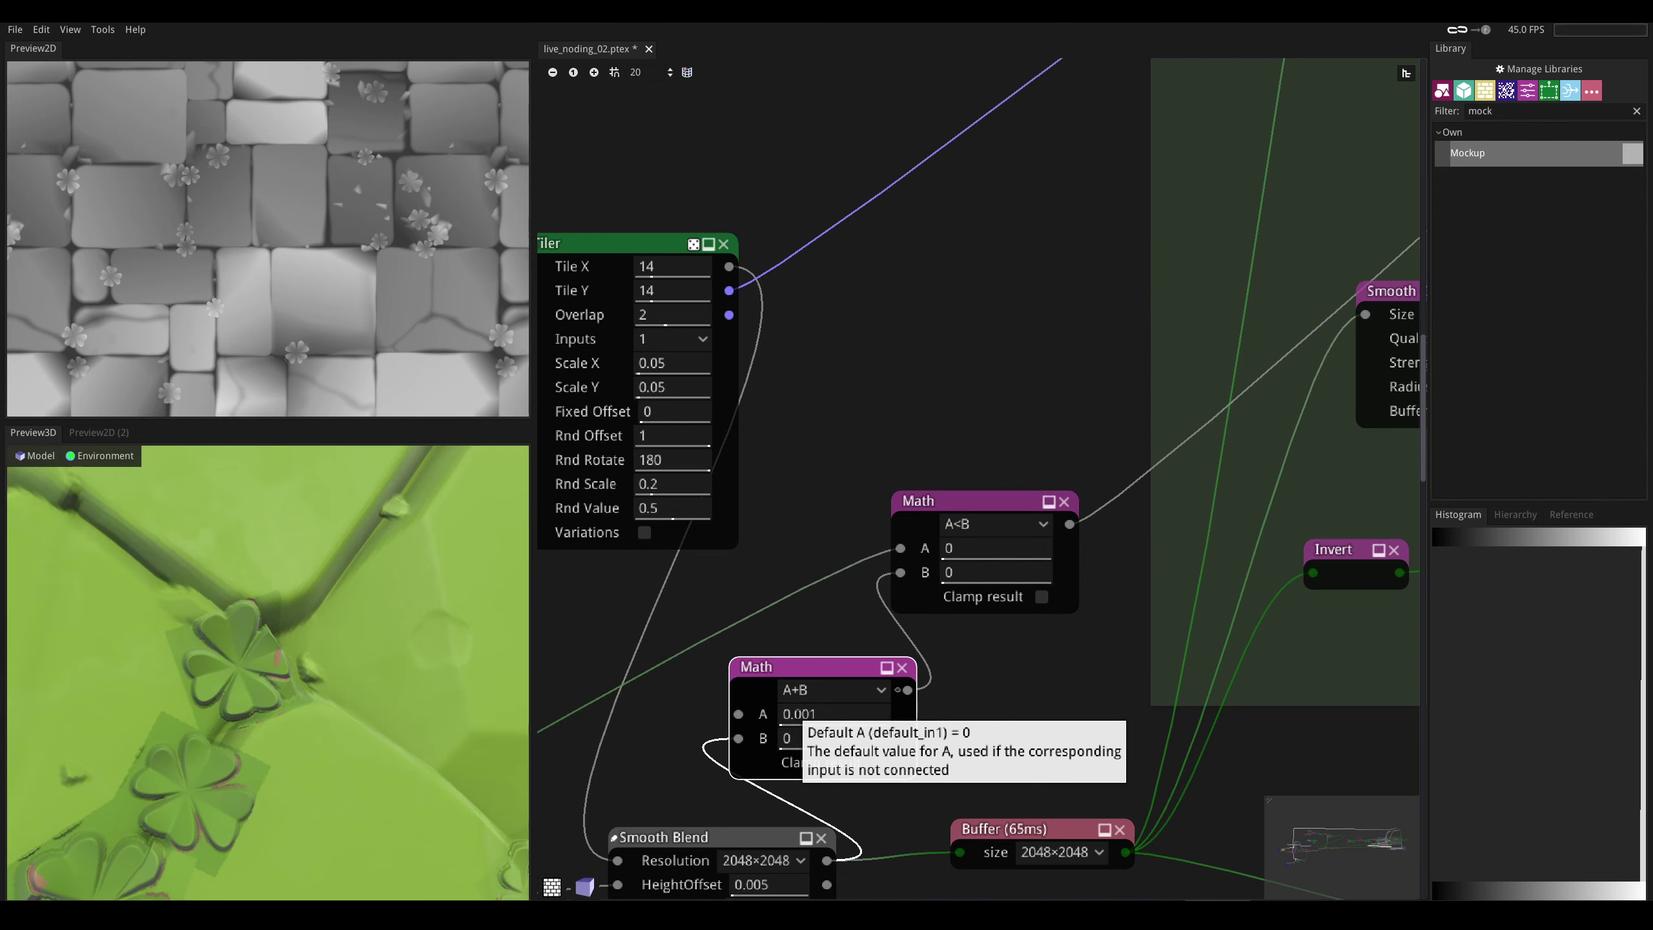
- Try swapping the A<B Math node's inputs, feeding the A+B result into A and the other height source into B
left_click(936, 499)
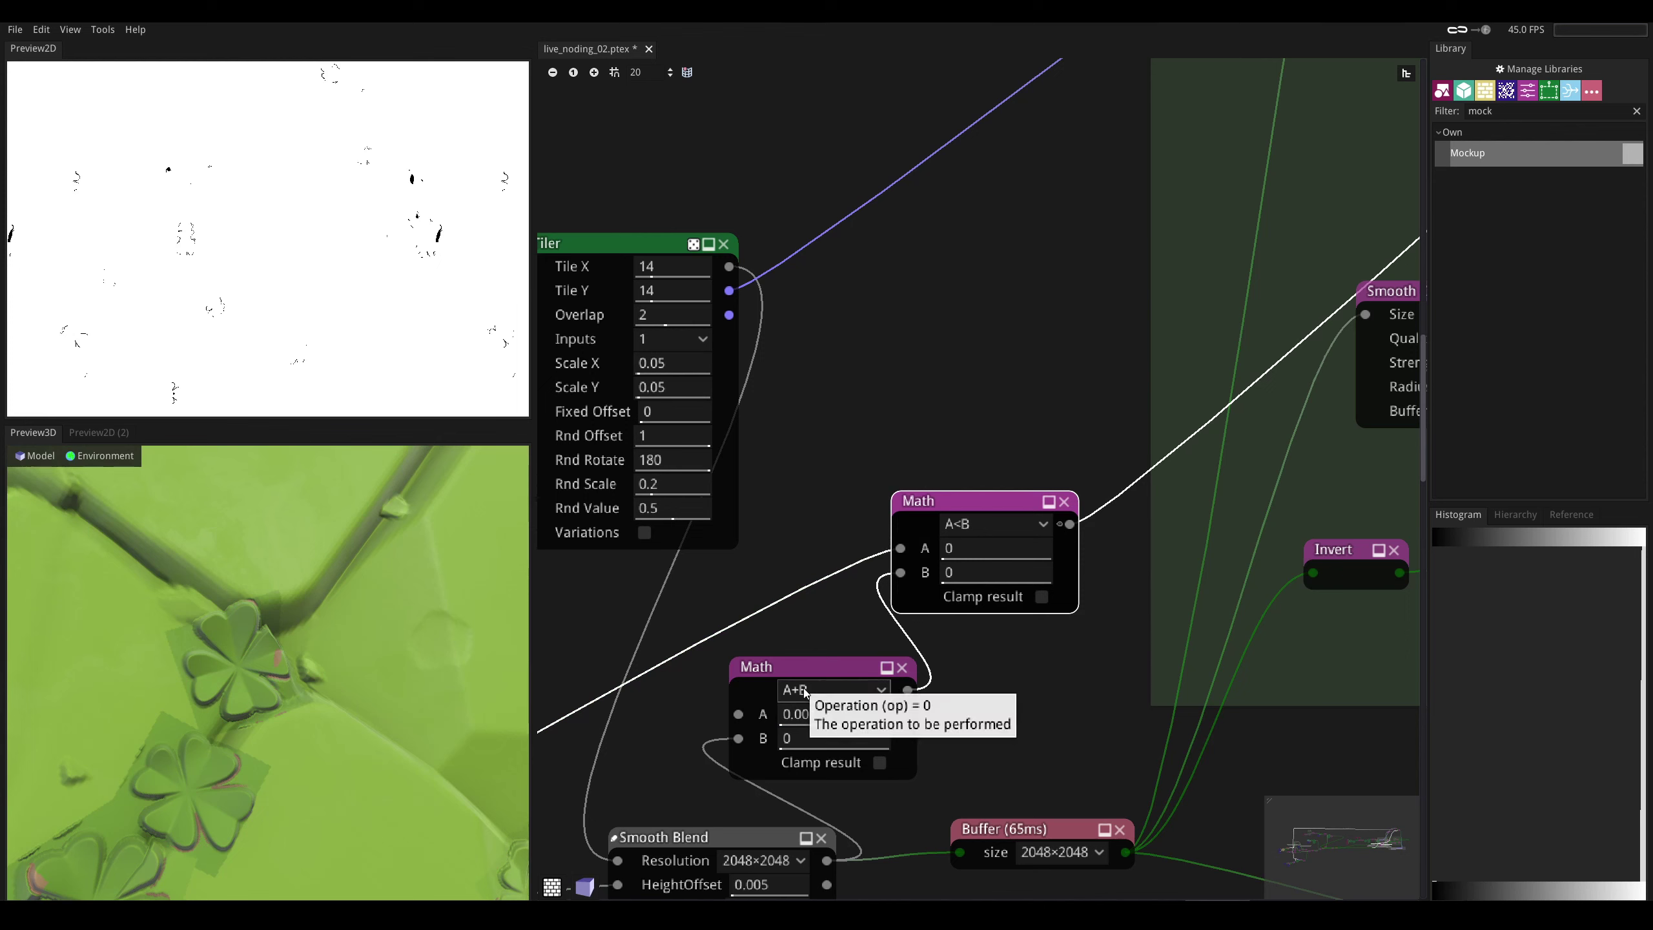
left_click(954, 531)
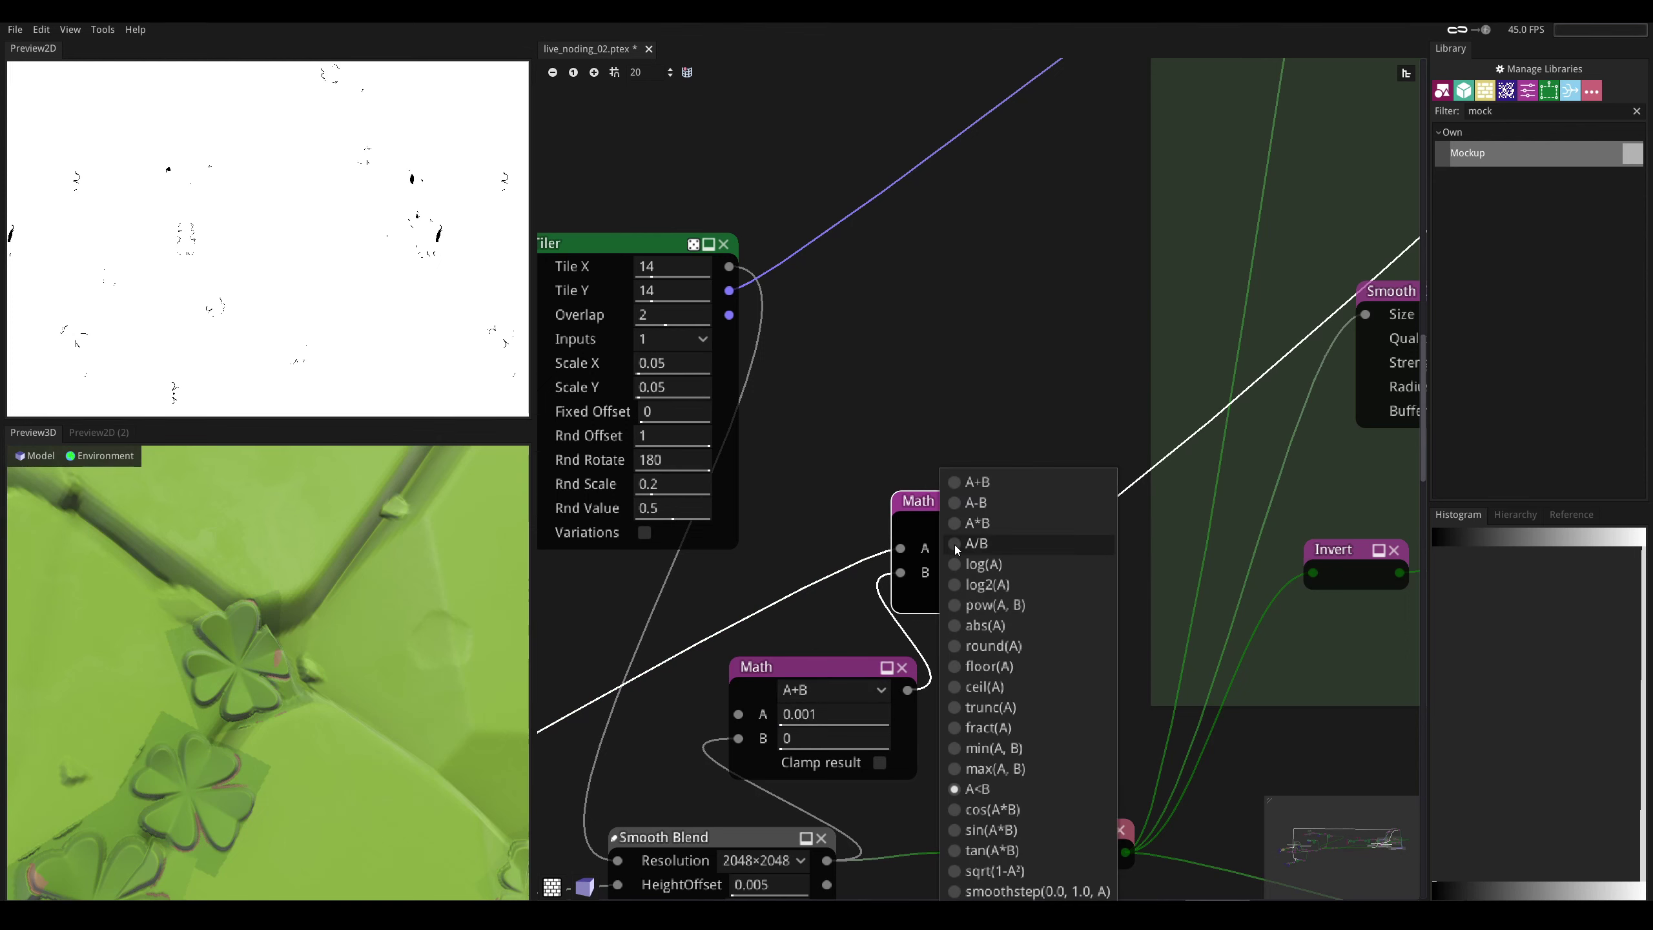
left_click(919, 513)
left_click_drag(899, 549, 901, 574)
left_click_drag(907, 690, 901, 572)
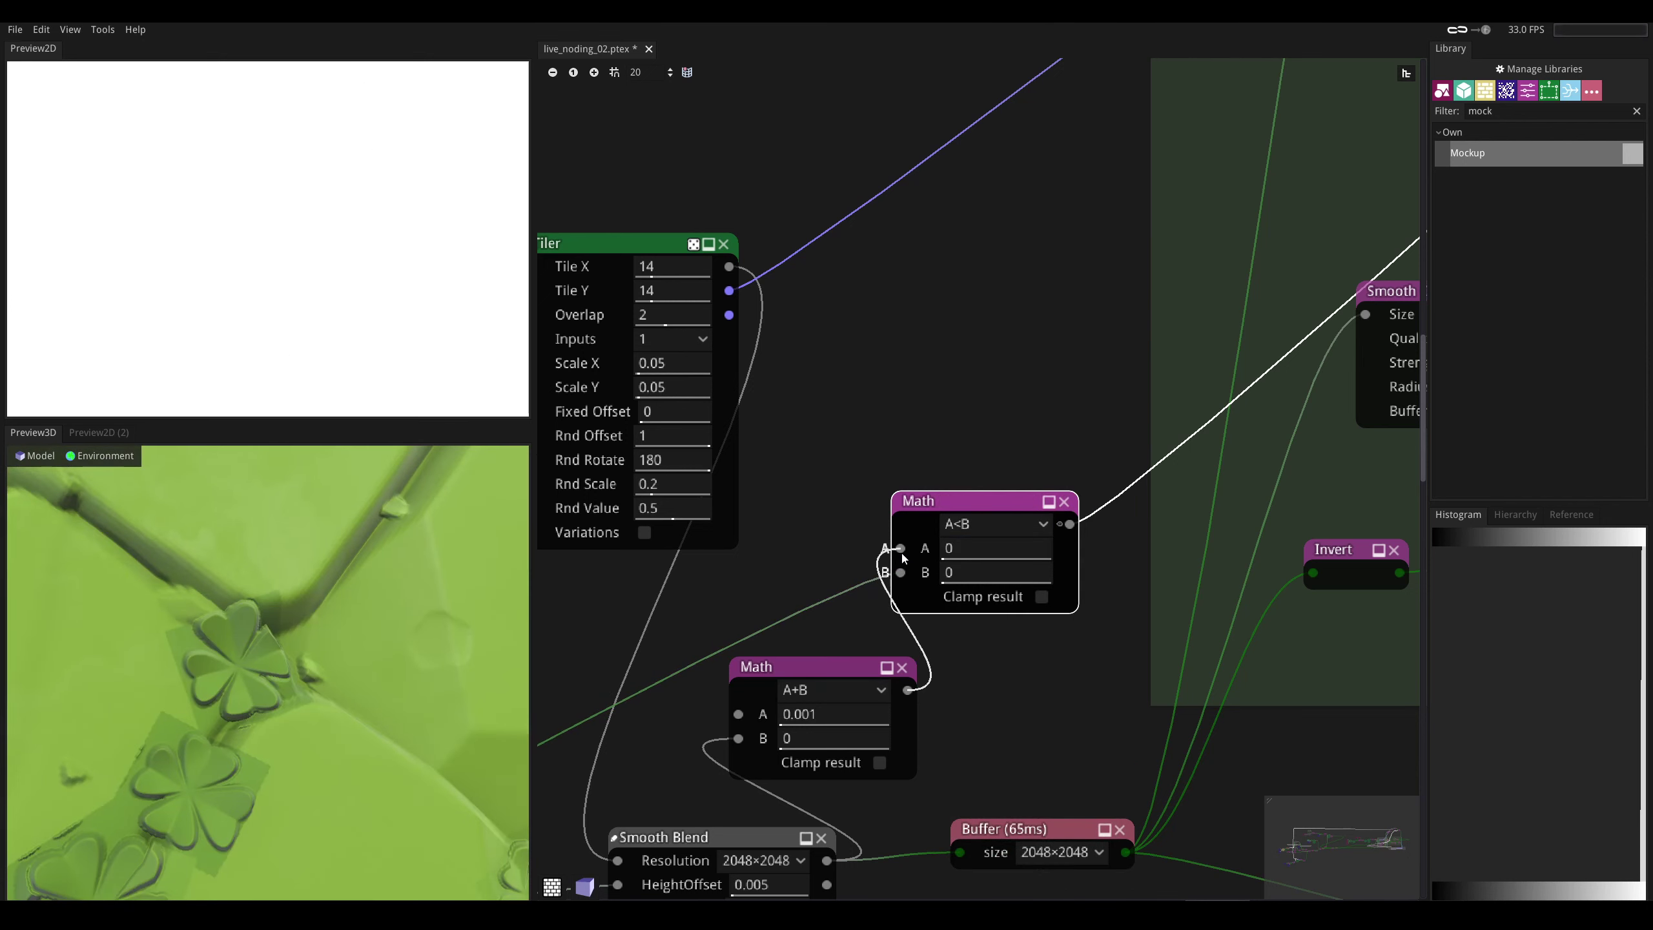
- Try default A values of 0 and -0.01 on the A+B Math node while previewing the A<B mask
left_click_drag(811, 716, 766, 724)
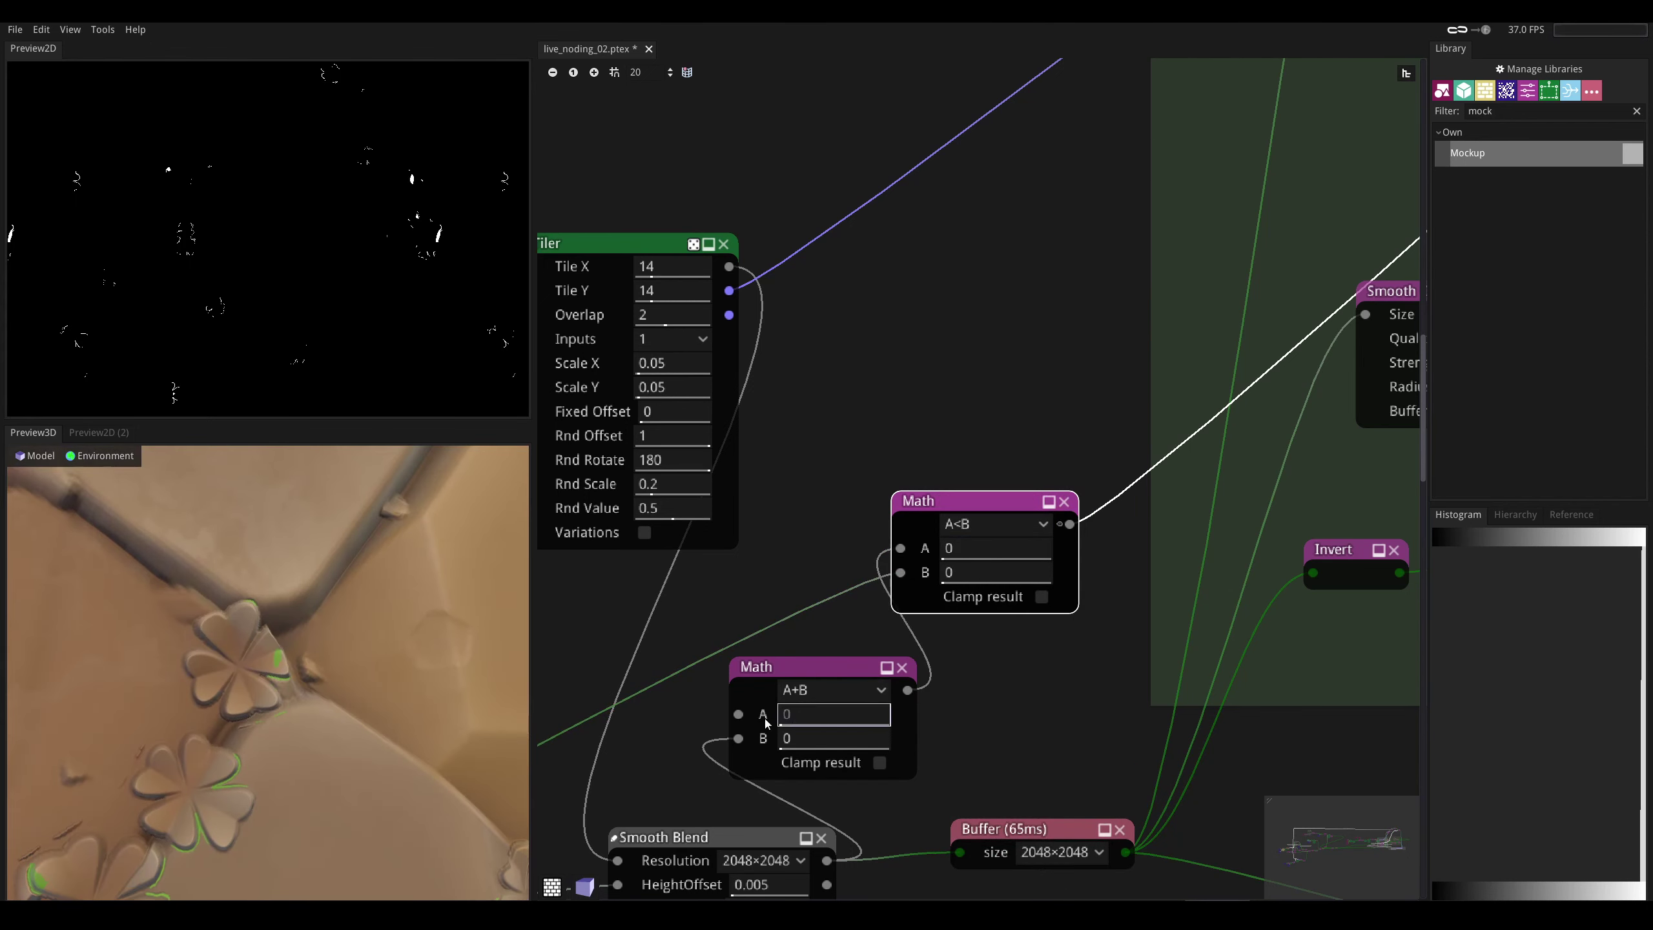
left_click(806, 679)
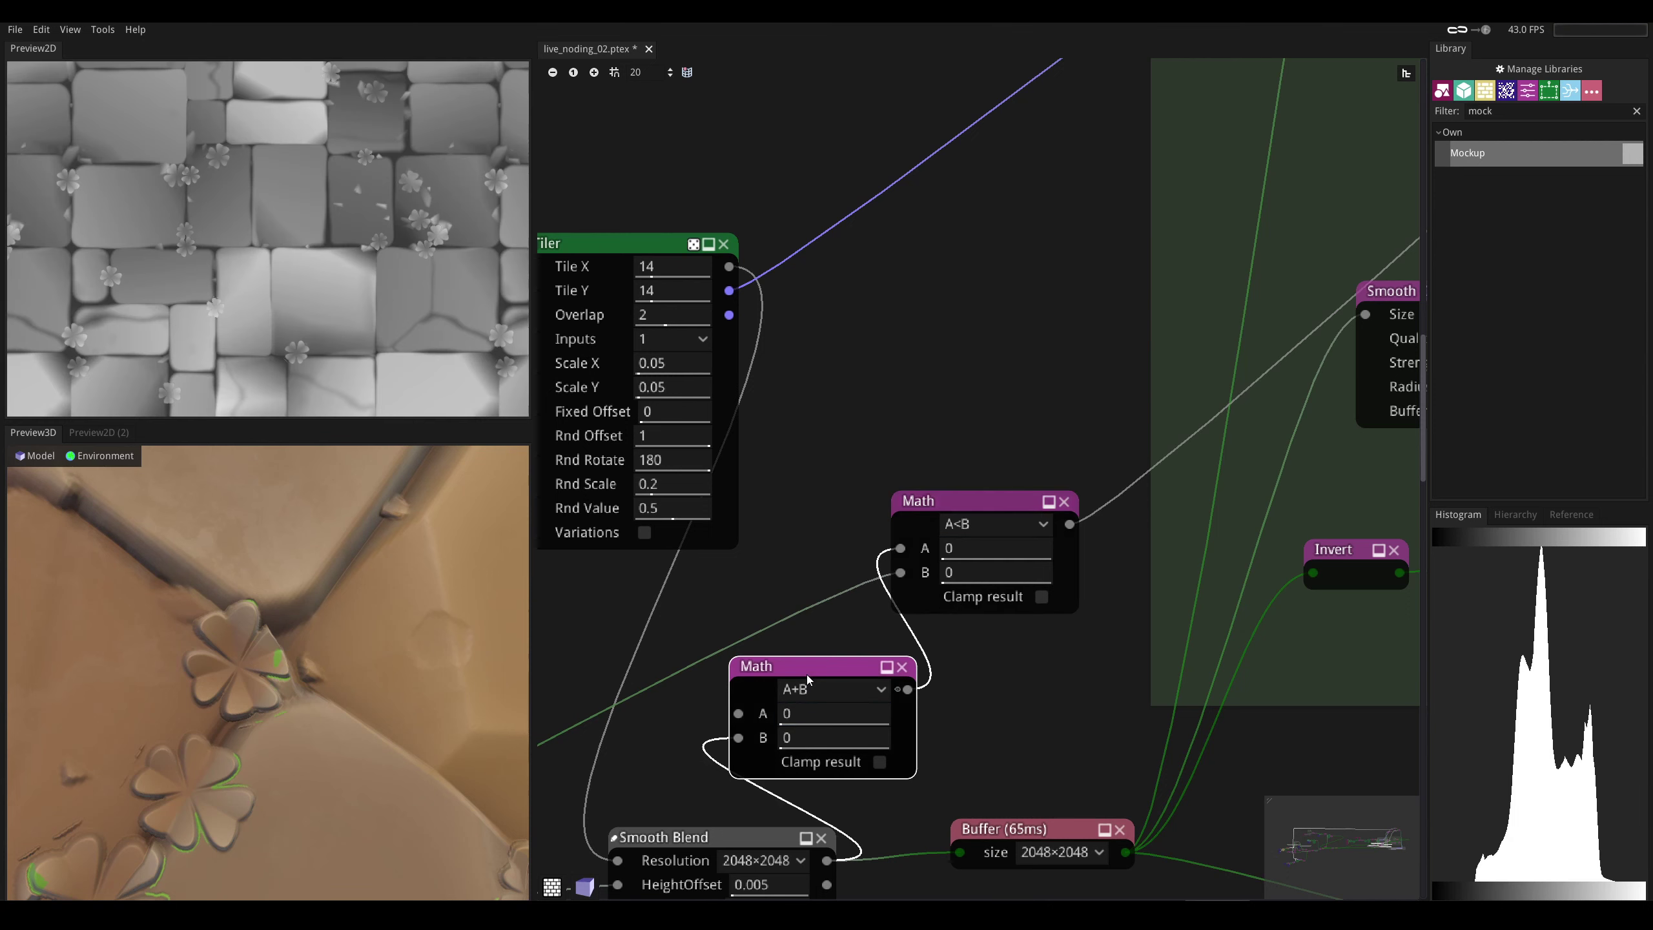
left_click(964, 499)
mouse_move(823, 716)
left_mouse_down()
mouse_move(883, 723)
mouse_move(768, 716)
mouse_move(817, 713)
mouse_move(803, 713)
left_mouse_up()
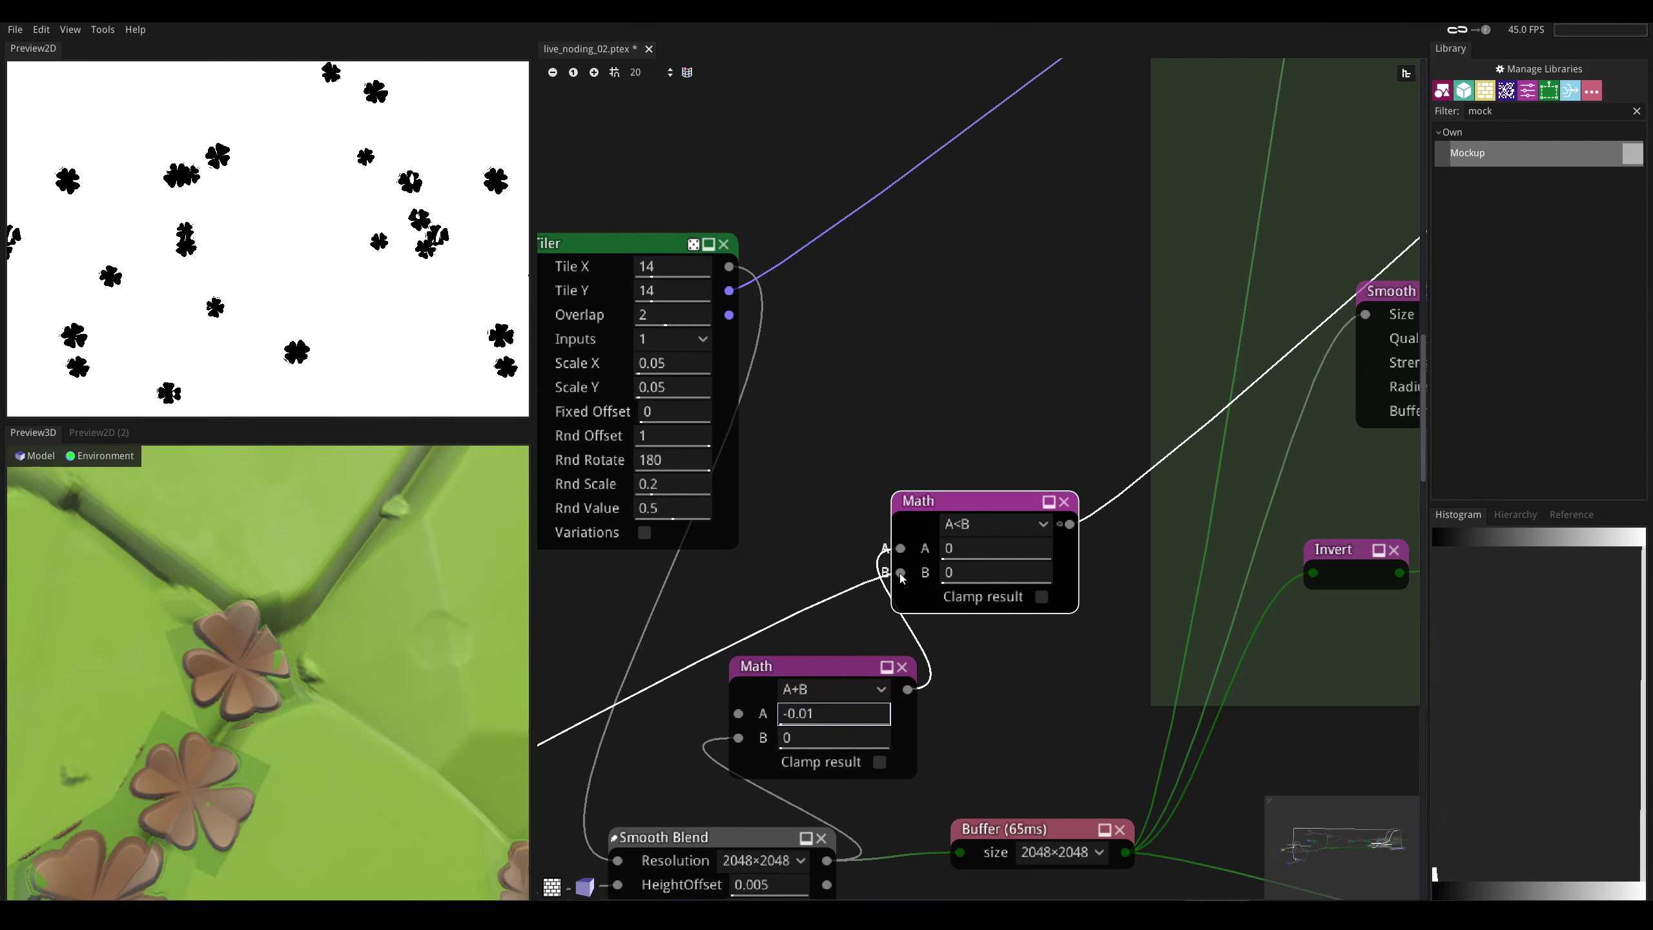
- Restore the A<B Math node's input order with Smooth Blend's Heightmap output feeding B directly, and delete the A+B Math node
left_click_drag(900, 573, 900, 549)
left_click_drag(827, 860, 892, 608)
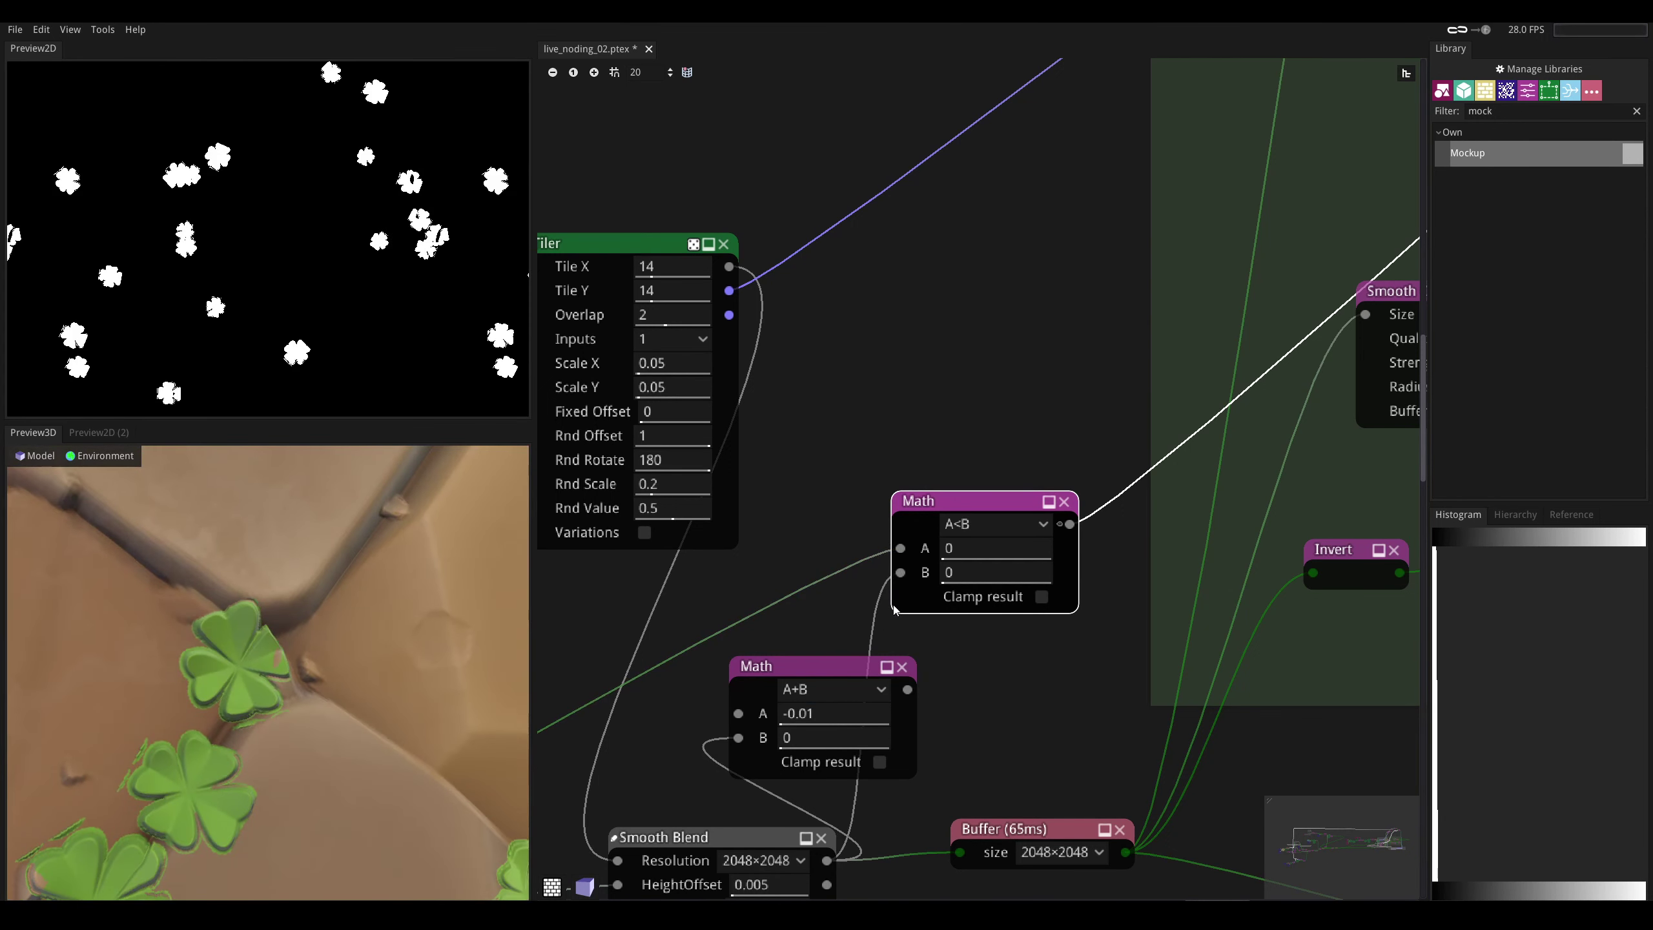
left_click(901, 666)
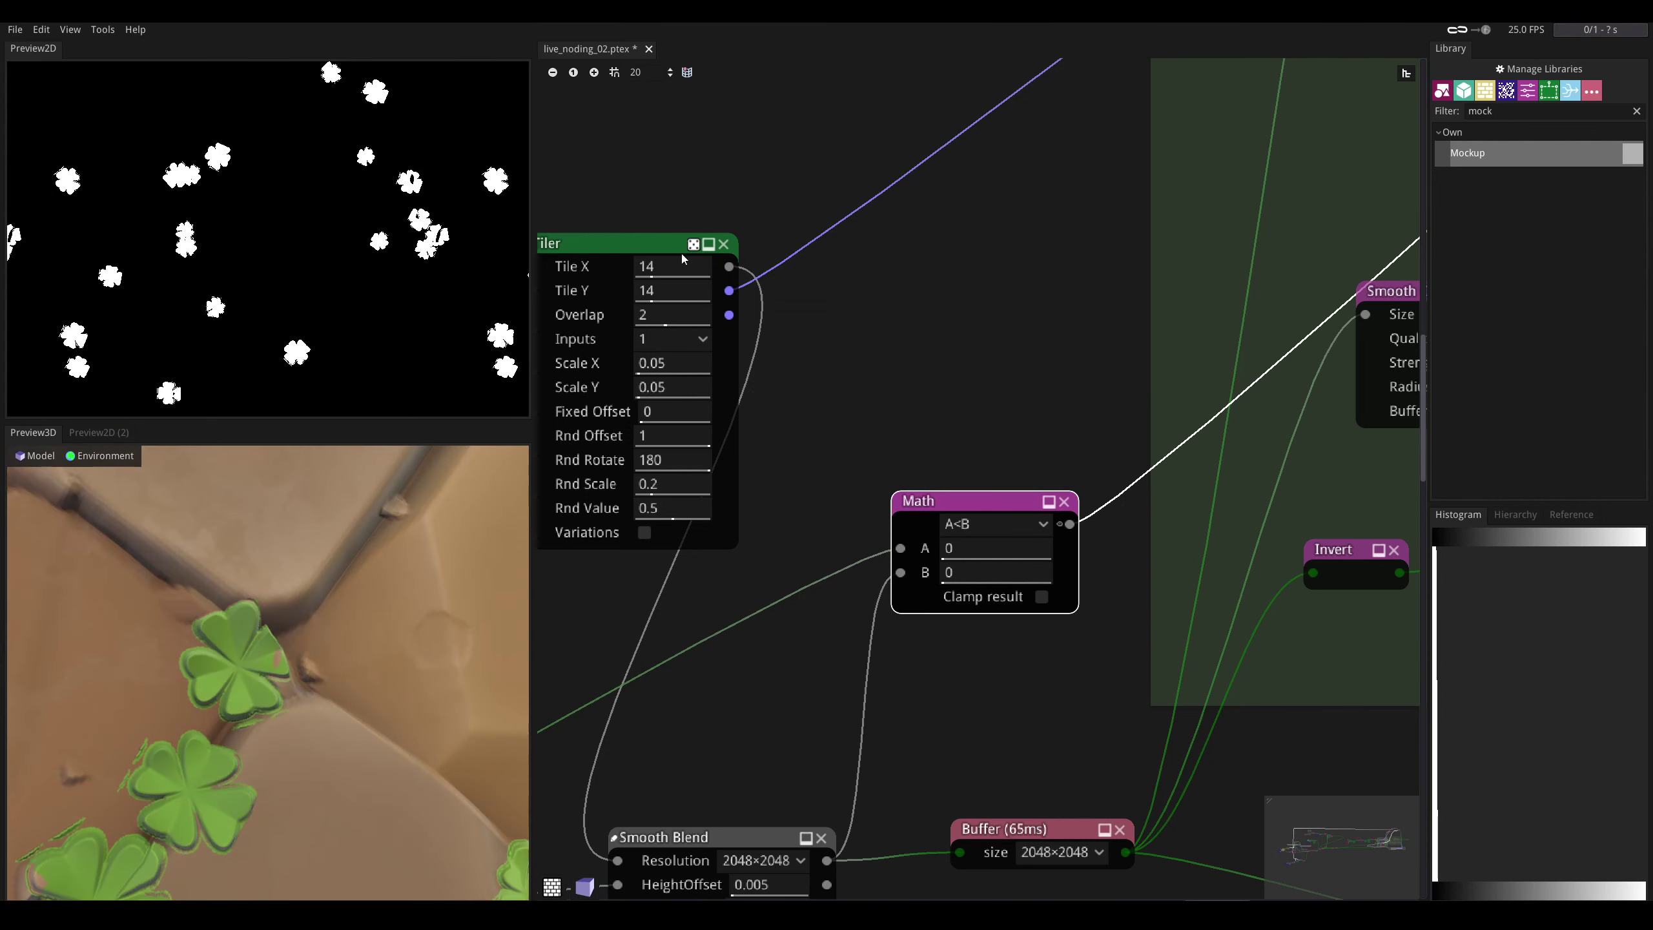
- Compare the Smooth Blend heightmap with the A<B clover mask and examine the clover edges on the pavement up close
middle_click_drag(679, 682, 826, 495)
left_click(868, 651)
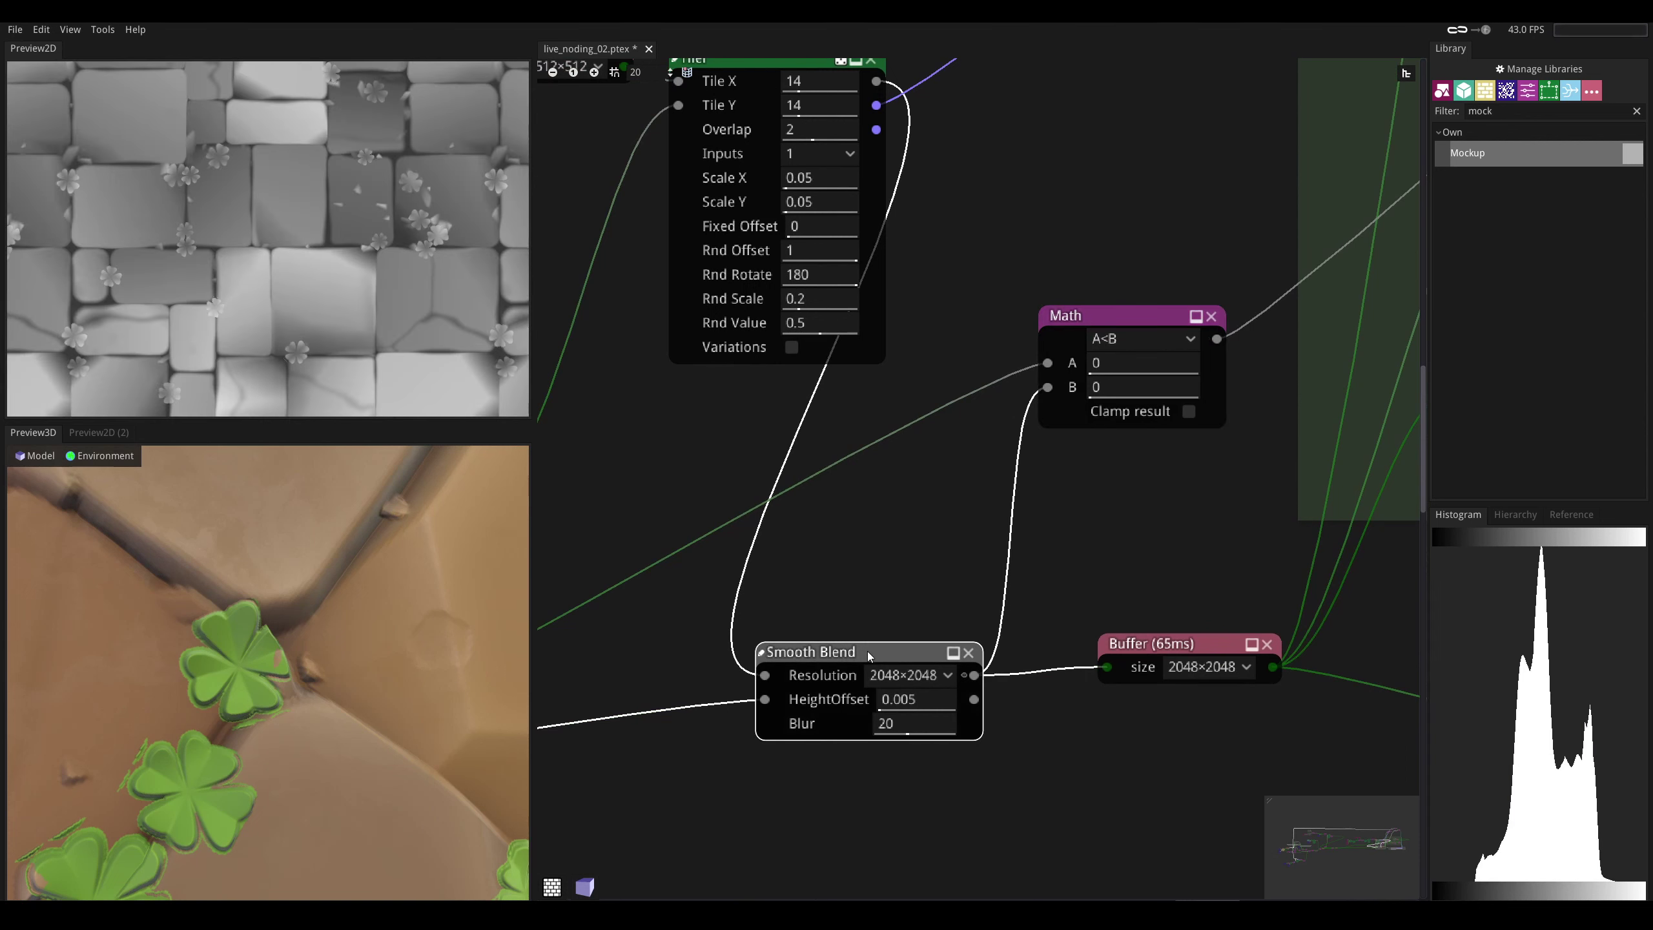
left_click(1061, 407)
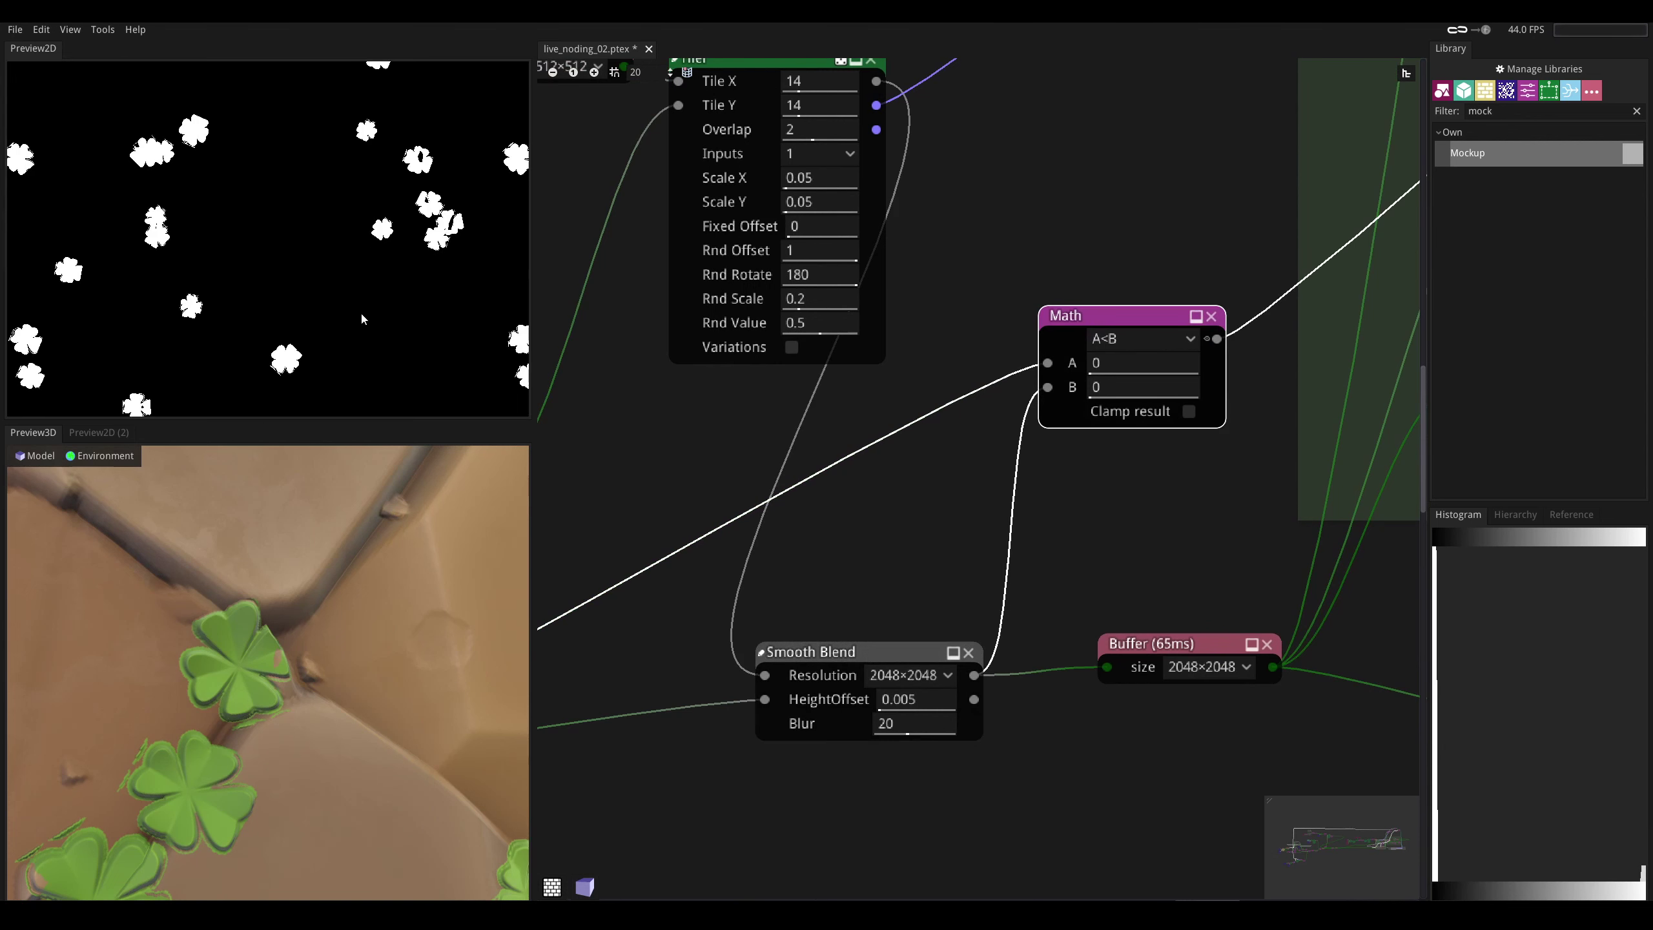
scroll(436, 223, "up", 5)
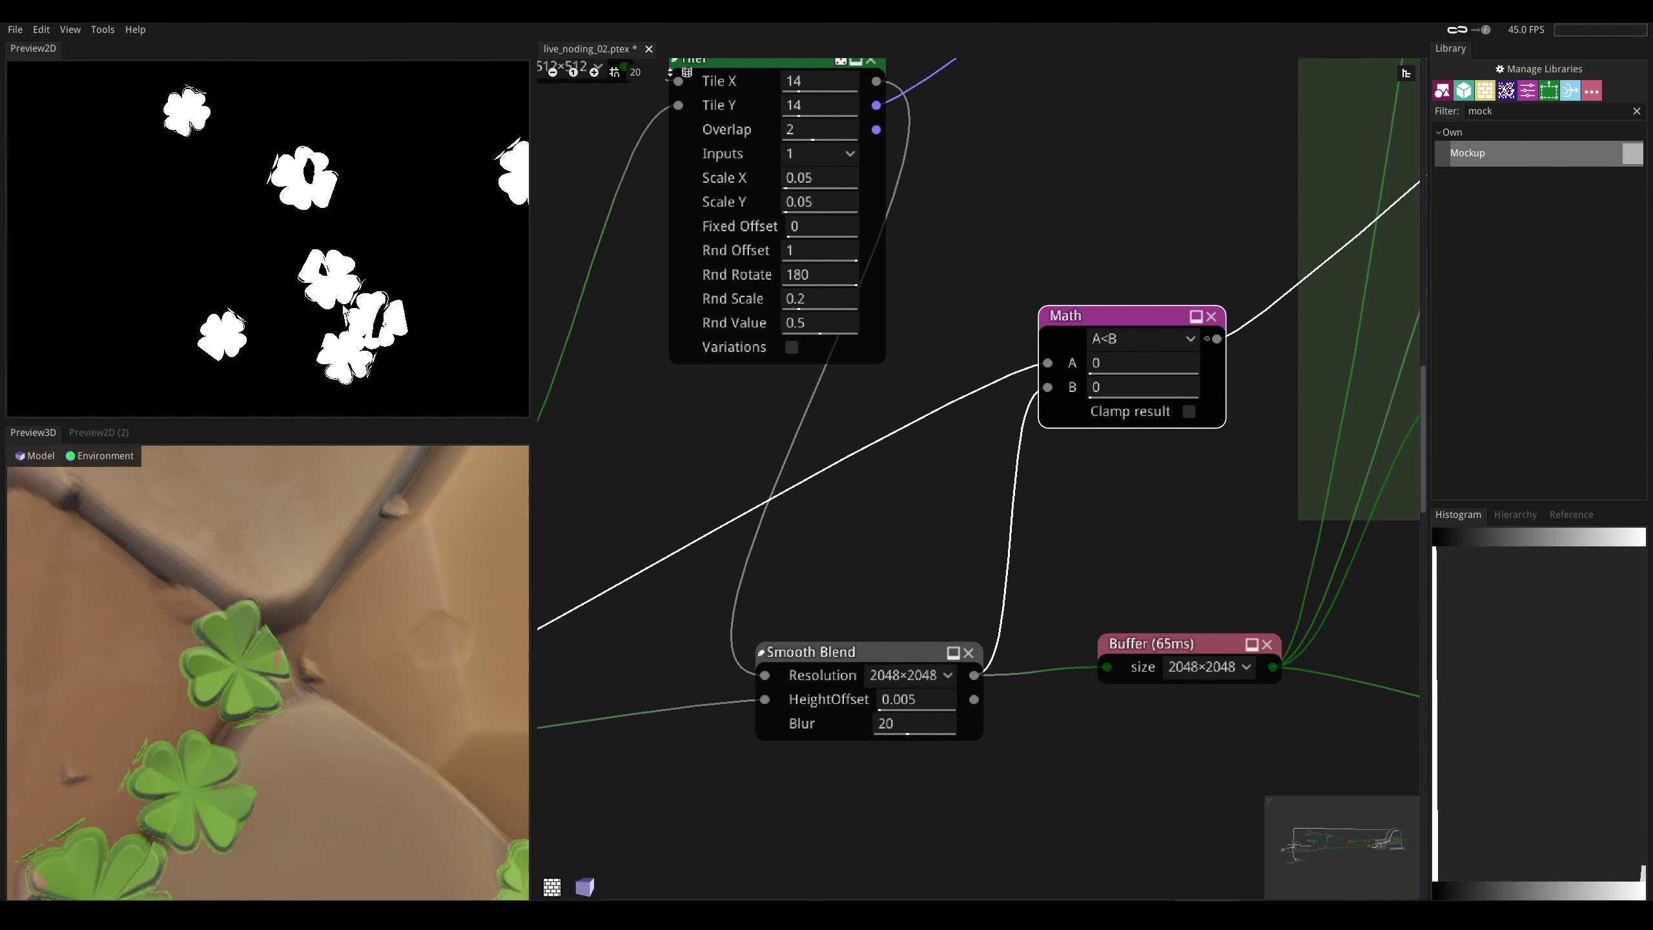
right_click(343, 301)
left_click(362, 311)
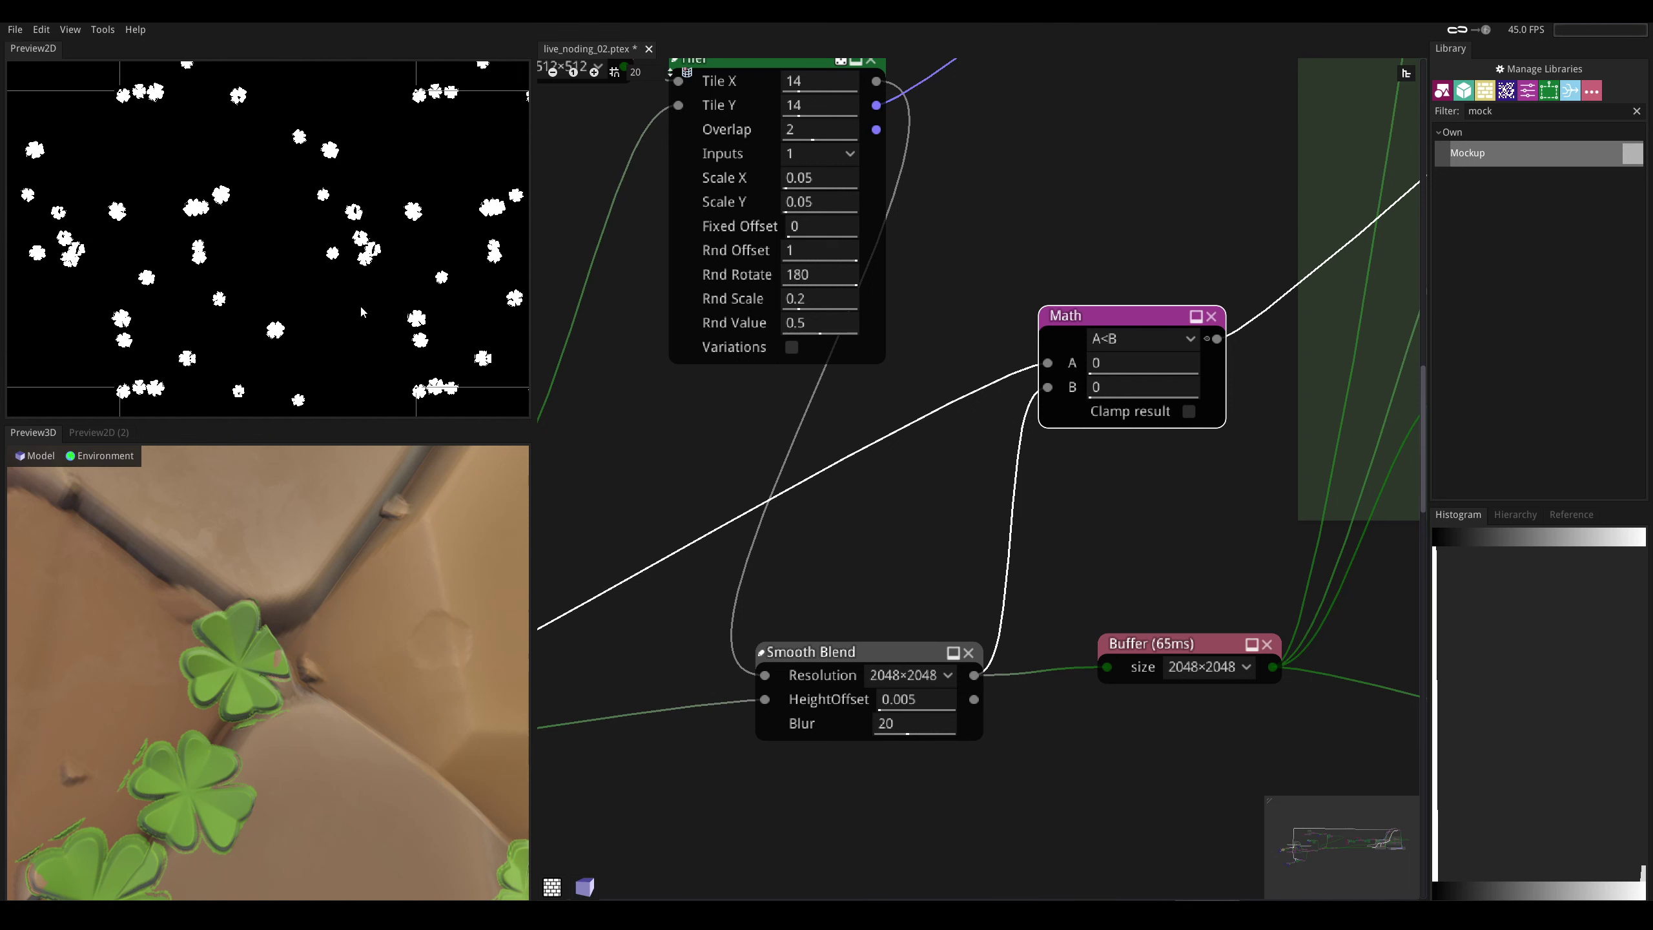
scroll(314, 583, "down", 6)
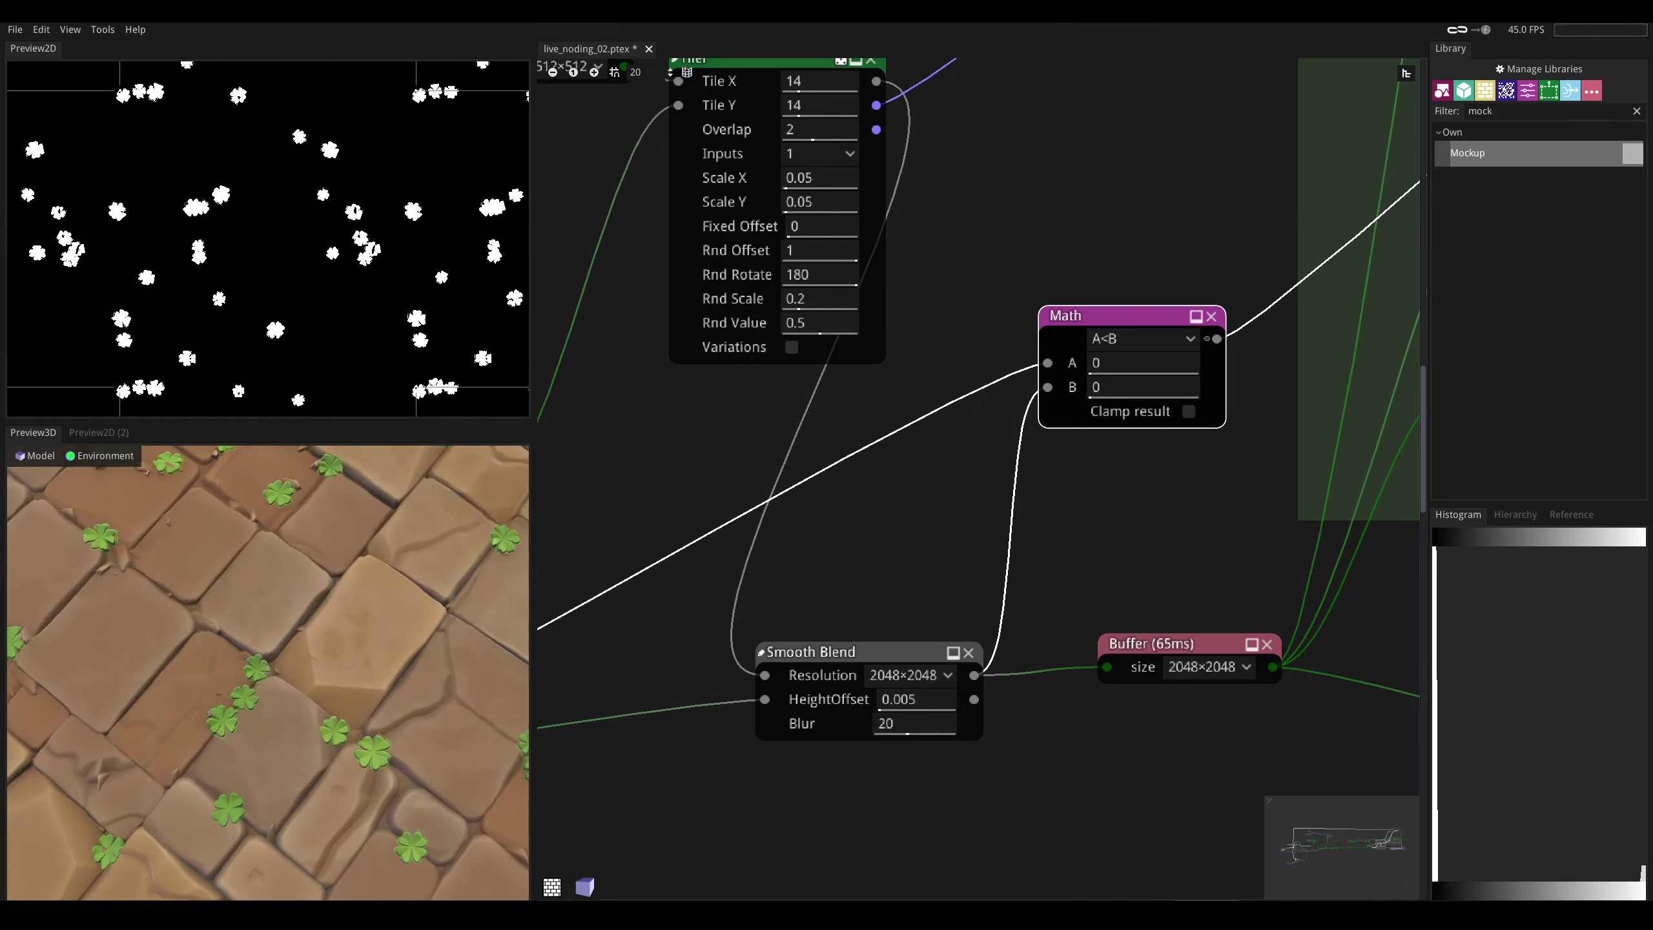
scroll(314, 584, "down", 5)
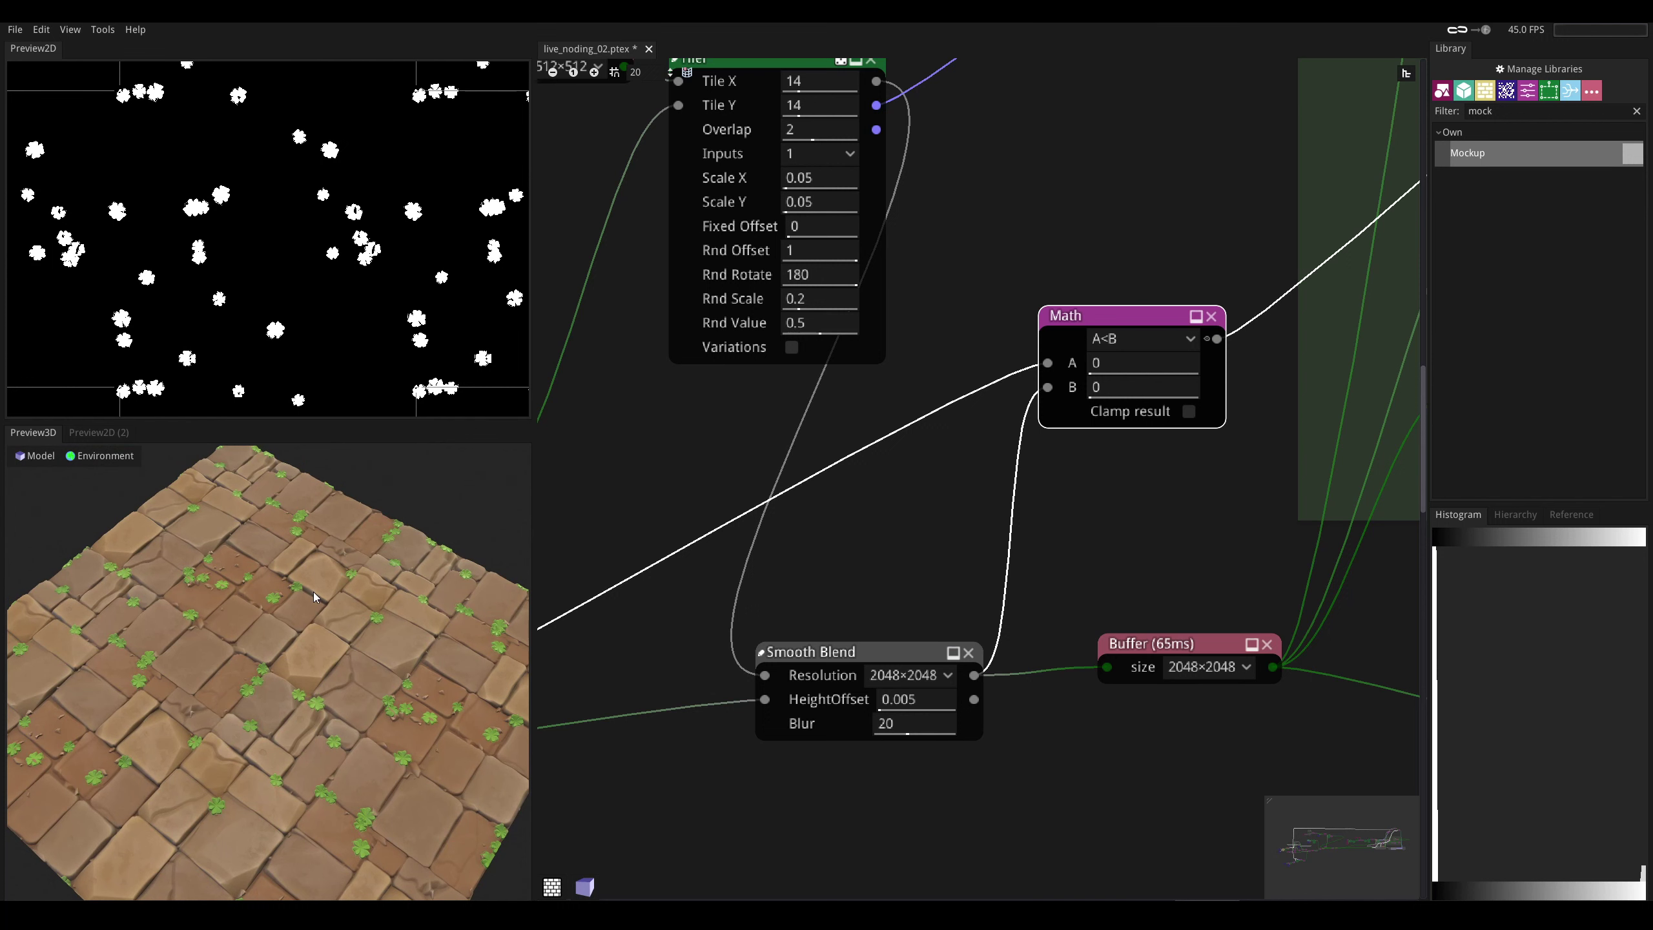
middle_click_drag(1268, 253, 907, 424)
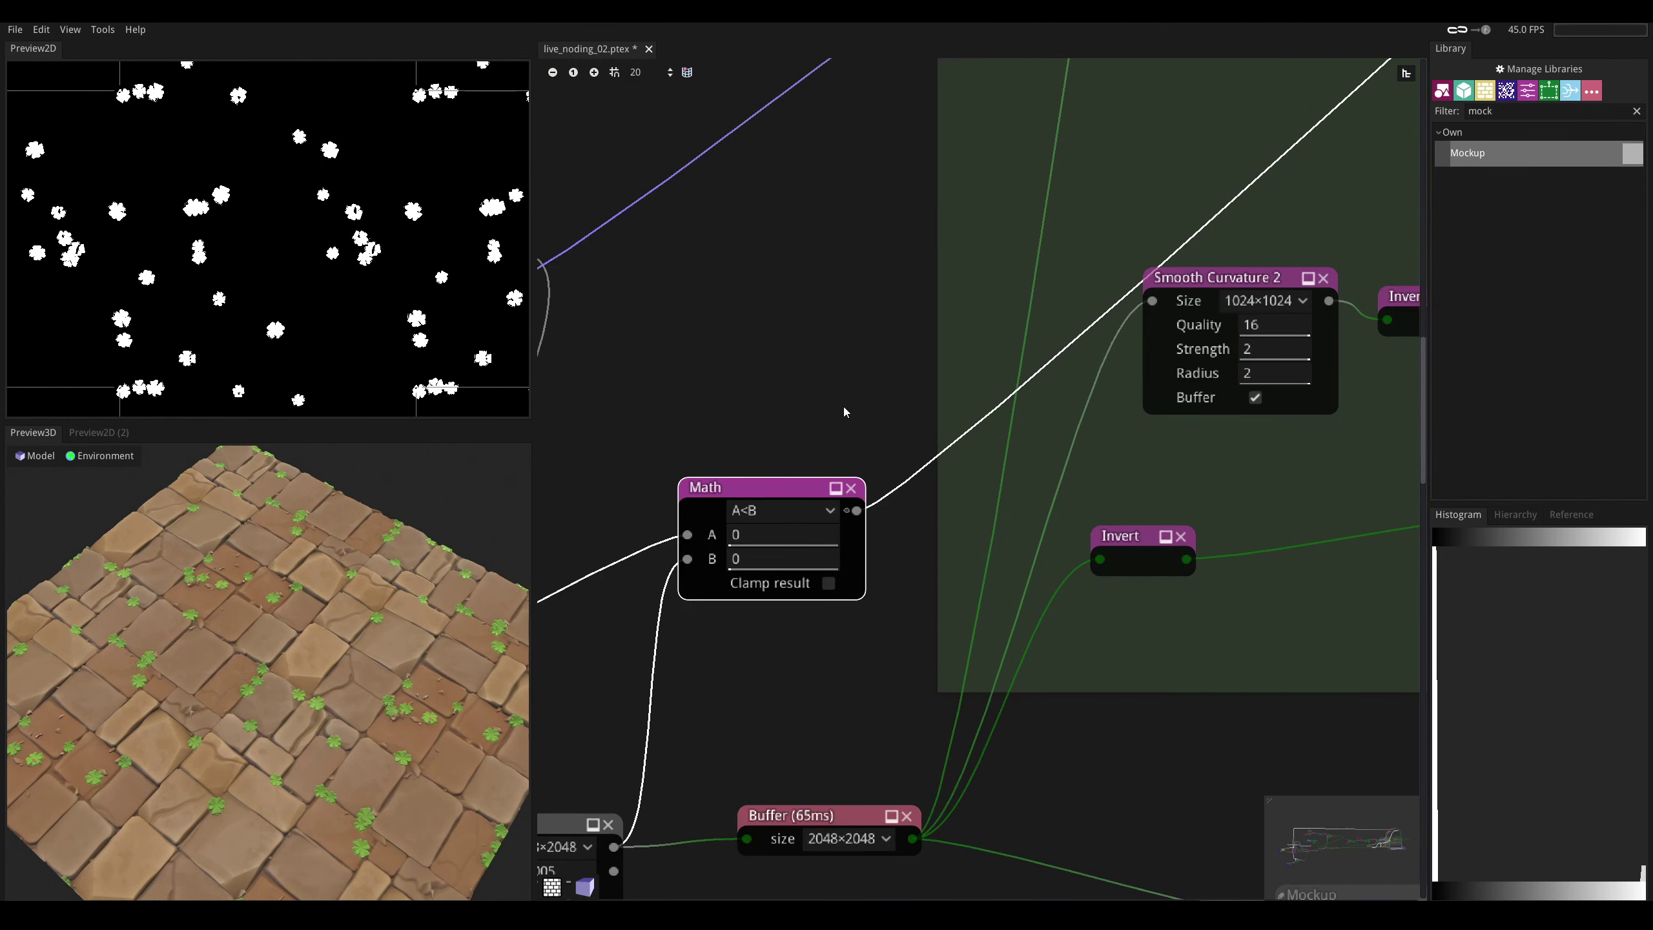
middle_click_drag(834, 424, 933, 343)
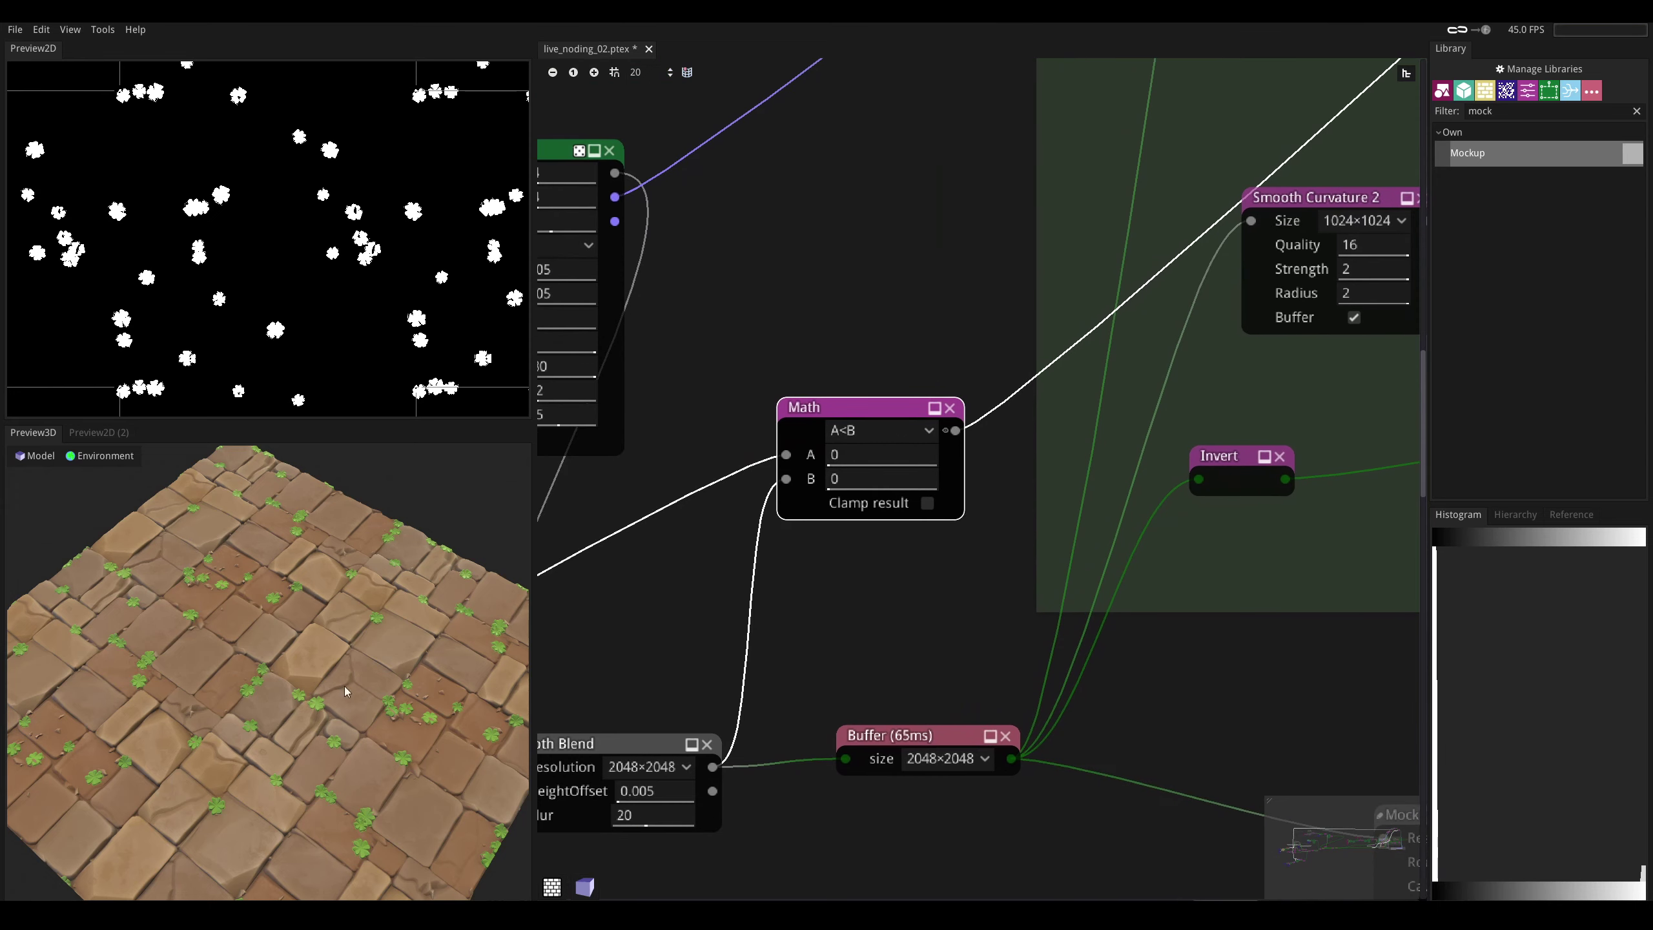
scroll(231, 659, "up", 10)
left_click_drag(232, 659, 232, 677)
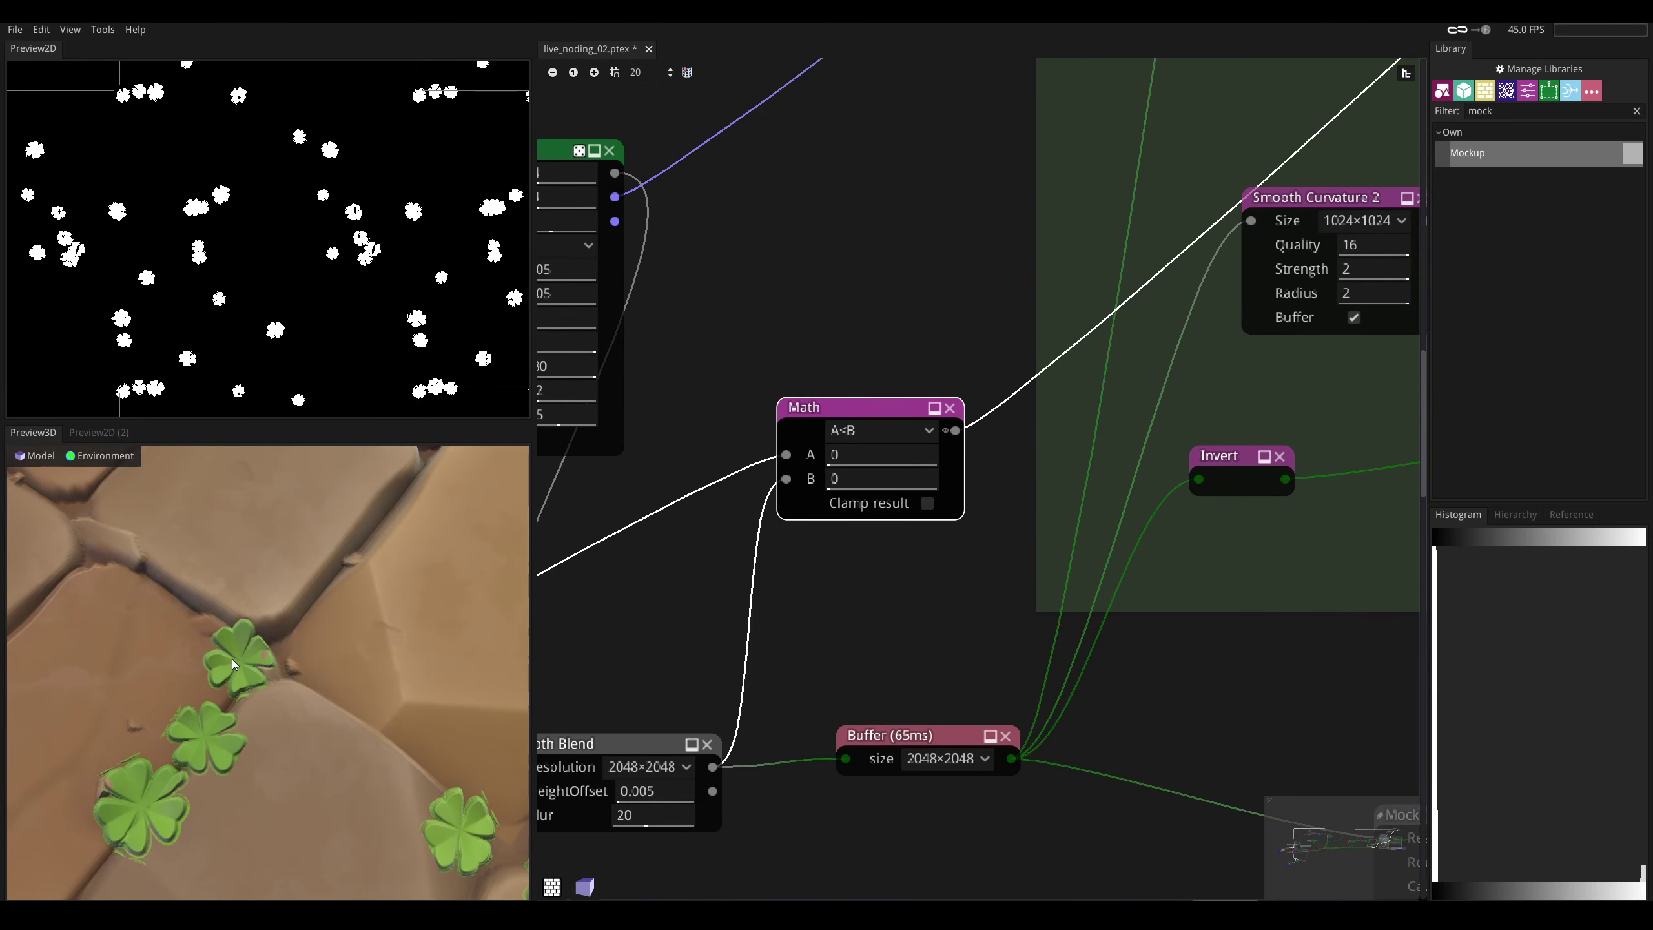
middle_click_drag(834, 597, 891, 594)
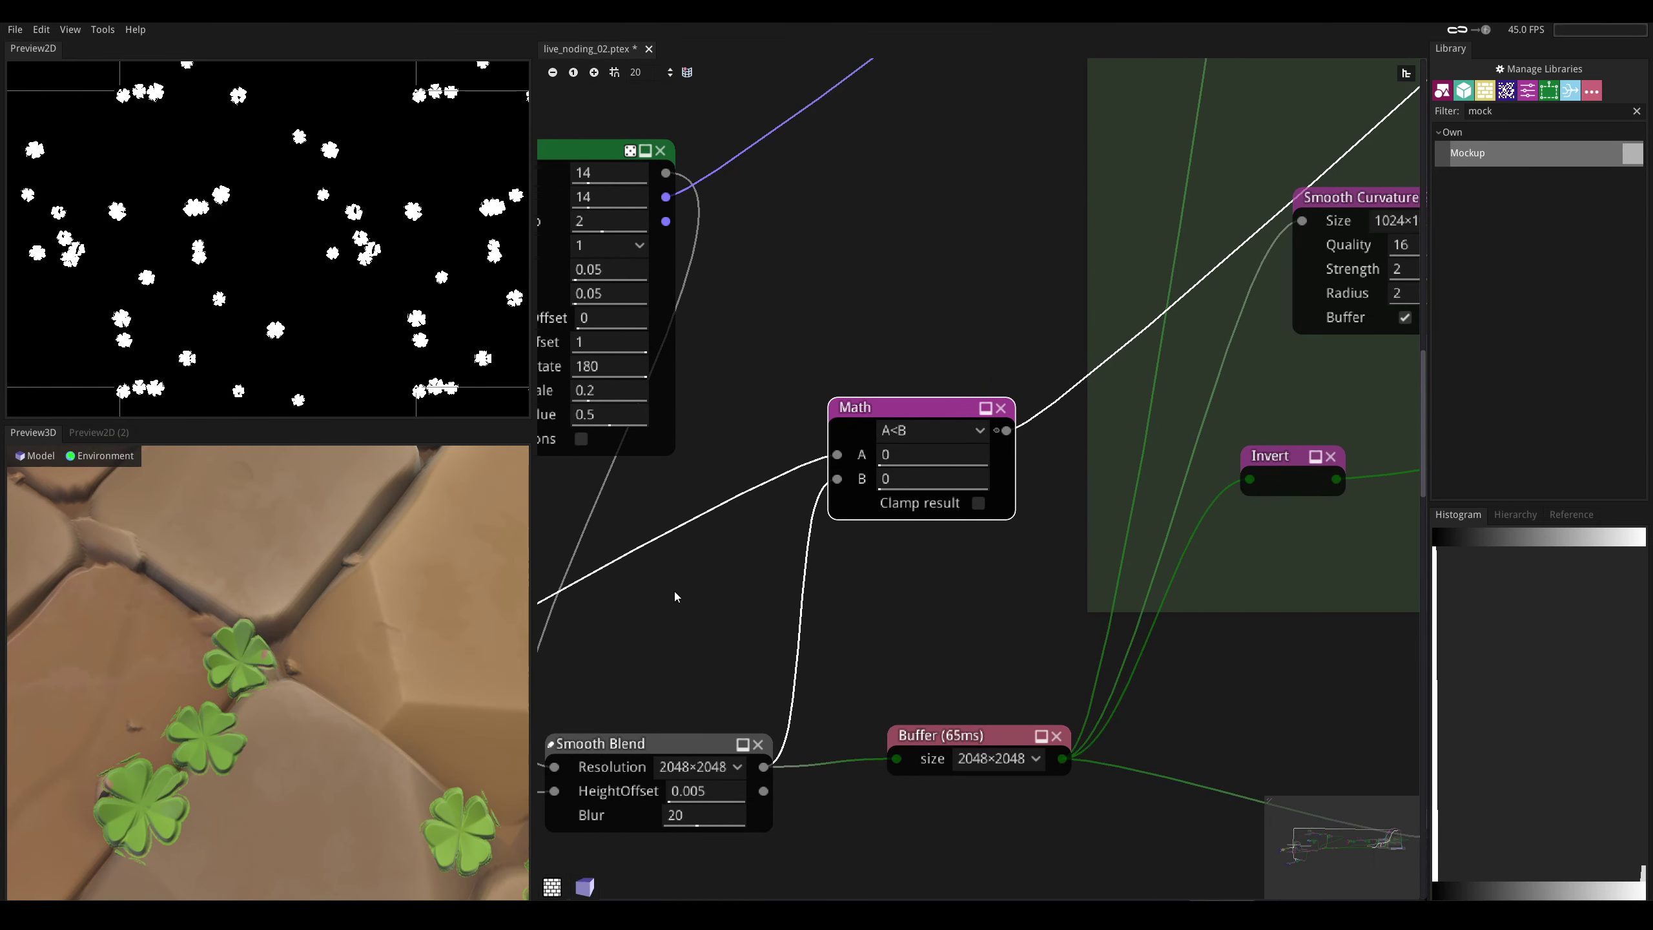
middle_click_drag(674, 592, 722, 566)
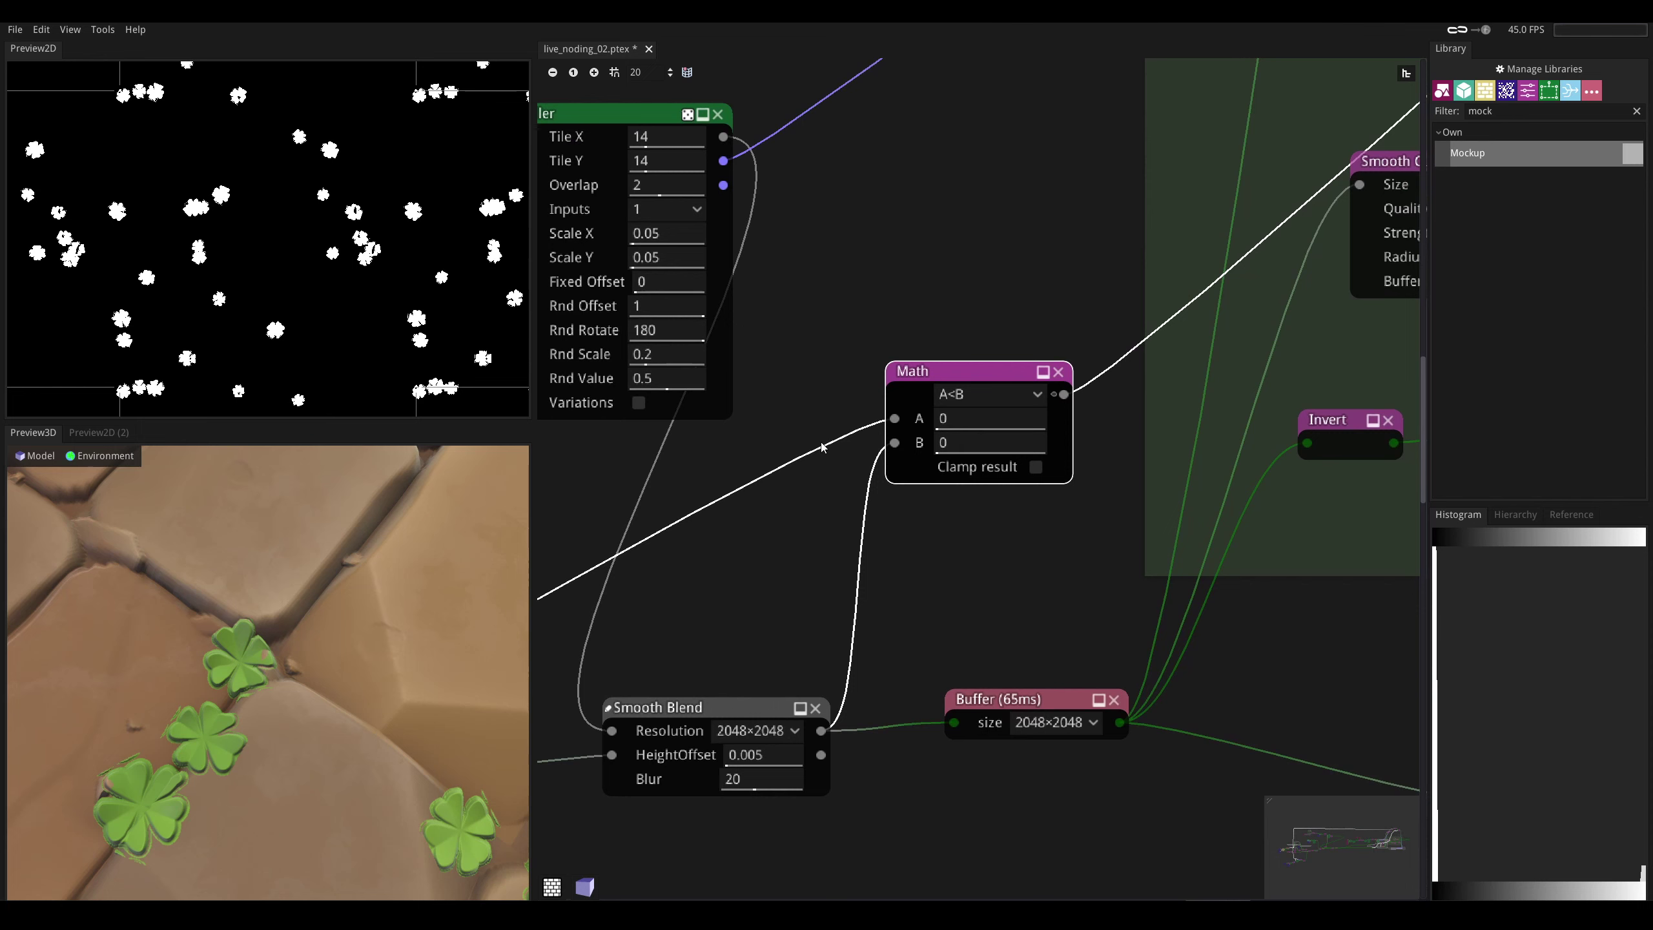
middle_click_drag(822, 446, 849, 471)
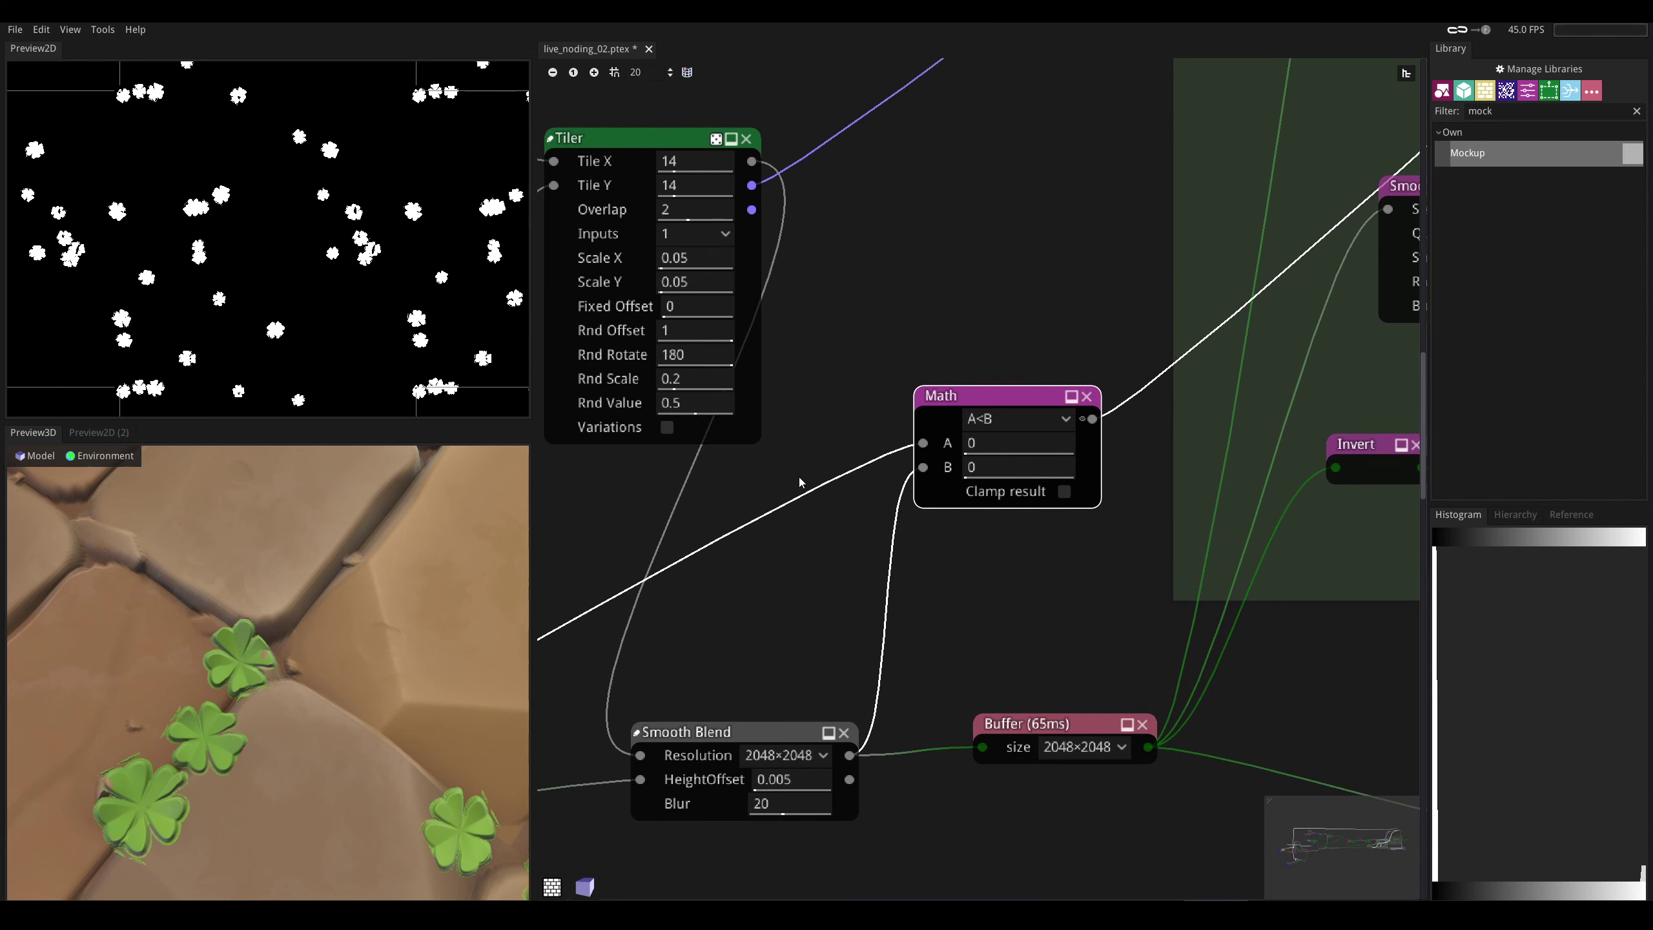
- Add a Tones step node near the Tiler and Smooth Blend nodes
left_click(992, 420)
left_click(985, 359)
right_click(826, 524)
type("step")
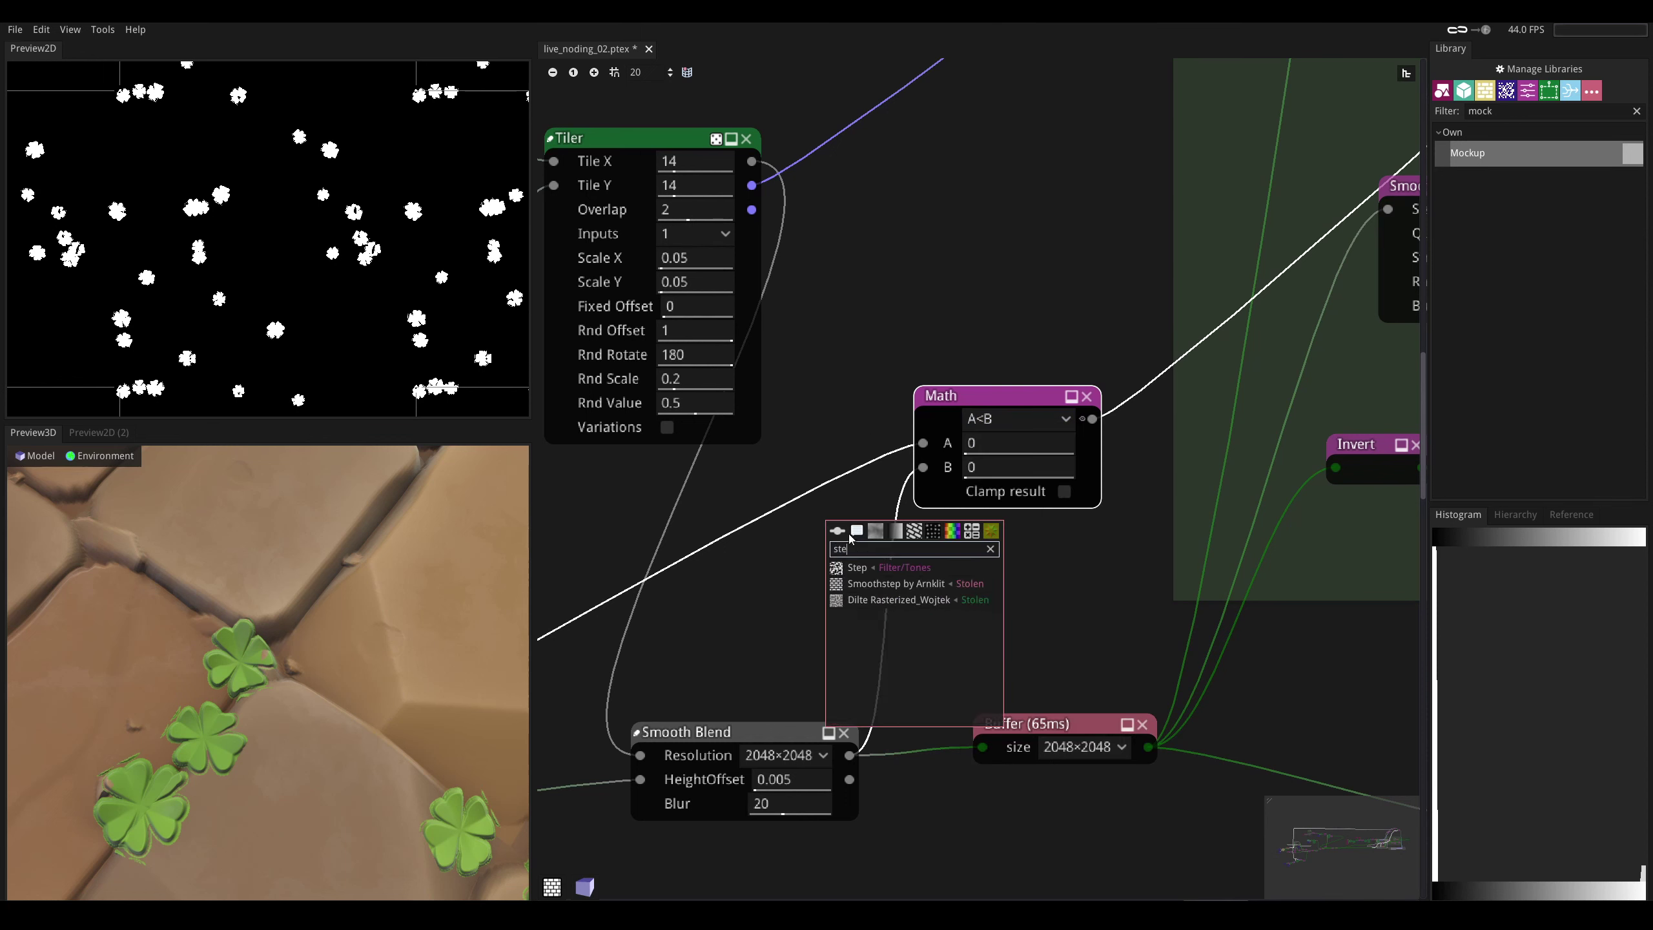
double_click(857, 565)
left_click_drag(816, 550, 693, 596)
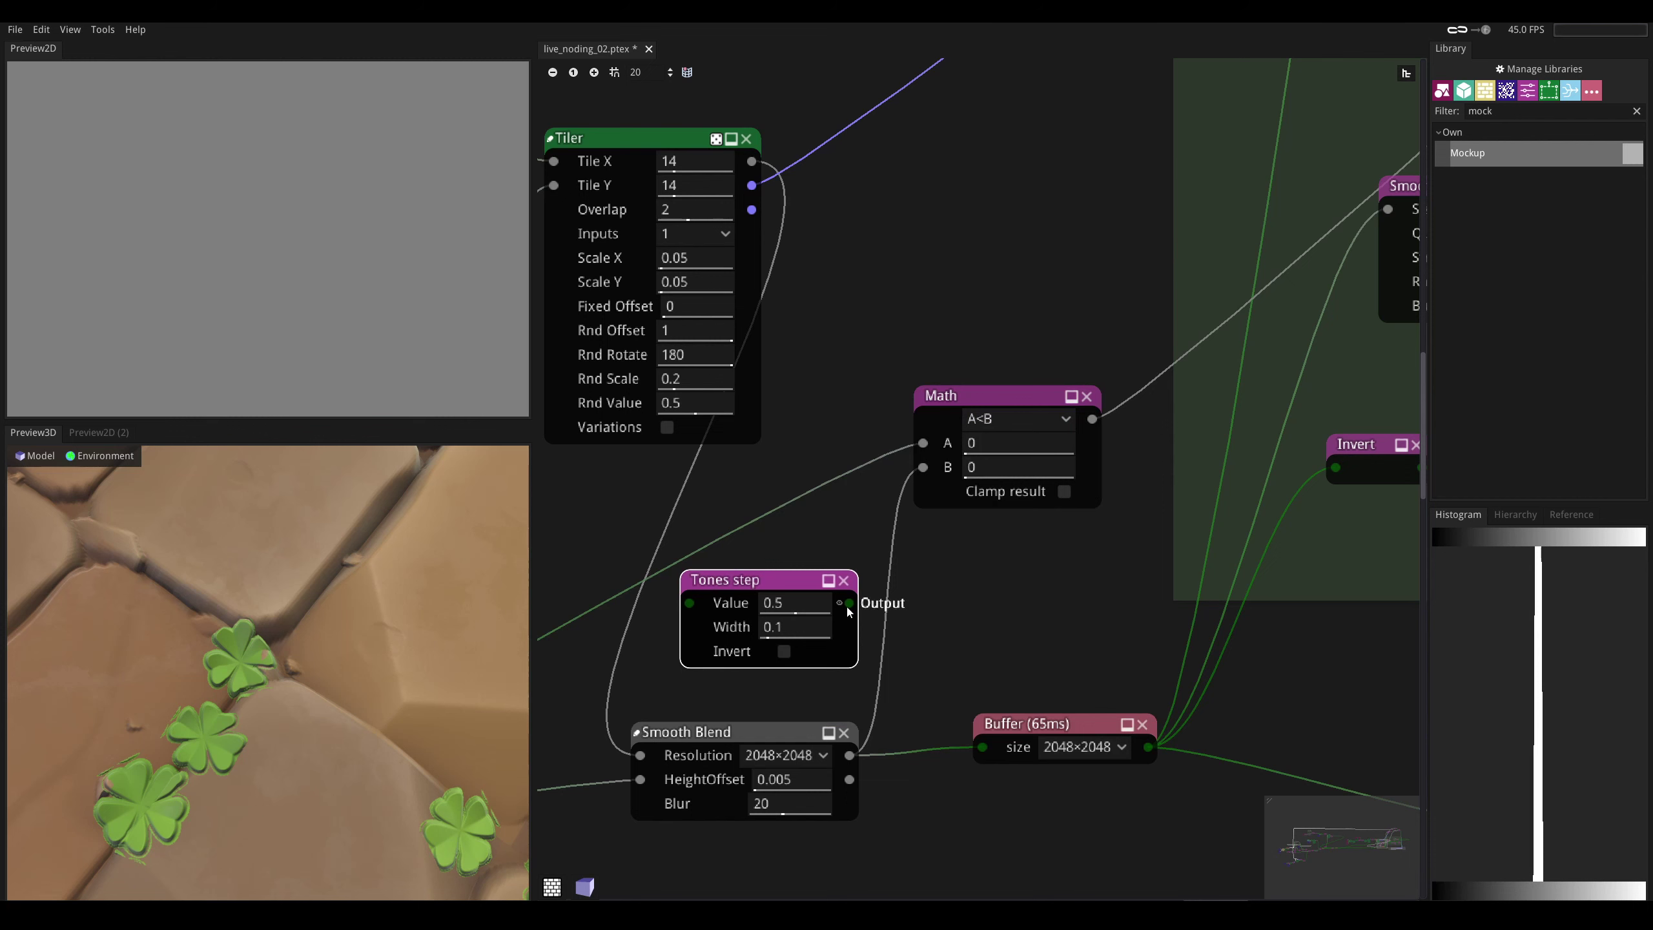
- Connect the Tiler's first output to the Tones step node and set its width to 0 and value to 0.01
middle_click_drag(719, 579, 745, 587)
left_click(677, 148)
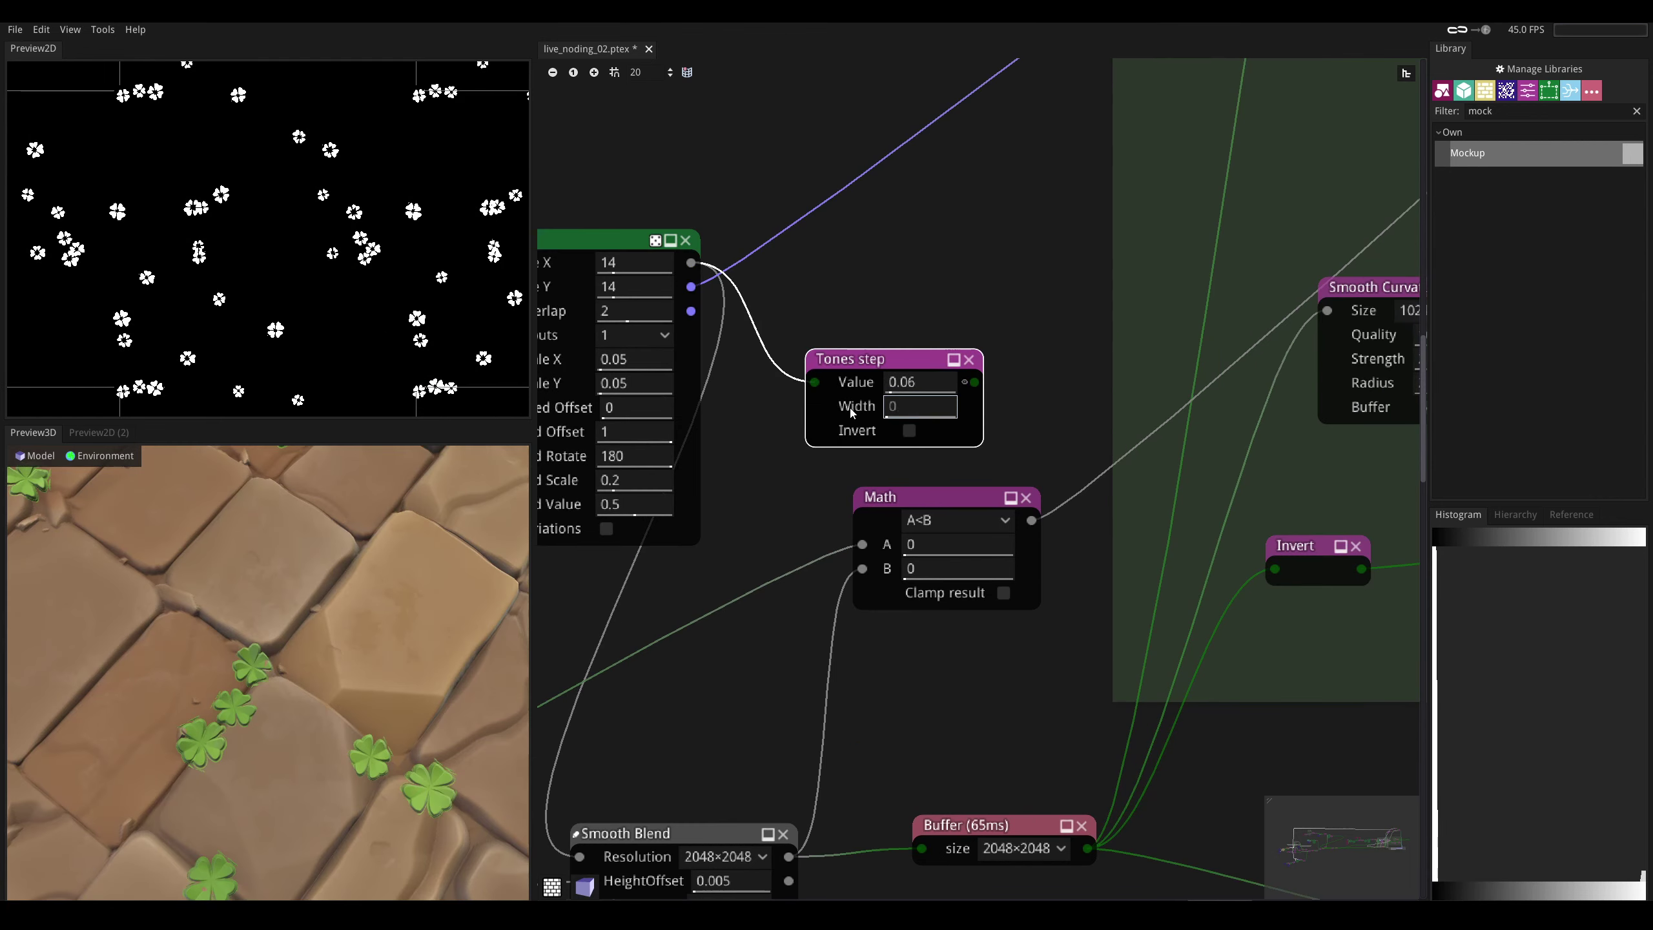
mouse_move(899, 383)
left_mouse_down()
mouse_move(929, 383)
mouse_move(866, 380)
left_mouse_up()
- Examine the clover coloring across the pavement and compare the A<B Math mask with the Tones step mask
middle_click_drag(717, 642, 884, 458)
scroll(252, 637, "down", 4)
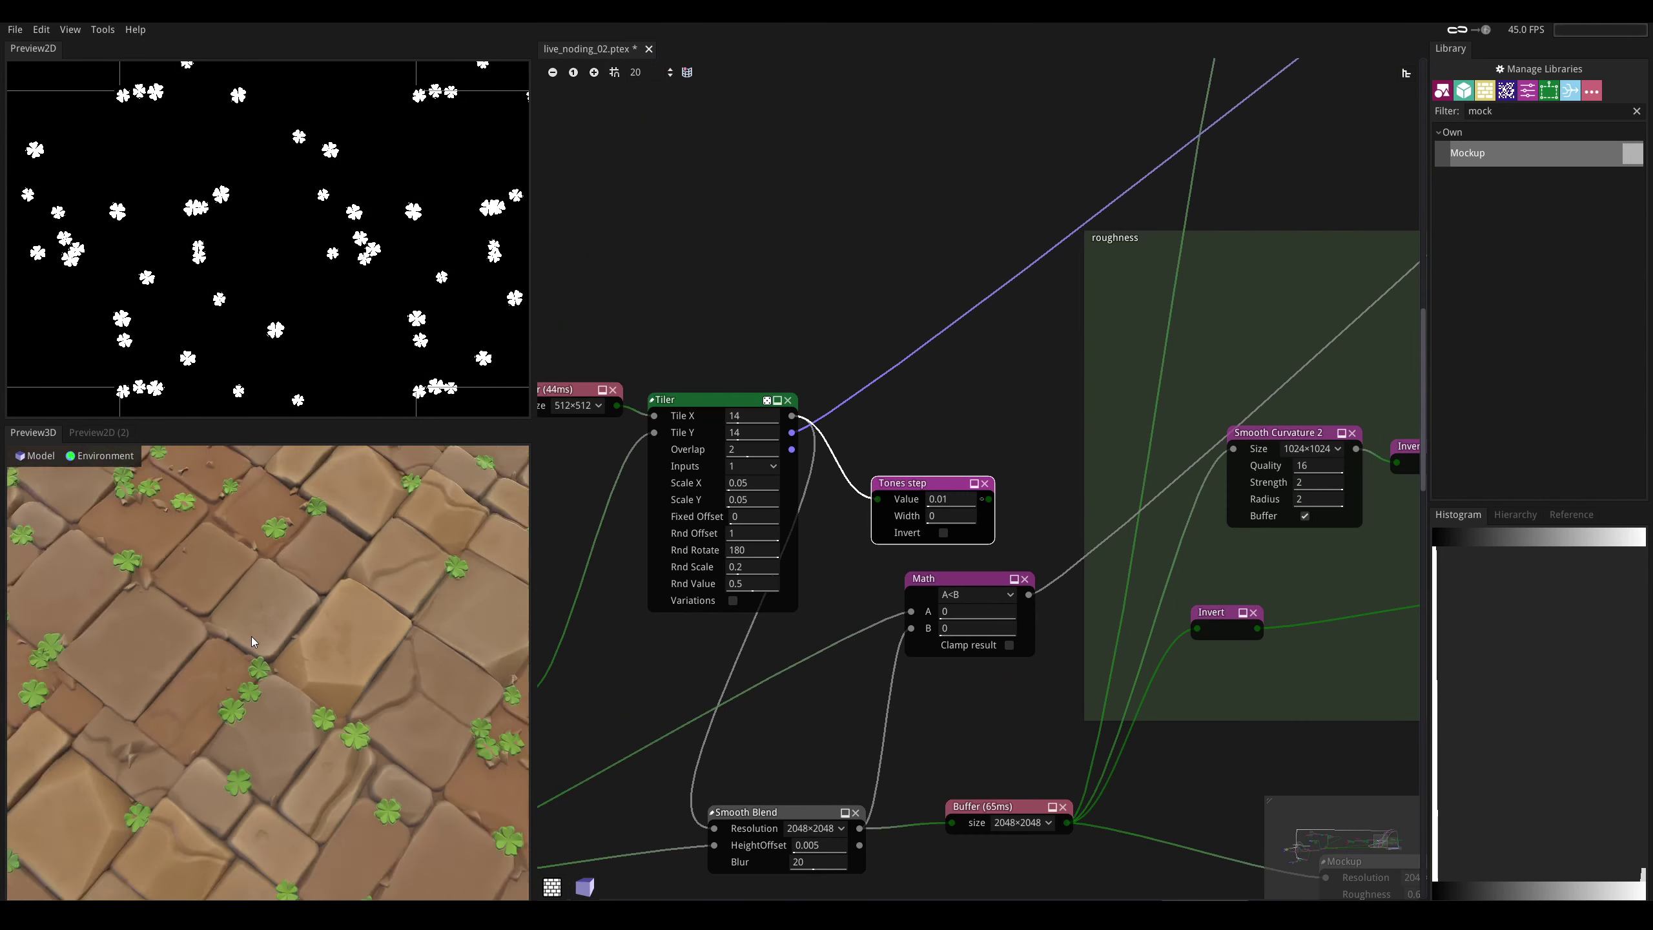
scroll(253, 641, "down", 3)
middle_click_drag(823, 581, 911, 567)
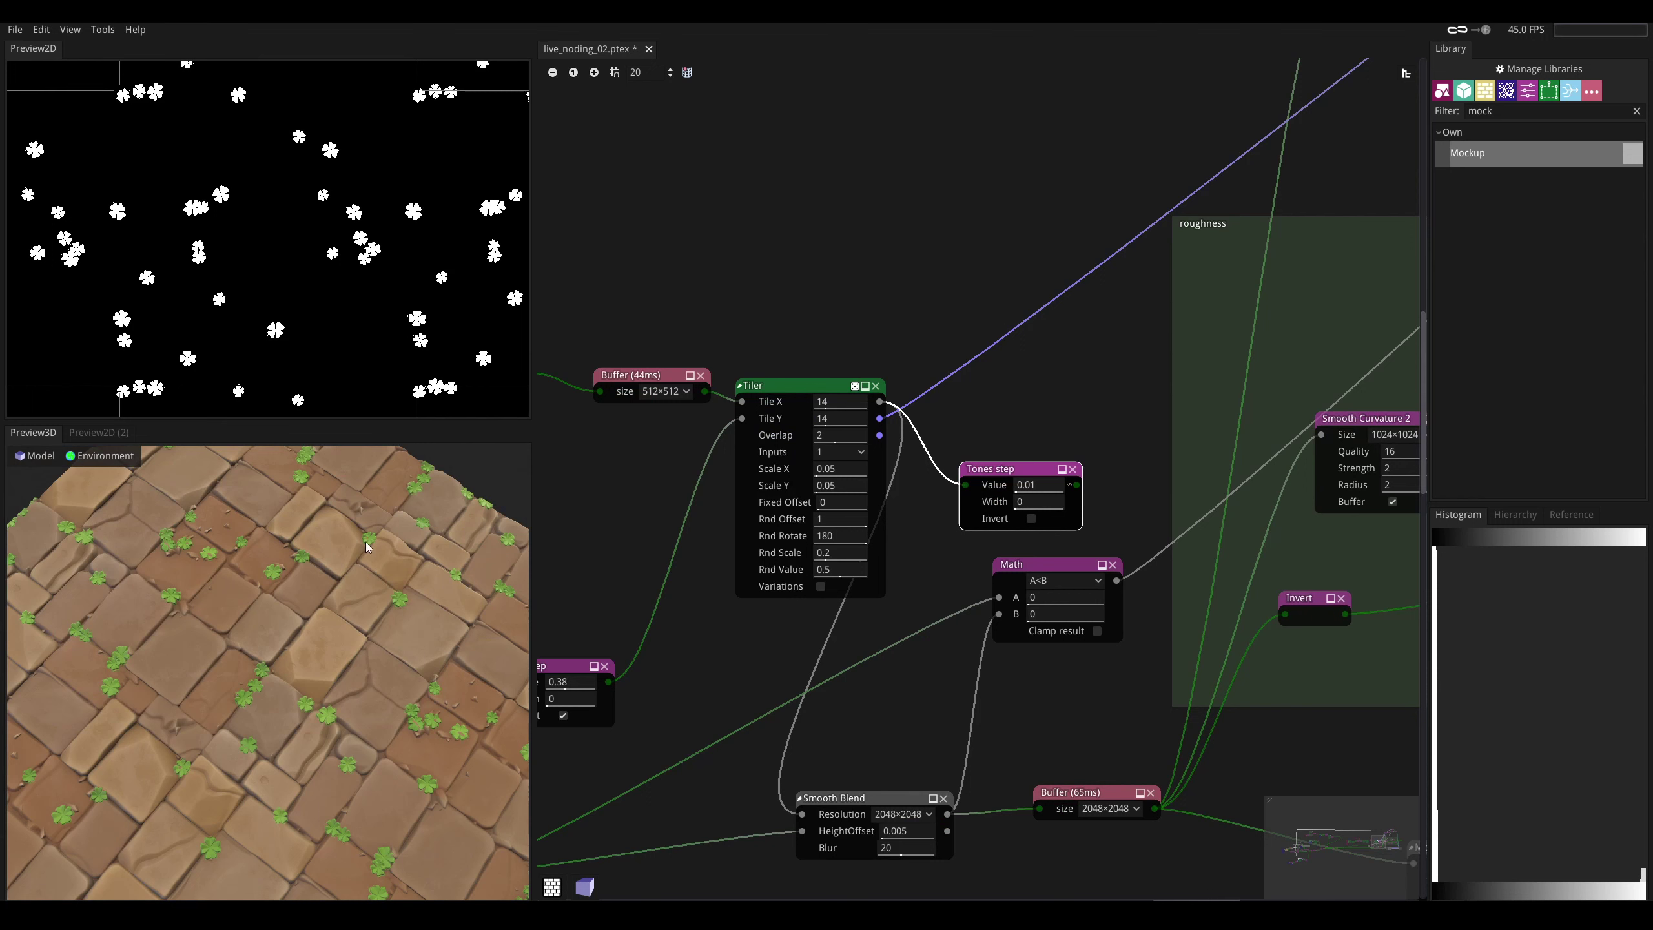
scroll(908, 706, "down", 4)
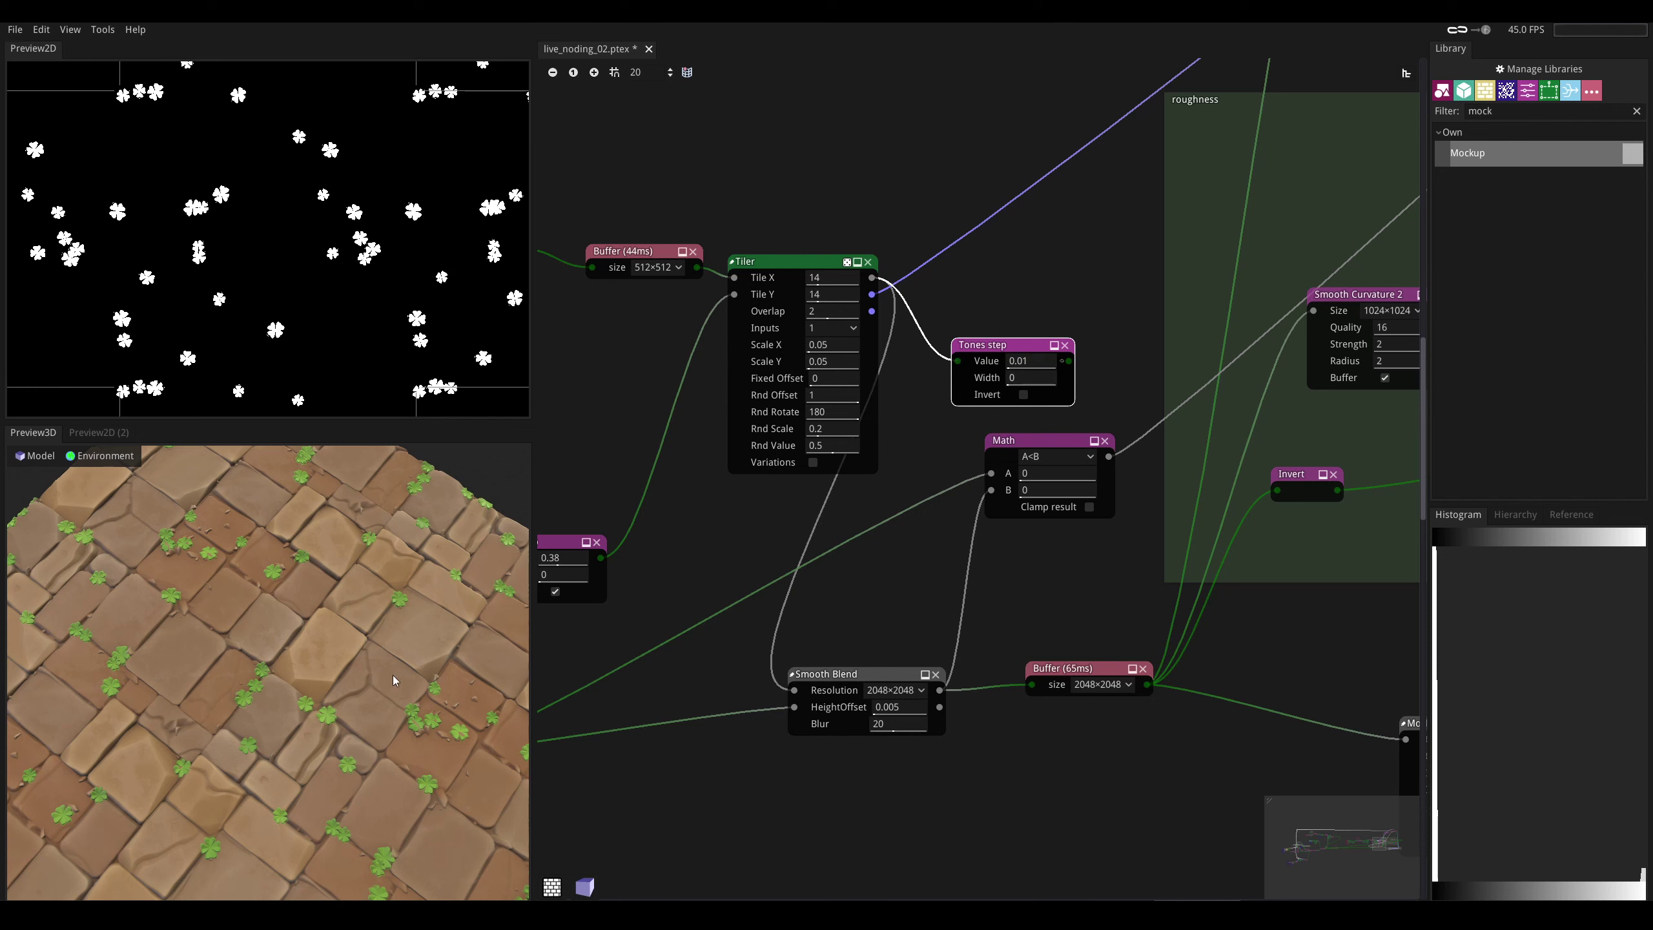
scroll(279, 603, "up", 3)
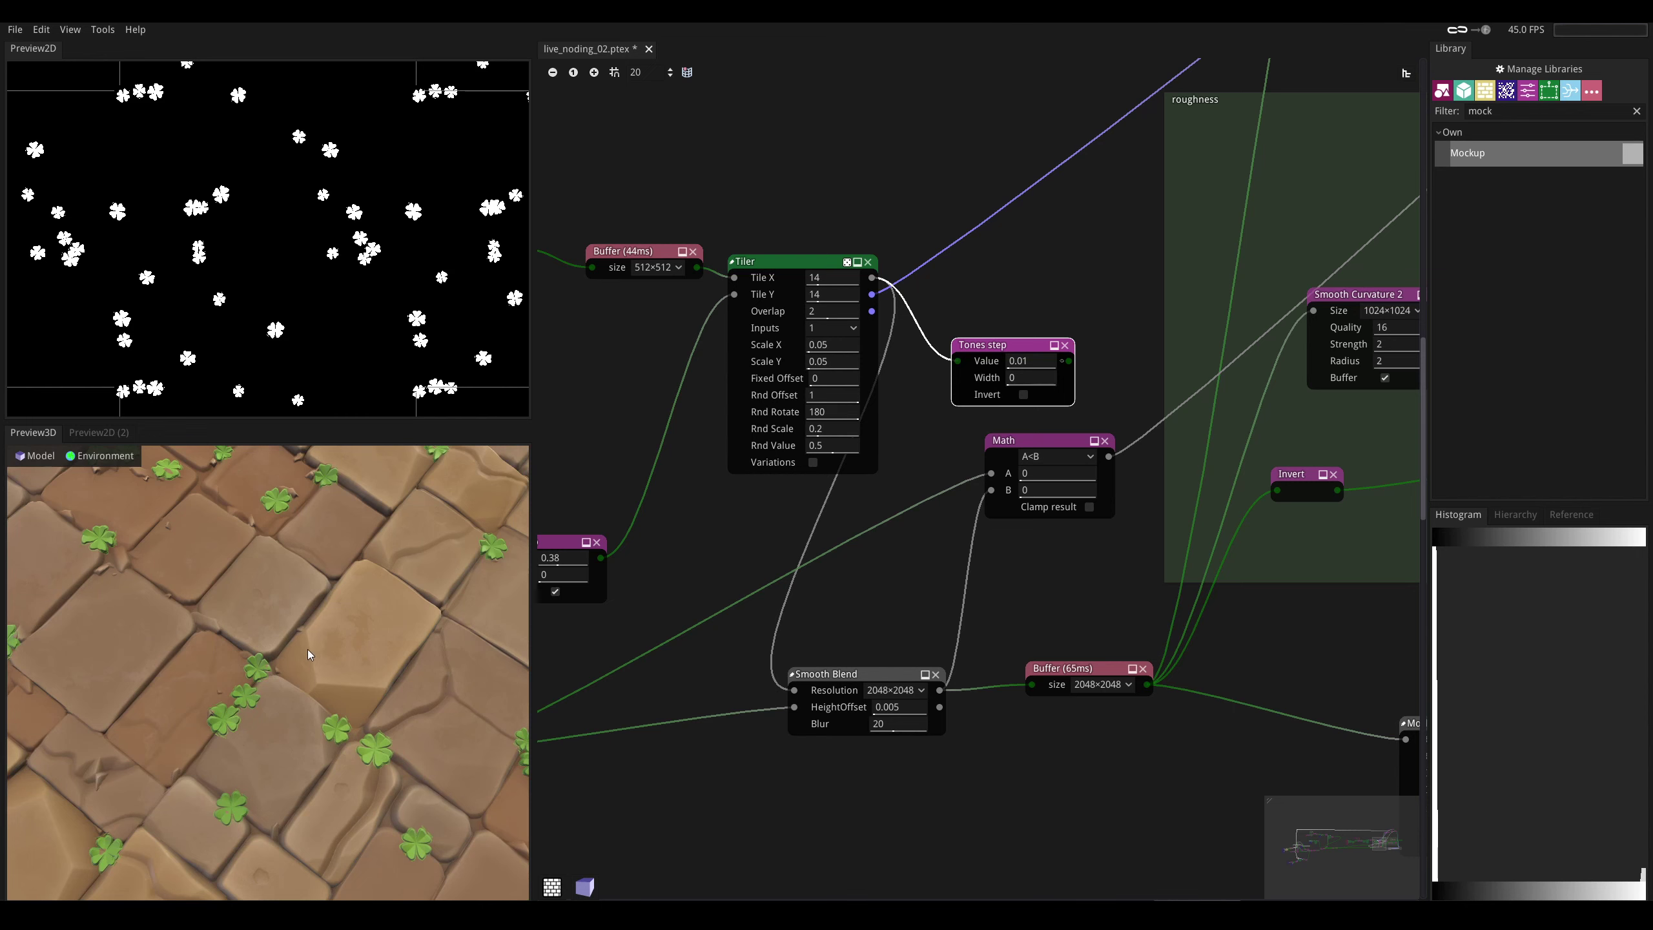
middle_click_drag(811, 518, 706, 598)
left_click_drag(914, 526, 914, 529)
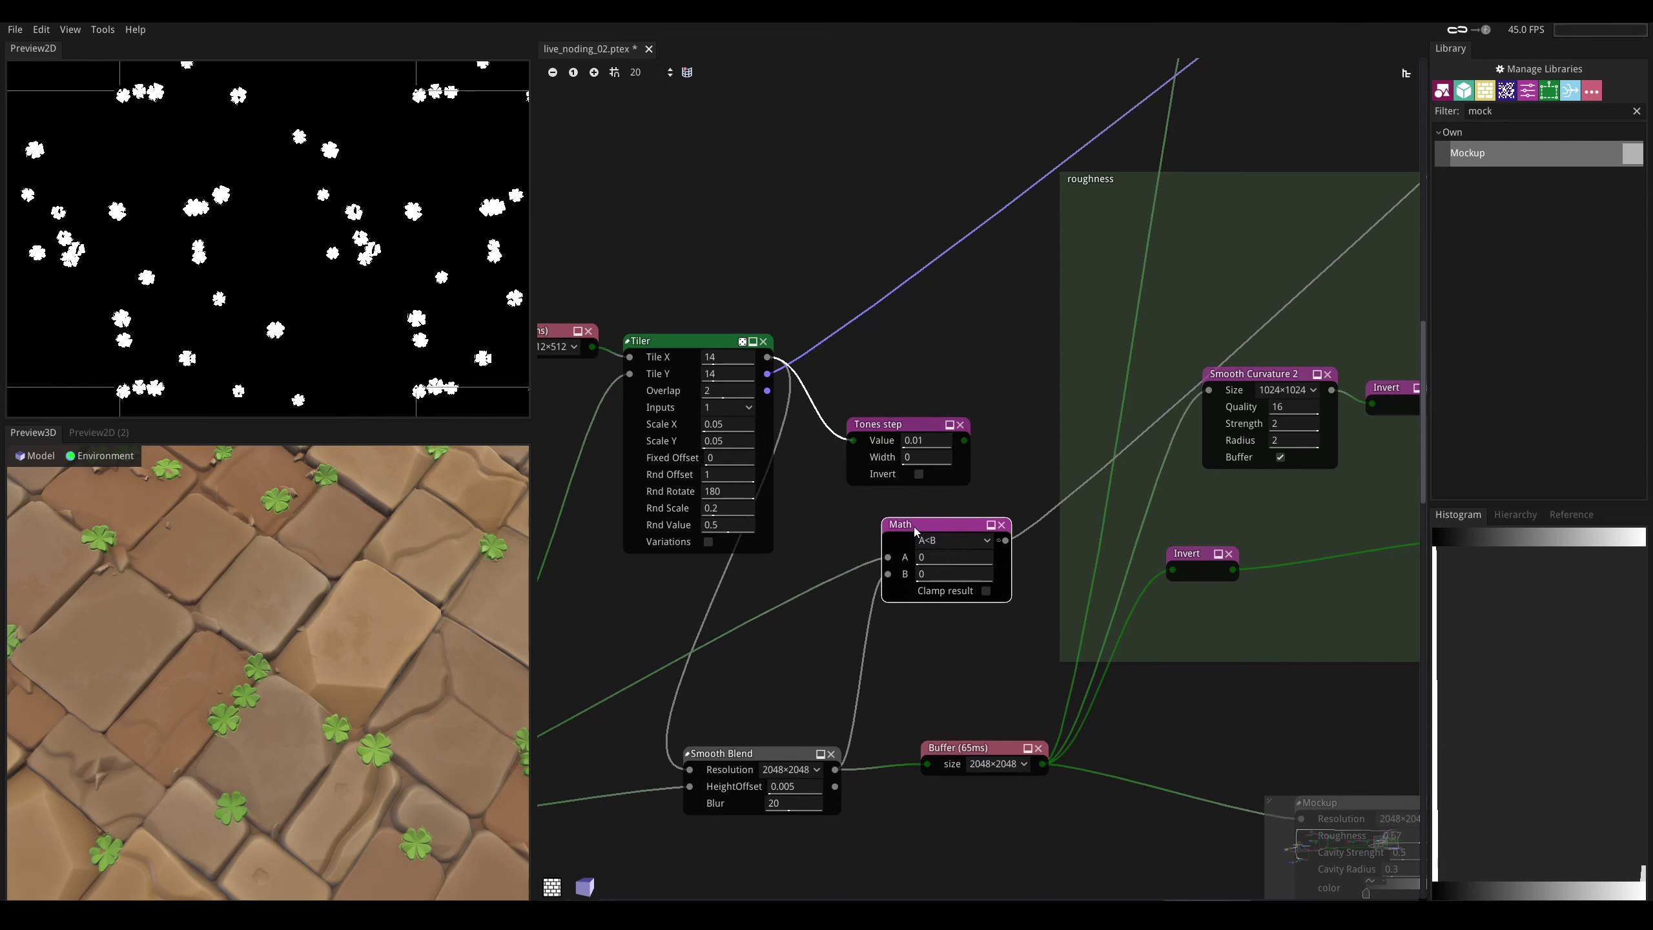
scroll(904, 537, "up", 2)
scroll(904, 538, "right", 2)
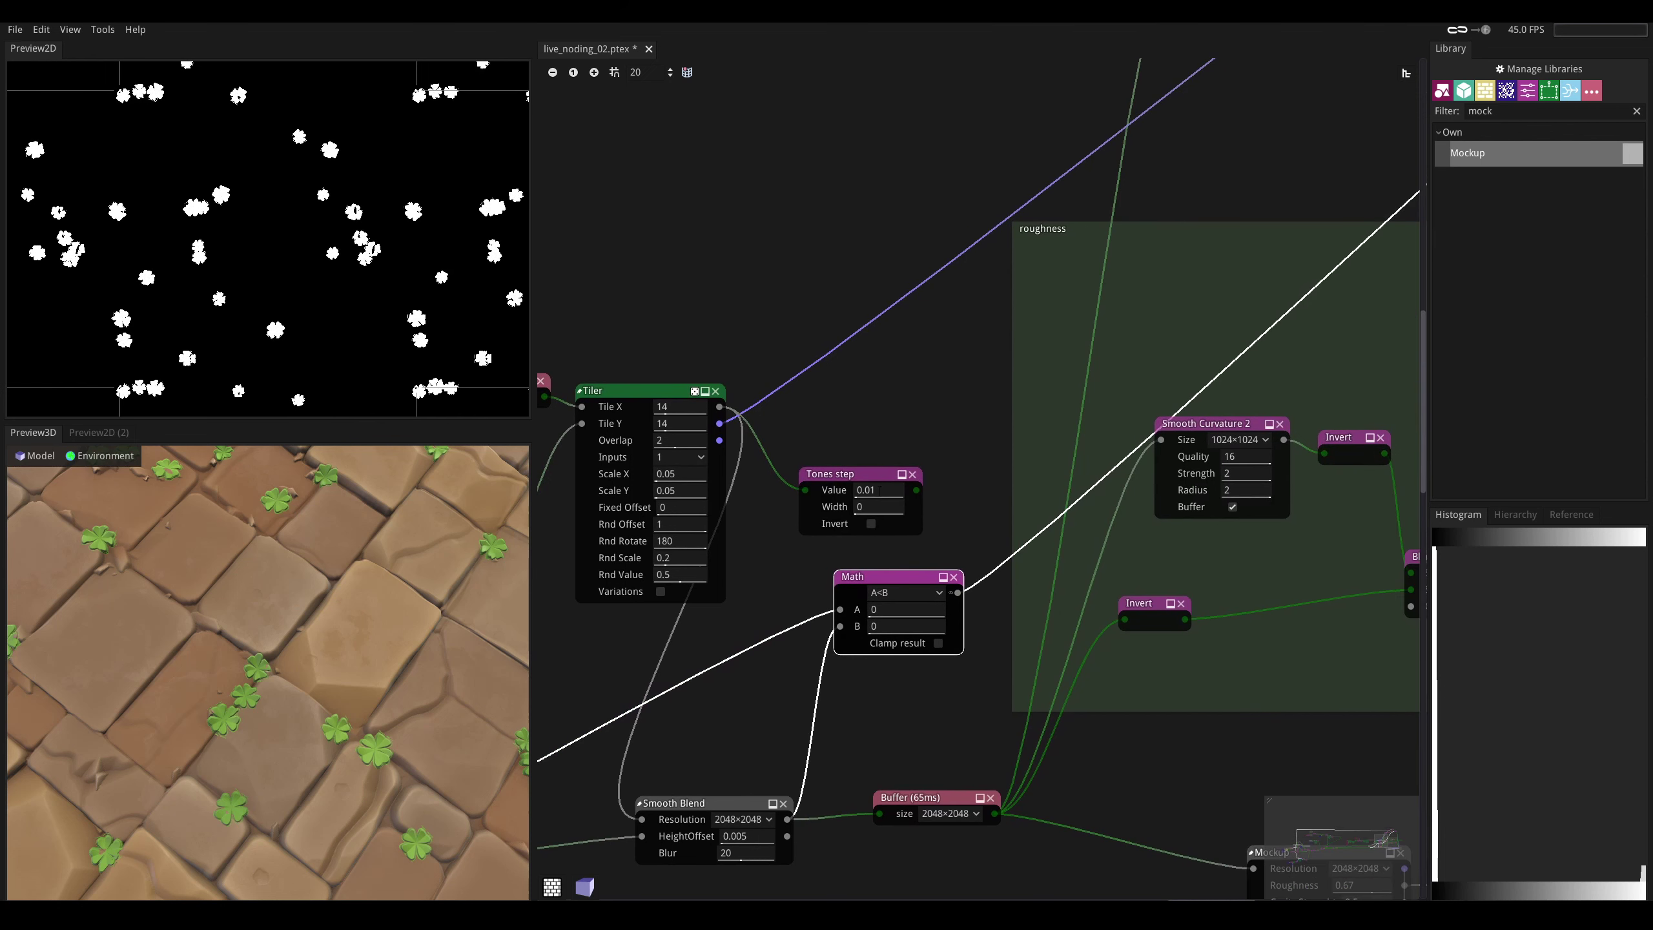
- Set the Tones step node's value to 0.005, keeping the node beside the Tiler
left_click(841, 474)
left_click_drag(885, 495, 877, 494)
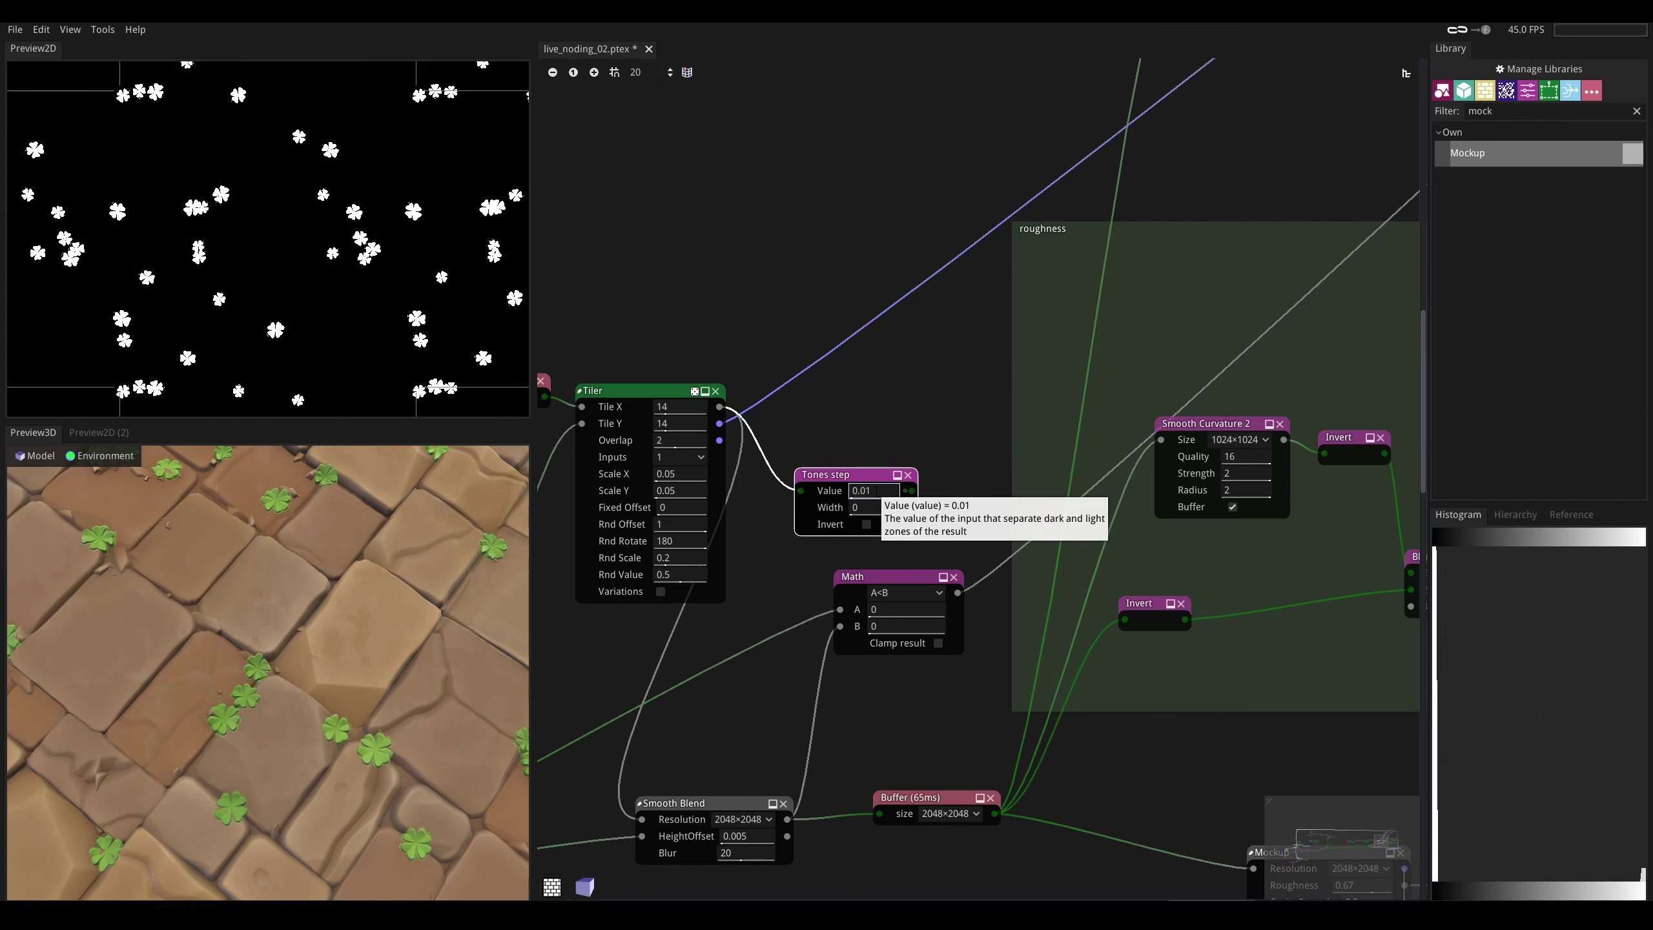
key("BackSpace")
type("05")
- Connect the Tones step output to the Normal Blend's opacity in place of the A<B Math node, then delete that node and tidy the layout
scroll(623, 548, "down", 5)
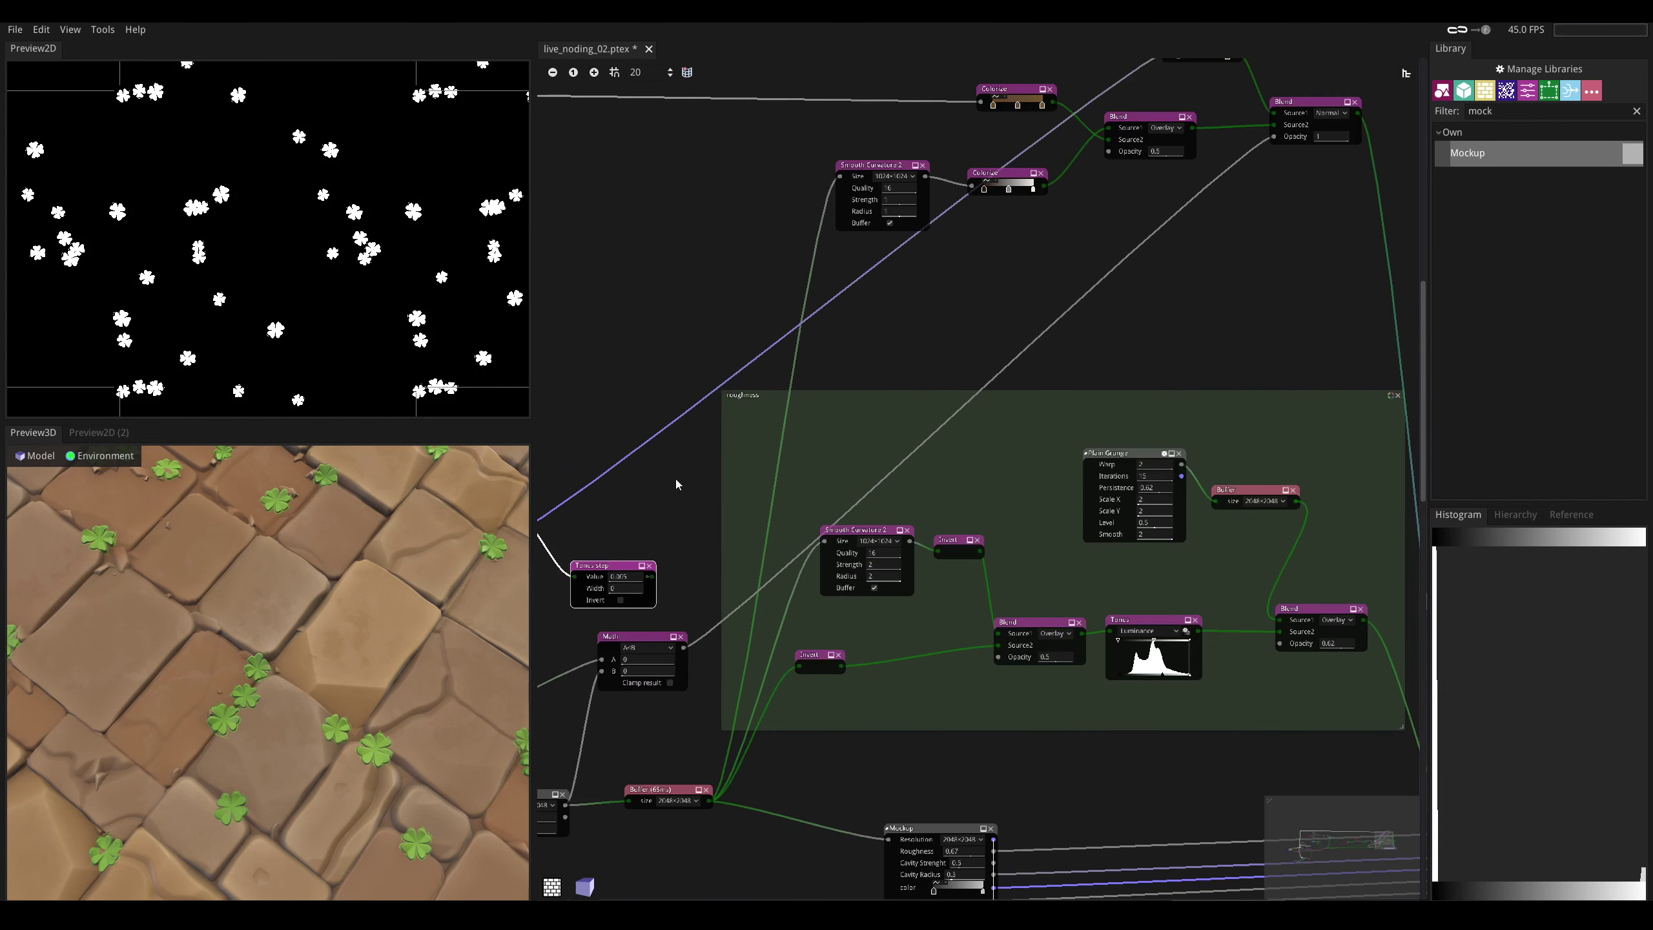
left_click_drag(672, 636, 1292, 192)
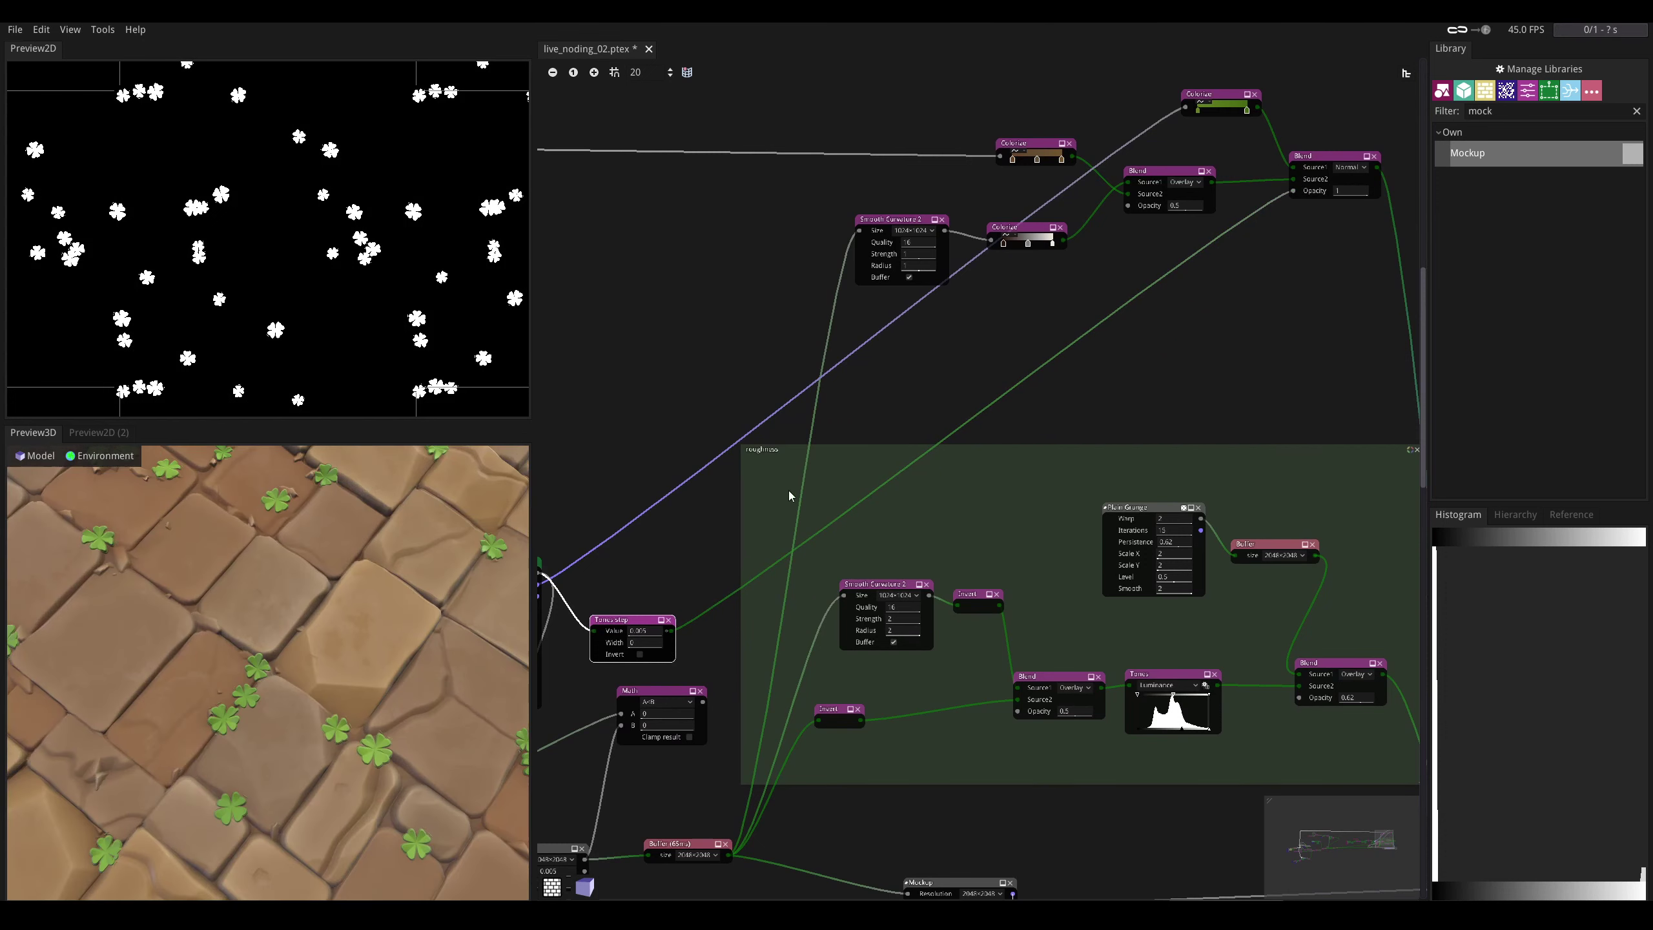
middle_click_drag(787, 491, 881, 398)
left_click(835, 548)
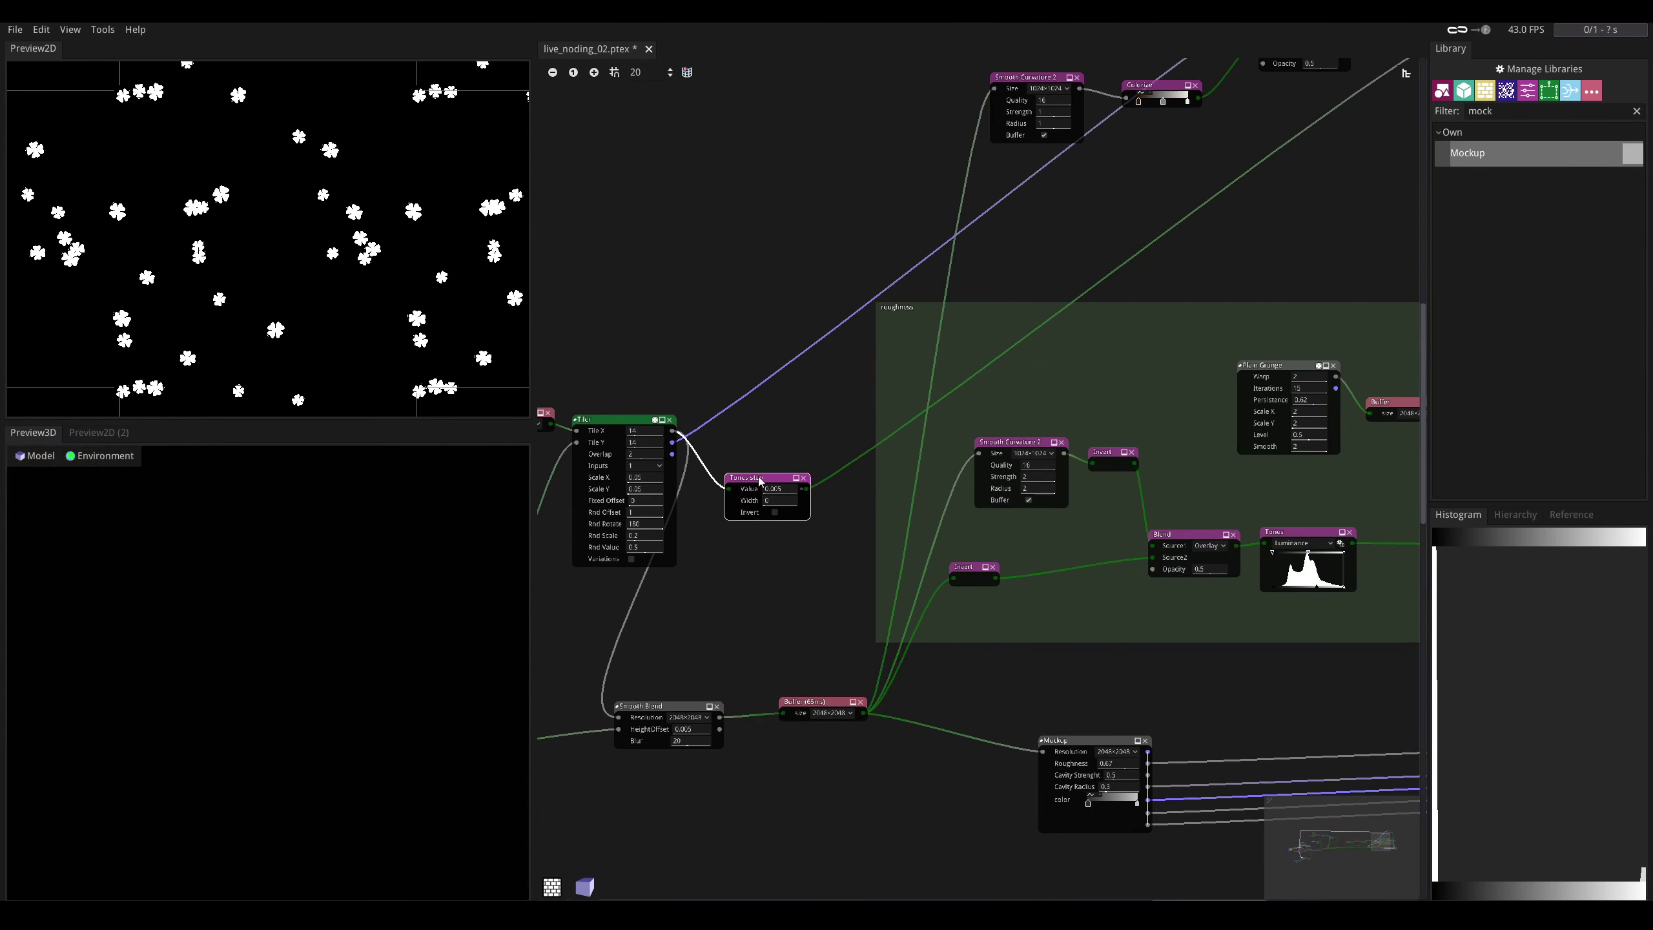
left_click_drag(757, 477, 727, 449)
- Examine the recolored clovers up close and preview the Tiler node's output
scroll(411, 623, "up", 5)
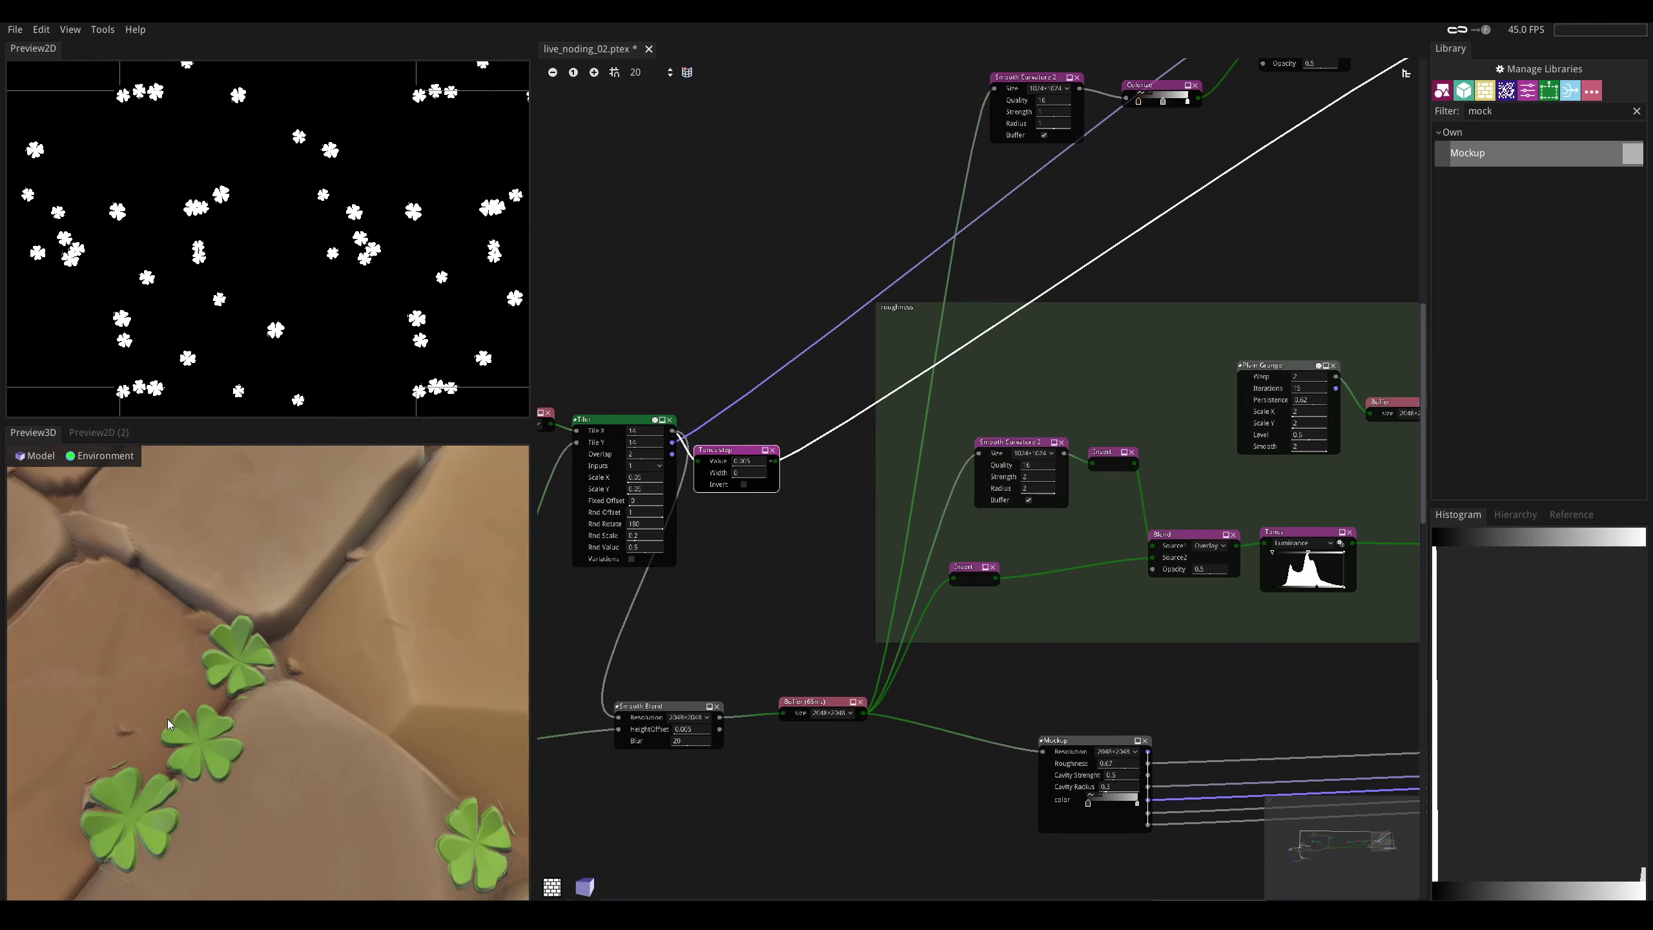
middle_click_drag(716, 589, 816, 606)
left_click(716, 436)
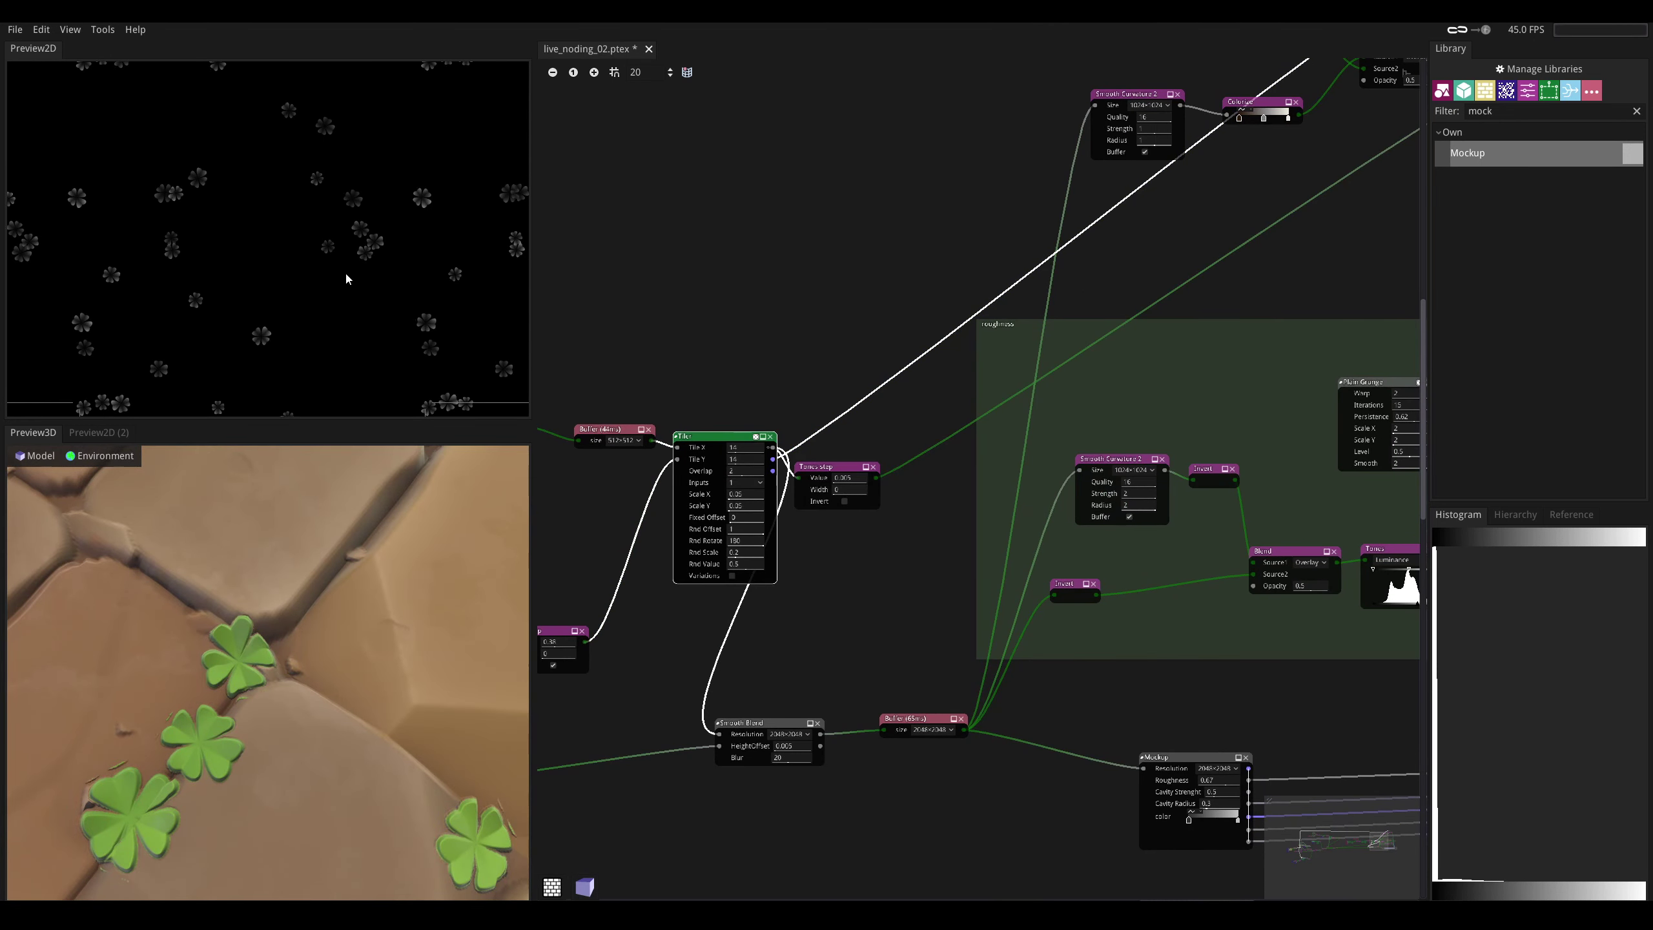
- Examine the clovers on the pavement from near and far, and preview the Tones step mask and the Normal Blend output
scroll(358, 231, "up", 3)
scroll(247, 731, "up", 3)
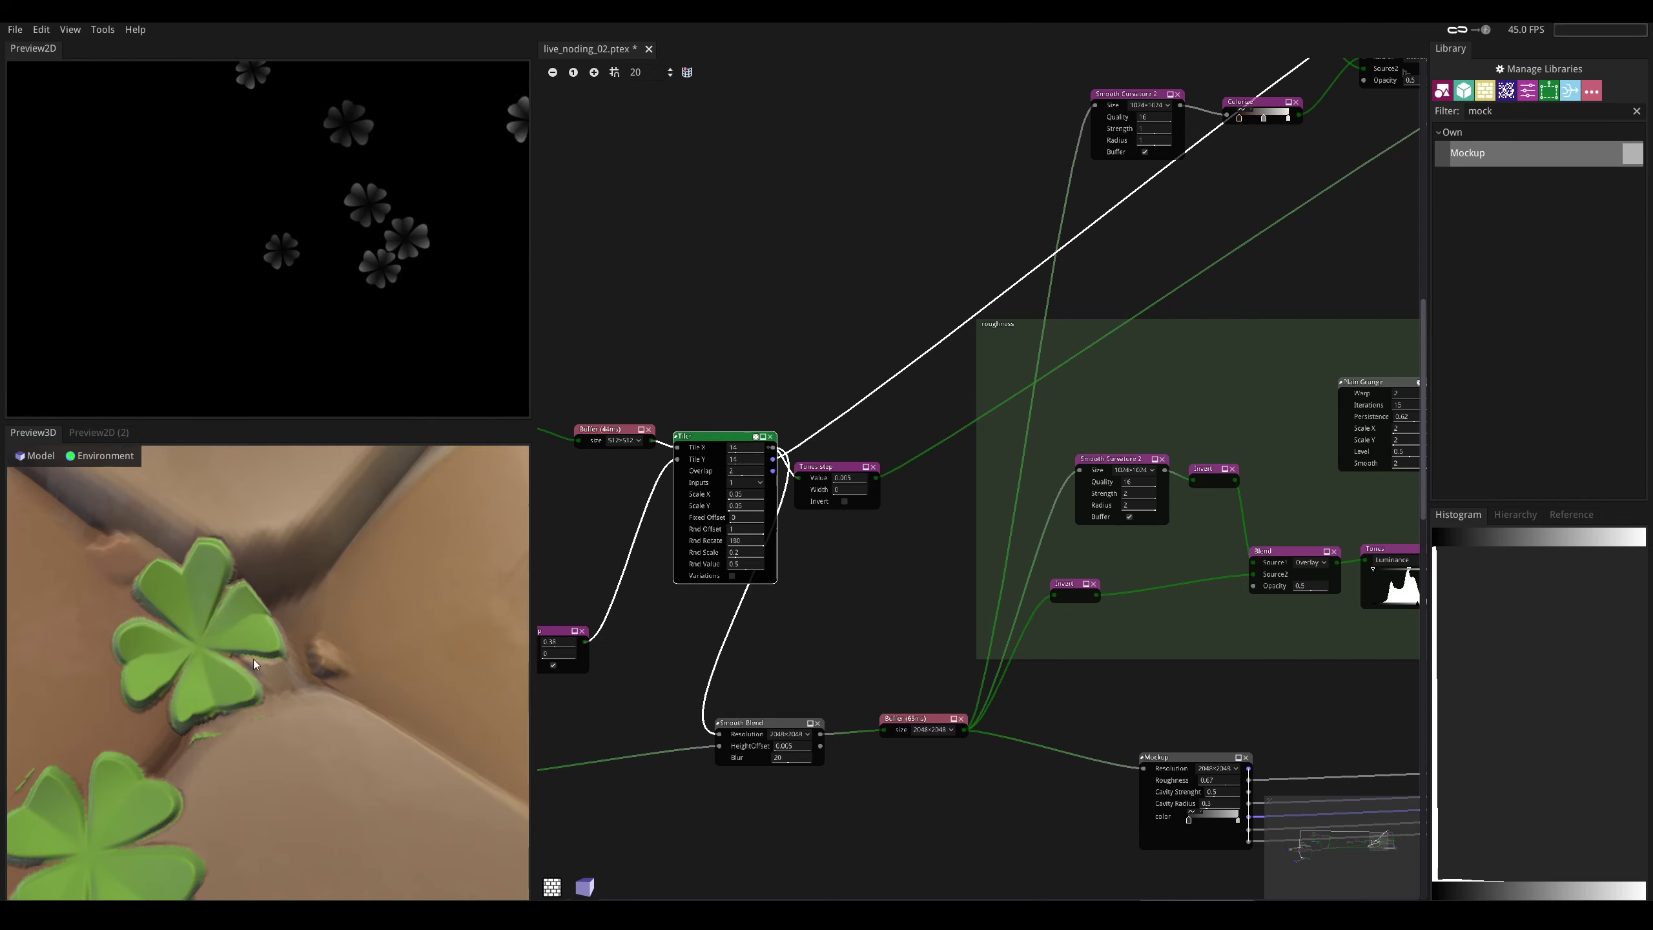
scroll(253, 659, "down", 5)
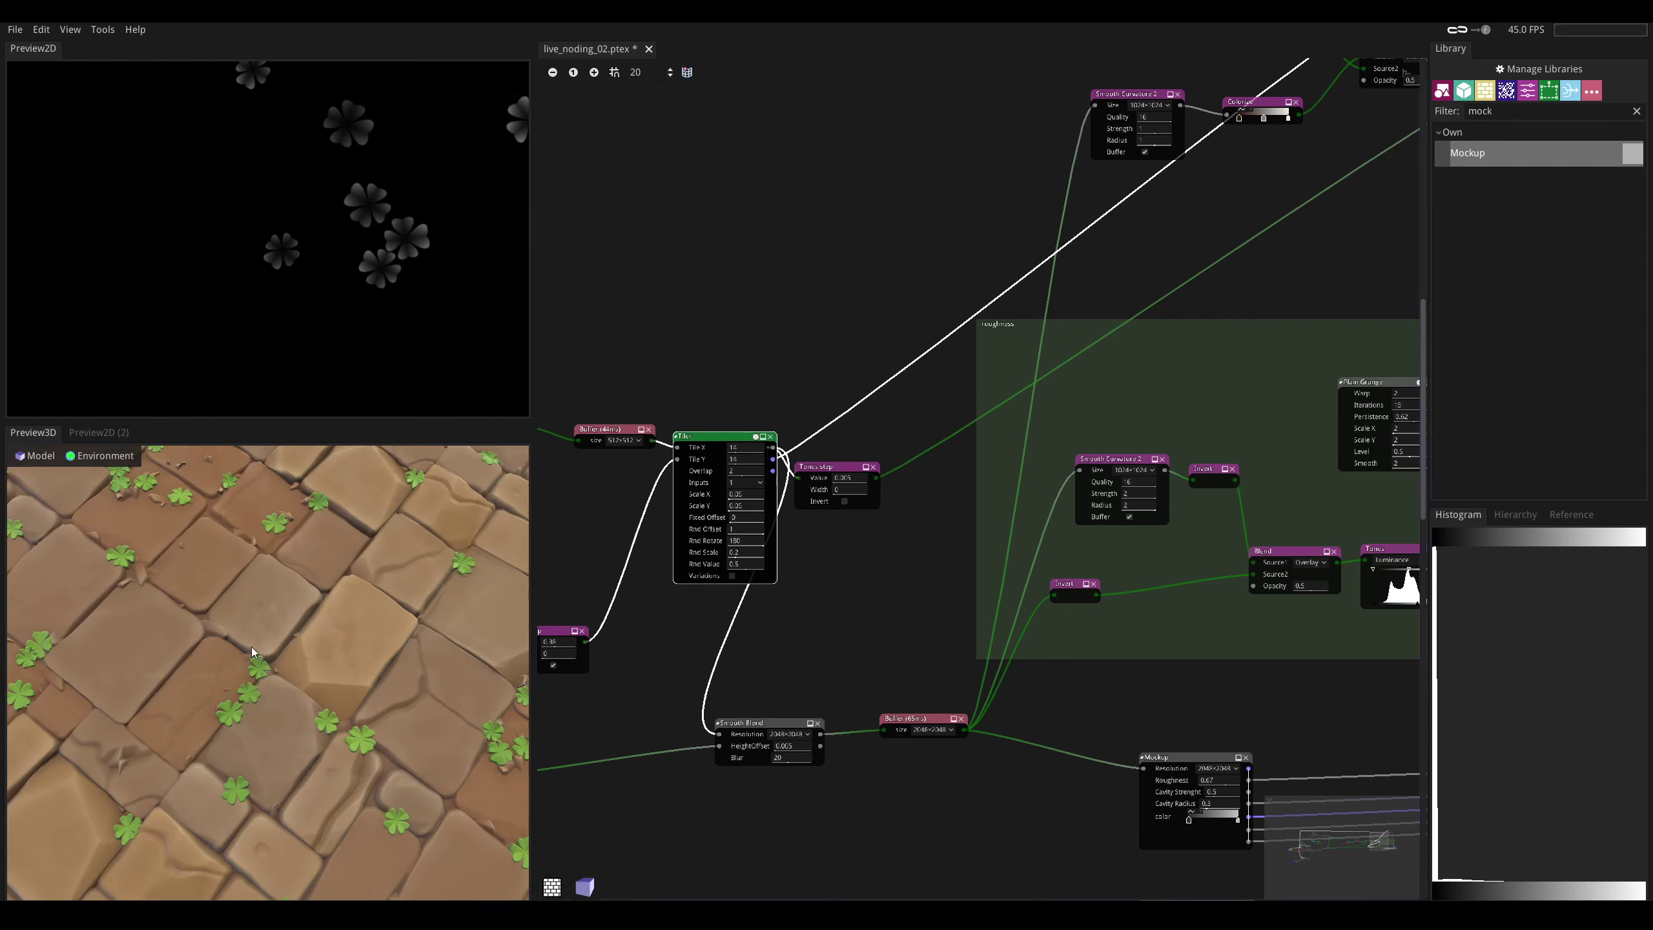
scroll(339, 643, "down", 4)
left_click_drag(340, 643, 345, 603)
middle_click_drag(974, 369, 856, 461)
left_click_drag(738, 566, 774, 541)
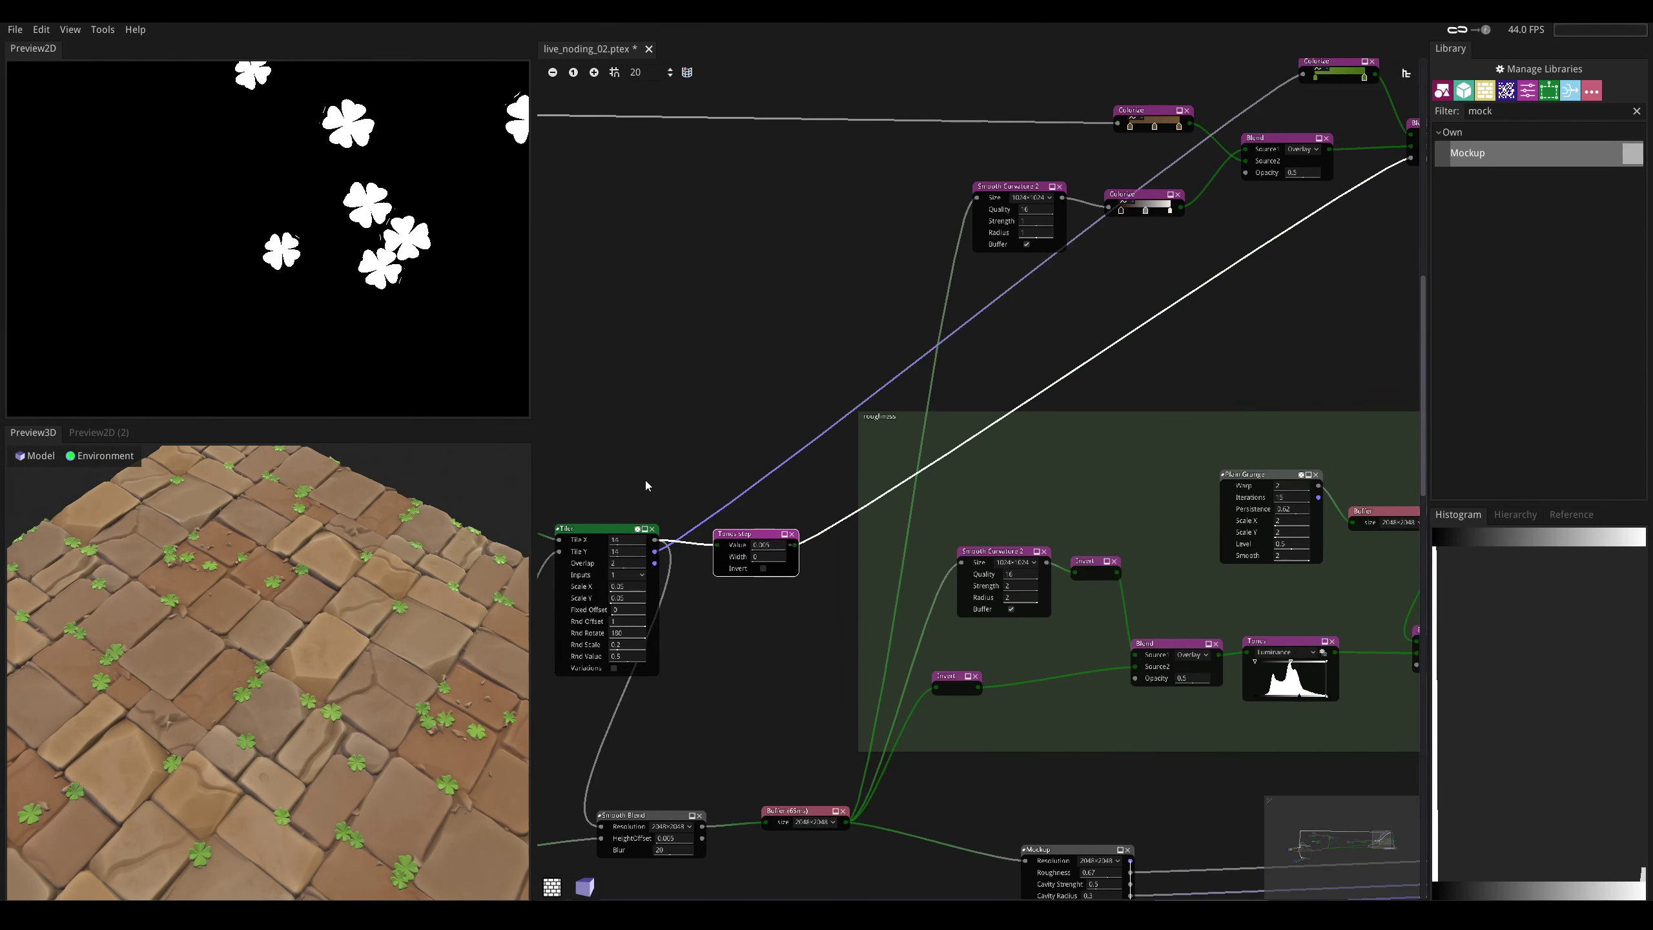
middle_click_drag(1017, 415, 658, 512)
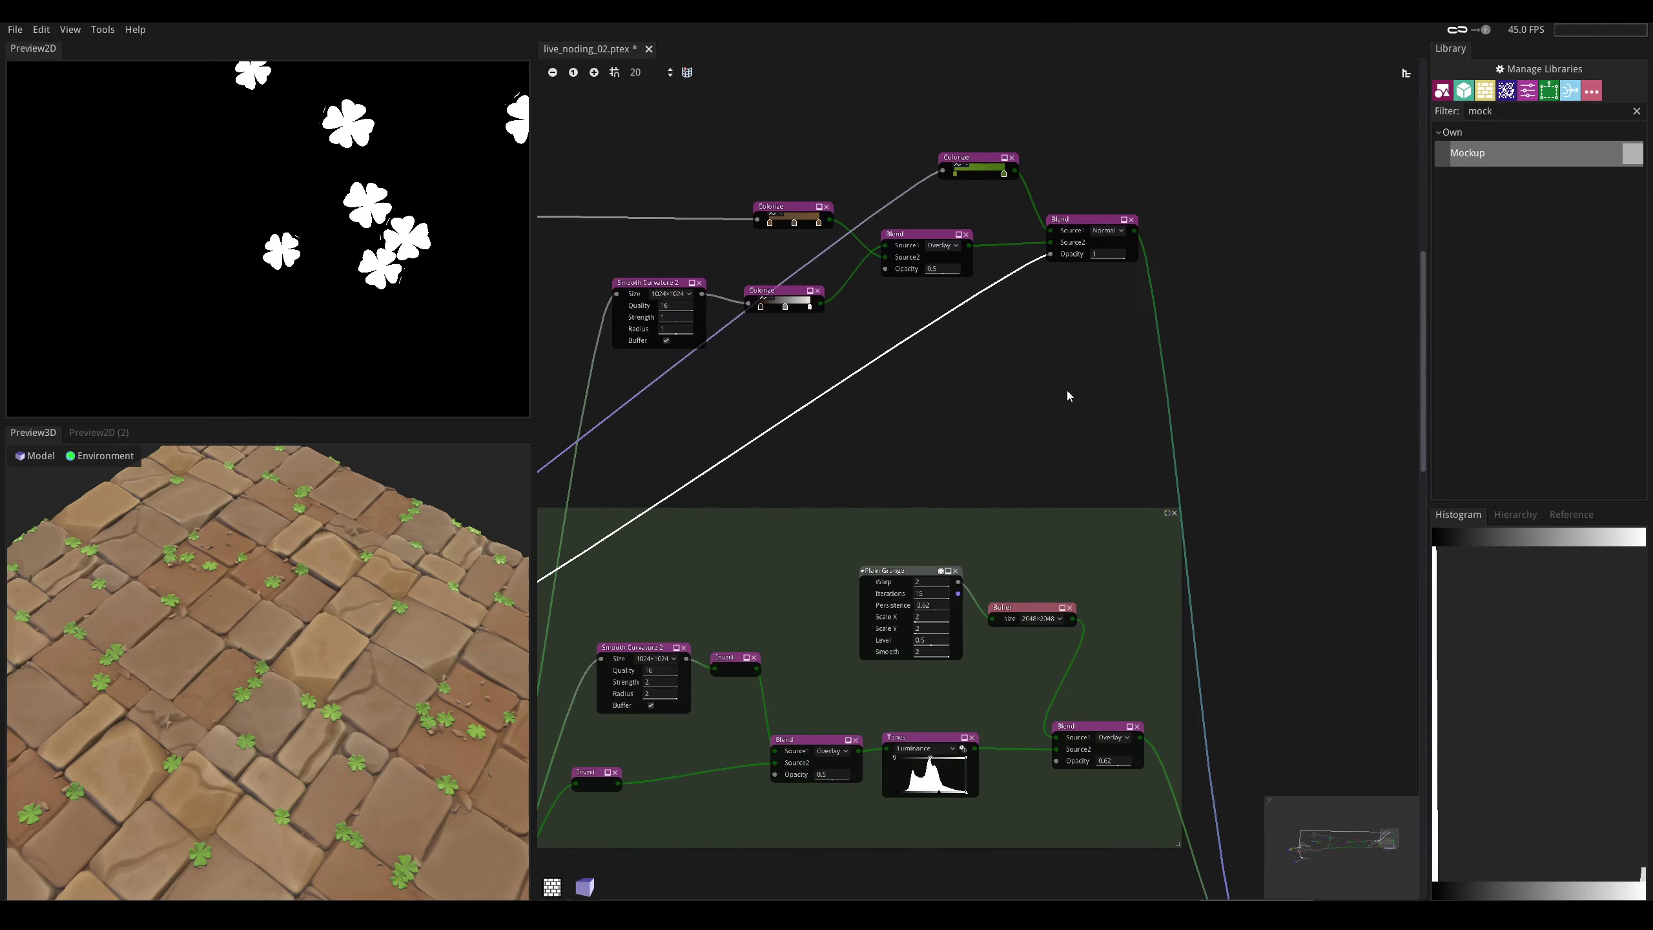
middle_click_drag(1067, 391, 919, 597)
left_click_drag(396, 603, 348, 679)
scroll(291, 680, "up", 6)
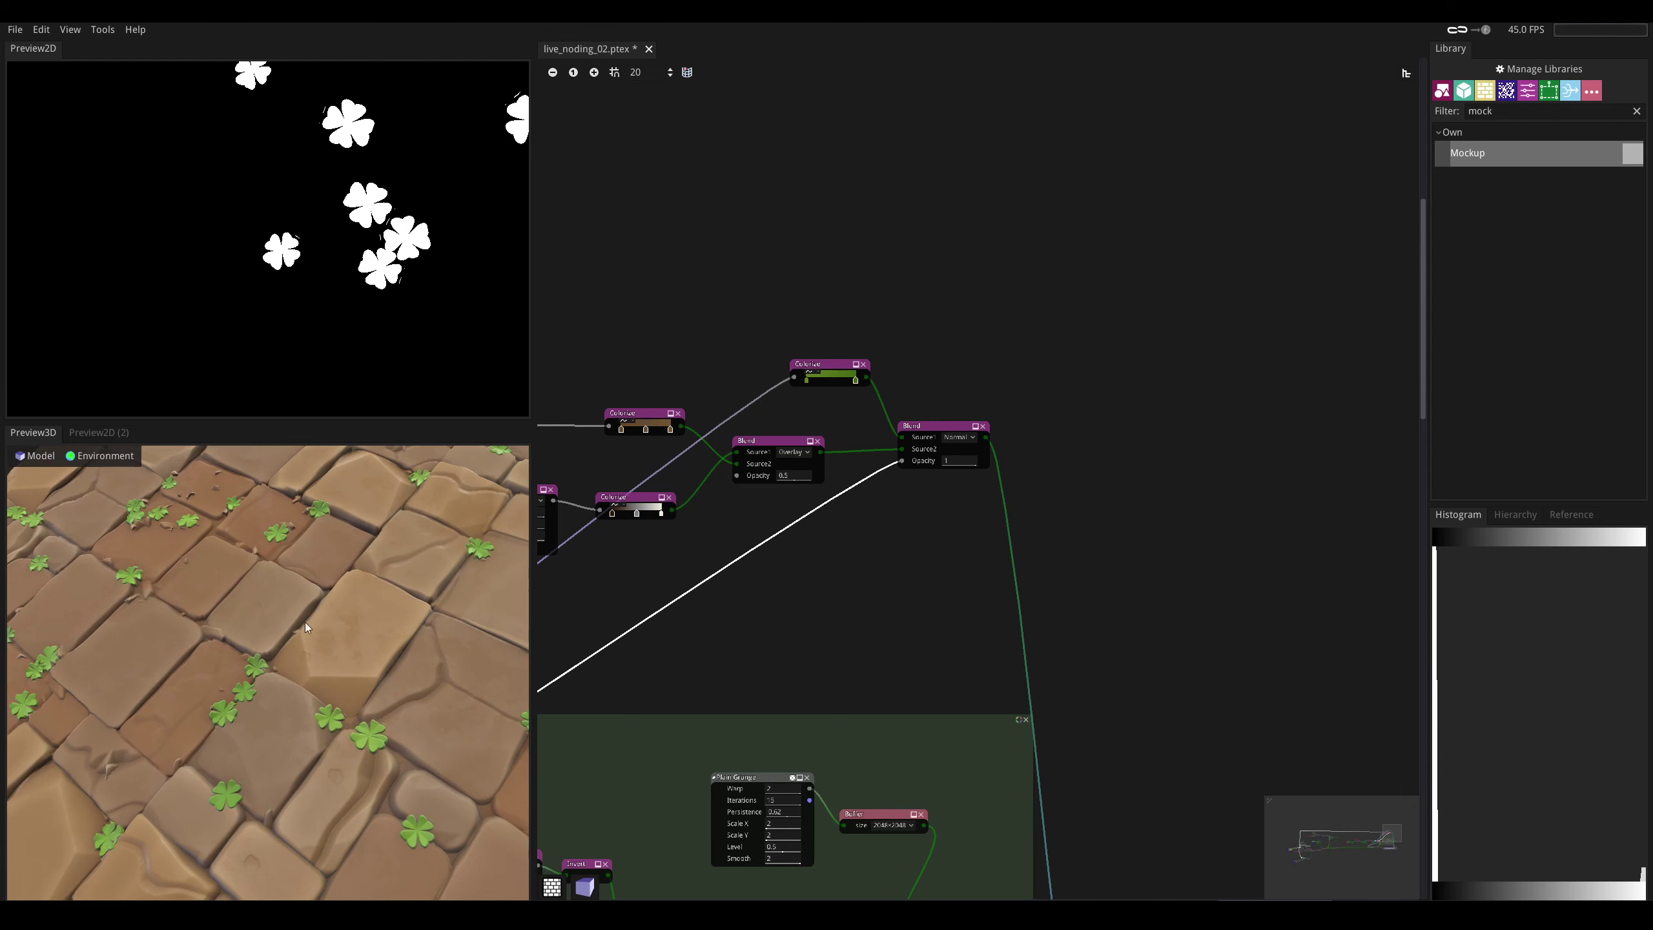
middle_click_drag(932, 481, 912, 514)
left_click(909, 462)
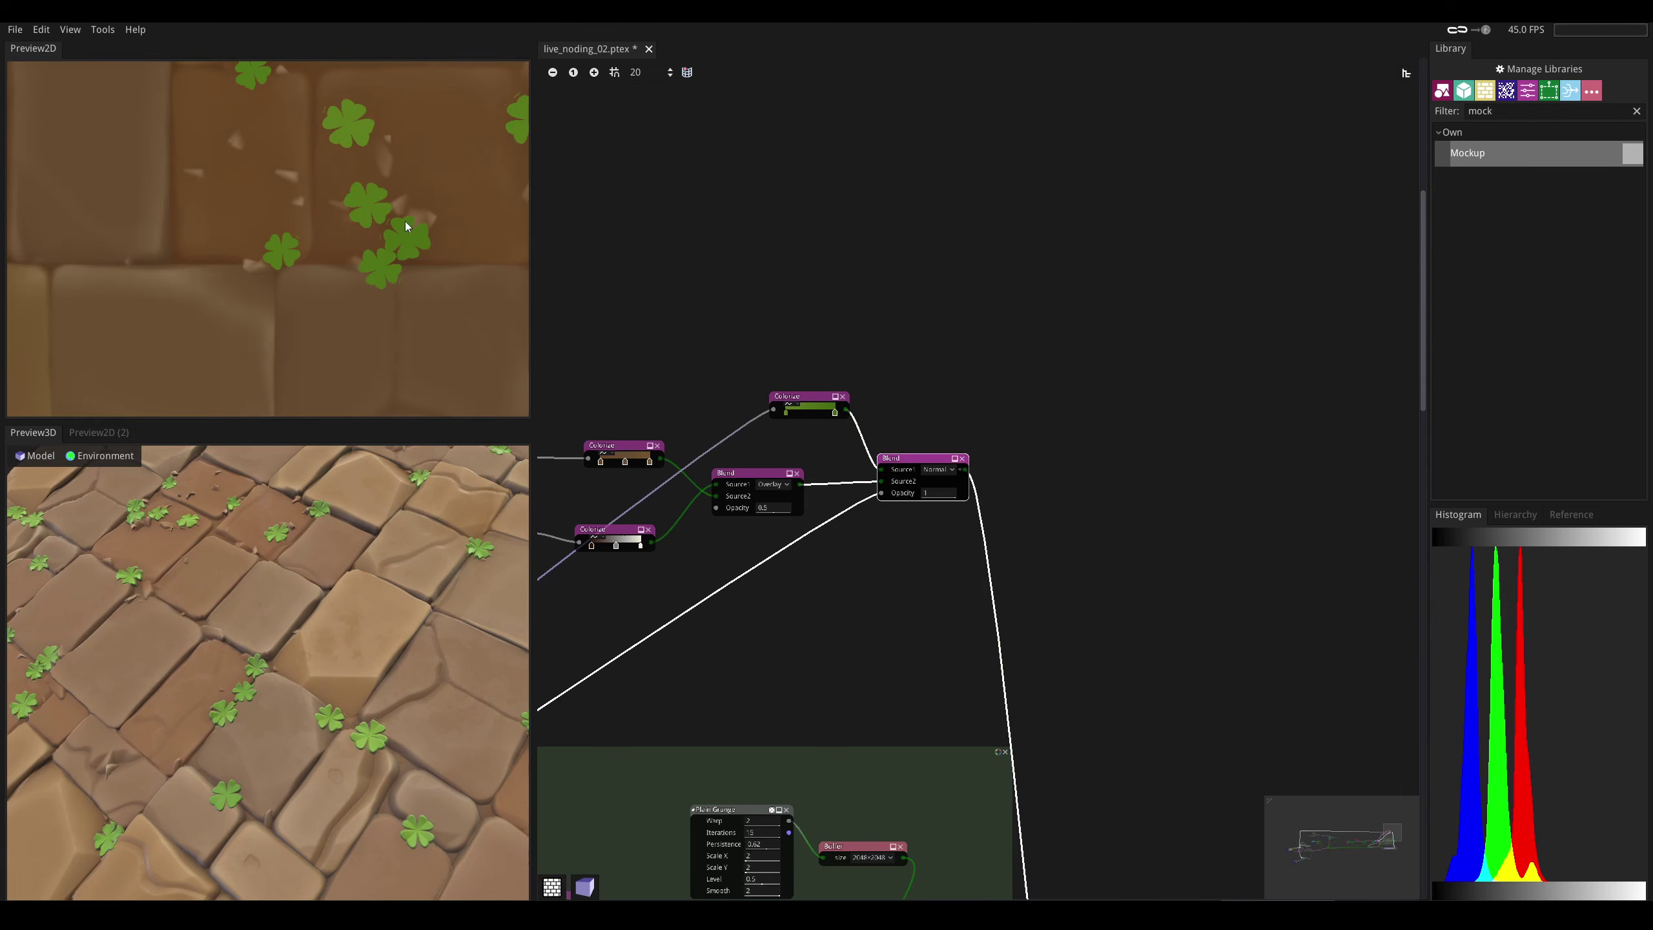
- Change the first stop of the clover Colorize gradient to dark olive green 535b14
scroll(901, 483, "up", 4)
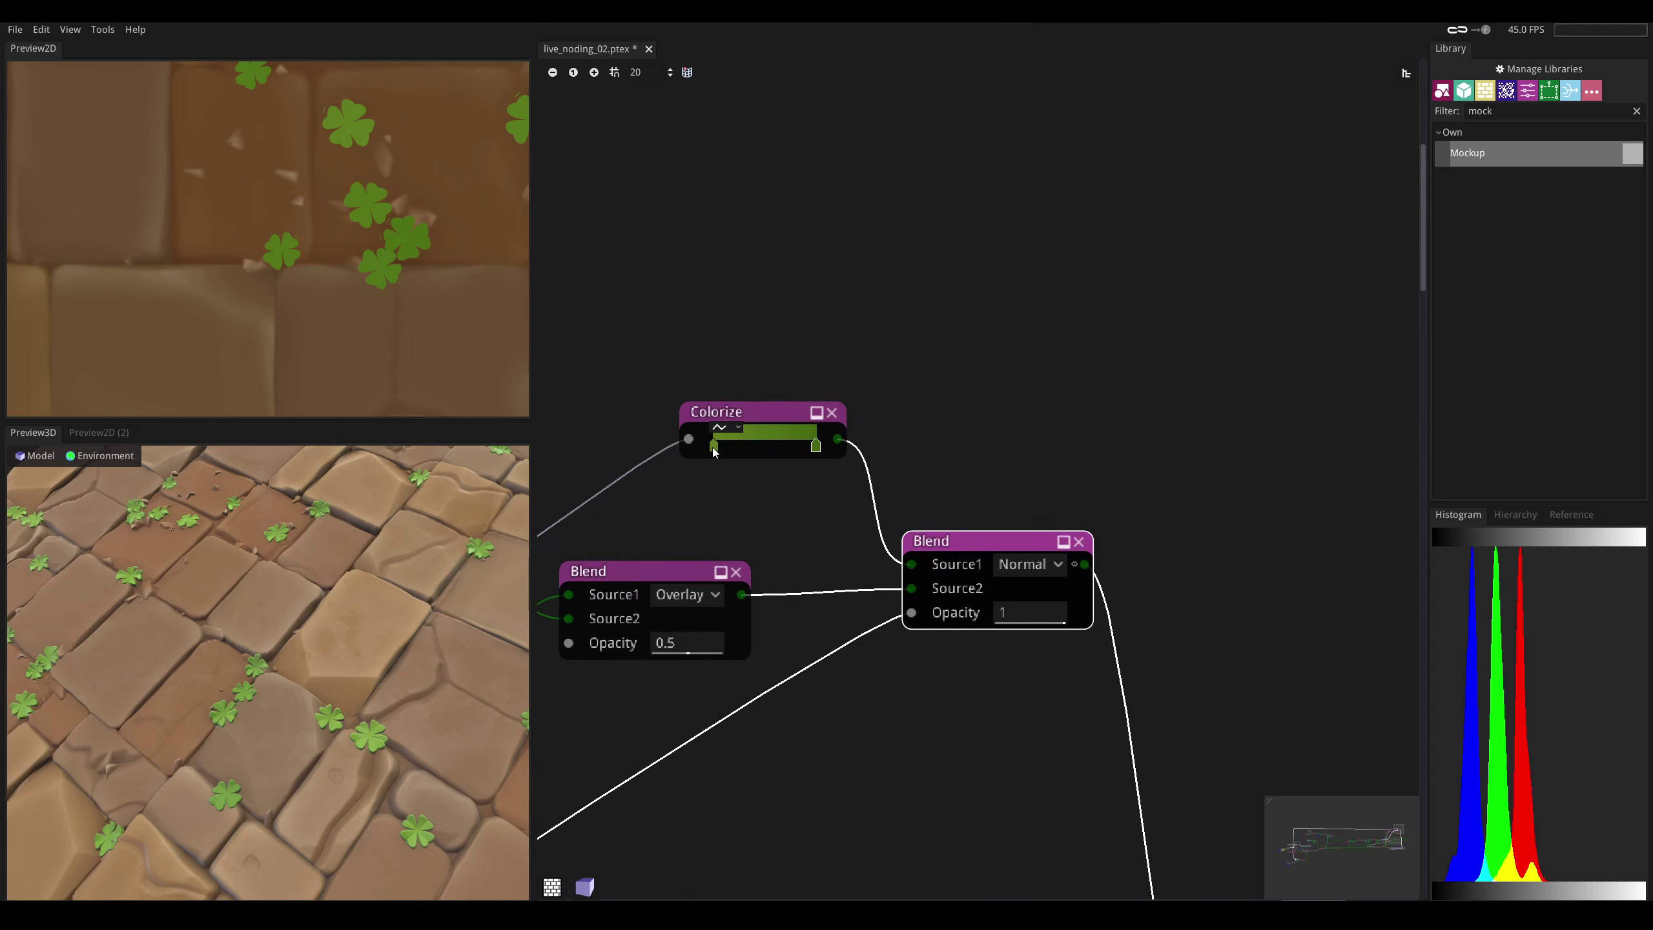
double_click(714, 446)
left_click(895, 498)
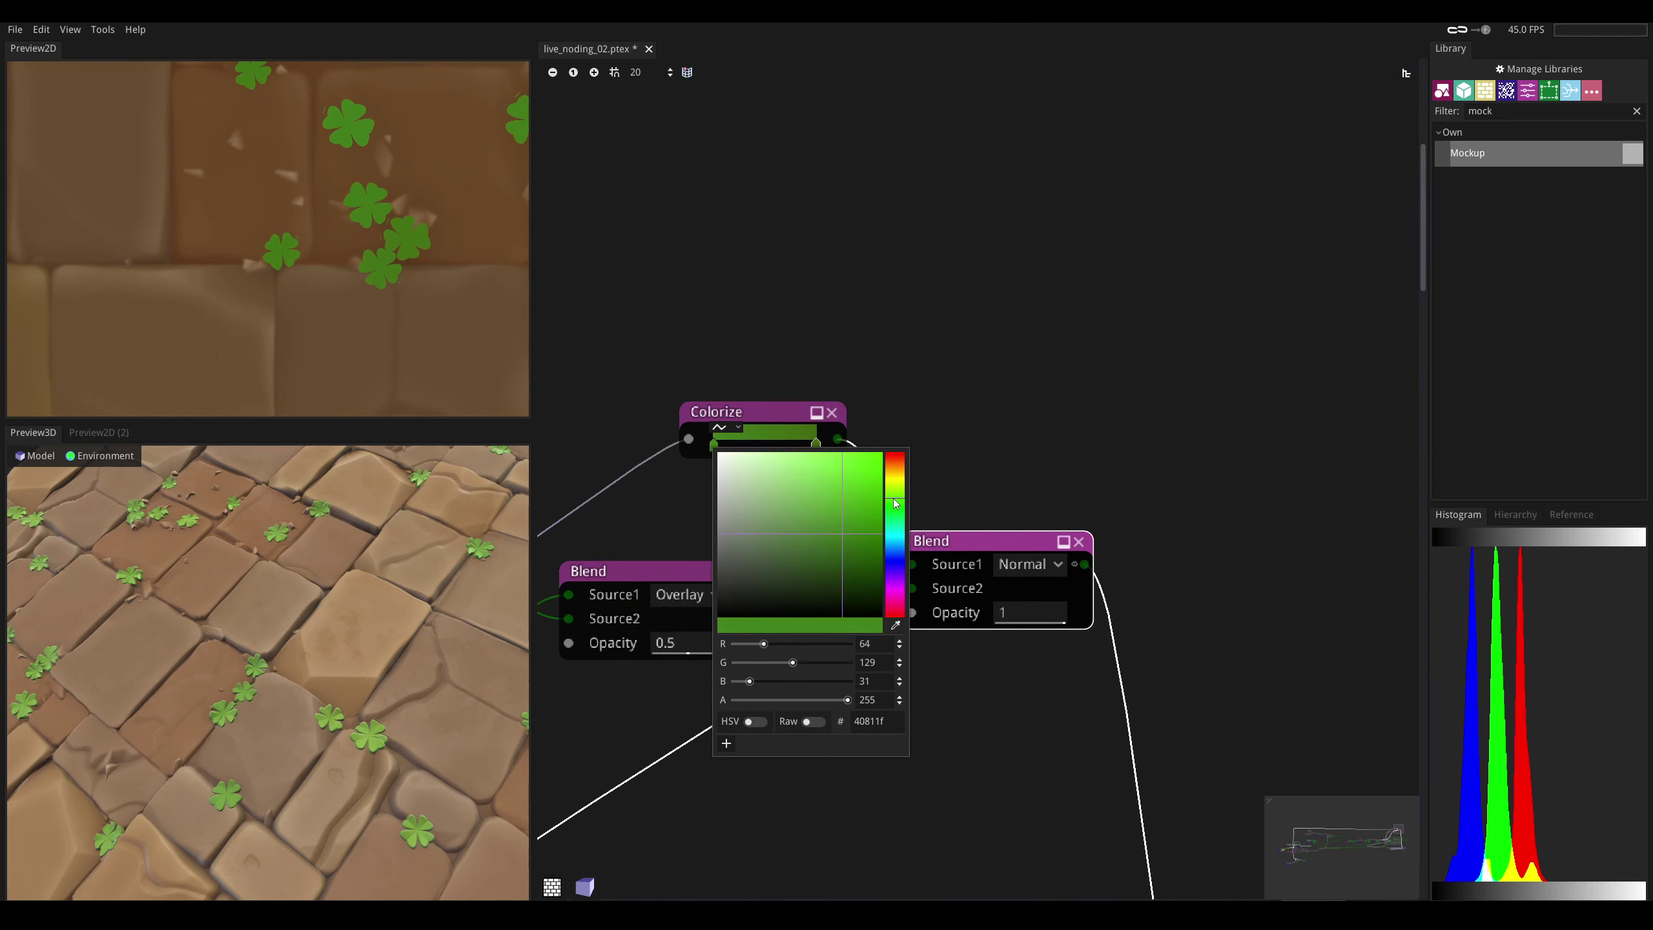
left_click_drag(845, 558, 846, 561)
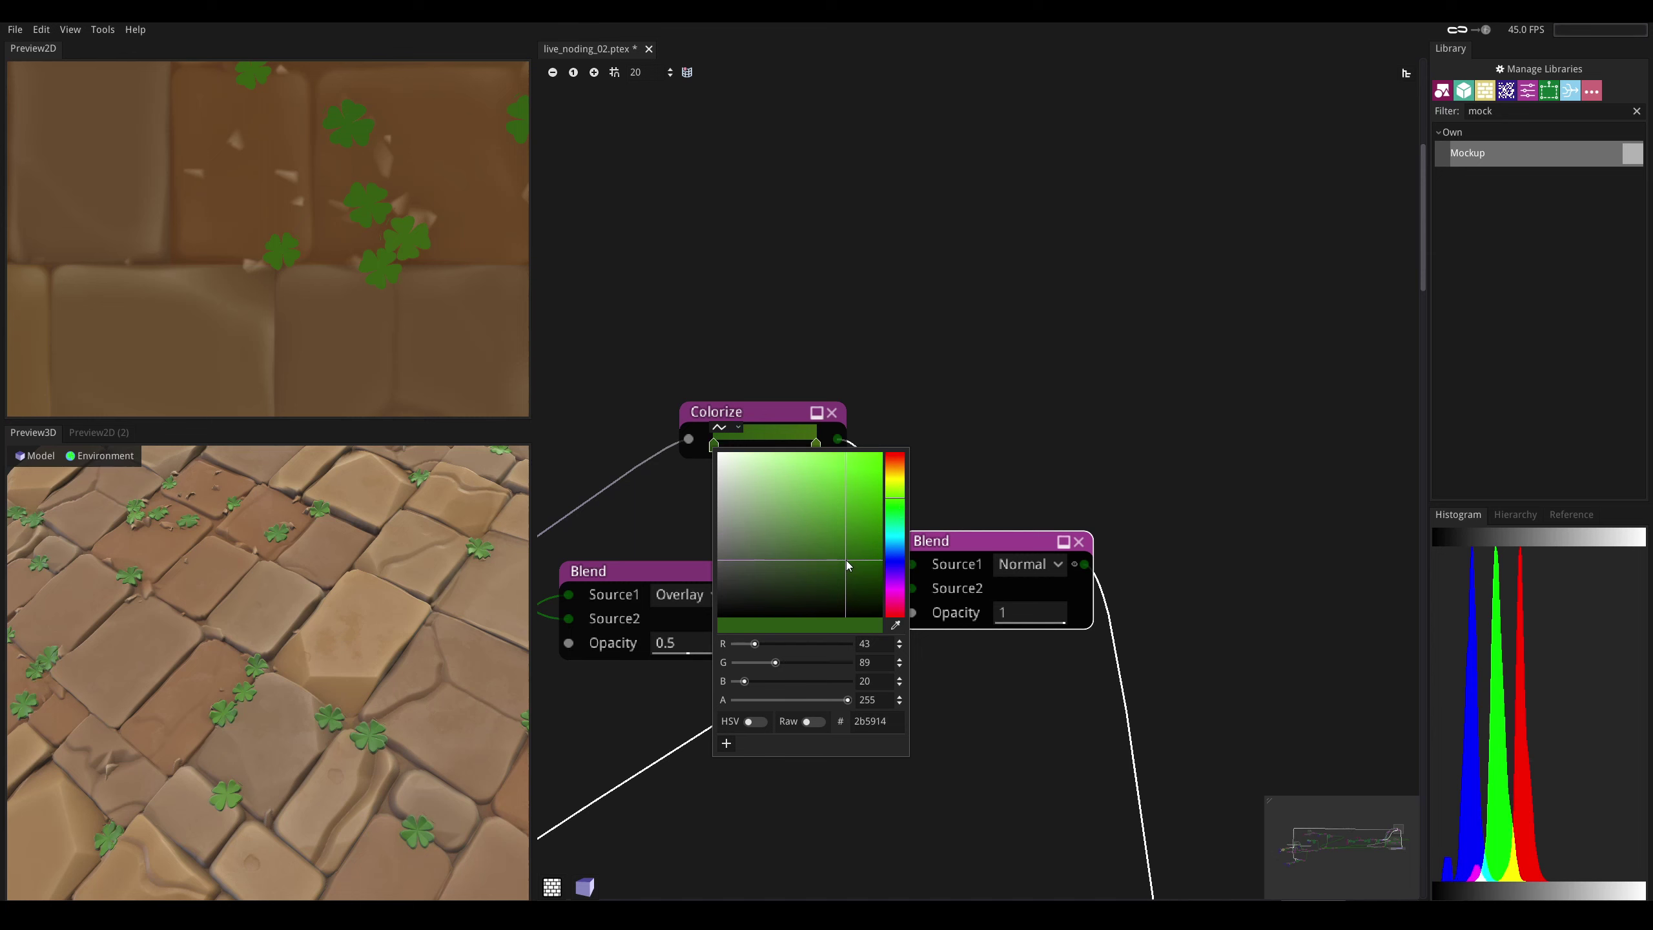
left_click(895, 491)
left_click_drag(893, 492, 892, 483)
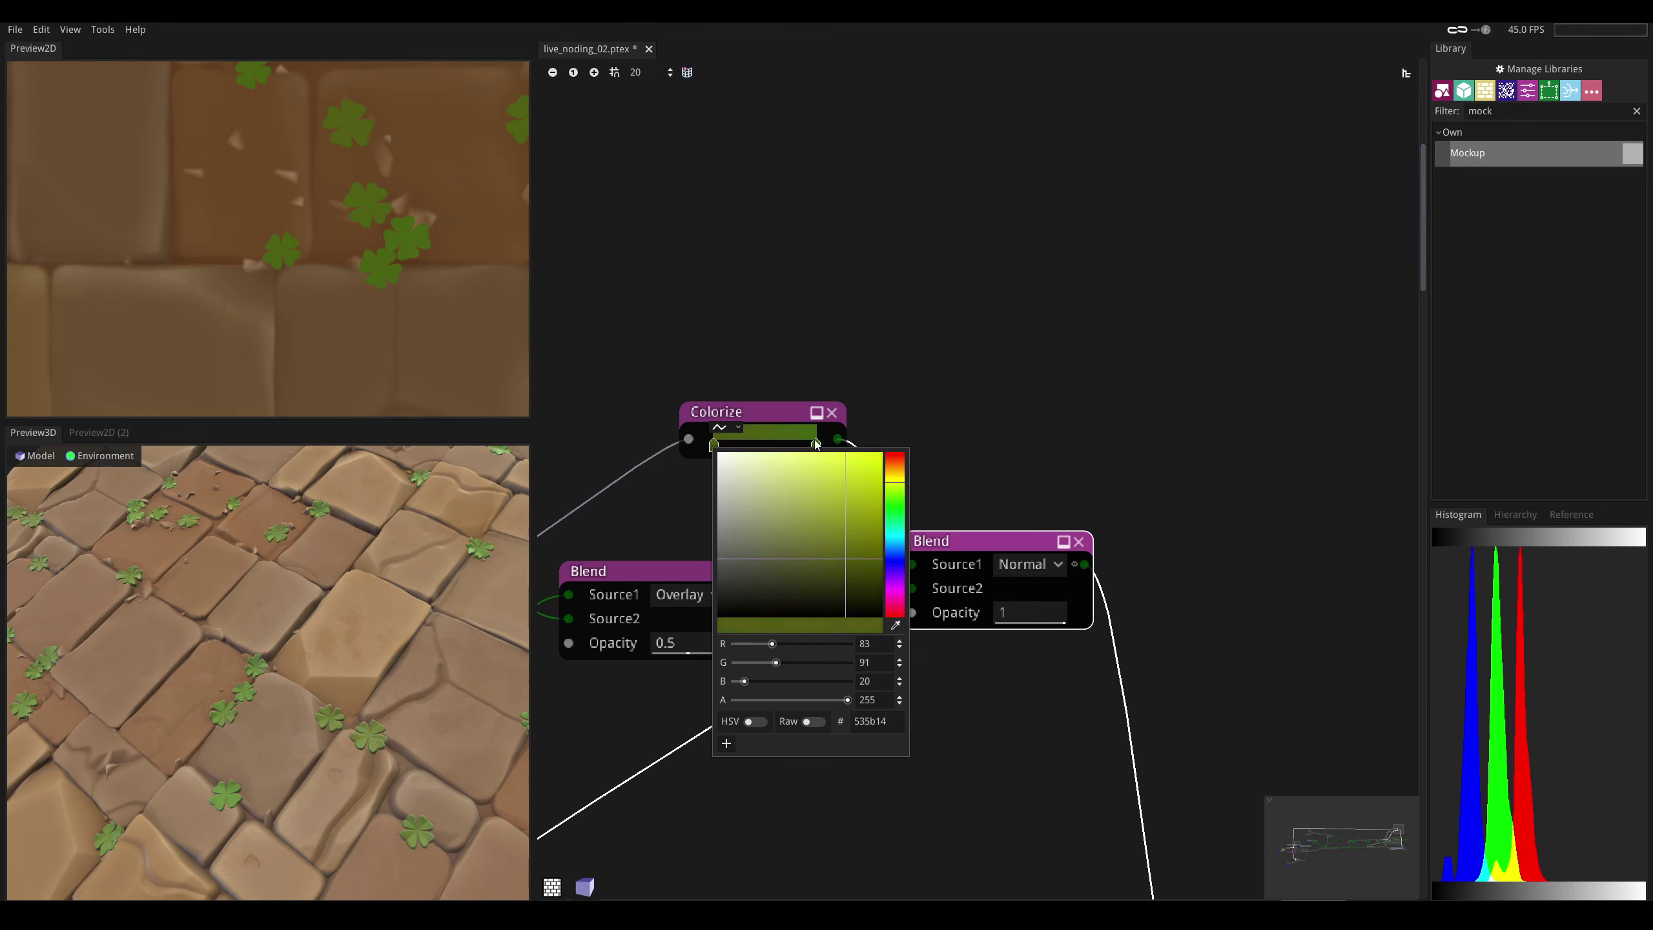
- Change the last stop of the clover Colorize gradient to a slightly brighter olive green, around 576910
left_click(813, 439)
double_click(816, 445)
left_click(1001, 485)
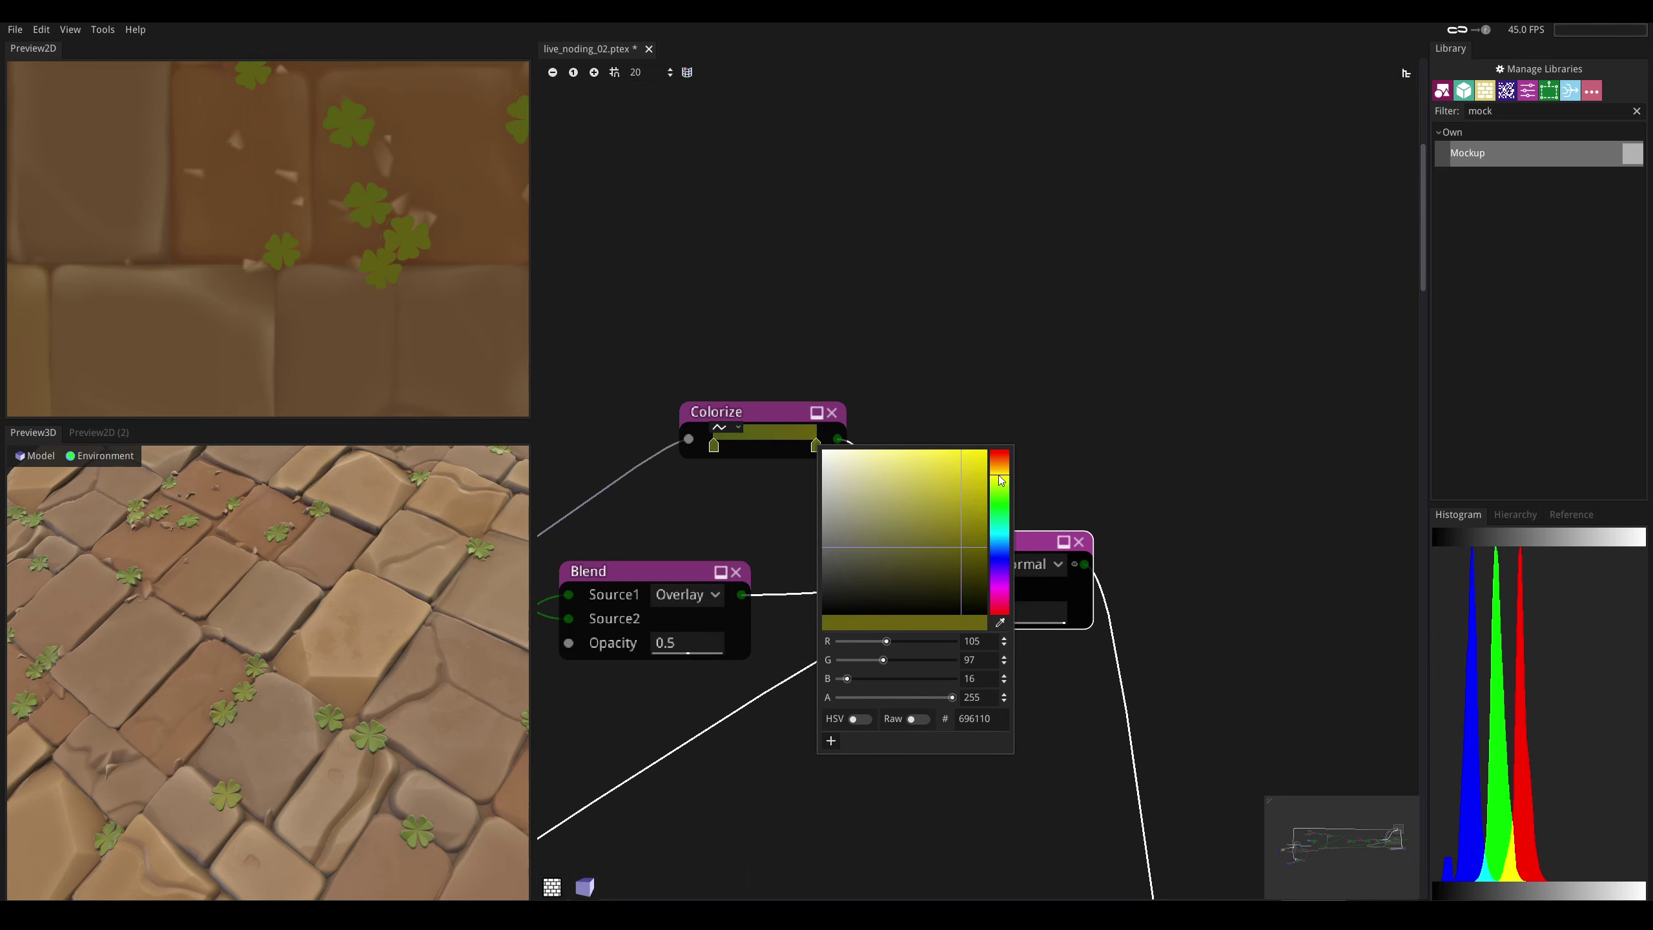
left_click_drag(1001, 488, 1000, 484)
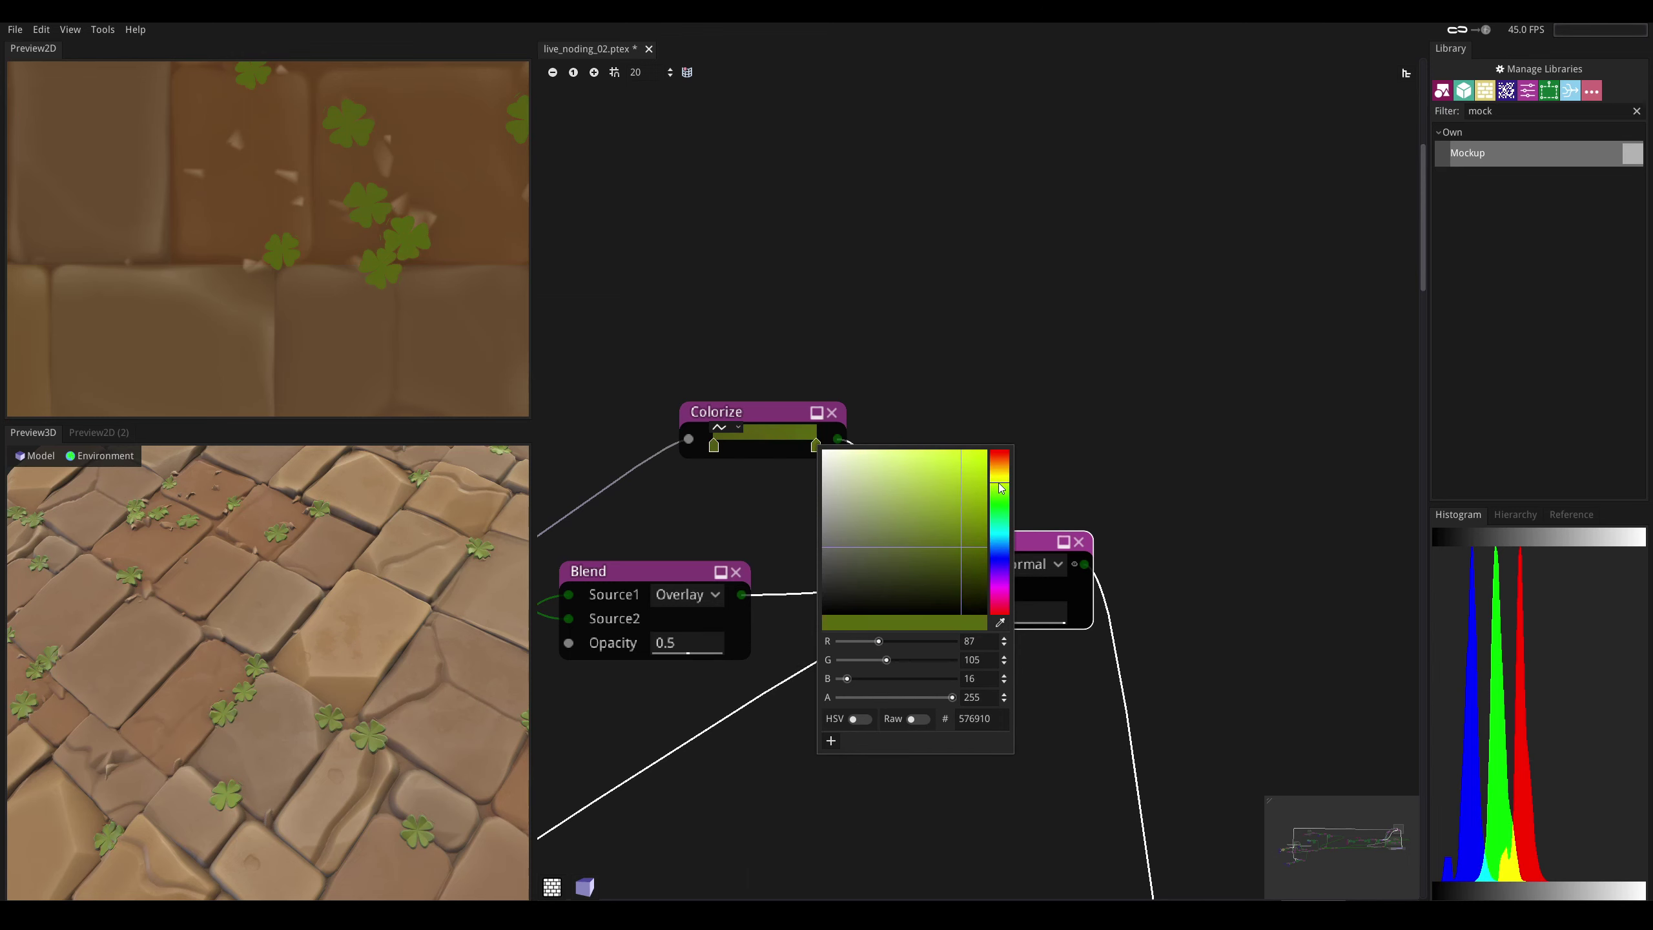
left_click_drag(956, 556, 960, 555)
- Examine the olive clovers on the pavement and preview the stone Colorize, the curvature Colorize and the Smooth Curvature 2 outputs
mouse_move(364, 637)
left_mouse_down()
mouse_move(351, 572)
mouse_move(325, 690)
mouse_move(407, 638)
mouse_move(370, 633)
left_mouse_up()
scroll(364, 638, "down", 10)
scroll(364, 638, "up", 10)
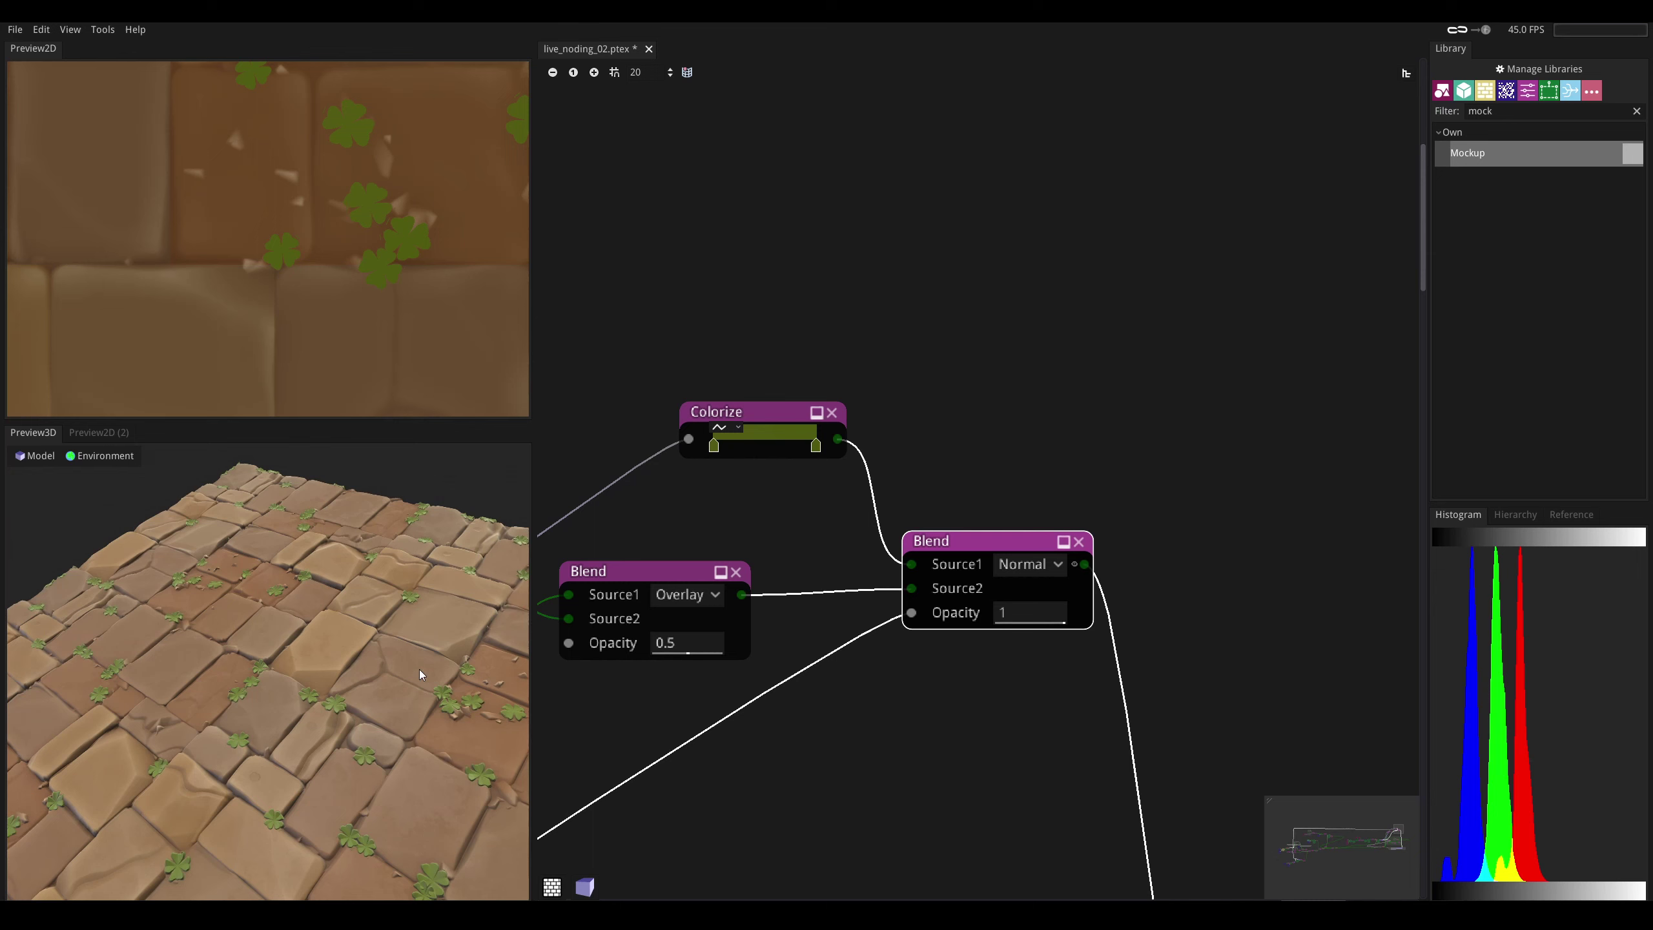
mouse_move(357, 622)
left_mouse_down()
mouse_move(384, 684)
mouse_move(358, 657)
mouse_move(354, 671)
mouse_move(364, 612)
mouse_move(367, 628)
left_mouse_up()
middle_click_drag(942, 523, 958, 581)
middle_click_drag(854, 568, 1007, 546)
middle_click_drag(805, 559, 961, 479)
left_click_drag(273, 661, 328, 625)
scroll(328, 625, "up", 6)
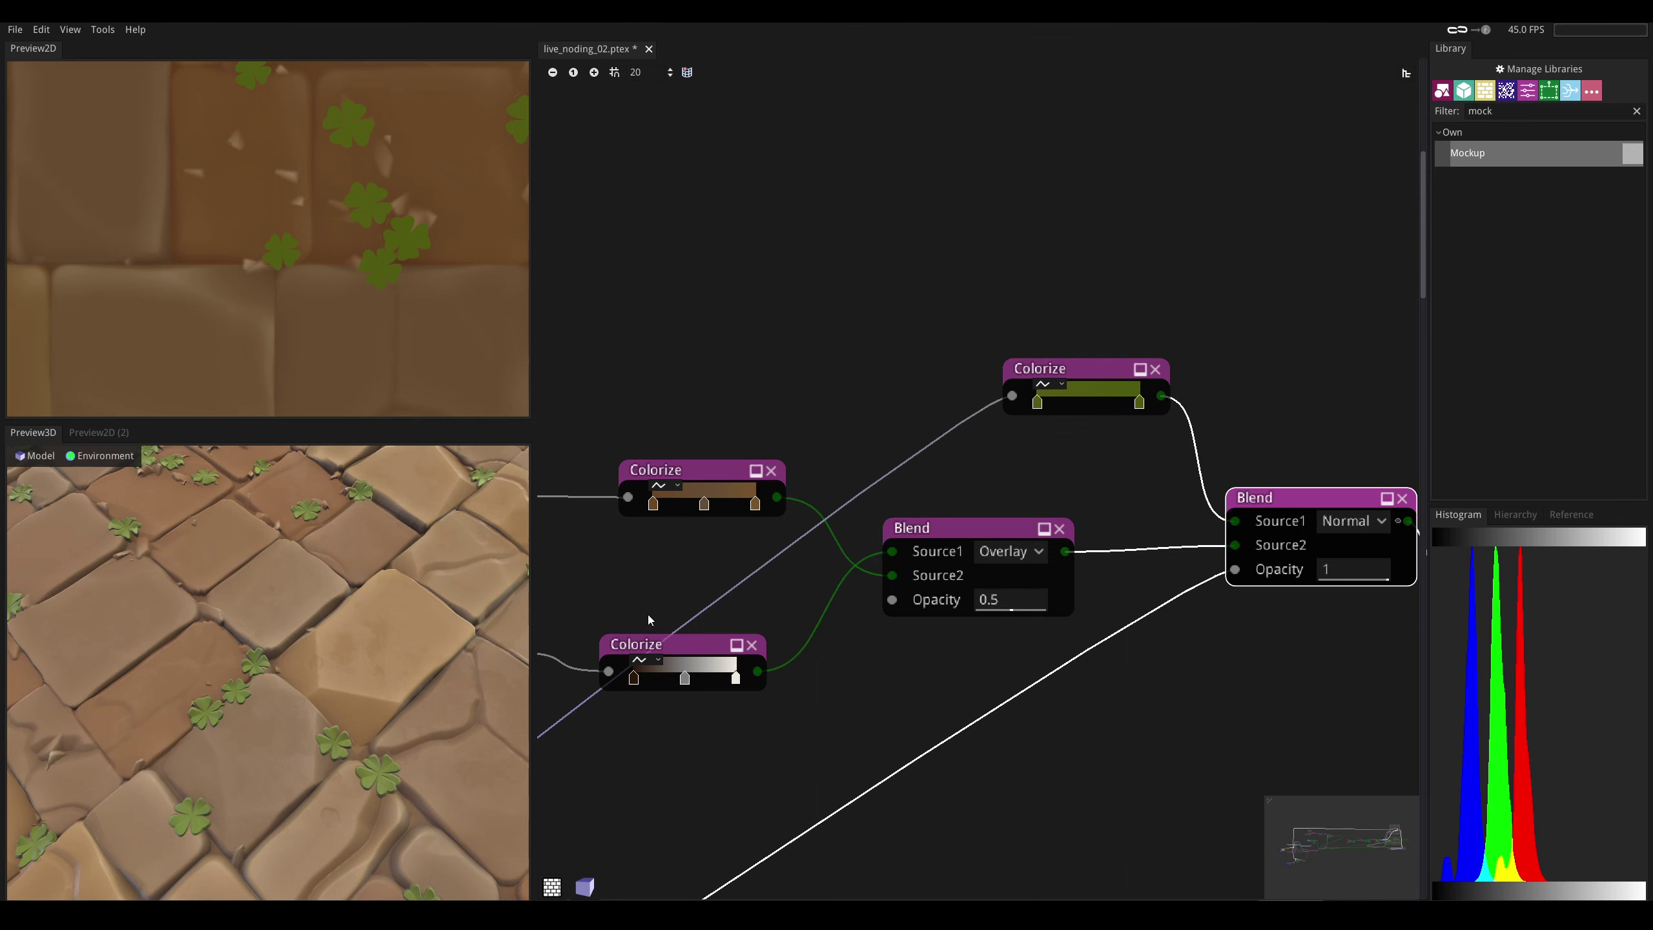
left_click(672, 470)
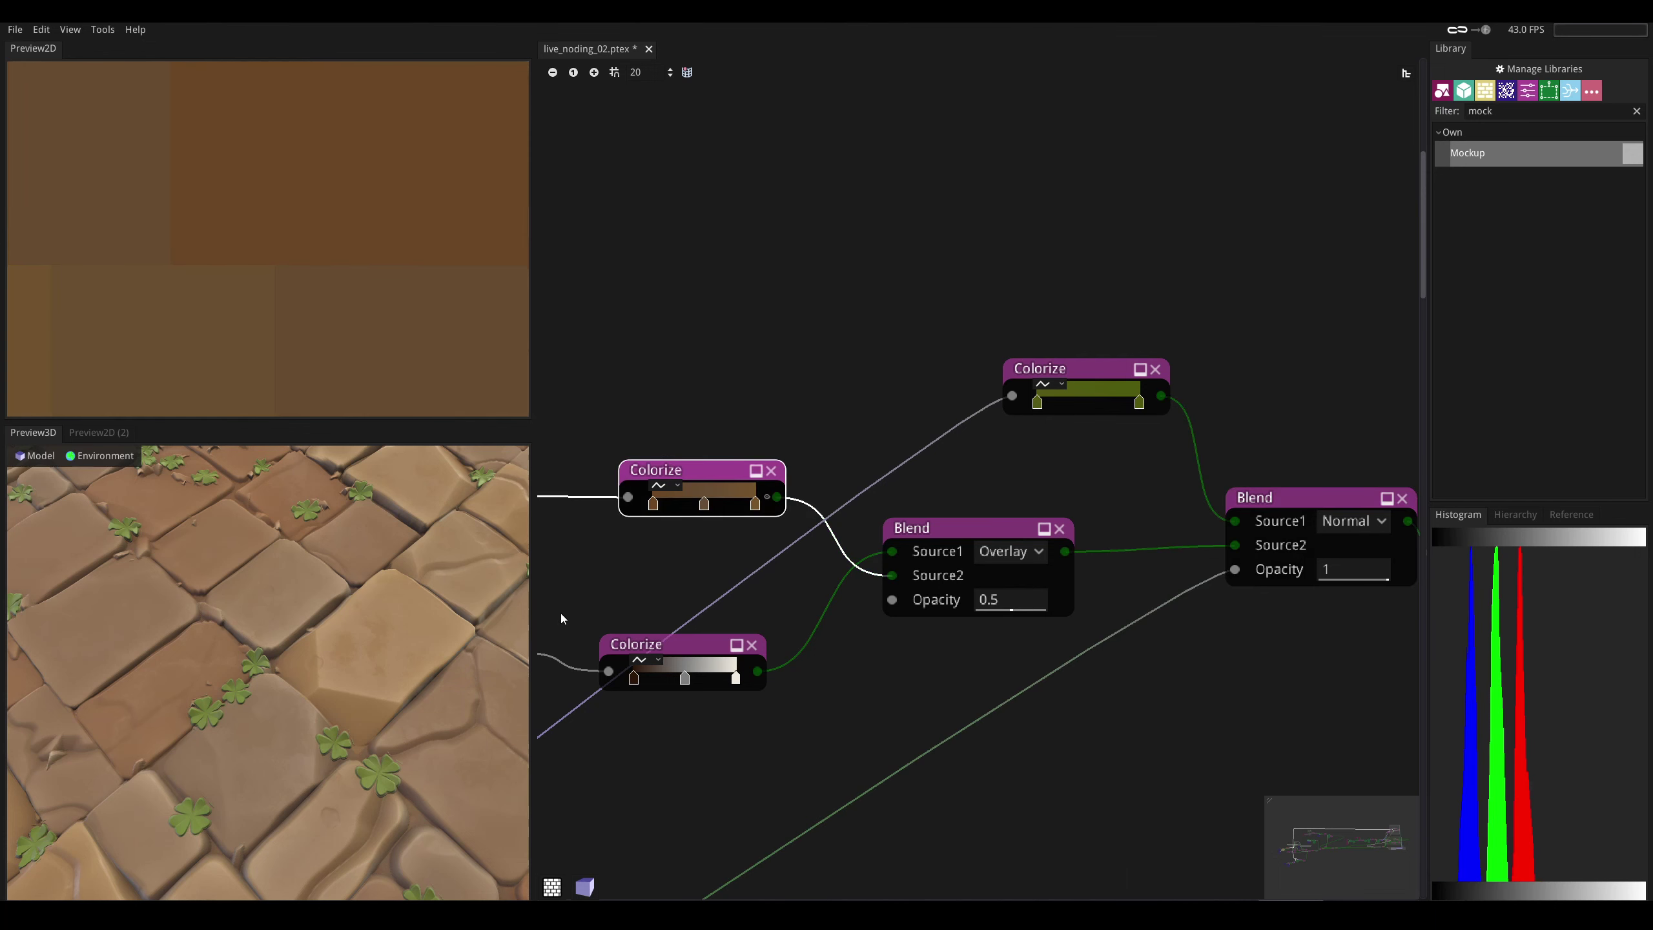
left_click(637, 651)
middle_click_drag(611, 608, 974, 526)
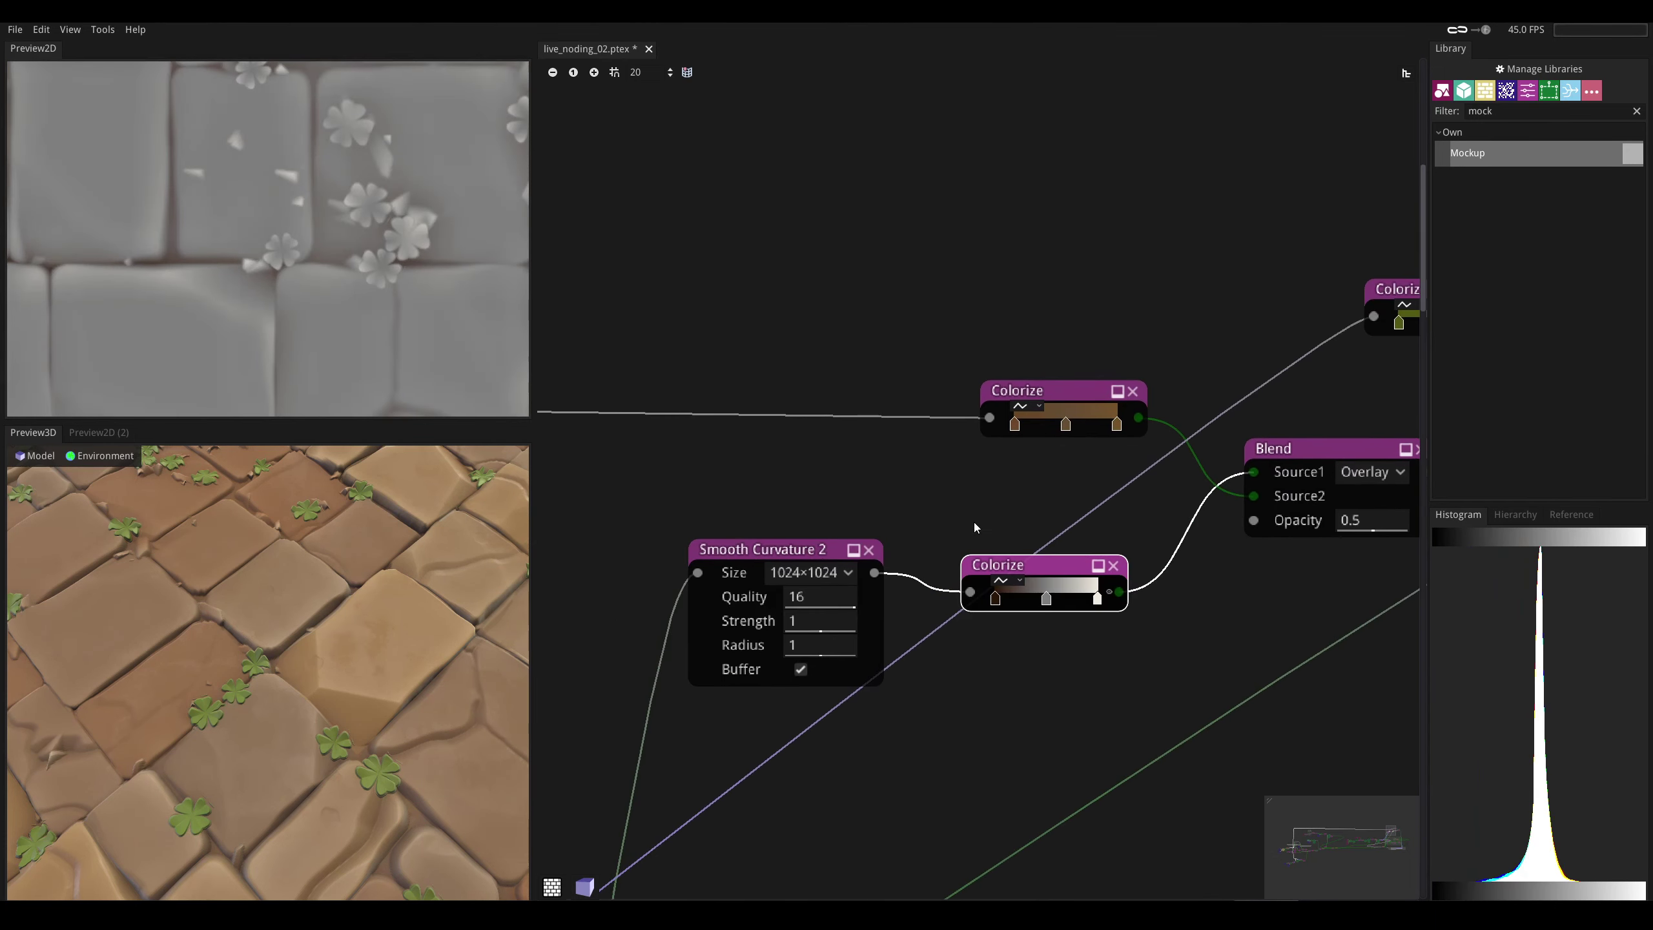
left_click(785, 559)
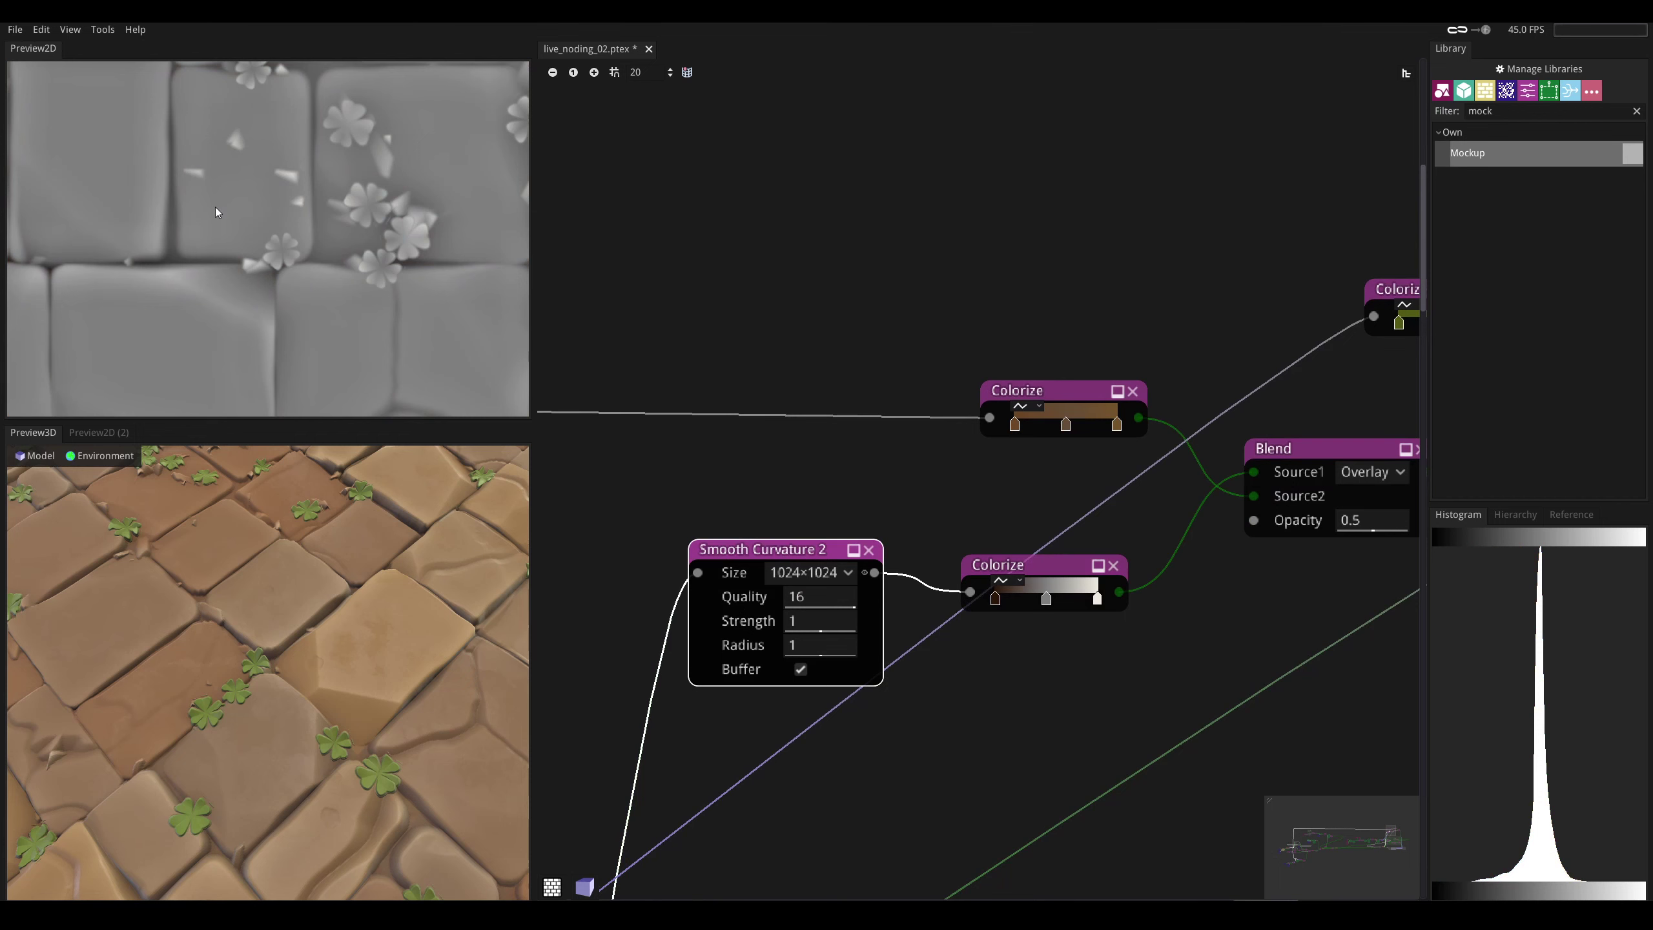
left_click_drag(320, 543, 319, 488)
left_click_drag(360, 620, 528, 564)
- Add an FBM Noise node in the empty space above the stone Colorize node
middle_click_drag(1125, 406, 945, 318)
middle_click_drag(855, 480, 952, 817)
right_click(841, 372)
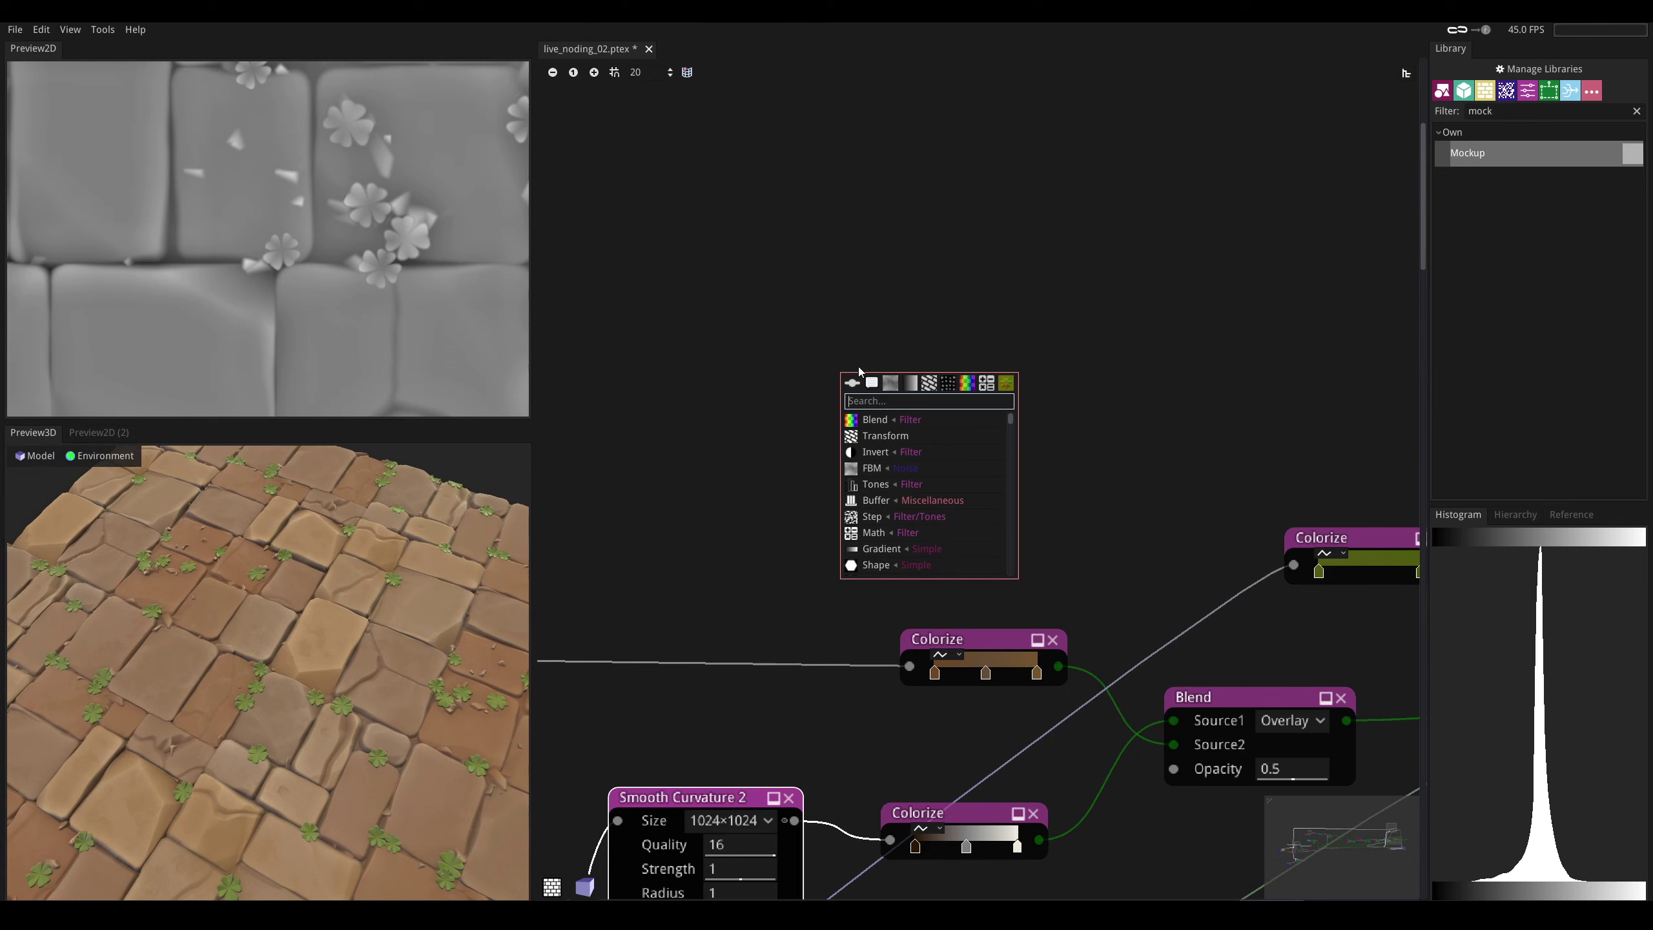
type("fb")
key("Return")
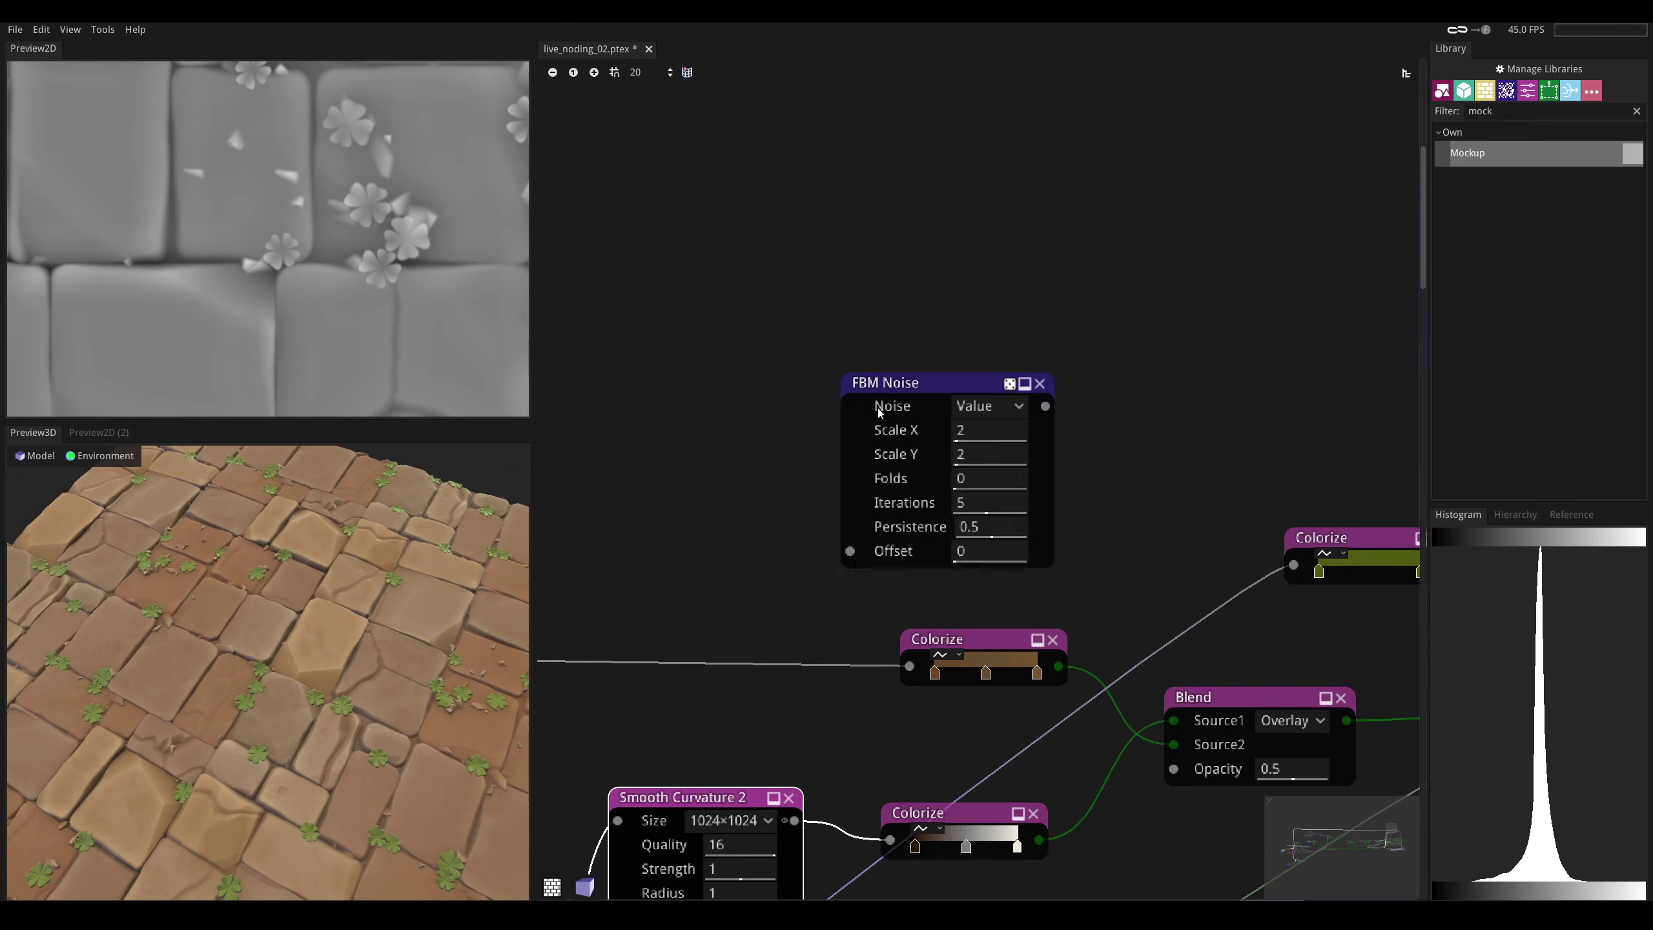
- Add a Multi Warp node beside the FBM Noise node and space the two nodes apart
right_click(1127, 384)
type("mu")
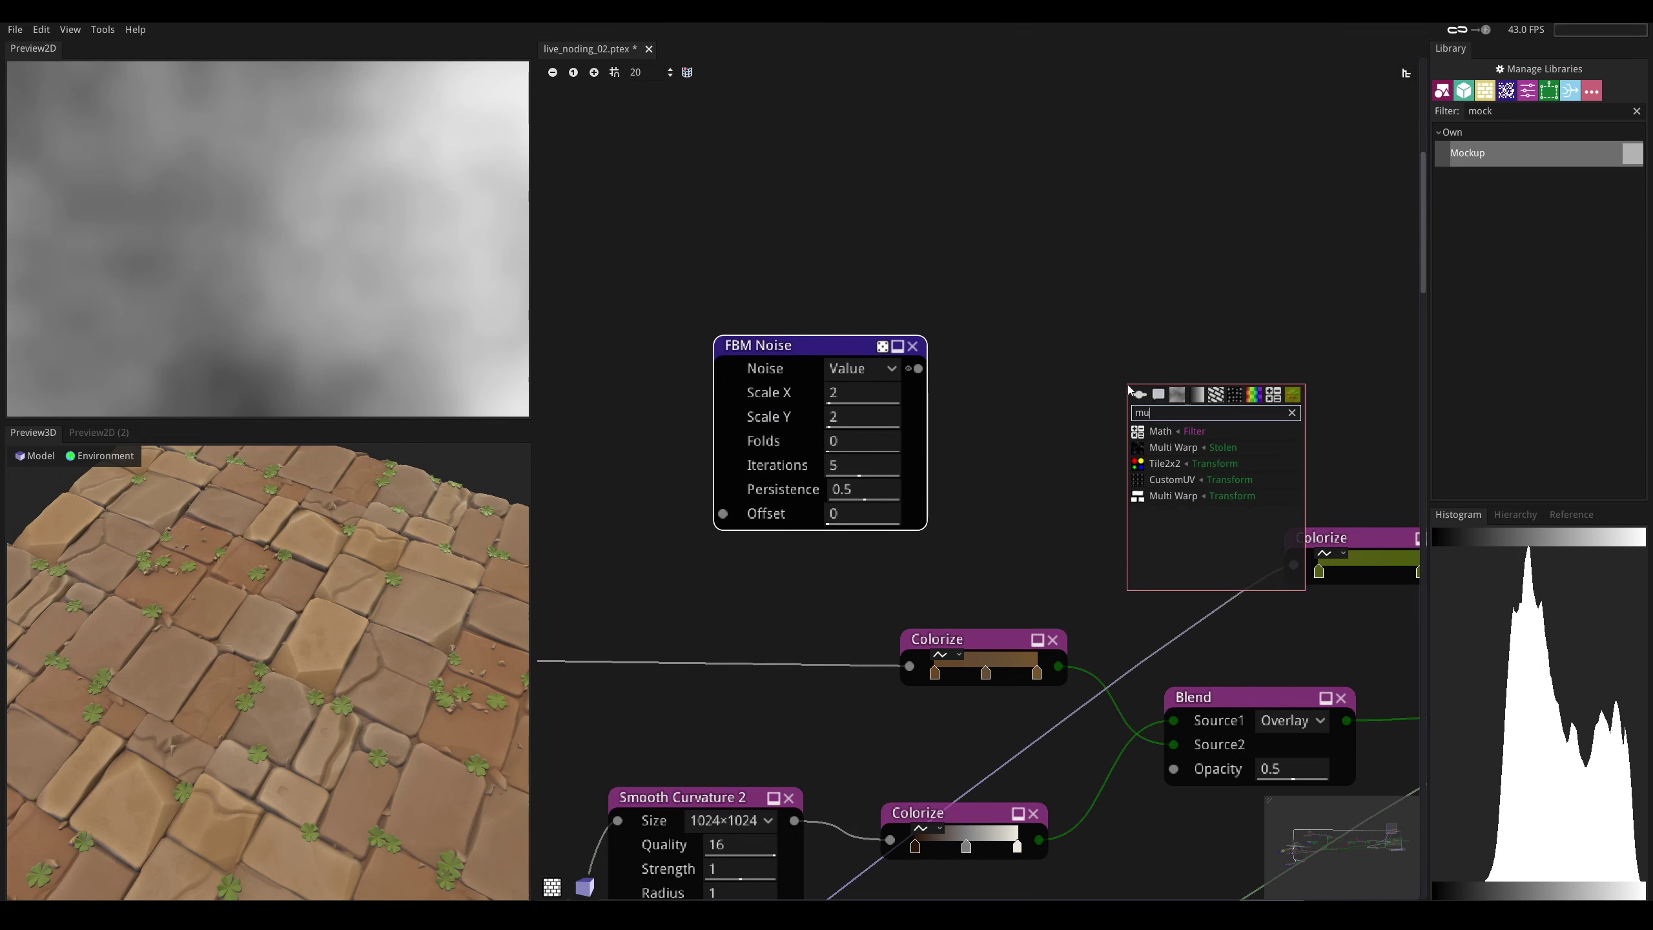
double_click(1156, 448)
left_click_drag(1144, 393, 1027, 327)
middle_click_drag(780, 293, 815, 364)
left_click_drag(858, 418, 735, 375)
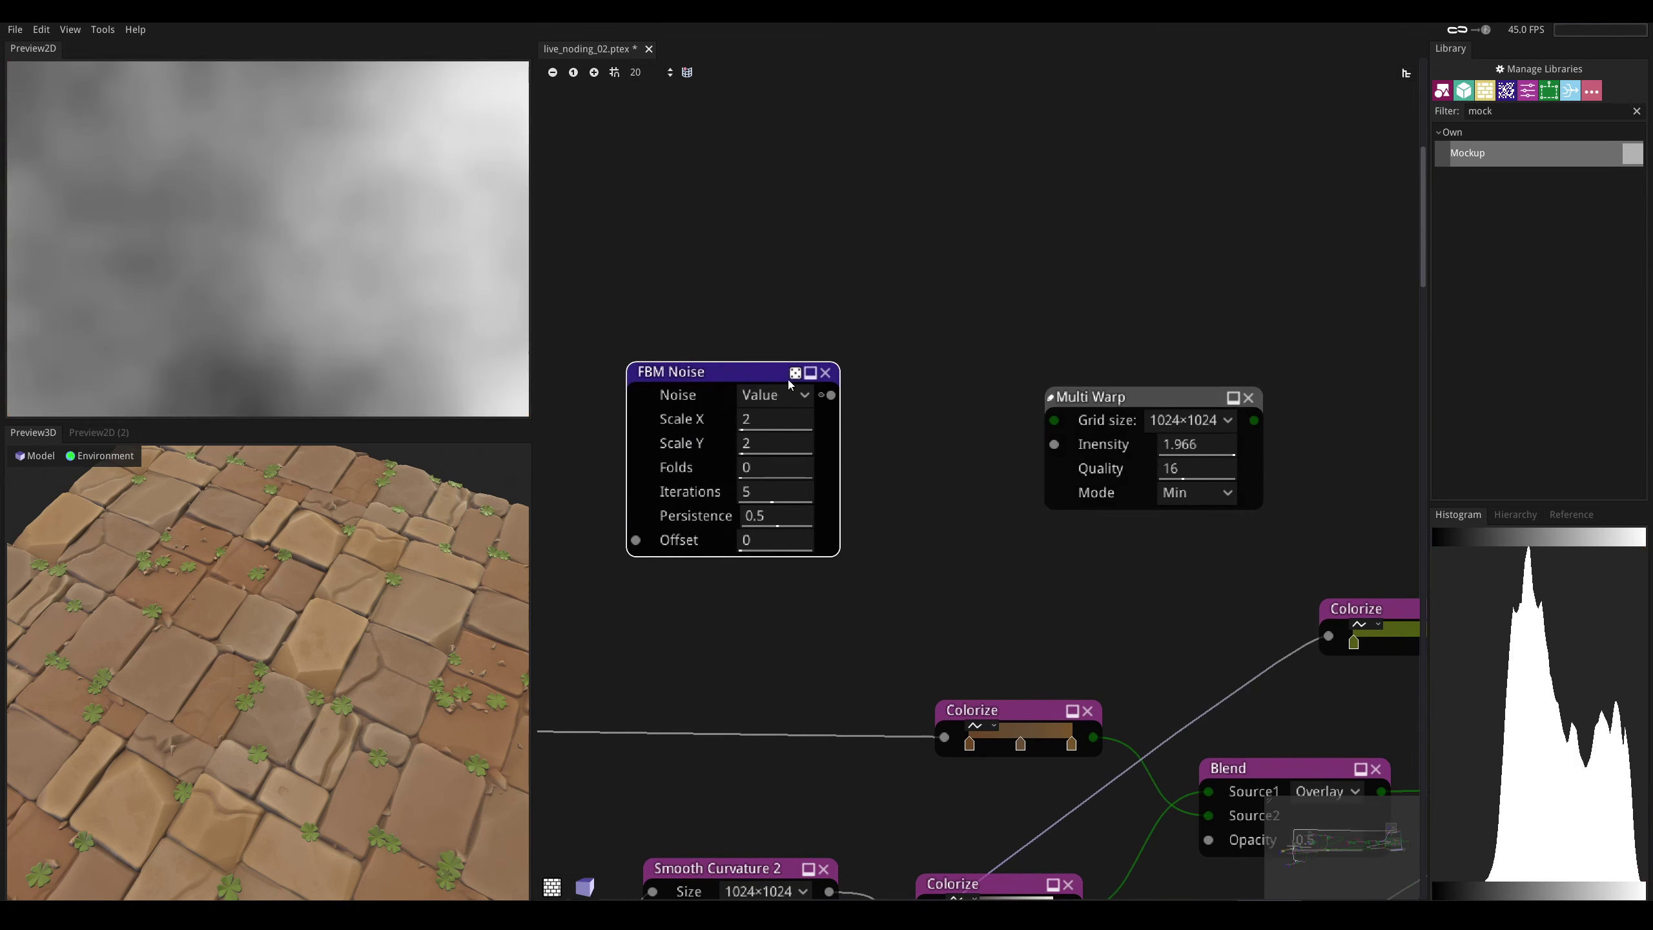
- Connect the FBM Noise output to both Multi Warp inputs and show the full warped texture in the 2D preview
left_click_drag(831, 395, 1053, 420)
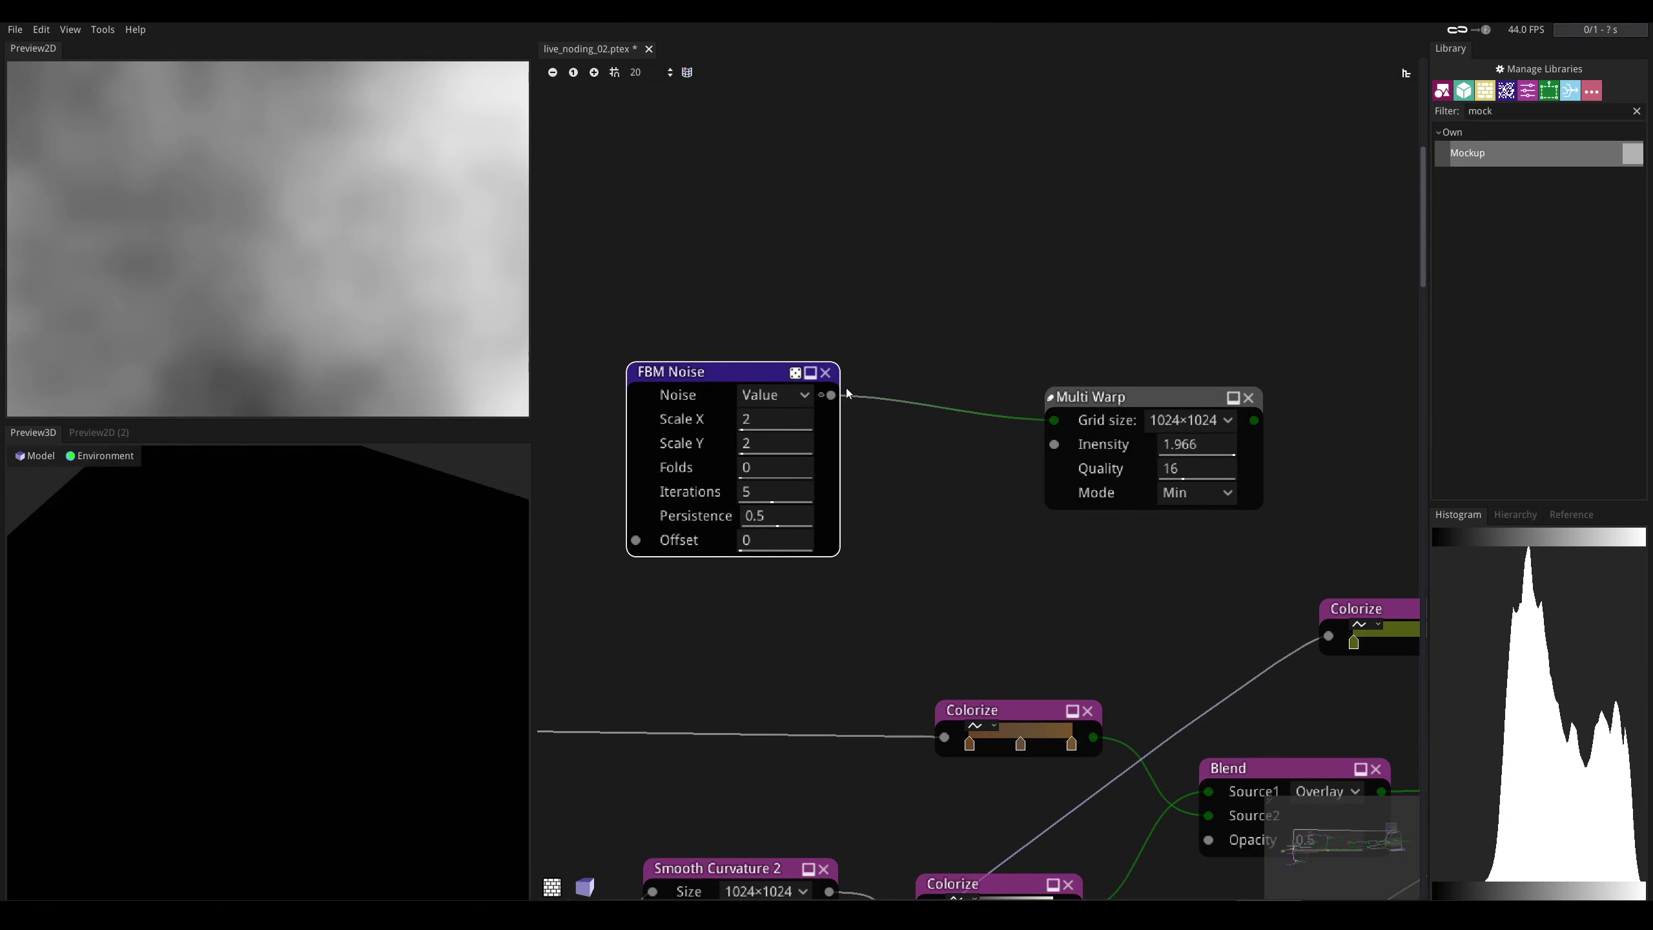
left_click_drag(831, 395, 973, 389)
right_click(399, 202)
left_click(423, 213)
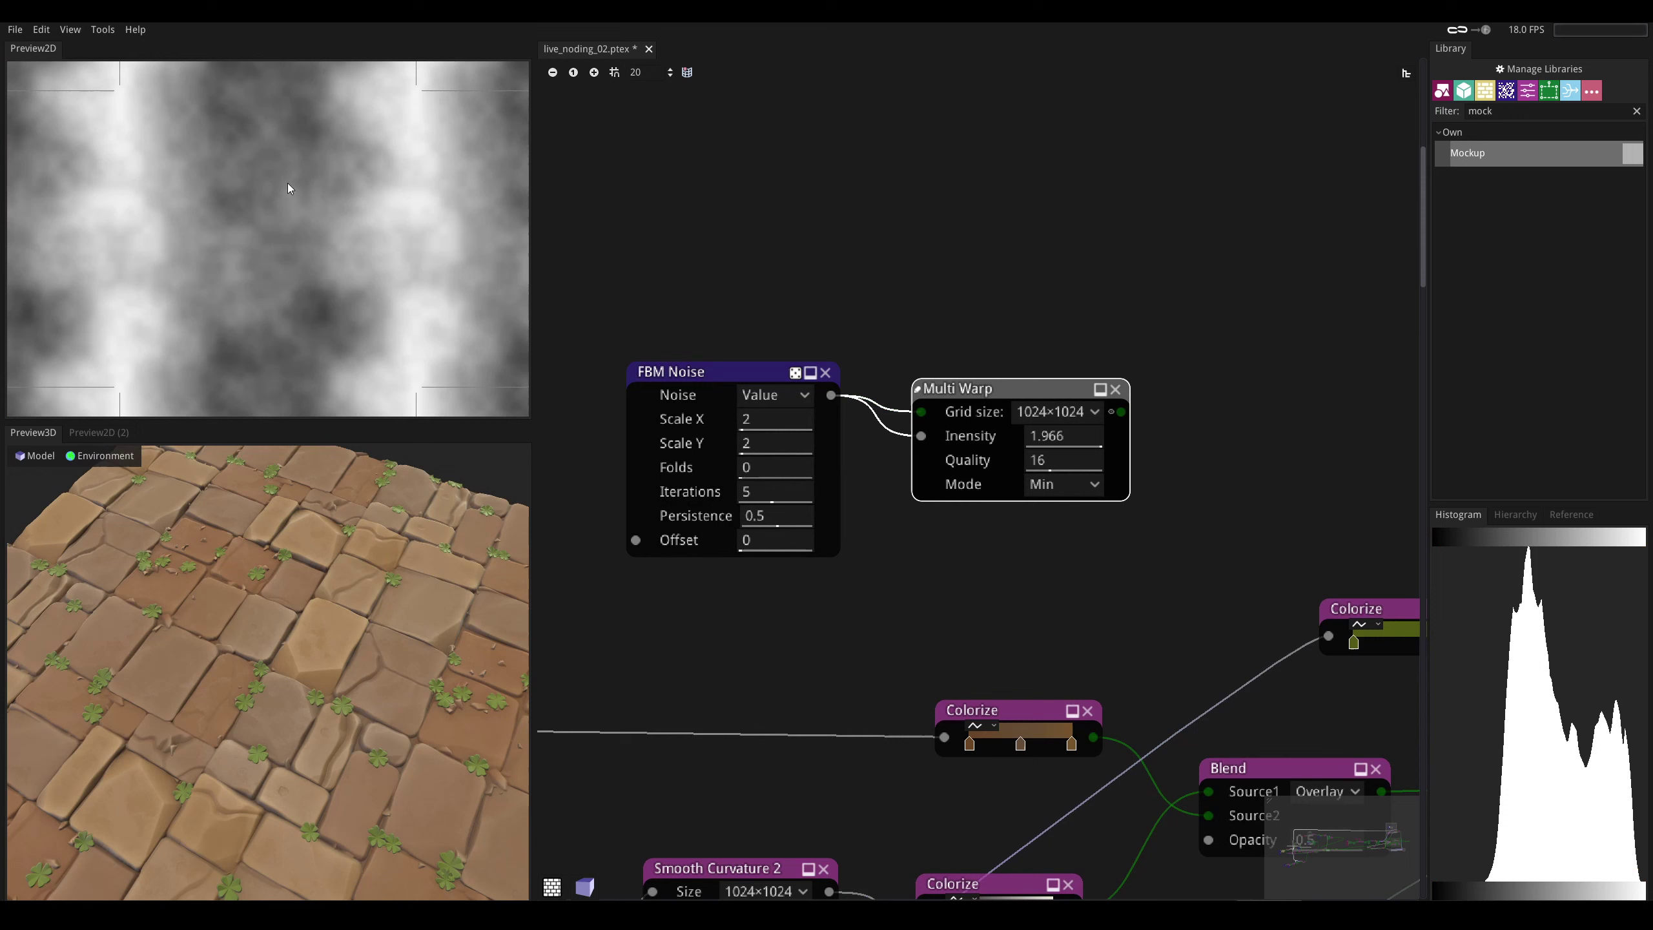
- Switch the FBM Noise type to Perlin and set both Scale X and Scale Y to 4
left_click(778, 400)
left_click(762, 442)
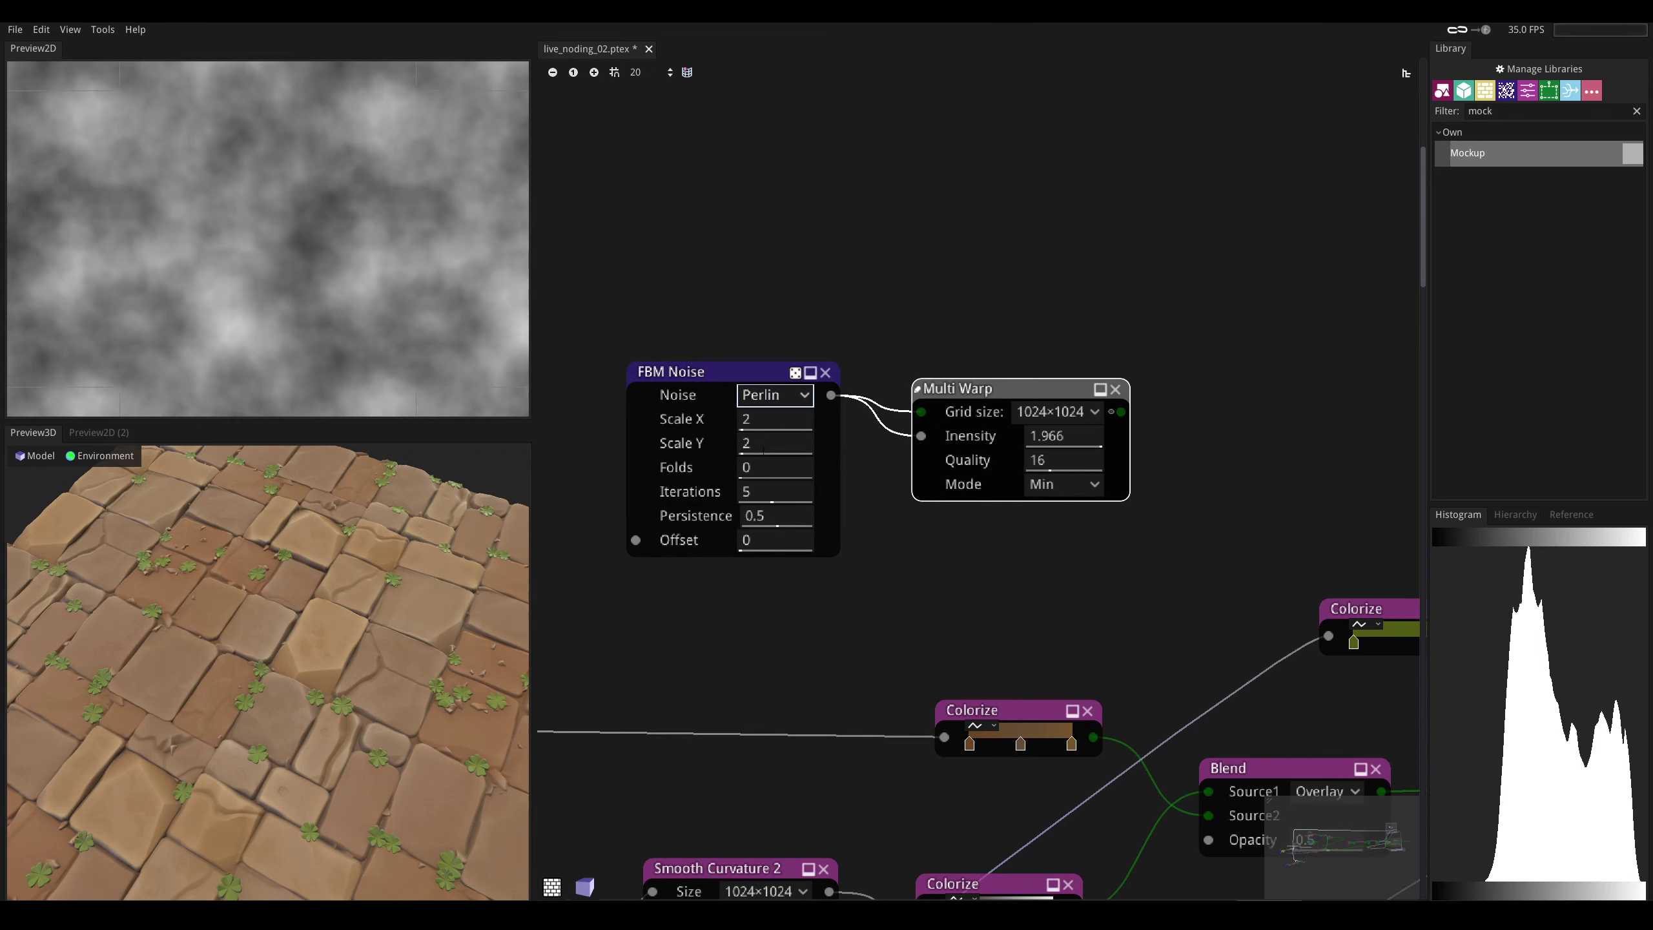
key("Tab")
type("3")
key("Tab")
type("6")
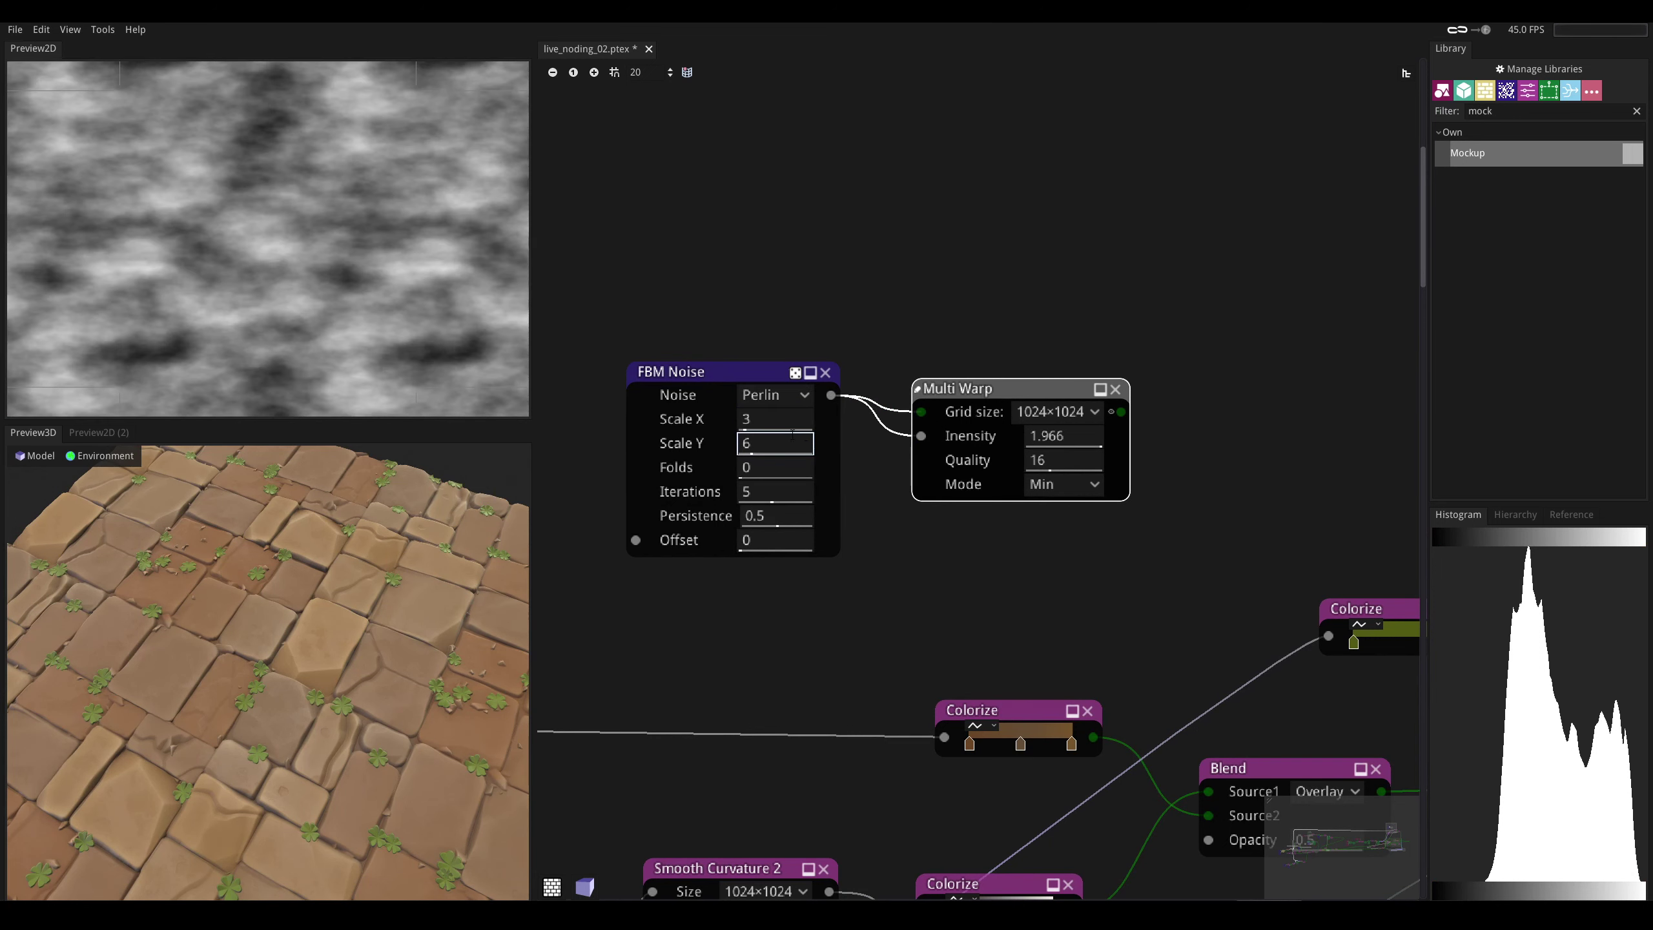
left_click(799, 425)
type("4")
left_click(743, 446)
type("4")
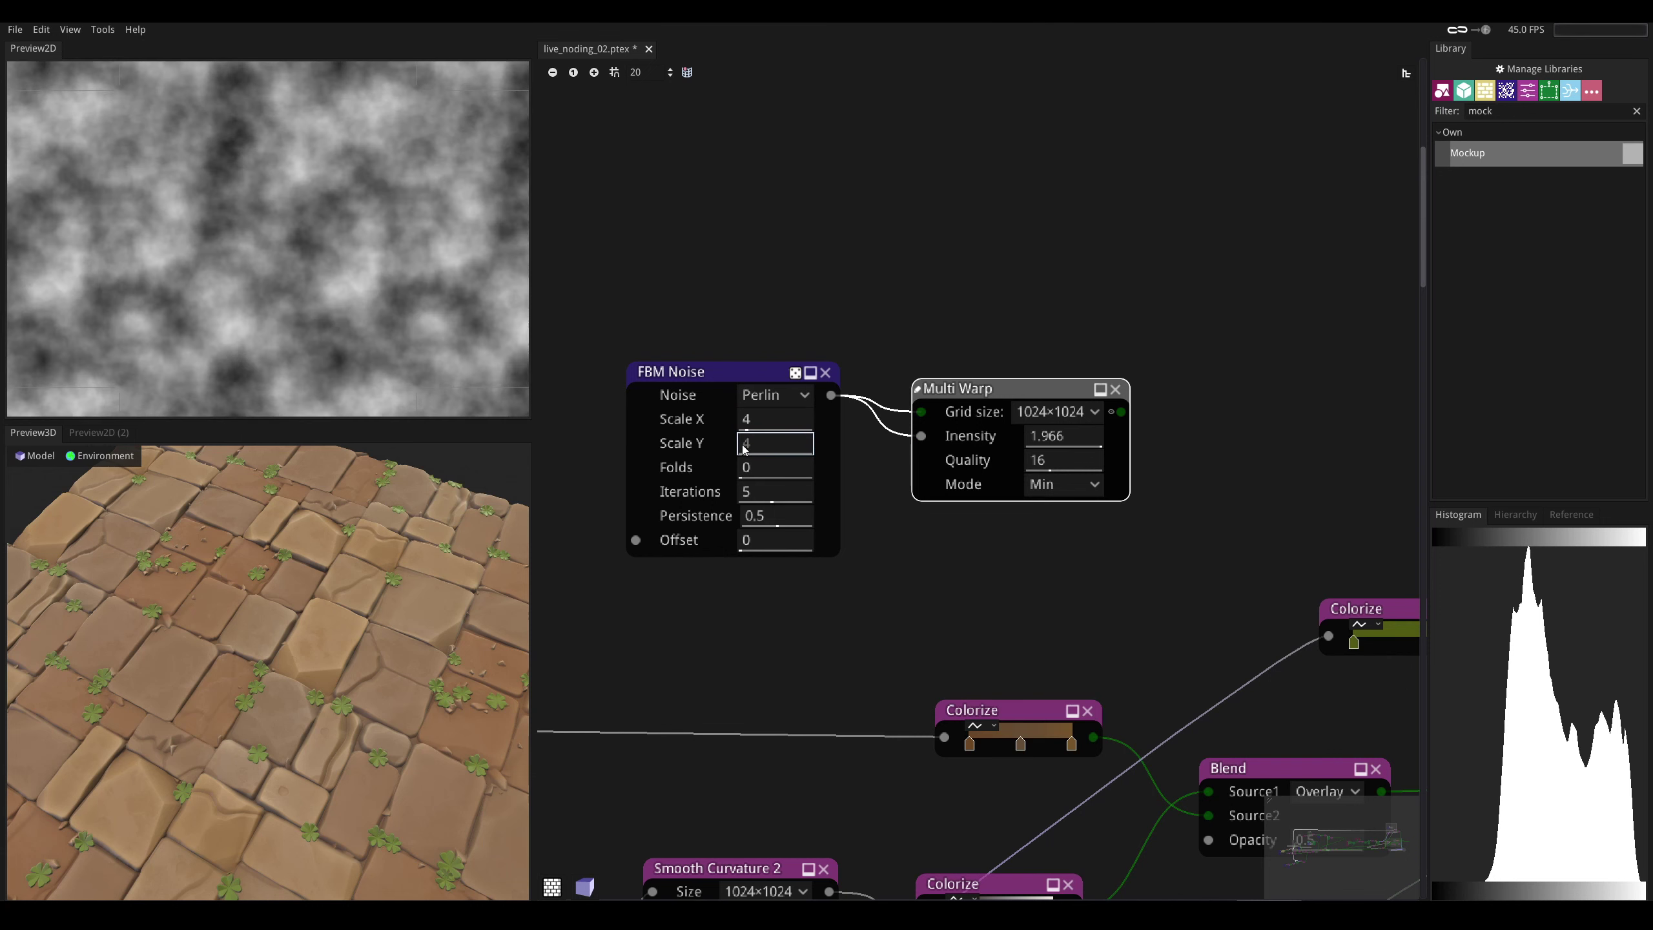
- Raise the Multi Warp intensity to 13.832 and set the FBM Noise iterations to 4, keeping the two nodes aligned
left_click_drag(987, 400, 1566, 514)
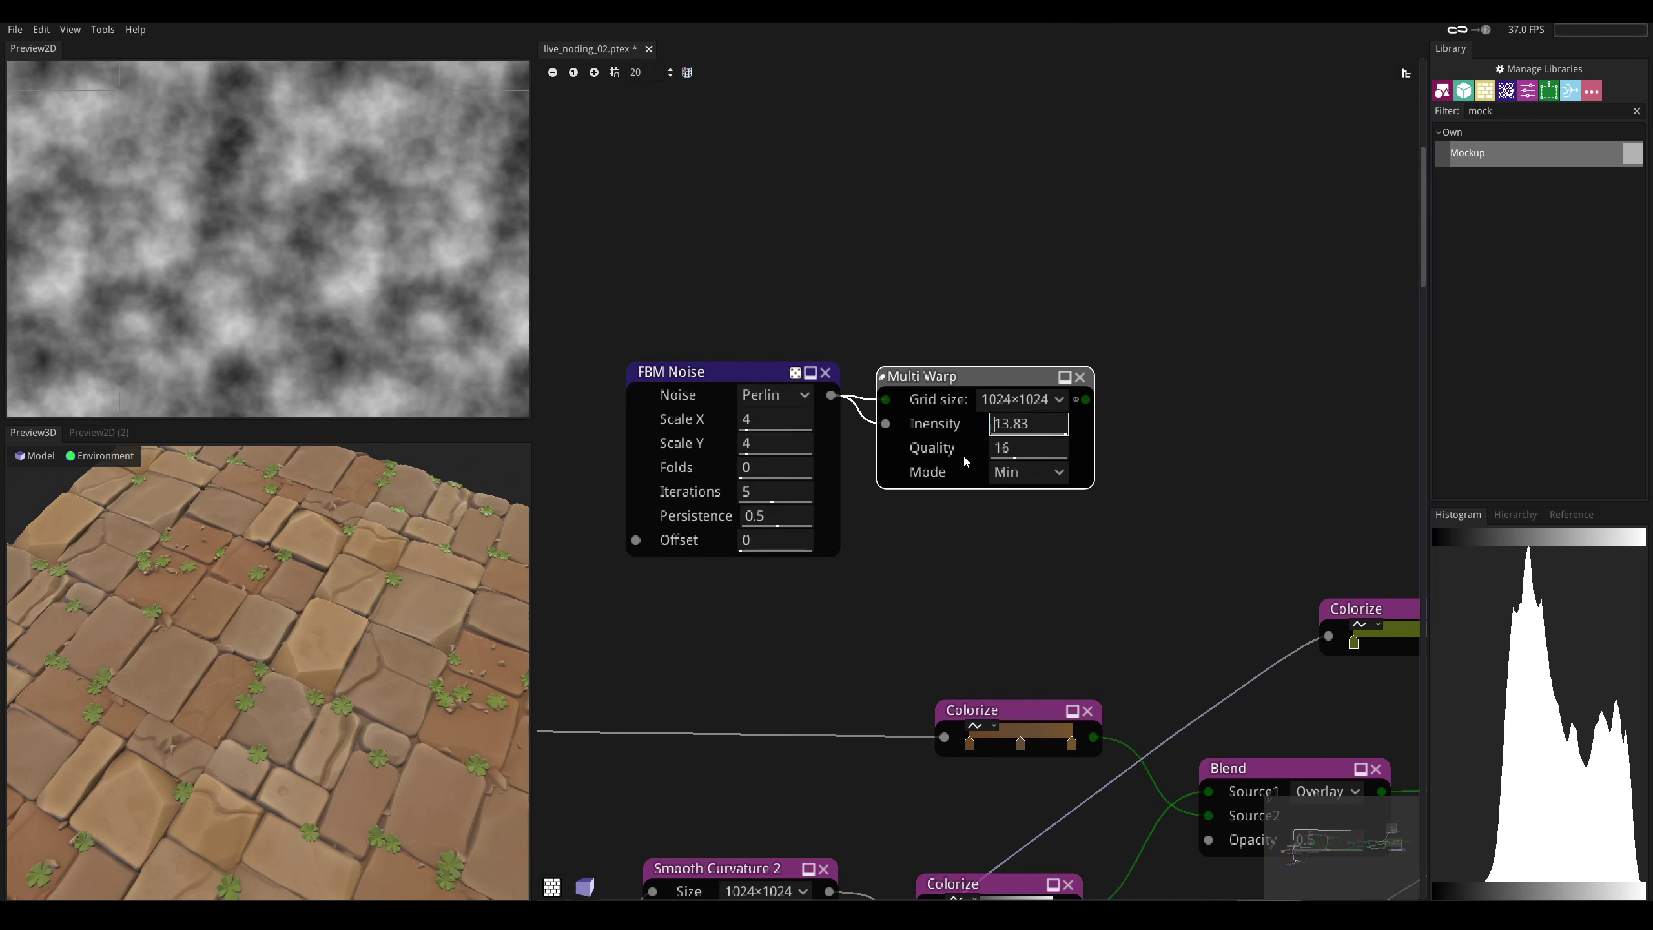
left_click_drag(771, 493, 703, 499)
left_click_drag(986, 377, 1021, 366)
right_click(318, 258)
left_click(345, 269)
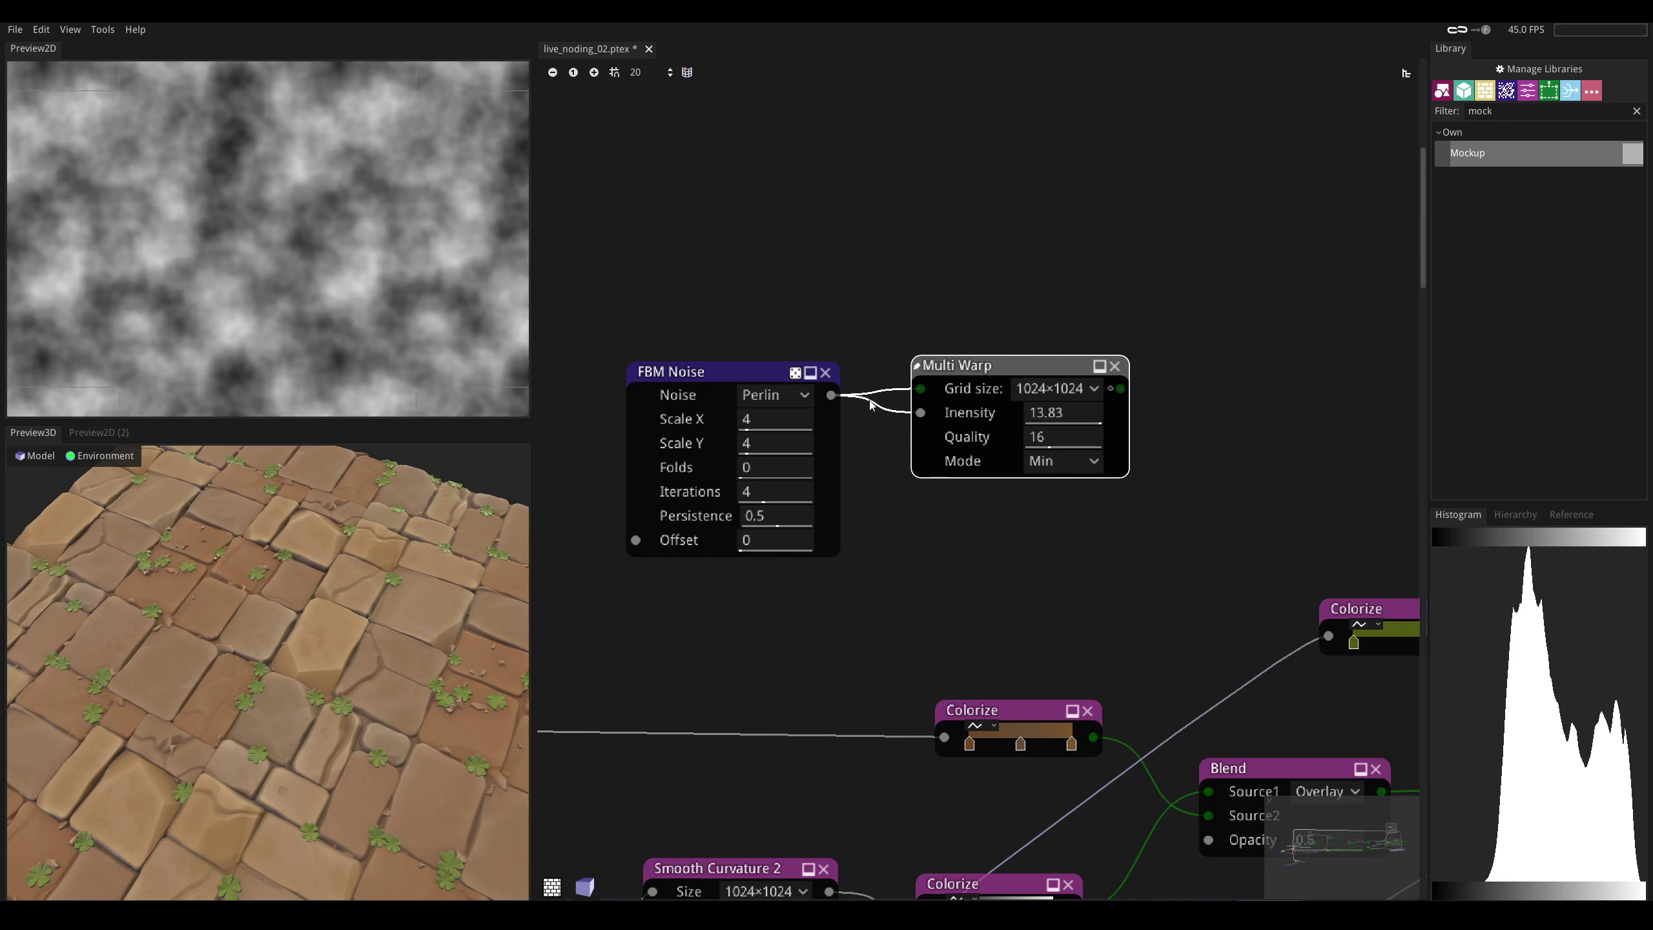
left_click_drag(1072, 420, 966, 403)
left_click_drag(722, 372, 692, 371)
- Switch the Multi Warp mode to Blur with an intensity of 14.188 and compare its output with the plain FBM Noise
left_click(1060, 461)
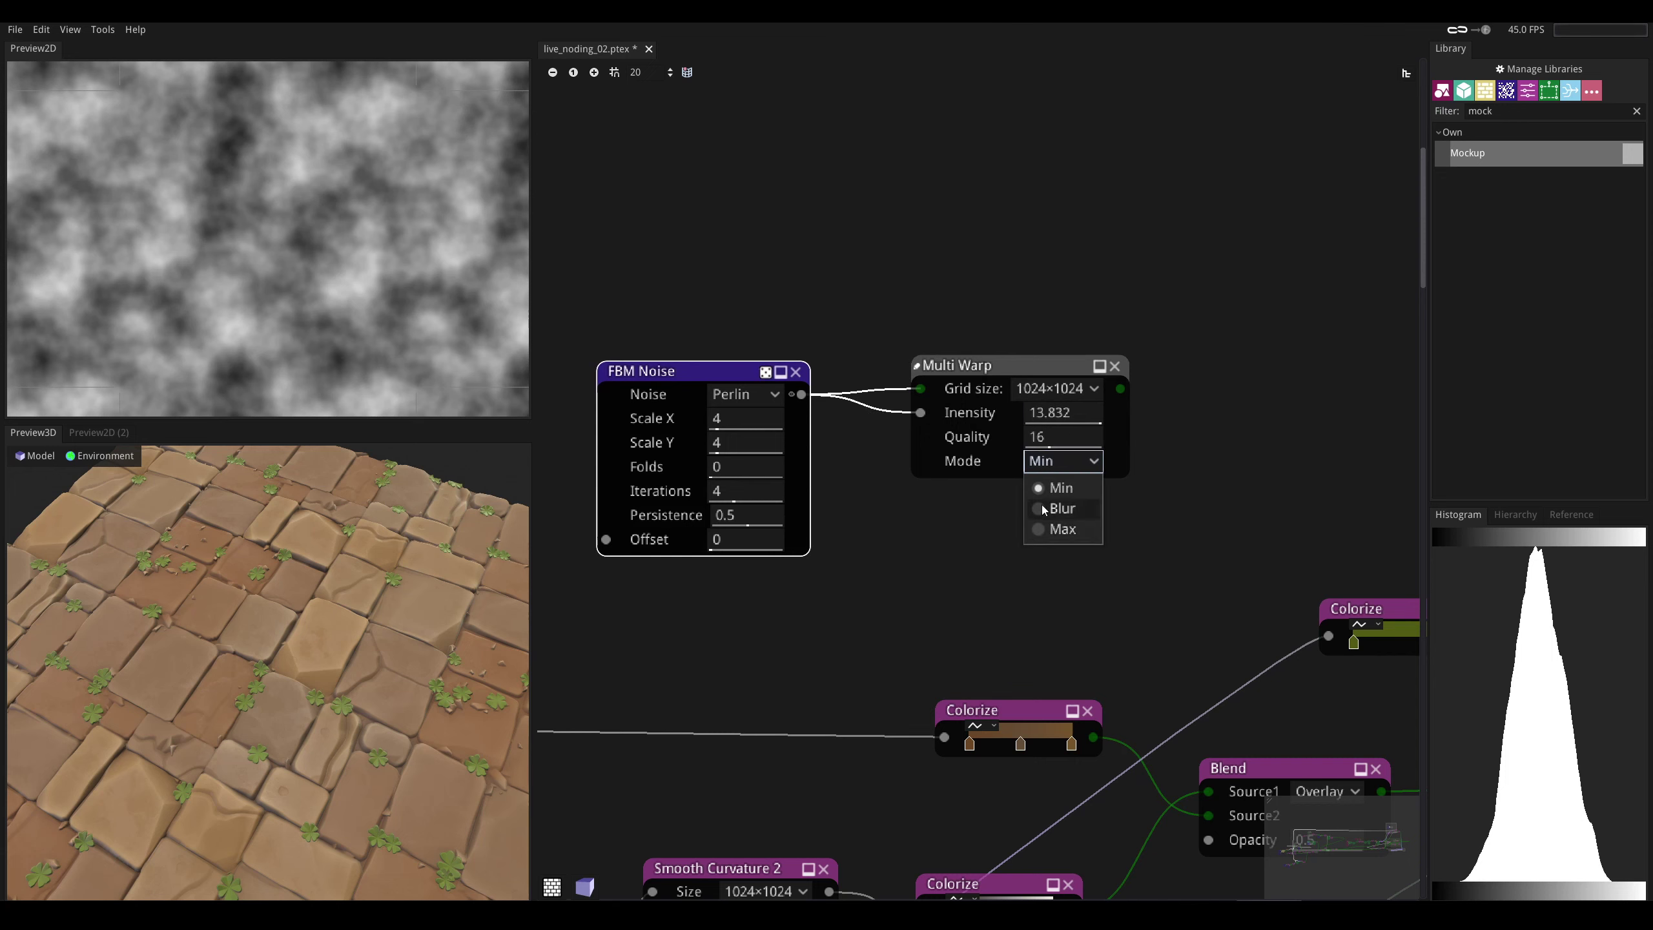
left_click(1060, 509)
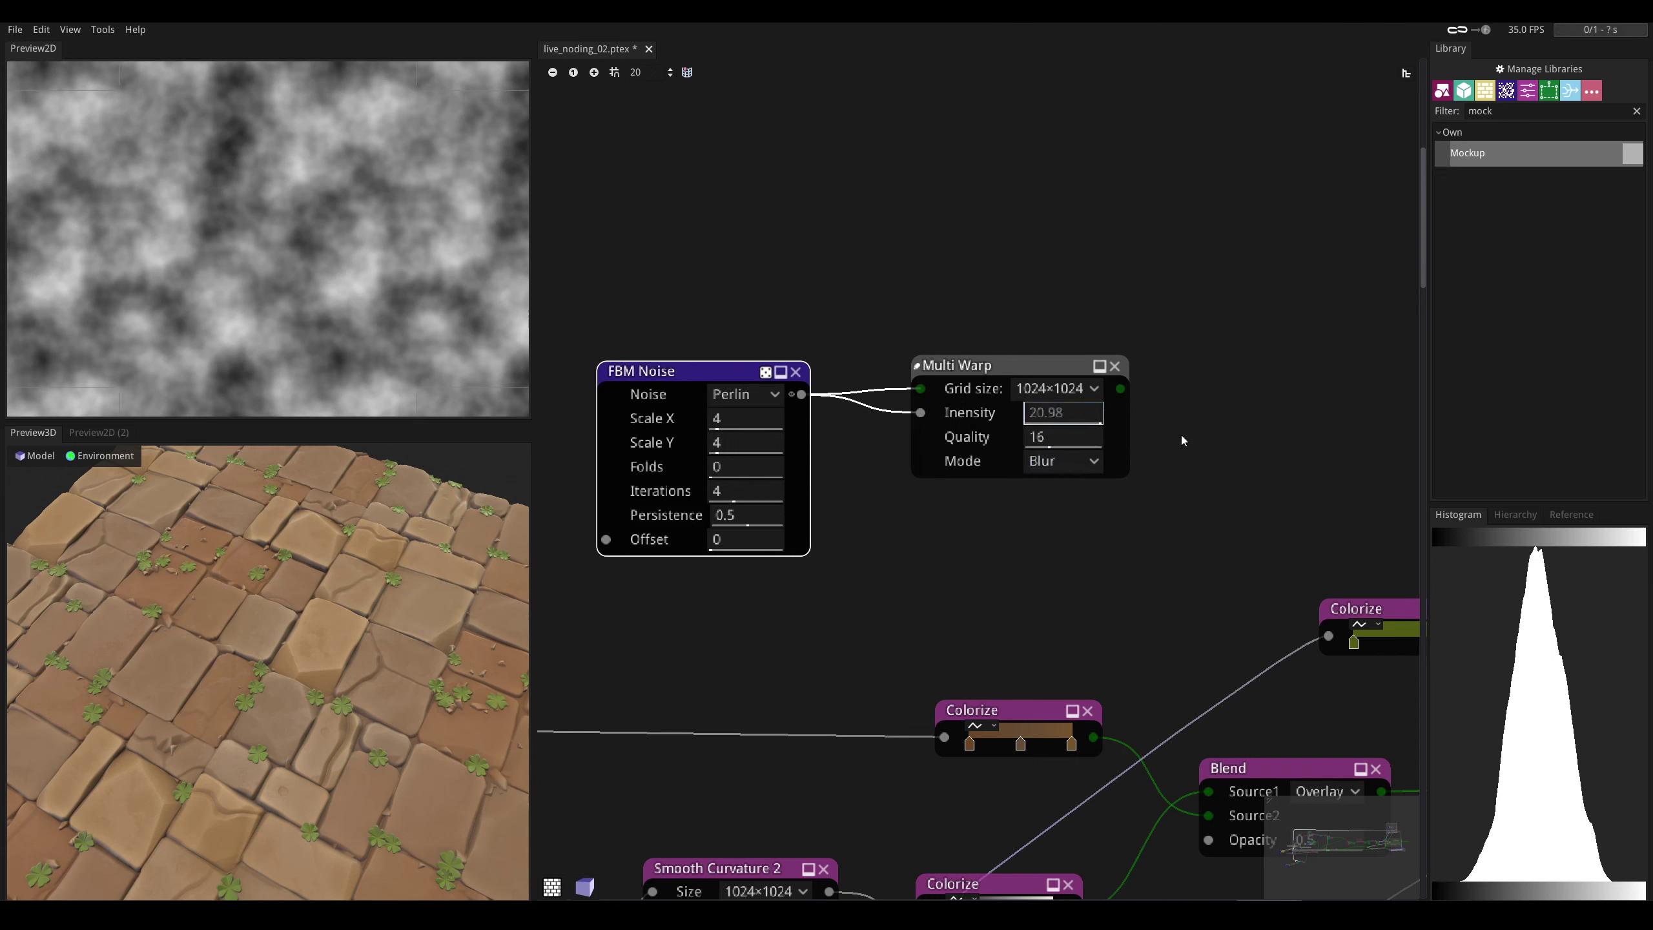
left_click_drag(968, 369, 987, 358)
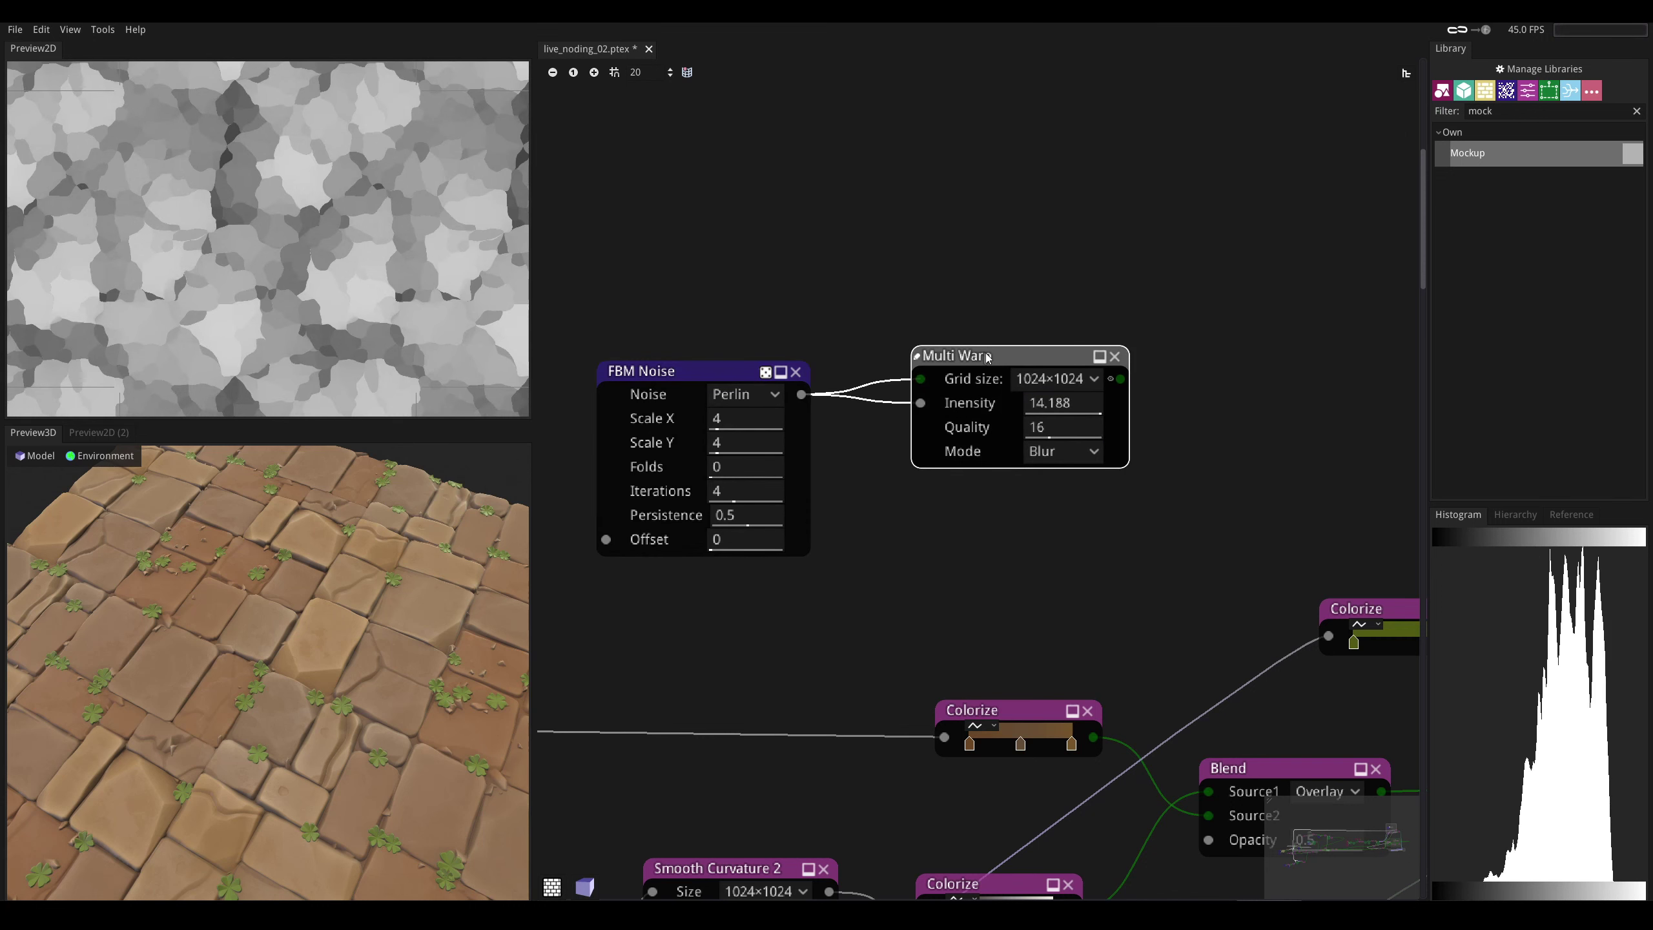
left_click(663, 376)
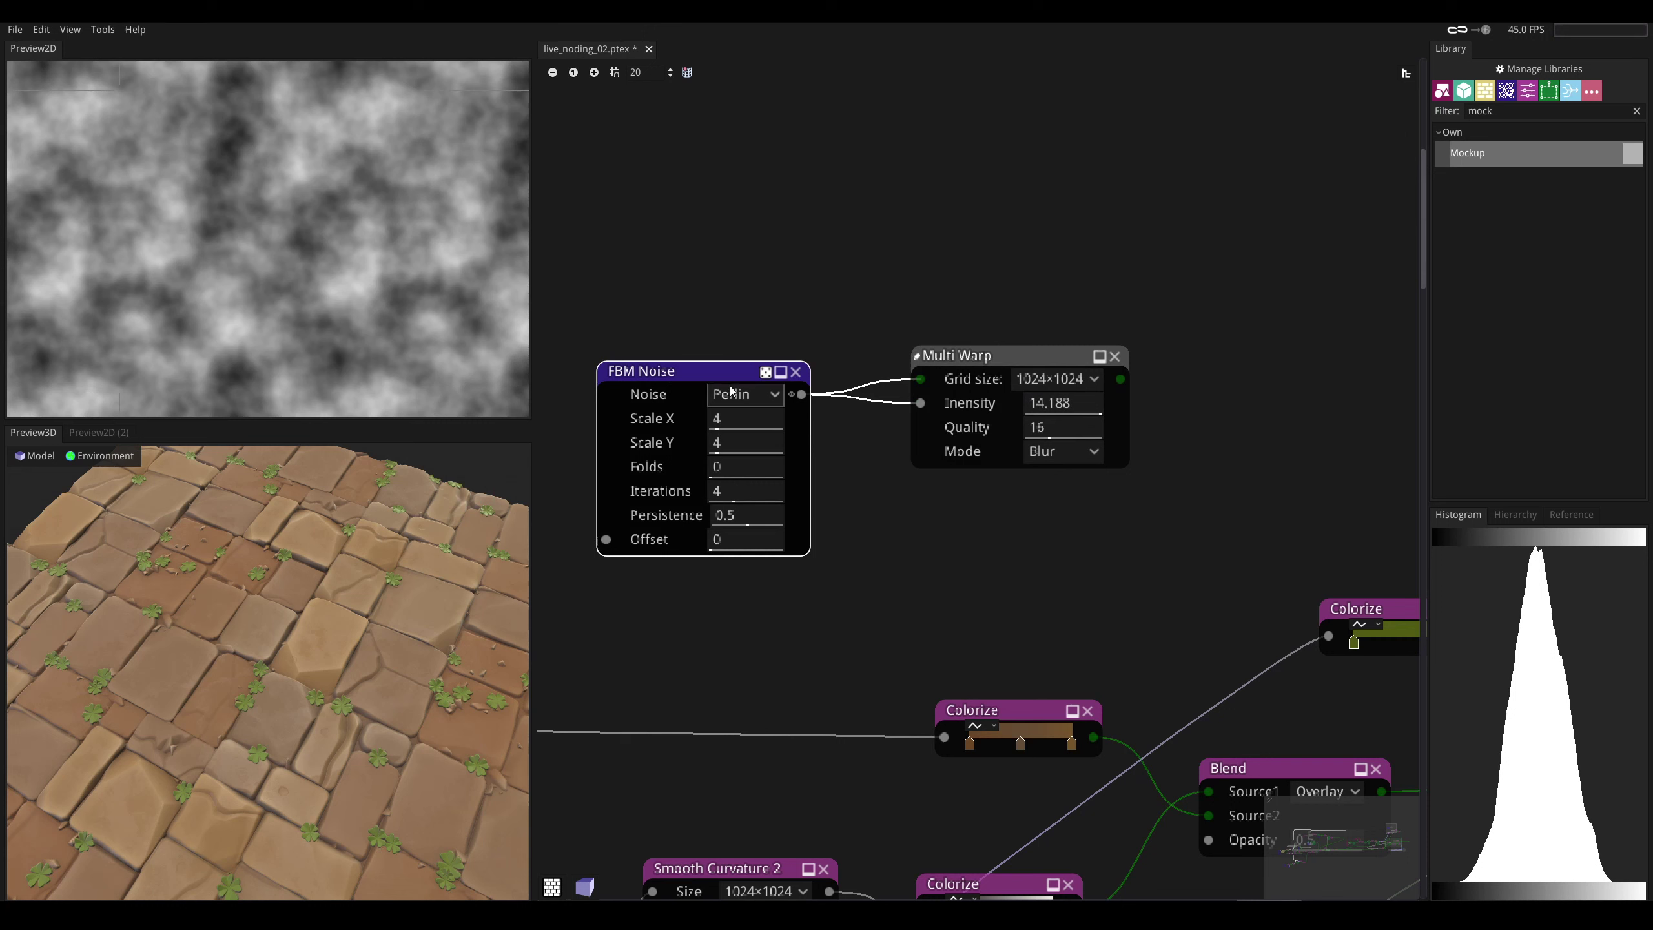
left_click(978, 358)
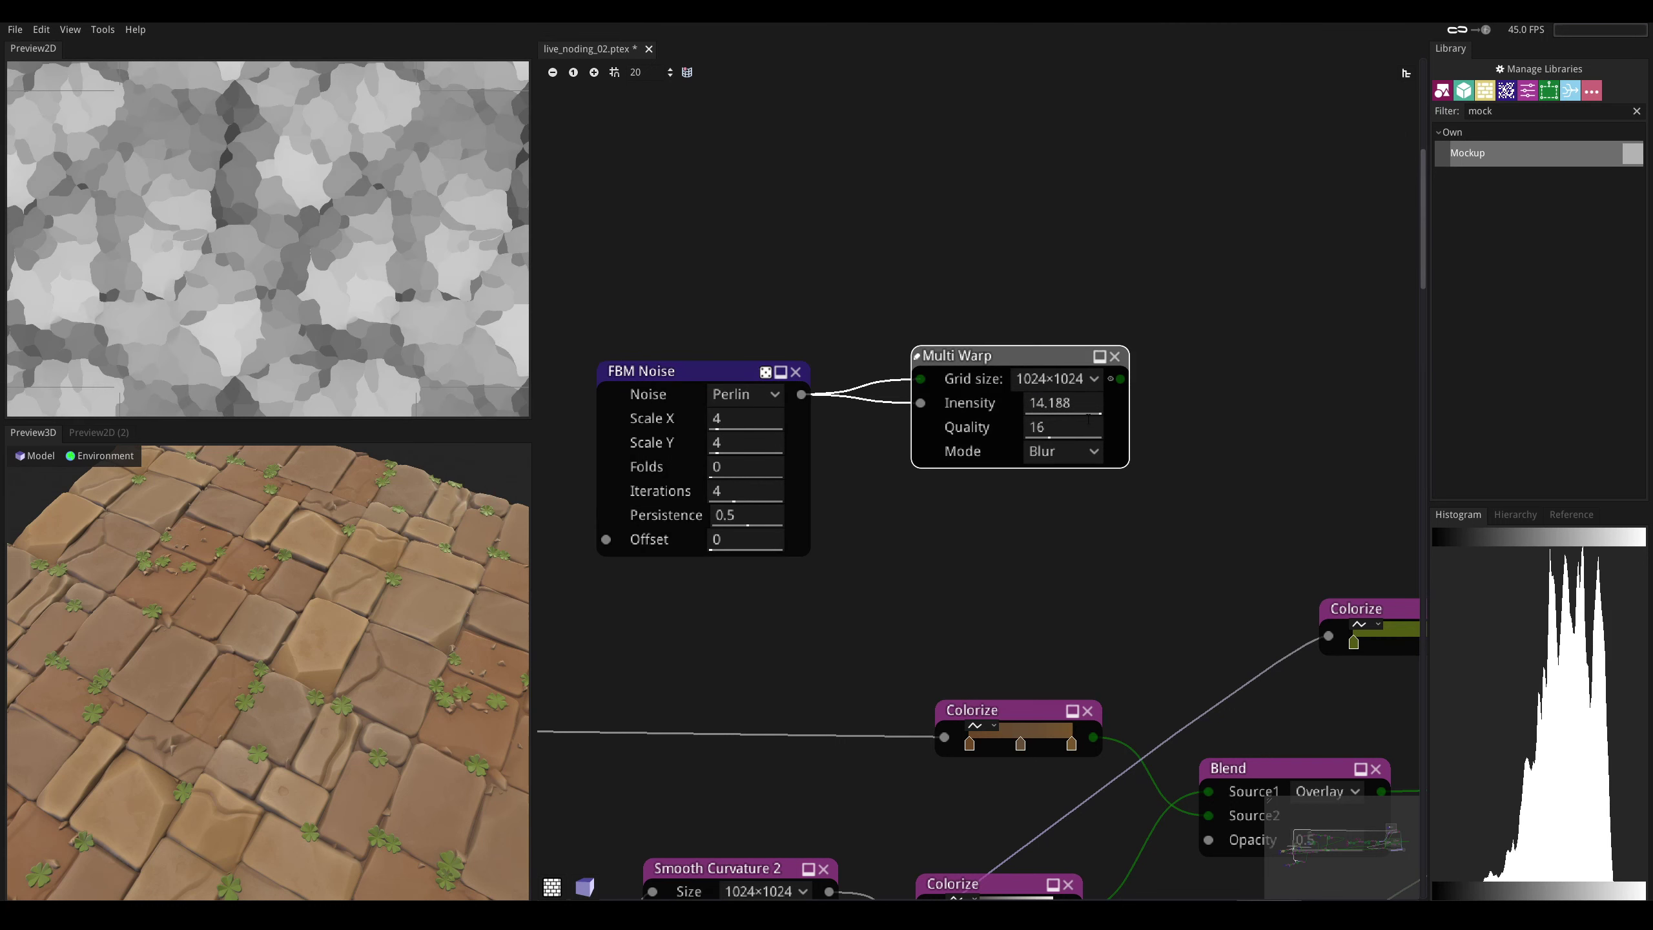
- Set the Multi Warp intensity to 2
mouse_move(1070, 402)
left_mouse_down()
mouse_move(788, 389)
mouse_move(1073, 403)
left_mouse_up()
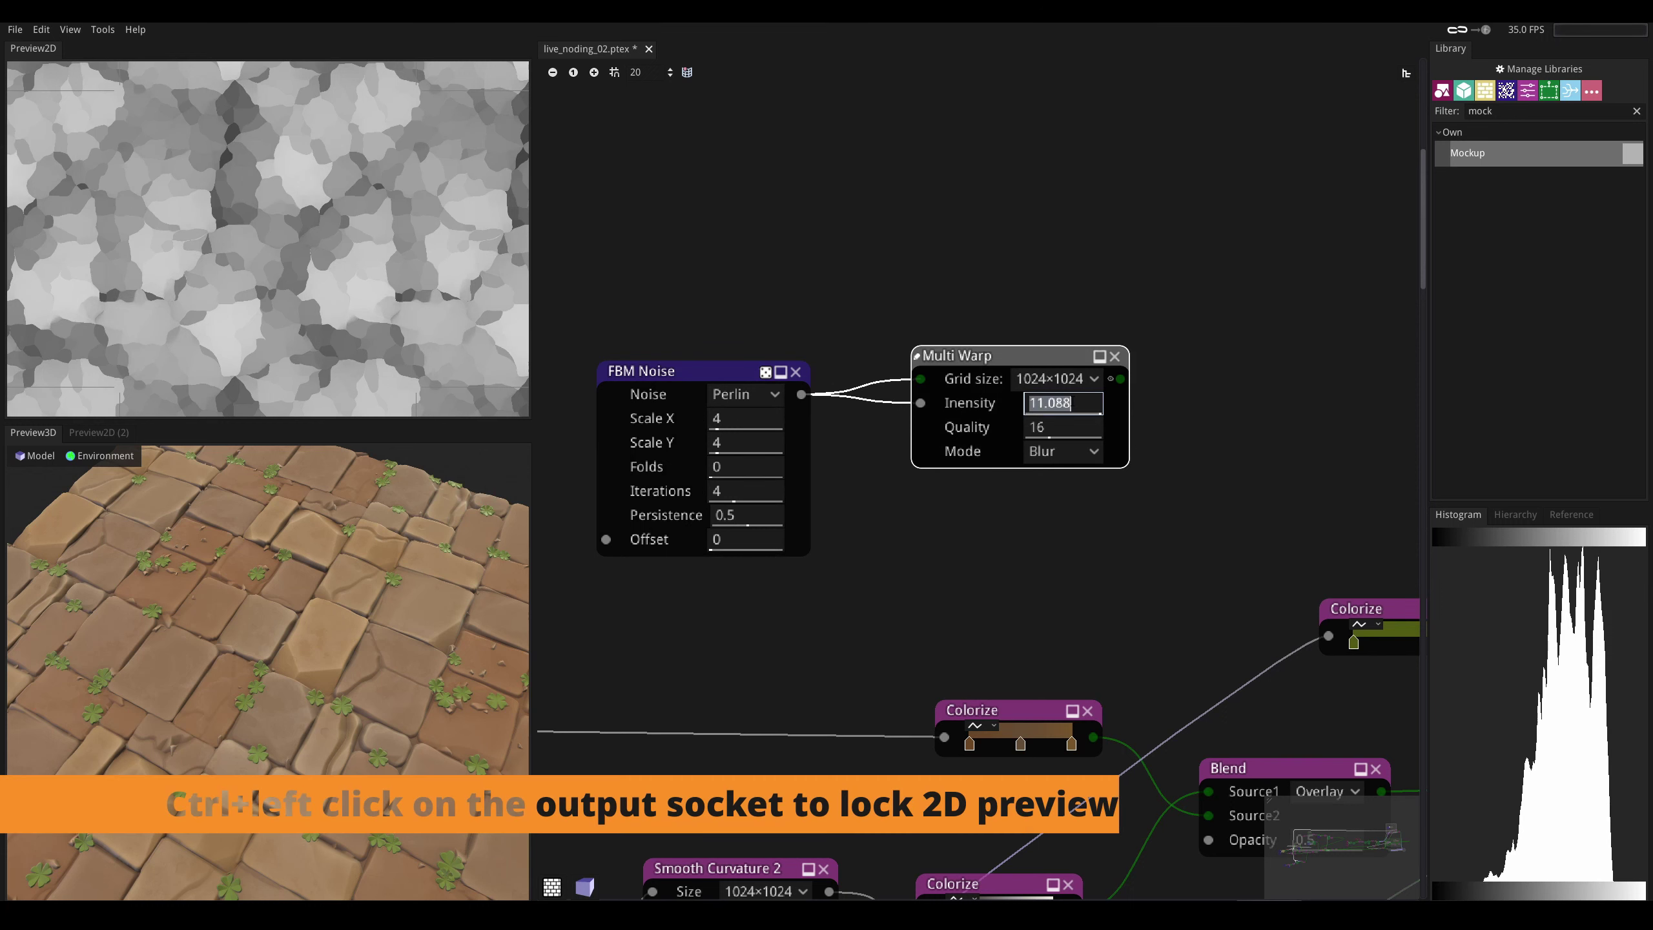
type("2")
key("Return")
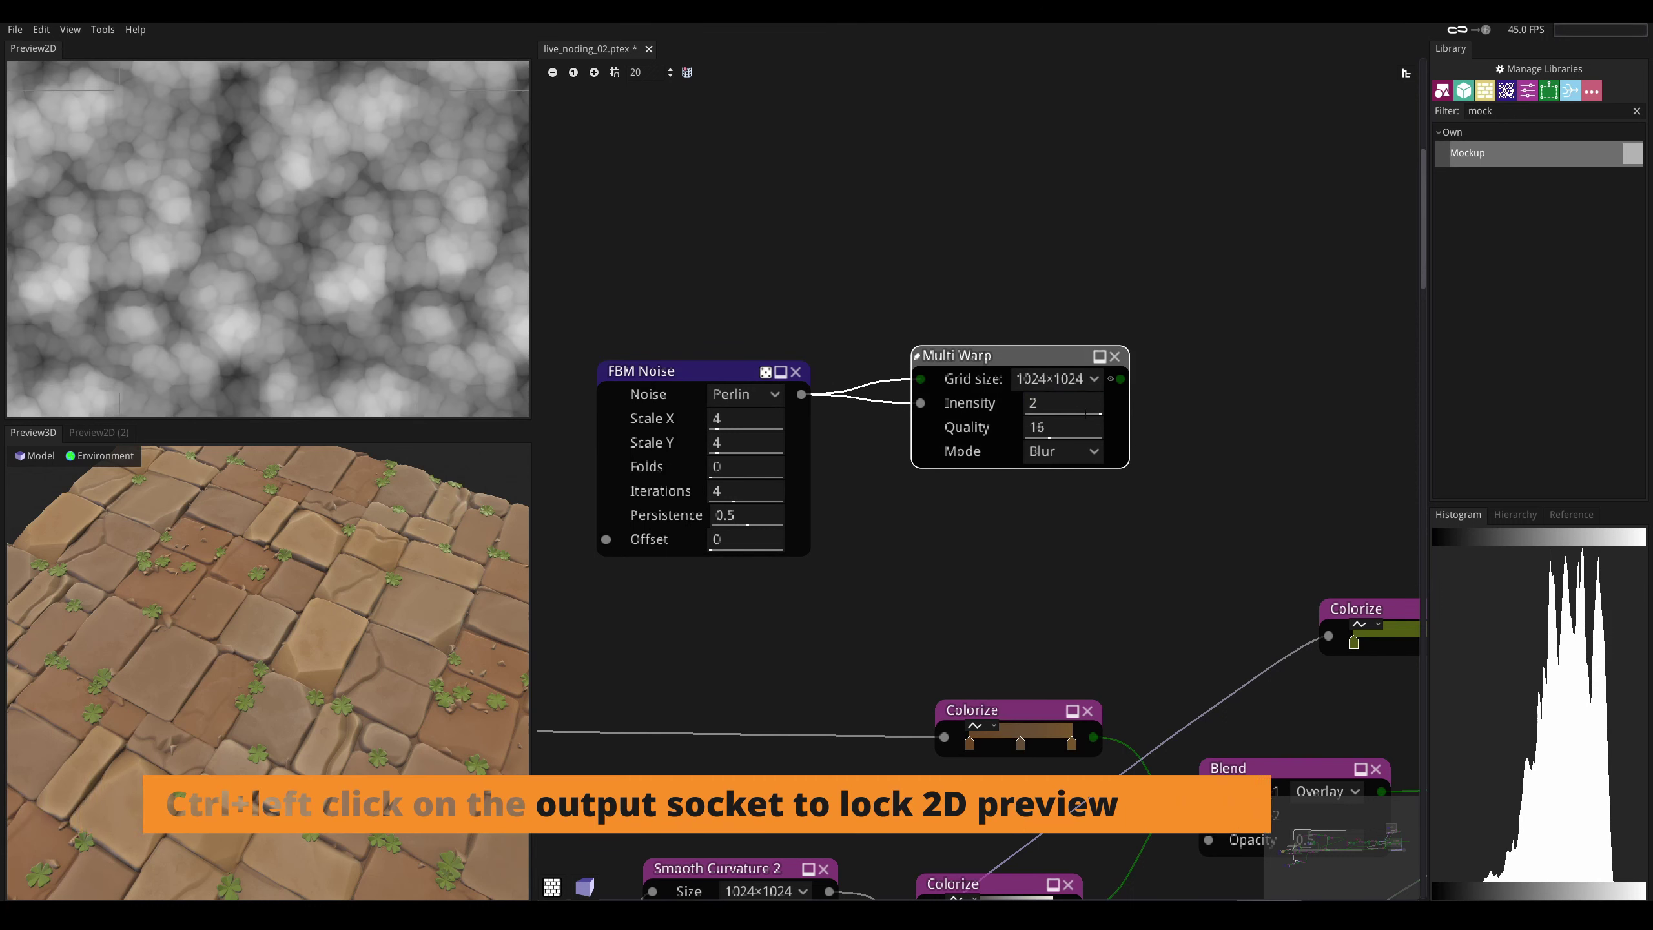
- Set the Multi Warp intensity to 1.508 and move the FBM Noise and Multi Warp nodes closer together
left_click_drag(1050, 404, 935, 385)
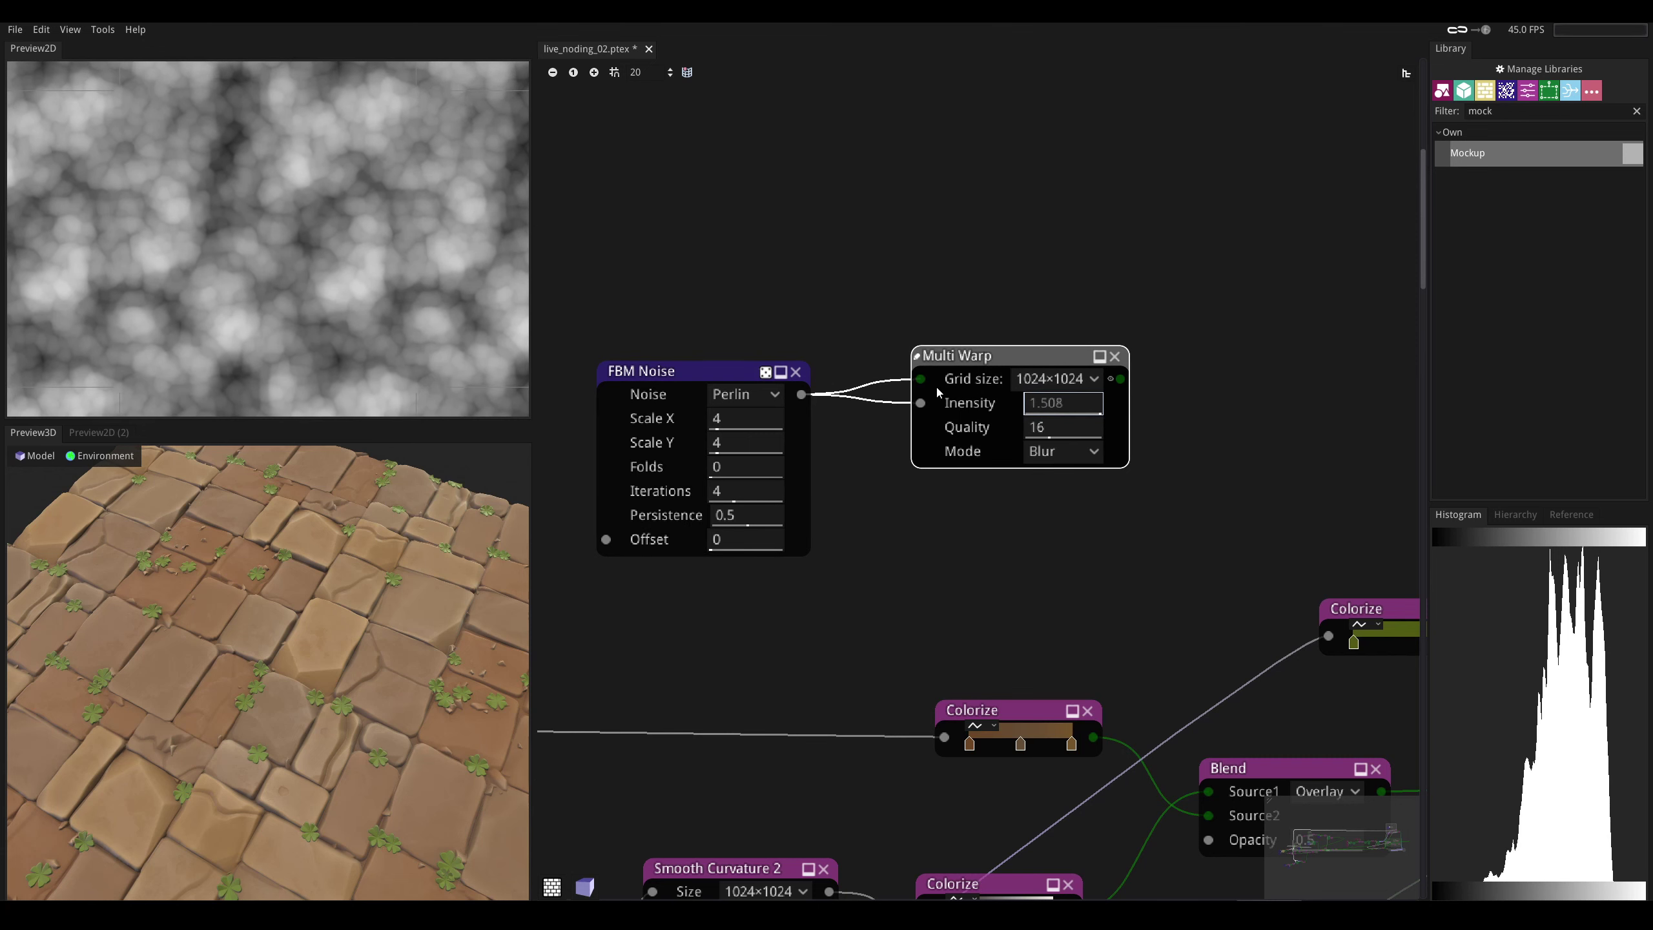
middle_click_drag(739, 345, 722, 440)
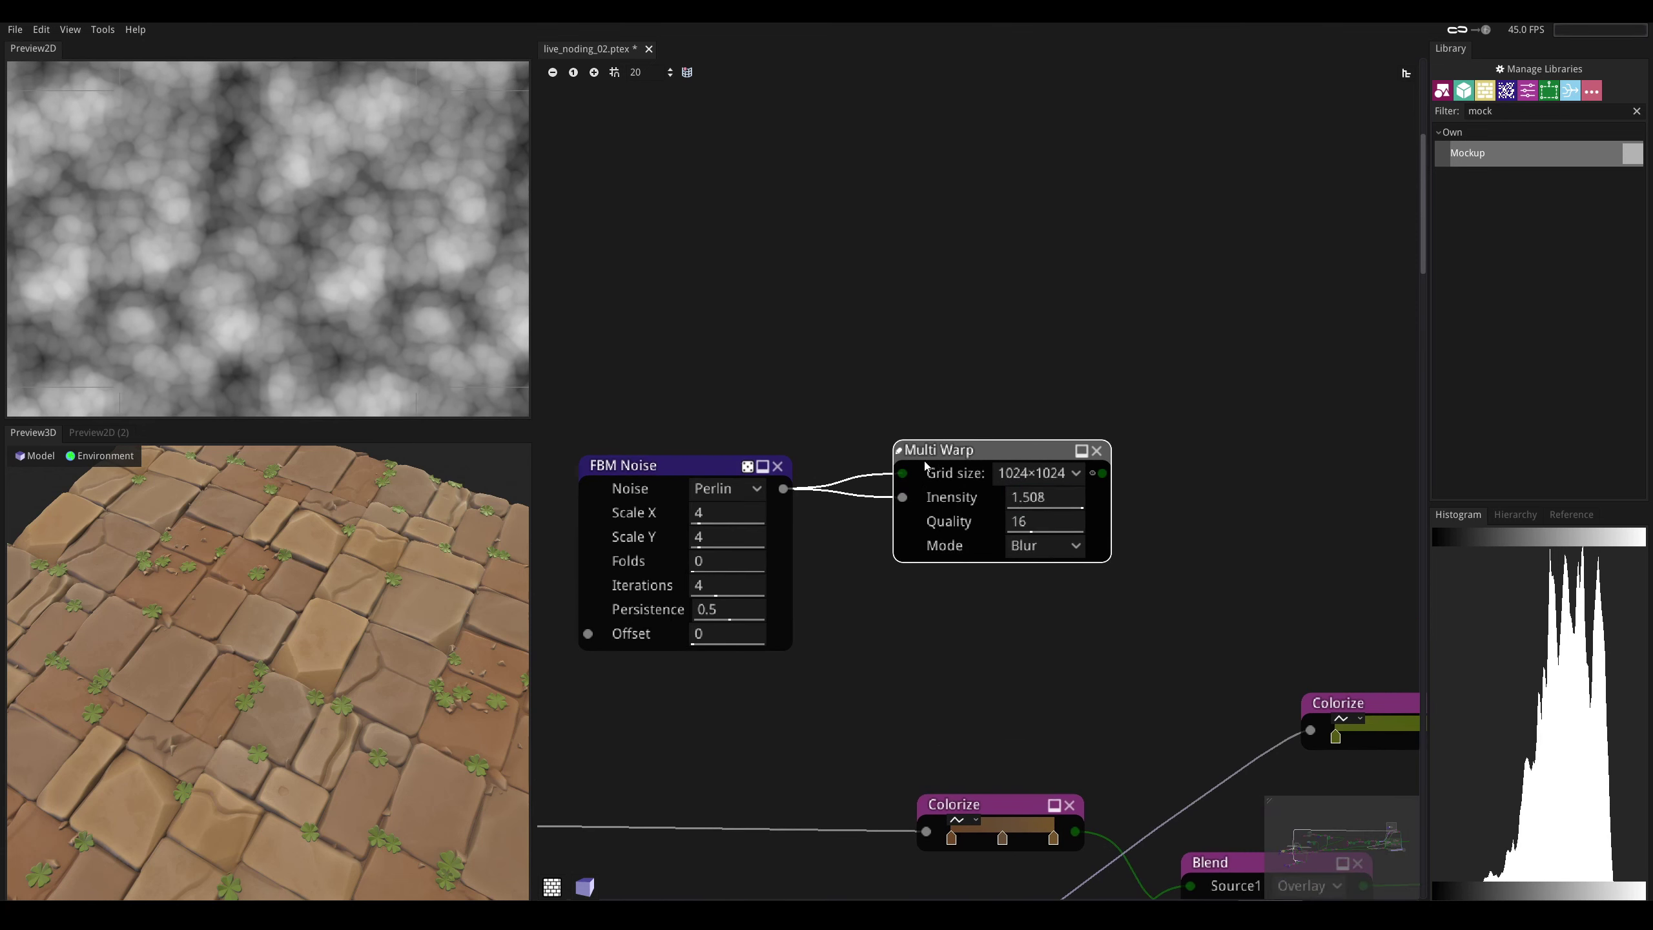
left_click_drag(955, 450, 874, 455)
left_click_drag(710, 469, 609, 446)
left_click_drag(887, 456, 836, 437)
- Duplicate the brown stone Colorize node, place the noise and warp nodes beside the copy, and feed Multi Warp into it
scroll(803, 602, "down", 4)
middle_click_drag(804, 607, 904, 421)
left_click_drag(994, 489, 1002, 407)
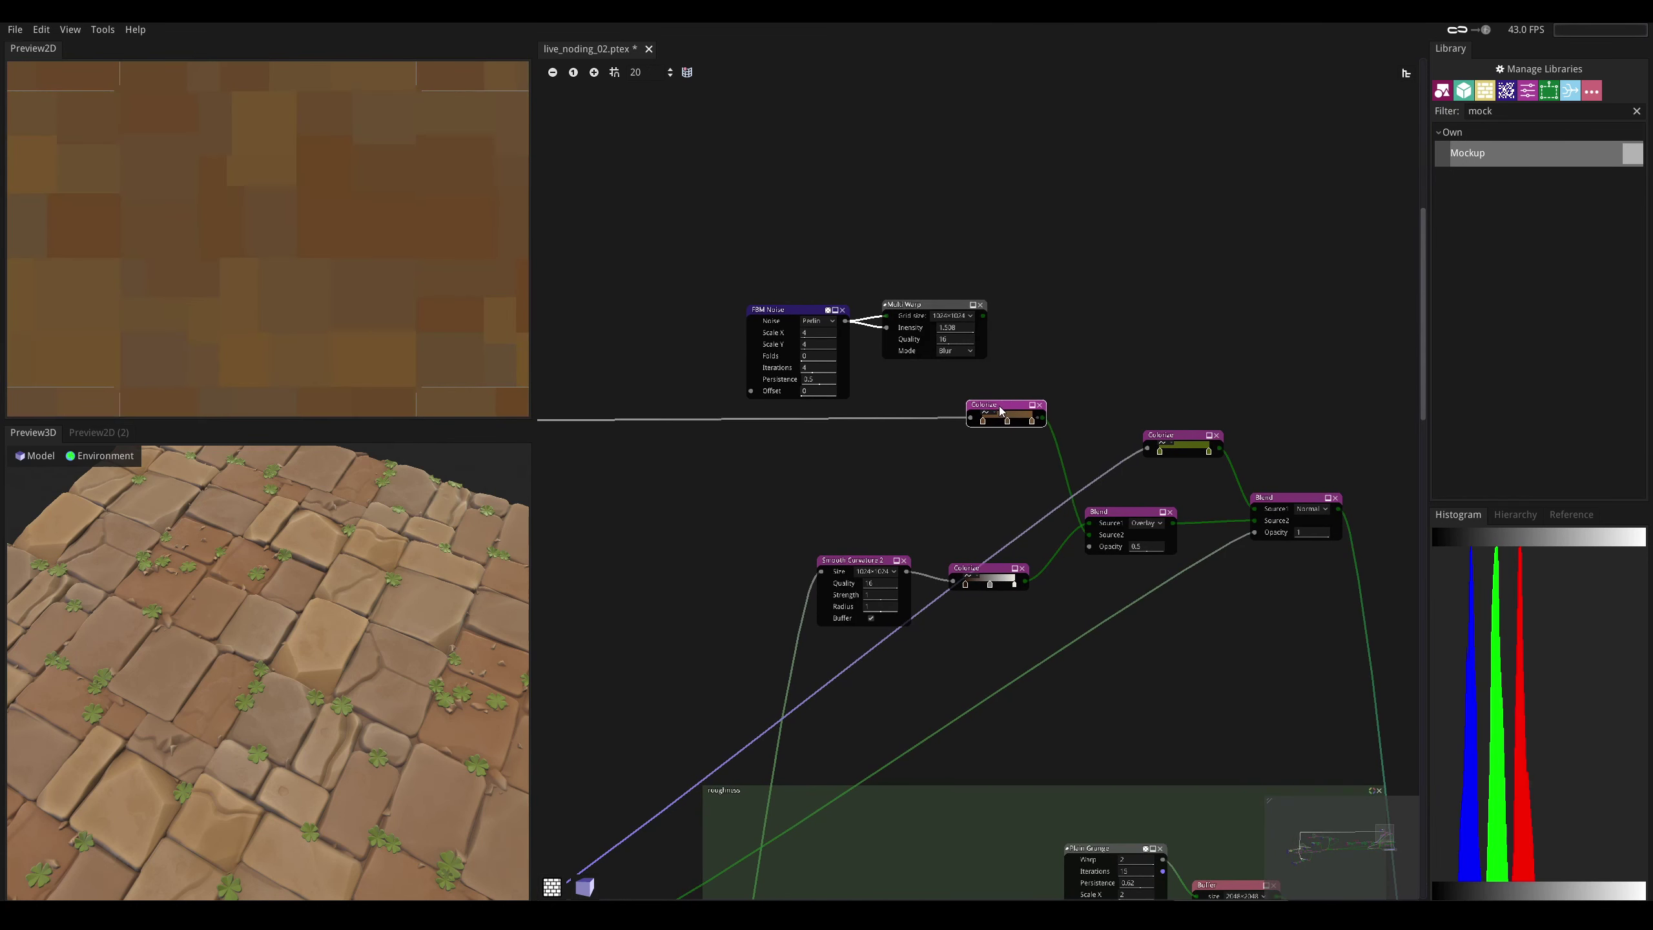
key("ctrl+d")
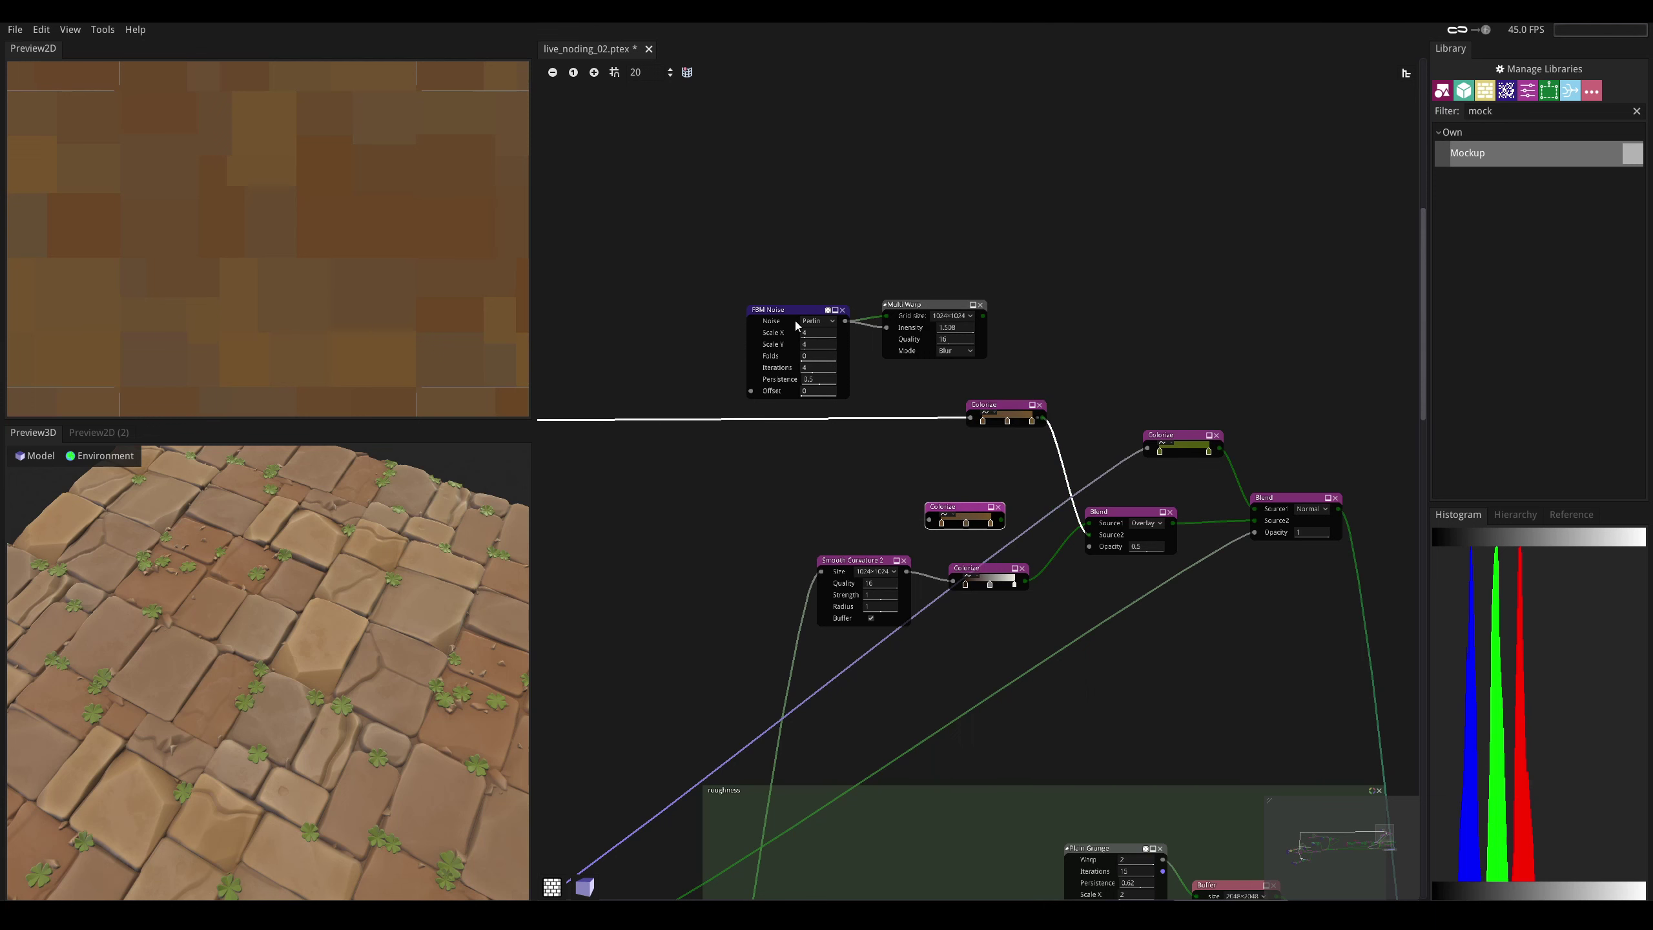
left_click_drag(723, 249, 929, 306)
left_click_drag(929, 306, 897, 487)
middle_click_drag(709, 535, 634, 516)
- Rearrange the noise chain, the Smooth Curvature 2 node and its Colorize node into tidy rows
left_click(710, 546)
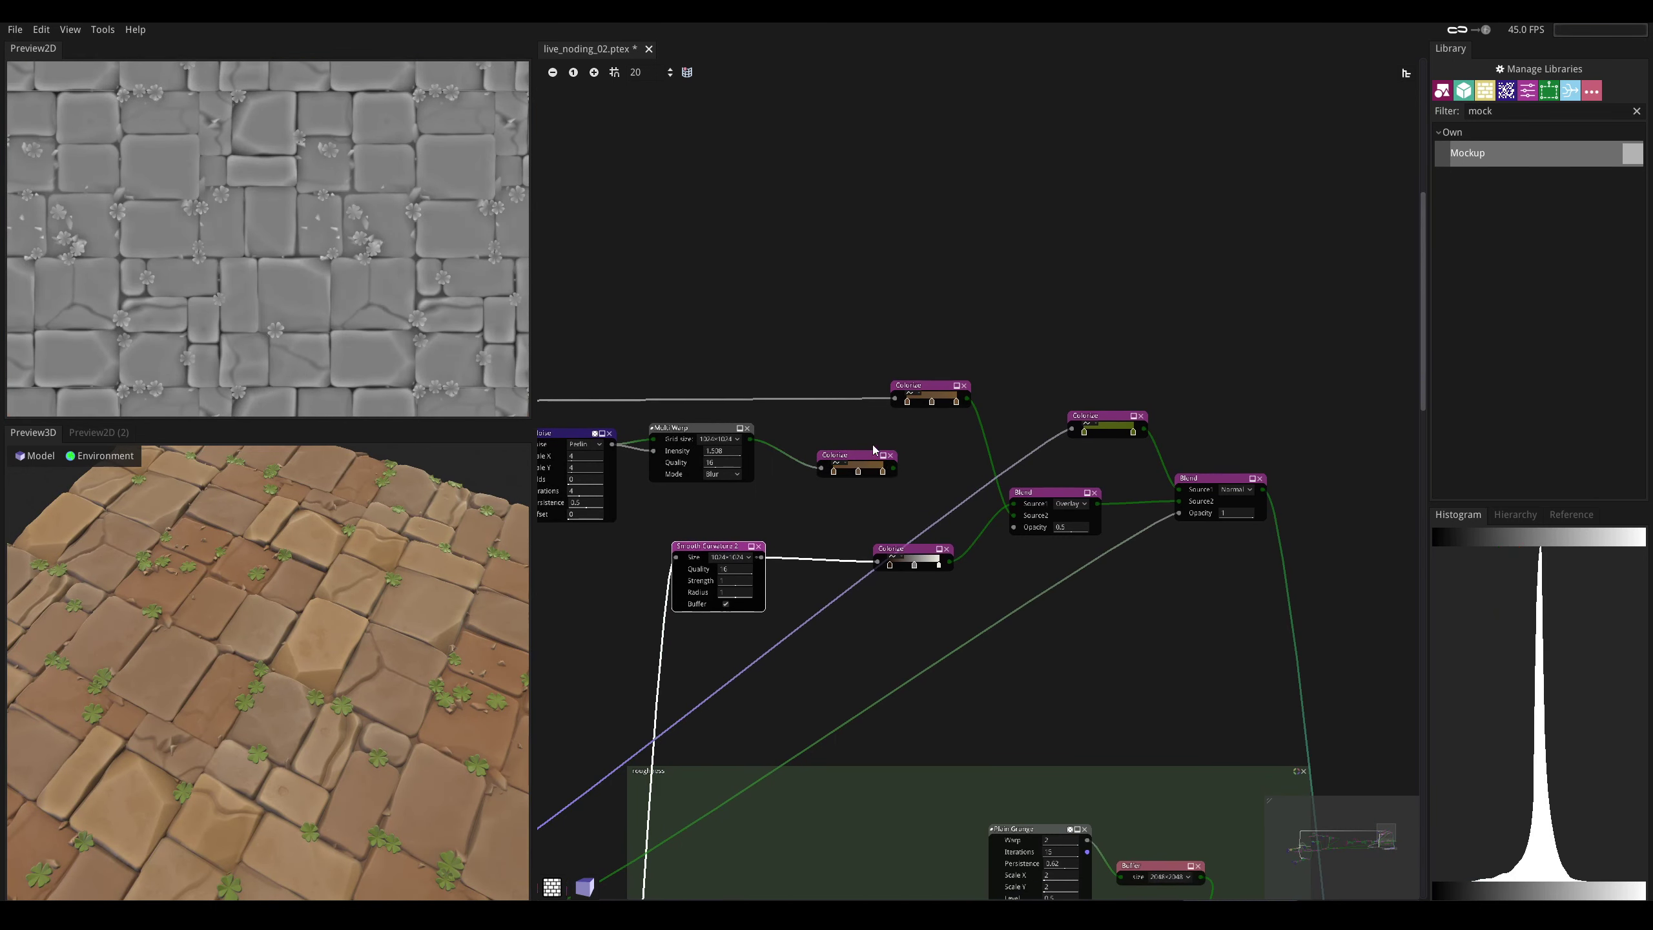
left_click(565, 433)
left_click_drag(563, 417, 895, 473)
mouse_move(893, 548)
left_mouse_down()
mouse_move(864, 552)
mouse_move(883, 554)
left_mouse_up()
middle_click_drag(858, 407, 907, 464)
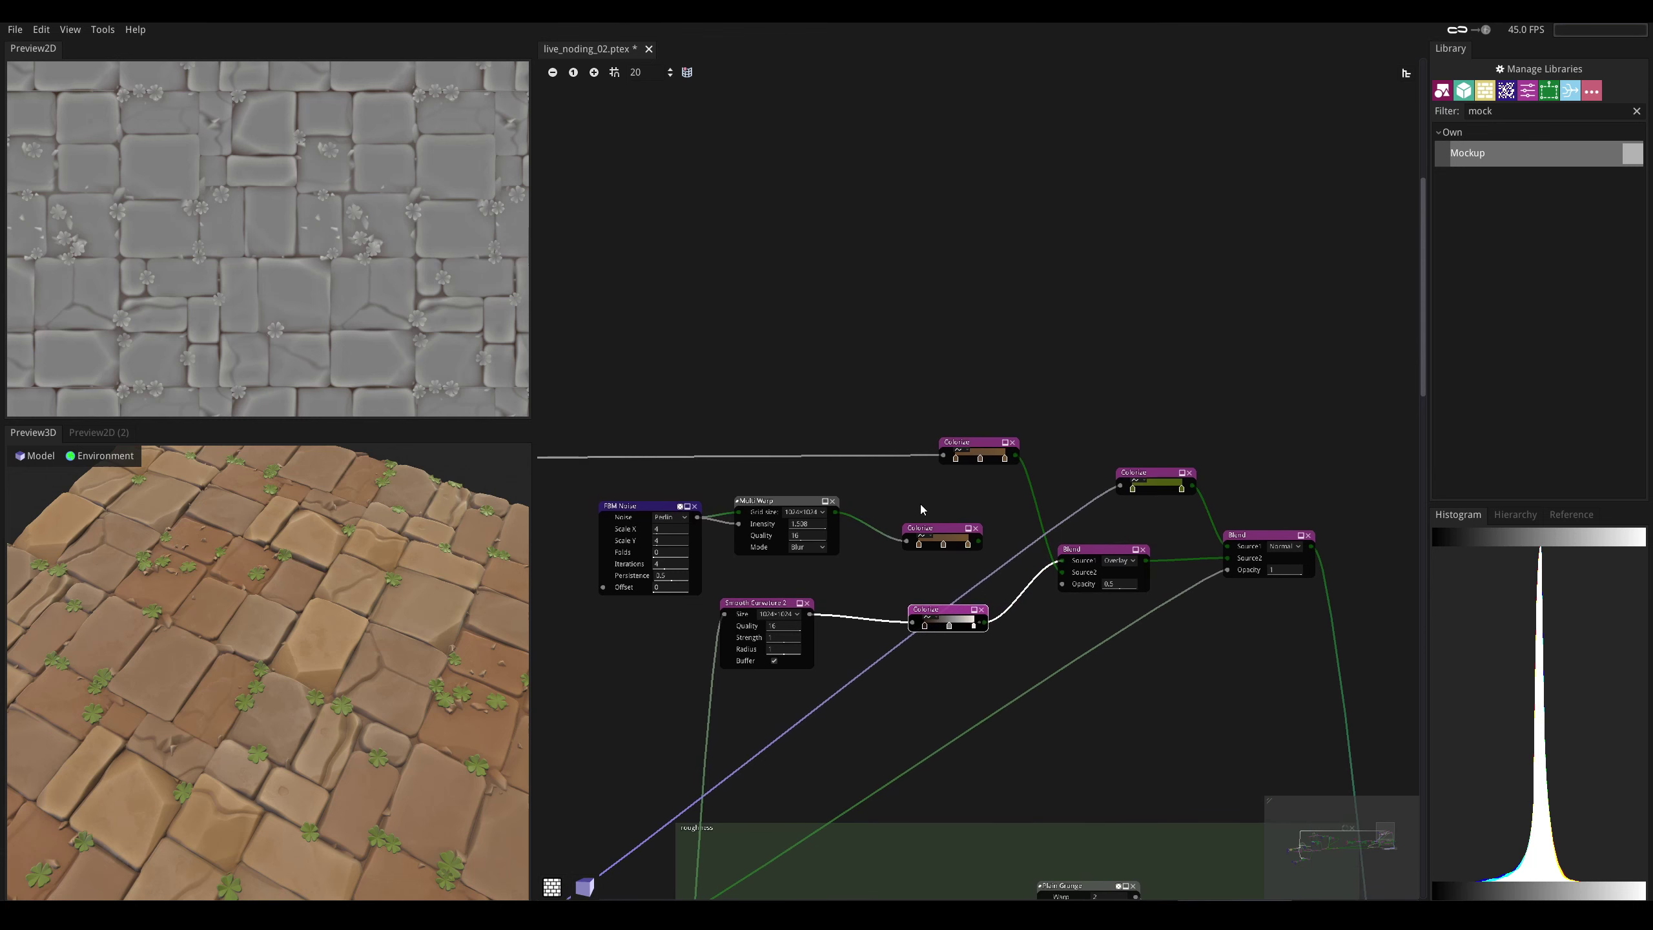
- Add a Transform node above the stone Colorize nodes
middle_click_drag(862, 542, 982, 472)
right_click(1071, 294)
type("tra")
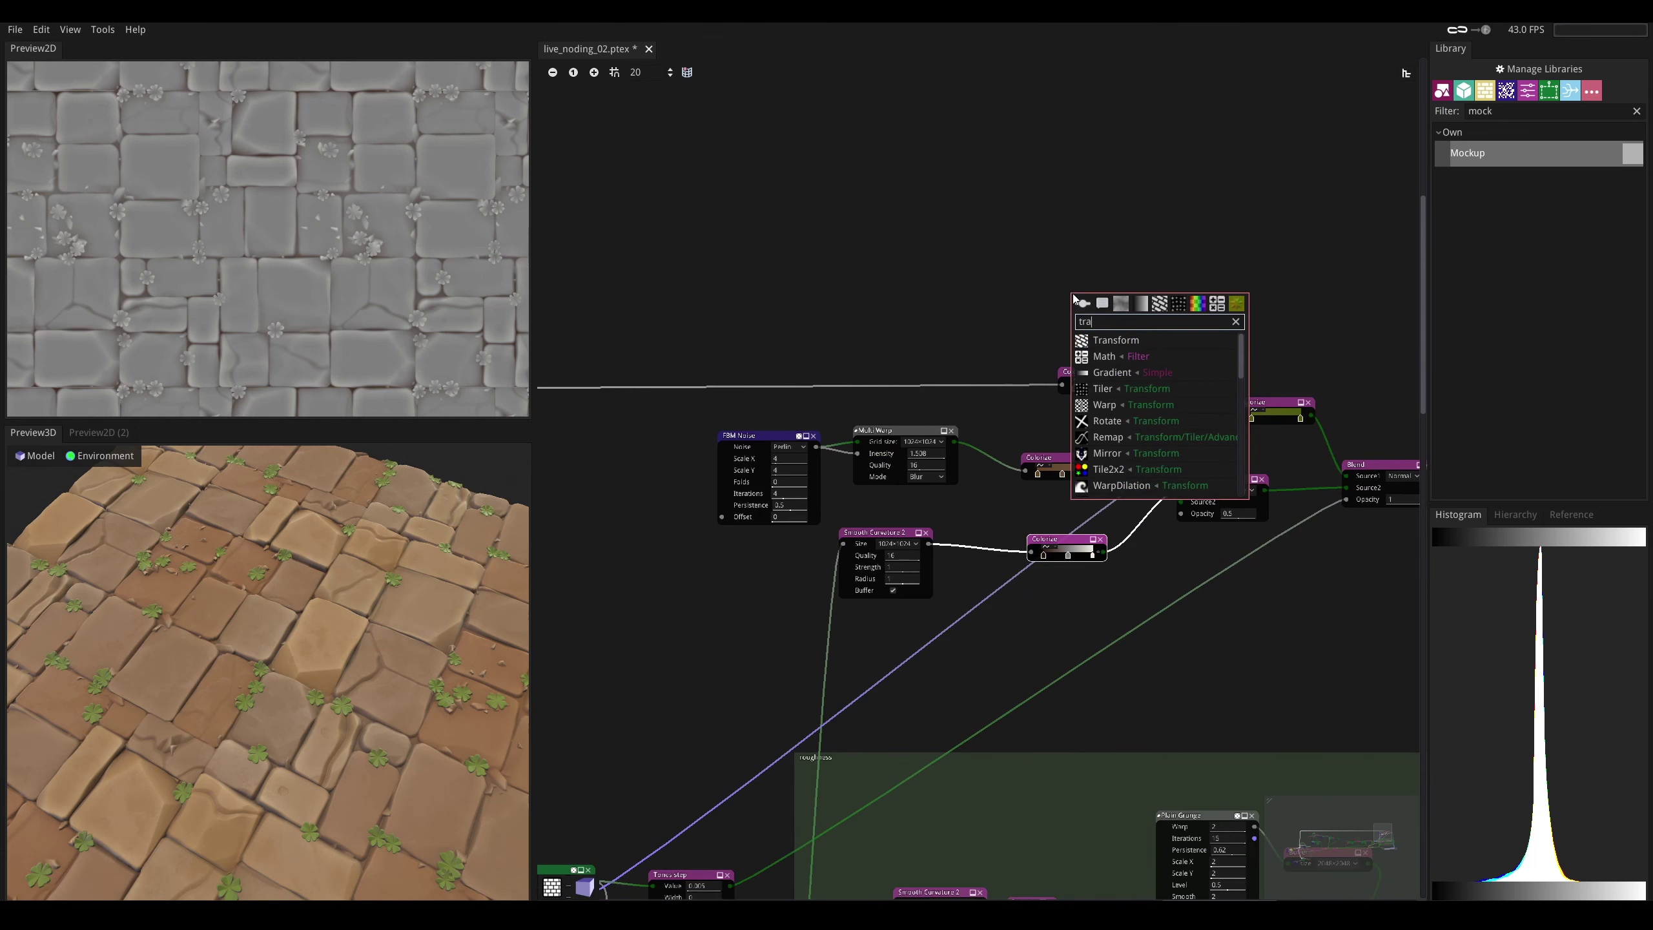
left_click(1094, 341)
left_click_drag(1094, 298, 1041, 246)
- Trace the stone Colorize node's input back to the Decompose node and examine its random grey value per stone
mouse_move(603, 407)
middle_mouse_down()
mouse_move(763, 346)
mouse_move(1010, 432)
mouse_move(1147, 390)
mouse_move(1412, 400)
mouse_move(877, 375)
middle_mouse_up()
scroll(877, 375, "down", 6)
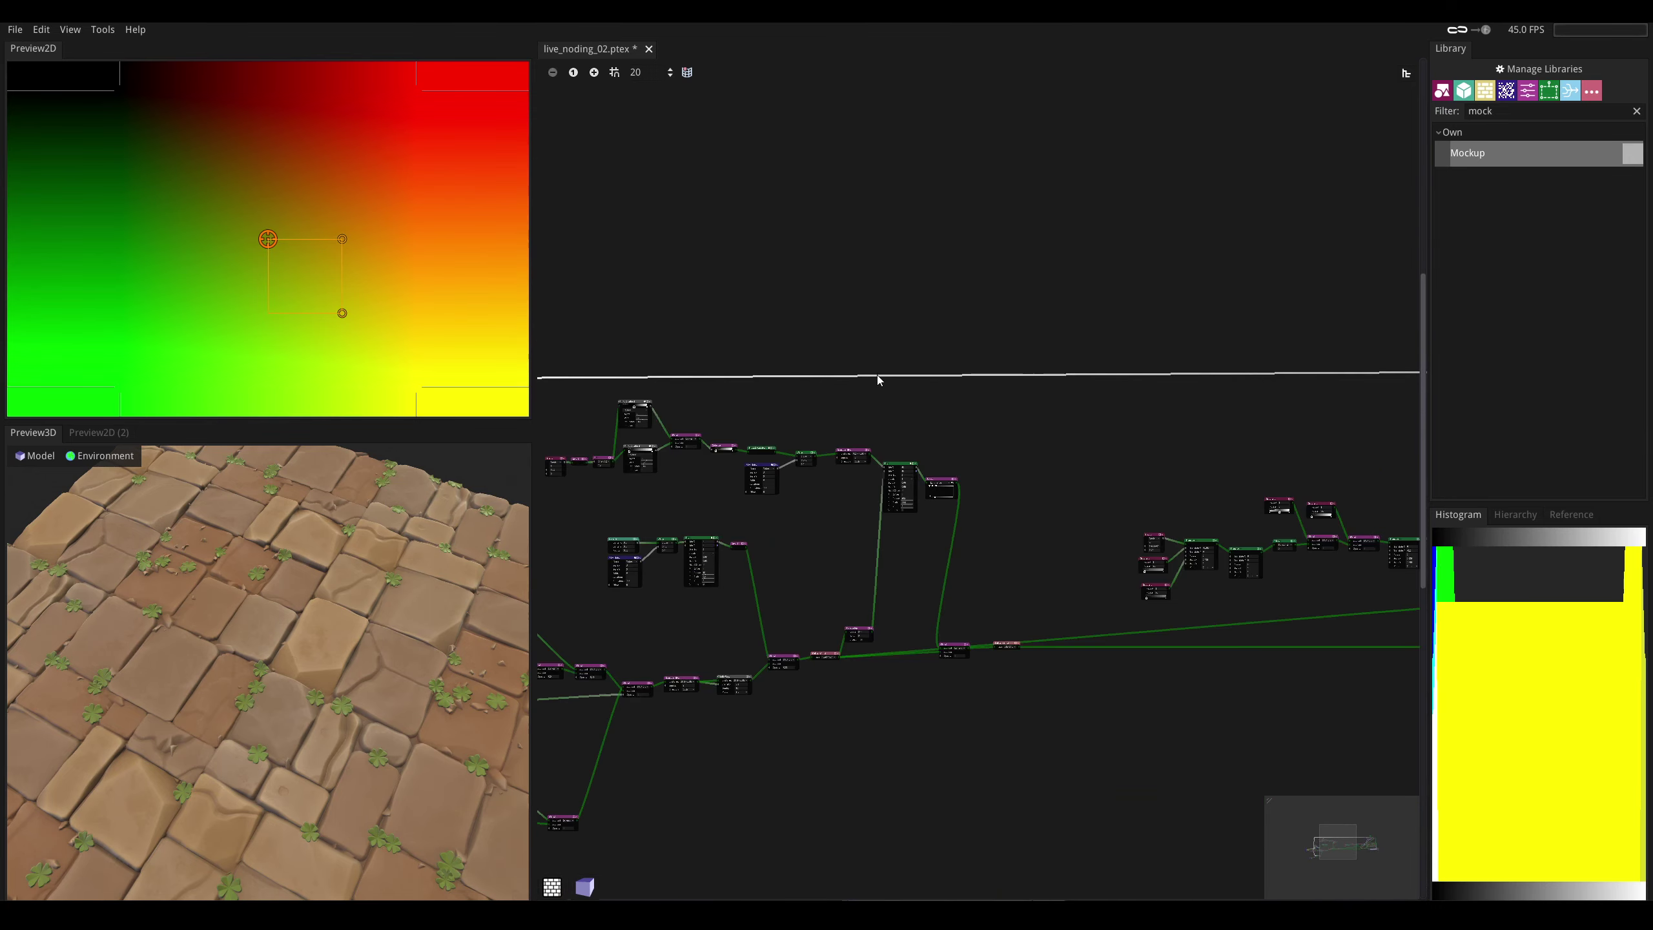
middle_click_drag(560, 449, 944, 470)
scroll(854, 747, "up", 5)
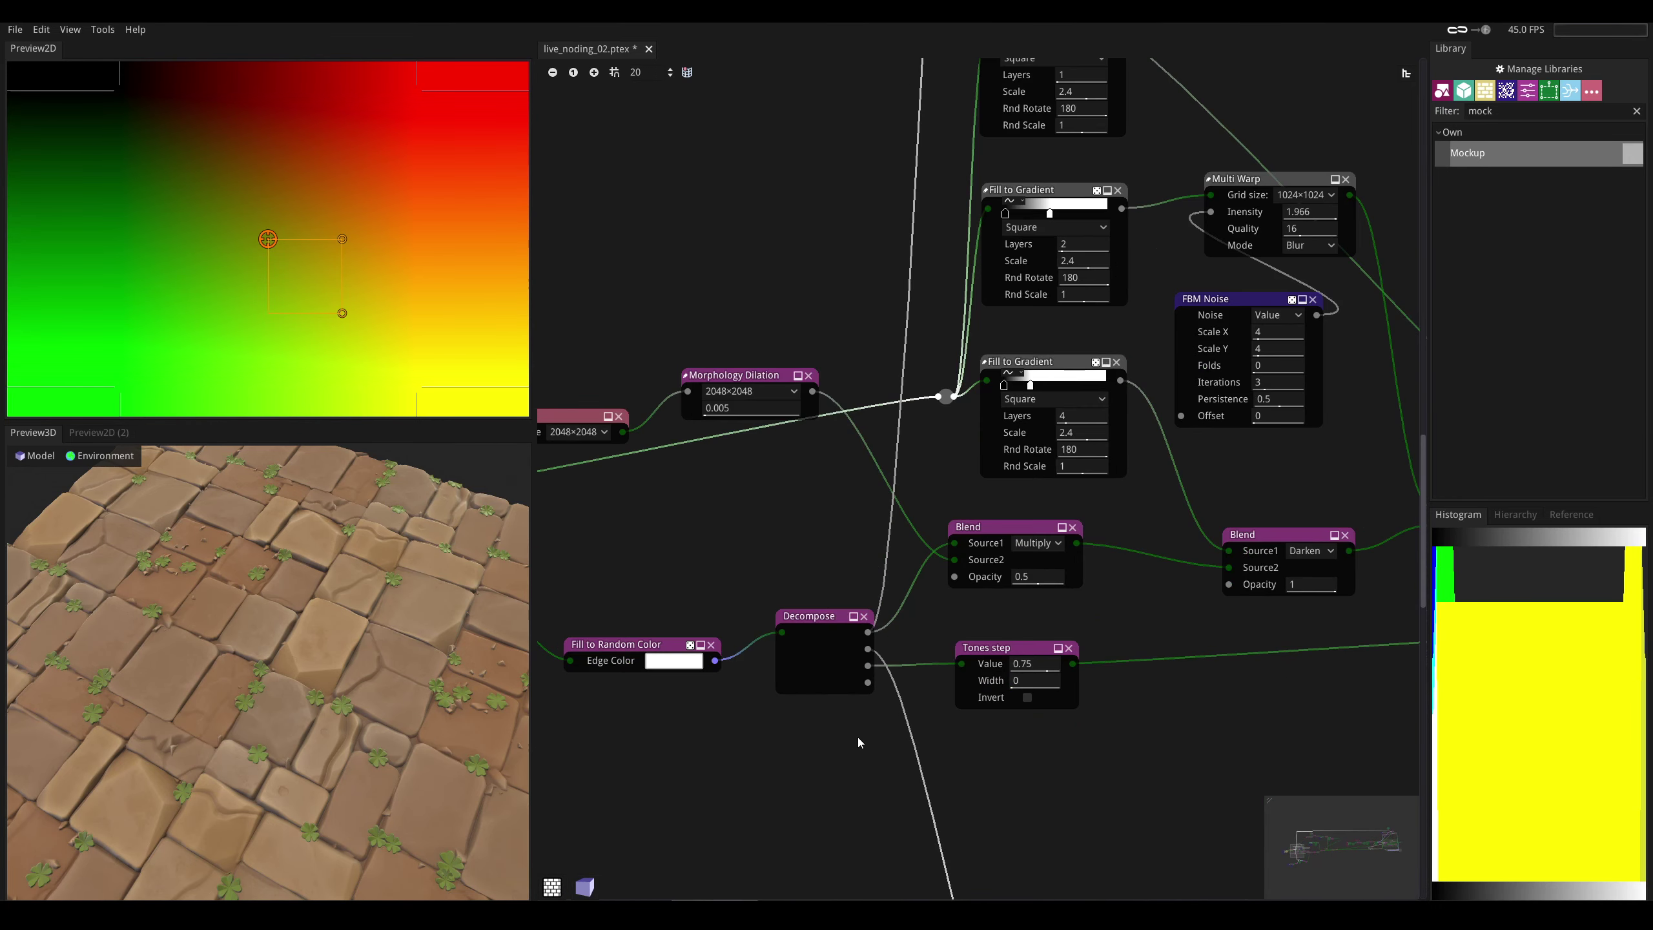
middle_click_drag(912, 413, 913, 417)
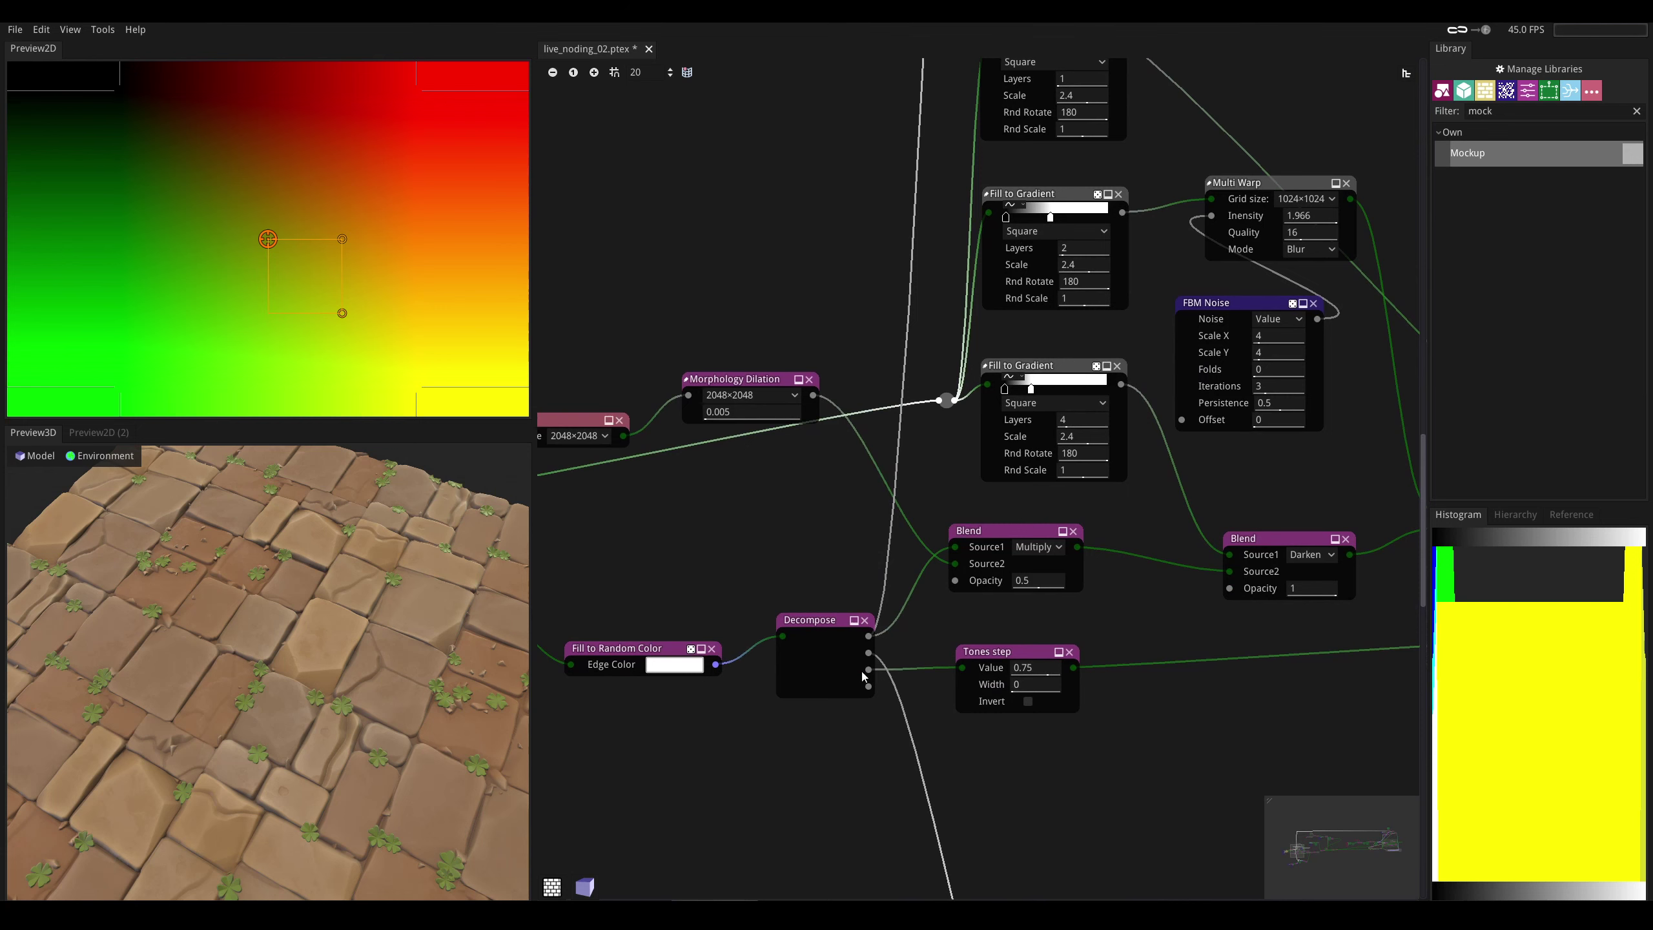
left_click(852, 617)
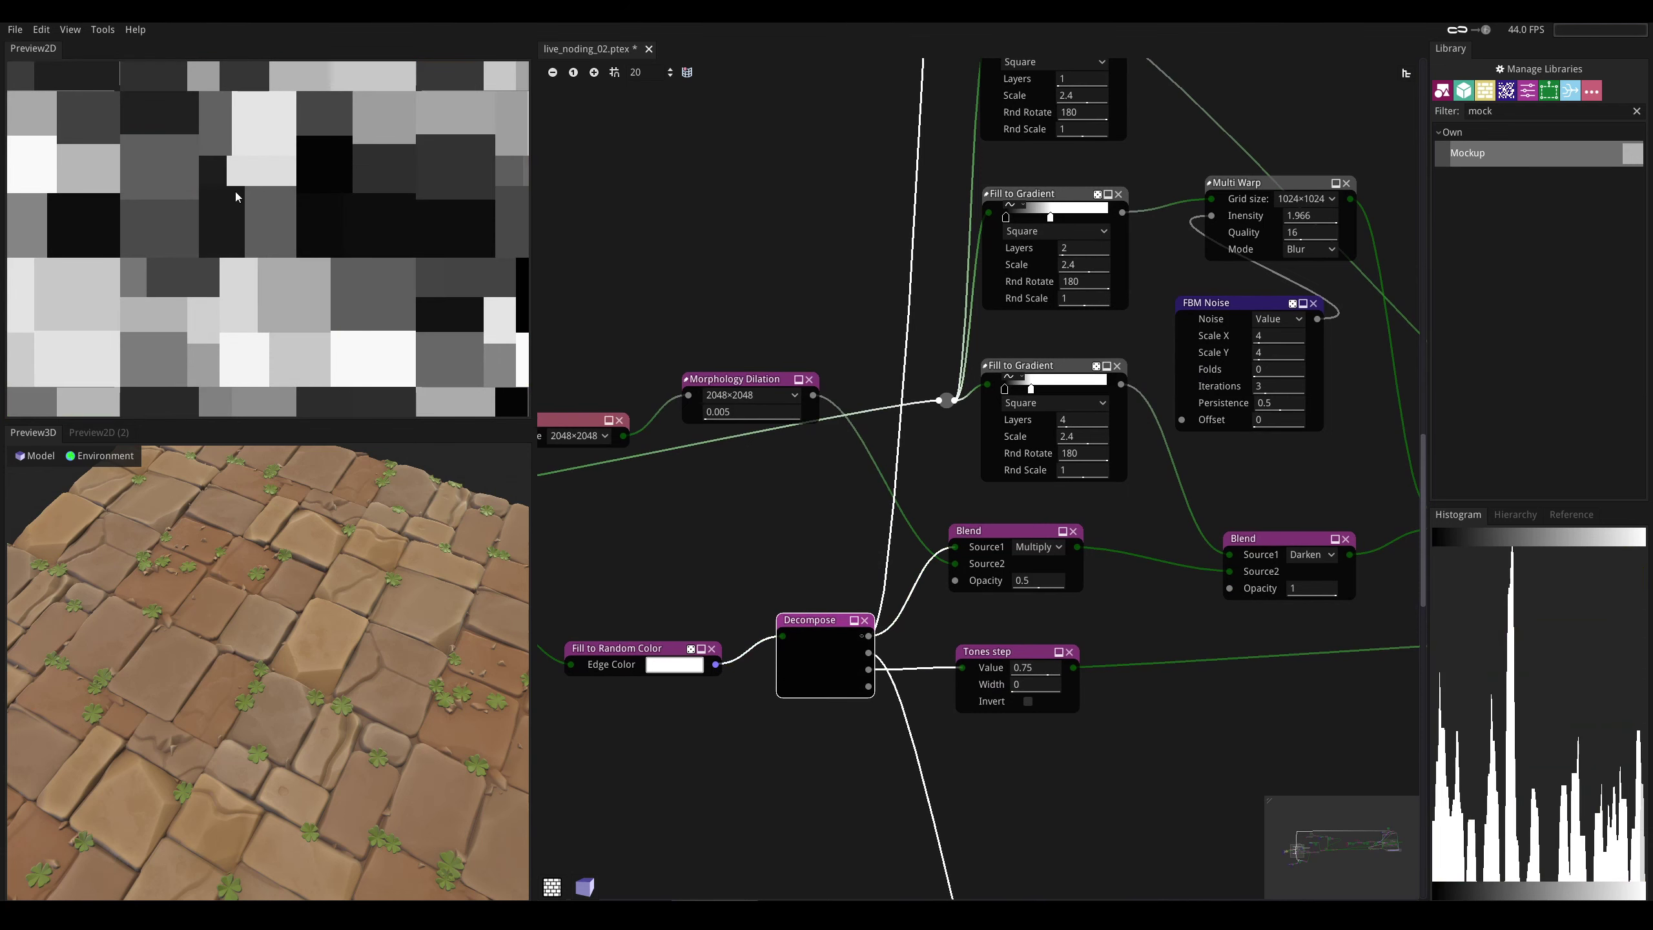
middle_click_drag(872, 673, 873, 247)
scroll(873, 248, "down", 8)
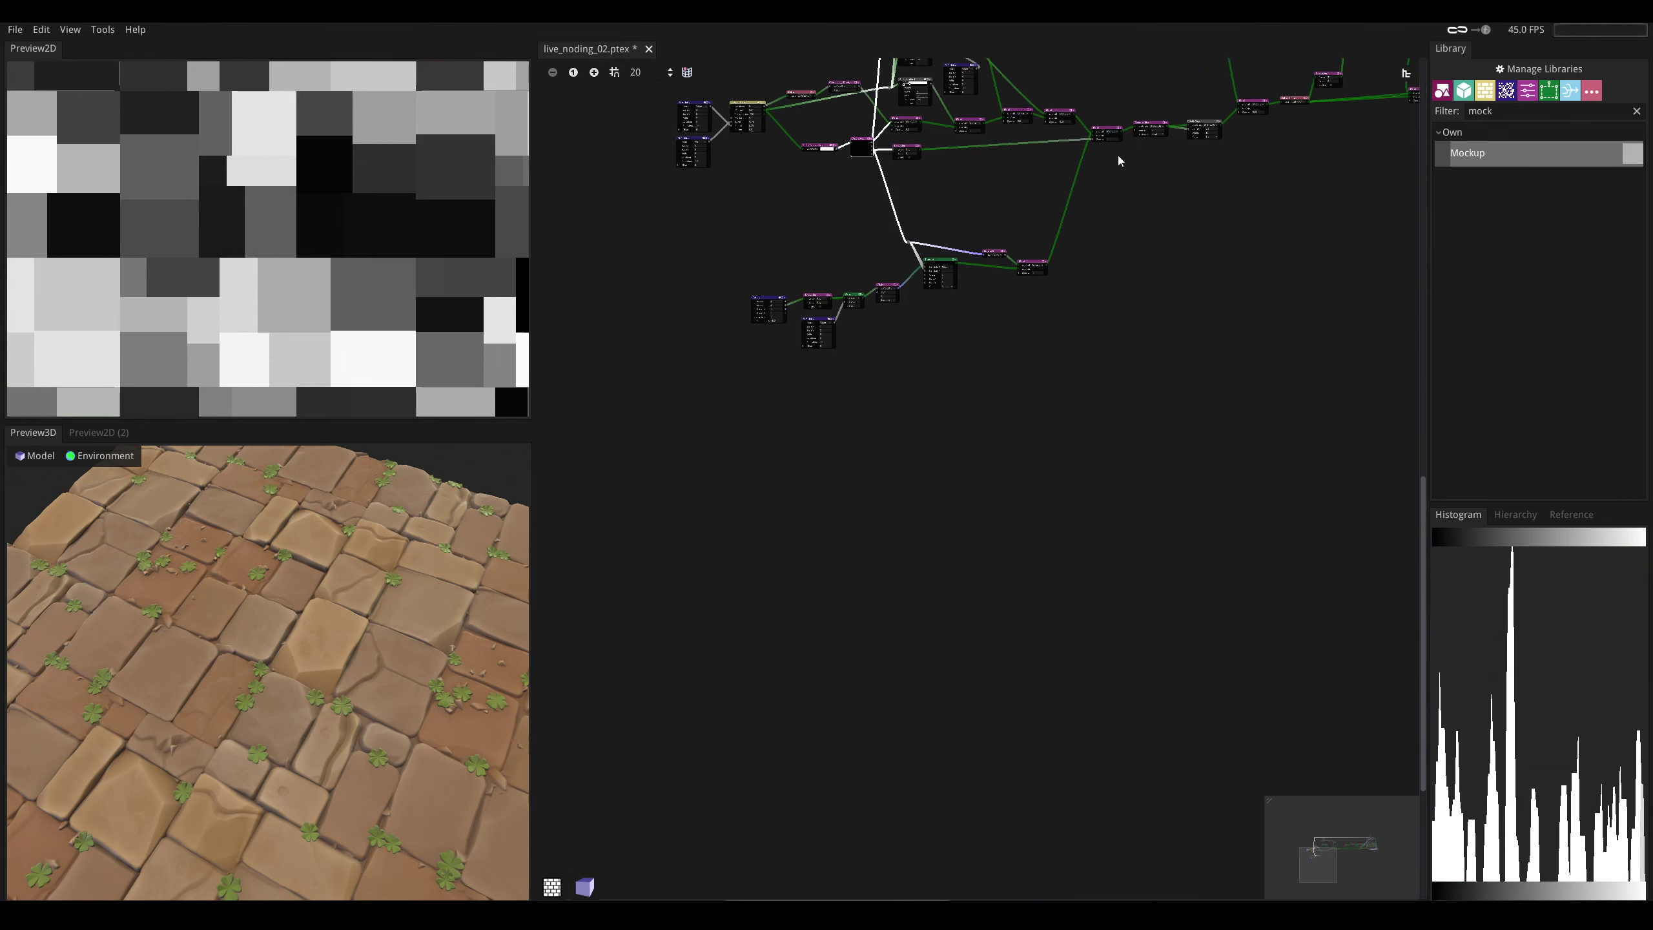
mouse_move(1343, 79)
middle_mouse_down()
mouse_move(778, 520)
mouse_move(478, 616)
middle_mouse_up()
mouse_move(1173, 432)
middle_mouse_down()
mouse_move(1195, 393)
mouse_move(782, 437)
middle_mouse_up()
middle_click_drag(929, 432, 880, 445)
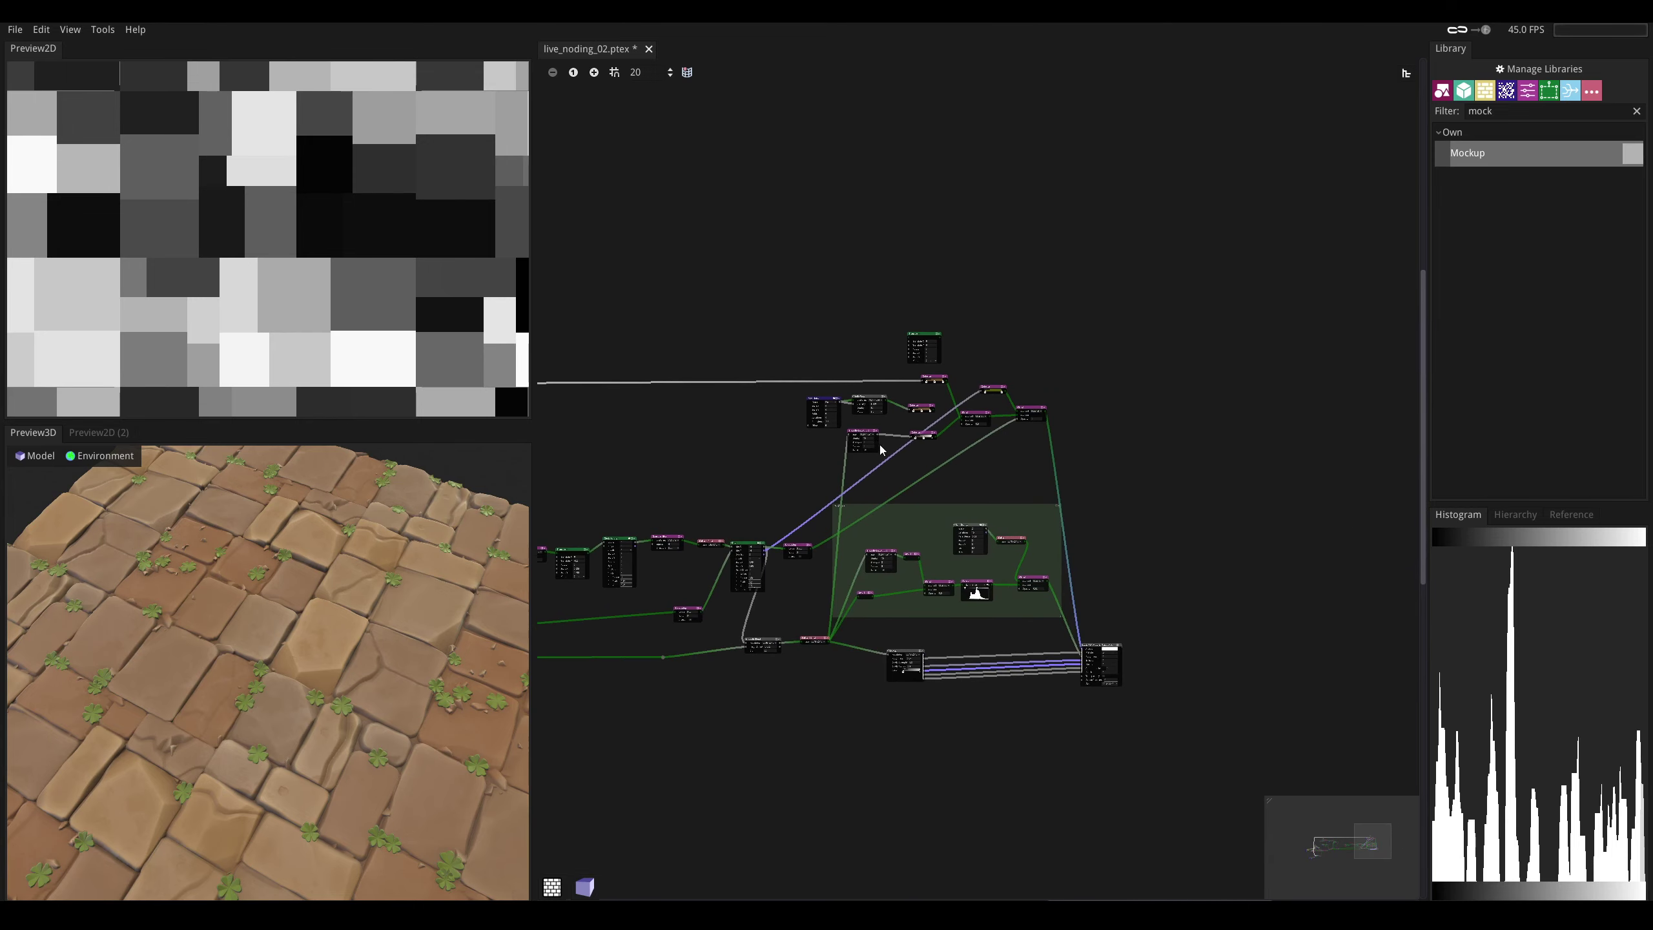
scroll(881, 449, "up", 6)
scroll(1026, 429, "up", 5)
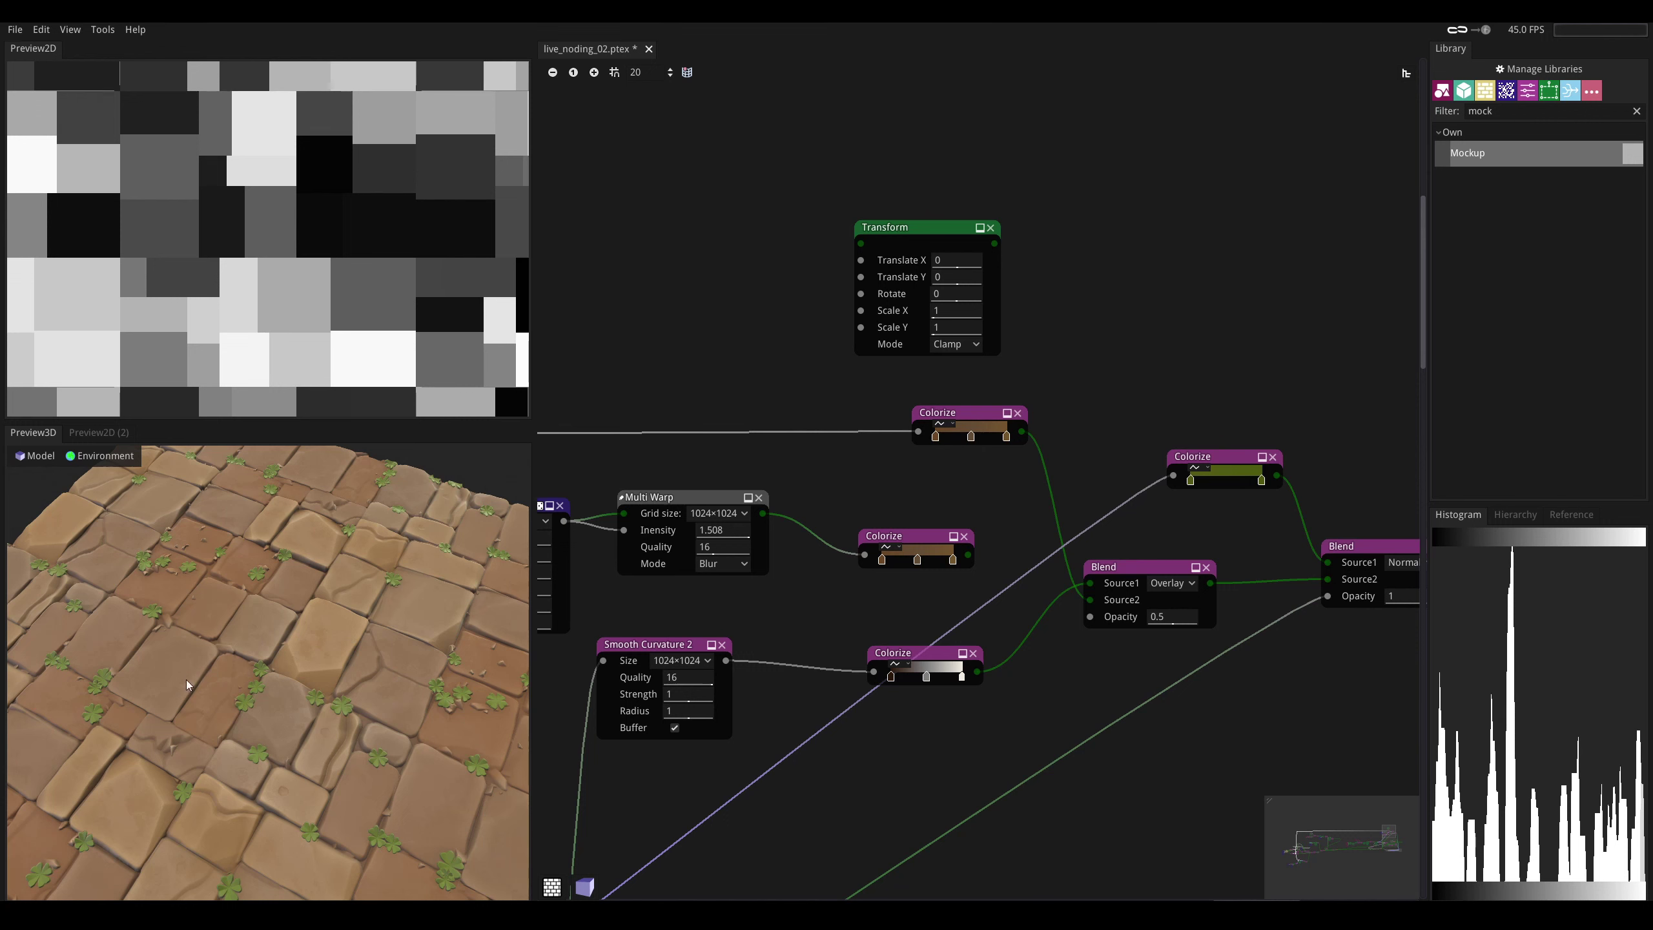
- Reposition the original stone Colorize and the Transform, and insert a reroute node into the link feeding that Colorize
middle_click_drag(801, 448, 852, 501)
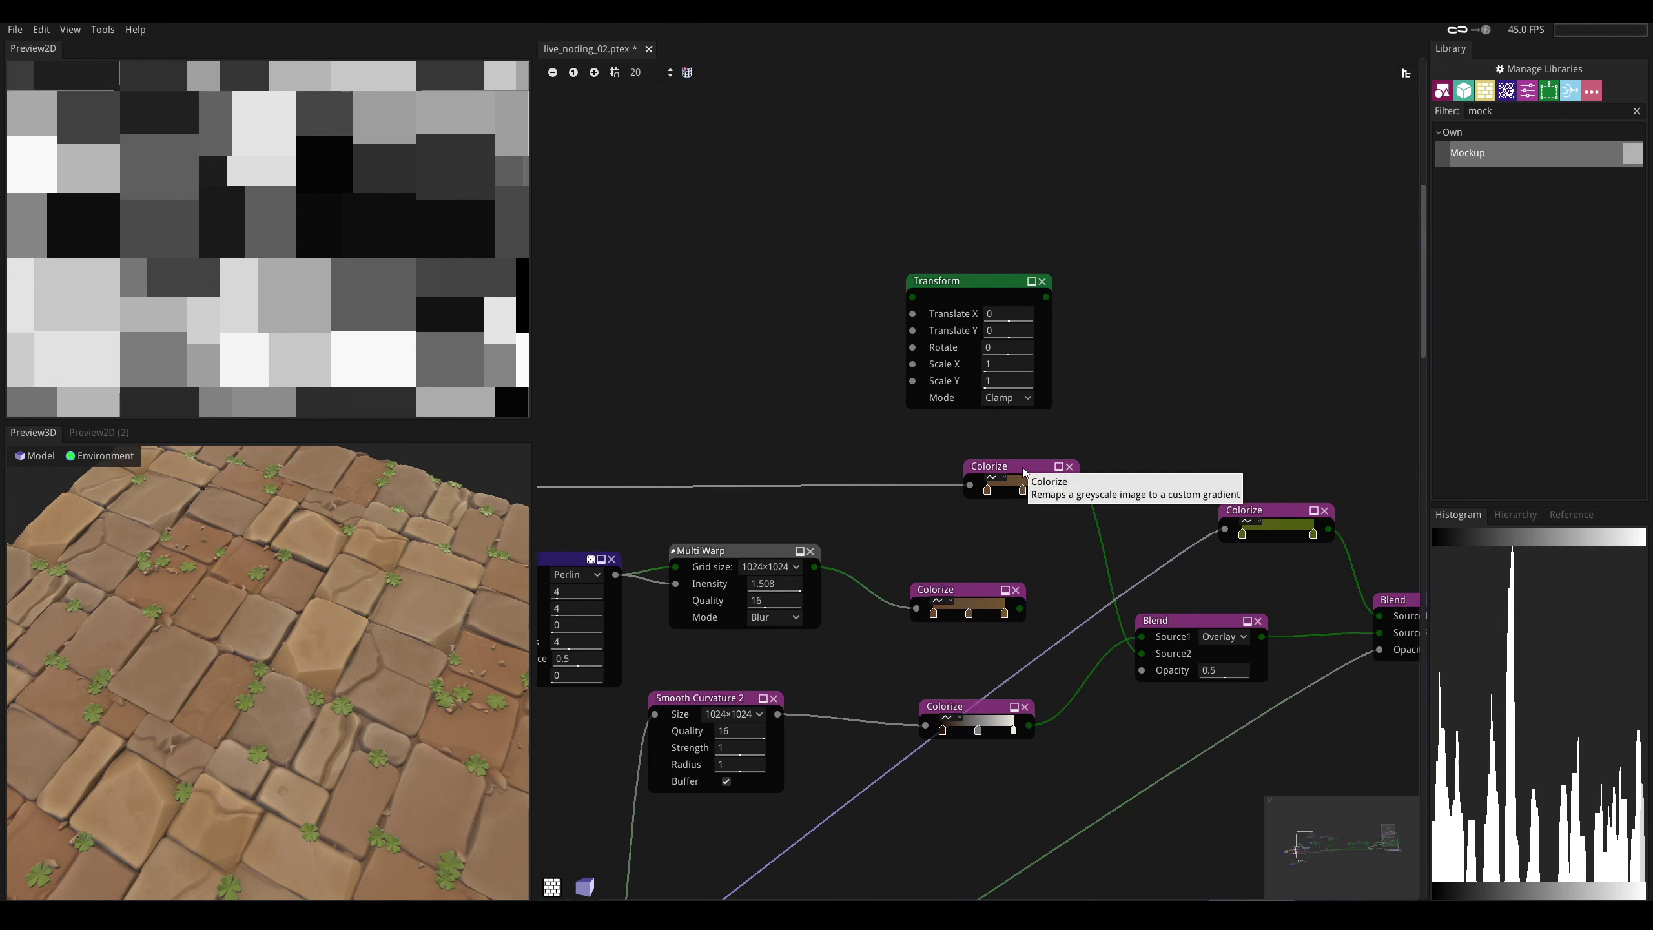
left_click_drag(1021, 469, 1123, 387)
left_click_drag(986, 286, 949, 431)
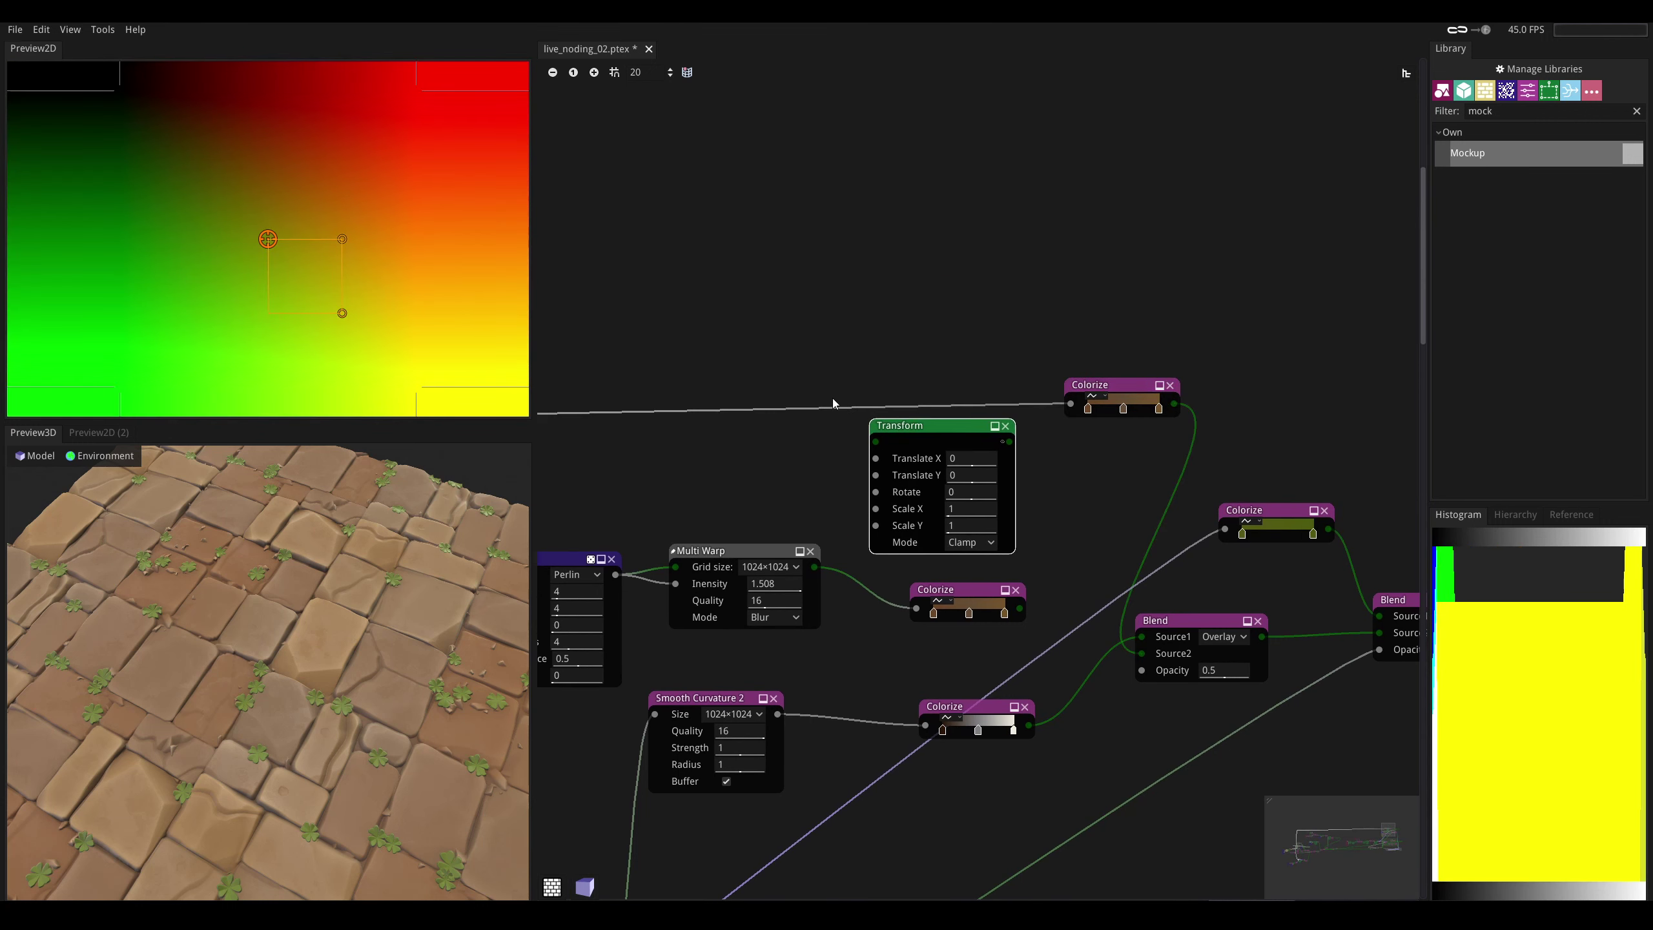
right_click(883, 338)
key("Escape")
left_click(886, 342)
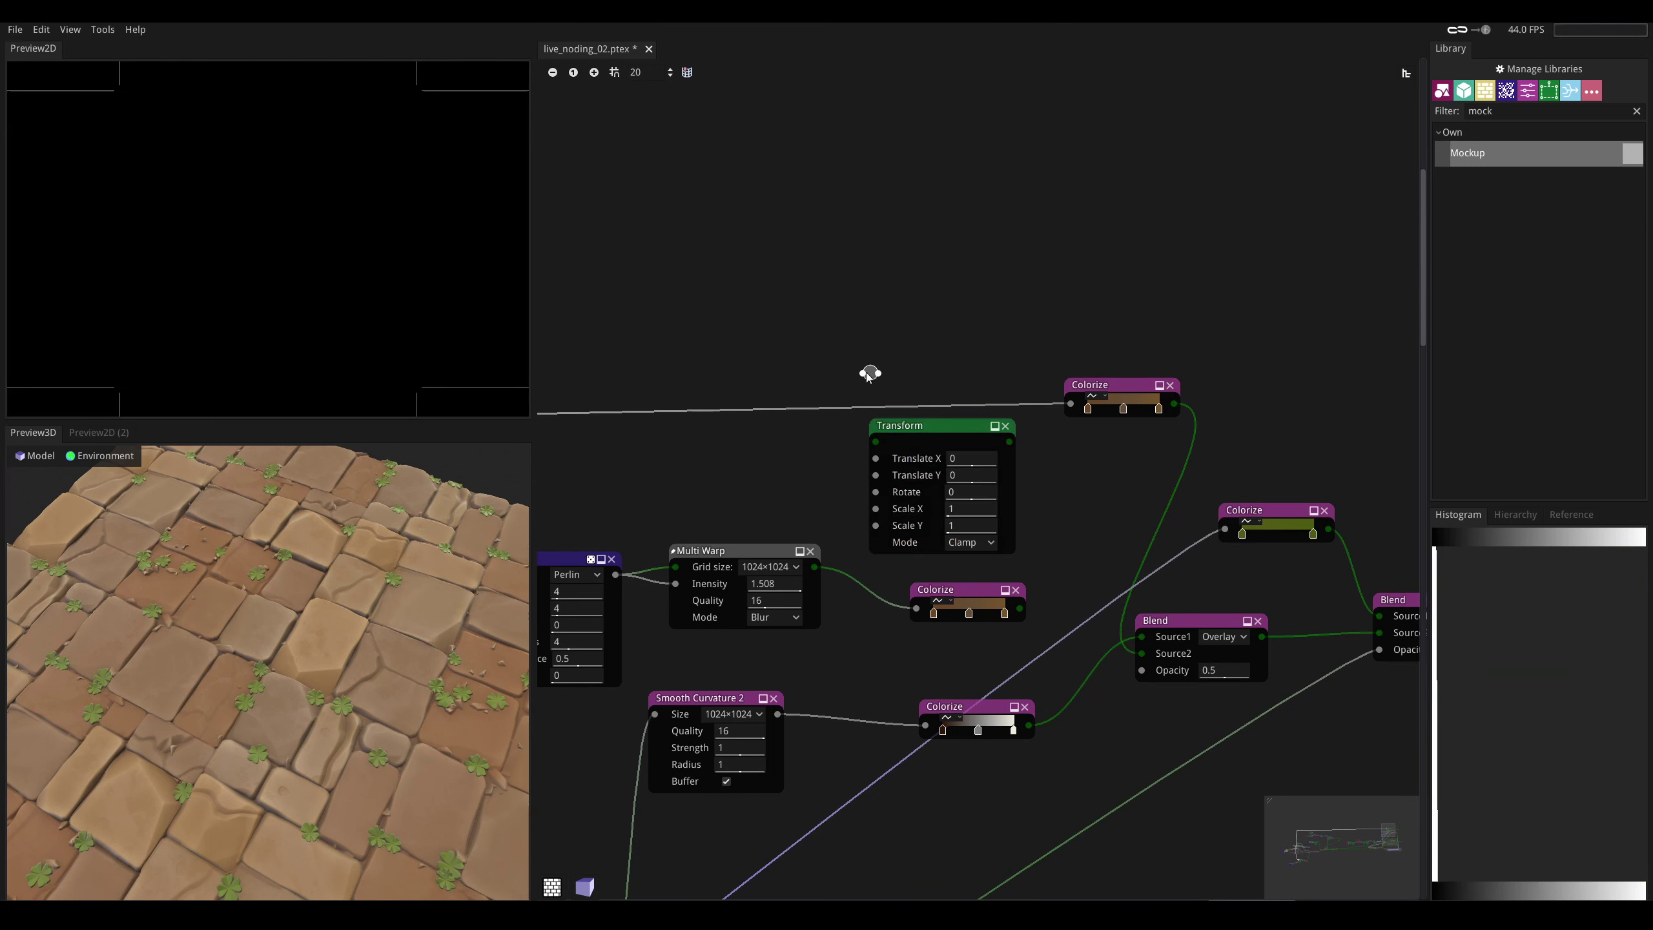
mouse_move(1067, 404)
left_mouse_down()
mouse_move(833, 393)
mouse_move(1068, 404)
left_mouse_up()
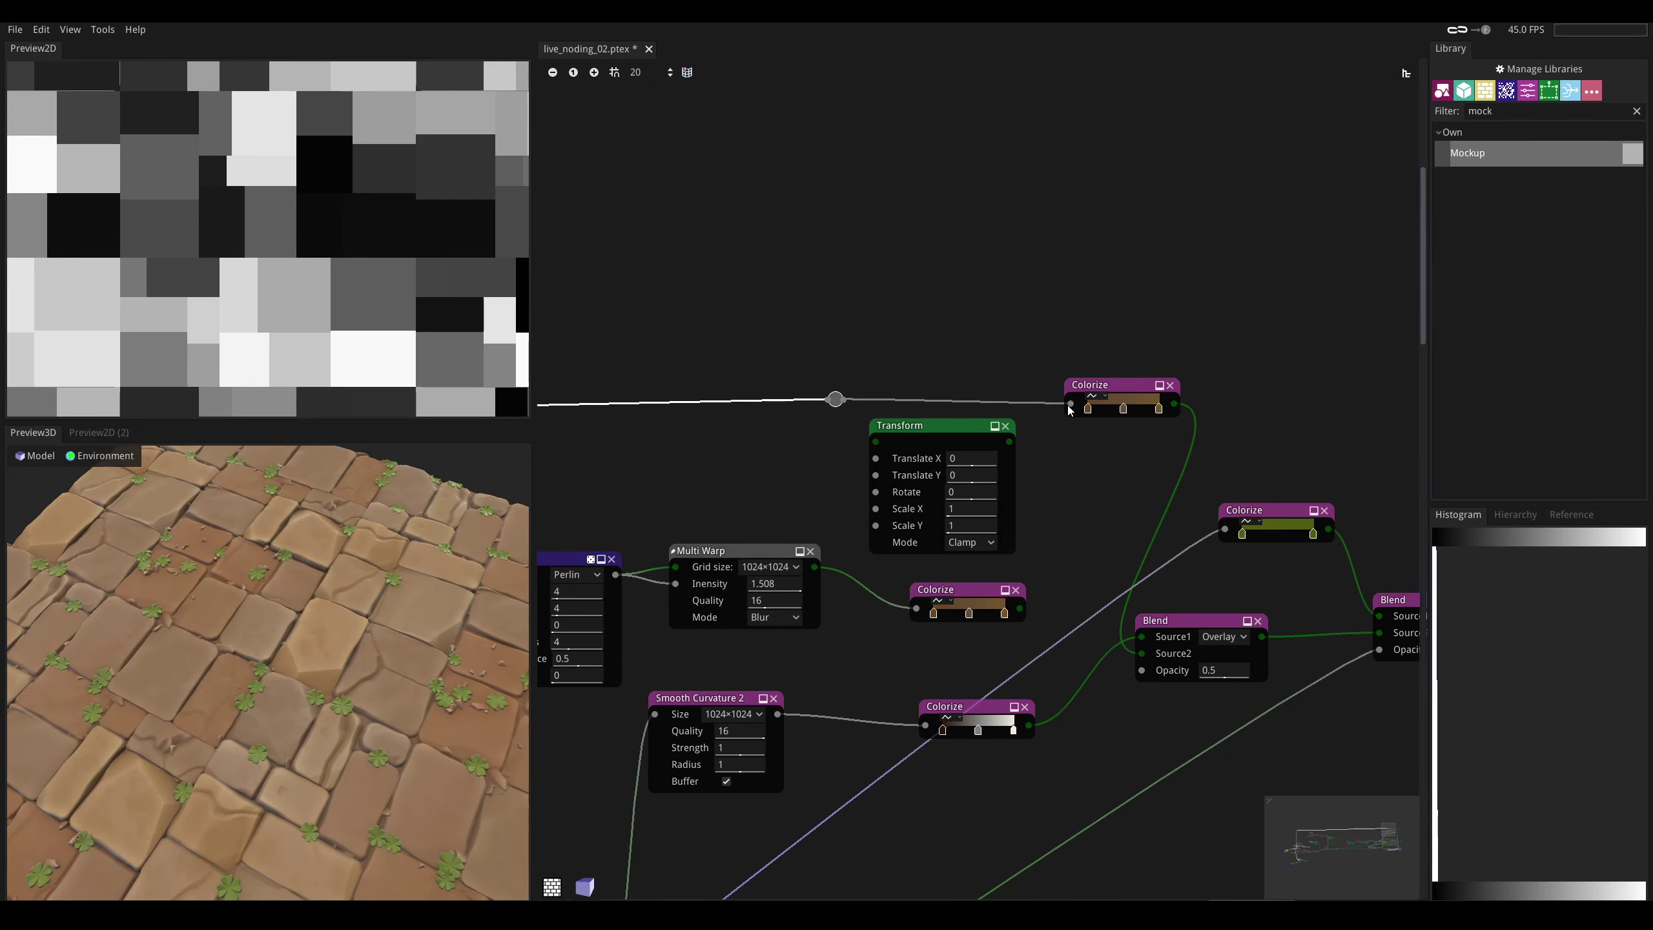
- Drive the Transform's Translate X of 0.715 and Translate Y of 0.635 from the reroute, and feed the duplicated Colorize into its input
left_click_drag(839, 401, 876, 474)
left_click_drag(835, 399, 769, 401)
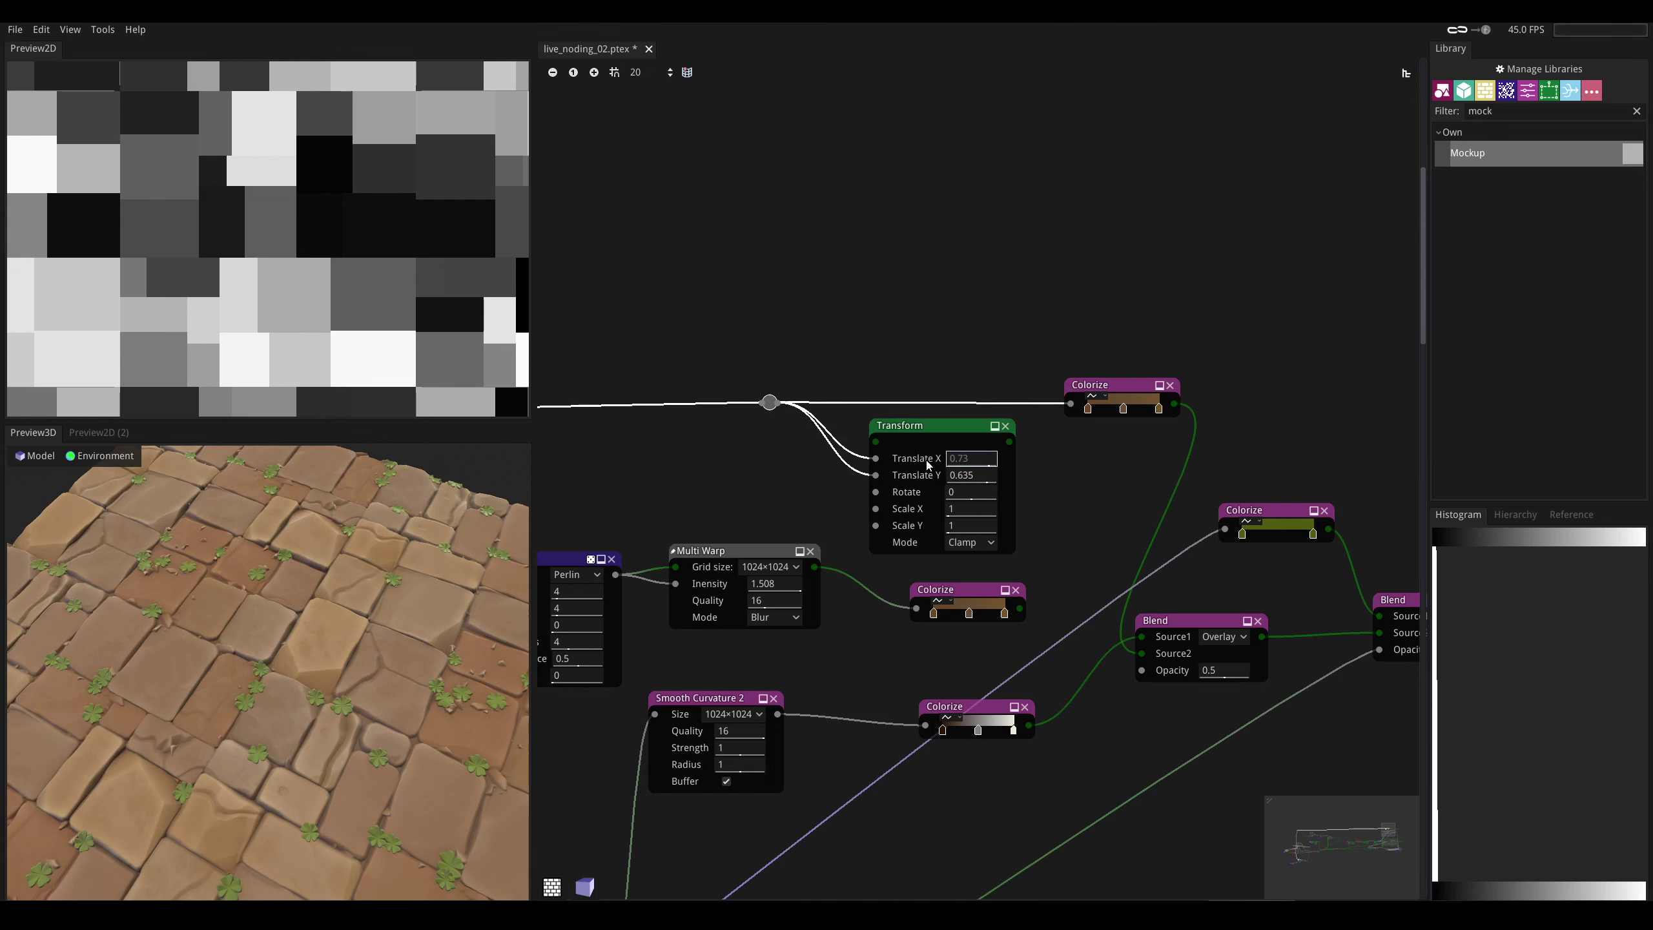
scroll(761, 524, "left", 3)
left_click_drag(663, 501, 911, 579)
left_click_drag(1226, 650, 1077, 469, "ctrl")
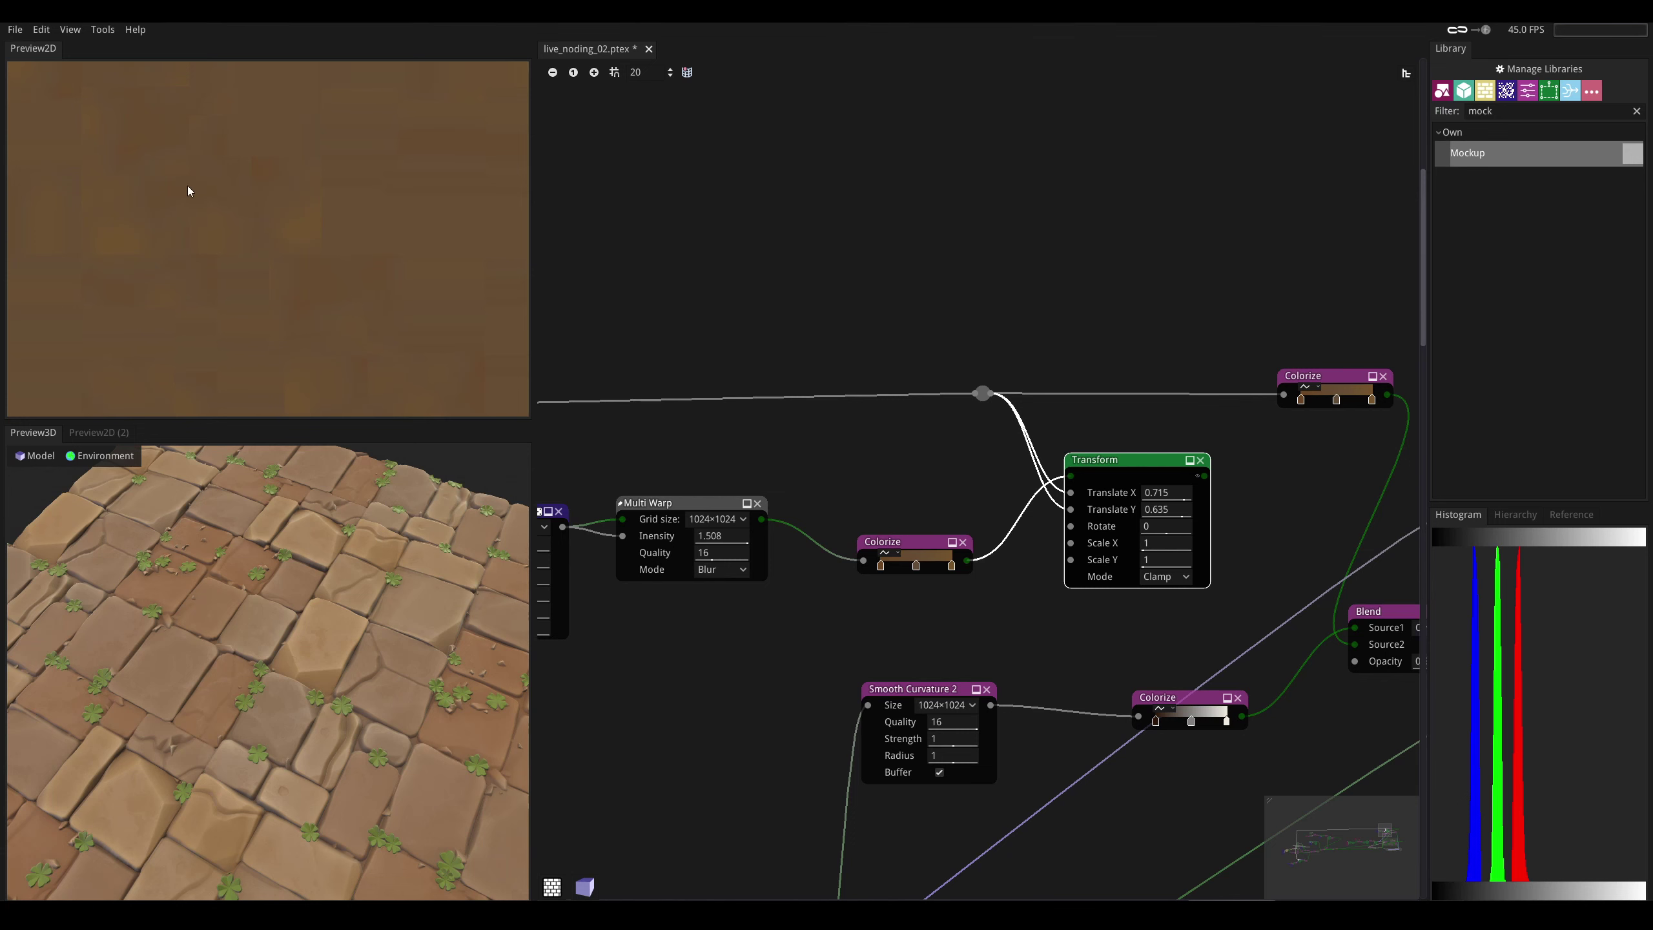
- Add a Blend node combining the original stone Colorize with the Transform output, and connect it to the Overlay Blend's Source2
middle_click_drag(1062, 474, 895, 486)
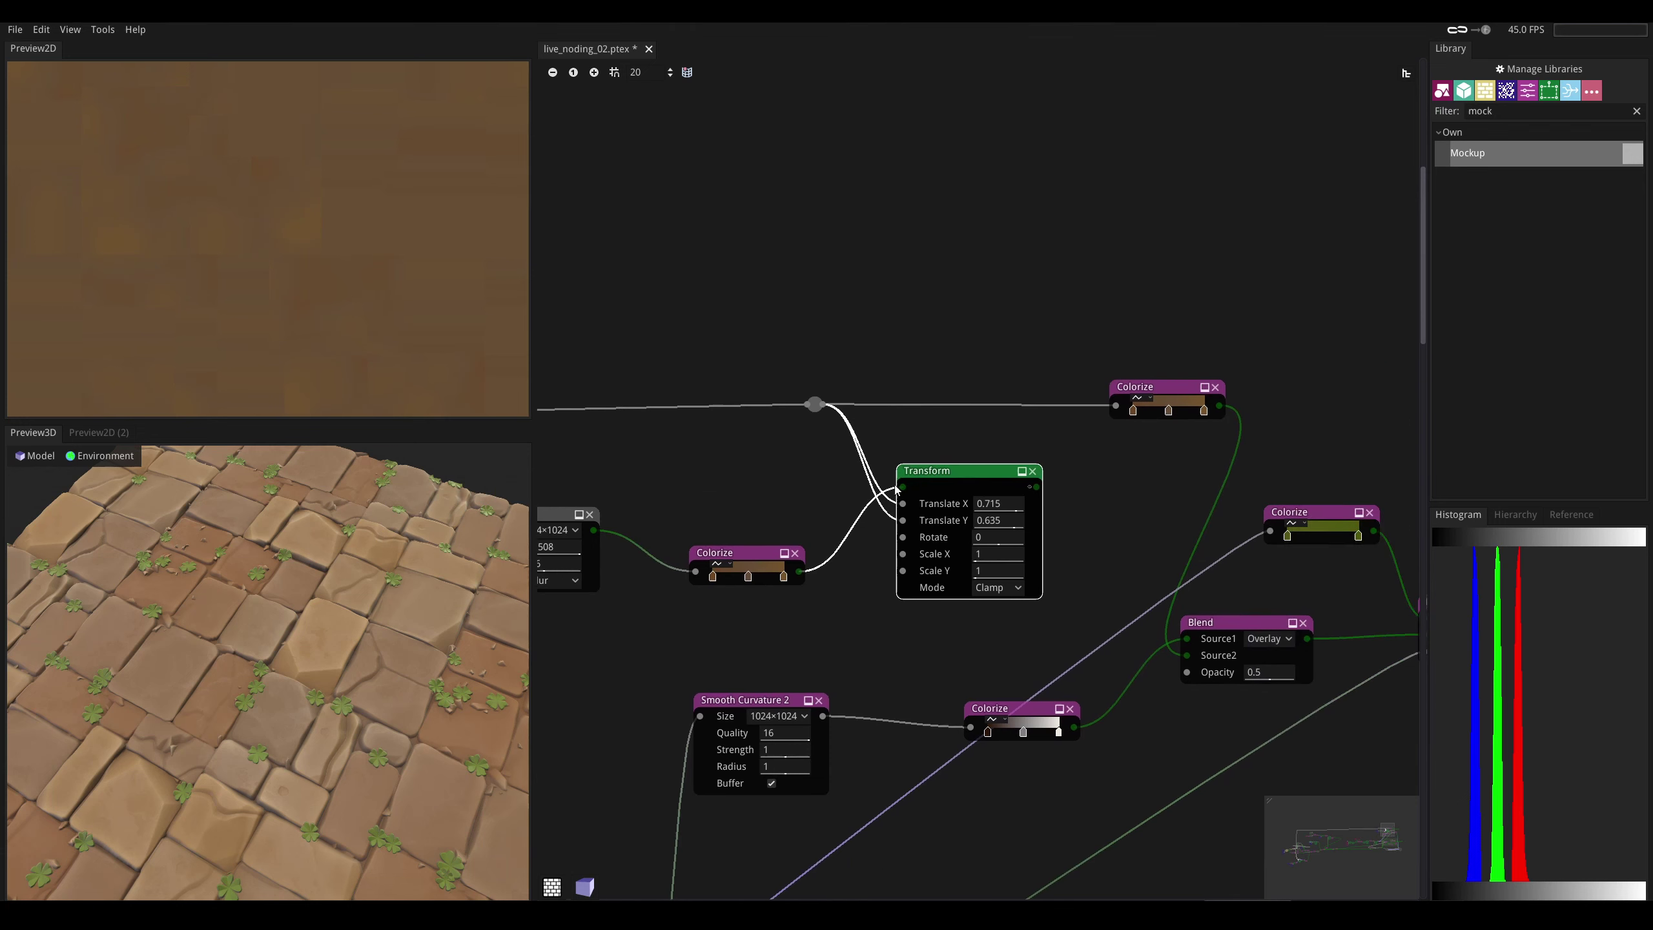
right_click(1074, 480)
type("ble")
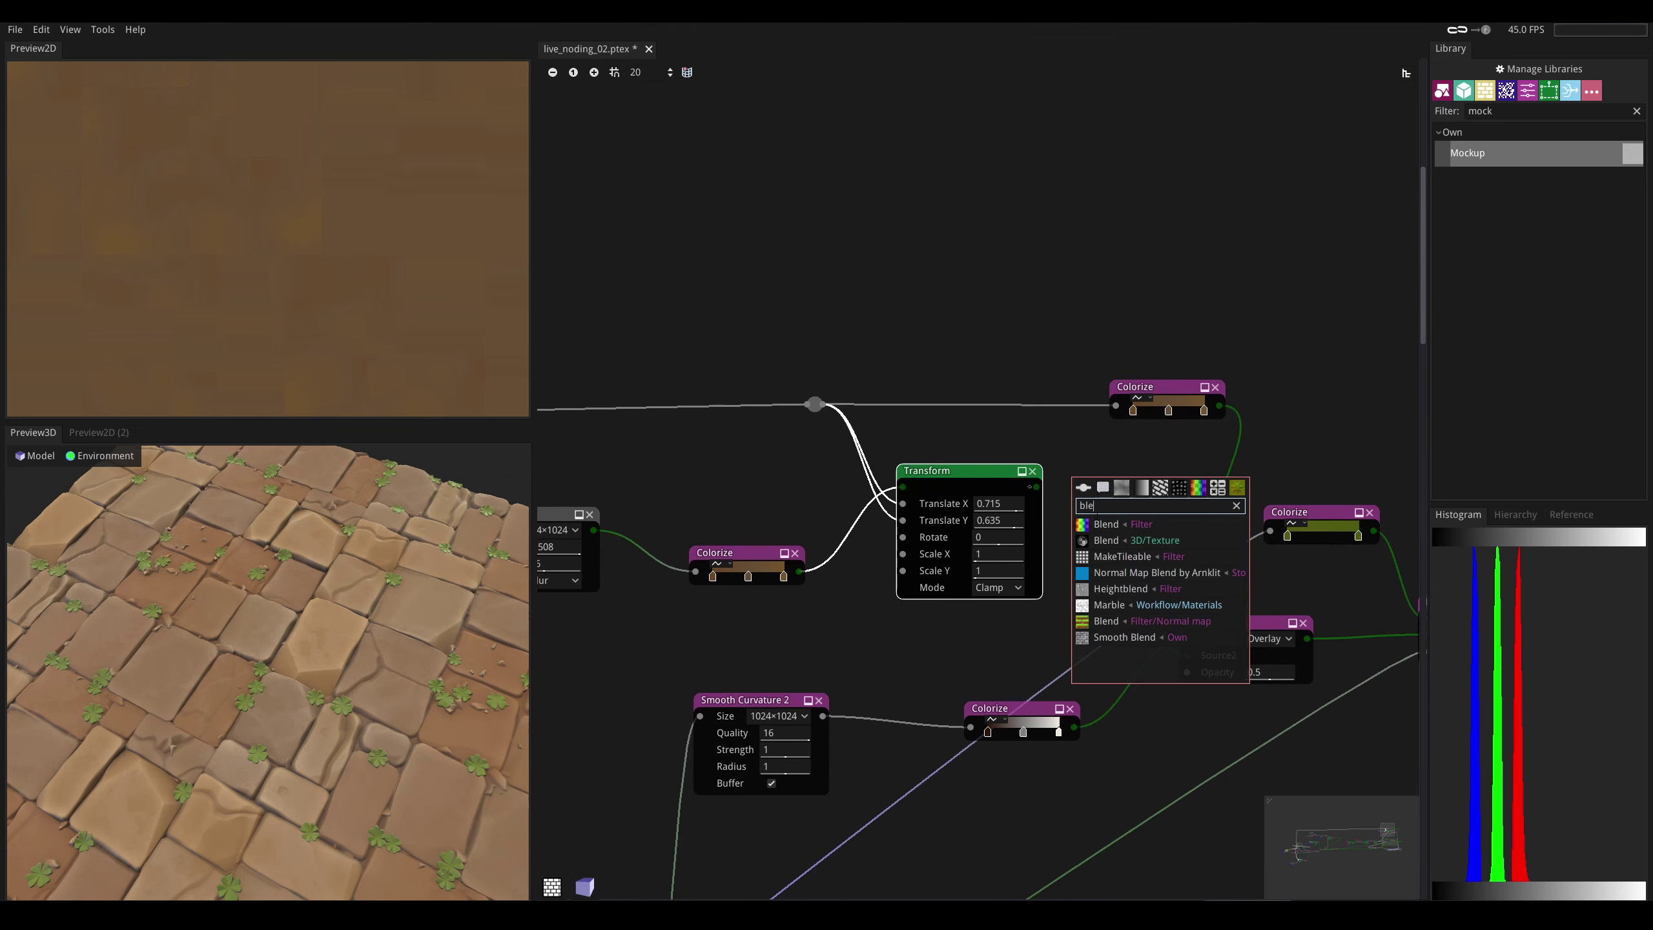
key("Return")
left_click_drag(1036, 486, 1130, 455)
left_click_drag(1138, 386, 941, 372)
left_click_drag(1132, 455, 1187, 655)
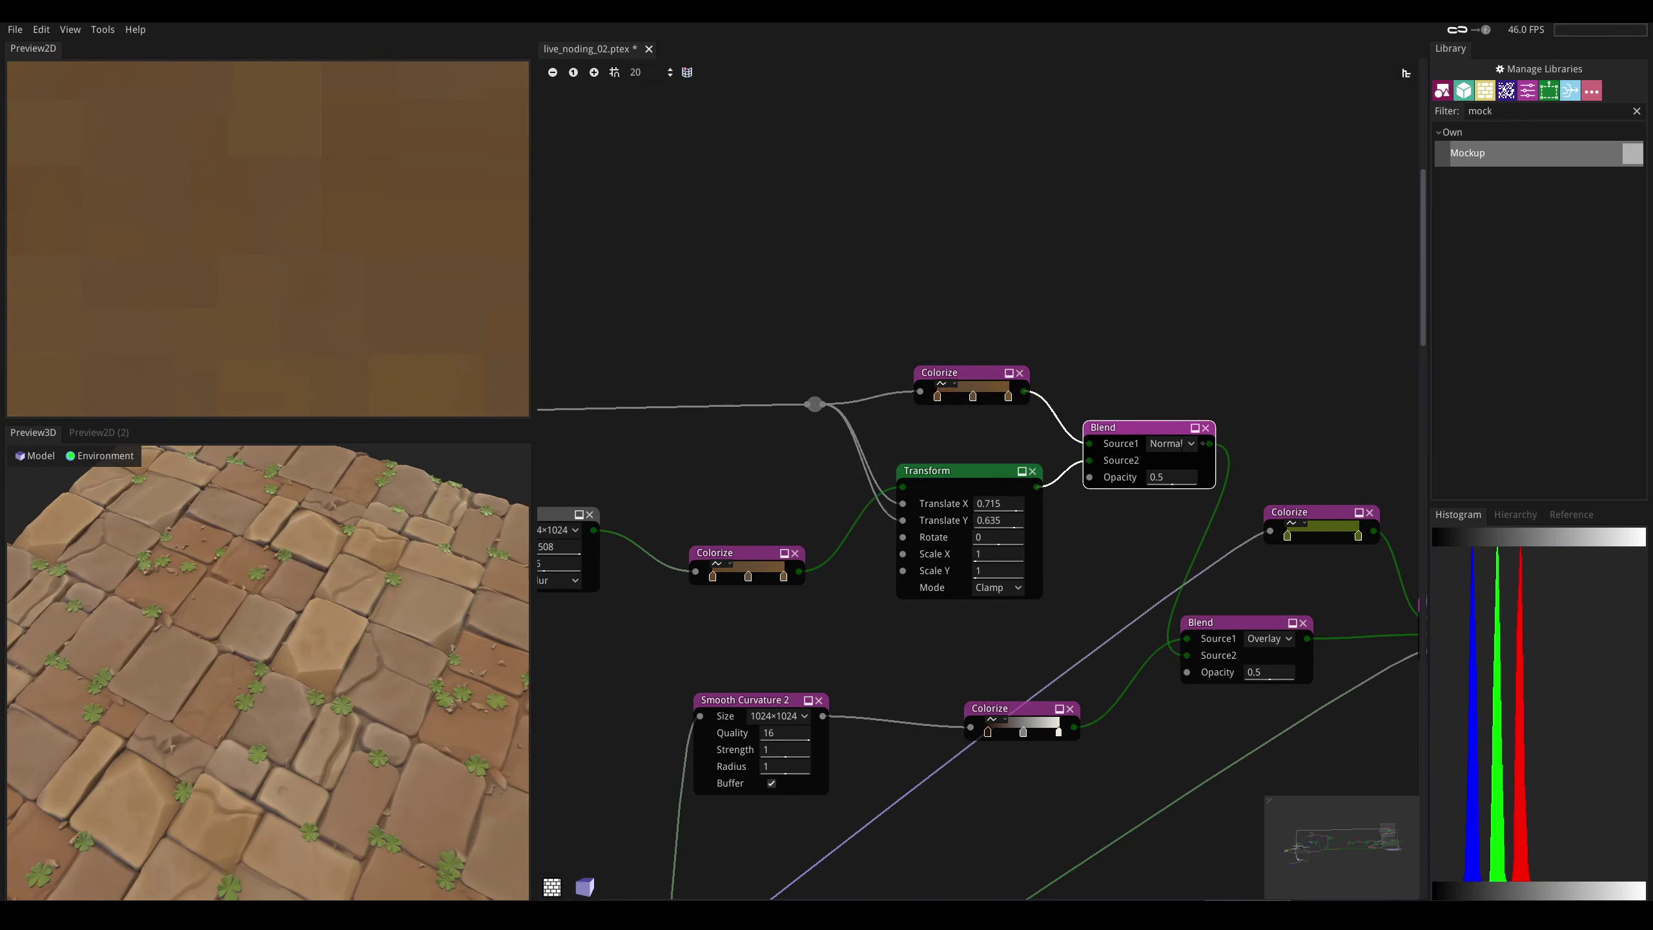
- Recolor the last gradient stop of the duplicated Colorize node to a yellowish olive green
scroll(268, 673, "up", 6)
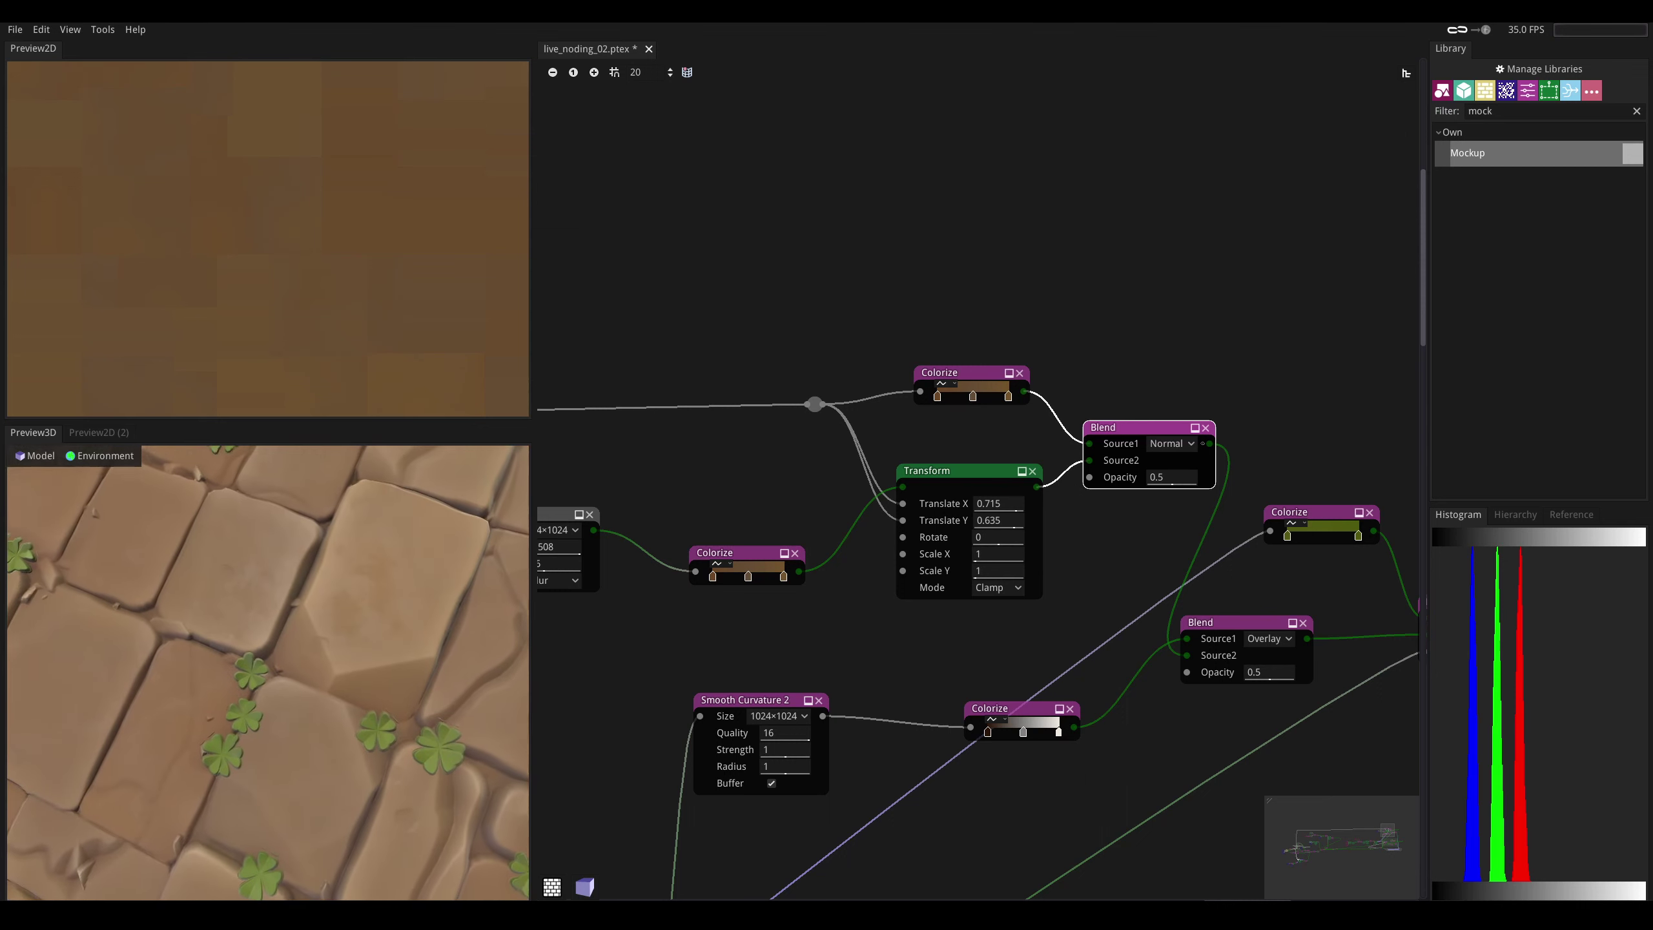
left_click_drag(268, 673, 268, 619)
scroll(268, 673, "down", 7)
scroll(268, 673, "up", 4)
middle_click_drag(757, 401, 825, 464)
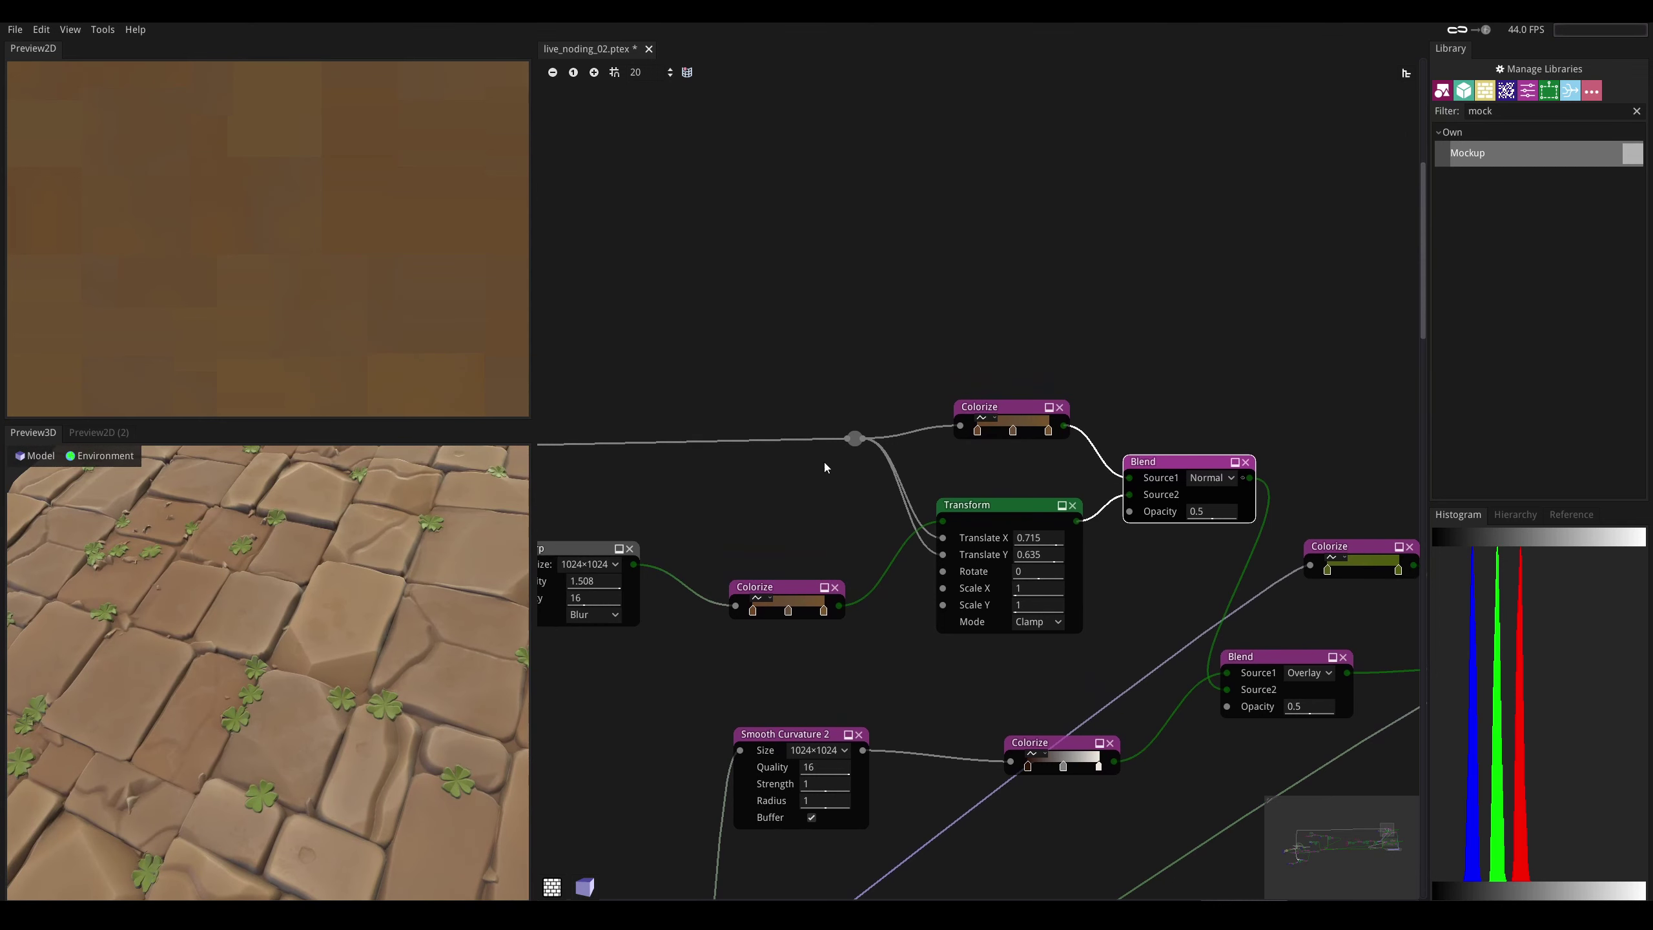
double_click(824, 609)
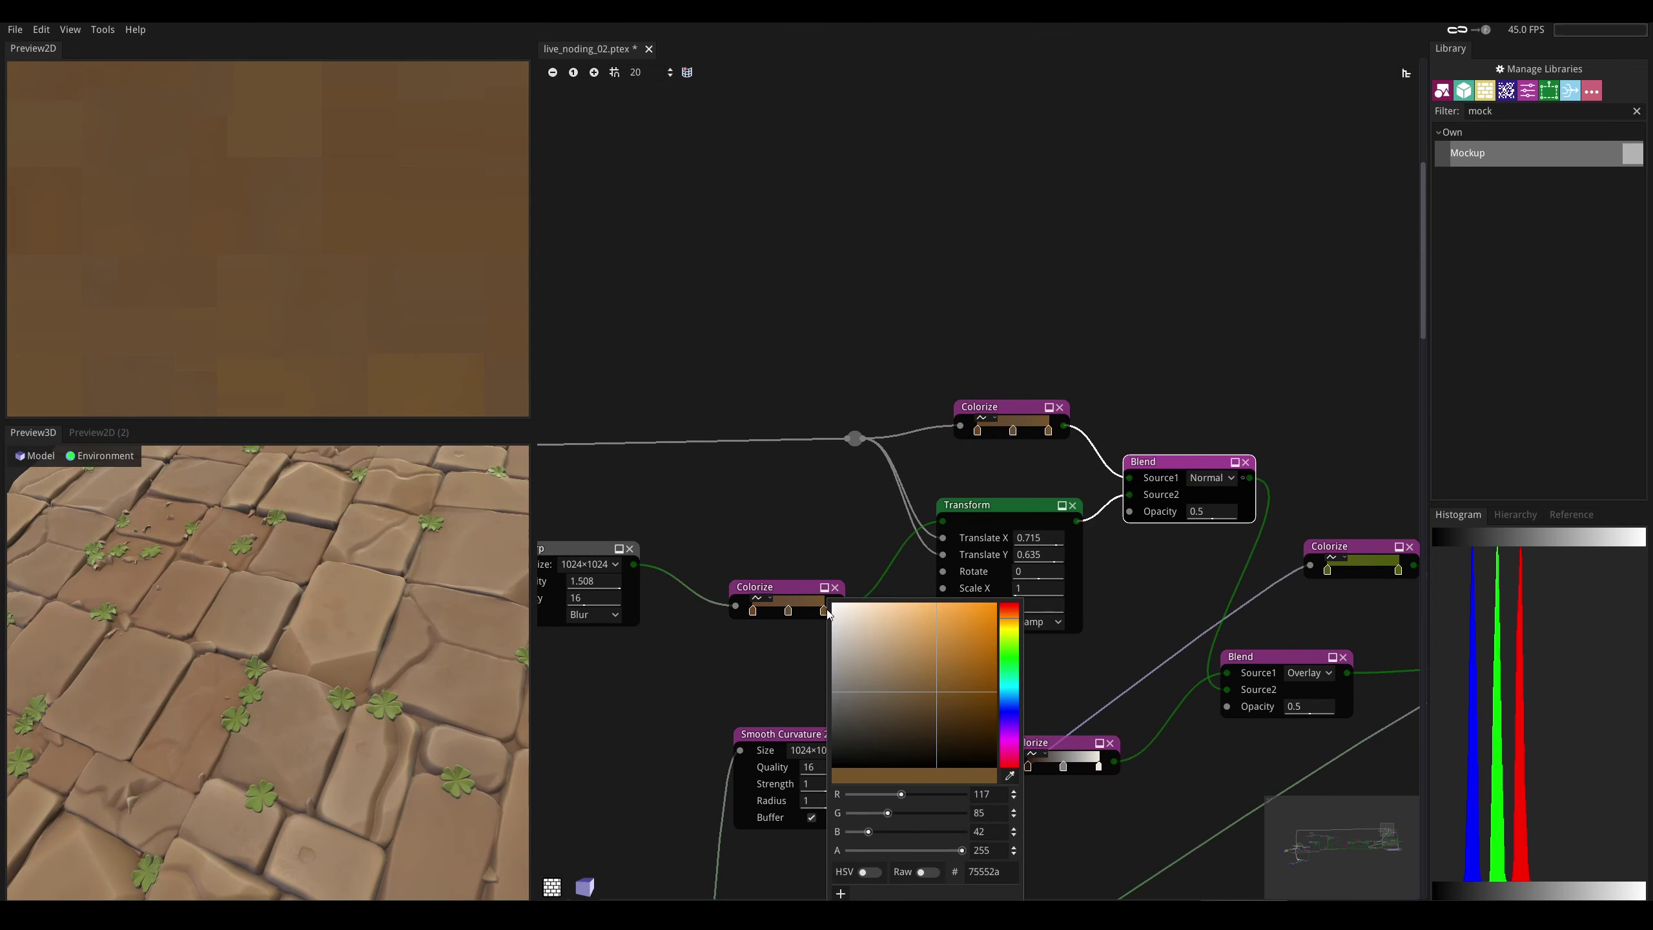
left_click_drag(1015, 630, 1008, 643)
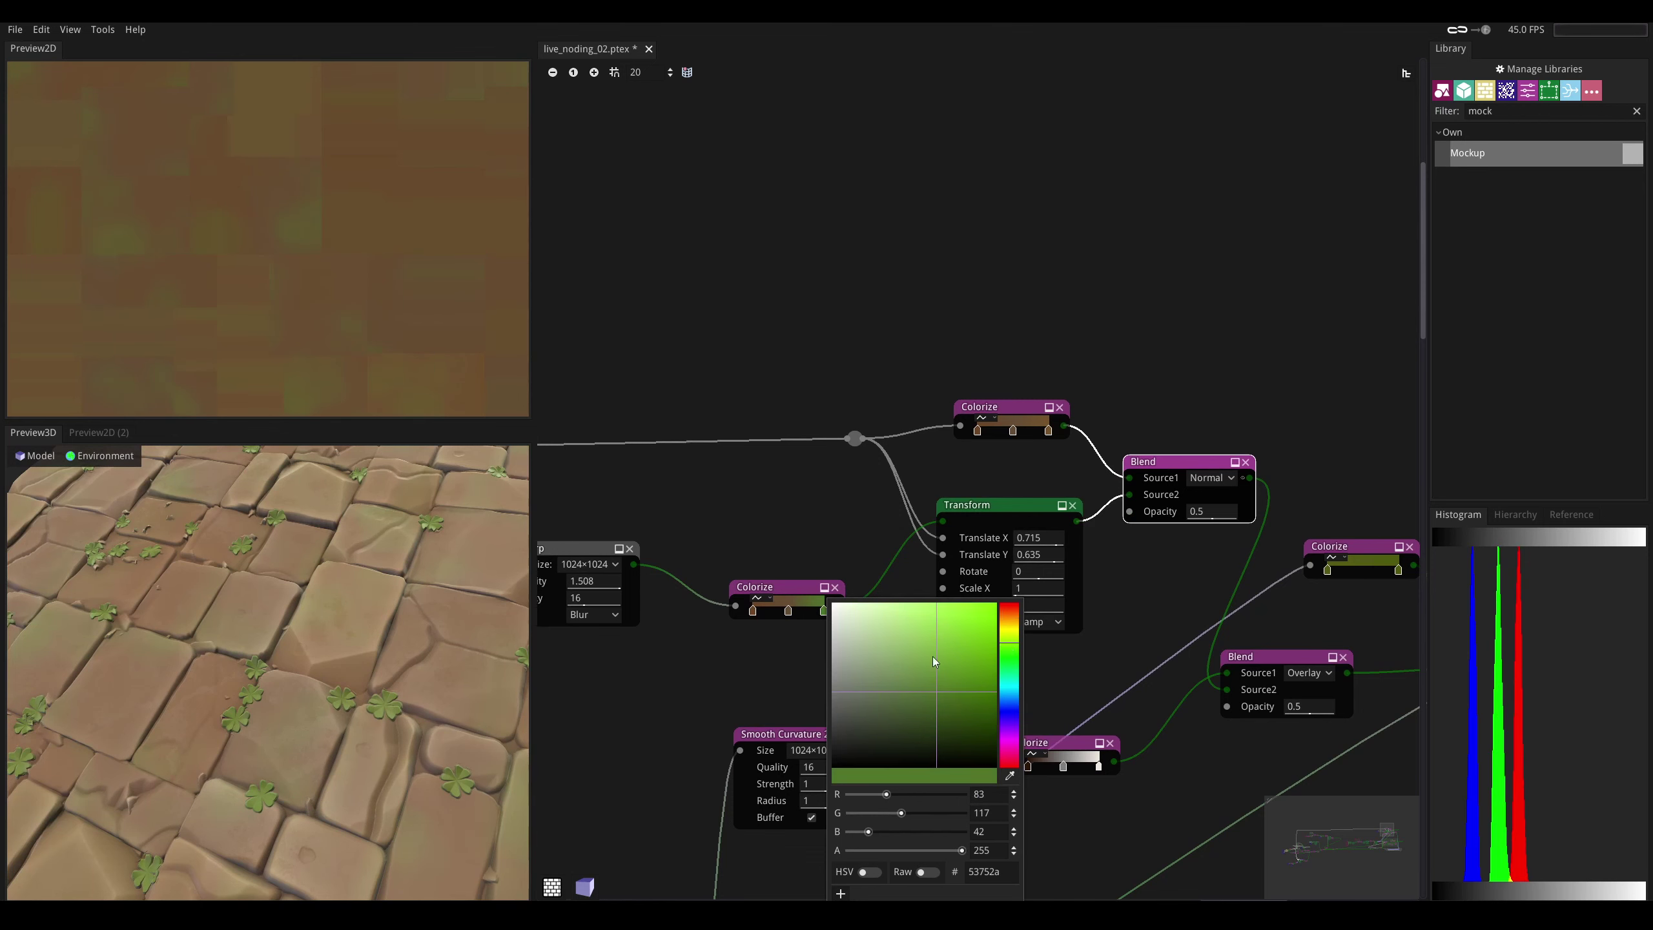
left_click_drag(1012, 643, 951, 672)
- Recolor the duplicated Colorize gradient's middle stop to red-orange 973c1c and its first stop to teal
left_click(790, 616)
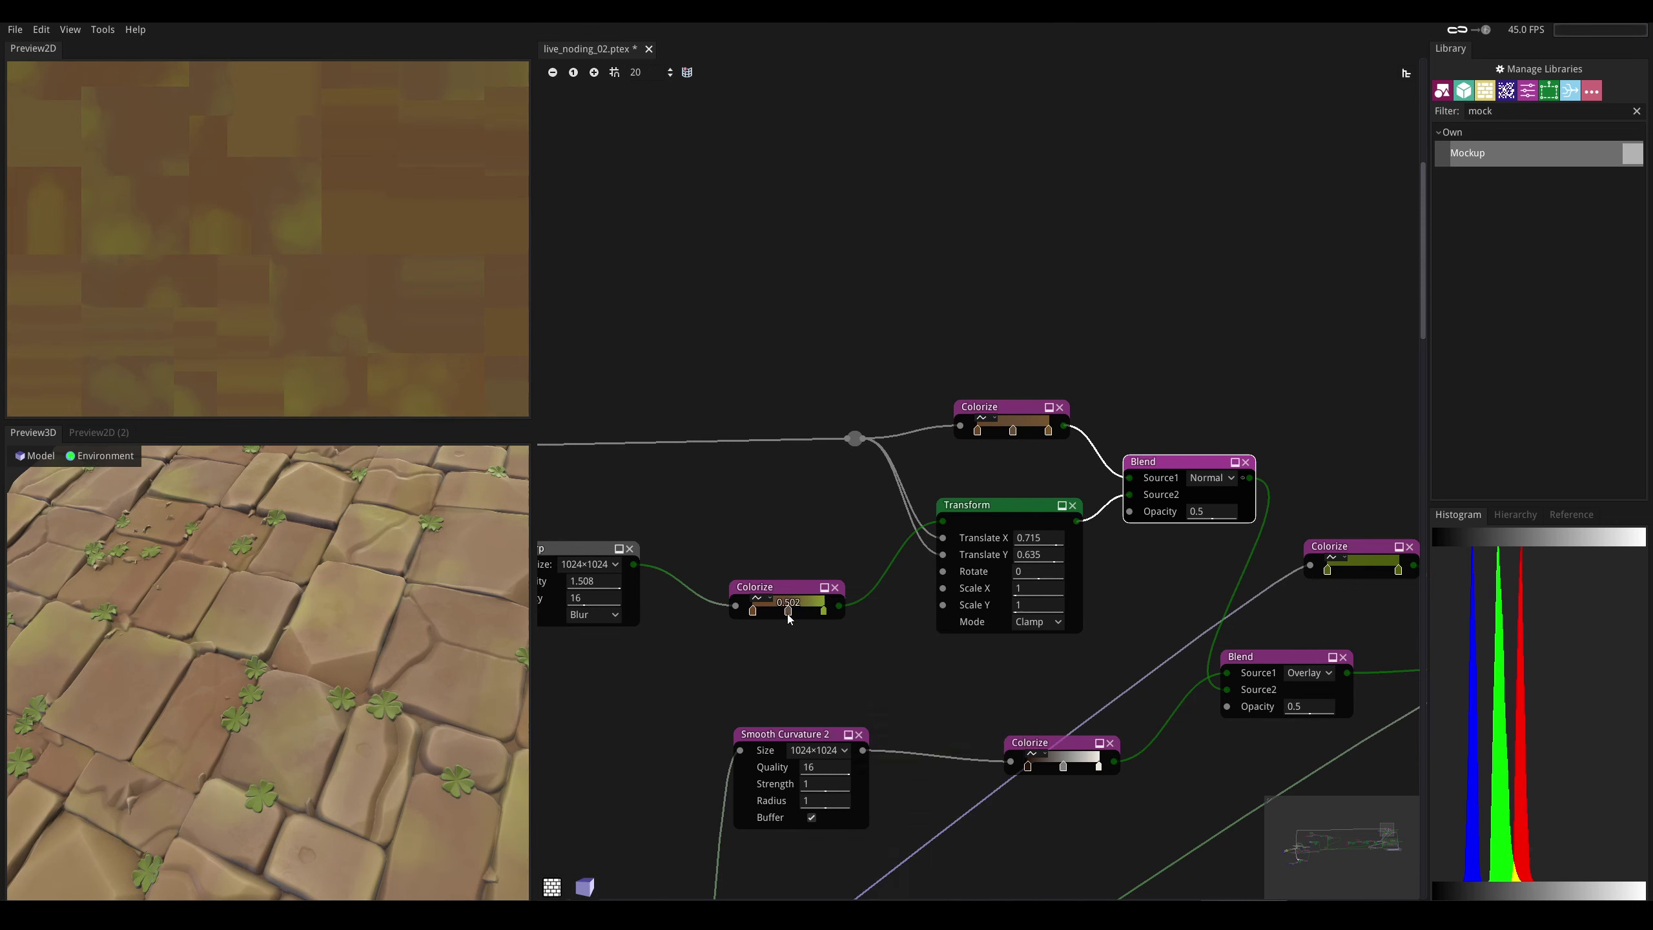
double_click(788, 614)
left_click_drag(971, 615, 929, 672)
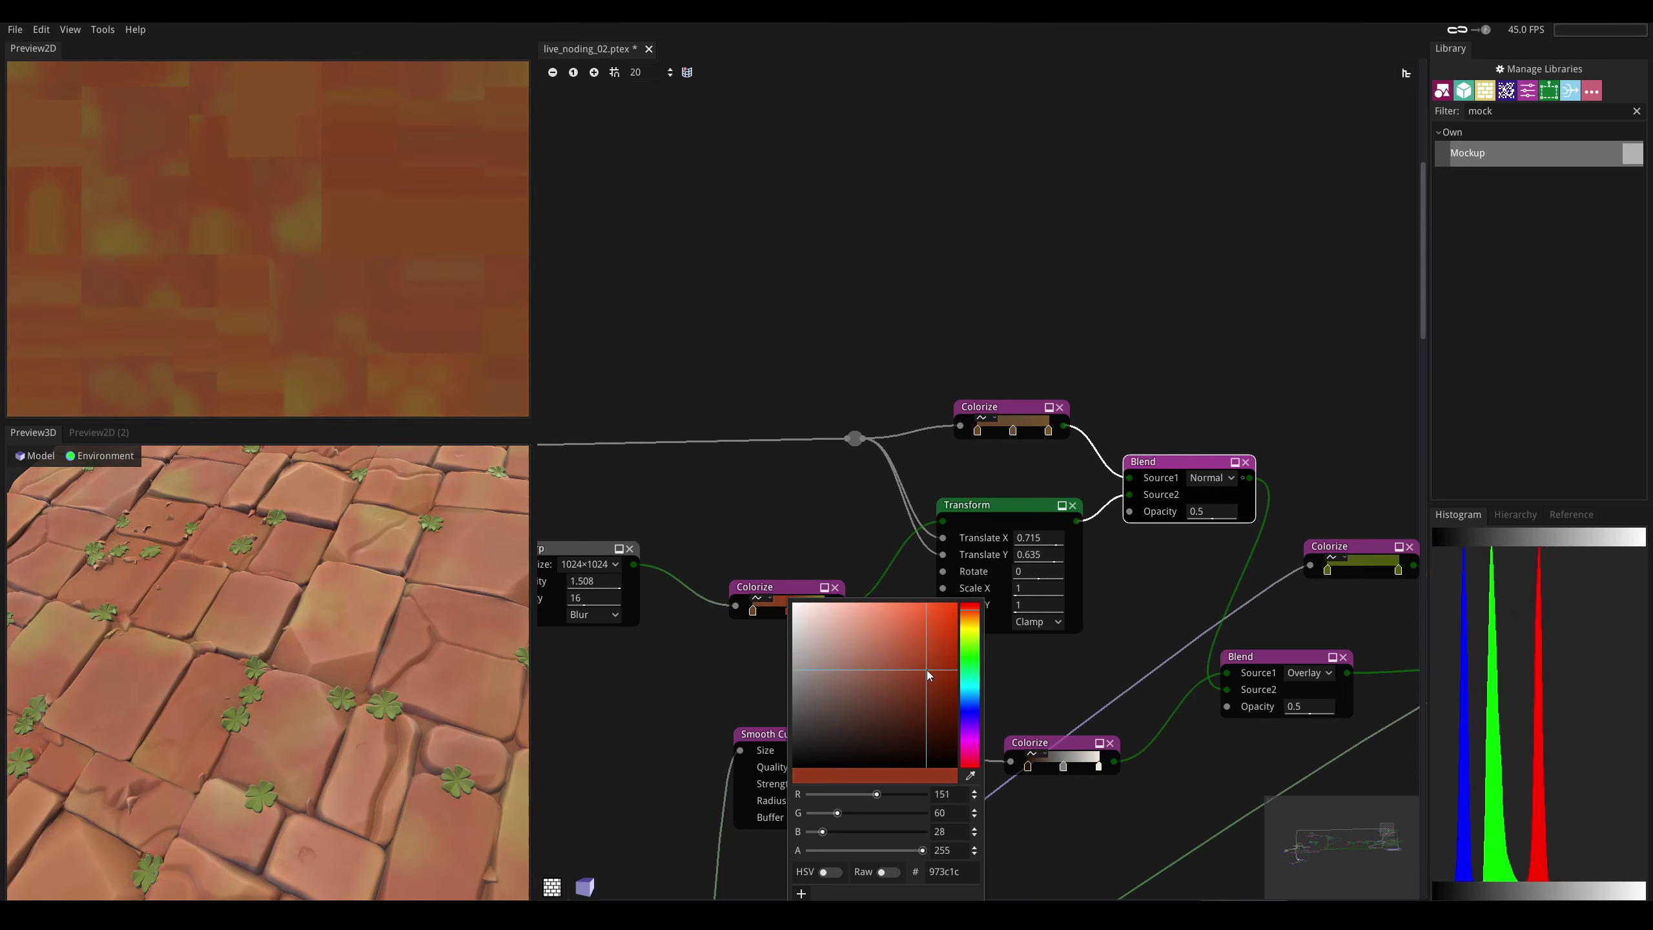
left_click(751, 613)
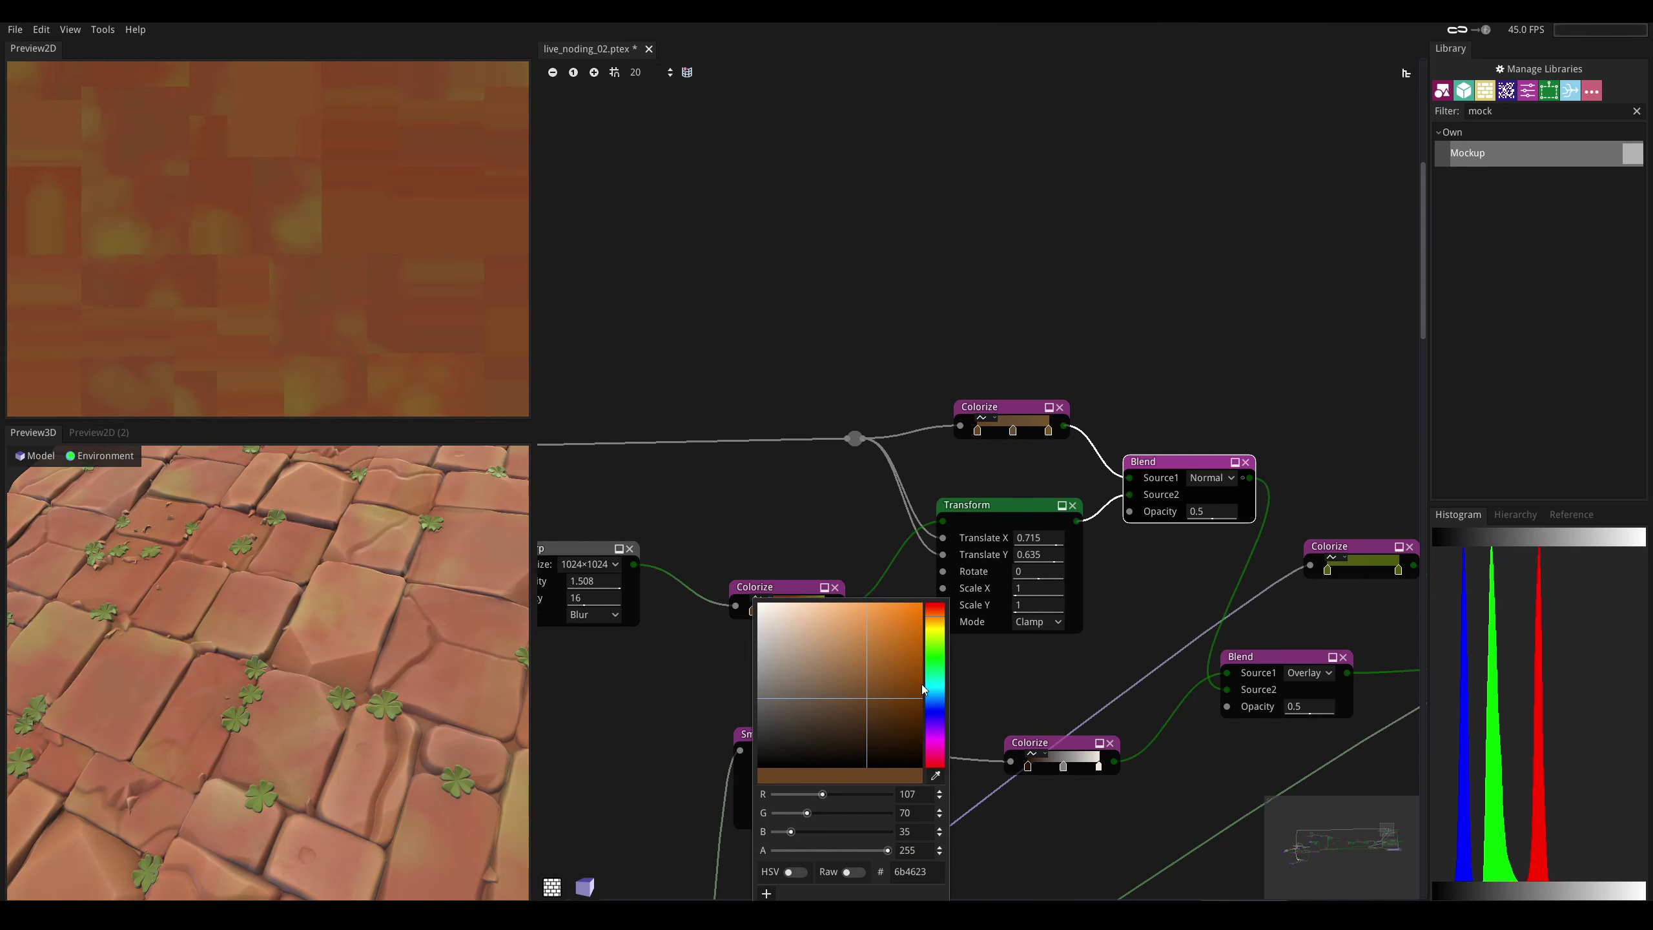
left_click_drag(940, 702, 901, 696)
- Swap the new Blend's sources so the Transform feeds Source1 and the brown Colorize feeds Source2, and set its mode to Multiply
middle_click_drag(839, 538, 780, 551)
scroll(314, 630, "down", 5)
left_click_drag(412, 630, 424, 630)
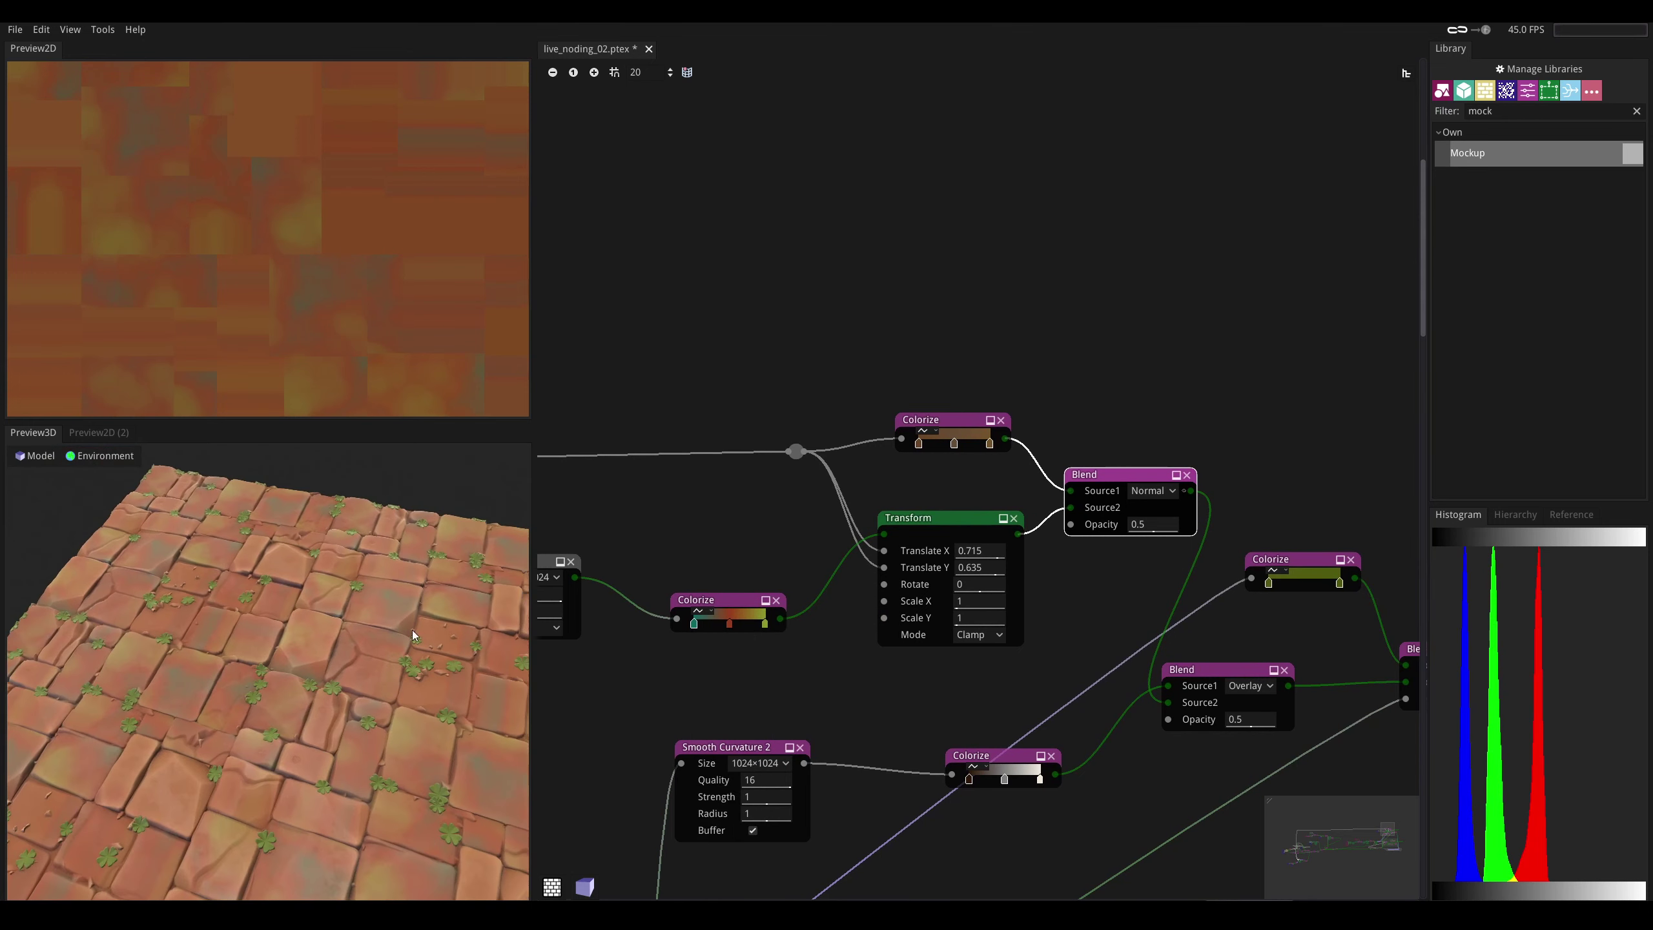
middle_click_drag(1057, 469, 949, 491)
left_click_drag(963, 529, 963, 512)
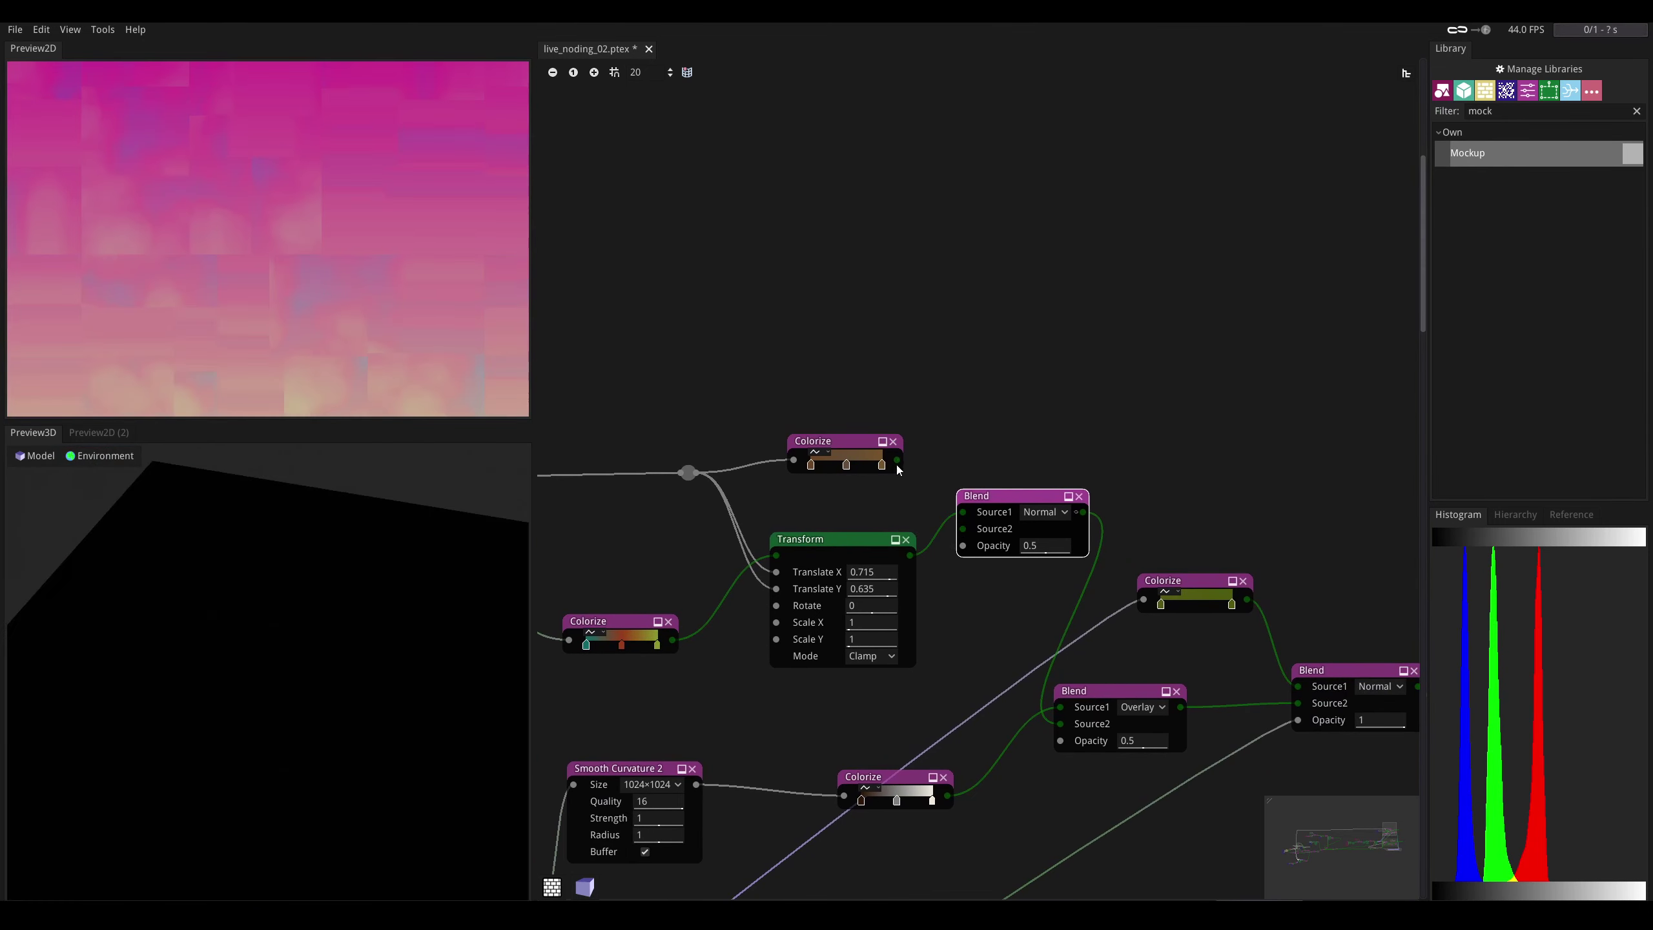
left_click_drag(897, 461, 990, 476)
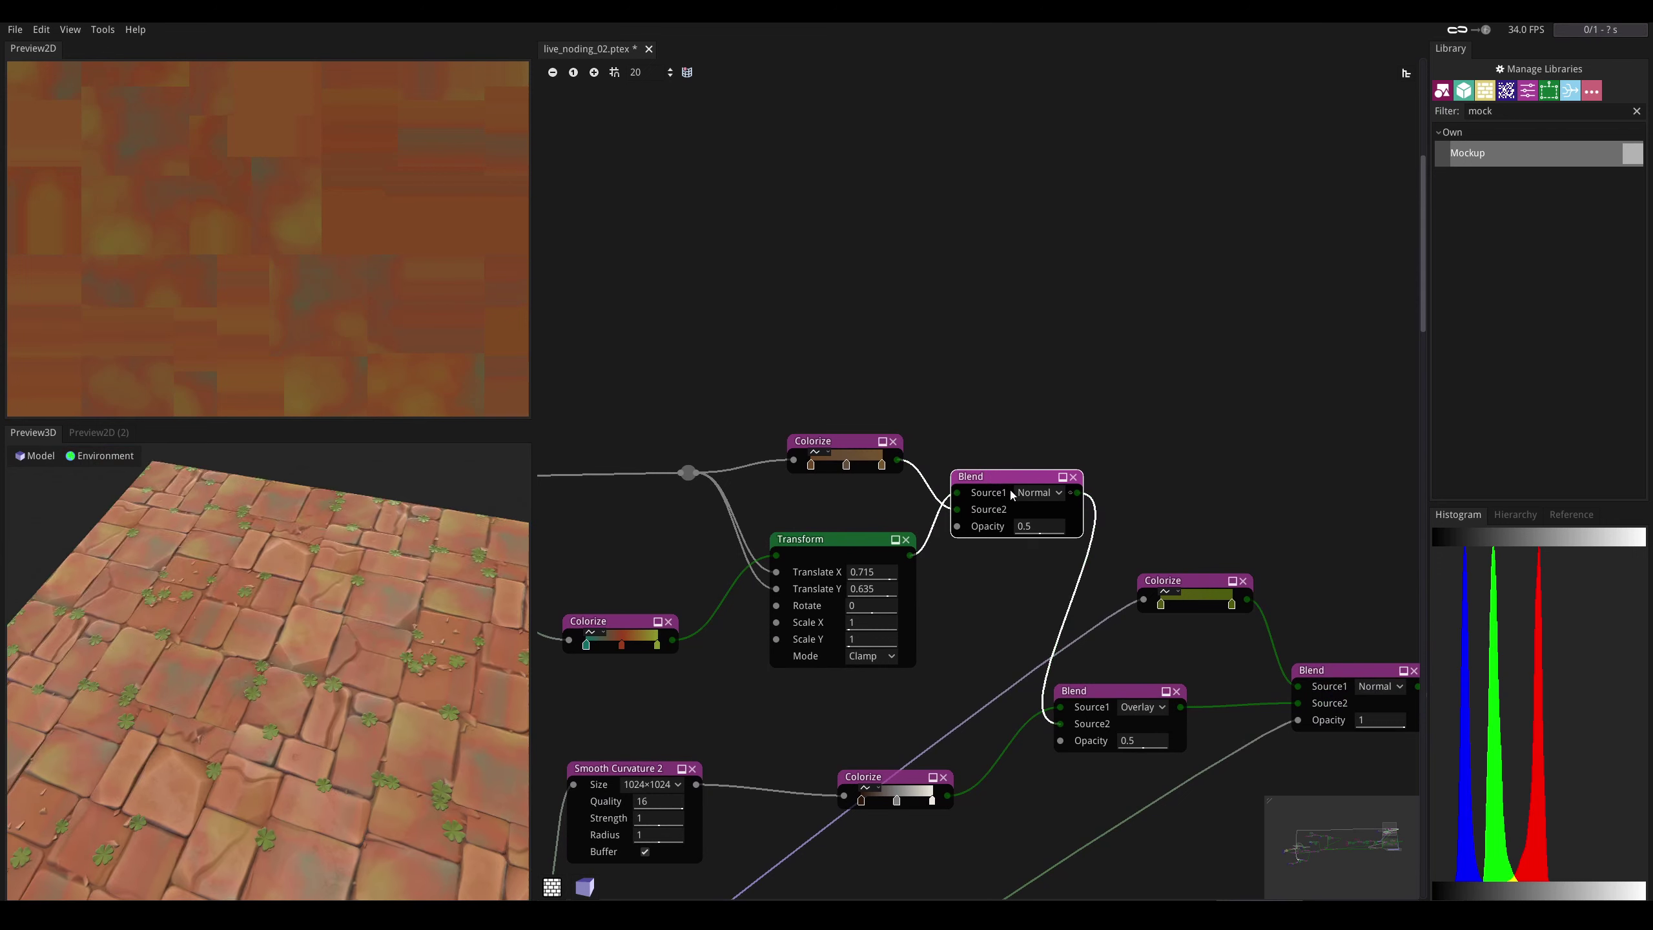
left_click(1019, 492)
left_click(1026, 540)
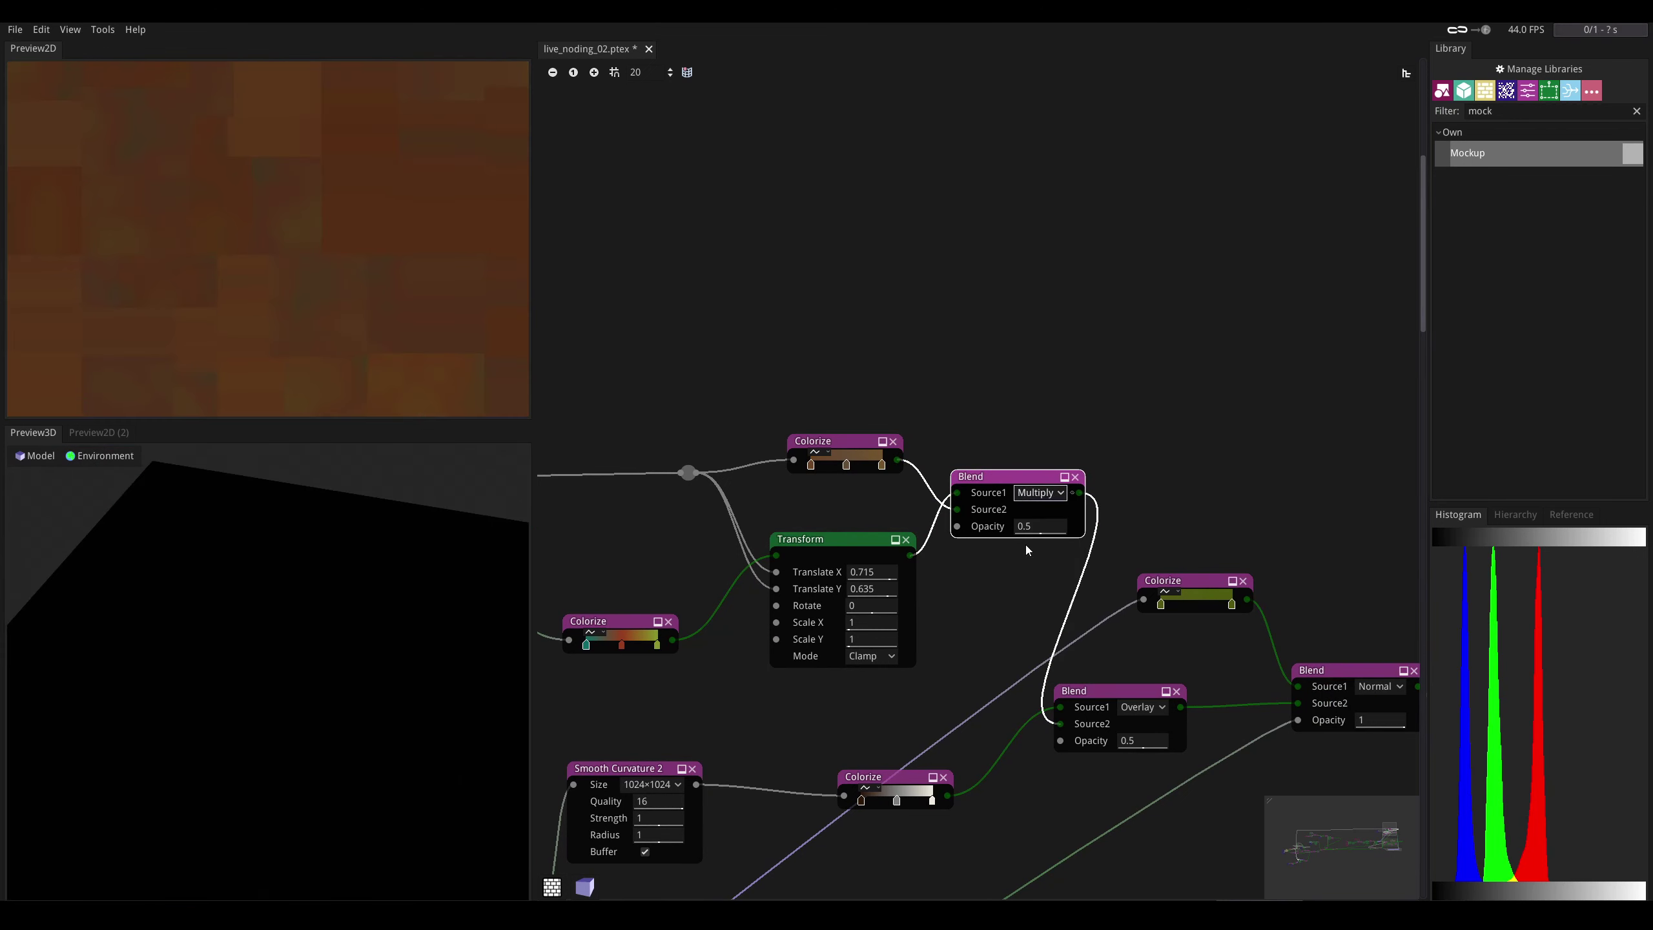
left_click_drag(517, 654, 479, 671)
scroll(479, 671, "up", 5)
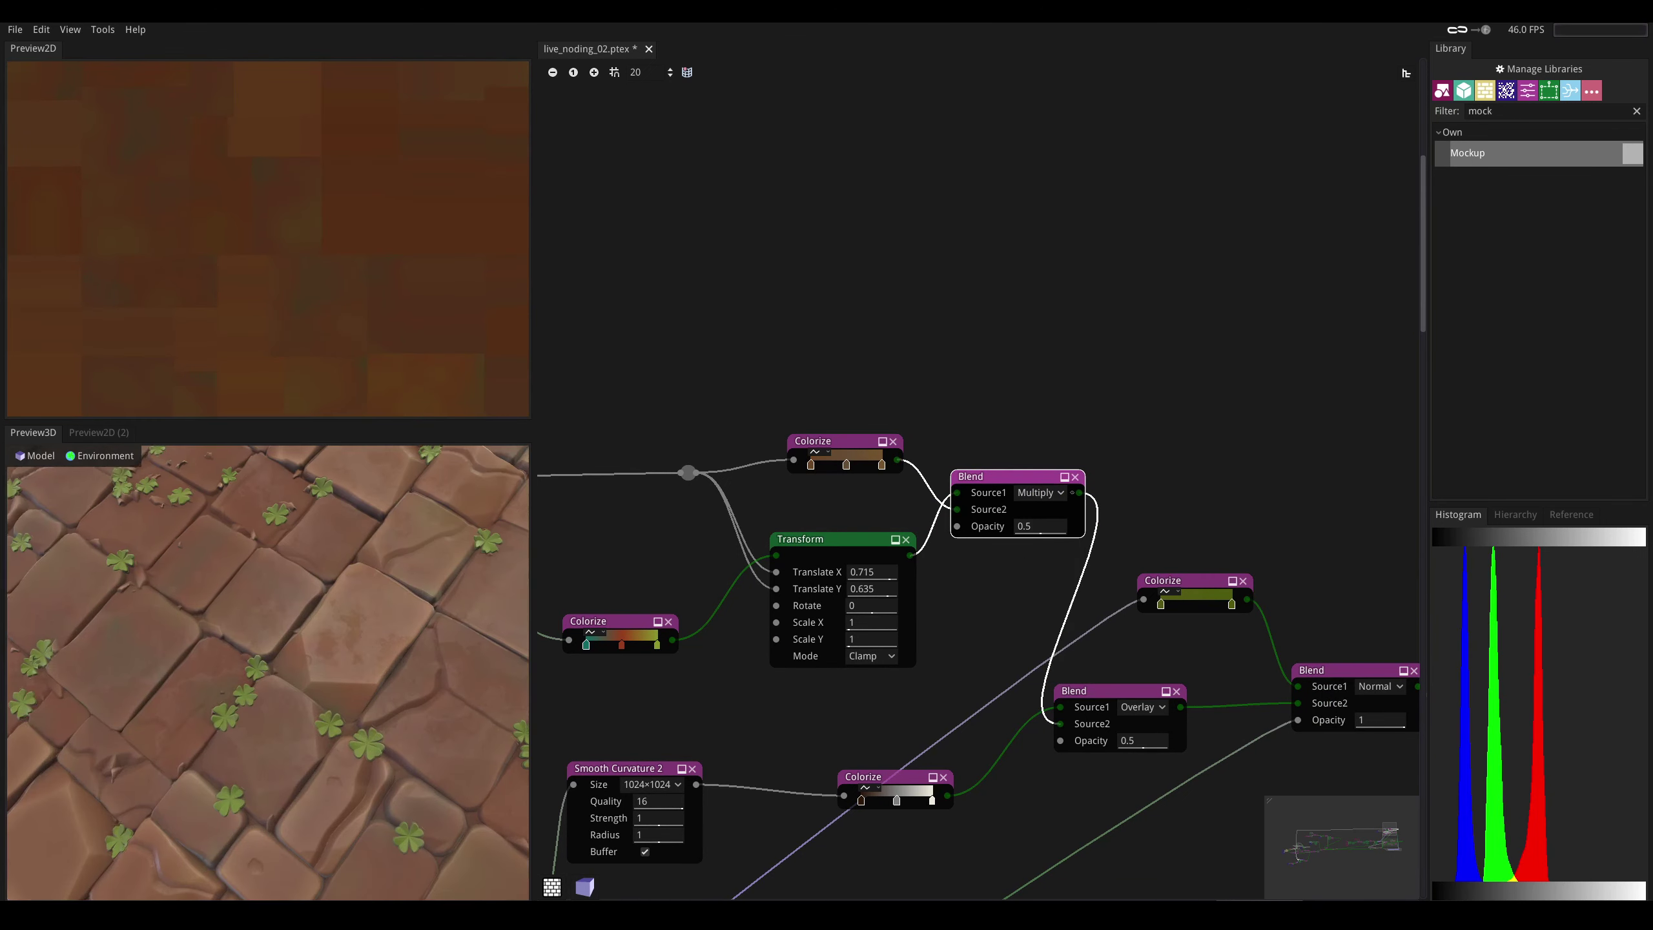
- Try the Overlay, Hard Light and Soft Light modes on the new stone-color Blend, then return it to Multiply
middle_click_drag(649, 536, 781, 497)
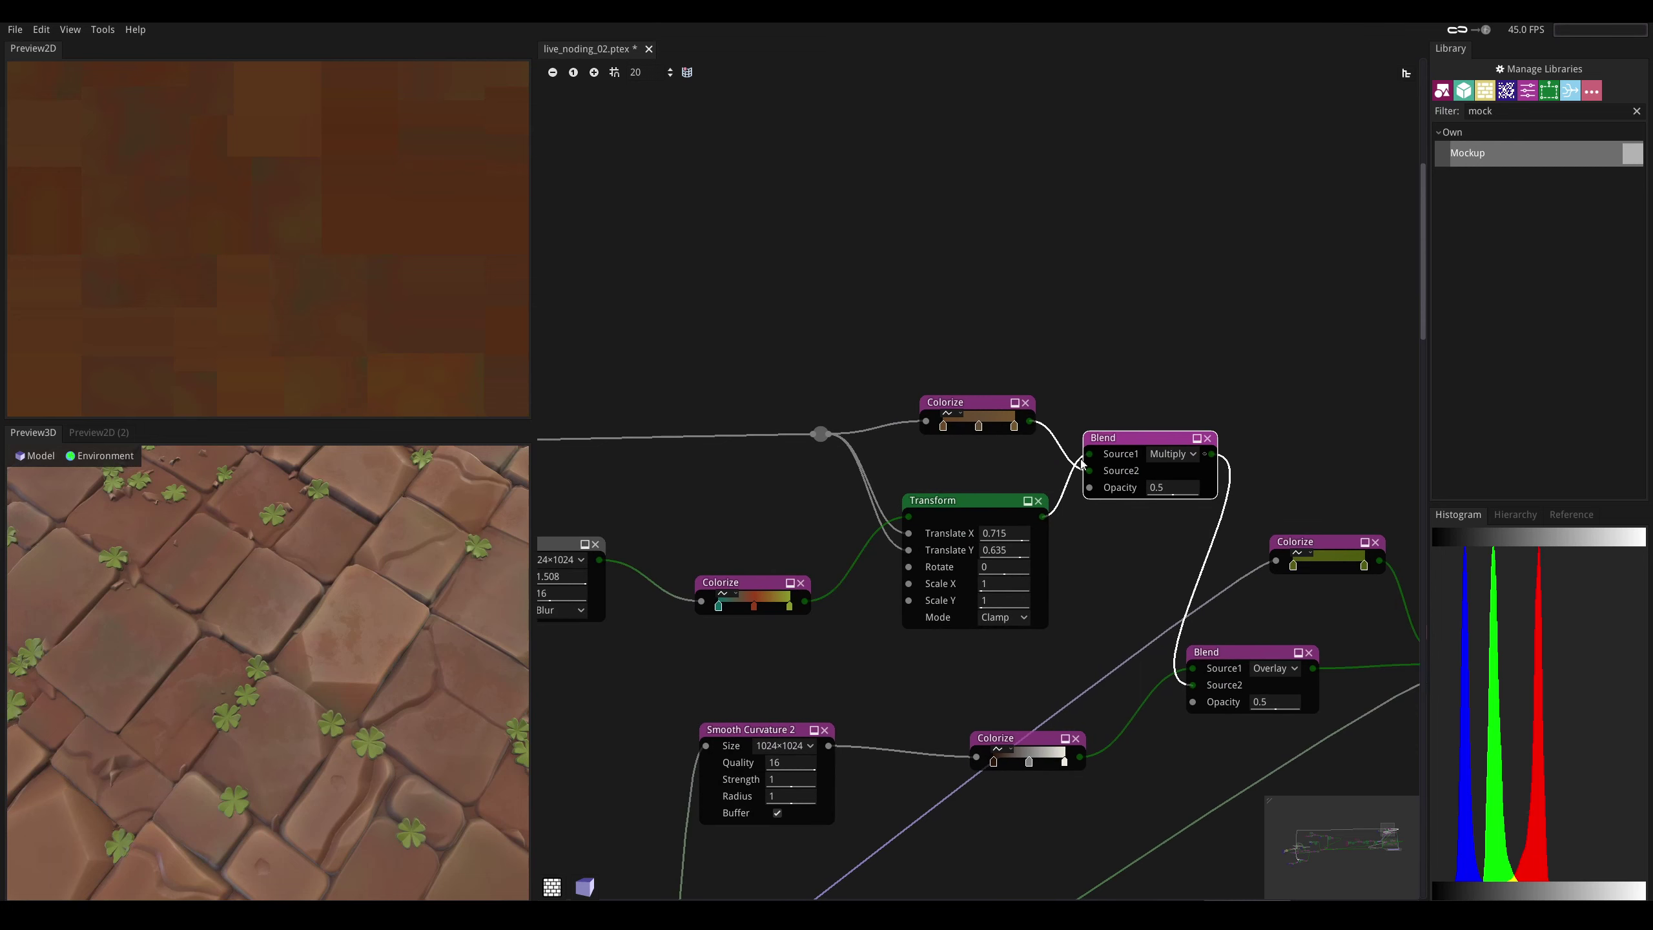
left_click(1169, 454)
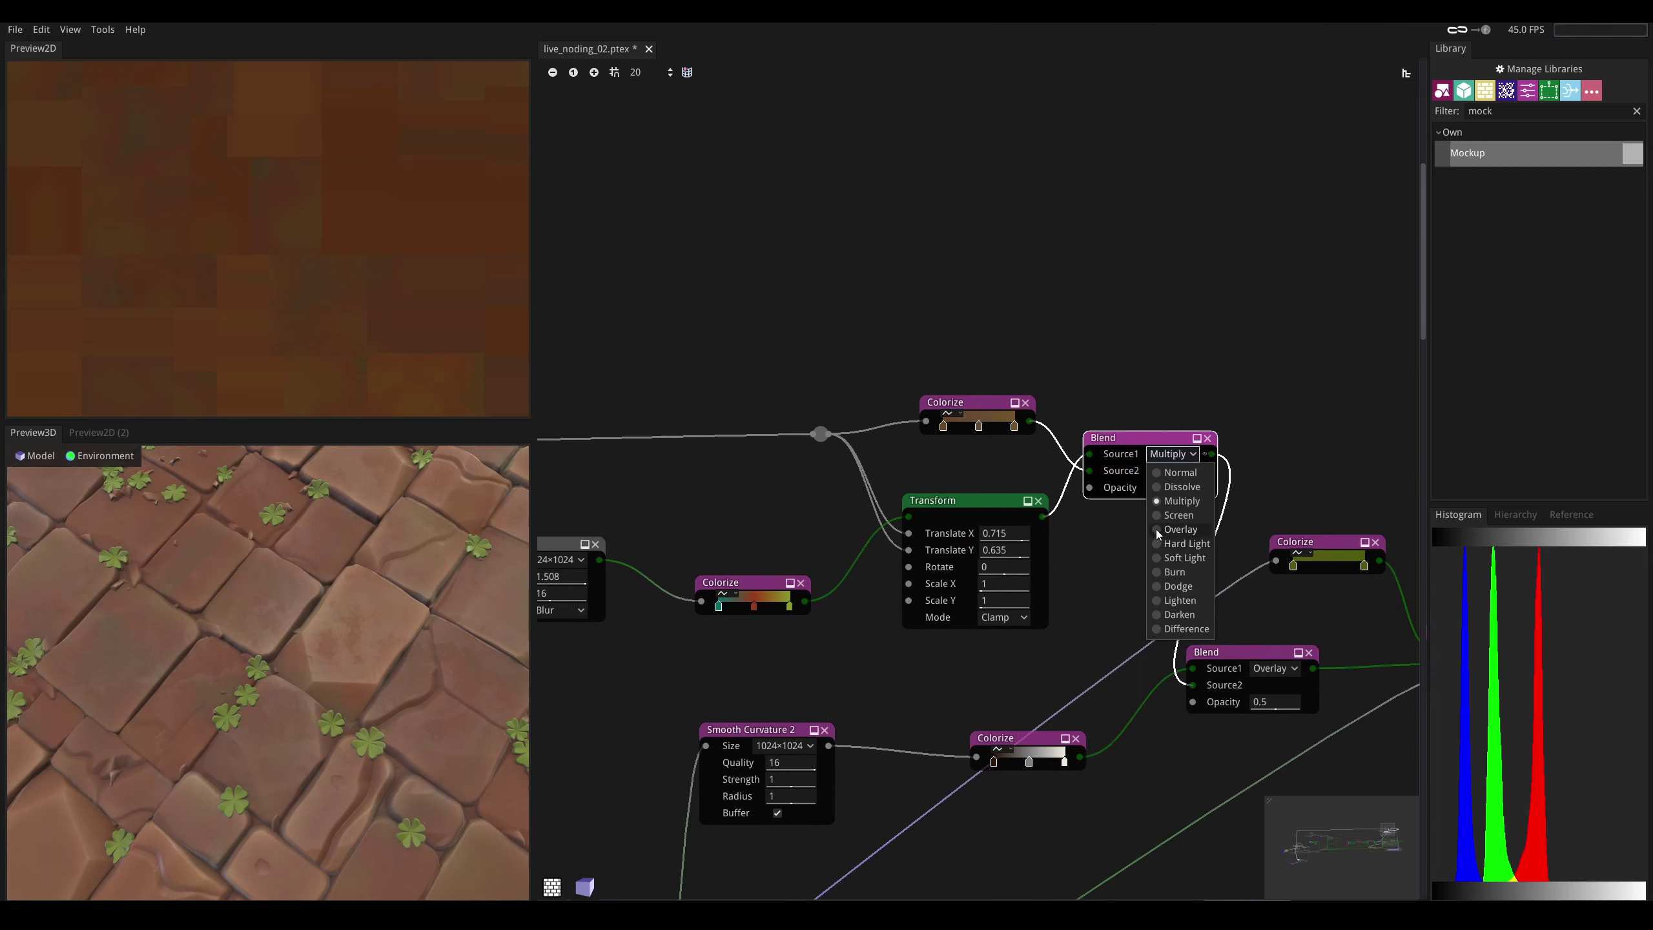
left_click(1171, 529)
left_click(1174, 458)
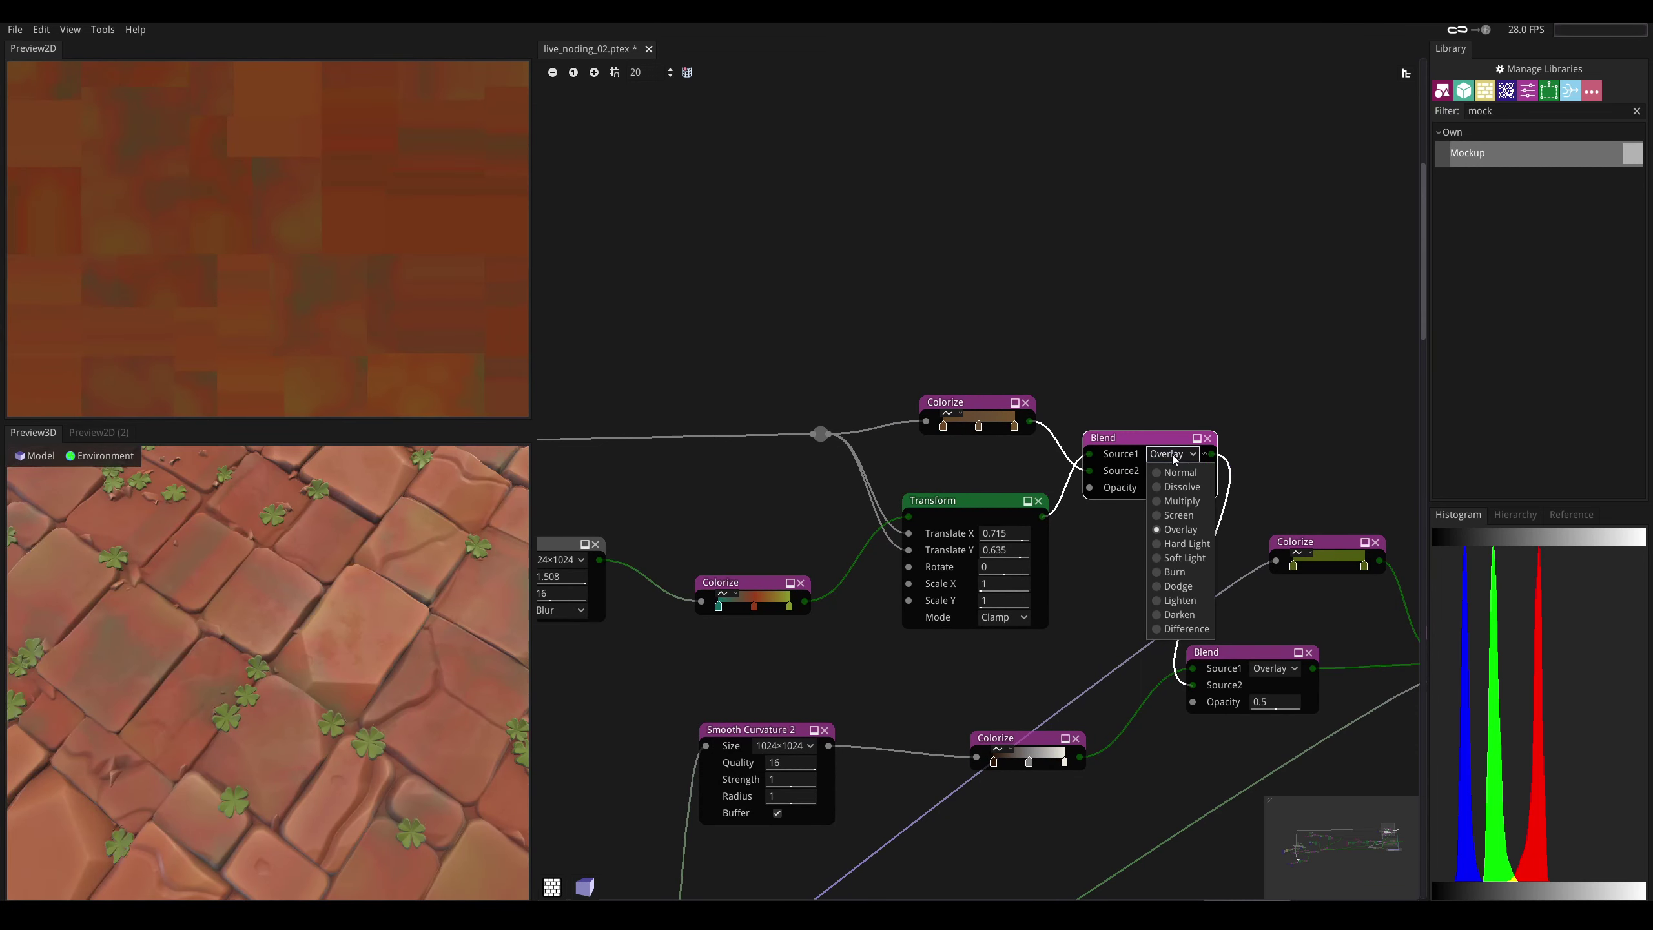
left_click(1154, 544)
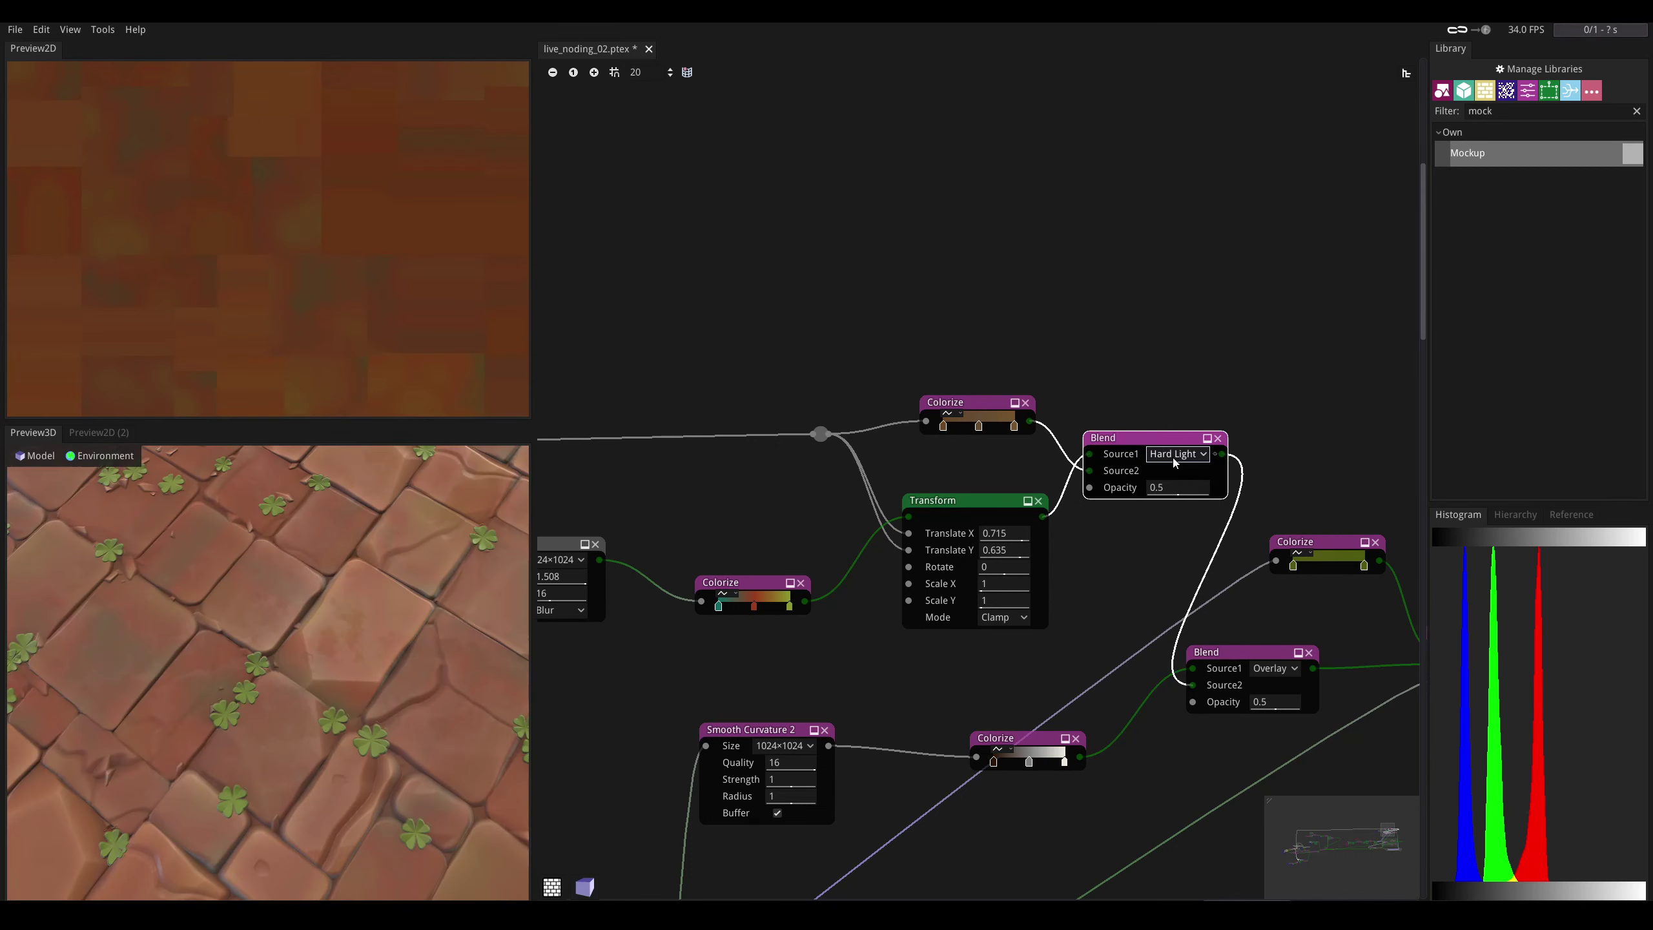
left_click(1173, 456)
left_click(1159, 557)
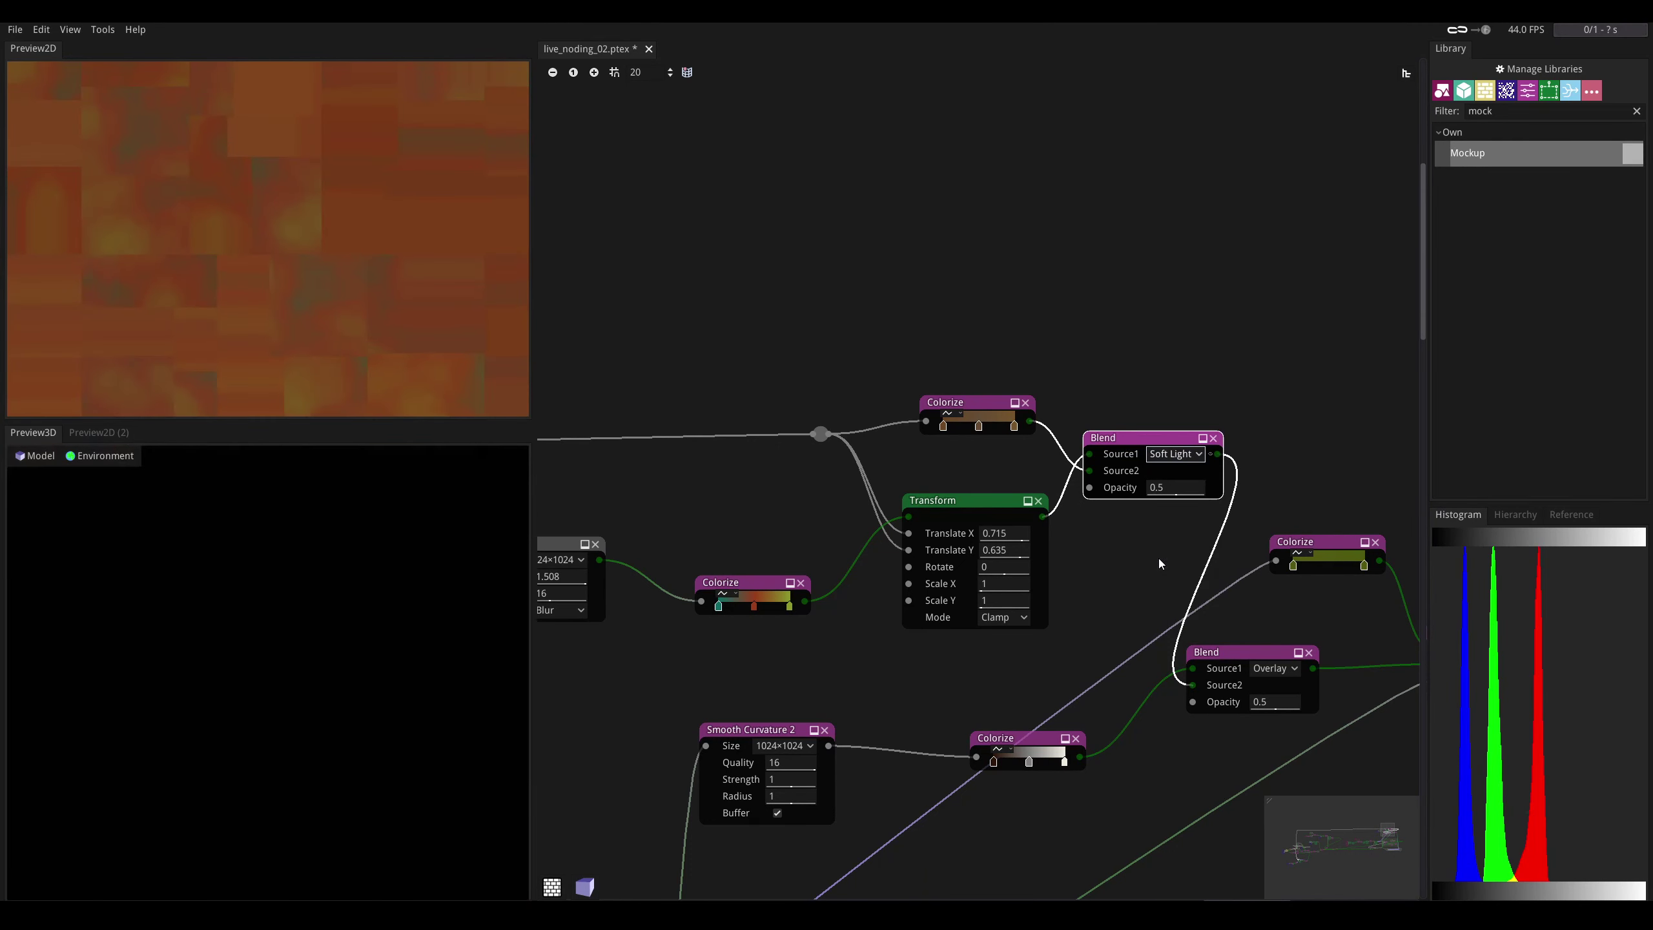
left_click(1157, 456)
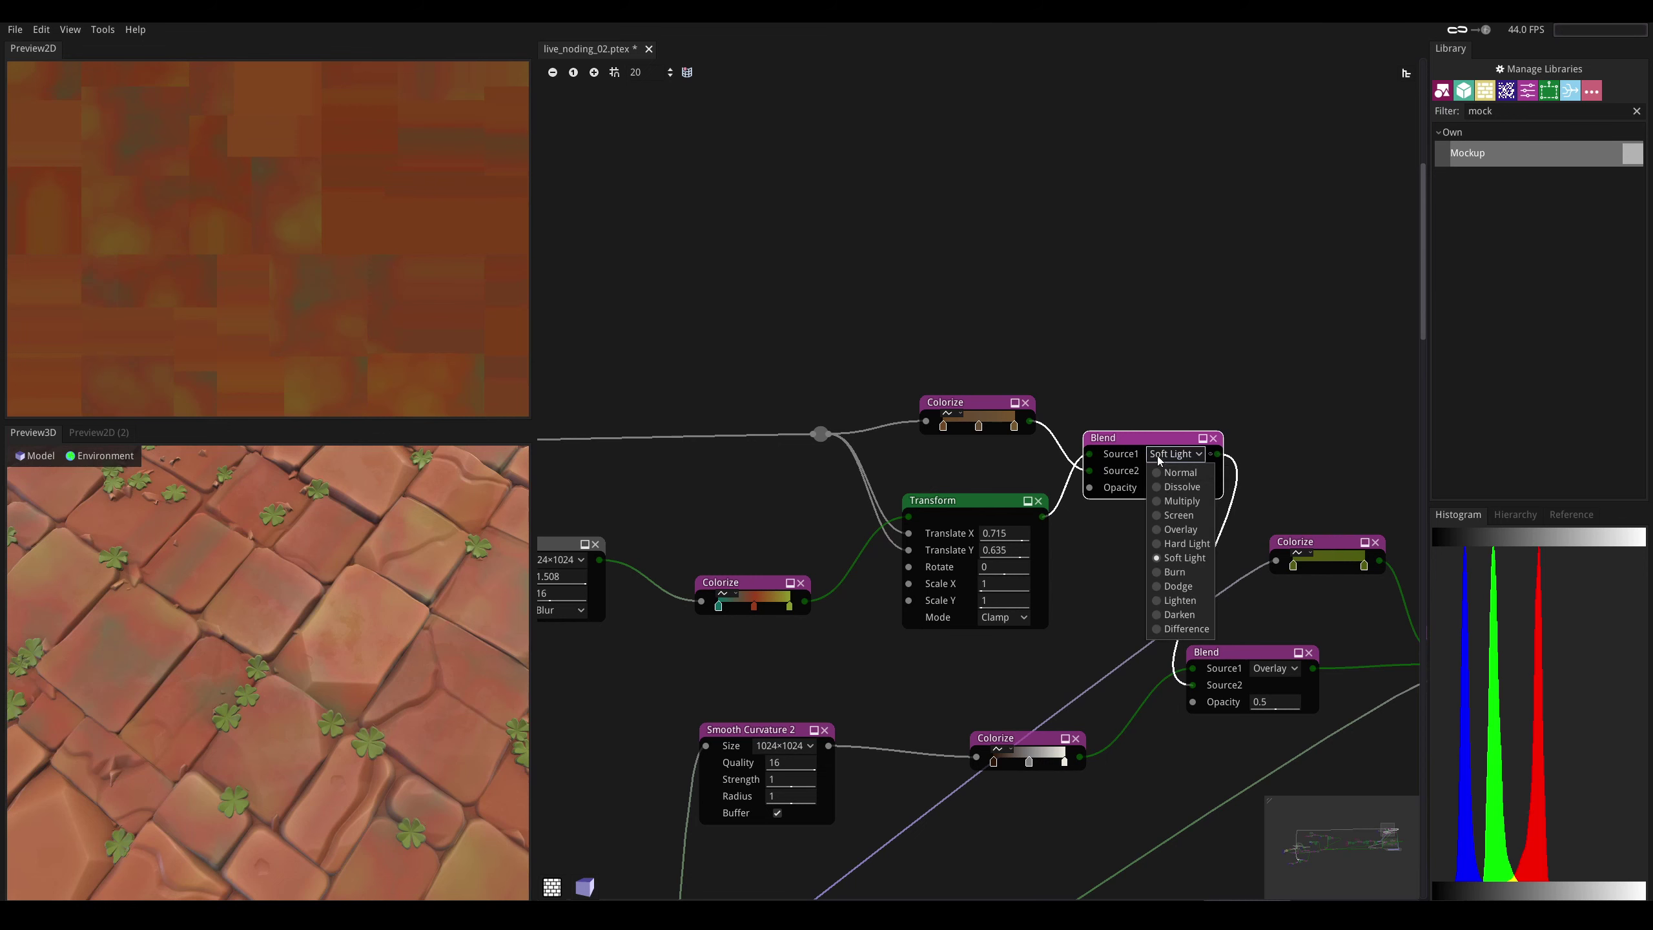
left_click(1159, 500)
- Try Dodge and Lighten on the Blend that mixes the Transform with the brown Colorize, and settle on Hard Light
middle_click_drag(710, 526, 878, 517)
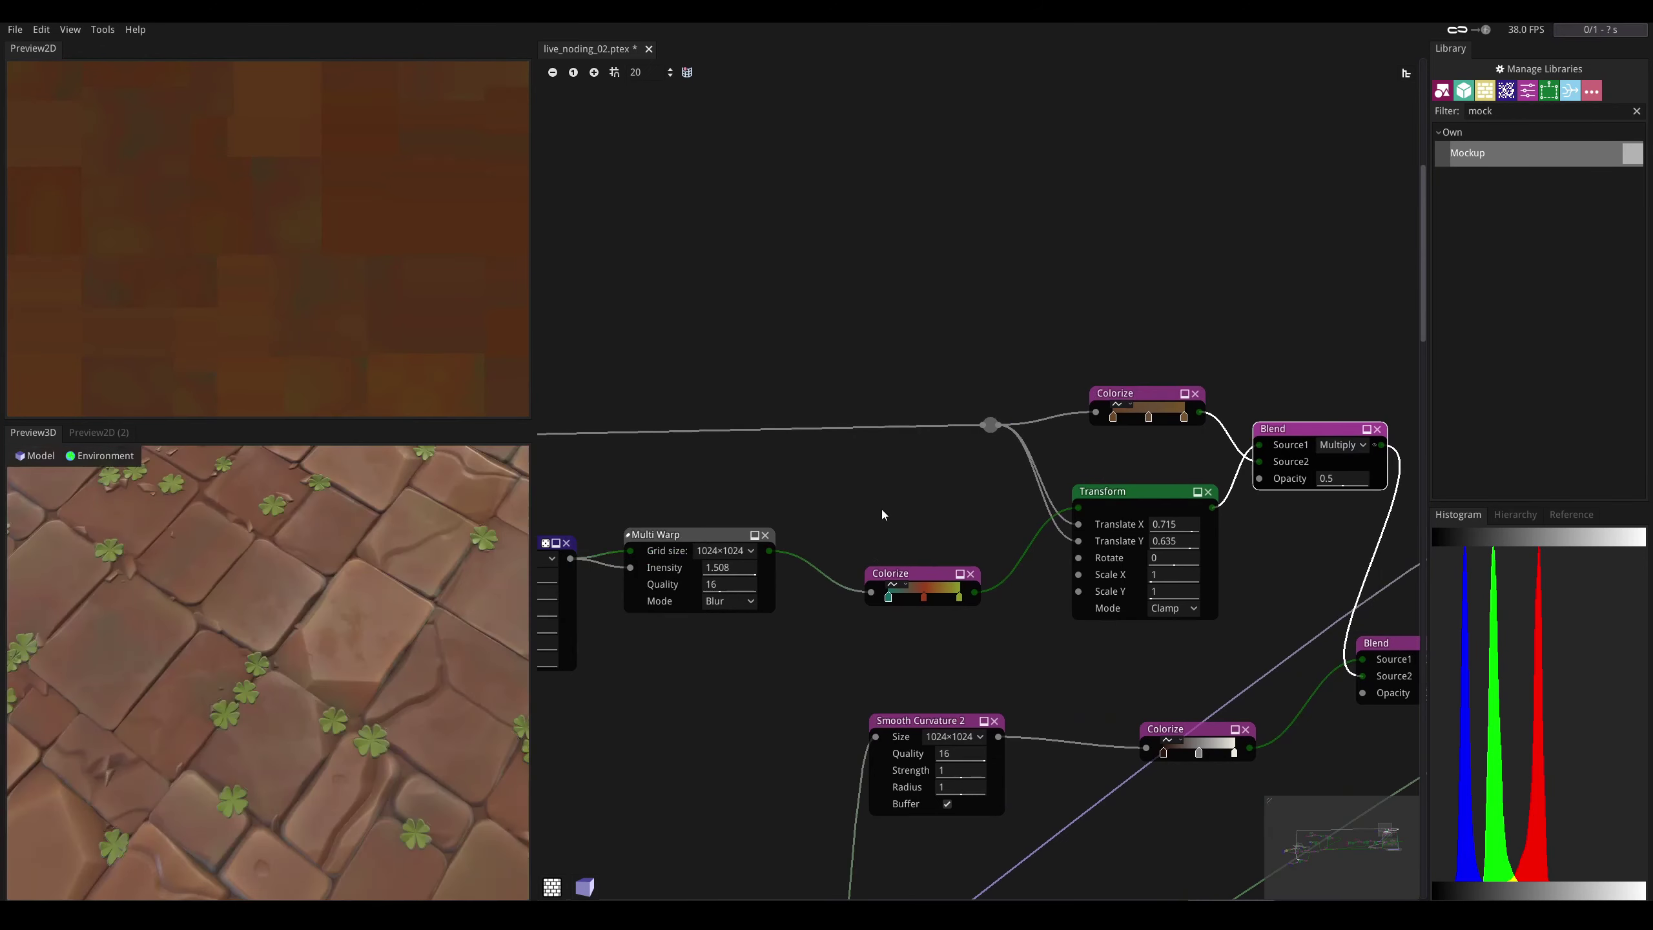
left_click(1329, 447)
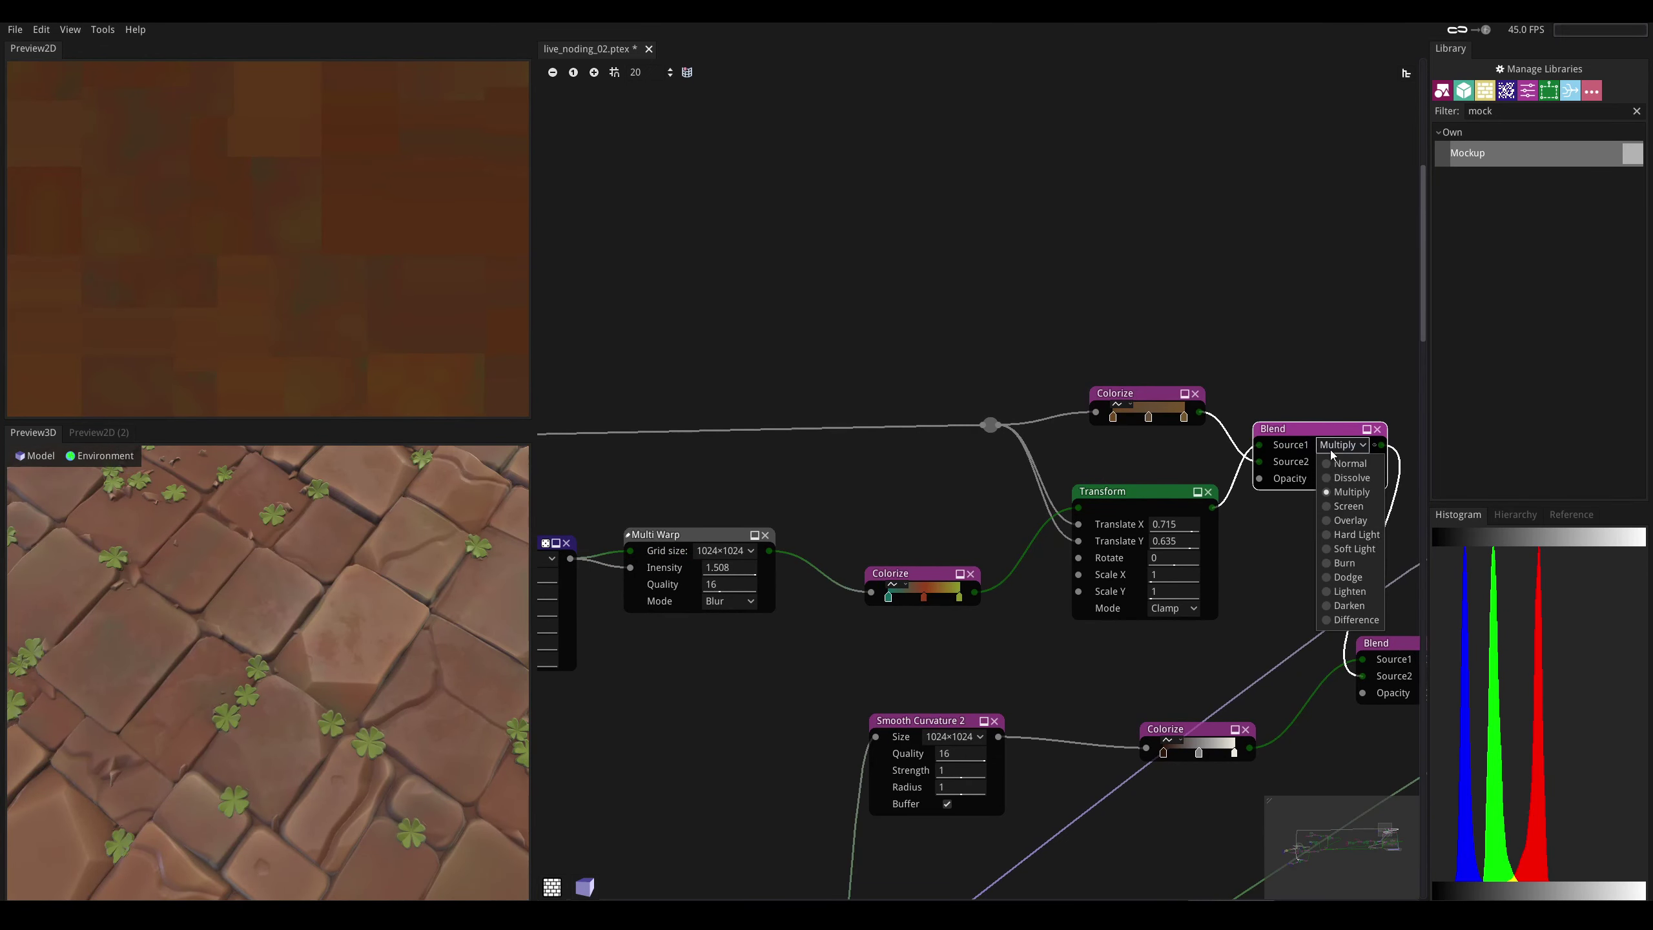
left_click(1328, 572)
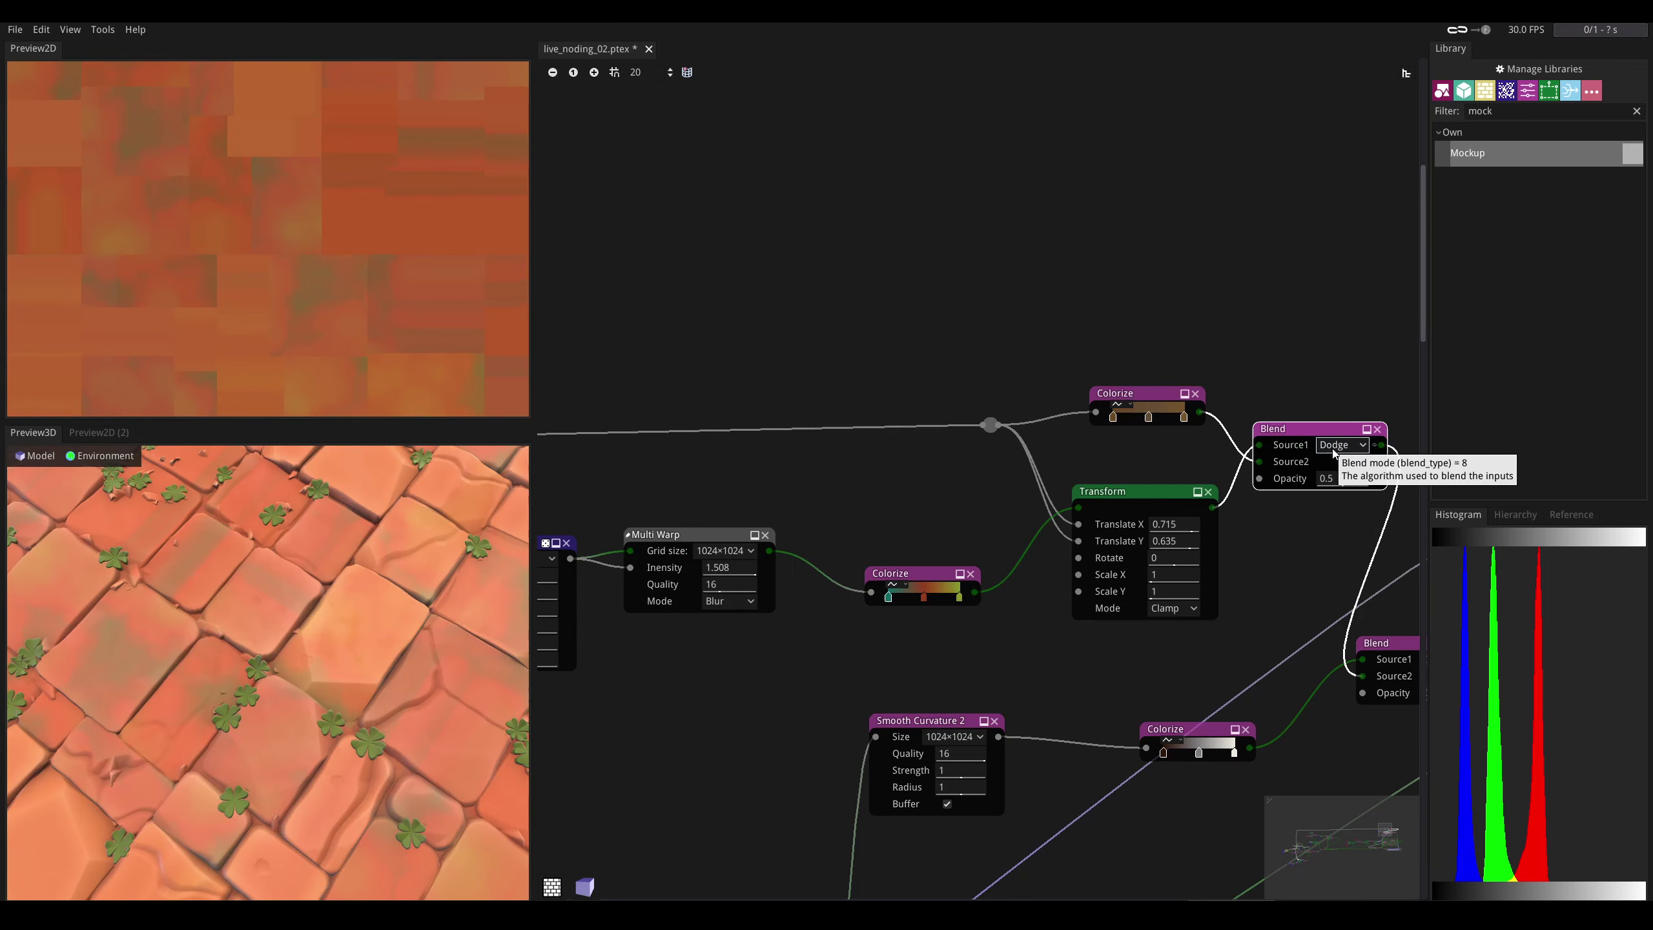
left_click(1334, 448)
left_click(1327, 591)
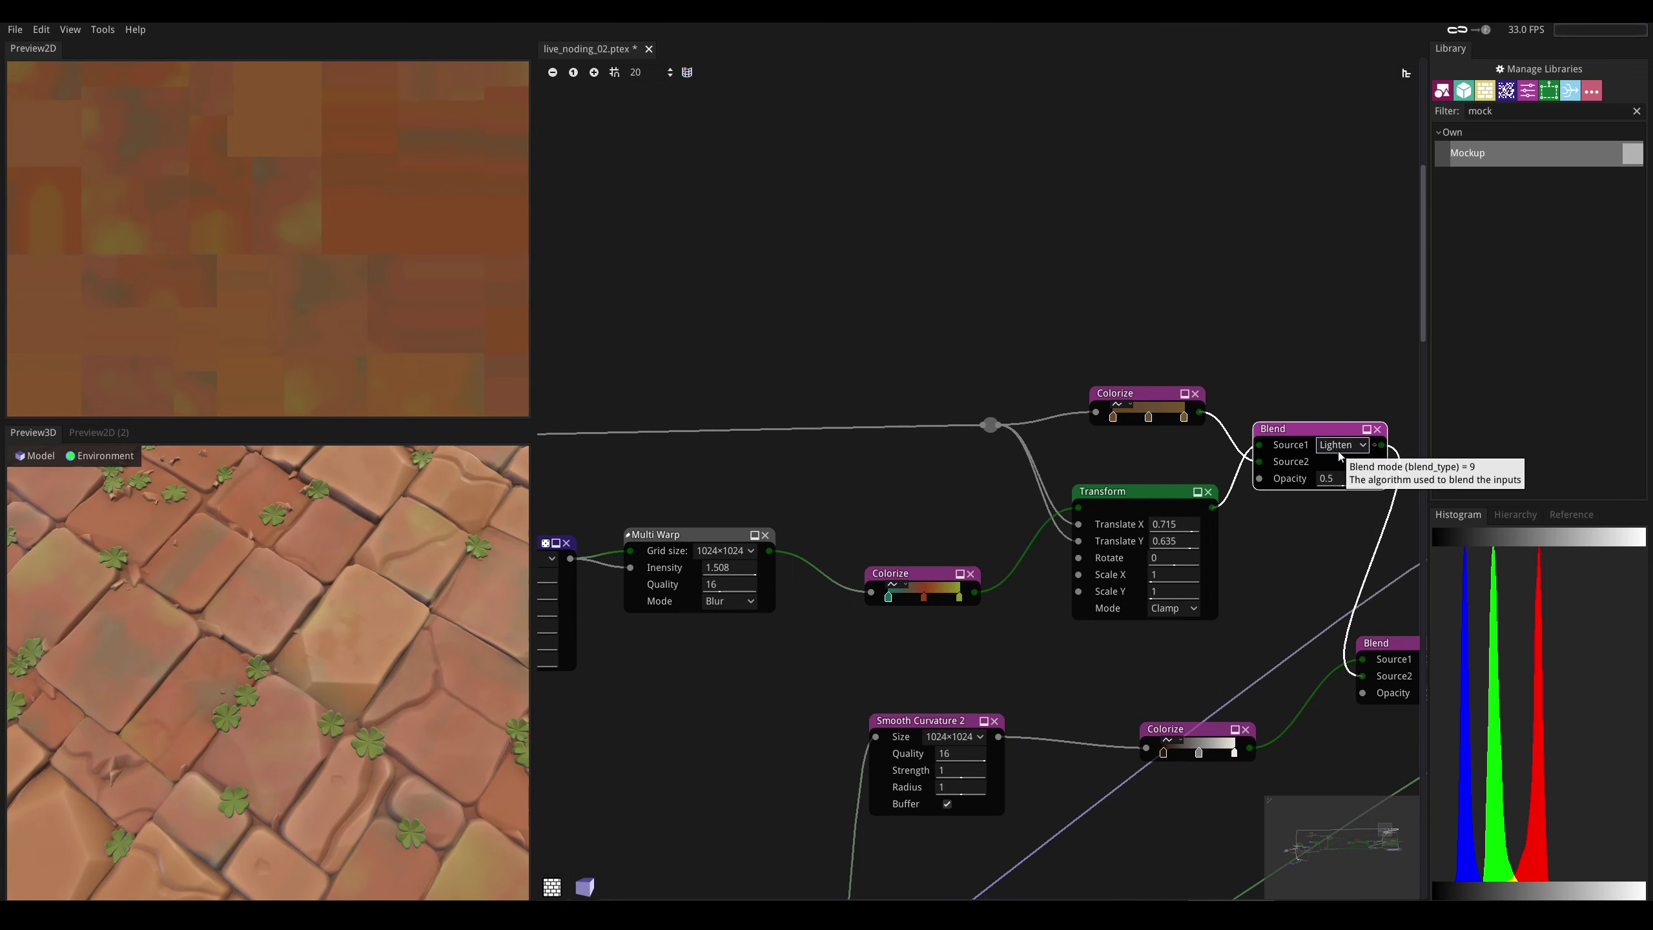
left_click(1339, 450)
left_click(1325, 537)
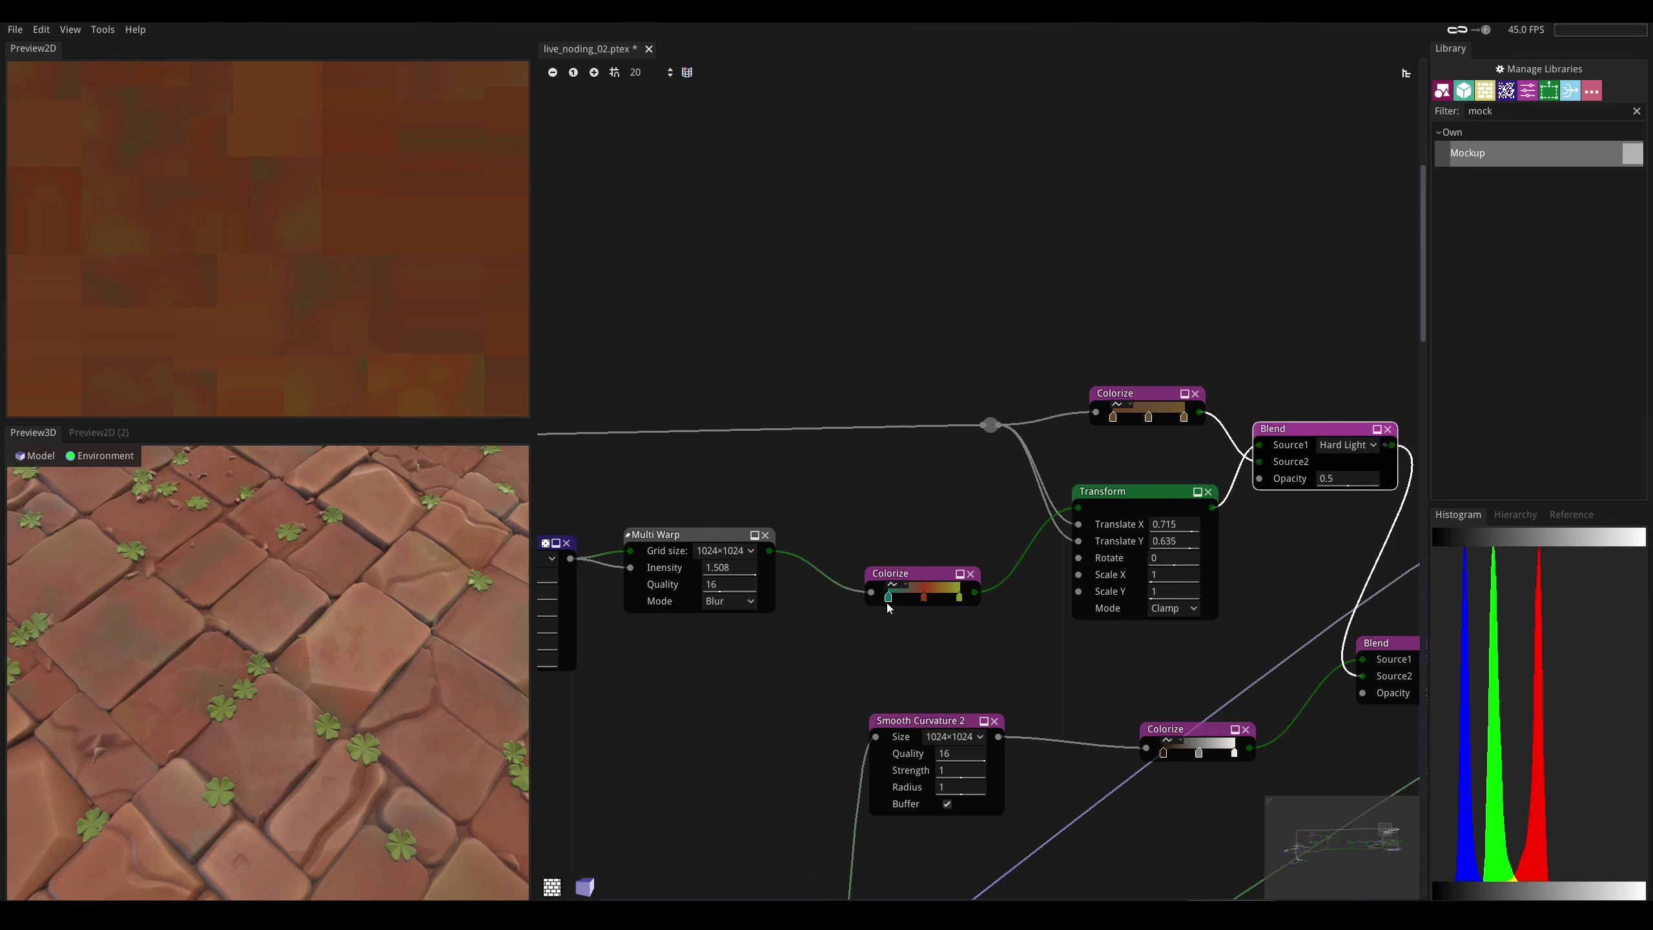
- Recolor the teal first stop of the noise Colorize gradient to dark slate gray 354241
double_click(901, 590)
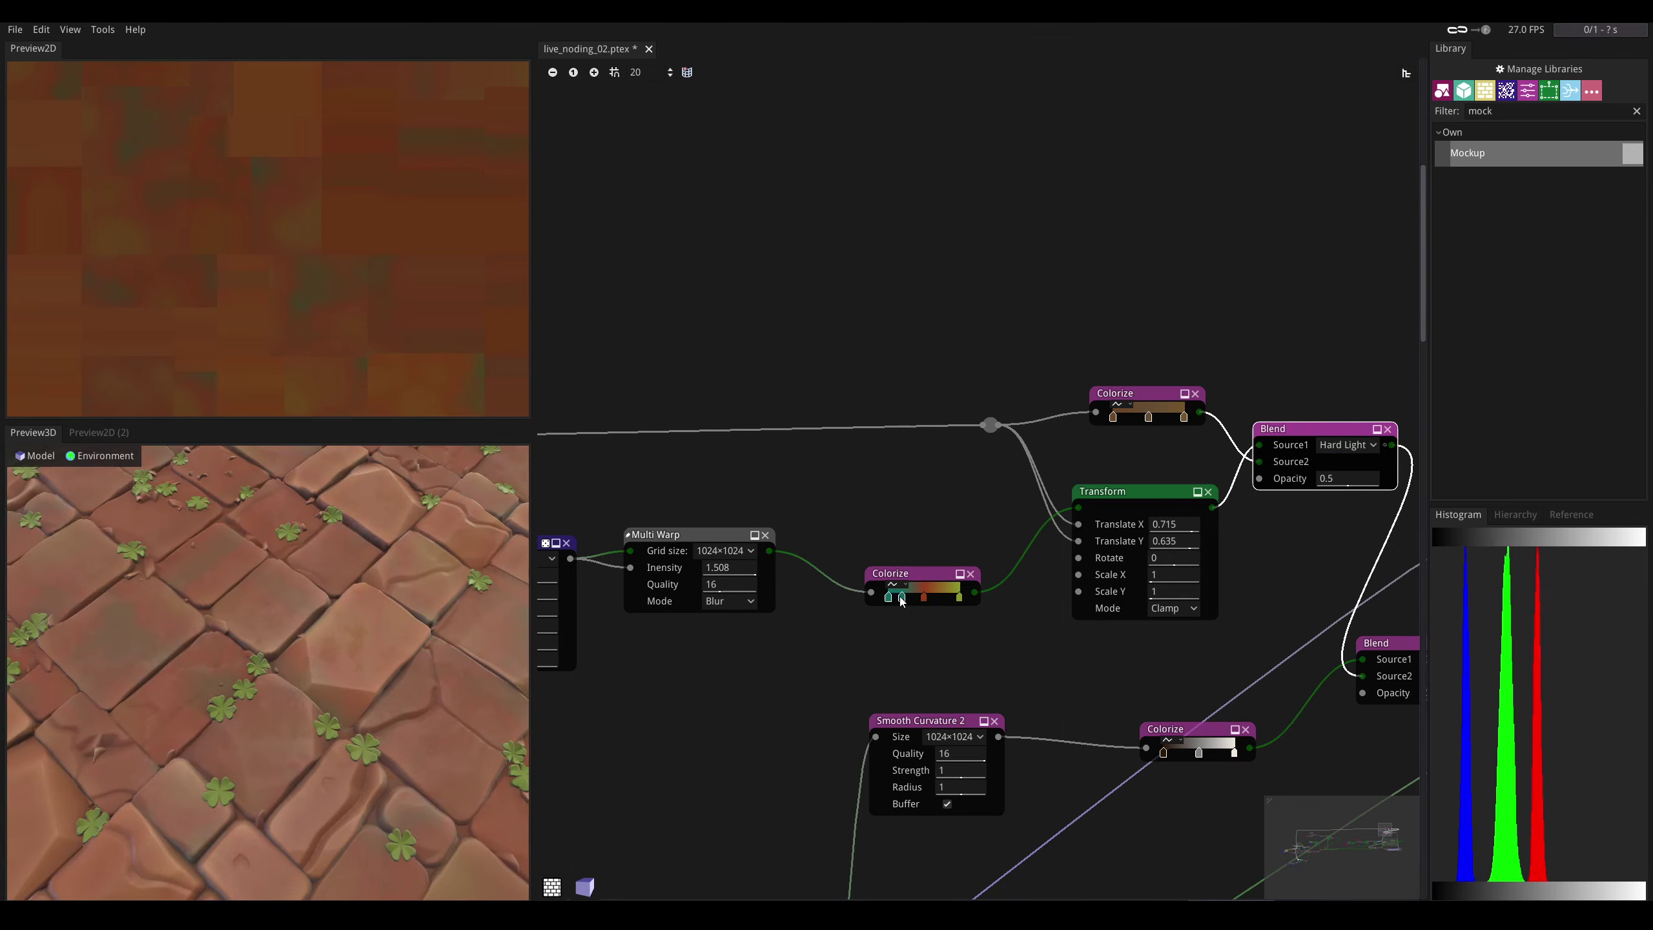
double_click(889, 596)
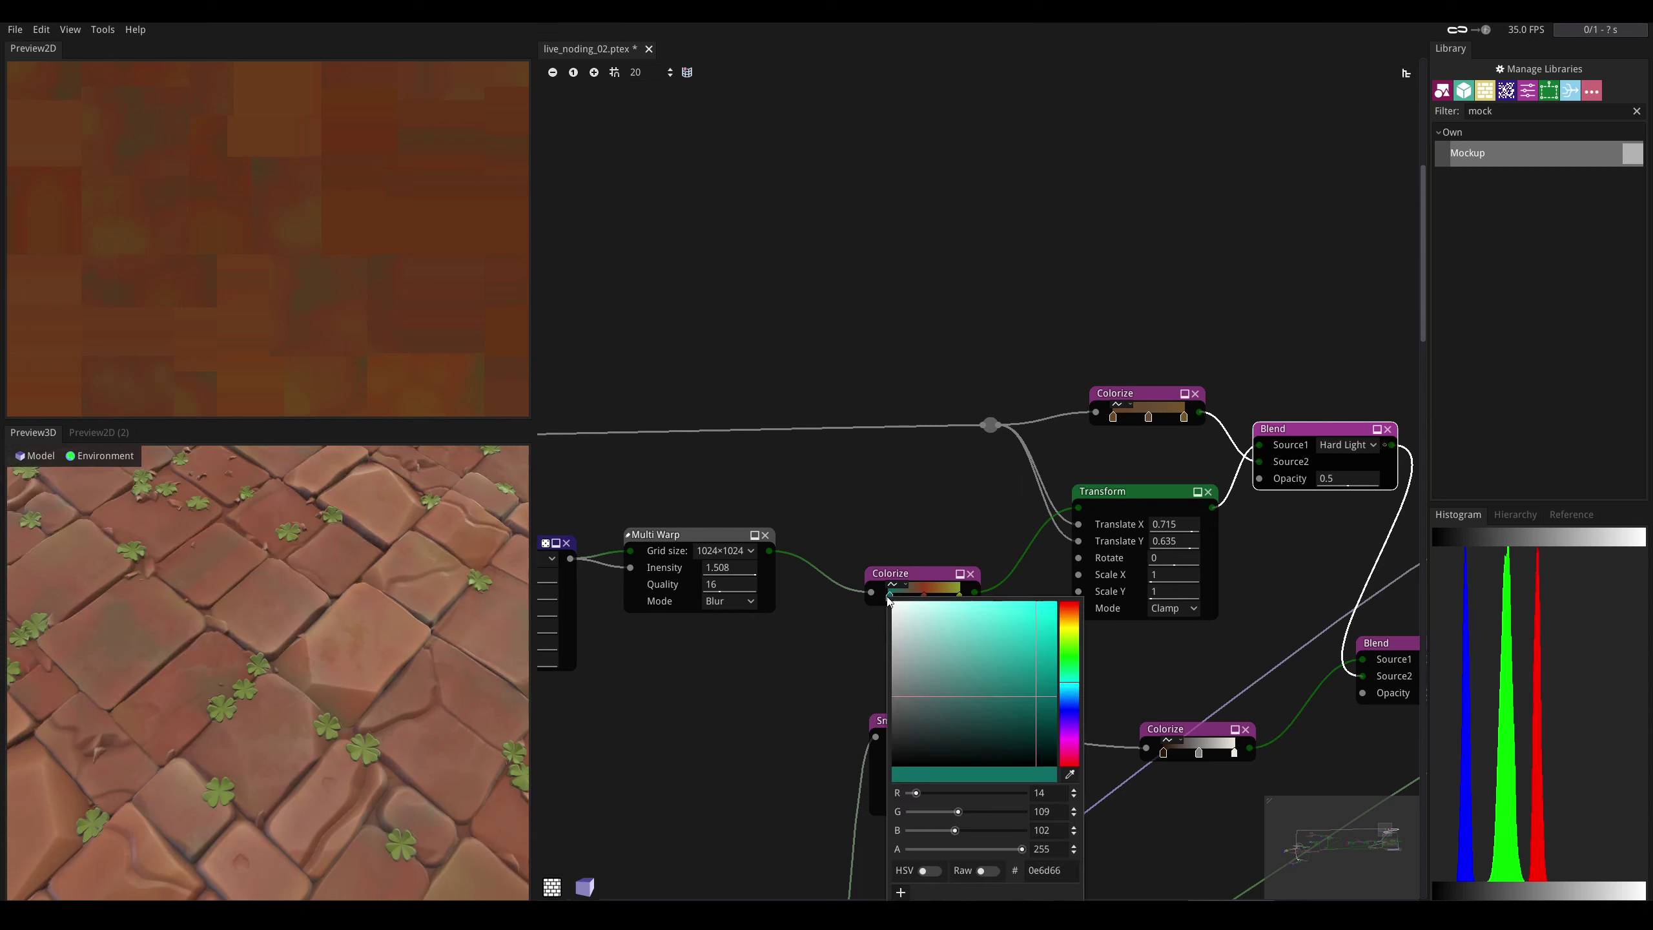
left_click(1017, 727)
left_click_drag(1035, 680, 925, 723)
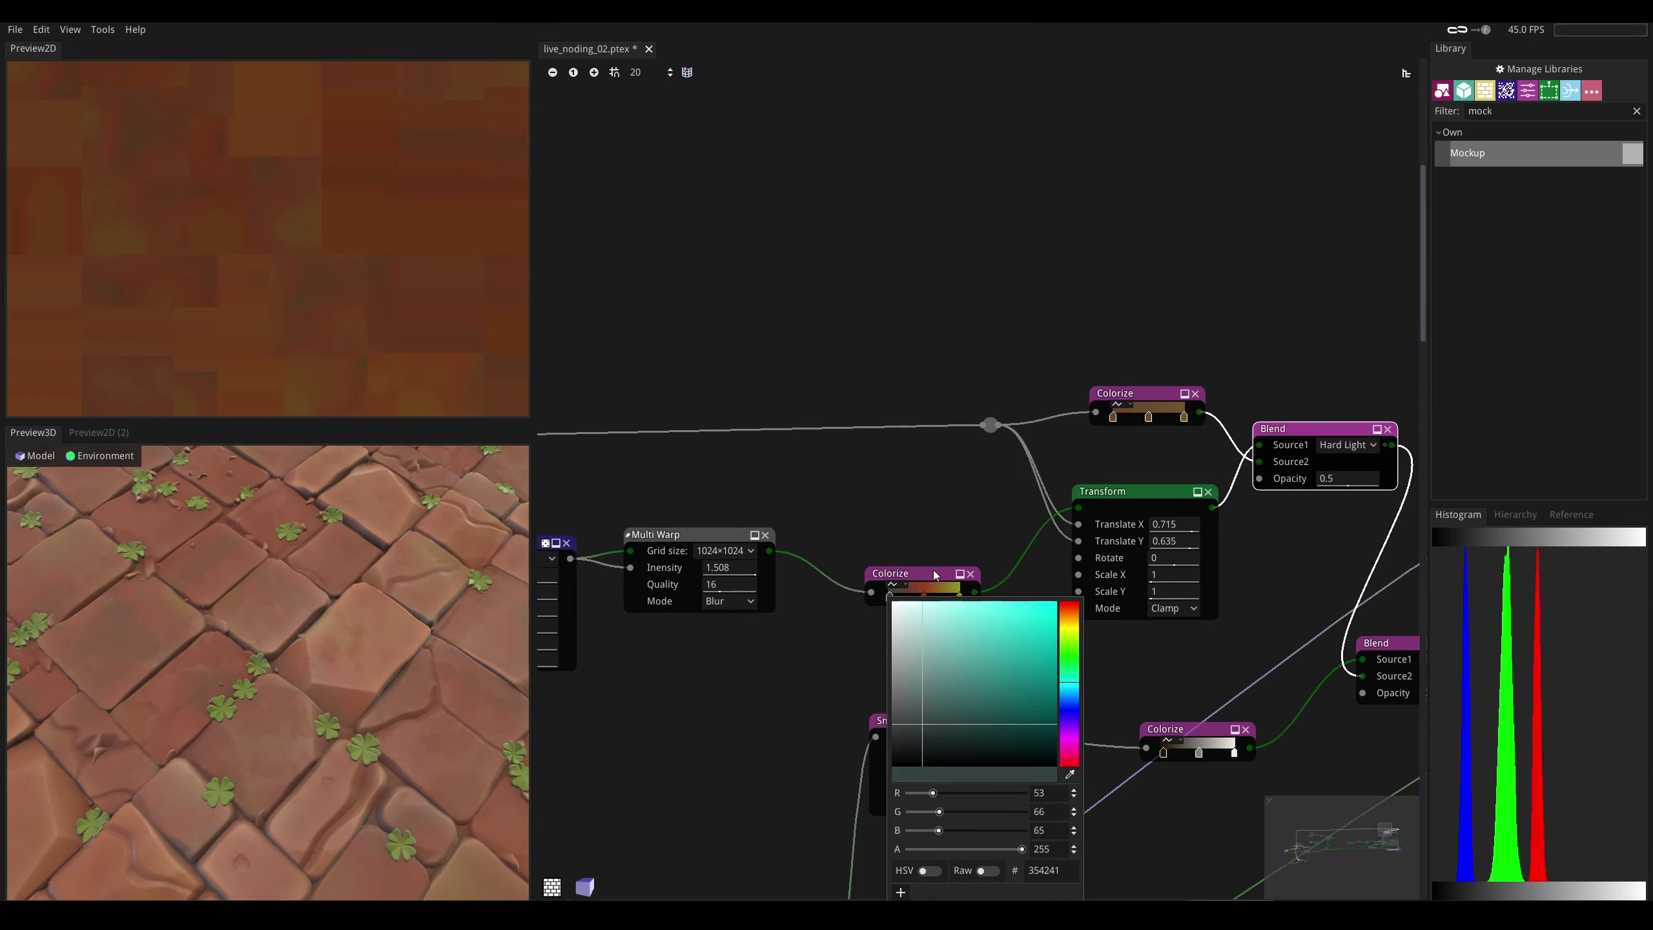
- Recolor the middle stop of the noise Colorize gradient to a muted reddish brown, 956b5d
left_click(924, 596)
double_click(924, 596)
left_click(967, 745)
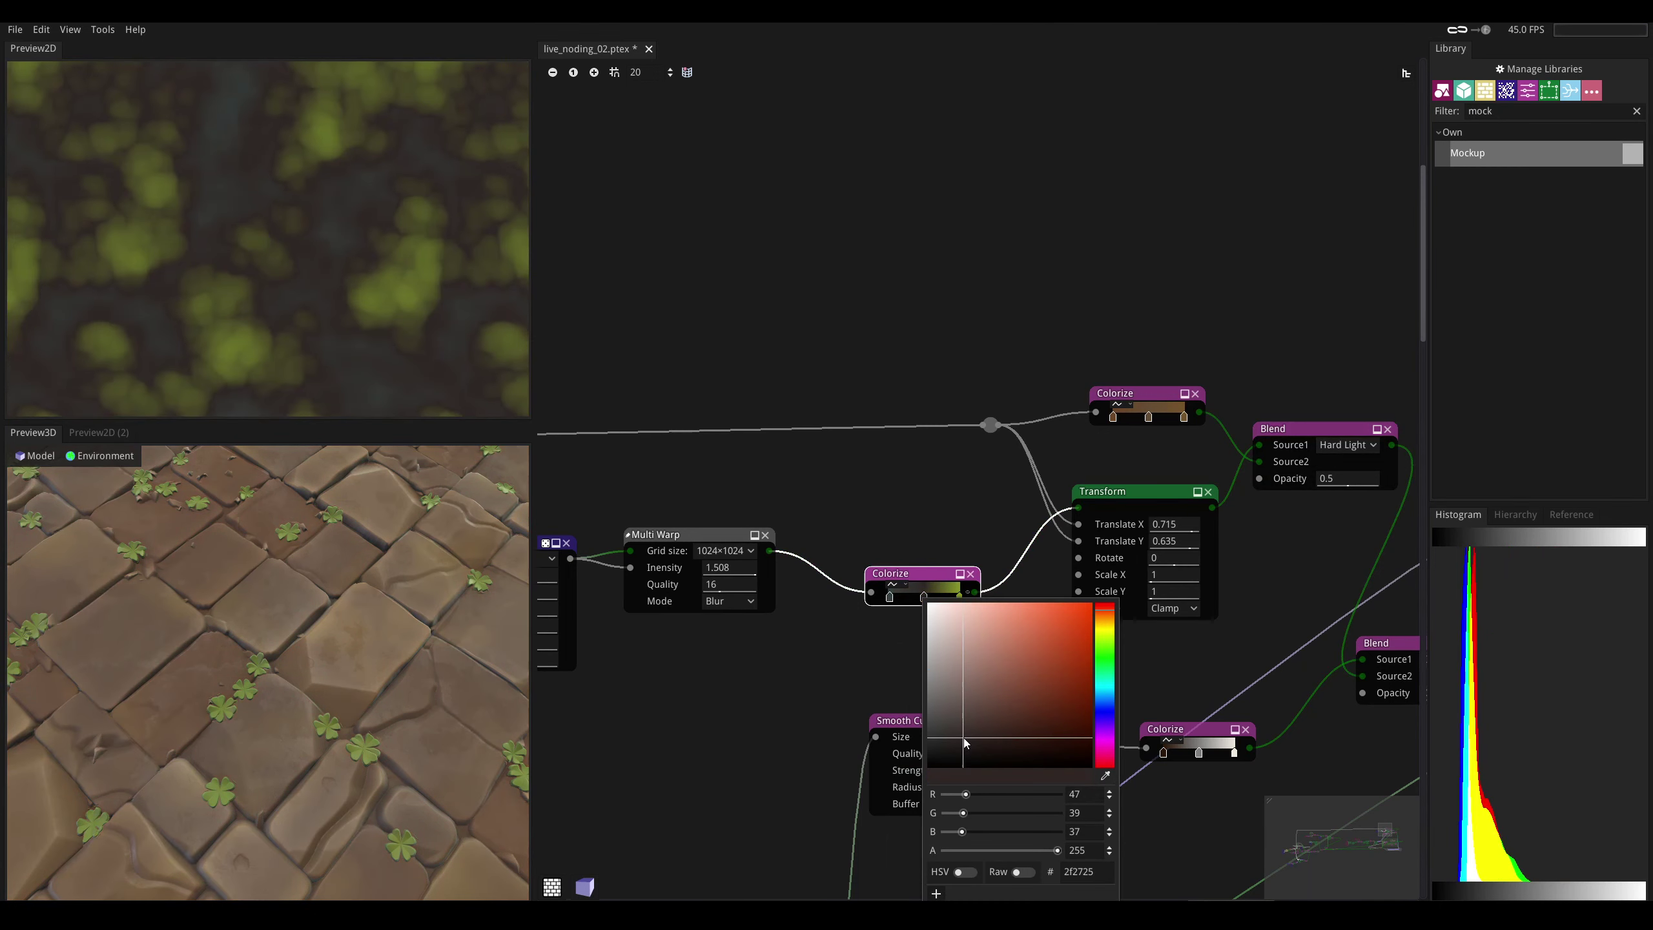
left_click_drag(966, 745, 988, 672)
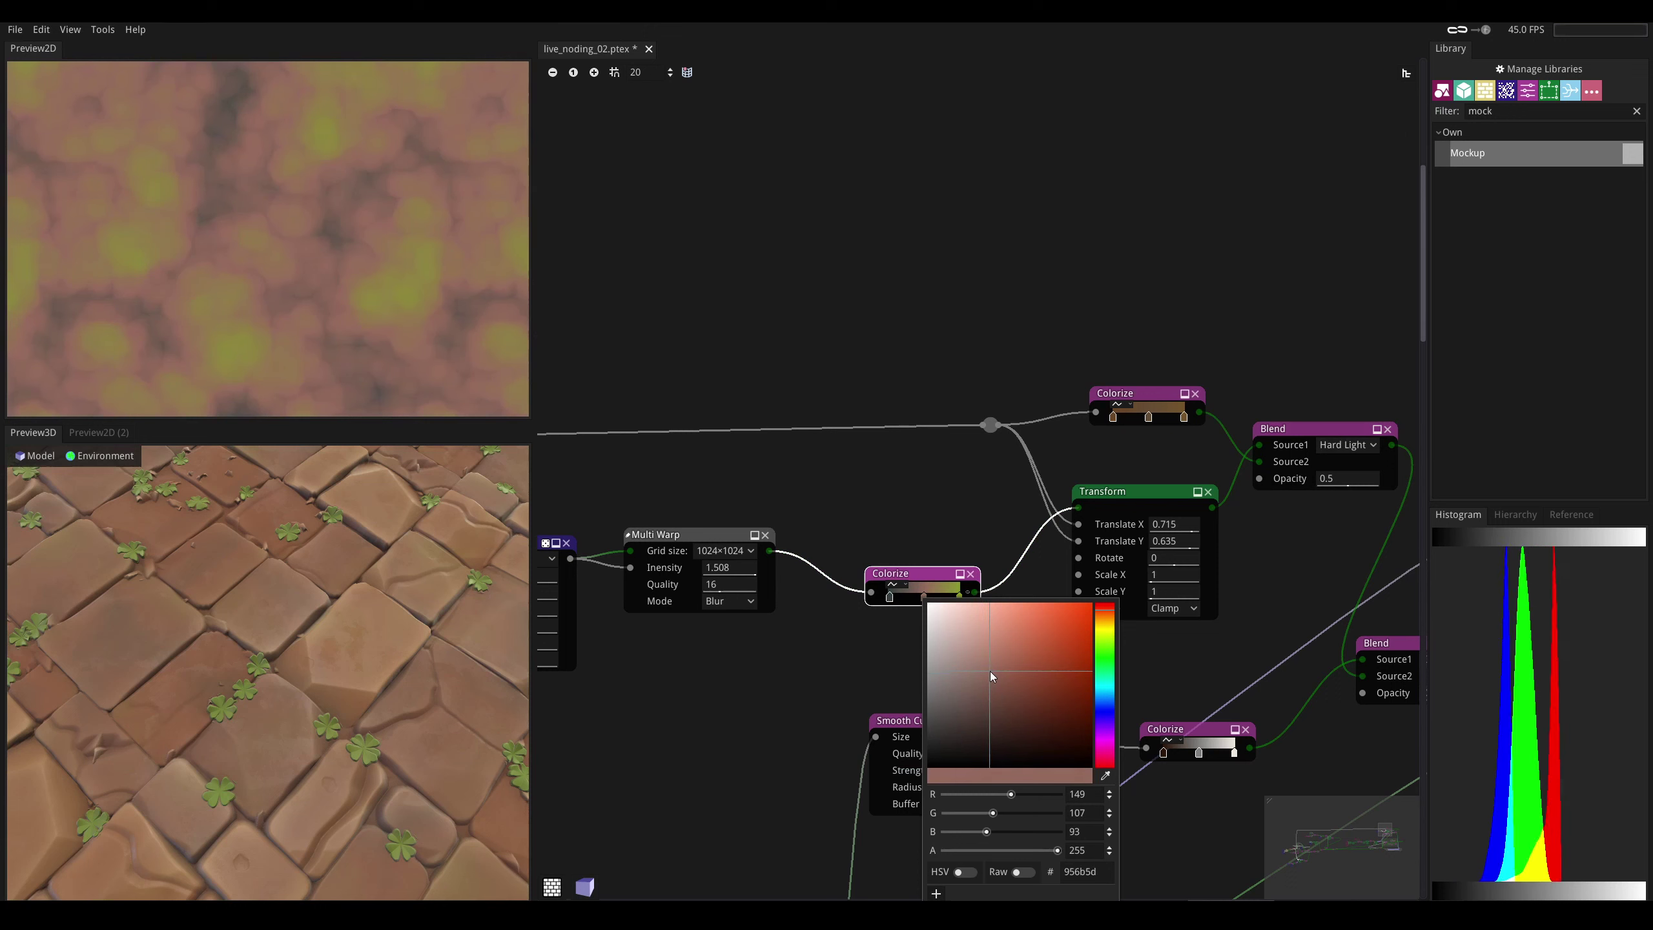
- Recolor the last stop of the noise Colorize gradient to a dark, nearly neutral gray
left_click(951, 575)
left_click(960, 599)
left_click(976, 621)
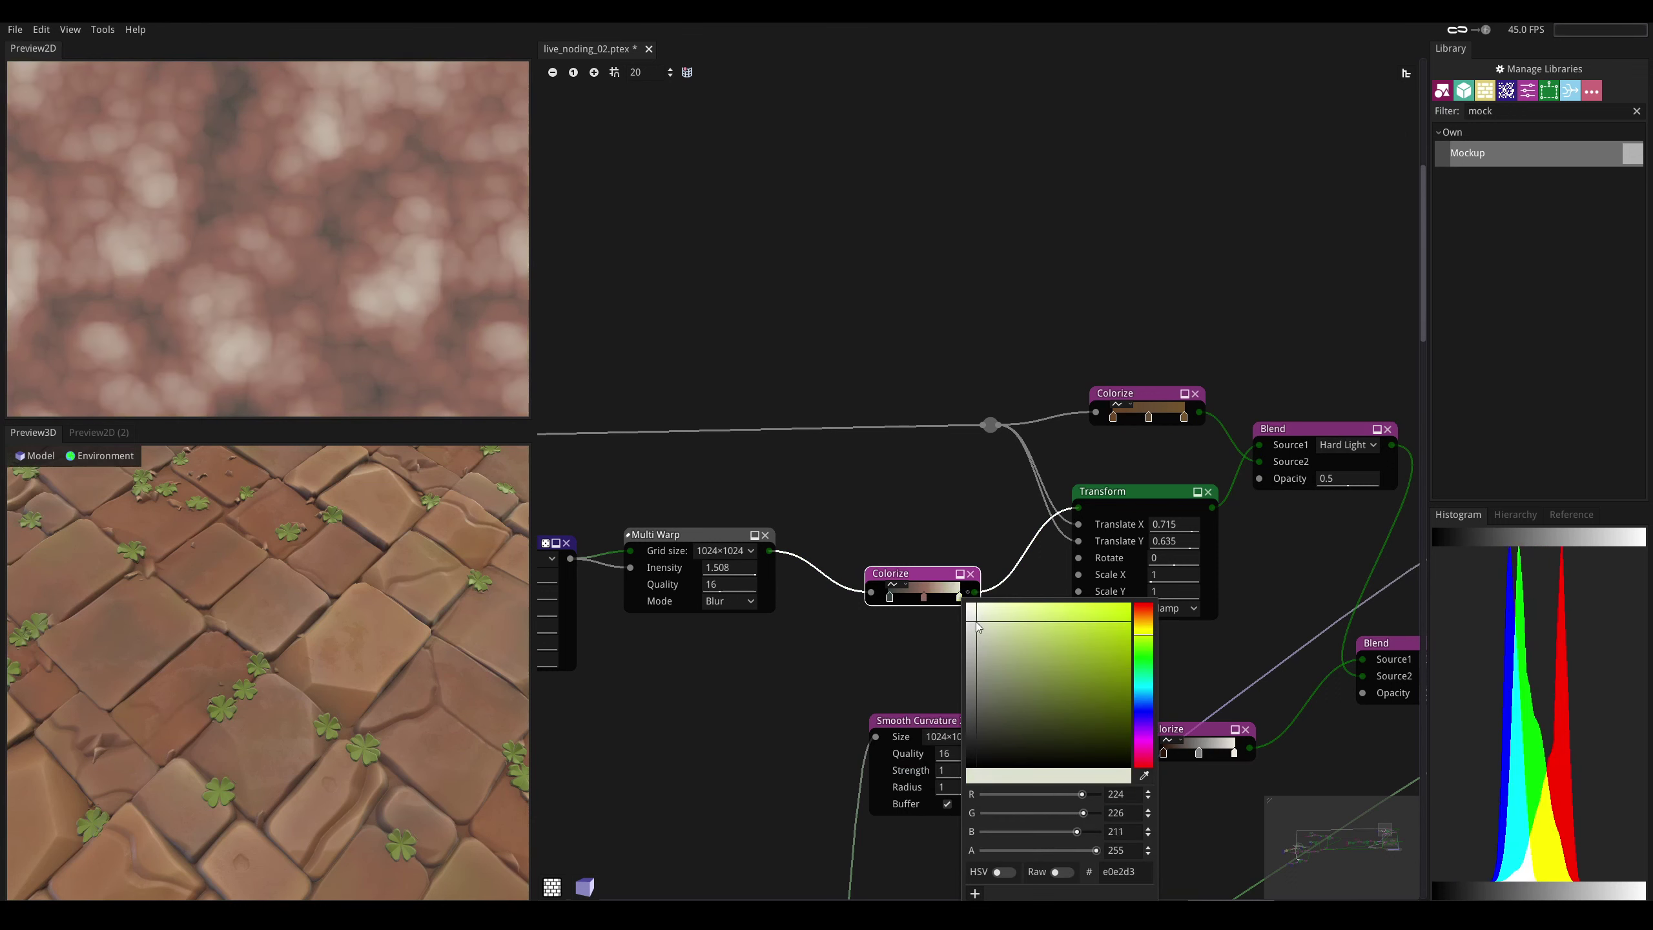
left_click_drag(968, 649, 978, 712)
- Check the pavement's color variation in the 3D preview and set the FBM Noise's Scale X to 11 and Scale Y to 10
left_click_drag(313, 683, 312, 722)
scroll(313, 684, "up", 6)
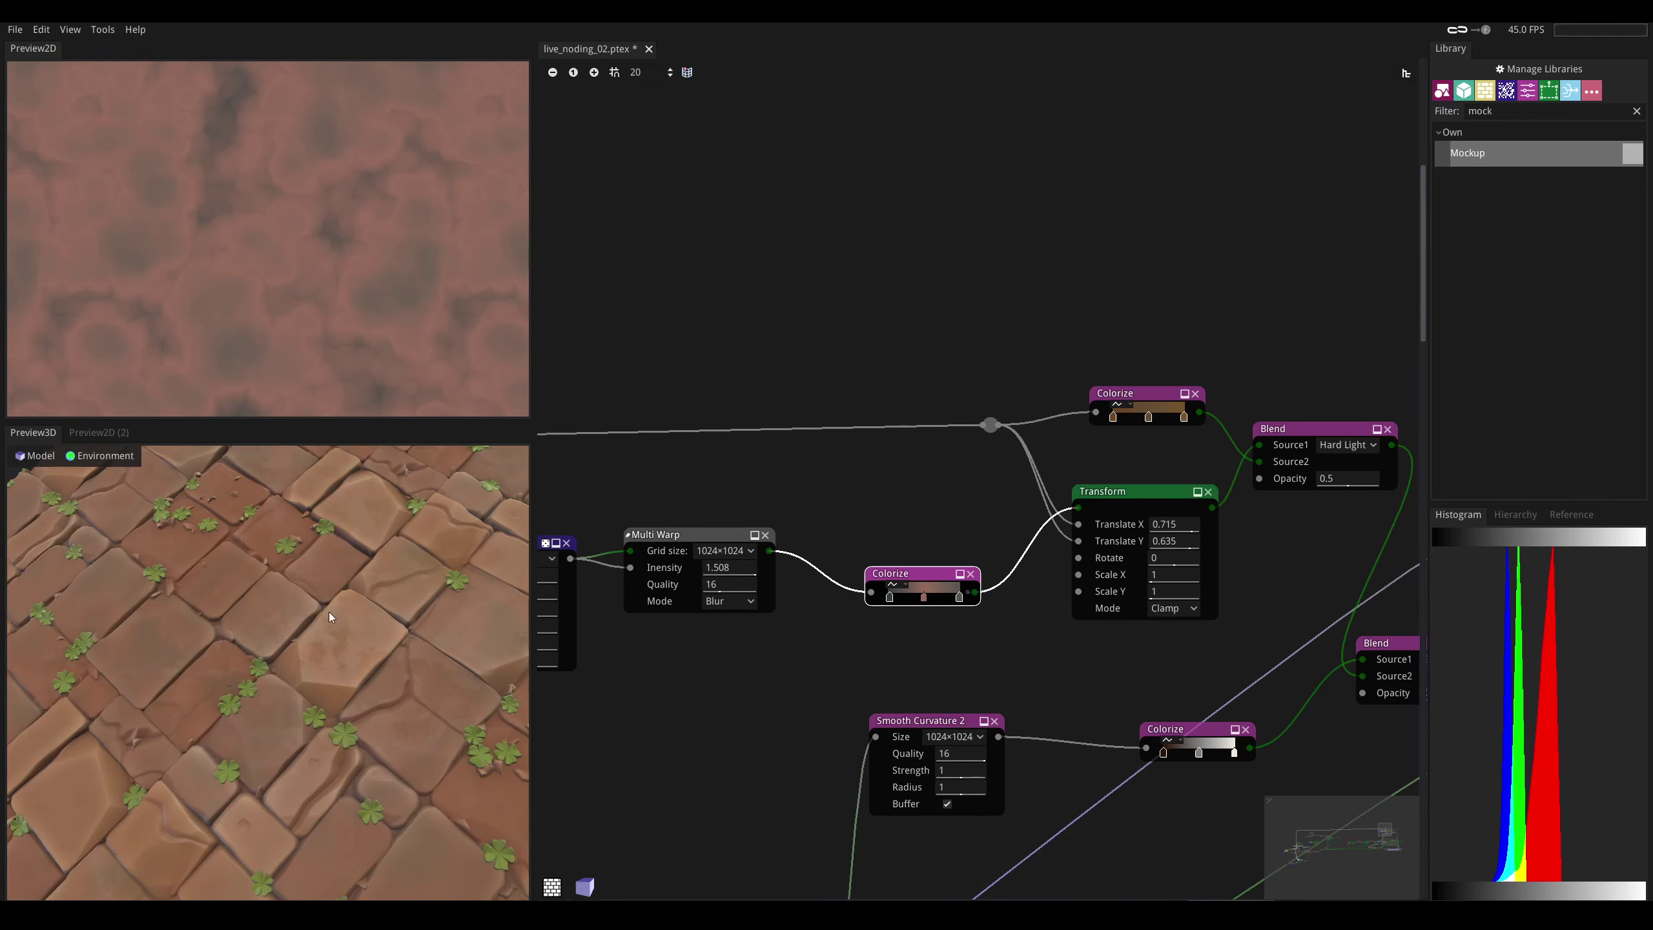
scroll(286, 652, "down", 6)
mouse_move(286, 651)
left_mouse_down()
mouse_move(270, 609)
mouse_move(260, 671)
left_mouse_up()
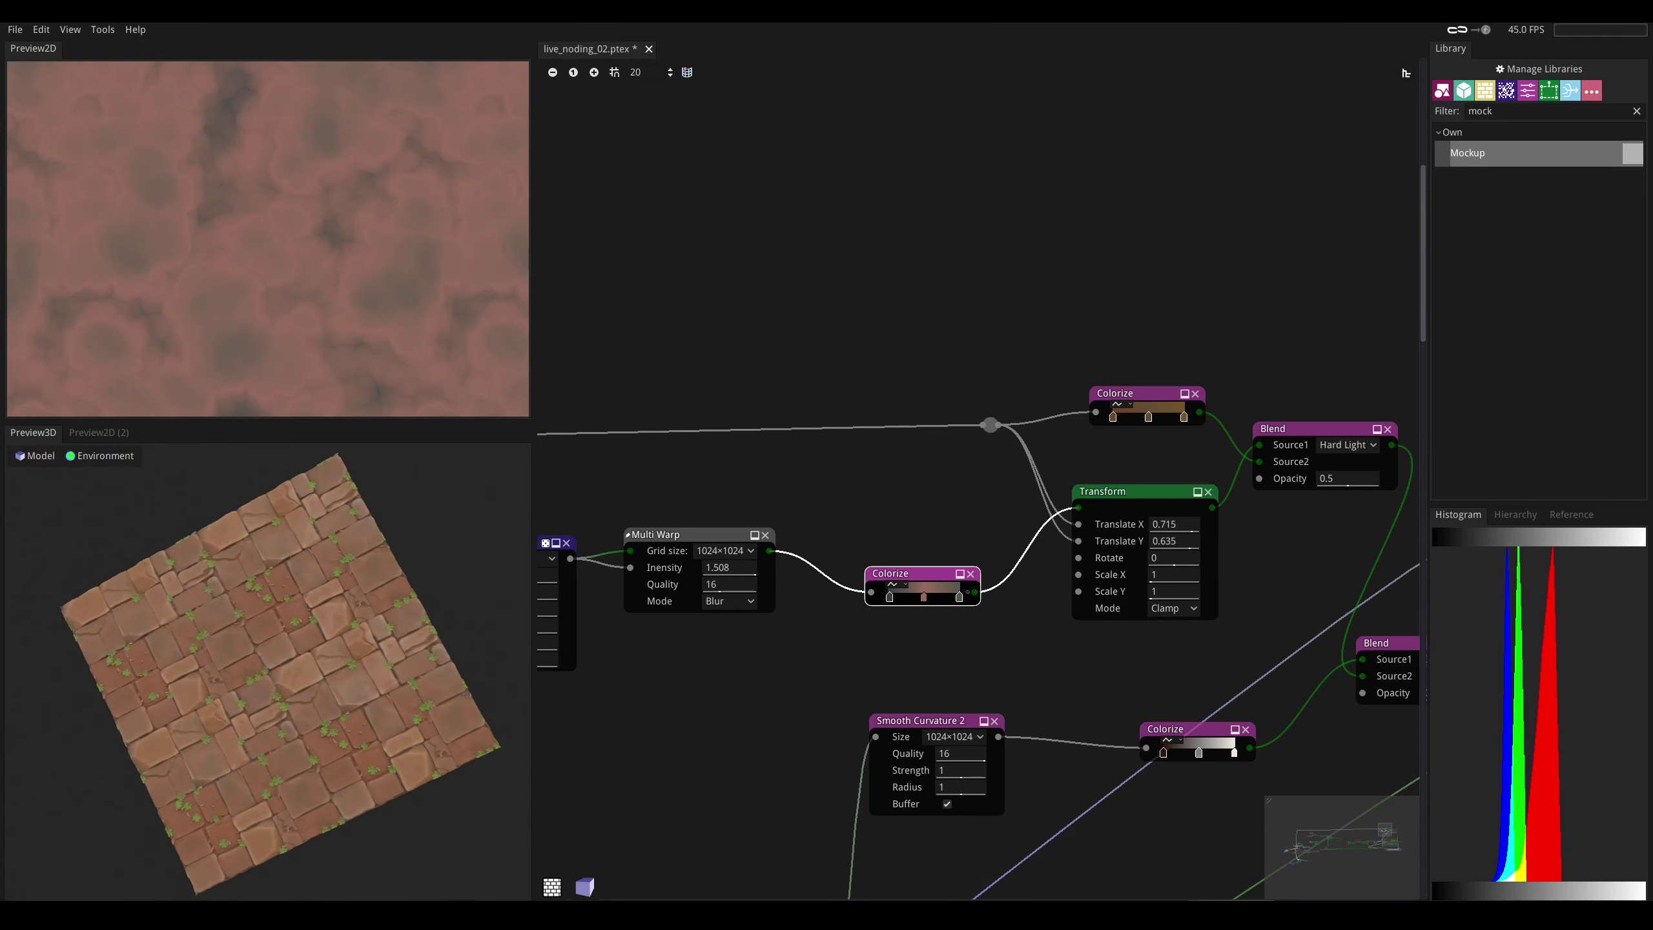
scroll(260, 671, "up", 4)
scroll(260, 671, "up", 5)
left_click(677, 535)
middle_click_drag(729, 684, 848, 690)
left_click_drag(650, 599, 689, 598)
left_click_drag(651, 582, 697, 575)
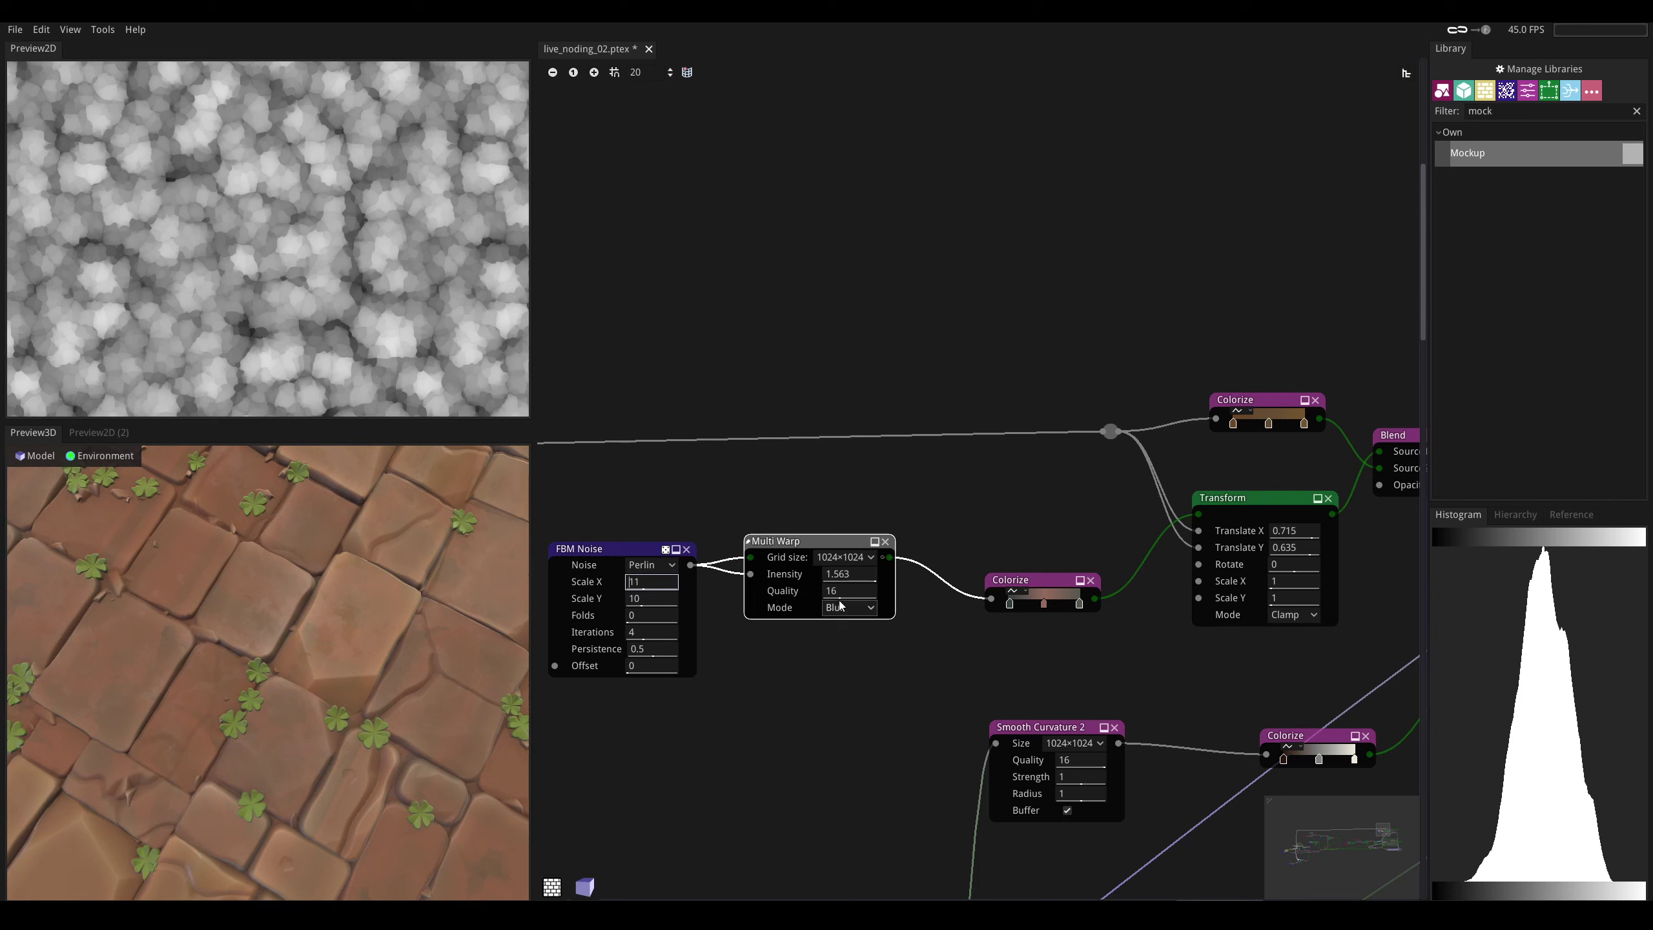
- Raise the Multi Warp node's intensity to 3.94
left_click_drag(850, 576, 957, 578)
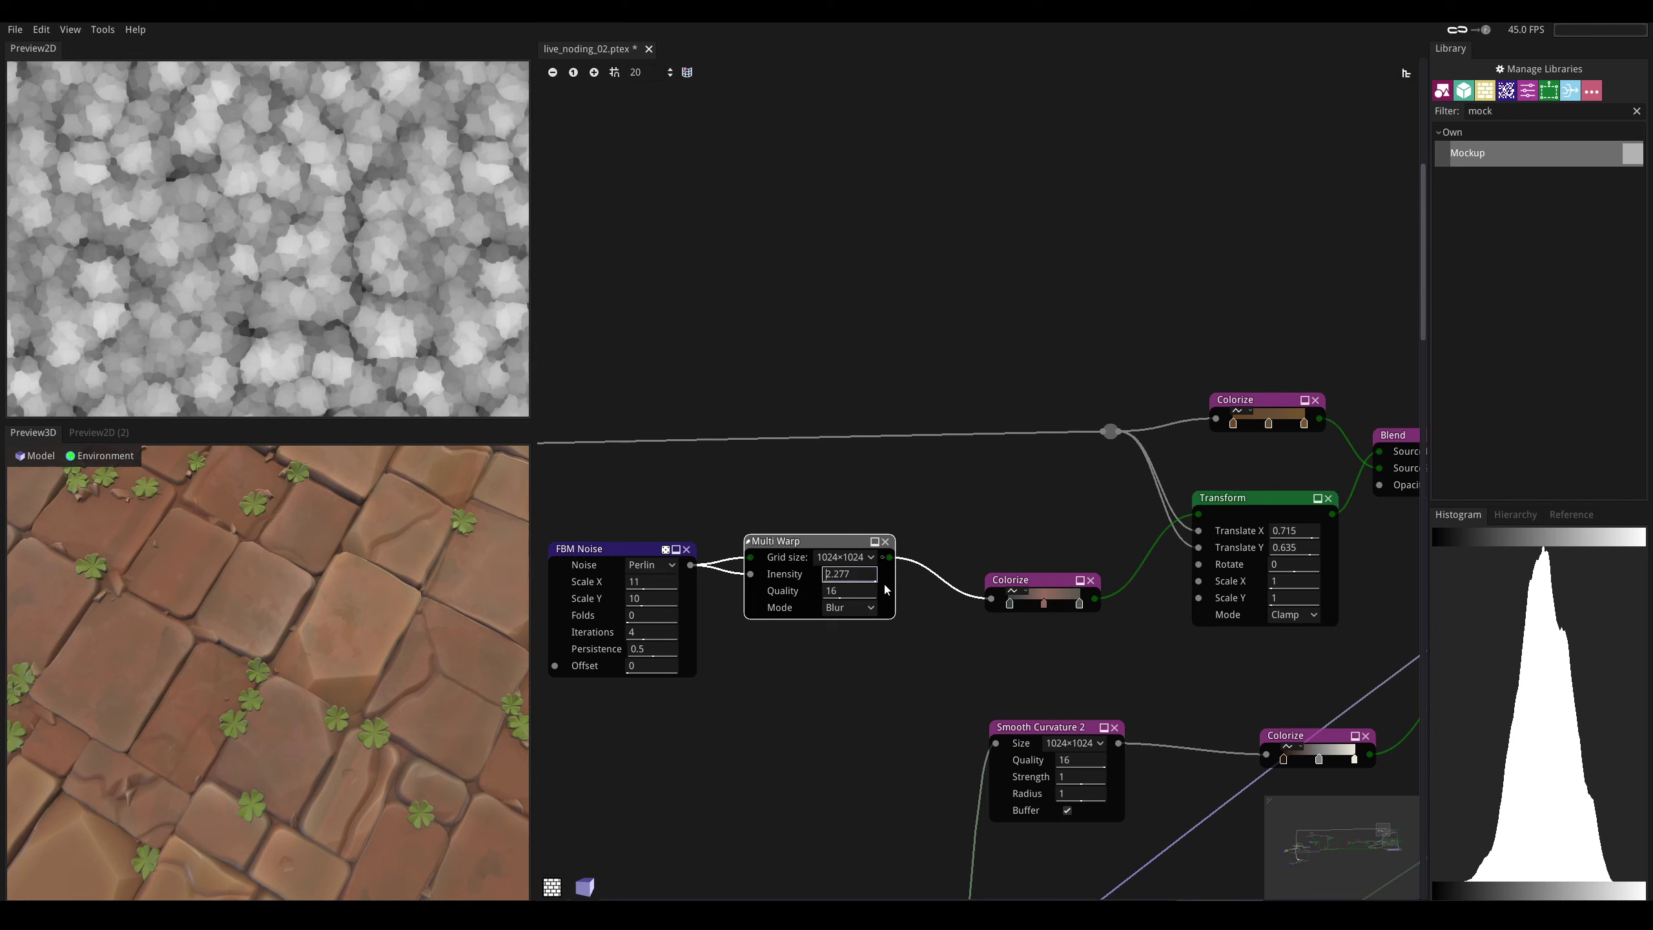
left_click_drag(835, 574, 1013, 578)
left_click_drag(286, 690, 276, 652)
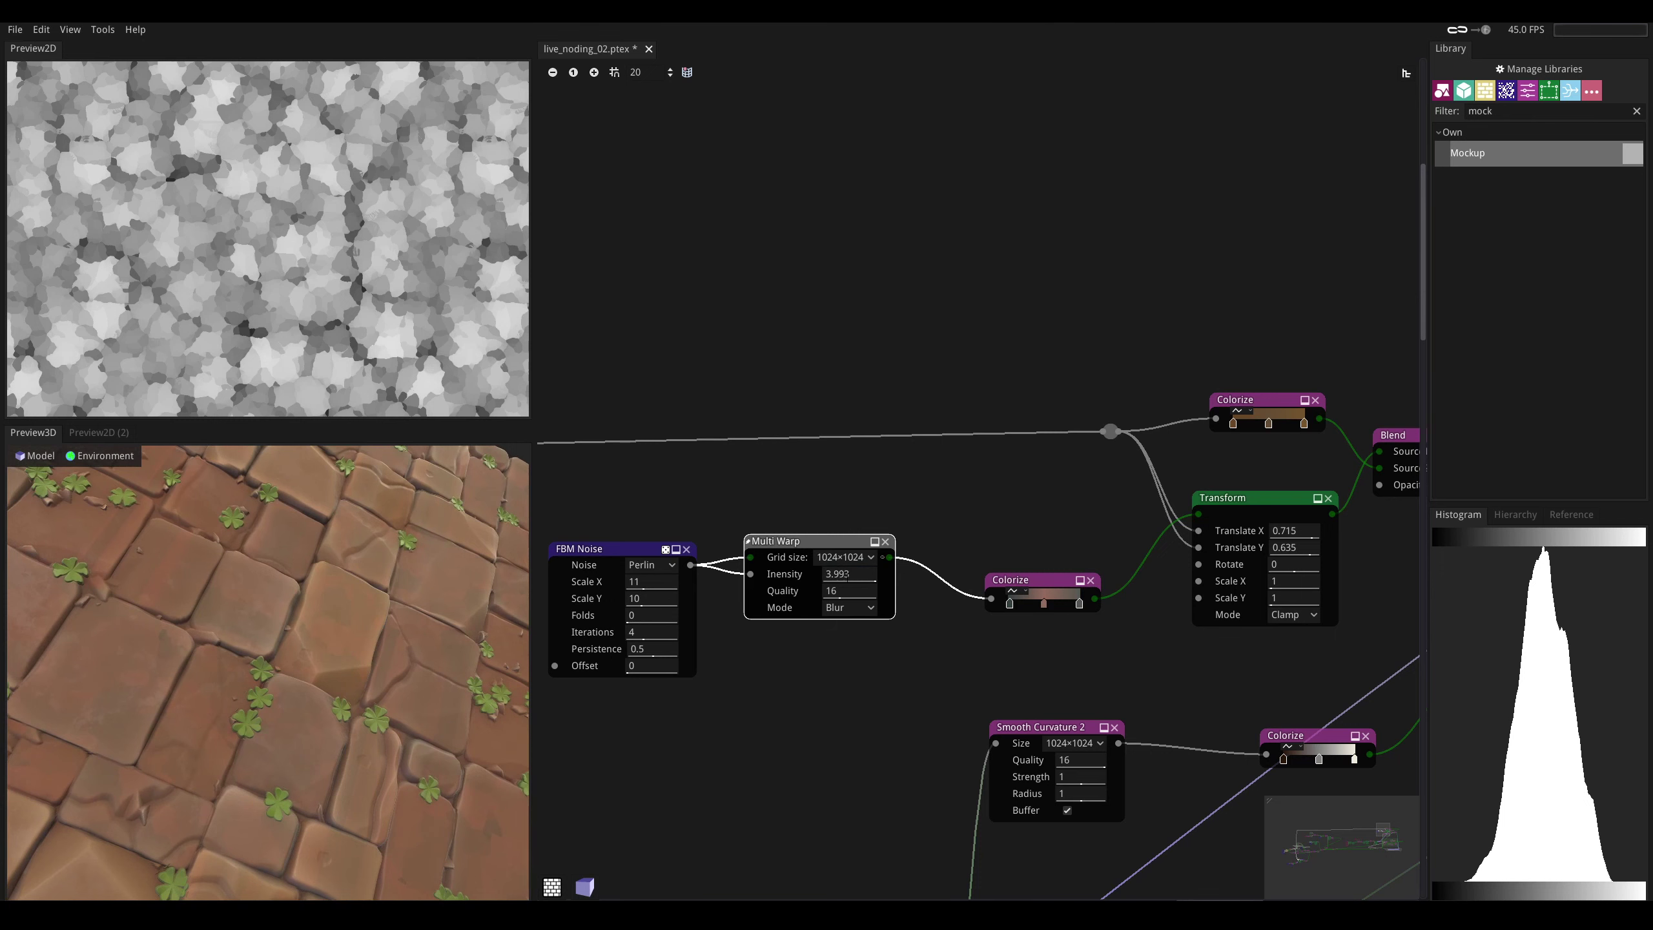
left_click_drag(846, 573, 817, 579)
- Set the mode of the Transform node that offsets the colored noise to Repeat
left_click(1257, 498)
middle_click_drag(1005, 392, 939, 417)
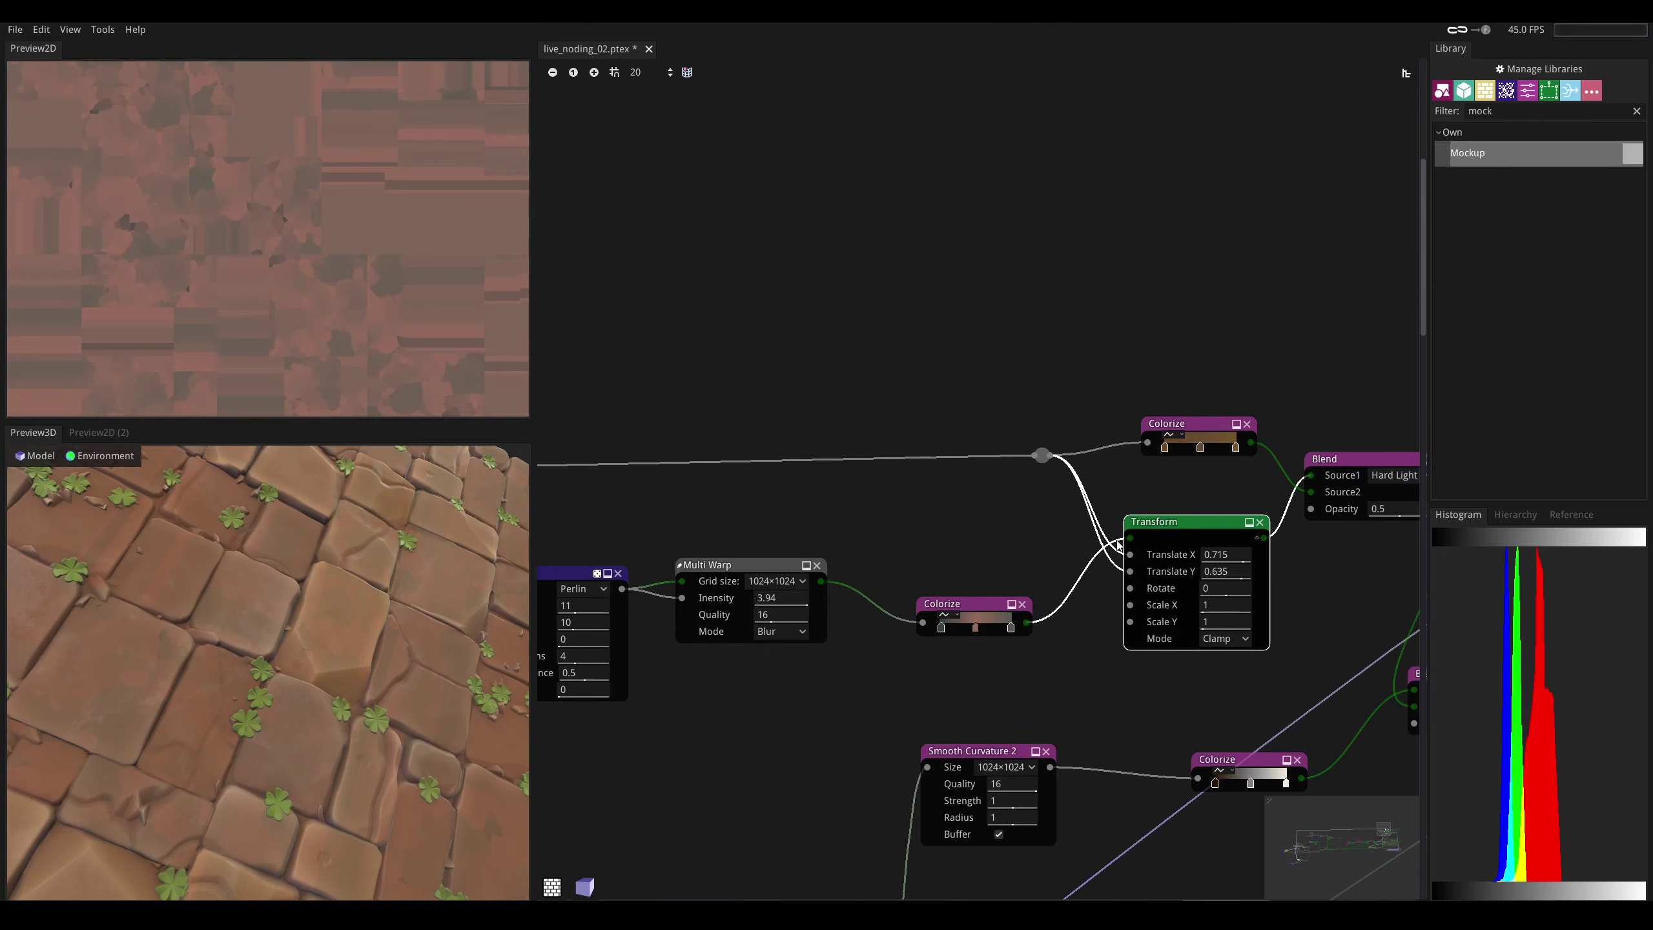
left_click(1224, 637)
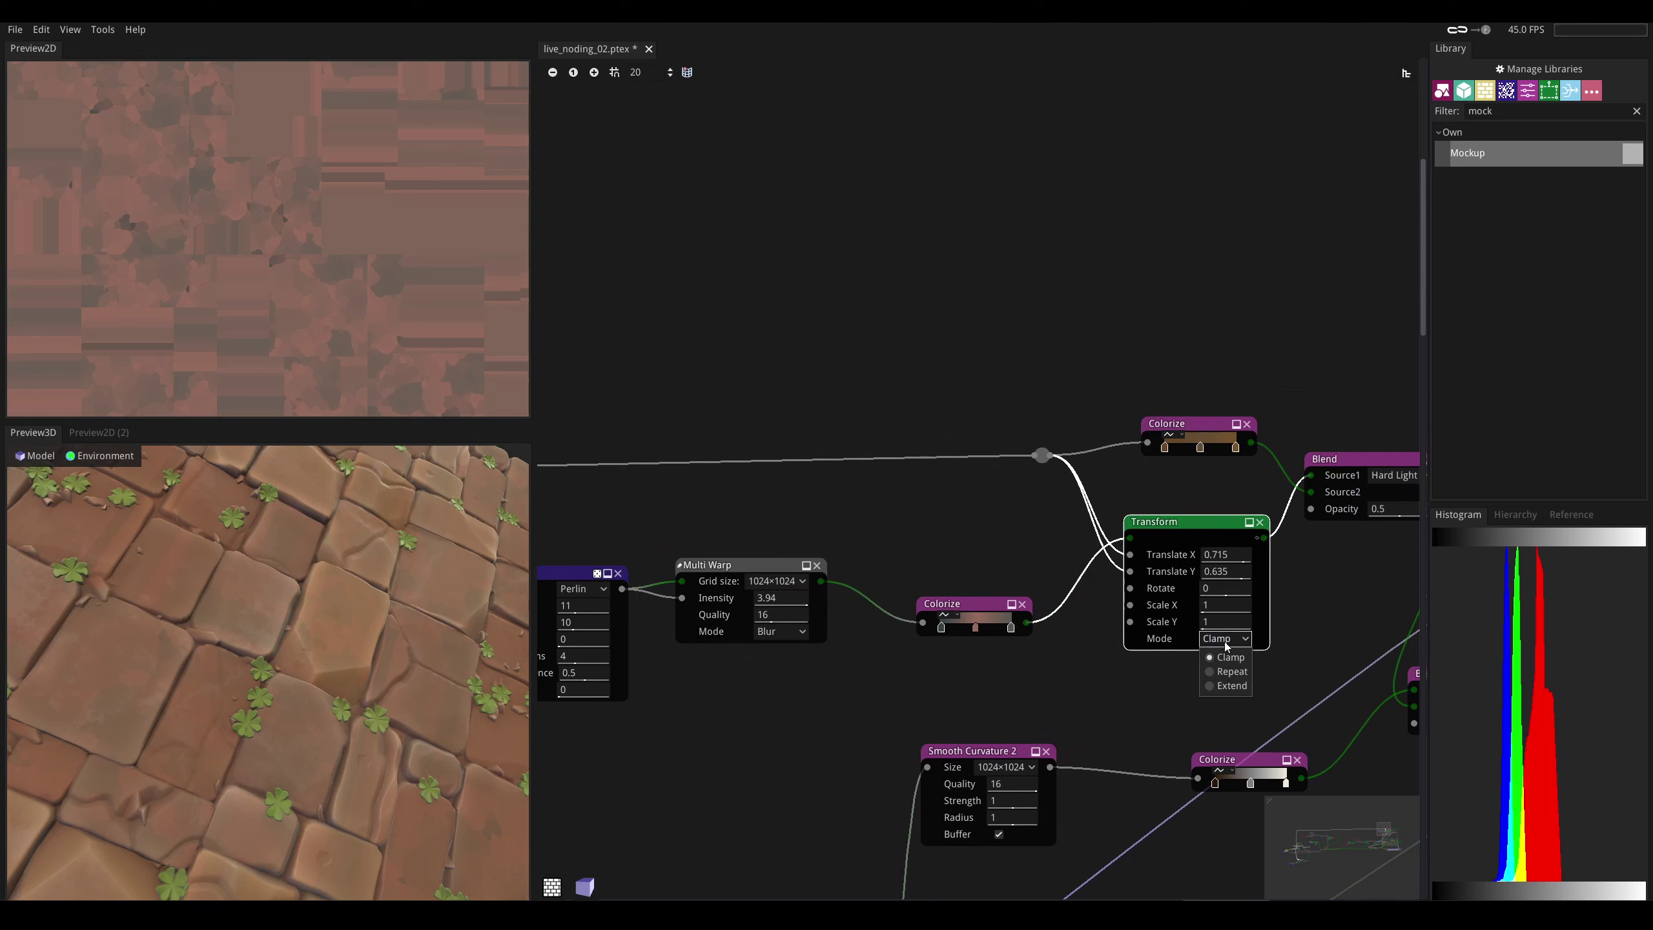
left_click(1214, 672)
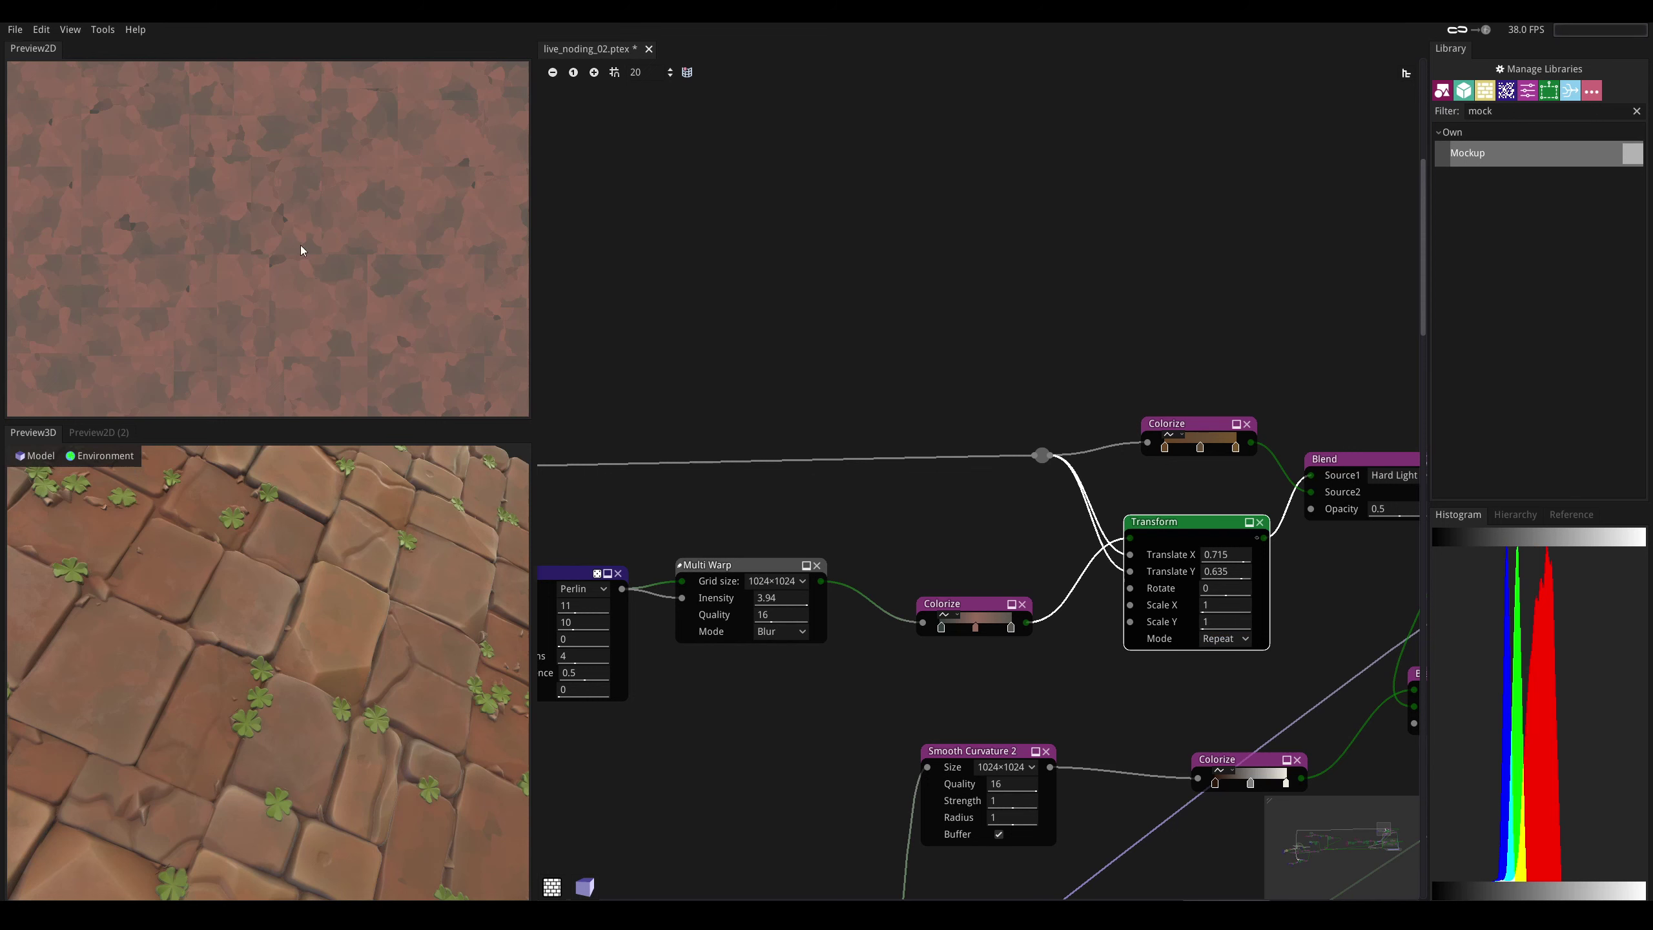
- Recolor the last stop of the noise Colorize gradient to a muted olive green
middle_click_drag(769, 495, 746, 432)
mouse_move(403, 587)
left_mouse_down()
mouse_move(397, 566)
mouse_move(407, 618)
left_mouse_up()
left_click_drag(286, 663, 326, 655)
scroll(286, 663, "down", 3)
scroll(263, 648, "up", 3)
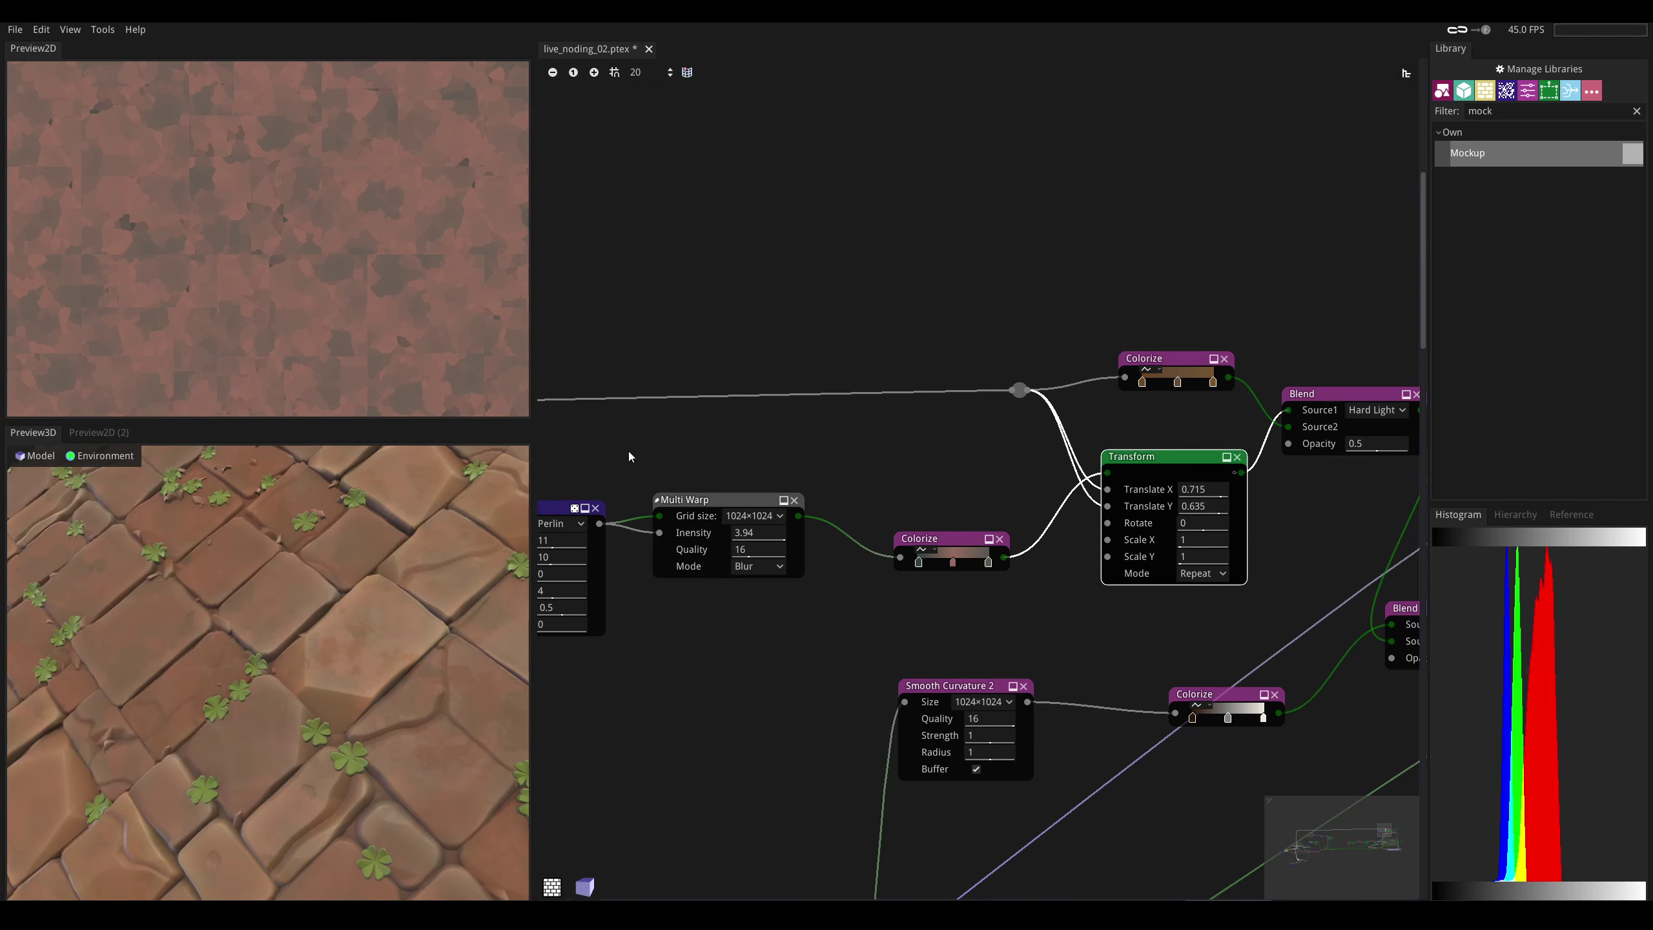
middle_click_drag(803, 469, 885, 443)
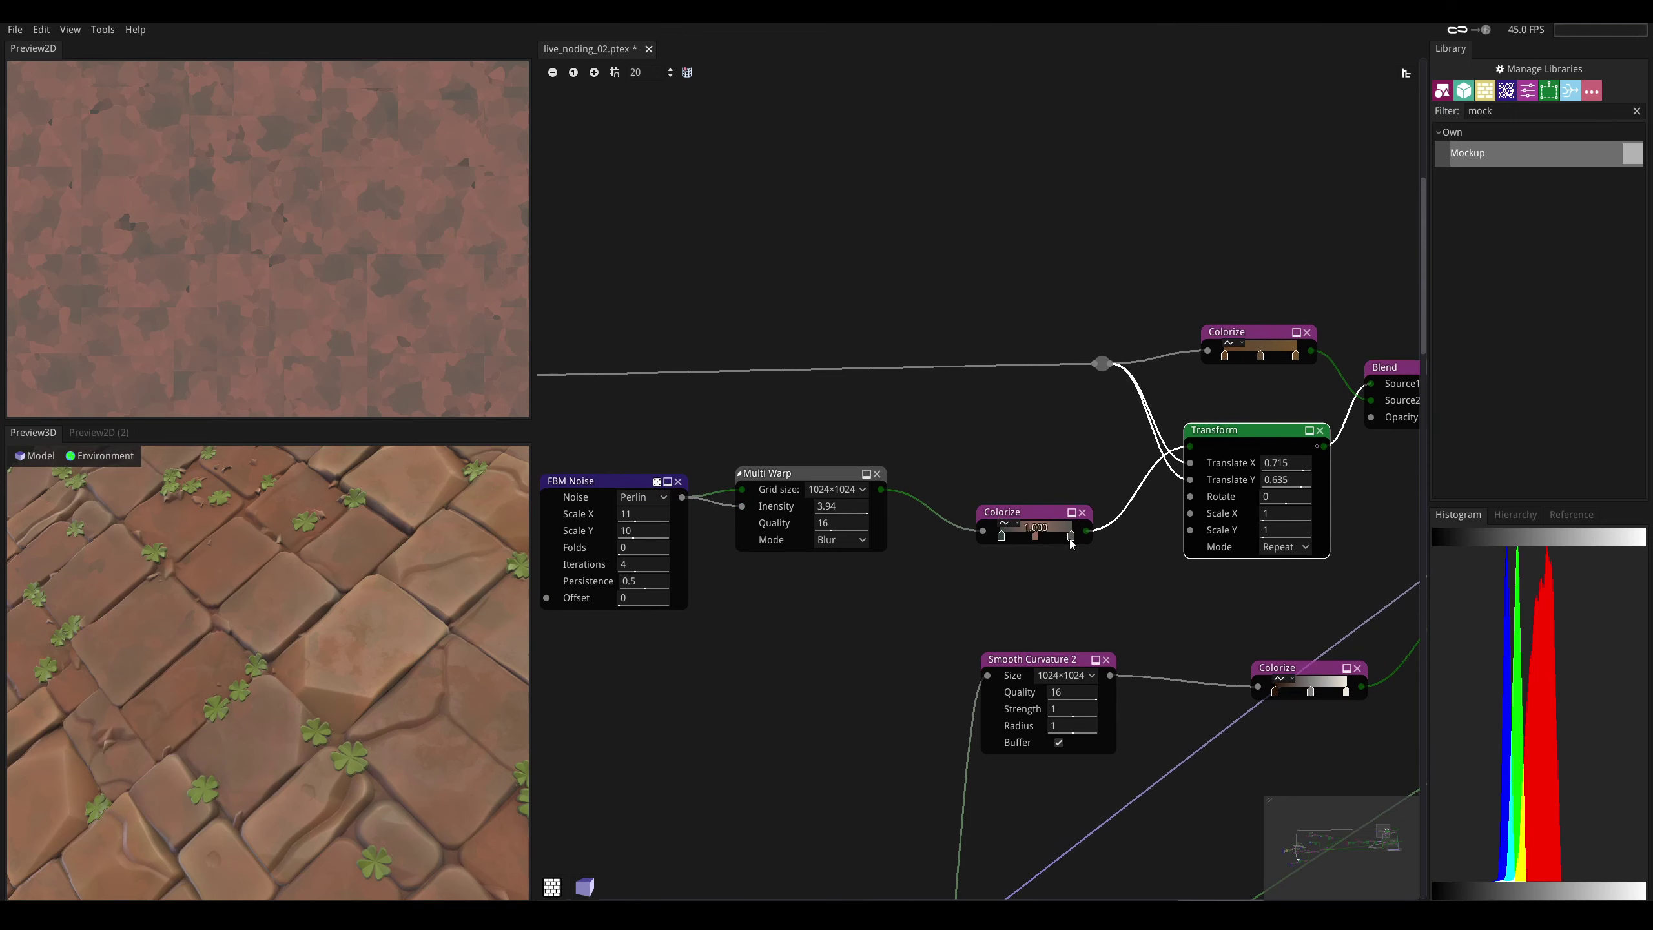
double_click(1071, 537)
left_click(1110, 600)
left_click(1126, 651)
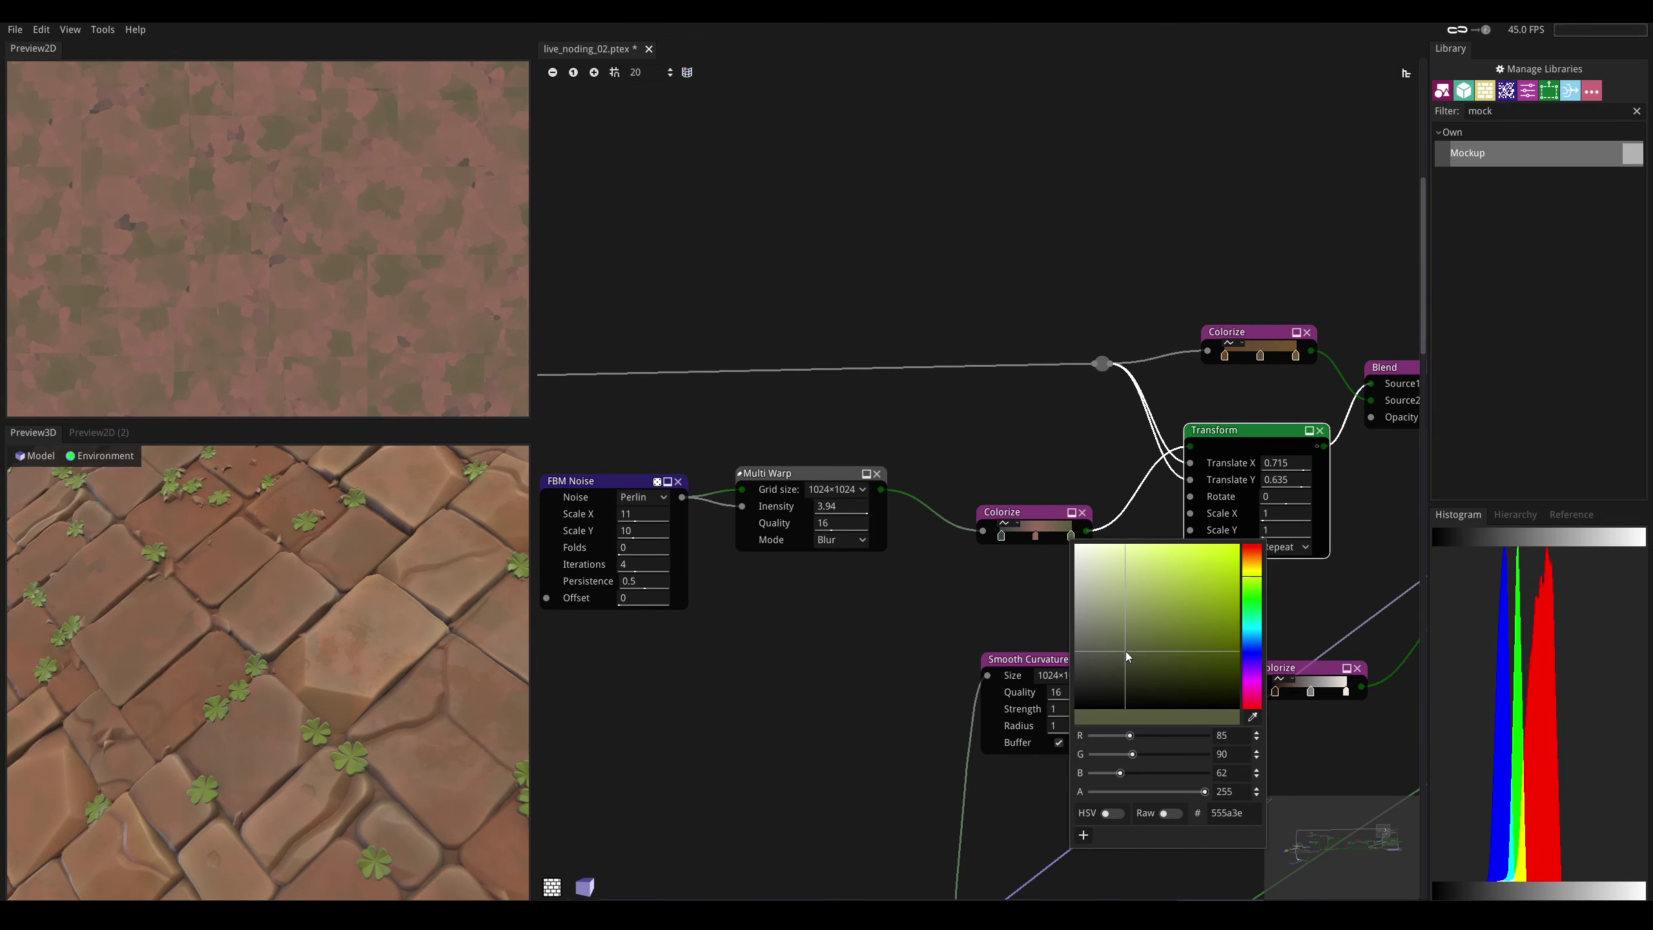
left_click(1127, 644)
- Inspect the pavement in the 3D preview and examine the outputs of the Hard Light and Overlay Blend nodes
scroll(267, 673, "down", 5)
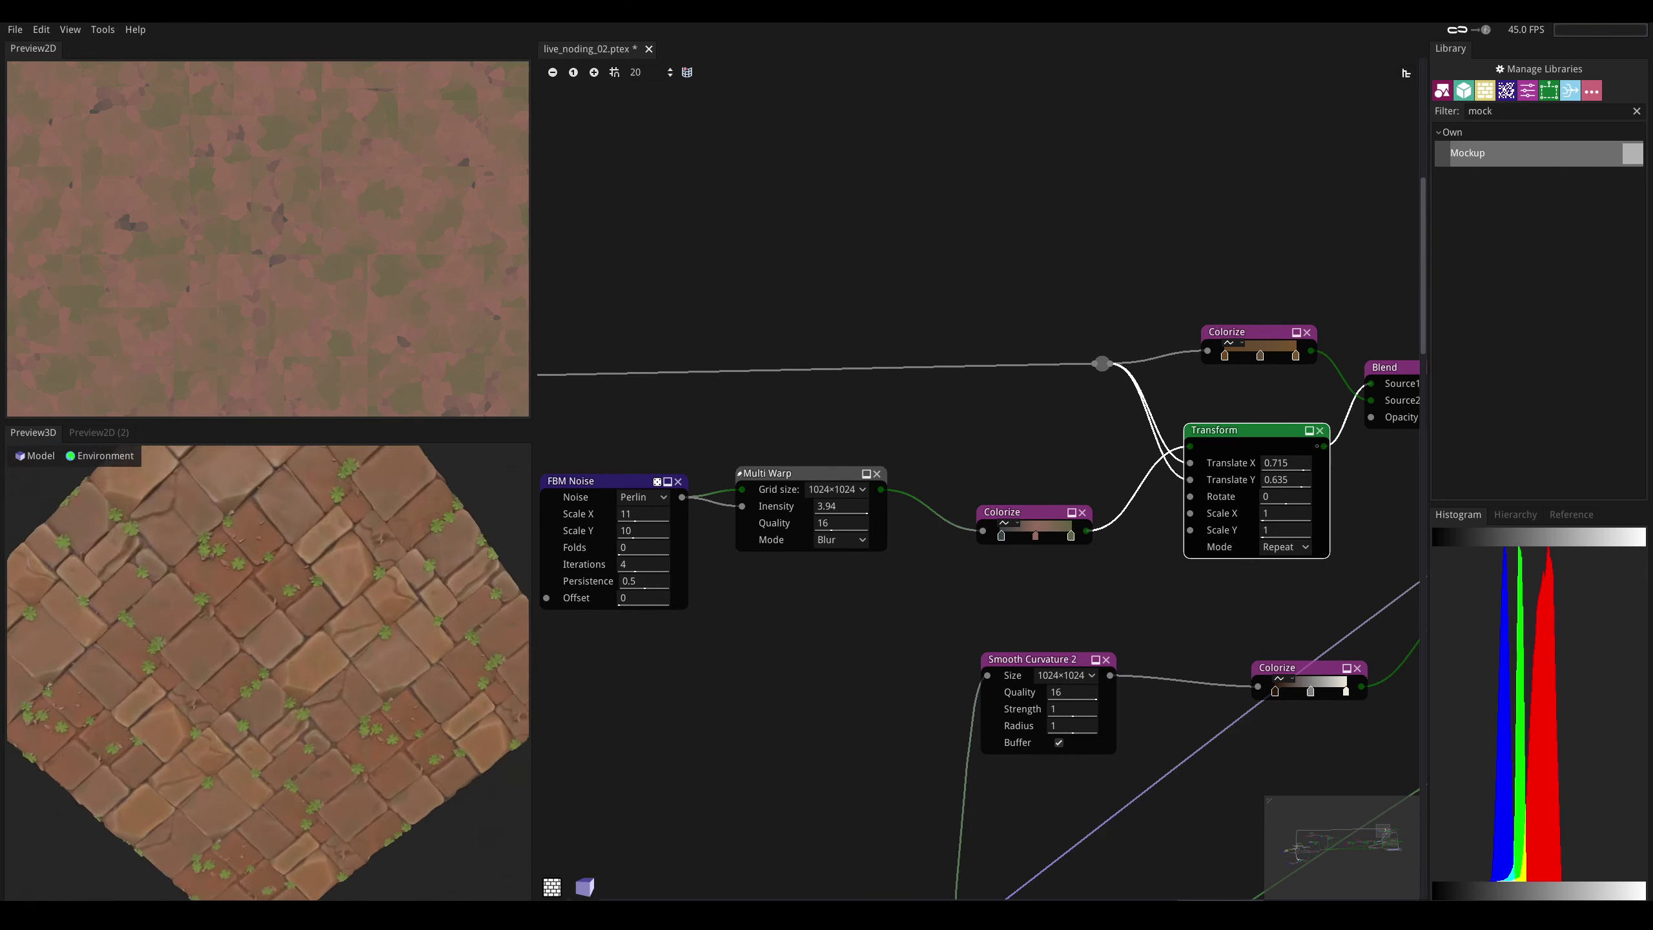
left_click_drag(267, 673, 360, 632)
scroll(267, 672, "up", 4)
scroll(312, 619, "up", 3)
scroll(849, 459, "down", 5)
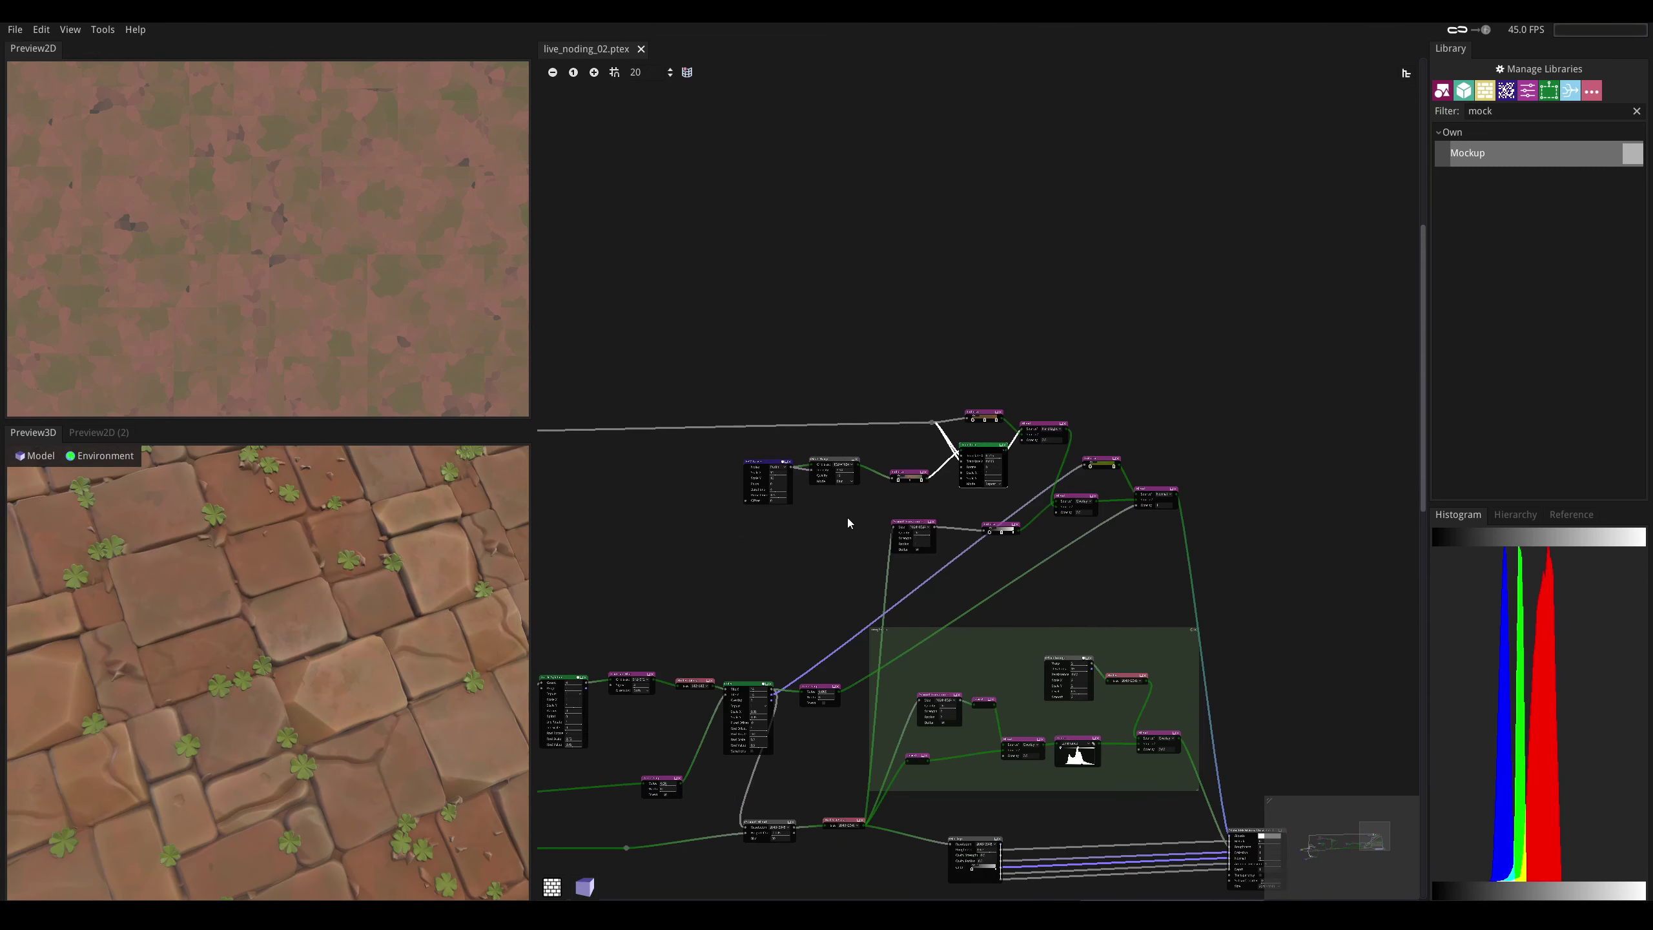
scroll(1061, 436, "up", 4)
left_click(1018, 383)
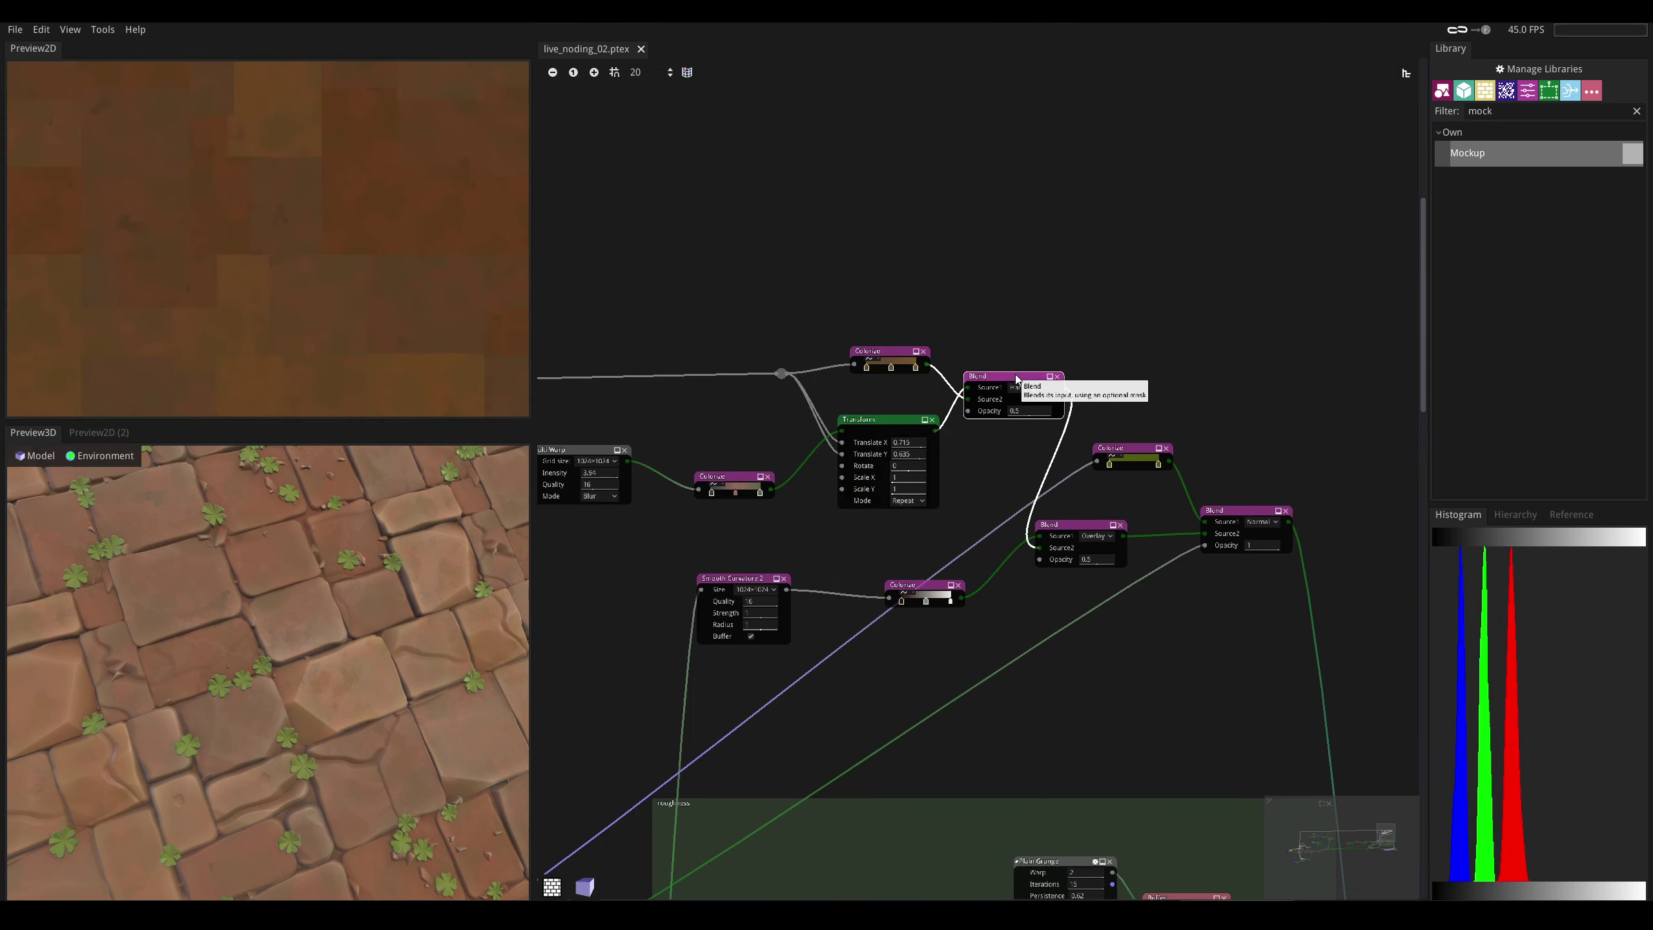
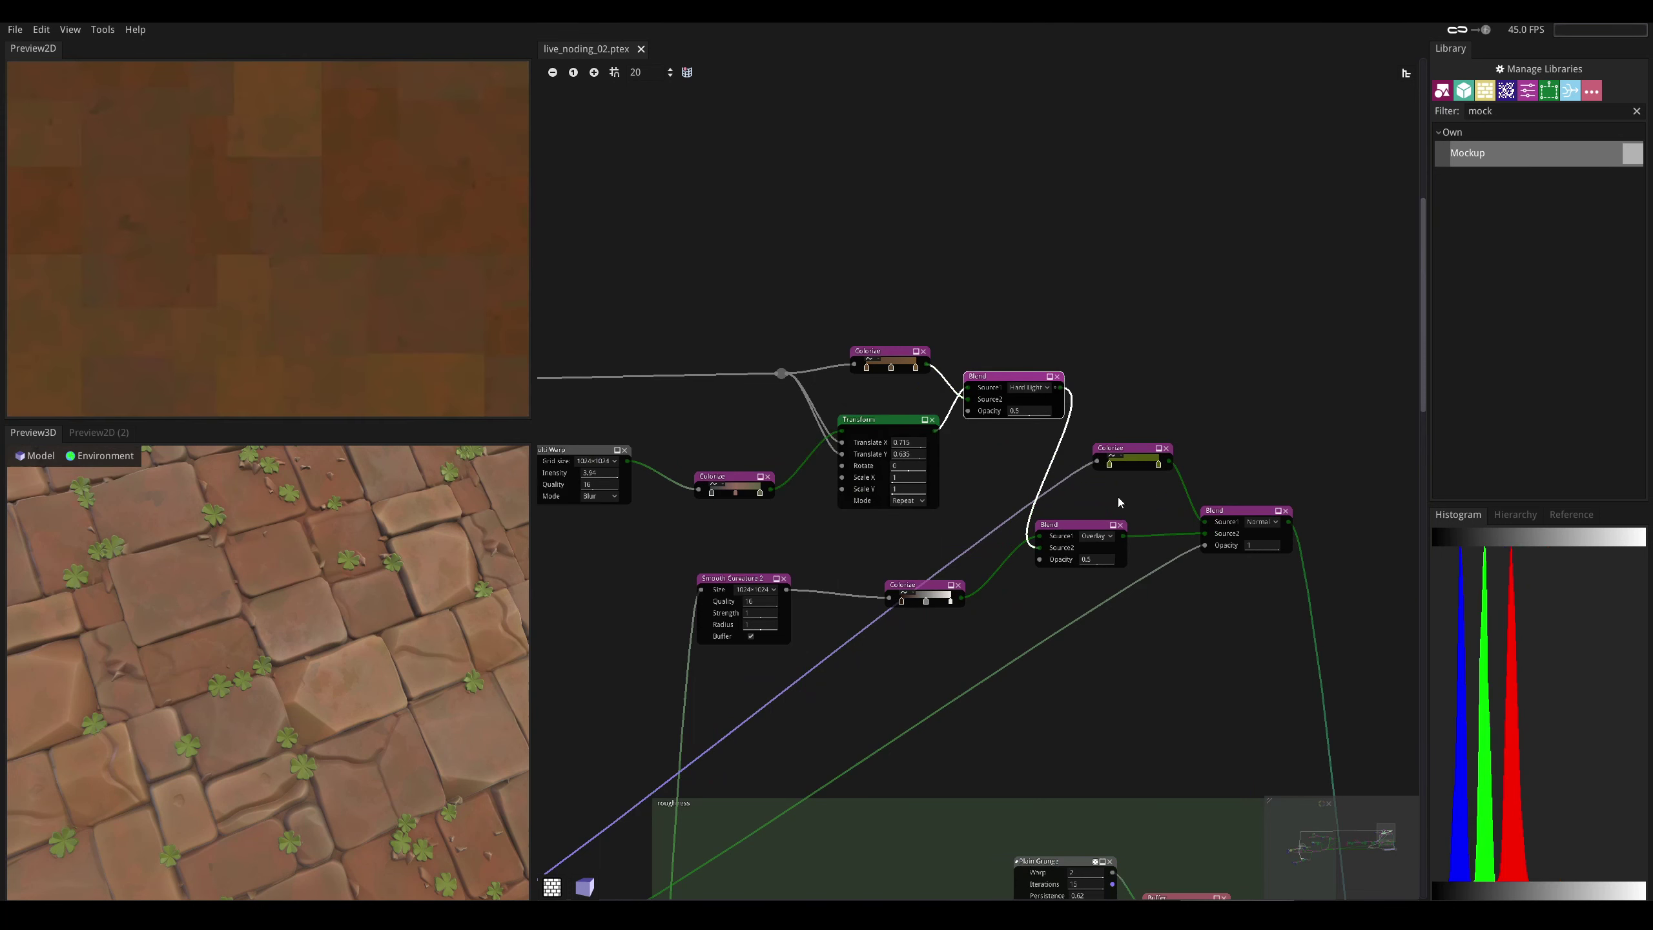
left_click(1091, 530)
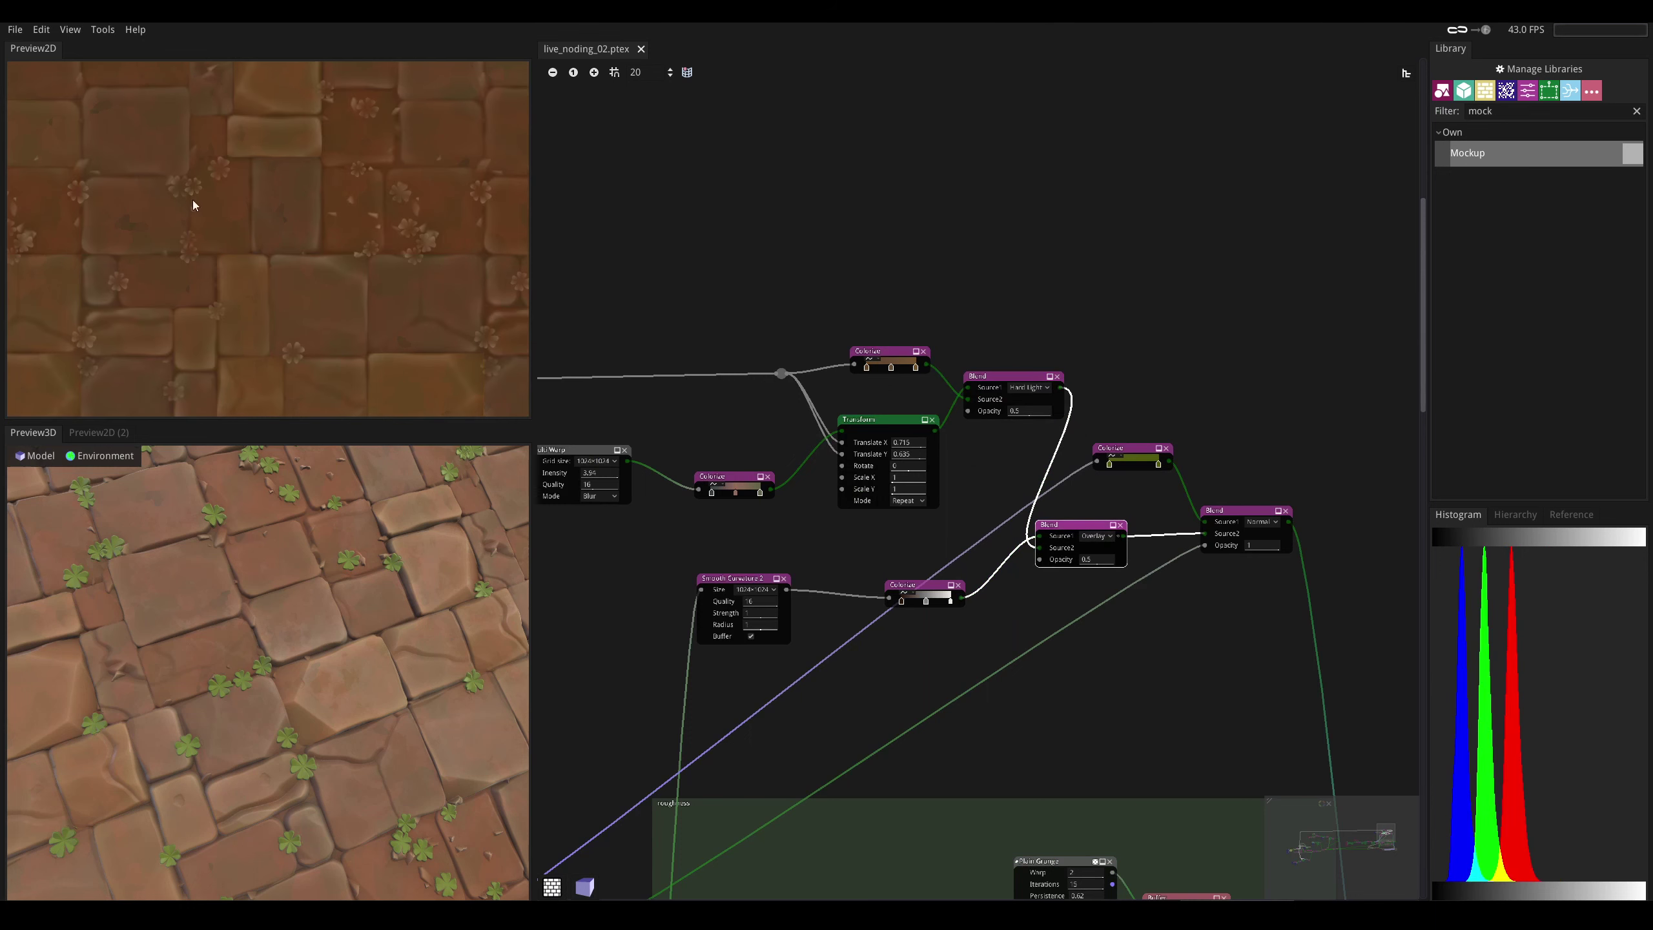
middle_click_drag(947, 476, 928, 480)
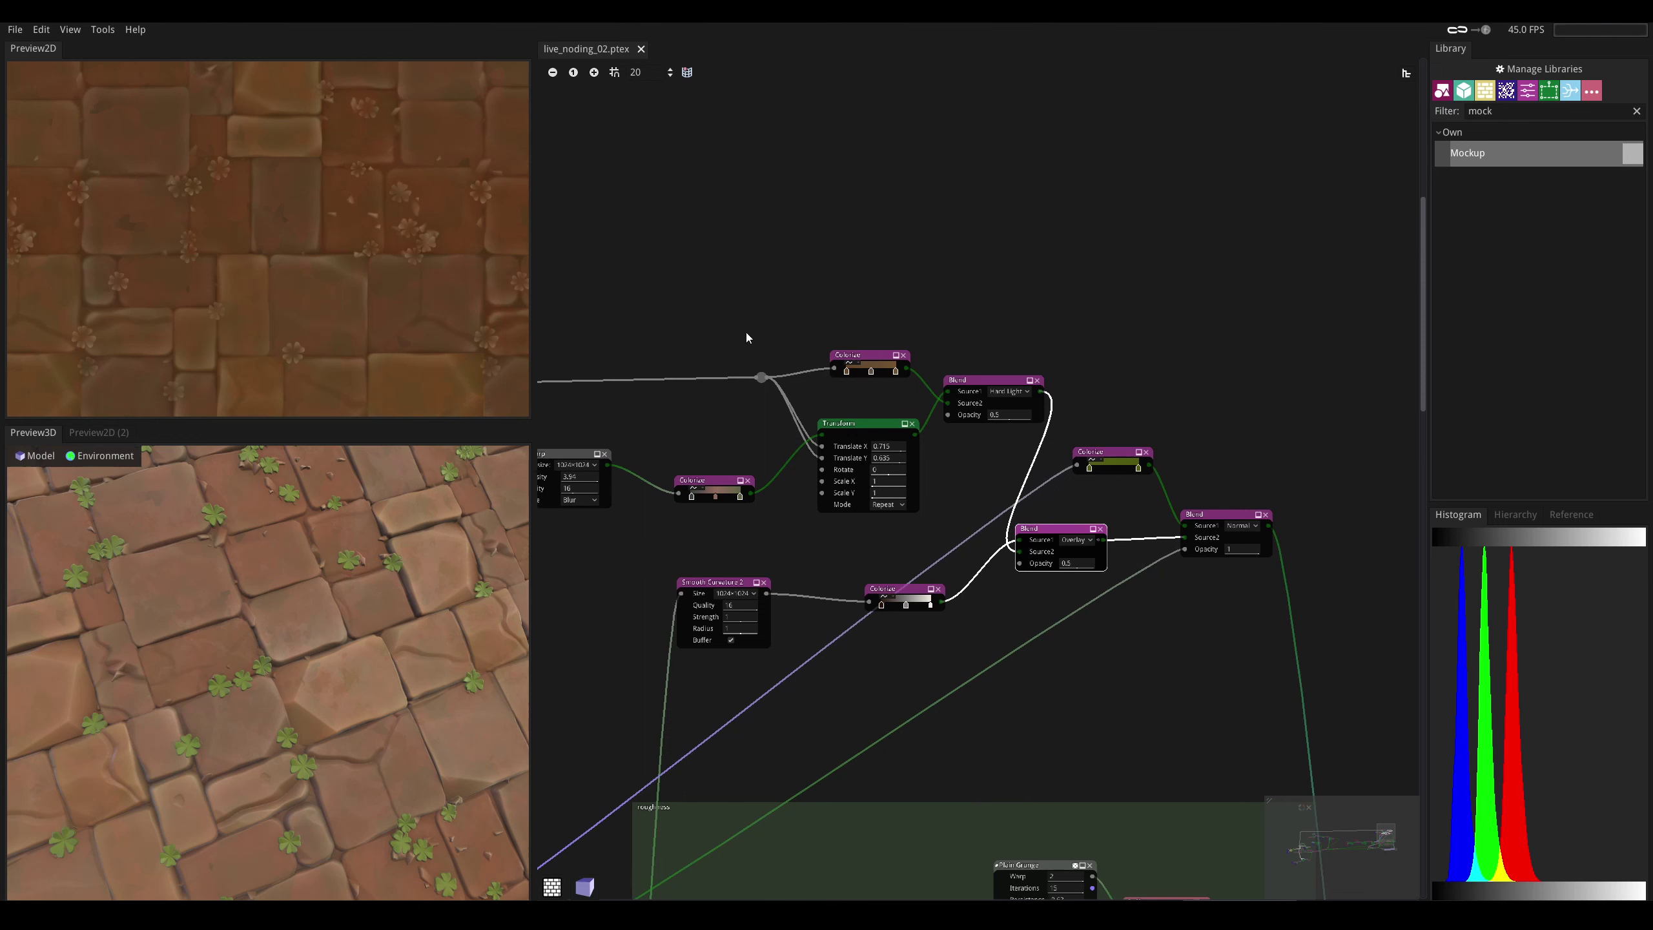
middle_click_drag(746, 332, 700, 358)
left_click_drag(340, 634, 277, 602)
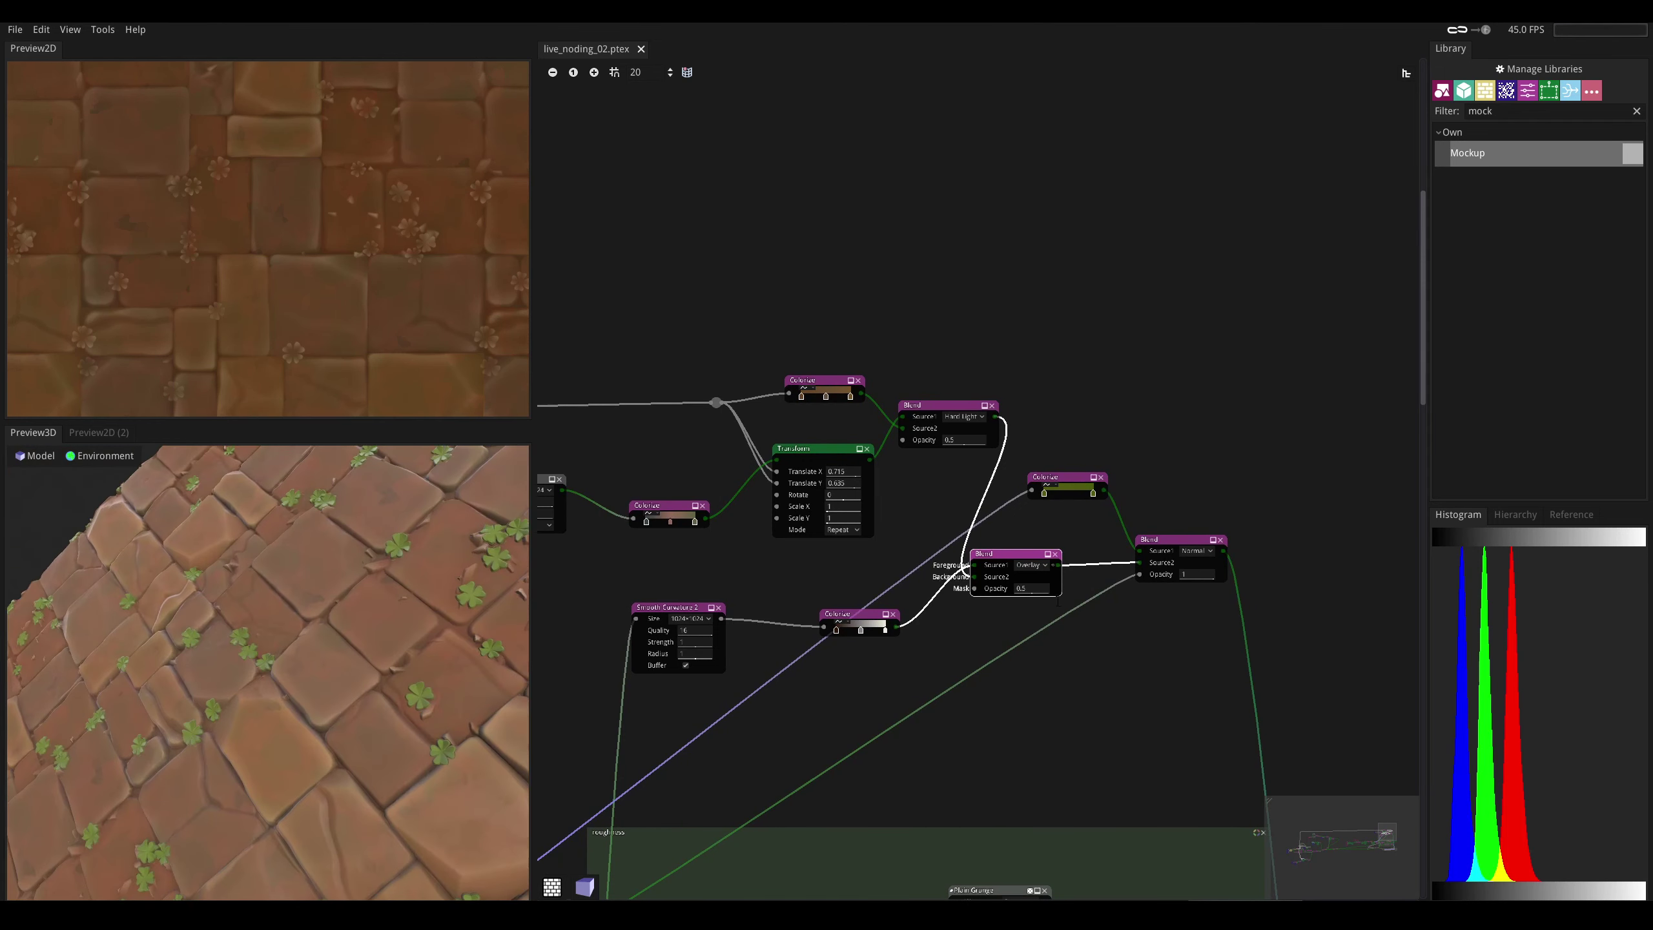
- Examine the outputs of the final Normal Blend and the clover Tiler, and inspect the clovers up close in the 3D preview
left_click(1176, 543)
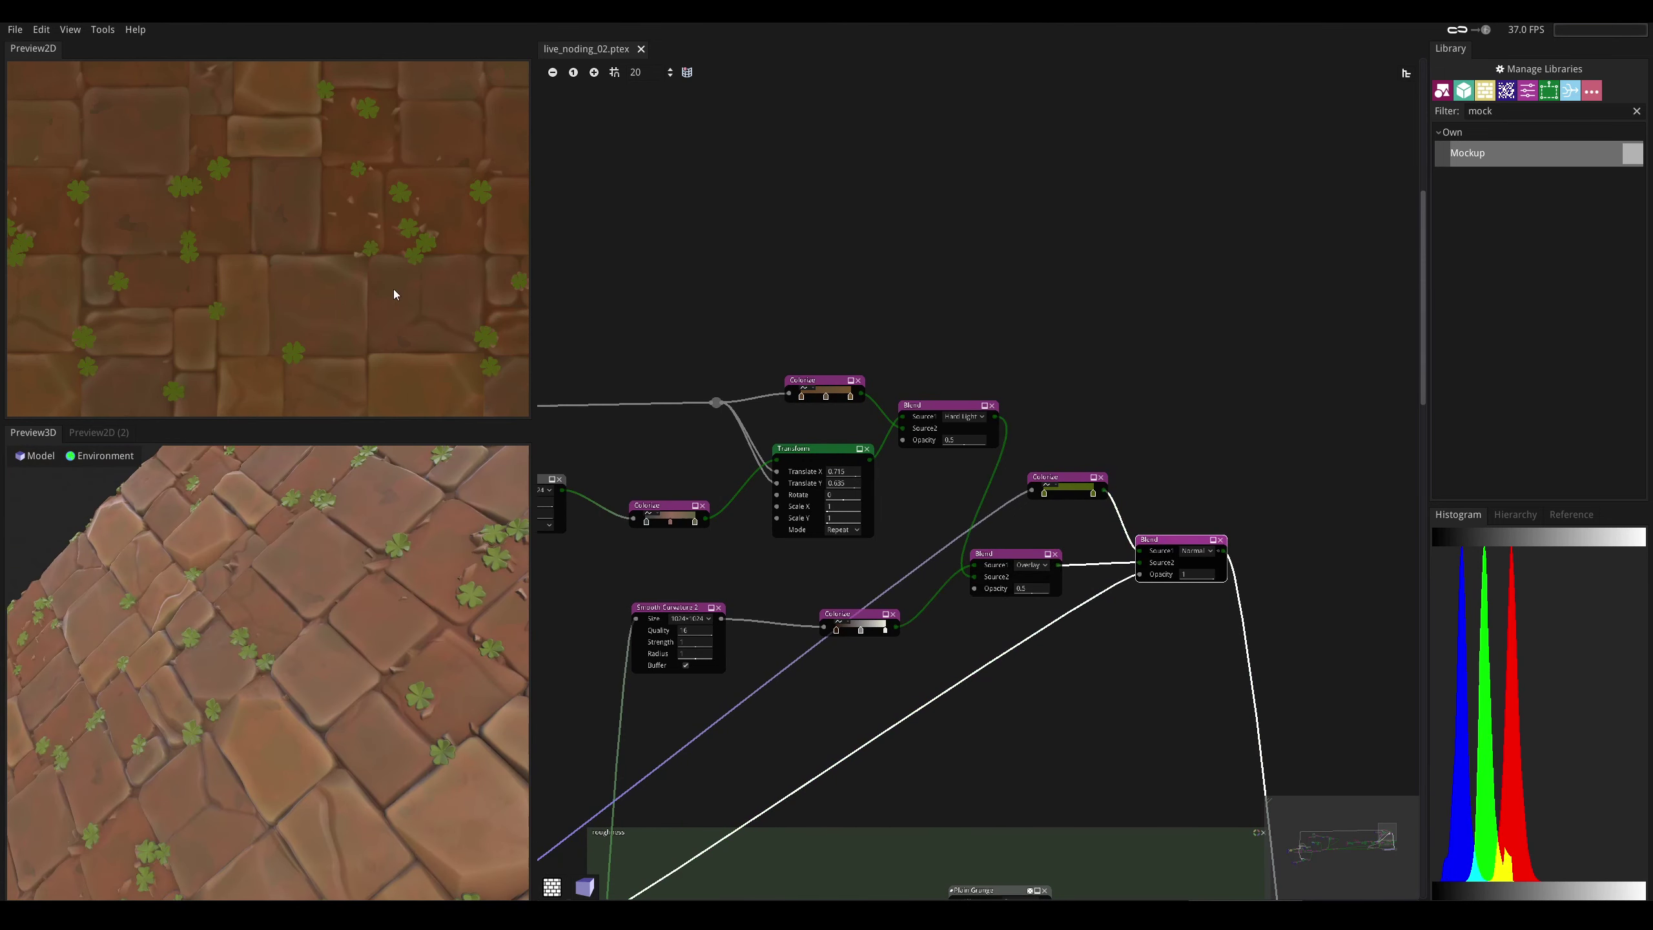
mouse_move(319, 657)
left_mouse_down()
mouse_move(341, 566)
mouse_move(378, 573)
mouse_move(344, 587)
mouse_move(351, 651)
mouse_move(325, 533)
mouse_move(343, 668)
left_mouse_up()
scroll(293, 657, "up", 4)
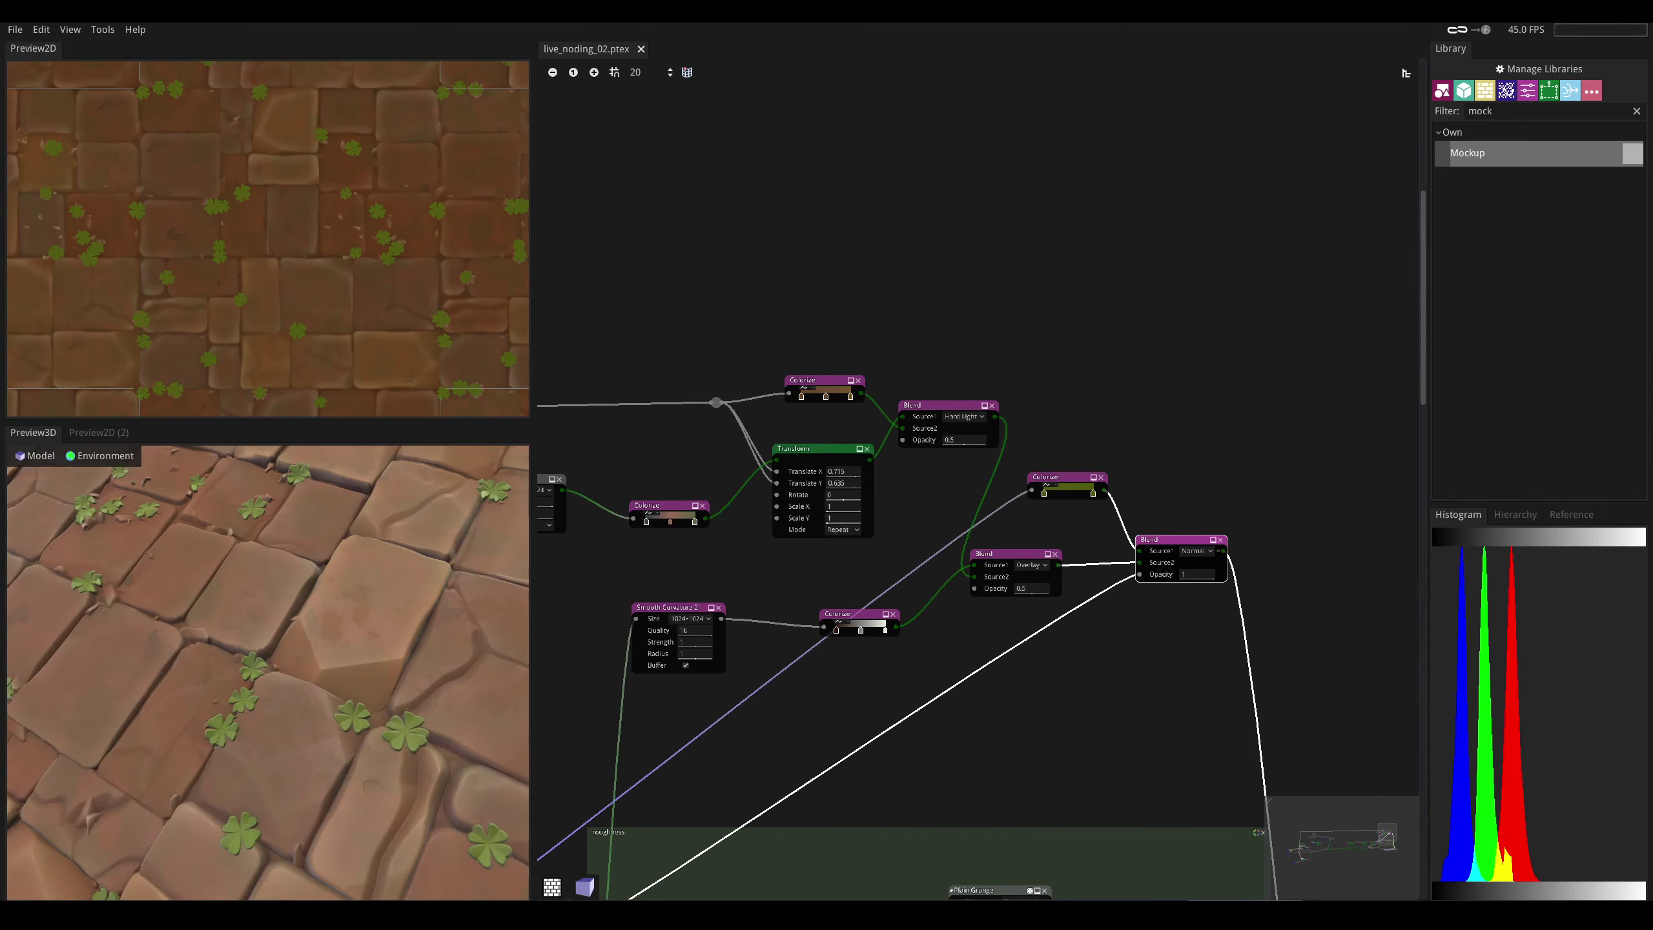
middle_click_drag(1137, 361, 1073, 430)
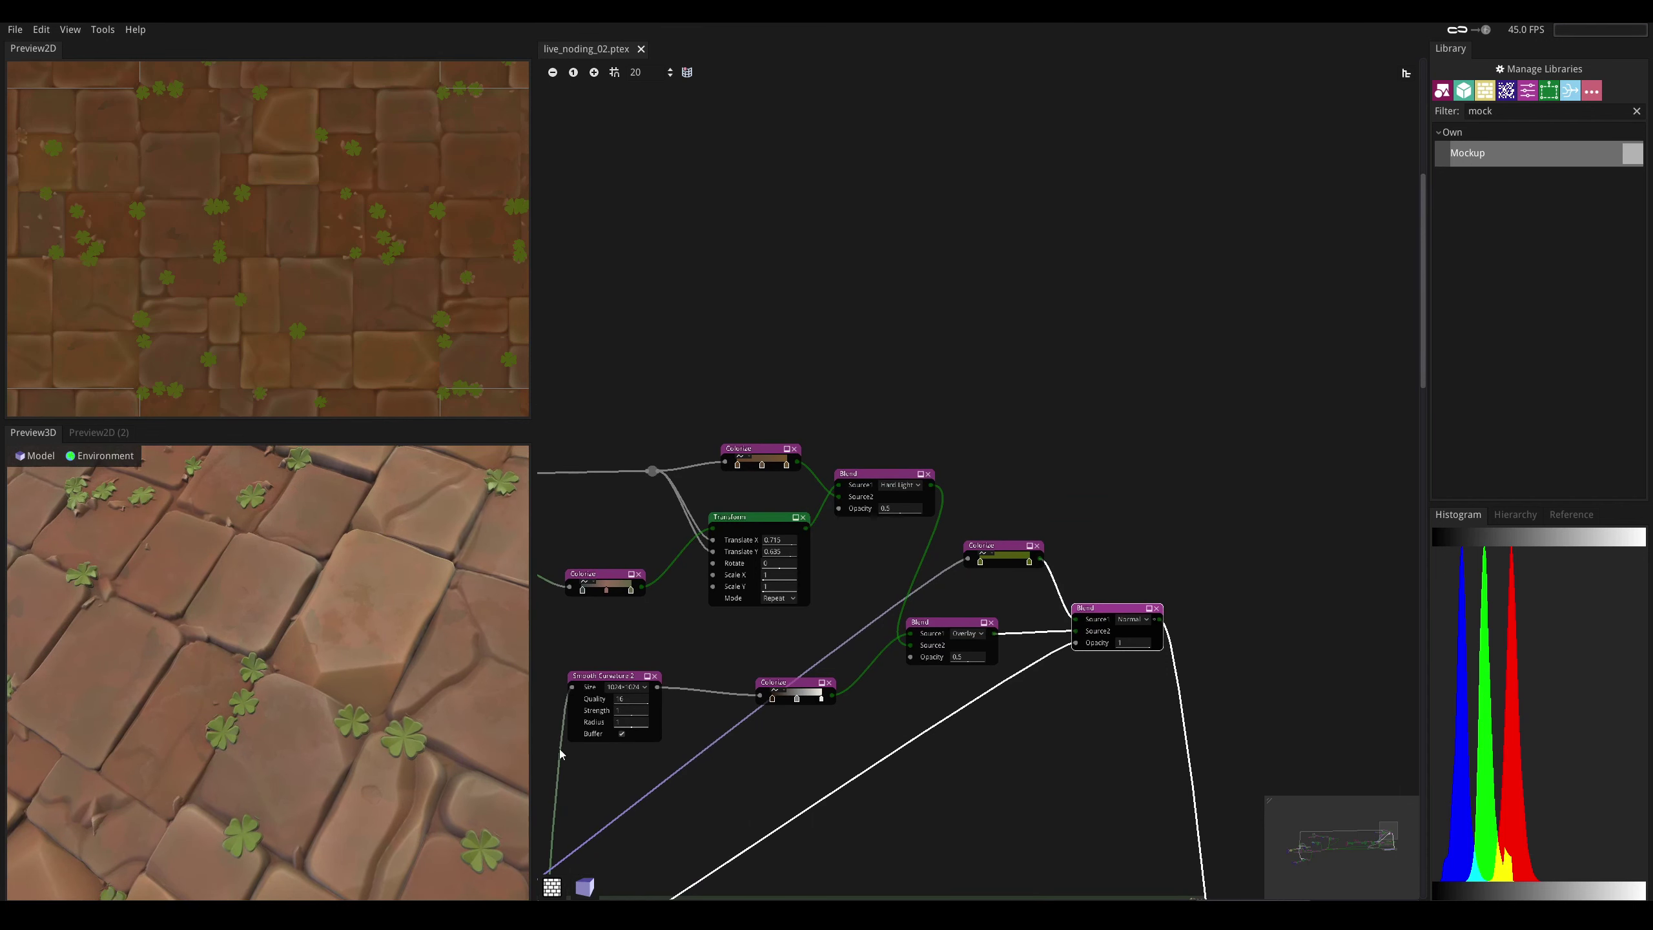
middle_click_drag(676, 670, 786, 419)
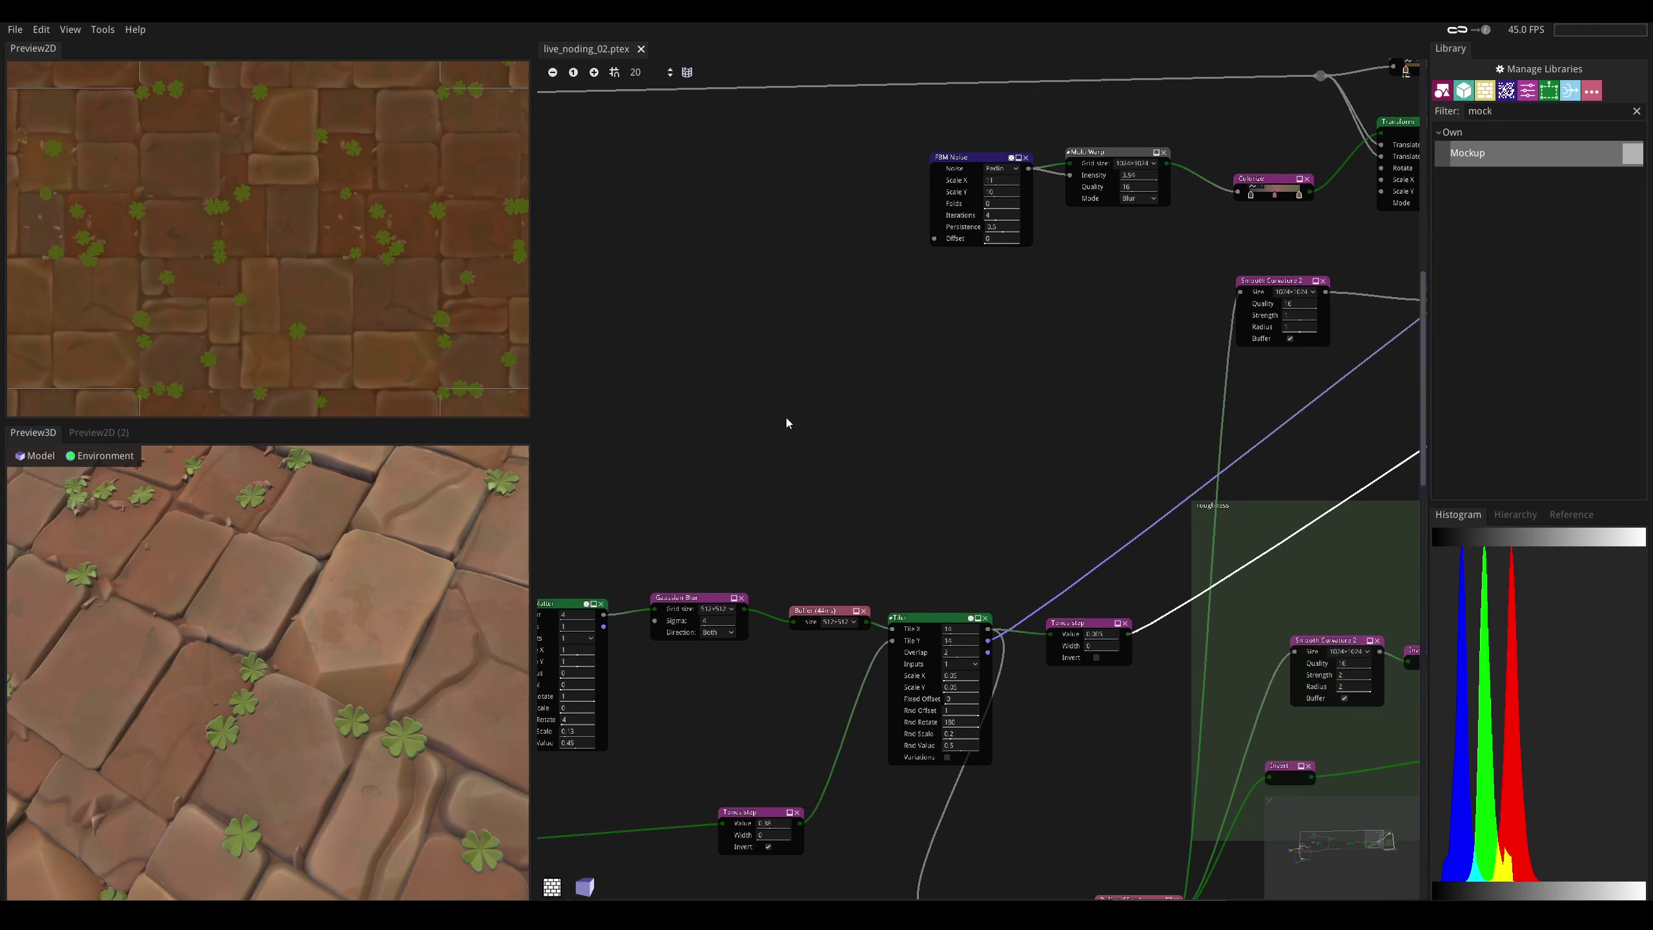
left_click(923, 618)
middle_click_drag(779, 334, 911, 454)
scroll(236, 700, "up", 2)
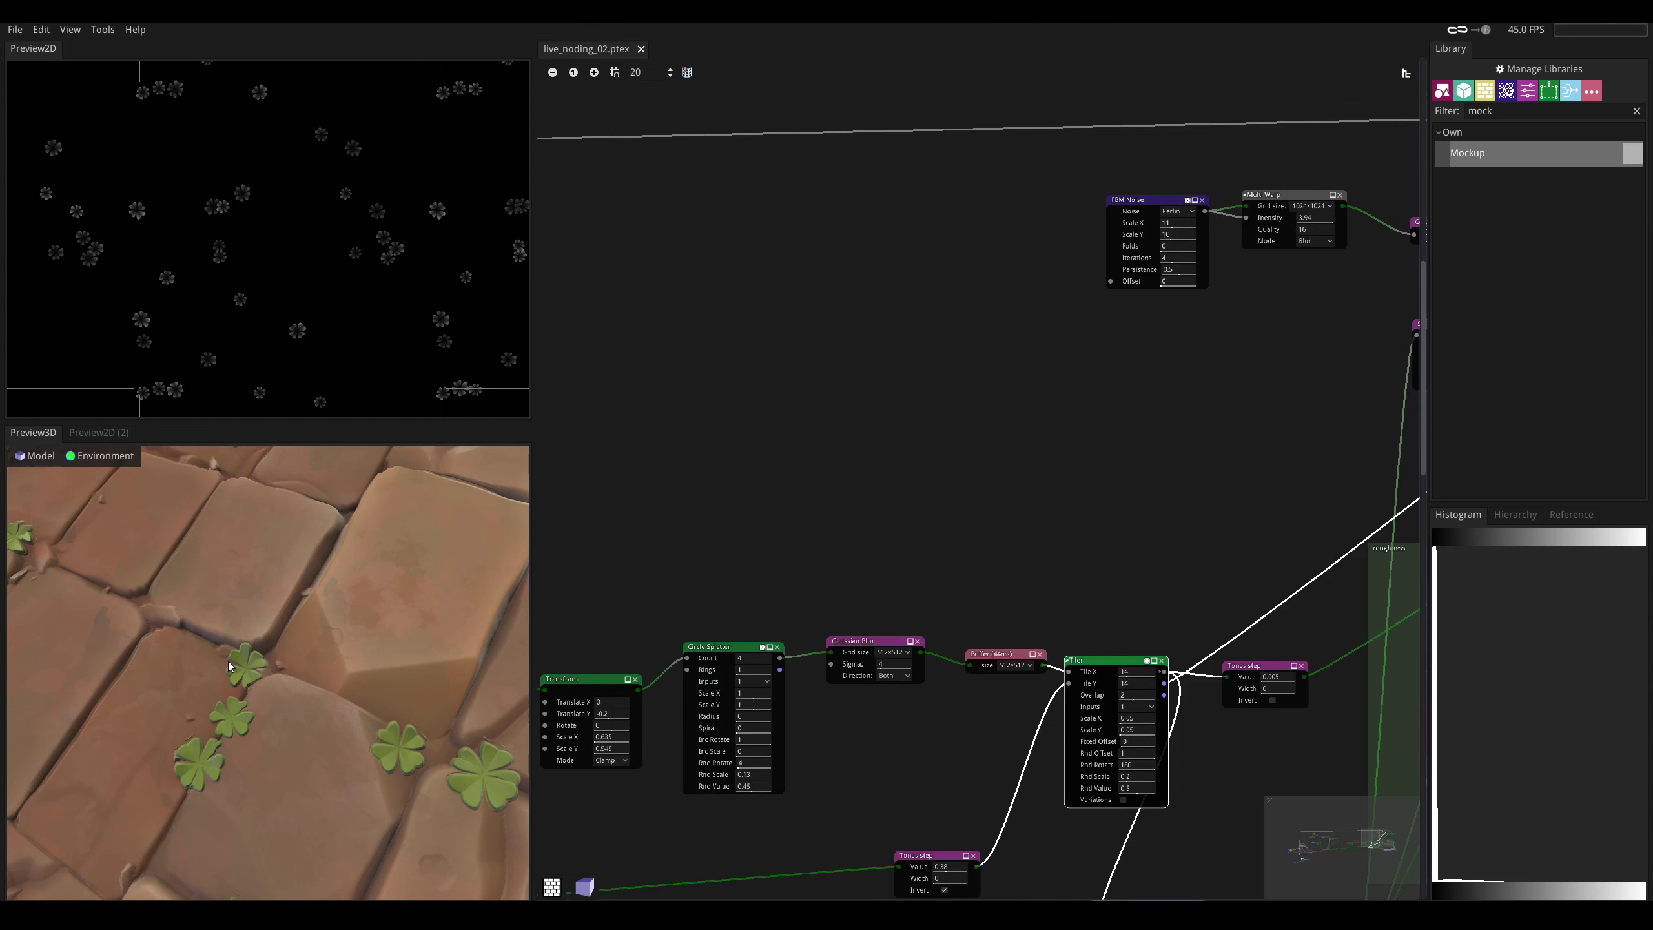
middle_click_drag(709, 574, 909, 643)
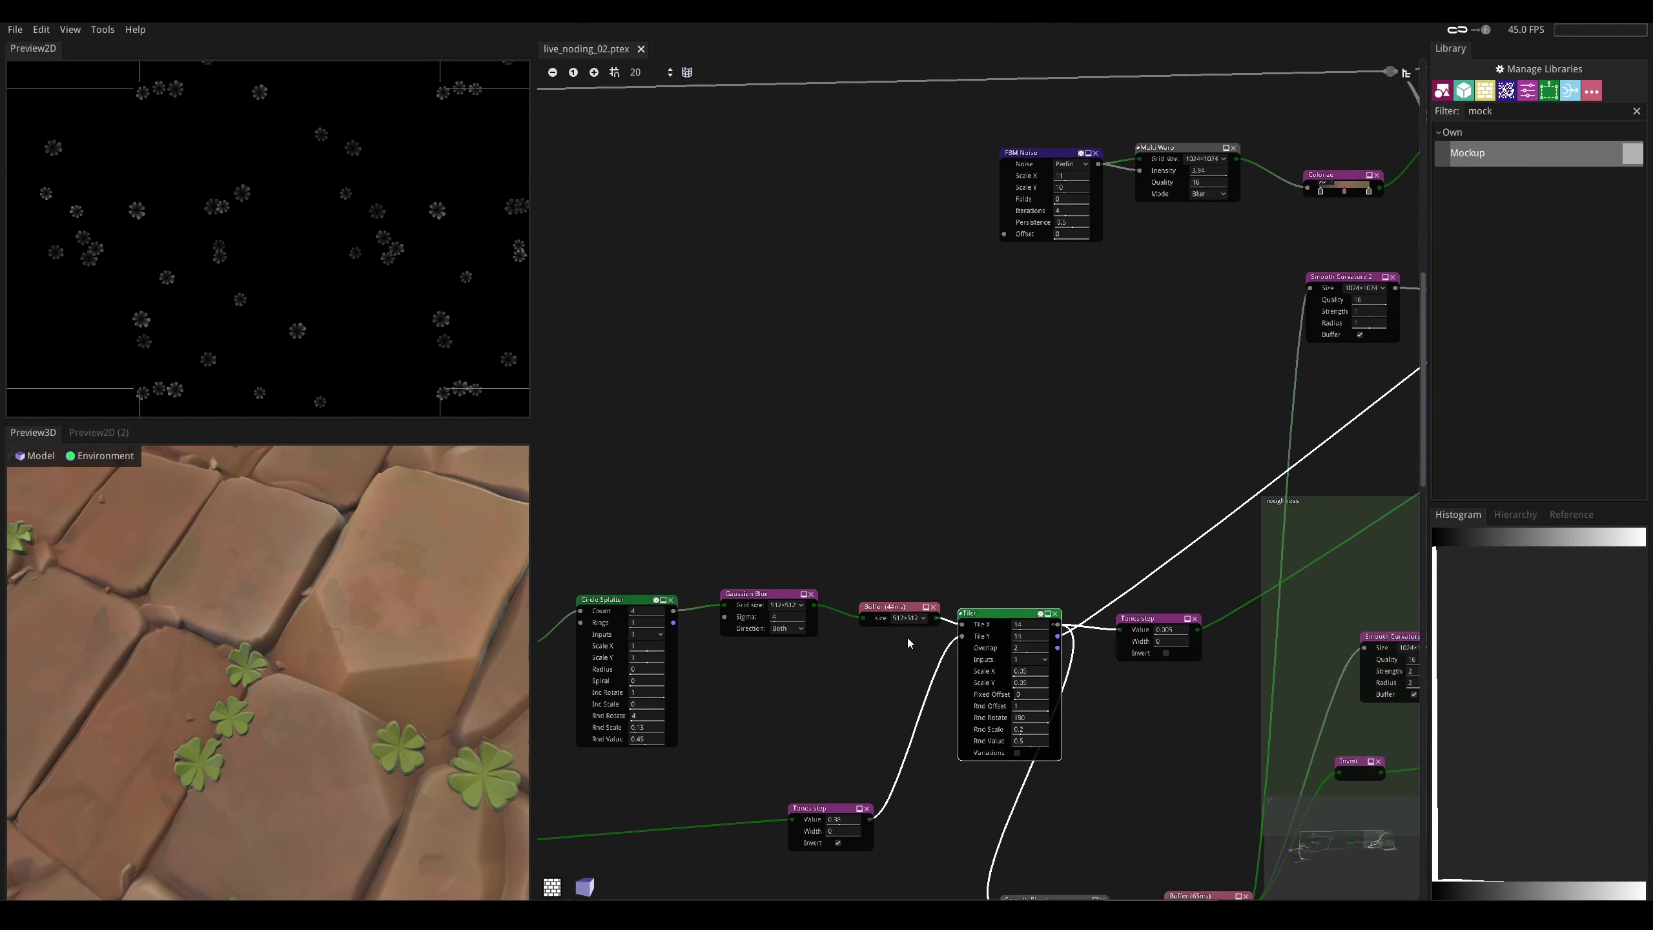
scroll(758, 518, "down", 6)
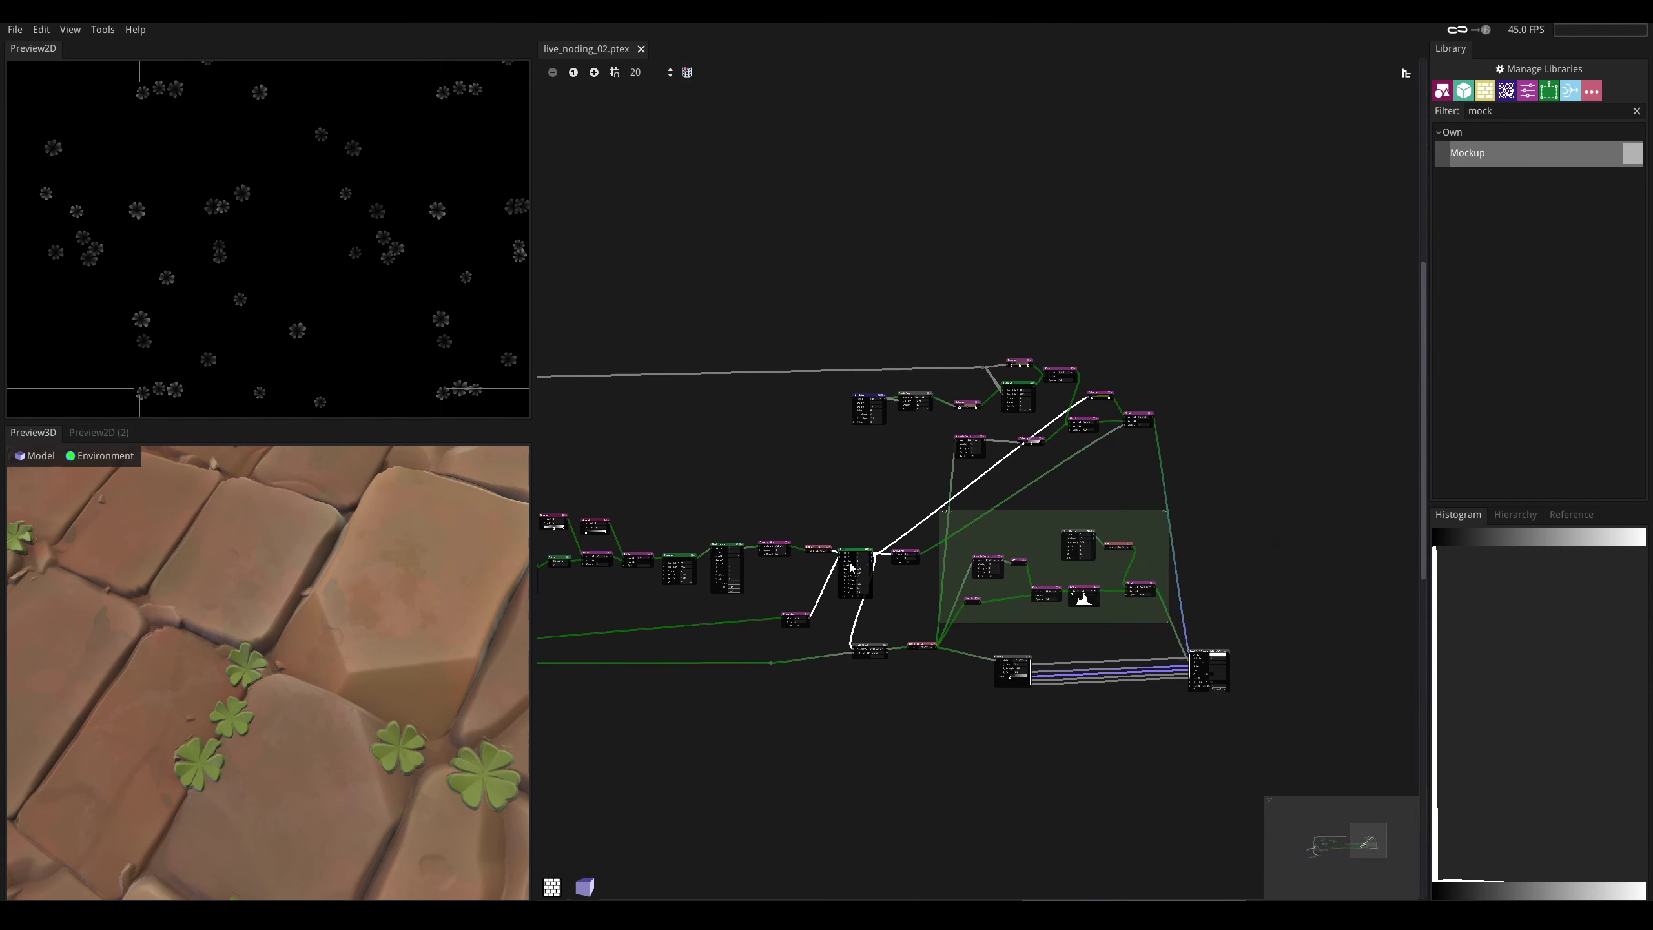
- Move the color, roughness and output node groups farther from the clover Tiler, and preview the Smooth Blend node
left_click_drag(1294, 749, 872, 510)
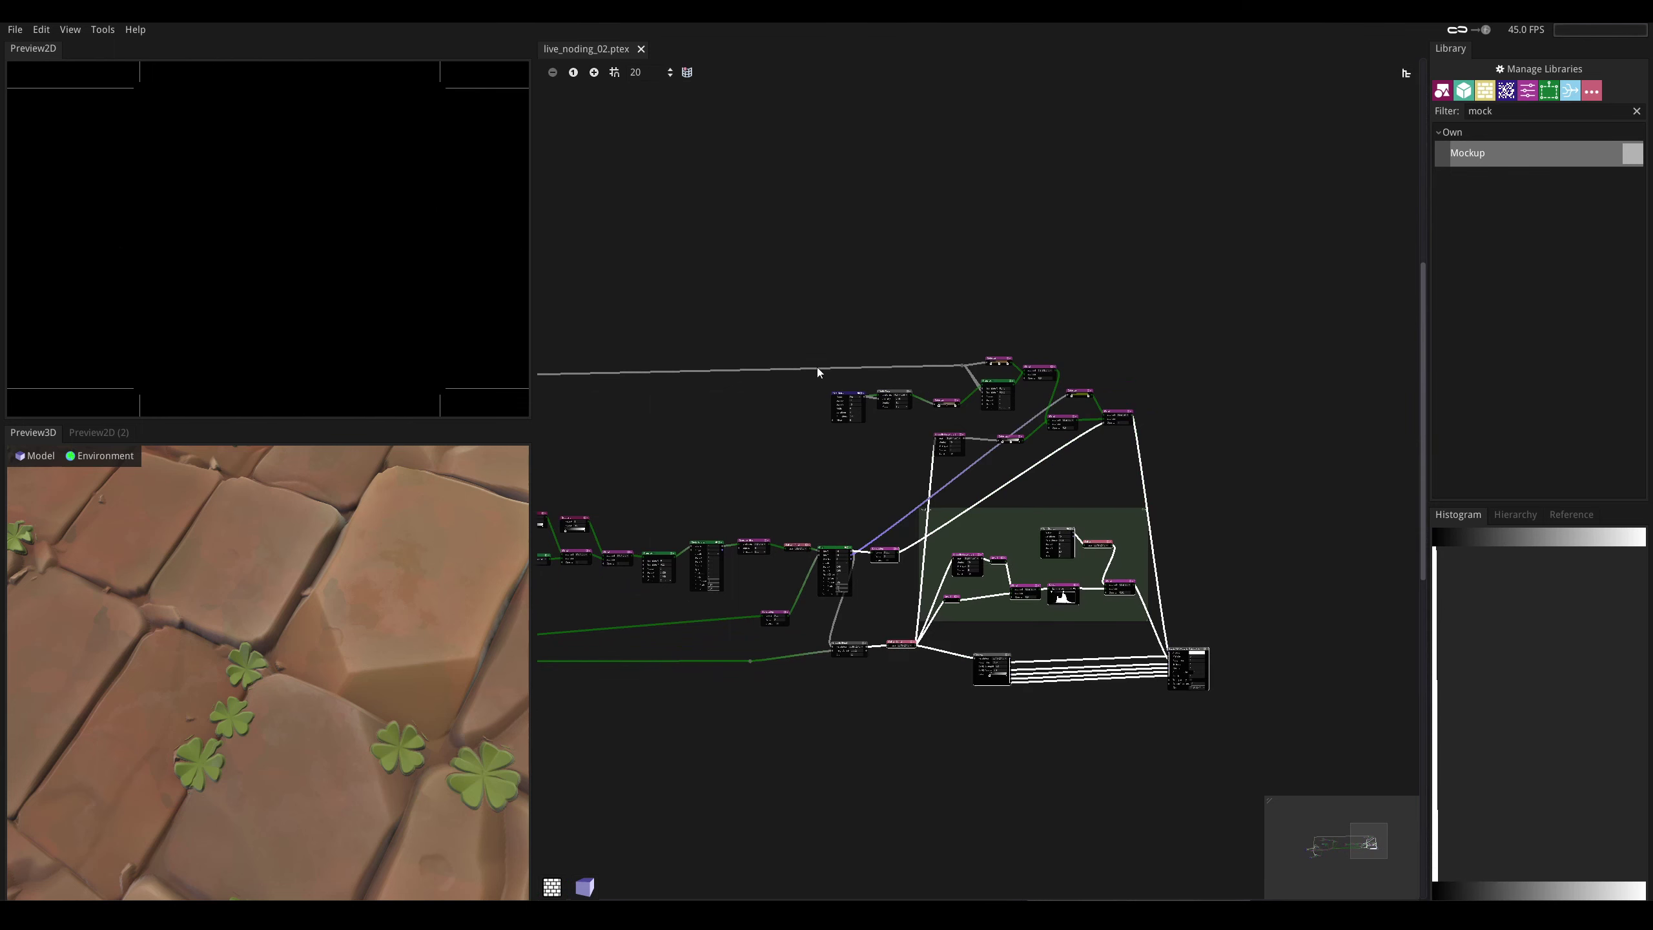
left_click_drag(785, 307, 1187, 428, "shift")
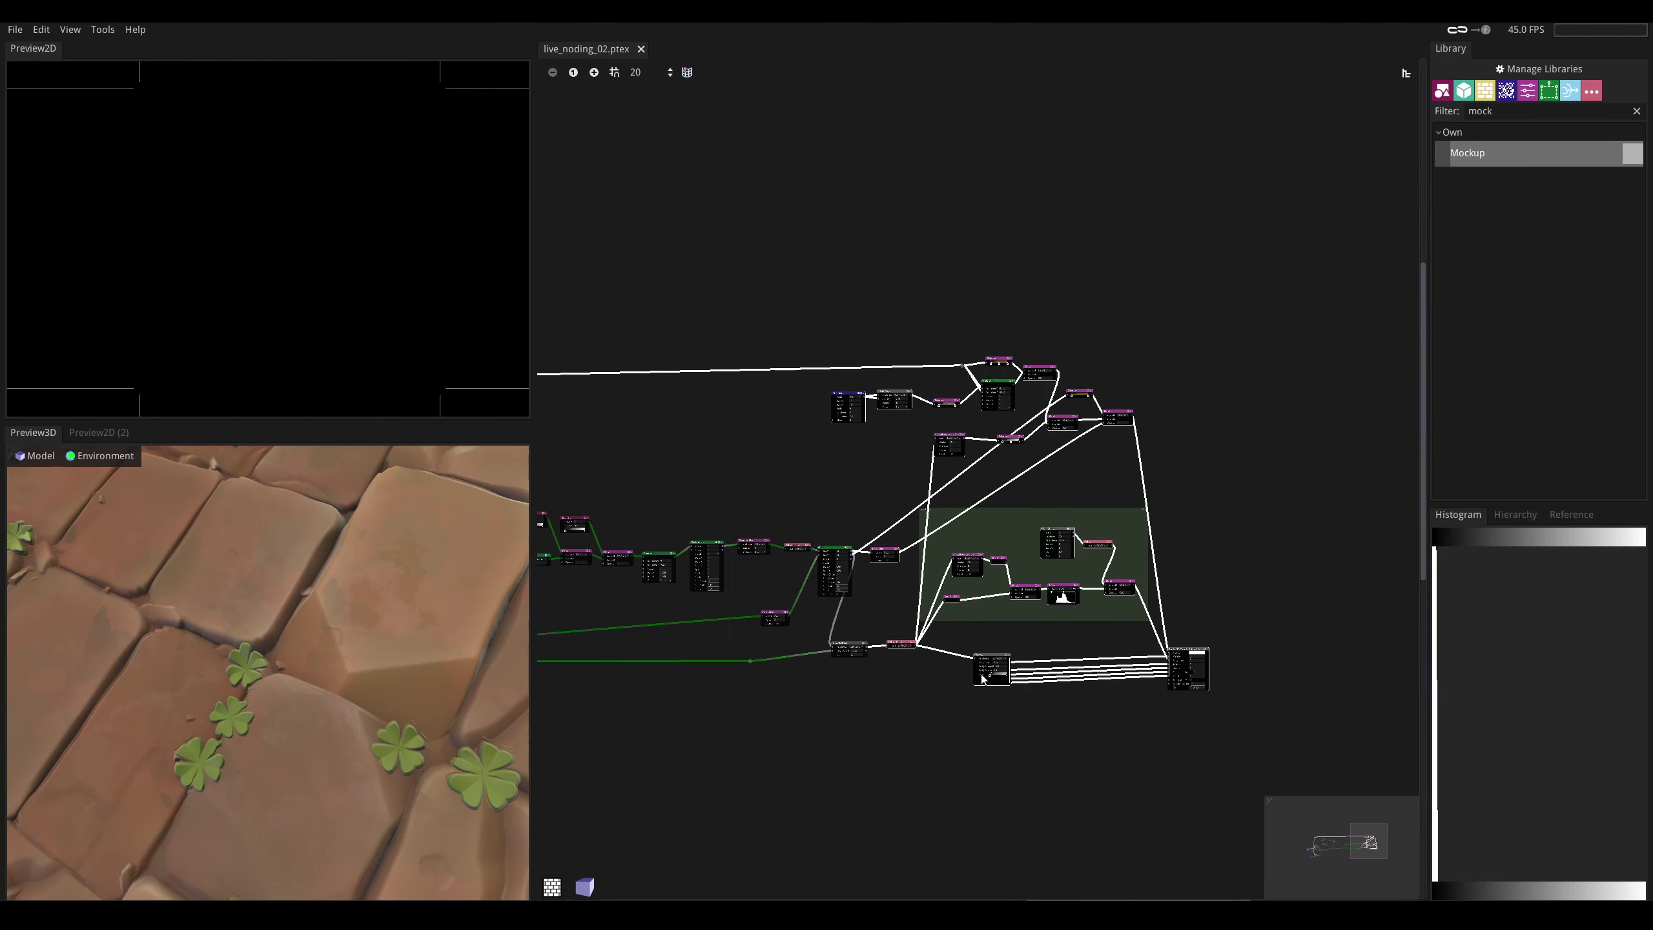
left_click_drag(991, 663, 1251, 661)
scroll(887, 636, "up", 5)
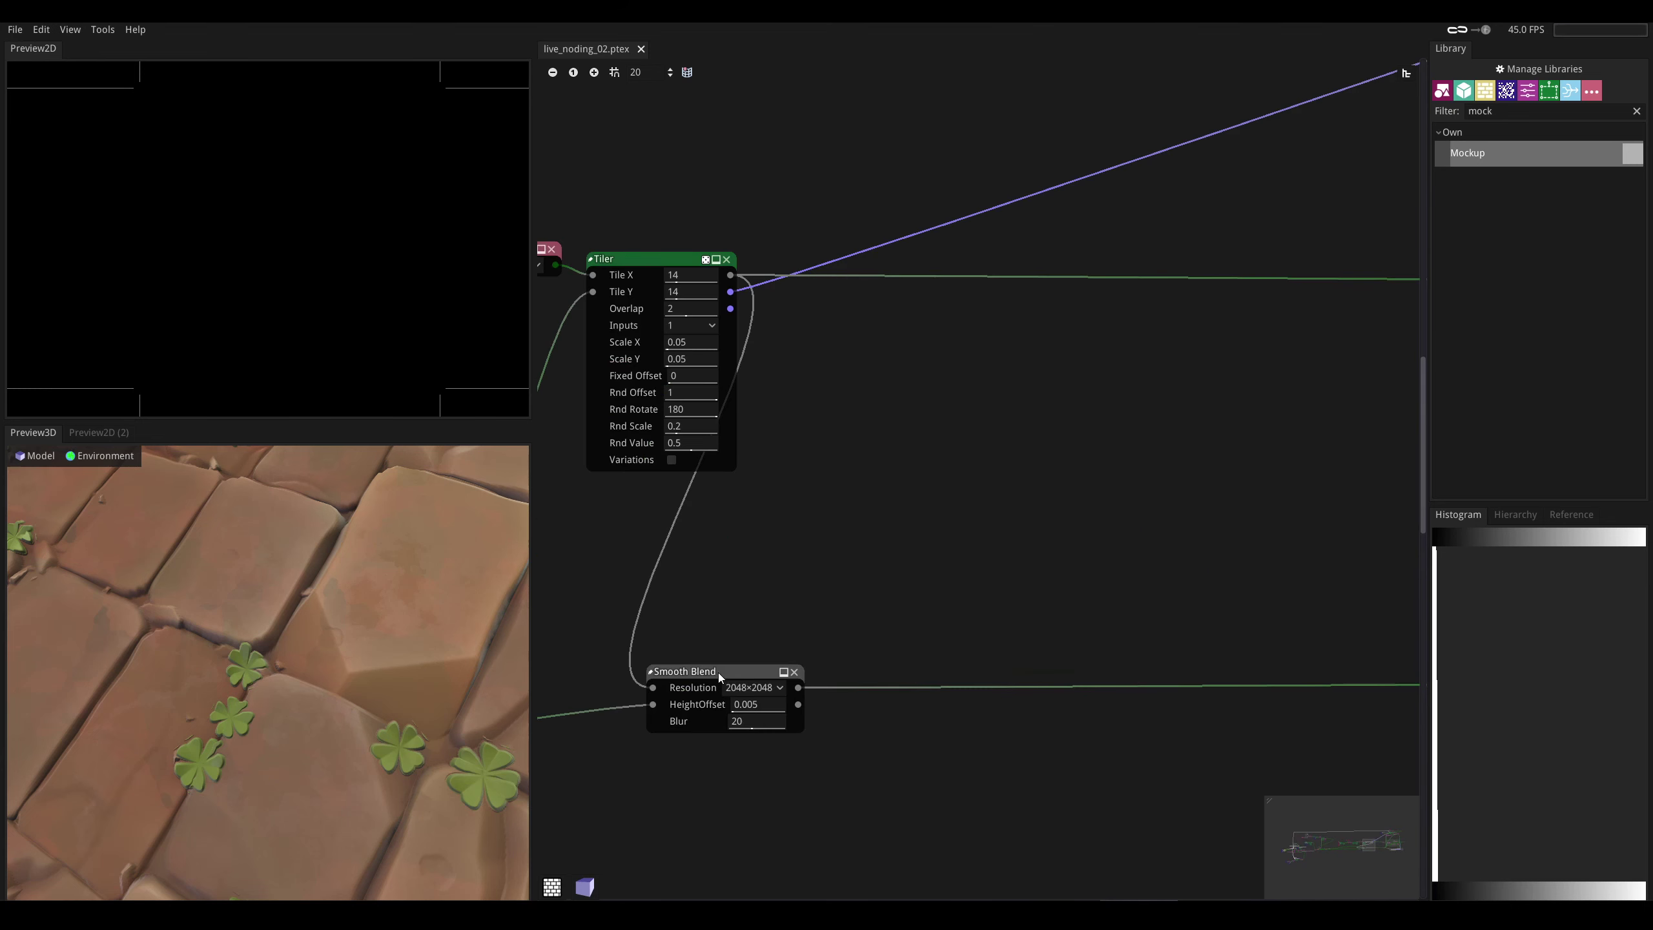
left_click(720, 672)
left_click_drag(720, 672, 743, 676)
- Add a Shape node above the clover chain and feed it into a new Transform node
middle_click_drag(773, 503, 1097, 787)
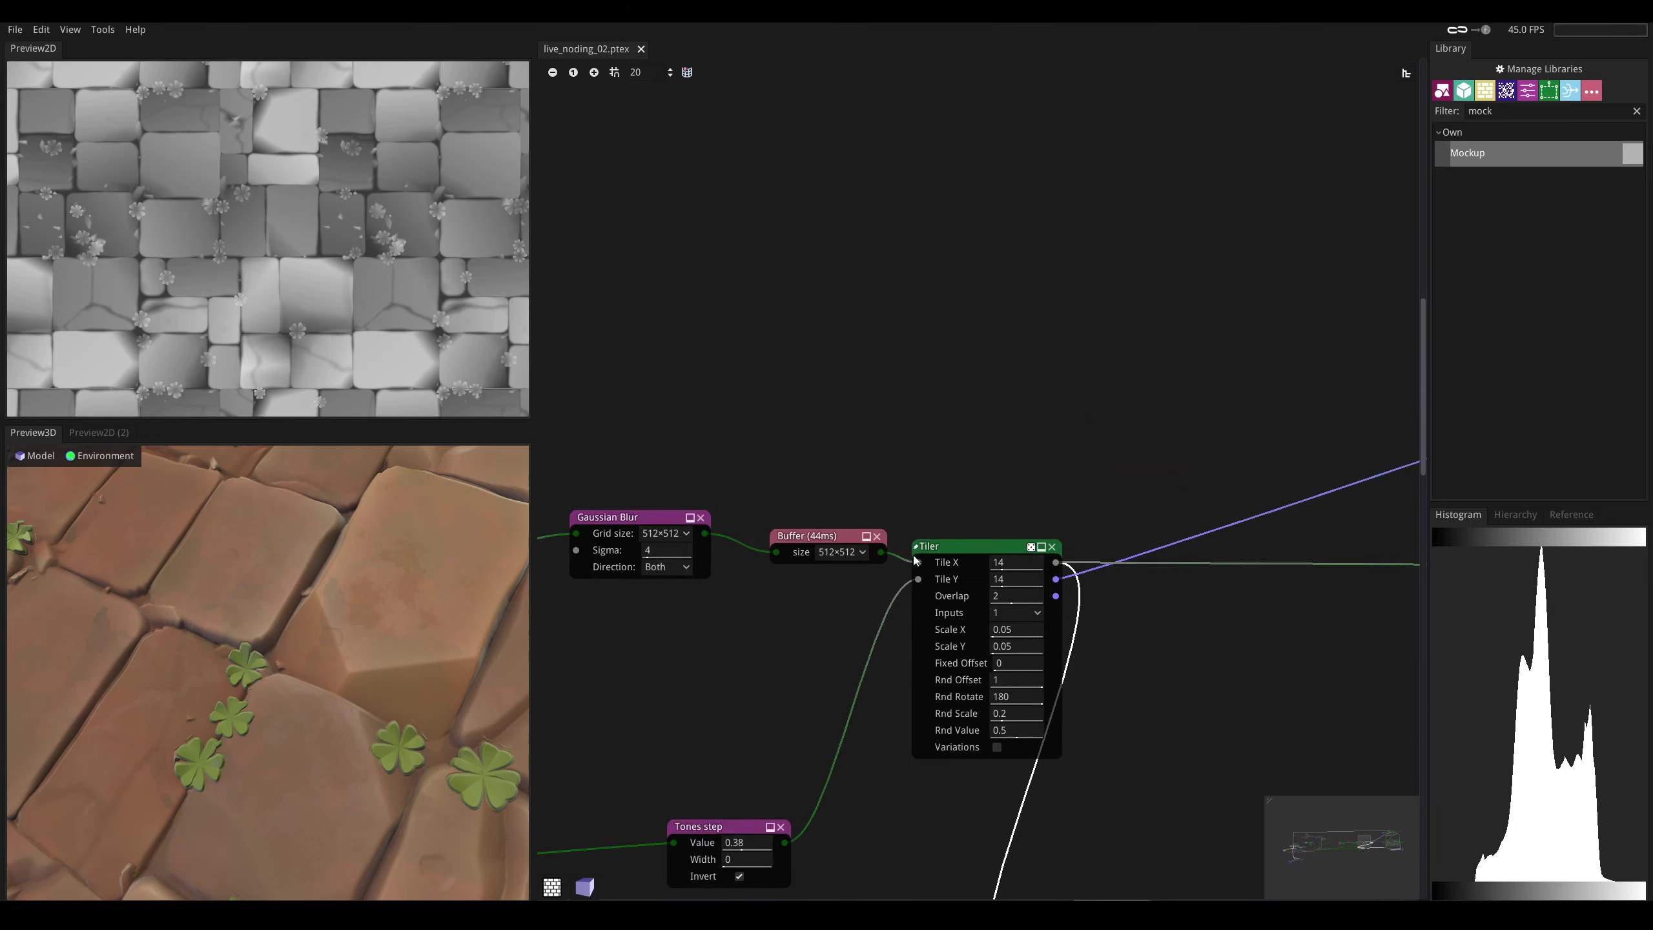
middle_click_drag(651, 240, 821, 399)
right_click(739, 346)
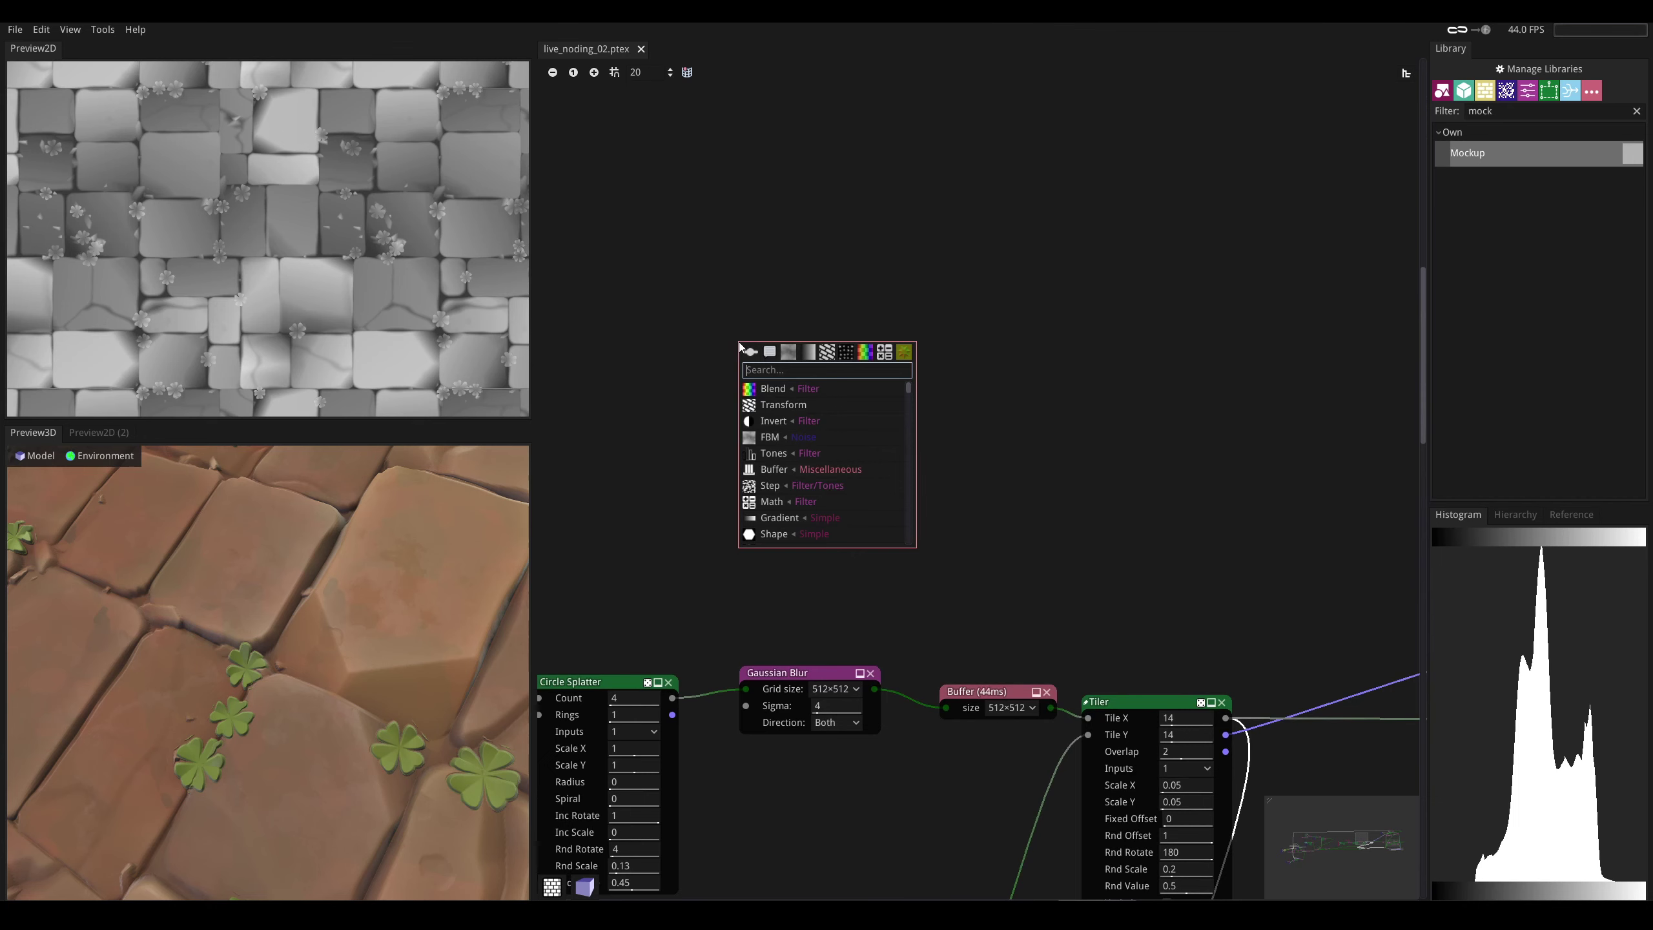
type("s")
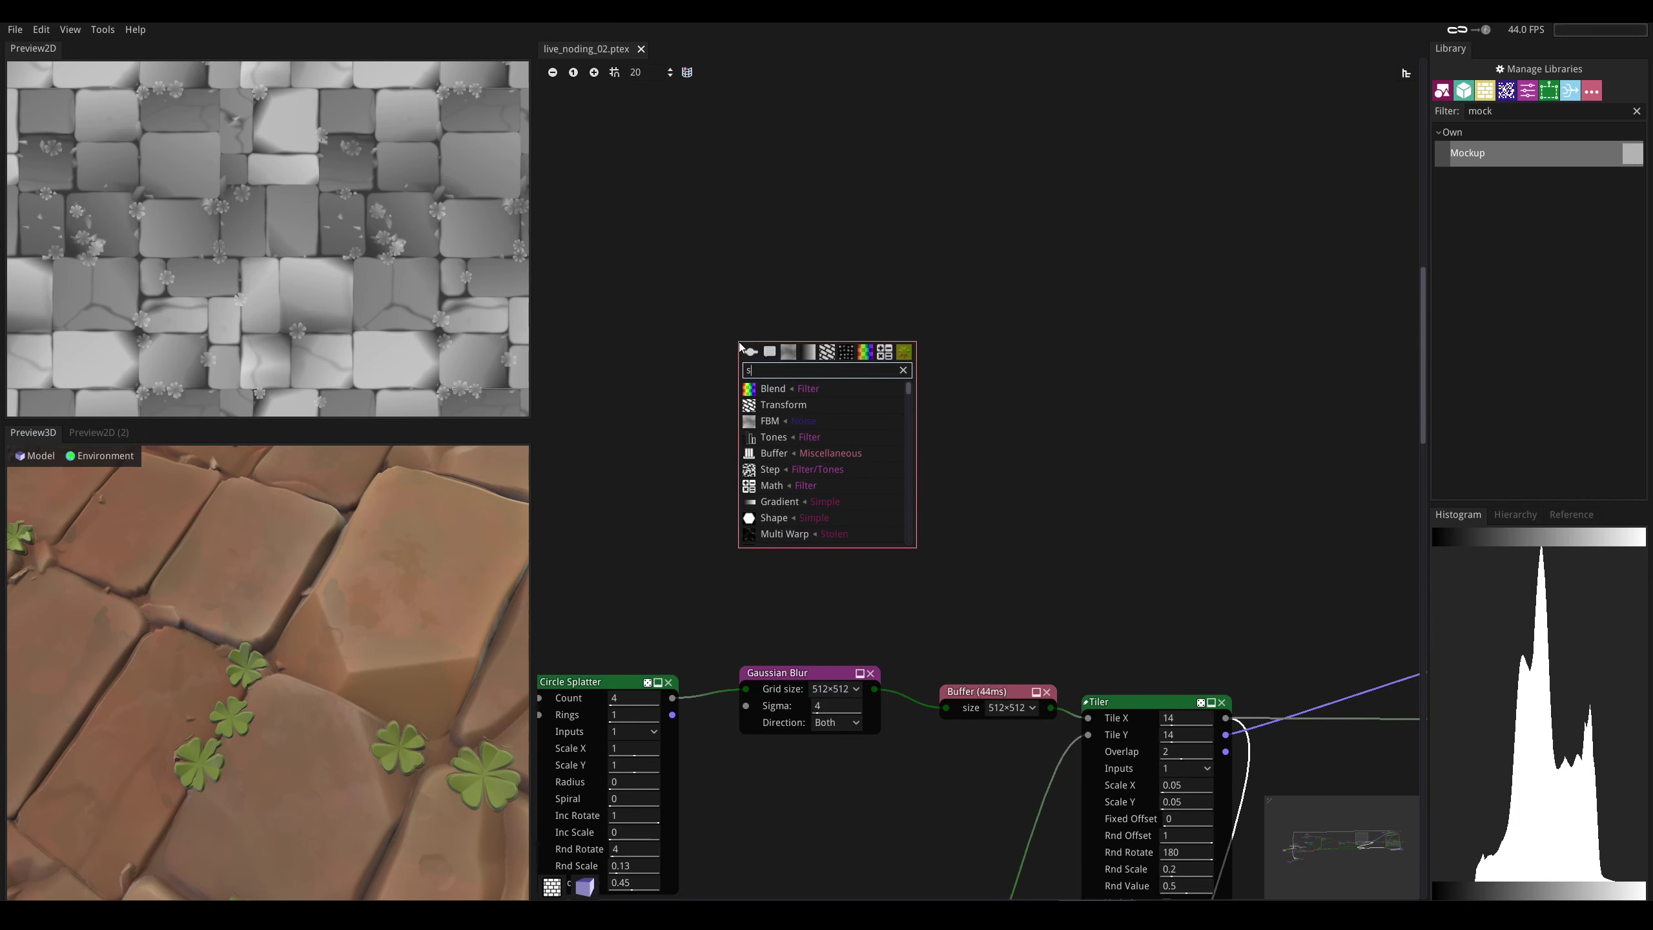
type("hape")
key("Return")
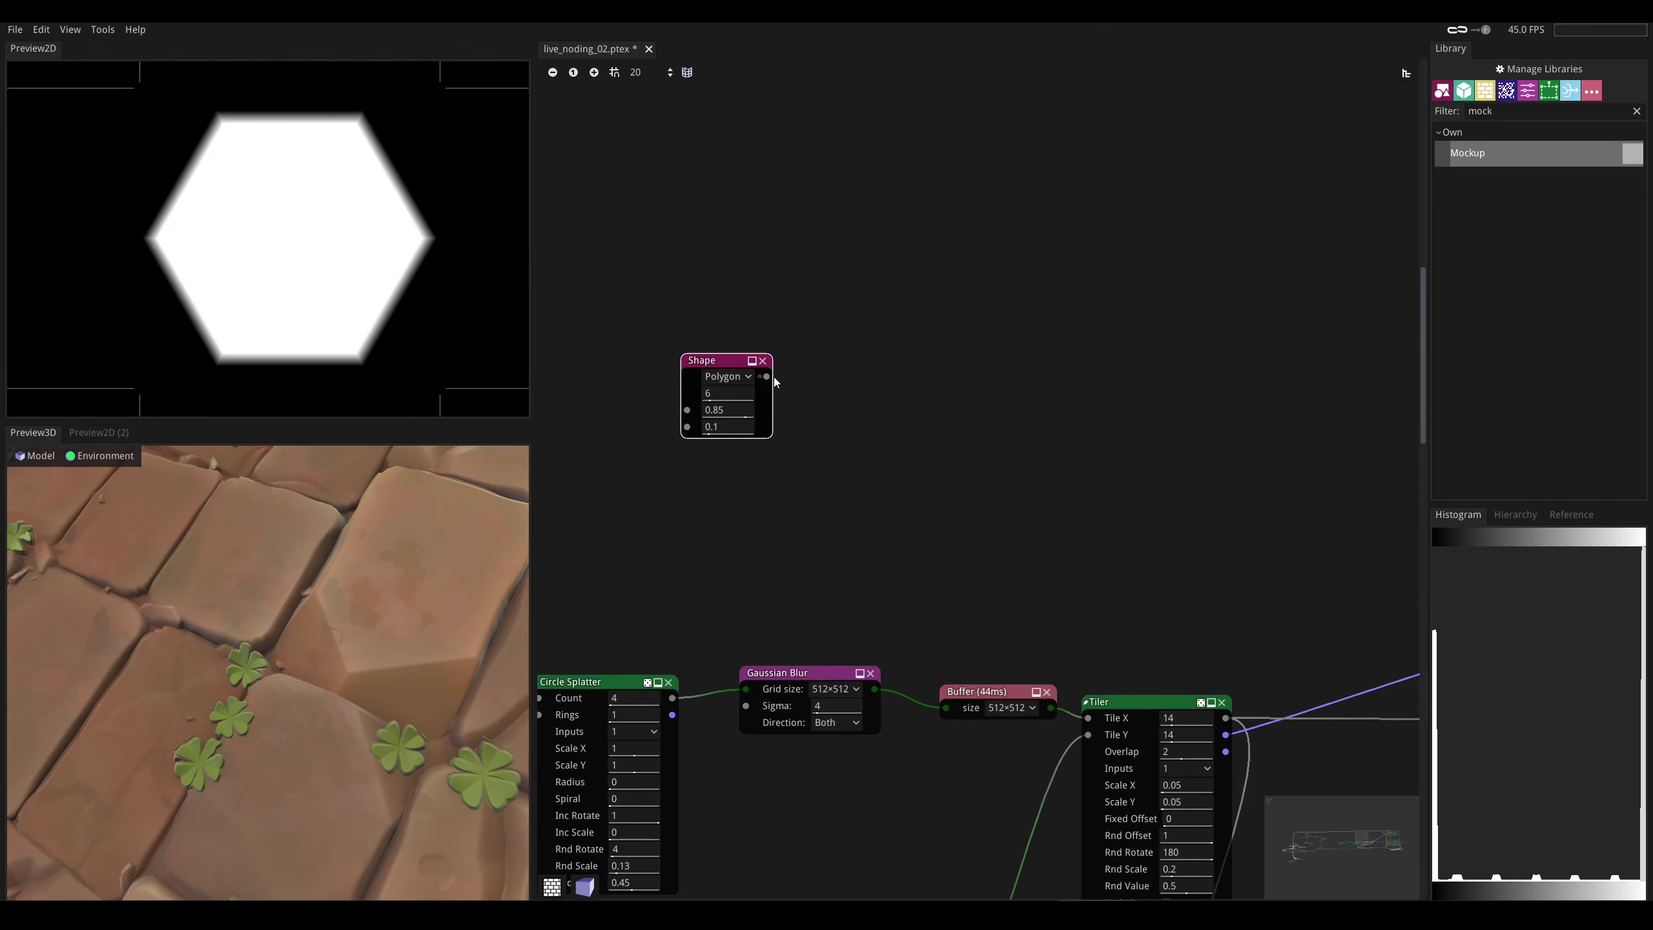
left_click_drag(766, 377, 895, 397)
type("tra")
left_click(947, 426)
- Set the new polygon Shape to 4 sides with an edge value of 0.06
left_click(734, 367)
left_click_drag(718, 395, 682, 395)
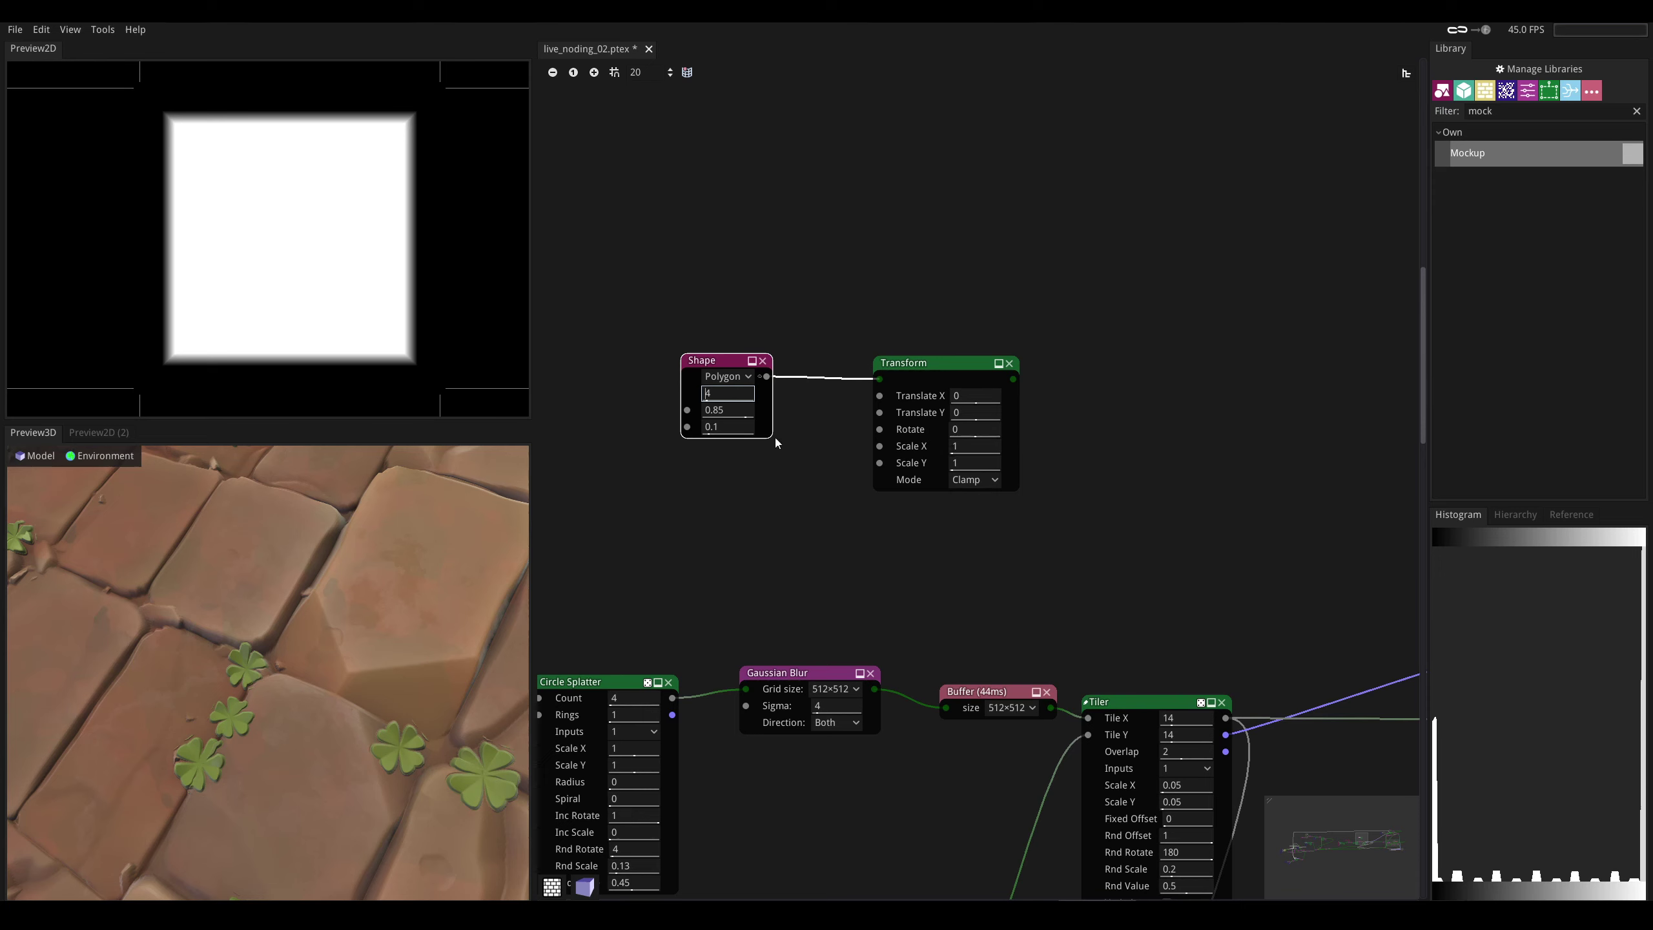
left_click_drag(732, 428, 899, 407)
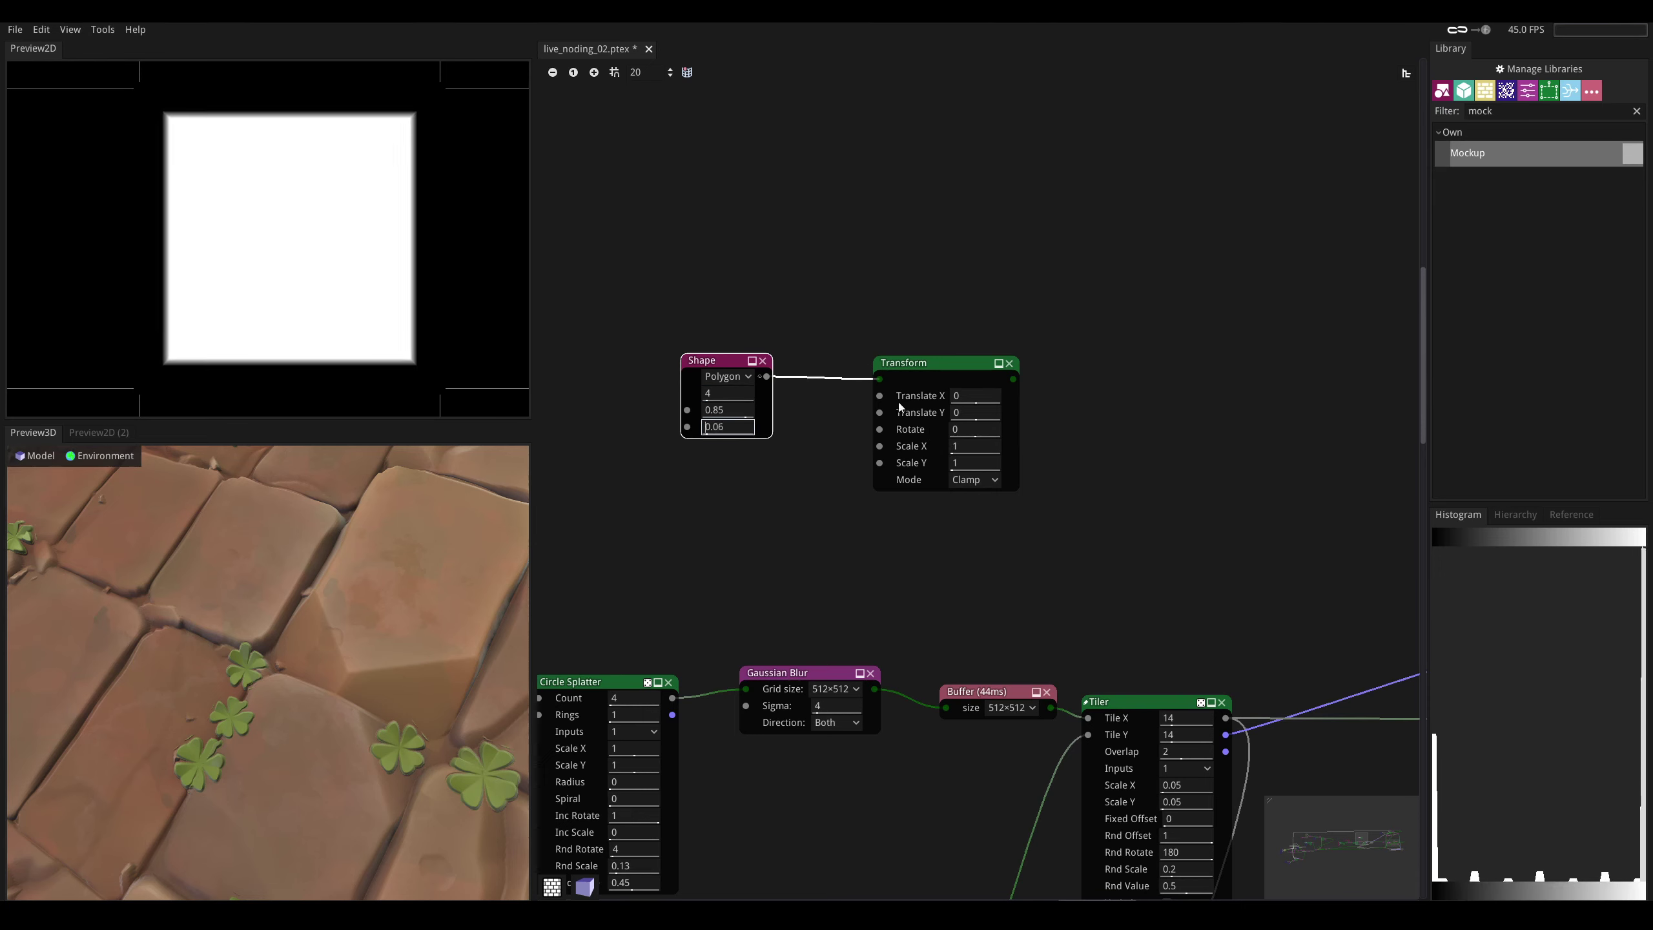
- Stretch the square into a horizontal band with Transform values Scale X 50, Scale Y 0.395 and Translate Y -0.02
left_click(972, 447)
left_click_drag(938, 357, 898, 368)
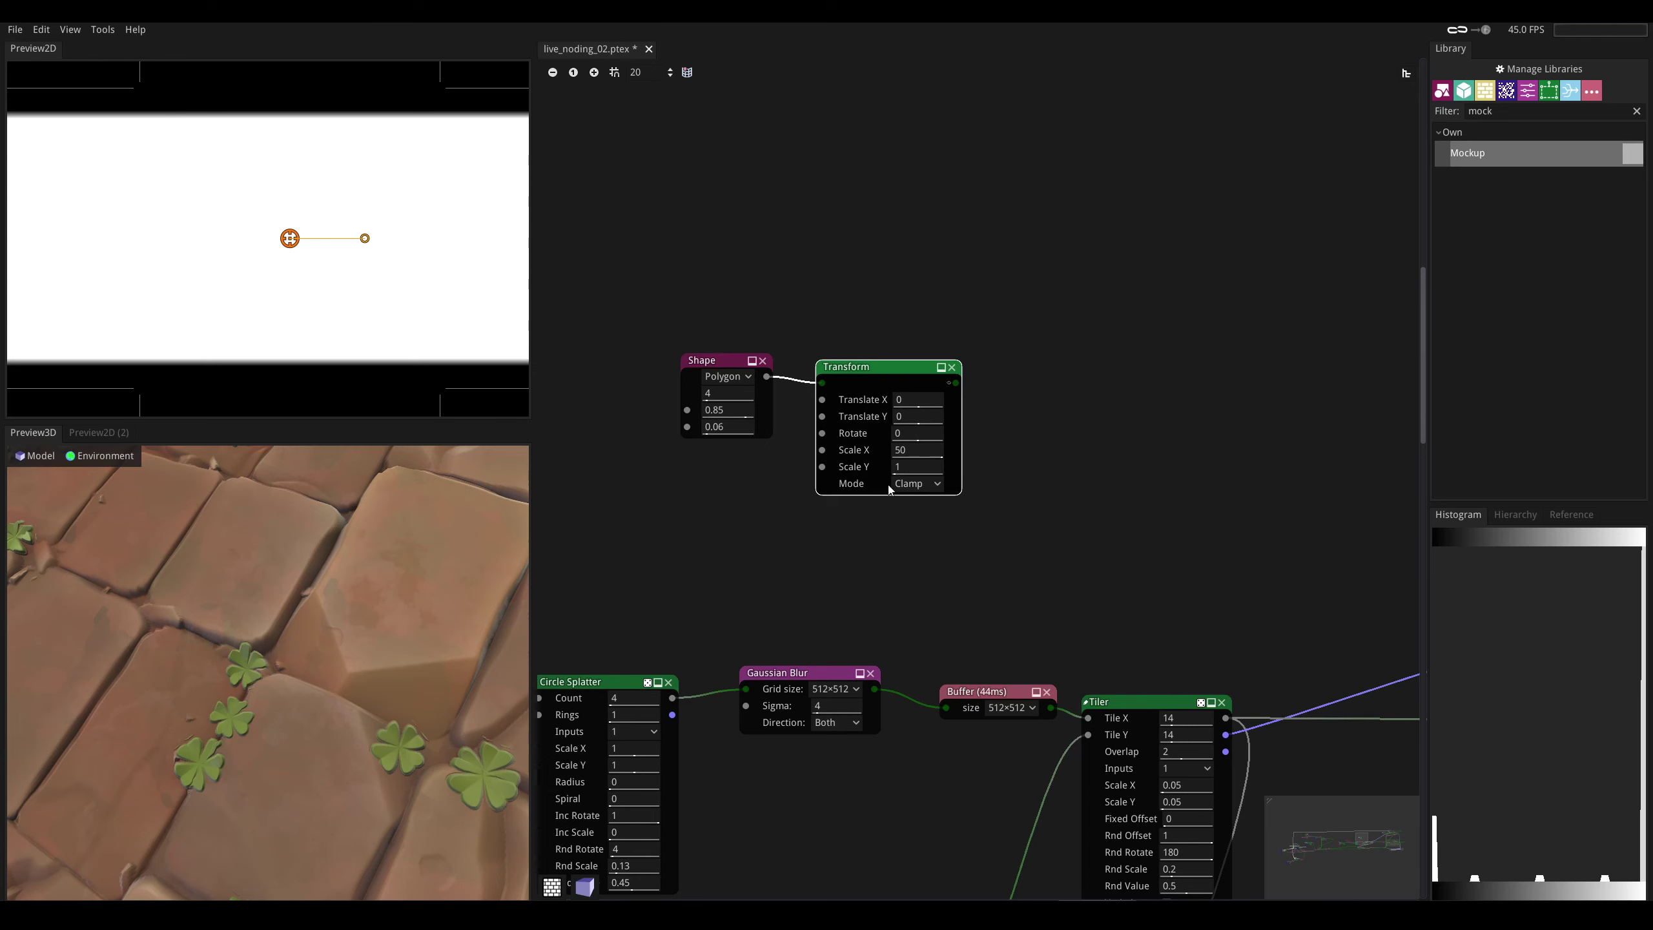
left_click(914, 466)
type("0.395")
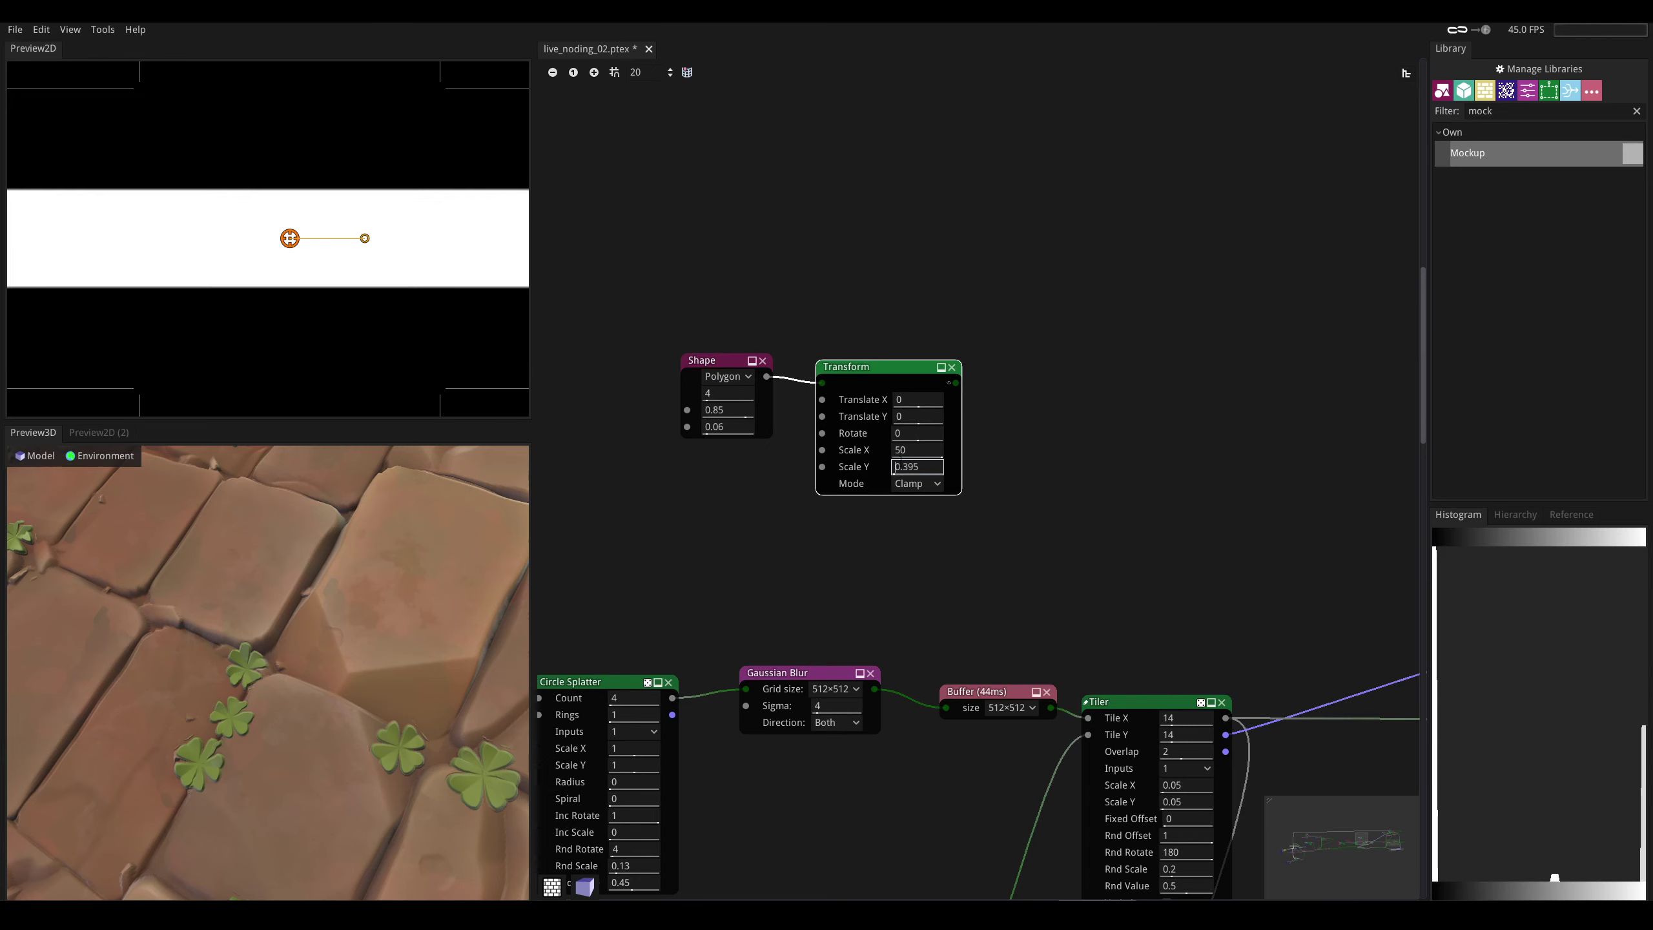
mouse_move(915, 416)
left_mouse_down()
mouse_move(885, 415)
mouse_move(907, 430)
left_mouse_up()
- Move the new Shape and Transform pair above the clover leaf chain, and preview the chain's last Multiply Blend
middle_click_drag(735, 633, 1252, 568)
scroll(974, 561, "down", 2)
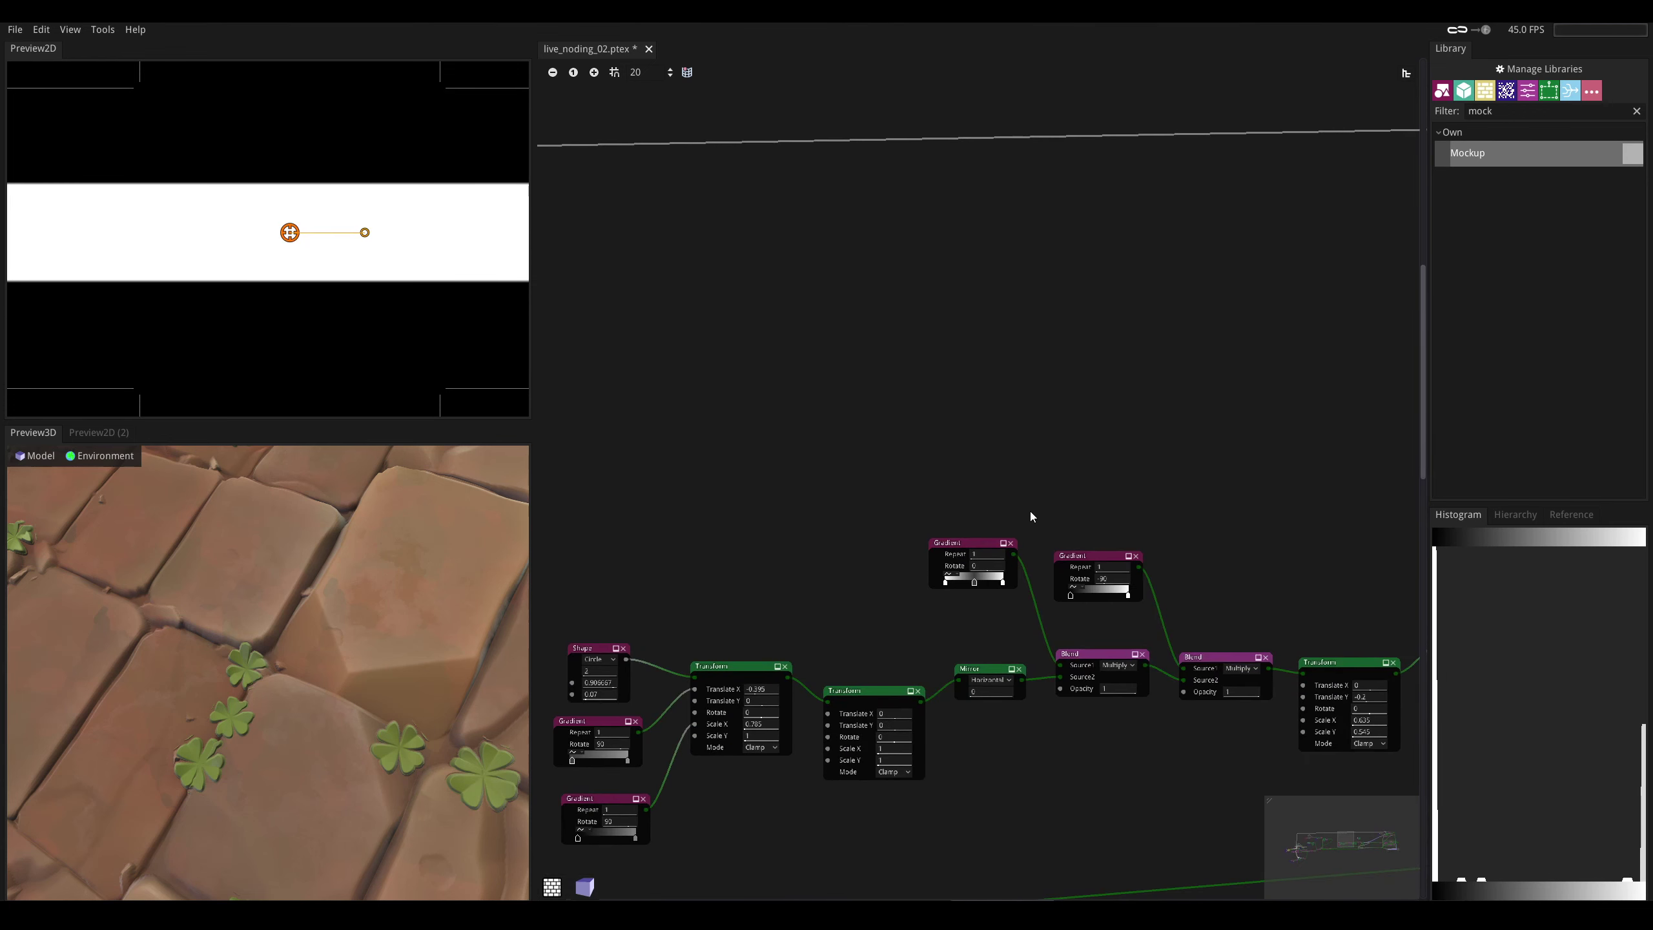
middle_click_drag(1140, 506, 884, 559)
left_click_drag(988, 446, 710, 523)
middle_click_drag(710, 523, 1000, 568)
left_click_drag(1120, 445, 923, 87)
middle_click_drag(662, 557, 936, 480)
middle_click_drag(1295, 671, 1132, 637)
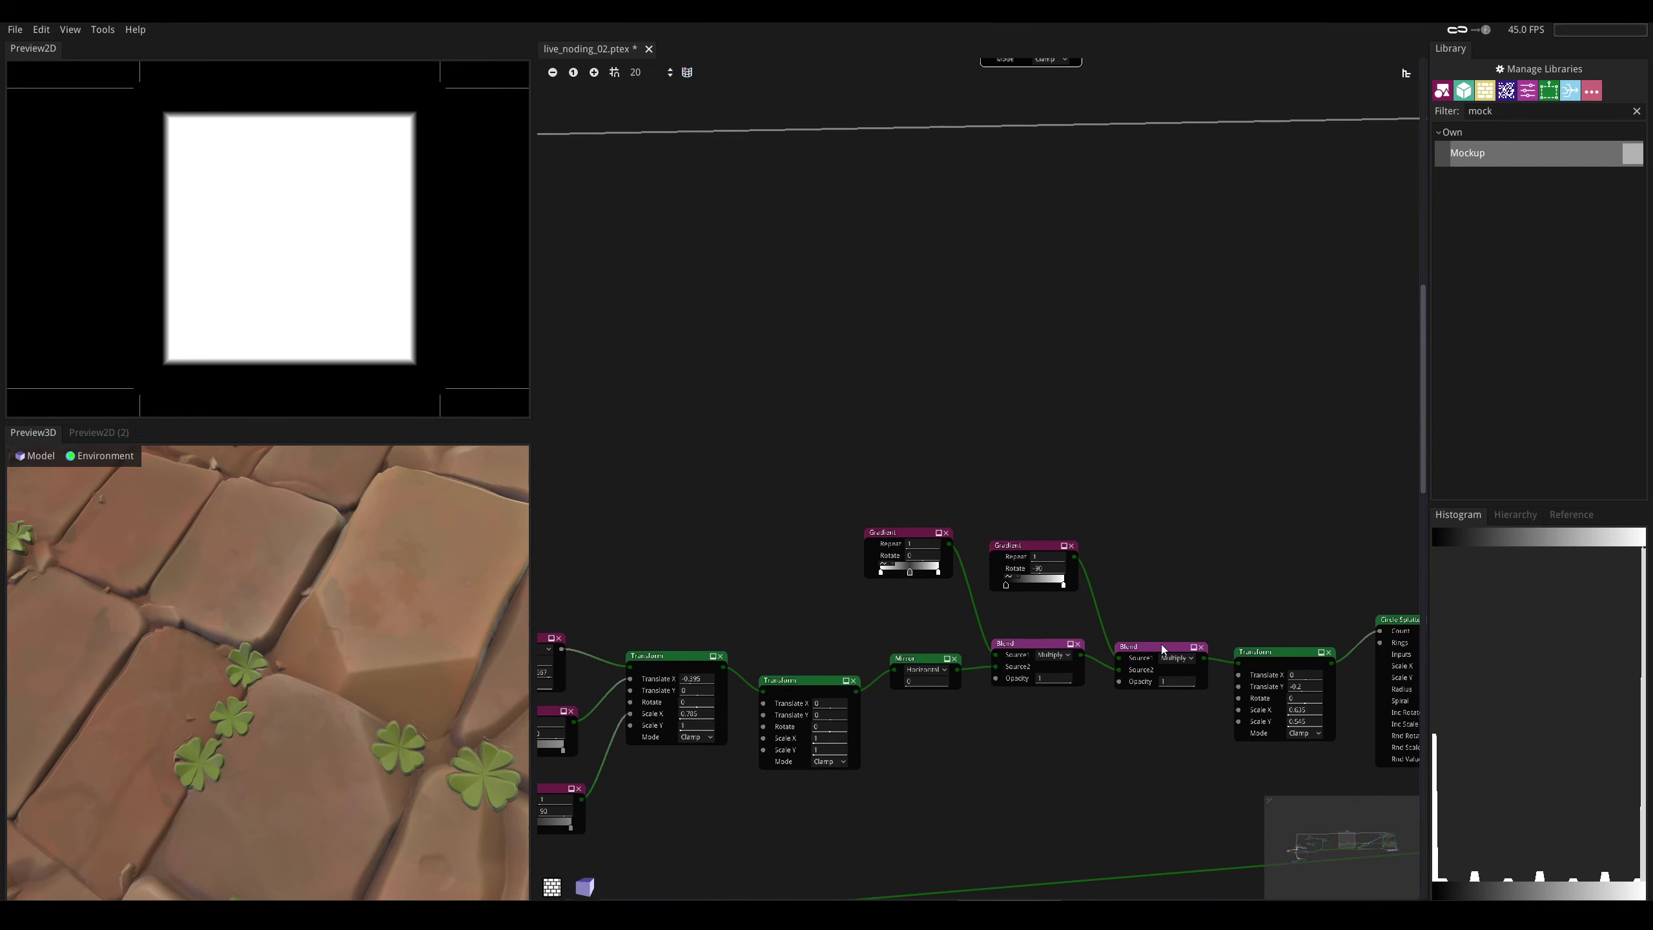
left_click(1162, 646)
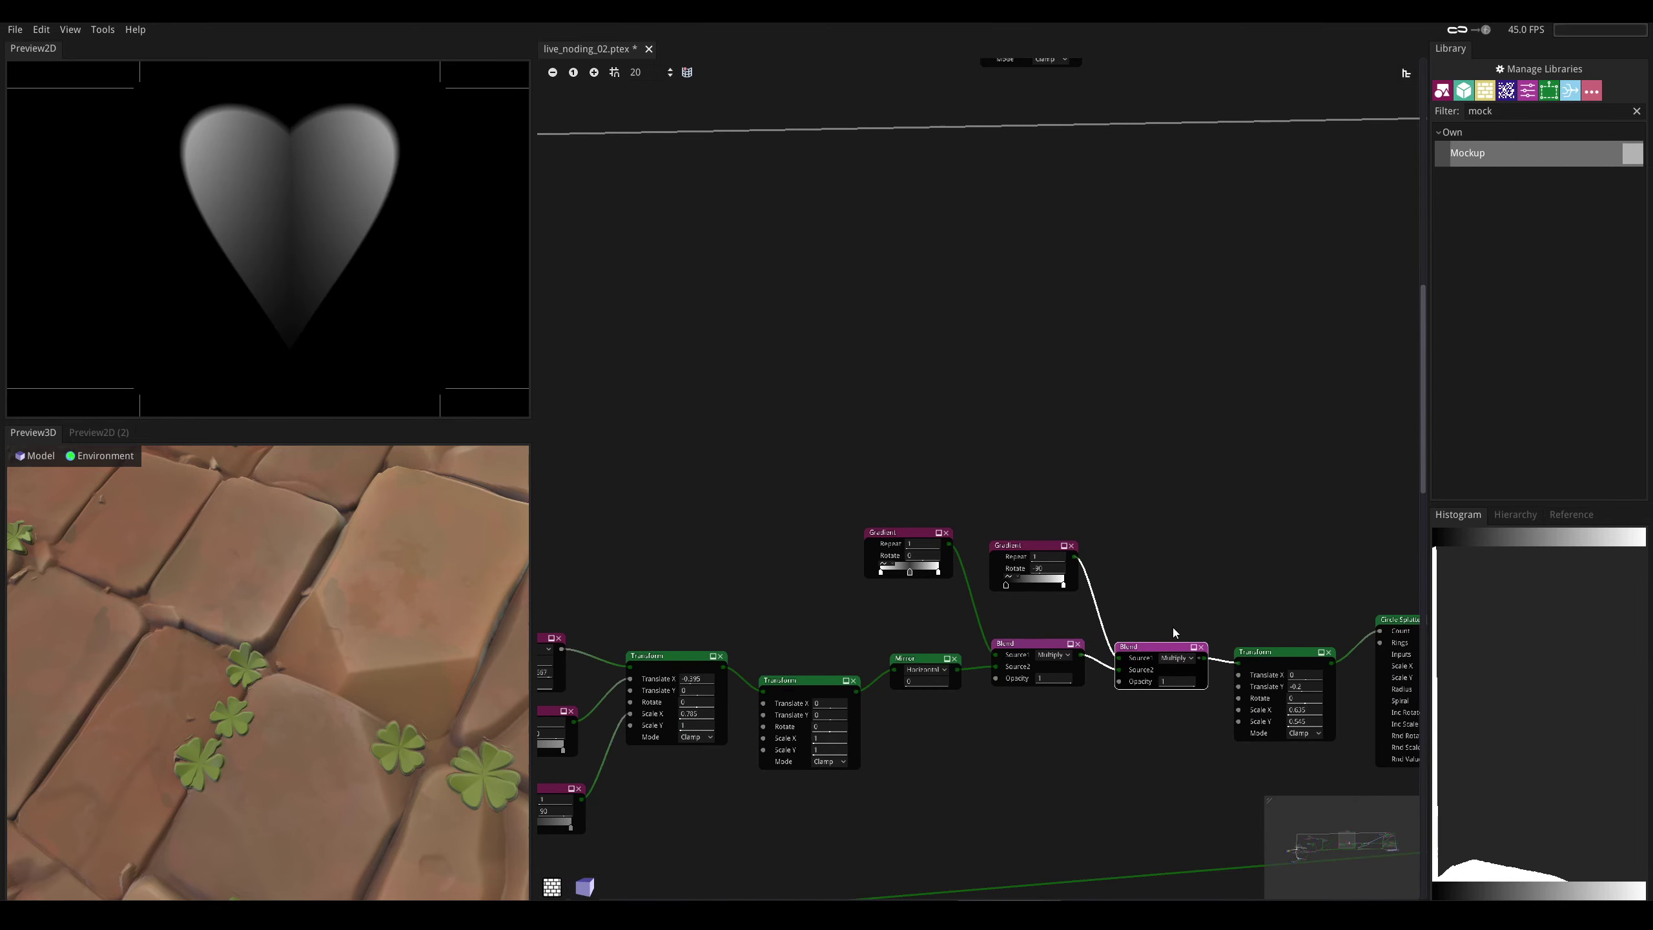
- Duplicate the clover node chain from its Circle shape through the Circle Splatter, placing the copy above the original
middle_click_drag(1167, 625, 1018, 567)
scroll(1018, 567, "down", 4)
left_click_drag(645, 459, 1173, 650)
key("ctrl+d")
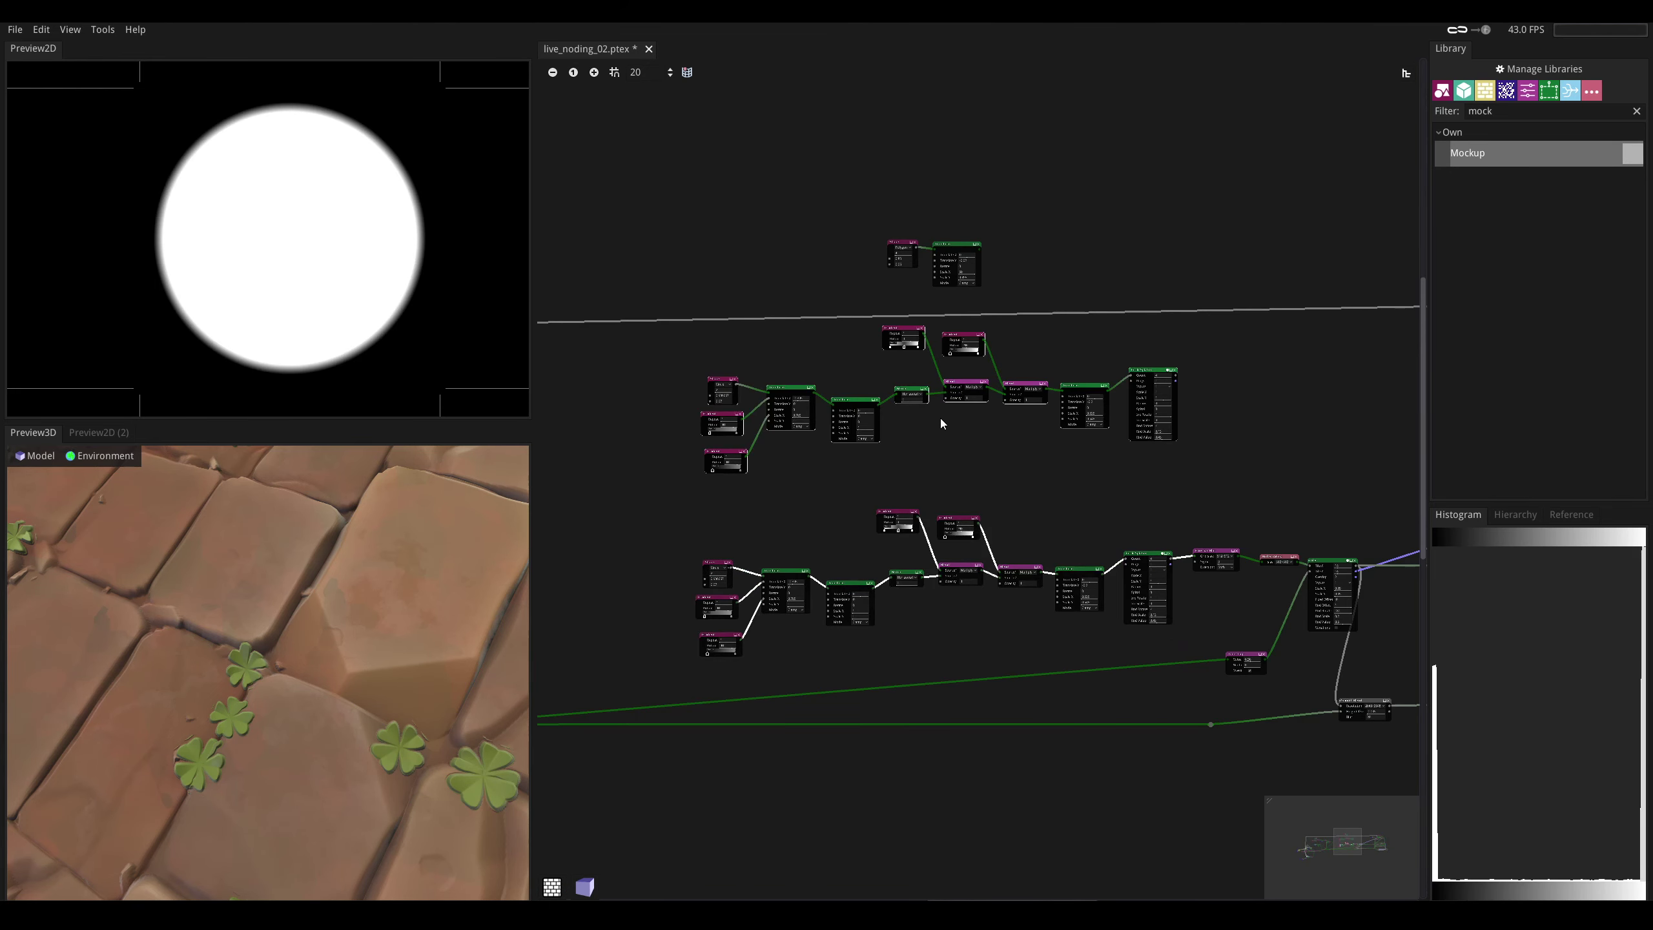
scroll(938, 420, "up", 2)
middle_click_drag(635, 230, 754, 357)
middle_click_drag(849, 456, 766, 476)
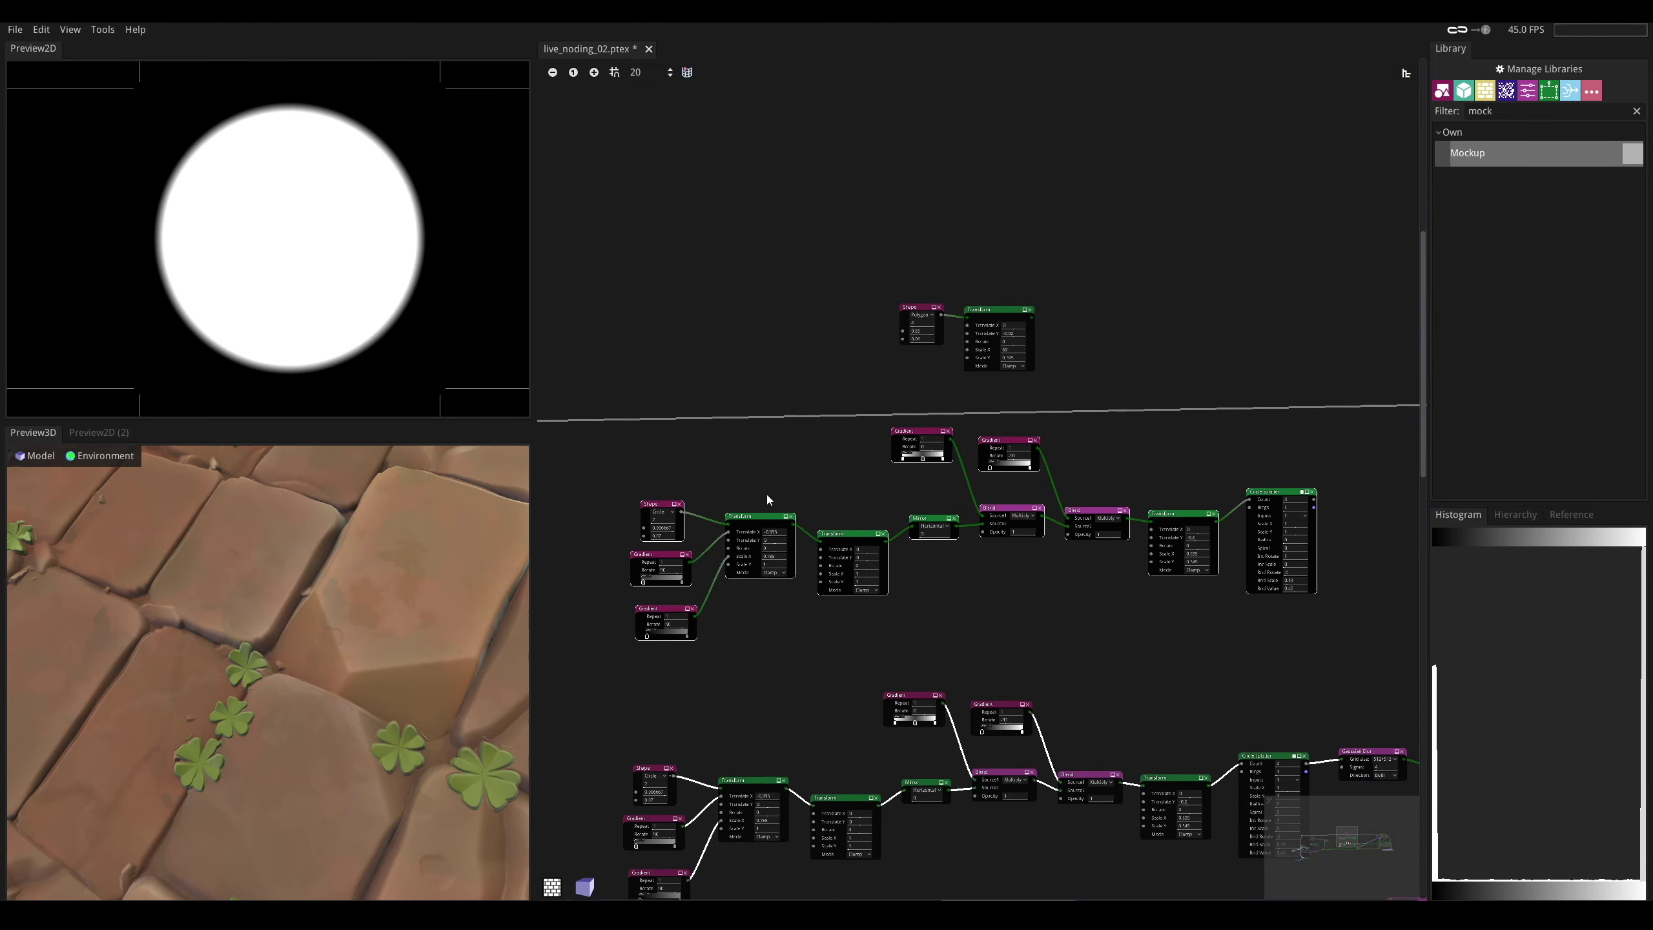
- Replace the Circle shape in the duplicated chain with the polygon Shape and Transform pair, feeding the chain's first Transform
scroll(789, 502, "up", 2)
middle_click_drag(925, 502, 925, 537)
left_click(837, 551)
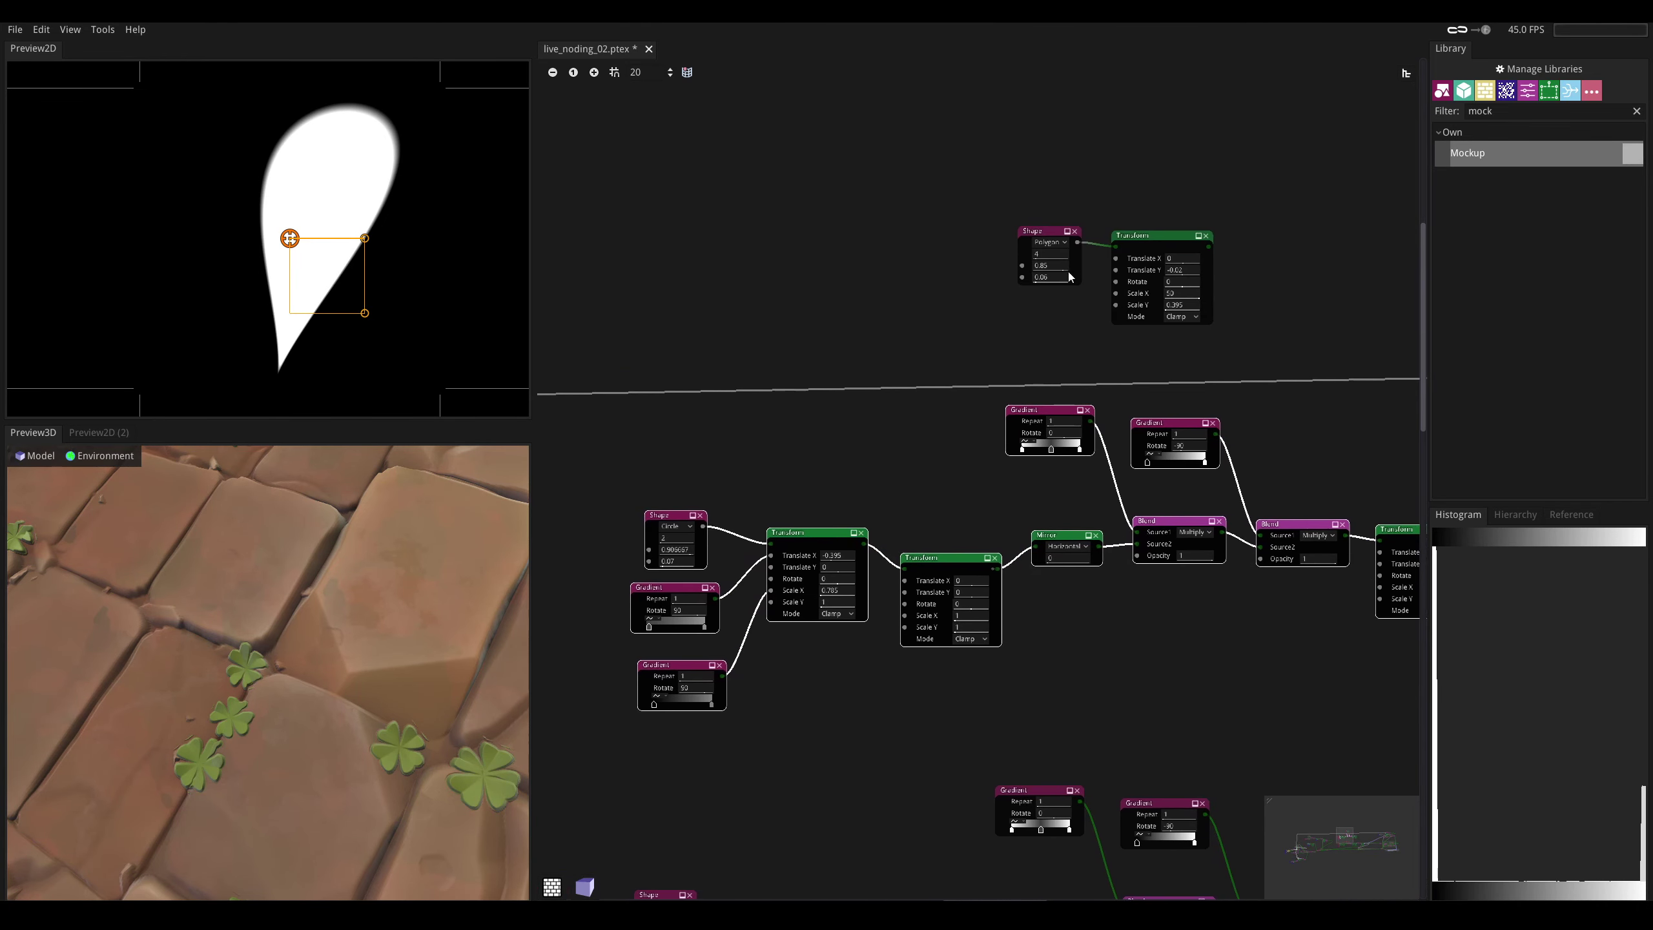
left_click_drag(970, 176, 622, 429)
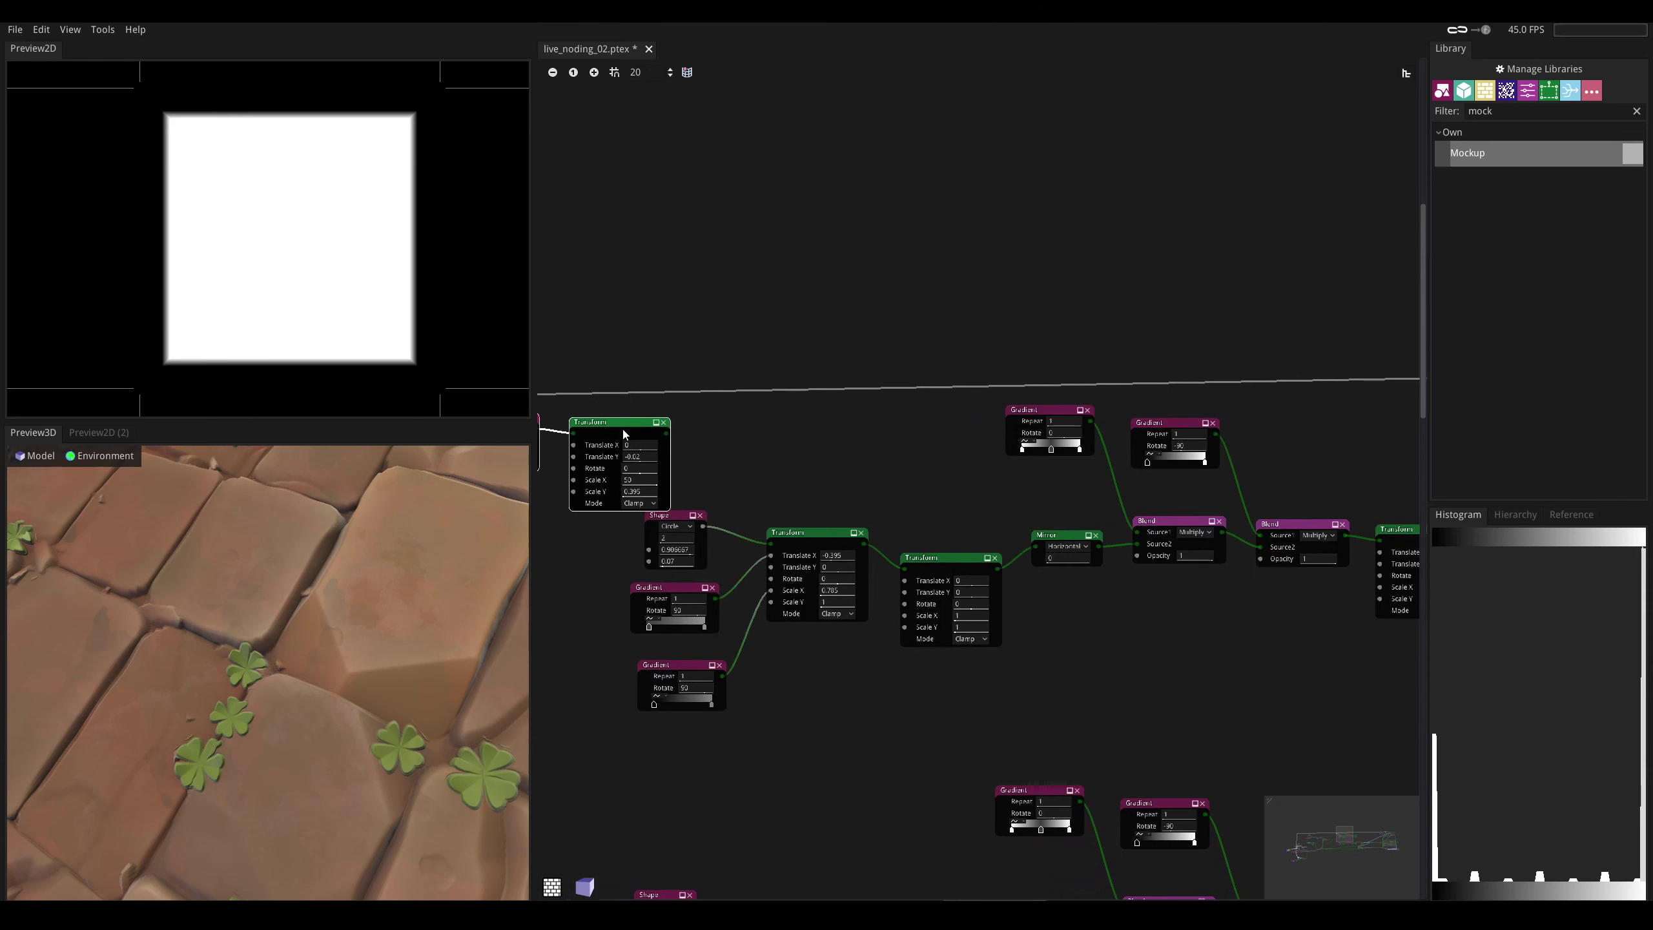
middle_click_drag(711, 460, 839, 475)
left_click(966, 523)
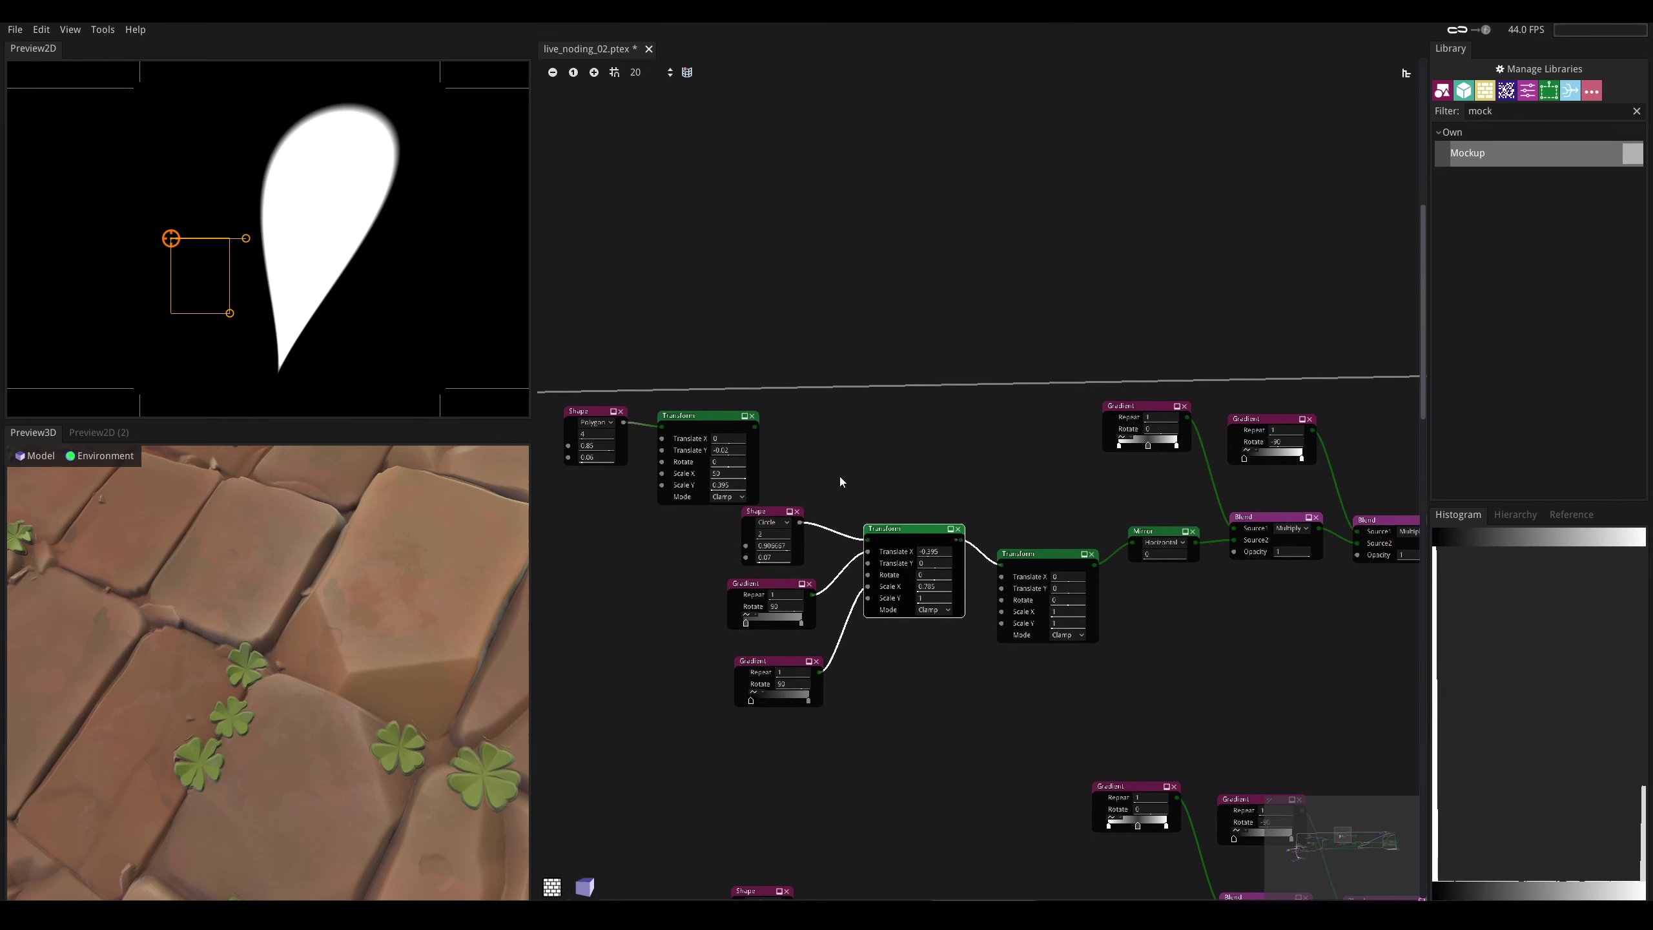
left_click_drag(775, 509, 777, 514)
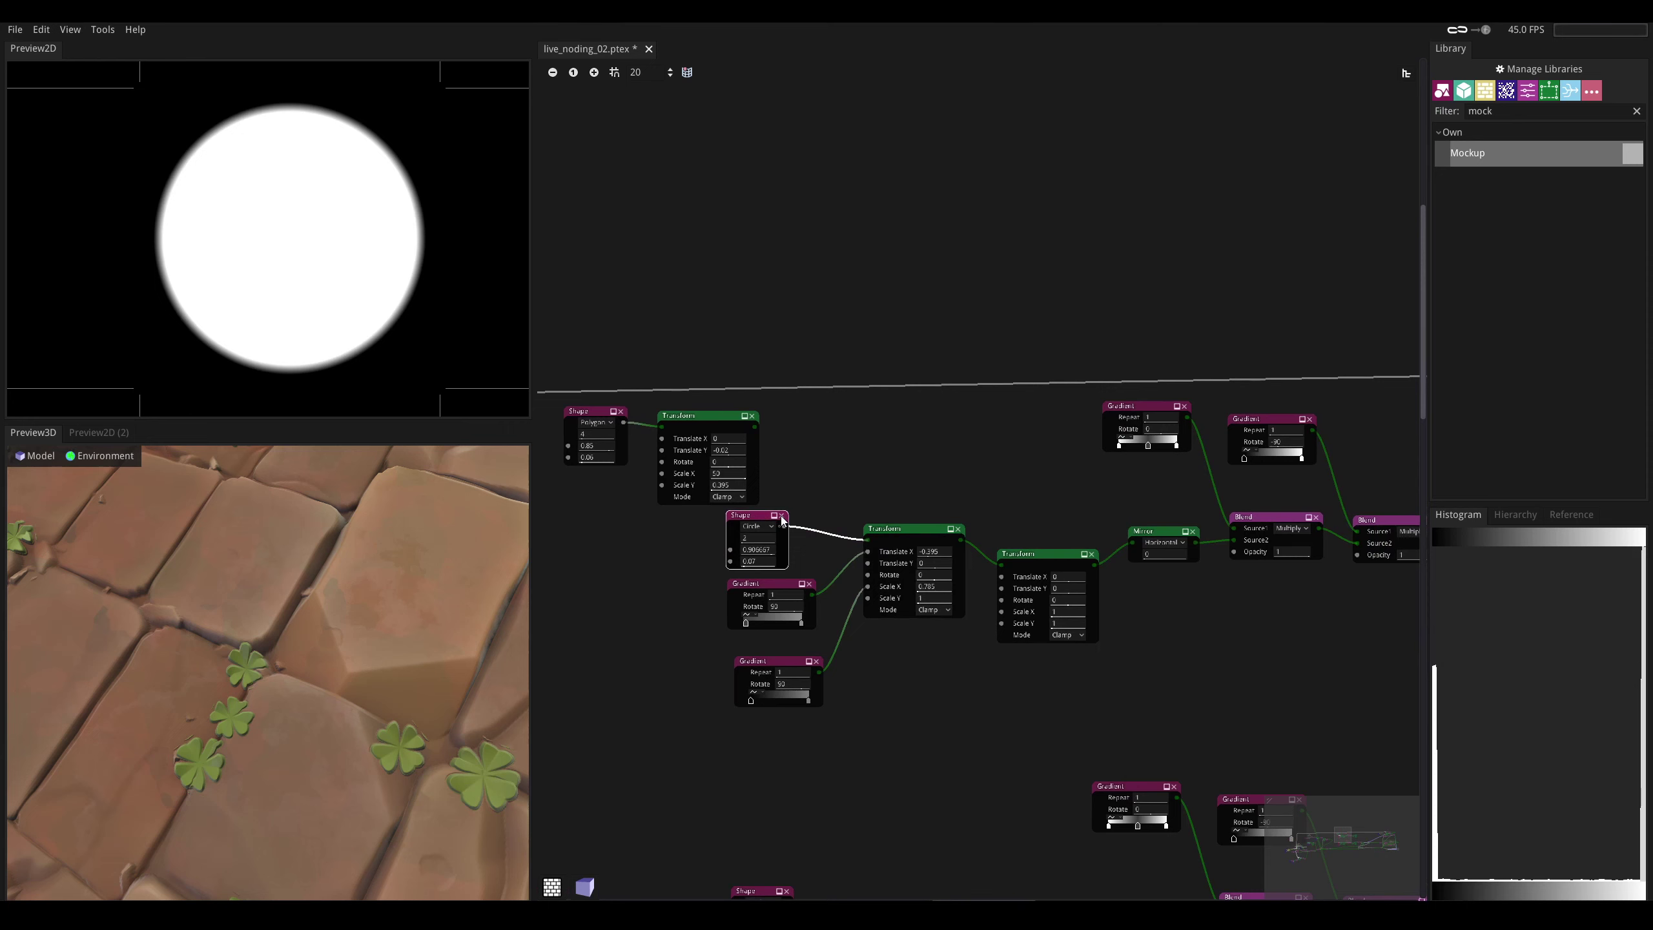
left_click(781, 515)
mouse_move(755, 427)
left_mouse_down()
mouse_move(869, 541)
mouse_move(617, 413)
mouse_move(758, 450)
left_mouse_up()
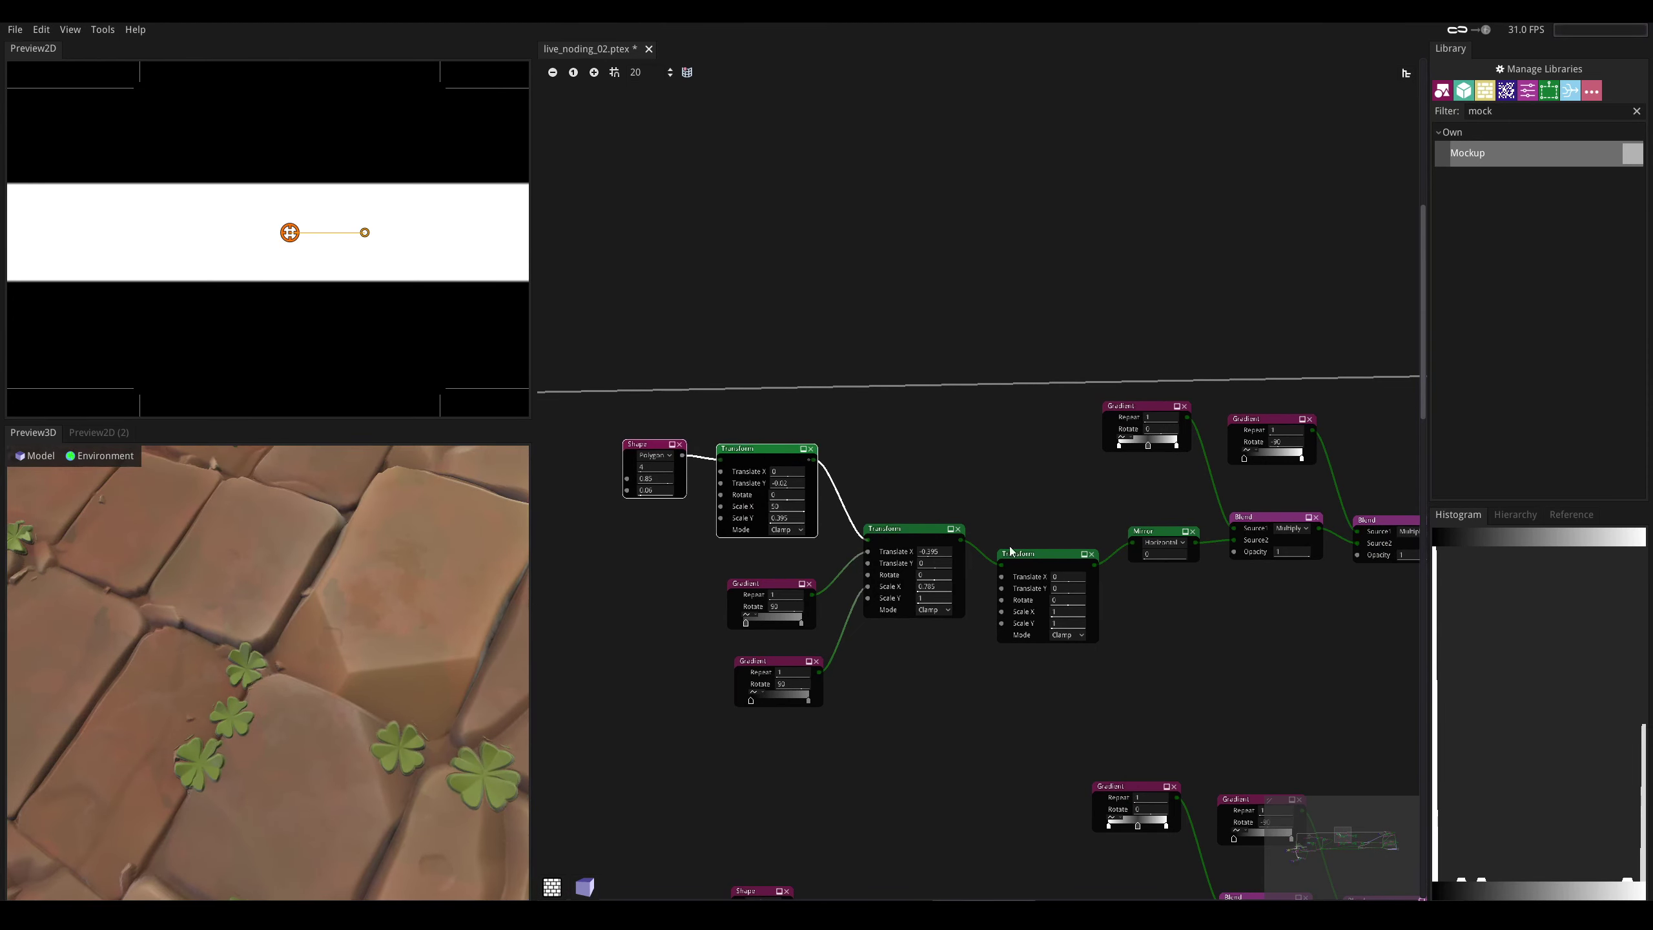
- Examine the outputs of the Transform and Blend nodes along the duplicated chain
left_click(1010, 553)
middle_click_drag(1207, 529, 903, 527)
left_click(1095, 517)
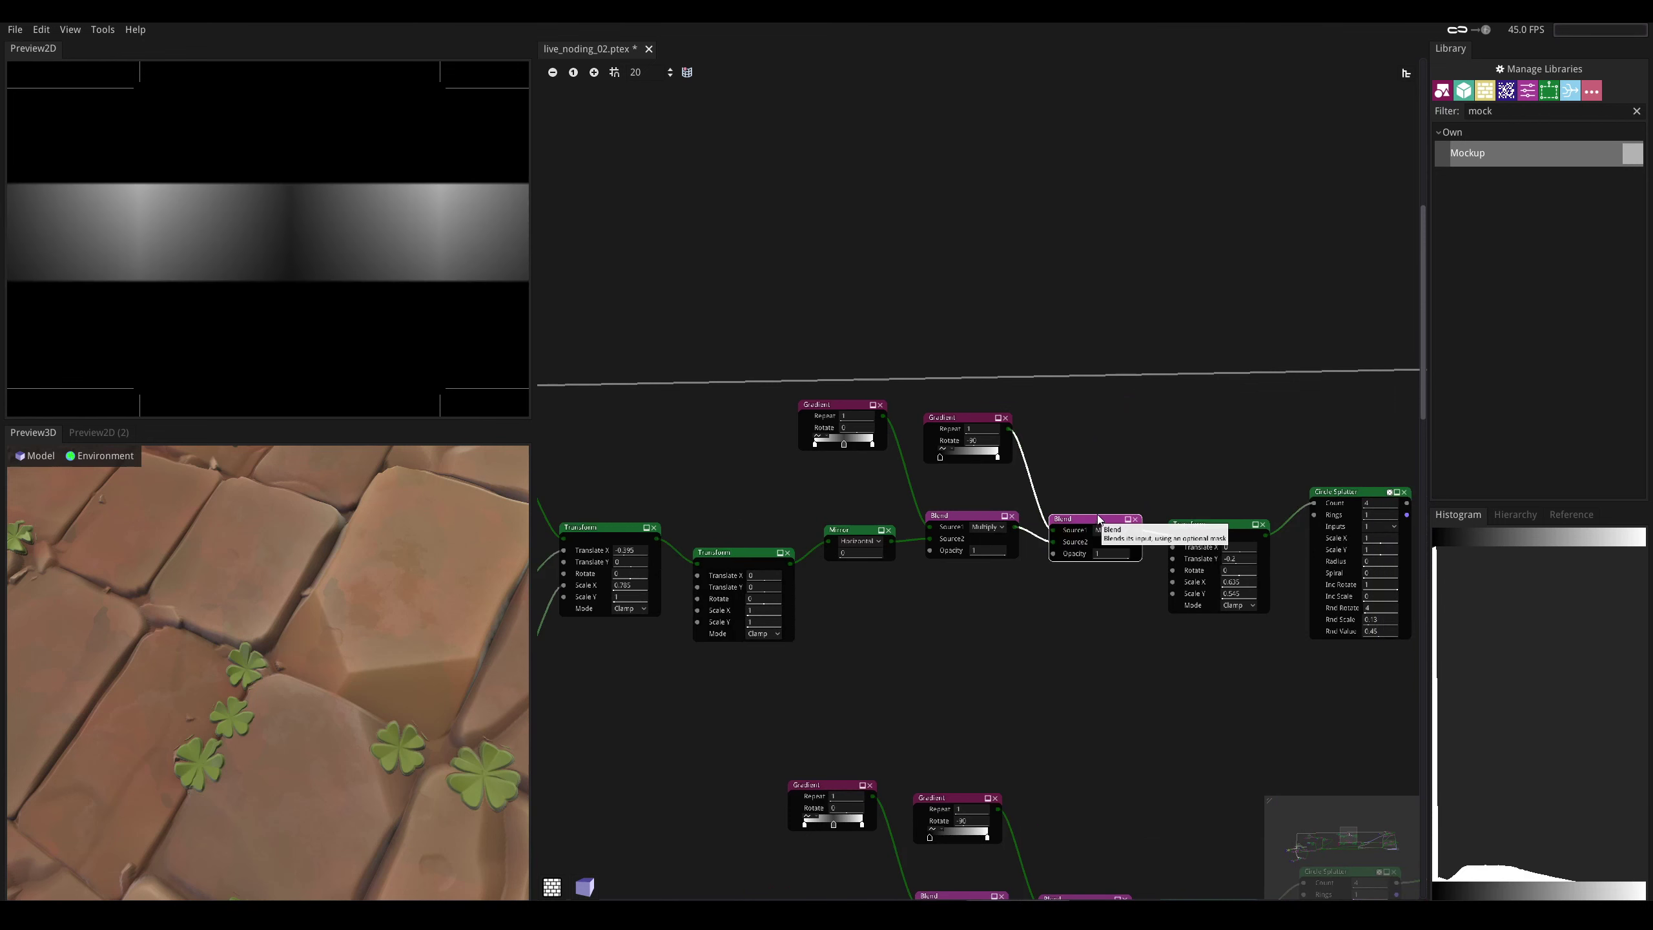
middle_click_drag(1095, 517, 896, 505)
left_click(1027, 506)
middle_click_drag(1030, 506, 956, 511)
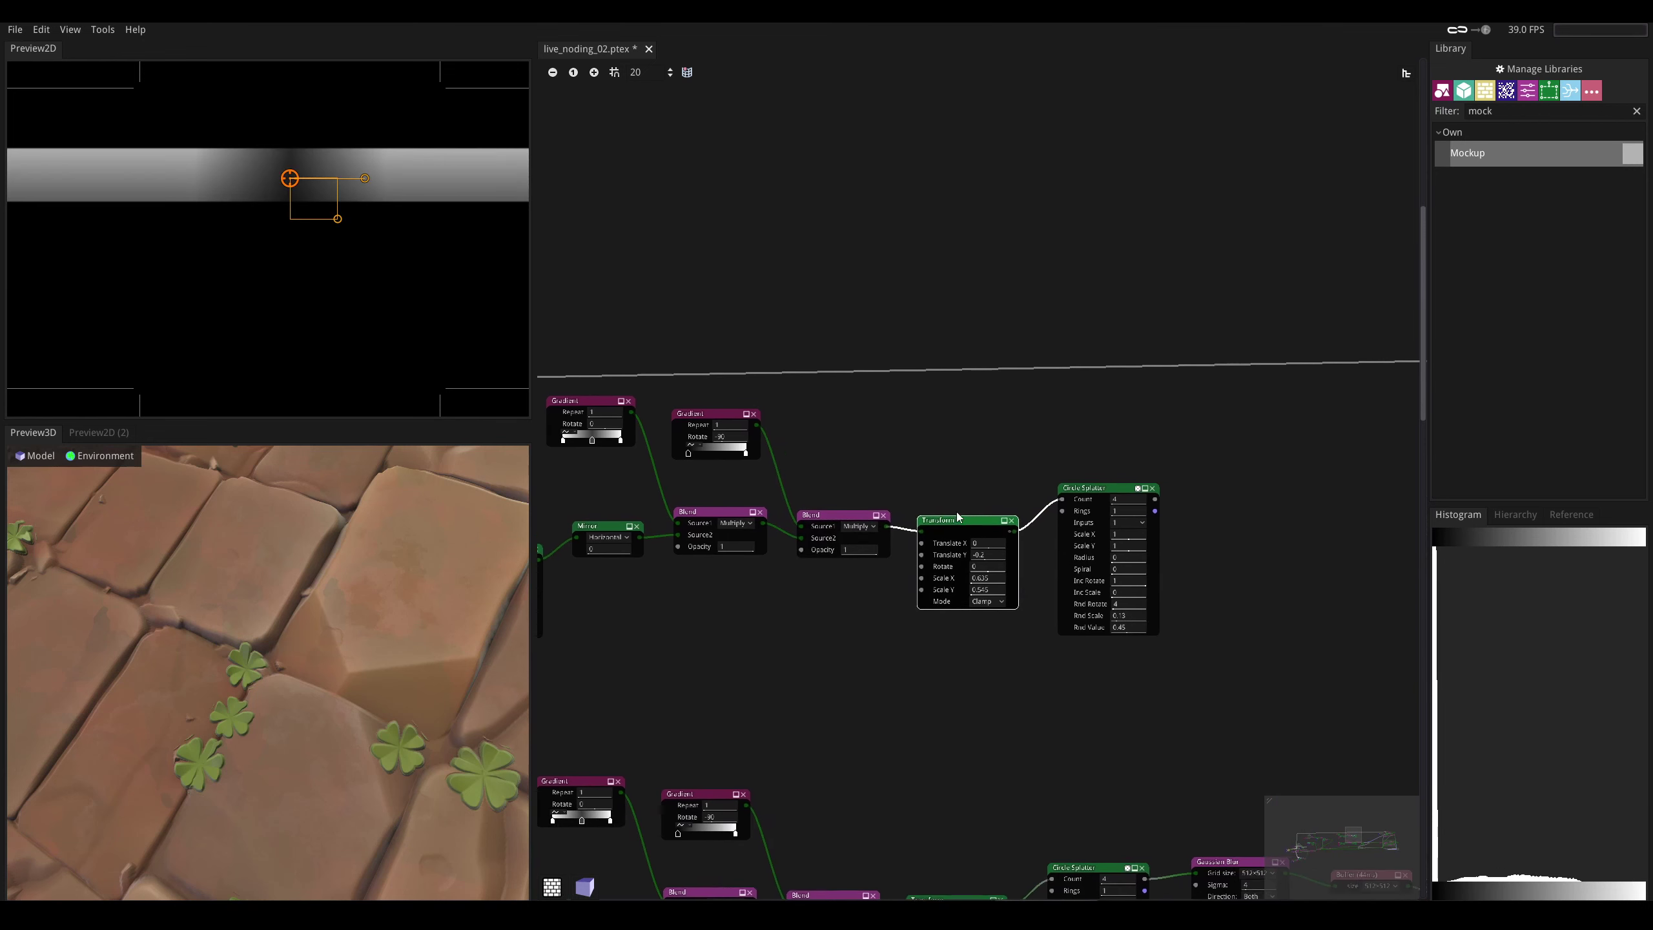
middle_click_drag(847, 469, 991, 467)
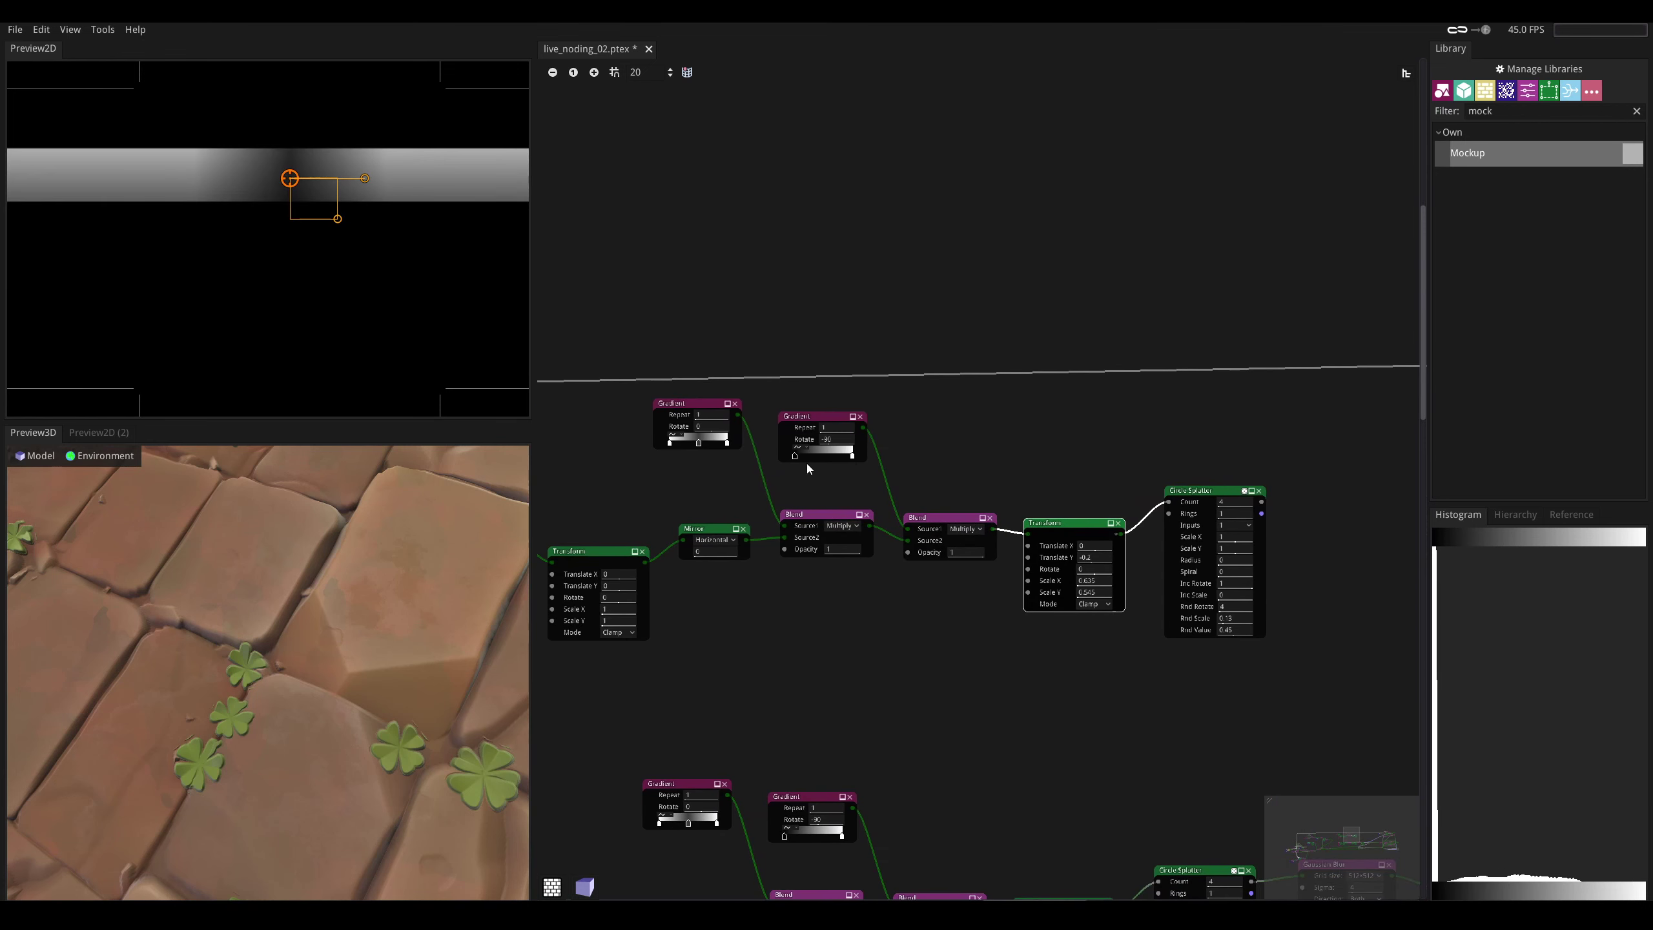
- Connect the duplicated chain's Mirror directly to its last Transform, and delete the two bypassed Blends and their Gradients
scroll(753, 472, "up", 3)
middle_click_drag(752, 472, 888, 510)
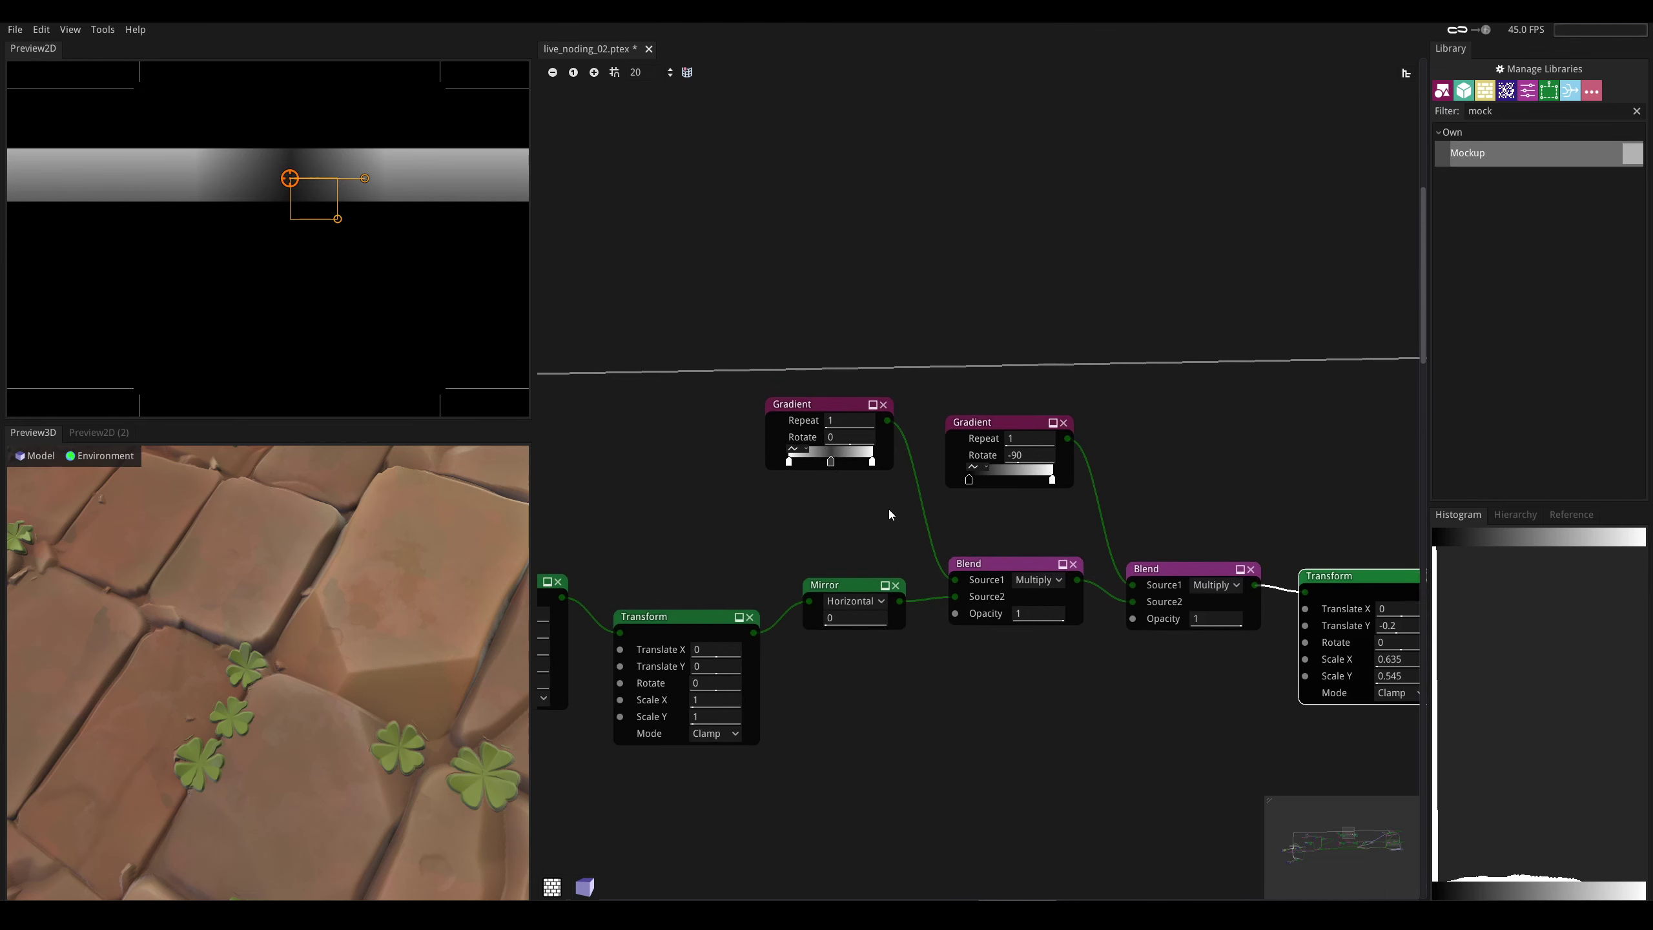
left_click(1010, 570)
left_click_drag(902, 601, 1307, 593)
left_click_drag(1217, 700, 1022, 413)
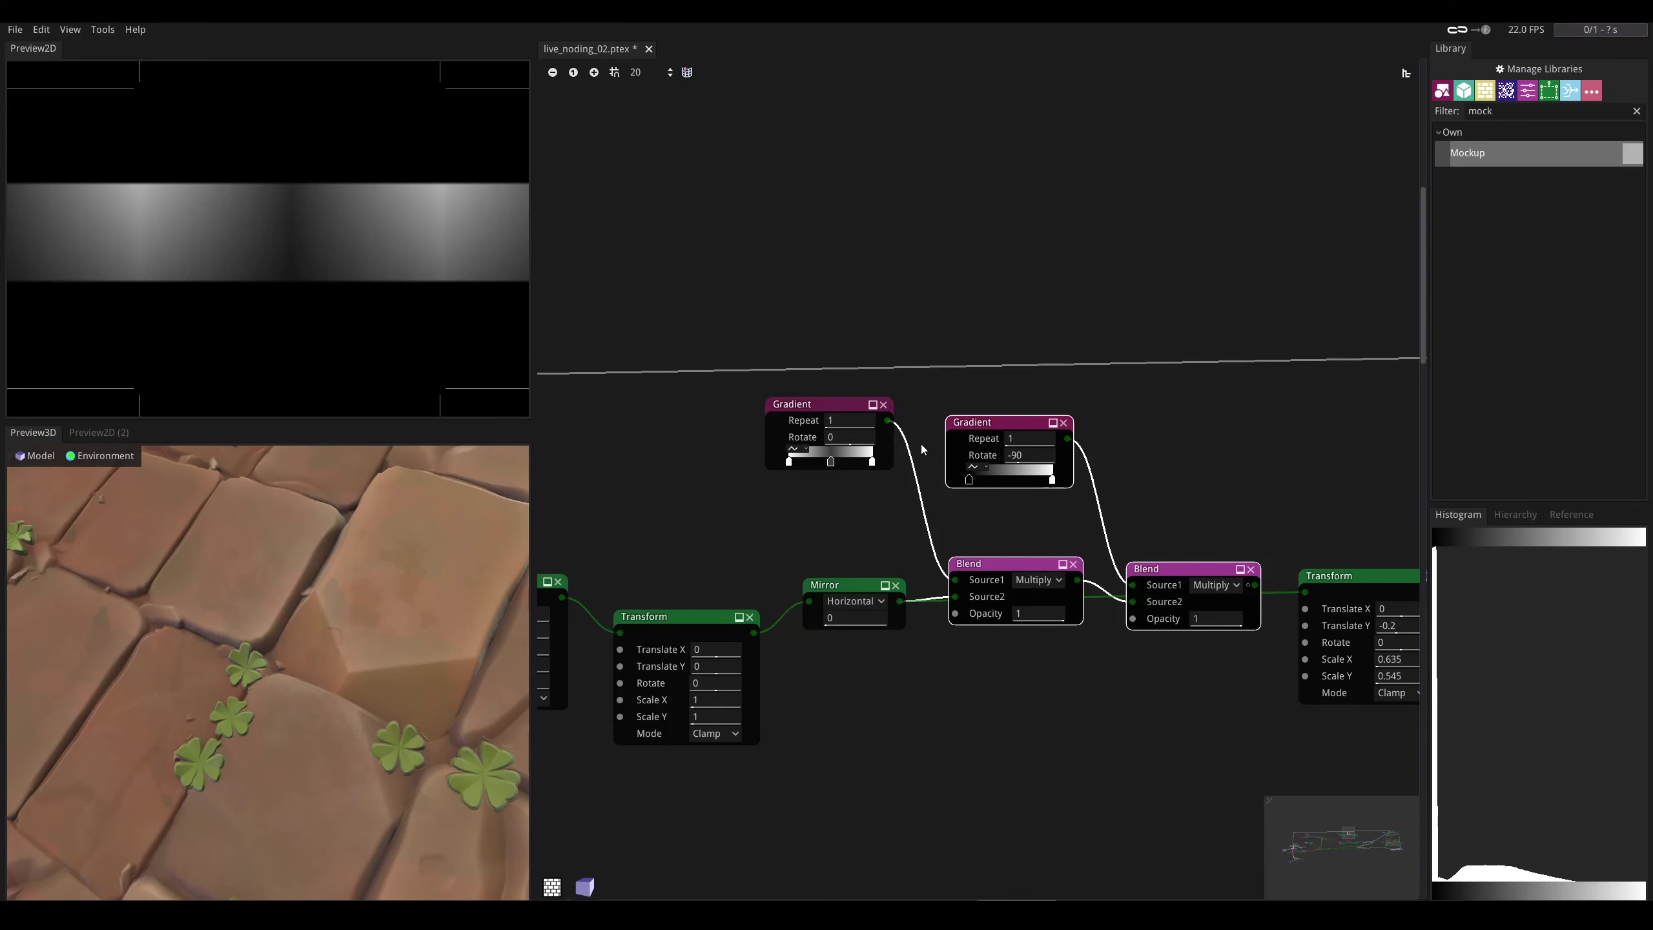
key("Delete")
left_click(882, 405)
- Move the duplicated chain's nodes from Shape through Mirror closer to its last Transform
middle_click_drag(710, 504, 963, 530)
scroll(743, 485, "down", 4)
left_click_drag(619, 483, 1064, 693)
left_click_drag(969, 589, 1133, 586)
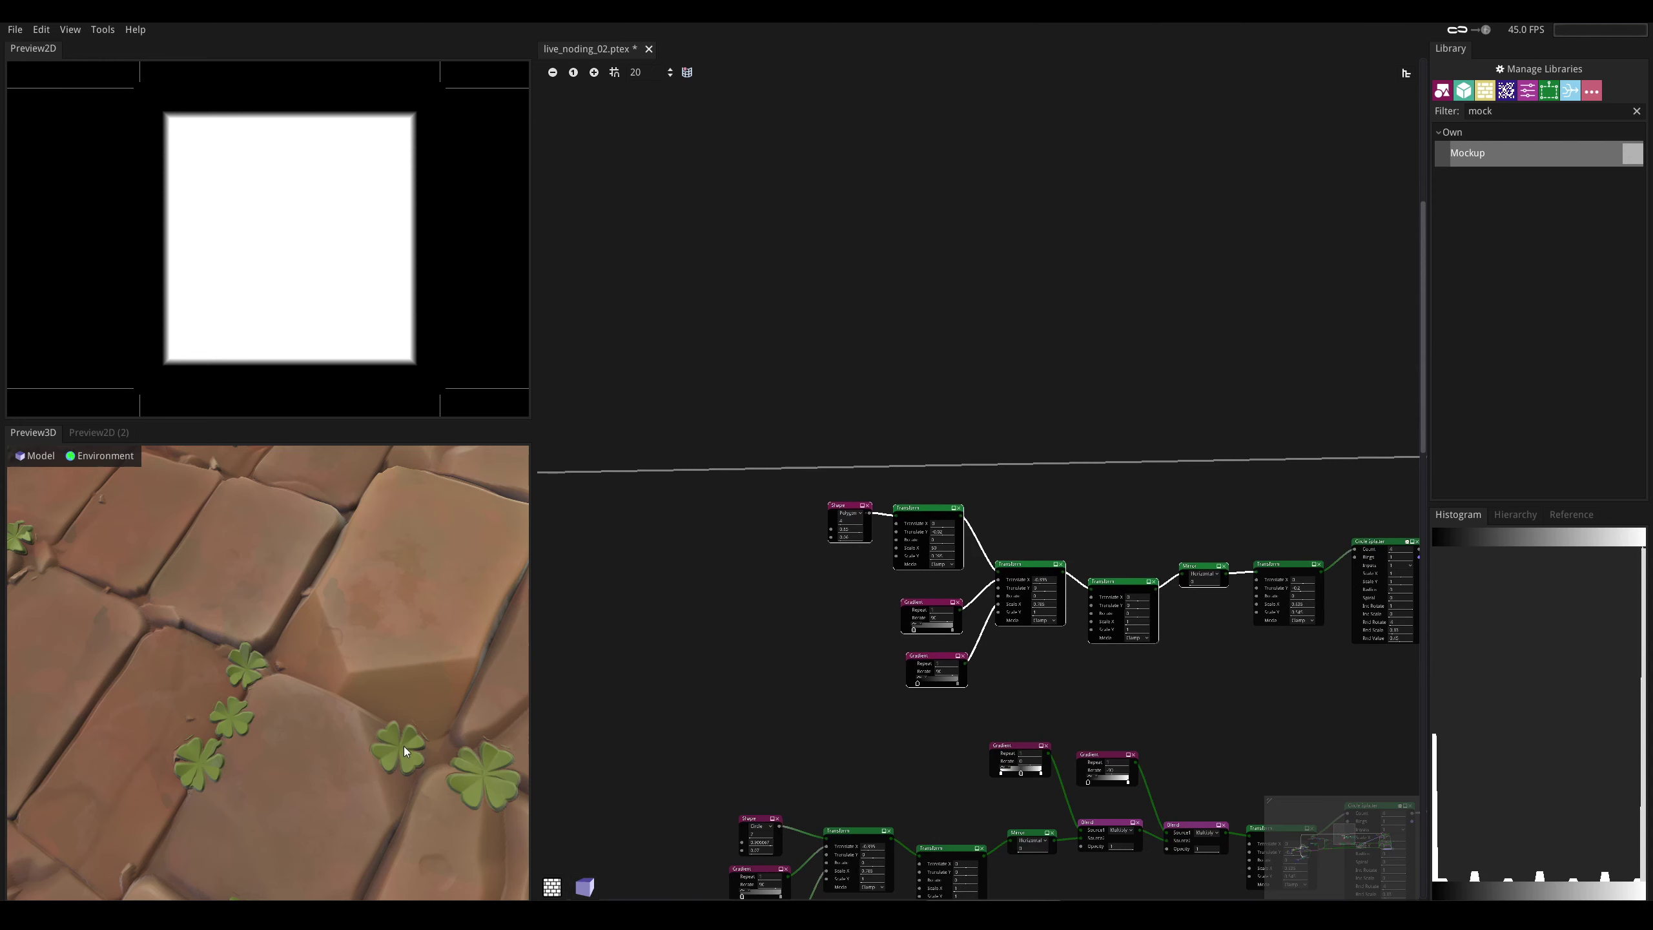
middle_click_drag(868, 656, 582, 726)
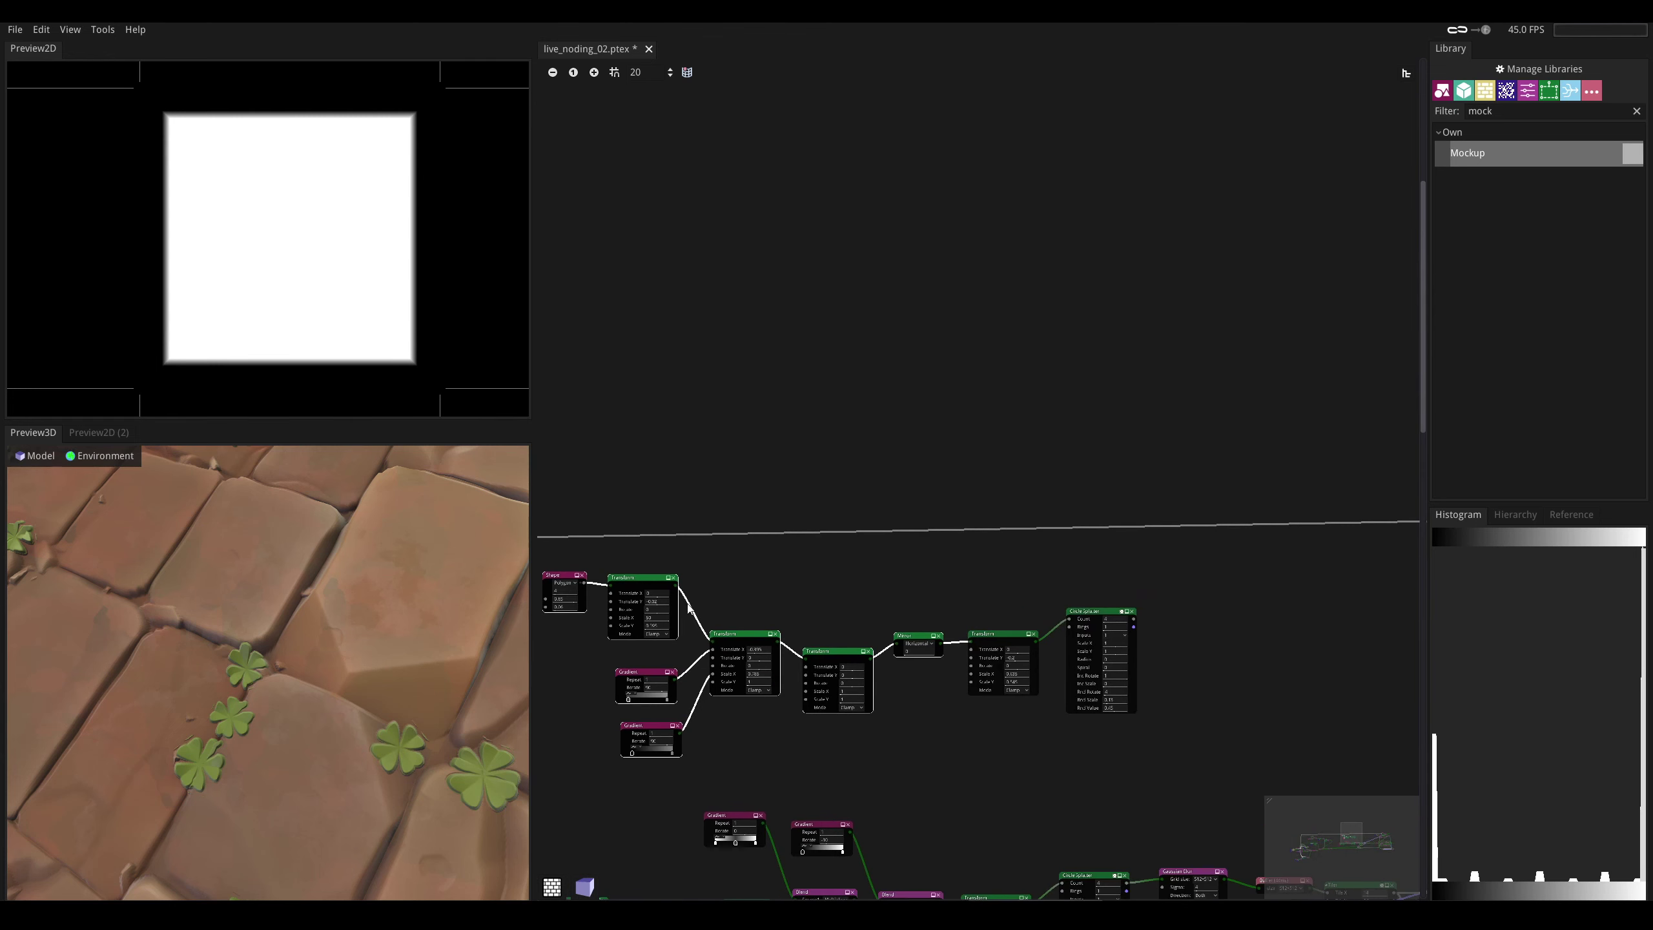
- Shift the entire duplicated chain, from Shape through Circle Splatter, to the right in the graph
scroll(1007, 562, "down", 5)
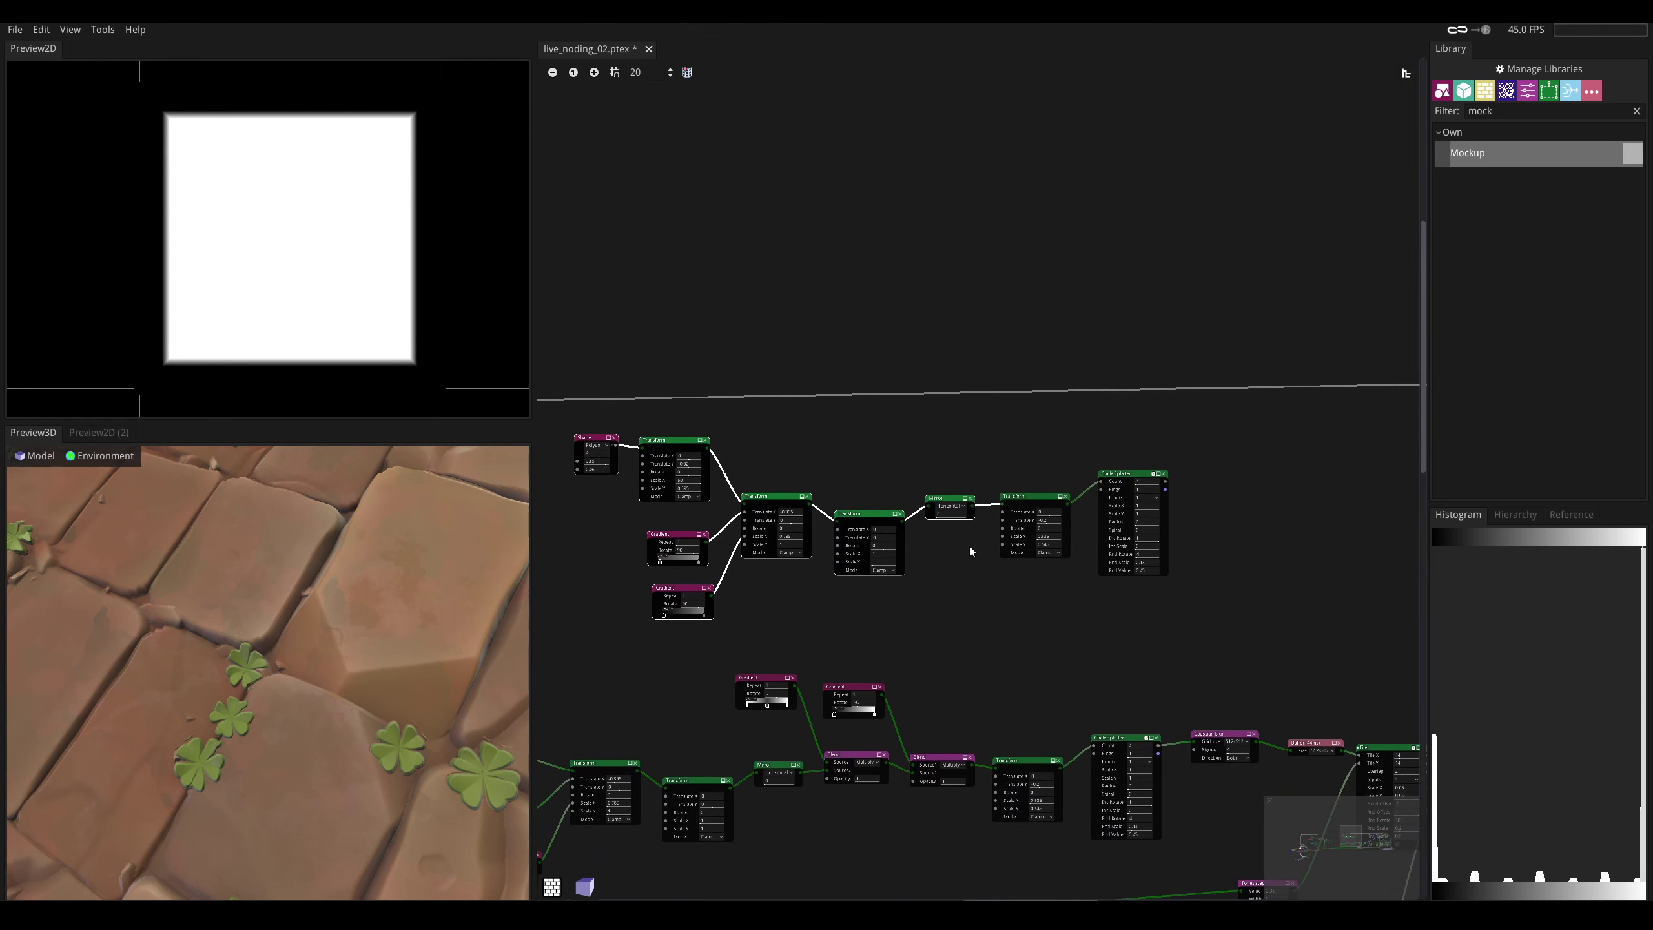
middle_click_drag(1092, 525, 1208, 542)
left_click_drag(1327, 623, 561, 459)
left_click_drag(1133, 498, 1306, 492)
middle_click_drag(1227, 619, 955, 561)
scroll(1147, 577, "up", 2)
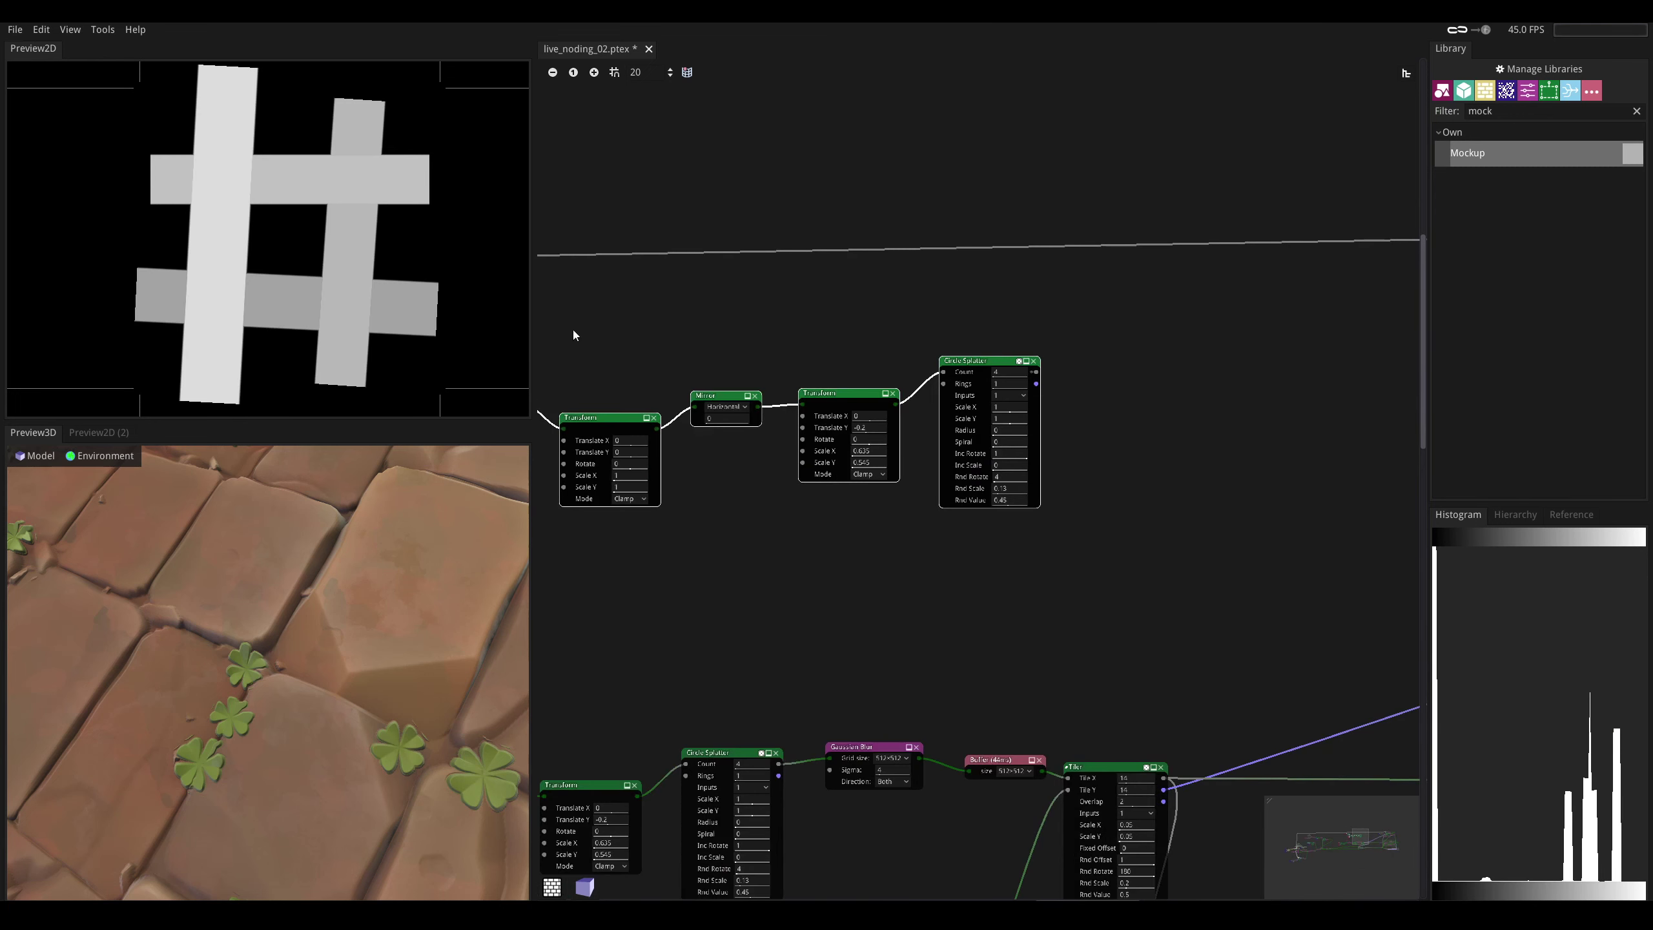
- Set the duplicated Circle Splatter's Rnd Value to 0
middle_click_drag(1147, 341, 880, 458)
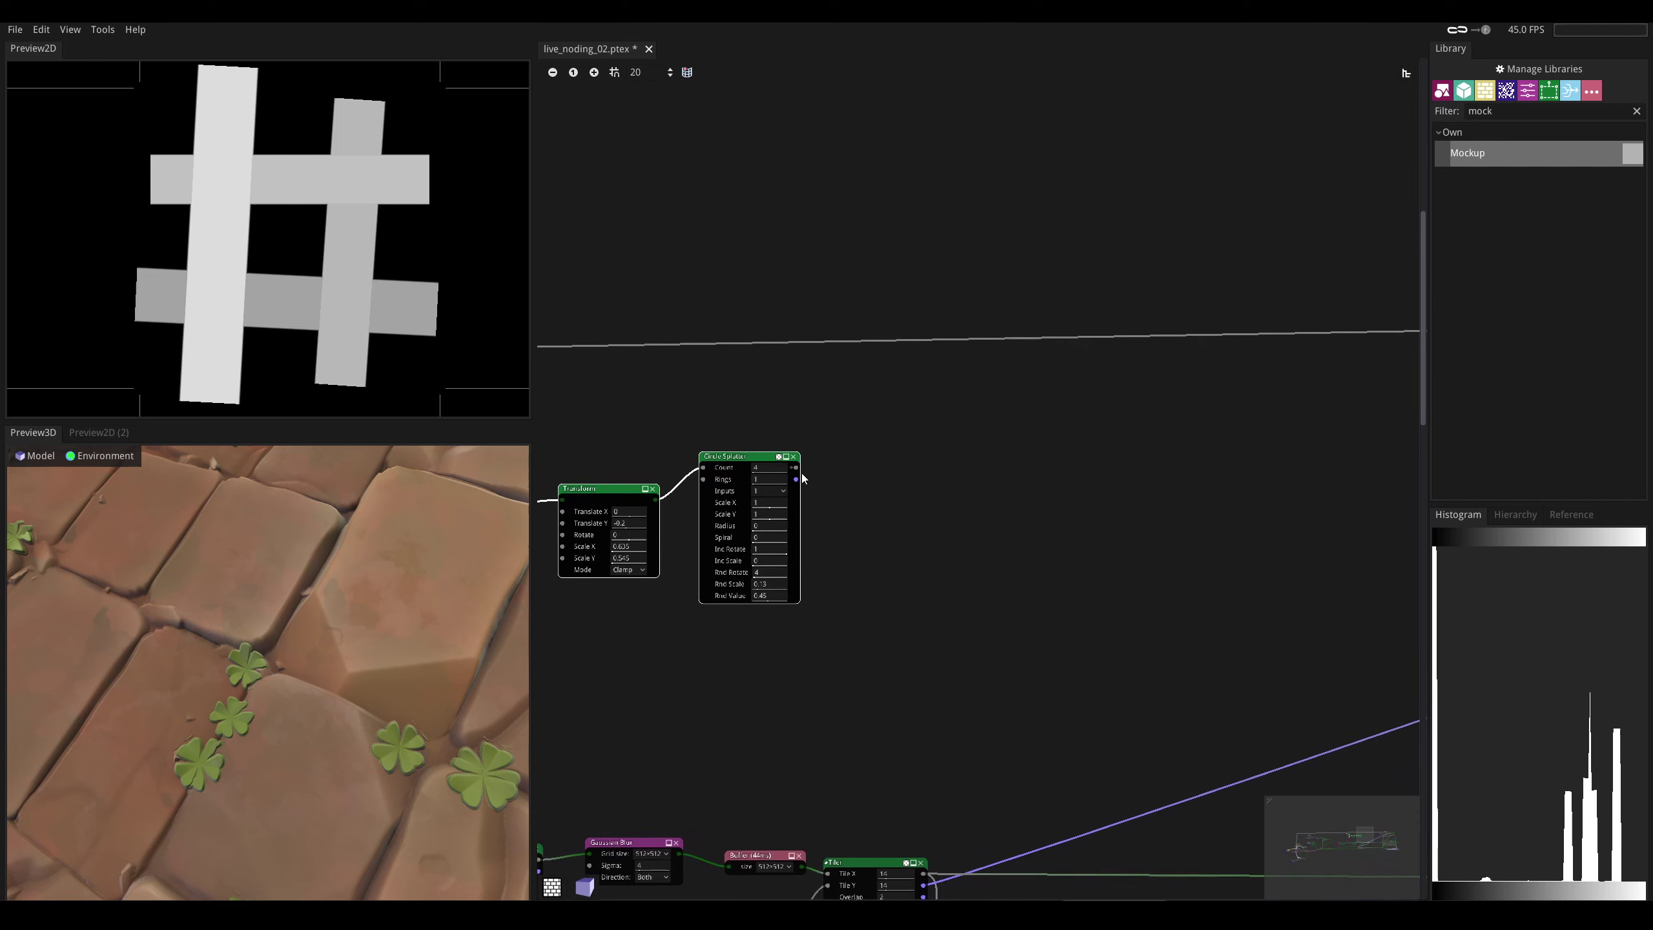
left_click_drag(972, 538, 945, 480)
left_click(888, 519)
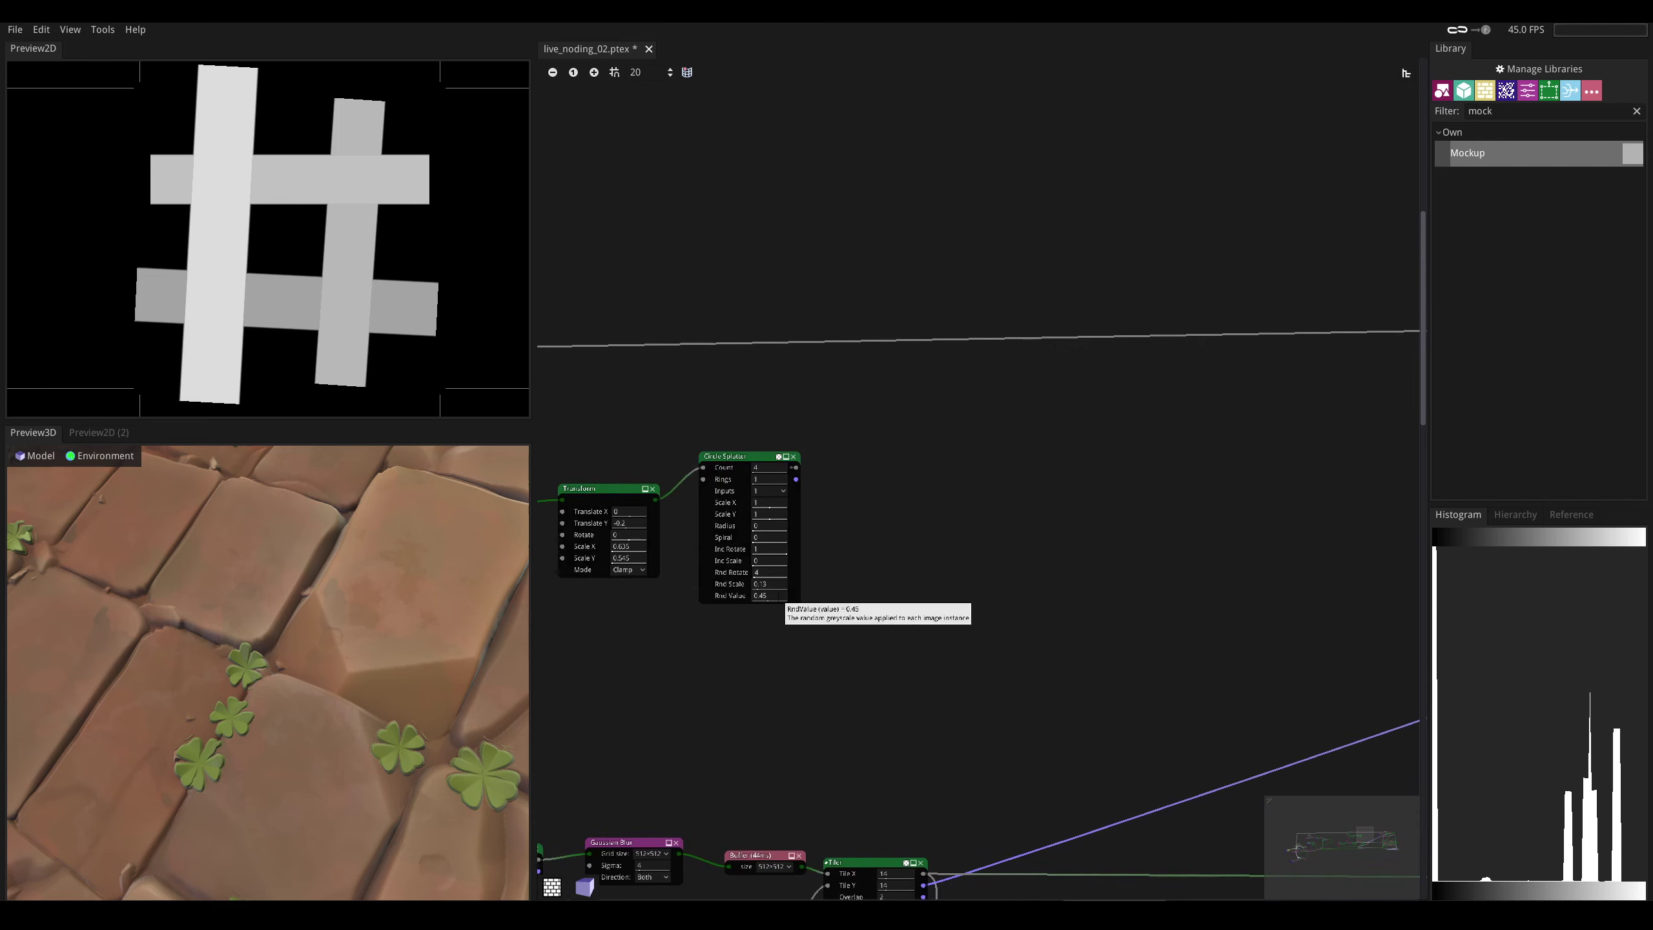
left_click_drag(776, 596, 699, 598)
scroll(830, 379, "down", 3)
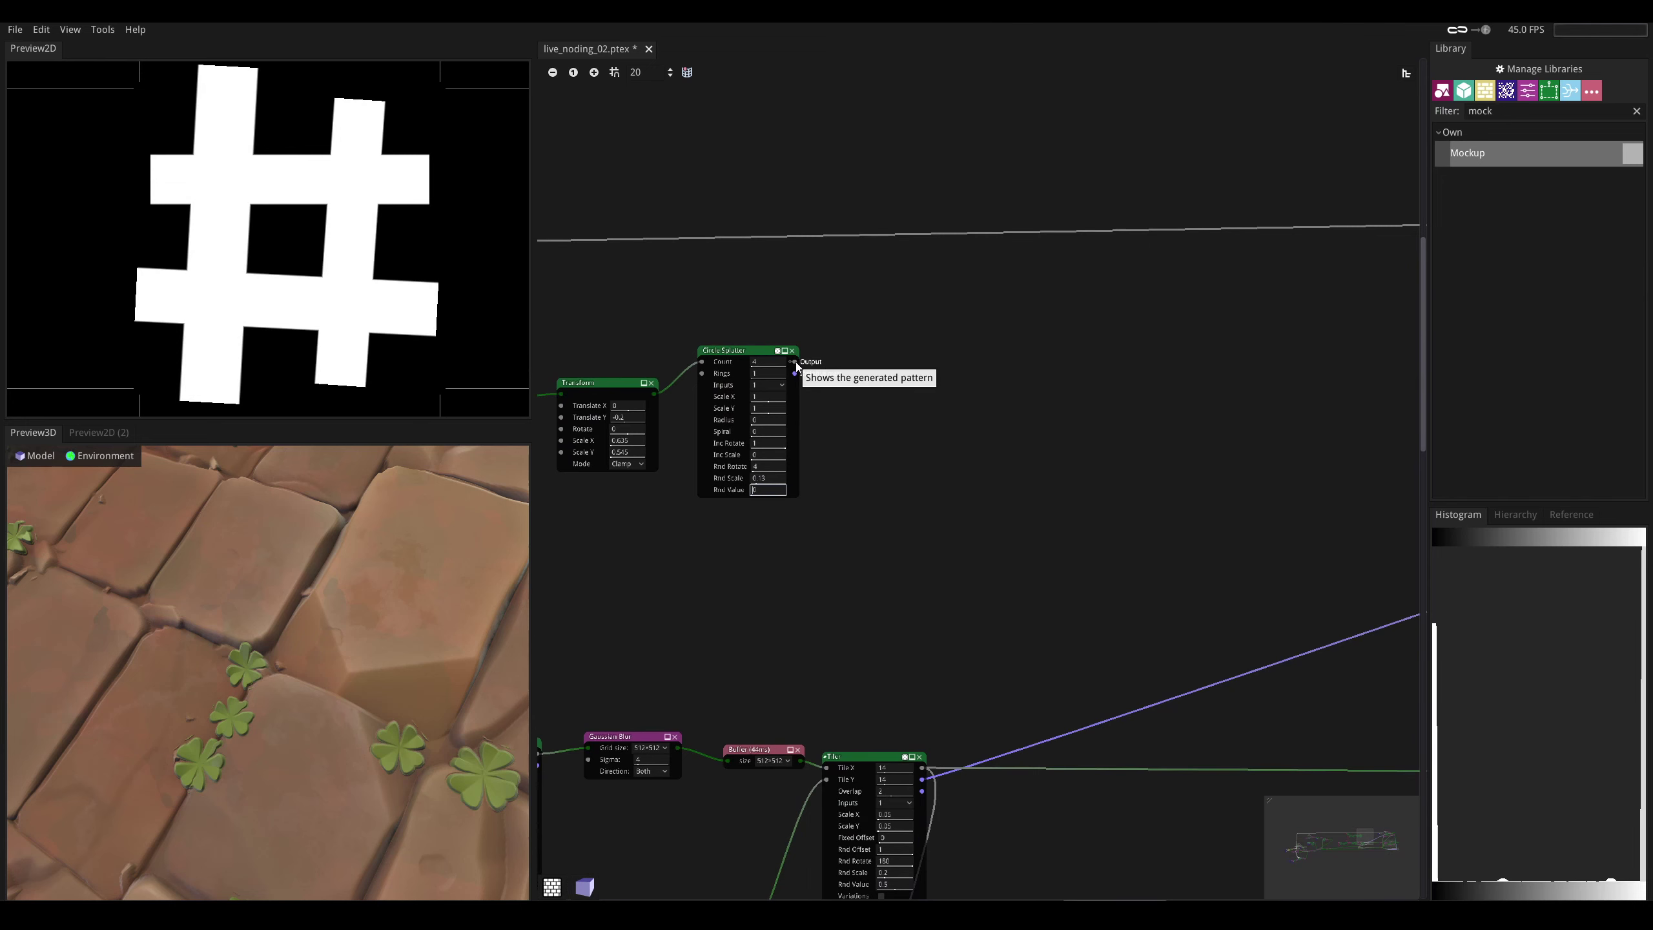
- Add a Custom UV node beside the clover Tiler, feeding its UV from the Tiler's third output and its Input from the duplicated Circle Splatter
middle_click_drag(1001, 630, 841, 357)
right_click(841, 357)
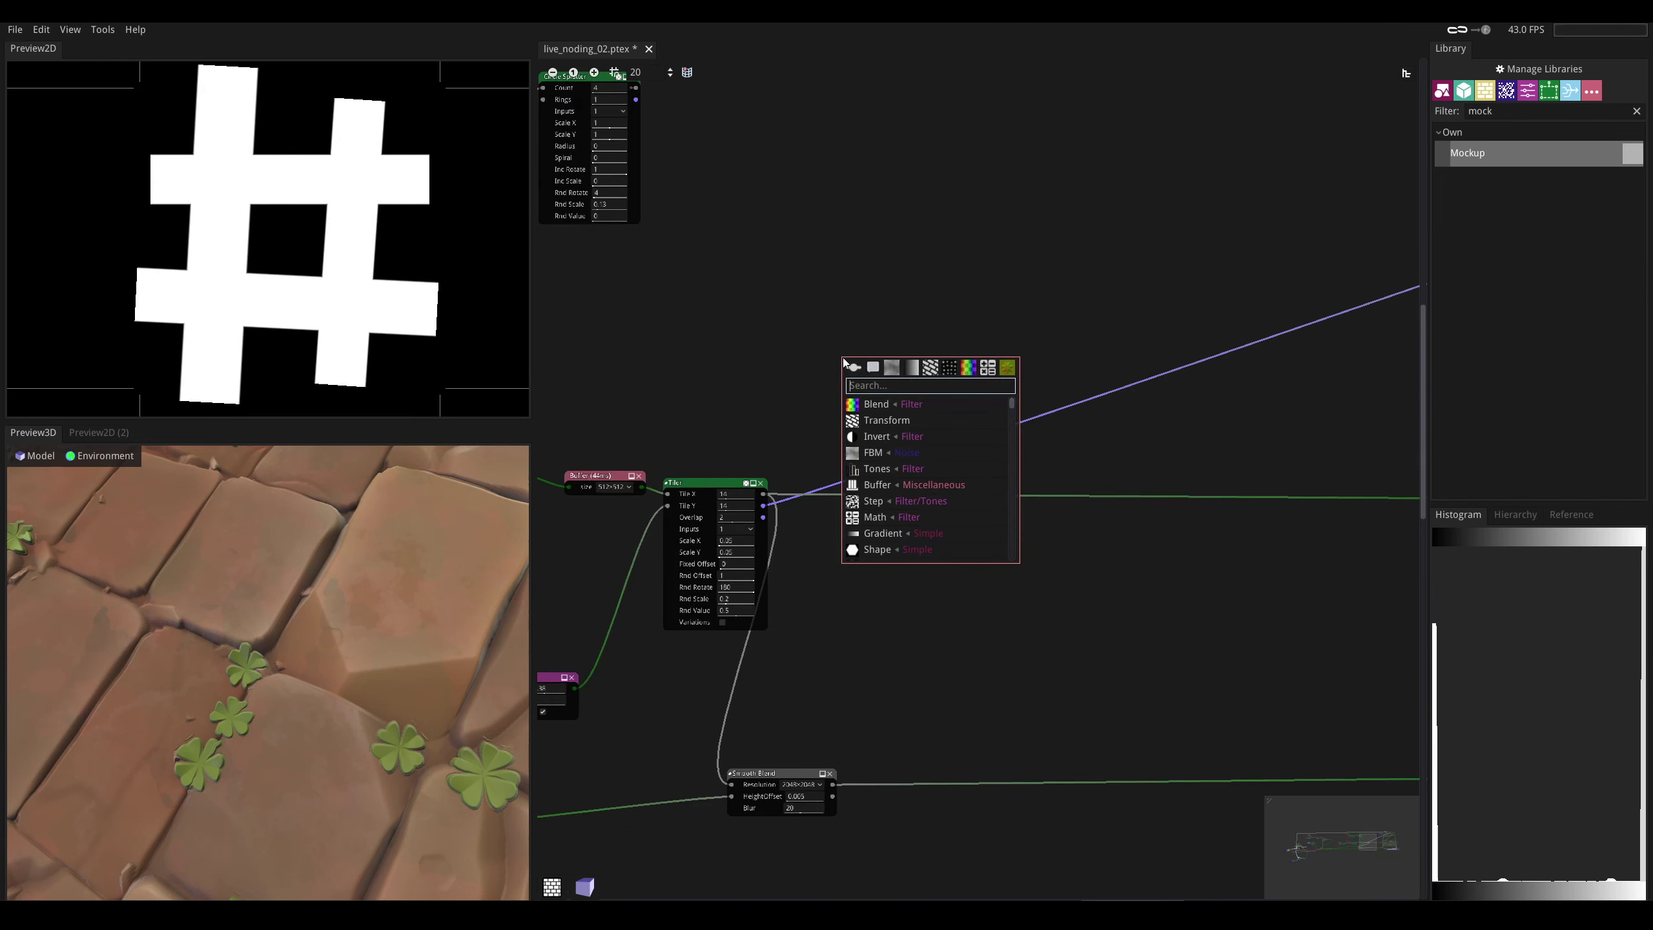
type("cust")
left_click(868, 401)
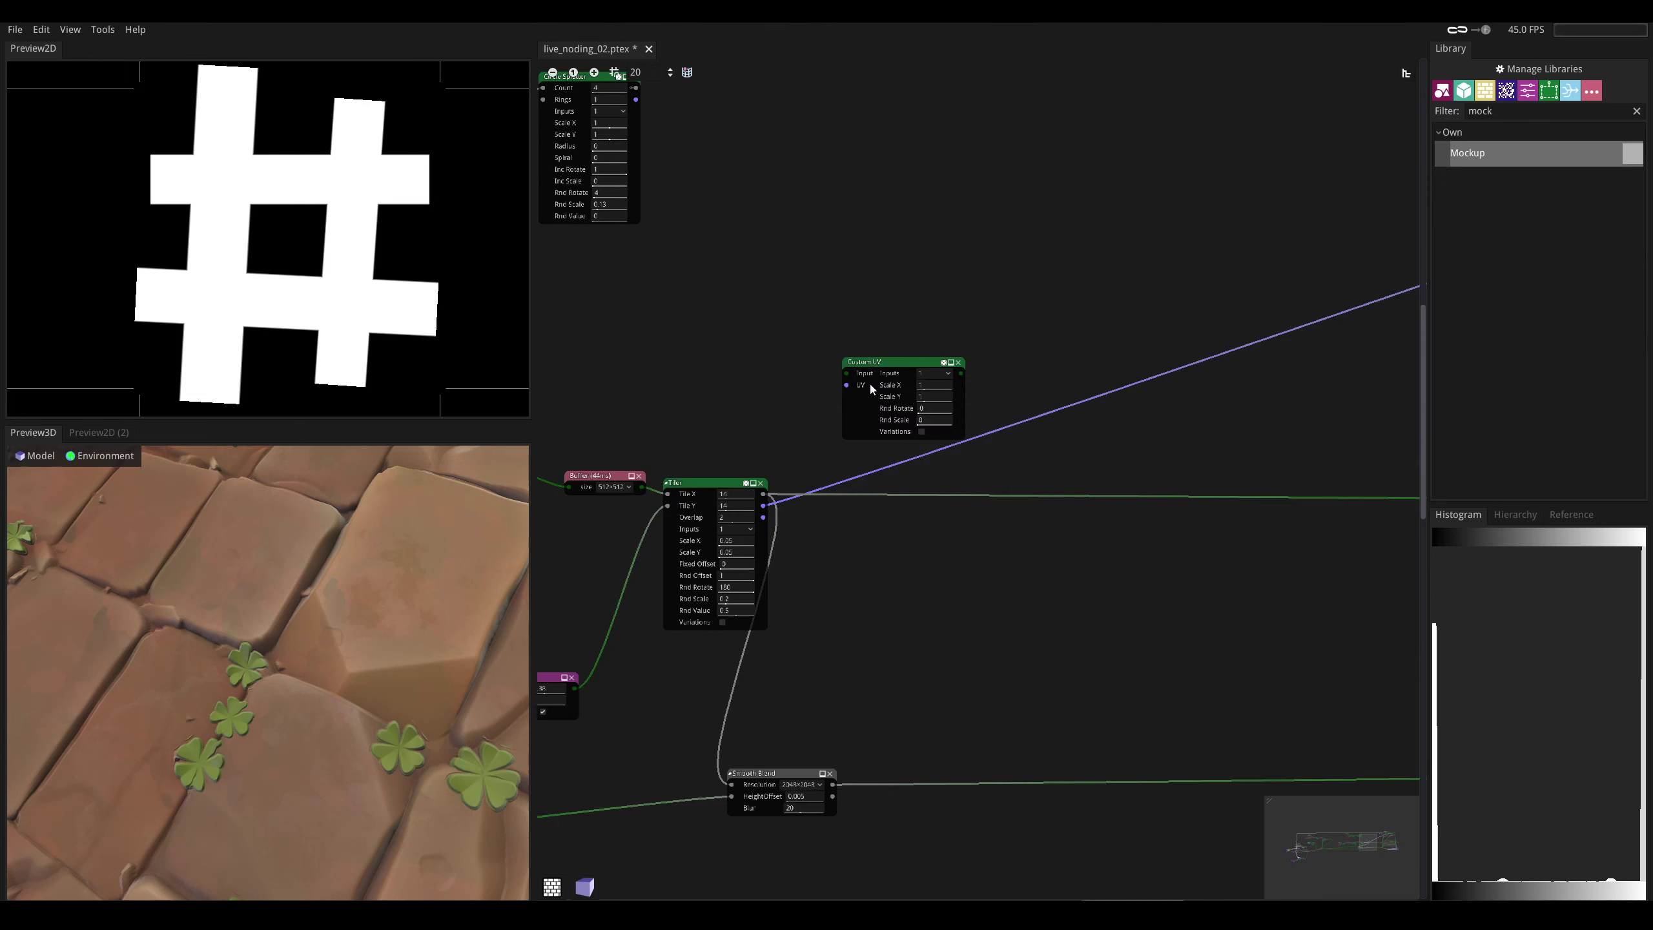
left_click_drag(873, 388, 905, 561)
left_click_drag(763, 518, 966, 526)
middle_click_drag(670, 94, 751, 260)
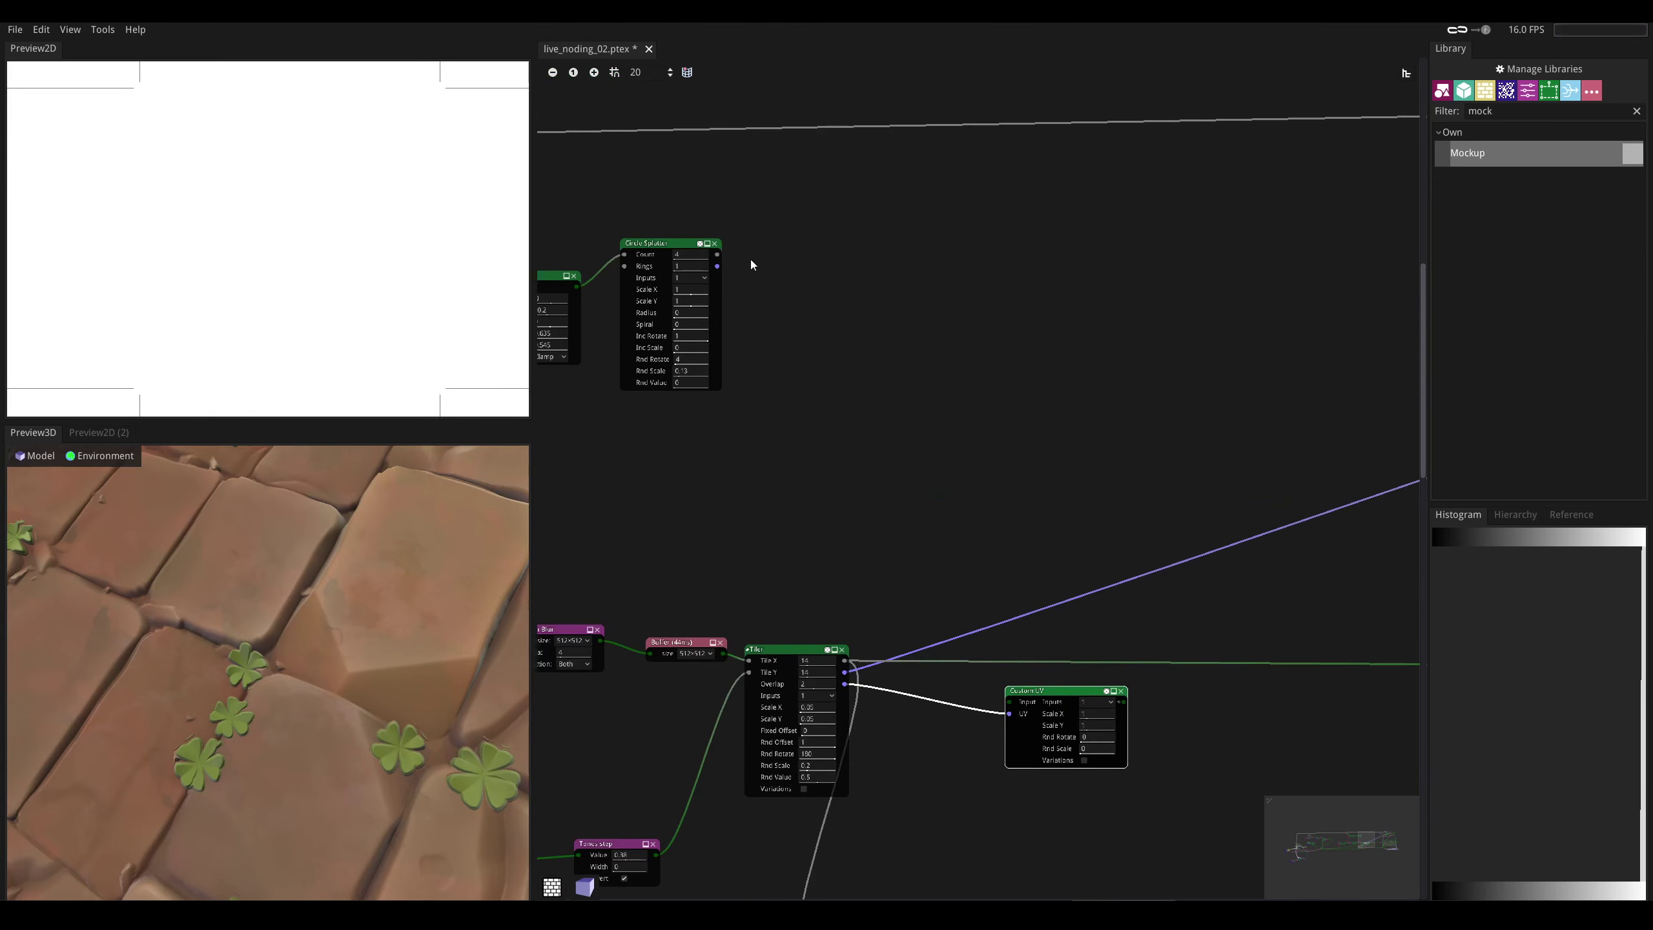
left_click_drag(717, 254, 1052, 695)
scroll(310, 269, "up", 4)
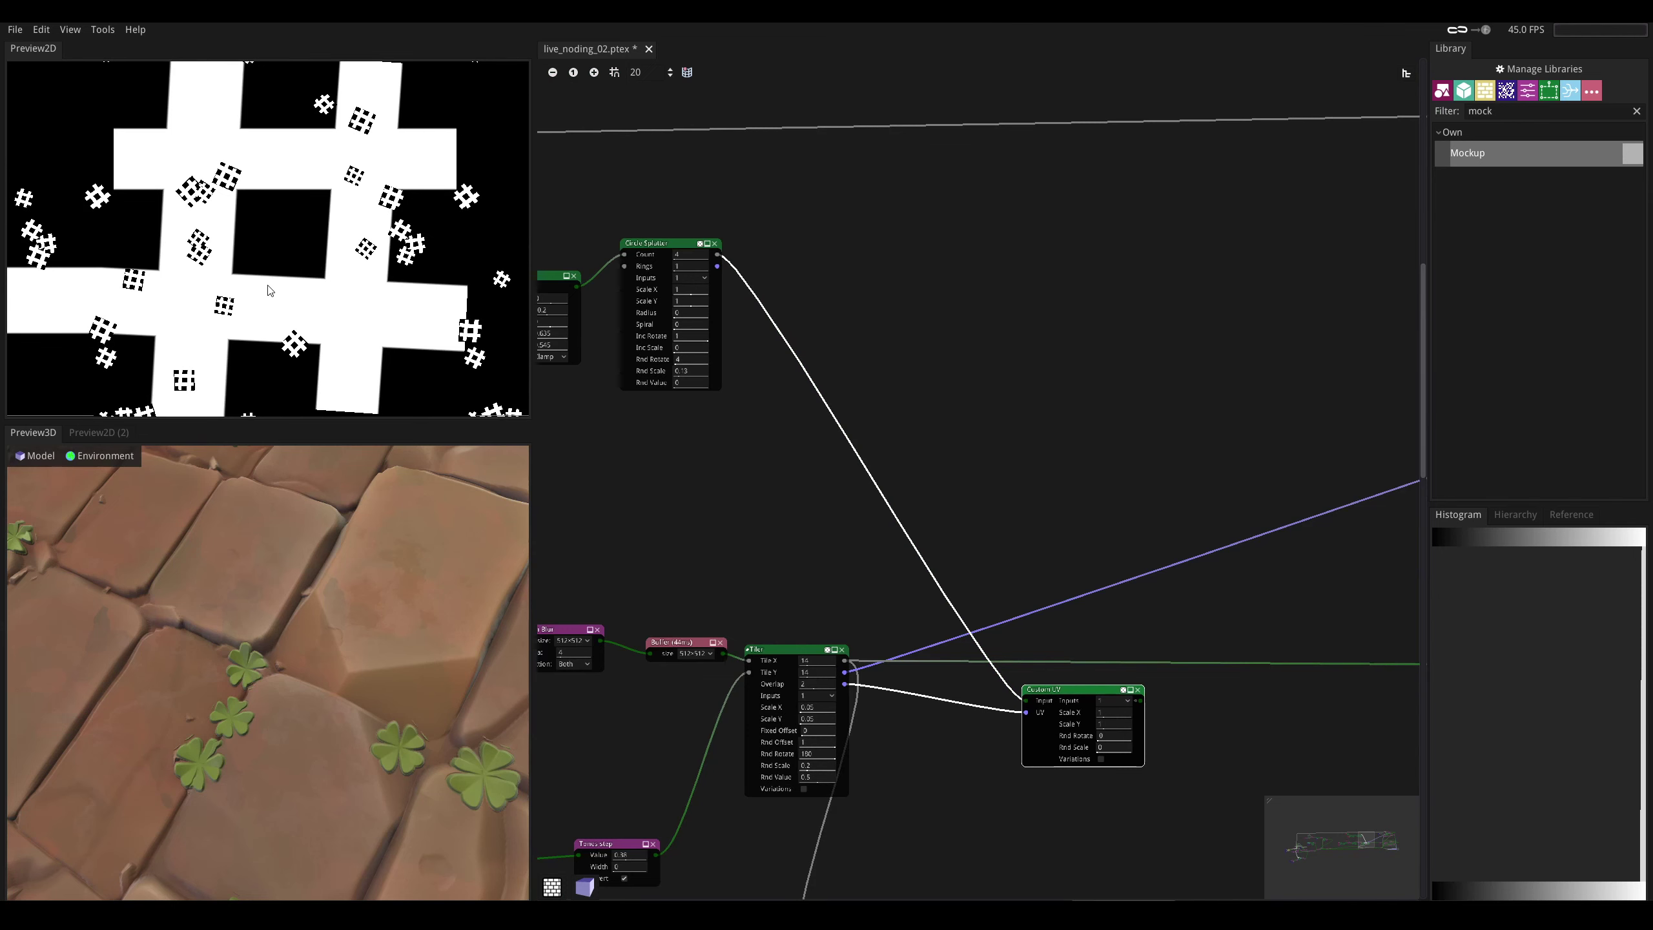
- Duplicate the final Normal Blend of the color chain and connect the original's output to the copy's Source2
scroll(374, 573, "down", 5)
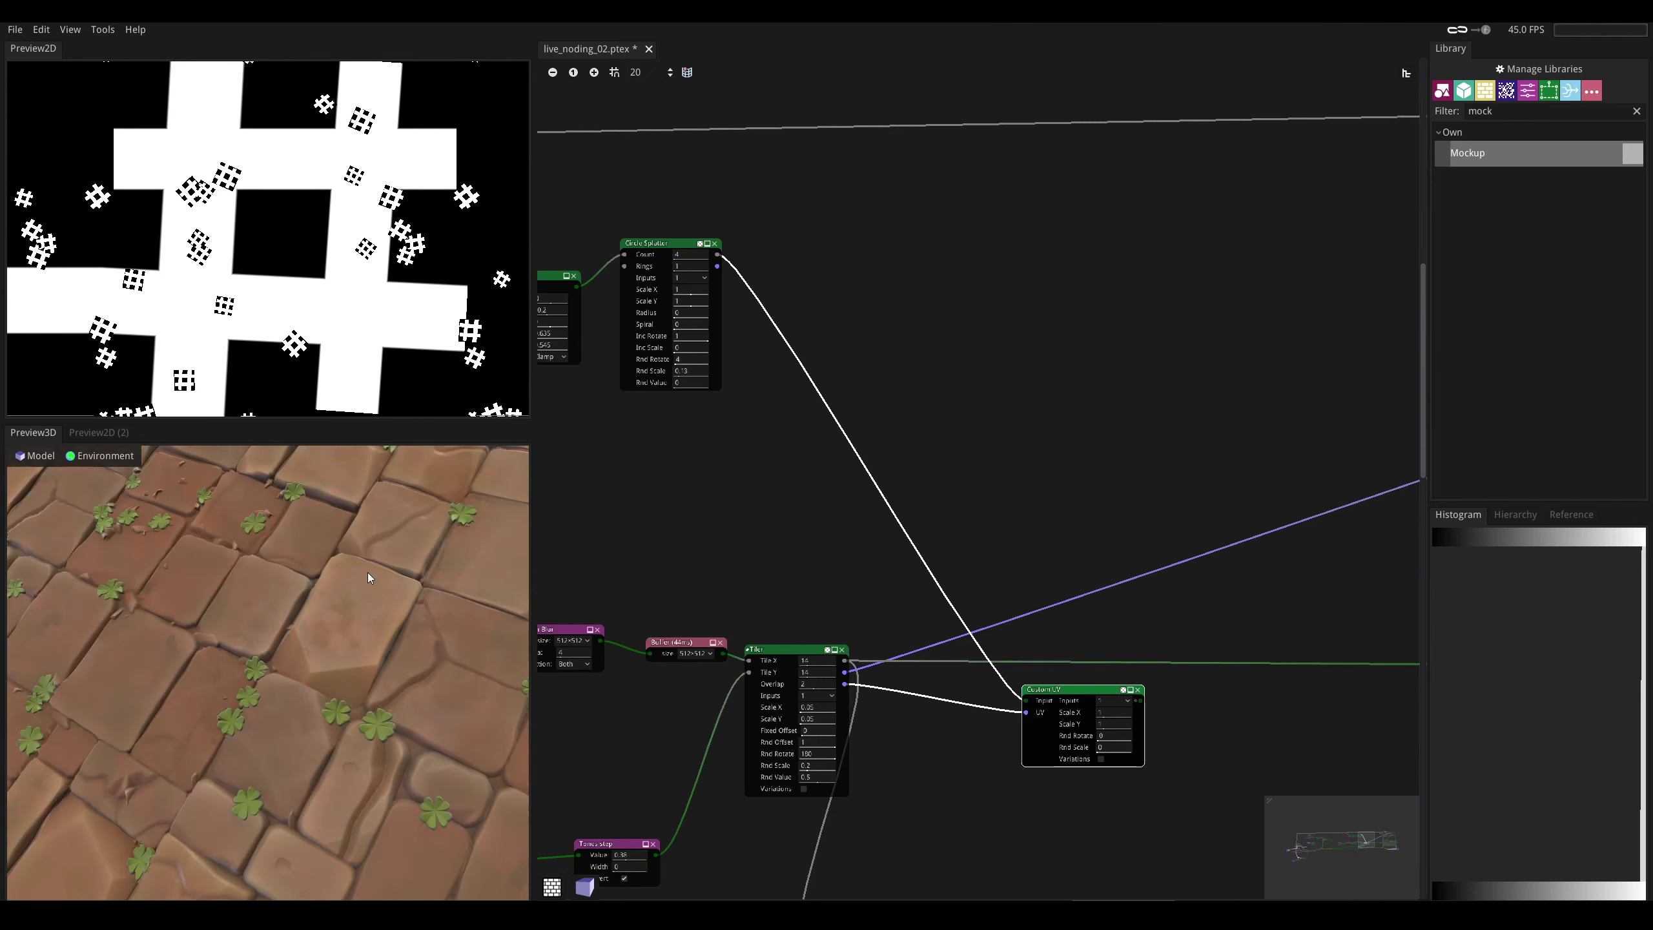
middle_click_drag(1166, 564, 613, 536)
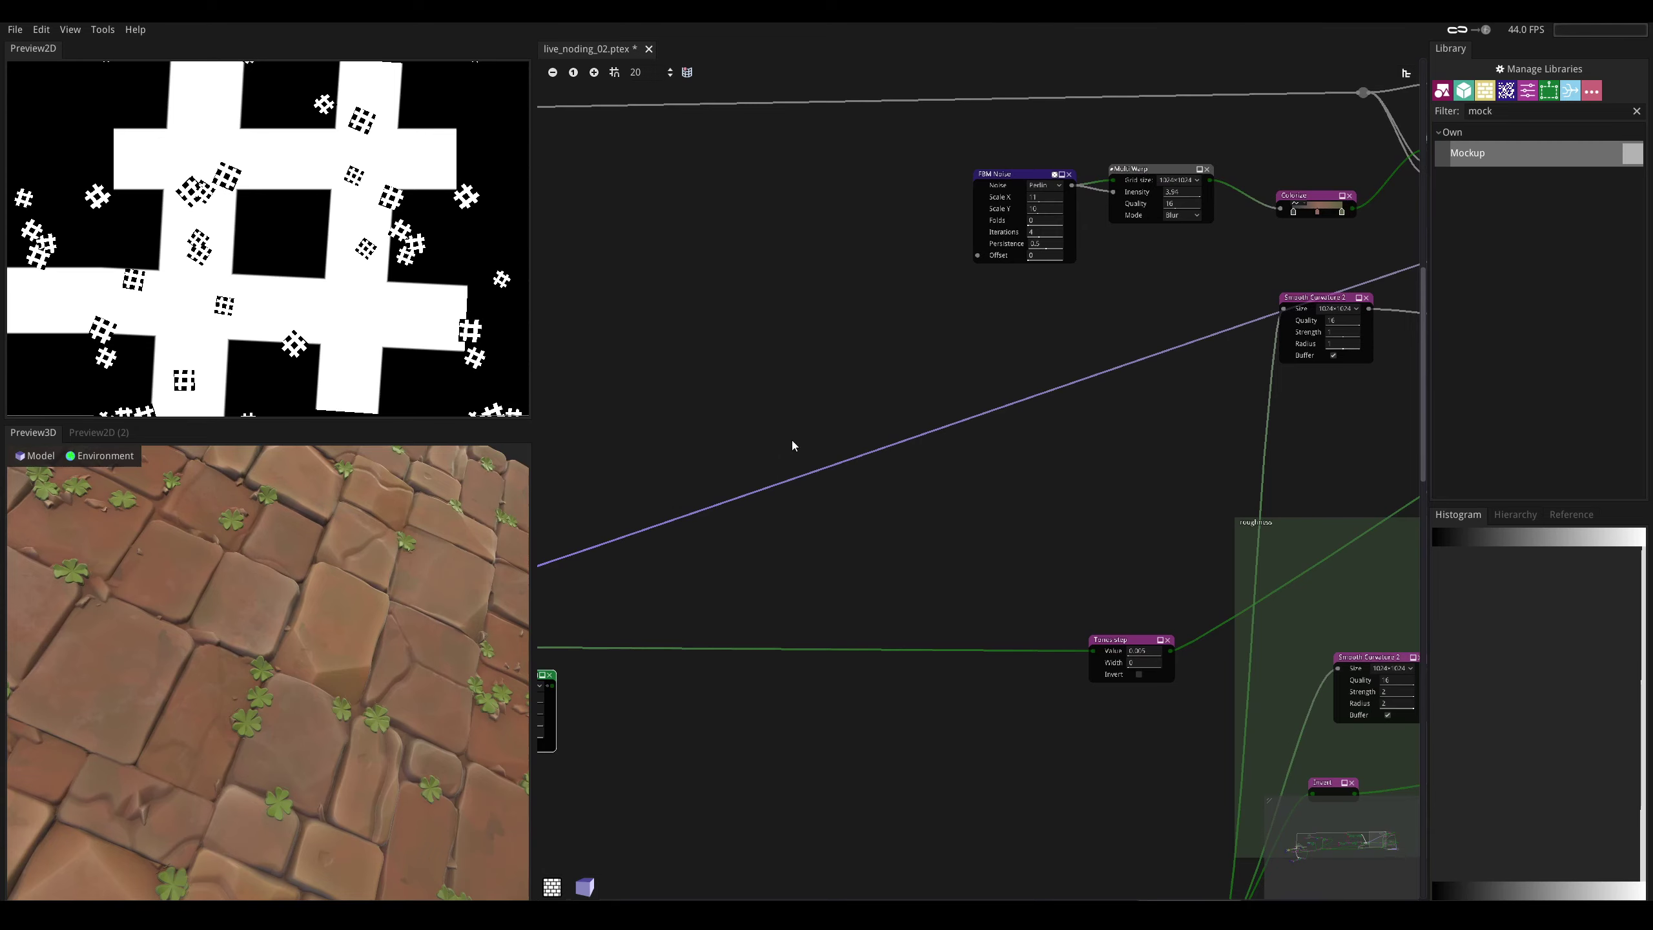
middle_click_drag(575, 626, 856, 516)
scroll(880, 434, "down", 5)
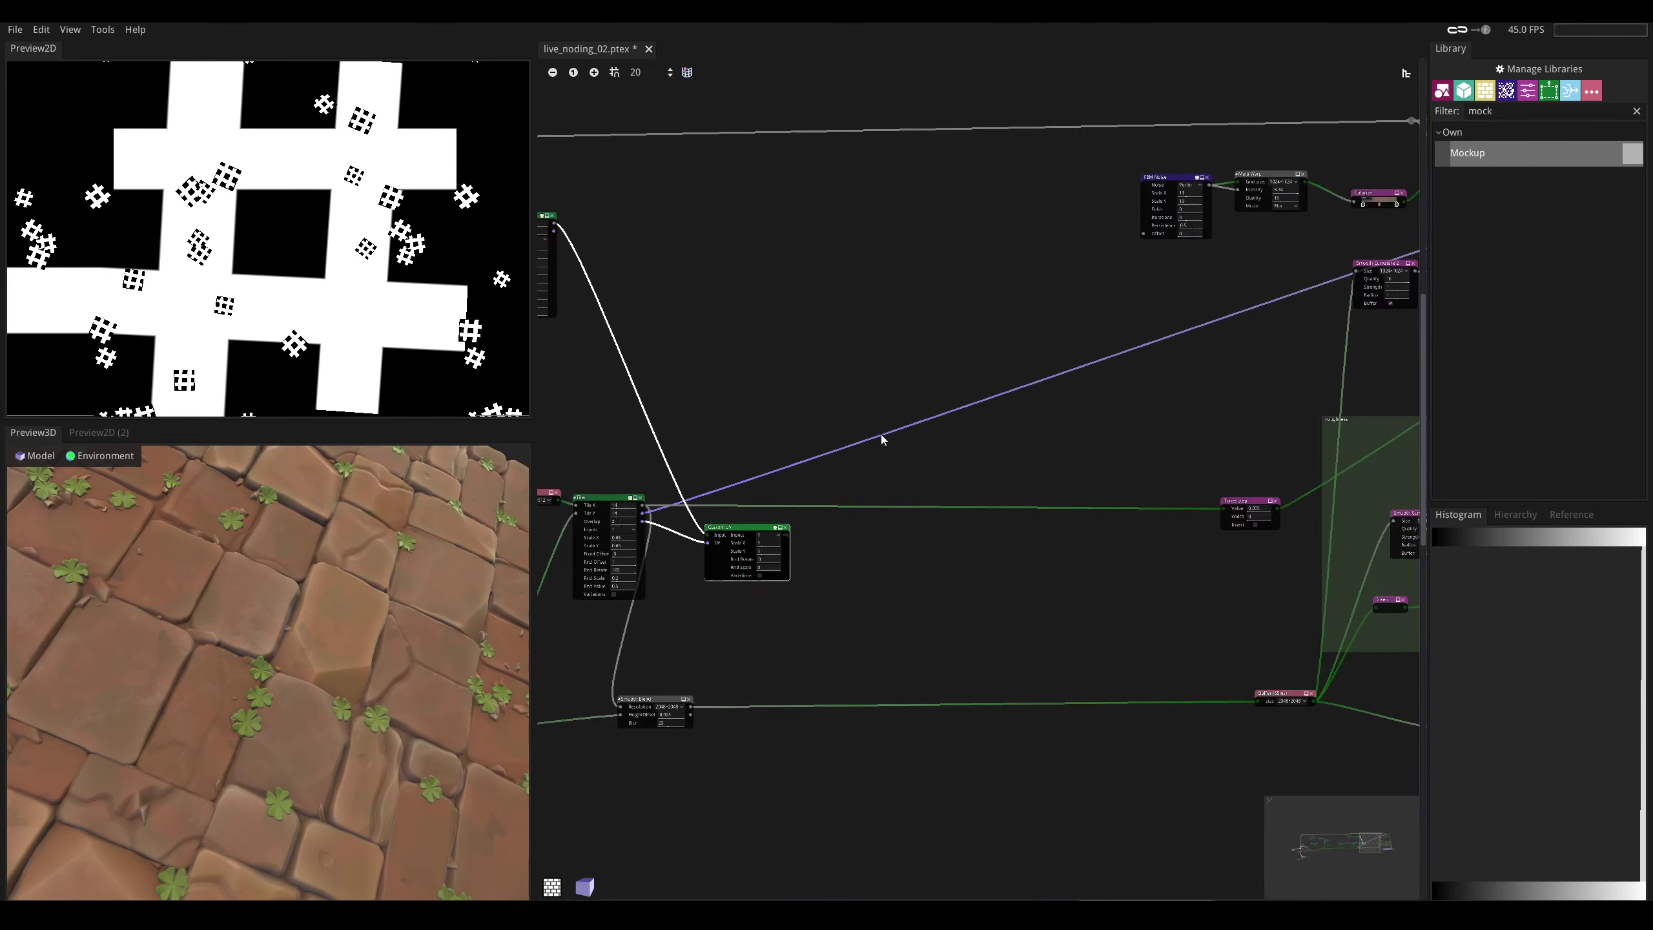
scroll(1074, 382, "up", 6)
middle_click_drag(892, 395, 989, 450)
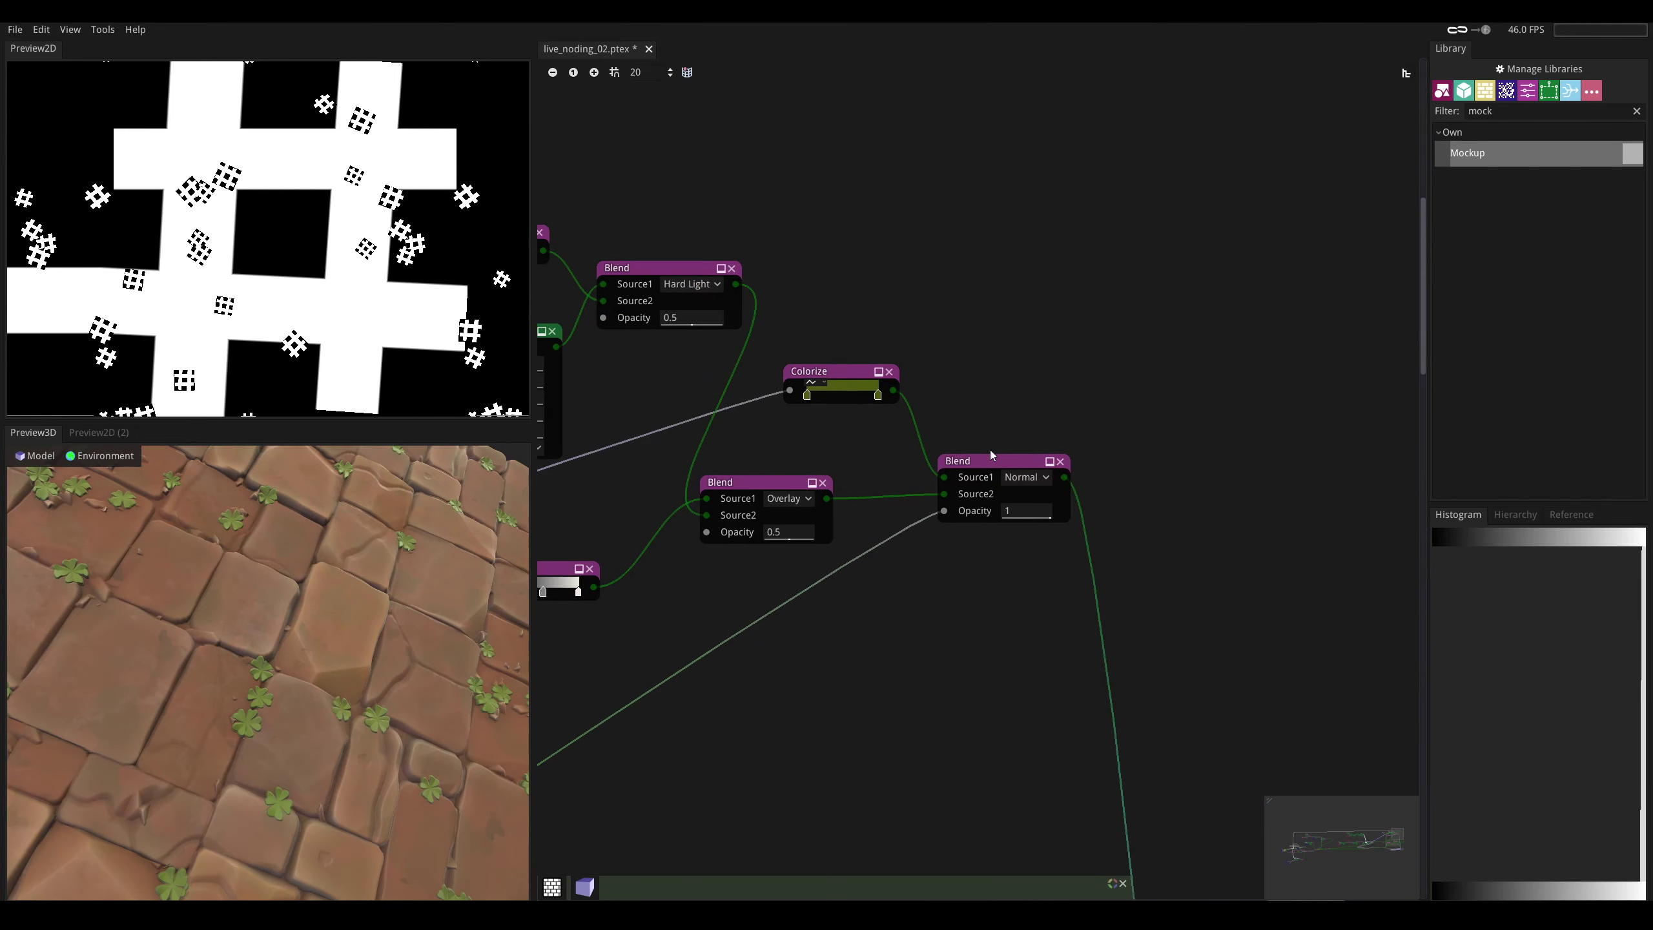
left_click_drag(976, 467, 986, 471)
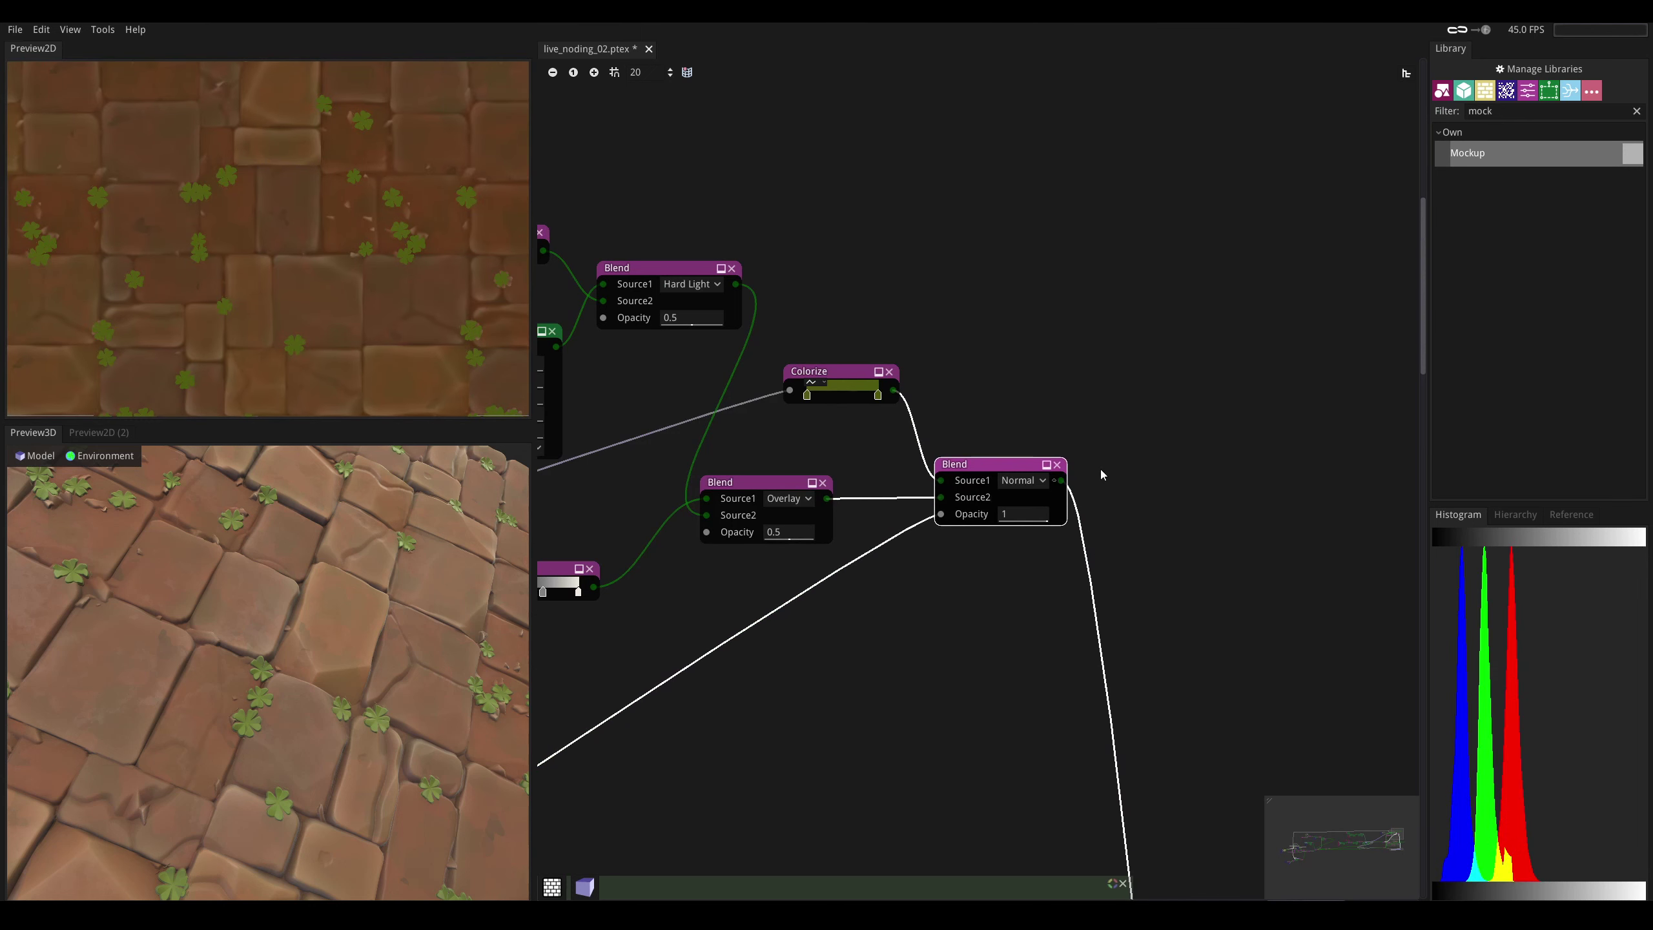
key("ctrl+d")
left_click_drag(1131, 479, 1221, 474)
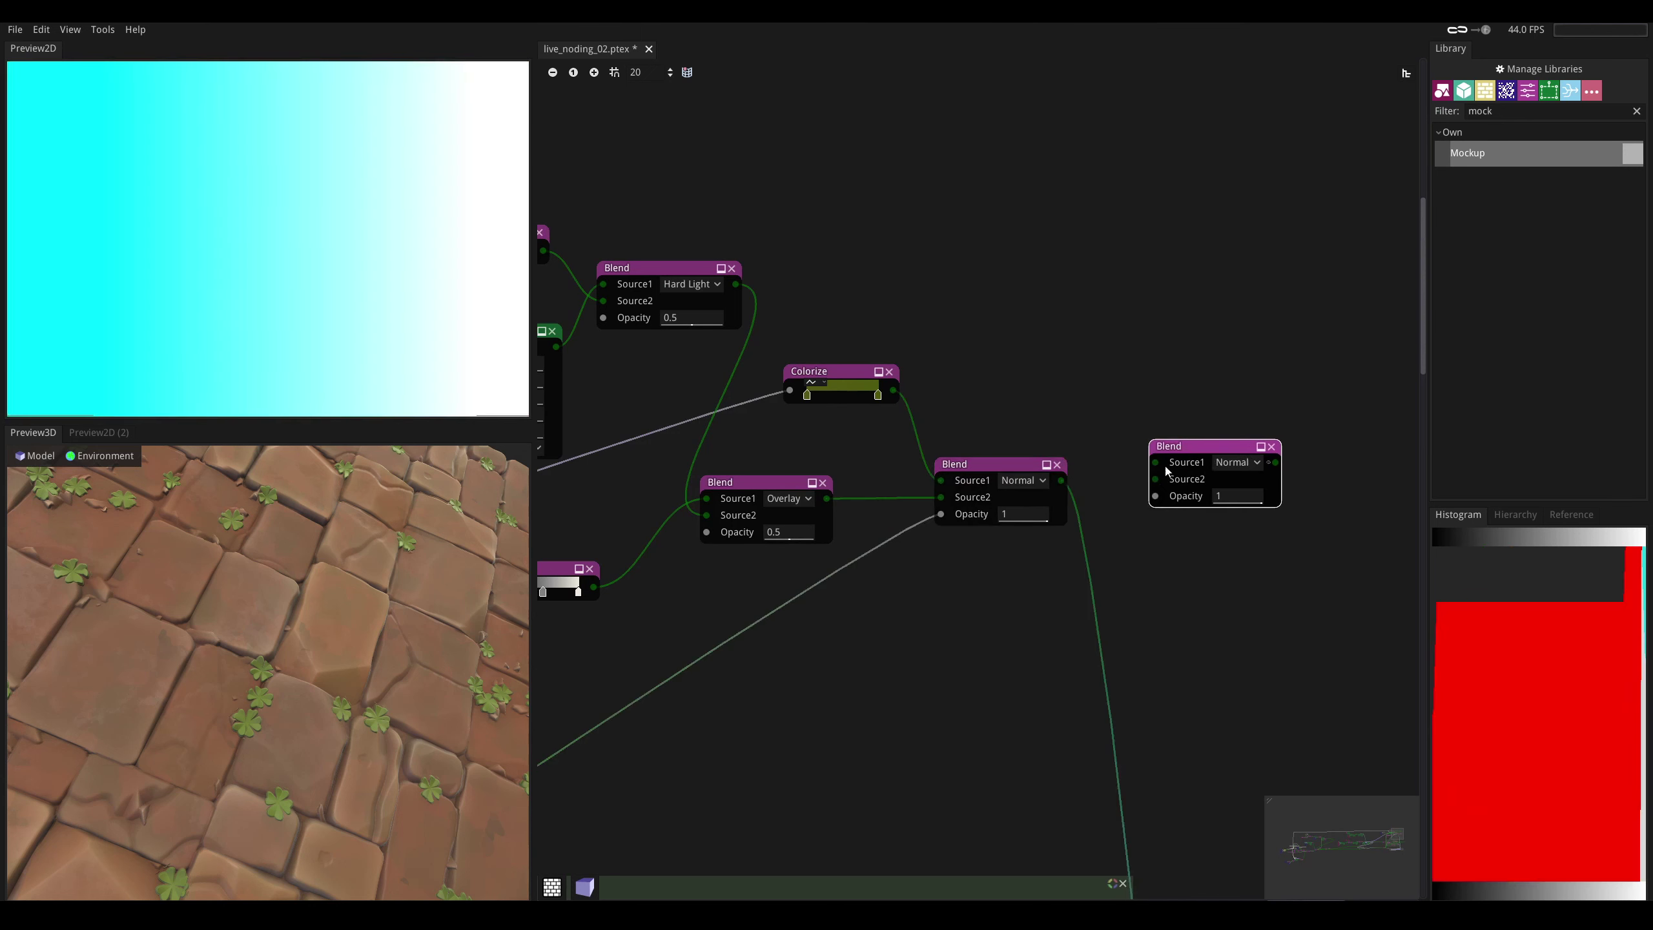
left_click_drag(1062, 479, 1155, 479)
- Set the new Blend's mode to Screen and connect the Custom UV output to its Source1
left_click(1242, 465)
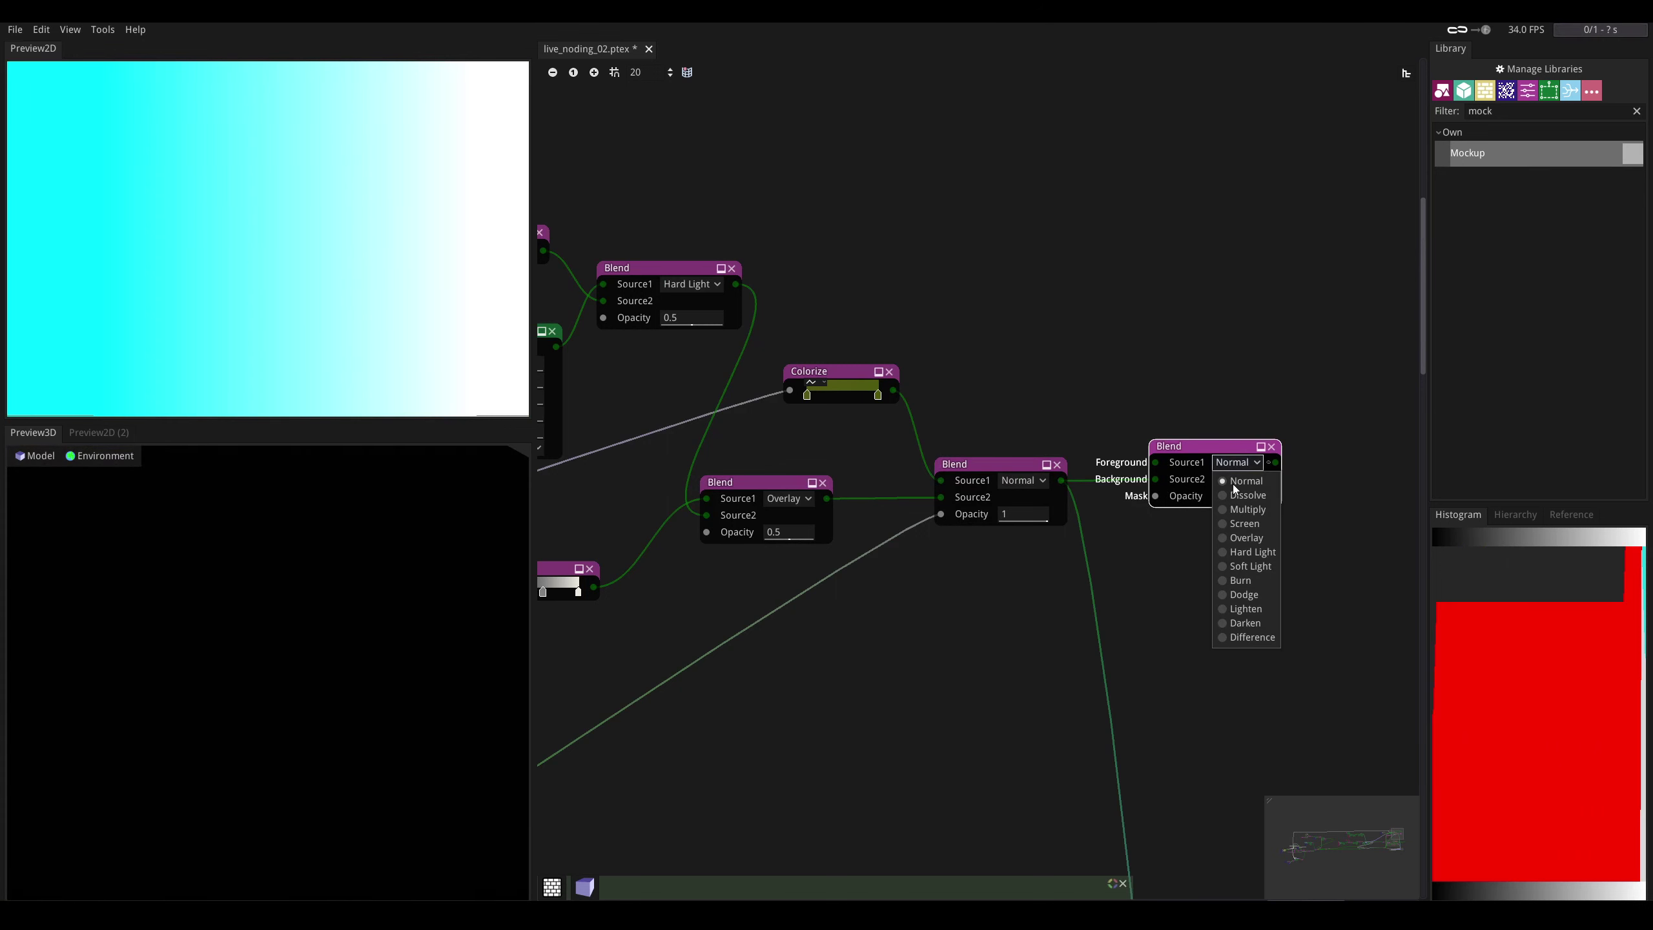
left_click(1242, 523)
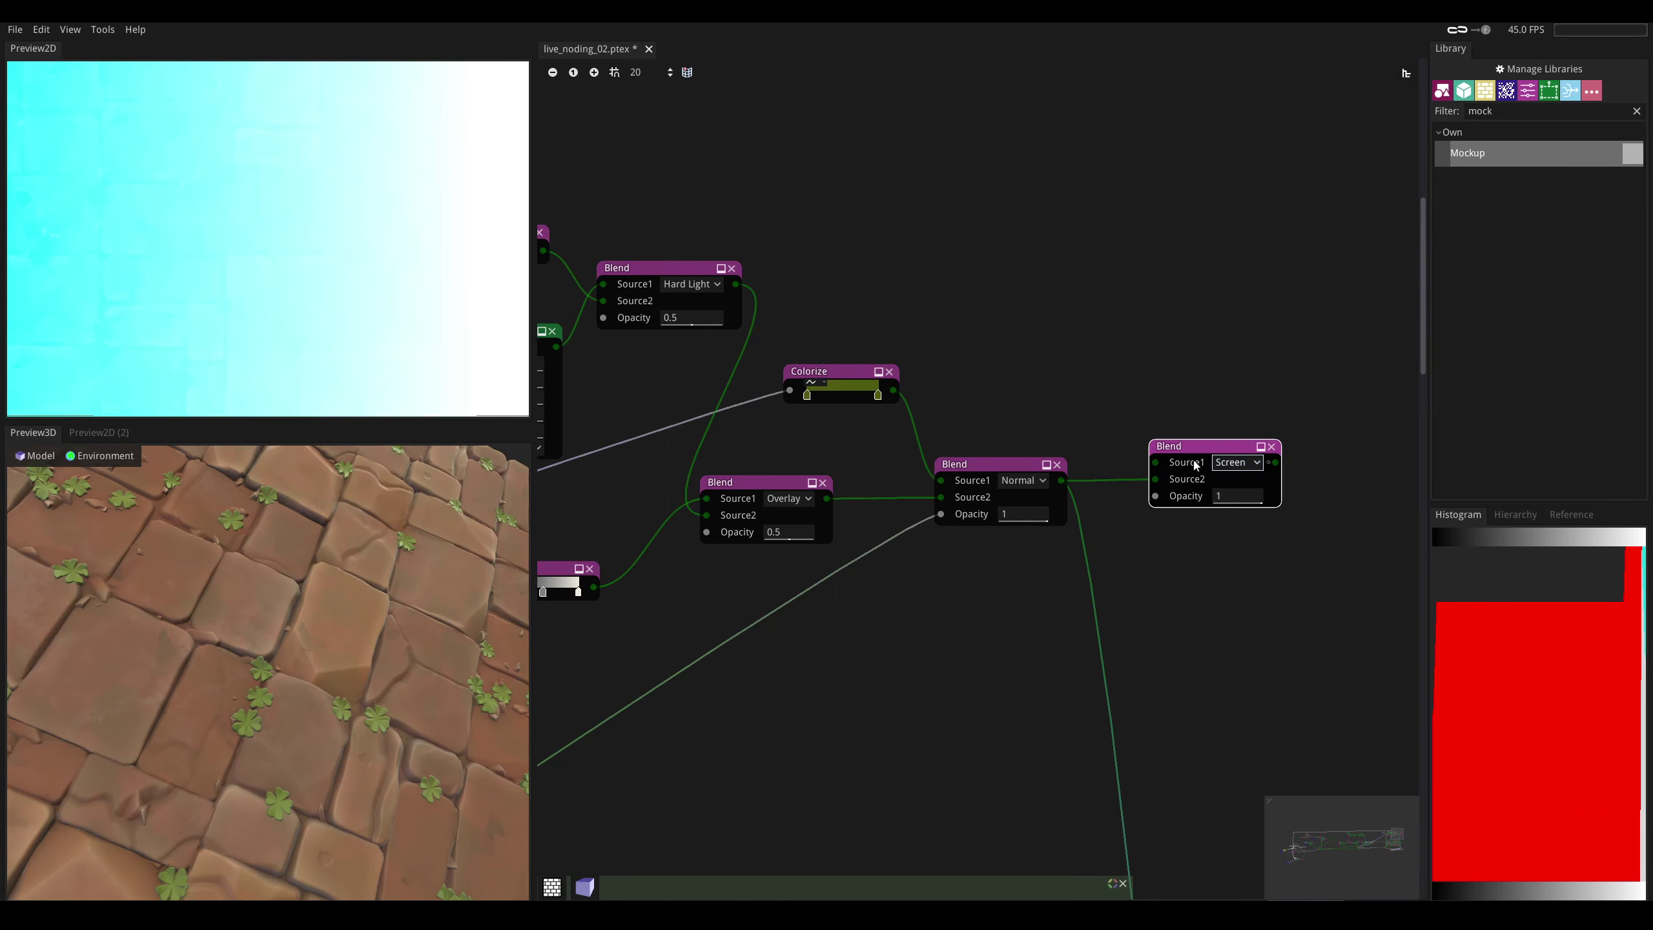
scroll(949, 503, "down", 6)
middle_click_drag(739, 522, 838, 524)
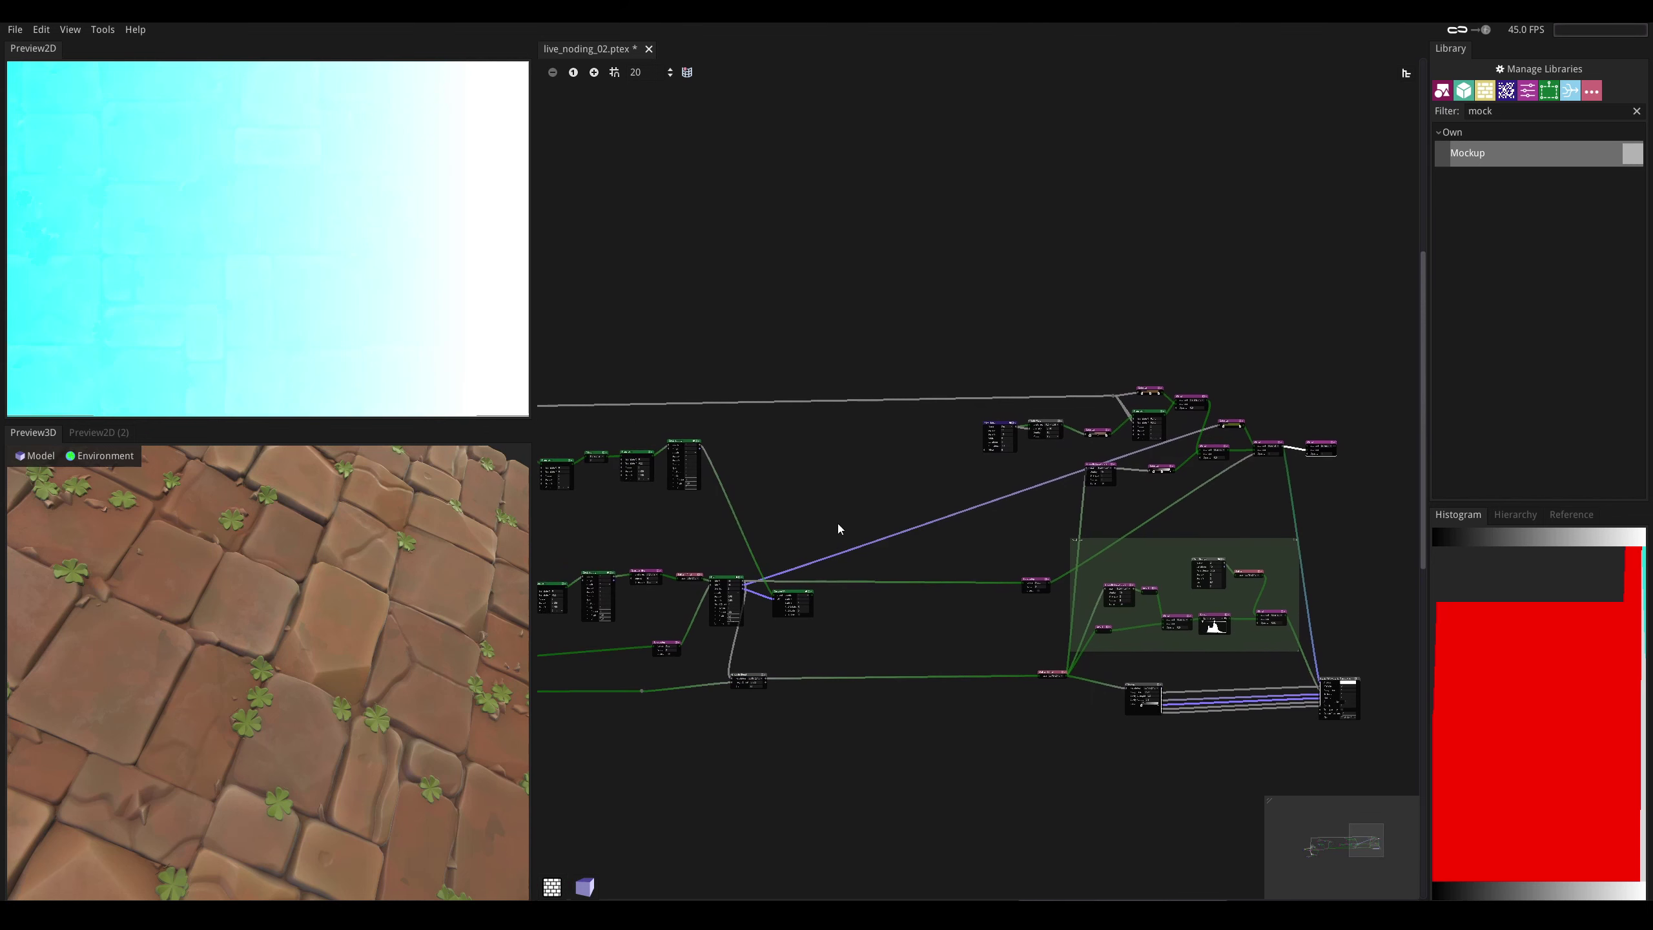
left_click_drag(812, 595, 1307, 452)
scroll(1125, 506, "up", 1)
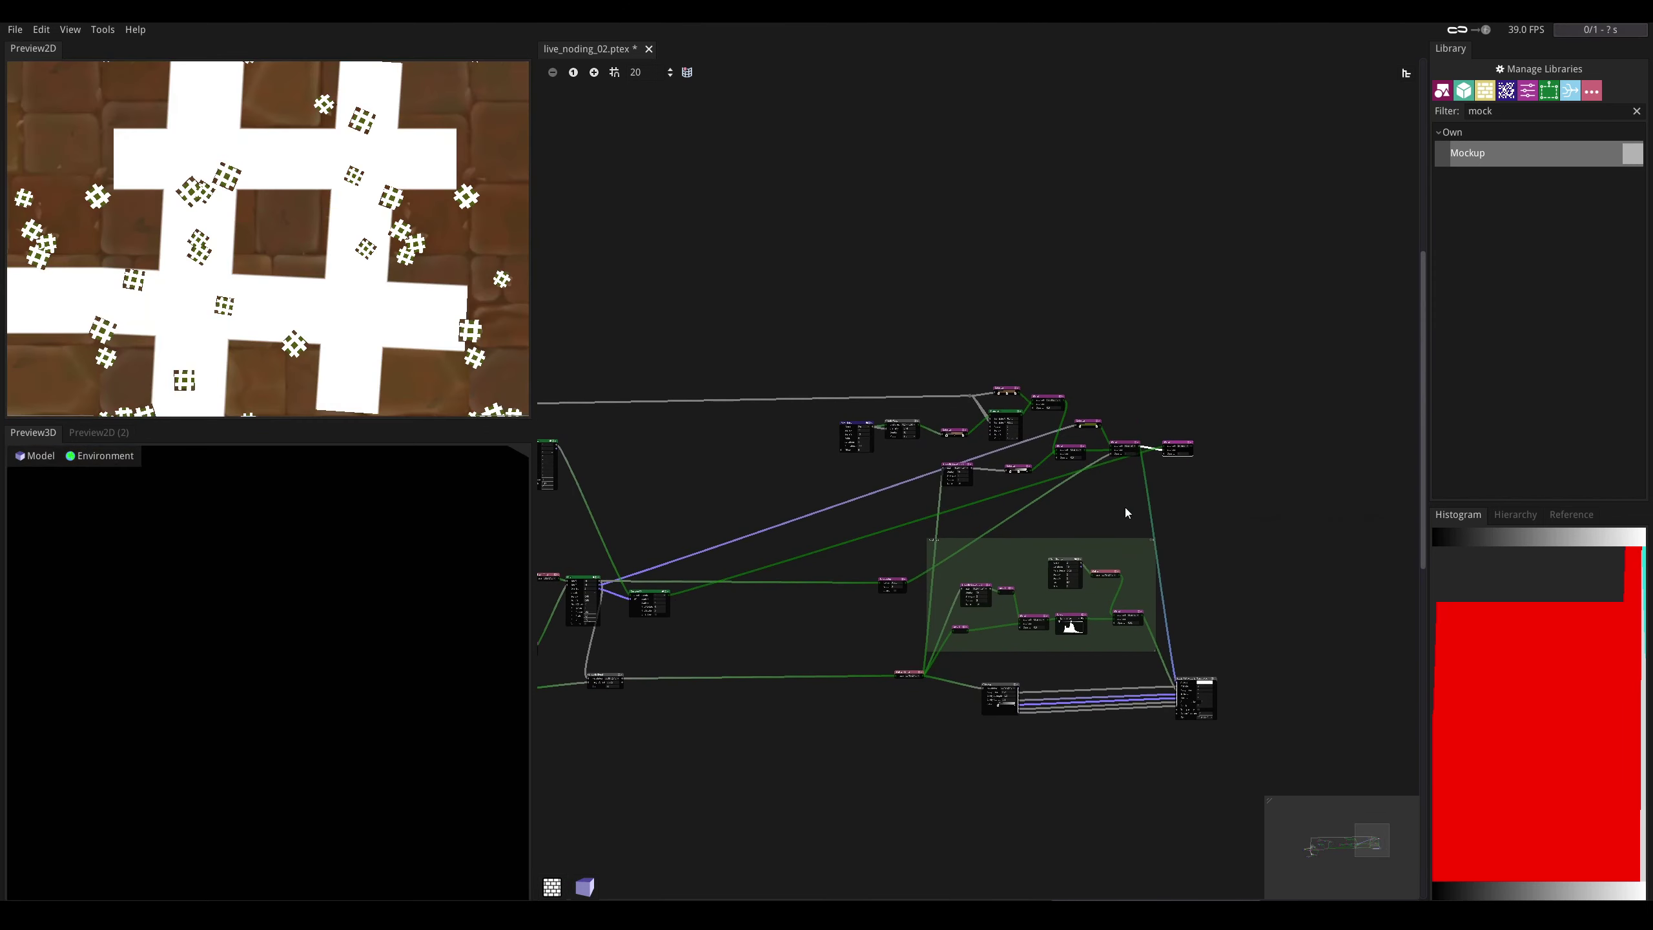
- Lower the Screen Blend's opacity to 0.14
scroll(1150, 460, "up", 4)
middle_click_drag(1182, 376, 982, 430)
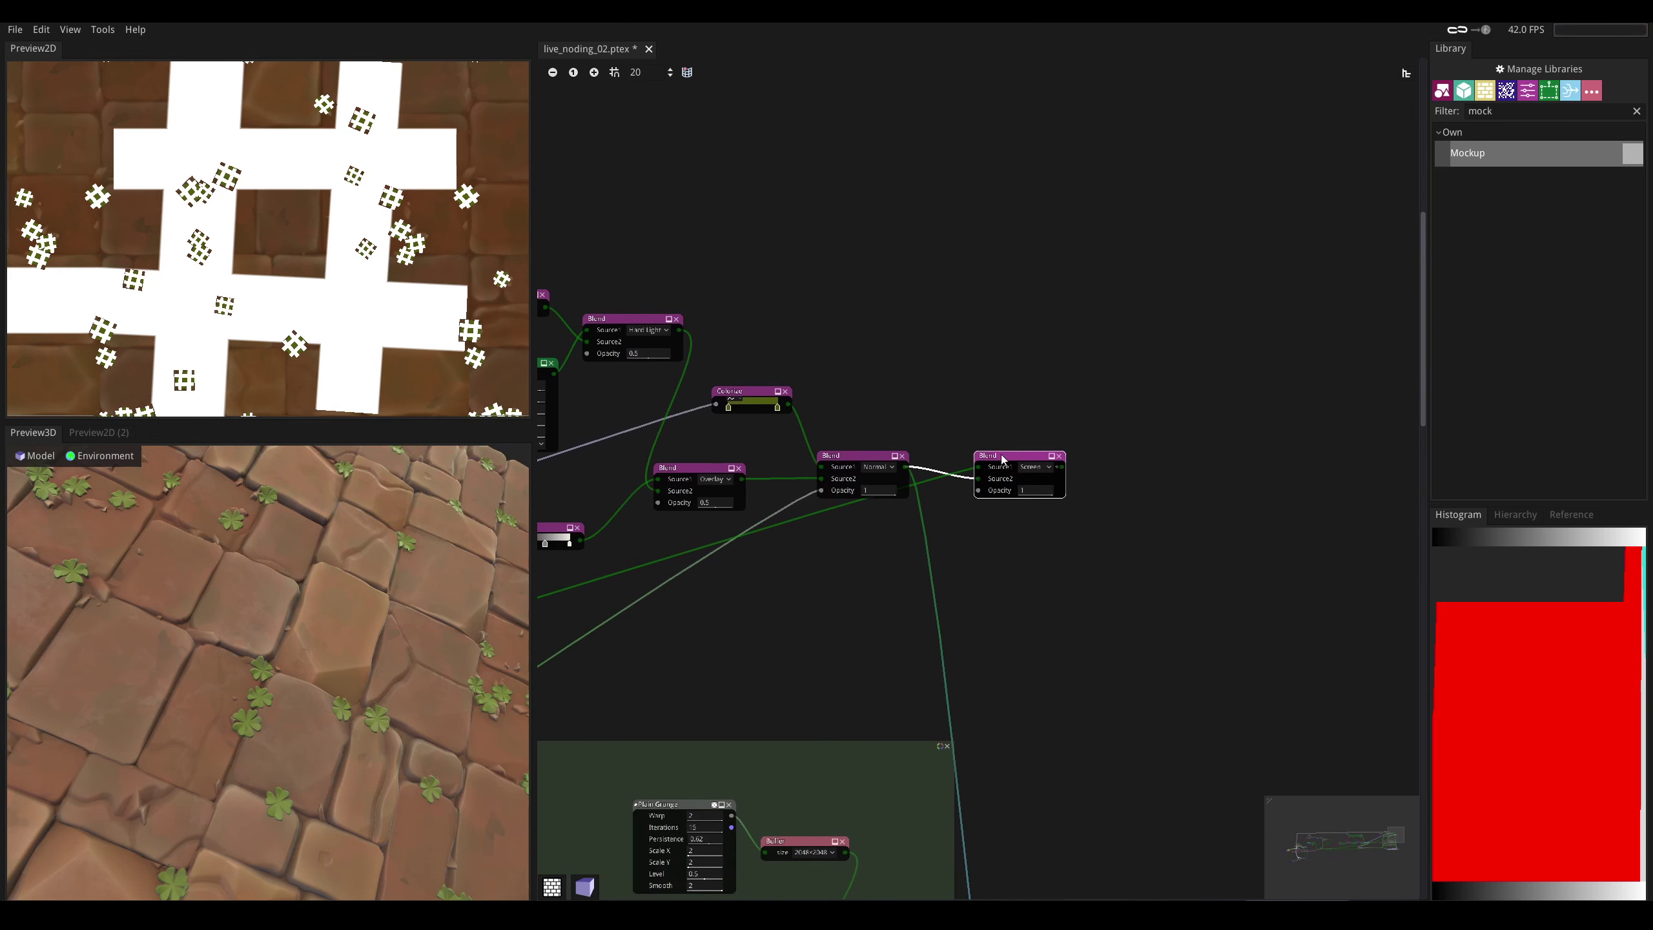
scroll(1008, 469, "up", 2)
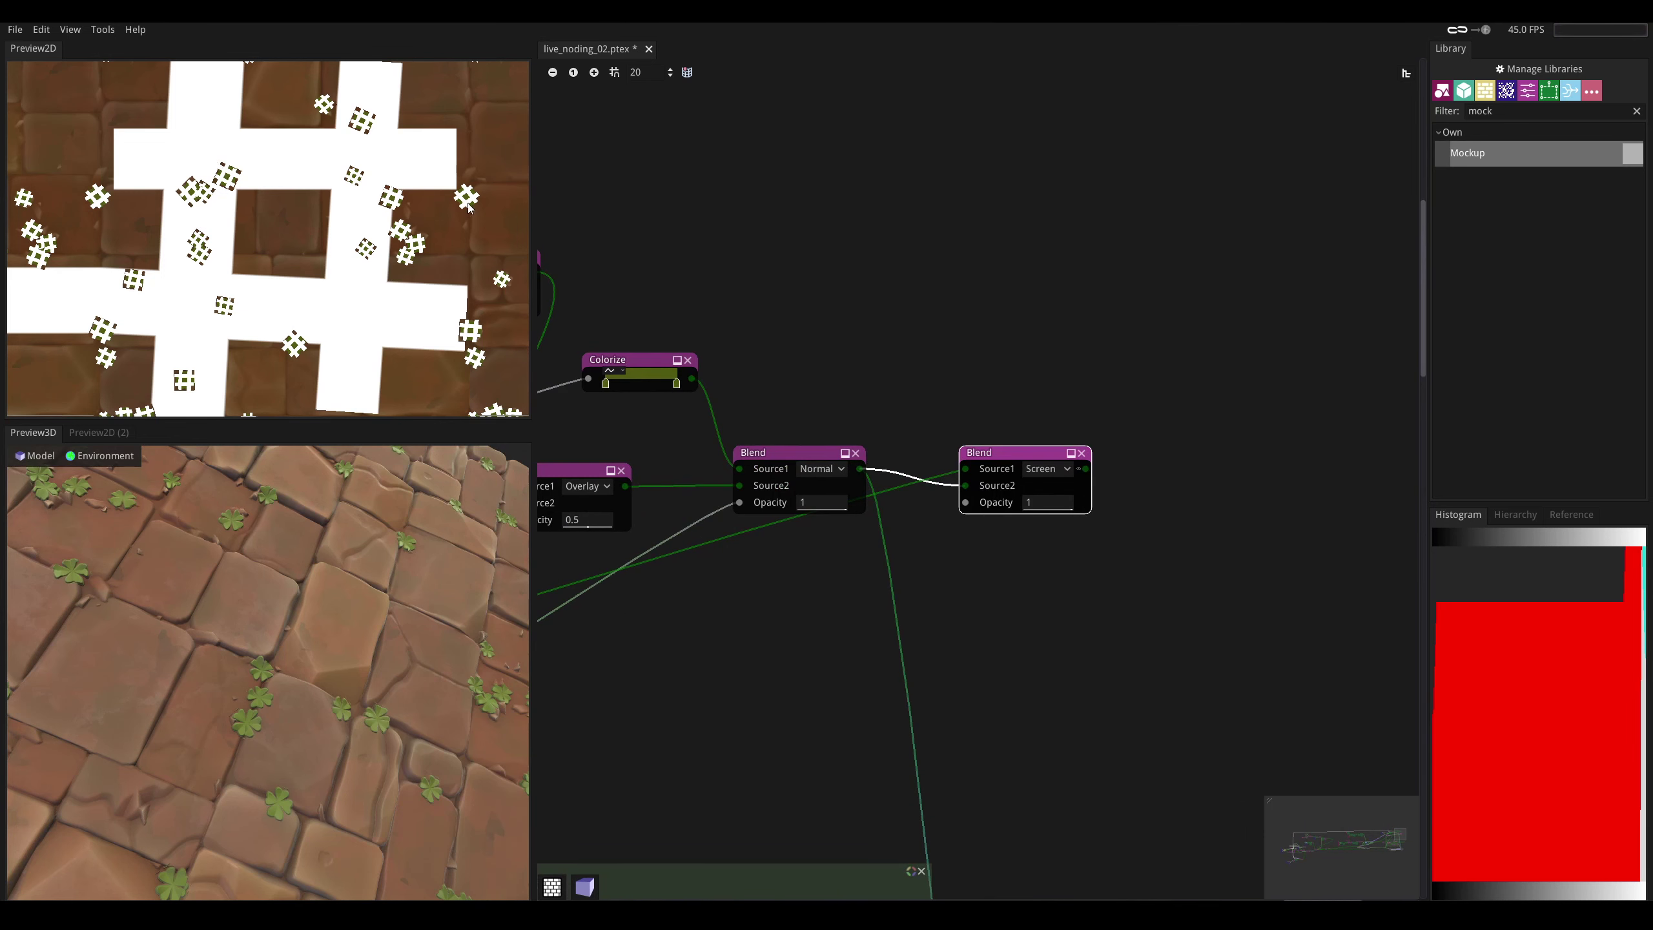
left_click_drag(1055, 502, 932, 495)
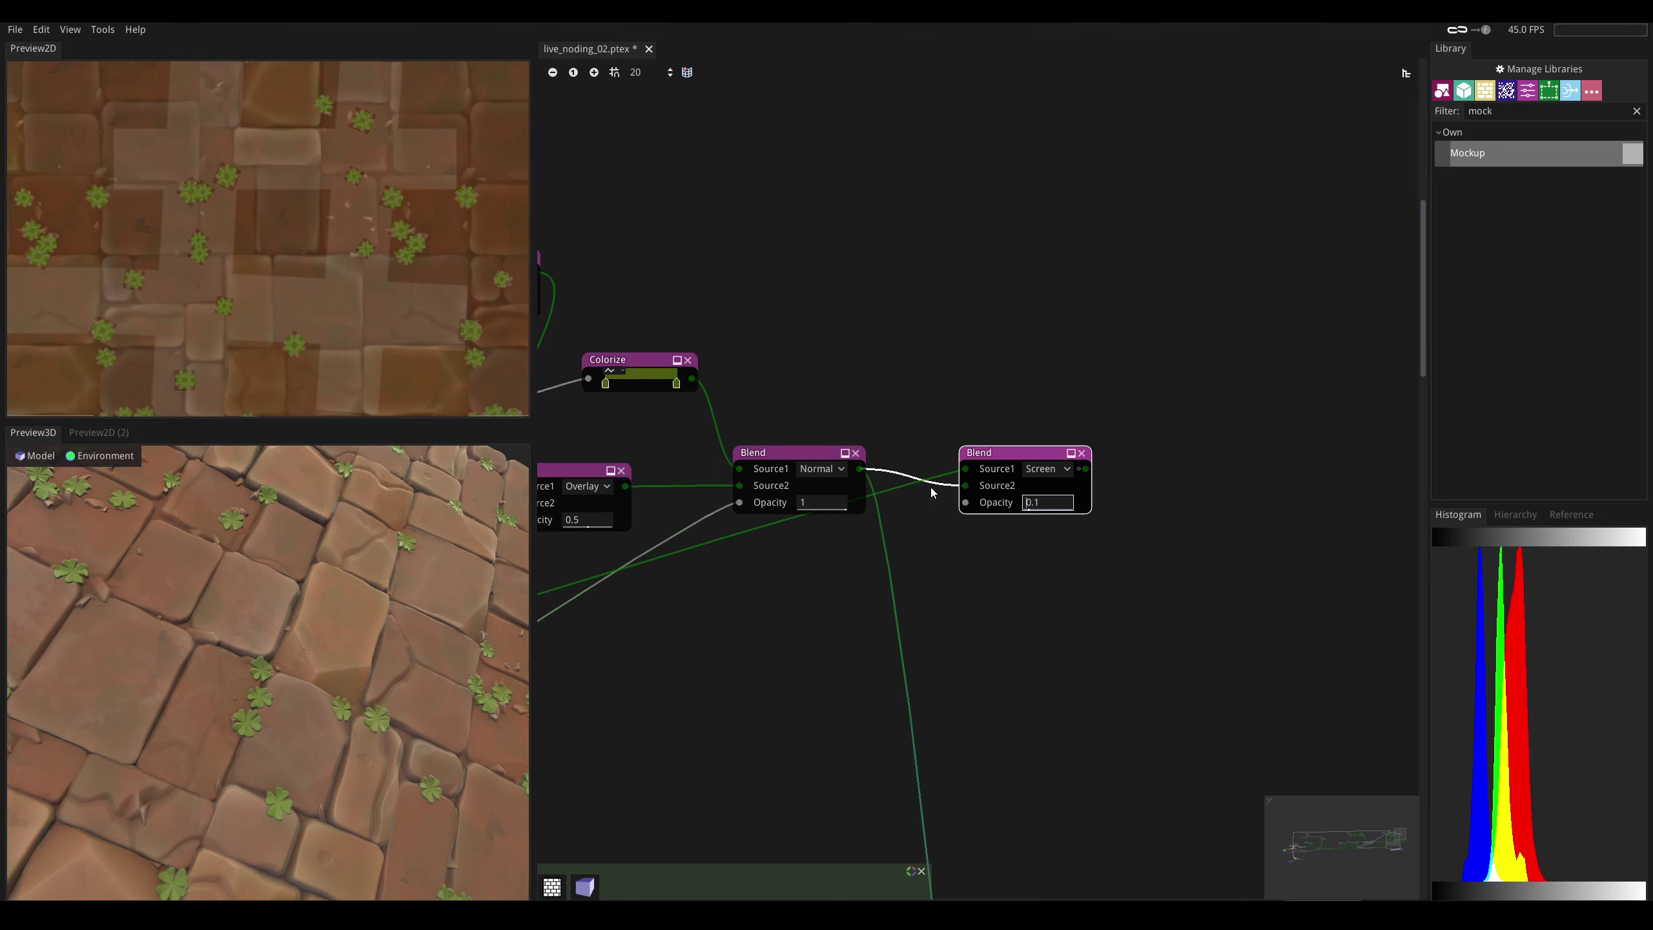
left_click_drag(1058, 502, 1068, 503)
- Set Scale Y to 0.11 on the Transform after the duplicated chain's polygon Shape, and preview the result at the Screen Blend
middle_click_drag(1014, 470, 1348, 552)
middle_click_drag(761, 557, 1346, 524)
middle_click_drag(920, 530, 1373, 522)
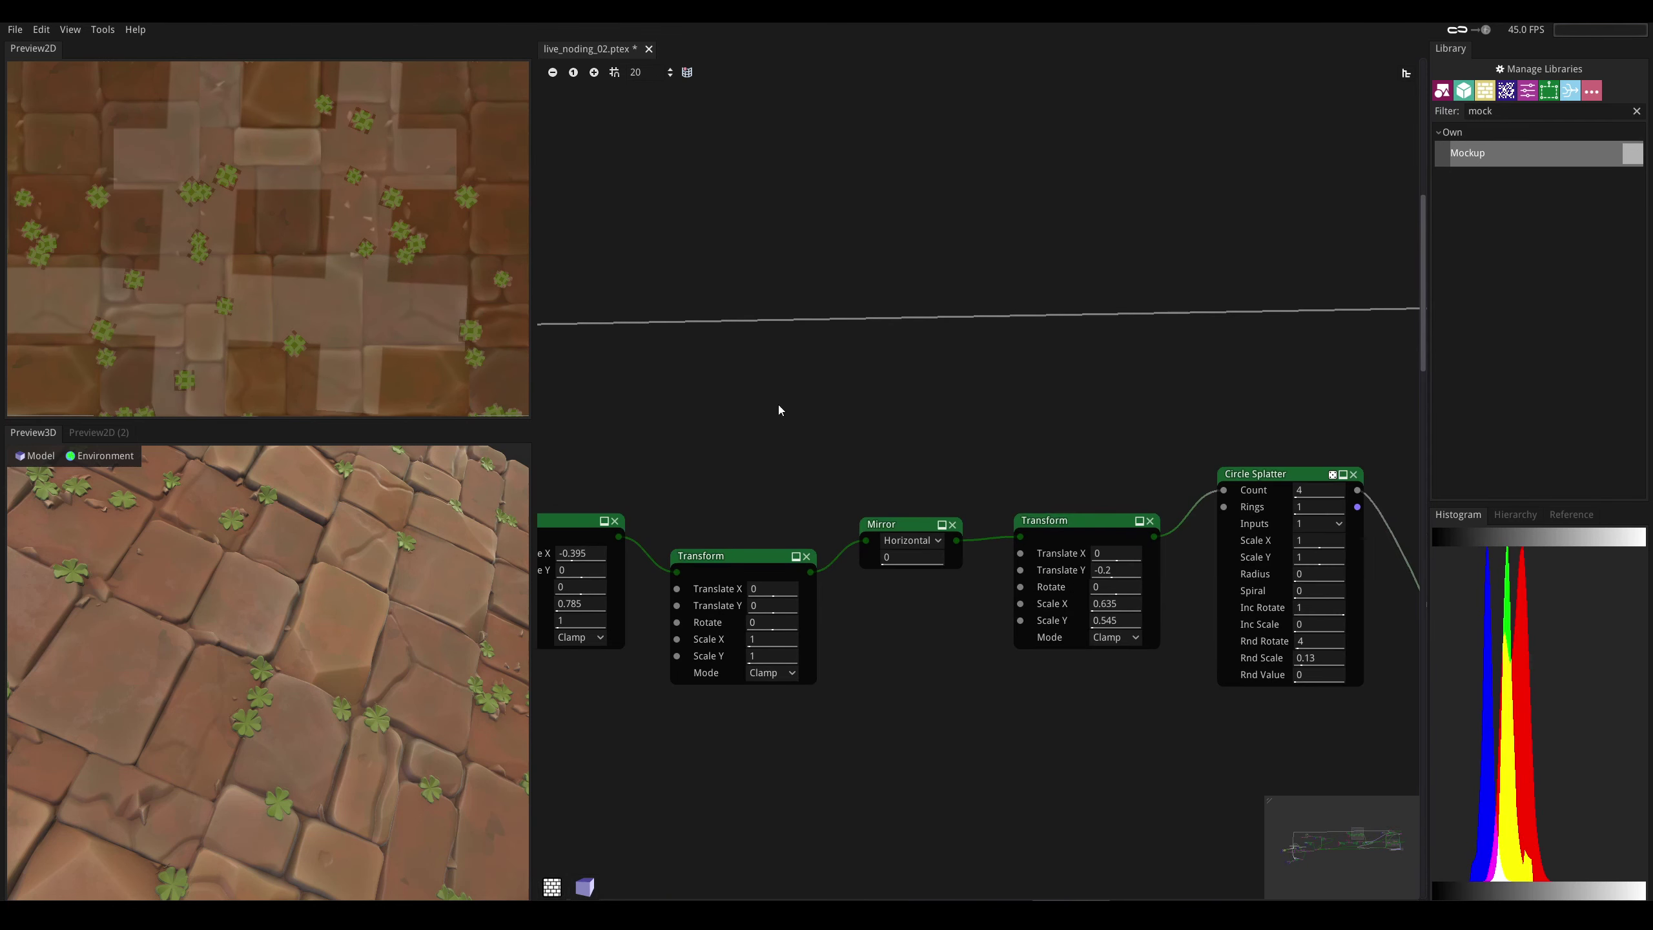
mouse_move(743, 418)
middle_mouse_down()
mouse_move(976, 369)
mouse_move(1477, 365)
middle_mouse_up()
scroll(1139, 372, "down", 2)
scroll(1051, 465, "down", 2)
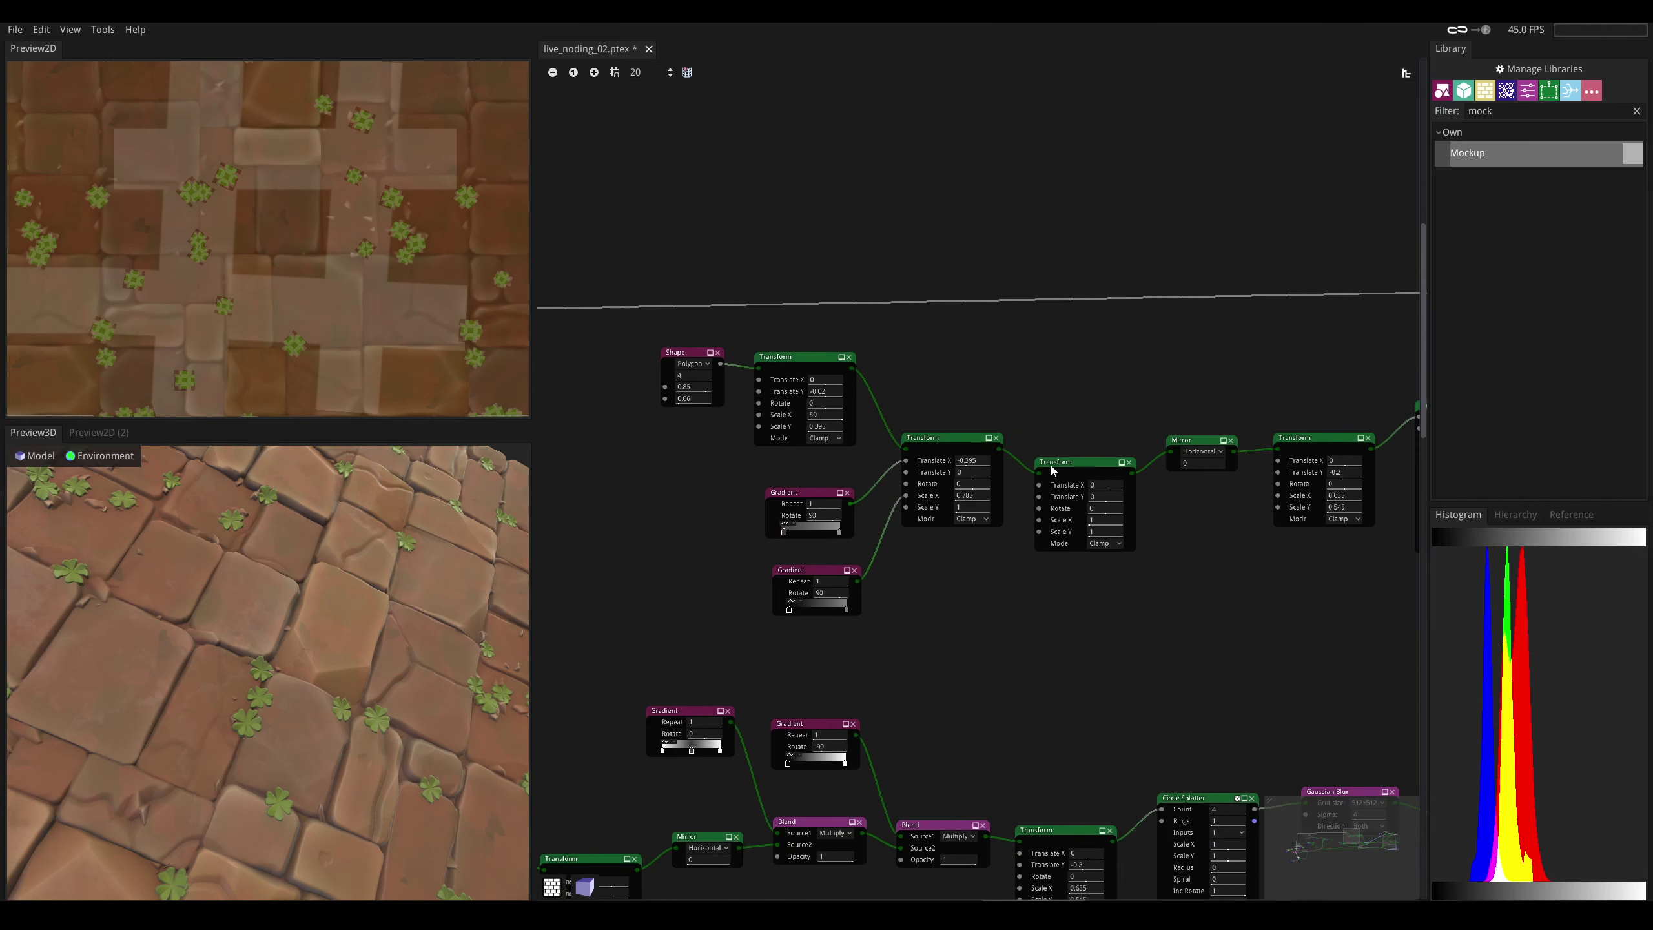
scroll(834, 344, "up", 4)
left_click(811, 342)
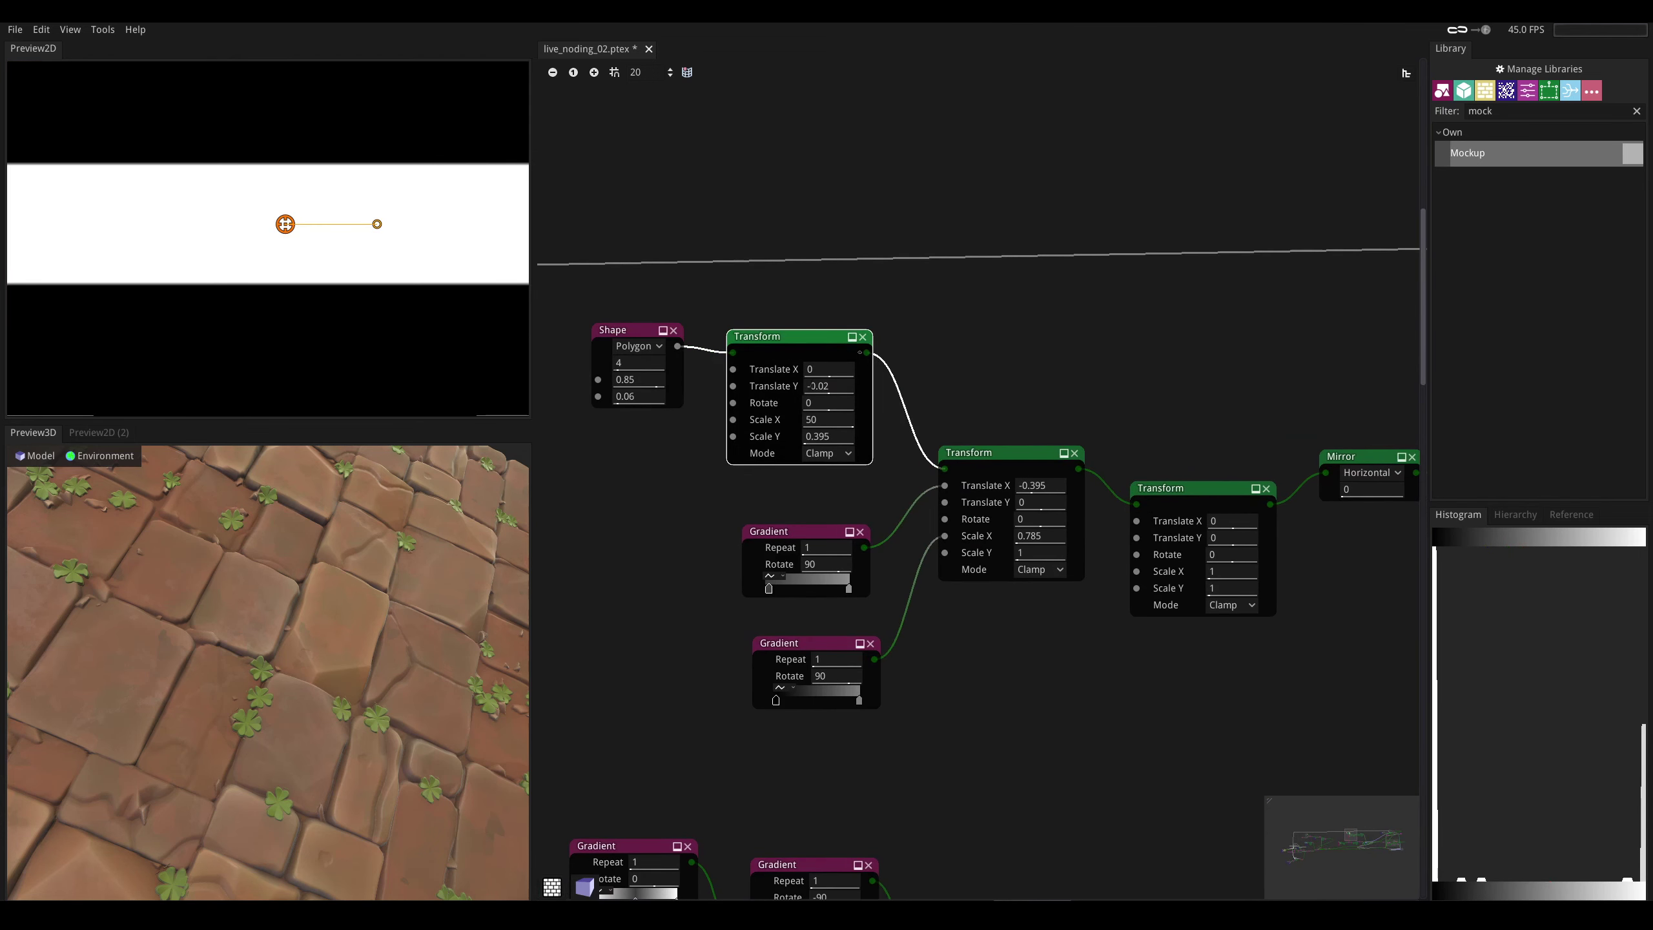
left_click_drag(835, 437, 827, 443)
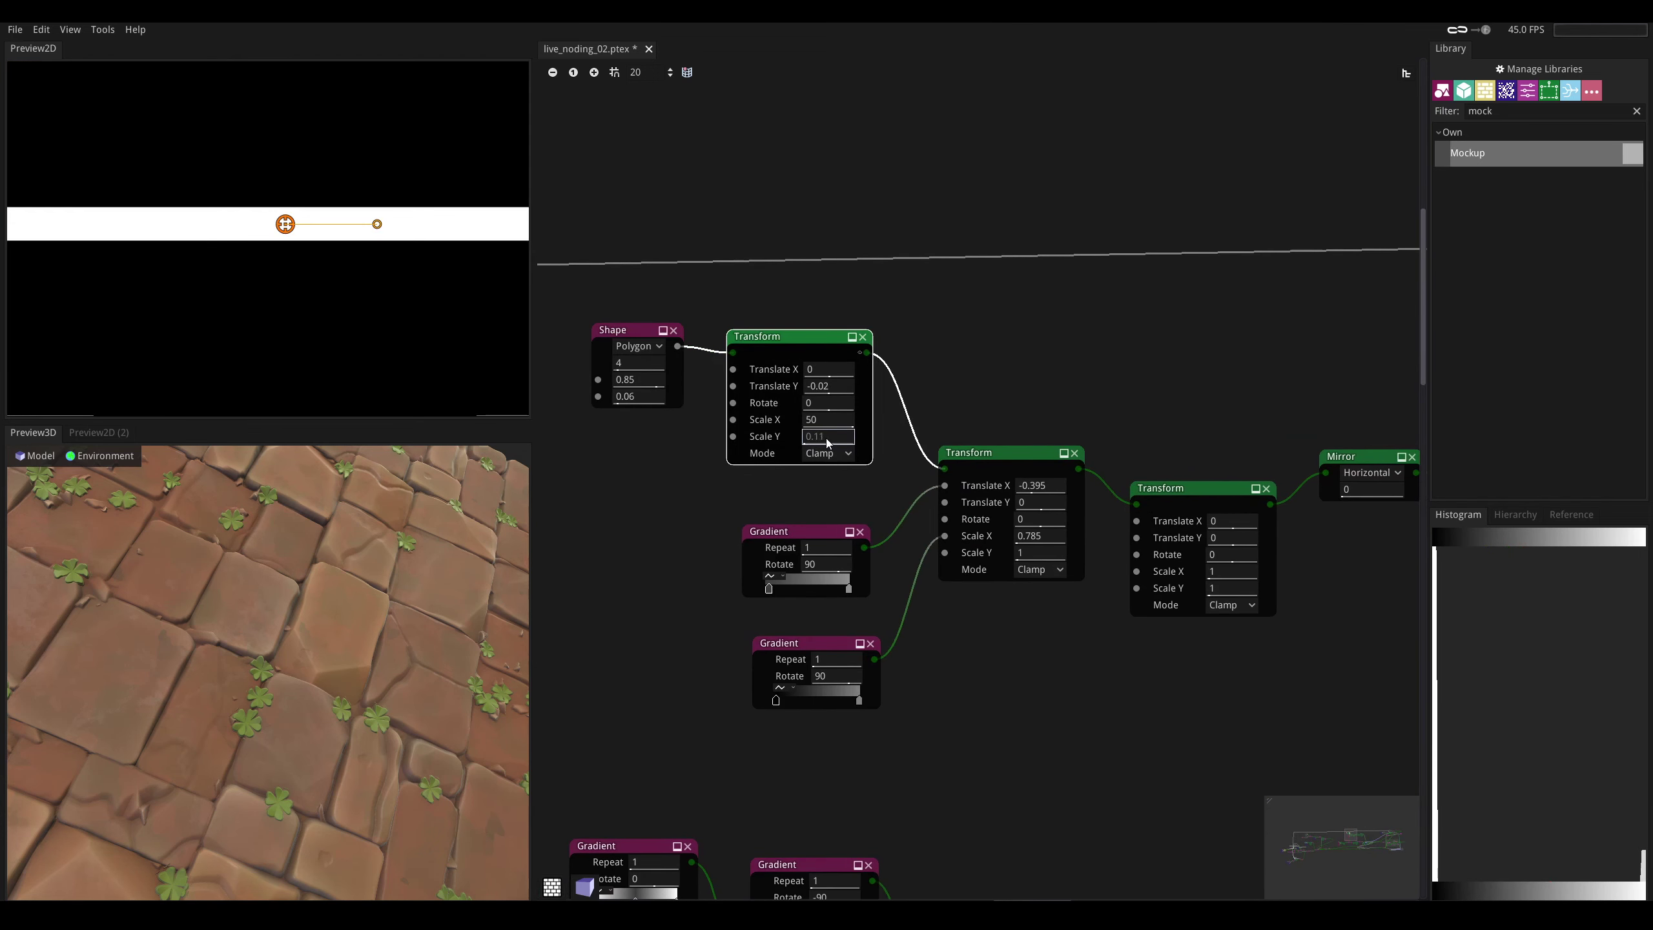
middle_click_drag(1375, 818, 1147, 828)
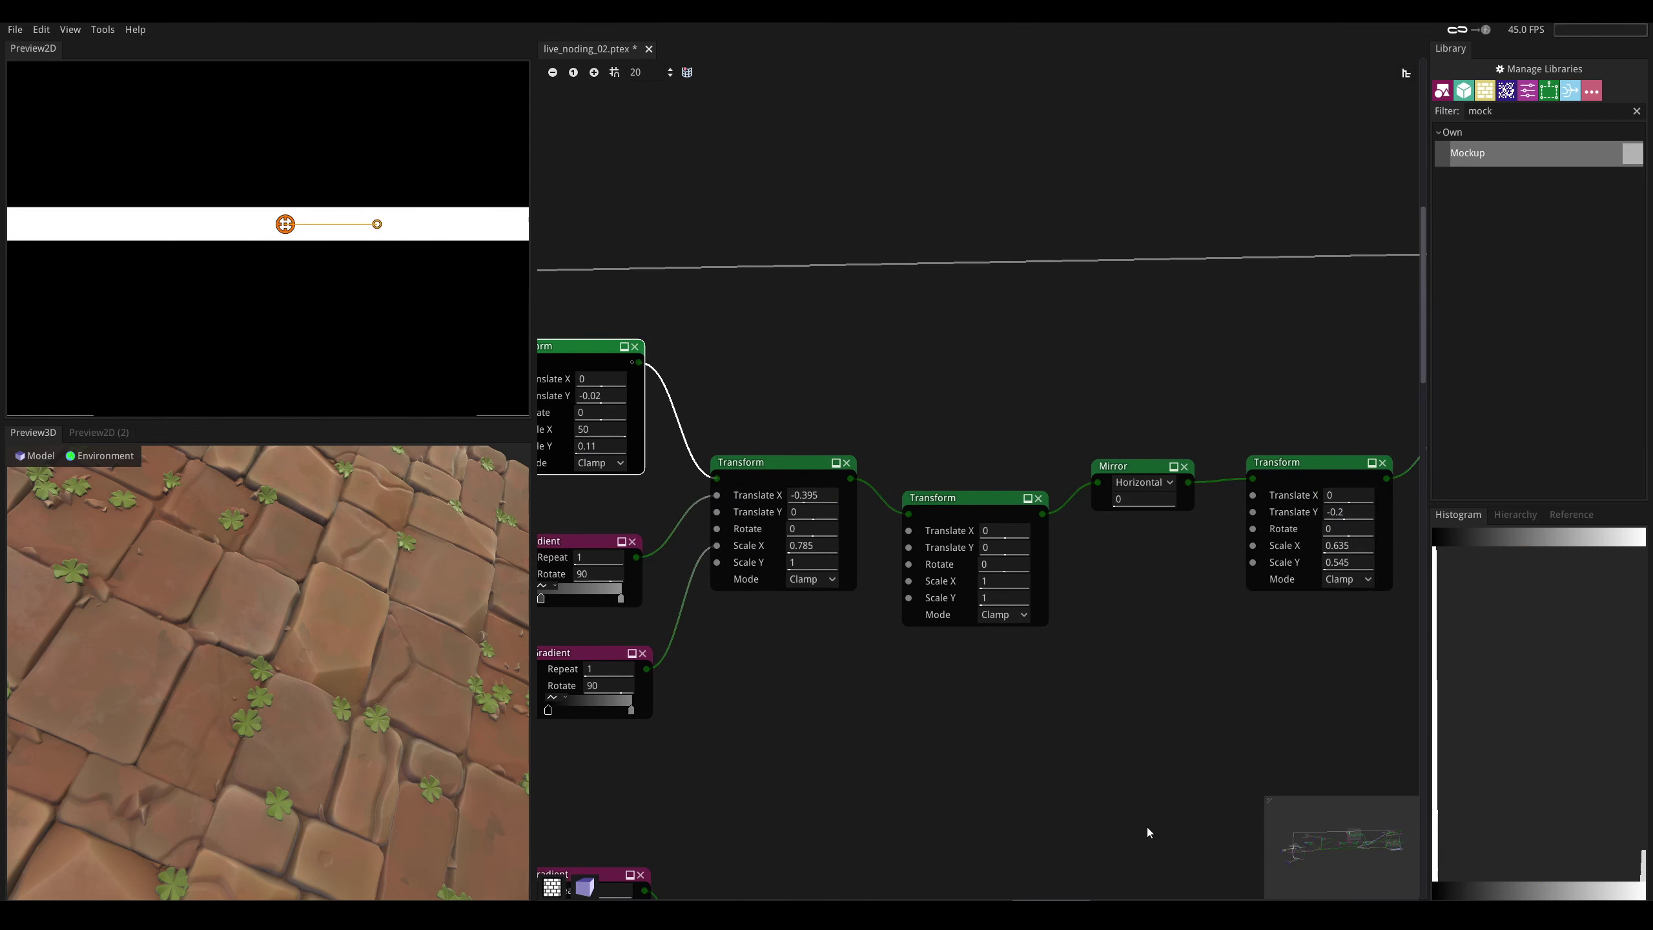
left_click(1396, 838)
left_click_drag(966, 615, 951, 620)
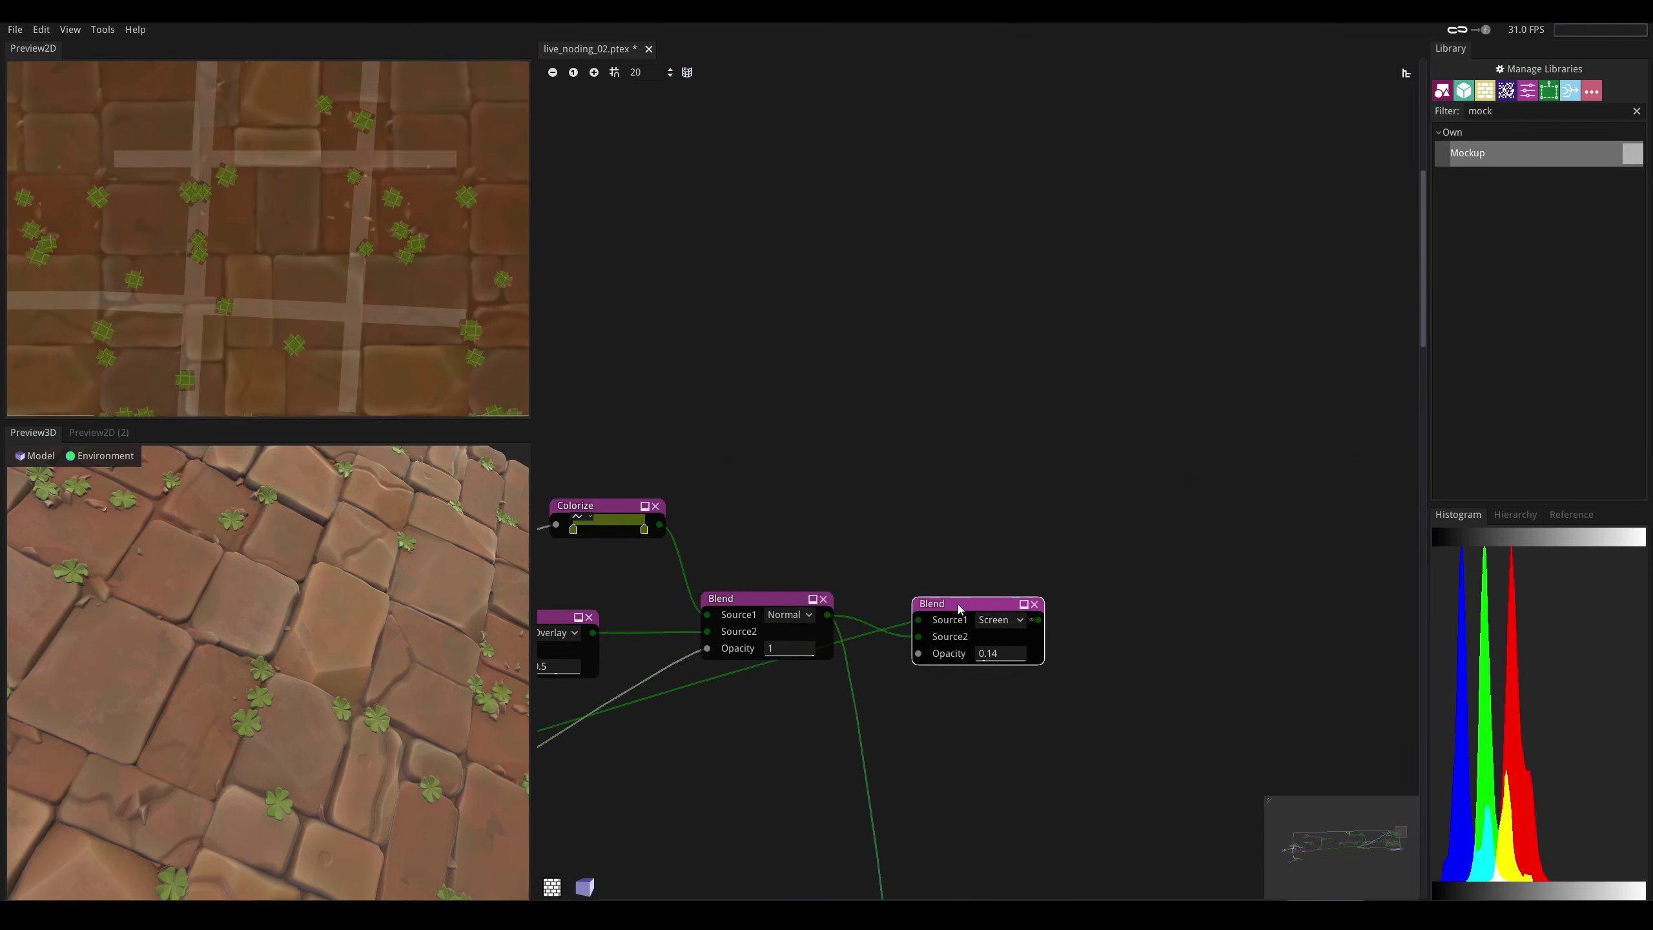
- Trace the links from the Screen Blend back to the Tiler and examine the clover mask's Tones Step output
scroll(716, 488, "down", 2)
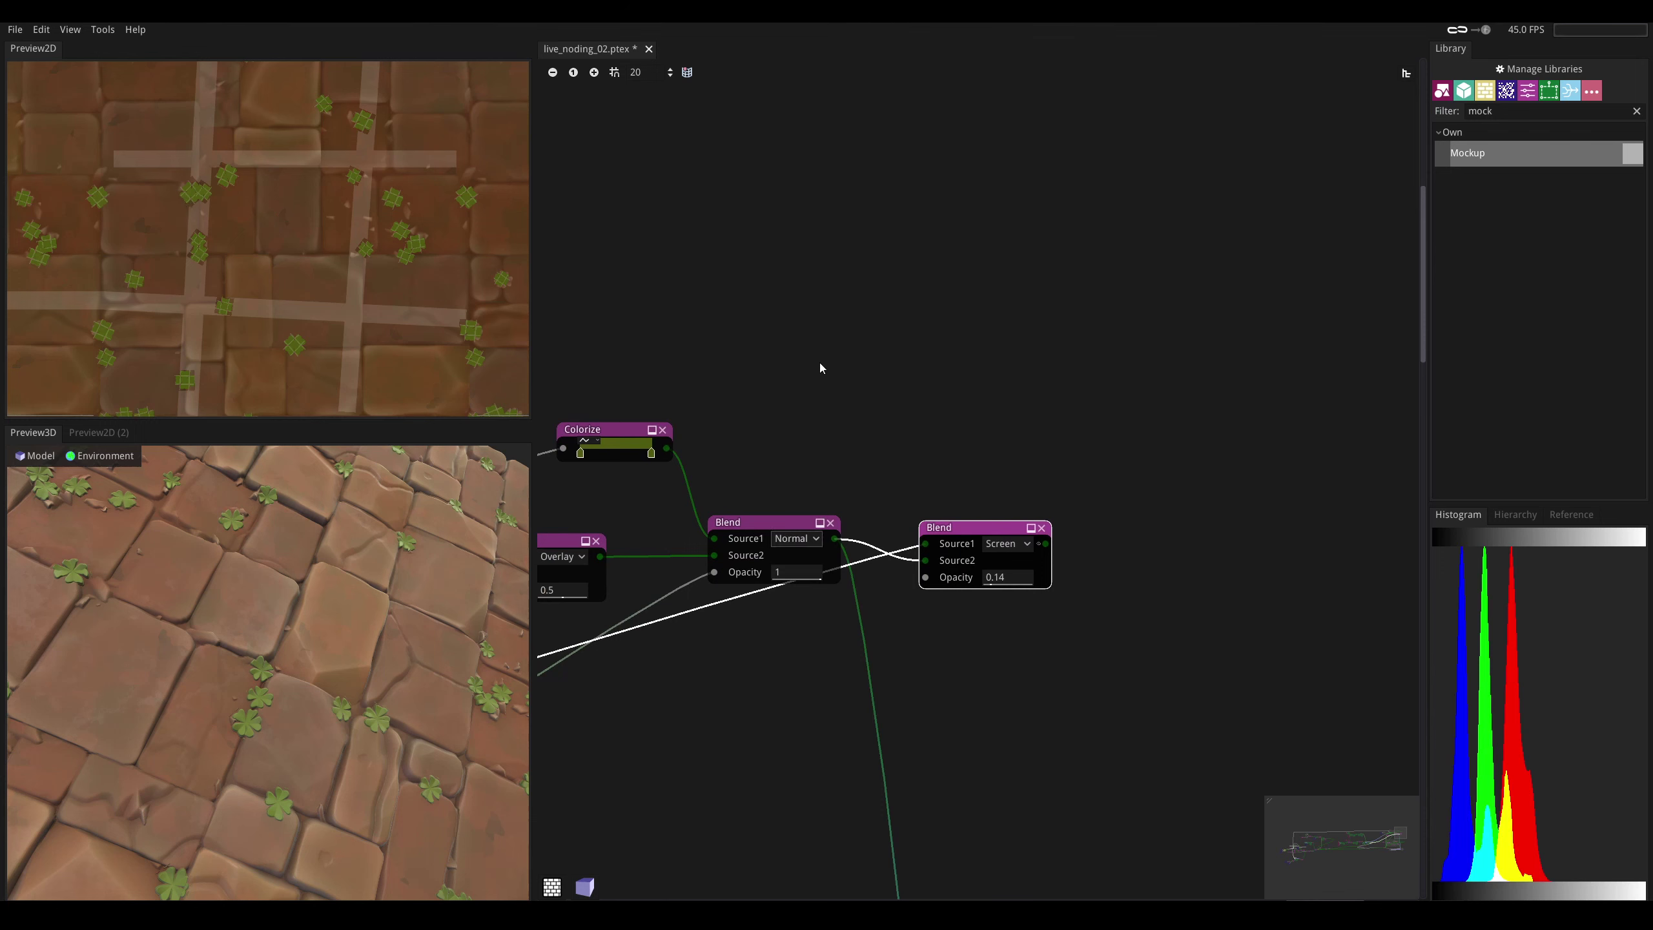
scroll(846, 403, "down", 5)
scroll(846, 404, "left", 4)
middle_click_drag(738, 515, 1299, 383)
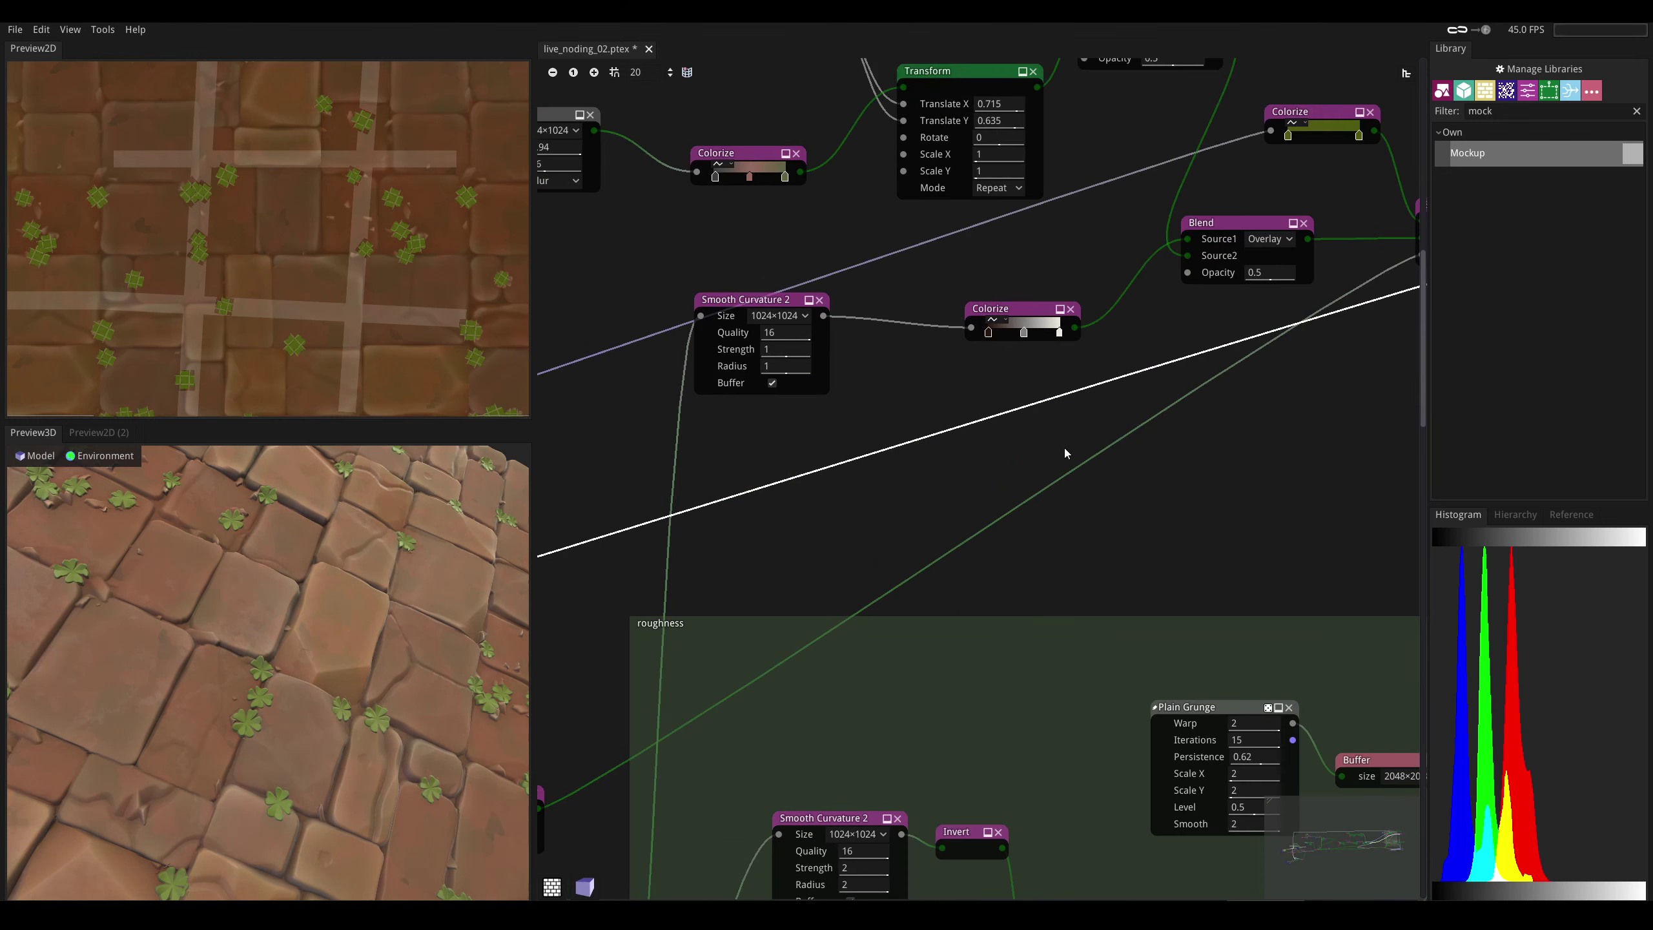
scroll(1035, 458, "down", 4)
middle_click_drag(870, 484, 1283, 392)
middle_click_drag(714, 519, 805, 446)
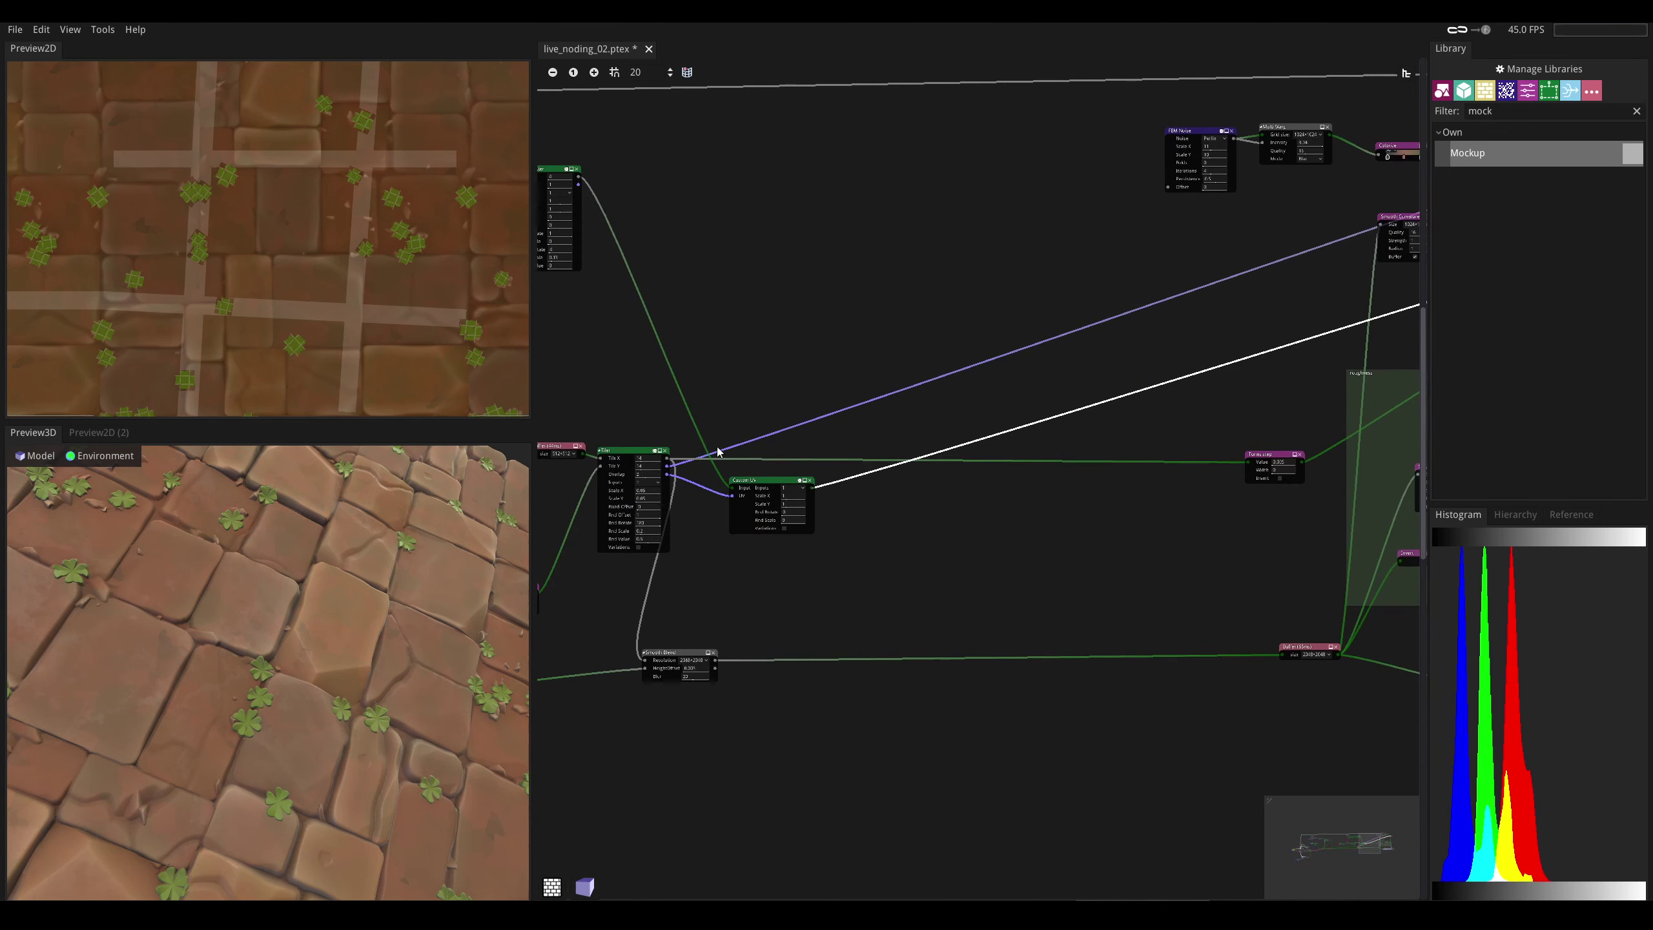
scroll(1133, 489, "up", 6)
scroll(1133, 489, "right", 16)
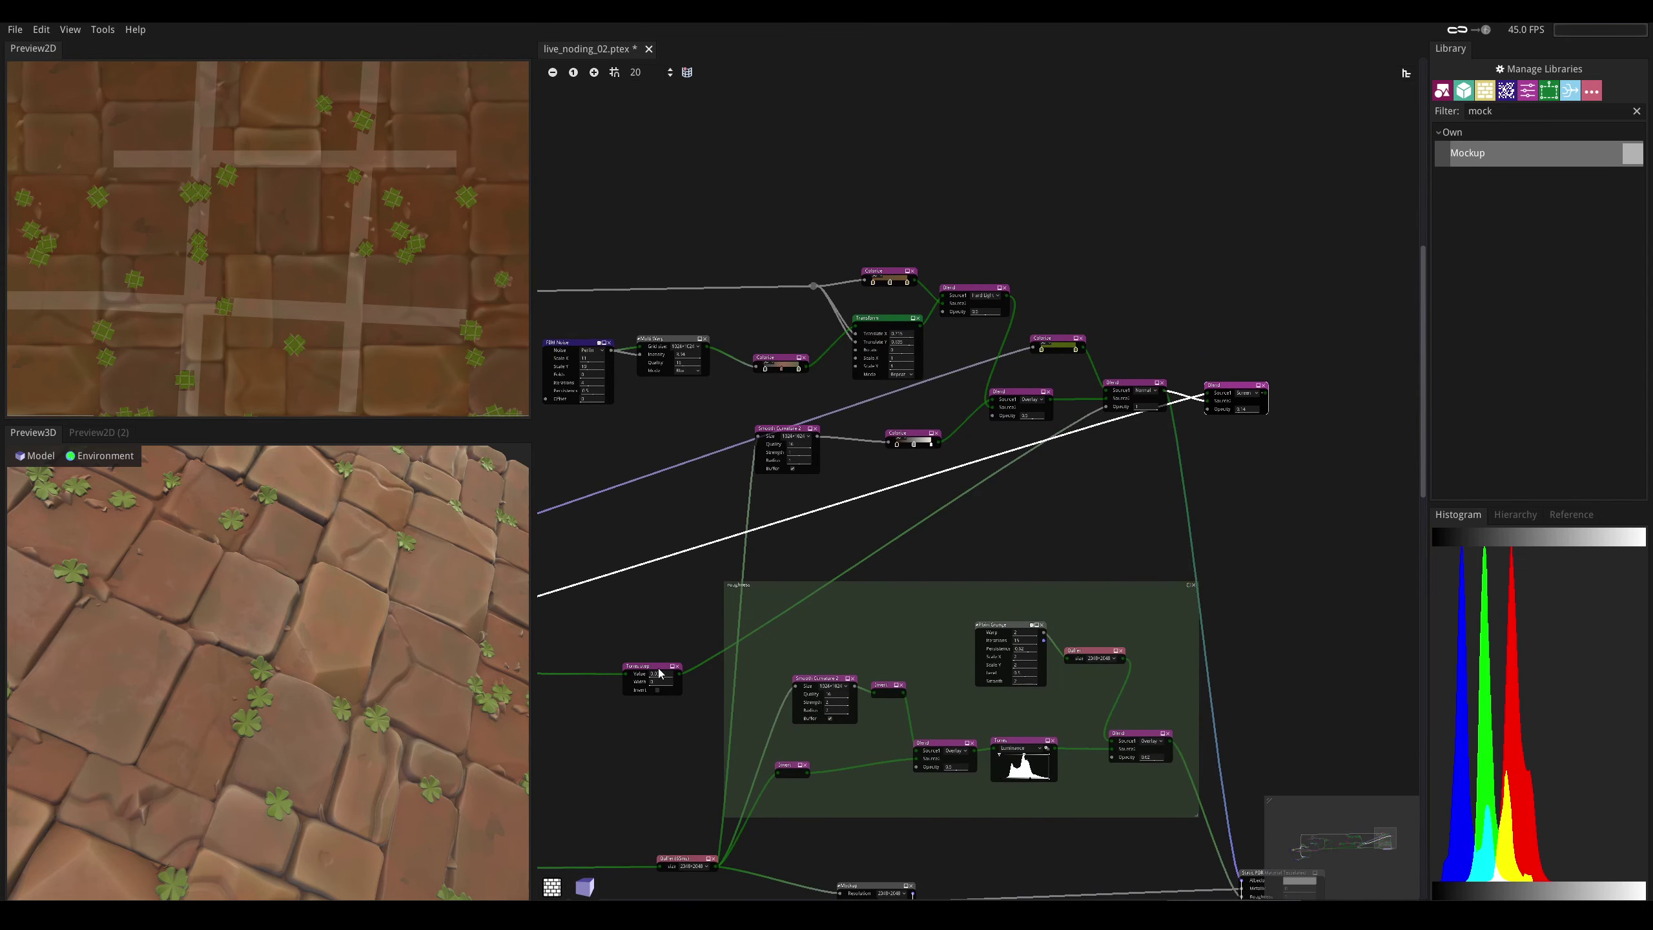
left_click(659, 673)
scroll(950, 469, "up", 2)
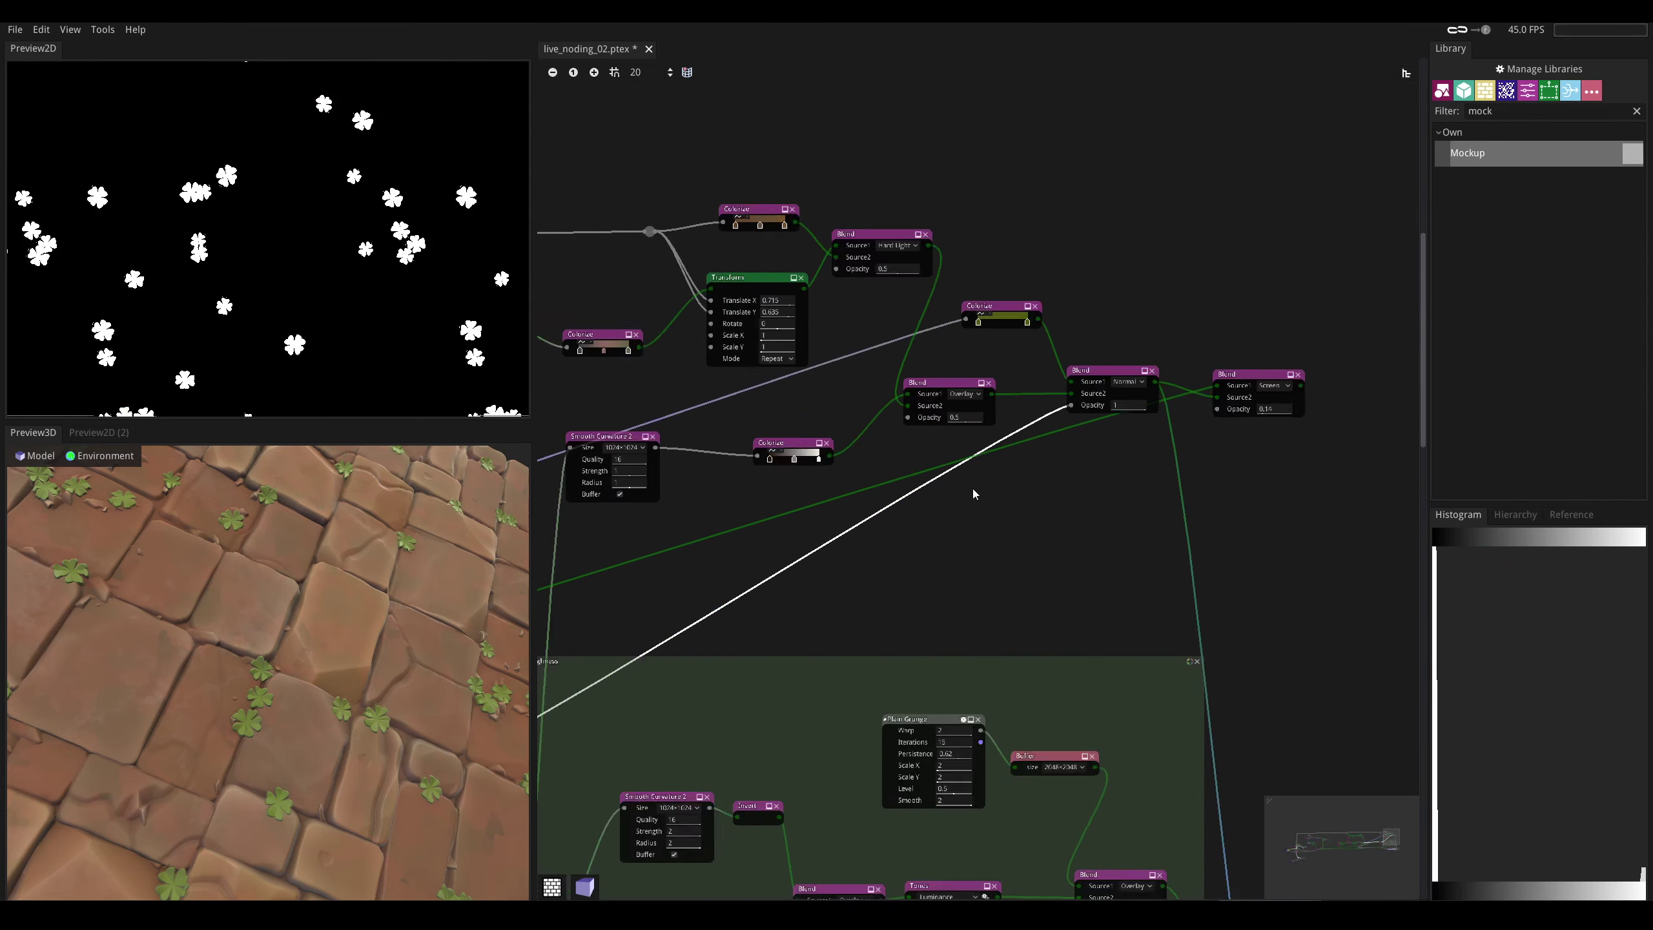
- Add a reroute point beneath the Normal Blend and route the clover mask through it into that Blend's Opacity input
scroll(972, 488, "up", 2)
right_click(1035, 451)
left_click(1045, 465)
left_click_drag(1113, 369, 1041, 459)
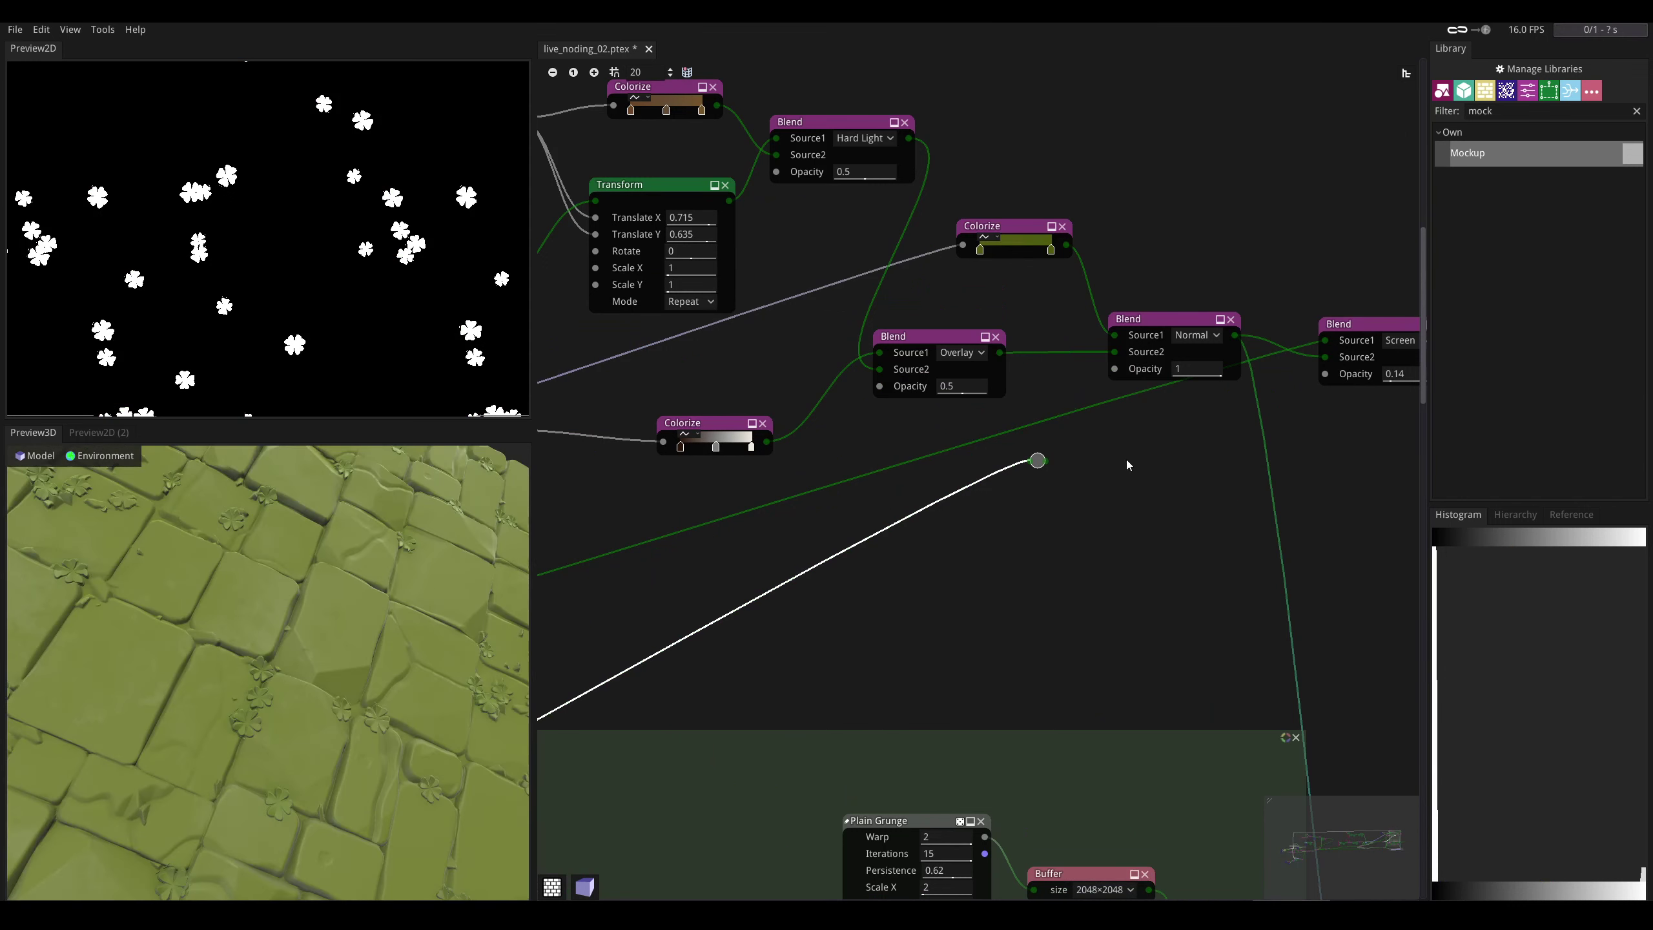
left_click_drag(1098, 385, 1113, 369)
middle_click_drag(1038, 460, 985, 487)
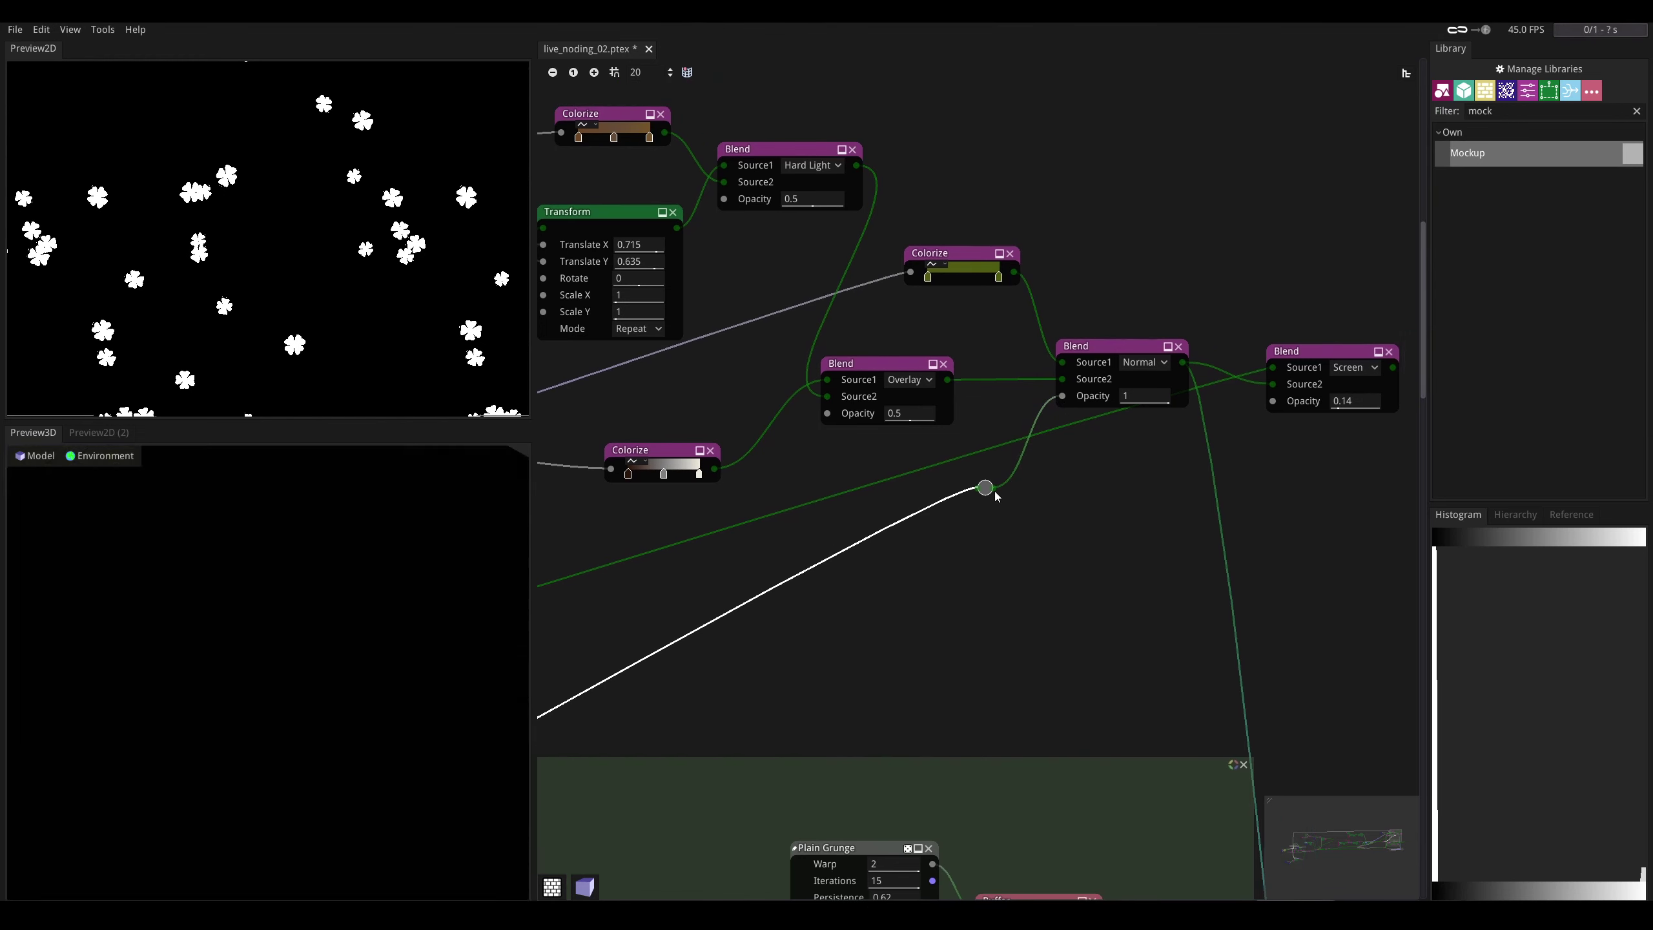
- Route the clover mask from the reroute point into the Screen Blend's Opacity input and inspect the blended color in the 2D preview
left_click_drag(985, 487, 1272, 401)
middle_click_drag(1142, 507, 967, 486)
left_click(1132, 353)
middle_click_drag(1092, 415, 1066, 421)
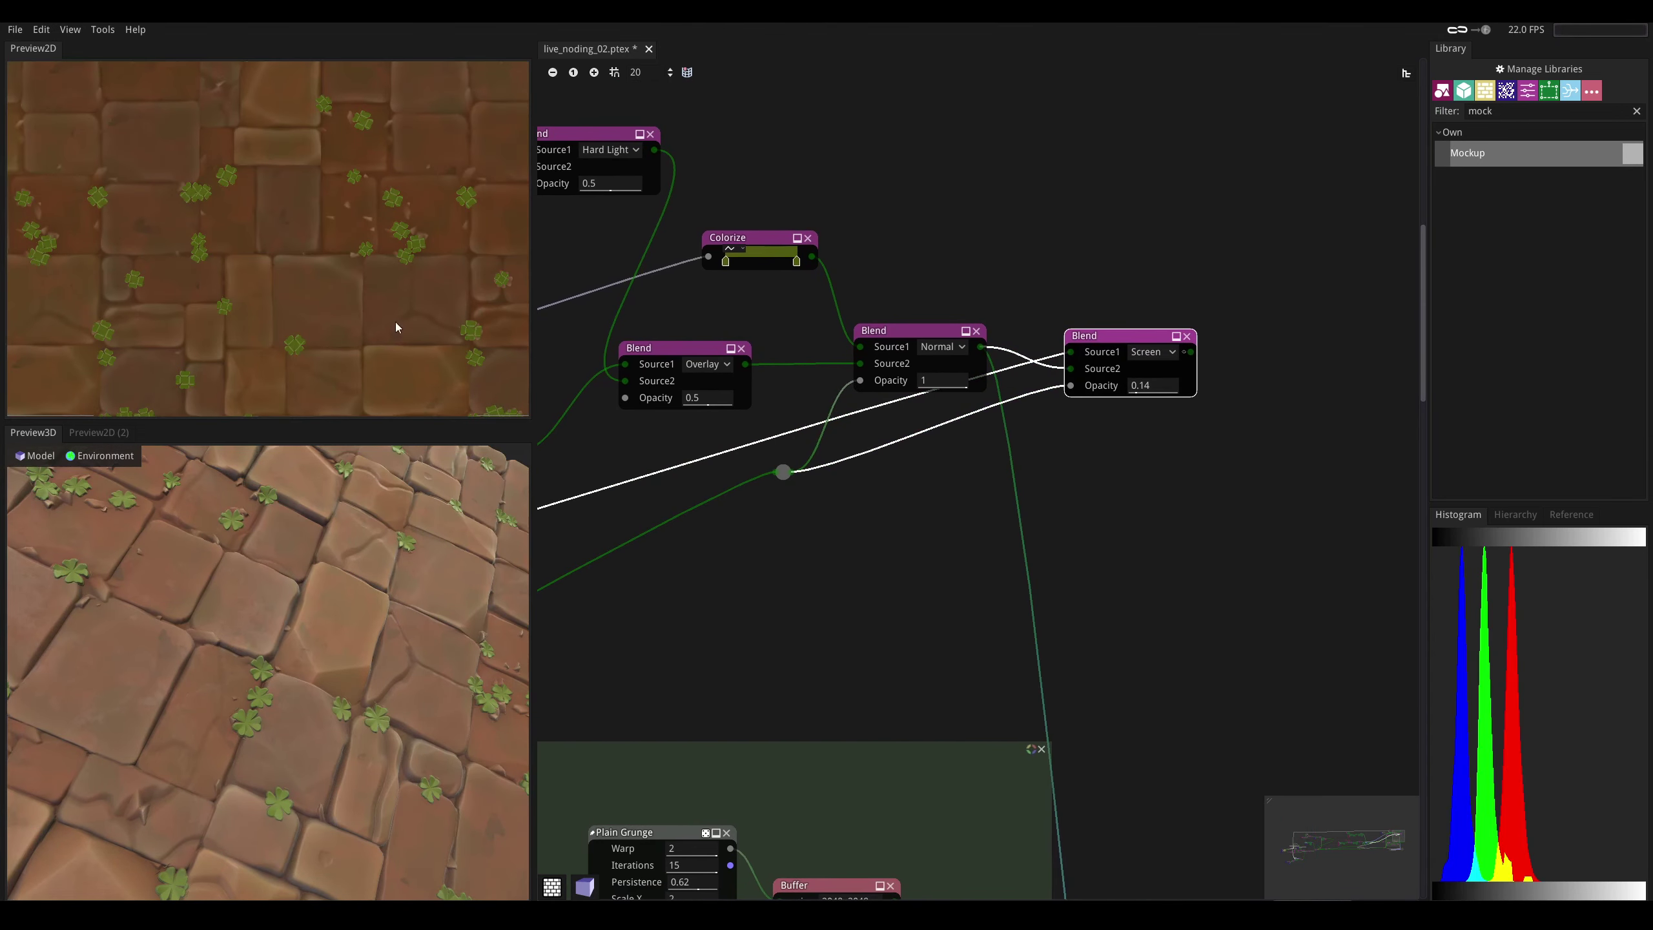
scroll(450, 229, "up", 5)
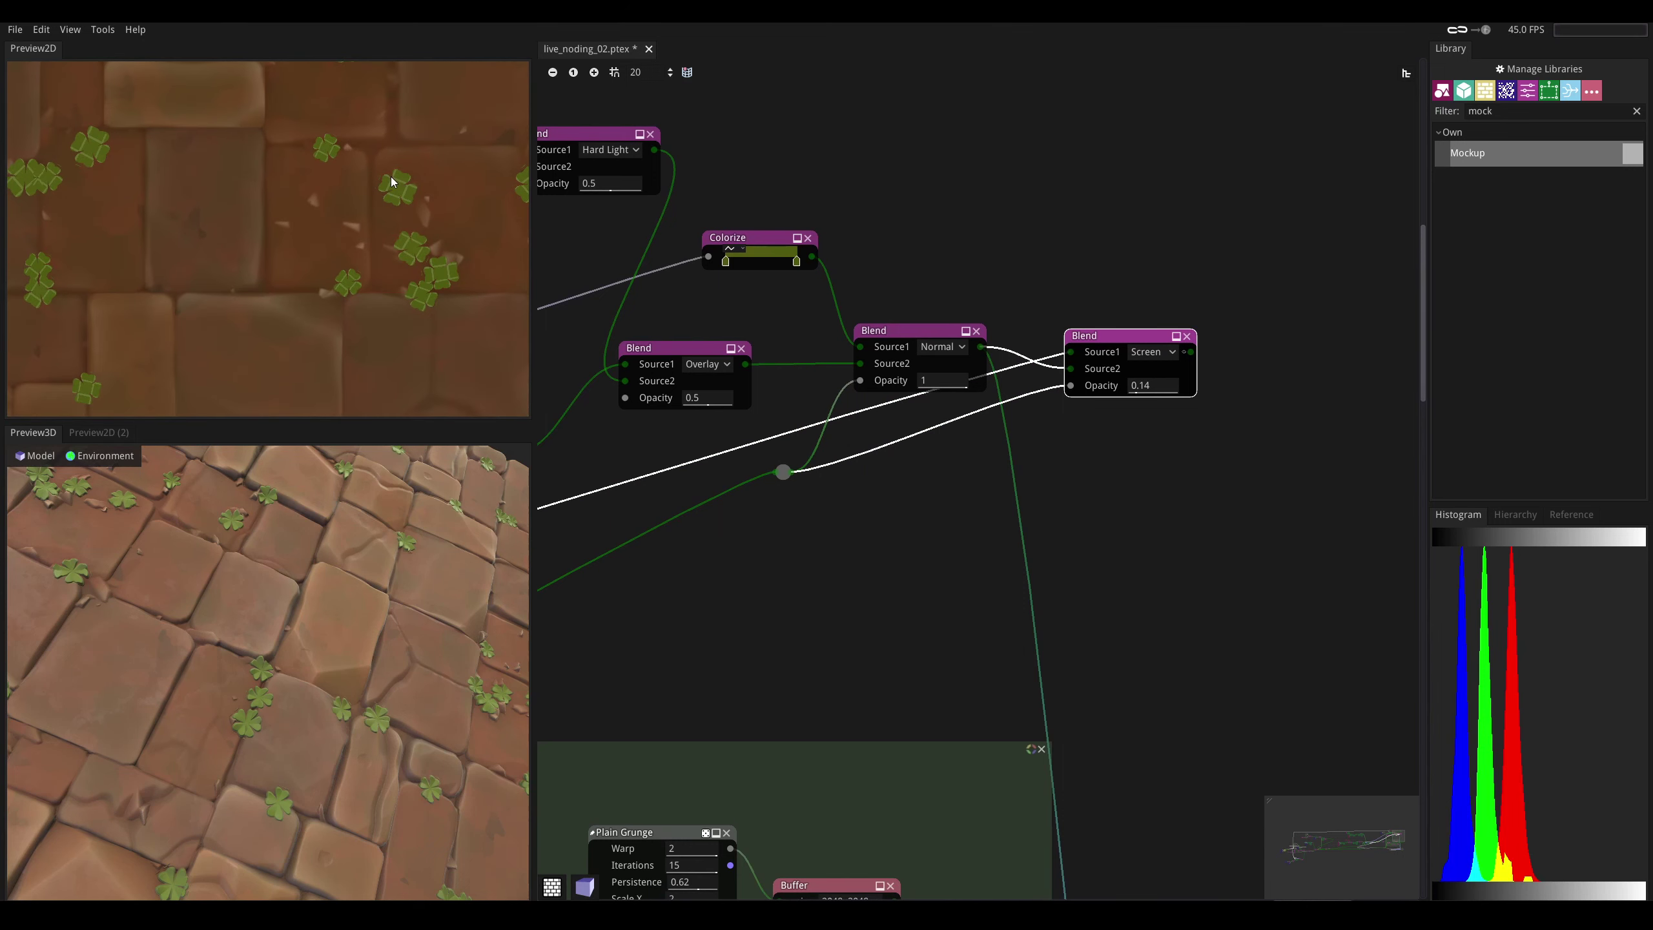
scroll(391, 196, "down", 3)
scroll(892, 384, "down", 2)
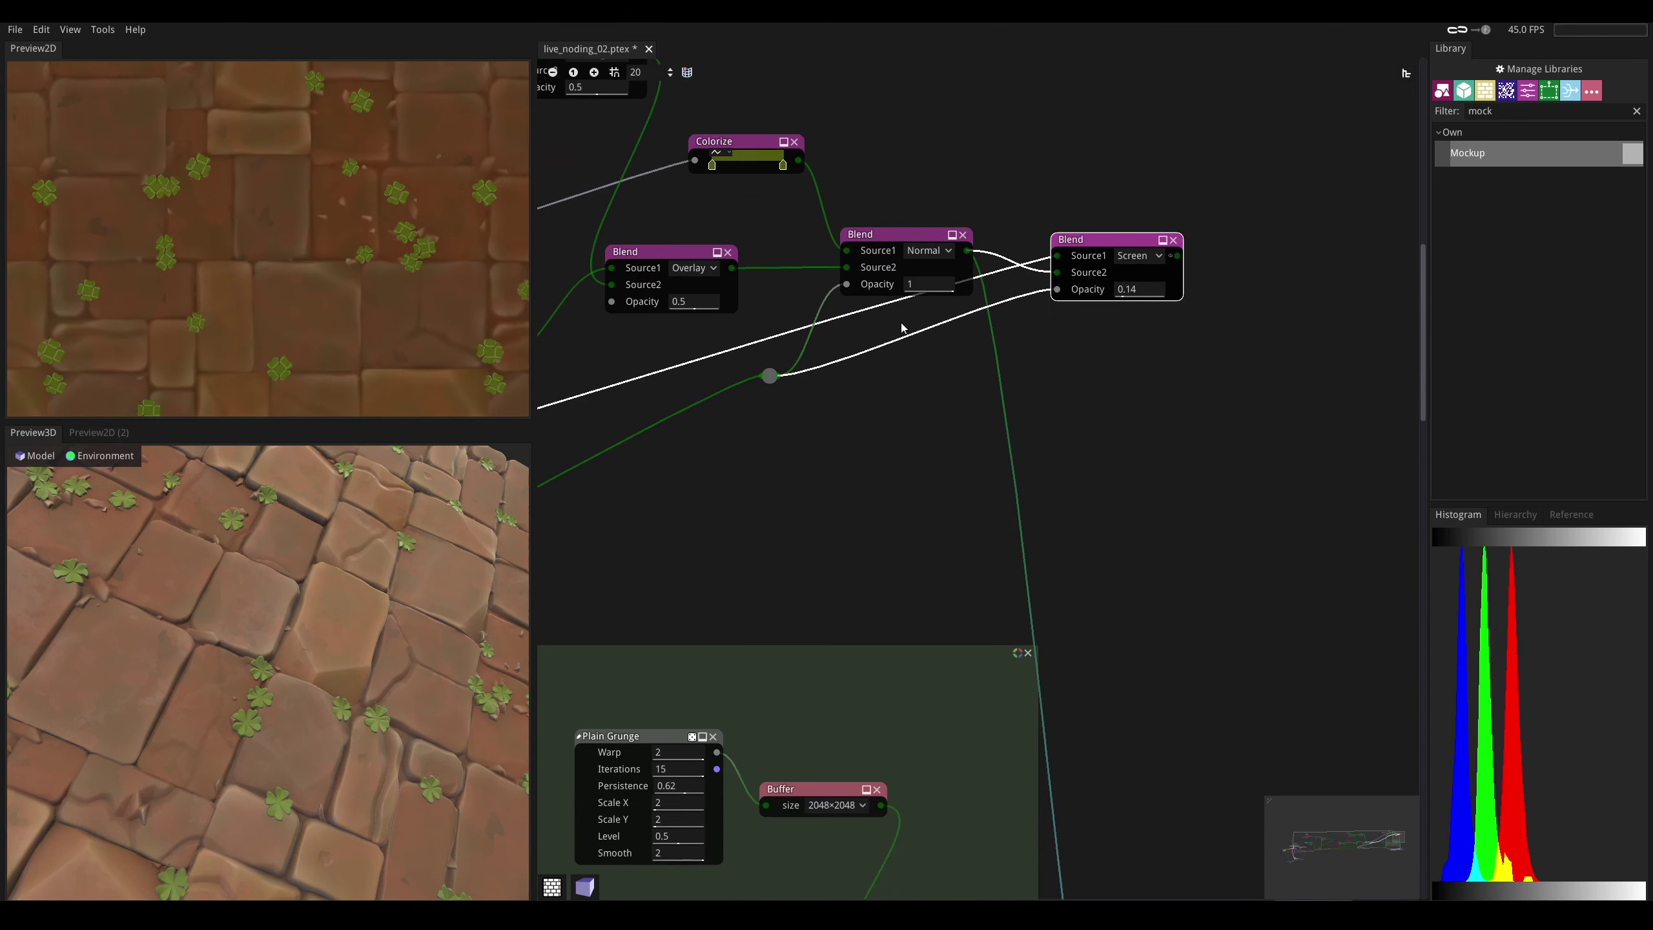
- Connect the Screen Blend's output to the material node's Albedo input and check the pavement in the 3D preview
scroll(1076, 294, "down", 3, "ctrl")
left_click_drag(1126, 170, 1102, 656)
middle_click_drag(1172, 216, 1081, 251)
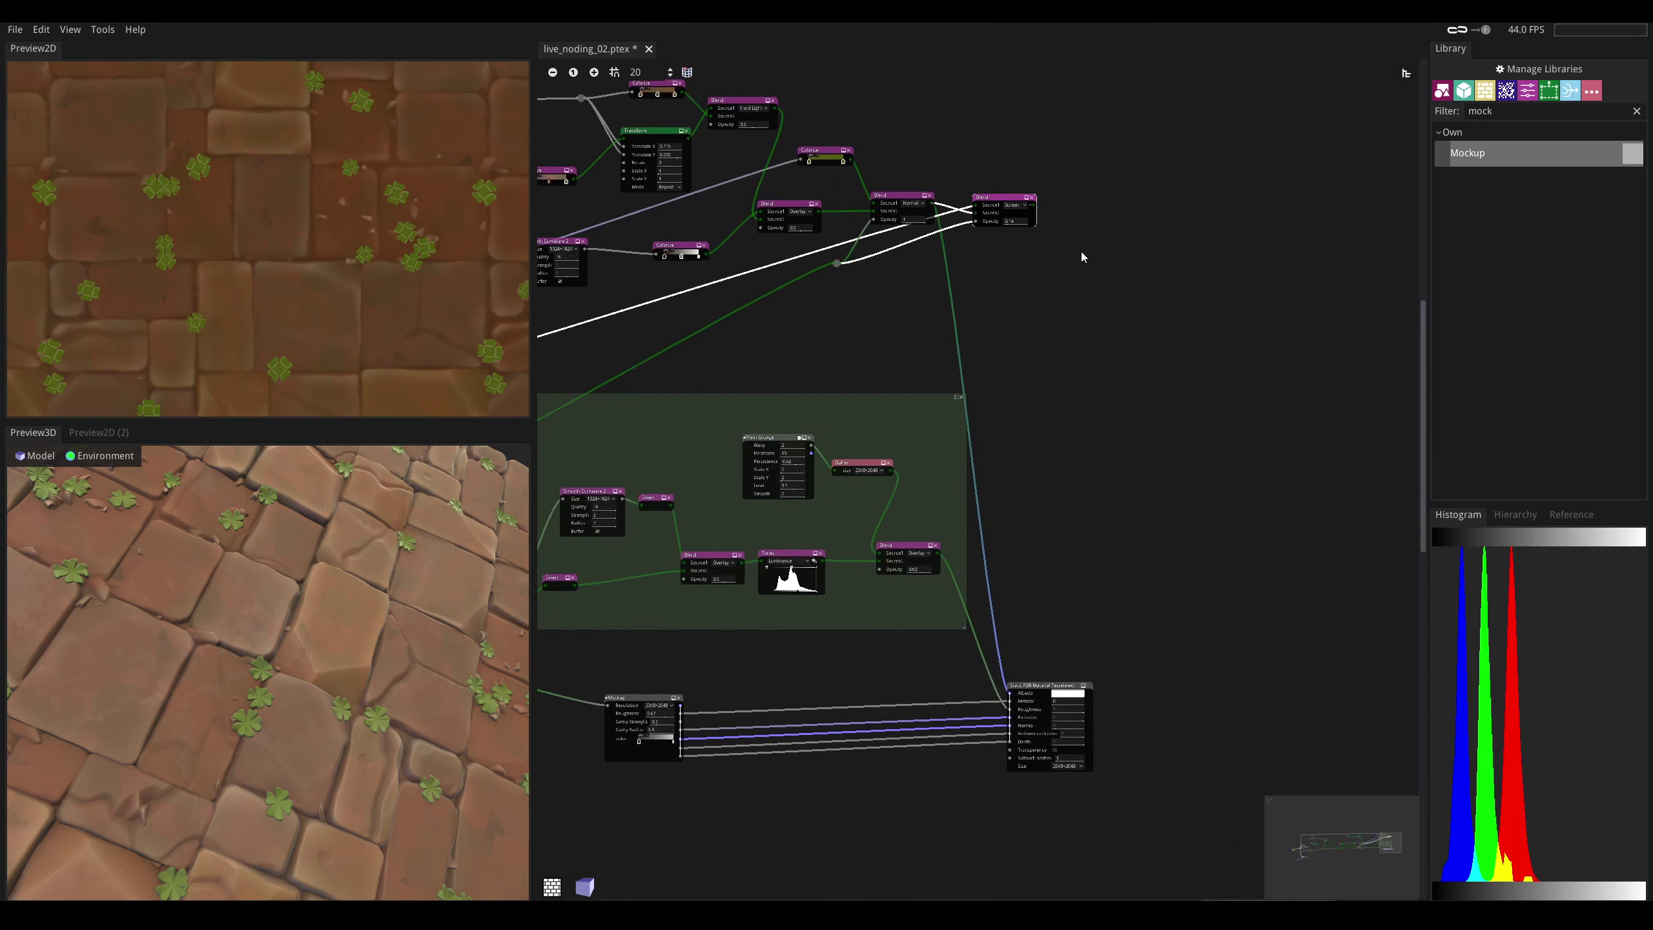
left_click_drag(1035, 208, 1042, 692)
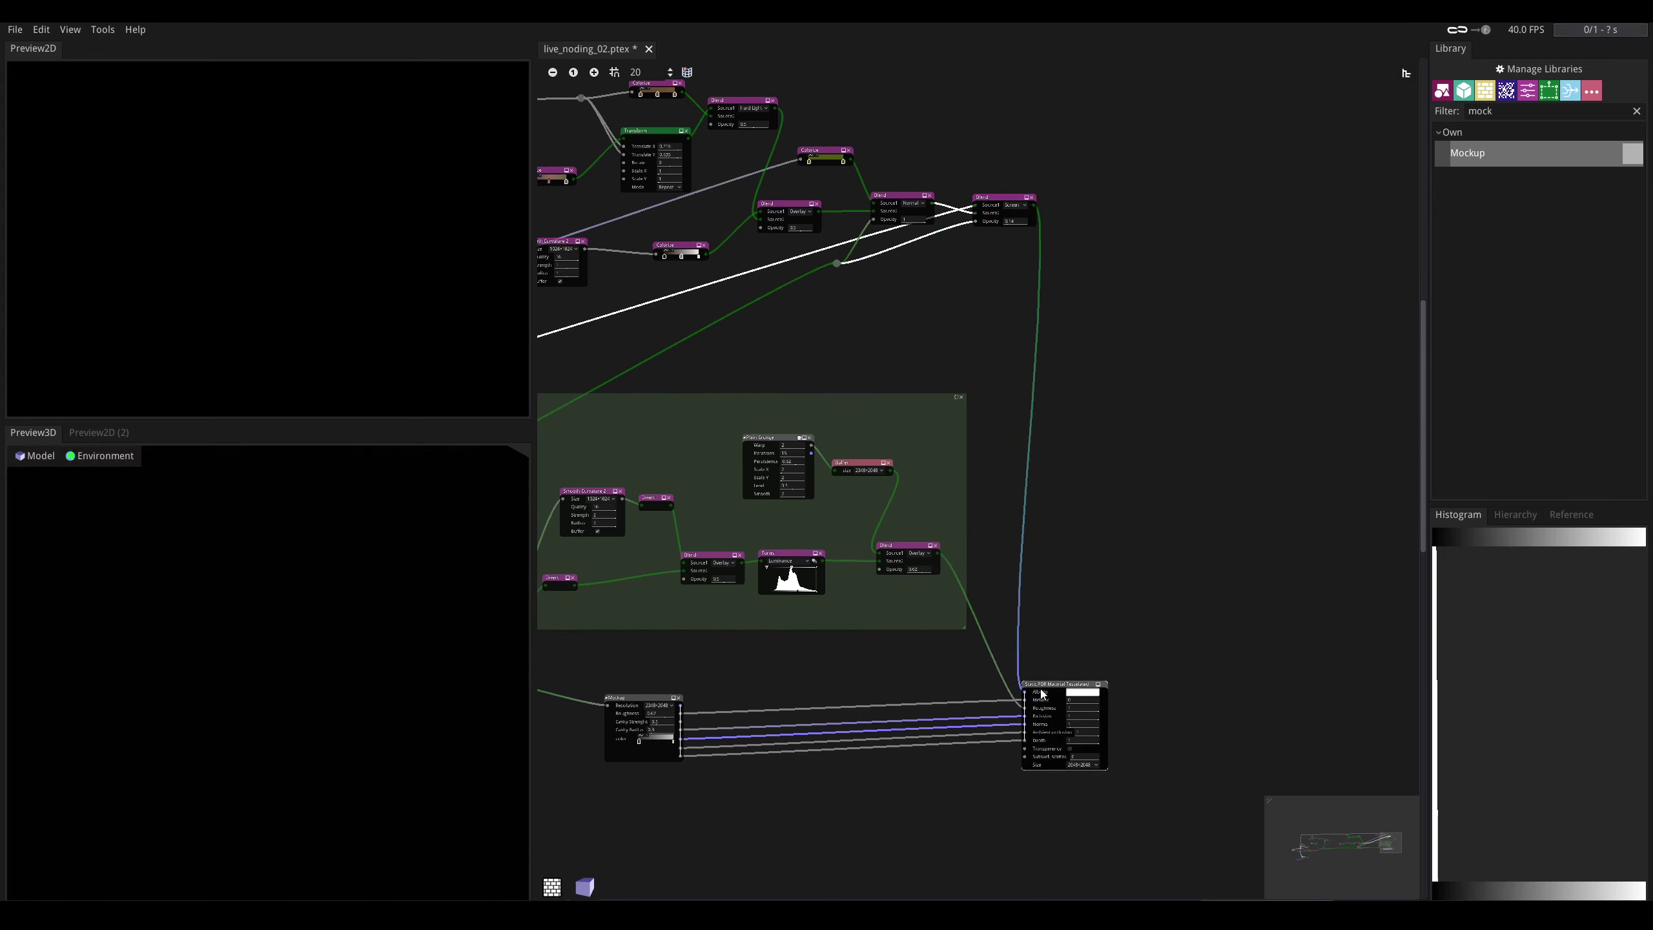
left_click_drag(258, 773, 234, 773)
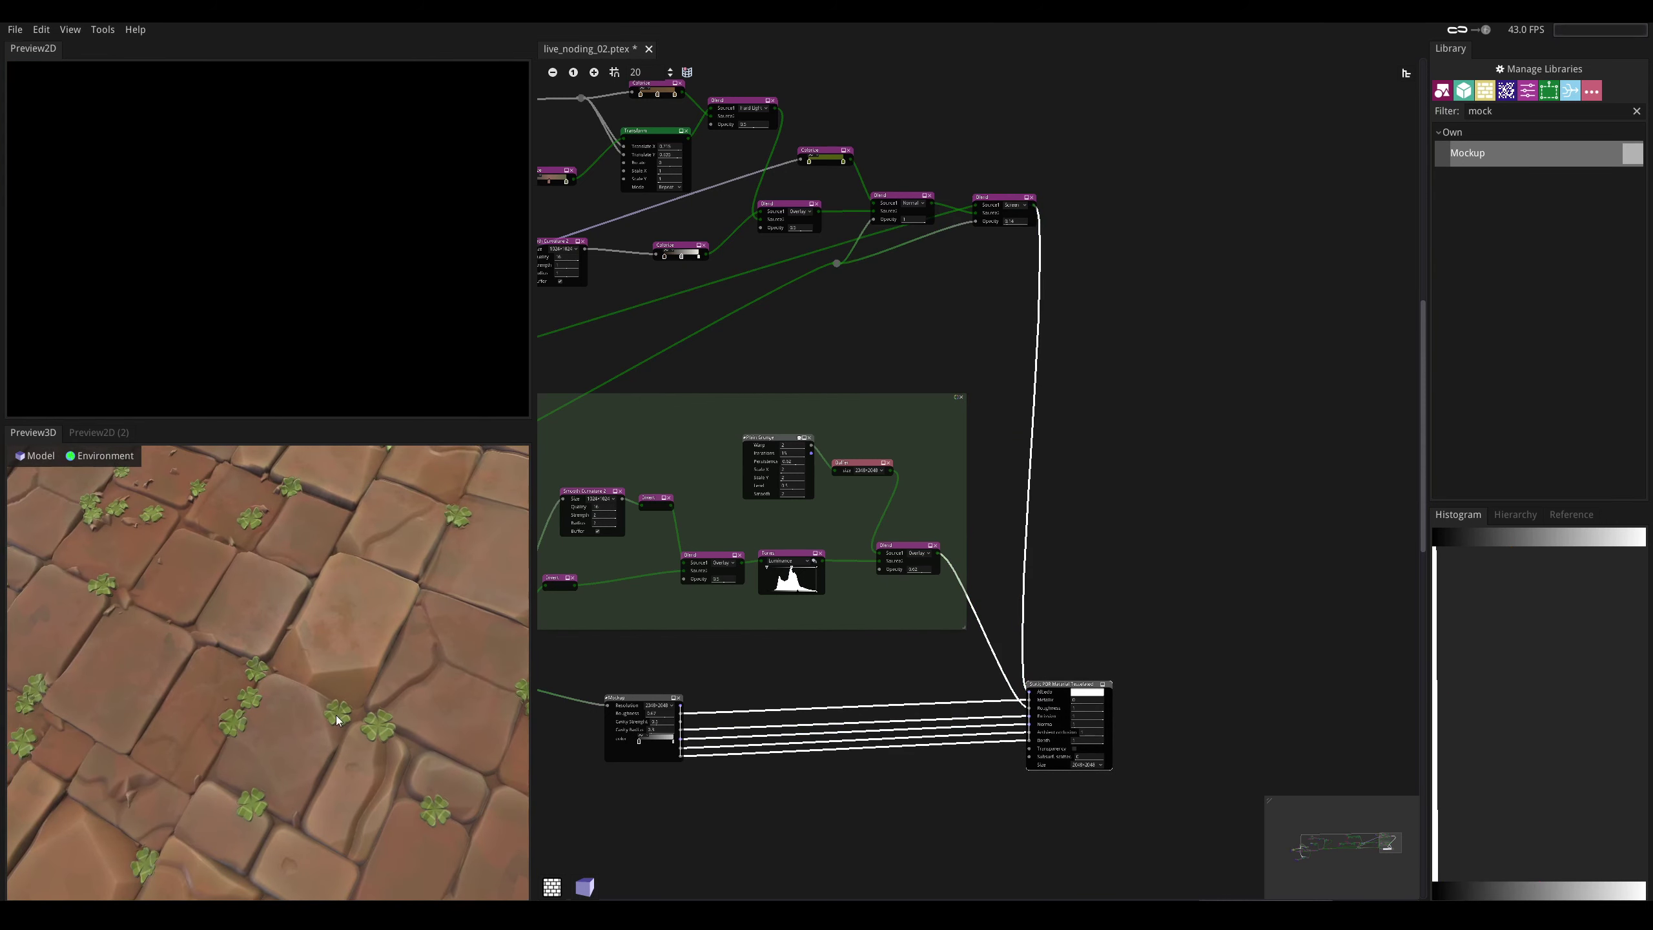
- Examine the outputs of the Tiler, the Custom UV and the Screen Blend in the 2D preview
middle_click_drag(820, 199, 828, 455)
scroll(993, 451, "up", 4)
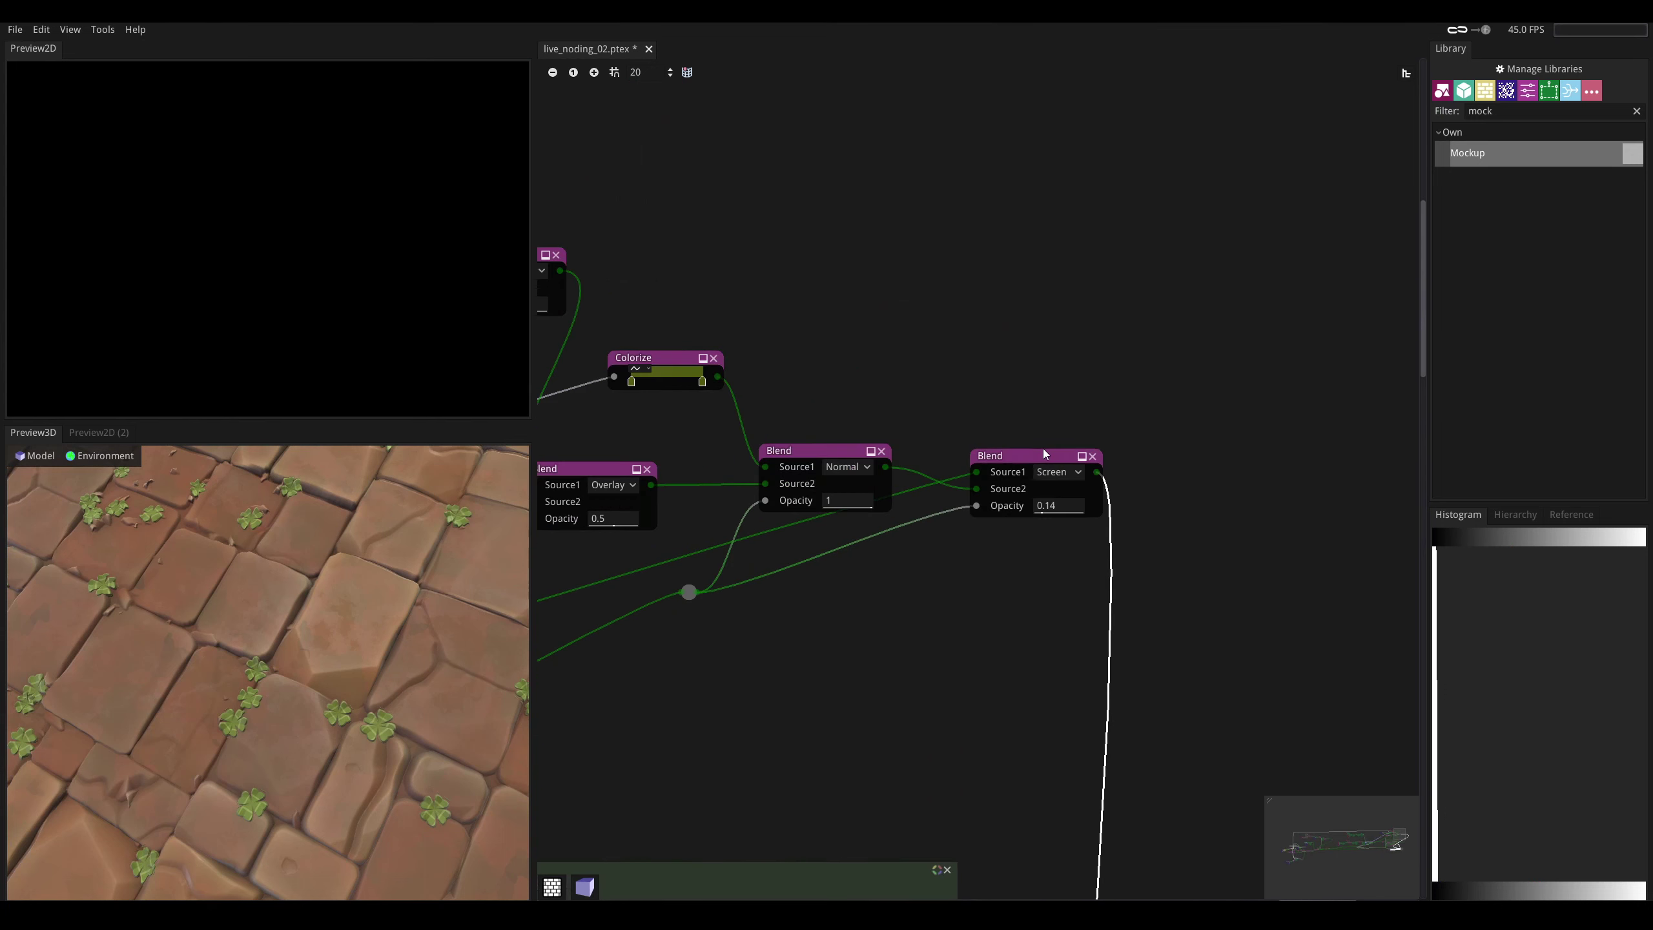
left_click_drag(1007, 459, 970, 467)
middle_click_drag(653, 430, 824, 364)
middle_click_drag(734, 421, 1250, 395)
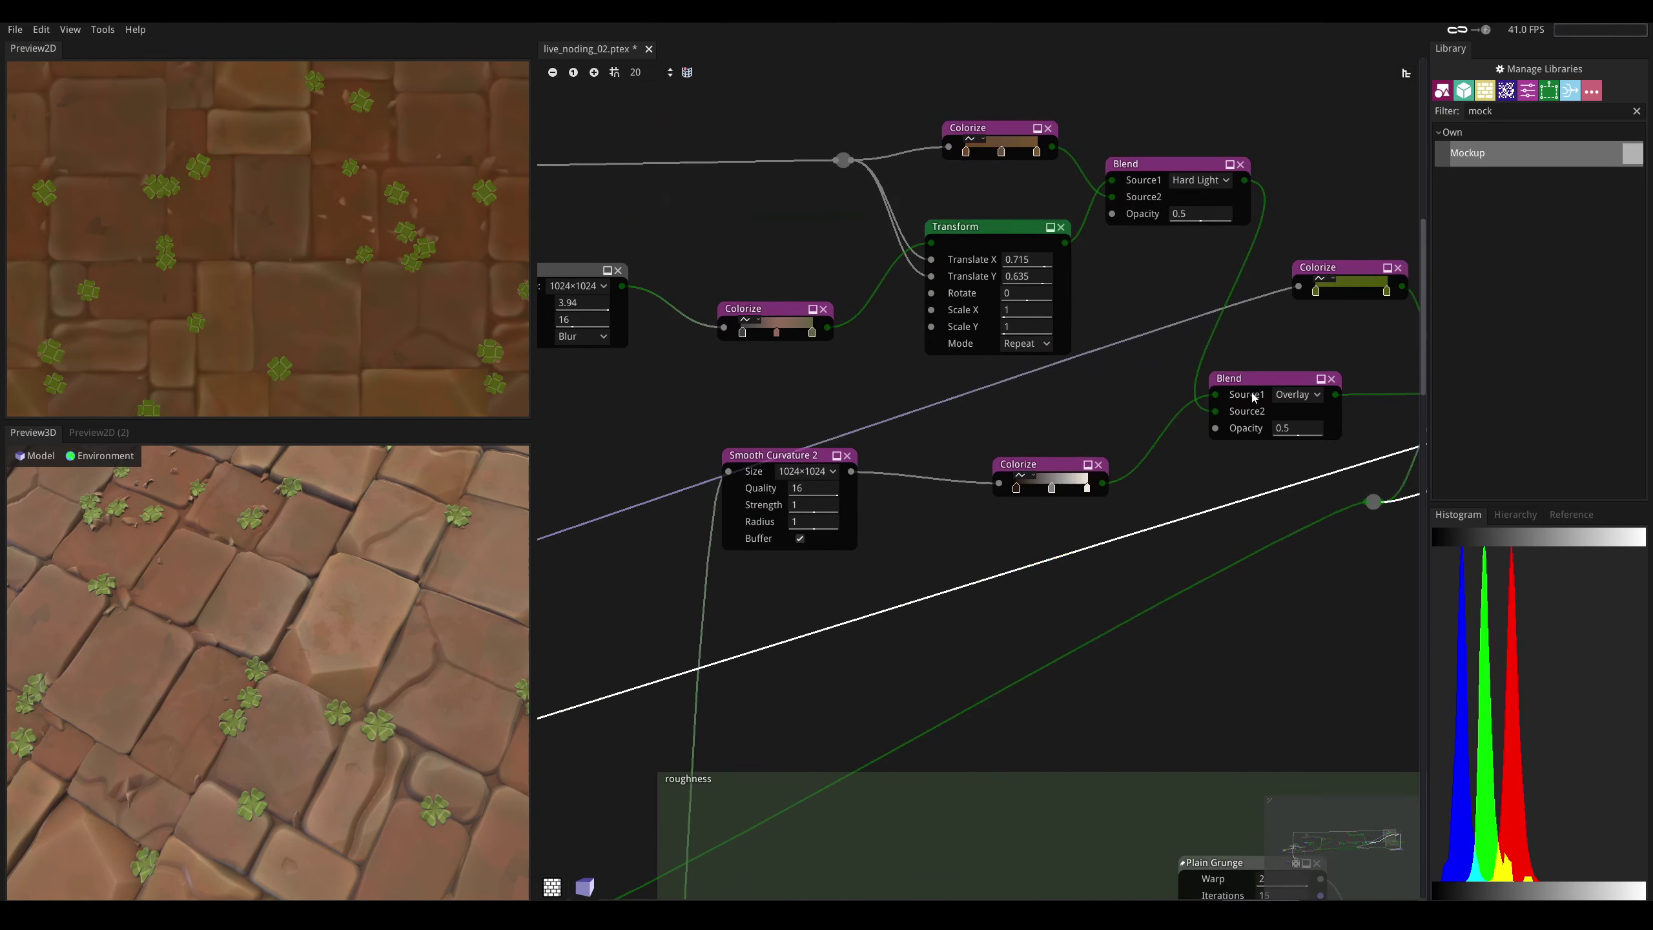
middle_click_drag(586, 579, 1291, 399)
middle_click_drag(944, 358, 912, 385)
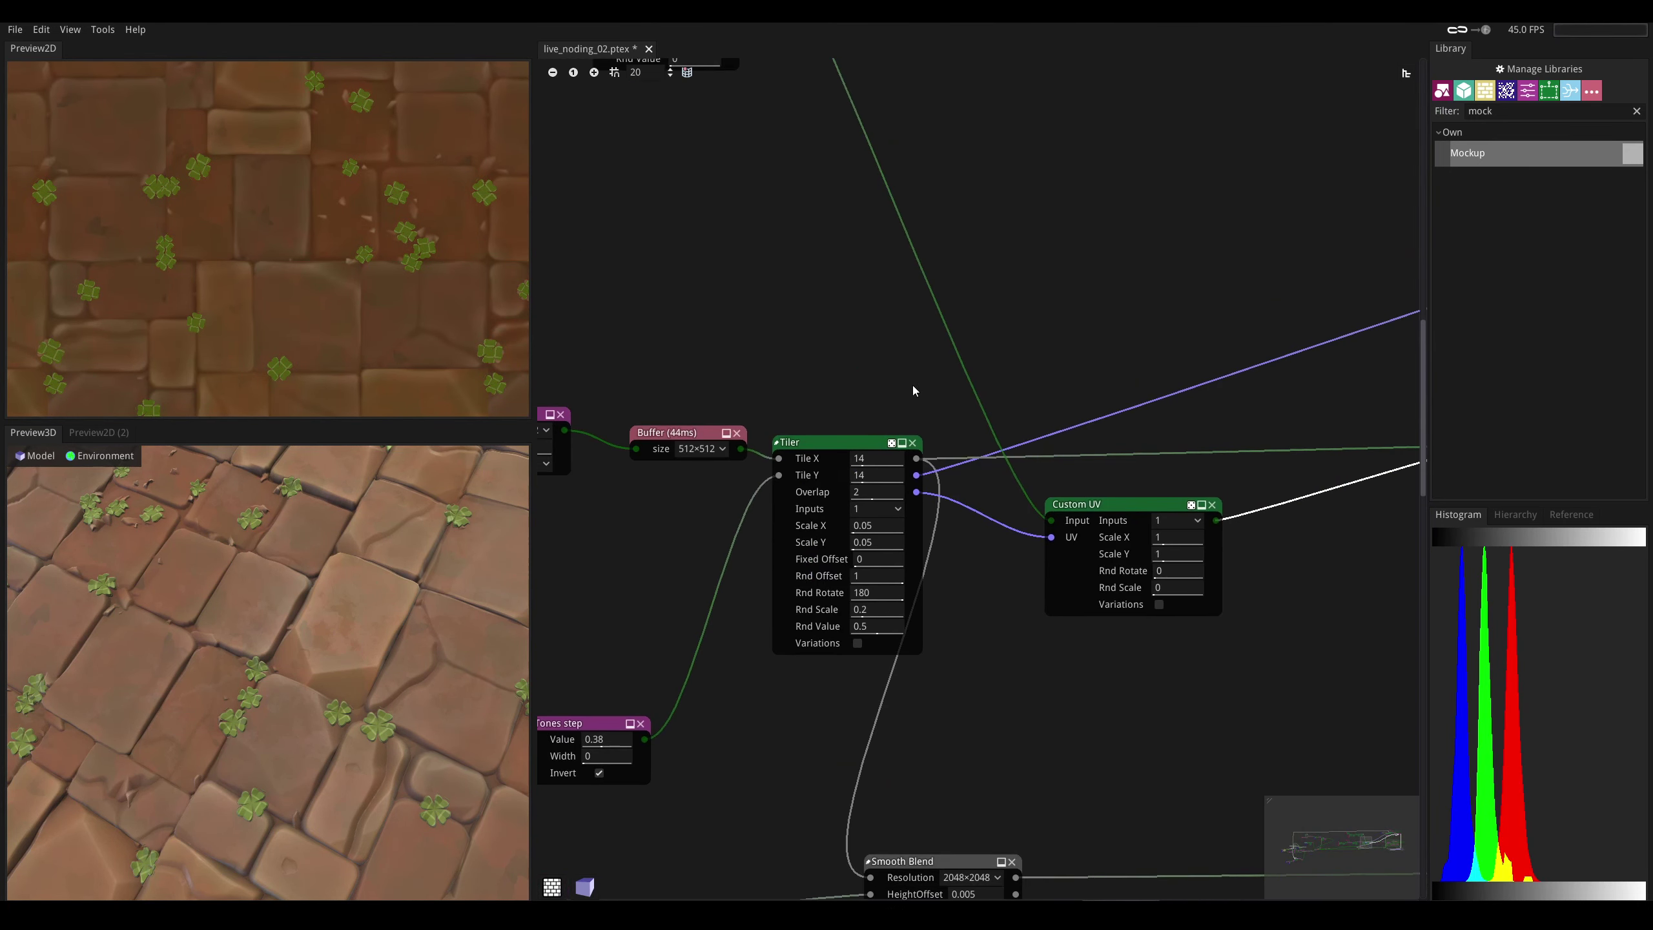
left_click(837, 447)
scroll(872, 465, "down", 2)
middle_click_drag(1028, 391, 804, 566)
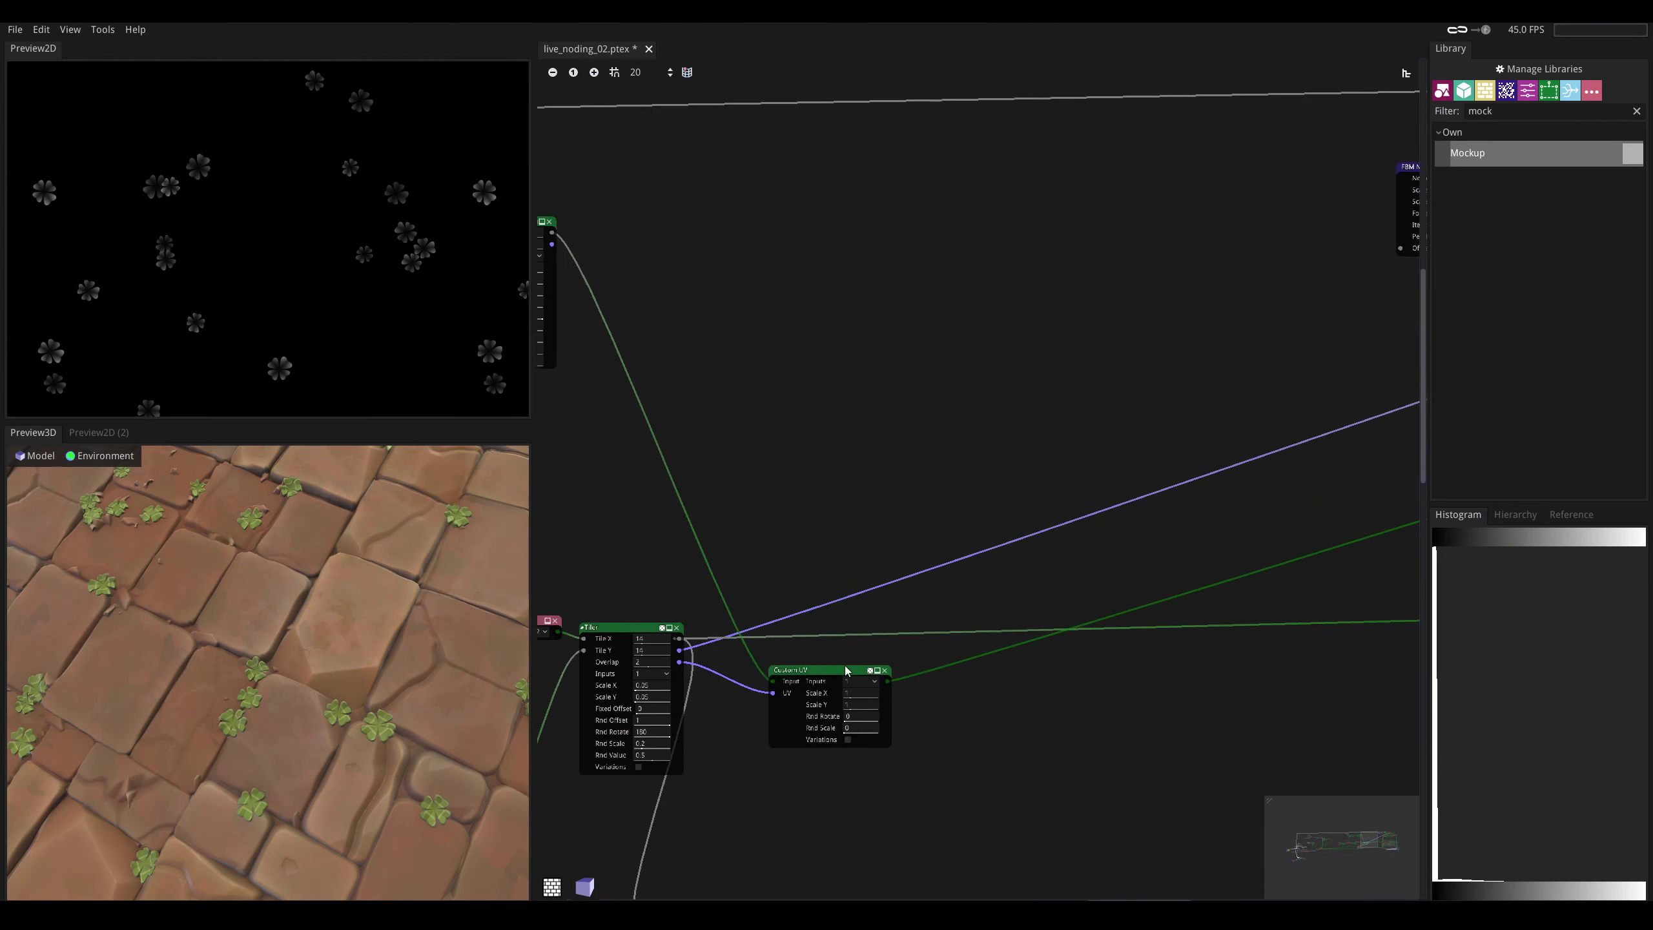
left_click(799, 671)
middle_click_drag(978, 473, 826, 542)
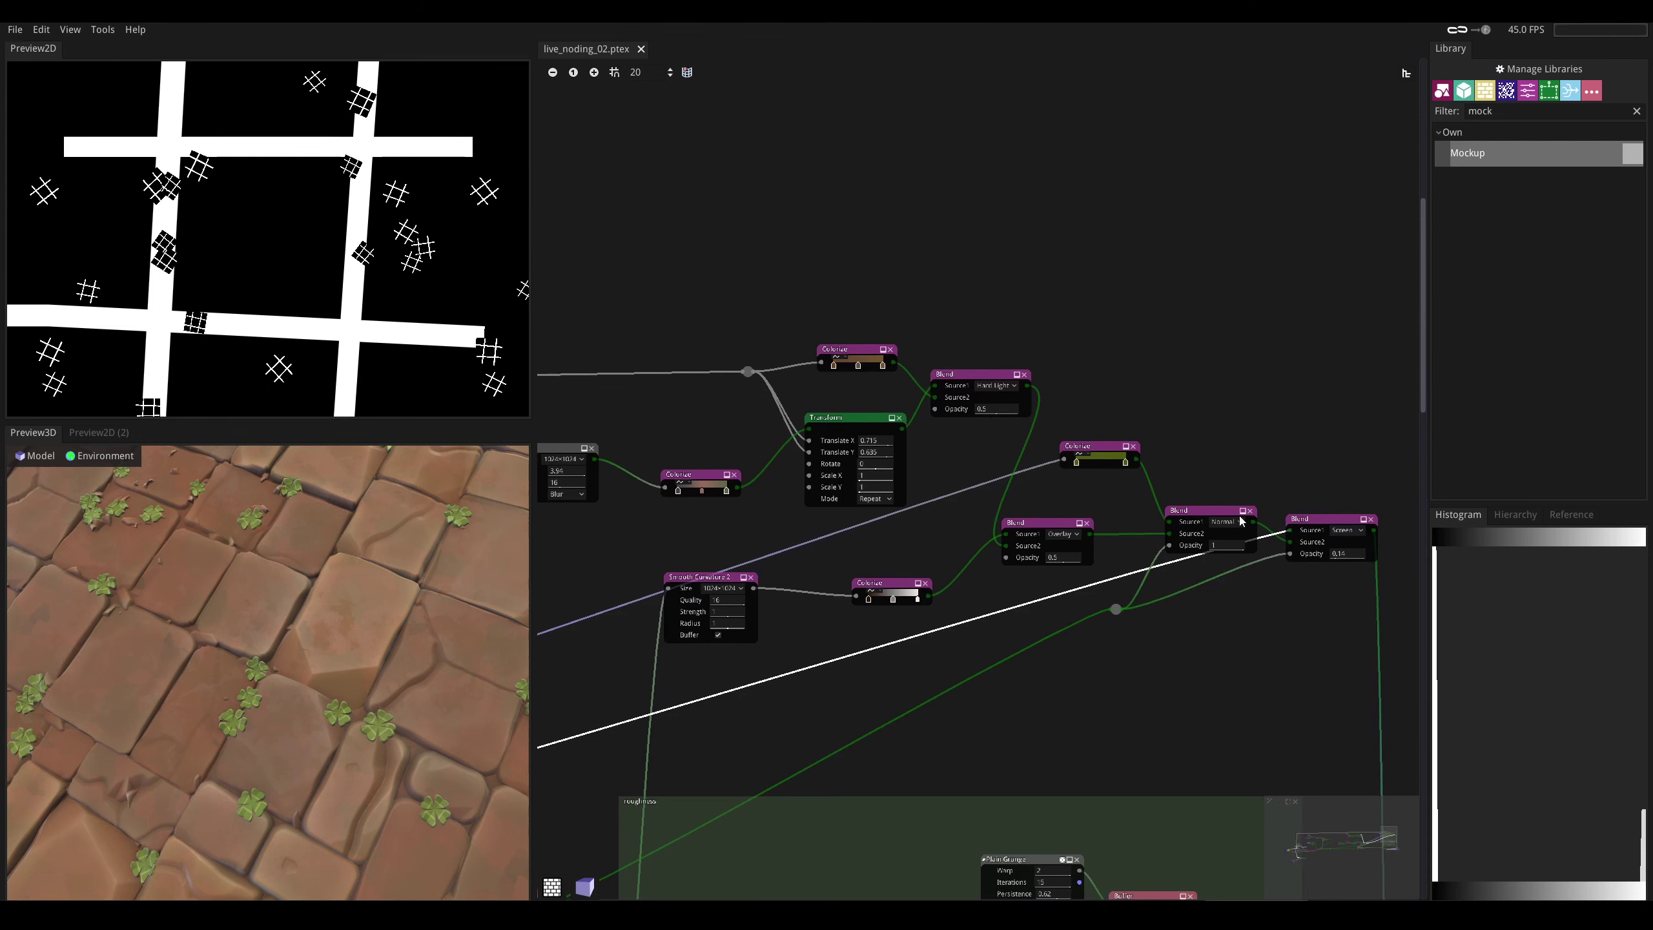
left_click(1321, 523)
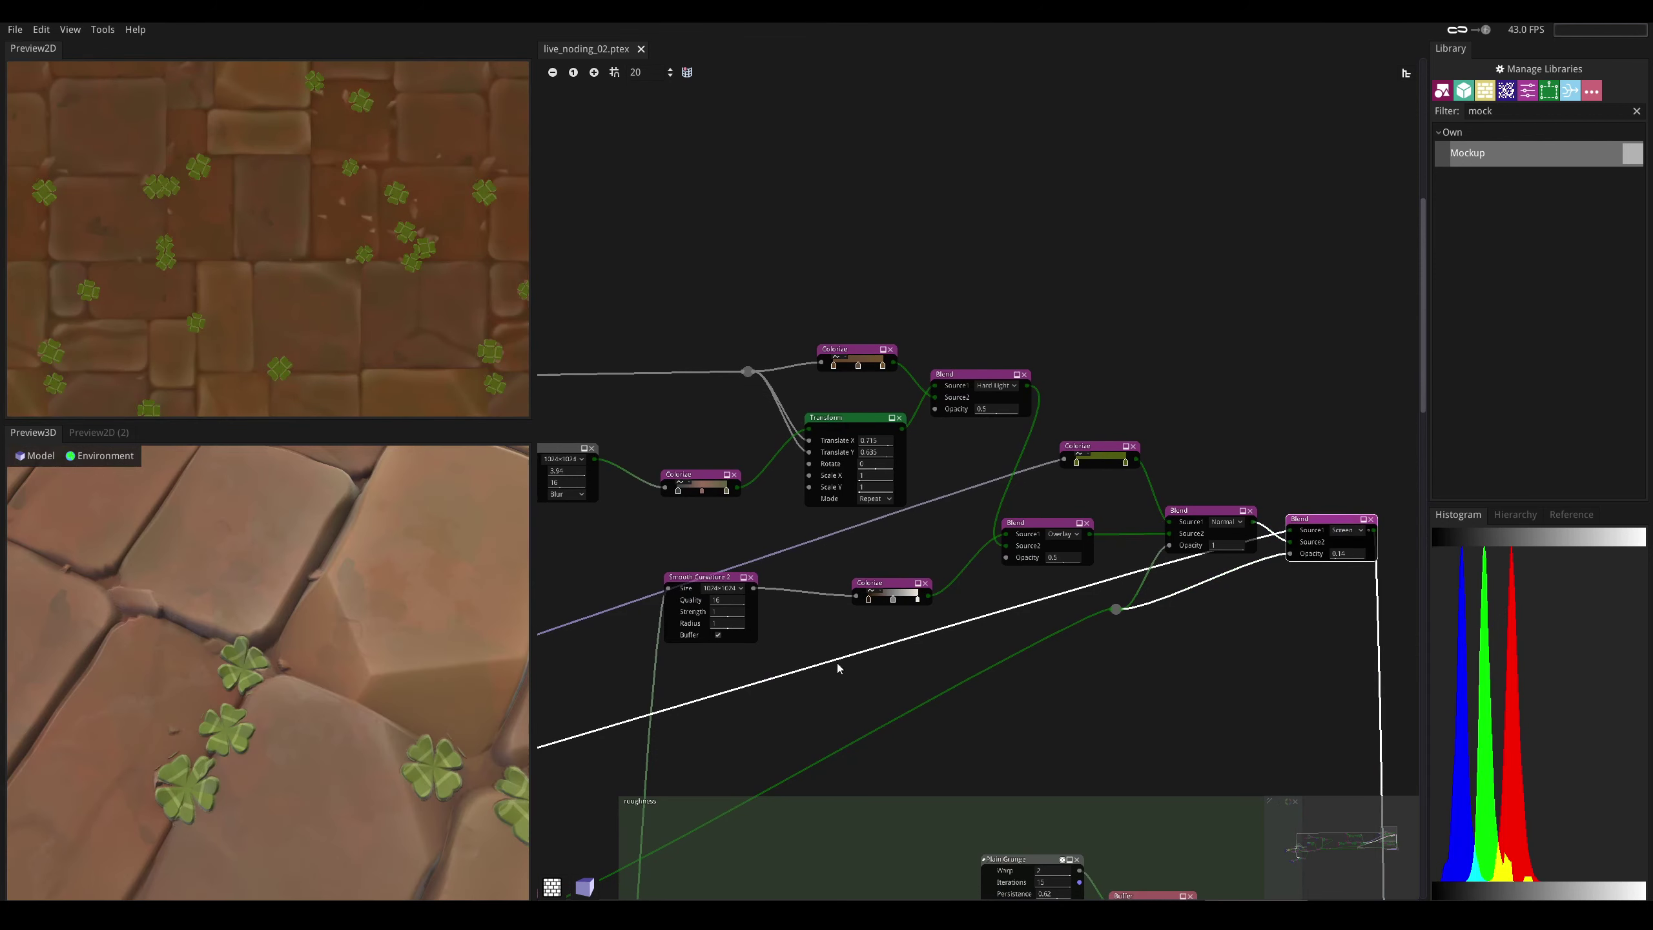
- Set Translate Y to -0.15 on the Transform after the upper chain's polygon Shape and check the clovers in 3D
middle_click_drag(836, 663, 1288, 552)
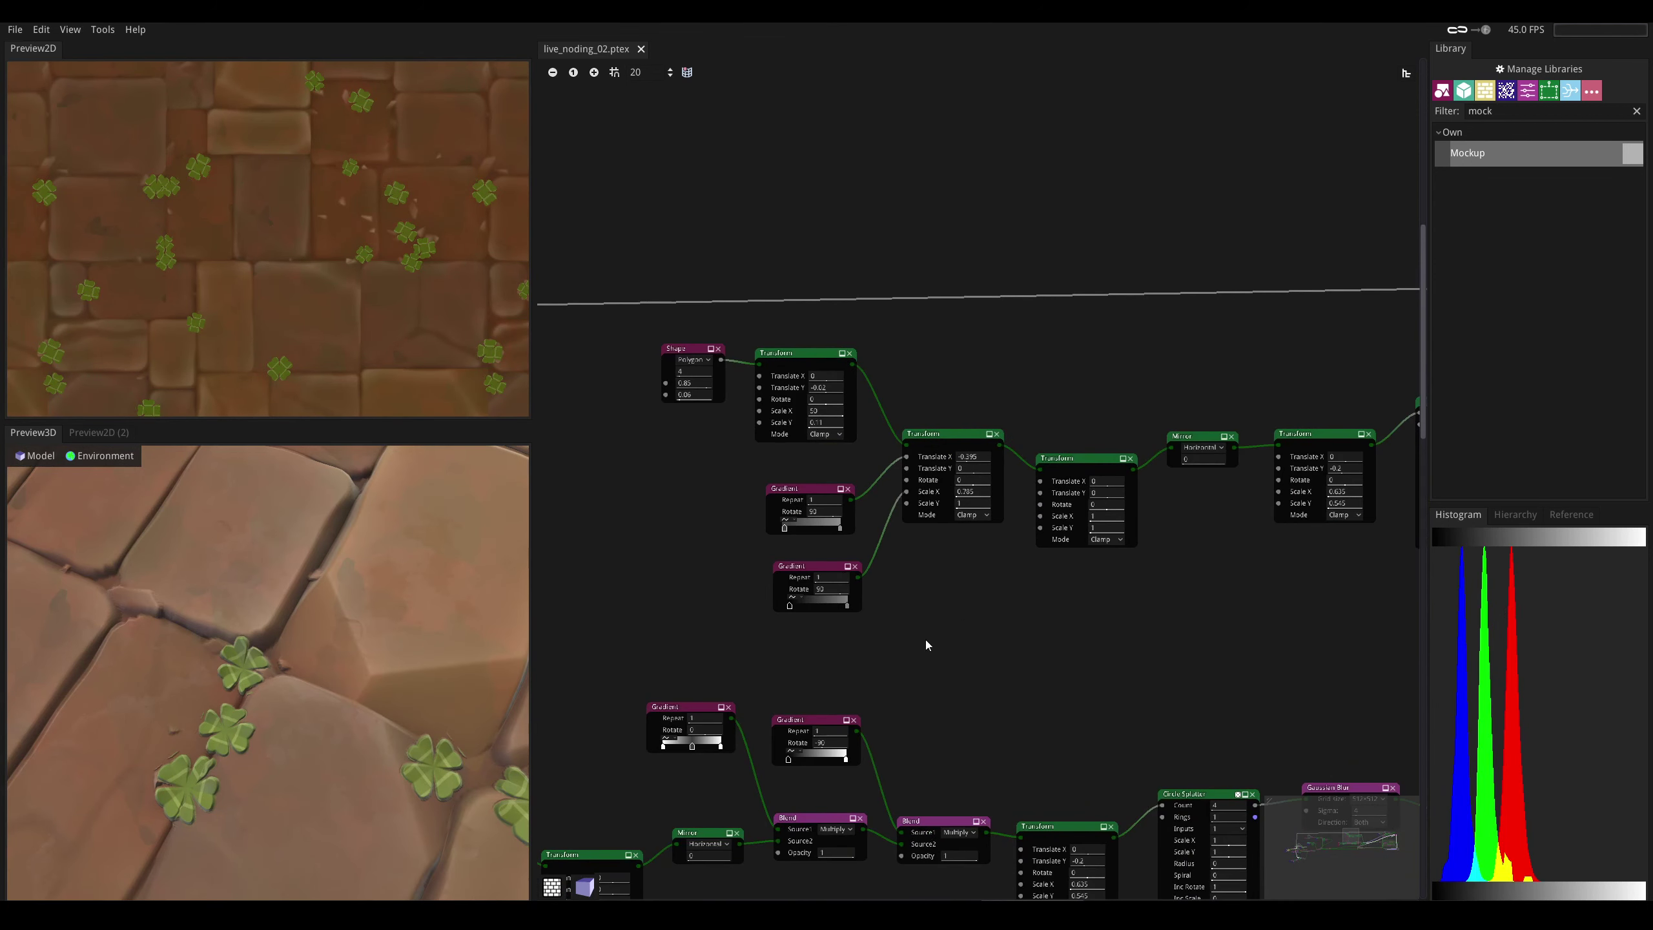
middle_click_drag(867, 539, 898, 651)
scroll(820, 553, "up", 2)
left_click(845, 442)
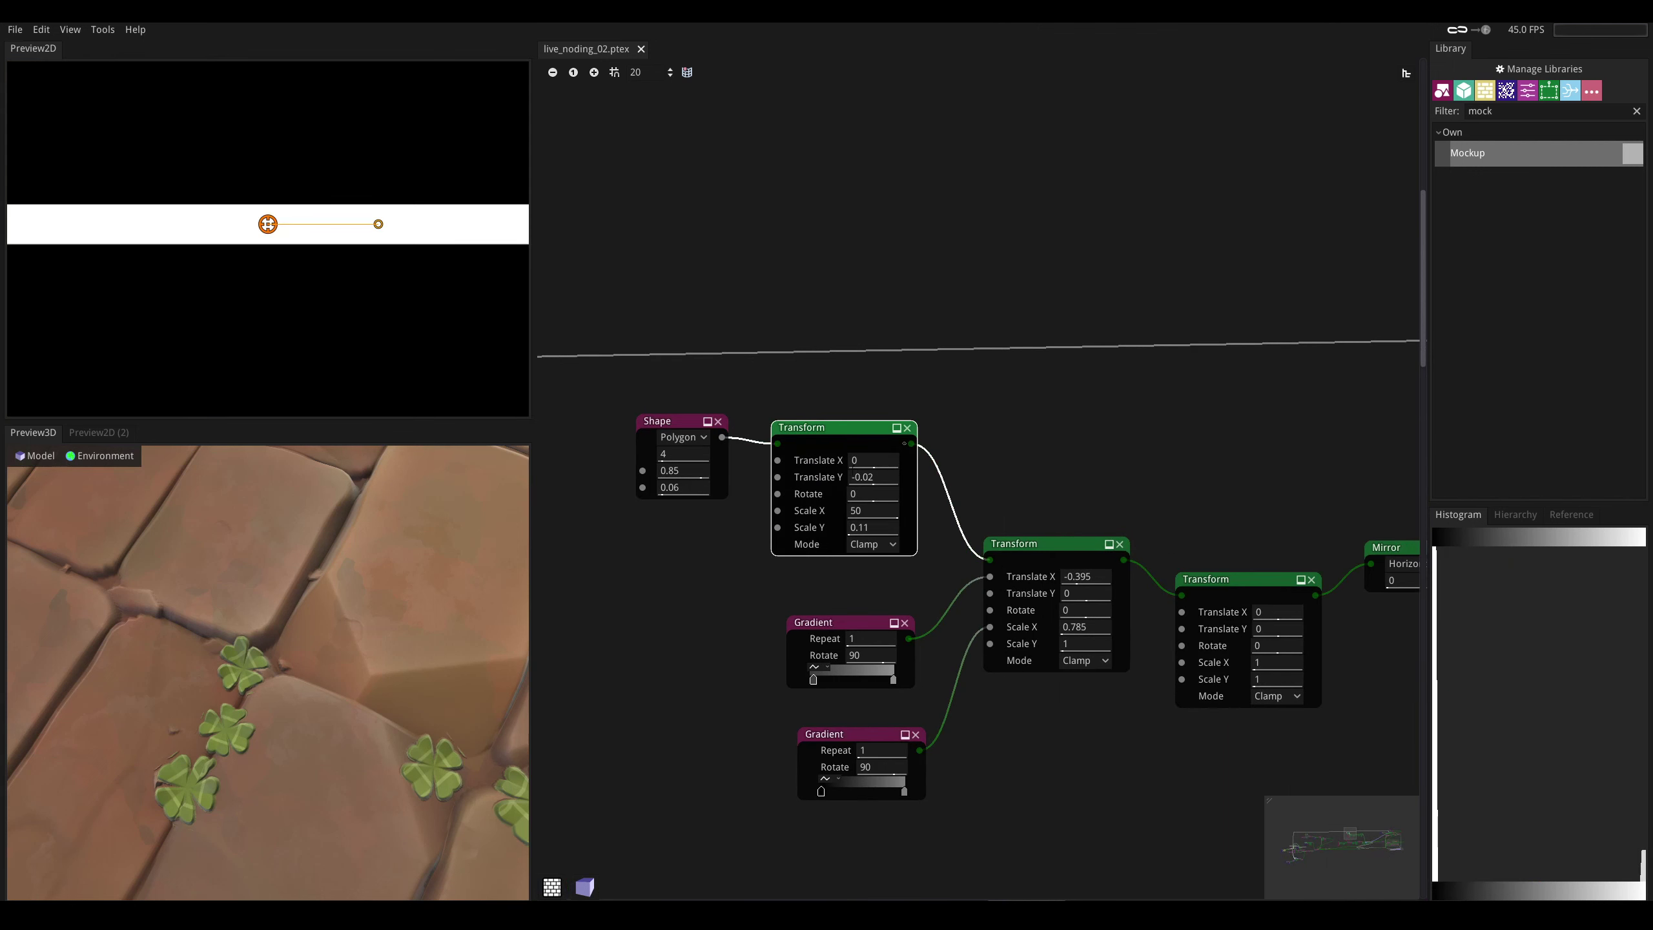
left_click_drag(873, 477, 837, 478)
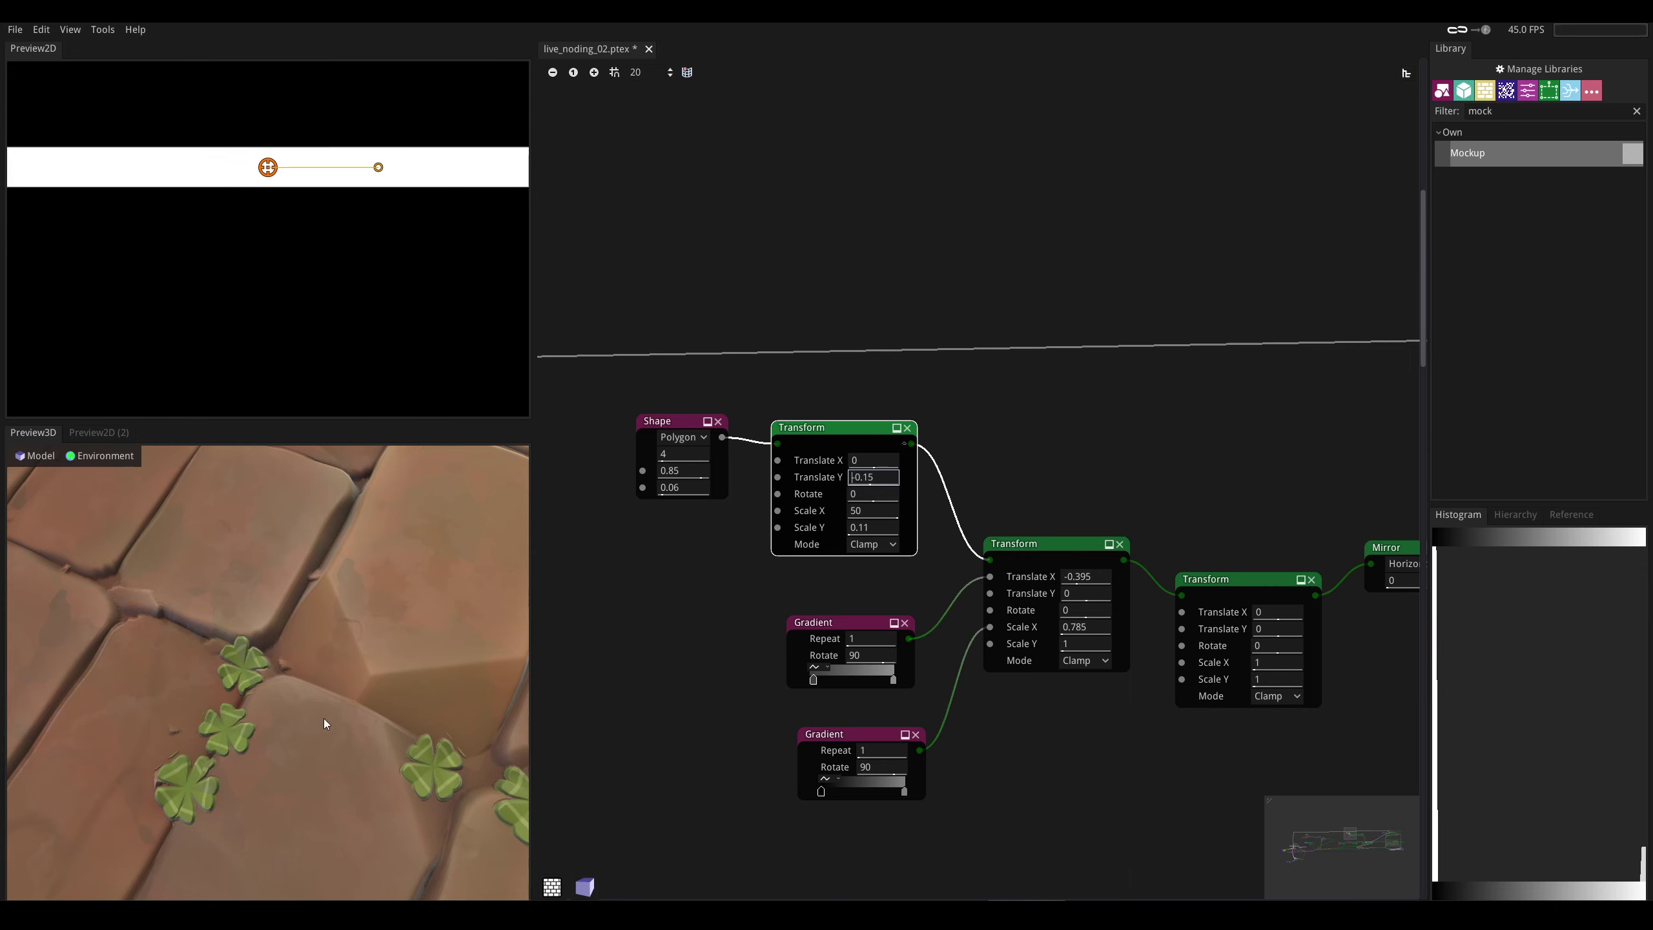
scroll(329, 738, "down", 10)
left_click_drag(328, 738, 328, 684)
scroll(329, 739, "up", 5)
scroll(329, 738, "up", 3)
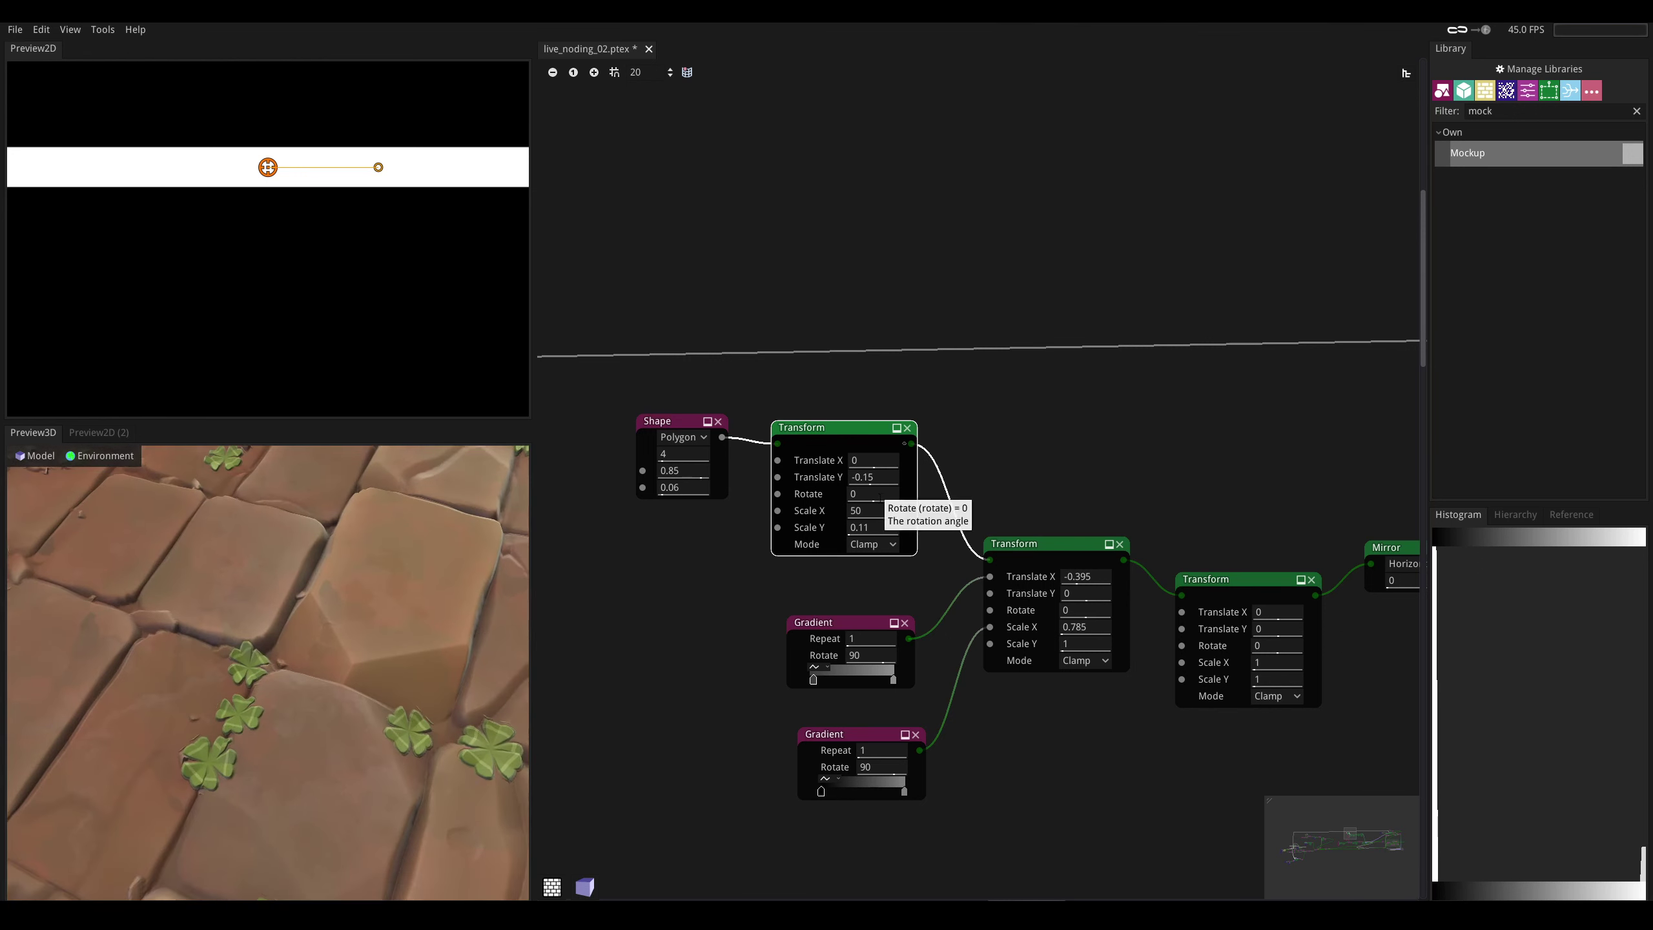
- Set Scale Y to 0.19 on the same Transform and inspect the clovers in the 3D preview
left_click_drag(872, 529, 876, 531)
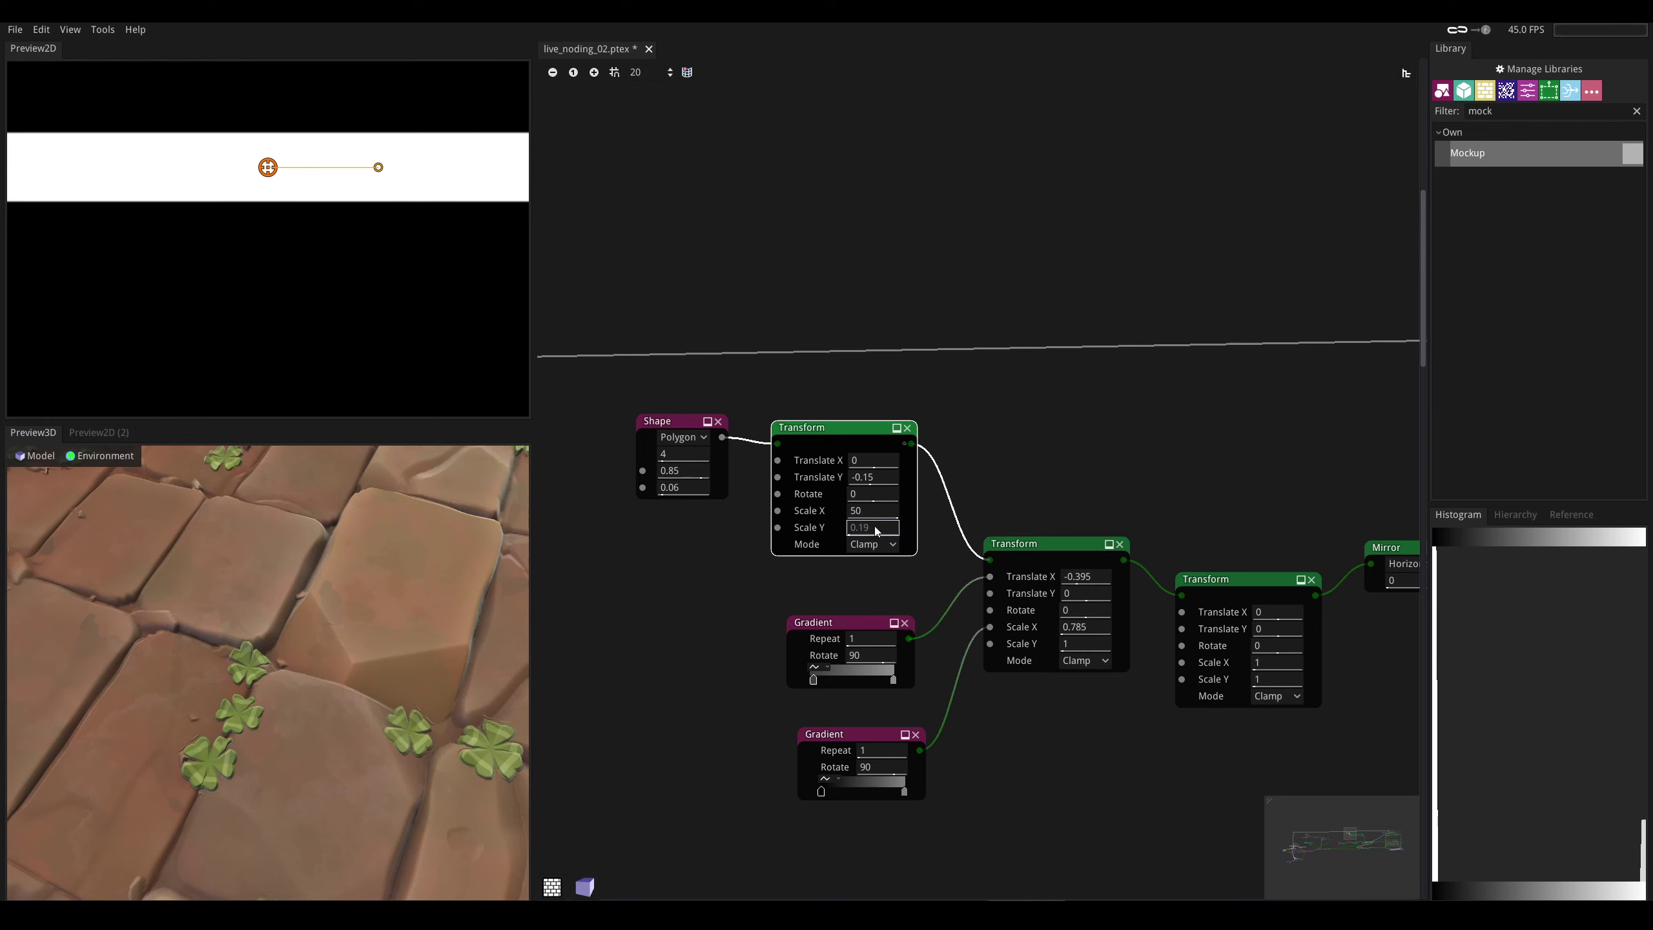
scroll(312, 657, "down", 5)
mouse_move(312, 657)
left_mouse_down()
mouse_move(293, 735)
mouse_move(309, 625)
mouse_move(303, 677)
left_mouse_up()
scroll(293, 736, "down", 4)
scroll(302, 677, "up", 5)
scroll(266, 673, "up", 3)
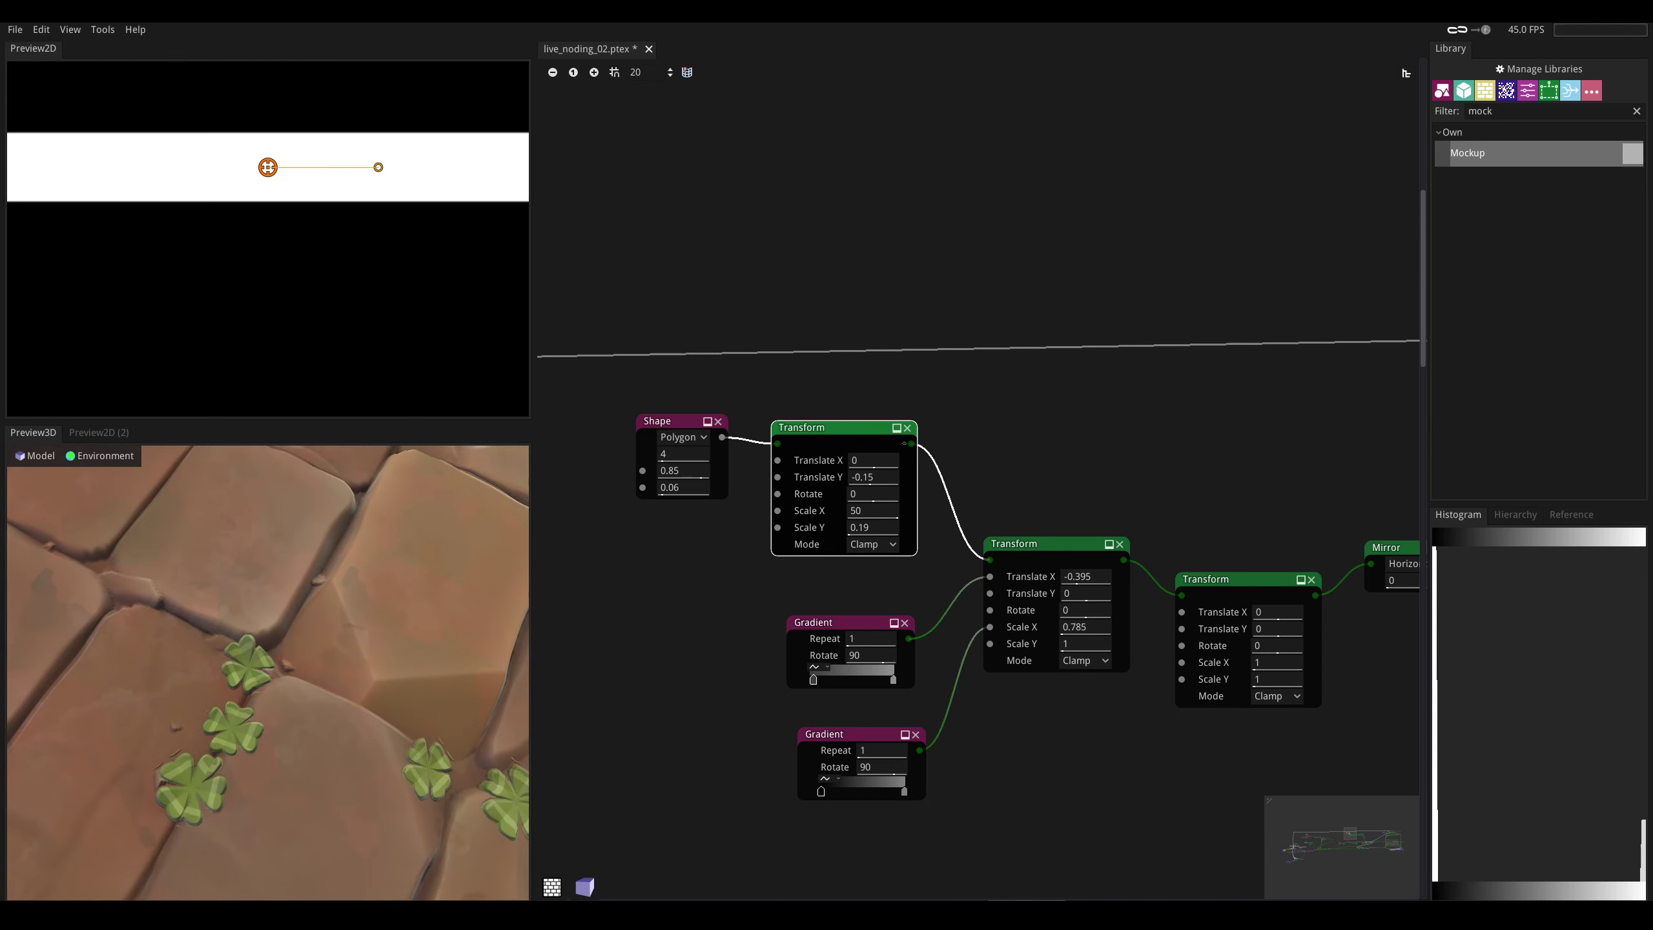
- Reset the 2D preview's view and set the upper chain's polygon Shape edge value to 0.56 while previewing its Transform
middle_click_drag(1058, 551, 1002, 543)
left_click(999, 542)
right_click(378, 262)
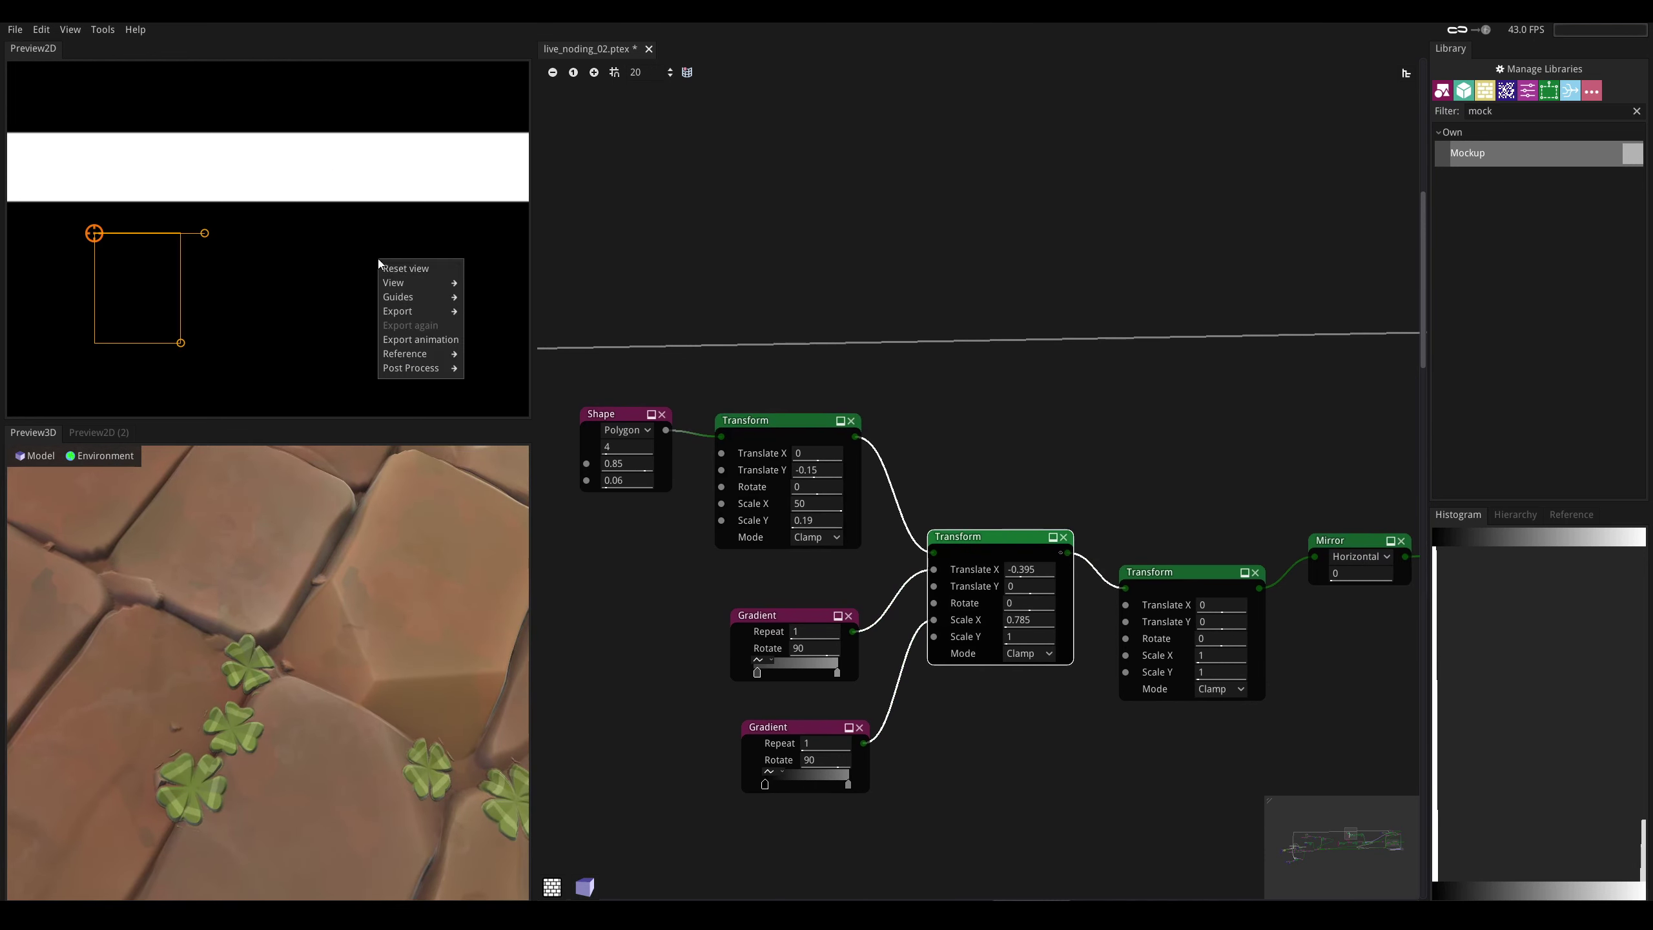
left_click(398, 269)
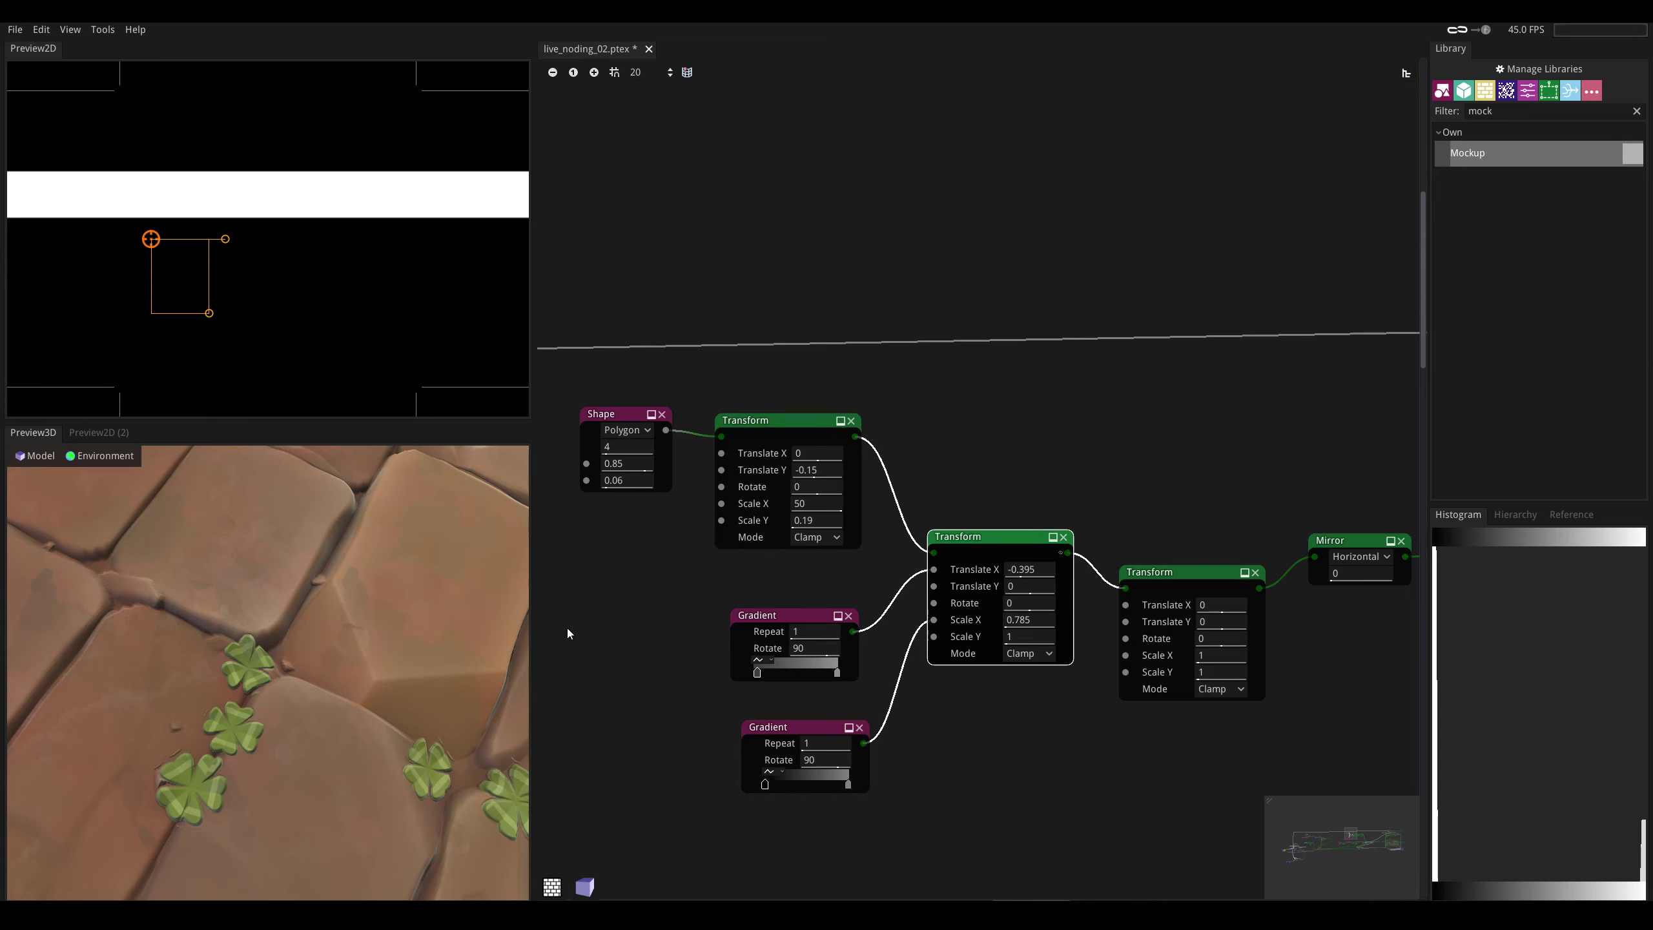
left_click(808, 417)
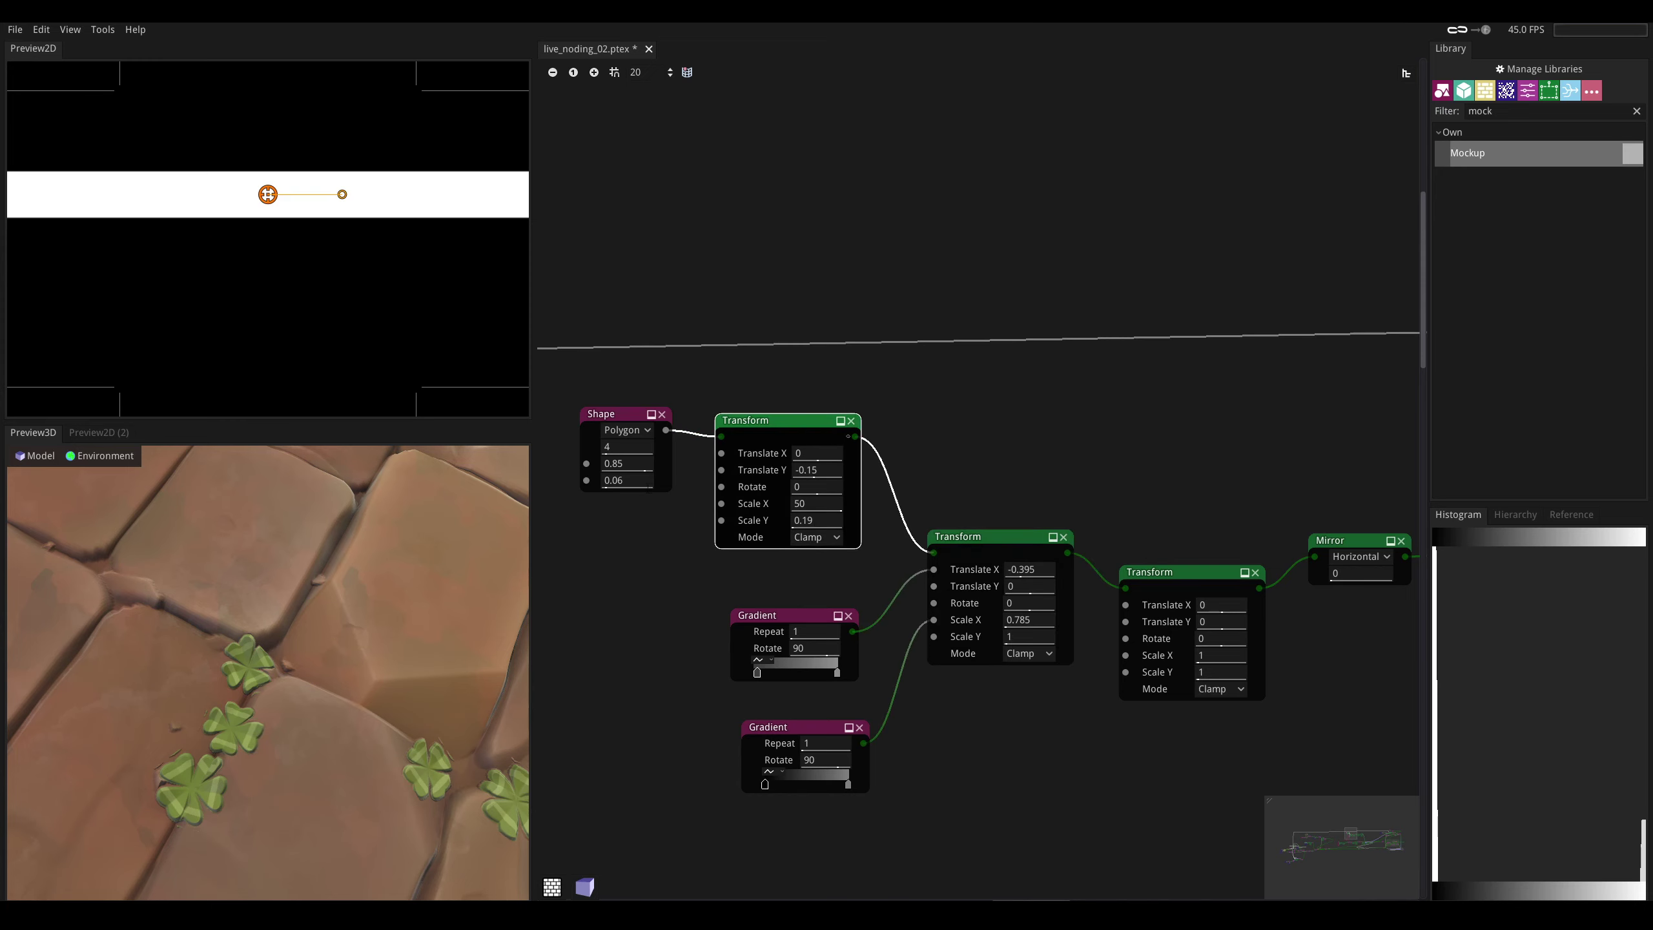
left_click_drag(639, 480, 728, 481)
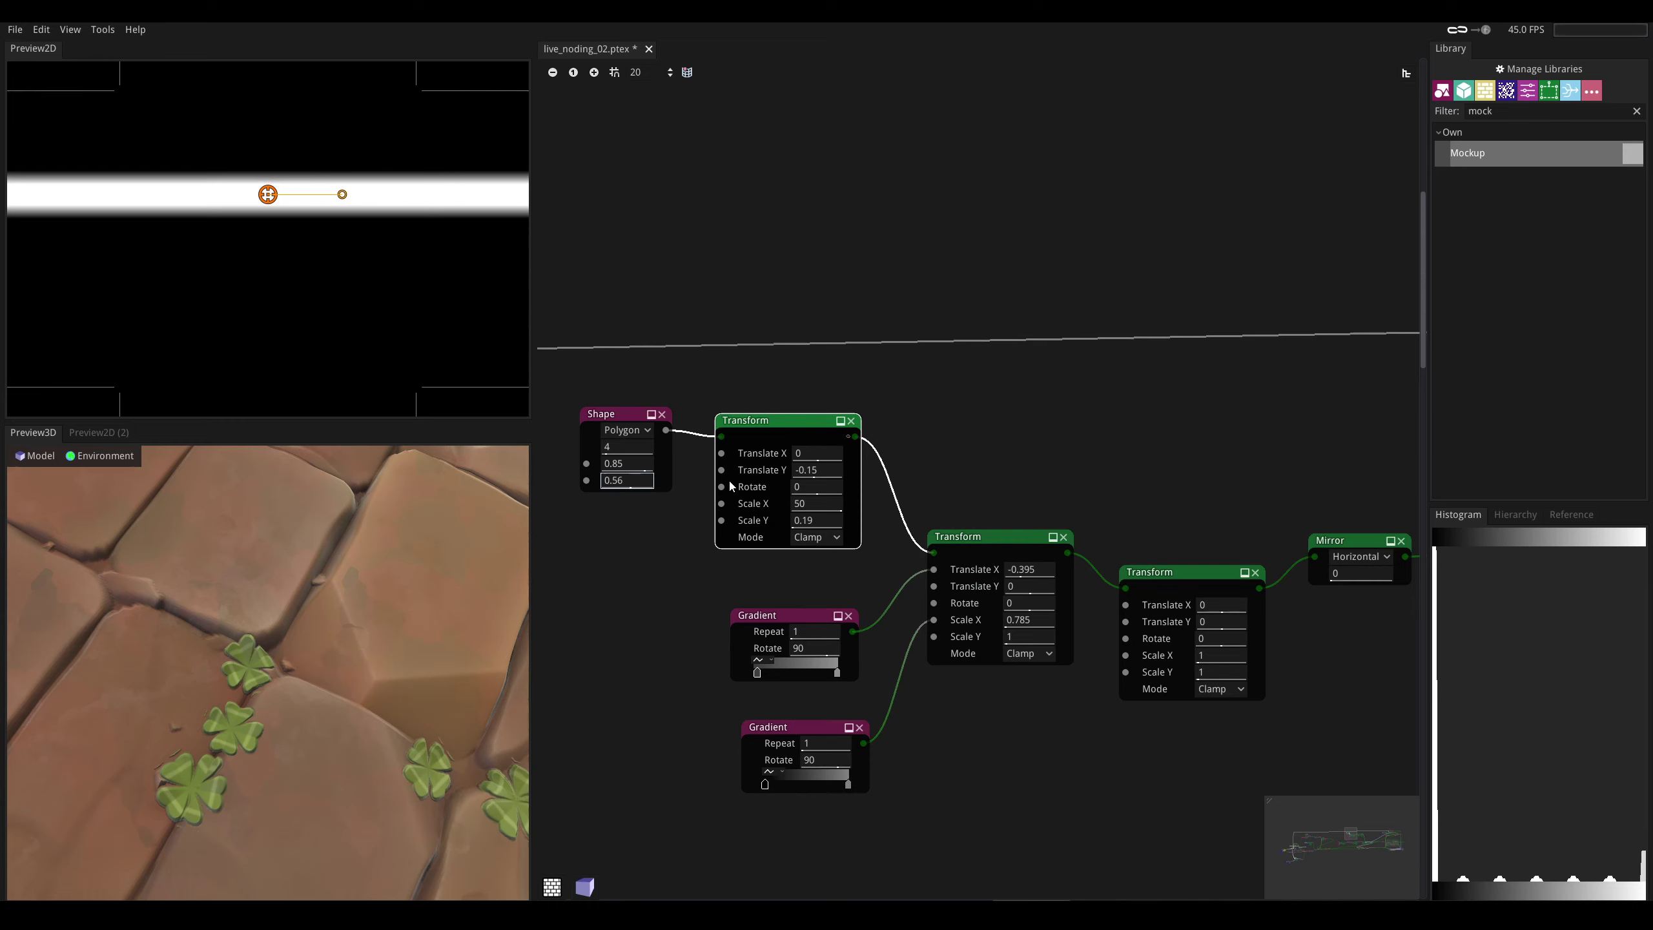
- Delete the unscaled Transform before the upper chain's Mirror and connect the gradient-driven Transform directly to the Mirror
middle_click_drag(1131, 513, 1079, 508)
left_click(966, 534)
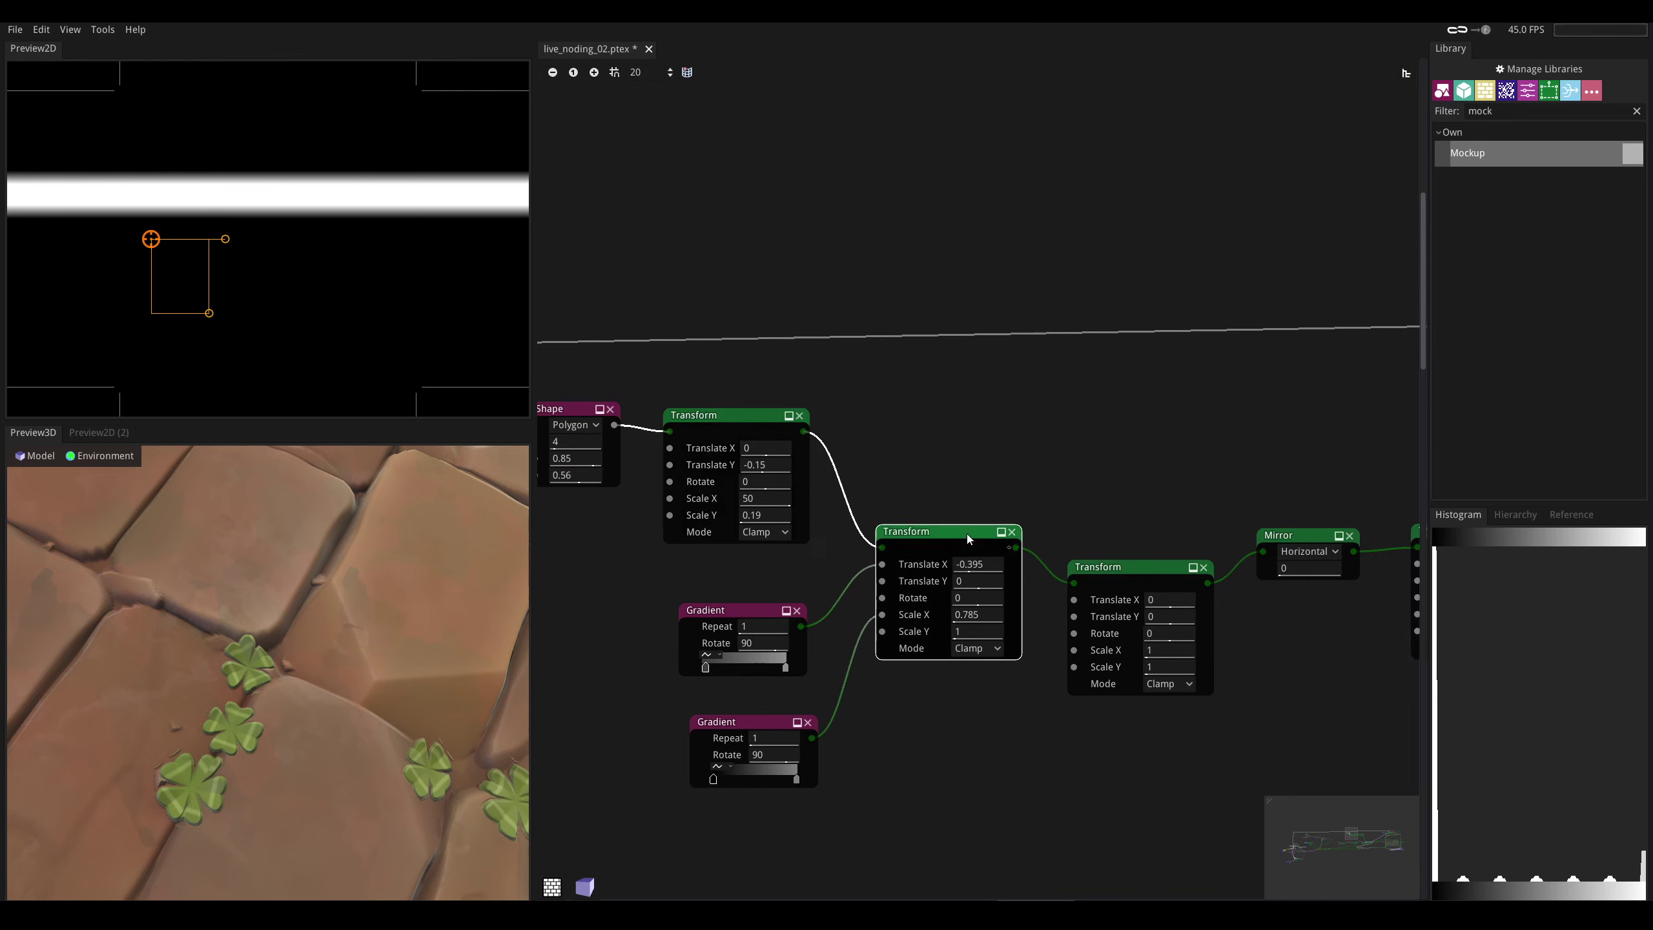
left_click(733, 610)
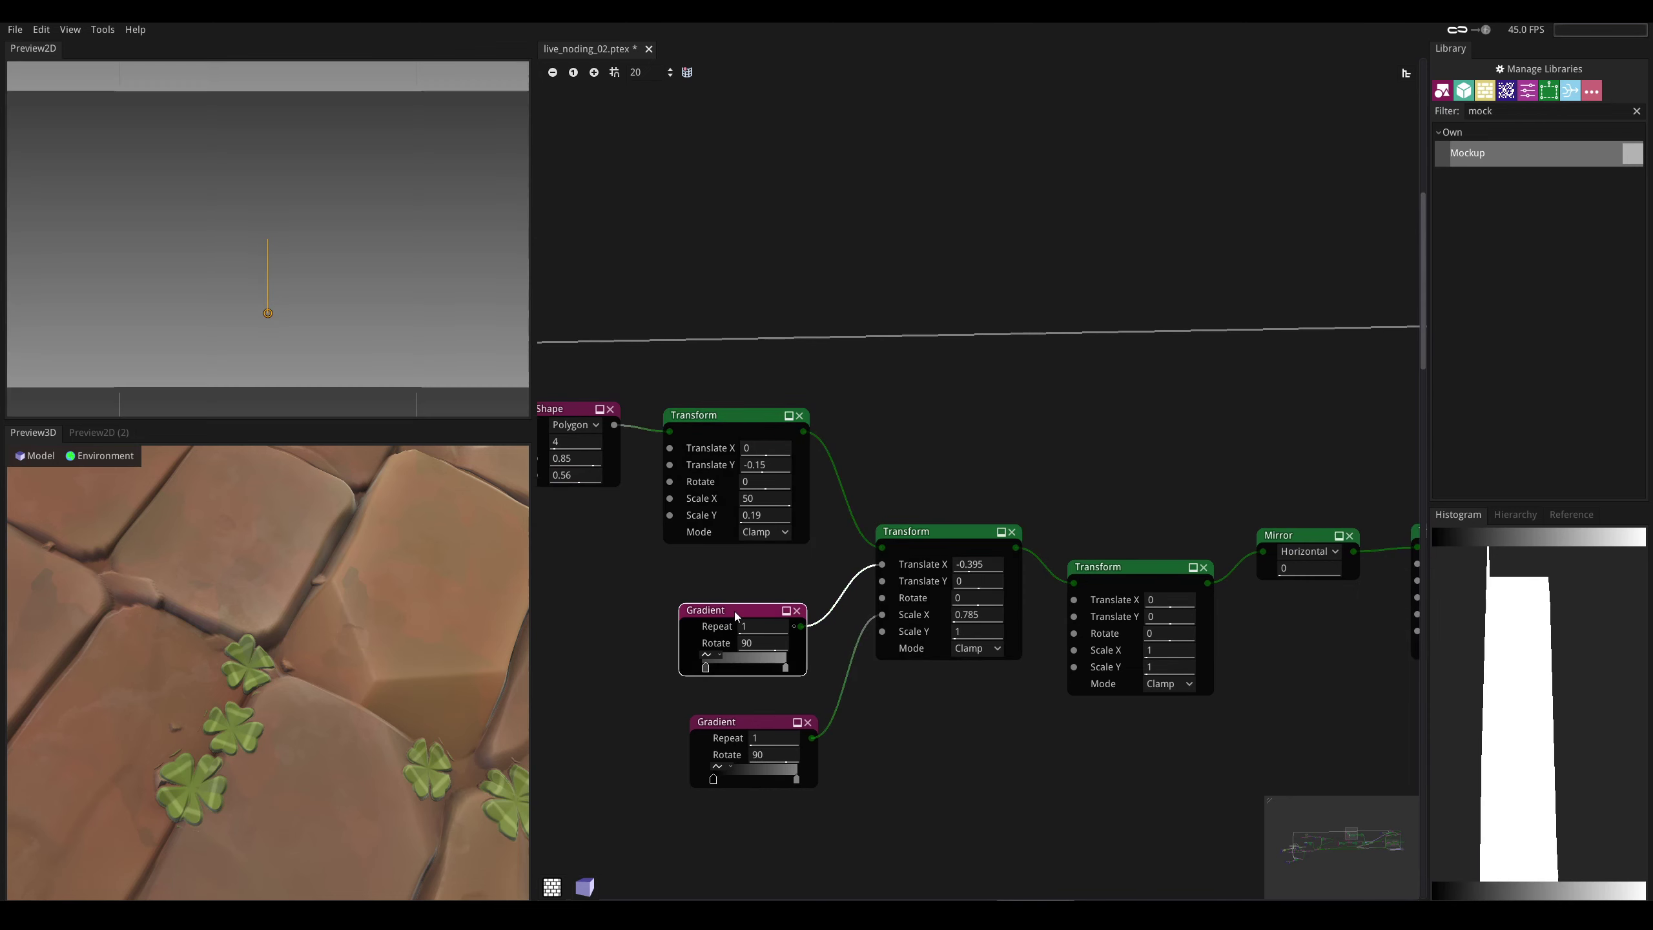
left_click(970, 530)
left_click(1124, 568)
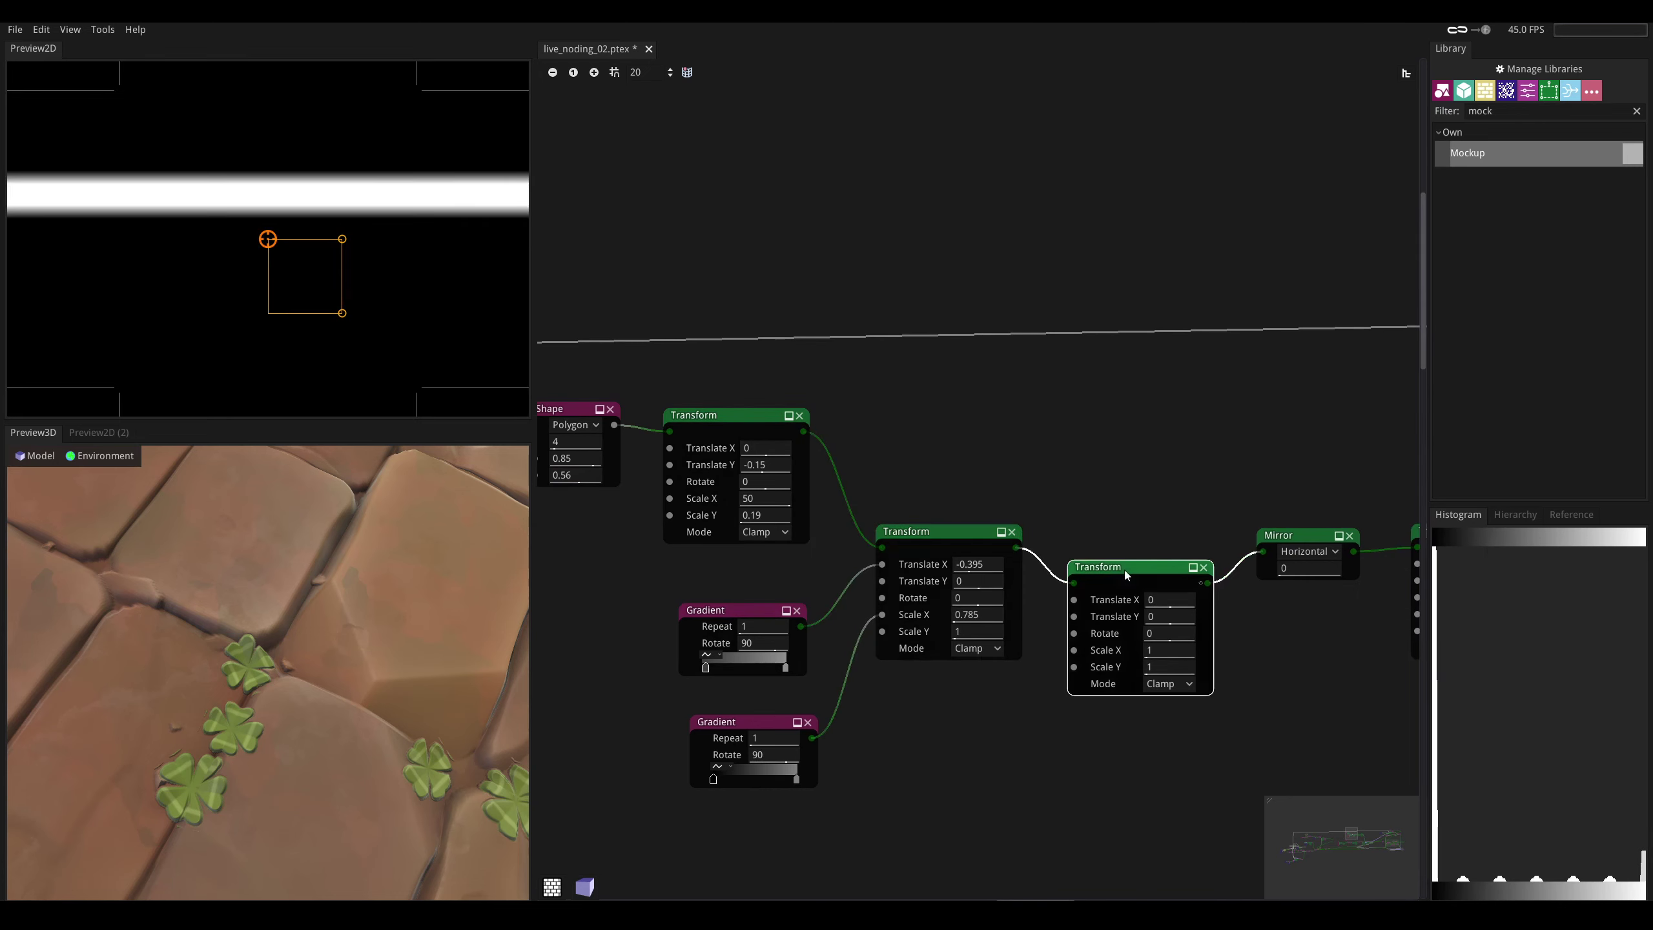
middle_click_drag(1141, 520, 1056, 540)
left_click(1138, 575)
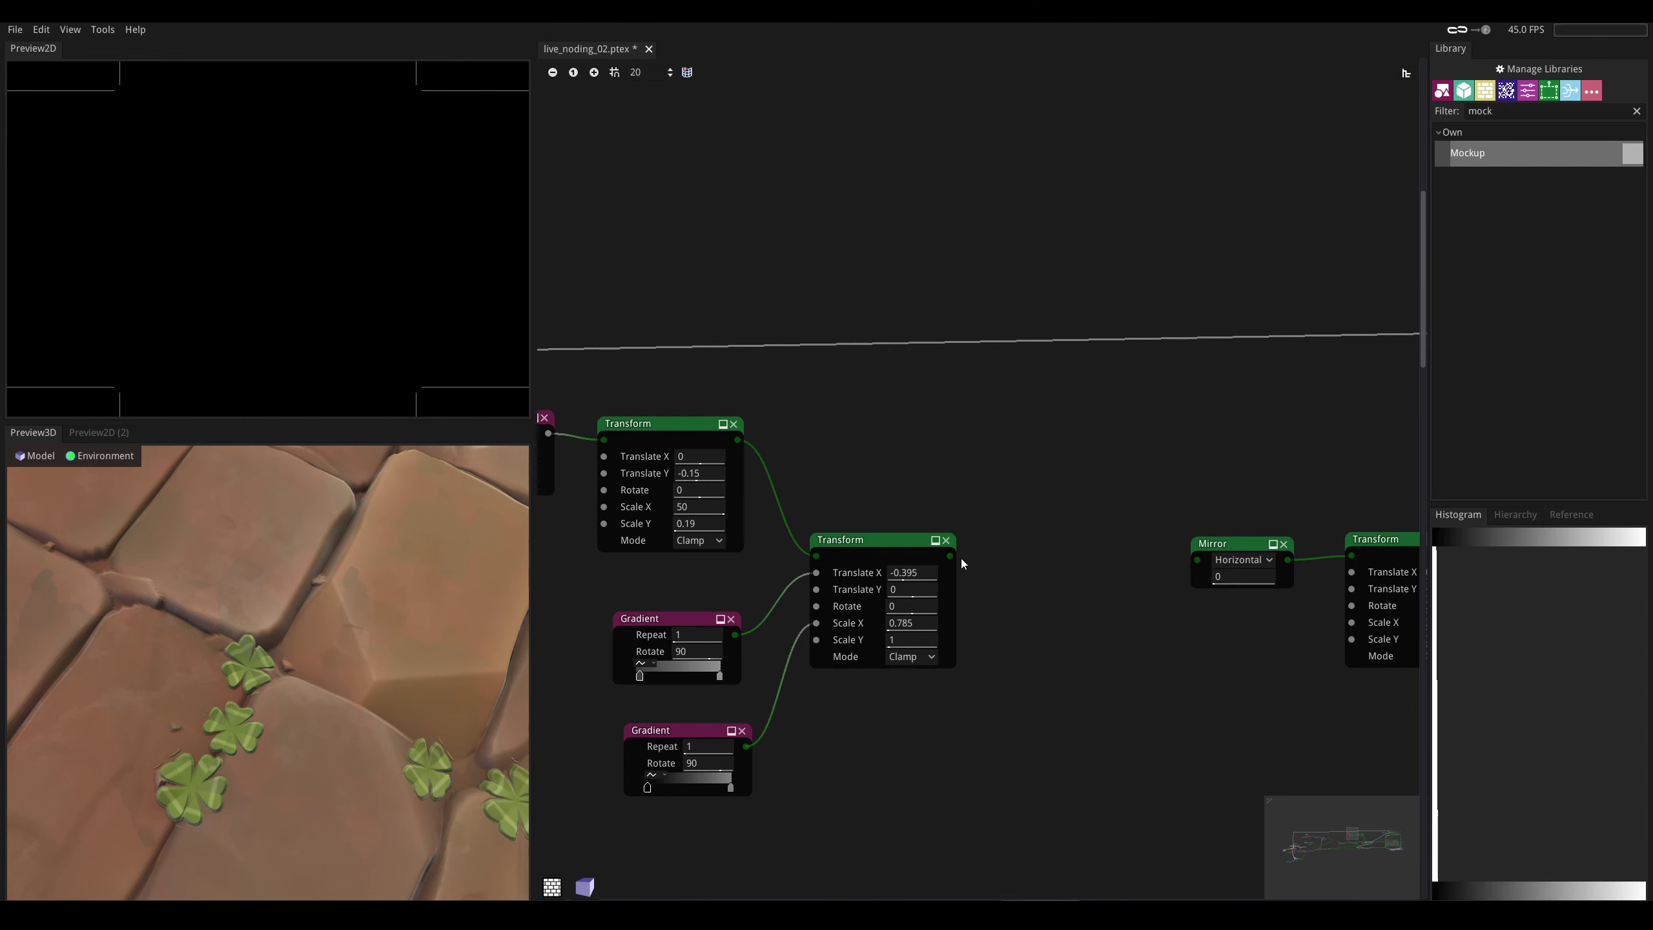
left_click_drag(950, 555, 1195, 563)
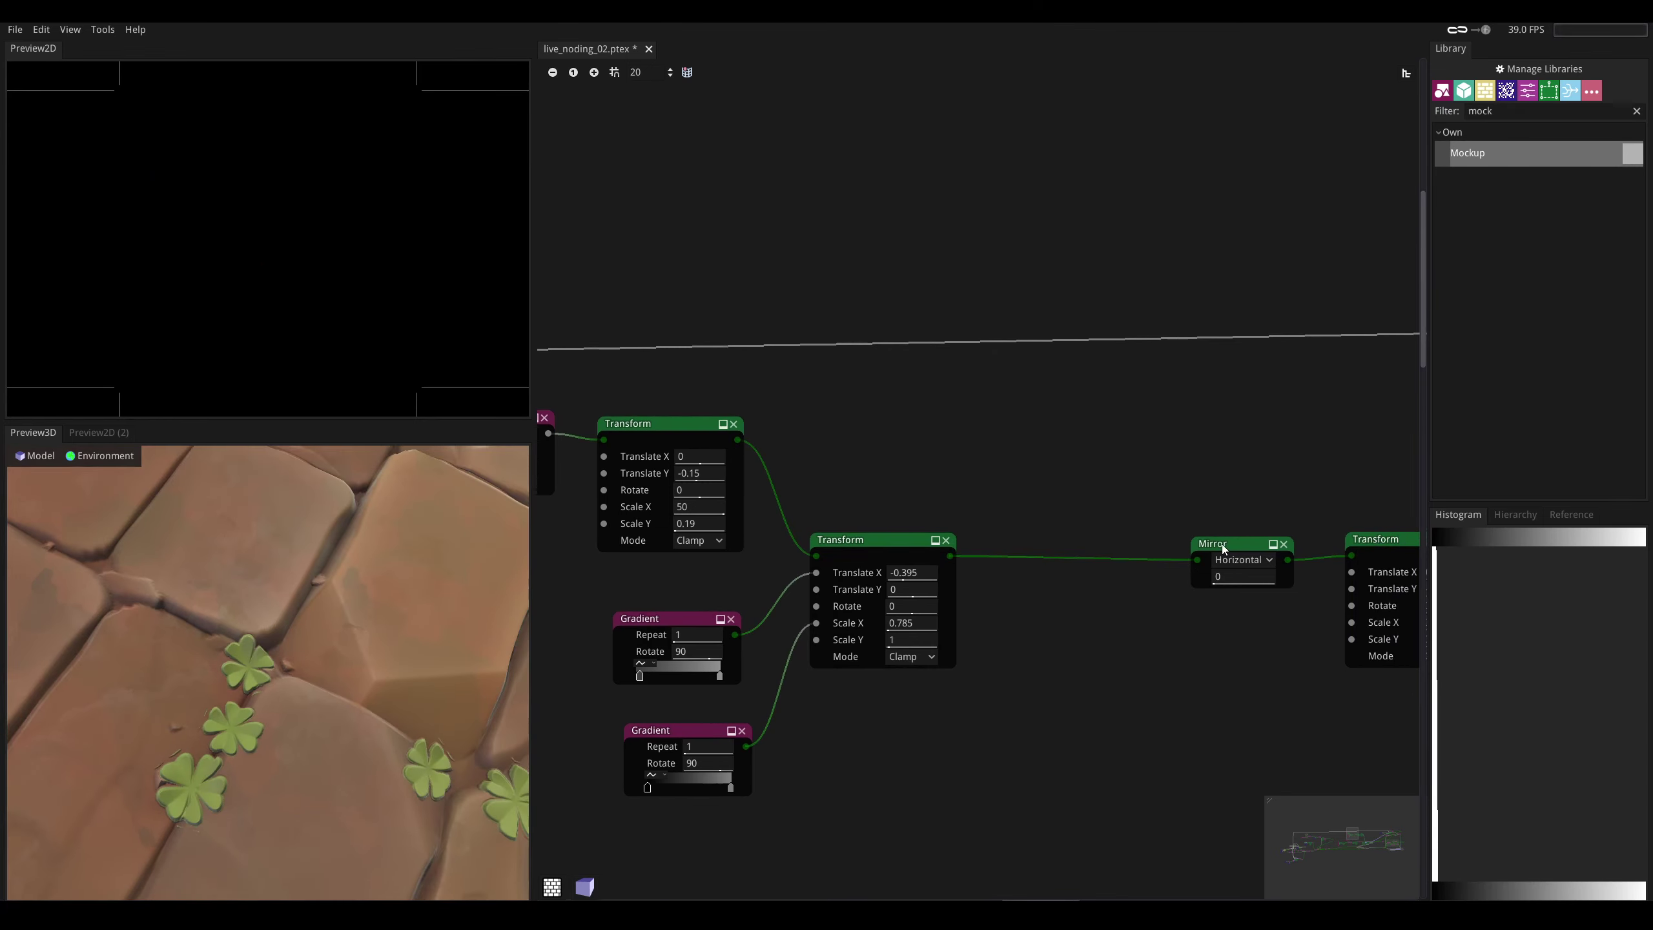
left_click(1221, 544)
- Connect the Mirror's output directly to the Circle Splatter and delete the Transform that sat between them
middle_click_drag(1013, 512, 966, 490)
left_click(1347, 523)
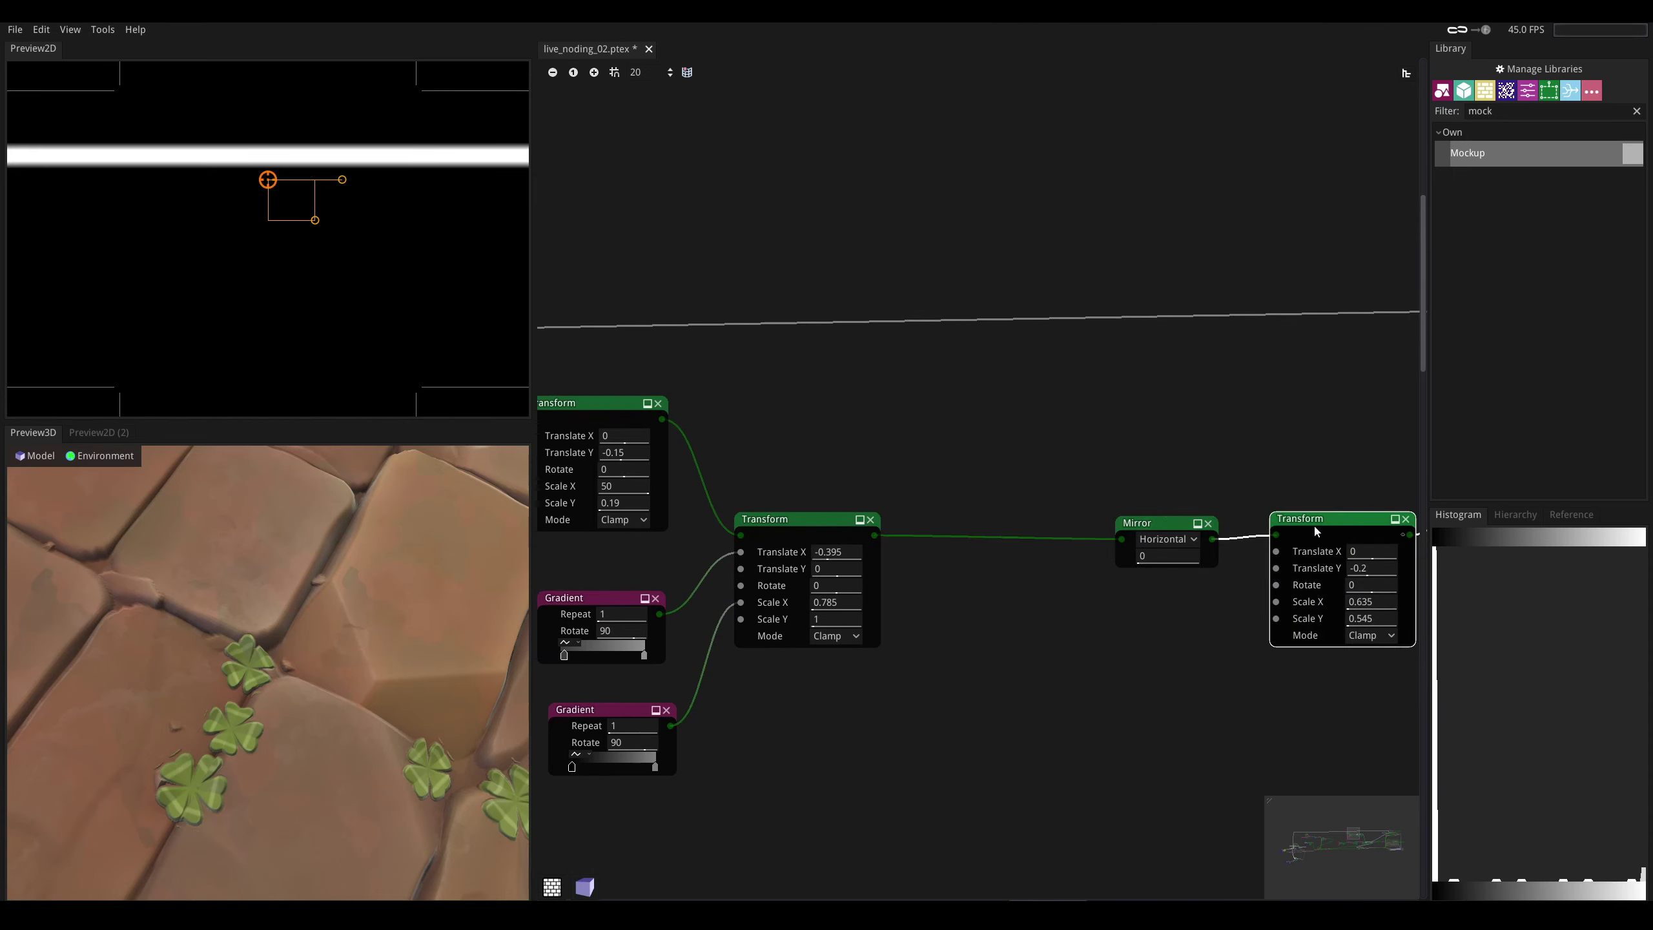
middle_click_drag(1314, 526, 984, 501)
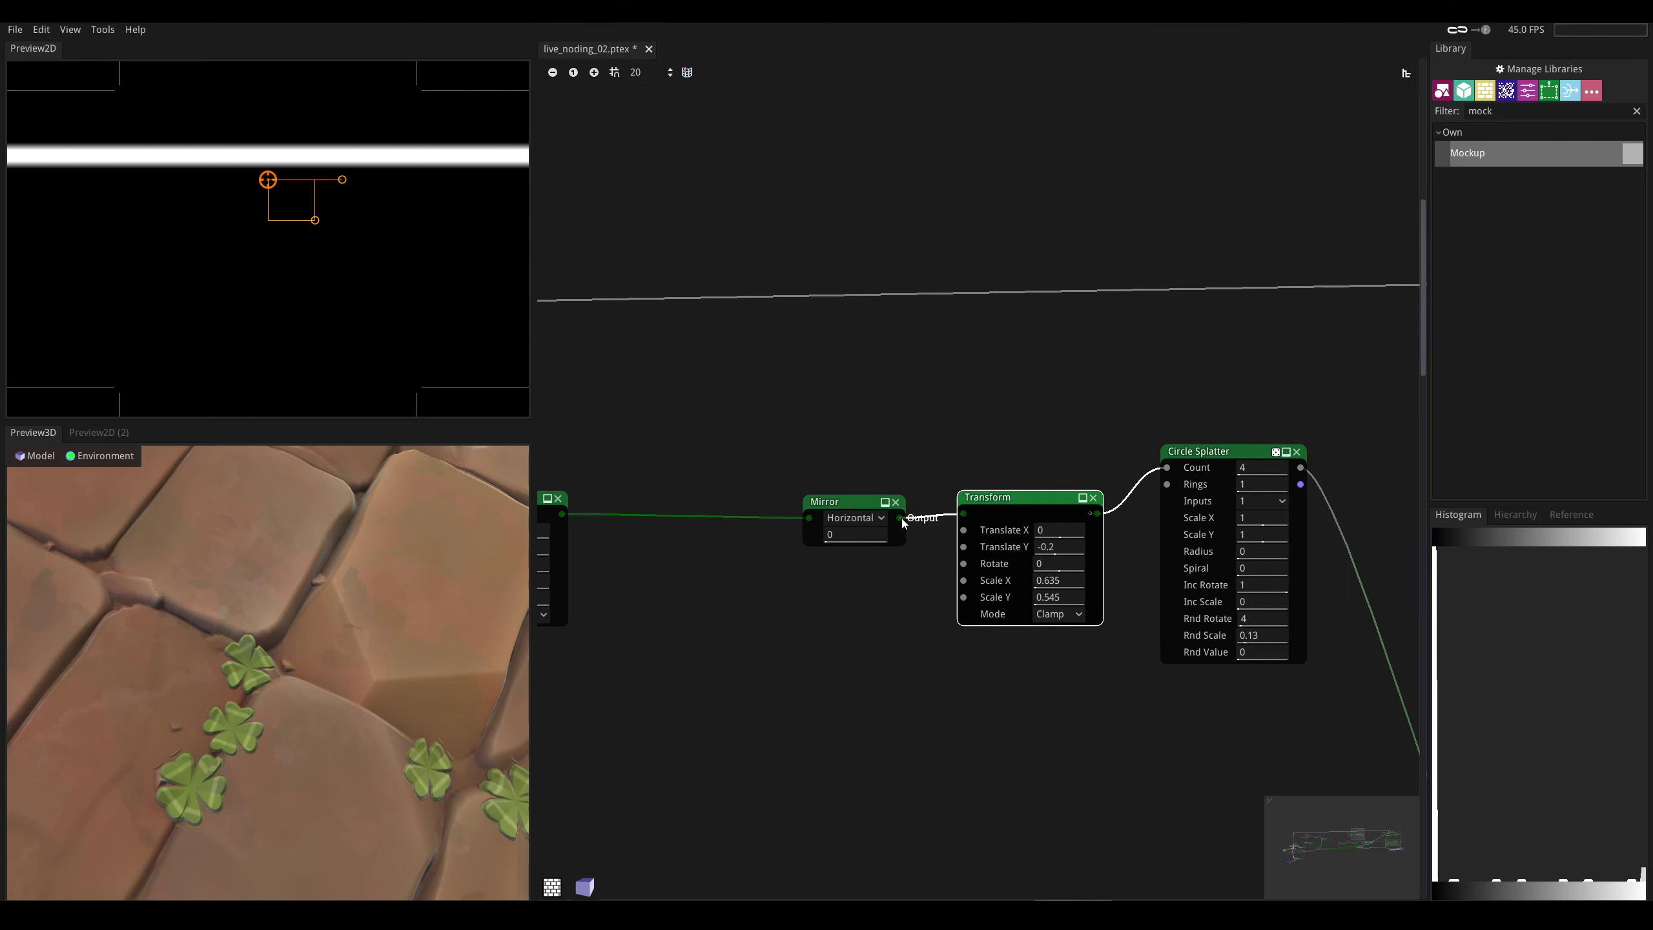
left_click_drag(901, 519, 1167, 469)
left_click(1093, 498)
middle_click_drag(1060, 541, 1191, 525)
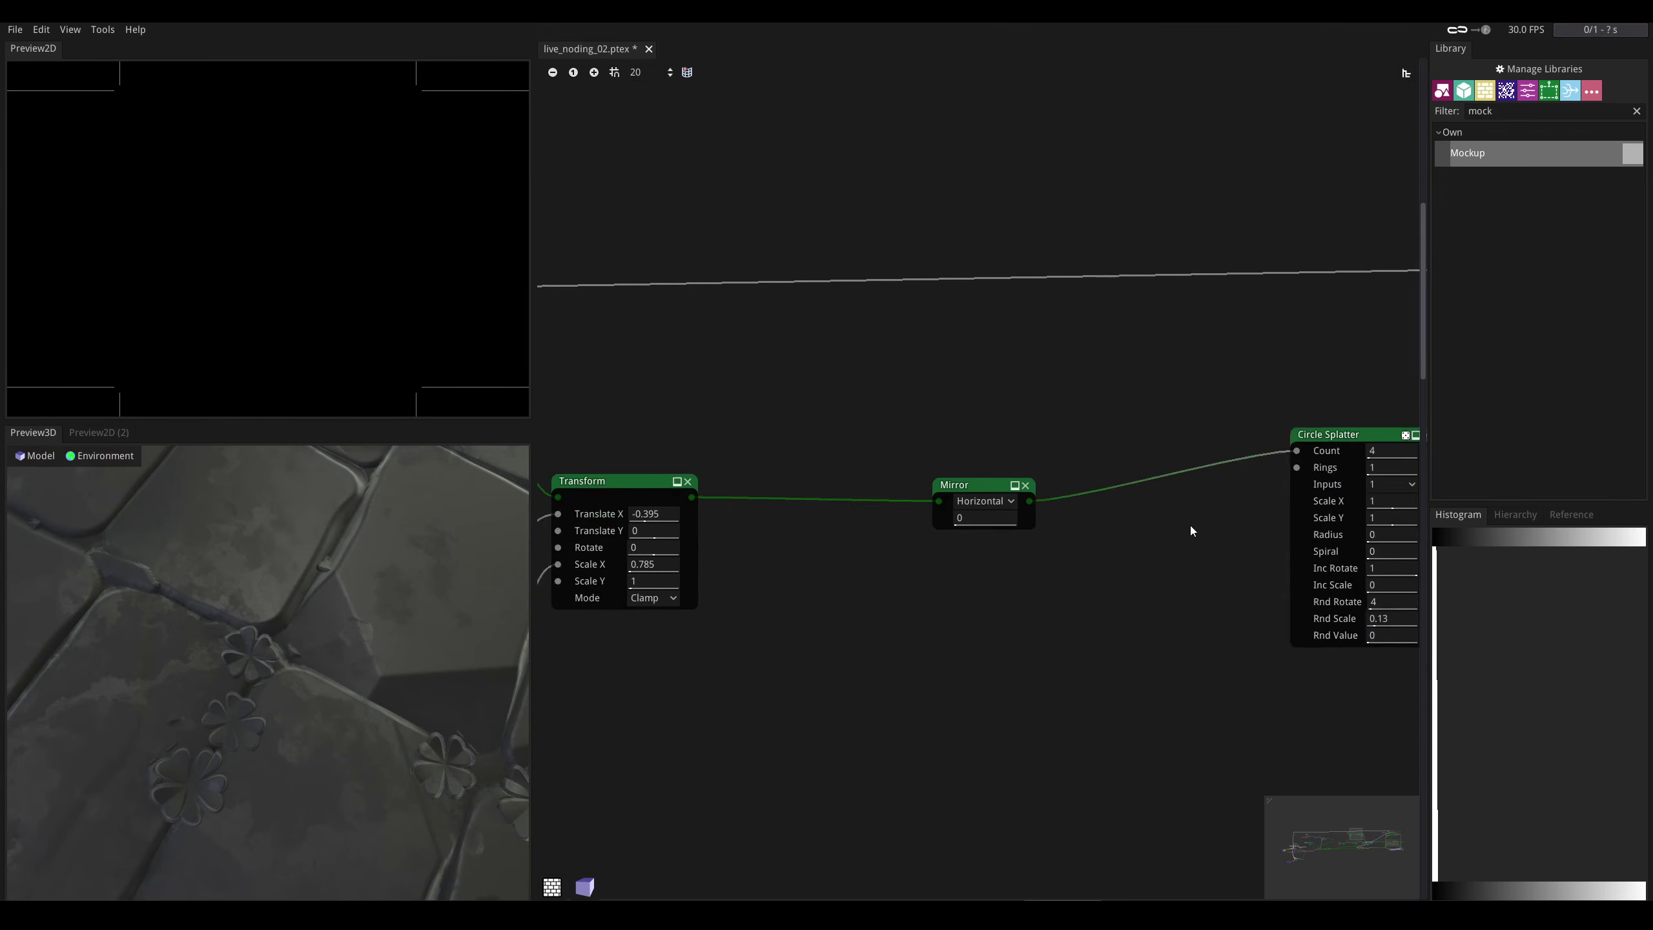
- Move the upper chain's nodes together to close the gaps around the Mirror, and preview the Mirror's output
scroll(1123, 525, "down", 3)
middle_click_drag(1101, 344, 1110, 527)
scroll(1110, 528, "down", 1)
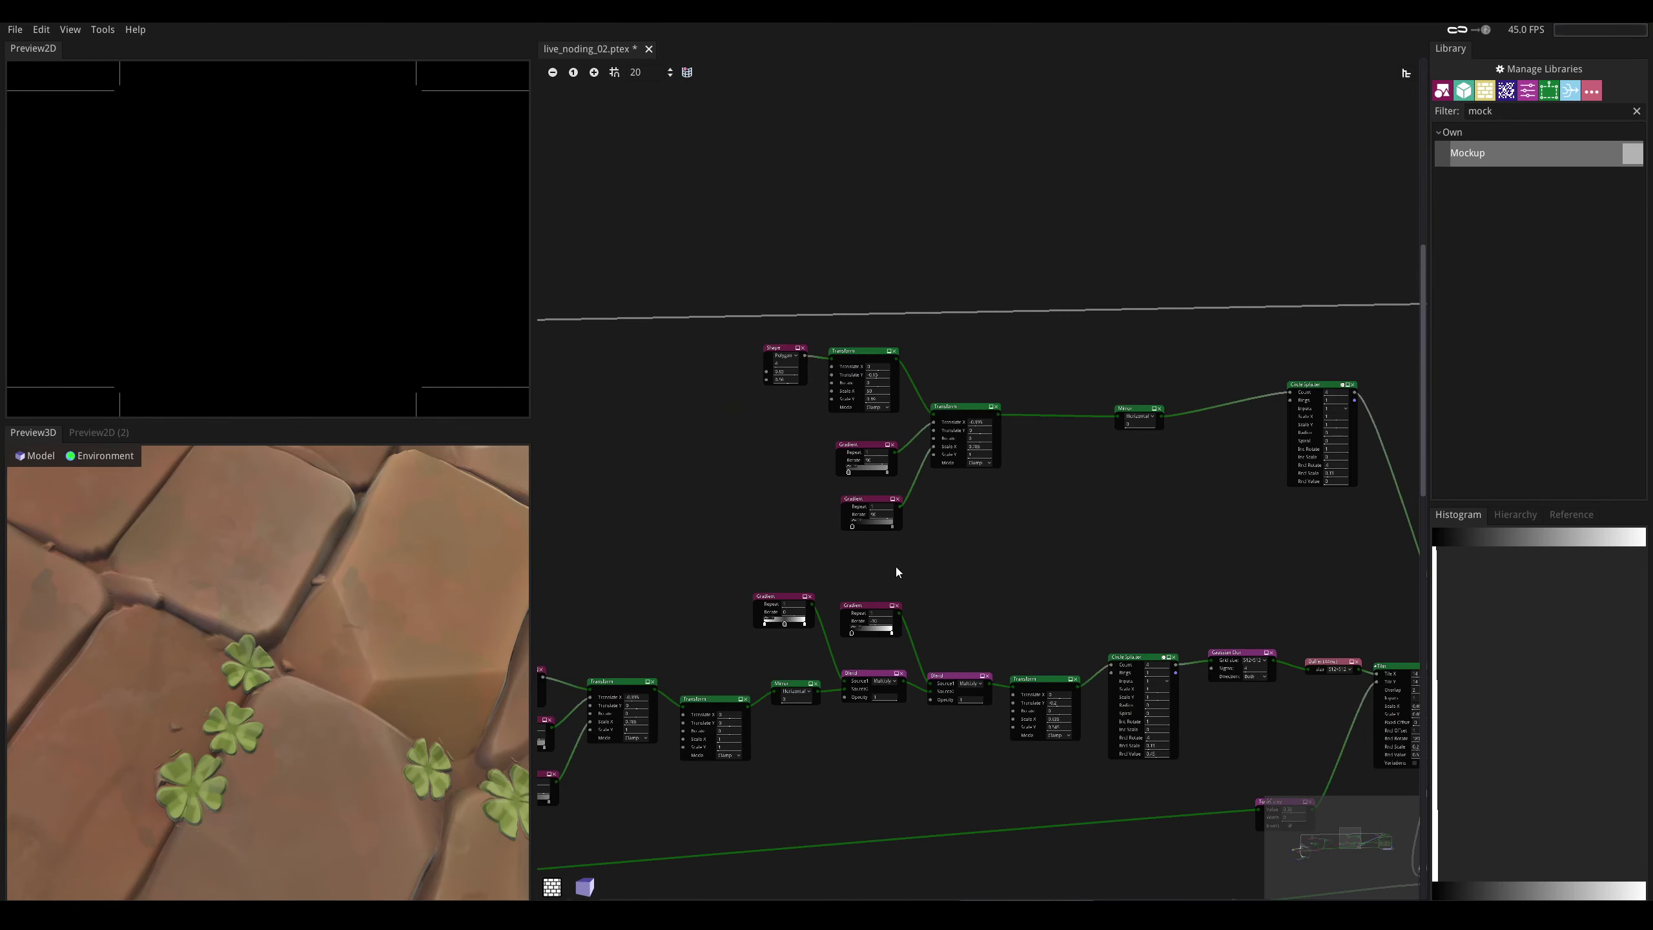
left_click_drag(728, 542, 1244, 397)
middle_click_drag(1116, 541, 1072, 568)
left_click_drag(1089, 560, 885, 387)
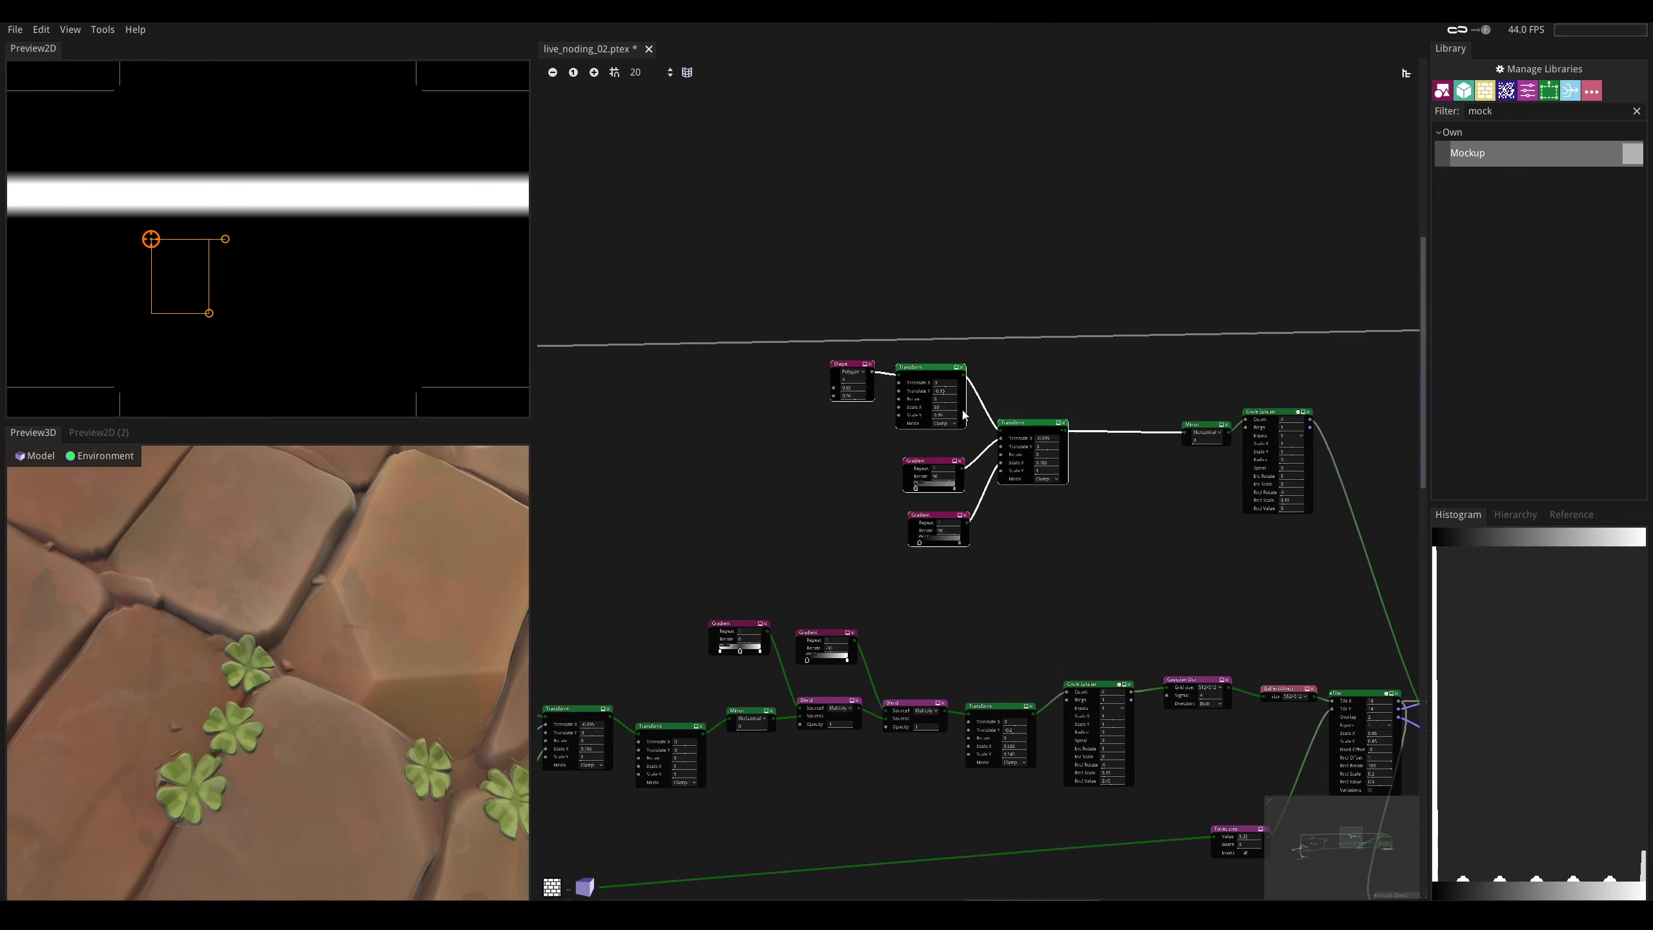
left_click_drag(1036, 421, 1136, 421)
scroll(1155, 532, "up", 6)
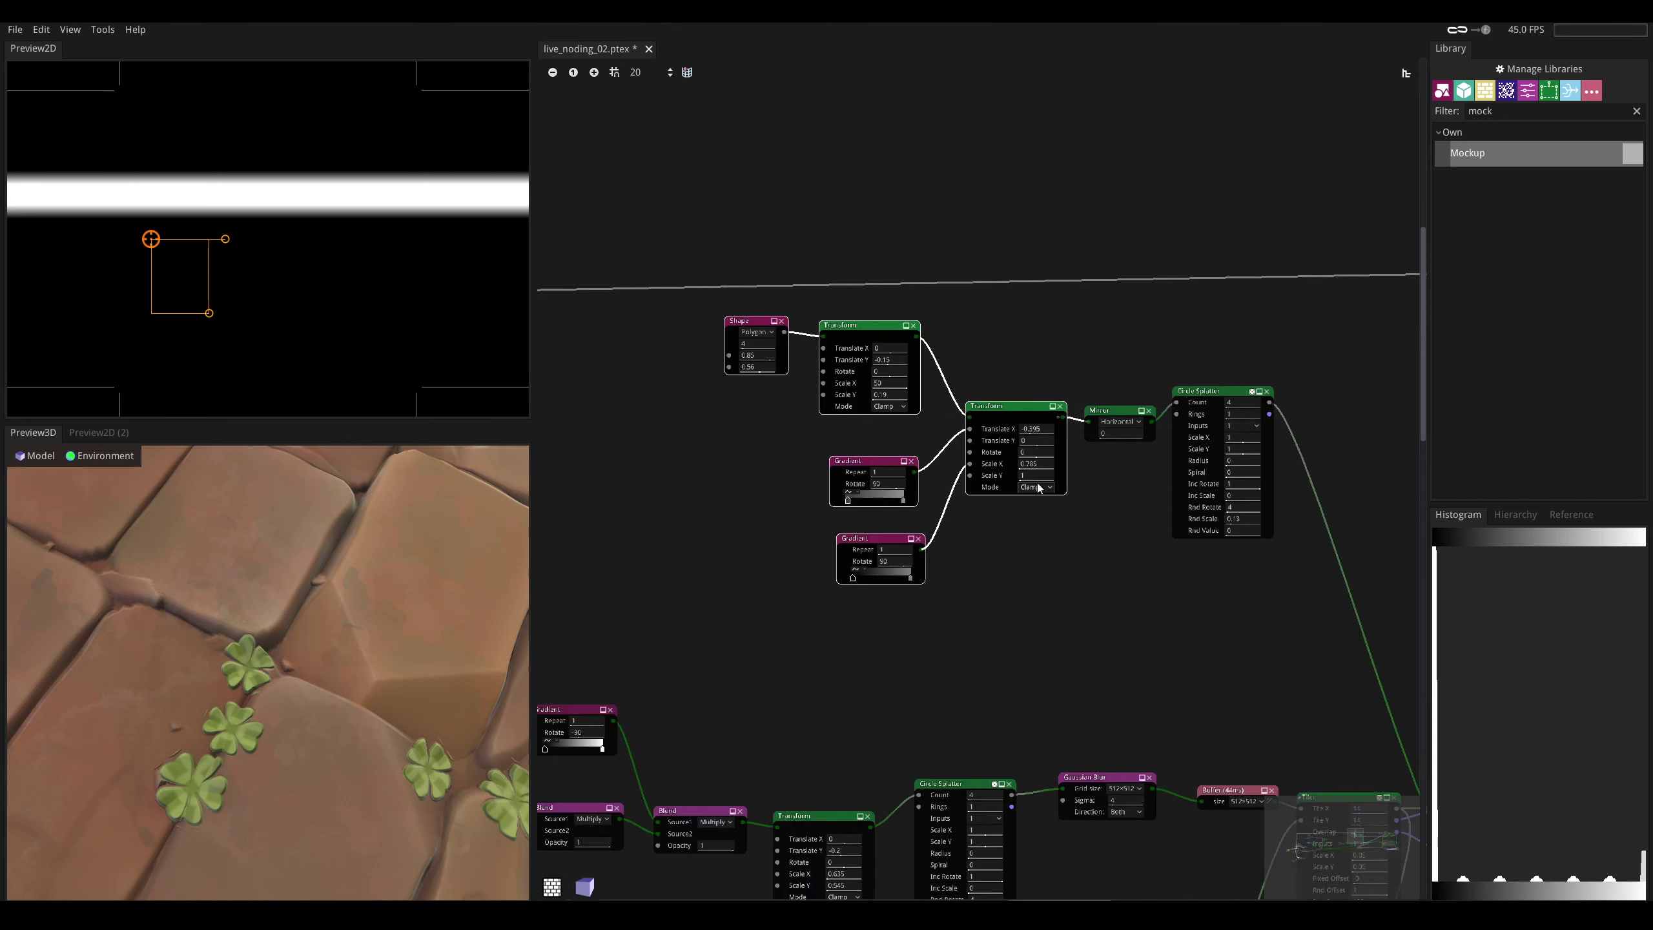
left_click(1165, 351)
middle_click_drag(1079, 480, 1005, 464)
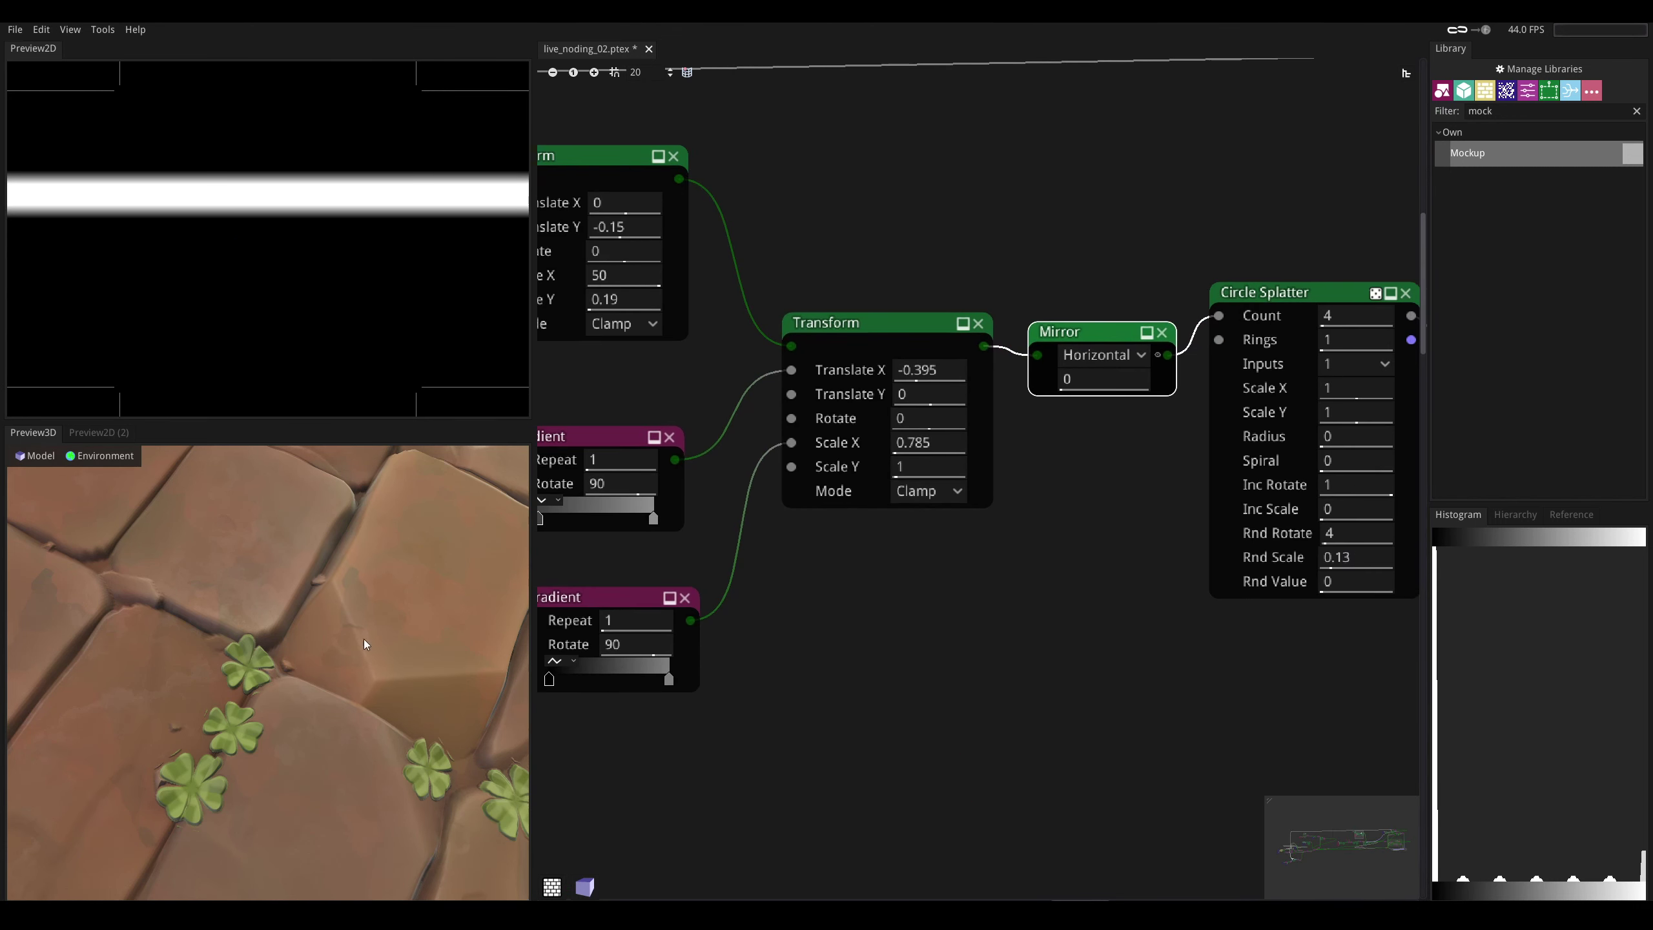
middle_click_drag(1041, 602, 968, 654)
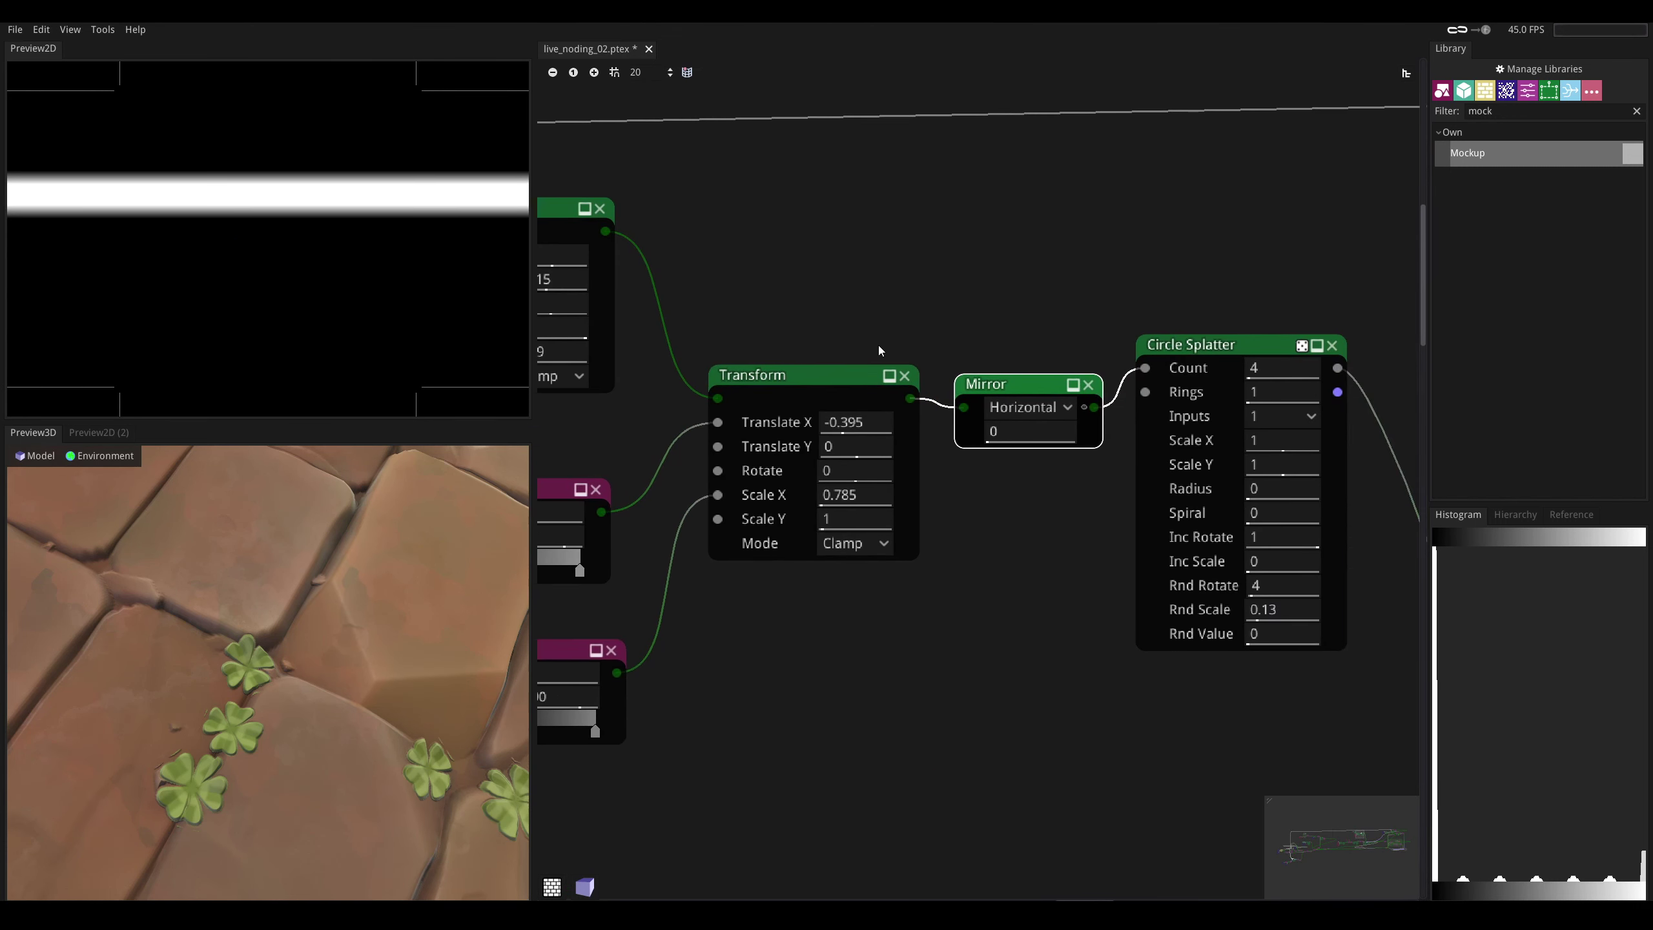
- Set the upper chain's first Transform to Translate Y -0.27 and Scale Y 0.16, and its polygon Shape's edge value to 0.43
left_click(839, 373)
middle_click_drag(786, 500, 981, 539)
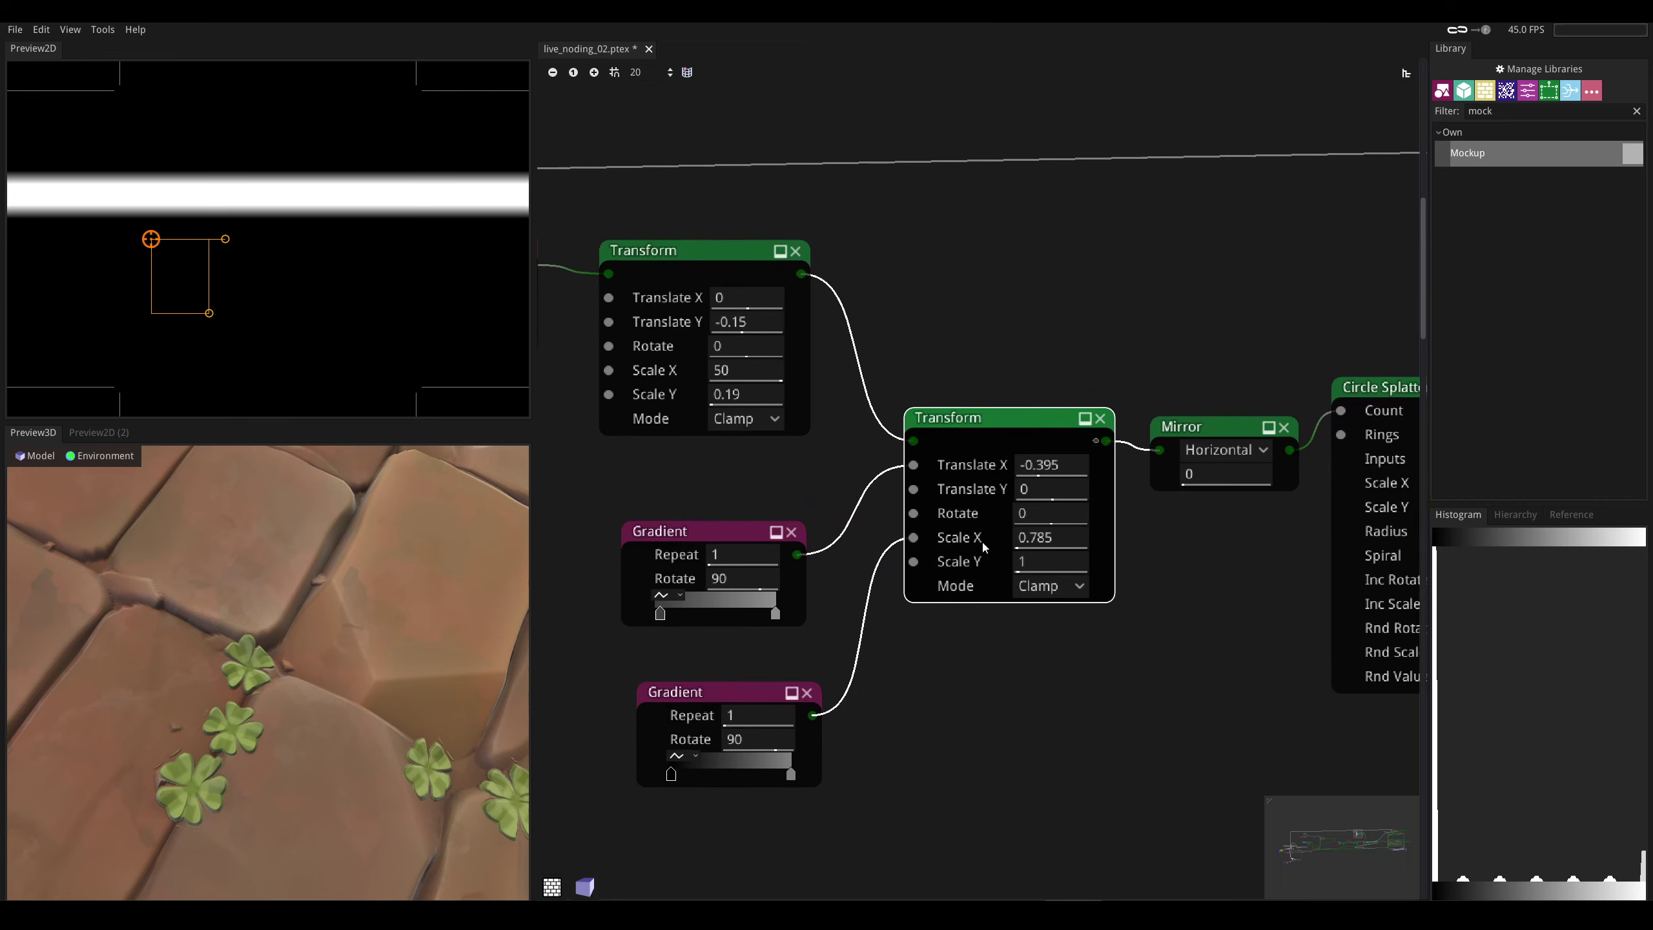
middle_click_drag(692, 412, 856, 423)
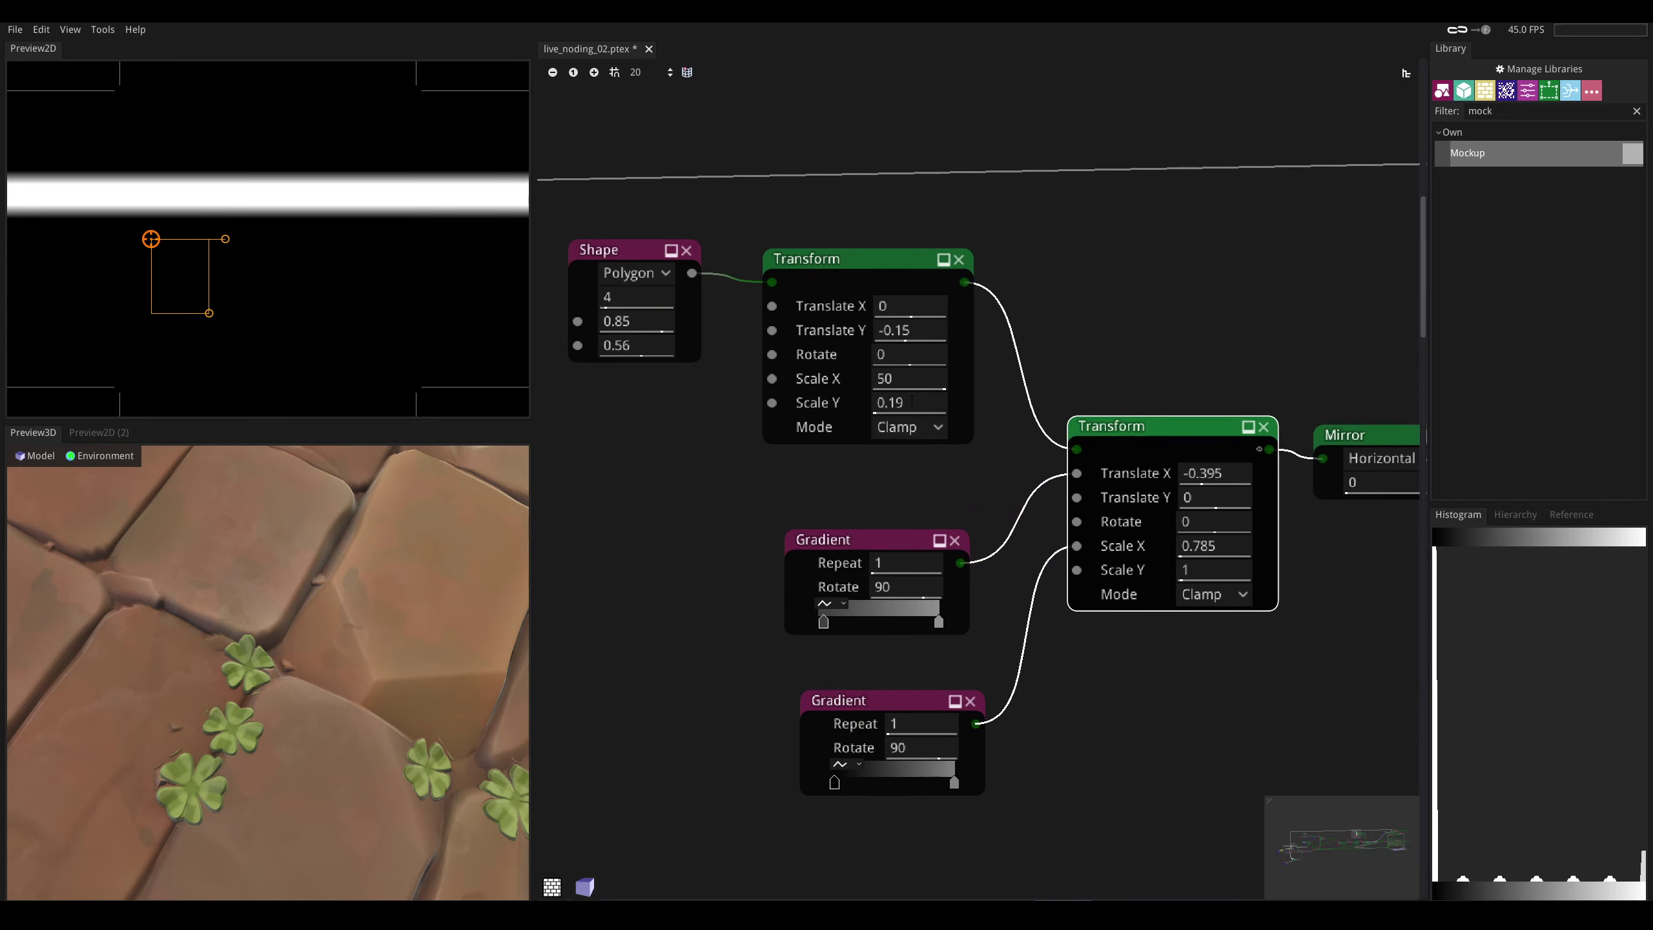
left_click_drag(912, 400, 906, 405)
left_click_drag(907, 331, 853, 331)
left_click_drag(903, 404, 903, 404)
left_click_drag(638, 346, 577, 351)
scroll(310, 653, "down", 7)
scroll(311, 653, "down", 8)
left_click_drag(311, 652, 277, 693)
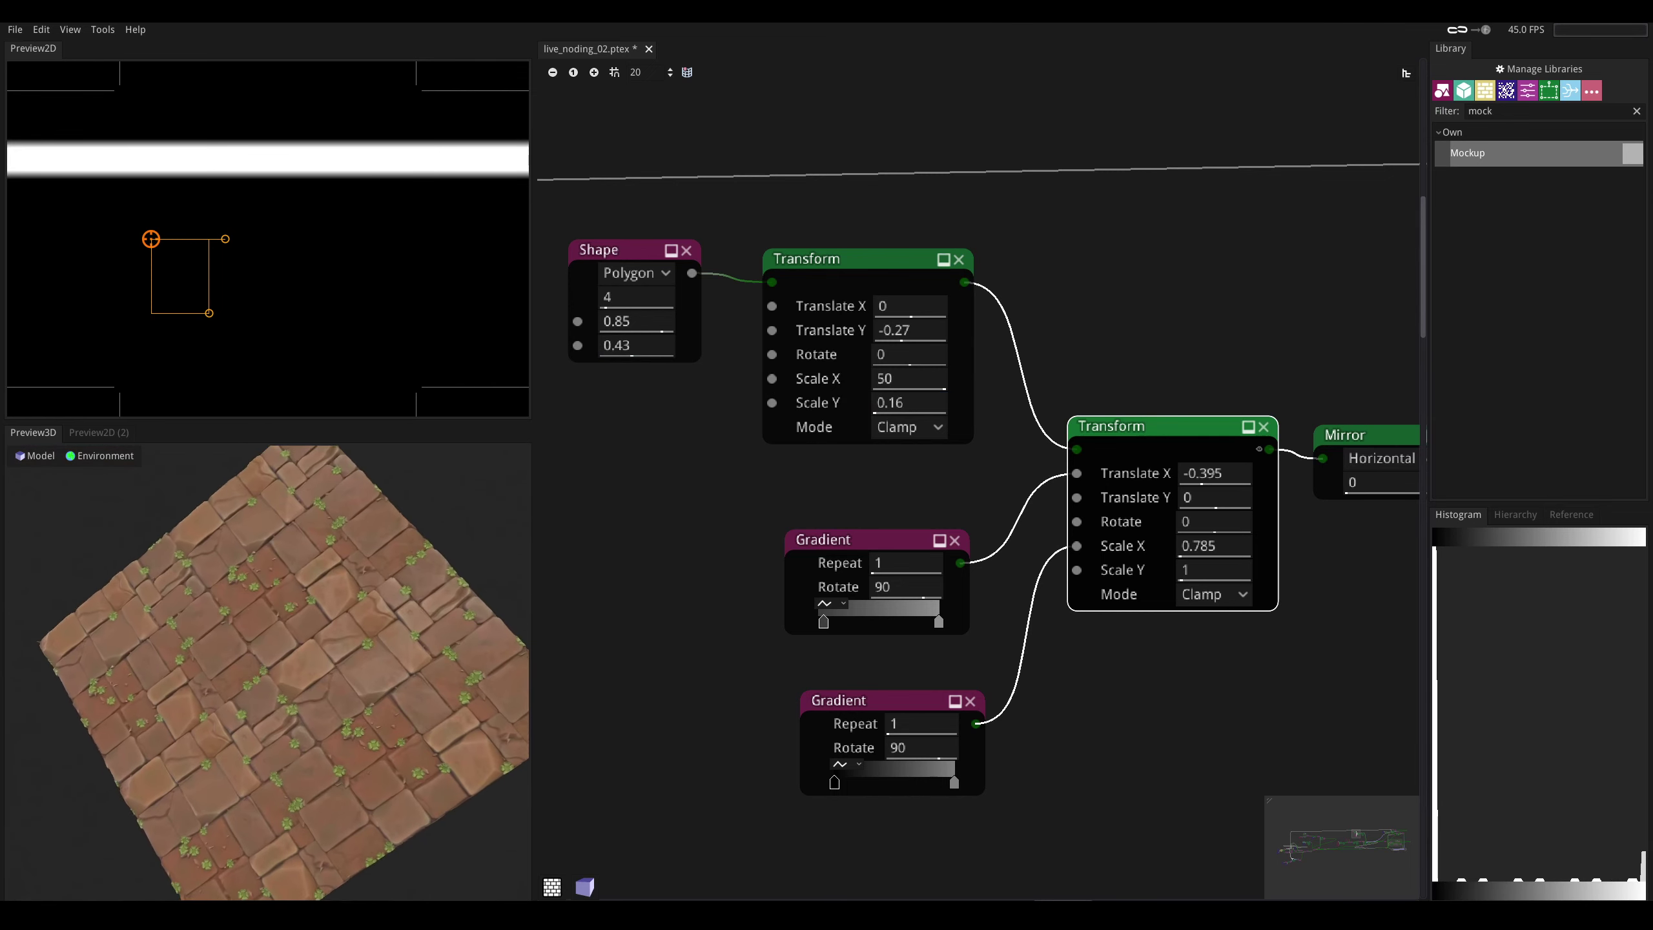
scroll(276, 694, "up", 8)
scroll(276, 693, "up", 3)
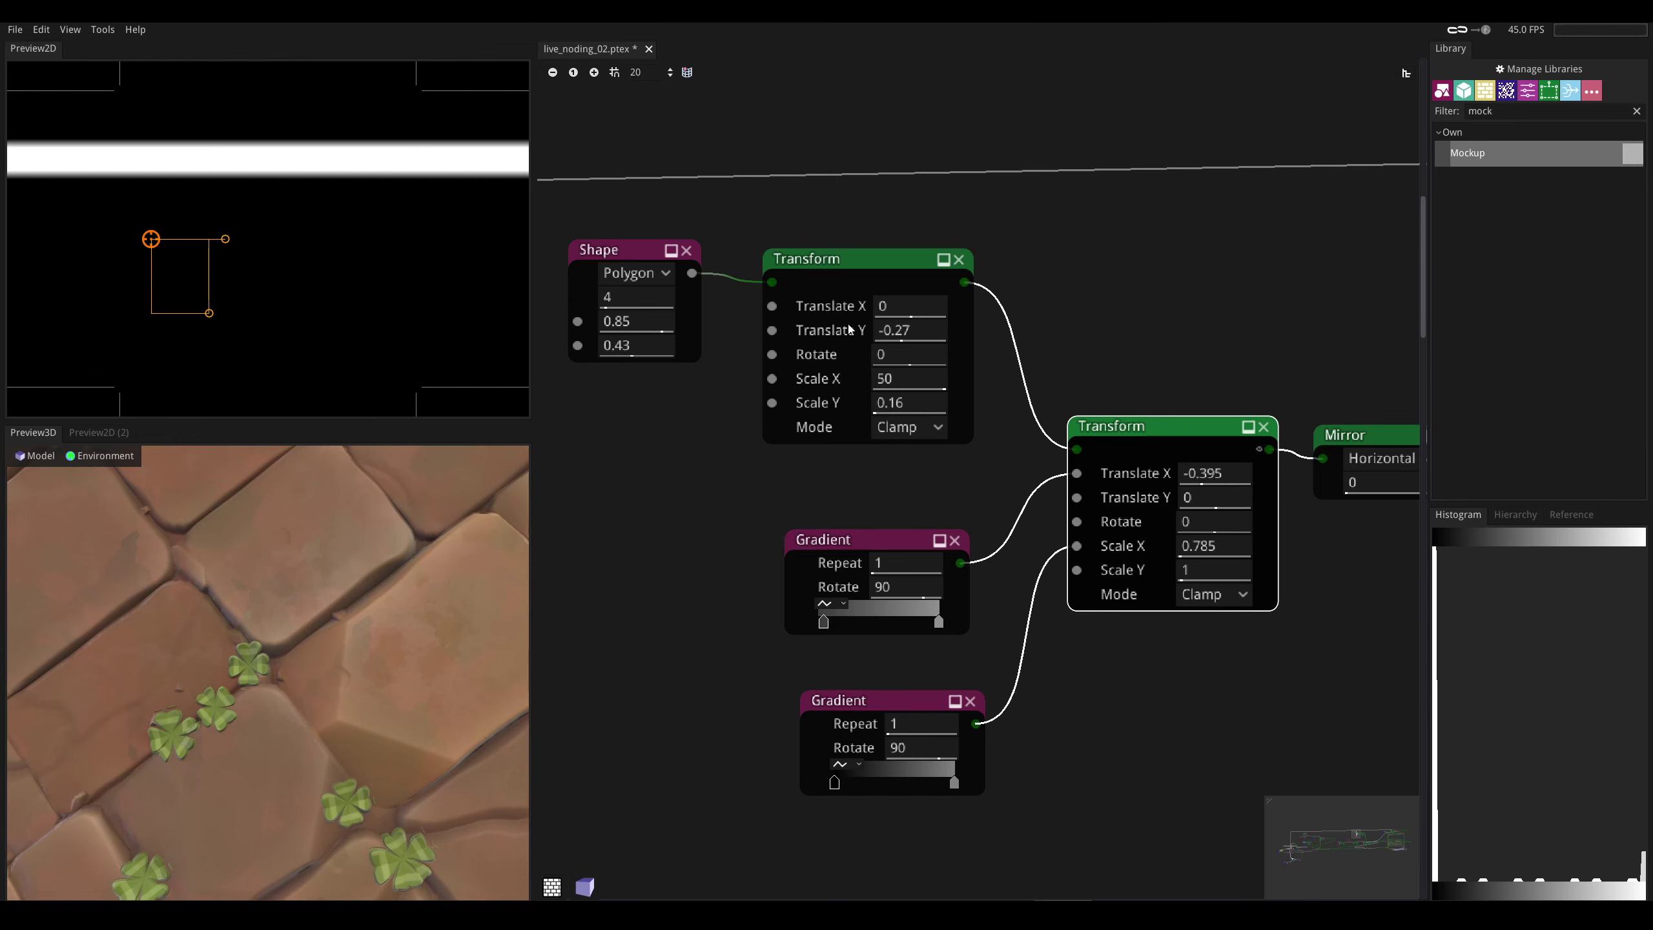
- Disconnect the lower Gradient from the second Transform's Scale X, set Scale X to 0 and delete that Gradient
middle_click_drag(1165, 428, 1036, 461)
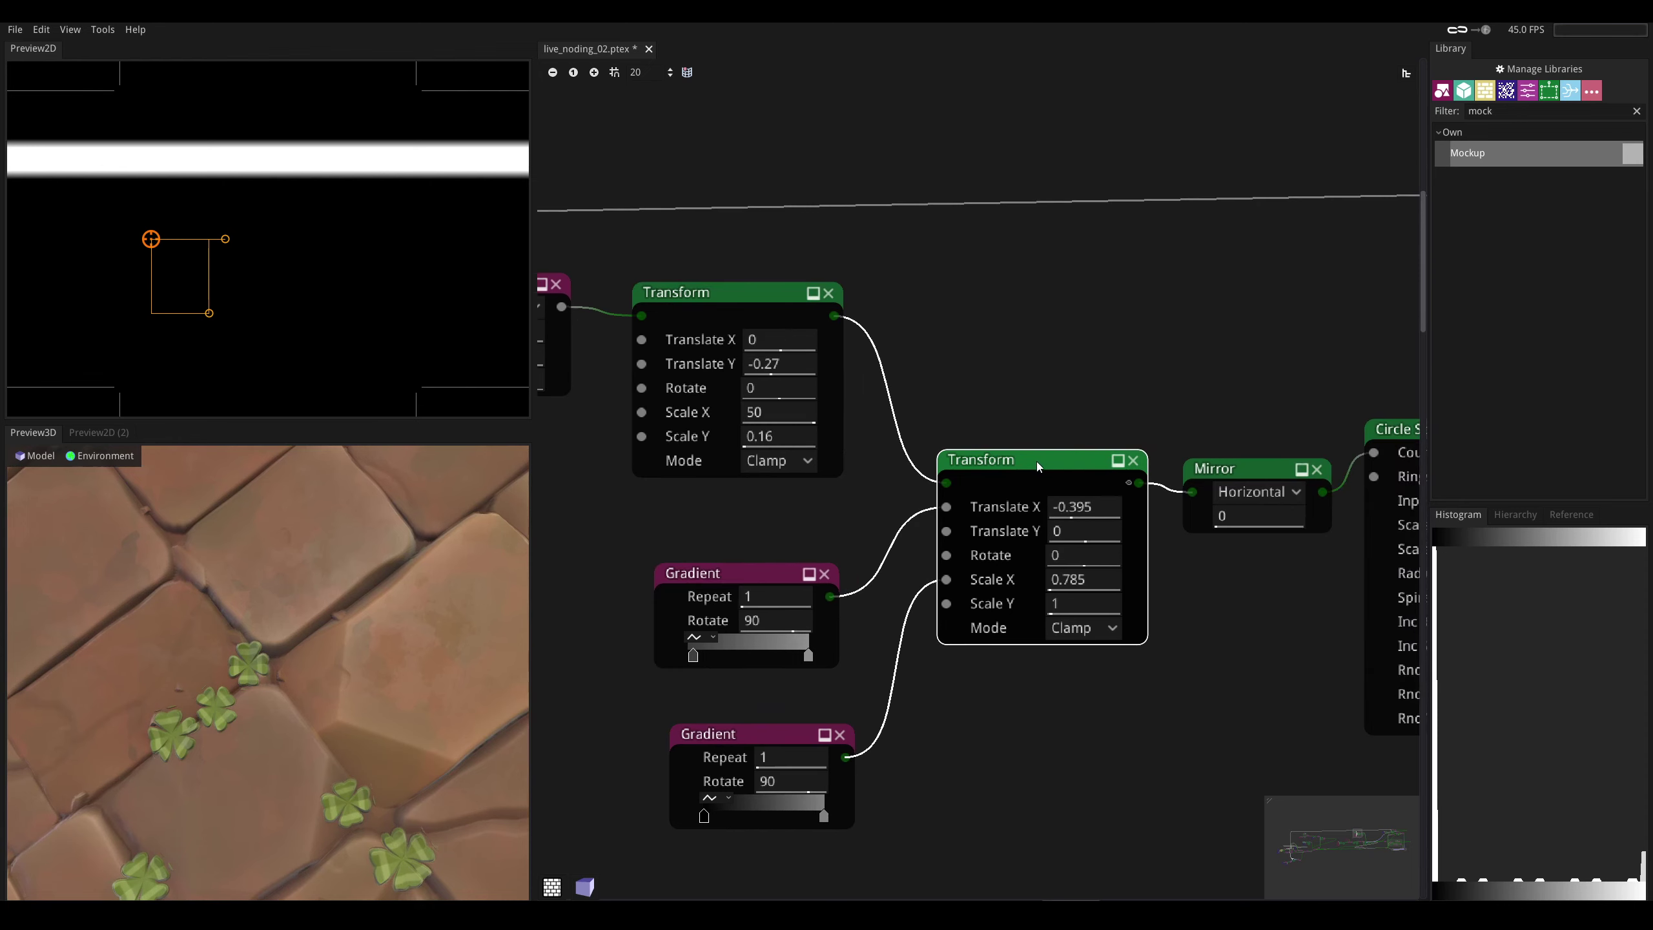
middle_click_drag(1183, 352, 1213, 372)
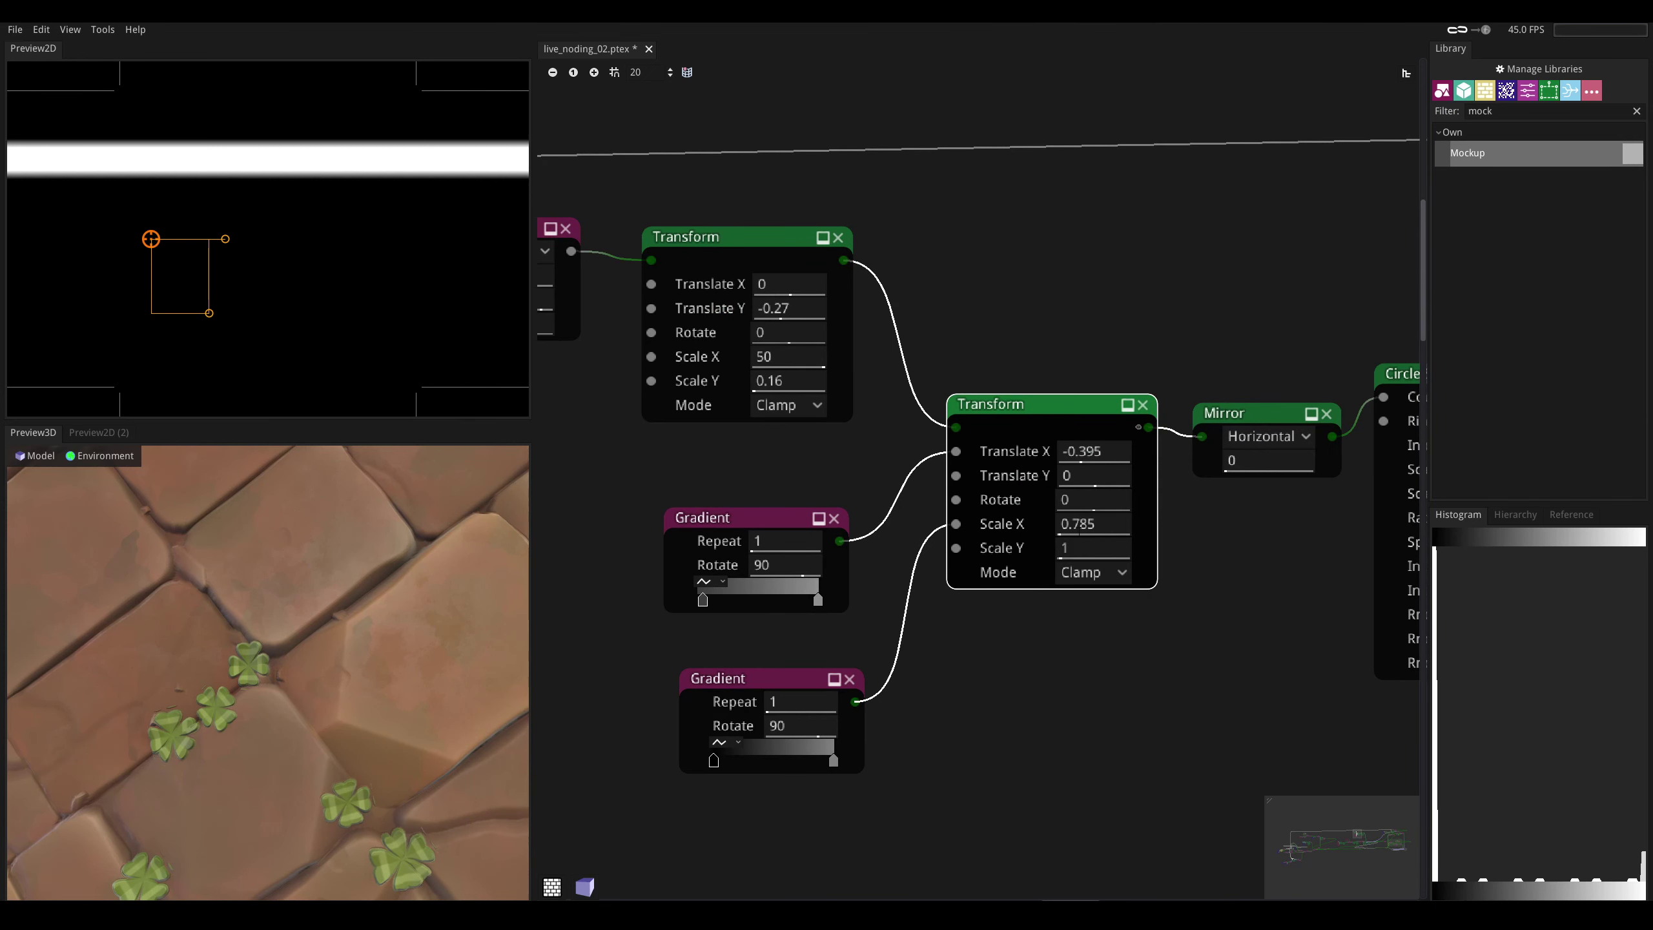
left_click_drag(955, 525, 996, 638)
left_click(1108, 523)
type("0")
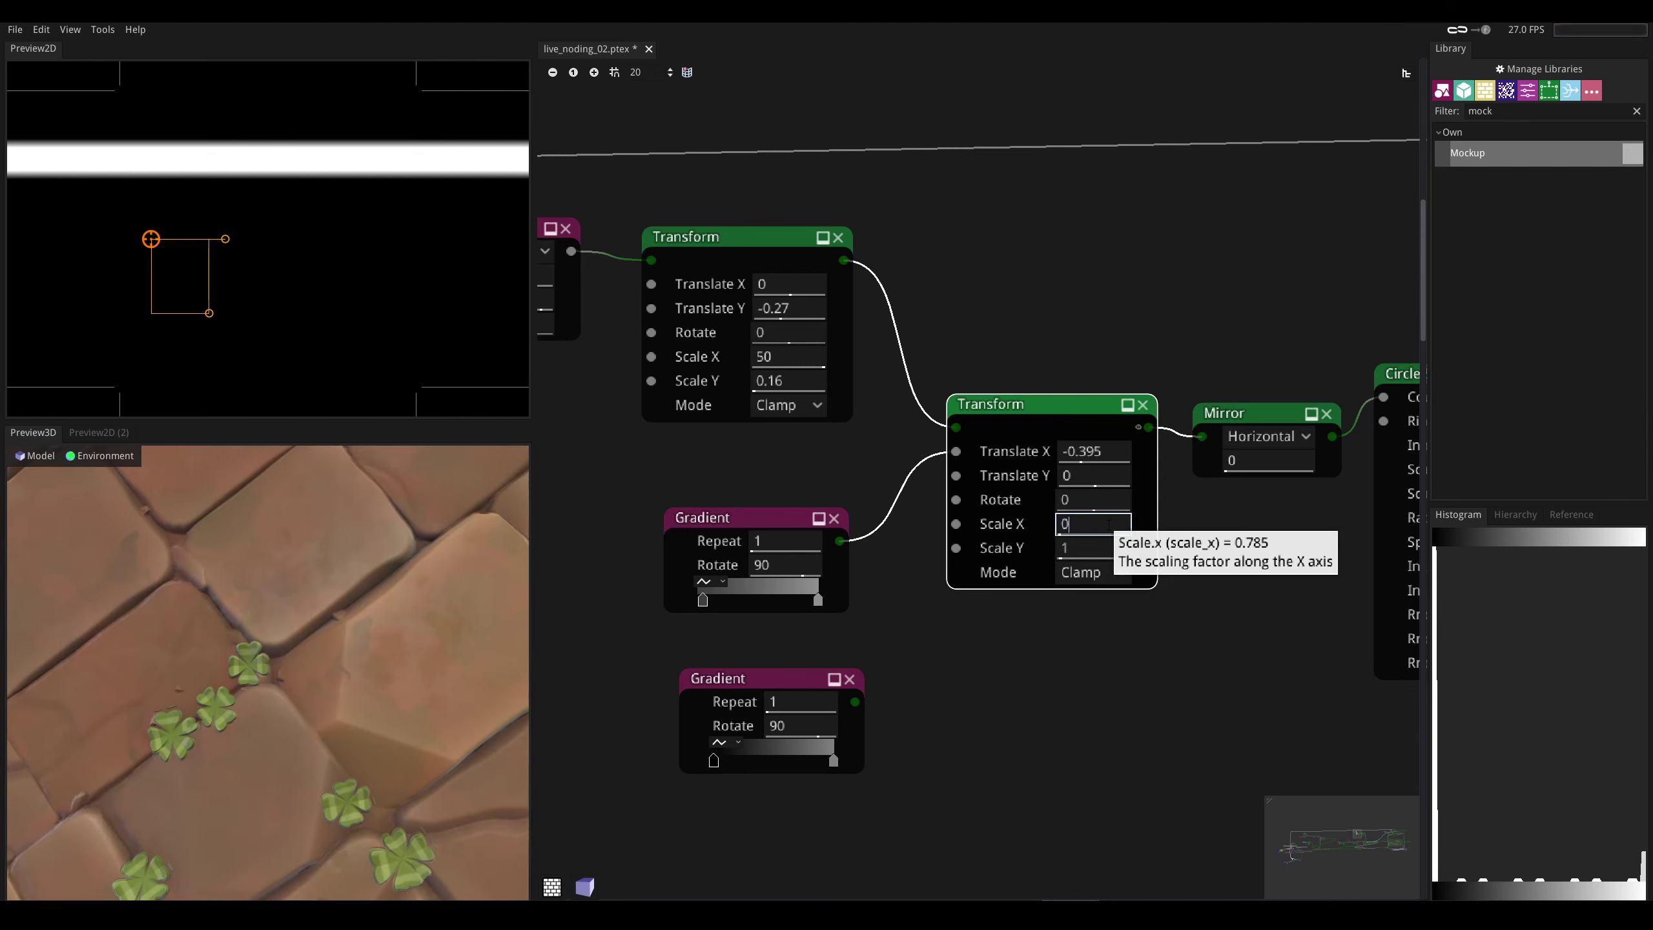
key("Return")
left_click(848, 679)
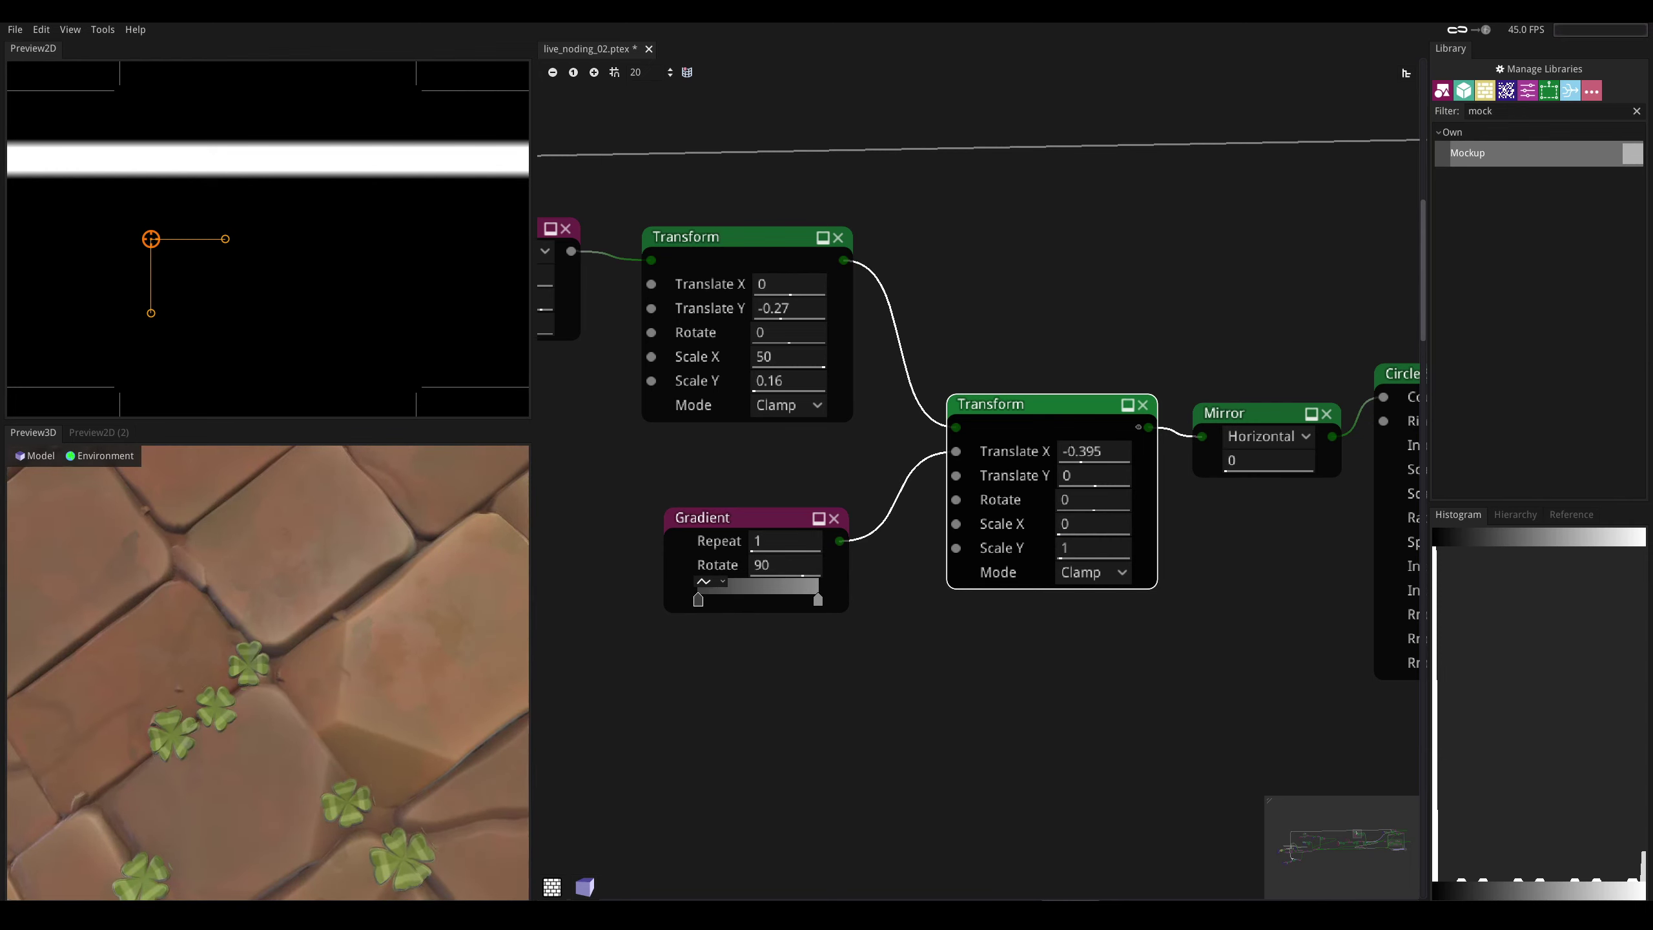
- Set the second Transform's Translate X to 0, move the Gradient's connection to Translate Y and set Translate Y to 0.115
left_click(1104, 450)
type("0")
key("Return")
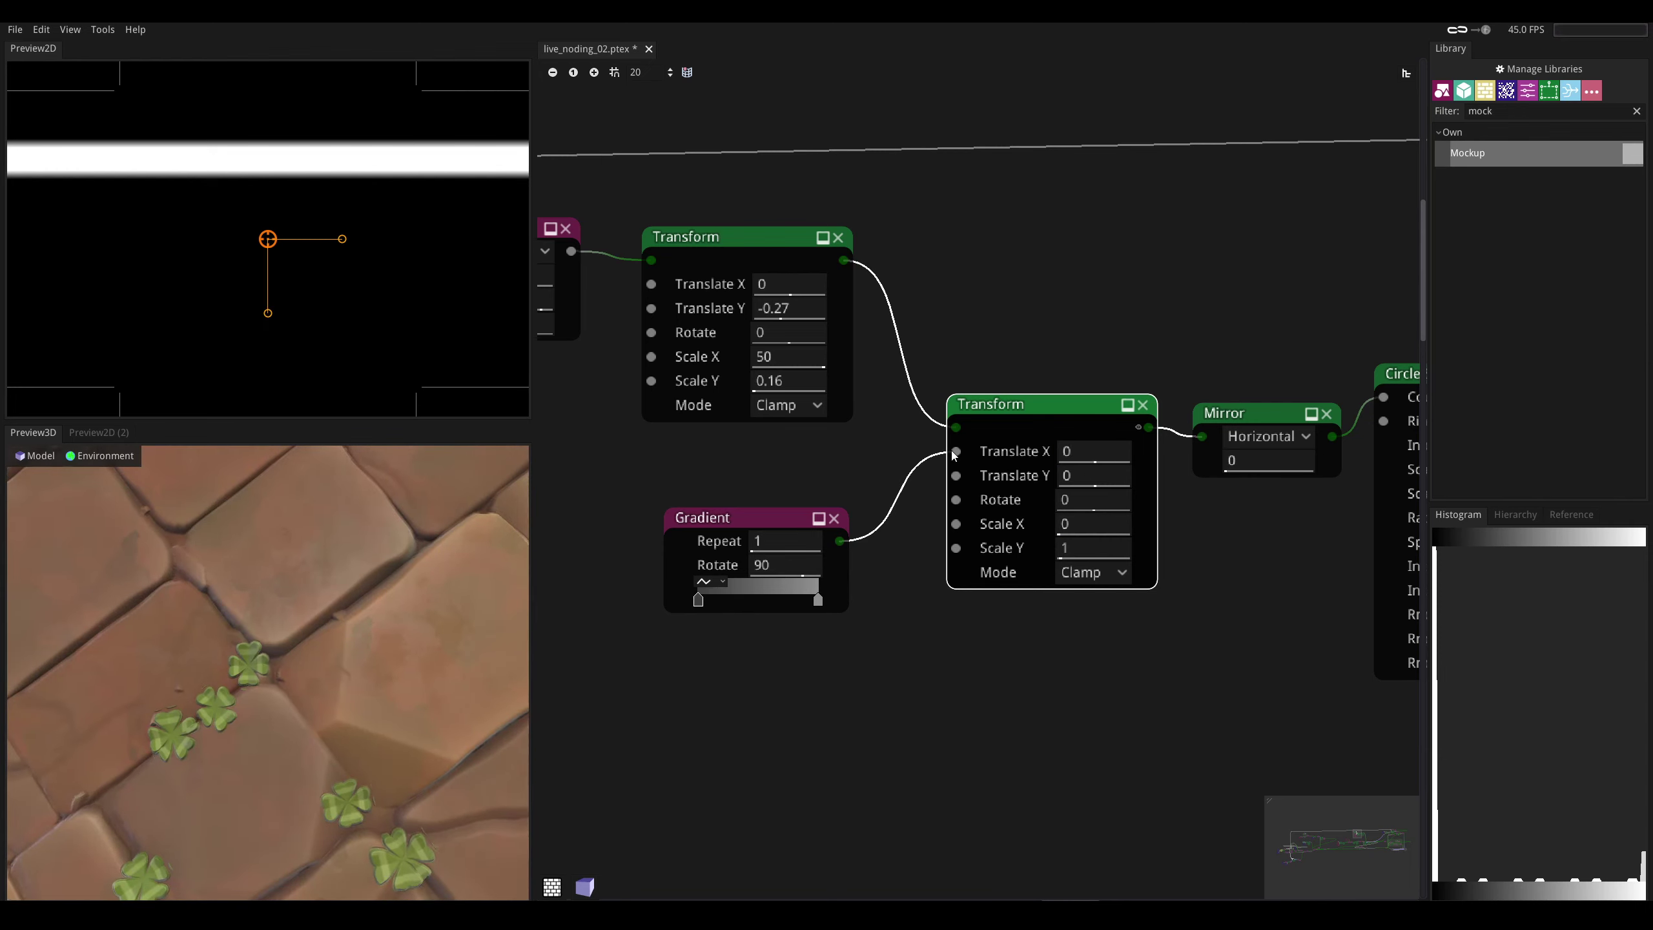
left_click_drag(956, 474, 956, 476)
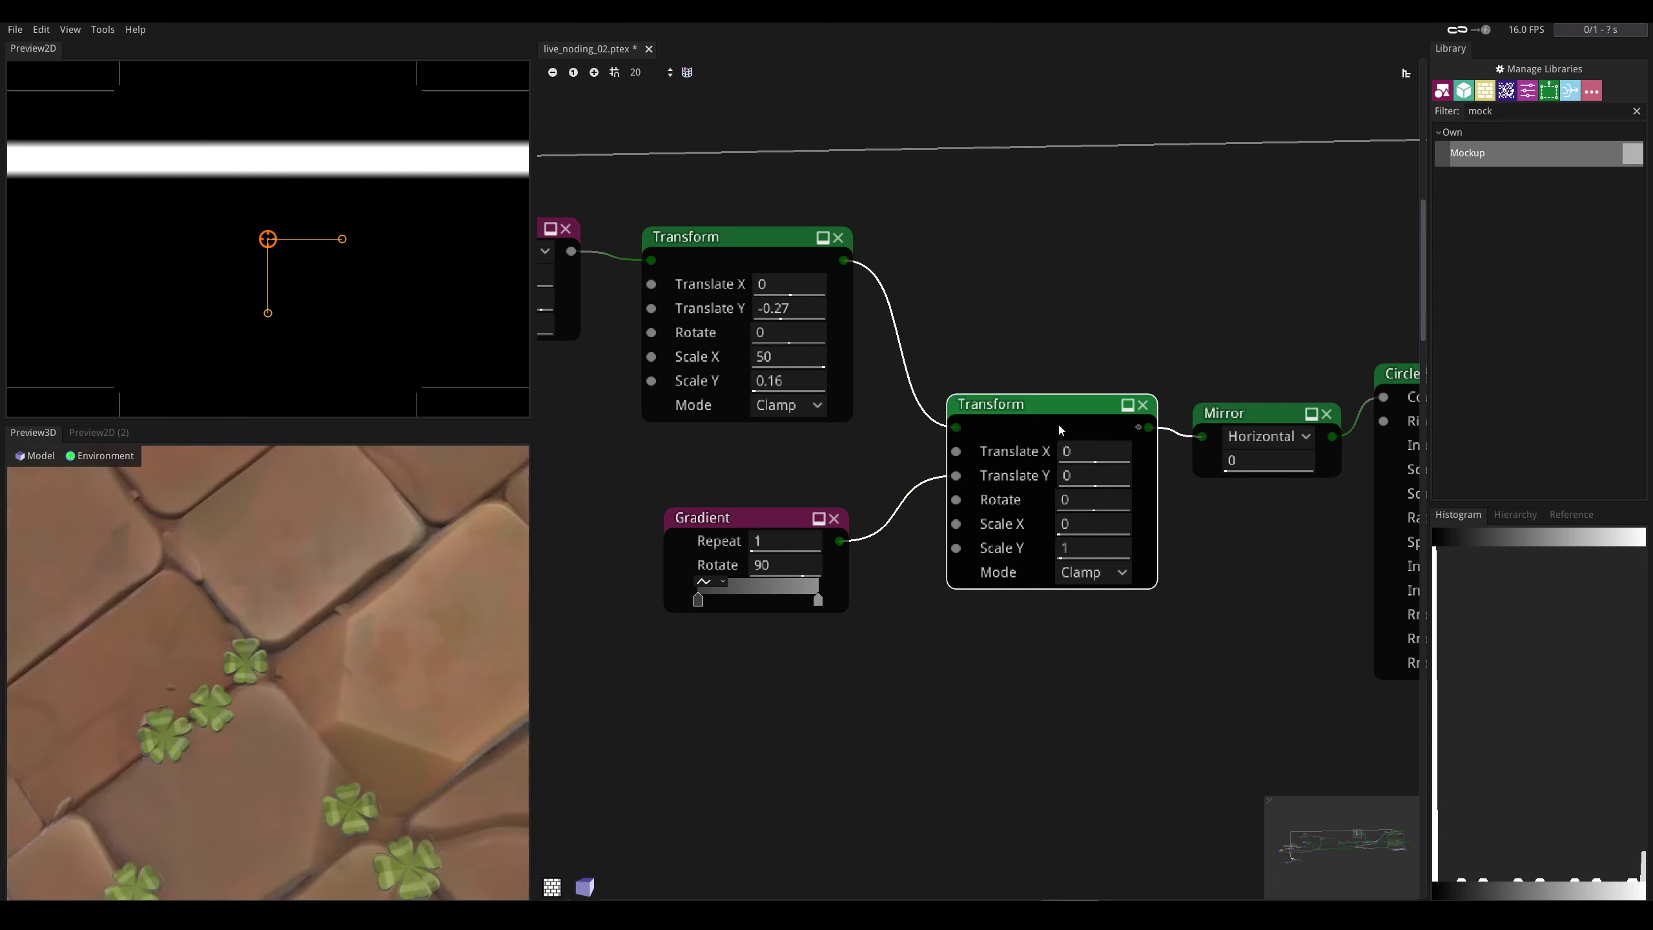
left_click_drag(1087, 476, 1128, 475)
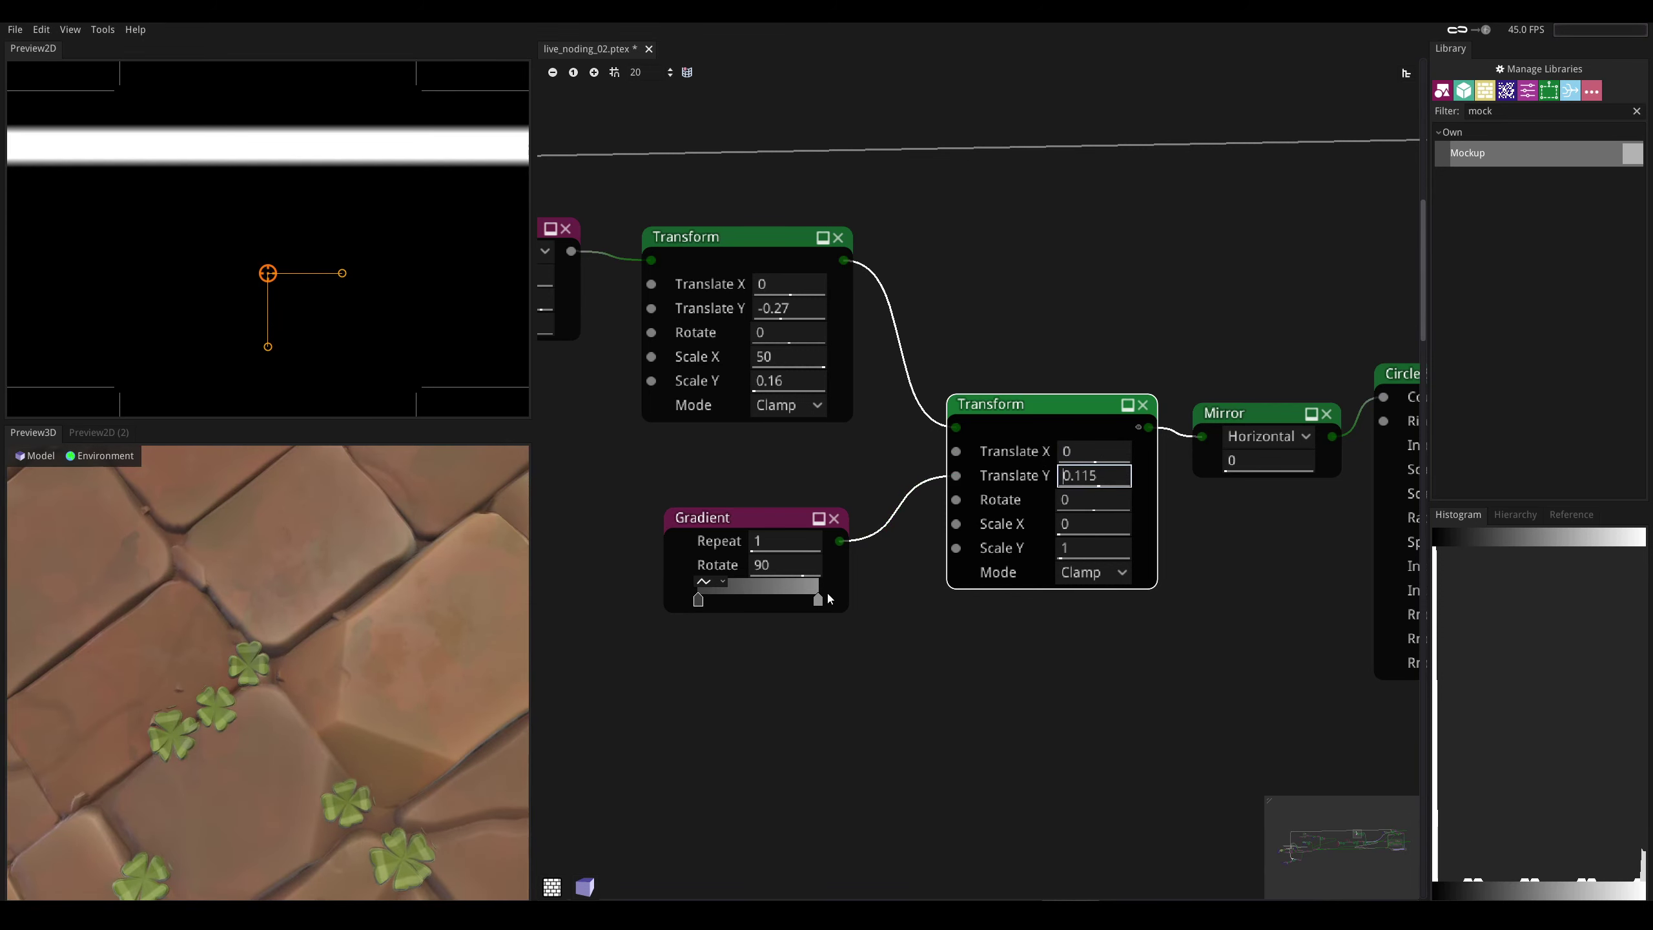
- Move the Gradient's dark stop toward the middle, set its Rotate to 0 and preview the second Transform
left_click_drag(697, 602, 745, 602)
left_click(755, 514)
double_click(791, 565)
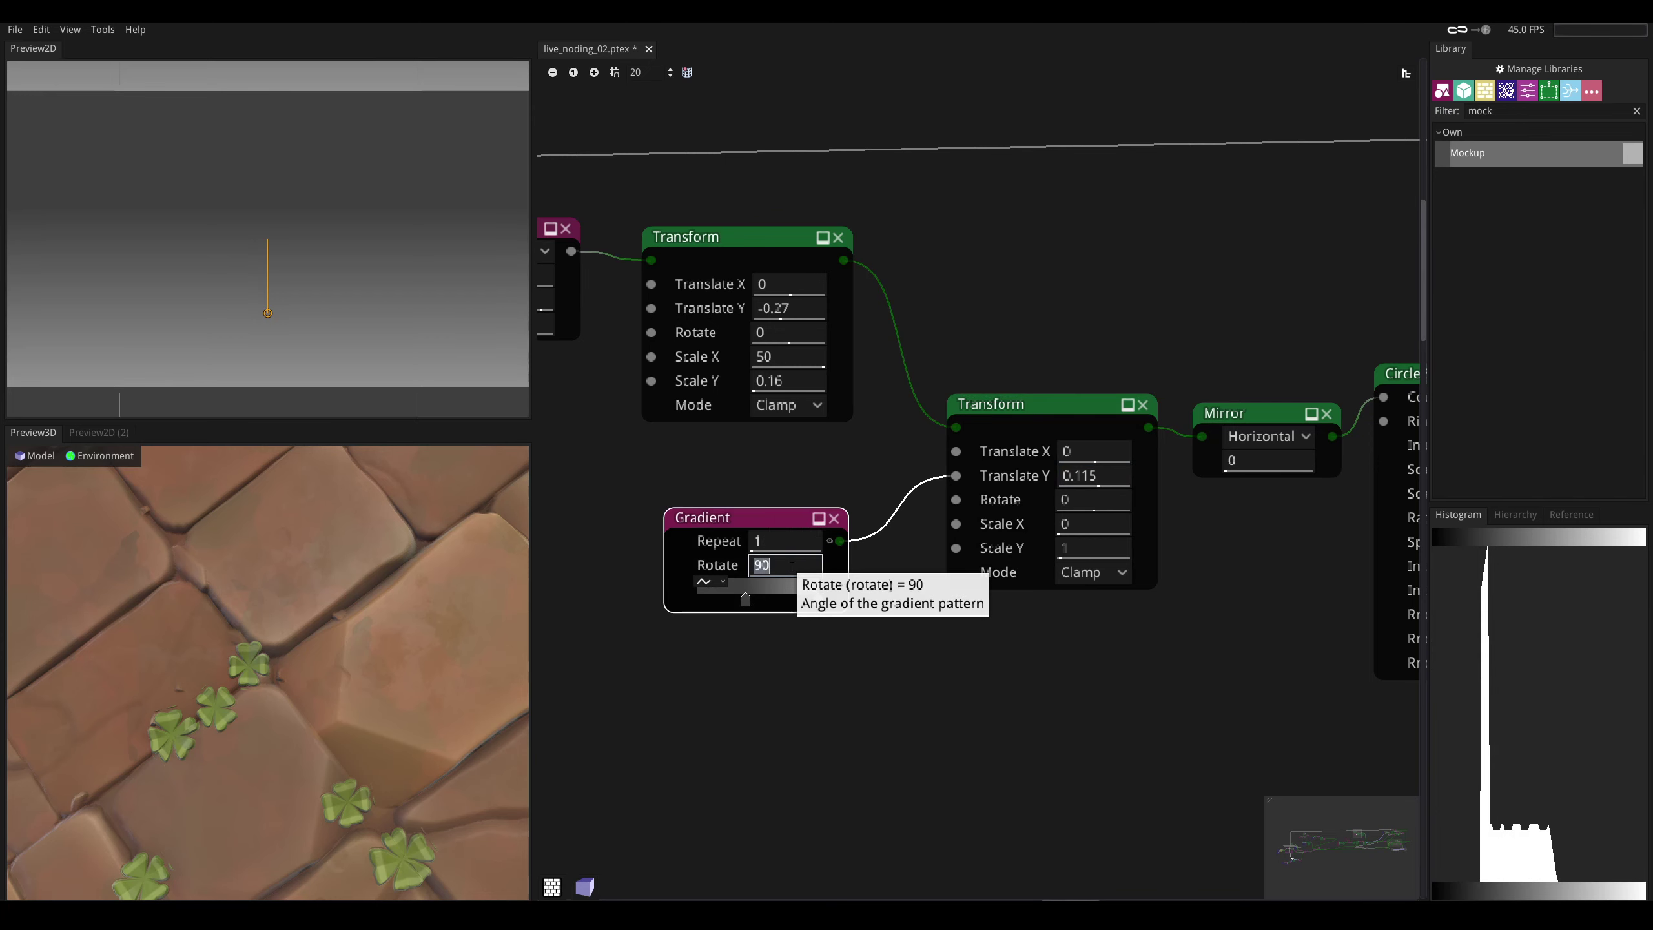
type("0")
key("Return")
left_click(1041, 398)
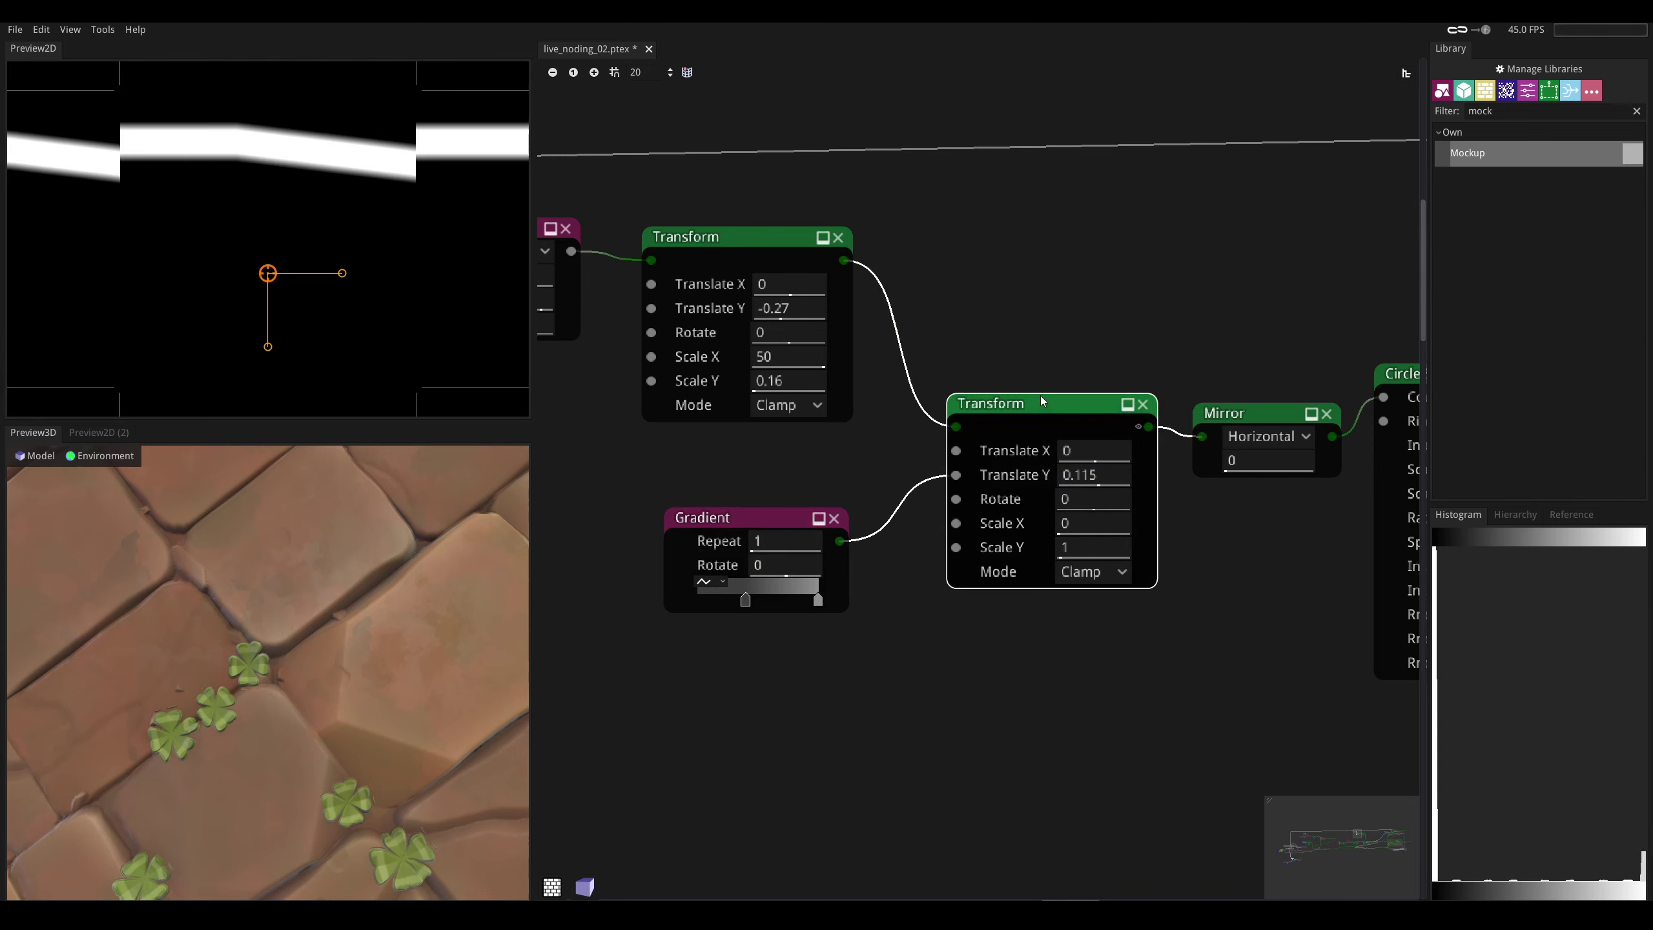
- Preview the Mirror and swap the Gradient's stops, placing the lighter one just past the middle and the dark one at the far end
middle_click_drag(1065, 375, 1036, 385)
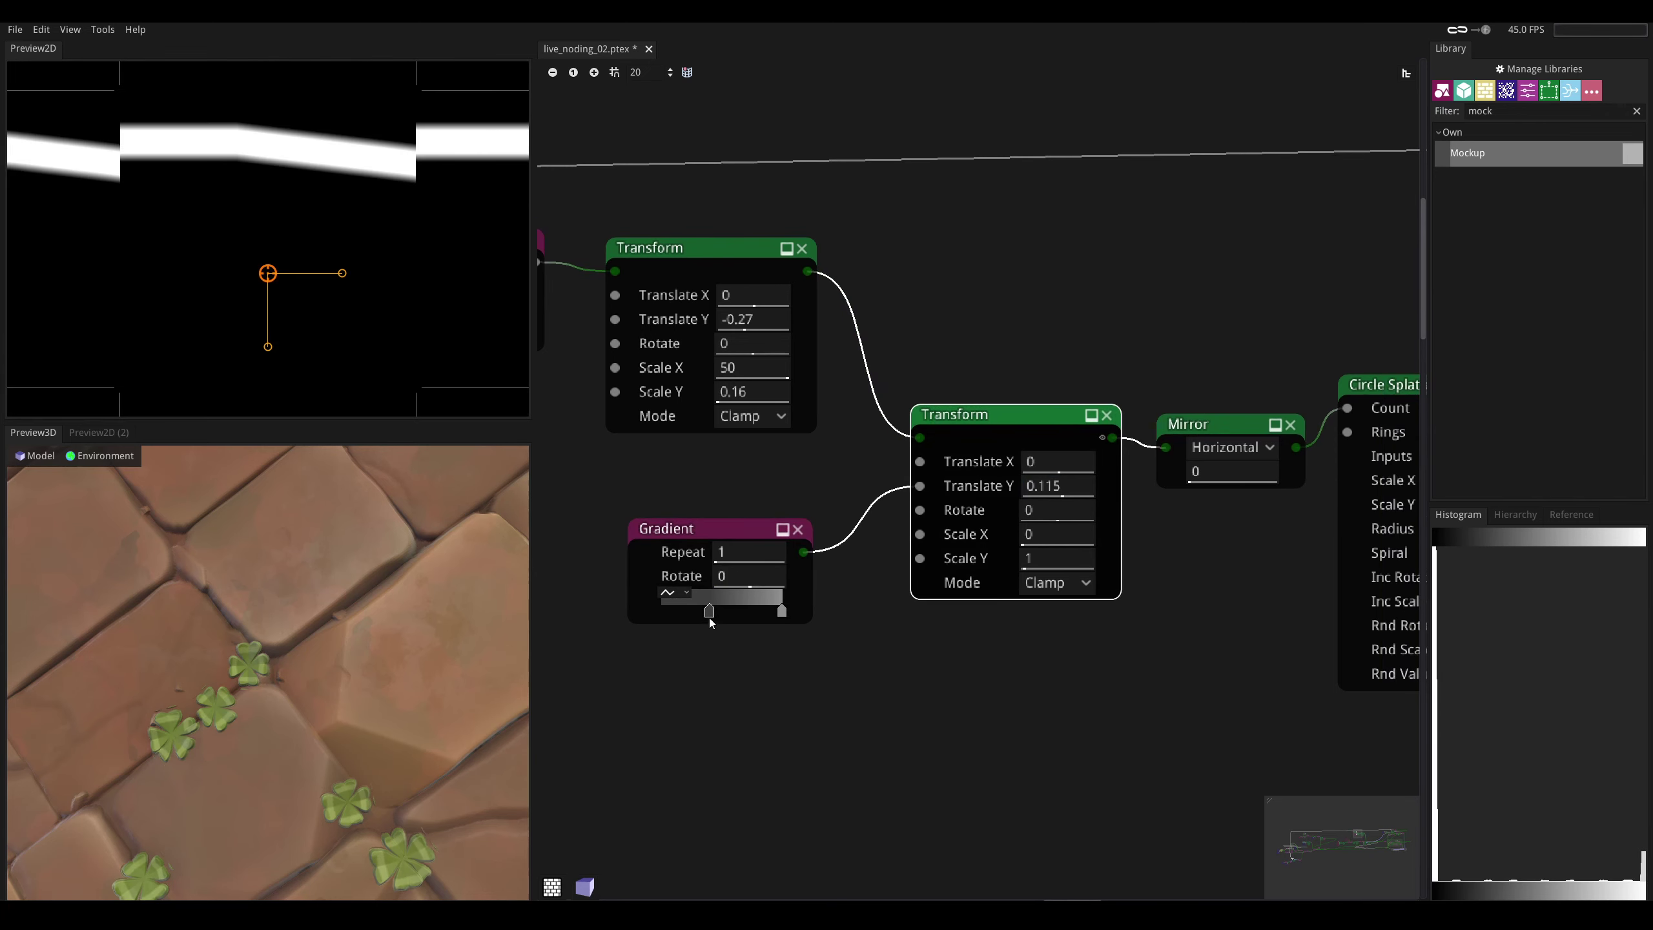
left_click_drag(710, 618, 724, 615)
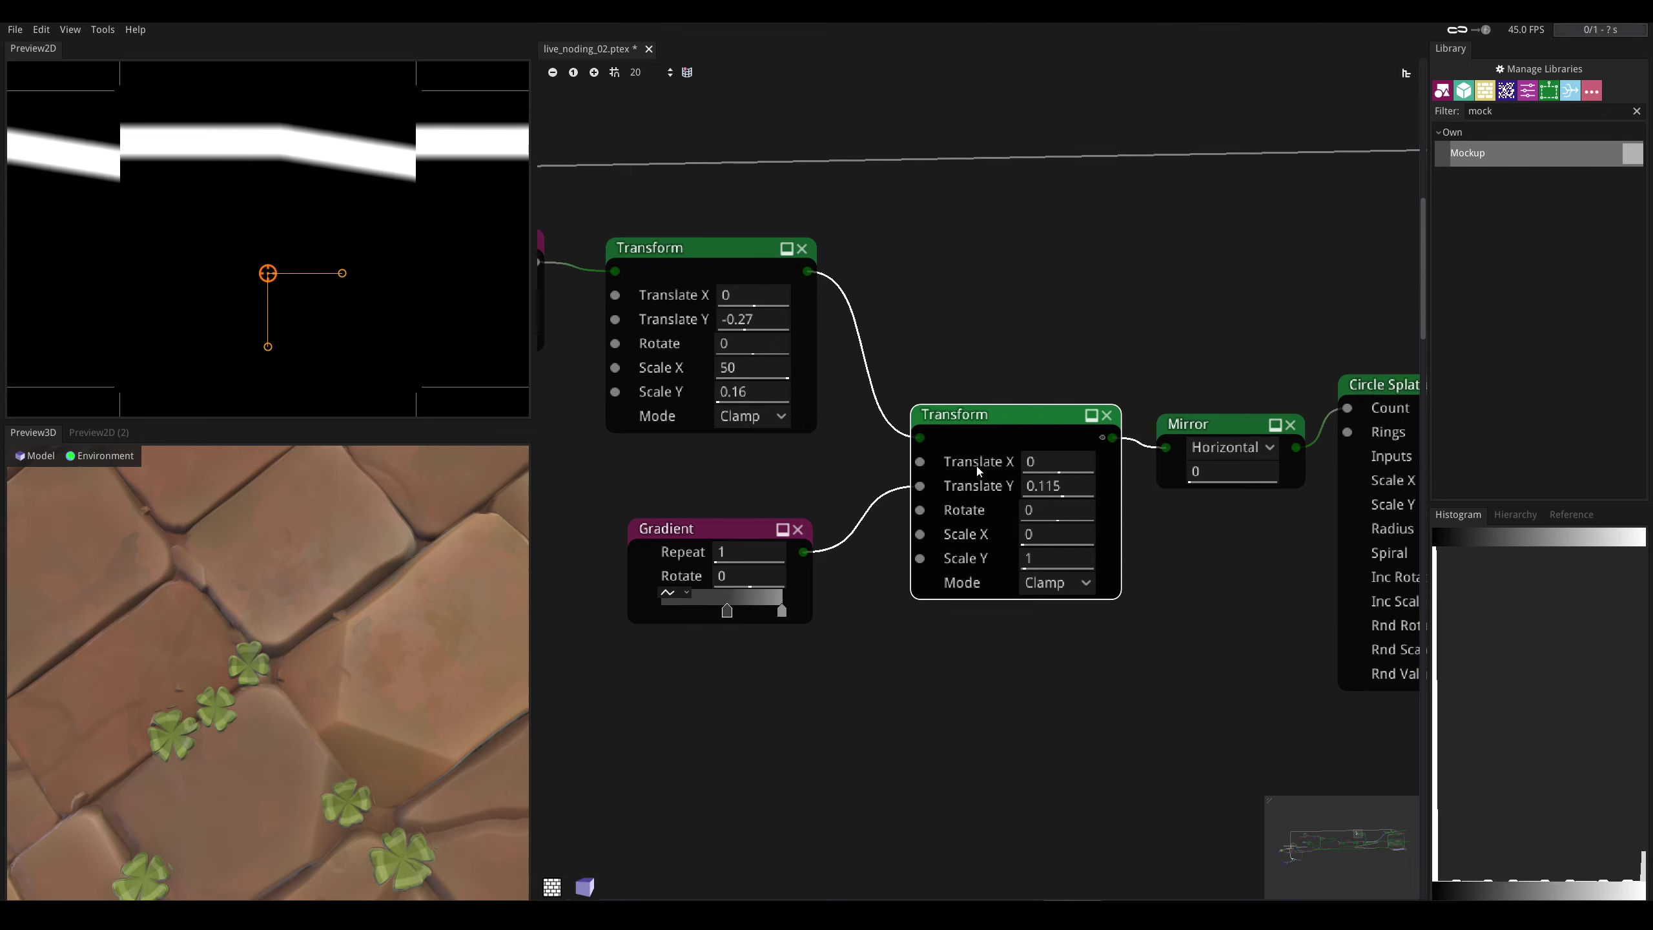
left_click(1200, 424)
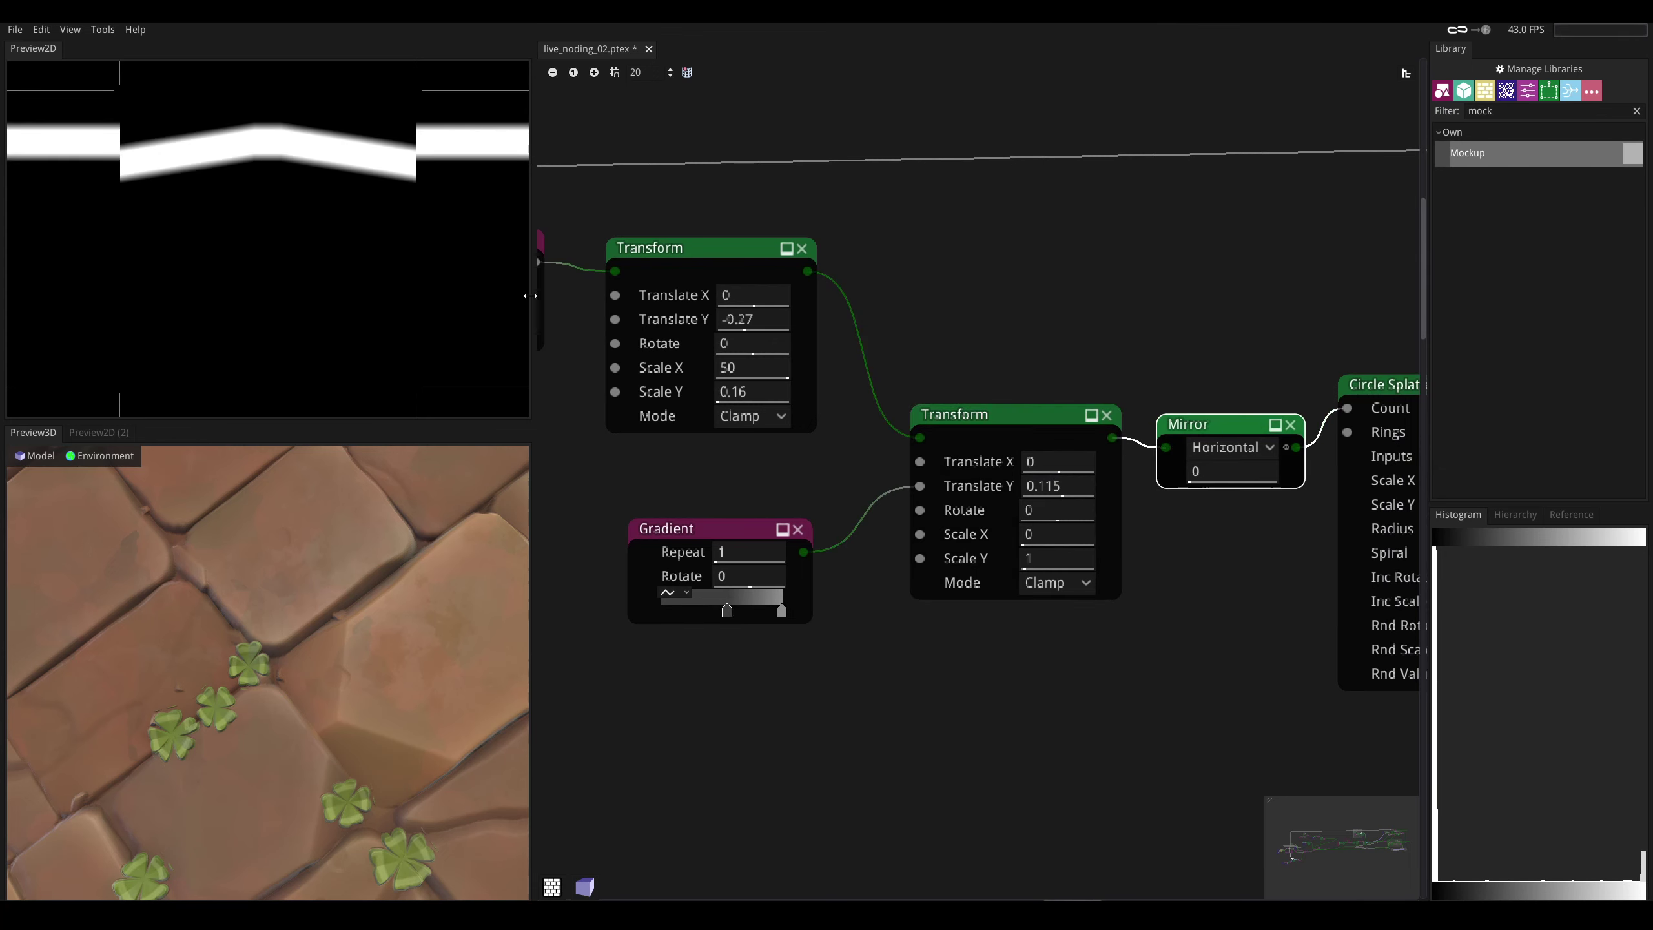
mouse_move(781, 611)
left_mouse_down()
mouse_move(661, 608)
mouse_move(784, 612)
left_mouse_up()
left_click_drag(662, 612, 716, 612)
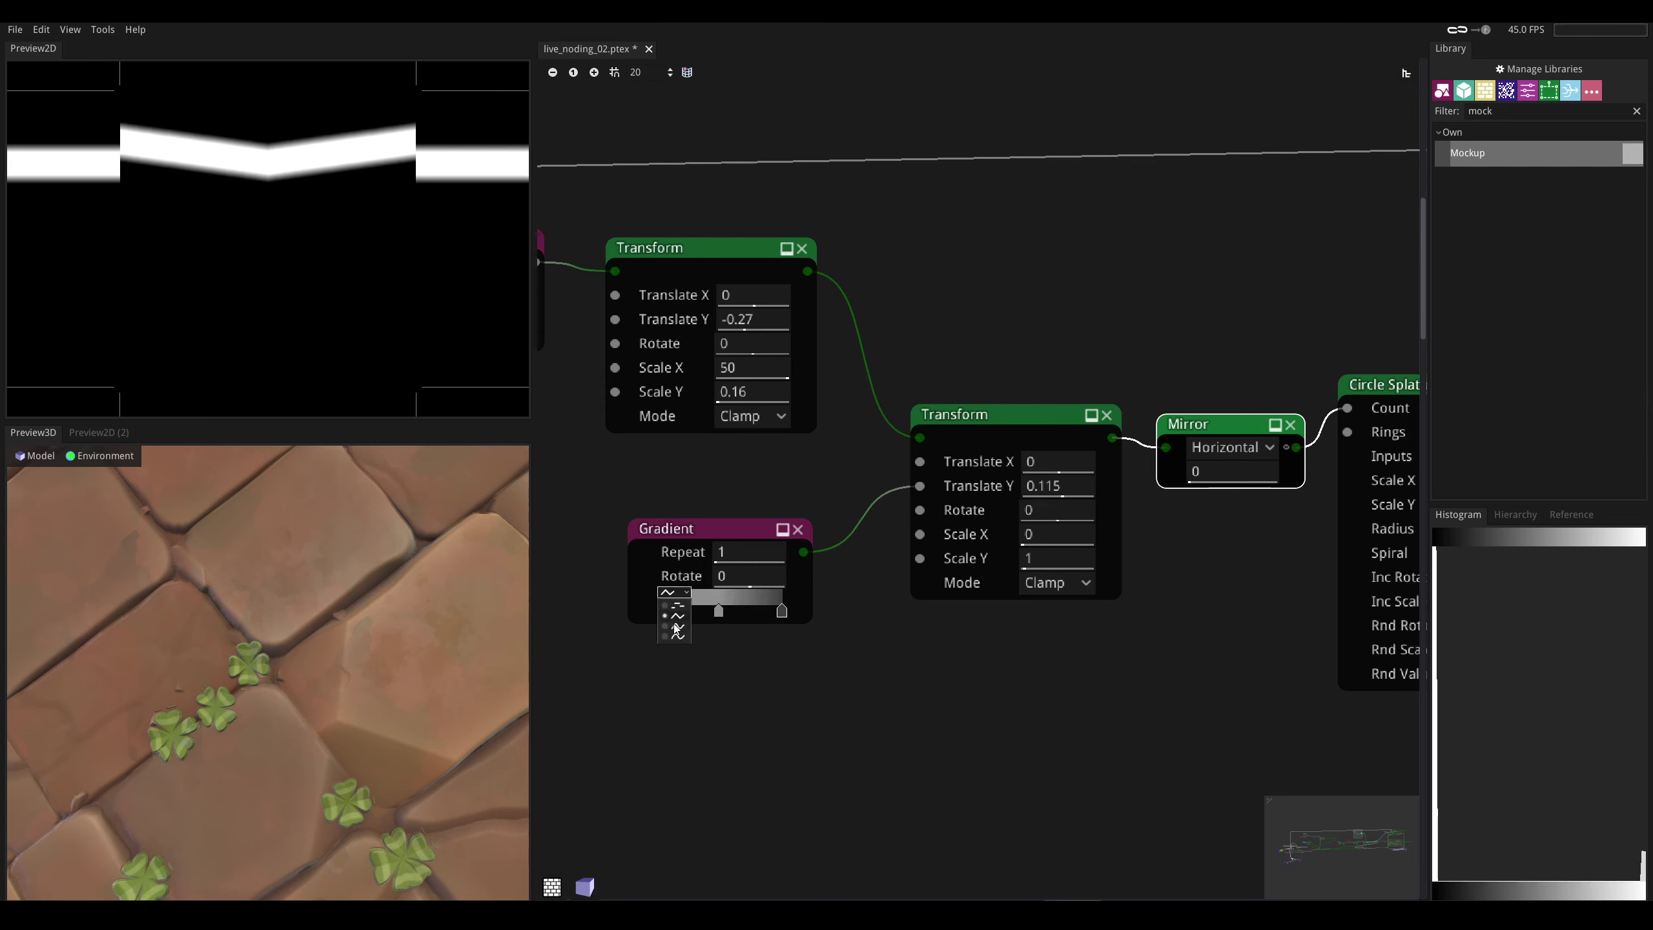
- Try the Gradient's smooth interpolation and settle on the last curve mode offered
left_click(663, 628)
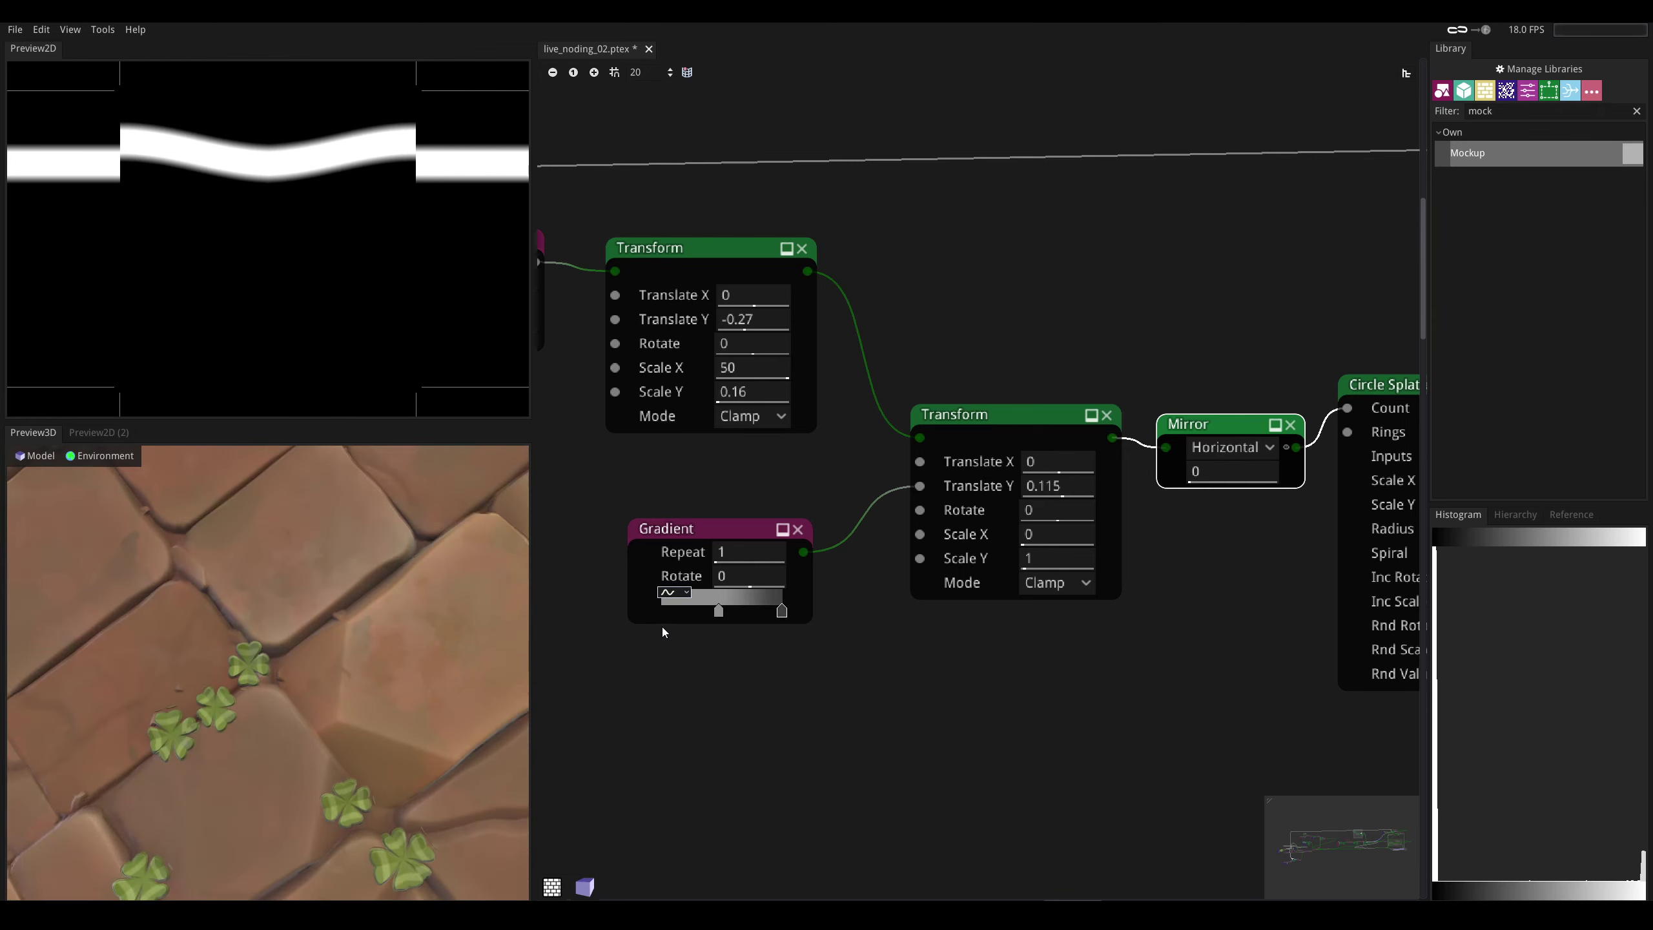
left_click(670, 593)
left_click(667, 637)
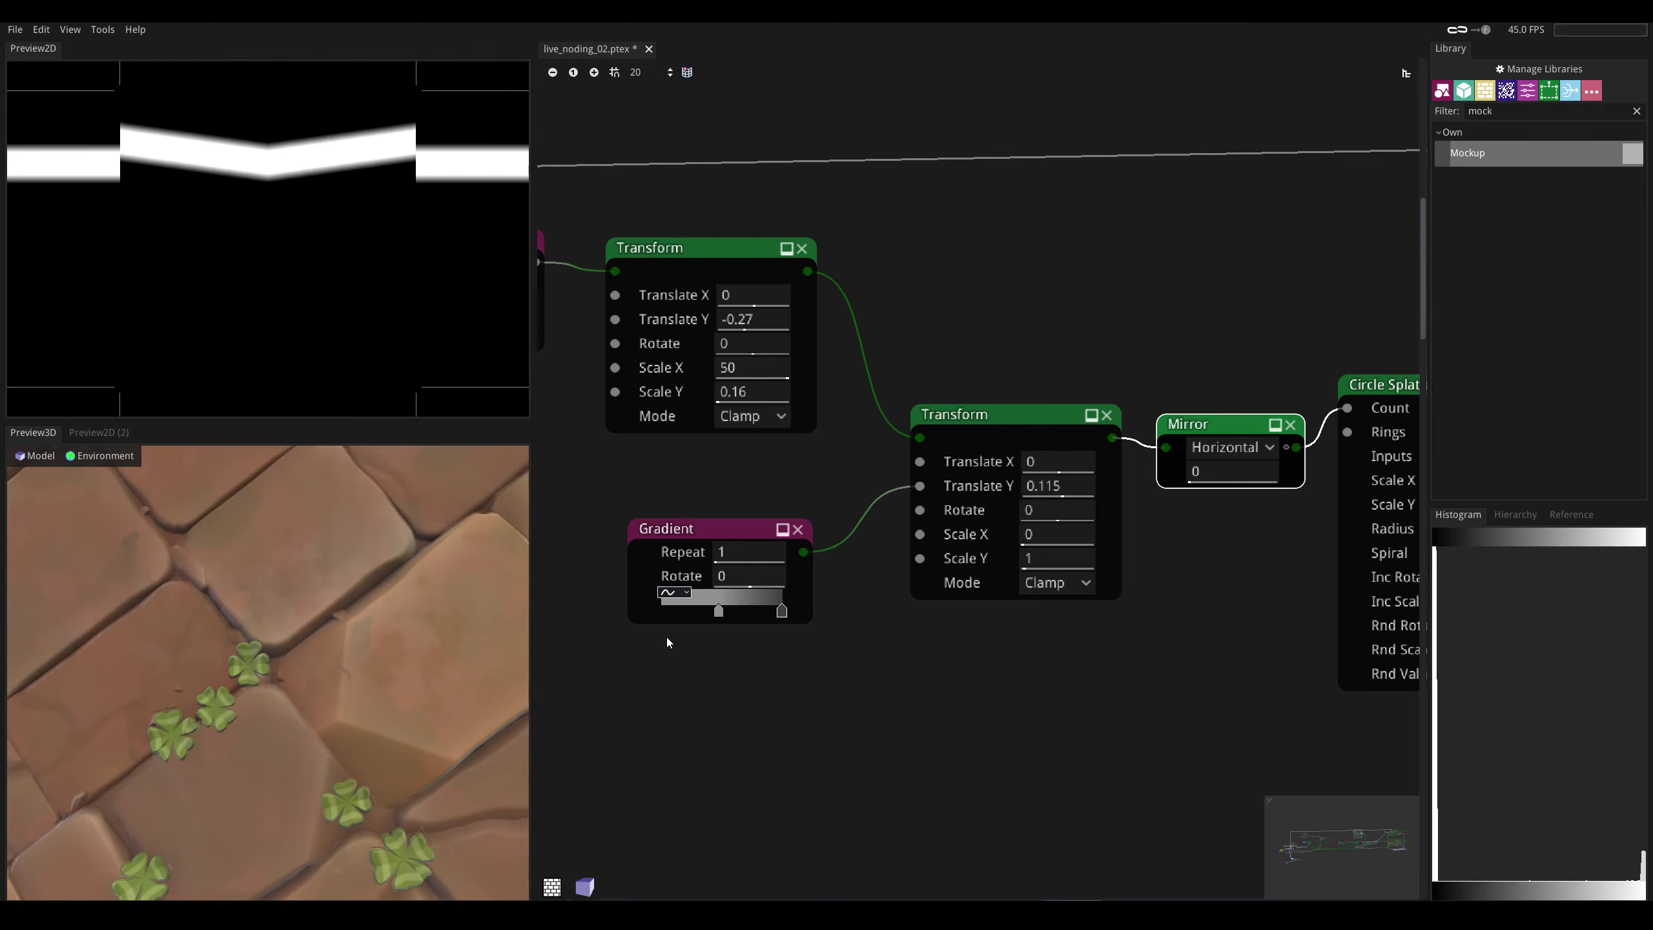
- Brighten the Gradient's lighter stop from grey to near white
double_click(718, 610)
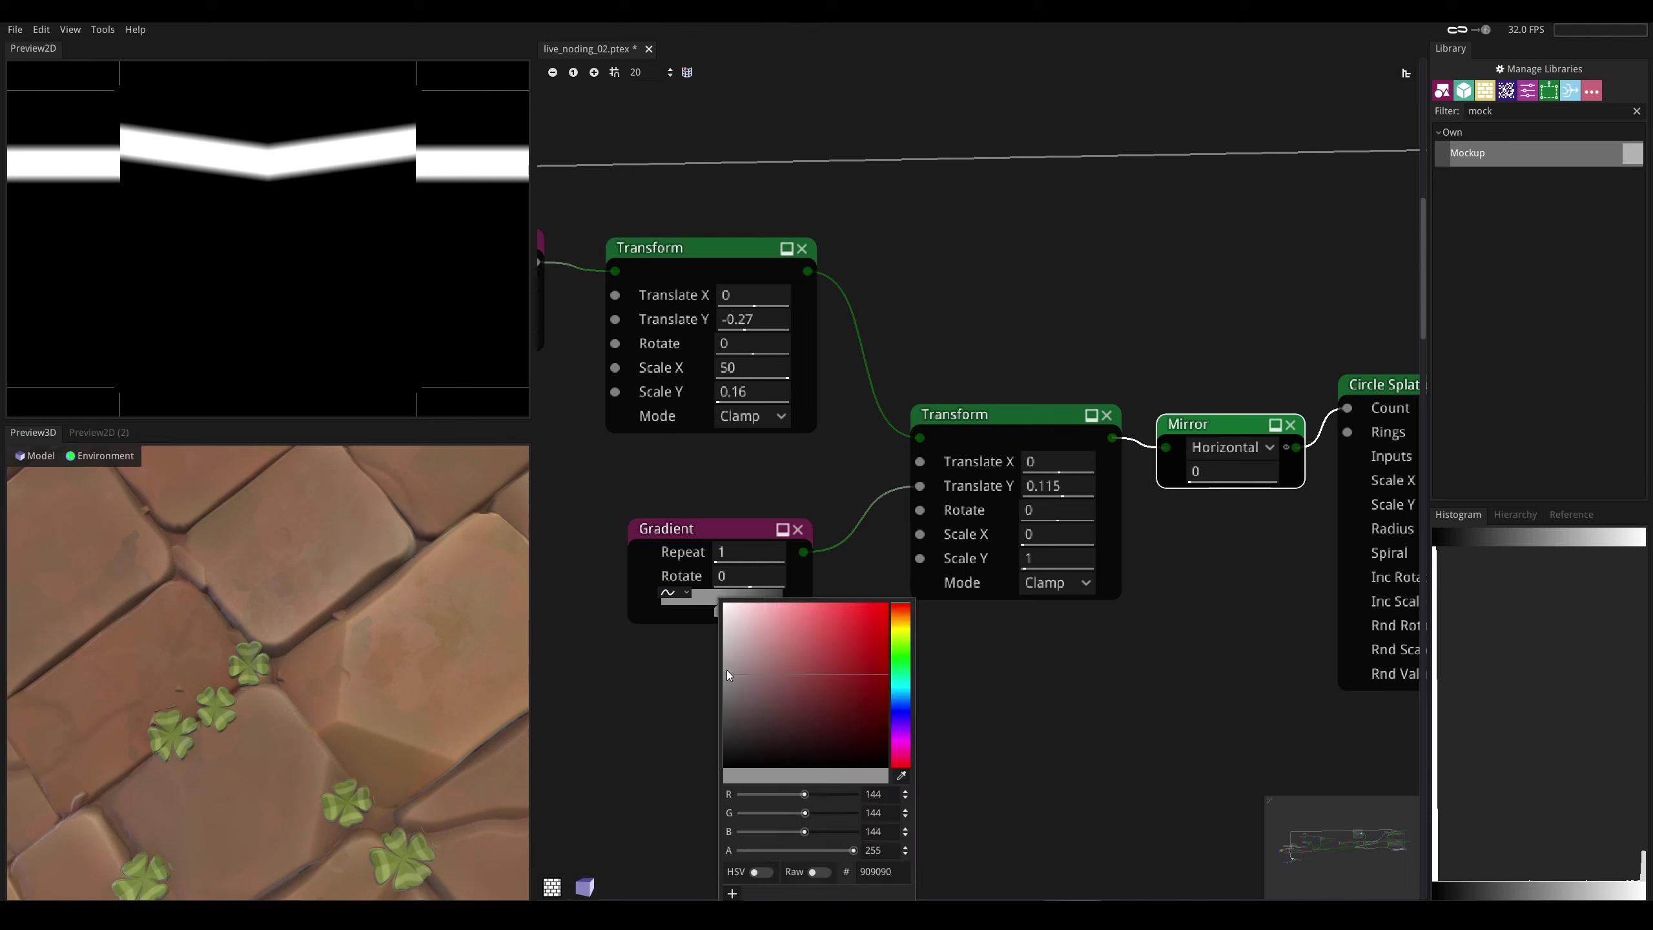
left_click(720, 710)
left_click_drag(721, 710, 697, 629)
left_click(819, 403)
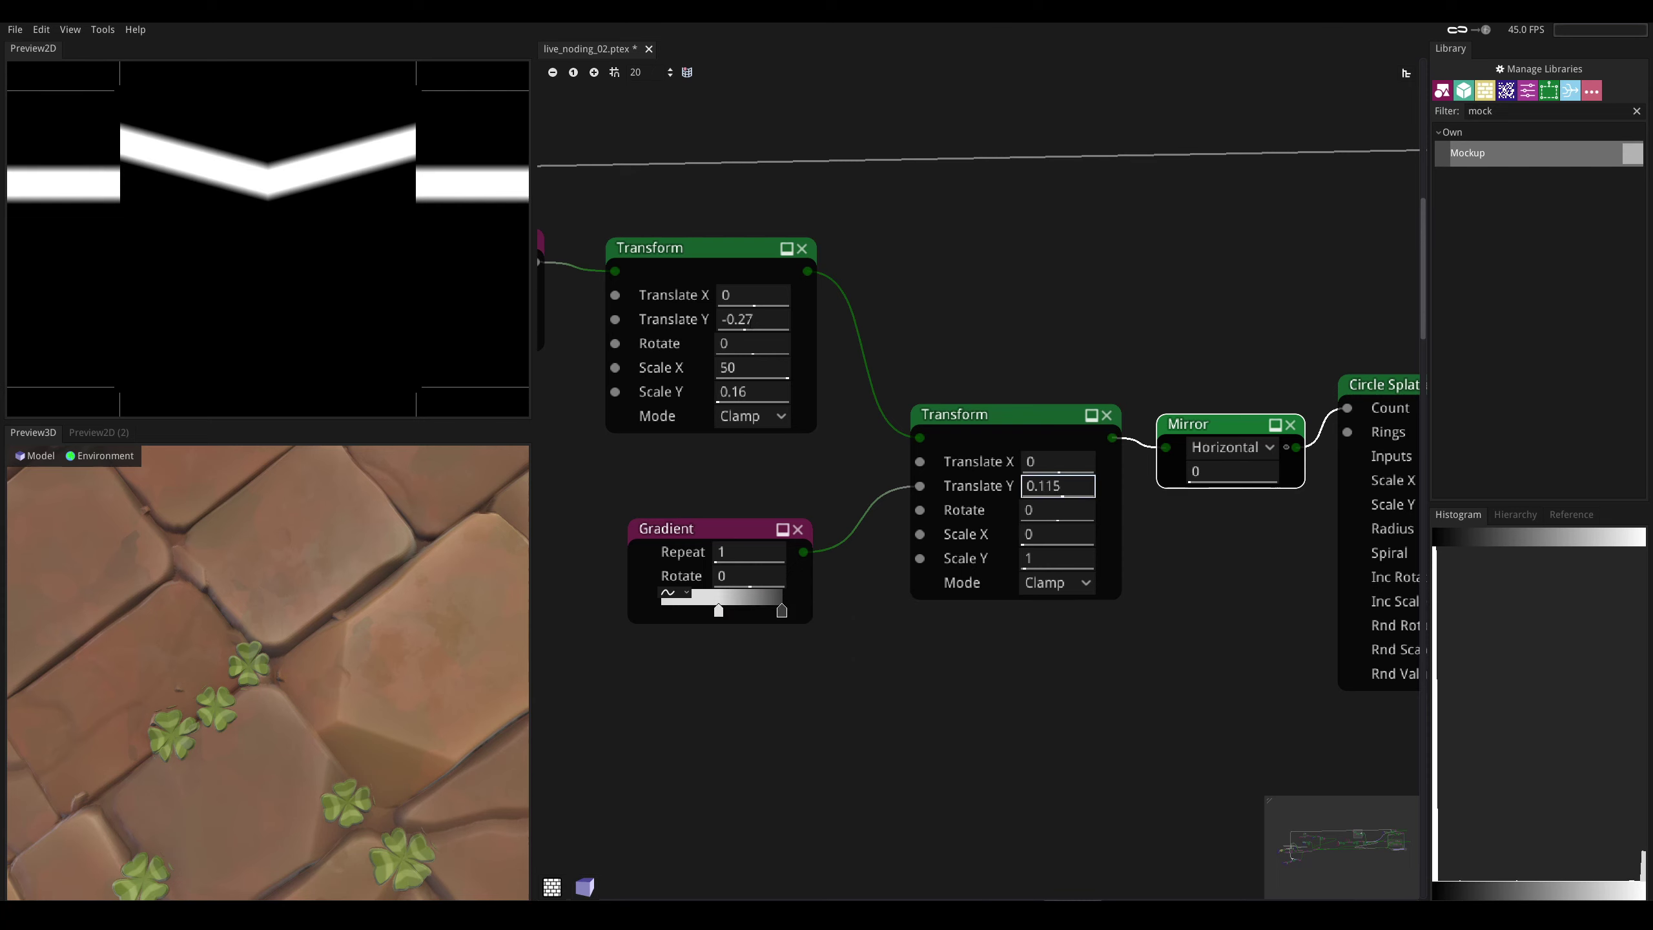
- Set the upper chain's first Transform to Translate Y -0.325 and Scale Y 0.15, and check the clovers in the 3D preview
left_click_drag(742, 323, 724, 323)
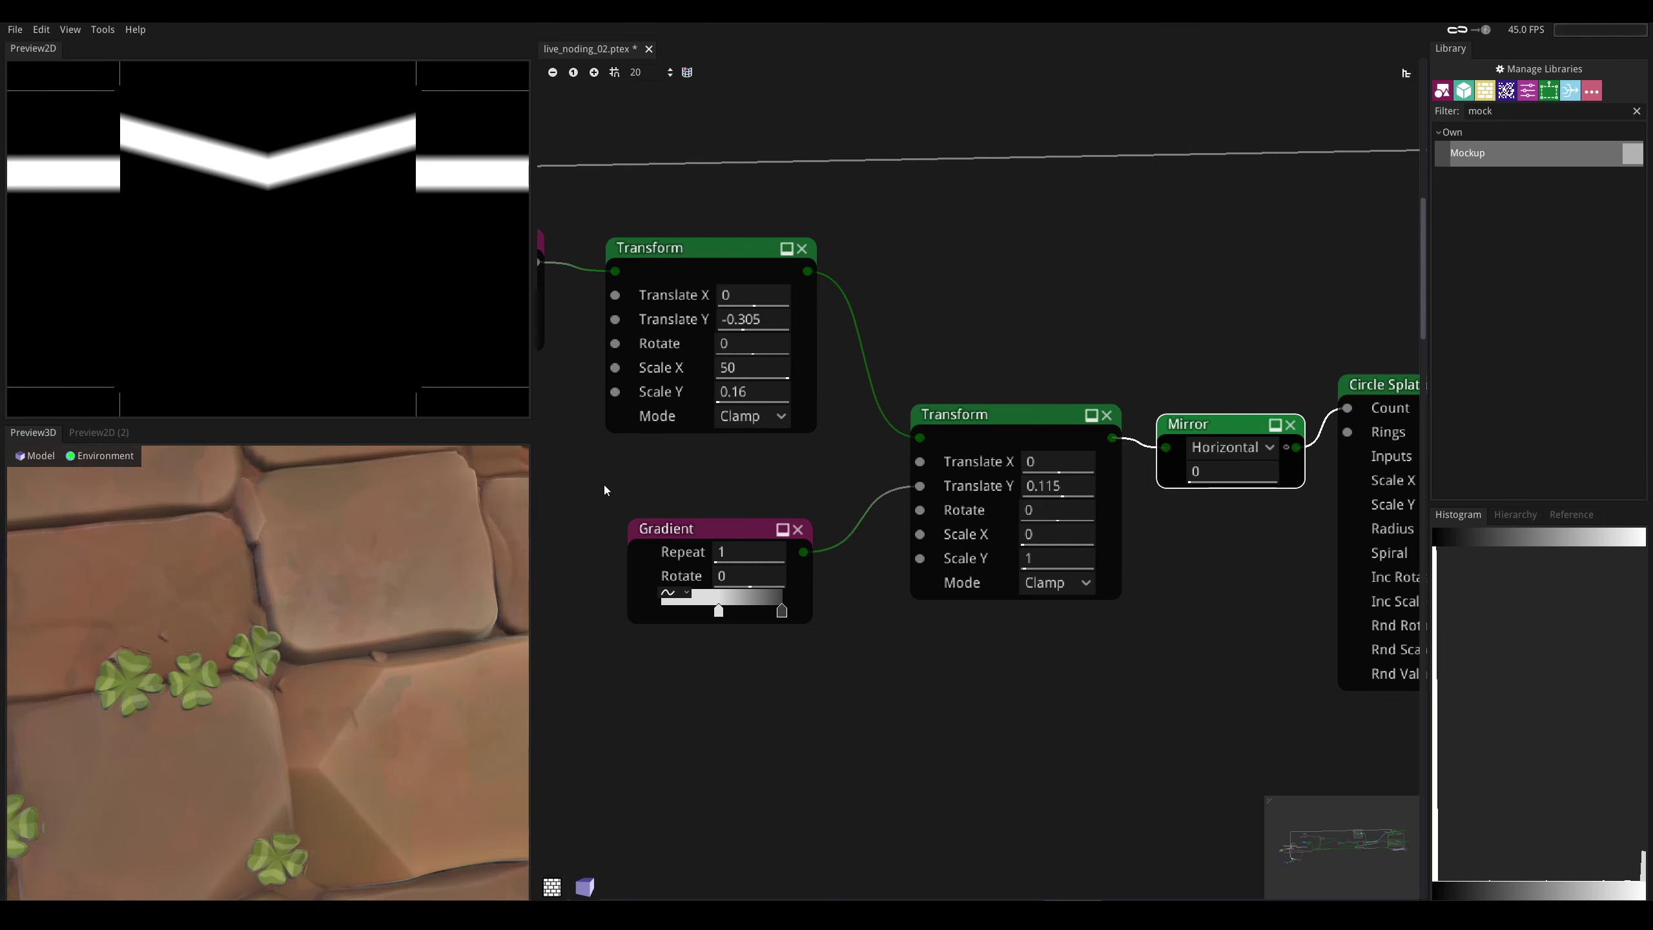
middle_click_drag(604, 489, 717, 520)
left_click_drag(843, 355, 832, 354)
middle_click_drag(692, 402, 774, 417)
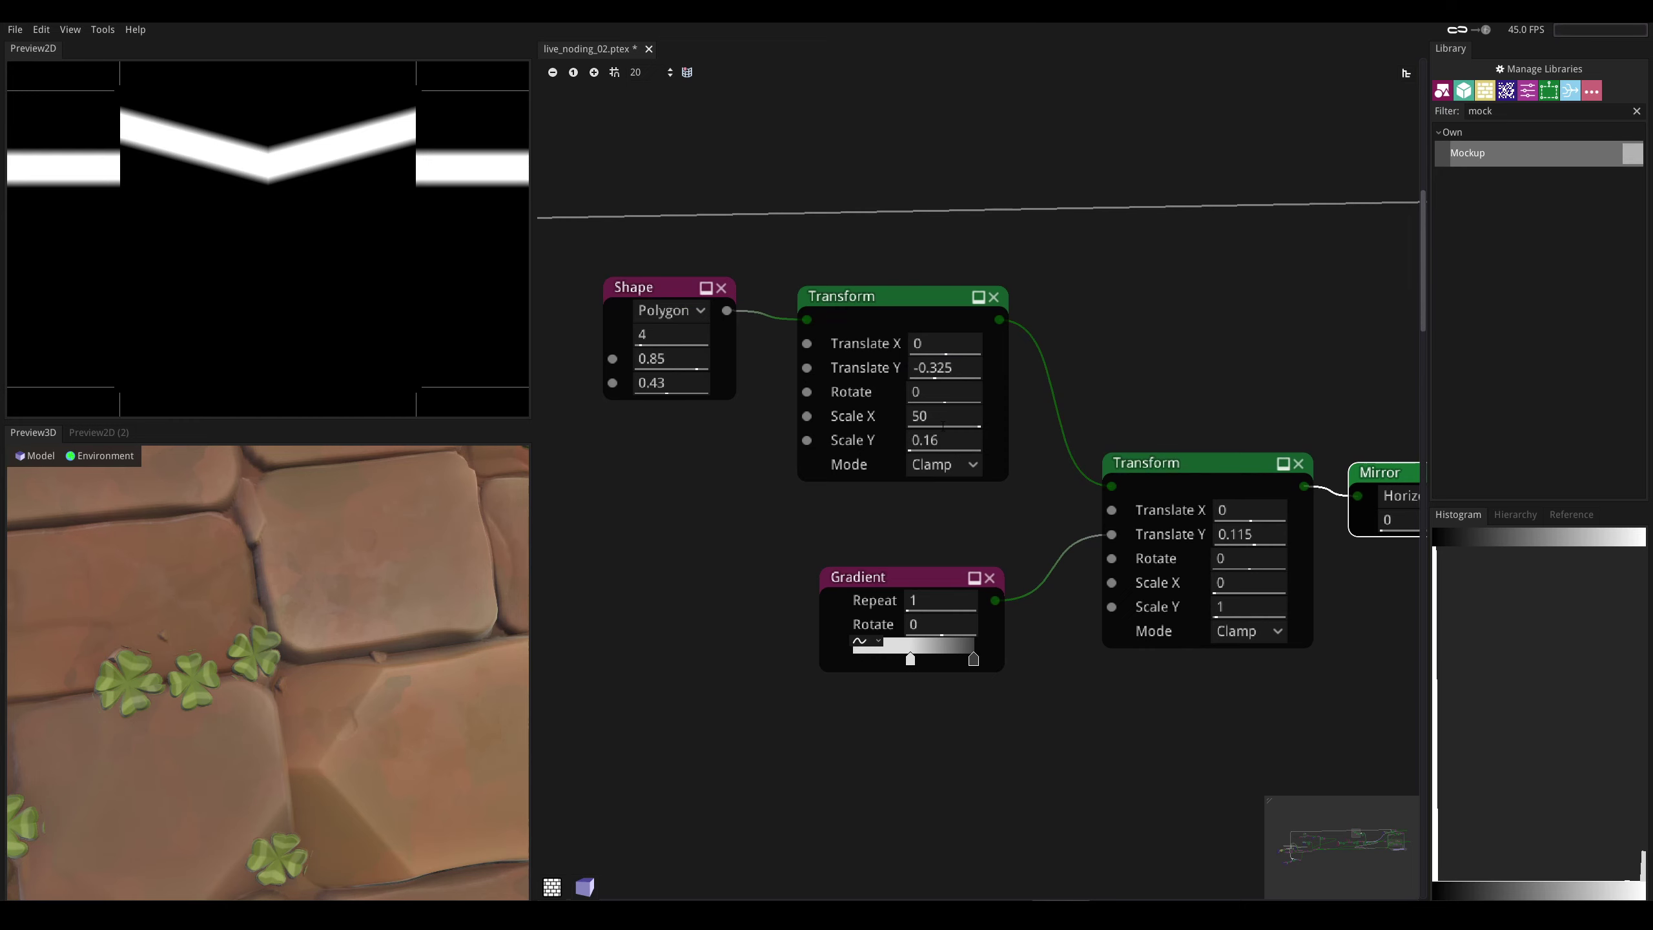
left_click_drag(943, 440, 942, 440)
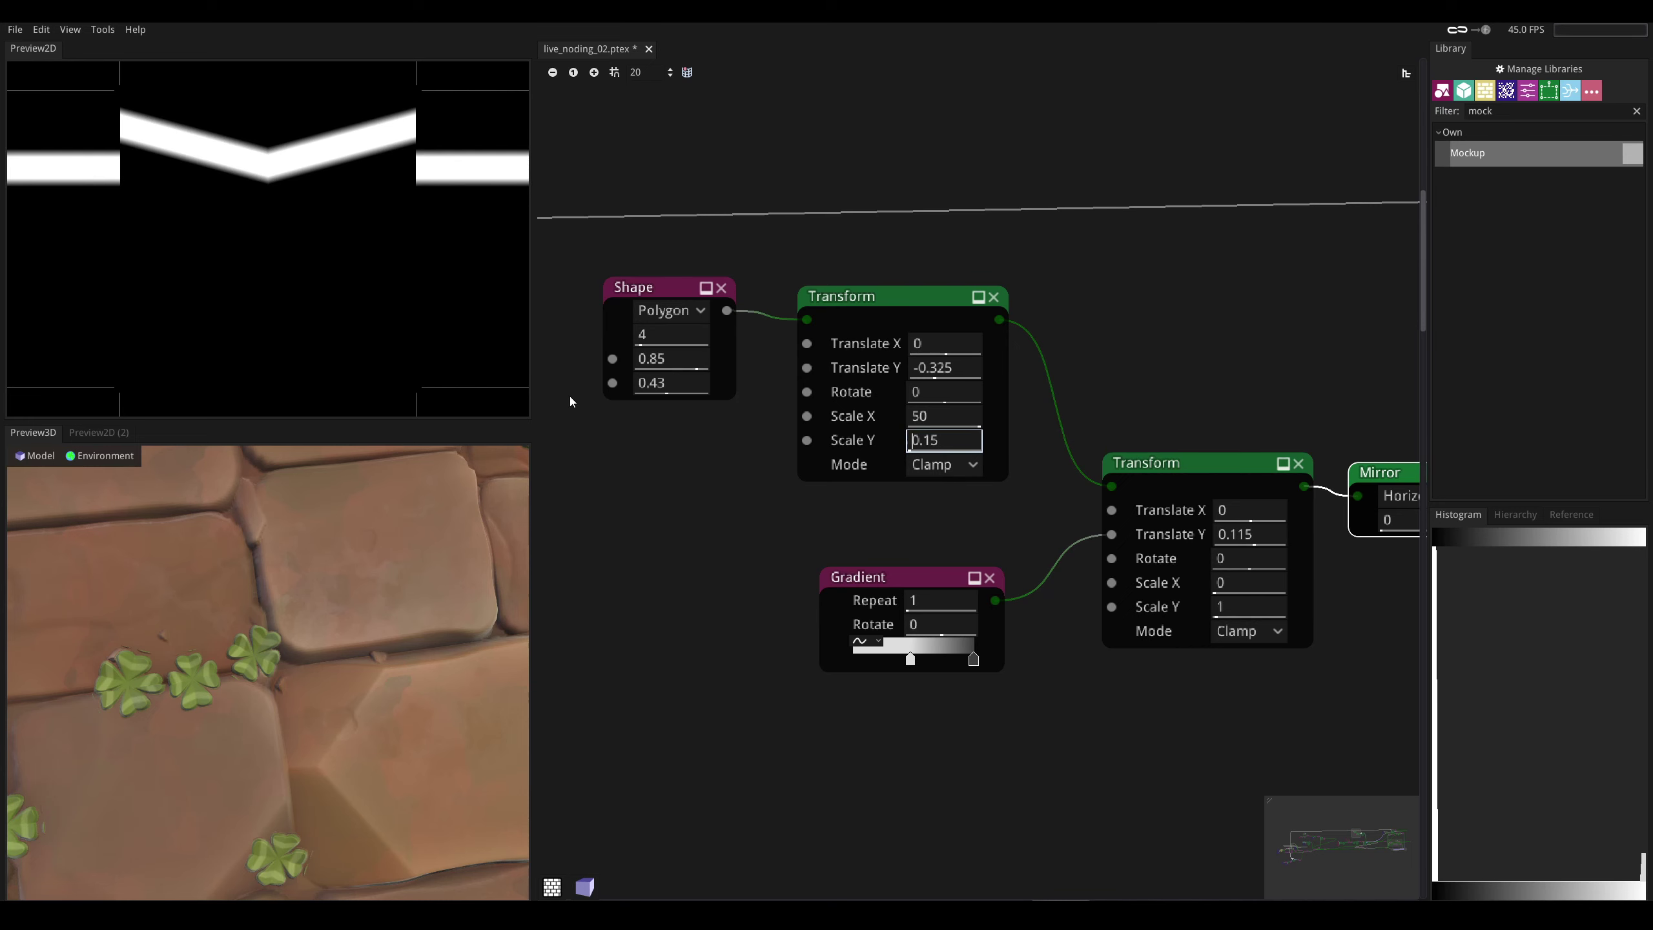
scroll(66, 623, "down", 6)
left_click_drag(66, 624, 156, 748)
scroll(157, 749, "up", 7)
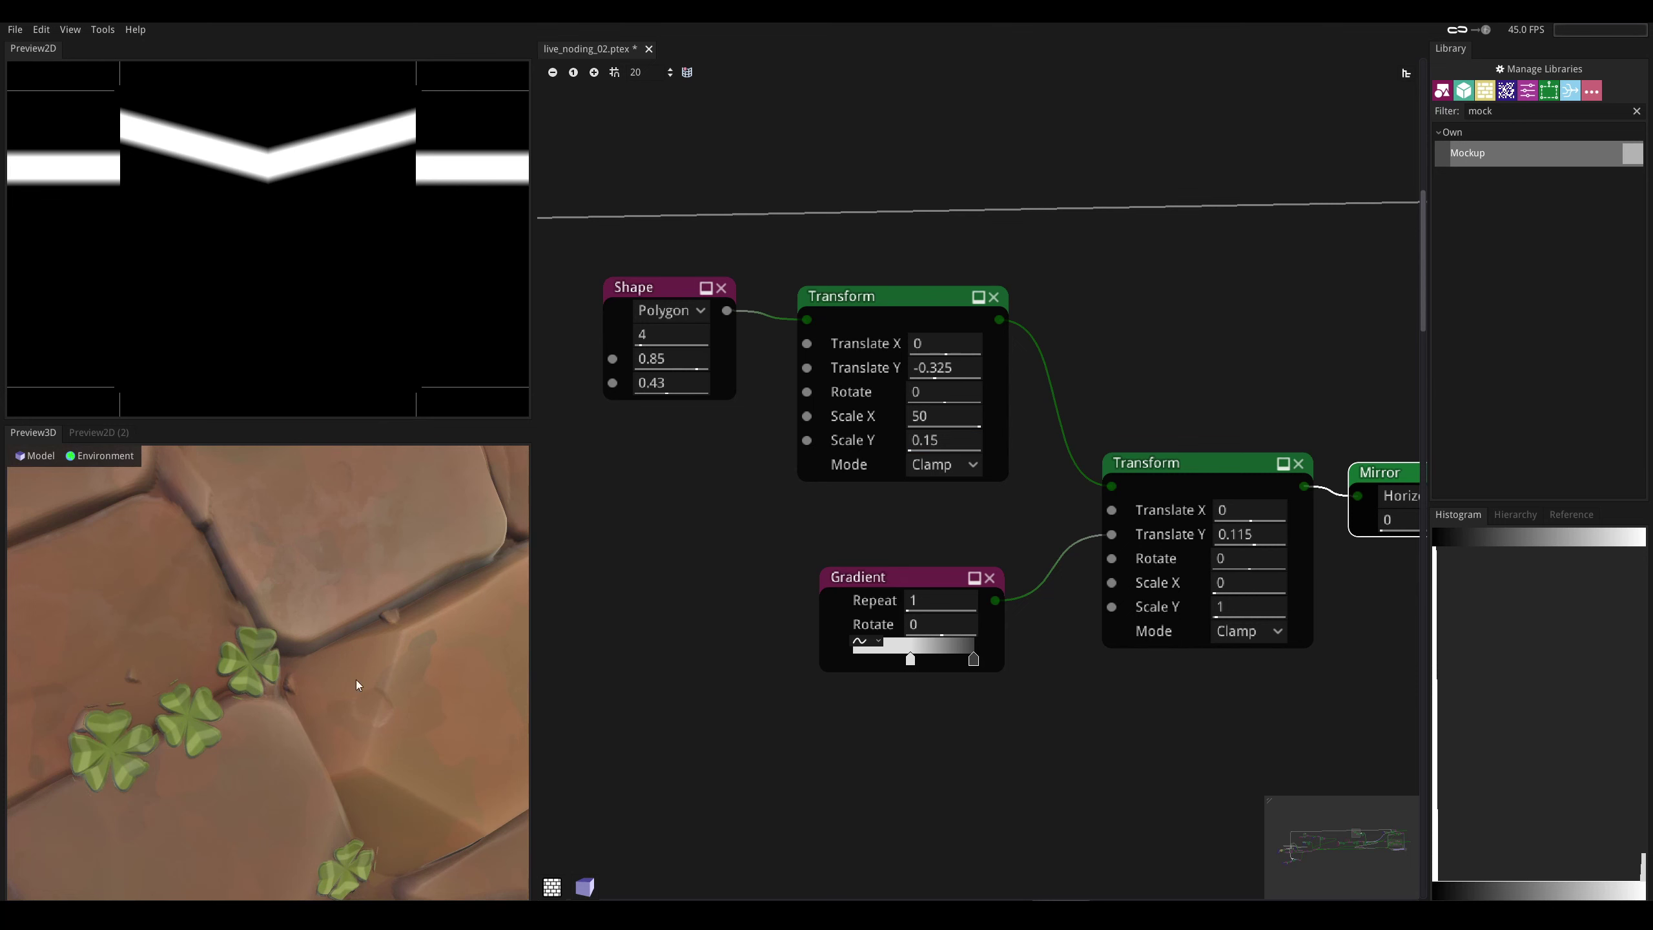
- Preview the output of the Custom UV node fed by the upper chain and the Tiler
middle_click_drag(1058, 545, 624, 553)
middle_click_drag(1216, 416, 848, 475)
scroll(948, 510, "down", 6)
middle_click_drag(1080, 622, 889, 395)
middle_click_drag(997, 405, 1181, 499)
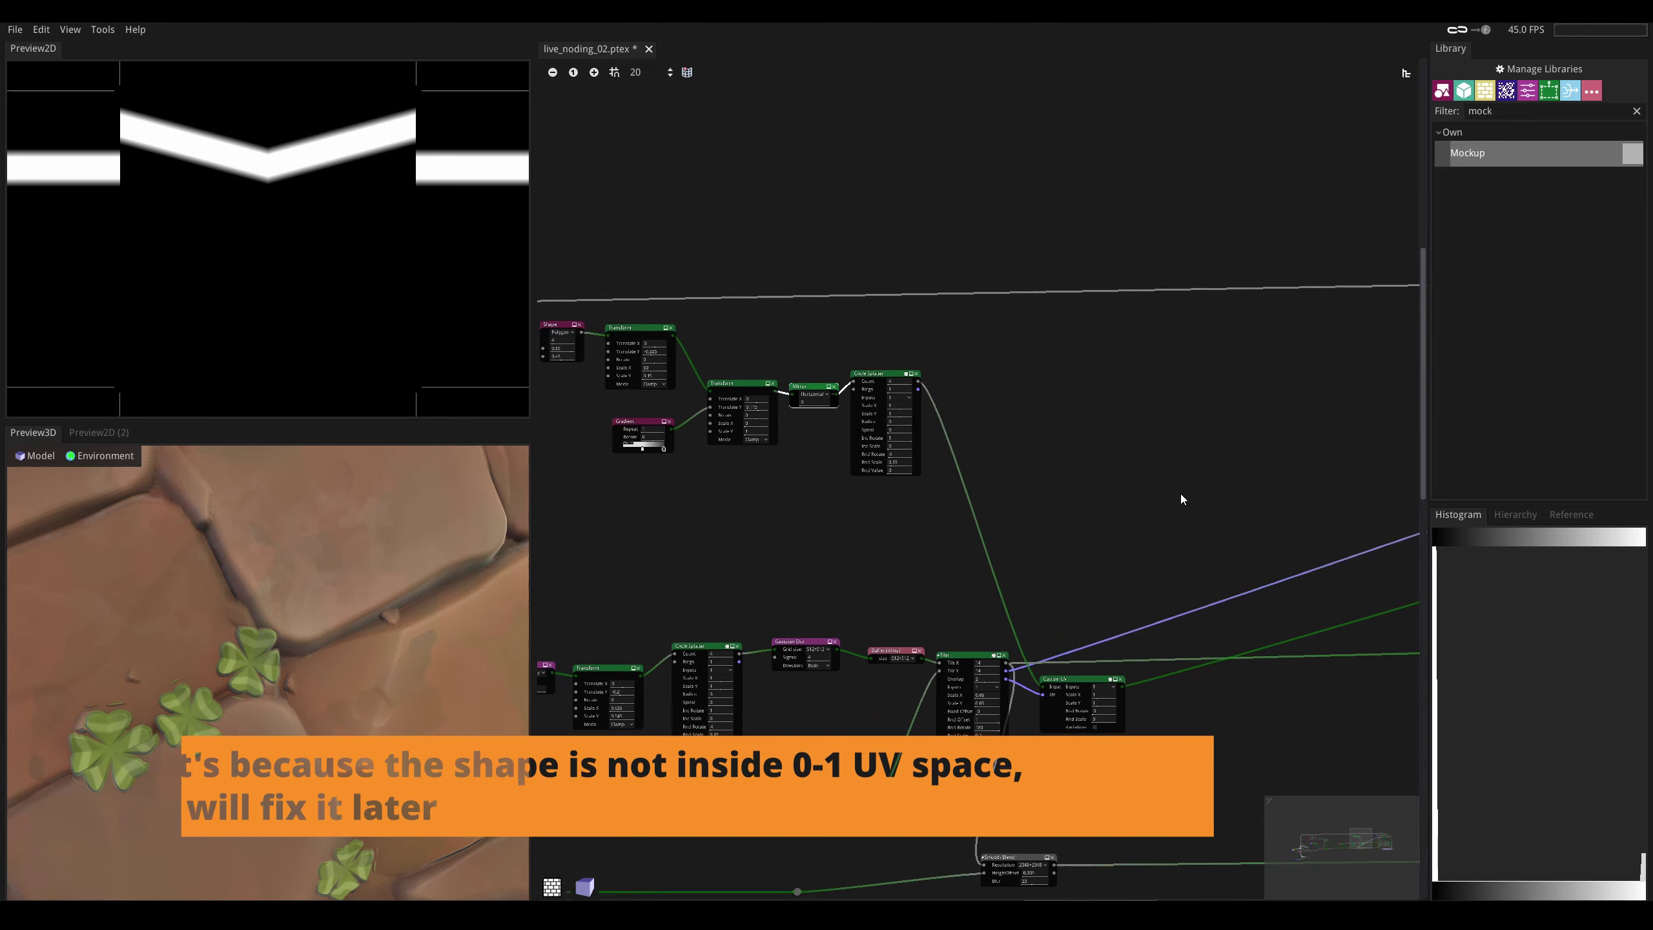
scroll(1030, 664, "up", 4)
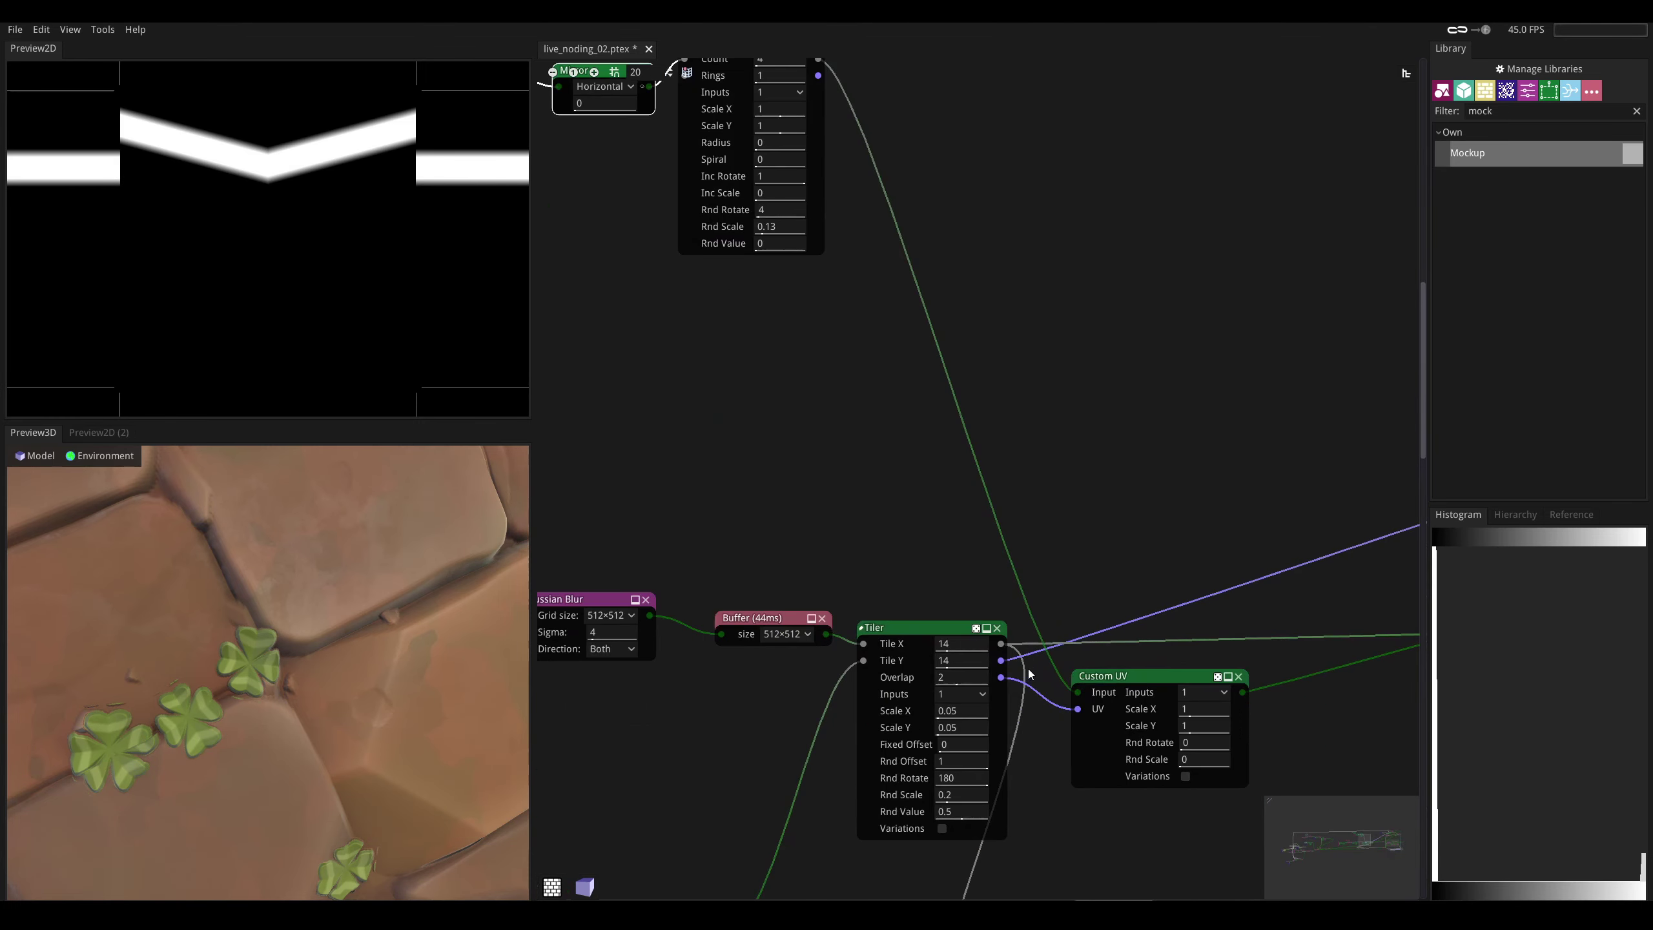
middle_click_drag(1028, 669, 861, 430)
left_click_drag(965, 437, 1087, 419)
- Insert a Math node set to A+B with its result clamped between the Tiler's first output and the Smooth Blend's first input
right_click(920, 565)
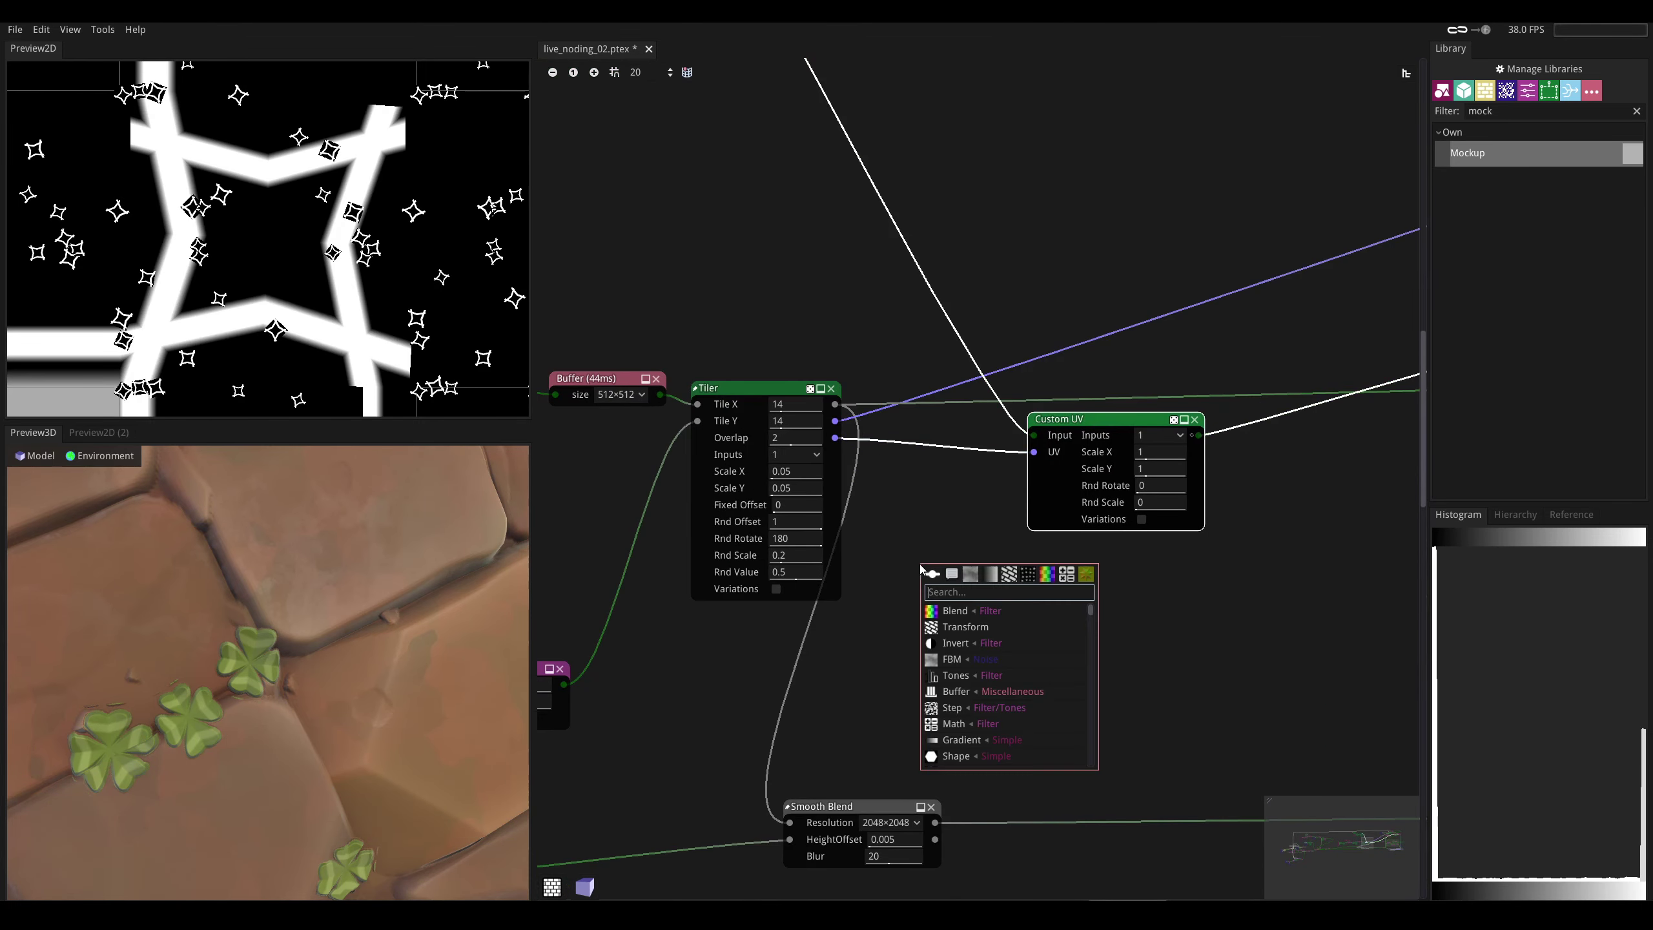
type("math")
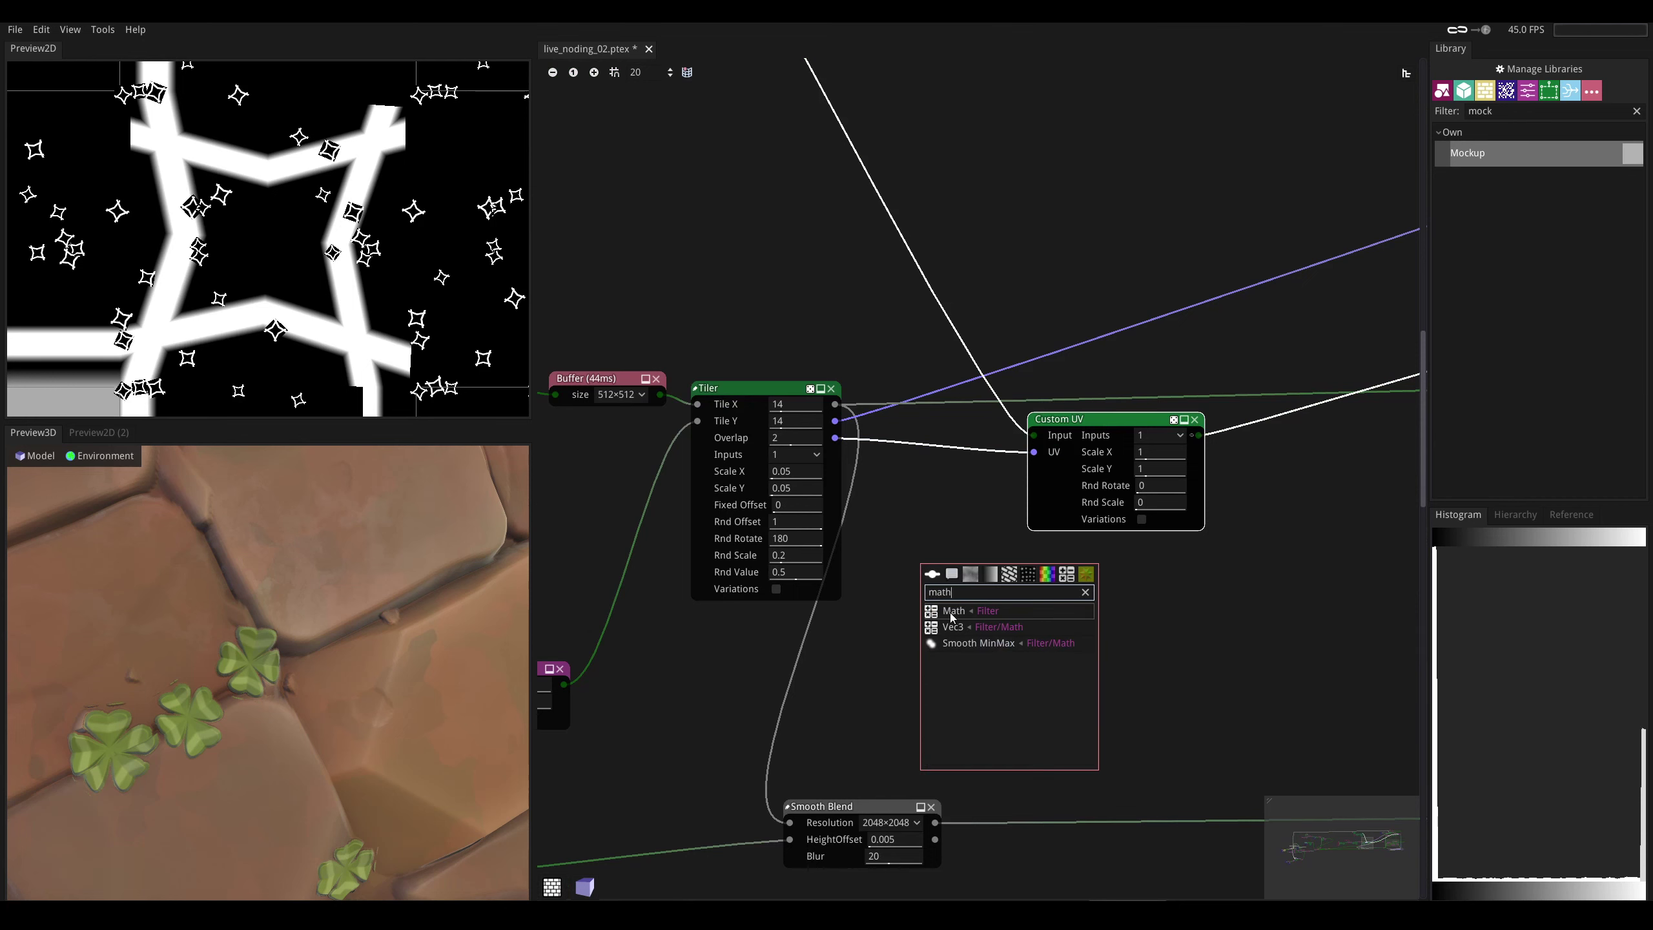
left_click(951, 612)
left_click_drag(961, 580, 847, 641)
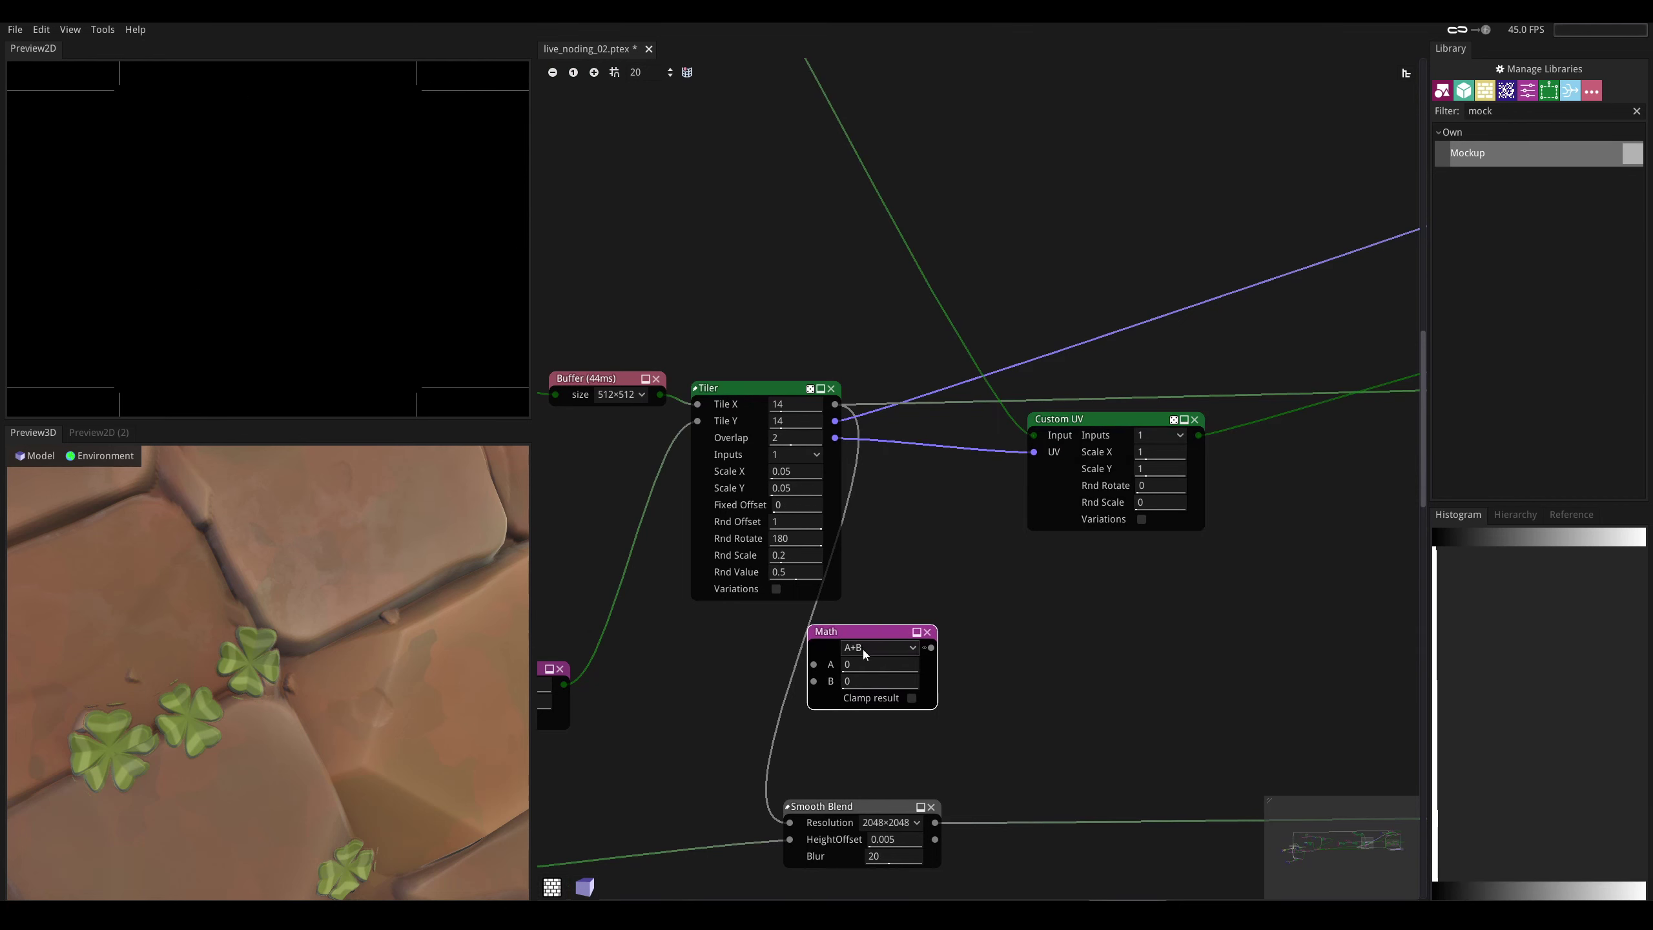
left_click(911, 697)
left_click_drag(834, 405, 771, 664)
left_click_drag(890, 665, 788, 823)
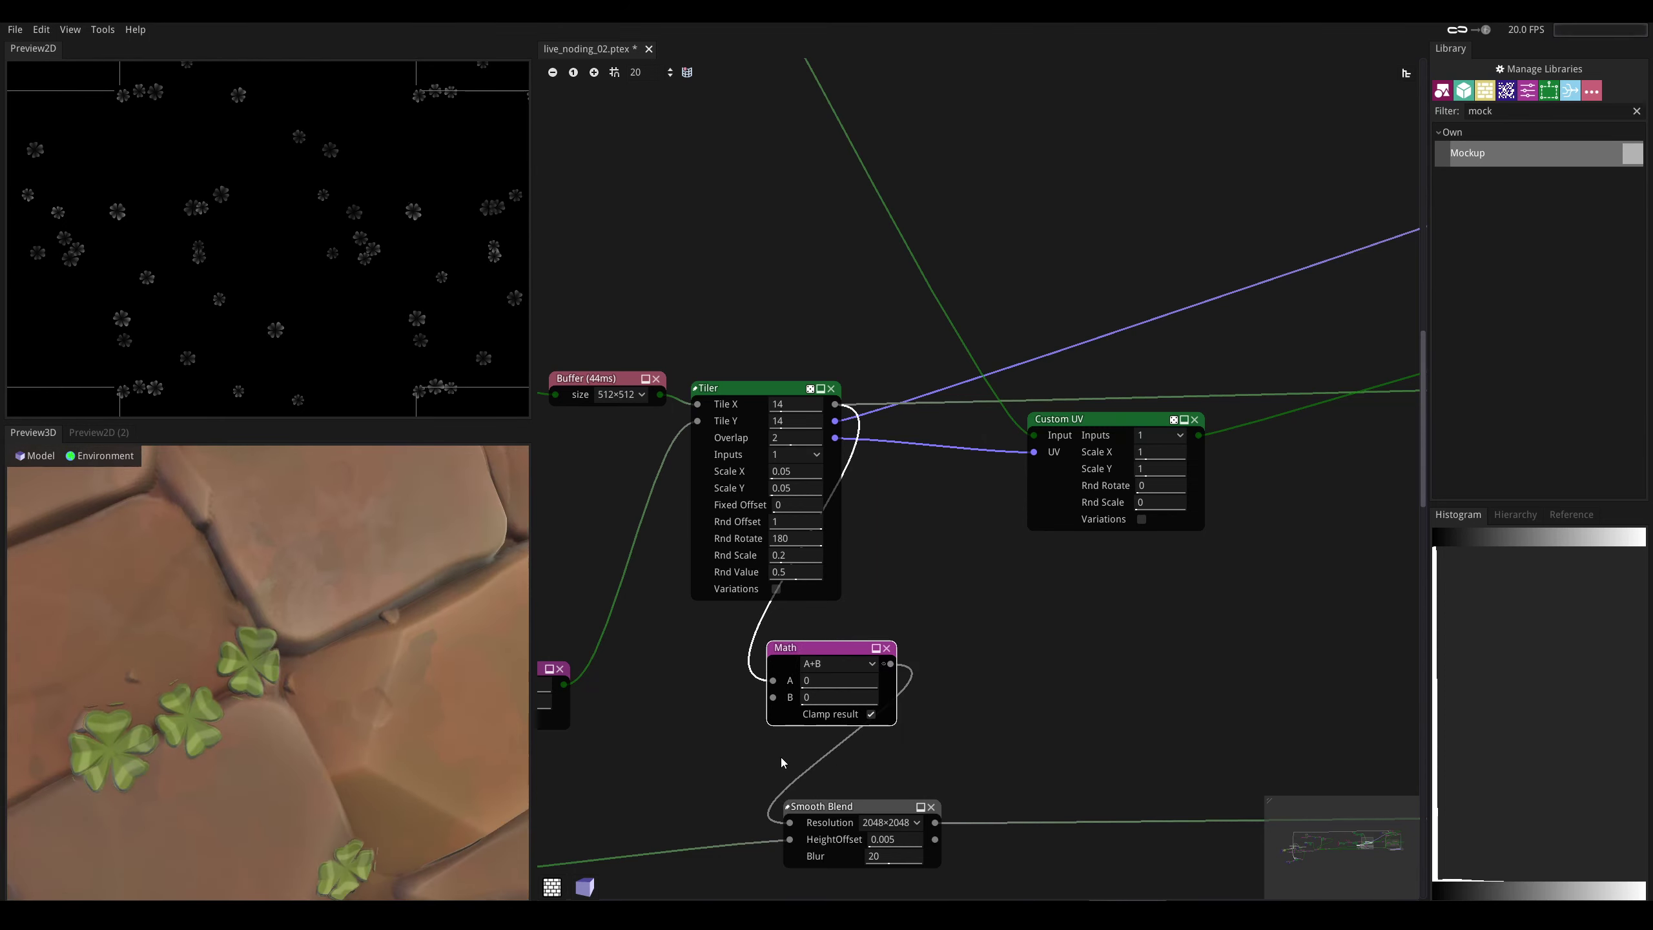
scroll(164, 678, "up", 5)
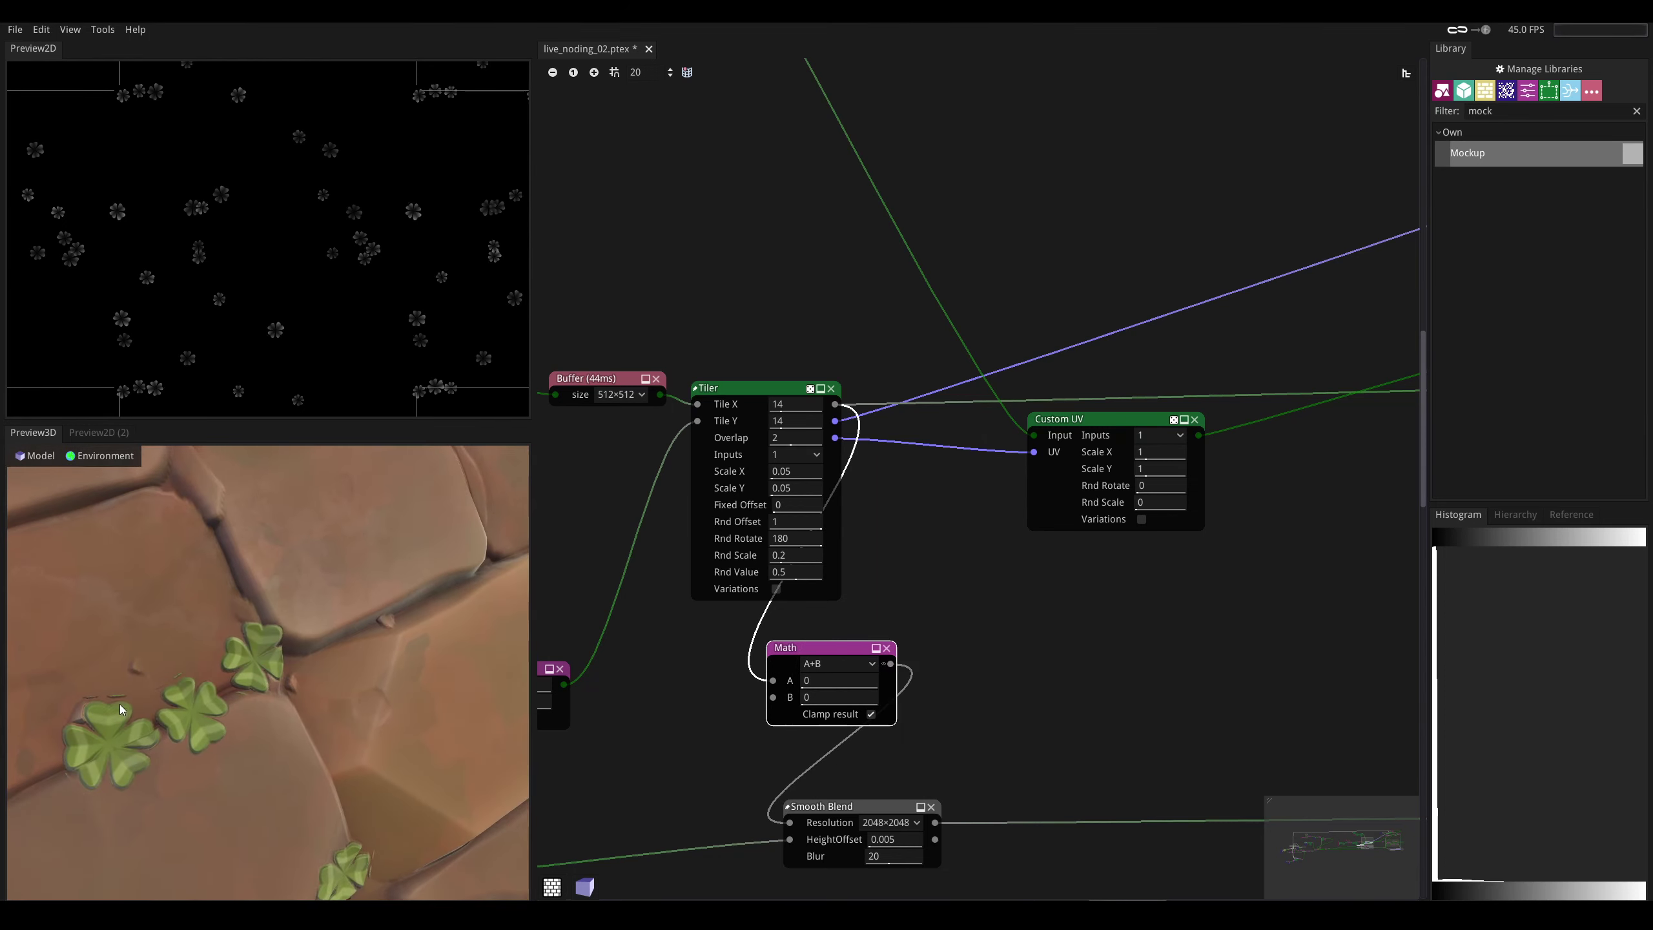
- Preview the Buffer that feeds the Tiler and switch the 2D preview's guides to Lines
left_click(735, 388)
middle_click_drag(706, 356, 908, 377)
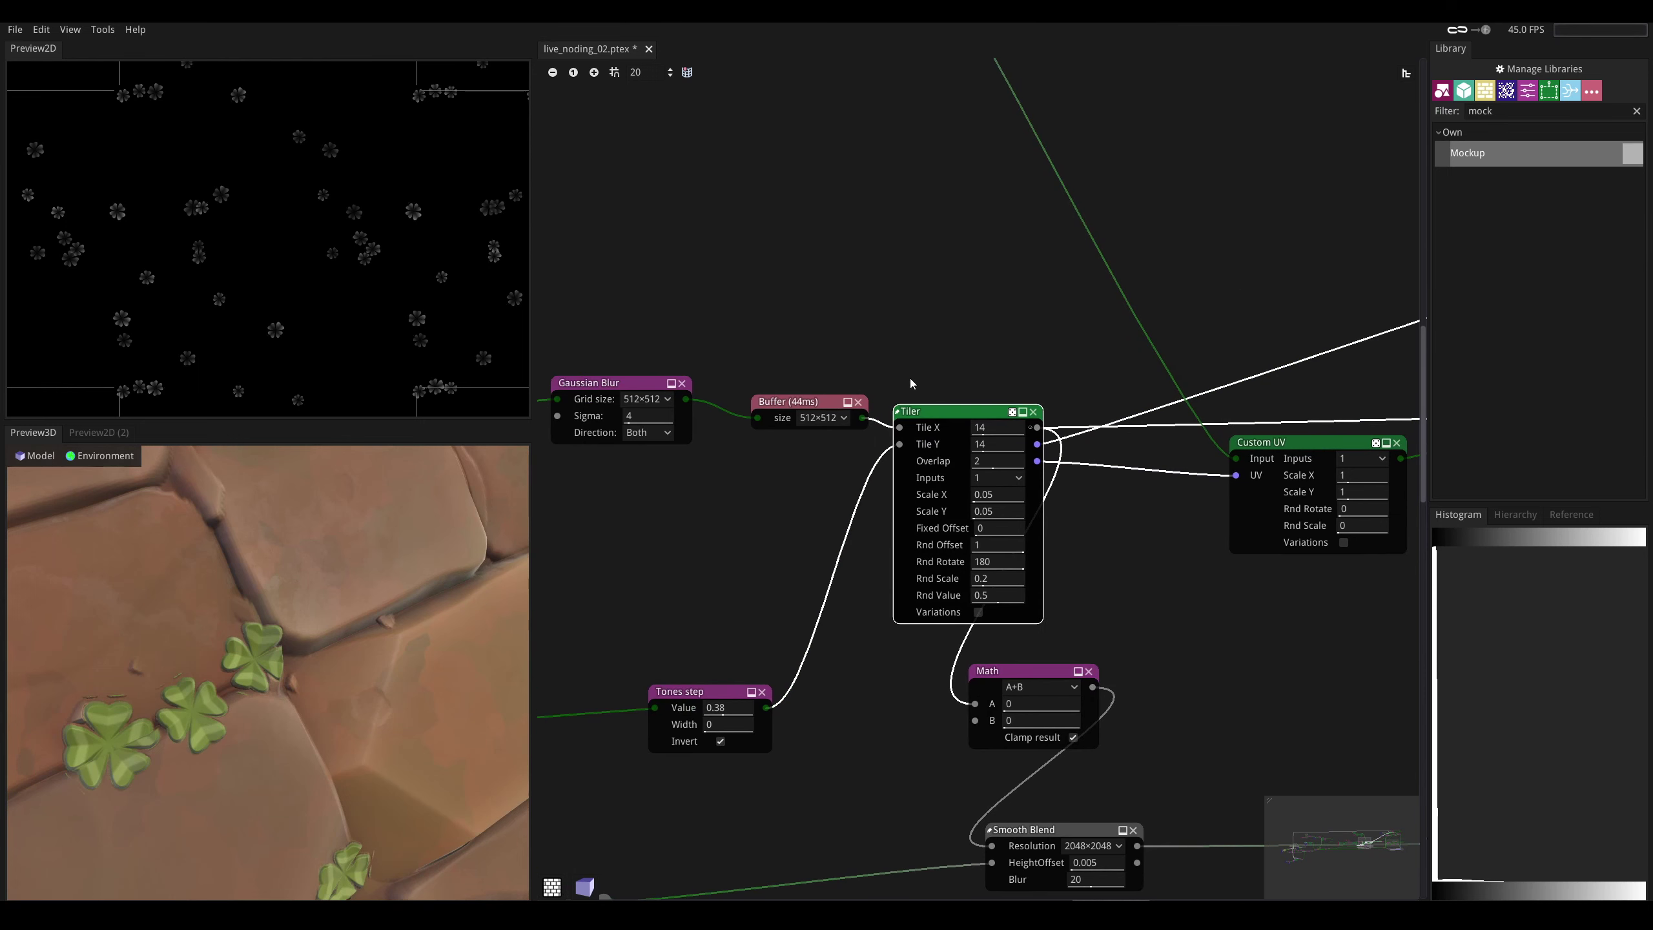
left_click(789, 402)
middle_click_drag(781, 373, 857, 375)
right_click(329, 192)
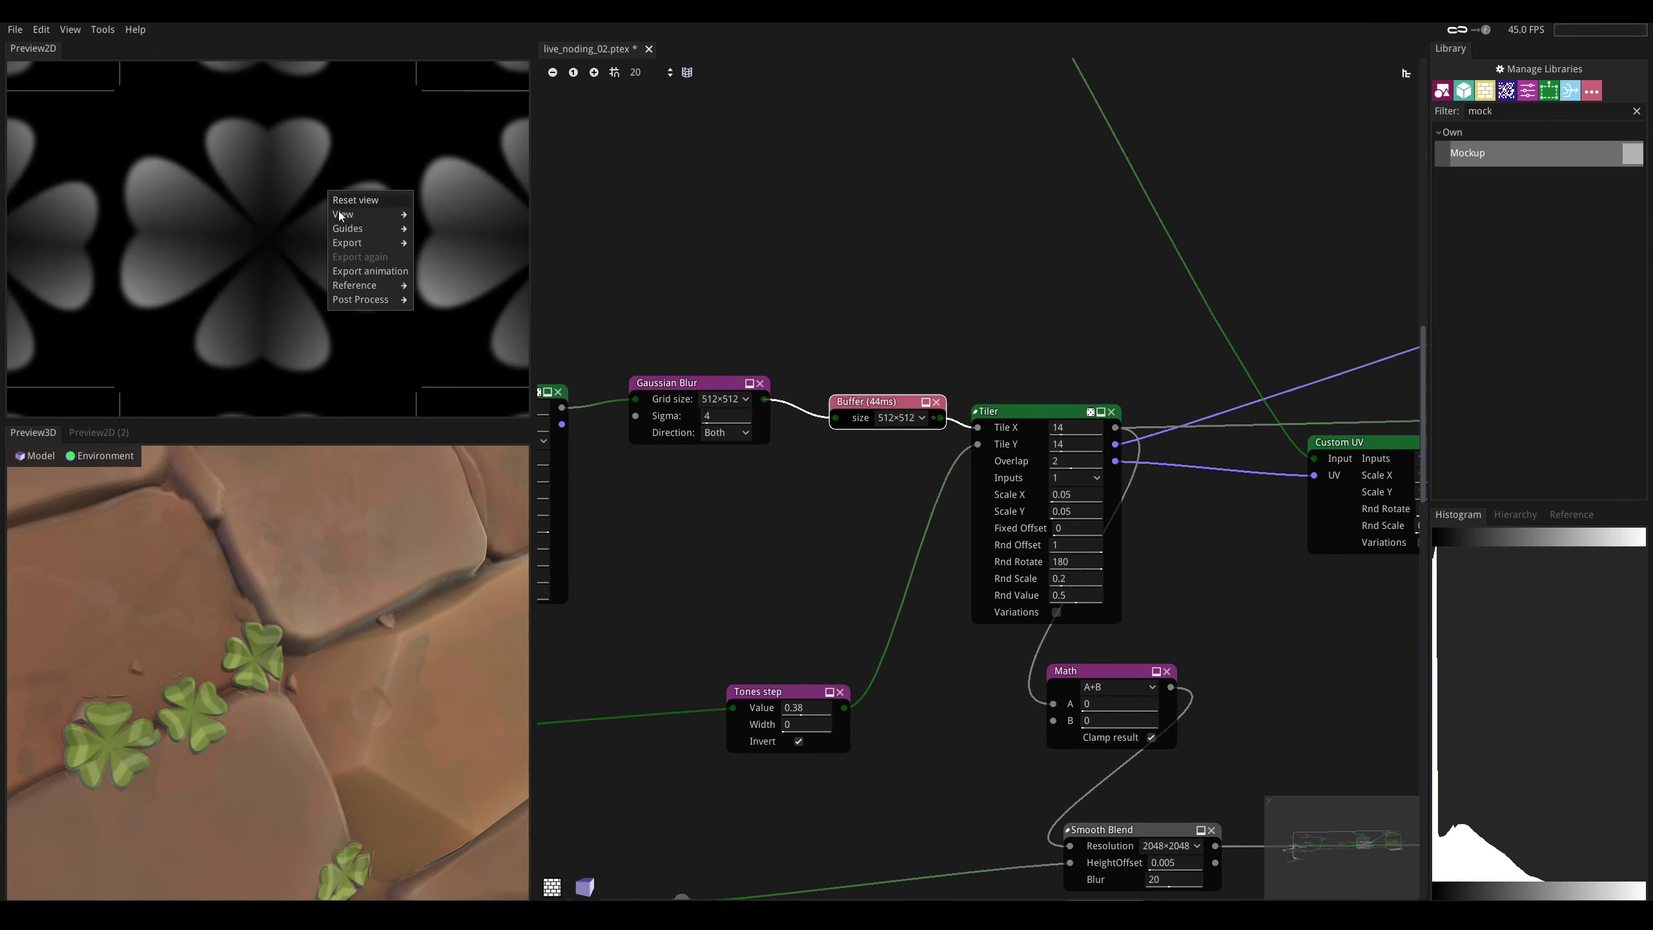
mouse_move(369, 229)
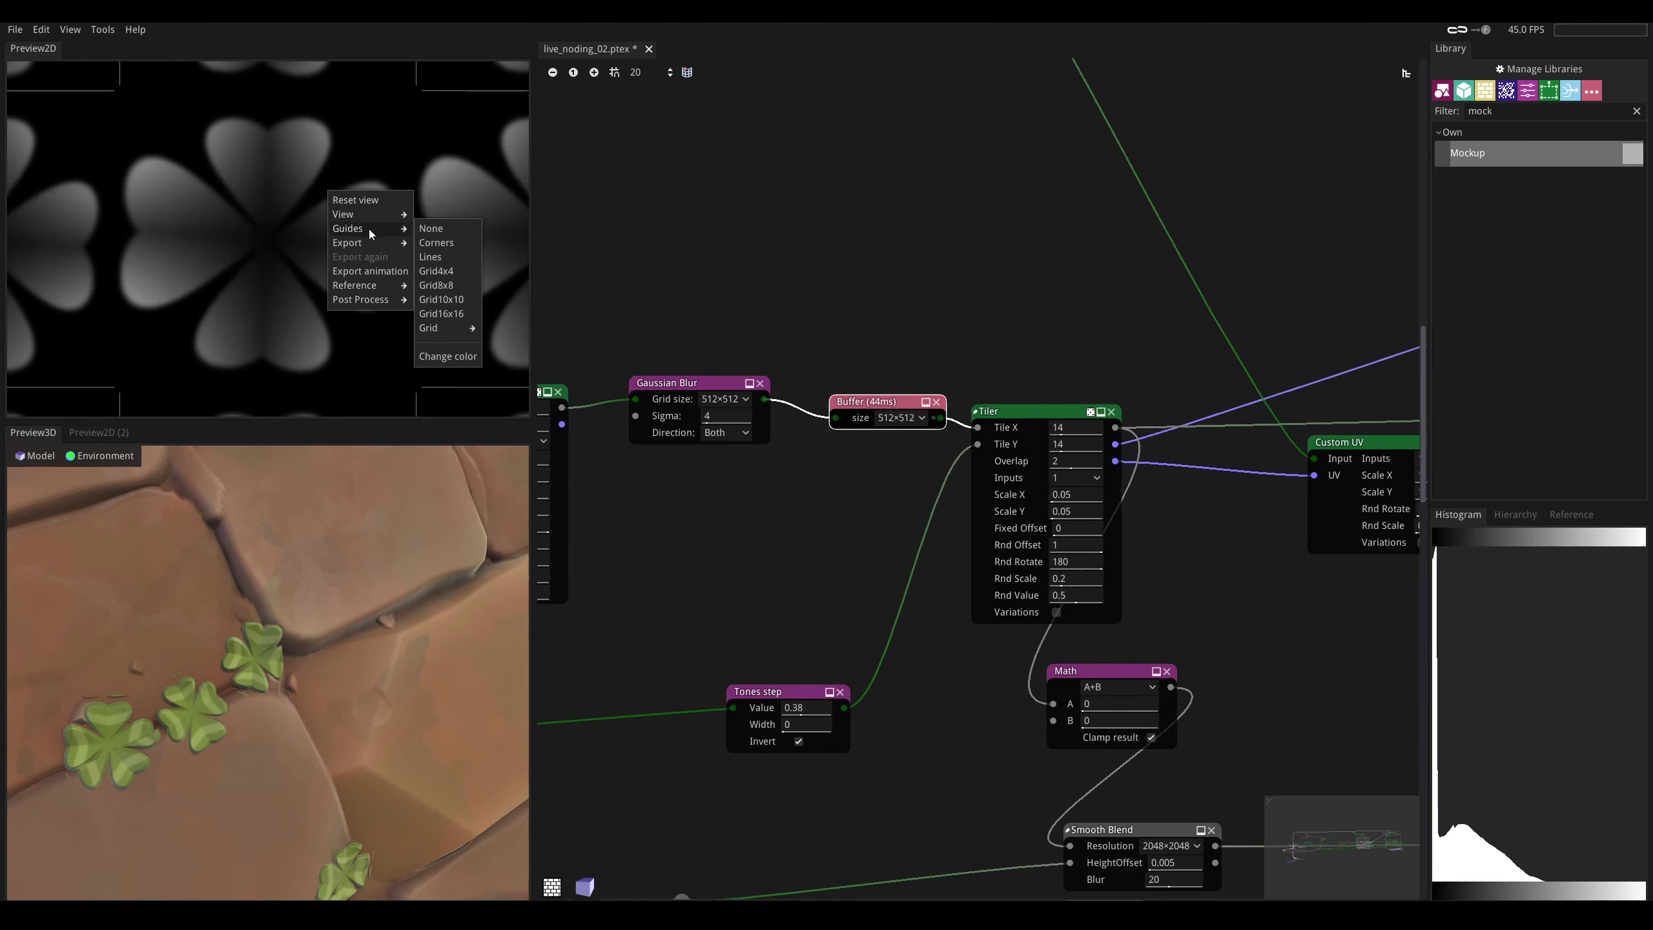
left_click(435, 257)
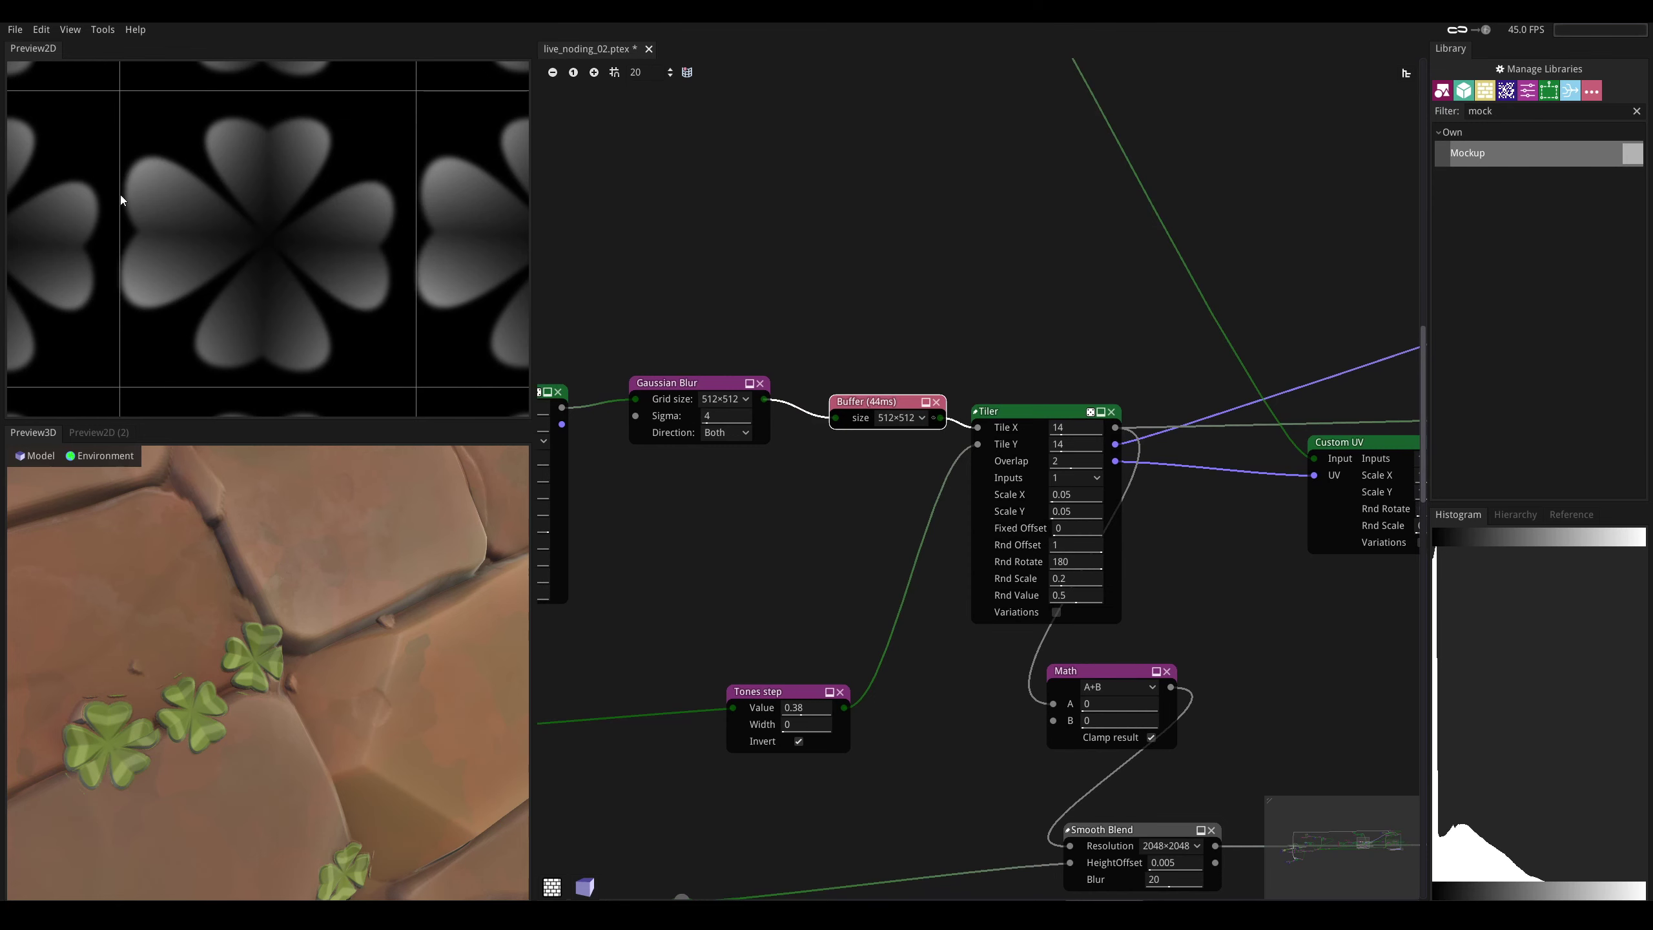
middle_click_drag(653, 387, 875, 418)
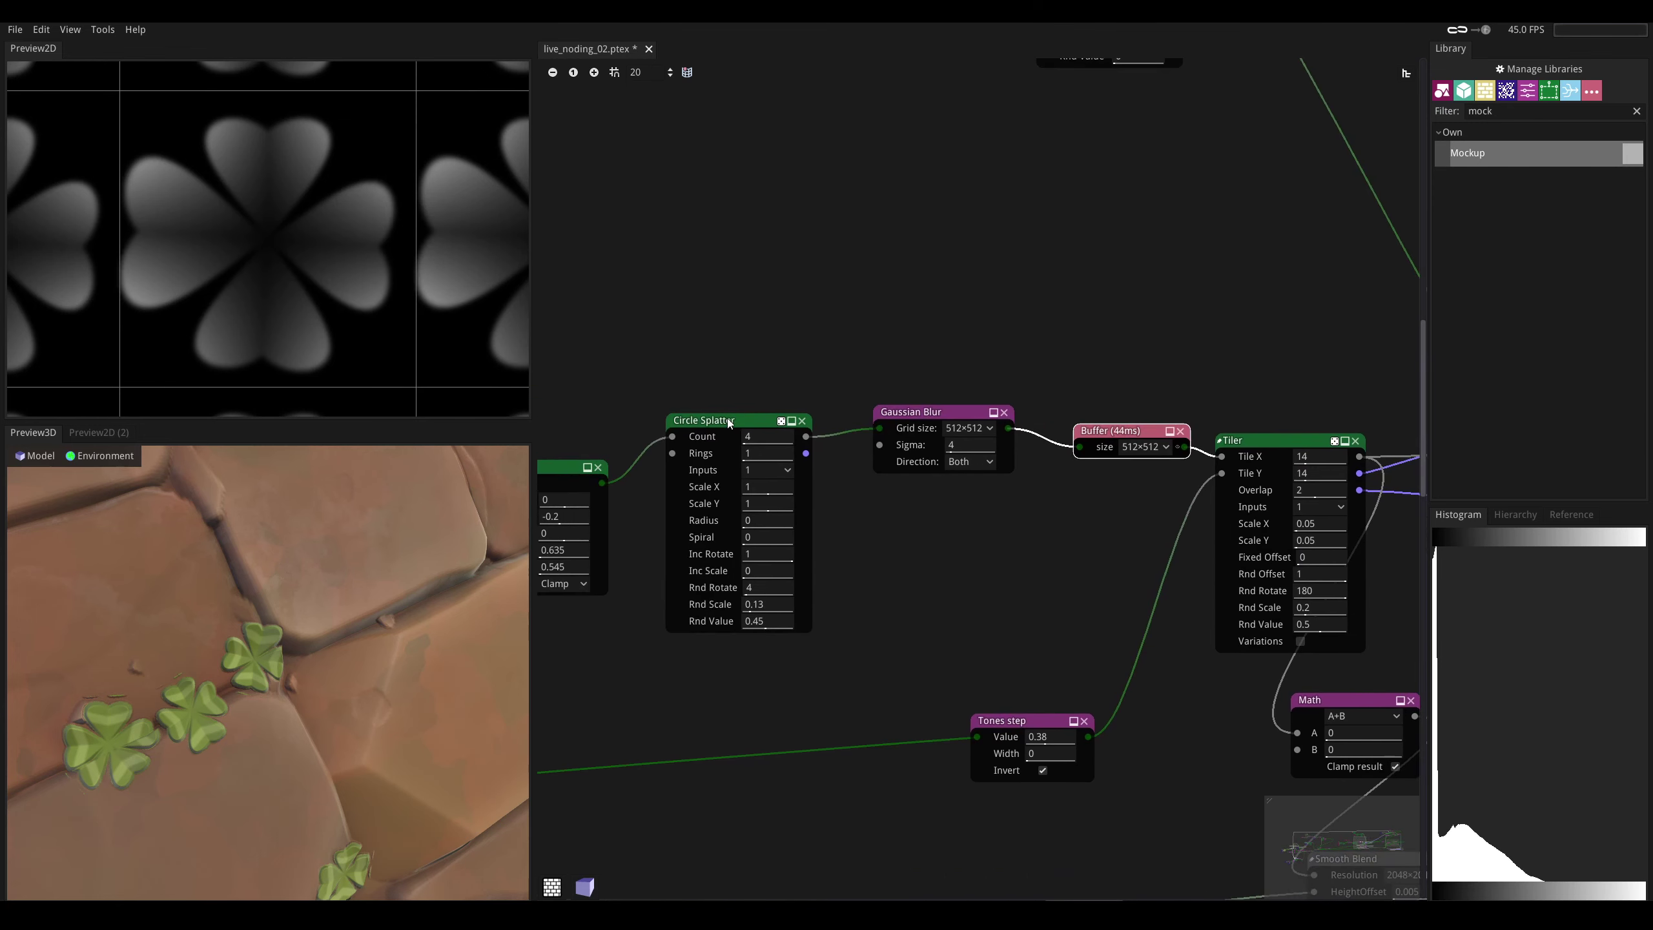
middle_click_drag(966, 462, 690, 398)
- Delete the Math node and reconnect the Tiler's first output directly to the Smooth Blend's first input
left_click(1073, 633)
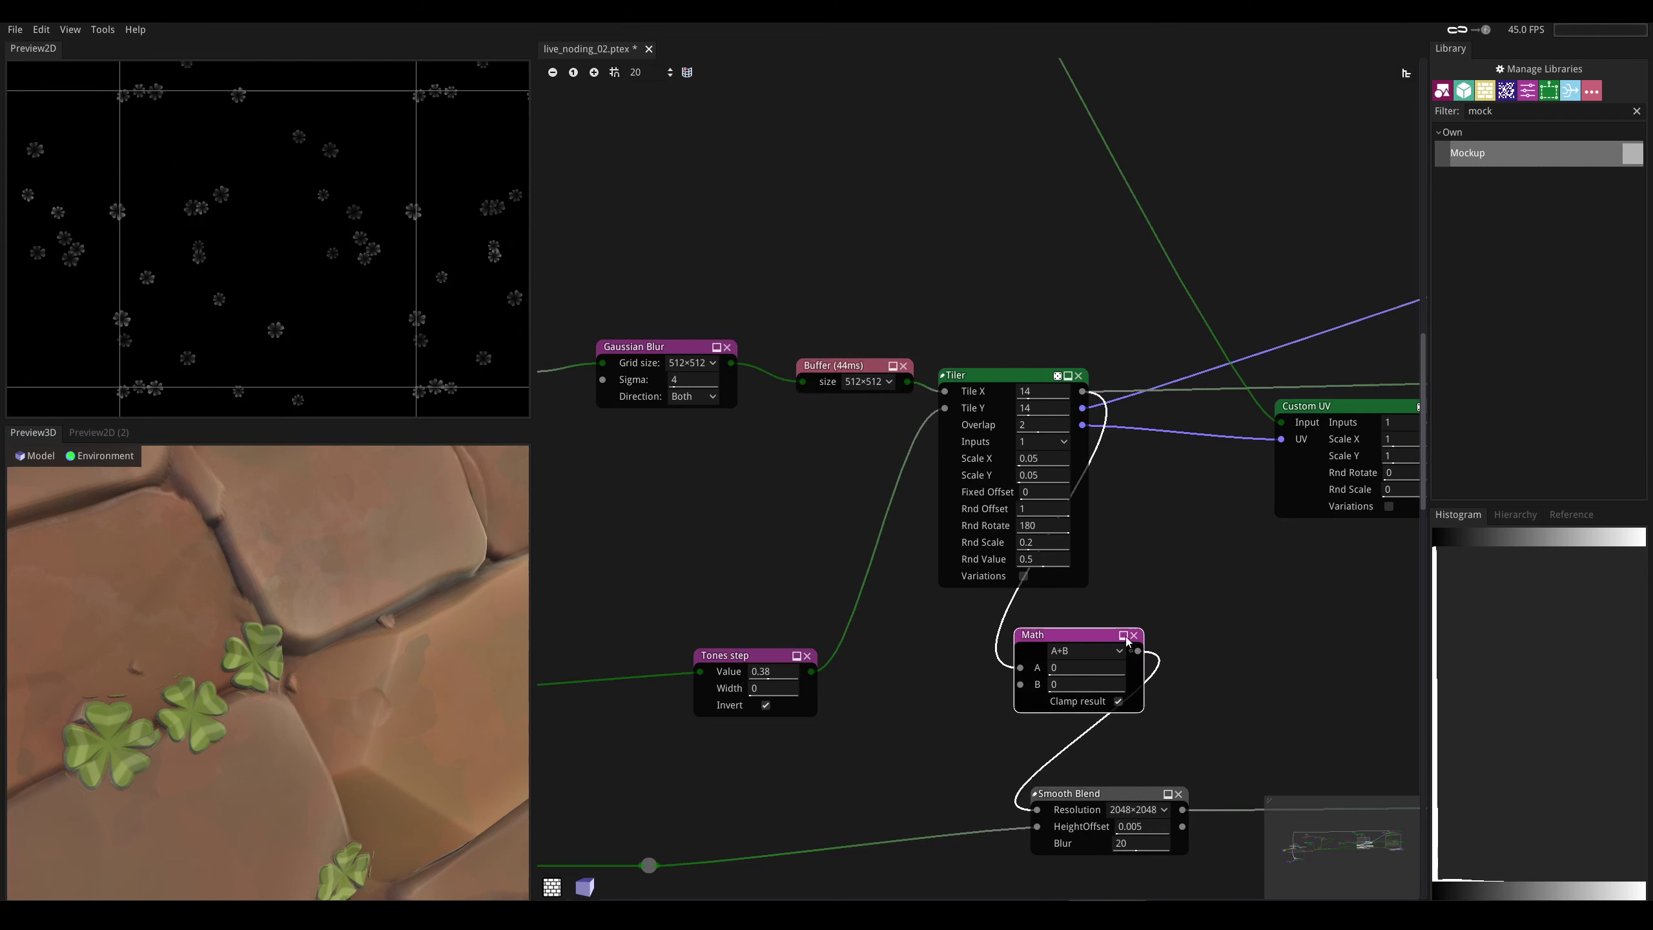
left_click(1133, 634)
left_click_drag(1082, 390, 1036, 809)
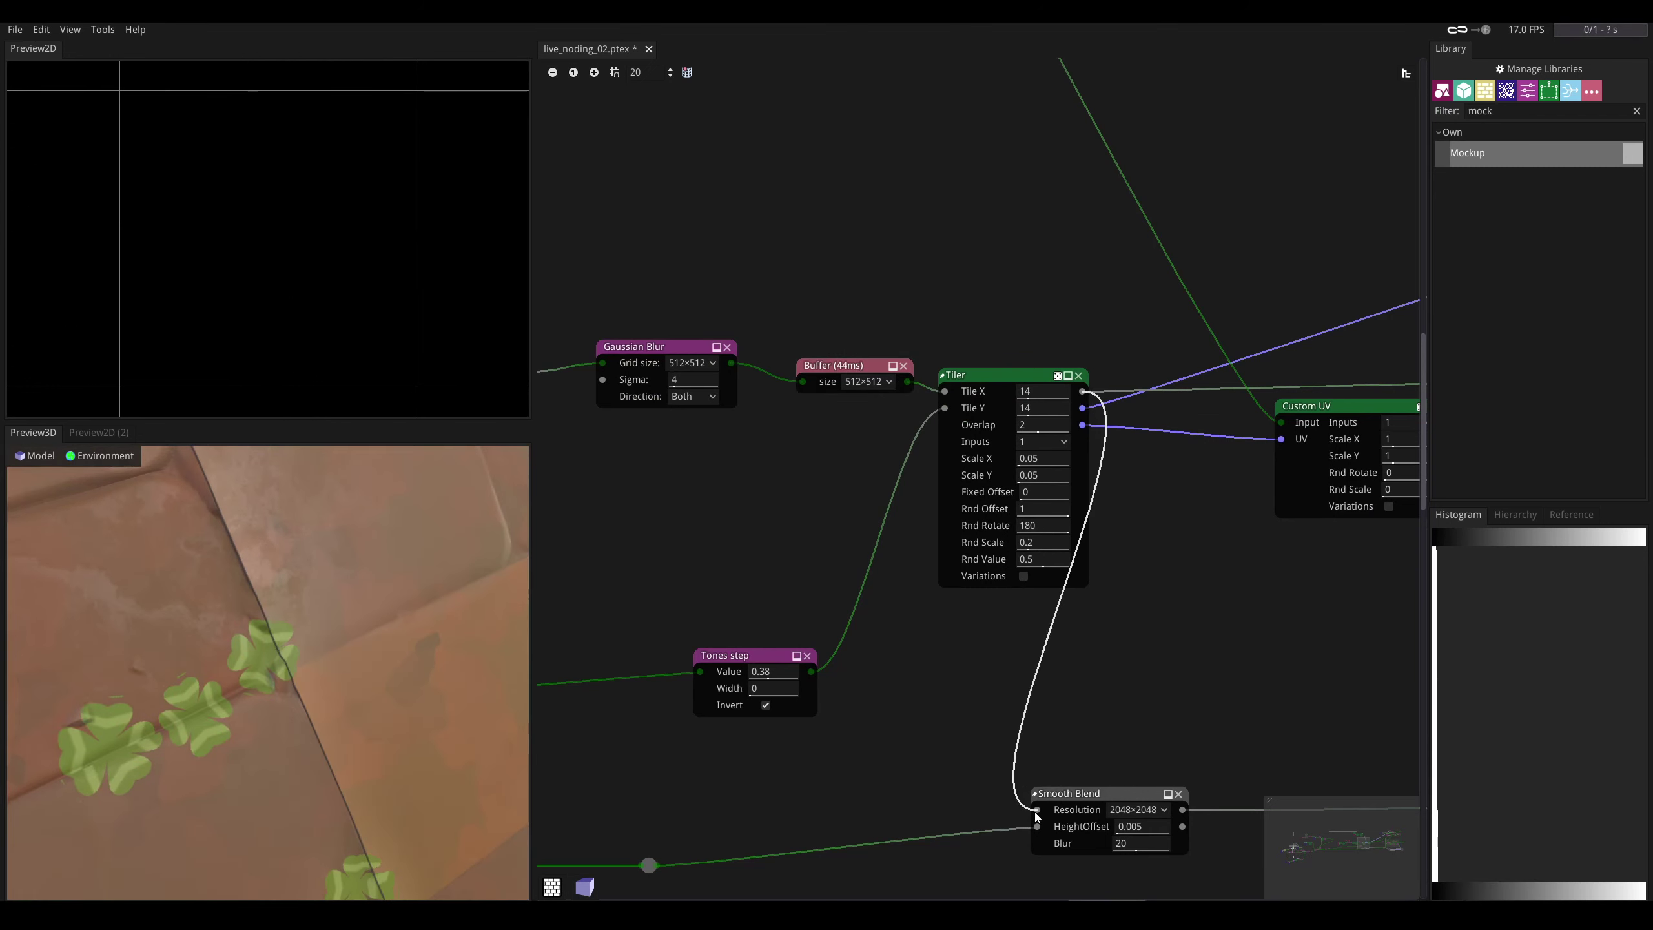
- Preview the Circle Splatter of the lower clover chain
middle_click_drag(852, 597, 1225, 557)
left_click(927, 373)
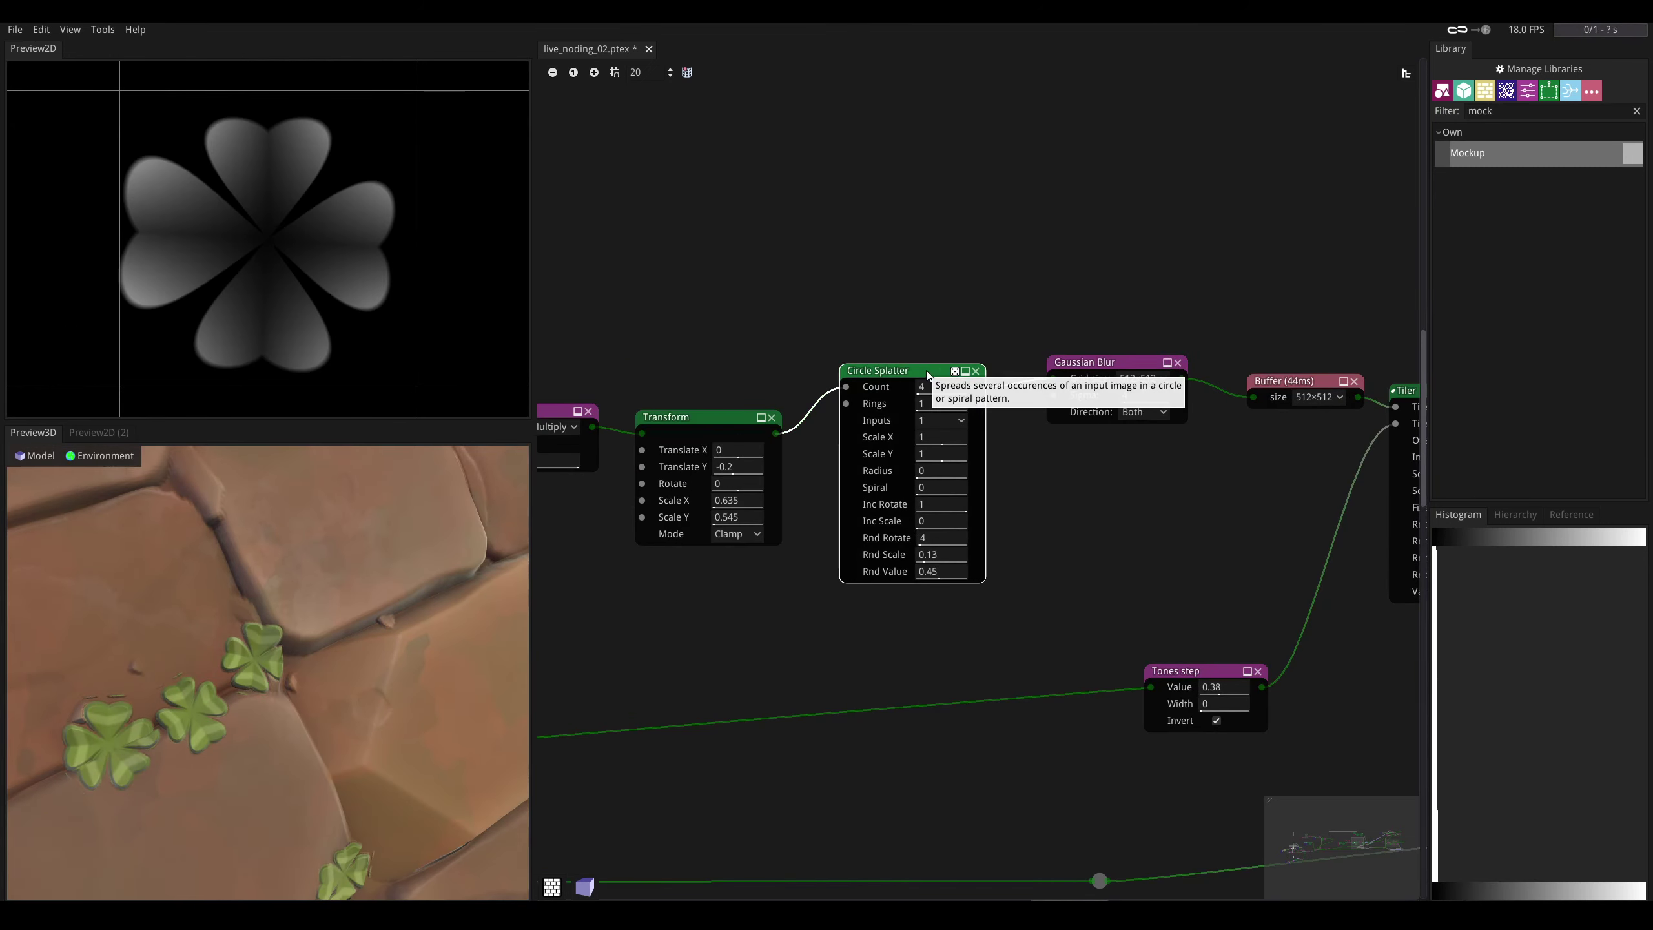
- Set Scale Y to 0.465 on the Transform node feeding the Circle Splatter, shortening the clover leaf, and check it in the 3D preview
middle_click_drag(940, 332, 856, 356)
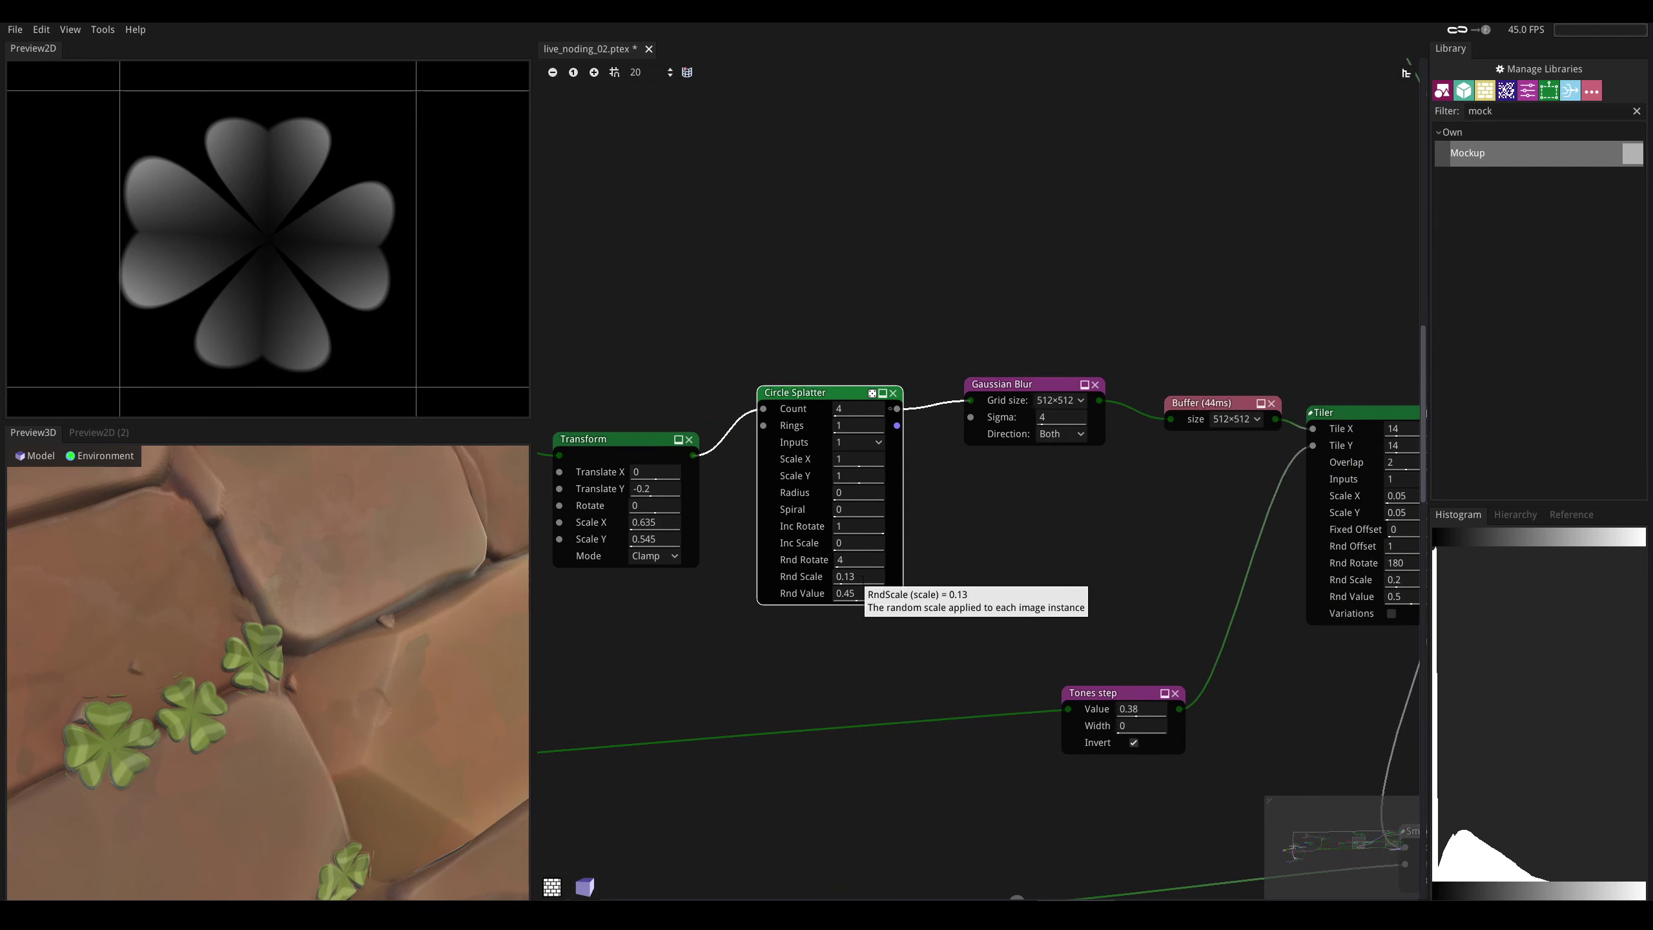
middle_click_drag(599, 358, 888, 441)
left_click(914, 488)
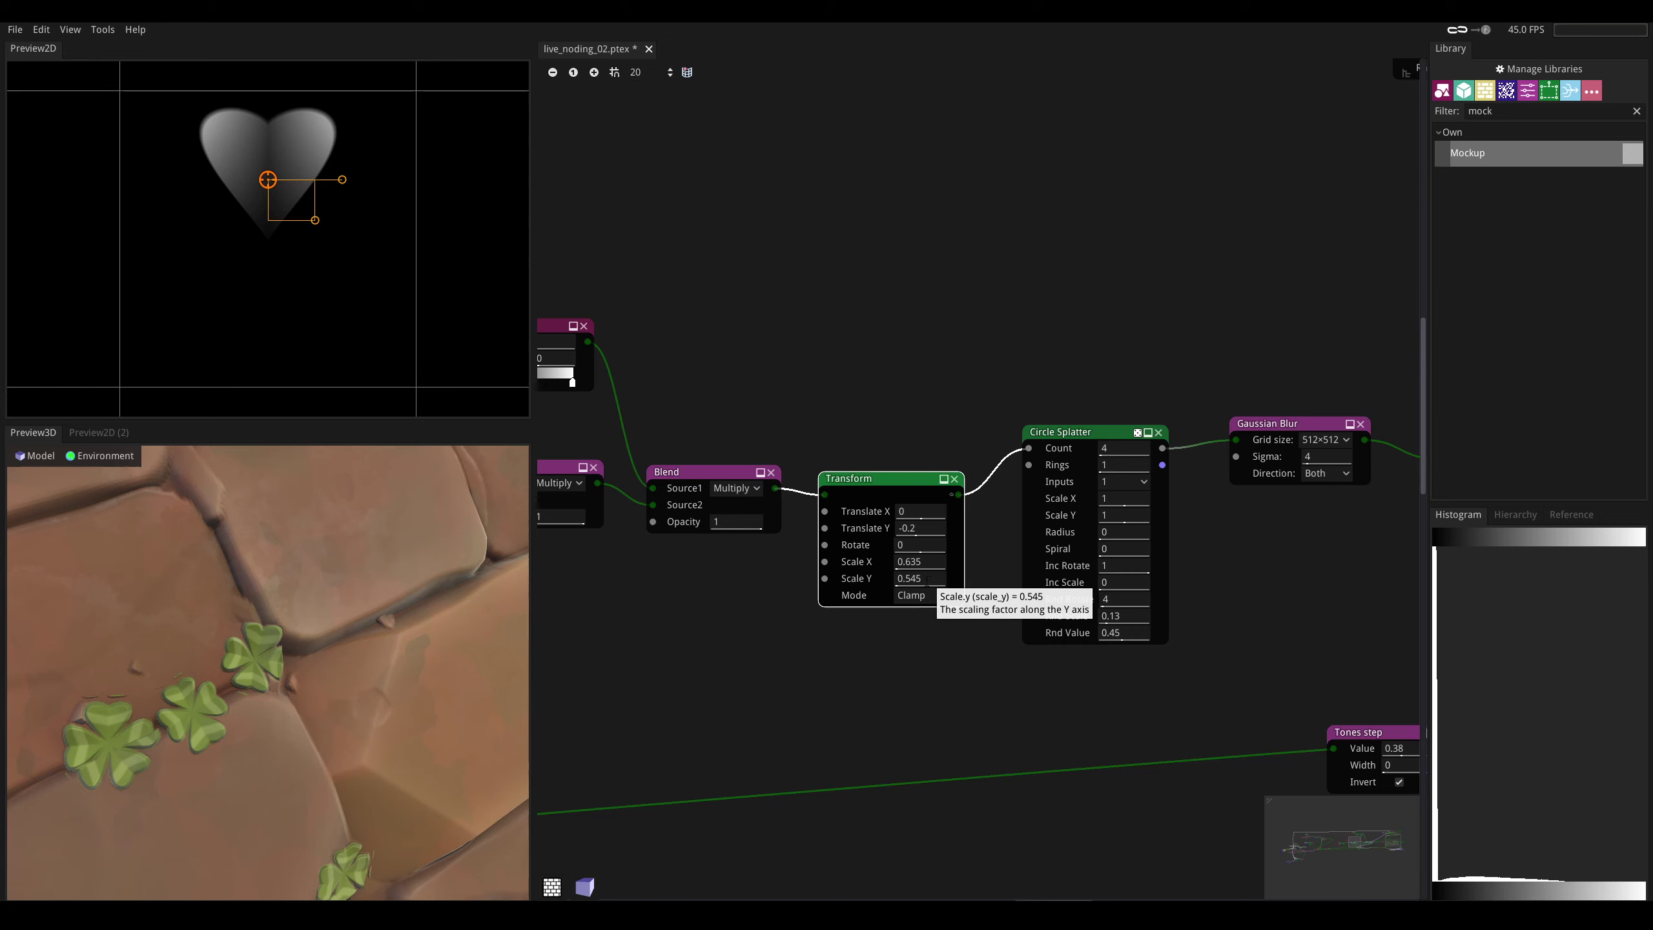
left_click_drag(927, 581, 919, 587)
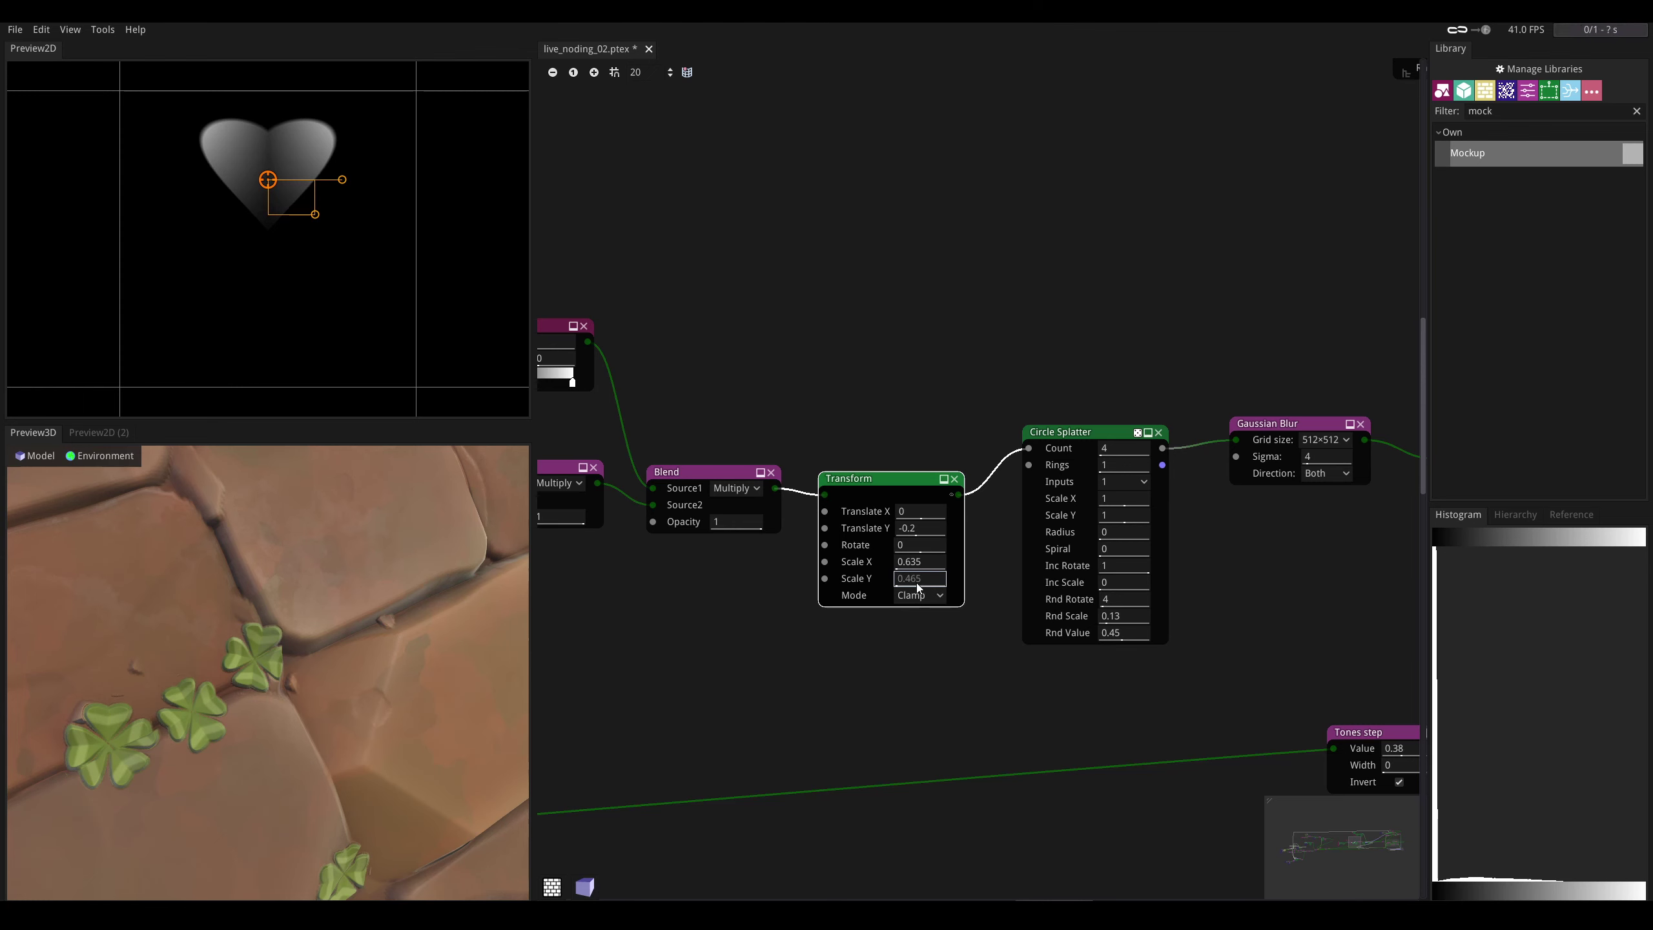
left_click_drag(369, 675, 423, 728)
scroll(181, 697, "down", 5)
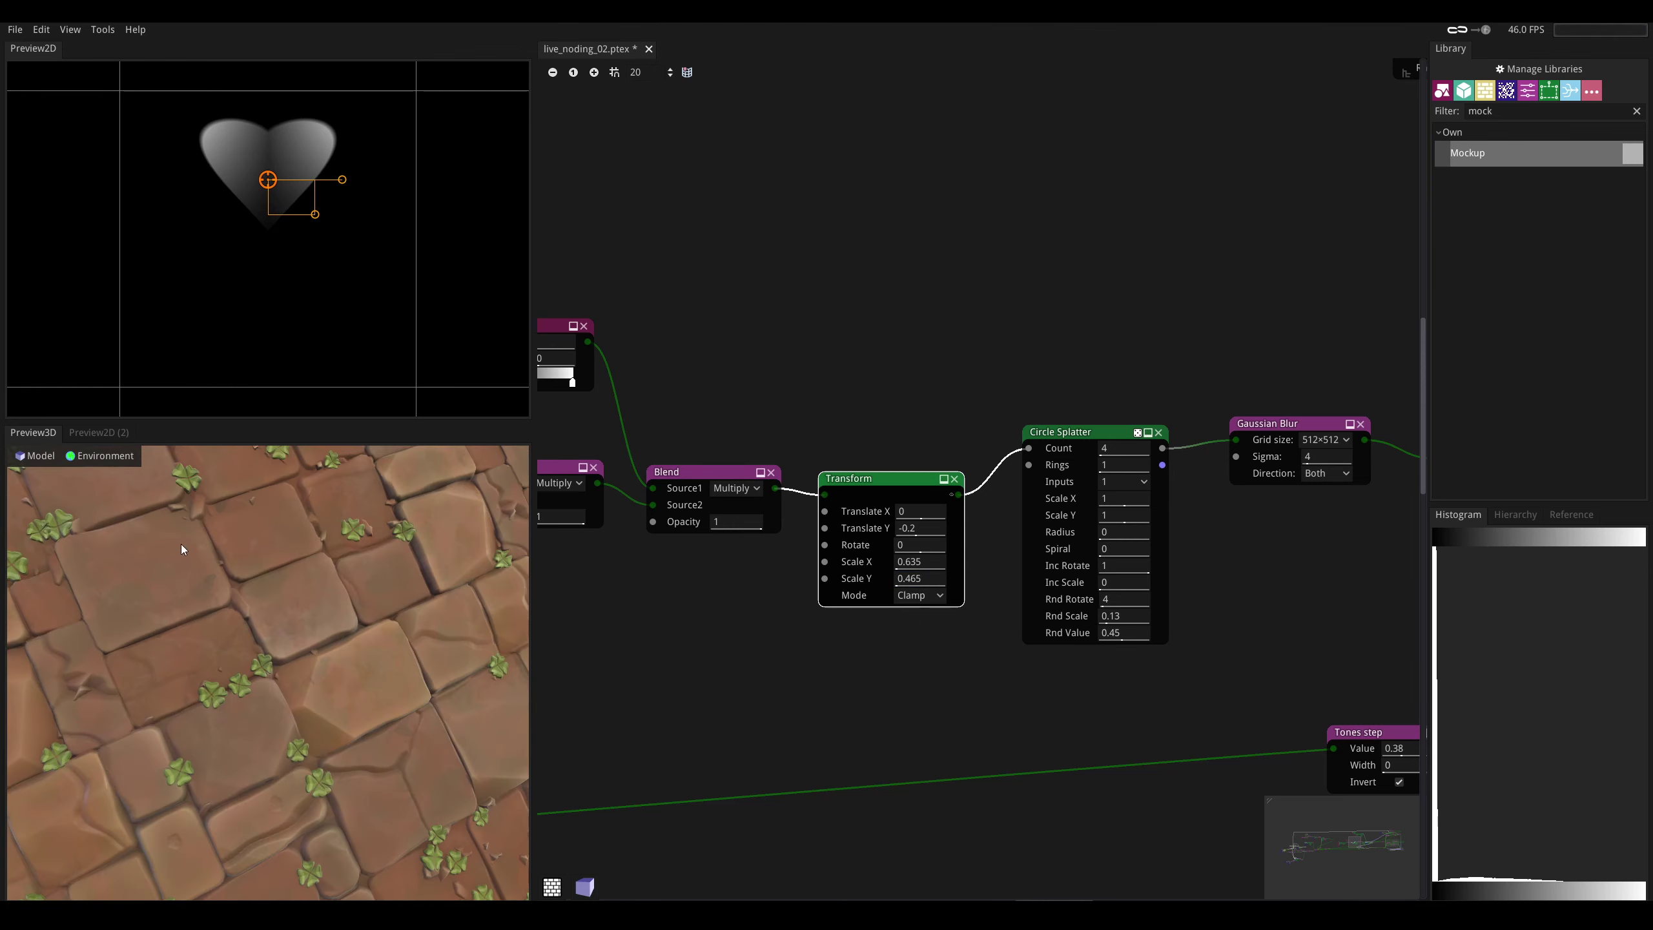
scroll(181, 549, "down", 5)
mouse_move(181, 549)
left_mouse_down()
mouse_move(201, 472)
mouse_move(208, 553)
left_mouse_up()
scroll(207, 554, "up", 4)
- Set the first gradient stop of the clover's Colorize node to dark olive #4a4e10
left_click(1393, 835)
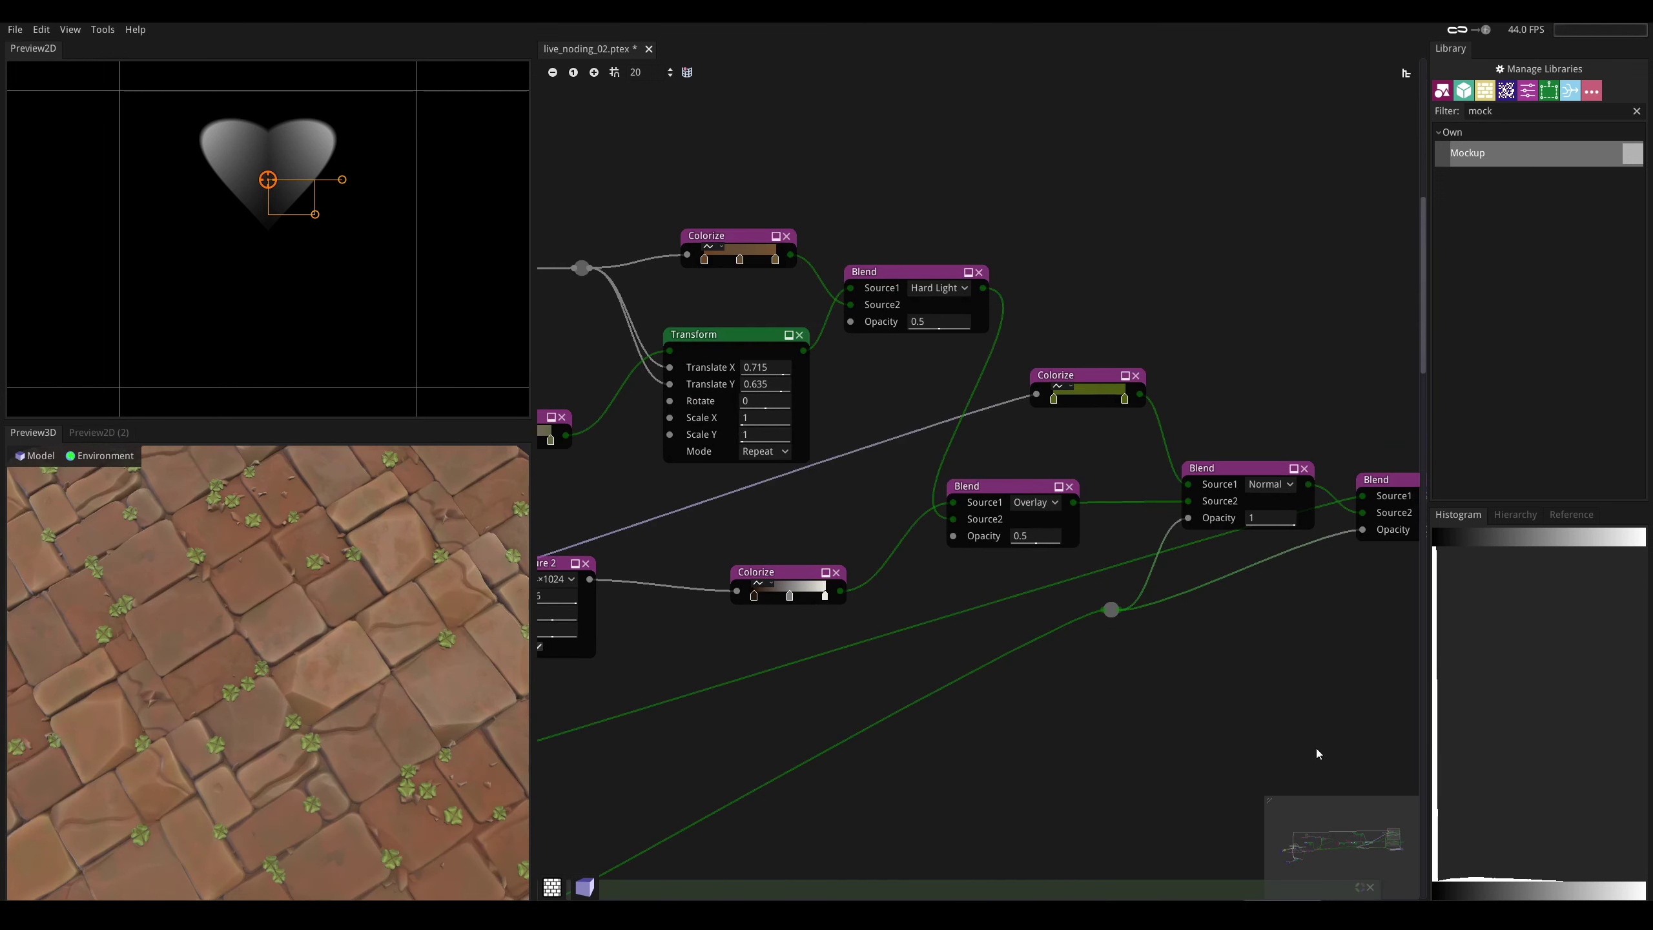
middle_click_drag(984, 340, 917, 417)
left_click_drag(1034, 448, 1056, 476)
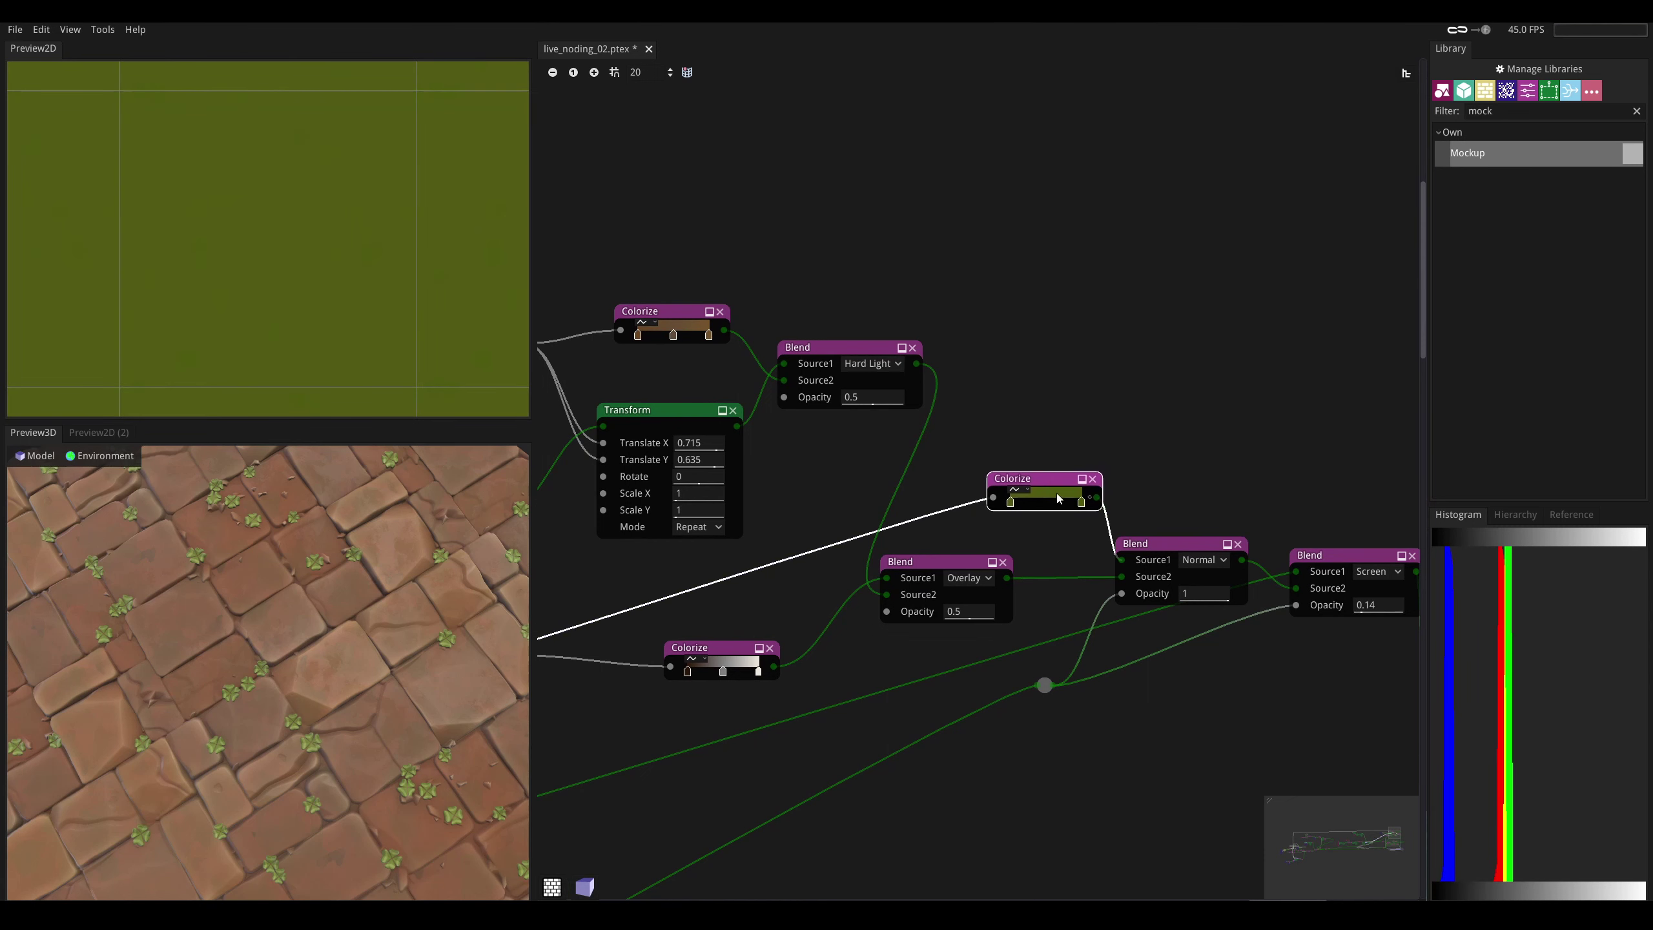
double_click(1010, 501)
left_click(1155, 628)
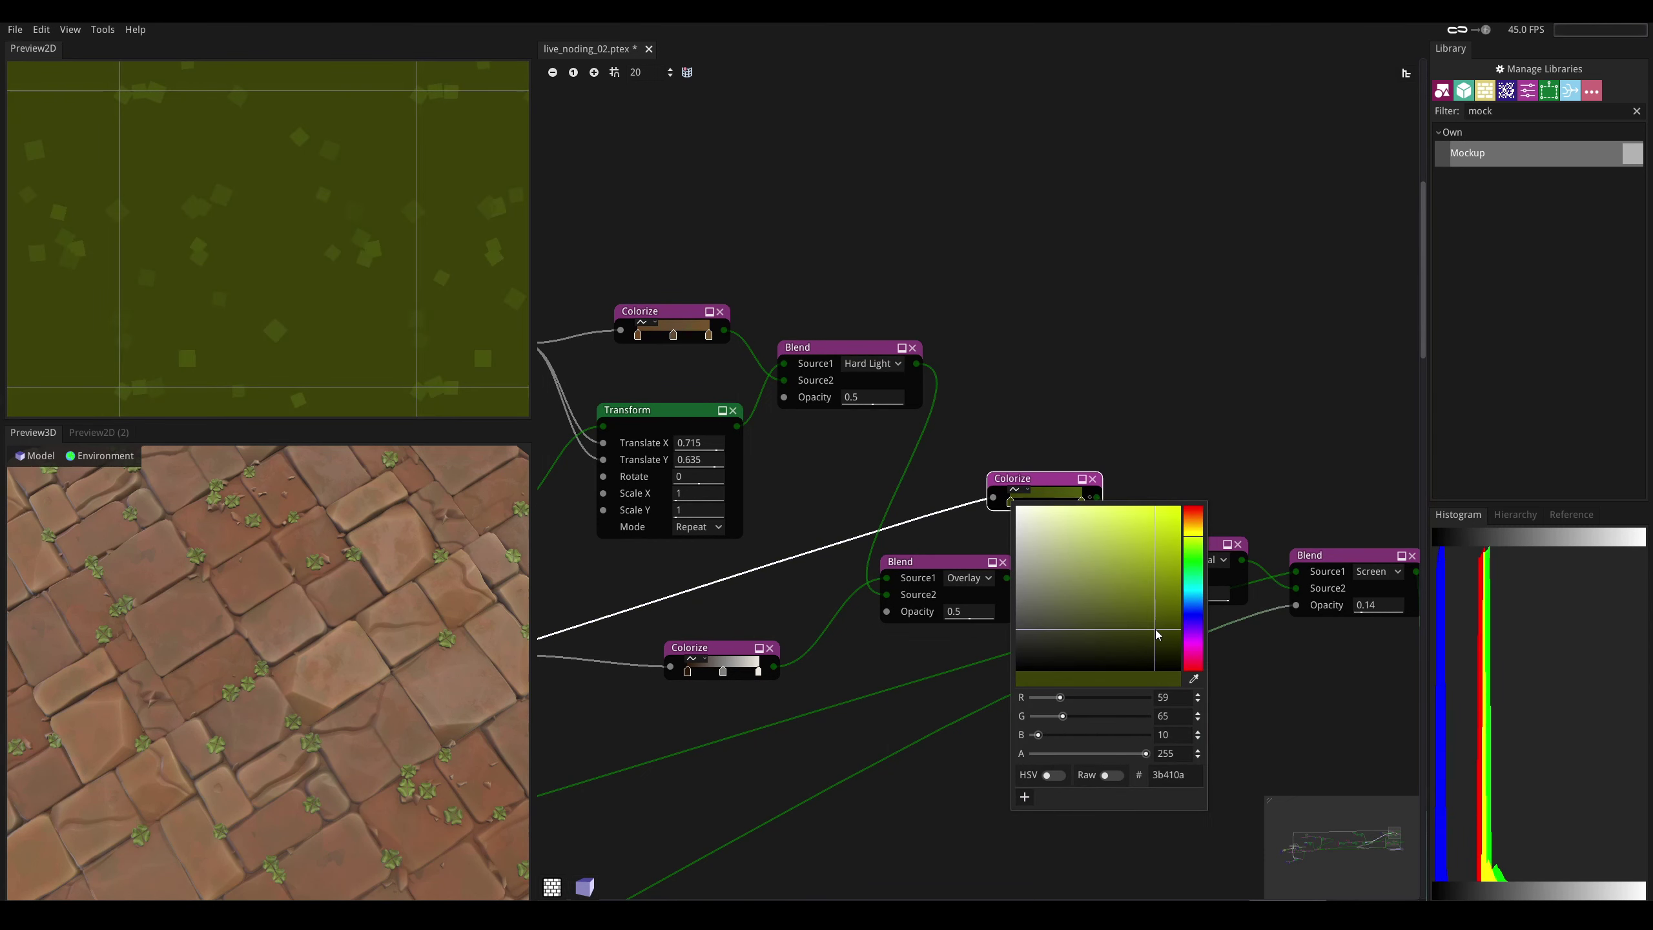
left_click_drag(1154, 628, 1146, 620)
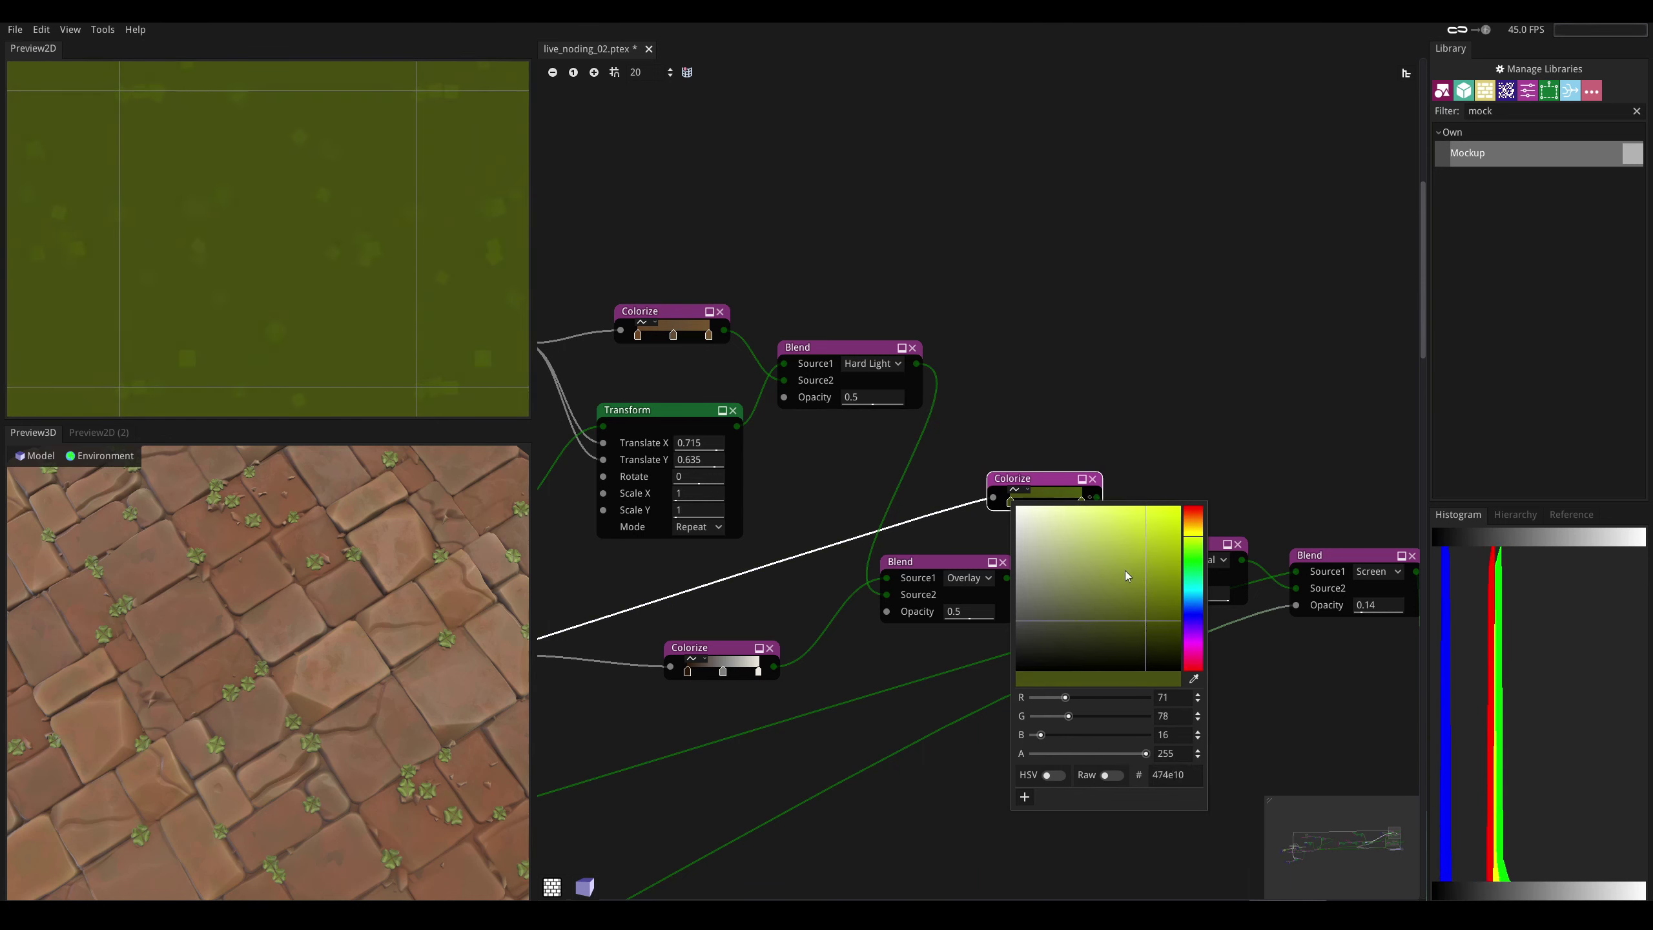
left_click_drag(1189, 537, 1188, 535)
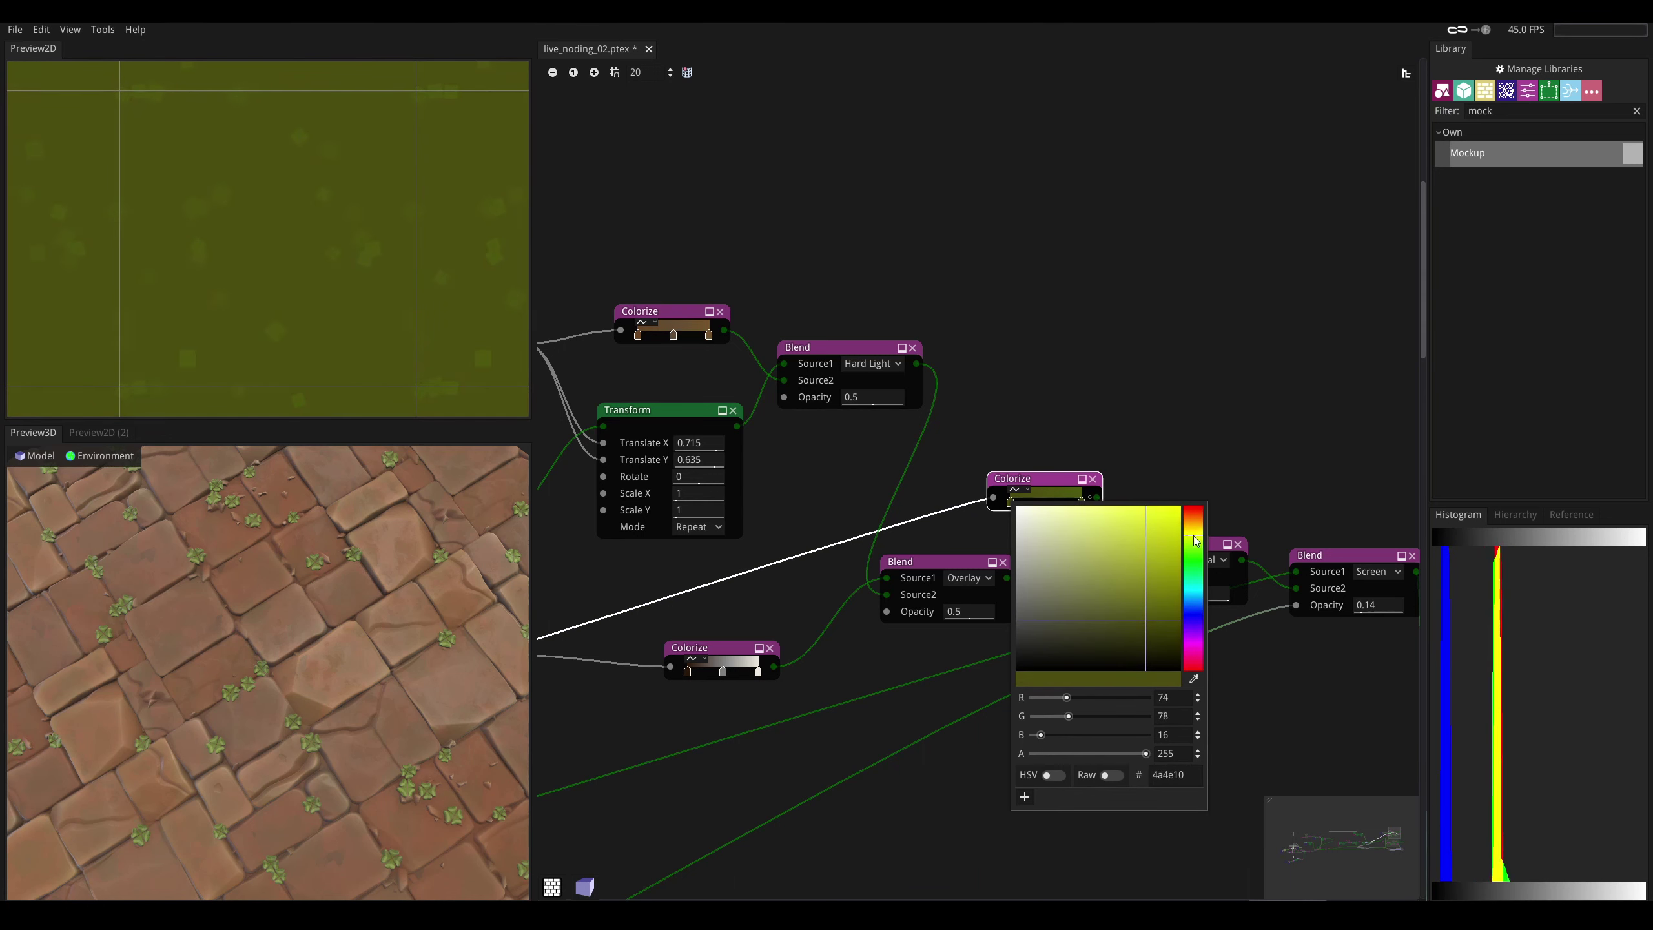
left_click(1069, 484)
- Change the last gradient stop of the clover's Colorize node to a dark green of about #2e4514
left_click(1081, 501)
left_click(1262, 554)
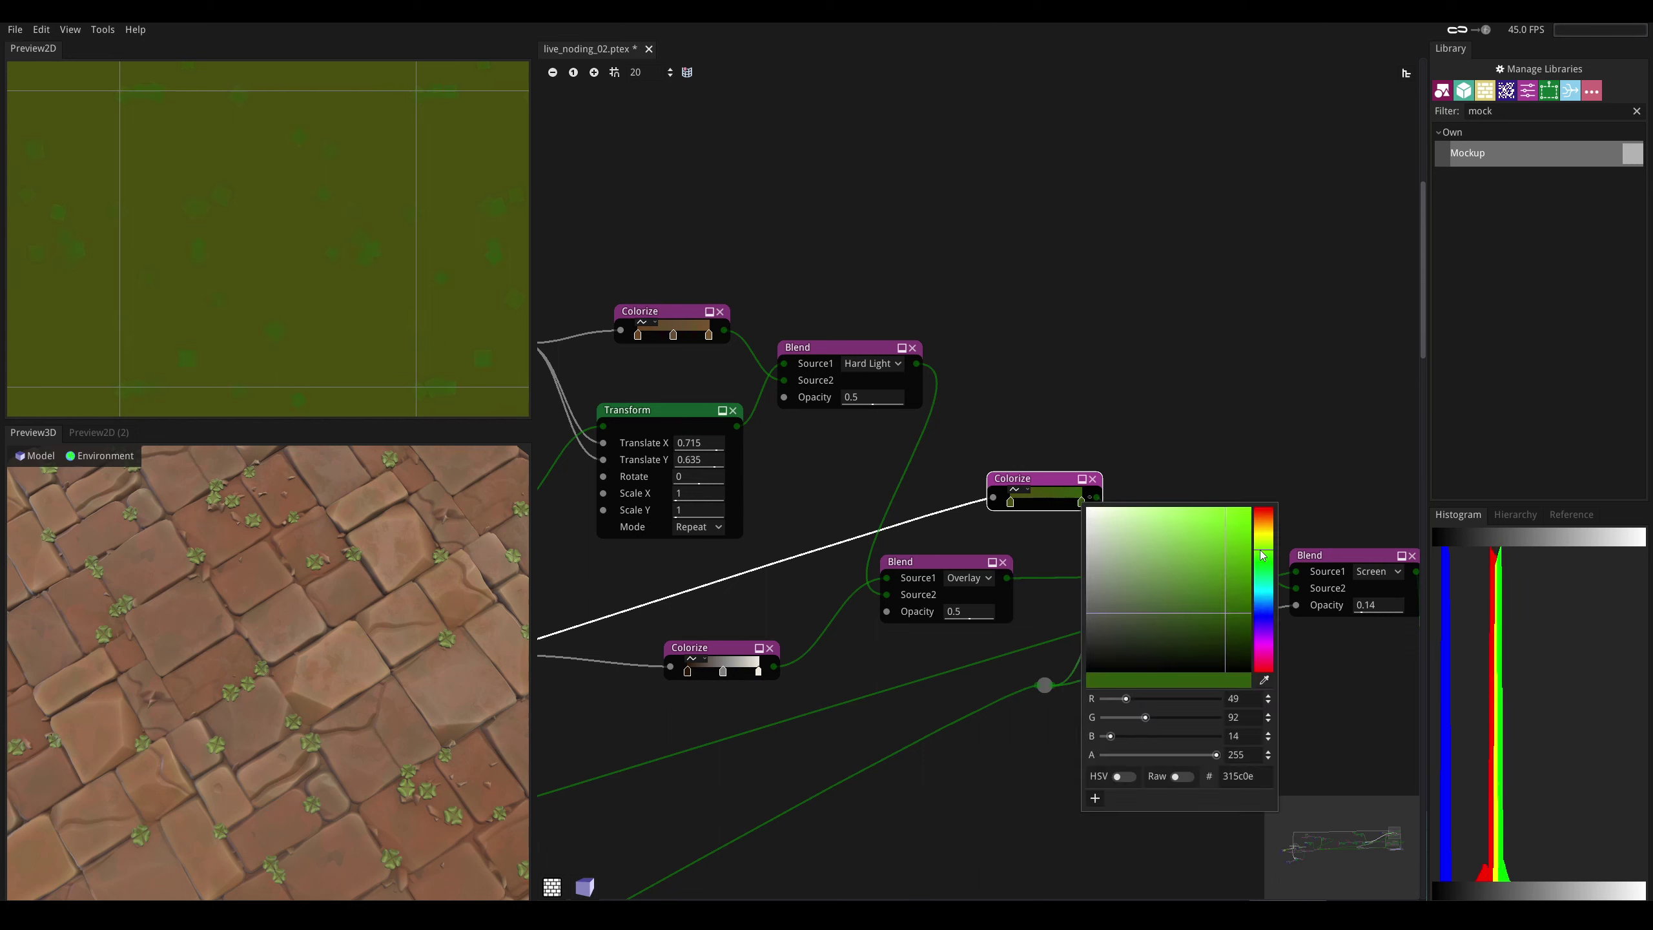
left_click_drag(1262, 554, 1262, 552)
mouse_move(1238, 623)
left_mouse_down()
mouse_move(1225, 674)
mouse_move(1173, 653)
mouse_move(1206, 630)
left_mouse_up()
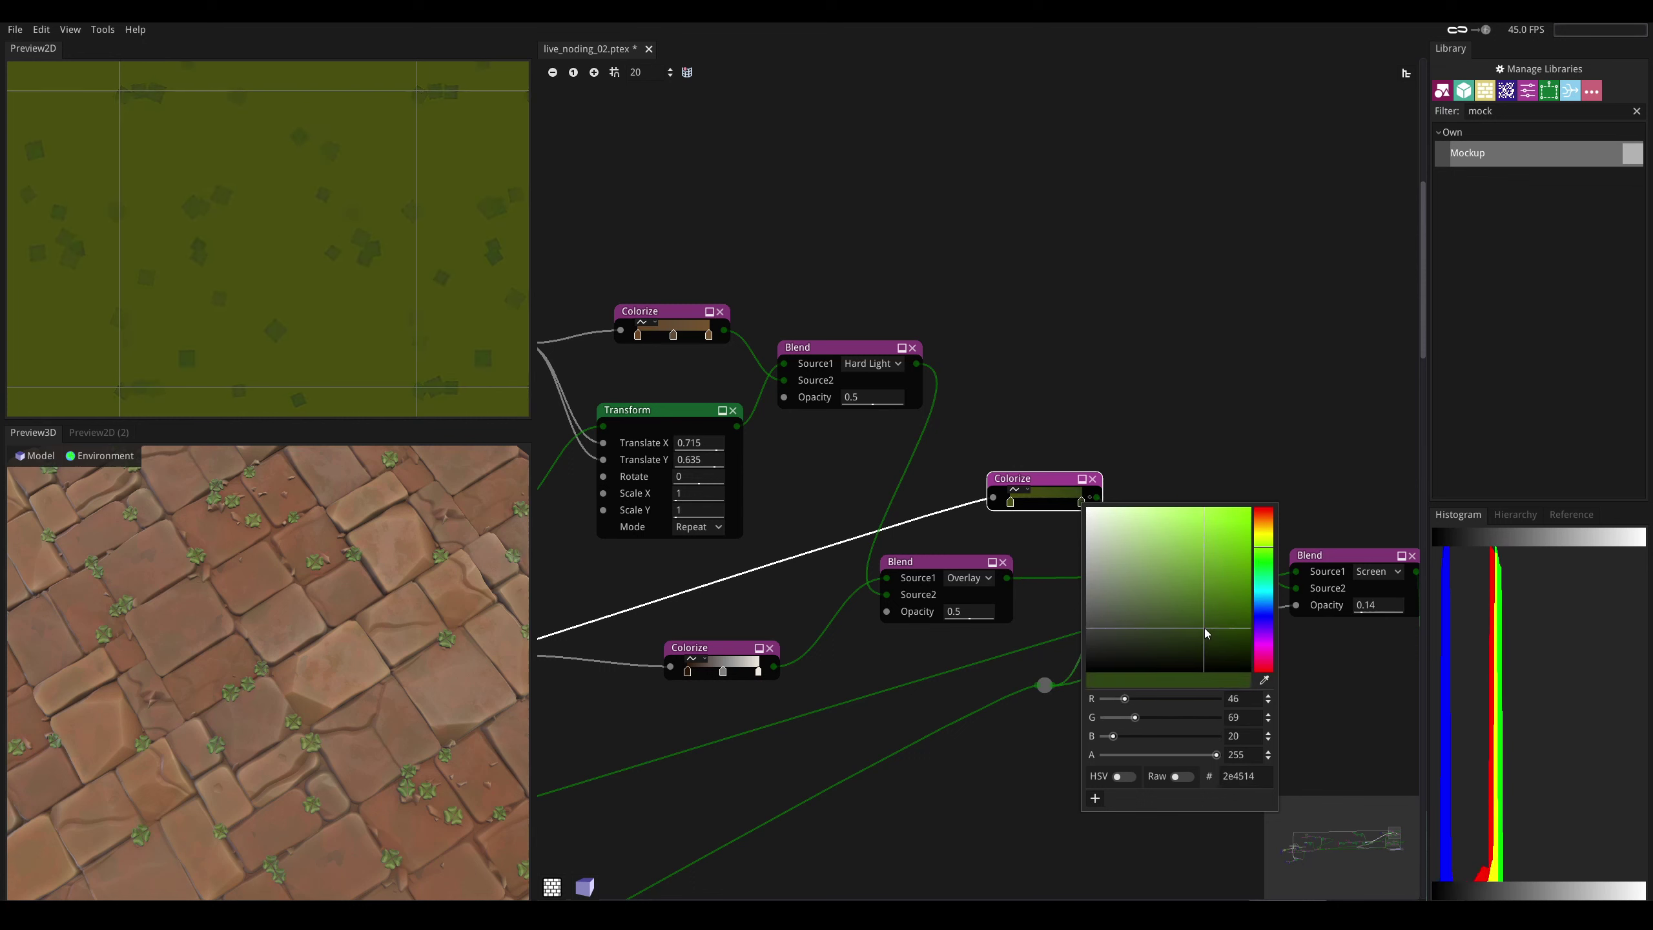
left_click_drag(1206, 631, 1211, 632)
- Trace the clover Colorize node's input back to the Tiler, preview the Tiler output, and return to the Colorize preview
middle_click_drag(740, 537, 1048, 503)
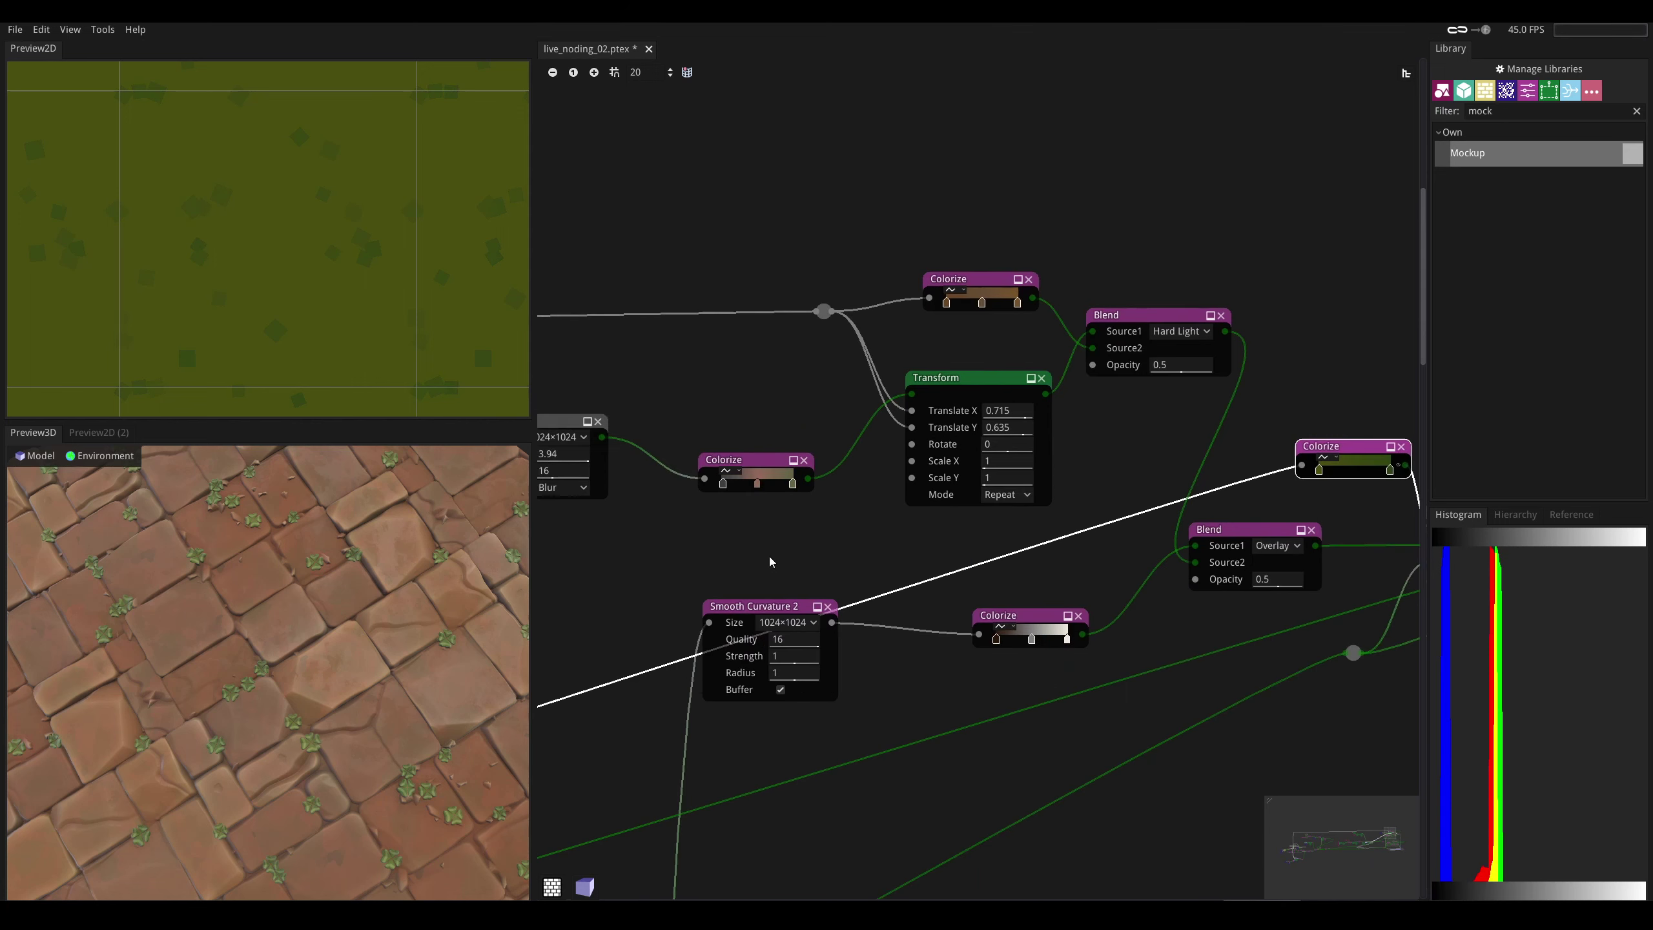
middle_click_drag(771, 561, 1614, 319)
mouse_move(553, 618)
middle_mouse_down()
mouse_move(1133, 373)
mouse_move(1466, 304)
middle_mouse_up()
middle_click_drag(993, 436, 909, 416)
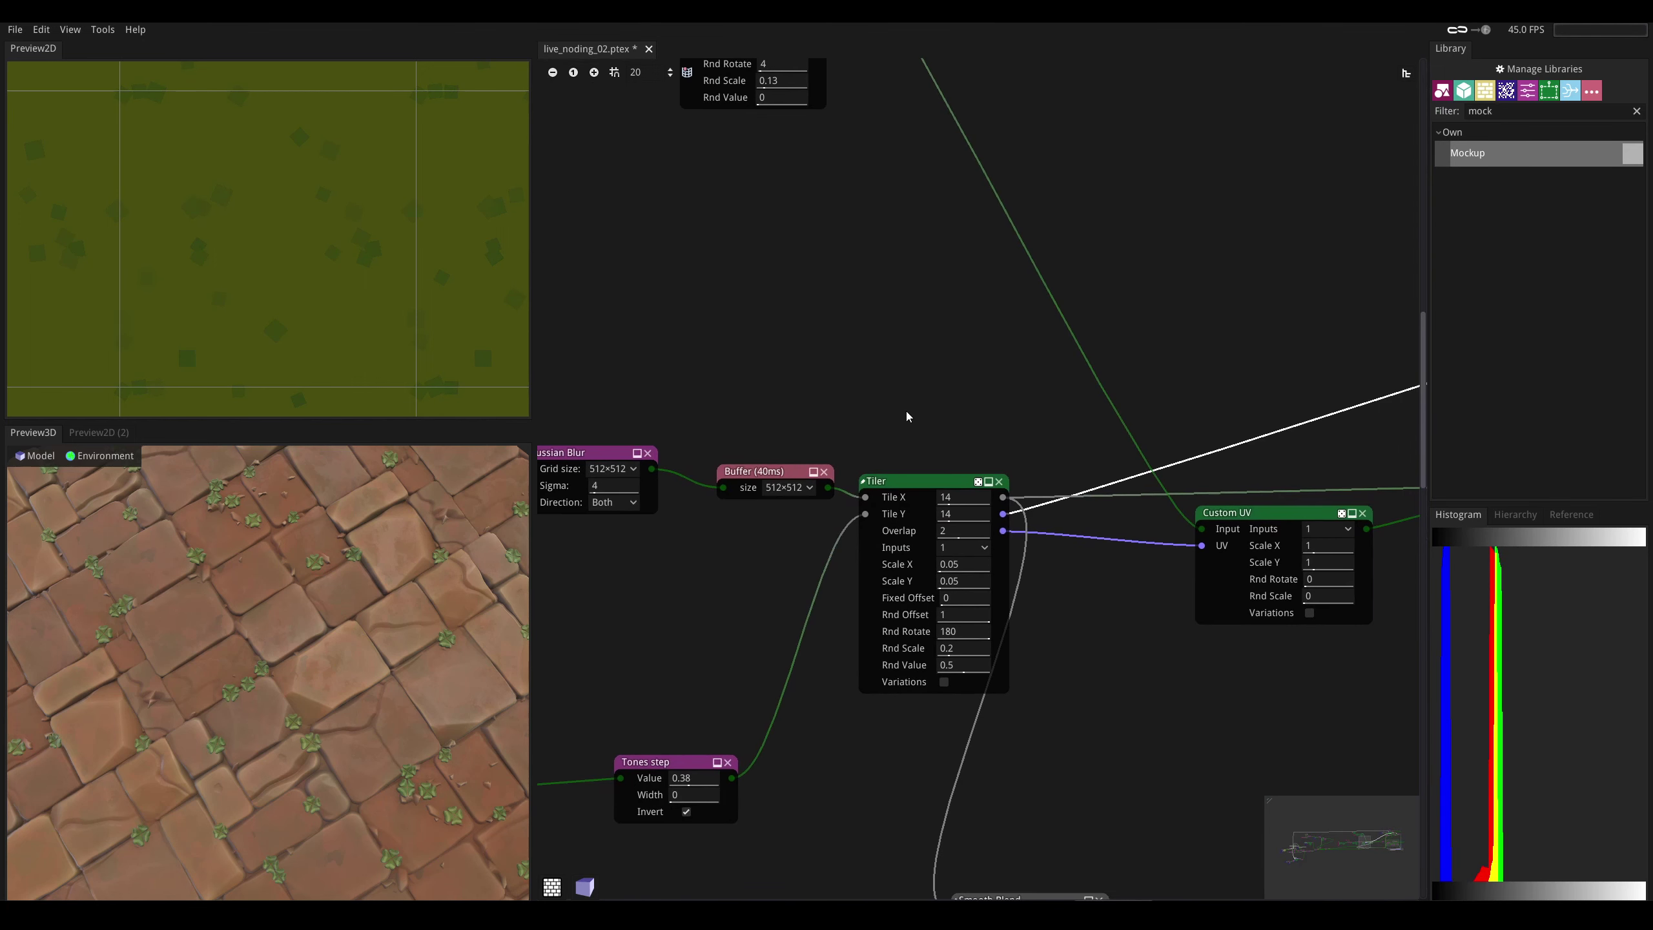
left_click(904, 487)
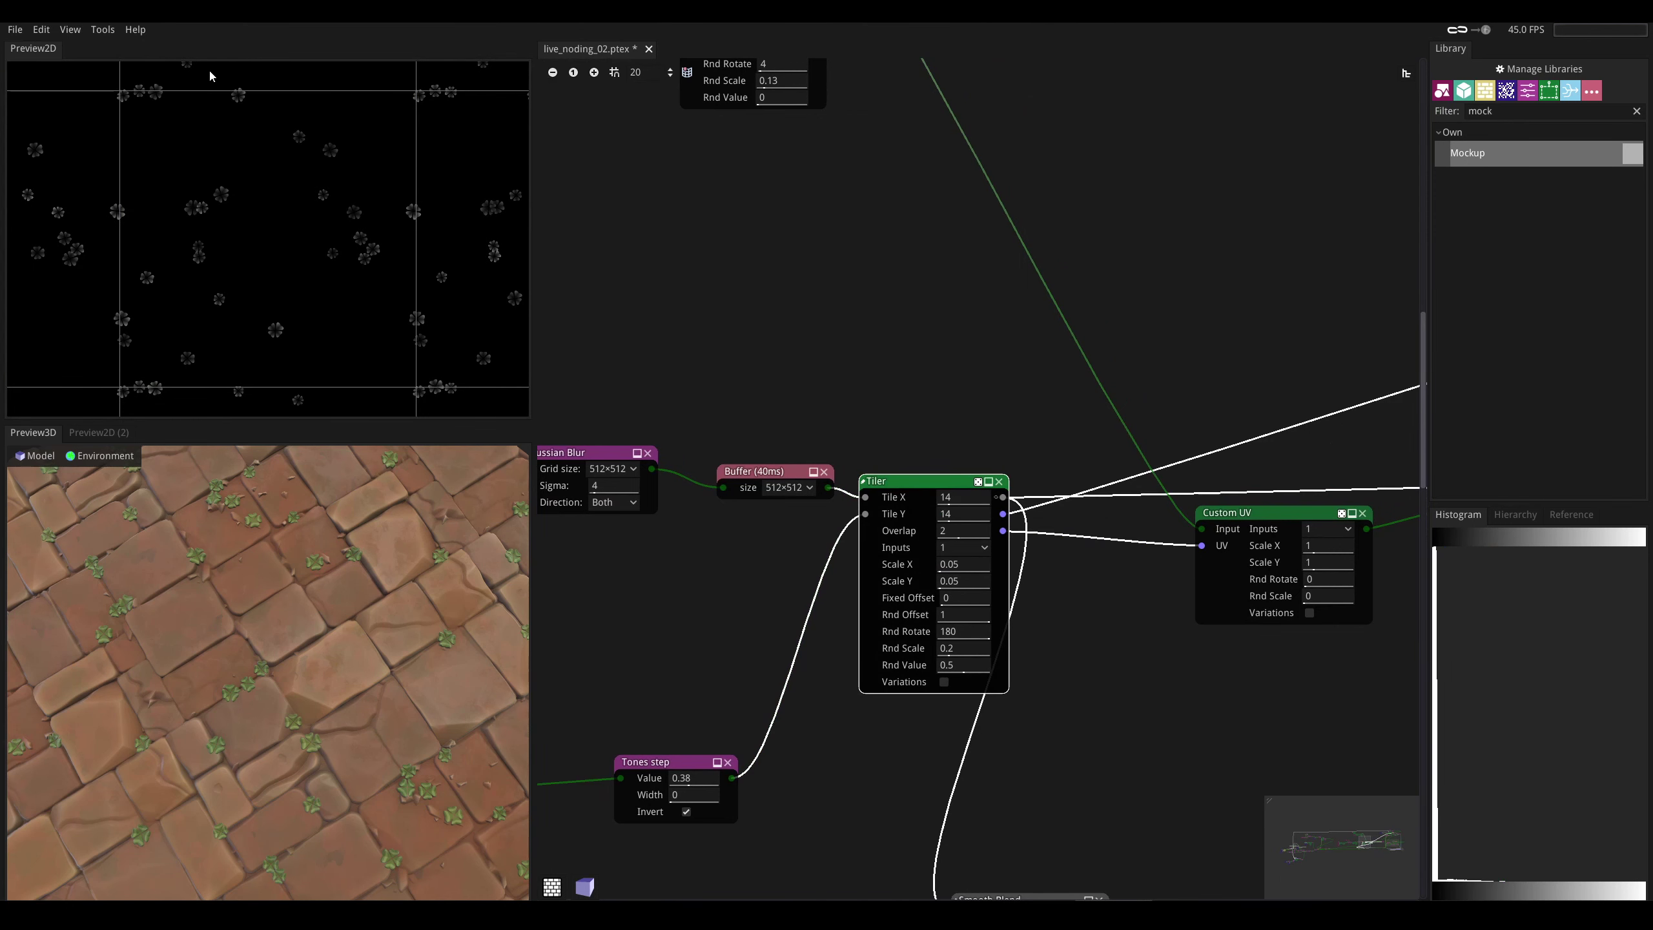
middle_click_drag(960, 379, 862, 383)
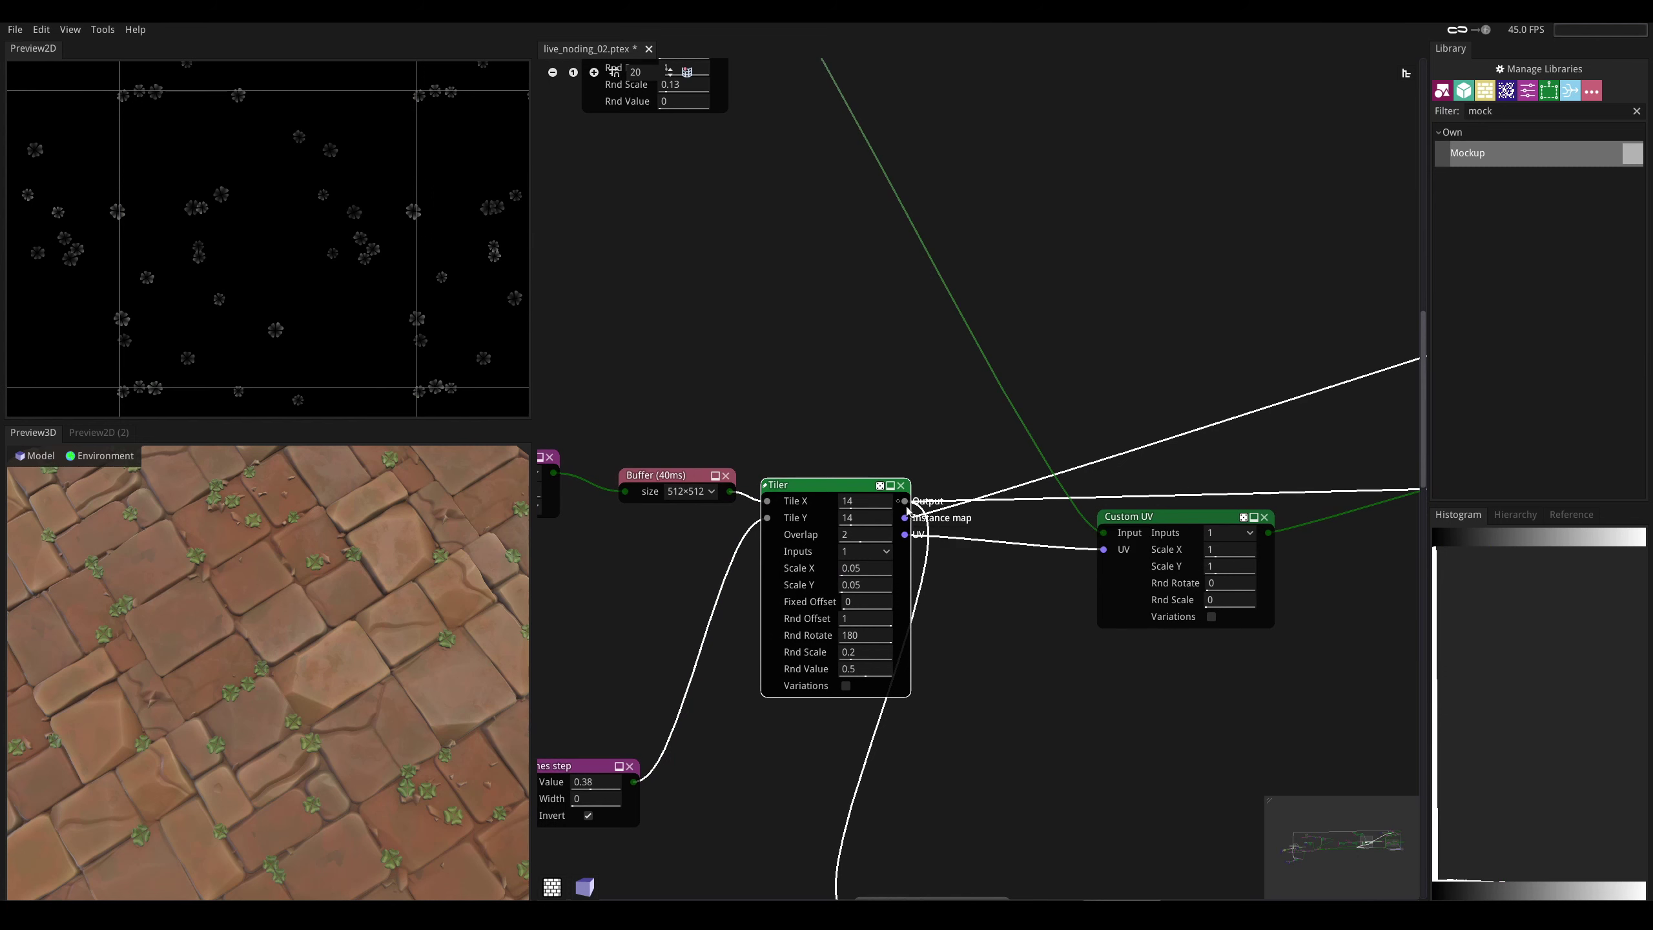
scroll(908, 523, "down", 5)
middle_click_drag(909, 522, 661, 604)
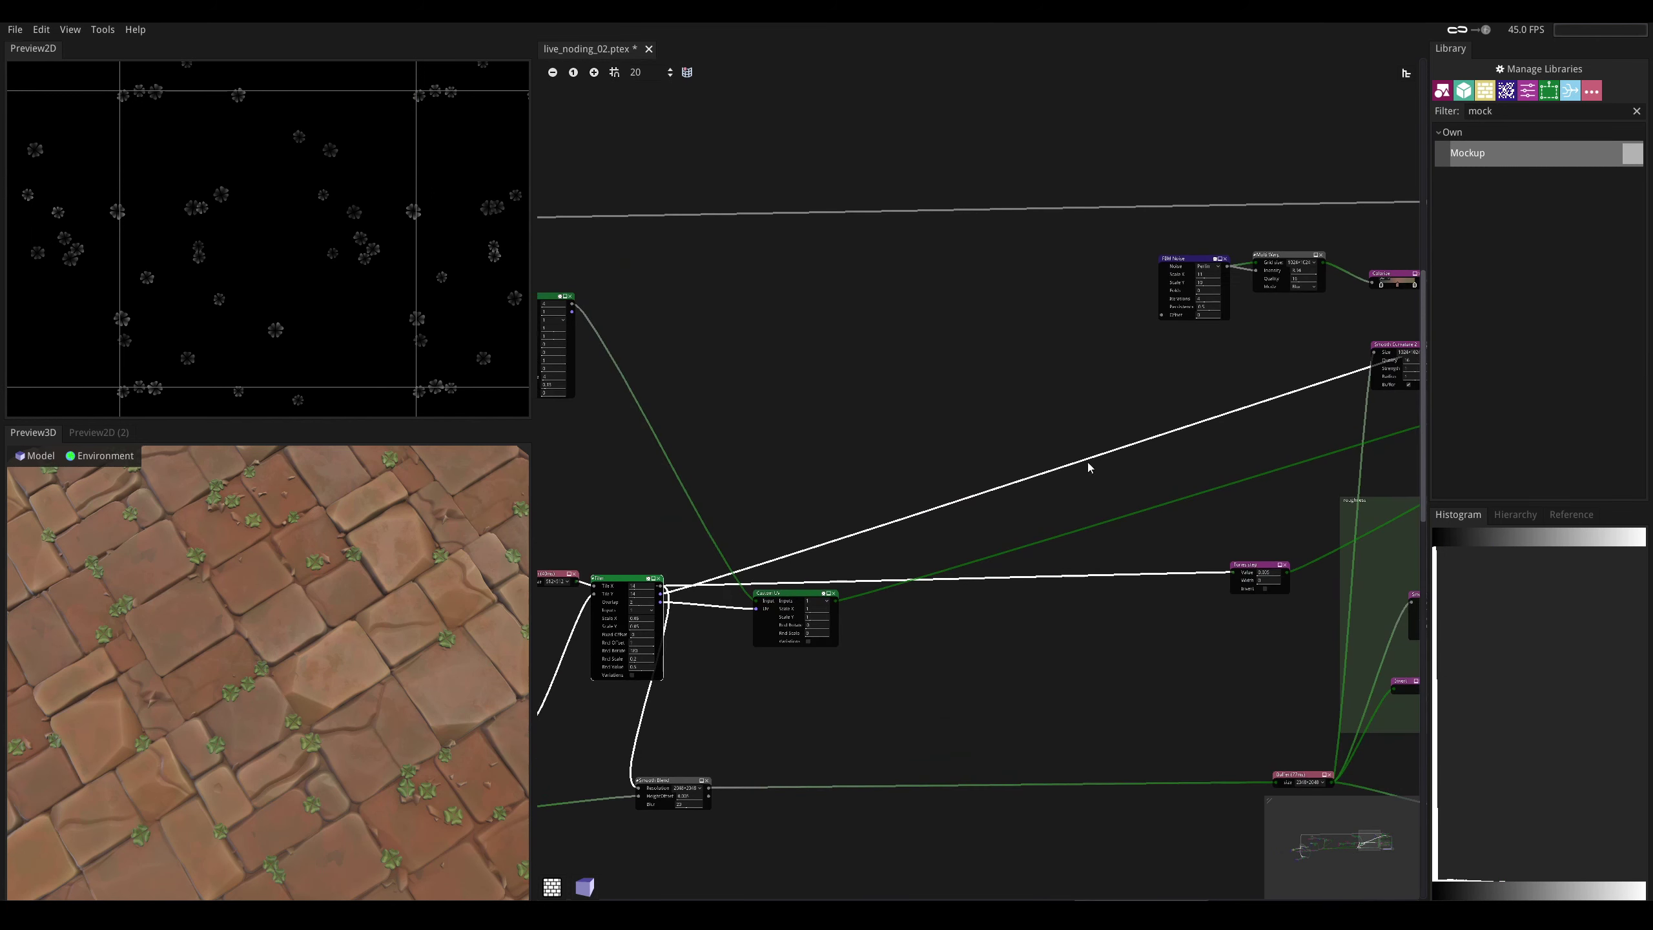
scroll(804, 547, "up", 5)
left_click_drag(1067, 429, 1084, 437)
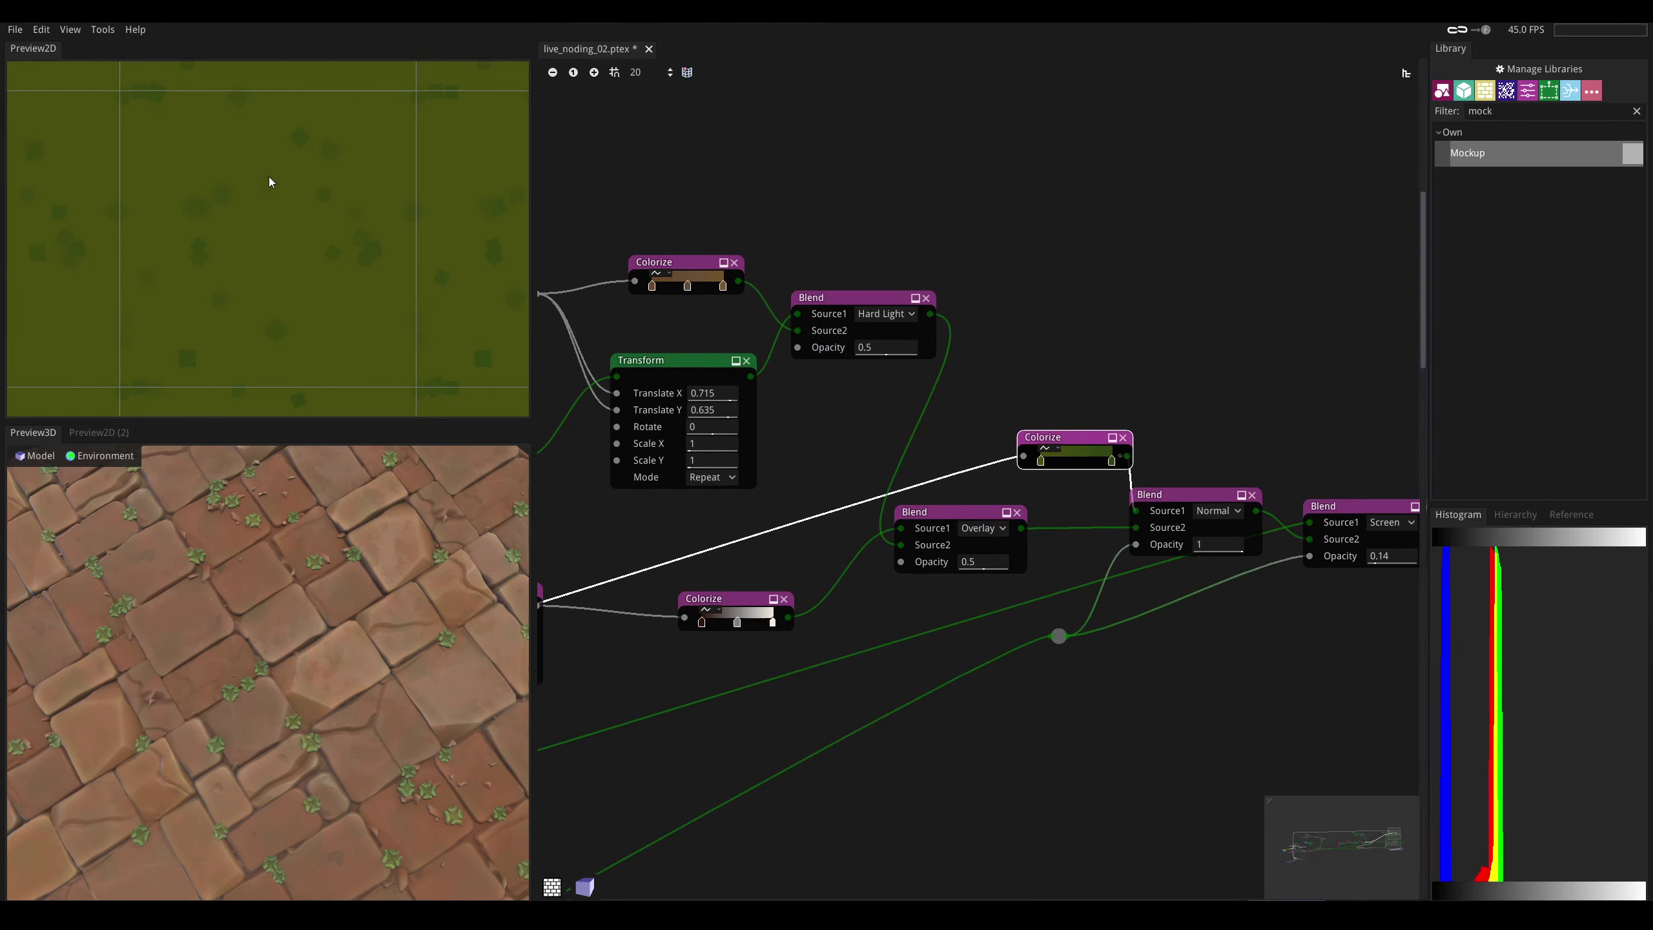
- Preview the final Screen Blend output and examine the clover colours on the paving in the 2D and 3D previews
scroll(151, 683, "down", 10)
left_click_drag(151, 684, 201, 716)
scroll(266, 671, "up", 10)
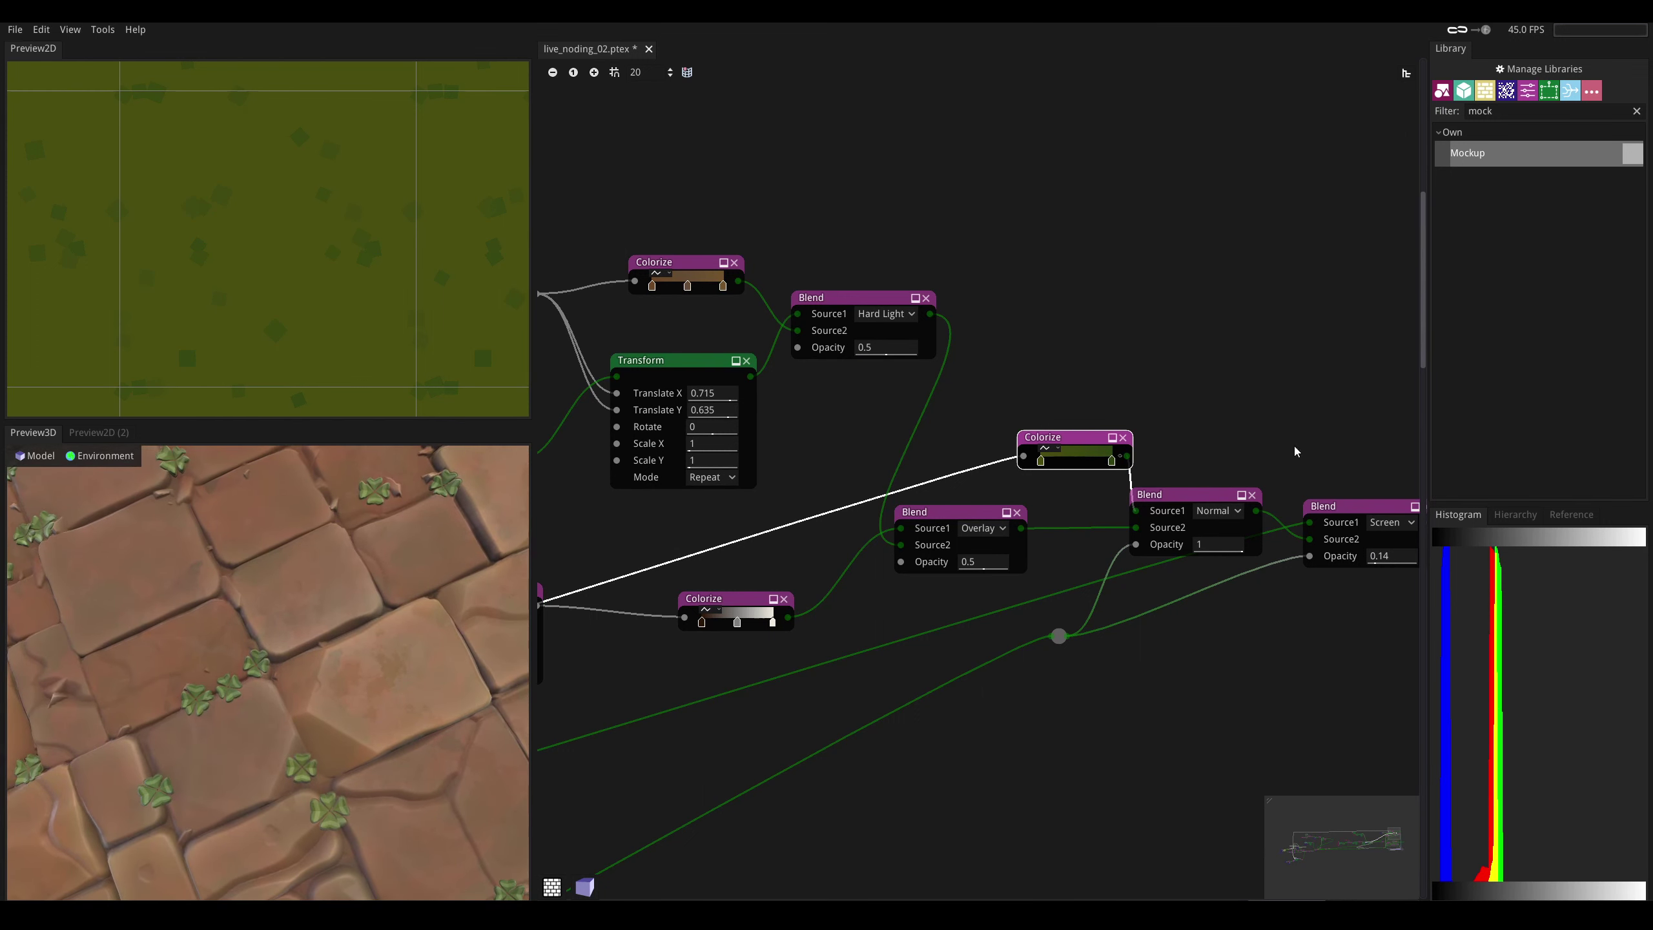
middle_click_drag(1295, 452, 938, 463)
left_click(810, 529)
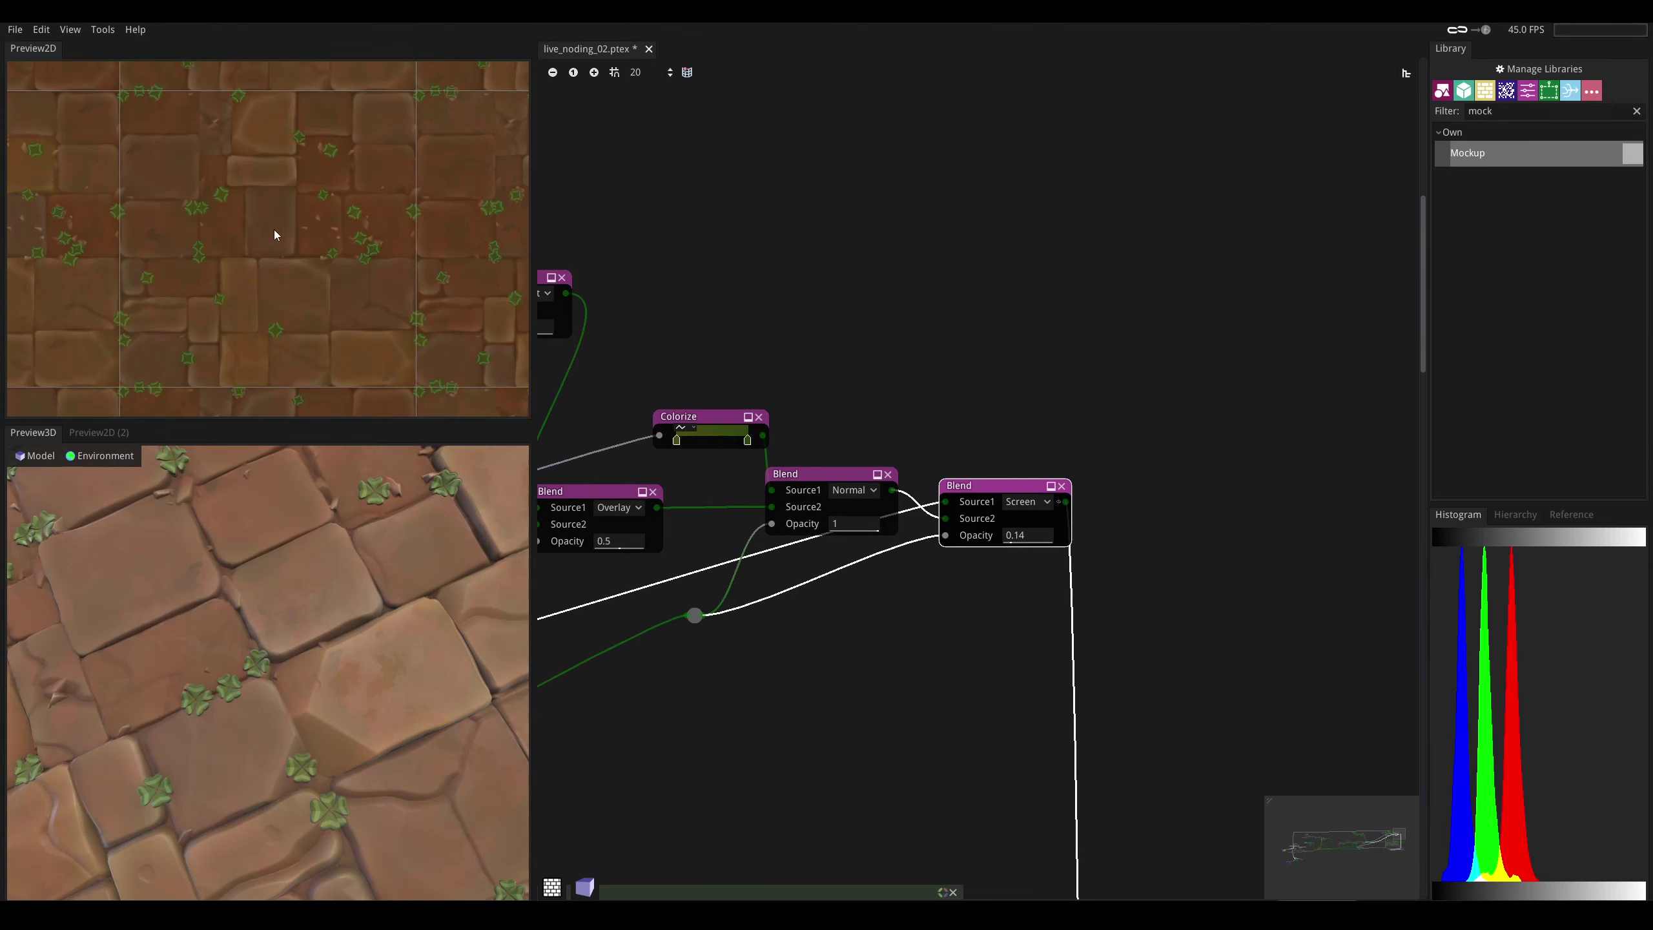
scroll(273, 229, "up", 2)
left_click_drag(276, 582, 303, 474)
left_click_drag(268, 650, 270, 693)
scroll(269, 674, "down", 5)
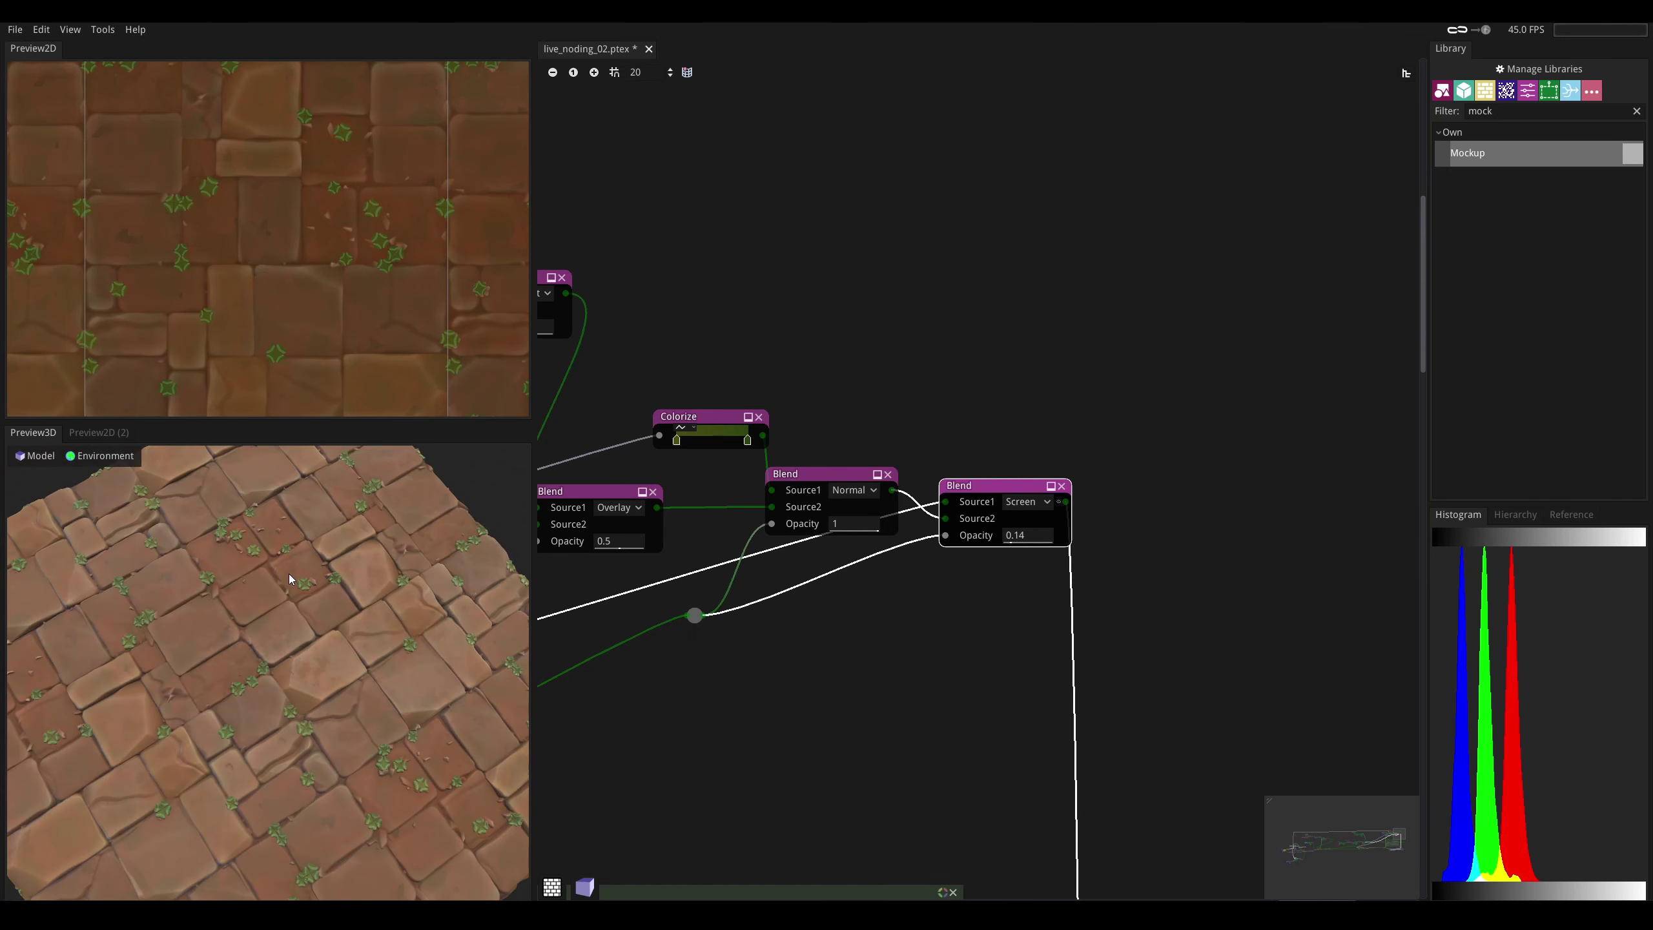
scroll(291, 571, "up", 1)
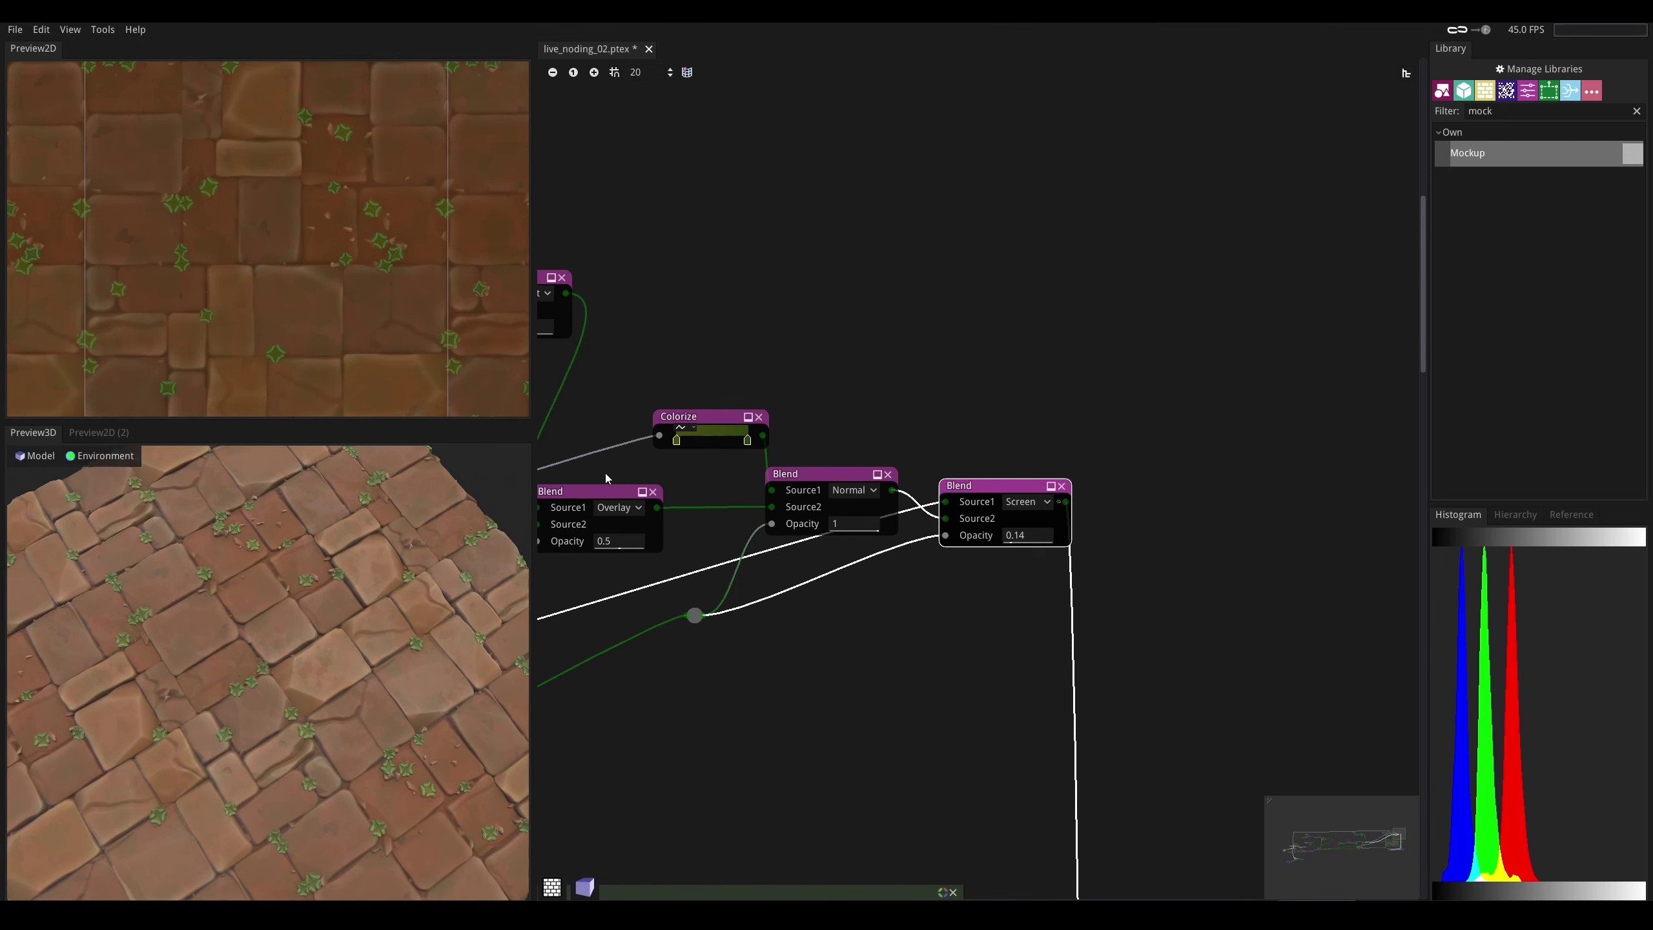
- Switch the 3D preview environment to Nobackground and view the paving under the new lighting at a lower angle
left_click_drag(698, 421, 696, 413)
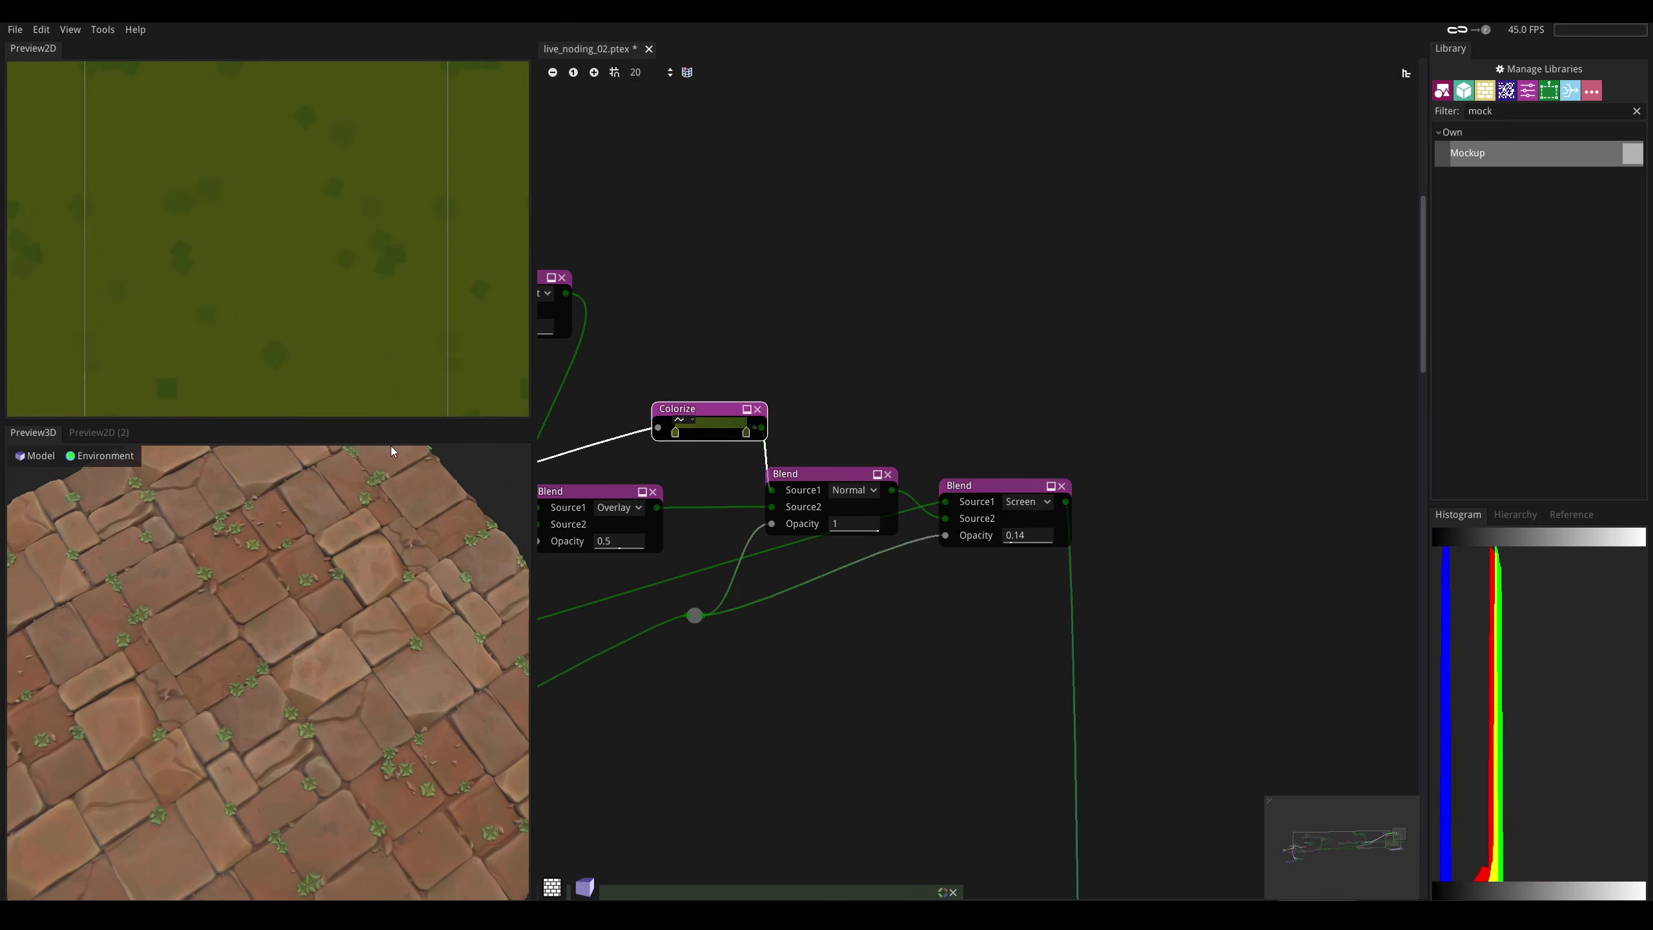
left_click(40, 458)
left_click(99, 456)
mouse_move(98, 479)
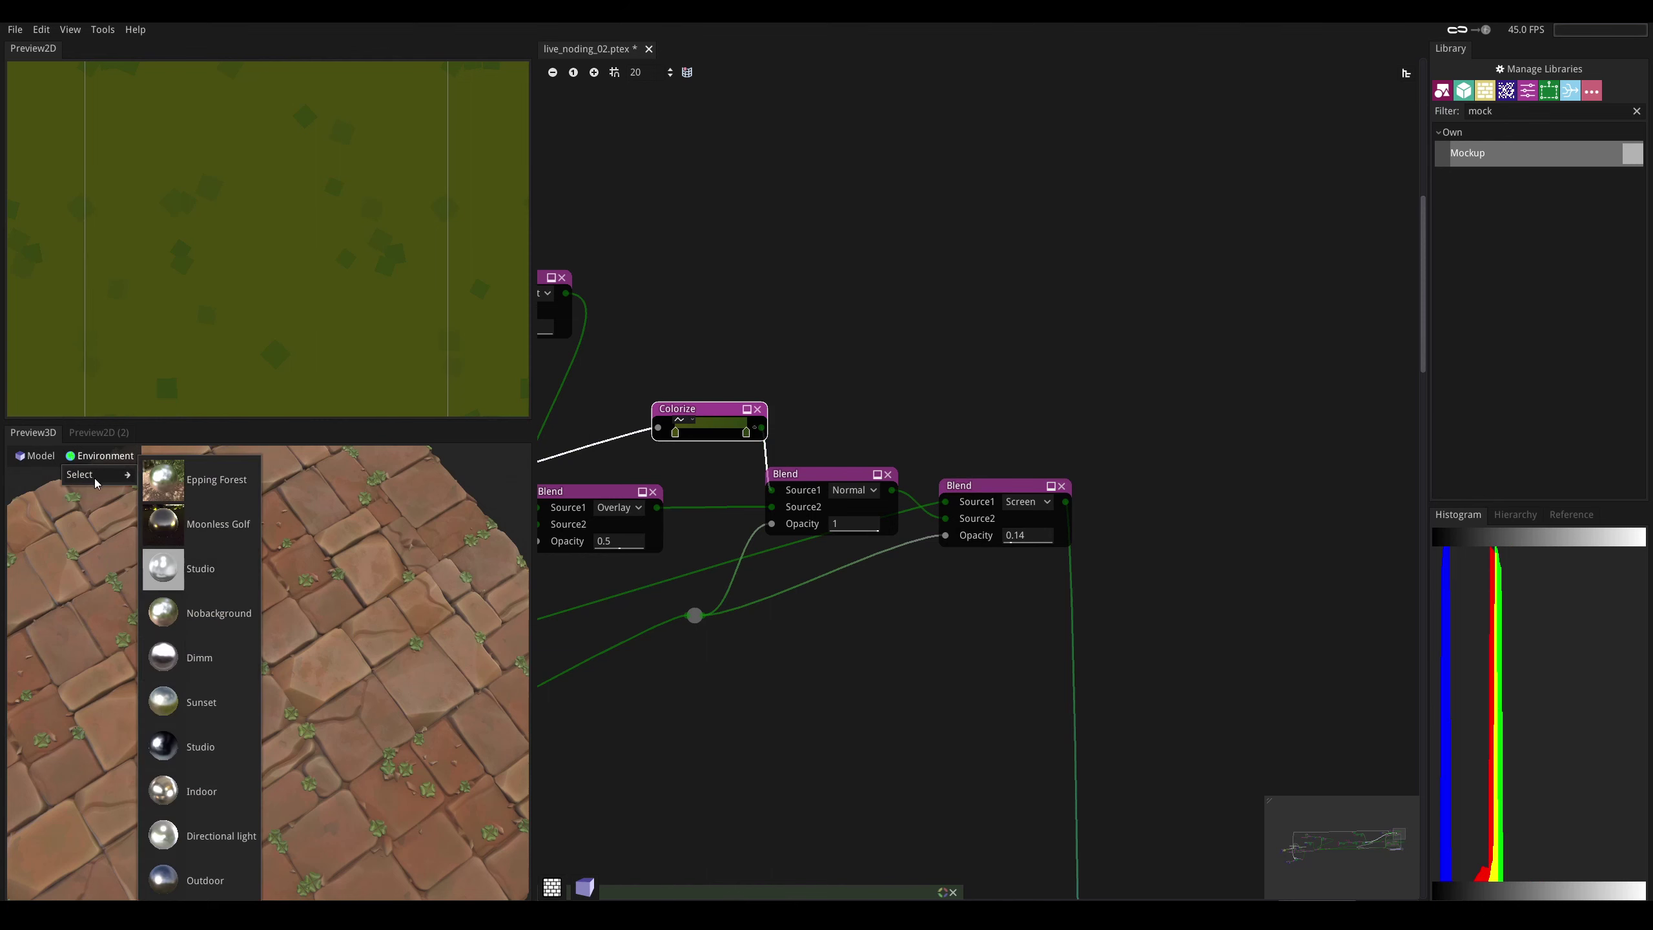
left_click(203, 621)
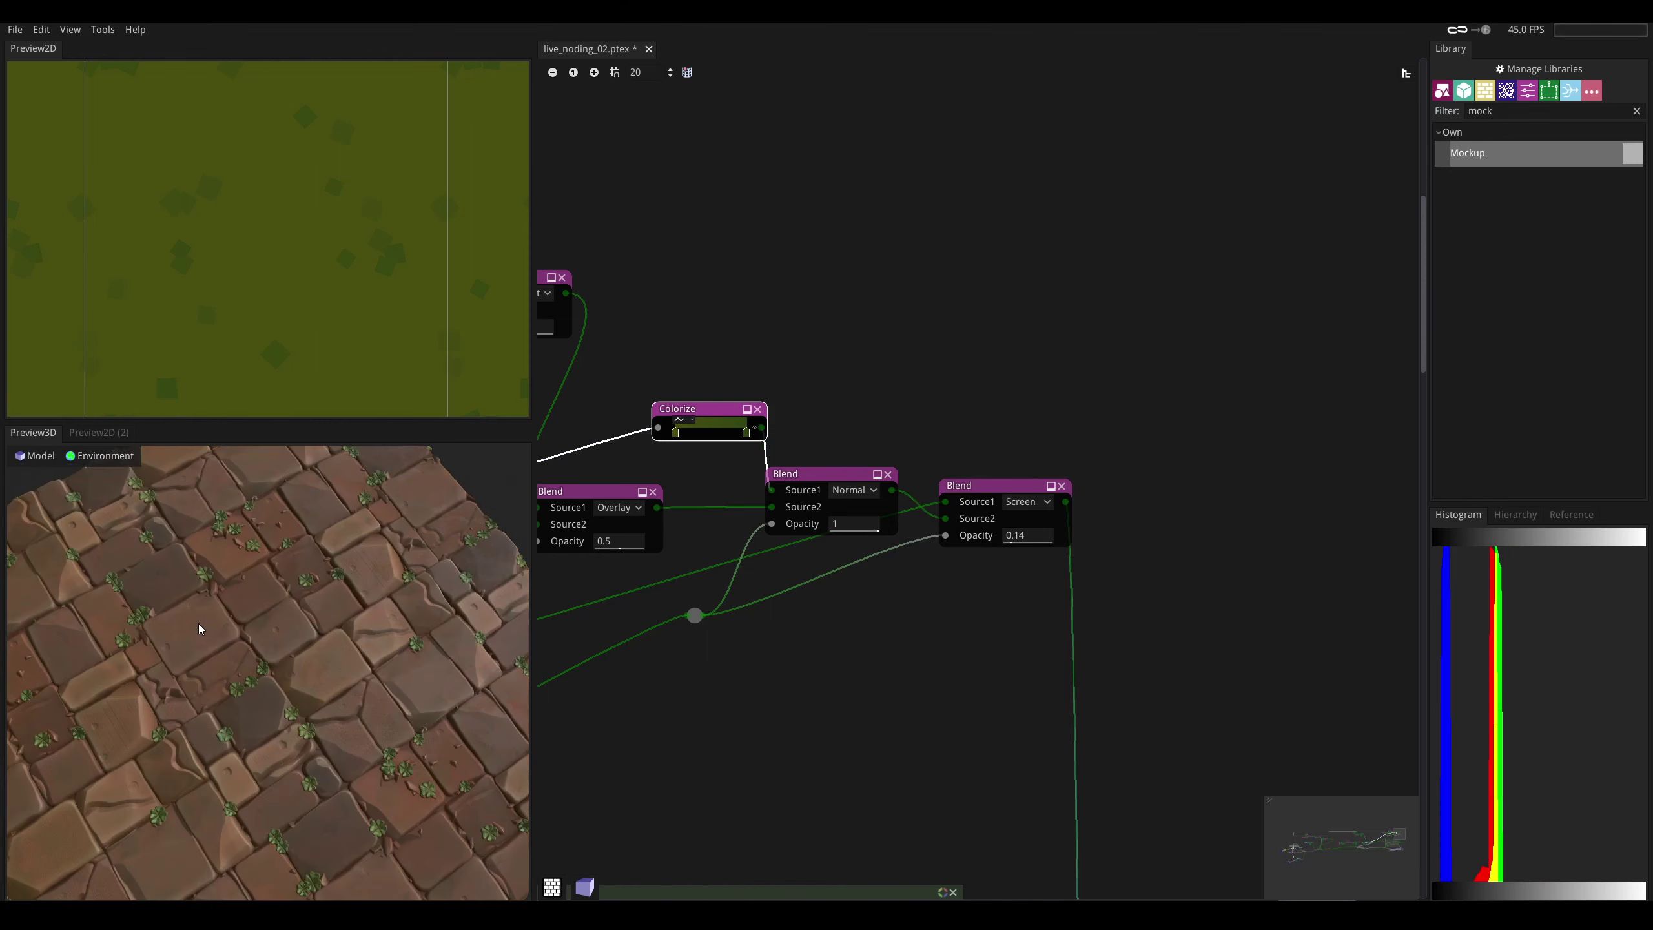
mouse_move(201, 627)
left_mouse_down()
mouse_move(204, 690)
mouse_move(265, 675)
mouse_move(376, 730)
mouse_move(222, 696)
mouse_move(364, 684)
left_mouse_up()
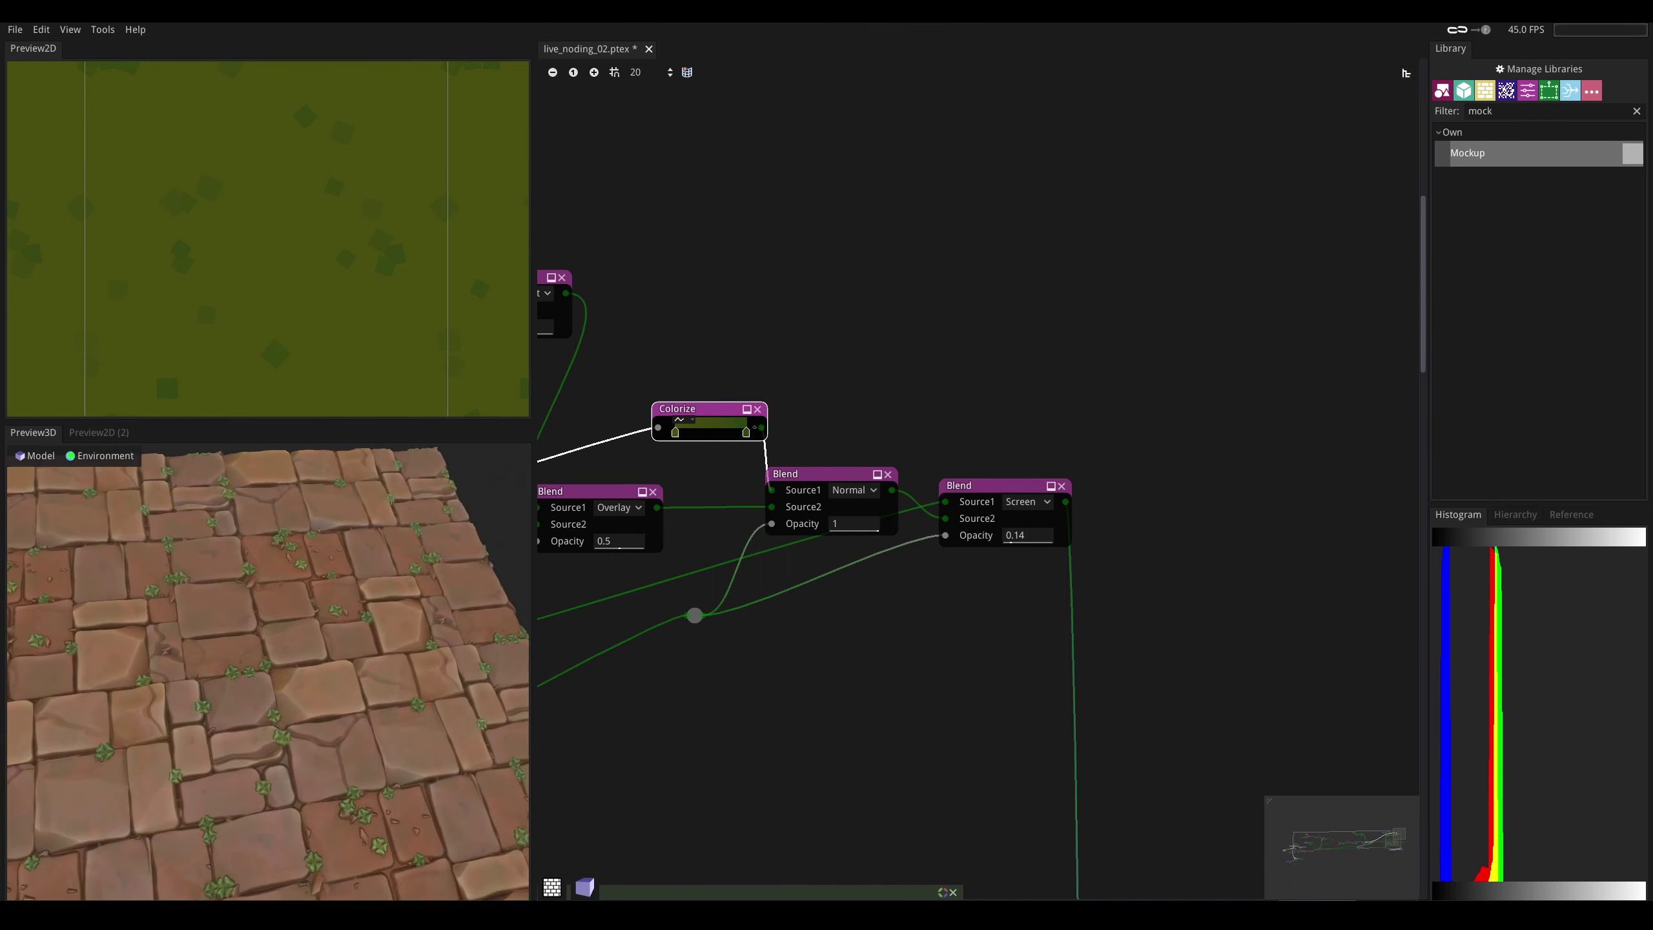
- Add an HBAO filter node beside the final Screen Blend node
middle_click_drag(894, 451, 872, 464)
left_click(931, 510)
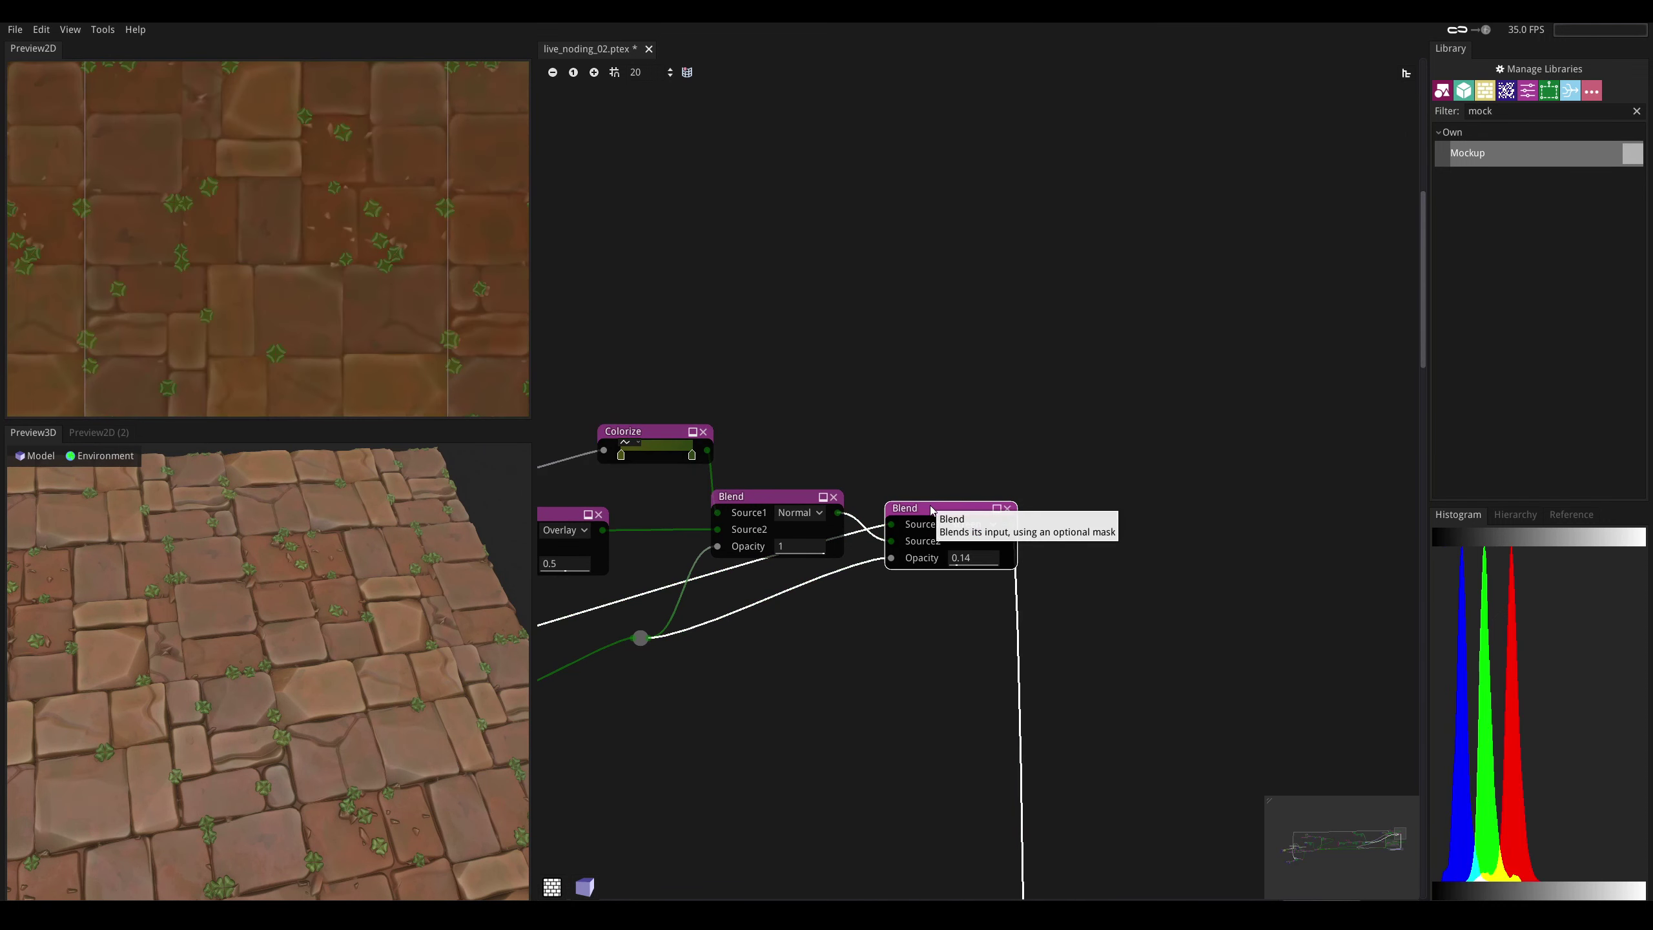
middle_click_drag(931, 510, 847, 484)
middle_click_drag(943, 461, 998, 425)
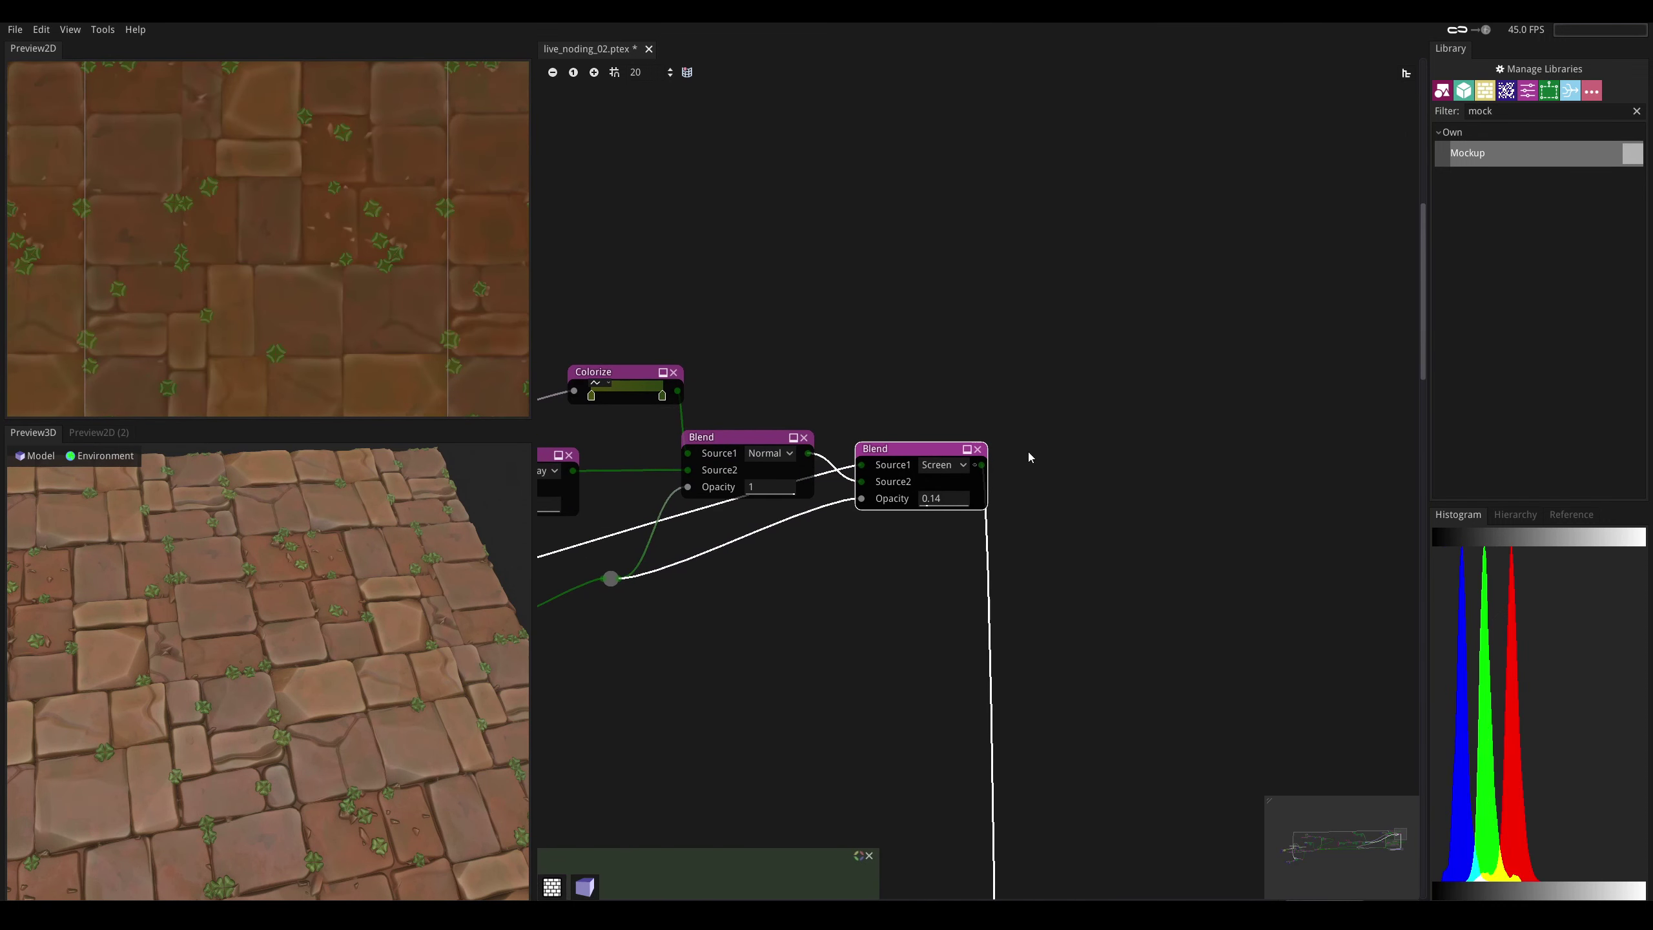
right_click(1029, 458)
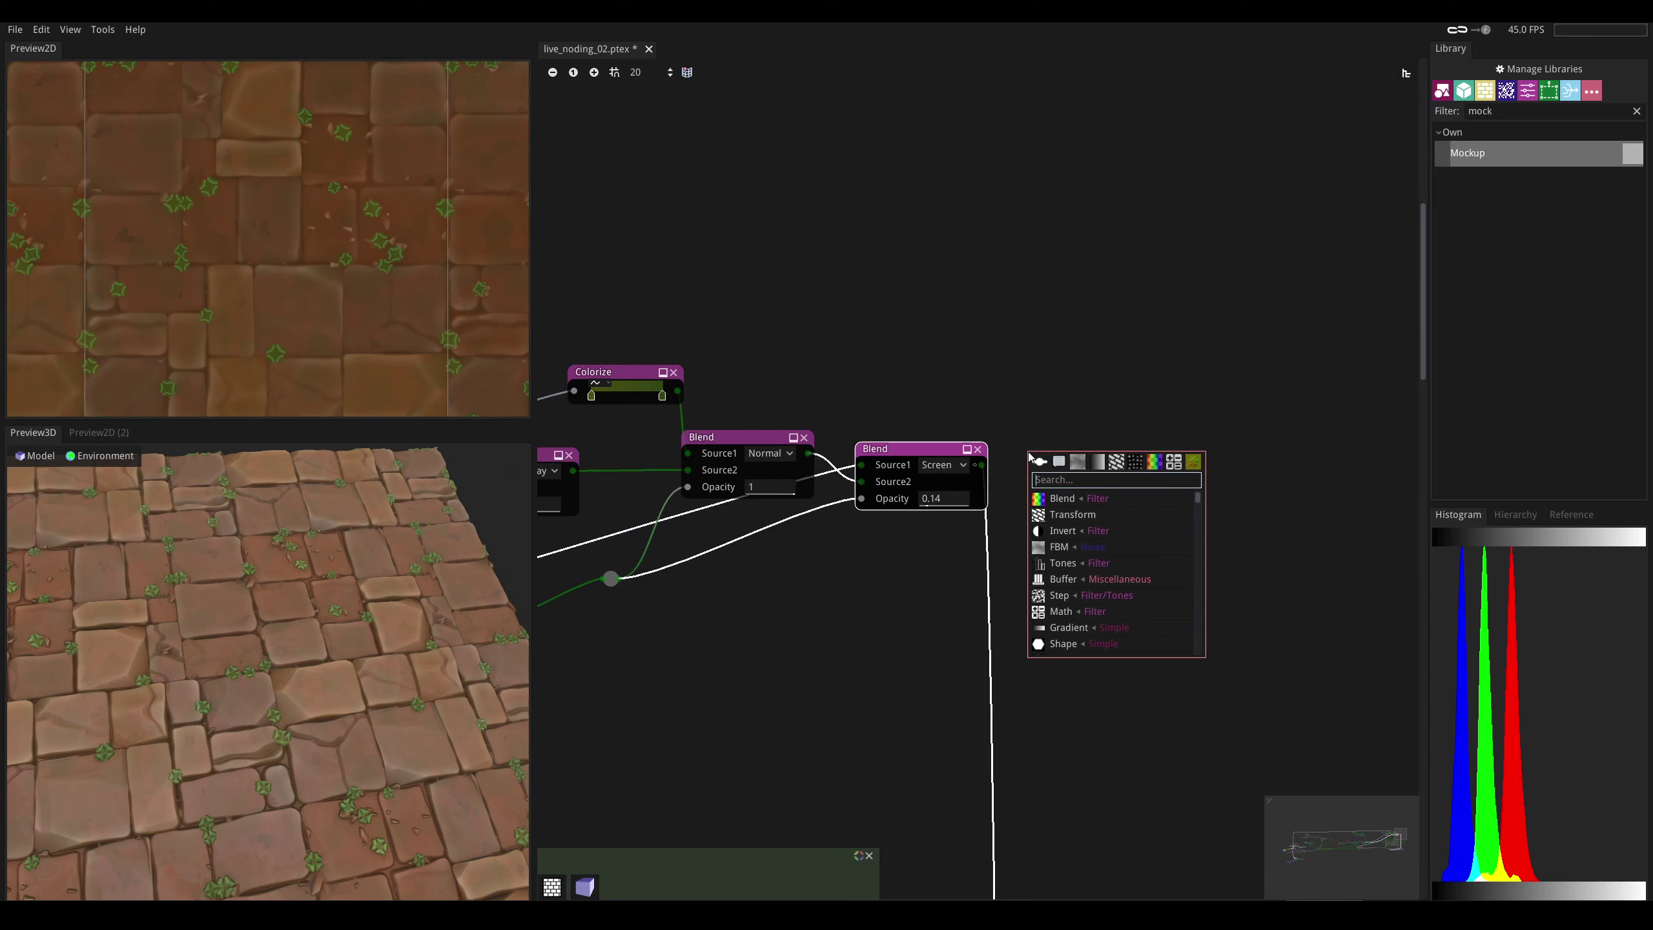
type("hb")
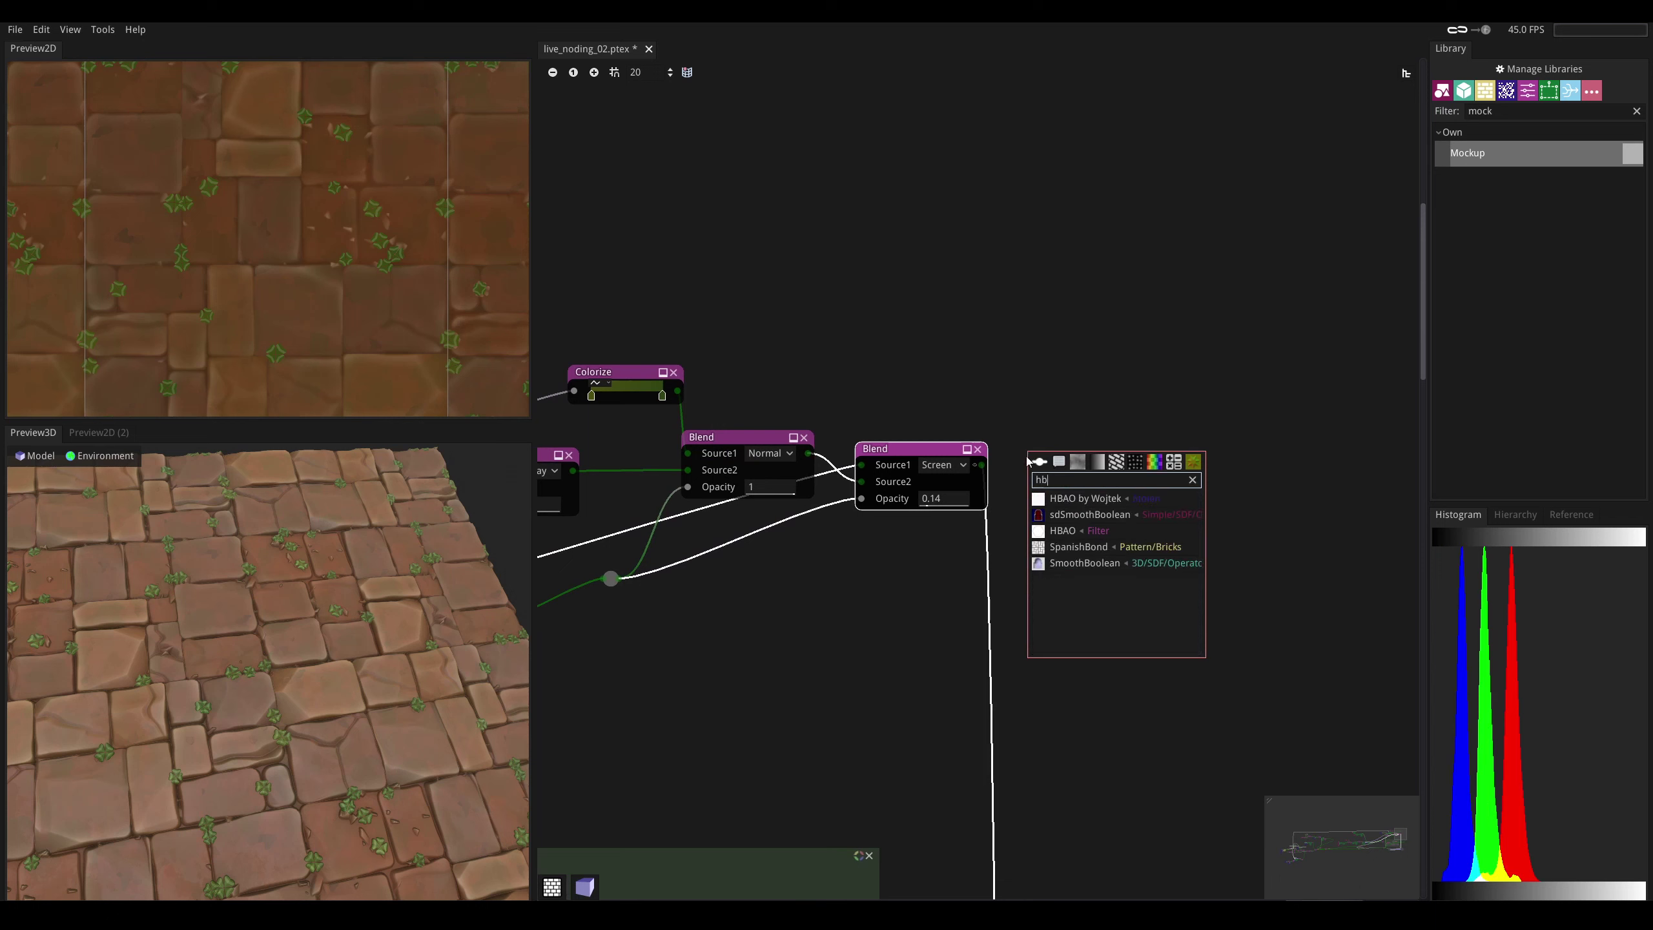
key("Down")
key("Return")
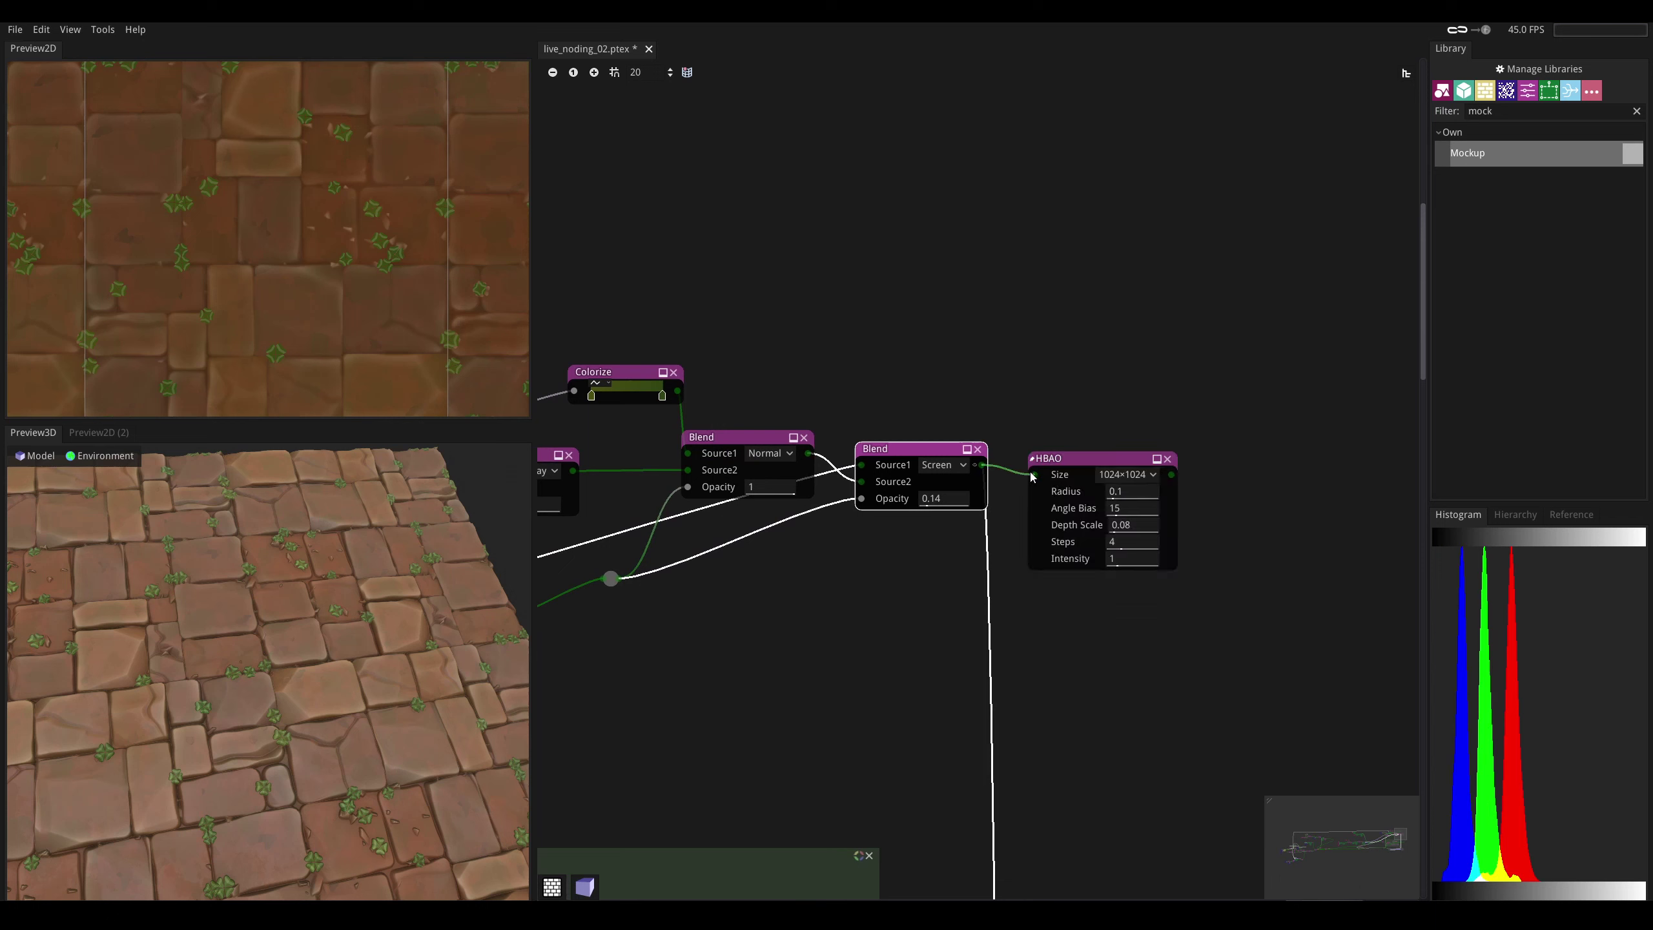
middle_click_drag(831, 587, 945, 395)
scroll(945, 395, "down", 5)
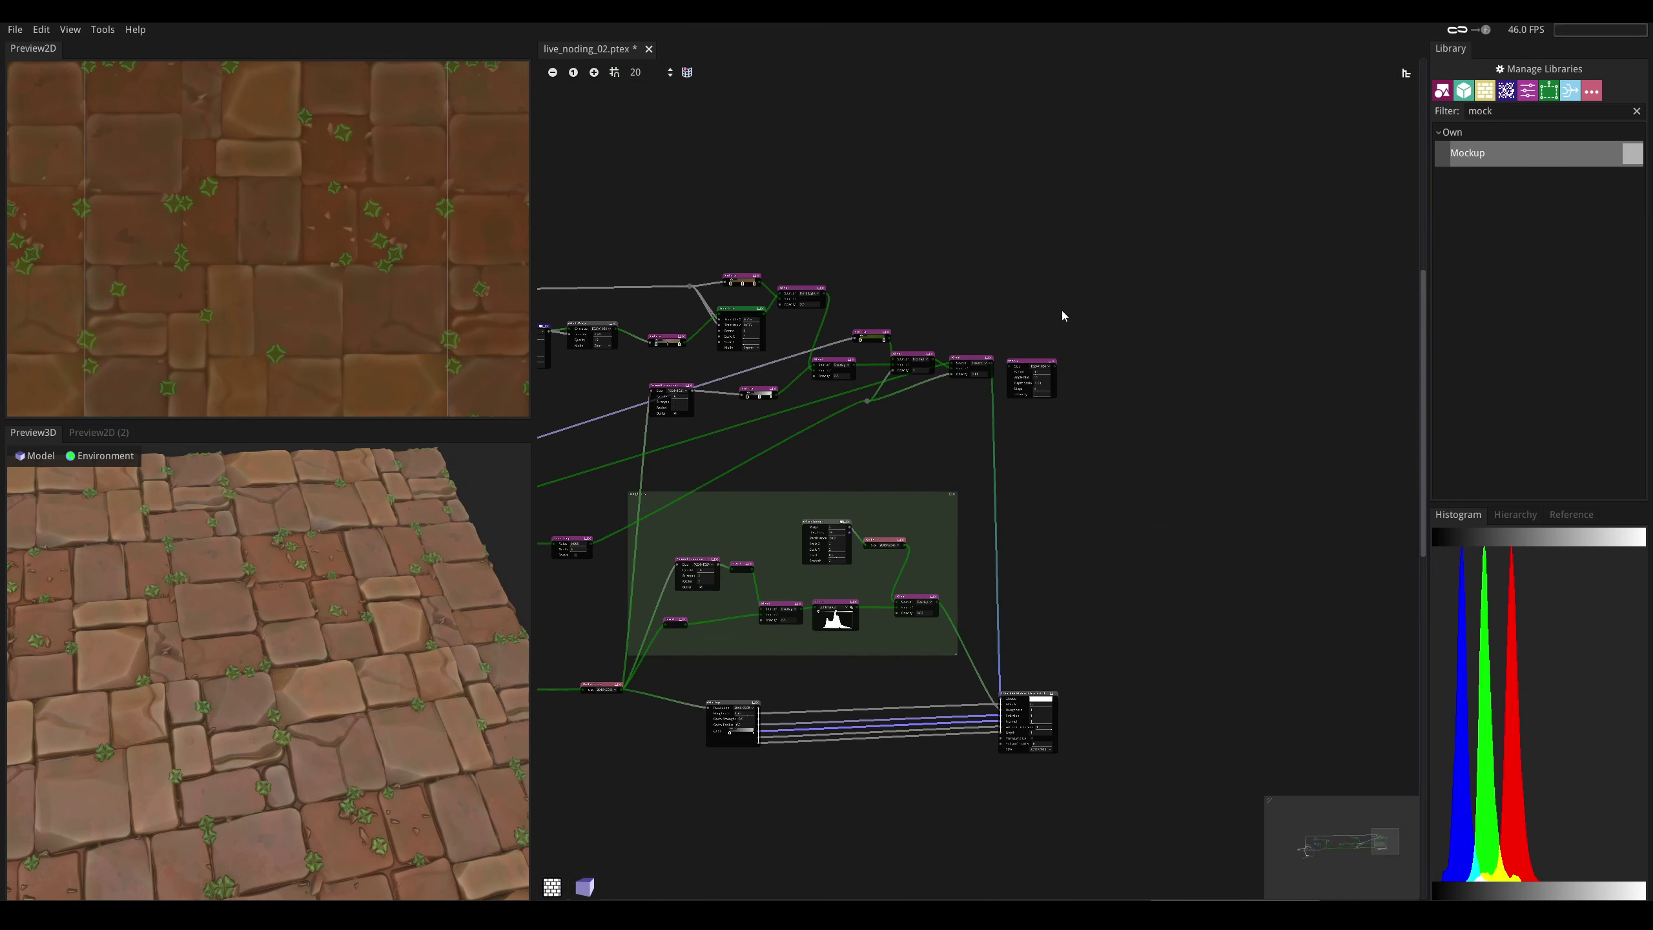
- Move the HBAO node below the Screen Blend node and shift the Static PBR Material Tesselated node further right
left_click(1026, 366)
scroll(1036, 669, "up", 5)
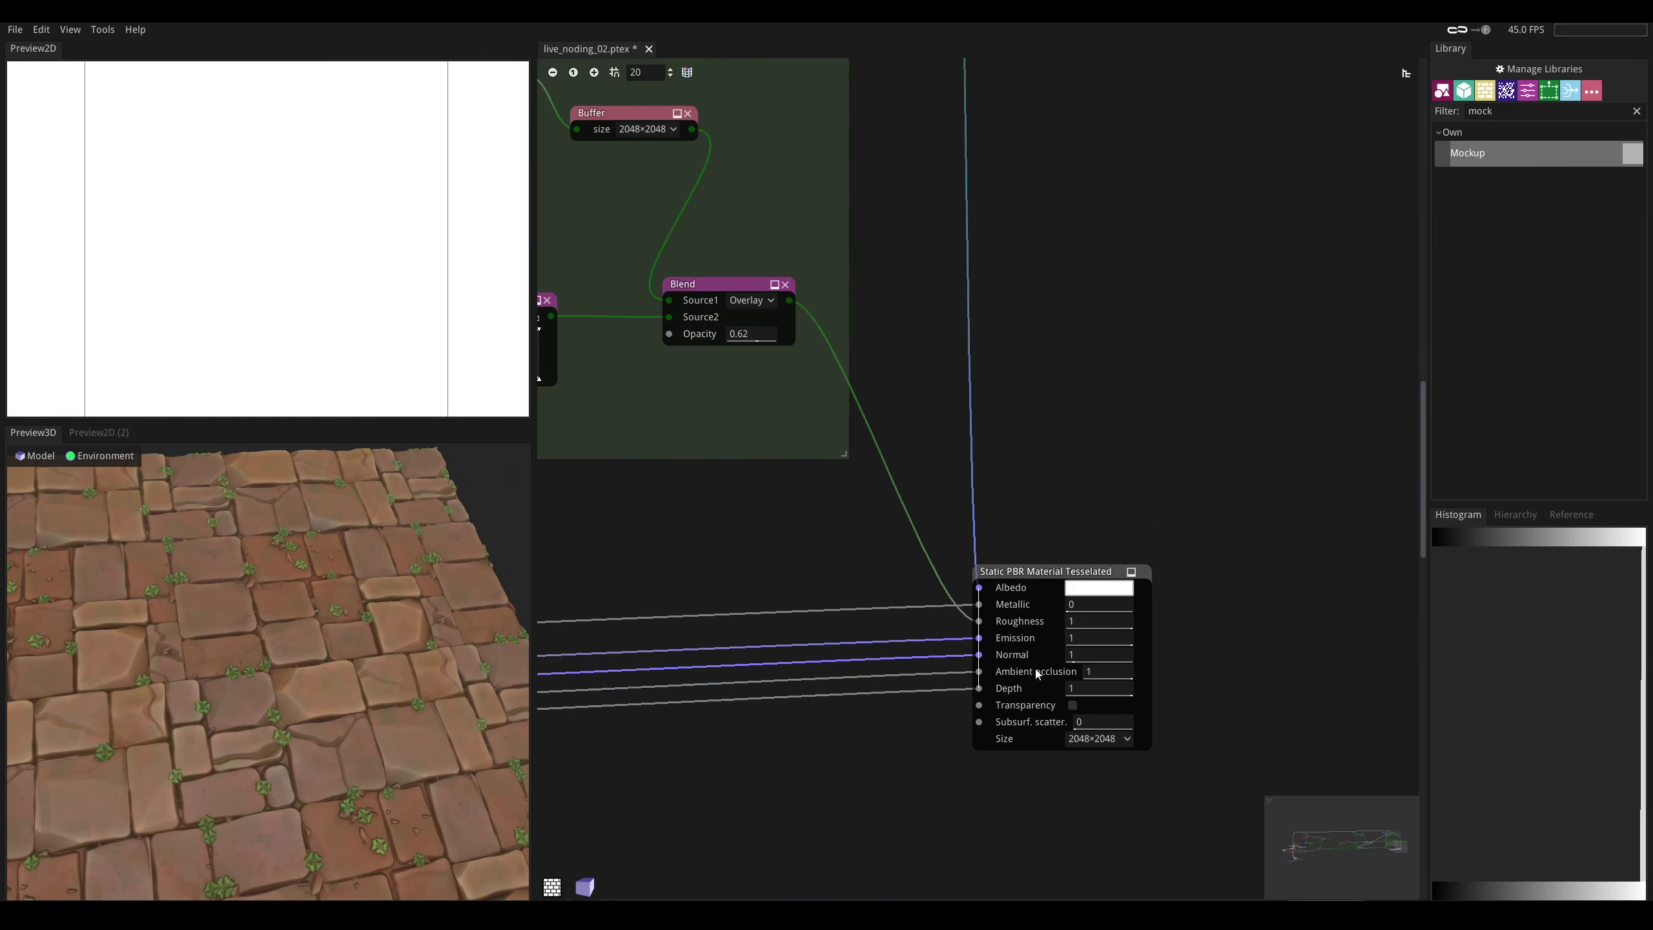
left_click_drag(1035, 575, 1228, 567)
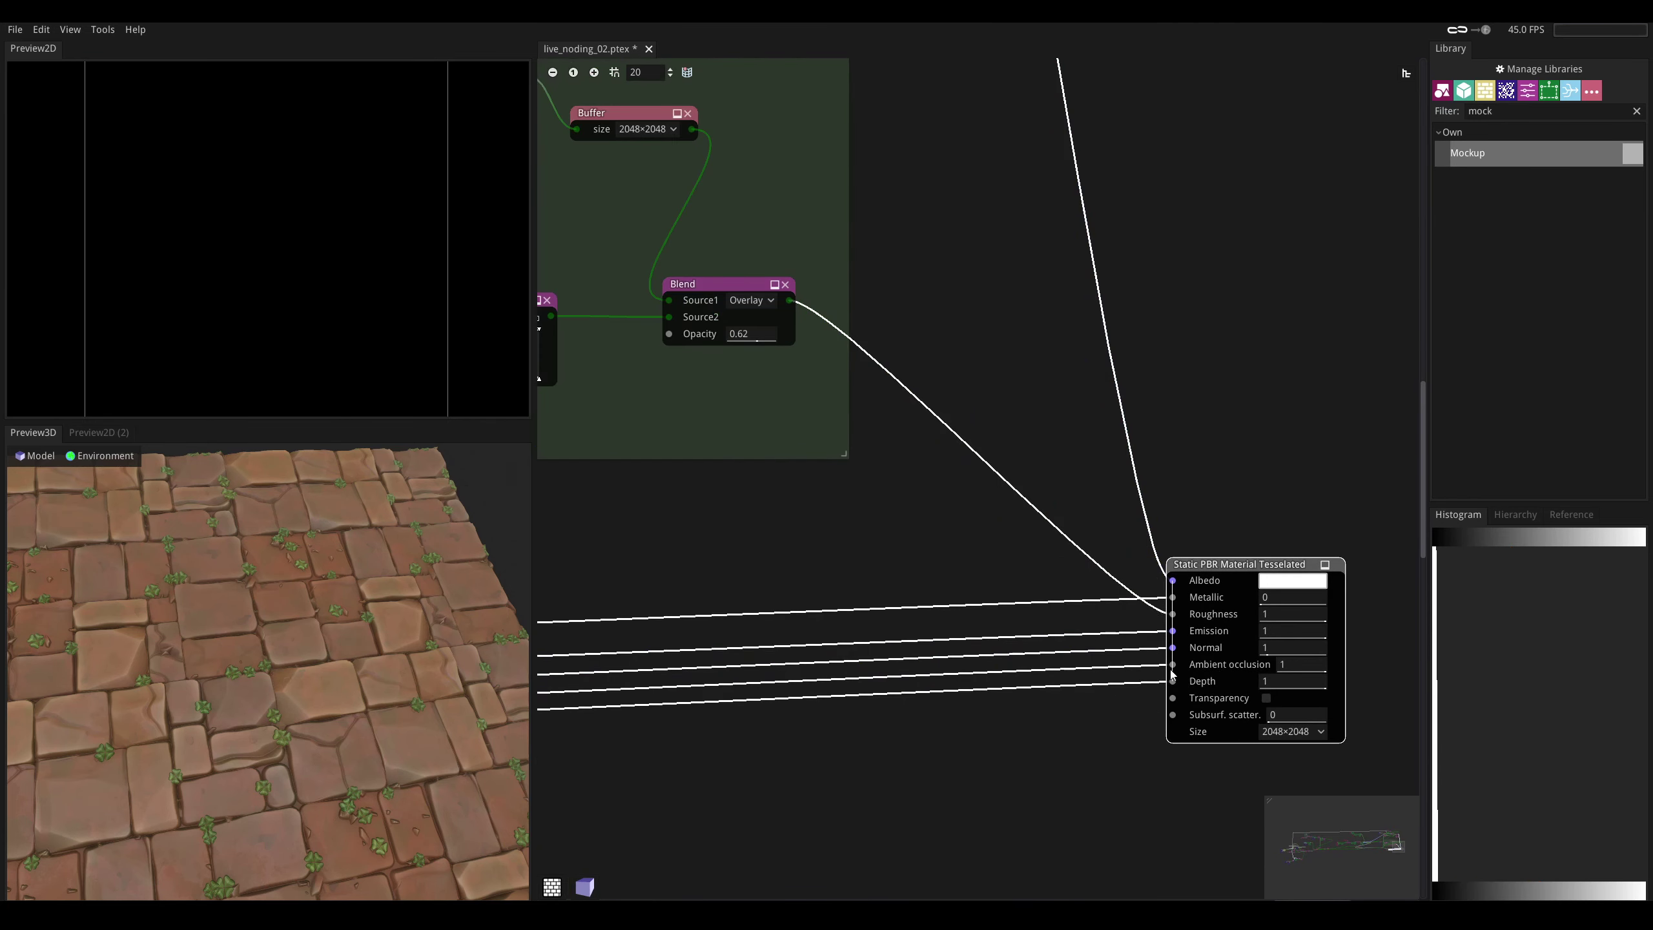
- Connect the output of the 2048×2048 Buffer that feeds the Mockup node to the HBAO node's input
scroll(1025, 635, "down", 3)
scroll(1025, 634, "down", 2)
middle_click_drag(859, 473, 1251, 665)
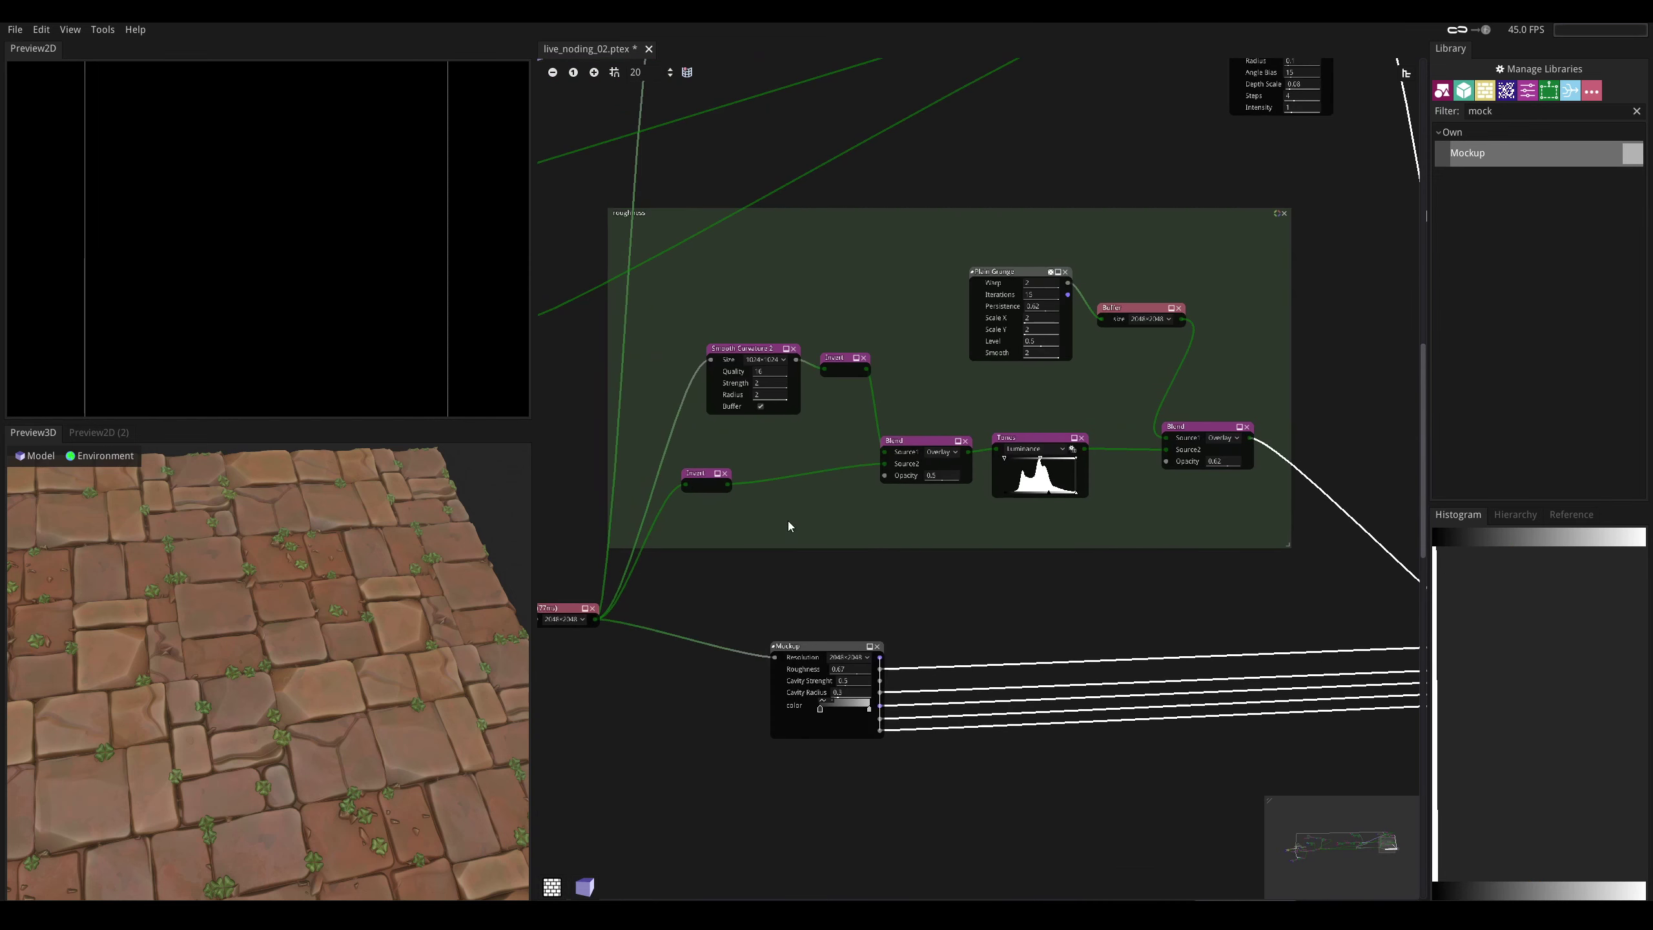
middle_click_drag(787, 521, 809, 549)
left_click_drag(617, 652, 861, 460)
middle_click_drag(1361, 190, 861, 460)
left_click_drag(861, 460, 754, 364)
middle_click_drag(861, 460, 855, 464)
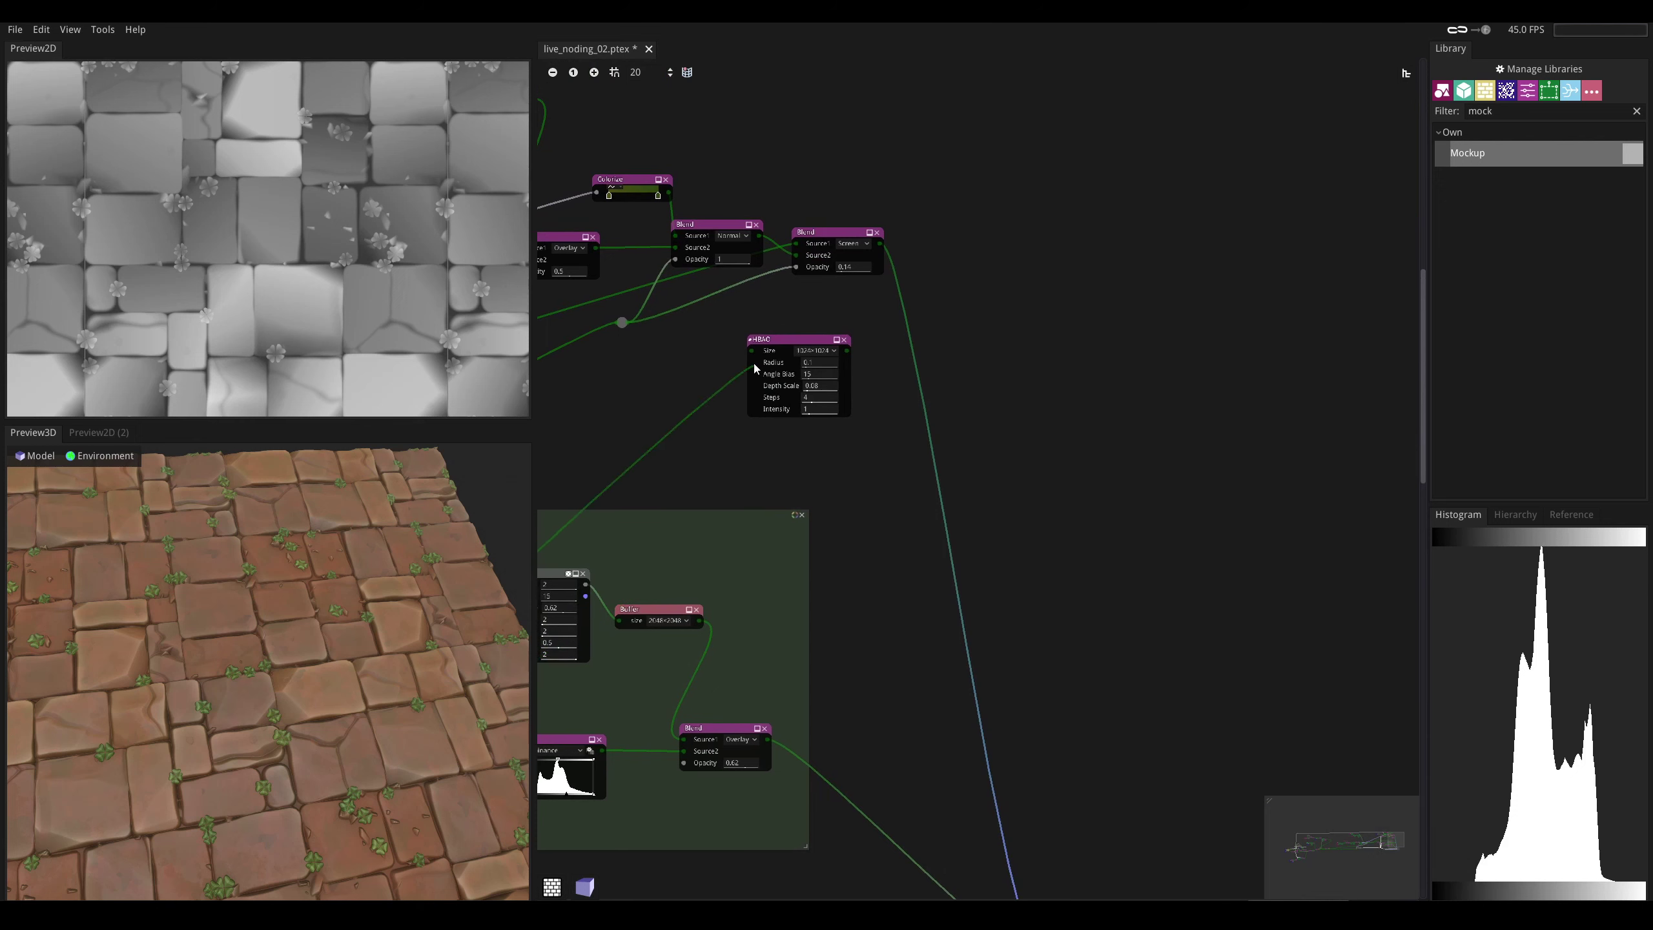
- Preview the HBAO node's output and add a Blend filter node beside the final Screen Blend node
left_click_drag(755, 364, 753, 351)
left_click(755, 355)
middle_click_drag(808, 279, 777, 382)
right_click(896, 364)
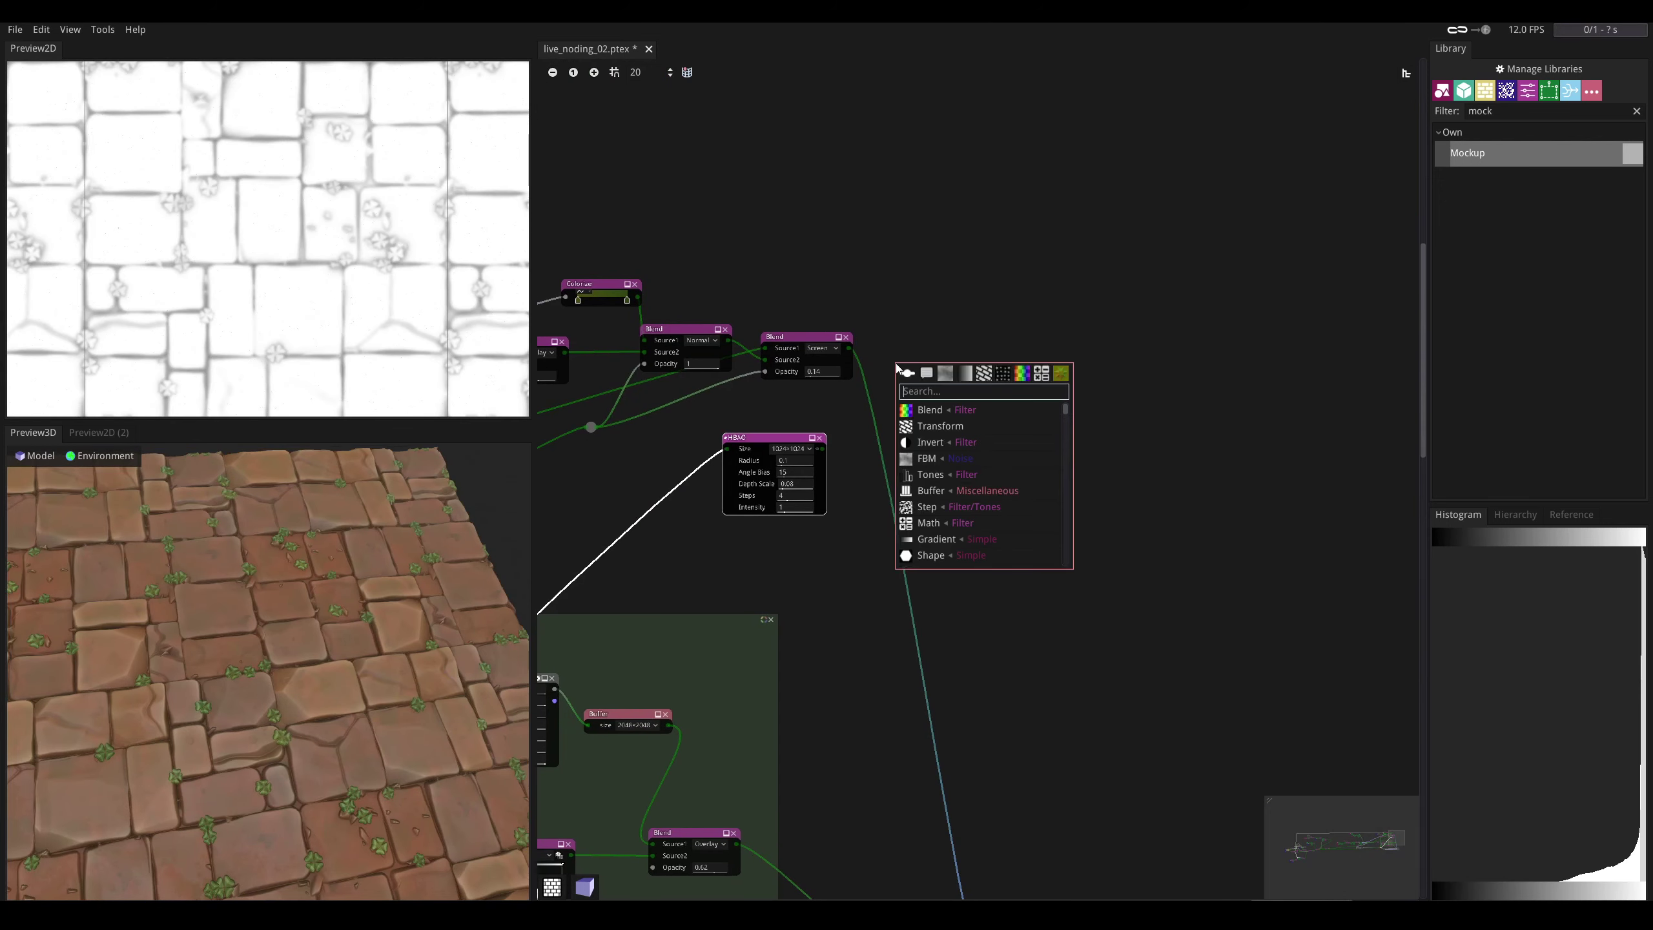
type("blend")
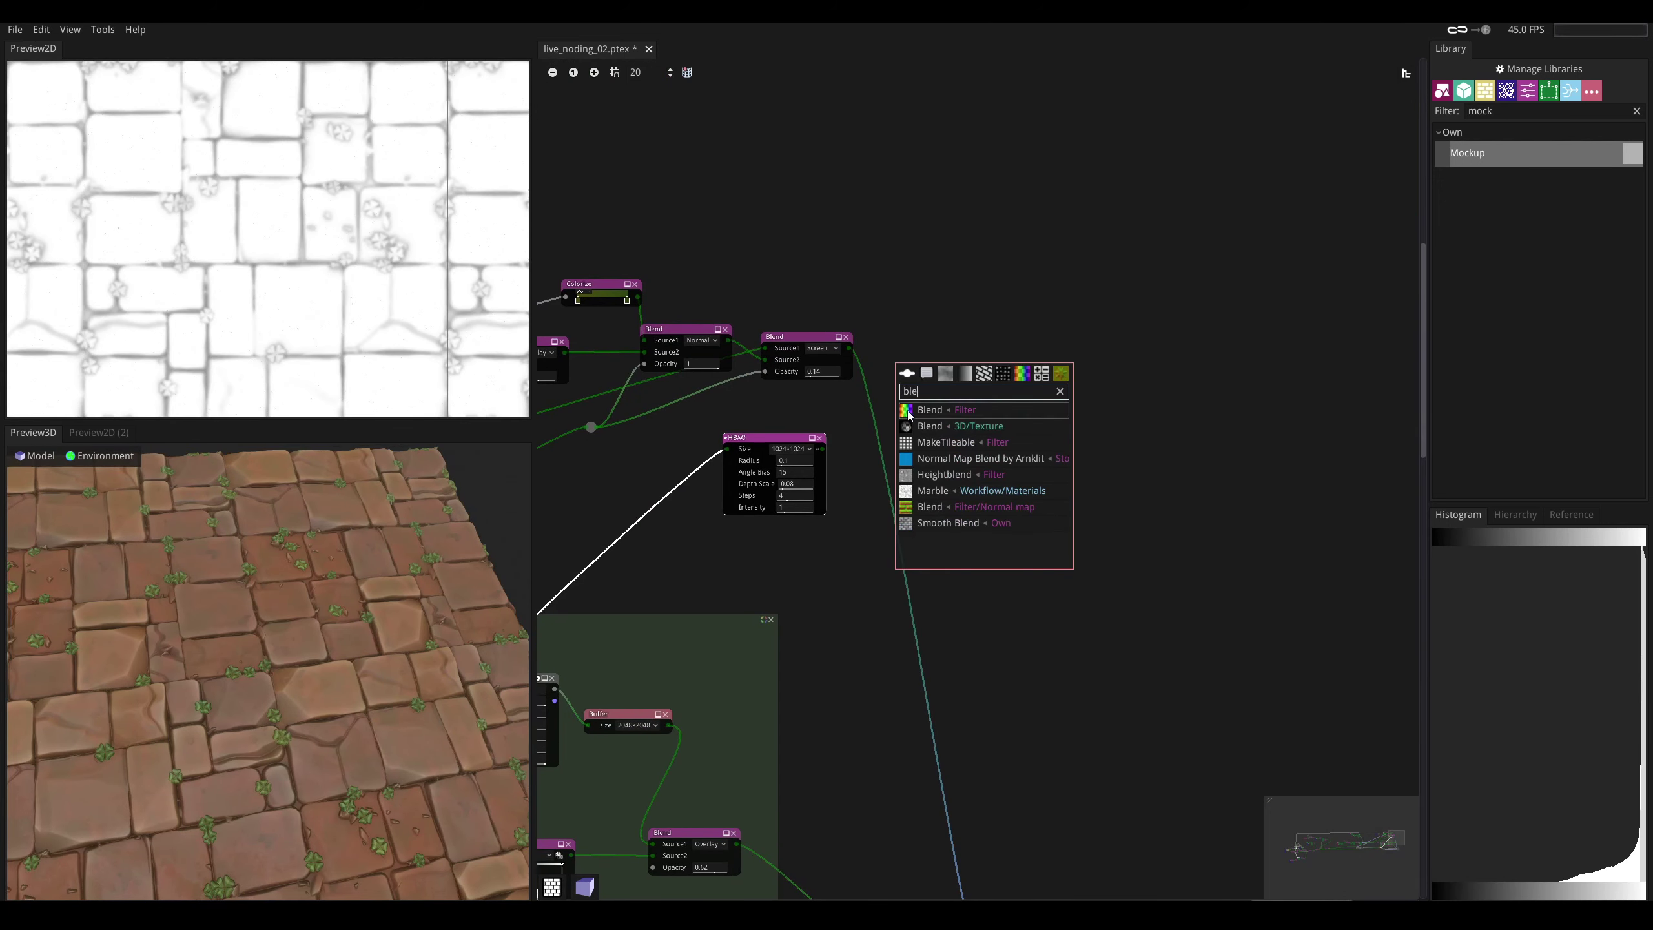
left_click(906, 410)
scroll(845, 407, "up", 2)
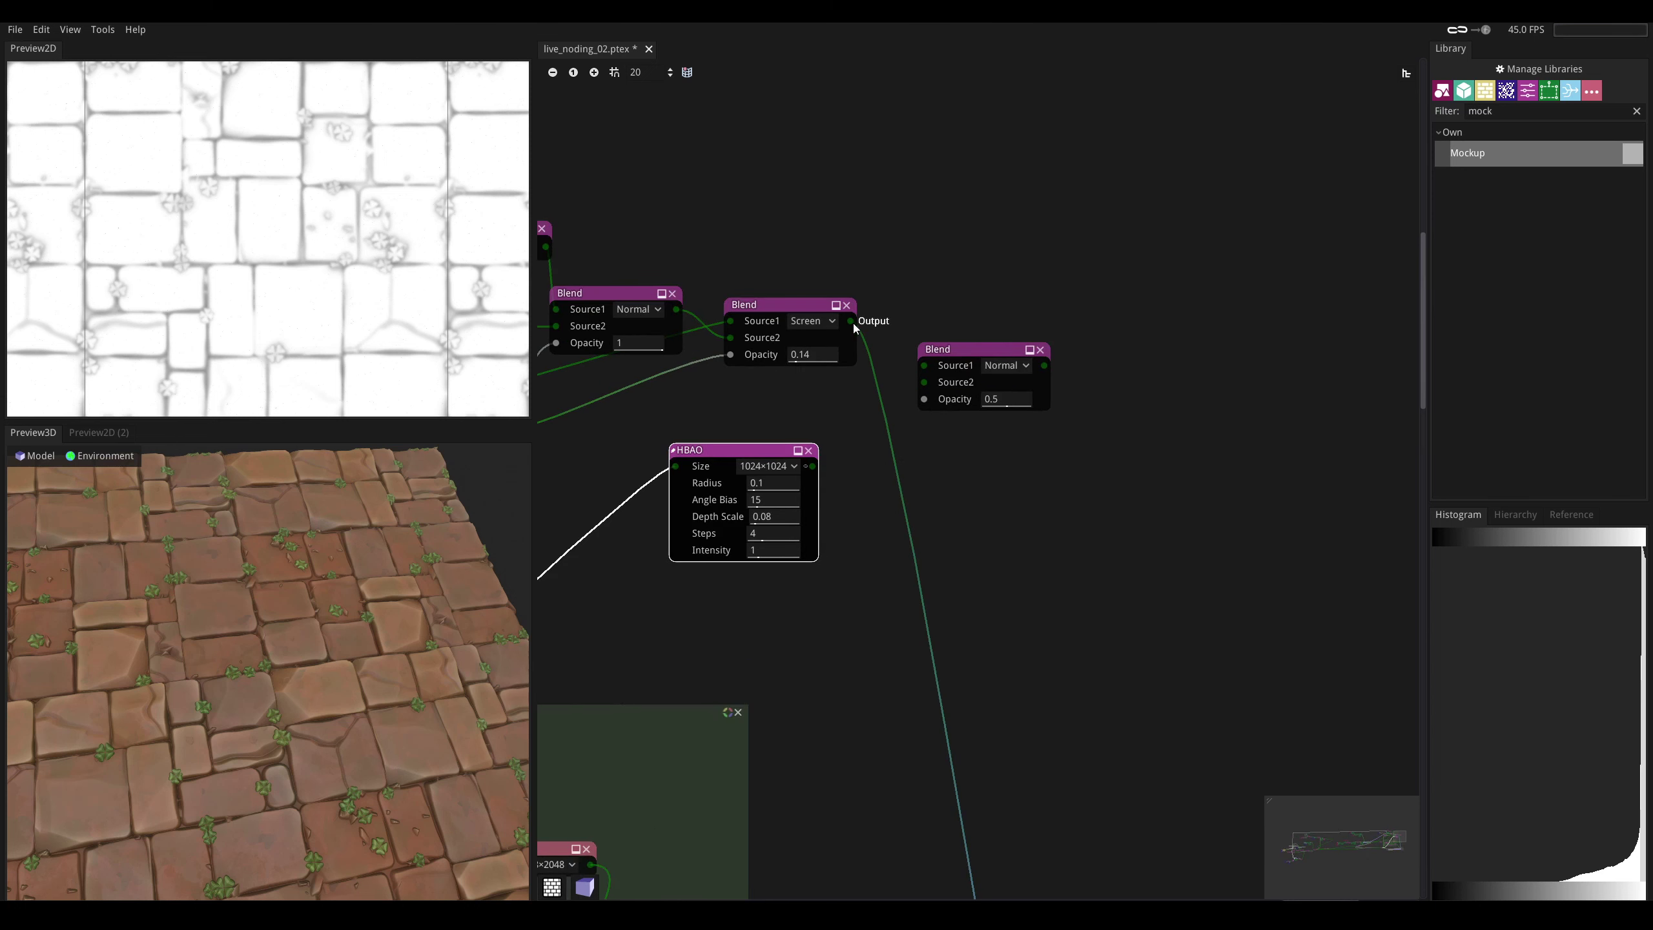
- Feed the HBAO output into the new Blend node's Source1 and the Screen Blend into Source2, and set its mode to Multiply
left_click_drag(853, 324, 923, 367)
left_click_drag(814, 467, 923, 382)
left_click(1007, 365)
left_click(989, 417)
- Connect the Multiply Blend's output to the Albedo input of the Static PBR Material Tesselated node and shift that node further right
scroll(880, 431, "down", 3)
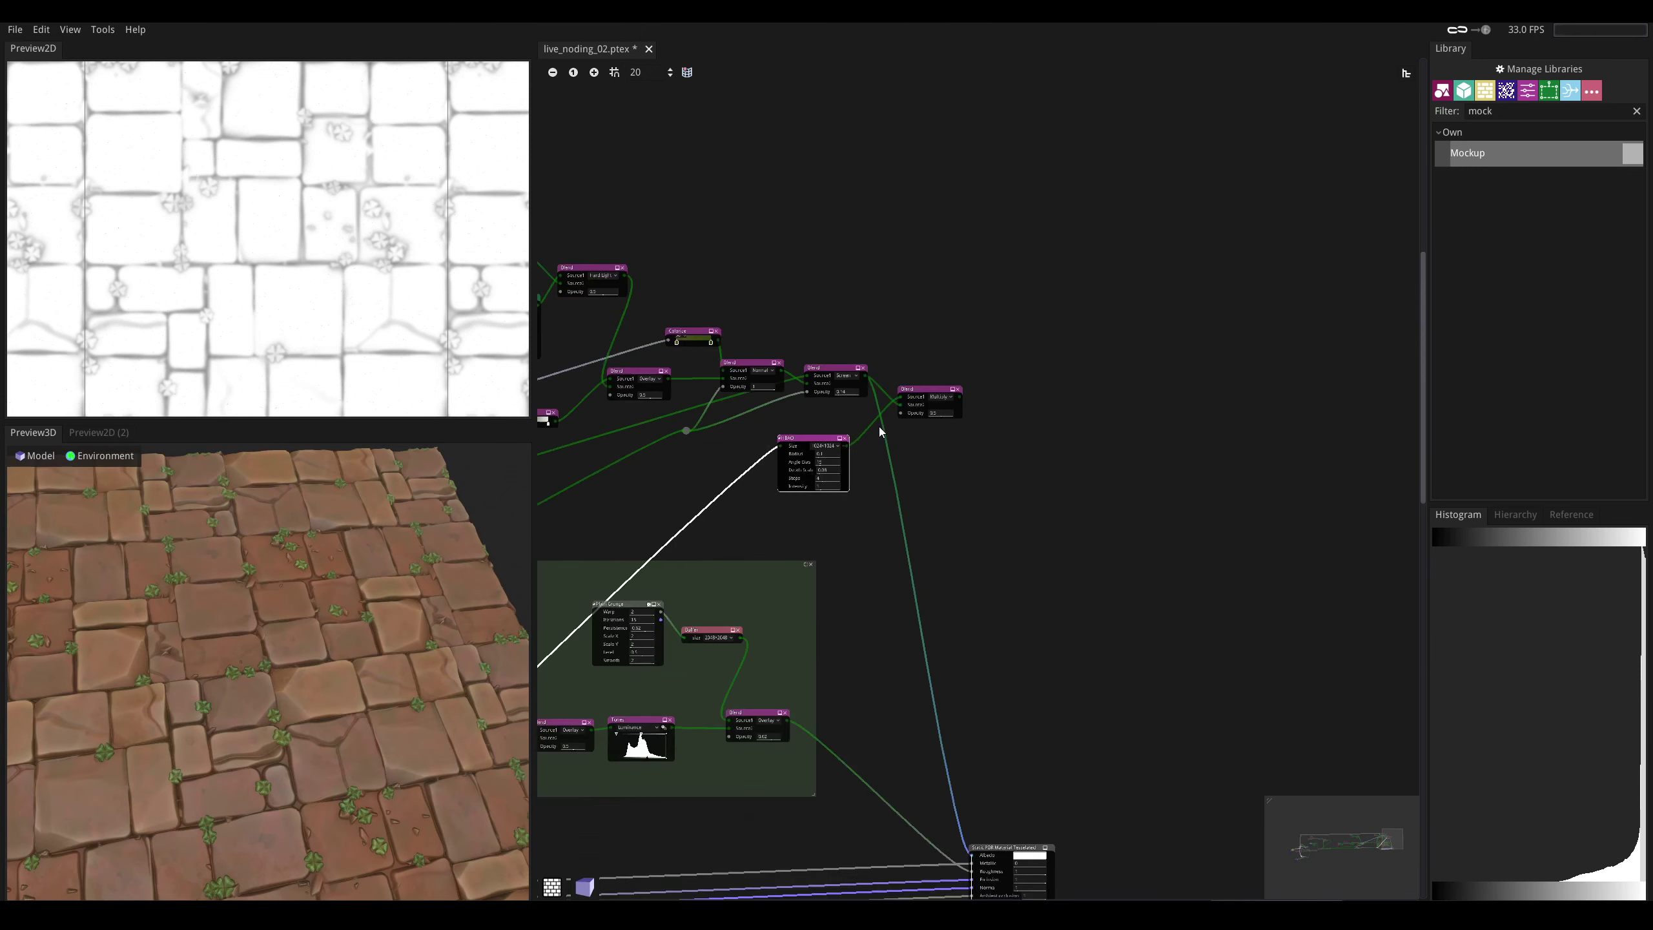
scroll(880, 431, "down", 2)
left_click_drag(935, 409, 944, 726)
left_click(978, 627)
middle_click_drag(977, 627, 964, 490)
scroll(963, 490, "up", 4)
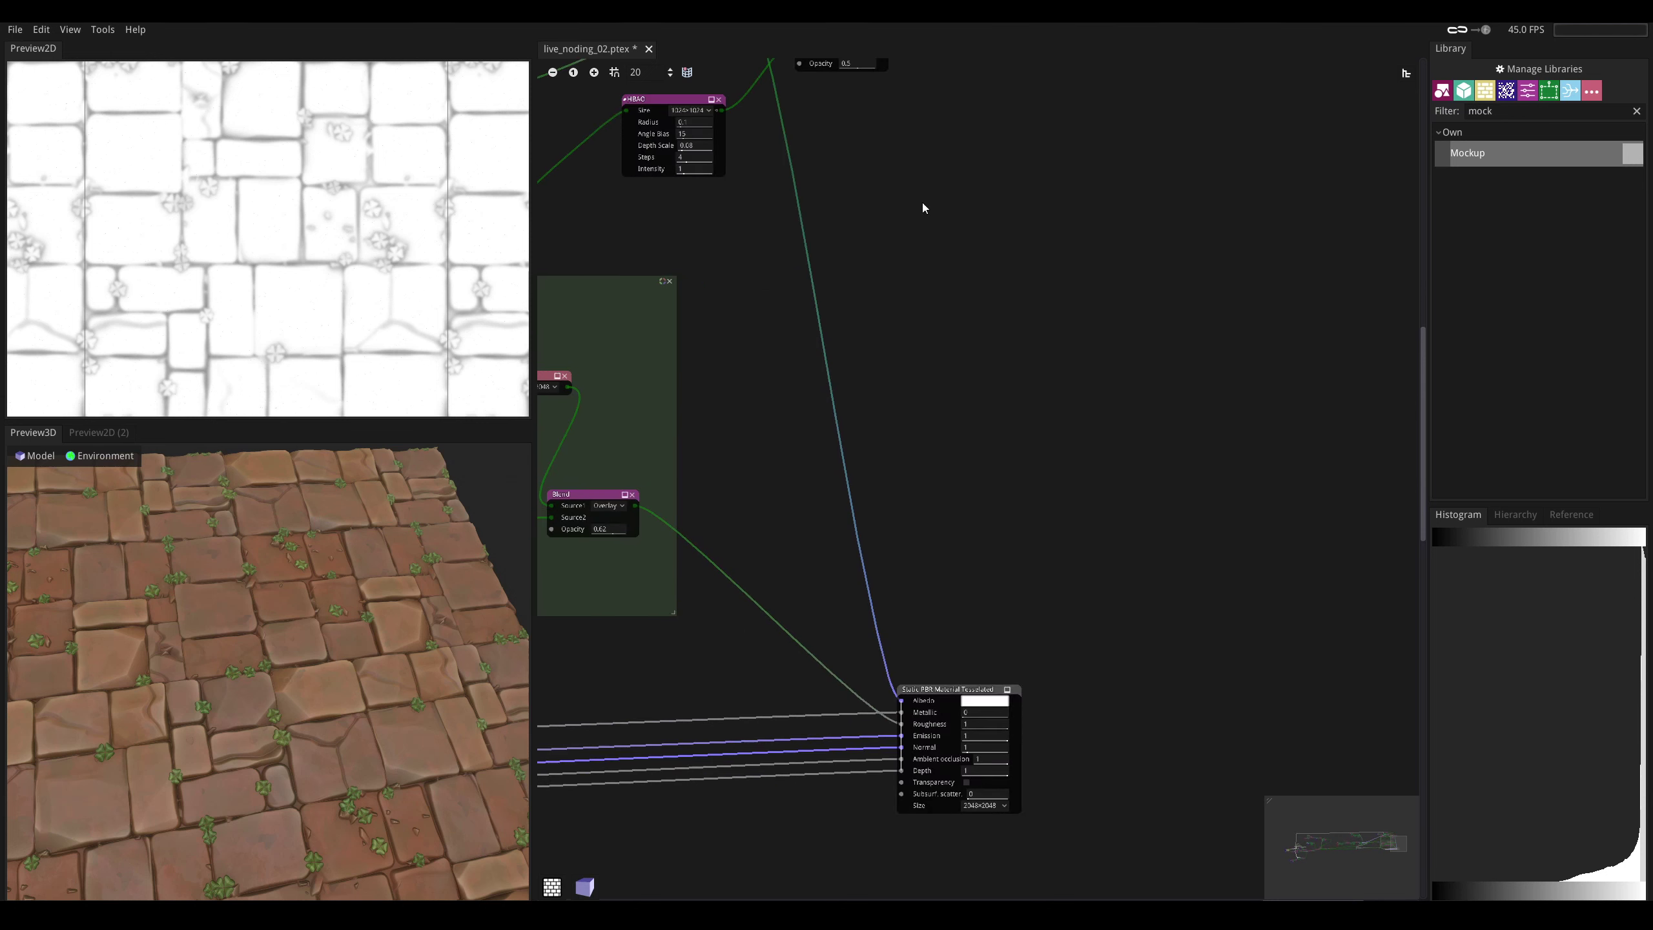
middle_click_drag(919, 174, 938, 217)
left_click_drag(905, 83, 1044, 731)
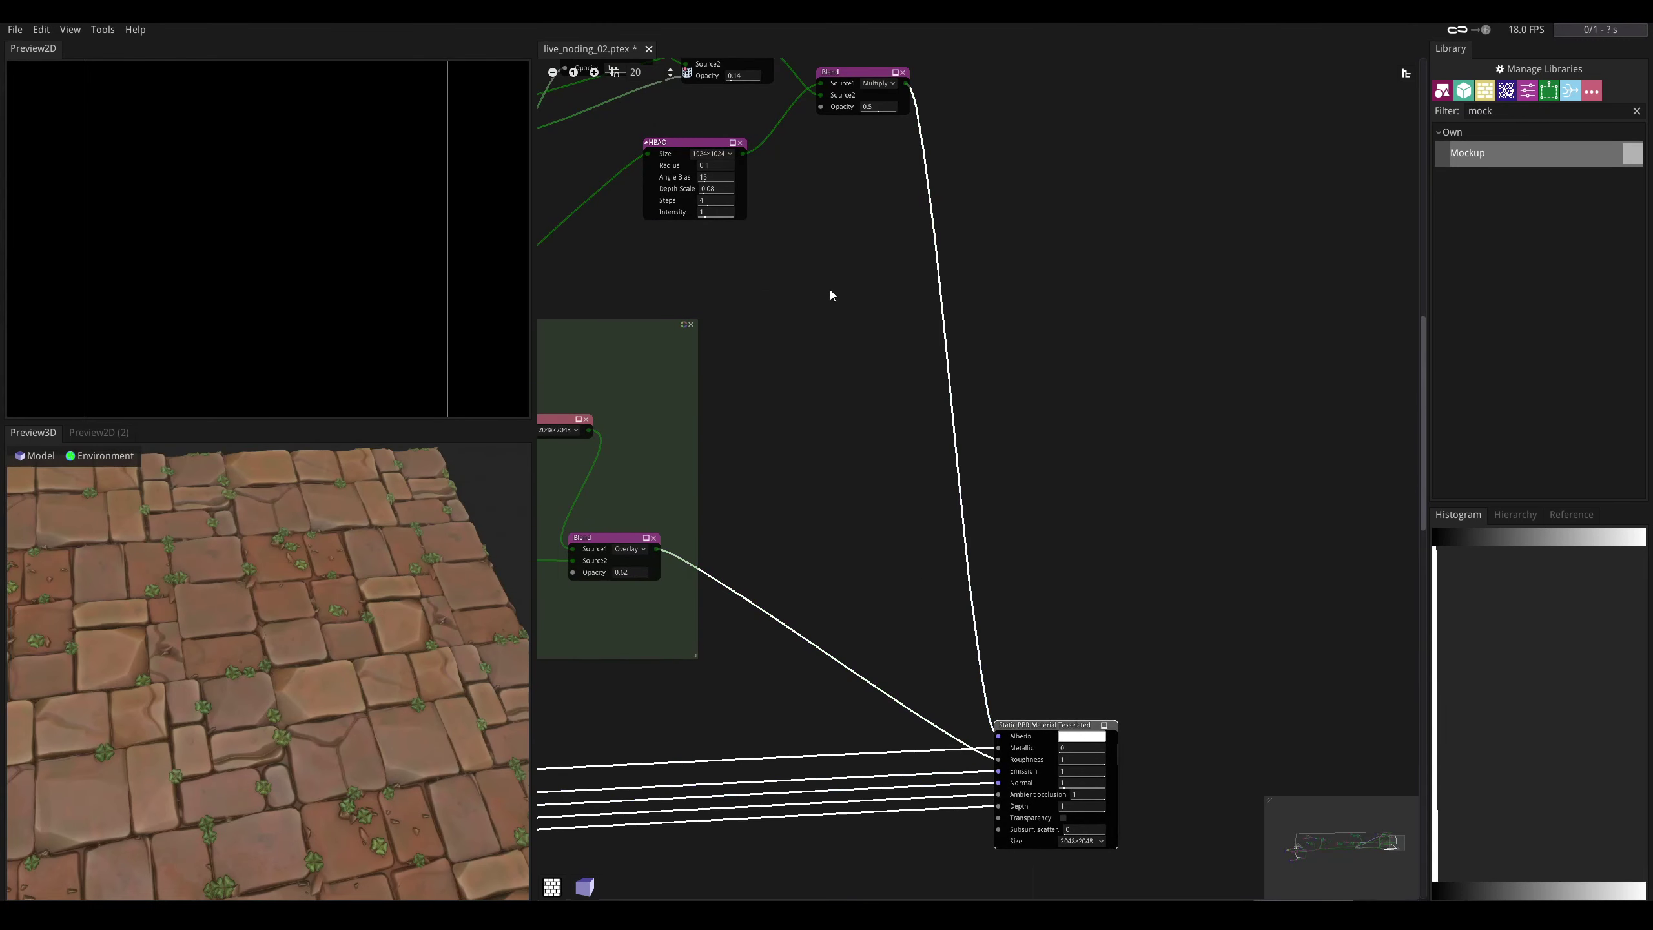
- Move the HBAO node closer to the Multiply Blend node, nudge the Blend node right and preview its output
middle_click_drag(826, 294, 839, 509)
left_click_drag(338, 605, 393, 635)
scroll(268, 651, "up", 3)
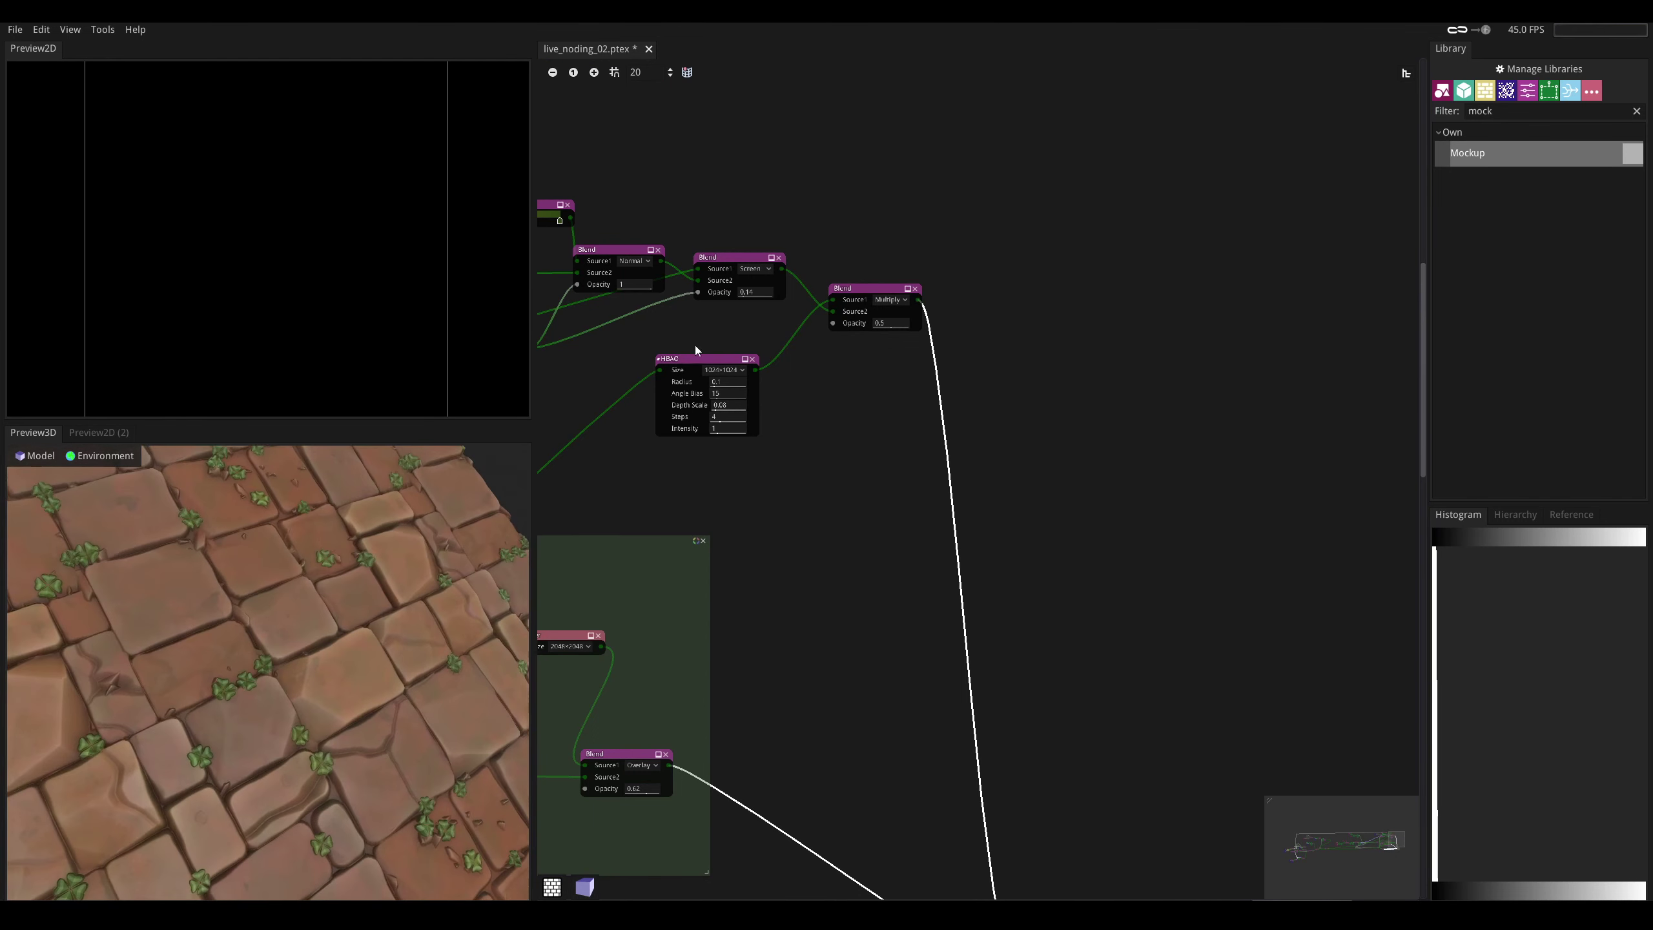
middle_click_drag(749, 429, 746, 524)
left_click_drag(701, 456, 736, 446)
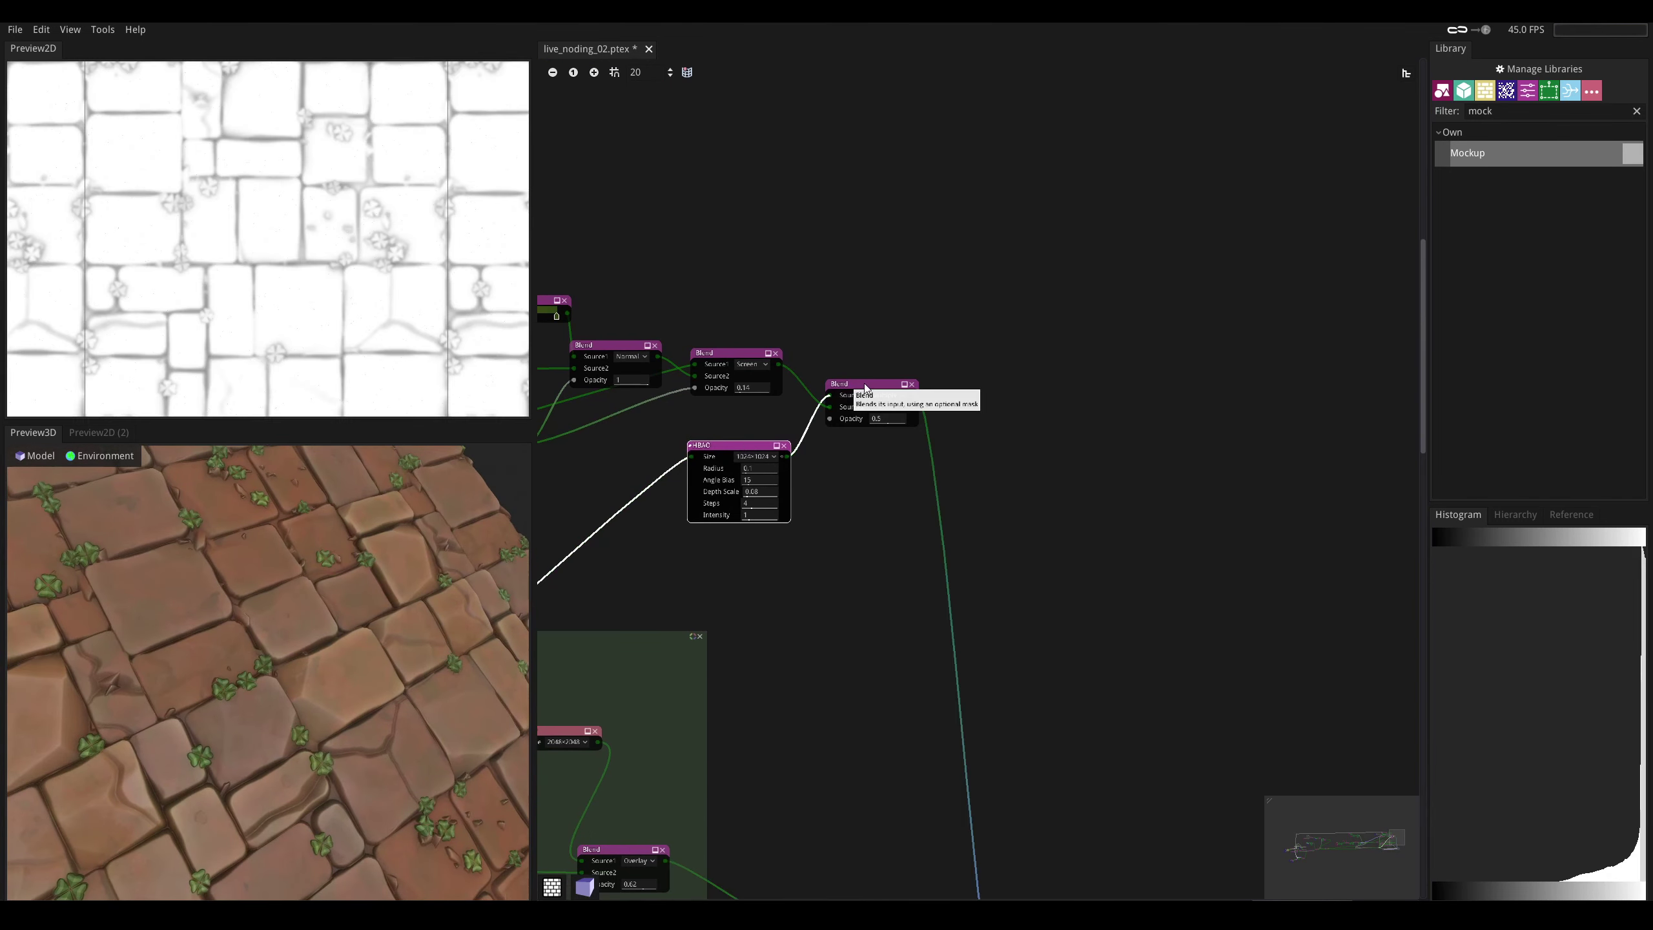
left_click_drag(865, 385, 875, 384)
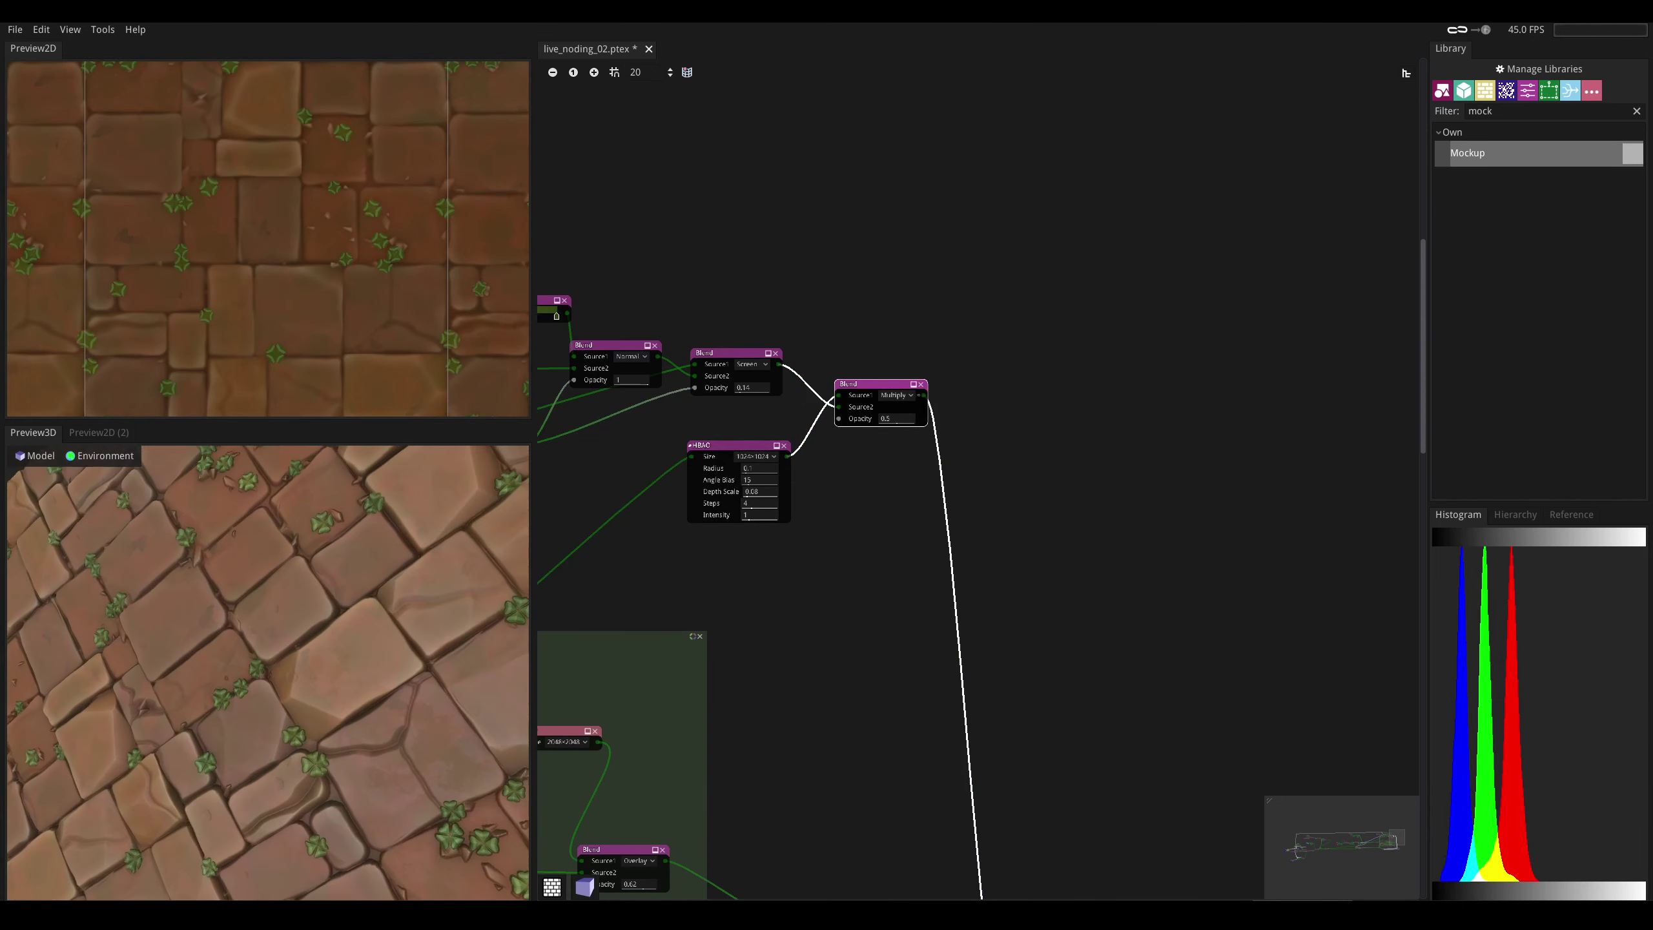
- Set the HBAO node's Angle Bias to 4 and the Multiply Blend's opacity to 0.34, checking the whole paving in 3D
scroll(771, 452, "up", 2)
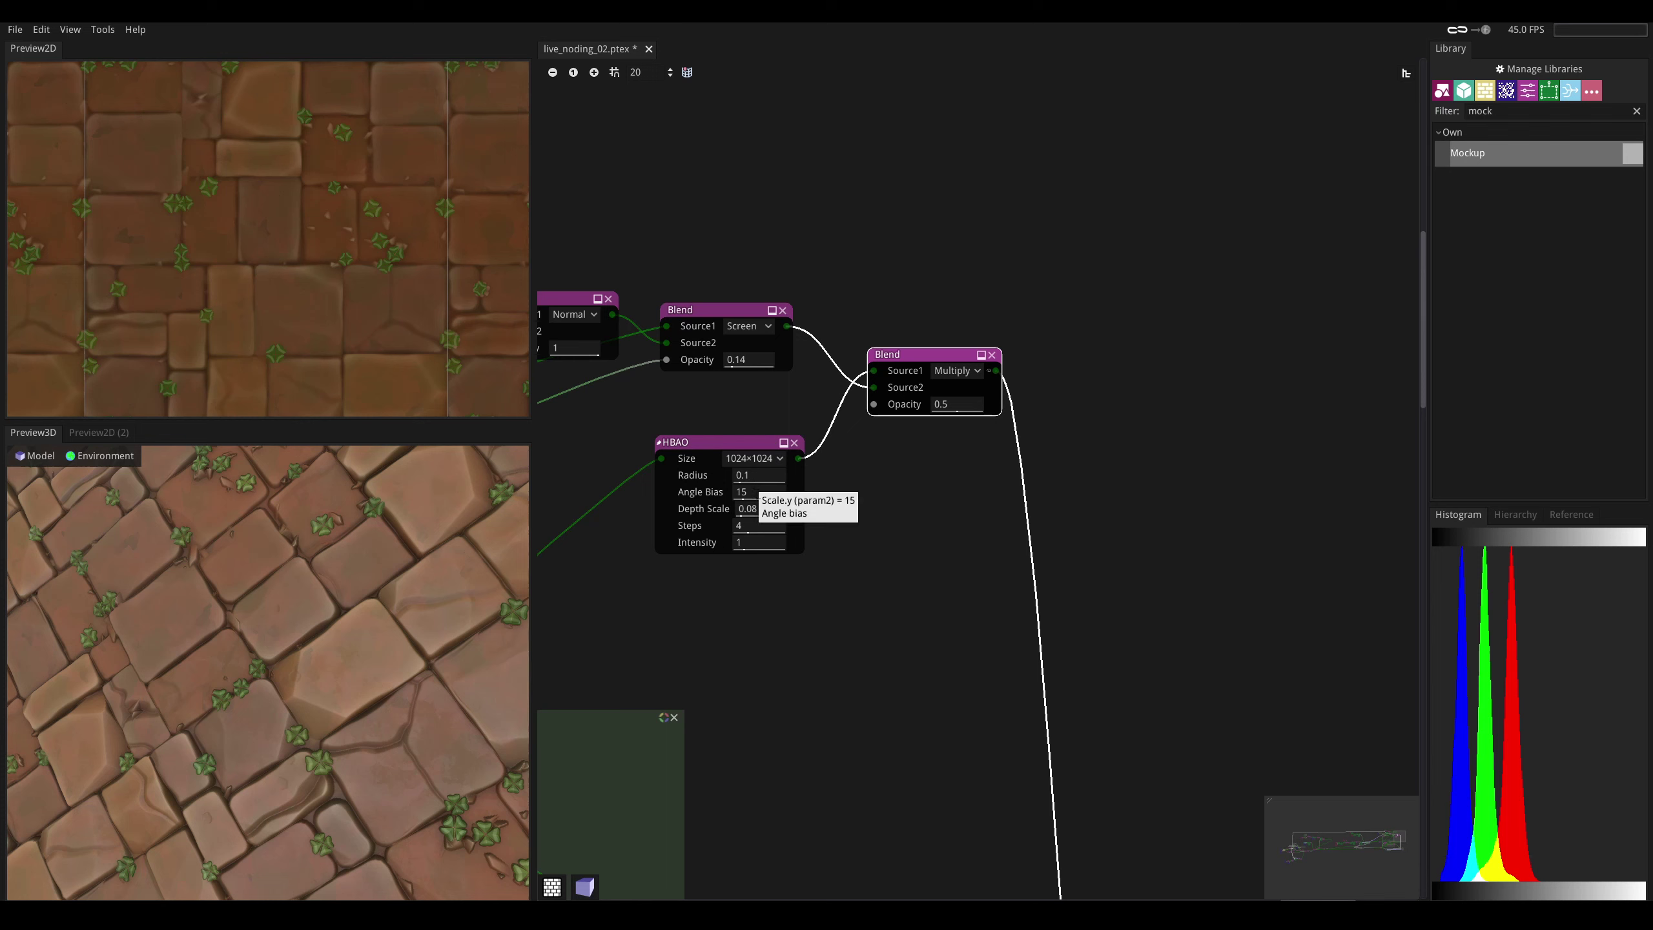
left_click(748, 492)
type("4")
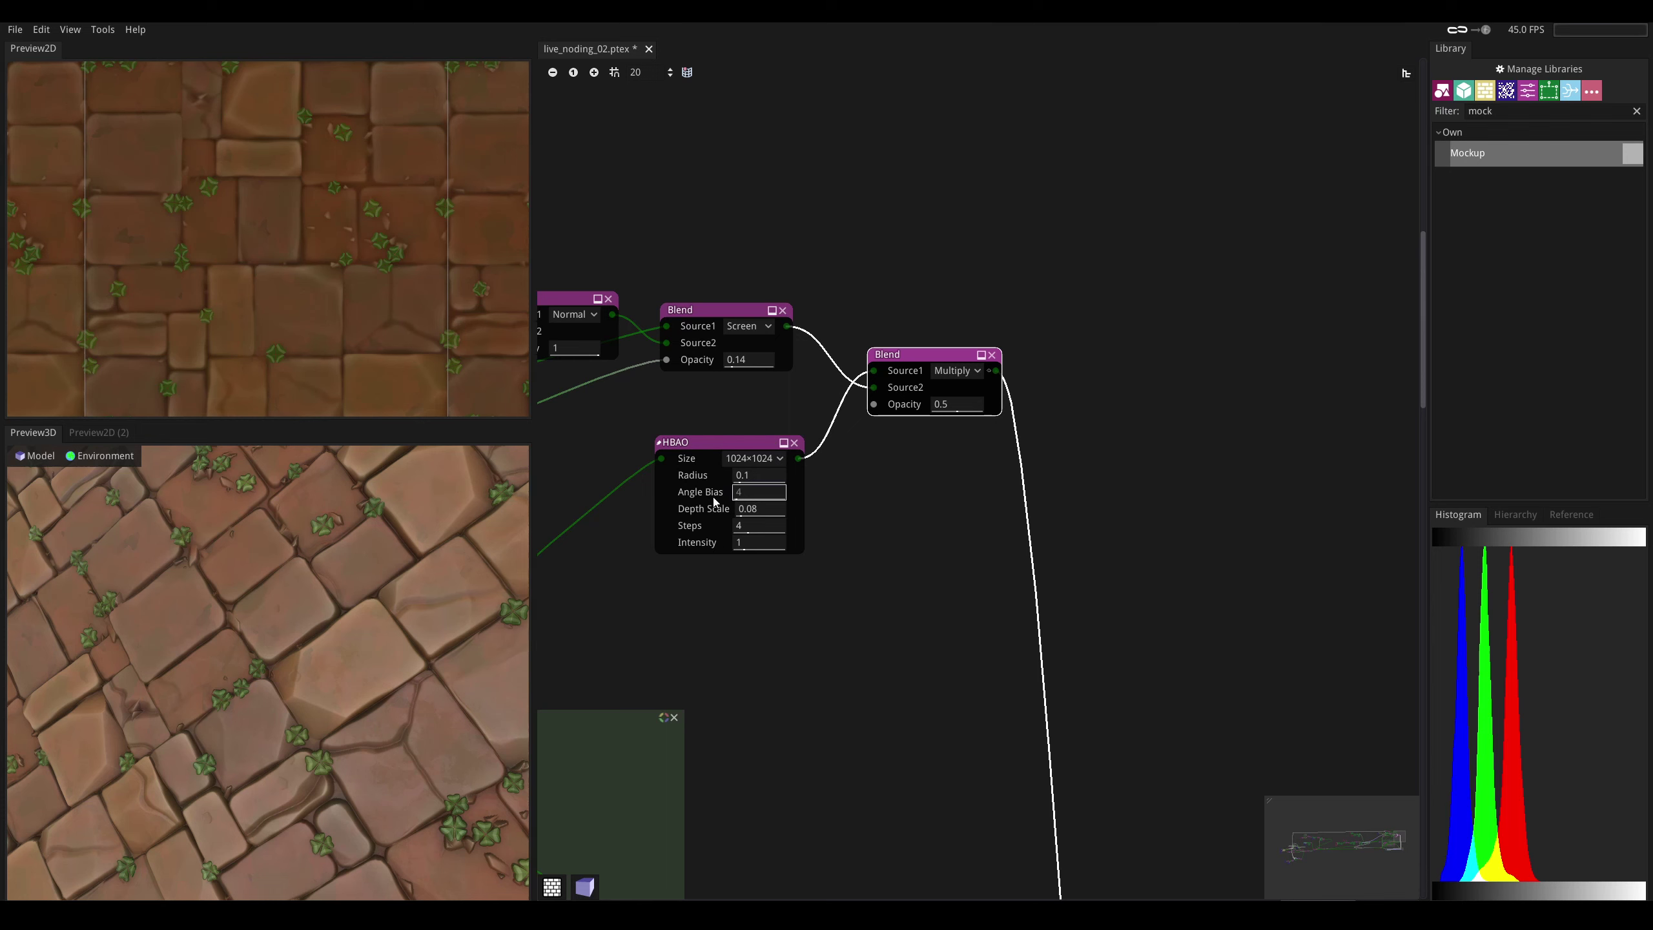
left_click_drag(954, 403, 893, 409)
left_click_drag(364, 618, 342, 664)
scroll(338, 618, "down", 4)
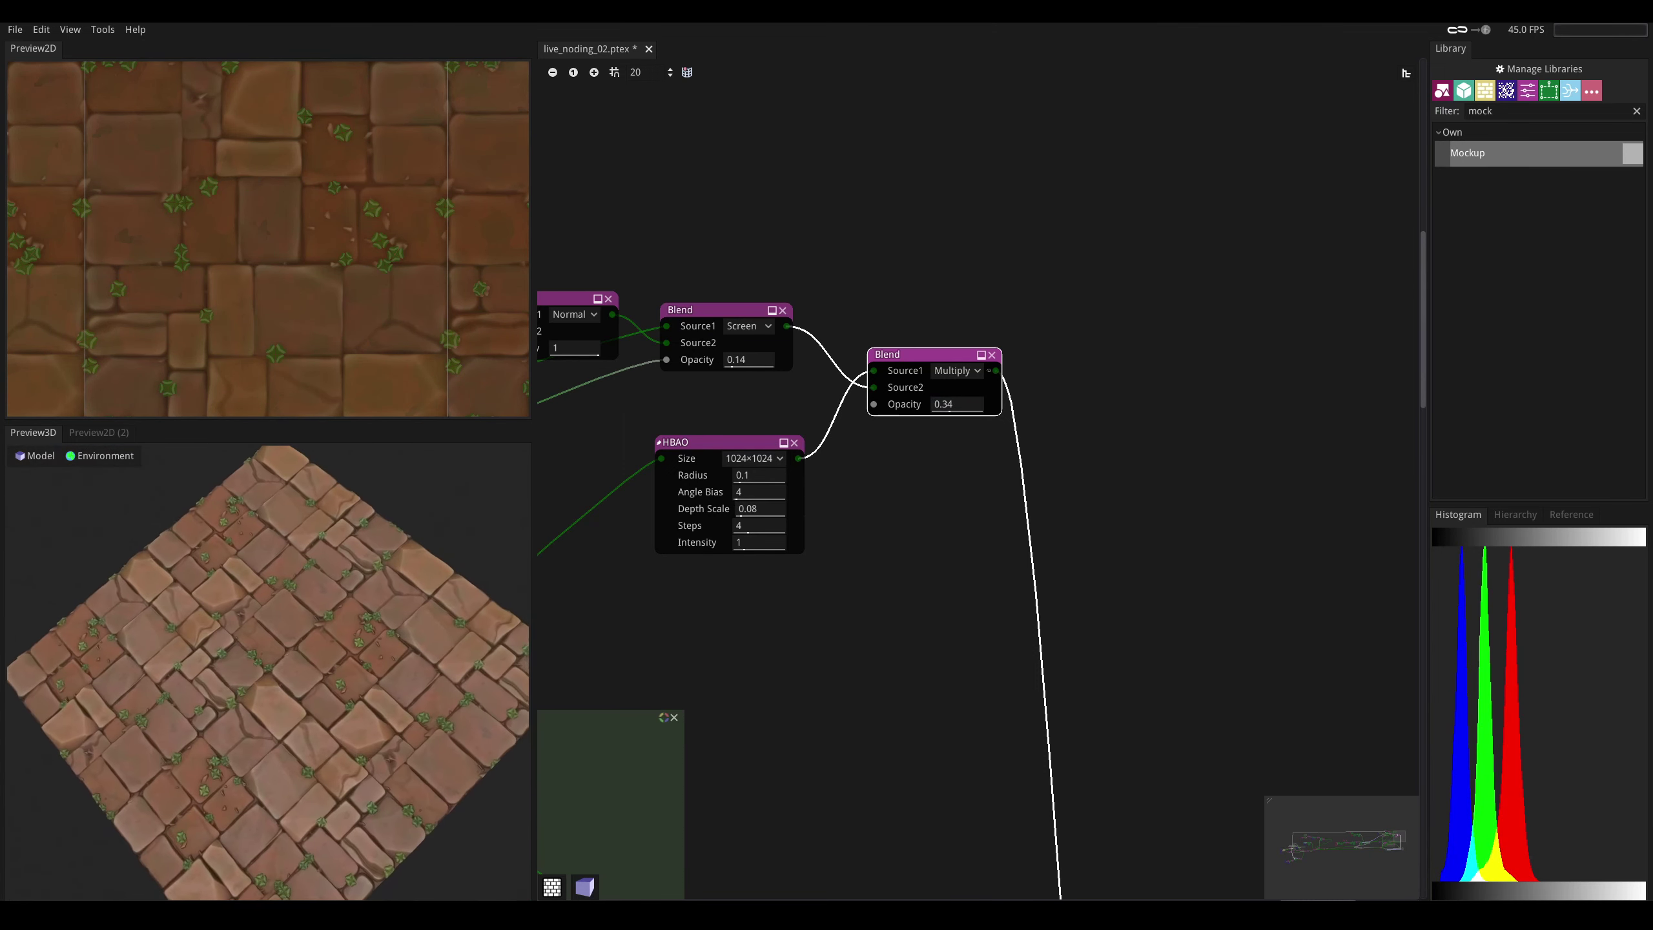
- Move the brown Colorize node feeding the Hard Light Blend up and left, and add an AdjustHSV filter node beside it
middle_click_drag(728, 456, 1117, 392)
middle_click_drag(644, 244, 675, 632)
left_click(960, 280)
left_click_drag(960, 281, 913, 234)
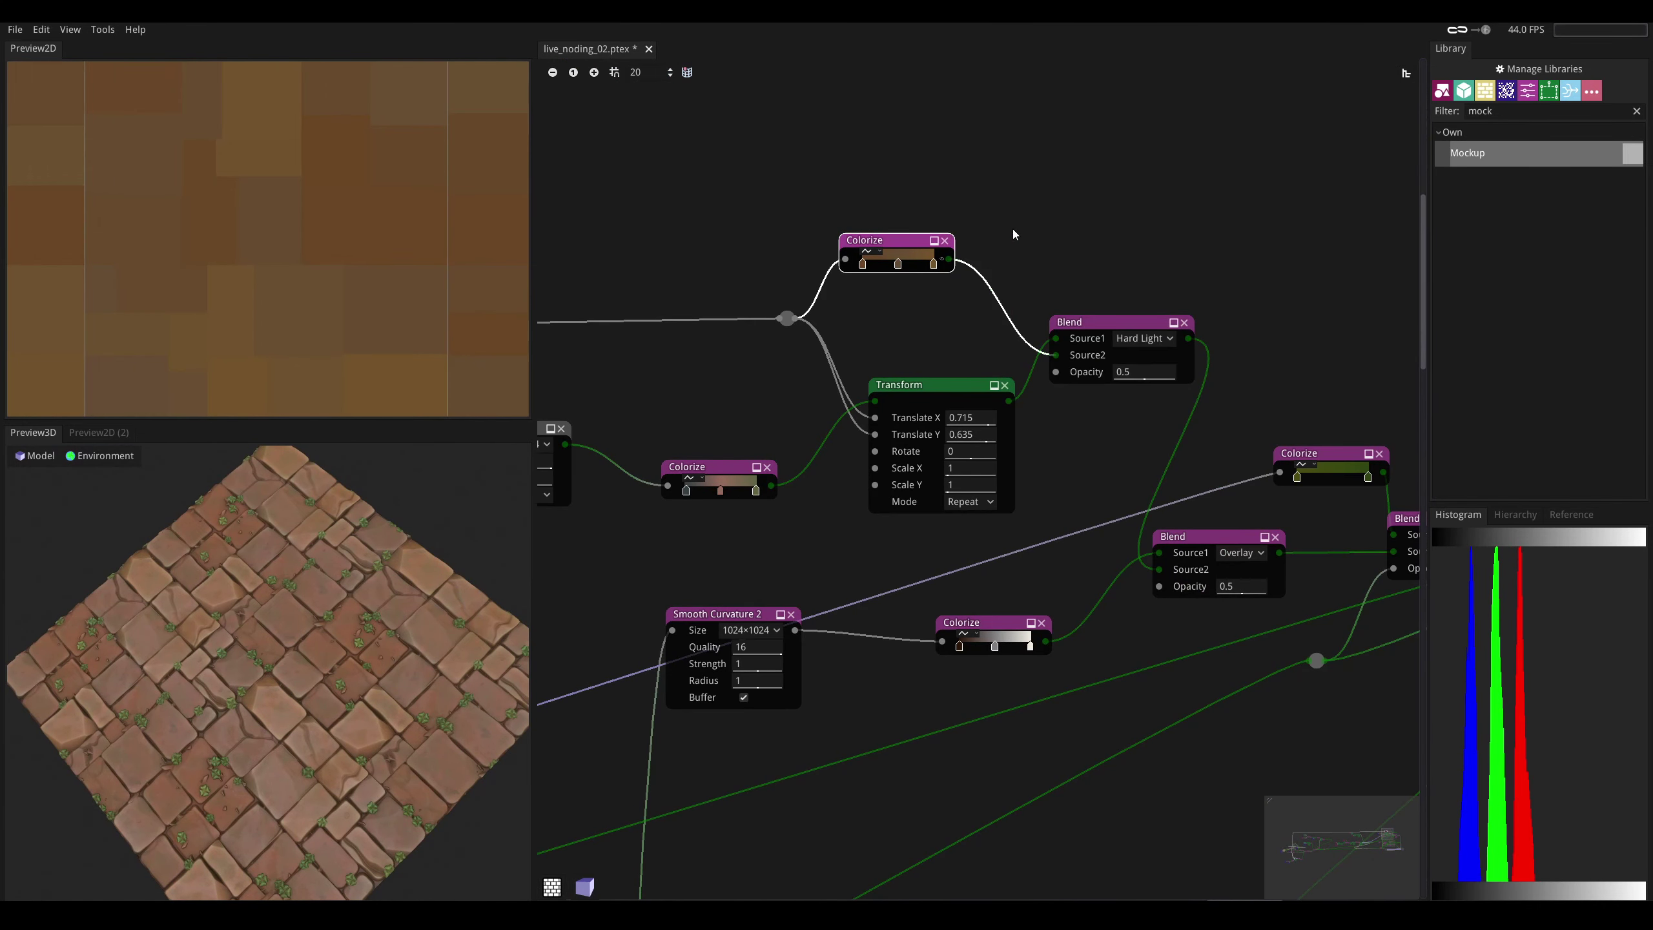
right_click(1013, 233)
type("hue")
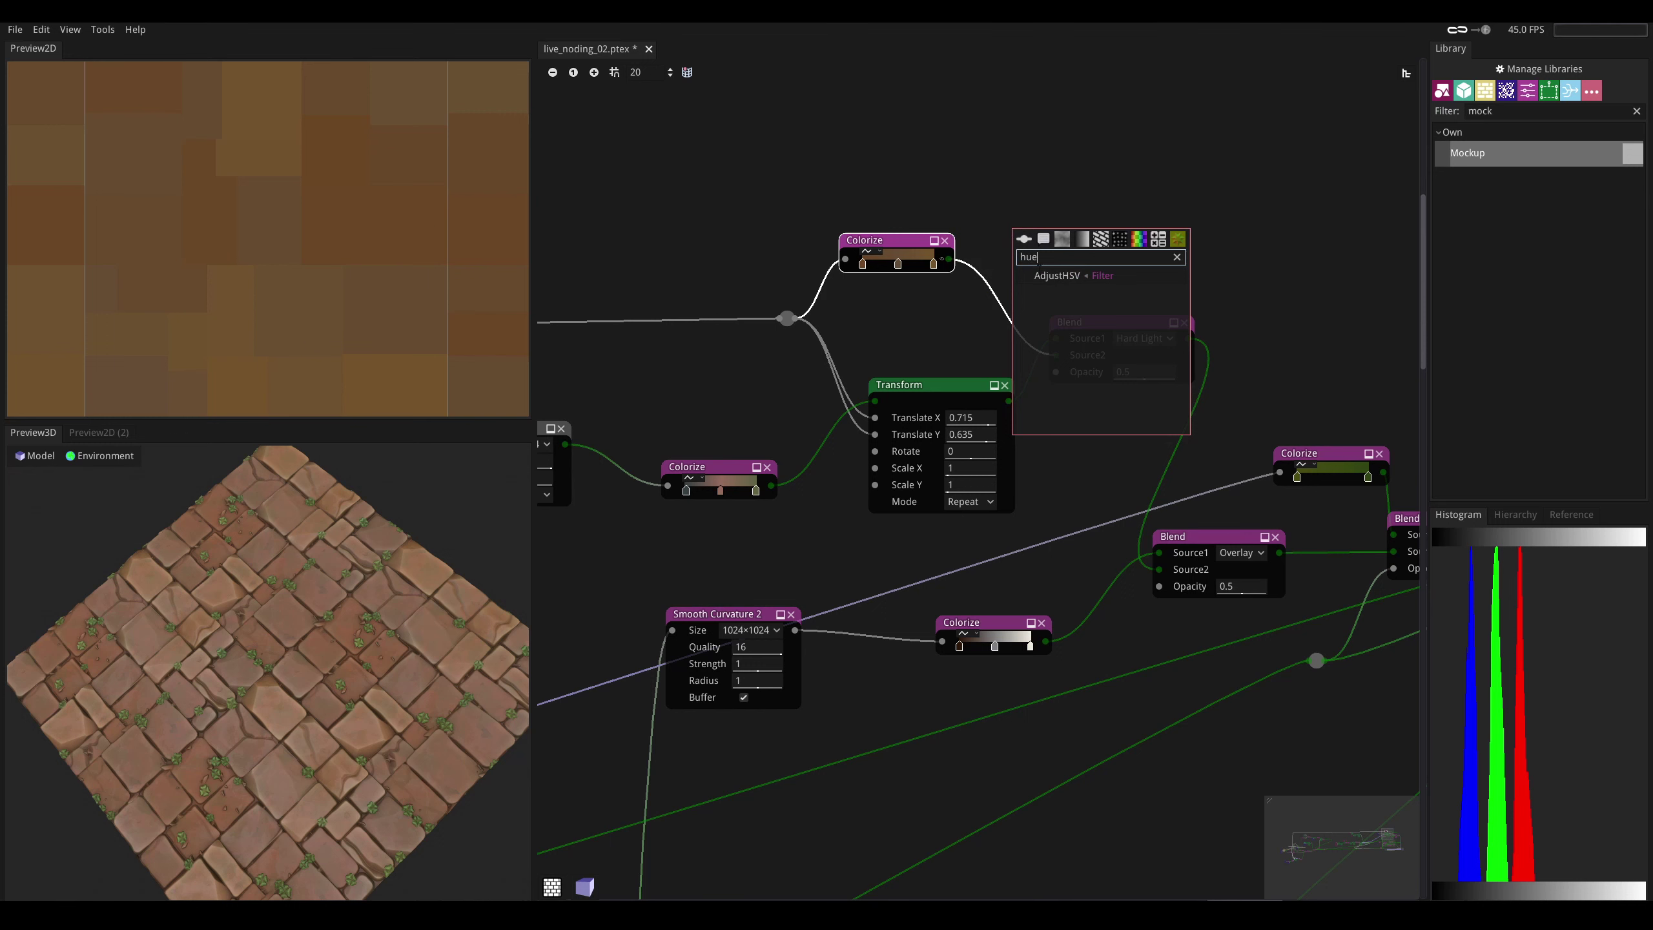
key("Return")
middle_click_drag(966, 187, 883, 344)
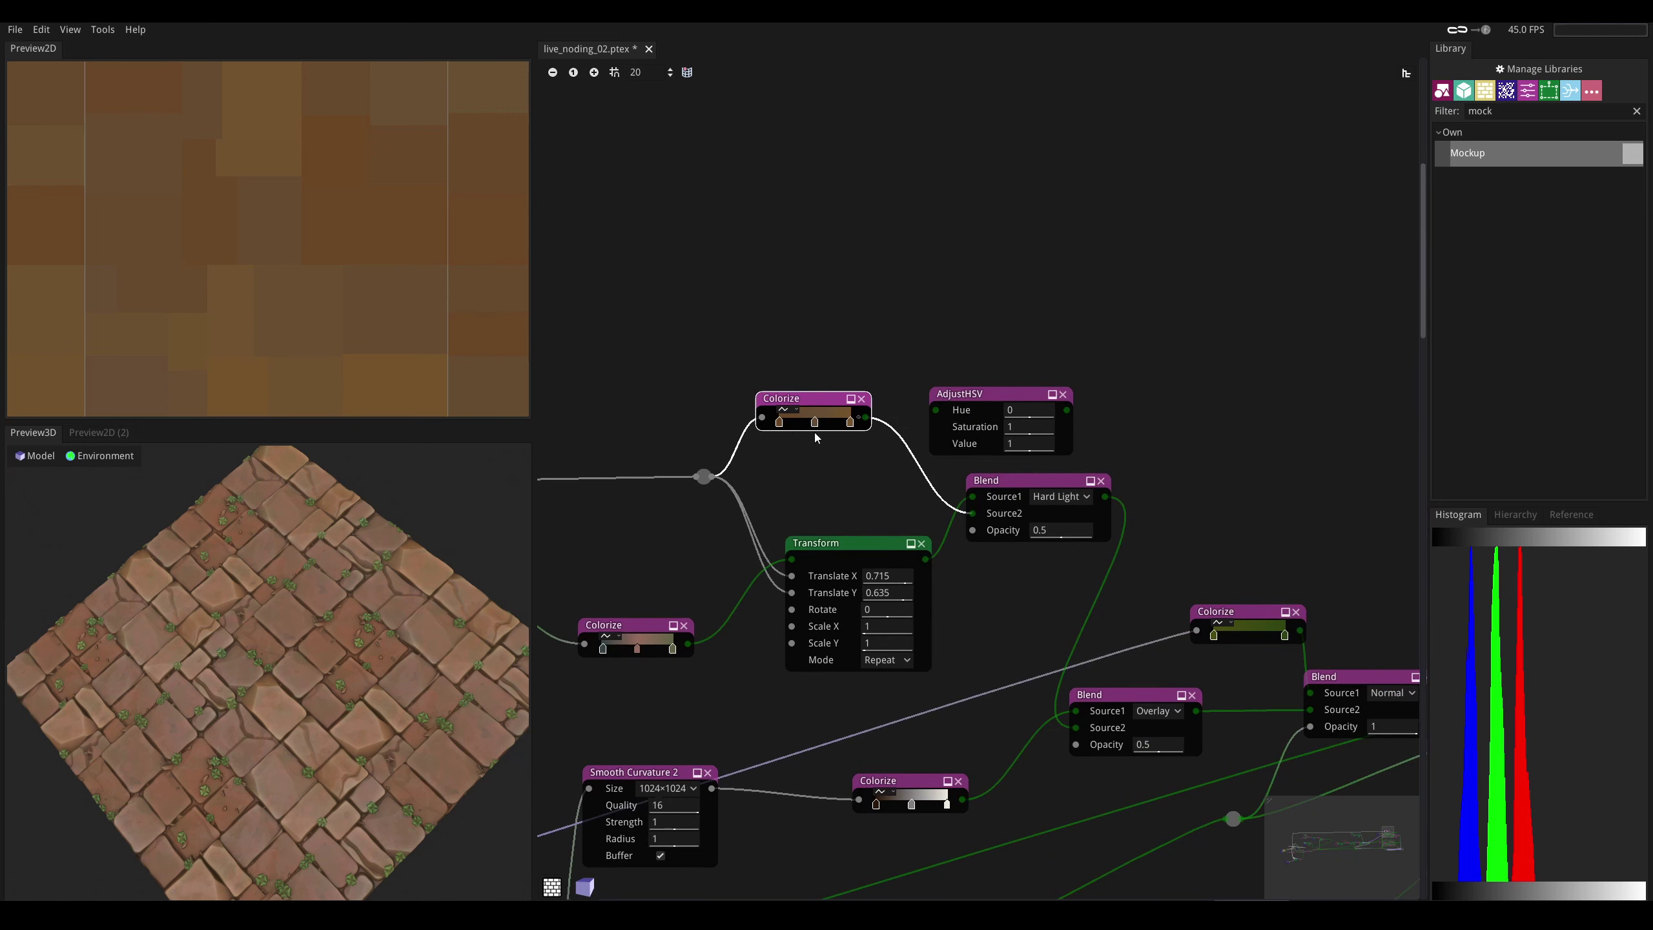
- Insert the AdjustHSV node between the brown Colorize node and Source2 of the Hard Light Blend
left_click_drag(829, 402, 827, 386)
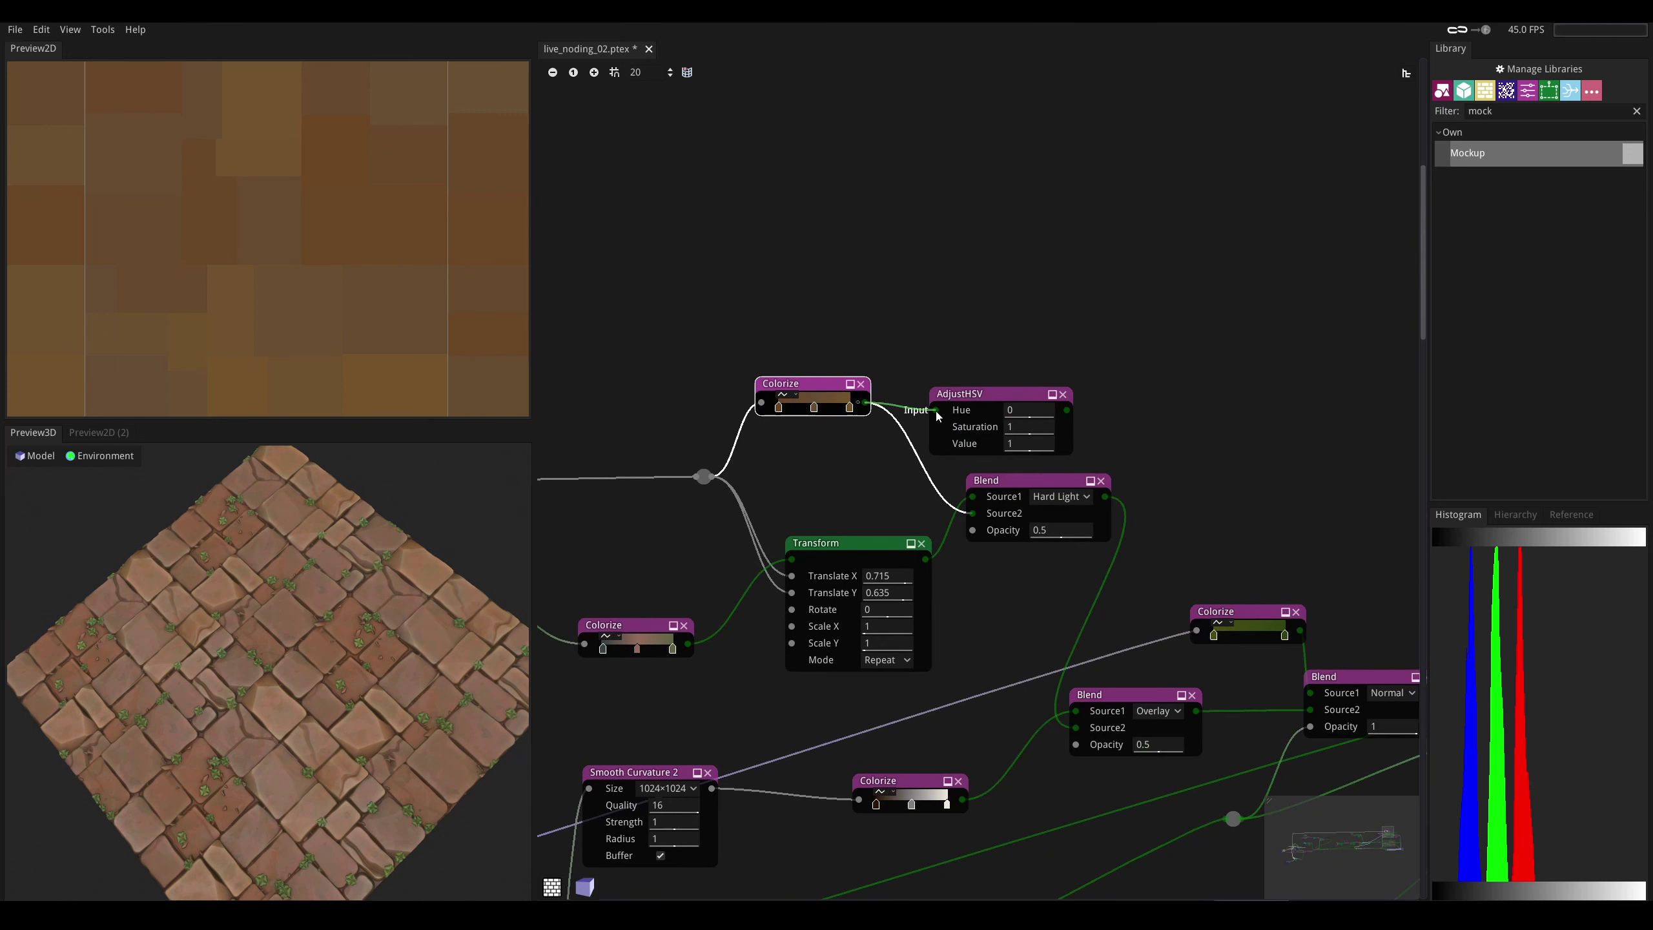
left_click_drag(937, 414, 911, 355)
left_click_drag(1020, 371, 968, 513)
- Set the AdjustHSV node's saturation to 1.1, value to 1.28125 and hue to 0.0001
left_click_drag(947, 355, 1013, 390)
mouse_move(280, 651)
left_mouse_down()
mouse_move(273, 586)
mouse_move(276, 664)
left_mouse_up()
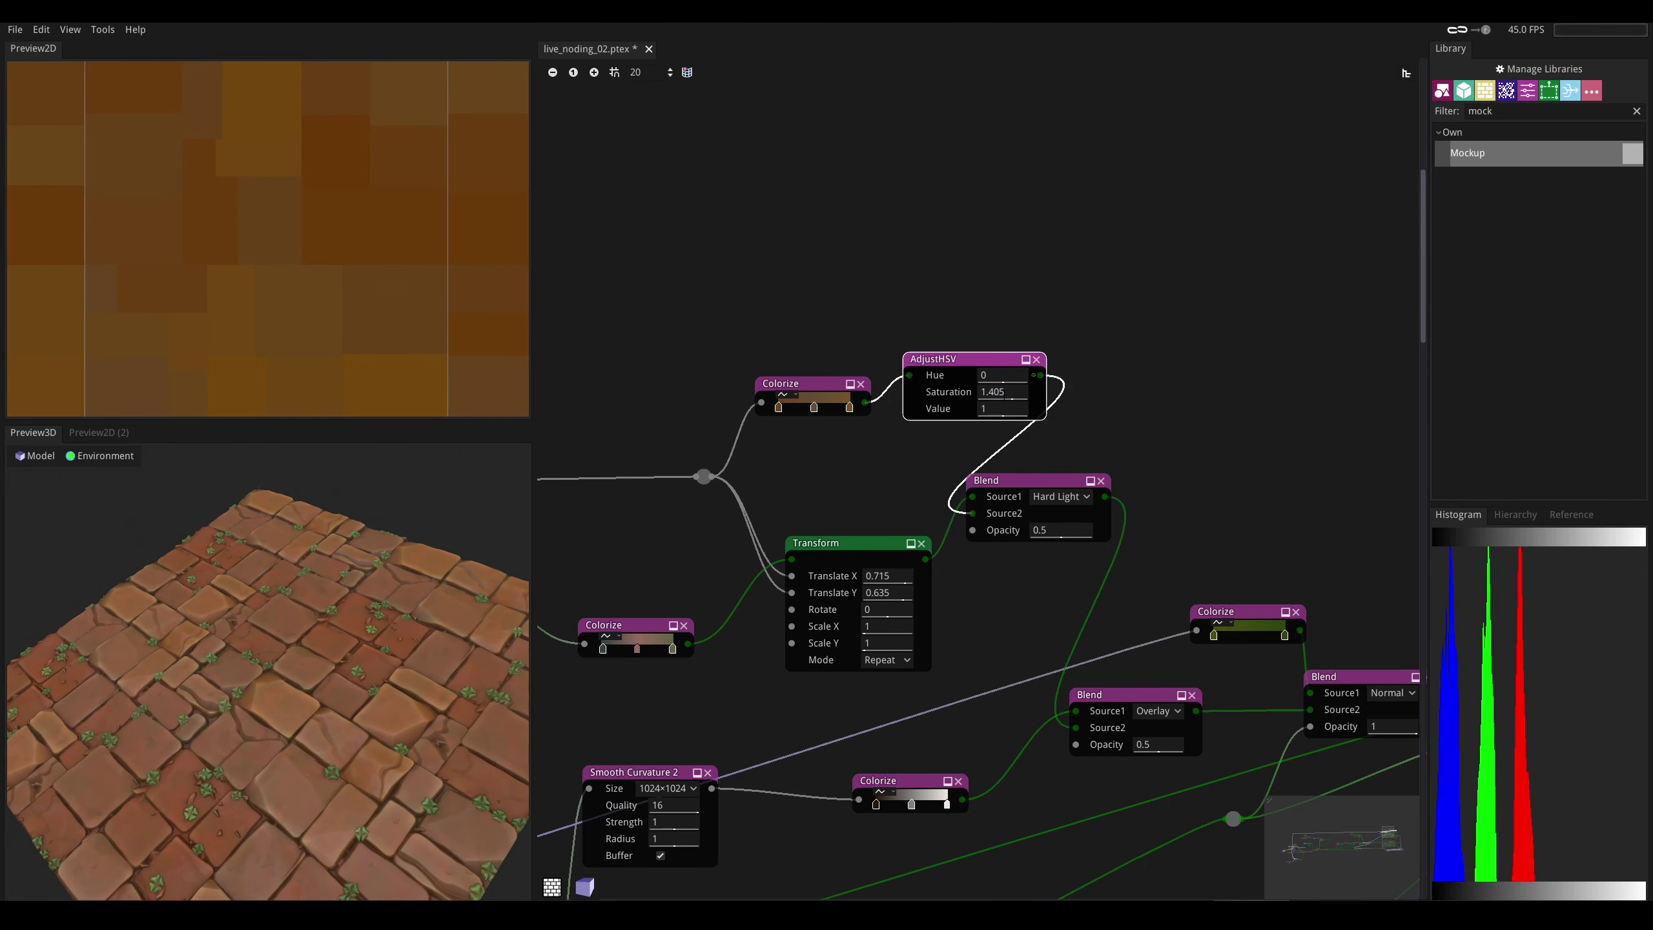
mouse_move(1005, 392)
left_mouse_down()
mouse_move(980, 394)
mouse_move(998, 393)
left_mouse_up()
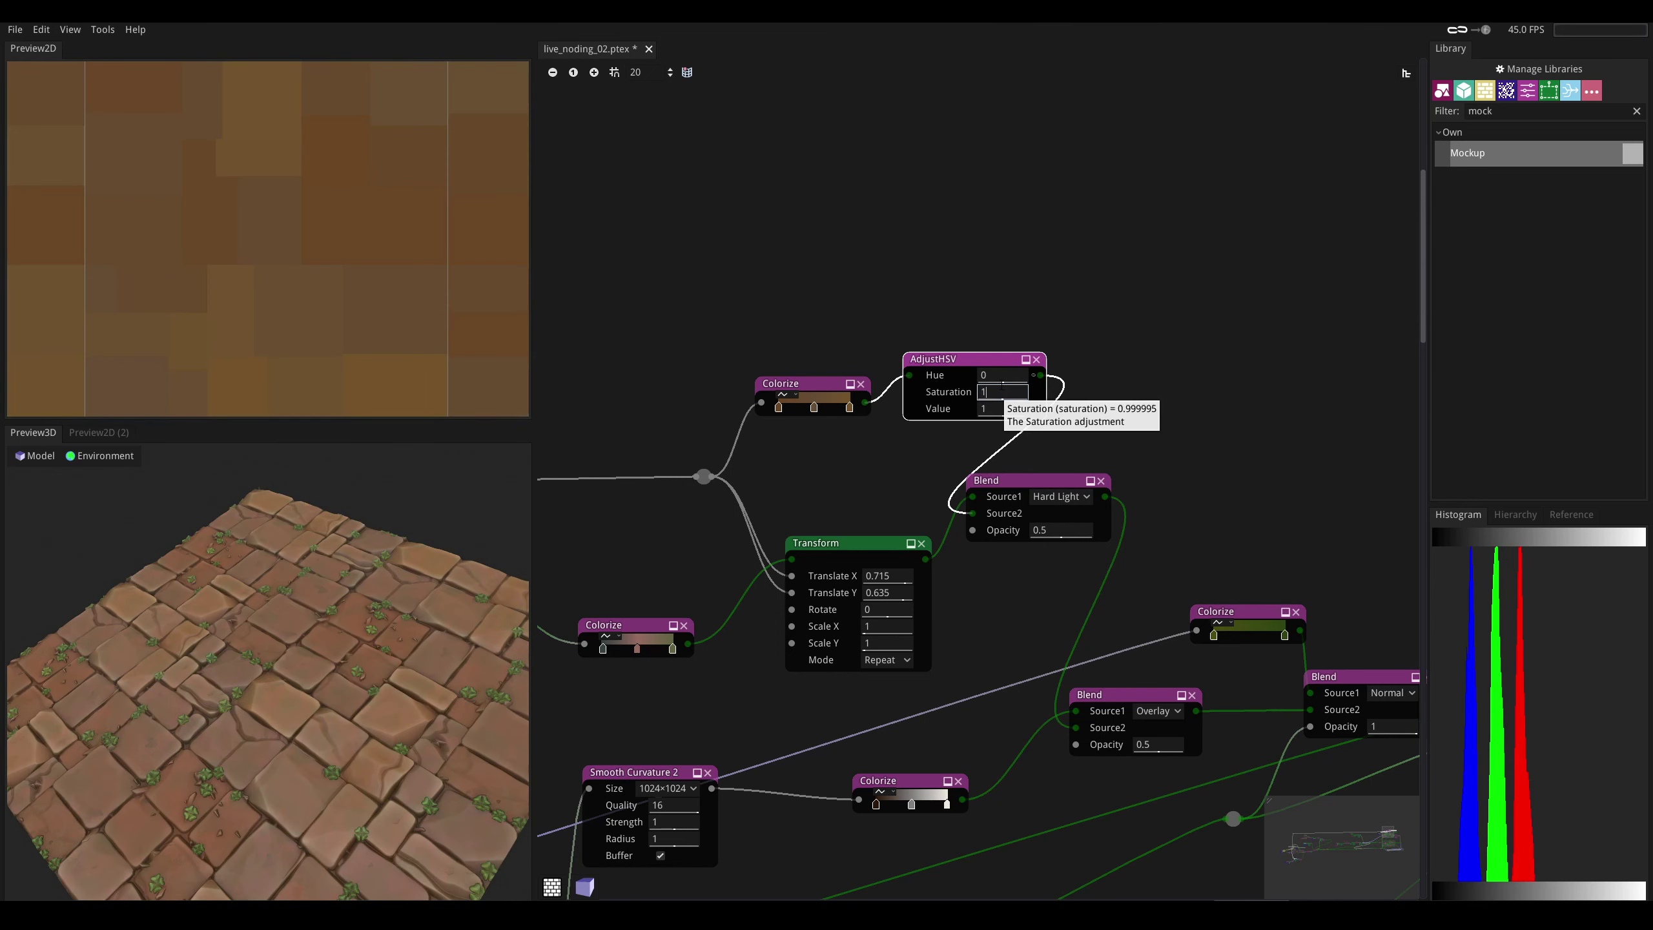
key("Return")
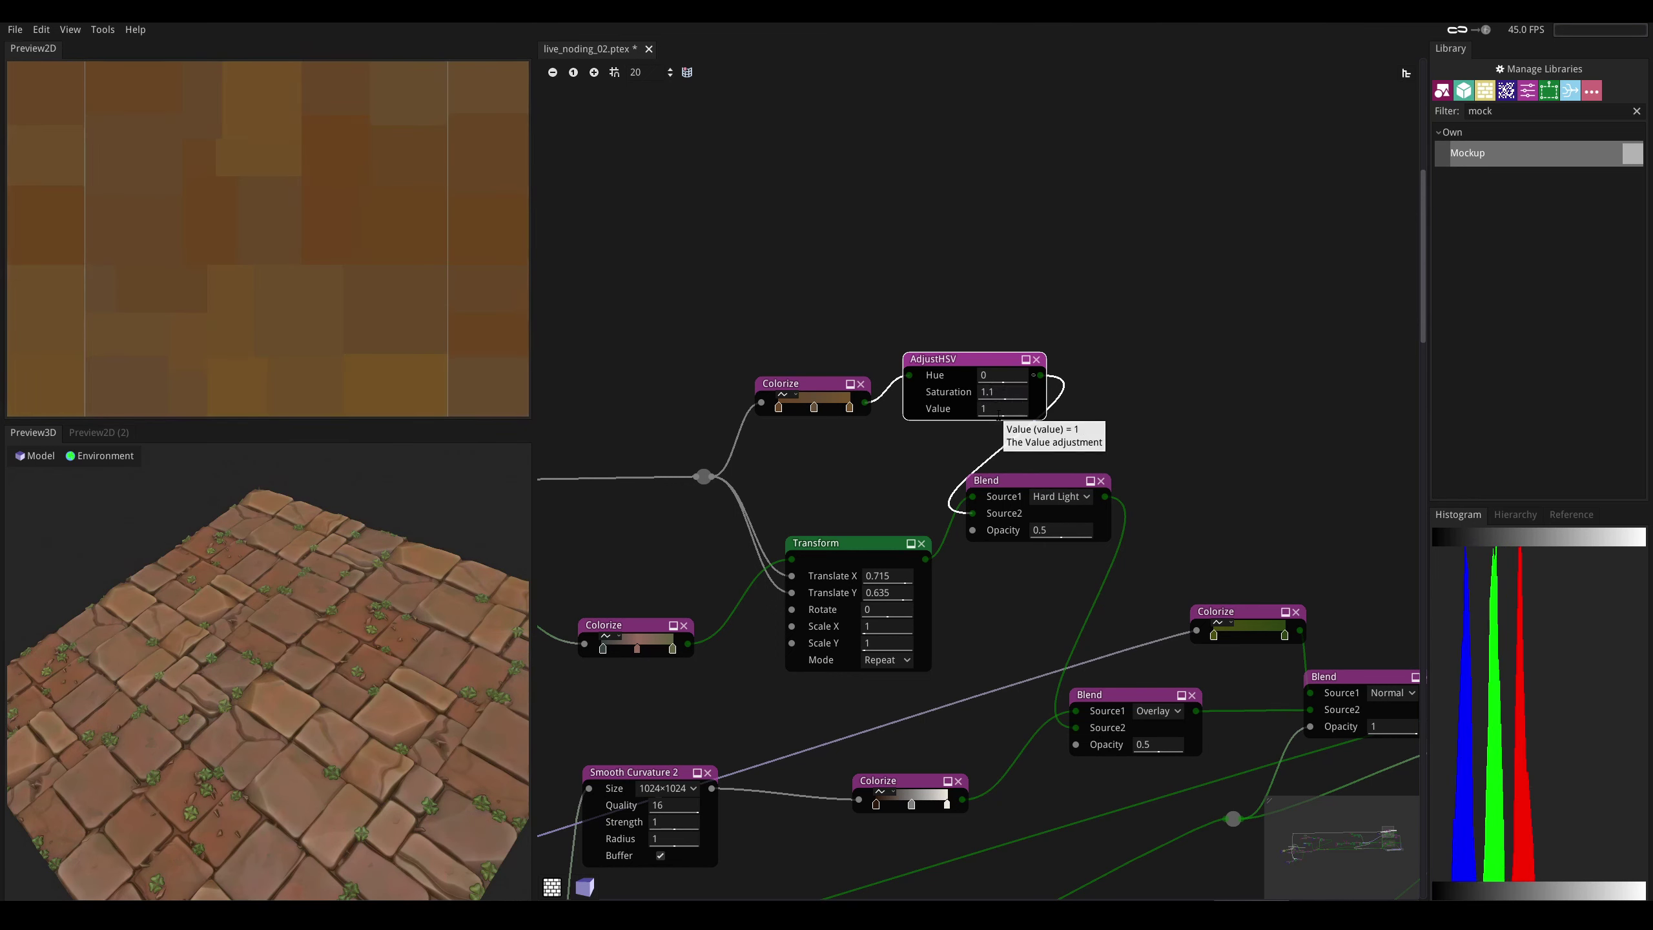
left_click_drag(1005, 410, 1051, 417)
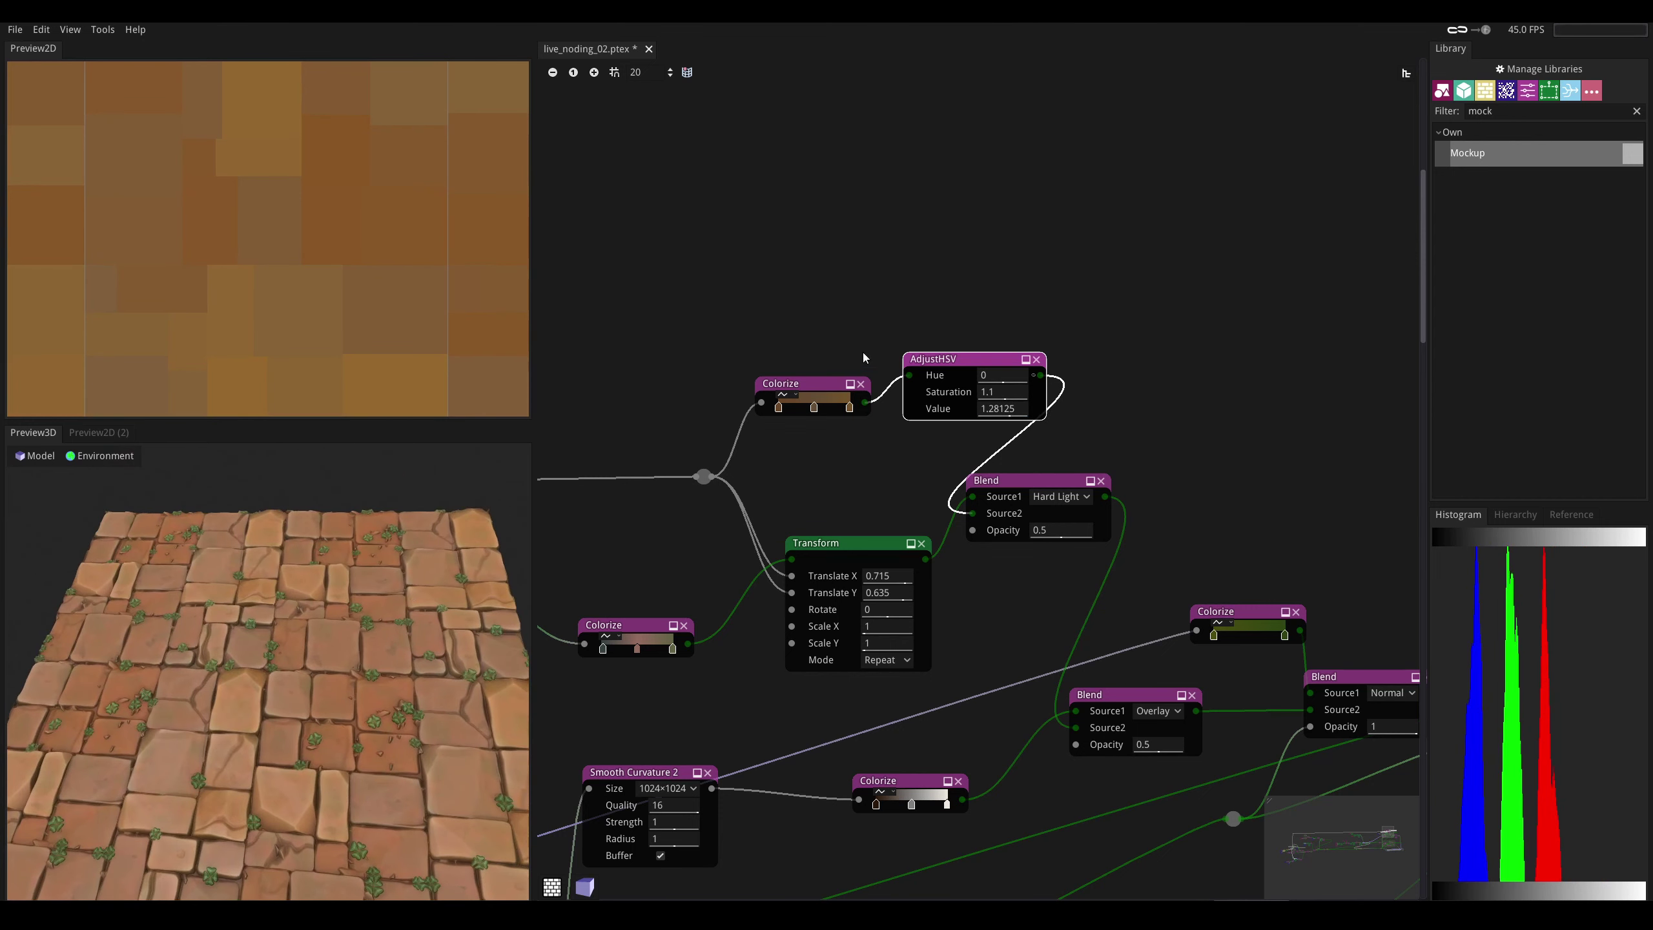
mouse_move(986, 379)
left_mouse_down()
mouse_move(1036, 379)
mouse_move(968, 377)
mouse_move(995, 378)
left_mouse_up()
- Recolour the first gradient stop of the brown Colorize node to #6e481f
double_click(778, 407)
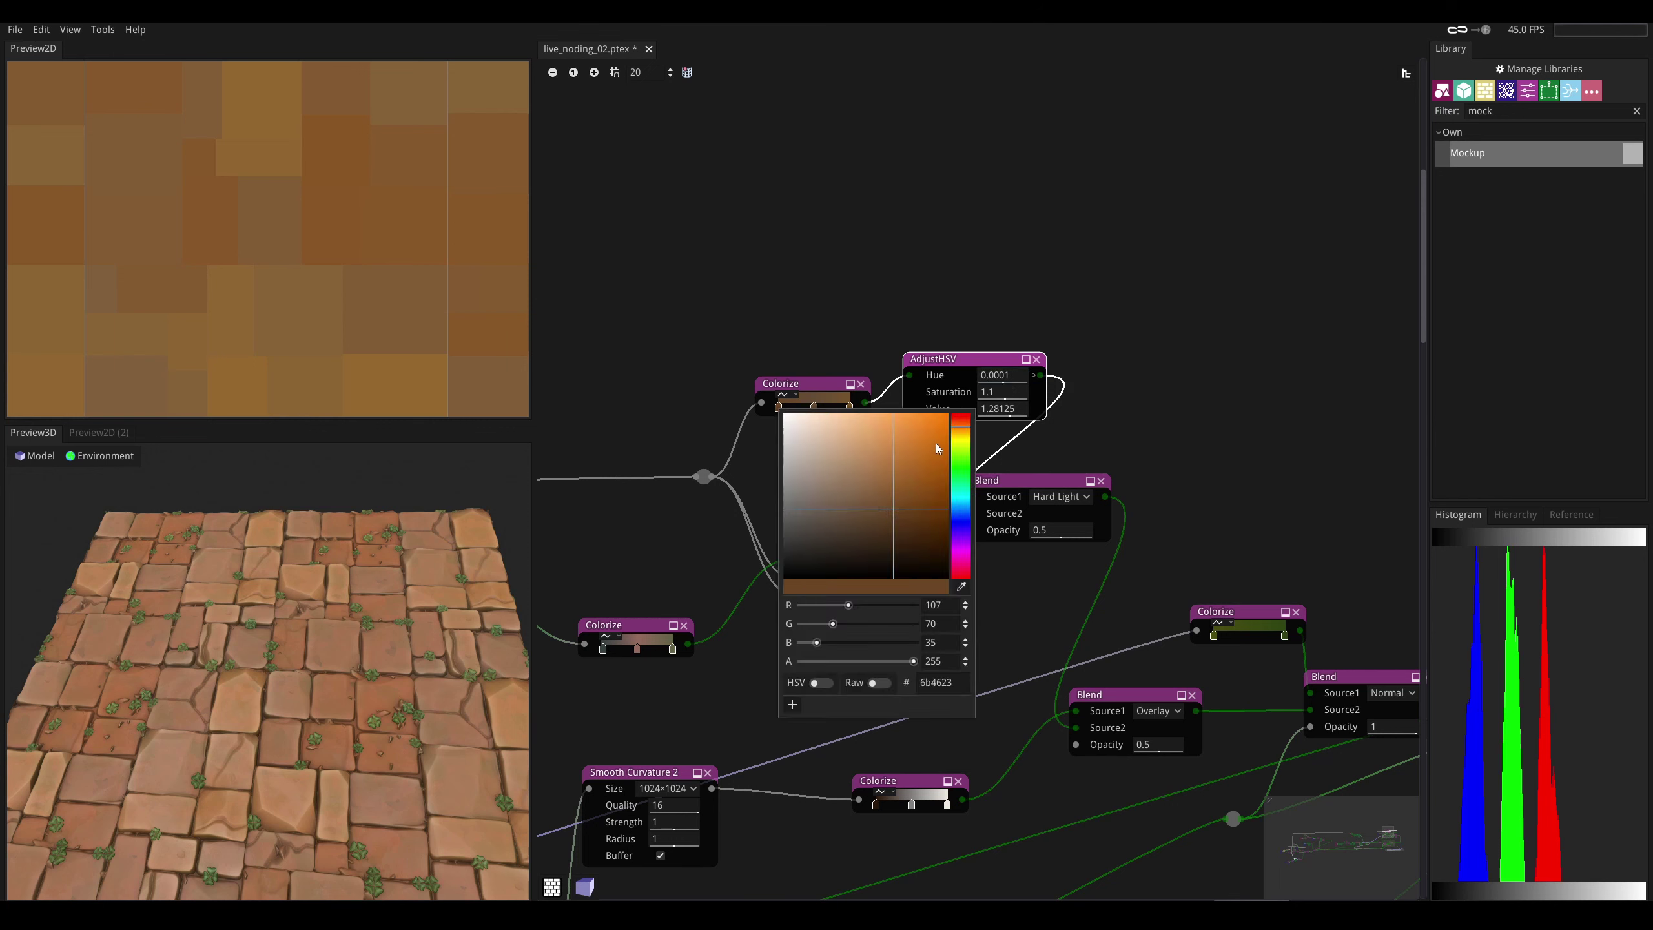
left_click_drag(963, 434, 964, 434)
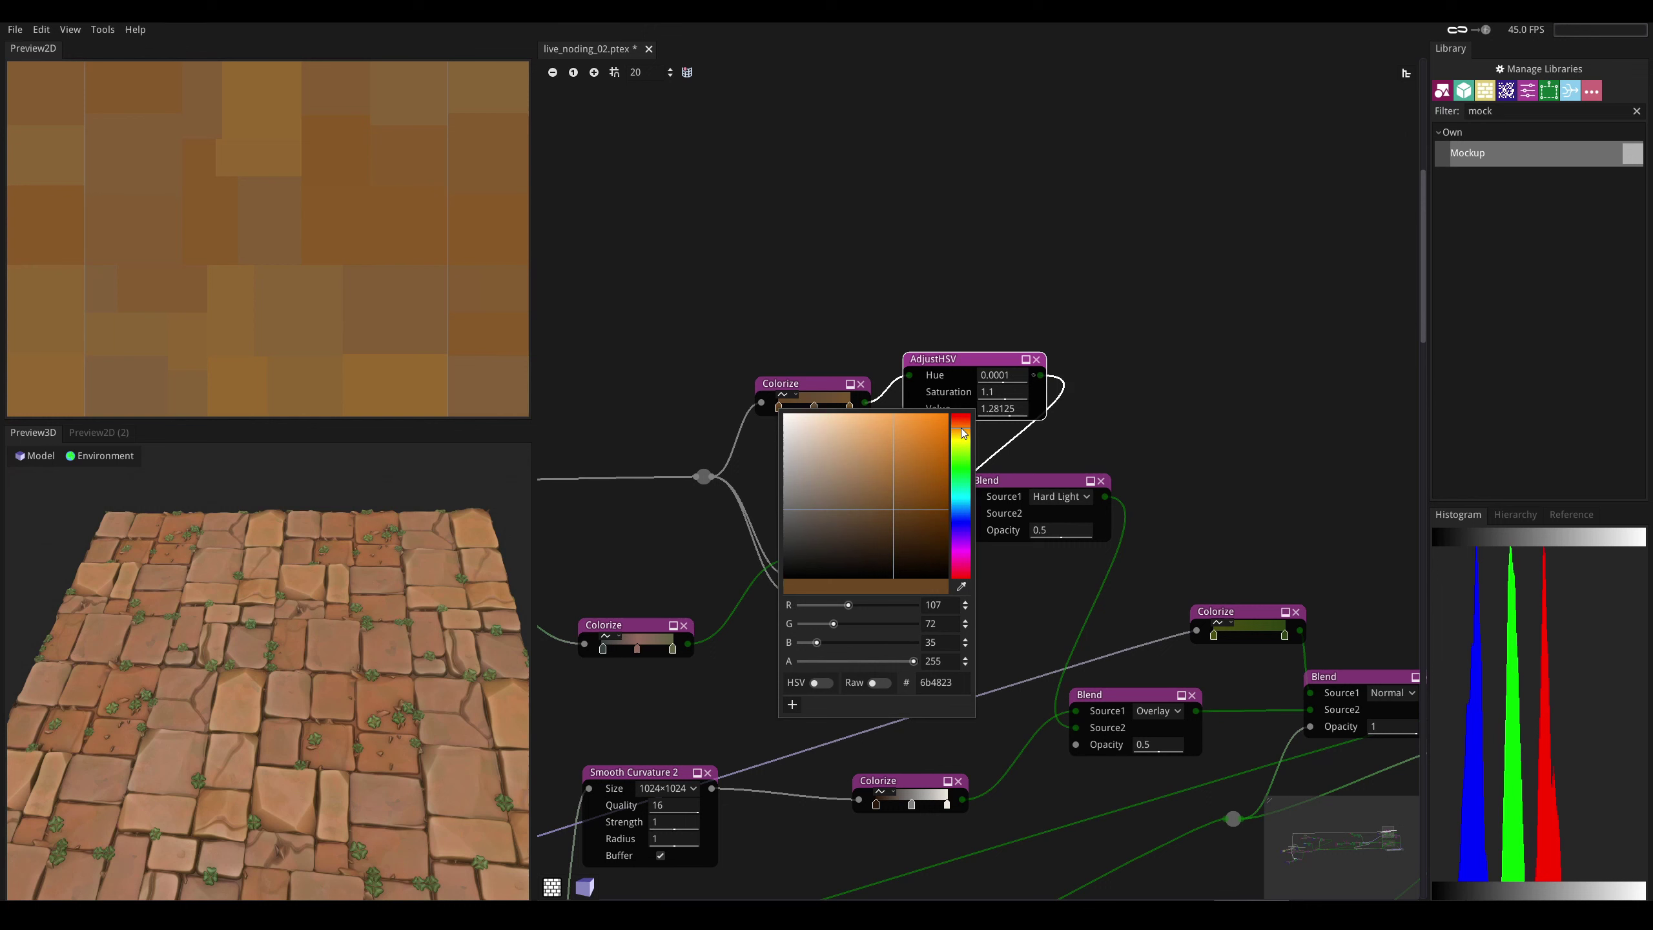
left_click(910, 521)
left_click_drag(896, 496, 901, 508)
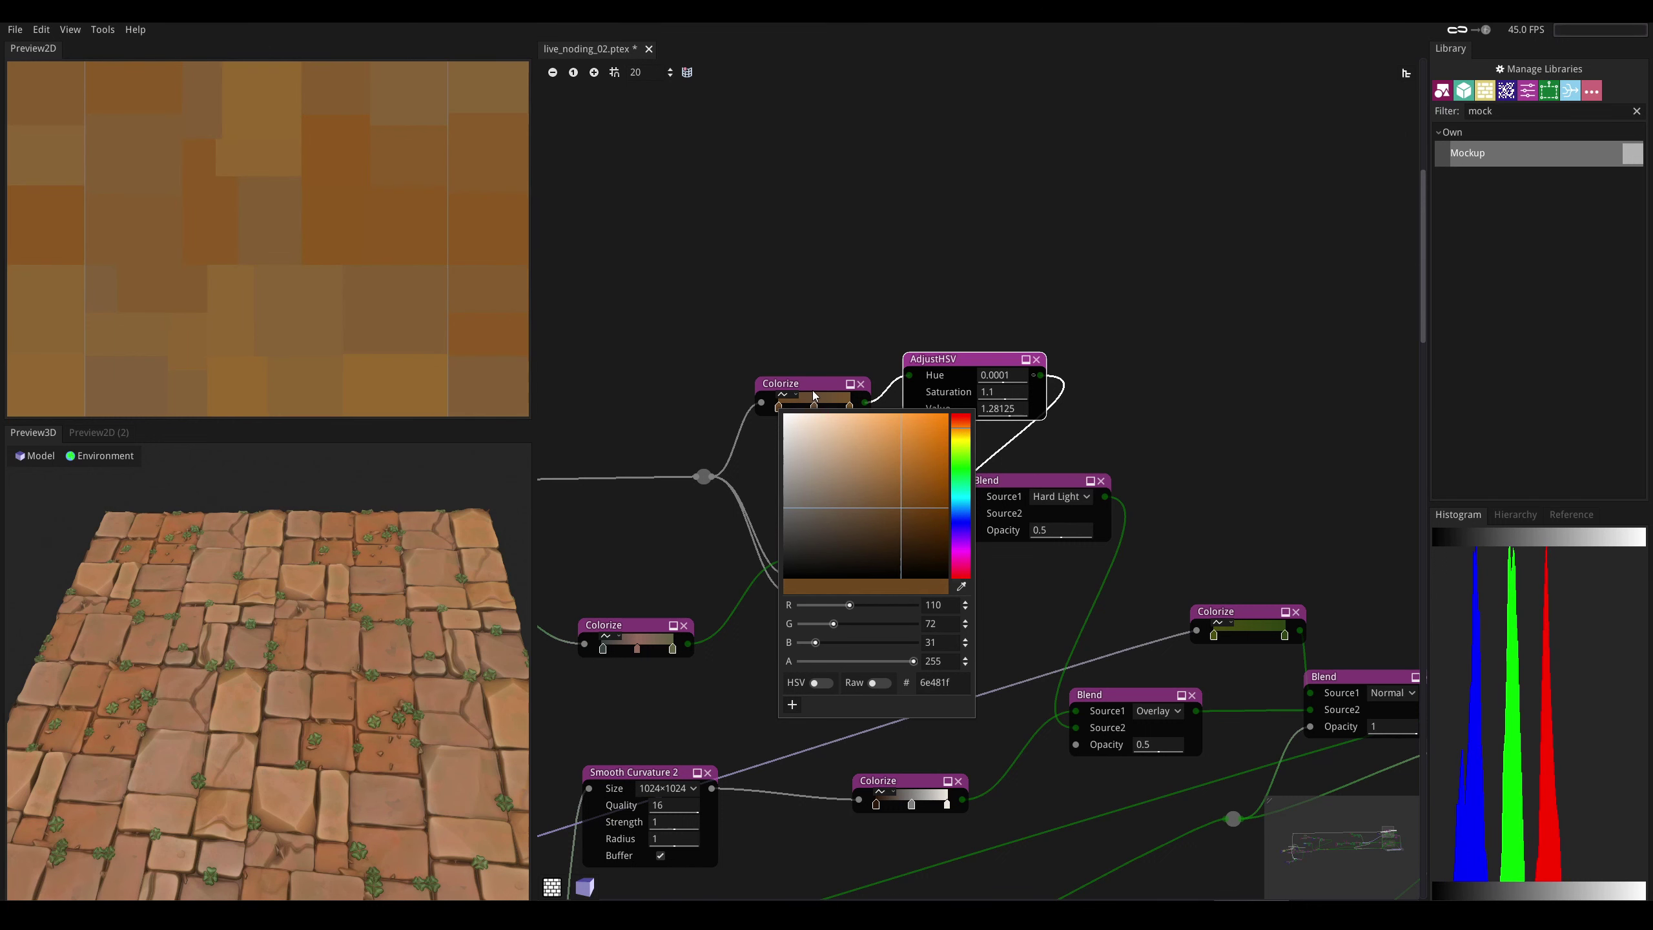
- Recolour the middle gradient stop of the brown Colorize node to #6b4a28 and check the paving in the 3D preview
left_click(814, 395)
left_click(814, 408)
left_click(916, 512)
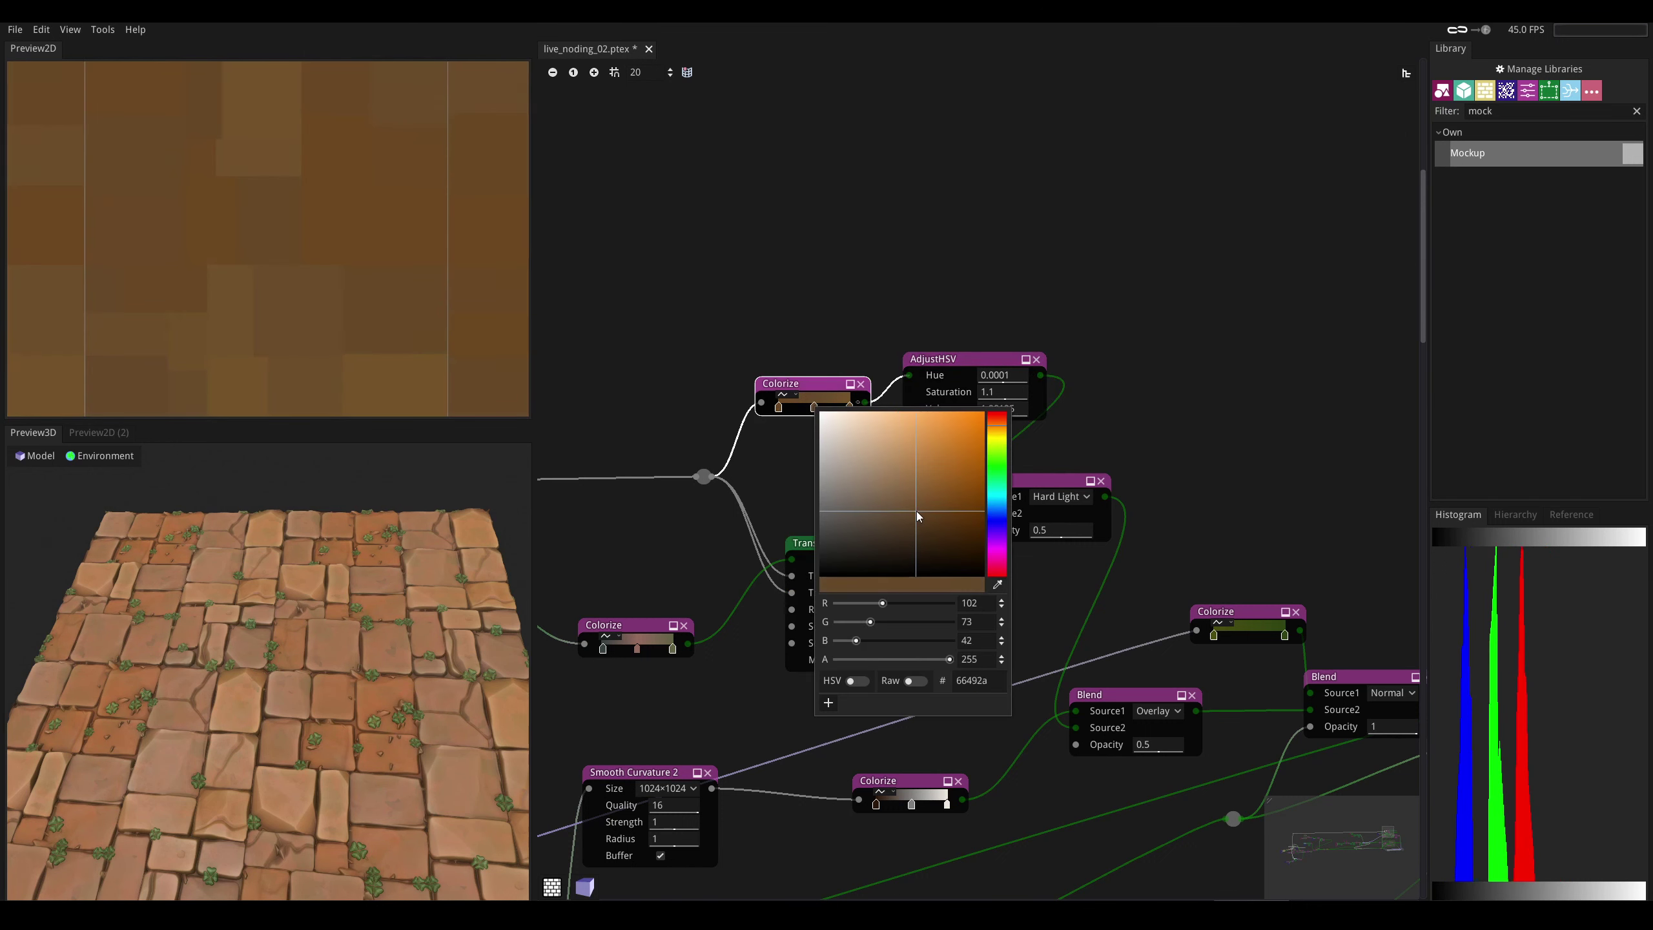
left_click_drag(921, 511, 925, 510)
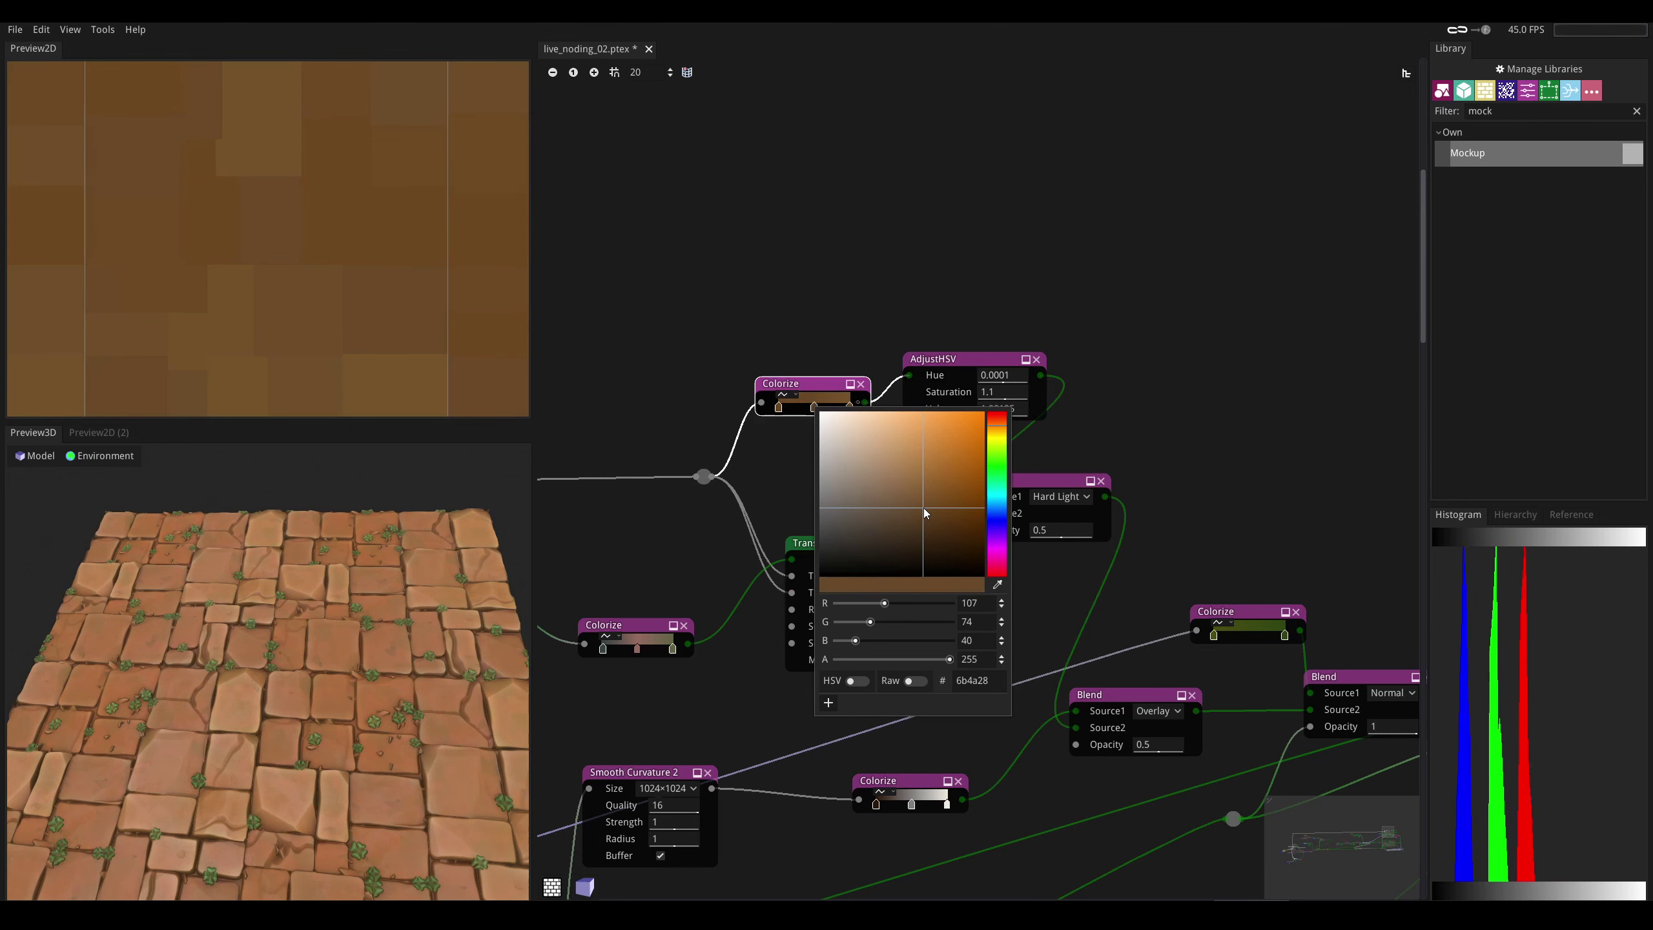
mouse_move(368, 650)
left_mouse_down()
mouse_move(369, 586)
mouse_move(368, 657)
mouse_move(369, 633)
left_mouse_up()
scroll(369, 634, "down", 5)
scroll(369, 633, "up", 5)
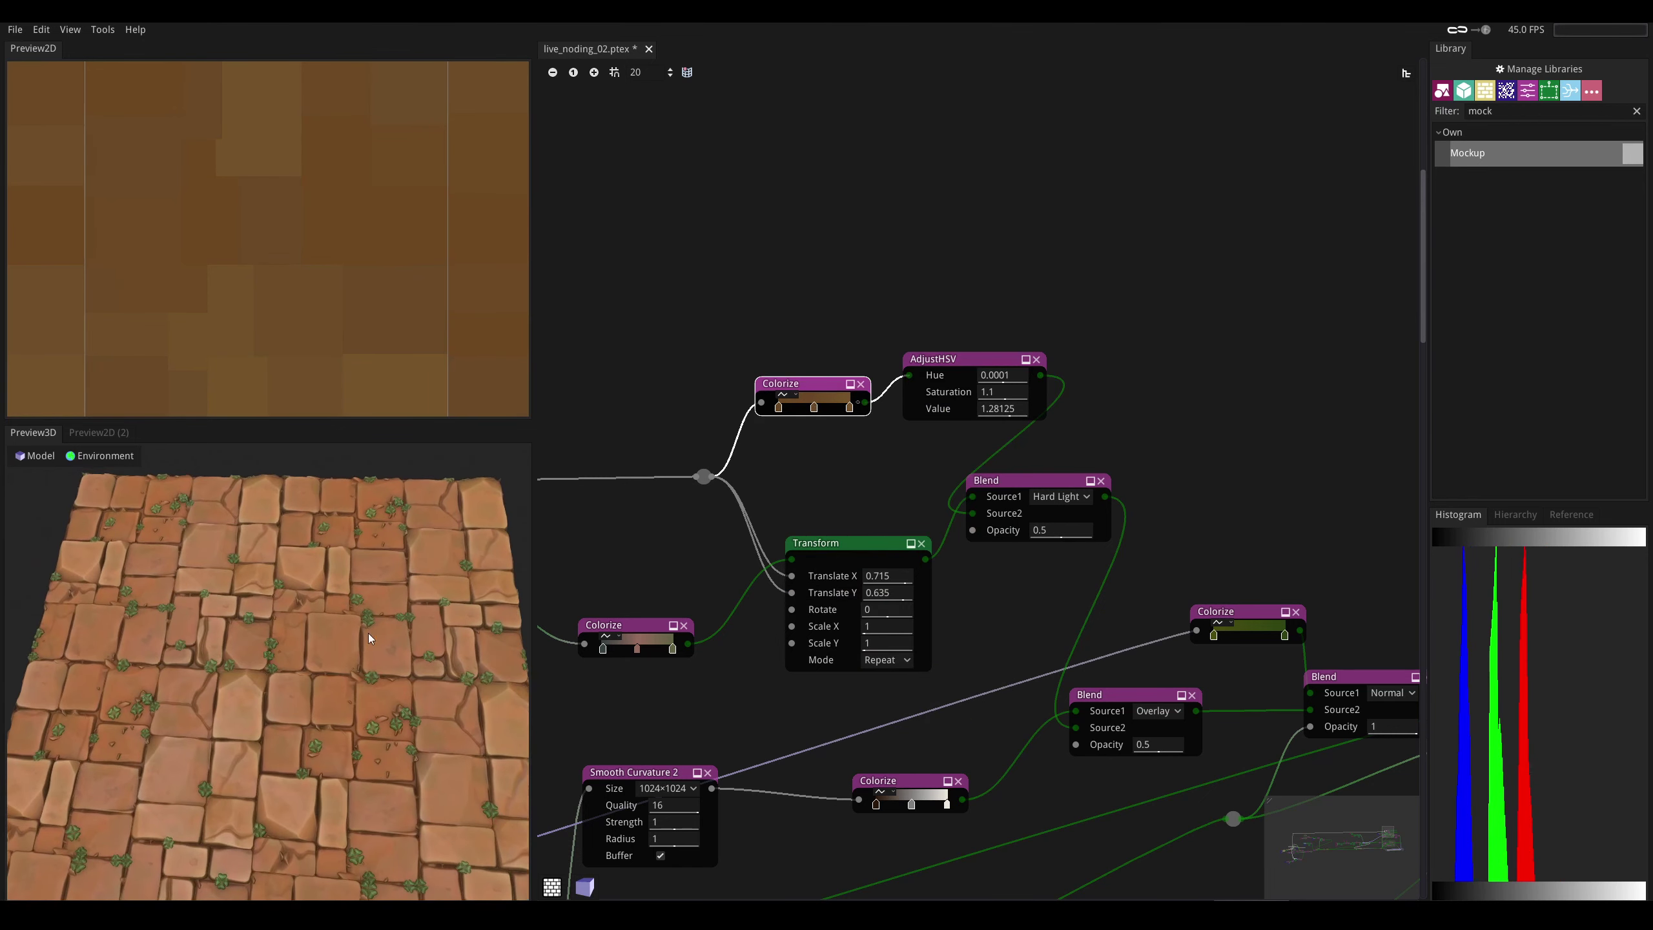
- Brighten the first gradient stop of the green clover Colorize node to #717918
middle_click_drag(1063, 443, 890, 234)
double_click(1042, 426)
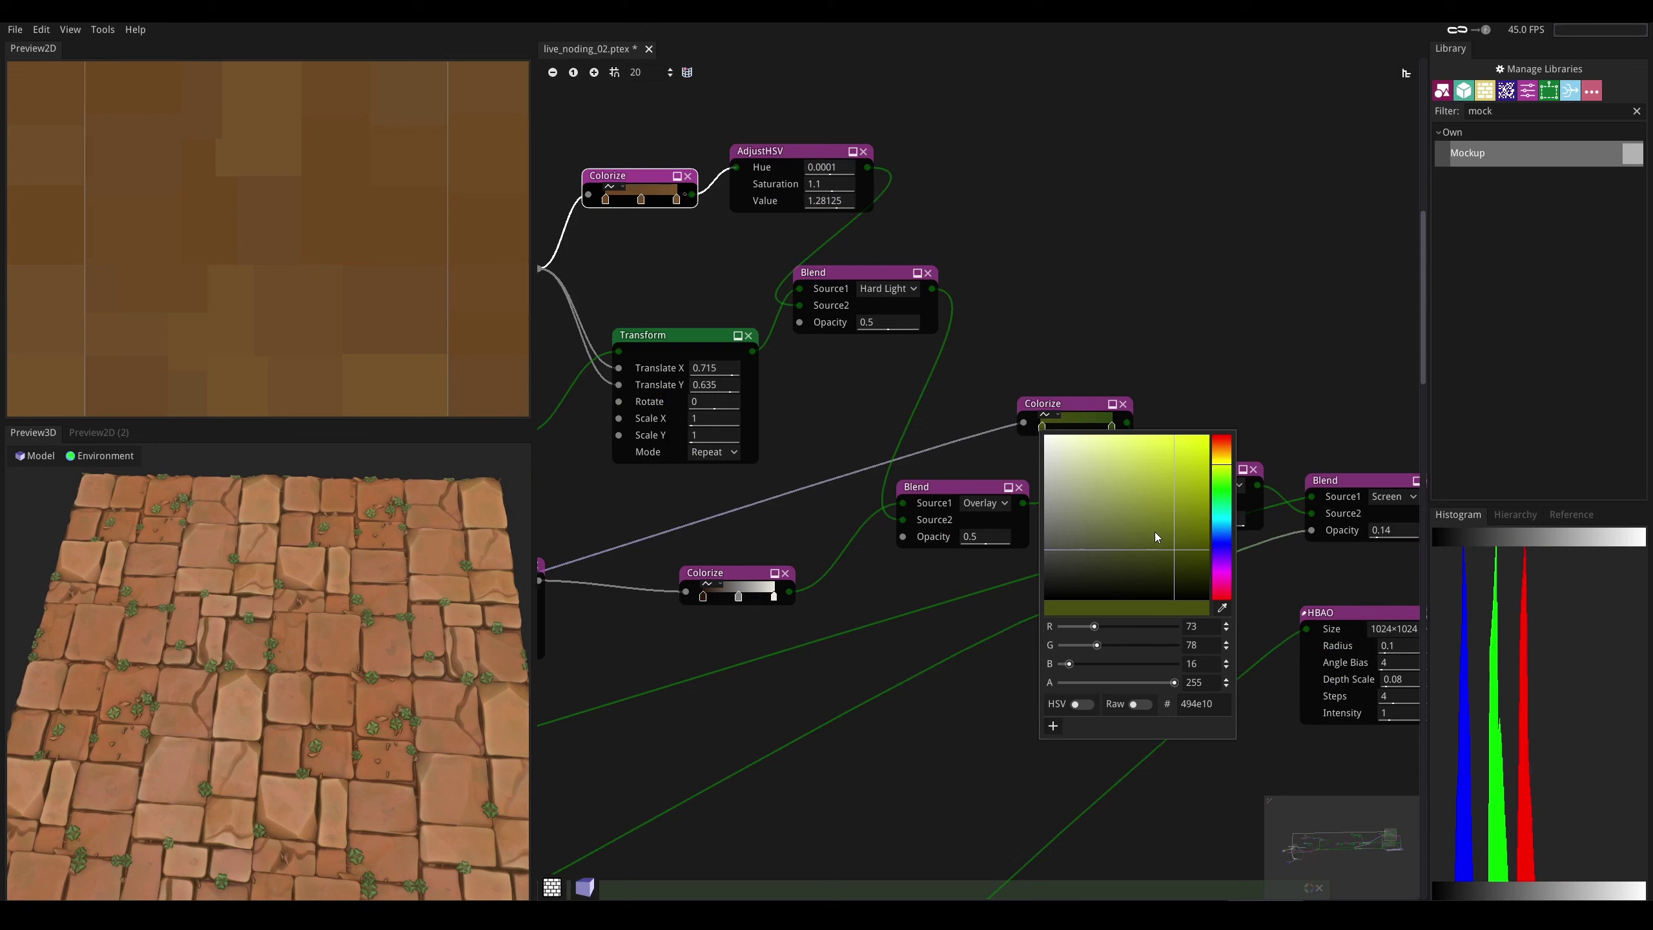
left_click_drag(1156, 535, 1176, 522)
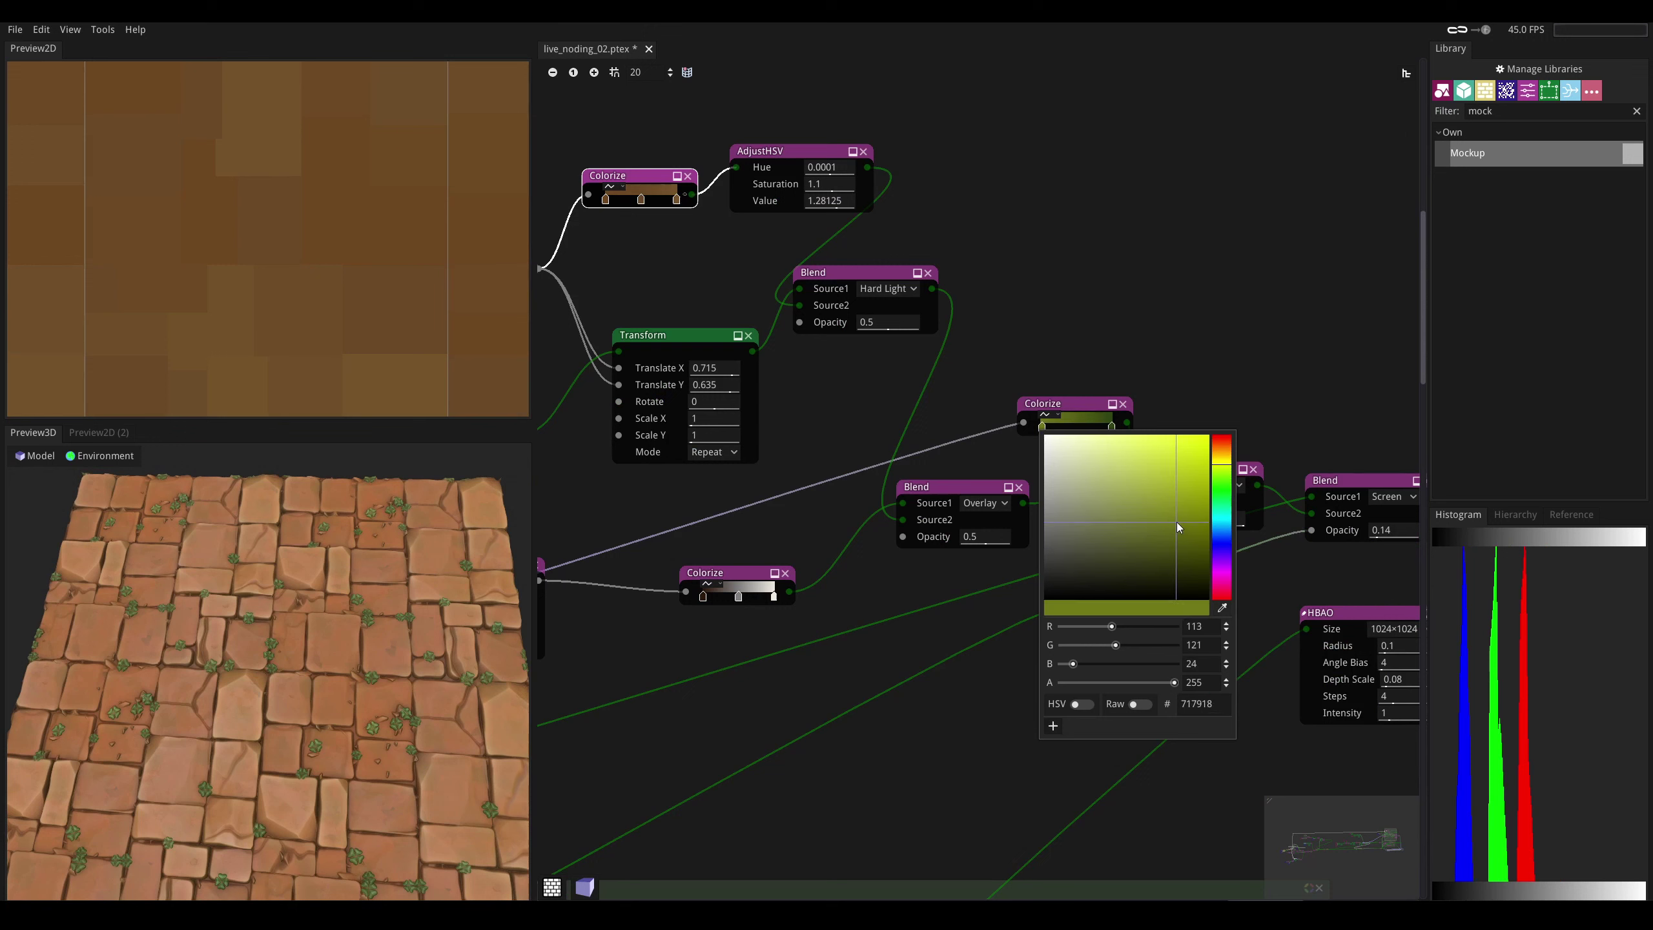
left_click(1035, 470)
- Recolour the last gradient stop of the clover Colorize node to a dark green, adjusting its hue and brightness
double_click(1110, 426)
left_click(1247, 528)
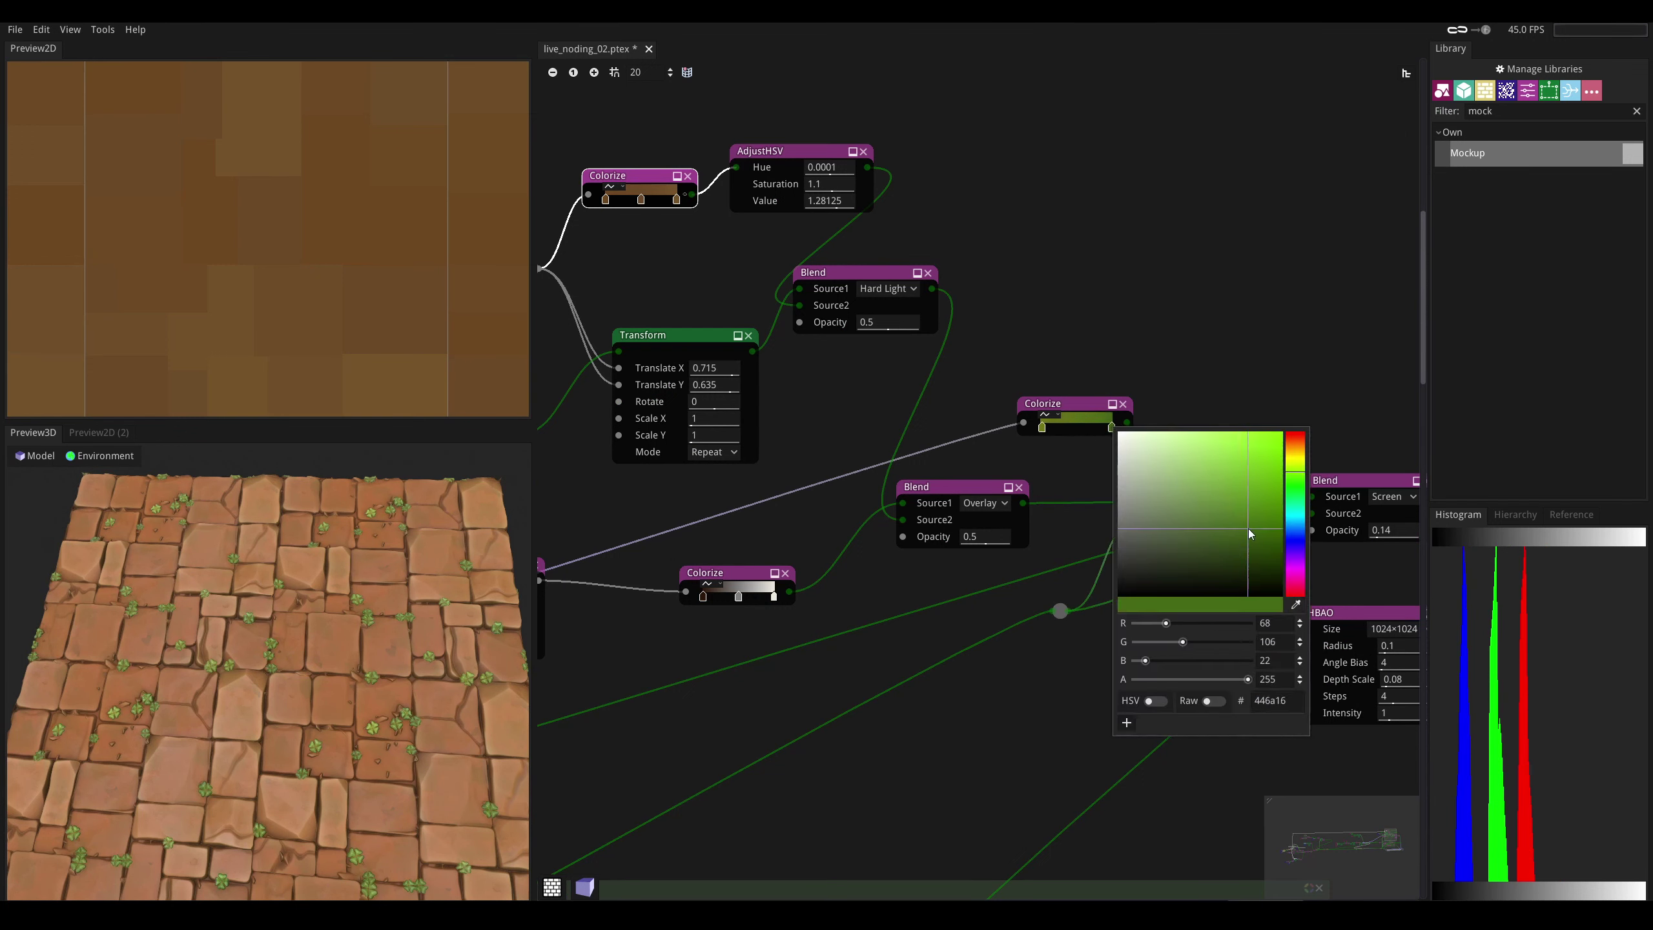
left_click_drag(1247, 529, 1244, 545)
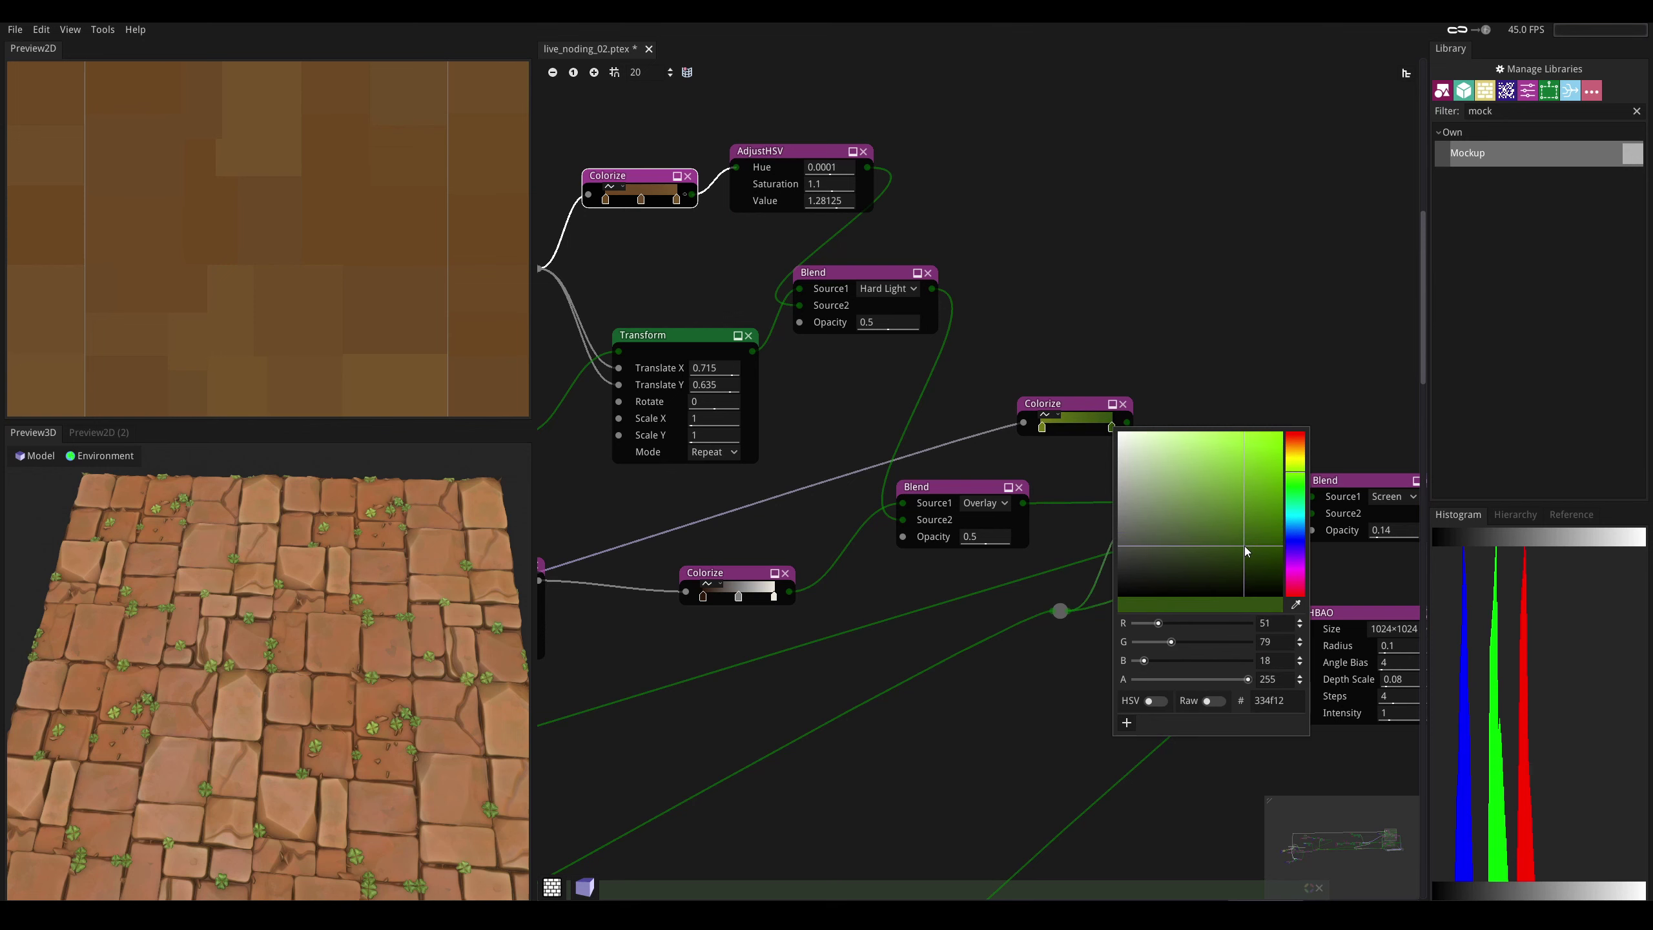
left_click(1295, 470)
left_click_drag(1272, 485, 1239, 550)
- Inspect the recoloured stones and clovers in the 3D preview from several angles and at near and far distances
left_click_drag(293, 664, 370, 612)
scroll(293, 579, "down", 5)
scroll(312, 690, "up", 3)
scroll(293, 612, "up", 4)
scroll(370, 611, "down", 5)
scroll(374, 605, "down", 4)
scroll(228, 684, "up", 8)
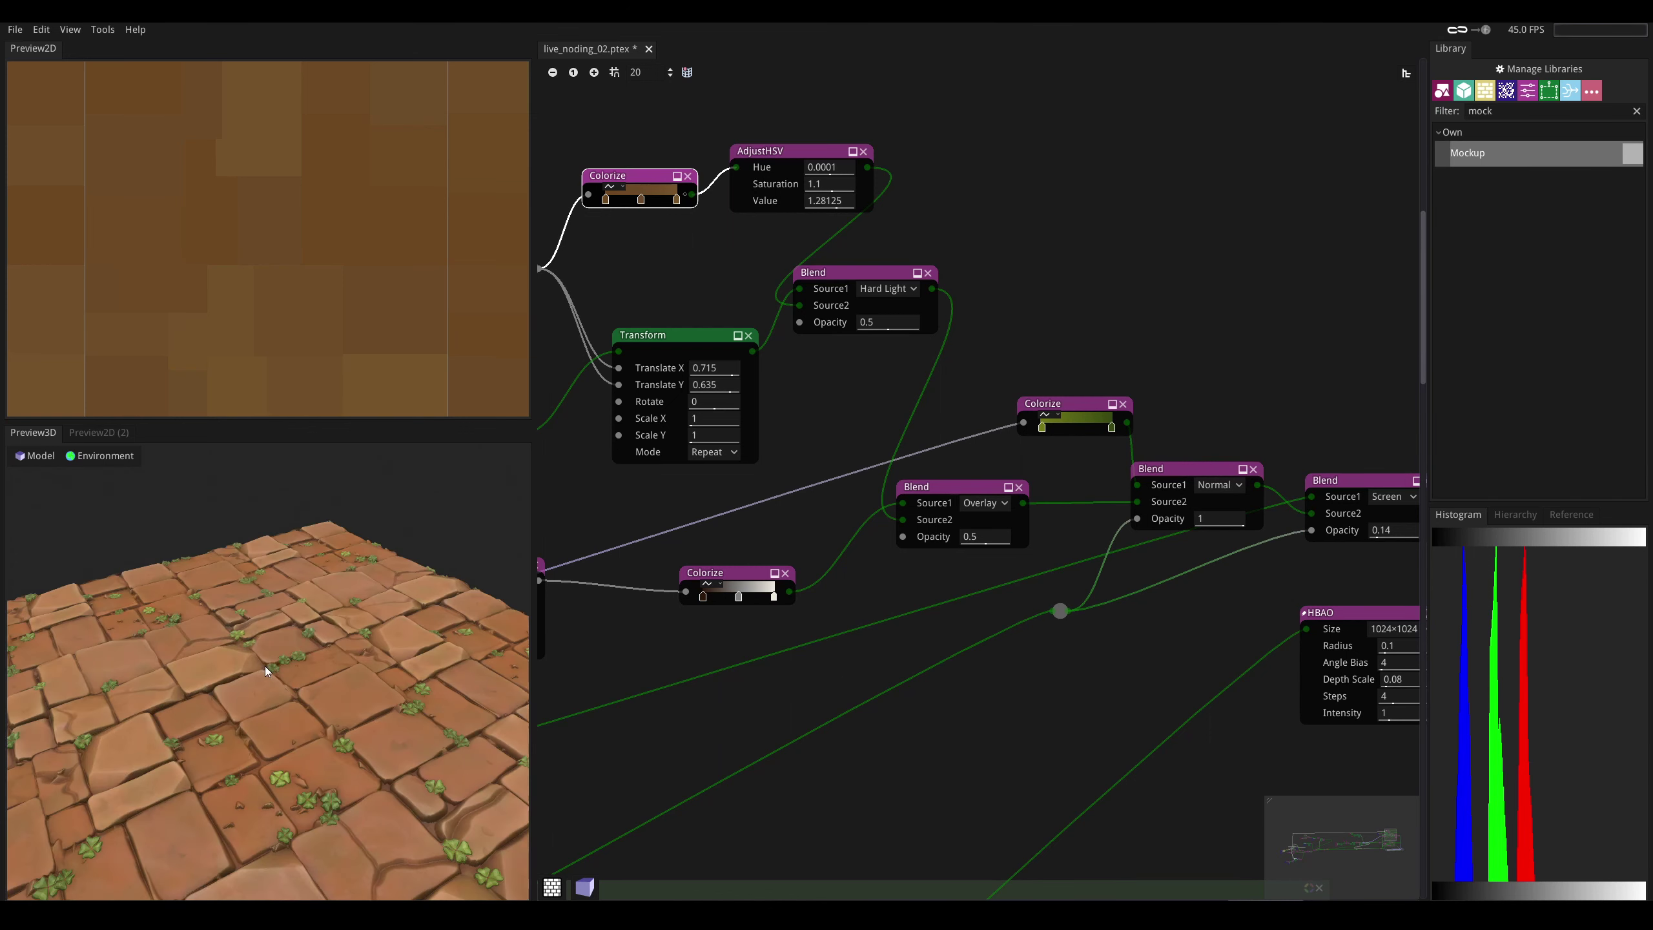
scroll(280, 648, "down", 5)
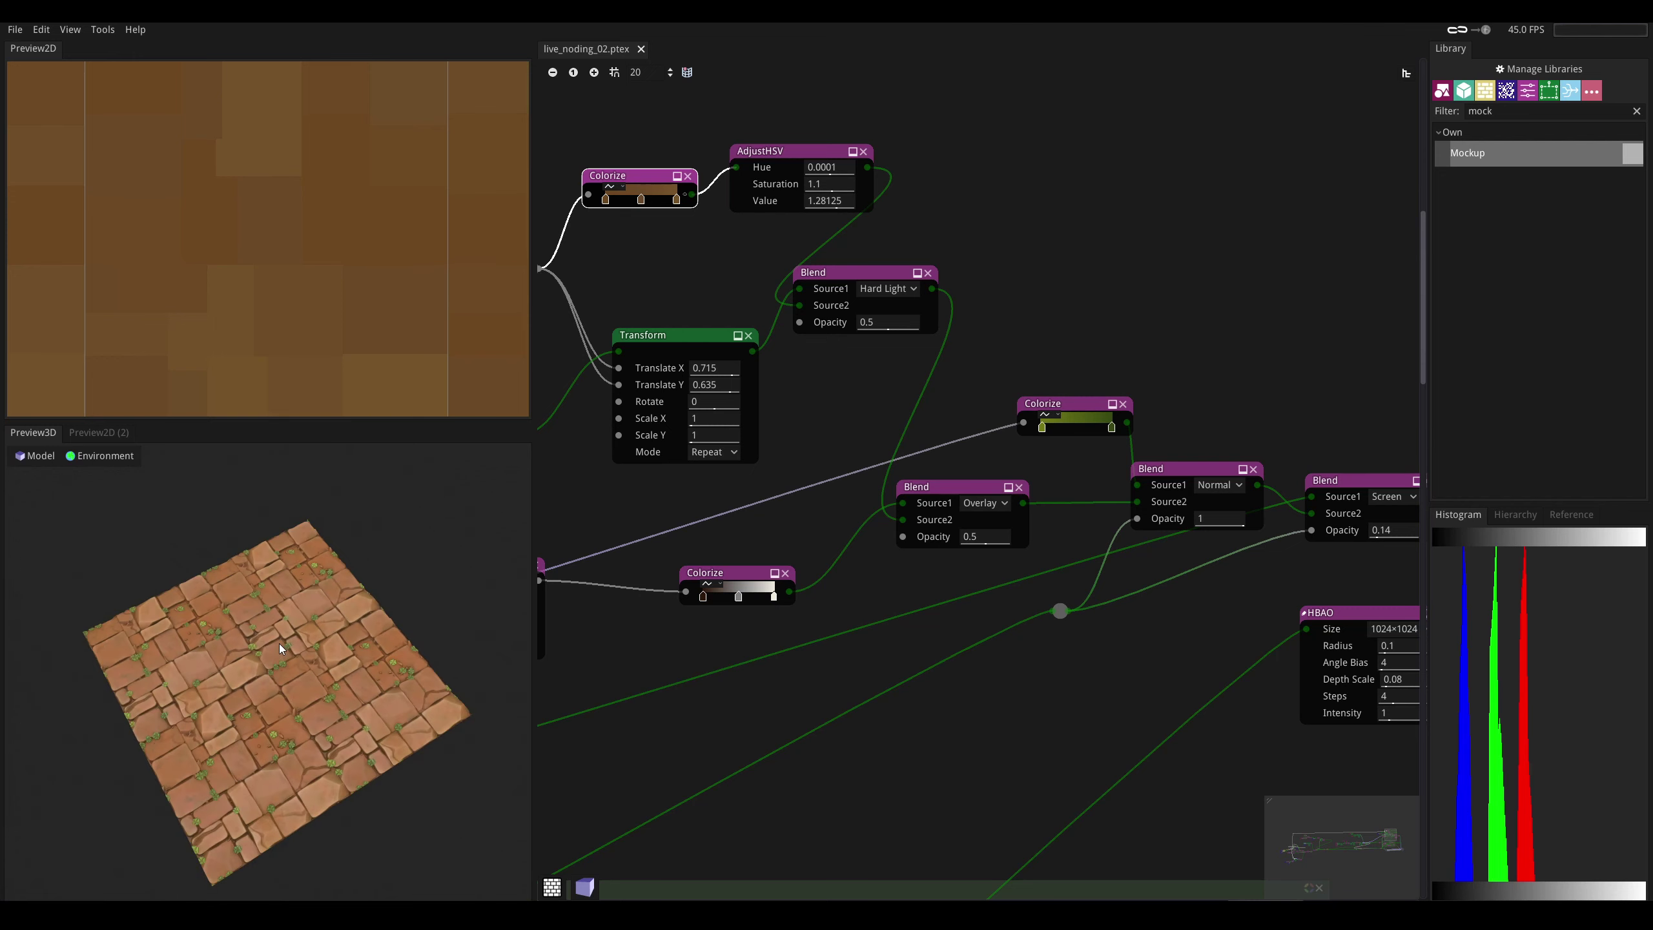
scroll(294, 630, "down", 6)
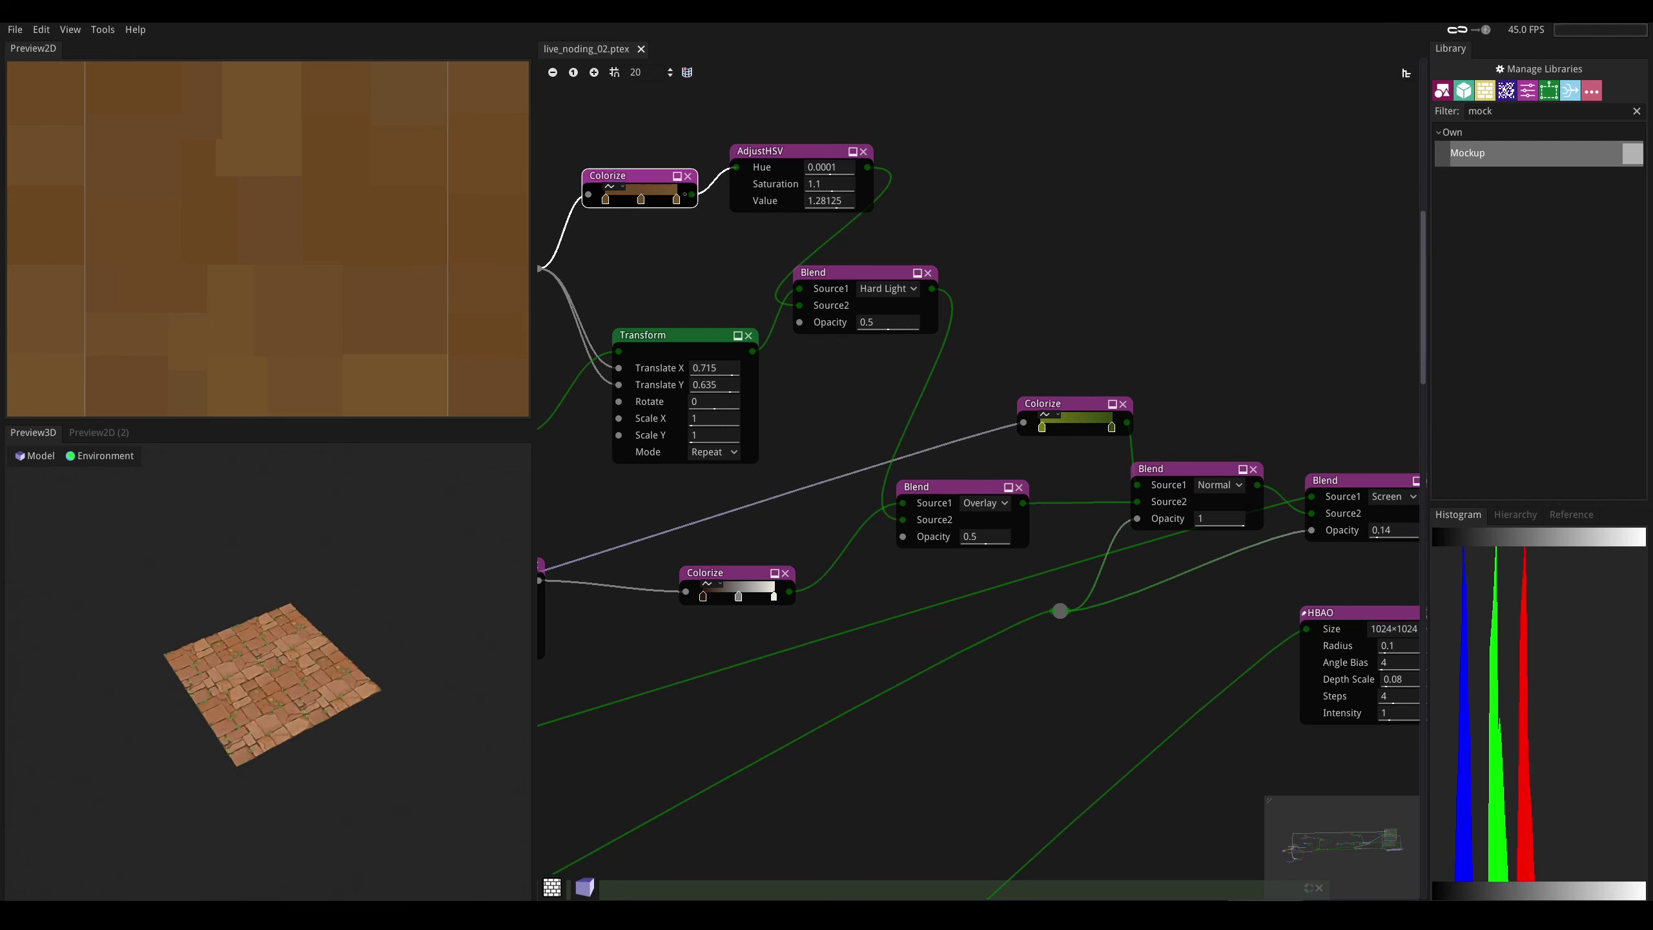
left_click_drag(205, 708, 205, 749)
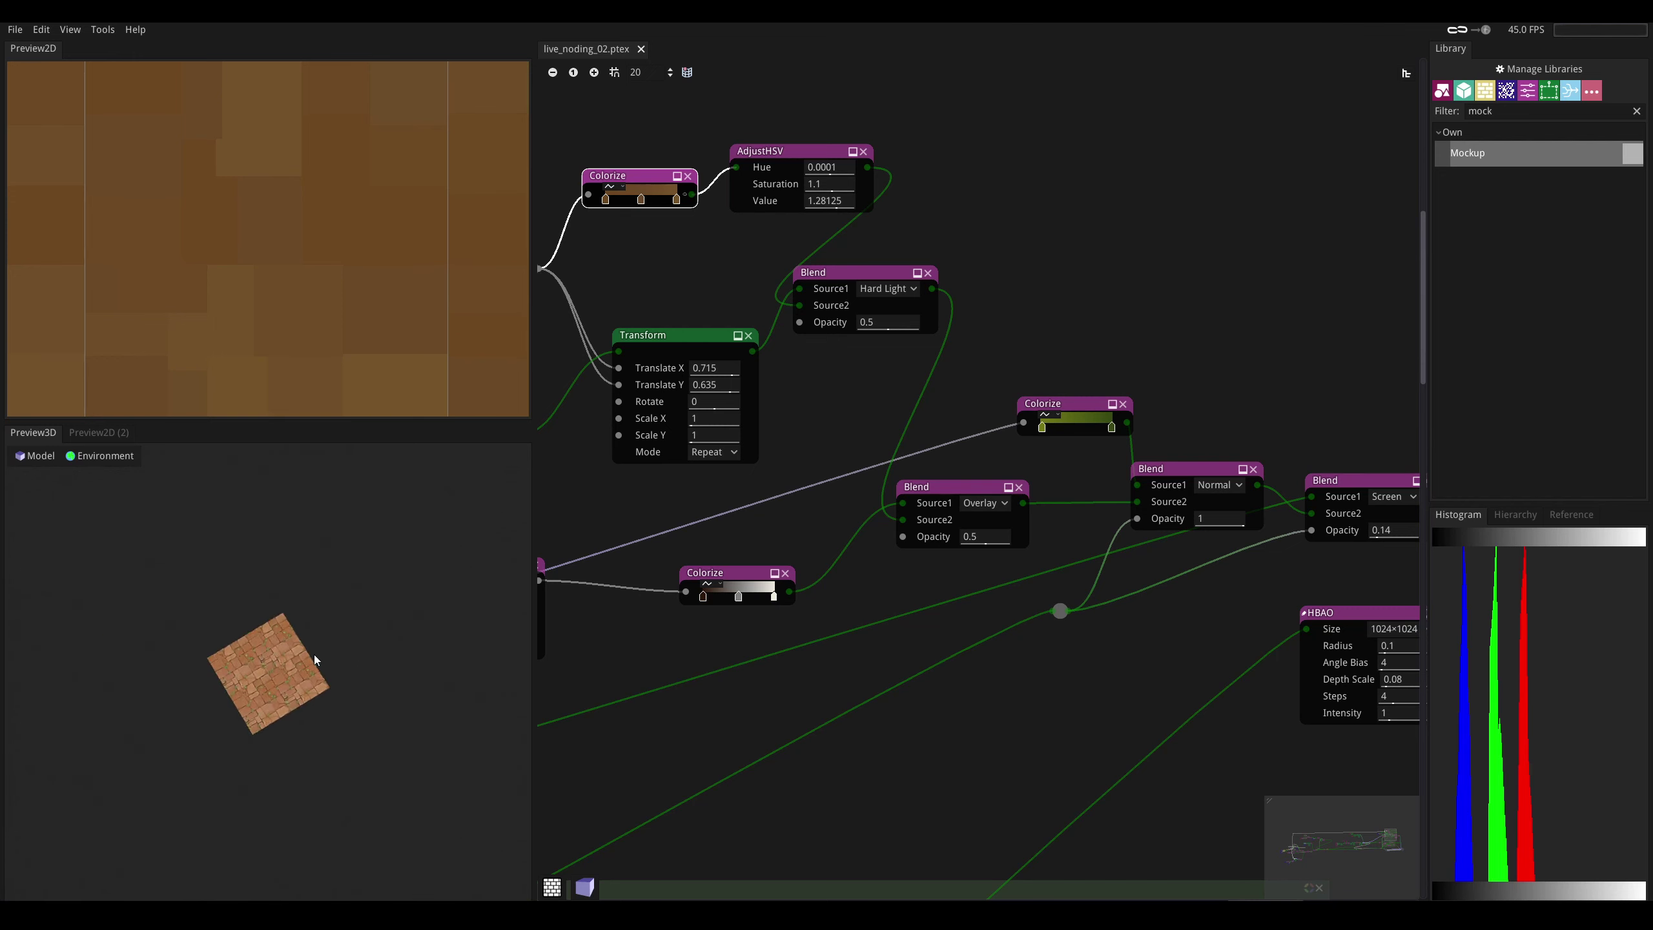
scroll(266, 703, "up", 10)
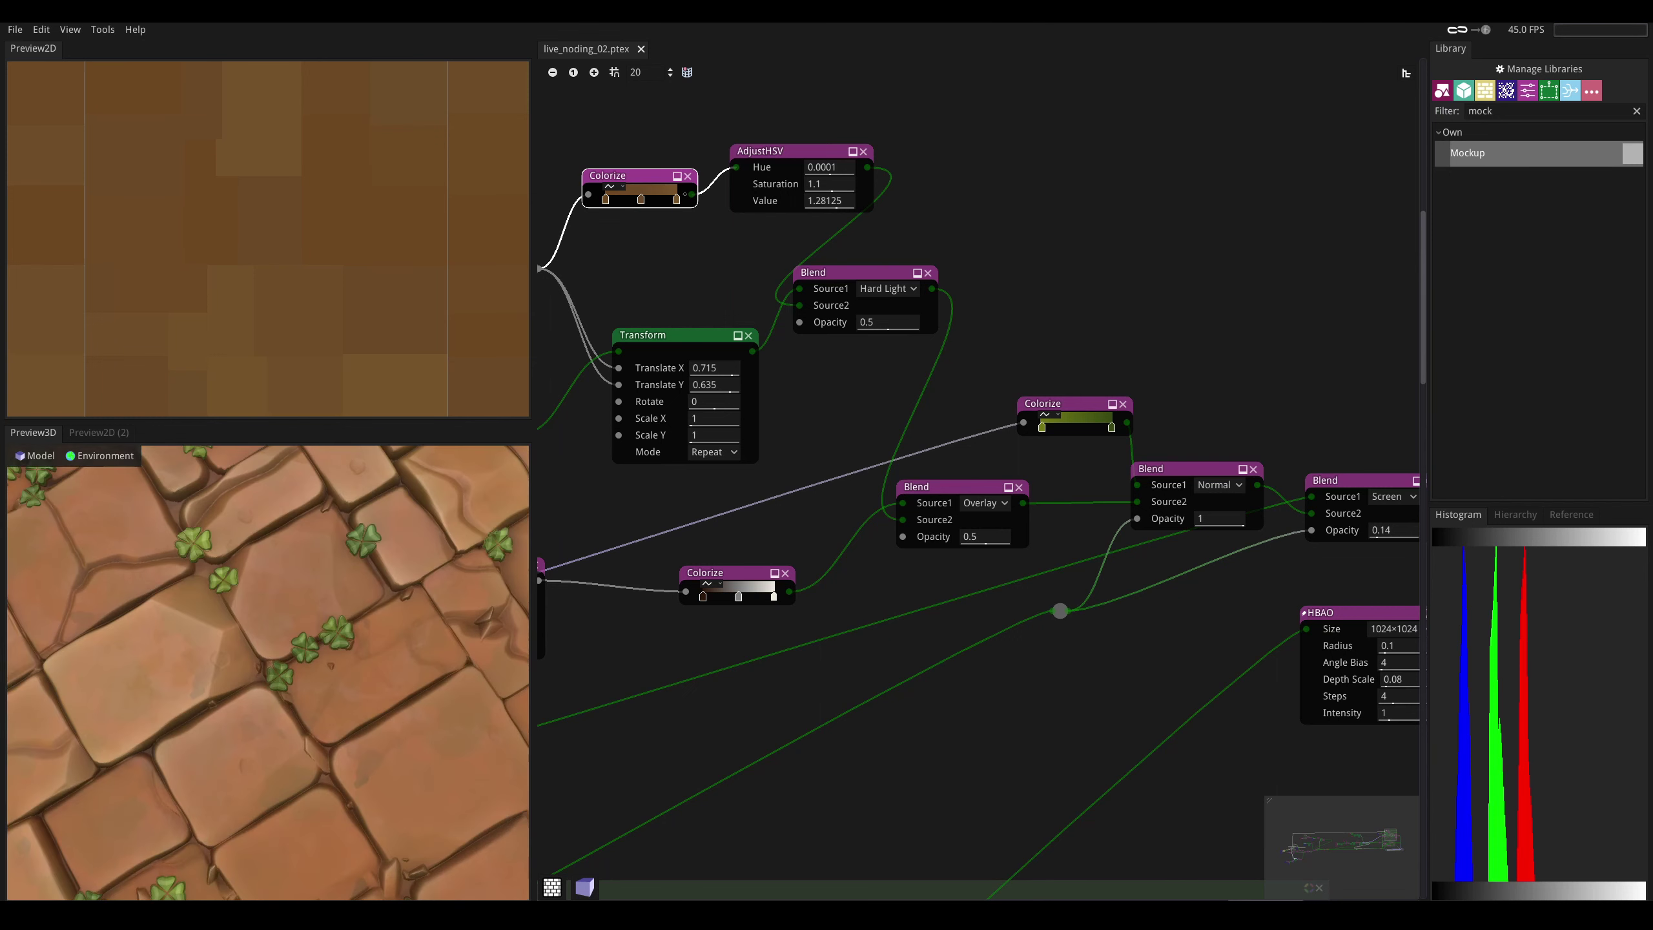
- Set the 3D preview mesh's UV scale to 3 by 3 and view the paving at the denser tiling
left_click_drag(269, 716, 292, 651)
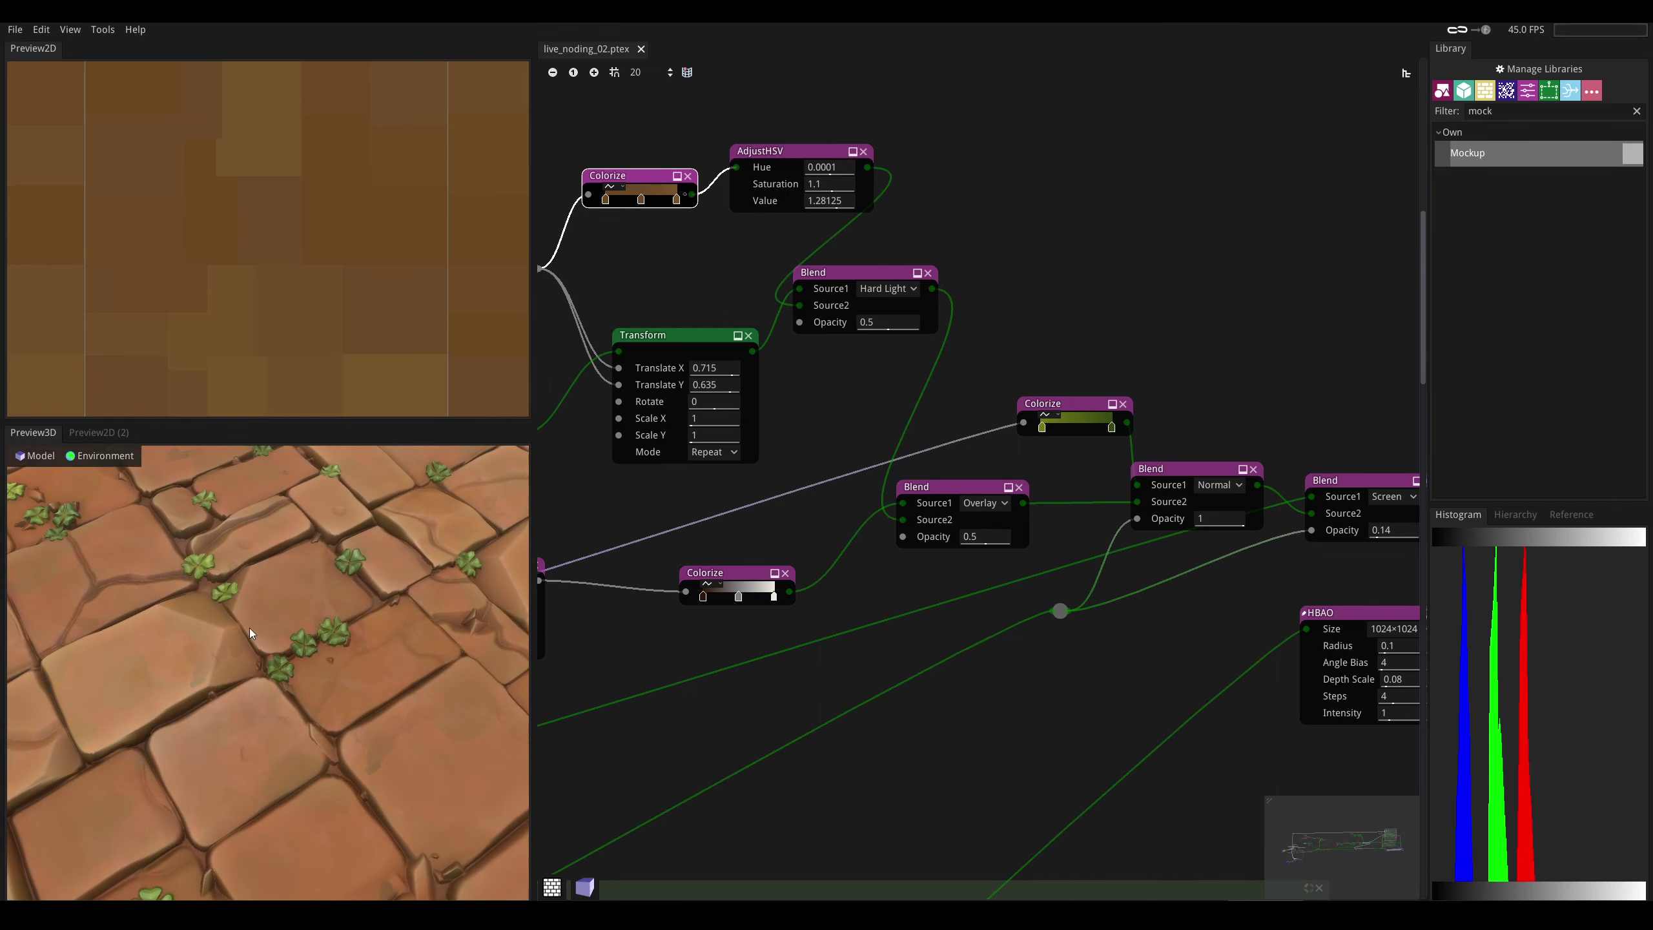
scroll(346, 508, "down", 10)
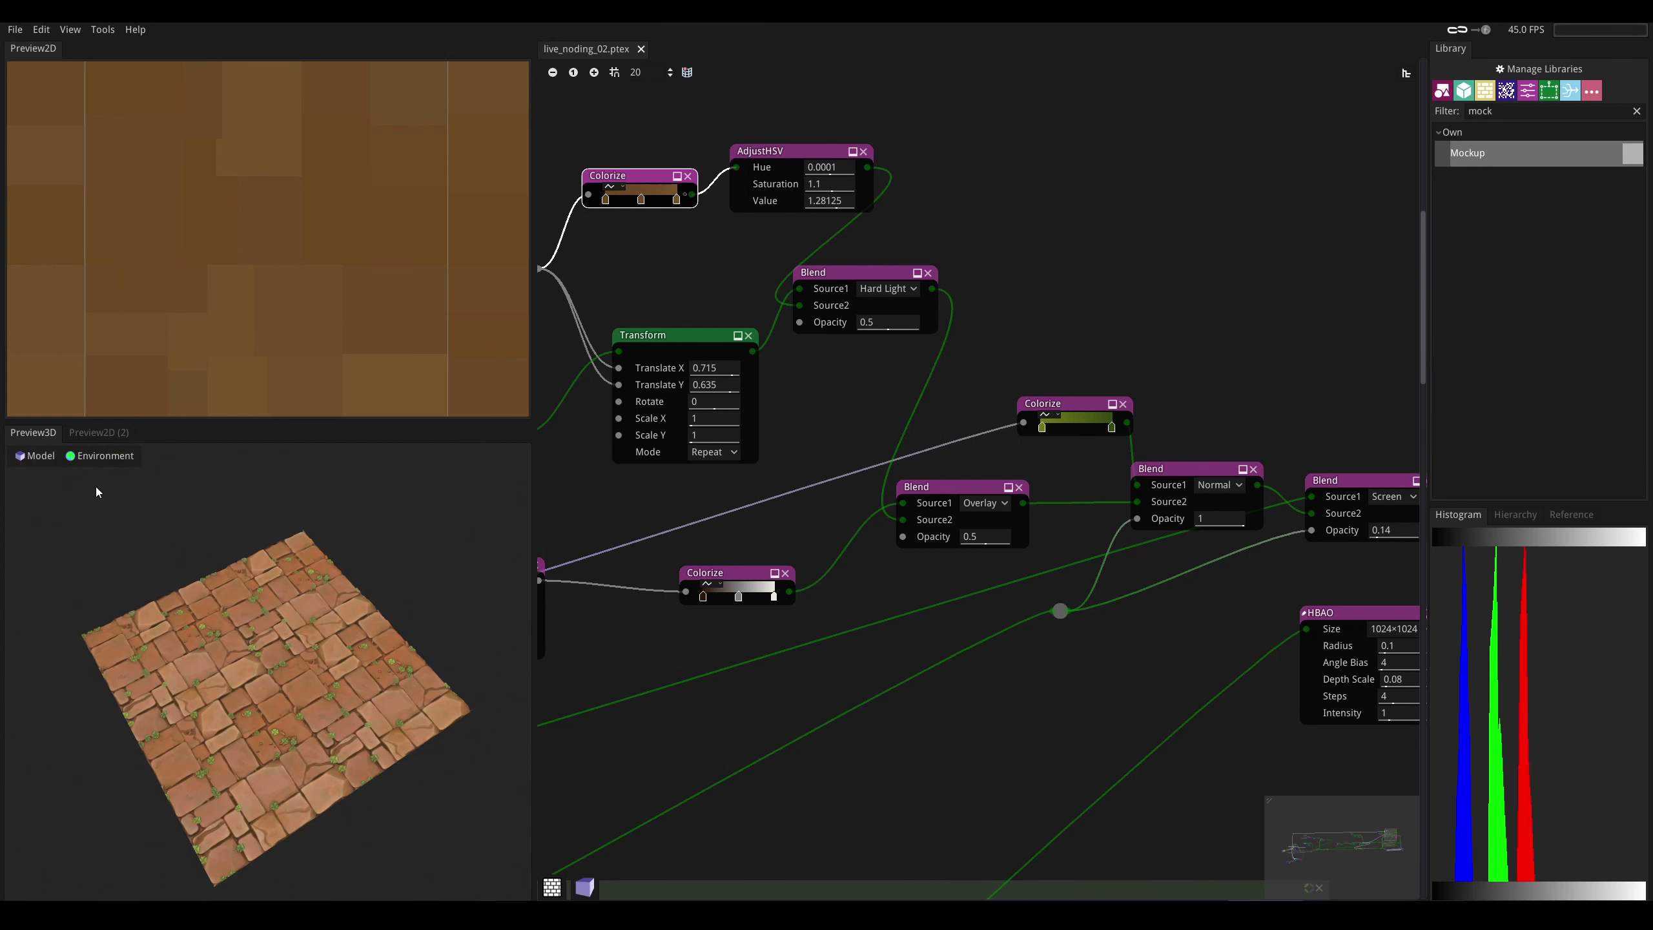
left_click(37, 456)
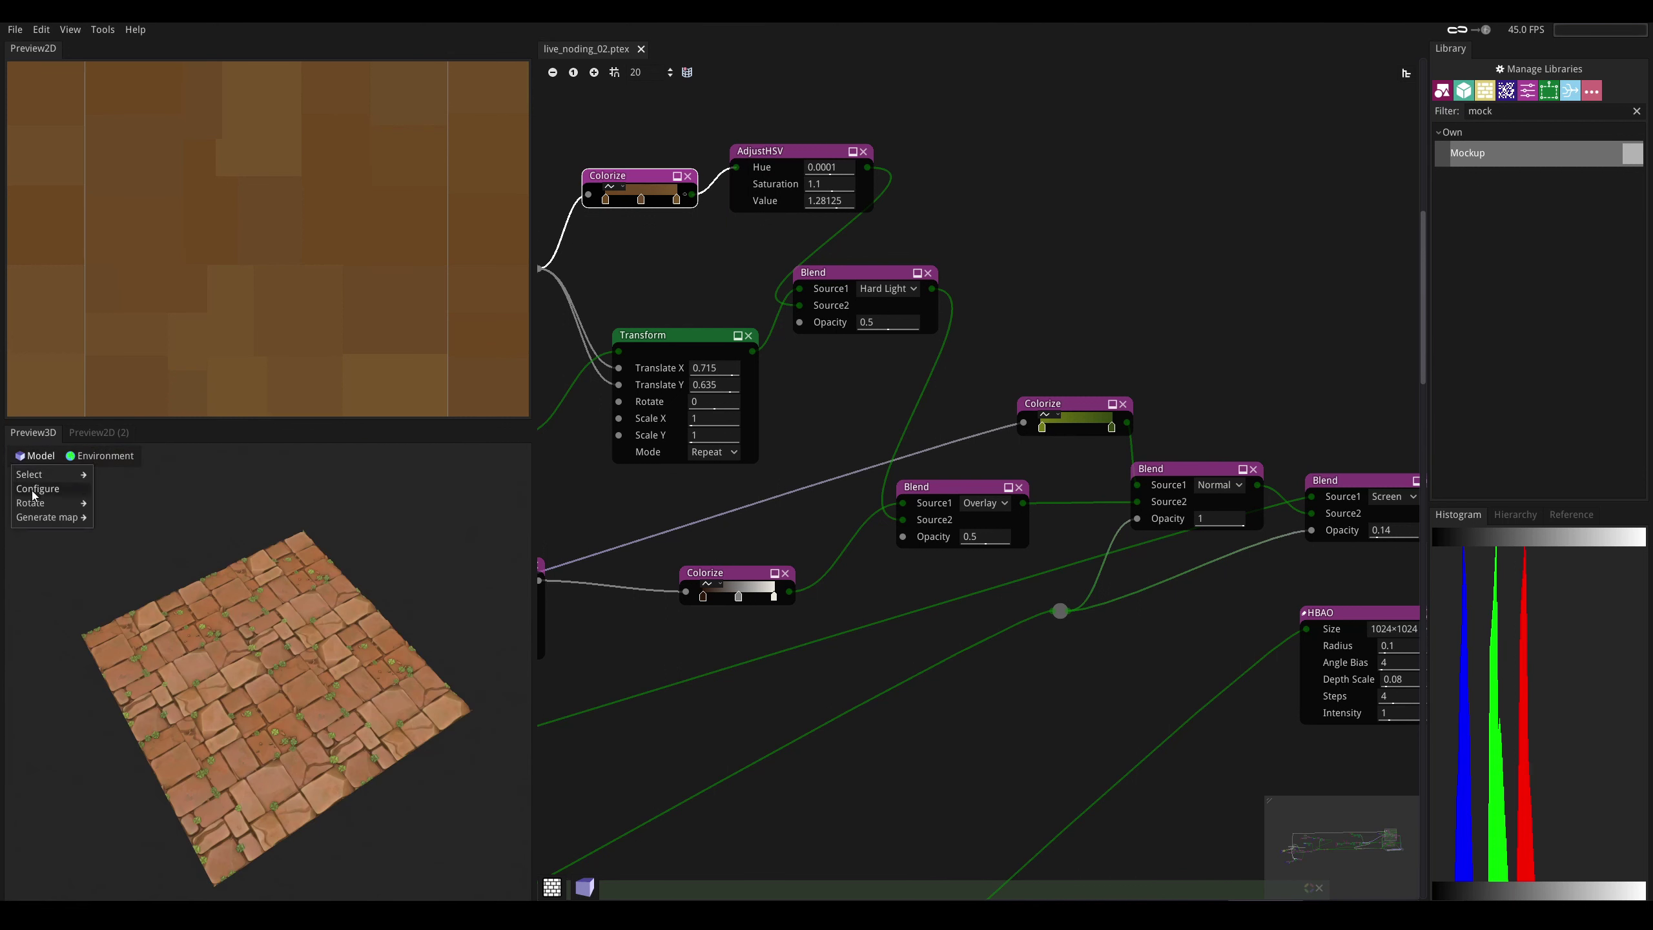
left_click(34, 490)
double_click(103, 525)
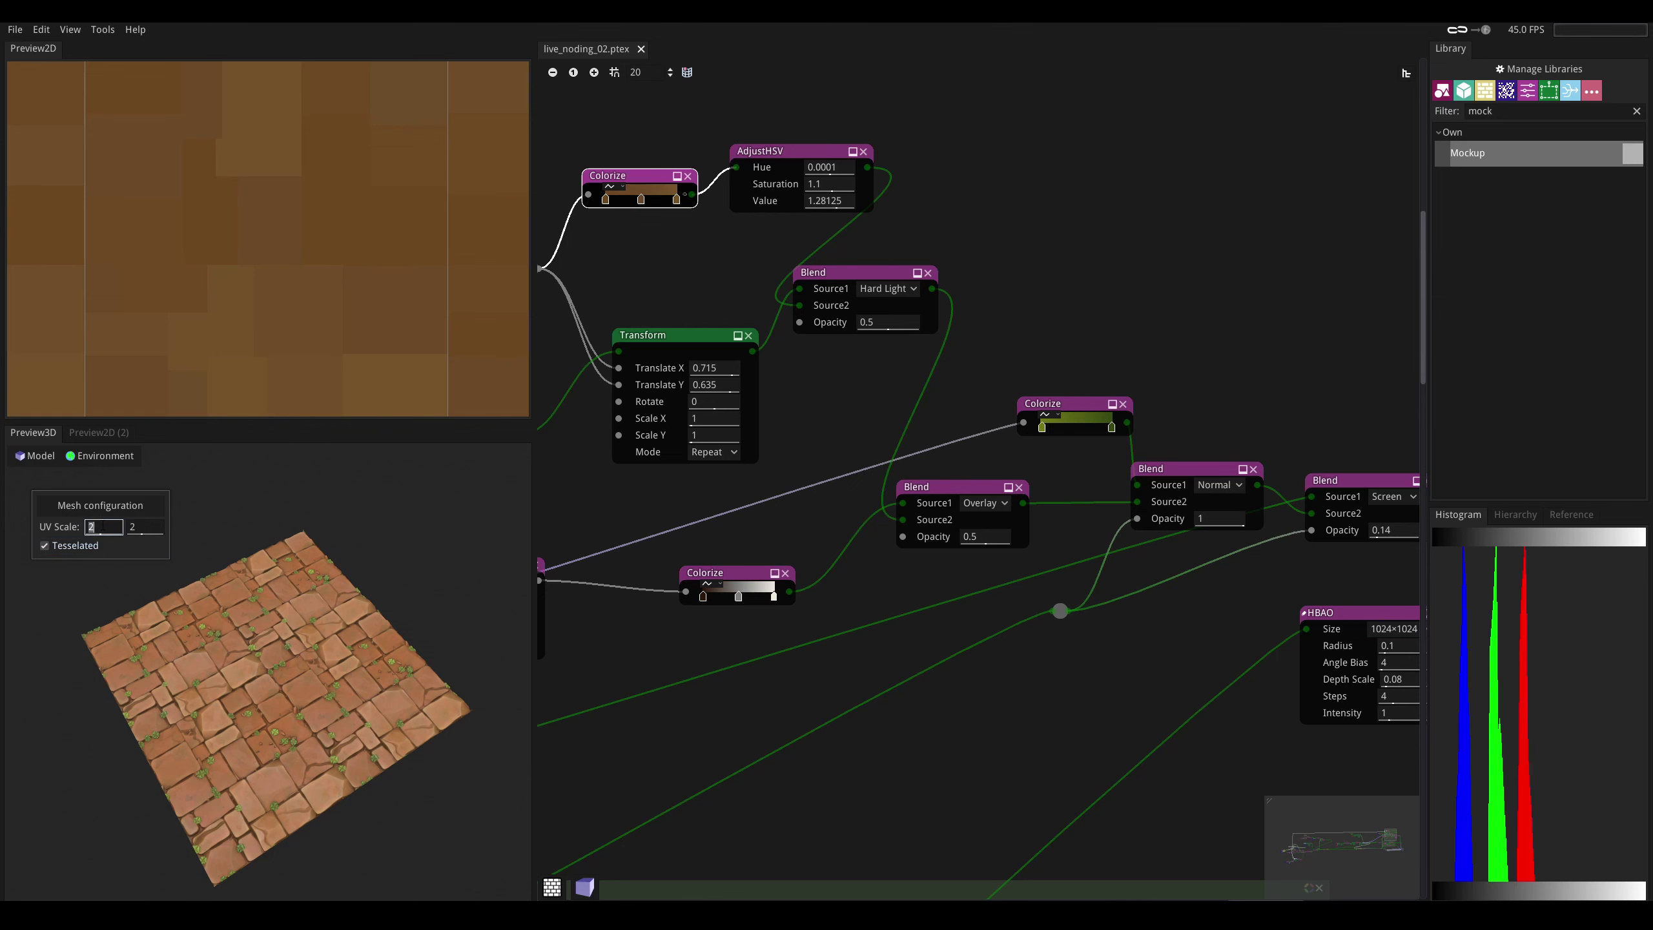
left_click(143, 528)
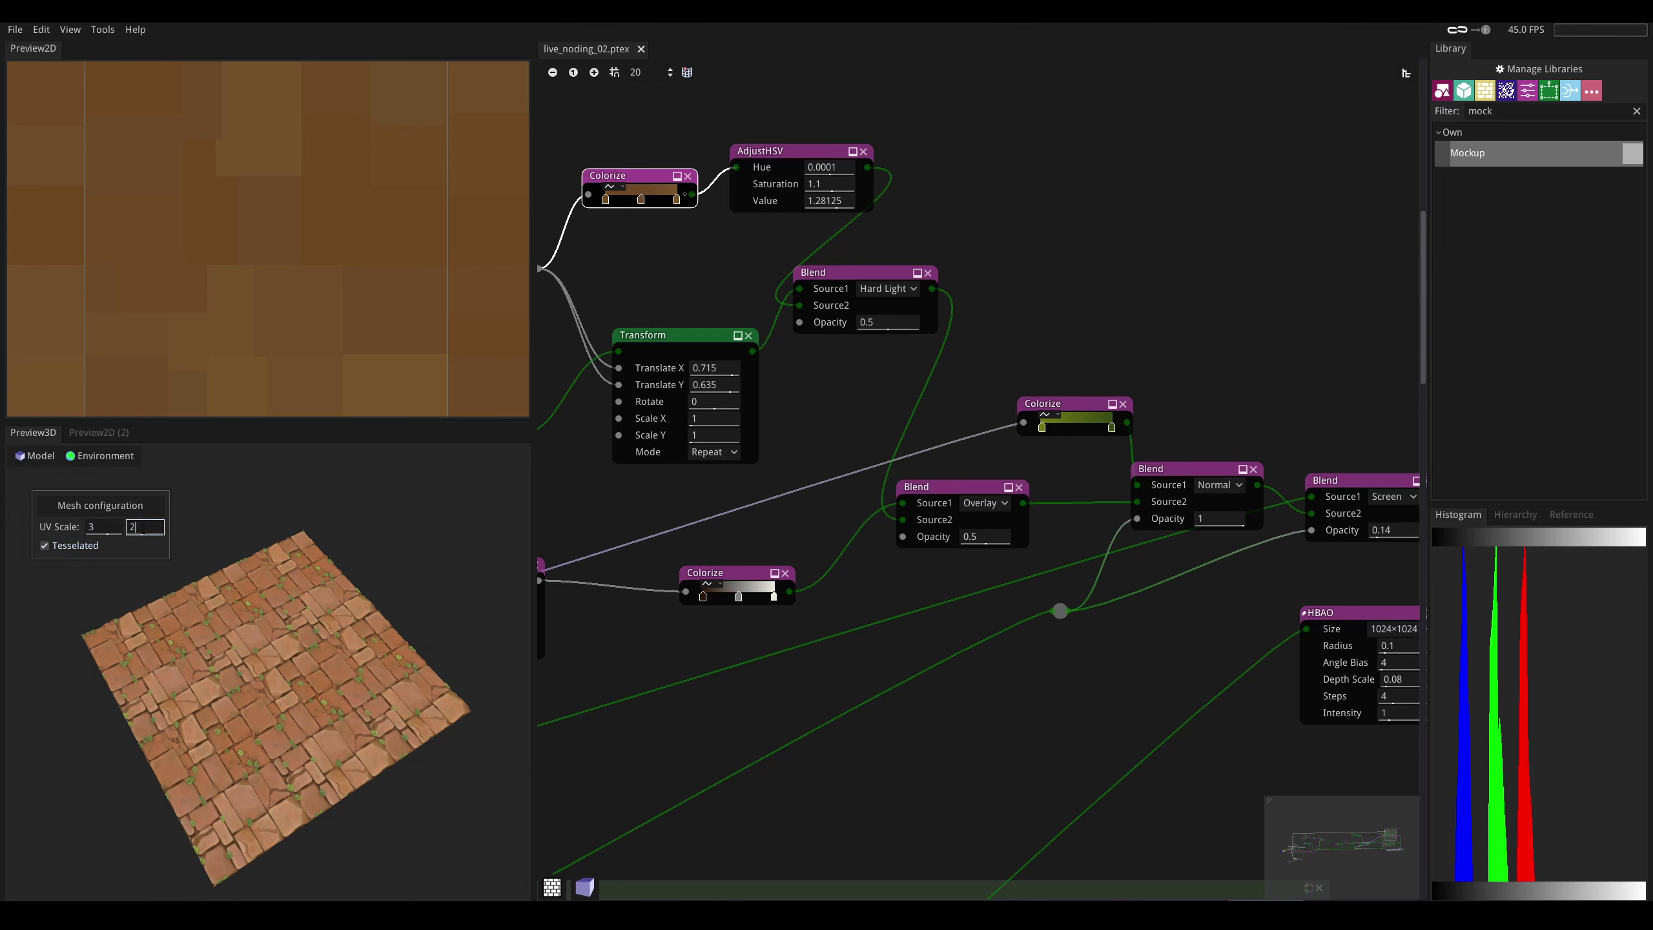
type("3")
key("Return")
left_click_drag(267, 679, 309, 654)
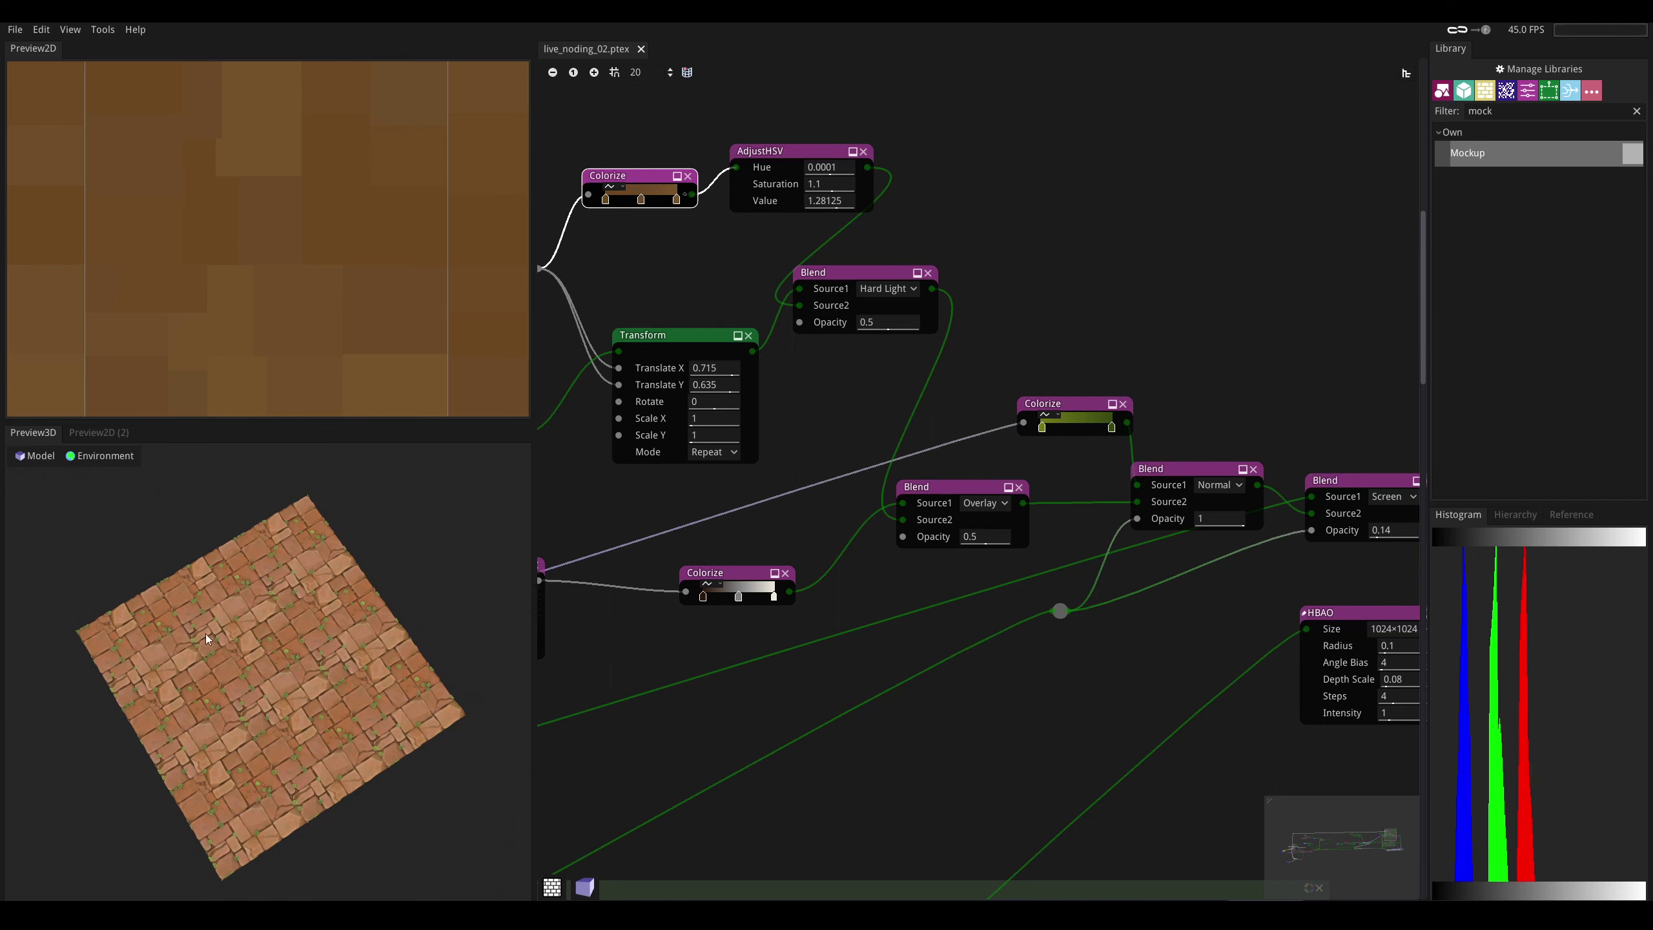
- Restore the 3D preview mesh's UV scale to 2 by 2 and view the paving closer up
left_click(35, 456)
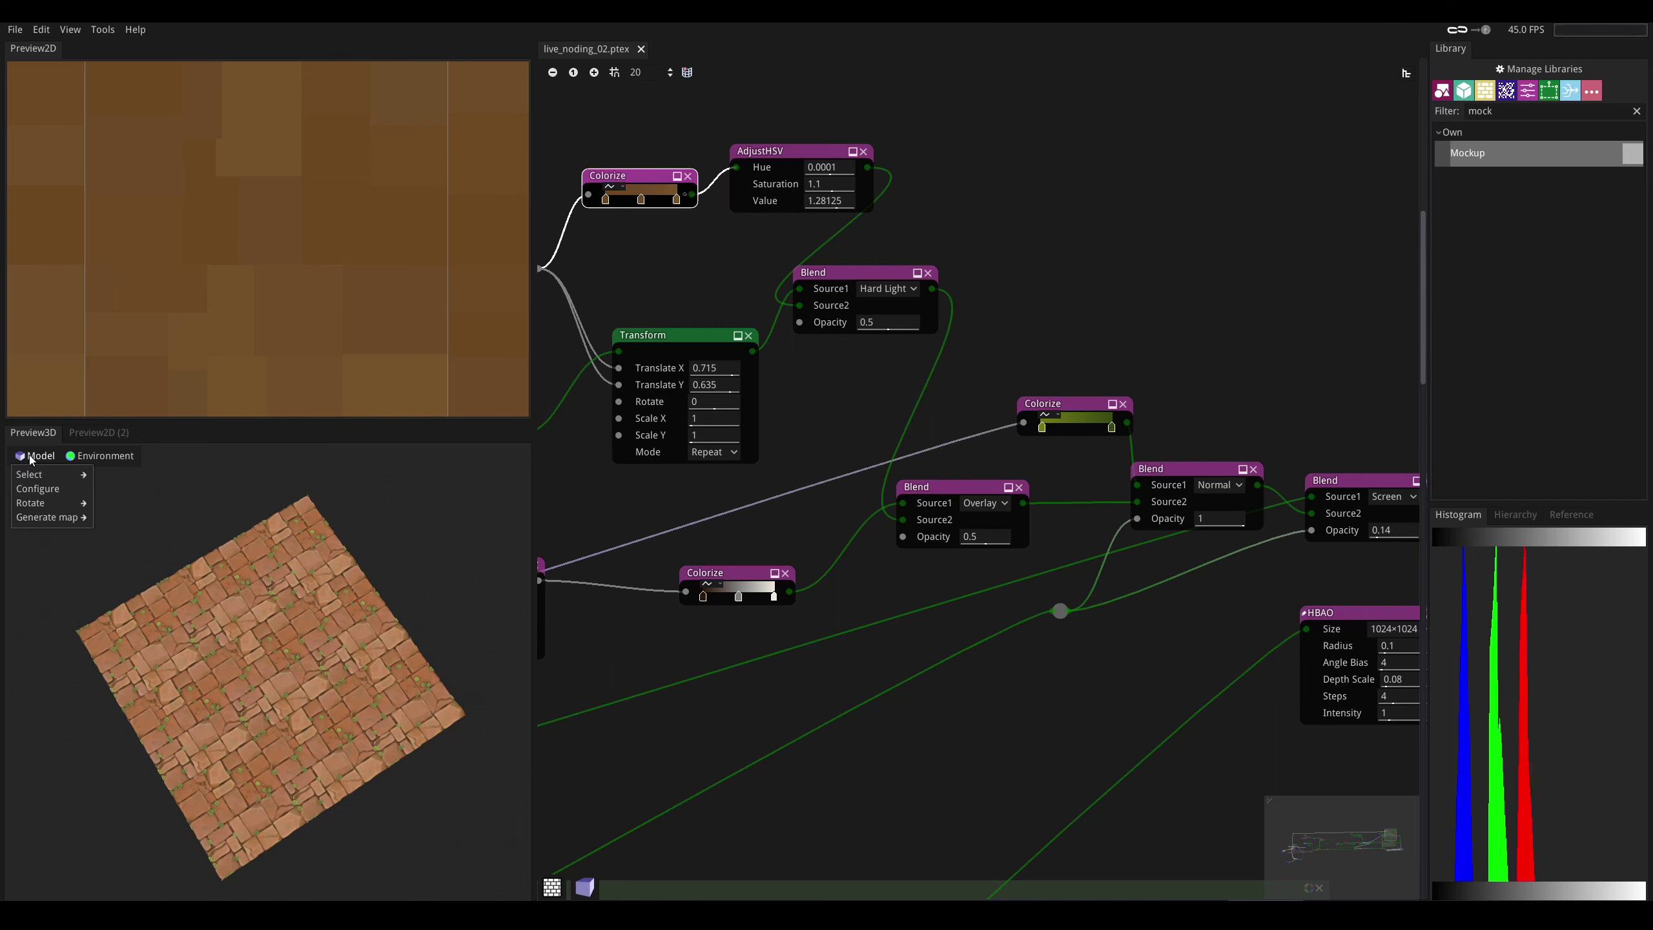
left_click(43, 488)
left_click(115, 526)
type("2")
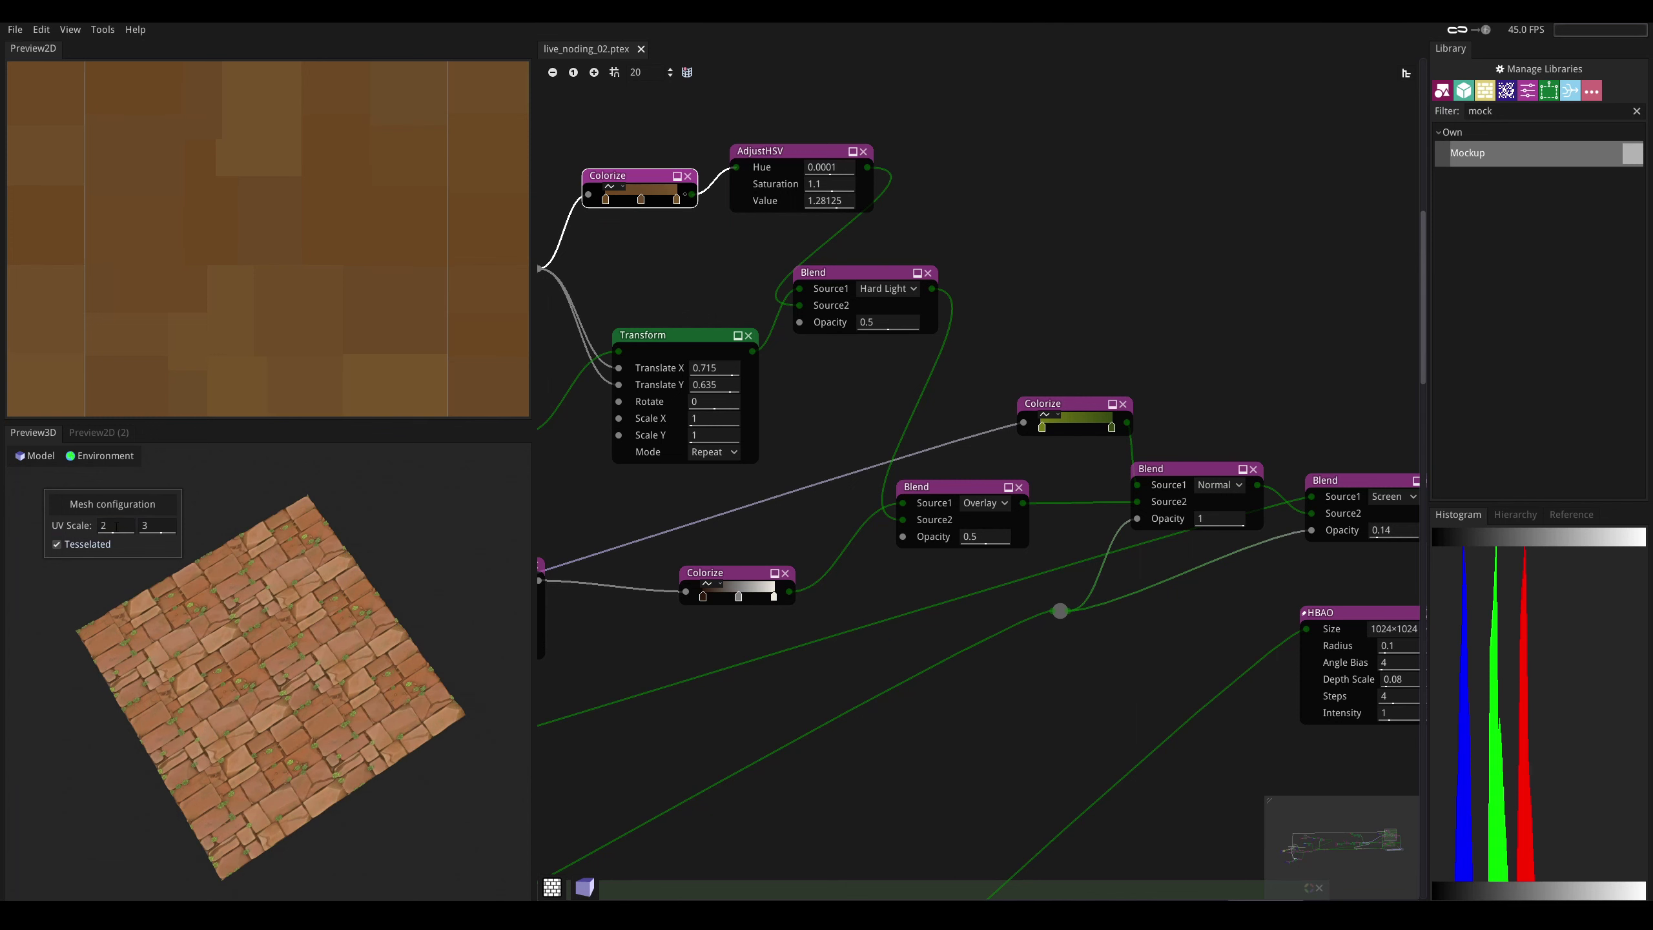
left_click(160, 521)
key("BackSpace")
type("2")
key("Return")
scroll(306, 663, "up", 6)
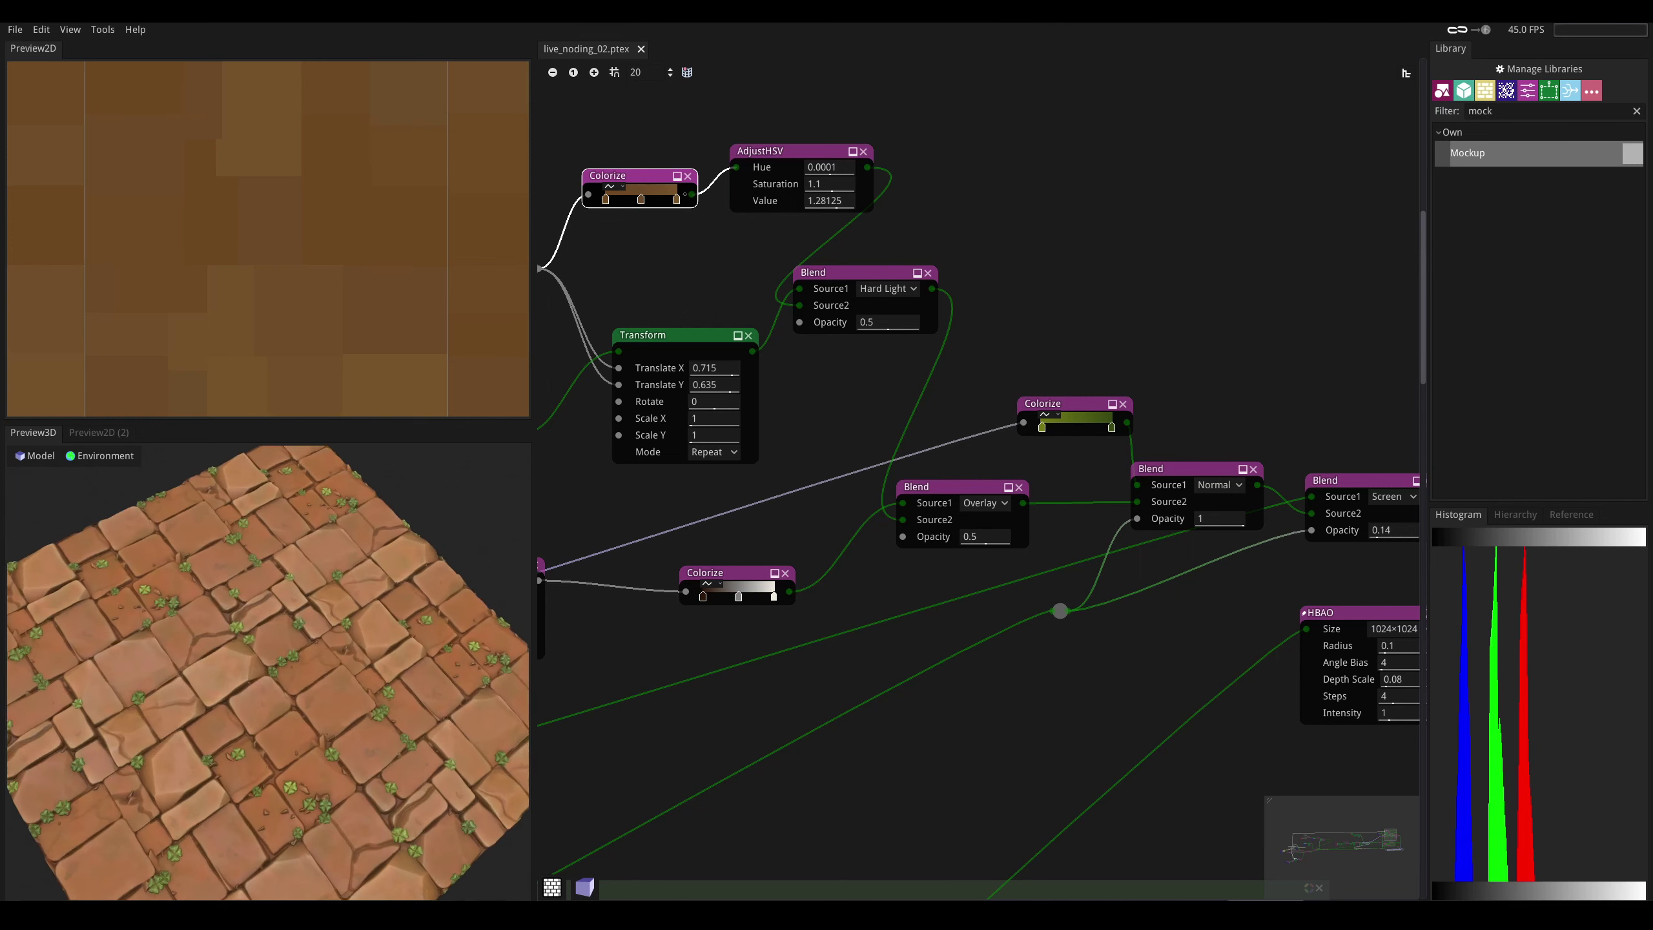
- Add a Colorize node fed by the random-color instance output of the Tiler node that leads into Tones
mouse_move(265, 654)
left_mouse_down()
mouse_move(46, 717)
mouse_move(91, 755)
mouse_move(176, 775)
mouse_move(338, 690)
mouse_move(293, 771)
mouse_move(276, 657)
left_mouse_up()
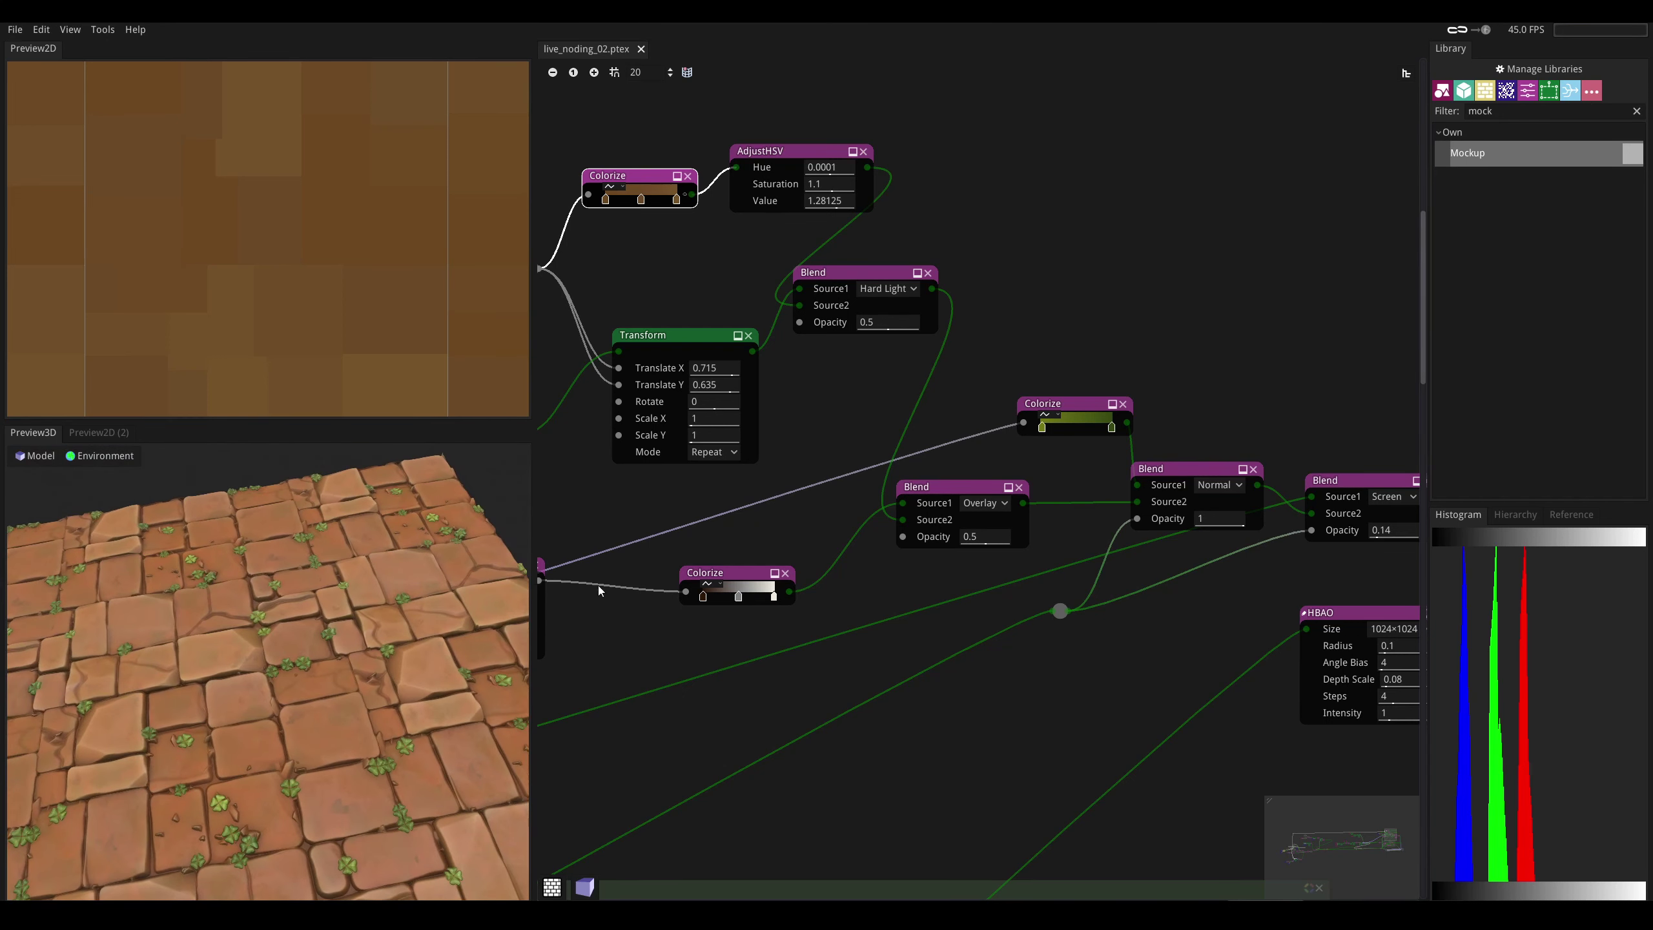
scroll(850, 509, "down", 6)
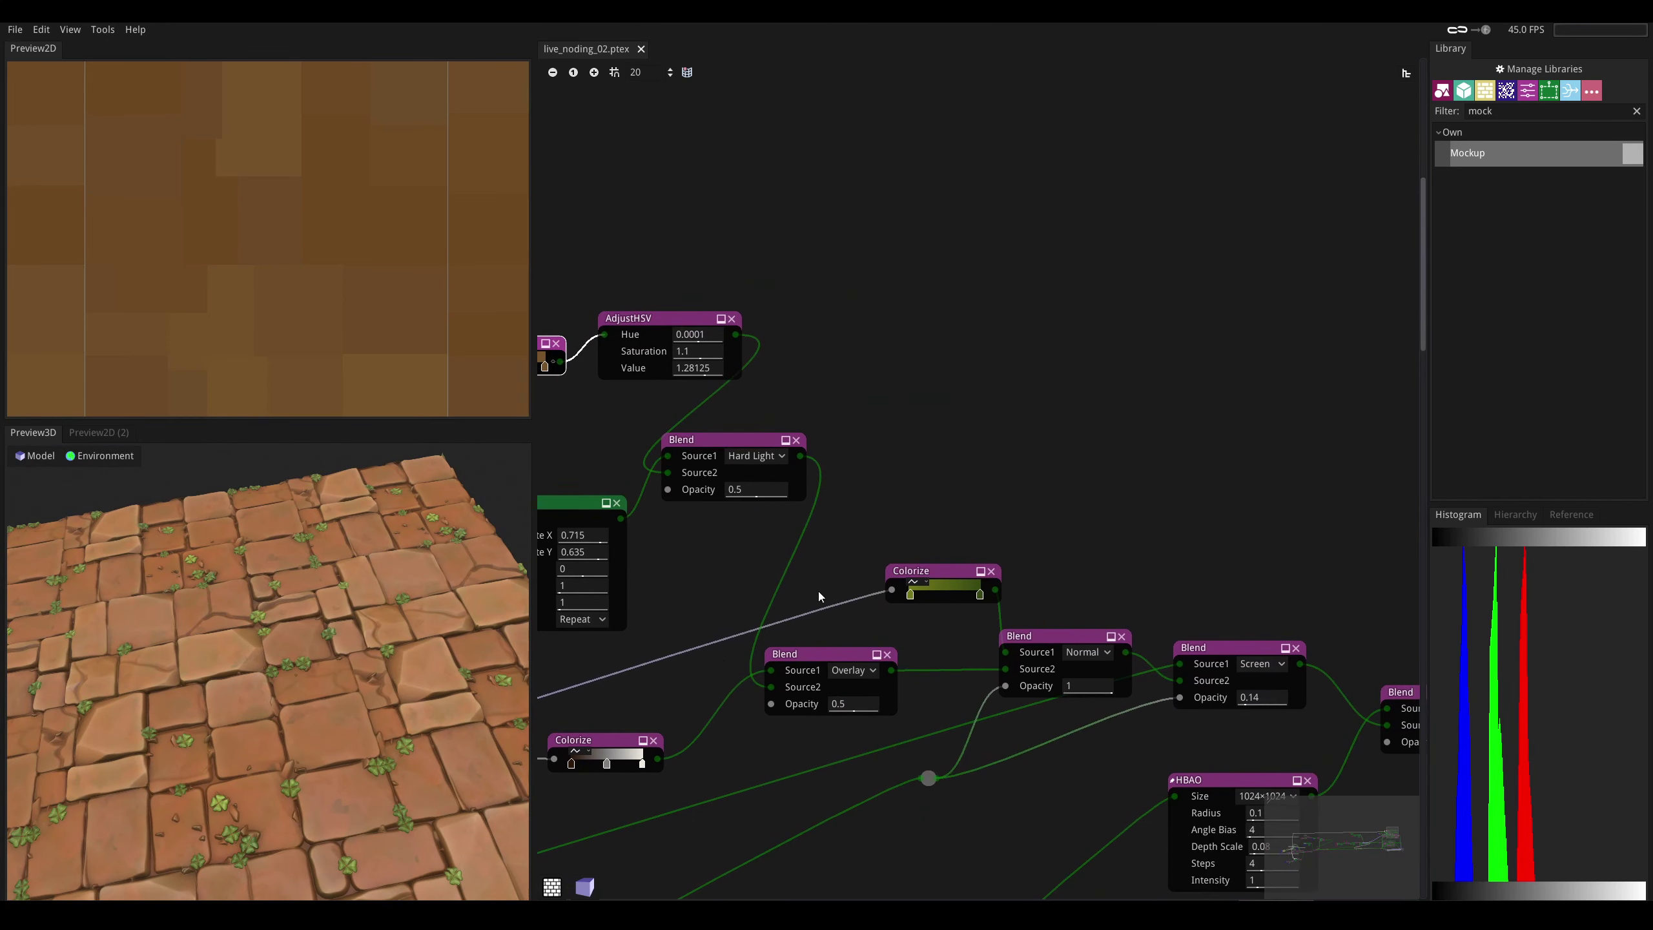
middle_click_drag(574, 643, 917, 569)
middle_click_drag(557, 668, 911, 515)
middle_click_drag(626, 621, 638, 586)
middle_click_drag(734, 619, 838, 529)
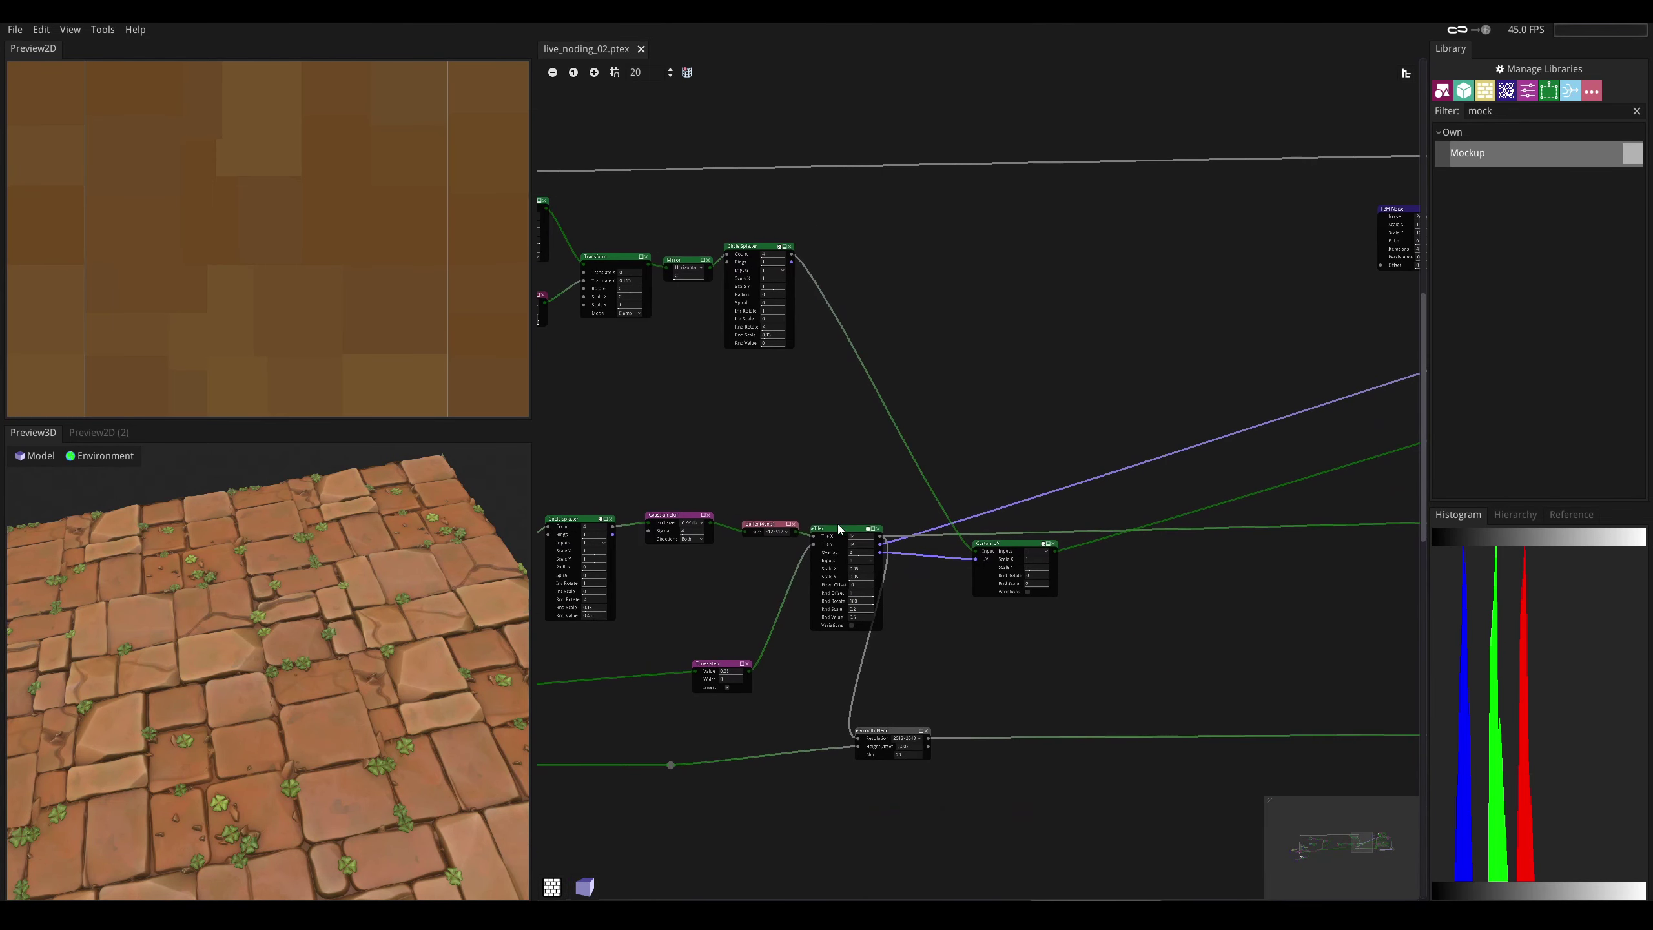
middle_click_drag(701, 485, 970, 566)
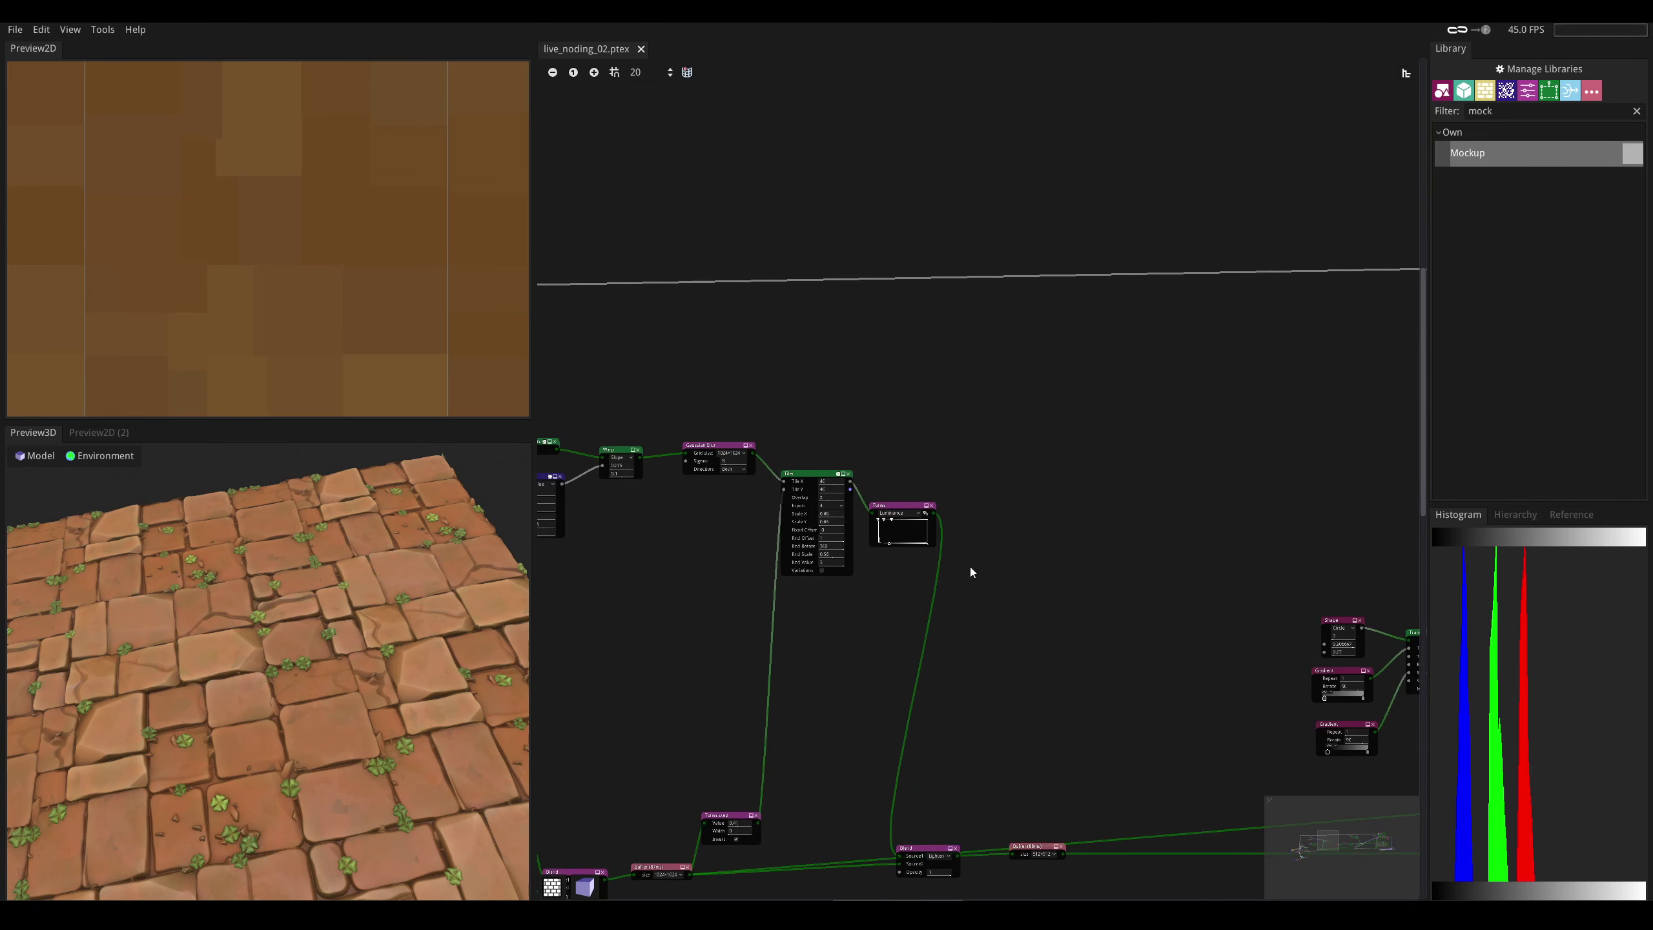
scroll(795, 457, "up", 2)
left_click_drag(896, 506, 1154, 397)
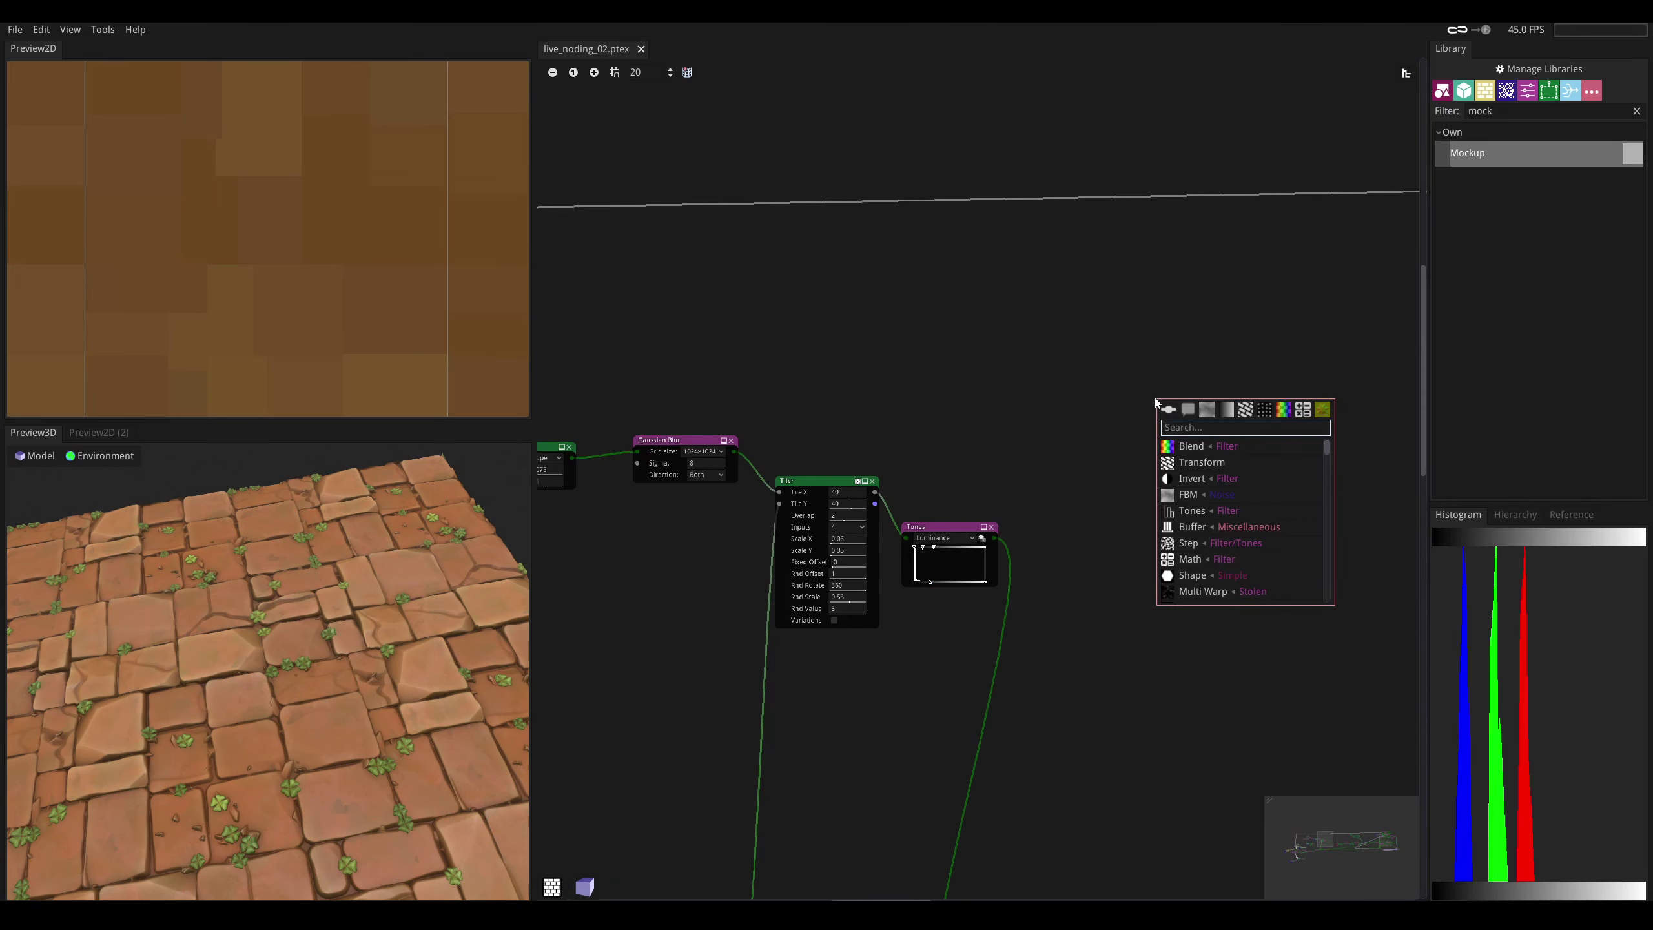
type("color")
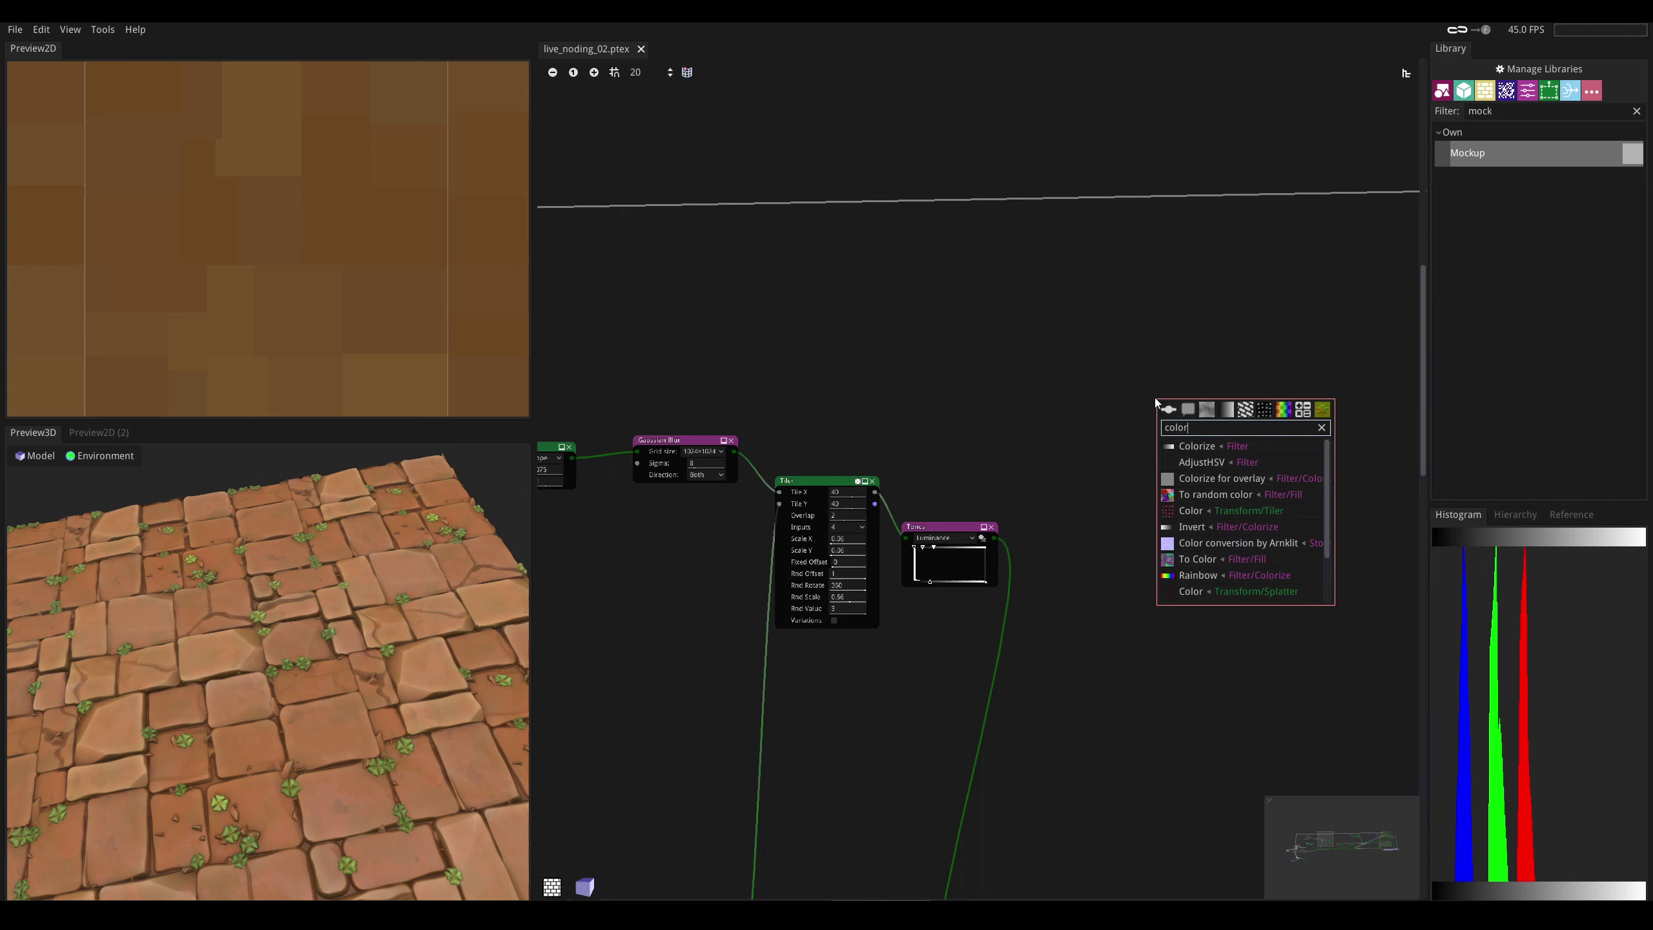
left_click(1194, 446)
middle_click_drag(1099, 351, 933, 528)
- Insert a reroute point in the Tiler-to-Colorize link and place it well above the Tiler node
right_click(803, 605)
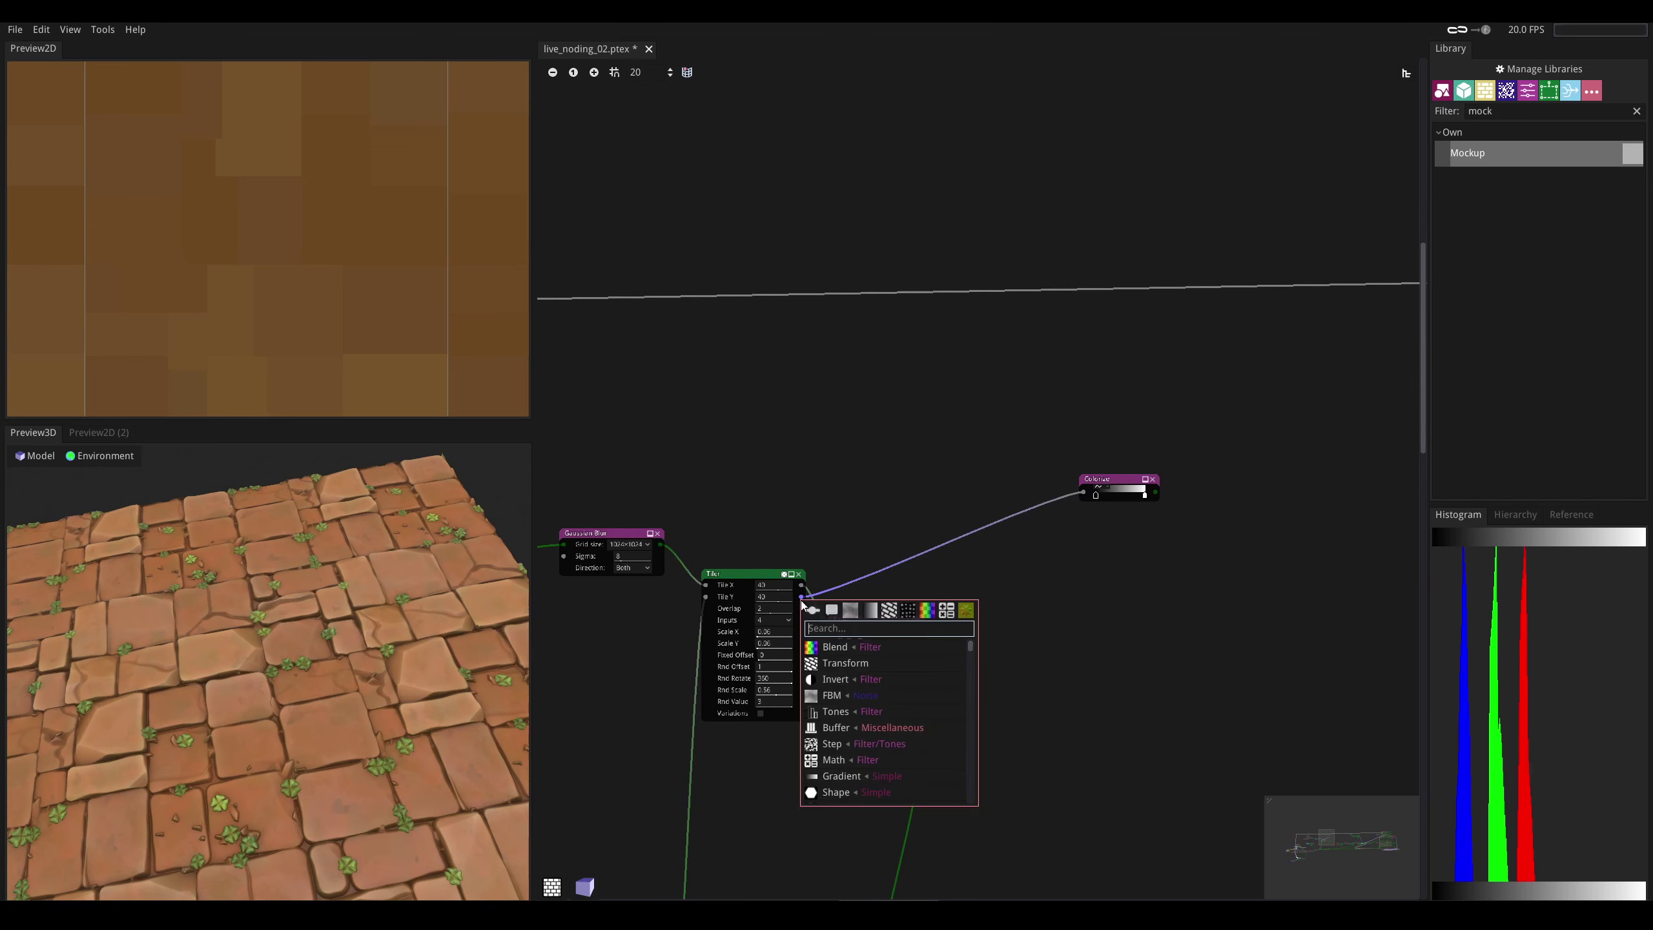
left_click(835, 711)
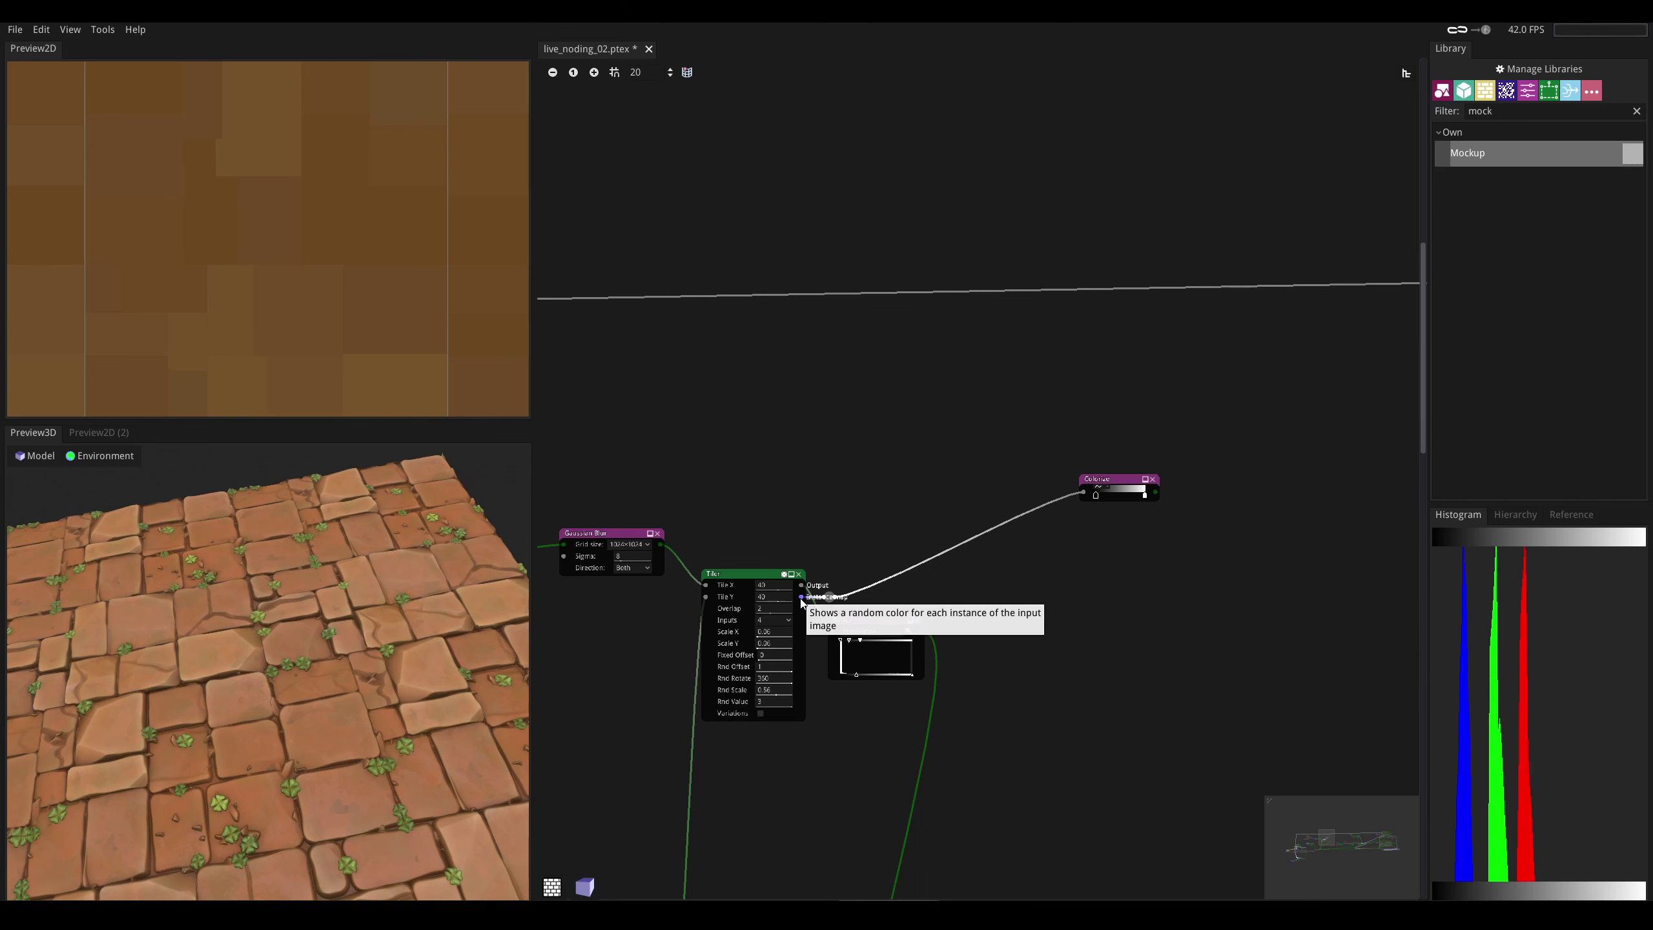
left_click_drag(802, 597, 915, 199)
middle_click_drag(930, 244, 762, 463)
scroll(765, 461, "down", 4)
middle_click_drag(842, 722, 767, 564)
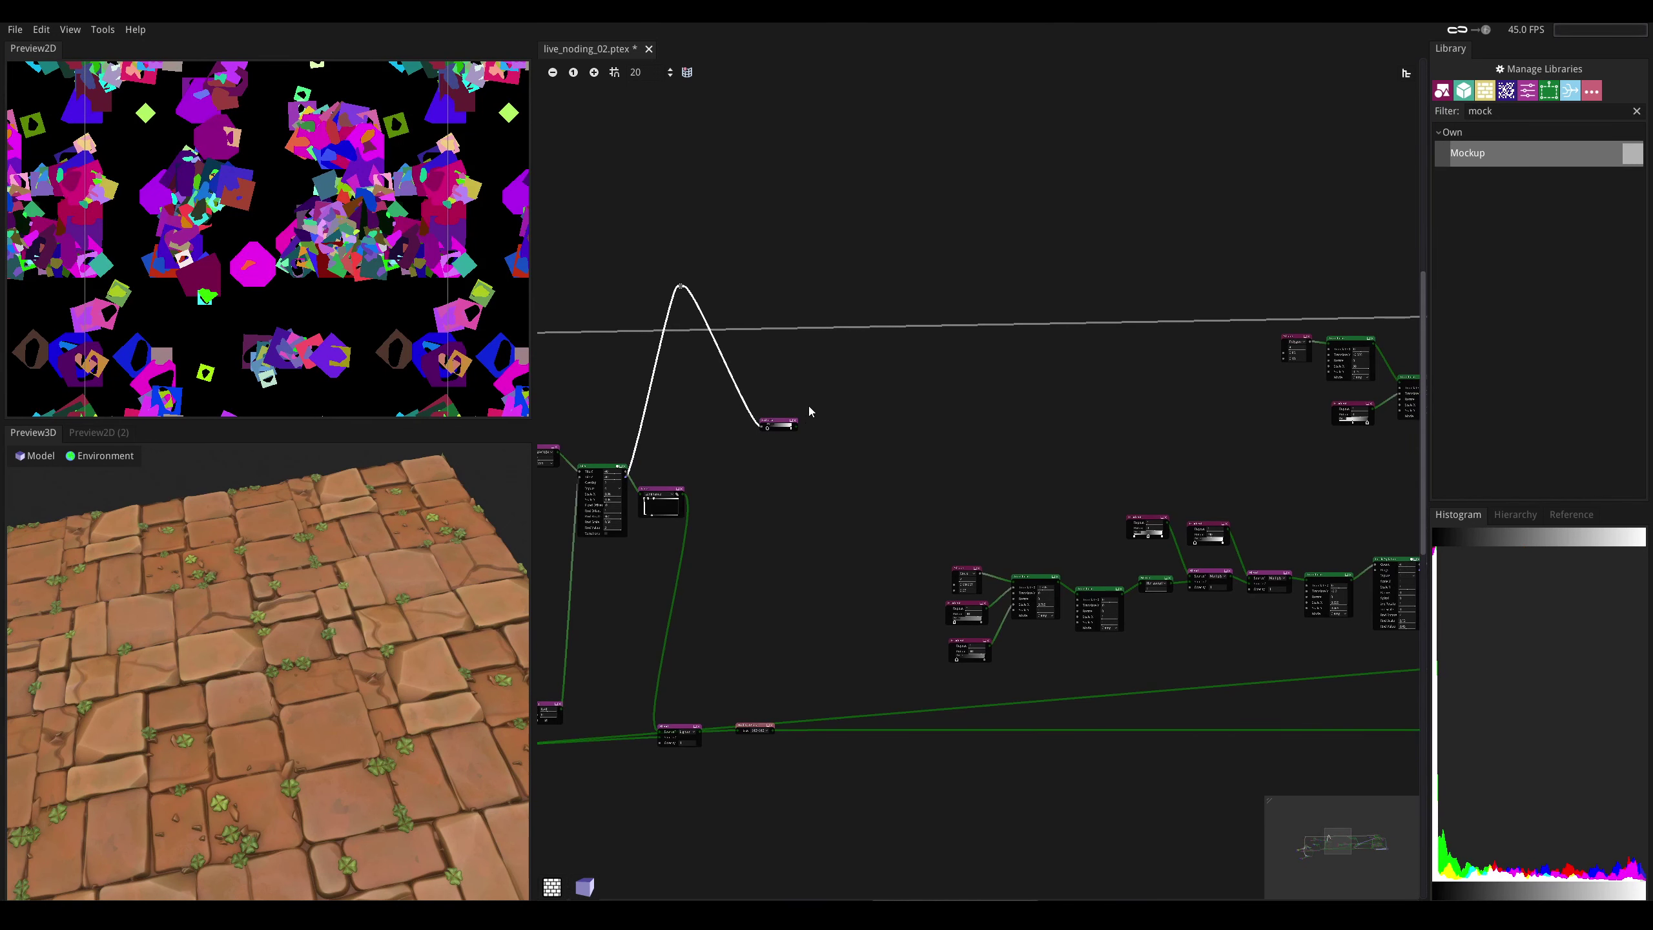
- Move the new Colorize node across the graph to just above the brown stone Colorize and AdjustHSV nodes
left_click_drag(780, 419, 1387, 284)
middle_click_drag(1142, 343, 559, 424)
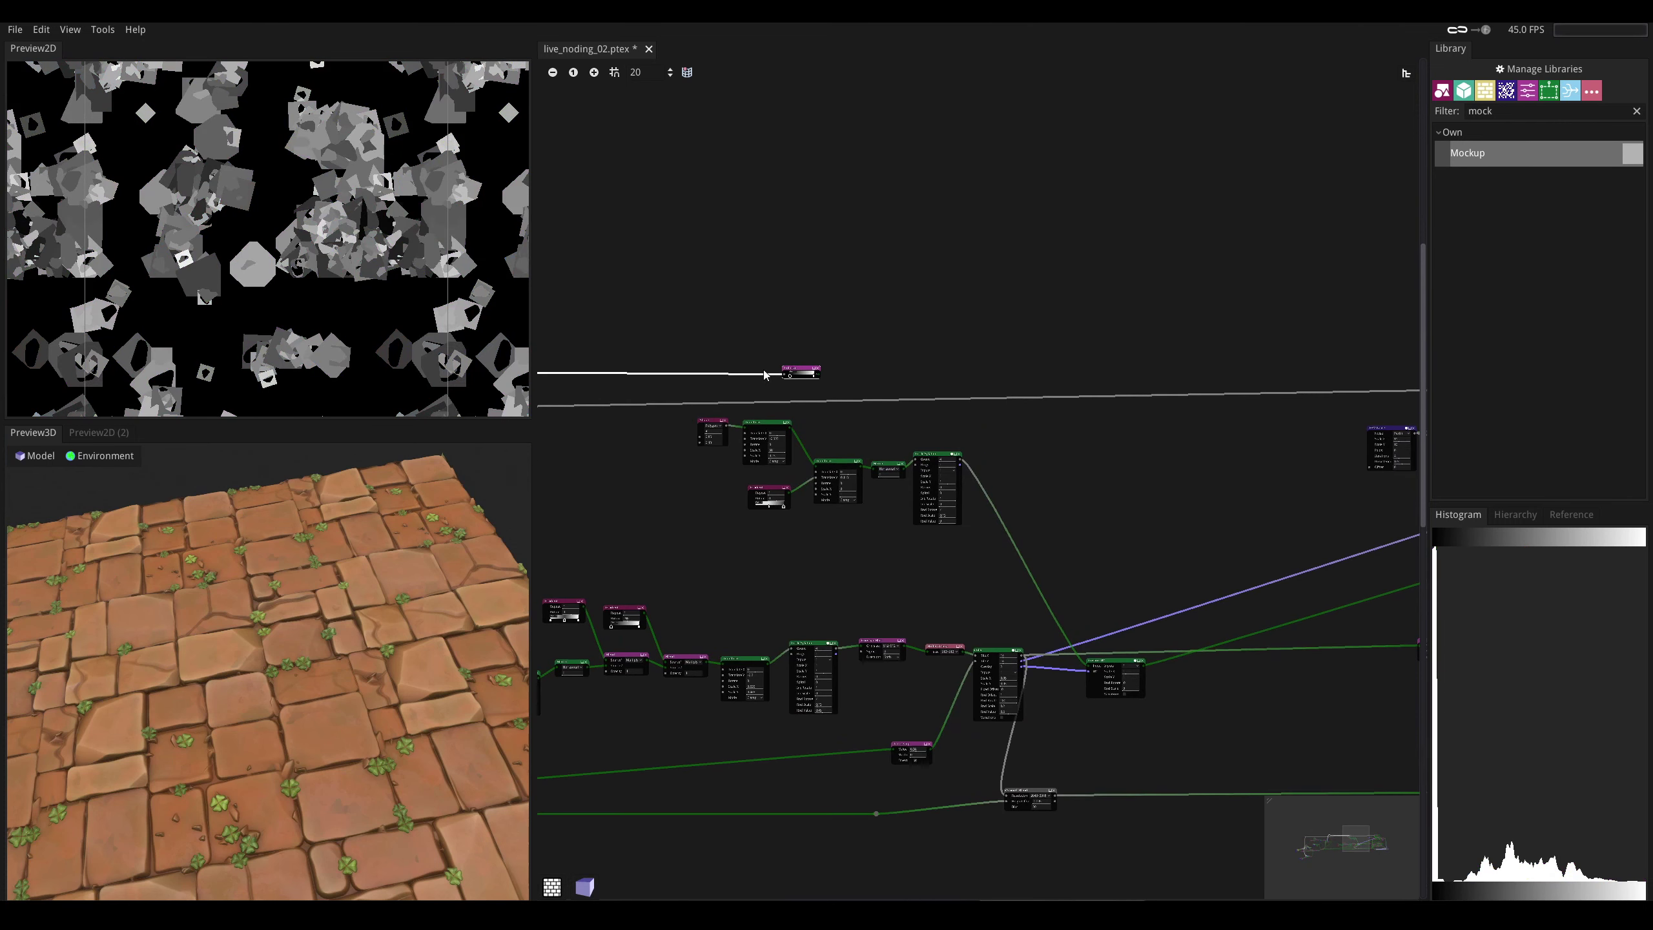
left_click_drag(798, 365, 1341, 378)
middle_click_drag(1277, 424, 686, 478)
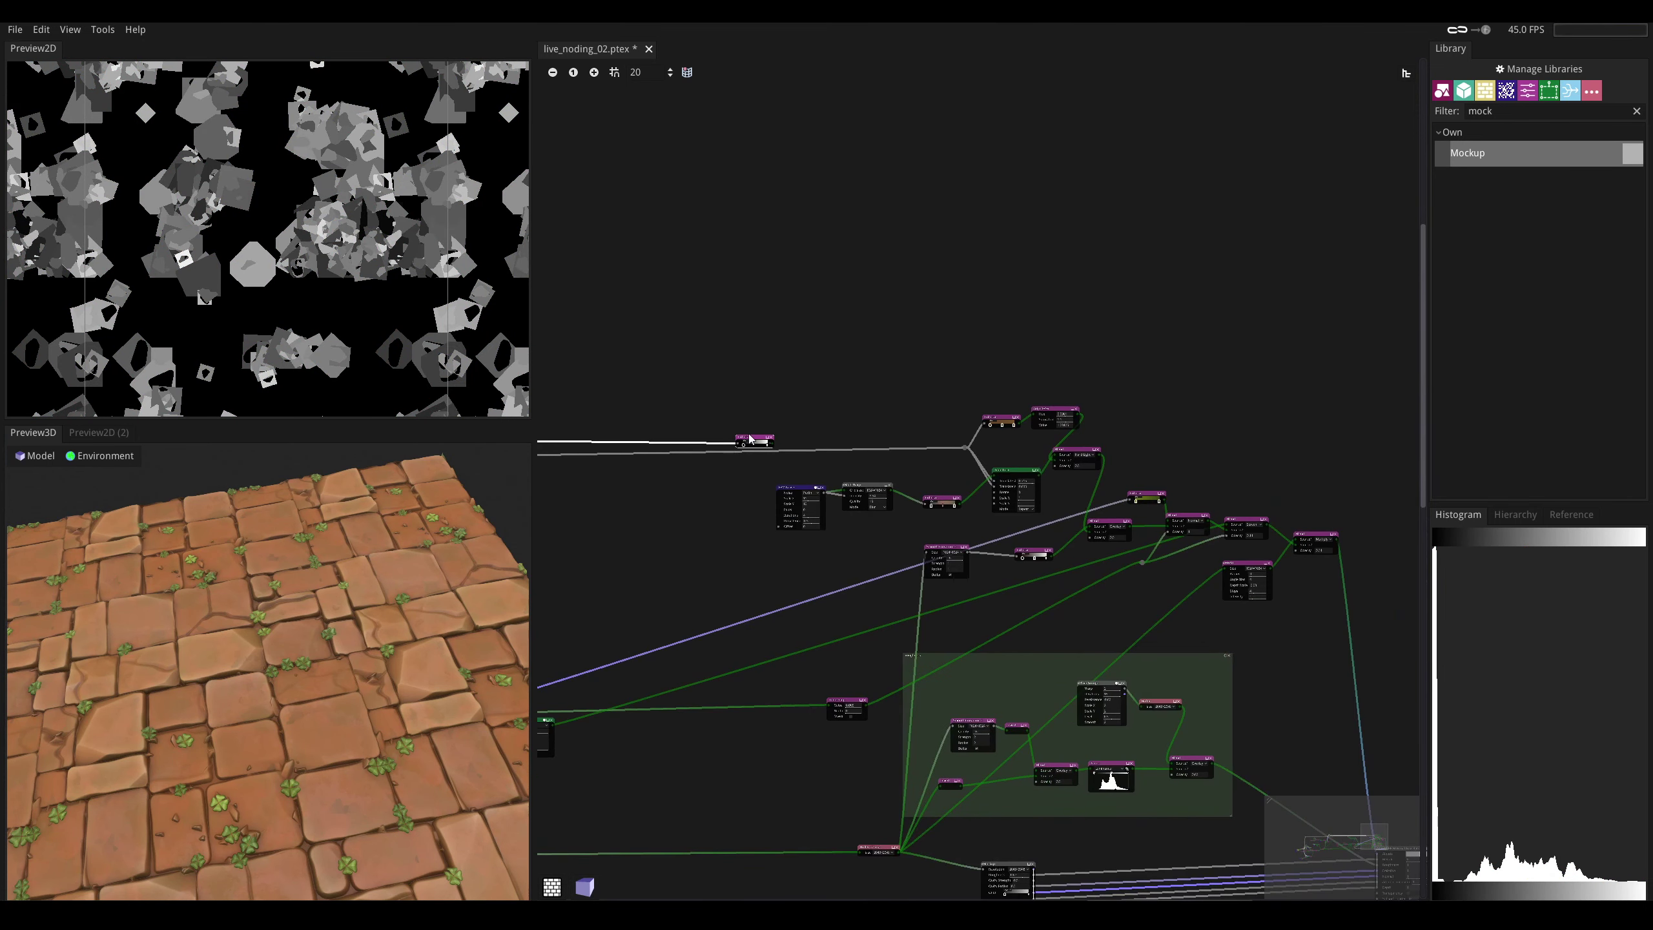
left_click_drag(750, 435, 1034, 388)
left_click(782, 432)
left_click_drag(755, 438, 1049, 370)
middle_click_drag(824, 472, 700, 487)
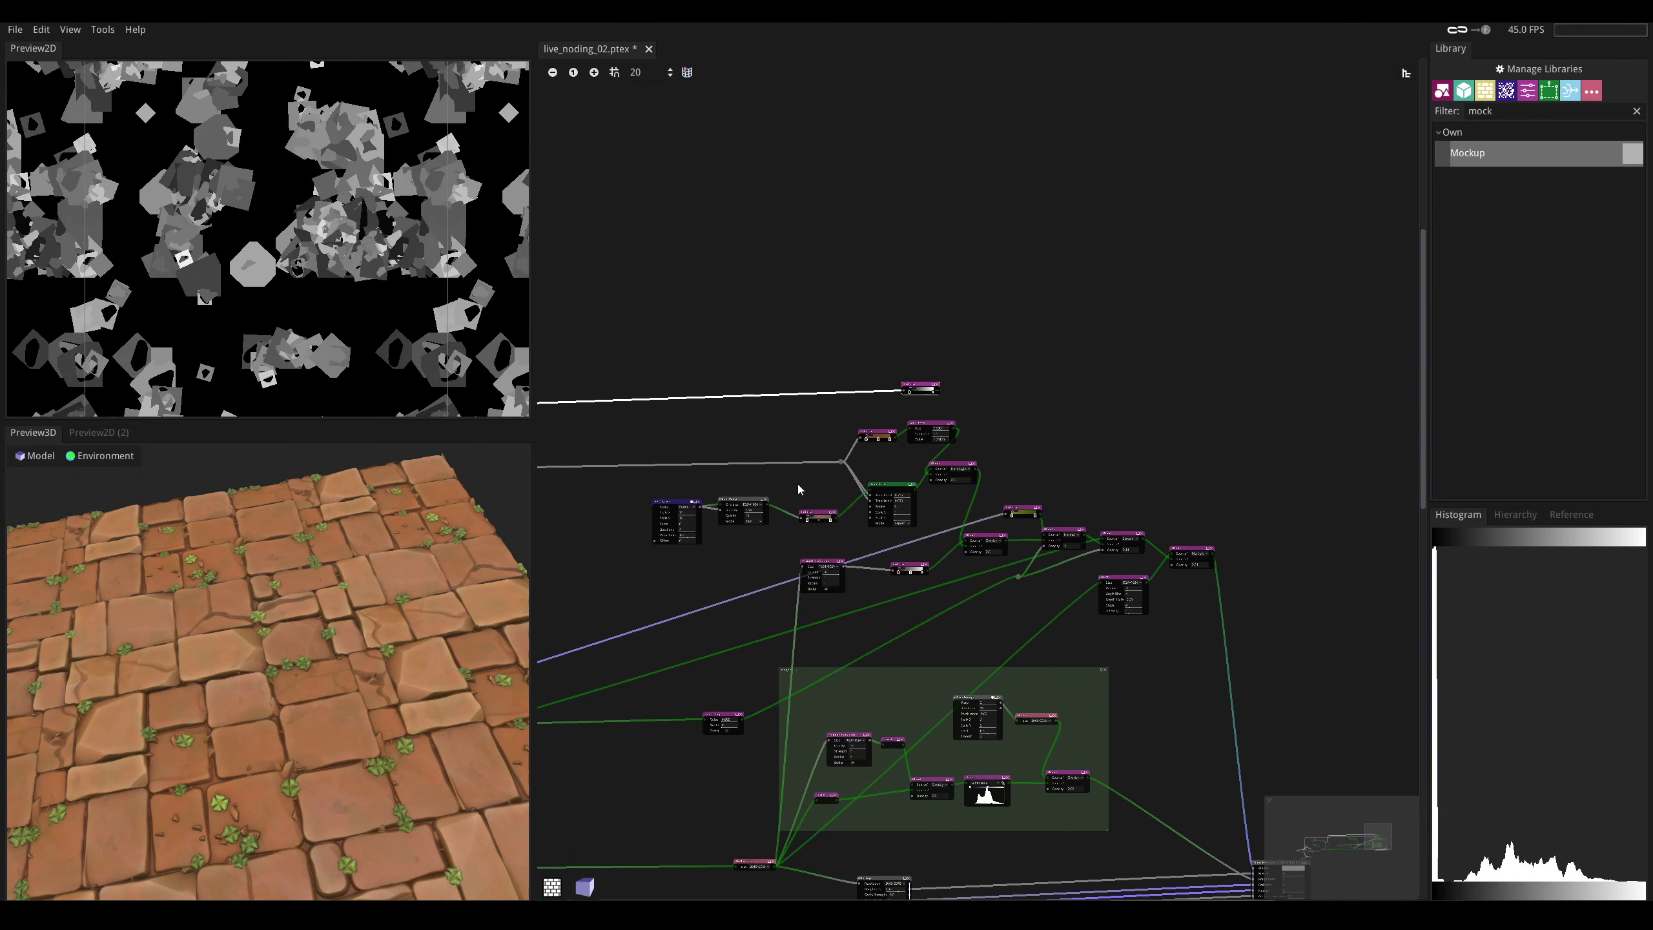
- Inspect the stones in the 3D preview and copy the brown Colorize node's gradient onto the new Colorize node
scroll(994, 453, "up", 2)
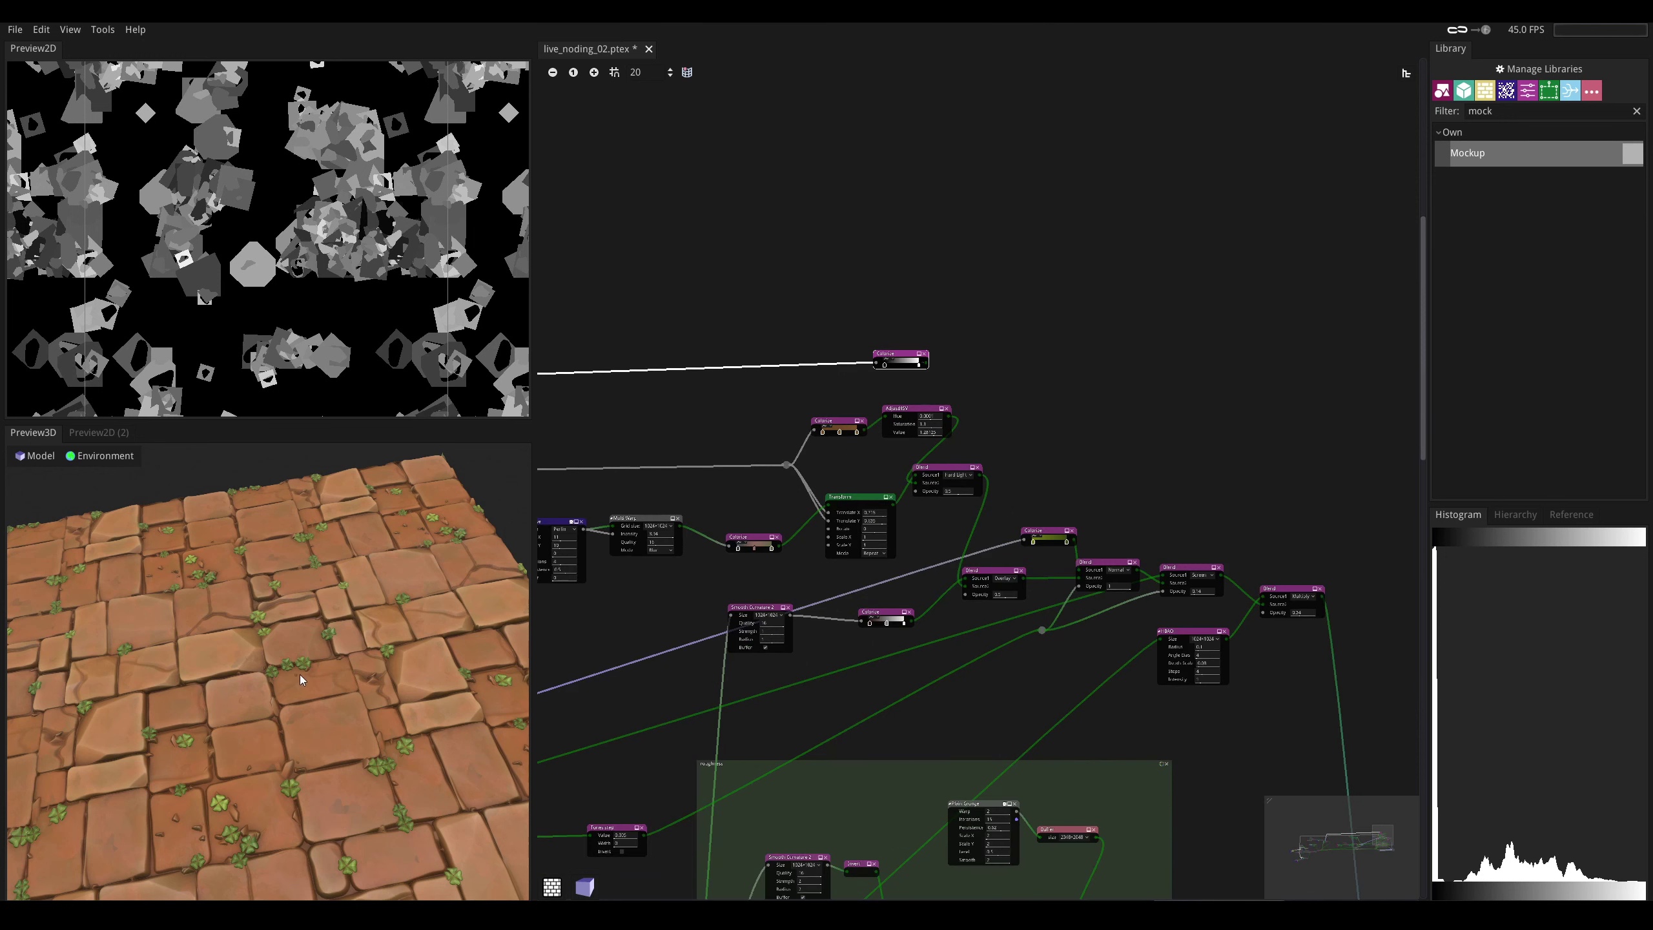
left_click_drag(386, 631, 380, 637)
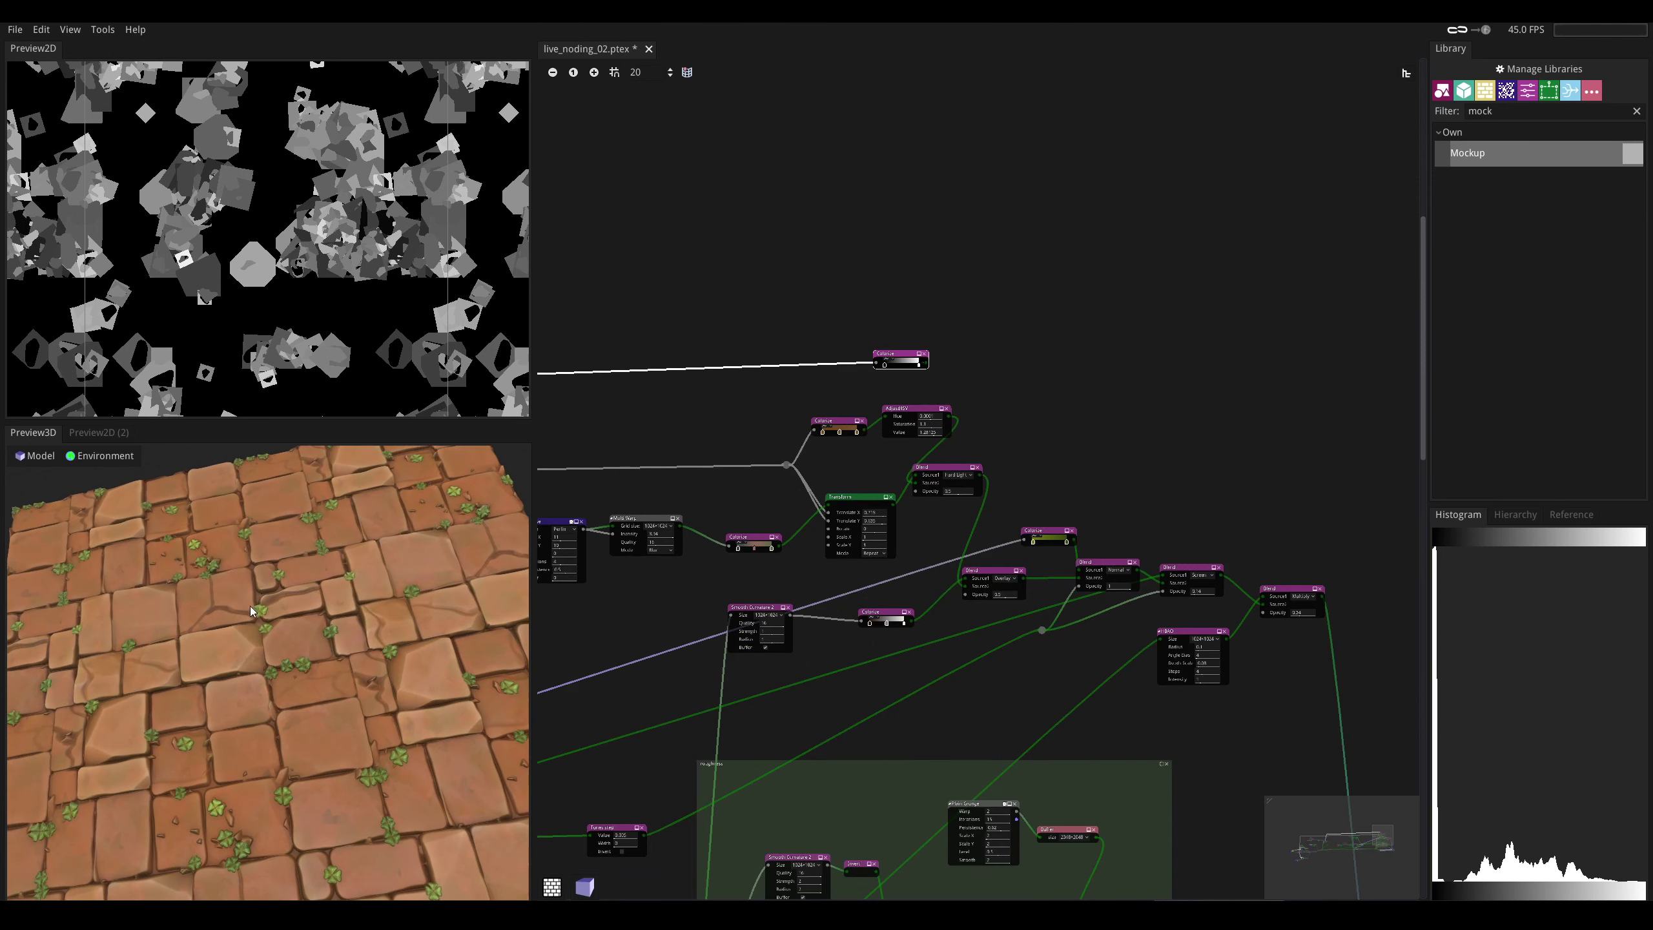
scroll(433, 680, "up", 3)
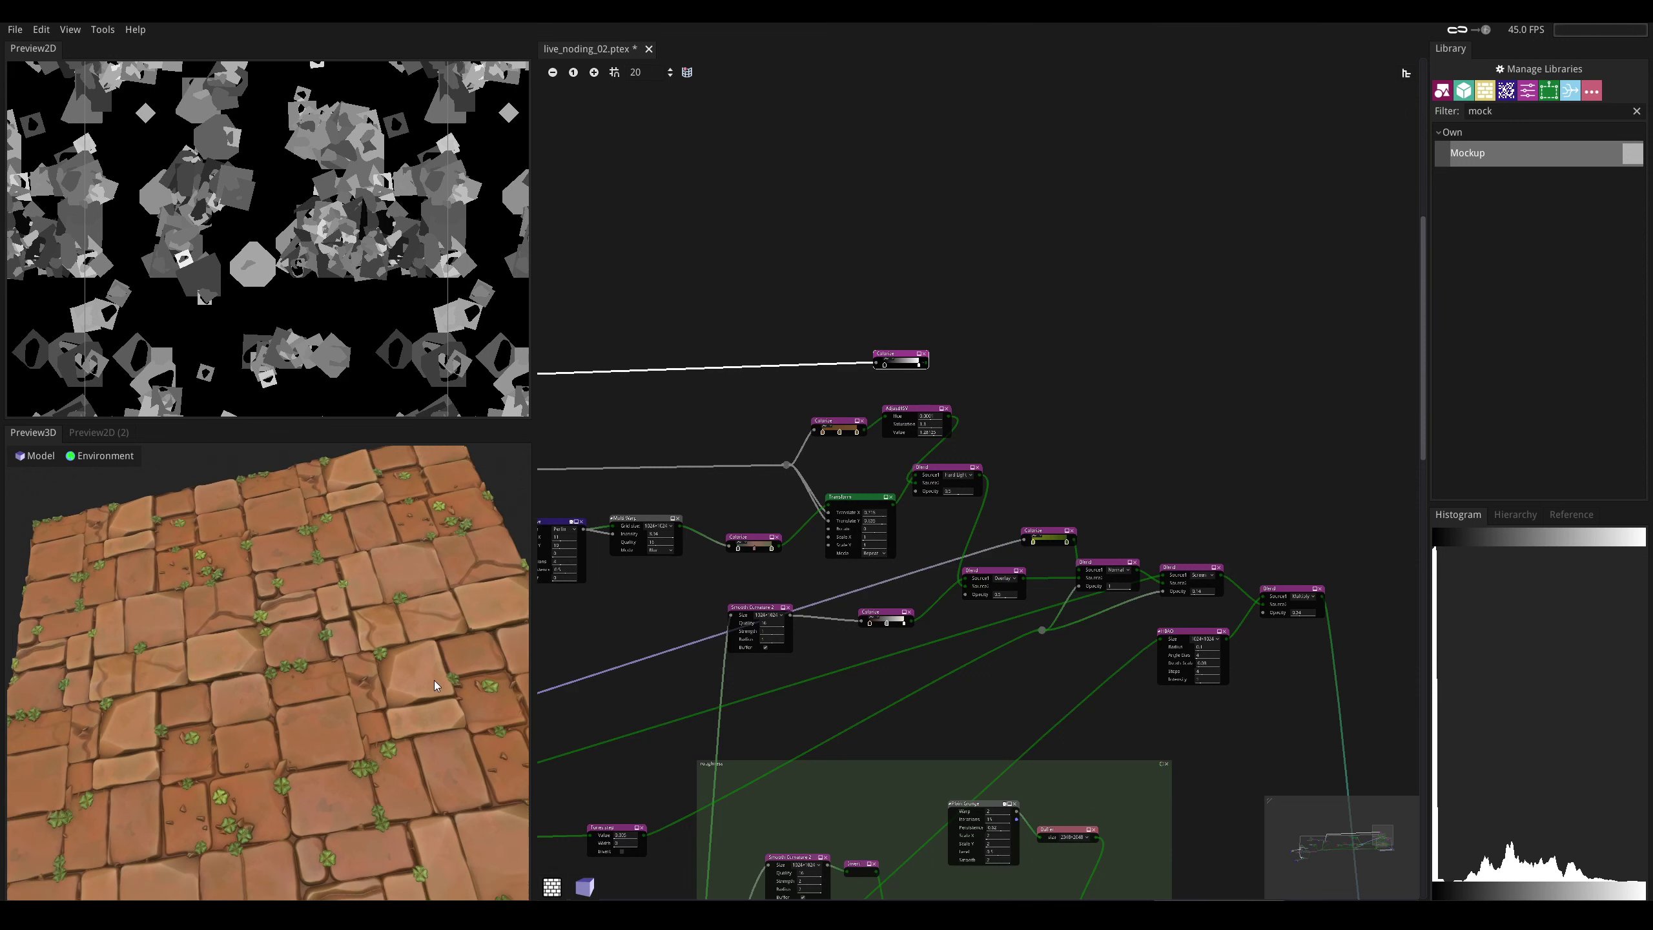
middle_click_drag(882, 494, 754, 593)
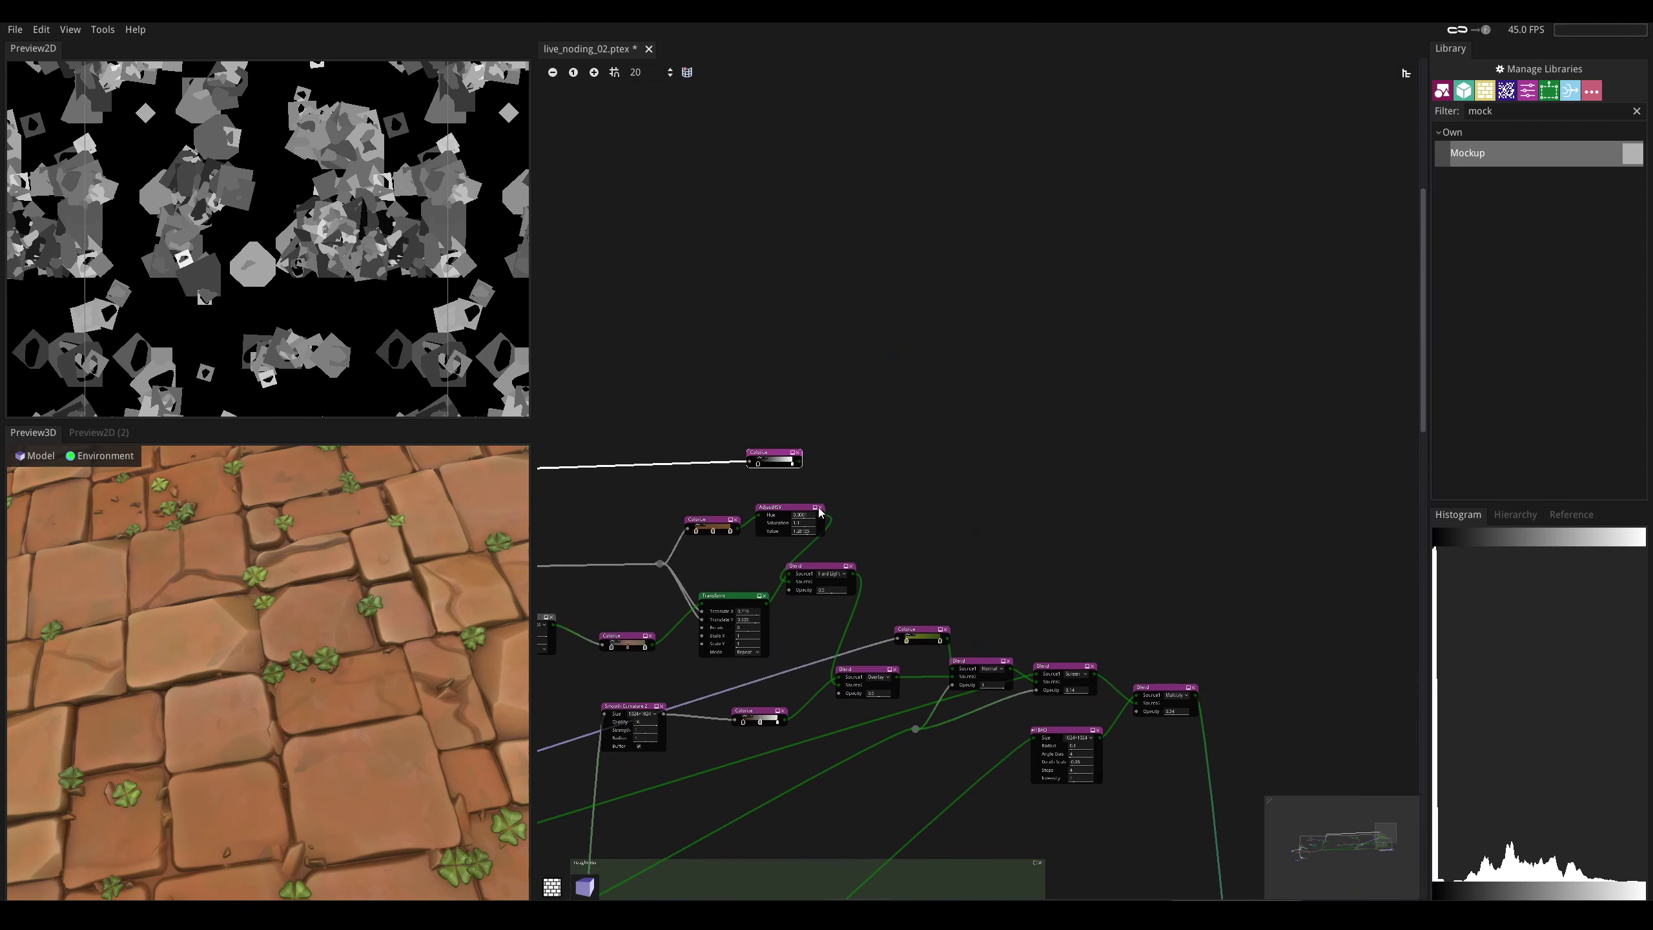
middle_click_drag(847, 490, 749, 532)
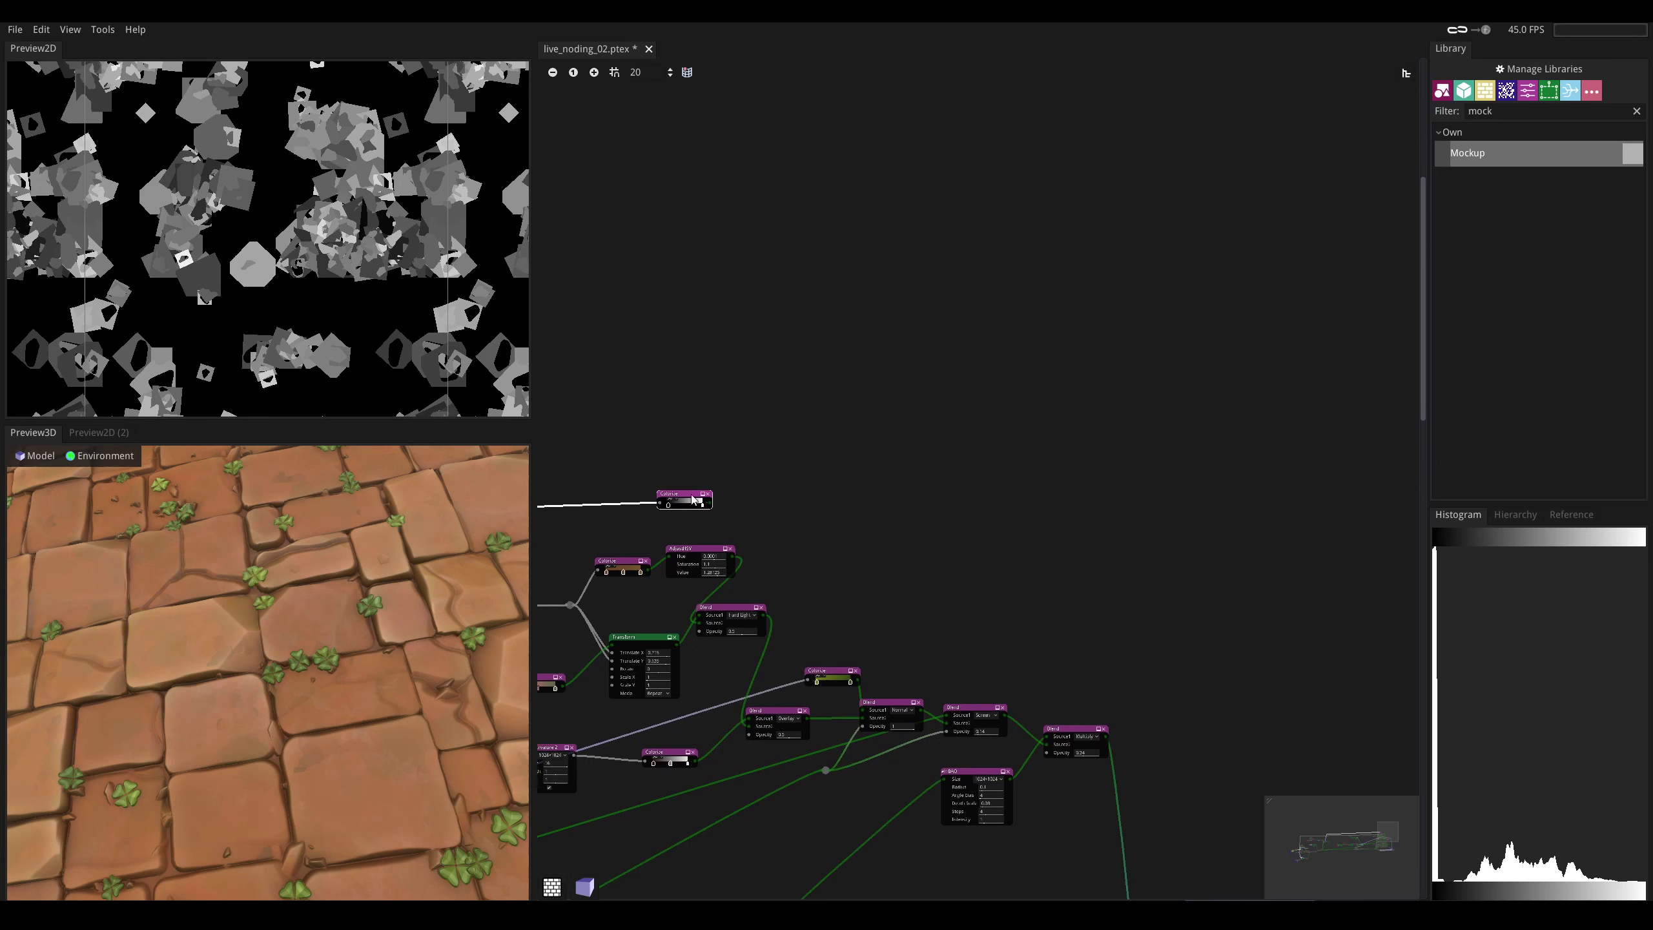
left_click_drag(694, 499, 713, 512)
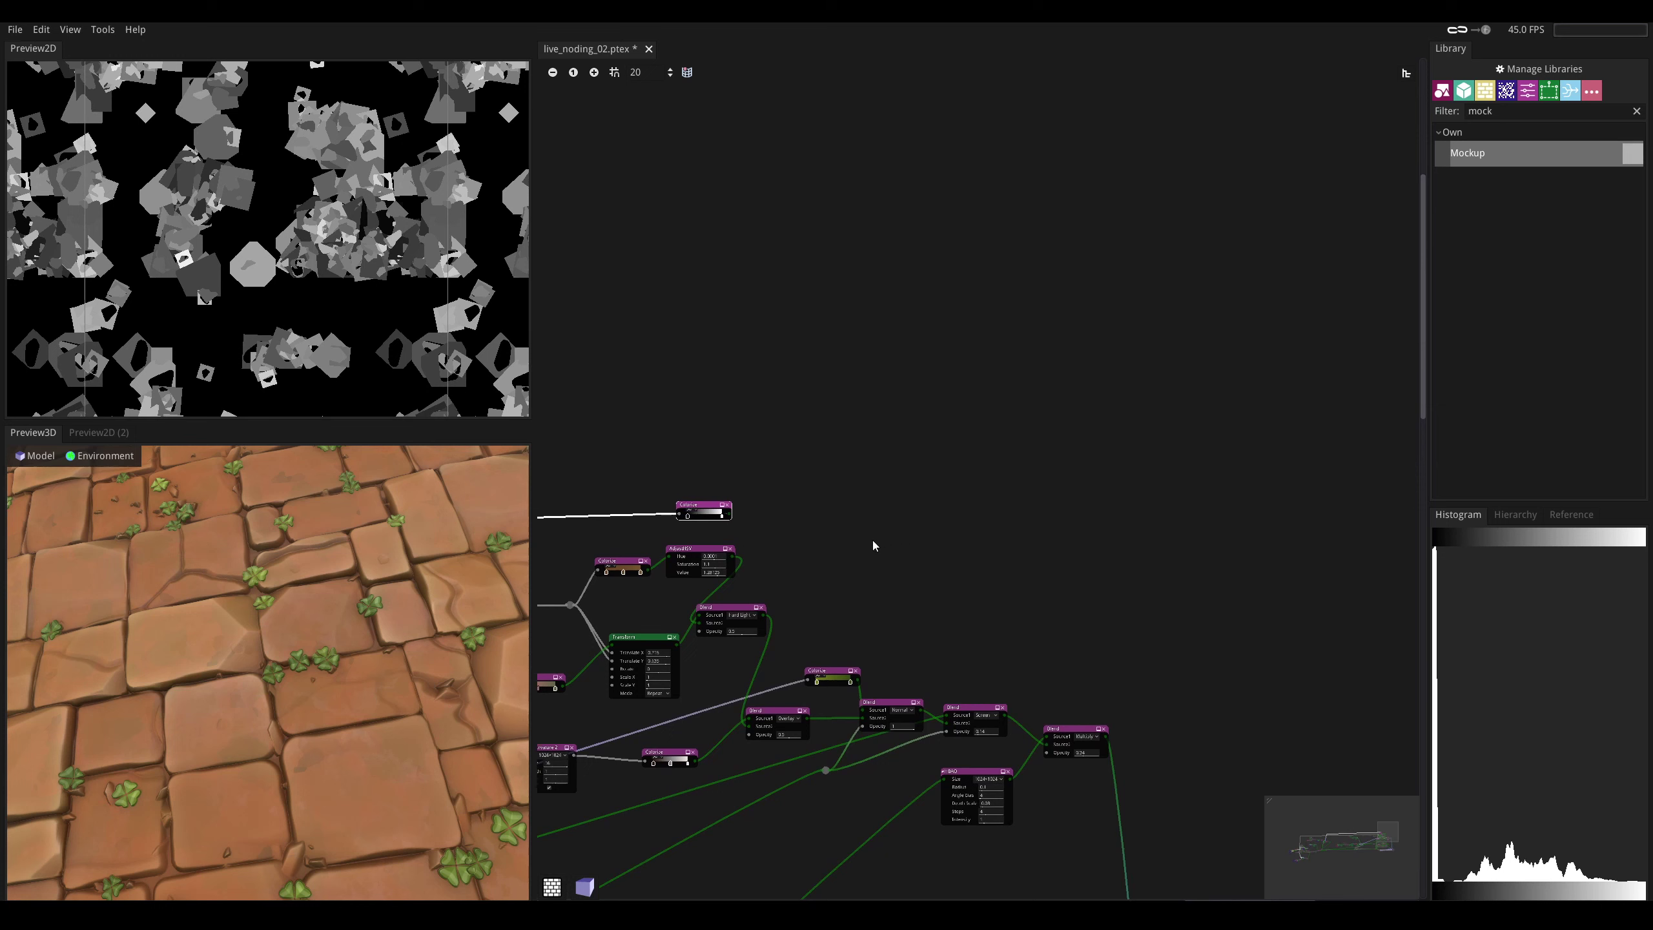
scroll(722, 503, "up", 4)
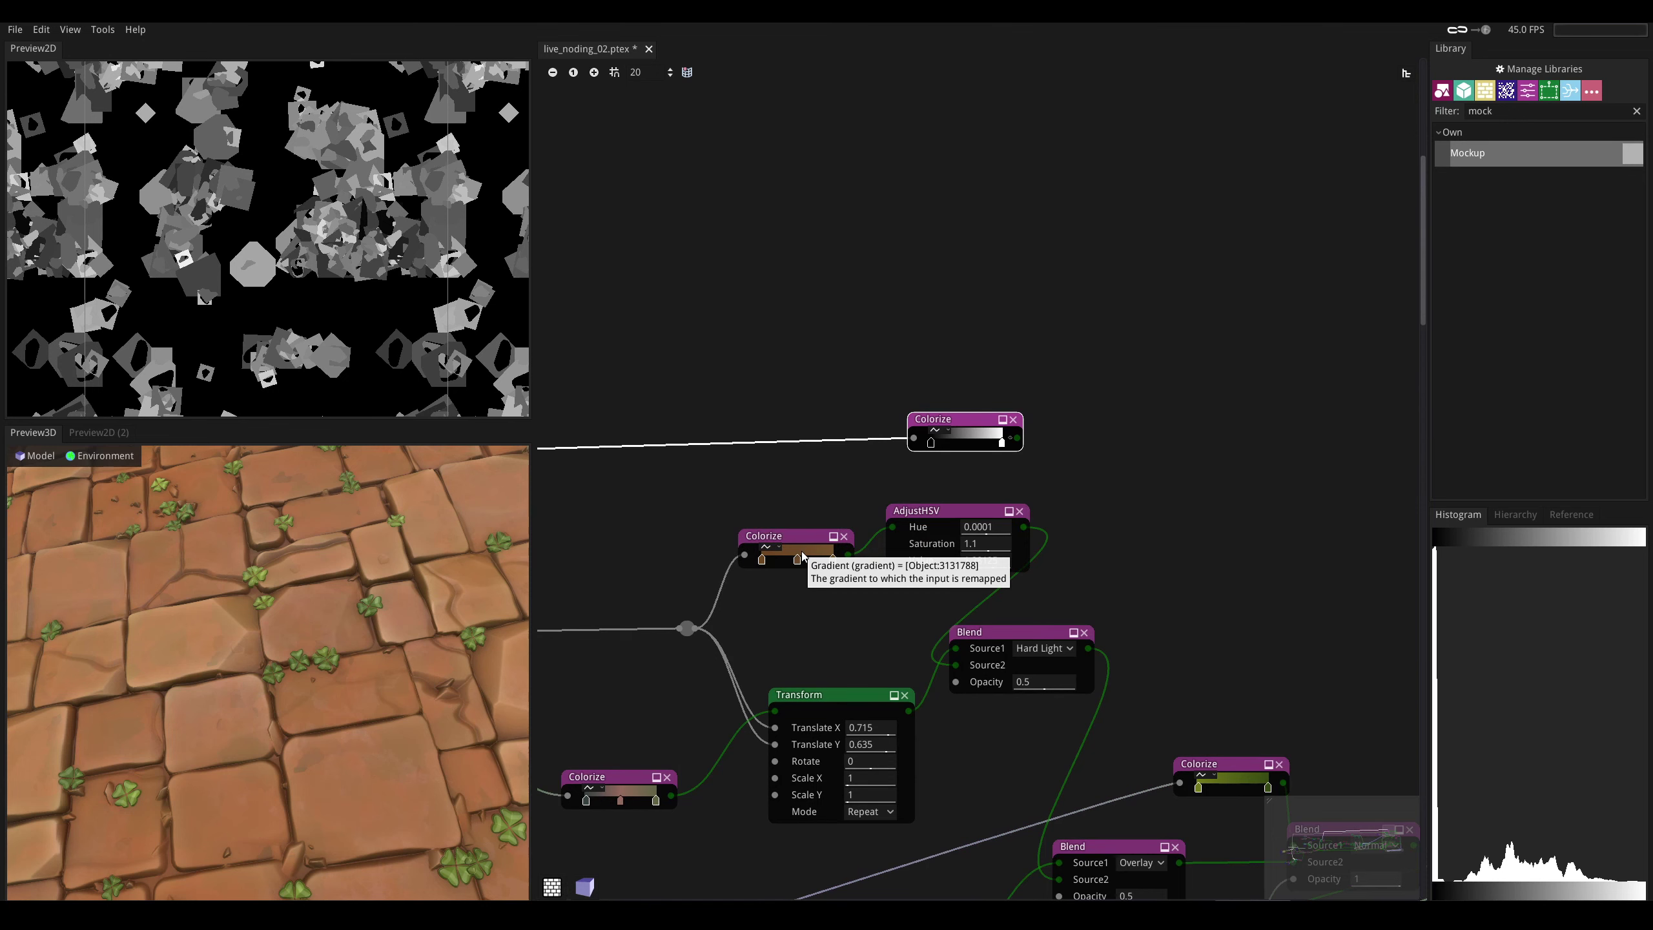
left_click_drag(801, 552, 962, 434)
- Adjust the new brown Colorize node's position above AdjustHSV and save the project
middle_click_drag(1100, 461, 919, 514)
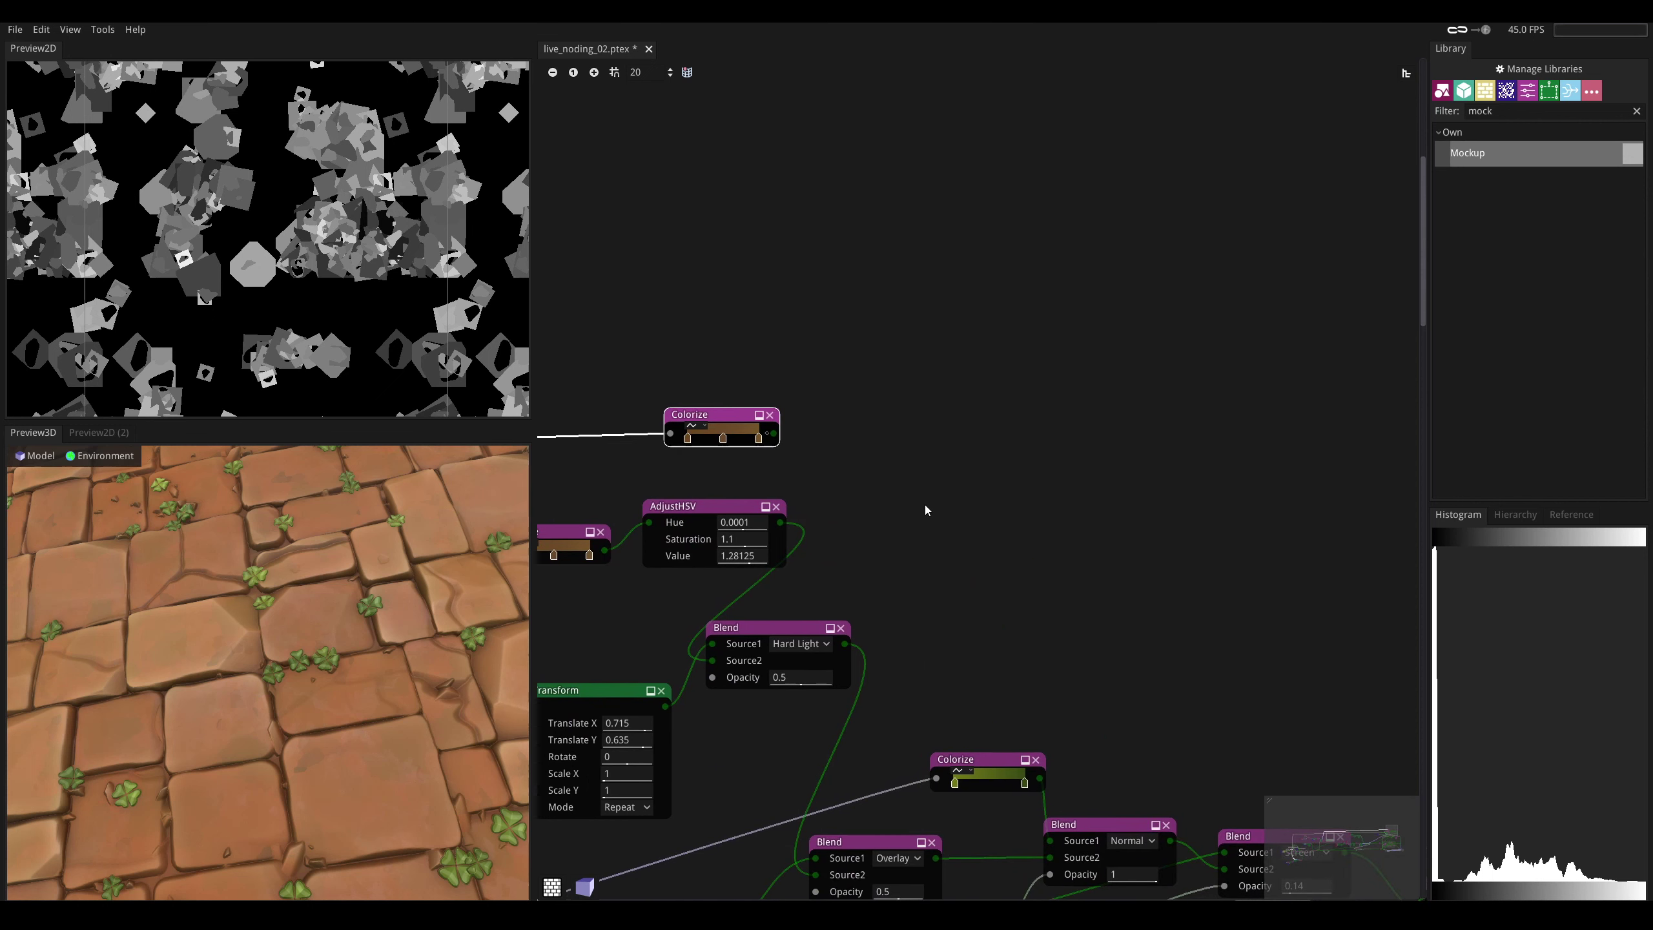
middle_click_drag(930, 500, 890, 488)
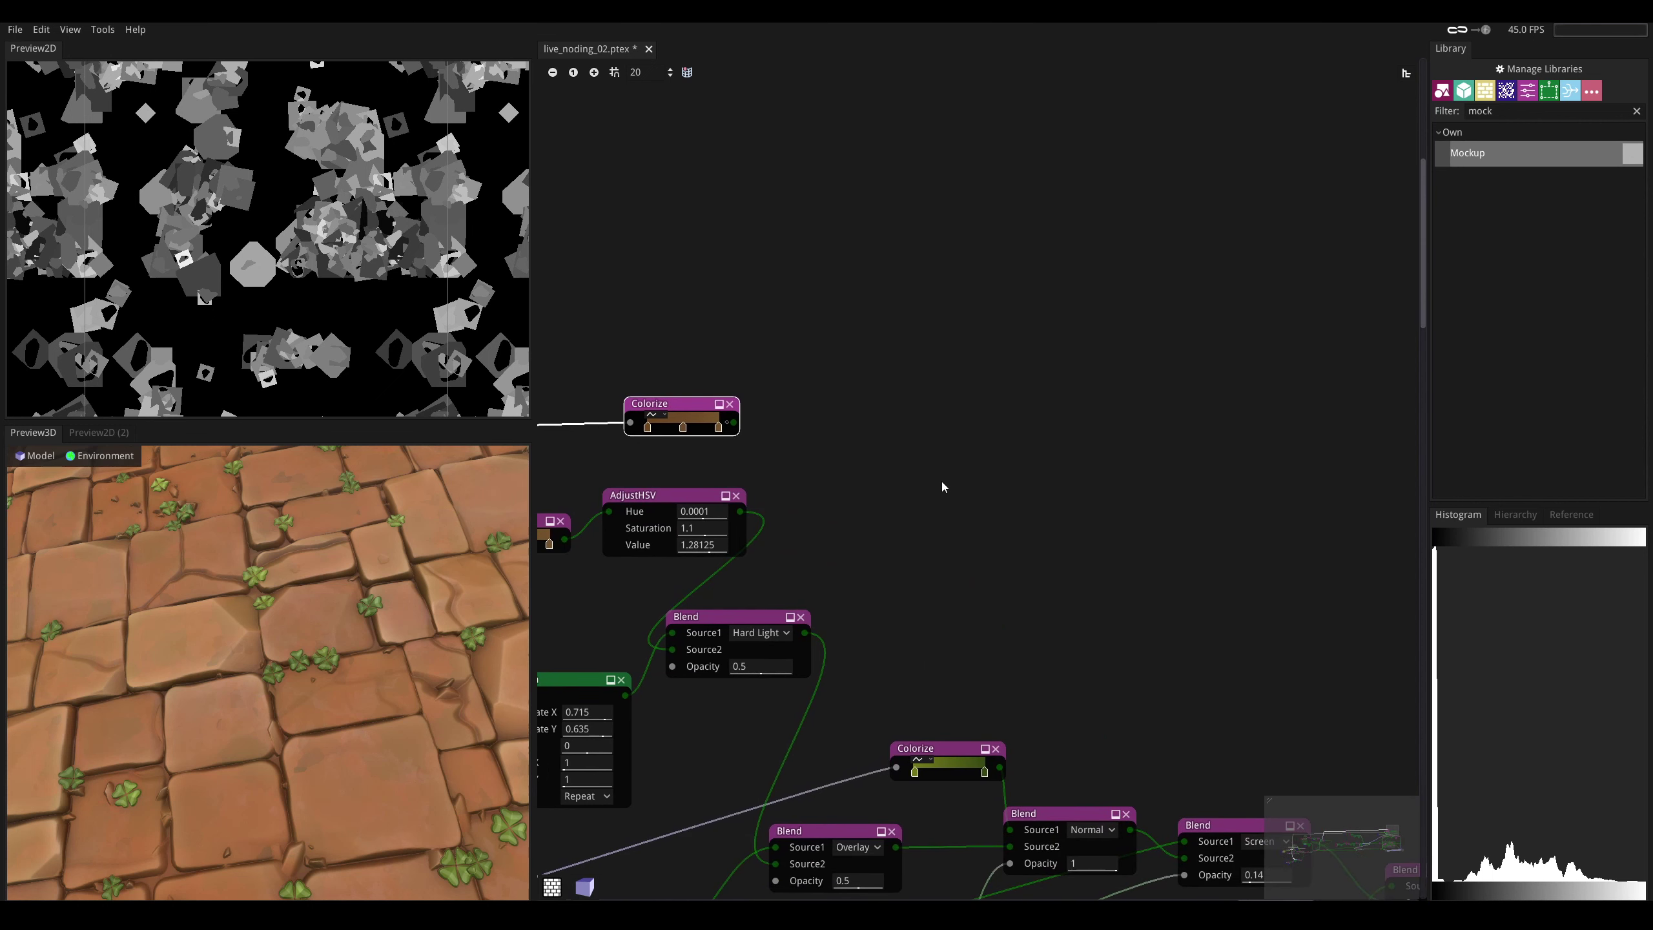
middle_click_drag(1022, 492, 948, 461)
middle_click_drag(792, 482, 937, 464)
middle_click_drag(1028, 499, 911, 470)
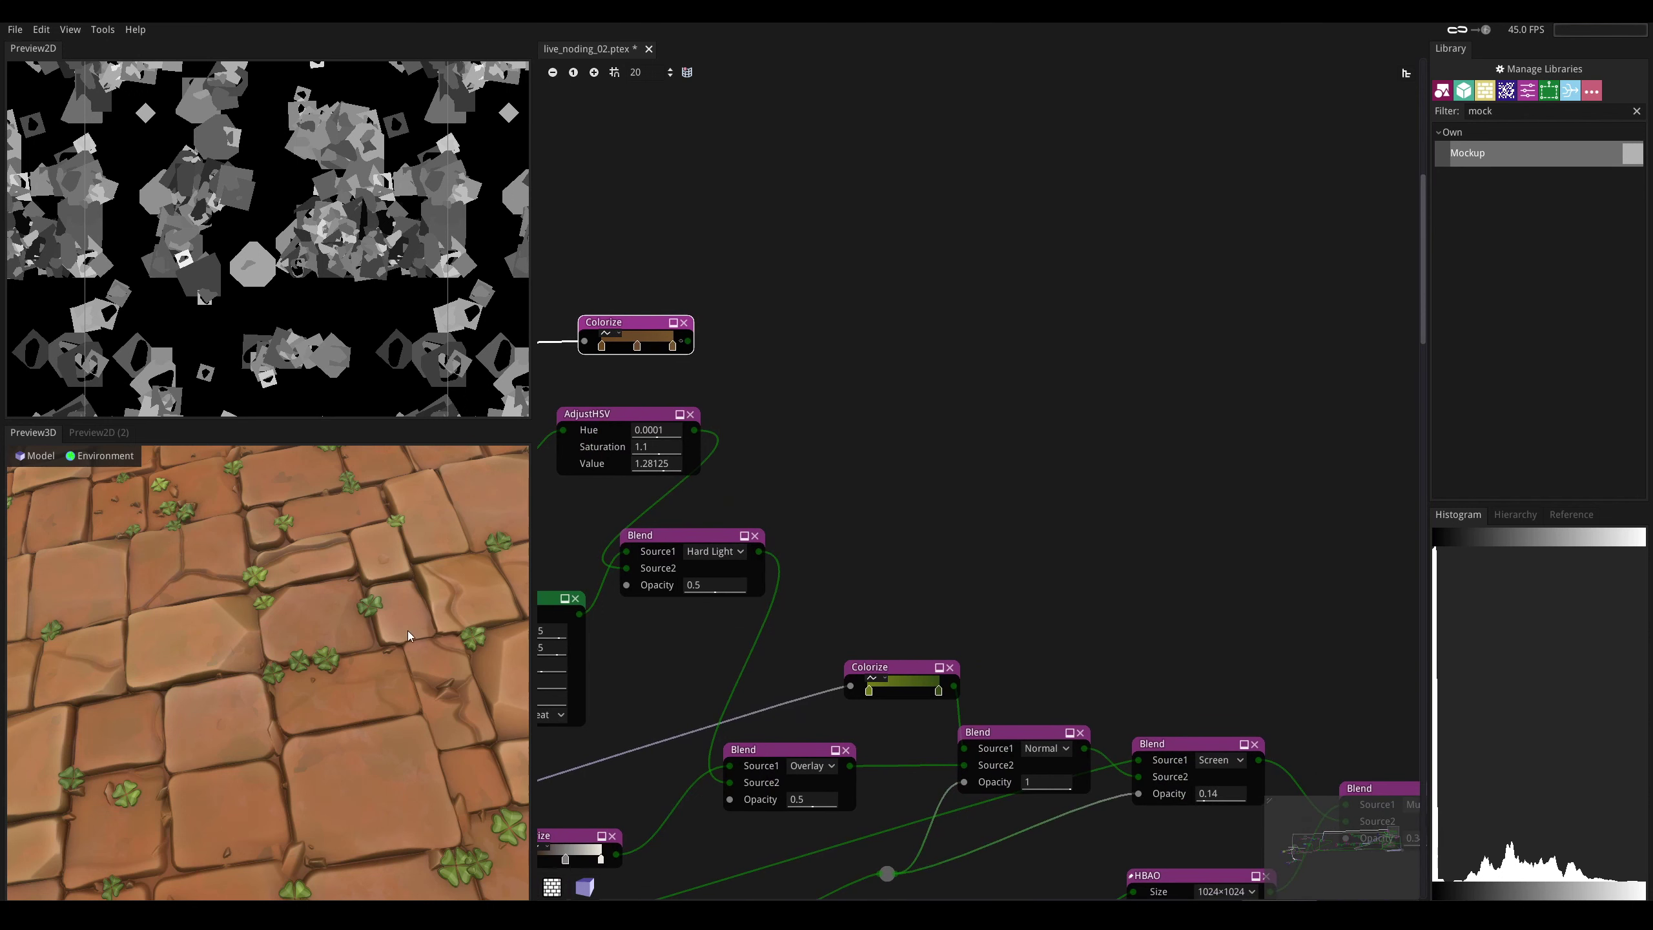
left_click_drag(641, 323, 665, 326)
middle_click_drag(629, 281, 967, 360)
left_click(967, 359)
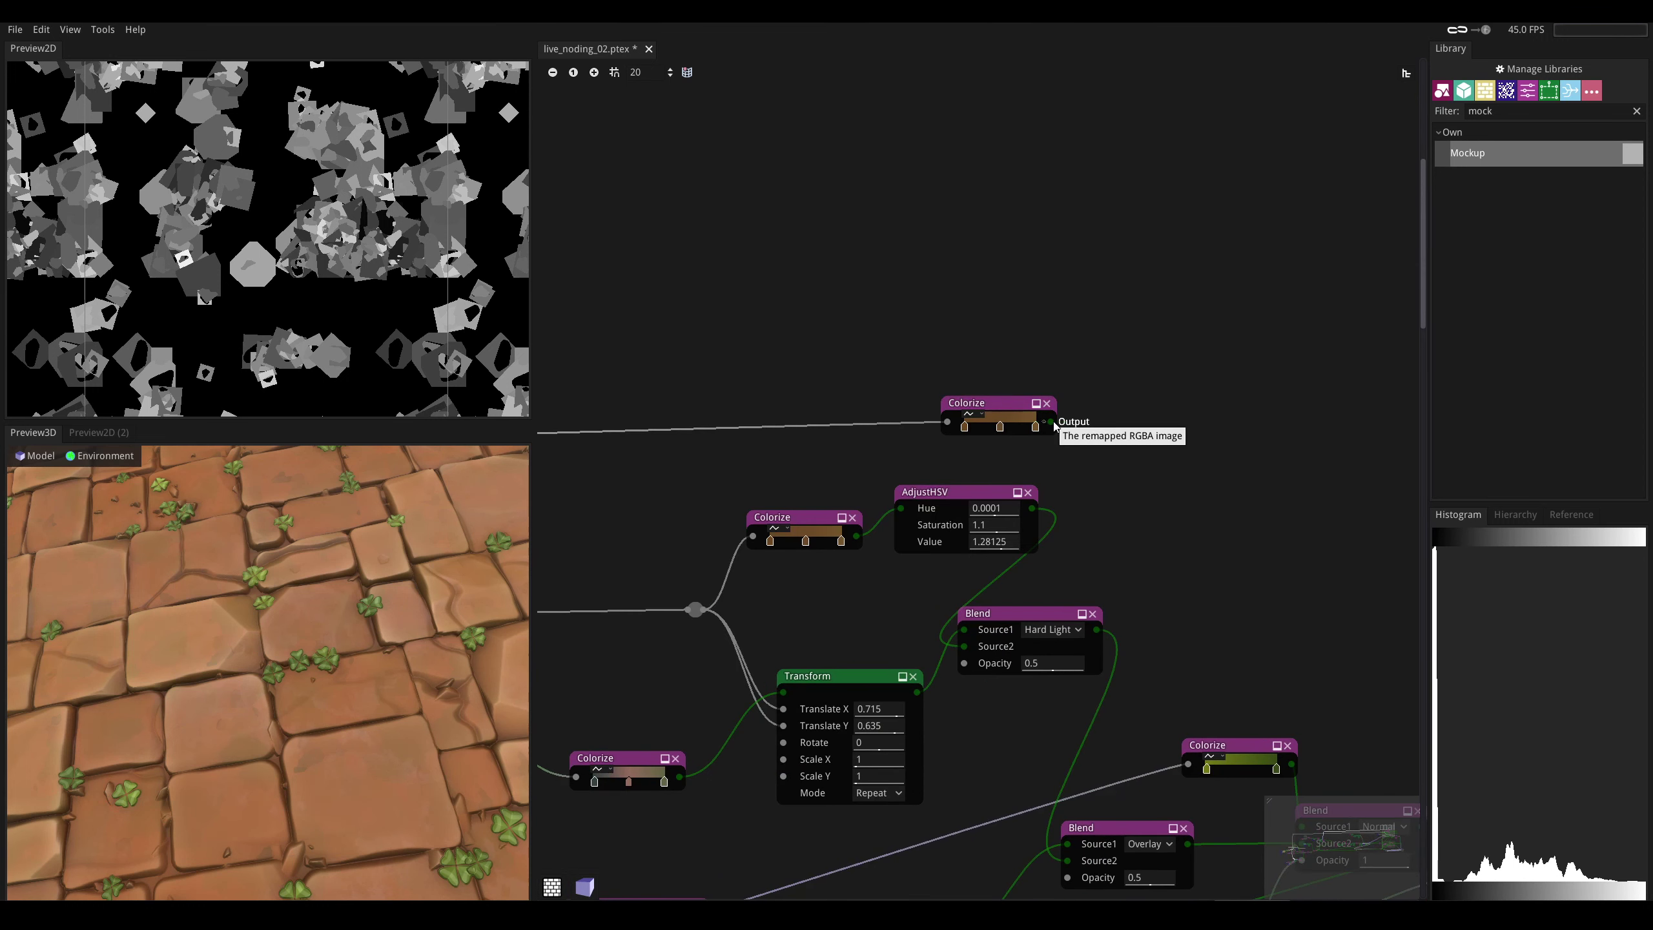
key("ctrl+s")
left_click(968, 402)
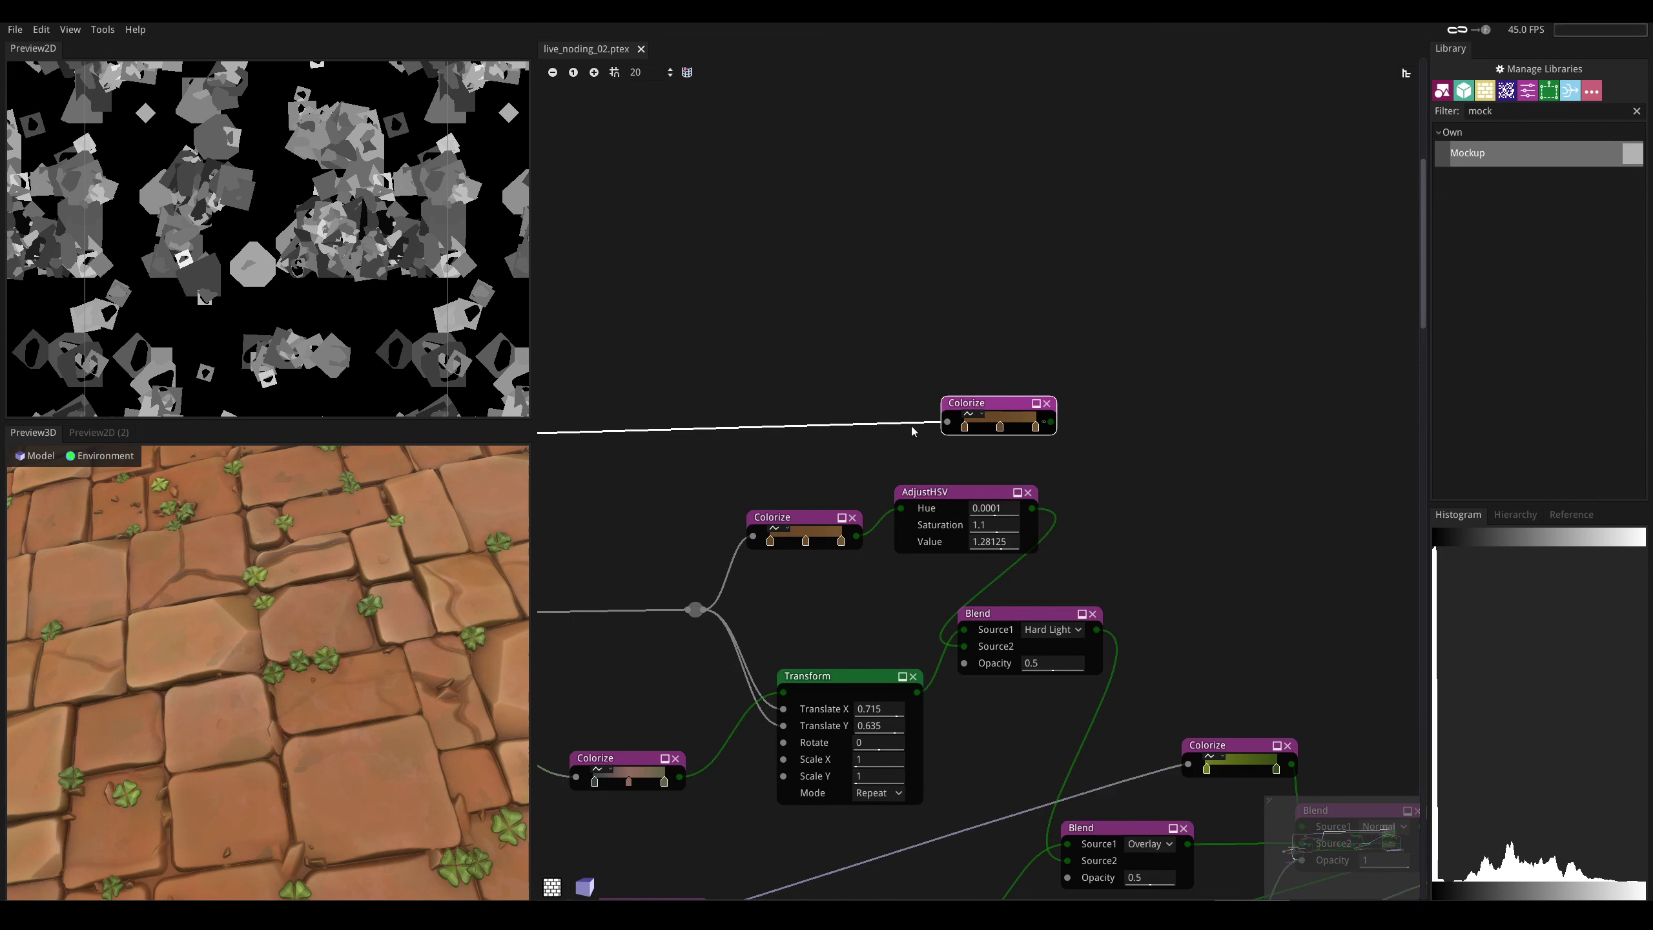
- Add a Blend node beside the new Colorize node, in the free space above the clover Colorize
middle_click_drag(1016, 451, 682, 462)
right_click(876, 463)
type("ble")
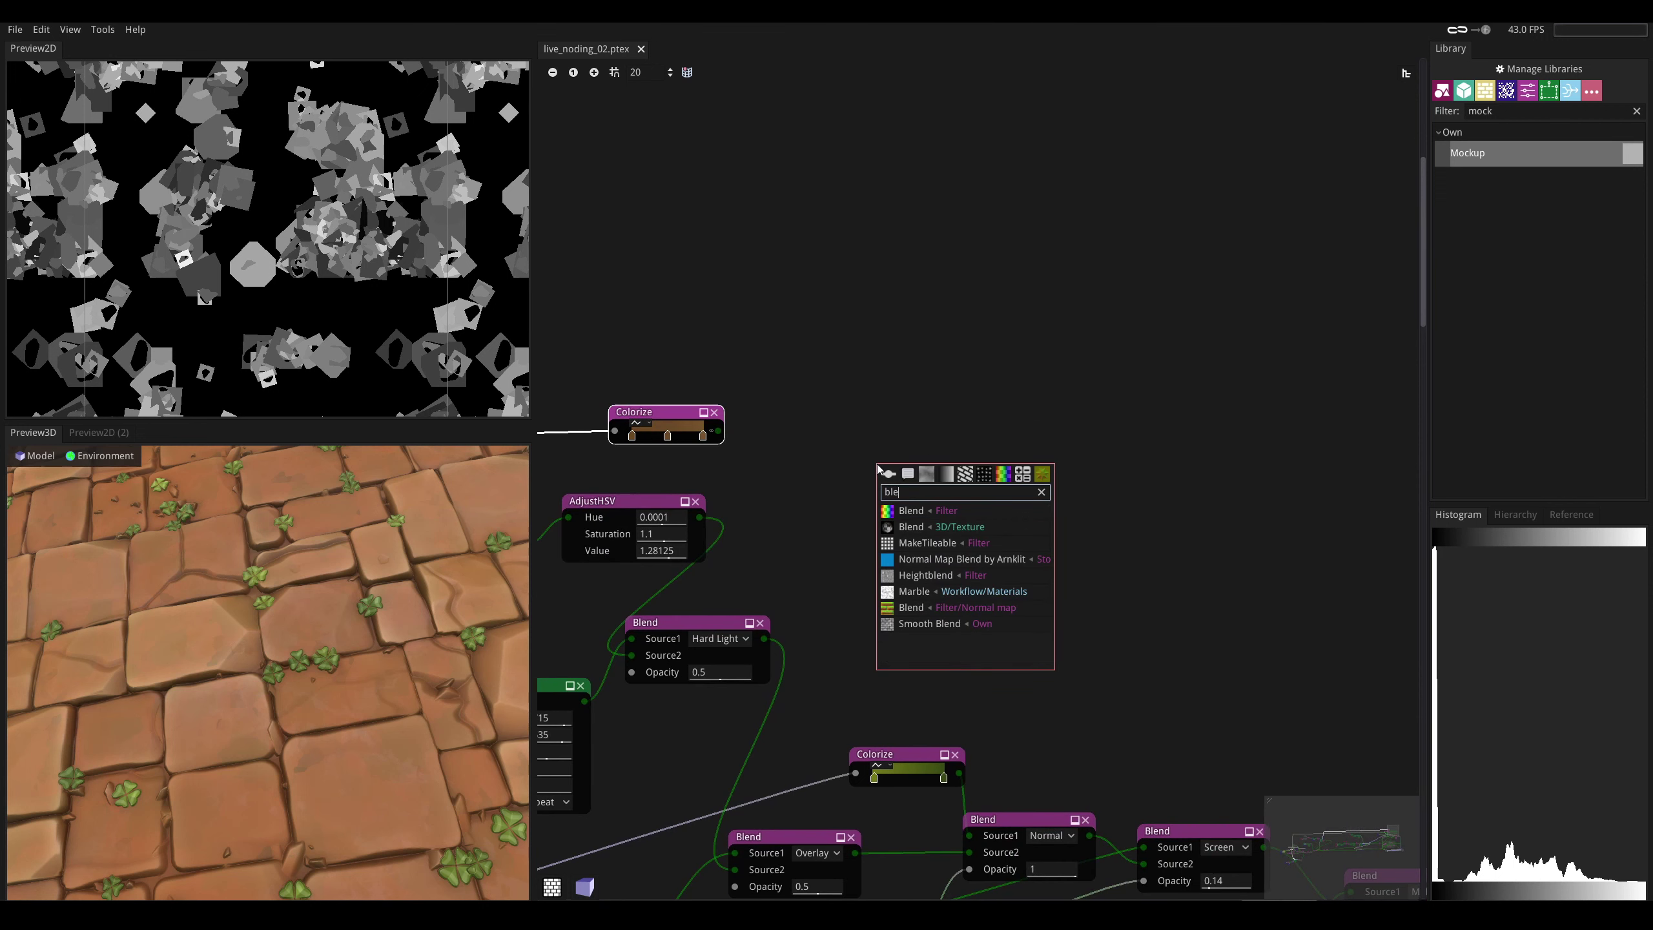
left_click(924, 513)
middle_click_drag(1007, 674, 847, 595)
middle_click_drag(1060, 692, 932, 595)
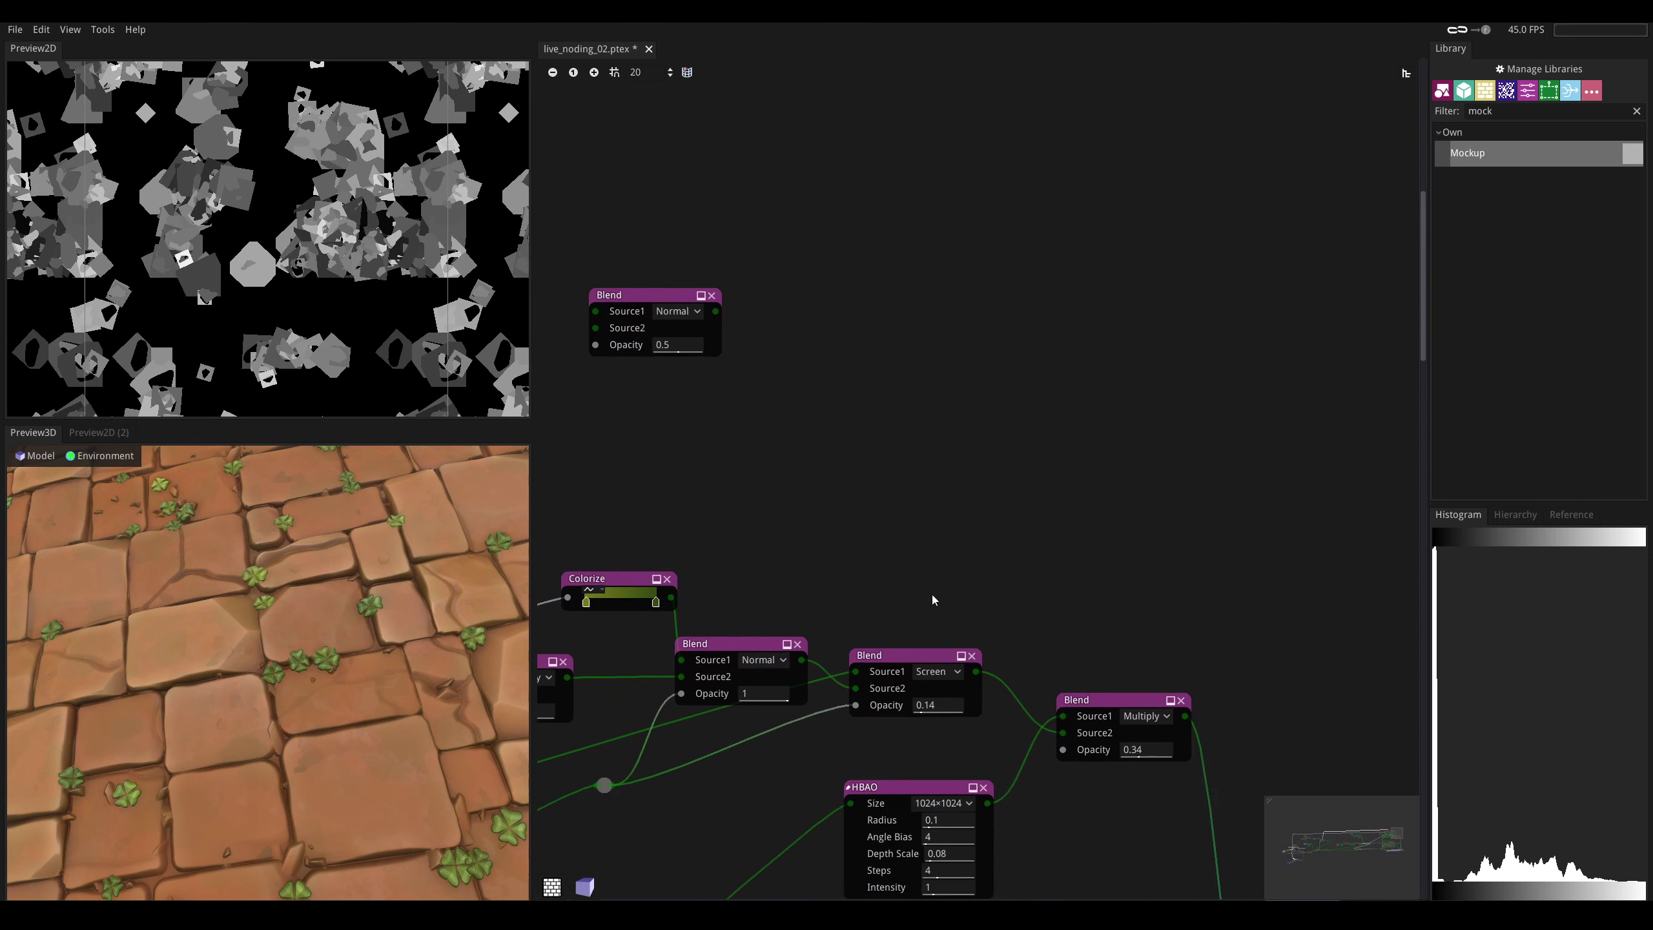
- Shift the Multiply Blend and HBAO nodes further away from the Screen Blend to open a gap between them
left_click(923, 666)
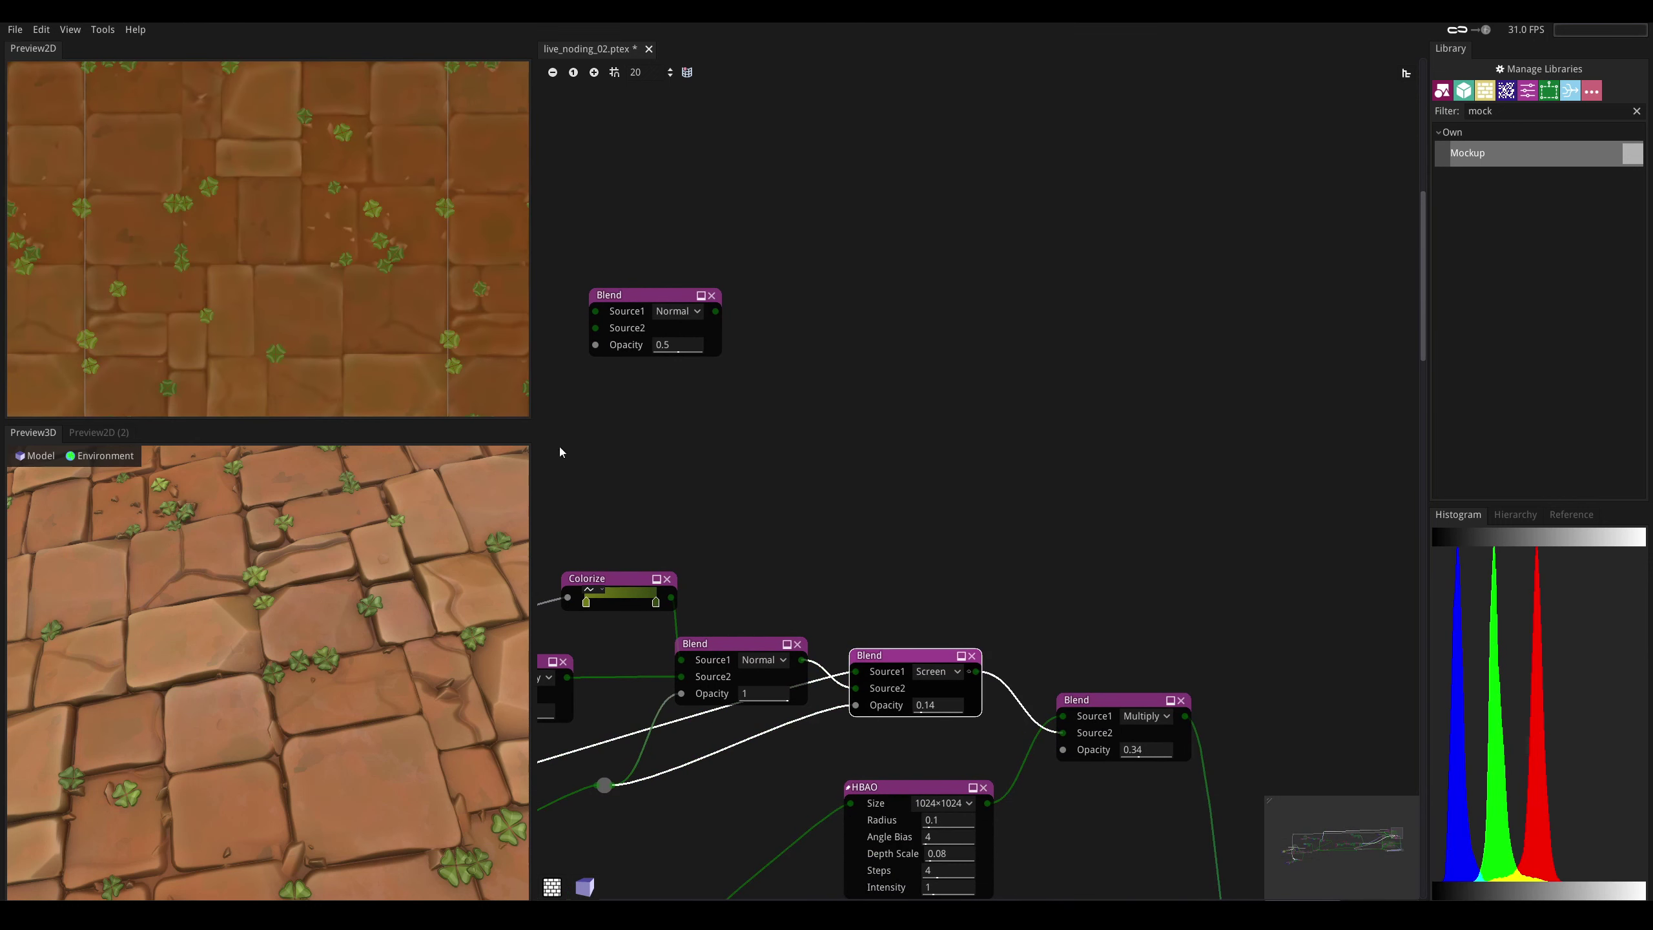
middle_click_drag(1091, 701, 909, 532)
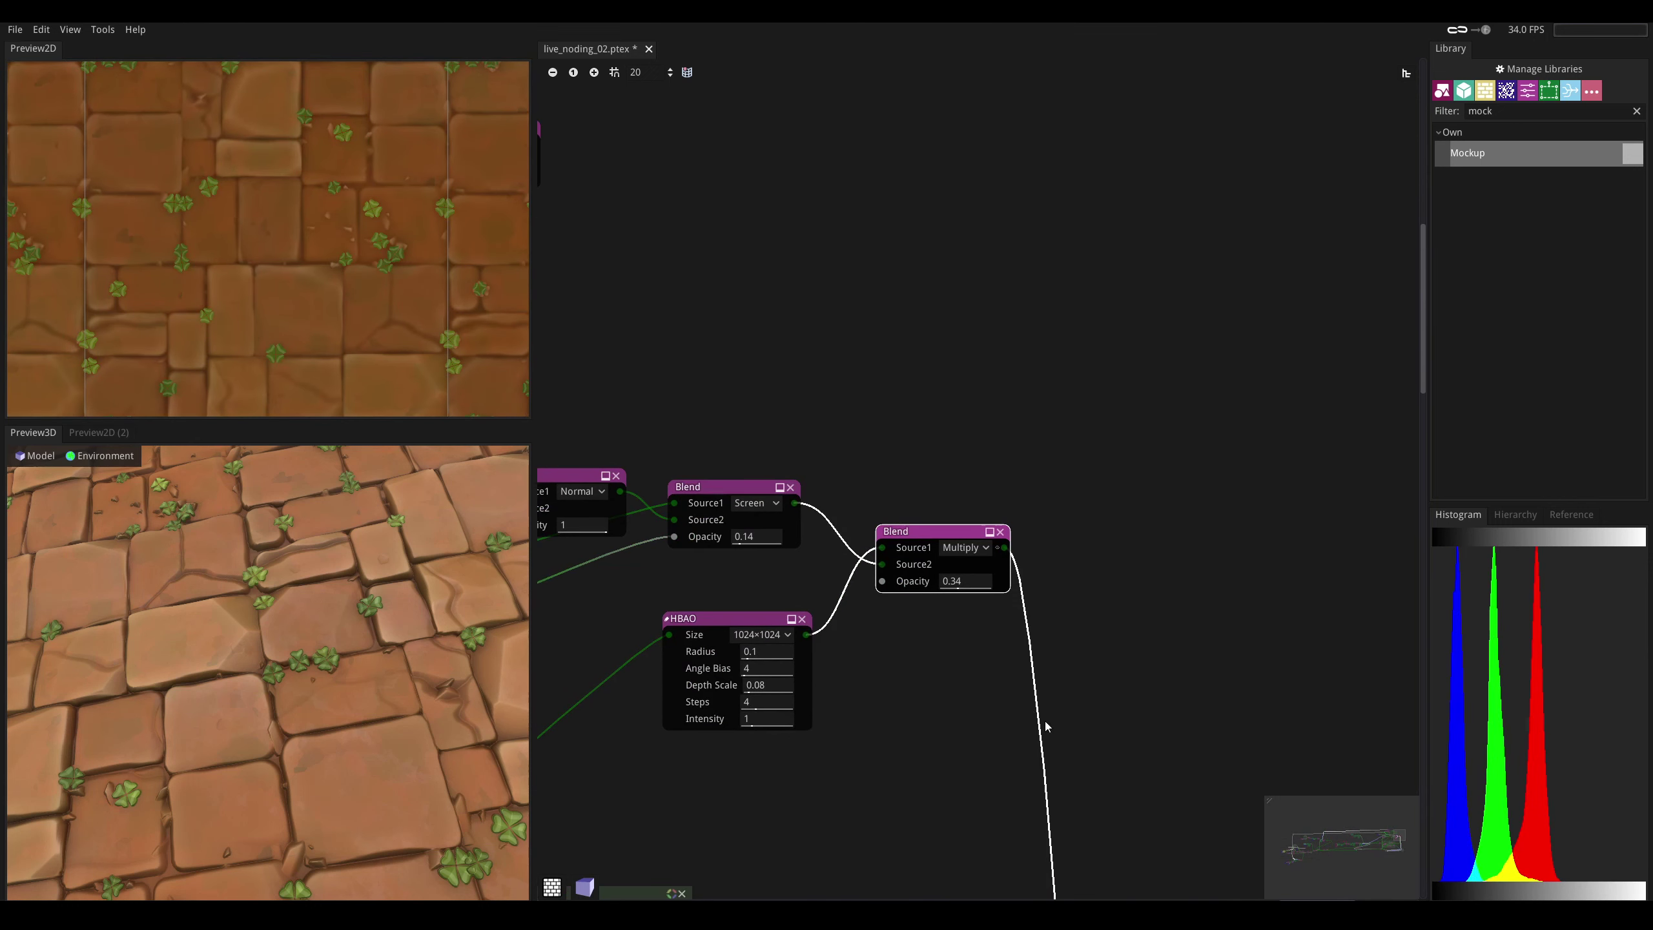
left_click_drag(871, 542, 1112, 540)
left_click(911, 485)
middle_click_drag(855, 465, 878, 485)
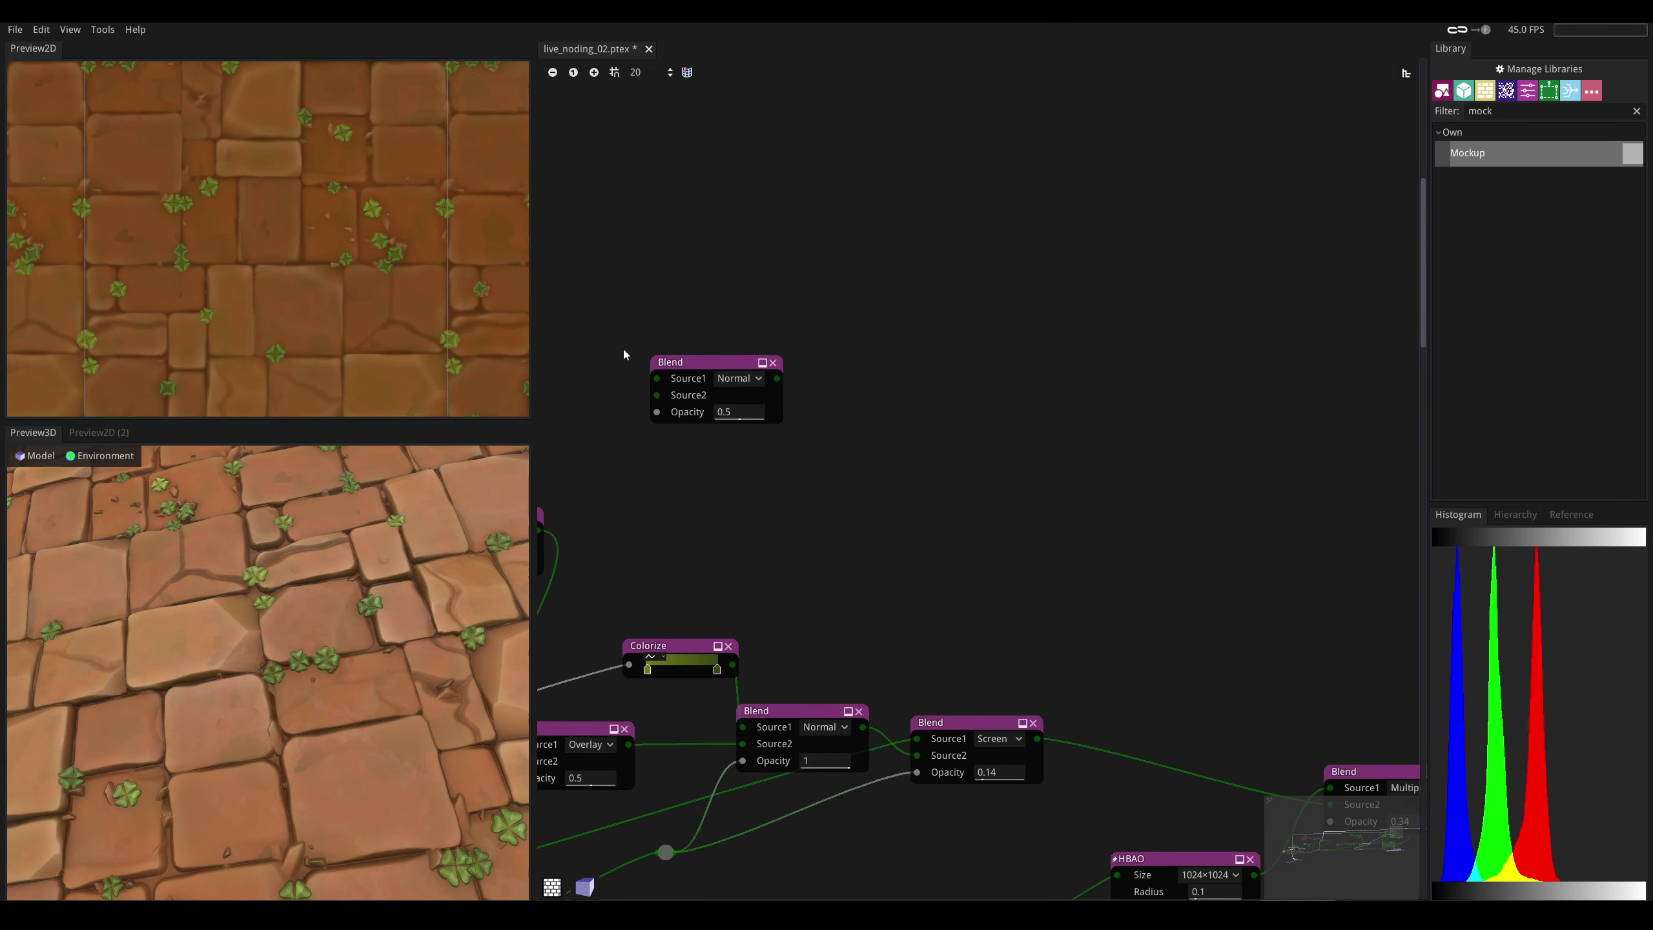
- Place the new Blend after the Screen Blend, feeding its Source2 from the Screen Blend and Source1 from the new brown Colorize
left_click_drag(712, 373, 1177, 703)
left_click_drag(1038, 738, 1122, 728)
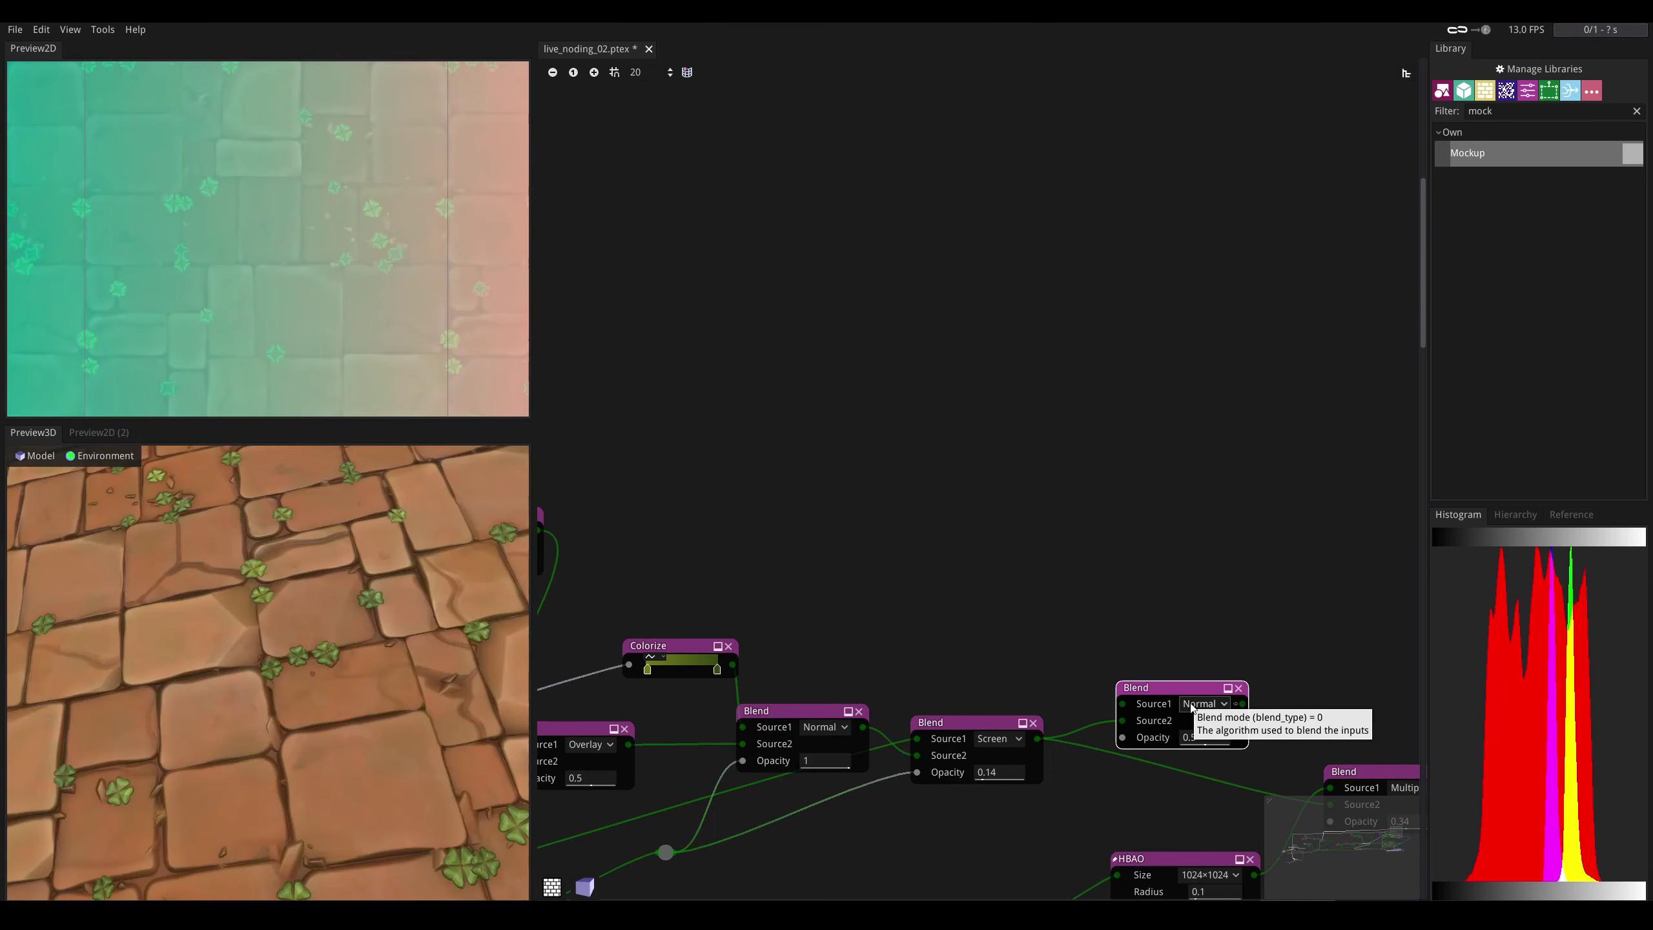
middle_click_drag(983, 628, 1069, 465)
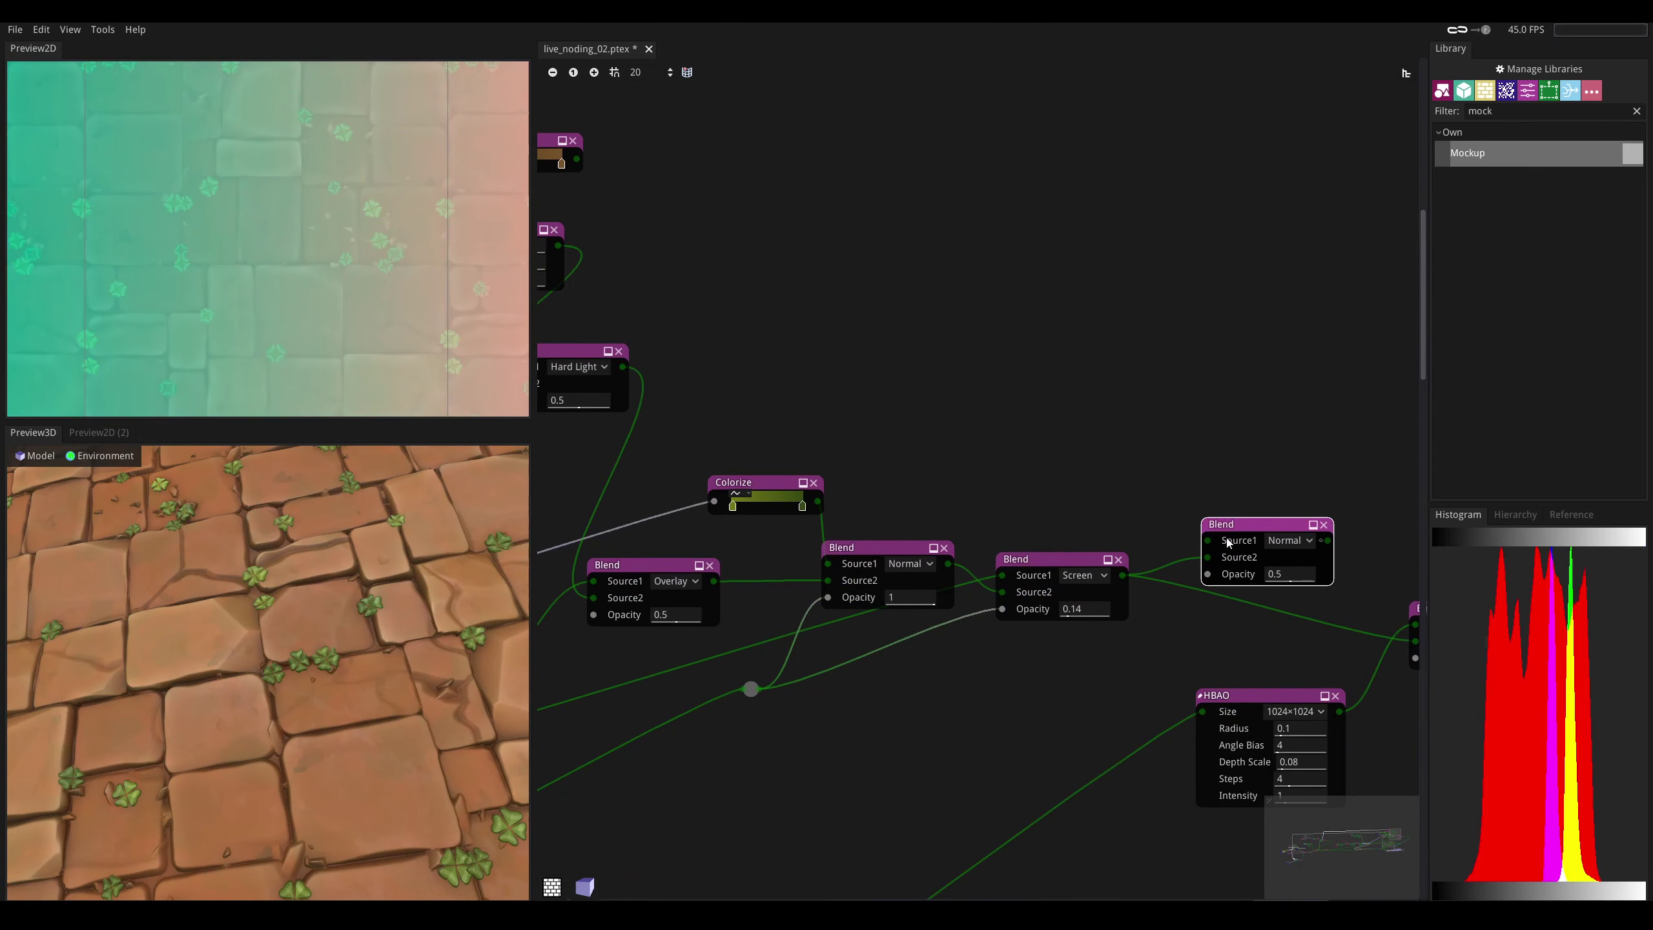
middle_click_drag(916, 391, 1138, 520)
left_click(964, 293)
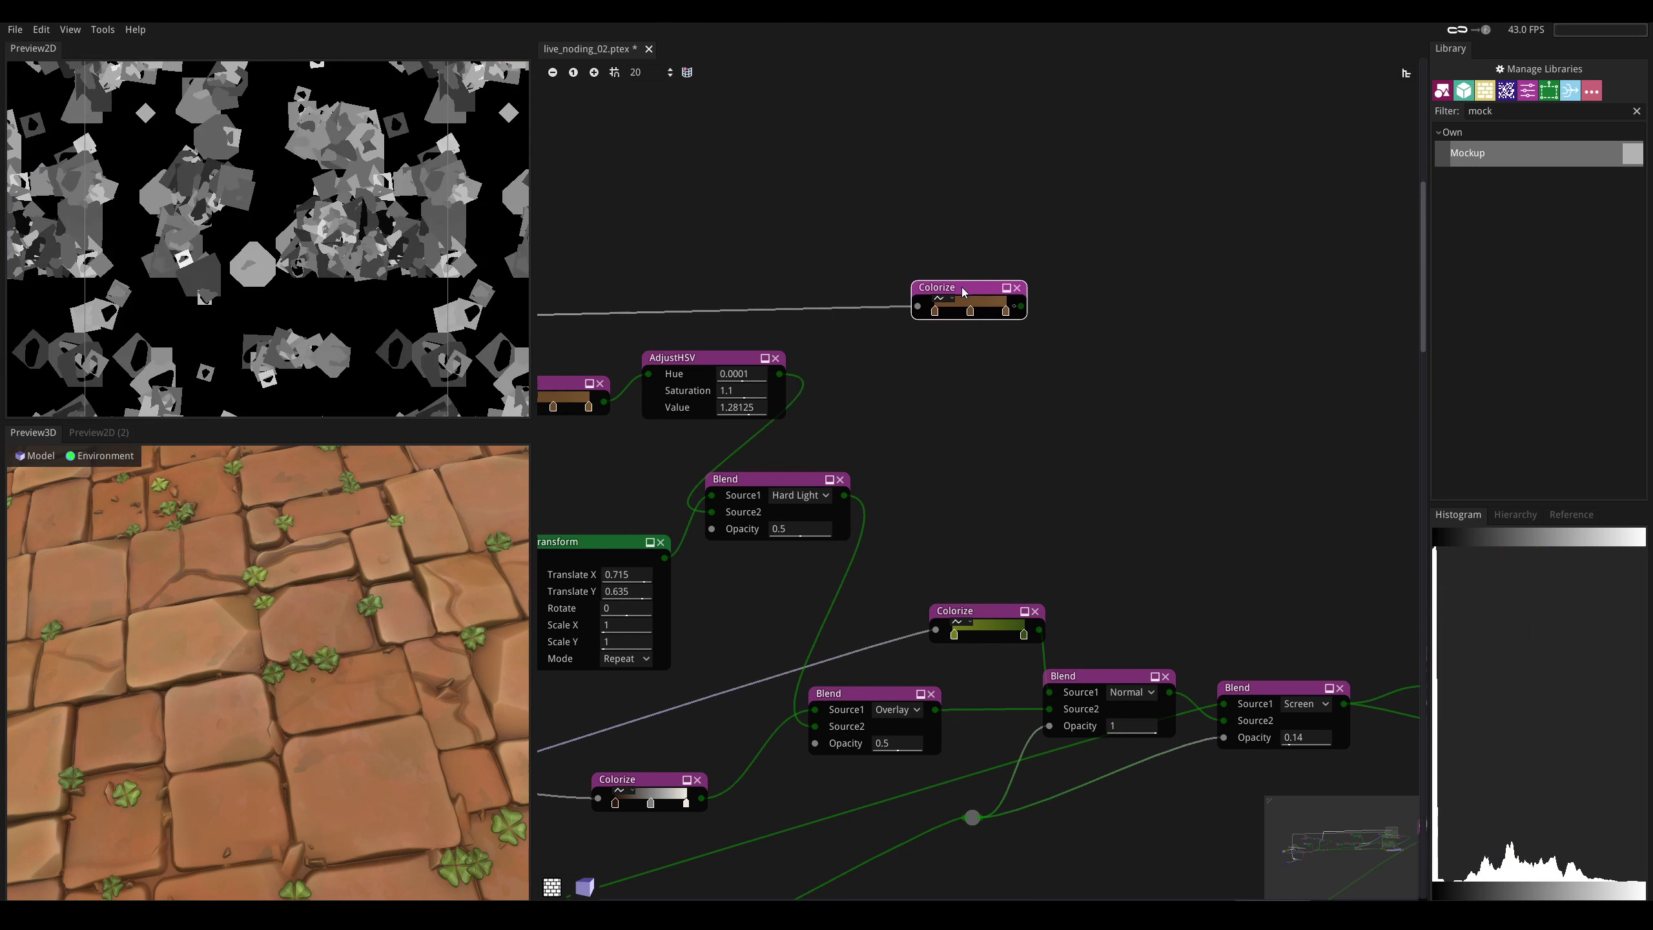
left_click_drag(963, 292, 988, 298)
middle_click_drag(1052, 465, 770, 387)
left_click_drag(764, 235, 1147, 590)
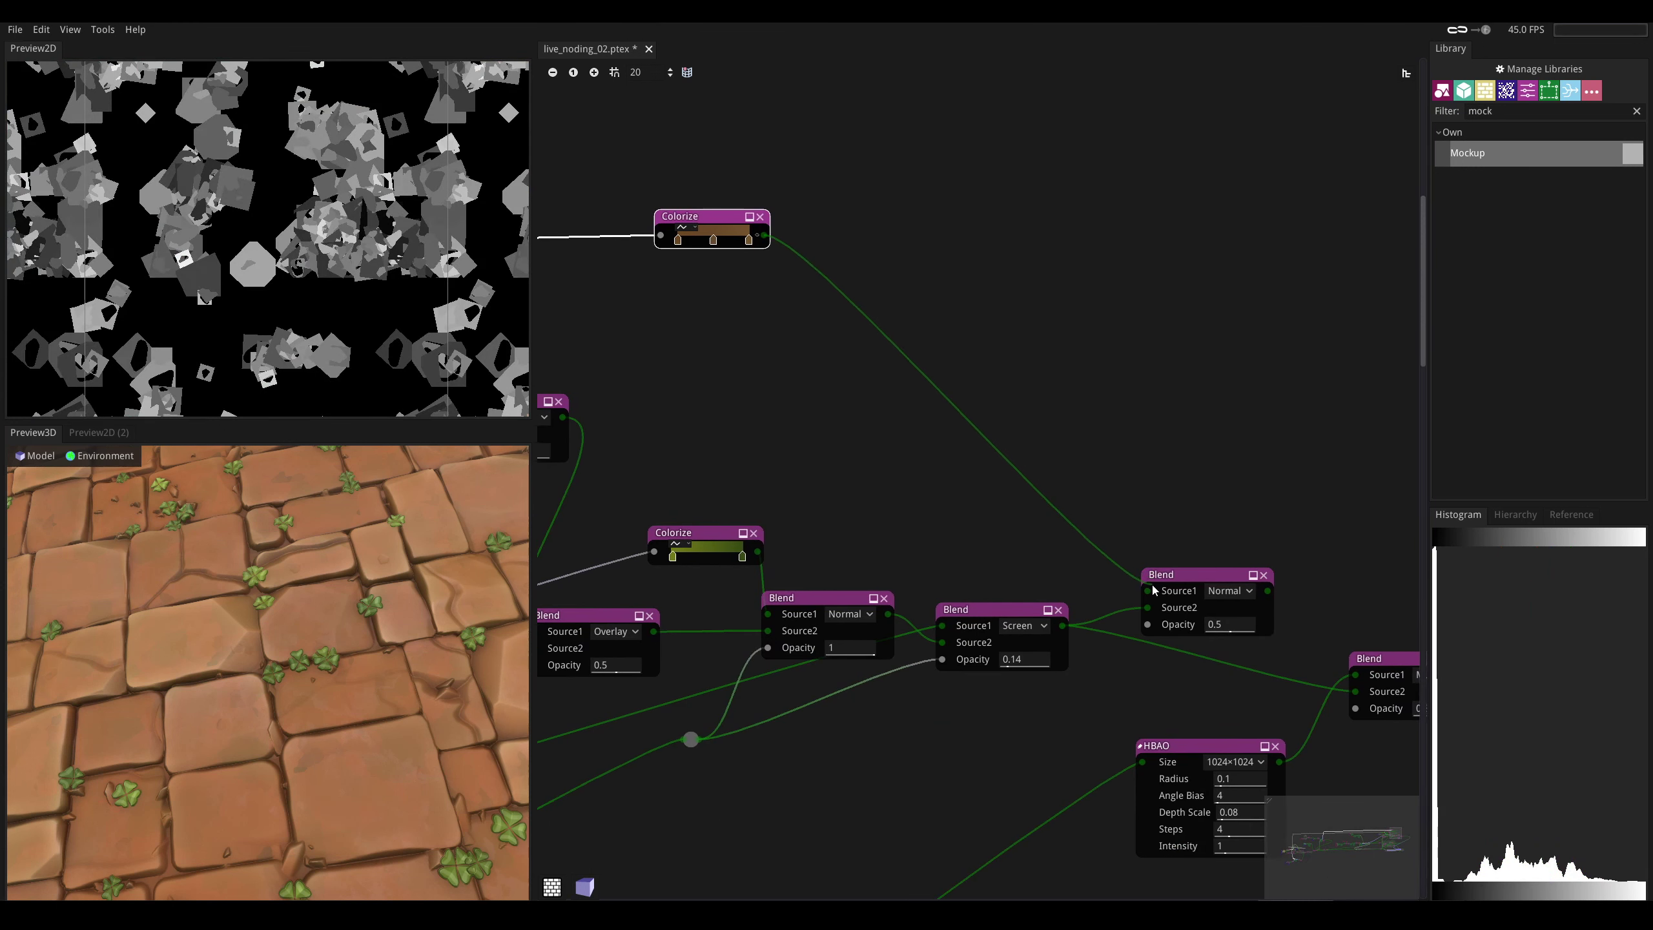
- Try Multiply as the new Blend's mode and return it to Normal
middle_click_drag(1152, 519, 952, 519)
left_click(1002, 583)
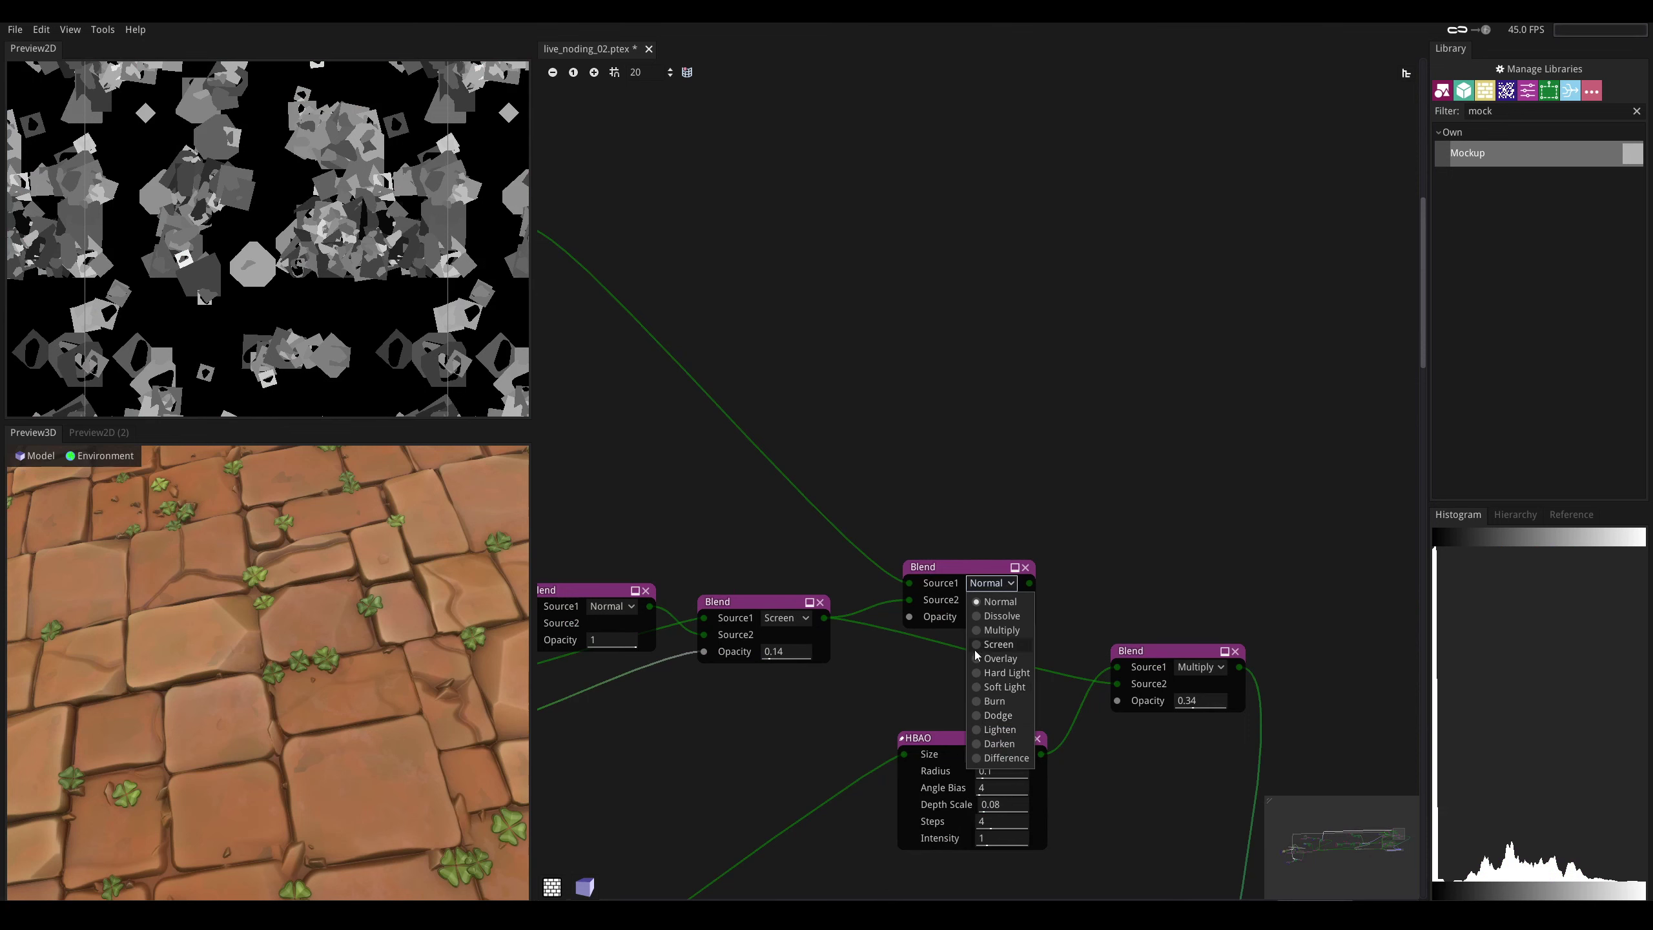
left_click(976, 631)
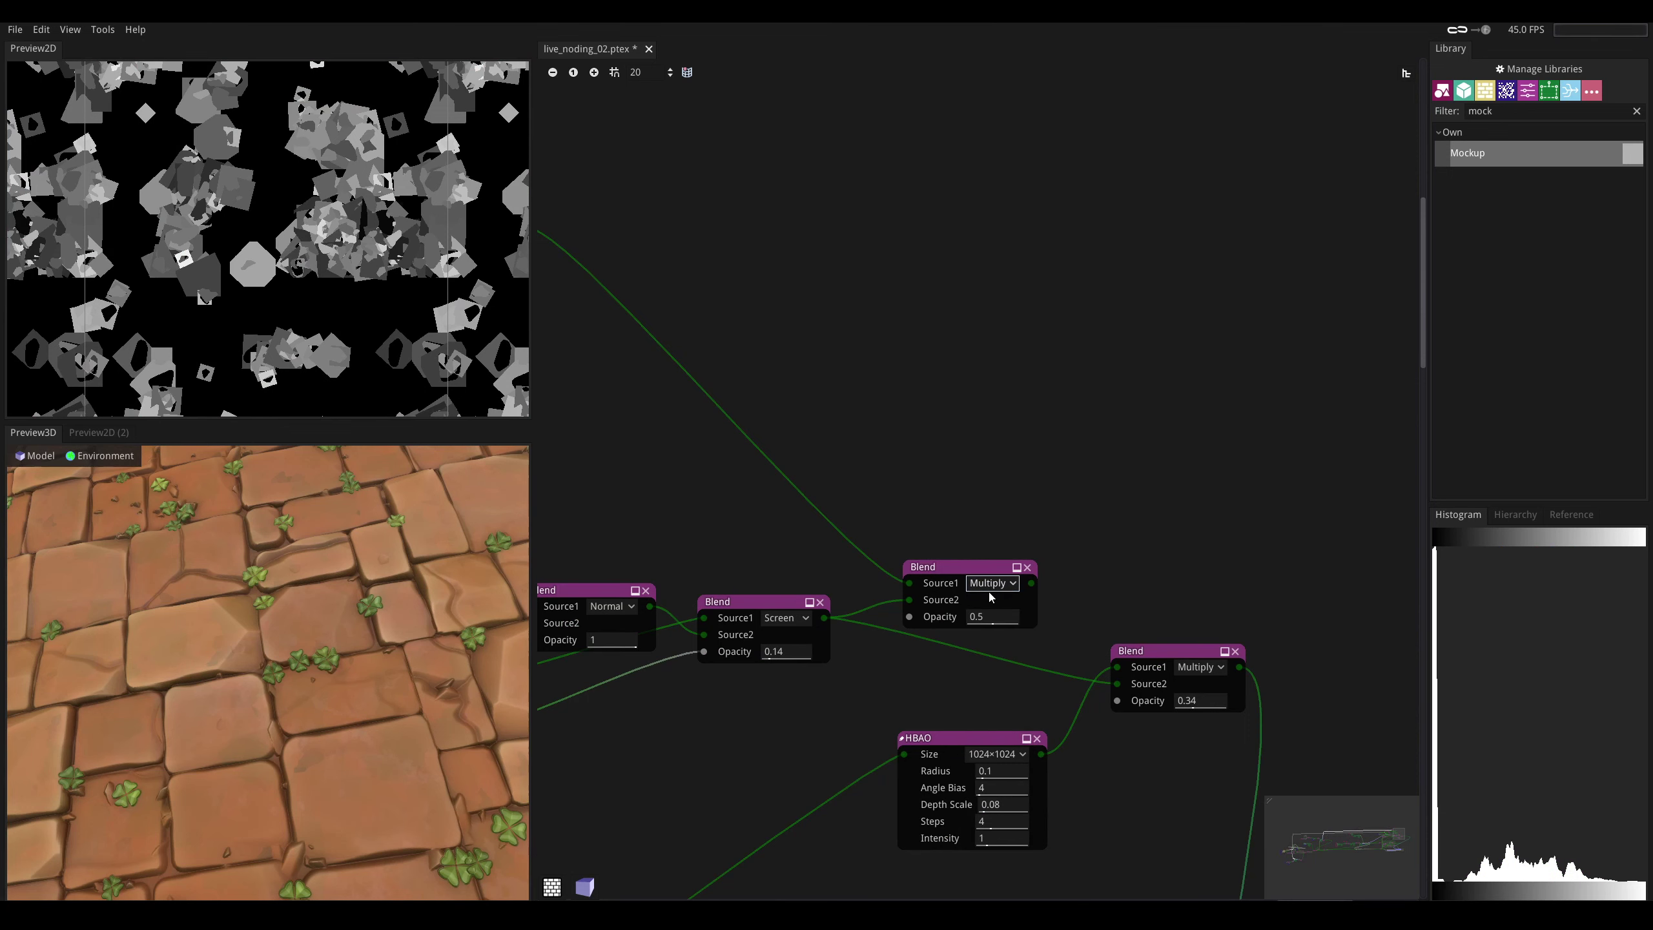
left_click(990, 583)
left_click(981, 604)
- Add a Math node in the free space beyond the debris Tiler and Tones nodes
scroll(1084, 561, "down", 8)
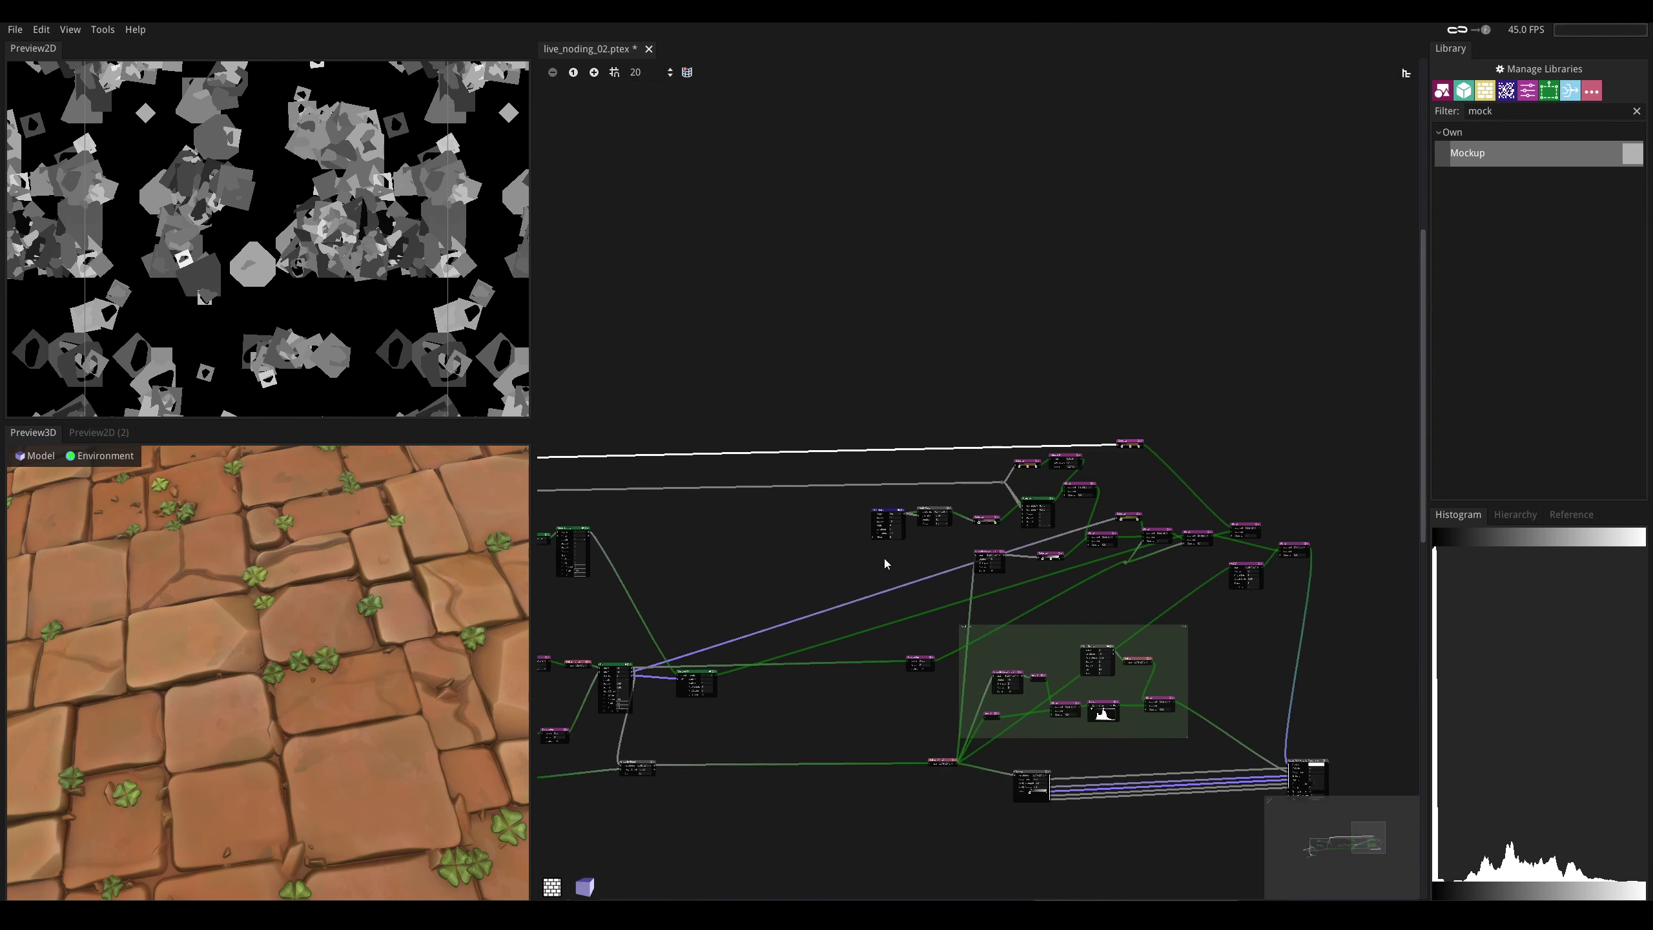
middle_click_drag(883, 558, 1225, 513)
middle_click_drag(972, 590, 1280, 501)
middle_click_drag(1043, 588, 1394, 568)
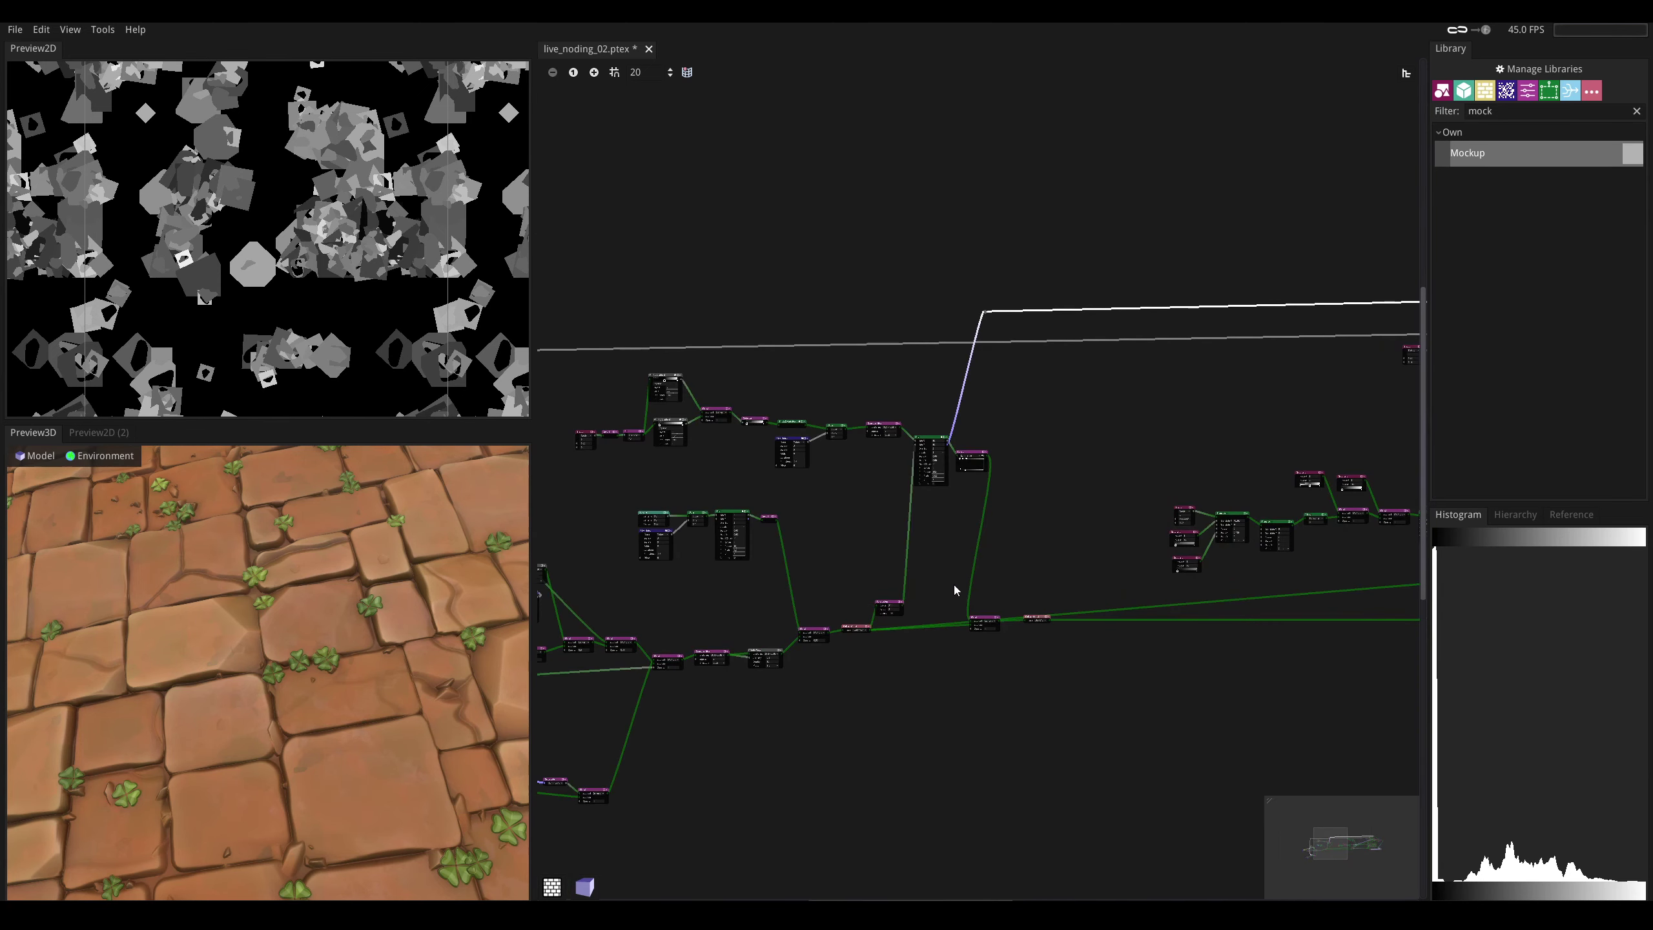
scroll(911, 550, "up", 2)
right_click(906, 536)
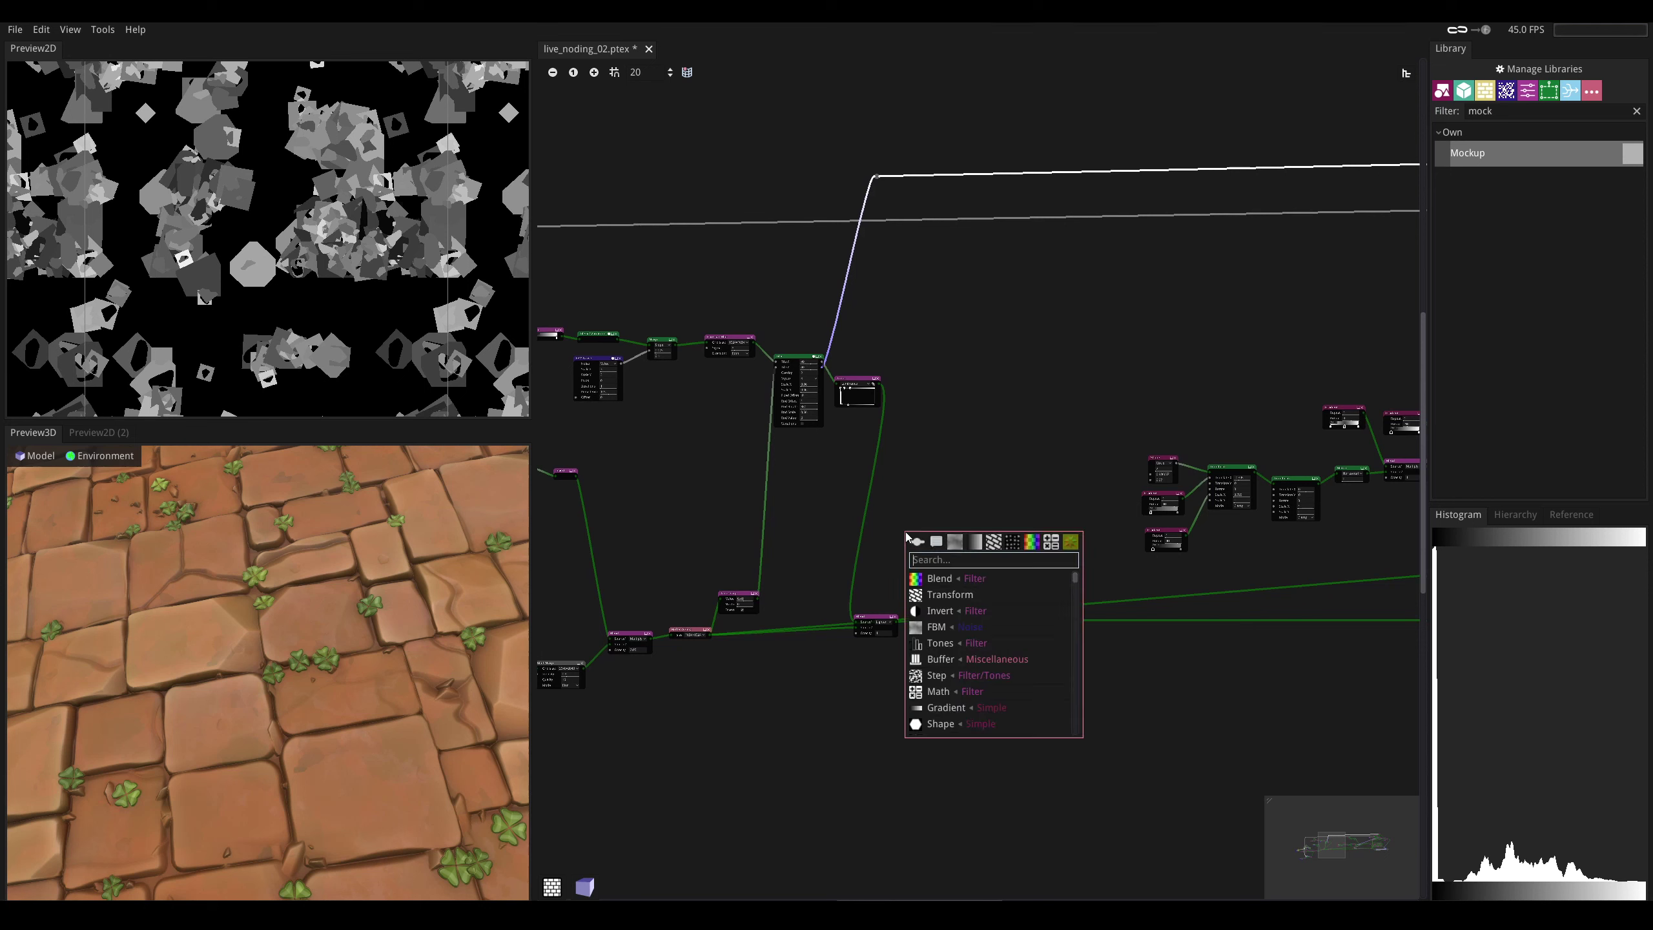
type("mat")
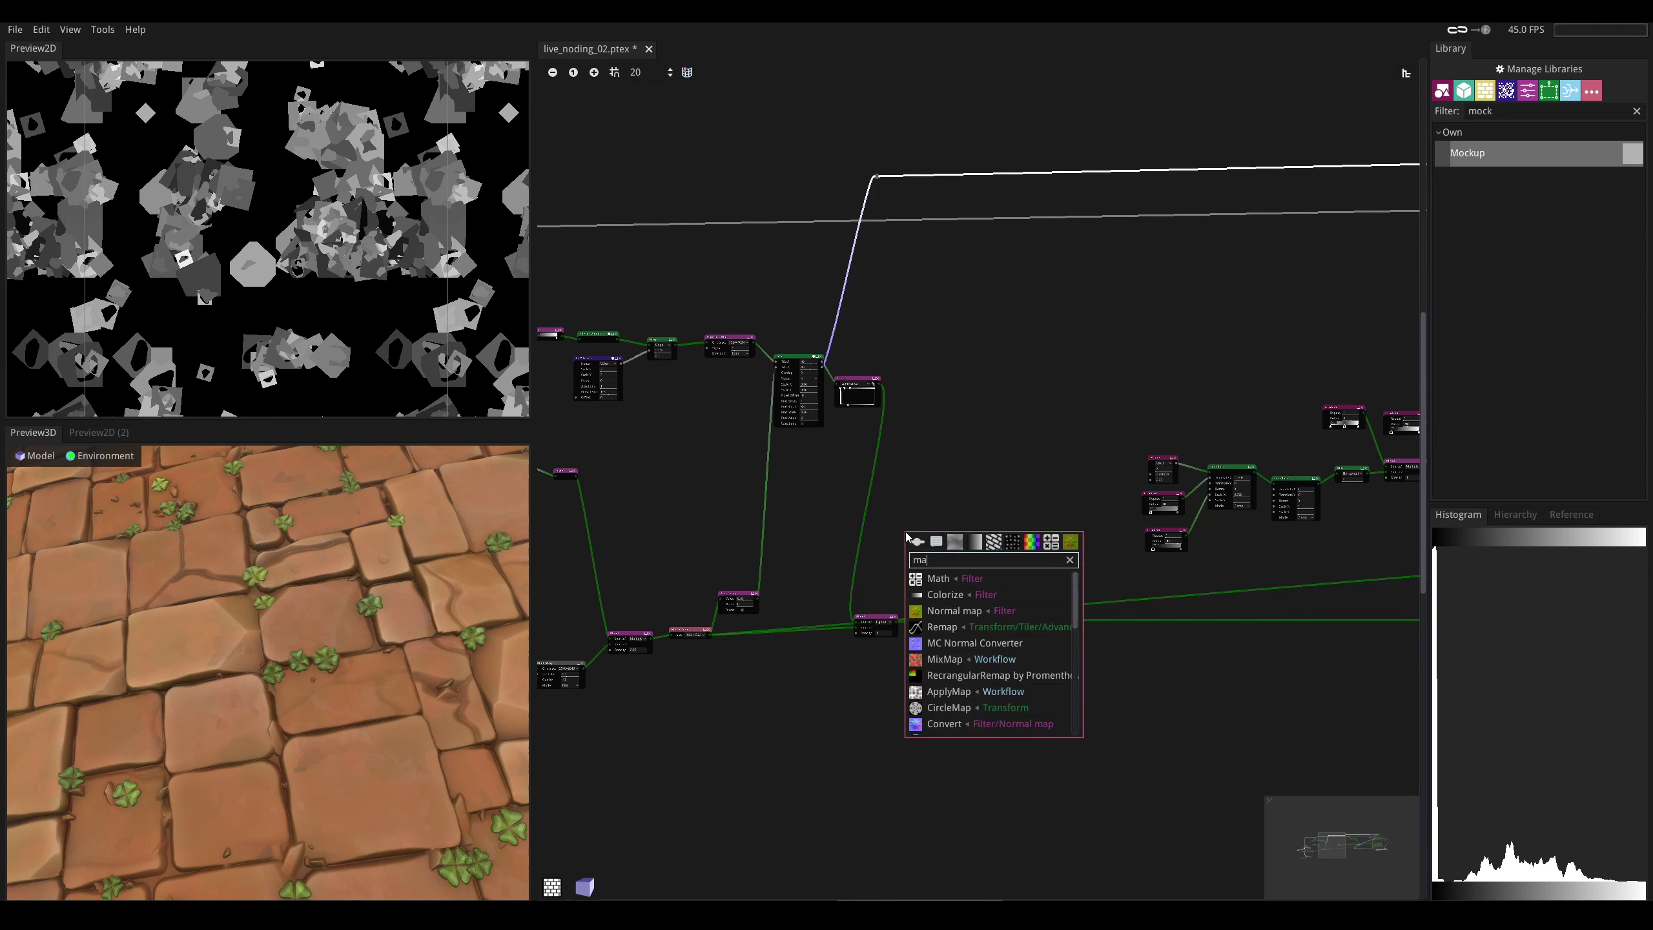
left_click(931, 582)
middle_click_drag(981, 520, 886, 499)
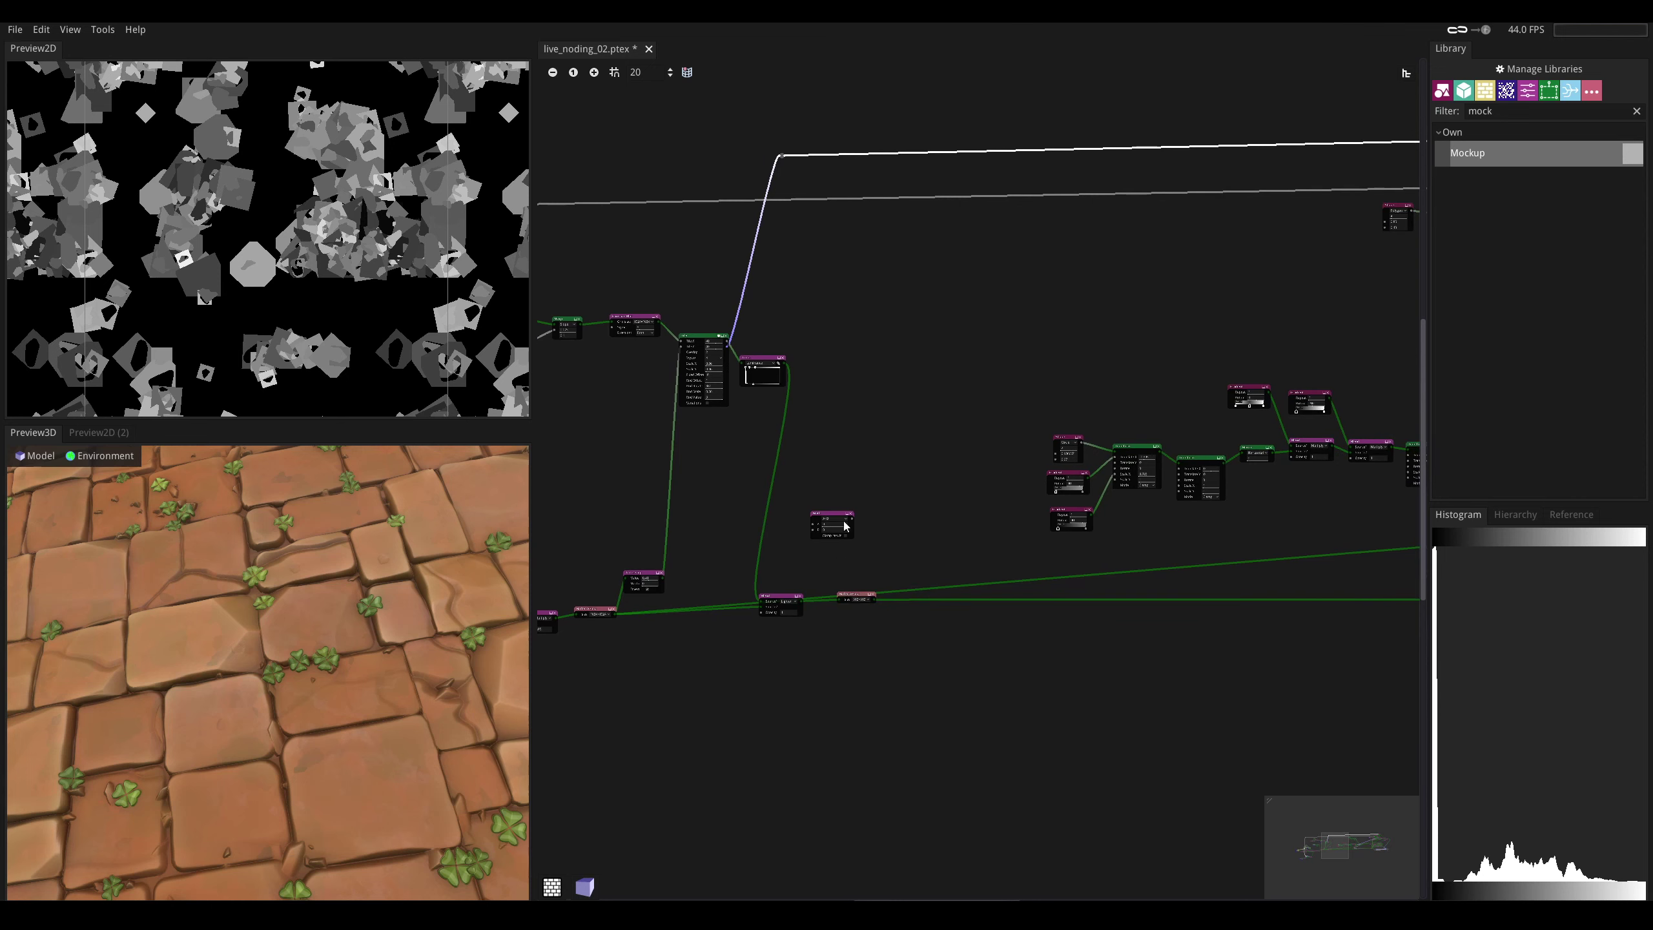
left_click_drag(828, 516, 1181, 647)
middle_click_drag(1180, 647, 800, 614)
middle_click_drag(657, 565, 1228, 564)
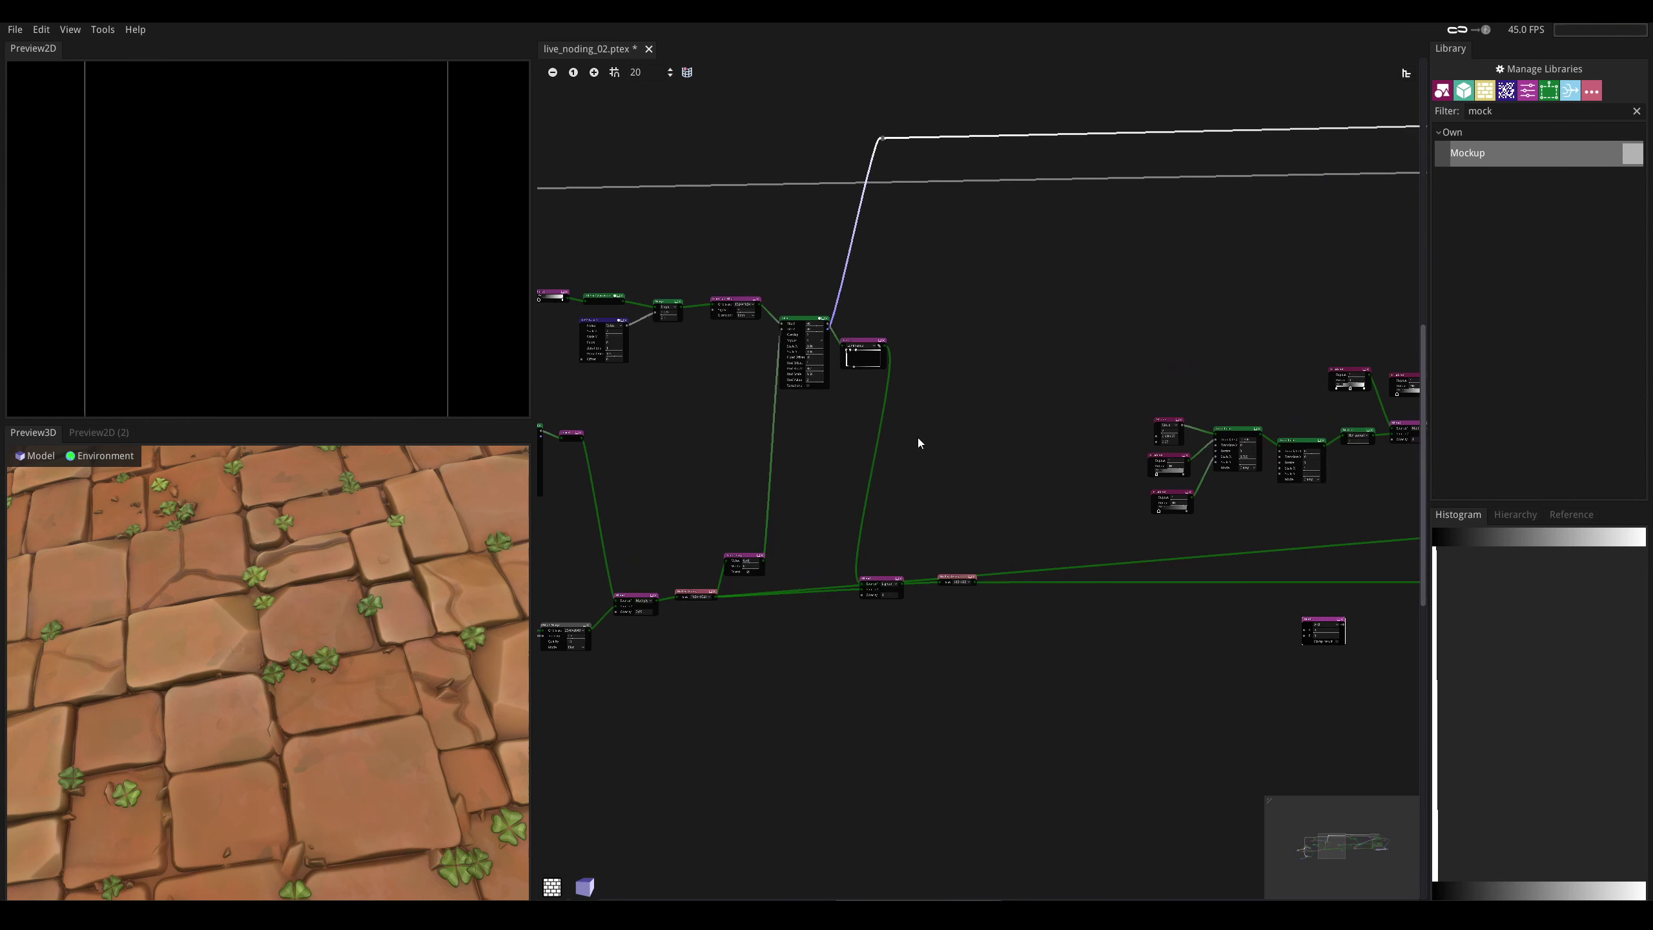
- Connect the Tiler output to Math input A and the Lighten Blend to B, and set the operation to A<B
scroll(777, 311, "up", 2)
left_click(801, 323)
middle_click_drag(851, 336, 721, 338)
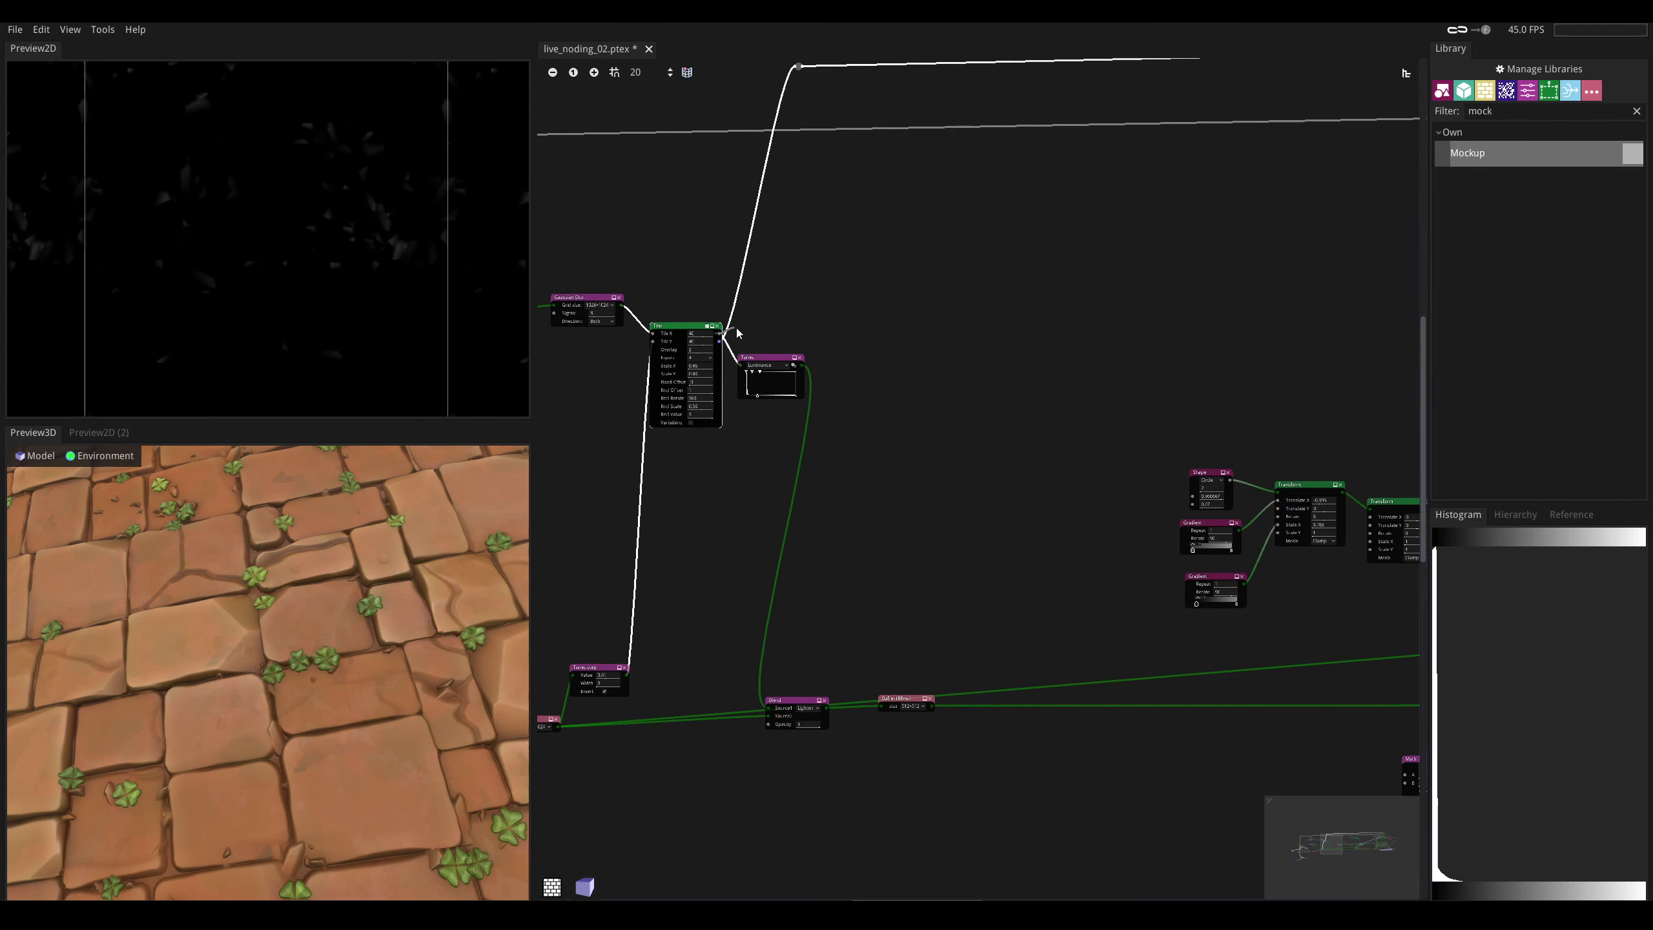
left_click_drag(738, 333, 819, 628)
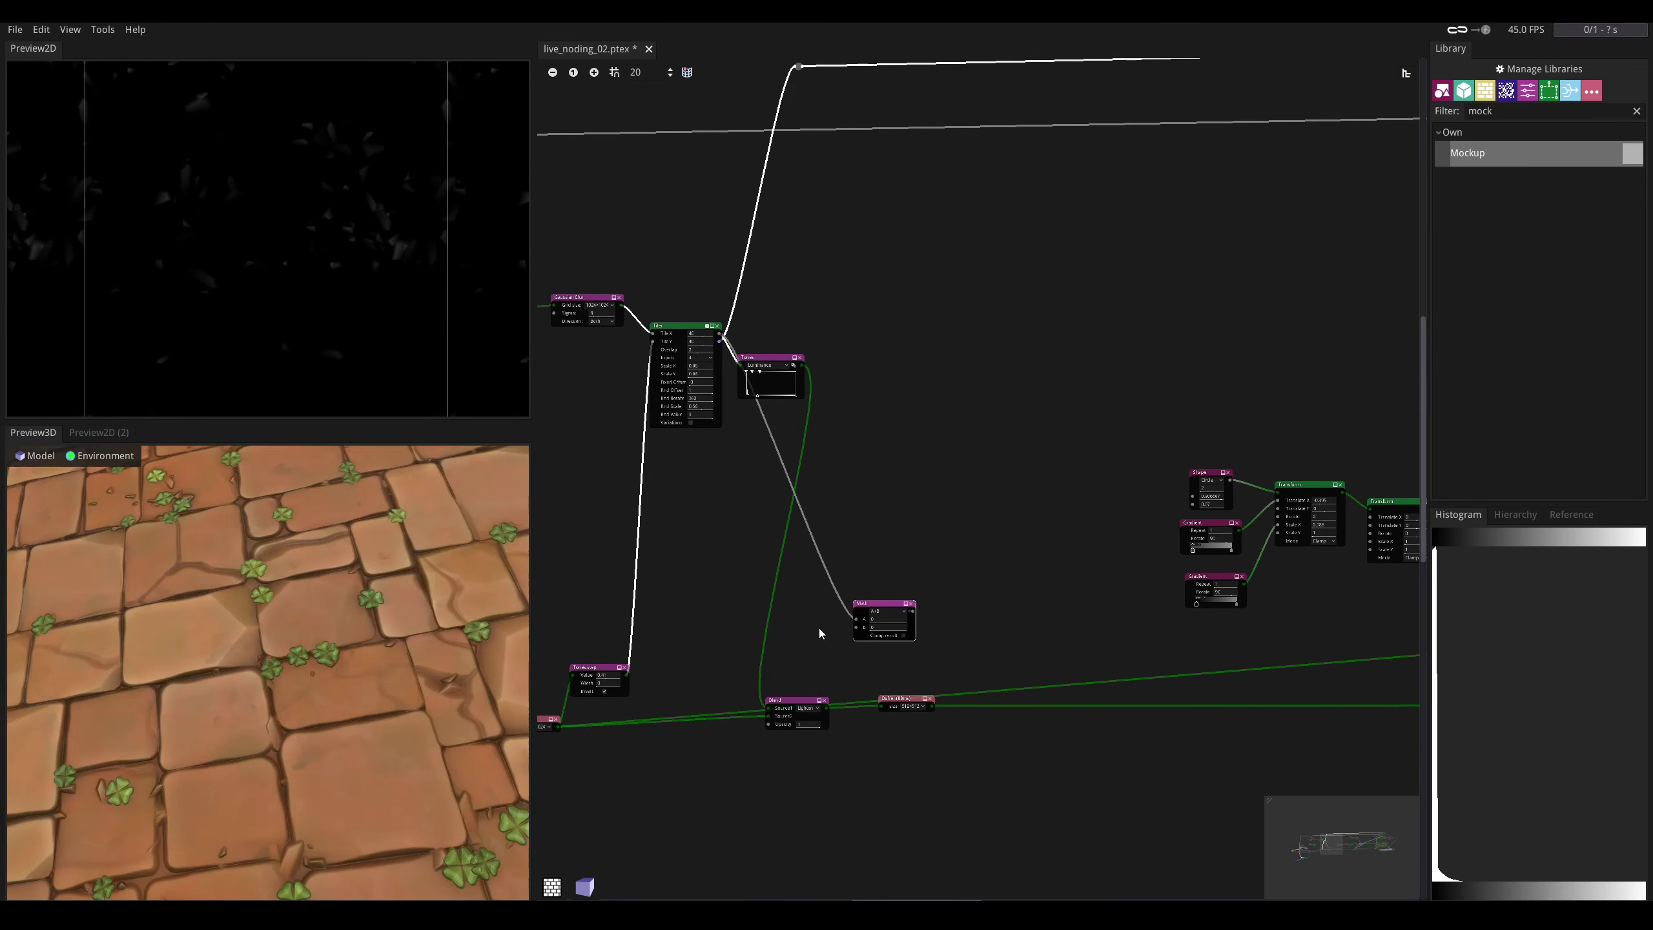
scroll(811, 651, "up", 2)
left_click(792, 722)
left_click_drag(845, 735, 862, 623)
middle_click_drag(835, 575, 802, 611)
left_click_drag(849, 625, 888, 559)
left_click(898, 566)
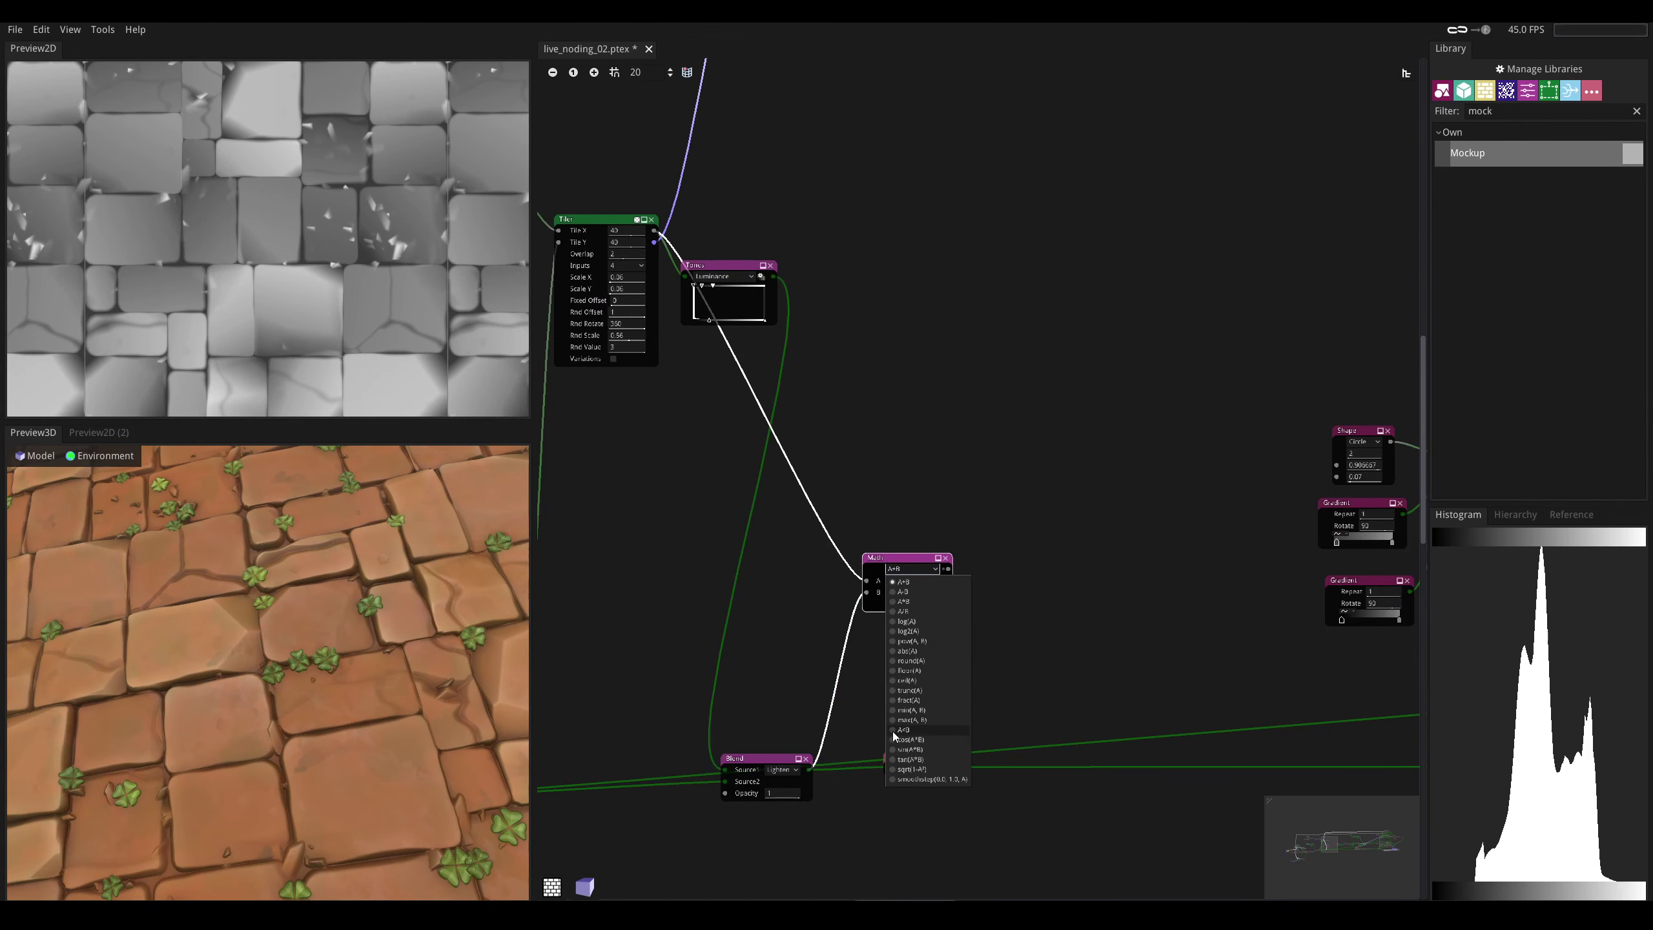
left_click(902, 729)
- Swap the Math inputs so the Lighten Blend feeds A and the Tiler output feeds B
scroll(768, 672, "up", 2)
scroll(781, 493, "up", 2)
left_click_drag(916, 583, 919, 562)
scroll(911, 549, "down", 4, "ctrl")
middle_click_drag(744, 315, 809, 477)
scroll(804, 477, "down", 4)
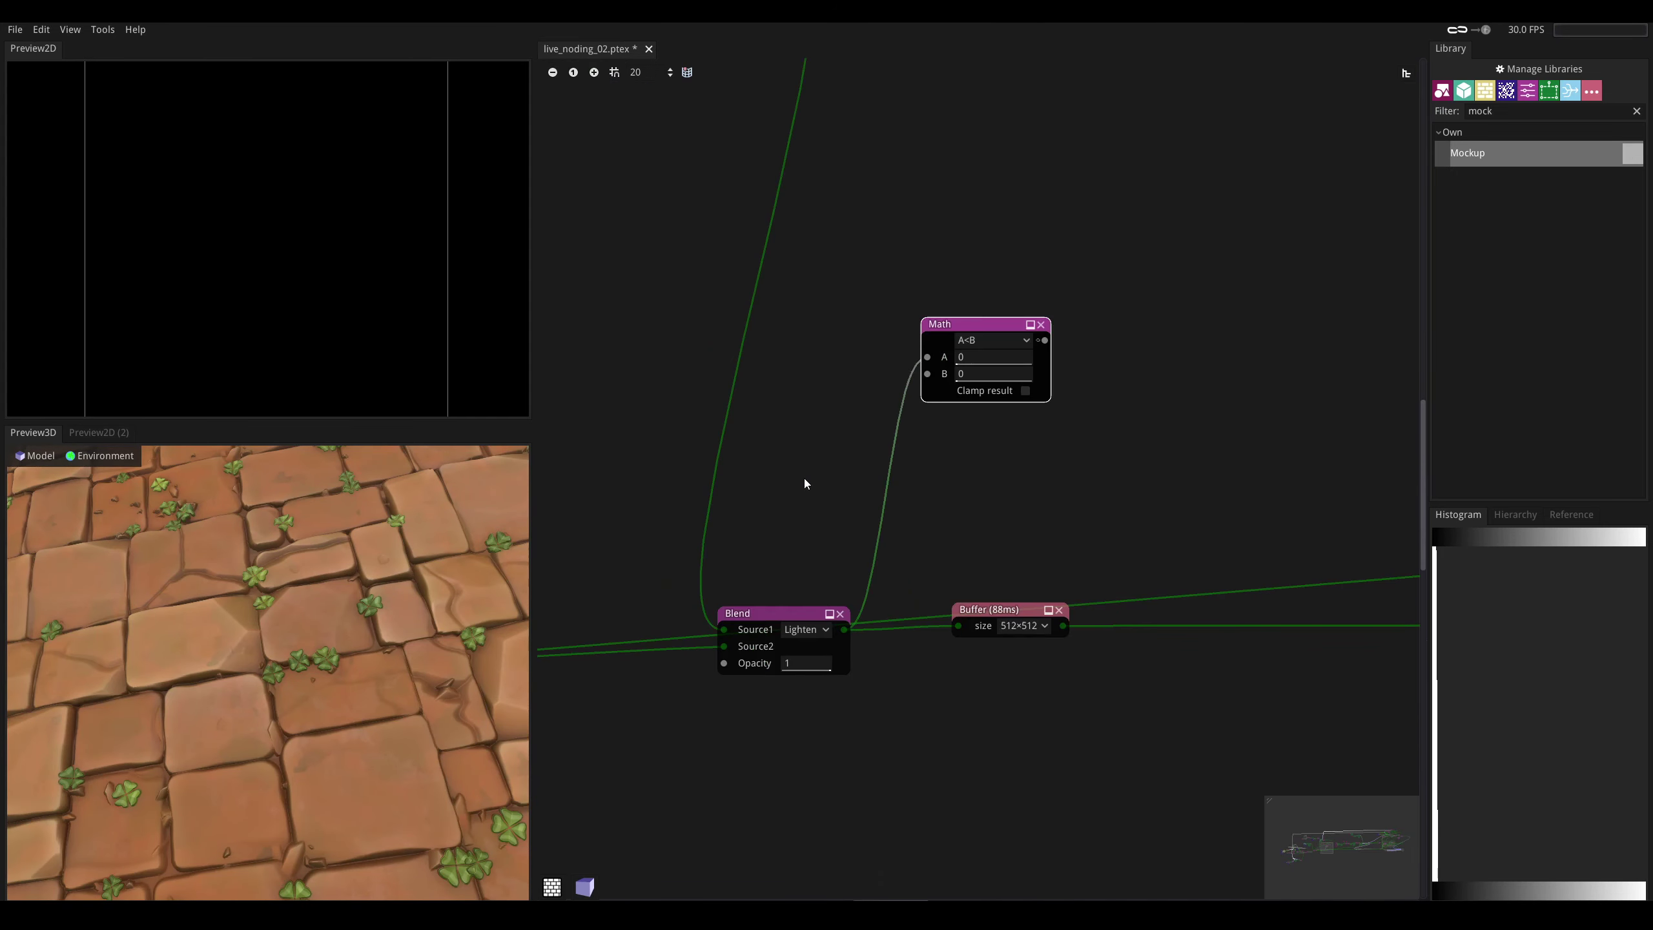
middle_click_drag(804, 254, 834, 370)
left_click_drag(708, 158, 920, 519)
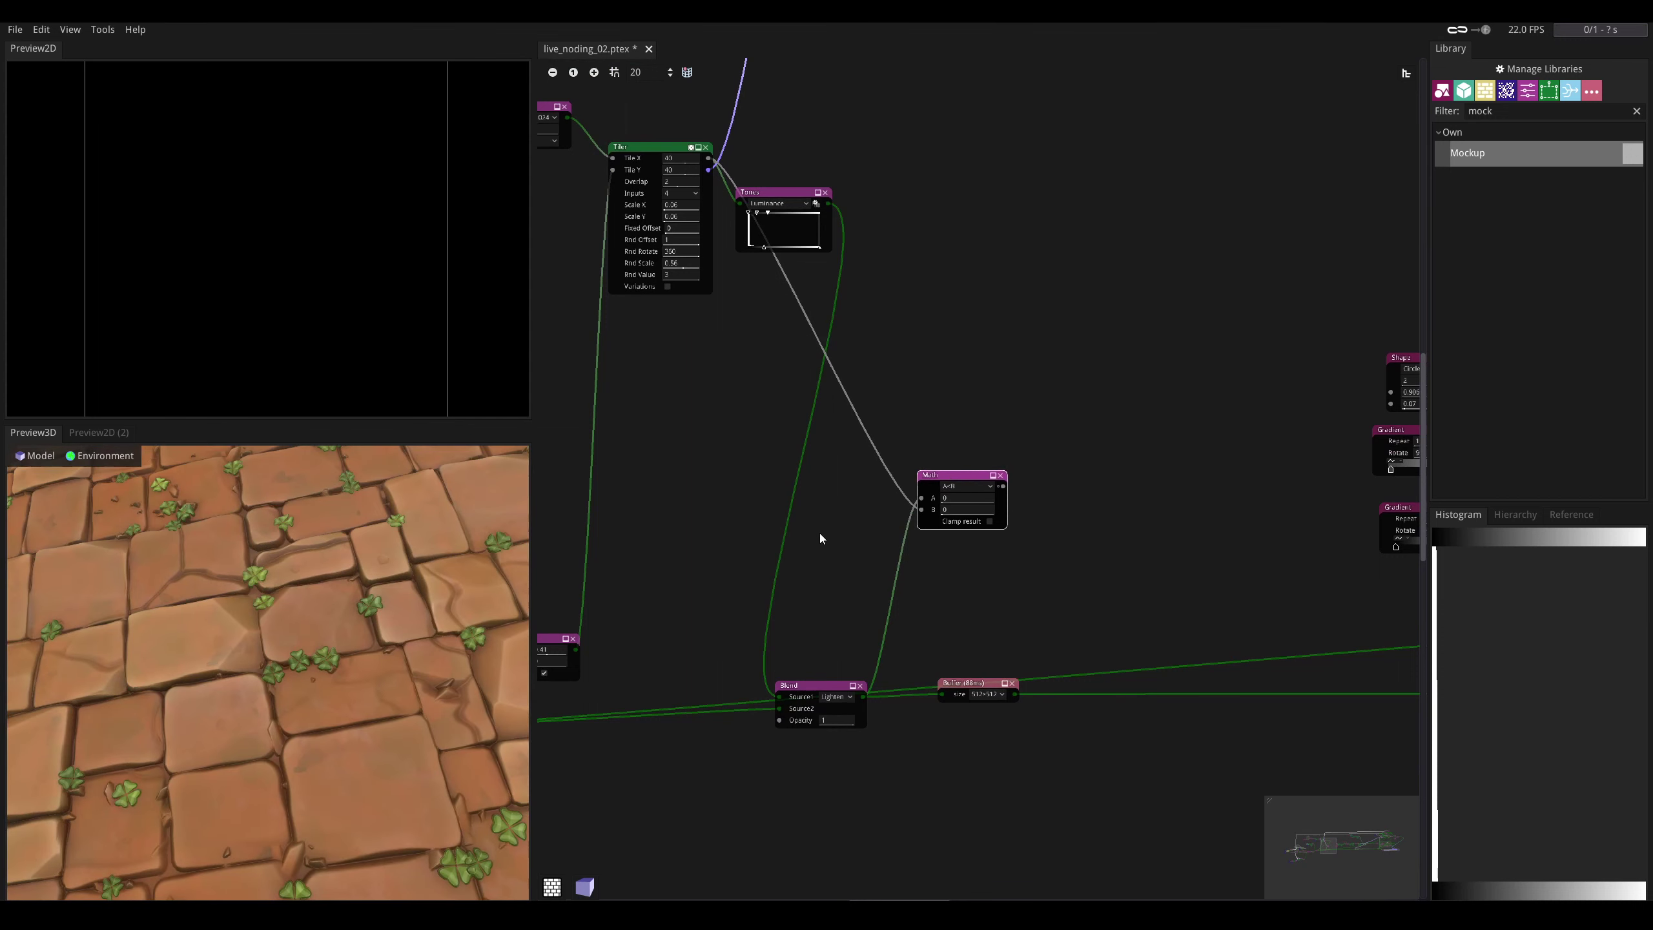
- Raise the Lighten Blend slightly and replace its link to Math input A with the 1024×1024 Buffer output
middle_click_drag(818, 533, 971, 518)
left_click_drag(990, 666, 983, 610)
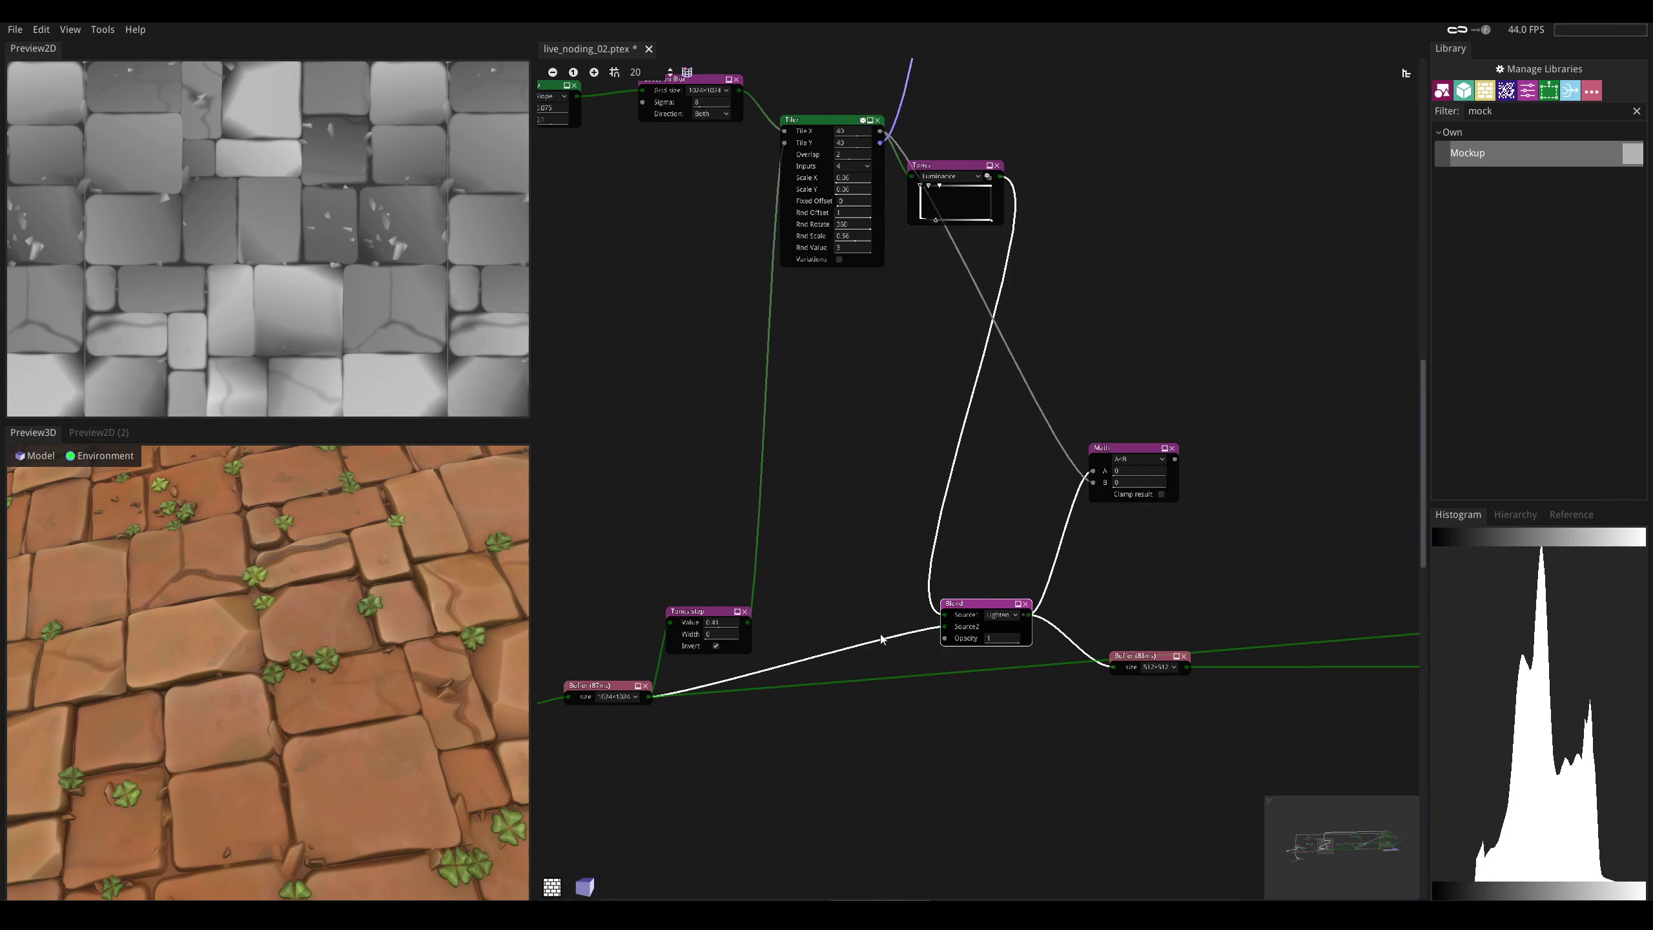
left_click_drag(651, 697, 1091, 471)
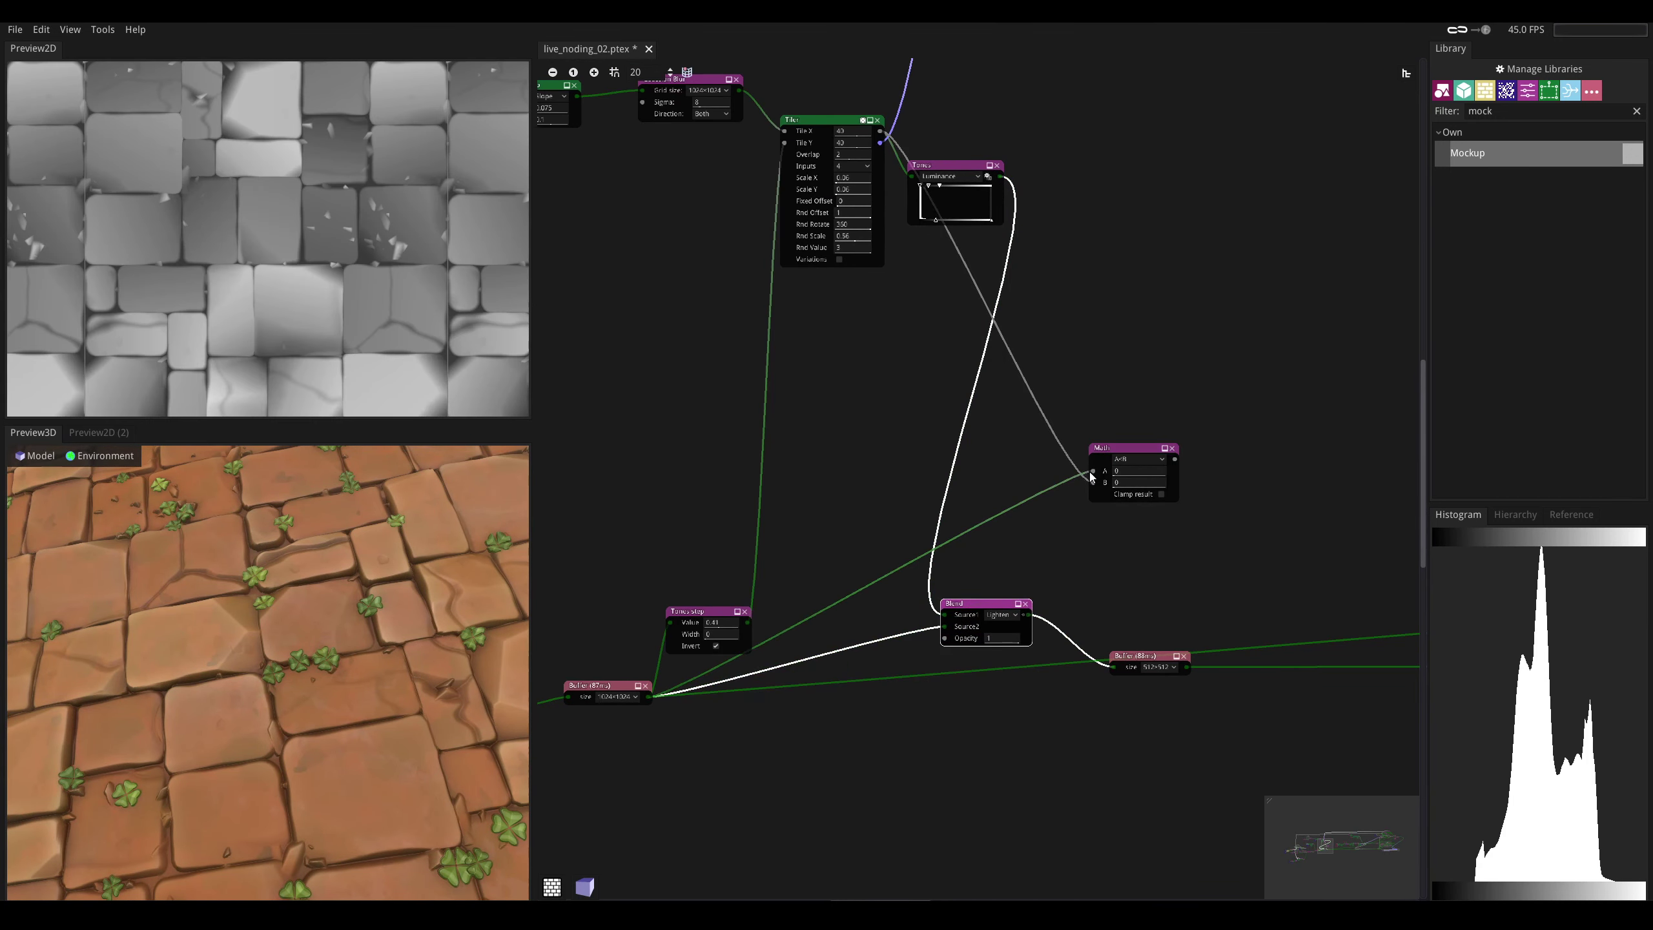
middle_click_drag(1090, 472, 994, 505)
left_click_drag(1036, 488, 1013, 475)
middle_click_drag(958, 442, 881, 520)
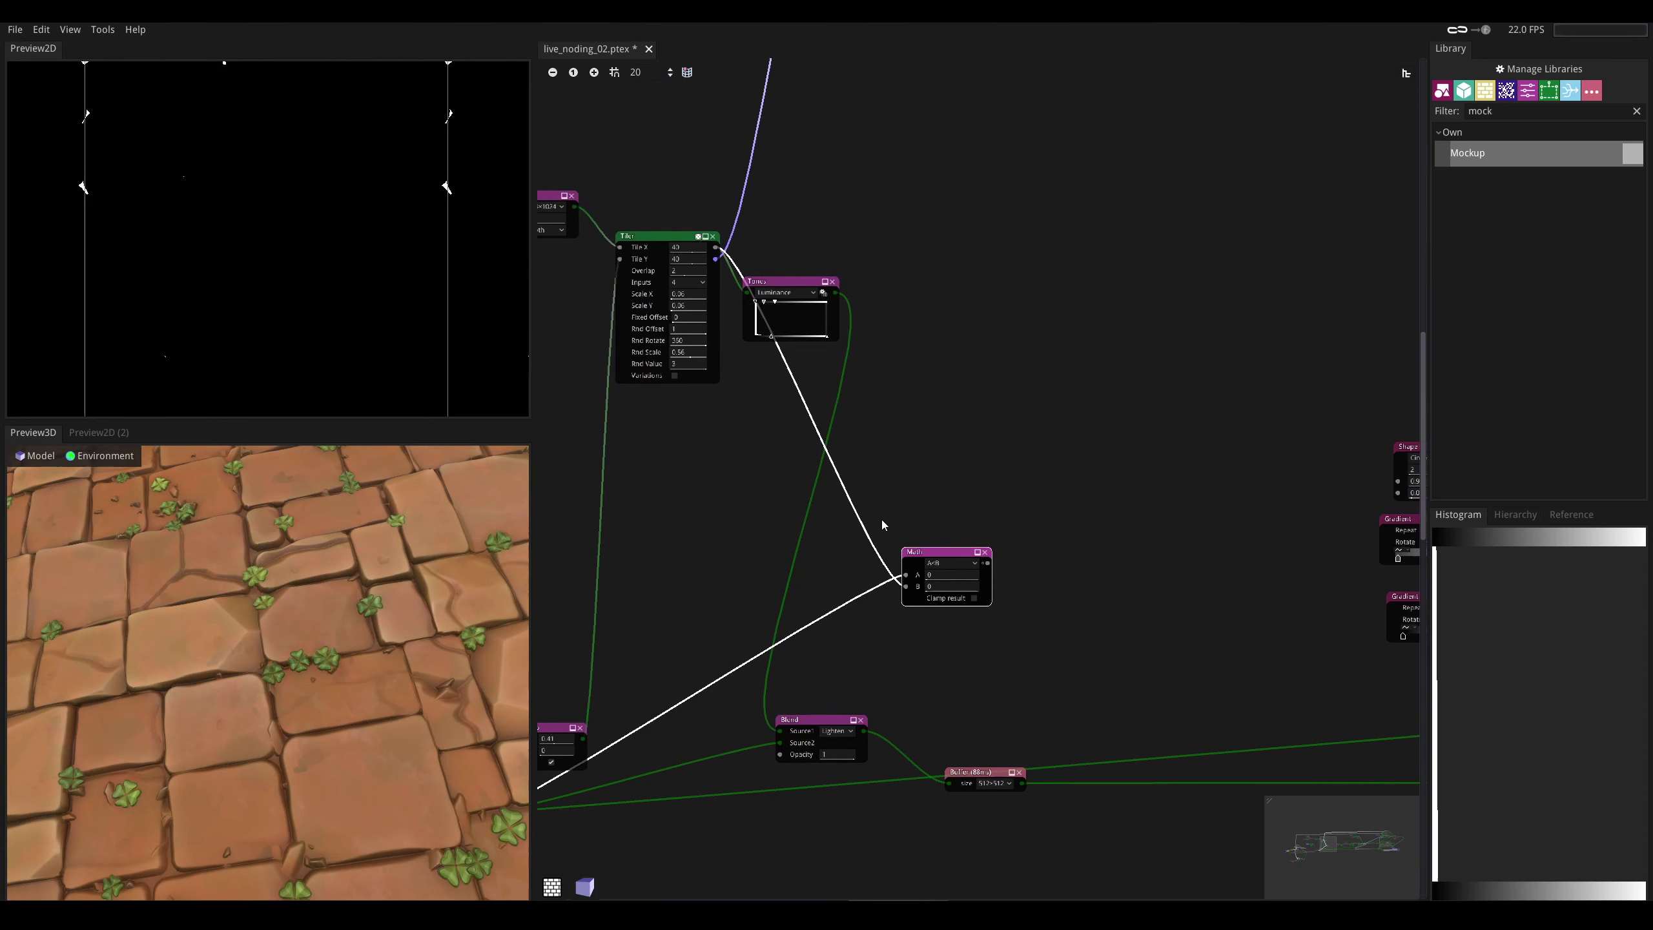
- Move the Buffer link to Math input B and connect the Tones output to input A
left_click(828, 721)
left_click(911, 590)
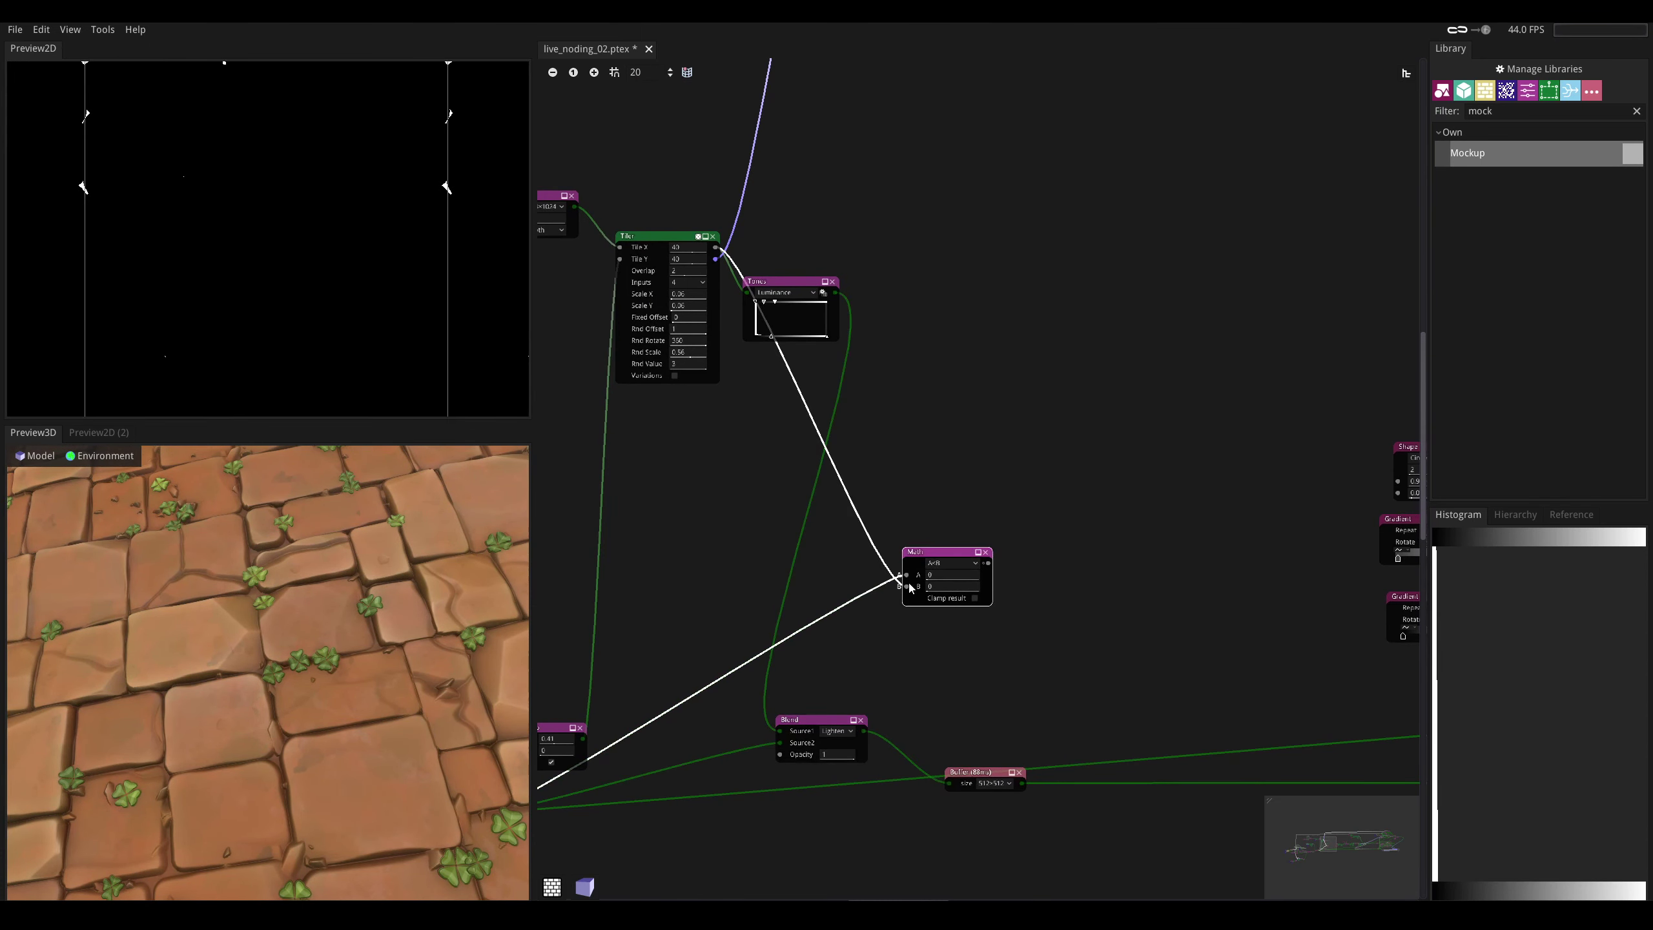
left_click_drag(907, 591, 907, 587)
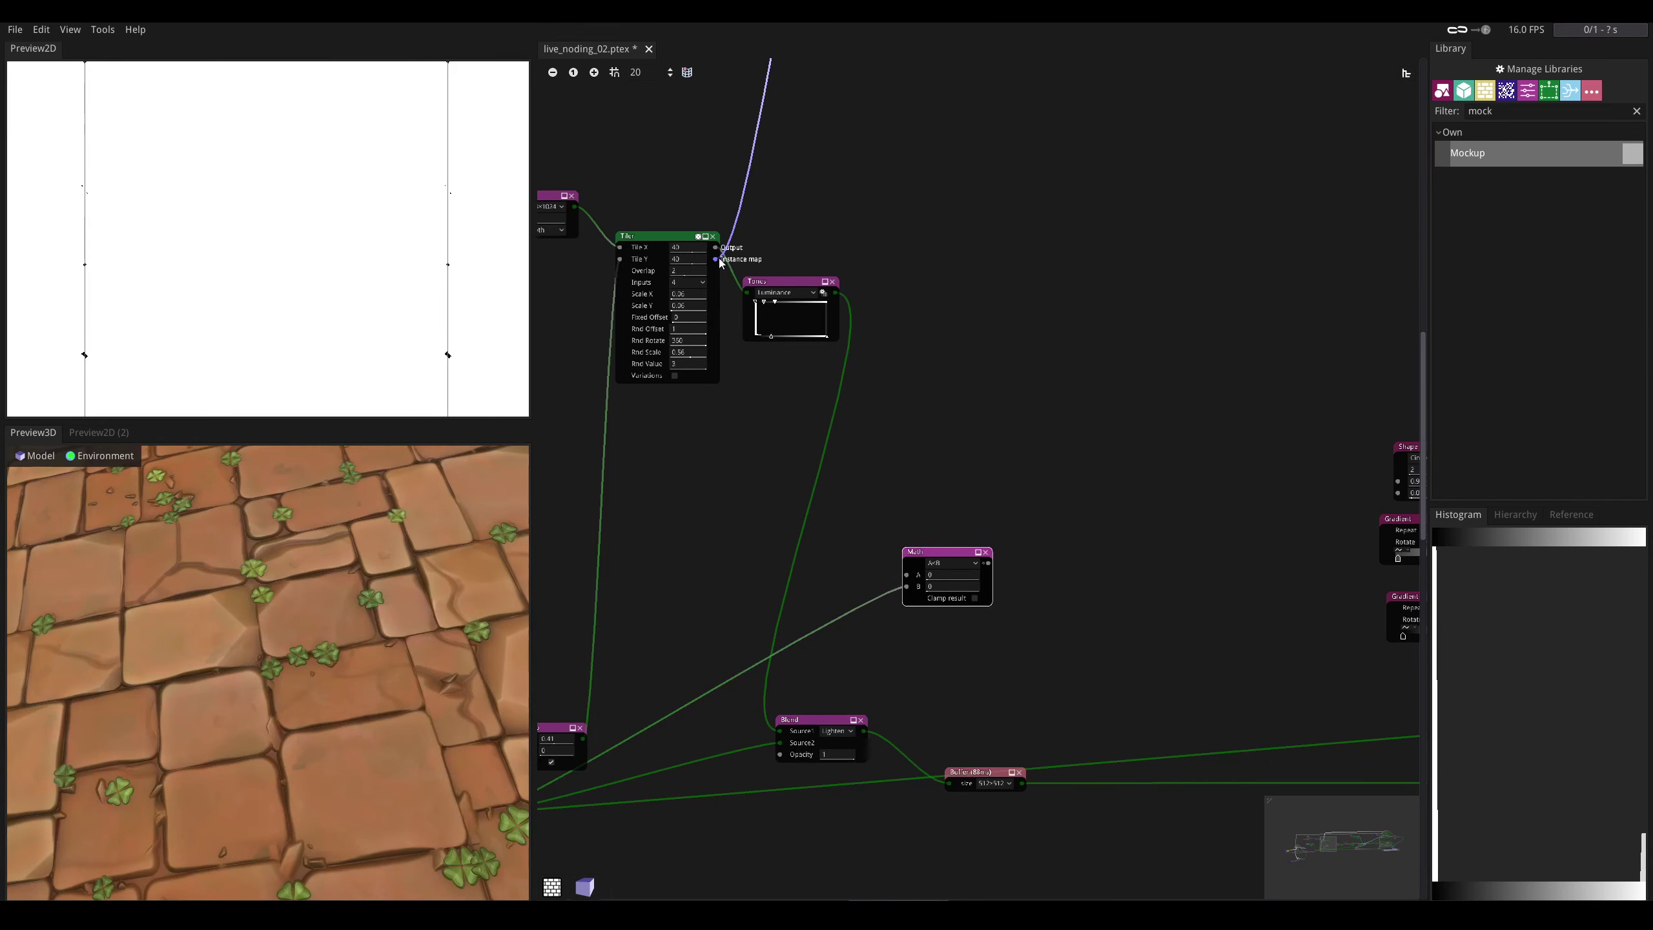
left_click_drag(836, 292, 906, 575)
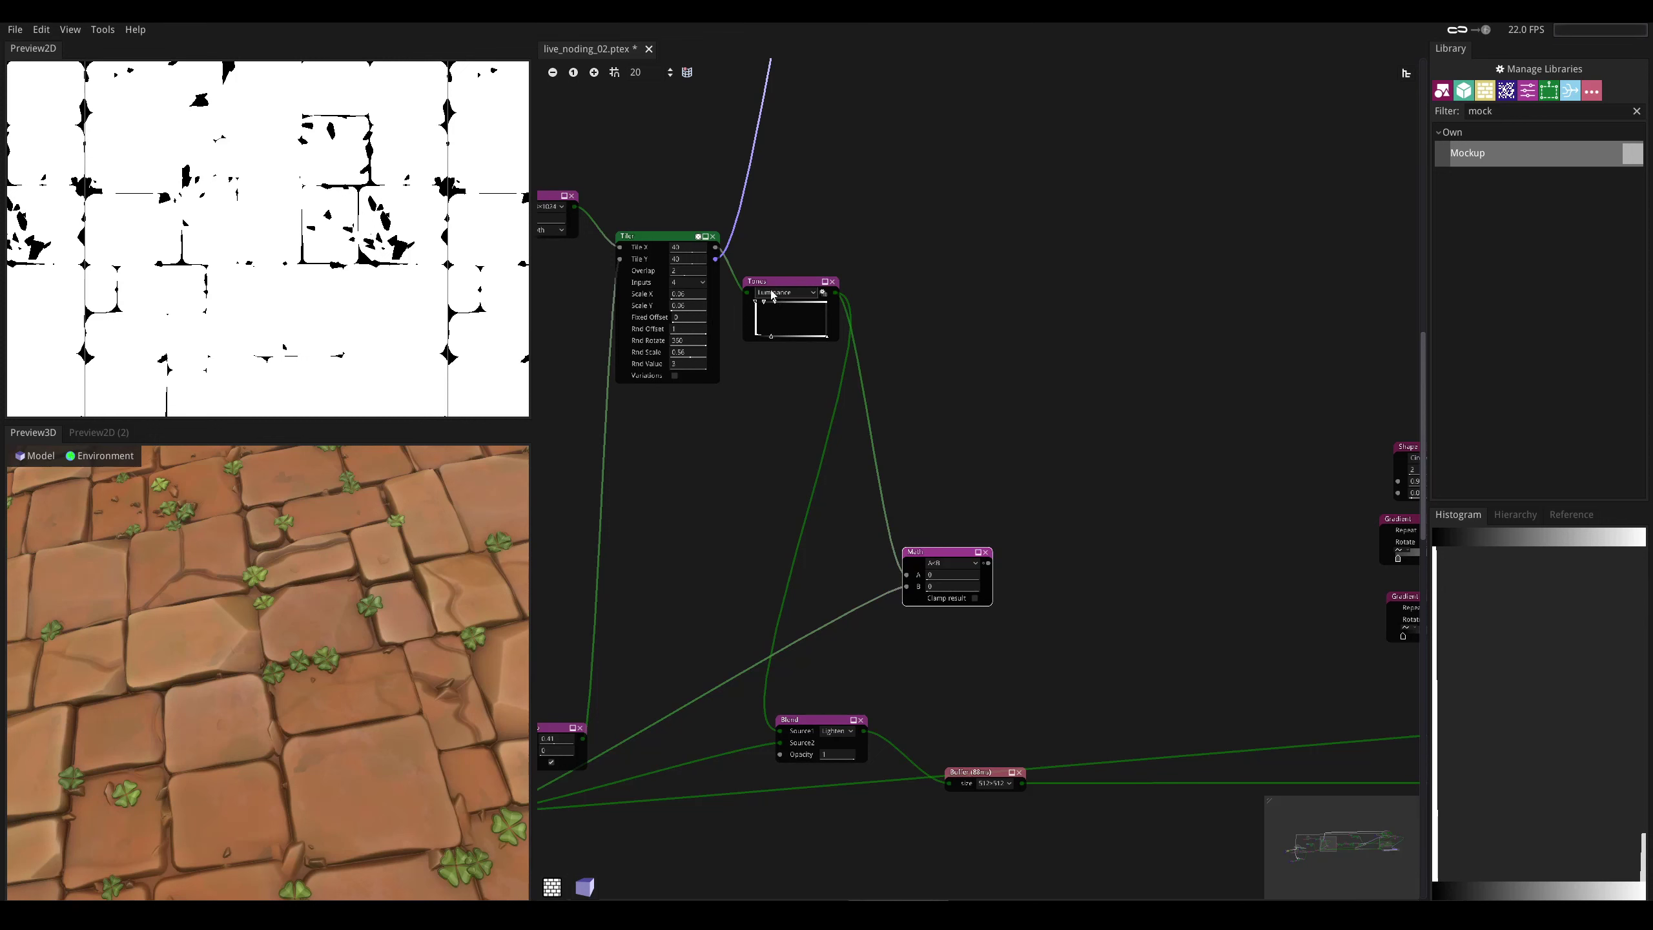
- Reverse the Math comparison by moving the Tones link to input B and connecting the 1024×1024 Buffer to A
scroll(875, 477, "up", 2)
left_click_drag(919, 617, 919, 635)
middle_click_drag(901, 608, 1116, 487)
scroll(1117, 487, "down", 2)
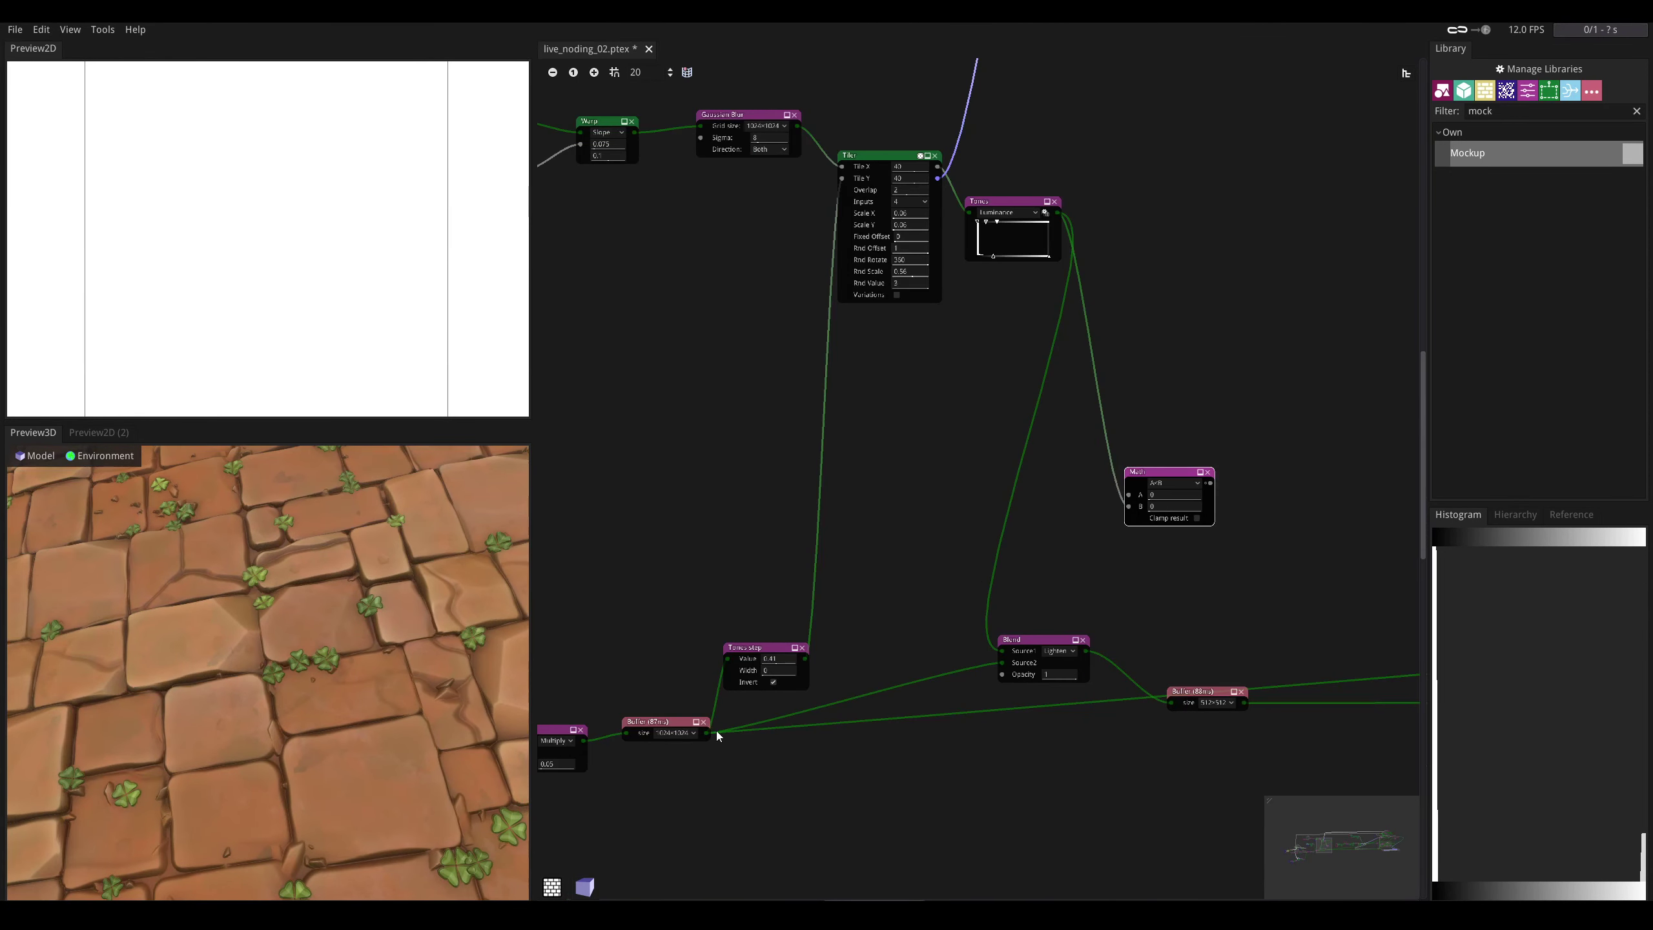
left_click_drag(709, 732, 1129, 494)
middle_click_drag(1172, 427, 947, 488)
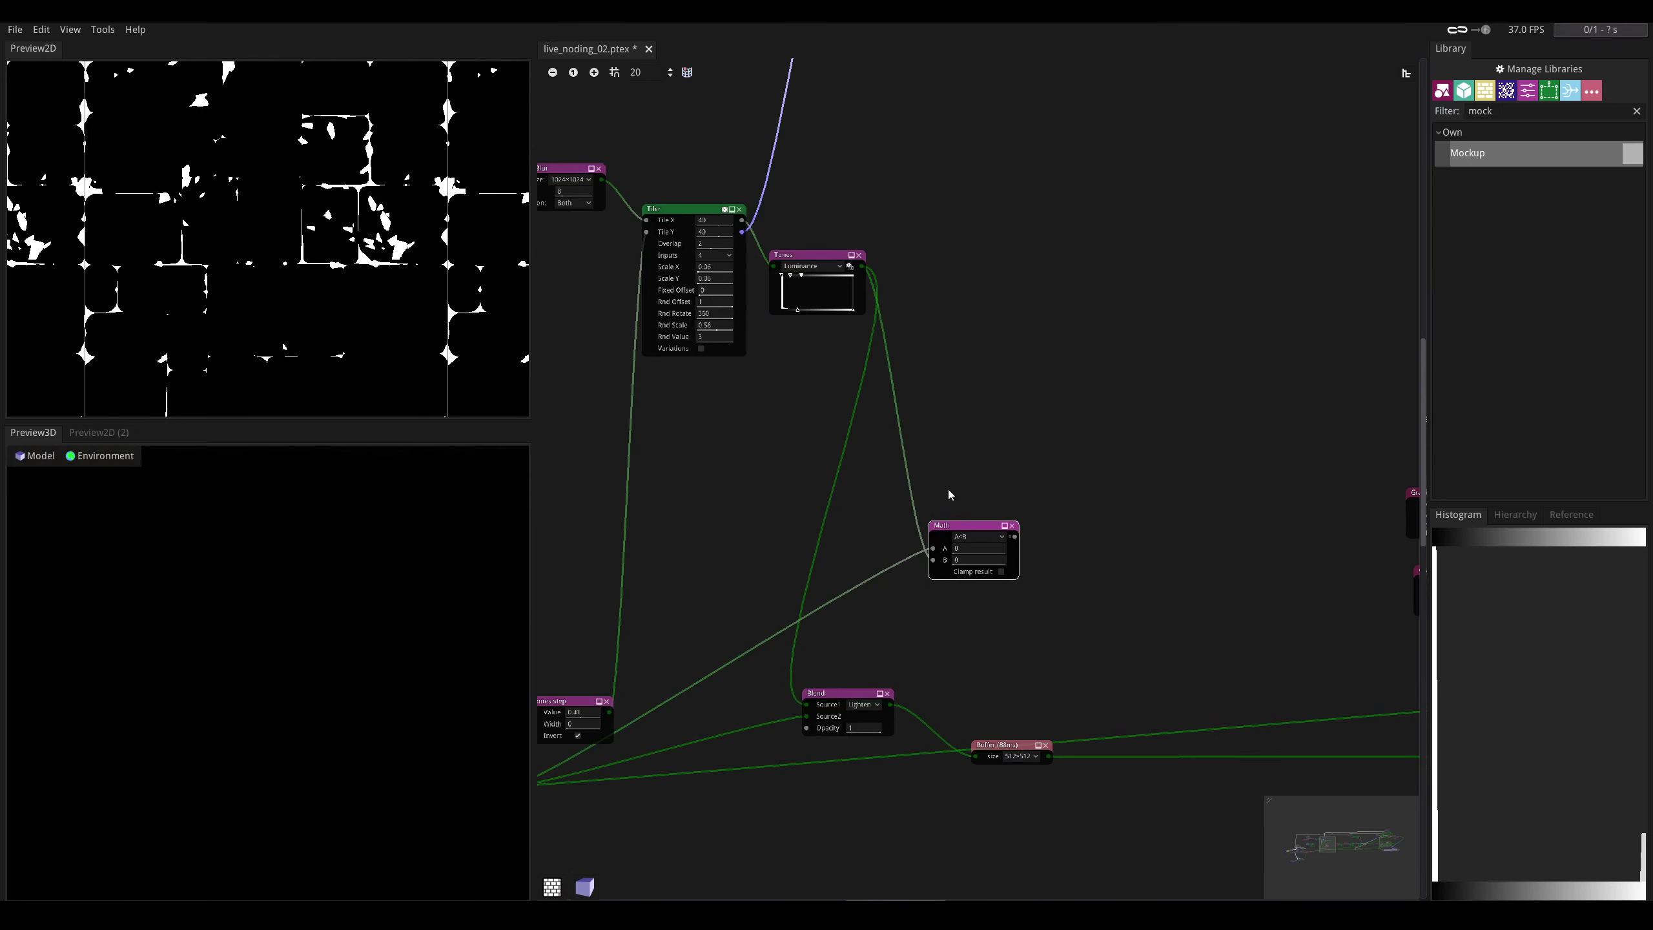
- Examine the Math mask and the Tones output in the 2D preview, comparing the debris shapes with the 3D preview
middle_click_drag(540, 394, 480, 414)
scroll(353, 274, "up", 7)
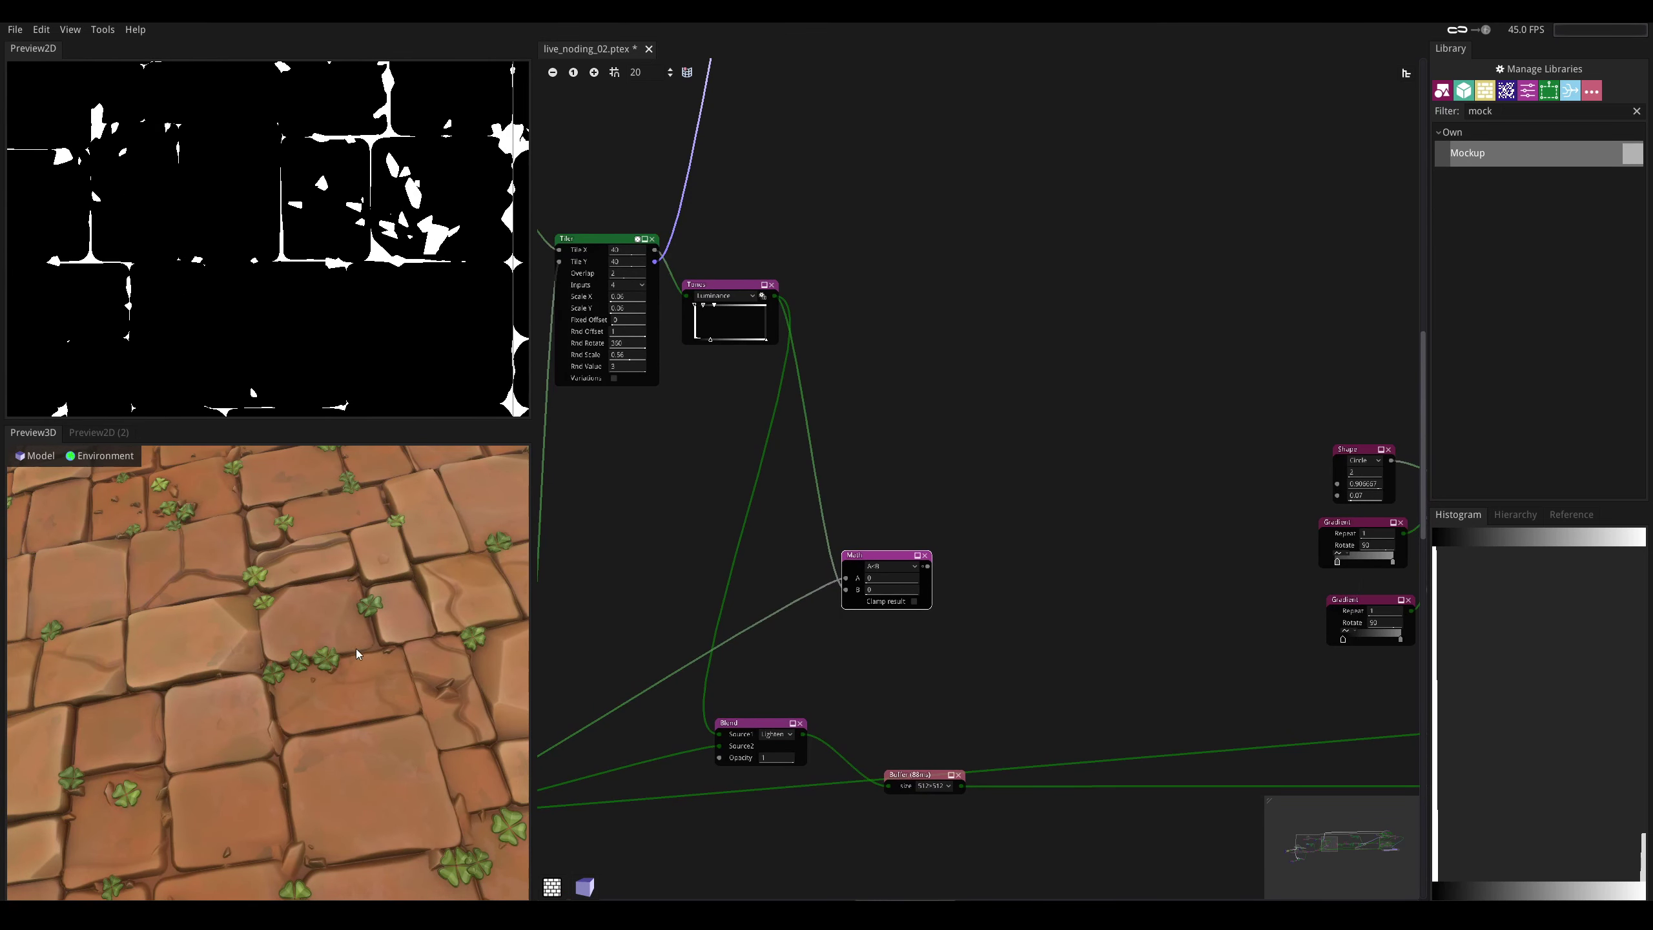
middle_click_drag(621, 571, 656, 591)
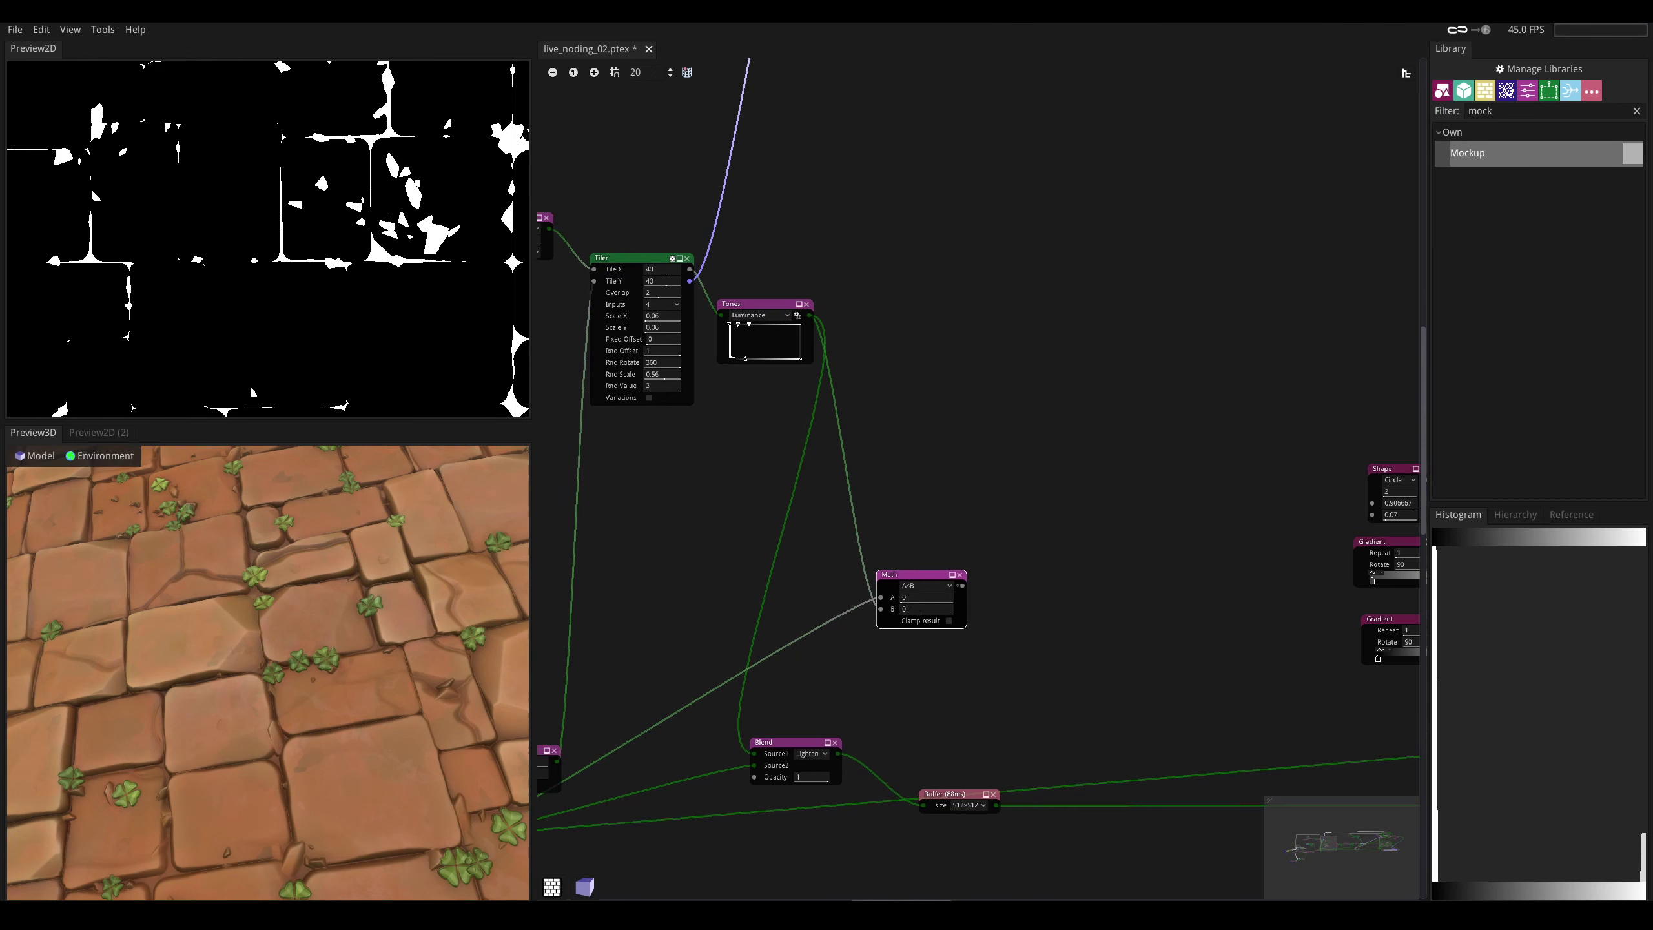
middle_click_drag(757, 490, 911, 491)
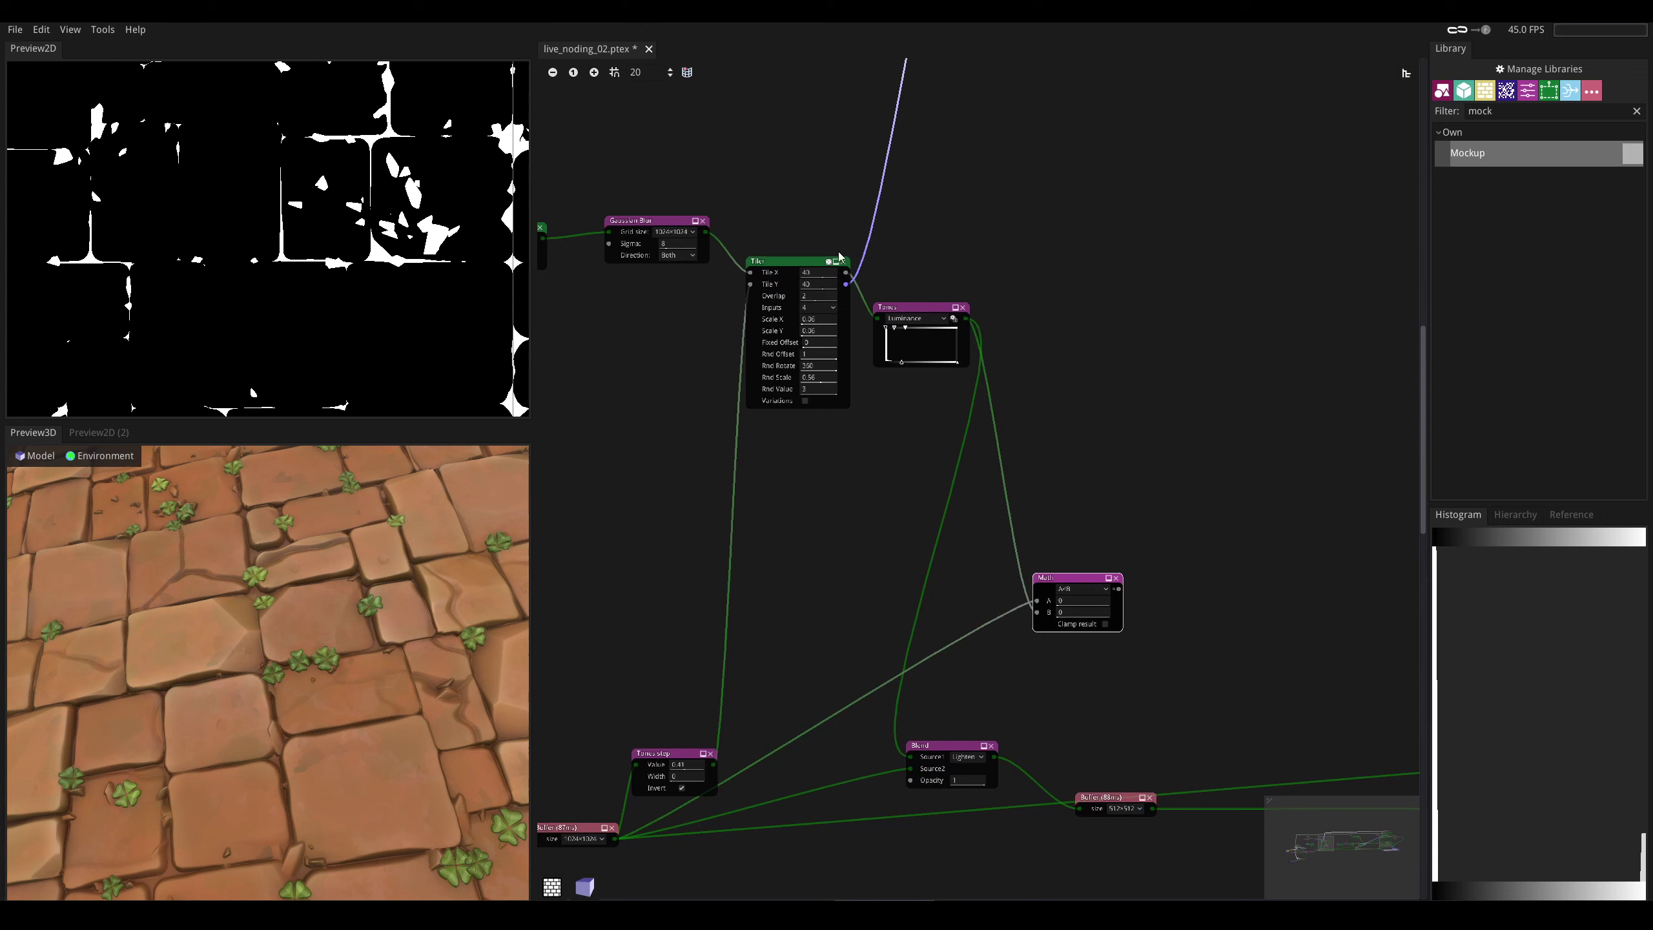
middle_click_drag(840, 257, 881, 322)
scroll(892, 470, "up", 3)
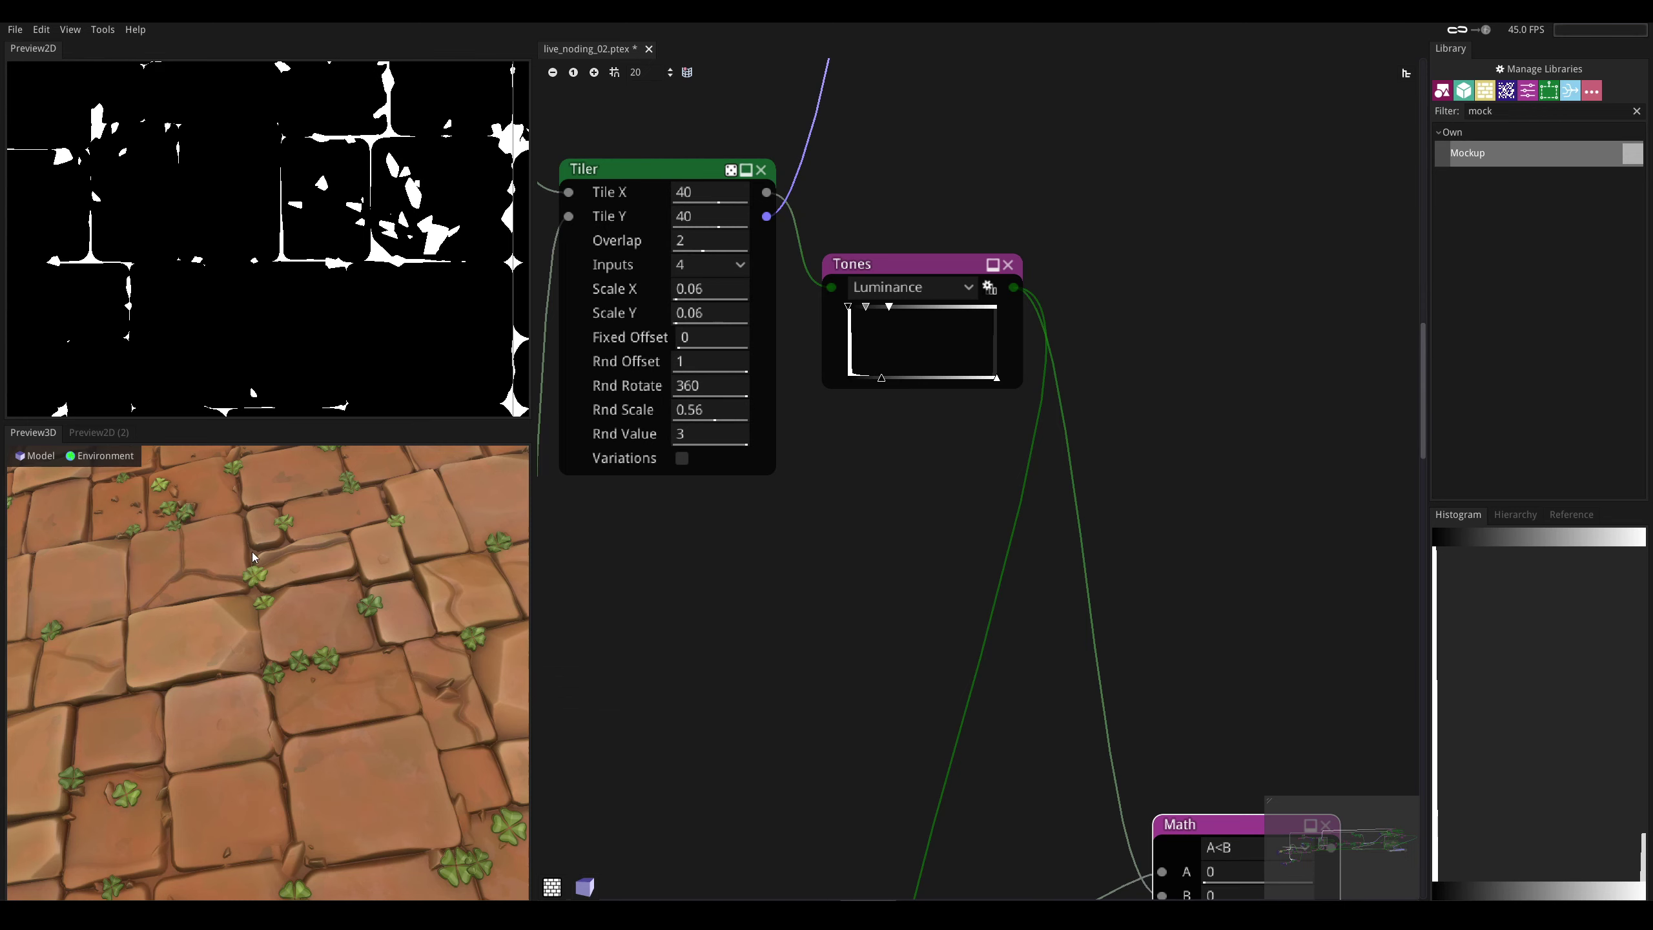
left_click(872, 264)
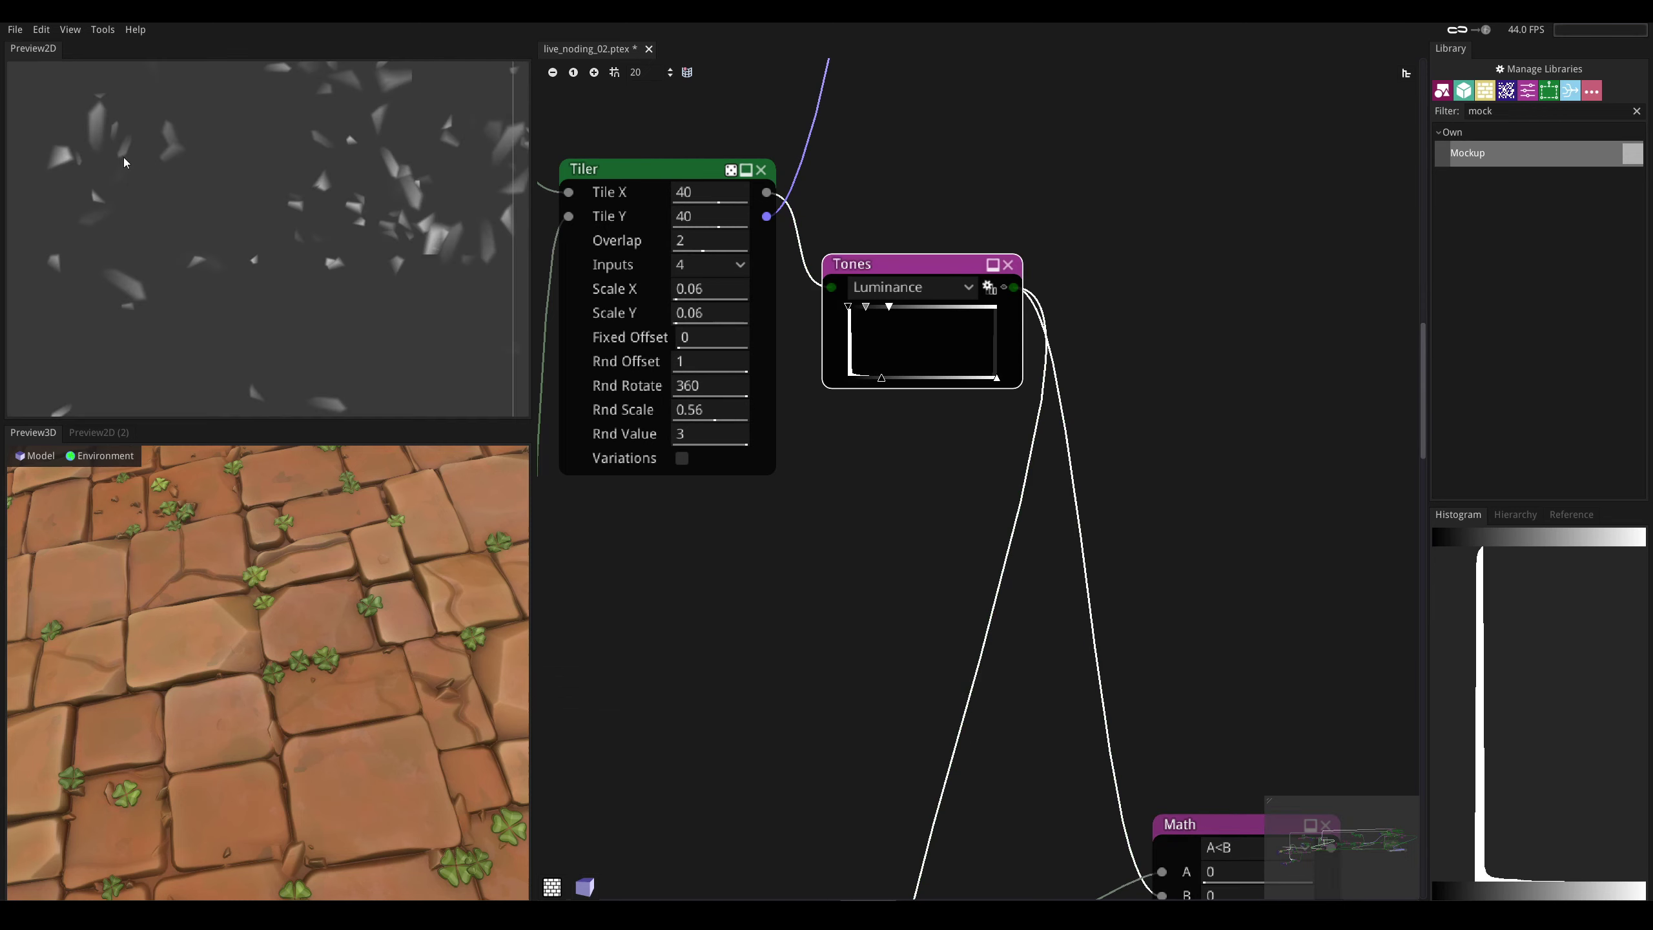
scroll(356, 572, "down", 6)
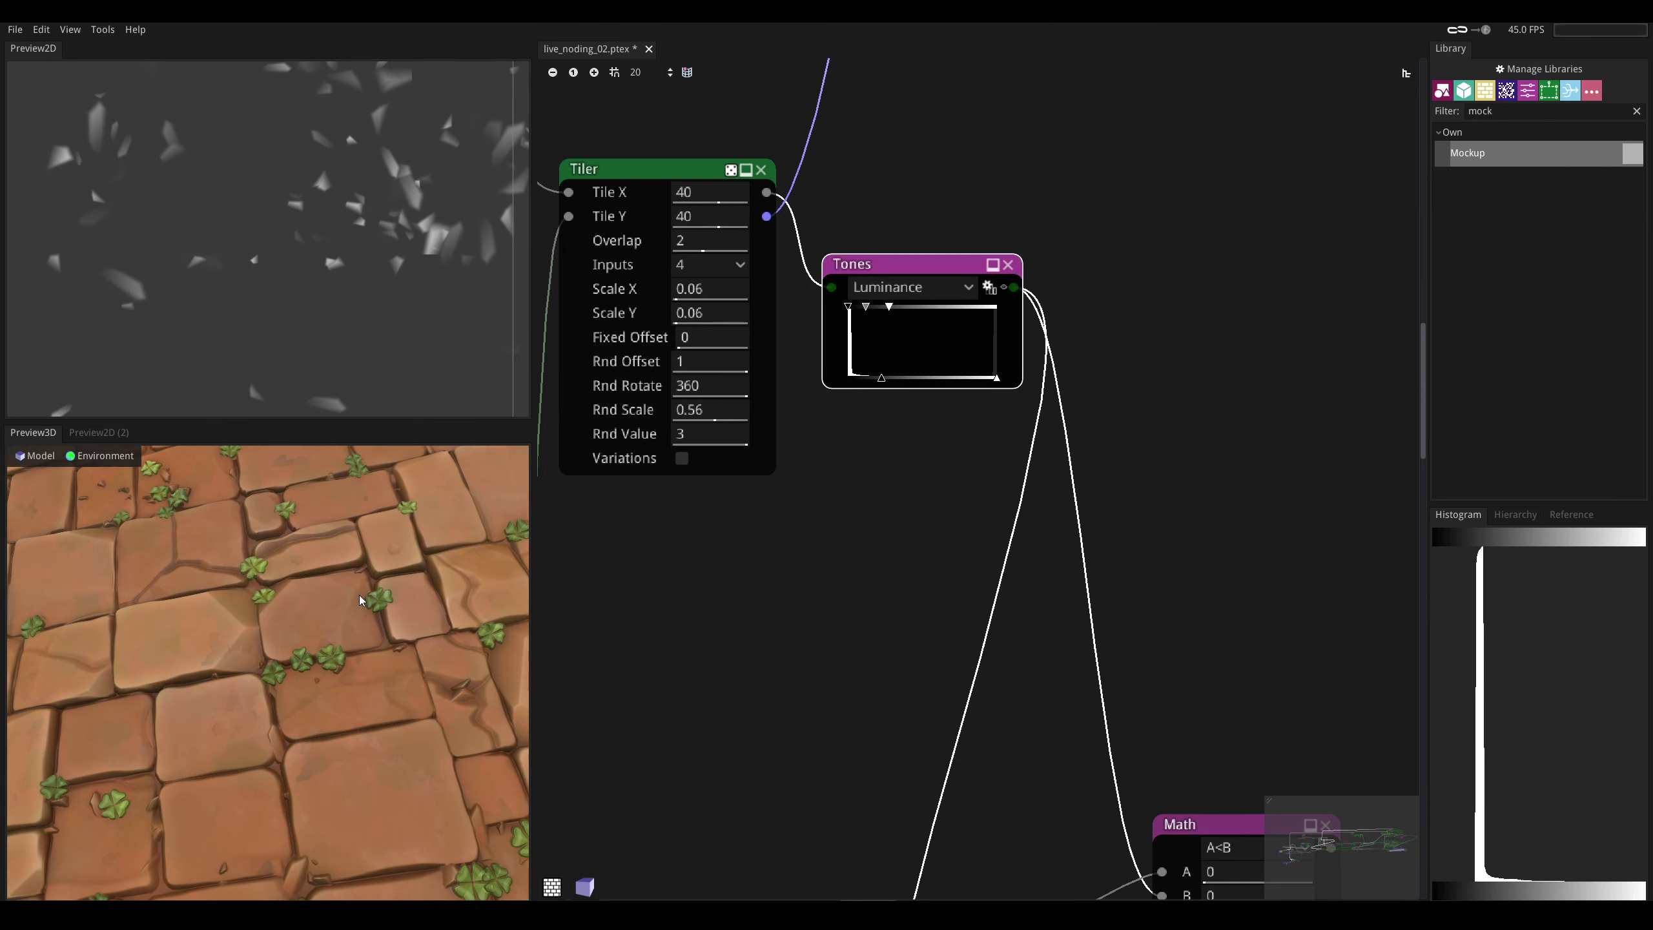
scroll(284, 685, "up", 4)
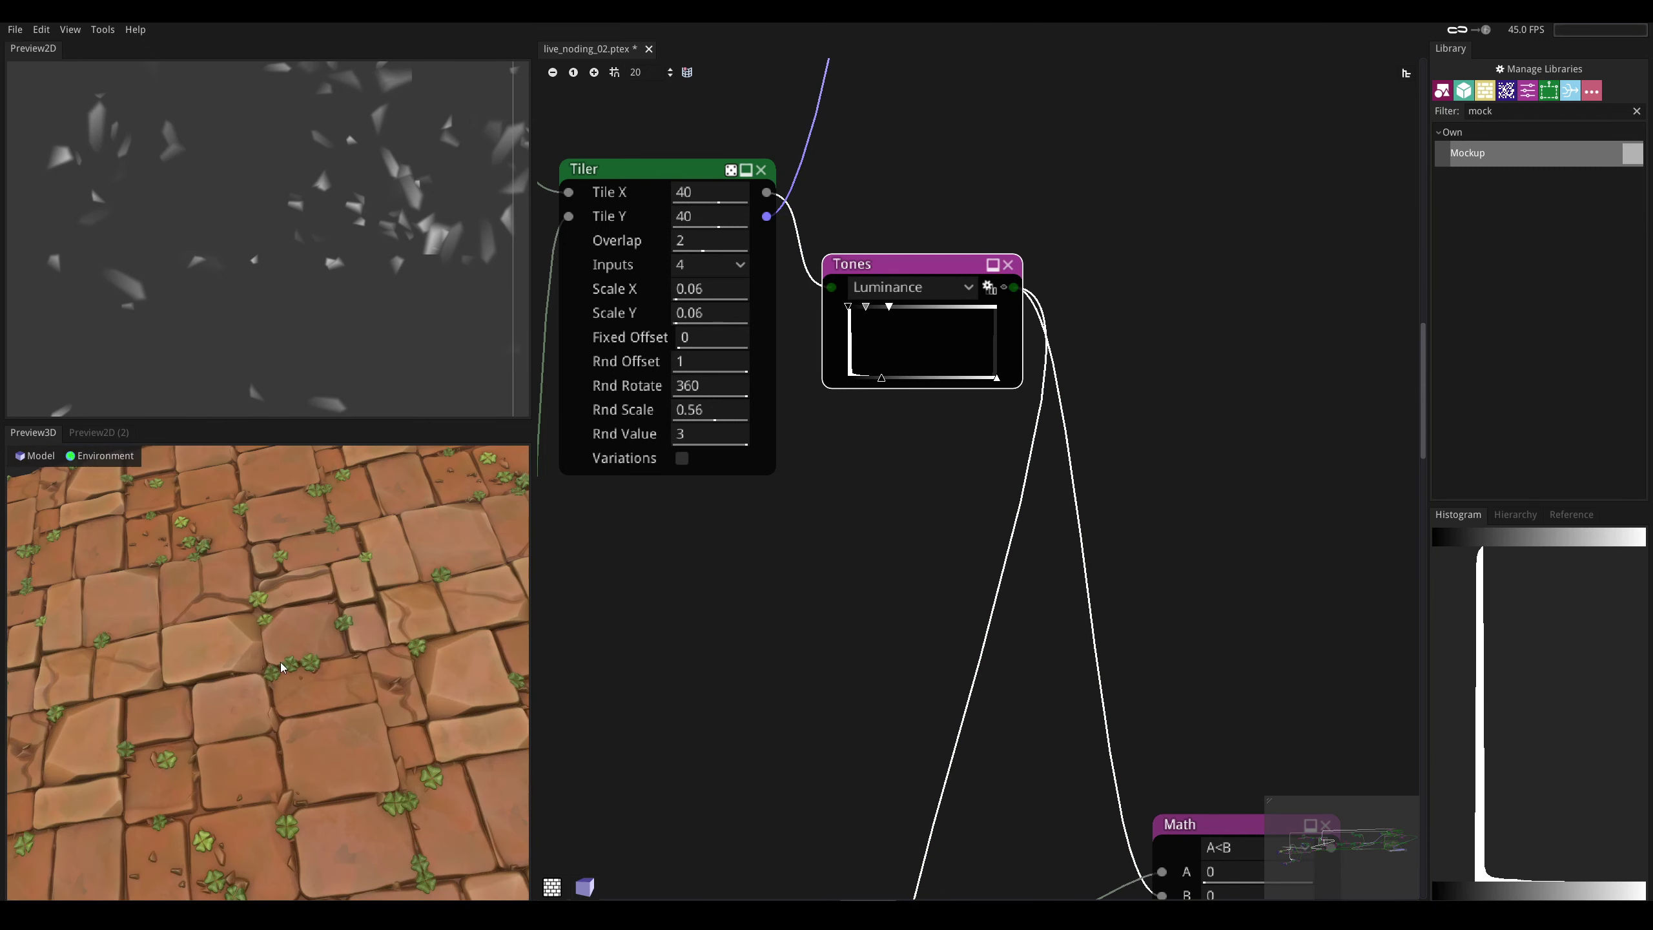
- Move the Math mask node above the rest of the graph and add a reroute point on its output
left_click_drag(282, 667, 298, 678)
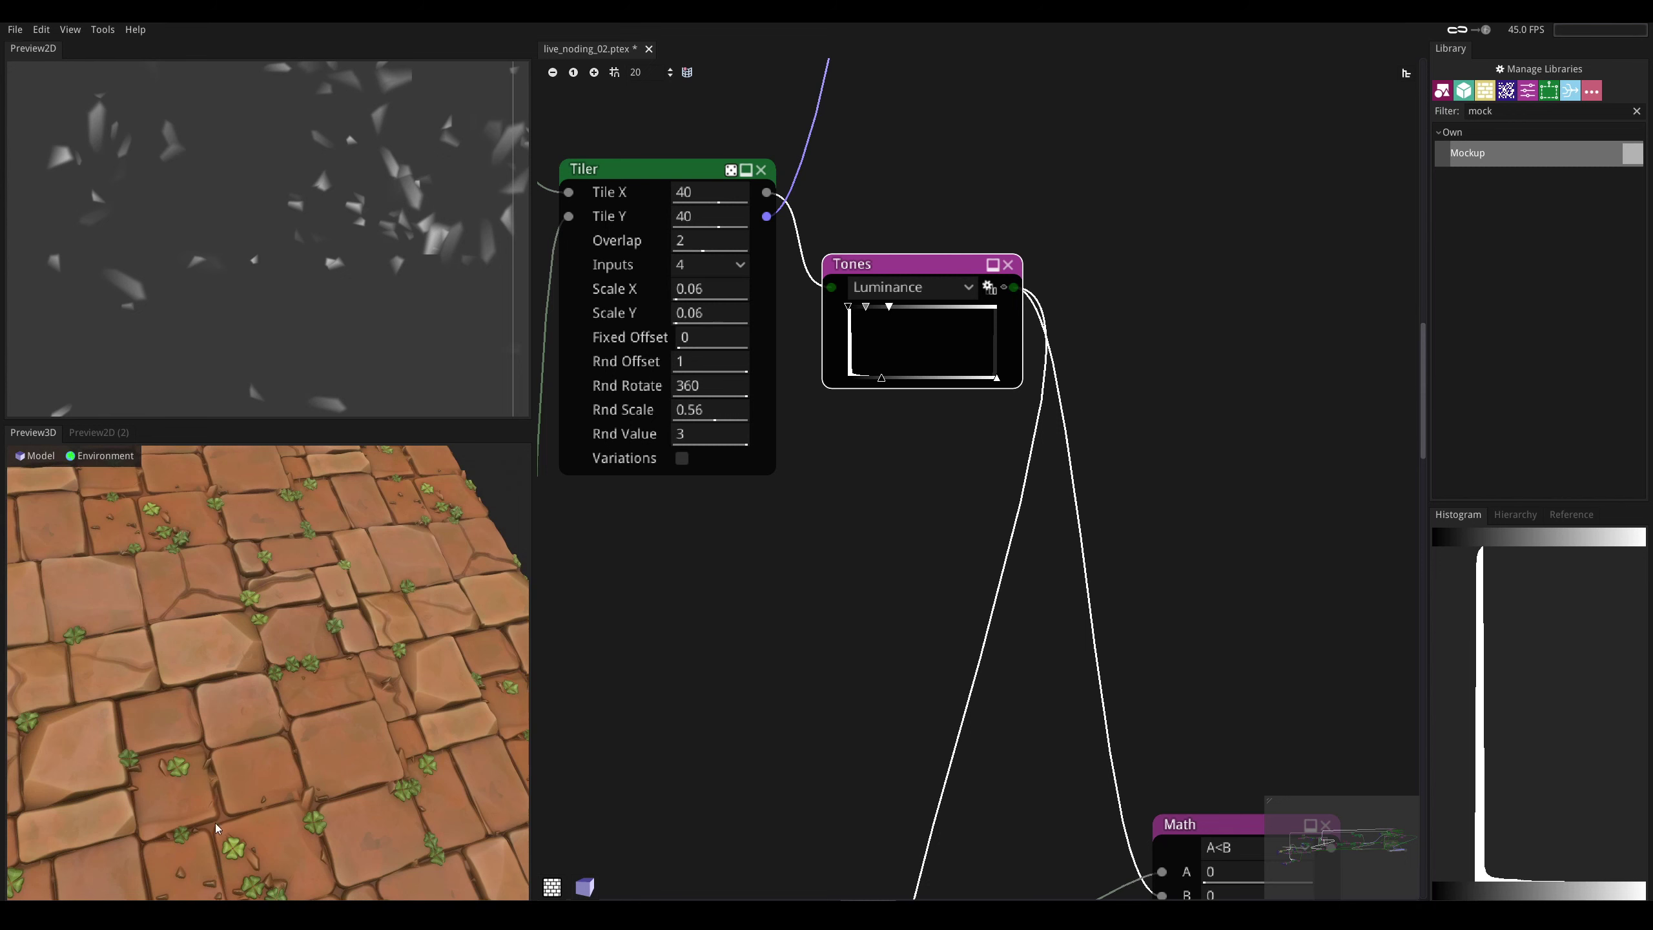
scroll(886, 652, "down", 10)
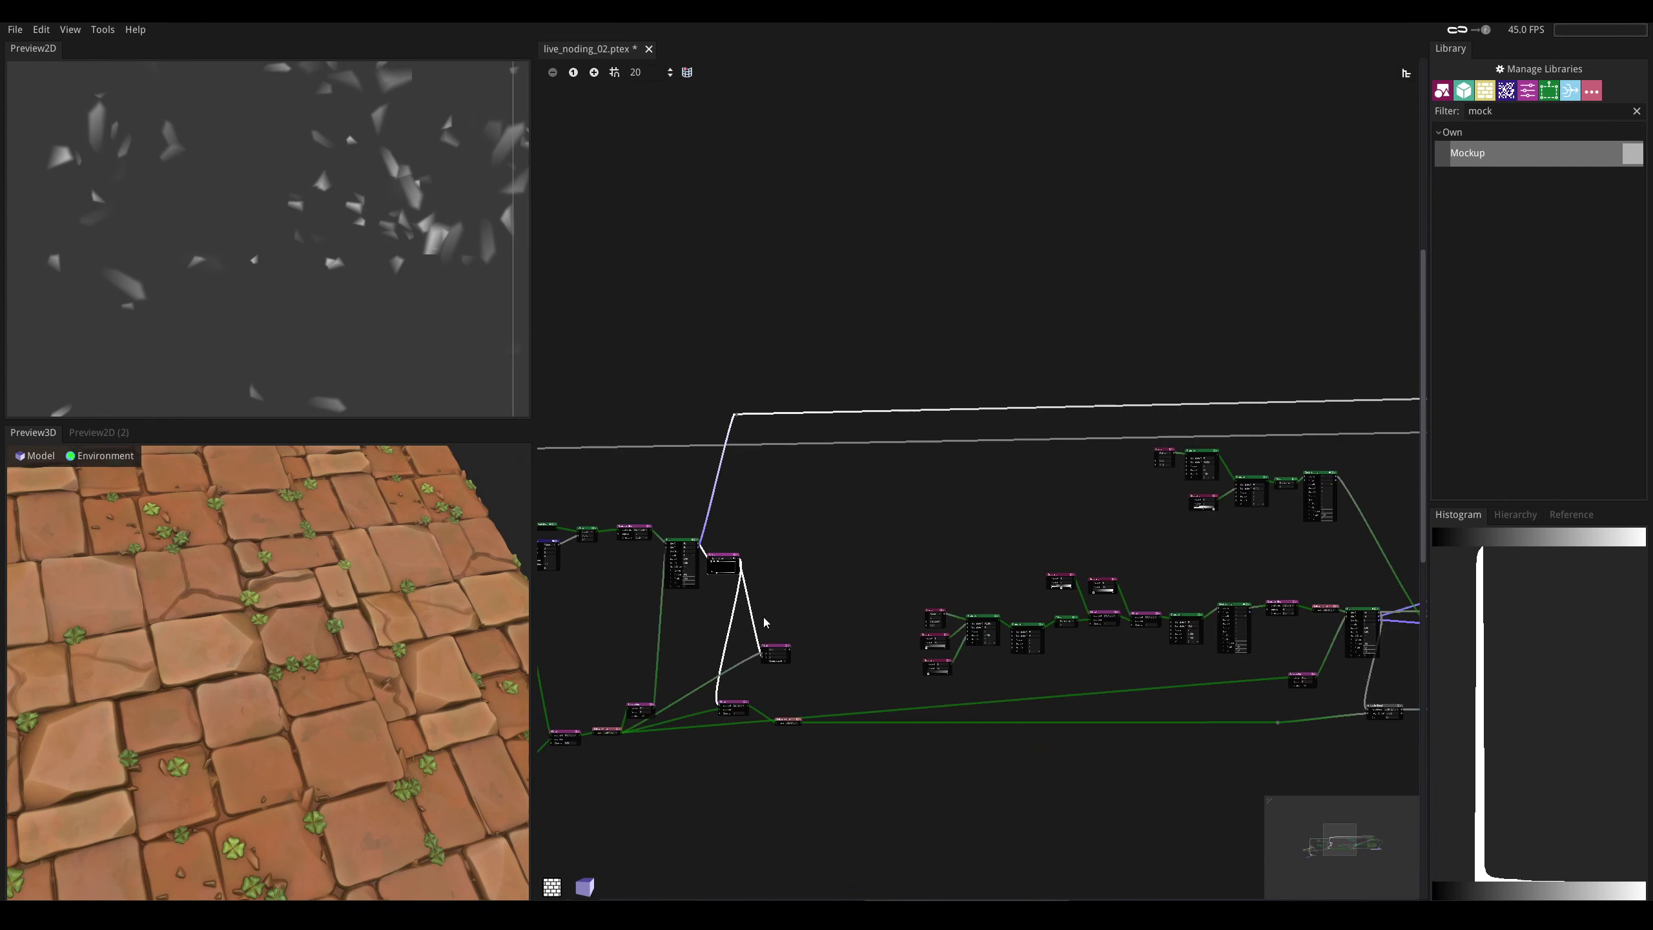
left_click_drag(724, 675, 778, 417)
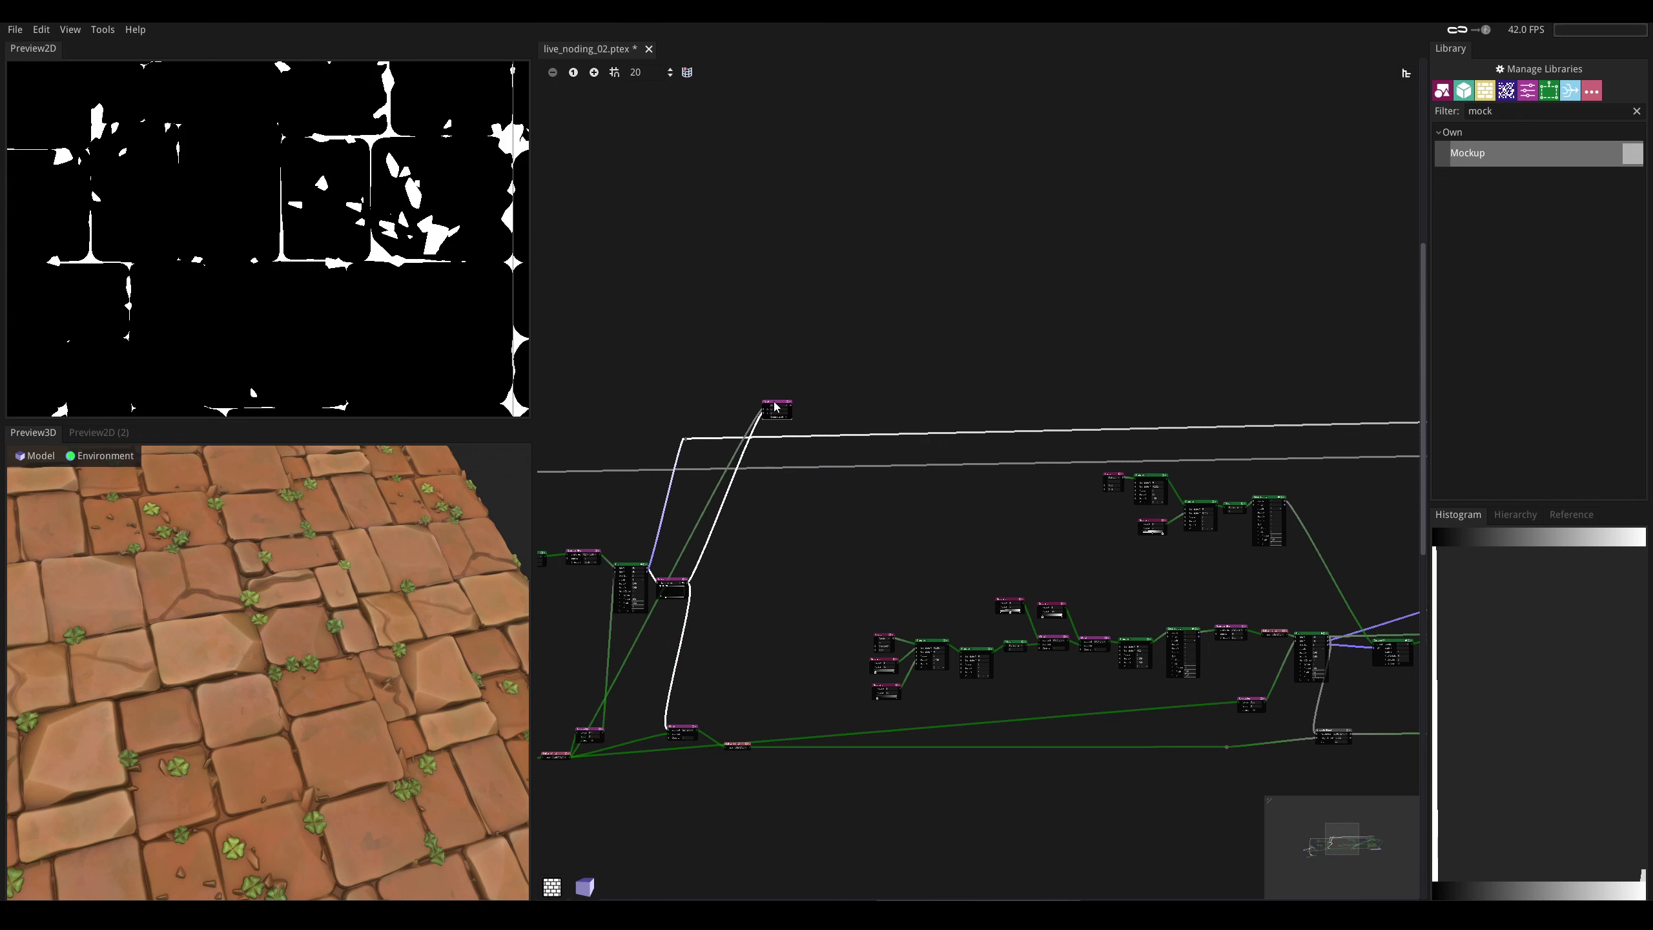
middle_click_drag(793, 433, 652, 521)
left_click_drag(652, 521, 922, 482)
left_click(933, 494)
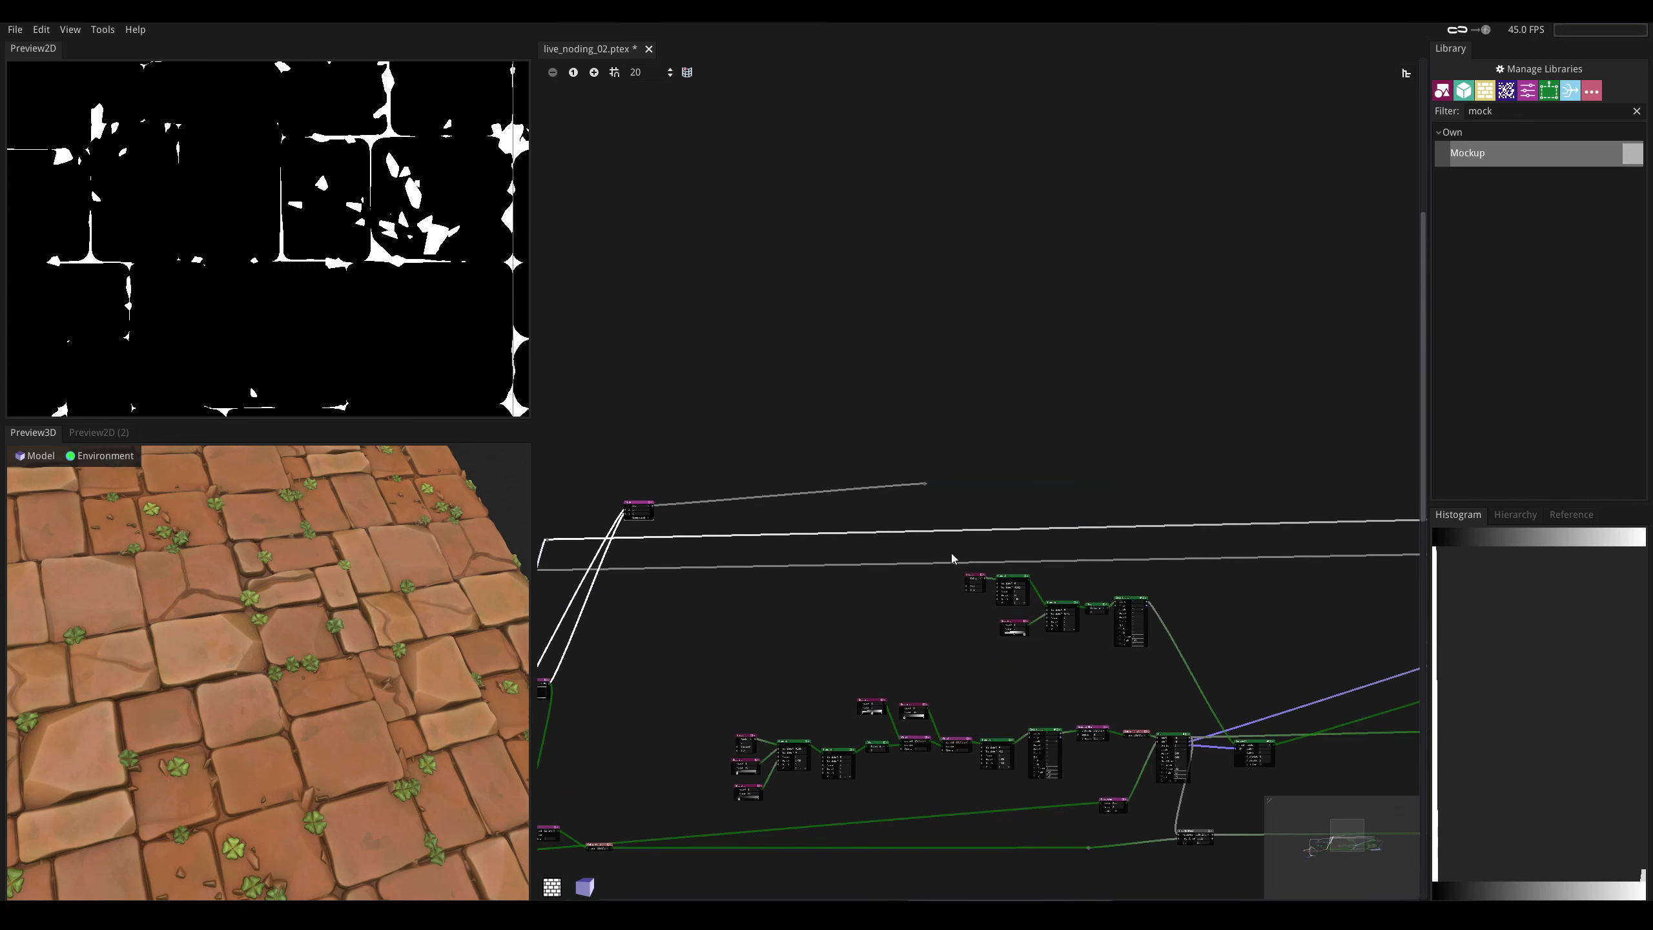
- Carry the Math output's reroute point across the empty space above the graph to the albedo Colorize and Blend nodes
middle_click_drag(942, 544, 771, 567)
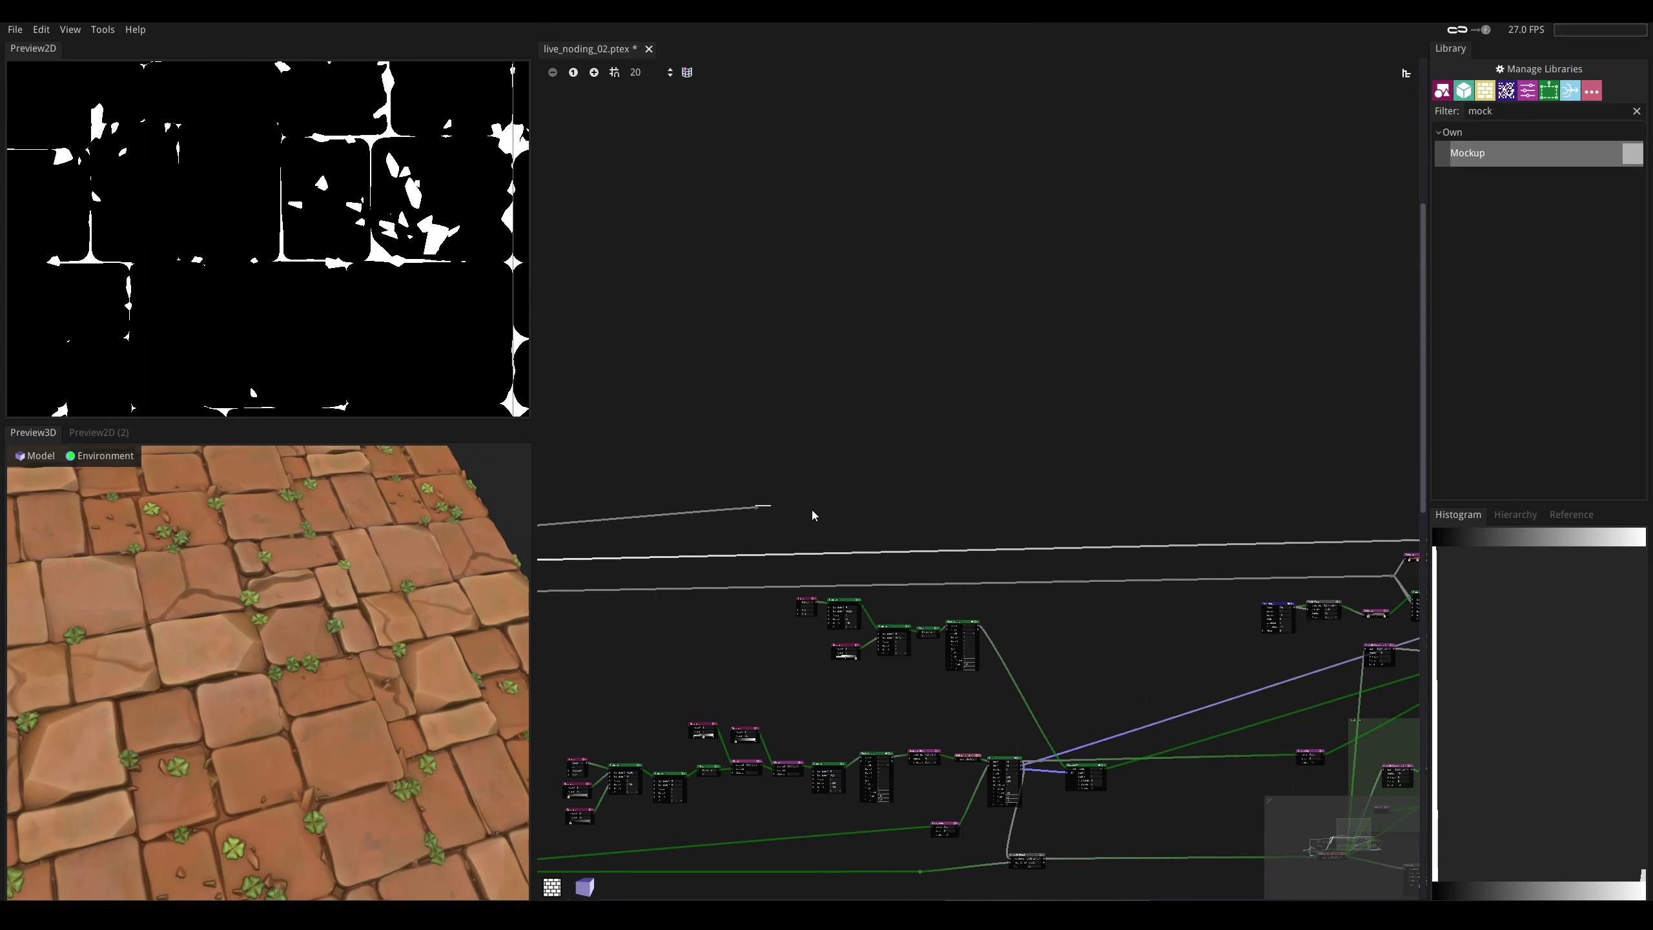
scroll(800, 527, "up", 4)
scroll(781, 546, "up", 4)
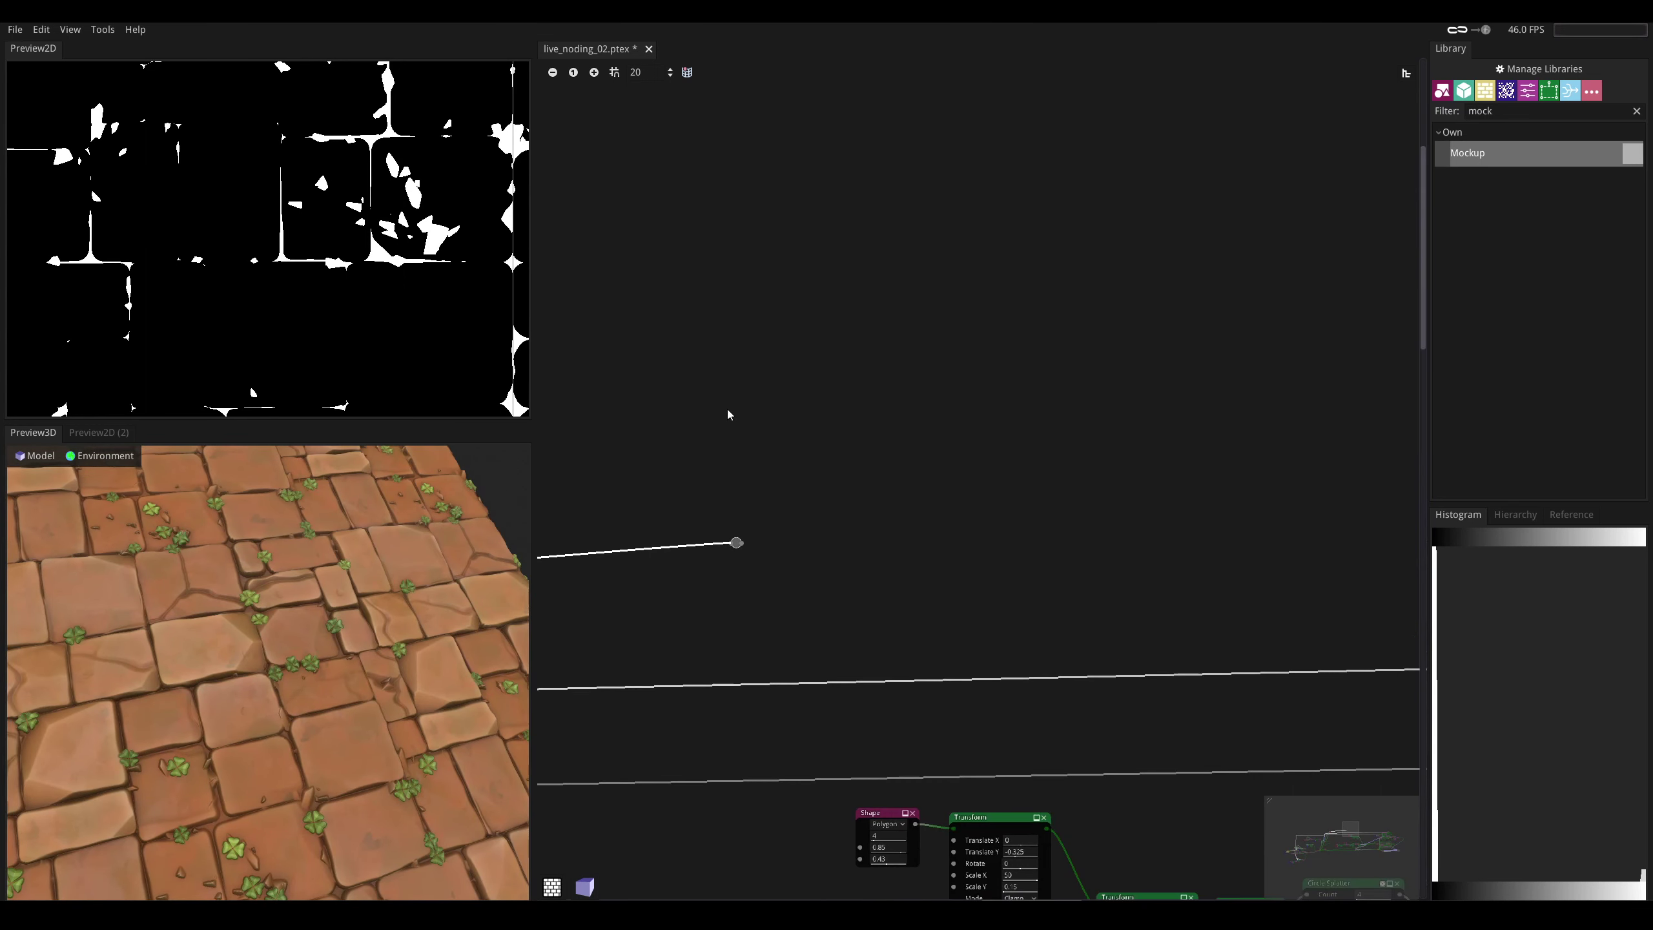
left_click_drag(736, 544, 1420, 590)
middle_click_drag(1332, 665, 571, 515)
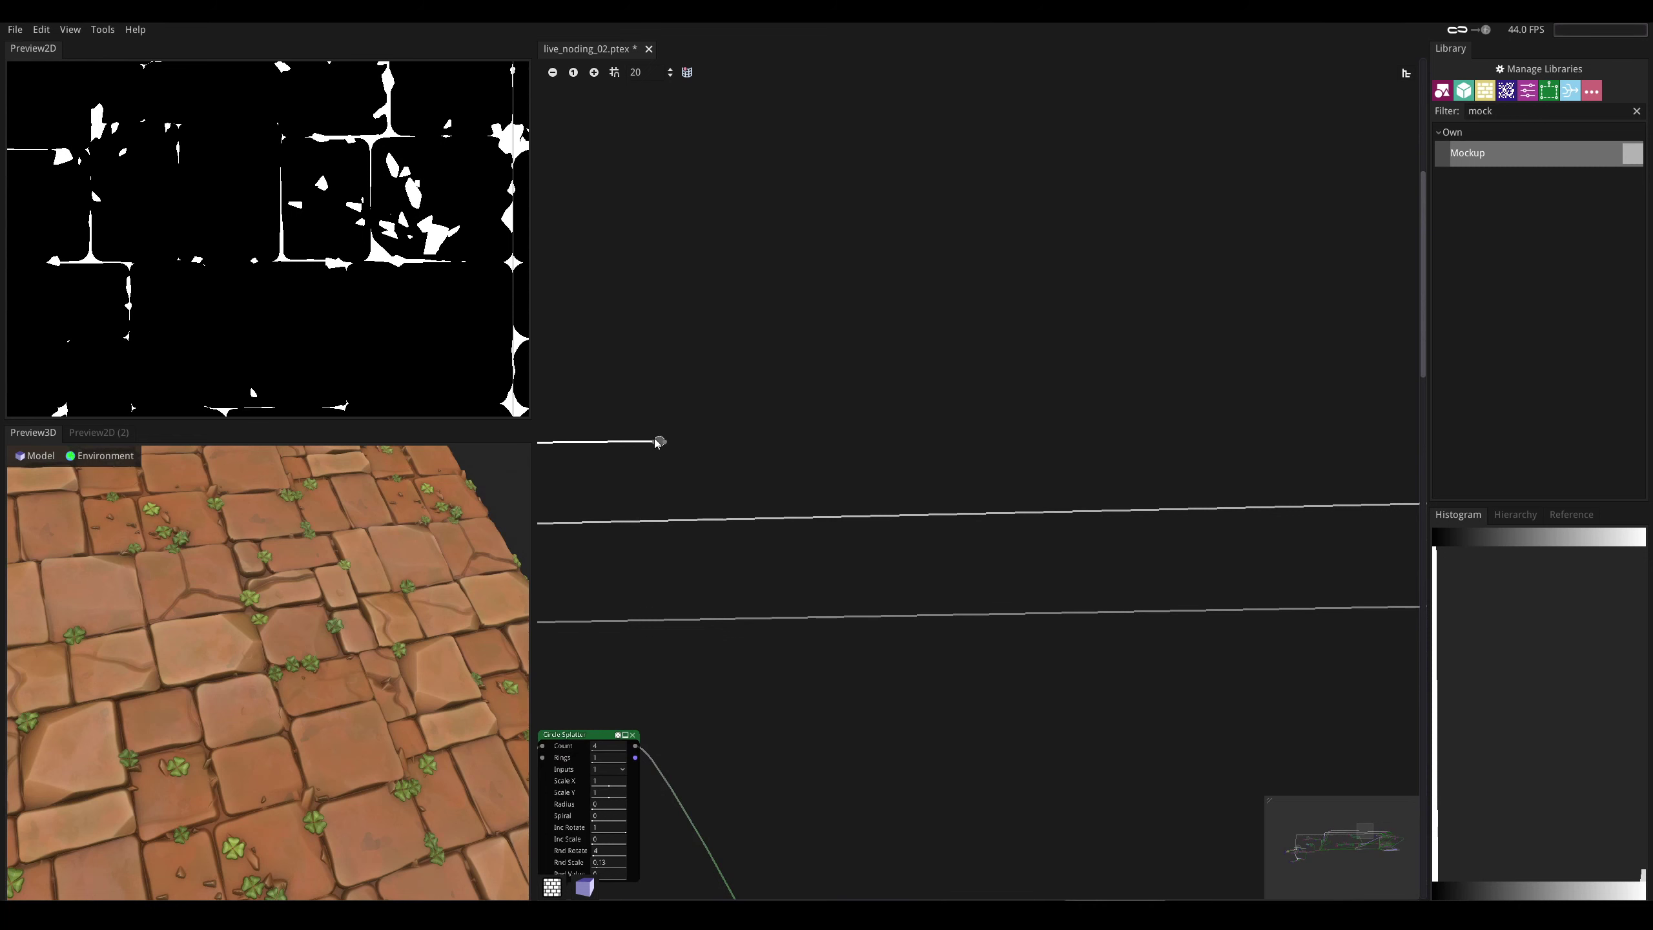
left_click_drag(659, 441, 1417, 435)
middle_click_drag(1211, 534, 577, 516)
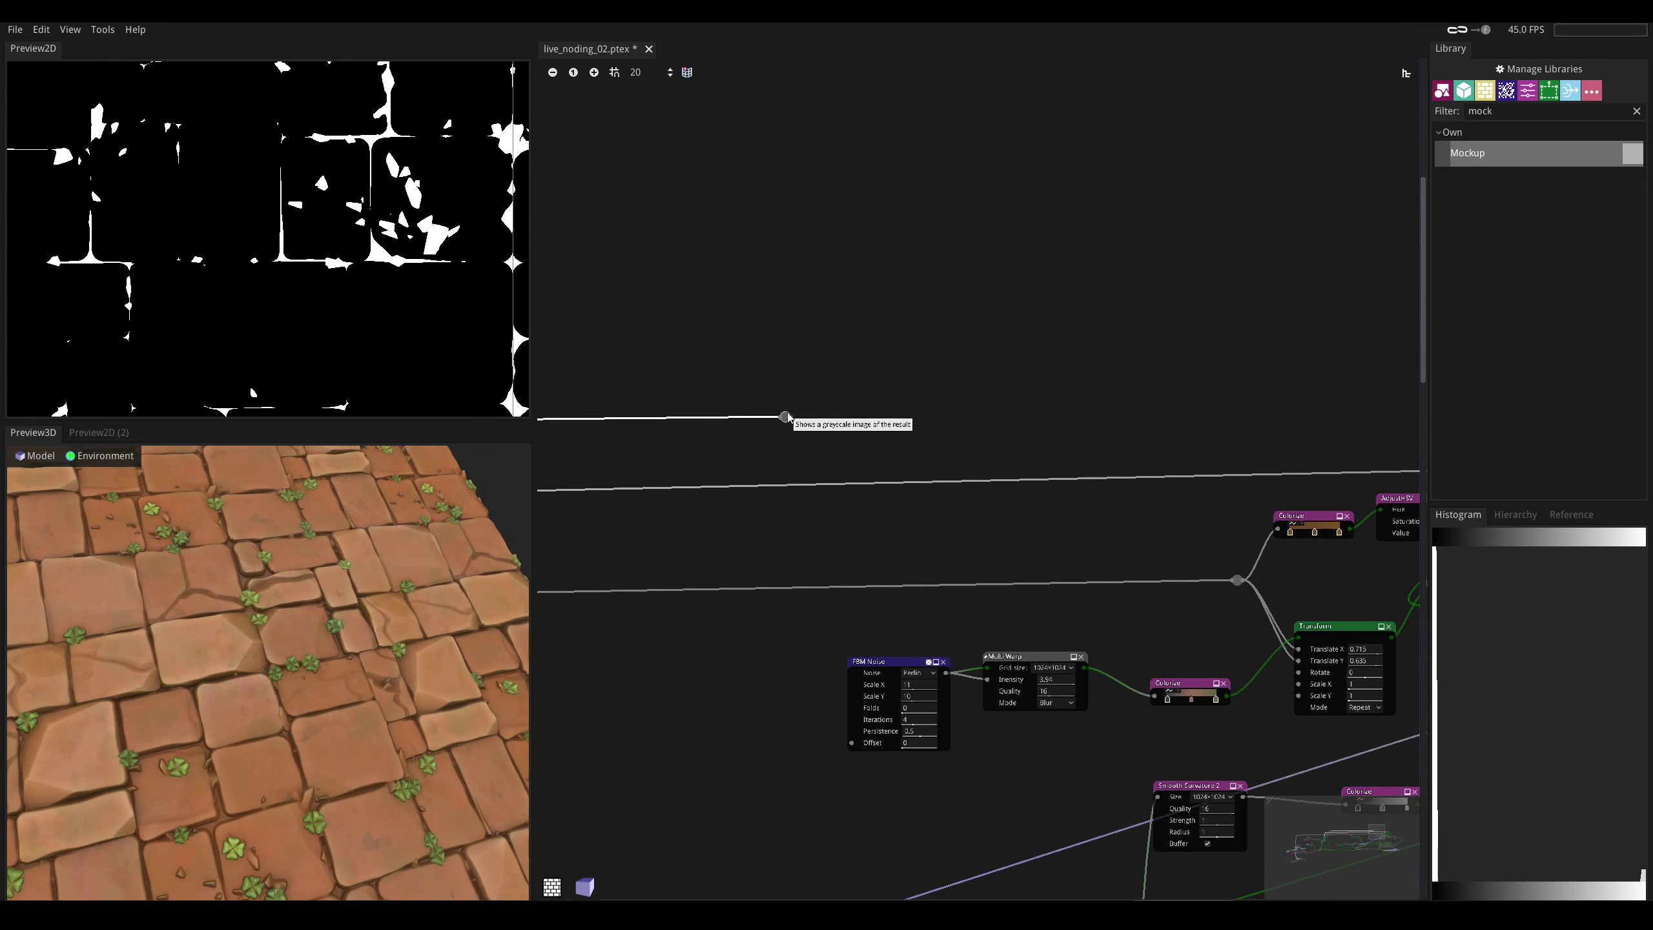
left_click_drag(787, 416, 1407, 430)
middle_click_drag(1246, 488, 518, 466)
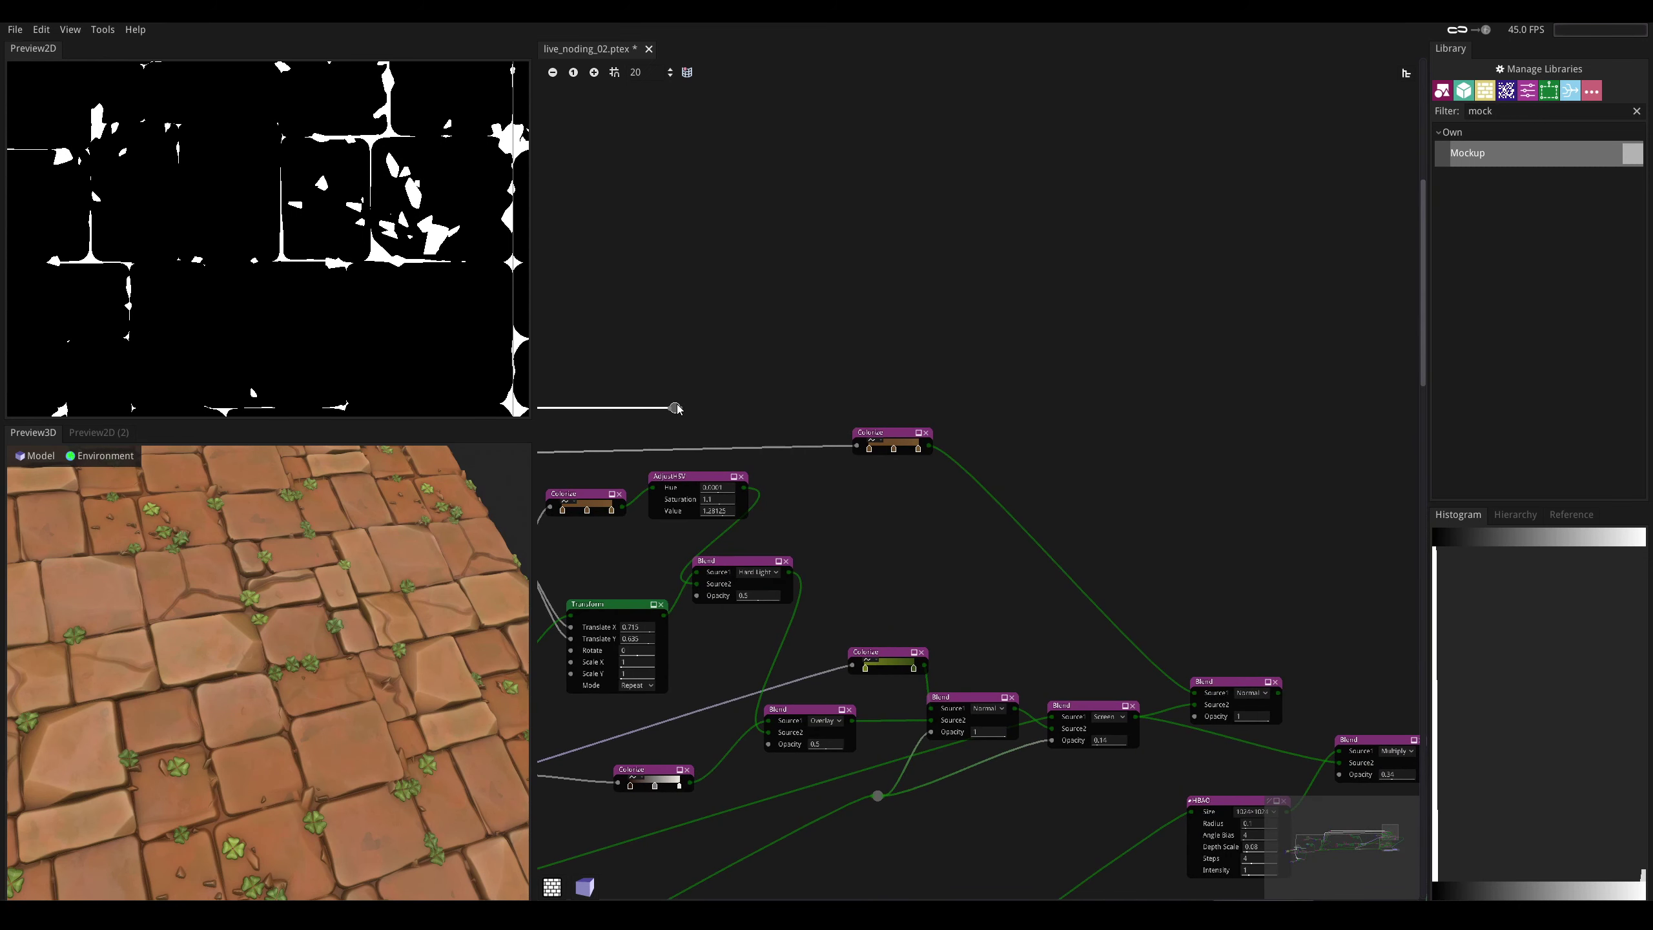
- Connect the rerouted Math mask to the Opacity of the Normal Blend that adds the debris colours, and preview that Blend
left_click_drag(676, 408, 1155, 579)
middle_click_drag(1210, 635, 916, 474)
left_click(930, 525)
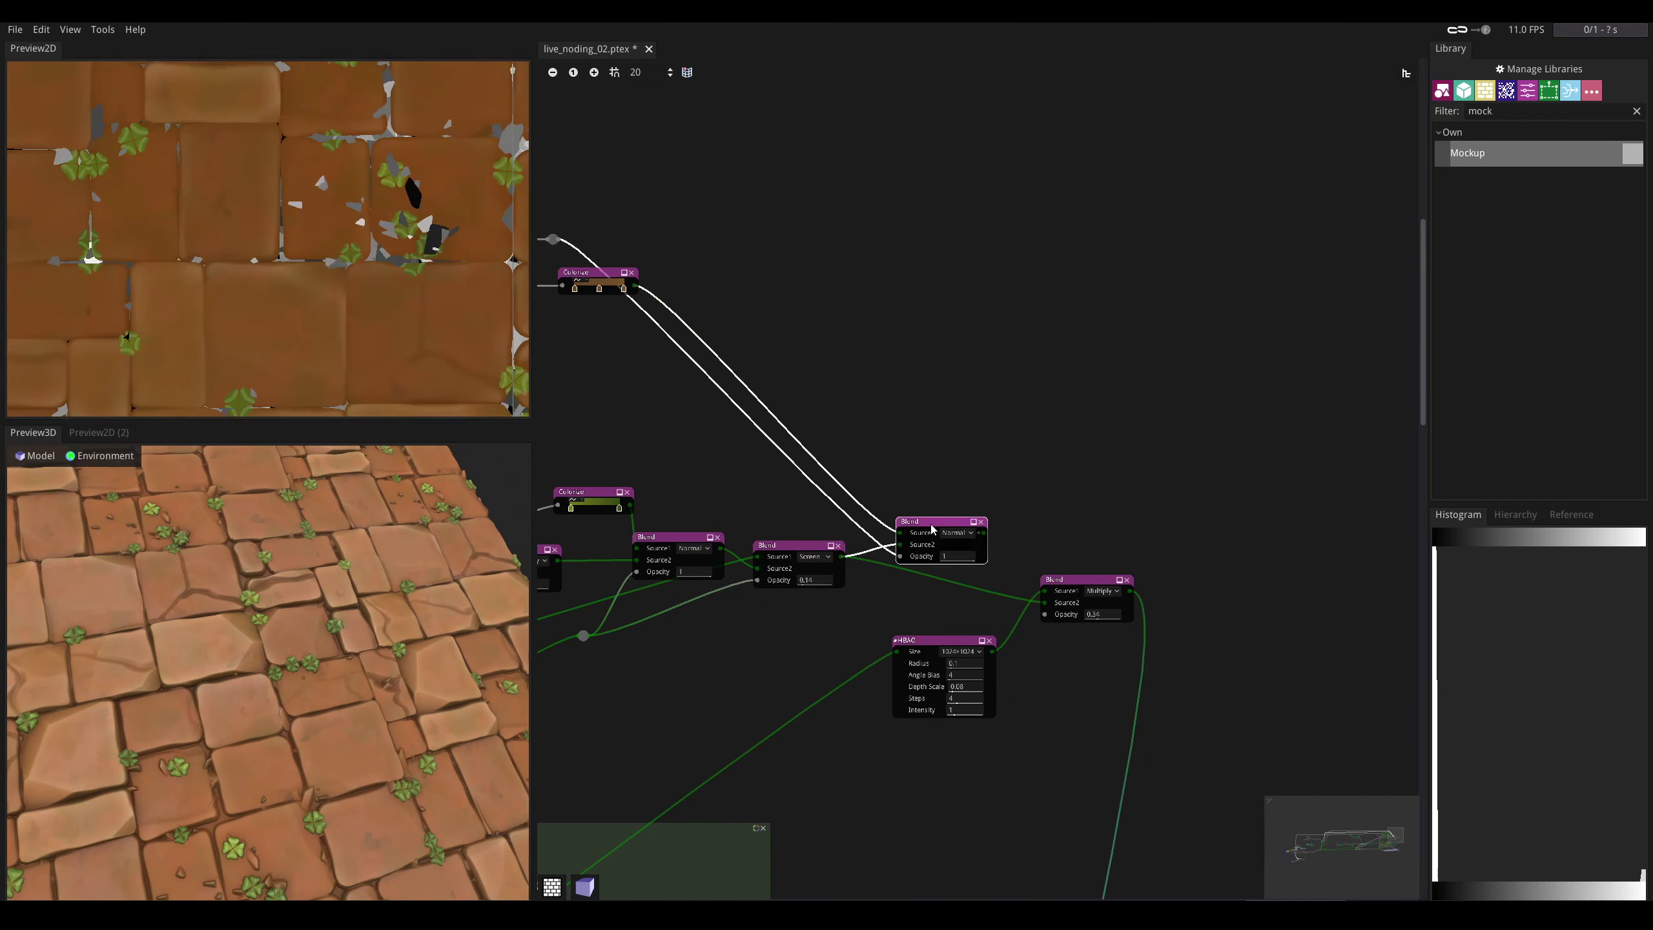
- Replace the debris Colorize with a fresh one, feeding it from the 2048×2048 Buffer and linking it to the Normal Blend's Source1
middle_click_drag(687, 352, 873, 459)
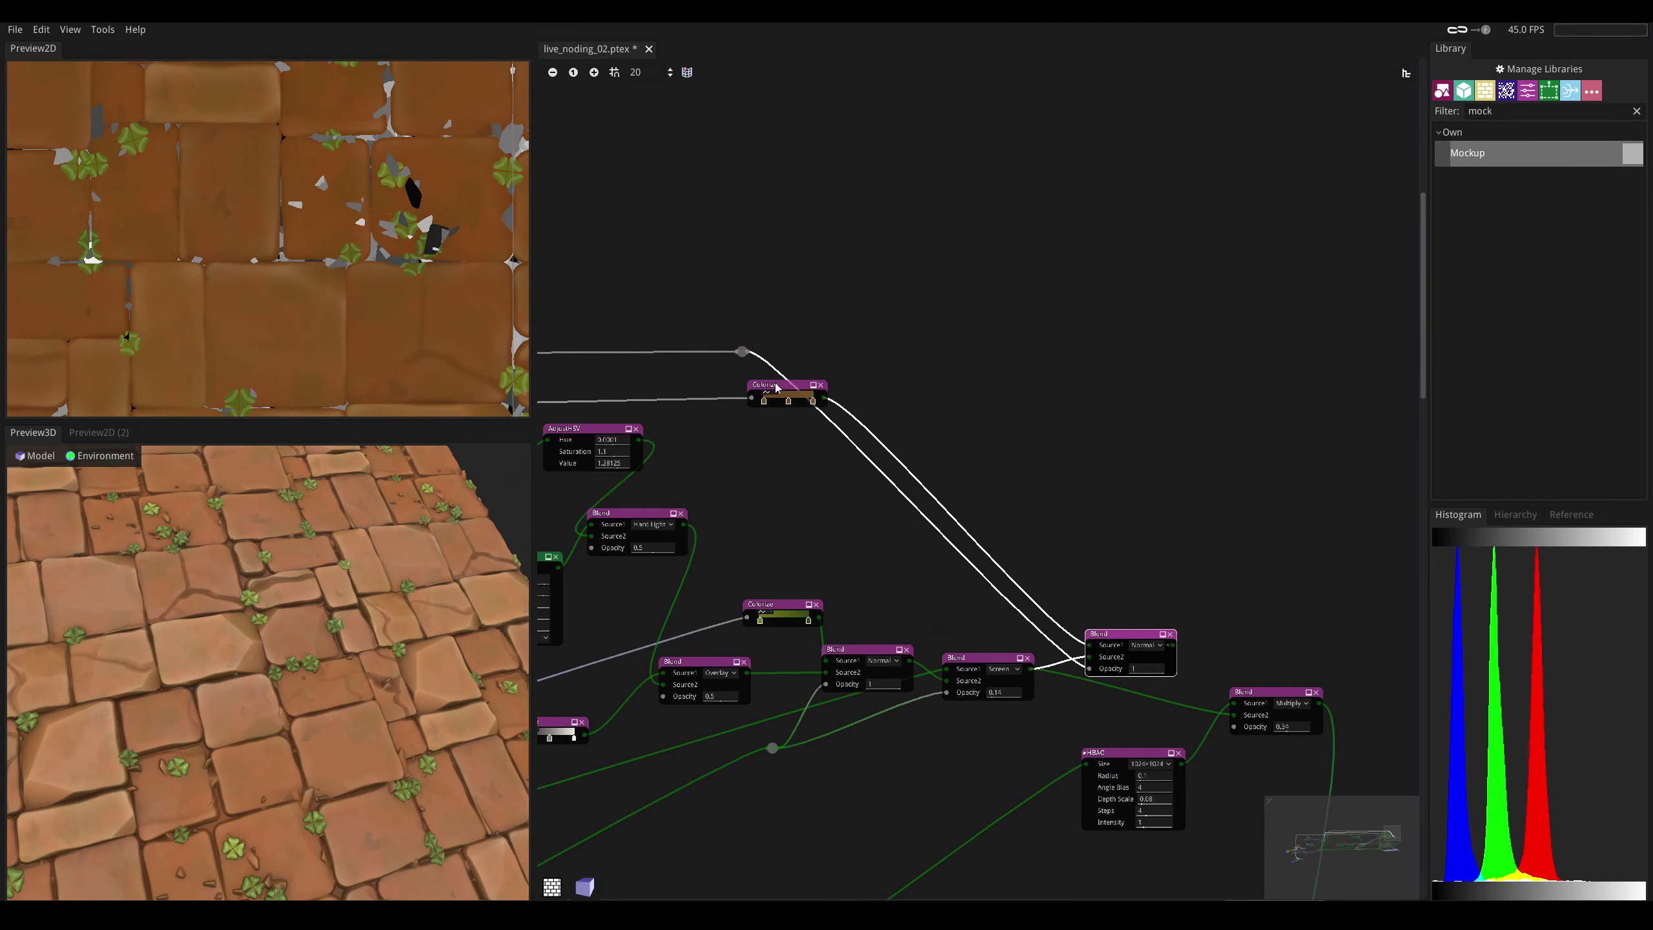
middle_click_drag(1018, 432, 829, 309)
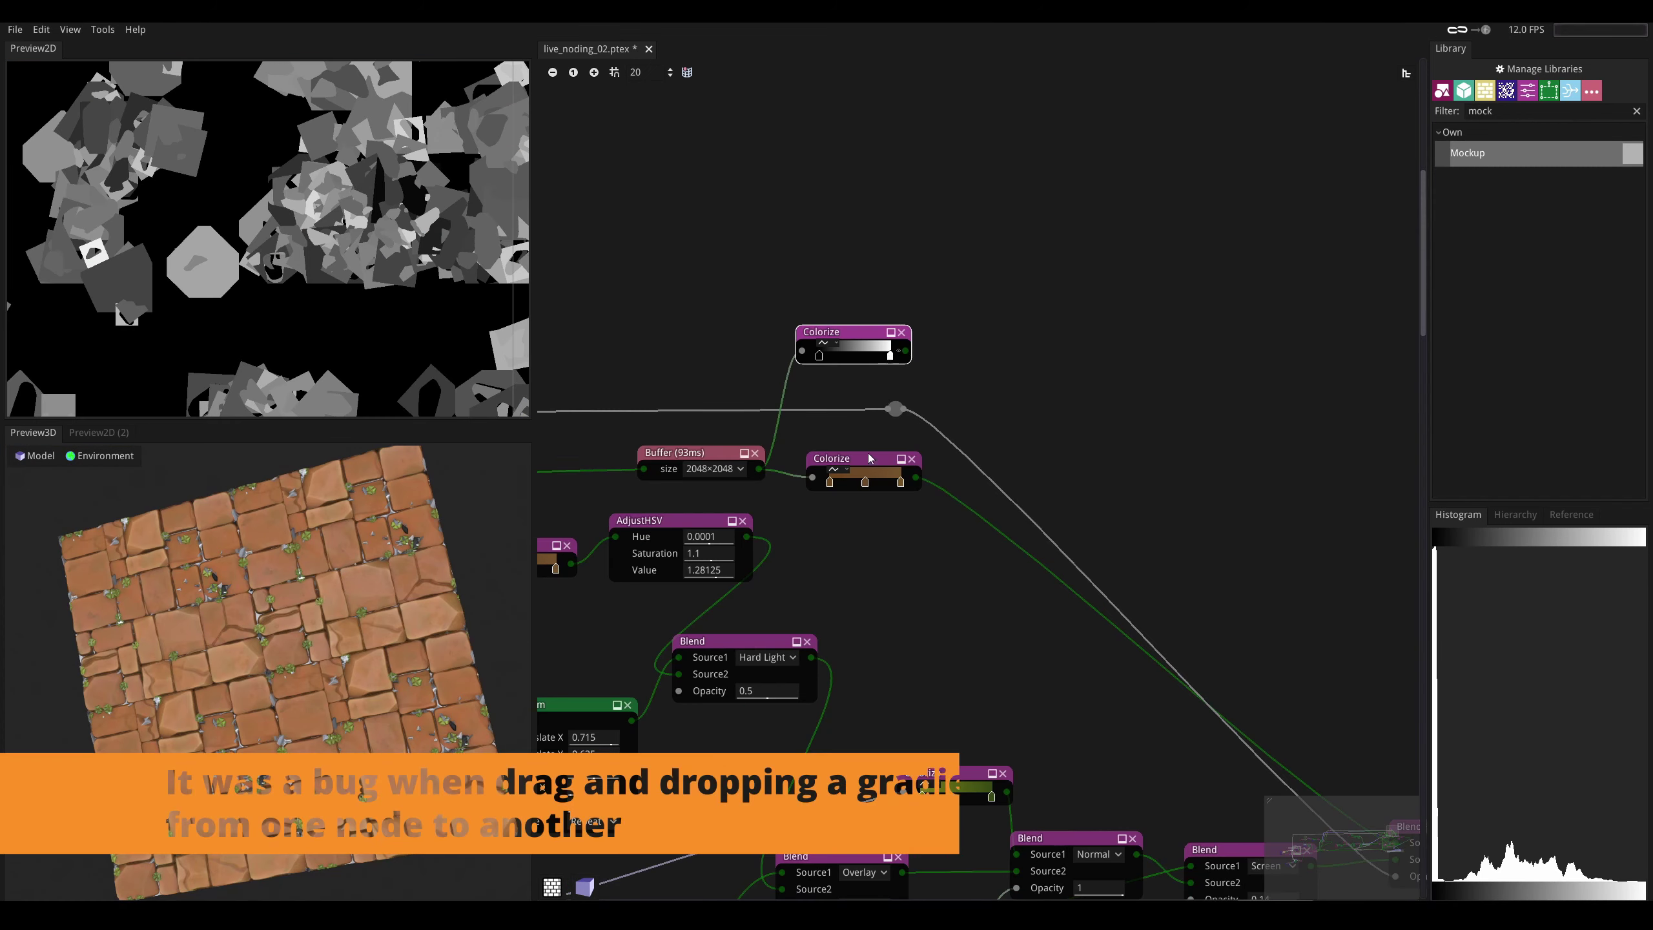
middle_click_drag(954, 423, 809, 366)
left_click_drag(761, 295, 1248, 787)
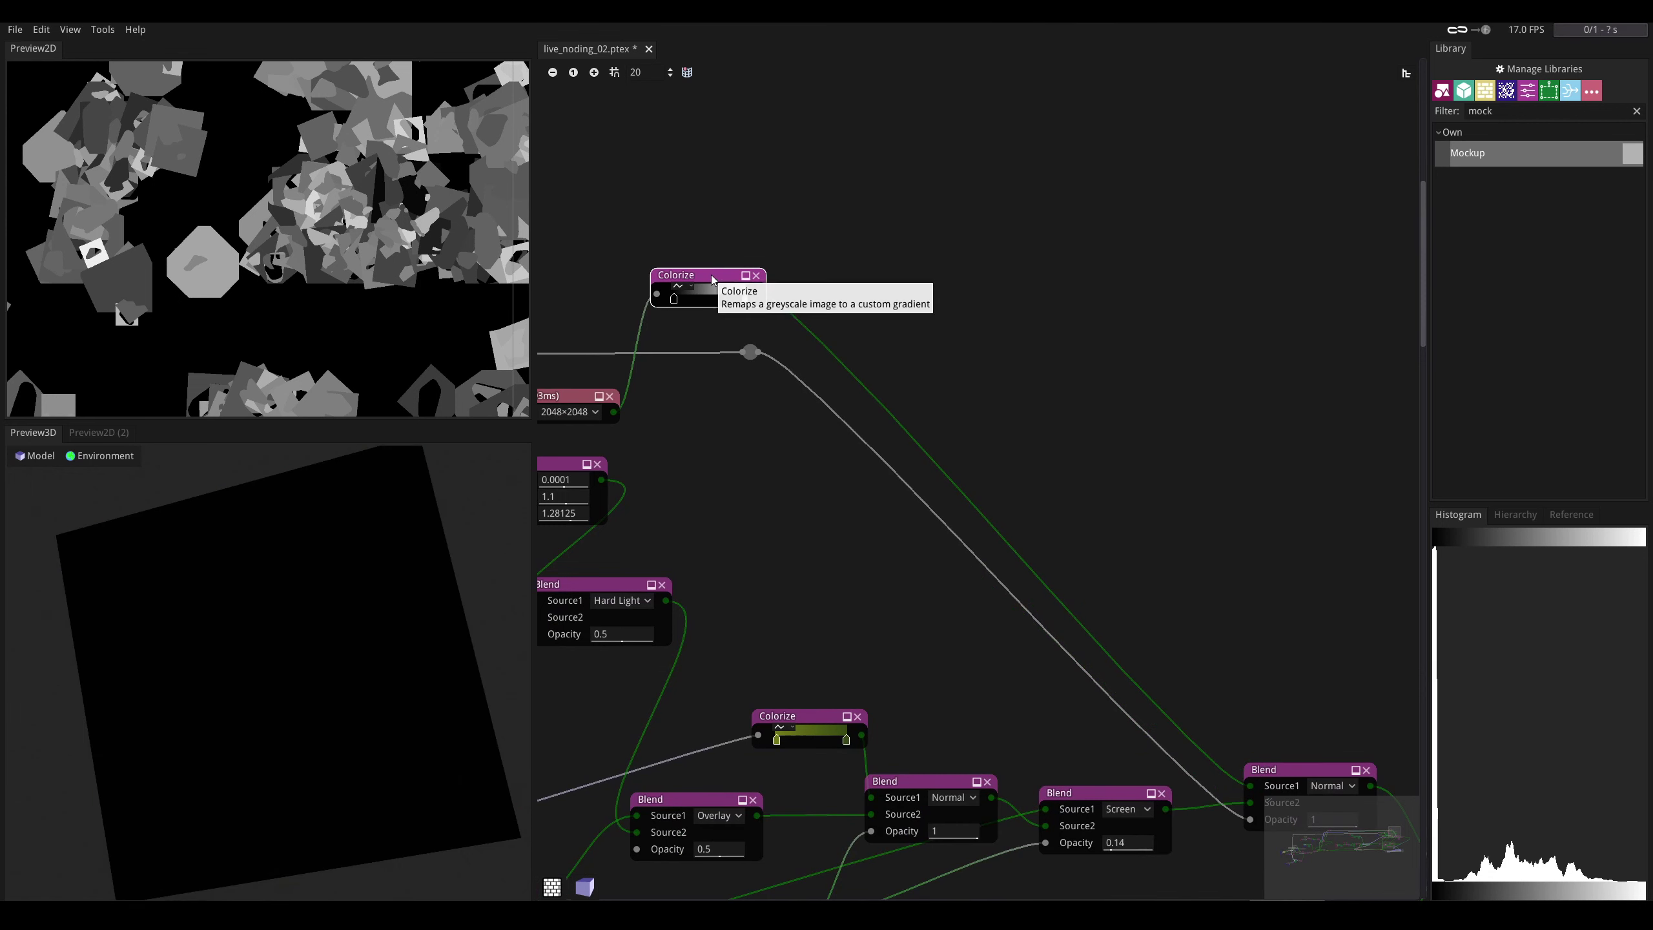
left_click_drag(712, 281, 690, 411)
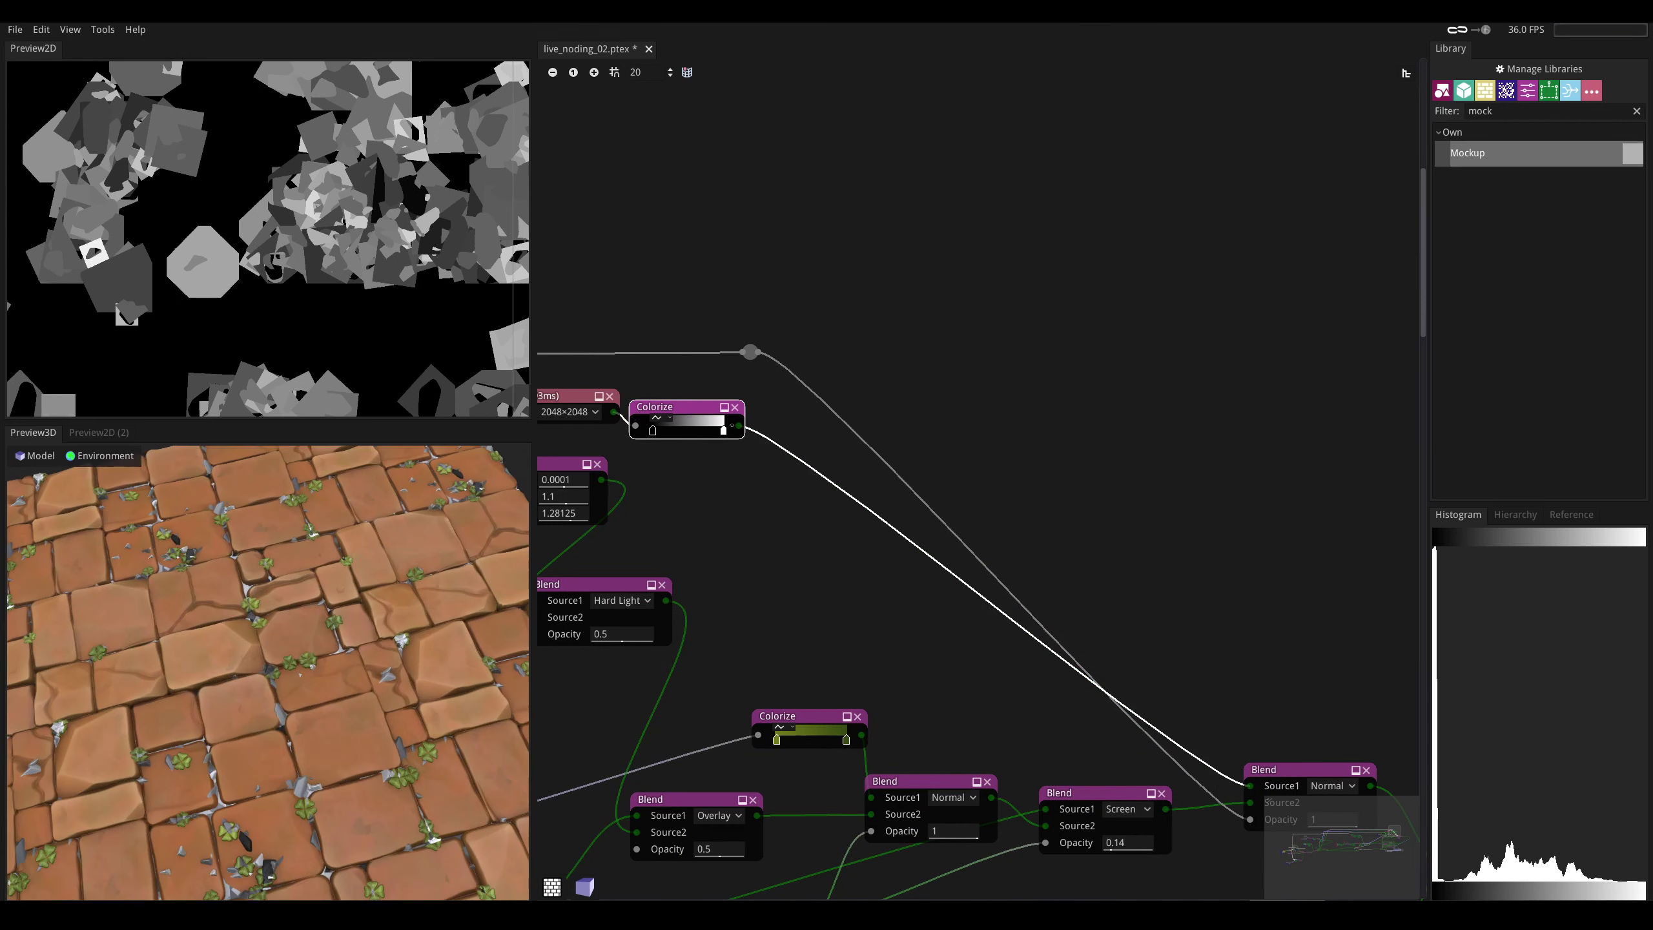
- Try an orange-brown colour on the dark stop of the new debris Colorize gradient
double_click(652, 430)
left_click(771, 486)
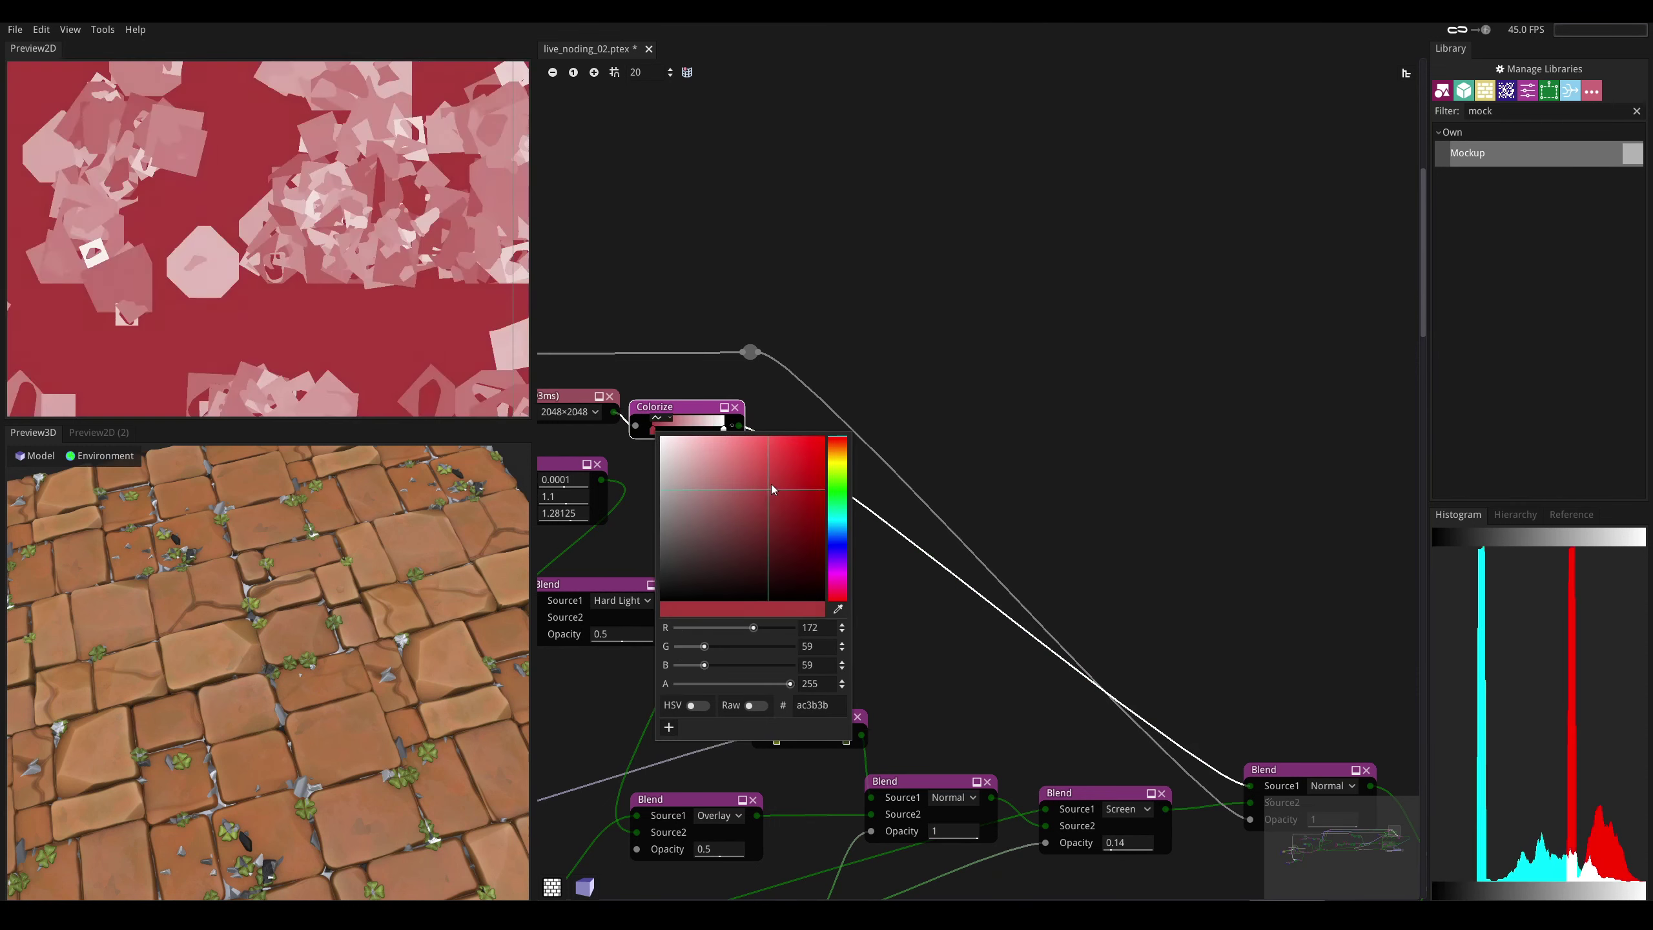
left_click(839, 454)
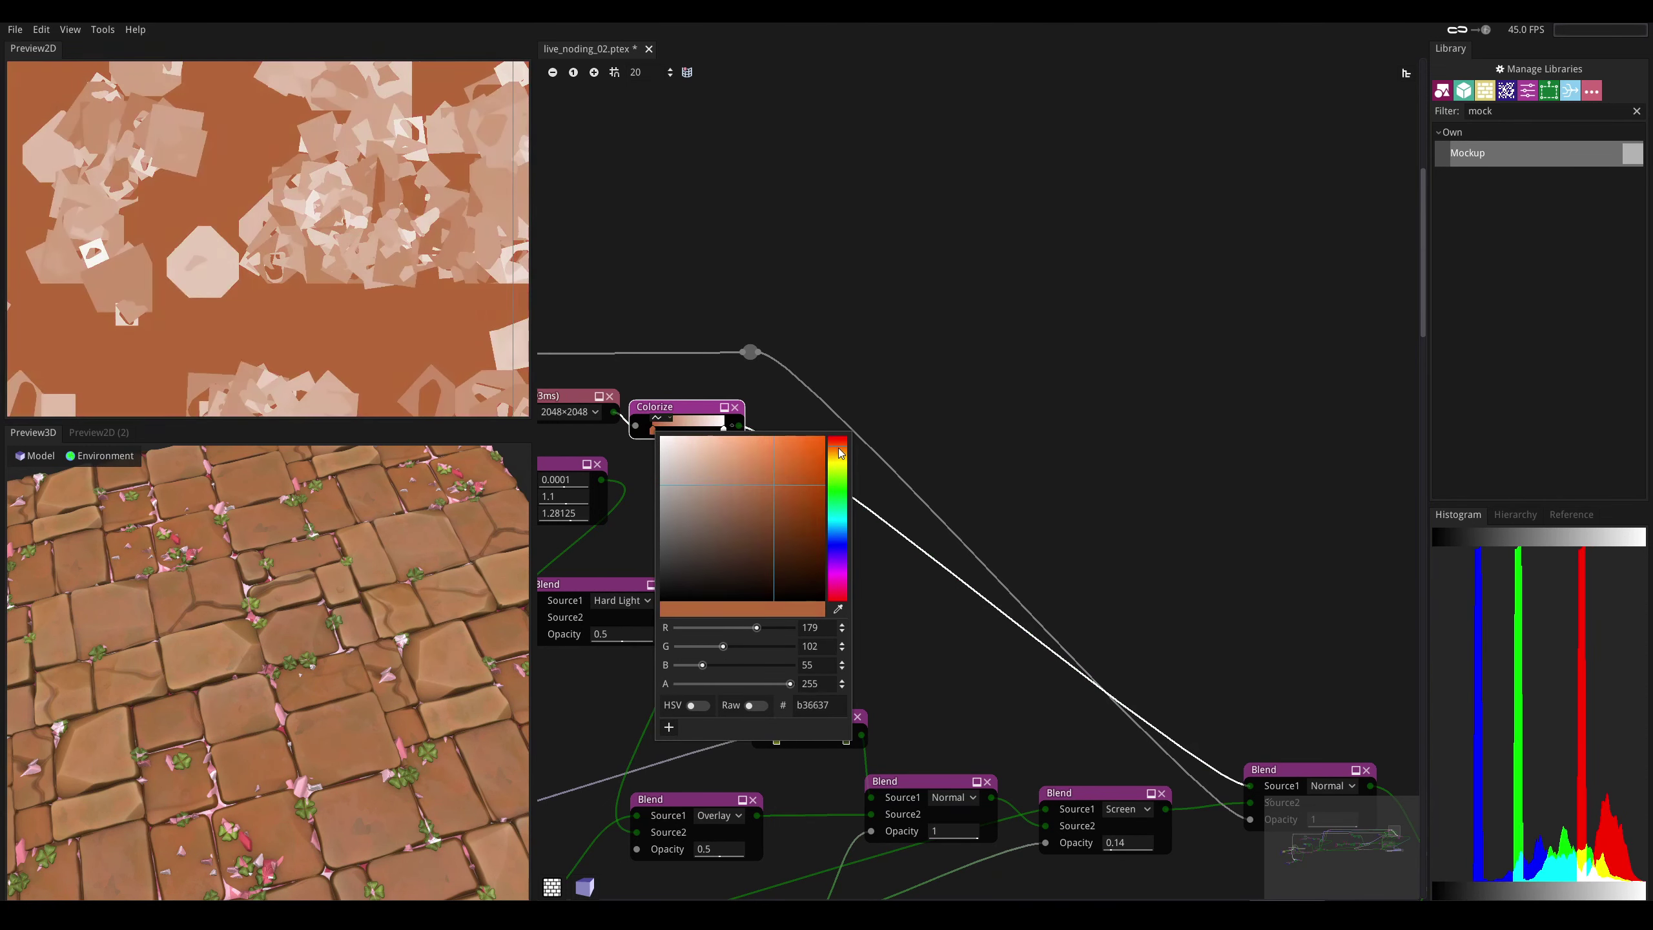
left_click_drag(838, 448, 838, 451)
middle_click_drag(863, 396, 943, 293)
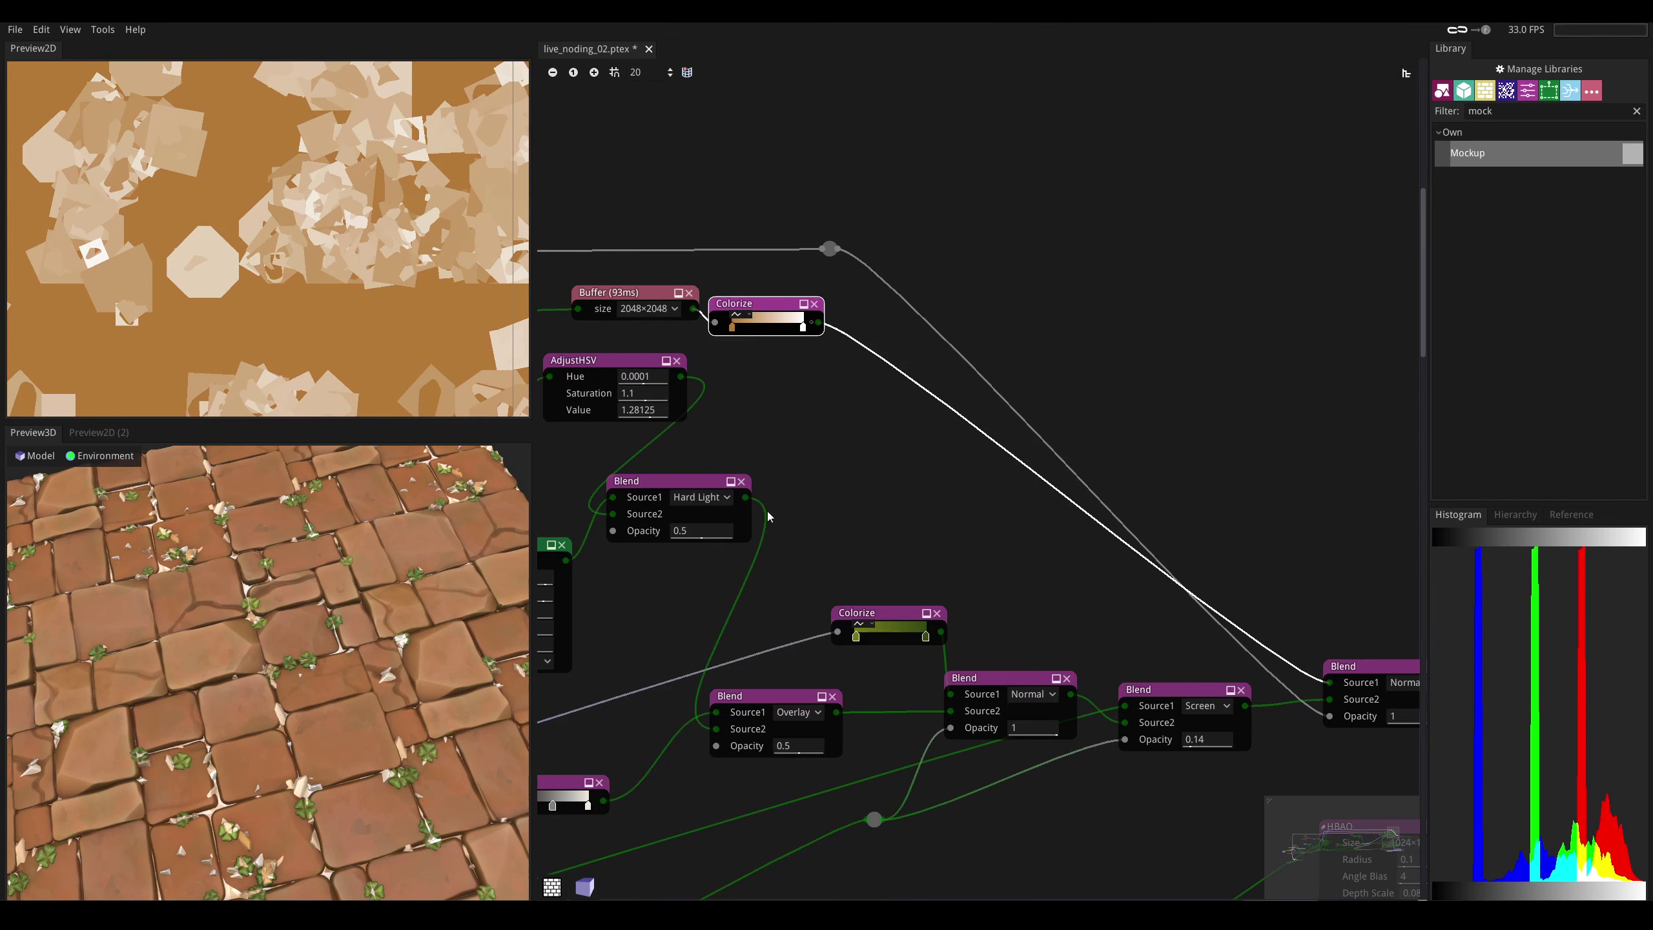
- Copy the first stop colour of the Colorize feeding AdjustHSV and set the debris gradient's first stop to 6e481f
middle_click_drag(767, 512, 1038, 503)
double_click(689, 401)
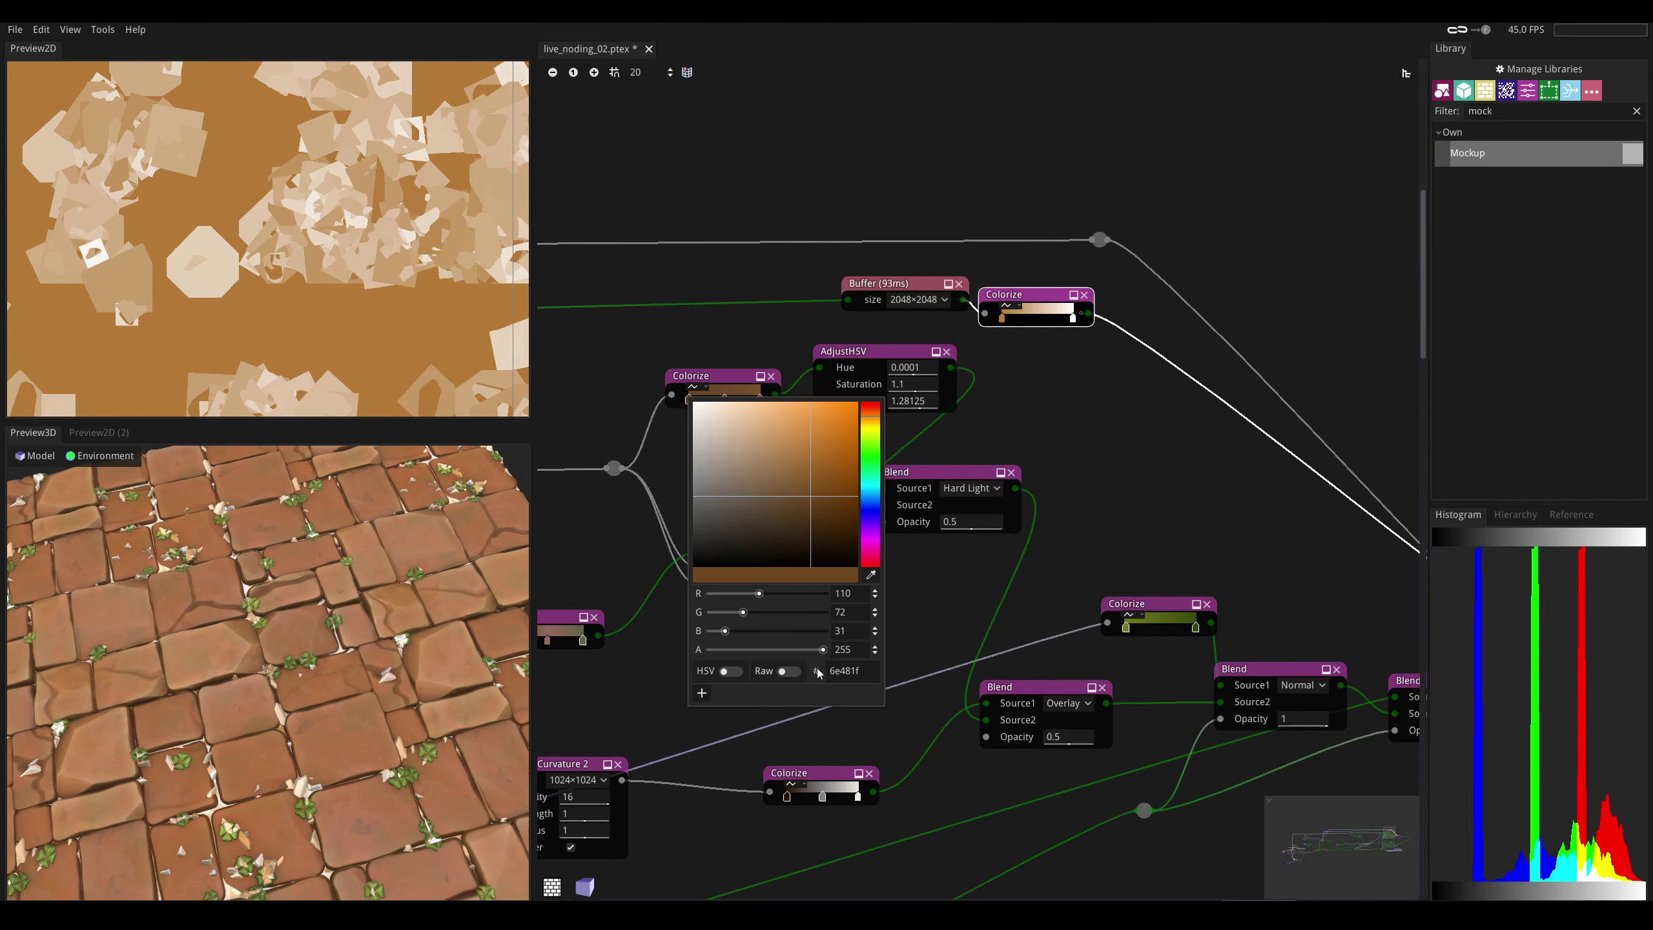
left_click(1049, 372)
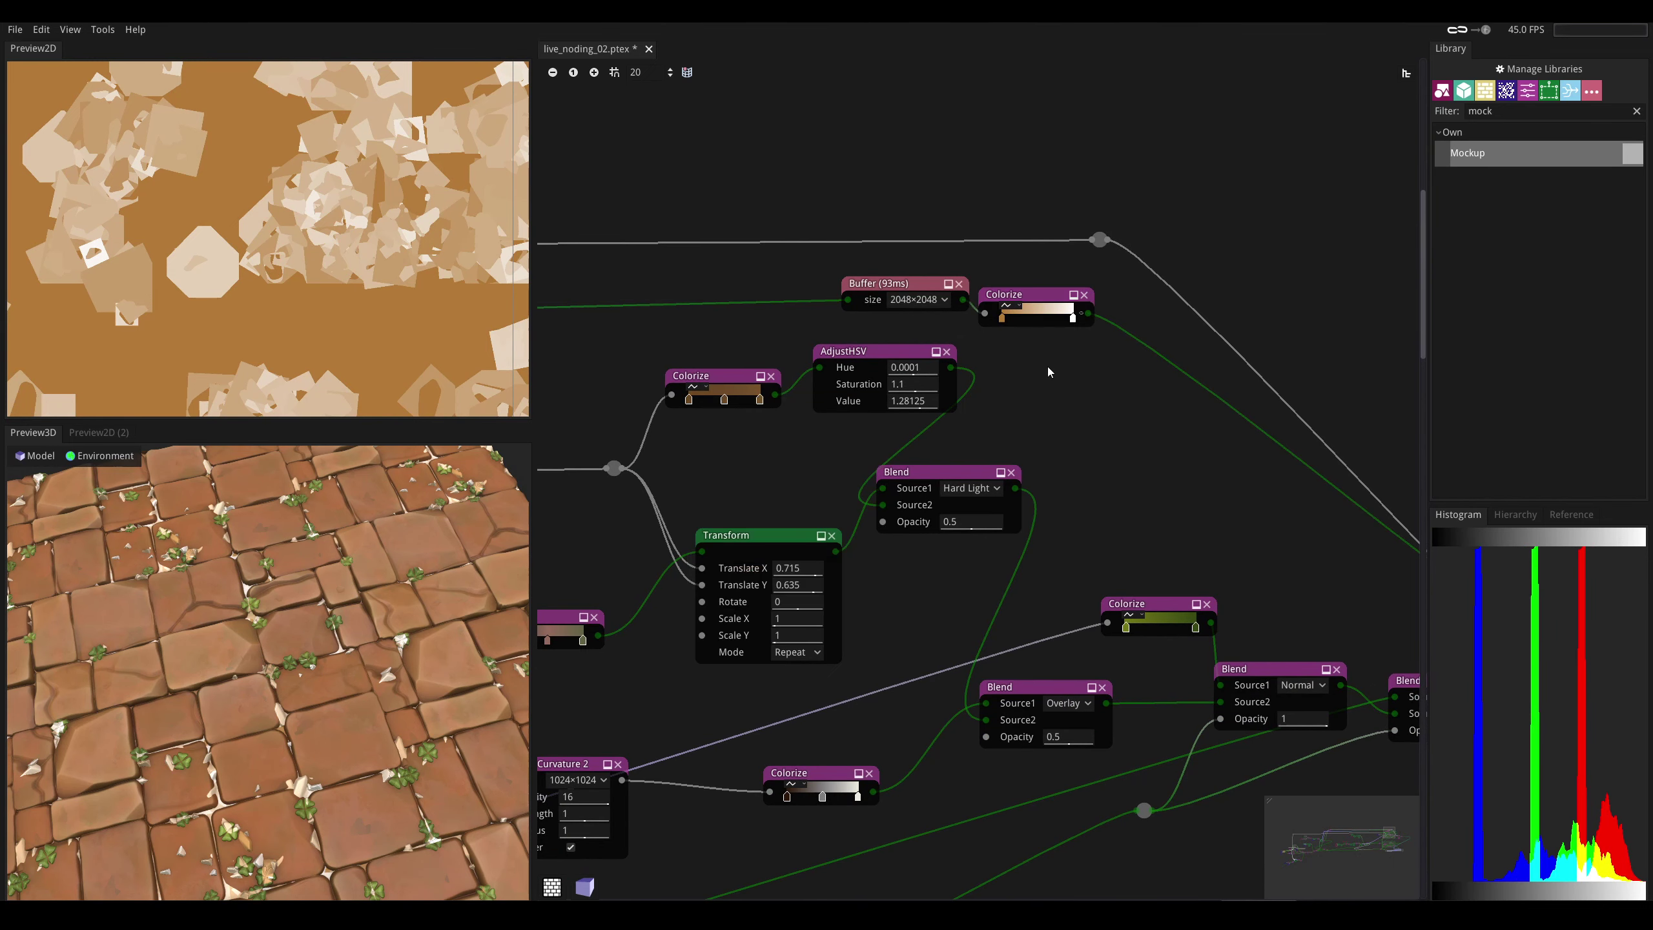
double_click(1002, 317)
double_click(1156, 594)
type("6e481f")
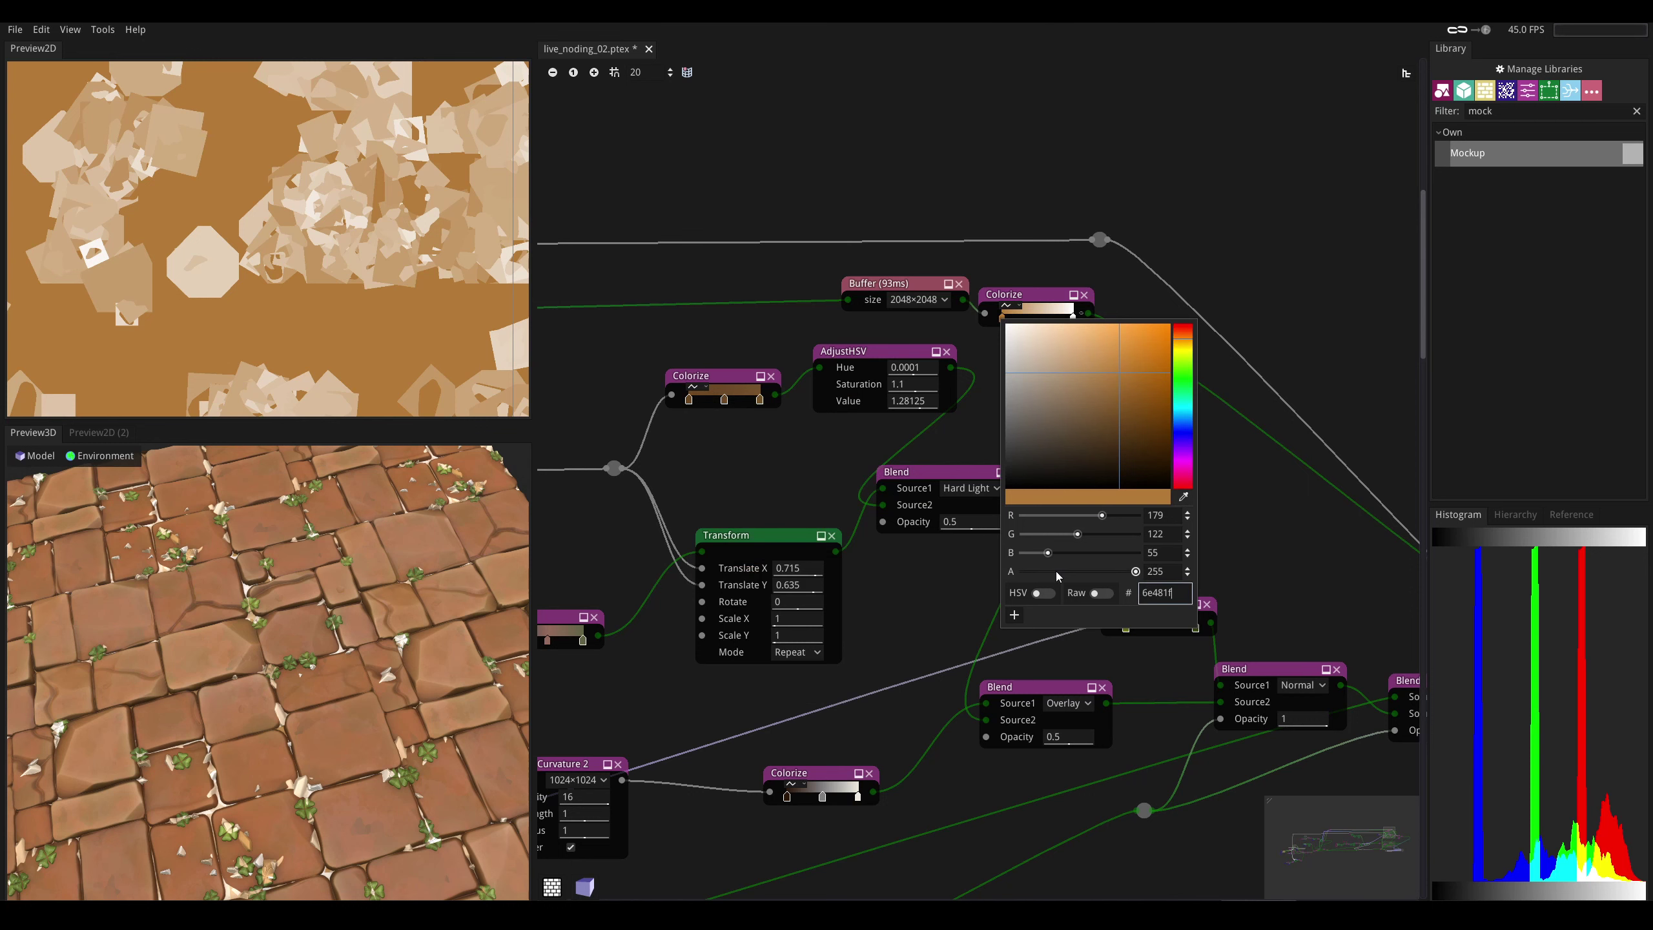
key("Return")
left_click(988, 343)
middle_click_drag(847, 387, 830, 406)
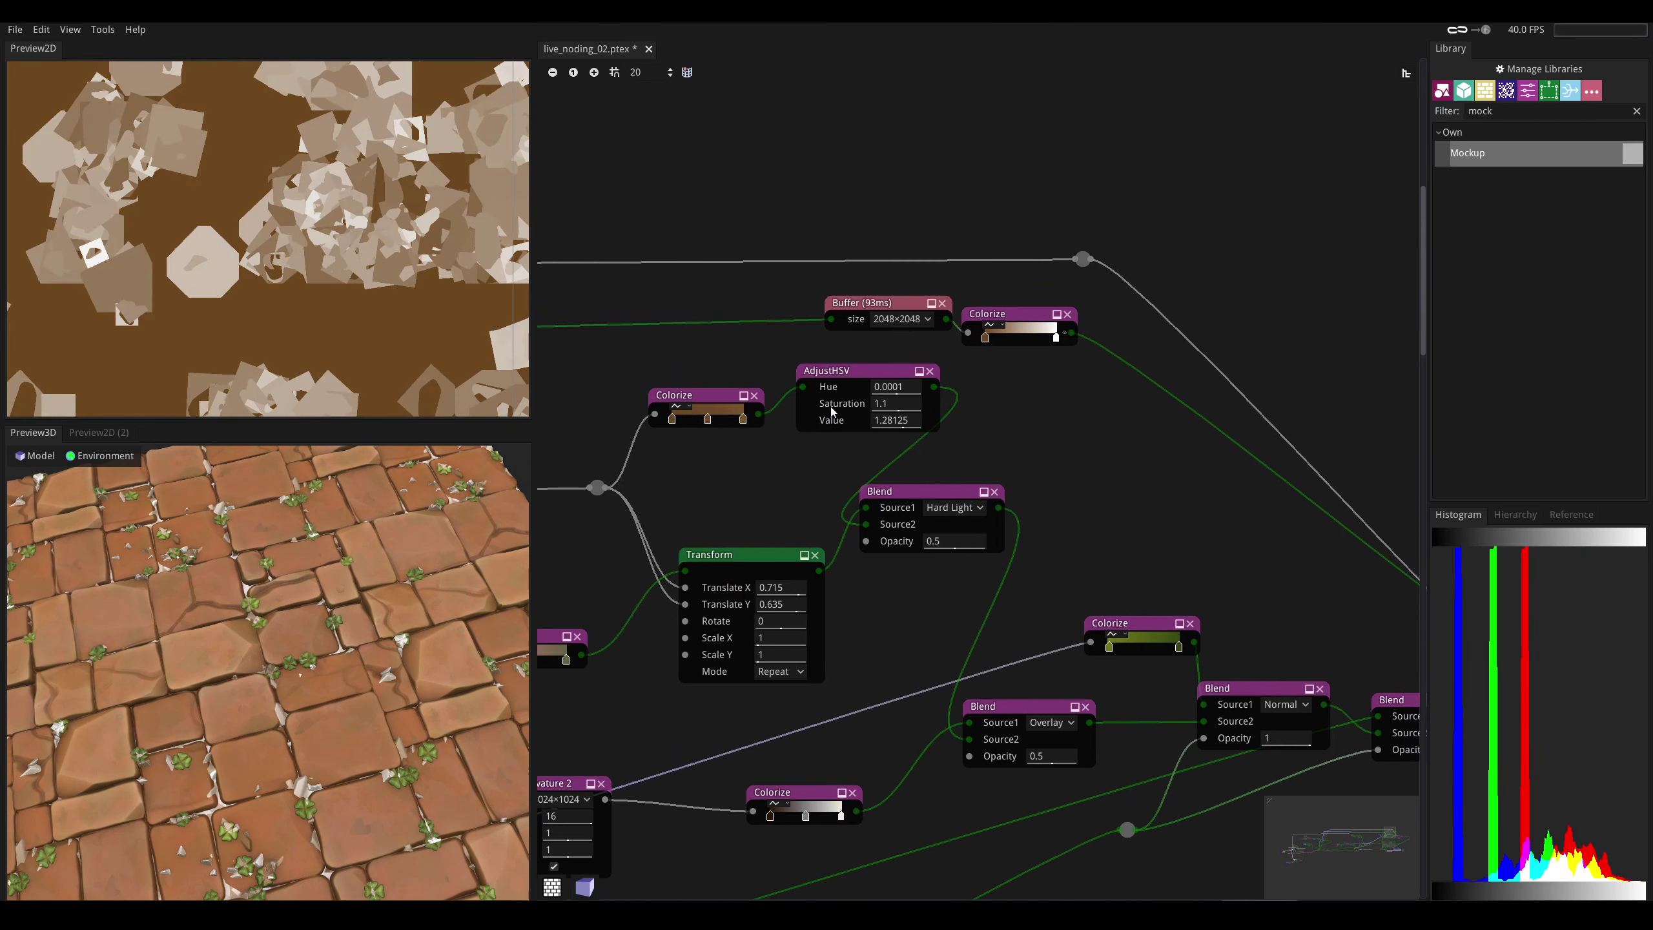
- Copy the last stop colour of the same stone Colorize and set the debris gradient's white end stop to 75552a
double_click(743, 421)
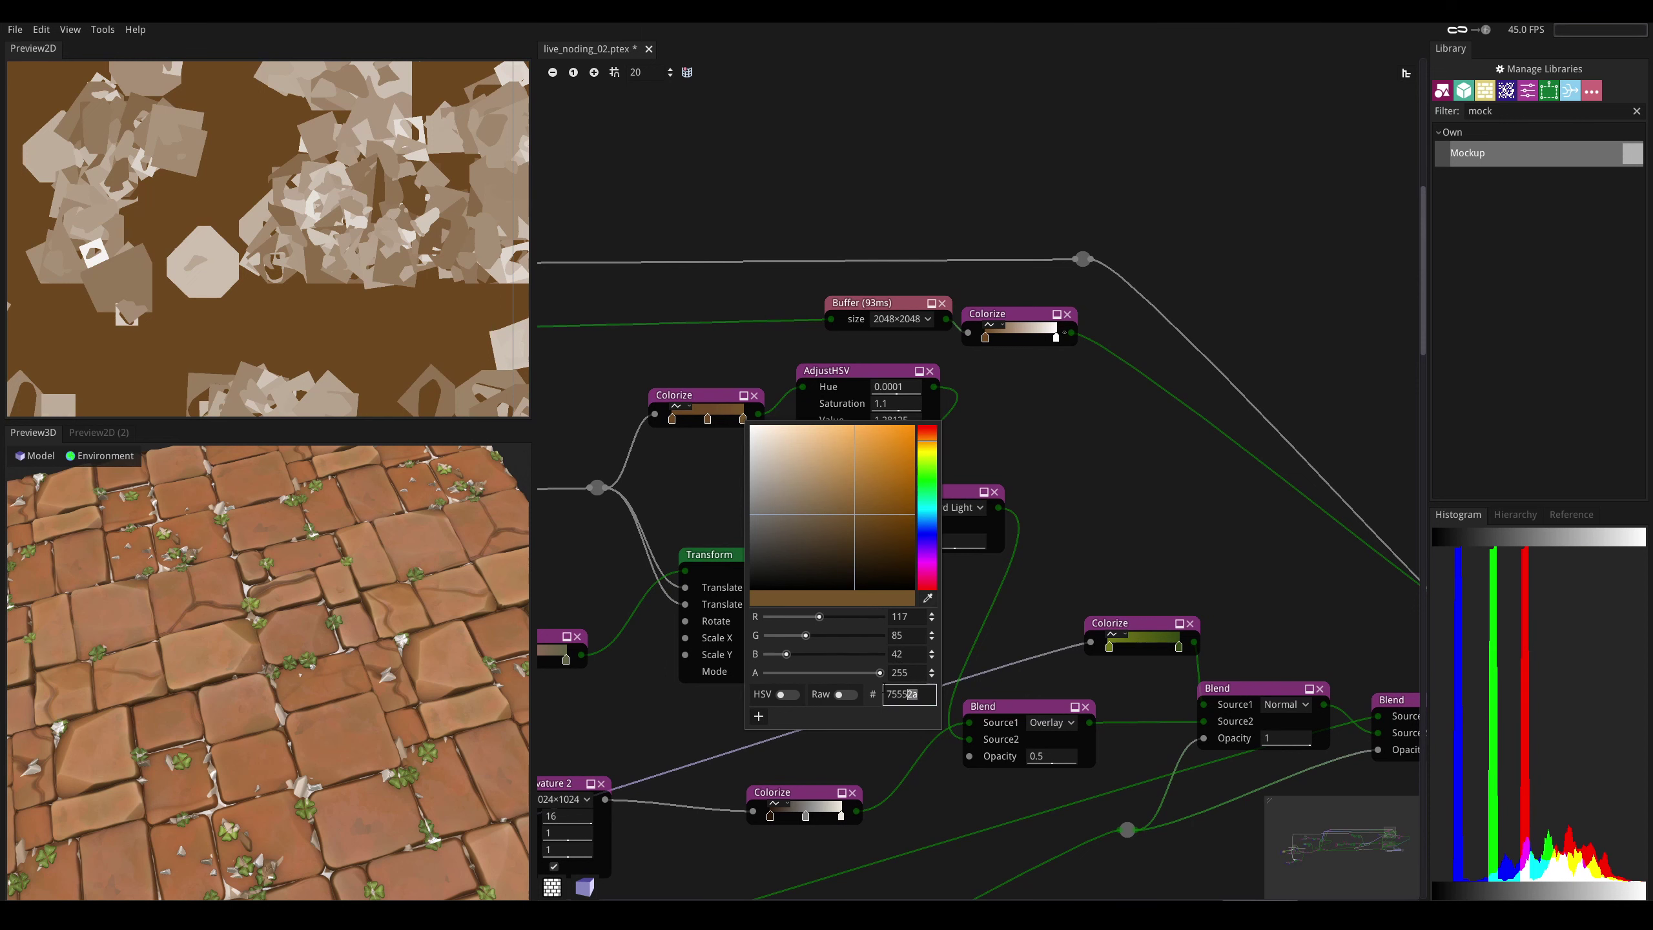
left_click(1058, 357)
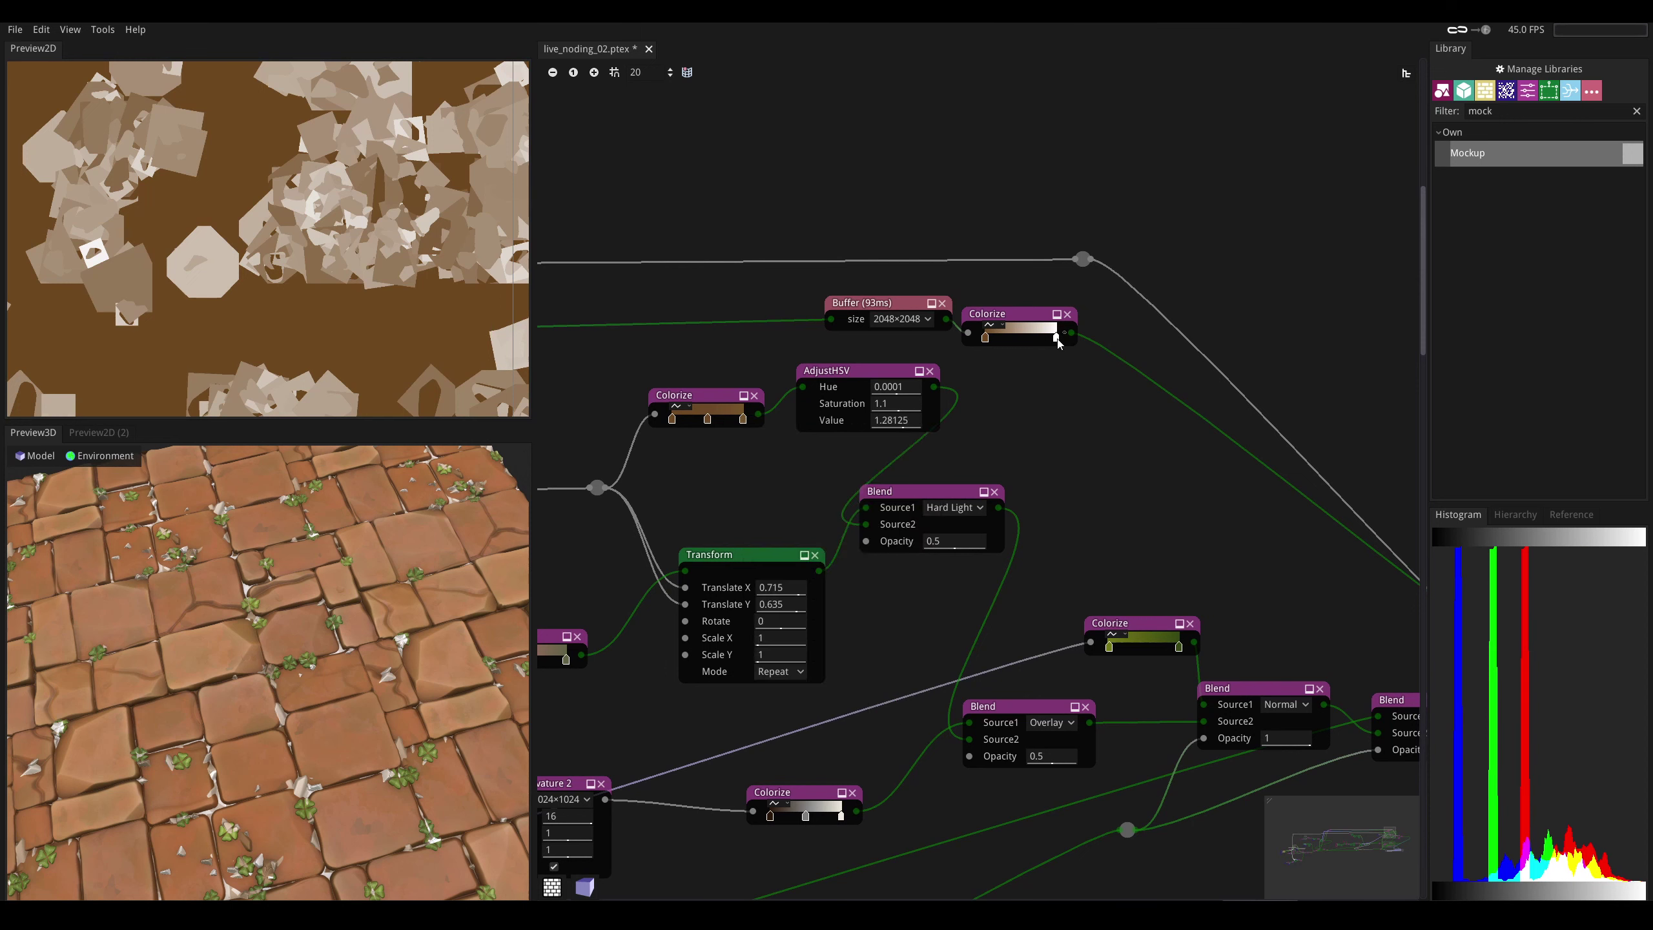
double_click(1056, 337)
left_click_drag(1223, 612, 1102, 595)
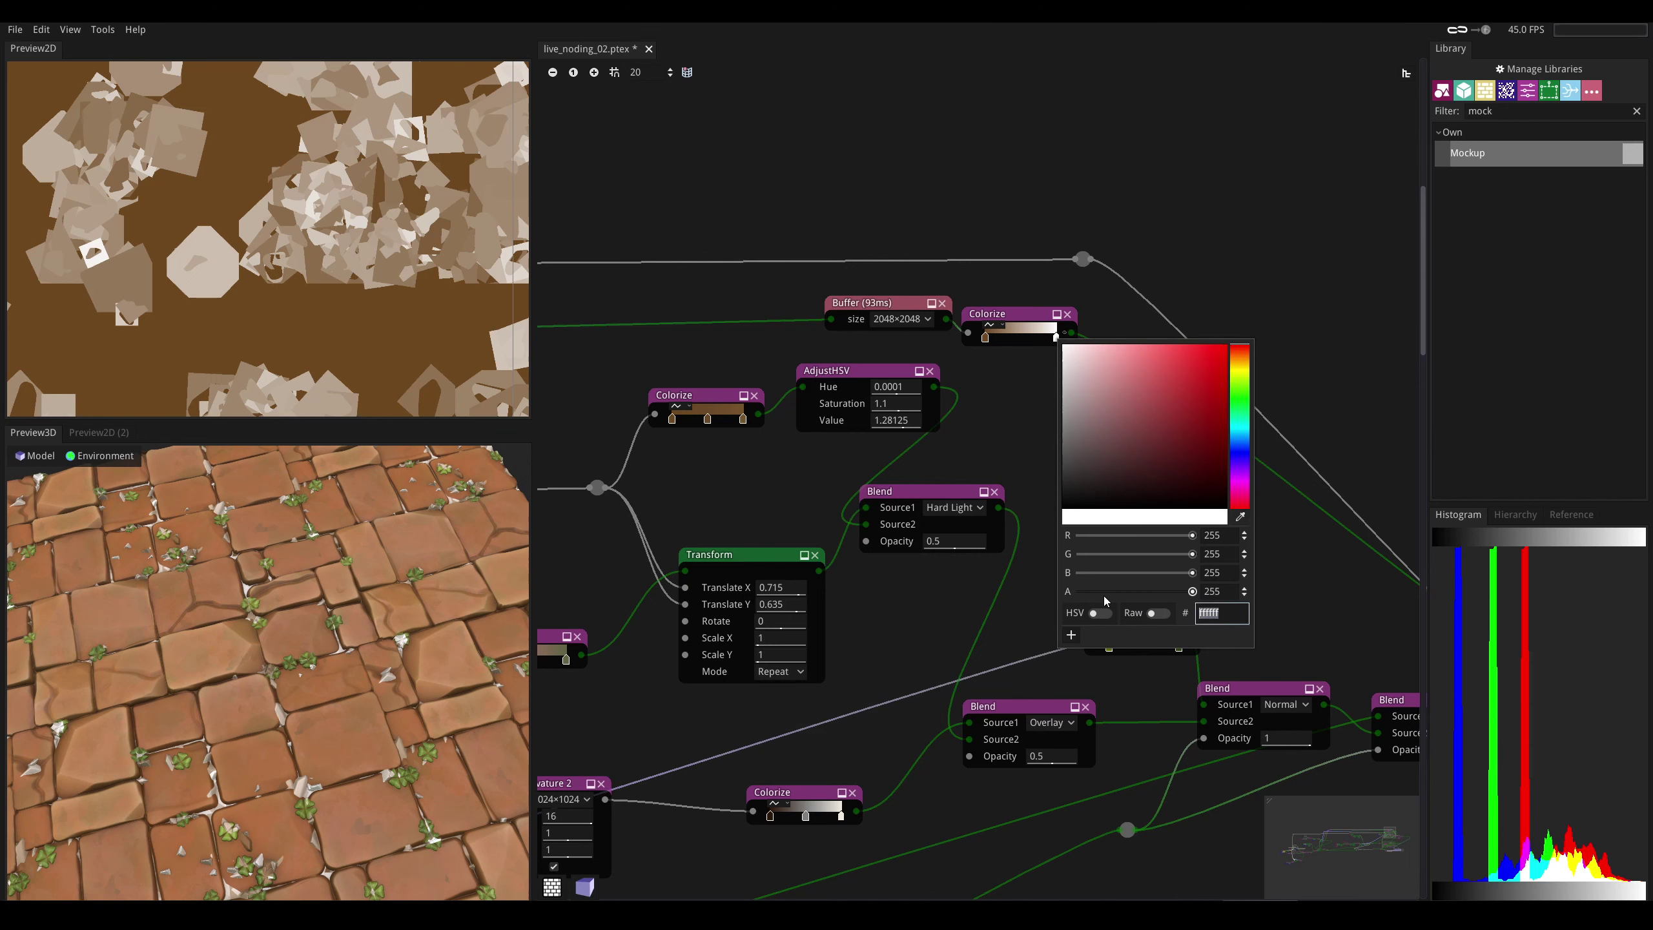
type("75552a")
key("Return")
middle_click_drag(856, 261, 811, 369)
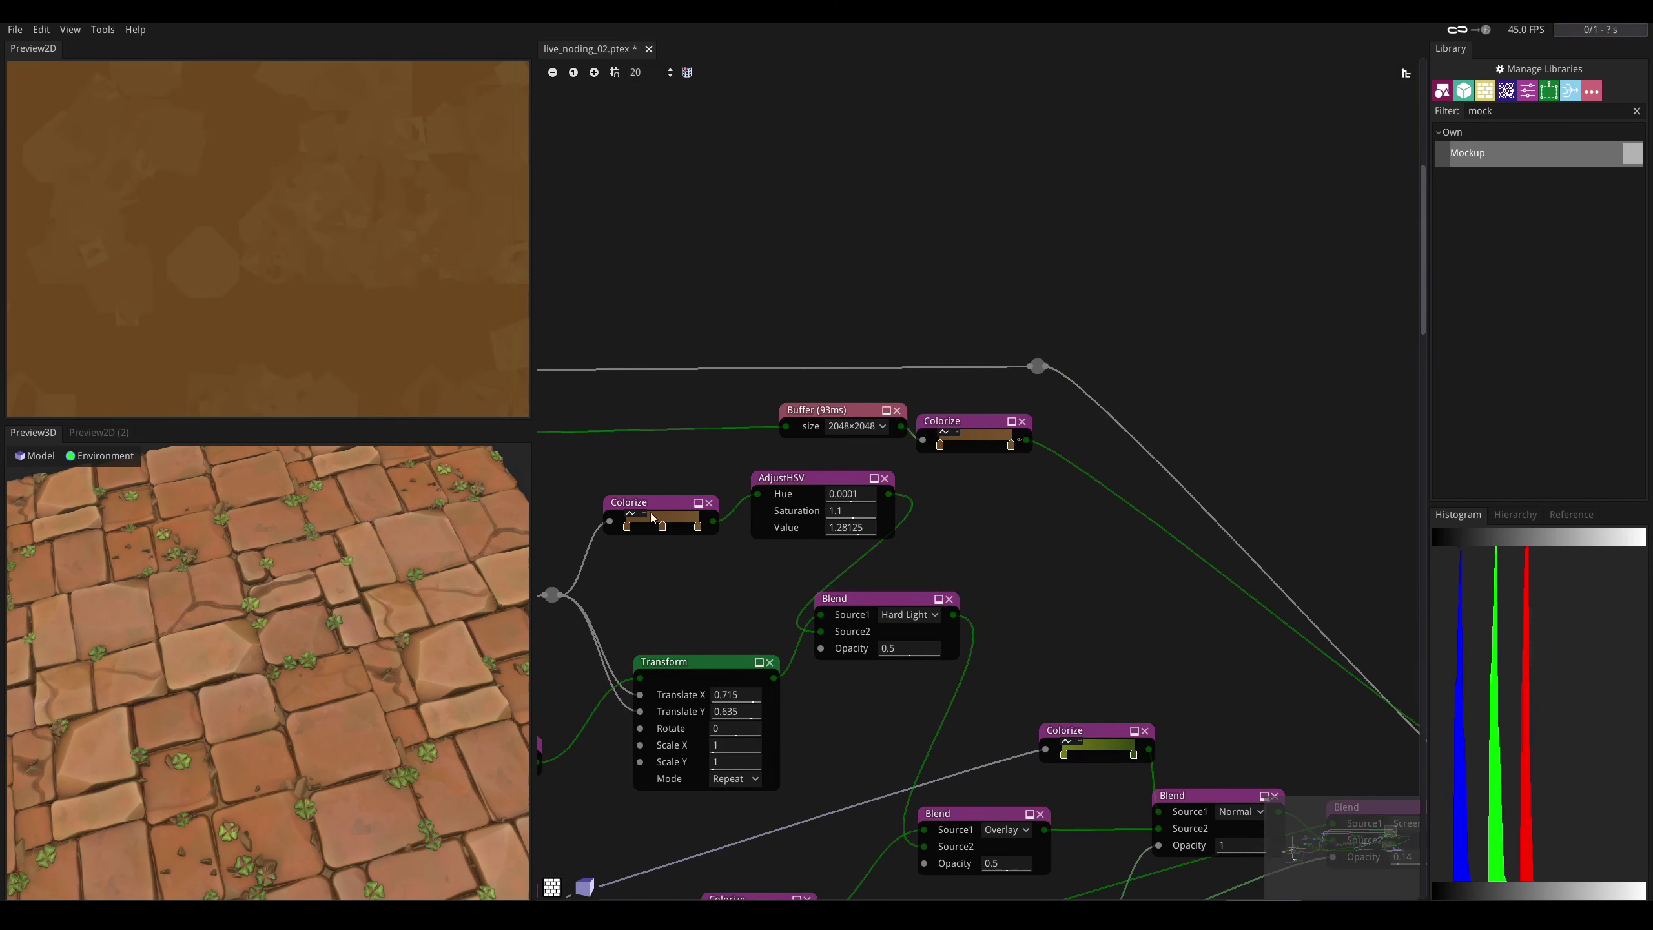
- Add an AdjustHSV node fed by the debris Colorize and lighten that gradient's end stop to 9d7237
middle_click_drag(977, 464, 769, 506)
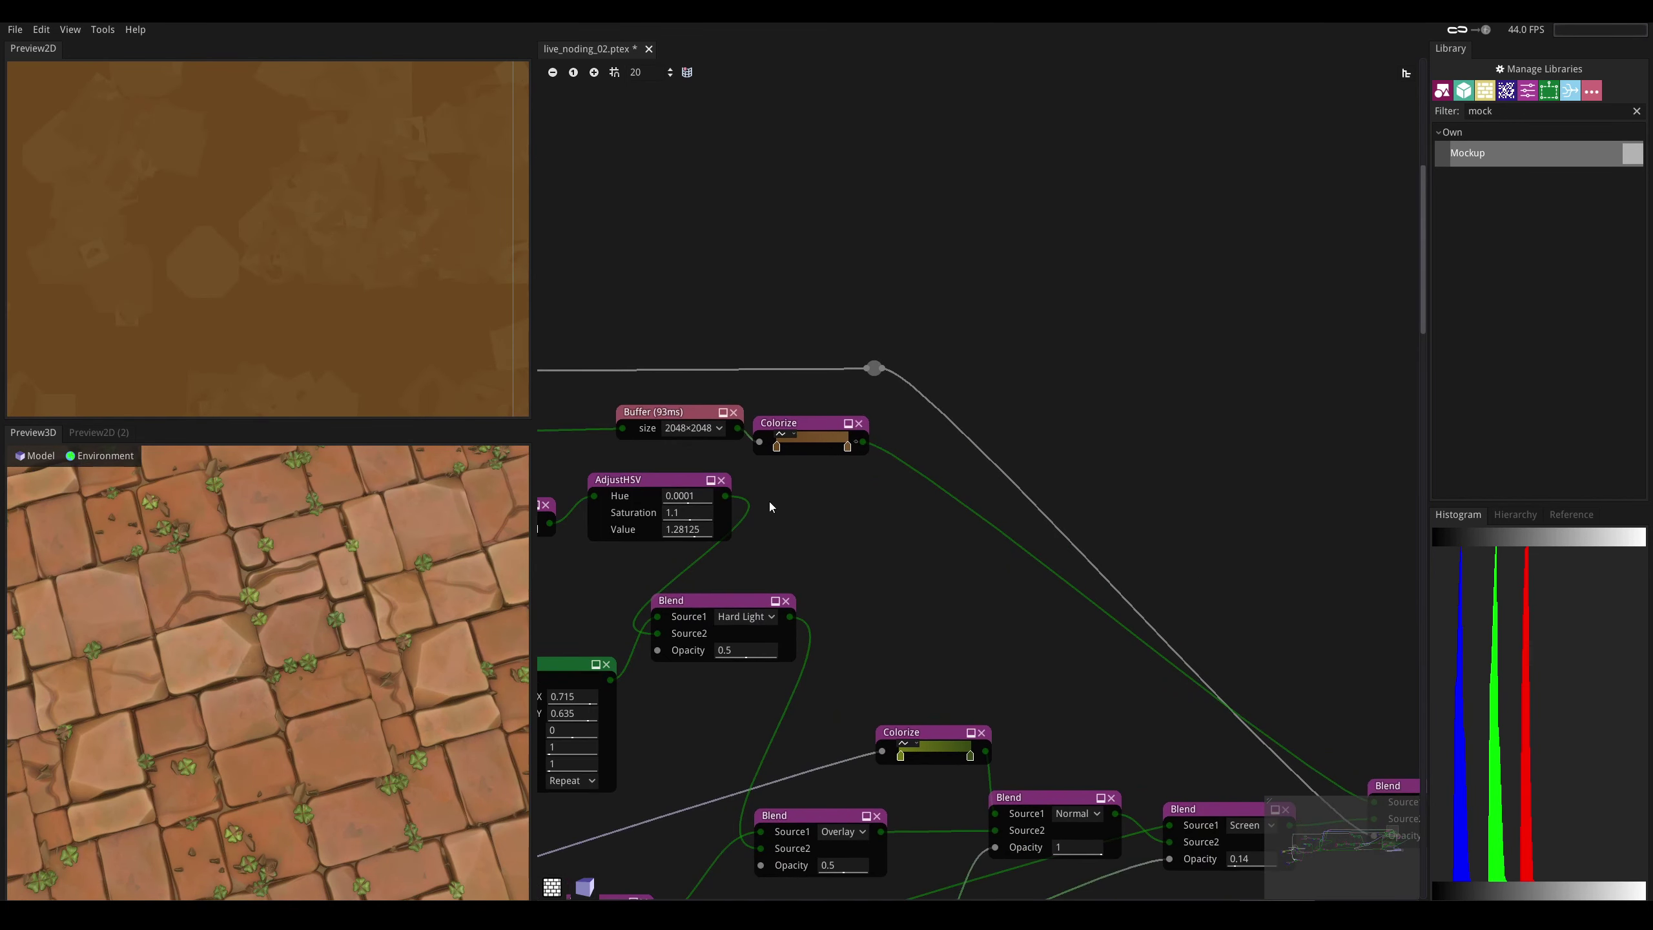
right_click(909, 482)
type("hu")
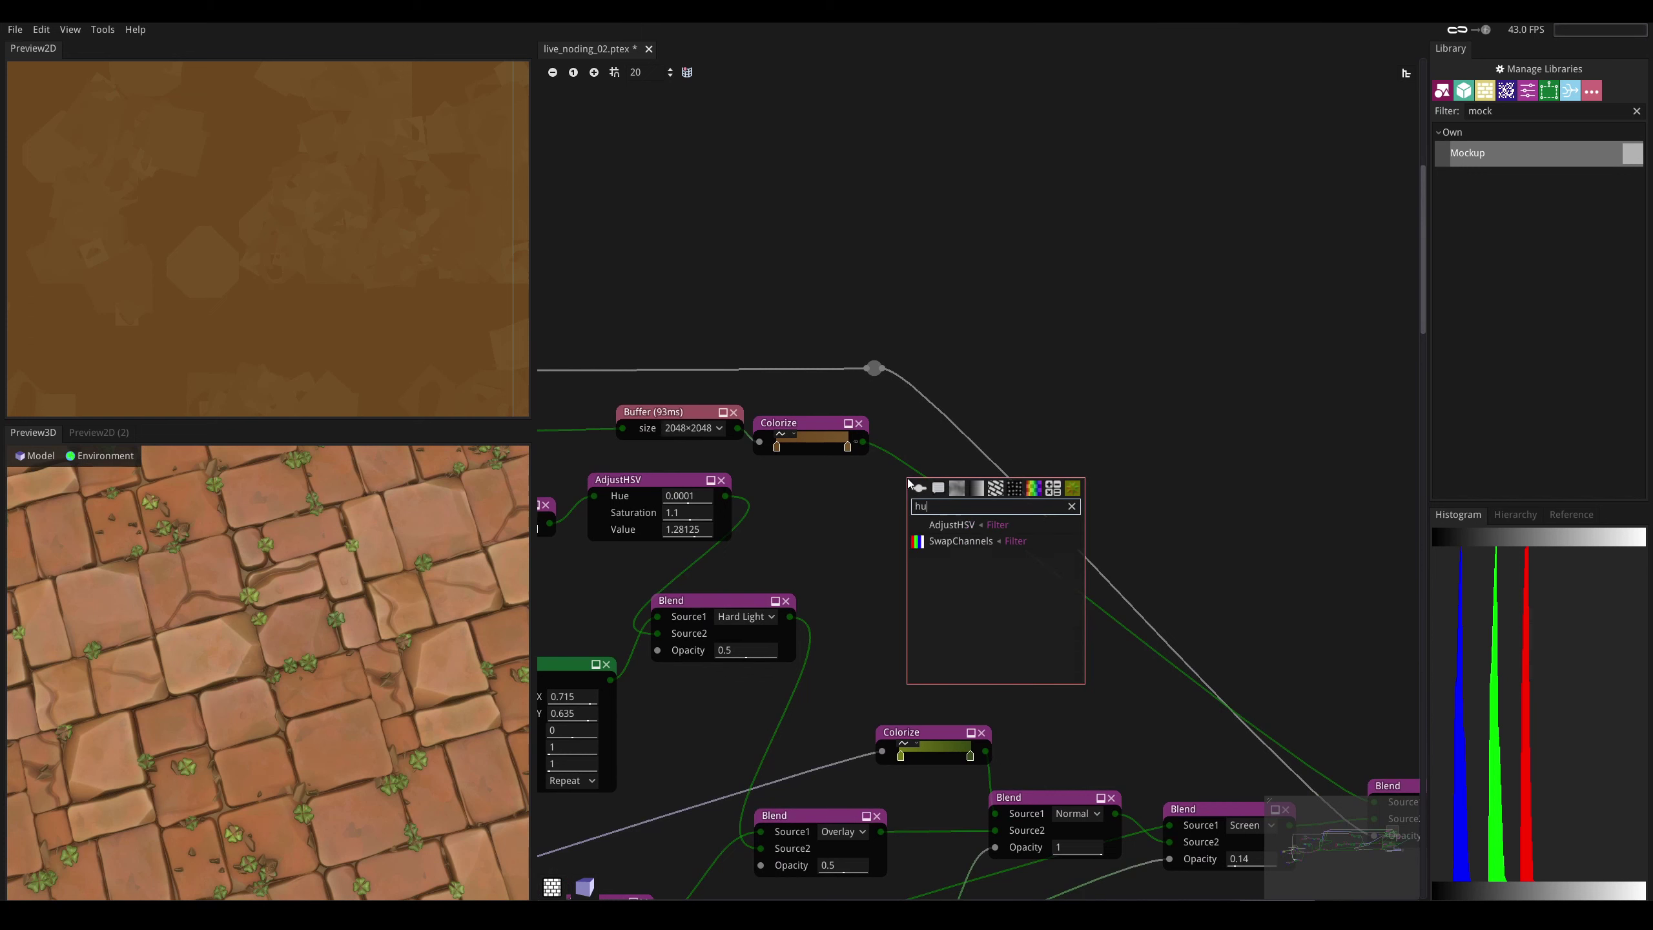
left_click(968, 525)
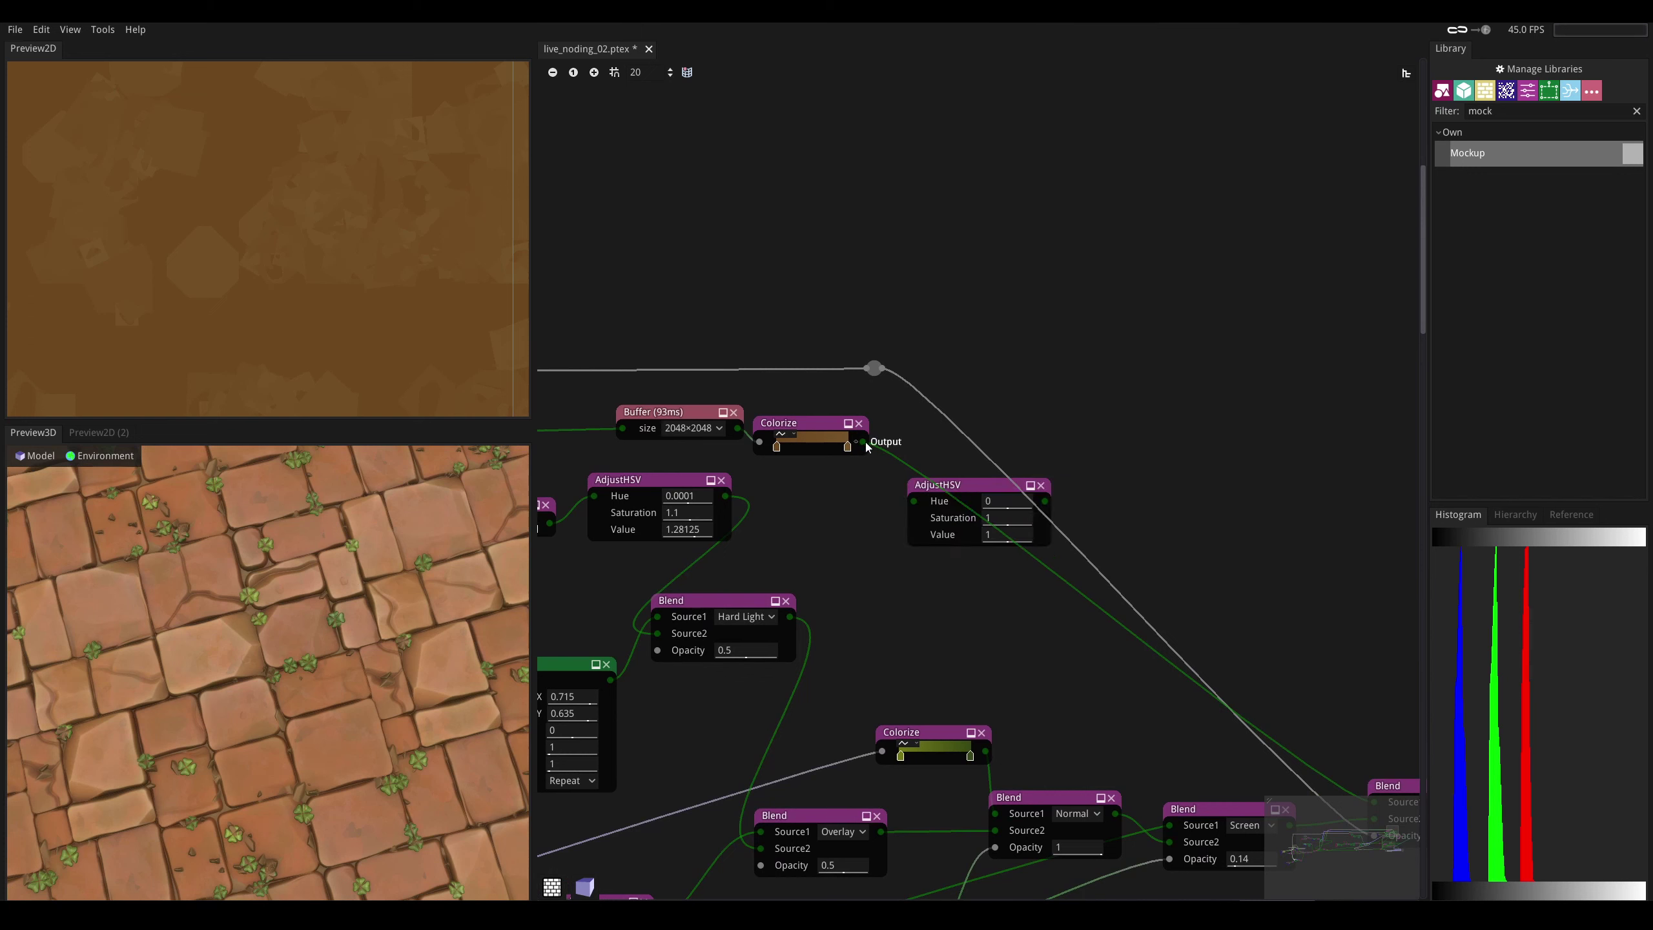
left_click_drag(950, 489, 951, 523)
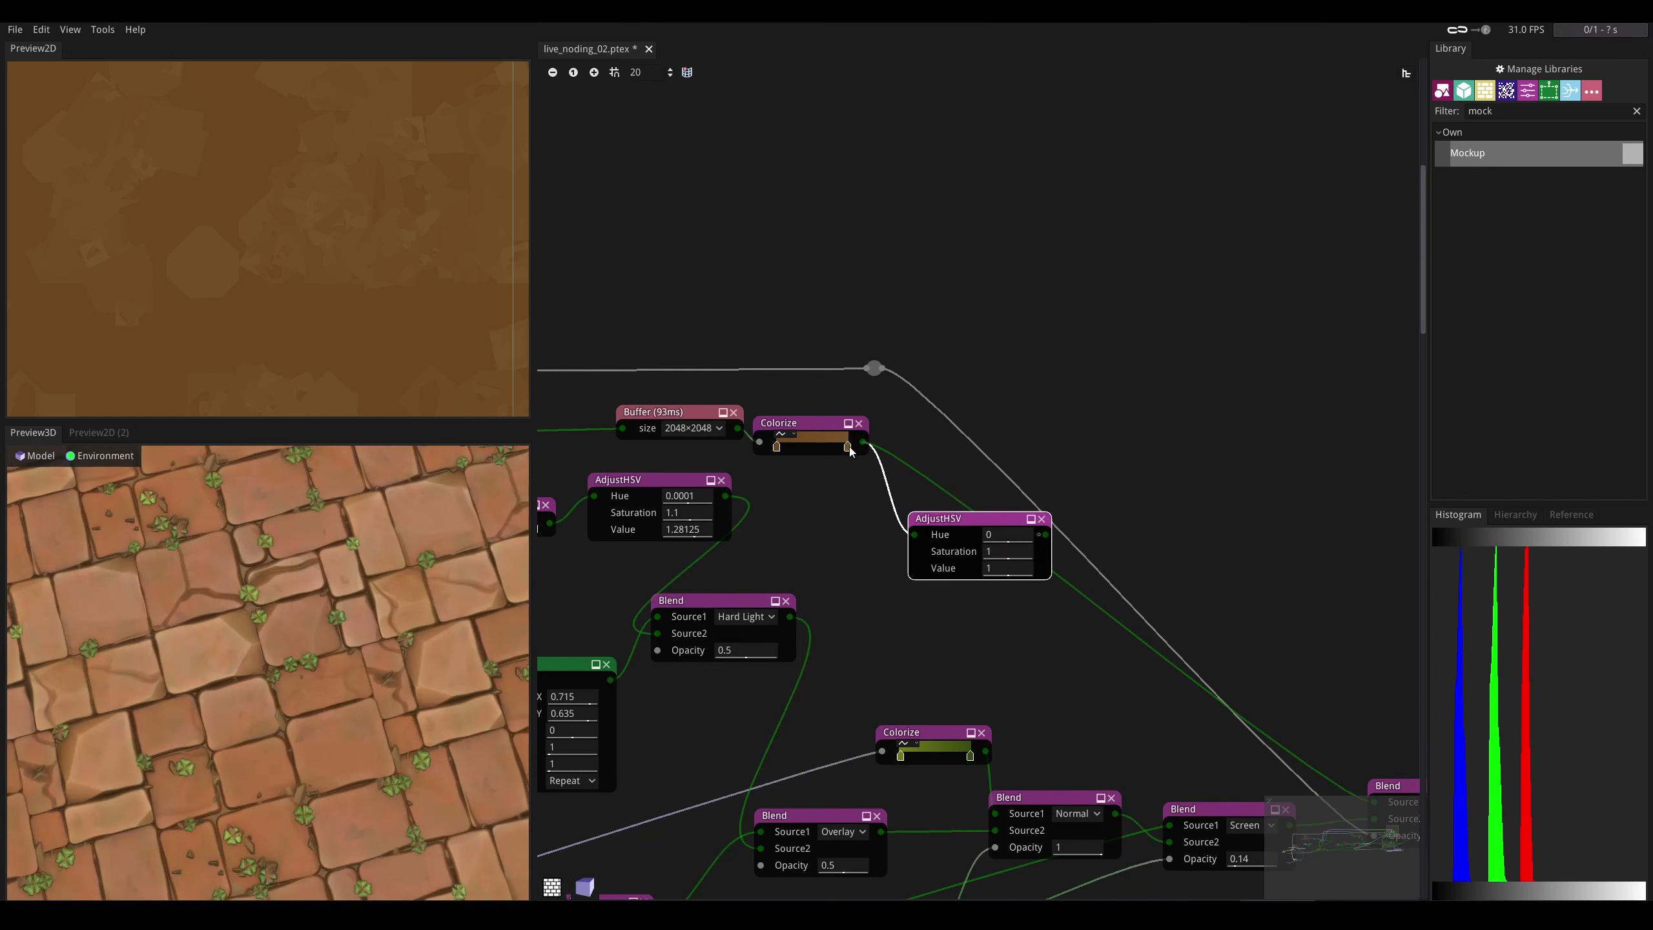
double_click(849, 446)
left_click(959, 515)
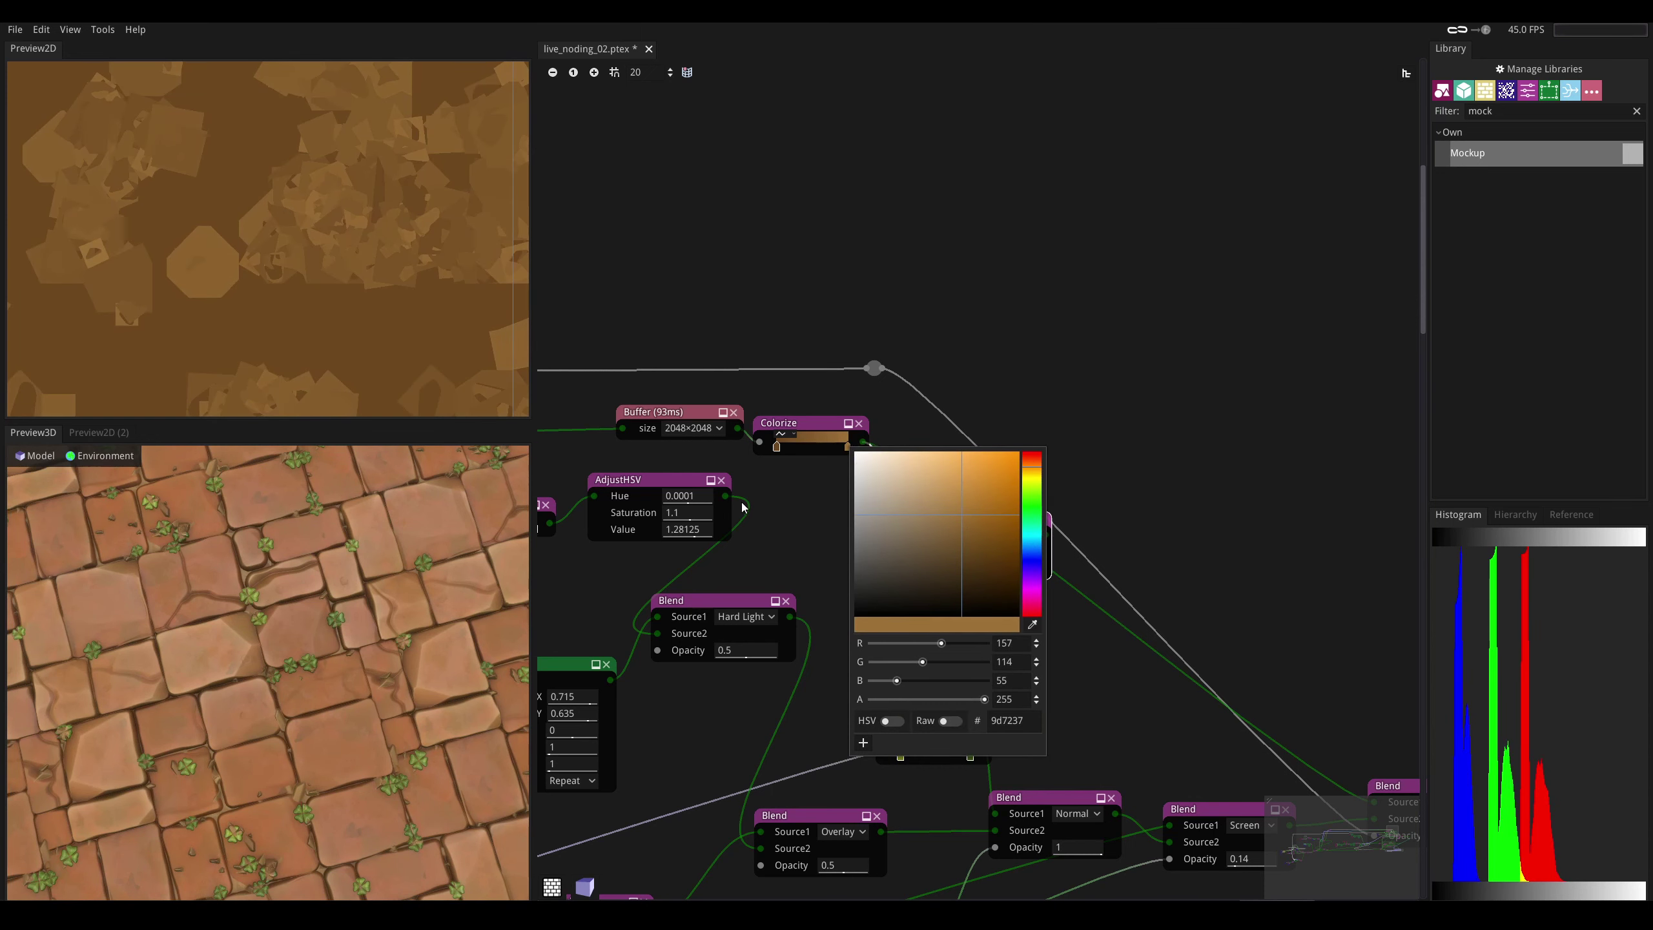
- Place the new AdjustHSV beside the debris Colorize and connect its output to the Normal Blend's Source1
middle_click_drag(742, 505, 632, 465)
left_click_drag(824, 477, 828, 395)
middle_click_drag(905, 374, 767, 381)
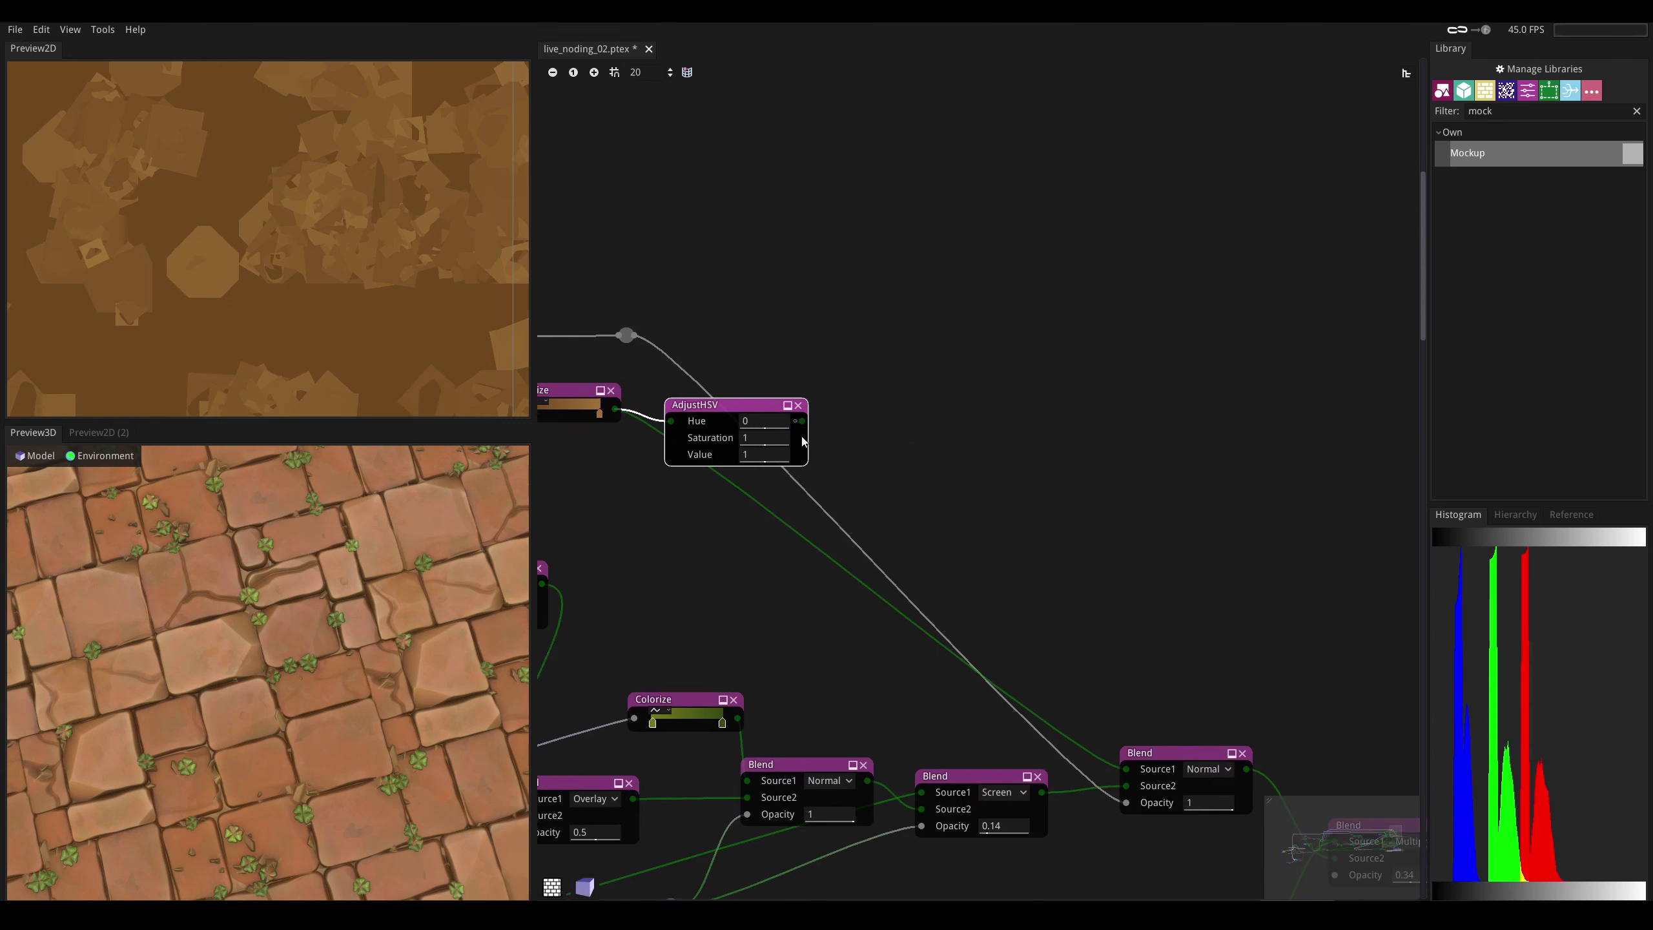
left_click_drag(802, 421, 1121, 770)
middle_click_drag(819, 542, 909, 612)
left_click_drag(780, 474, 770, 464)
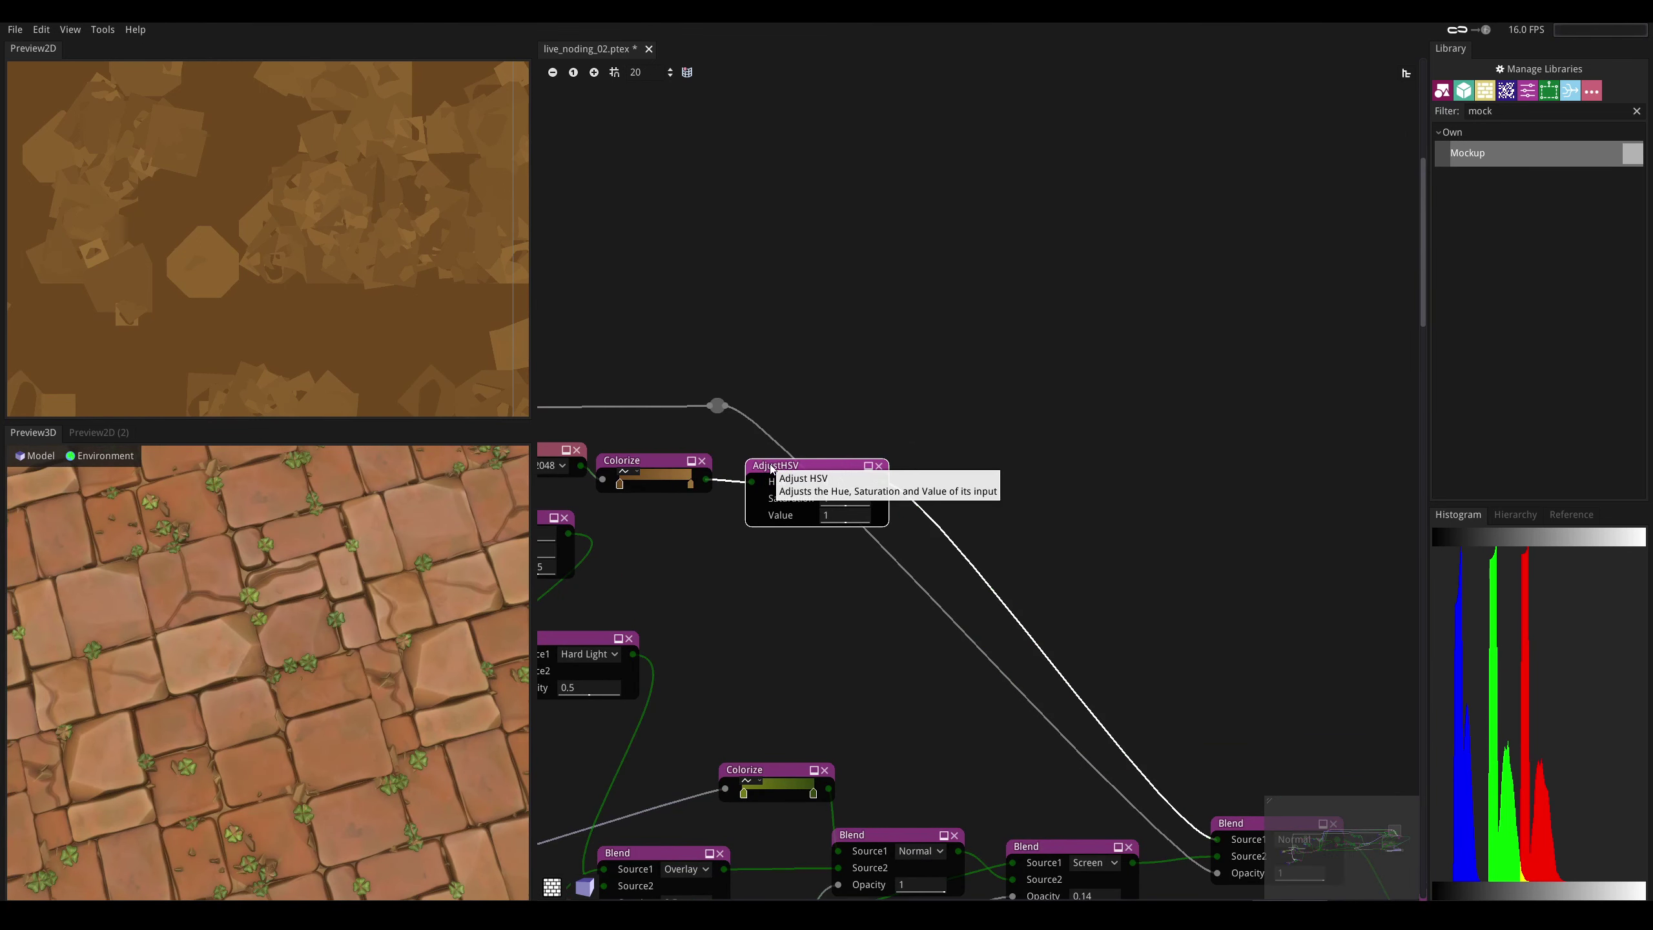
- Set the debris AdjustHSV's Value to about 1.29 and its Saturation to about 0.80
scroll(405, 671, "down", 6)
left_click_drag(405, 671, 405, 644)
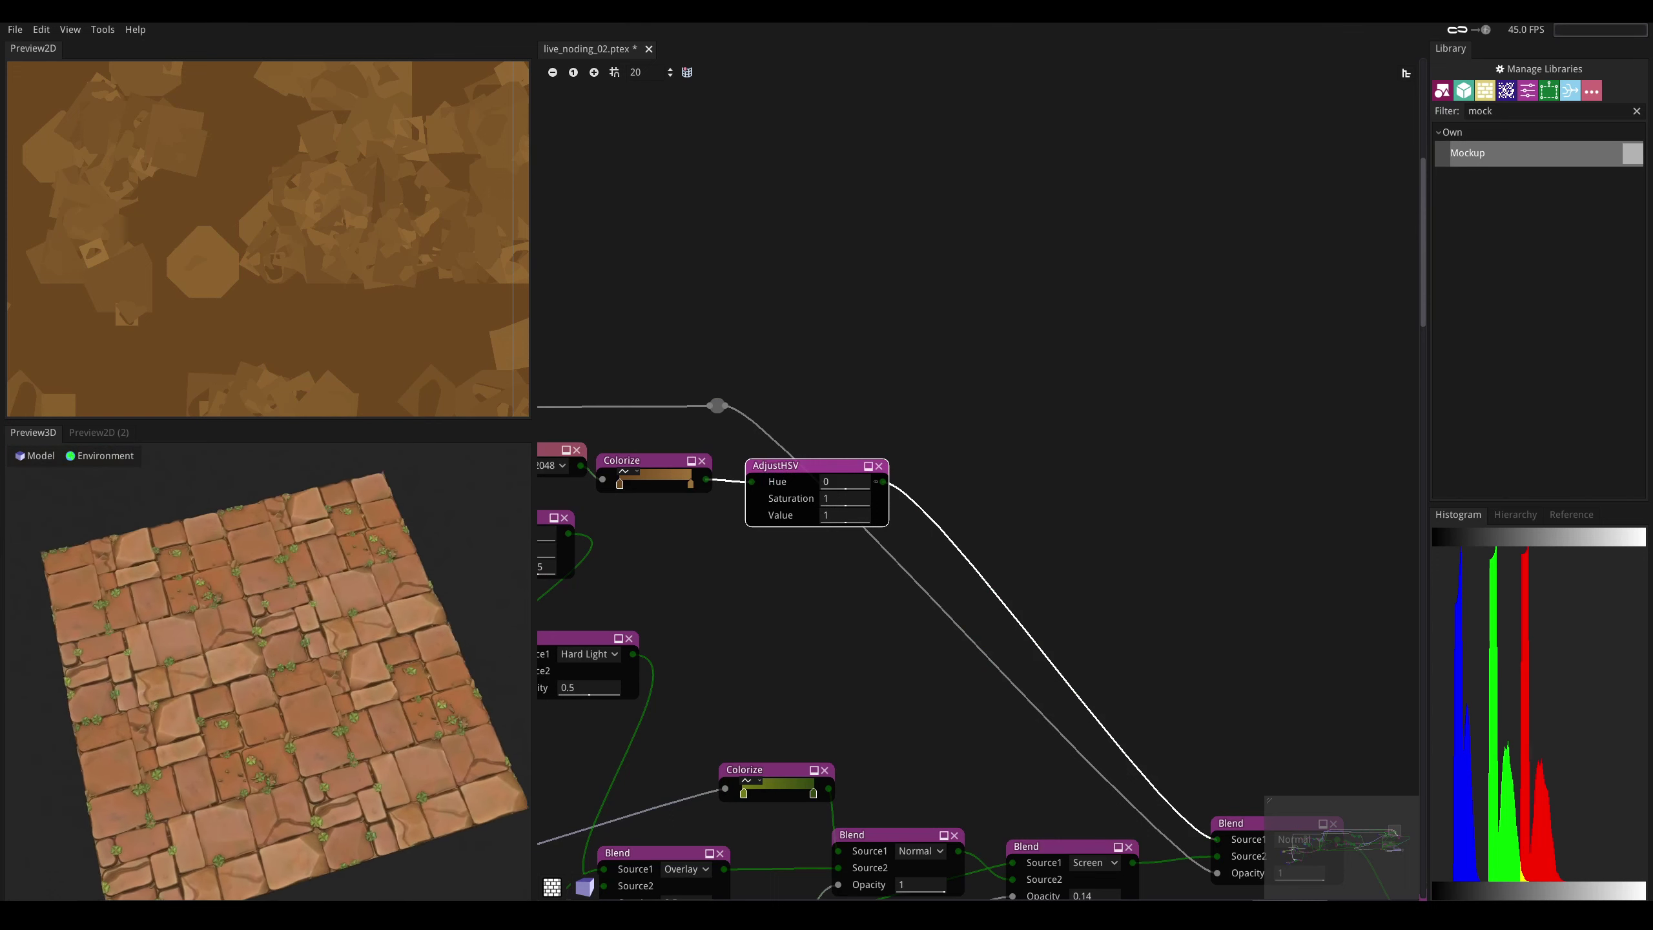
scroll(268, 672, "up", 5)
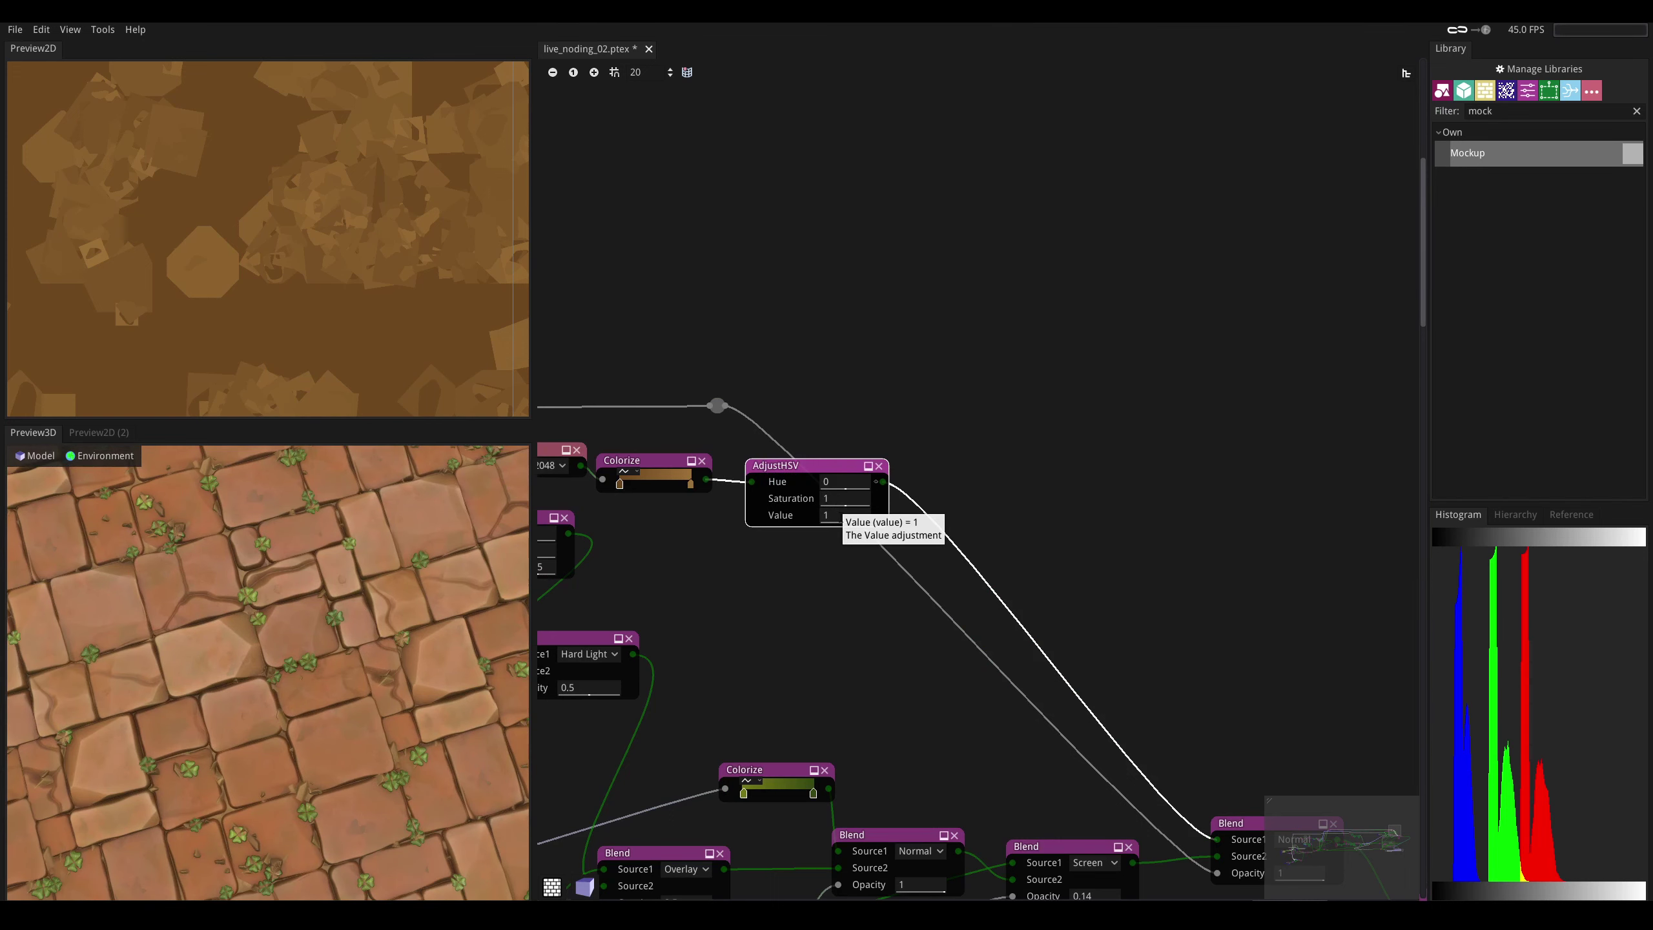
mouse_move(829, 517)
left_mouse_down()
mouse_move(899, 538)
mouse_move(778, 501)
mouse_move(799, 505)
left_mouse_up()
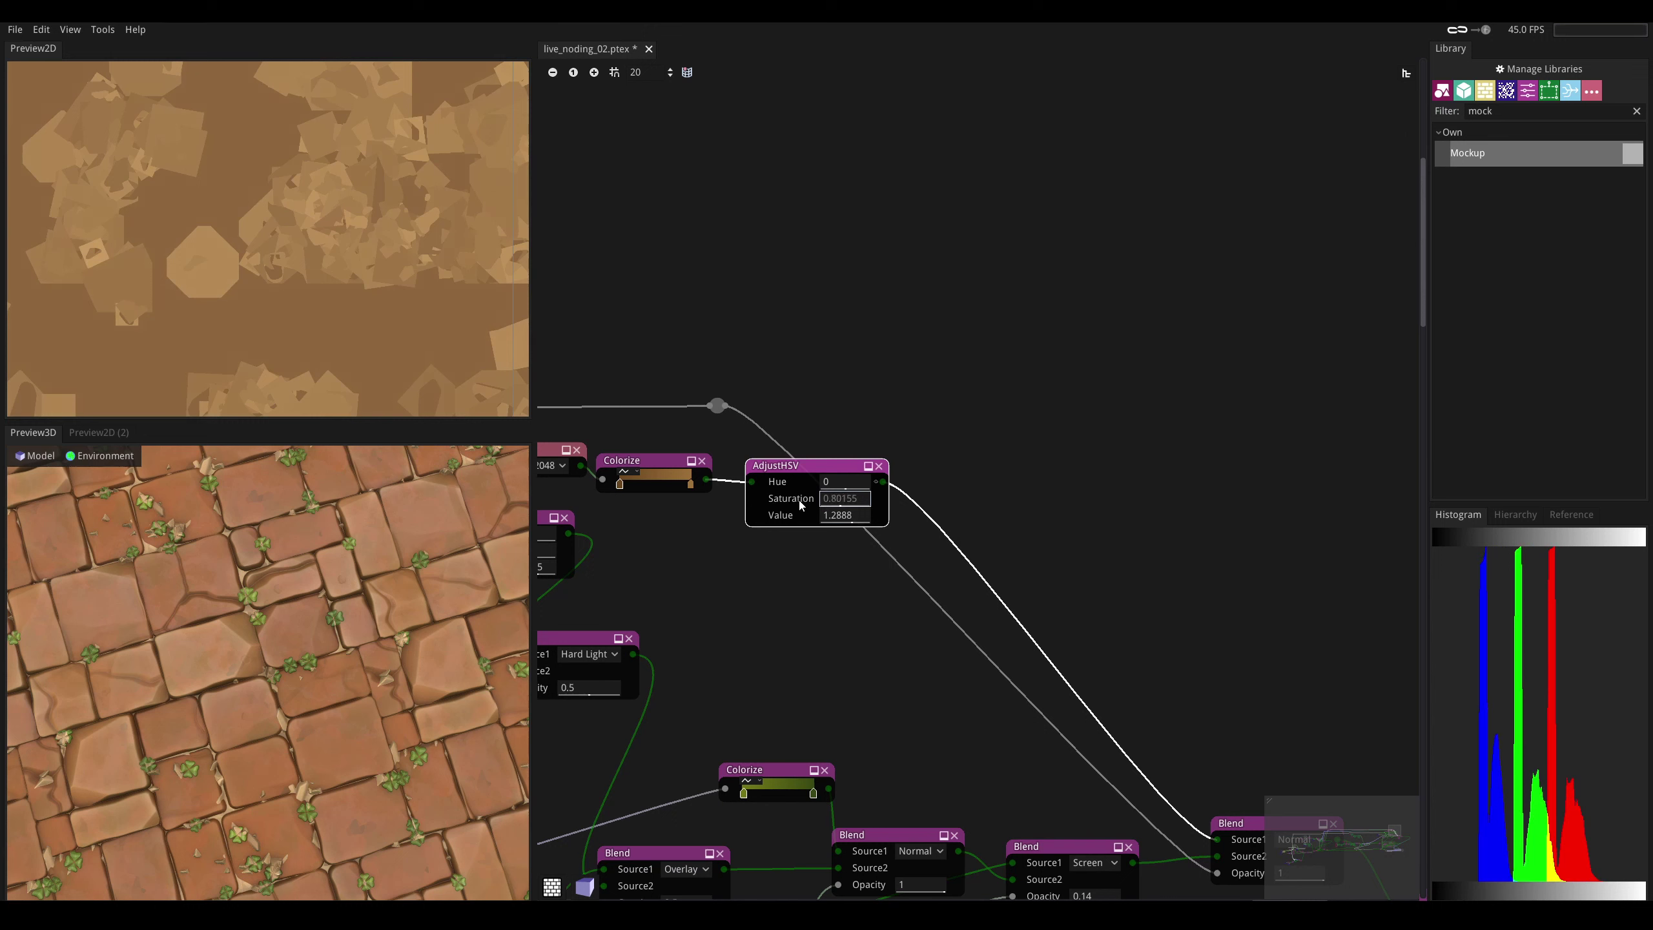
- Set the debris AdjustHSV's Value to about 0.91 and try grey 6b7072 as the debris gradient's end stop
left_click_drag(839, 514, 787, 509)
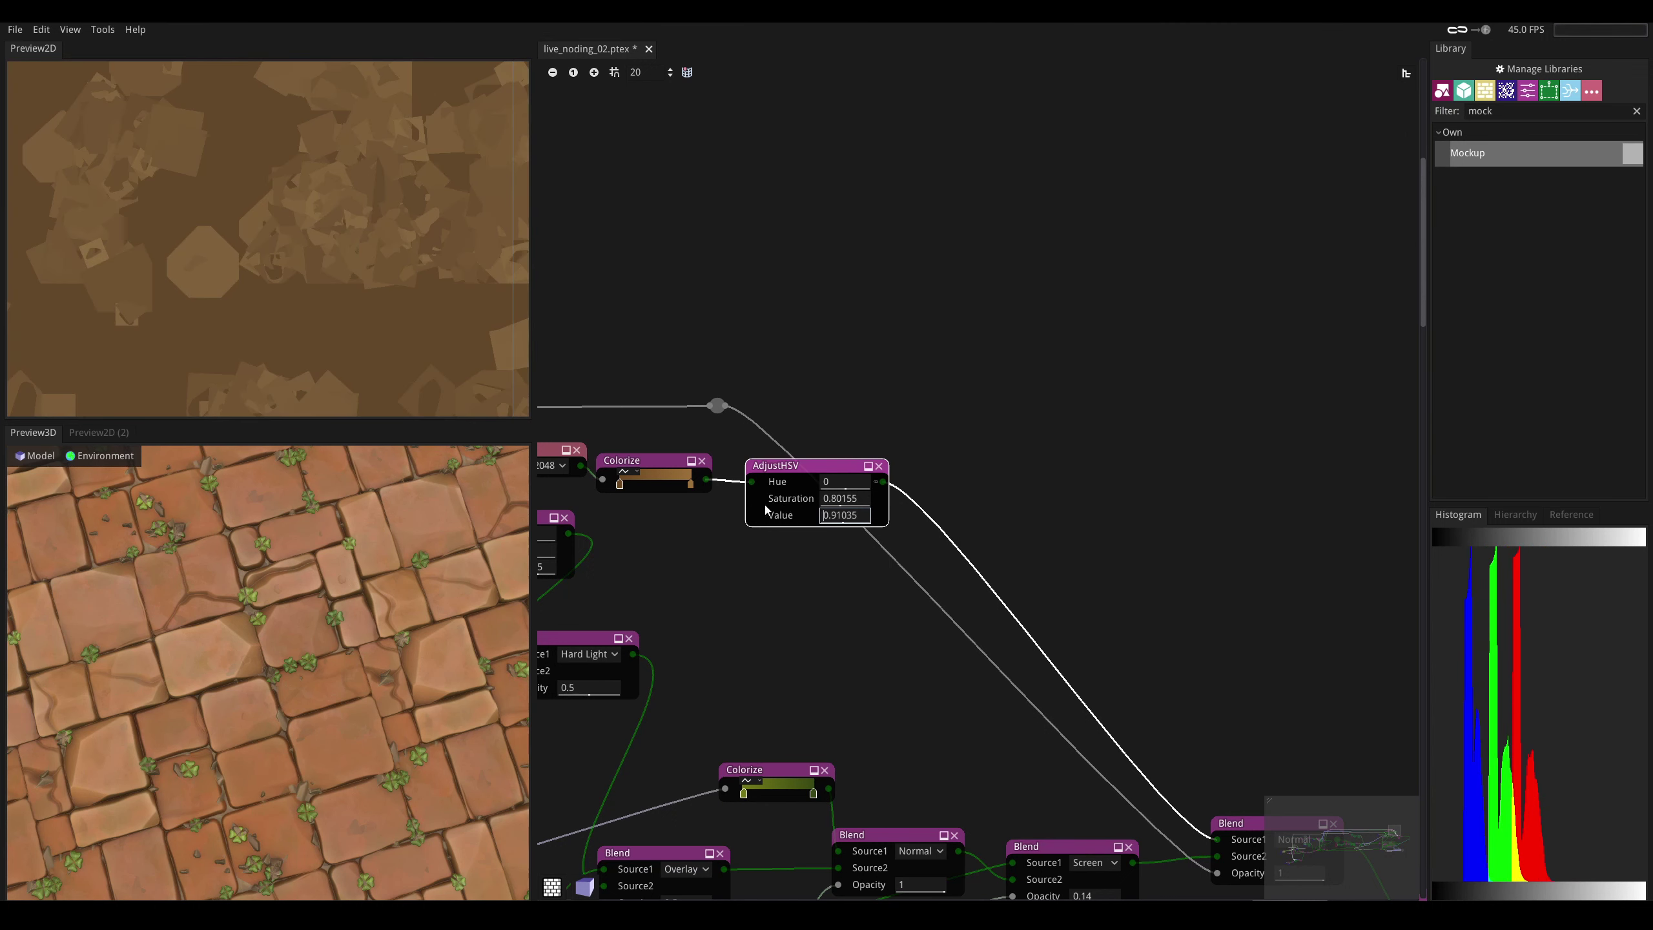
double_click(691, 483)
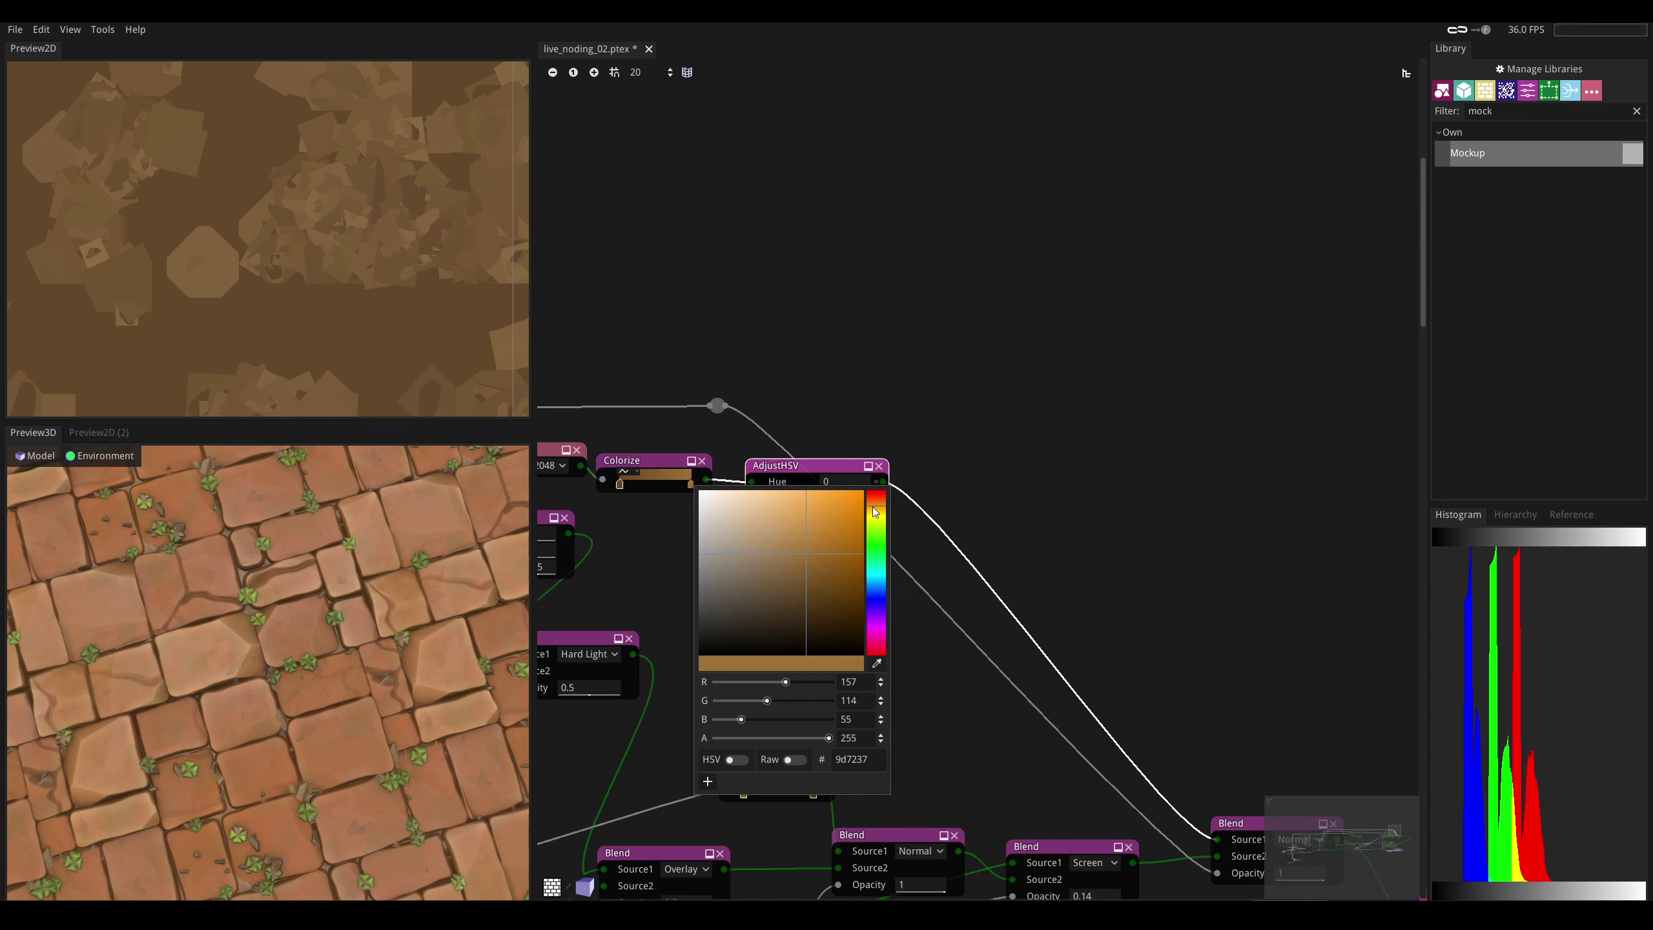
left_click_drag(875, 513, 878, 516)
left_click(878, 586)
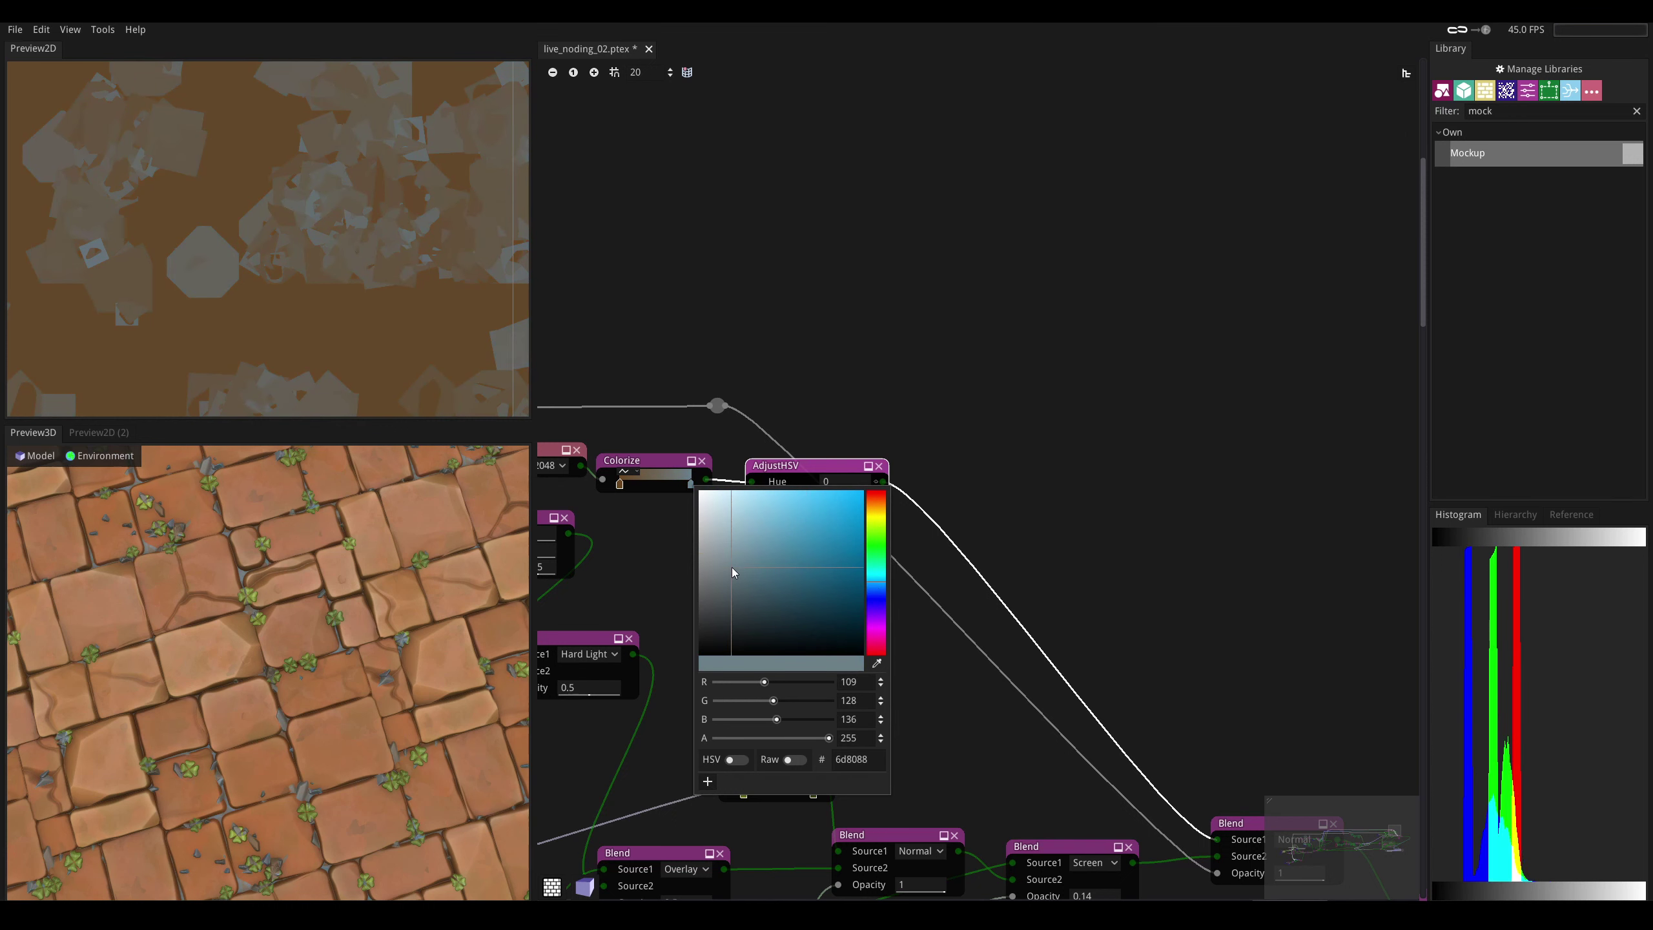
mouse_move(731, 567)
left_mouse_down()
mouse_move(687, 559)
mouse_move(736, 553)
left_mouse_up()
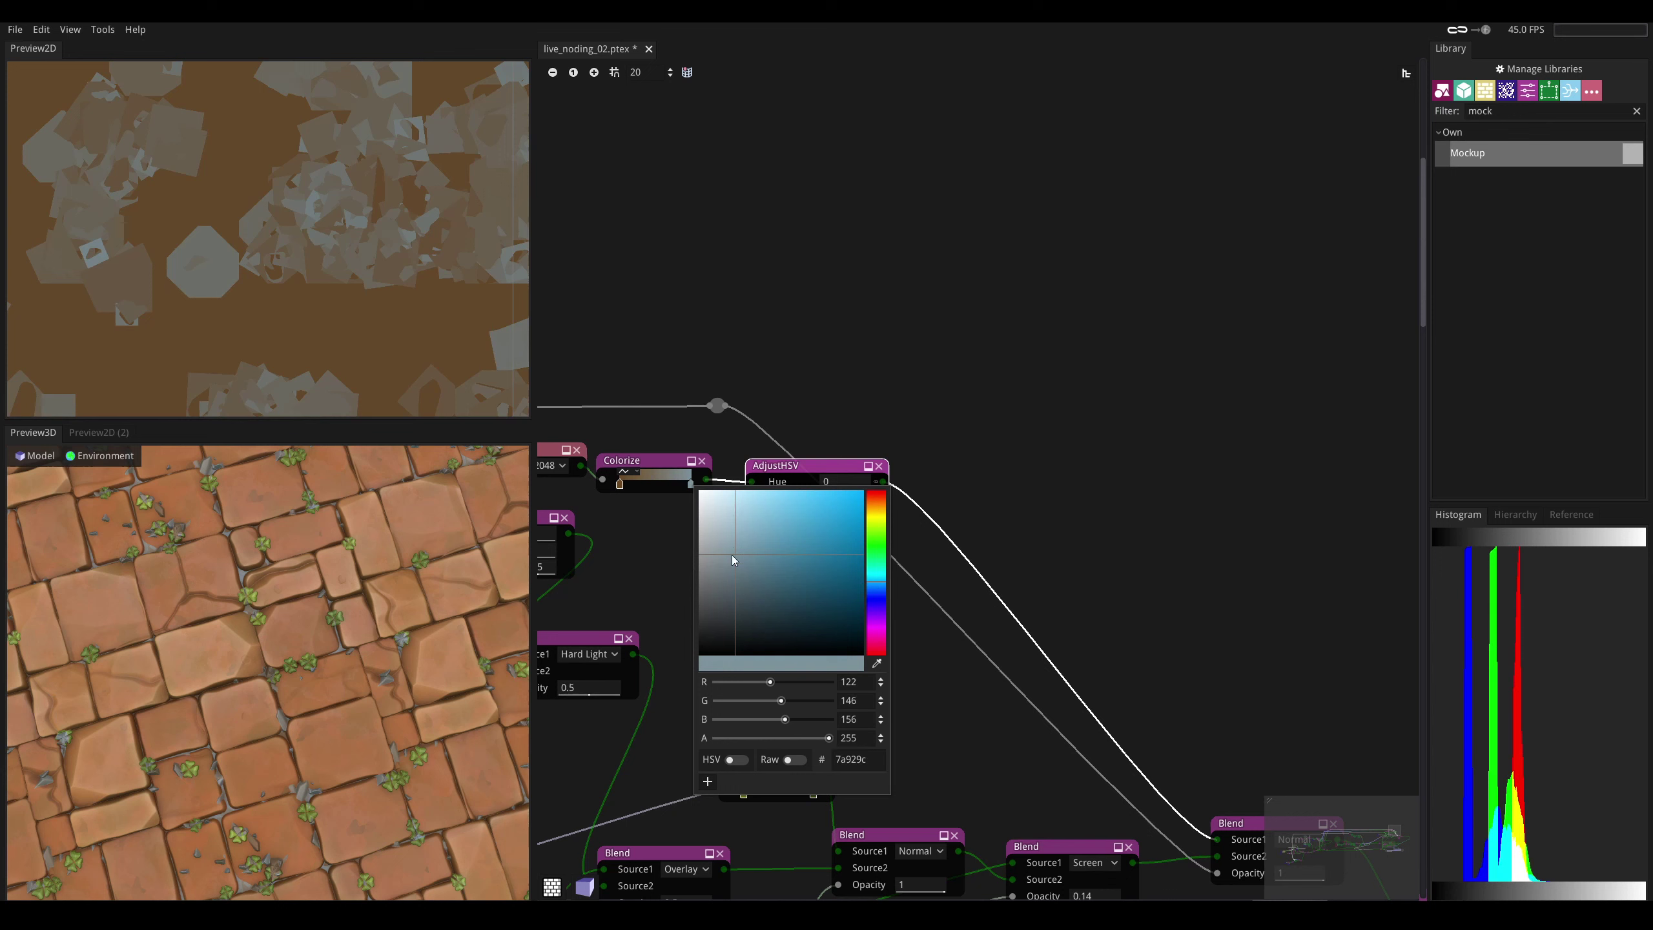
left_click_drag(731, 555, 707, 581)
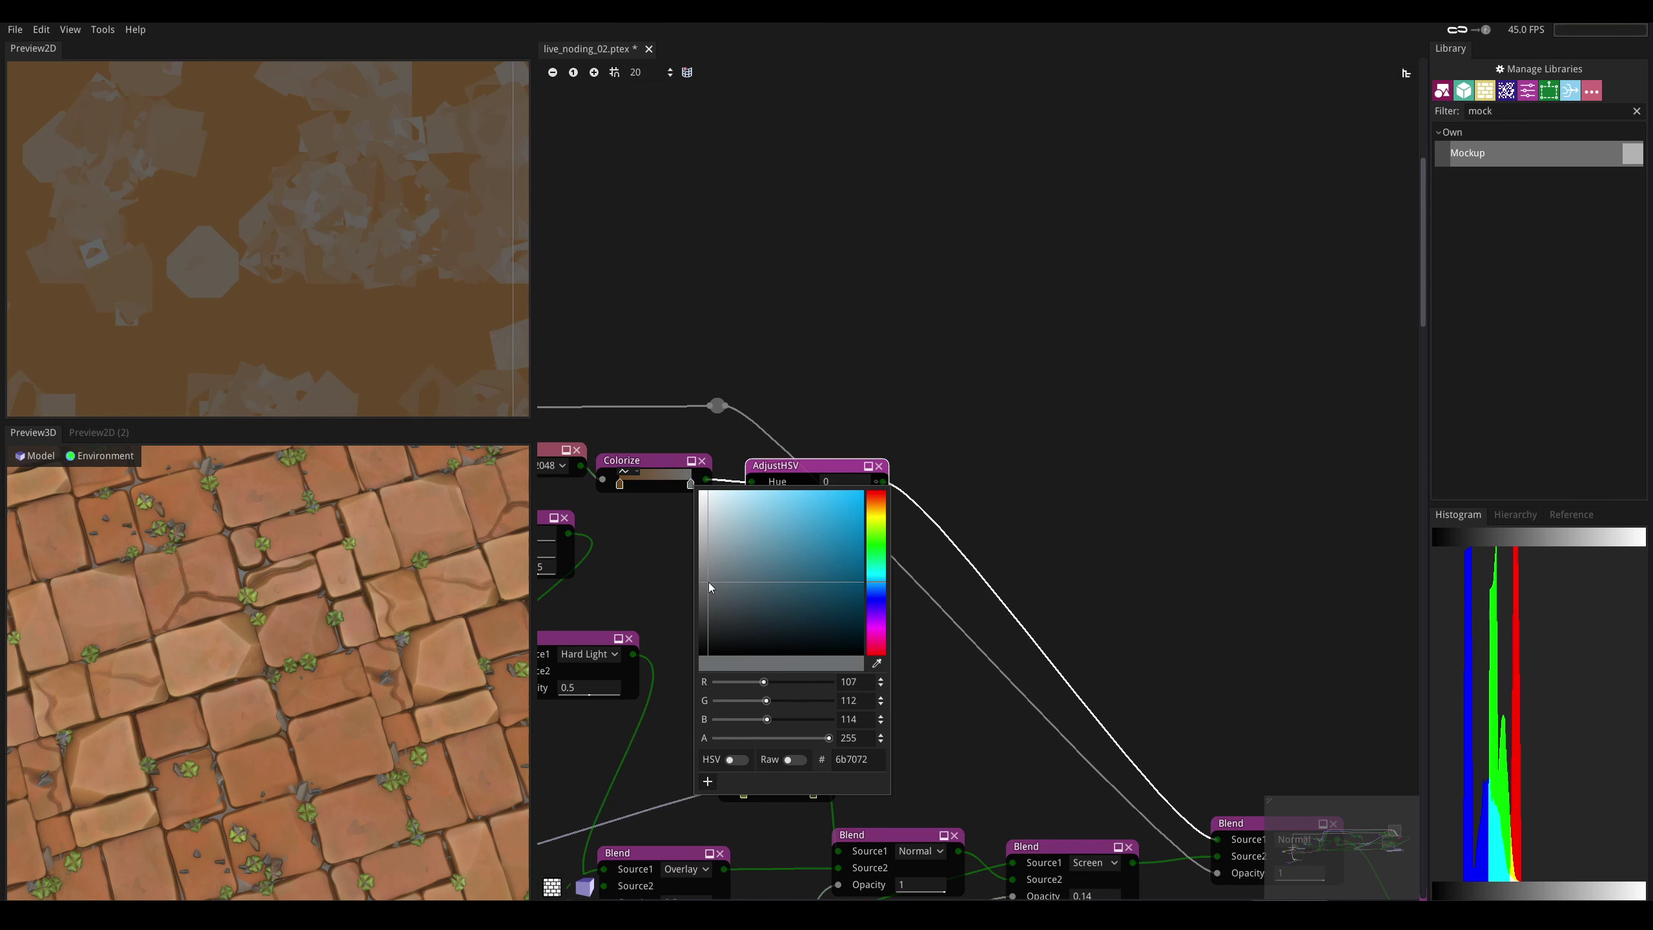
- Set the debris AdjustHSV's Saturation to about 0.75 and move the node slightly higher beside the debris Colorize
left_click_drag(231, 598, 232, 561)
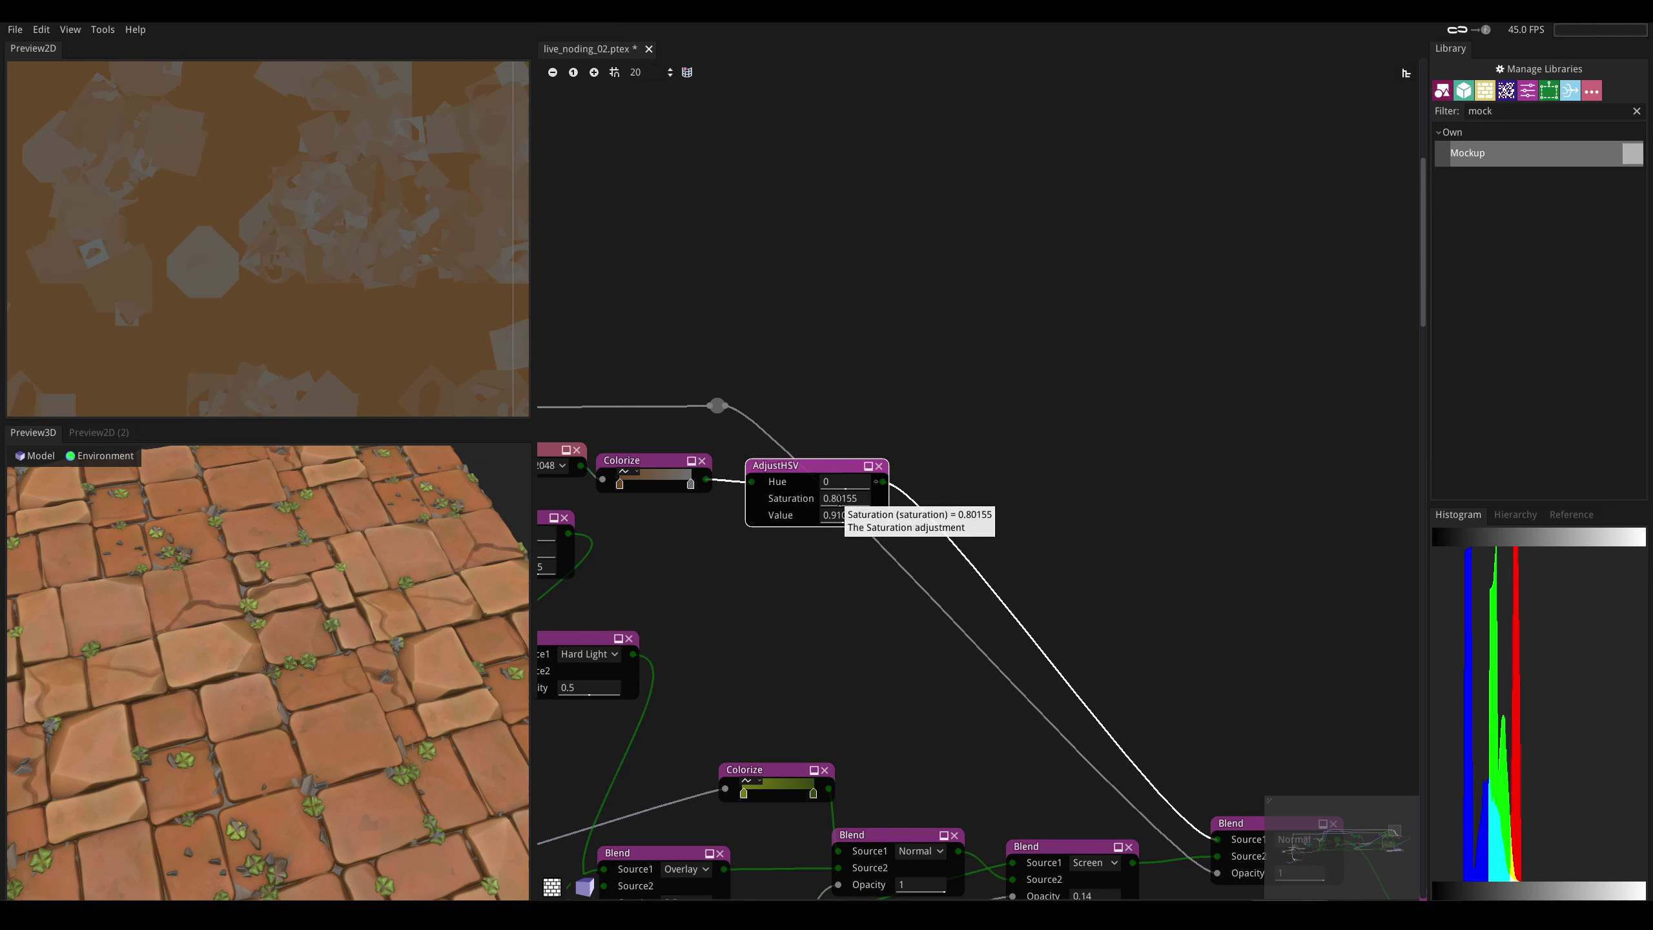
mouse_move(839, 500)
left_mouse_down()
mouse_move(799, 504)
mouse_move(829, 499)
left_mouse_up()
scroll(269, 663, "down", 5)
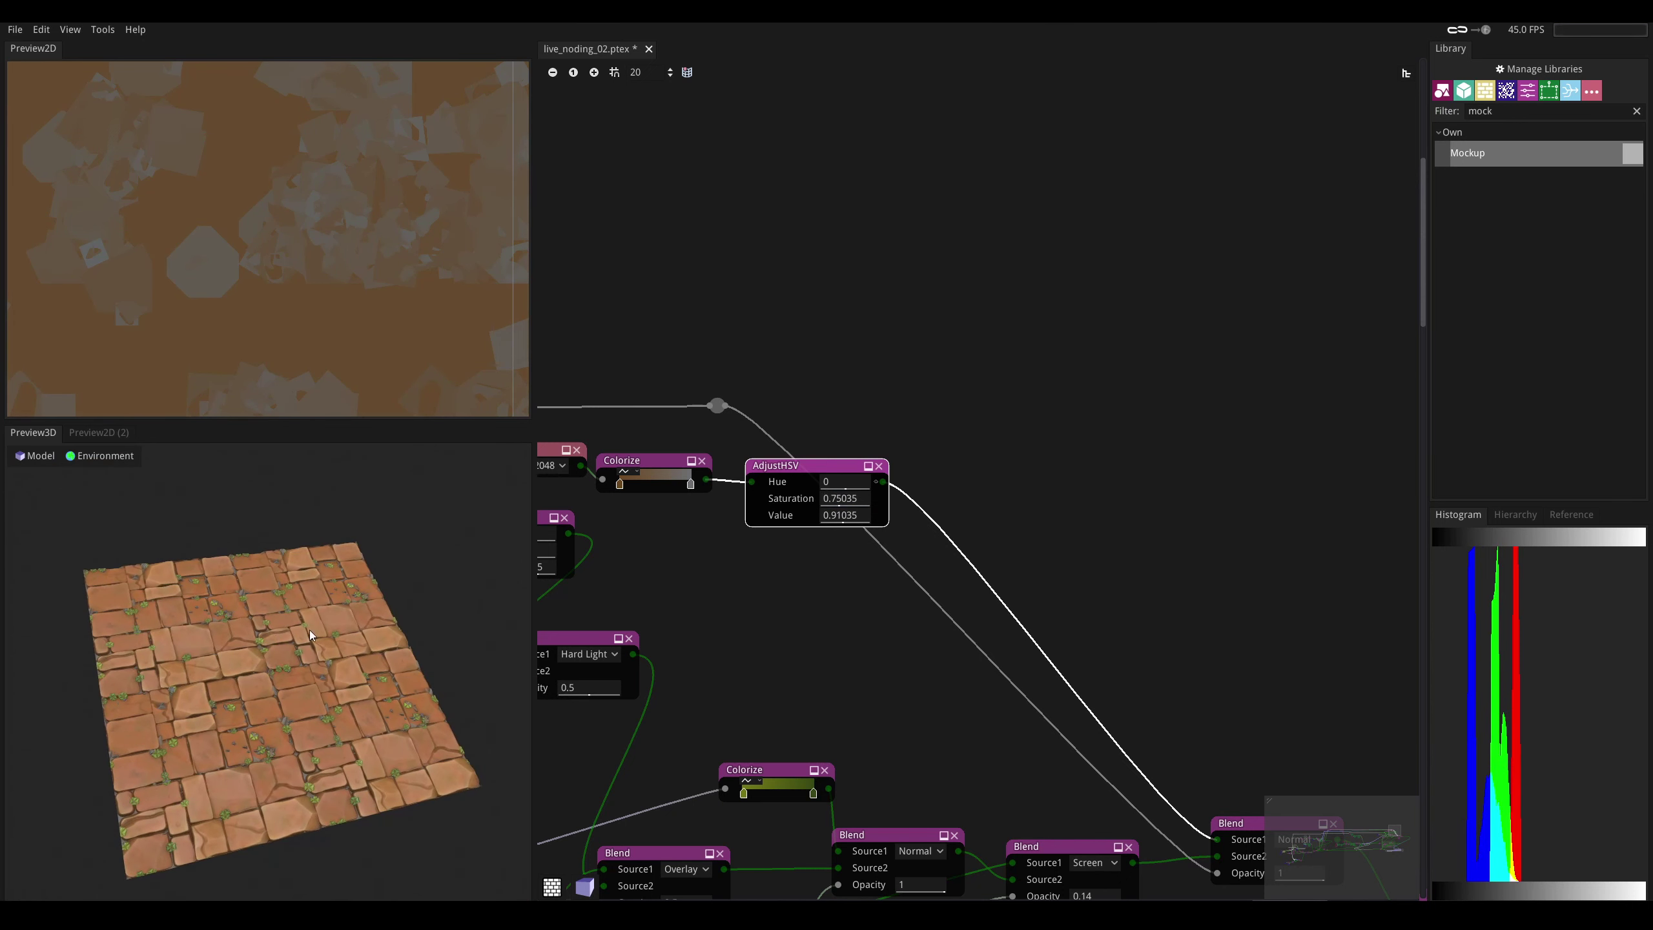
scroll(383, 640, "up", 8)
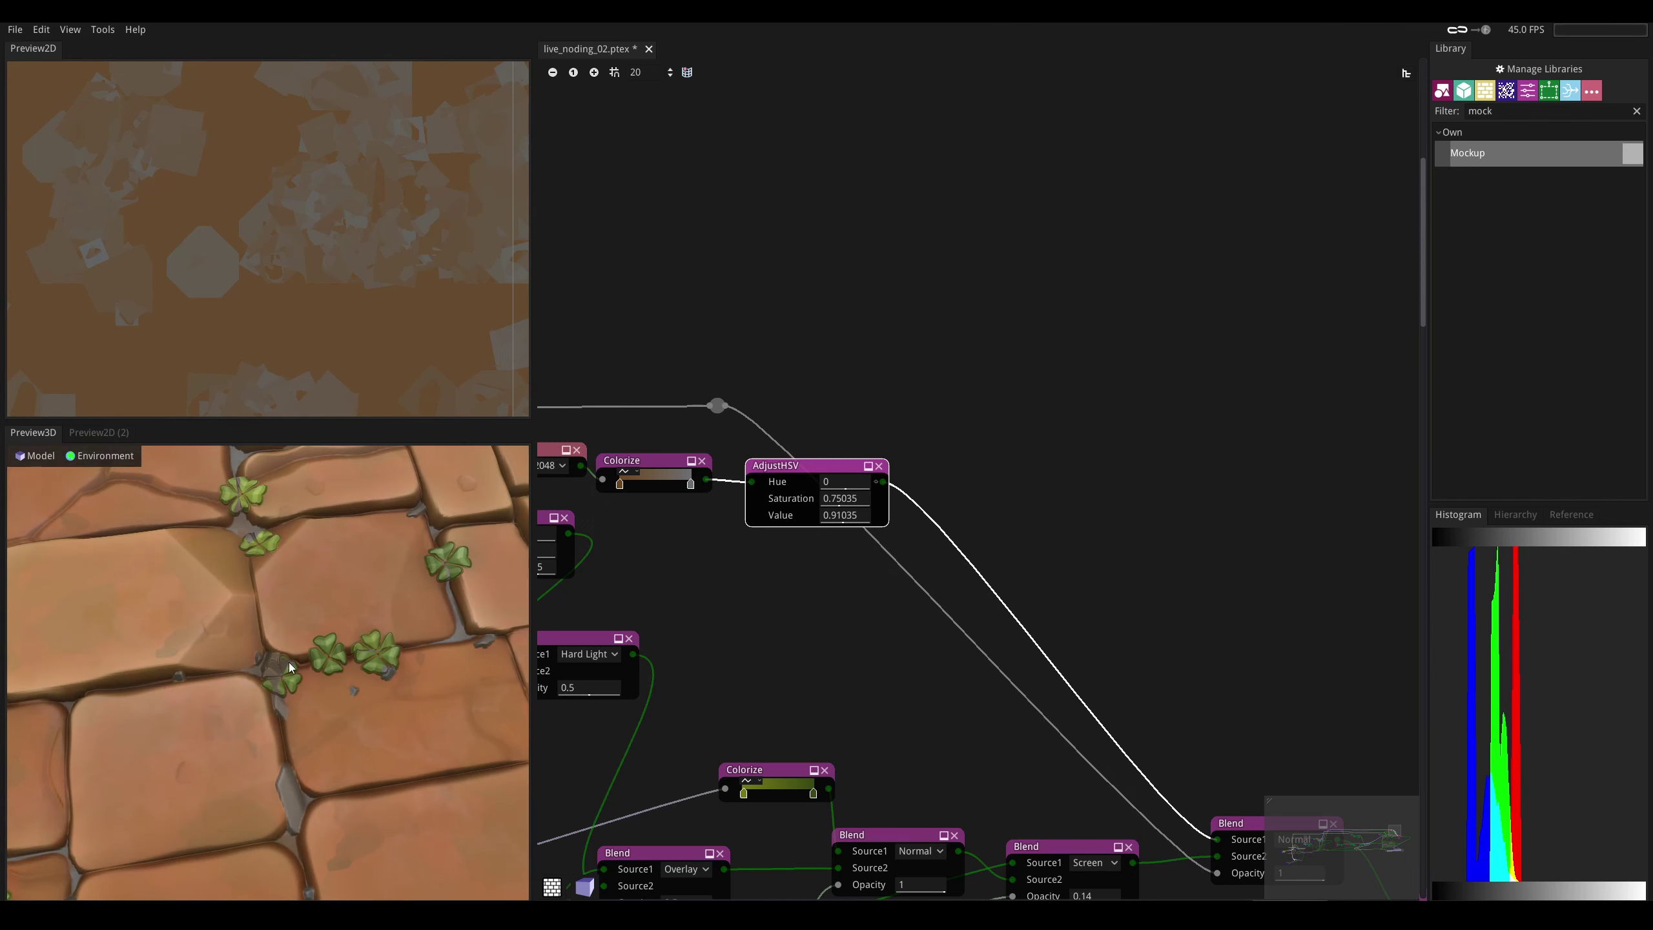
middle_click_drag(856, 650, 731, 512)
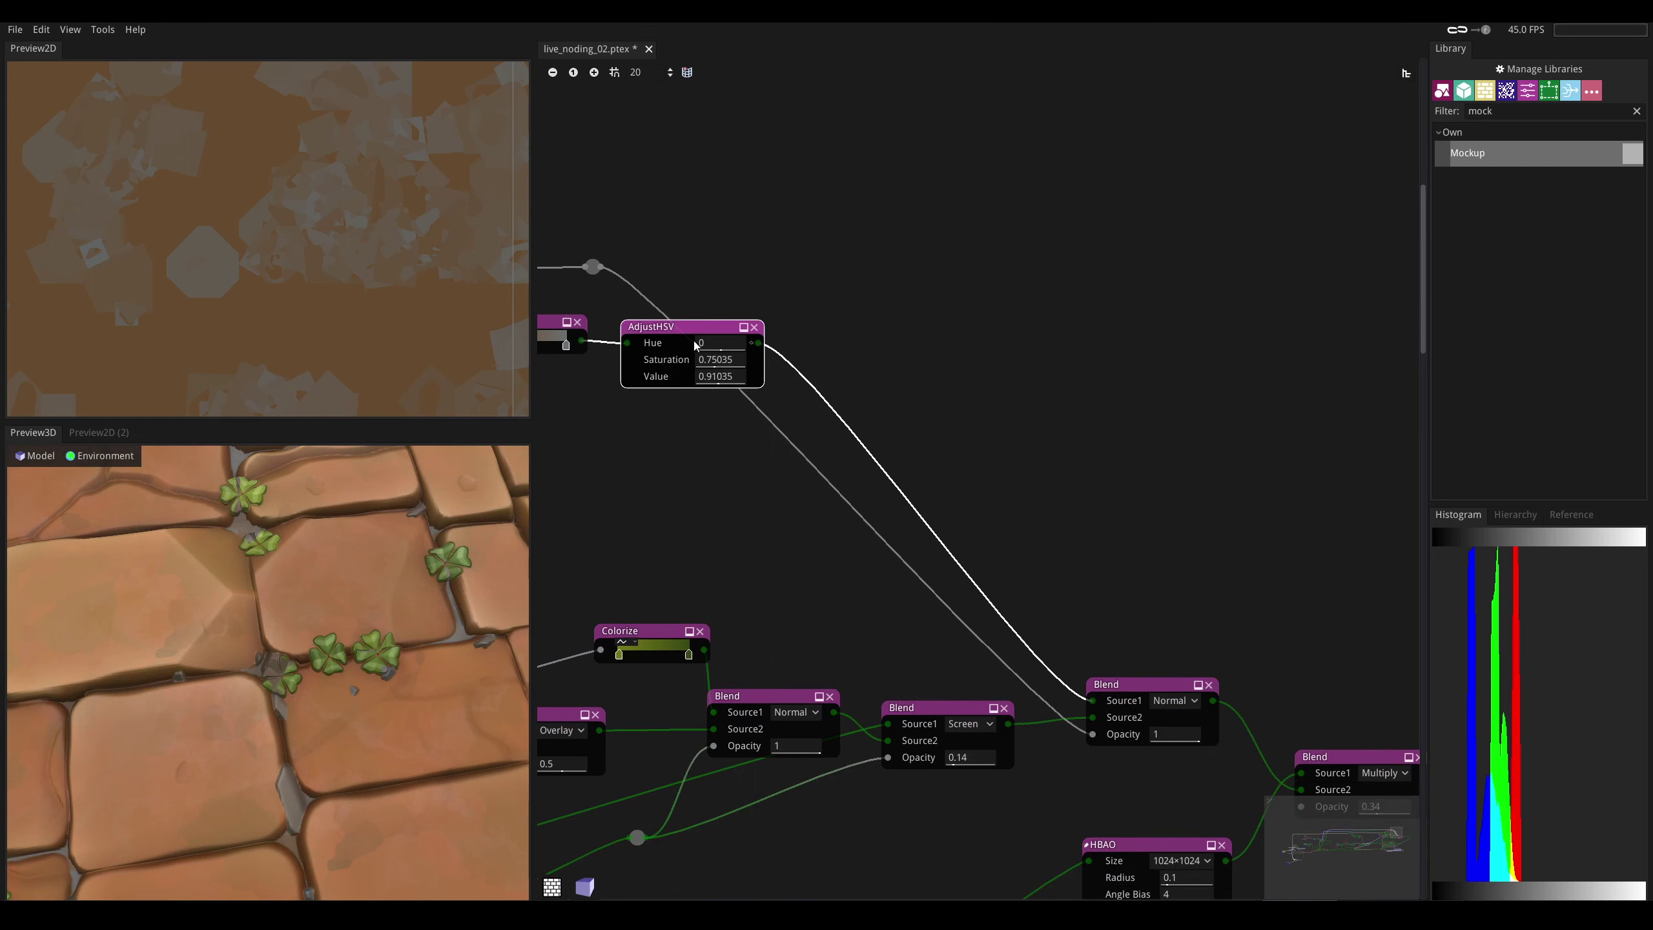
mouse_move(691, 331)
left_mouse_down()
mouse_move(682, 302)
mouse_move(684, 318)
left_mouse_up()
middle_click_drag(684, 362, 781, 387)
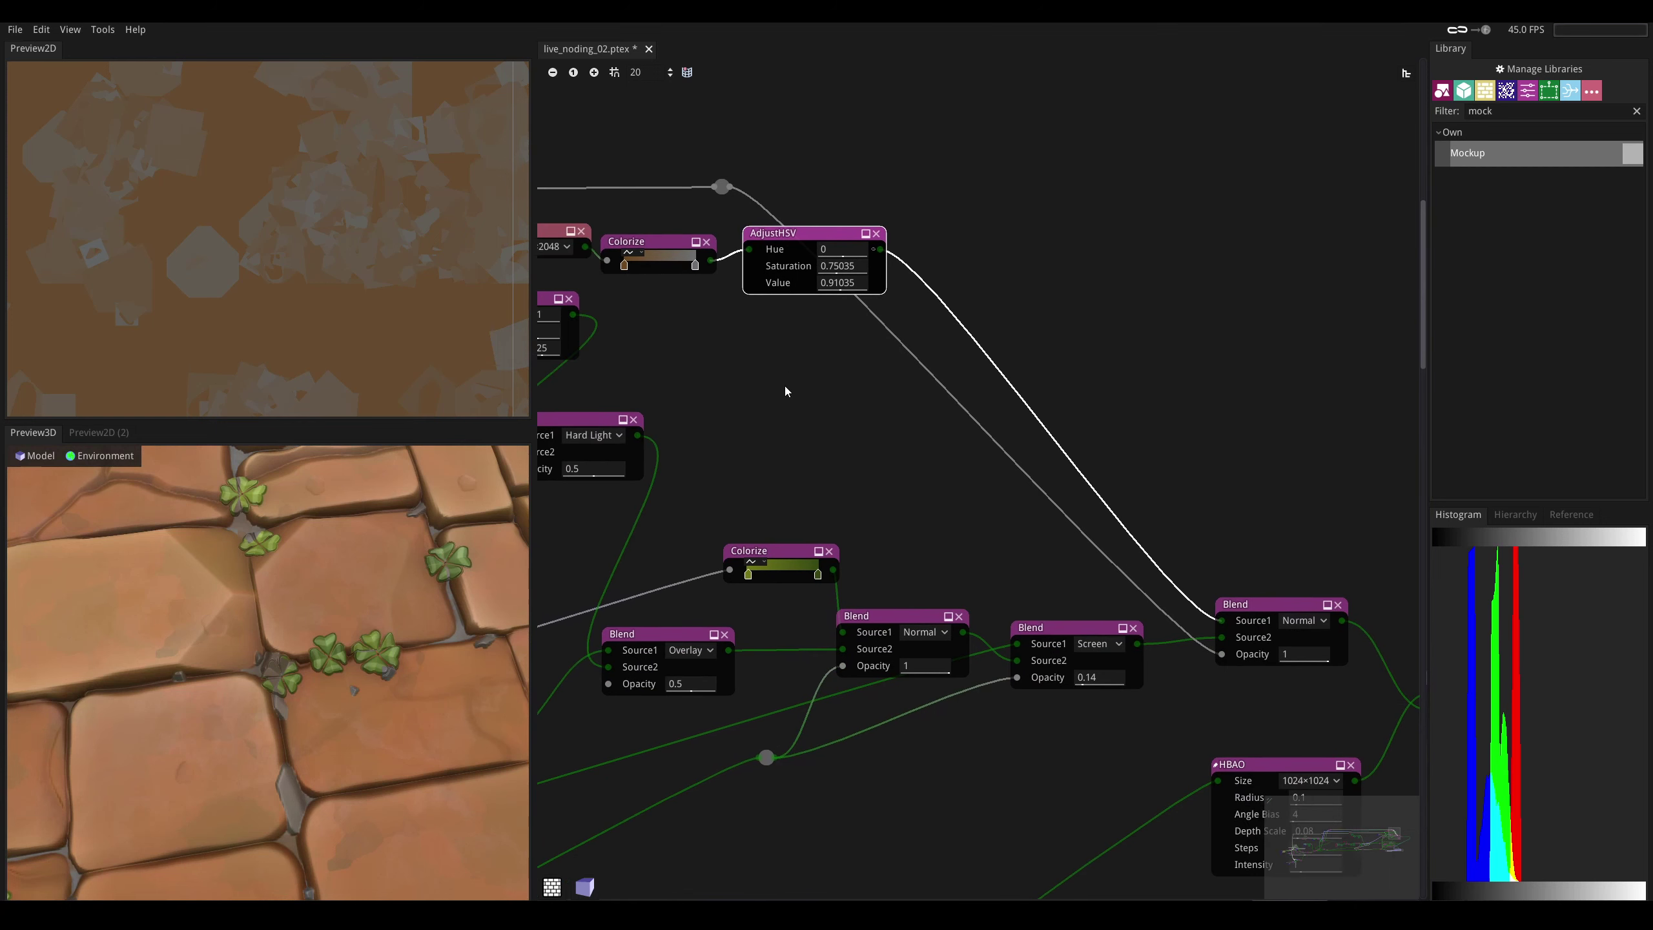
- Recolour the debris gradient's end stop to the muted brown 907443
scroll(395, 672, "down", 8)
scroll(395, 672, "down", 4)
left_click_drag(395, 672, 405, 723)
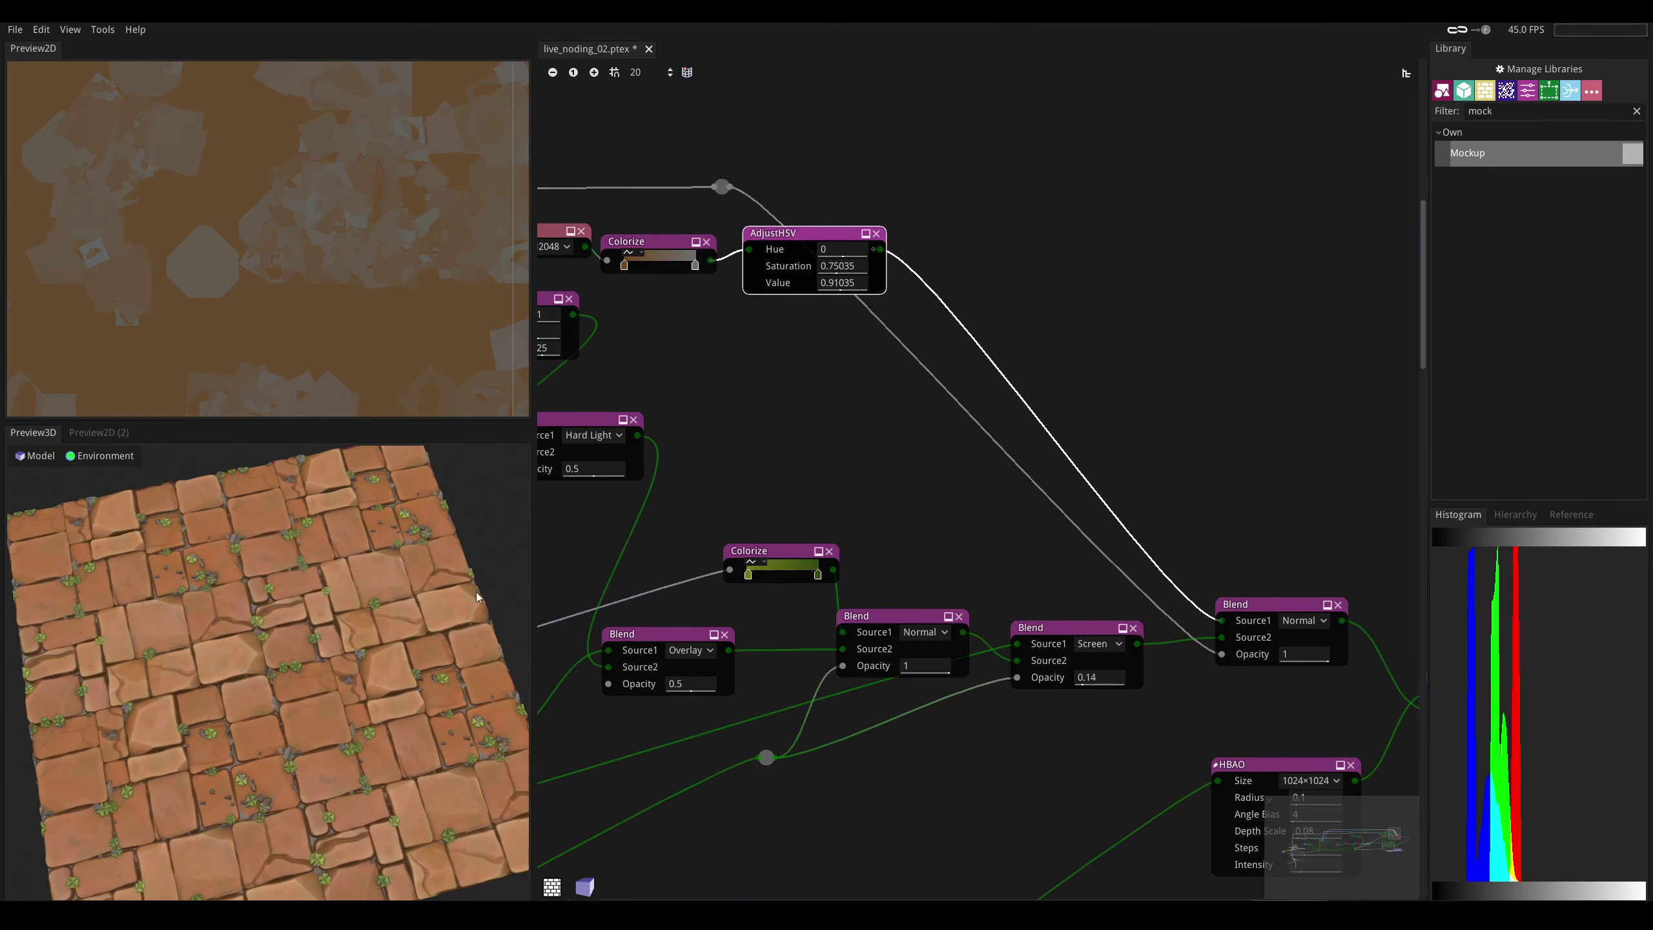
middle_click_drag(724, 339, 742, 525)
double_click(713, 449)
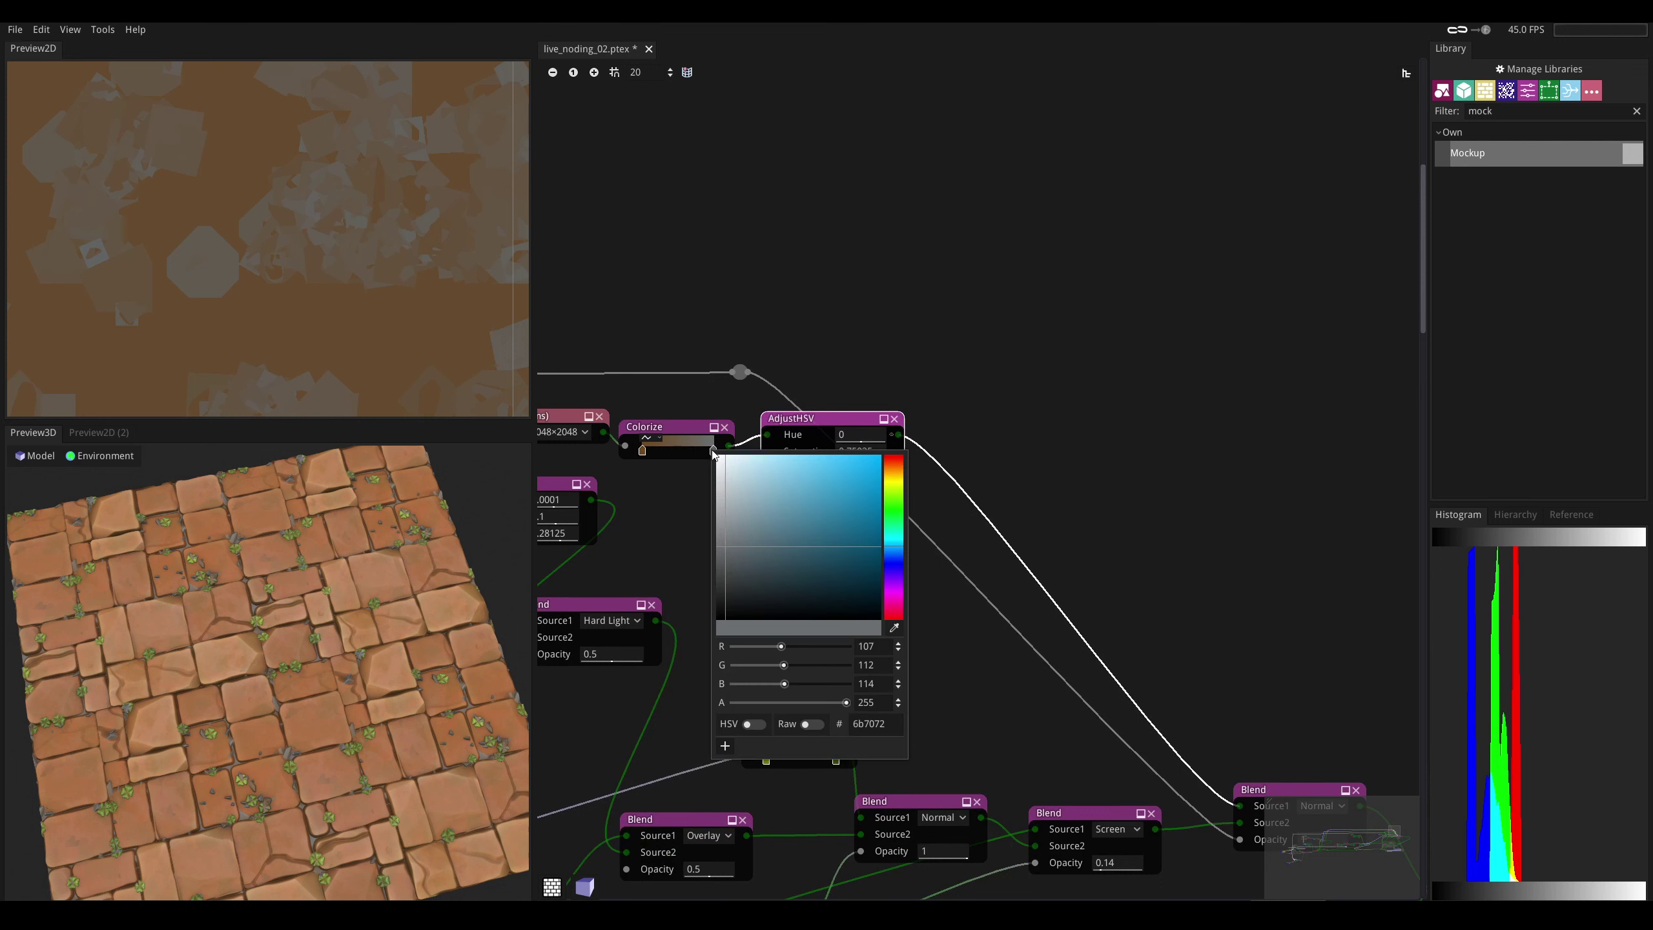
mouse_move(891, 550)
left_mouse_down()
mouse_move(888, 473)
mouse_move(722, 522)
mouse_move(741, 531)
left_mouse_up()
left_click(814, 466)
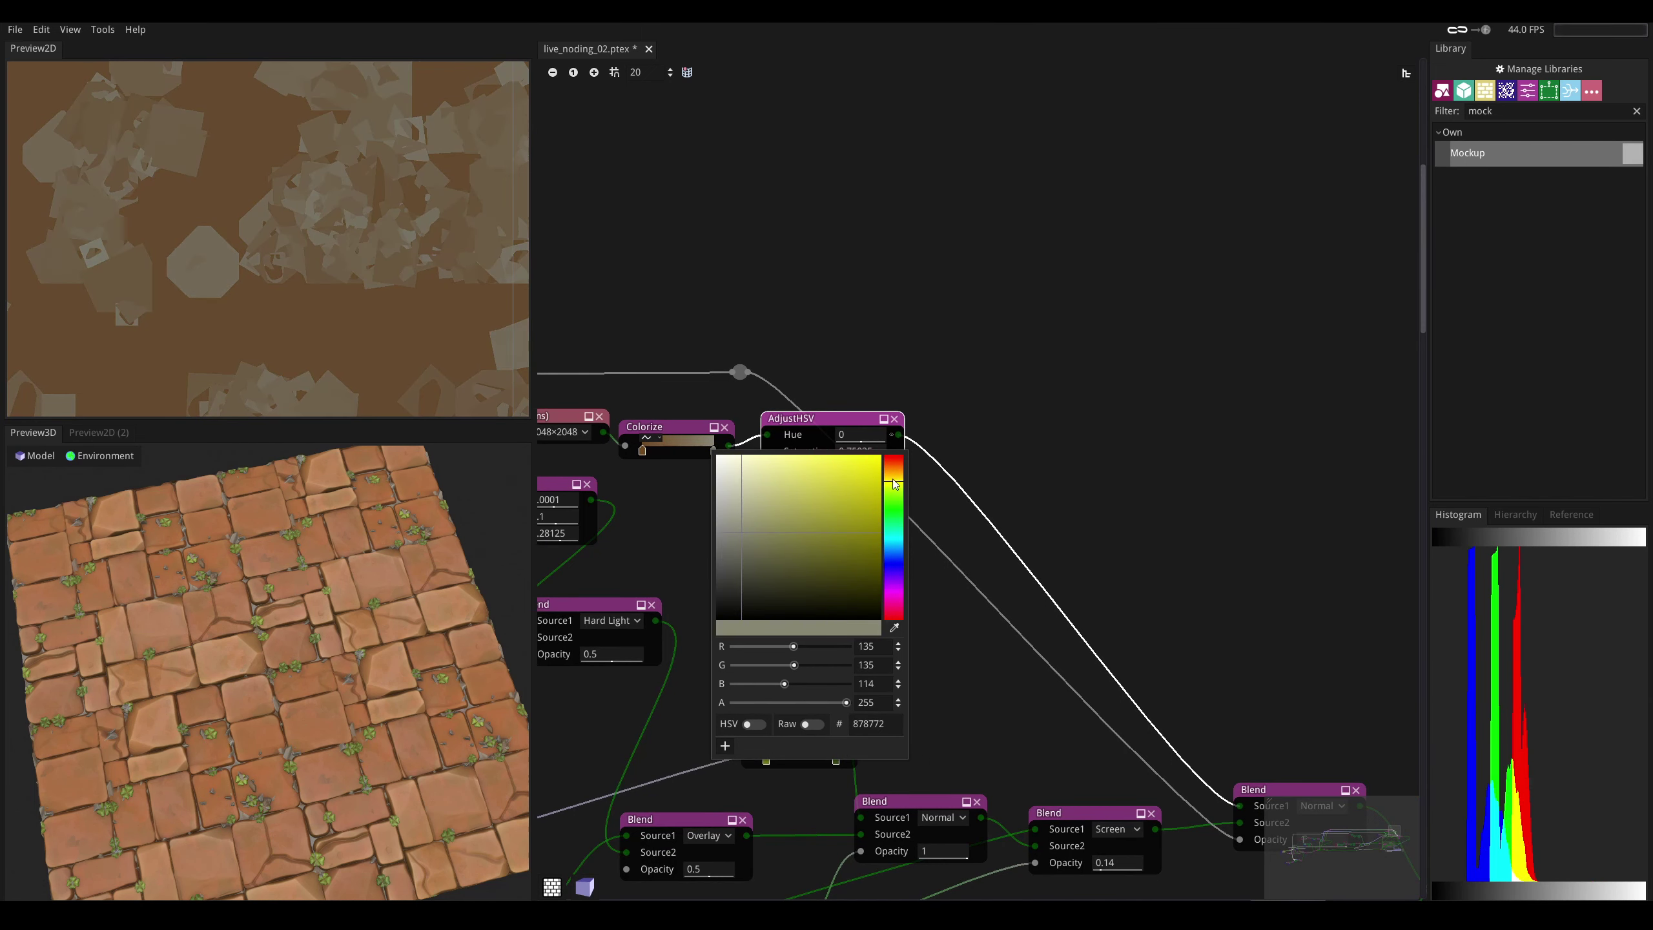
left_click_drag(892, 482, 891, 470)
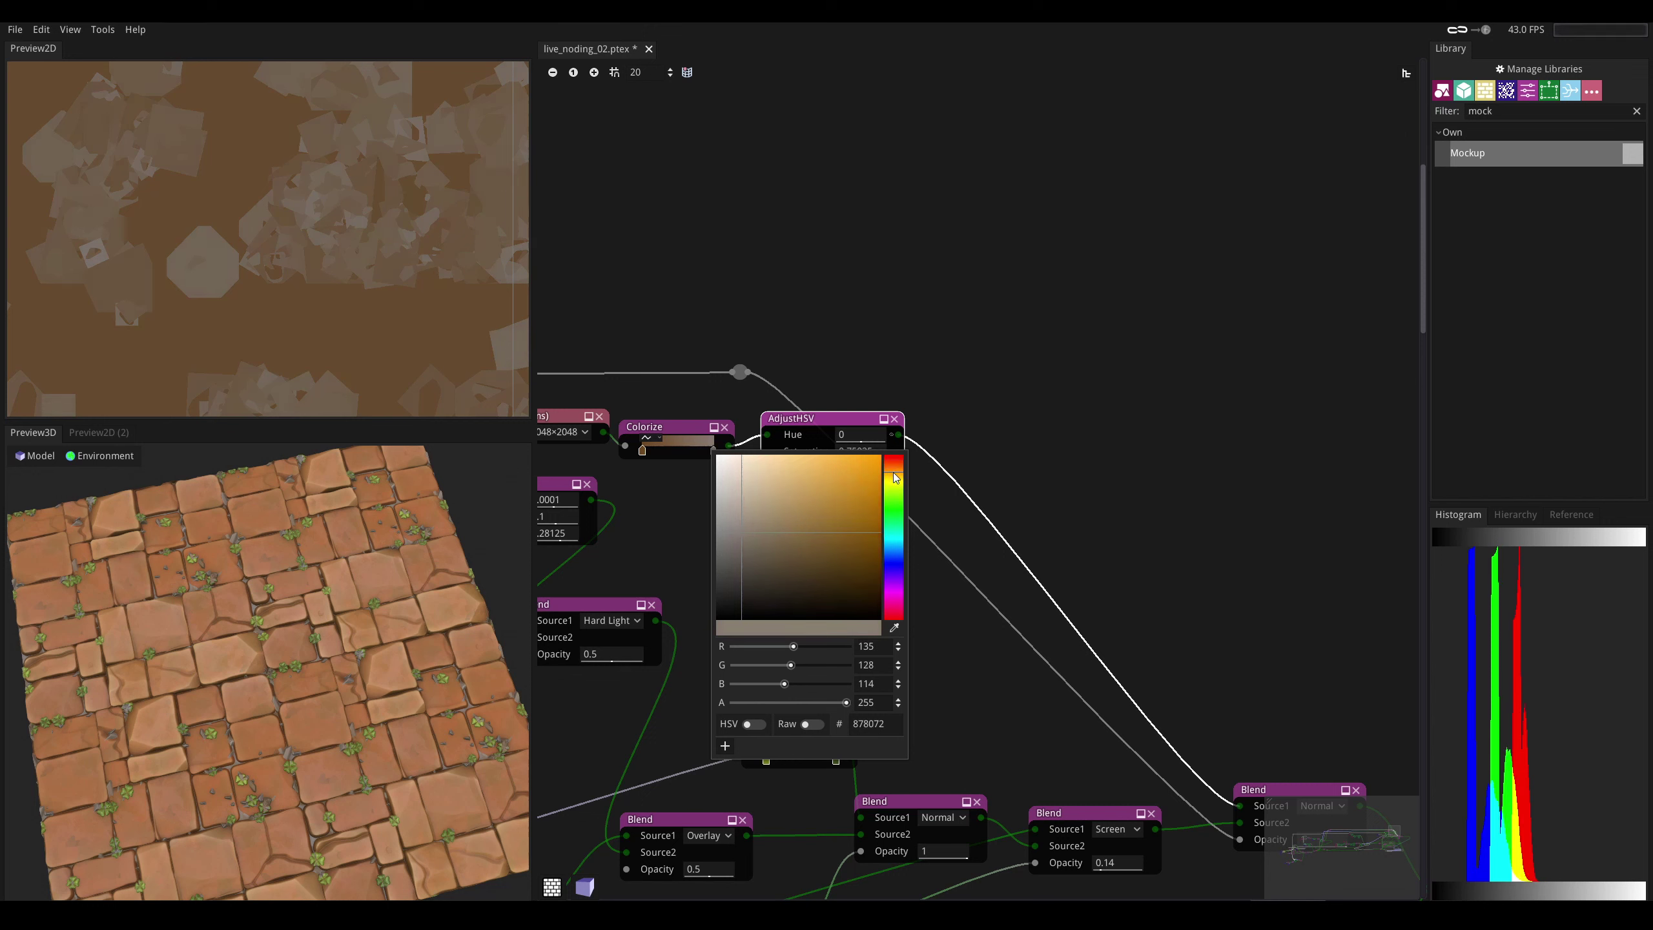
left_click(778, 563)
left_click_drag(778, 563, 804, 528)
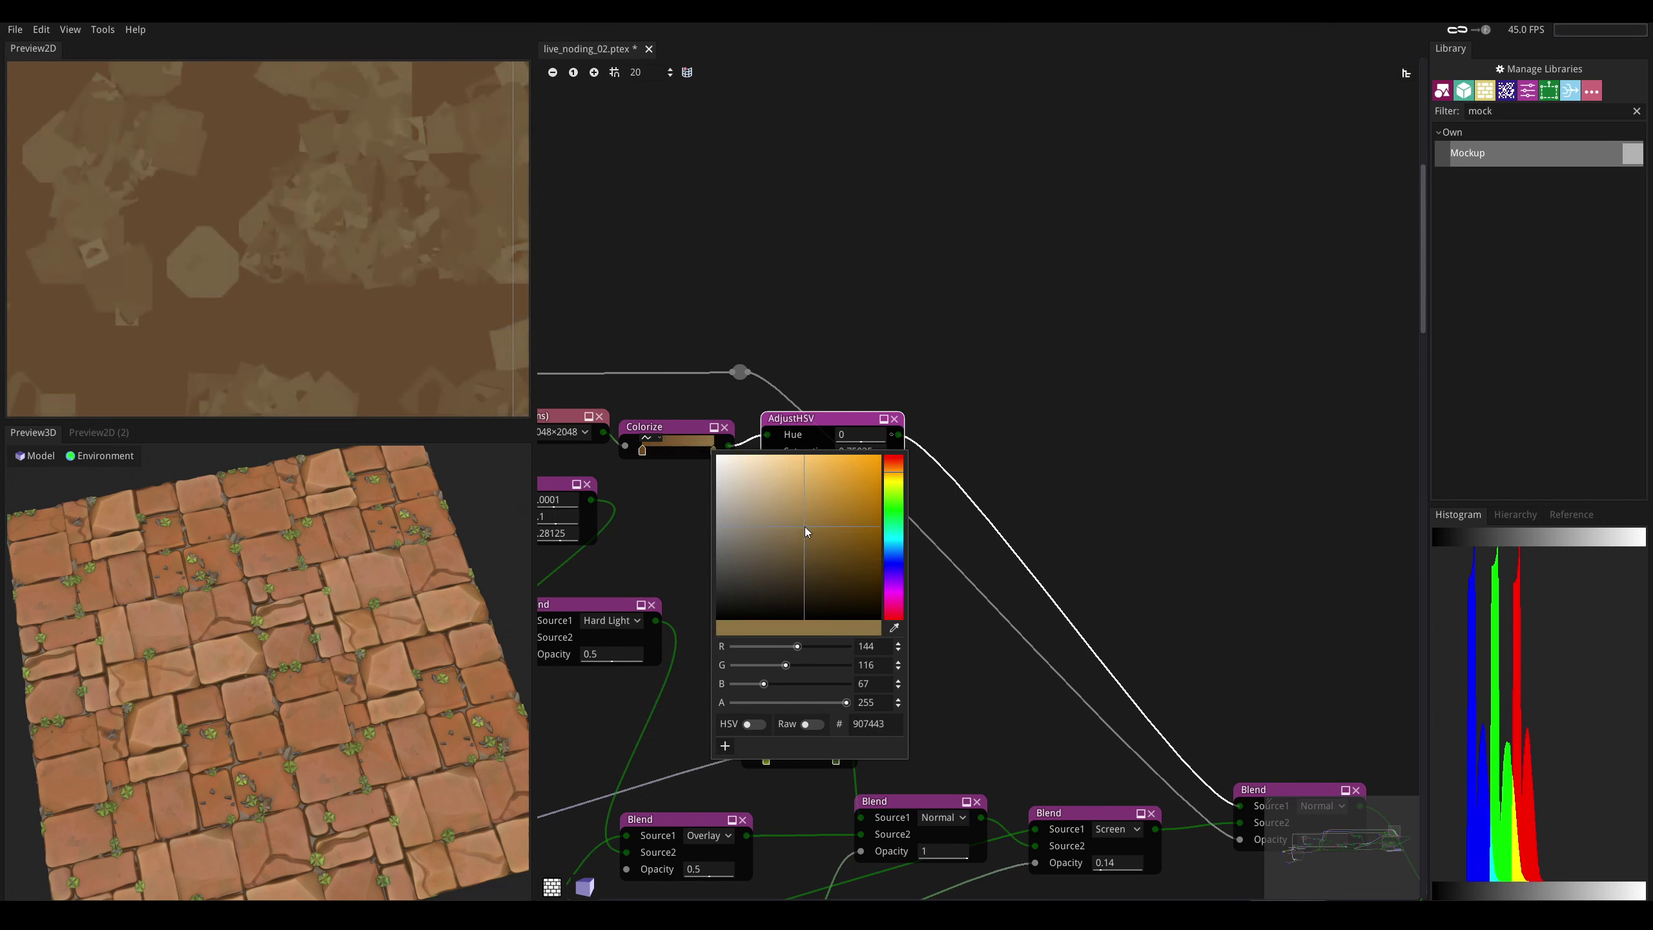
- Save the material and inspect the debris around the clovers up close in the 3D preview
mouse_move(287, 684)
left_mouse_down()
mouse_move(287, 618)
mouse_move(292, 697)
left_mouse_up()
scroll(287, 685, "down", 5)
key("ctrl+s")
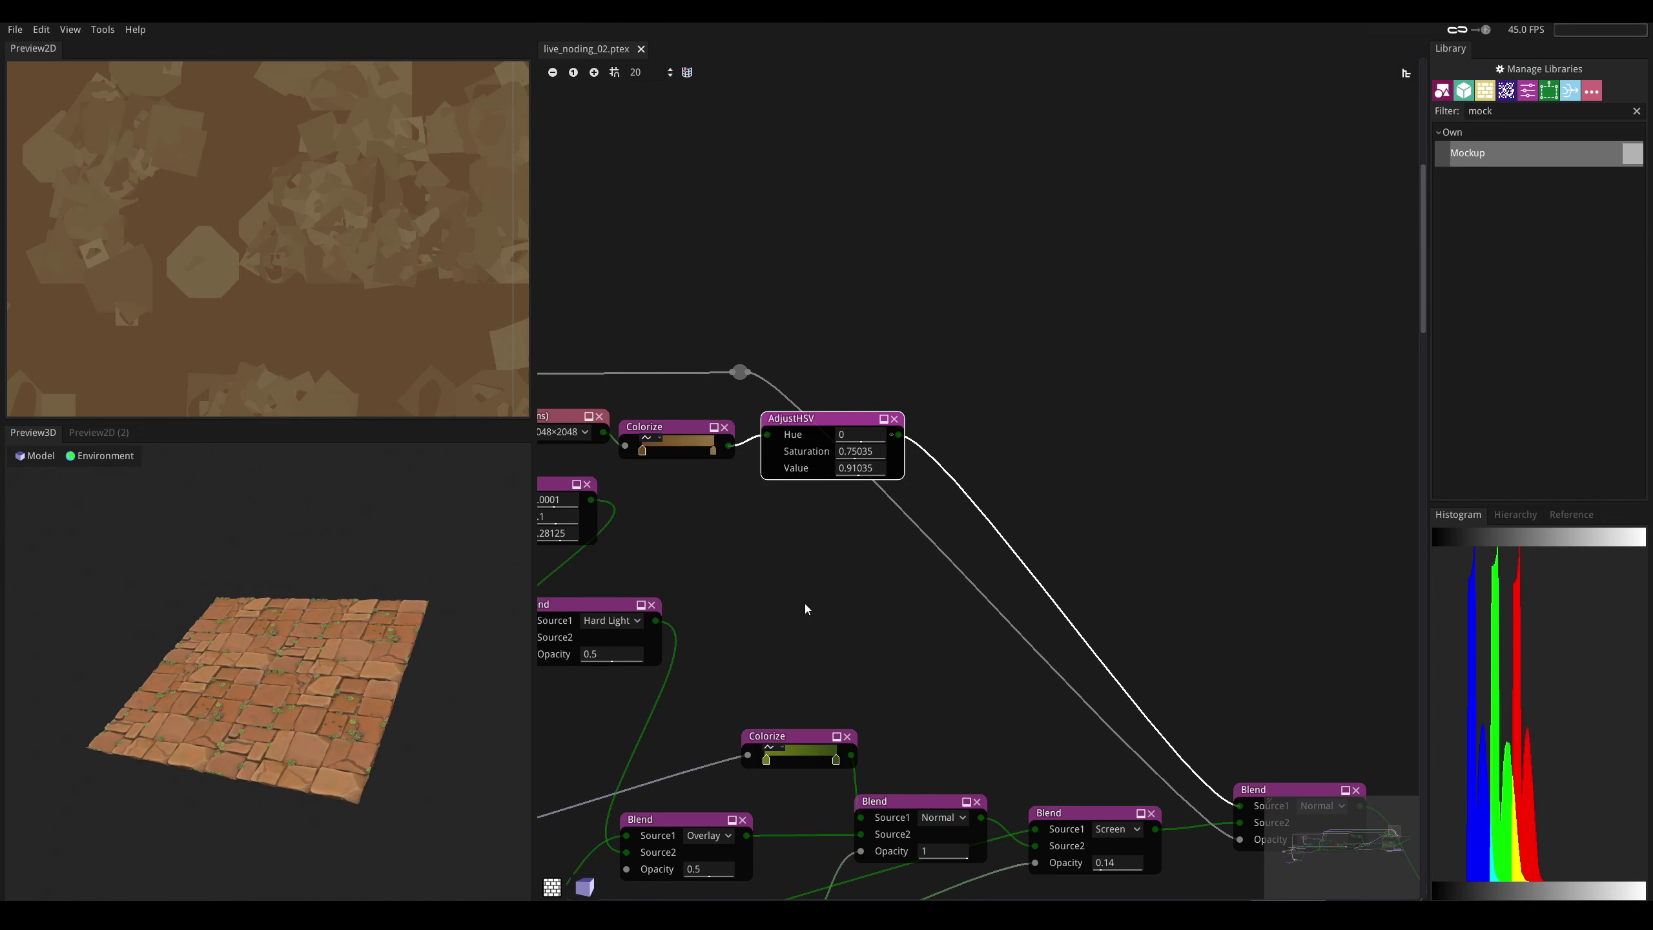
scroll(435, 815, "up", 5)
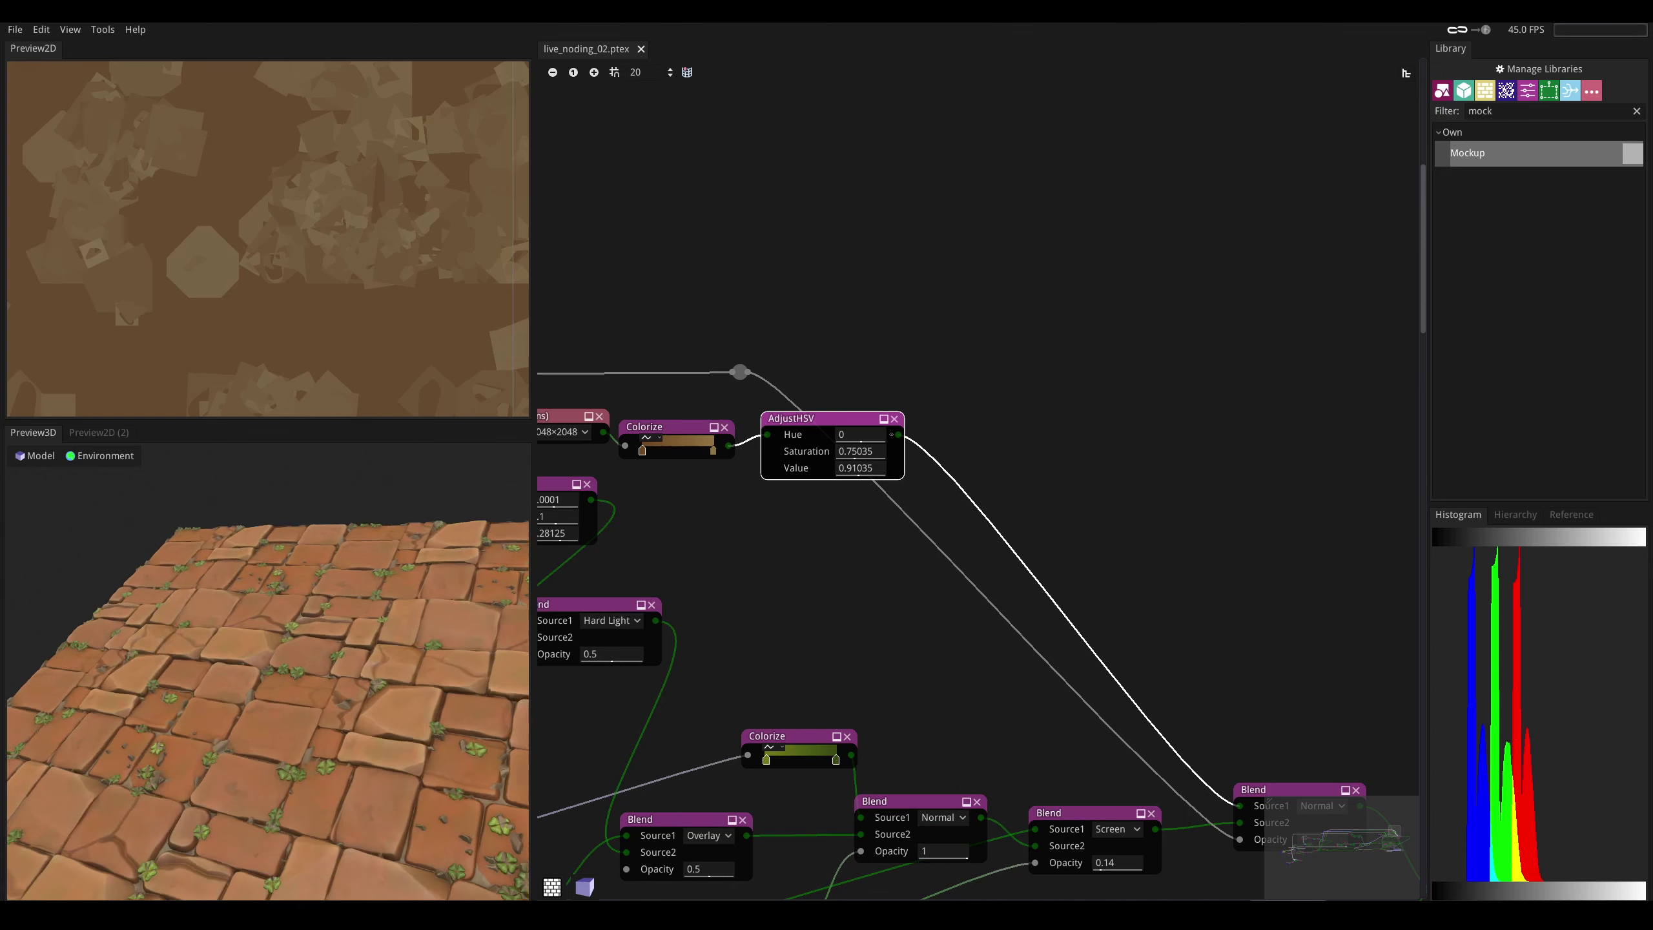
scroll(316, 681, "up", 3)
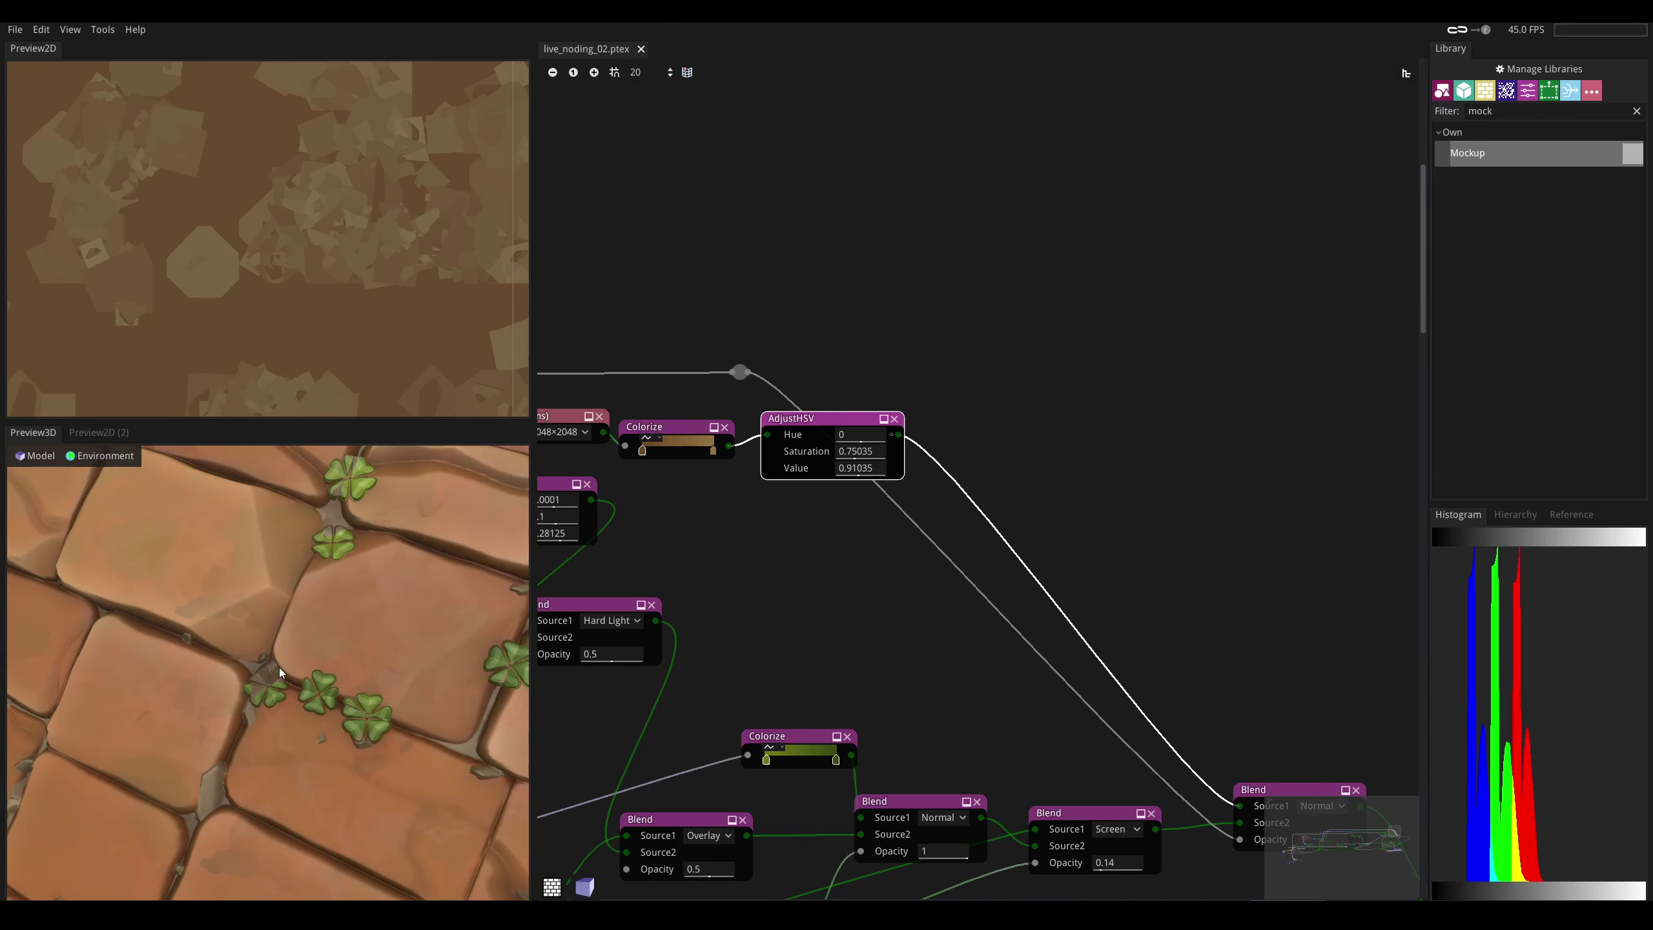
- Add a Math node and place it in the empty area between the clover Tiler and the FBM noise
middle_click_drag(790, 618, 915, 395)
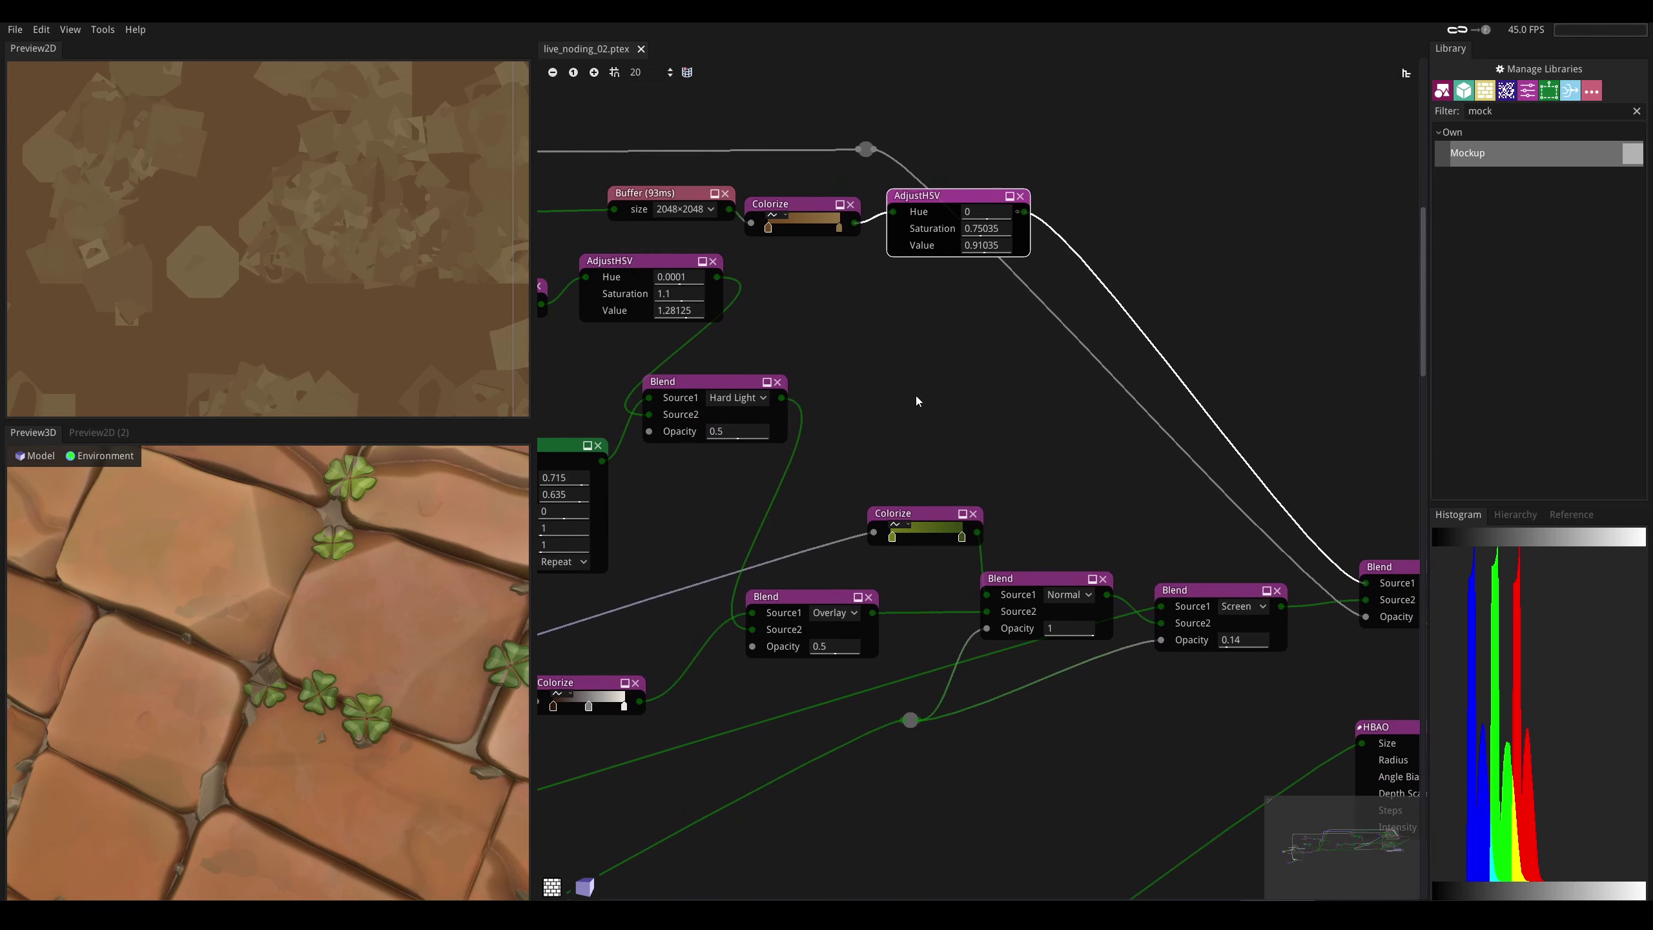
right_click(922, 364)
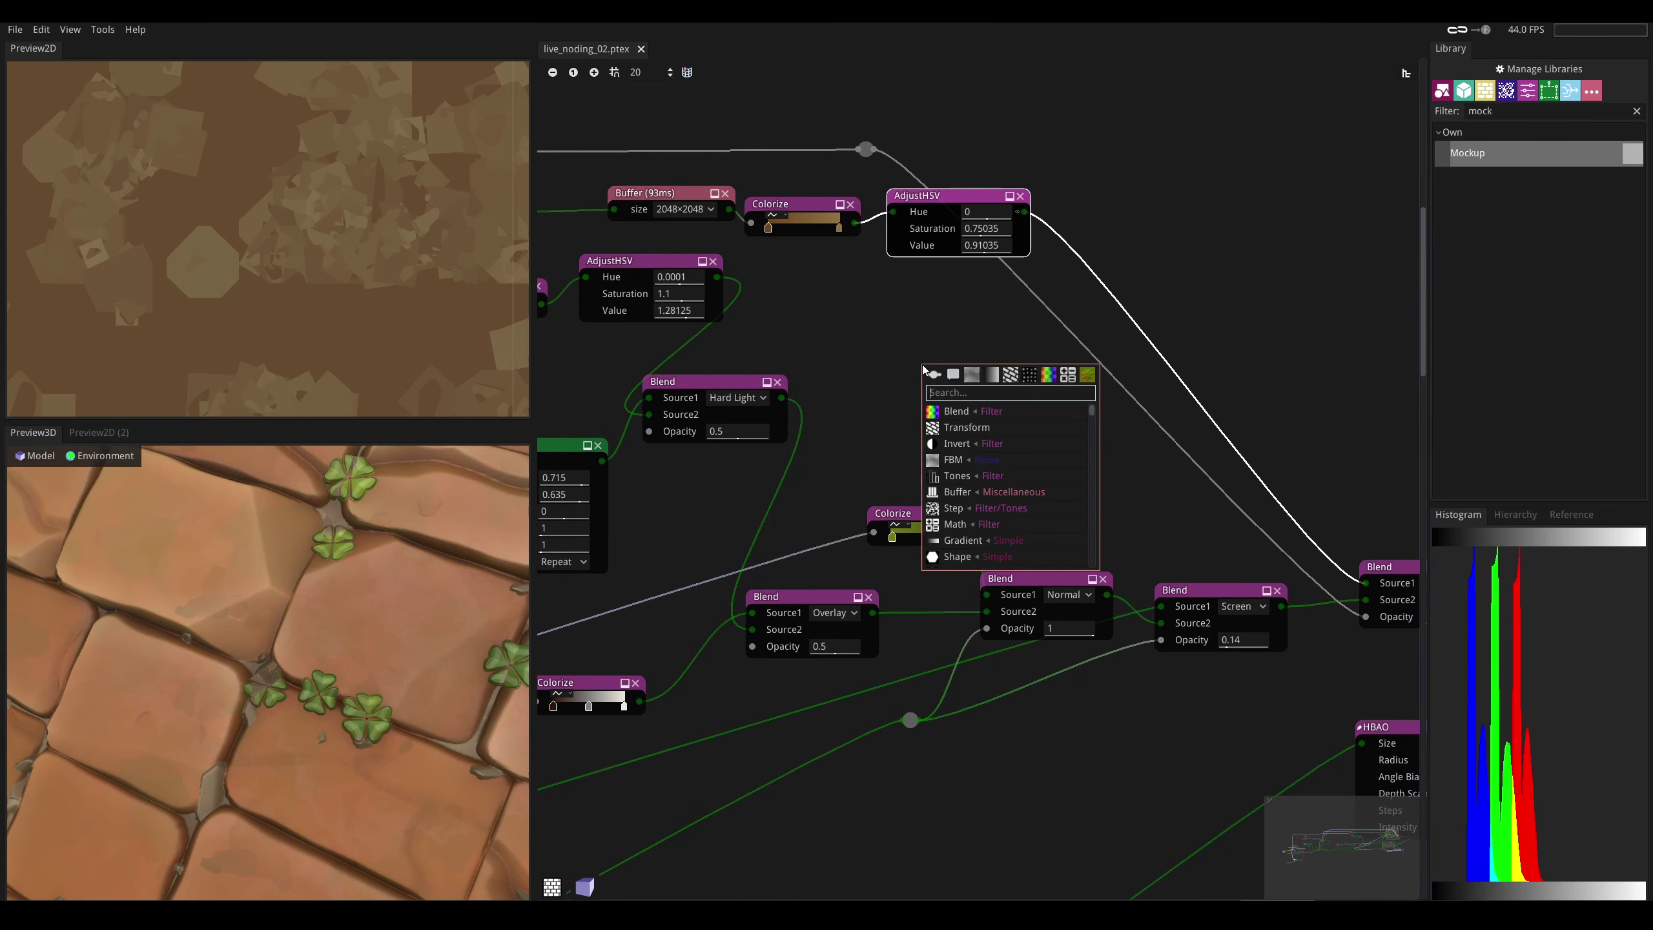
type("math")
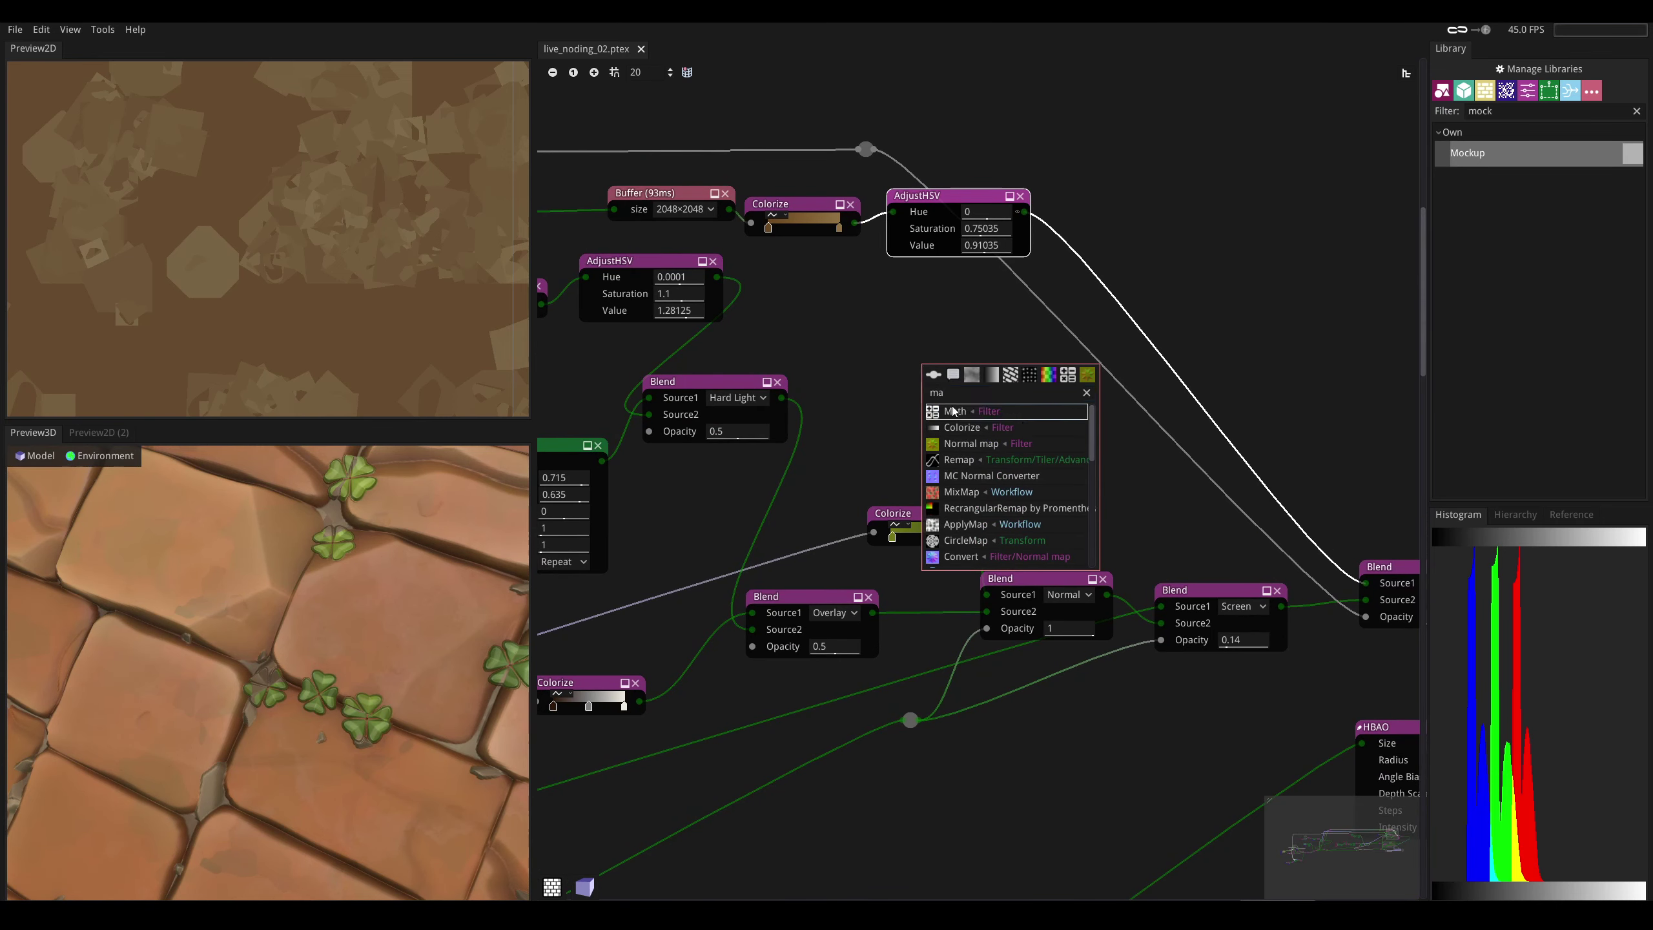
key("Return")
scroll(901, 420, "down", 3)
left_click_drag(933, 396, 596, 208)
middle_click_drag(597, 258, 1109, 364)
left_click_drag(1096, 330, 723, 639)
middle_click_drag(657, 723, 1113, 359)
- Preview the clover Tiler's output, then examine the debris overlapping the clovers on the 3D model and the Smooth Blend settings
left_click(808, 511)
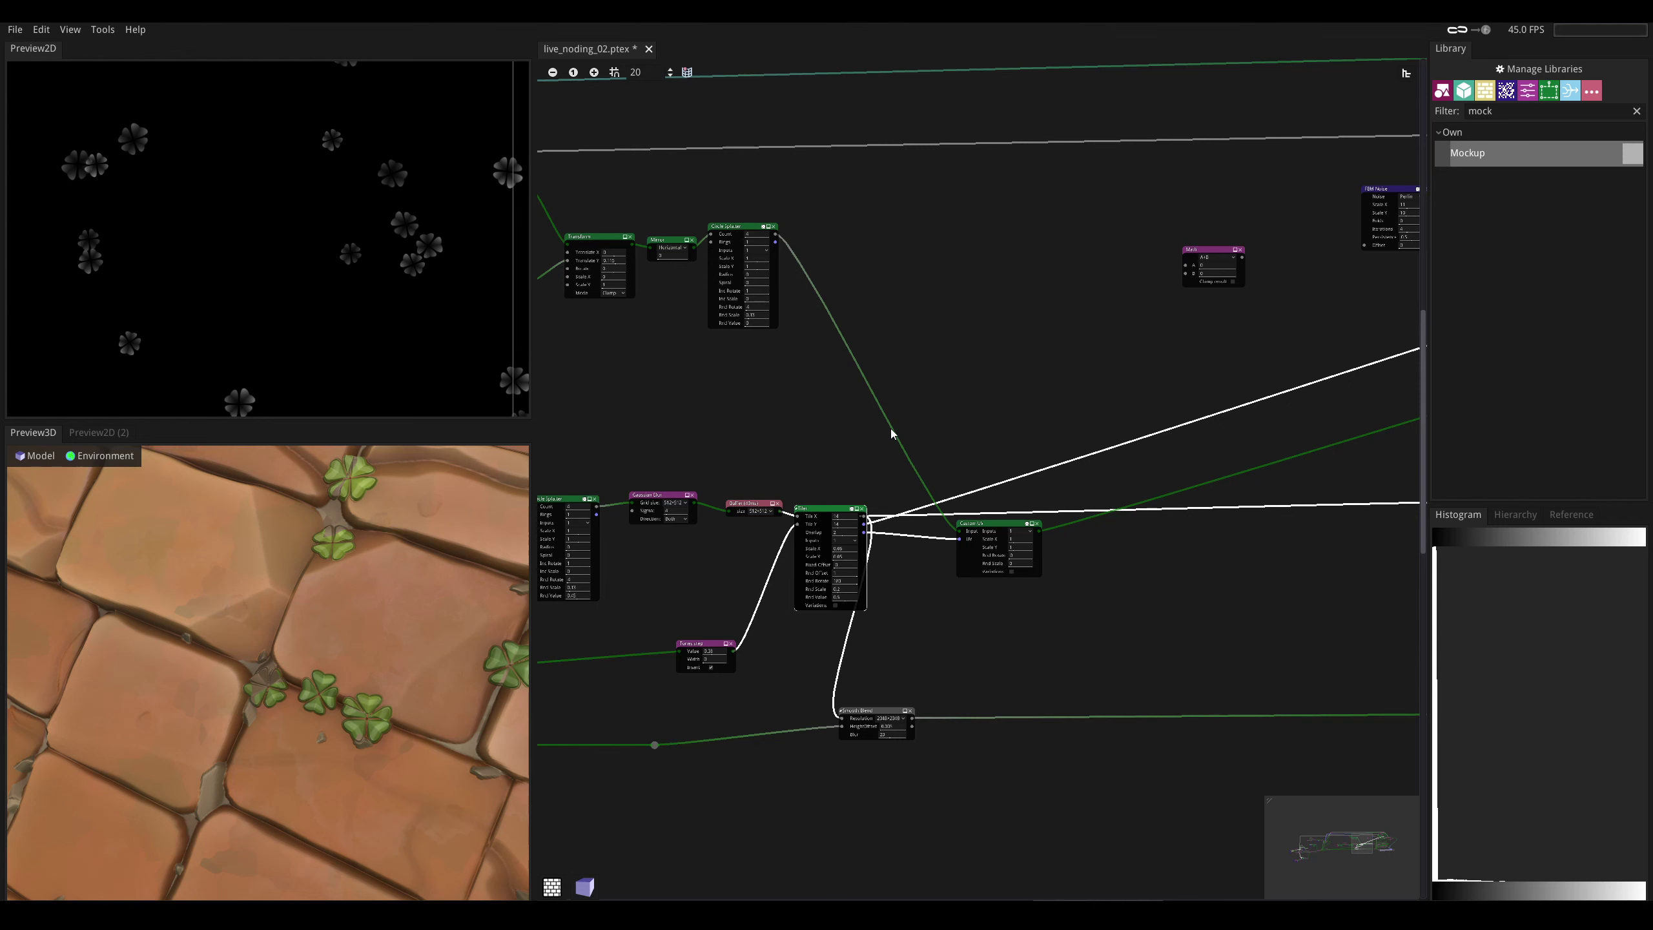
middle_click_drag(939, 415, 704, 582)
scroll(413, 597, "down", 3)
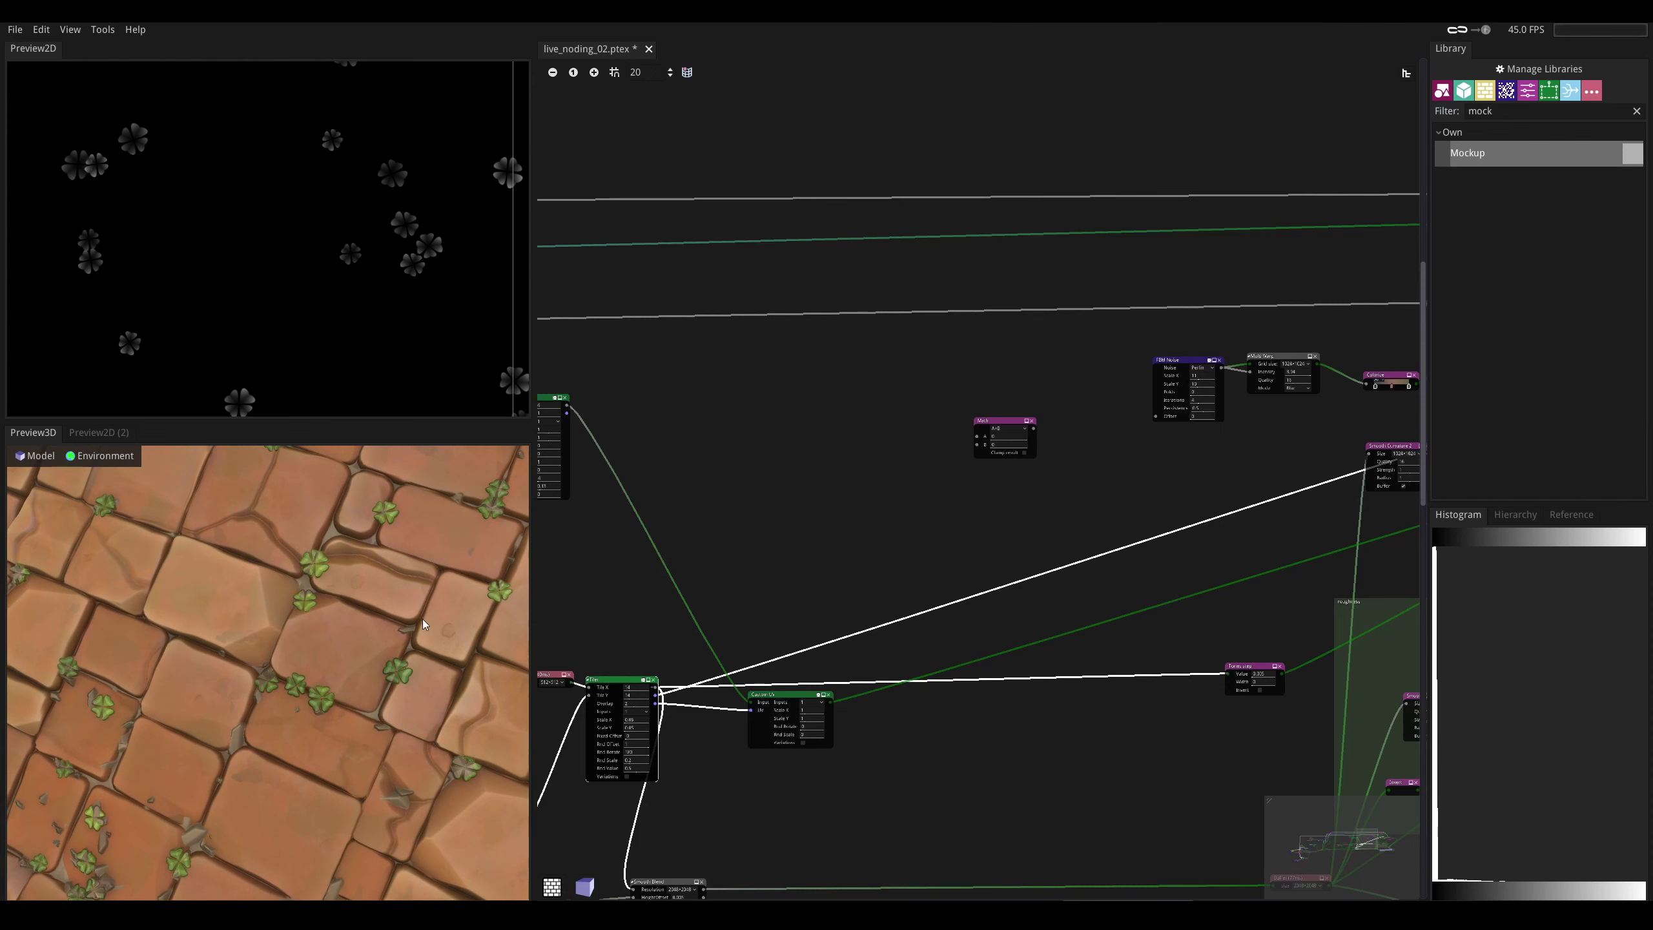
scroll(388, 599, "up", 5)
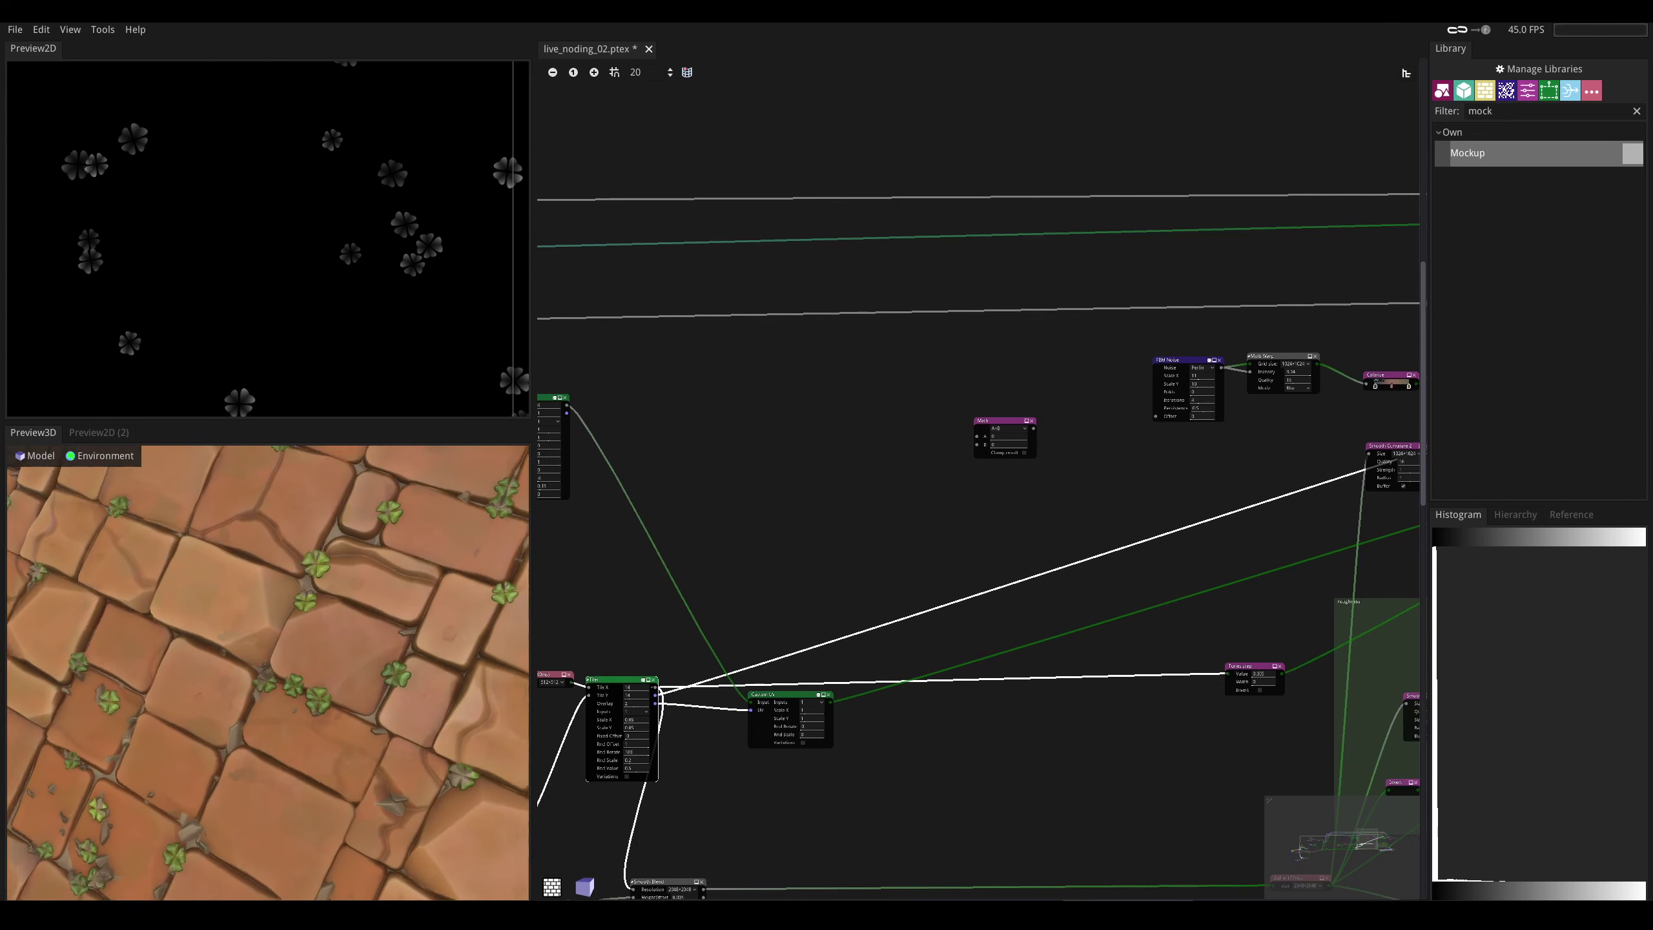
scroll(274, 713, "up", 2)
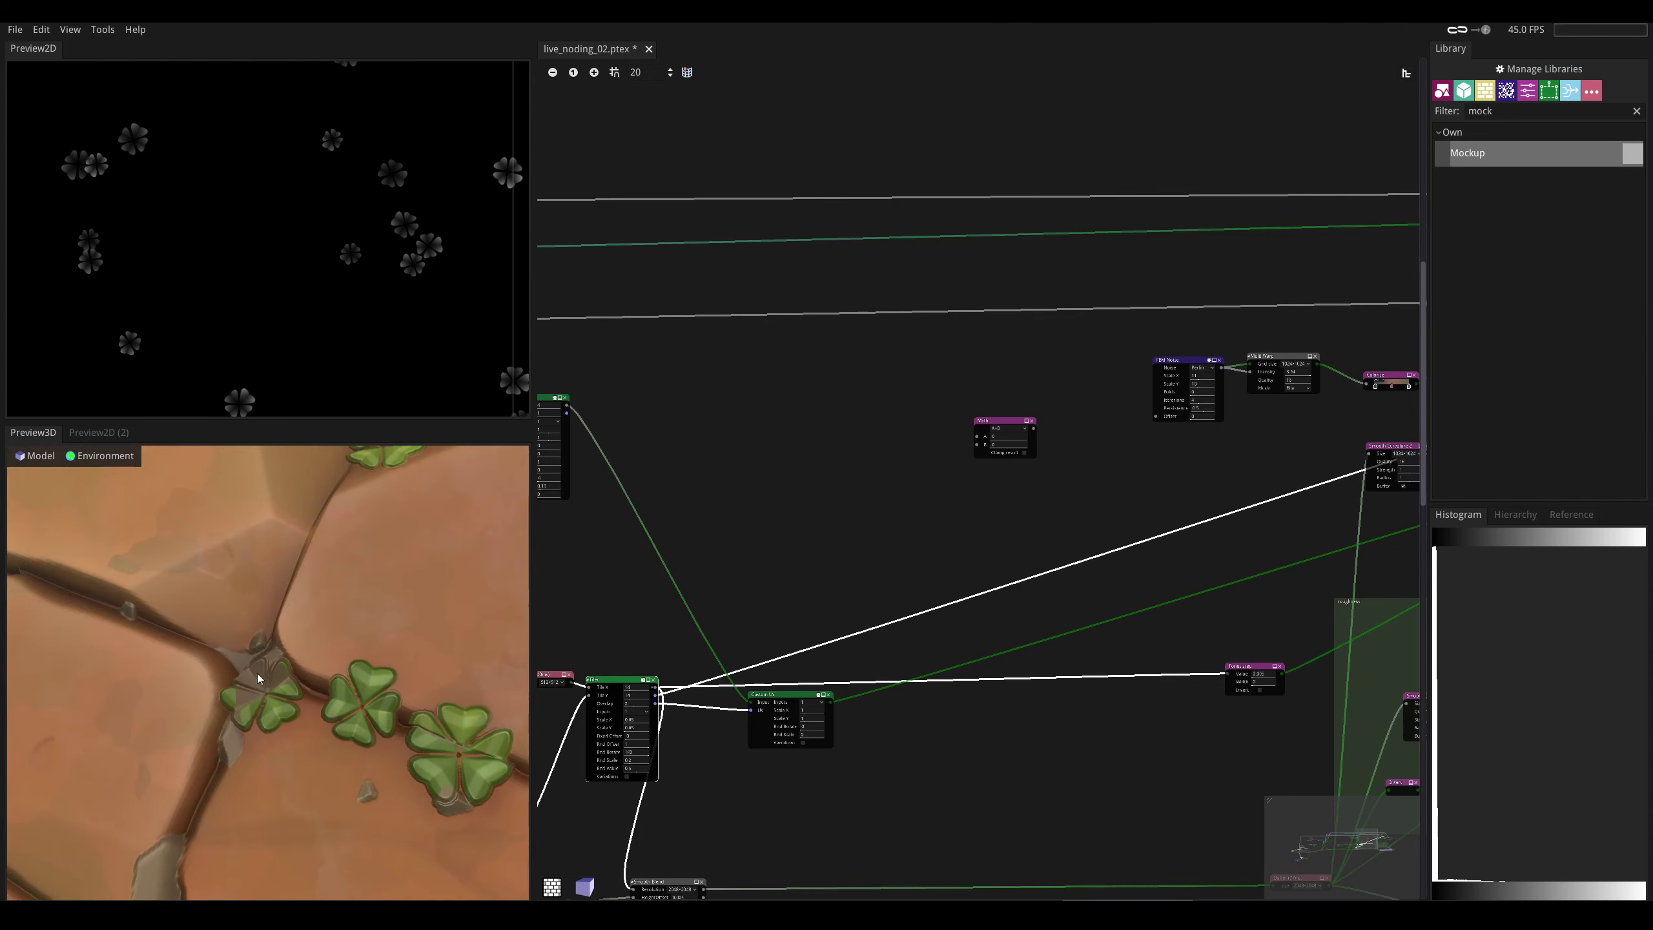
scroll(266, 680, "down", 6)
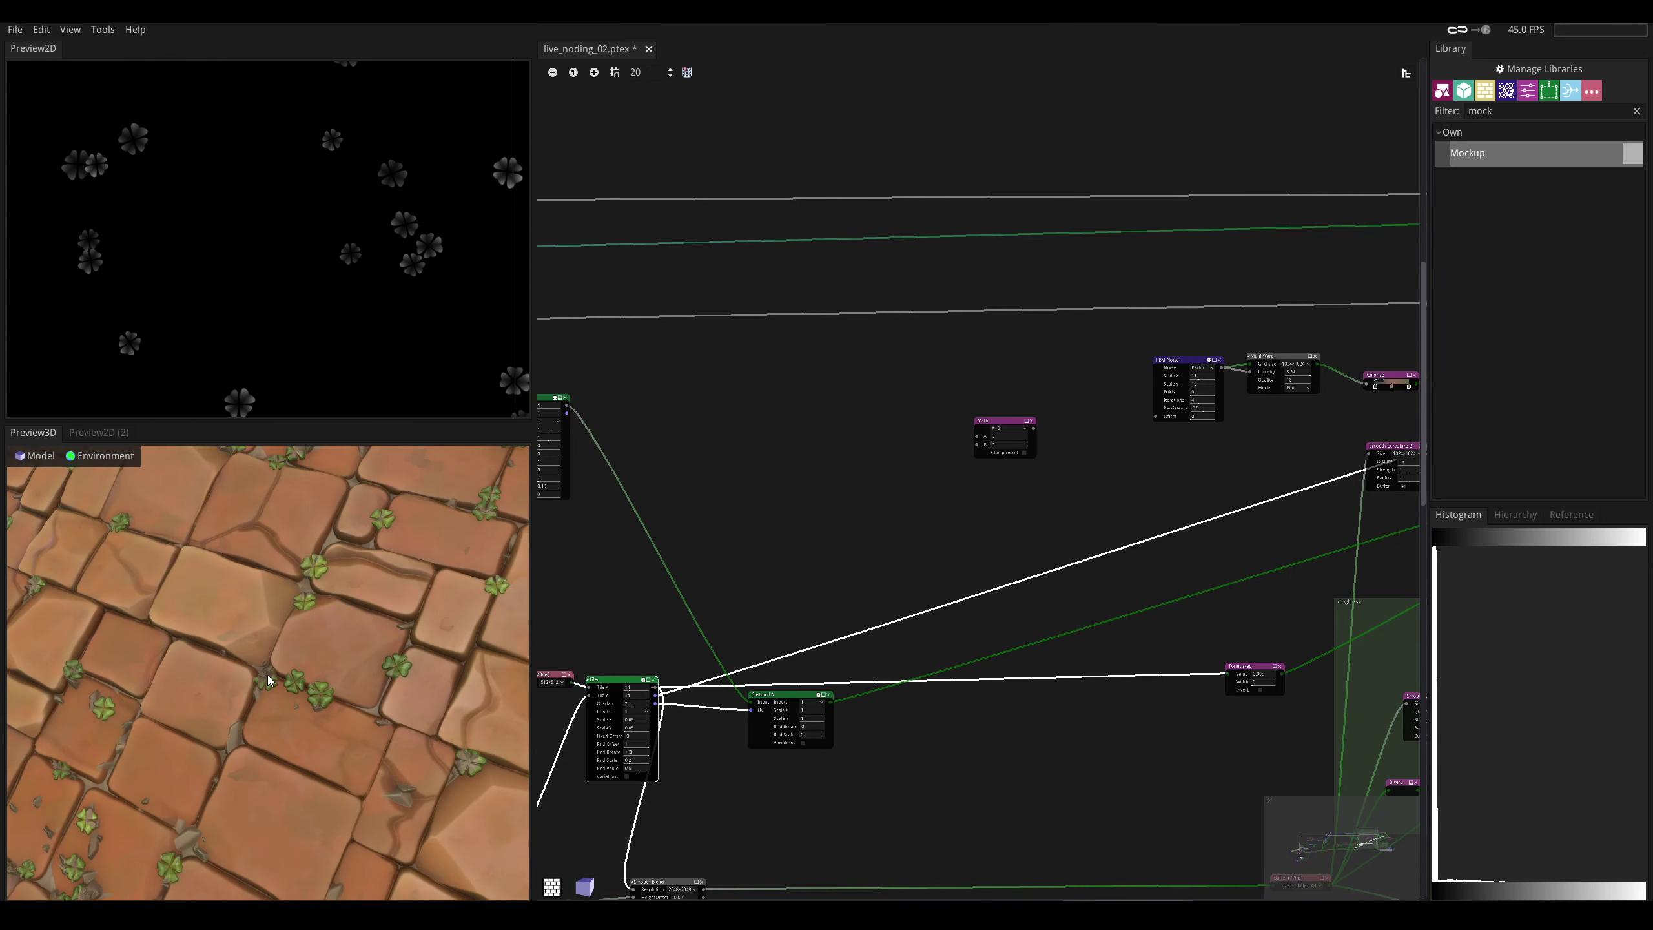
left_click_drag(268, 674, 253, 715)
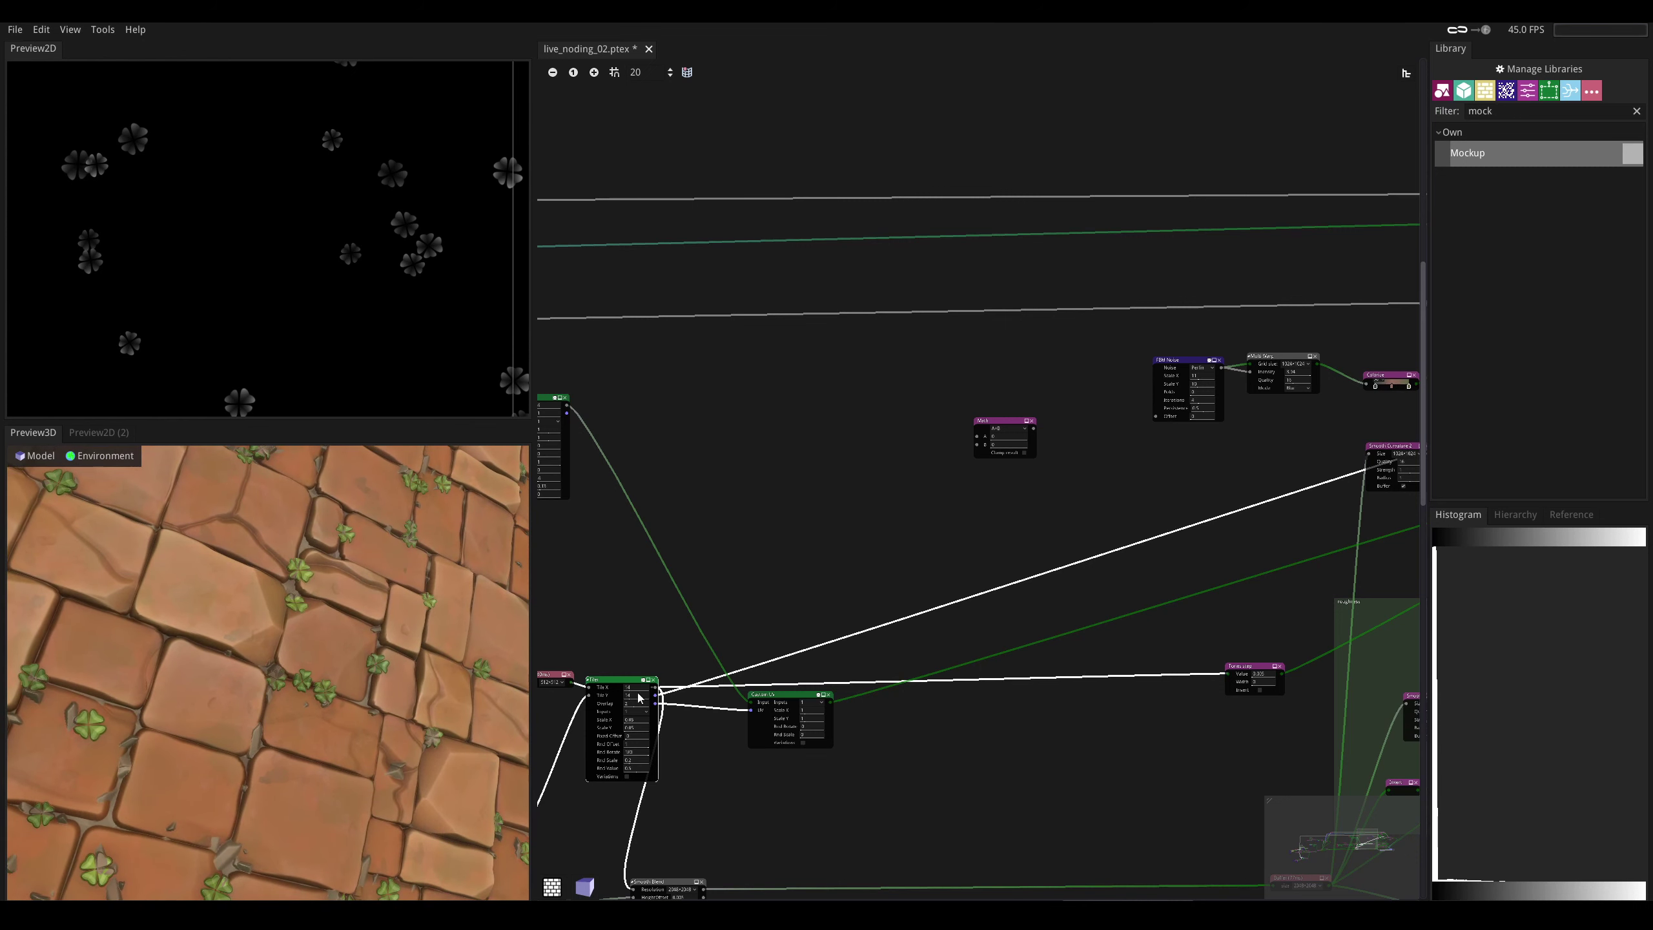
middle_click_drag(690, 809, 863, 498)
scroll(821, 599, "up", 6)
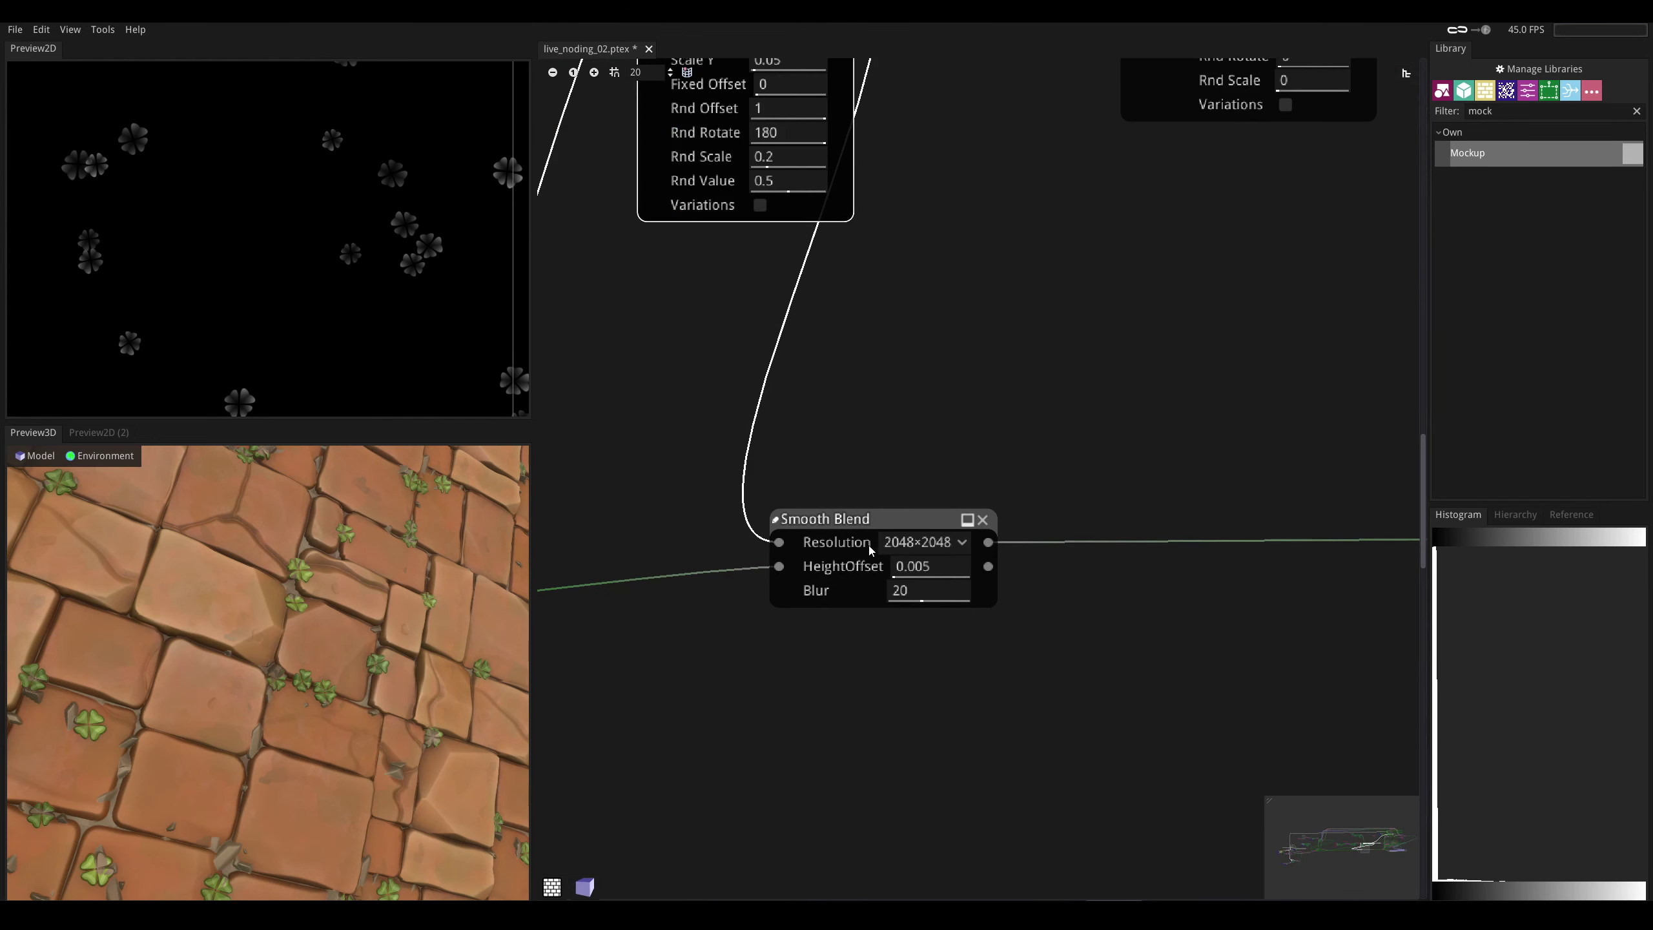
left_click_drag(252, 701, 168, 700)
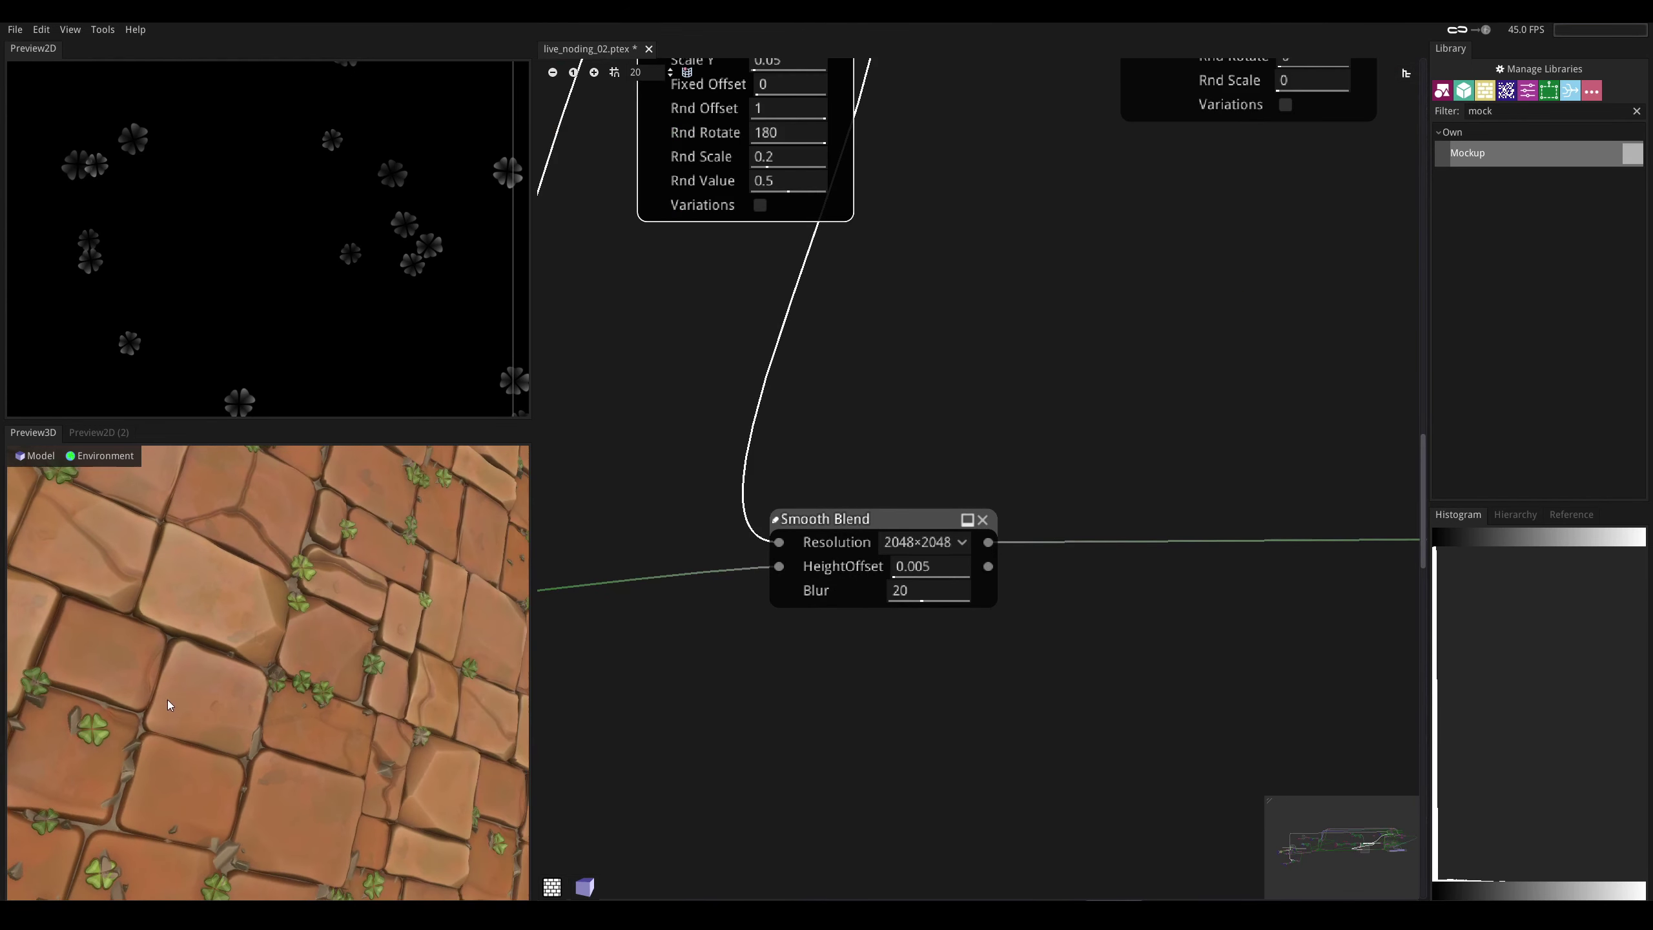
left_click_drag(63, 708, 97, 716)
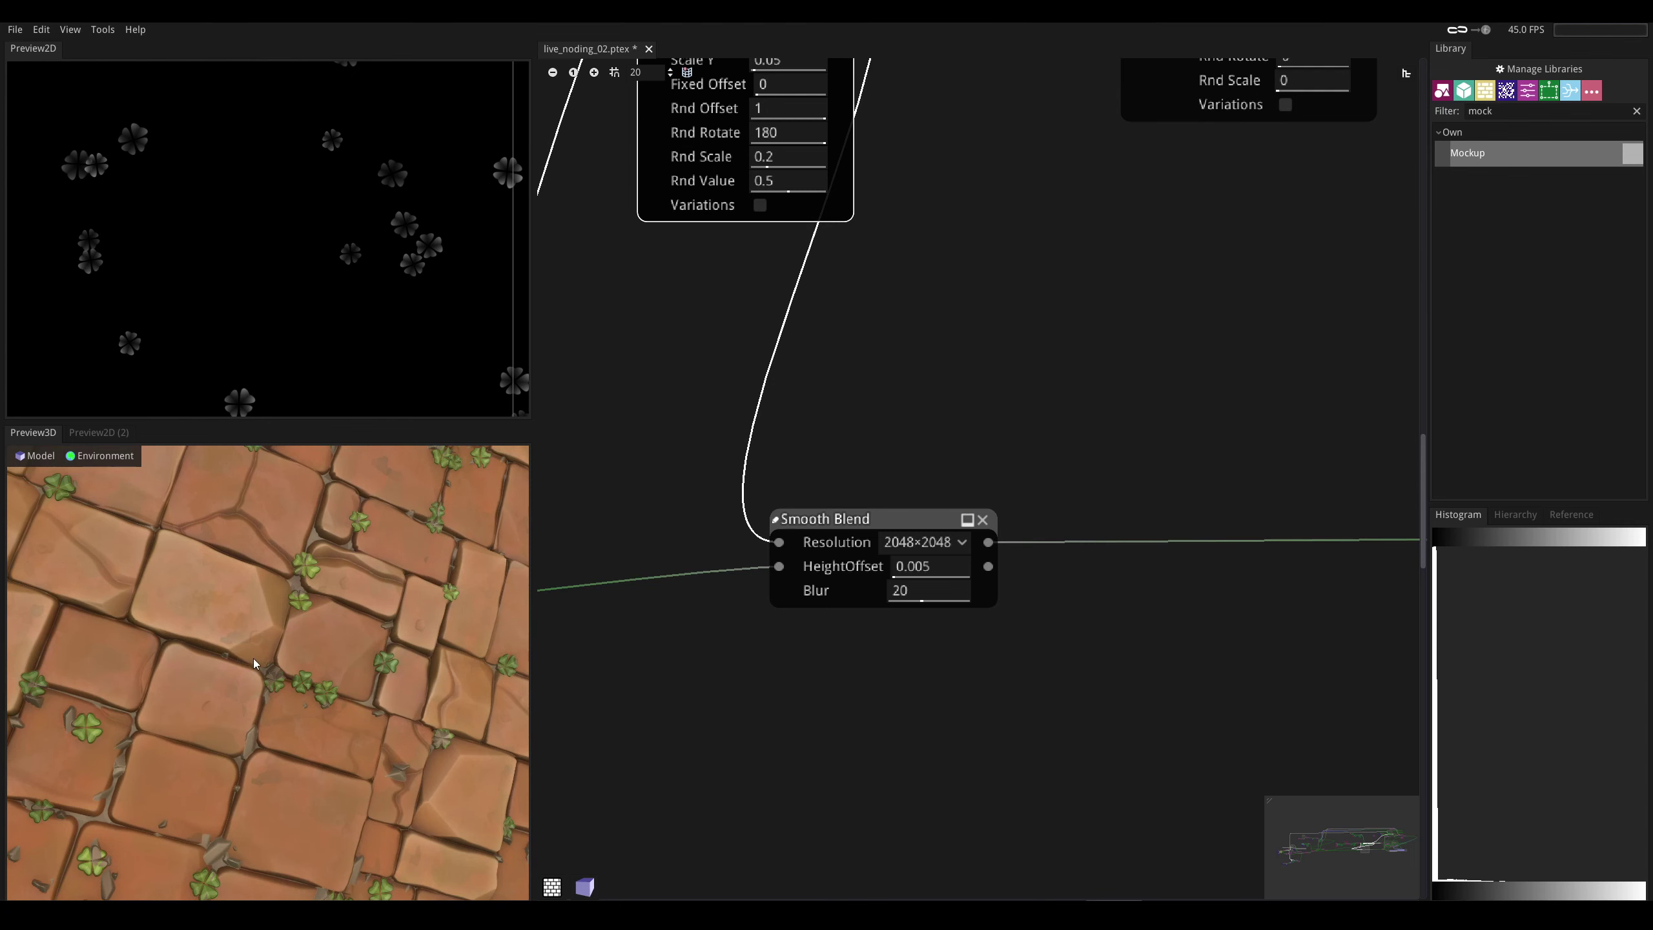
- Move the clover Normal and Screen Blend nodes downstream in the albedo chain and place the debris Blend ahead of them
middle_click_drag(1399, 79, 1010, 550)
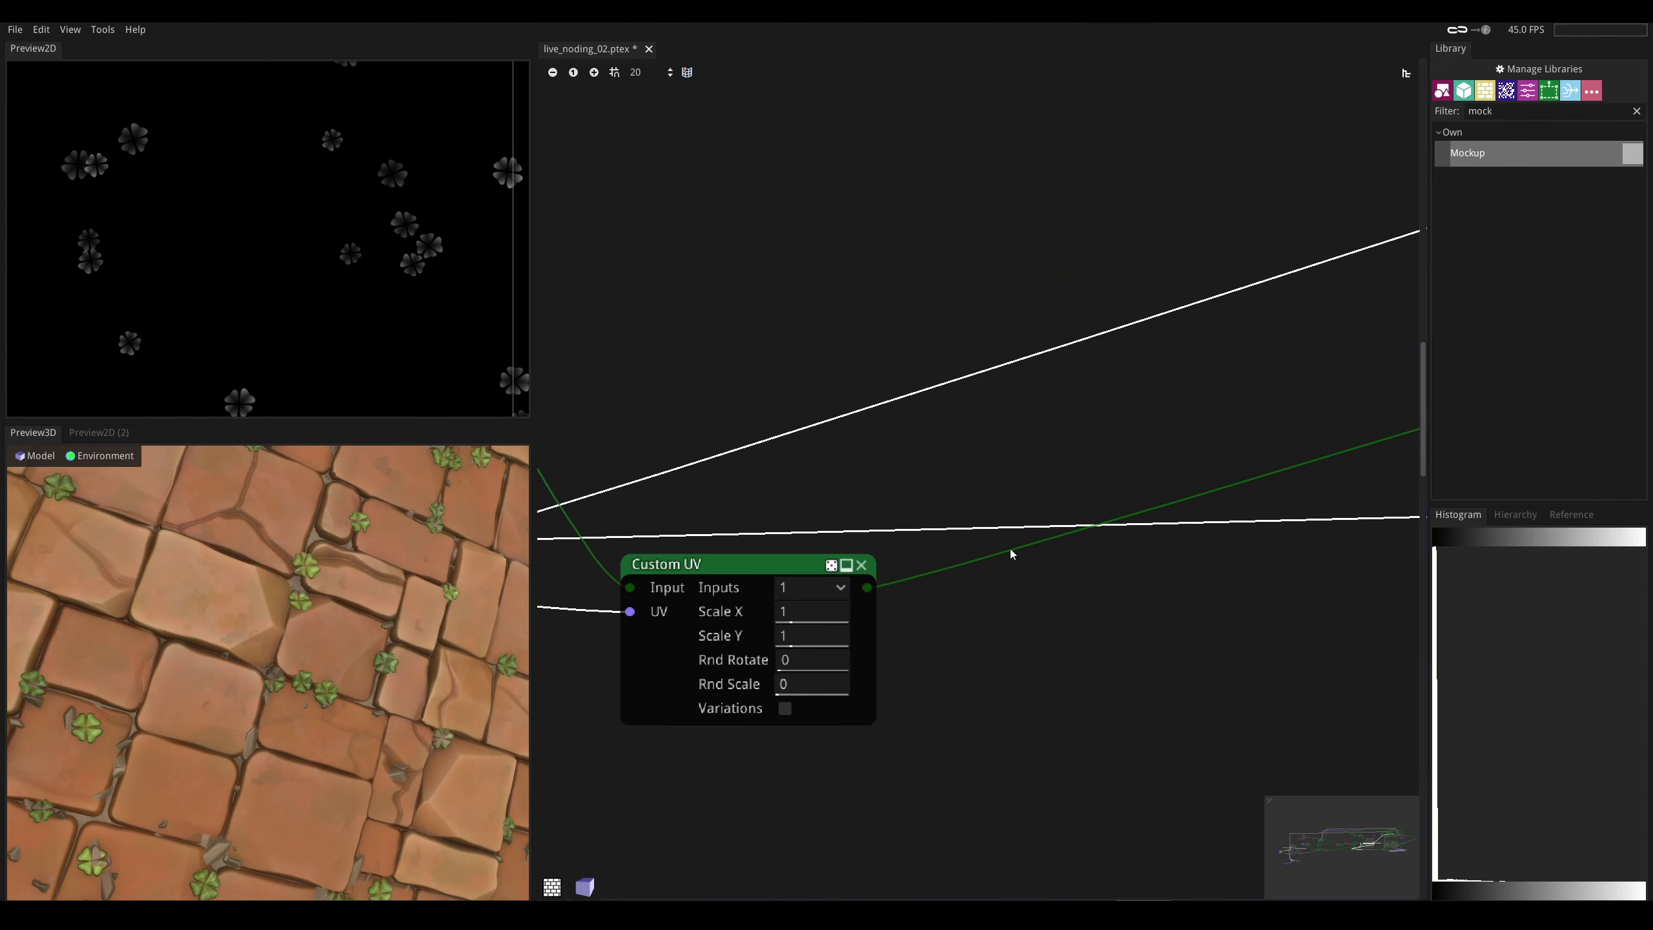
scroll(1027, 509, "down", 3)
middle_click_drag(1190, 288, 948, 480)
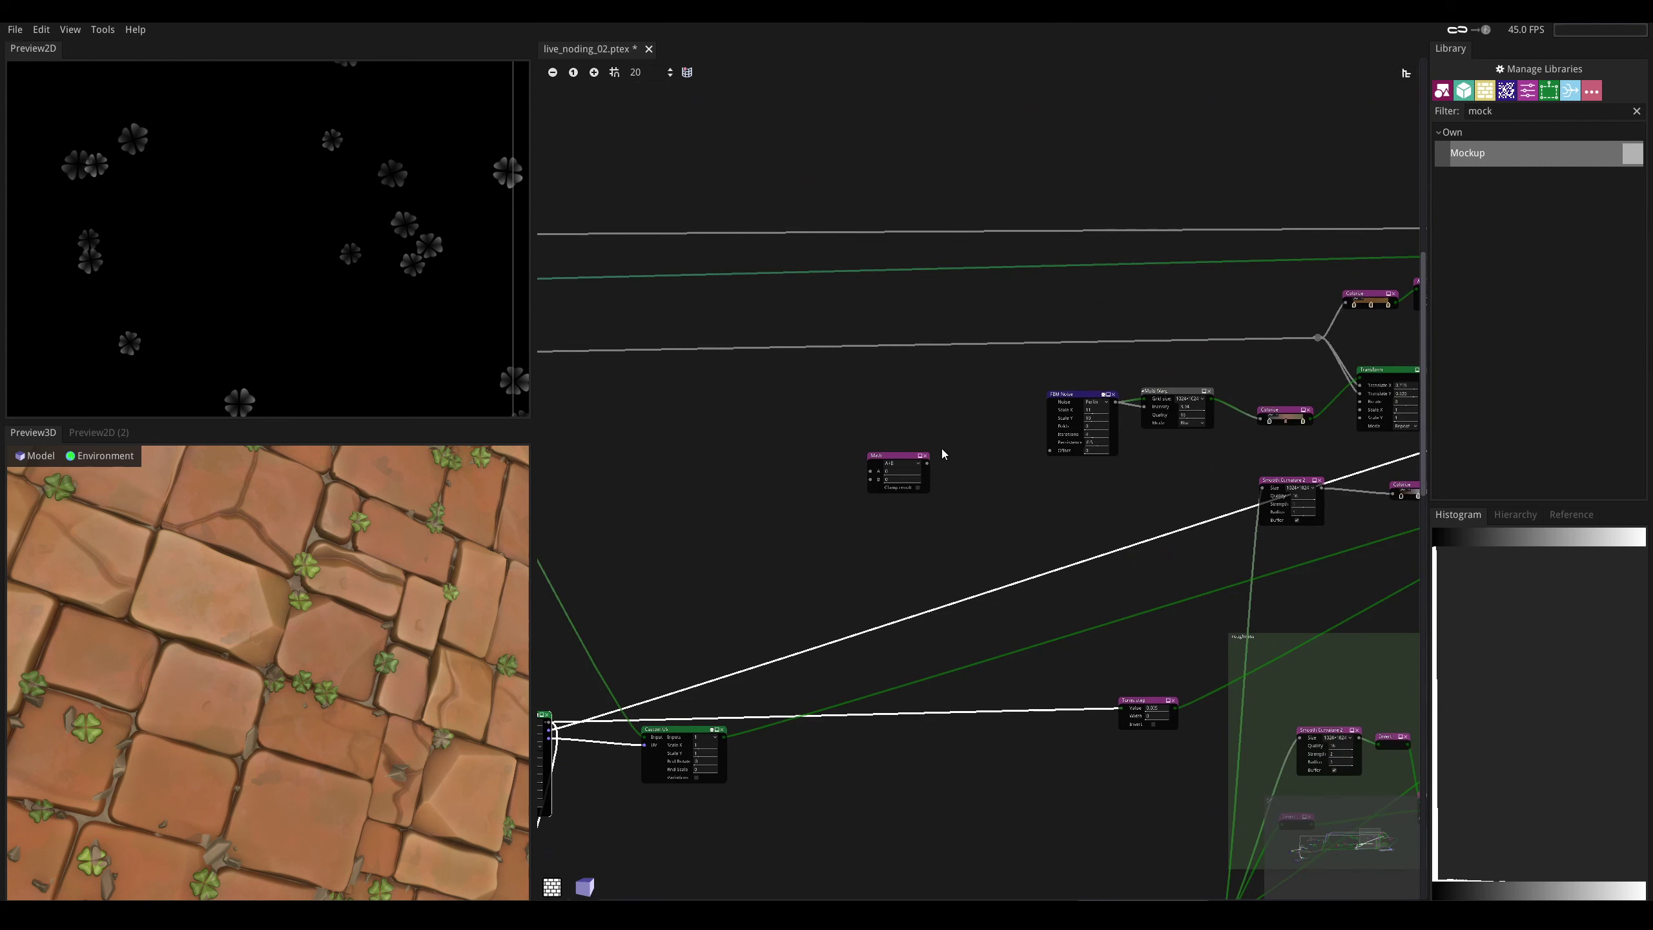
scroll(927, 459, "up", 6)
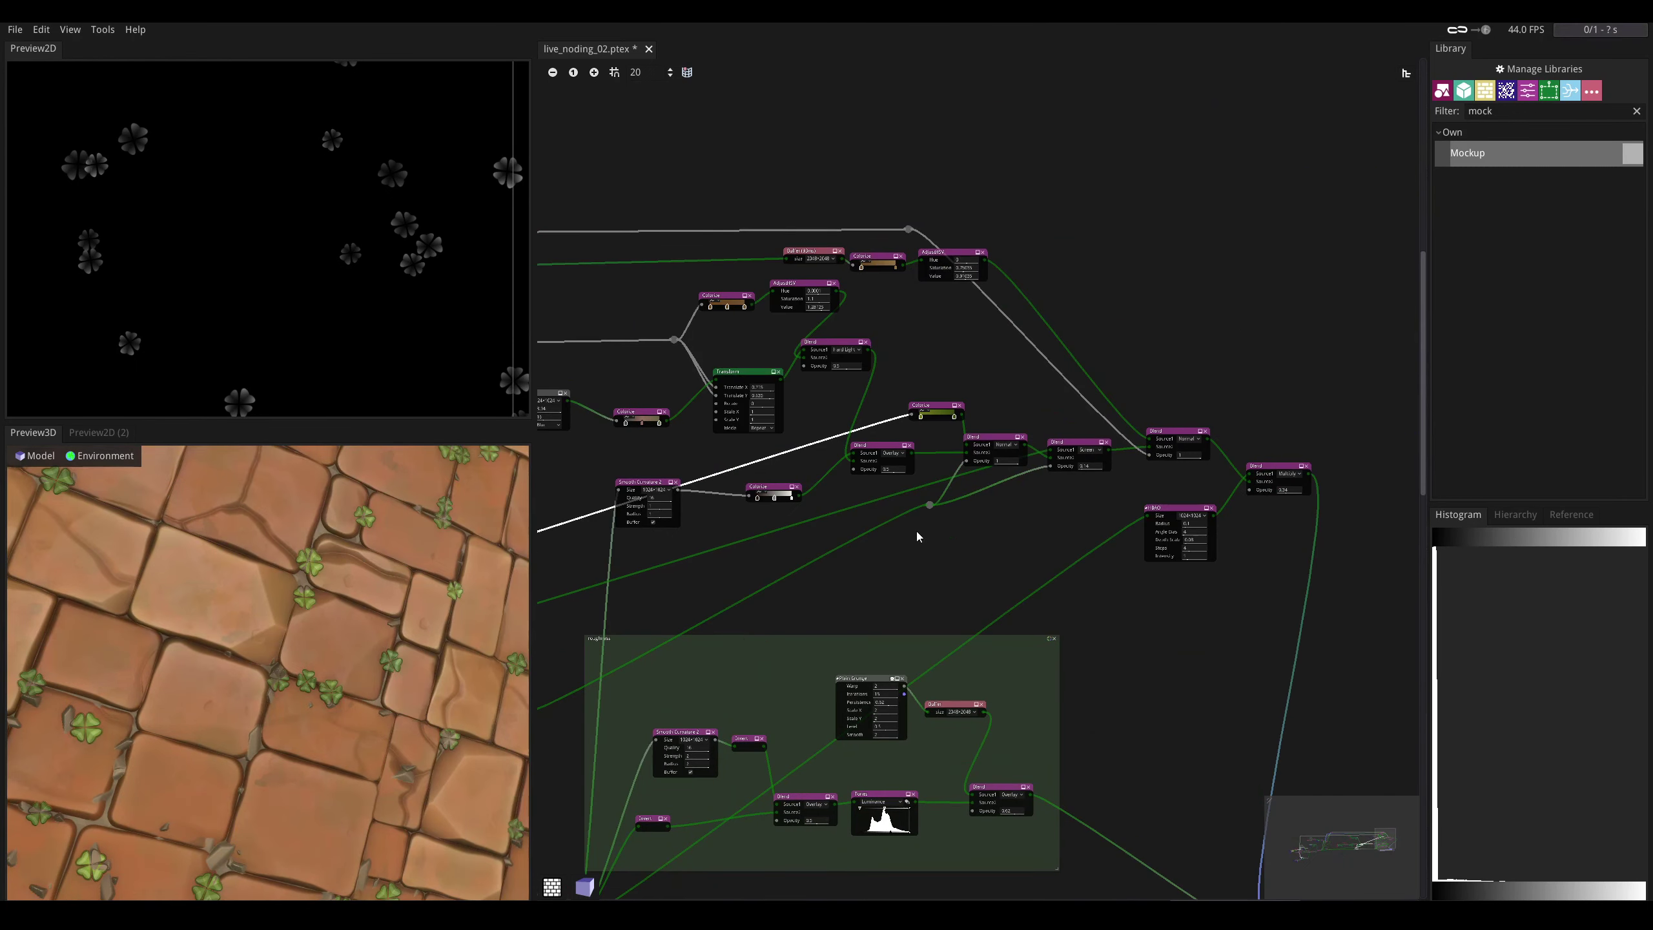
scroll(914, 521, "down", 4)
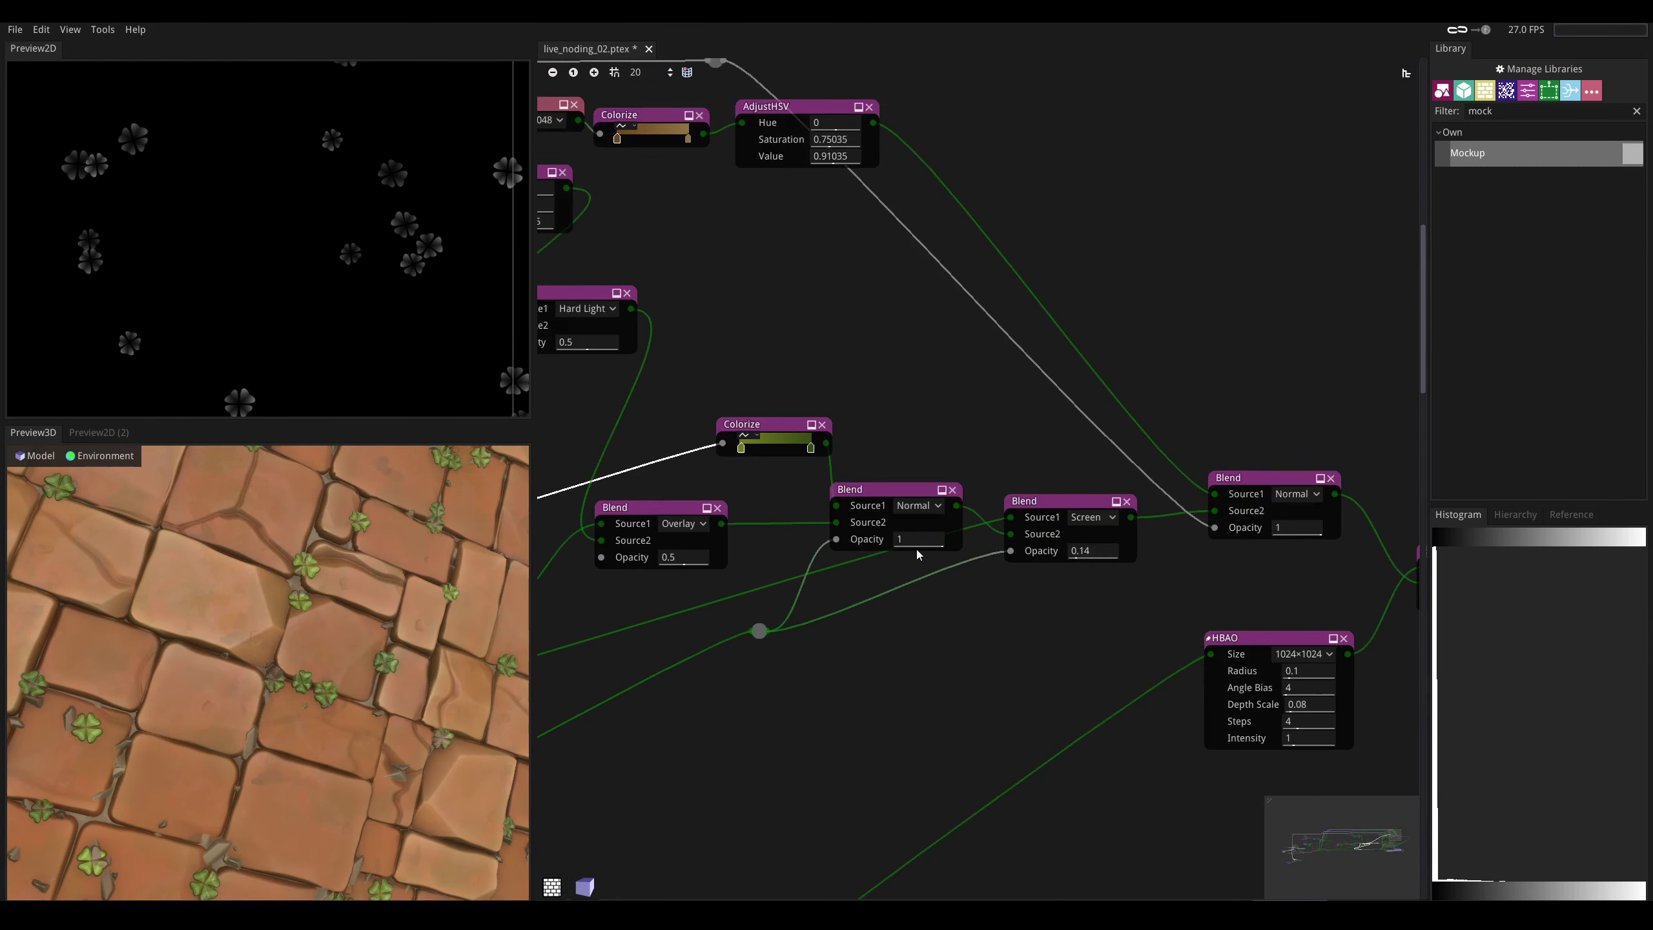
left_click_drag(1108, 573, 899, 496)
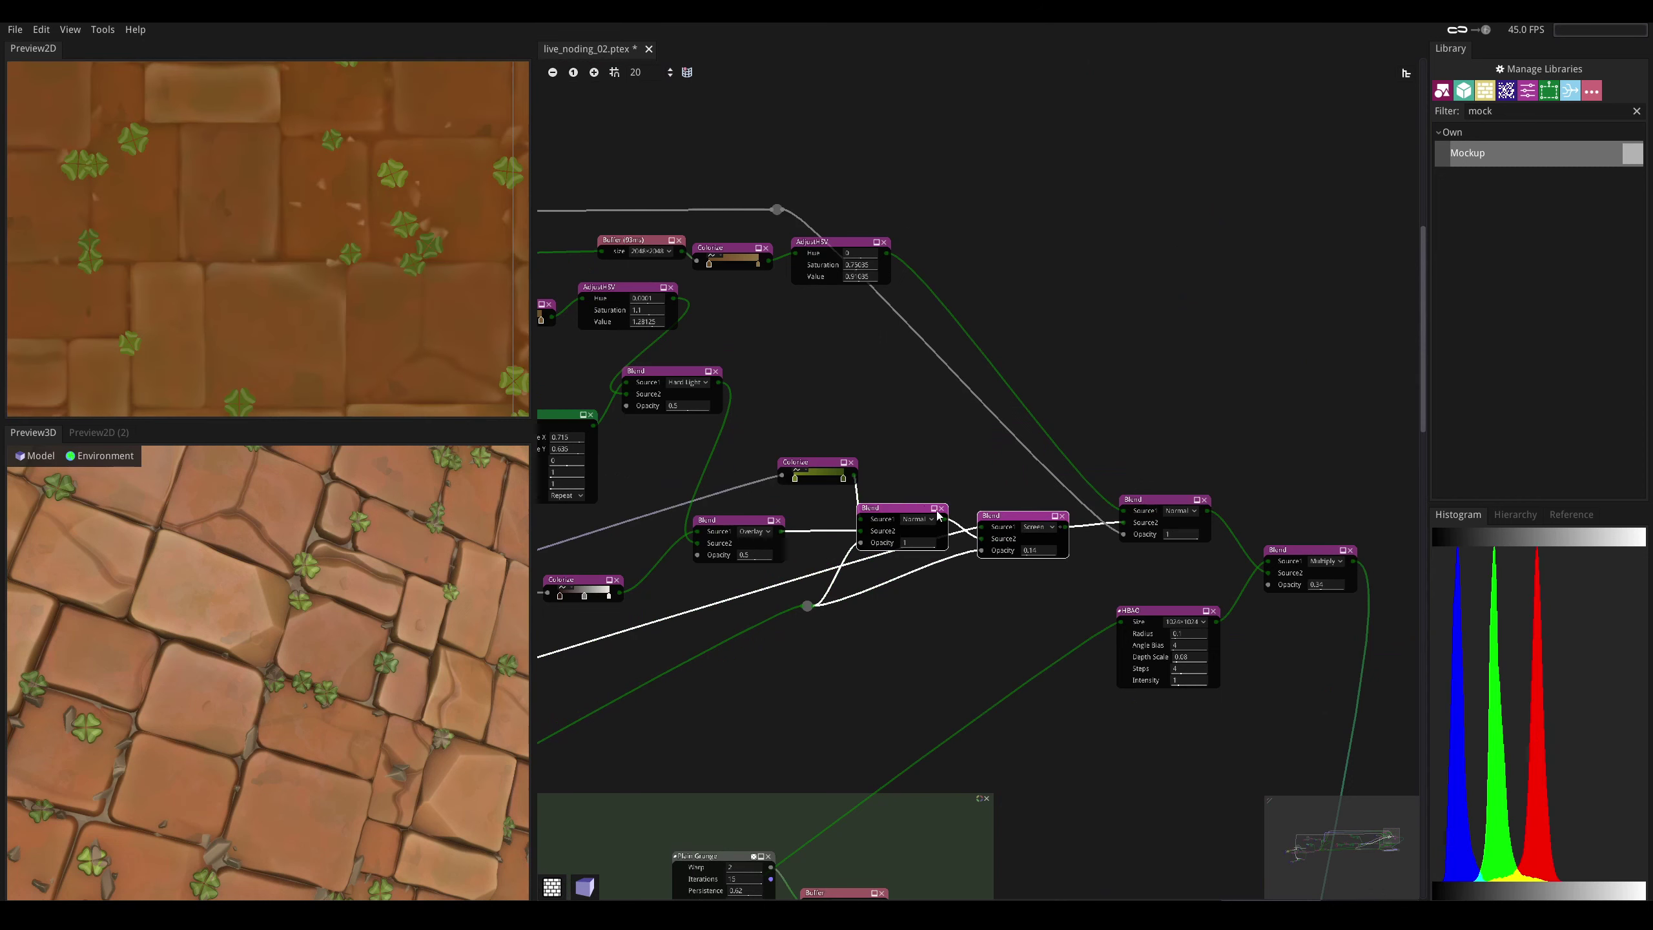
left_click_drag(1012, 521, 1199, 426)
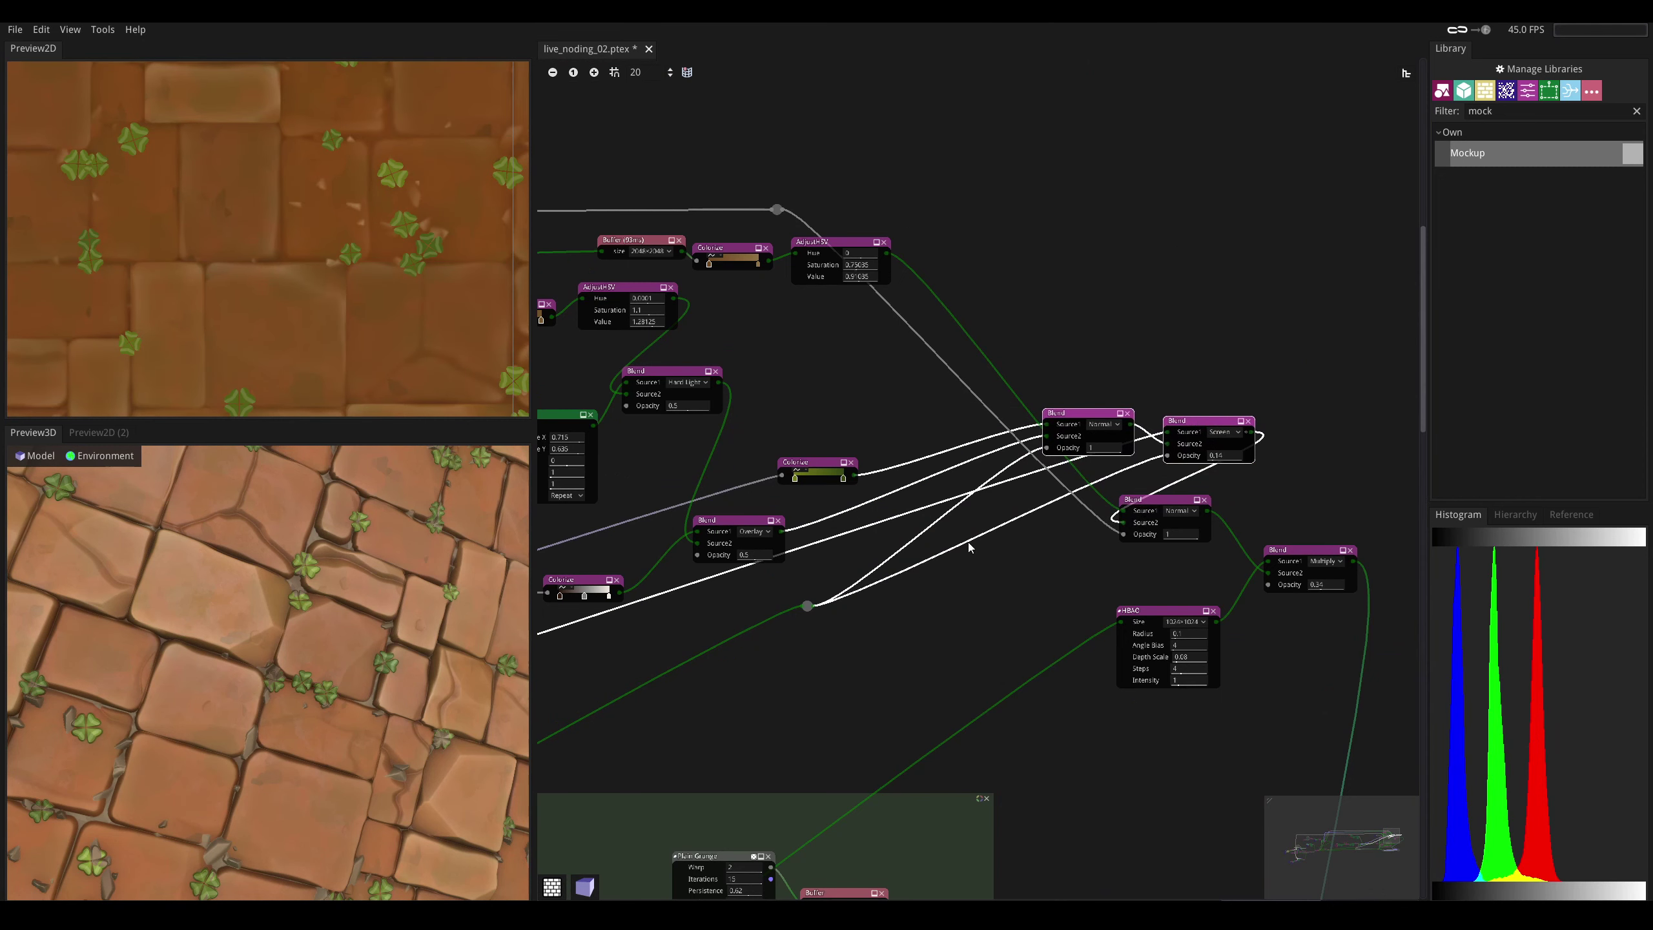
left_click_drag(1145, 500, 949, 582)
left_click(1215, 515)
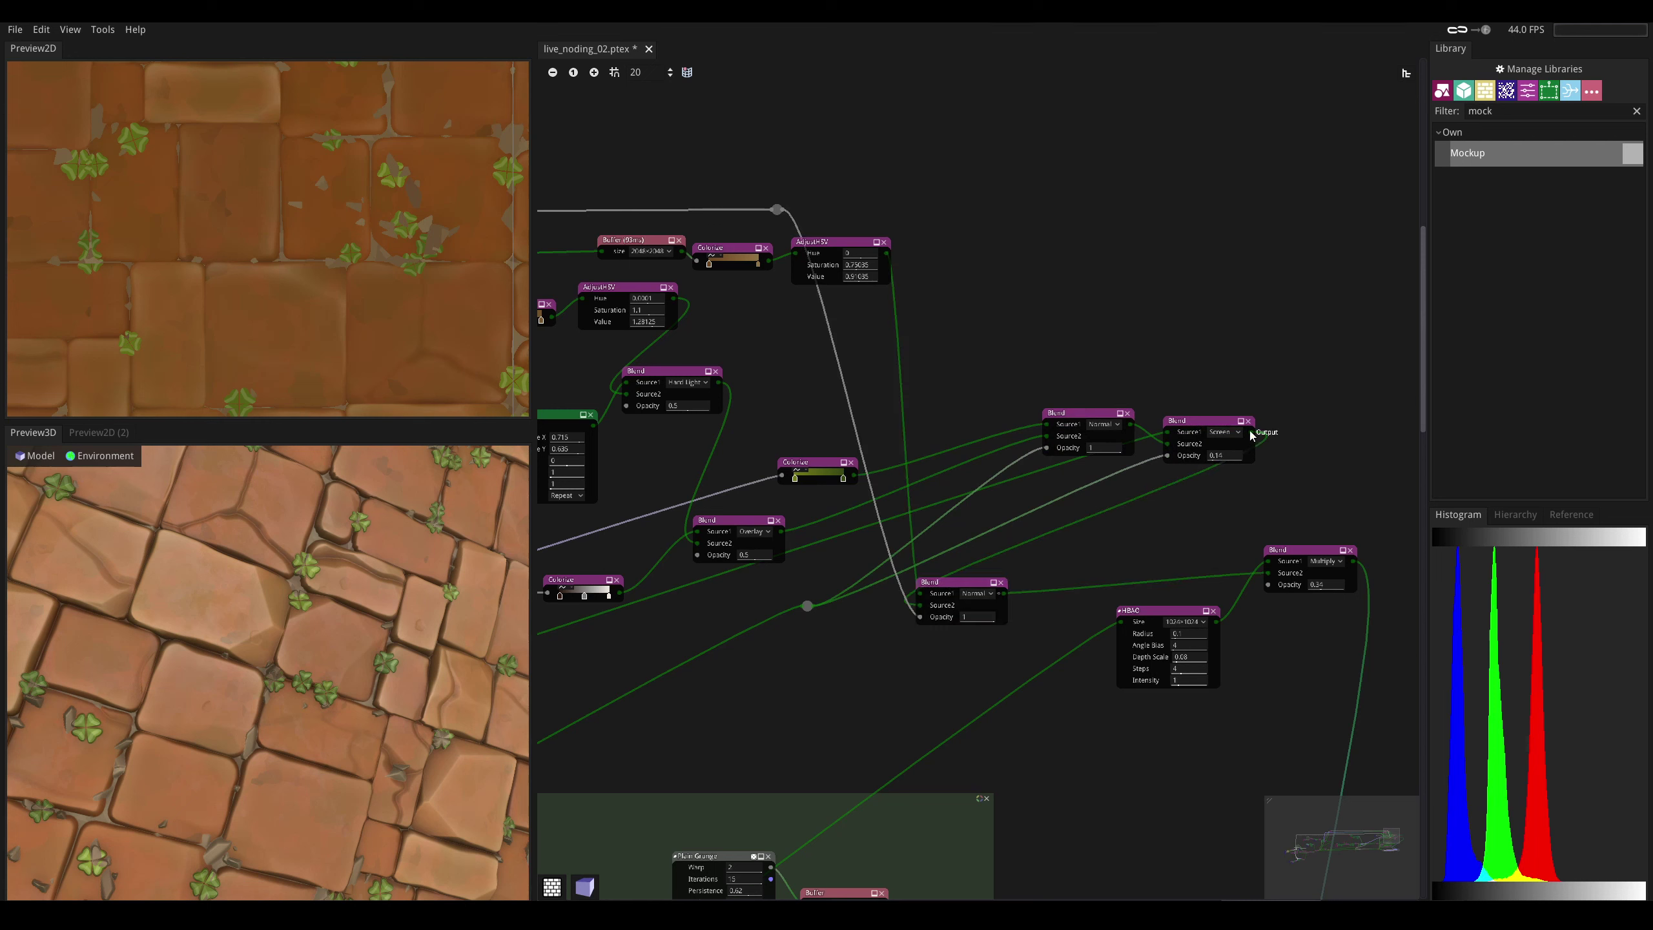
- Rewire the albedo chain so the Overlay Blend feeds the debris Blend, then the clover Blends, with the Screen Blend feeding the Multiply Blend
left_click_drag(1250, 432, 1267, 560)
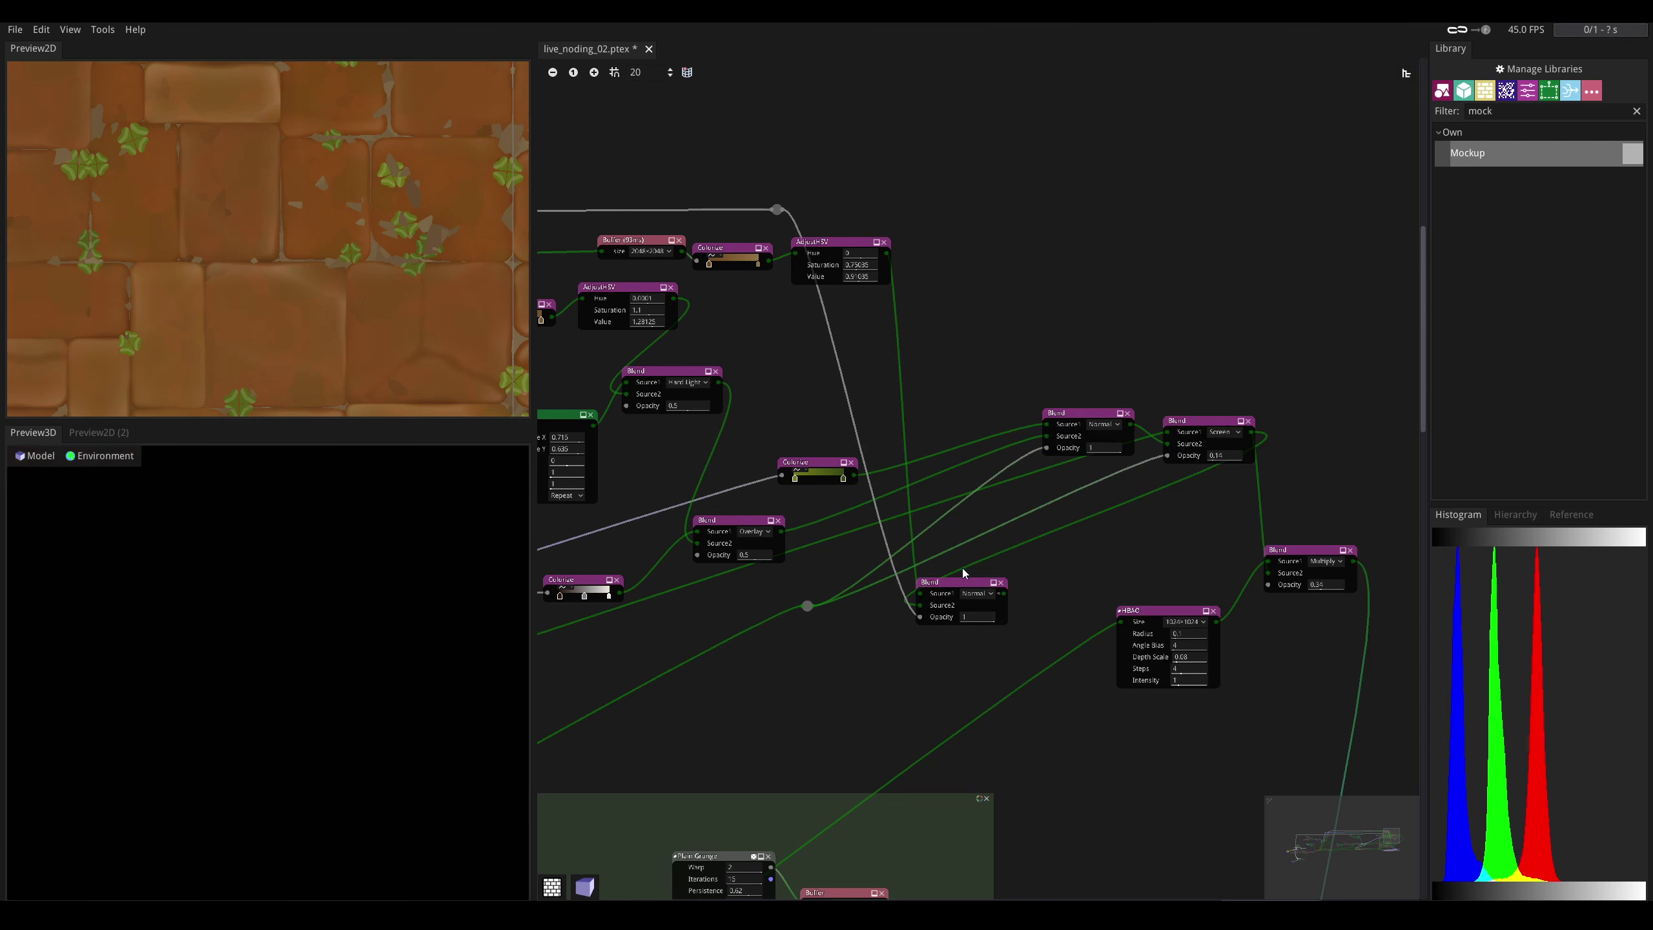
left_click_drag(781, 531, 885, 517)
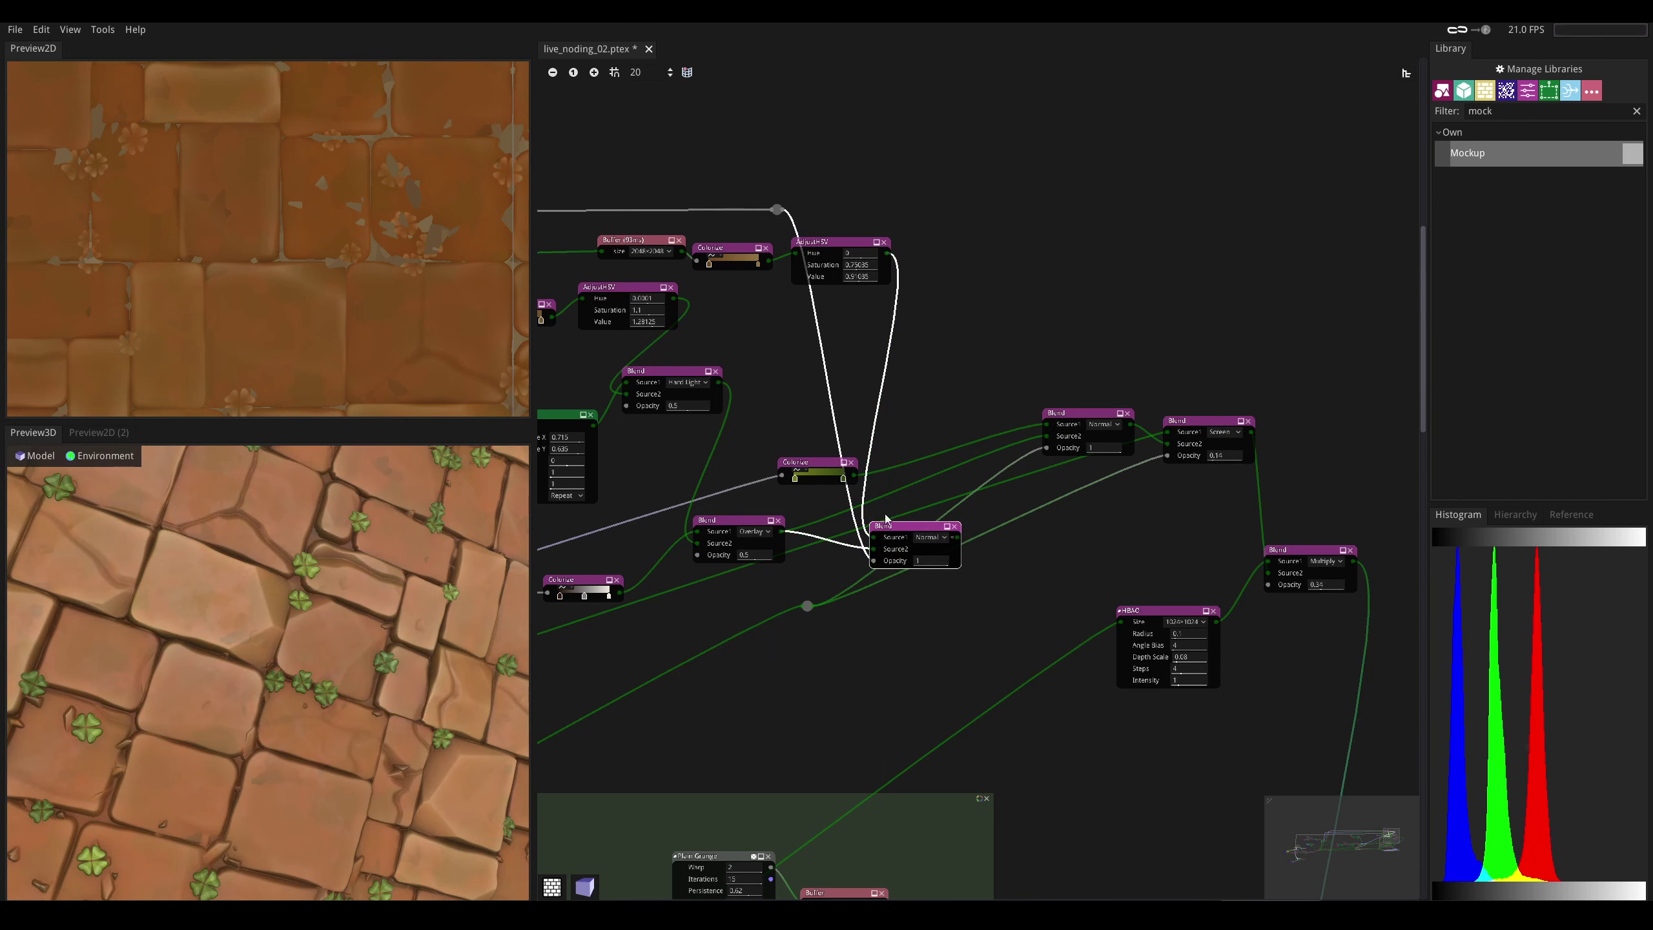
middle_click_drag(936, 450, 825, 511)
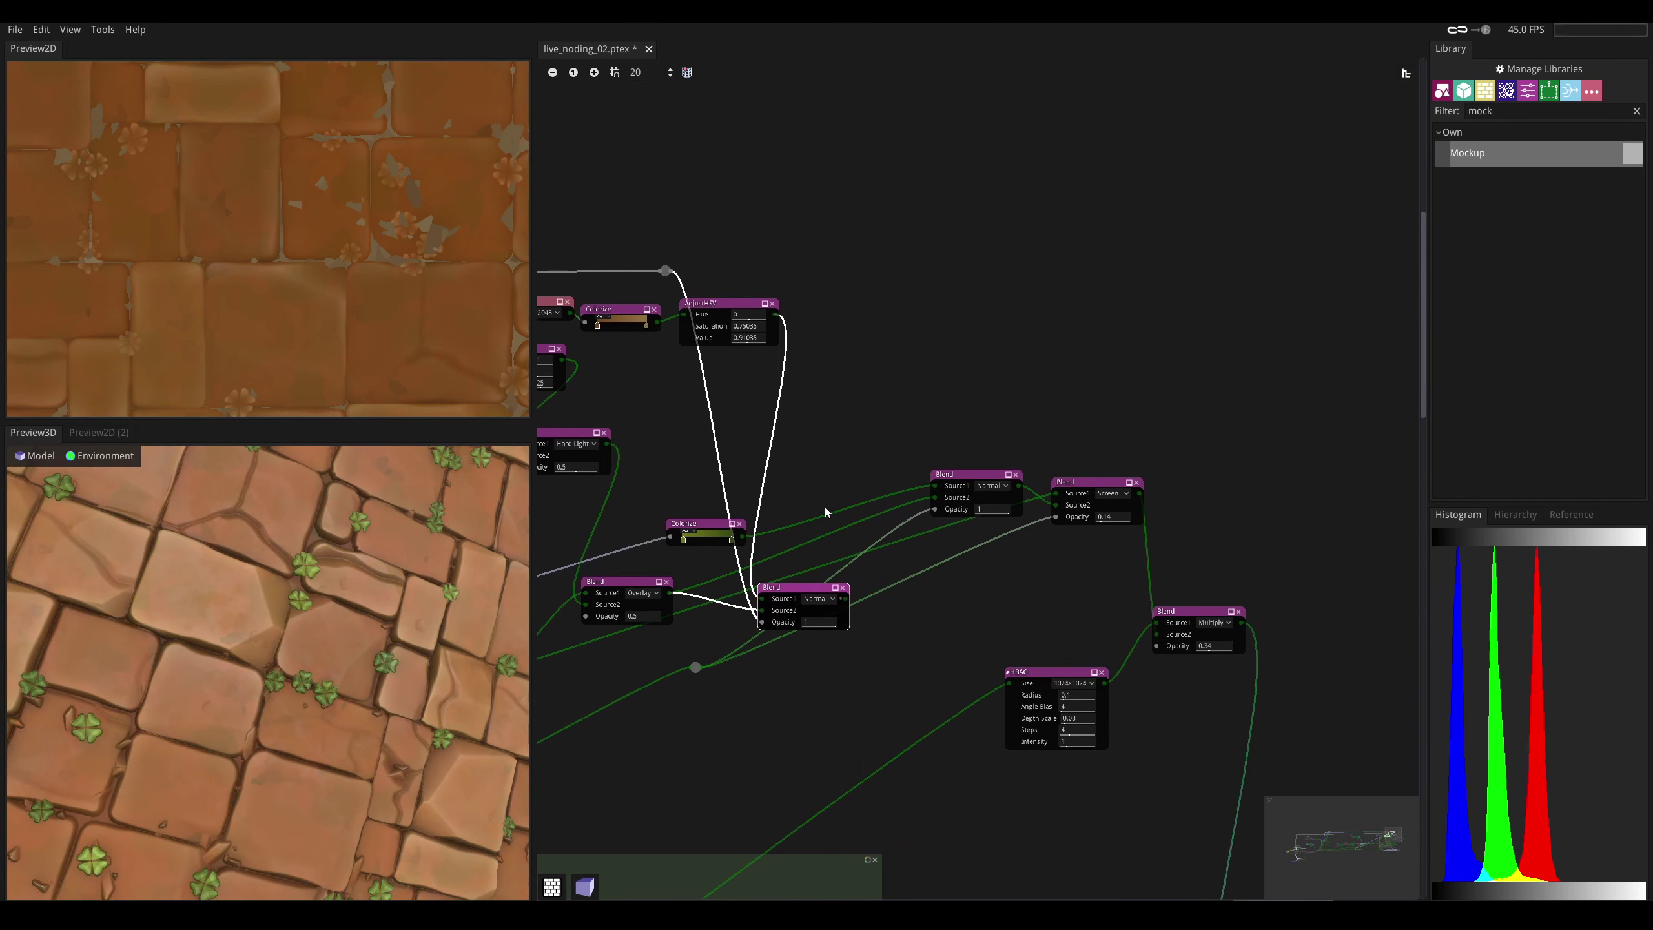
left_click_drag(896, 519, 936, 497)
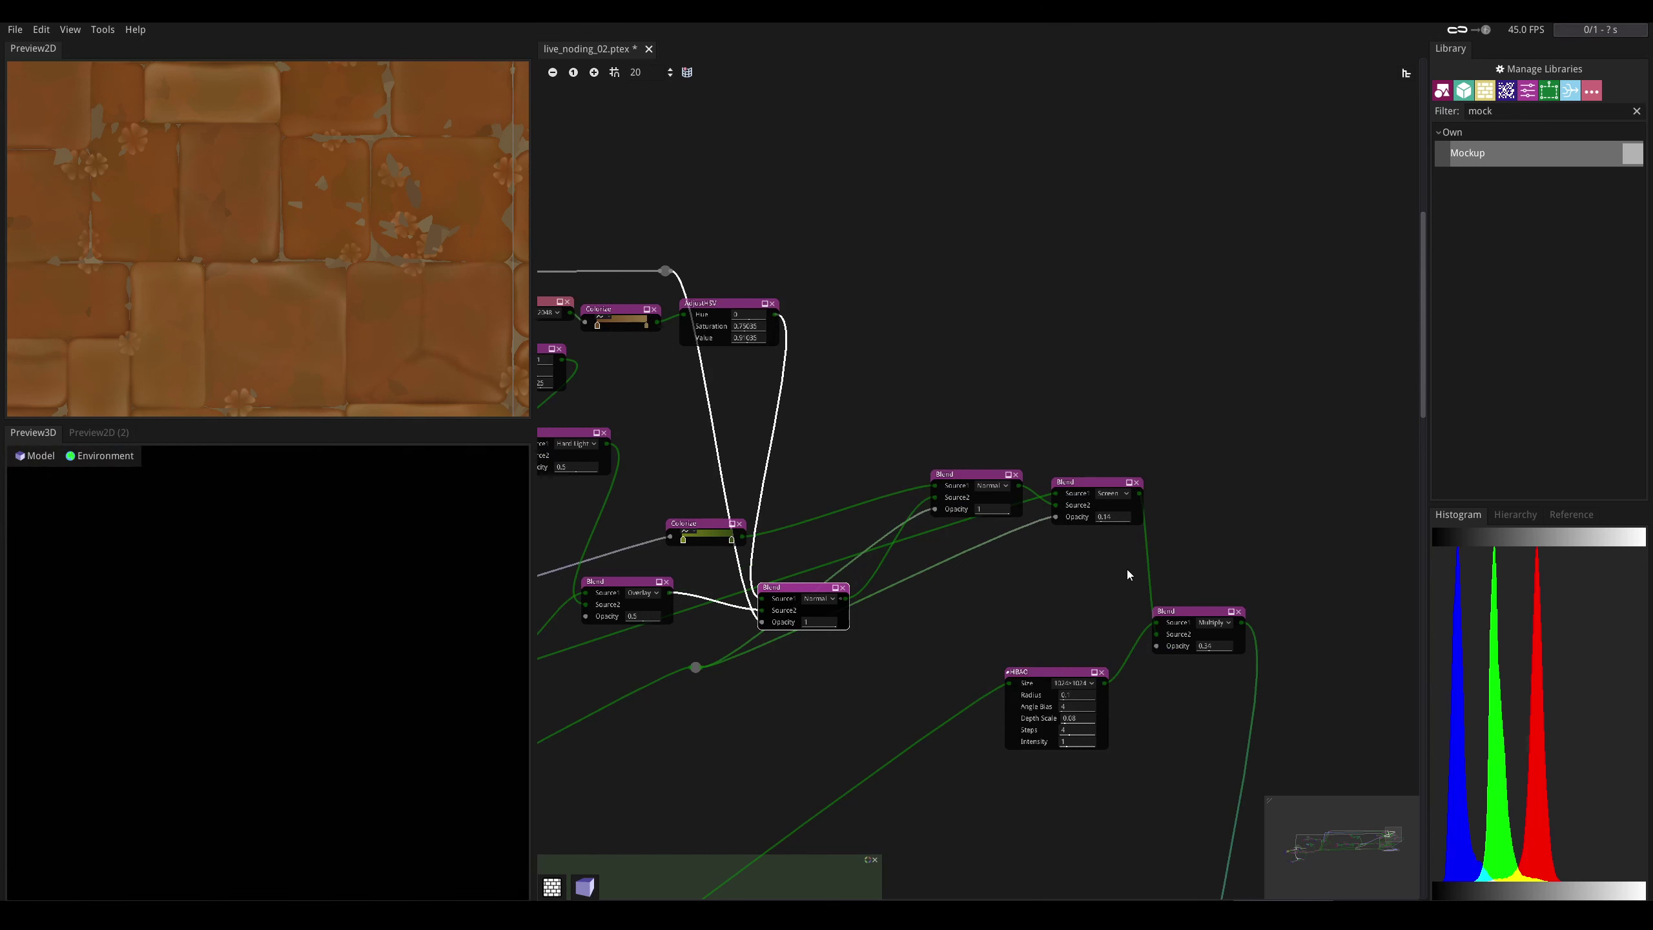
- Line up the reordered Blend nodes in a row, save the material and inspect the clovers on the 3D model
left_click_drag(1127, 570, 955, 604)
left_click_drag(806, 590, 787, 585)
left_click(869, 514)
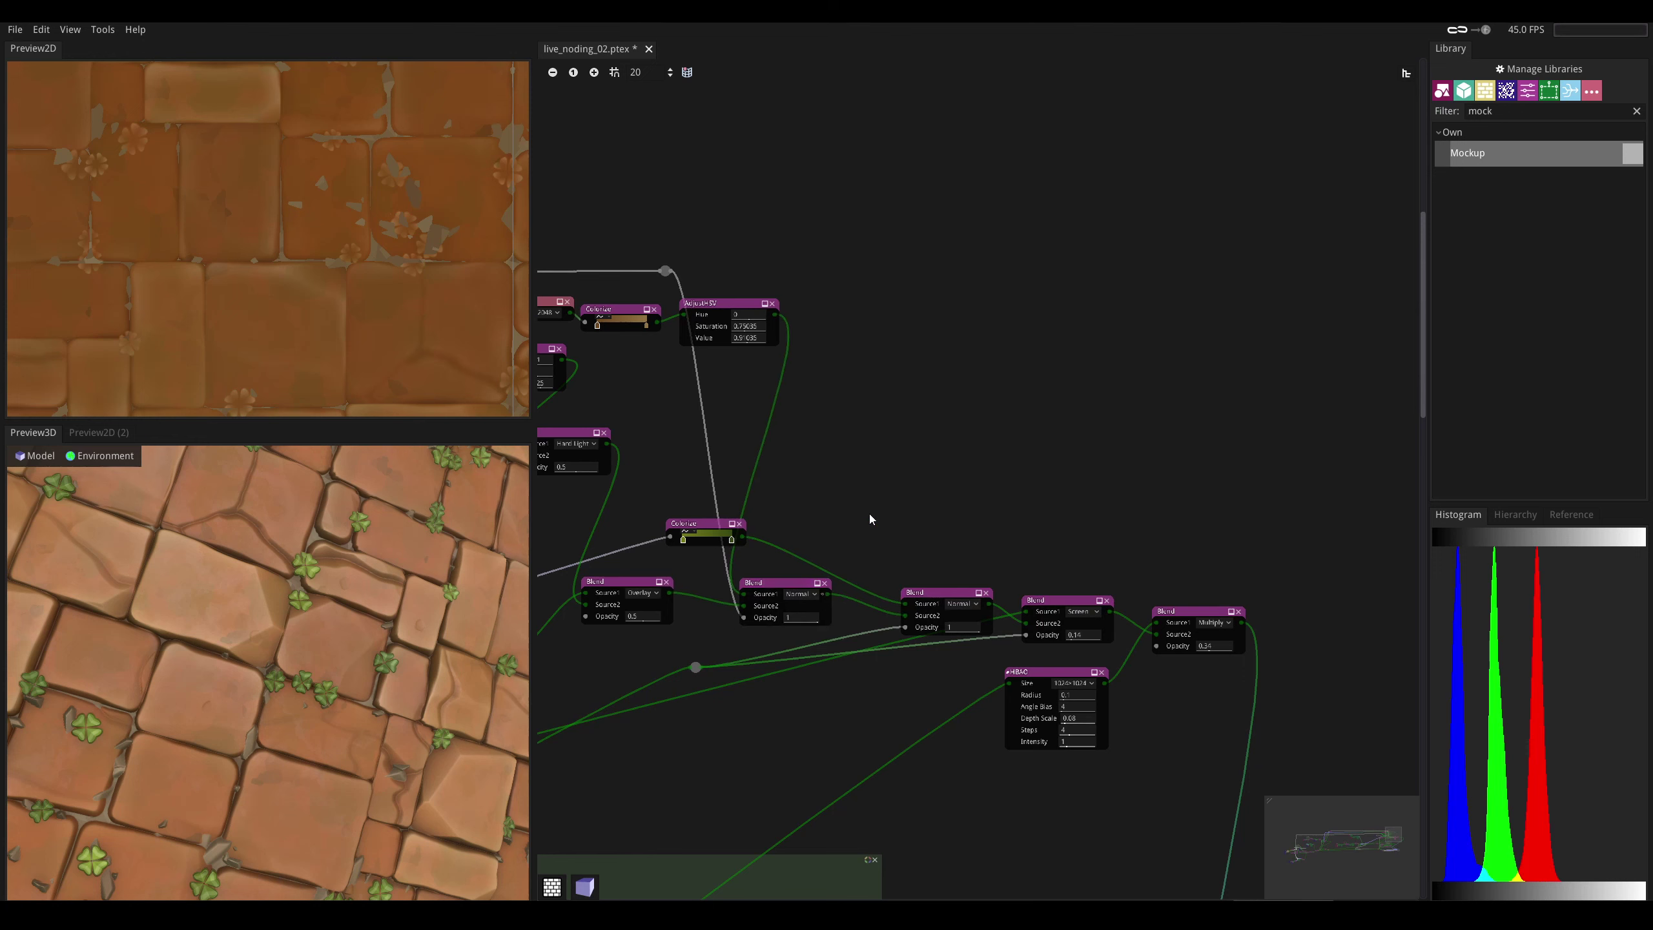
middle_click_drag(868, 514, 896, 483)
key("ctrl+s")
left_click_drag(357, 639, 291, 659)
scroll(354, 628, "down", 5)
scroll(344, 612, "down", 3)
scroll(319, 599, "up", 5)
- Add a Smooth Curvature 2 node above the final albedo Blends and feed it the buffered height output
middle_click_drag(956, 481, 863, 519)
right_click(1048, 441)
type("smo")
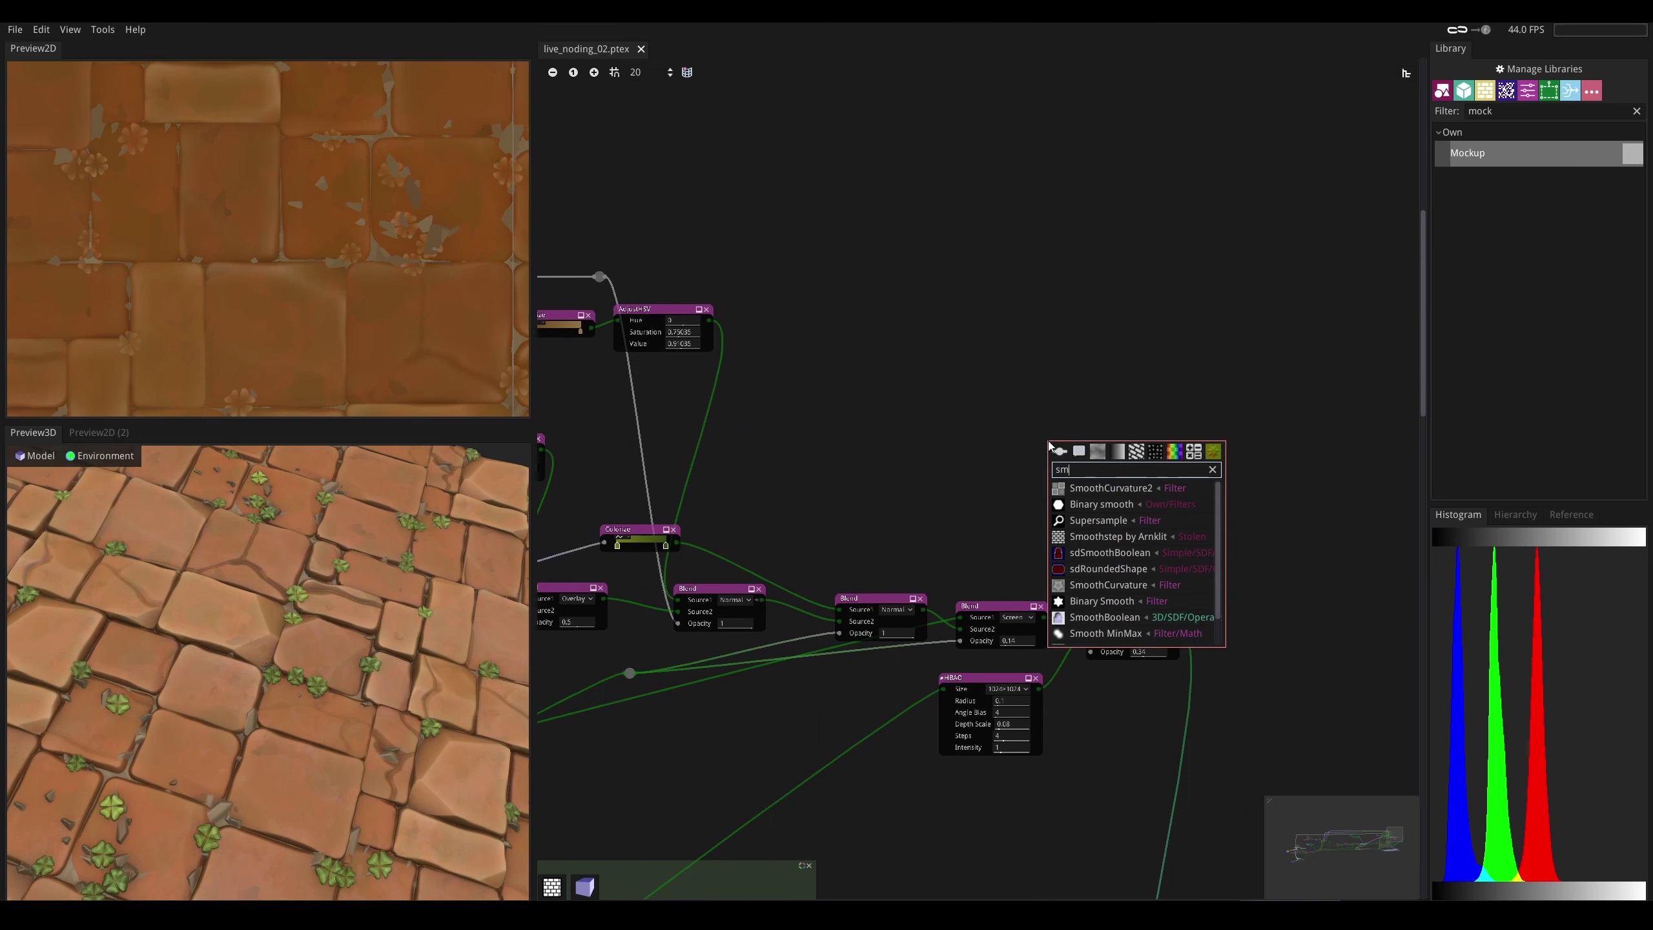
left_click(1102, 488)
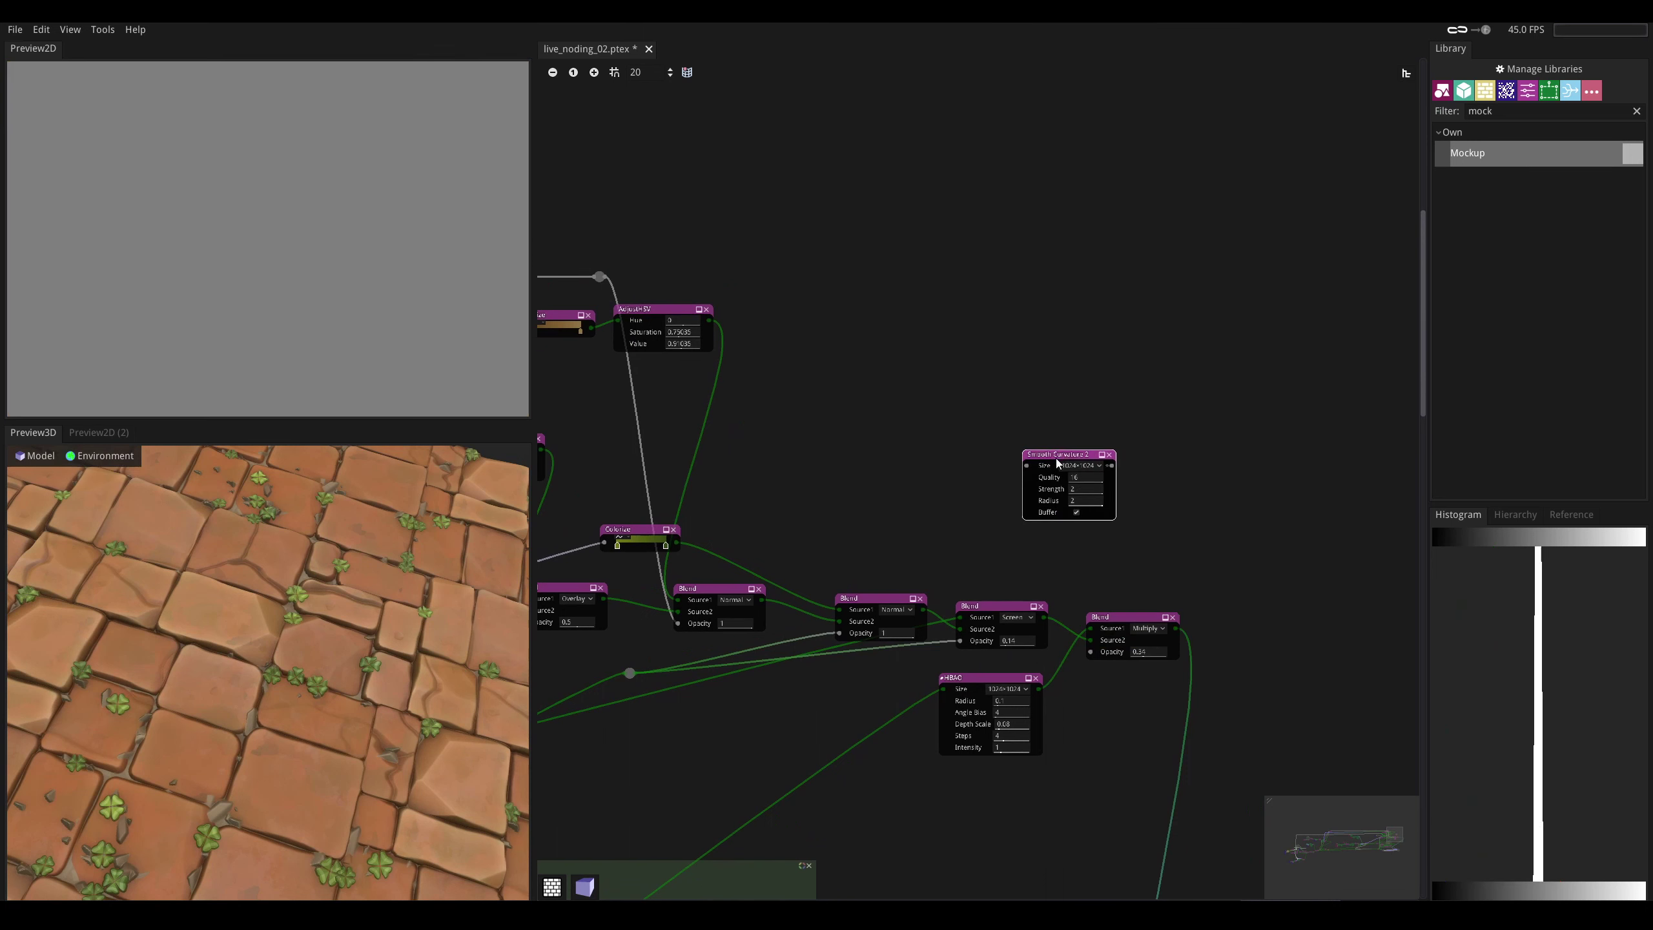
scroll(950, 481, "down", 4)
middle_click_drag(843, 570, 1039, 358)
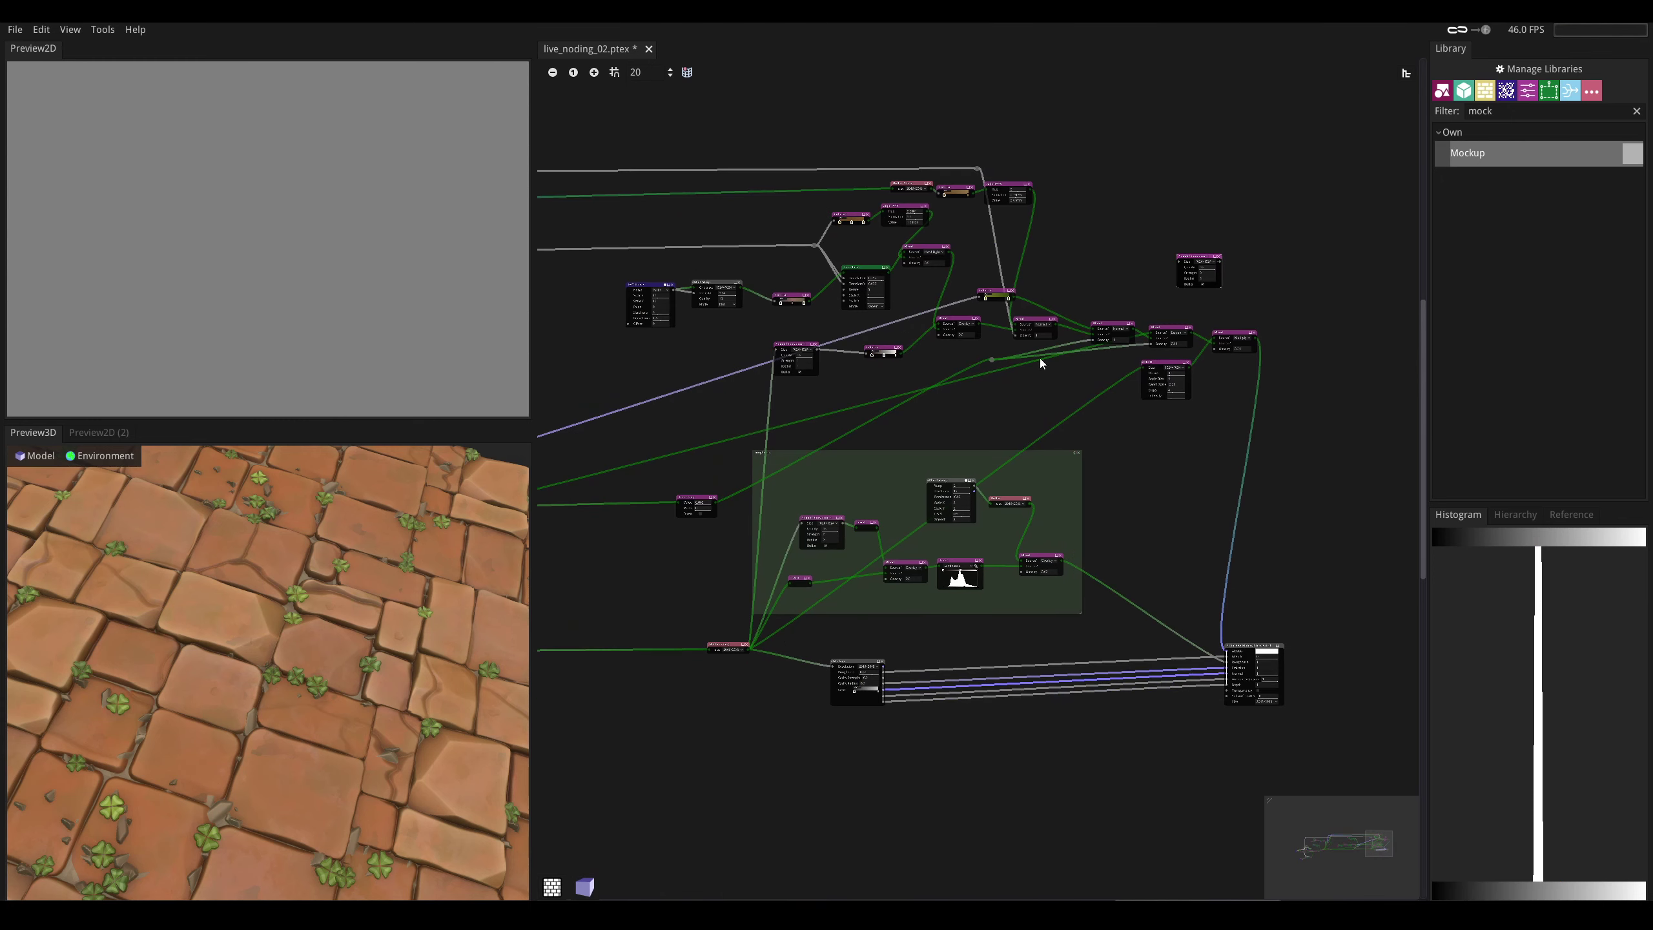
left_click_drag(749, 648, 1178, 266)
- Add a Blend node after the Multiply Blend, taking that result as Source2 and feeding its output into the material's Albedo
middle_click_drag(1173, 300, 847, 423)
scroll(958, 385, "up", 4)
right_click(1002, 509)
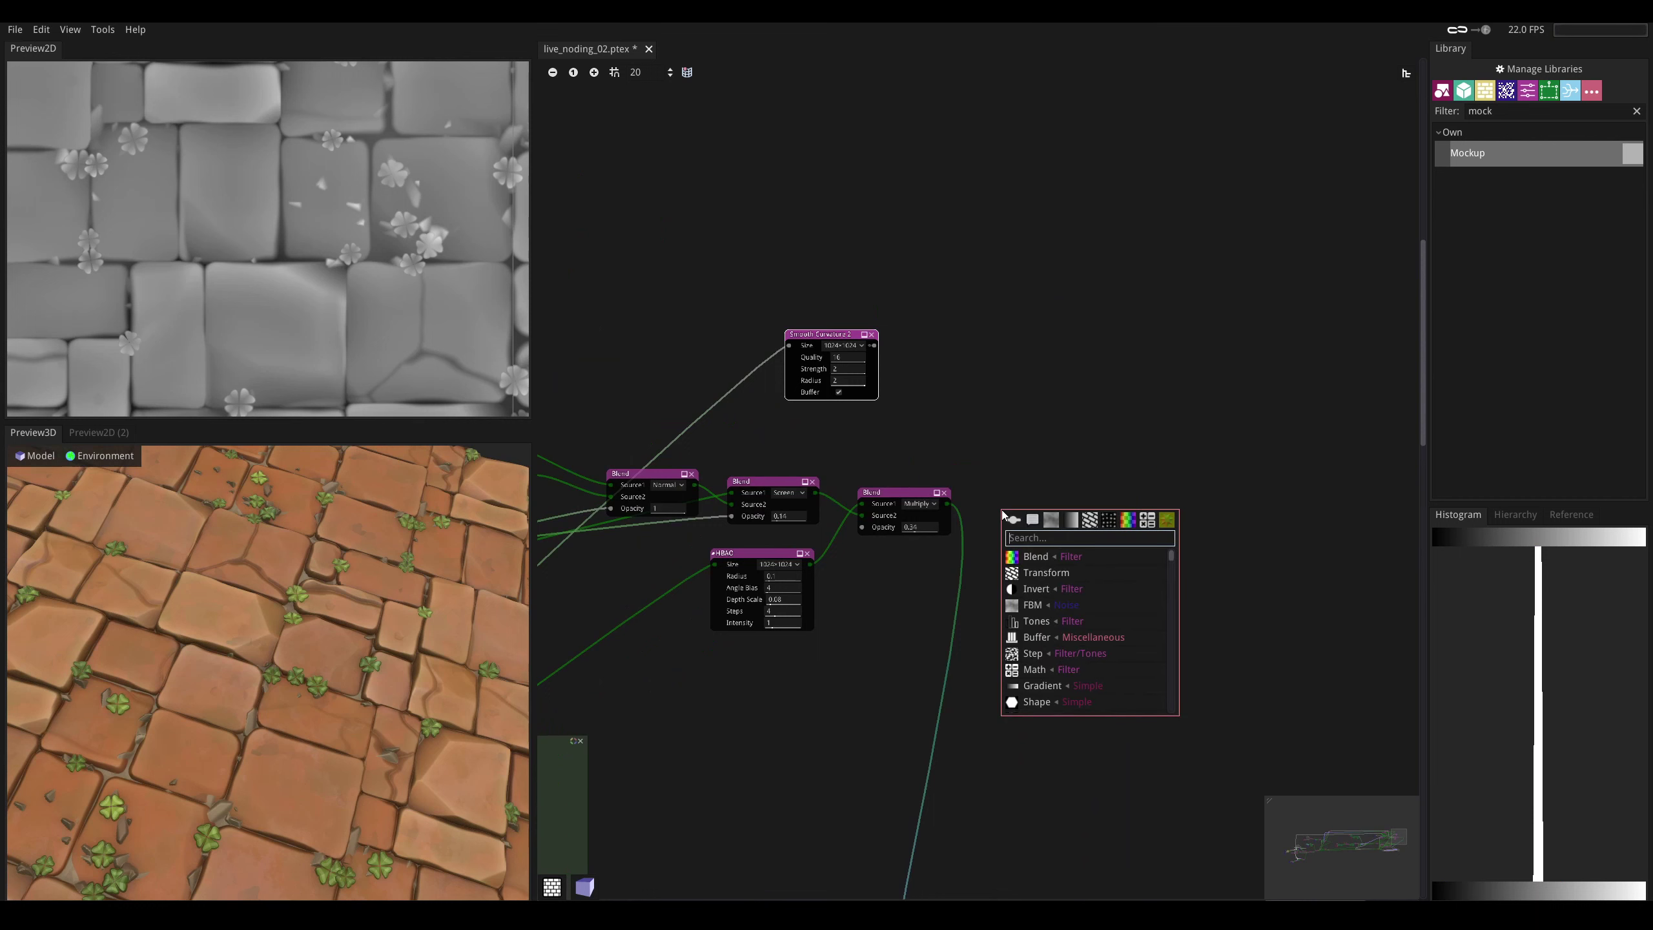
type("ble")
key("Down")
key("Return")
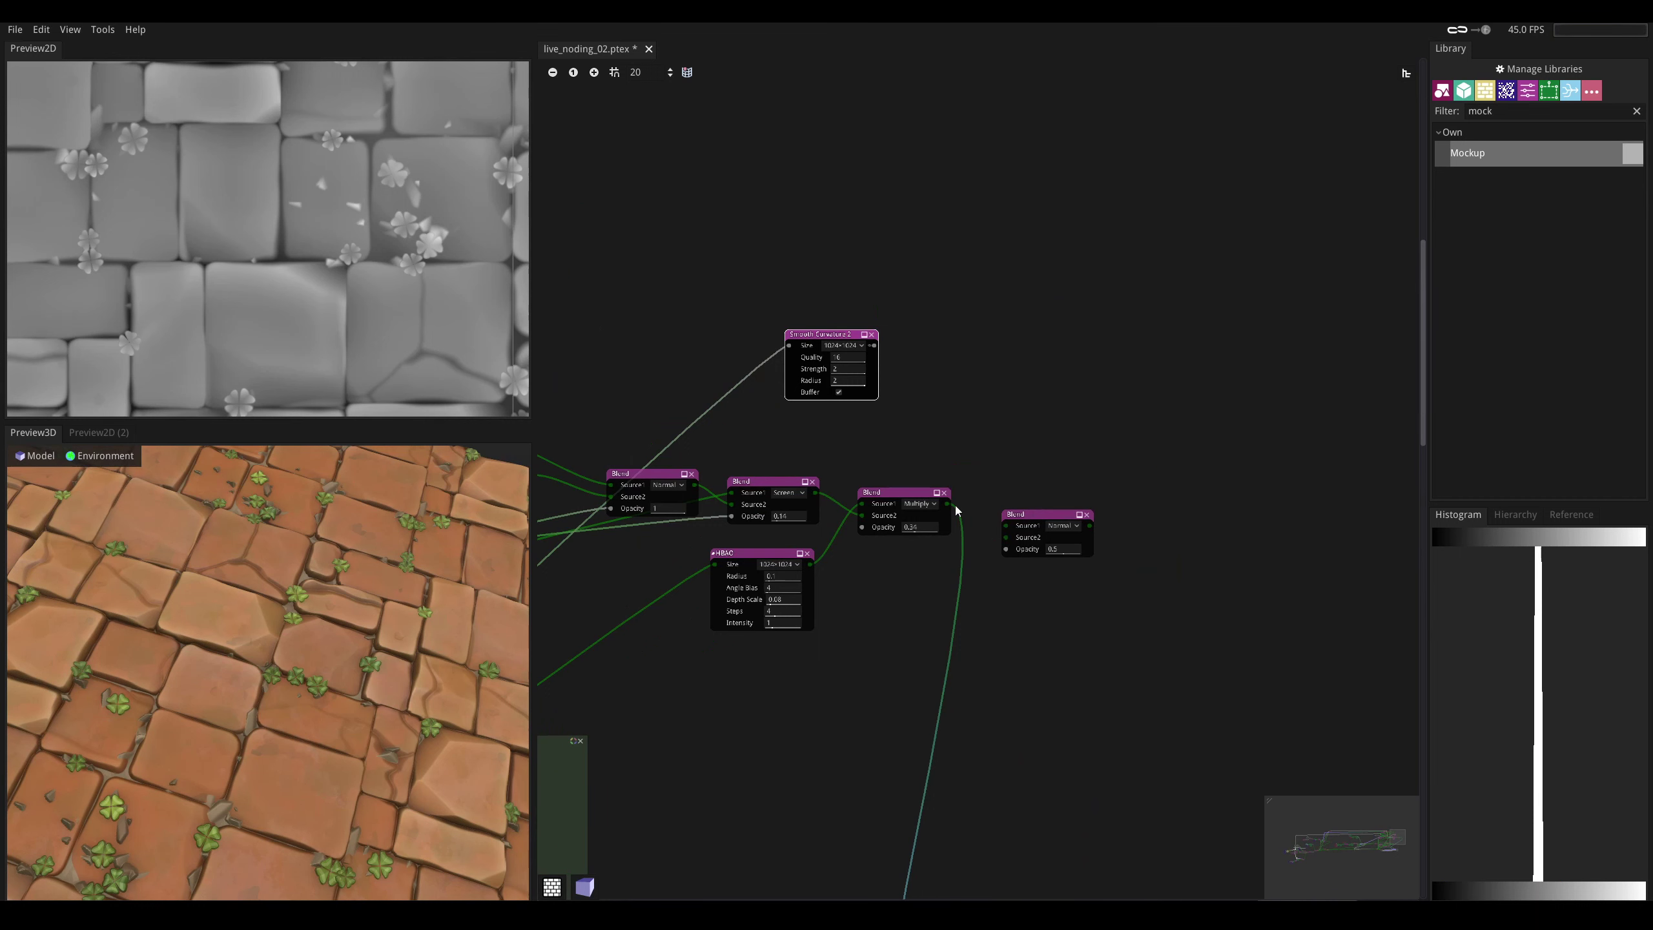
left_click_drag(947, 504, 1004, 545)
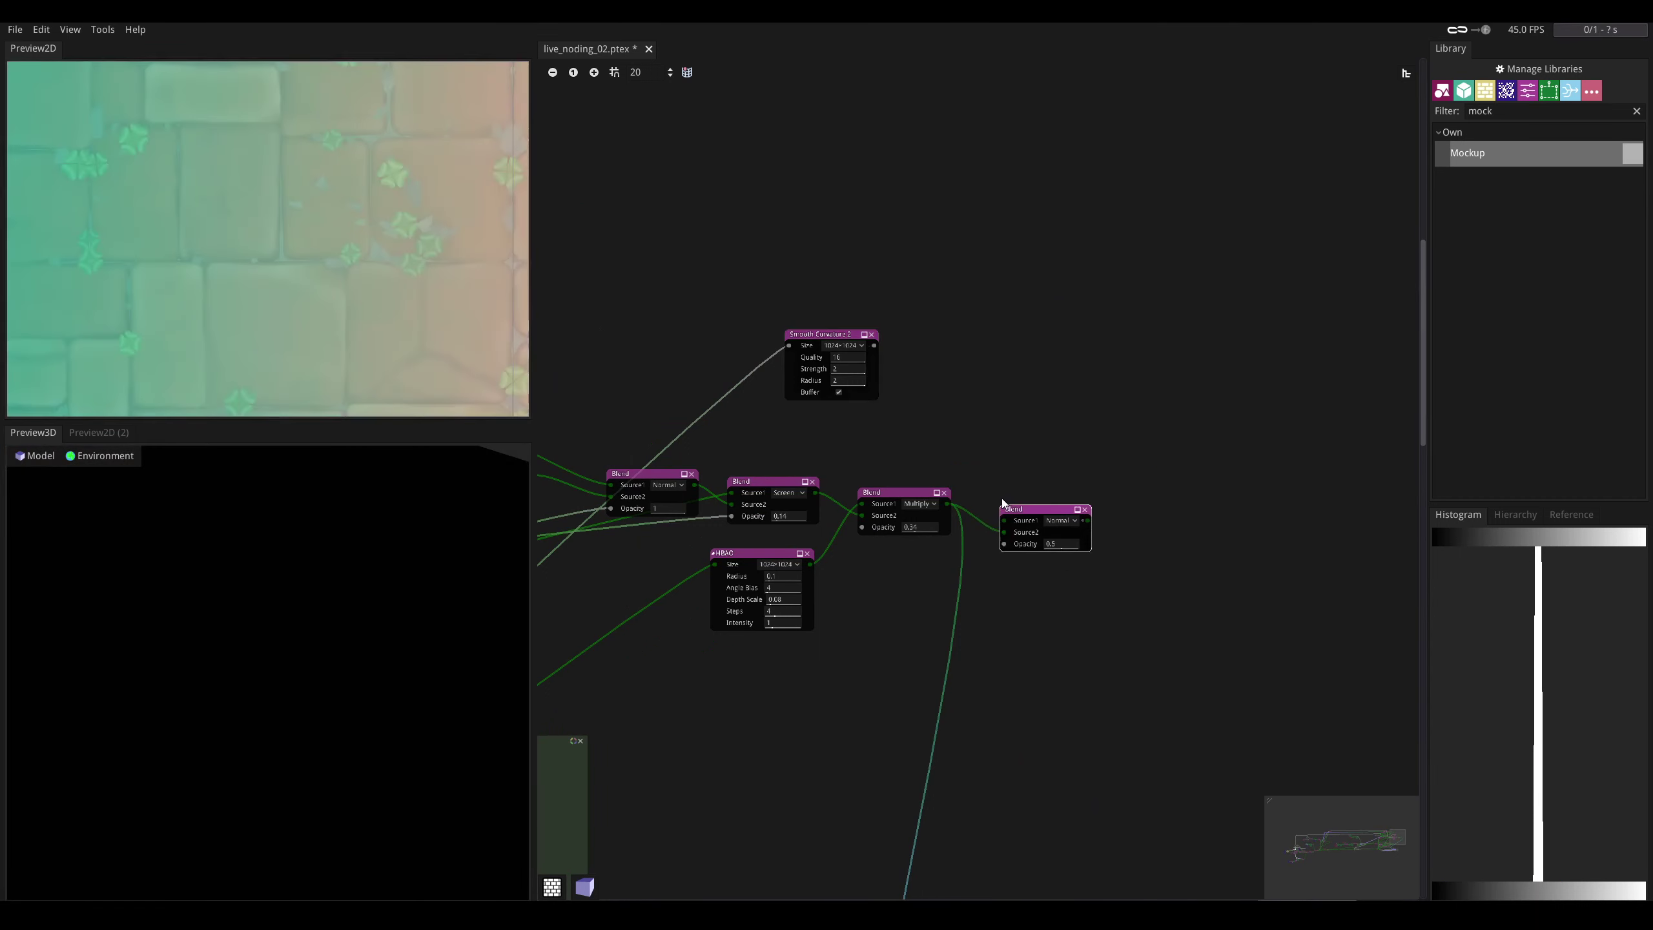
scroll(1006, 553, "down", 2)
middle_click_drag(978, 570, 975, 452)
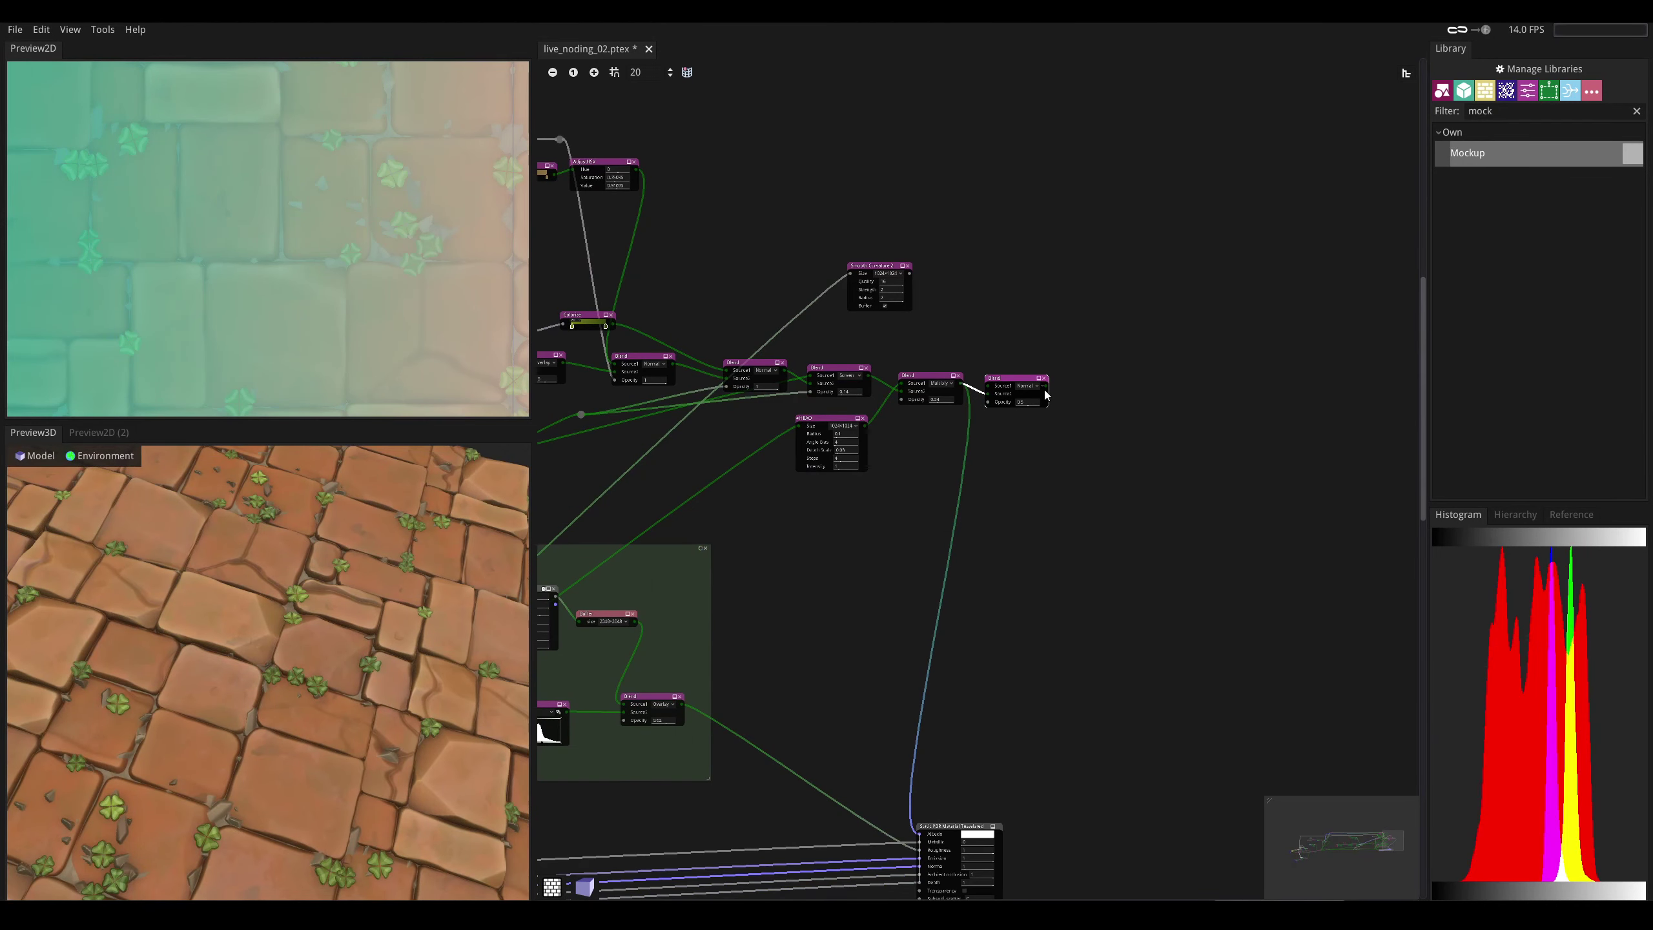
left_click_drag(1041, 574, 963, 830)
middle_click_drag(915, 507, 898, 605)
scroll(929, 418, "up", 2)
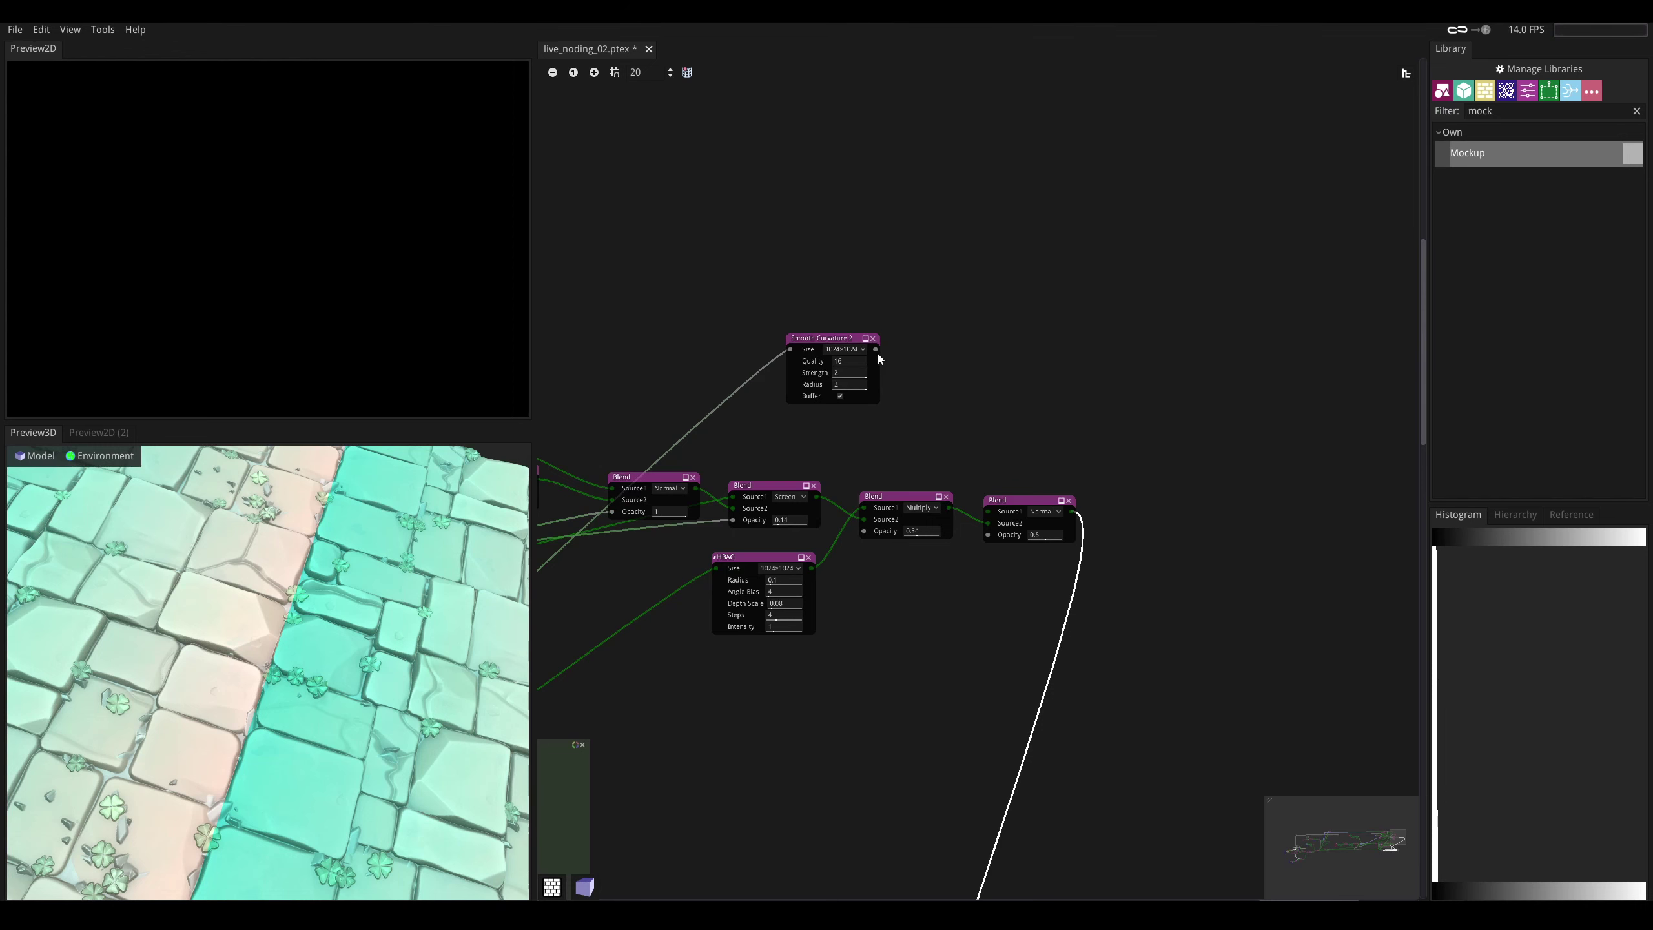
- Connect the Smooth Curvature 2 output to the new Blend's Source1 and set the curvature size to 2048×2048
left_click_drag(877, 351, 987, 512)
left_click_drag(853, 342, 878, 369)
middle_click_drag(881, 360, 864, 359)
middle_click_drag(711, 715, 819, 352)
left_click(898, 312)
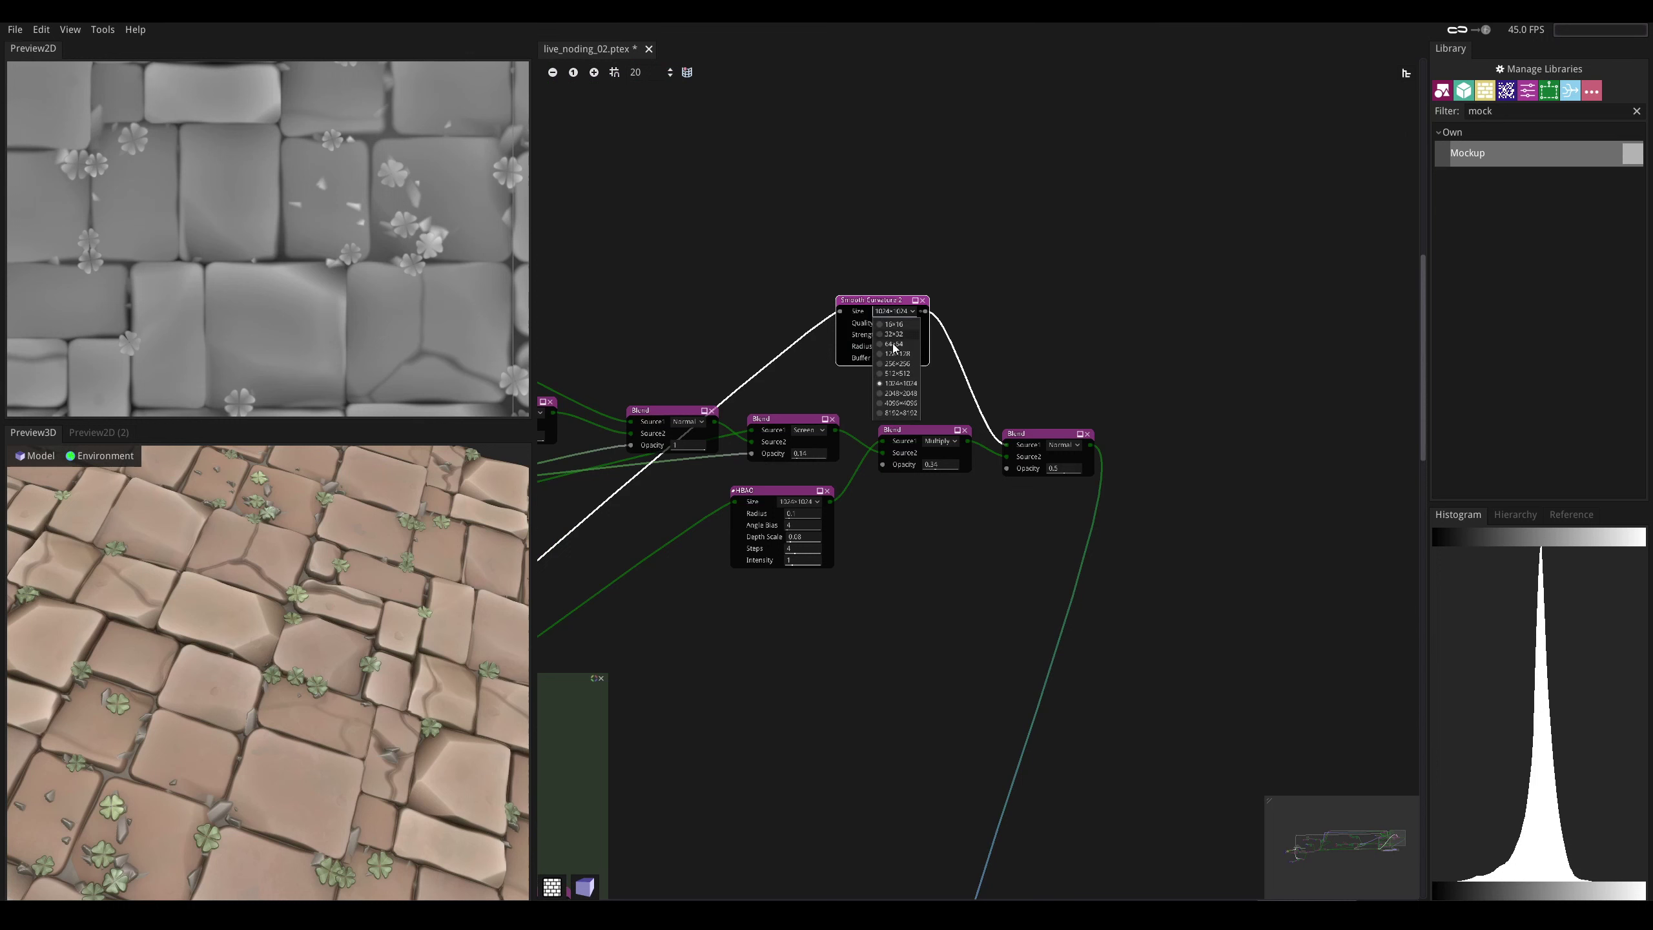
left_click(900, 393)
scroll(803, 354, "up", 5)
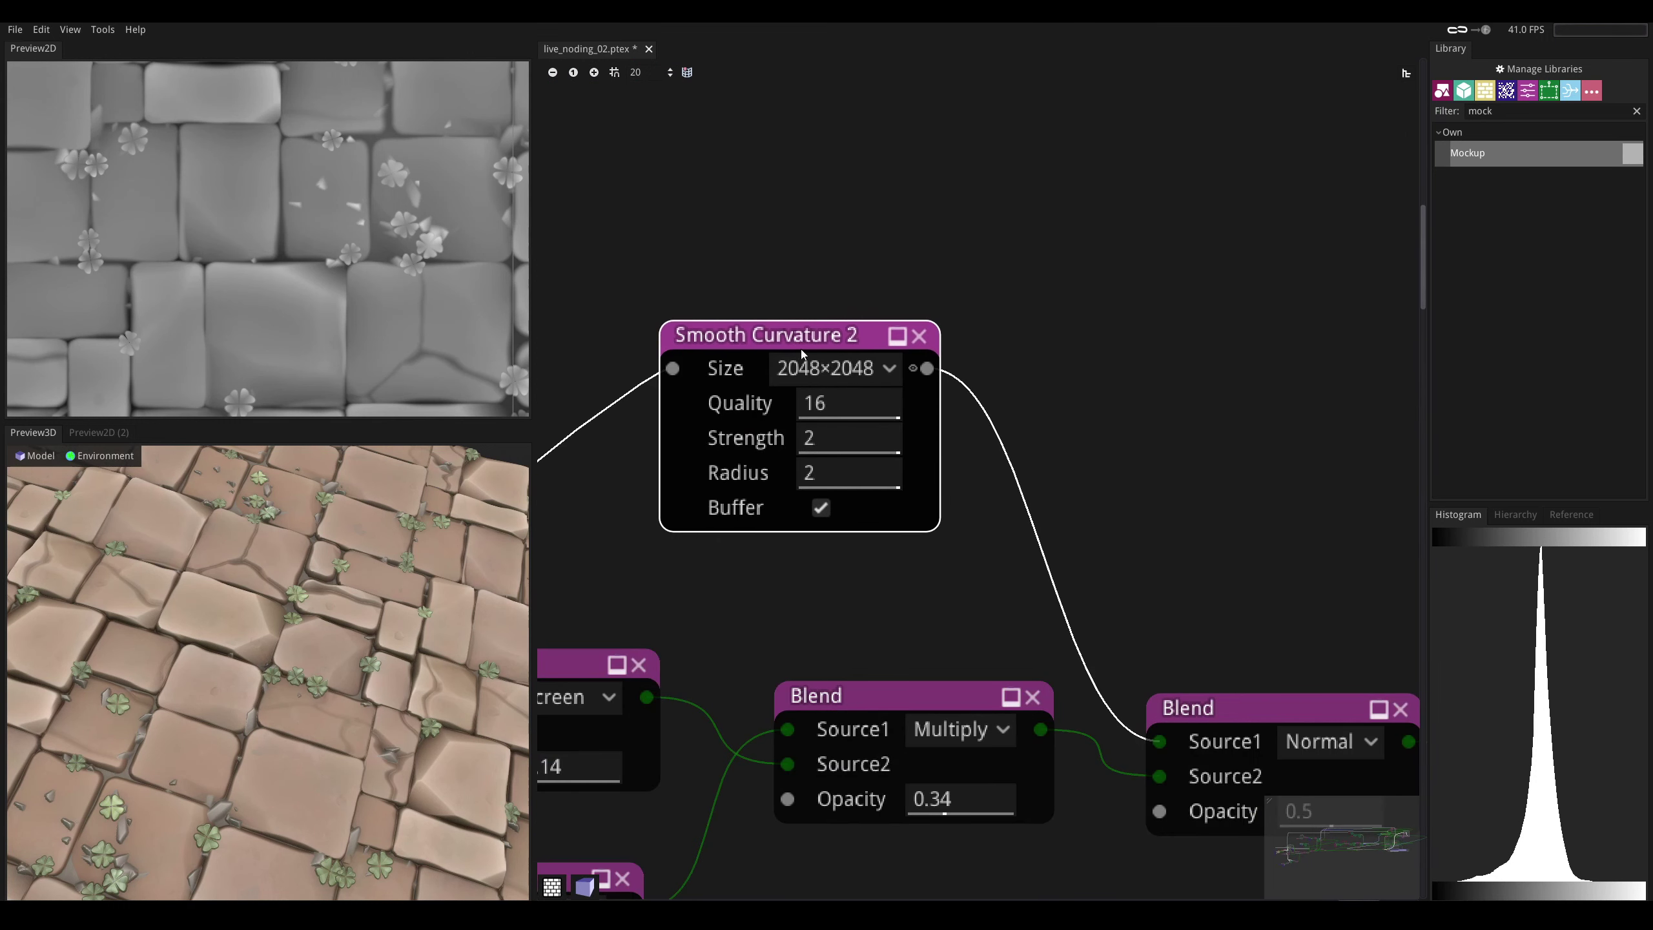
left_click_drag(803, 354, 901, 432)
middle_click_drag(1211, 707, 1099, 645)
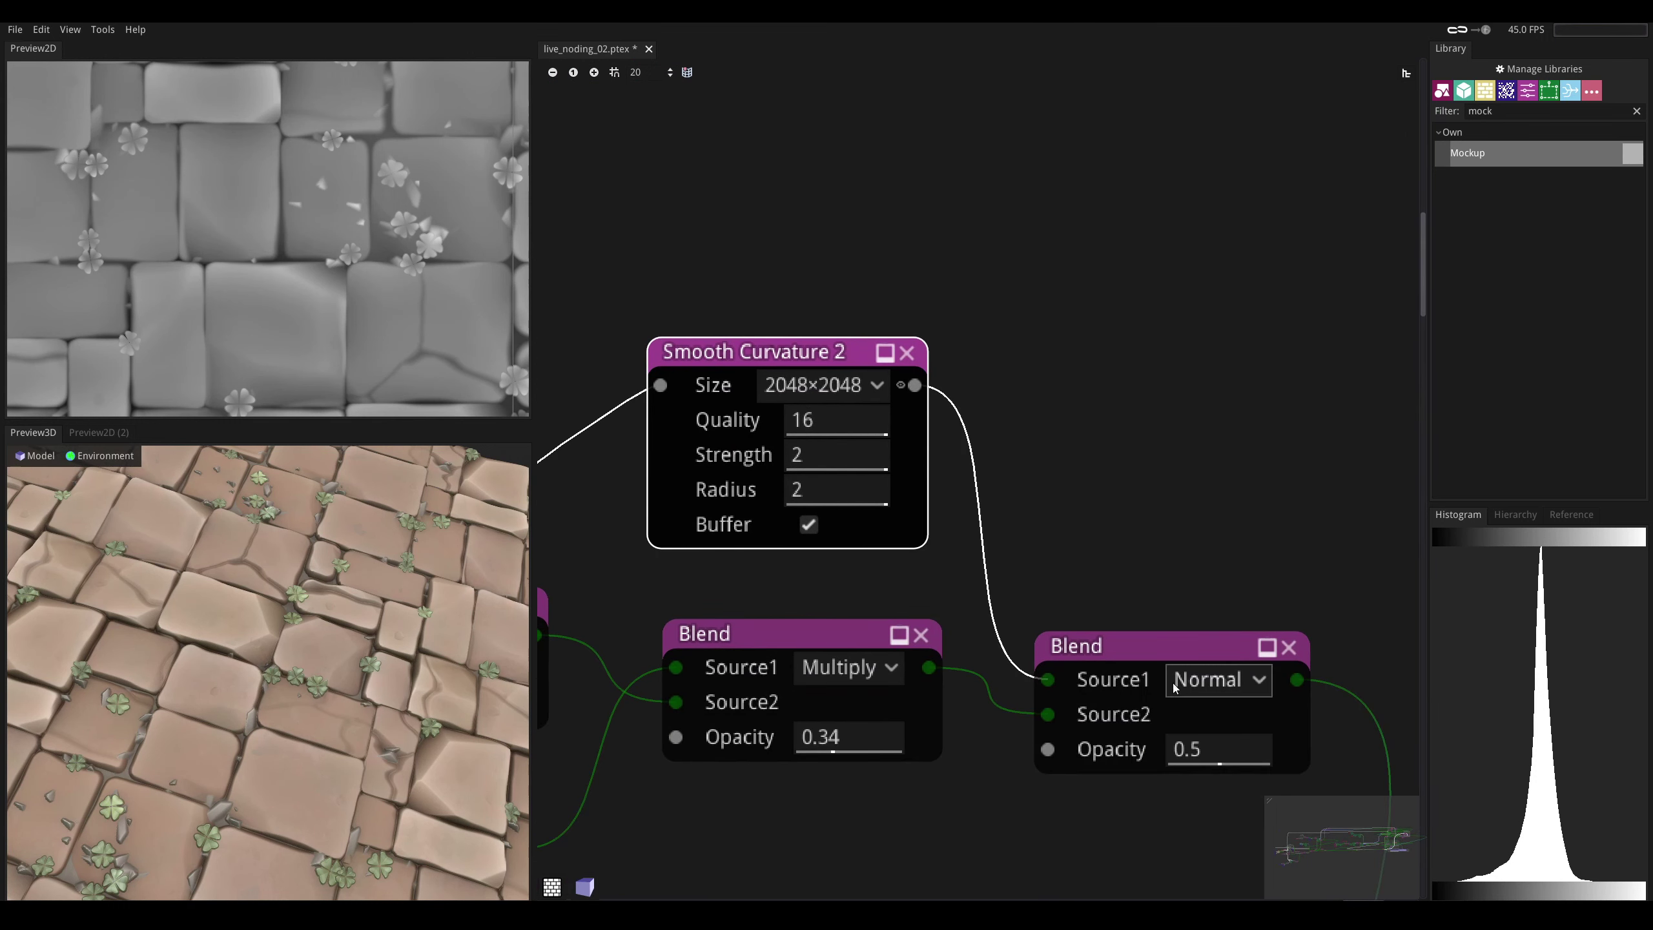
- Switch the new Blend's mode to Overlay and set the Smooth Curvature 2 radius to 0.3
left_click(1189, 682)
left_click(1188, 684)
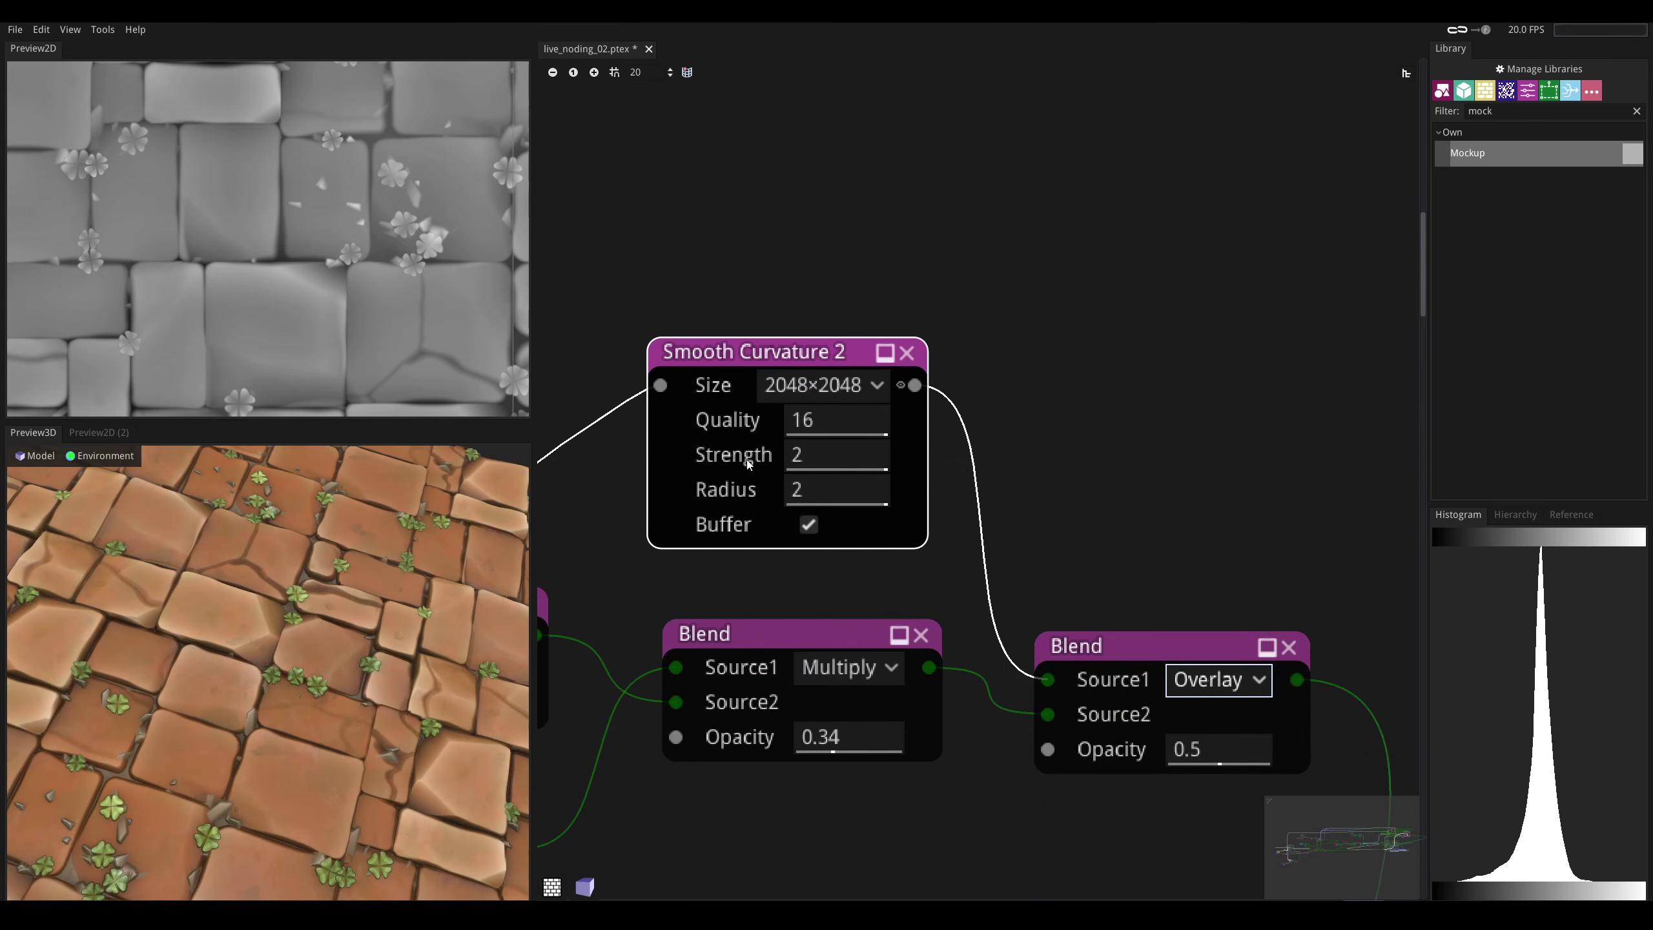
left_click(834, 492)
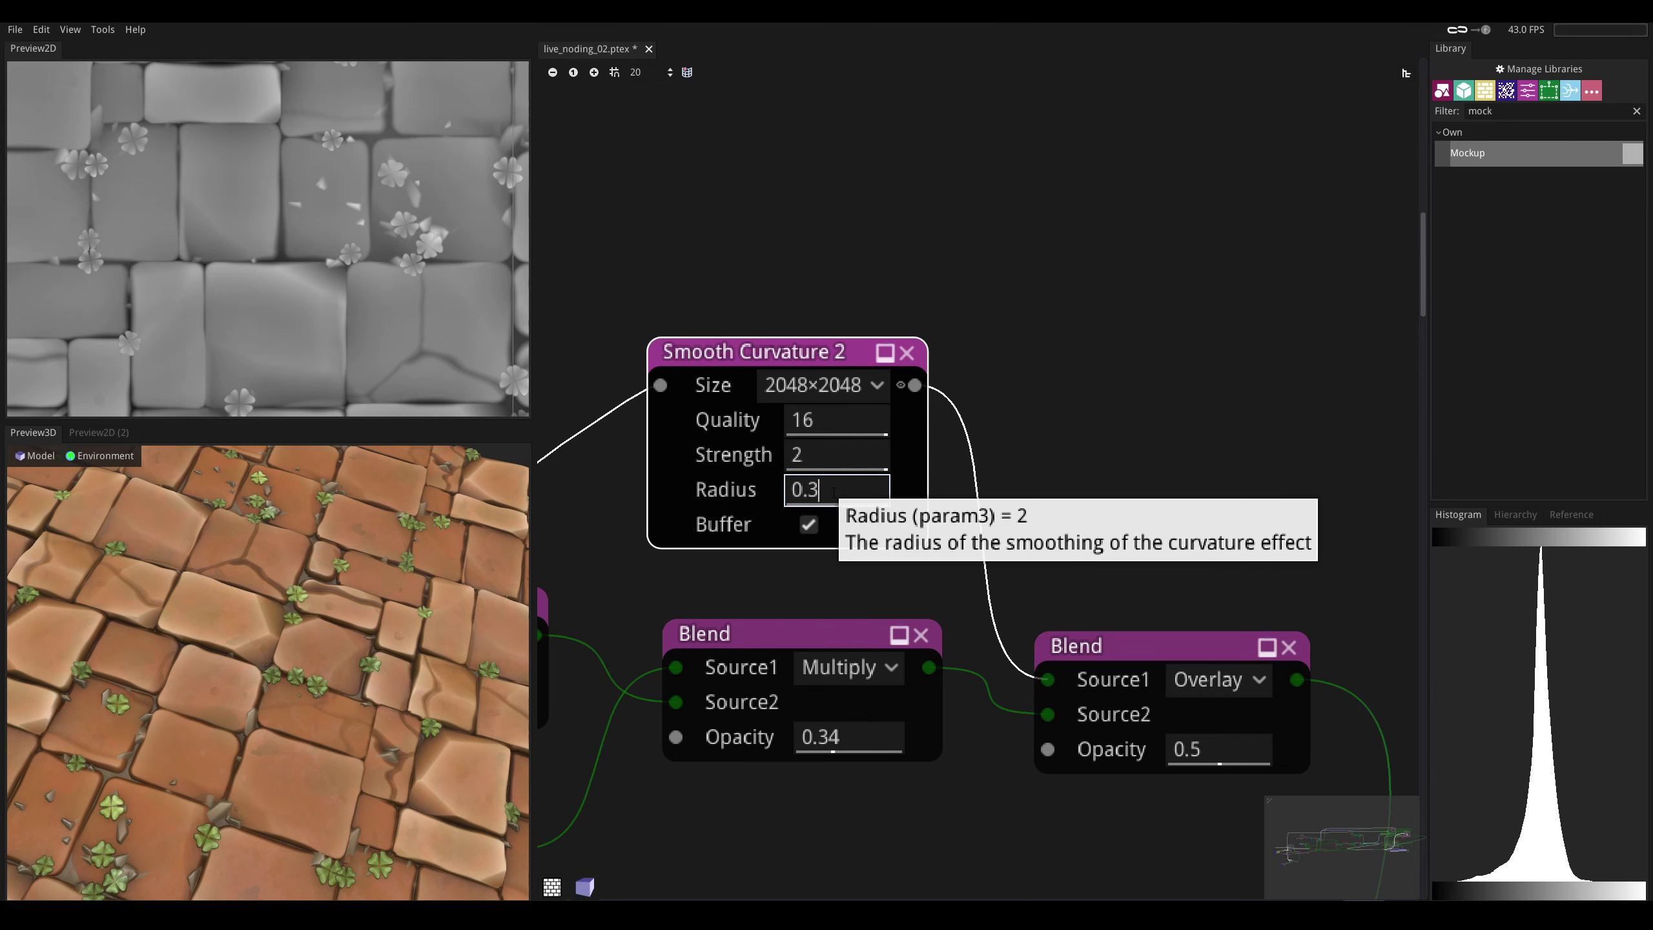
key("Return")
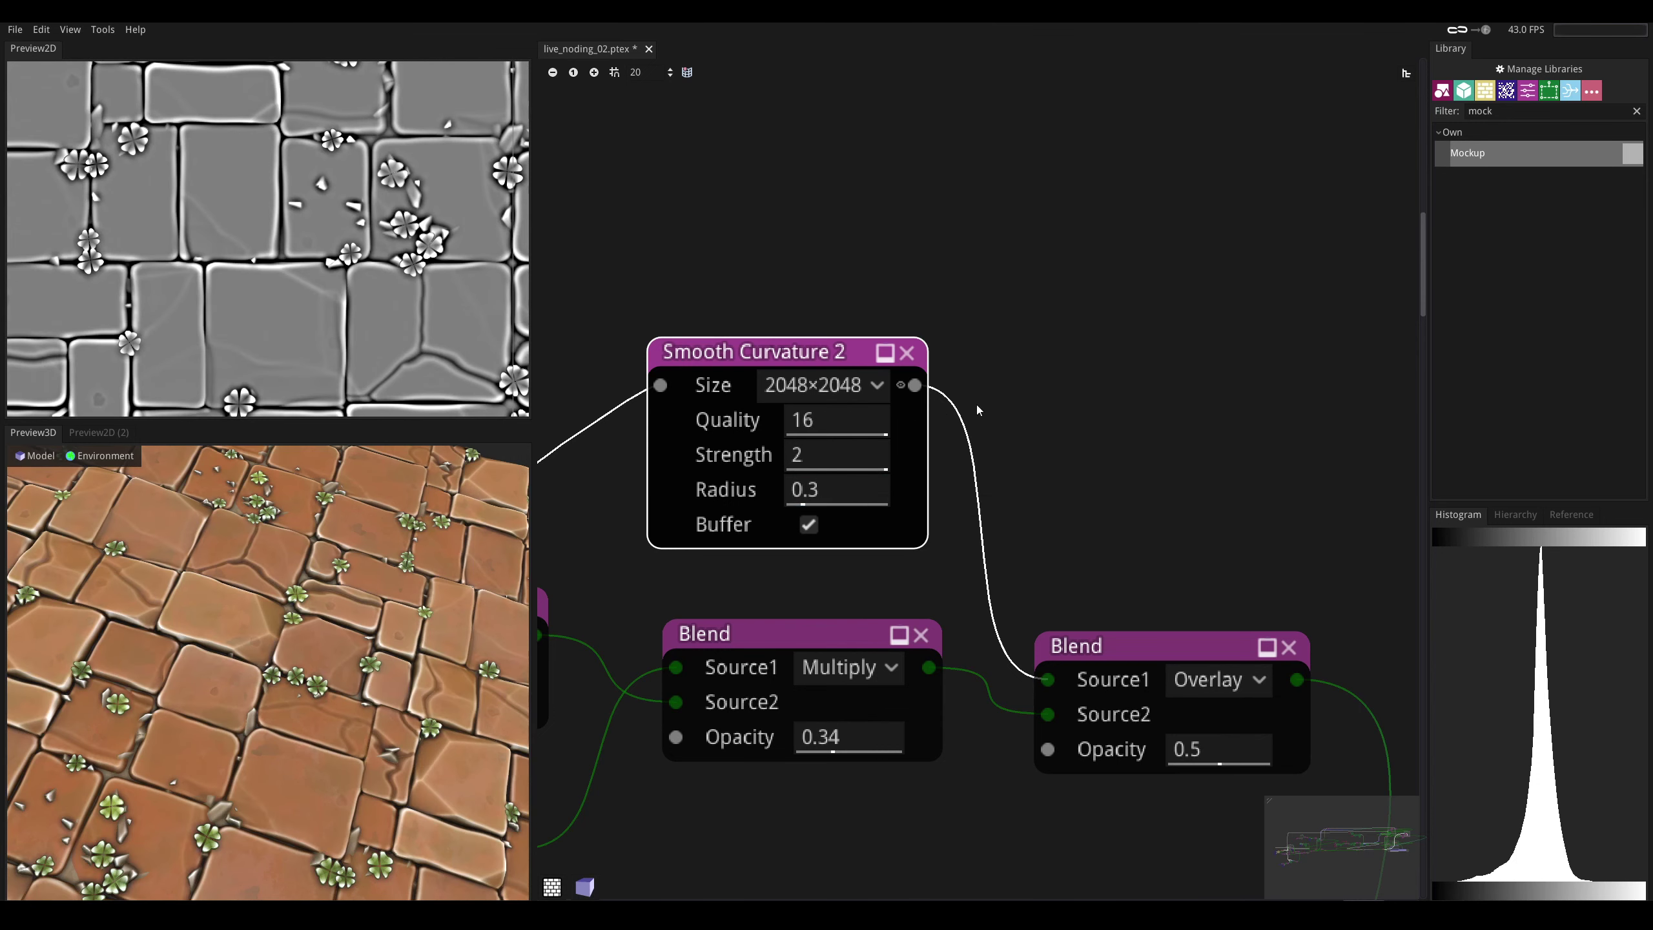
middle_click_drag(977, 406, 914, 406)
- Compare opacities of 0.1 and 0.2 on the curvature Overlay Blend and settle on 0.1
left_click(1163, 753)
key("BackSpace")
type("1")
key("Return")
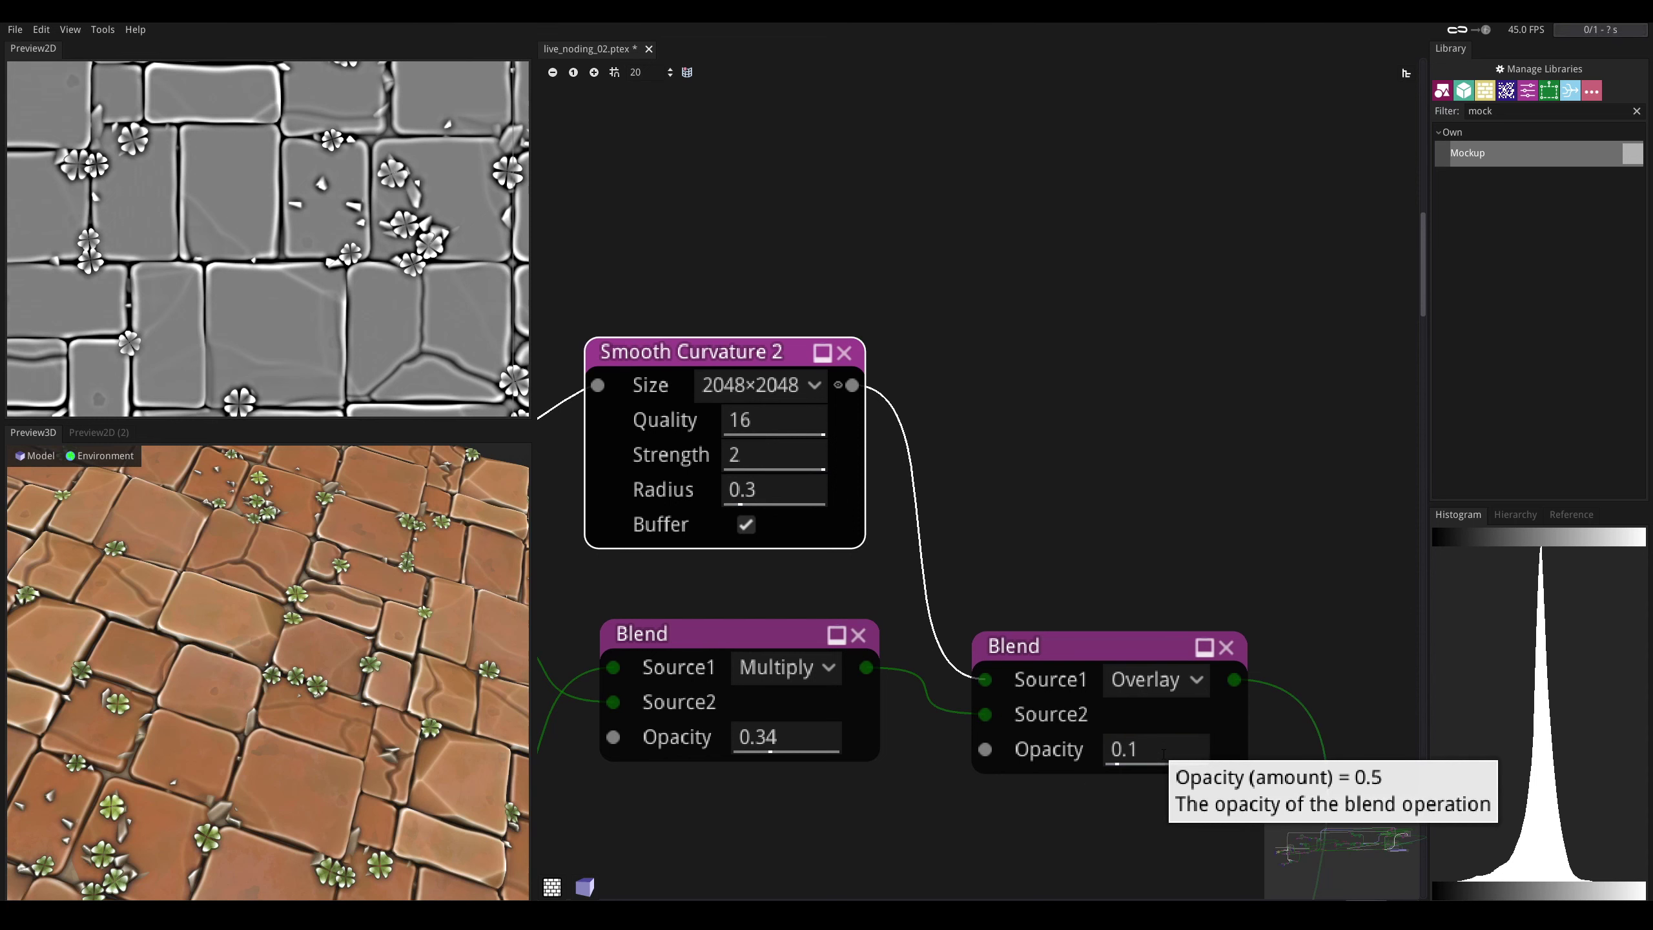
left_click(1164, 753)
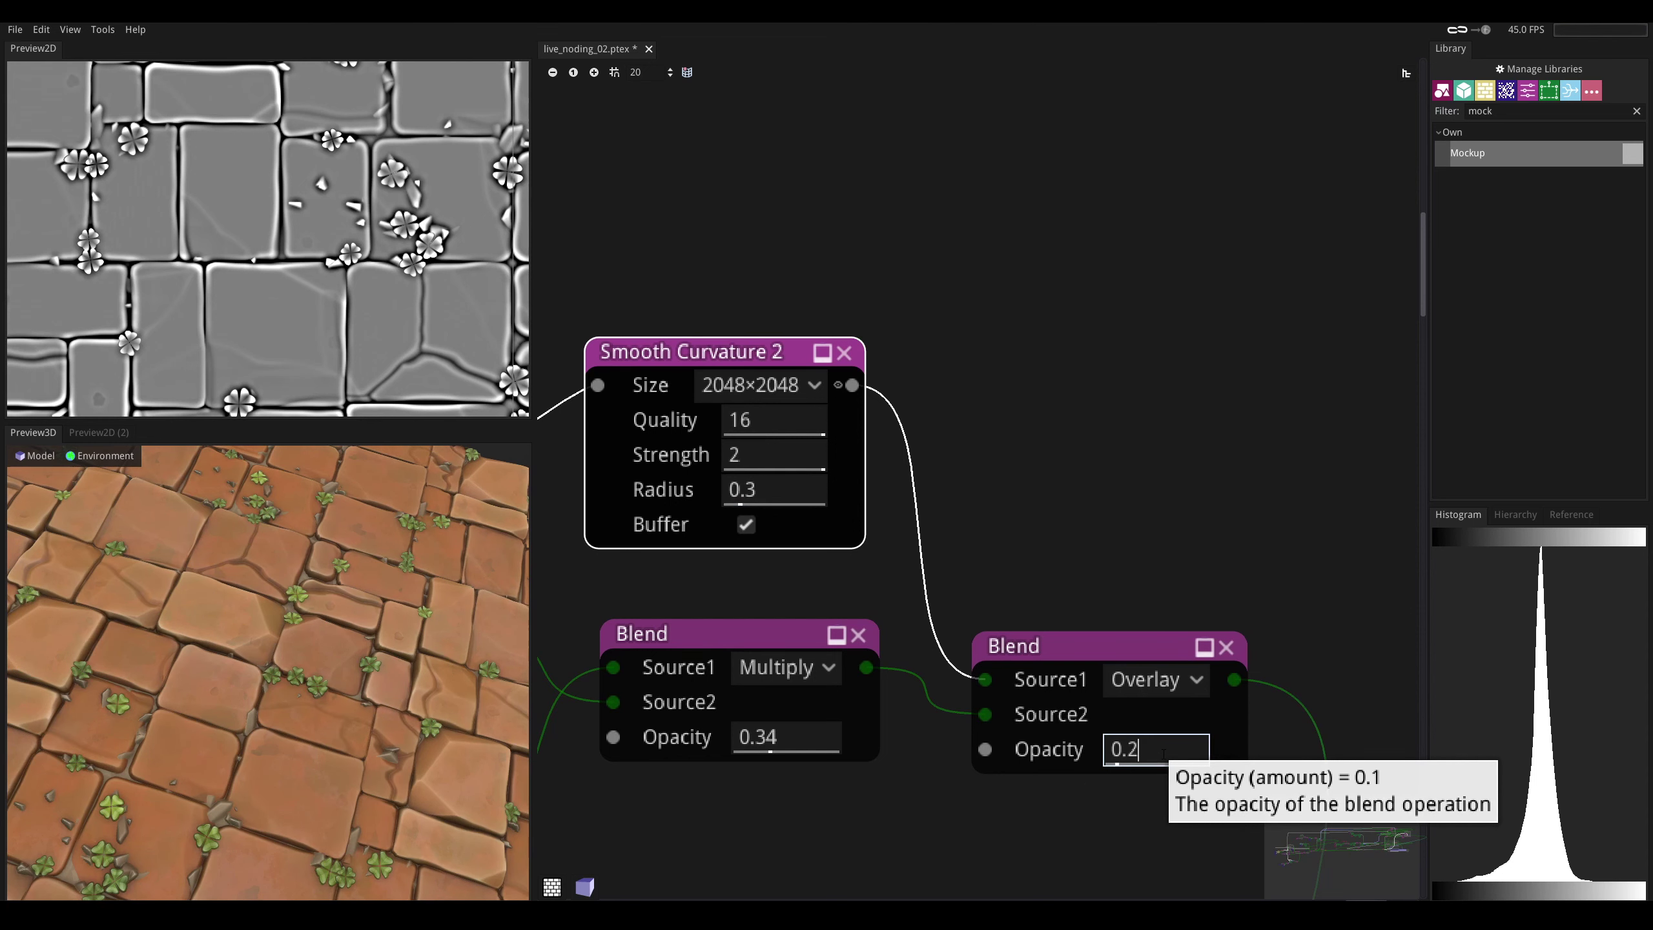
key("Return")
left_click(1164, 753)
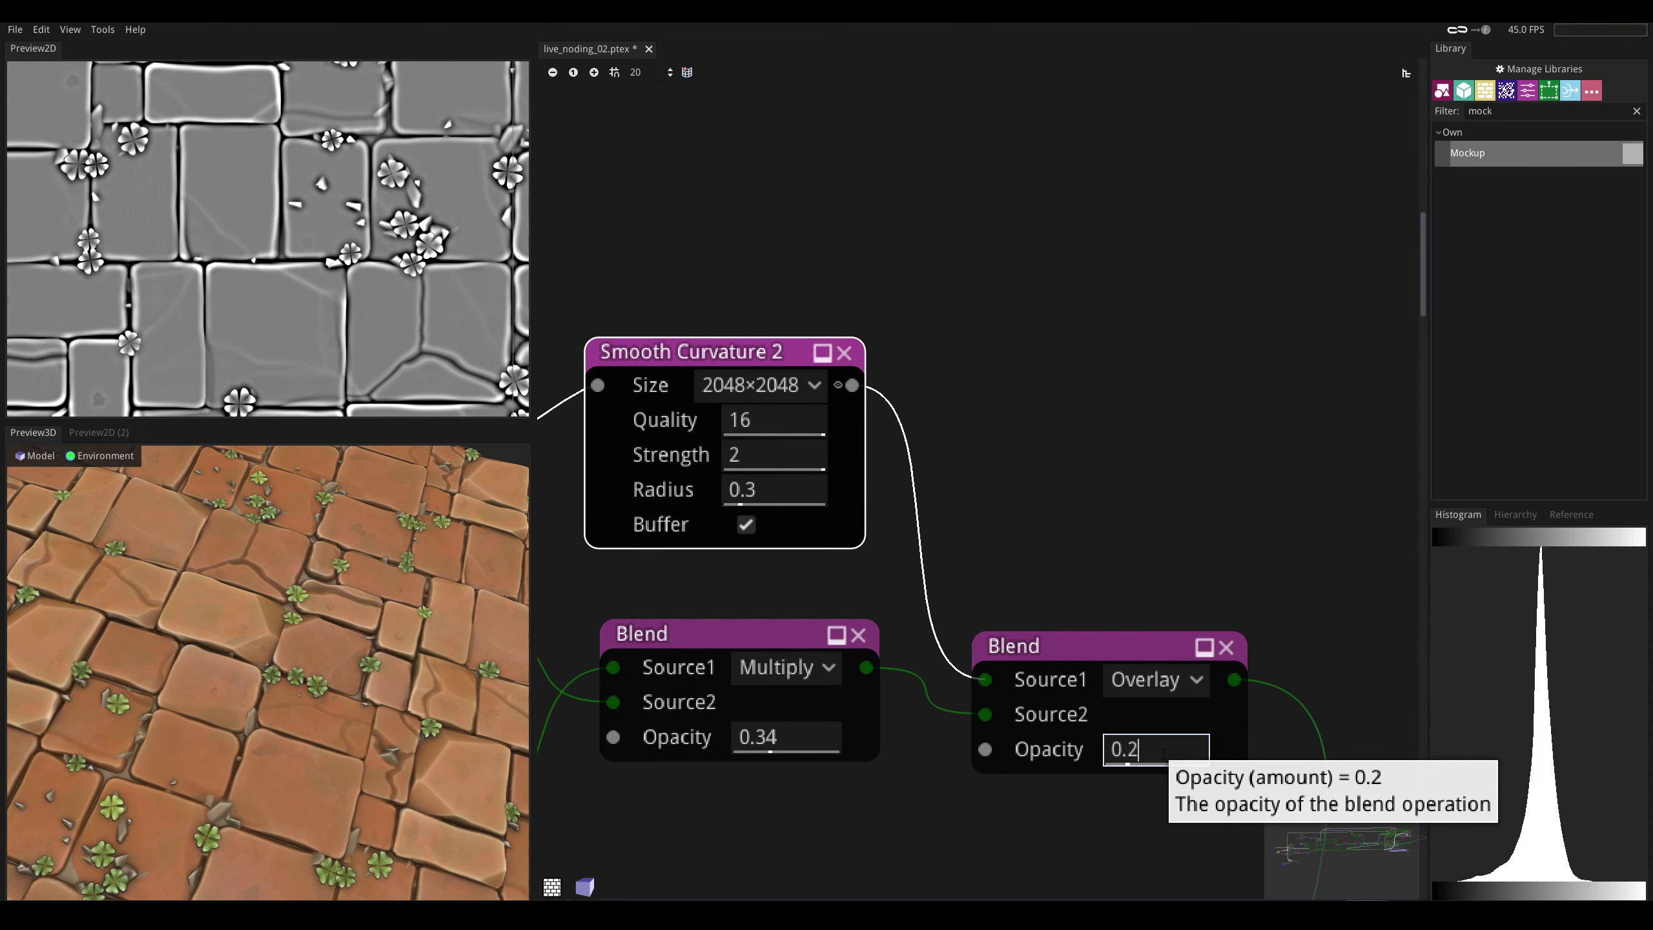
type("1")
key("Return")
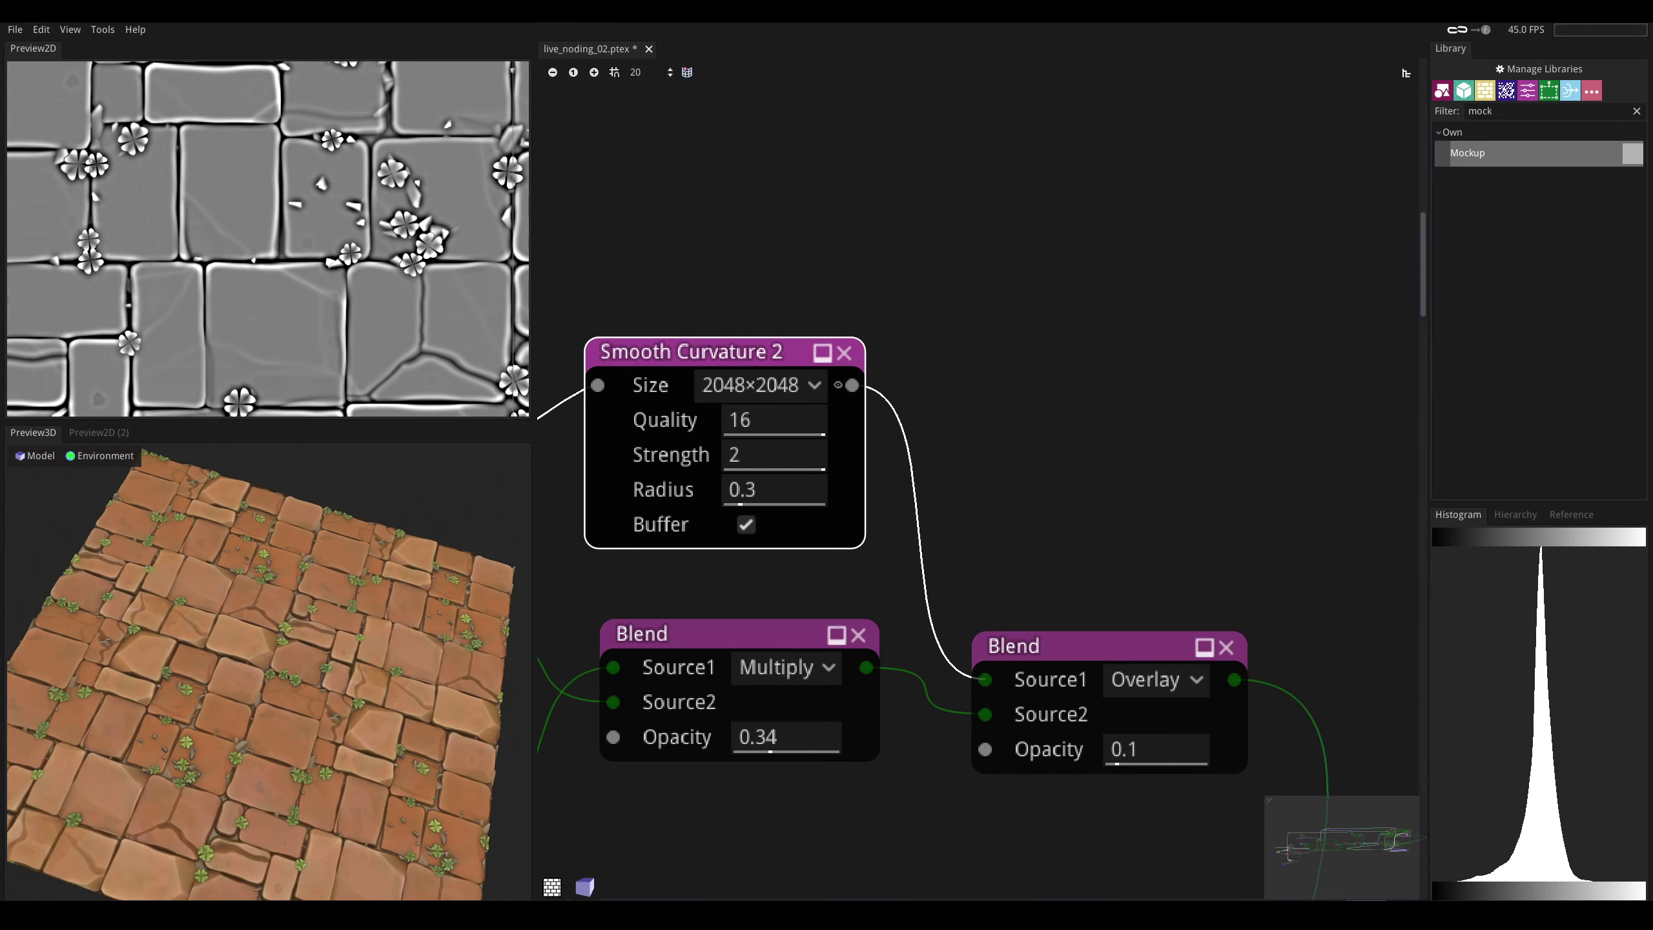
- Examine the edge highlights on the stones, debris and clovers from several angles and distances in the 3D preview
left_click_drag(377, 627, 399, 621)
middle_click_drag(1044, 493, 958, 465)
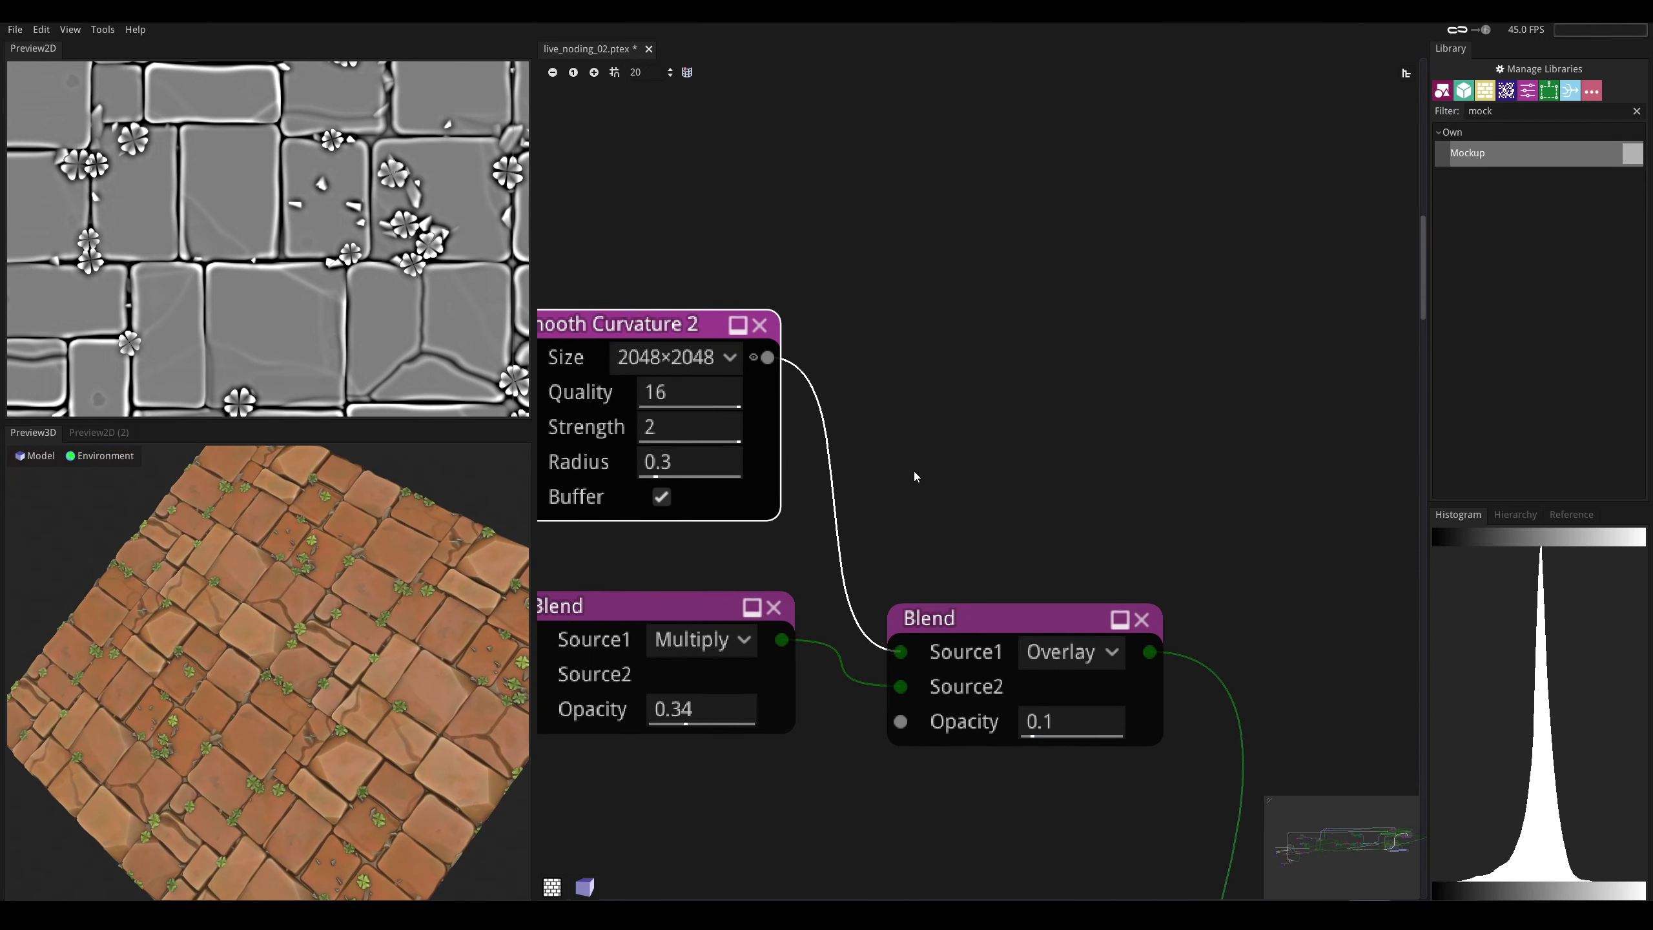
left_click_drag(493, 506, 223, 688)
left_click_drag(308, 730, 272, 781)
scroll(309, 729, "down", 5)
left_click_drag(152, 576, 385, 571)
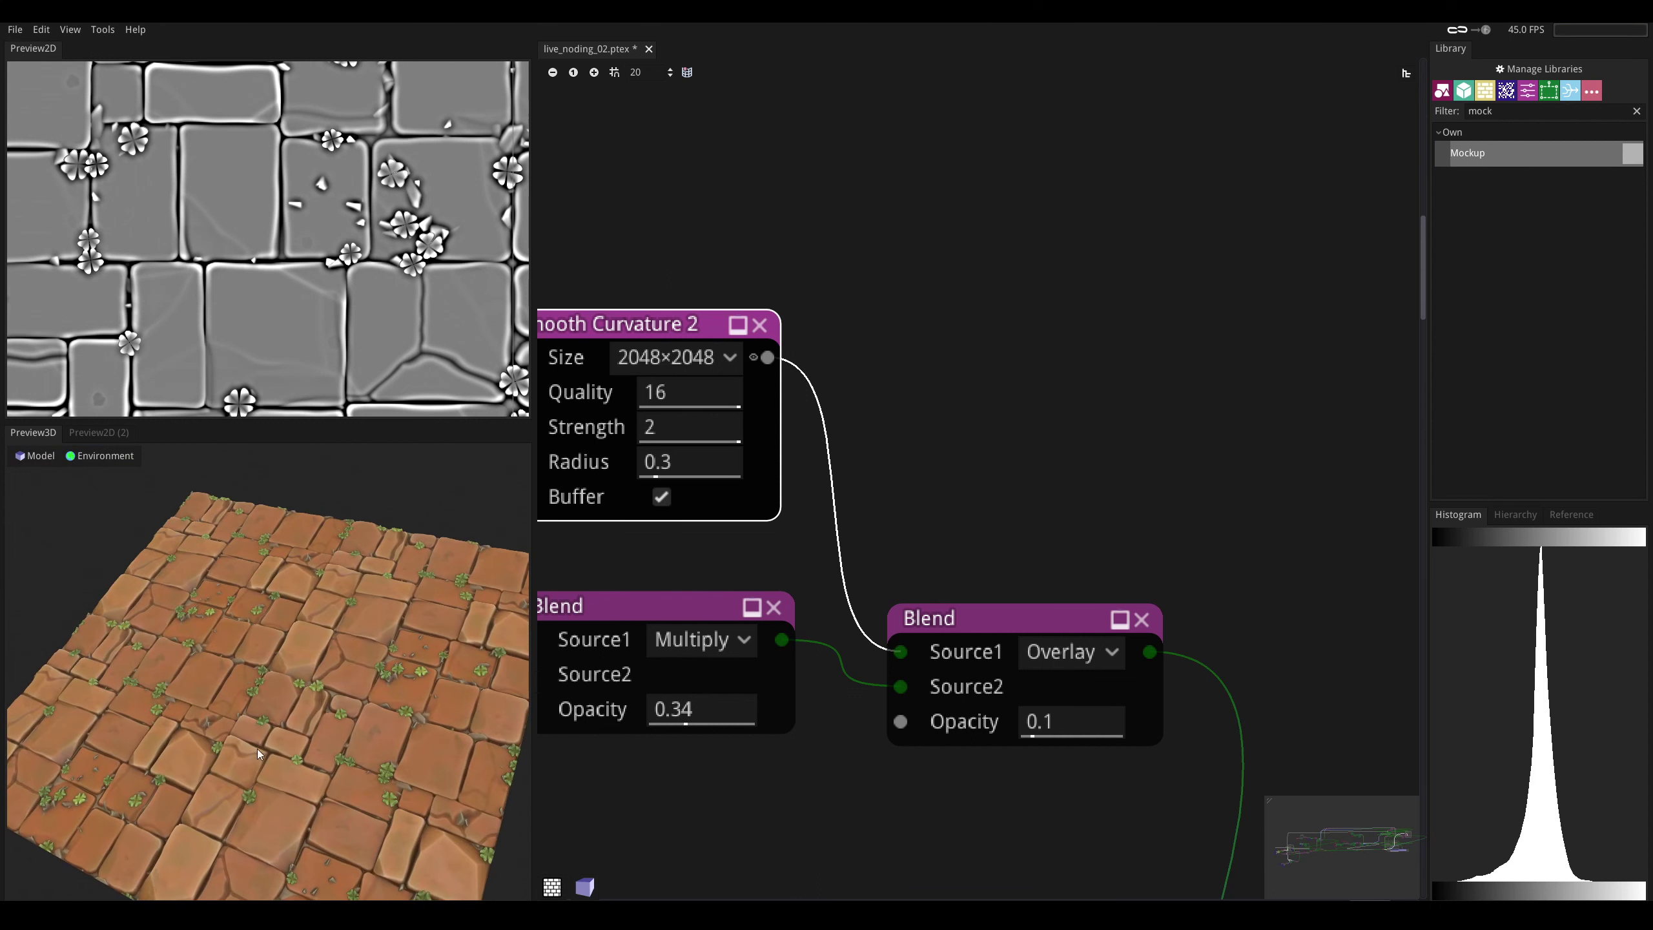
mouse_move(269, 670)
left_mouse_down()
mouse_move(253, 628)
mouse_move(282, 703)
mouse_move(277, 683)
left_mouse_up()
scroll(269, 671, "up", 3)
middle_click_drag(756, 452, 806, 576)
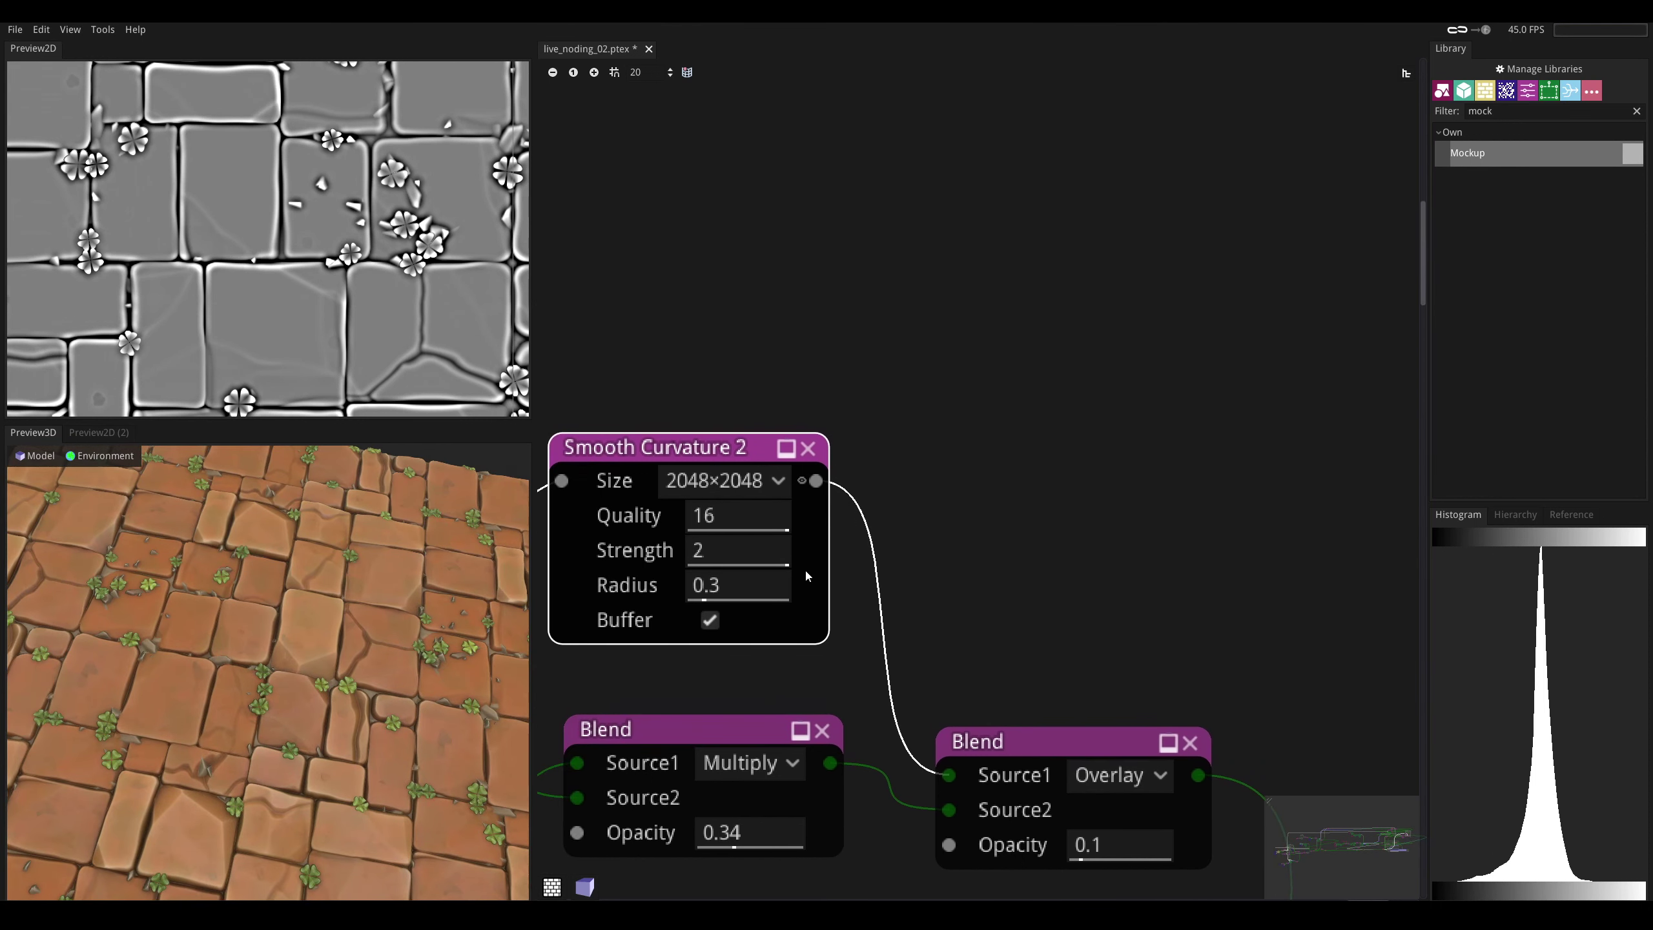
scroll(279, 655, "down", 4)
left_click_drag(280, 654, 316, 639)
- Save the material and check the whole paving in the 3D preview along with the final albedo nodes
key("ctrl+s")
scroll(287, 662, "down", 5)
scroll(287, 661, "up", 5)
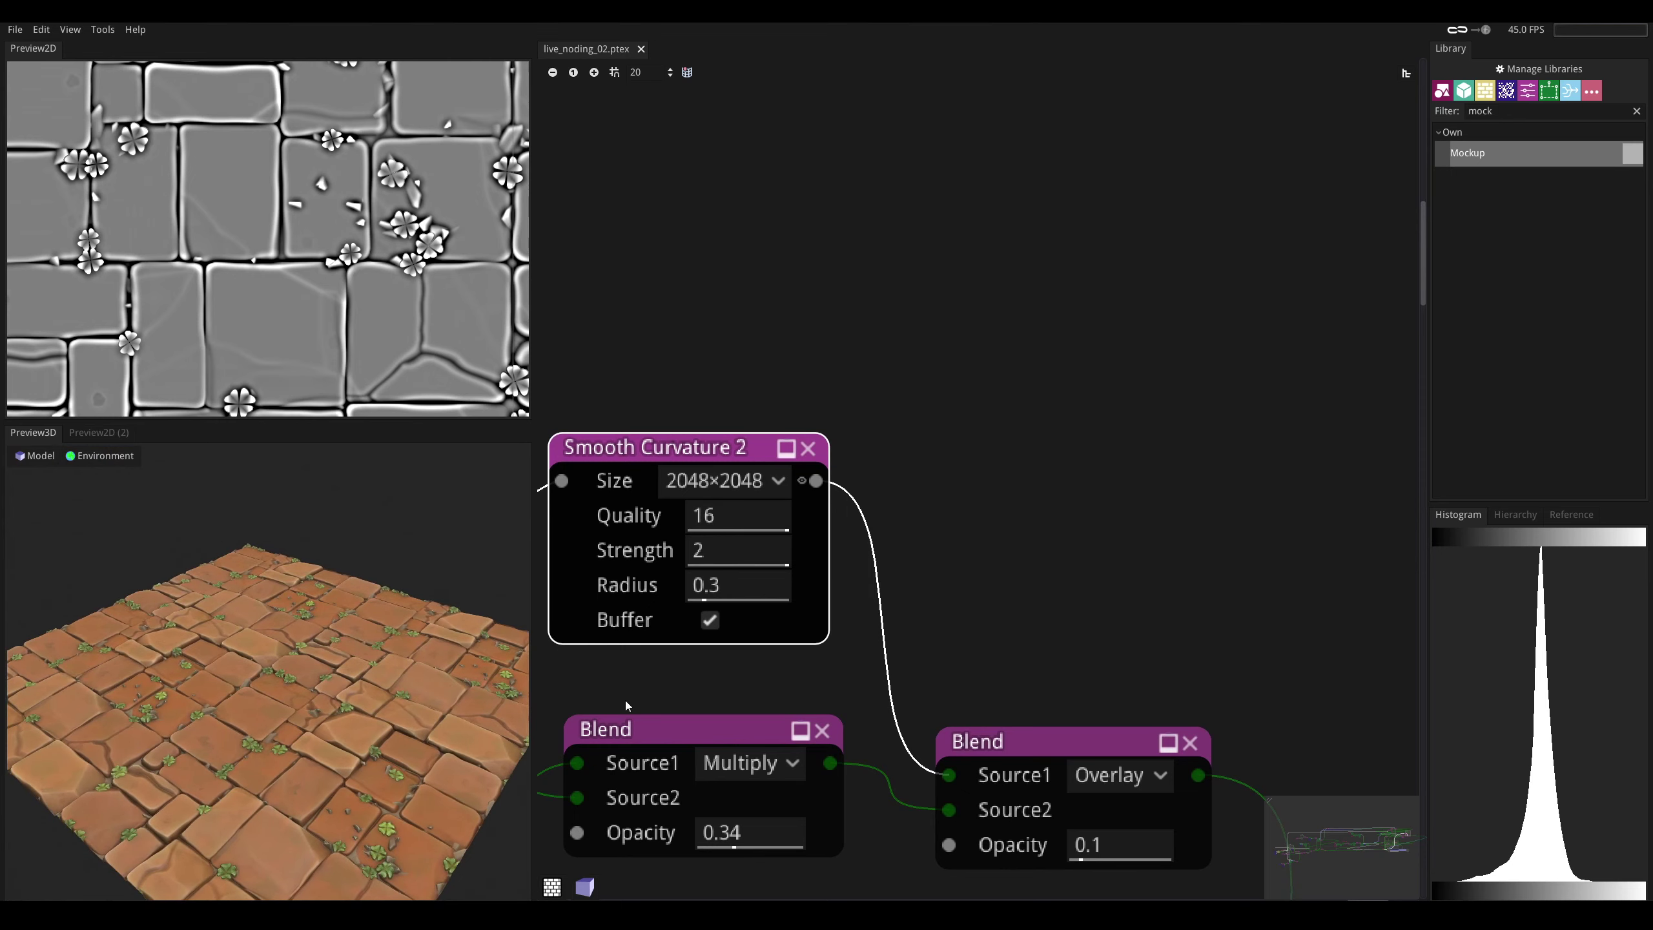
middle_click_drag(800, 727, 1124, 275)
scroll(885, 536, "down", 5)
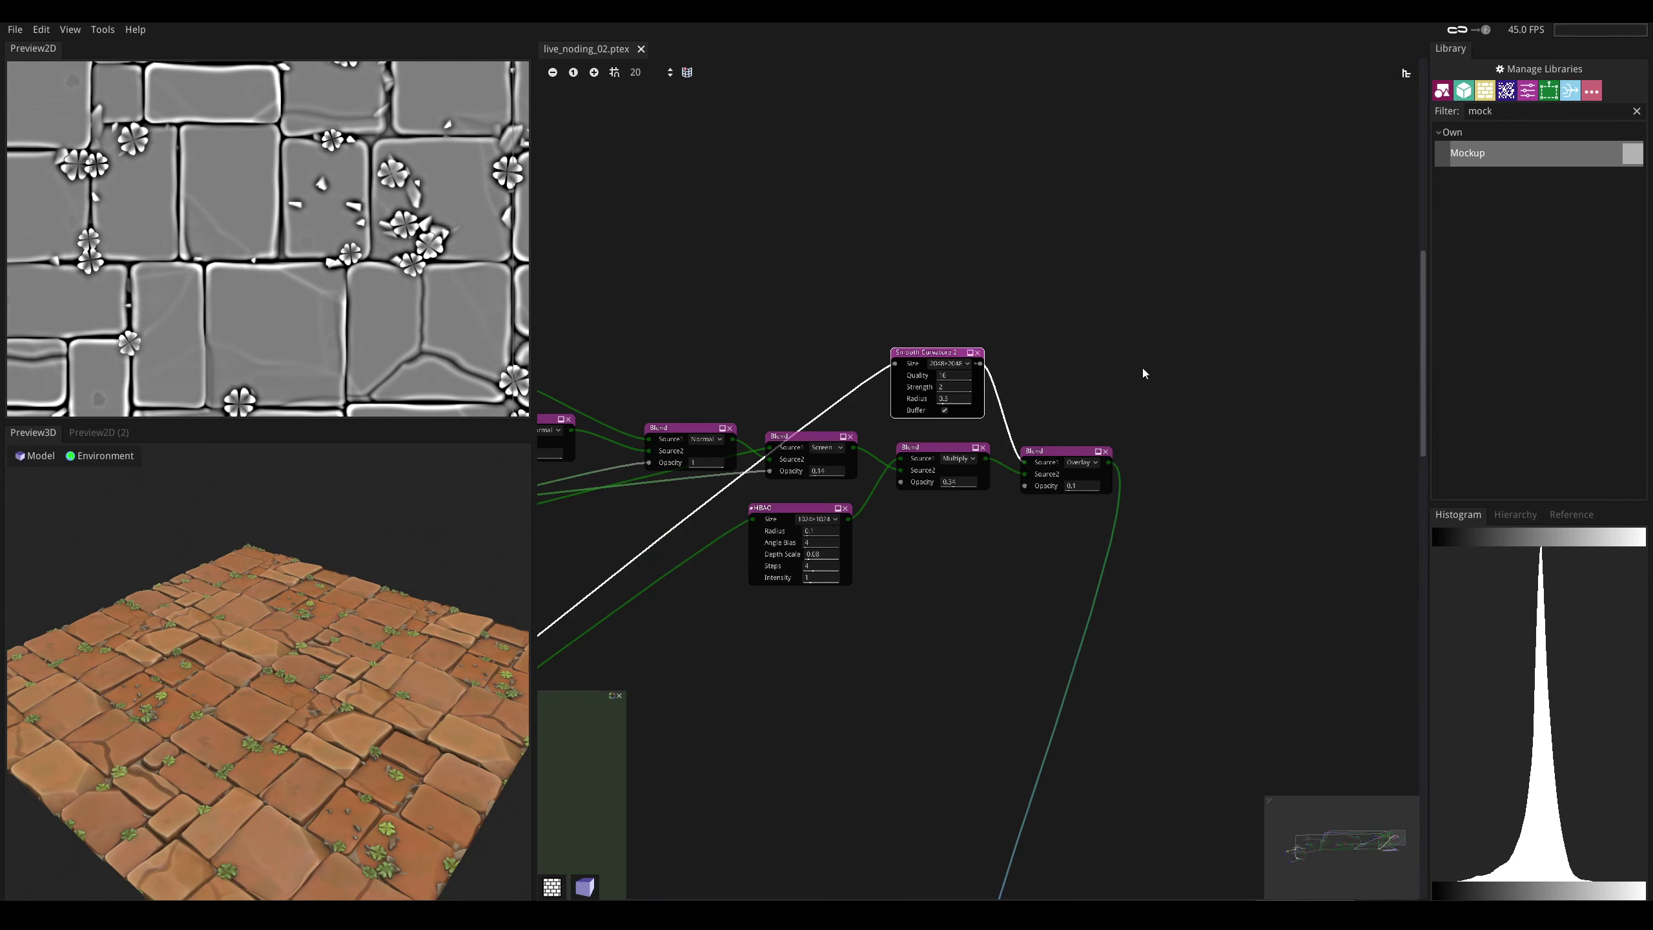
- Inspect the Smooth Curvature 2, Invert and Blend nodes of the roughness frame in the 2D preview
middle_click_drag(755, 594, 1111, 406)
middle_click_drag(885, 532, 1236, 406)
middle_click_drag(1039, 485, 1028, 371)
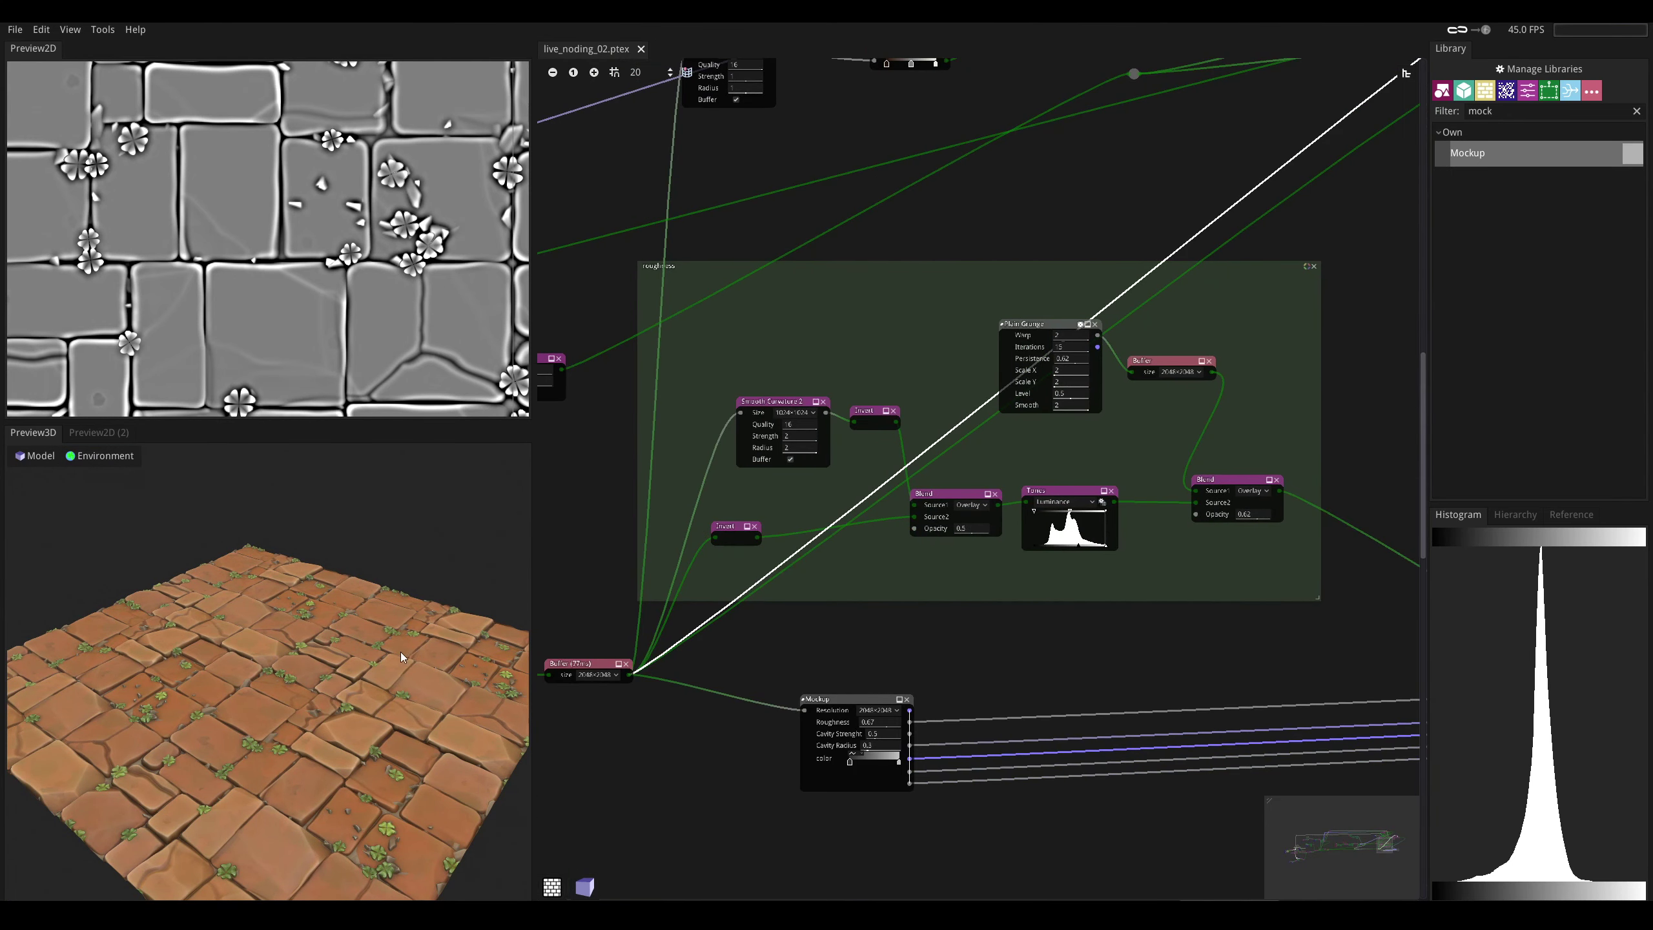
left_click_drag(395, 651, 340, 613)
left_click(810, 407)
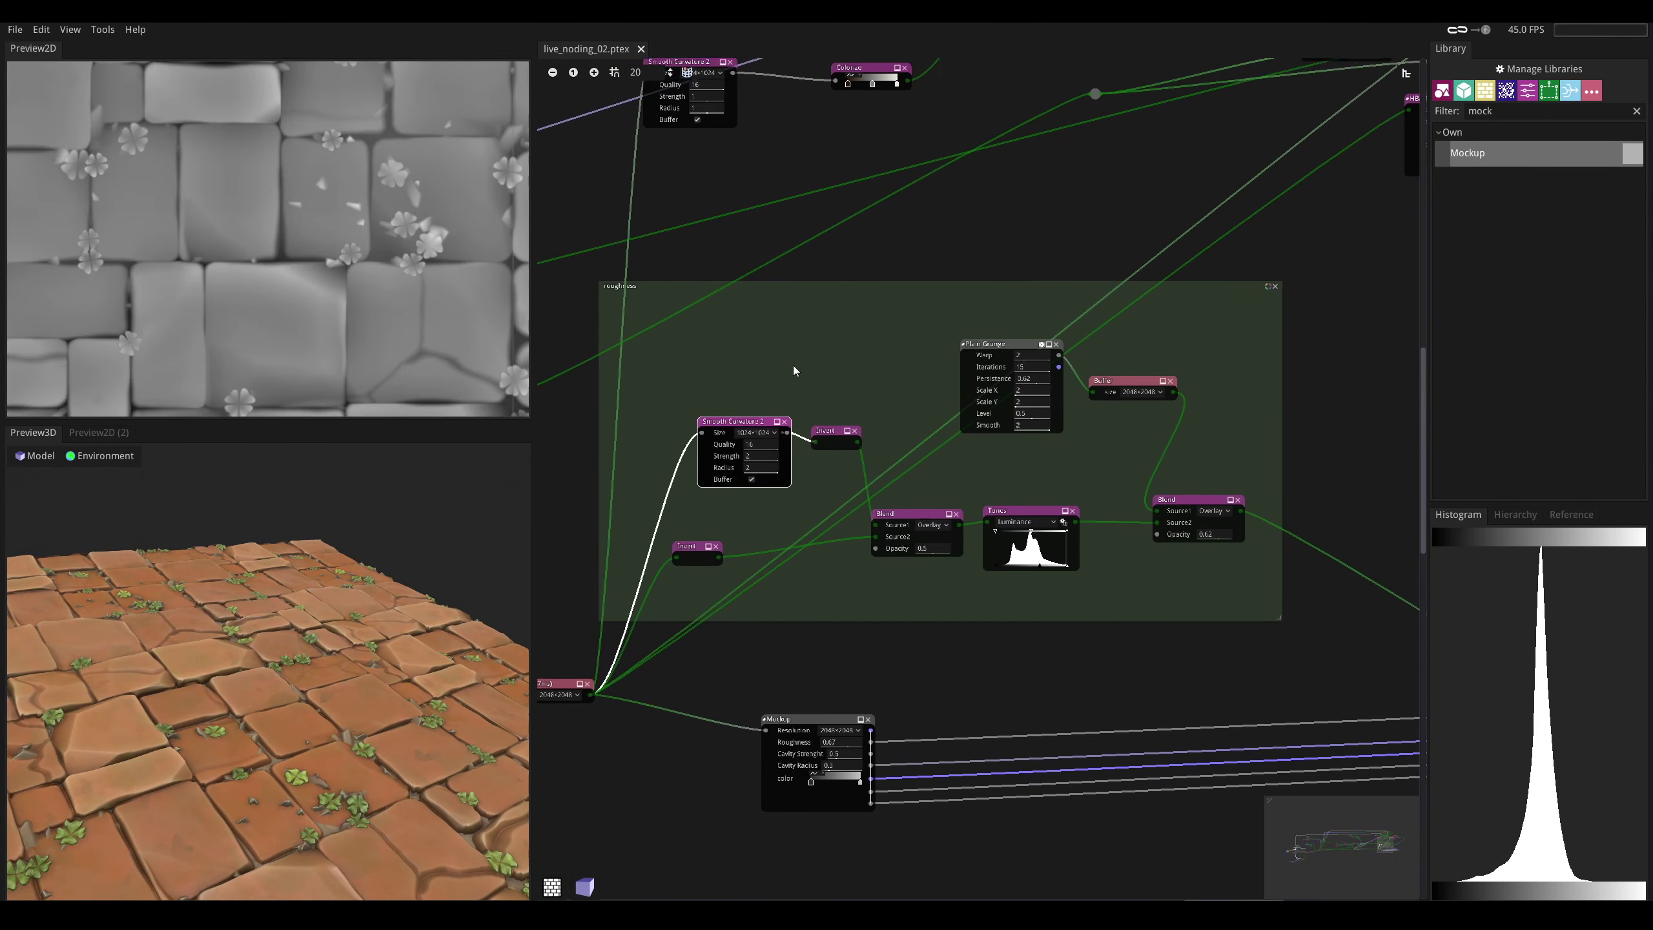
left_click(839, 463)
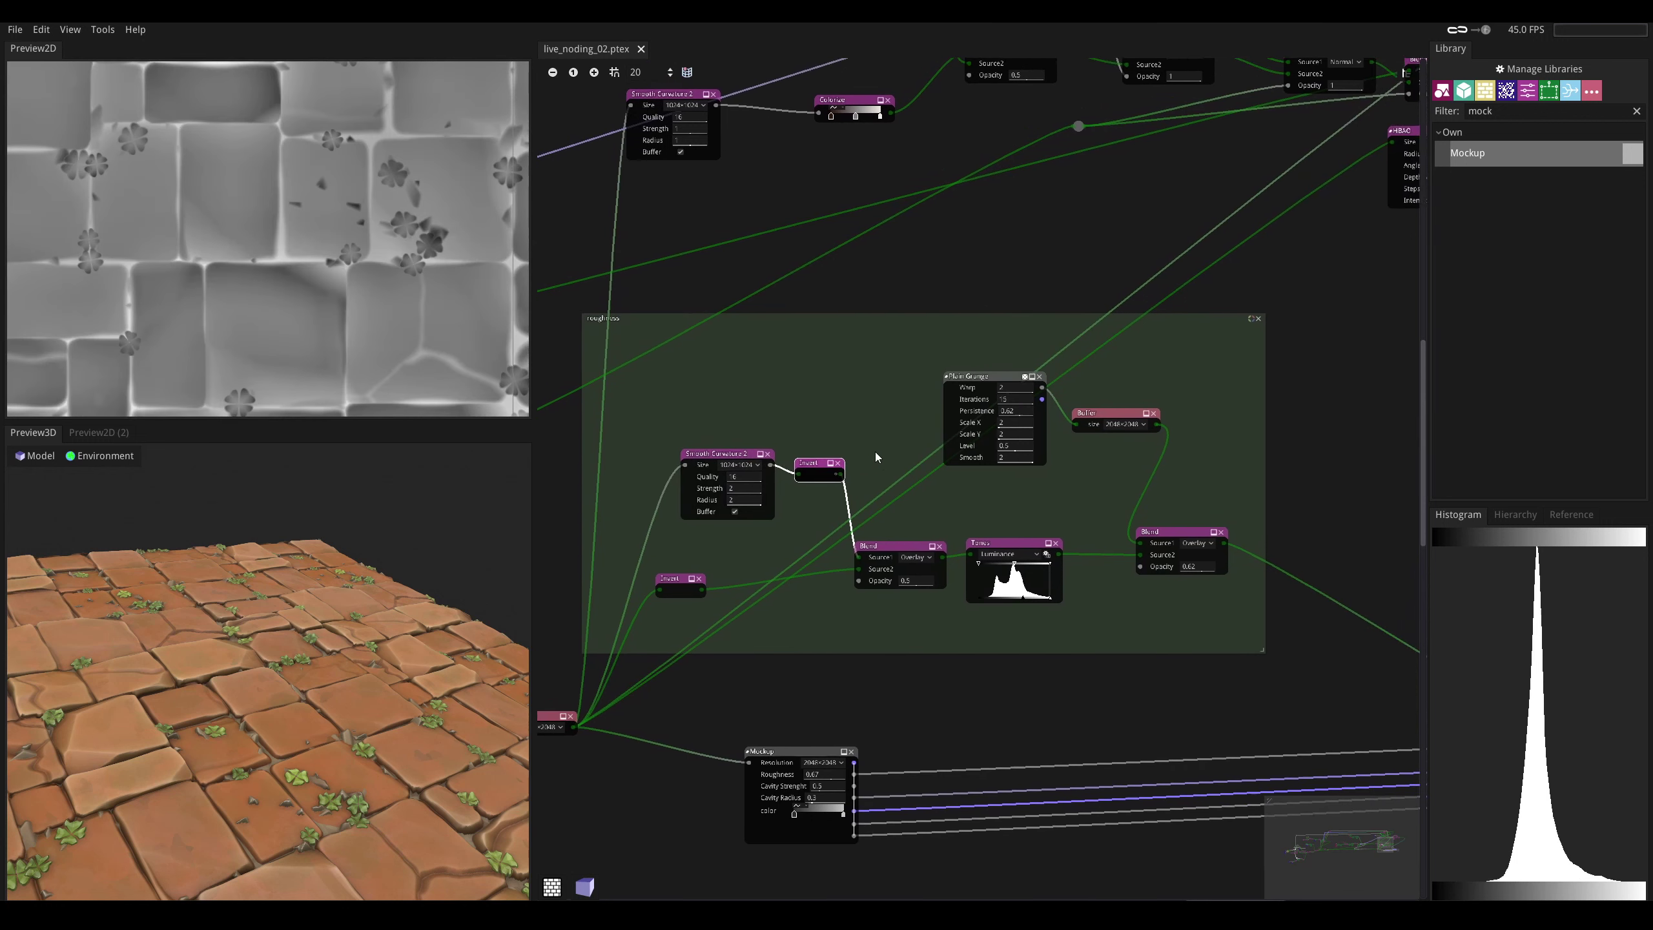
scroll(875, 453, "right", 1)
left_click(895, 550)
left_click(711, 485)
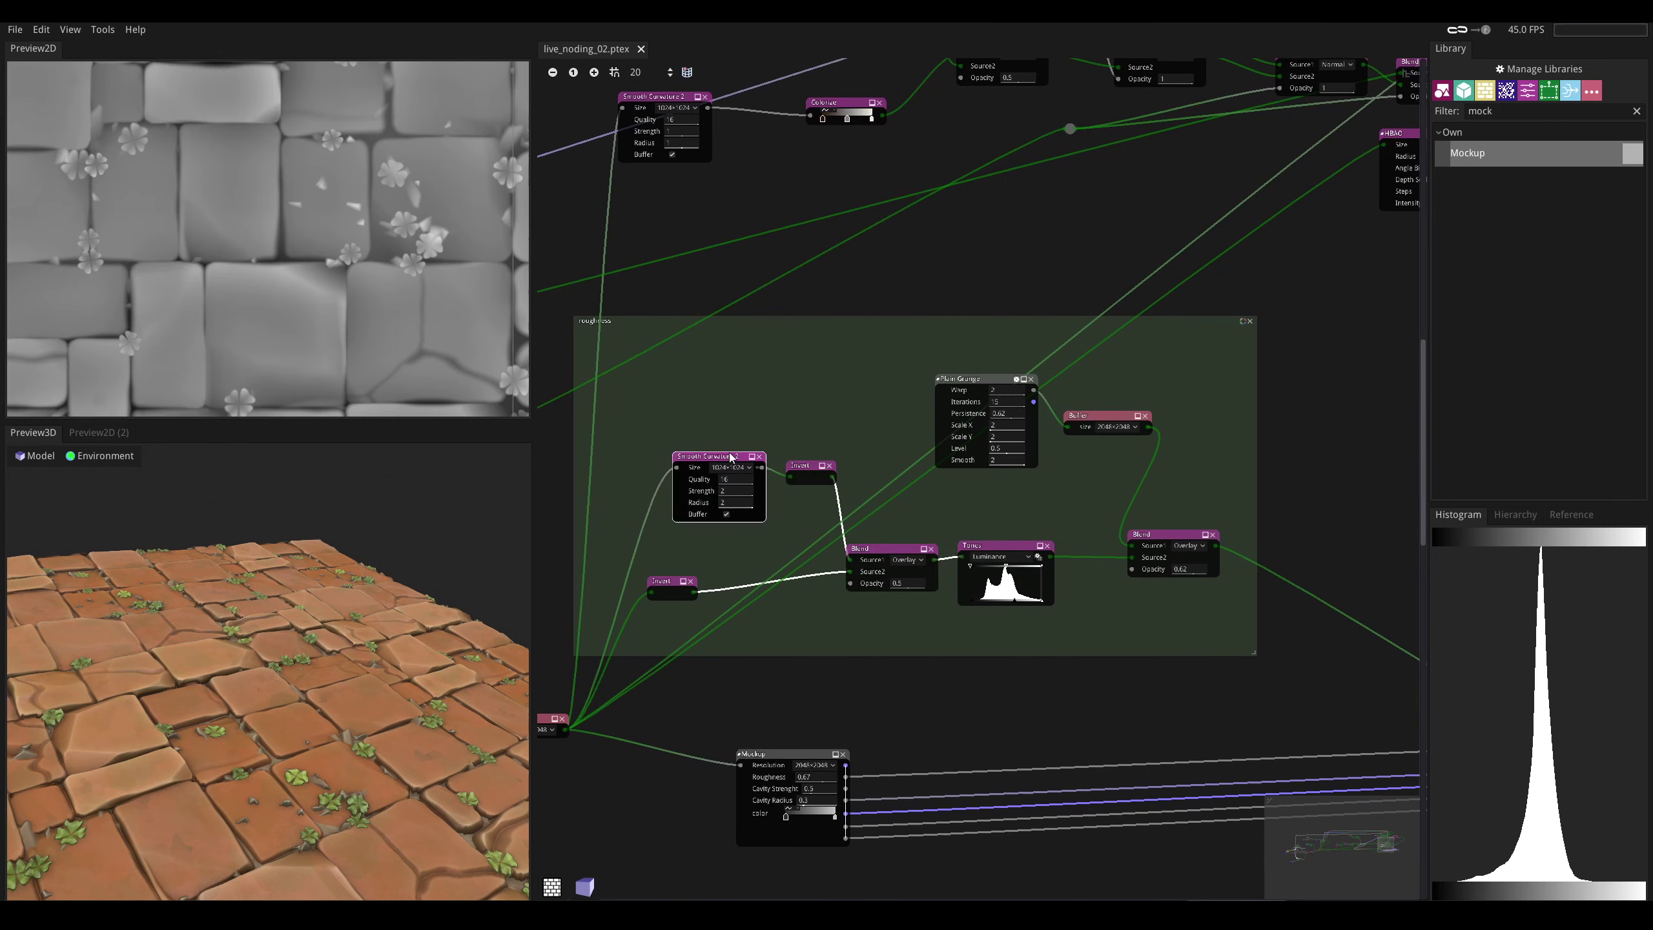
- Set the roughness Smooth Curvature 2 radius to 0.52 while previewing the Overlay Blend it feeds
scroll(710, 485, "up", 2)
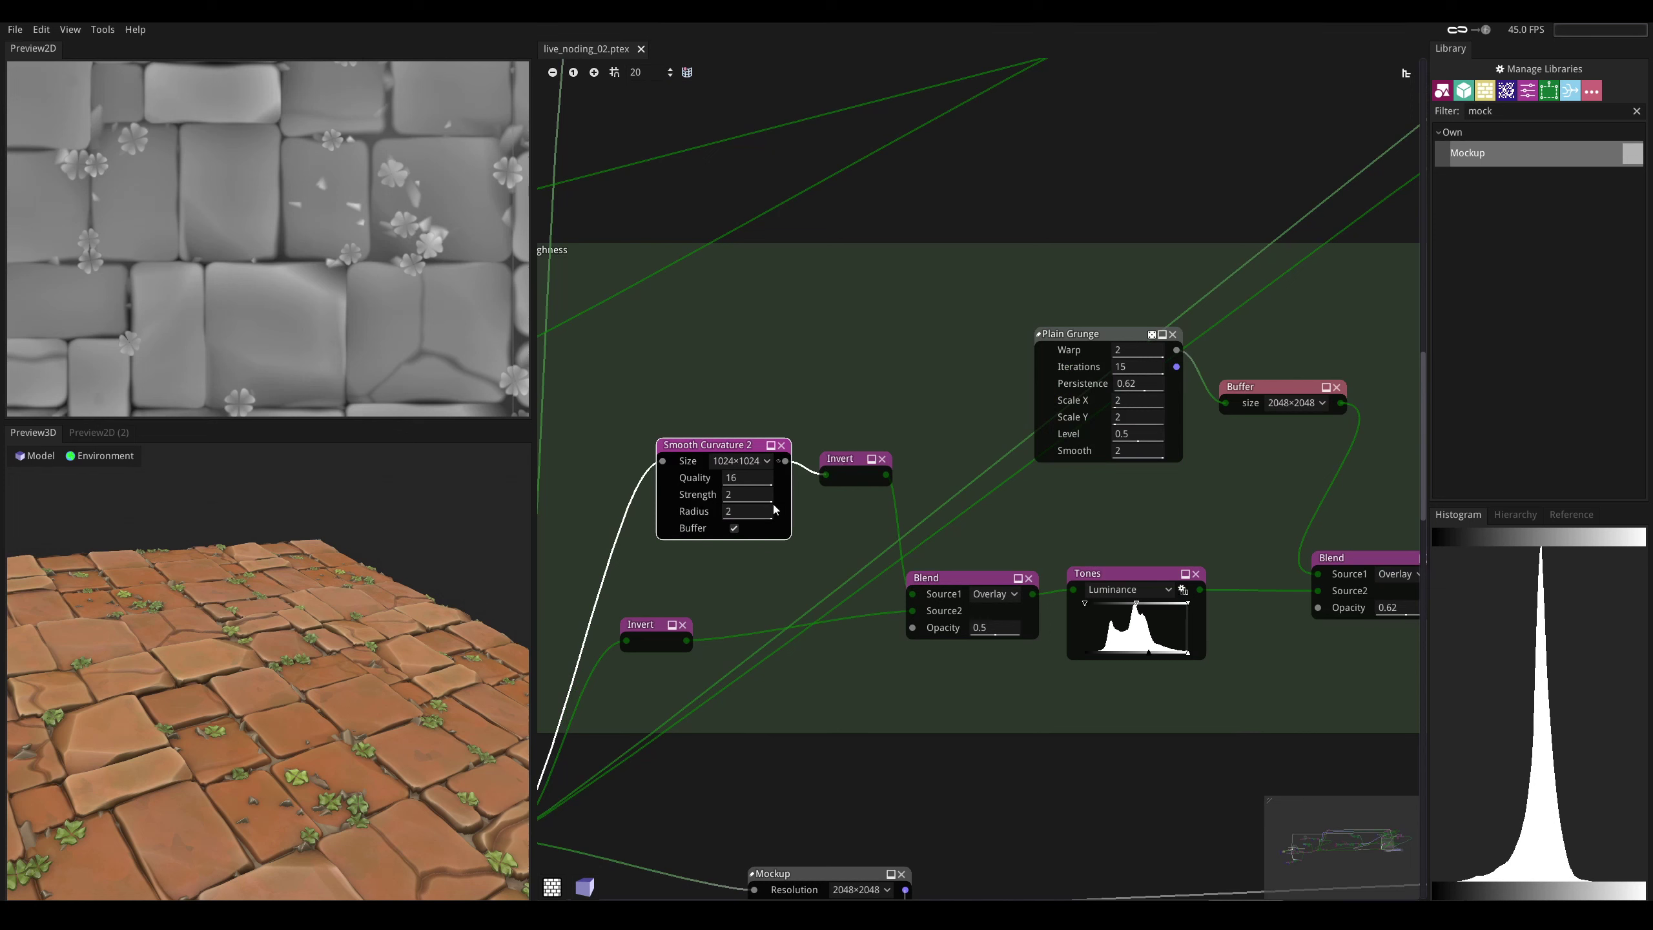
left_click(851, 459)
left_click(966, 580)
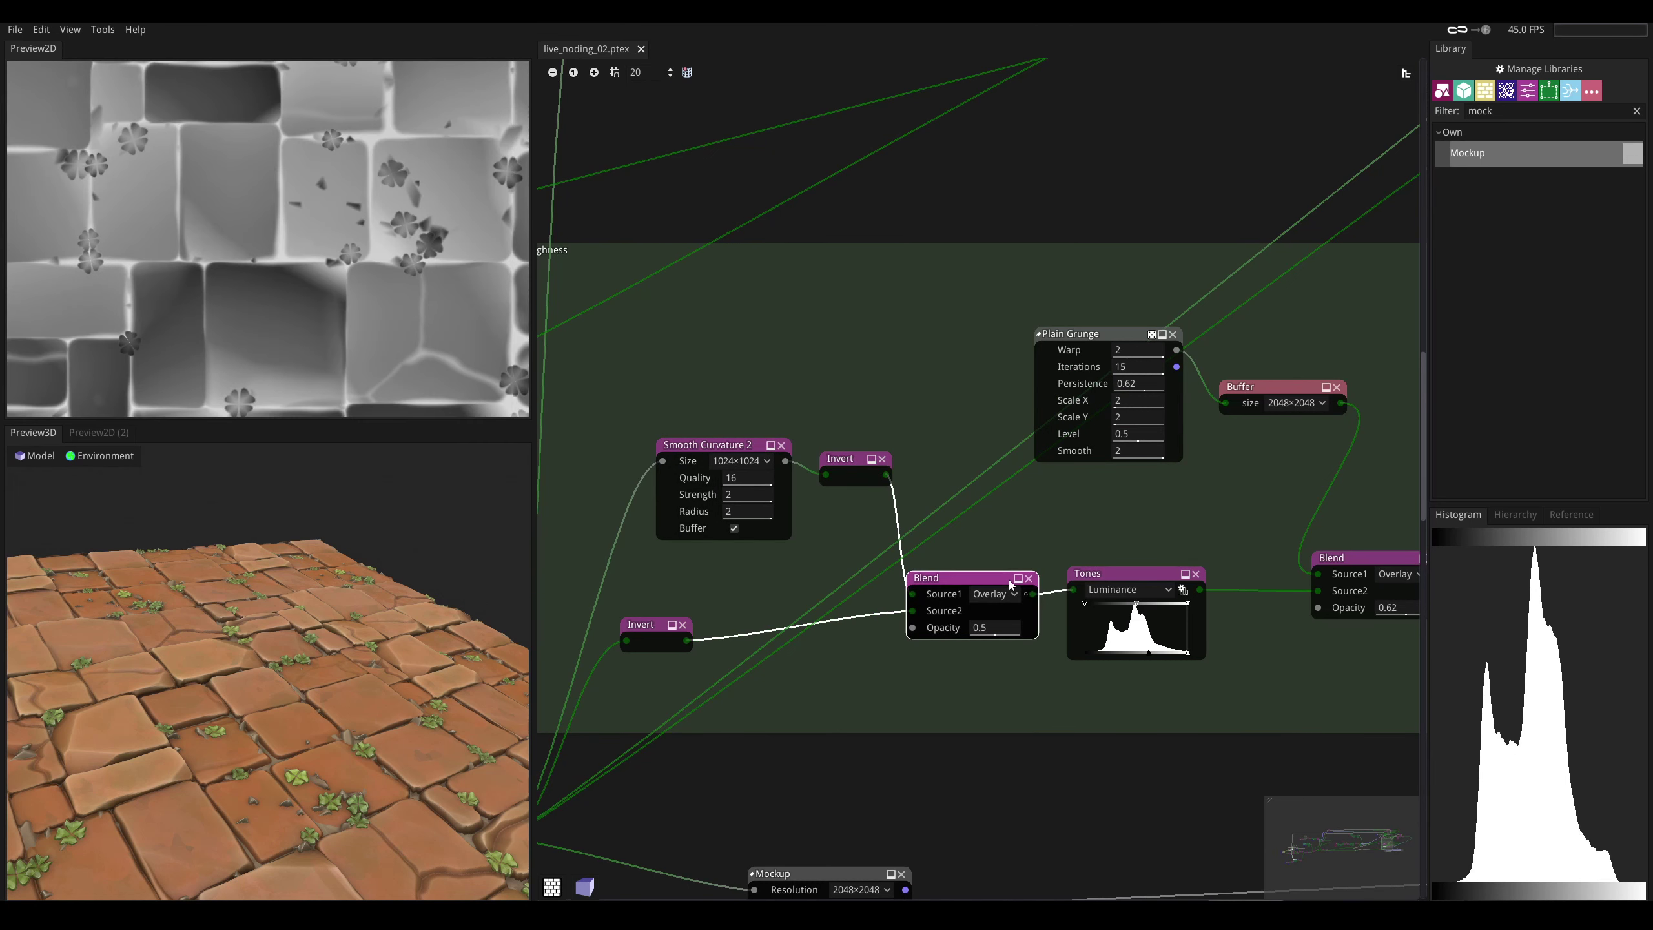
left_click_drag(755, 511, 639, 510)
- Preview the roughness Tones node and shift its output tone marker to darken the roughness map
middle_click_drag(1102, 501, 938, 489)
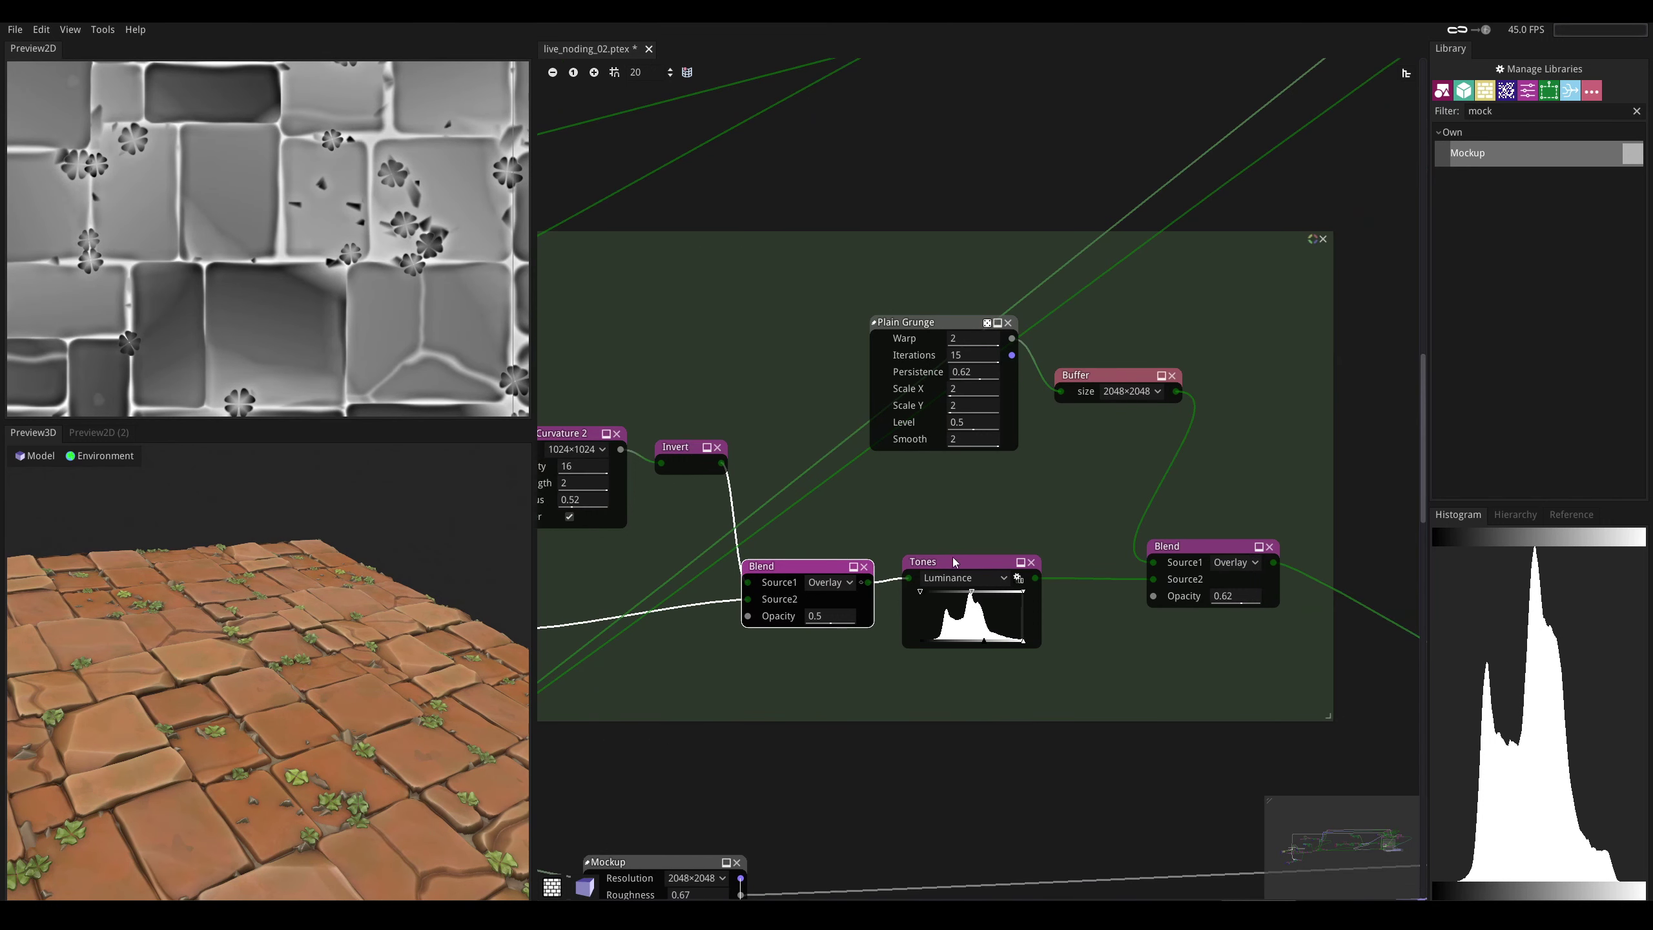
left_click(952, 560)
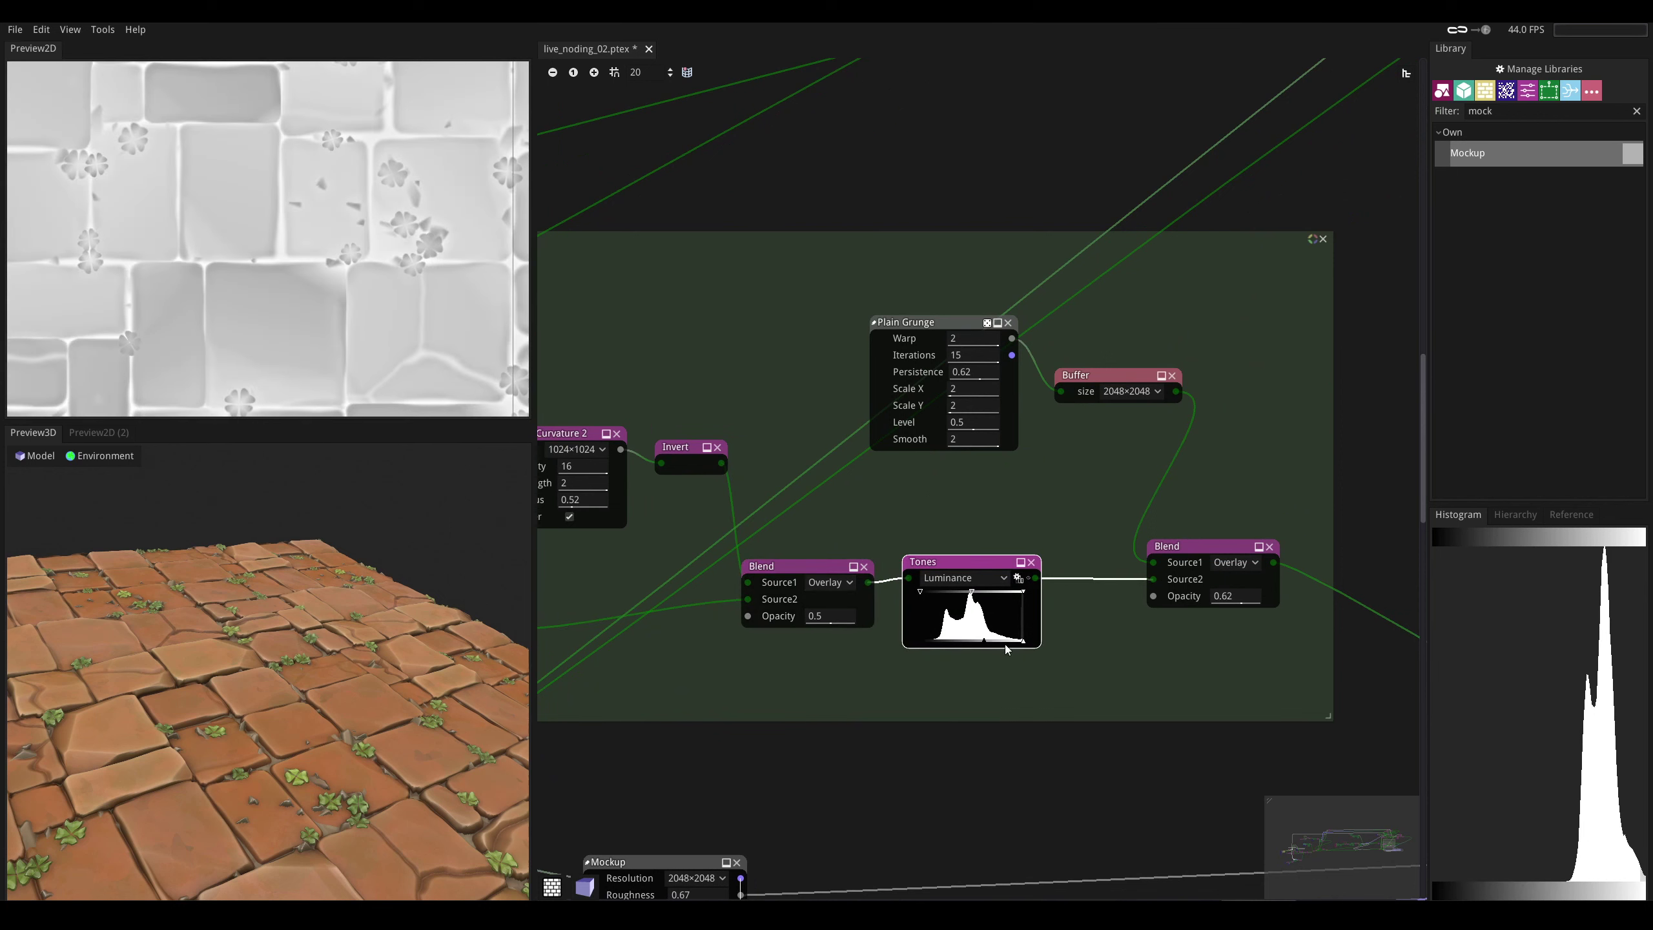
left_click_drag(1014, 644, 1074, 651)
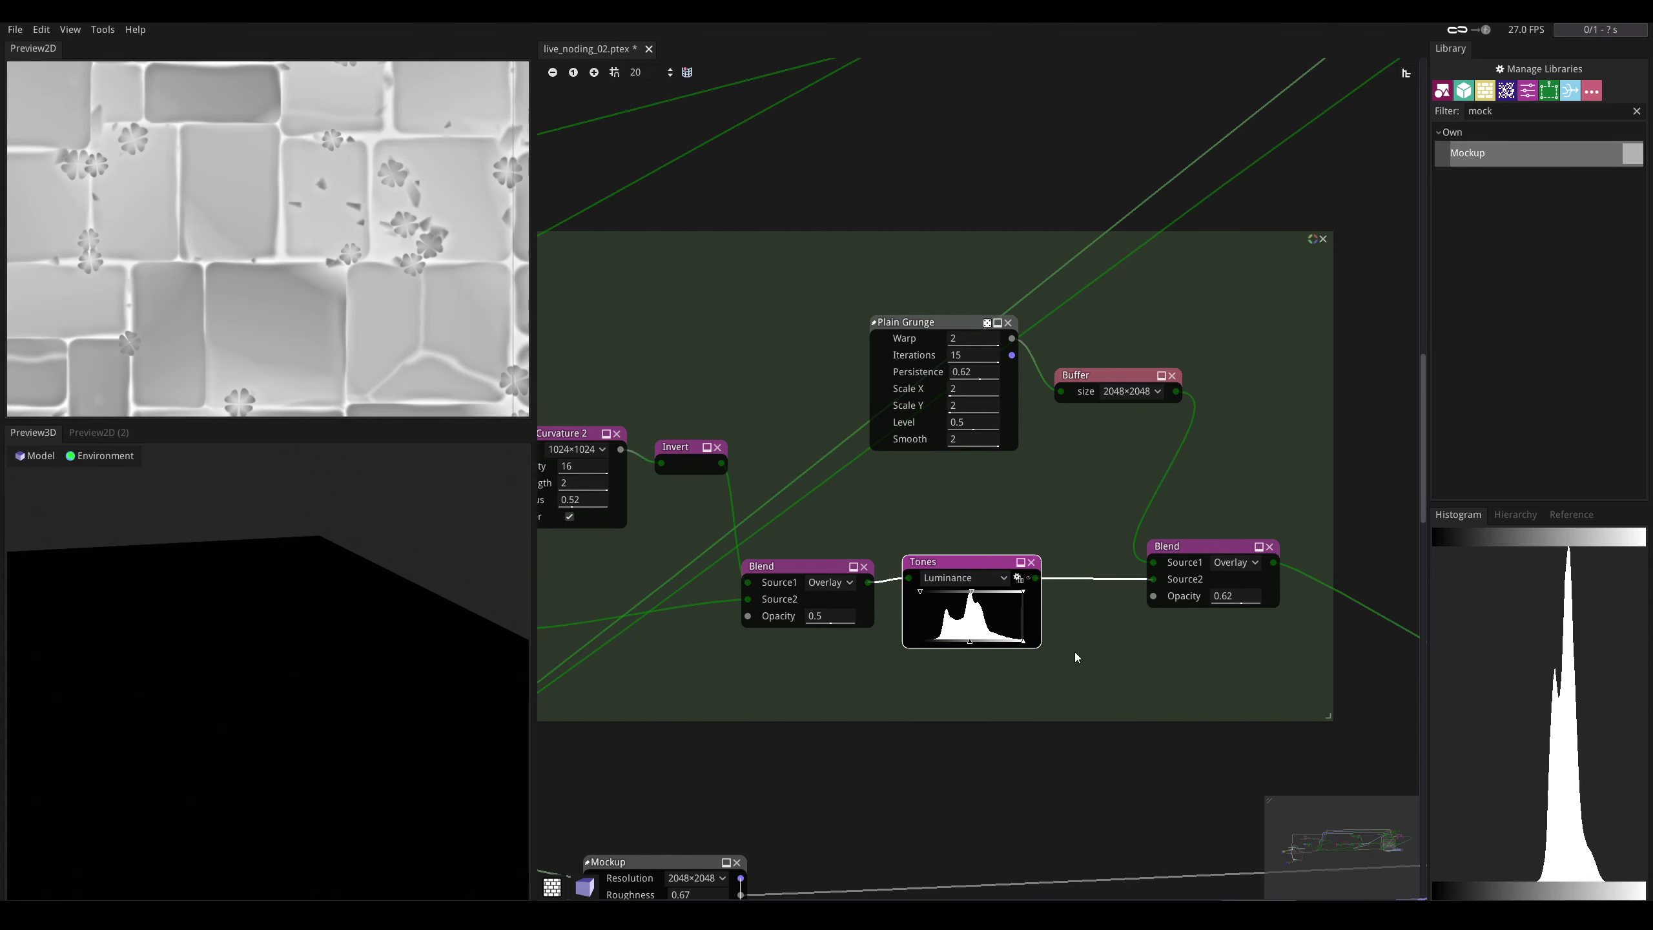
- Try a different environment for lighting the paving in the 3D preview and save the material
left_click_drag(364, 586, 32, 524)
left_click(33, 457)
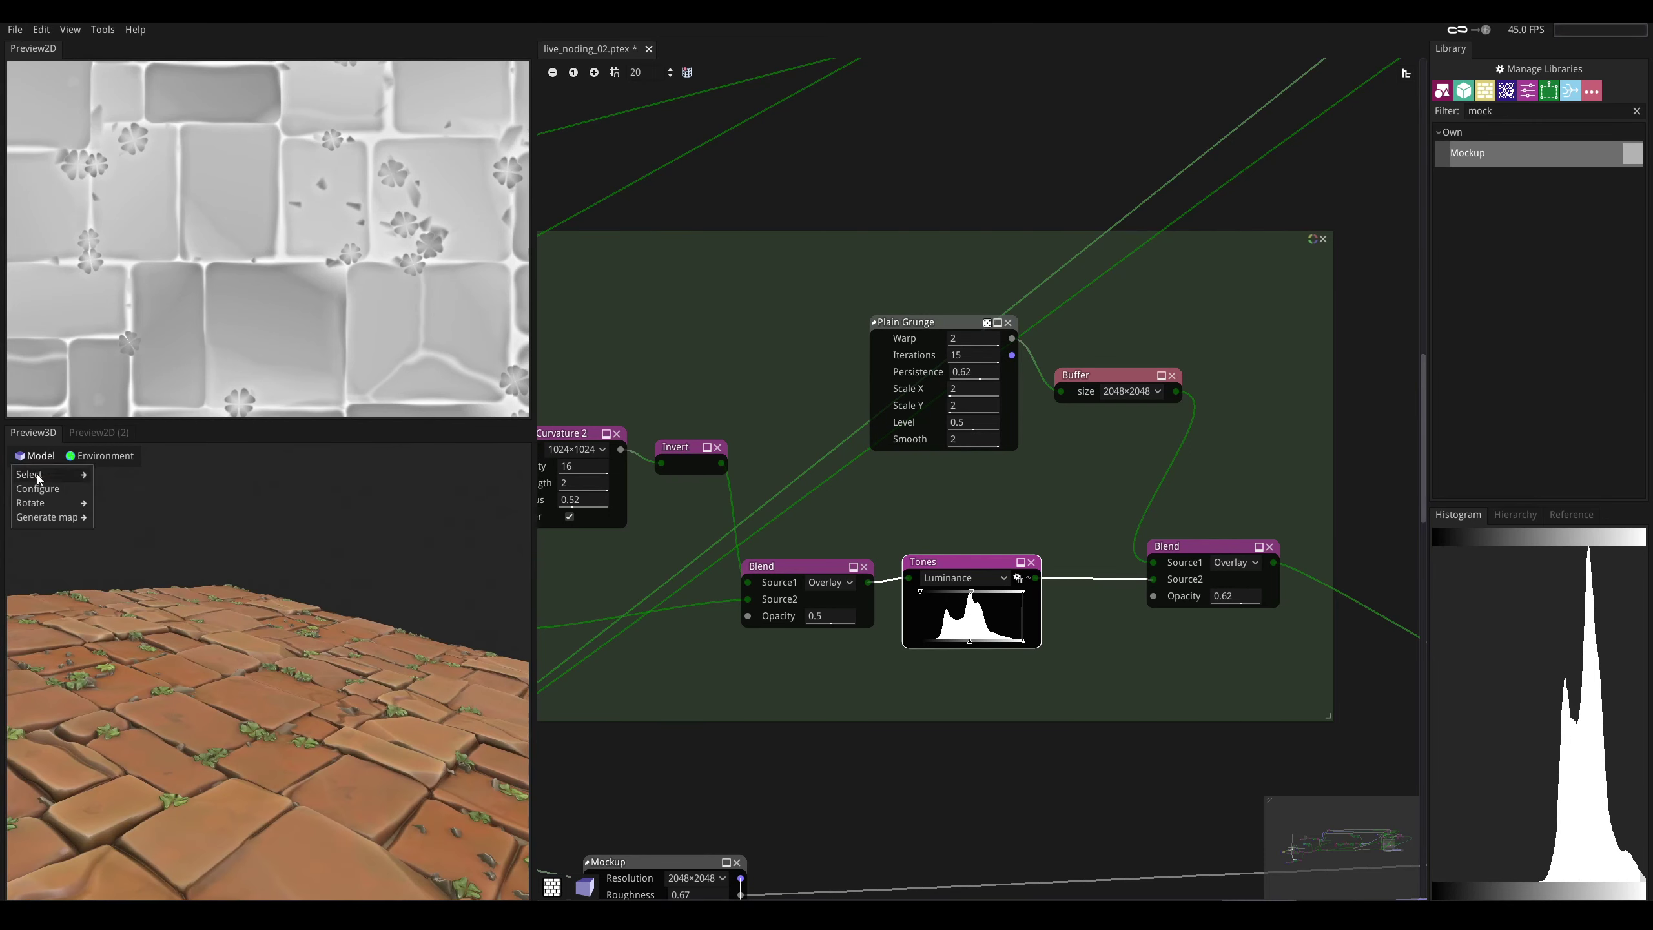
left_click(91, 455)
left_click(91, 456)
mouse_move(93, 479)
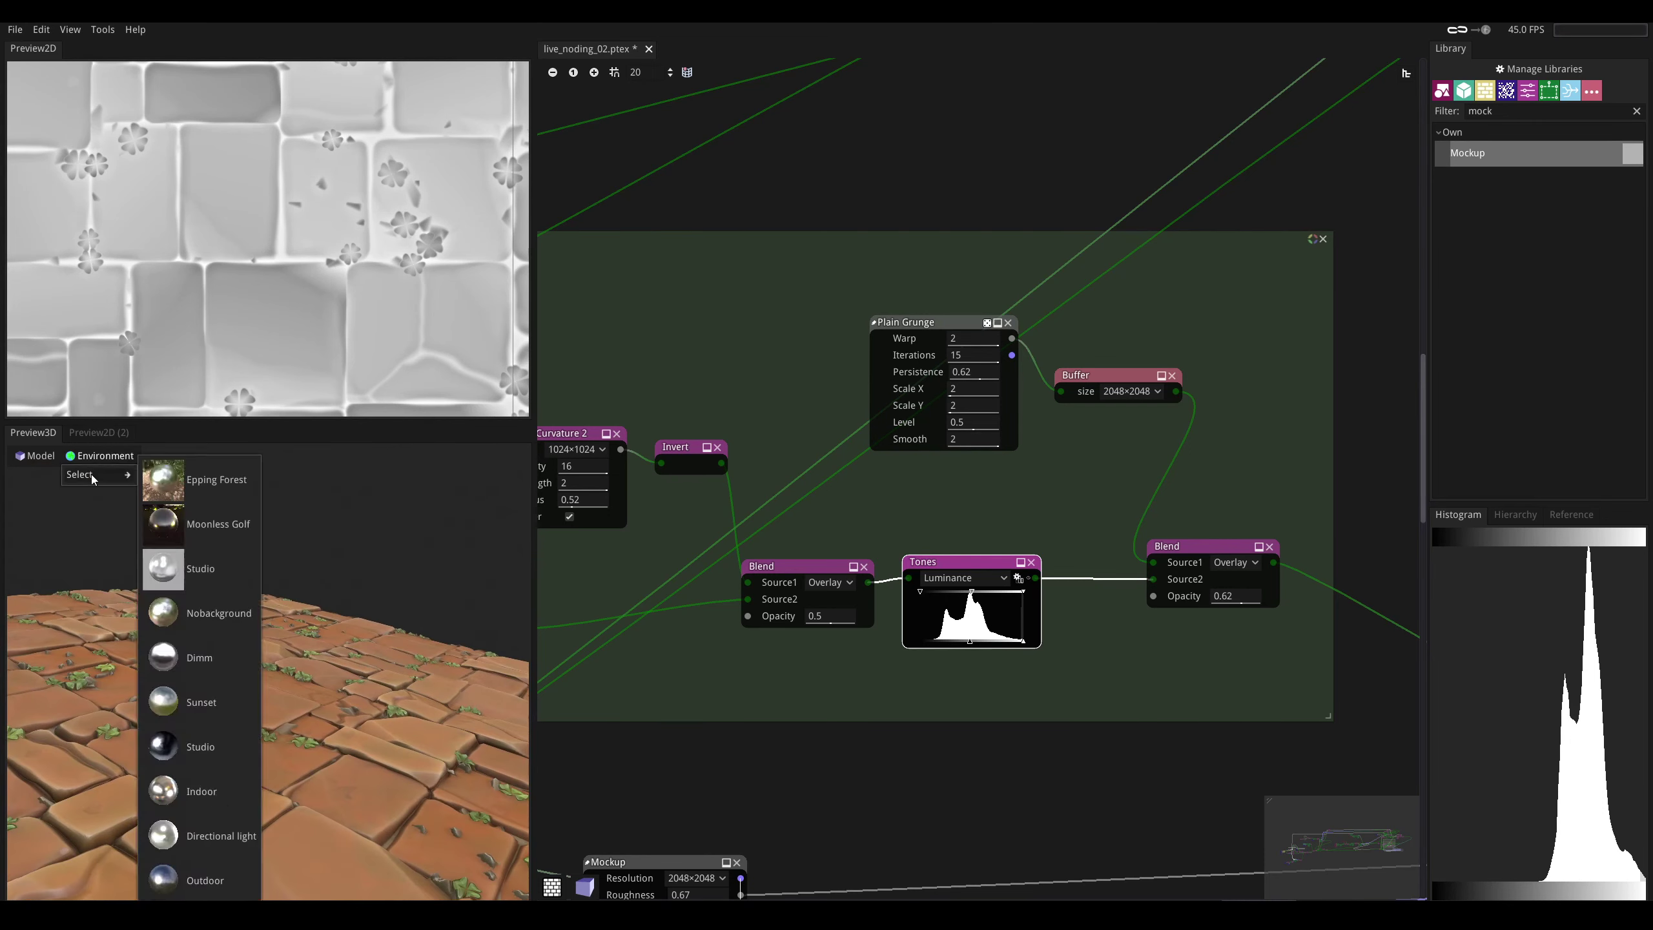
left_click(197, 760)
left_click_drag(197, 760, 236, 704)
key("ctrl+s")
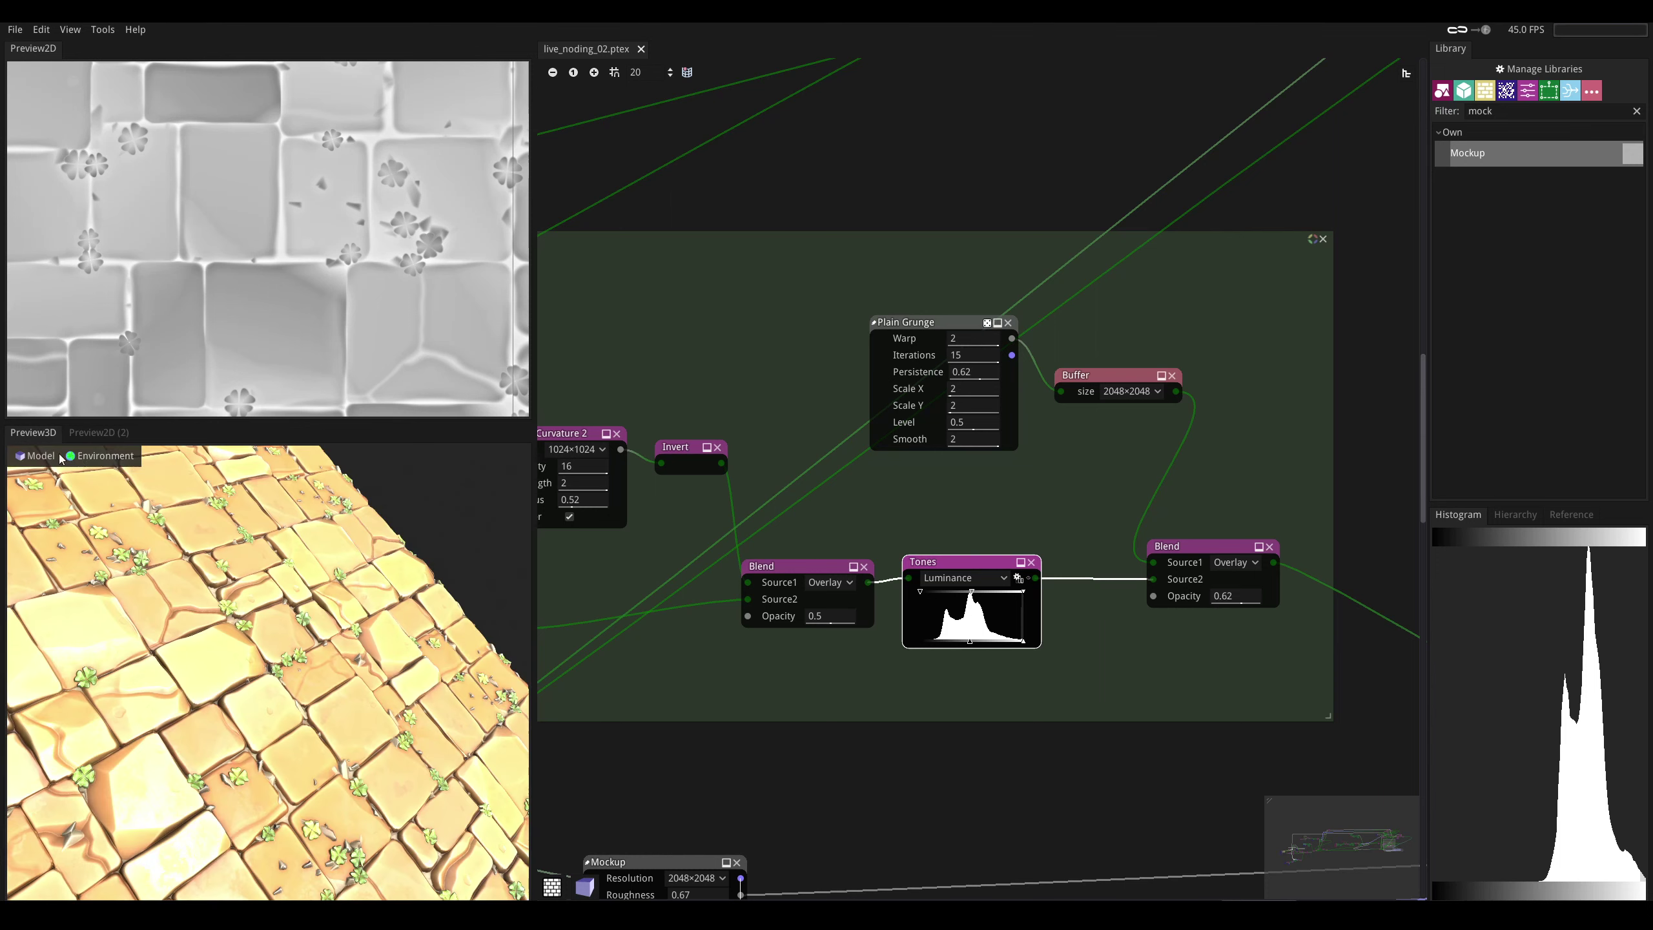
- Switch the 3D preview to a less bright environment and view the stones' reflections at a grazing angle
left_click(93, 455)
mouse_move(122, 475)
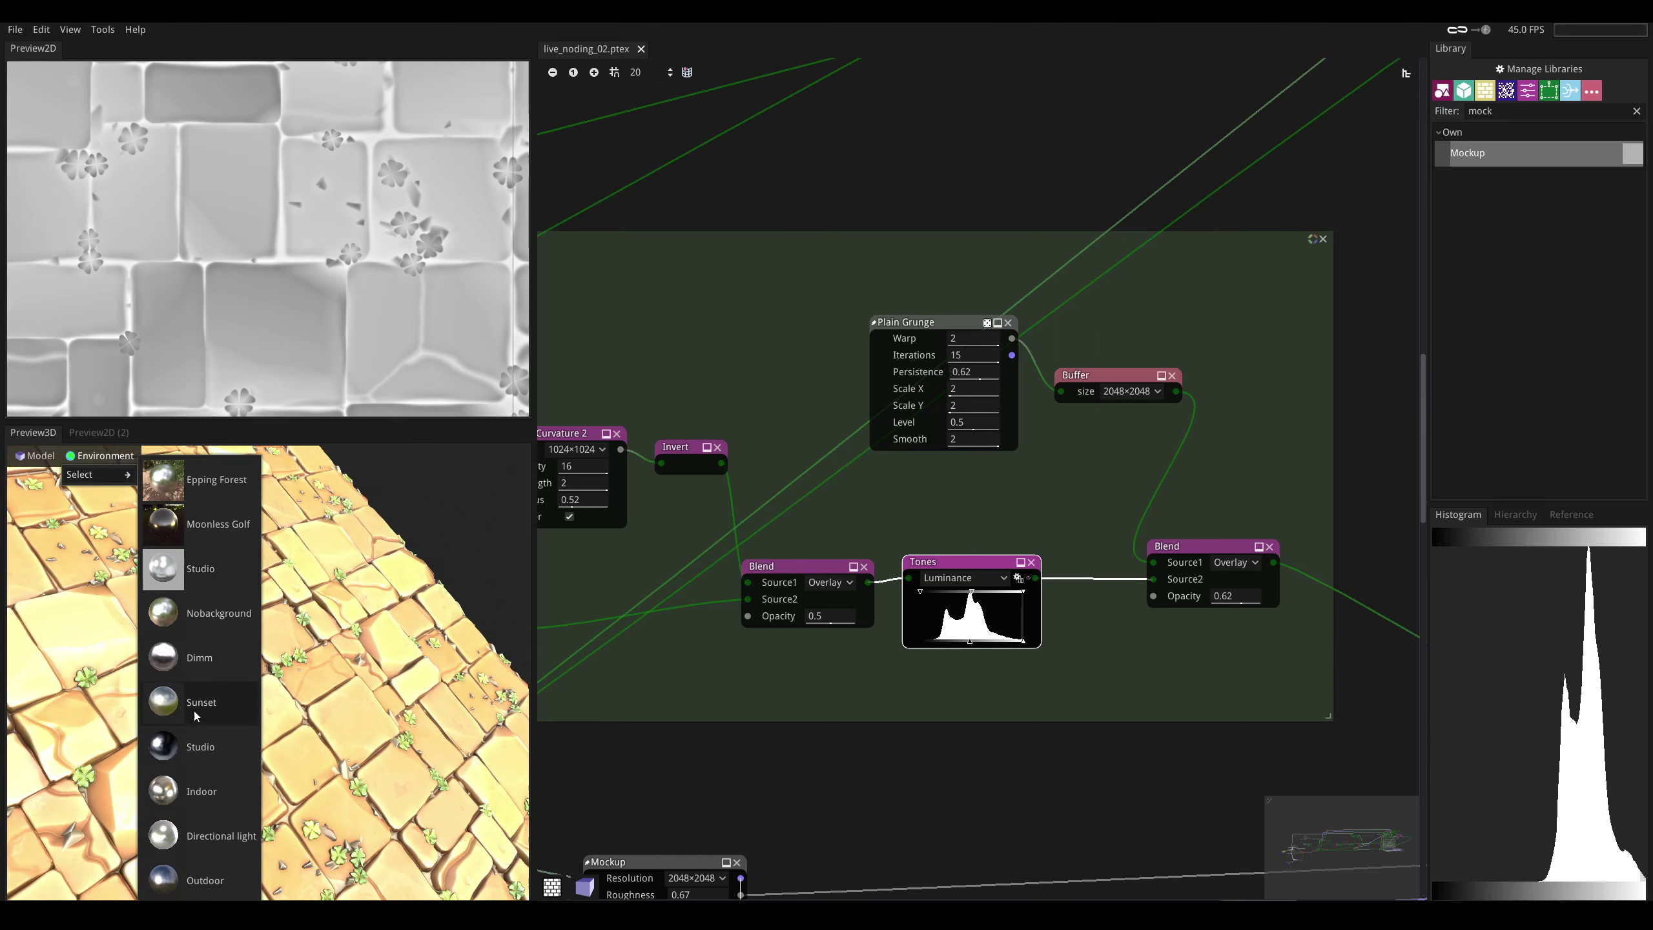
left_click(242, 771)
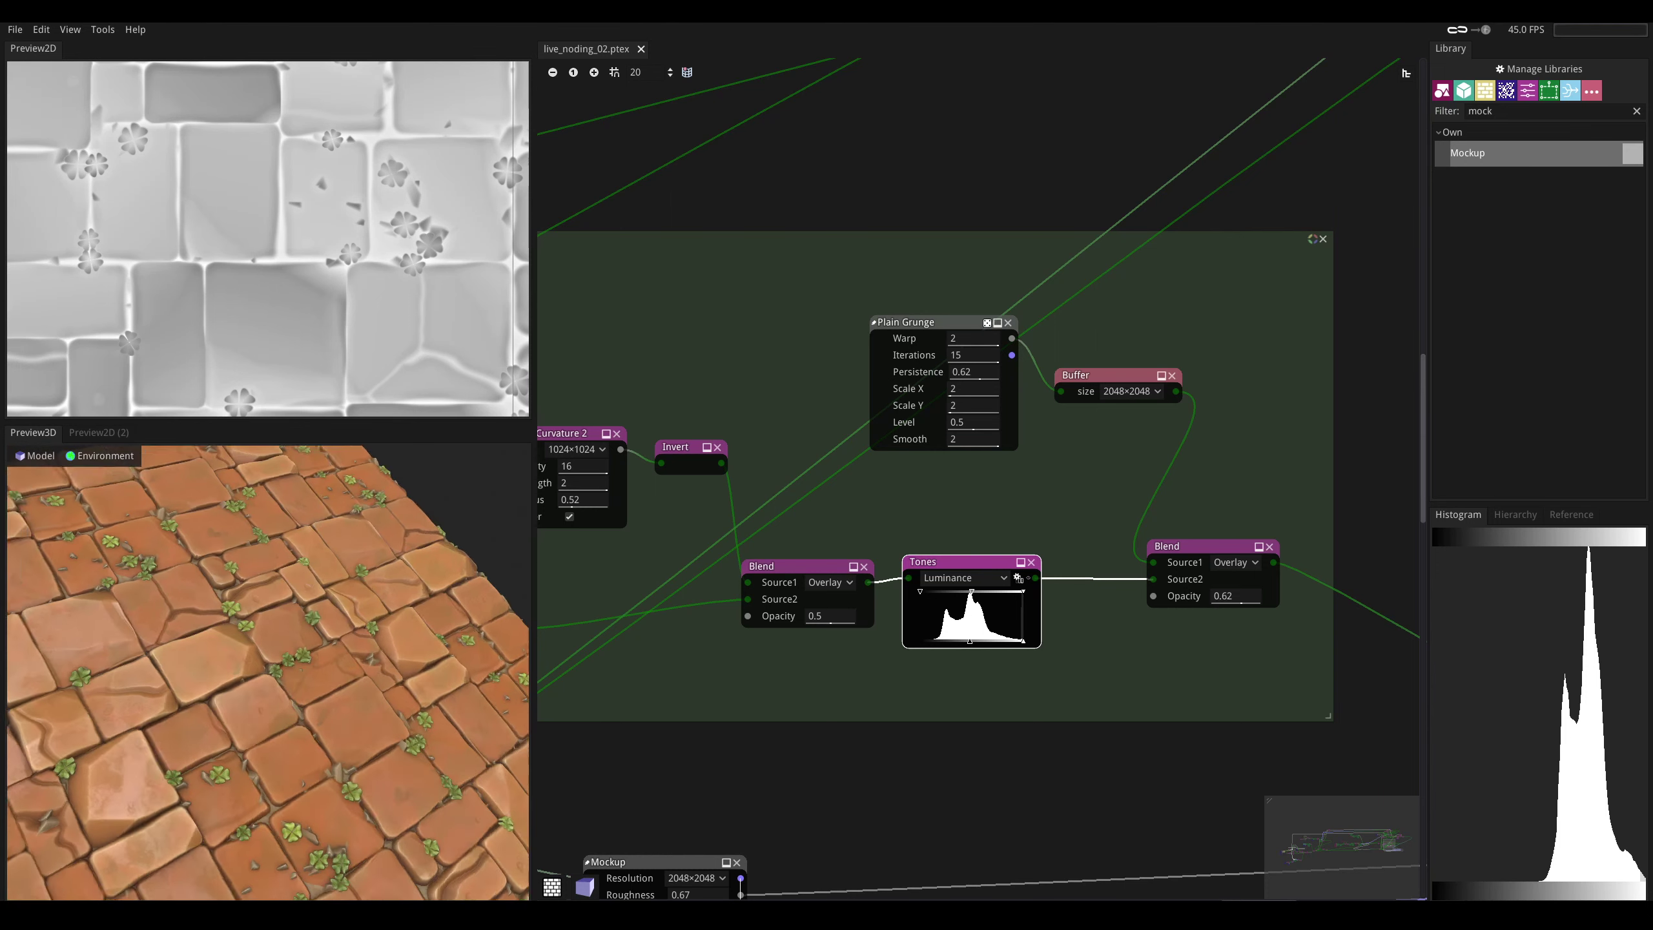
mouse_move(404, 768)
left_mouse_down()
mouse_move(371, 706)
mouse_move(394, 709)
mouse_move(404, 744)
left_mouse_up()
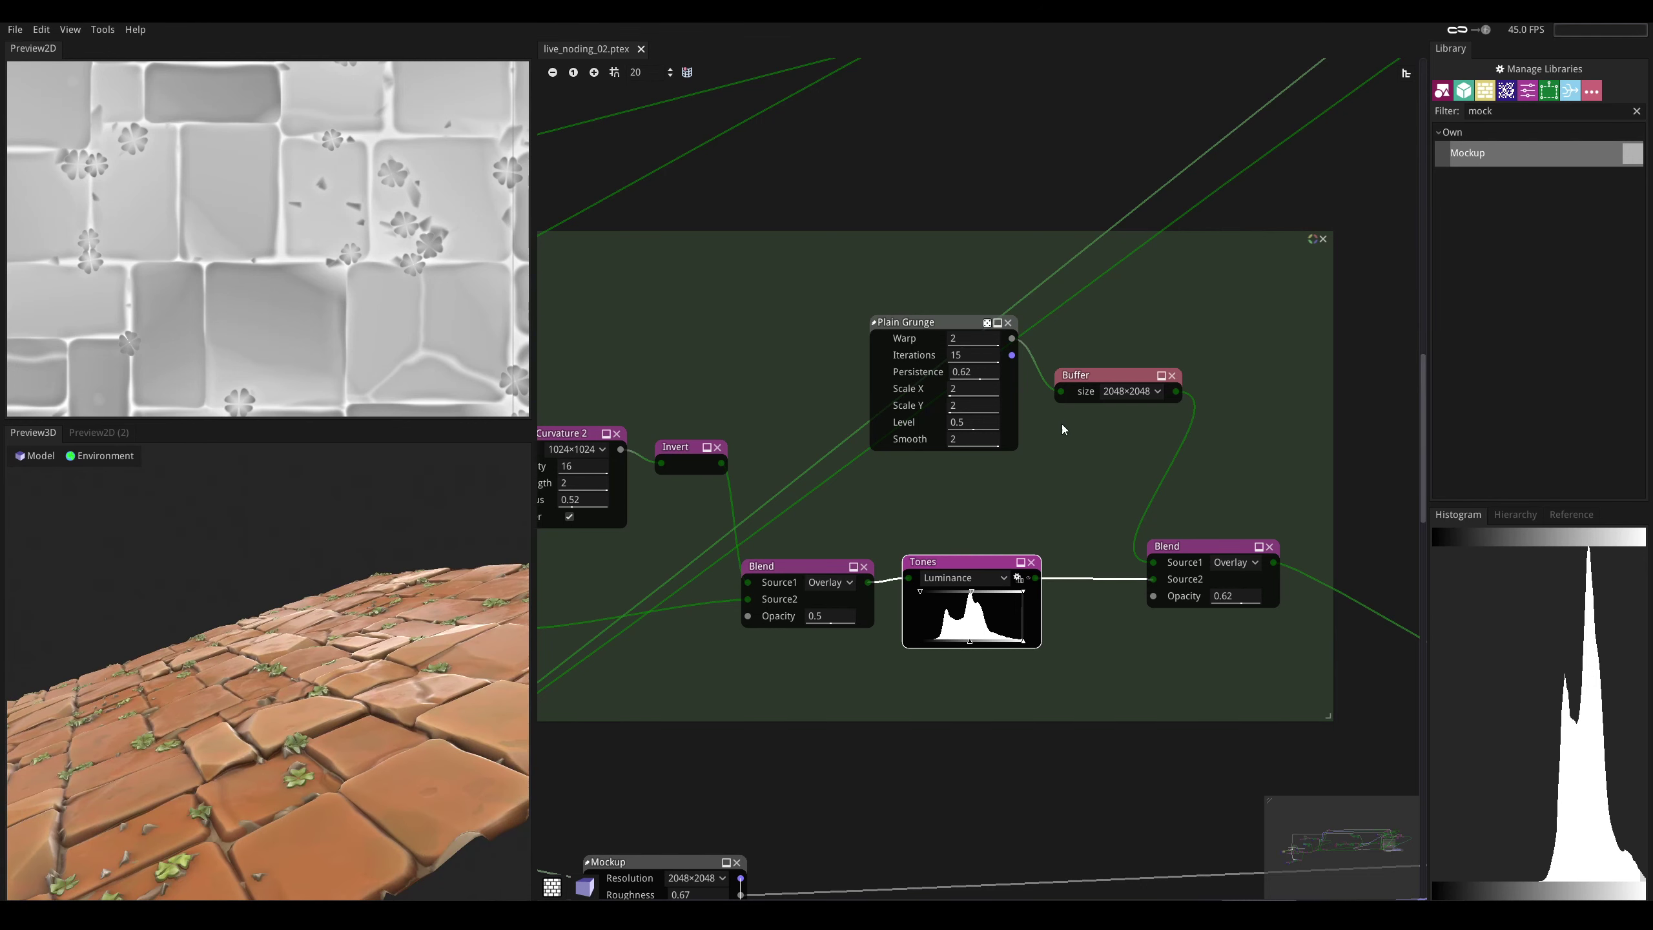
- Set the final roughness Overlay Blend's opacity to 0.69, preview it and move the node further along the graph
middle_click_drag(1189, 571, 1074, 591)
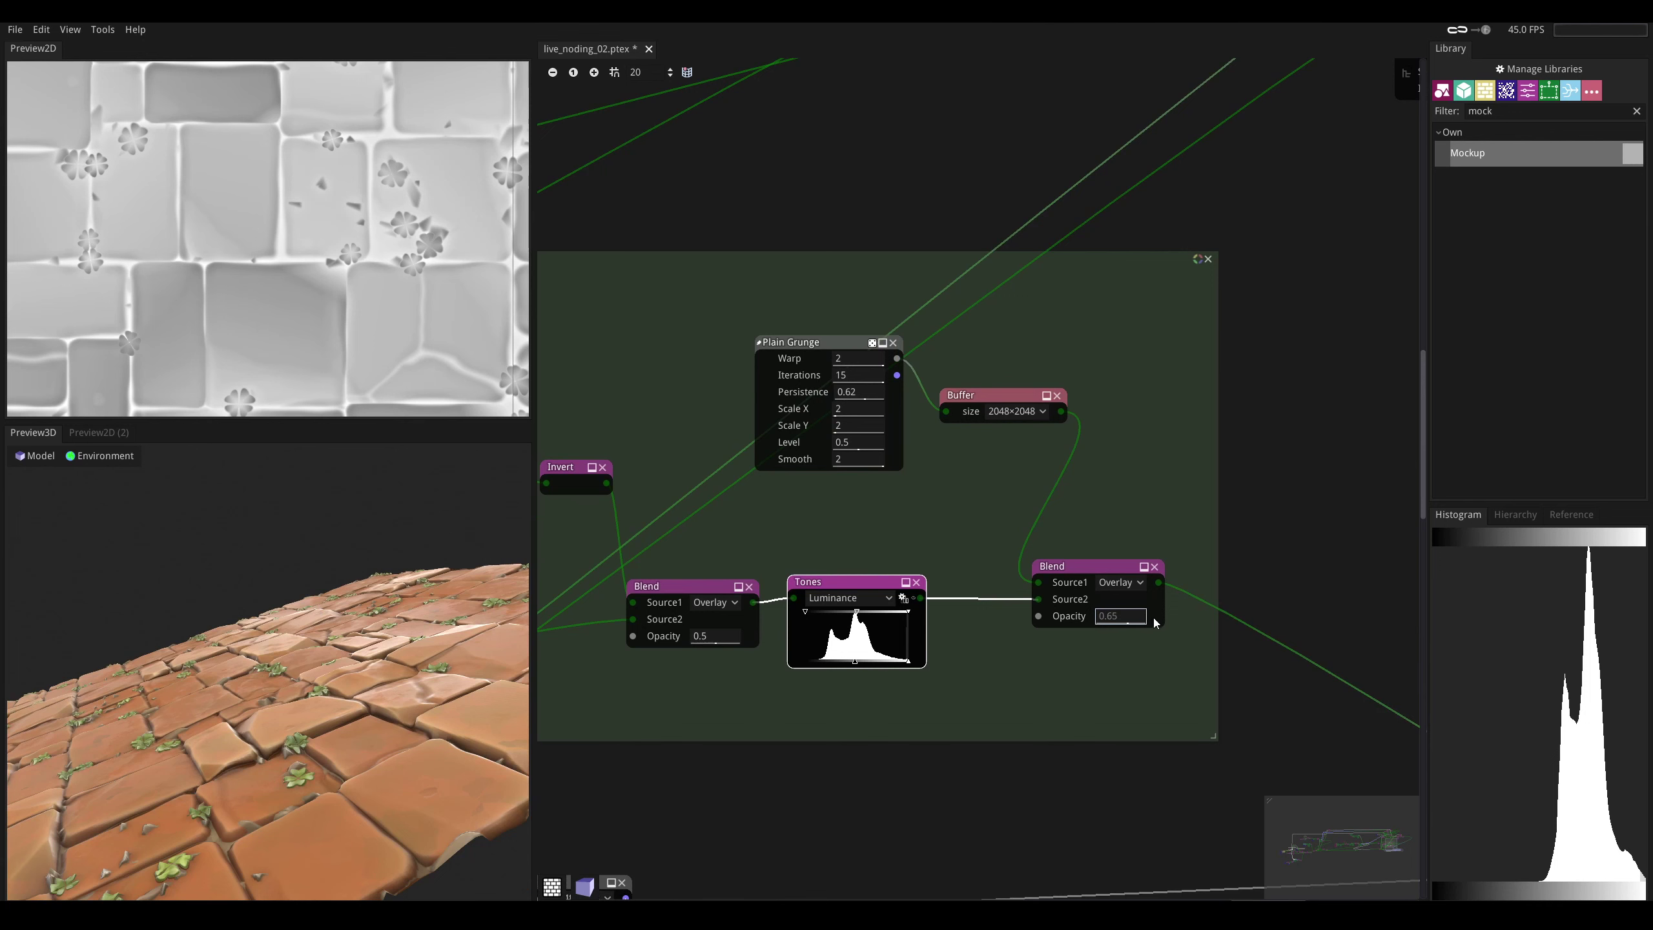
middle_click_drag(1096, 464, 1025, 564)
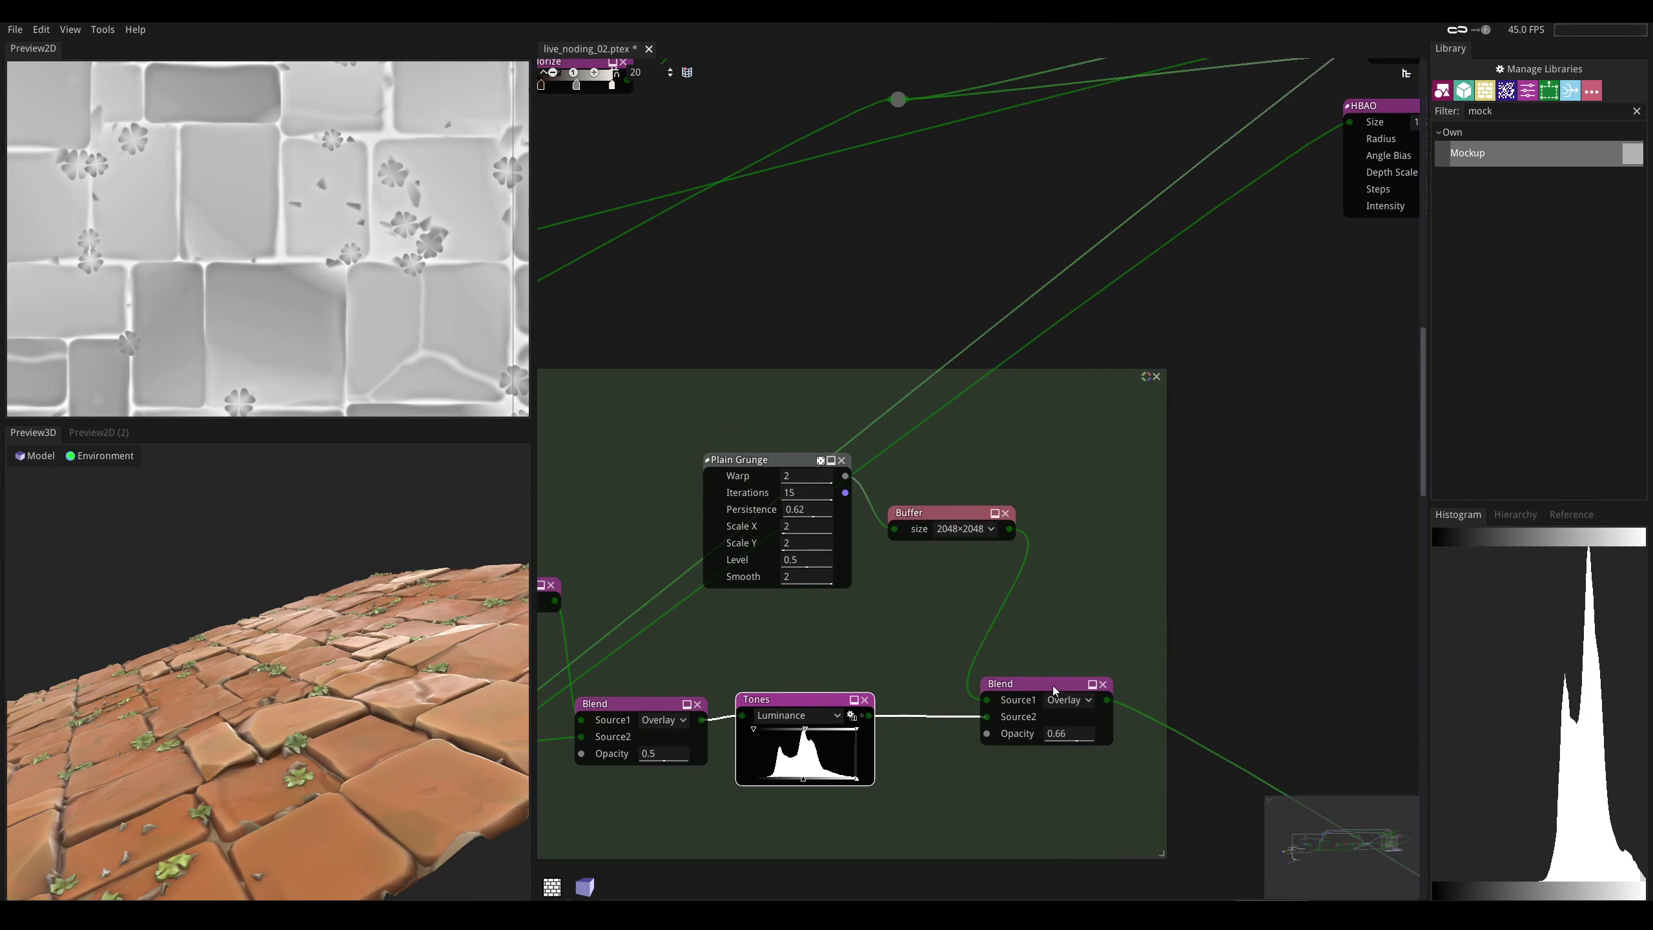
left_click_drag(1061, 686, 1248, 702)
middle_click_drag(962, 545, 918, 540)
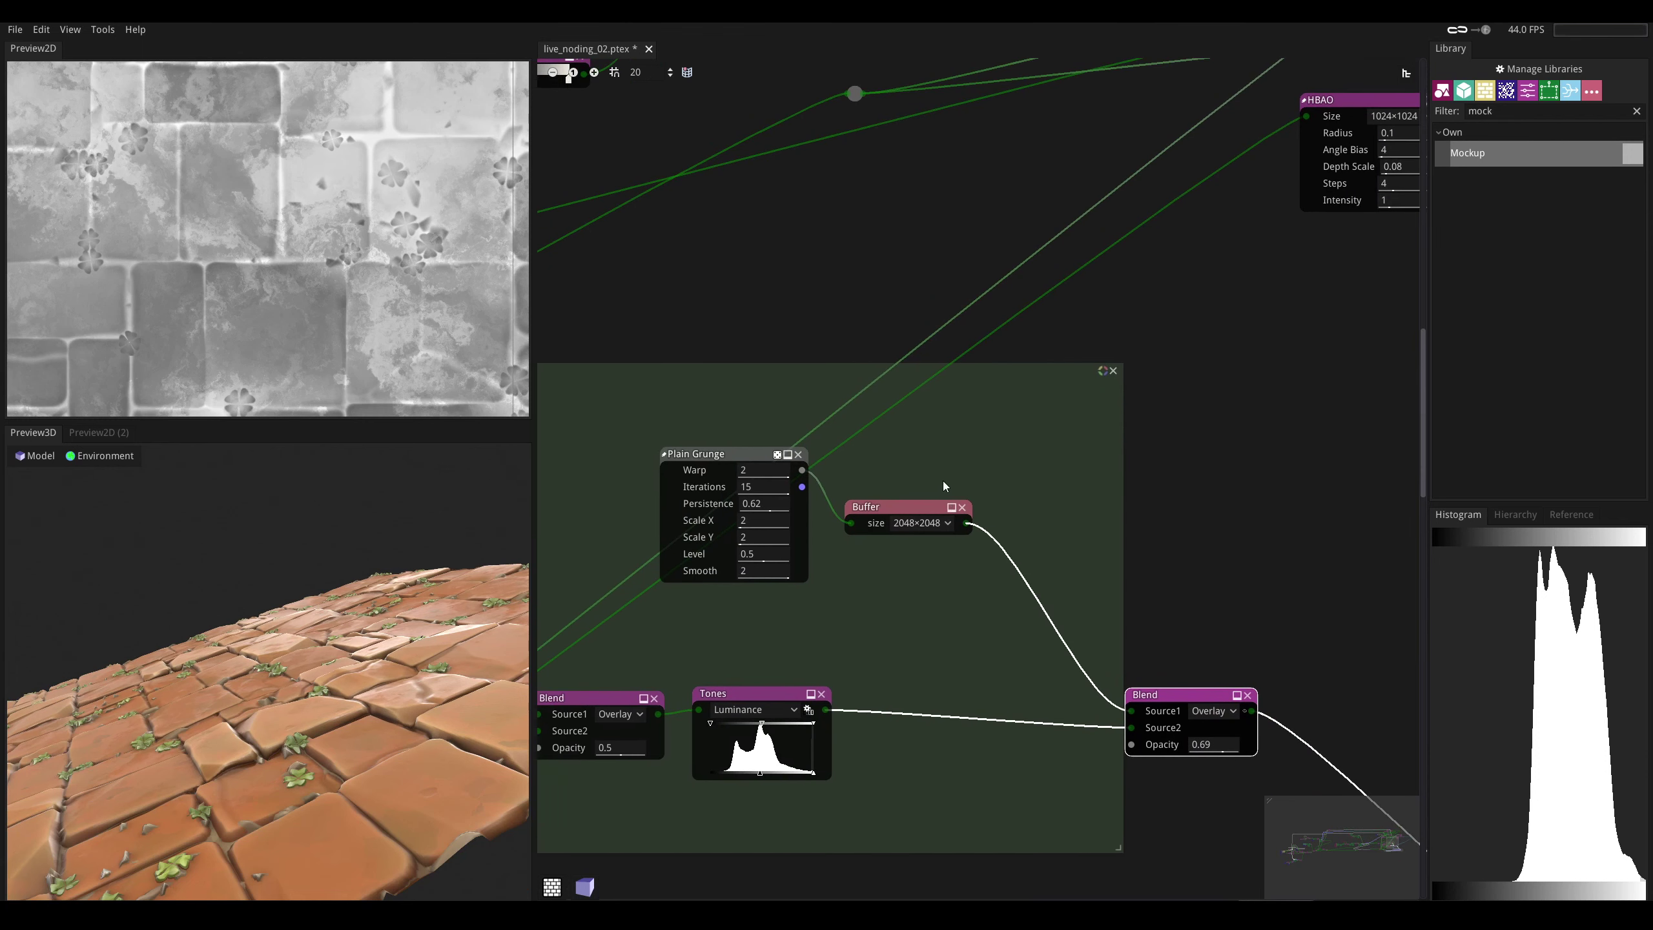
- Add a Transform node beside the Plain Grunge's Buffer and feed the Buffer into it
right_click(1023, 451)
type("transform")
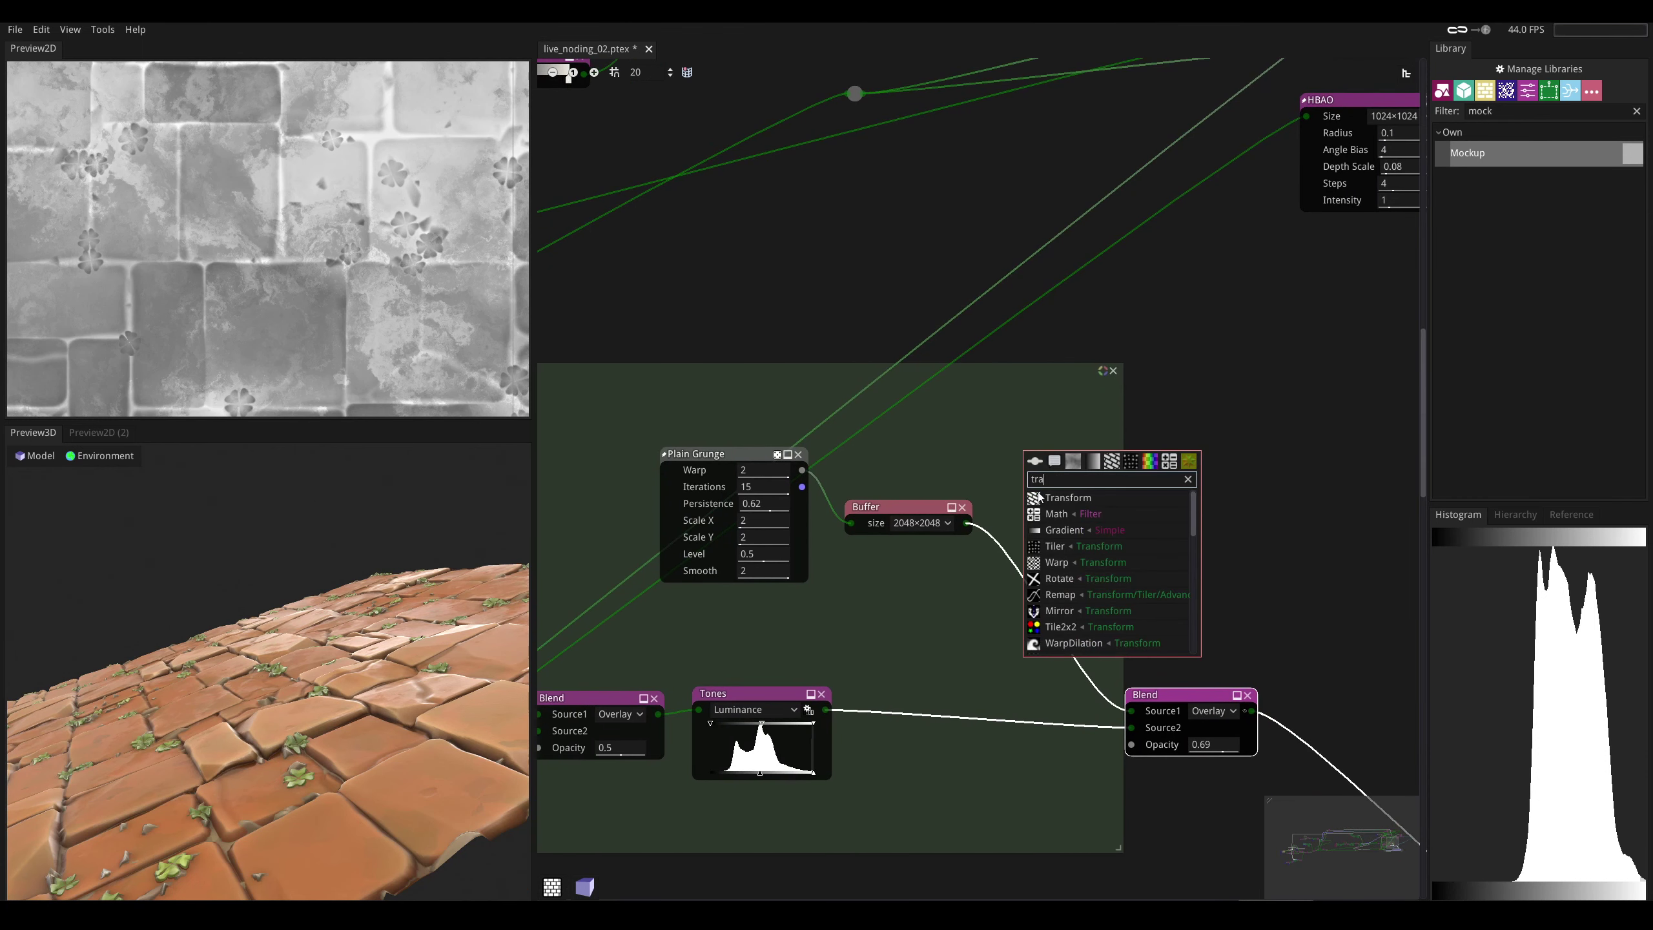
key("Return")
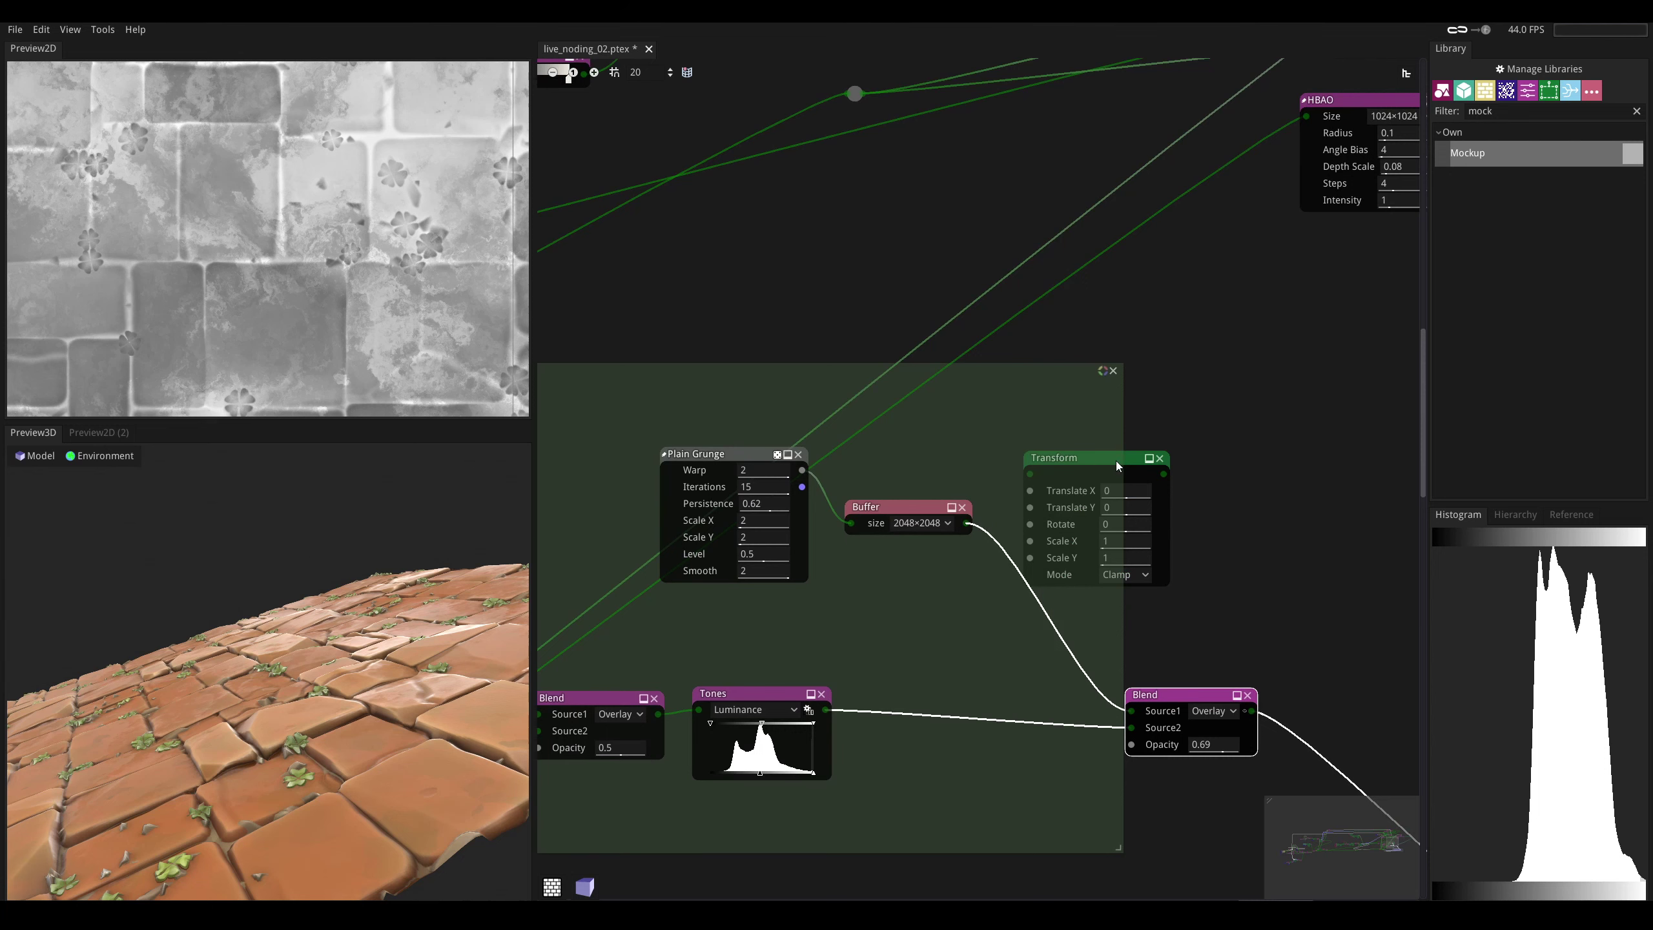
left_click_drag(1115, 459, 1064, 510)
- Try to link the random per-stone grayscale reroute directly to the new Transform's Translate X input
scroll(943, 465, "down", 4)
middle_click_drag(657, 371, 1052, 566)
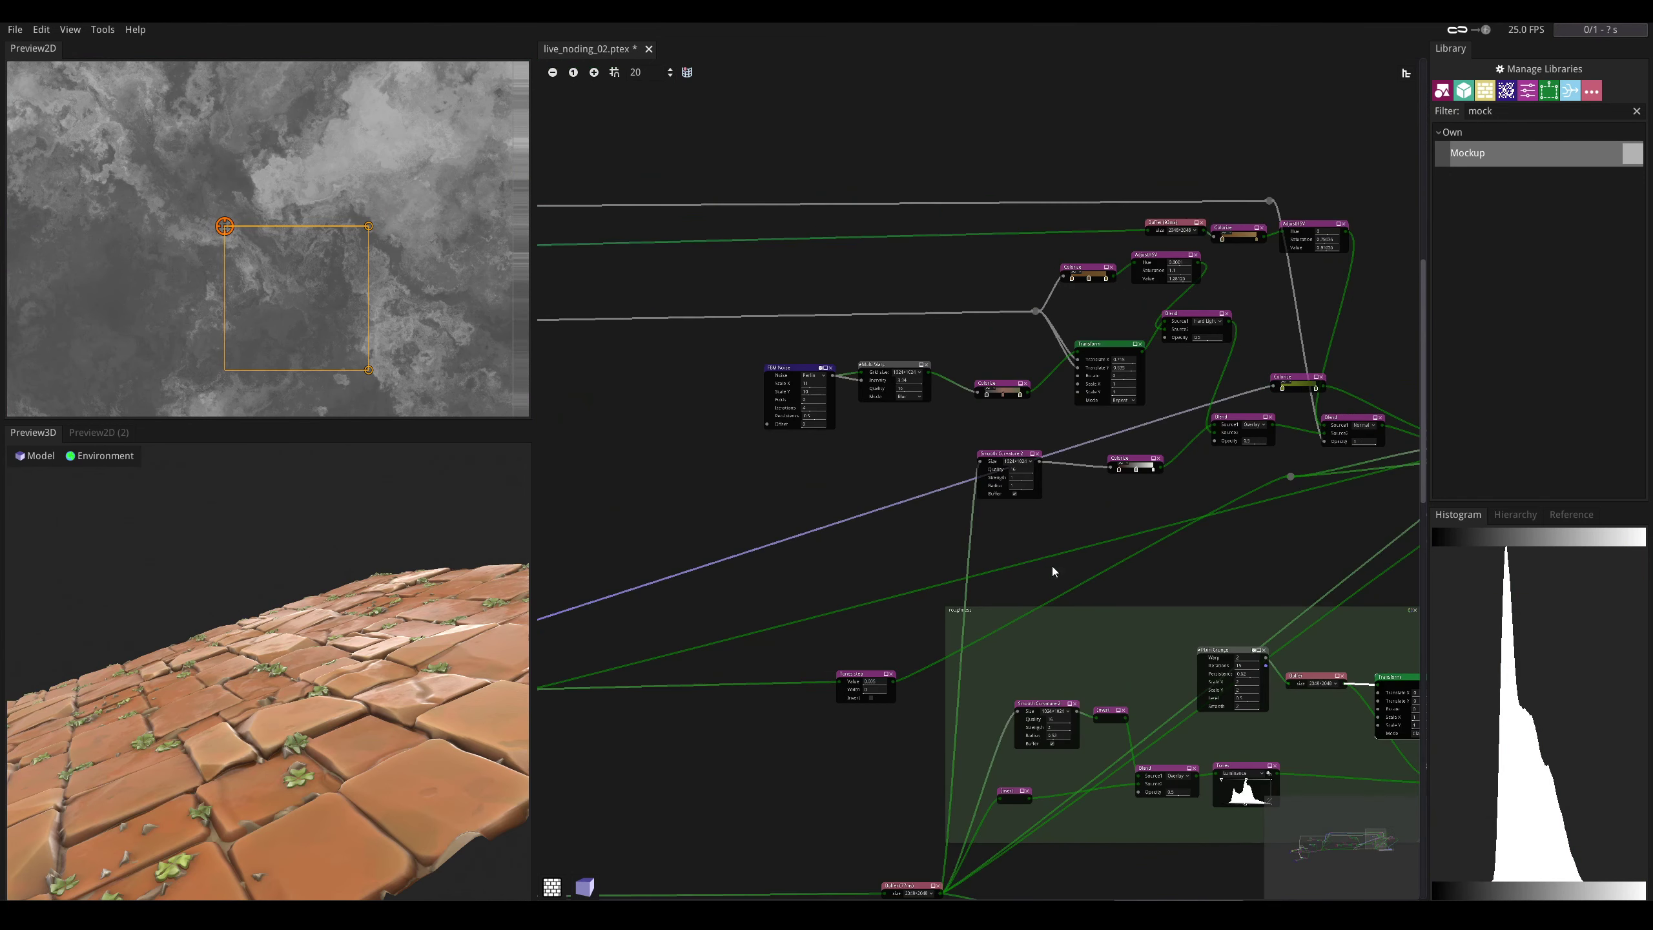
middle_click_drag(1127, 229, 870, 265)
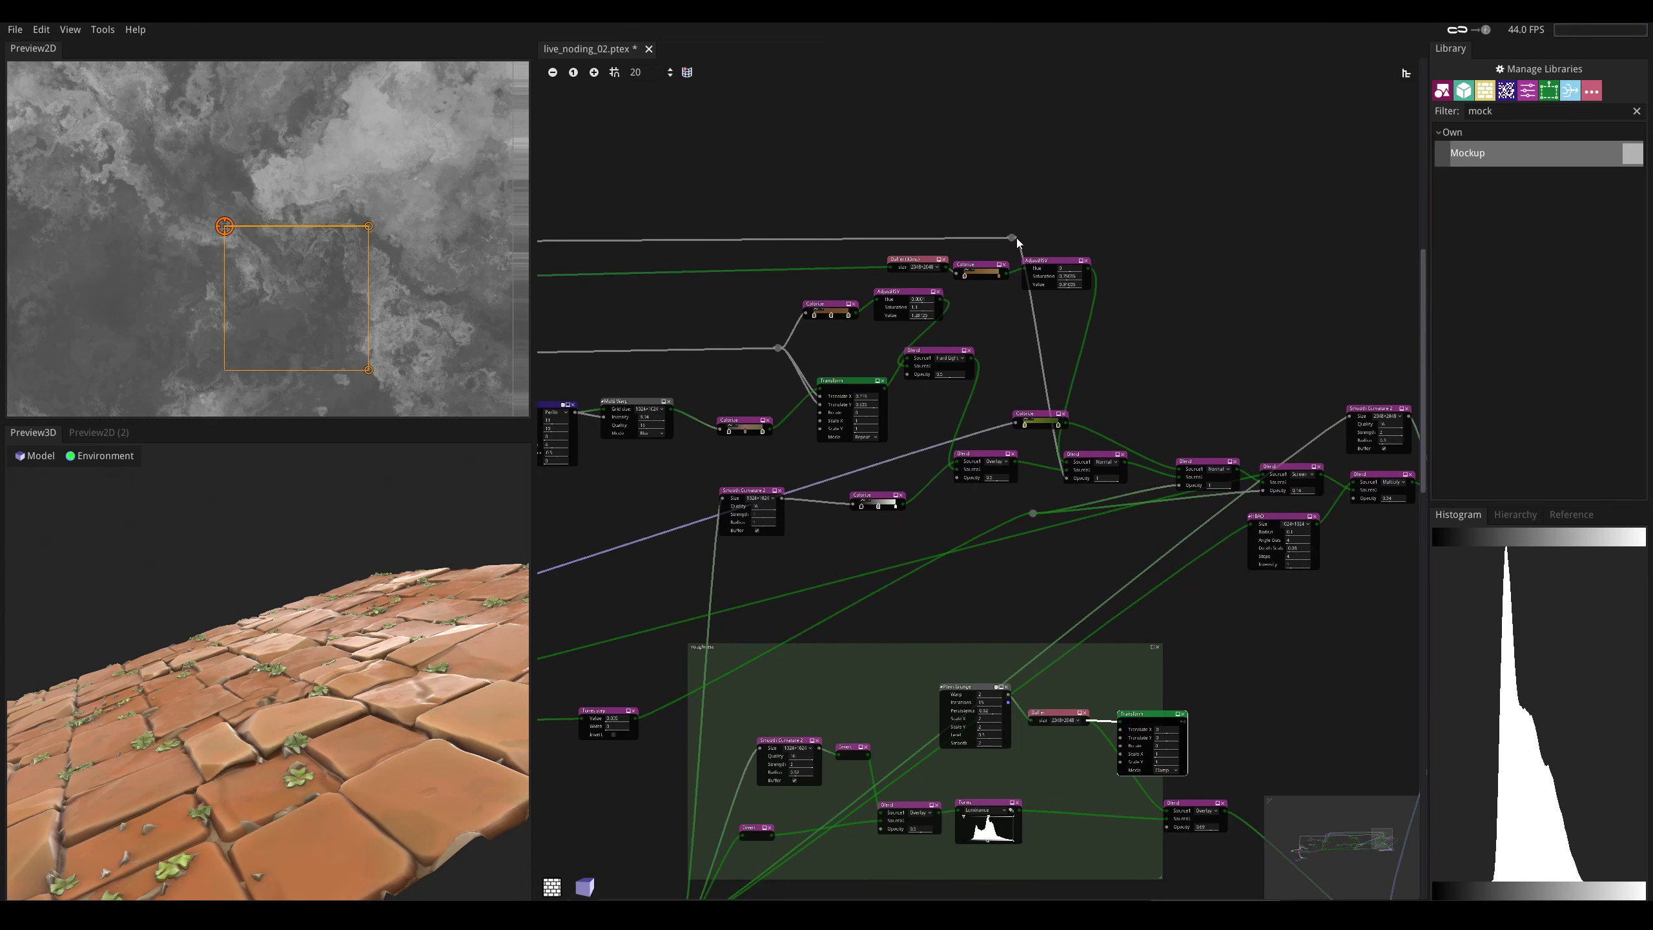
left_click(1012, 236)
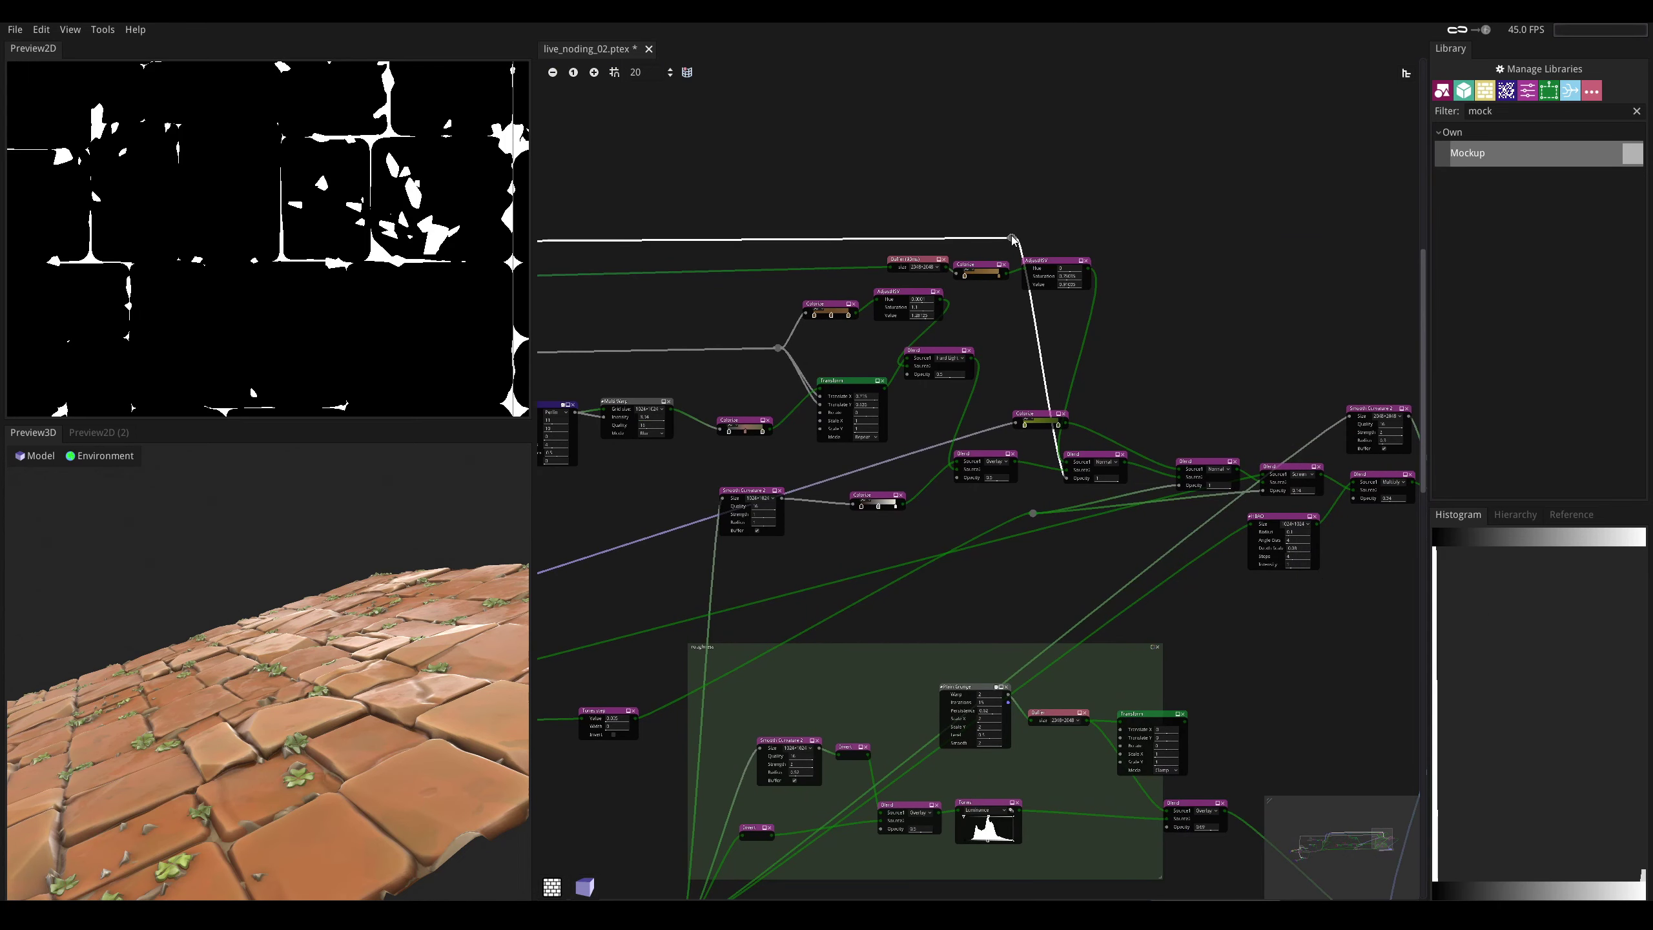
middle_click_drag(750, 326, 826, 304)
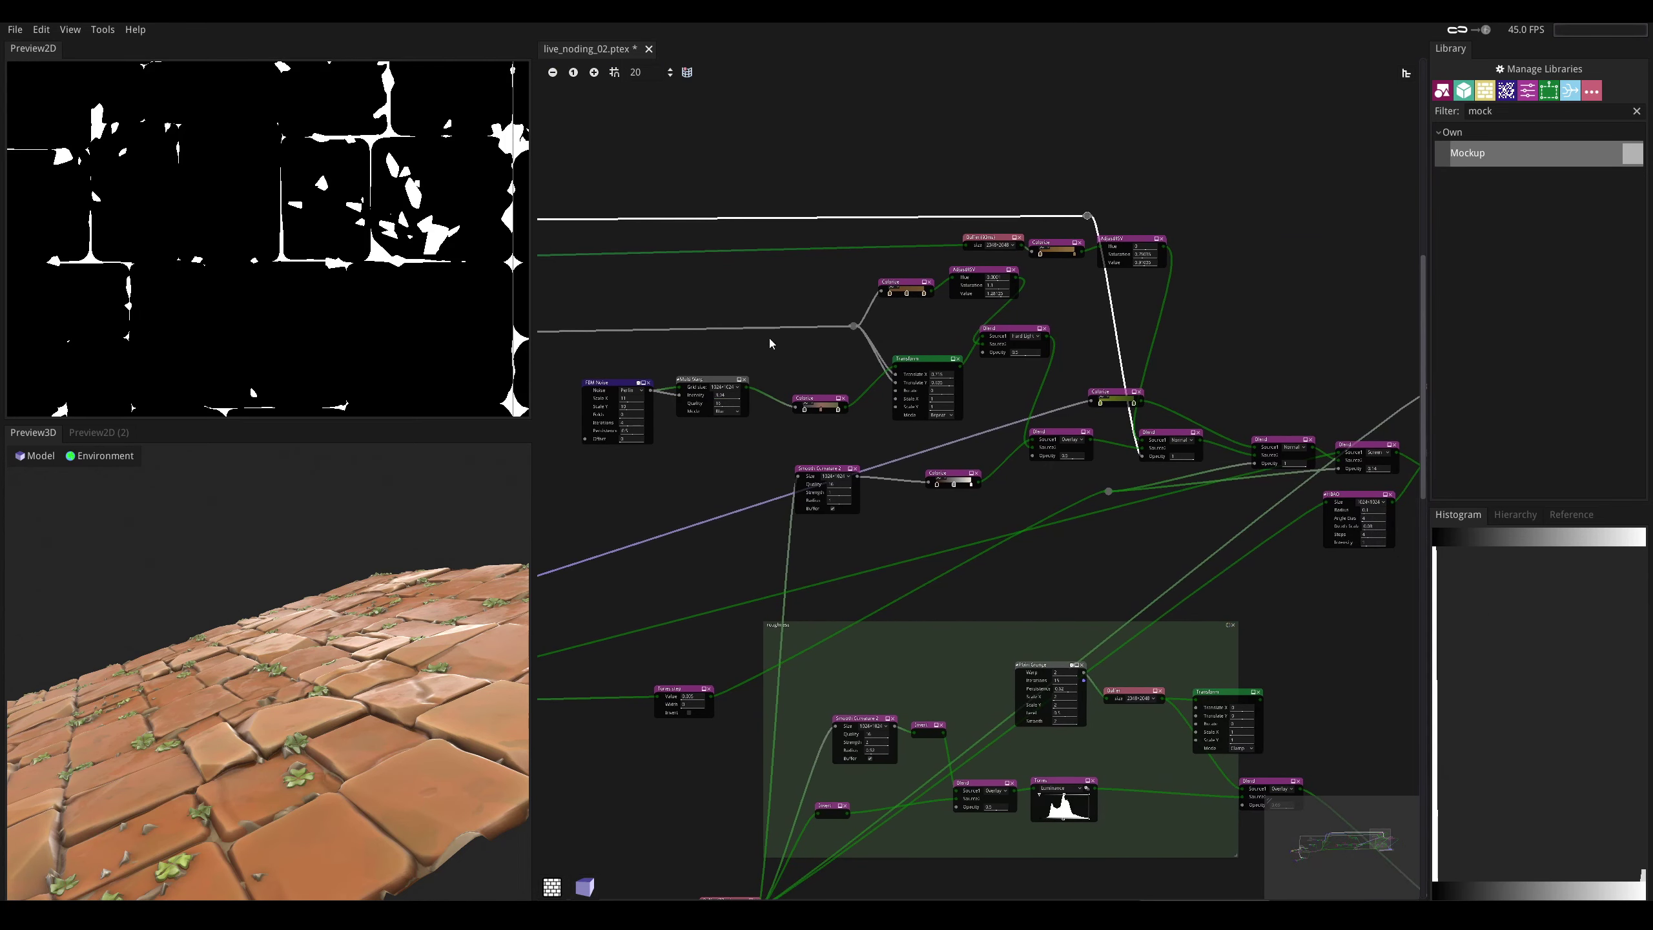
middle_click_drag(644, 326, 723, 325)
left_click(933, 324)
middle_click_drag(898, 316, 820, 306)
left_click_drag(807, 297, 1149, 678)
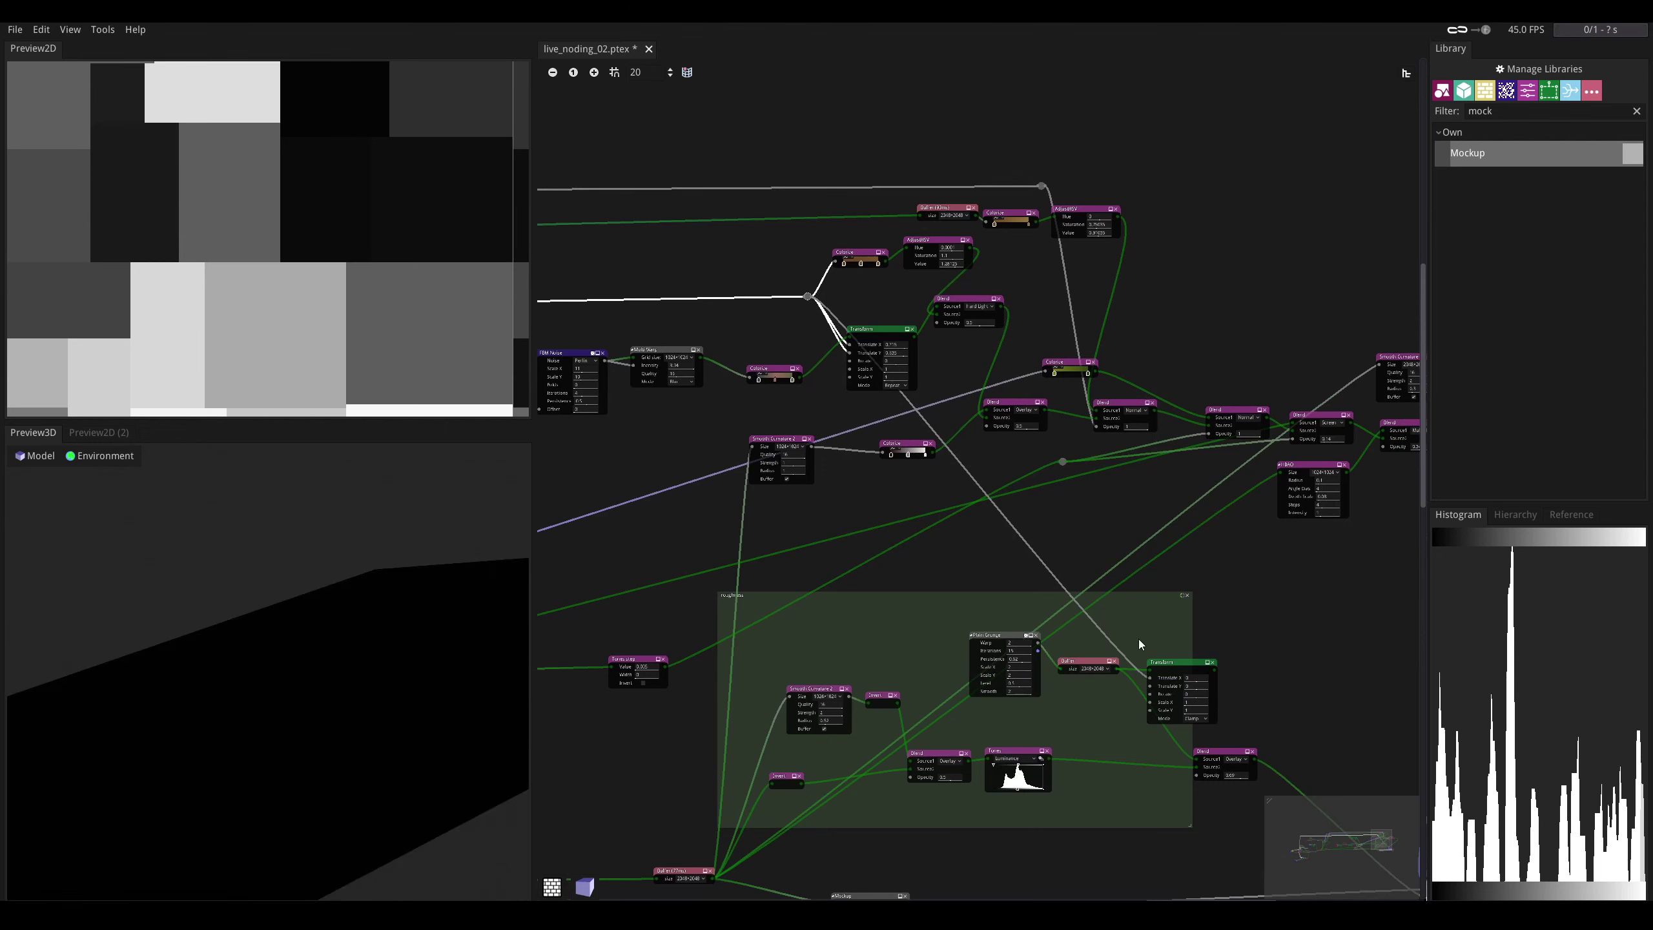
- Add a reroute node near the roughness Transform and connect the random per-stone grayscale output to it
middle_click_drag(1139, 638, 1017, 525)
right_click(1017, 525)
left_click(1030, 537)
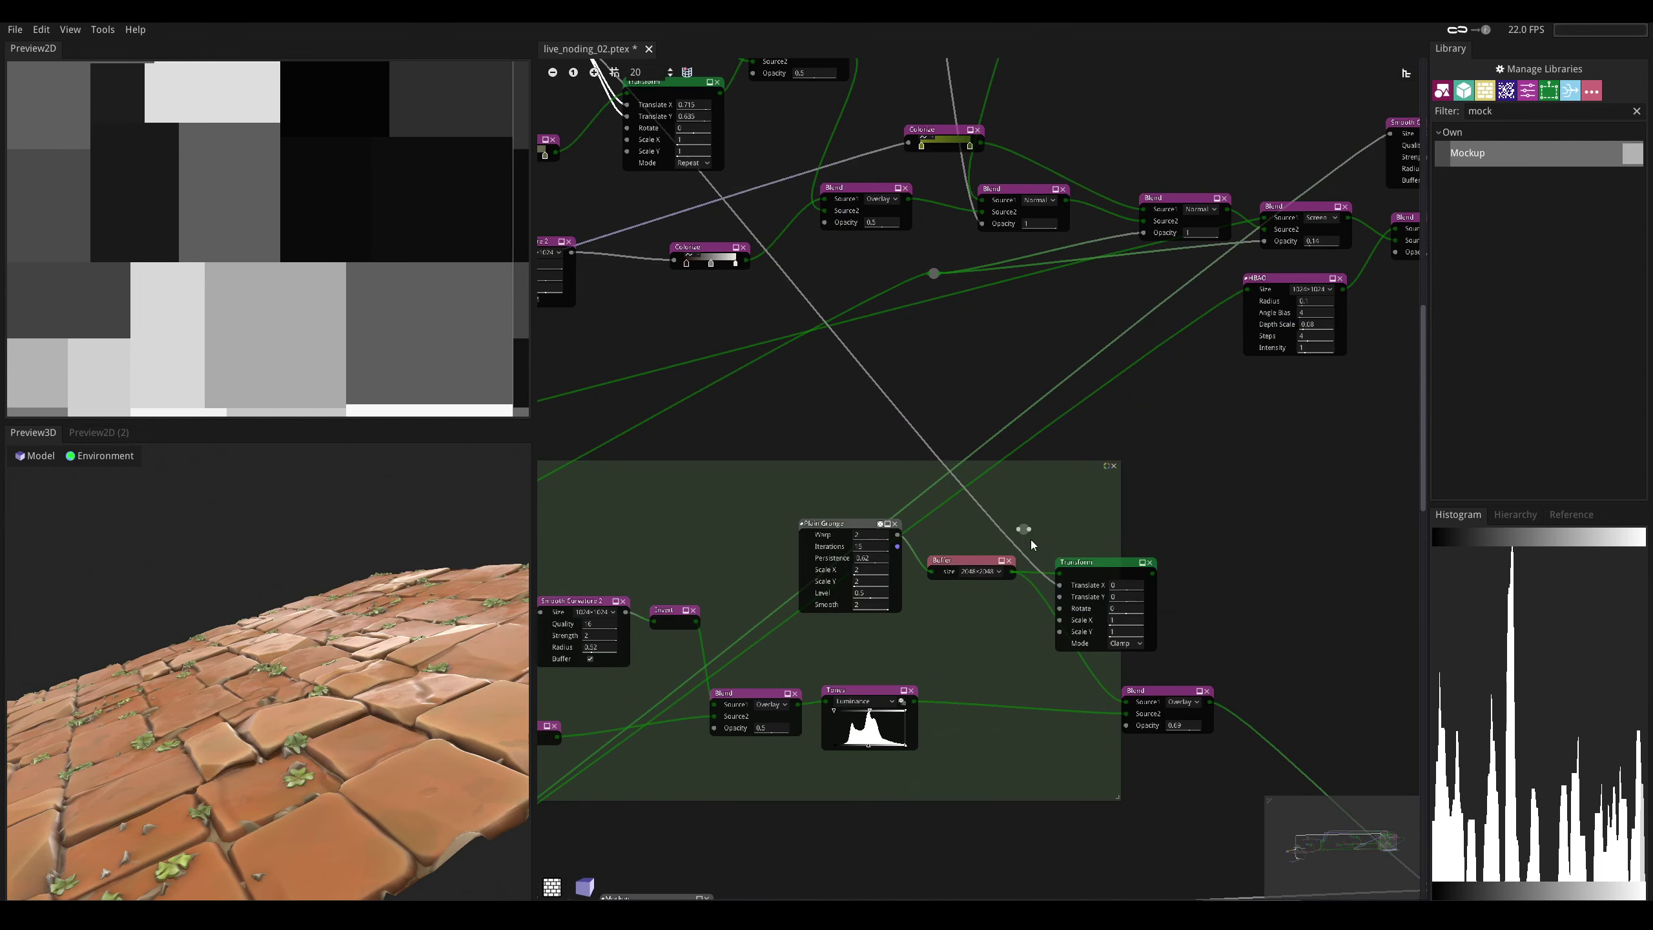
left_click_drag(1059, 585, 1016, 528)
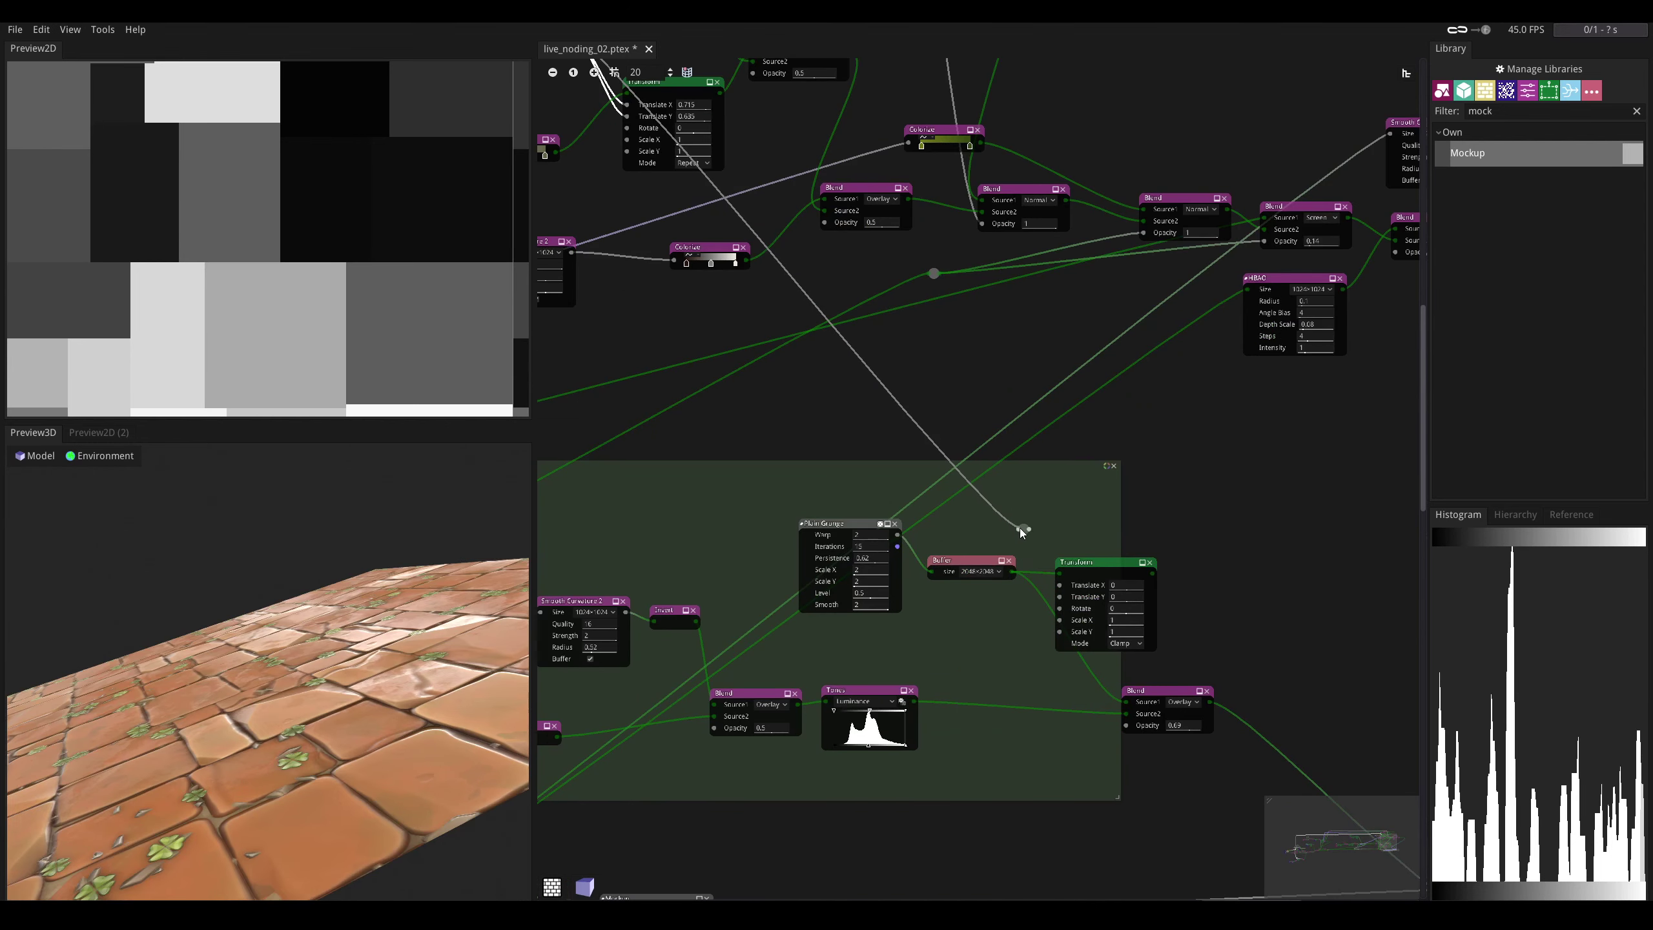
left_click(1018, 528)
middle_click_drag(1019, 530, 971, 506)
scroll(971, 506, "up", 2)
left_click_drag(971, 505, 802, 304)
middle_click_drag(752, 331, 989, 584)
scroll(989, 583, "down", 4)
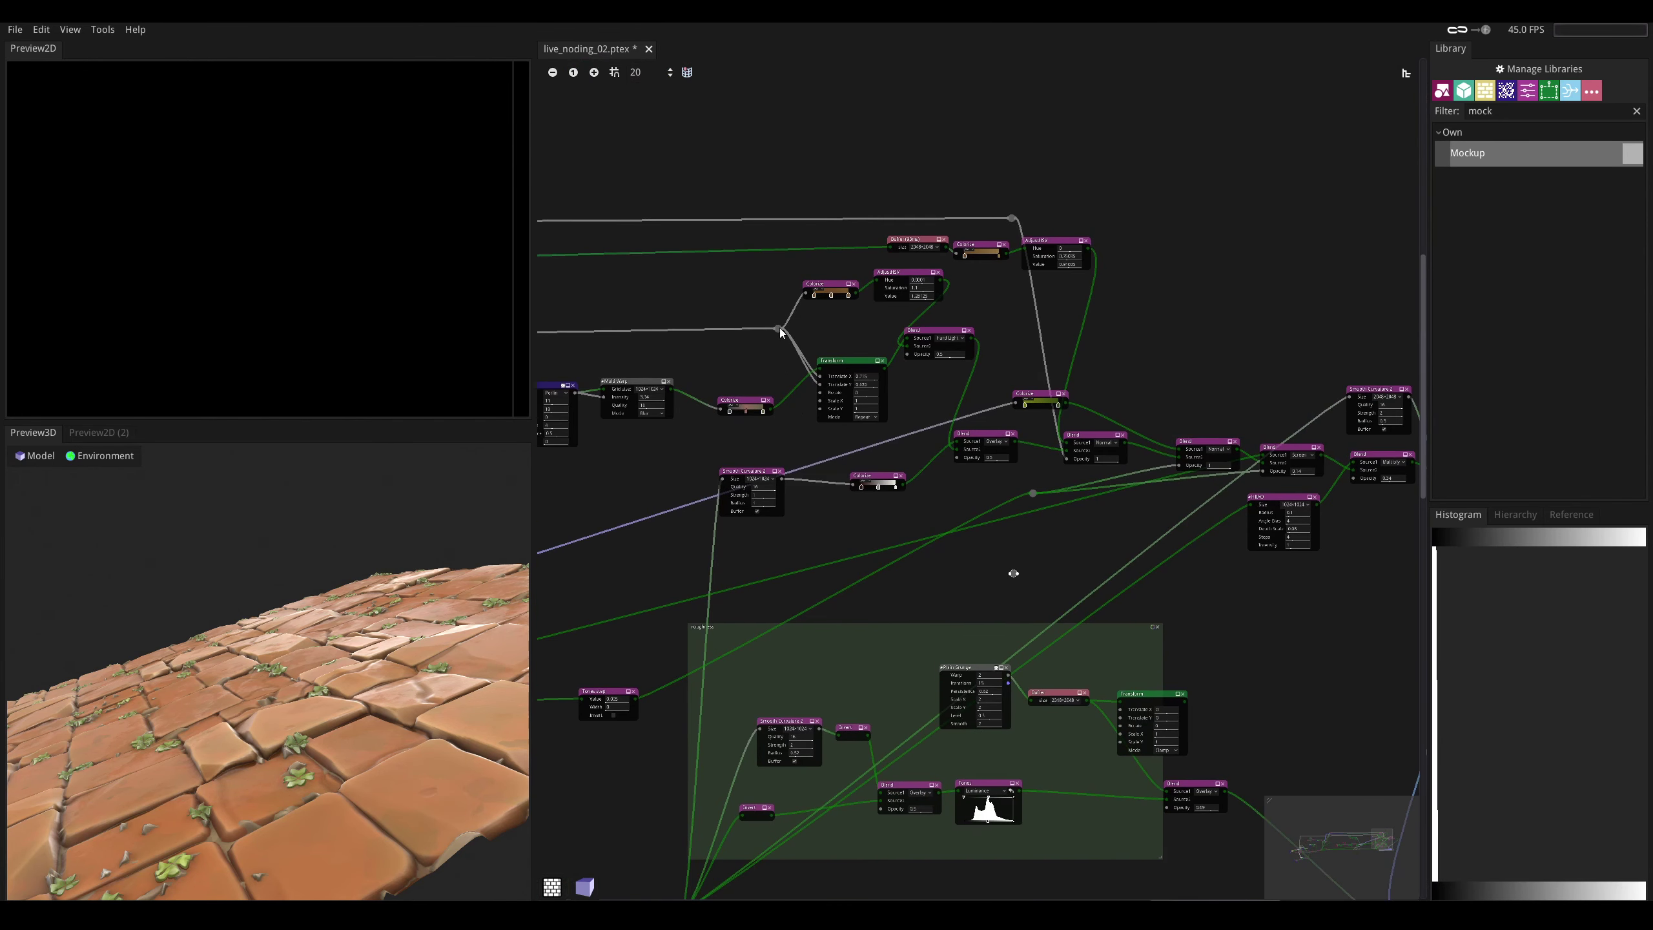
left_click_drag(782, 328, 1010, 574)
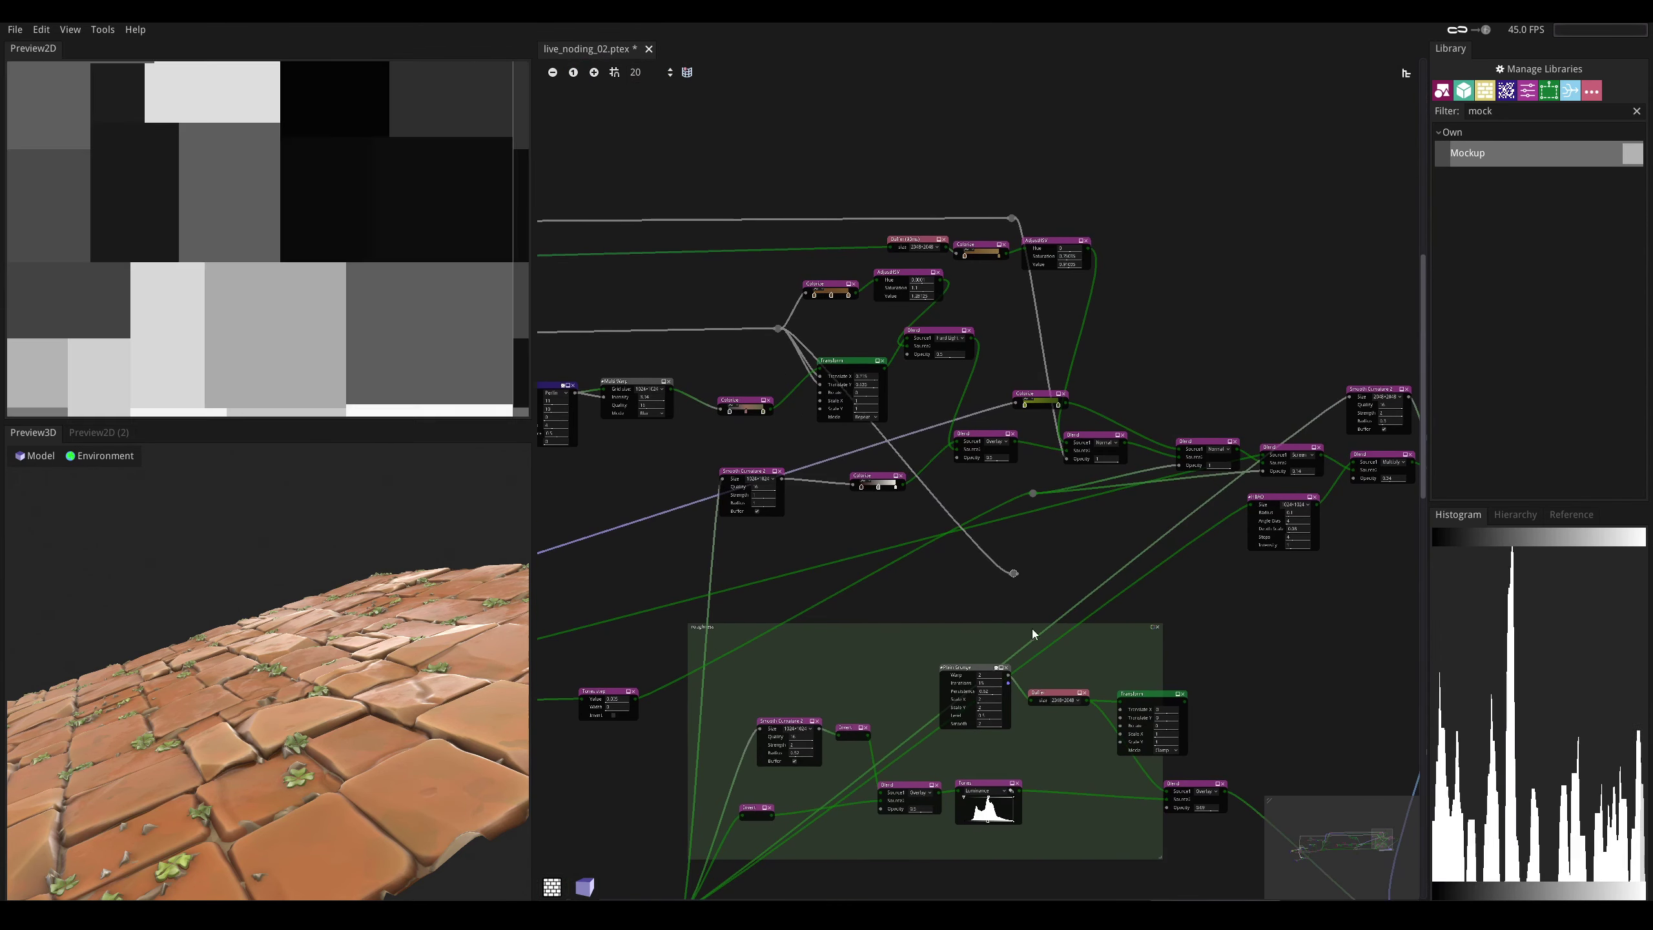
- Connect the new reroute to the Transform's Translate X and Translate Y inputs and place it below the Buffer
middle_click_drag(1033, 635, 819, 454)
scroll(819, 455, "up", 3)
left_click_drag(823, 448, 938, 601)
middle_click_drag(963, 608, 862, 525)
middle_click_drag(840, 170, 912, 274)
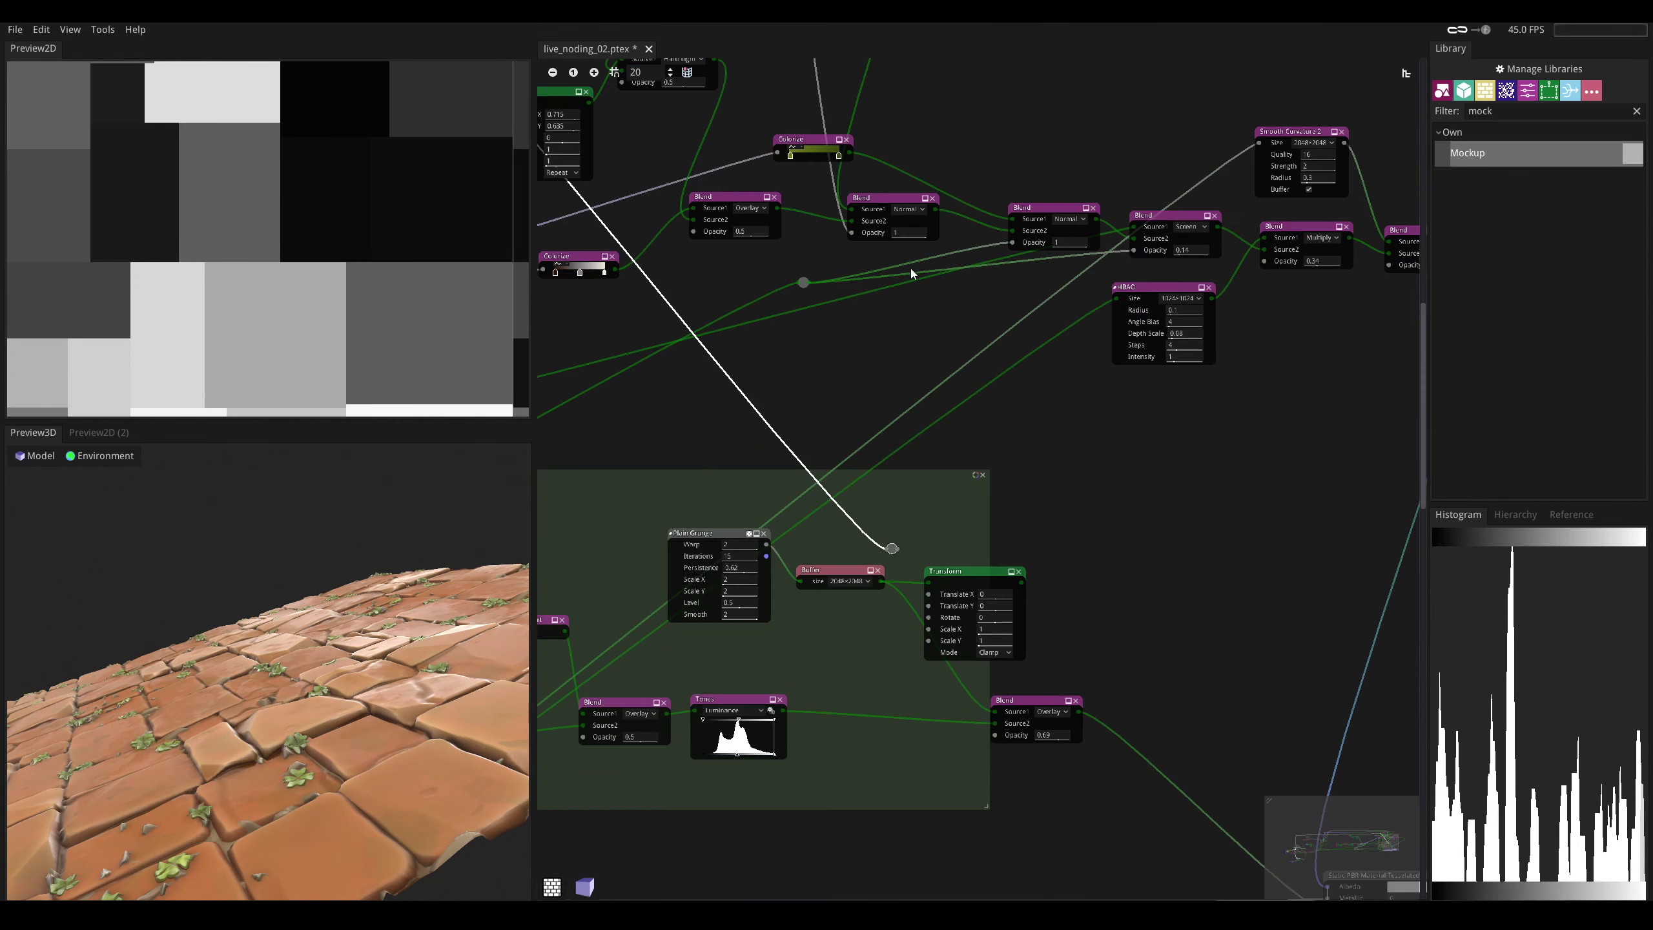
scroll(890, 458, "up", 2)
scroll(889, 459, "up", 5)
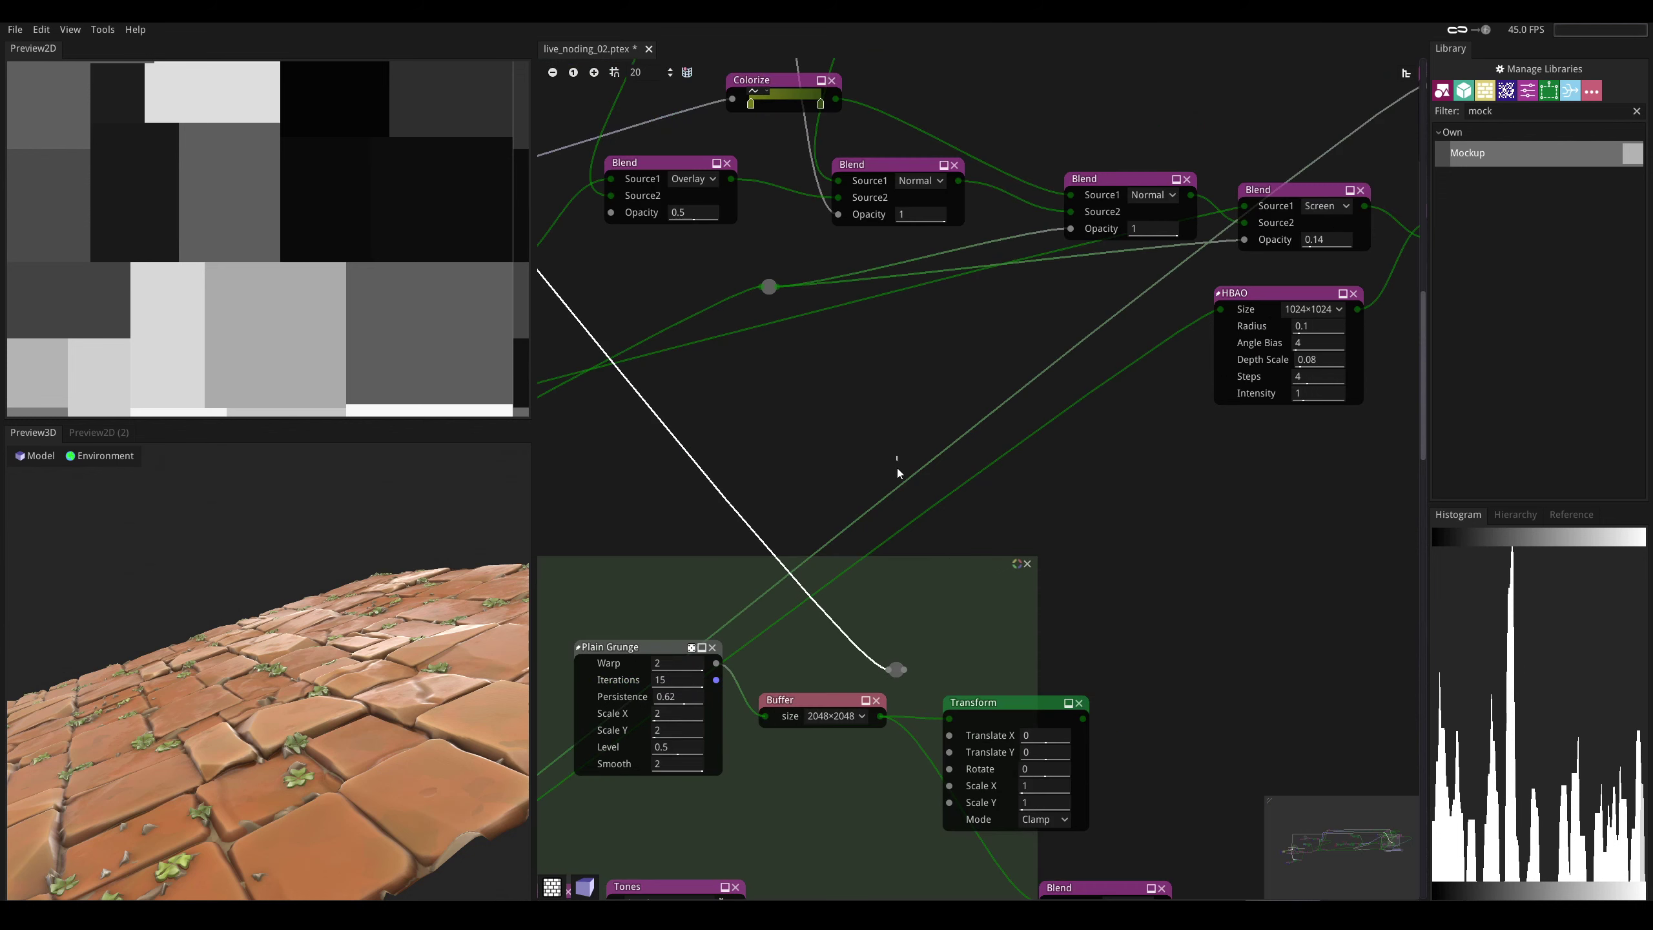
left_click_drag(904, 670, 948, 736)
left_click_drag(903, 670, 949, 754)
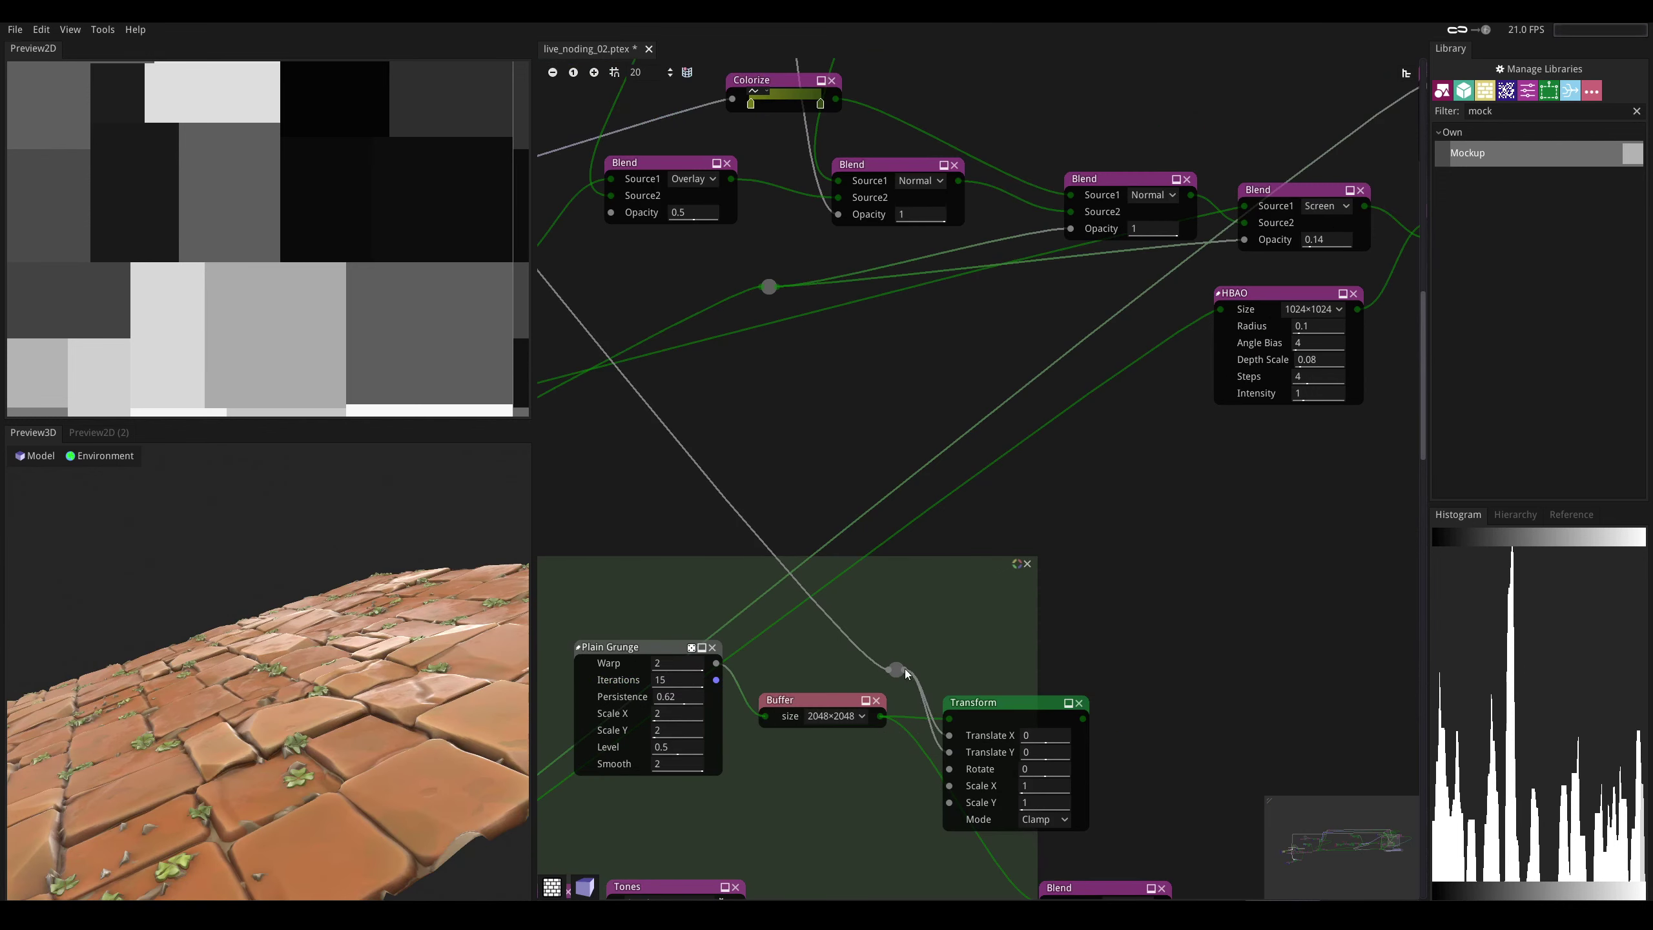
left_click_drag(896, 667, 897, 733)
left_click_drag(894, 805, 891, 806)
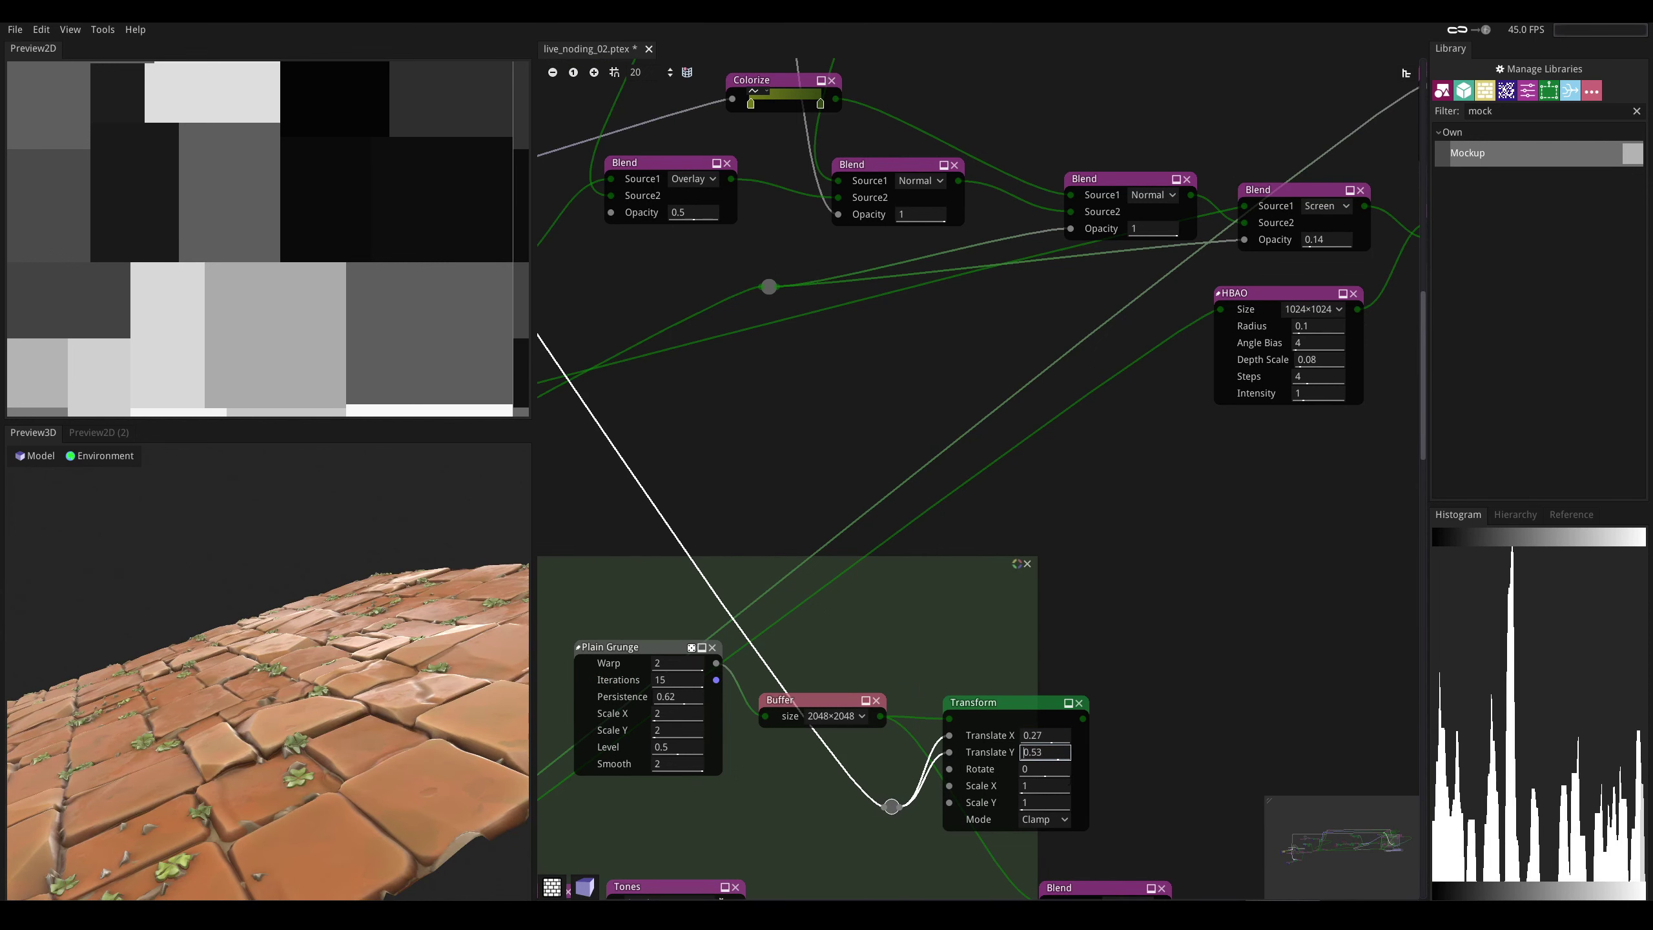
- Set the Transform to Translate X 0.27, Translate Y 0.53 and Repeat mode, and preview its per-stone grunge offset
left_click(1053, 823)
left_click(1032, 852)
middle_click_drag(1094, 756, 1027, 580)
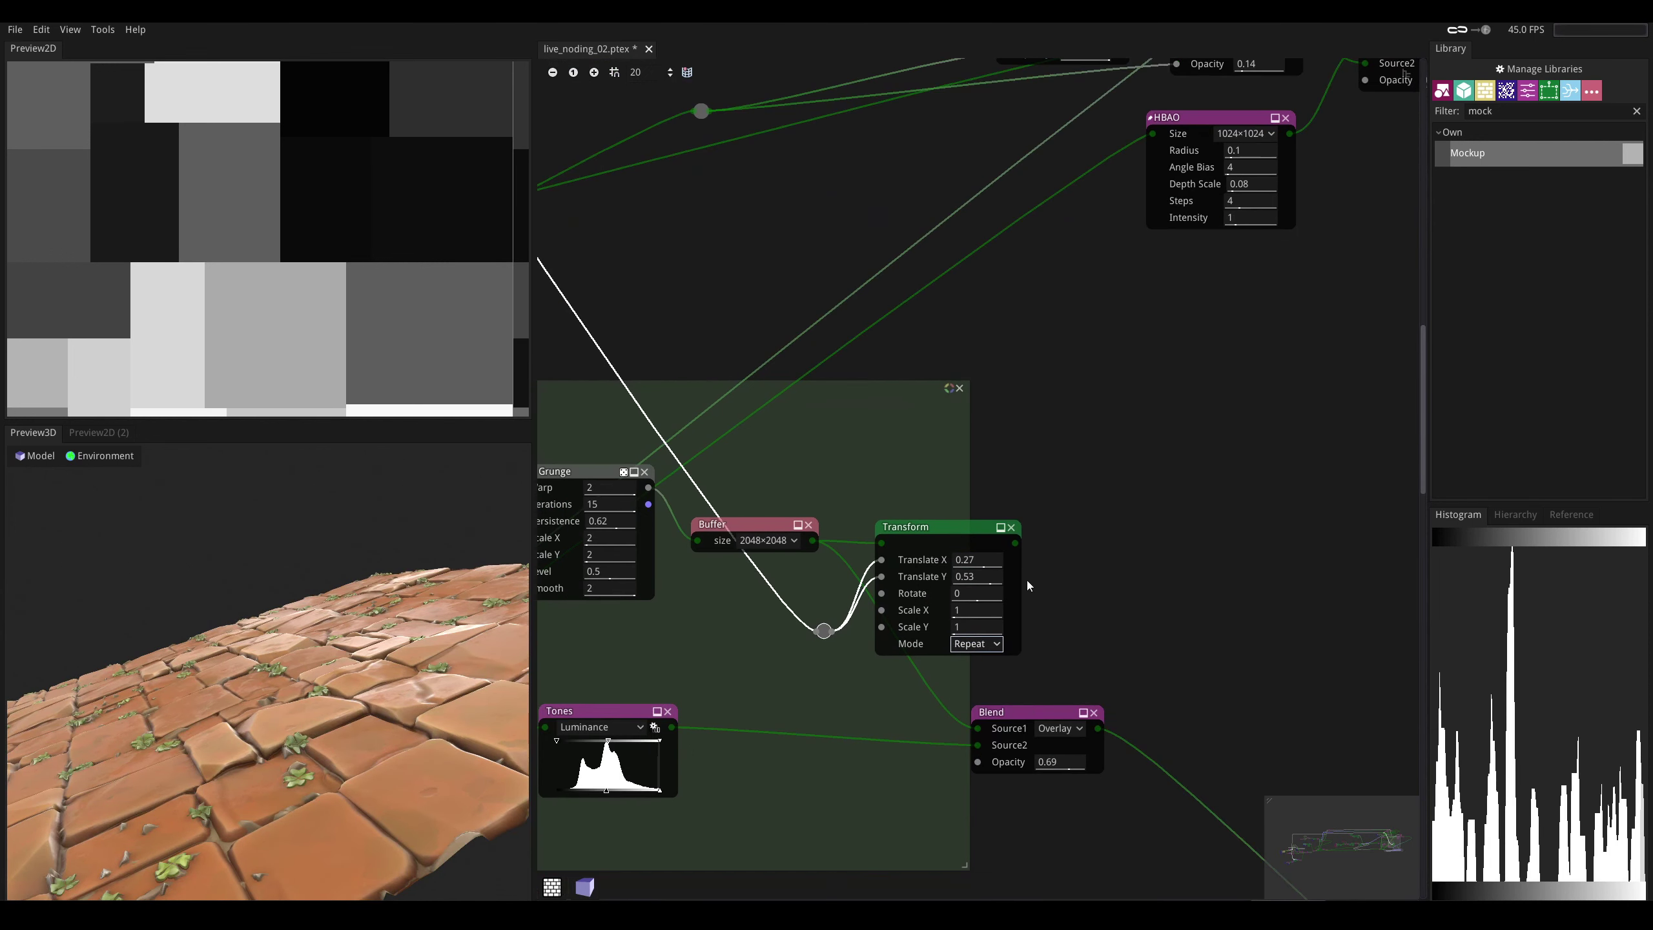
left_click(963, 532)
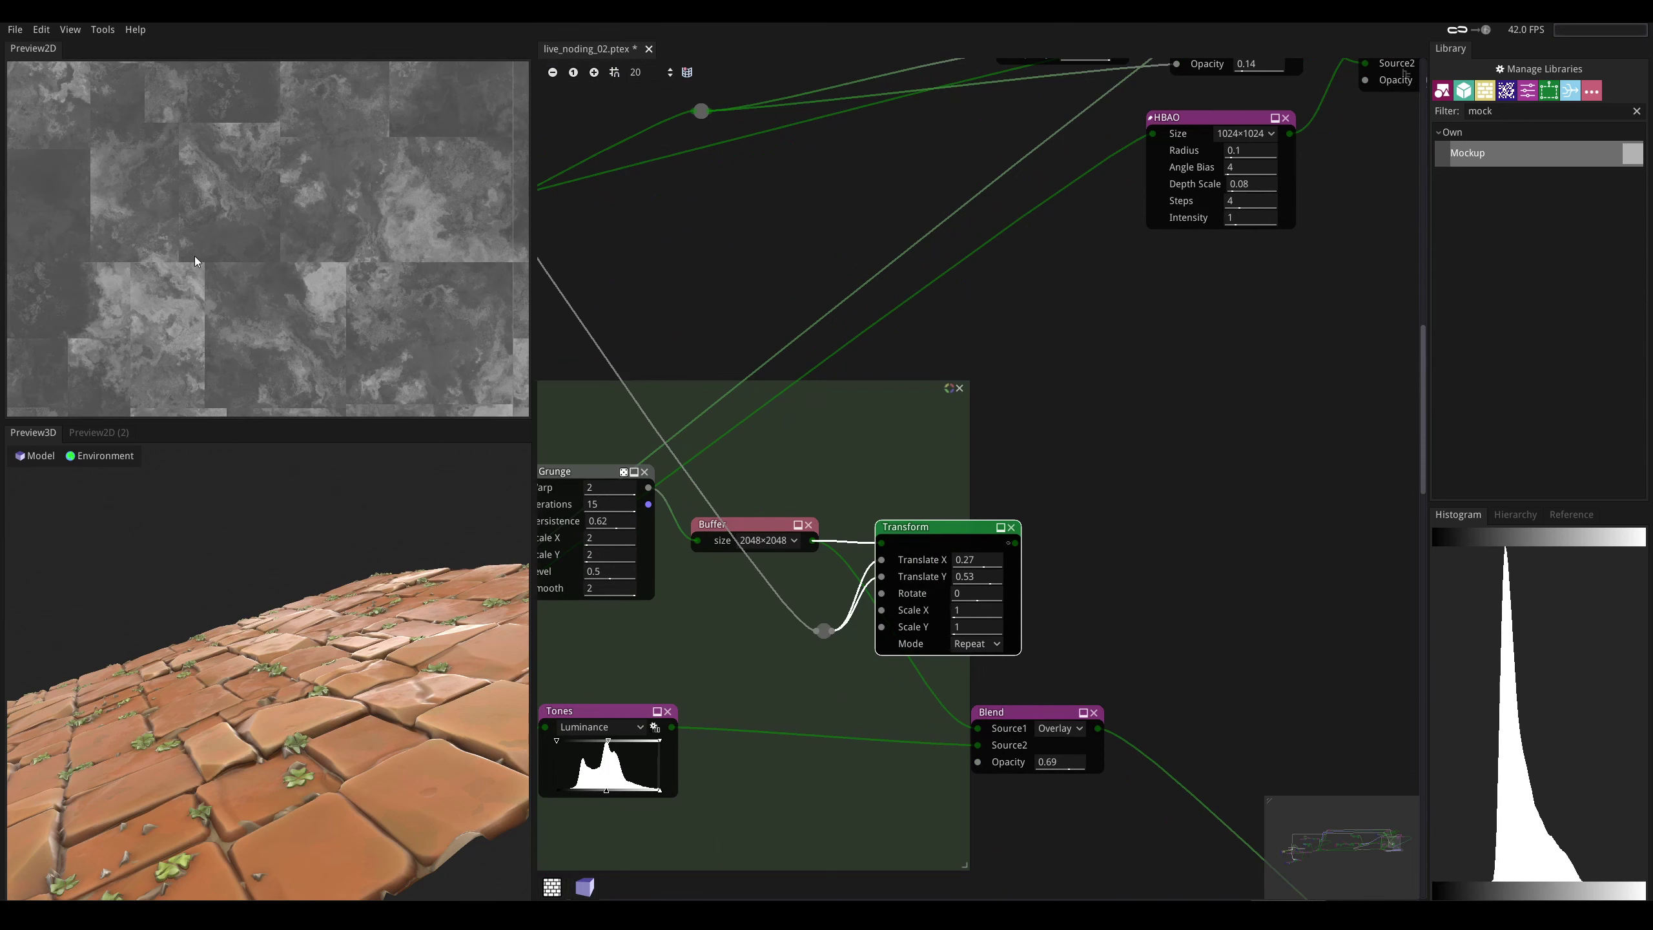
- Feed the per-stone Transform's output into Source1 of the roughness Overlay Blend and check the paving's surface in the 3D preview
middle_click_drag(919, 427, 863, 273)
left_click_drag(963, 388, 987, 550)
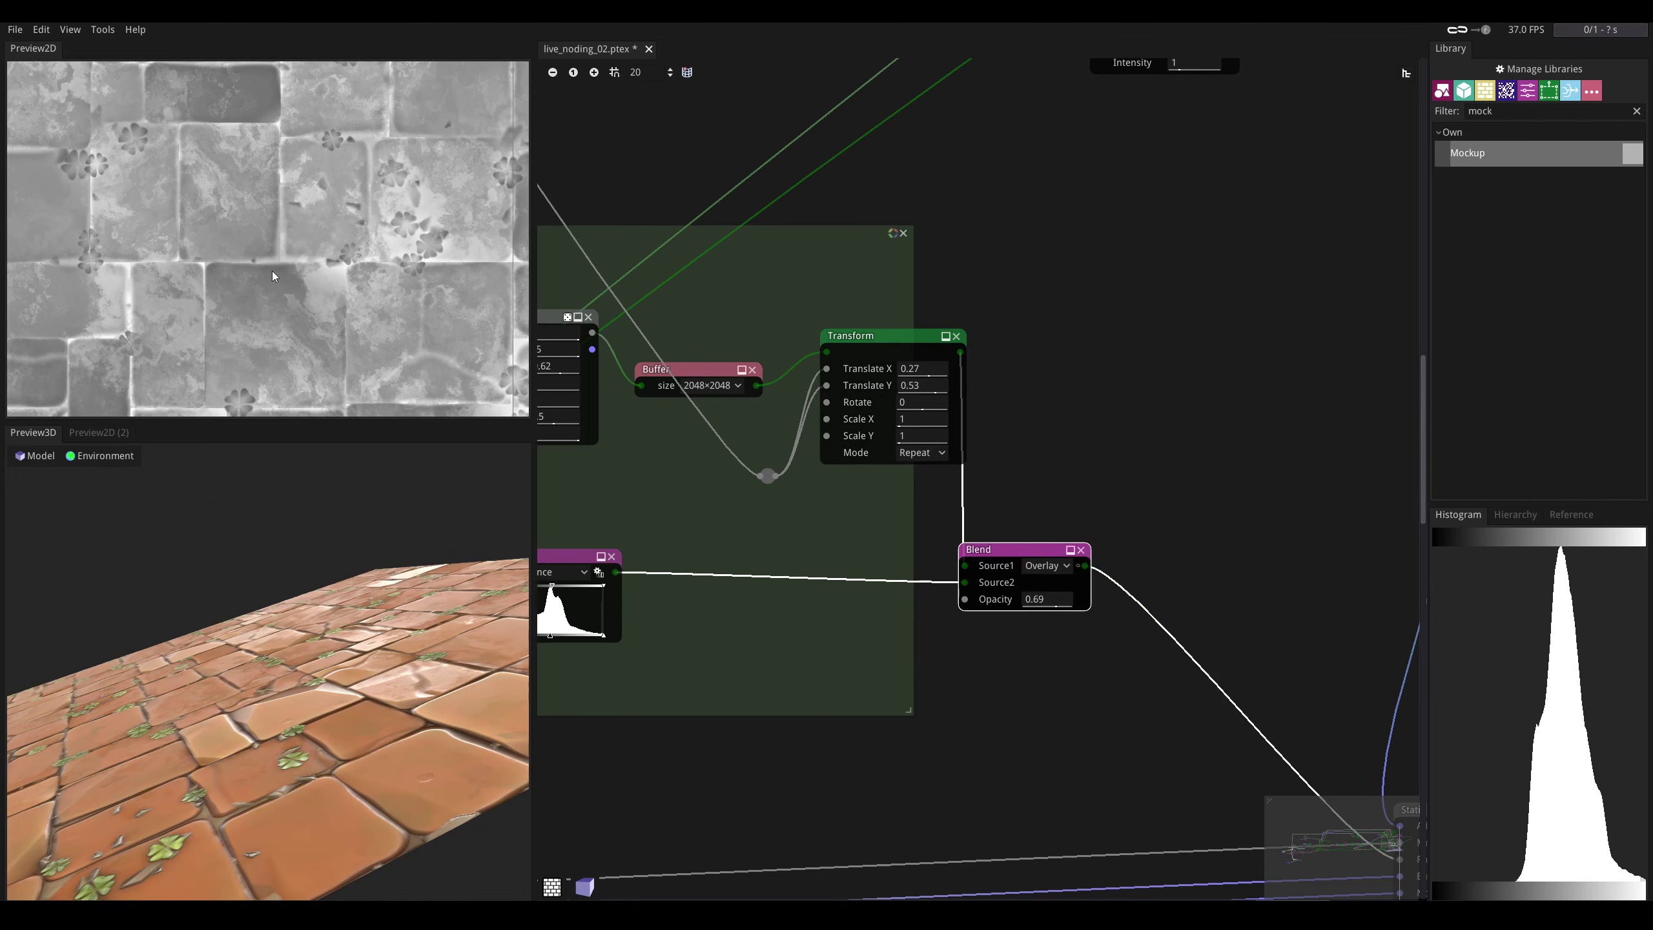
mouse_move(284, 691)
left_mouse_down()
mouse_move(286, 729)
mouse_move(284, 671)
mouse_move(286, 713)
mouse_move(295, 671)
mouse_move(297, 698)
left_mouse_up()
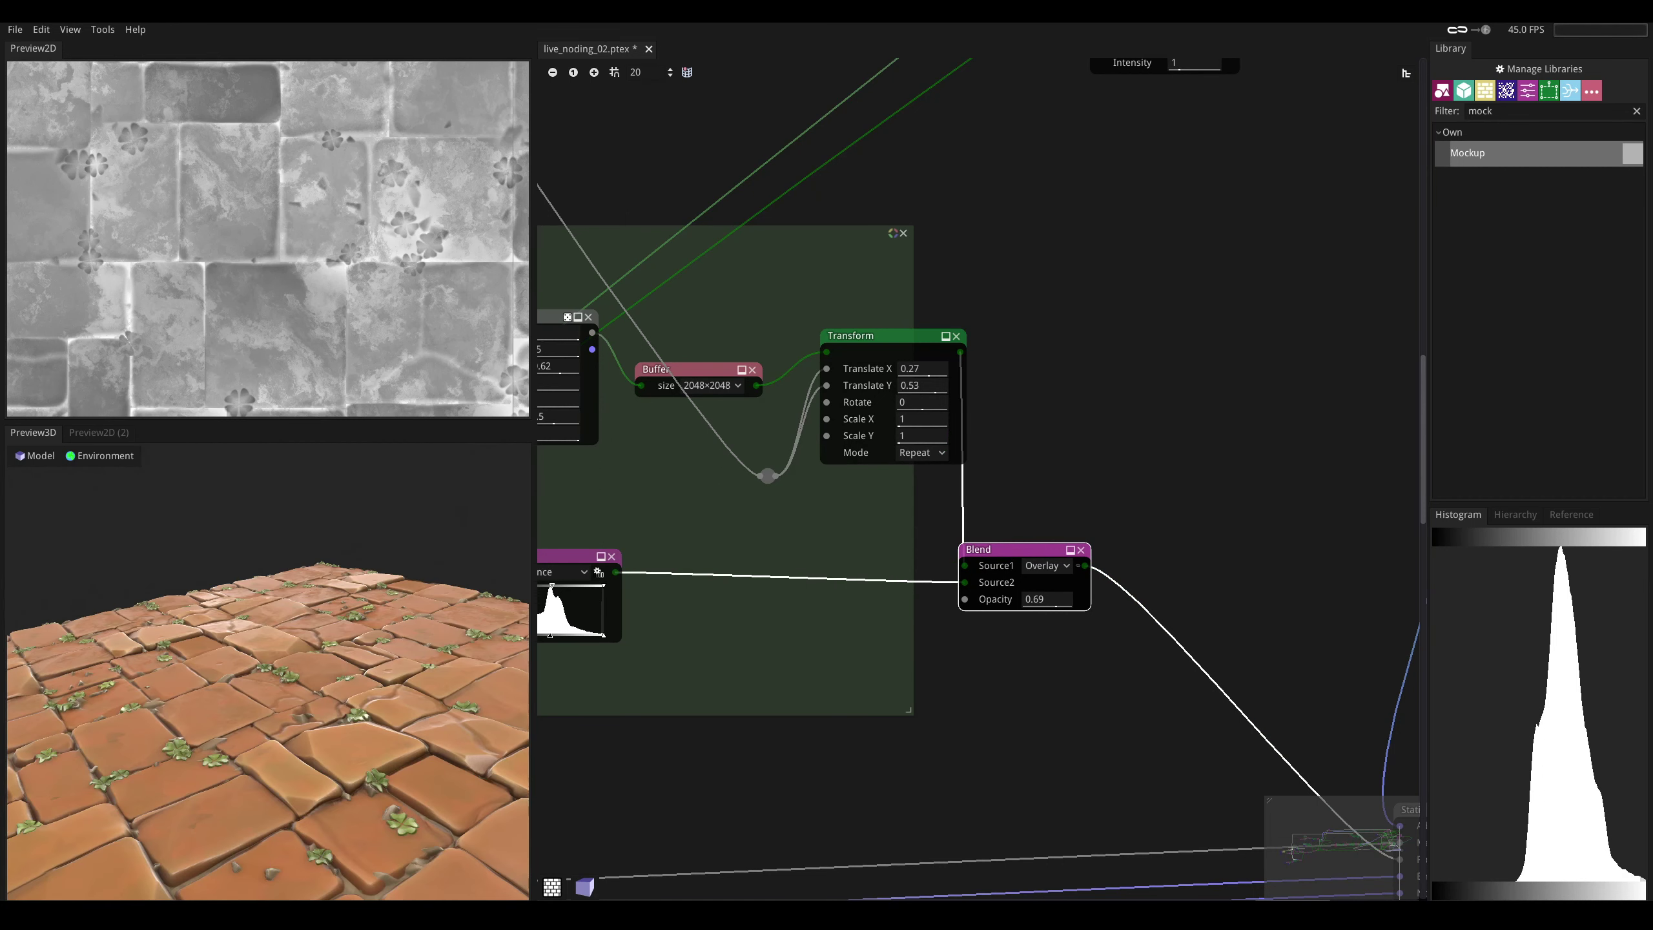
left_click_drag(527, 552, 512, 554)
left_click_drag(377, 605, 248, 648)
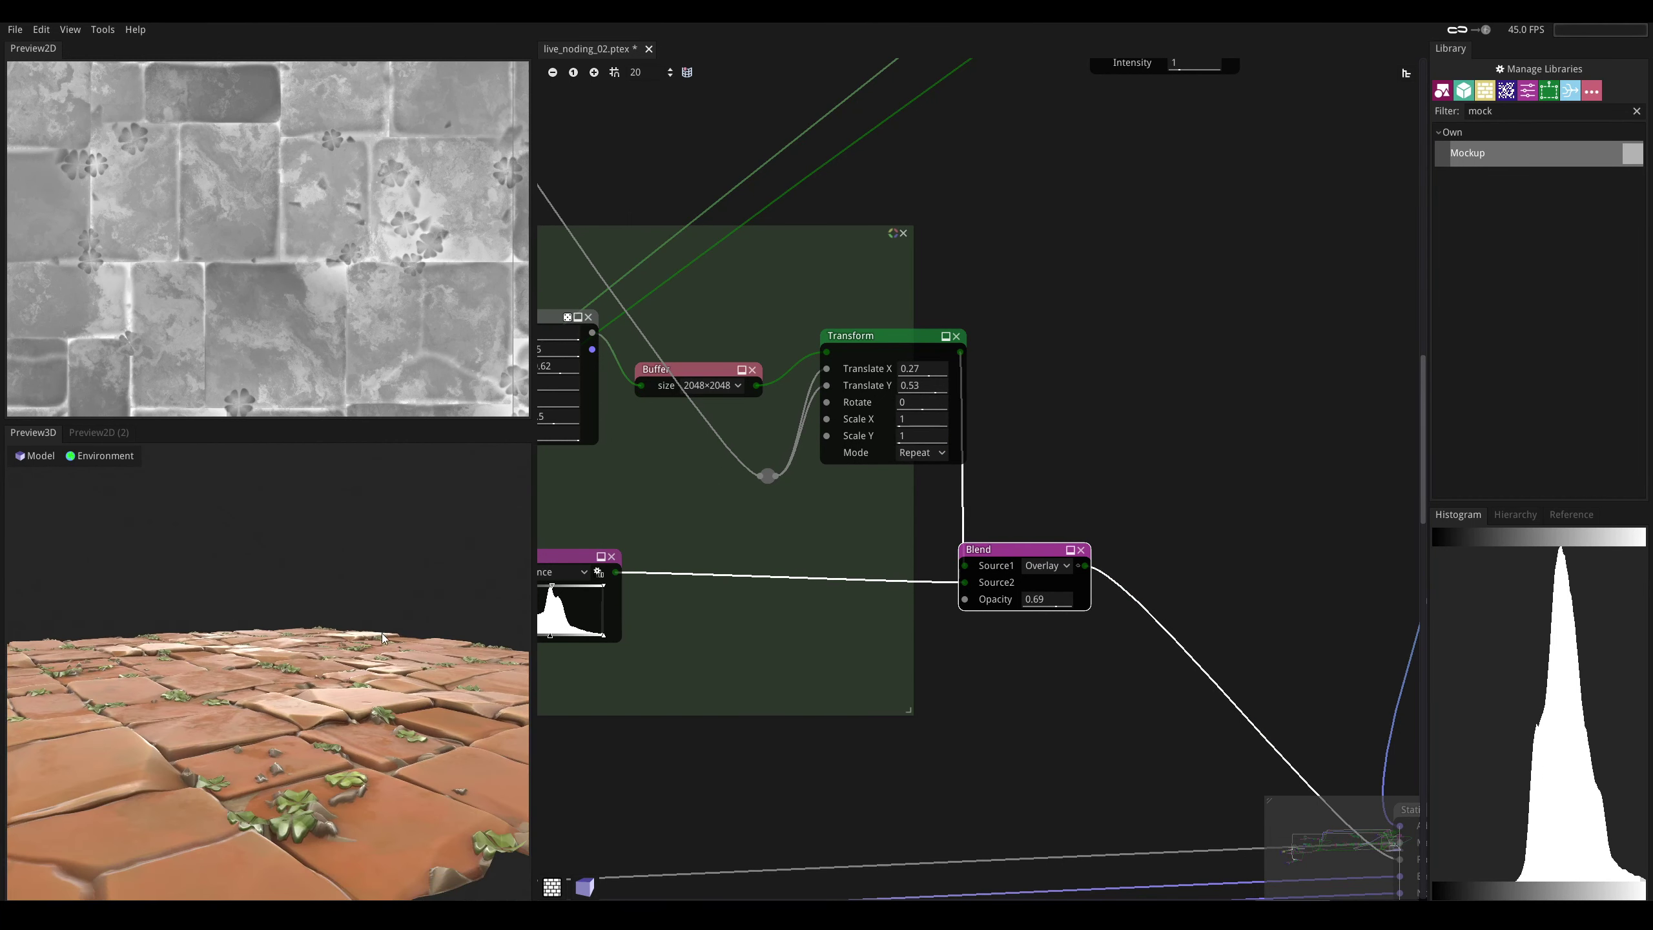
left_click_drag(383, 638, 374, 676)
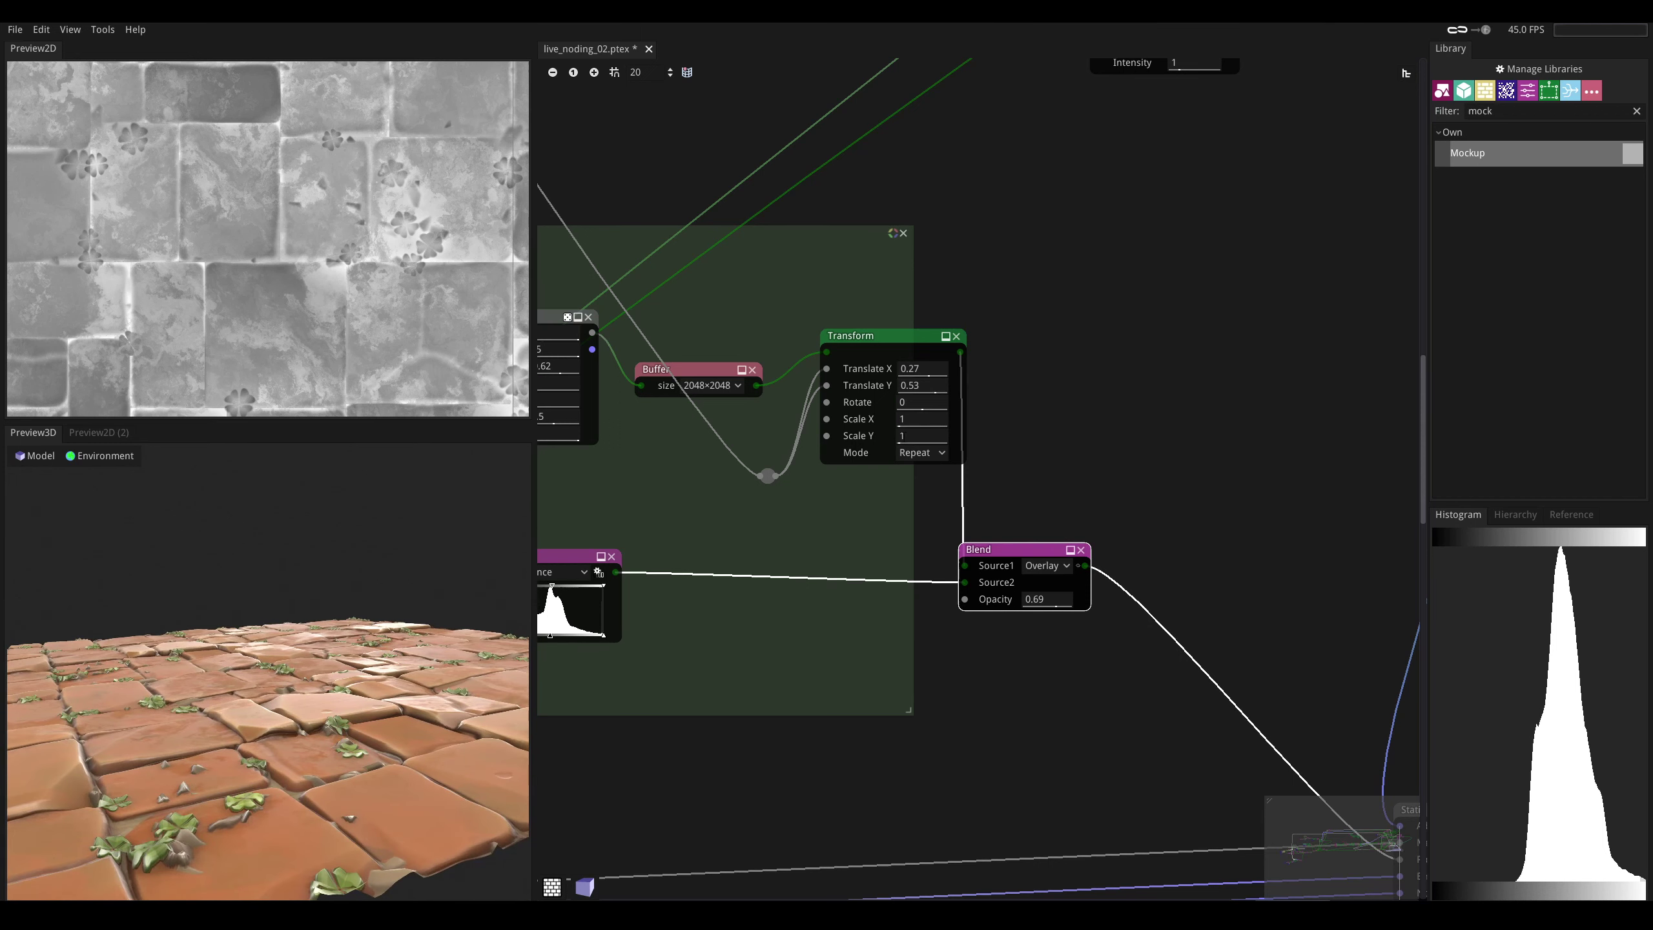
- Add a Blend filter node after the roughness Overlay Blend and connect that Blend's output to its Source2
middle_click_drag(1137, 479, 880, 479)
right_click(956, 516)
type("ble")
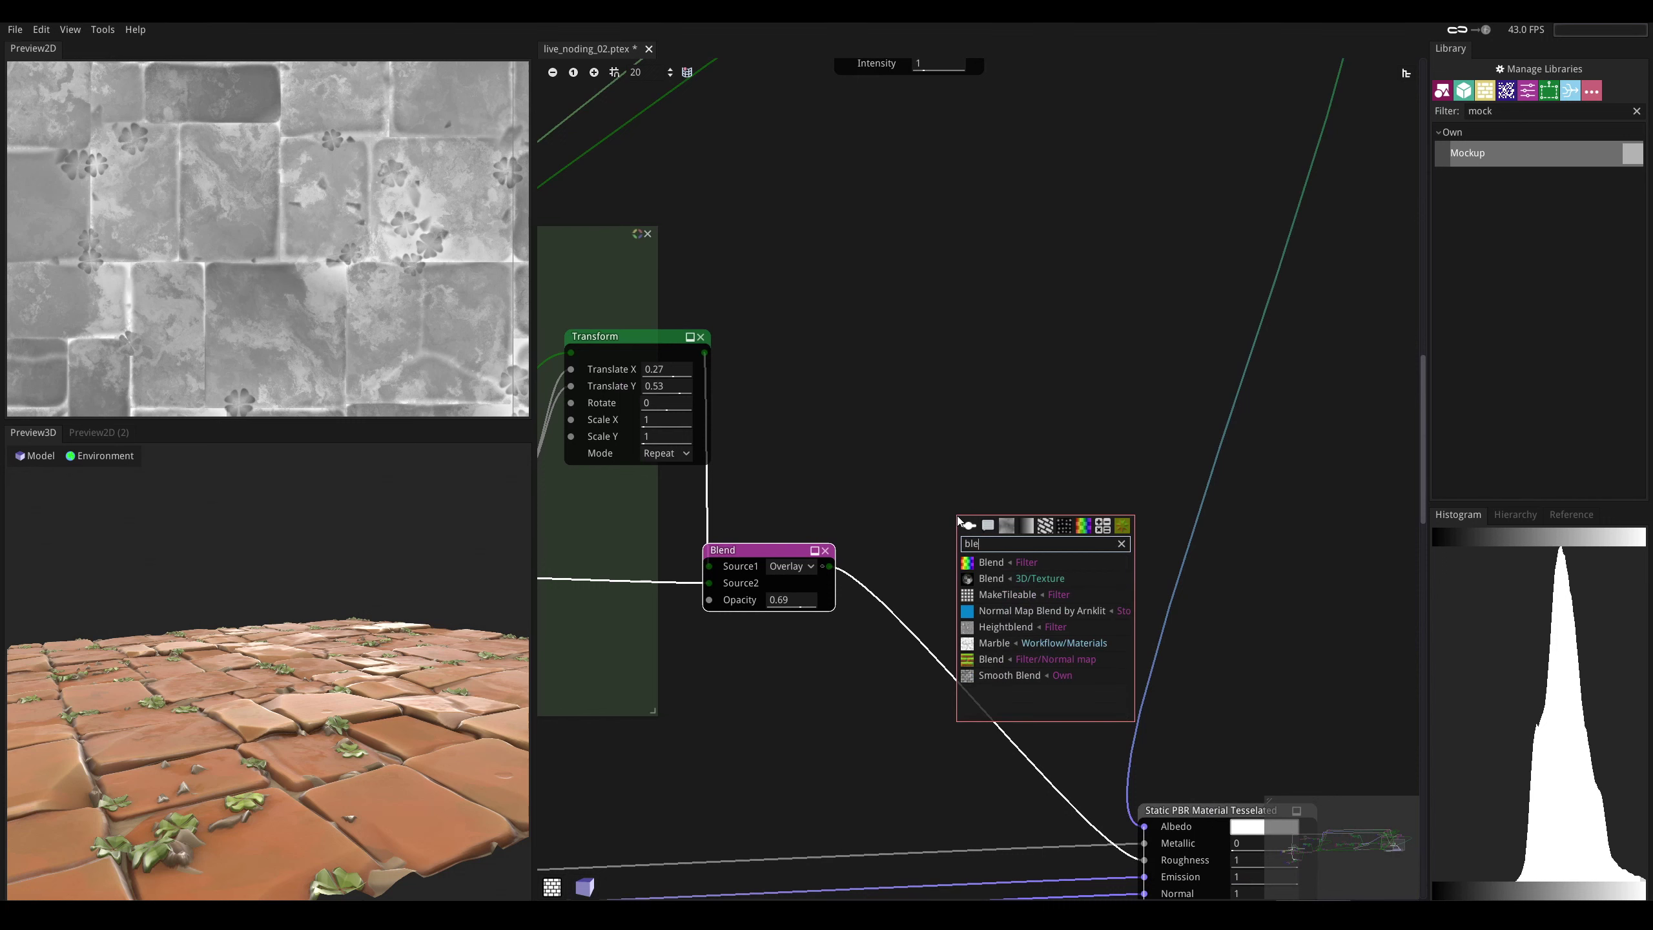
left_click(982, 564)
left_click_drag(829, 566, 925, 514)
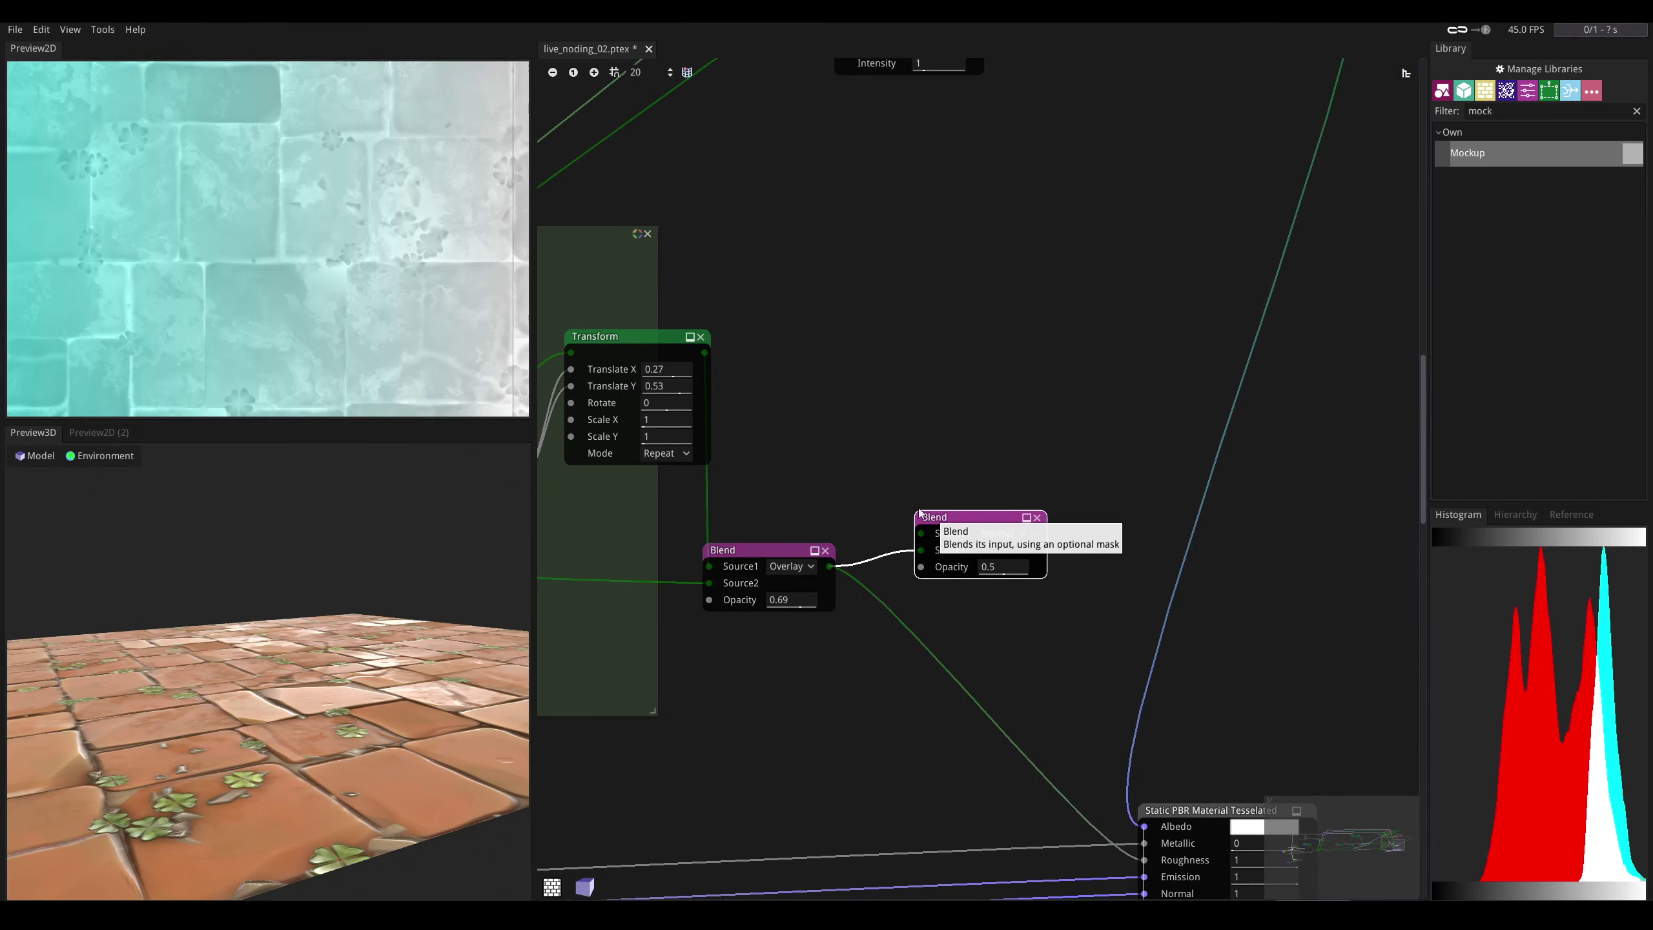
- Preview the albedo Blend that adds the clovers and the reroute feeding its Opacity to identify the clover mask
scroll(894, 508, "down", 2)
middle_click_drag(810, 222, 961, 463)
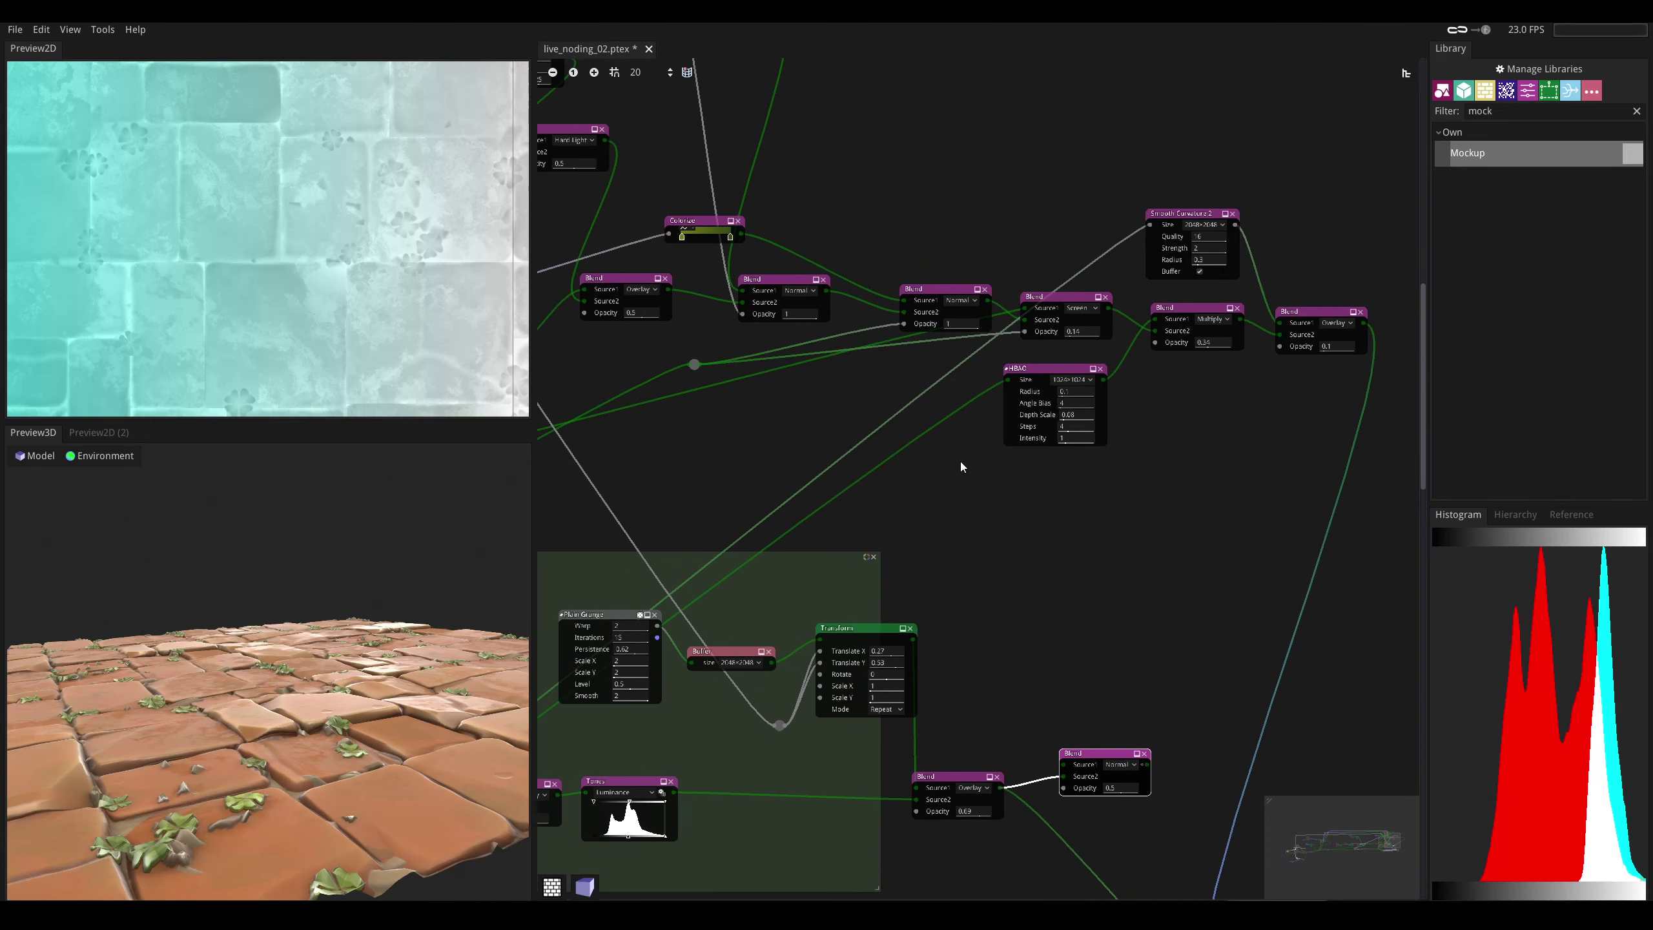
left_click(934, 296)
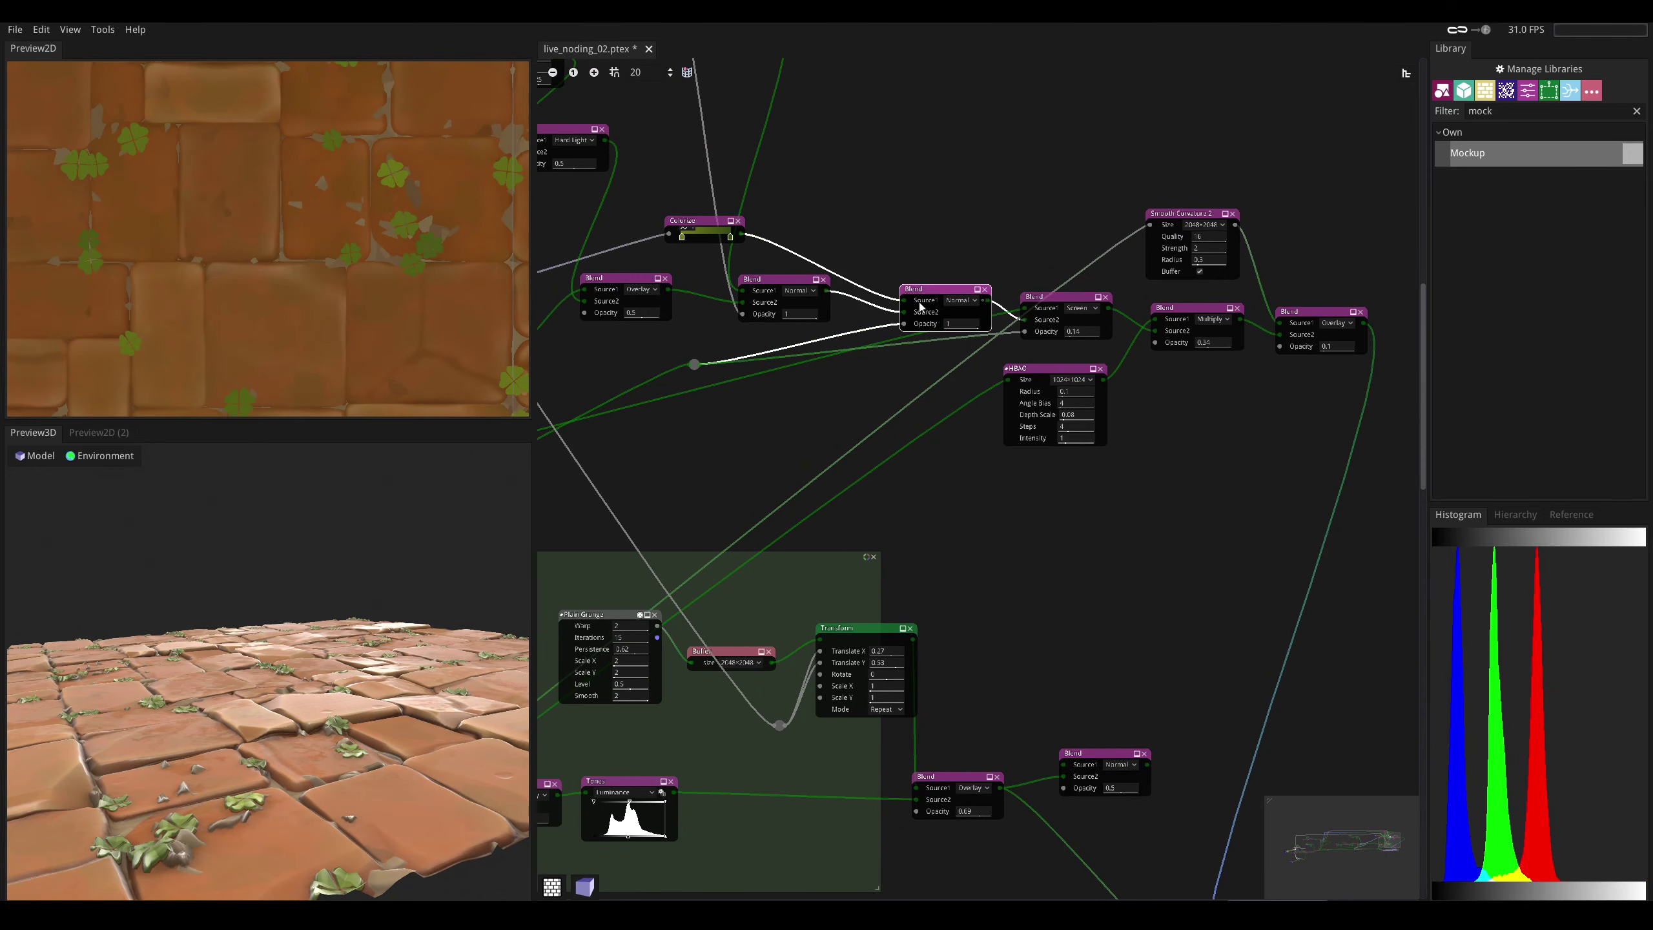
left_click_drag(695, 361, 688, 357)
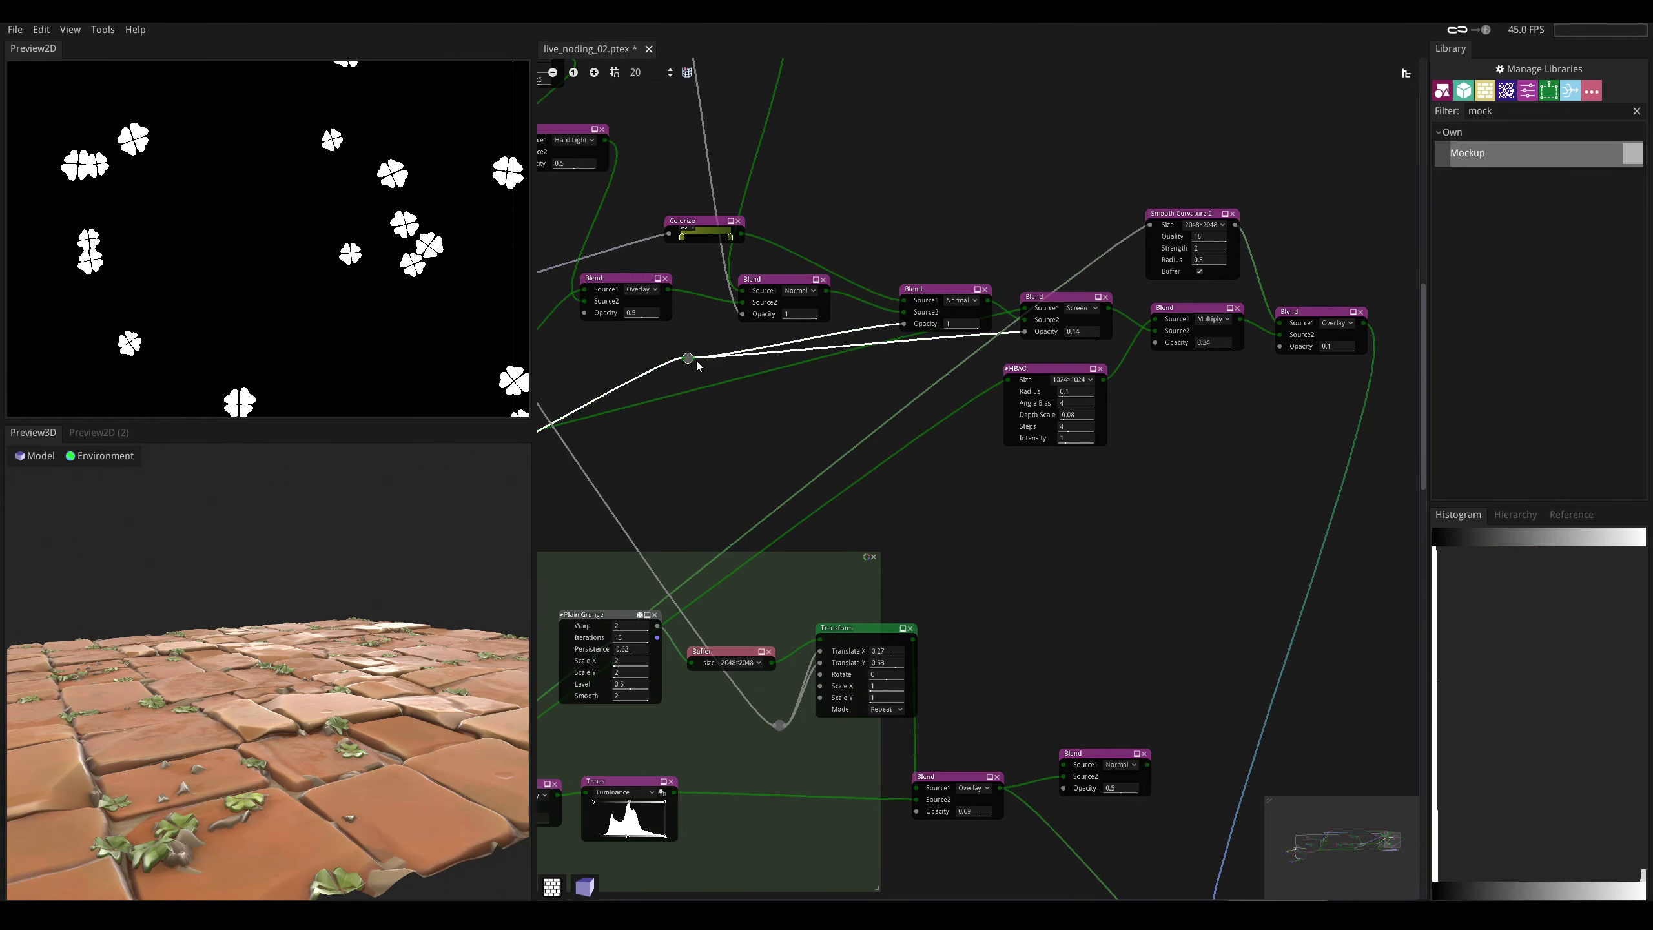
right_click(736, 433)
type("invert")
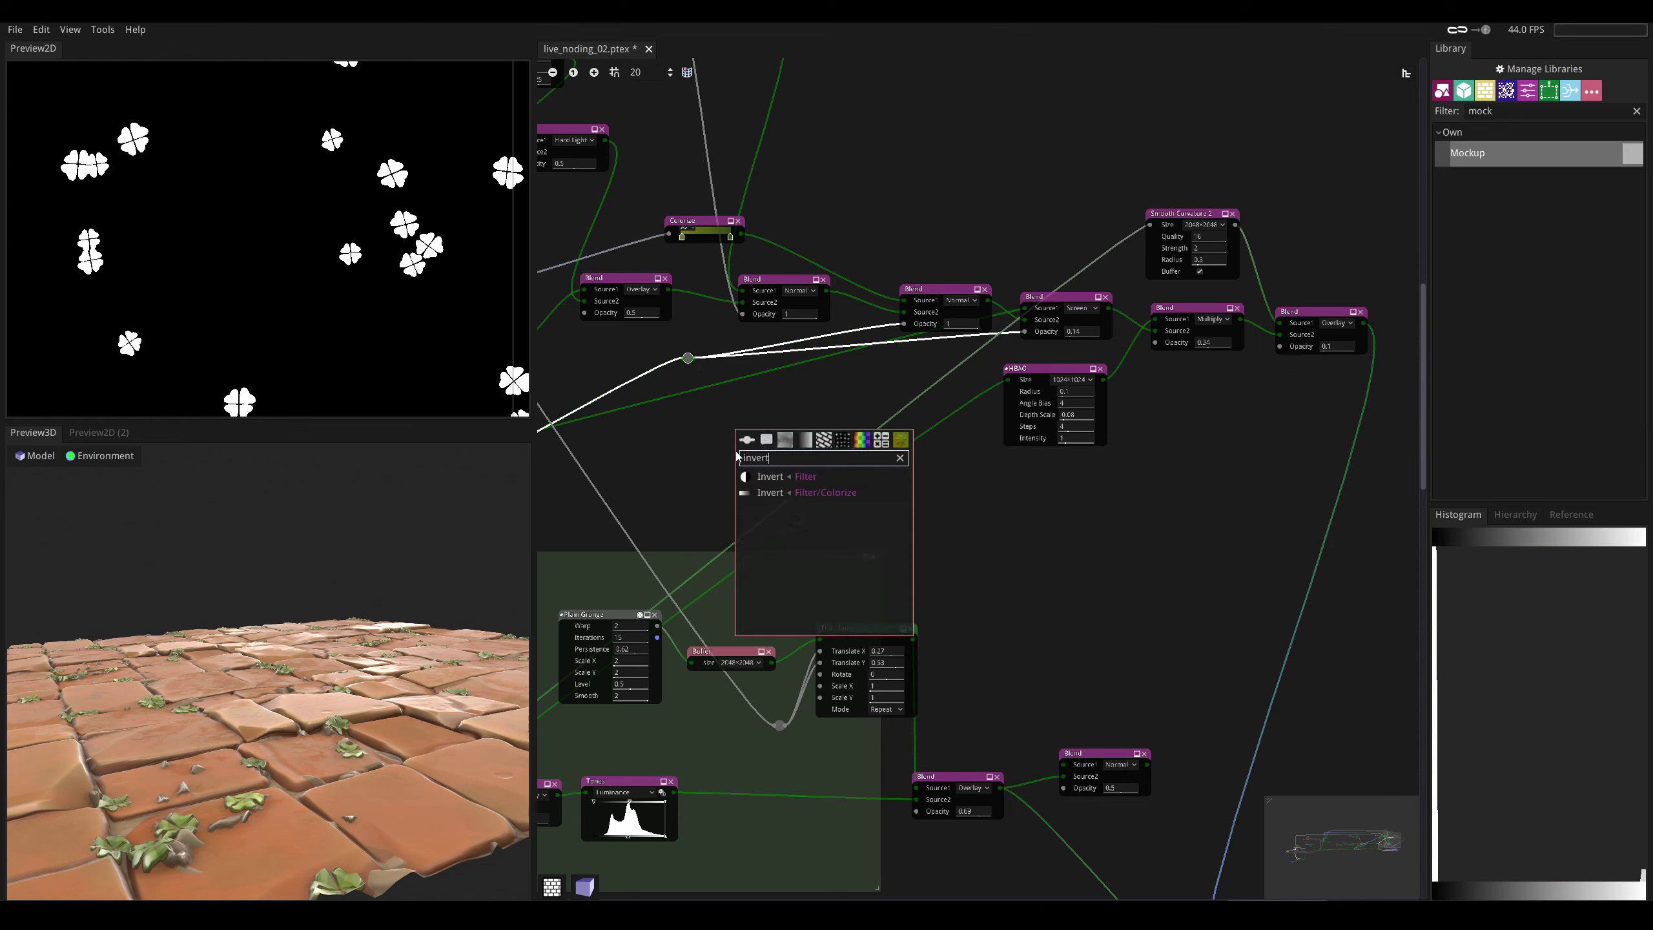
left_click(756, 475)
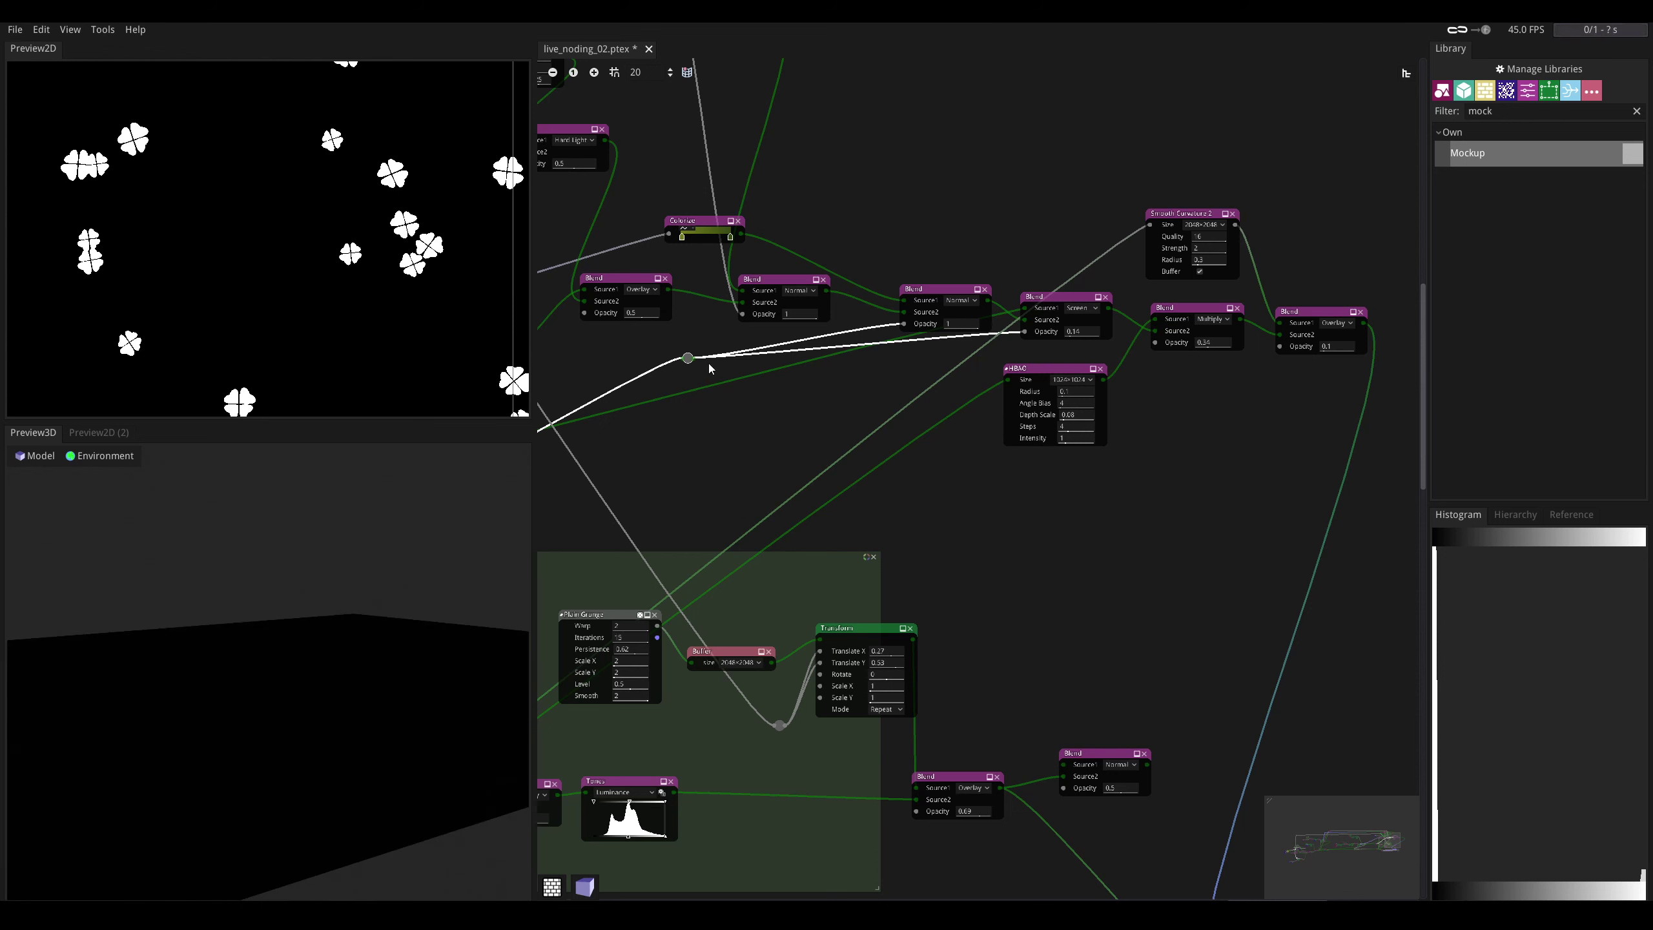
- Connect the clover mask reroute to Source1 of the new roughness Blend and set its mode to Difference
left_click_drag(691, 358, 1067, 768)
middle_click_drag(1127, 812, 918, 592)
scroll(914, 587, "up", 2)
left_click(909, 525)
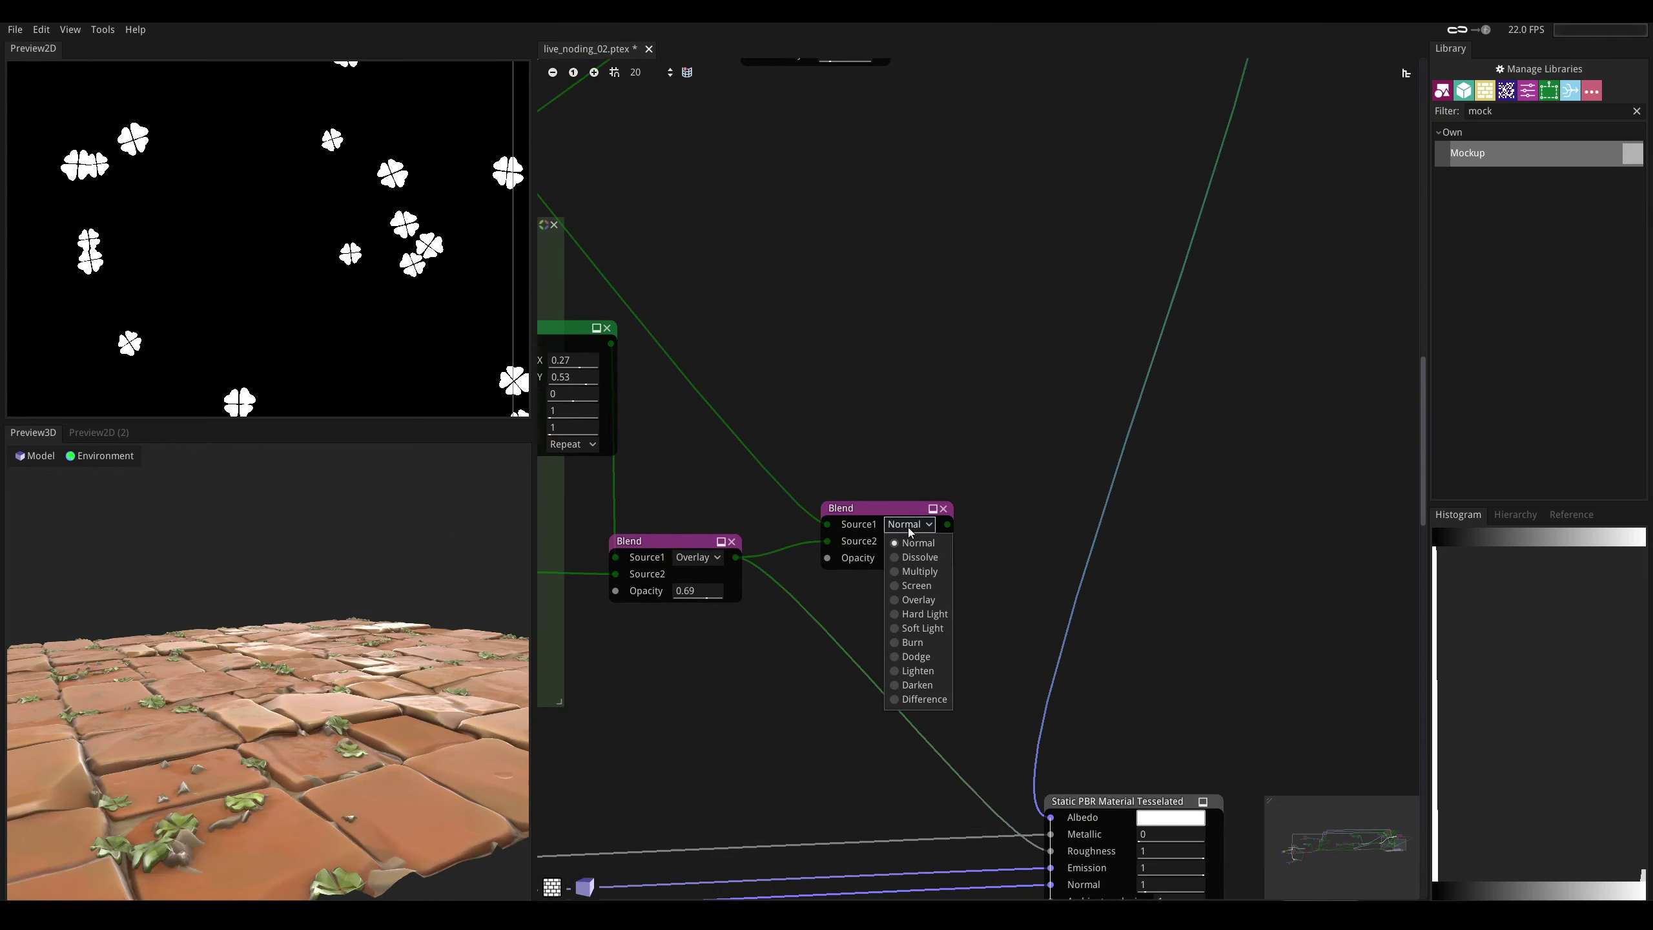
left_click(896, 699)
- Set the Difference Blend's opacity to 0.25 and connect its output to the material's Roughness input
middle_click_drag(883, 533, 1018, 570)
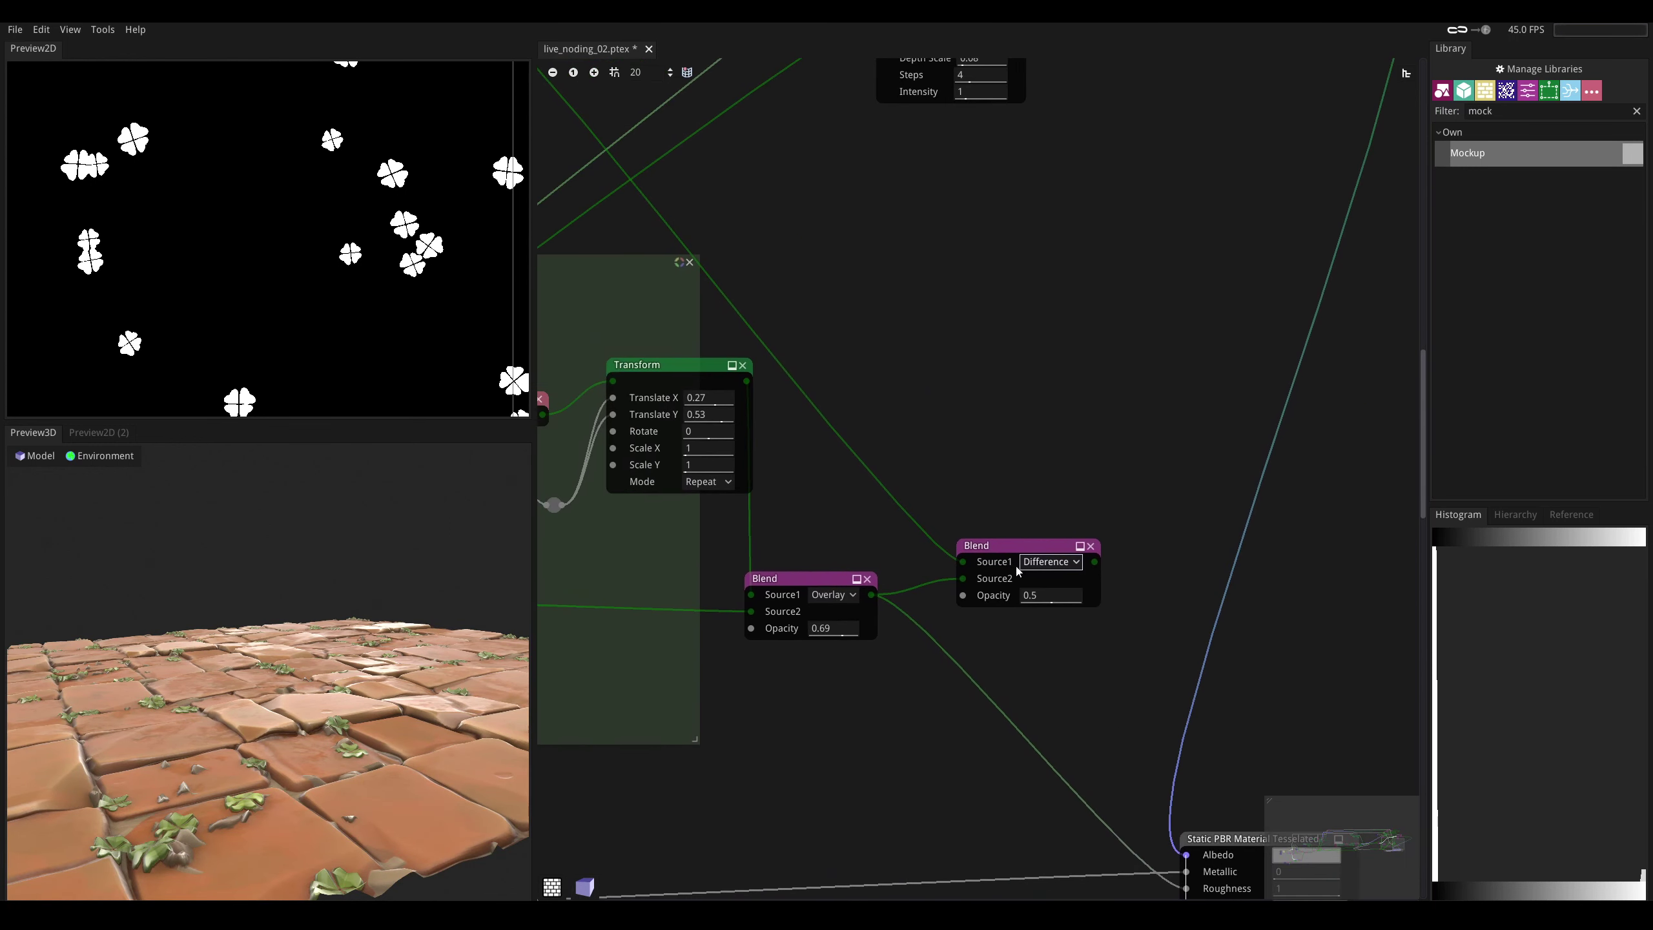
left_click_drag(1026, 550, 1013, 554)
middle_click_drag(928, 491, 836, 459)
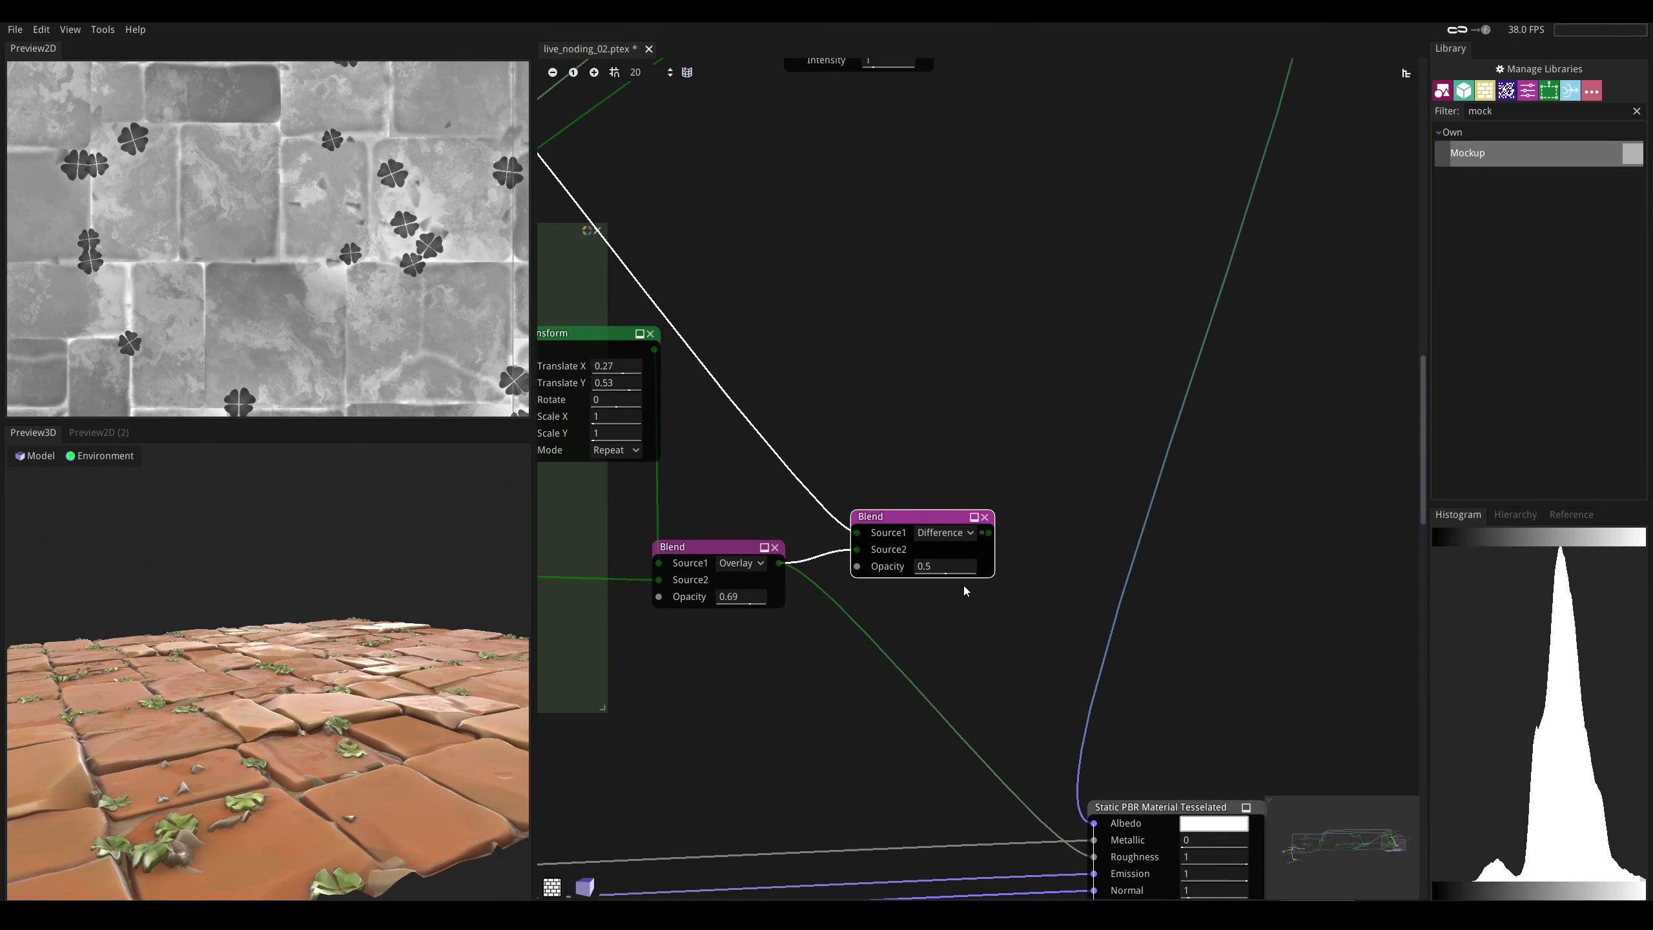
left_click_drag(939, 574, 880, 570)
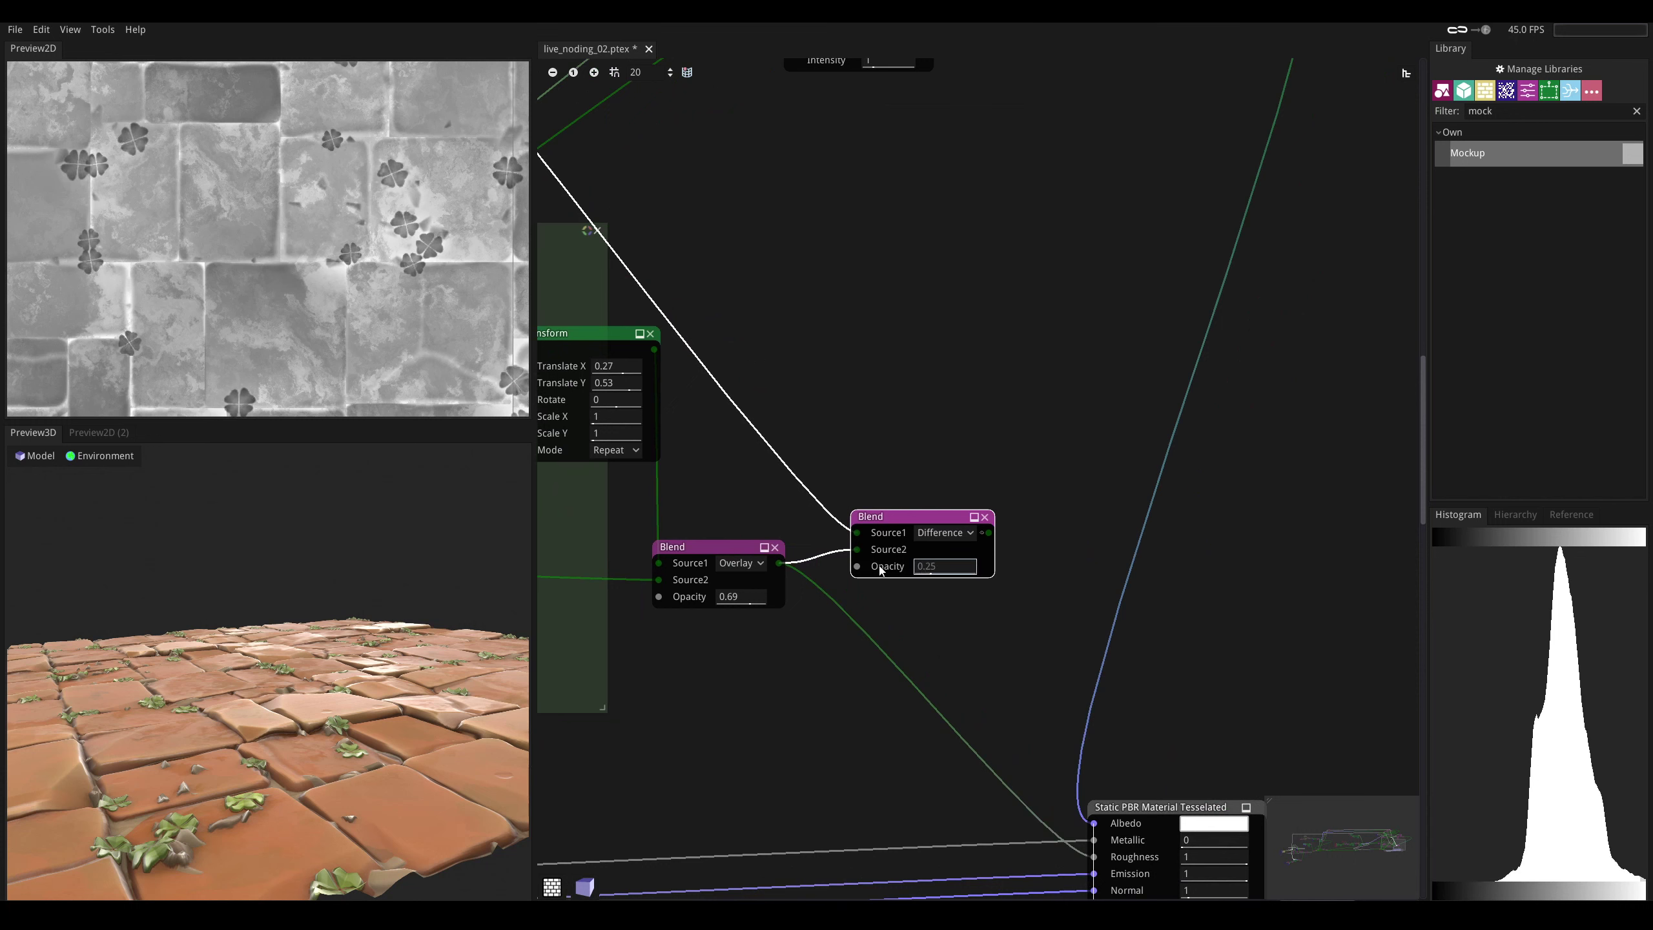
left_click_drag(989, 533, 1093, 859)
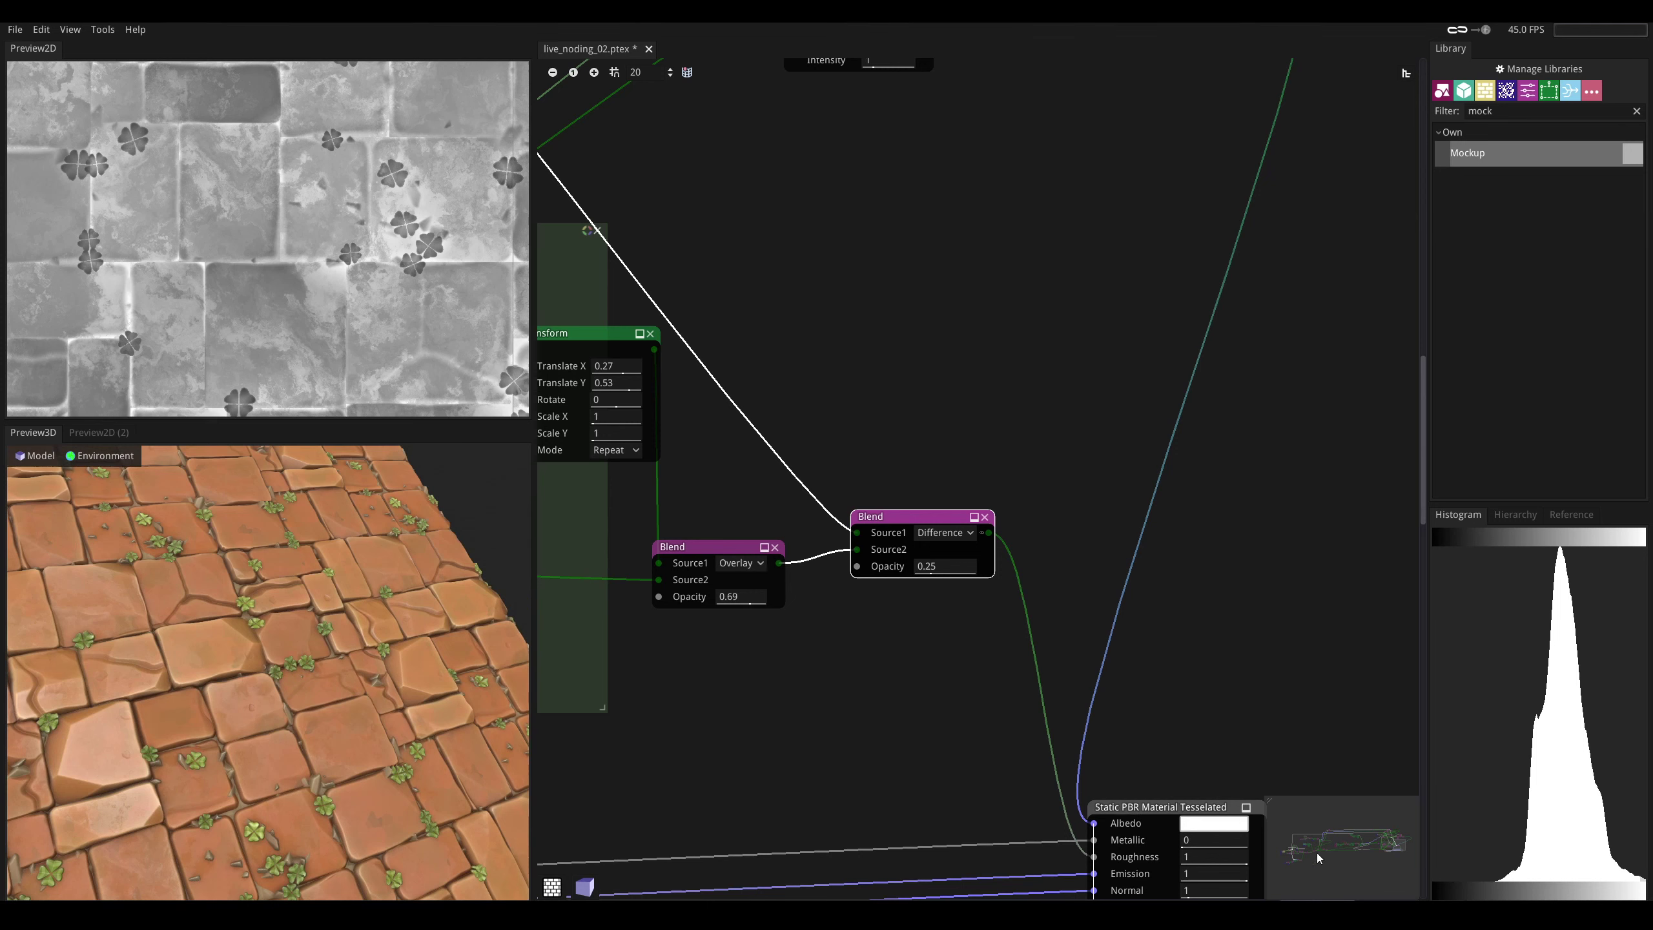
- Look through the node graph for the stone height section containing the three Fill to Gradient nodes and the Multi Warp
left_click_drag(1324, 835, 1328, 834)
scroll(976, 396, "down", 4)
middle_click_drag(756, 456, 1133, 414)
middle_click_drag(855, 350, 1123, 97)
middle_click_drag(679, 392, 1265, 260)
middle_click_drag(1109, 459, 495, 497)
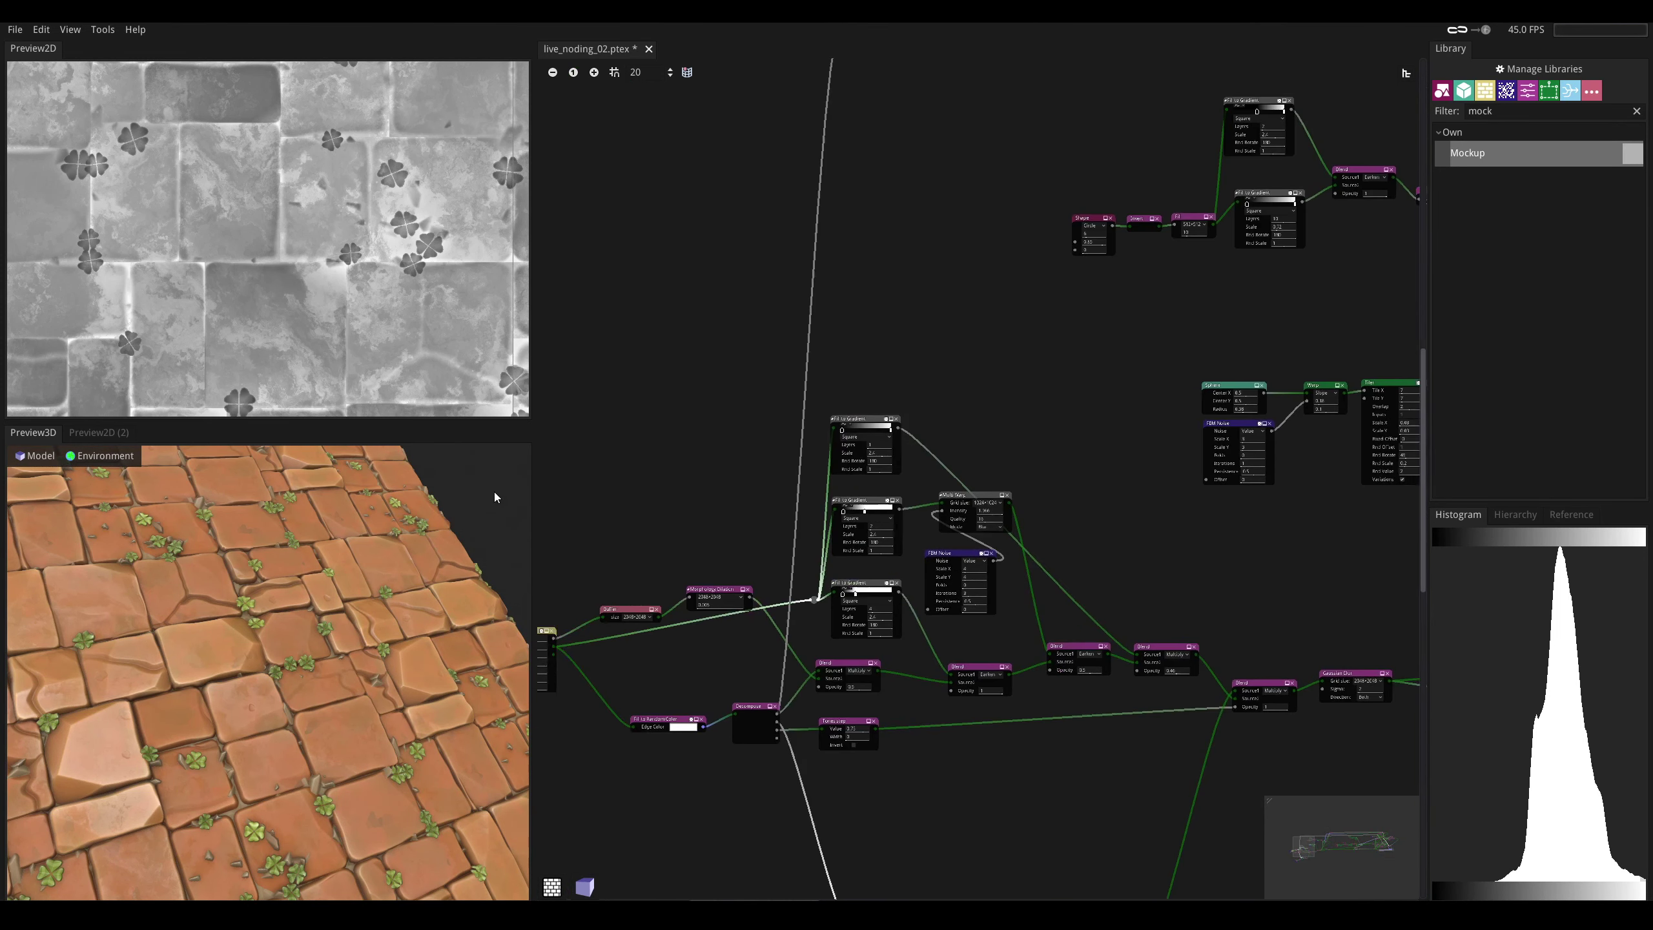
middle_click_drag(998, 385, 555, 655)
middle_click_drag(1117, 438, 699, 530)
middle_click_drag(1358, 341, 1146, 395)
middle_click_drag(747, 533, 1419, 352)
middle_click_drag(891, 540, 1155, 310)
middle_click_drag(1064, 363, 769, 413)
middle_click_drag(1132, 347, 1017, 410)
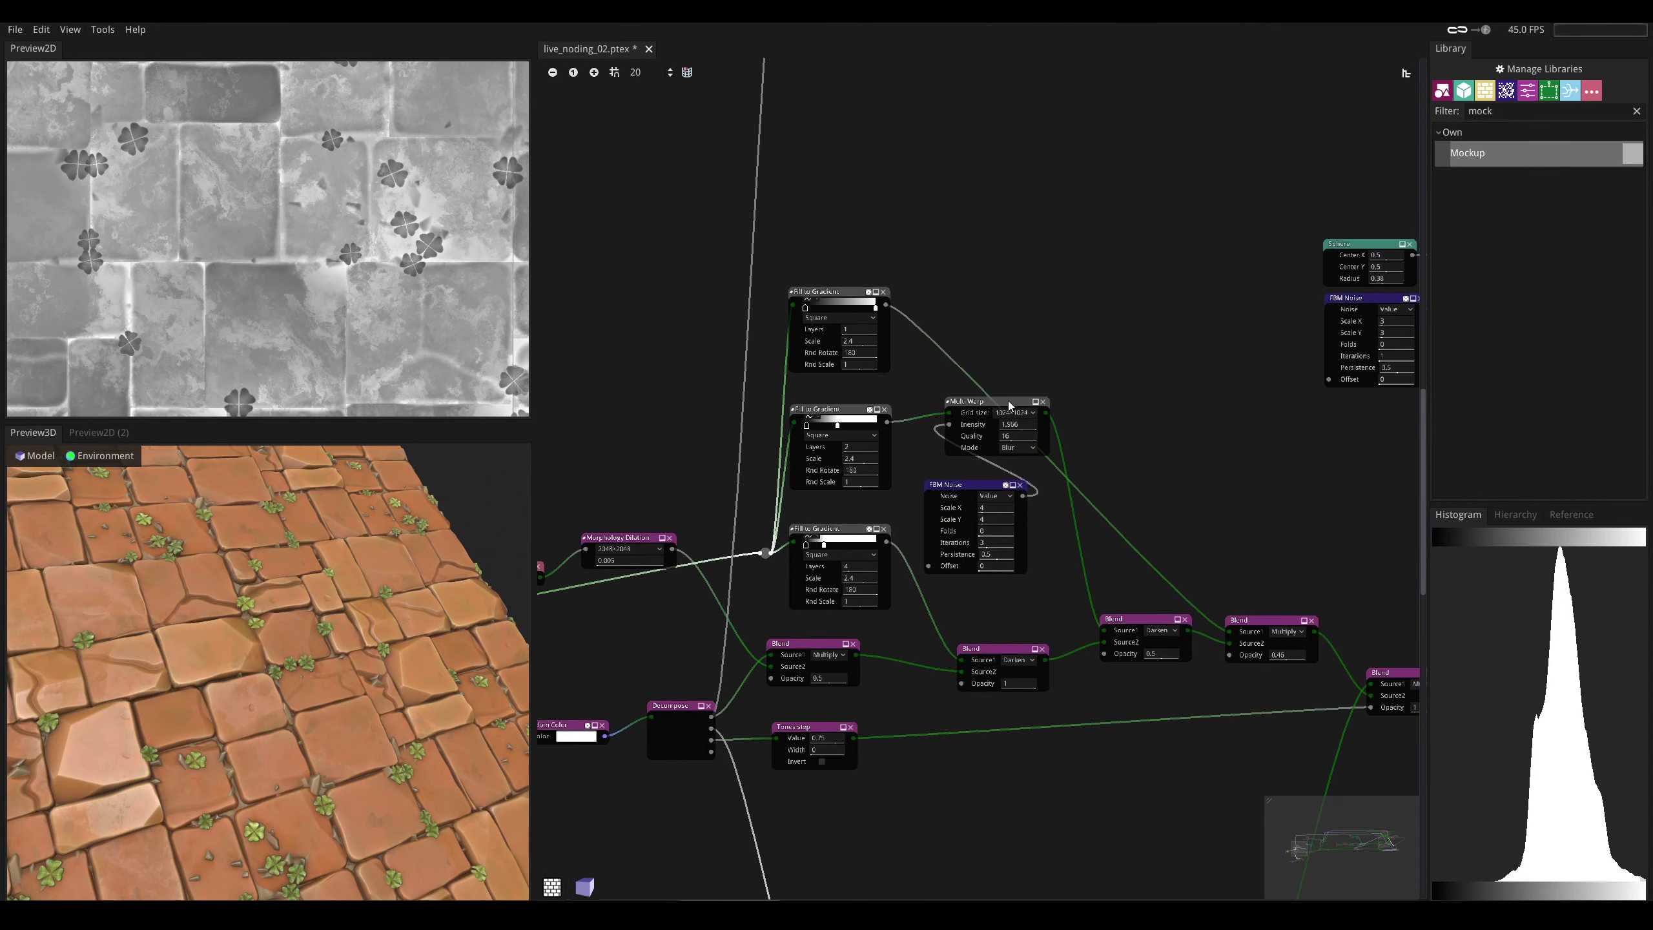
- Preview the Multi Warp, the one-layer and four-layer Fill to Gradient nodes, and the Darken and Multiply Blends shaping the stones
left_click(1007, 400)
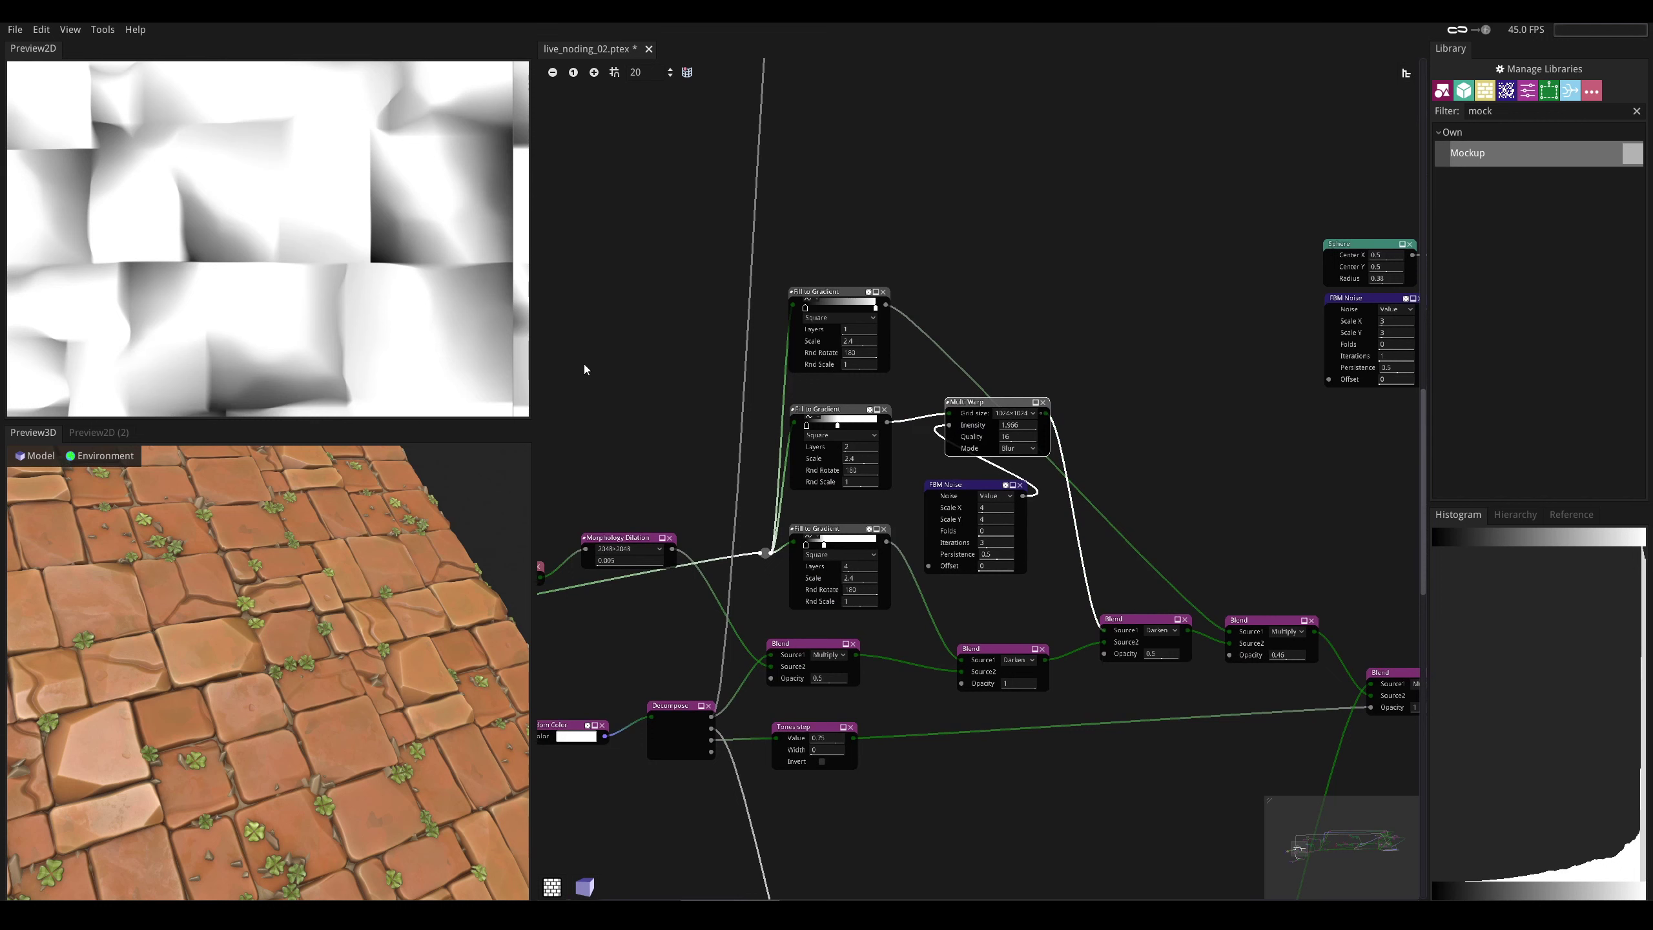
left_click(852, 292)
middle_click_drag(998, 405, 930, 397)
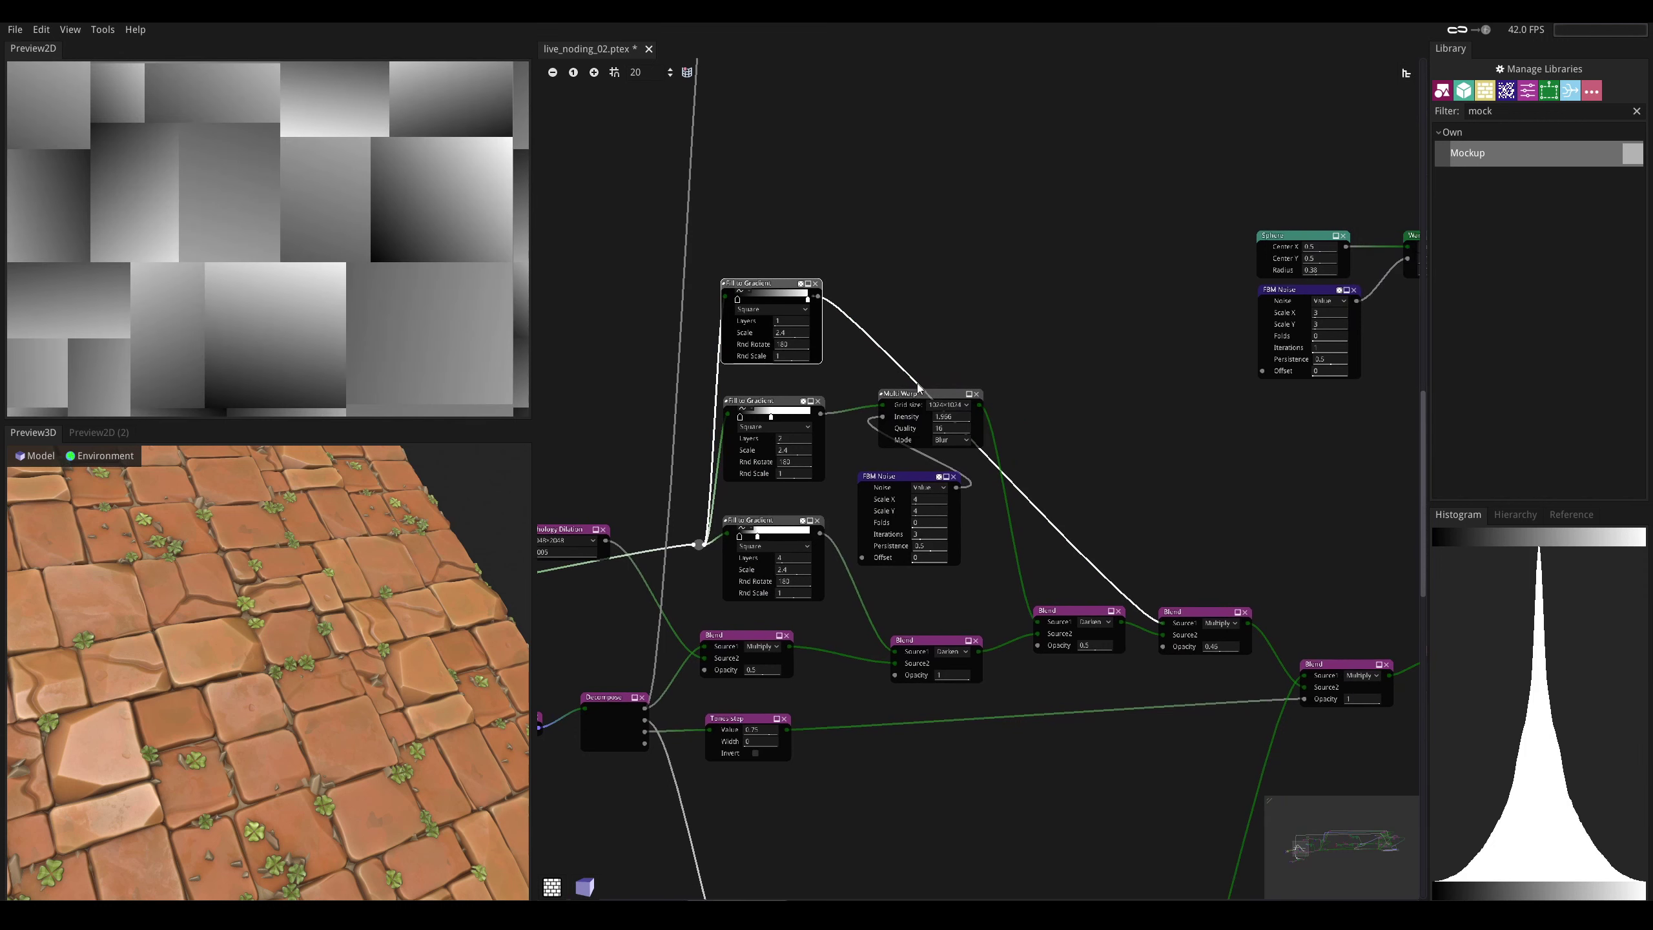
left_click(930, 397)
left_click(1083, 612)
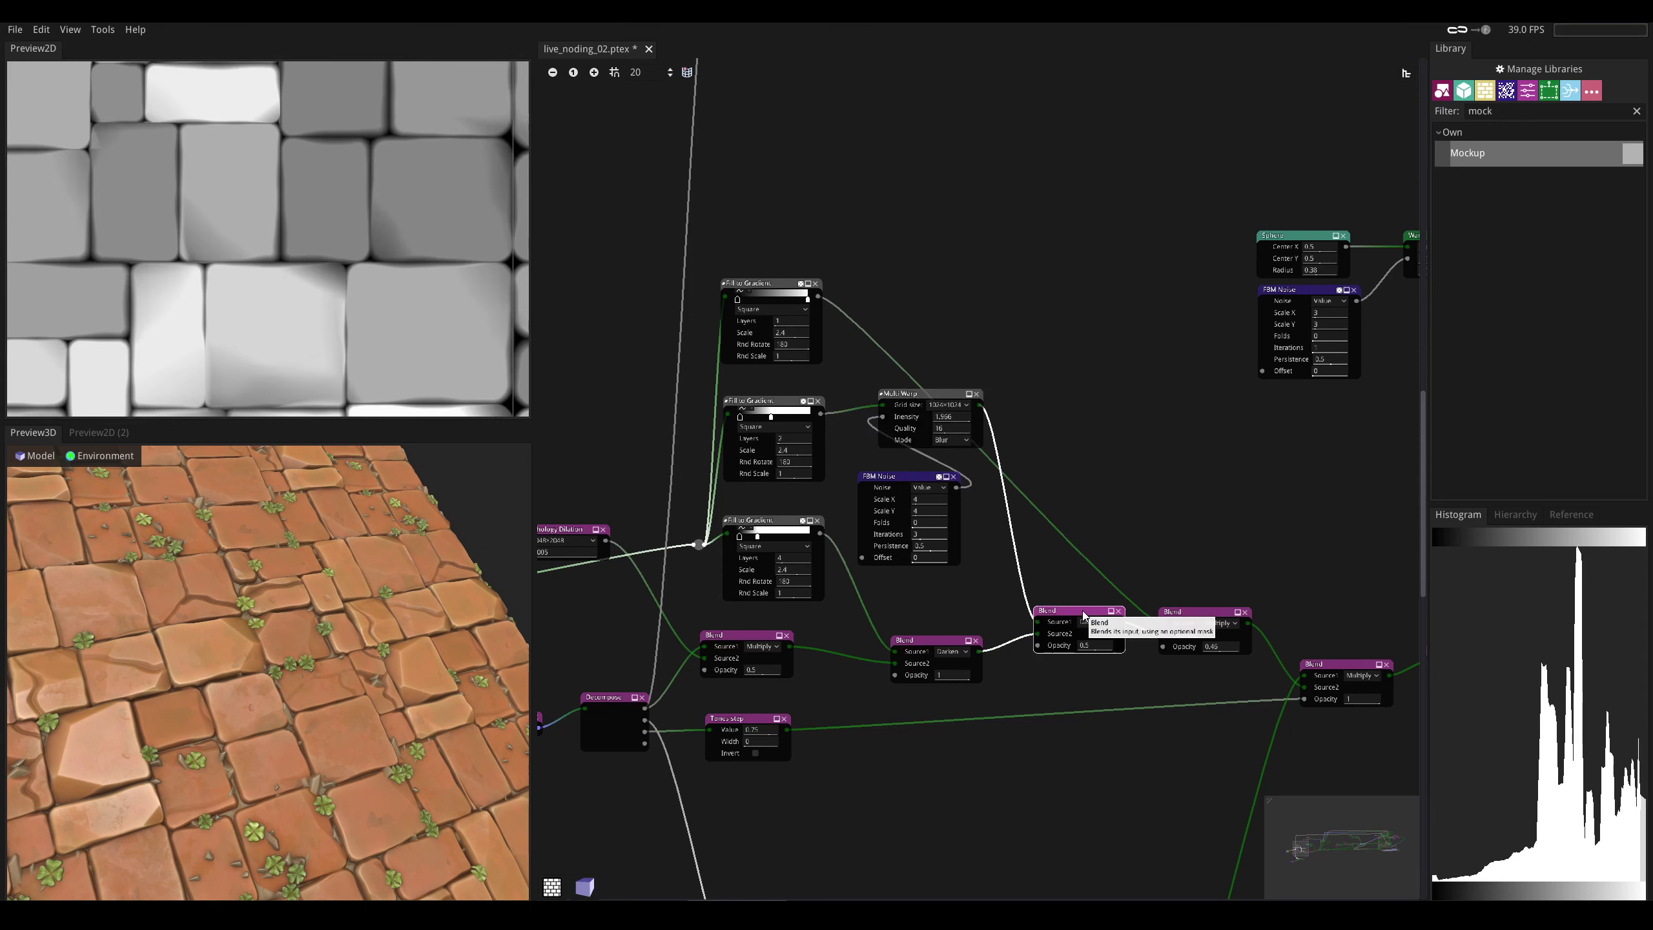
left_click(1195, 614)
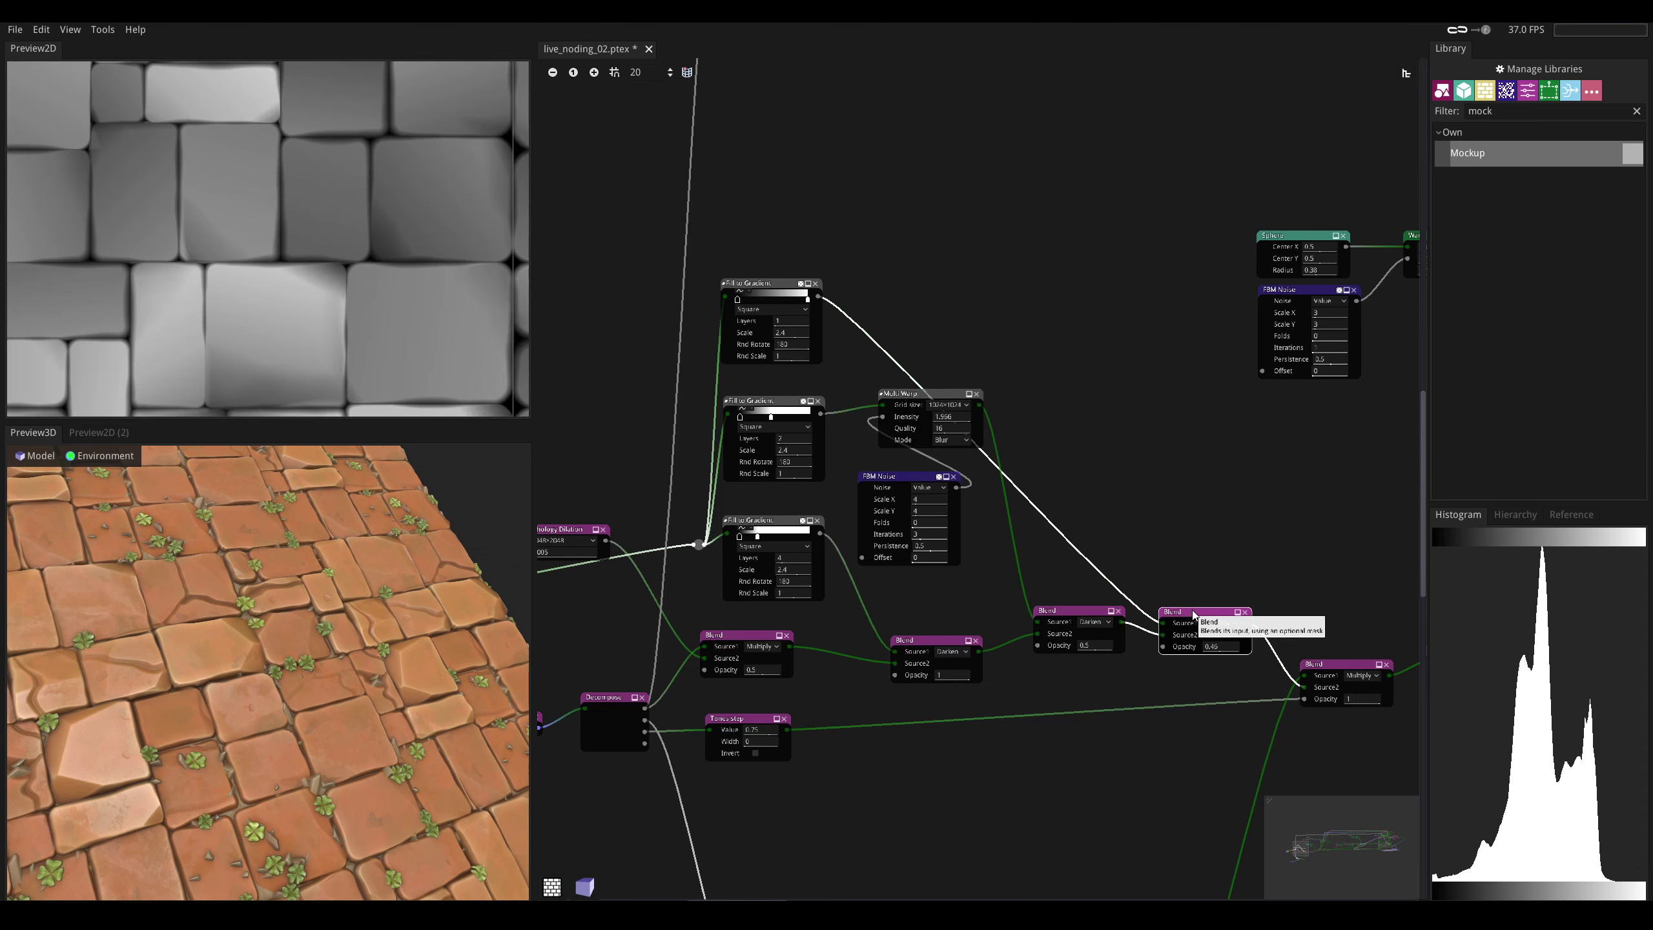
left_click(922, 395)
left_click(774, 522)
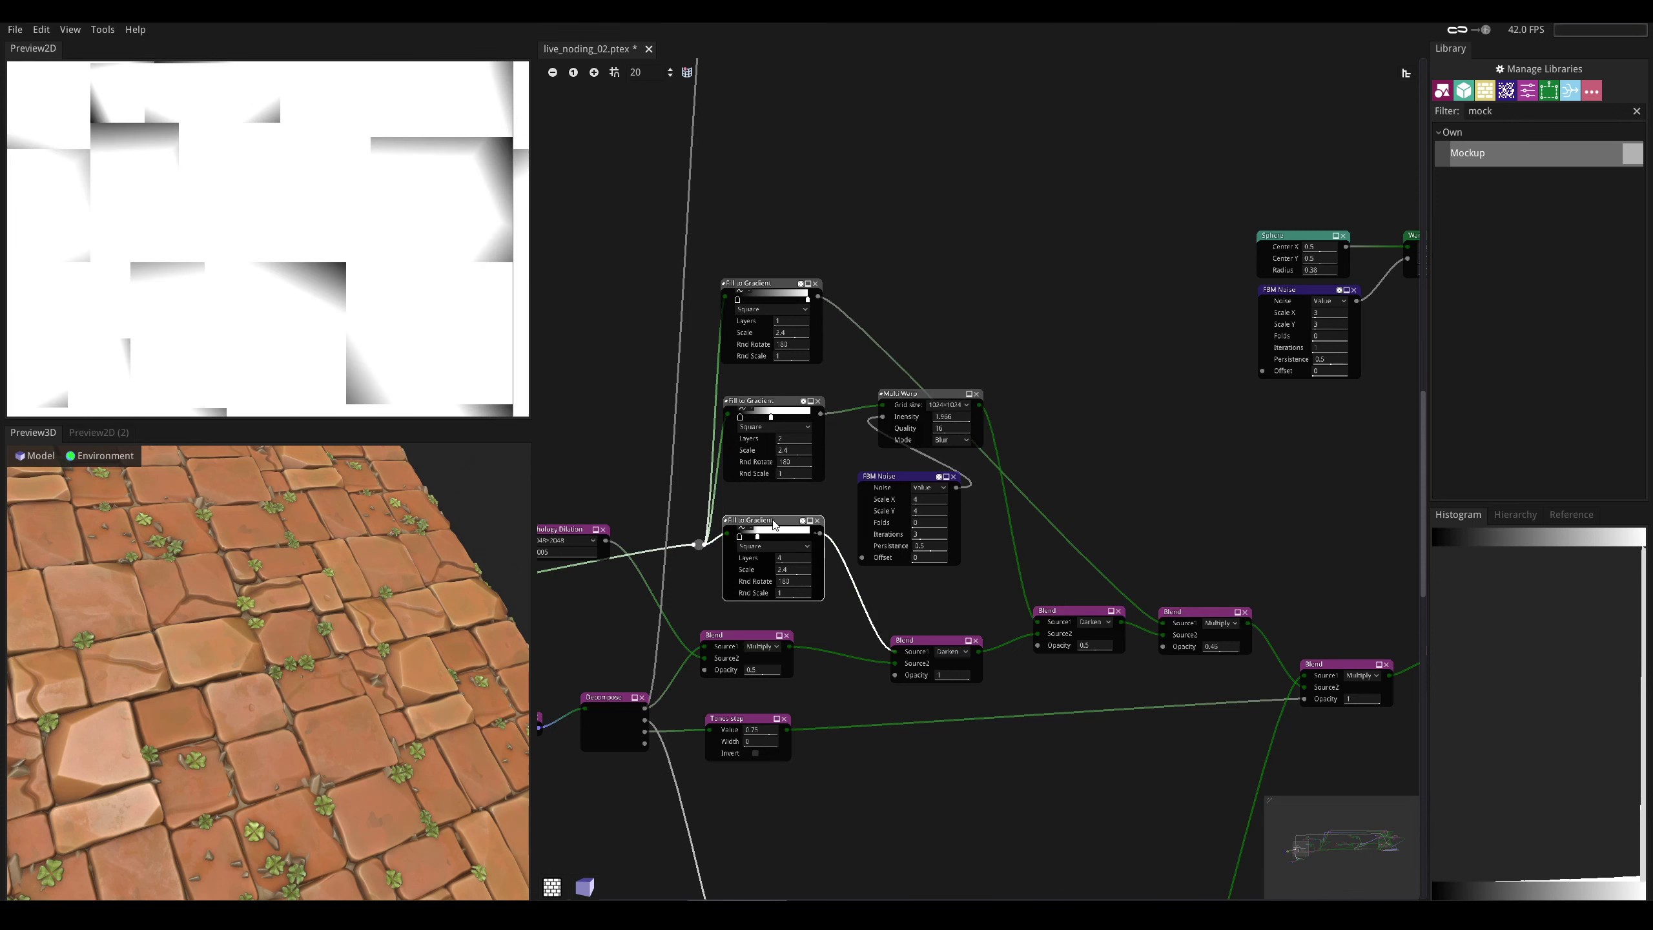
- Make room beside the gradients by moving the Multi Warp farther out and the FBM Noise above the Fill to Gradient nodes
scroll(872, 558, "up", 2)
middle_click_drag(1009, 438, 969, 505)
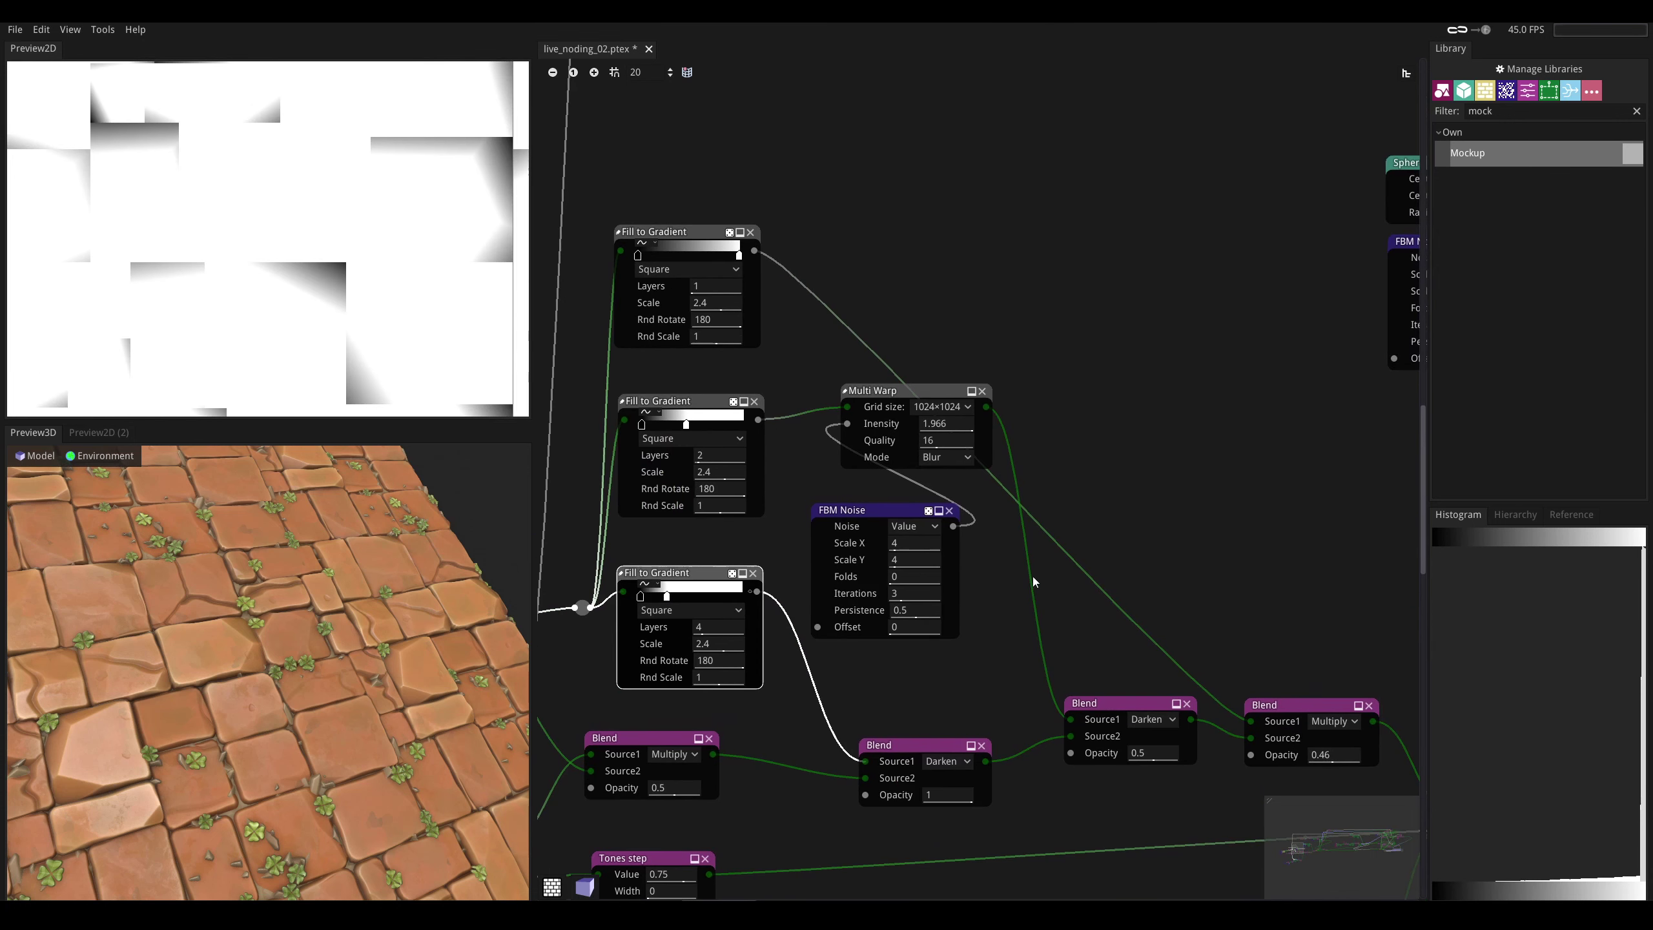
left_click_drag(945, 390, 1080, 343)
left_click_drag(880, 510, 800, 78)
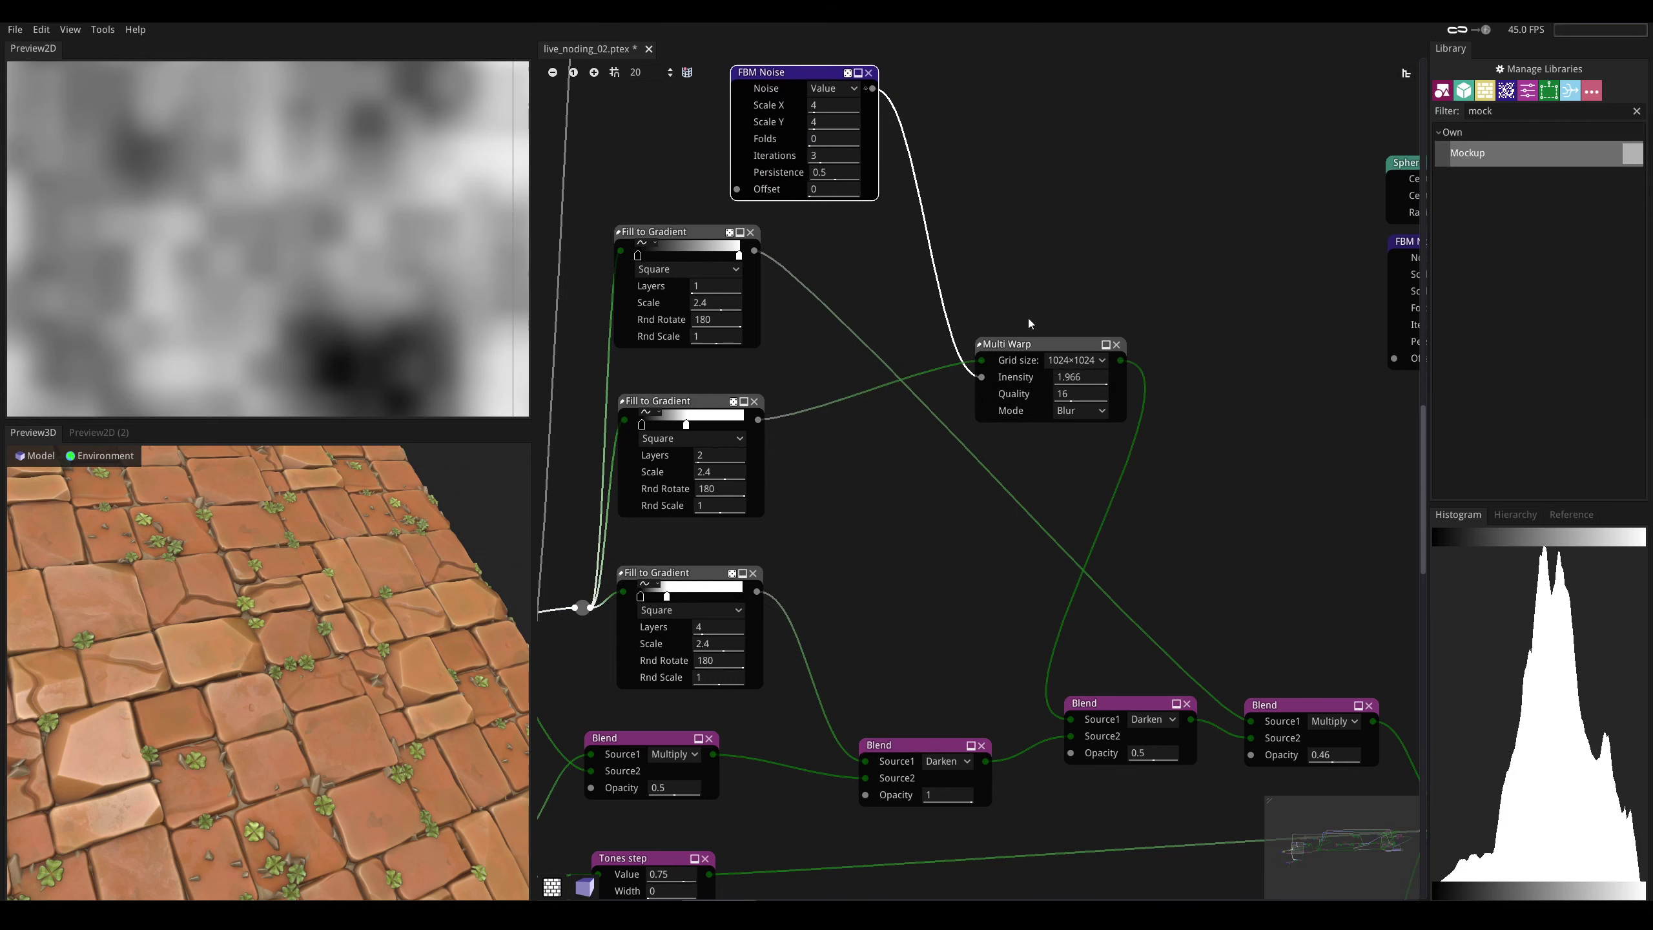
- Duplicate the Multi Warp, feed it the four-layer Fill to Gradient and the FBM Noise as intensity, and connect it to the first Darken Blend's Source1
left_click(1033, 344)
key("ctrl+d")
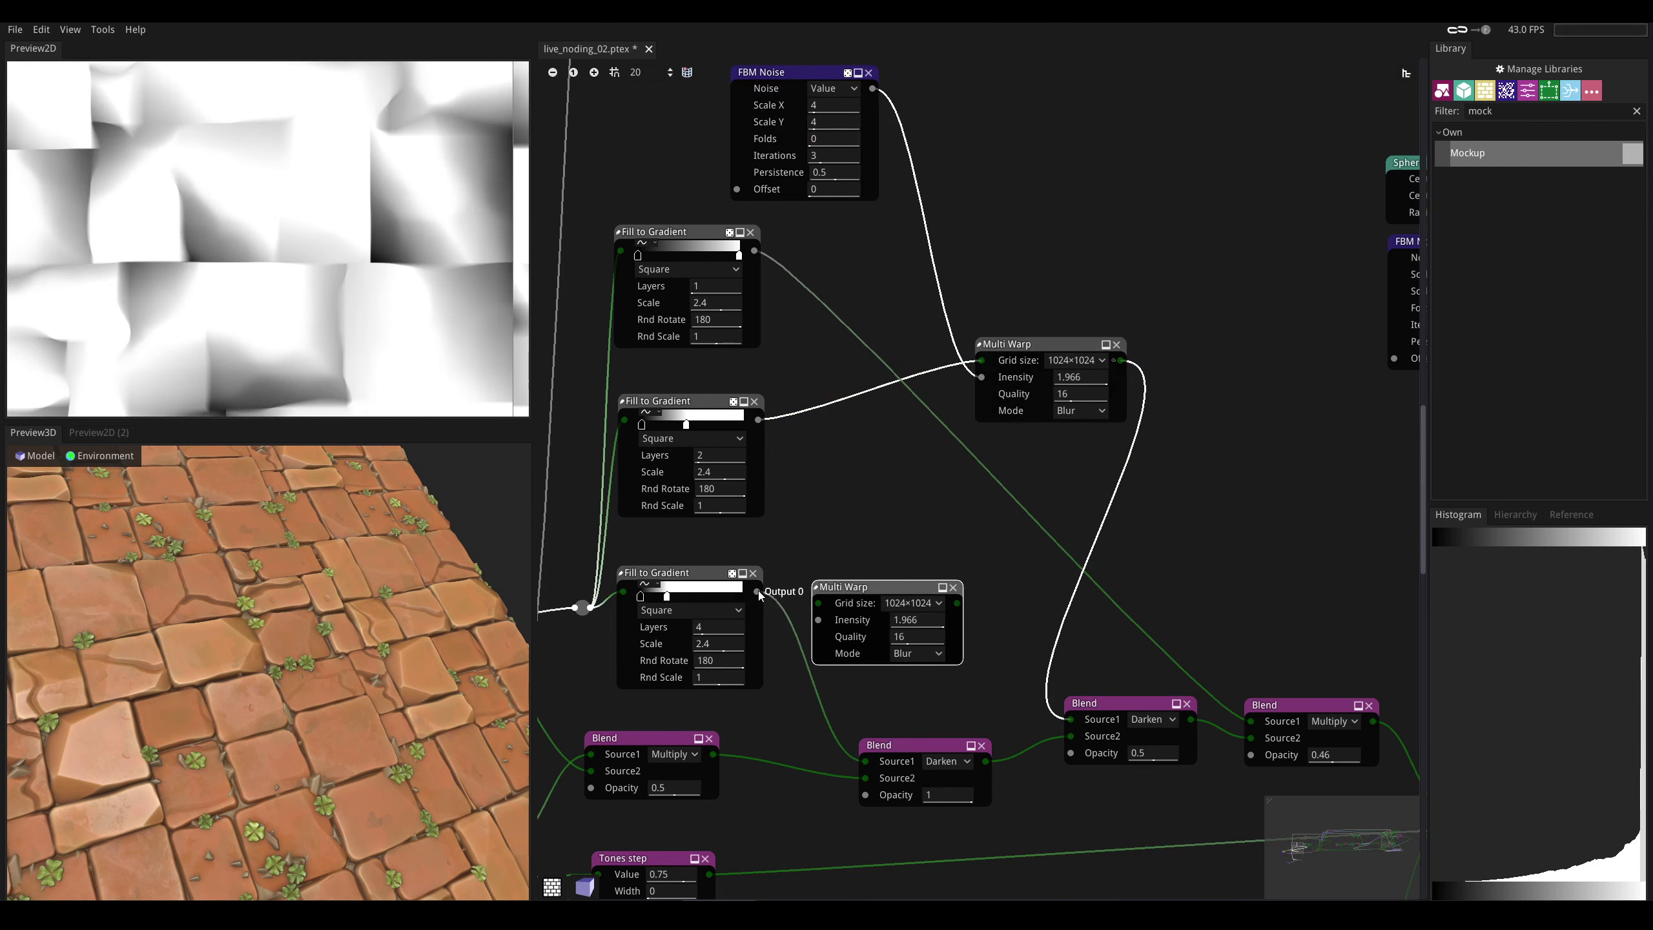
left_click_drag(758, 593, 854, 552)
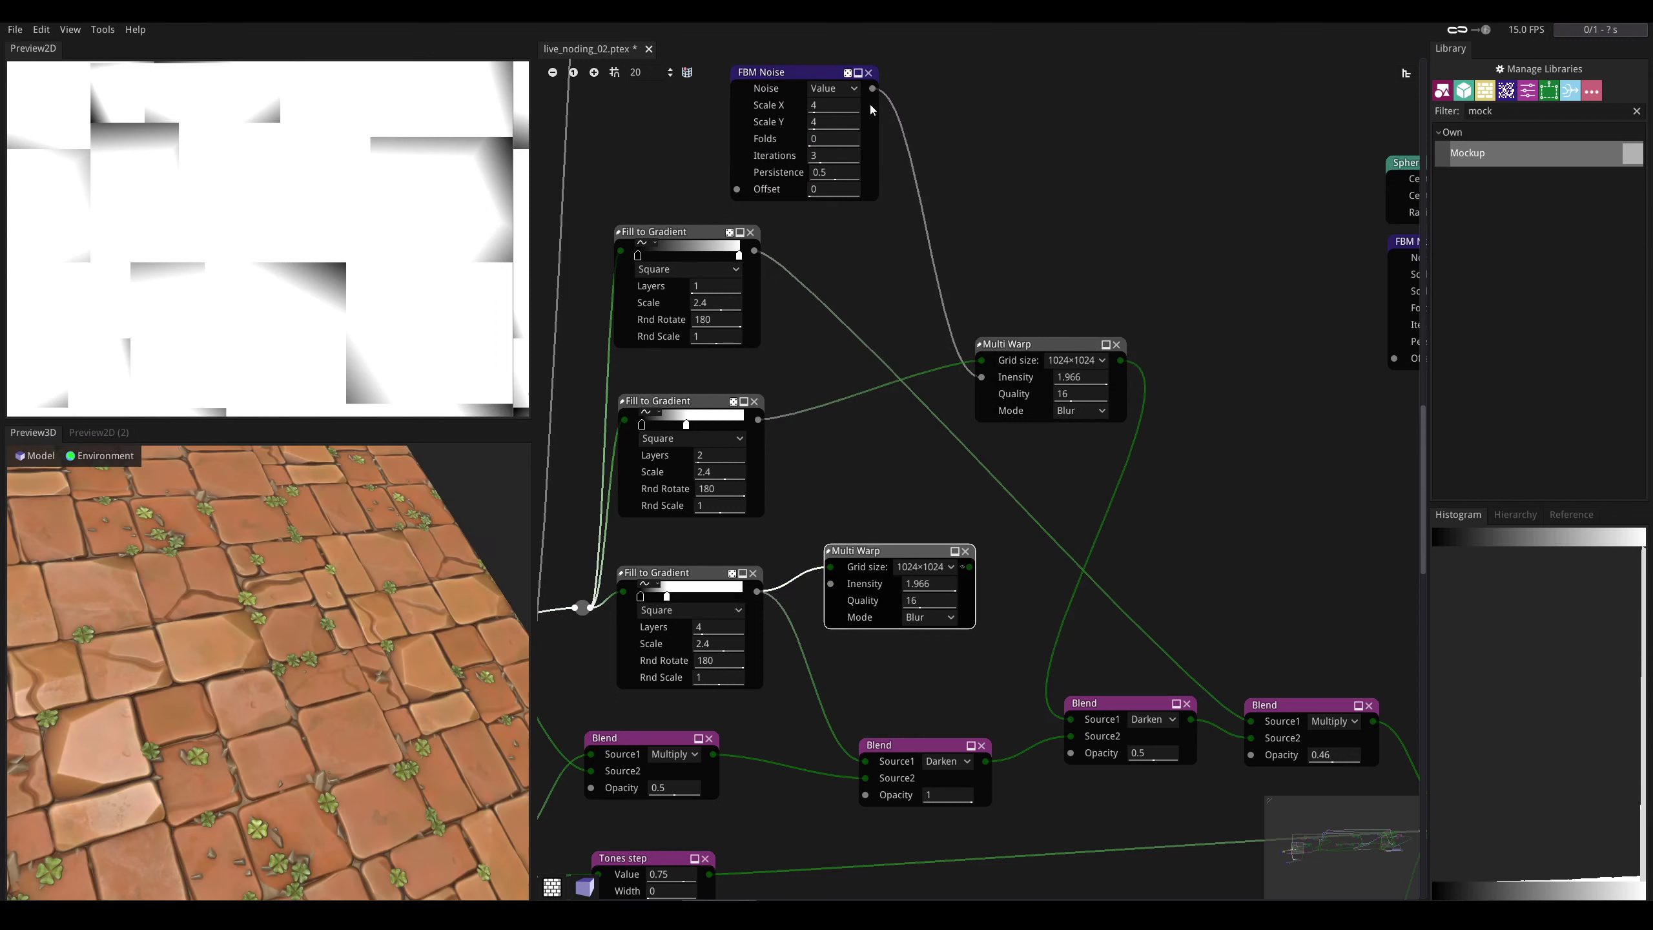
left_click_drag(873, 88, 830, 584)
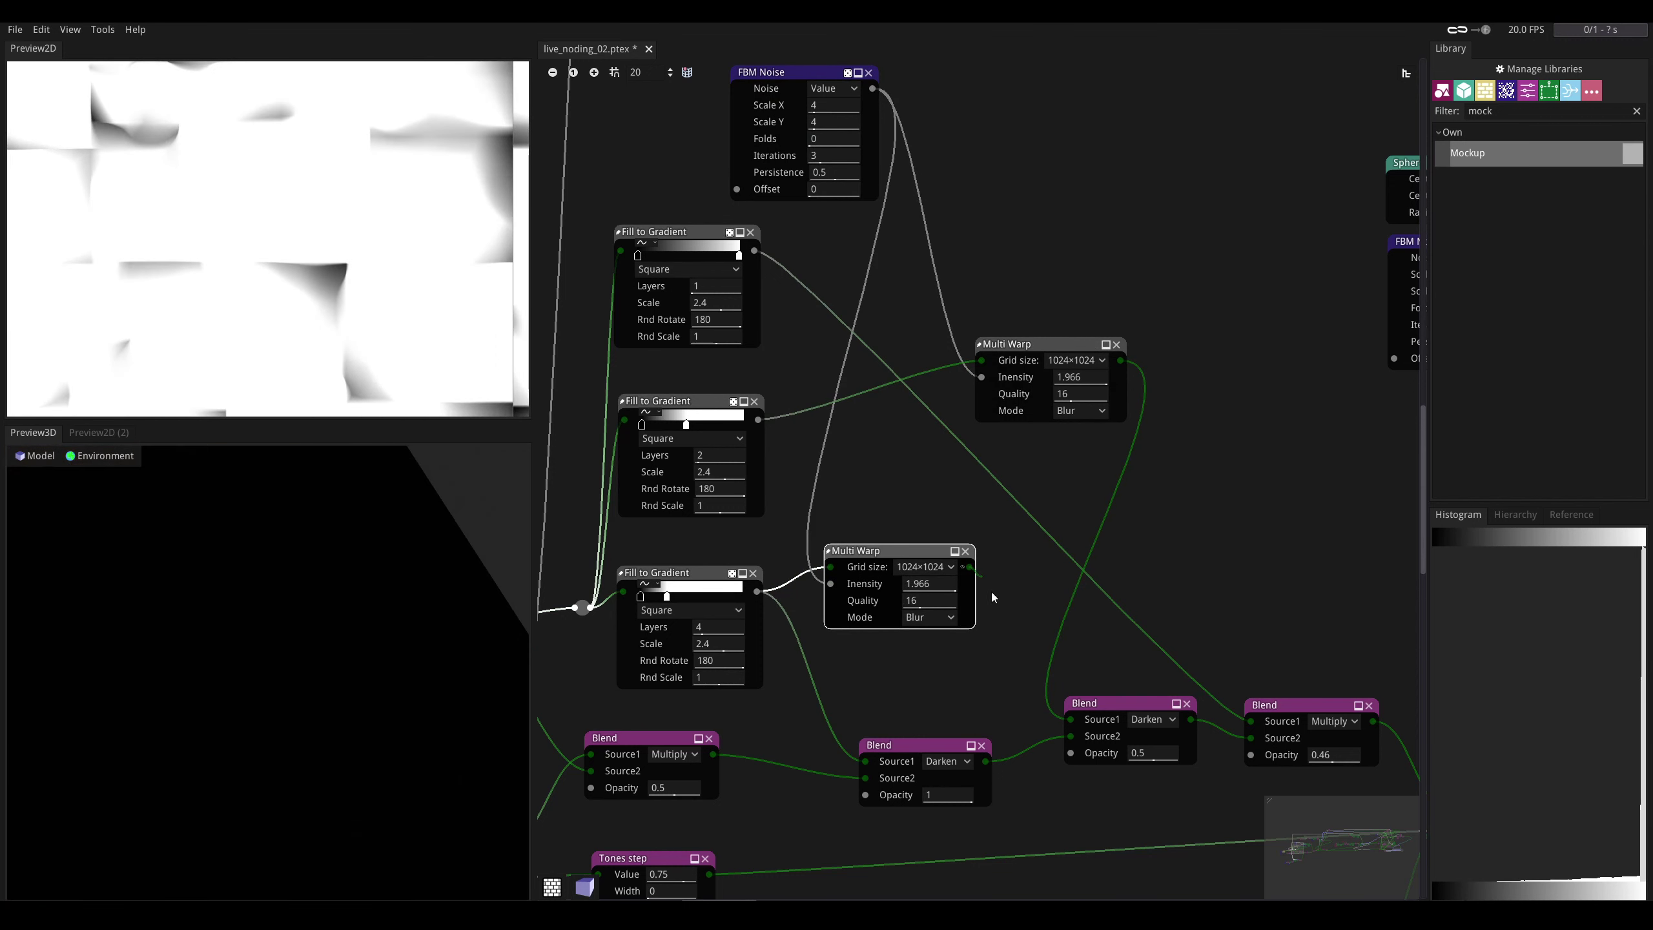
left_click_drag(994, 597, 864, 760)
- Inspect the warped stone edges in the 3D preview up close and across the whole paving
left_click_drag(286, 634, 224, 594)
scroll(268, 673, "up", 3)
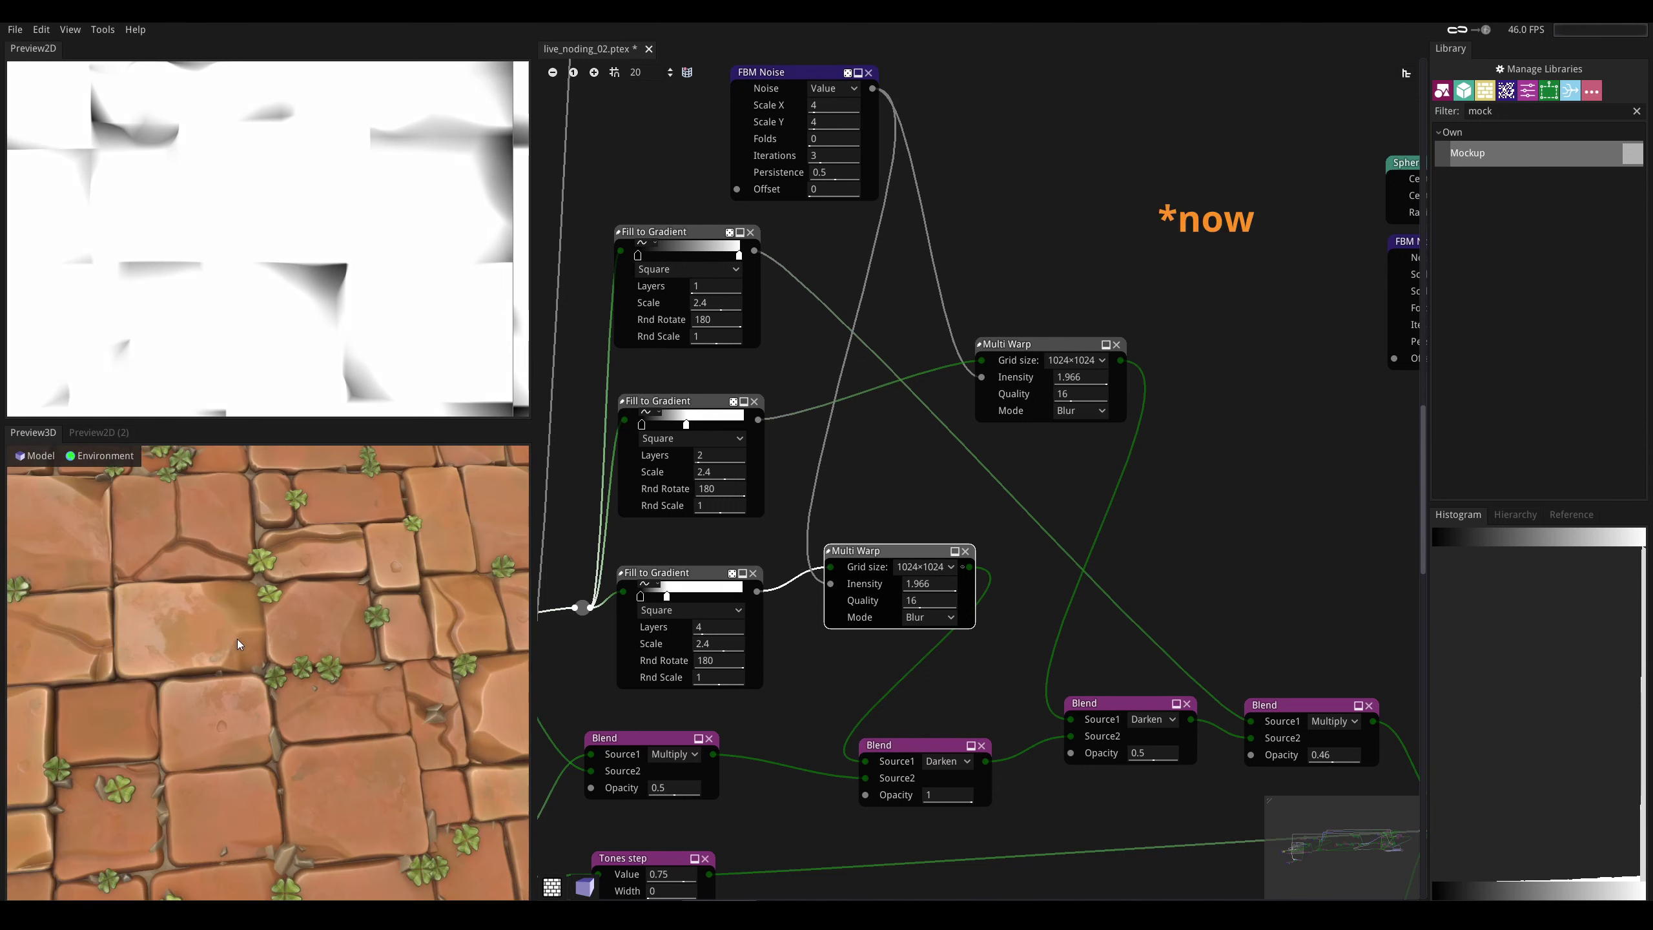
scroll(233, 619, "down", 5)
left_click_drag(232, 619, 410, 734)
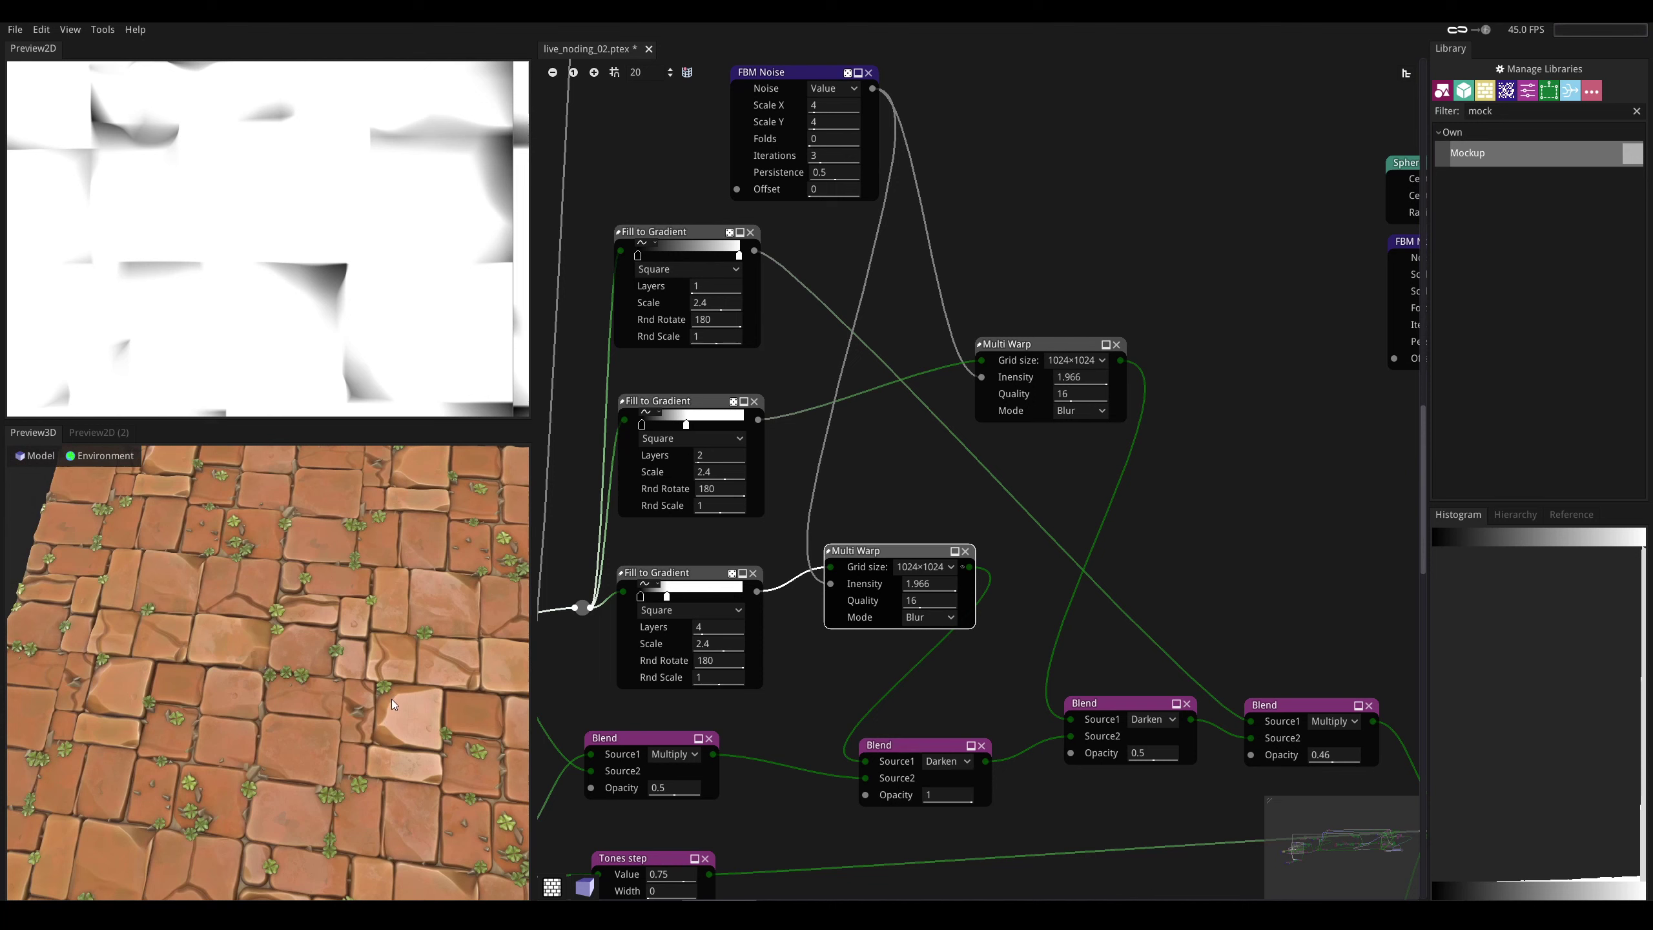
left_click_drag(367, 728, 417, 726)
scroll(313, 684, "down", 5)
left_click_drag(312, 683, 376, 726)
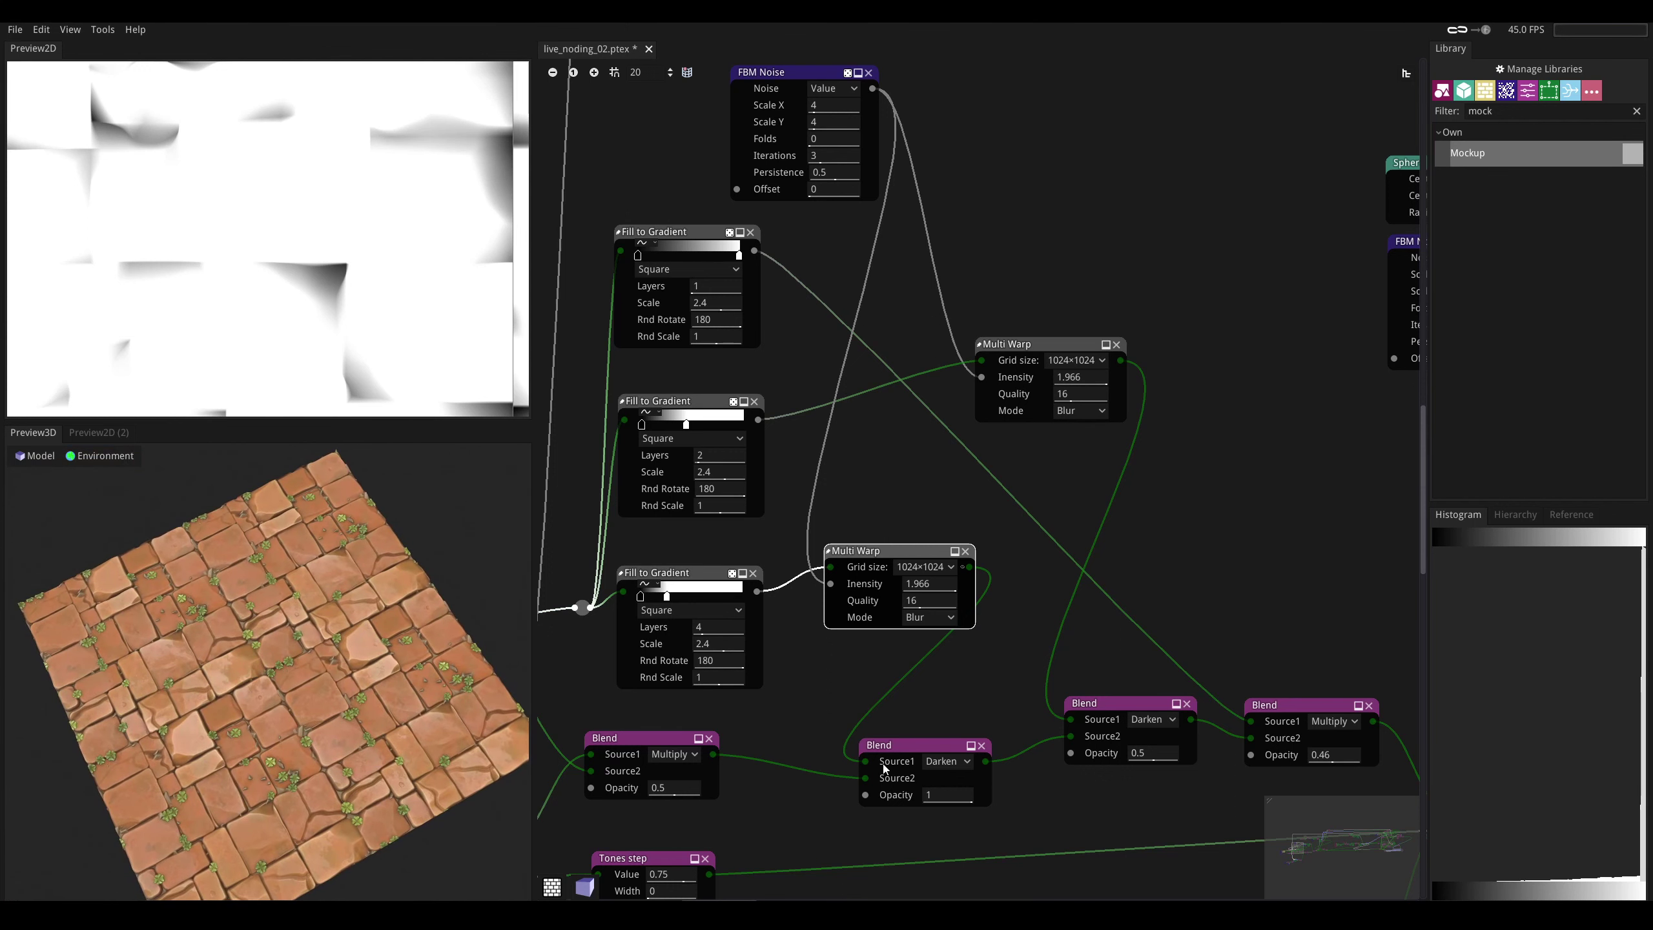
- Save the live_noding_02.ptex material and view the paving in the 3D preview from a lower, closer angle
middle_click_drag(885, 768, 919, 630)
middle_click_drag(806, 641, 893, 573)
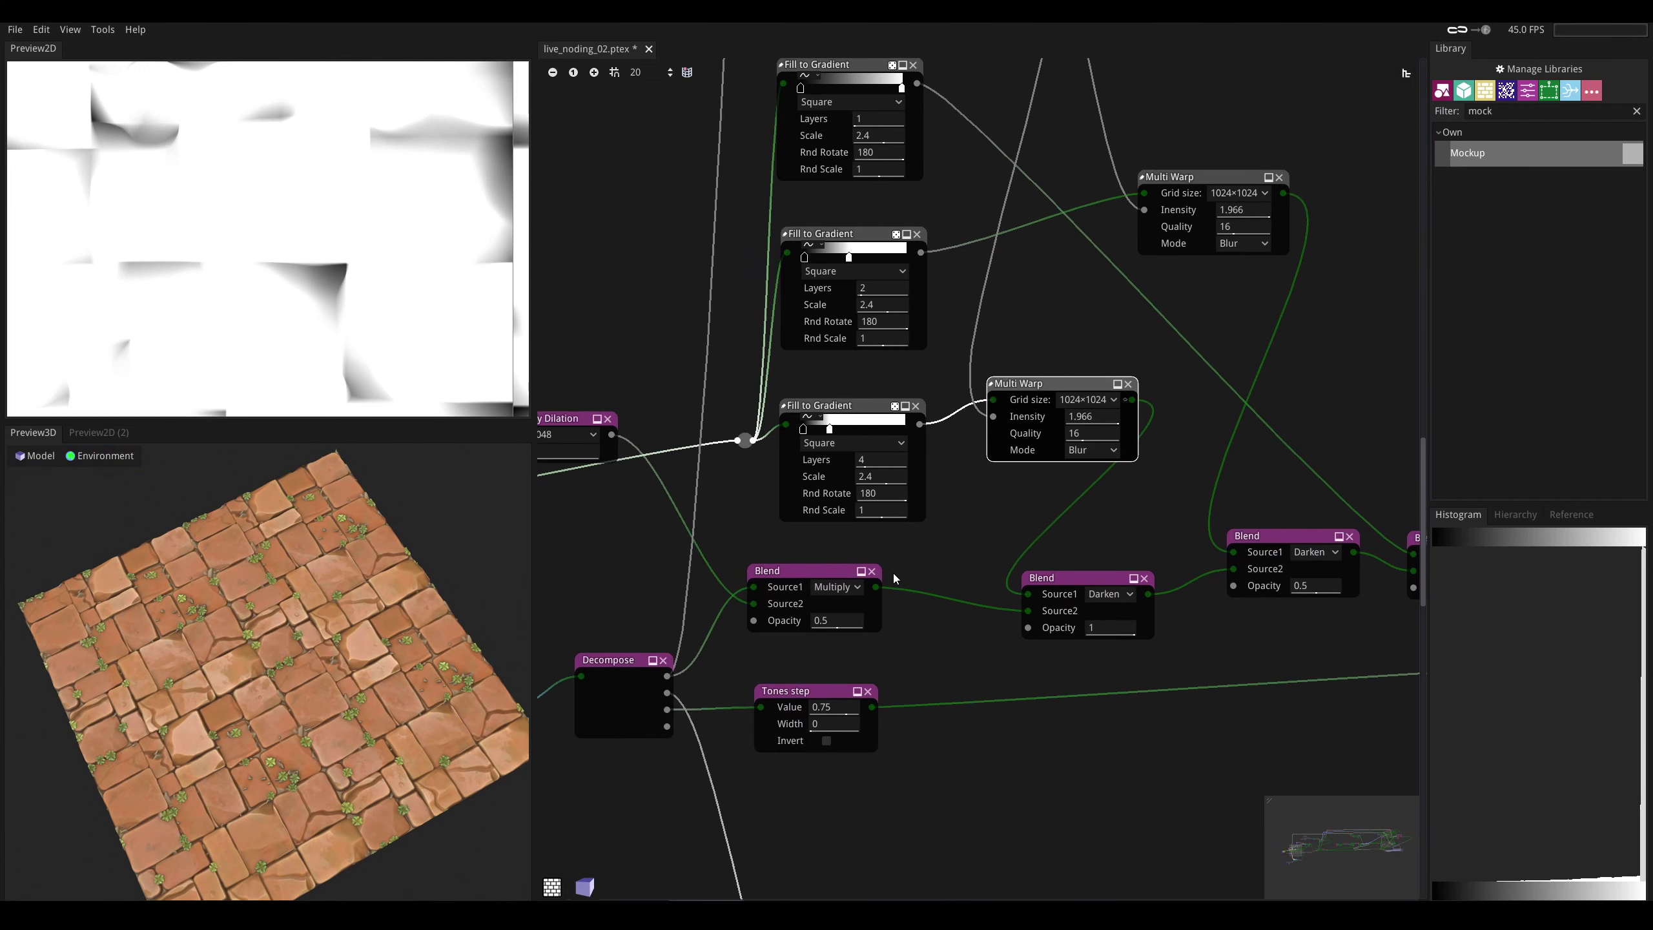
left_click(1299, 852)
middle_click_drag(863, 672, 1121, 678)
key("ctrl+s")
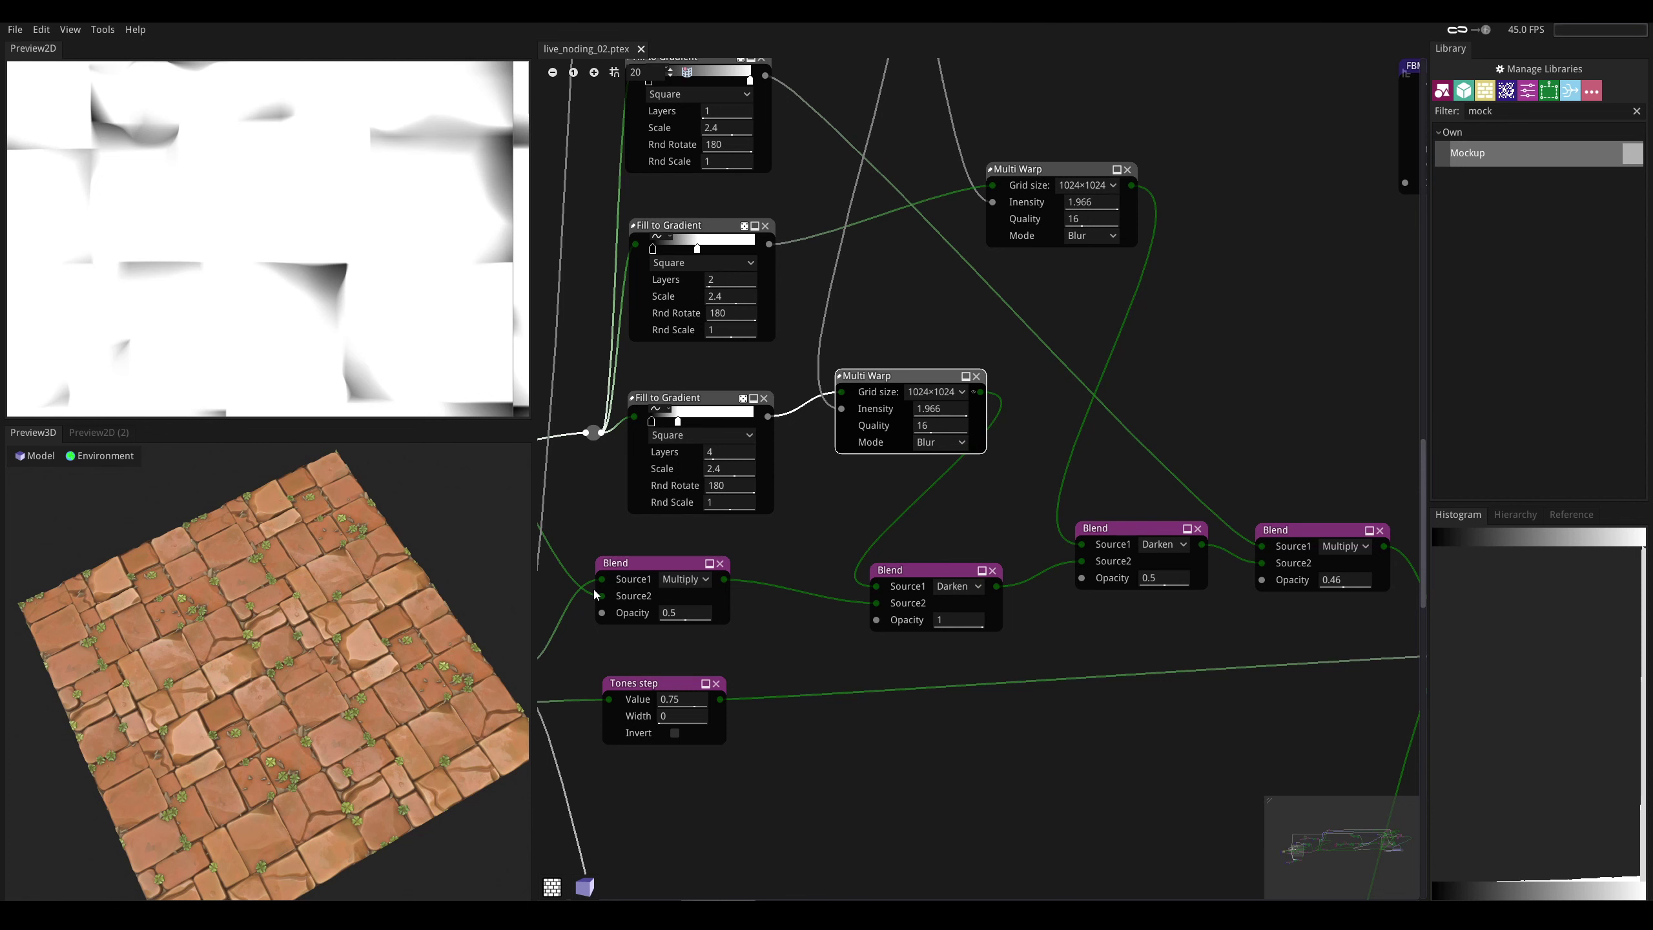
left_click_drag(374, 650, 374, 612)
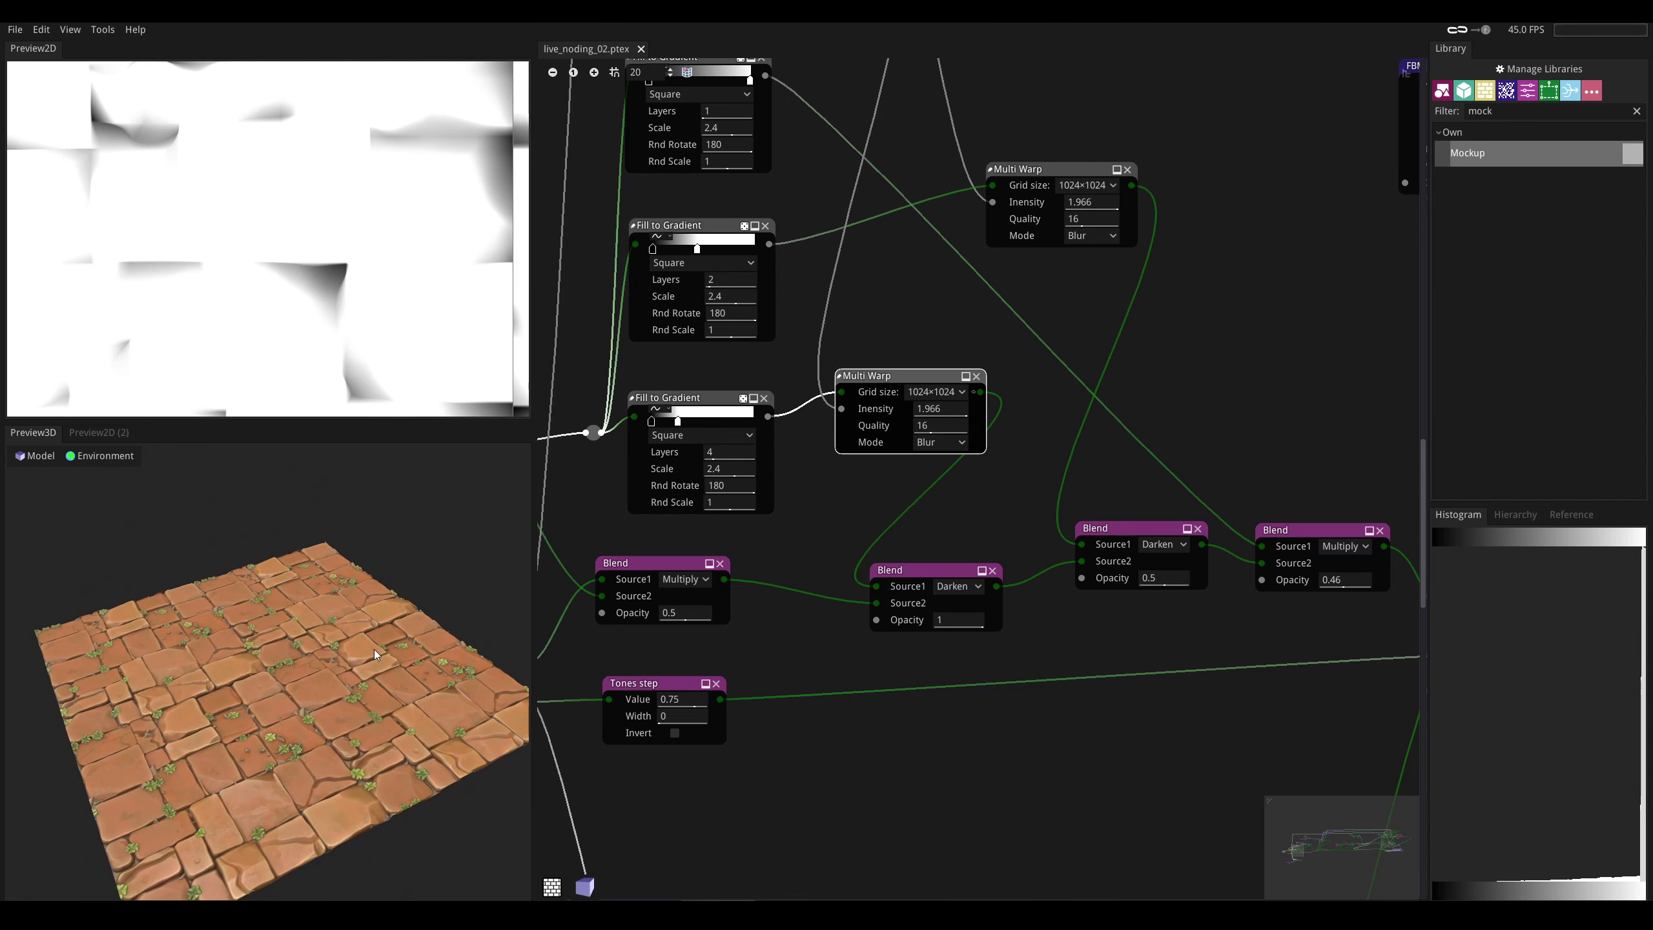
scroll(250, 739, "up", 5)
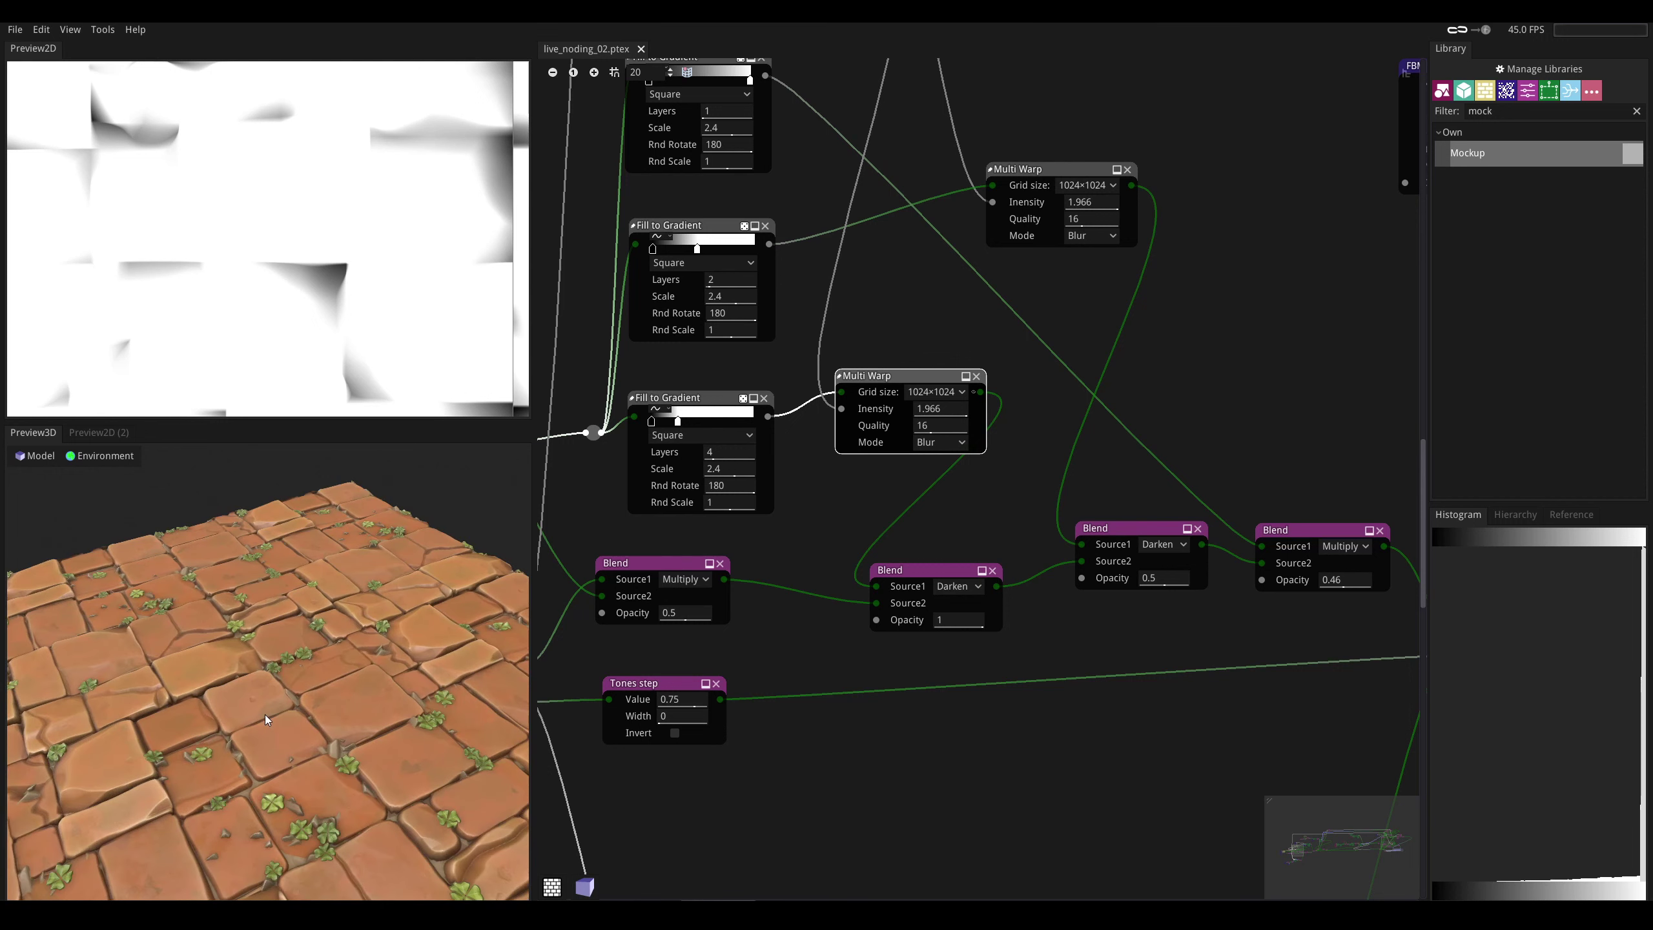
- Examine the paving from several angles in the 3D preview and survey the node graph from the stone gradients to the colour and roughness nodes
left_click_drag(266, 716, 272, 708)
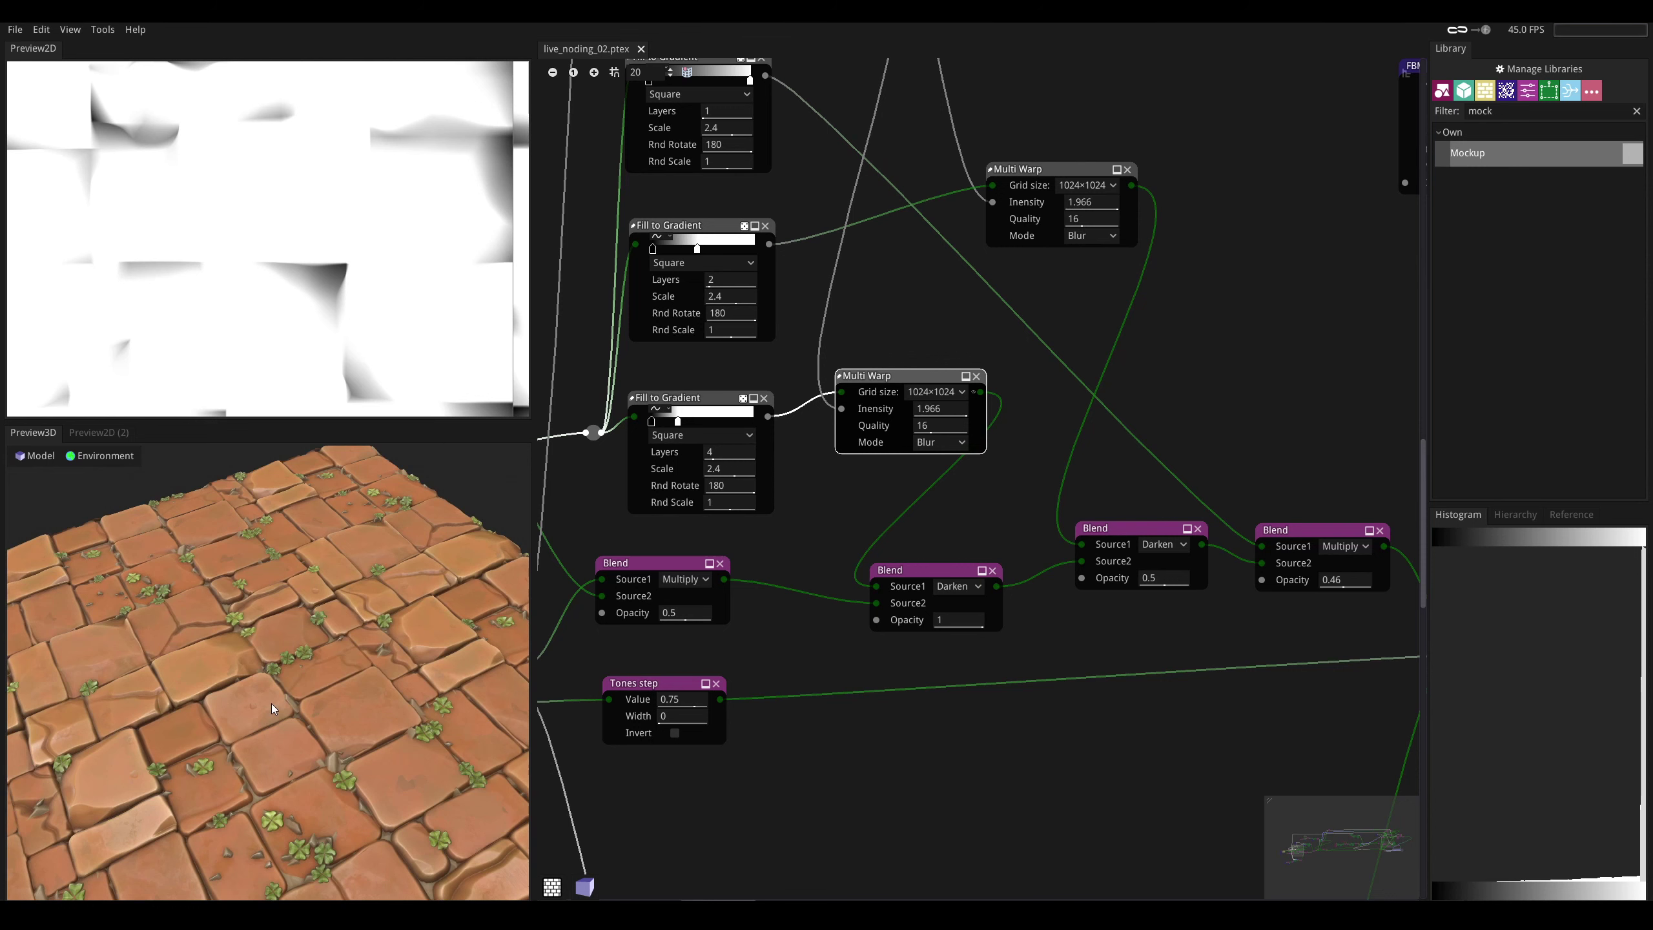
left_click_drag(306, 675, 327, 669)
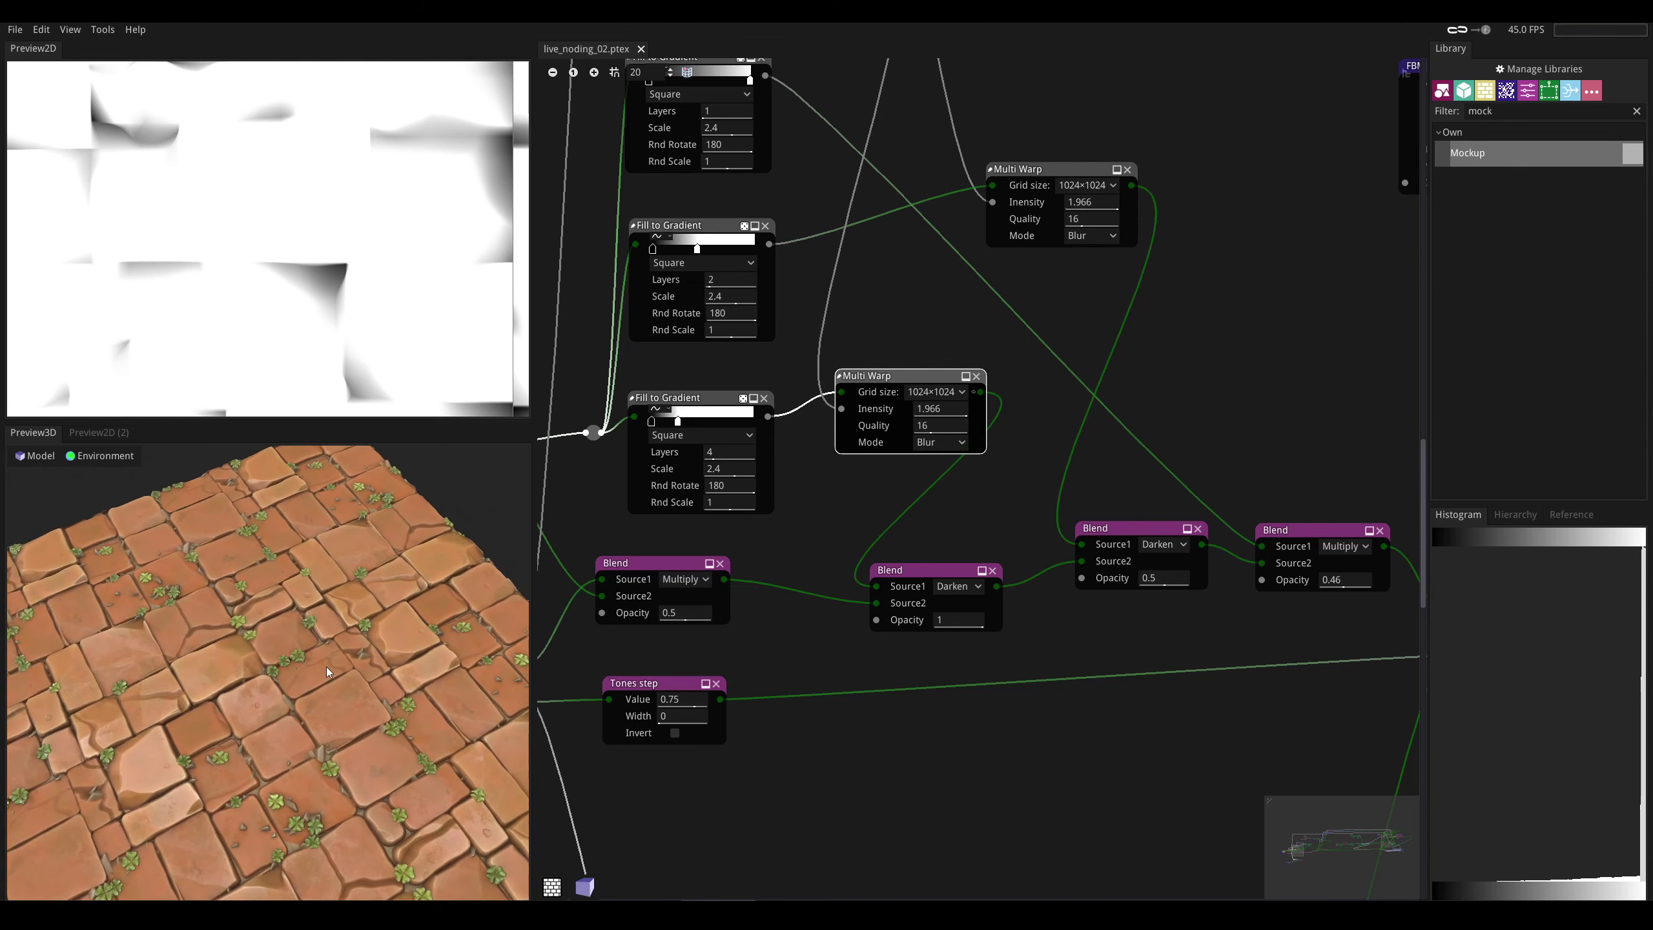
scroll(716, 570, "down", 4)
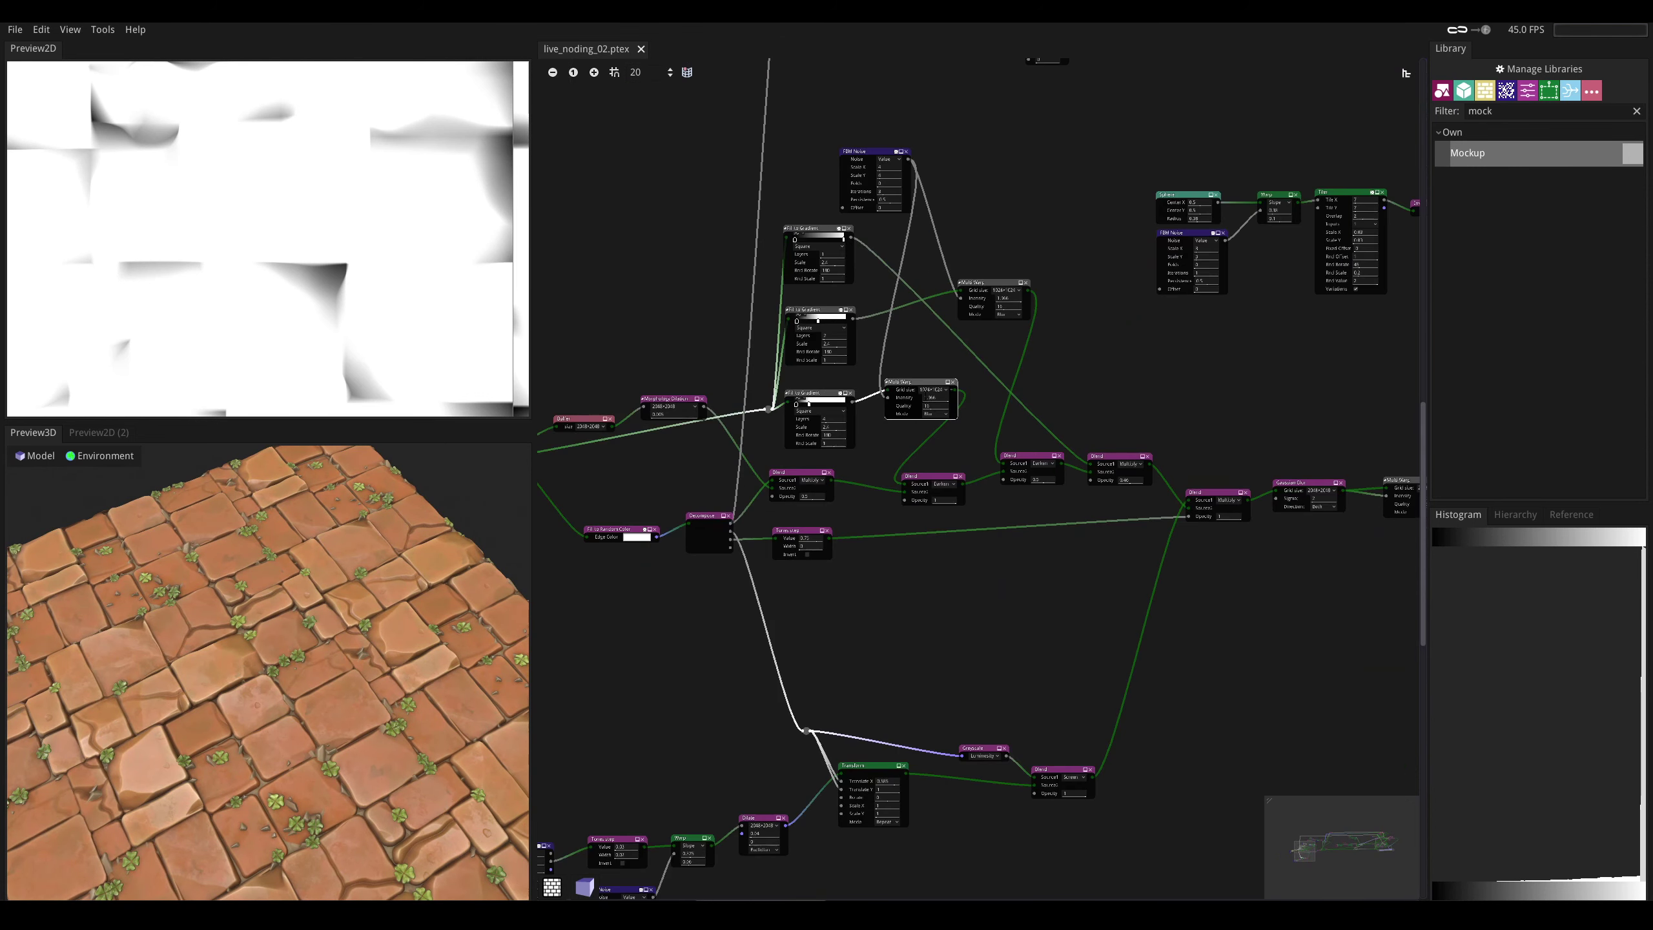
middle_click_drag(914, 520, 822, 621)
middle_click_drag(1035, 362, 896, 453)
middle_click_drag(1162, 578, 987, 623)
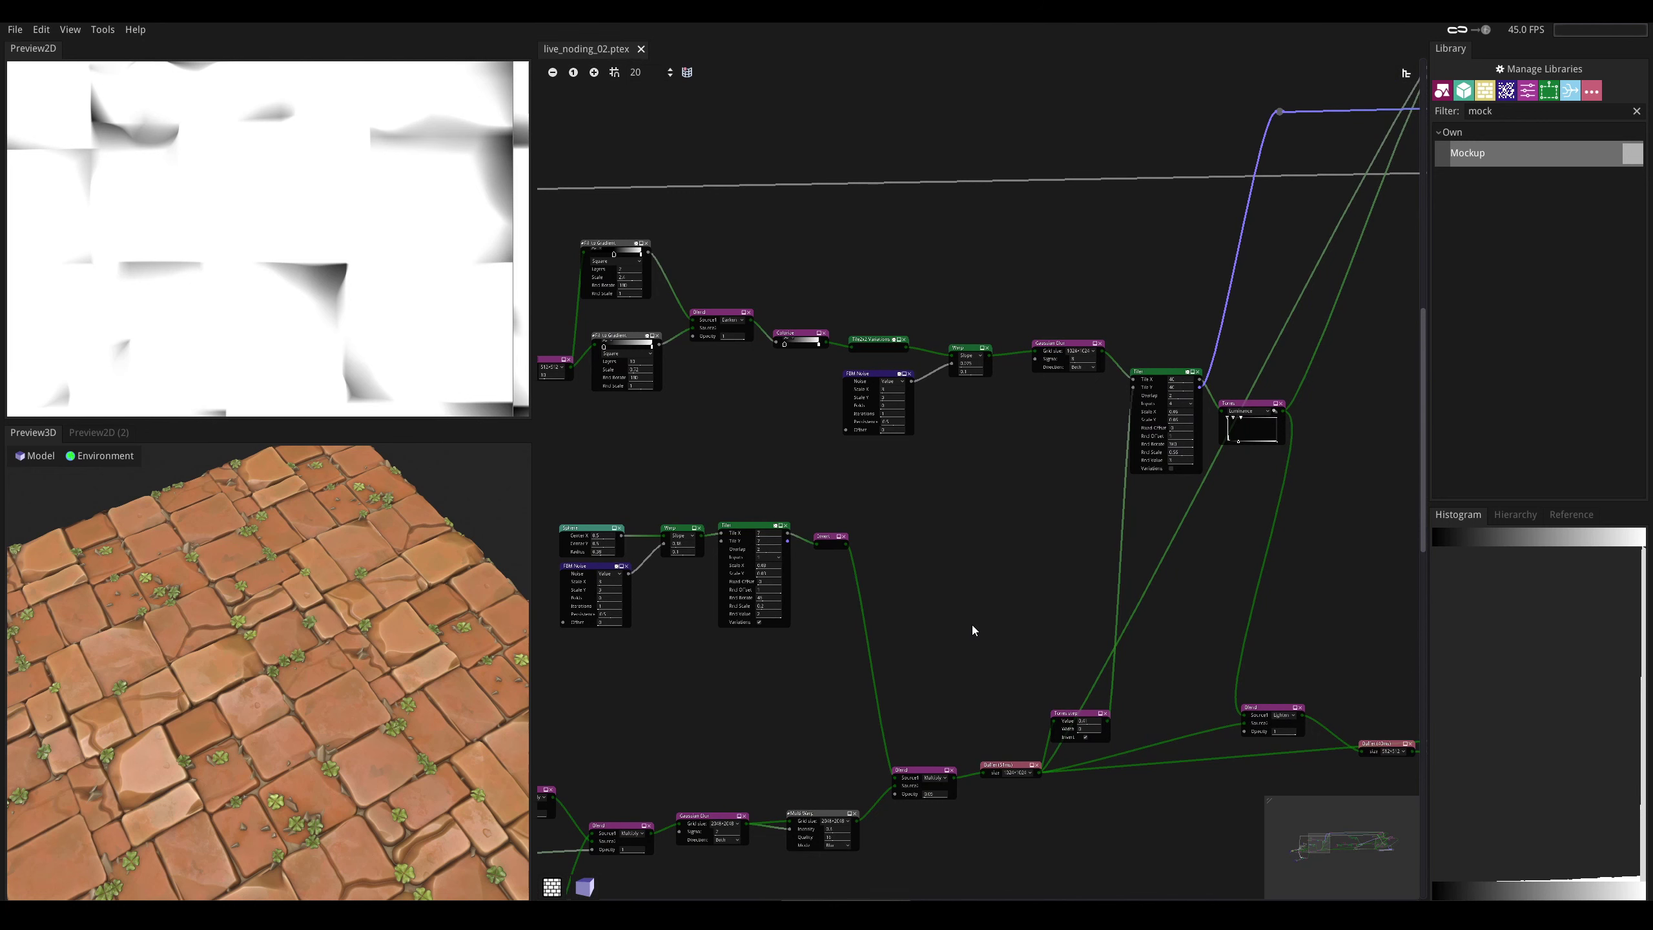
middle_click_drag(1110, 504, 1029, 540)
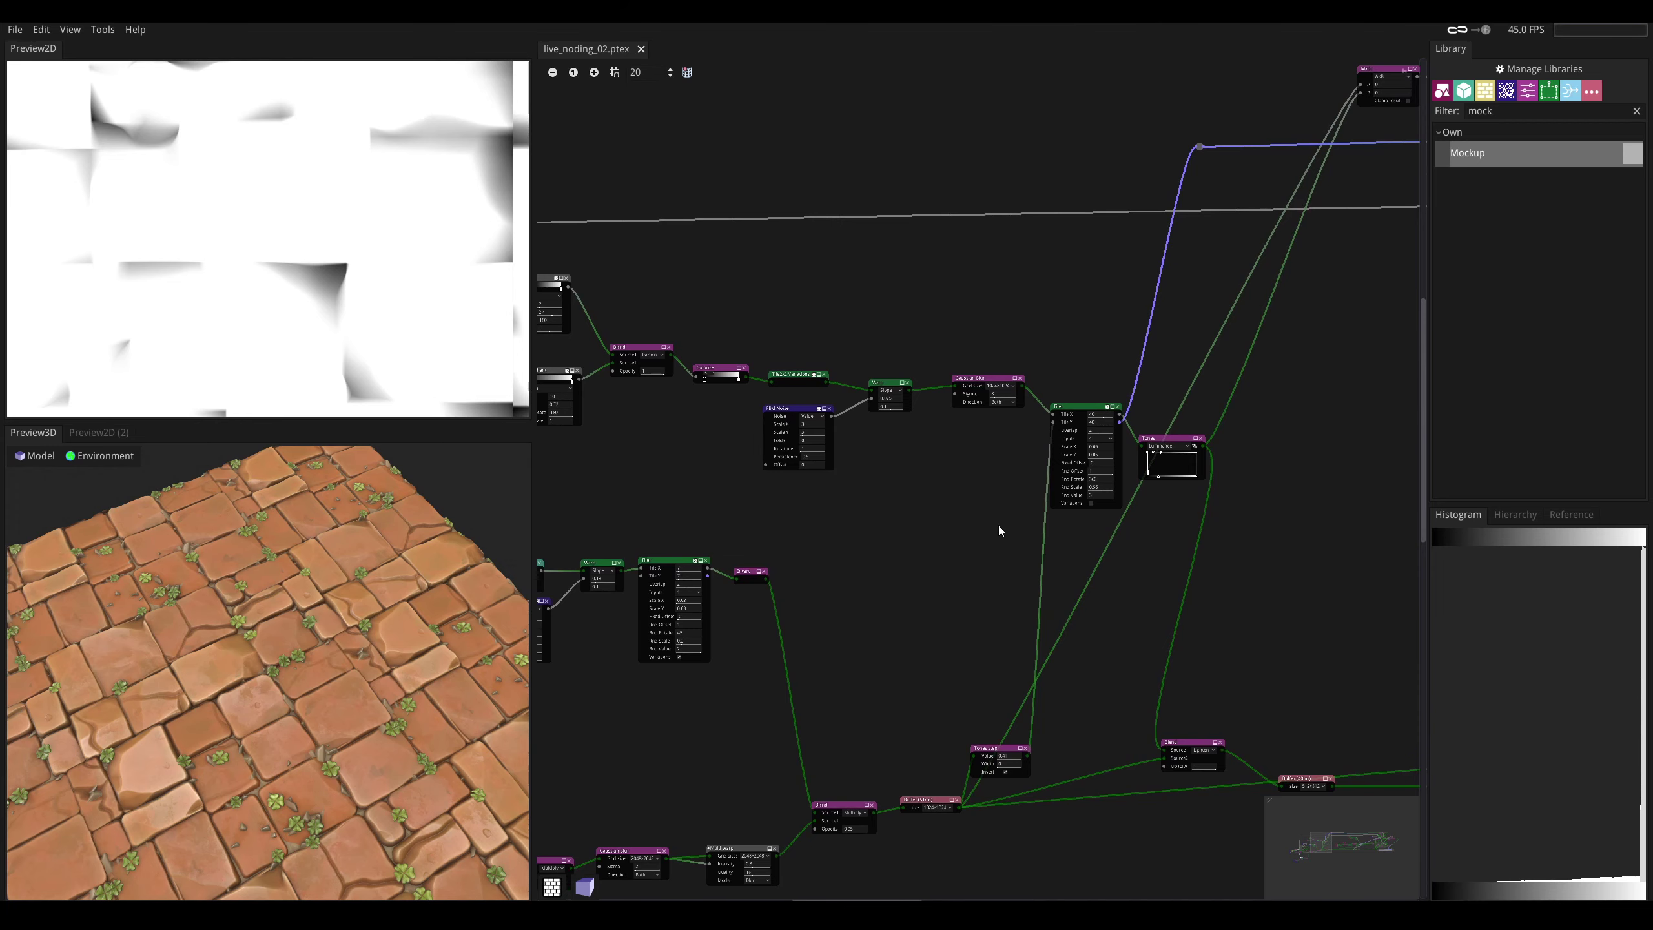
mouse_move(1298, 401)
middle_mouse_down()
mouse_move(1046, 470)
mouse_move(1007, 447)
middle_mouse_up()
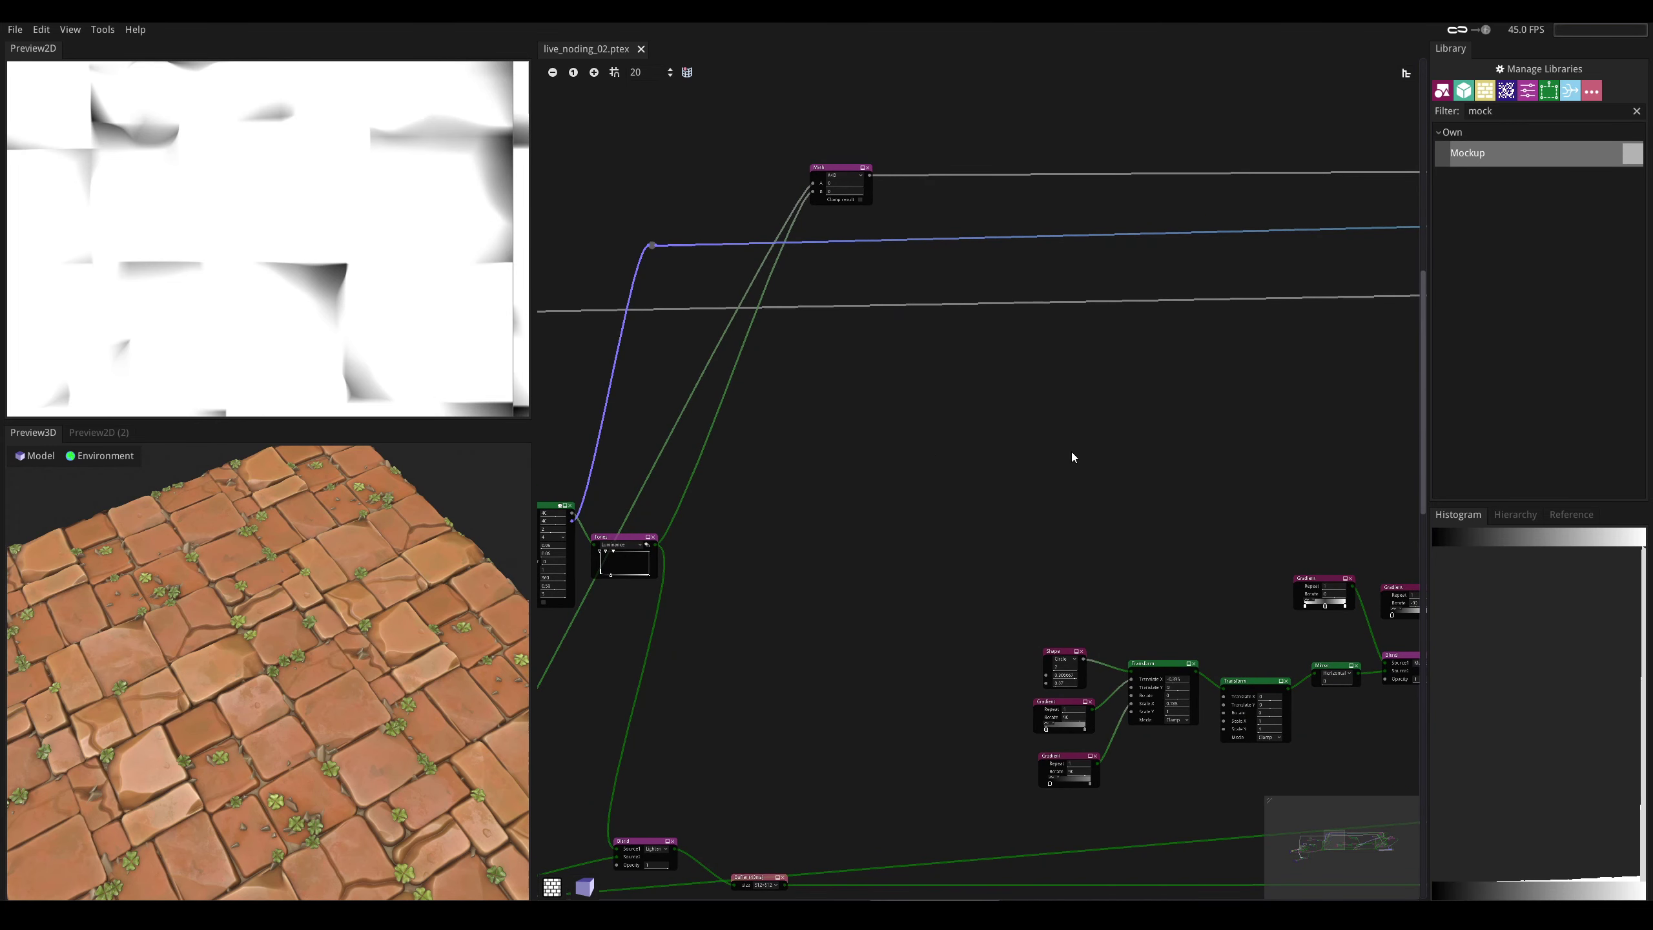
left_click(1377, 835)
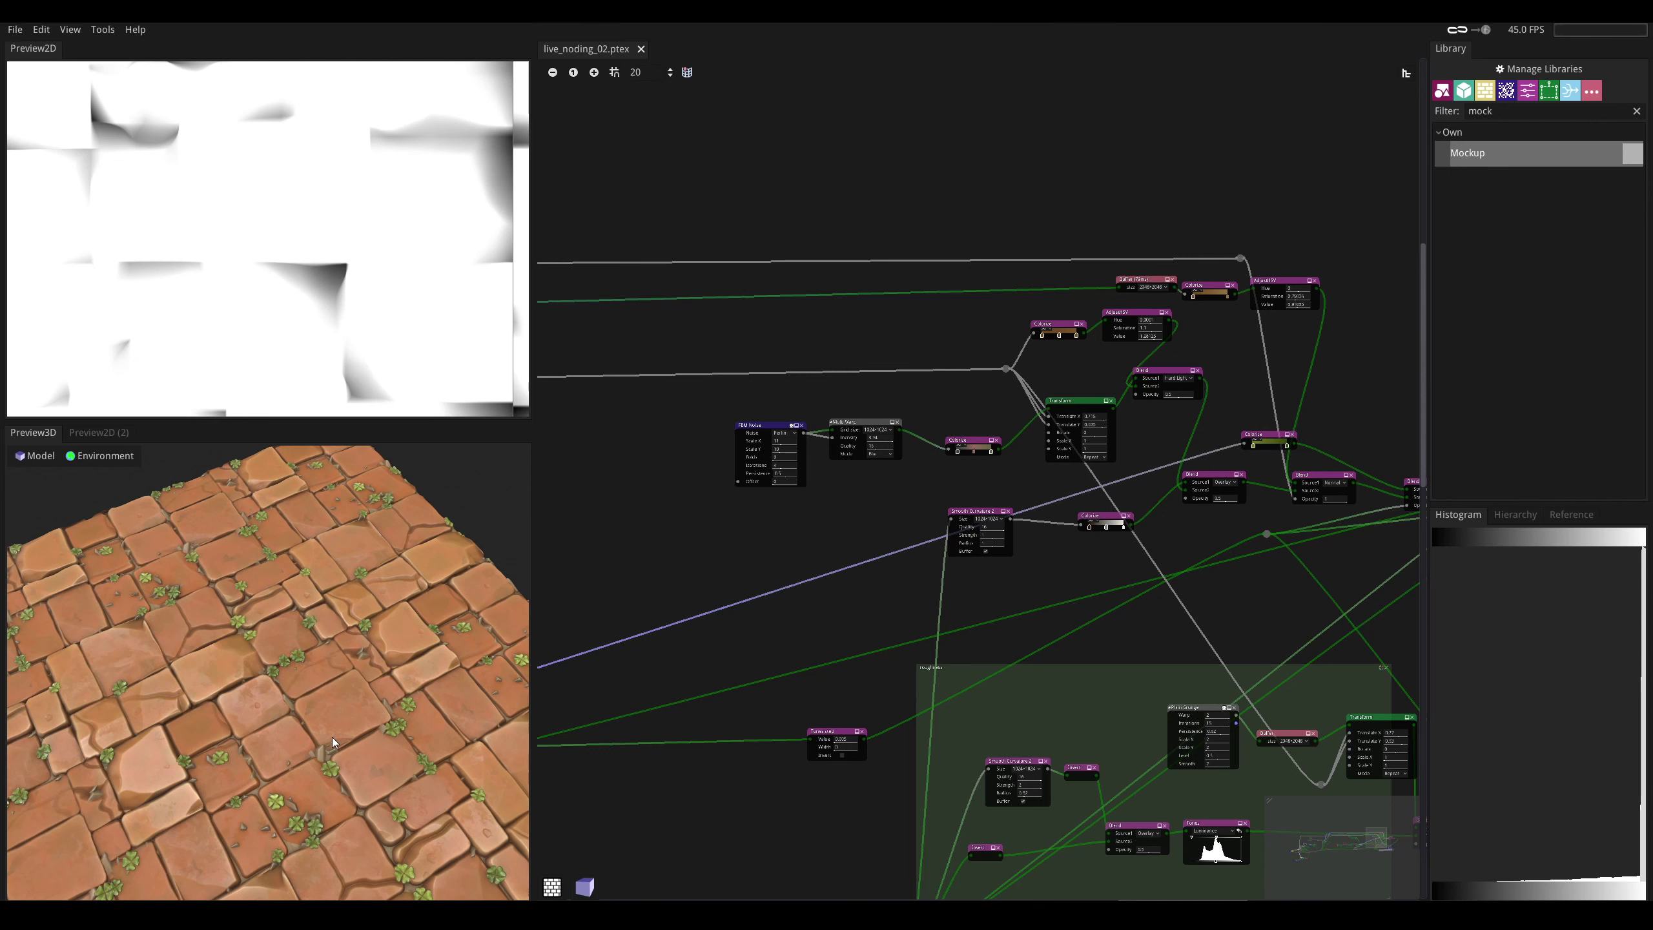
left_click_drag(382, 748, 315, 754)
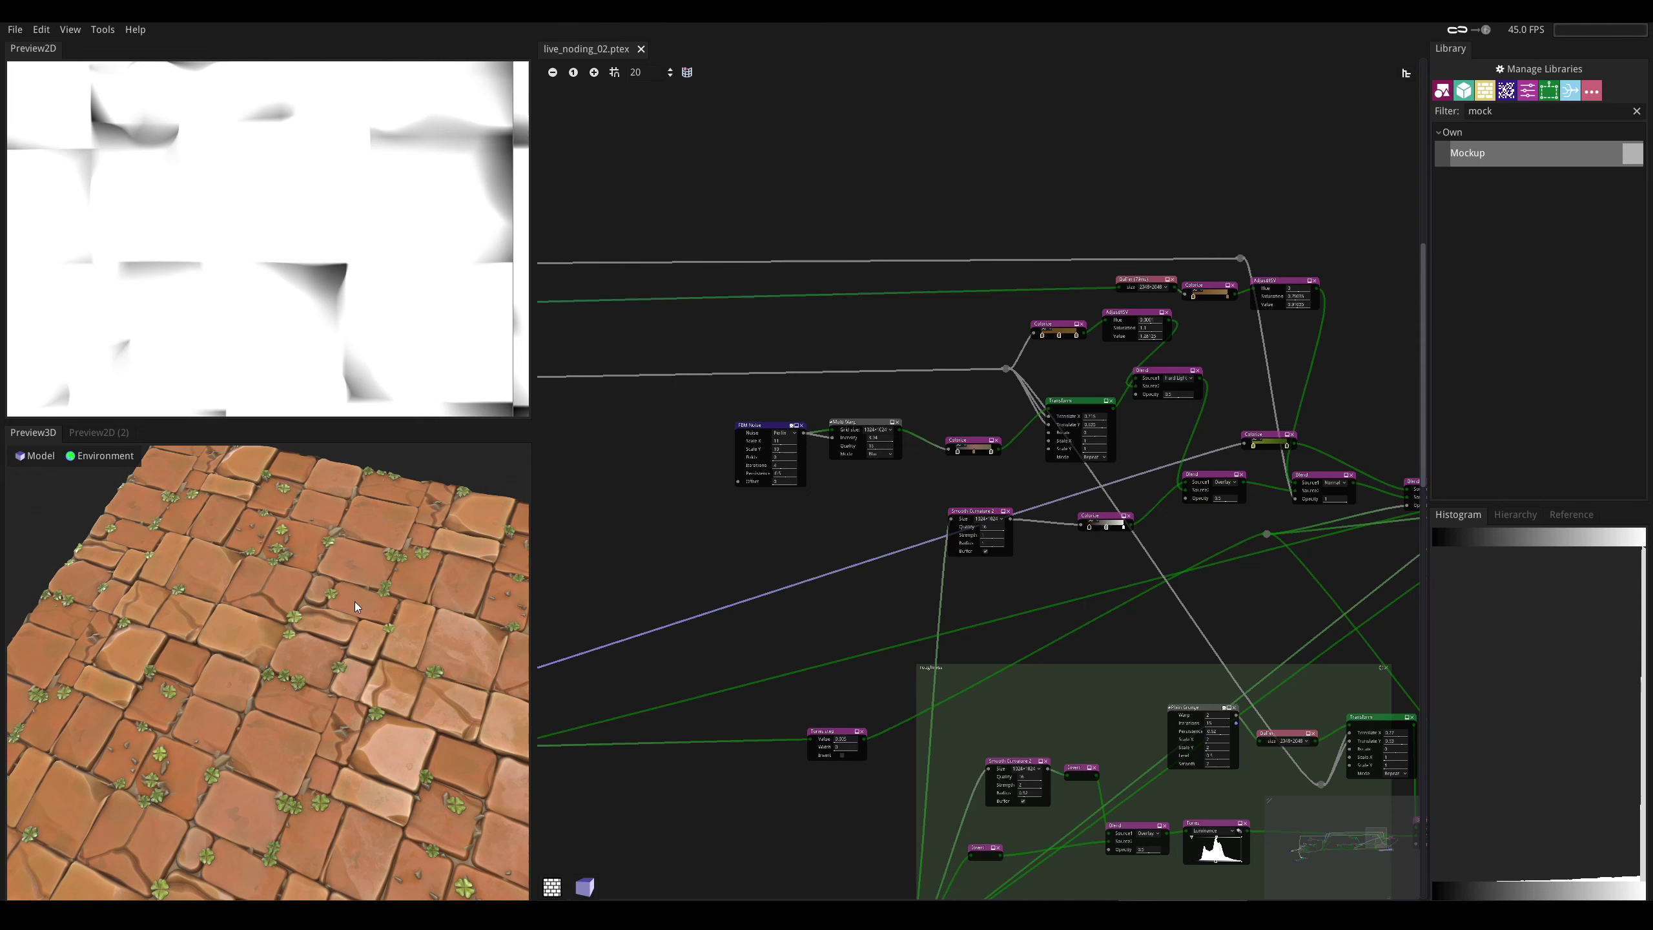
left_click_drag(357, 607, 298, 550)
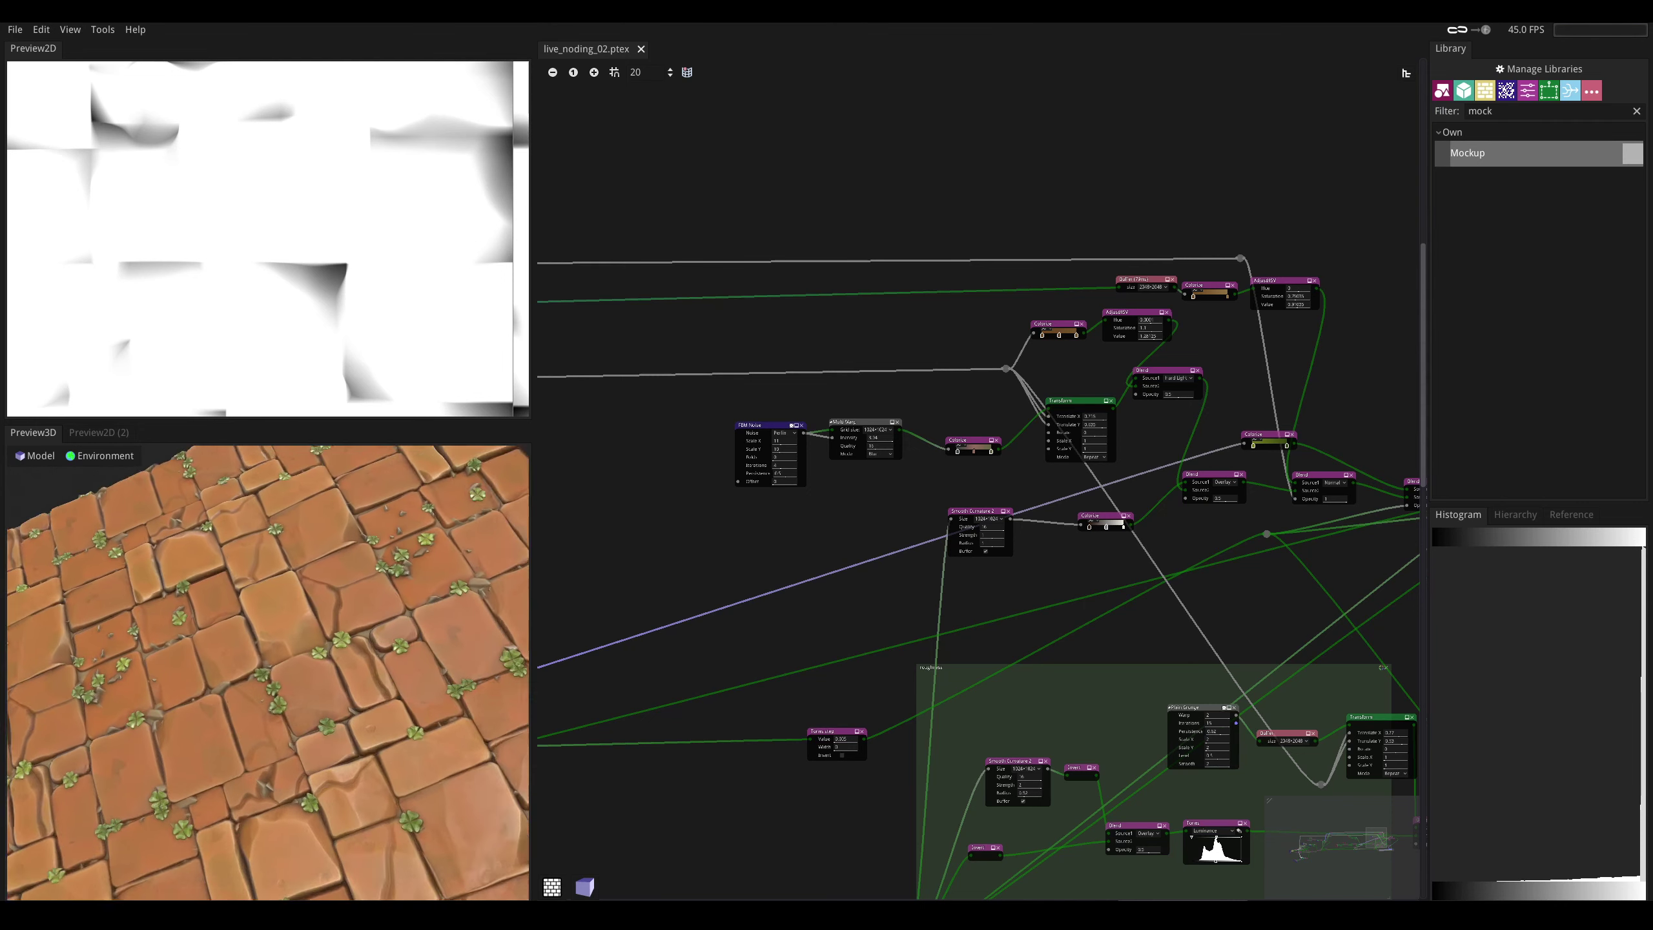